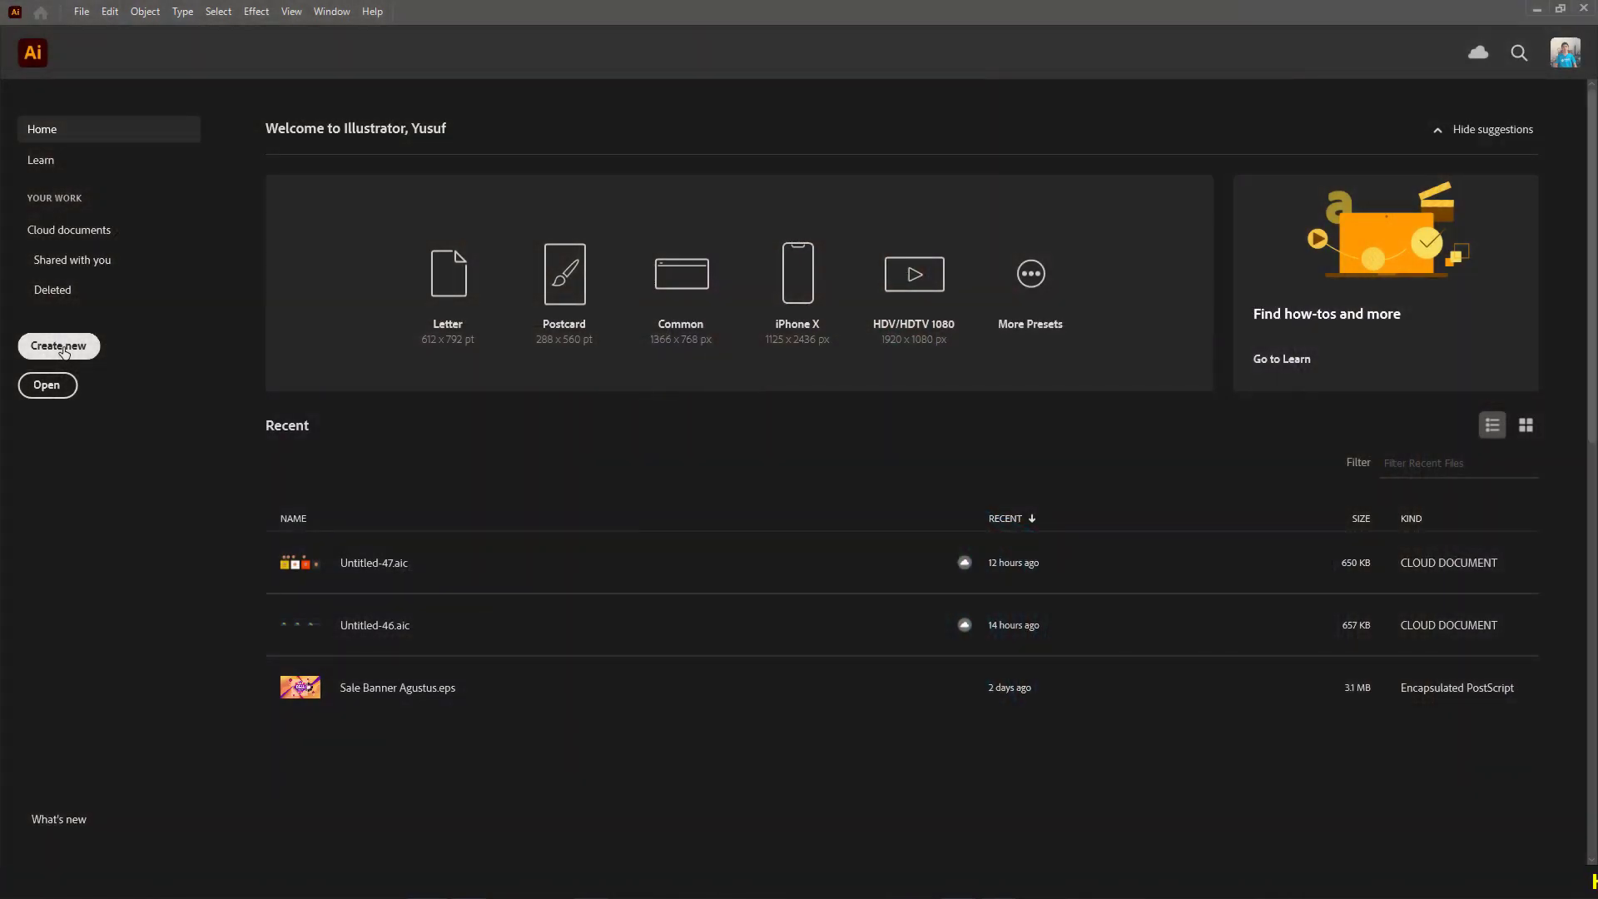
Step: Open the New Document dialog with the 800 × 450 px custom preset
click(59, 346)
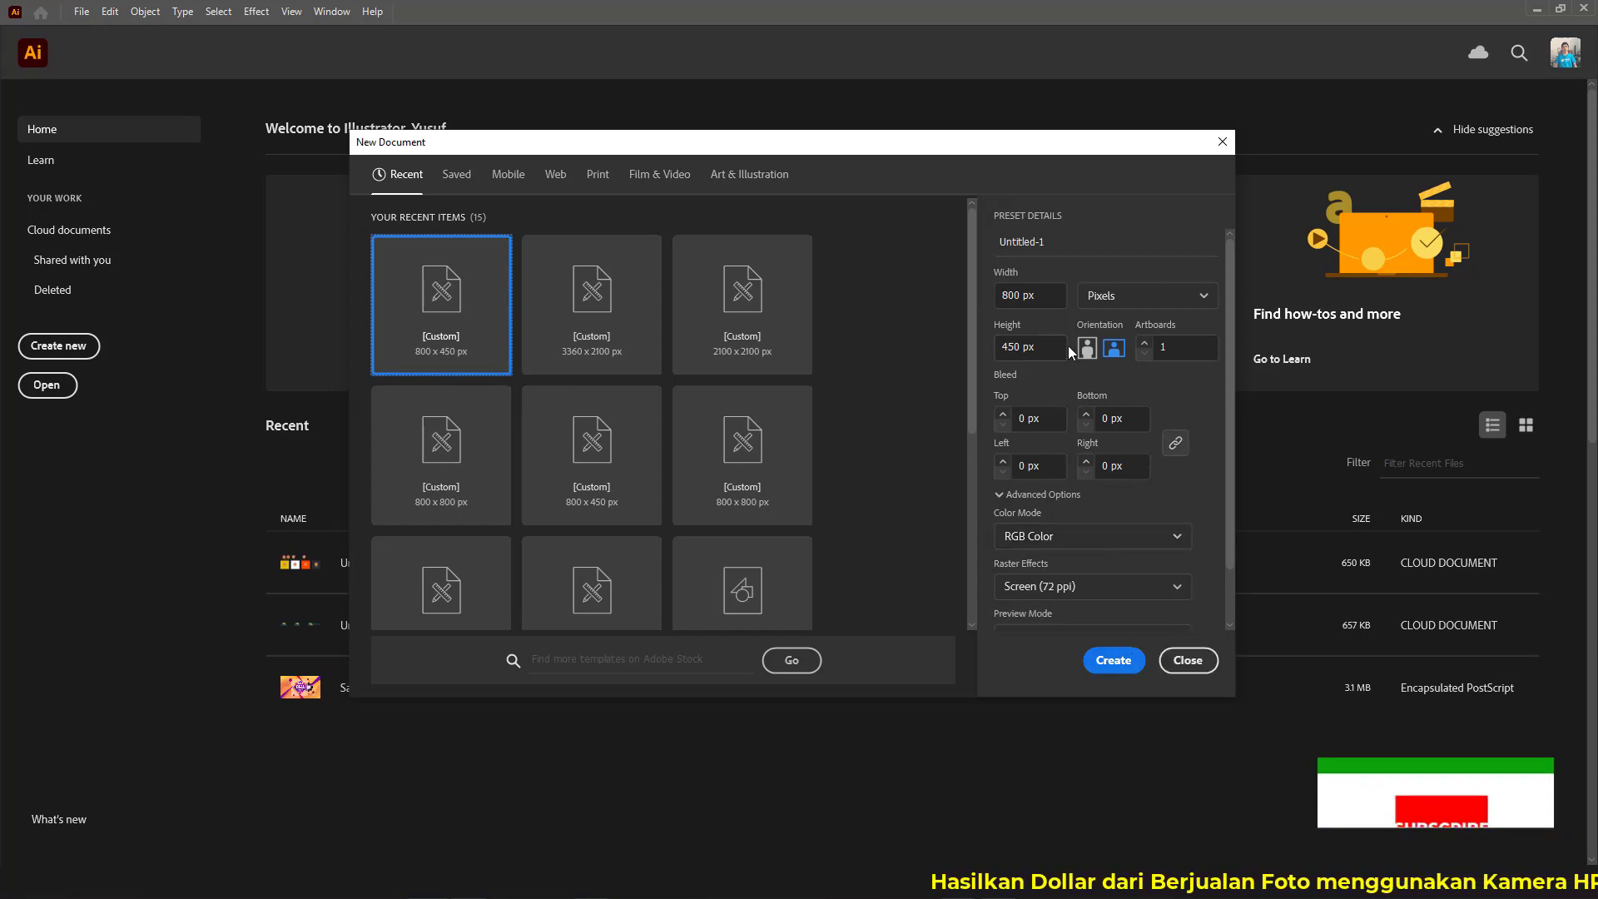
Step: Name the 800 × 450 px document 'Banner Sale 01' and create it
click(1035, 246)
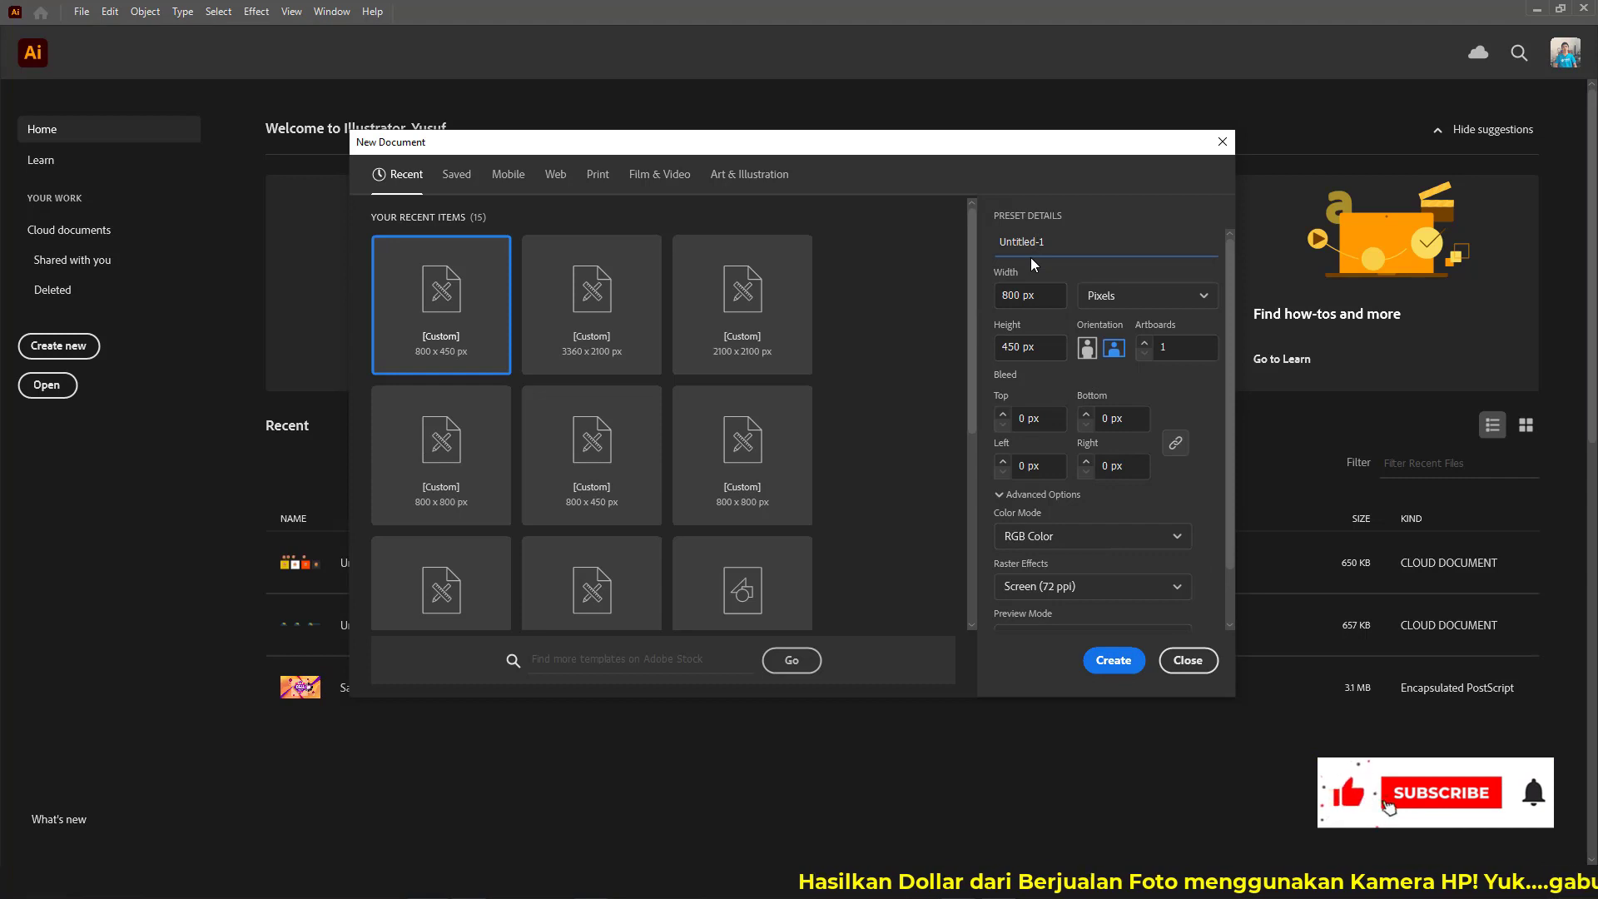
key(ctrl+a)
text(Banner)
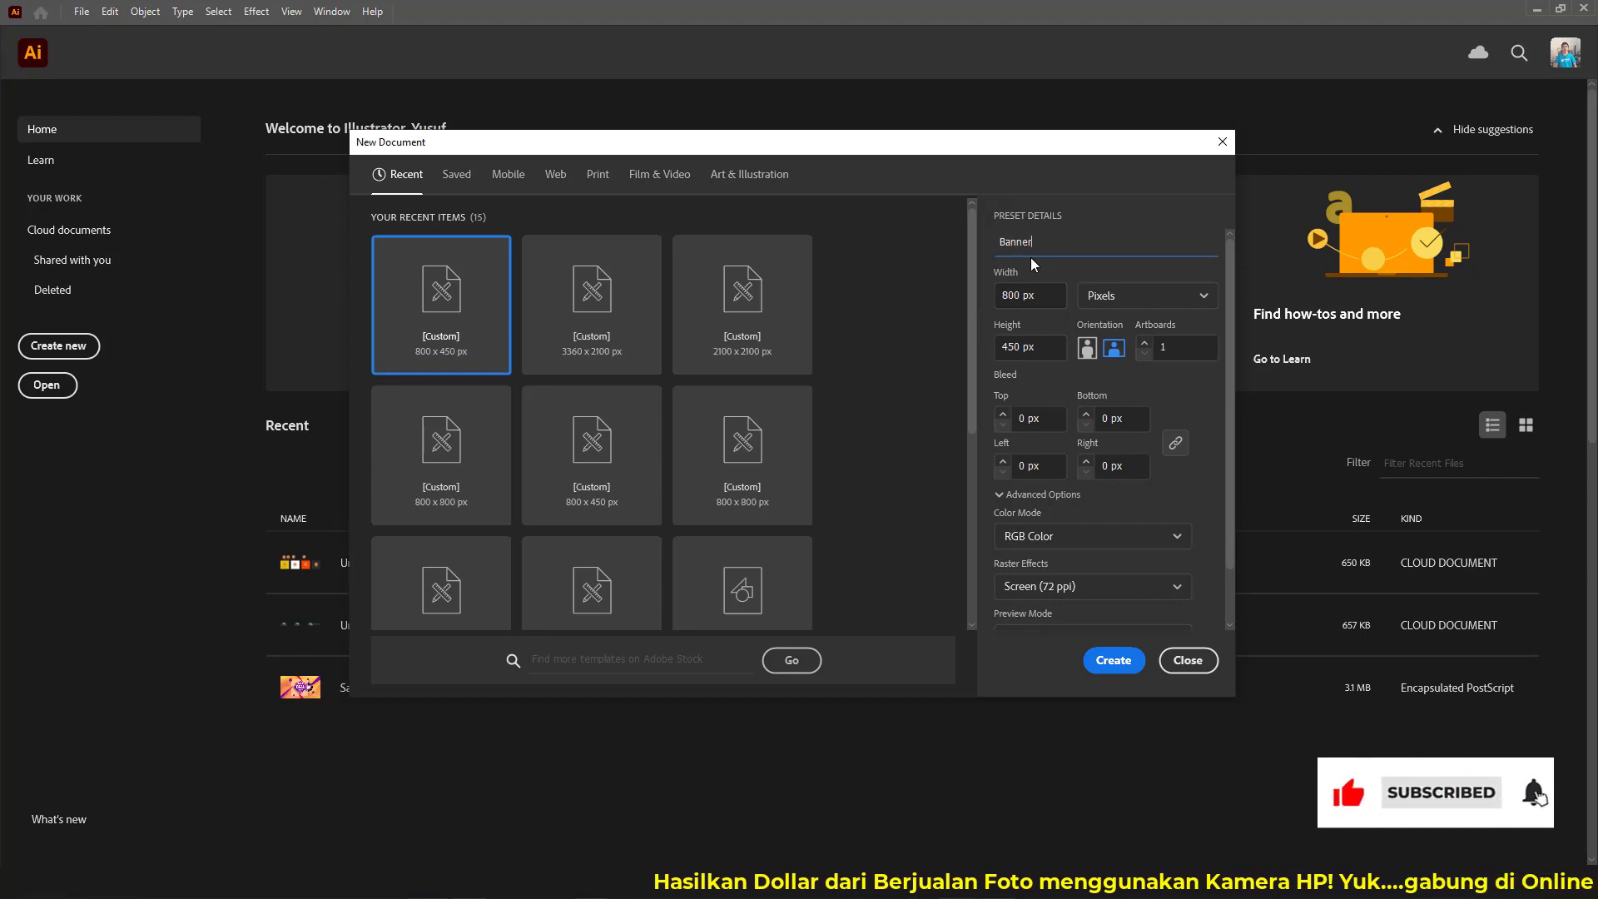
text( Sale 01)
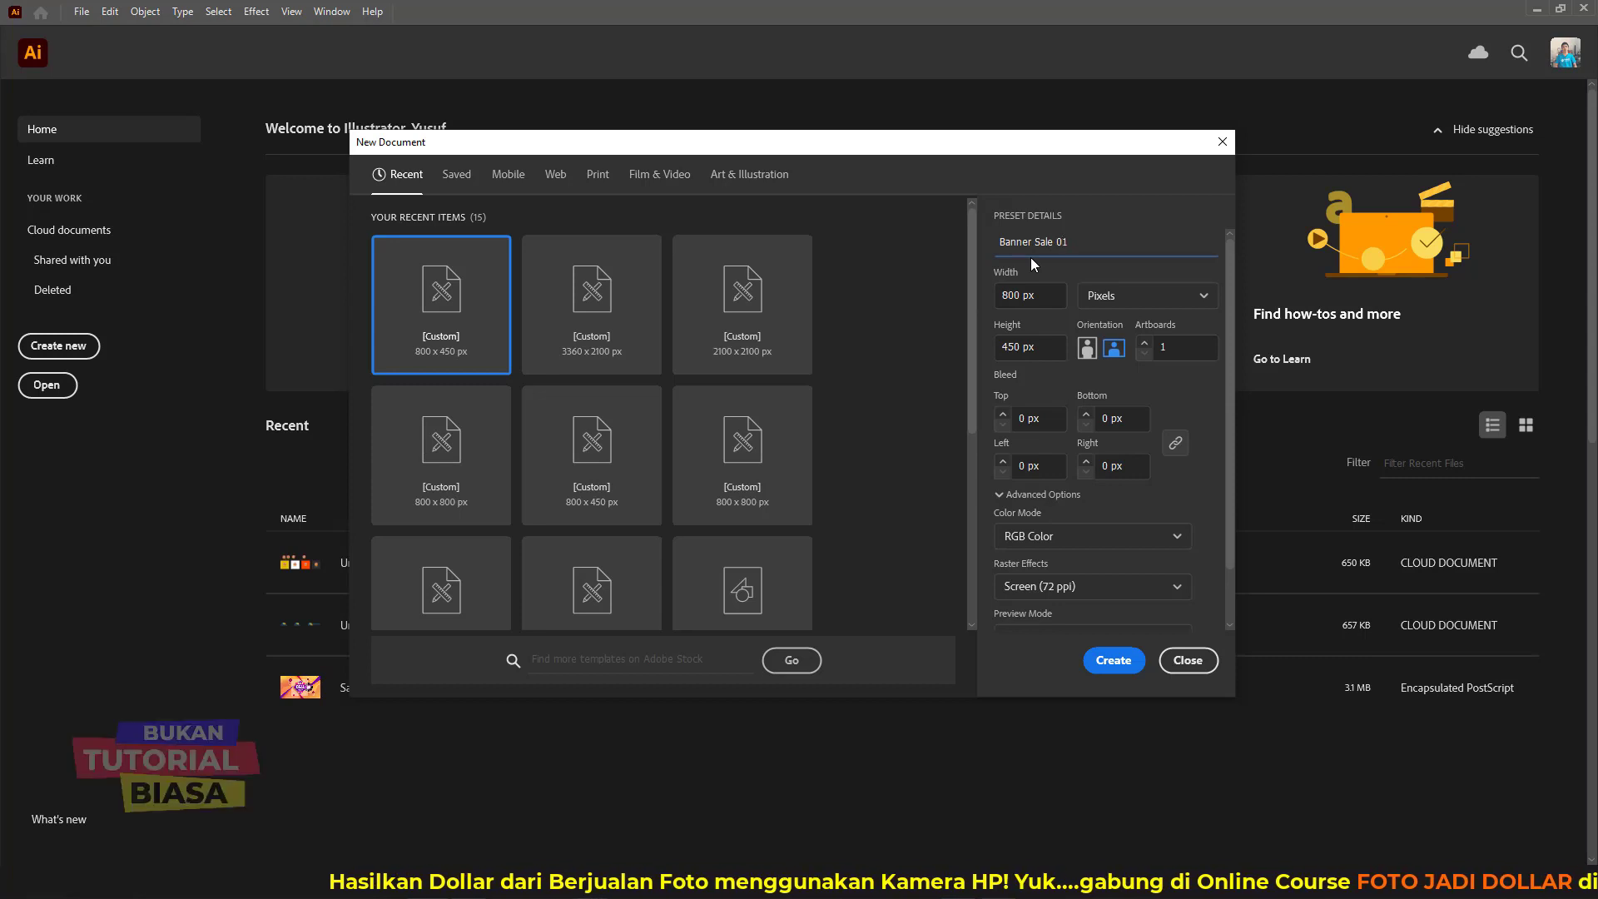
click(1114, 661)
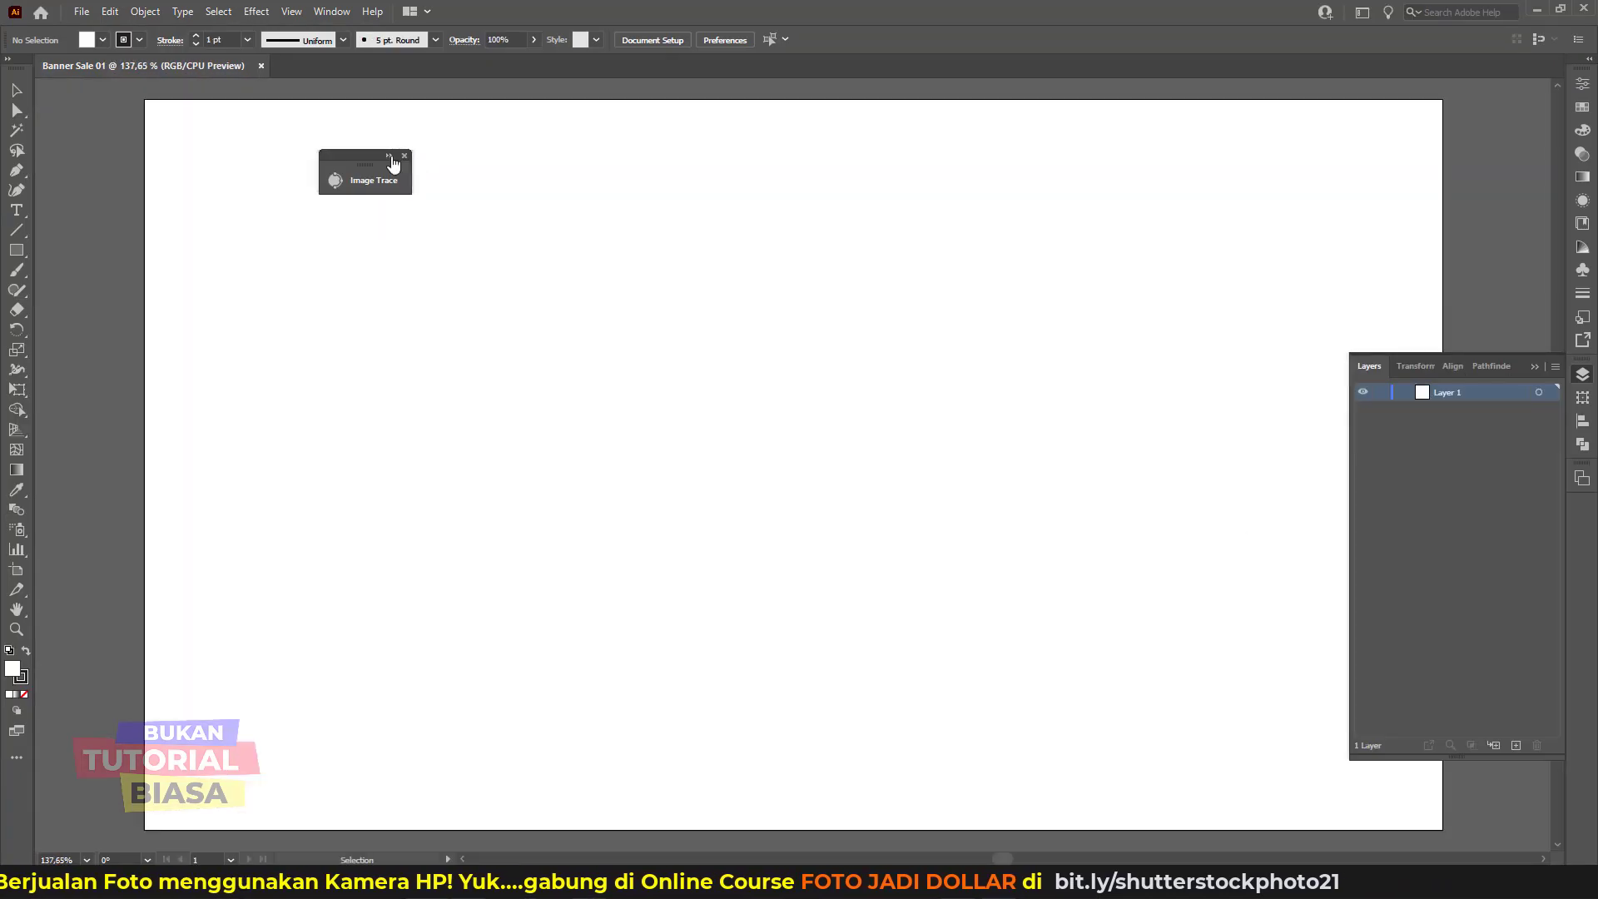
Step: Close the floating Image Trace panel and add a second layer
mouse_move(393, 161)
mouse_down()
mouse_move(248, 108)
mouse_move(261, 101)
mouse_up()
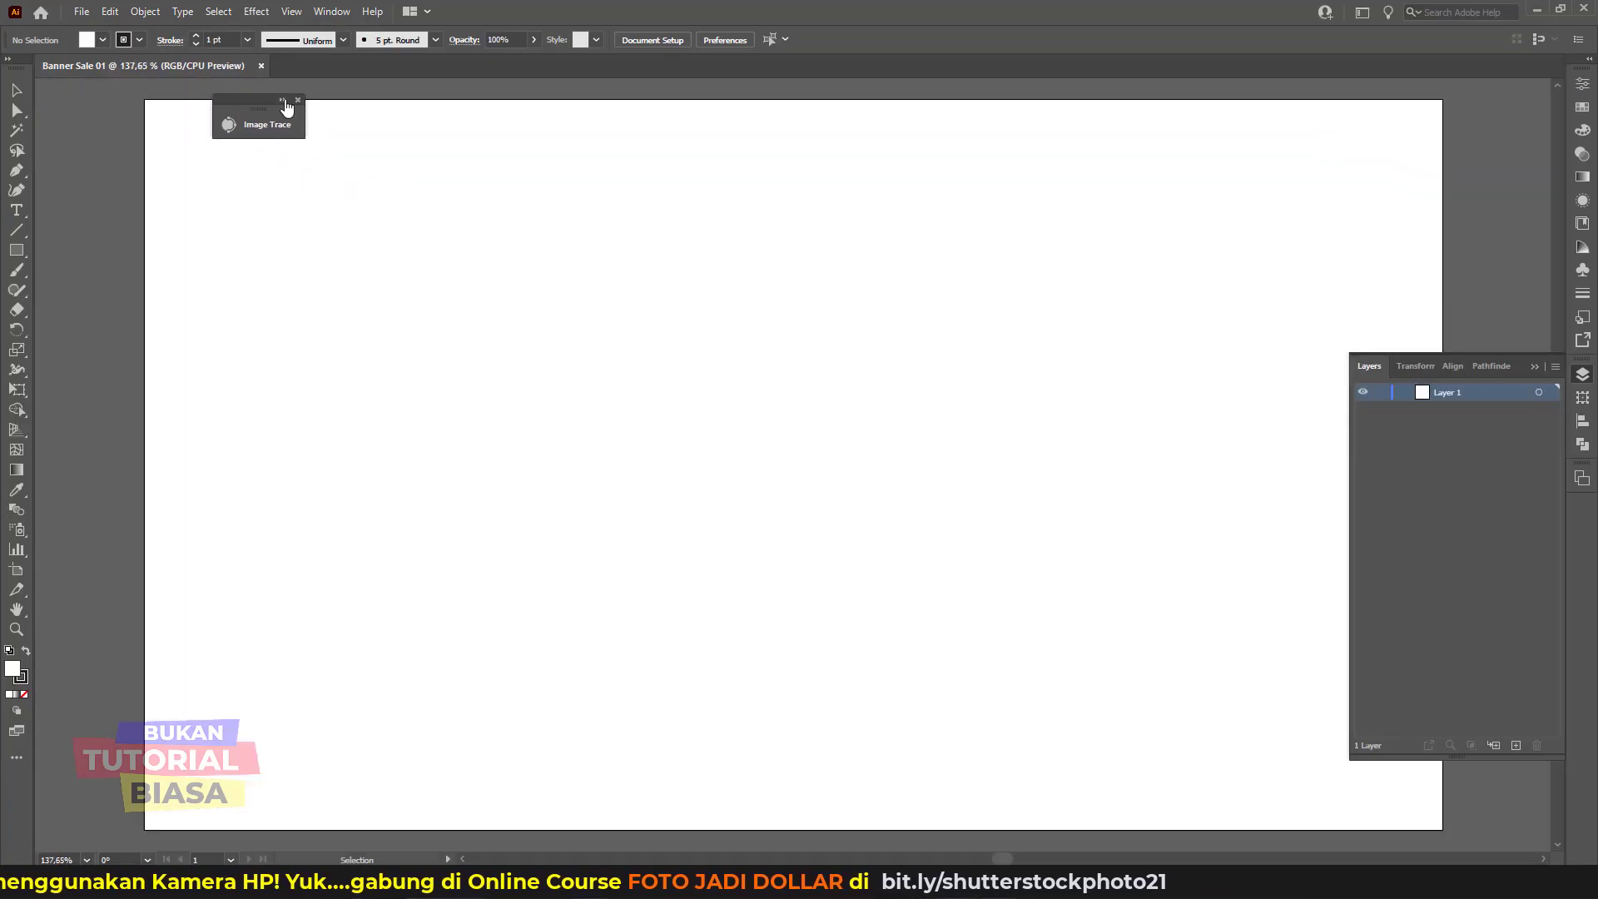
click(298, 100)
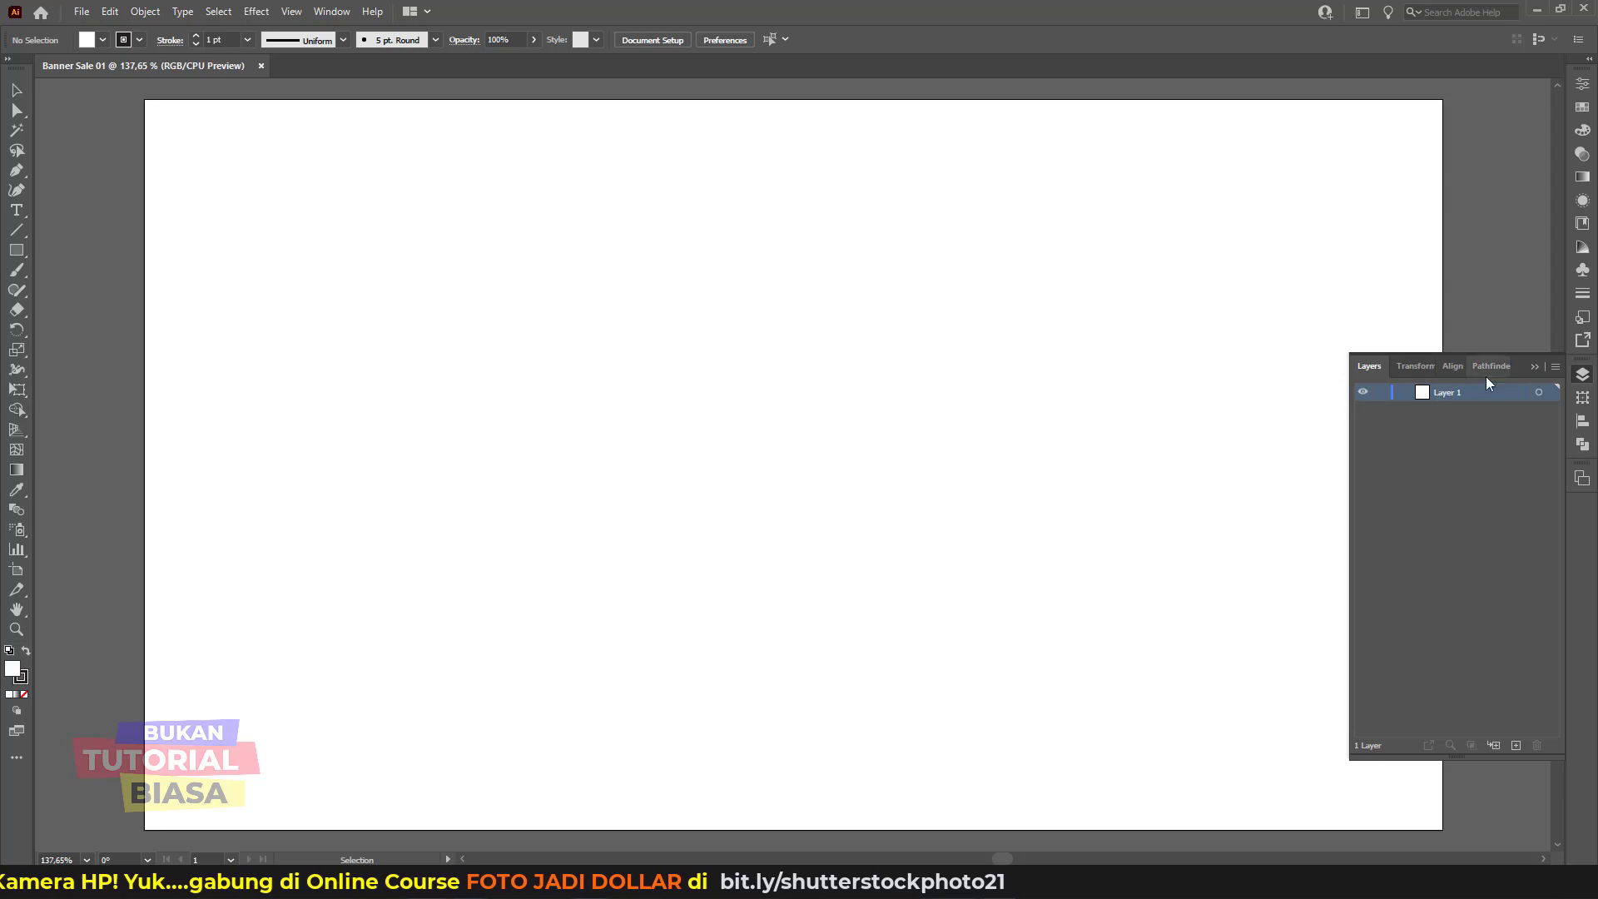
click(1516, 746)
Step: Rename Layer 1 to 'Background' and Layer 2 to 'Content', viewing the artboard at 100%
click(1446, 410)
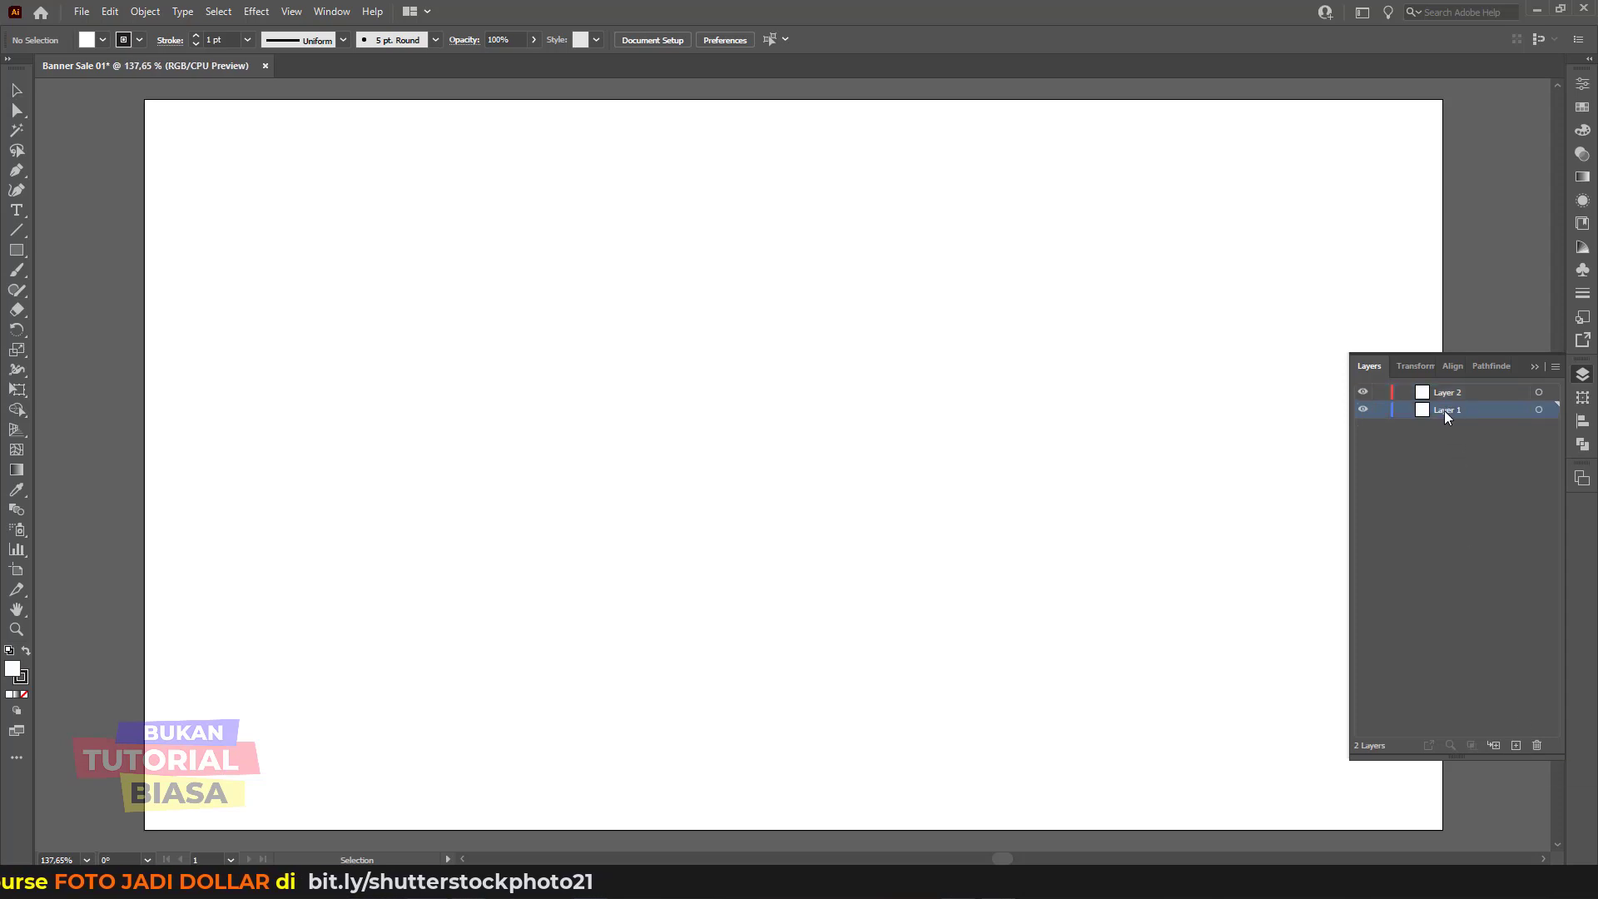
double_click(1457, 413)
text(Background)
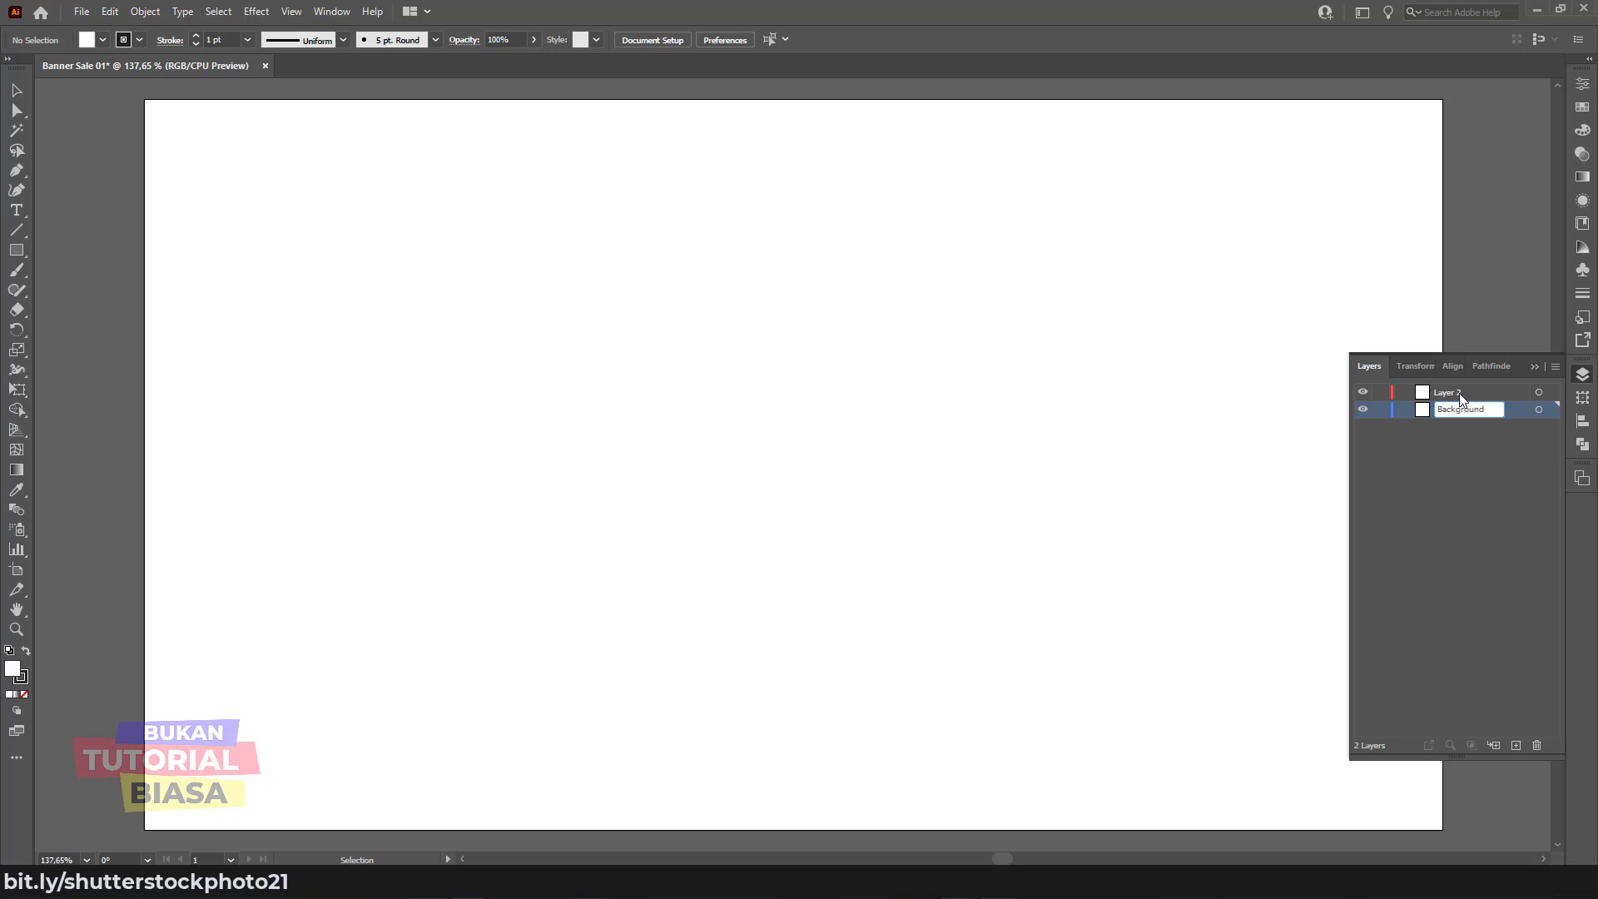
click(1460, 393)
double_click(1460, 392)
text(Content)
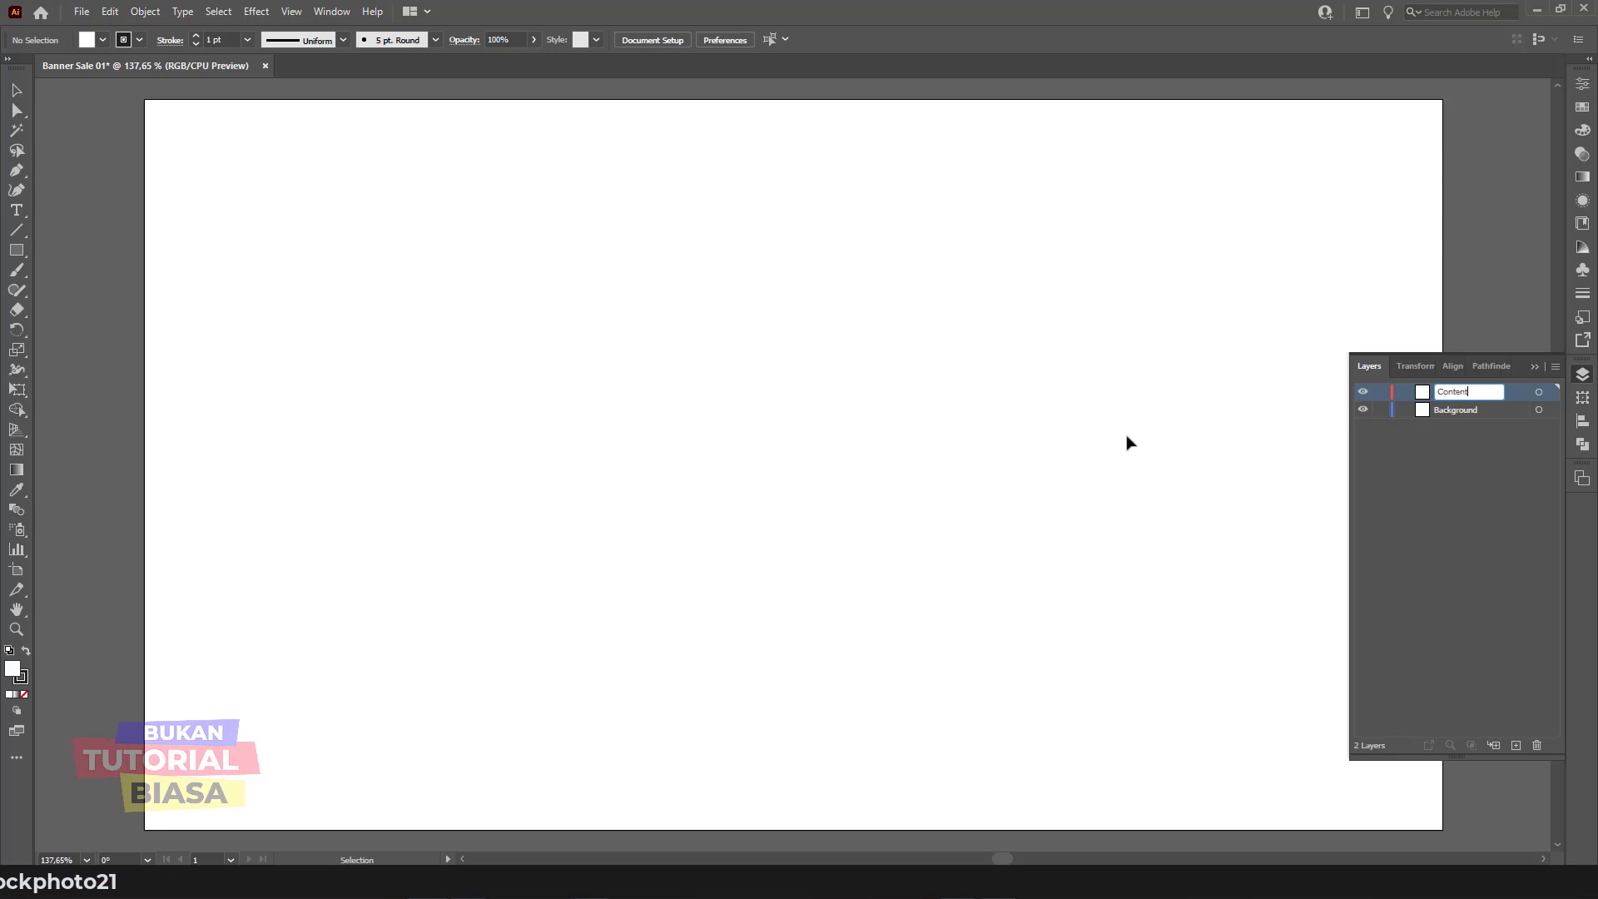
key(Return)
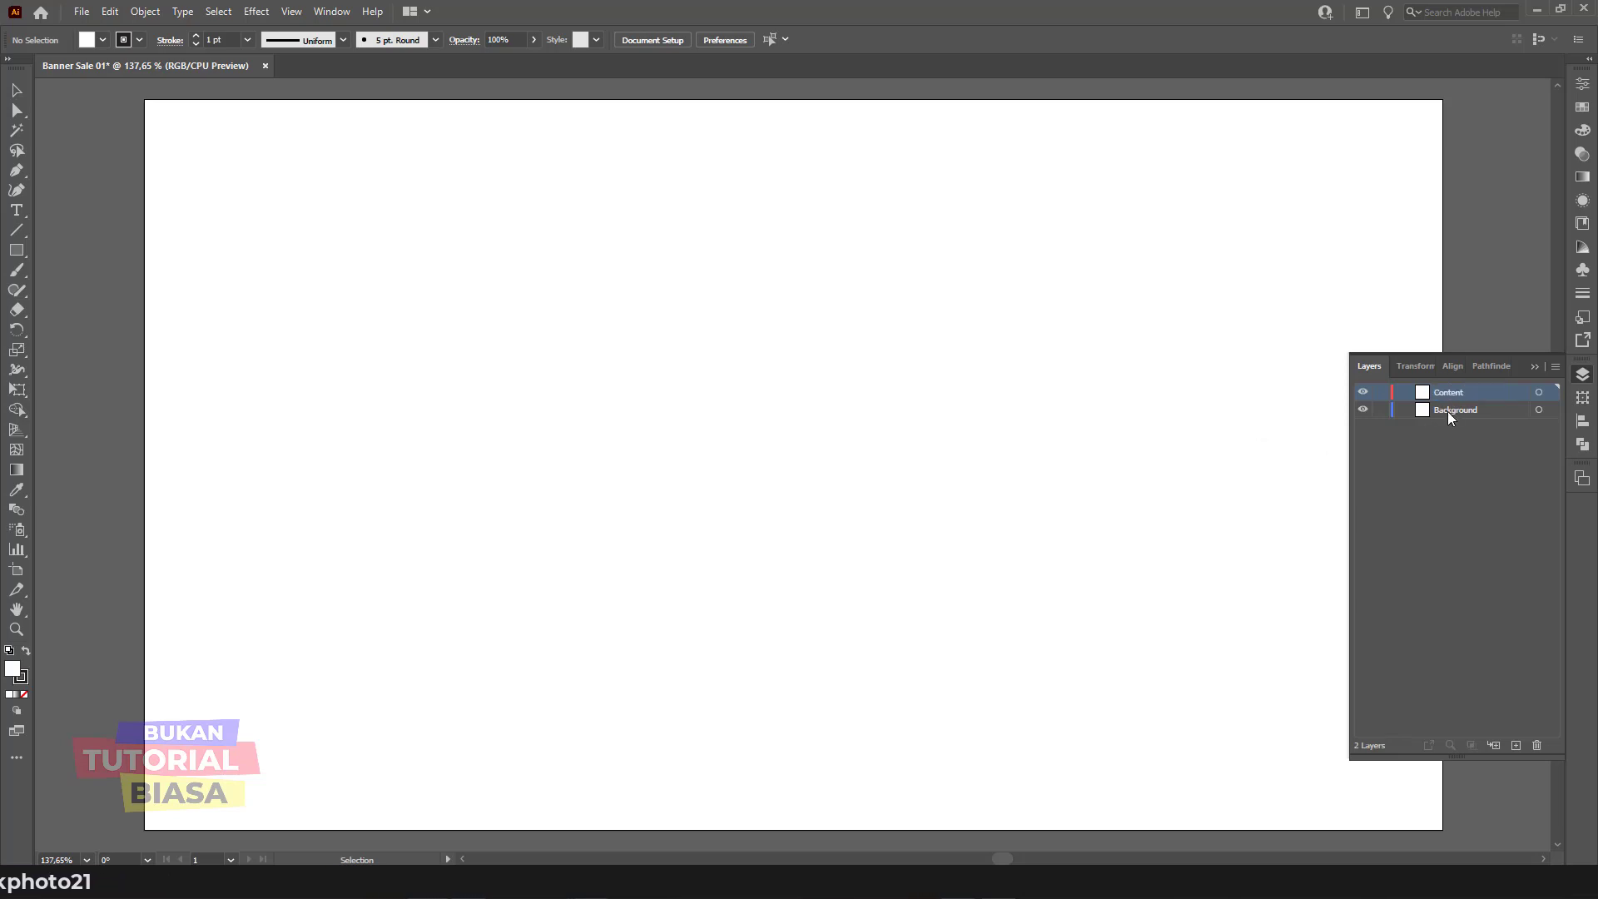
click(1449, 411)
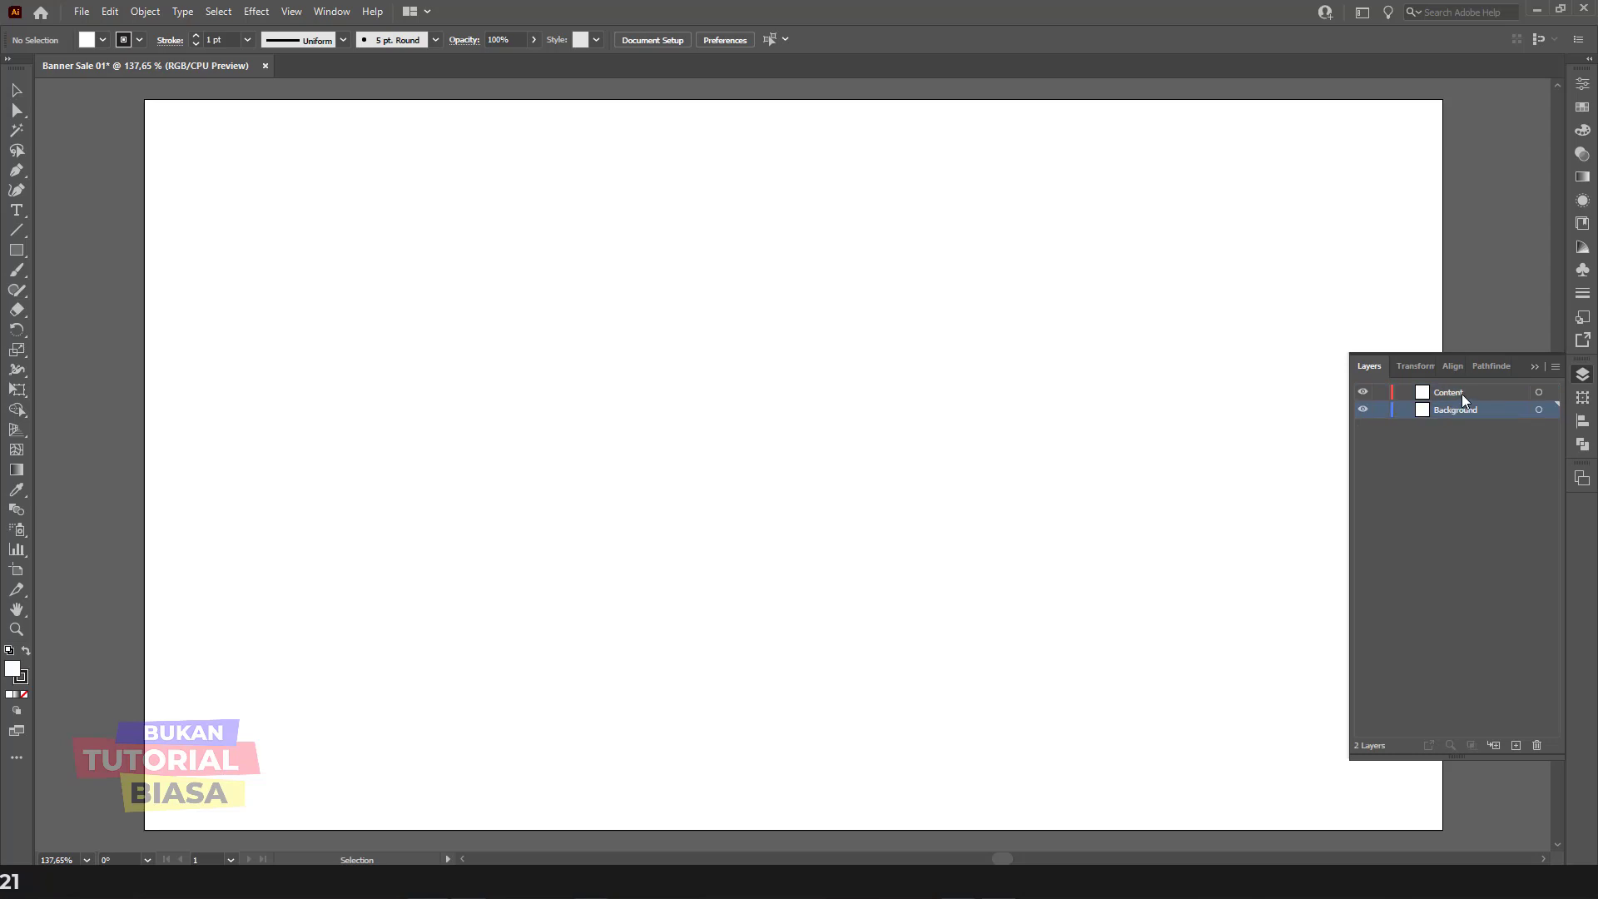
click(1462, 392)
key(ctrl+1)
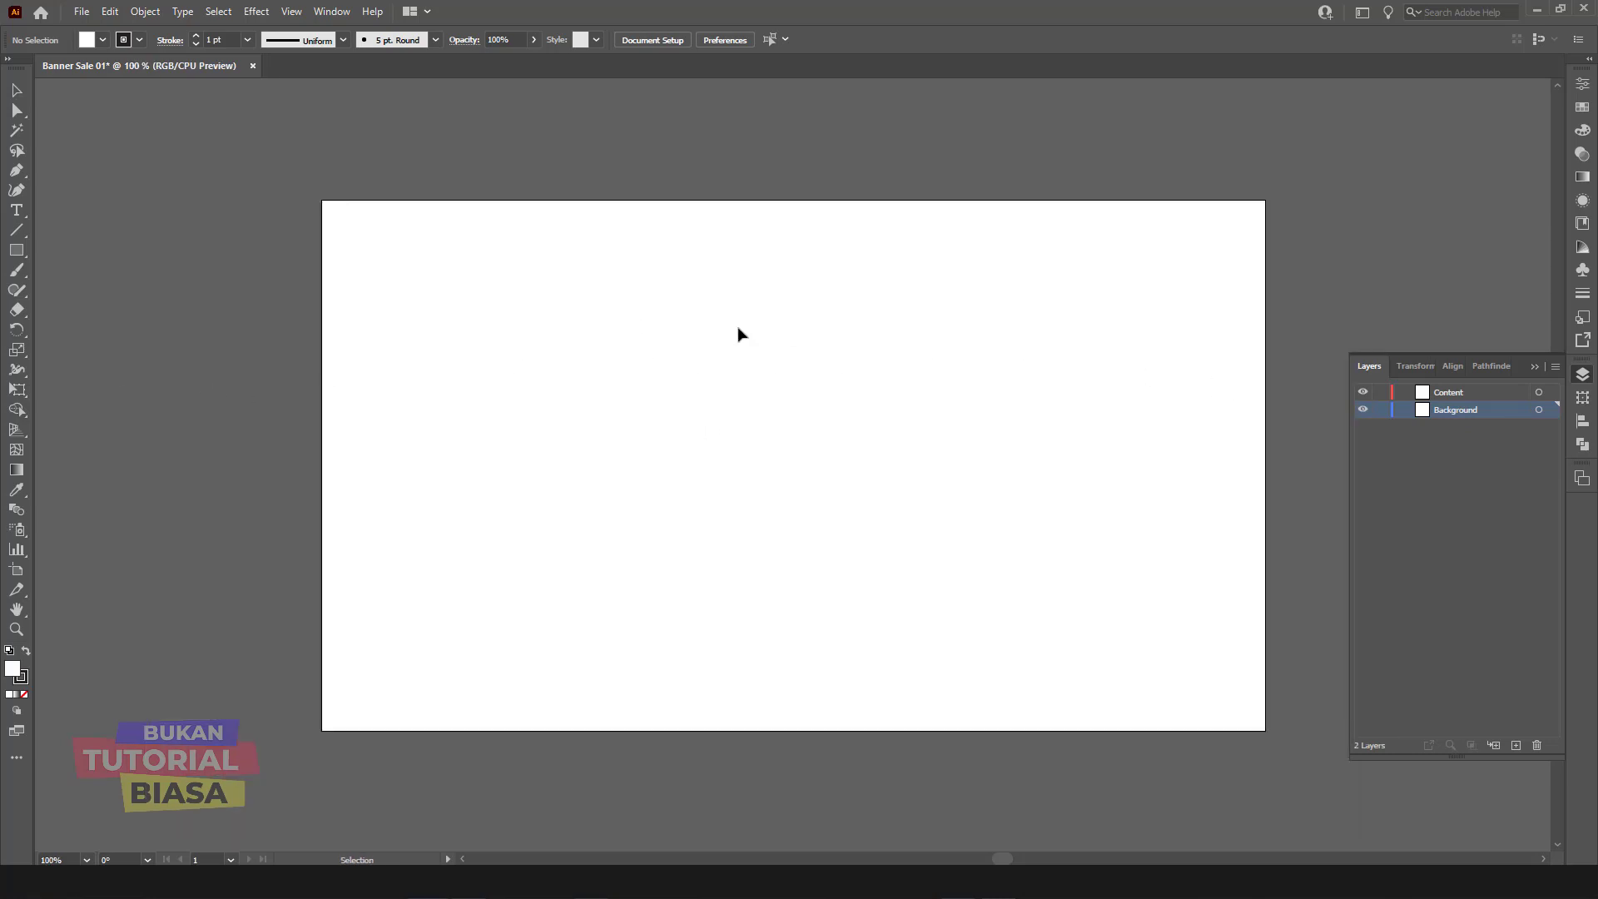
Step: Make Content the active layer, panning the artboard and resetting the view to 100%
key(space)
drag(1124, 311, 977, 335)
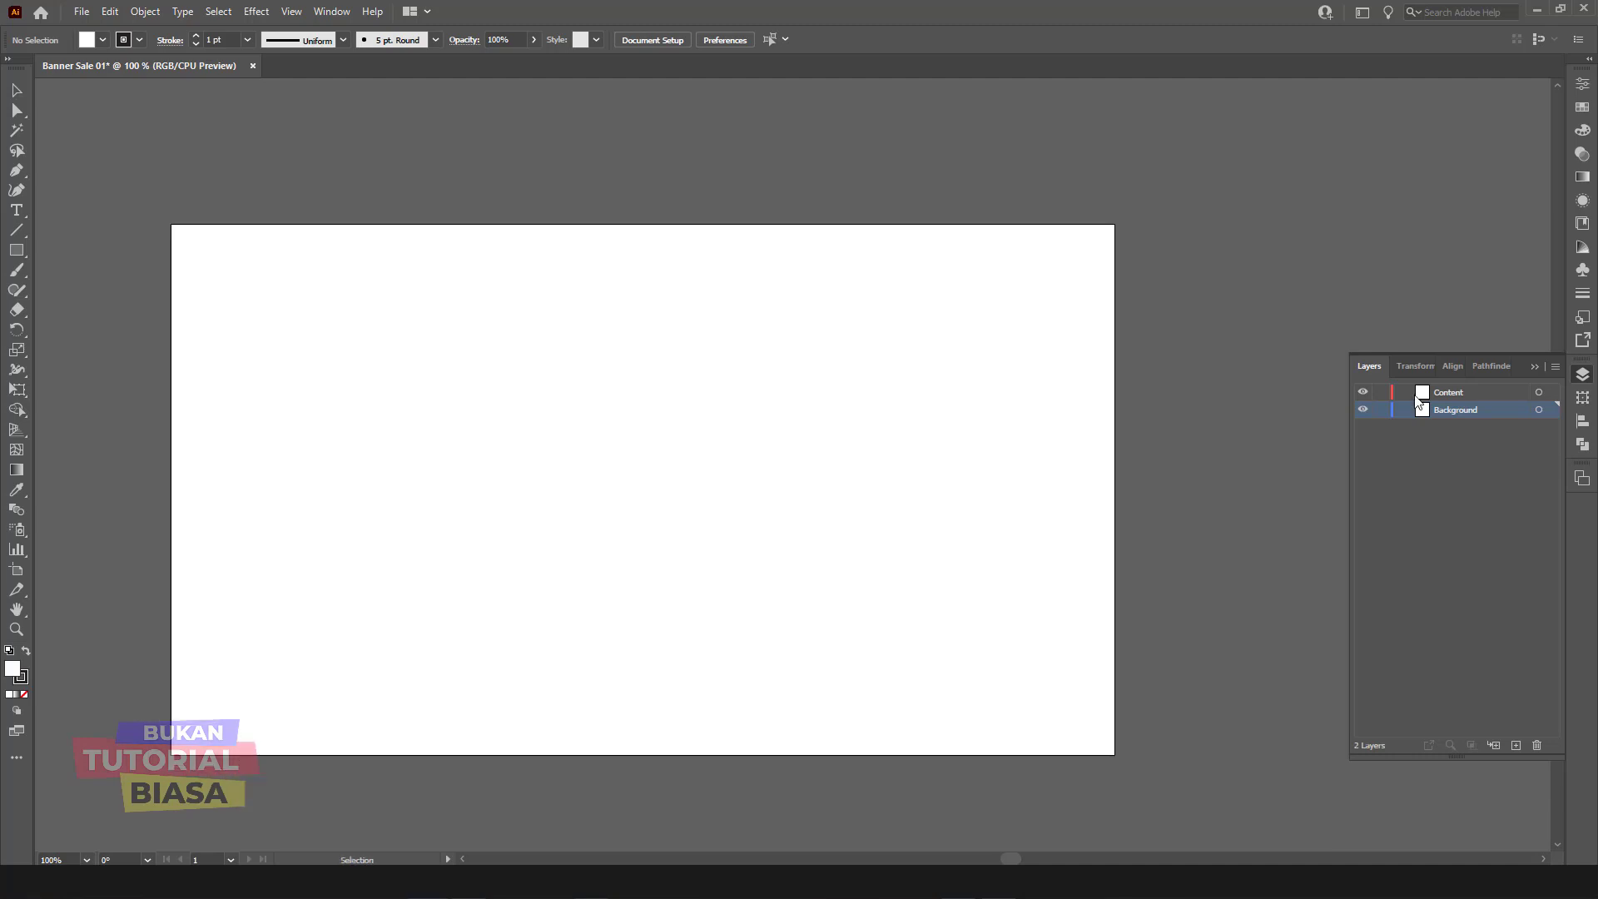
click(1453, 394)
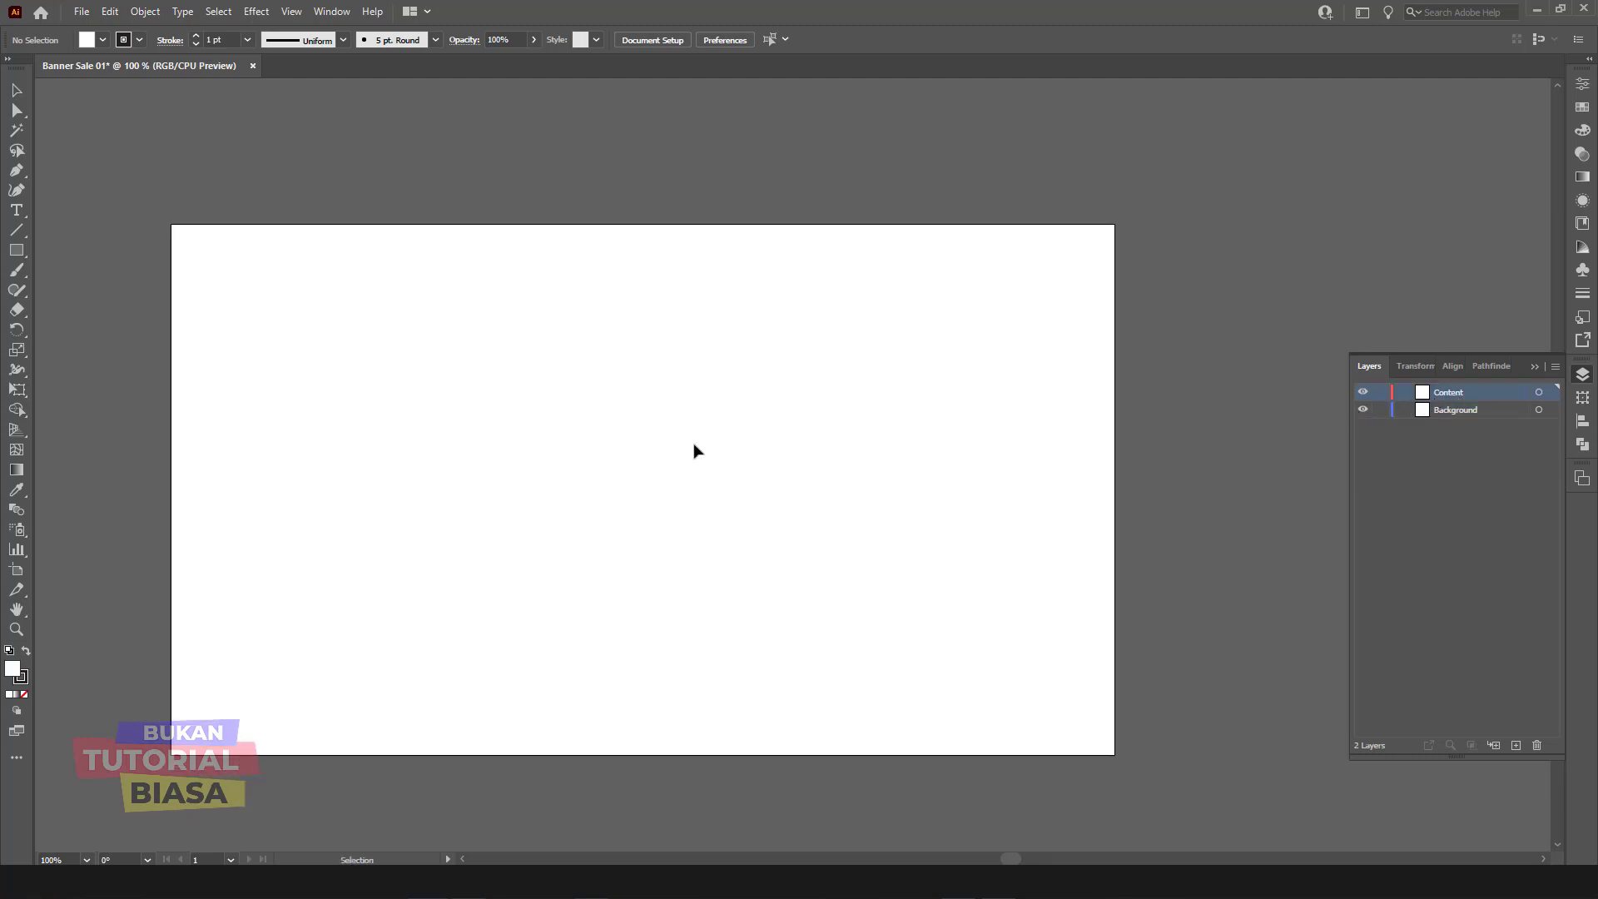
key(space)
drag(499, 387, 552, 376)
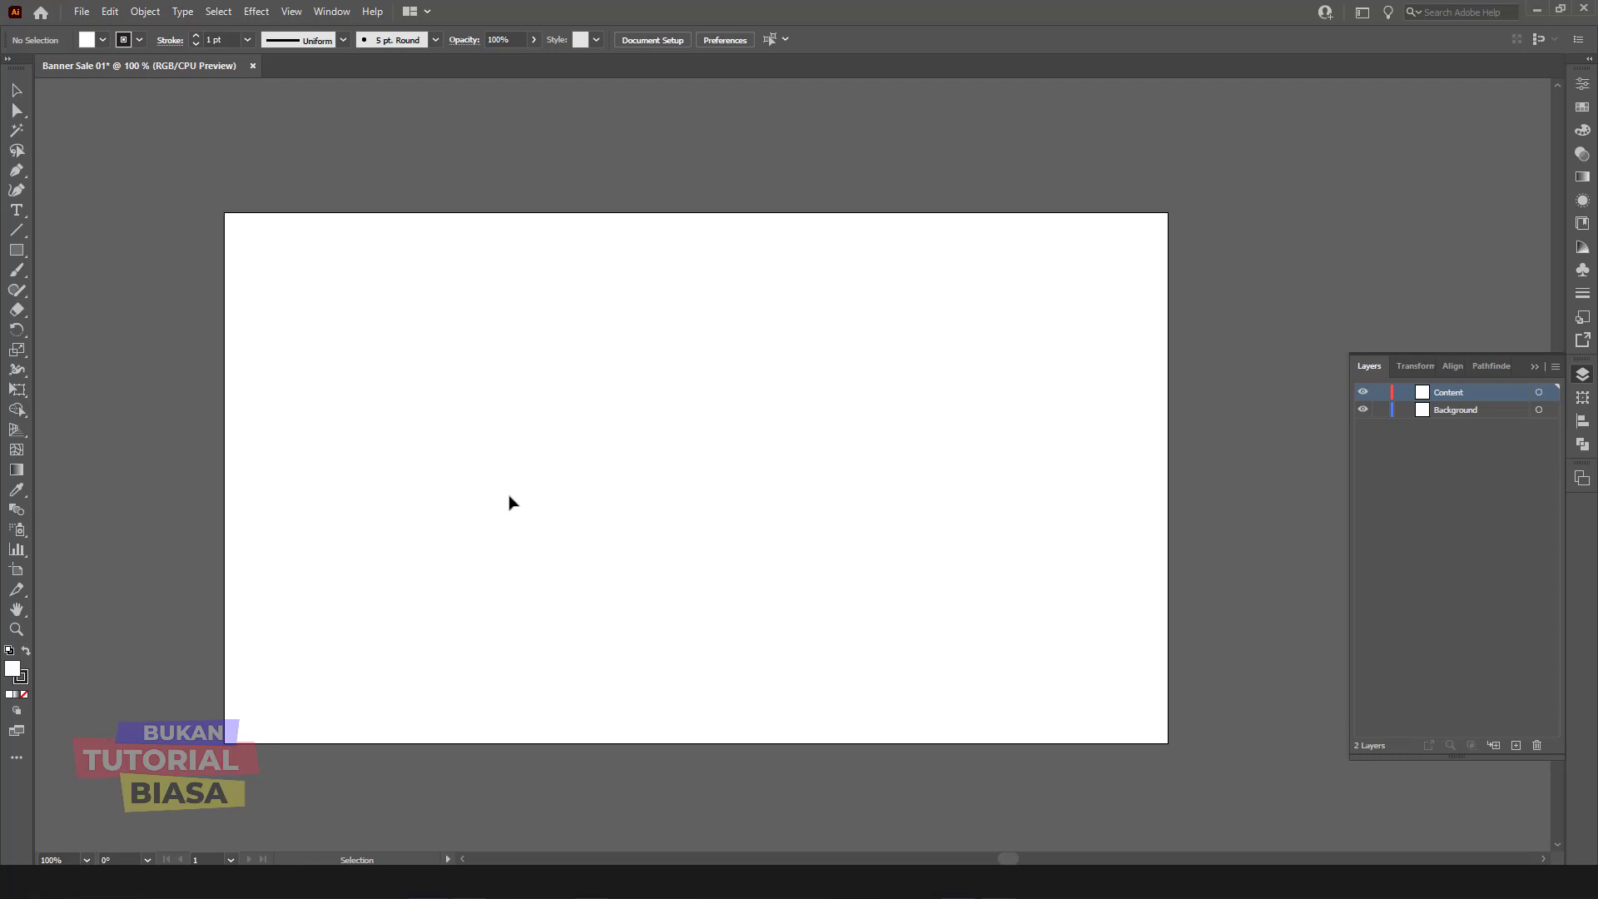
key(a)
key(ctrl+minus)
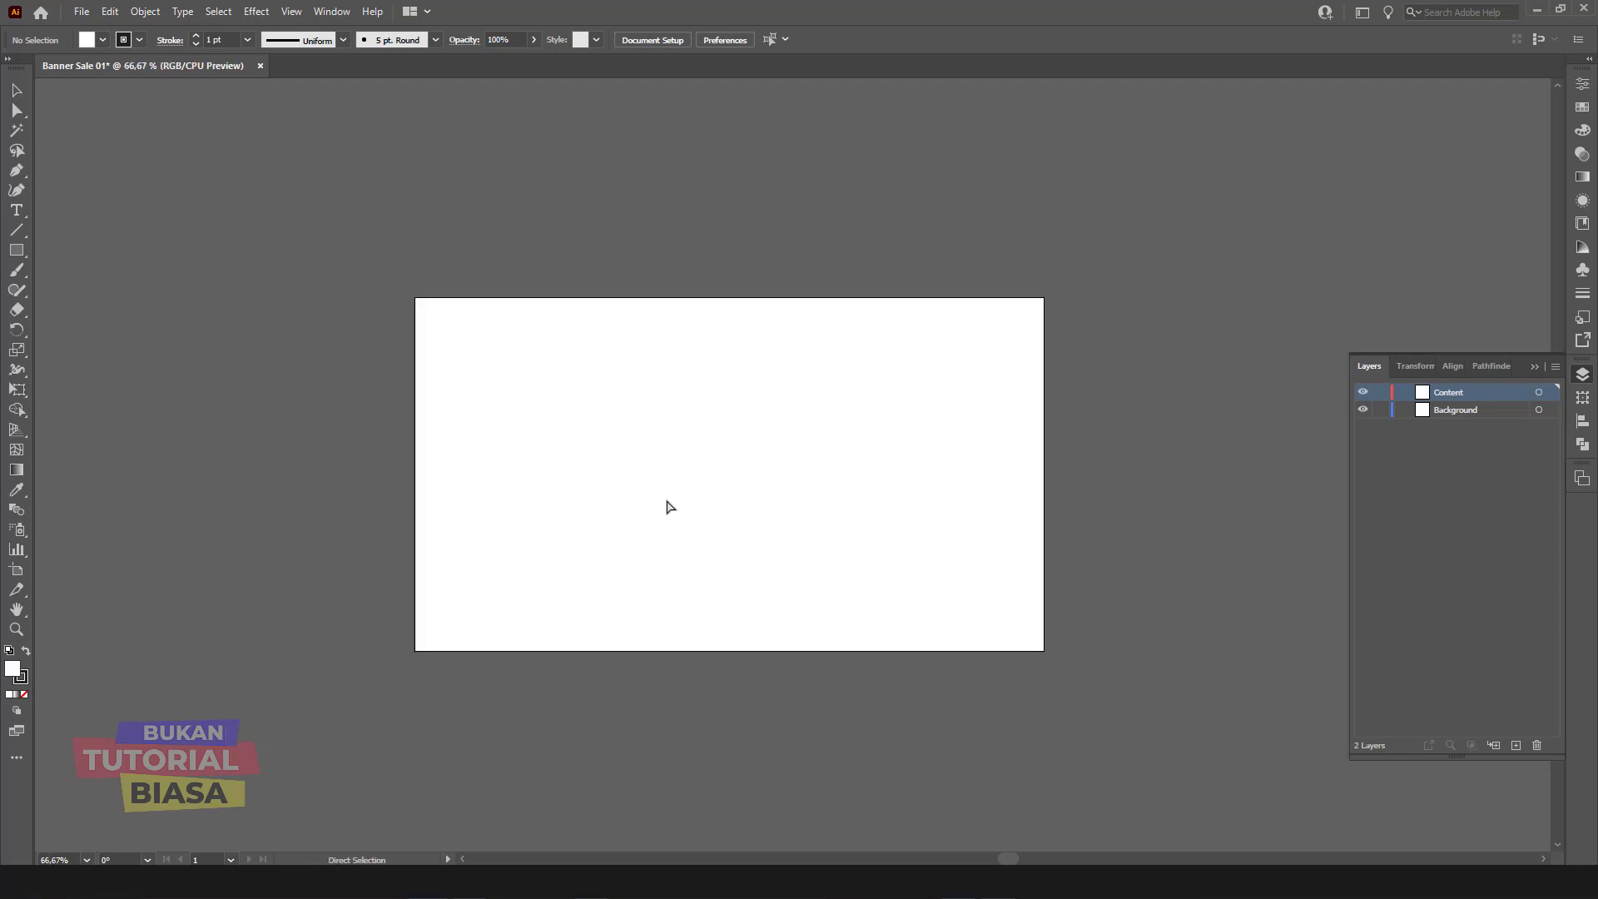
key(ctrl+plus)
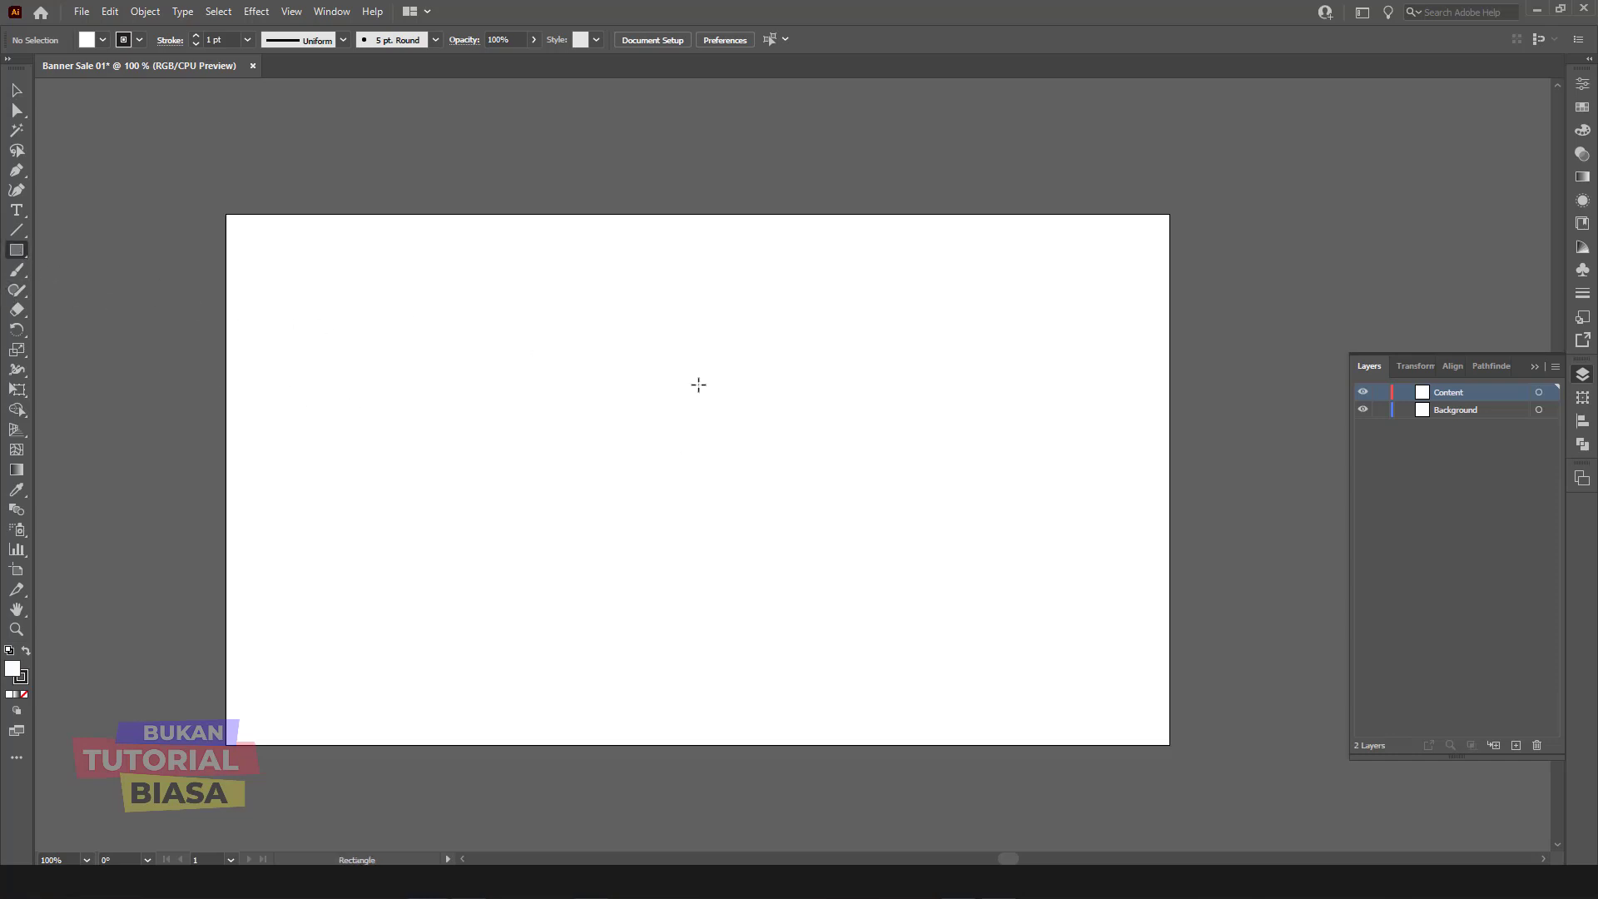
Step: Draw an unfilled square at the artboard centre and rotate it 45° into a diamond
drag(625, 355, 834, 565)
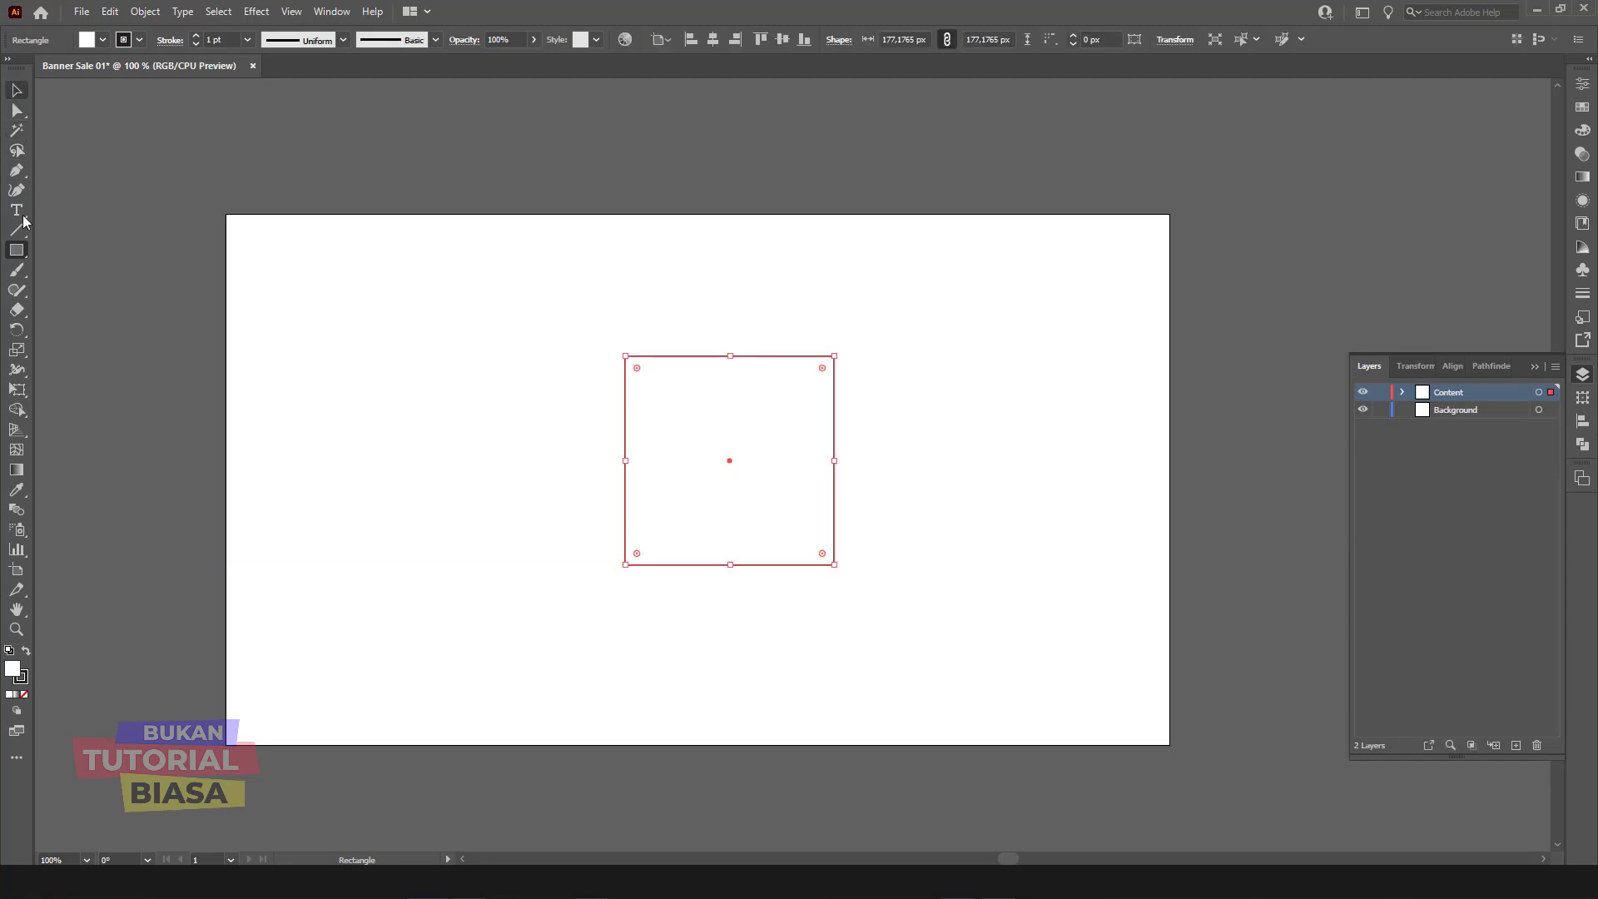
click(25, 695)
key(v)
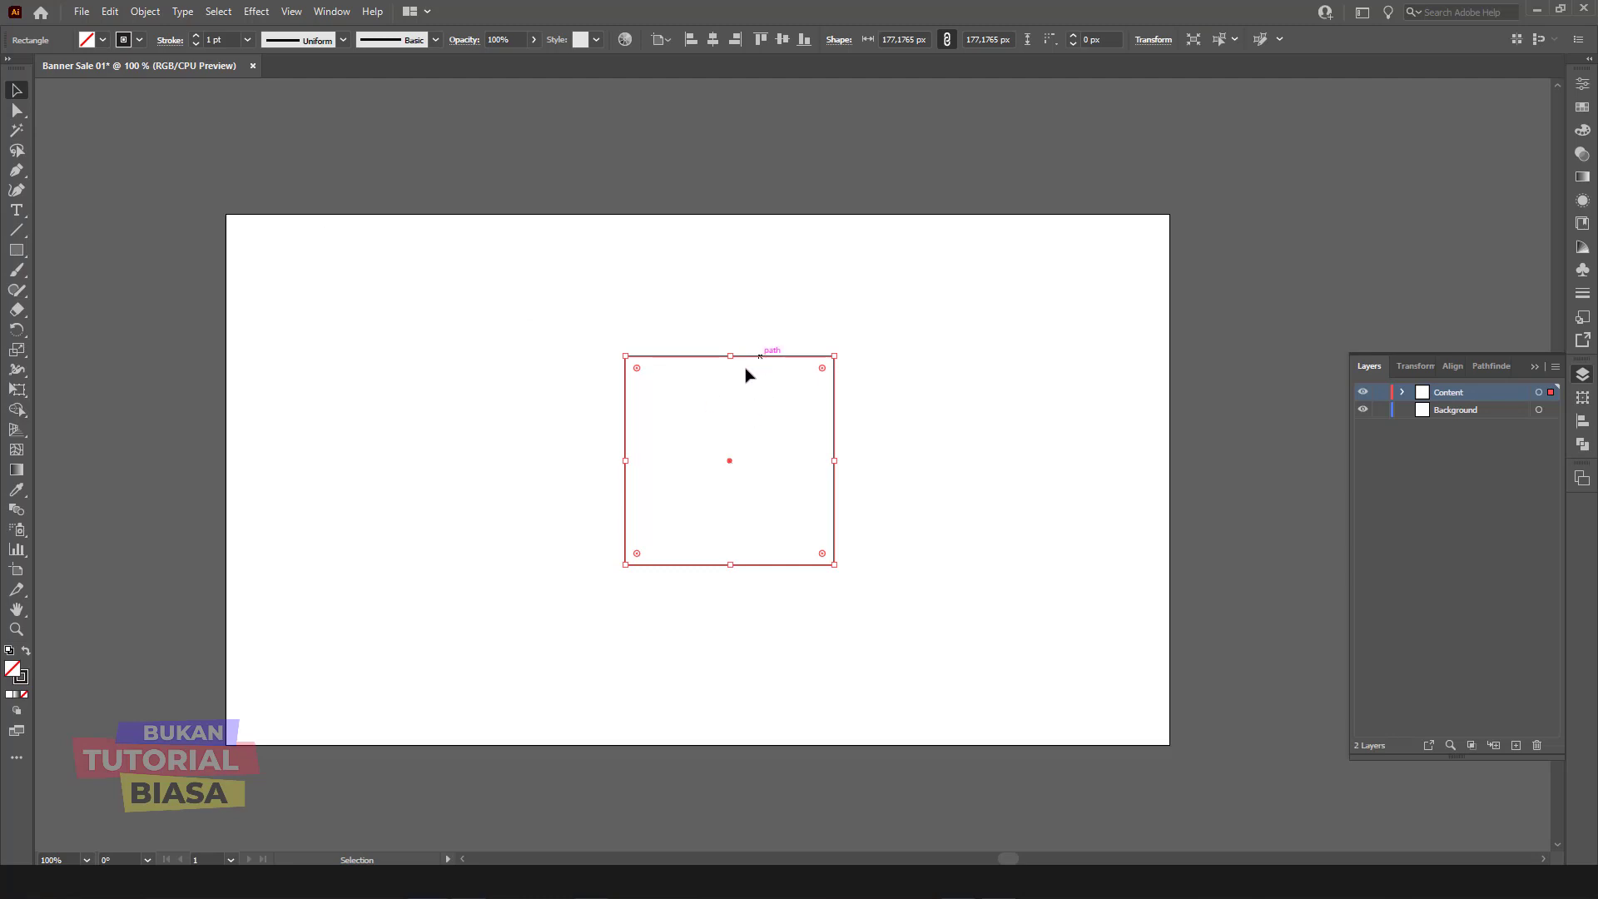
drag(747, 371, 715, 389)
drag(841, 341, 786, 353)
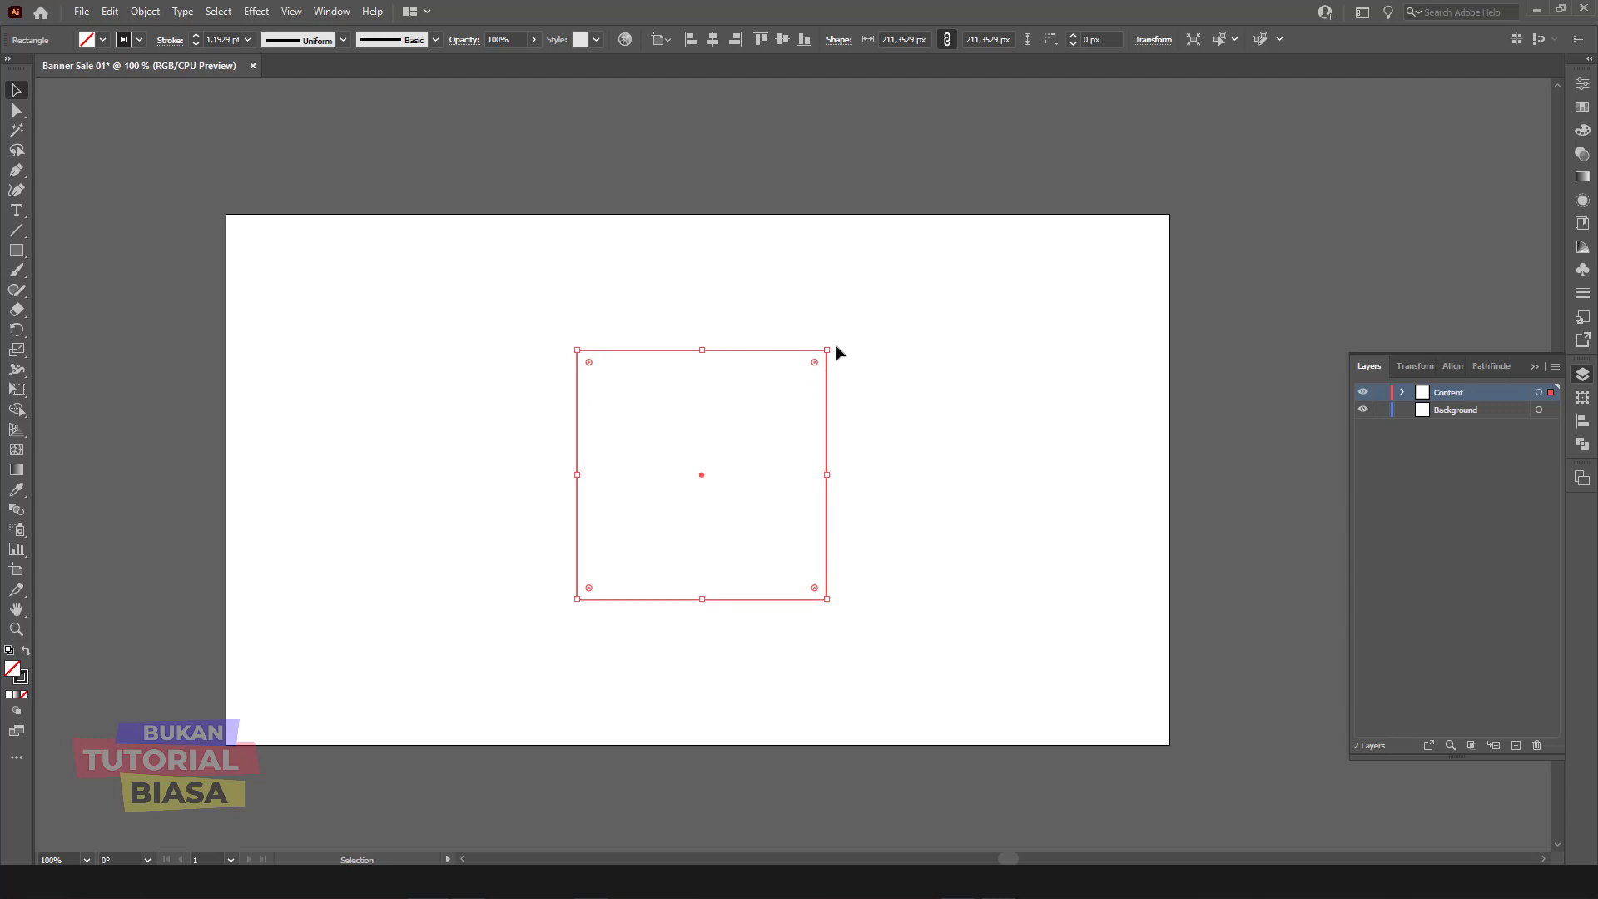
drag(832, 345, 902, 457)
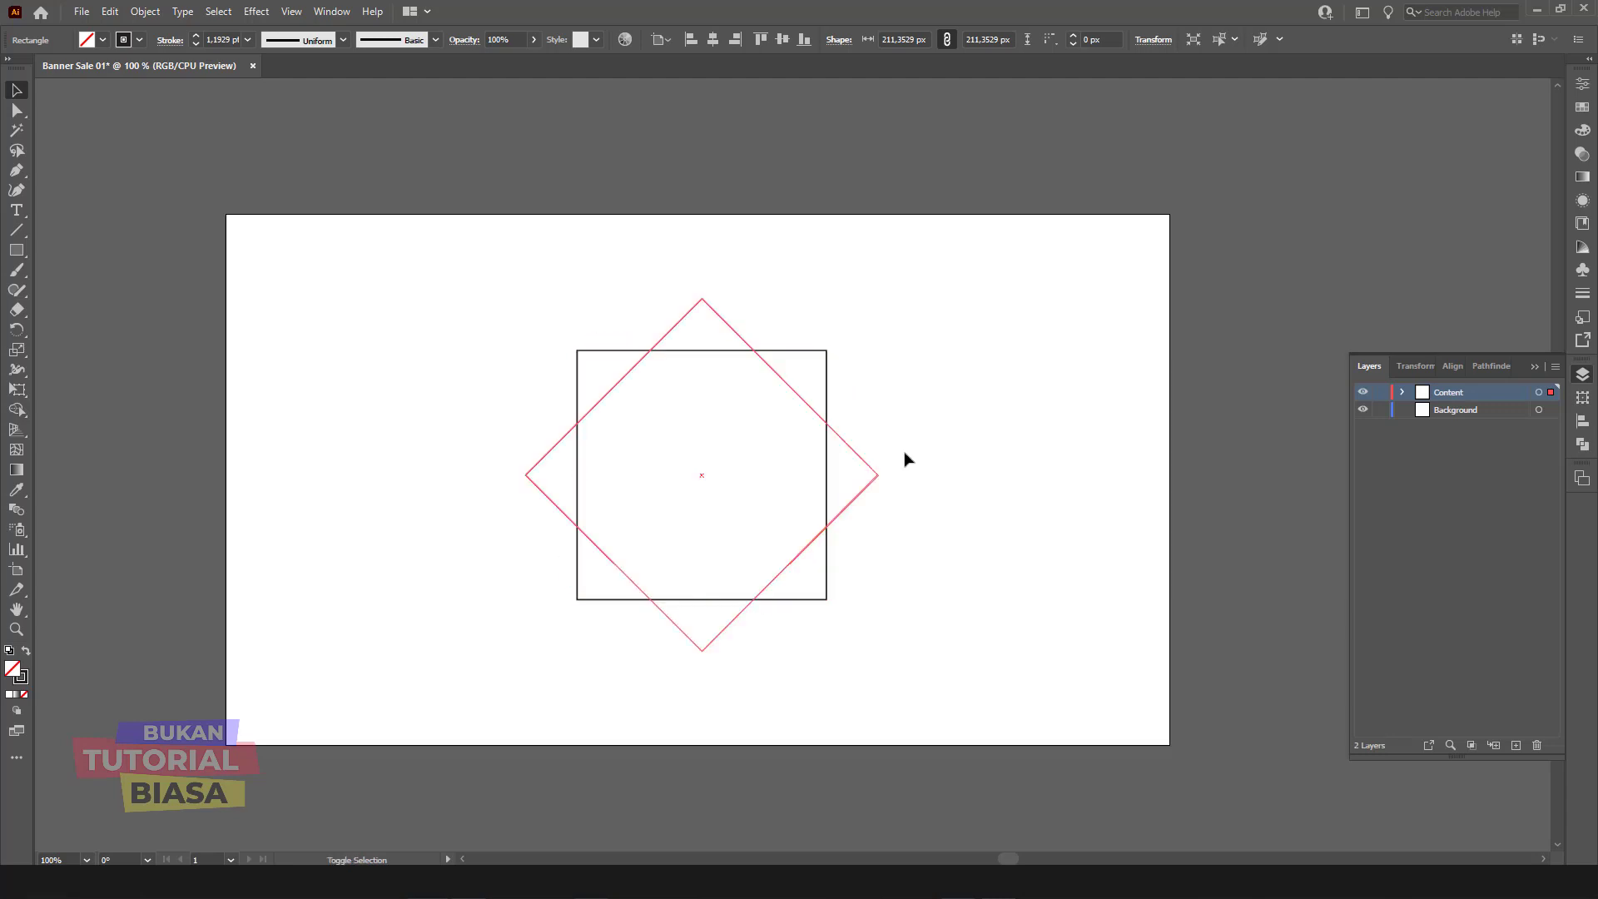
drag(817, 416, 817, 424)
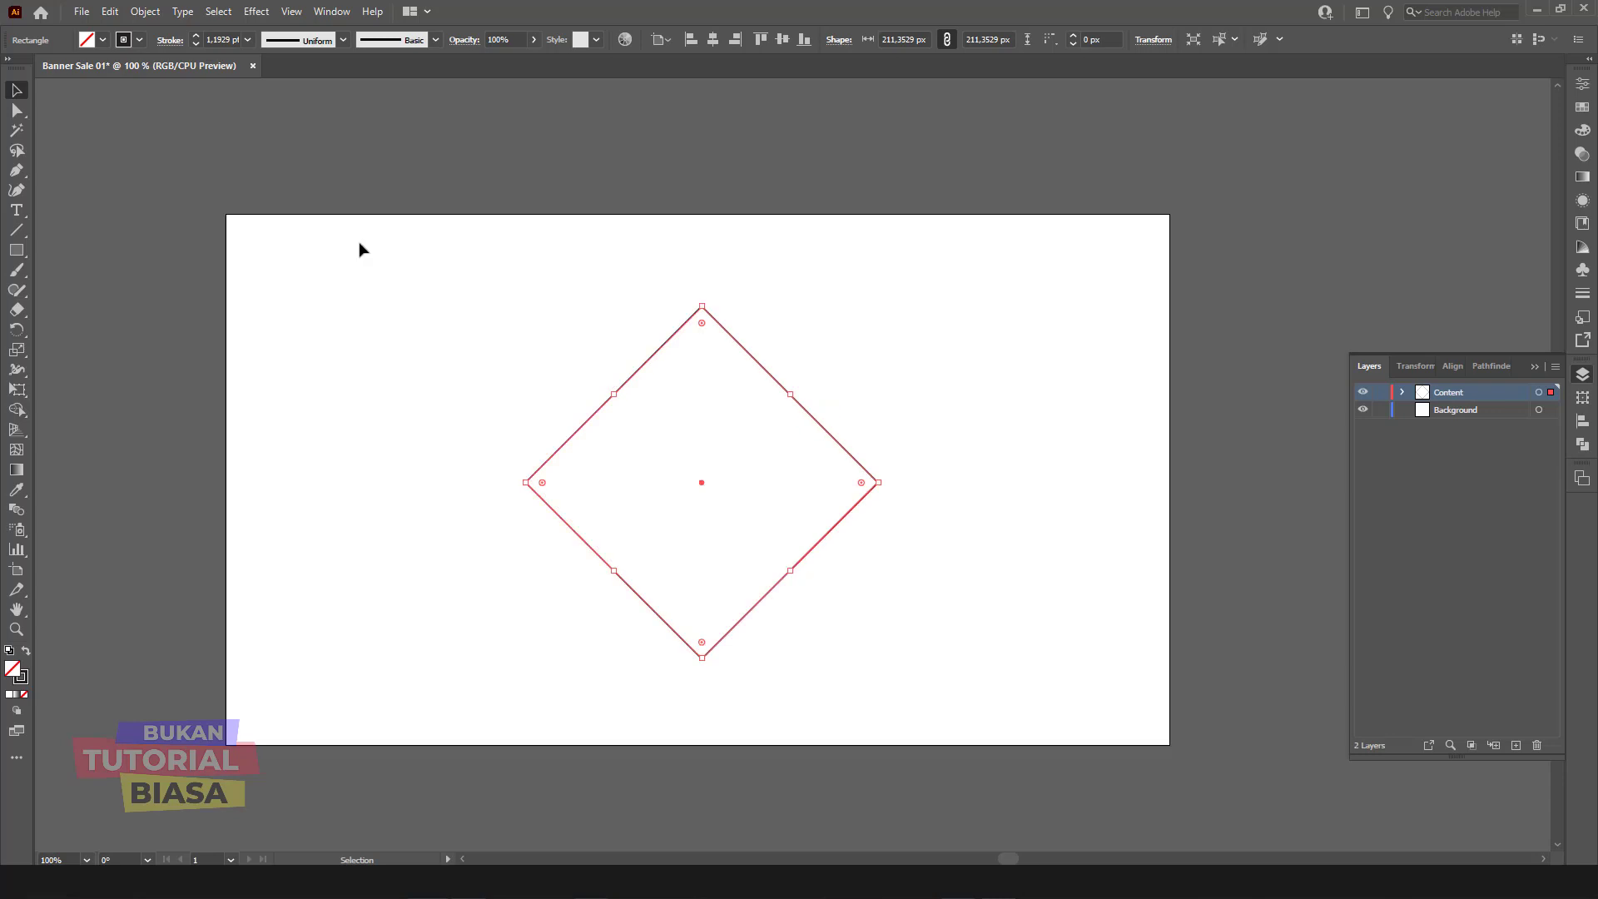
Step: Round the diamond's four corners and scale it down to about 189 px wide
click(17, 108)
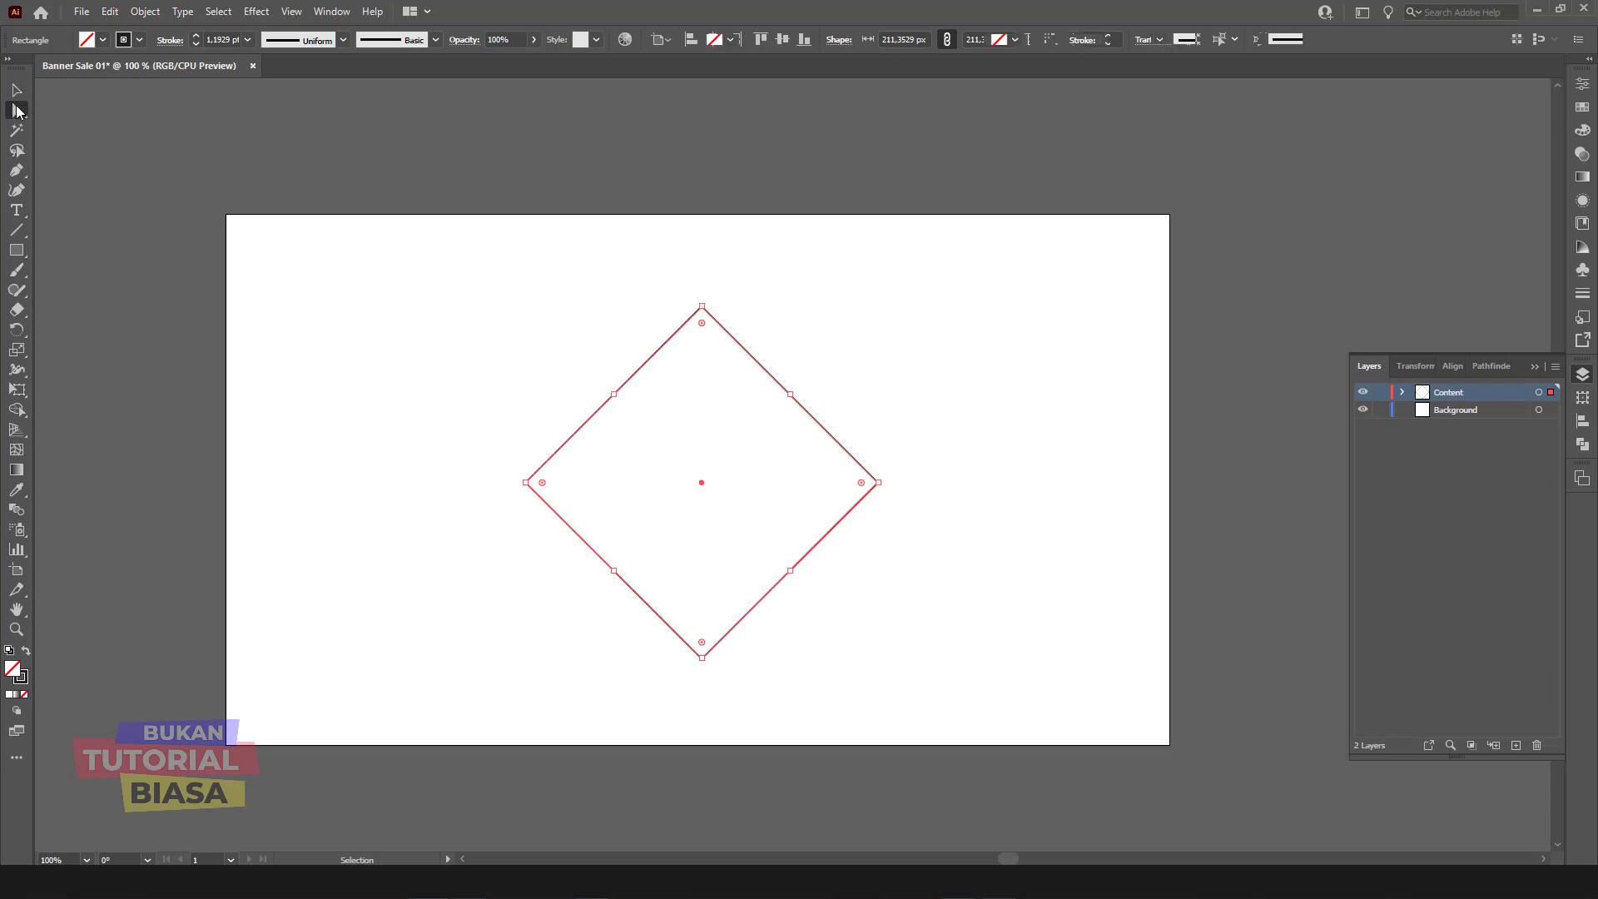
drag(704, 327, 716, 339)
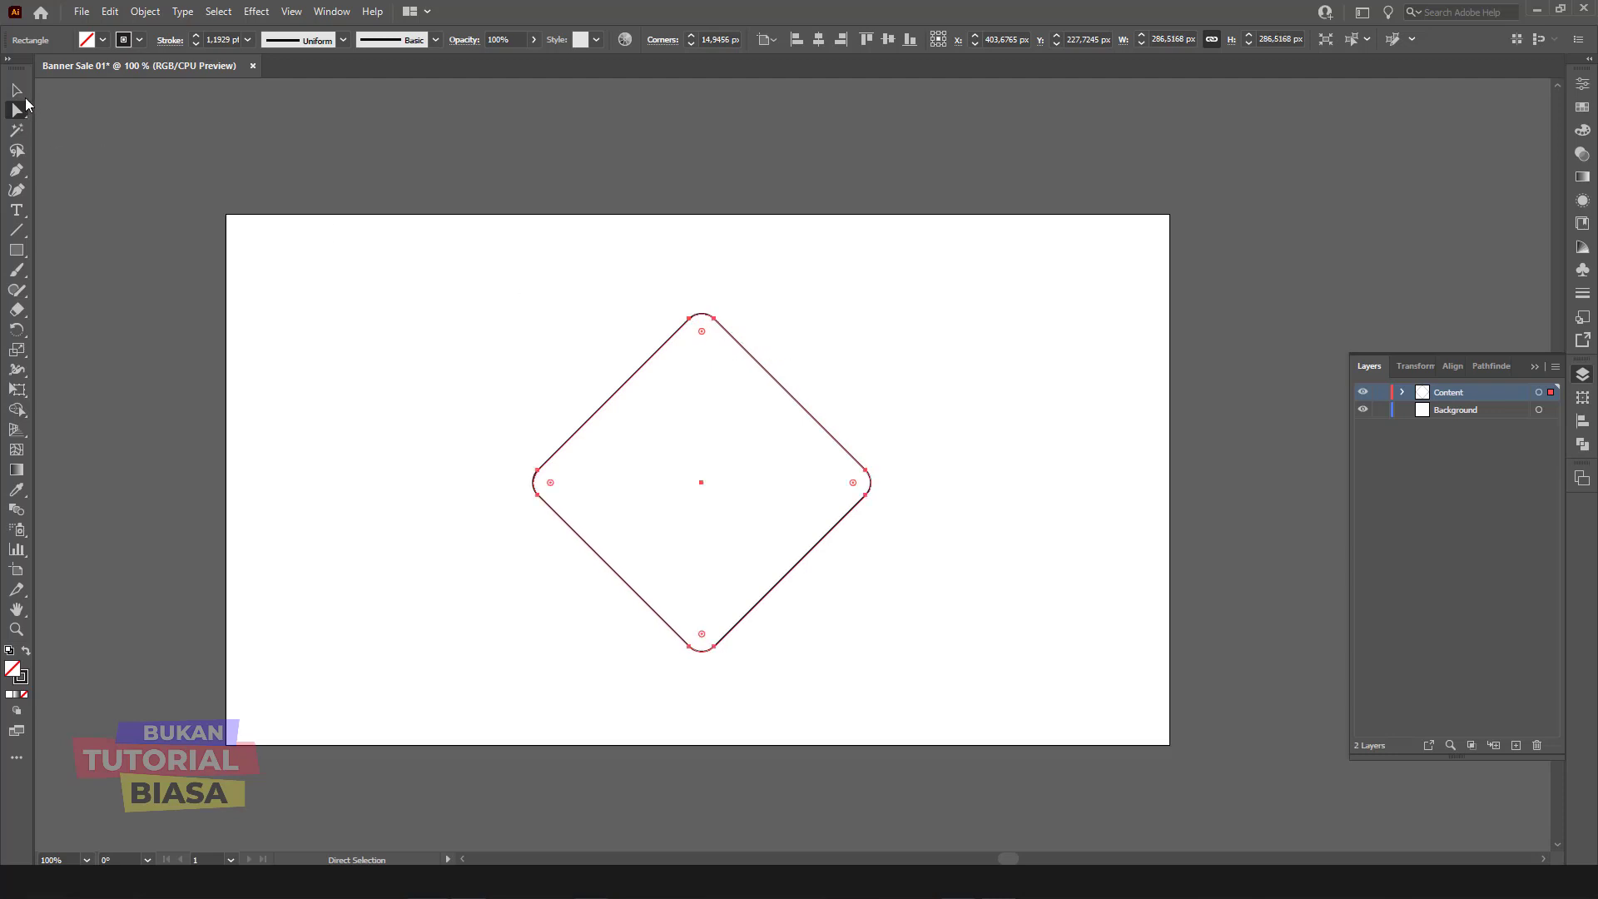
key(v)
click(853, 352)
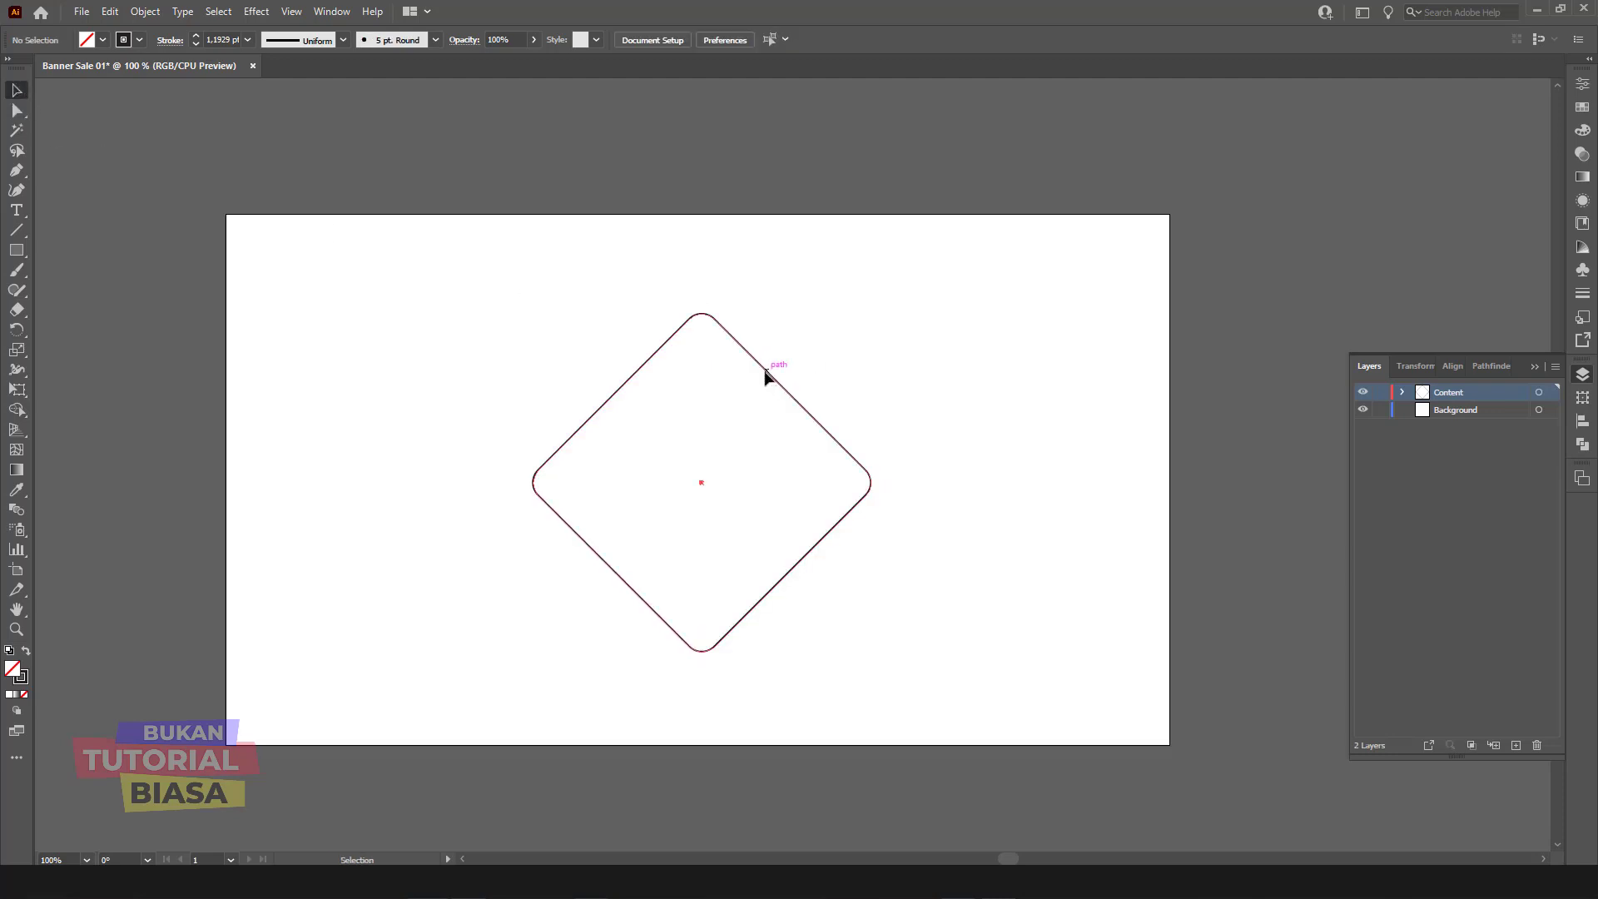
click(766, 371)
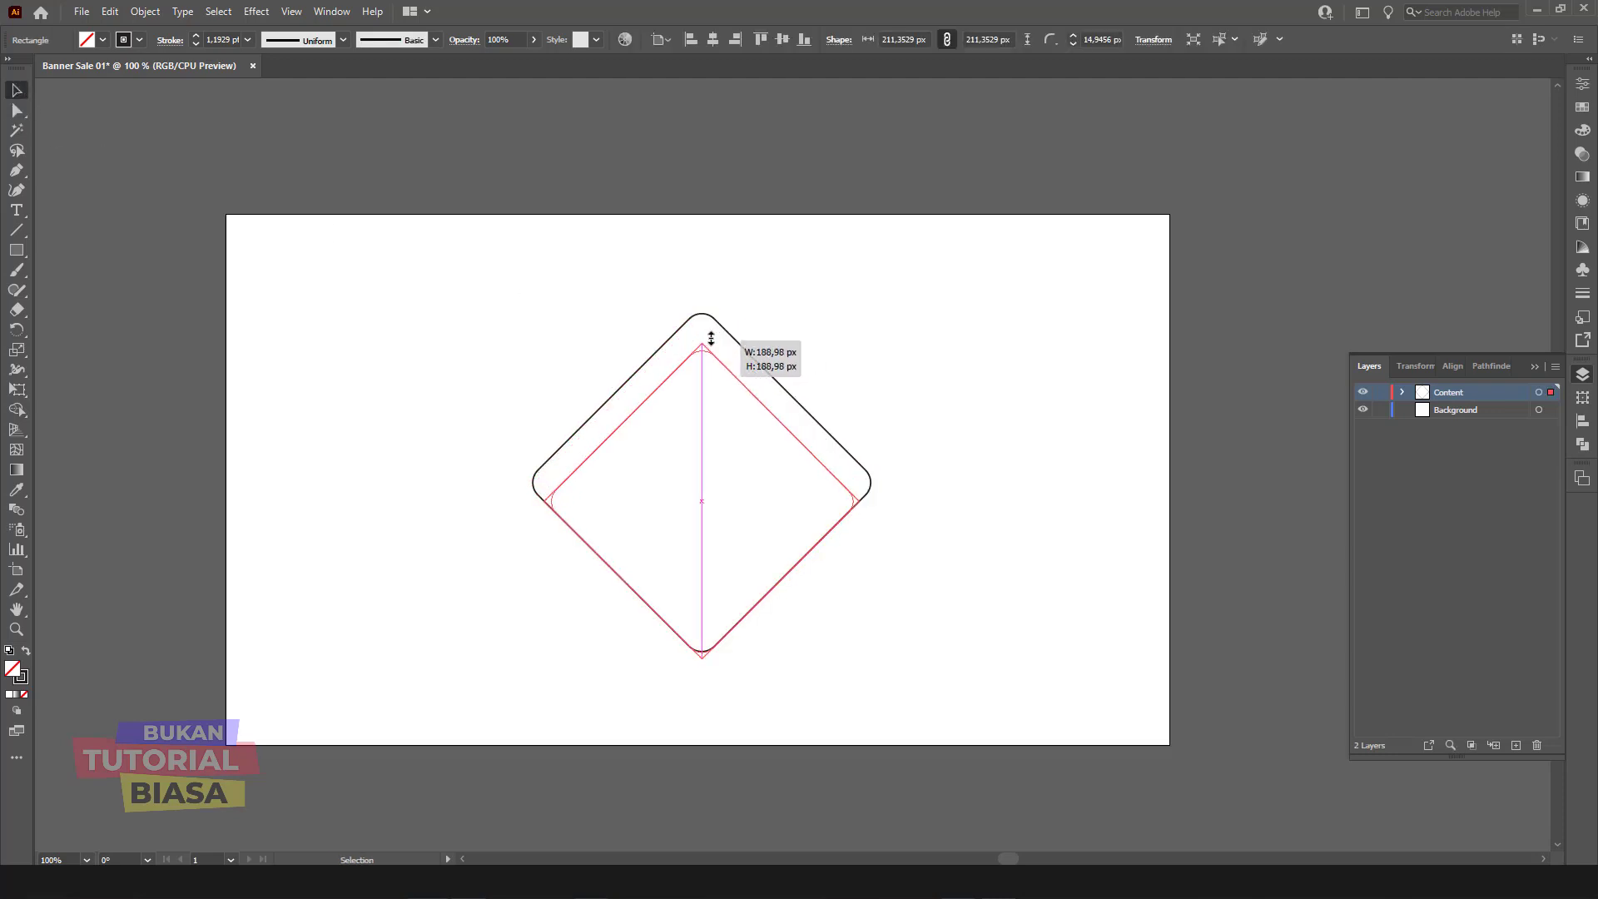
drag(706, 312, 705, 344)
click(1233, 383)
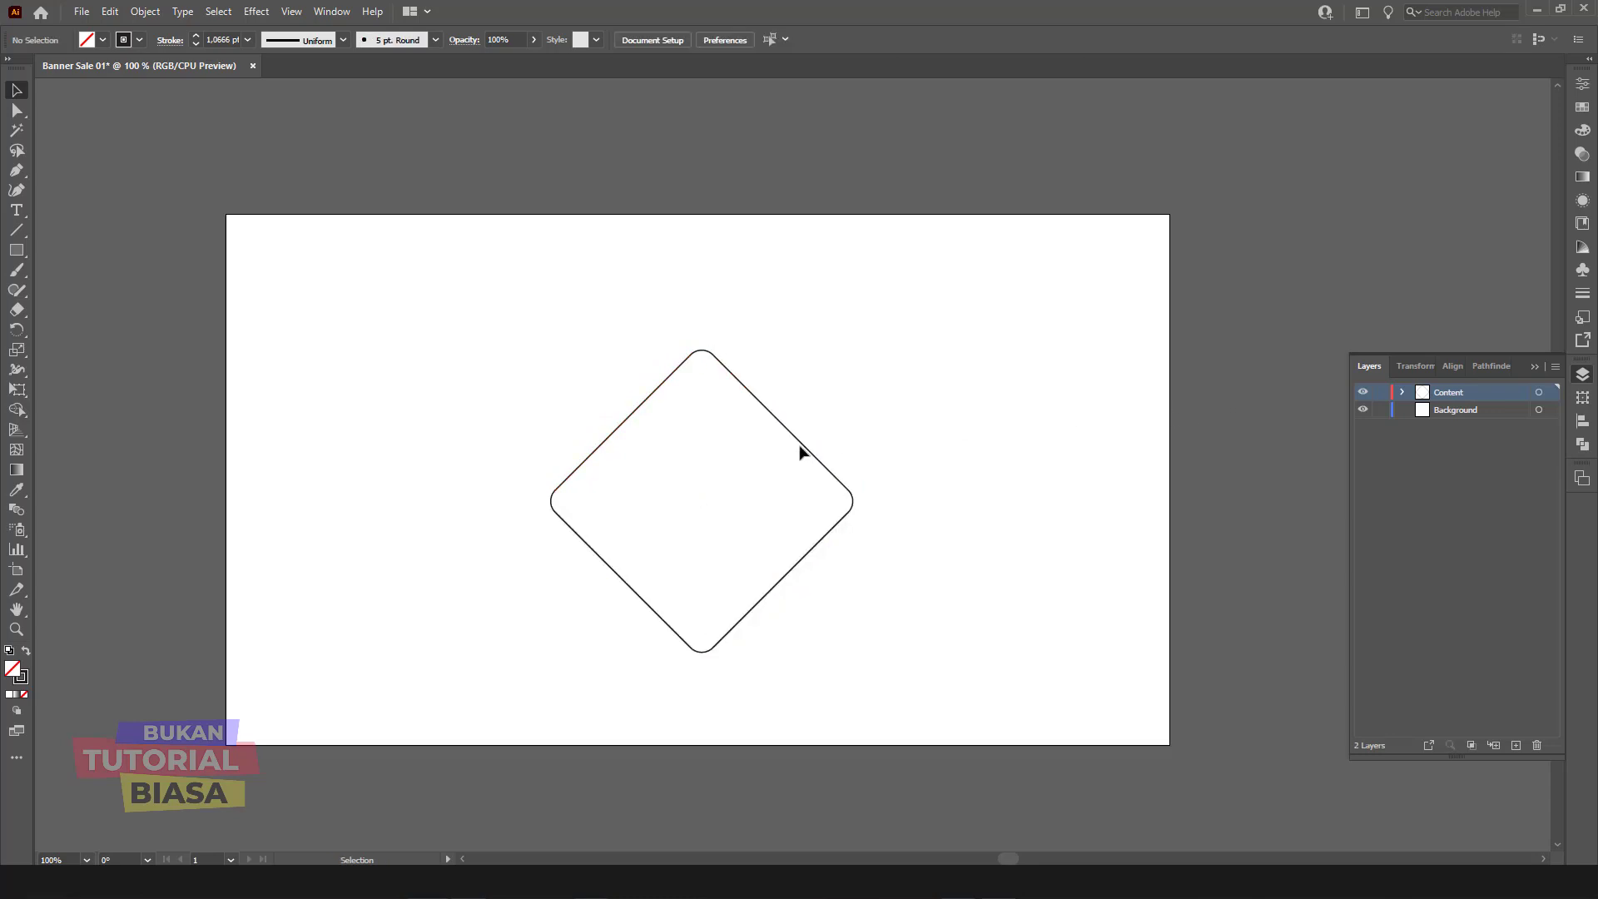
Step: Pen-draw the large shards to the right, below, lower left and above the diamond
click(17, 171)
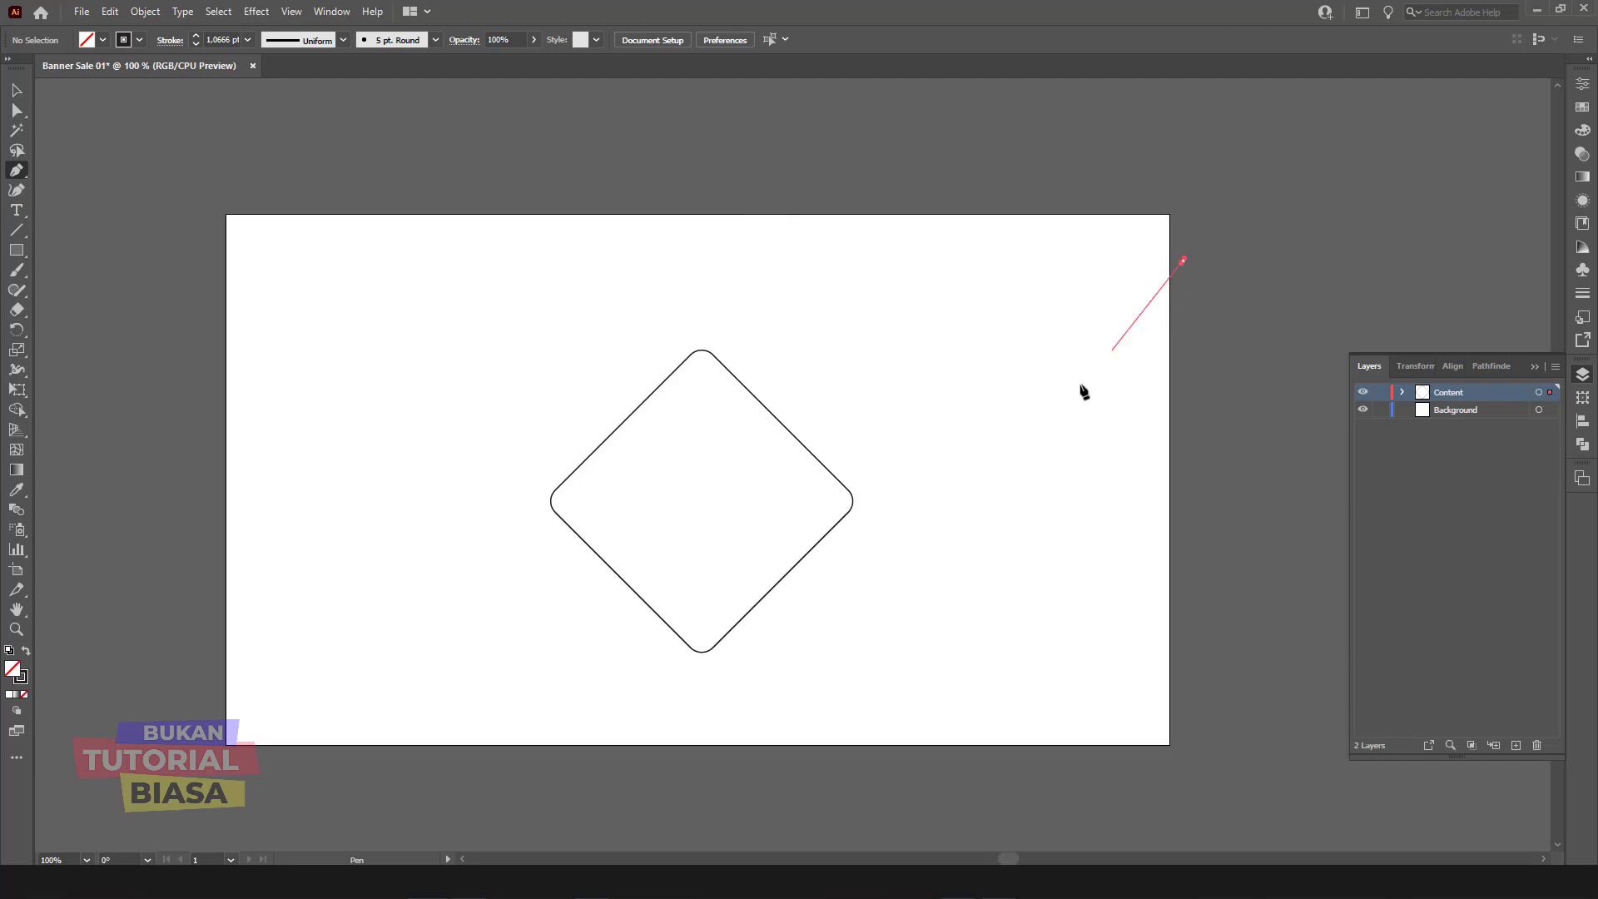
click(866, 552)
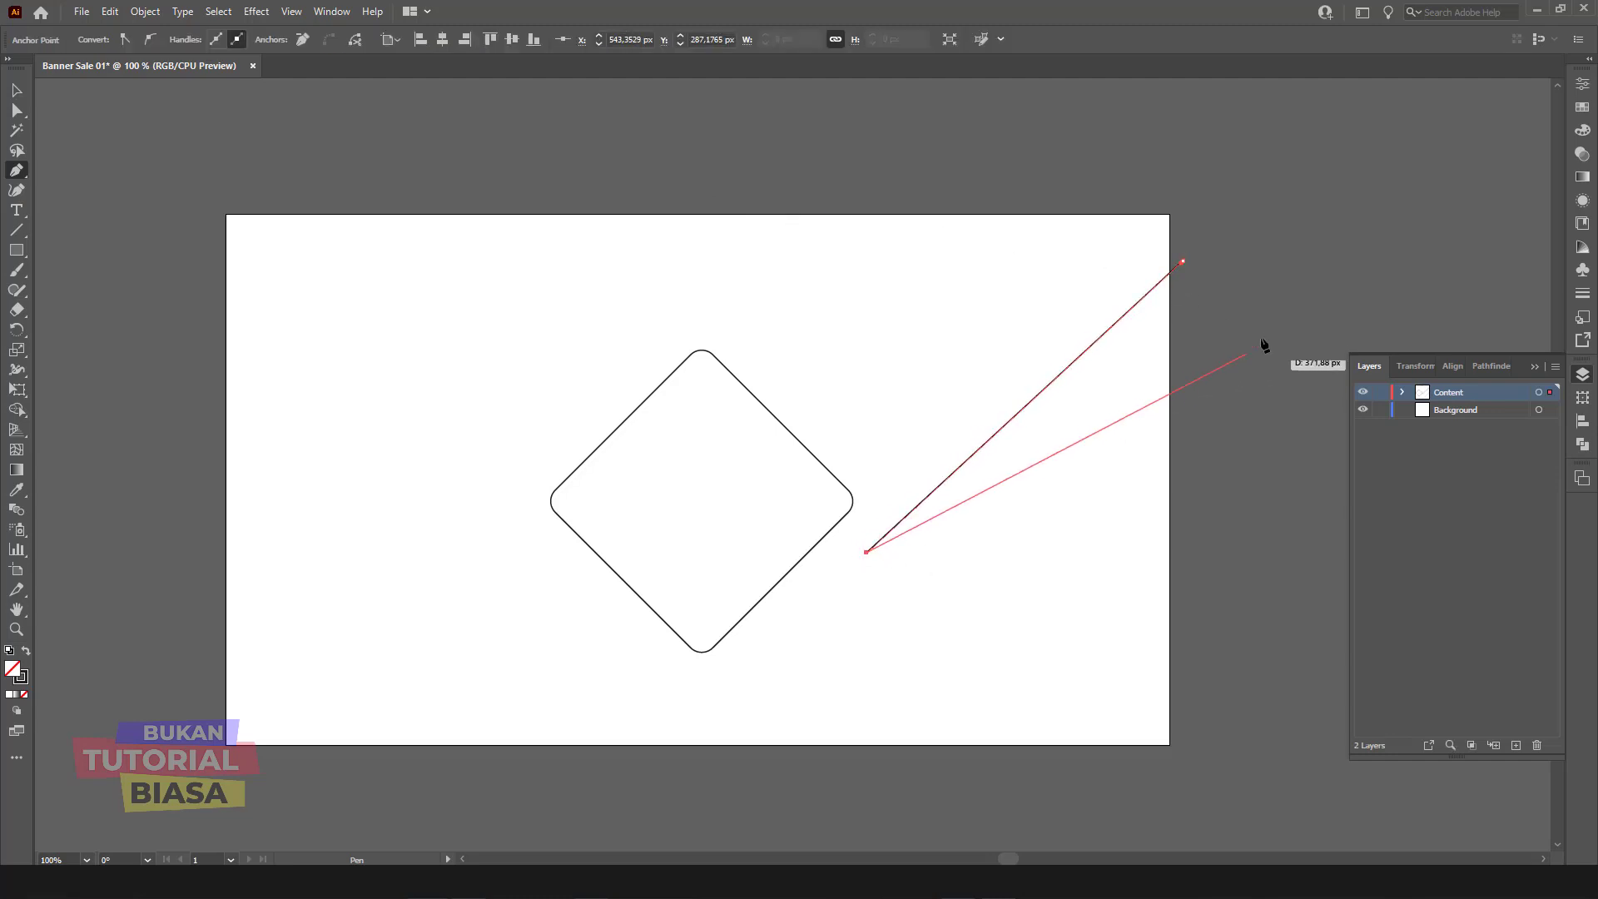
click(1251, 321)
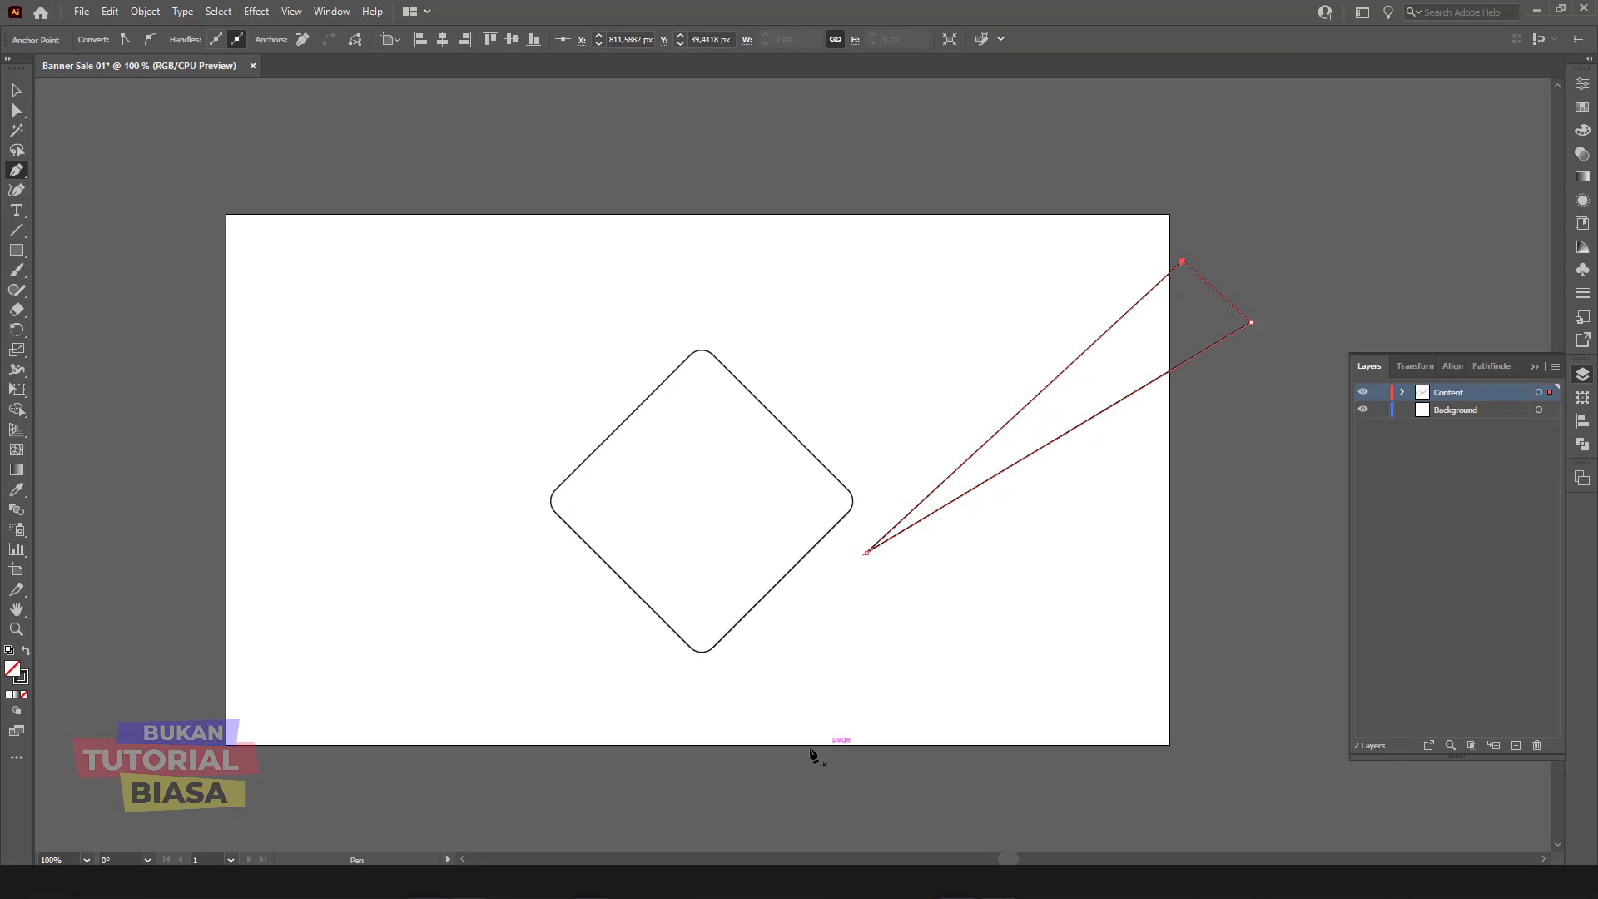
click(747, 774)
click(594, 605)
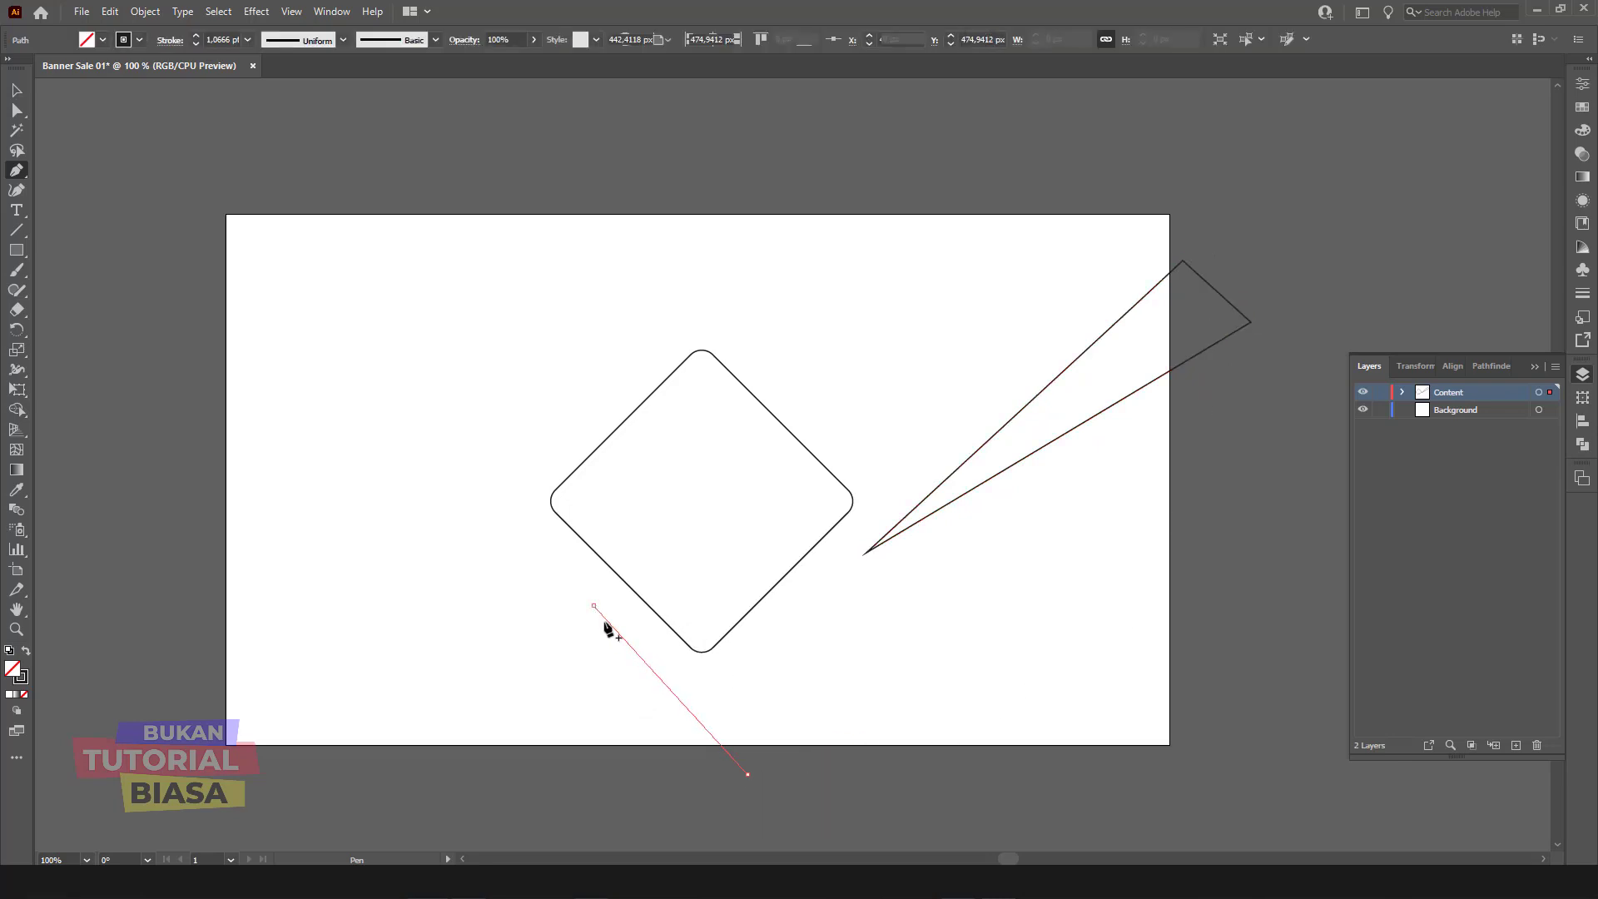
click(674, 775)
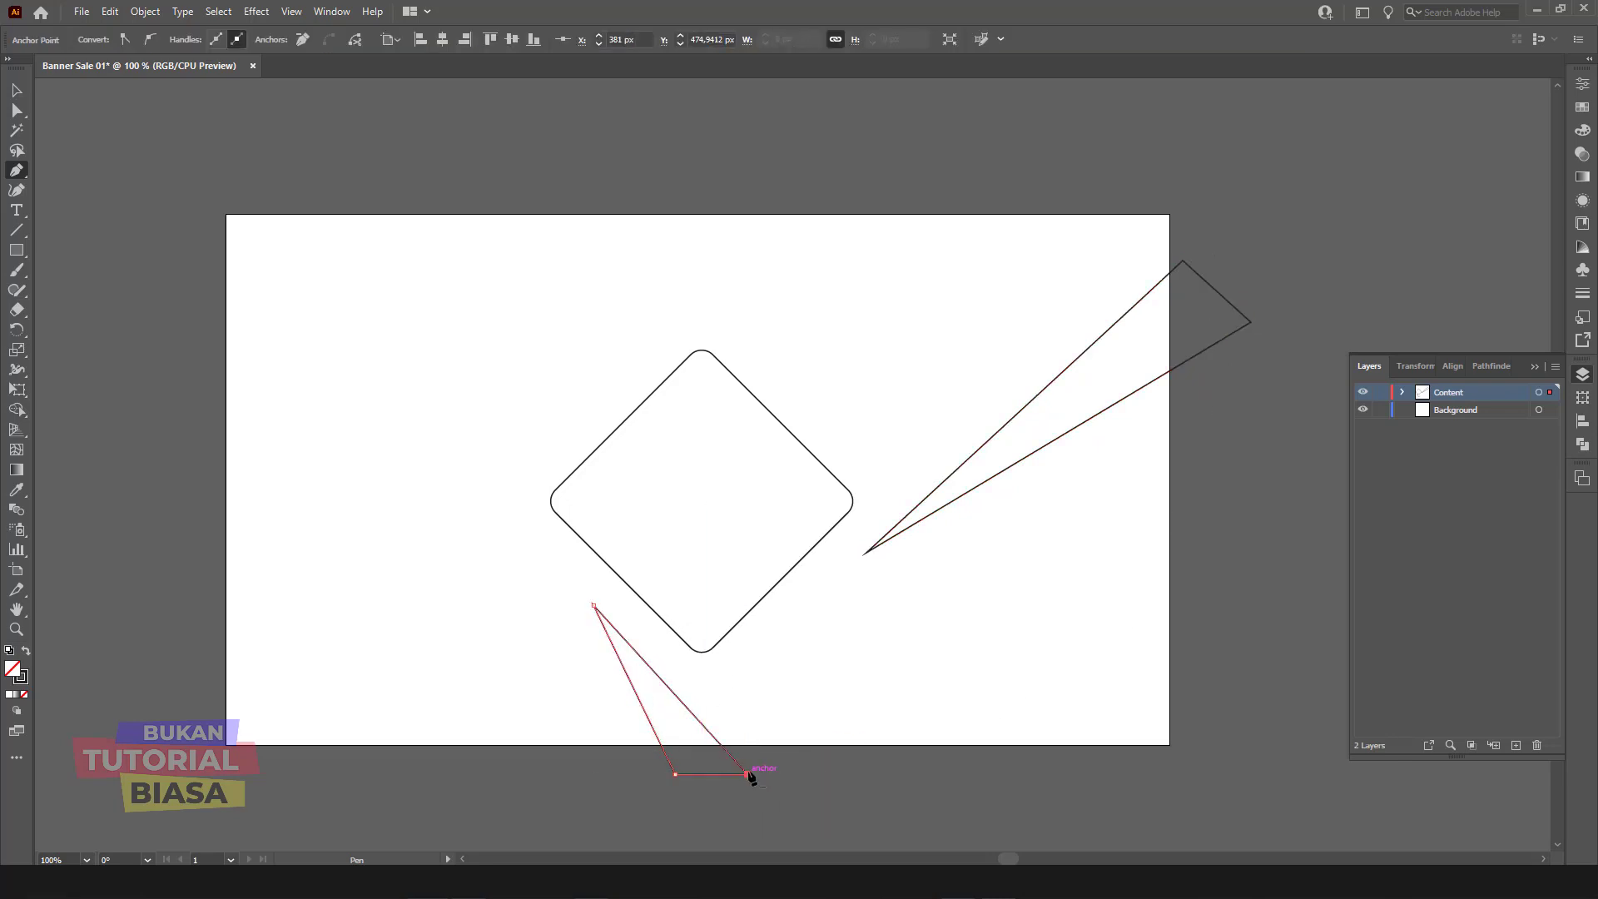
click(210, 693)
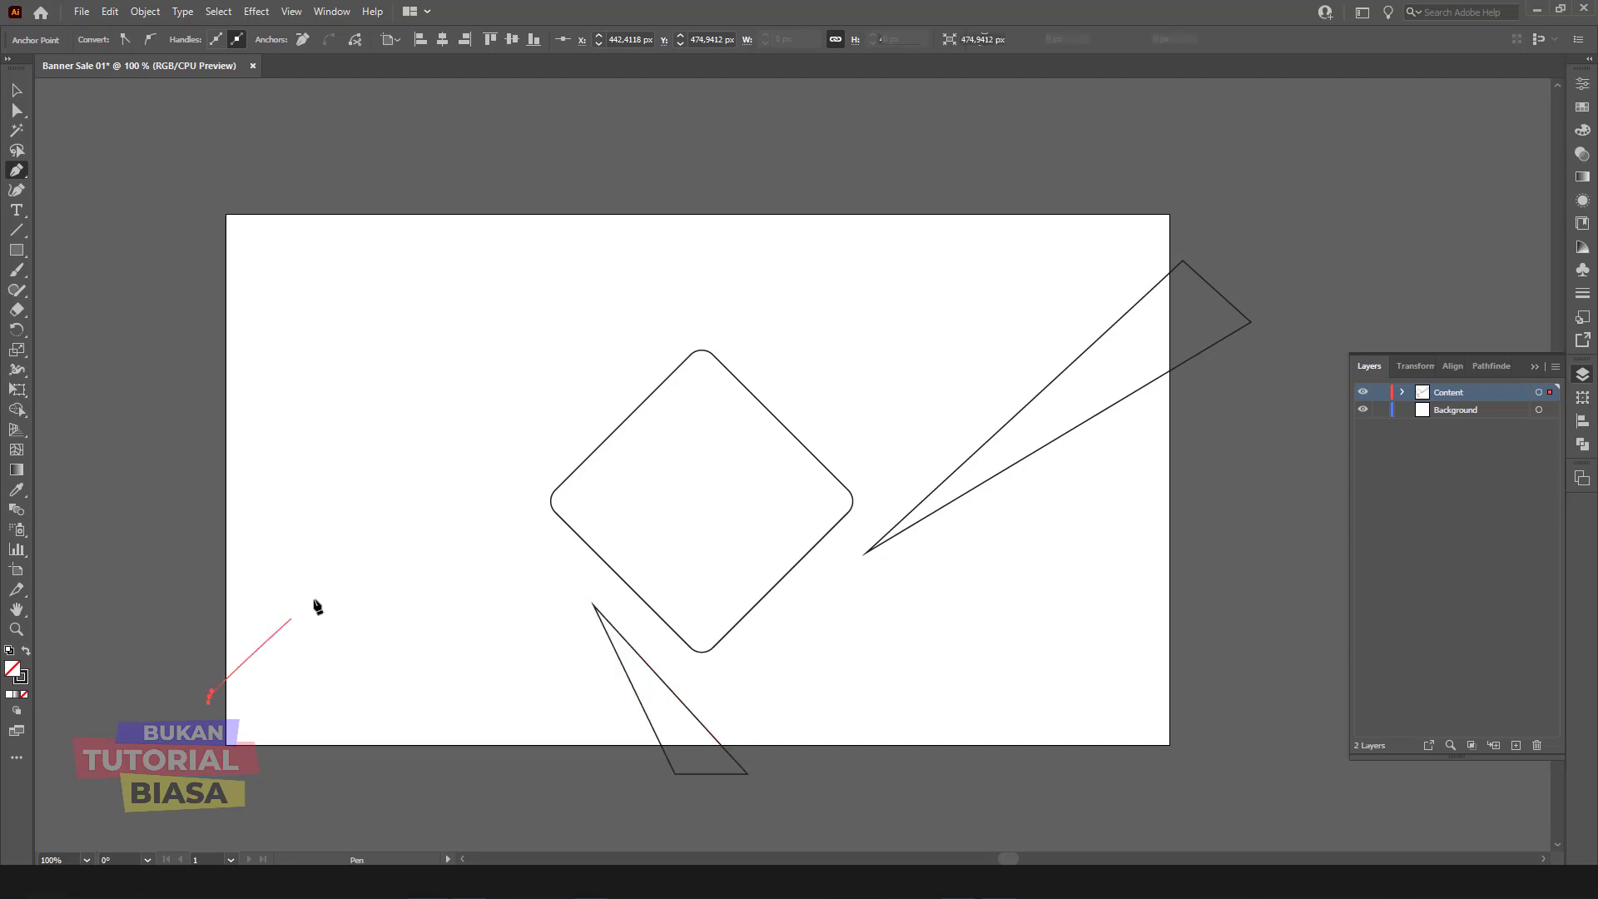
click(589, 395)
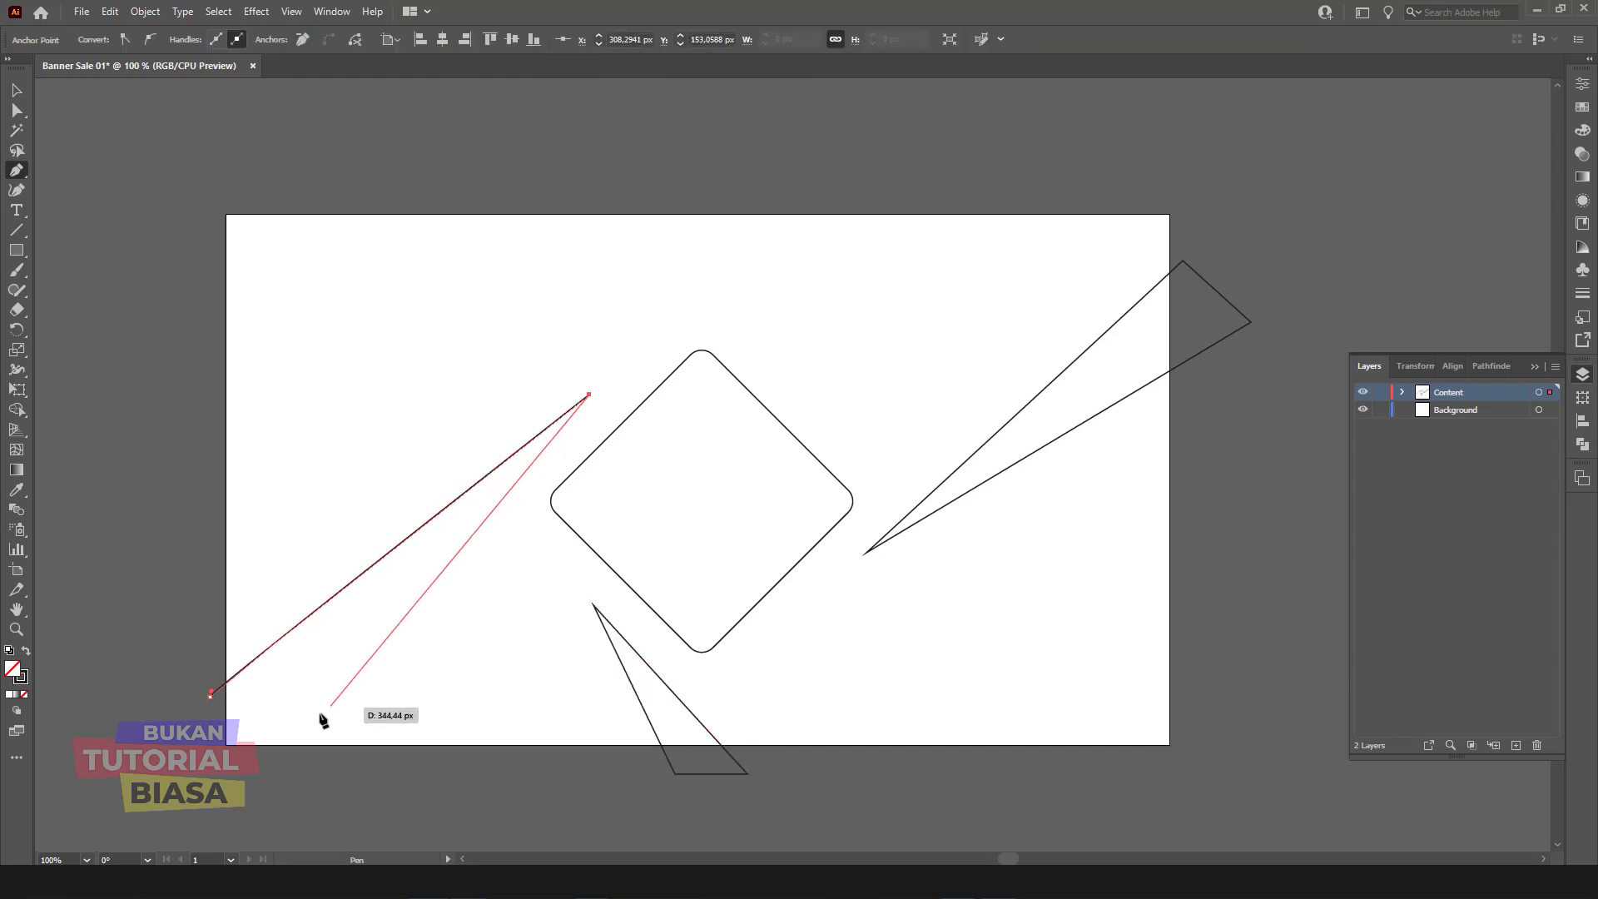
click(242, 764)
mouse_move(209, 696)
mouse_down()
mouse_move(695, 514)
mouse_move(213, 705)
mouse_up()
click(790, 376)
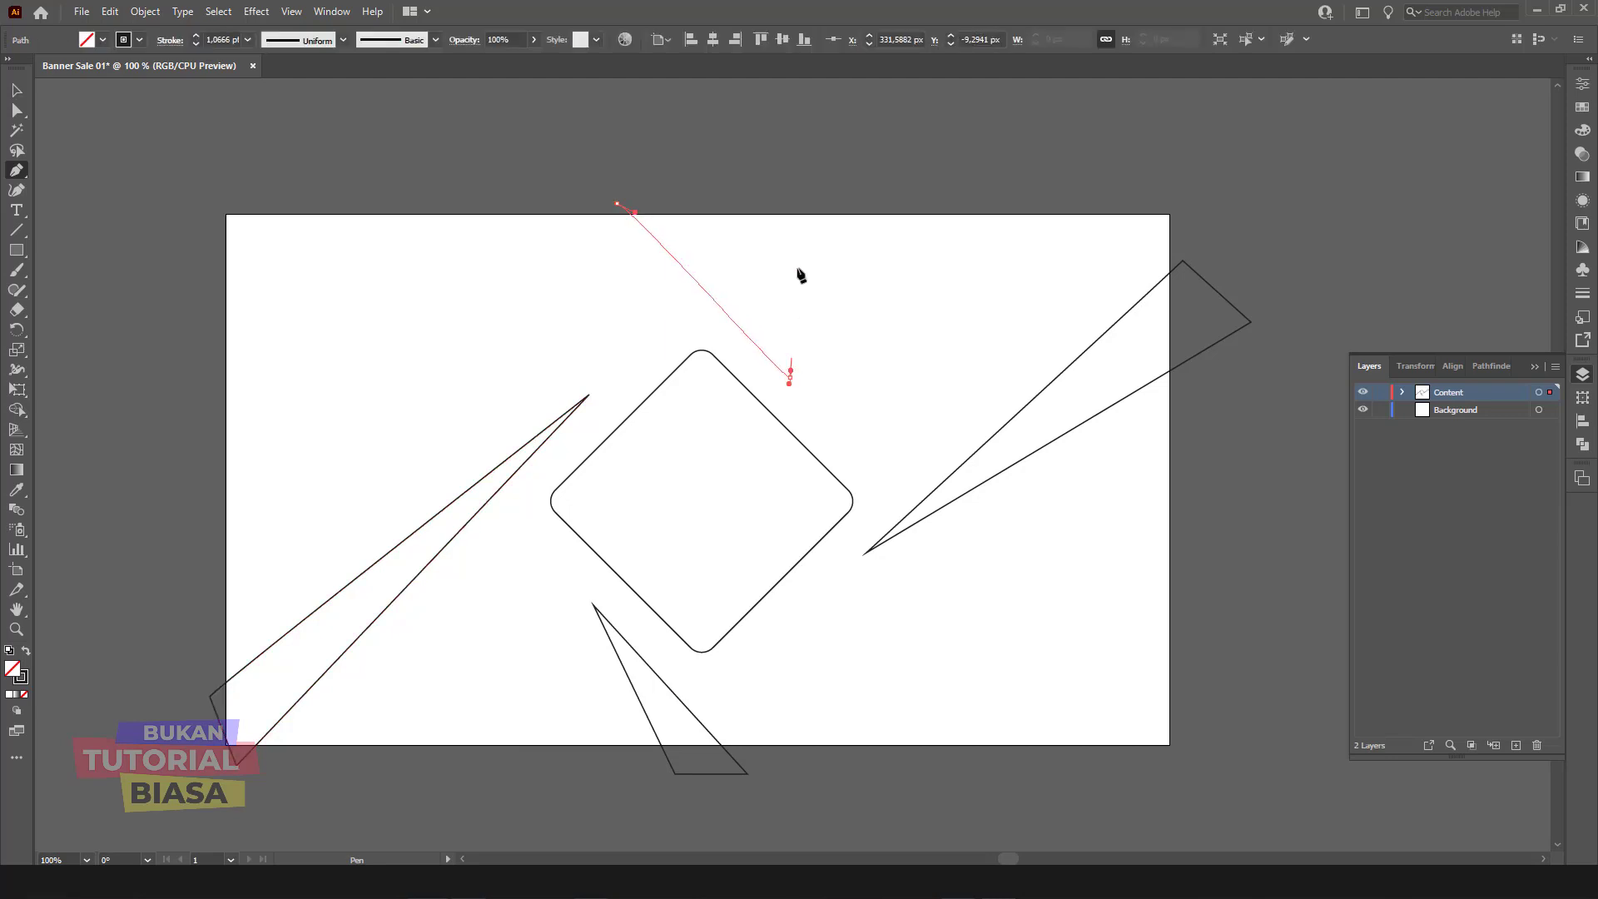
click(753, 174)
click(618, 203)
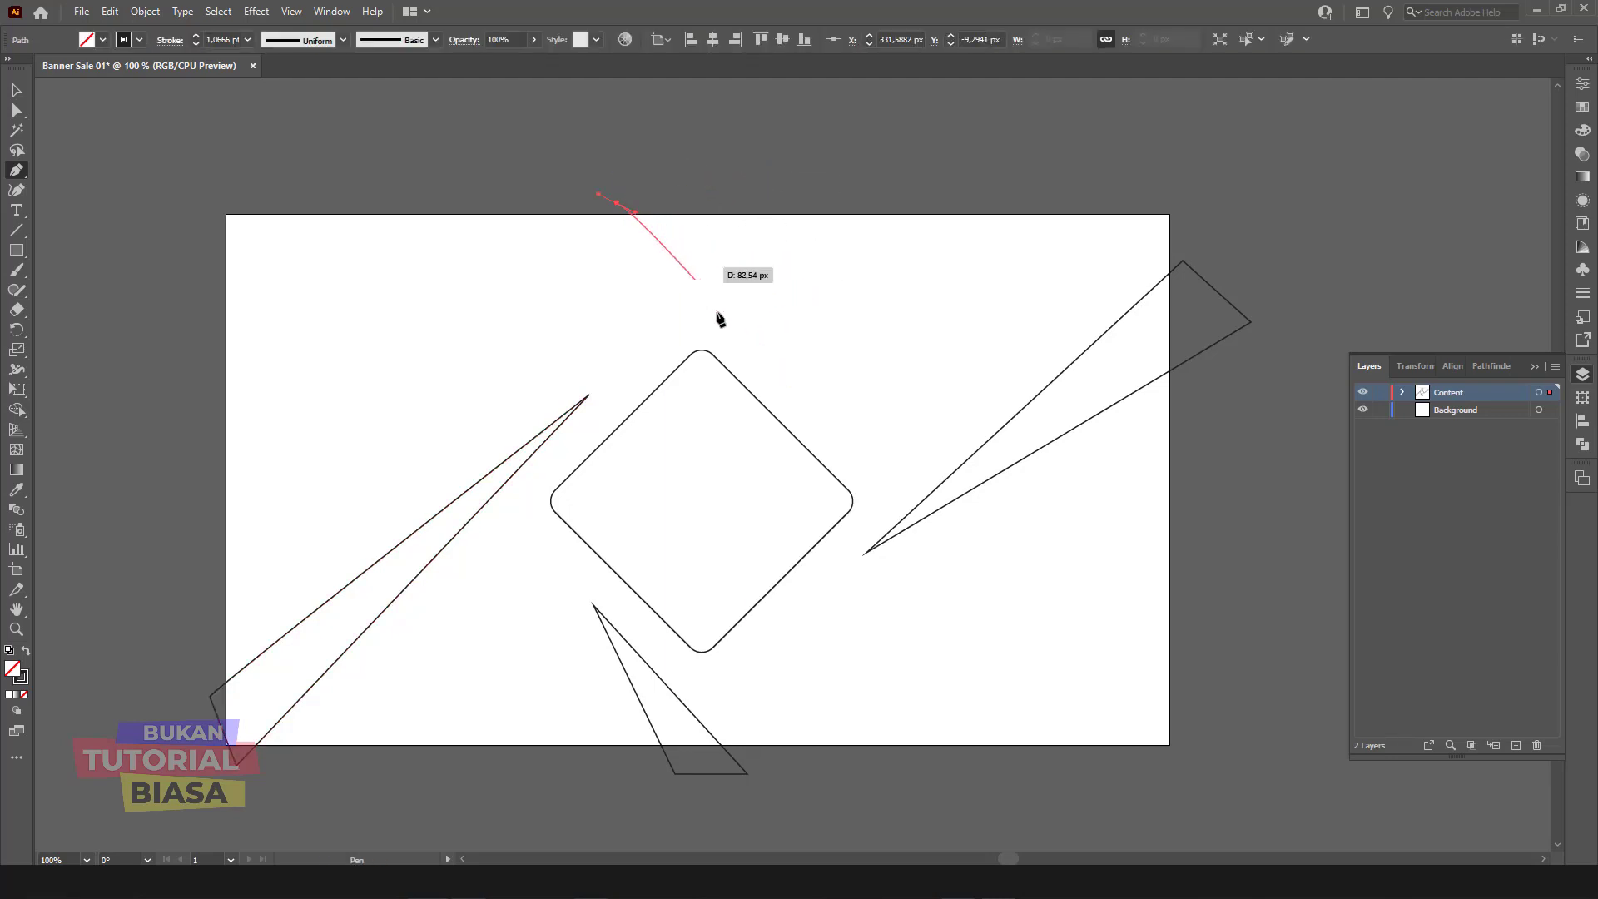
click(801, 389)
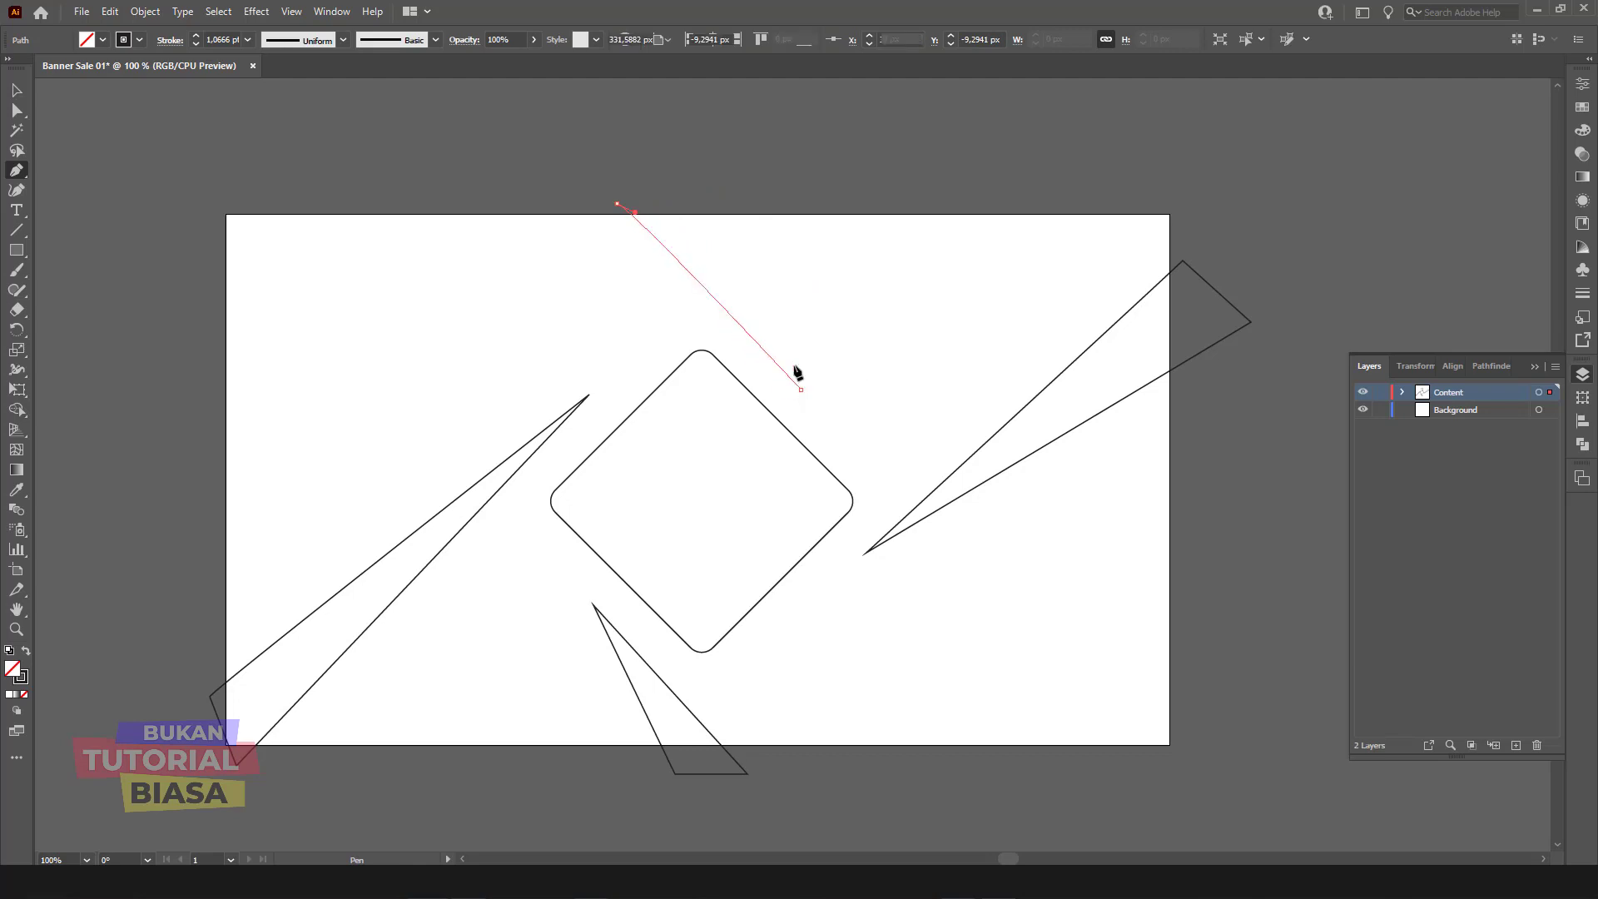
click(689, 188)
click(617, 203)
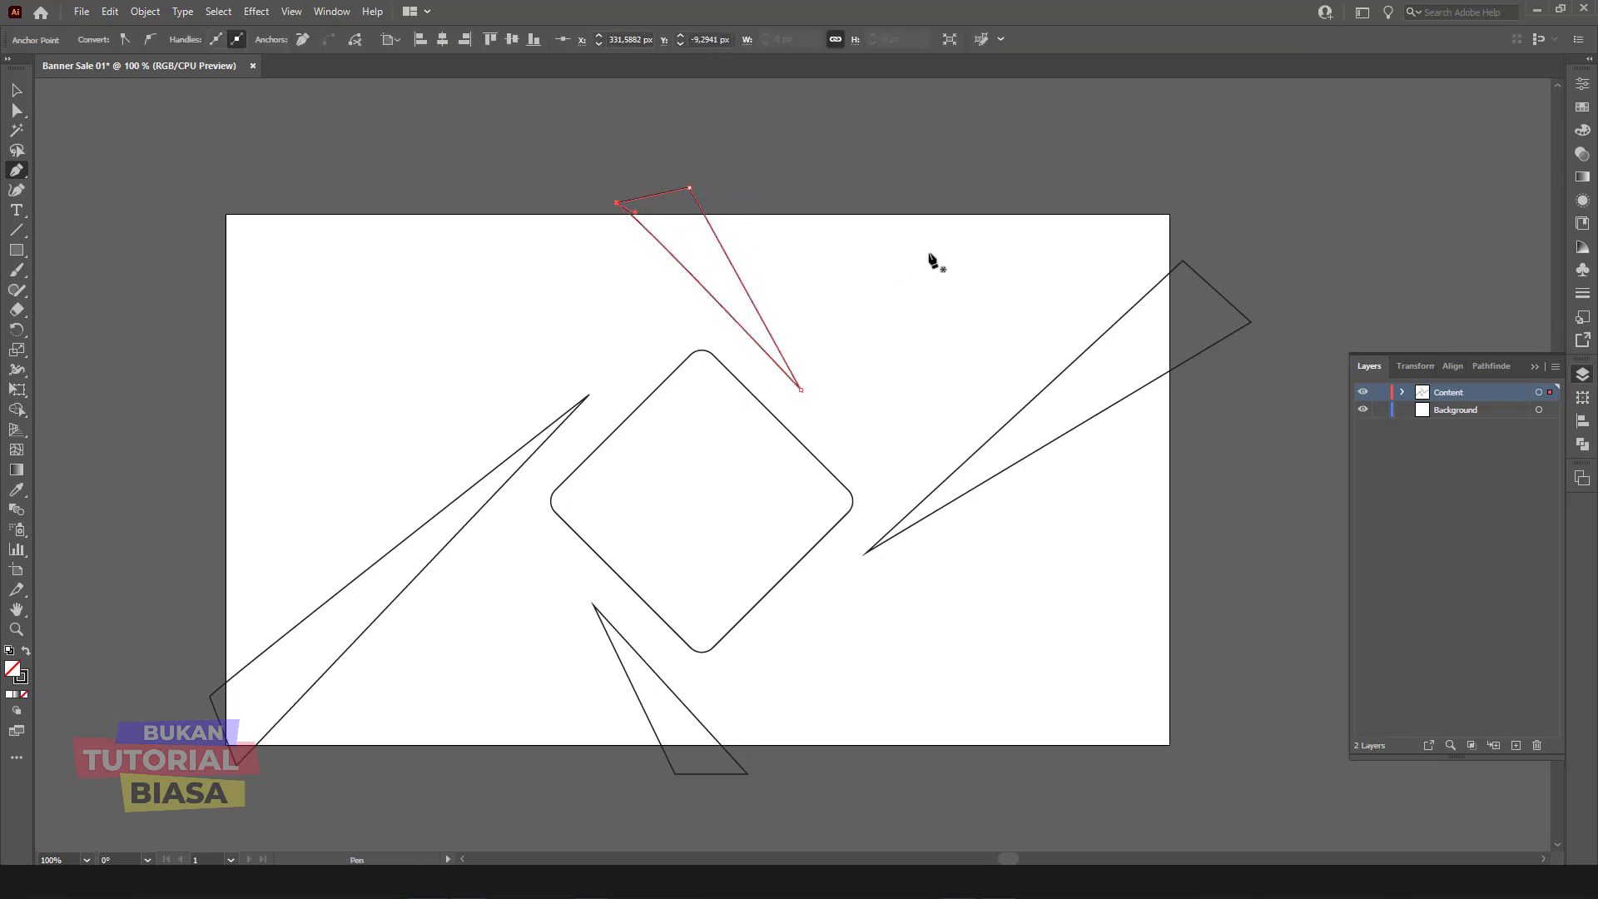
Step: Add four small triangles at the upper-right, lower-right, lower-left and upper-left
click(980, 278)
click(909, 278)
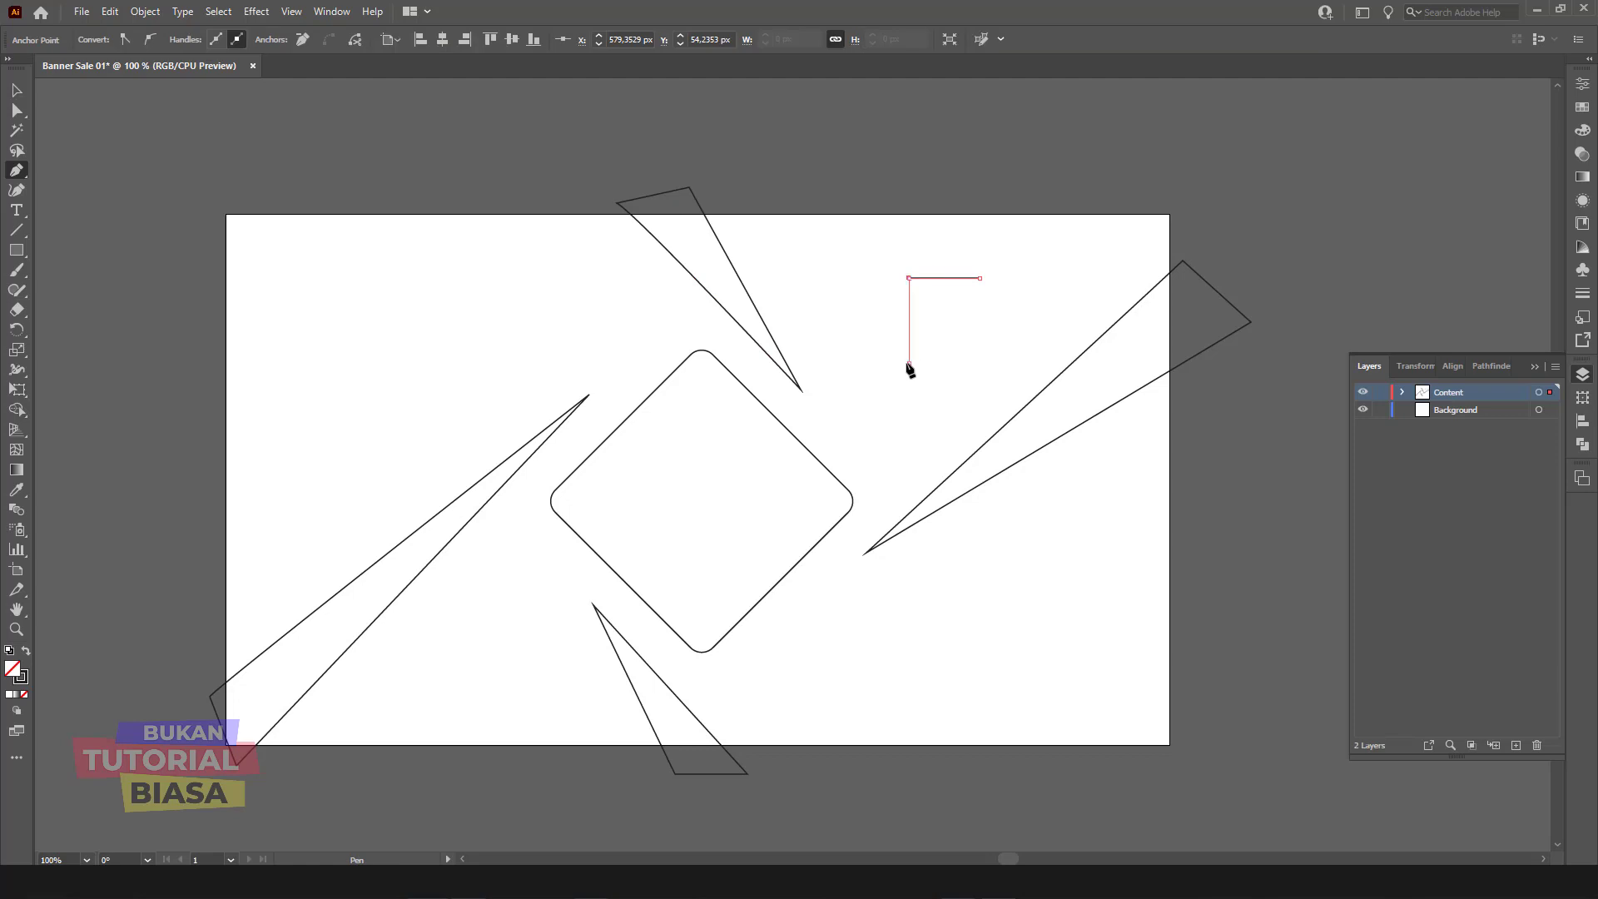
click(909, 363)
click(980, 279)
click(1044, 674)
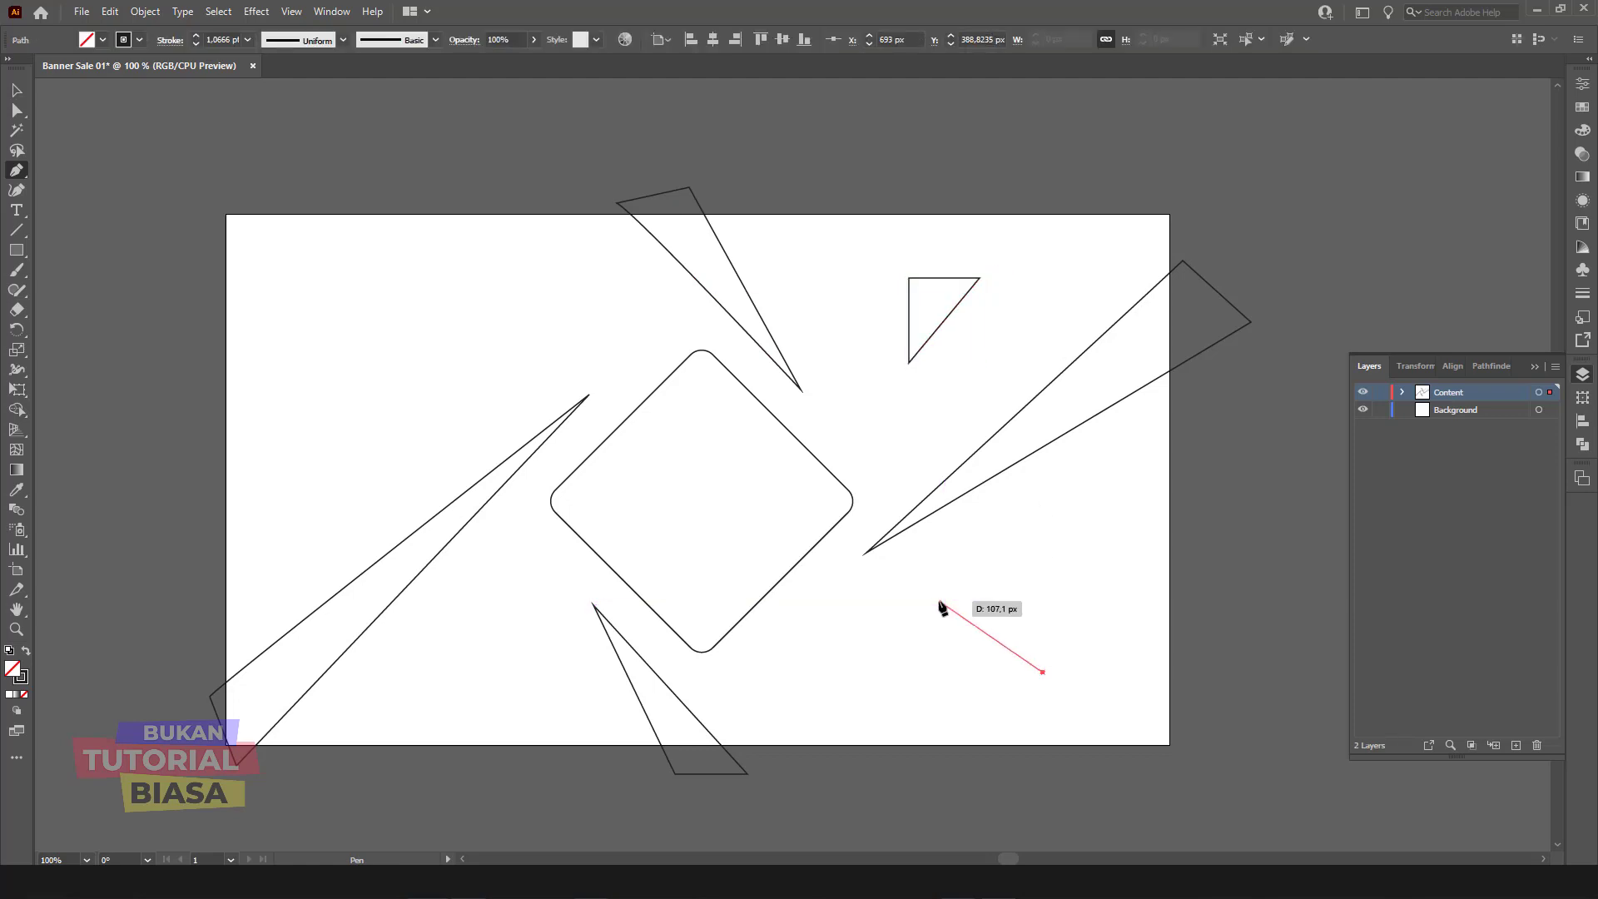
click(940, 601)
click(958, 689)
click(1043, 672)
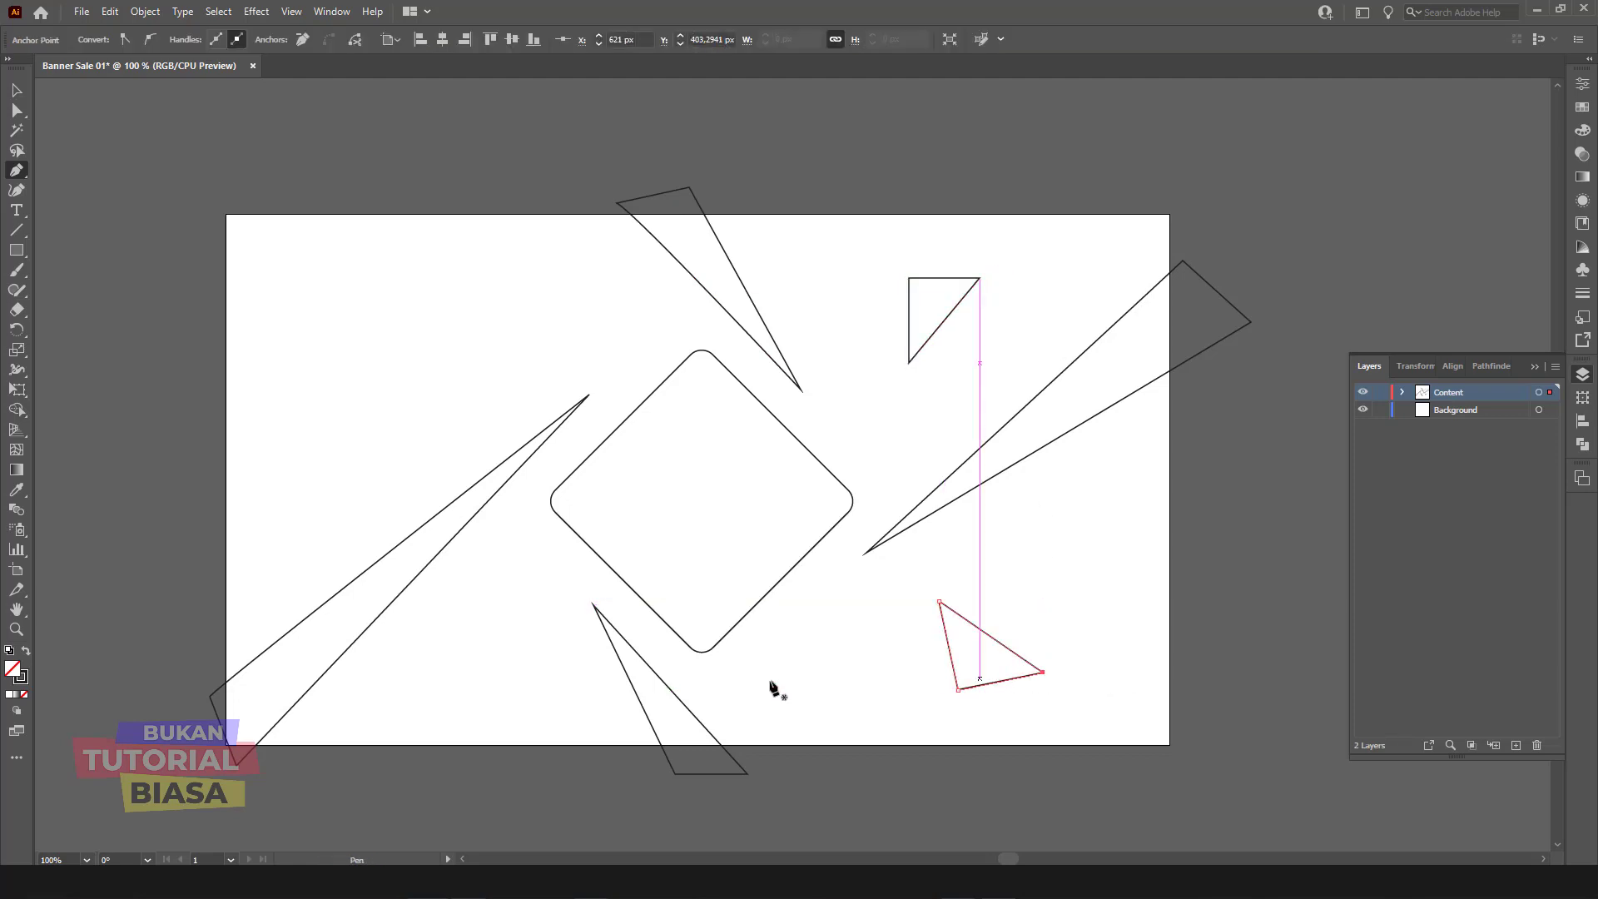
click(440, 681)
click(514, 615)
click(514, 684)
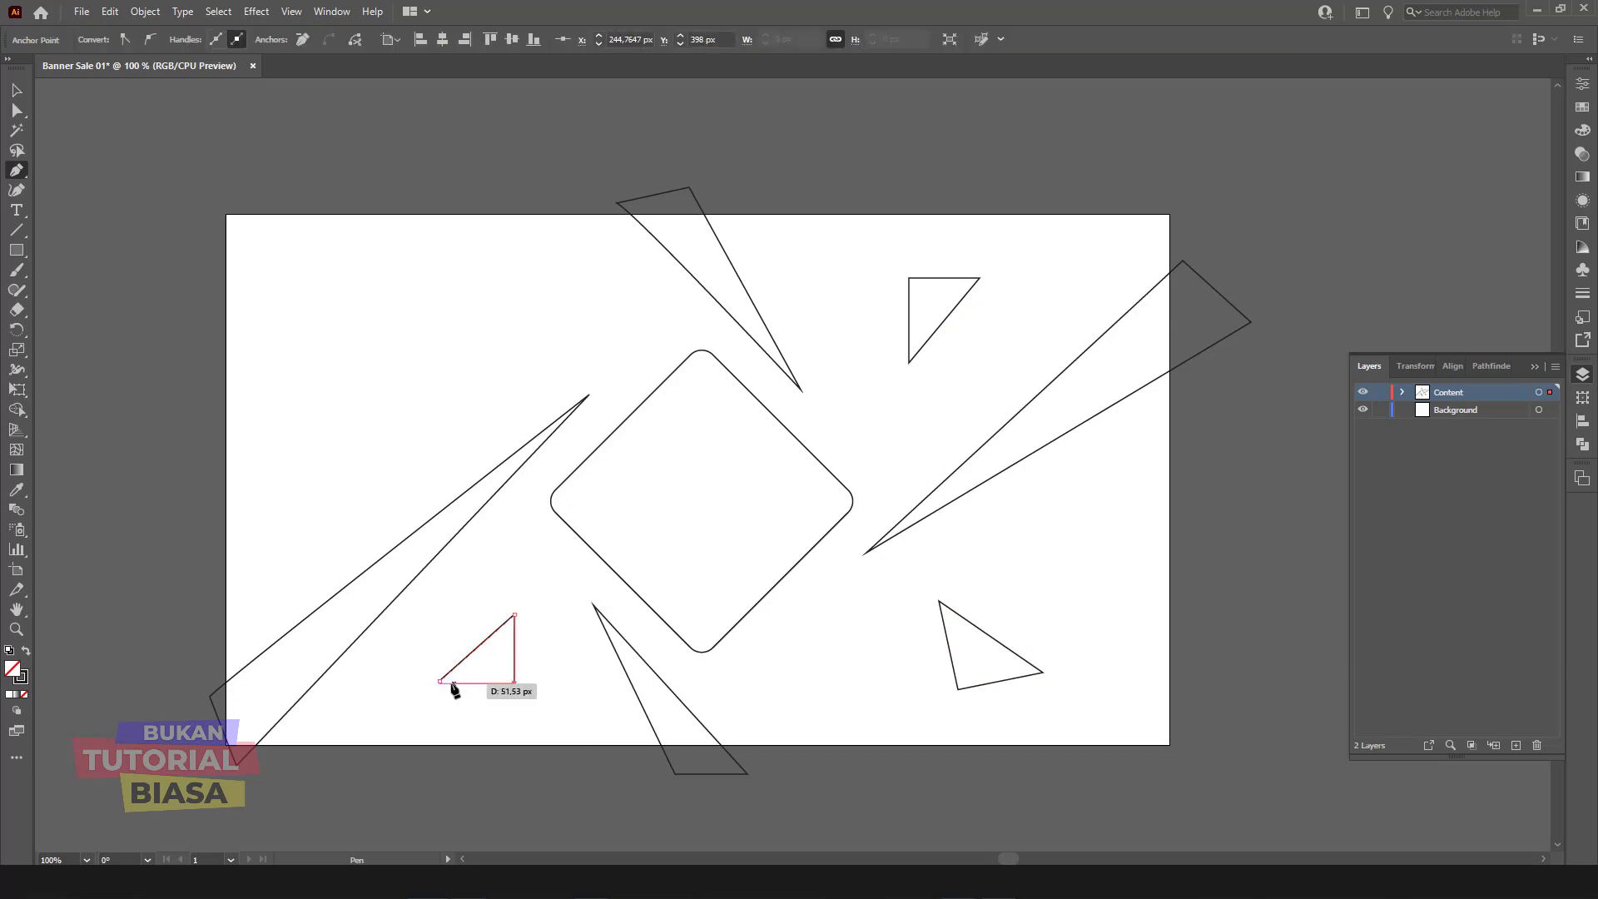
click(439, 681)
click(346, 289)
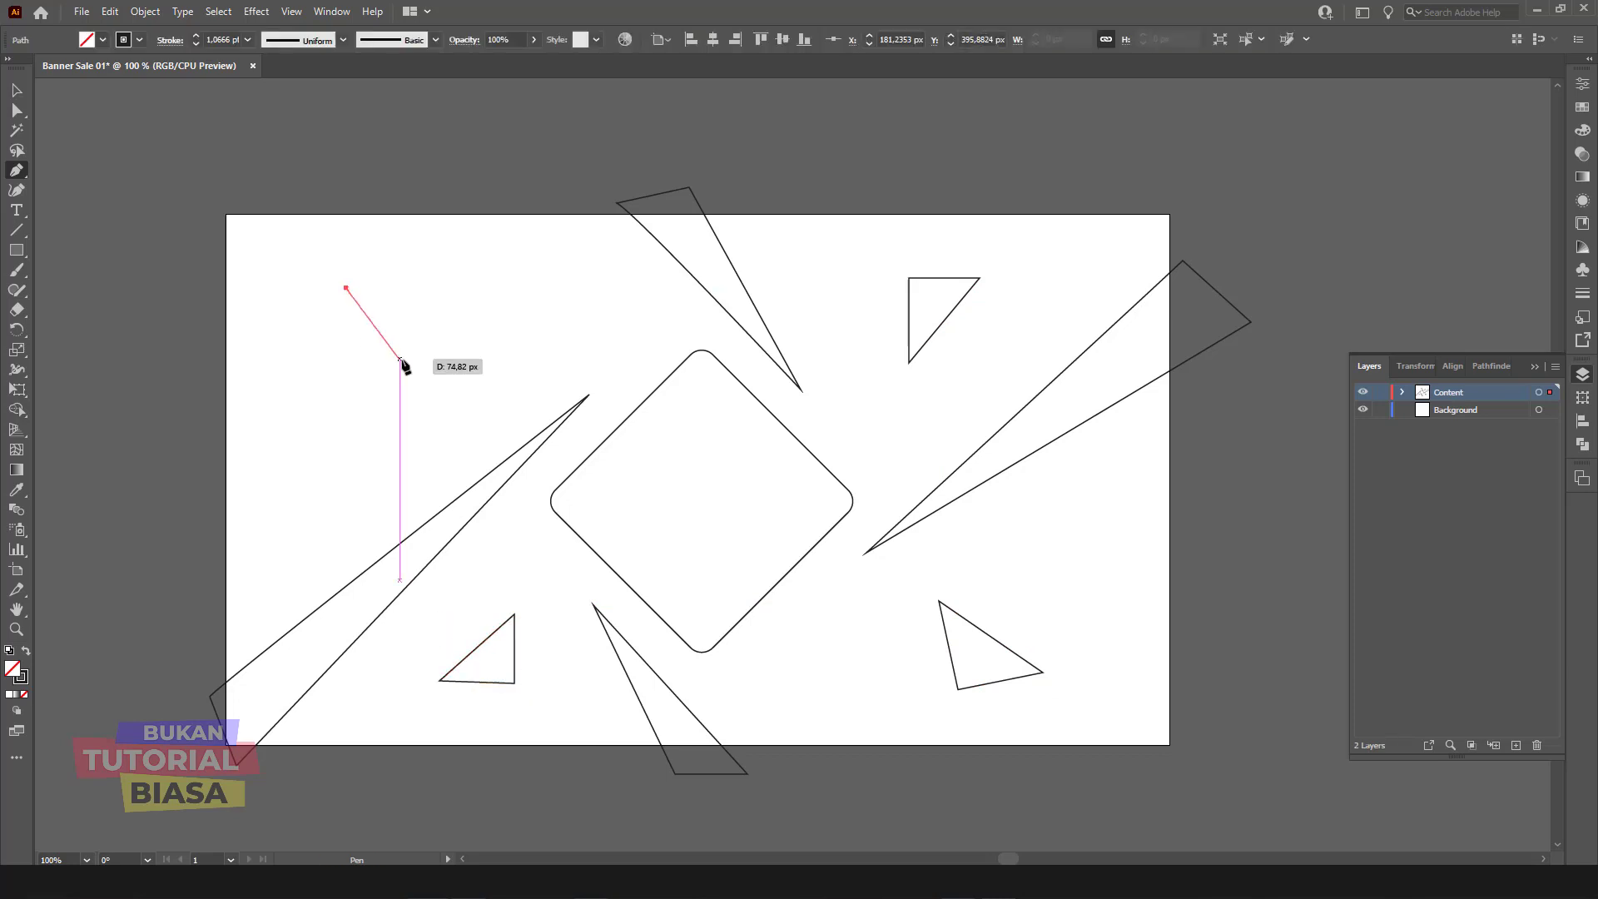
click(440, 364)
click(416, 278)
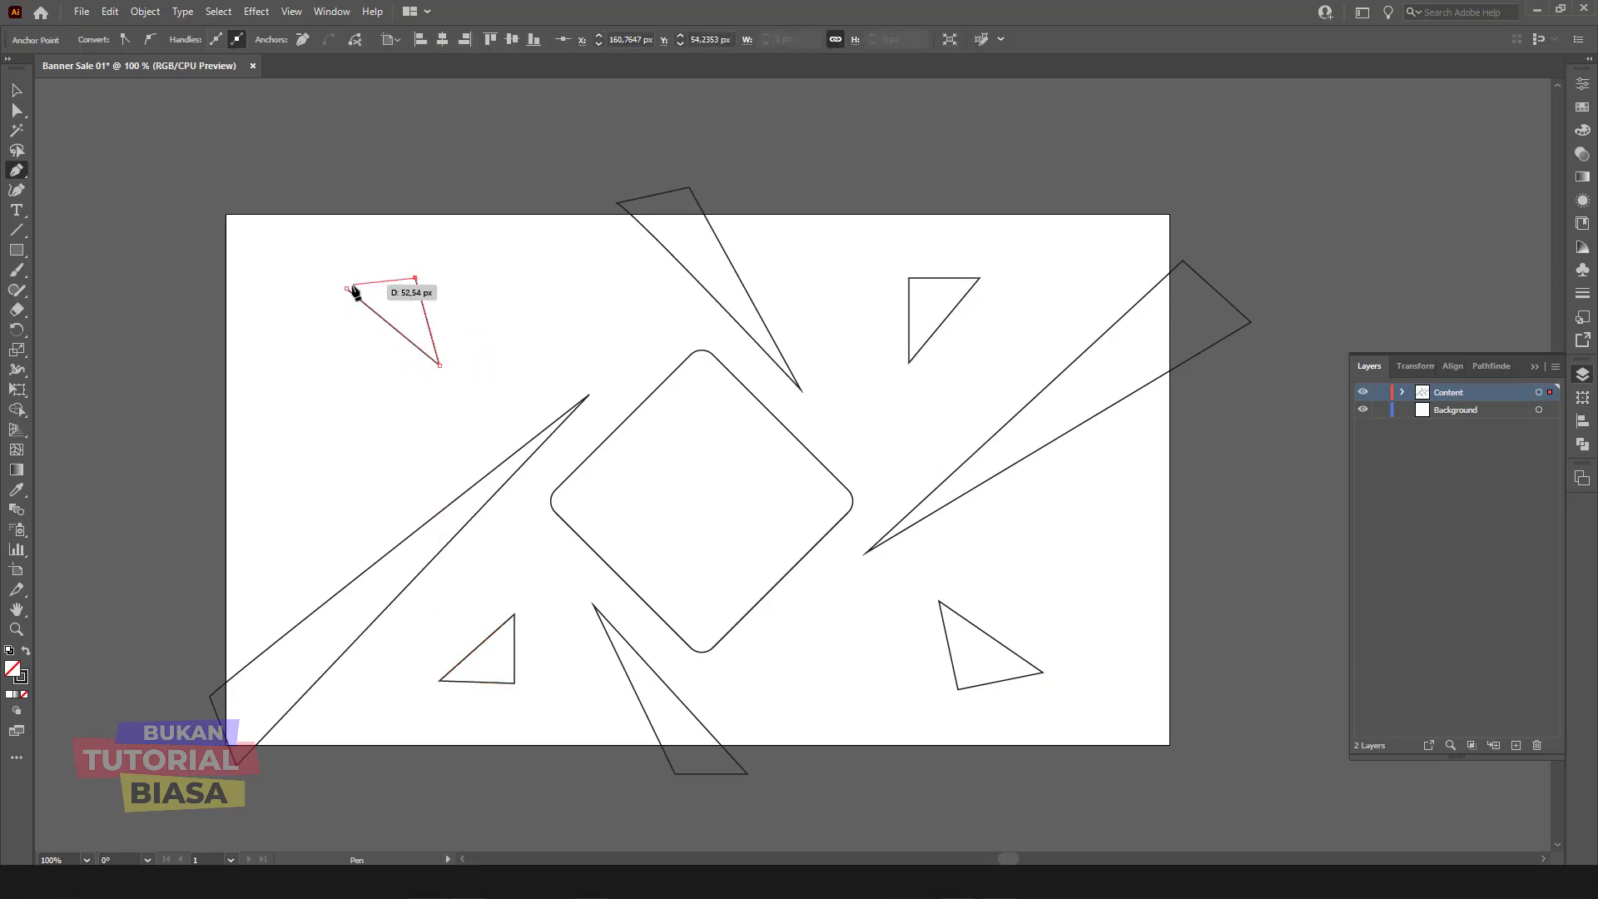
click(346, 288)
Step: Select every shape and drag it off the artboard to the upper left
click(11, 98)
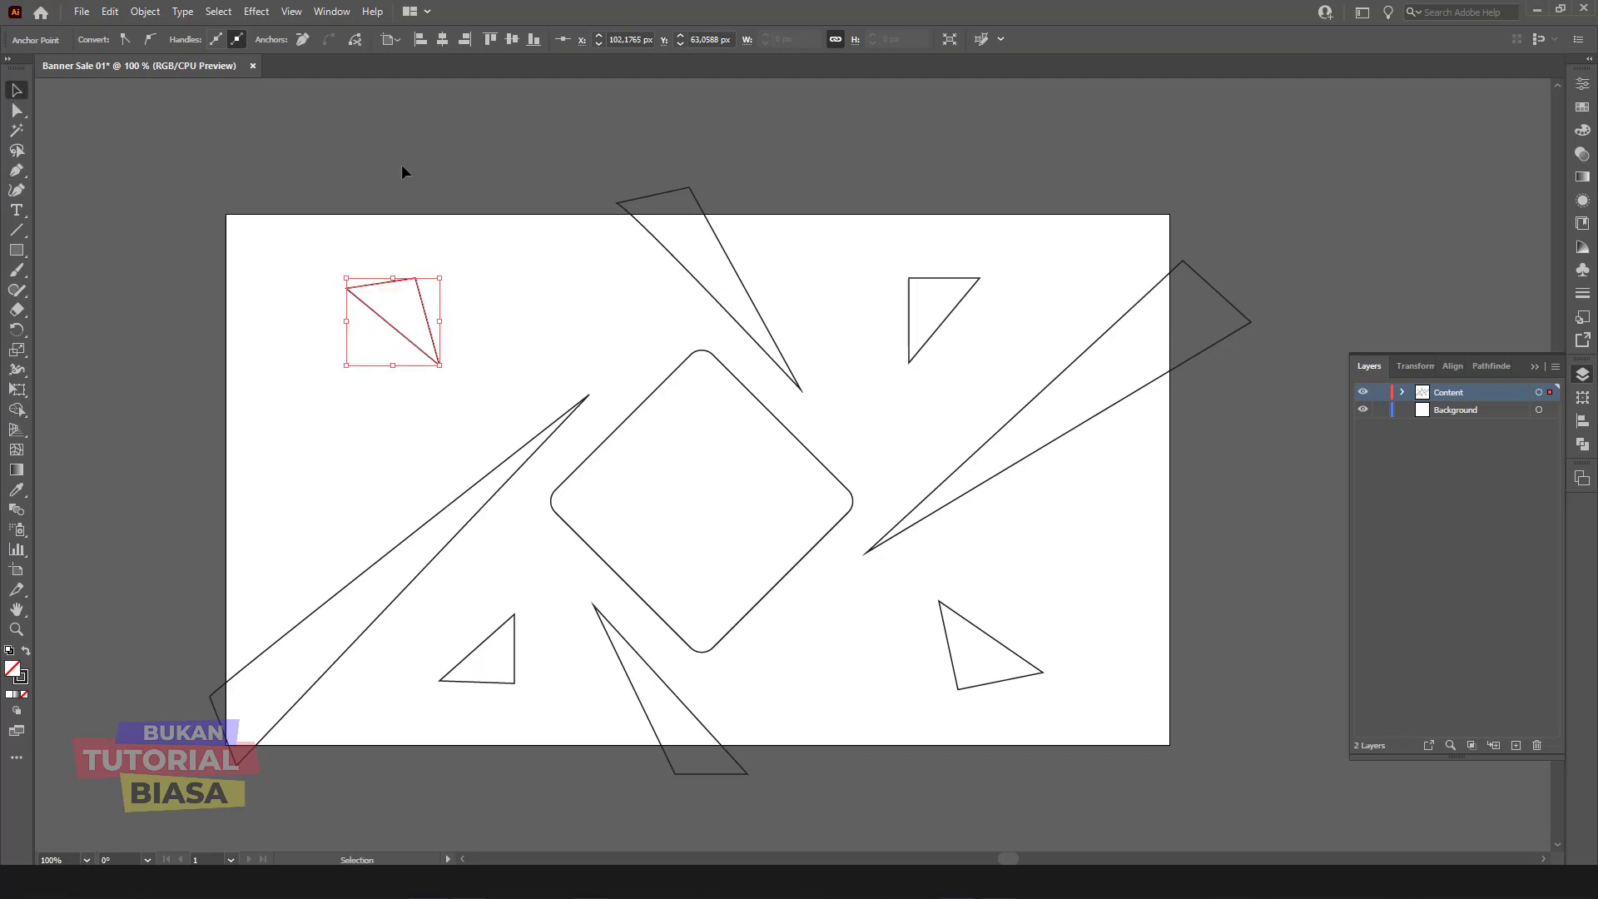
click(403, 164)
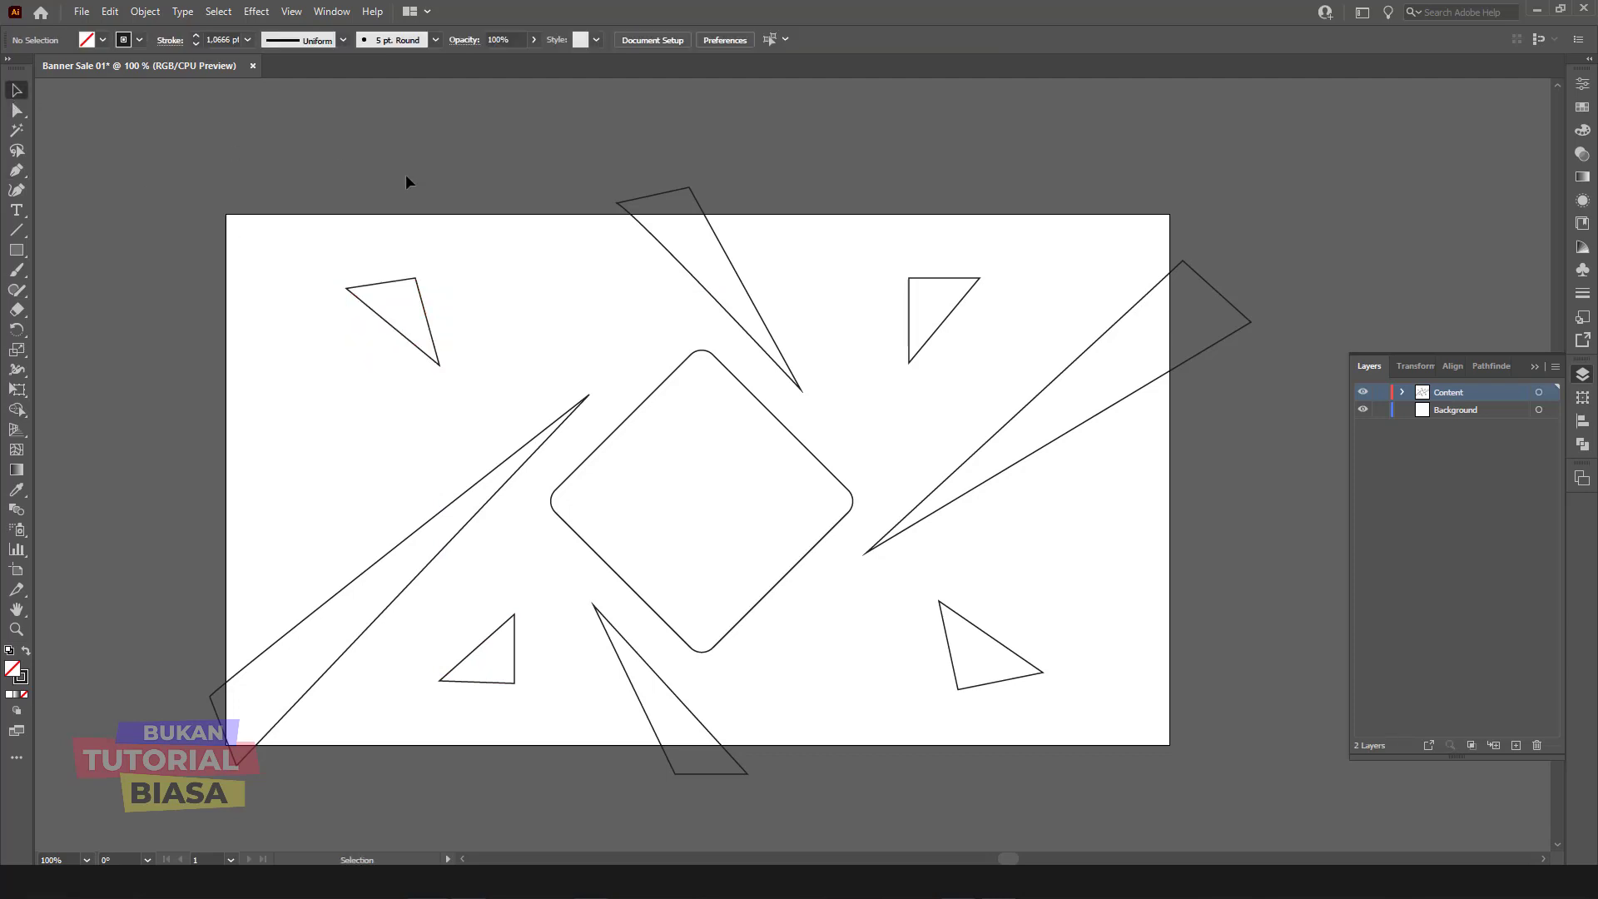
scroll(406, 174, down, 1)
key(ctrl+minus)
key(ctrl+minus)
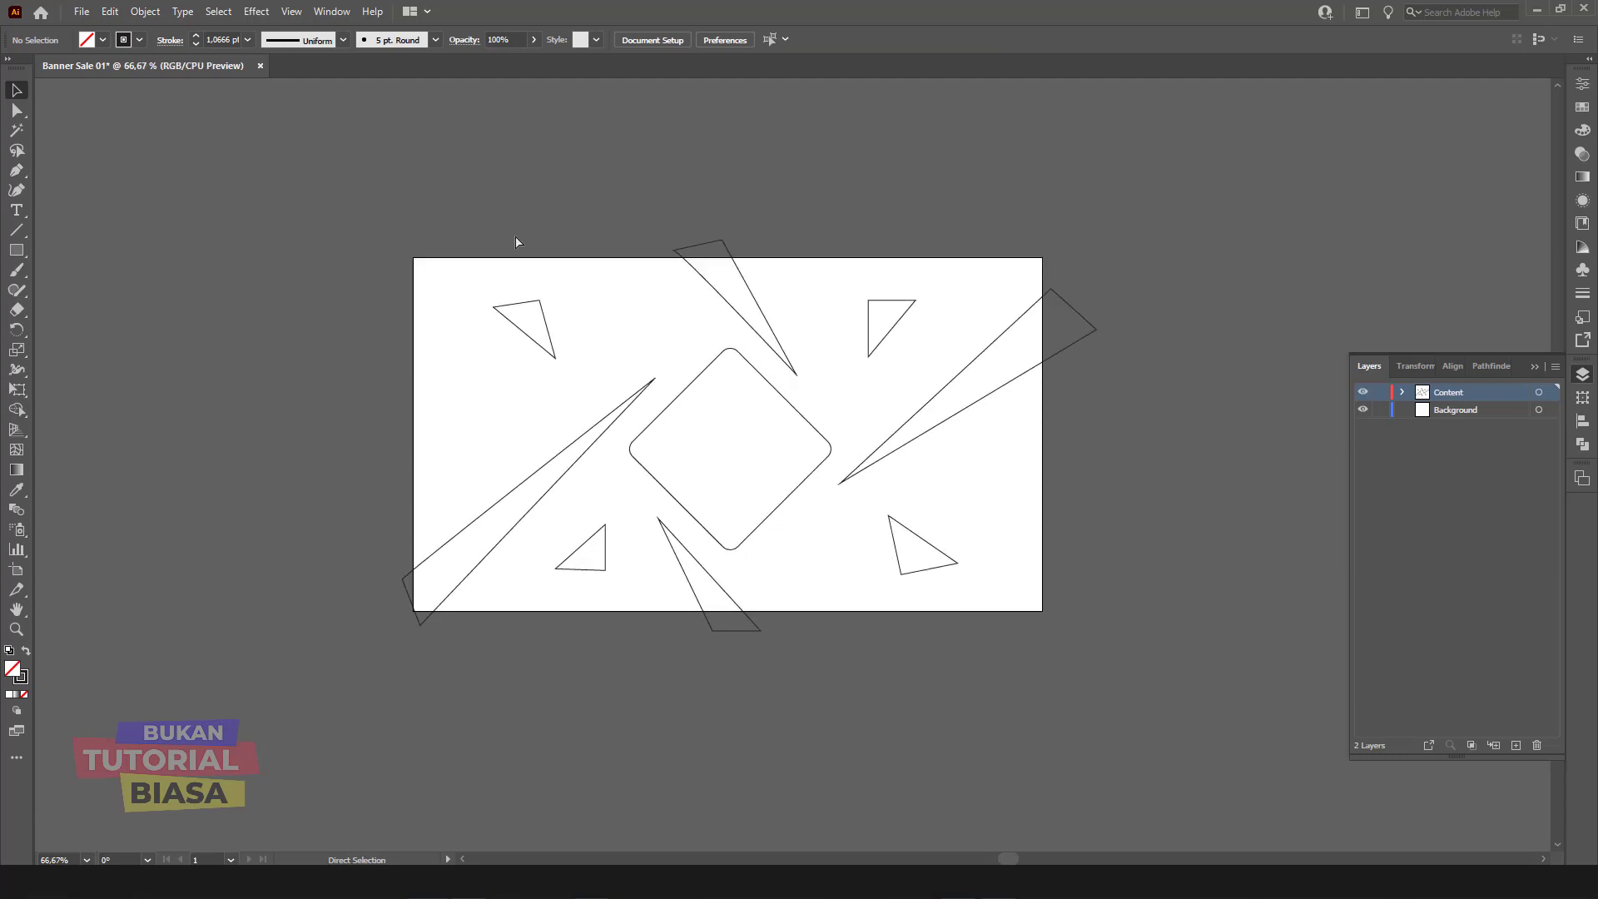
drag(799, 446, 1075, 613)
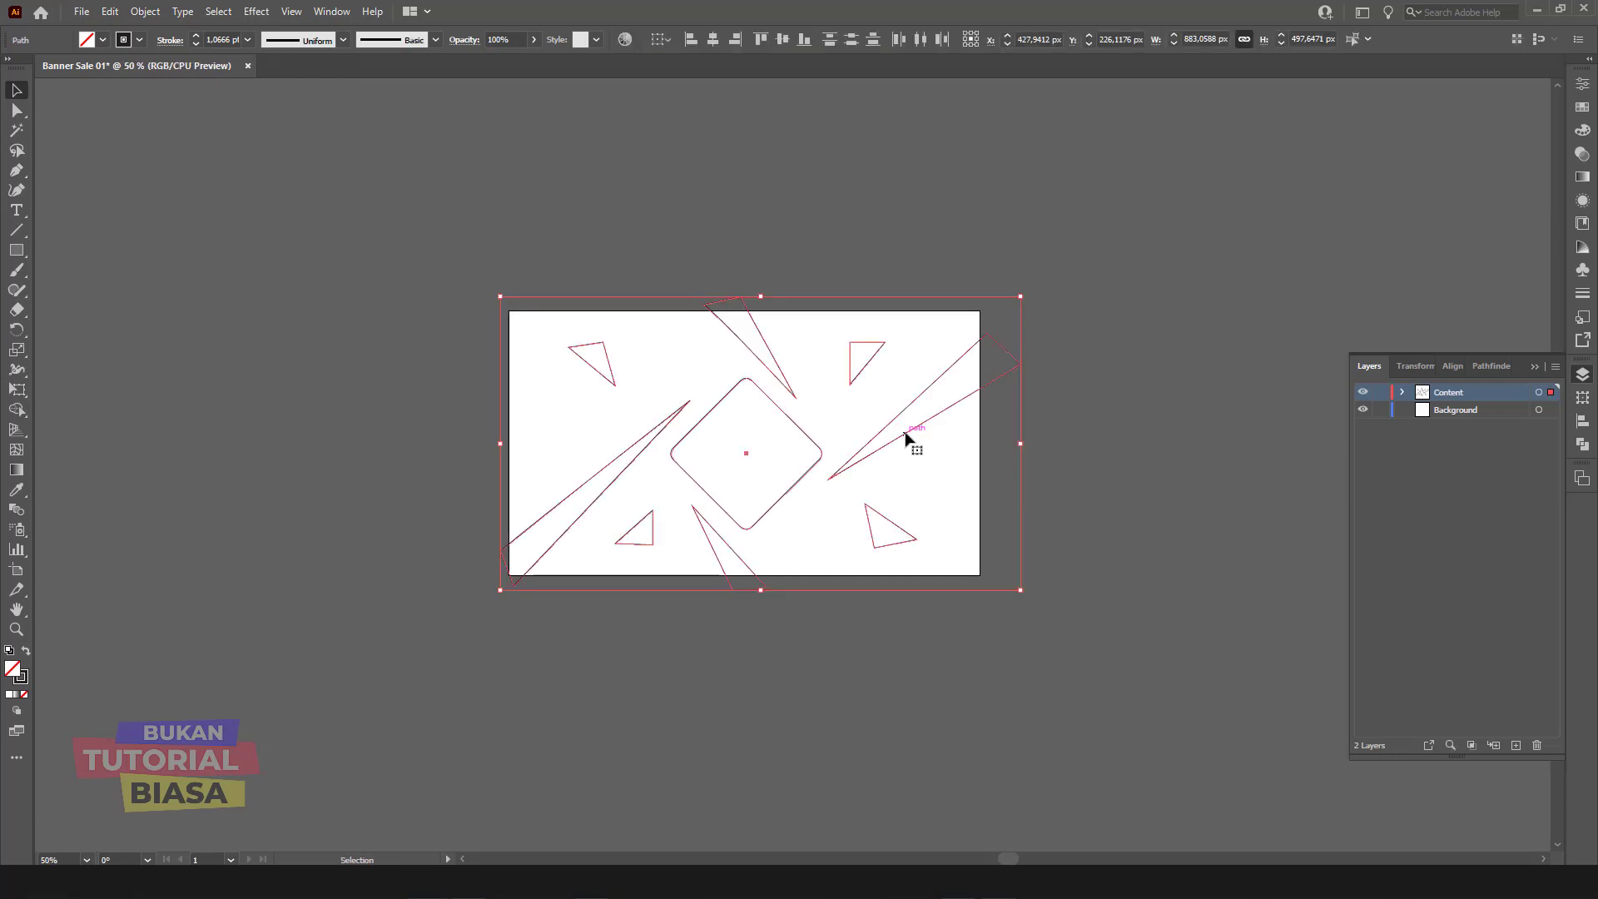
drag(906, 439, 368, 235)
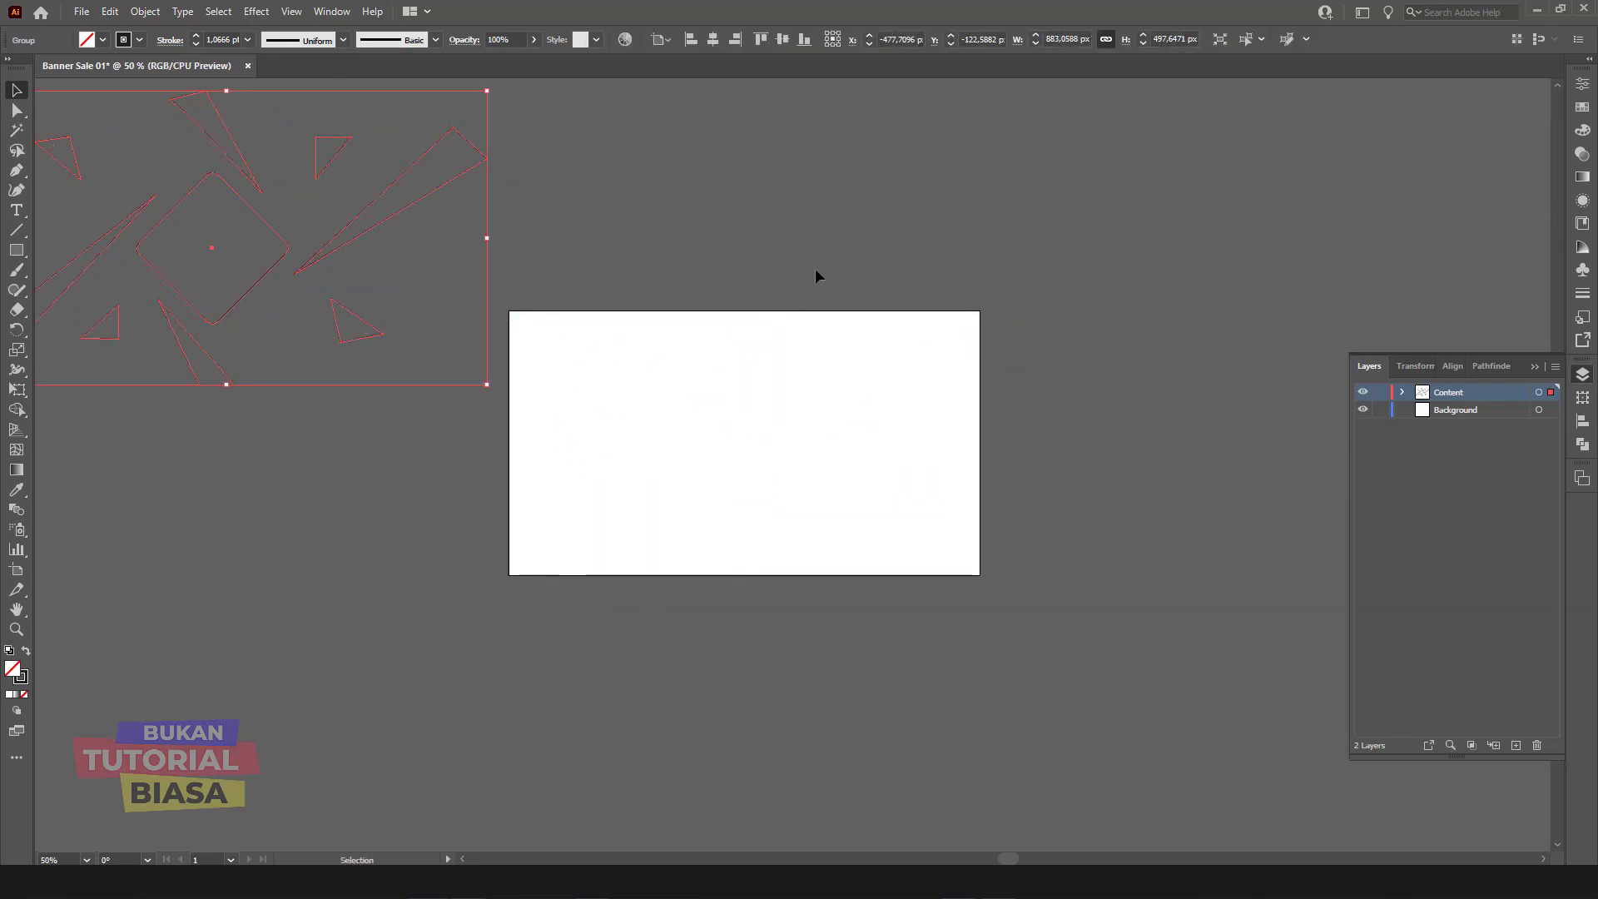
key(ctrl+1)
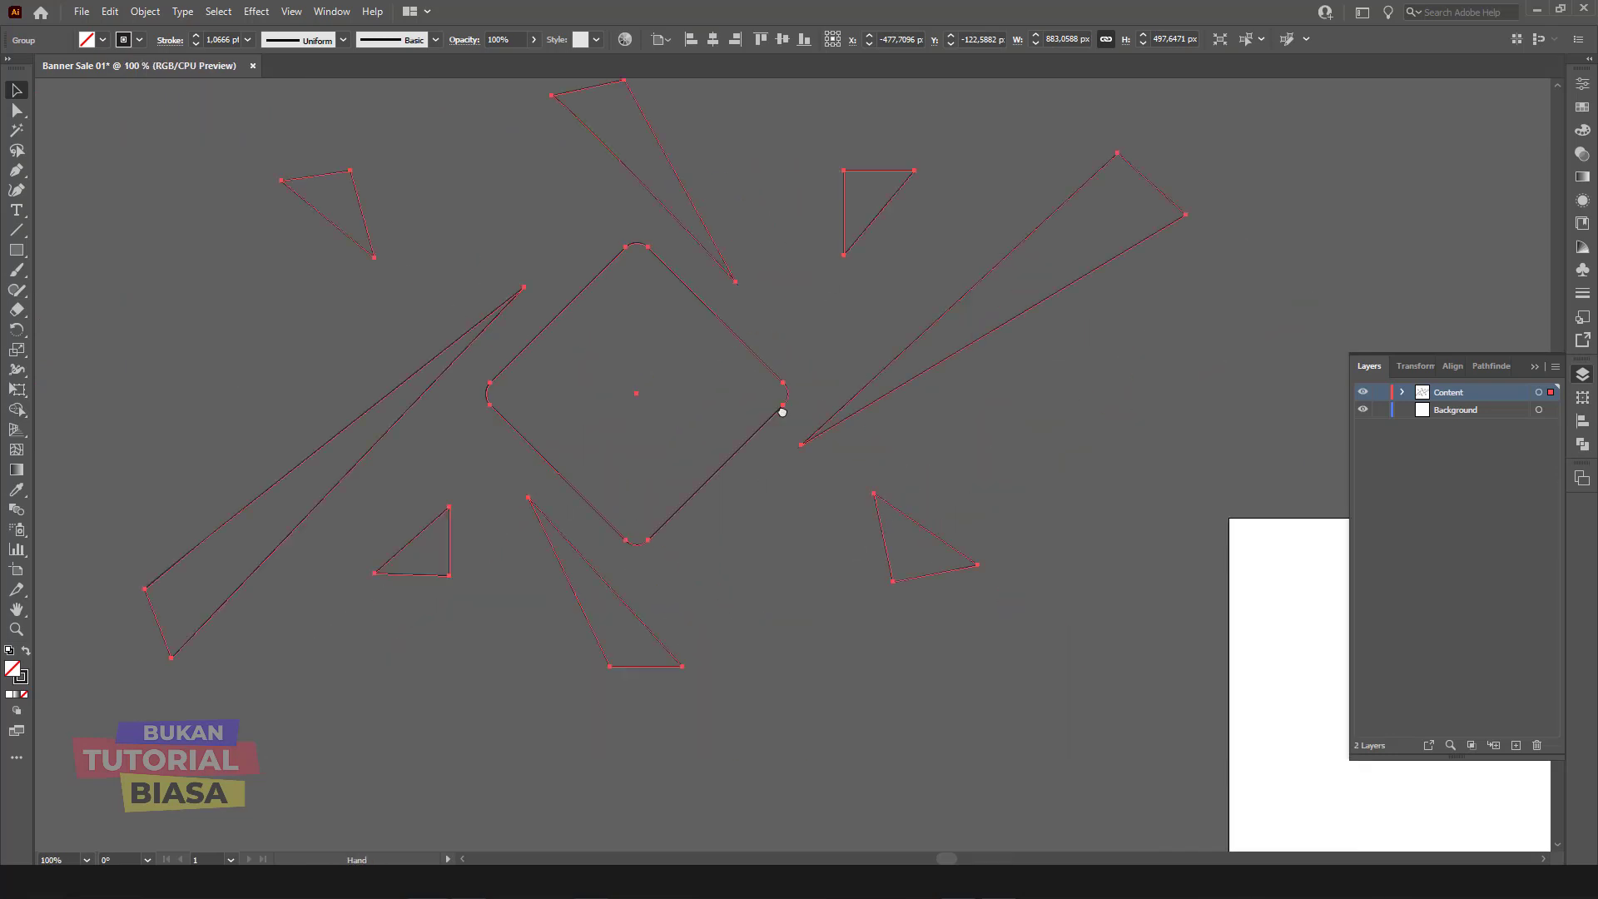
drag(916, 365, 675, 388)
scroll(821, 589, up, 2)
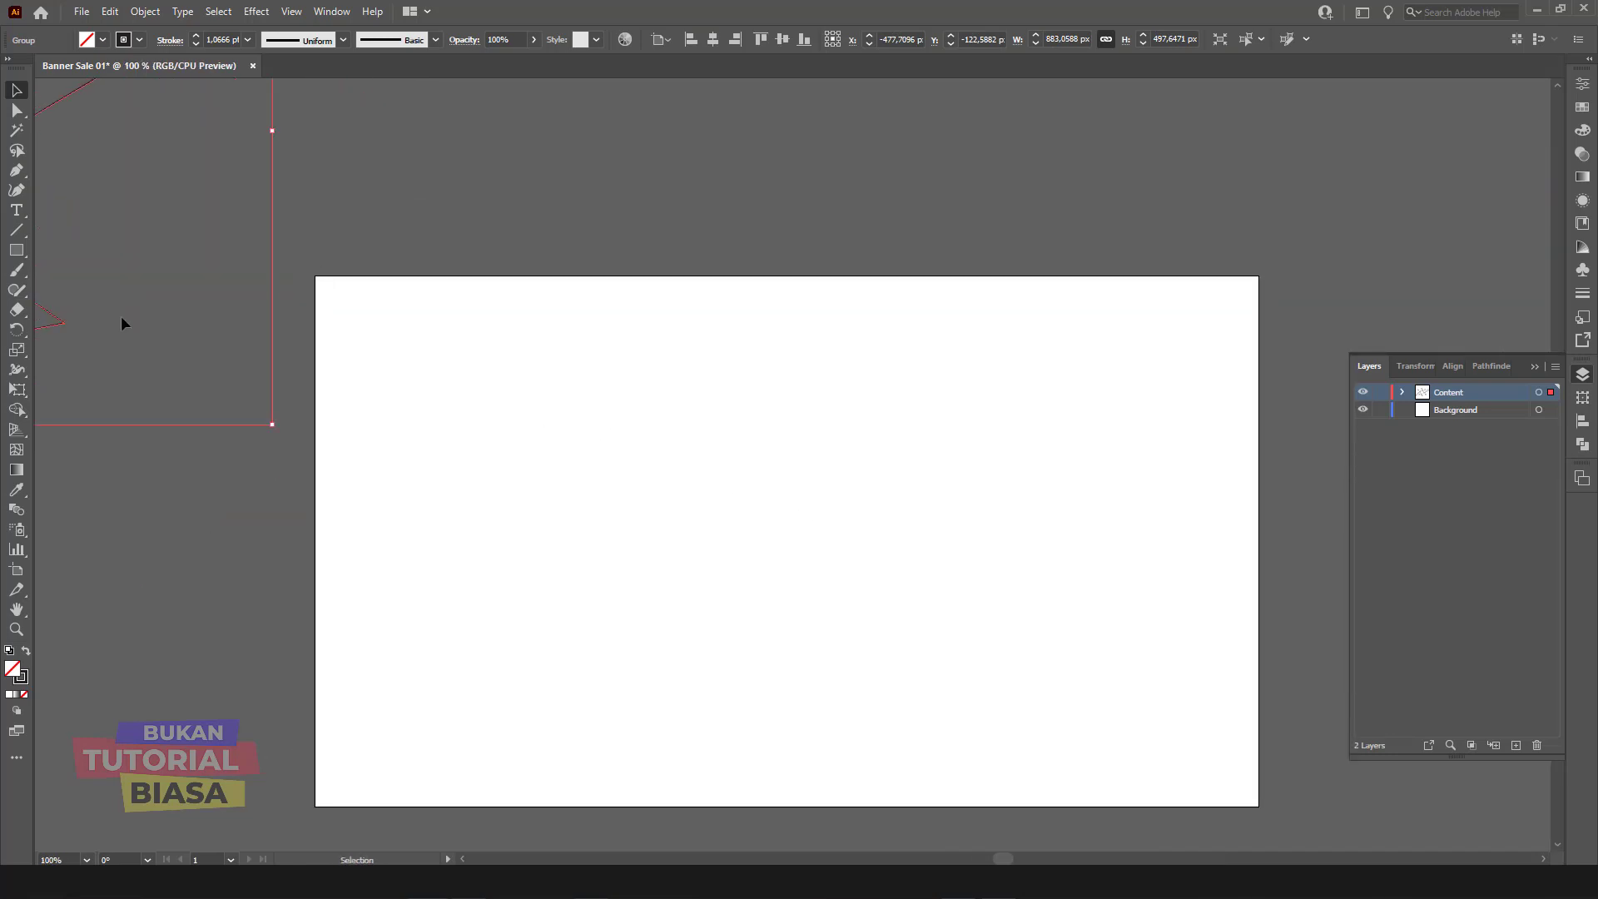
Step: Draw a 156 px circle and a copy to its right shrunk to about 114 px
drag(16, 253, 83, 290)
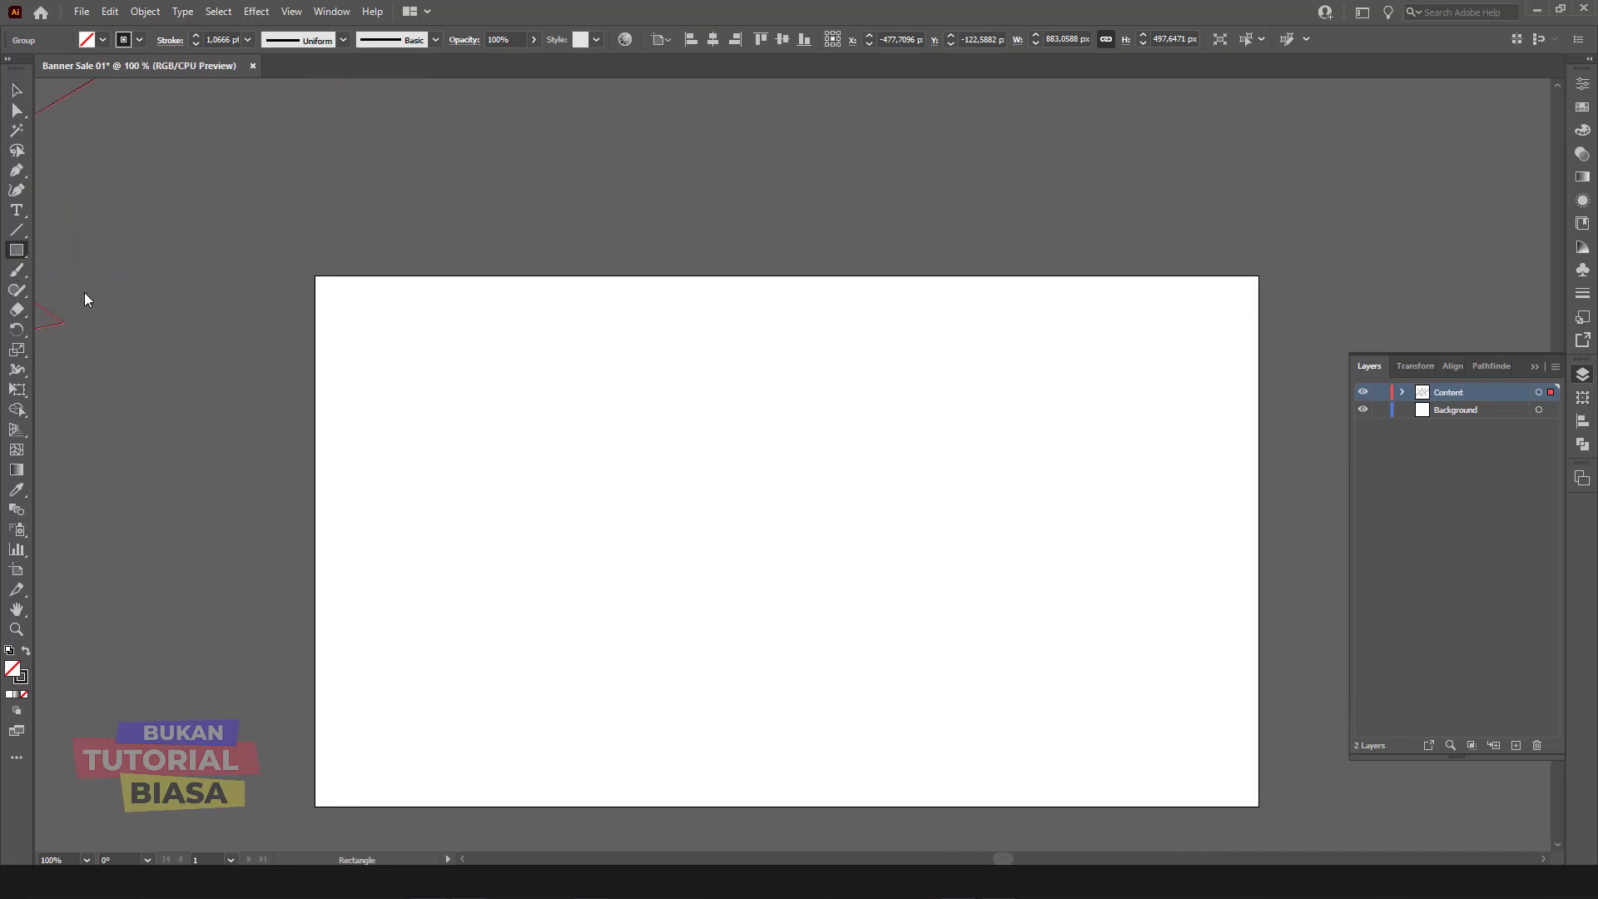
drag(658, 443, 842, 628)
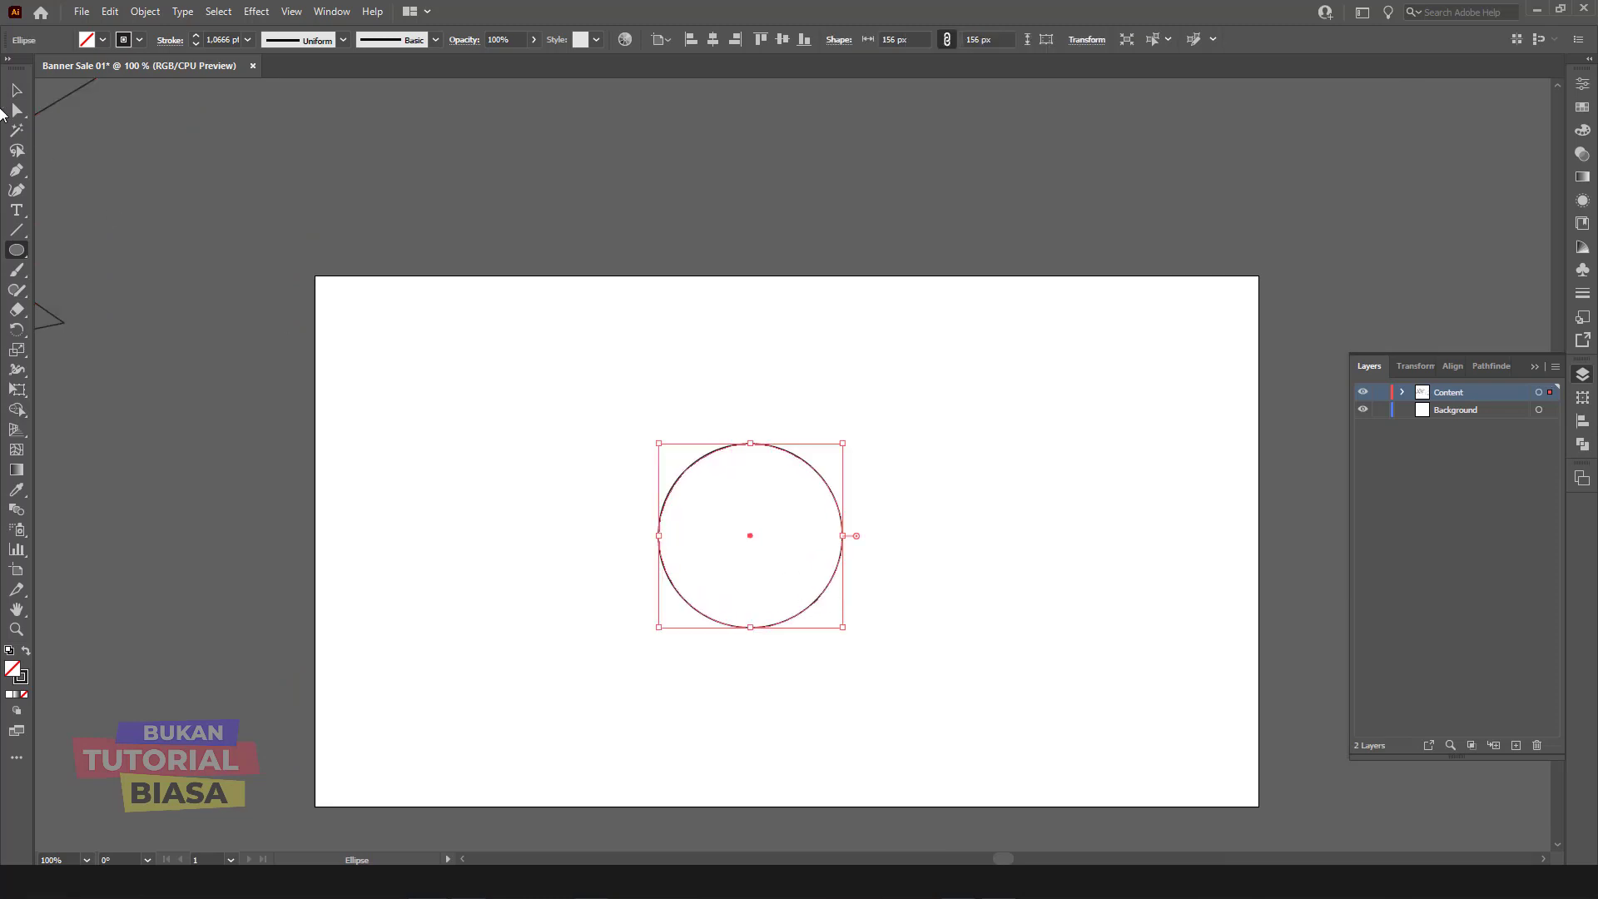
click(21, 93)
drag(842, 521, 1038, 527)
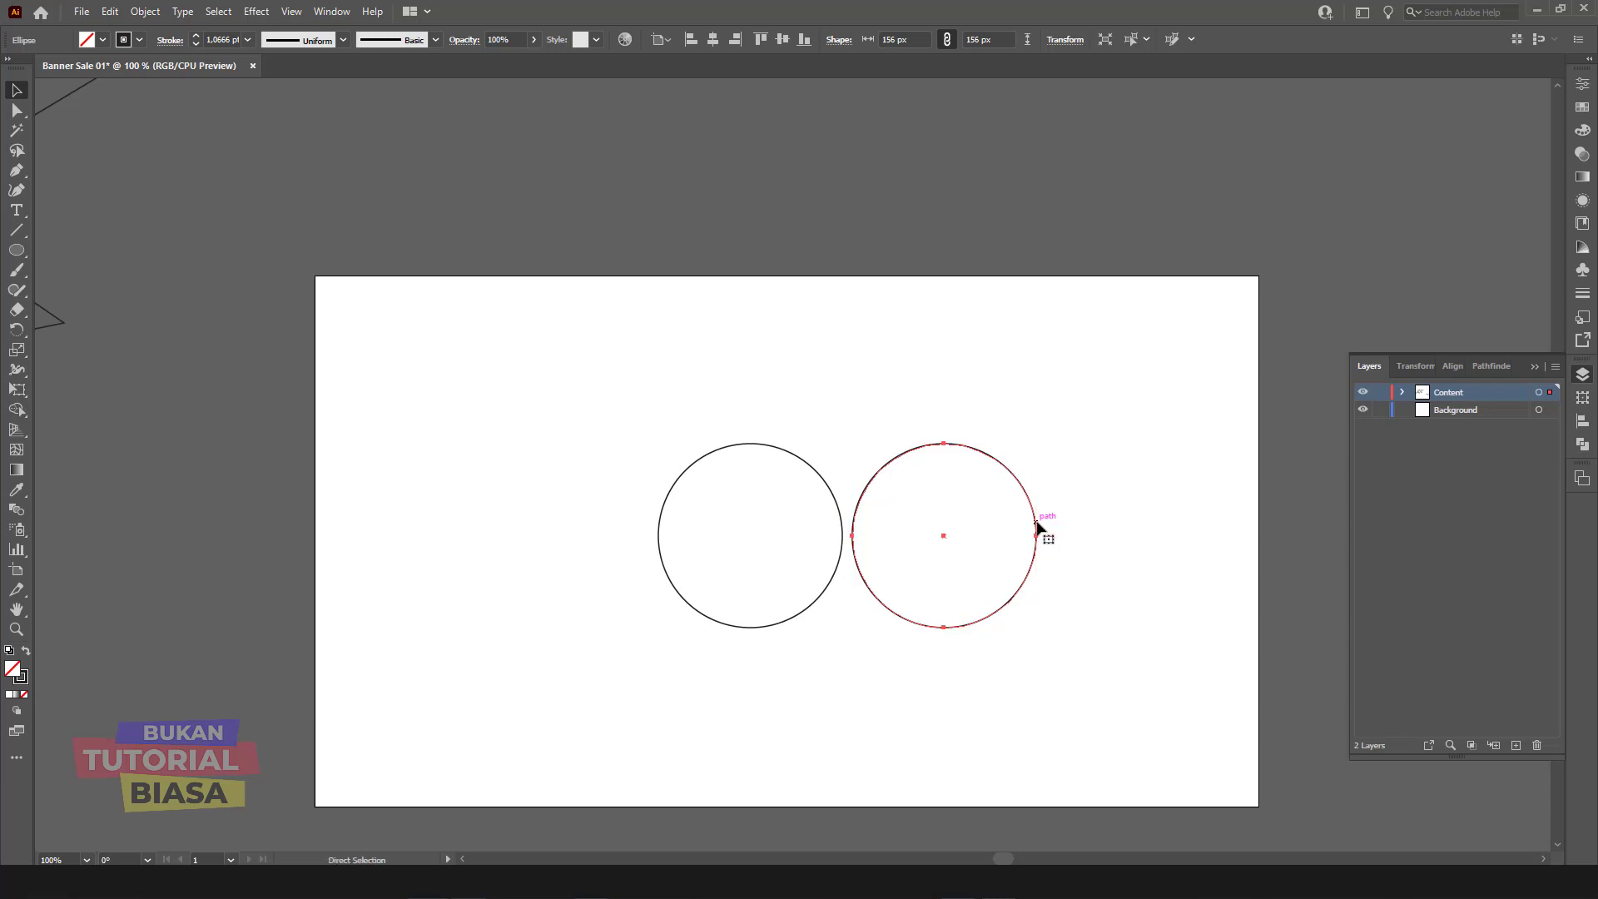
key(ctrl+plus)
mouse_move(931, 328)
mouse_down()
mouse_move(894, 366)
mouse_move(857, 369)
mouse_up()
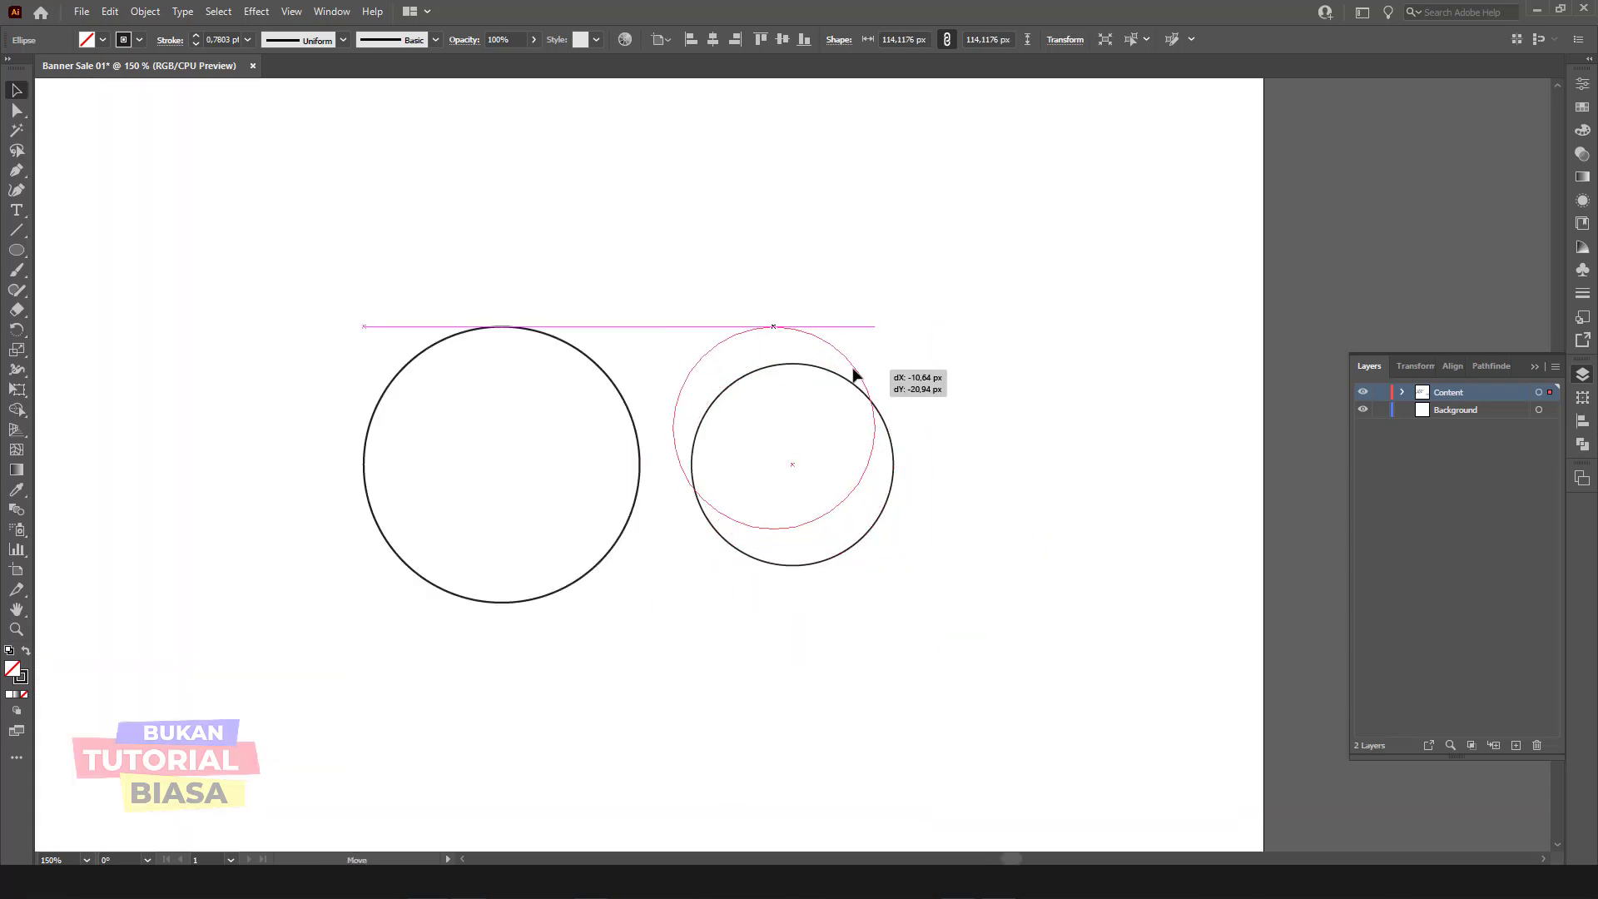
key(ctrl+plus)
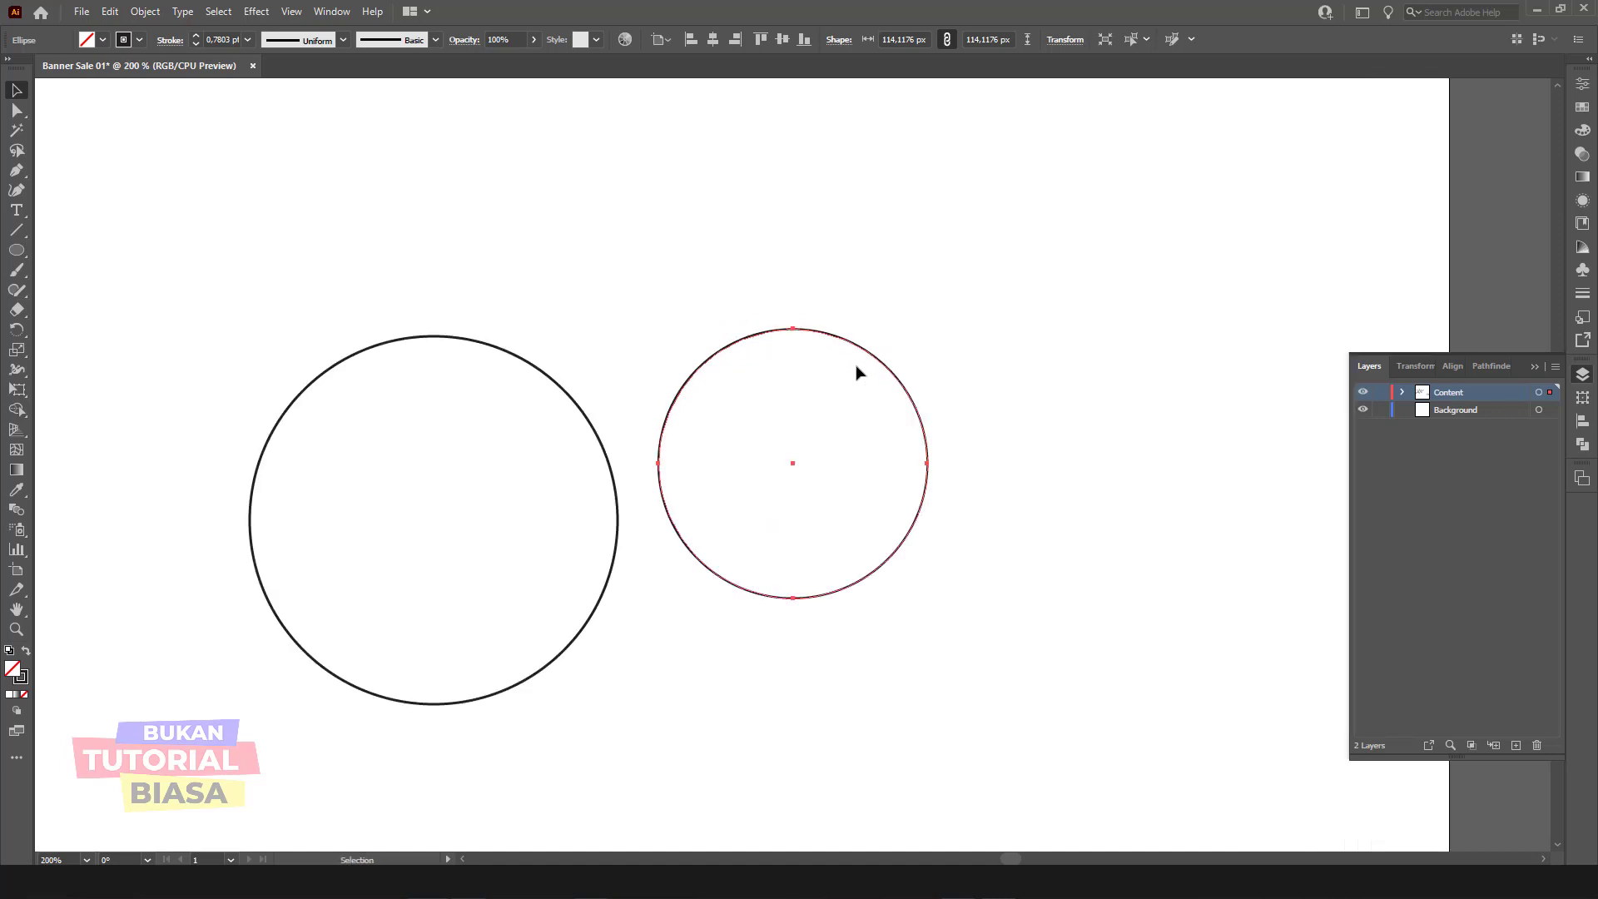
click(80, 206)
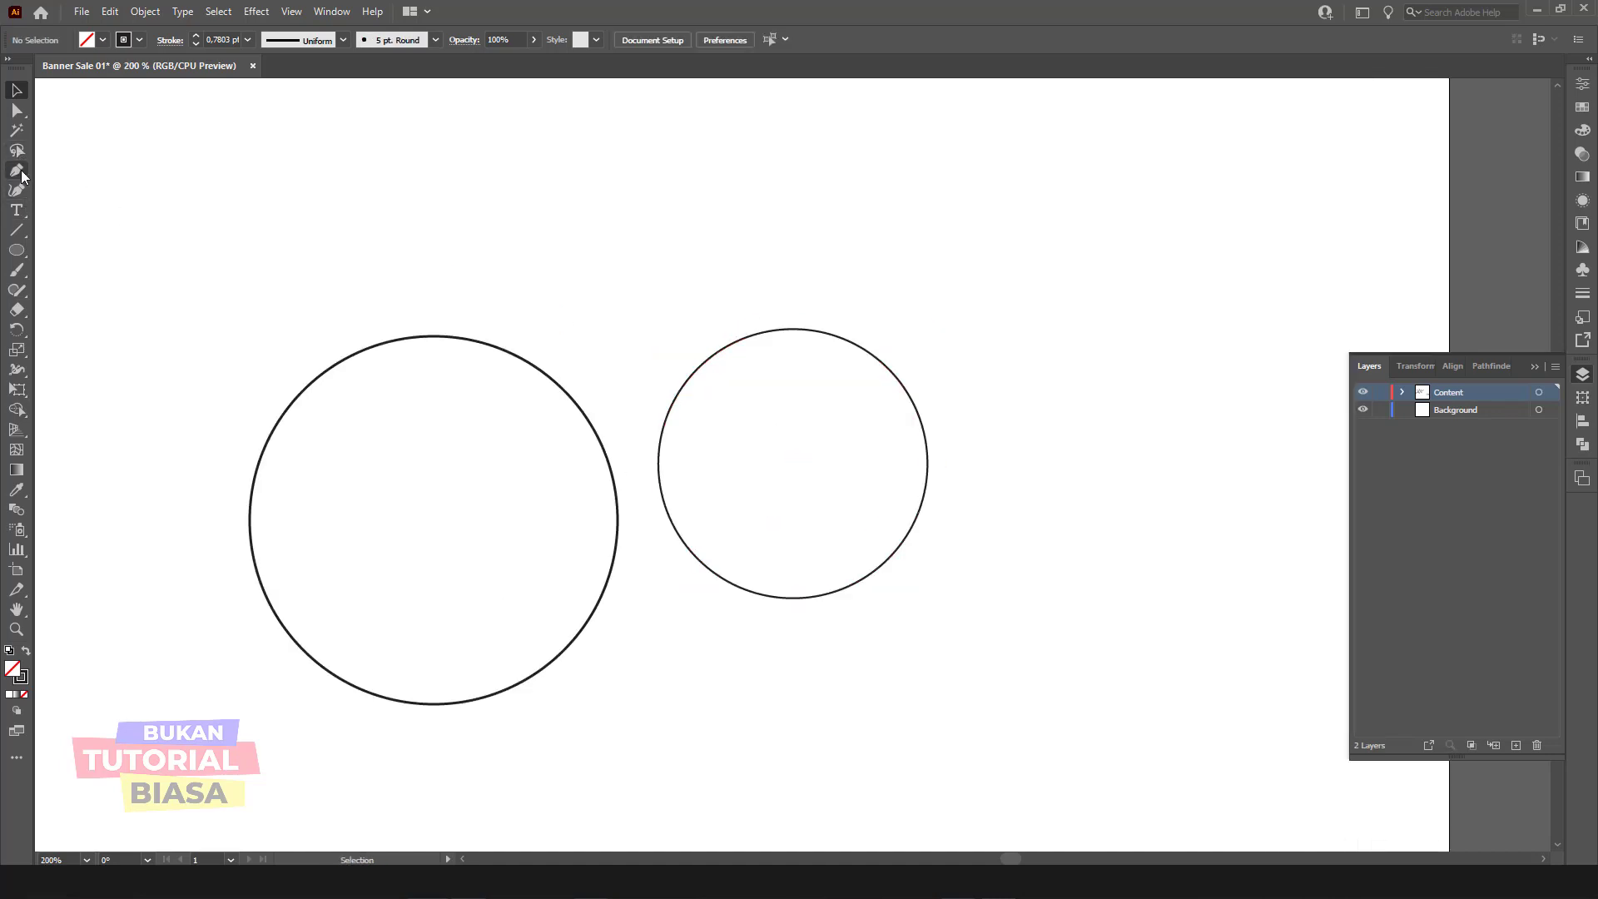
Step: Copy the right circle above and below the others, then select all four circles
click(16, 171)
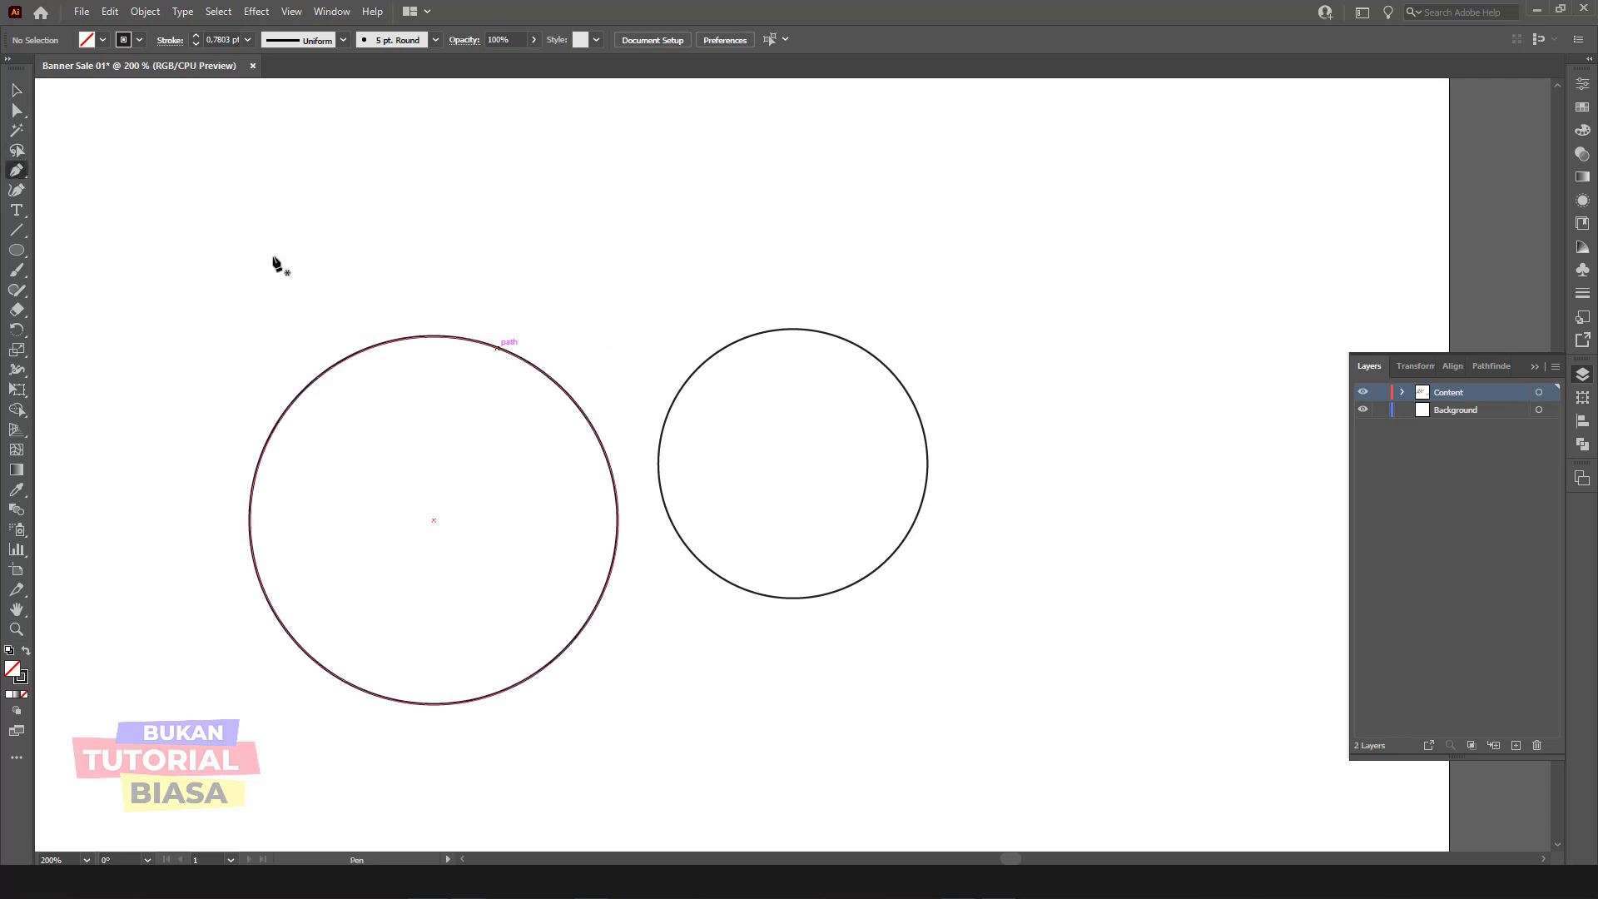
click(17, 90)
mouse_move(699, 363)
mouse_down()
mouse_move(559, 265)
mouse_move(524, 166)
mouse_up()
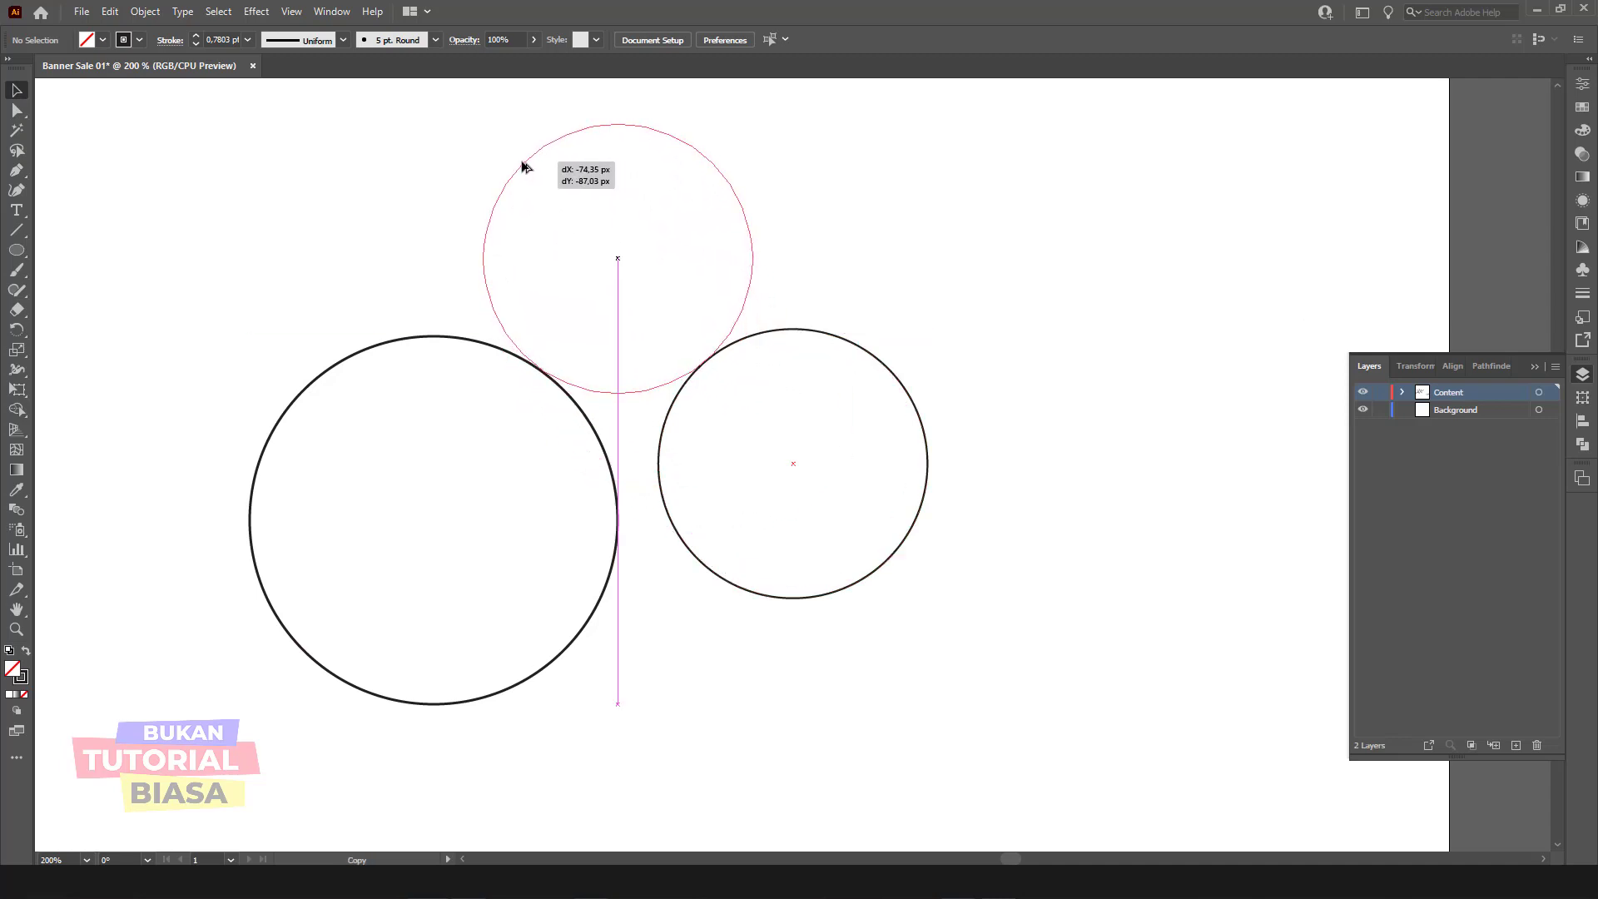
drag(524, 167, 525, 168)
mouse_move(724, 172)
mouse_down()
mouse_move(795, 647)
mouse_move(793, 628)
mouse_up()
drag(1045, 241, 449, 699)
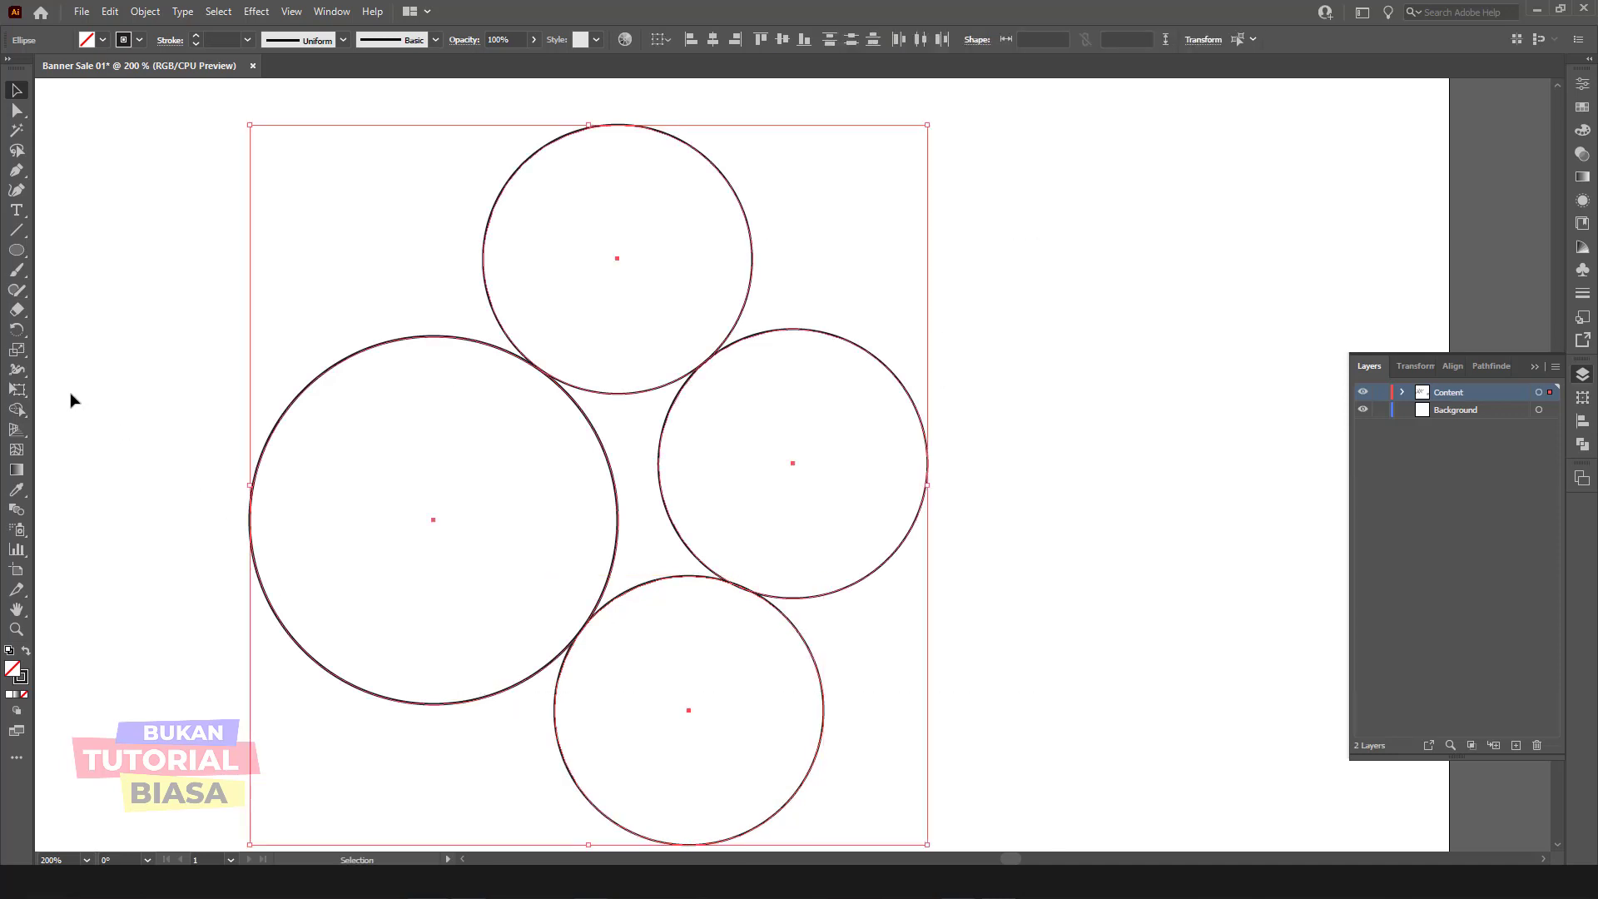
click(20, 409)
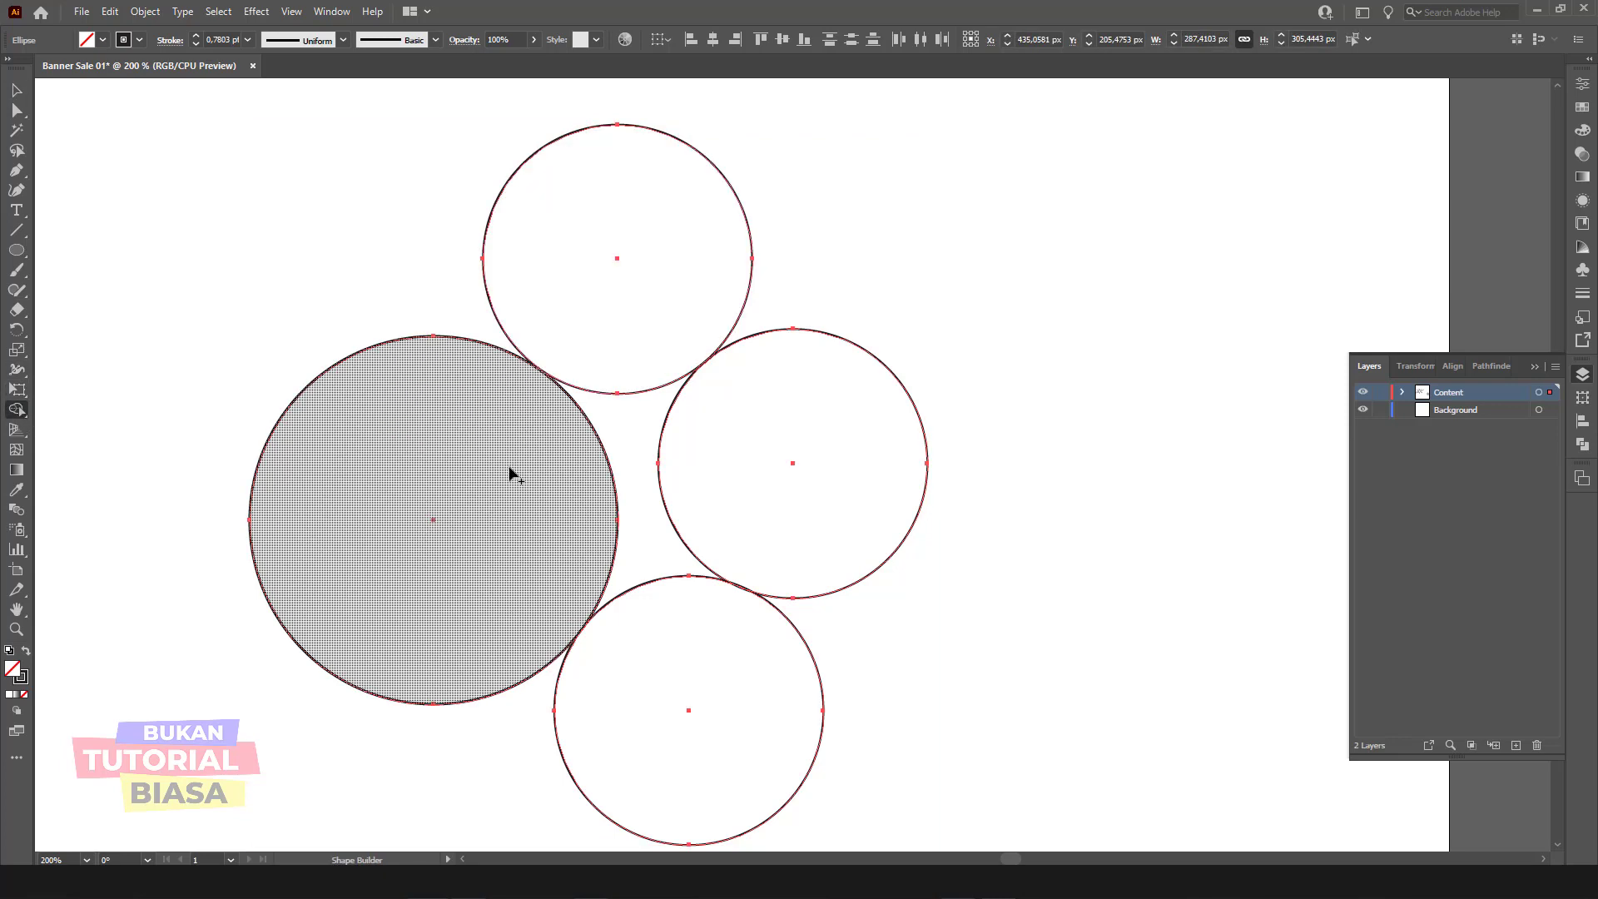
Step: Try merging the large and right circles with Shape Builder, then undo it
drag(512, 475, 775, 483)
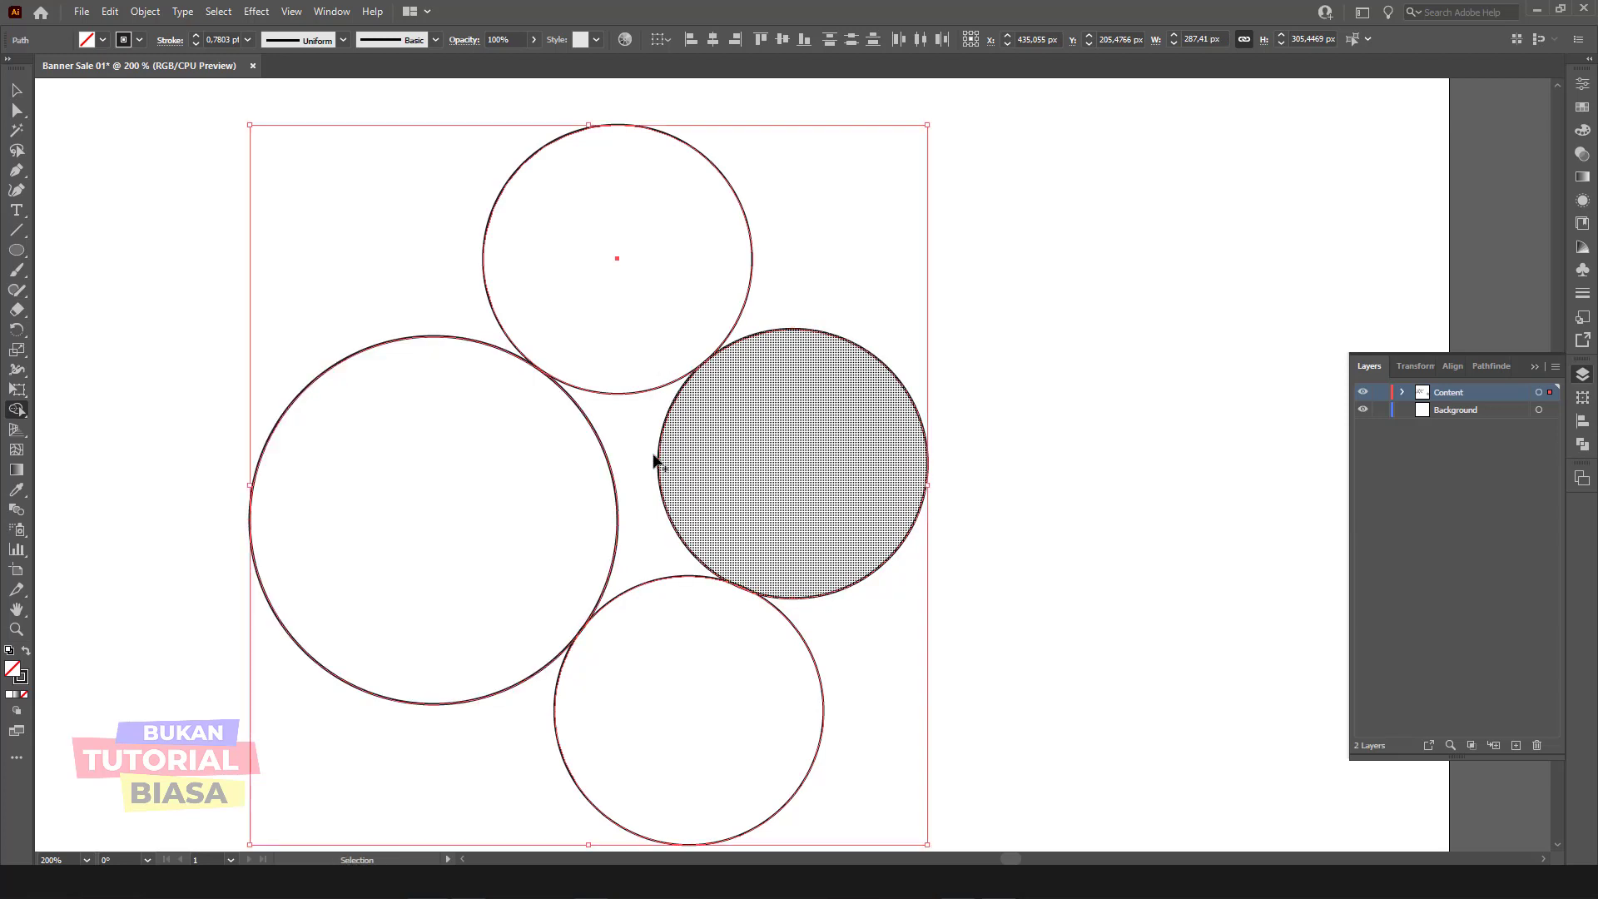
key(ctrl+z)
click(14, 93)
click(361, 232)
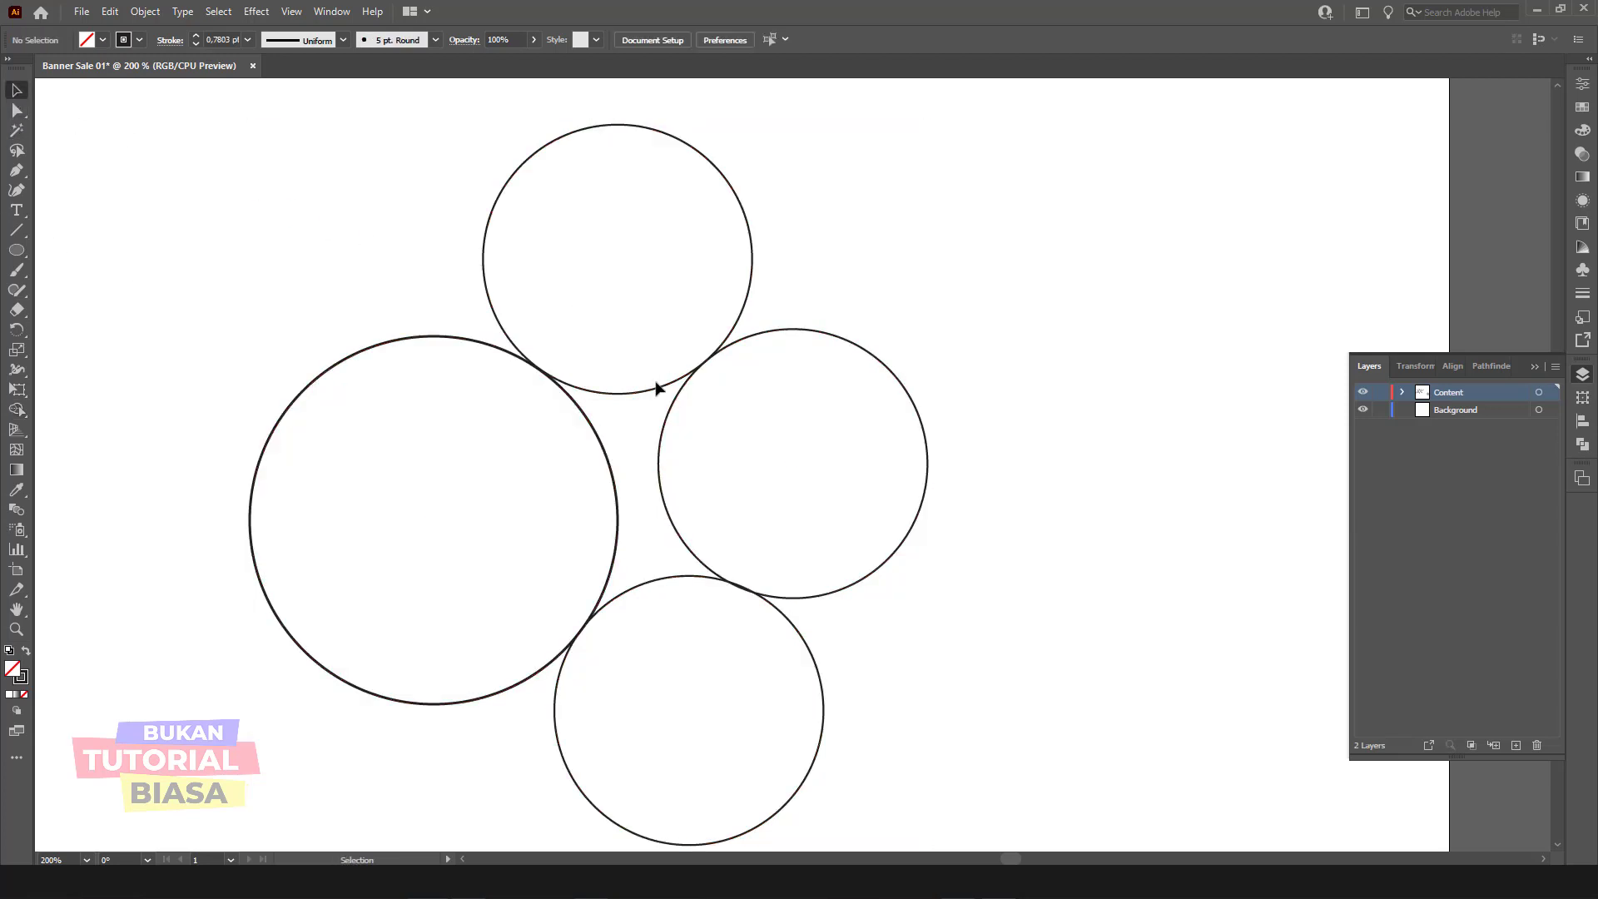
Step: Shift the top circle slightly so it just touches its neighbours
key(ctrl+plus)
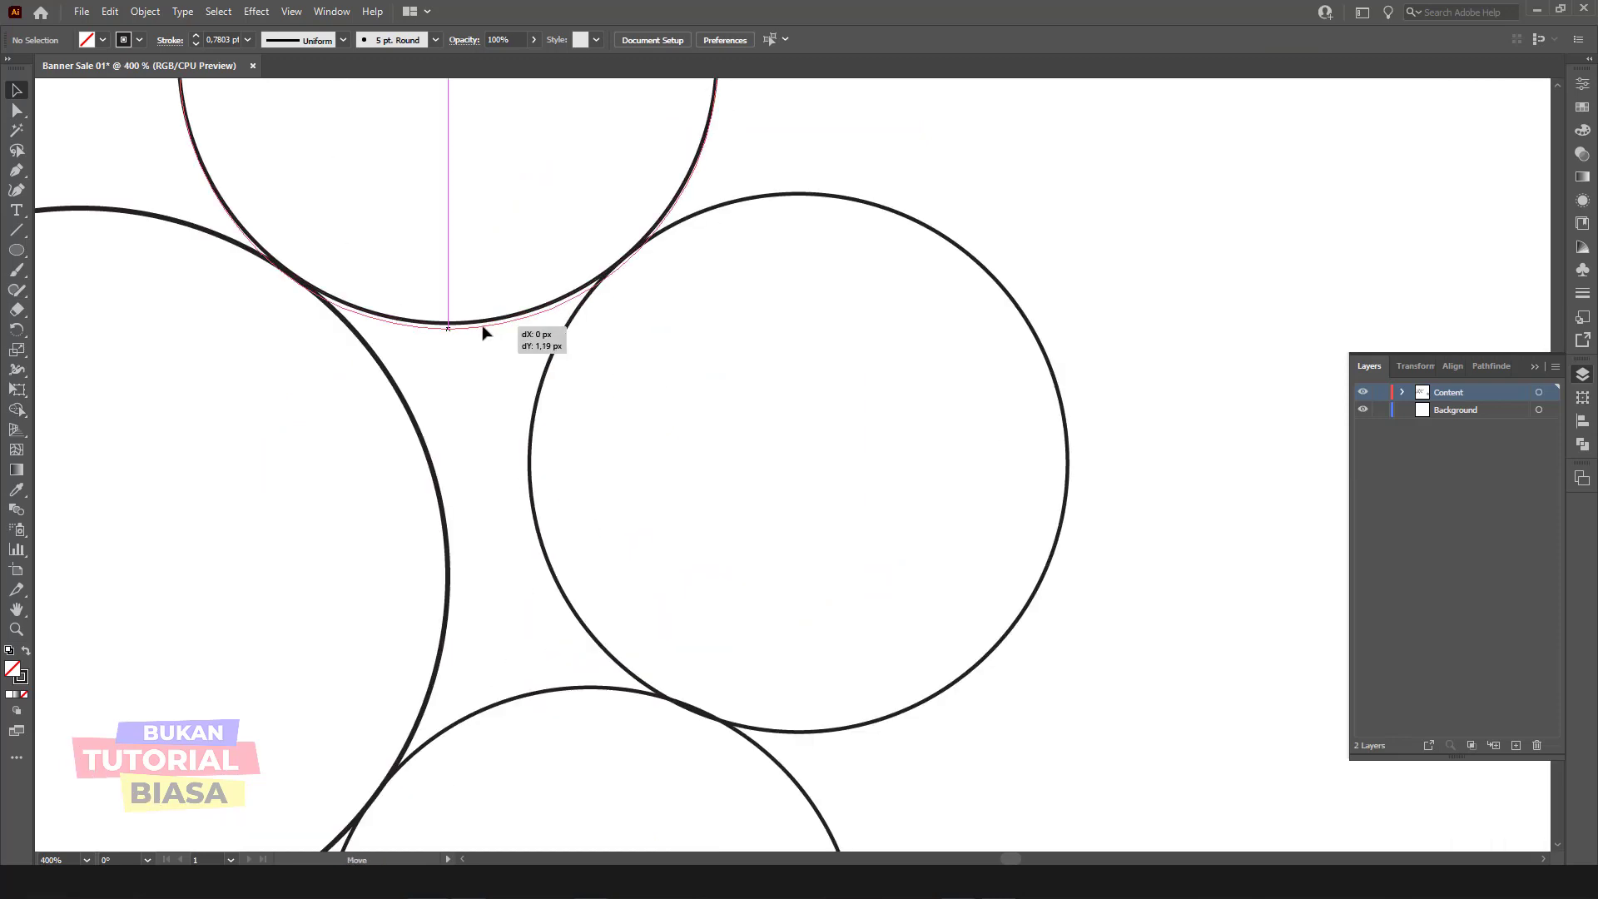
click(487, 325)
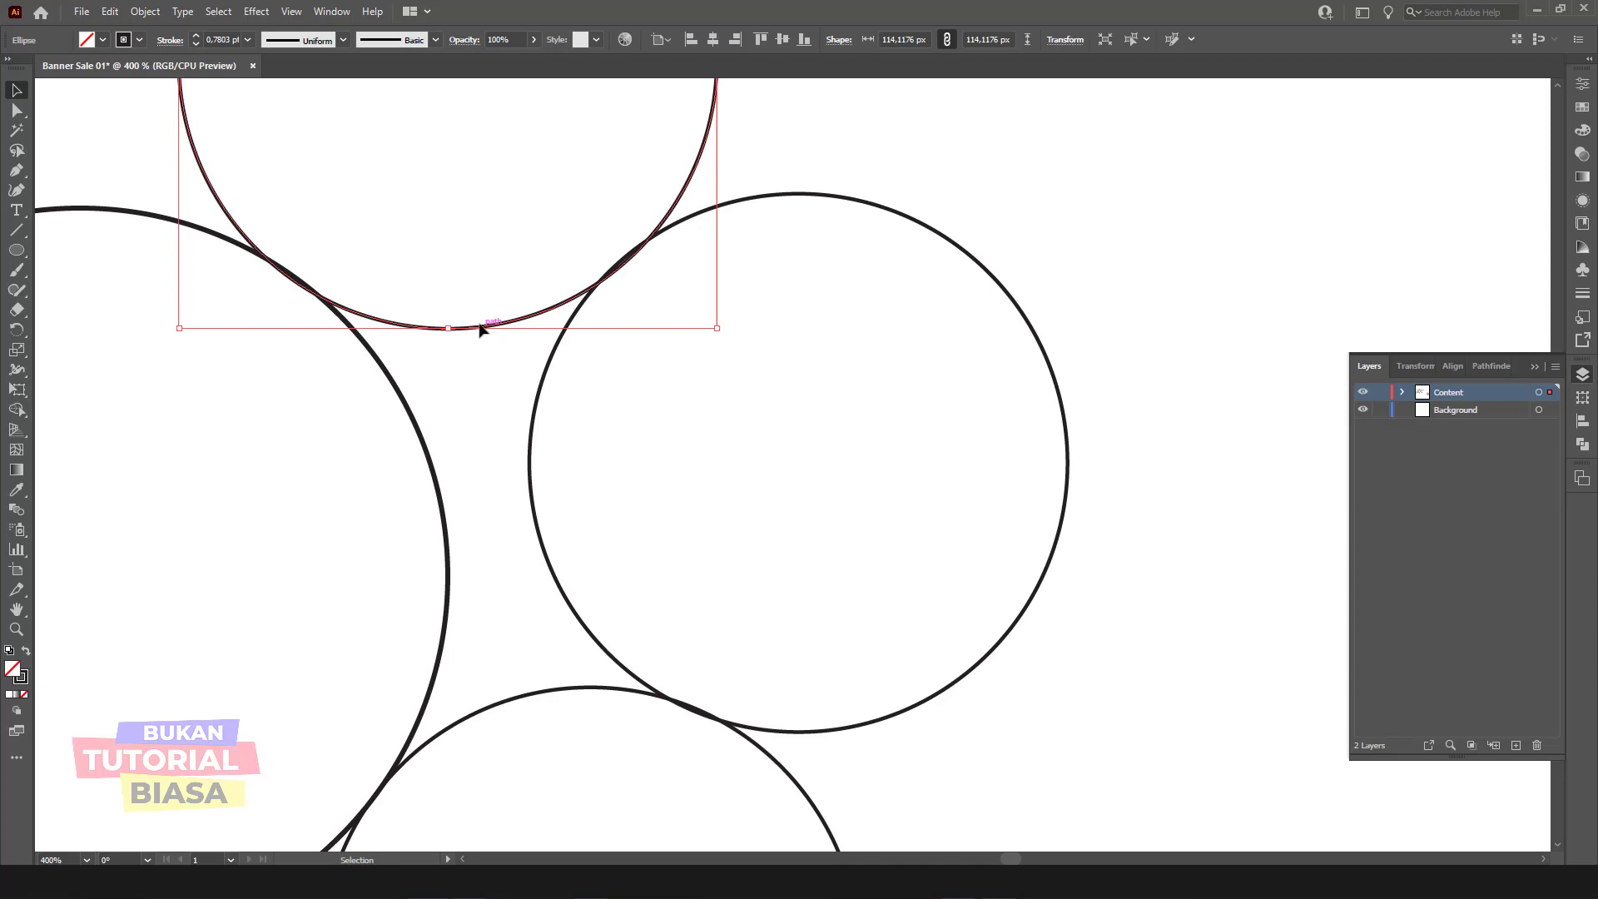
drag(480, 329, 487, 324)
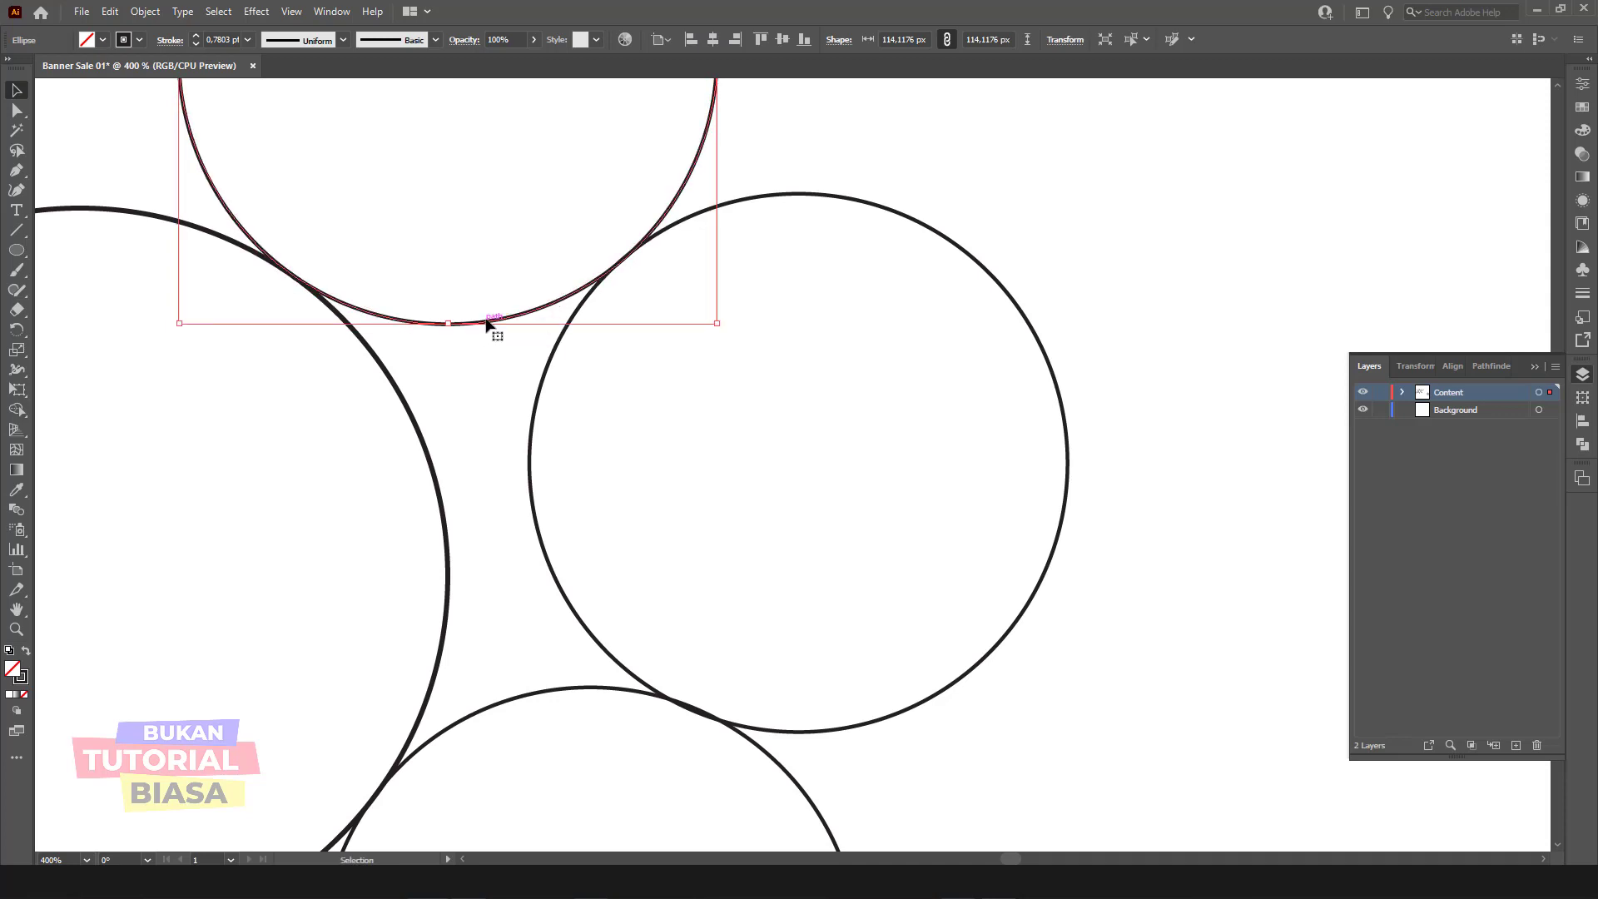
key(ctrl+minus)
key(ctrl+minus)
key(ctrl+minus)
scroll(799, 430, down, 3)
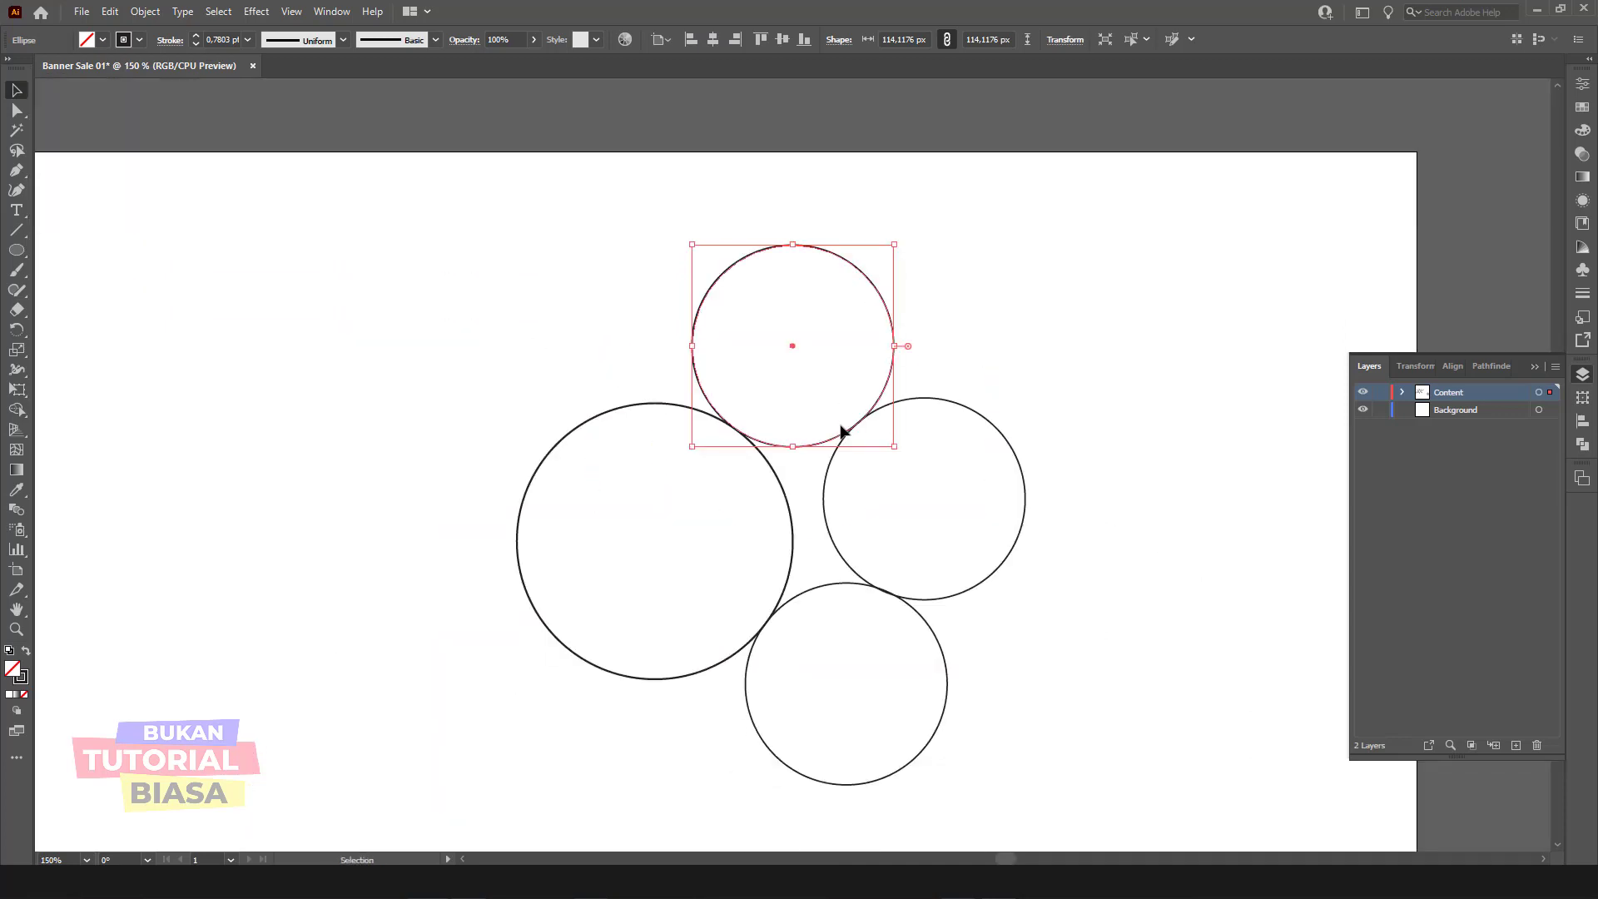
scroll(841, 430, down, 1)
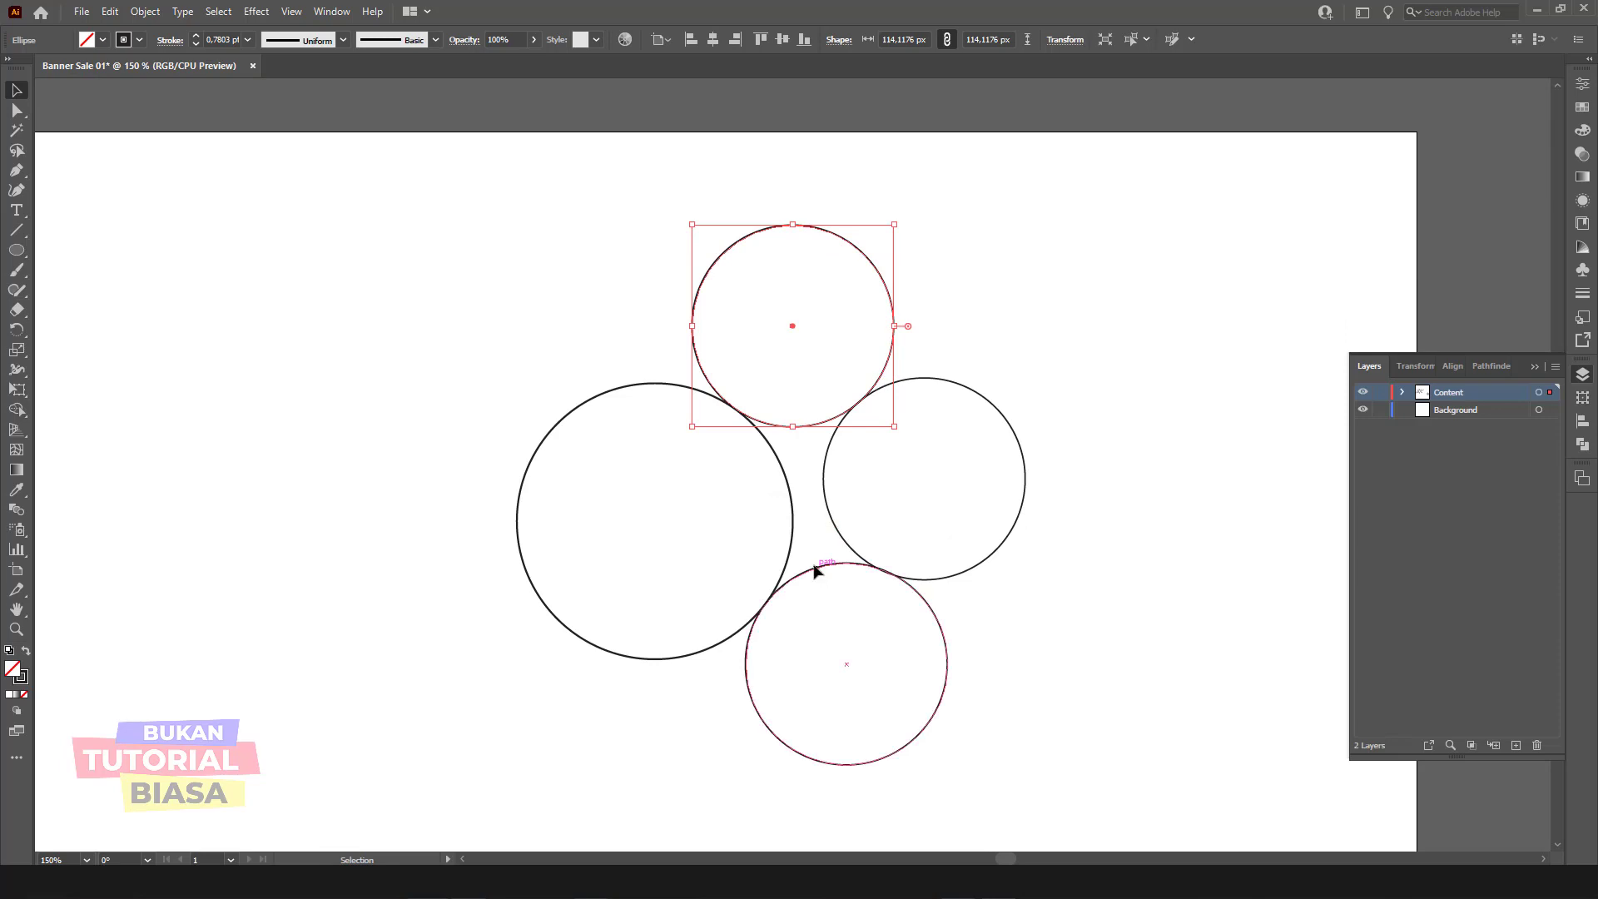
Step: Move and nudge the bottom circle until it touches, then select all four circles
drag(814, 570, 810, 574)
key(ctrl+plus)
key(ctrl+plus)
key(ctrl+plus)
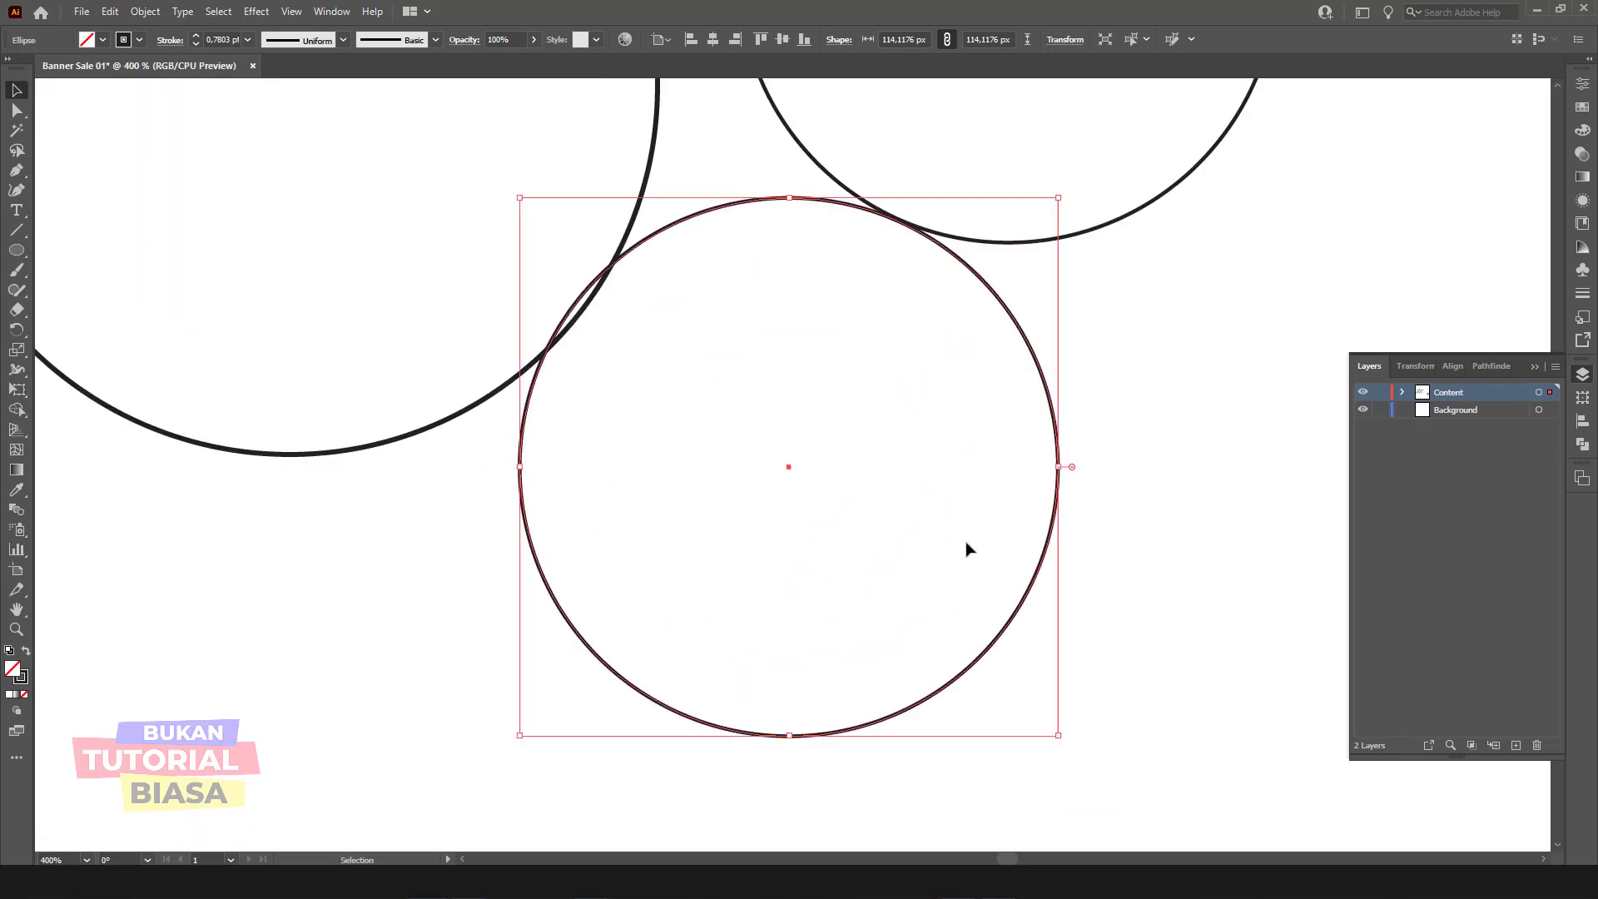
scroll(1019, 403, up, 3)
drag(999, 405, 1012, 406)
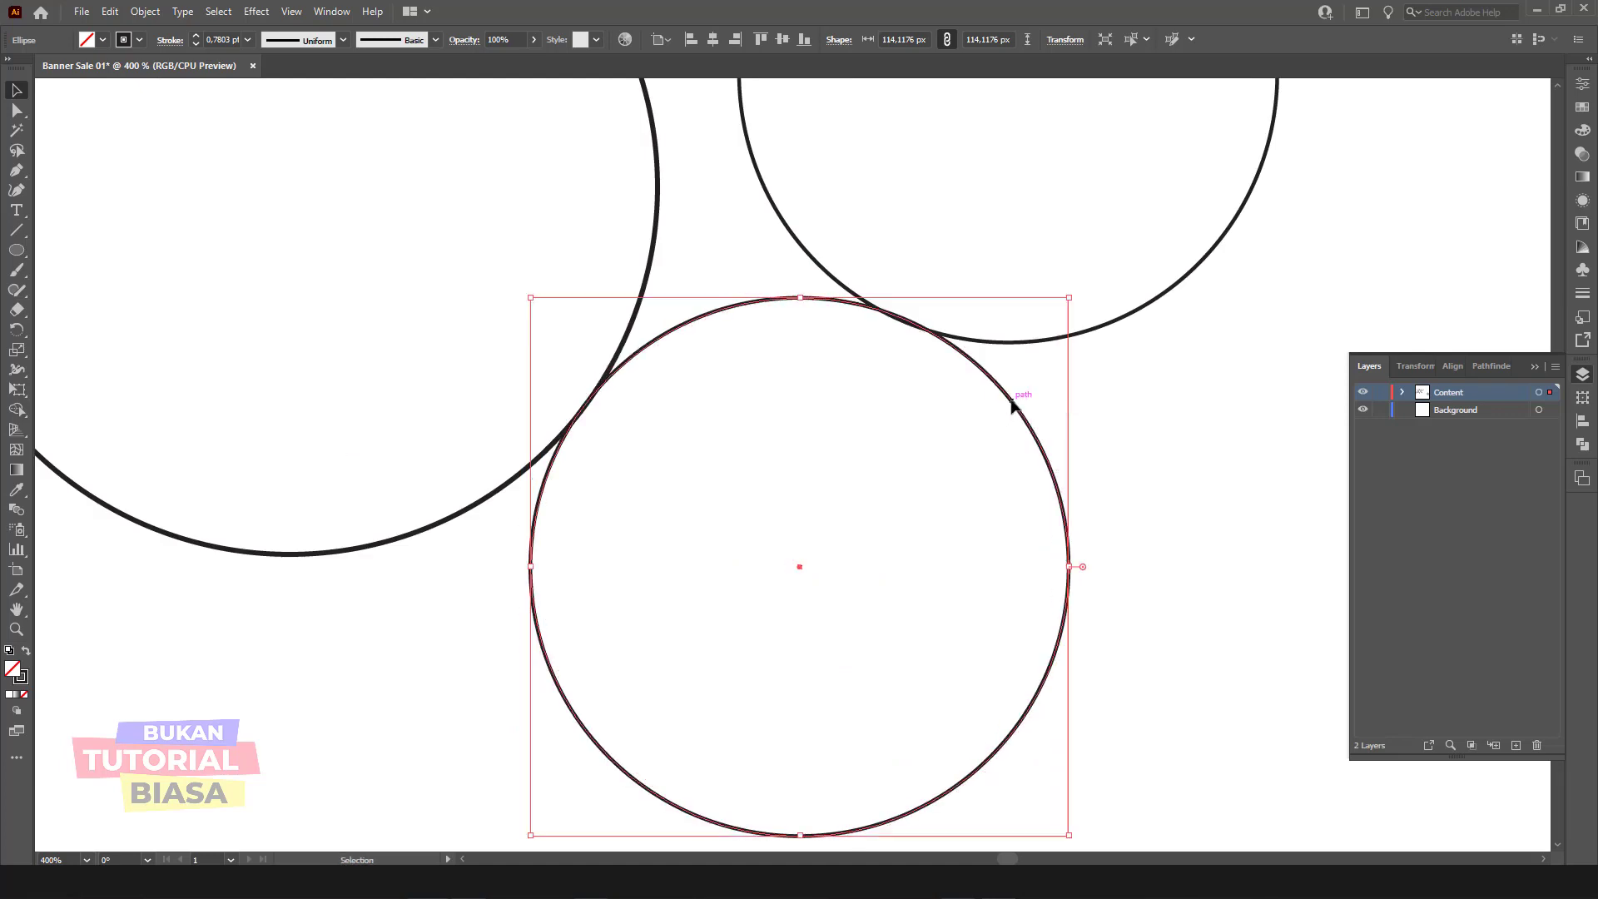
key(Left)
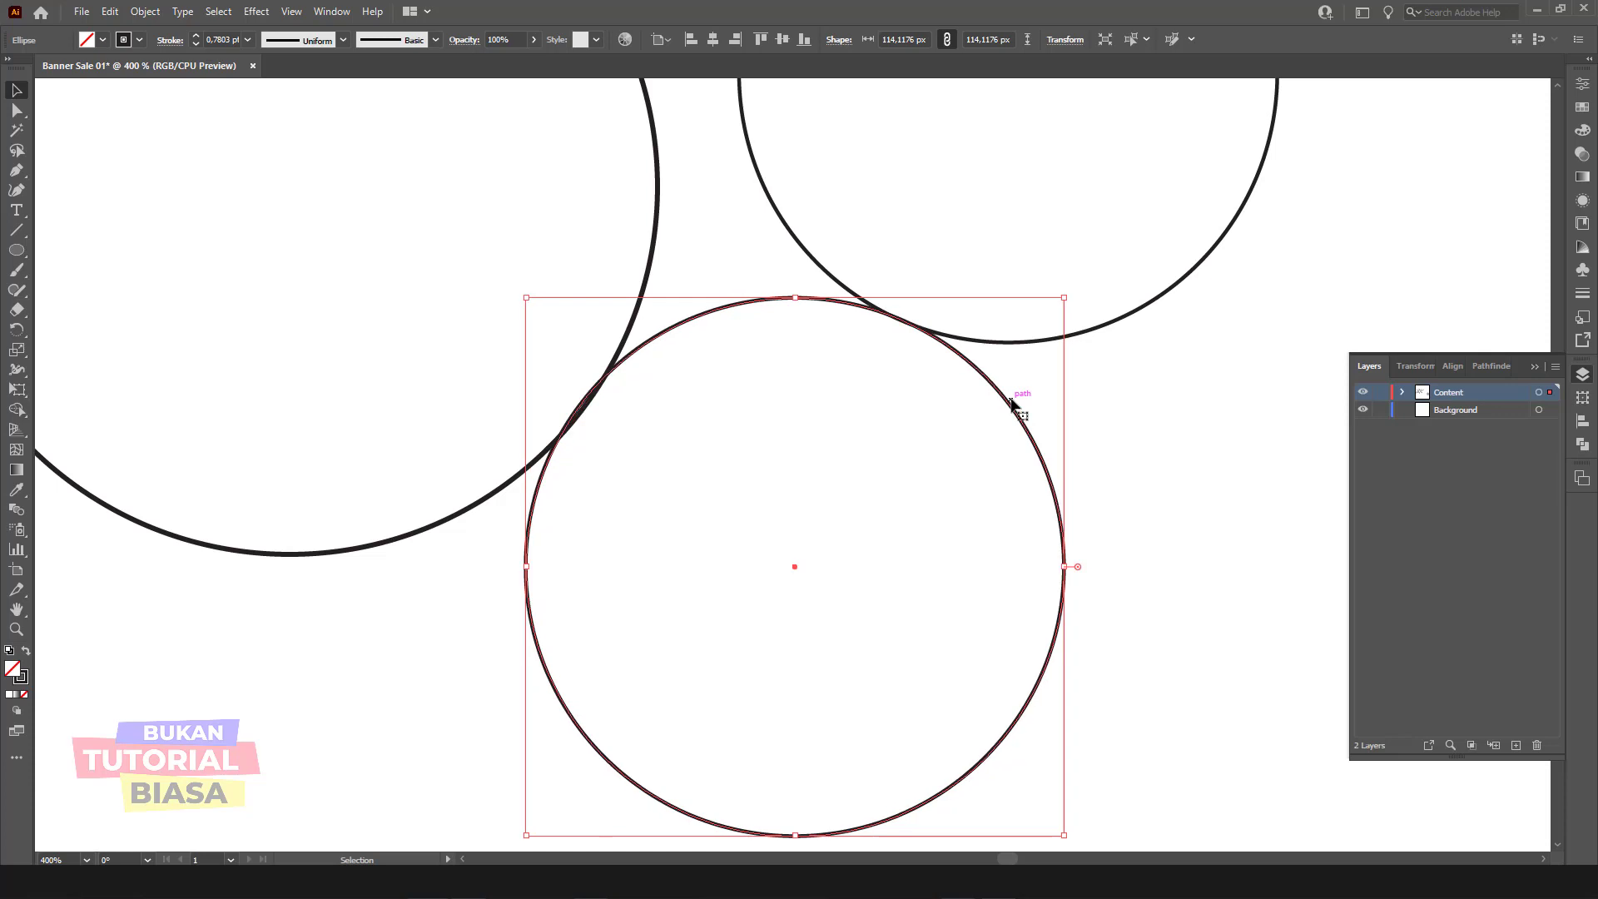
key(ctrl+plus)
key(ctrl+minus)
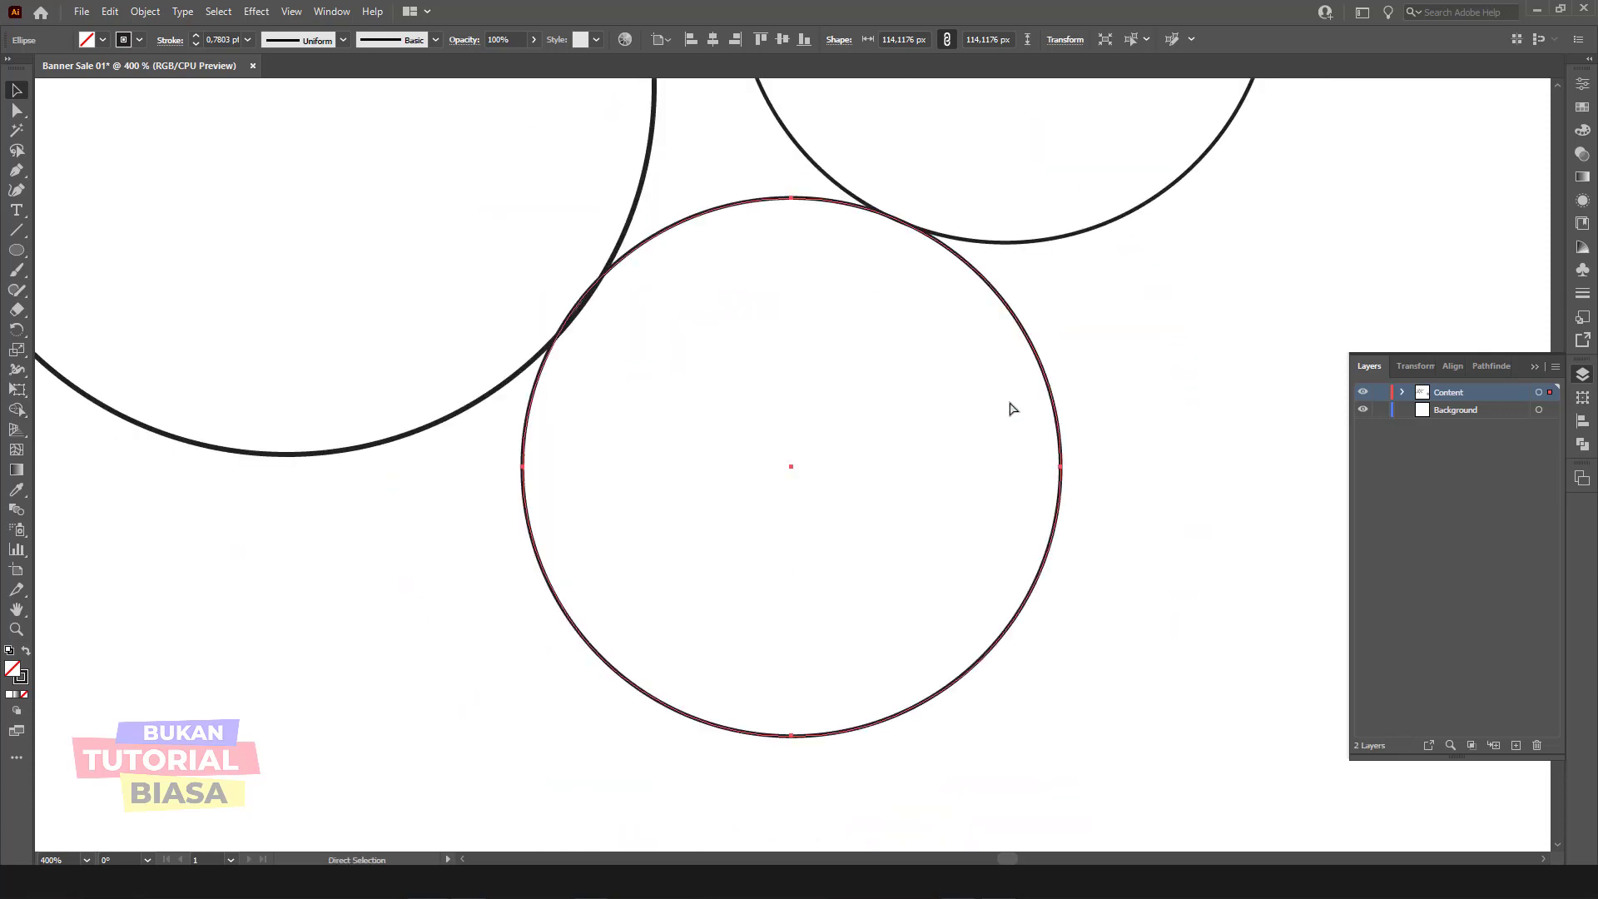
key(ctrl+minus)
key(ctrl+minus)
key(ctrl+minus)
key(ctrl+minus)
drag(1002, 192, 597, 557)
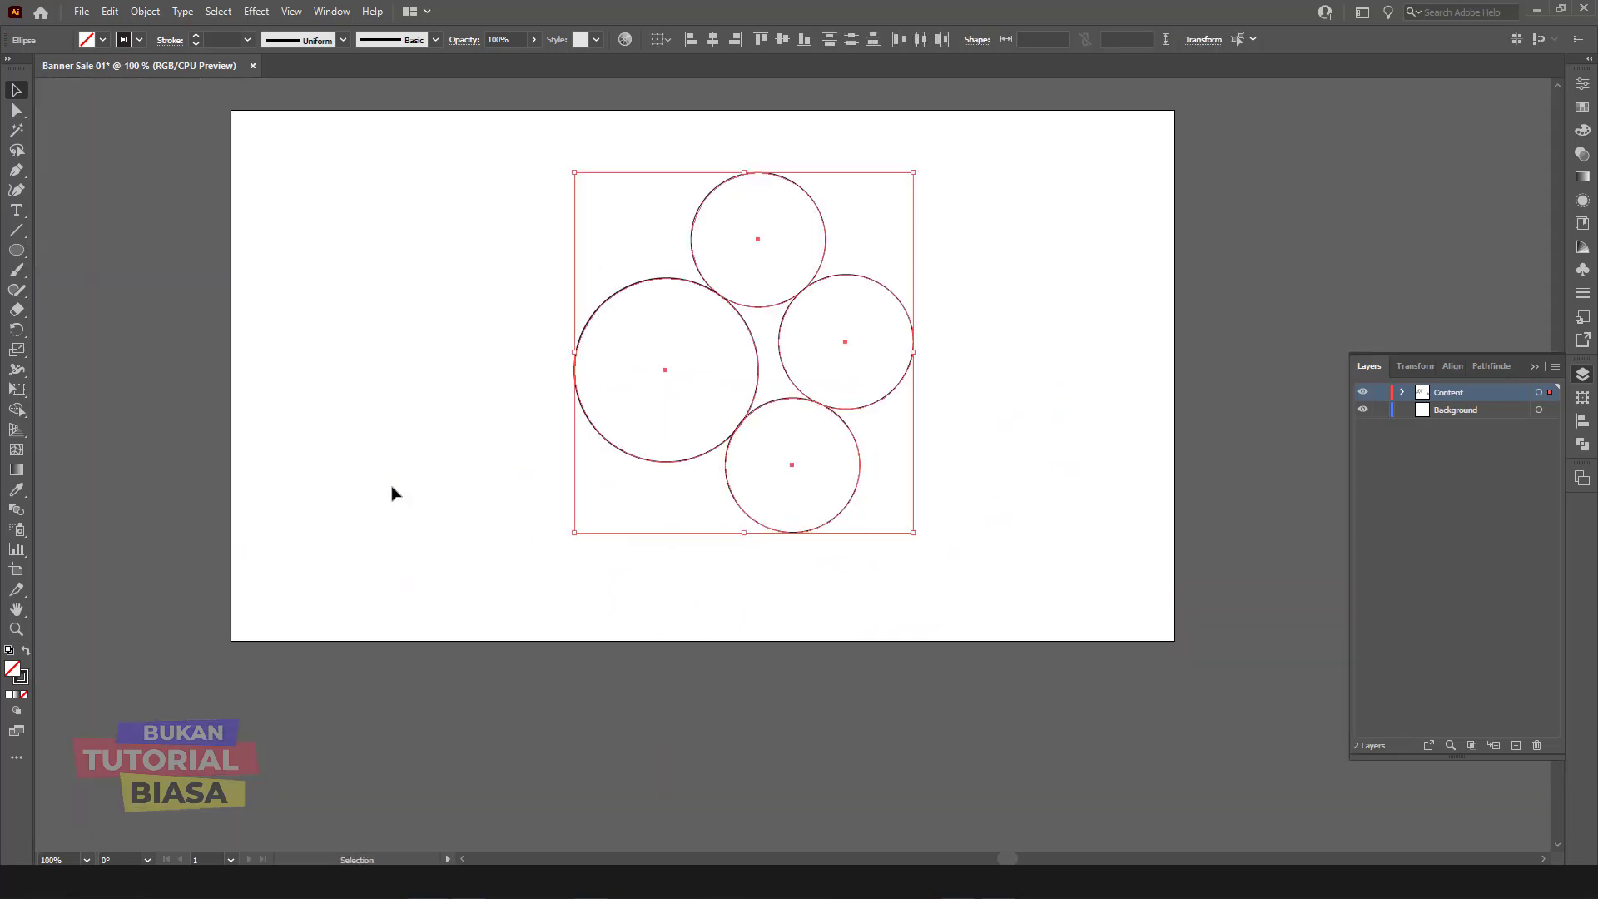
Step: Trial Shape Builder removal of the top circle, then undo to keep all four circles
click(17, 409)
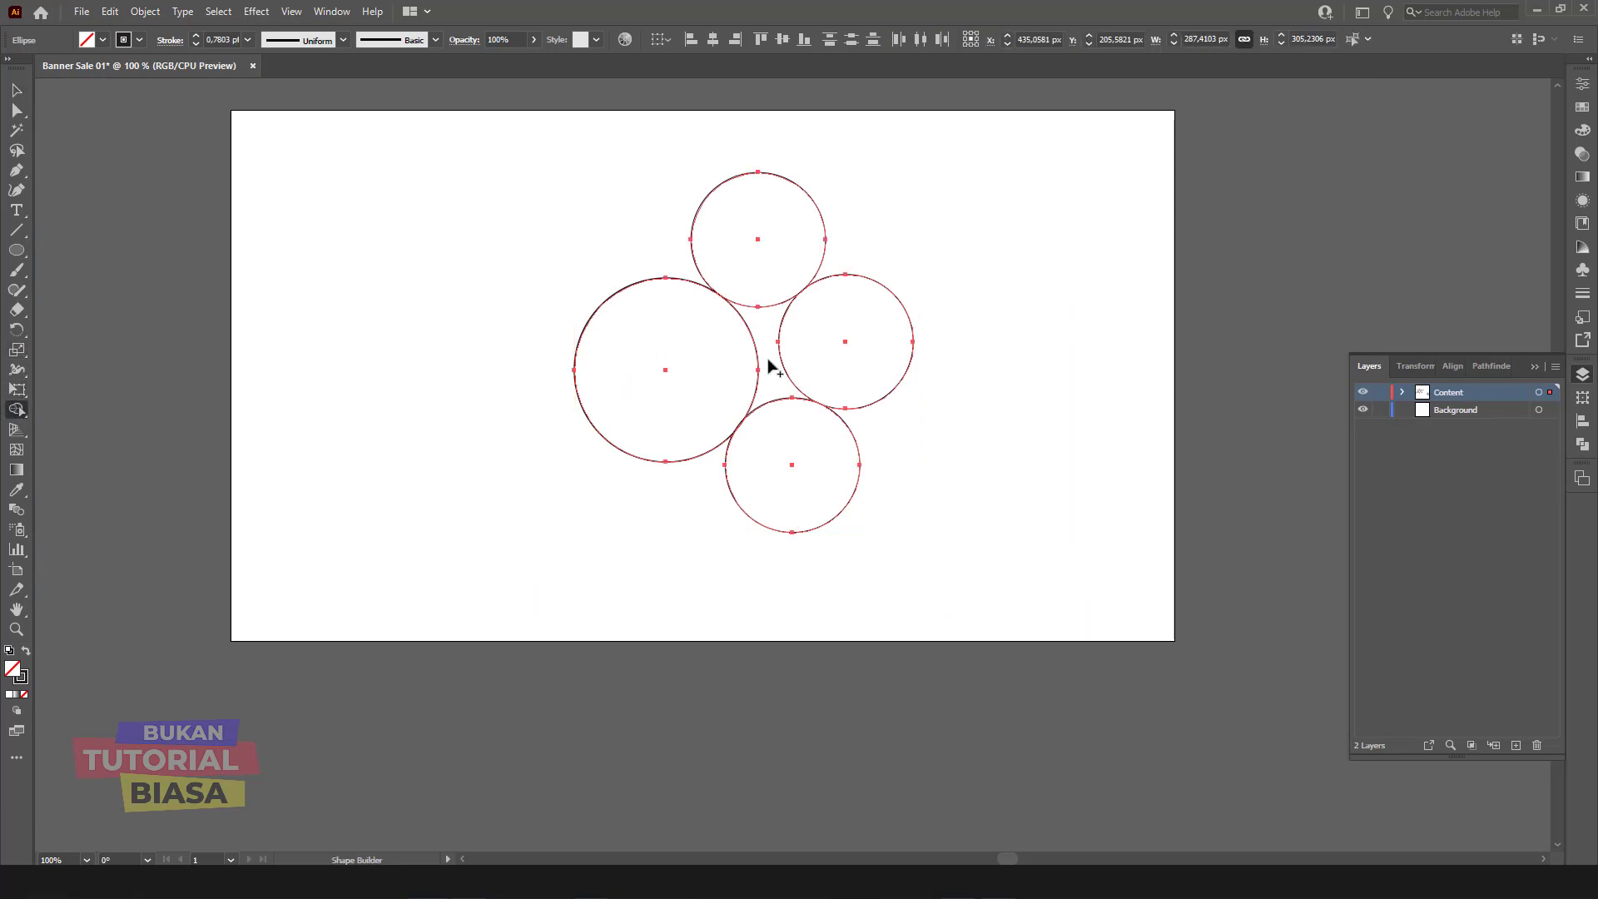
drag(687, 364, 859, 363)
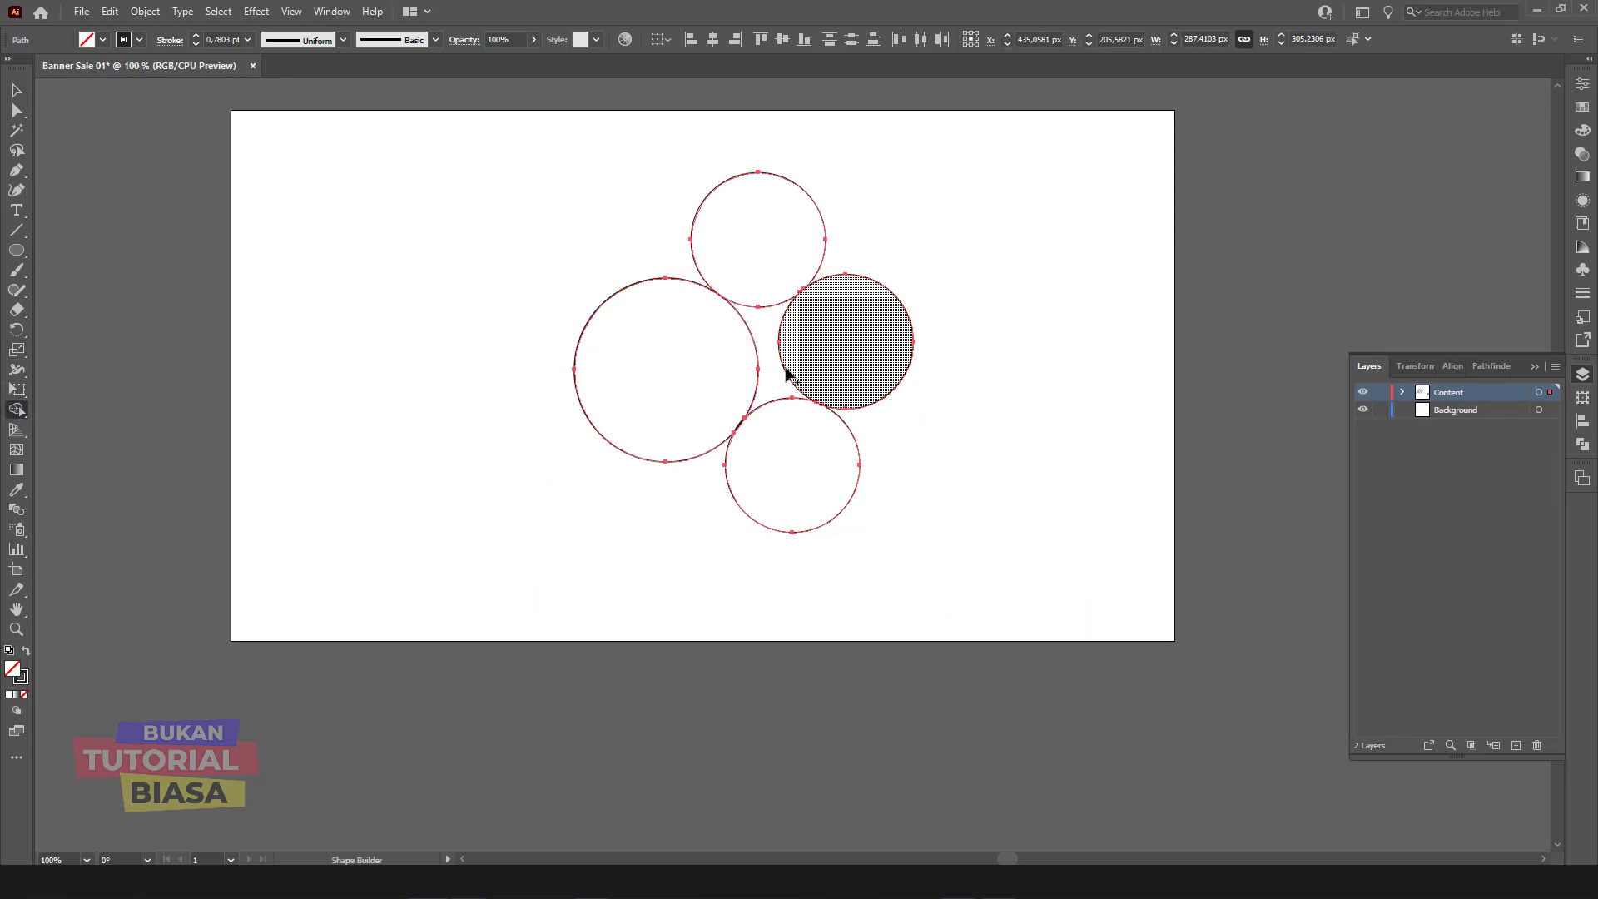
alt+click(772, 284)
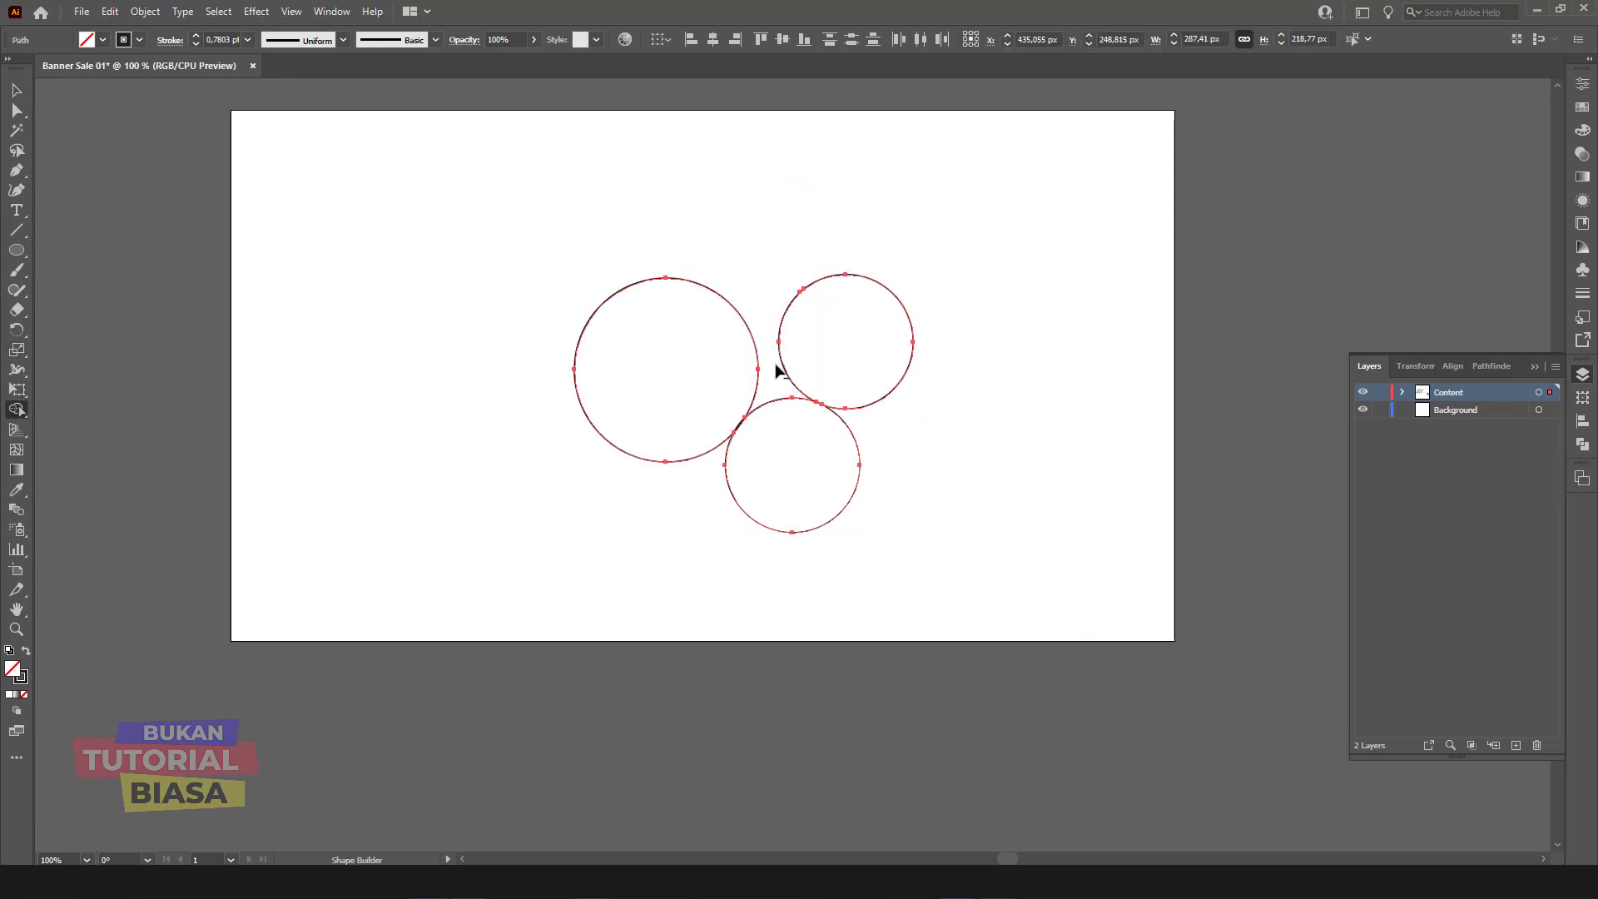
click(17, 90)
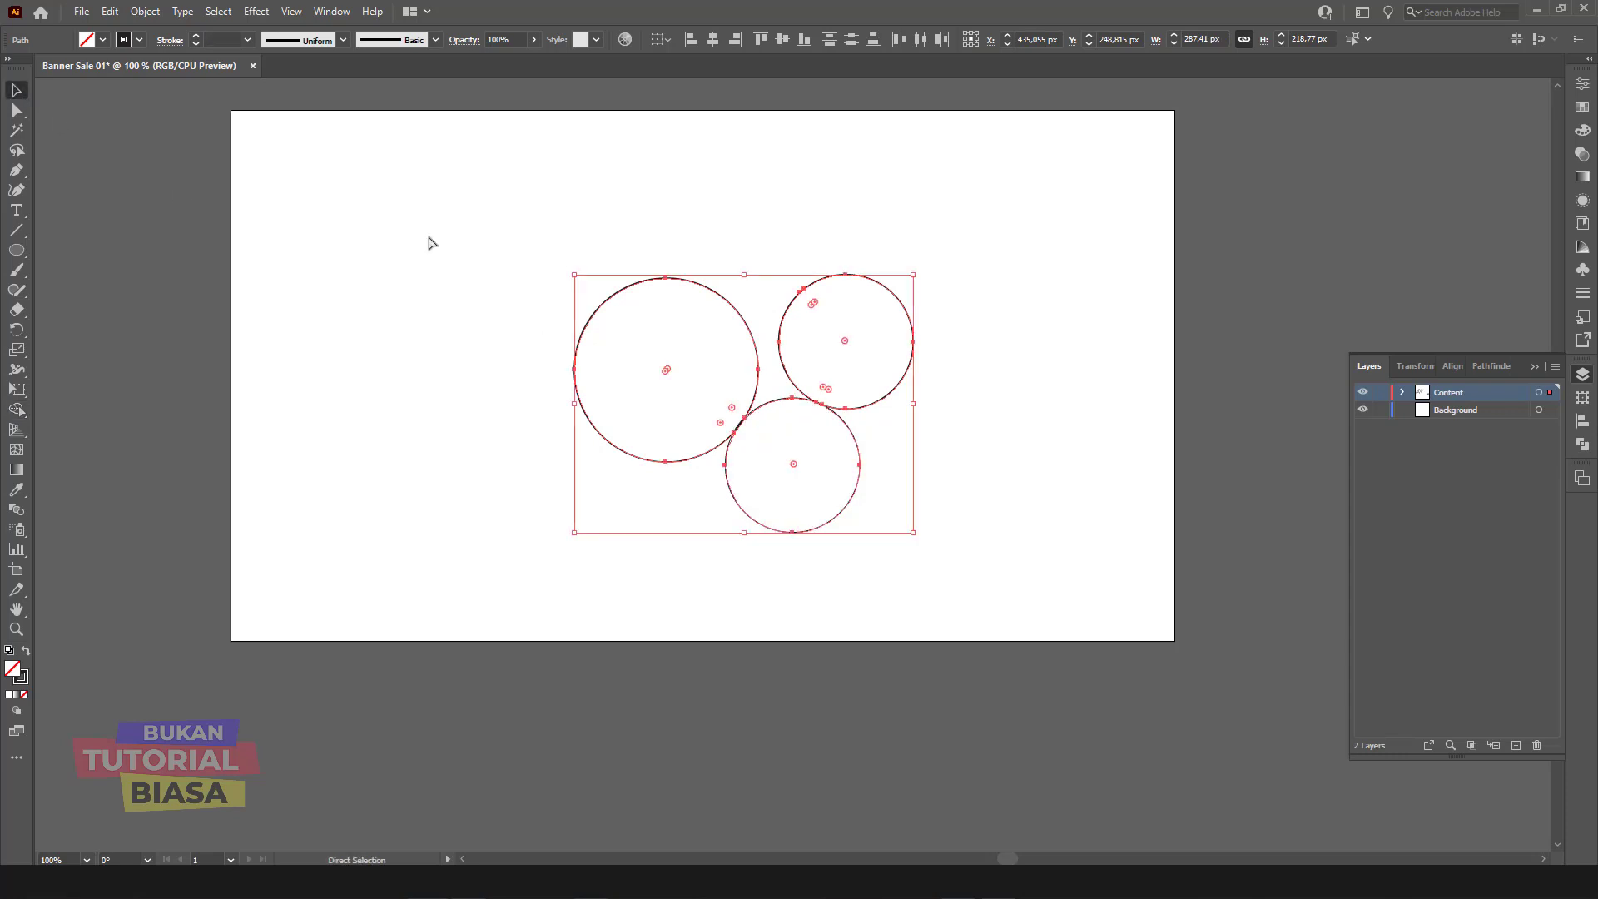
key(ctrl+z)
key(ctrl+shift+a)
key(ctrl+a)
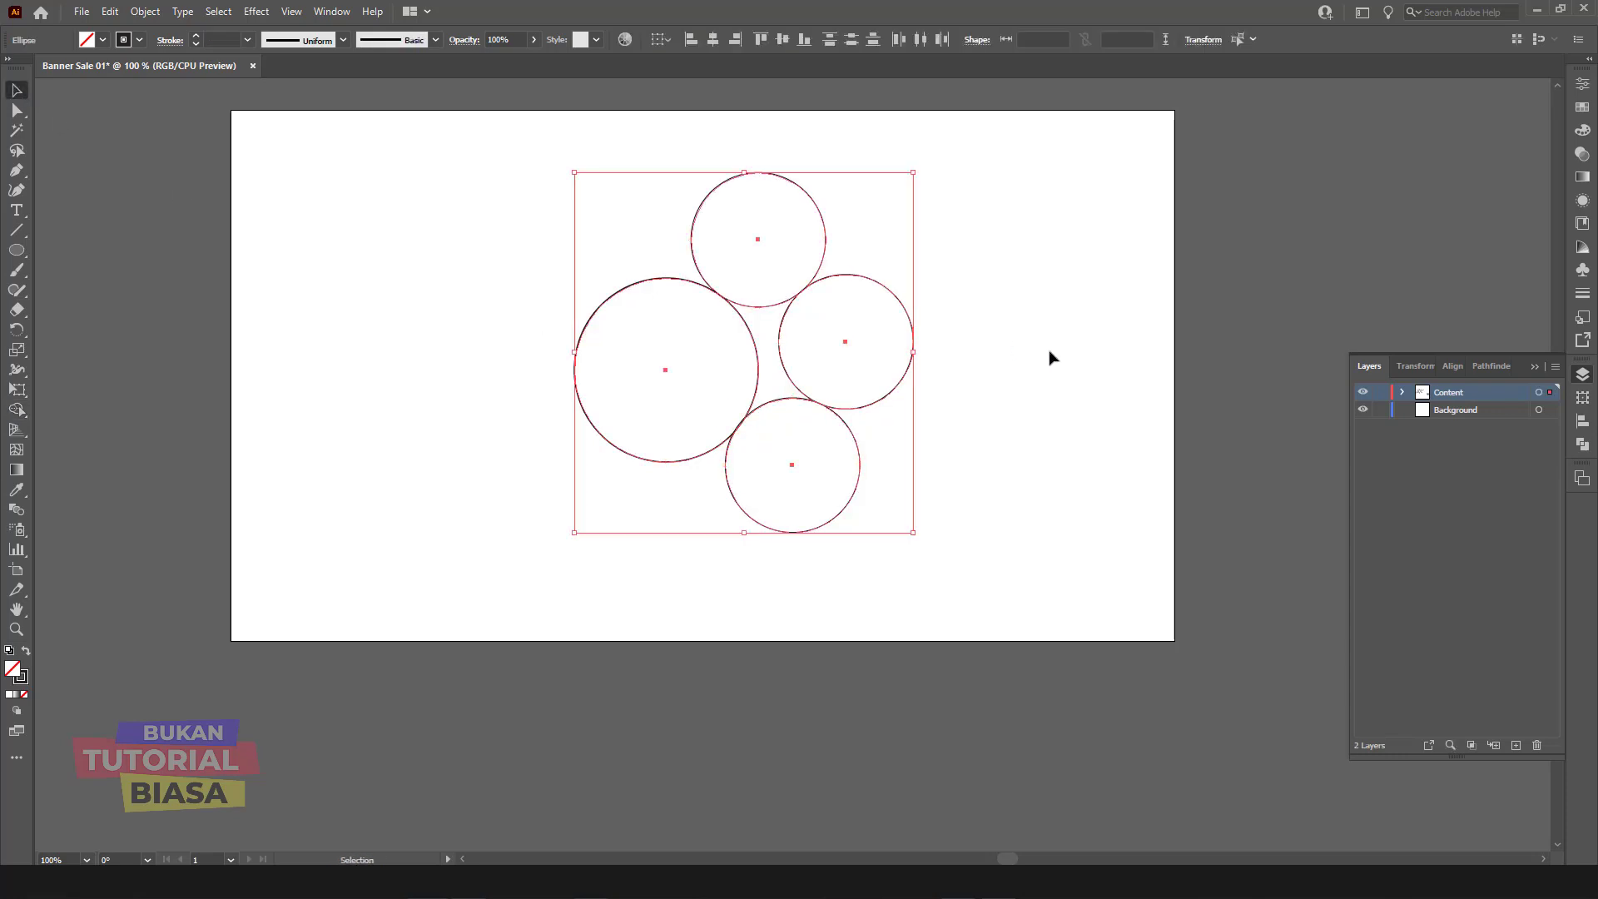
key(ctrl+shift+a)
key(ctrl+plus)
key(ctrl+plus)
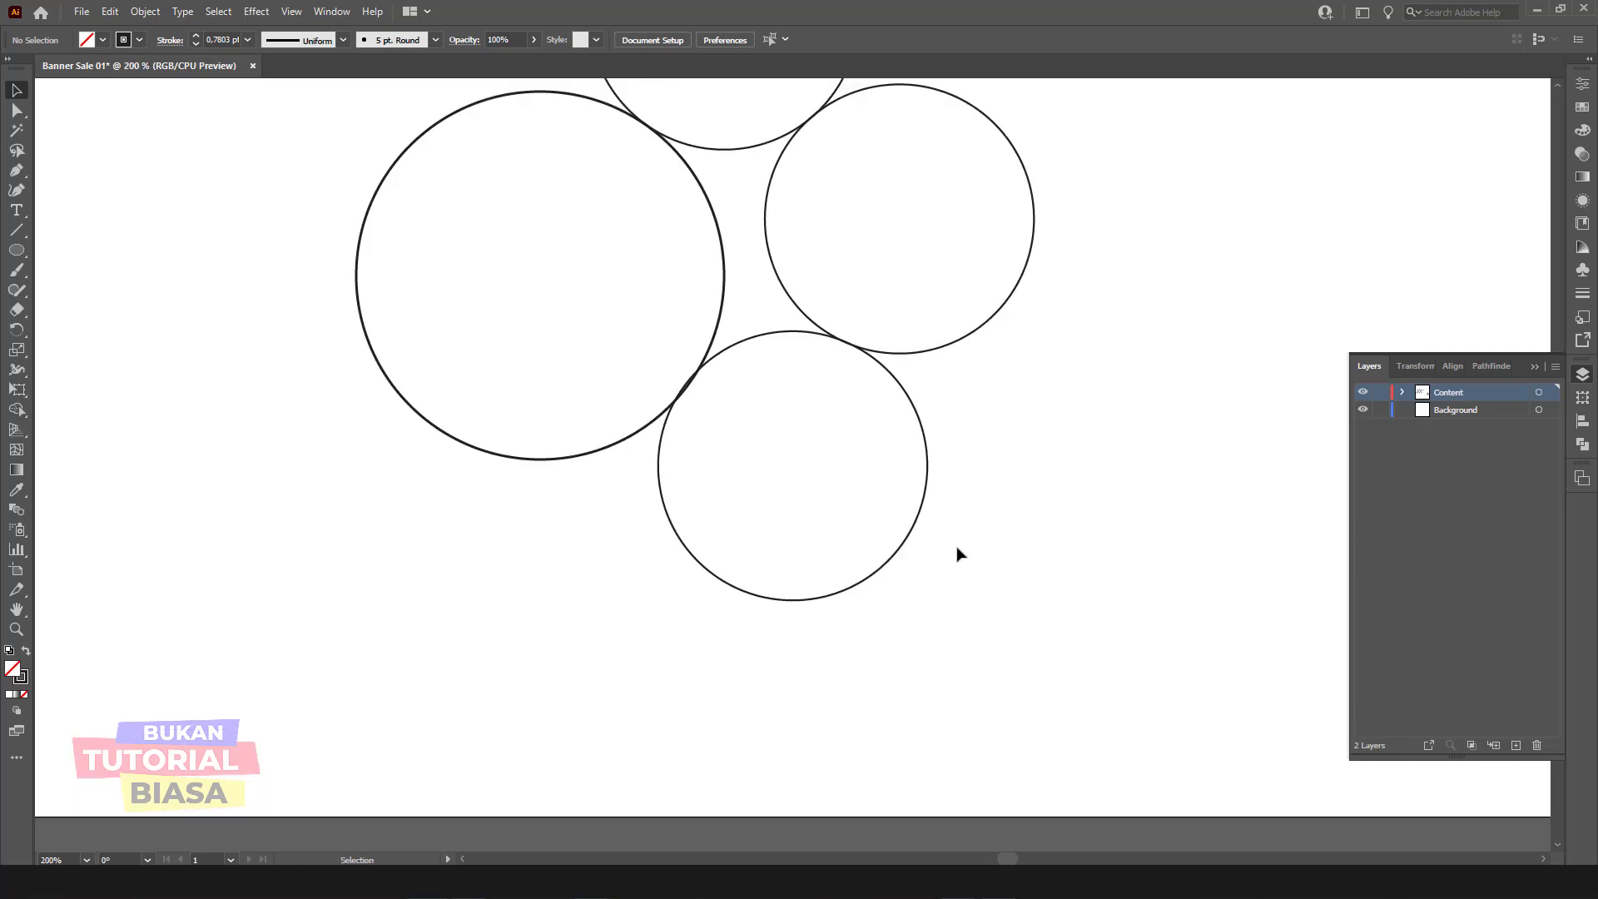
Step: Delete the top and bottom circles, leaving the left and right circles
scroll(949, 507, up, 5)
click(857, 298)
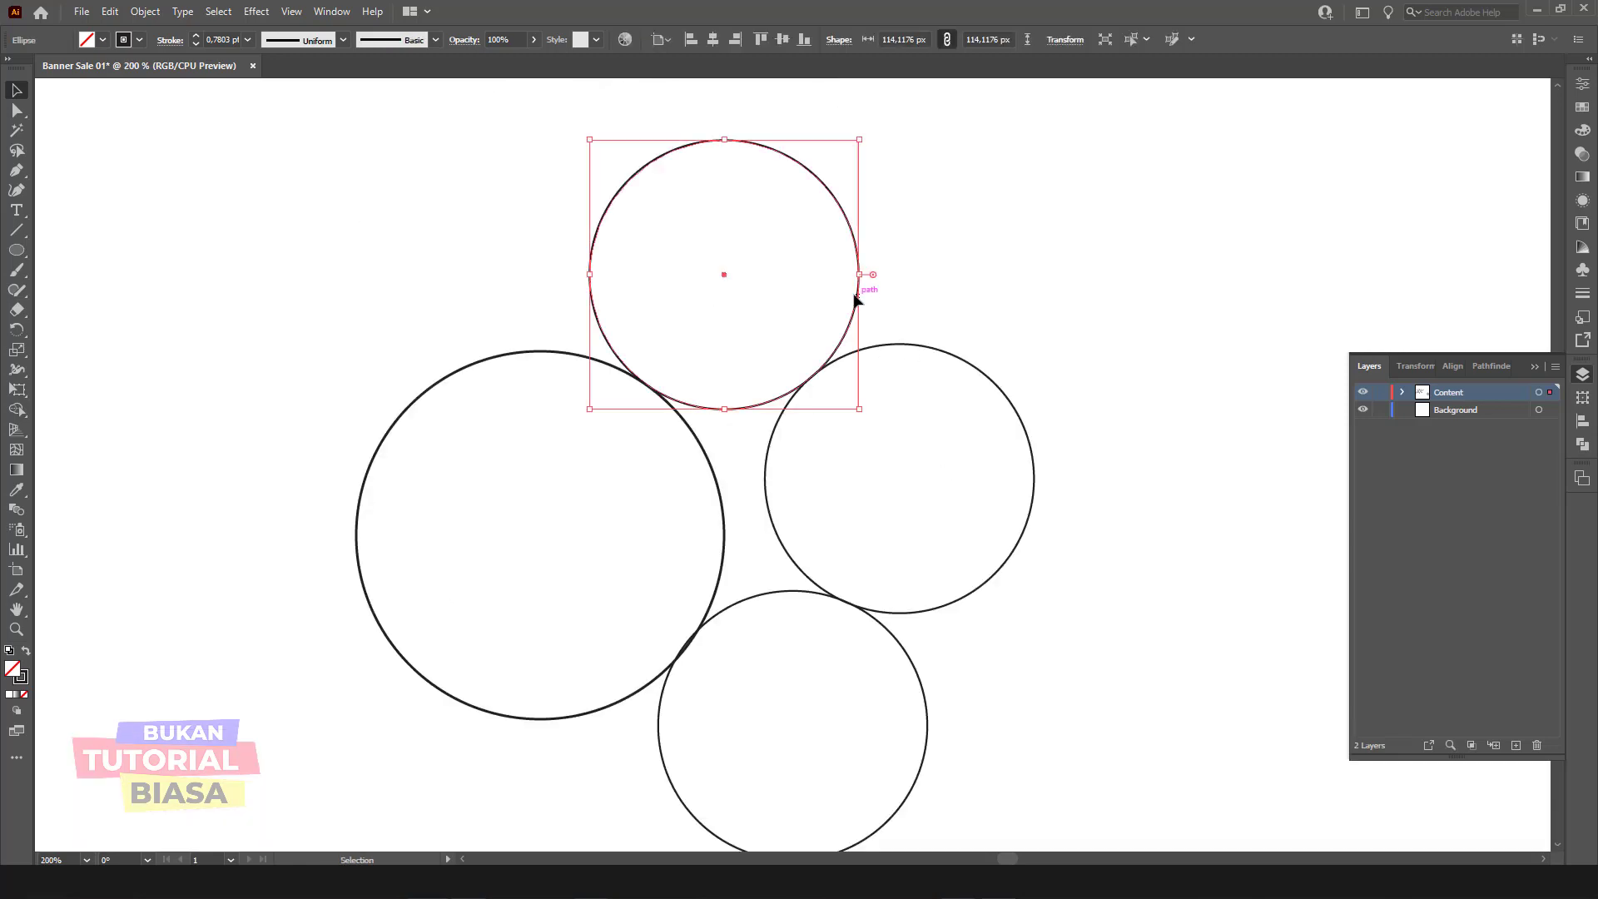
key(Delete)
click(902, 645)
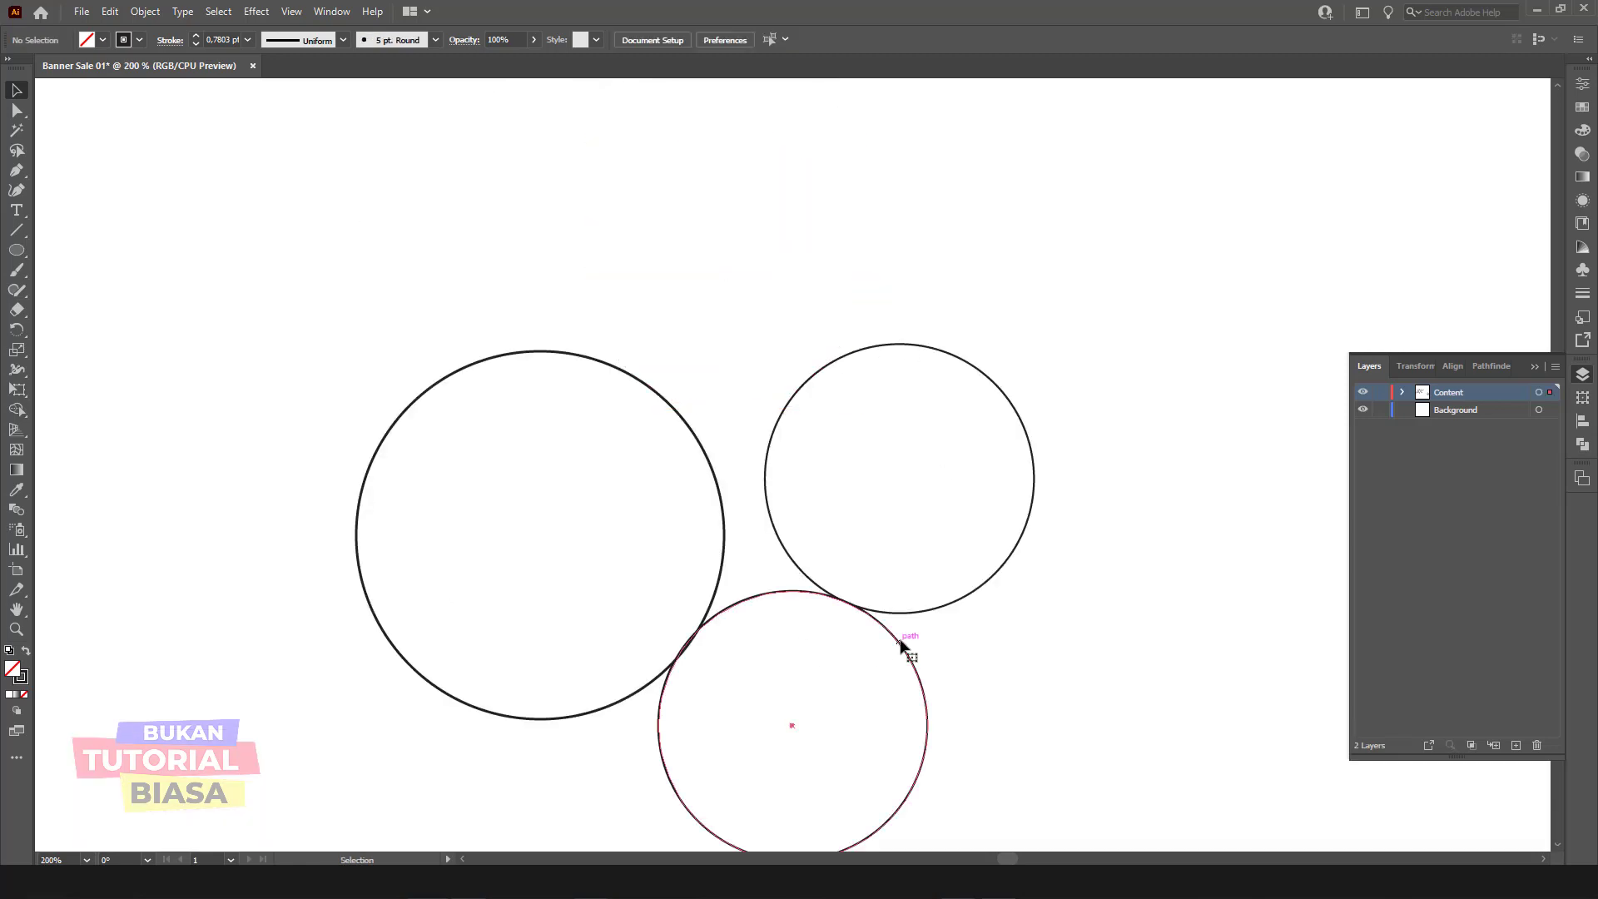
key(Delete)
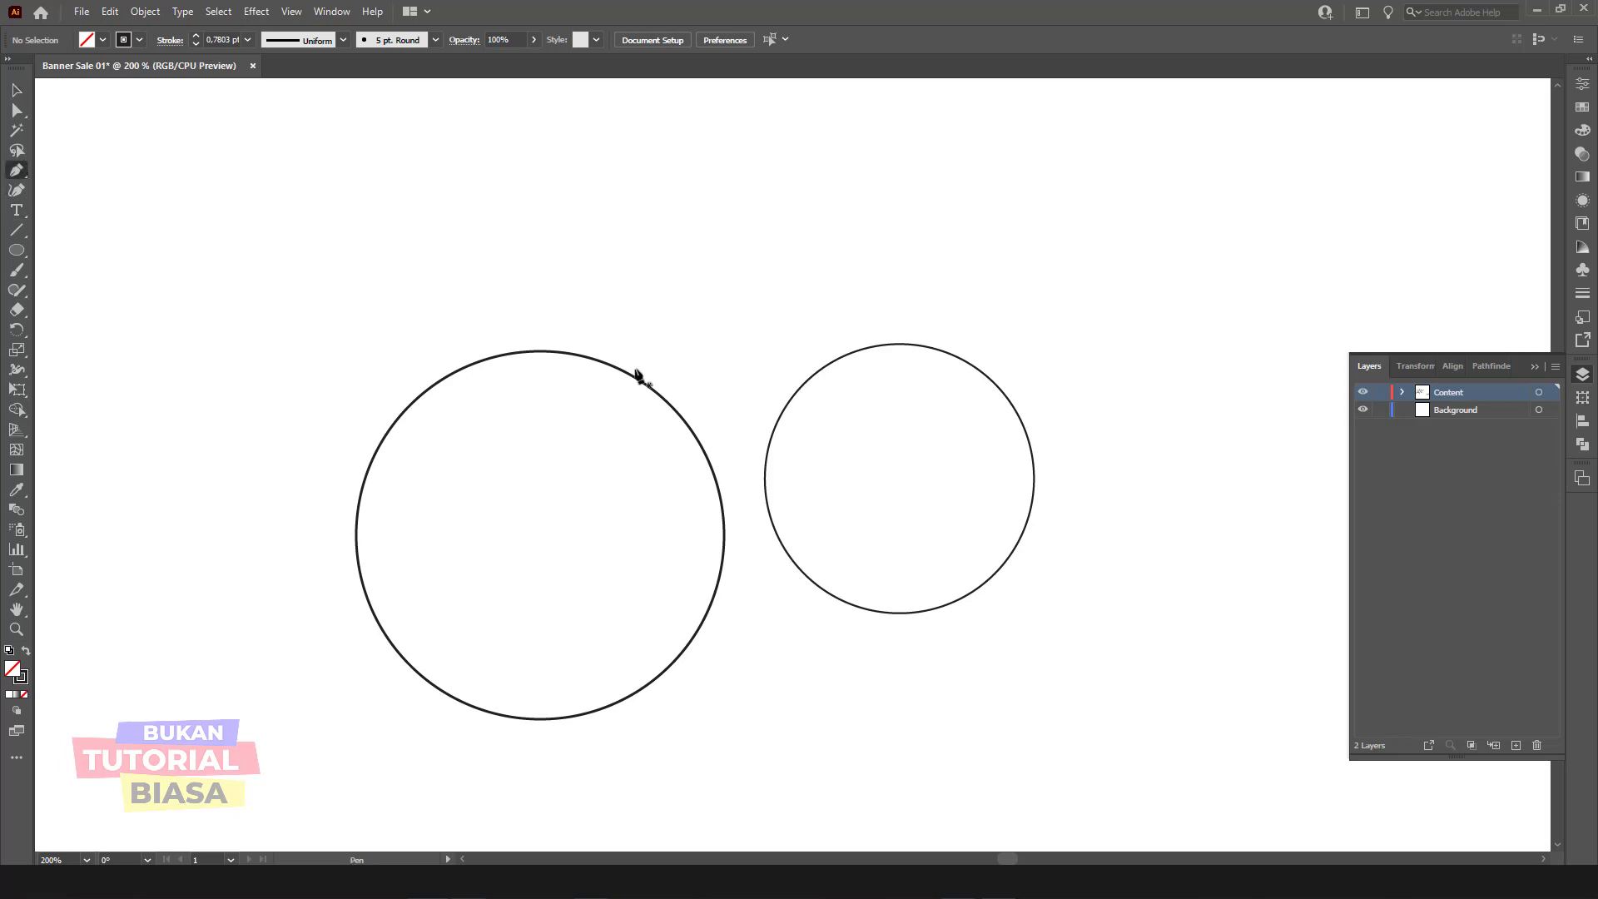
Step: Draw a closed Pen path curving between the two circles across their tops and bottoms
click(634, 376)
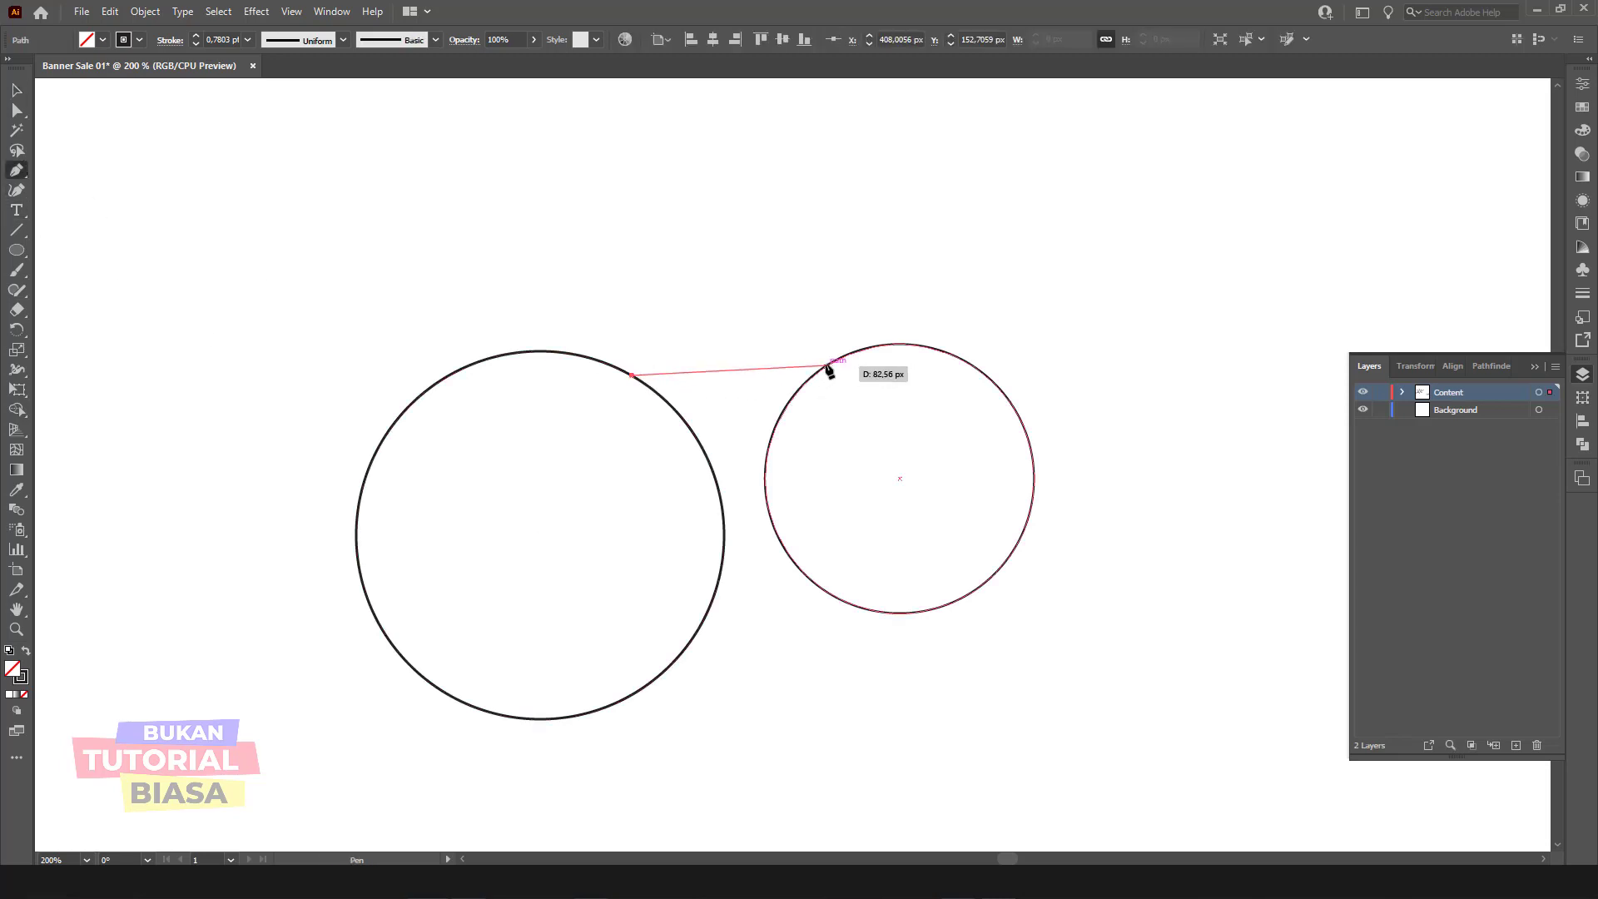
drag(850, 354, 982, 301)
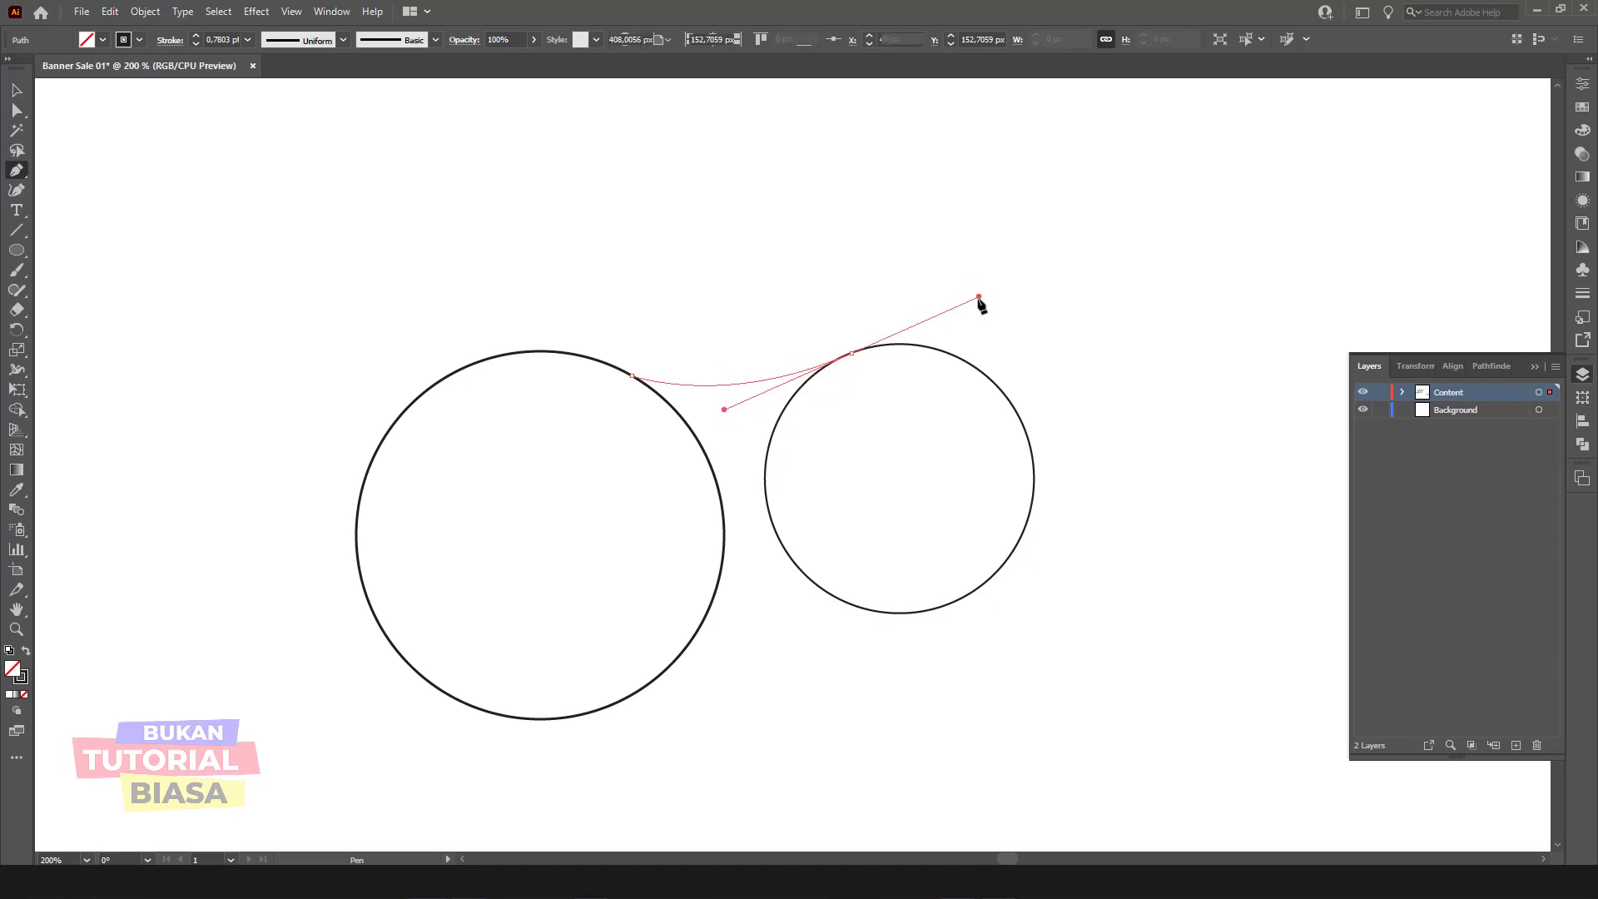
click(851, 353)
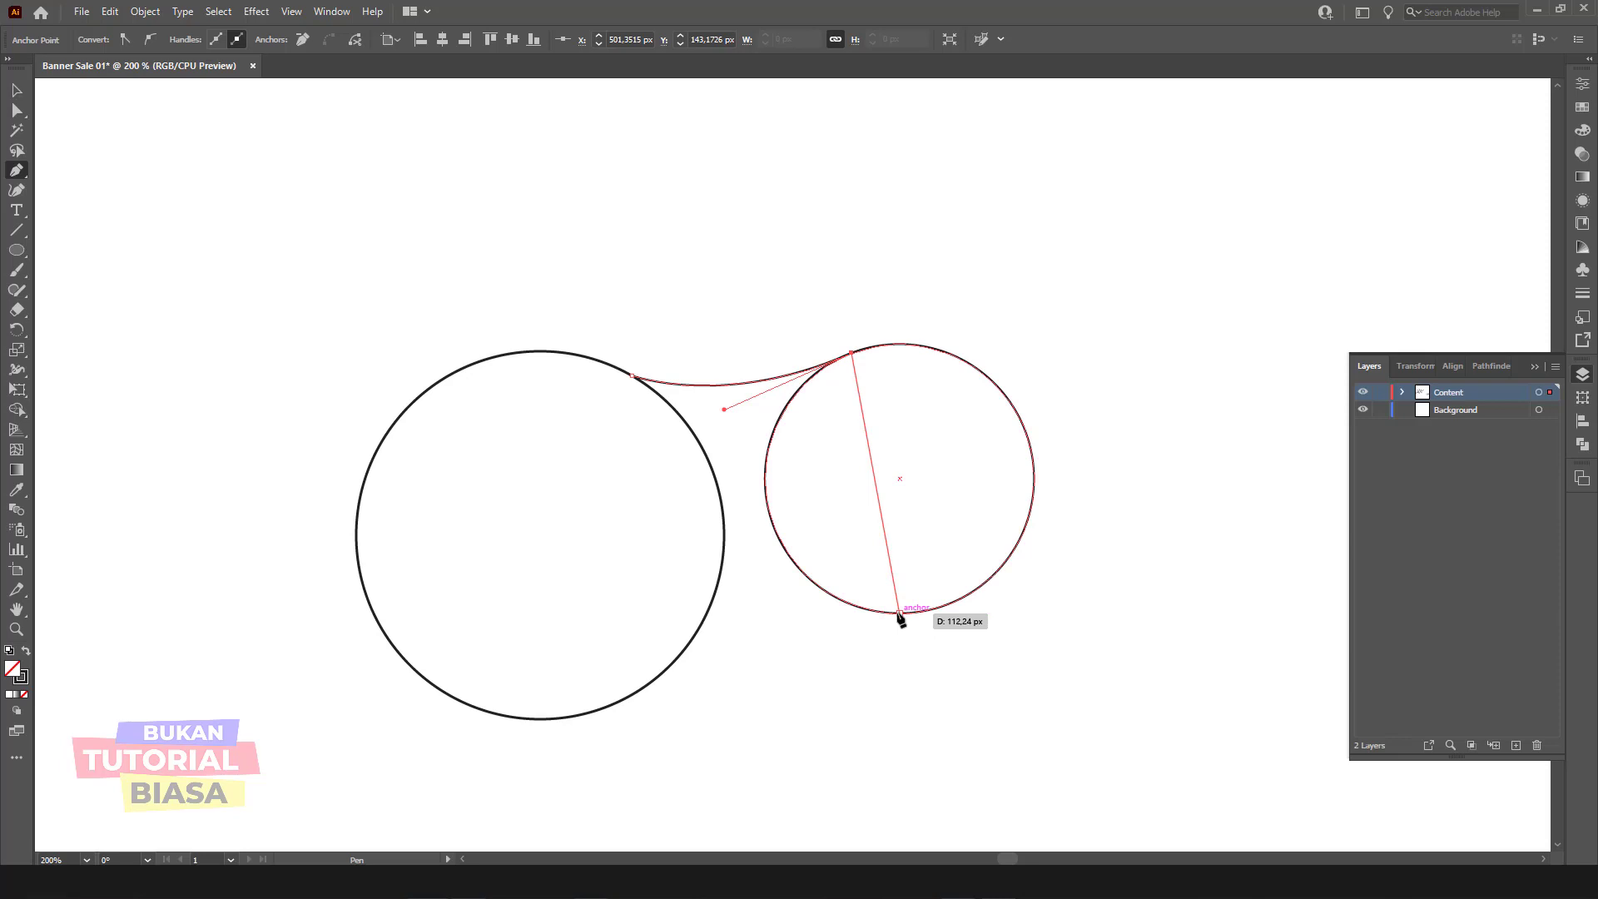
click(899, 613)
drag(652, 681, 556, 767)
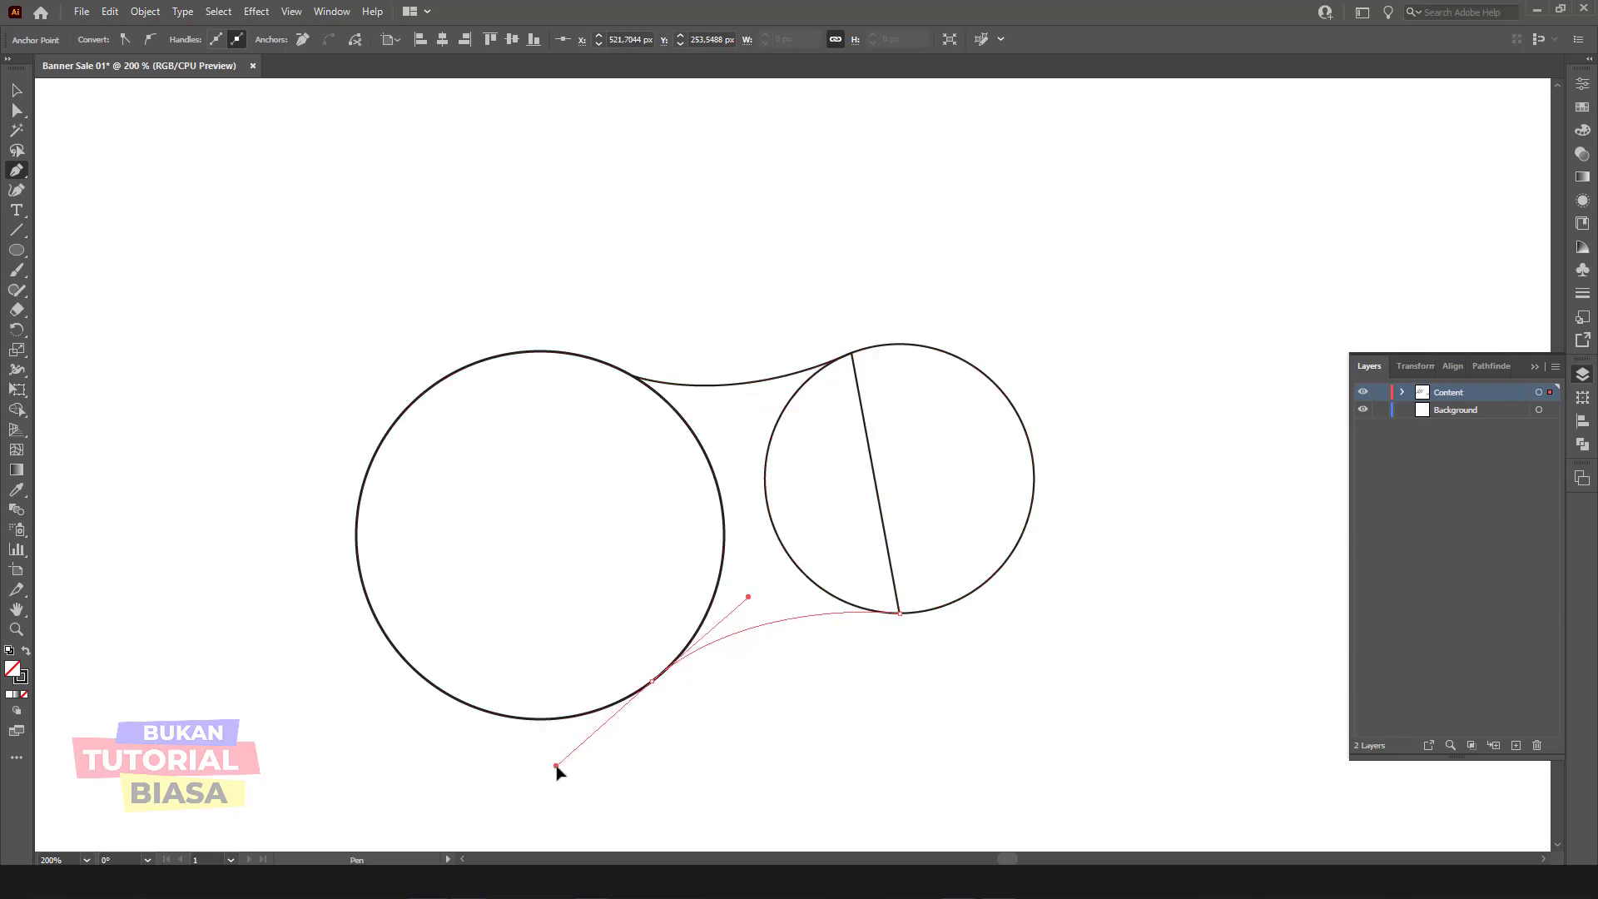
click(652, 681)
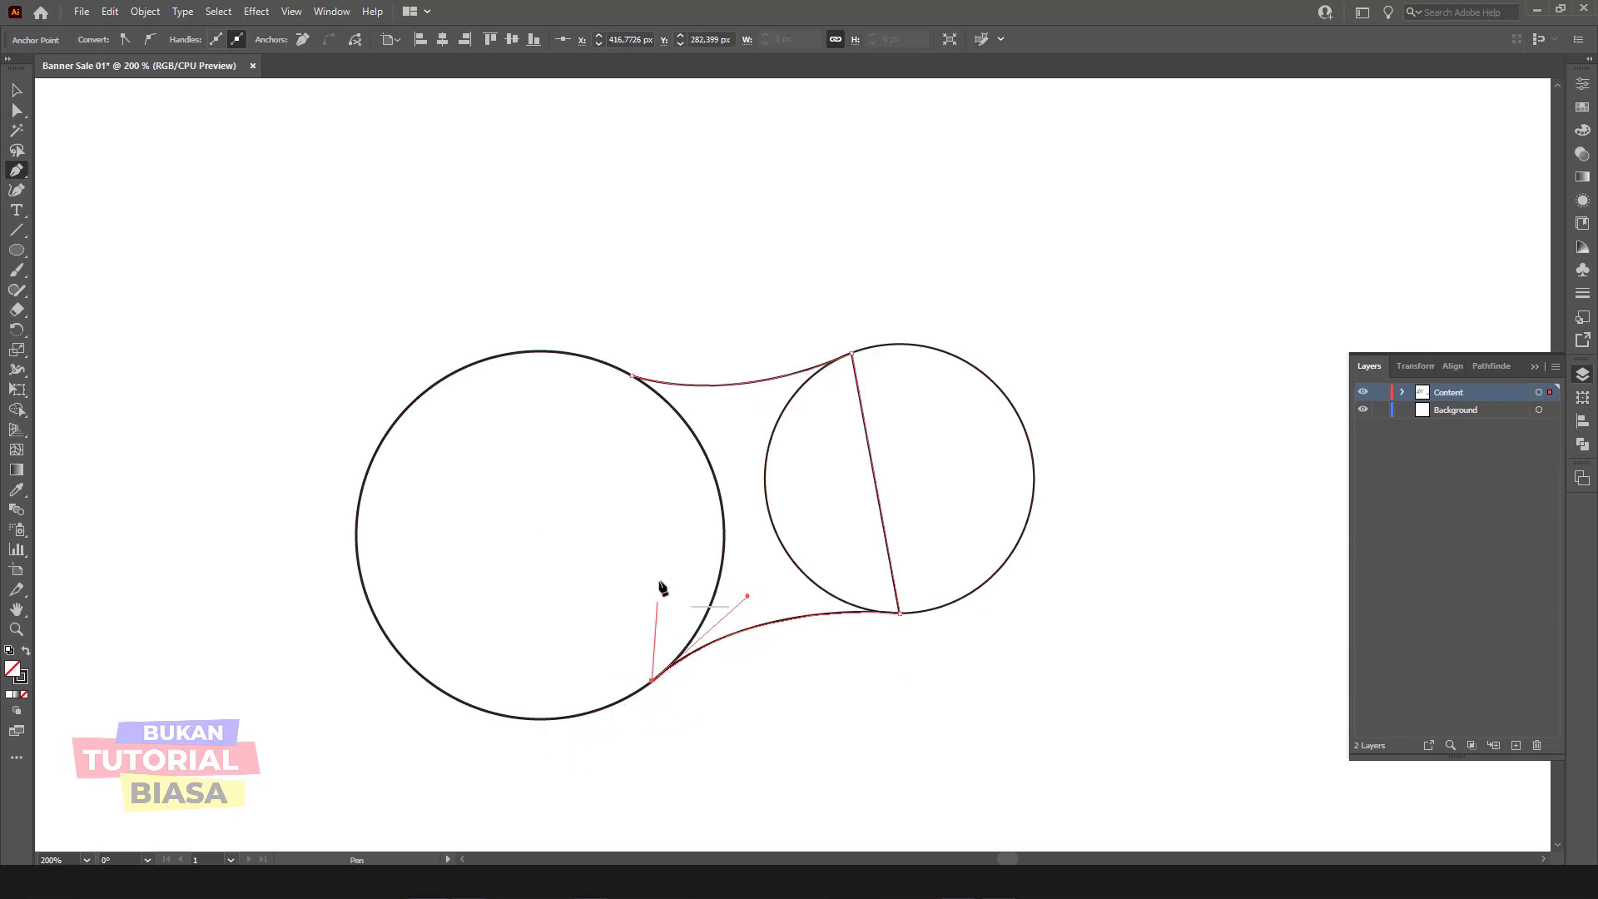
click(633, 376)
Step: Select everything and Shape Builder-merge both circles and the middle region, then zoom out
key(v)
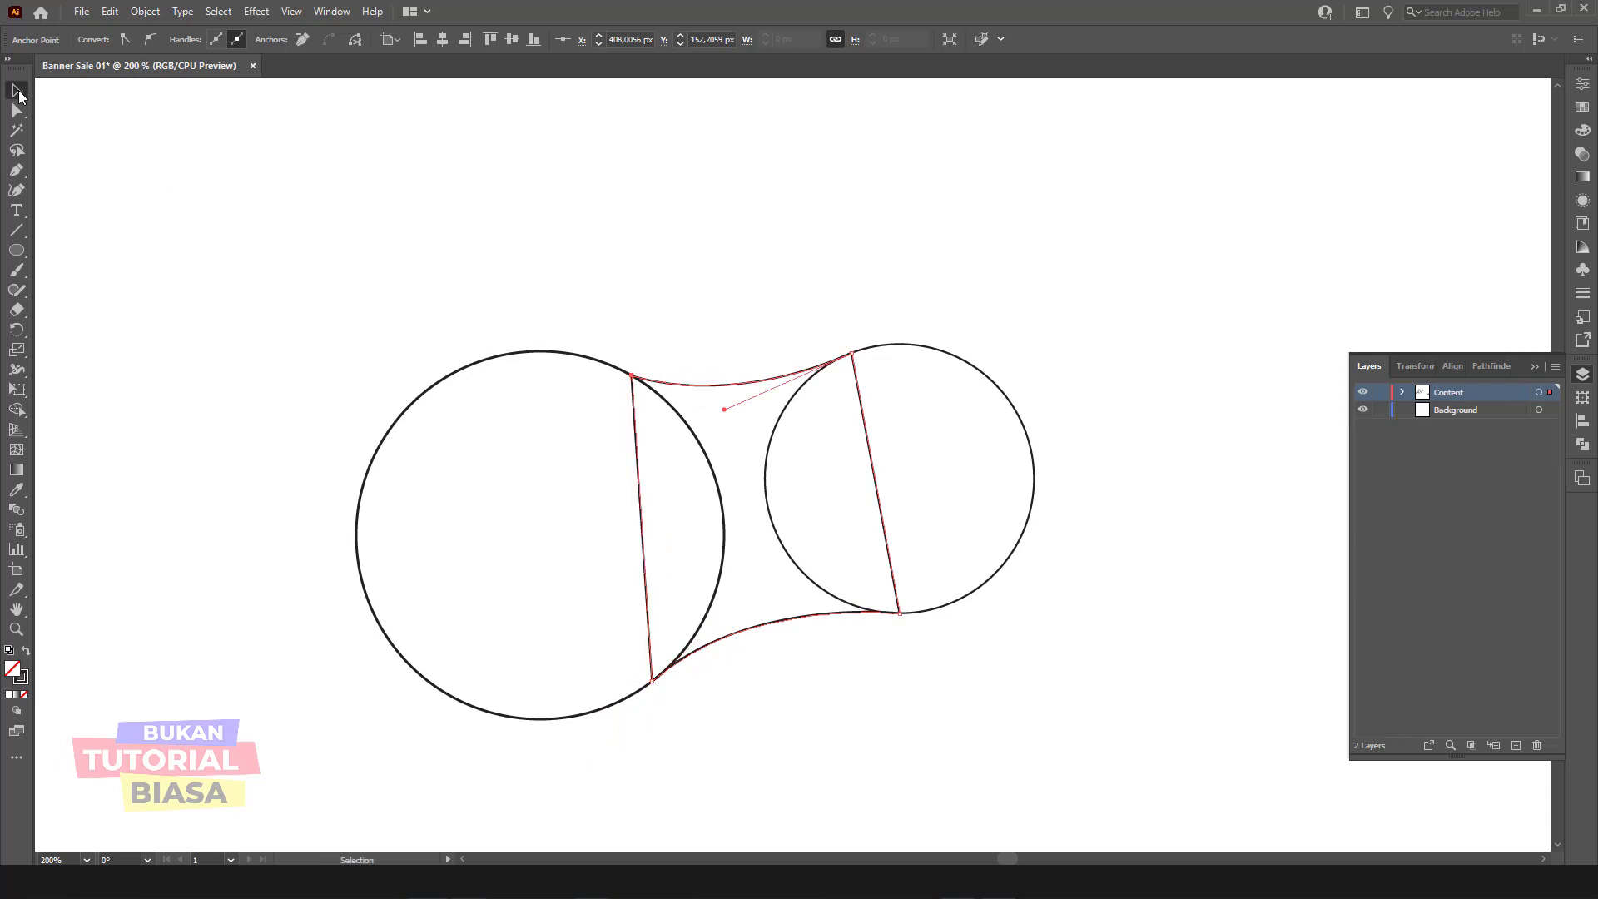
drag(165, 205, 1147, 635)
click(16, 411)
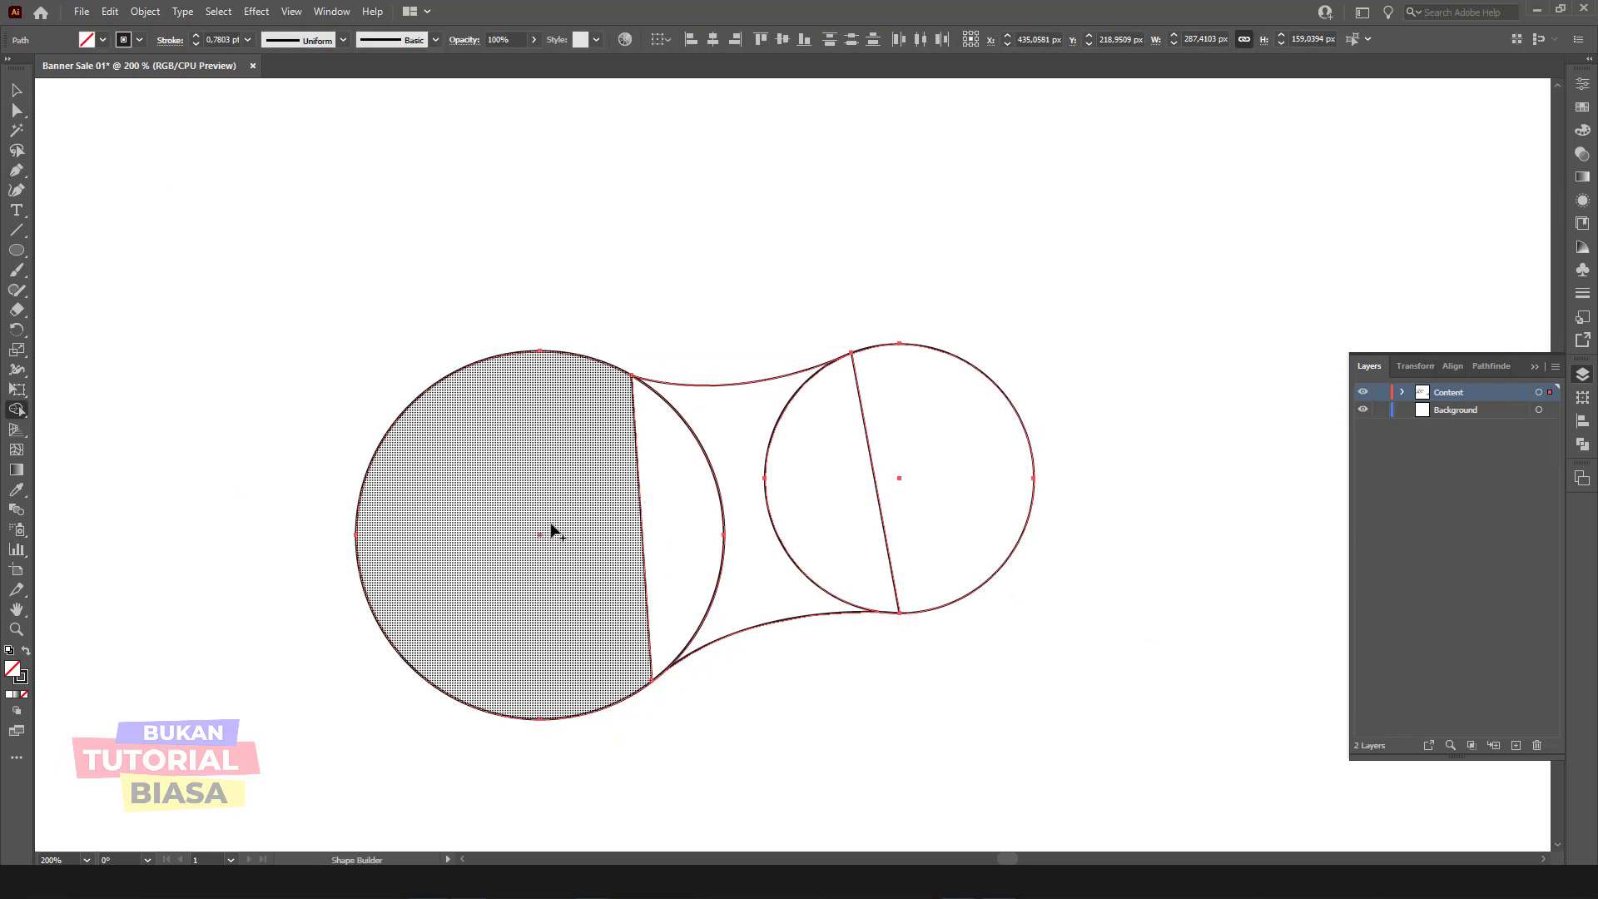
drag(555, 531, 956, 521)
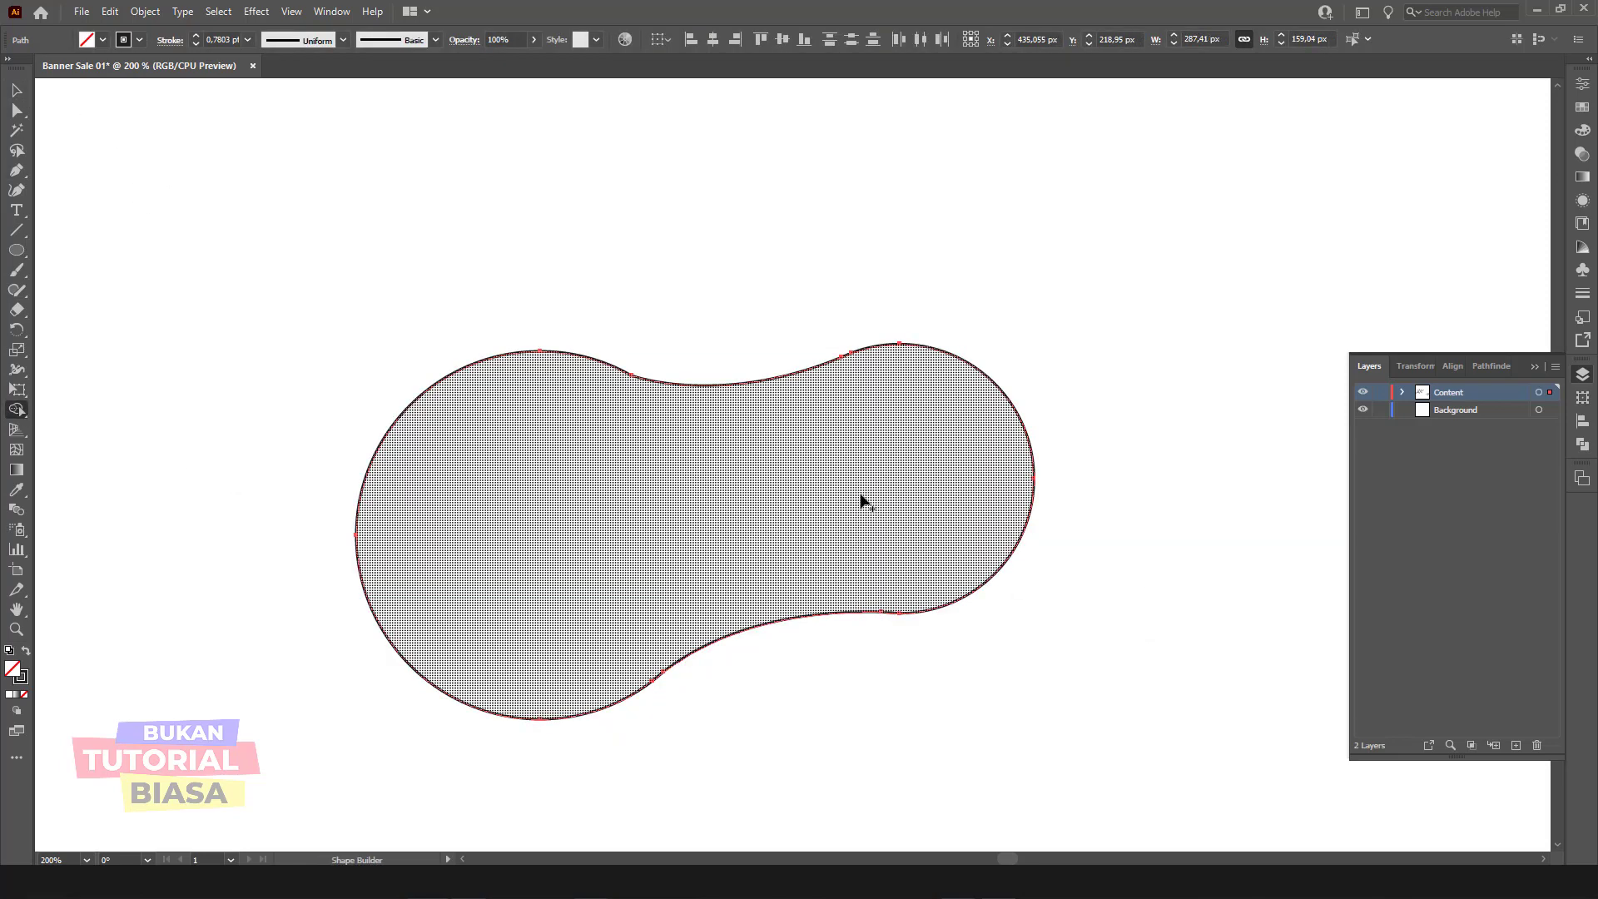
click(17, 89)
click(480, 223)
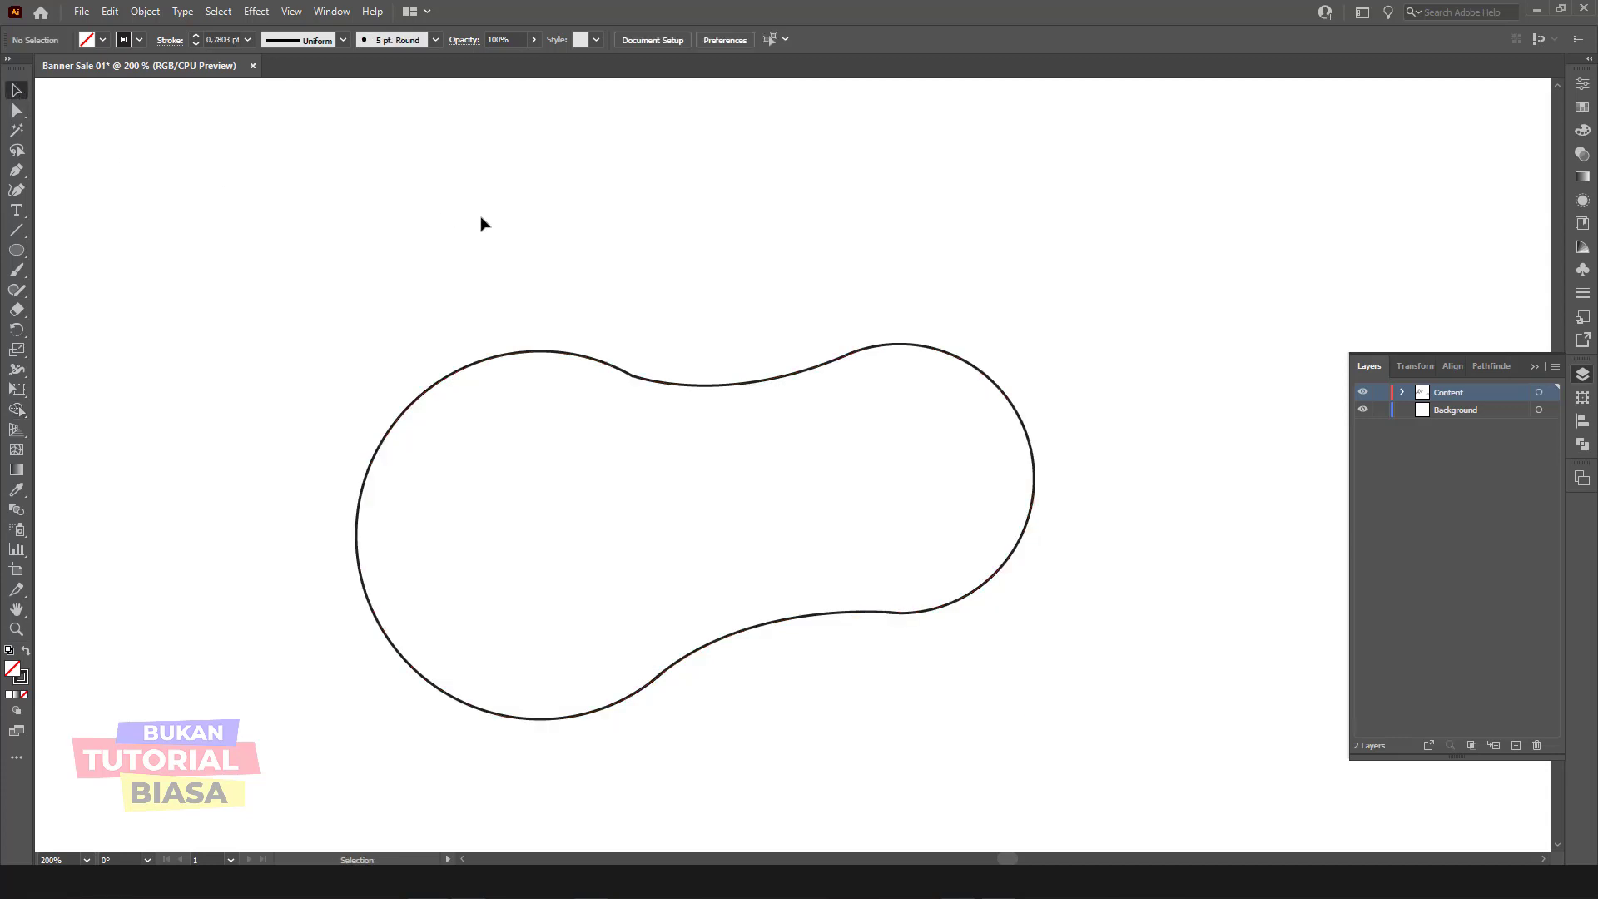
key(ctrl+0)
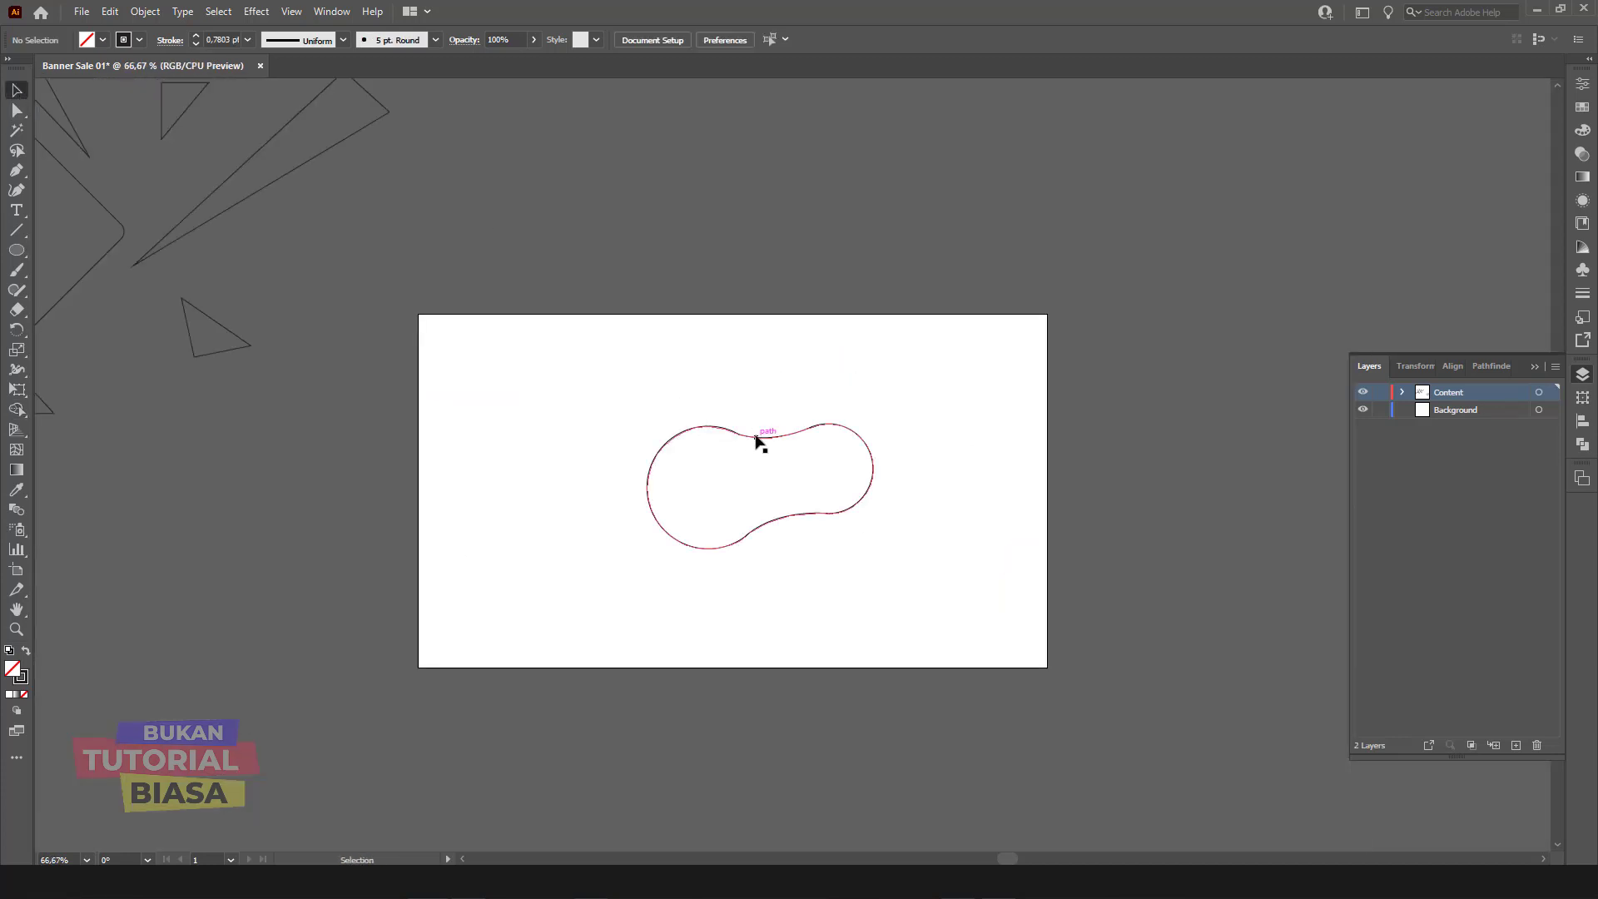
Step: Nudge the peanut left and draw a circle over its lower-right lobe
drag(757, 440, 707, 434)
click(17, 251)
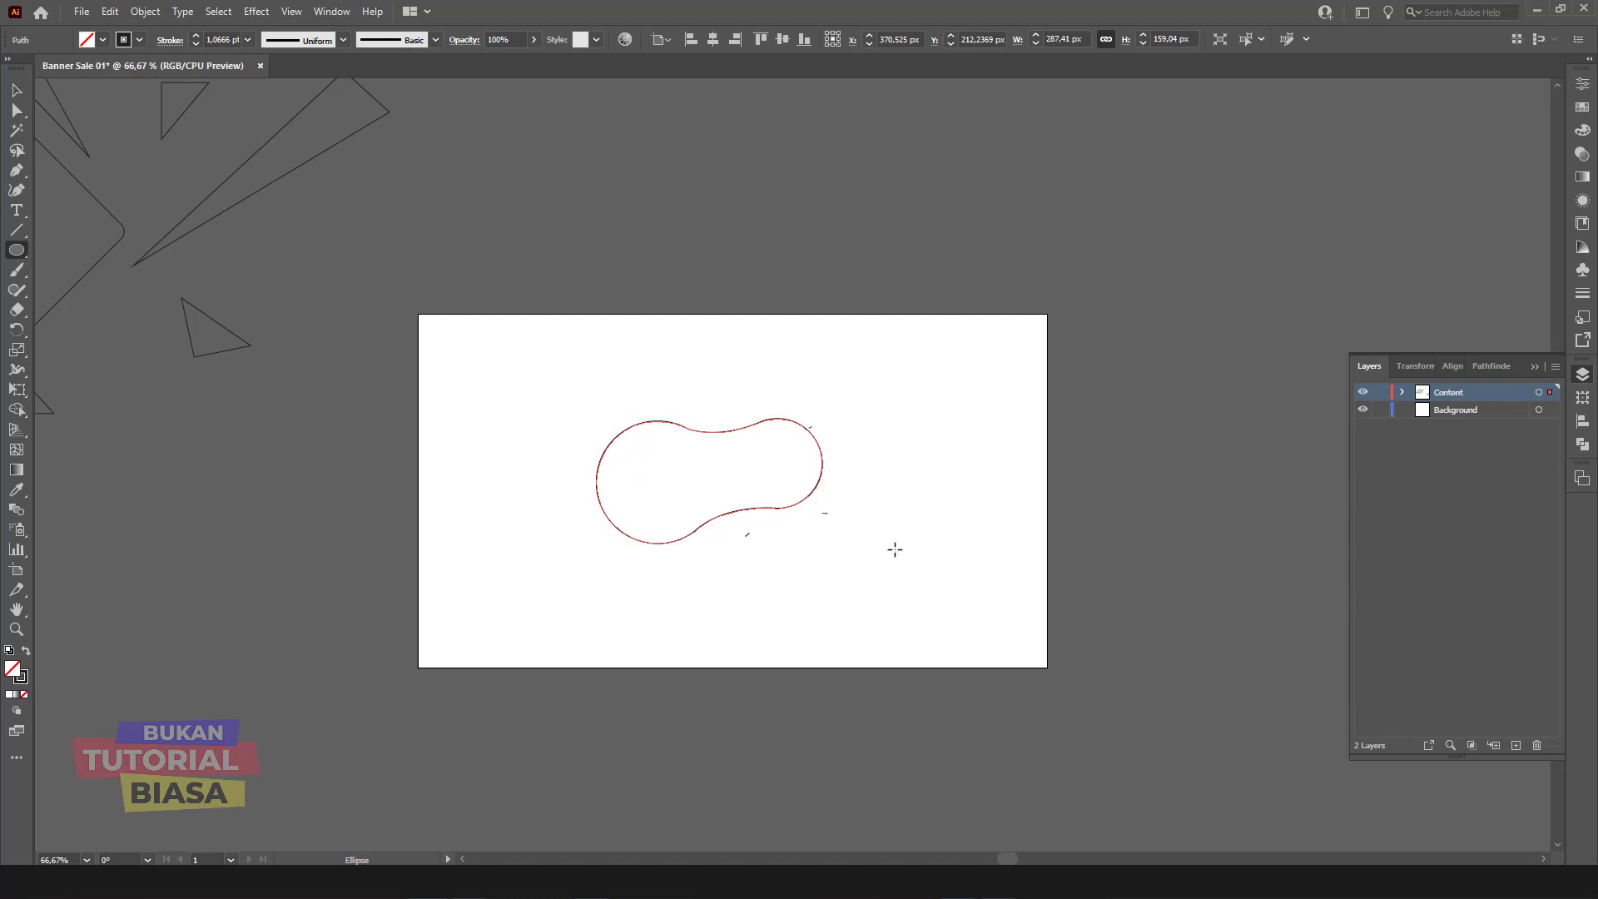
drag(713, 462, 802, 549)
key(v)
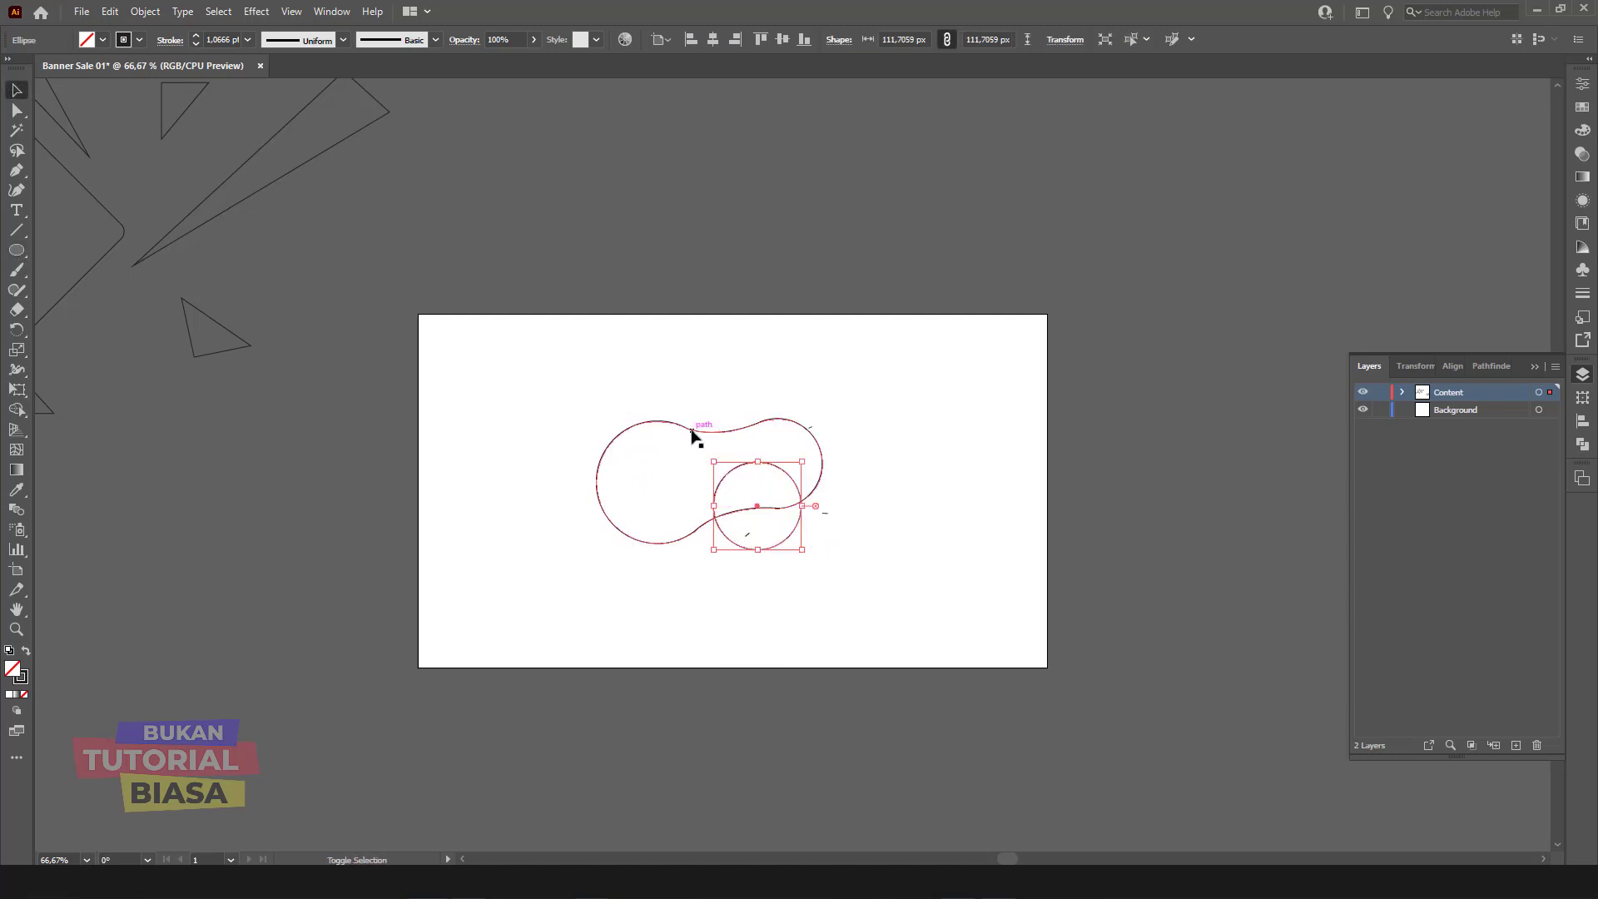
shift+click(693, 432)
drag(643, 440, 352, 435)
drag(965, 416, 732, 599)
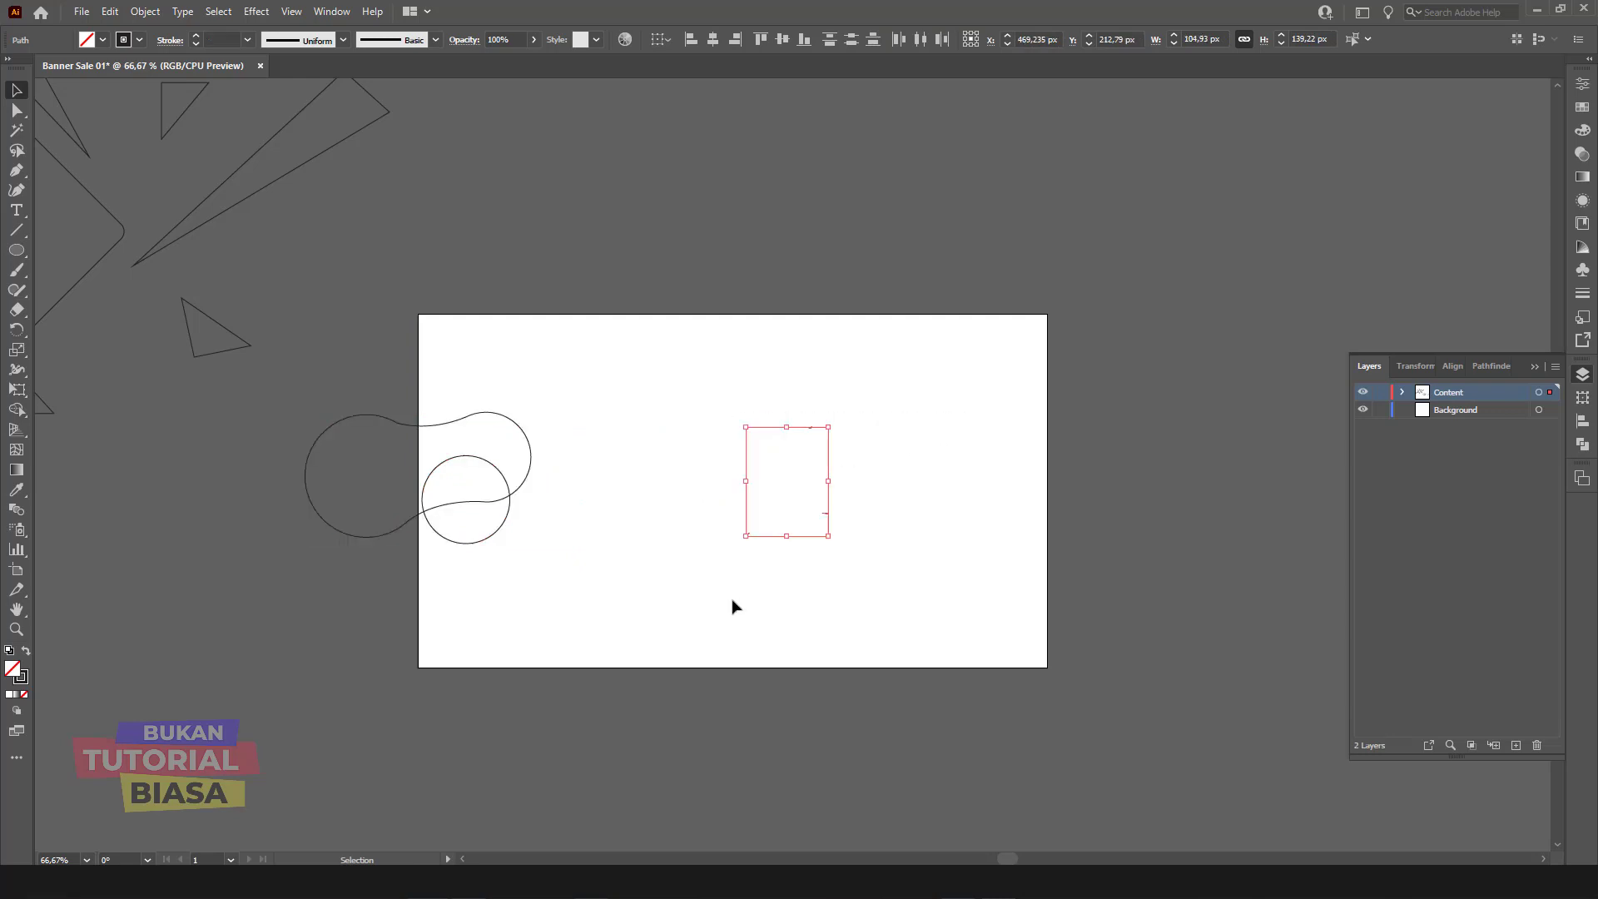
click(741, 602)
Step: Move the peanut and circle together to the centre of the artboard
key(ctrl+plus)
key(ctrl+plus)
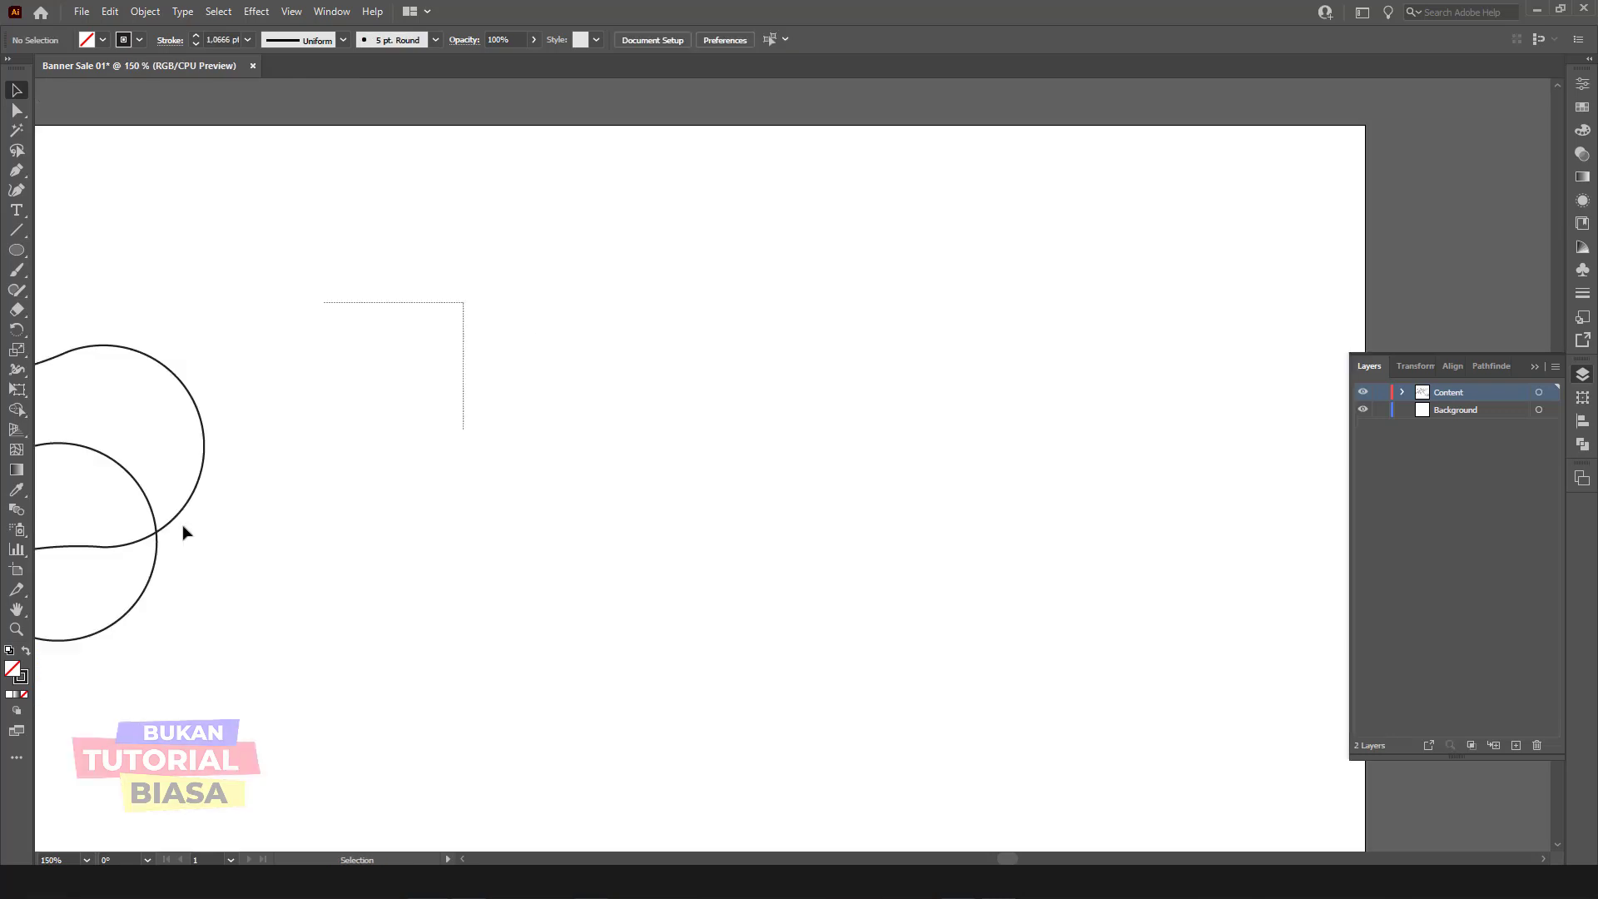
click(139, 549)
mouse_move(139, 549)
mouse_down()
mouse_move(763, 592)
mouse_move(785, 624)
mouse_up()
click(956, 588)
shift+click(812, 553)
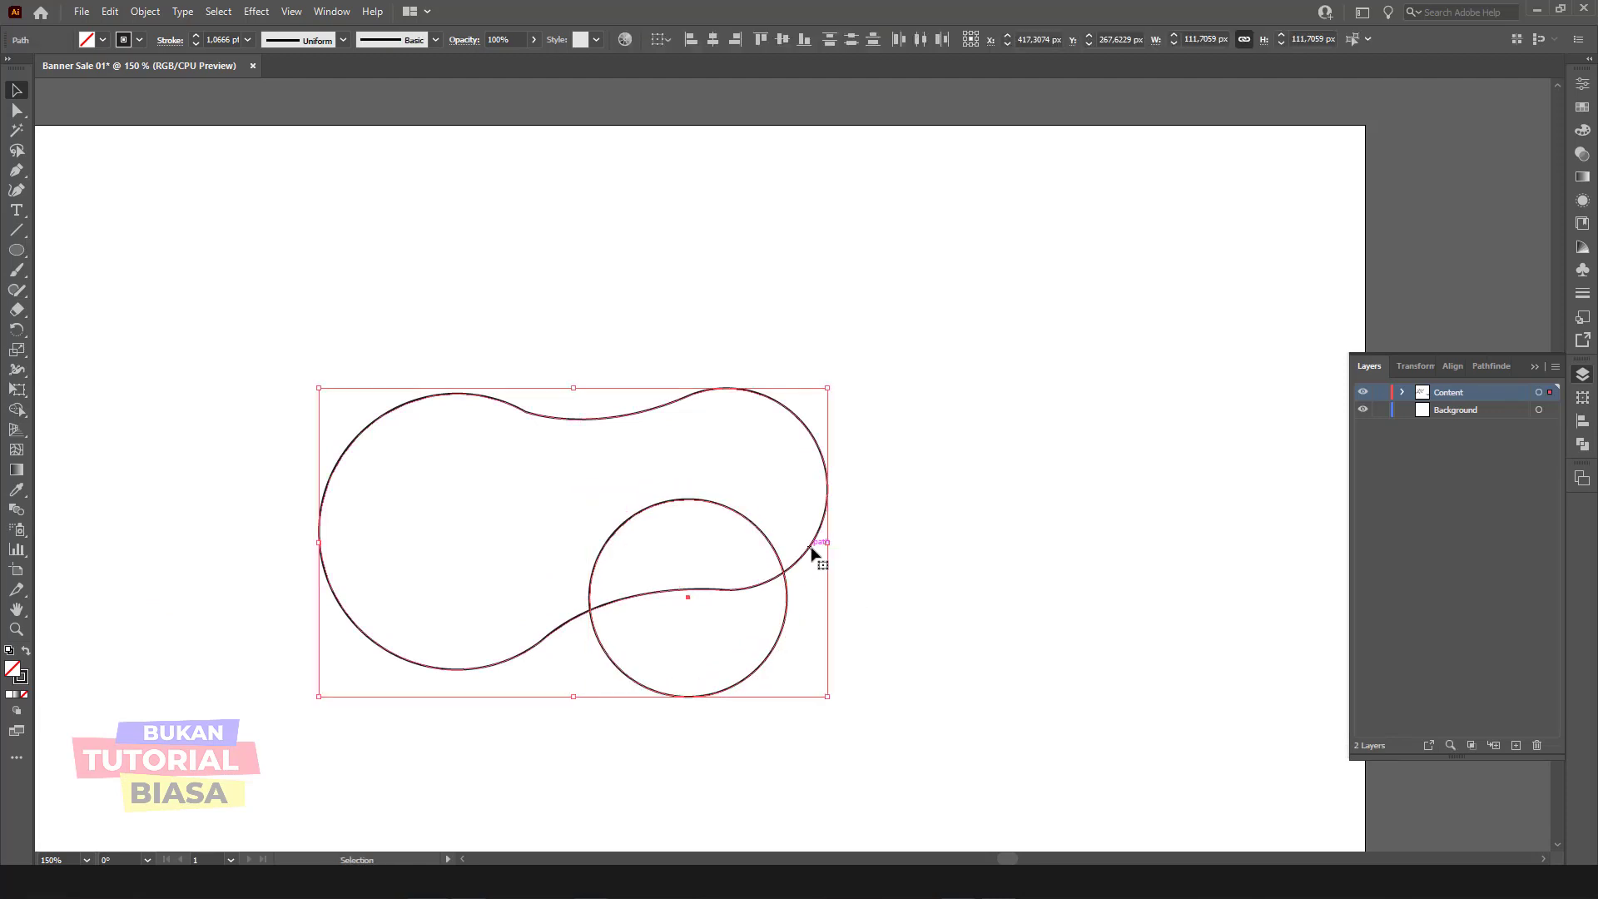
drag(812, 553, 849, 533)
click(917, 536)
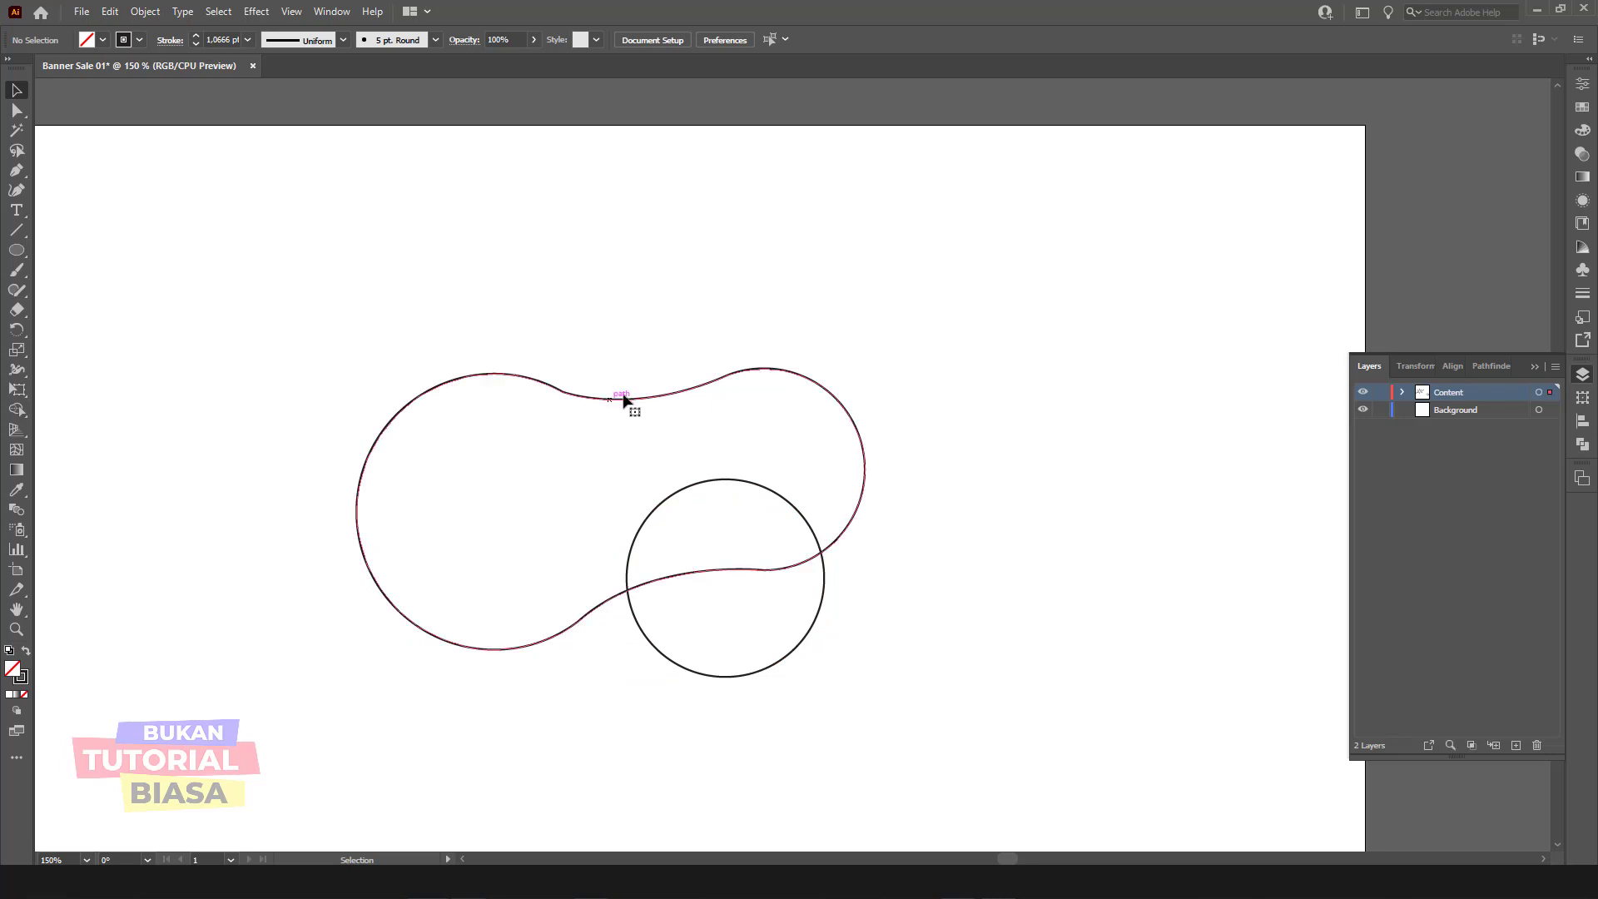
Step: Adjust anchors on the peanut's top edge, then zoom out to 200%
click(632, 399)
key(a)
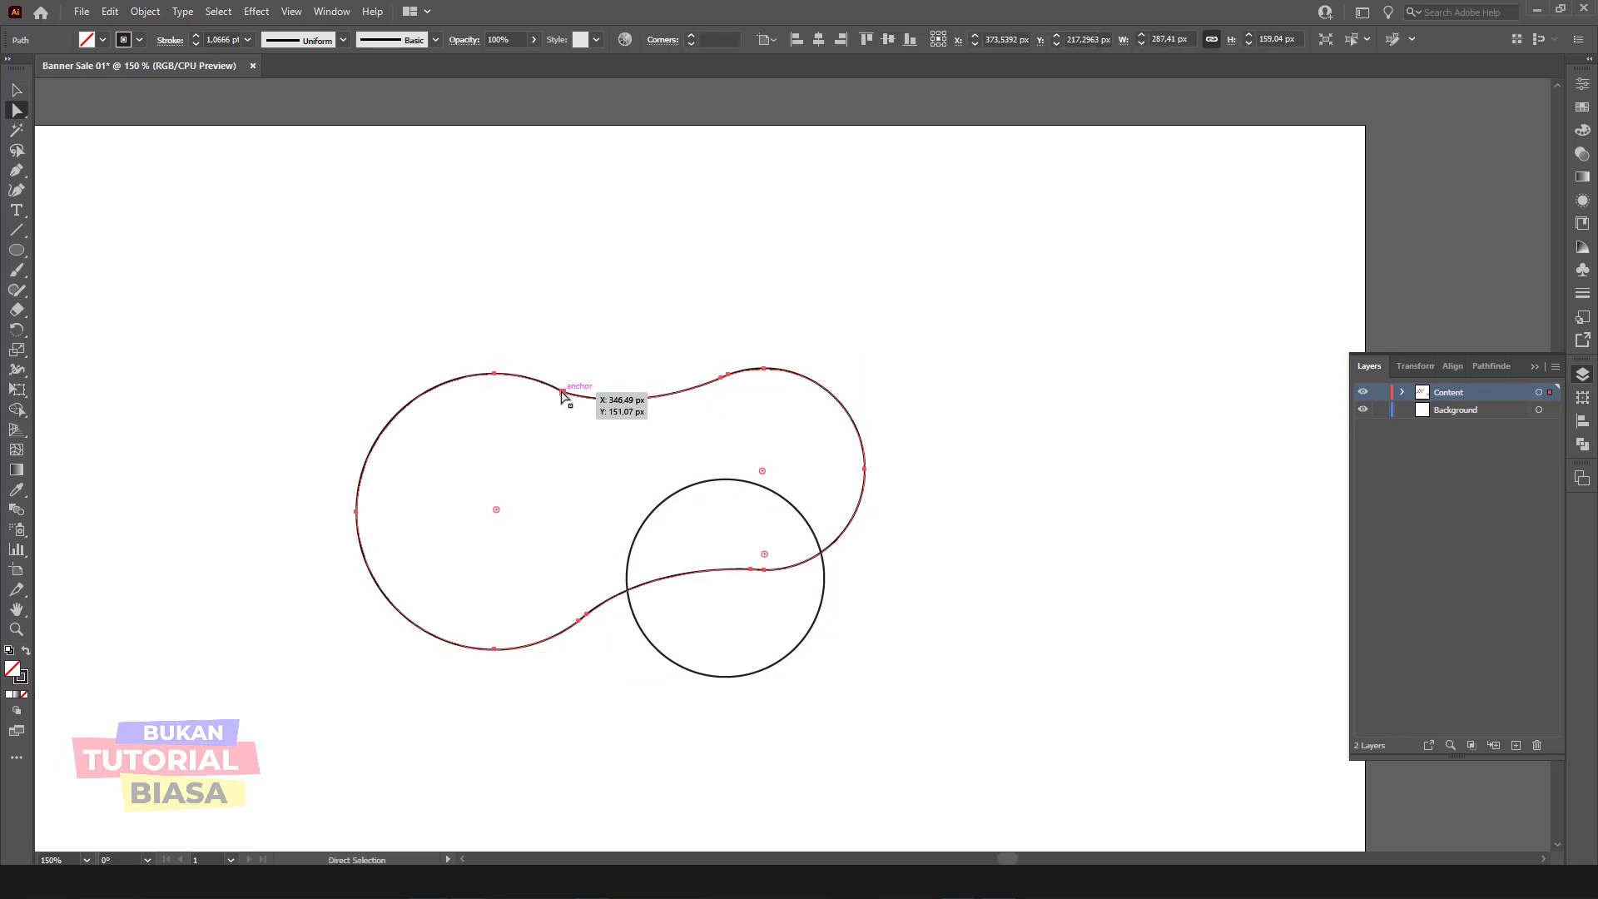
click(583, 399)
click(15, 91)
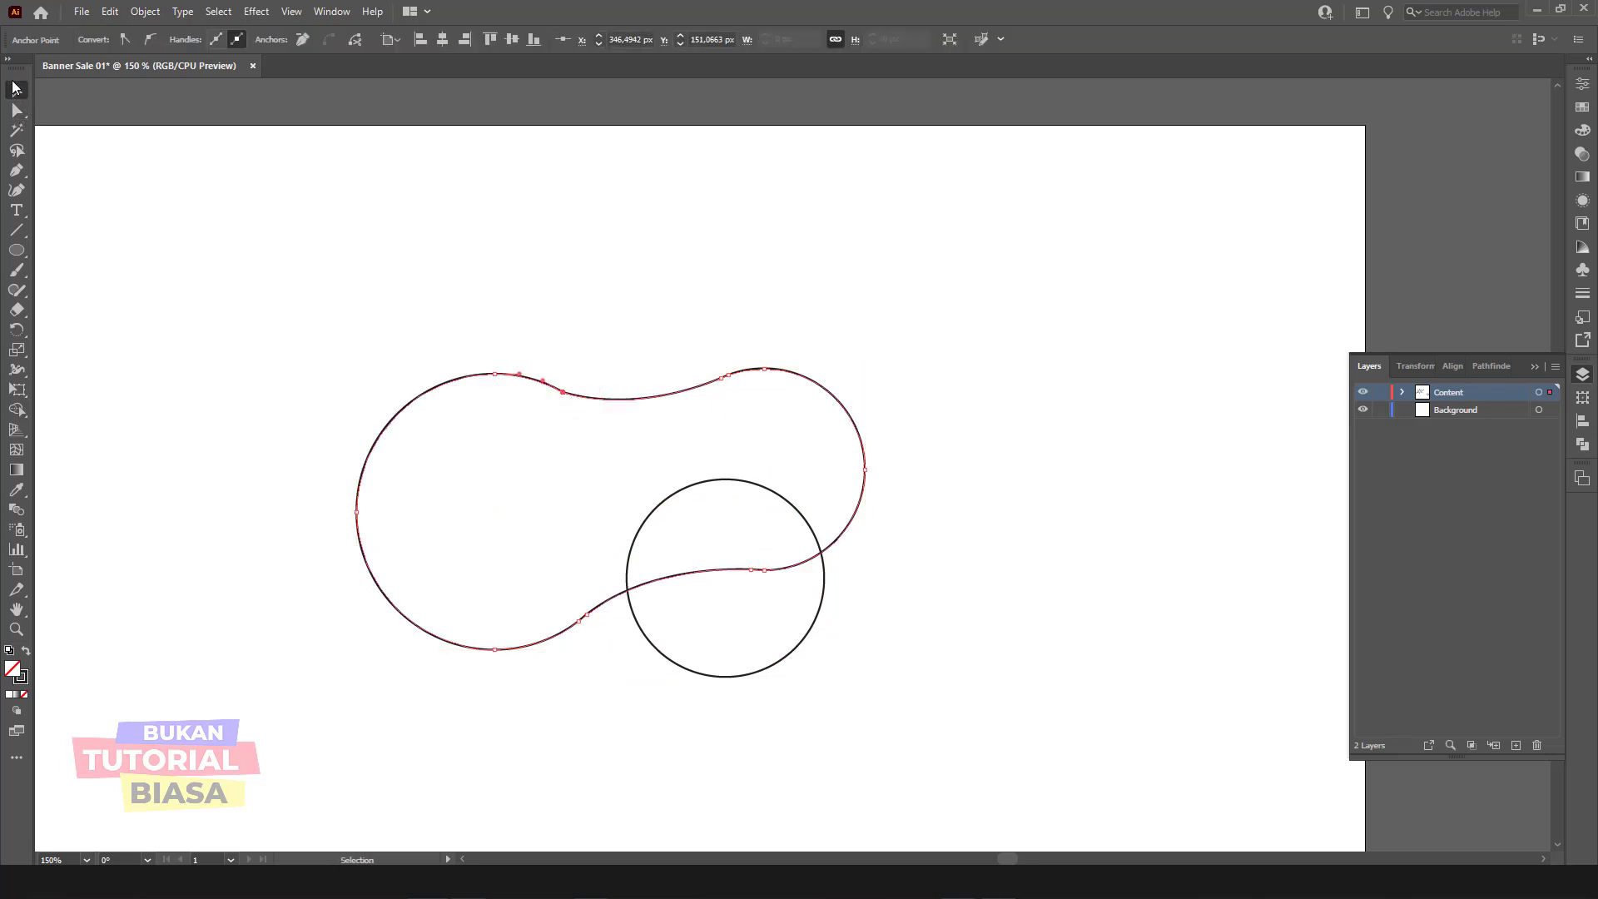
key(ctrl+plus)
key(ctrl+plus)
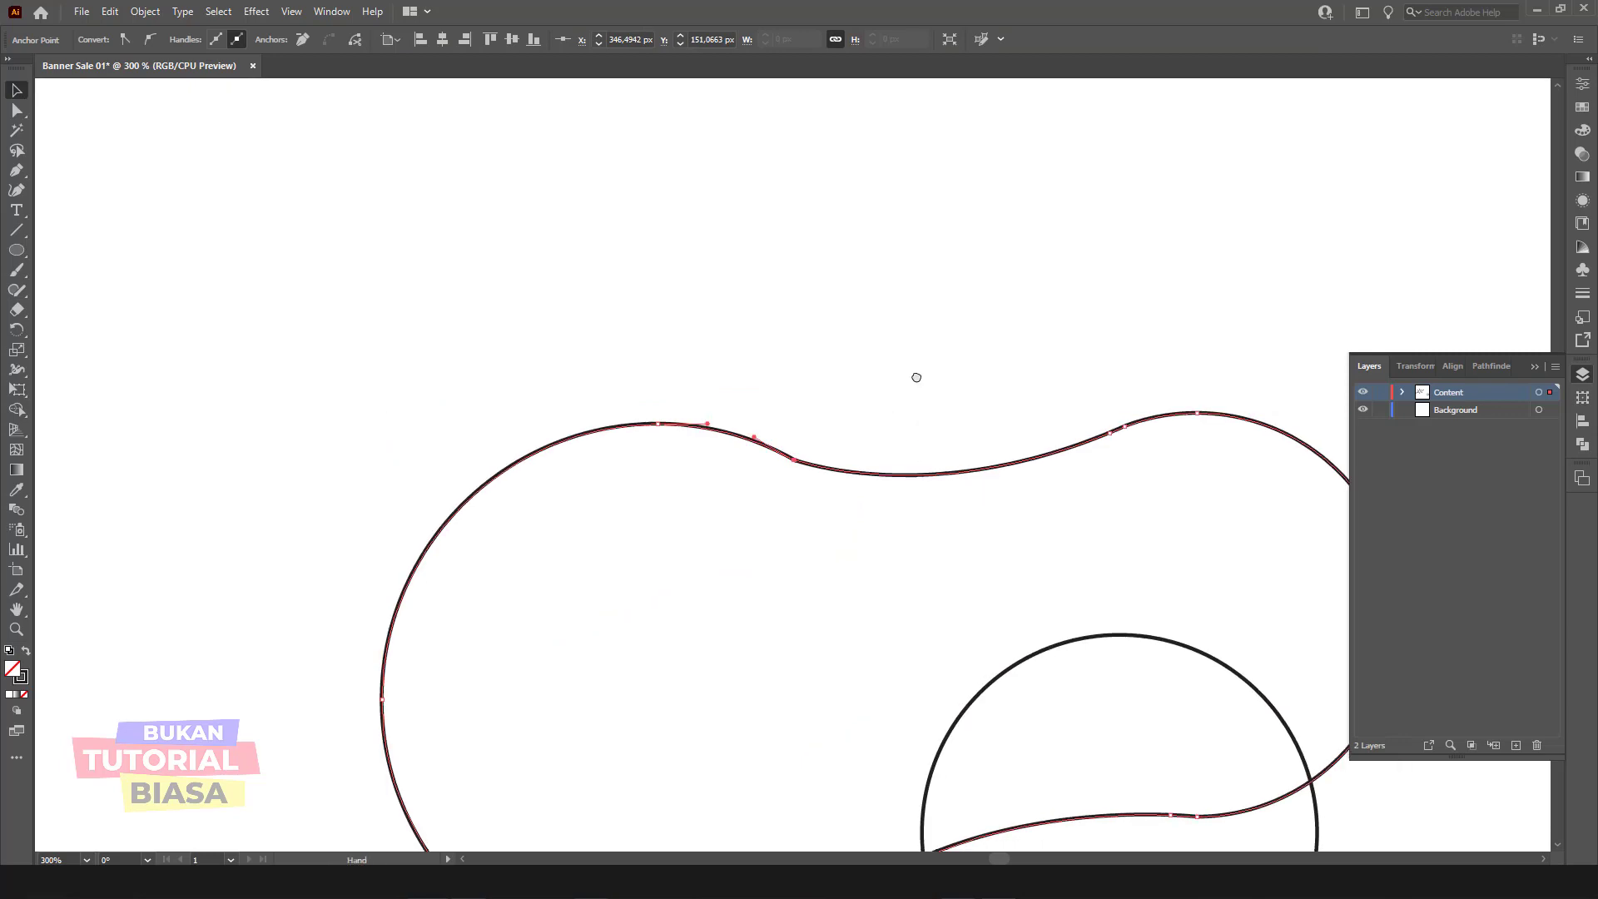
drag(917, 376, 497, 317)
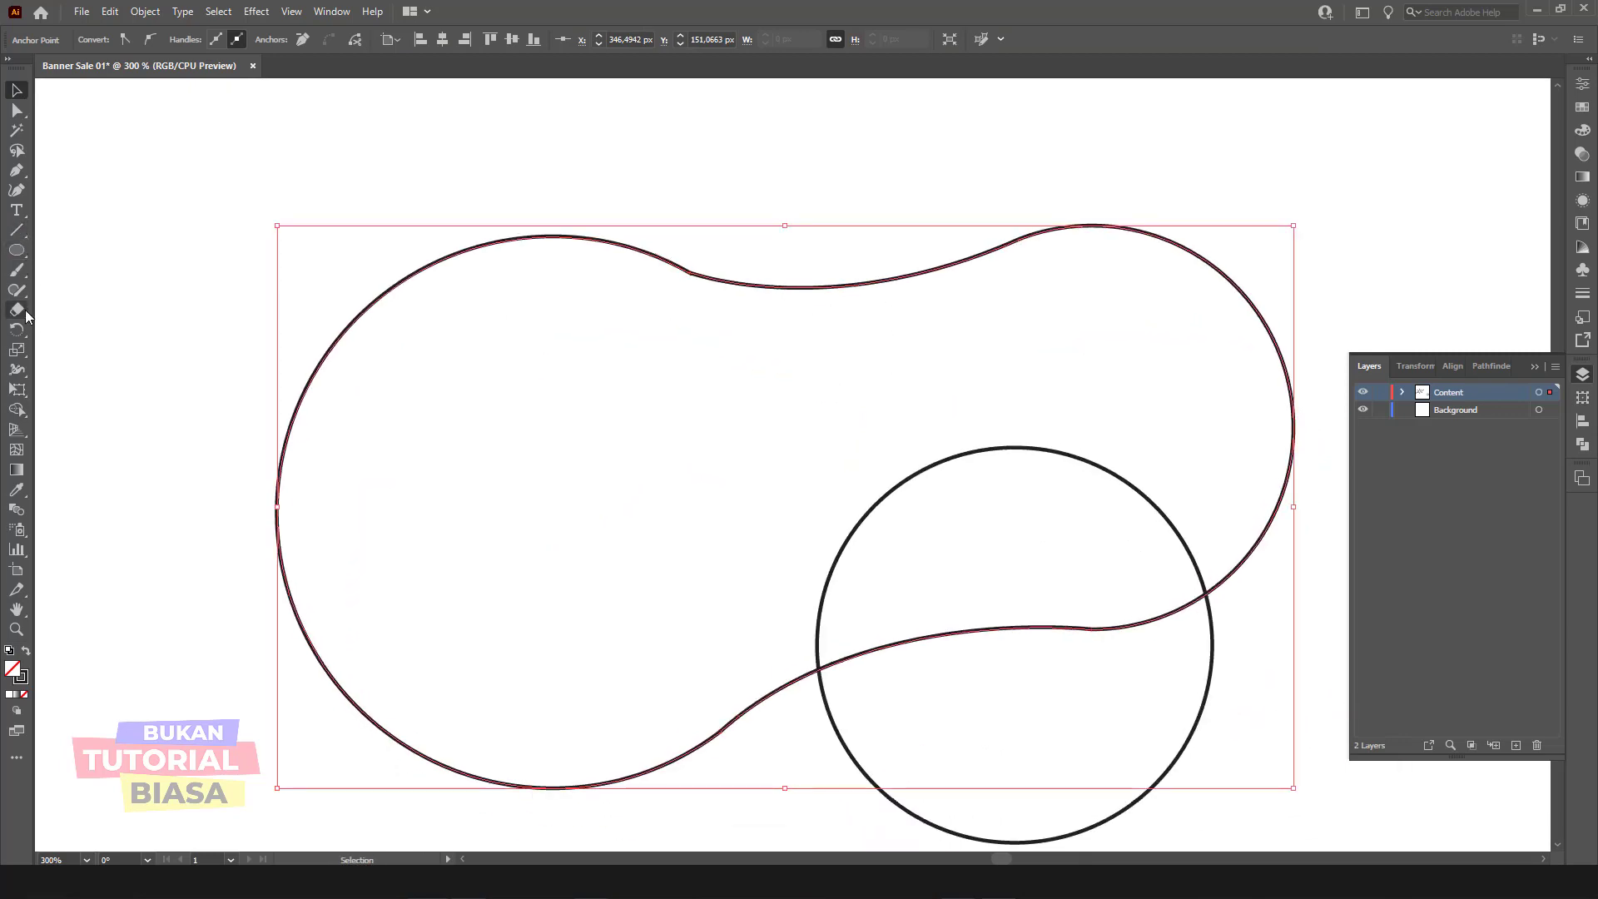
click(21, 275)
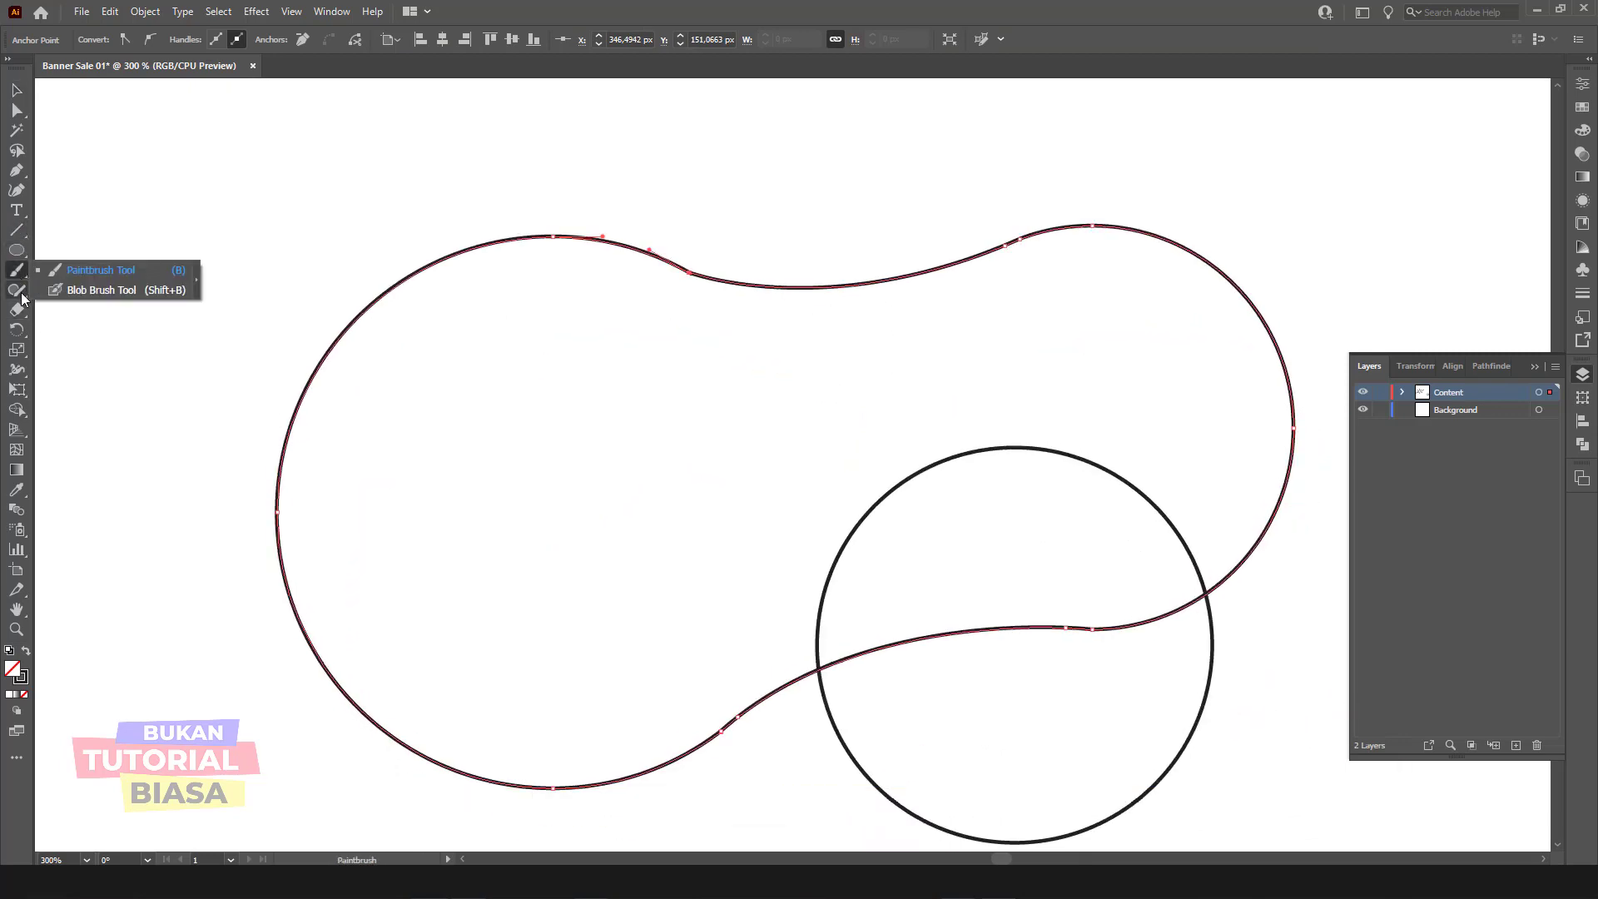
key(v)
click(509, 163)
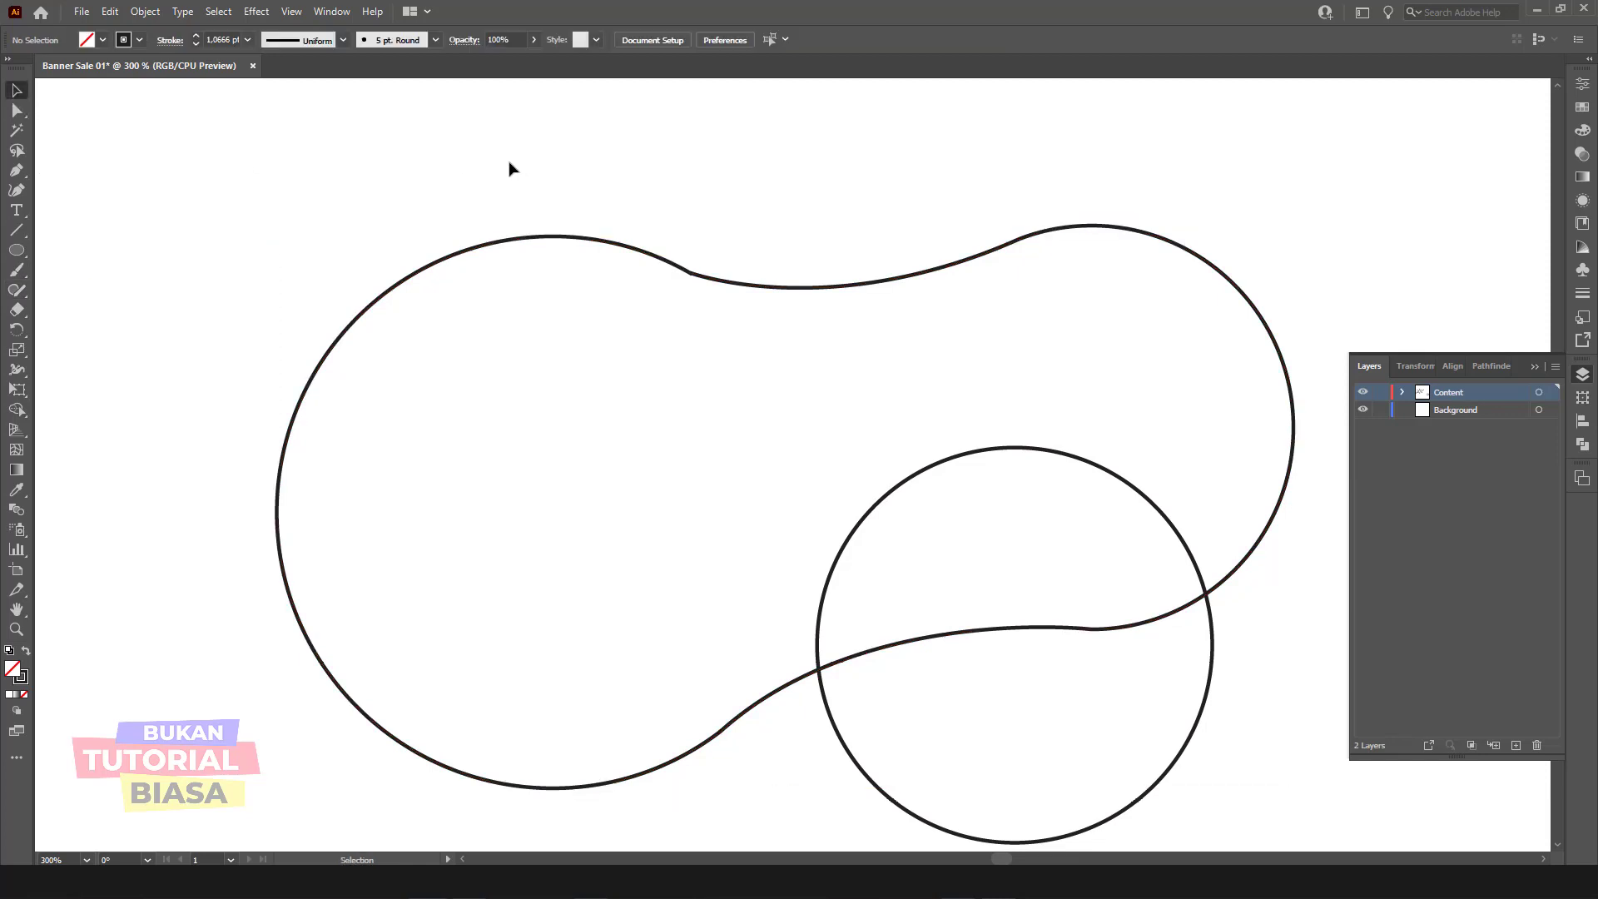
key(ctrl+minus)
key(ctrl+minus)
key(ctrl+minus)
Step: Duplicate the peanut as a rotated copy and place it at the lower-left corner
drag(1050, 346, 646, 646)
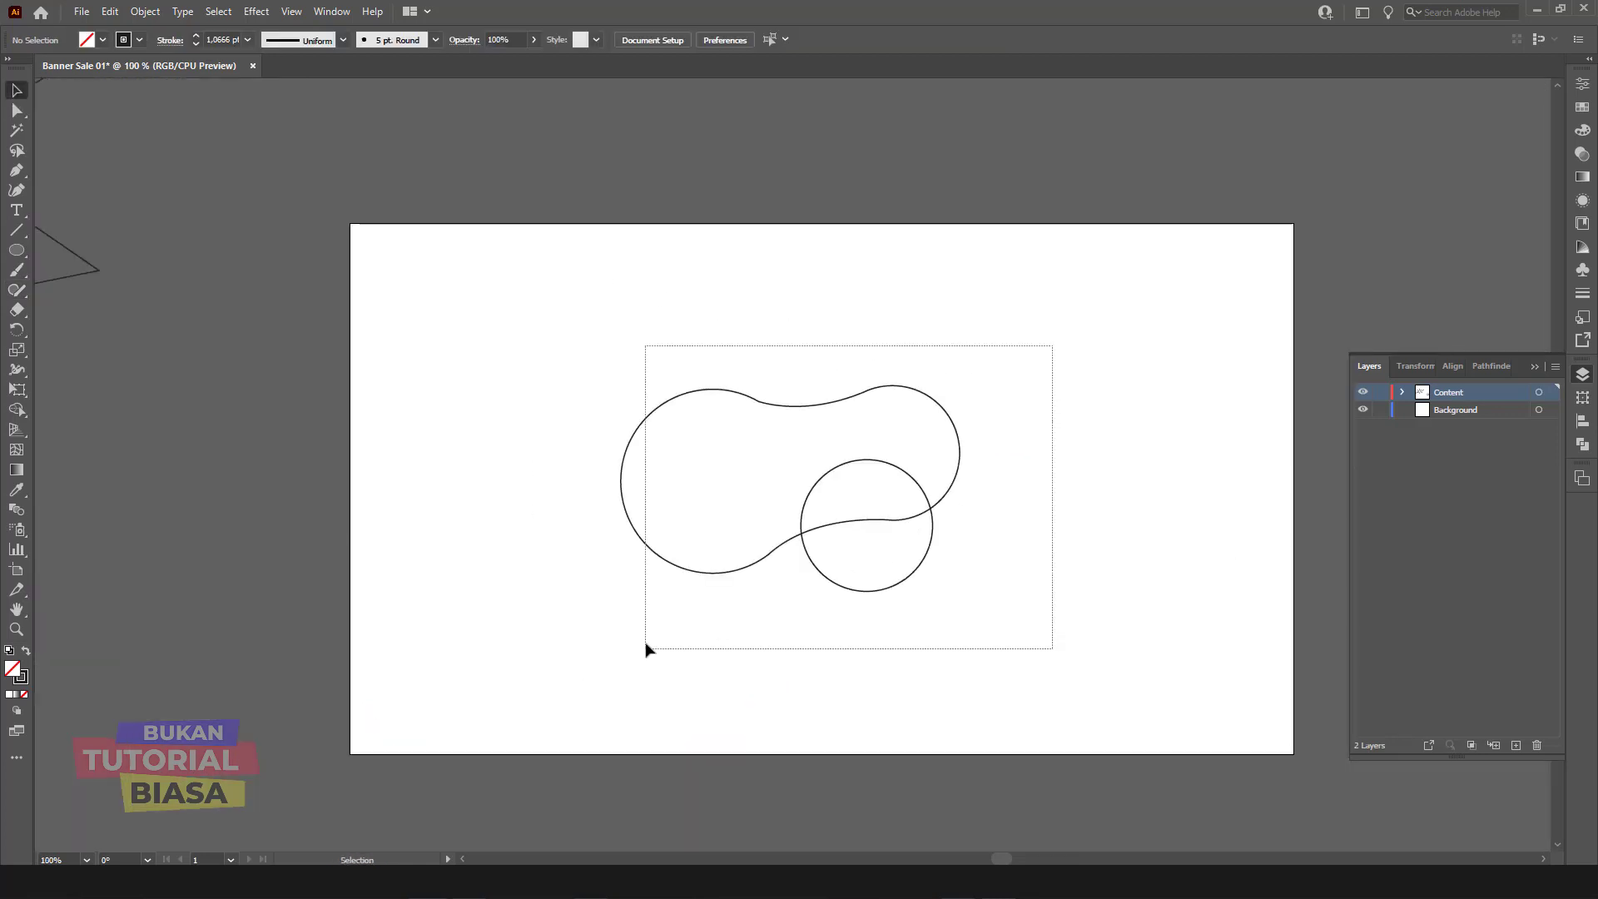
click(988, 542)
scroll(956, 506, up, 3)
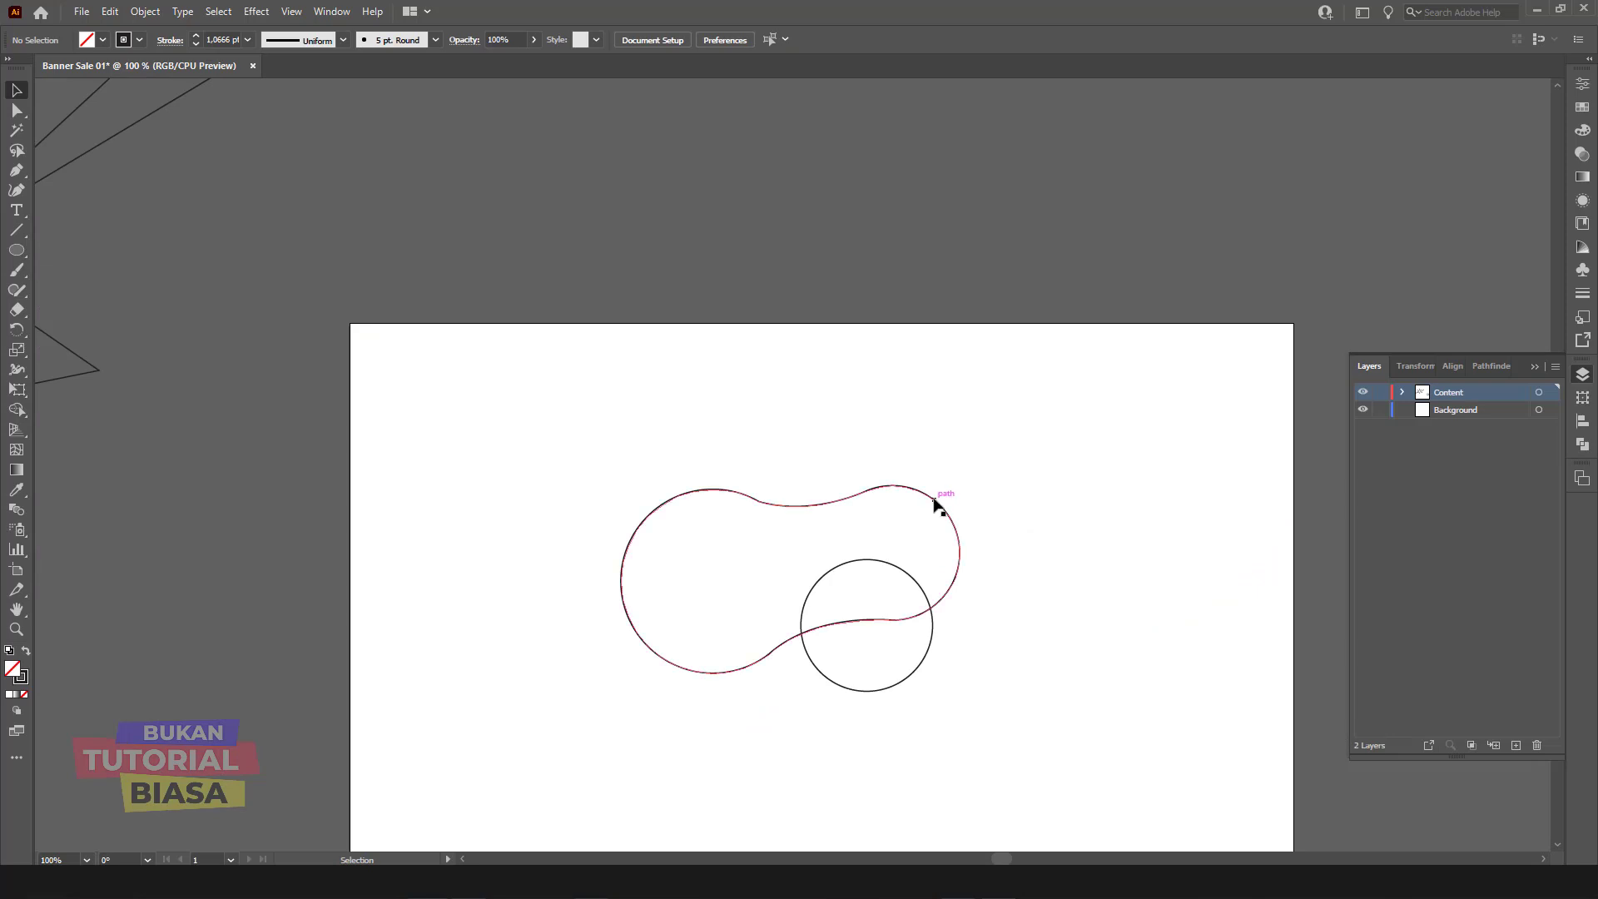
mouse_move(938, 502)
mouse_down()
mouse_move(1271, 289)
mouse_move(990, 487)
mouse_move(979, 466)
mouse_move(303, 802)
mouse_up()
click(993, 548)
scroll(517, 684, down, 2)
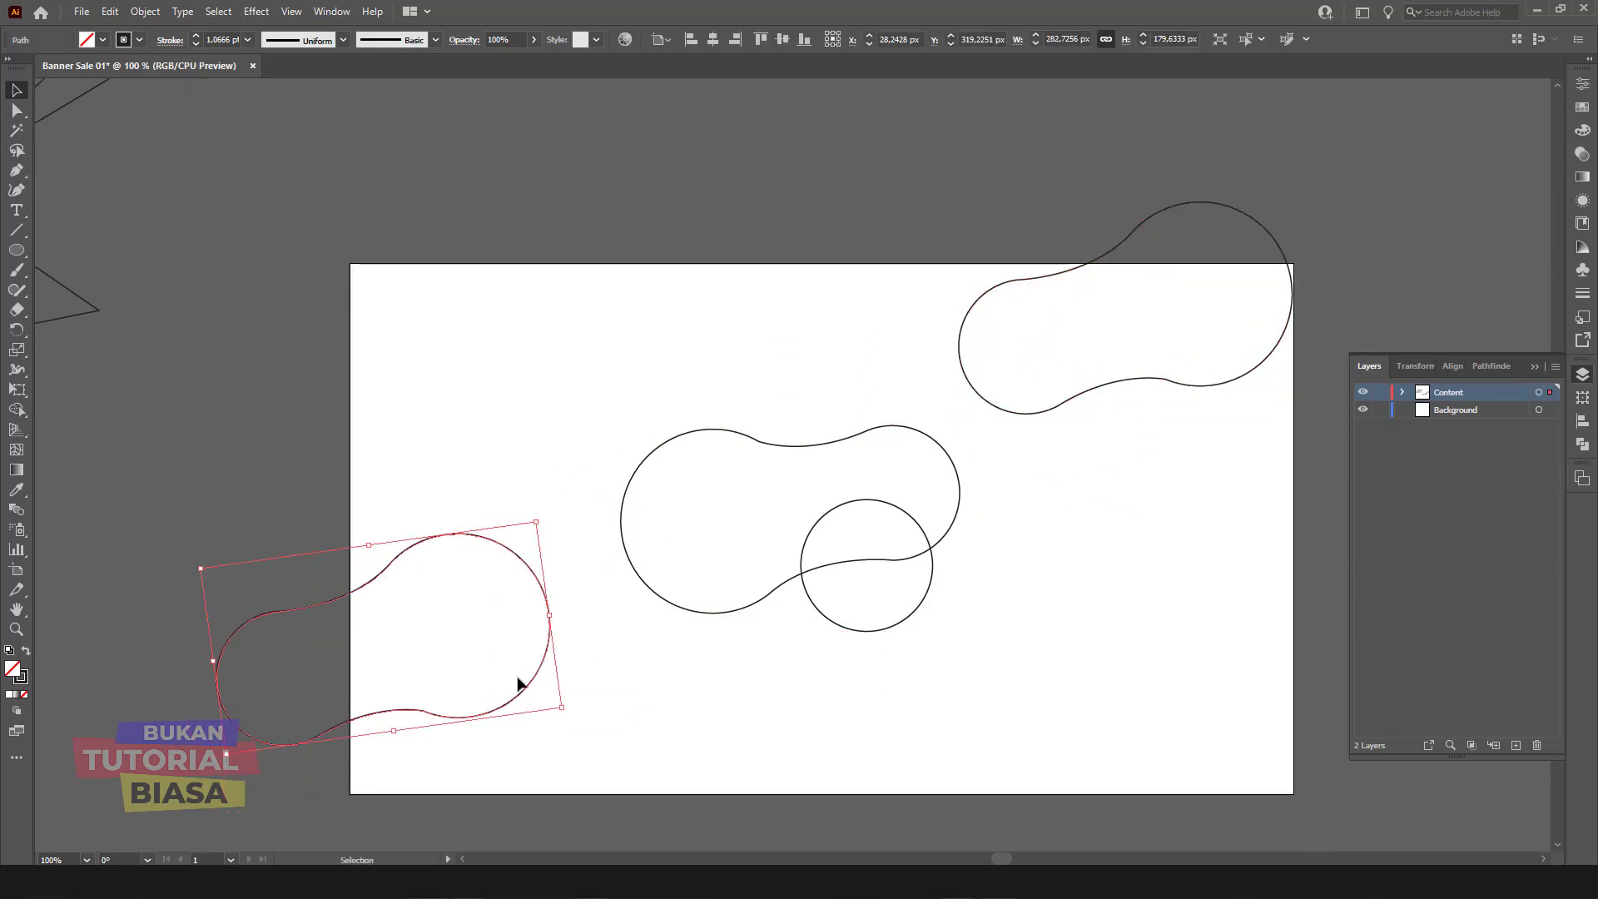
mouse_move(497, 721)
mouse_down()
mouse_move(511, 783)
mouse_move(506, 758)
mouse_move(1124, 749)
mouse_up()
click(661, 739)
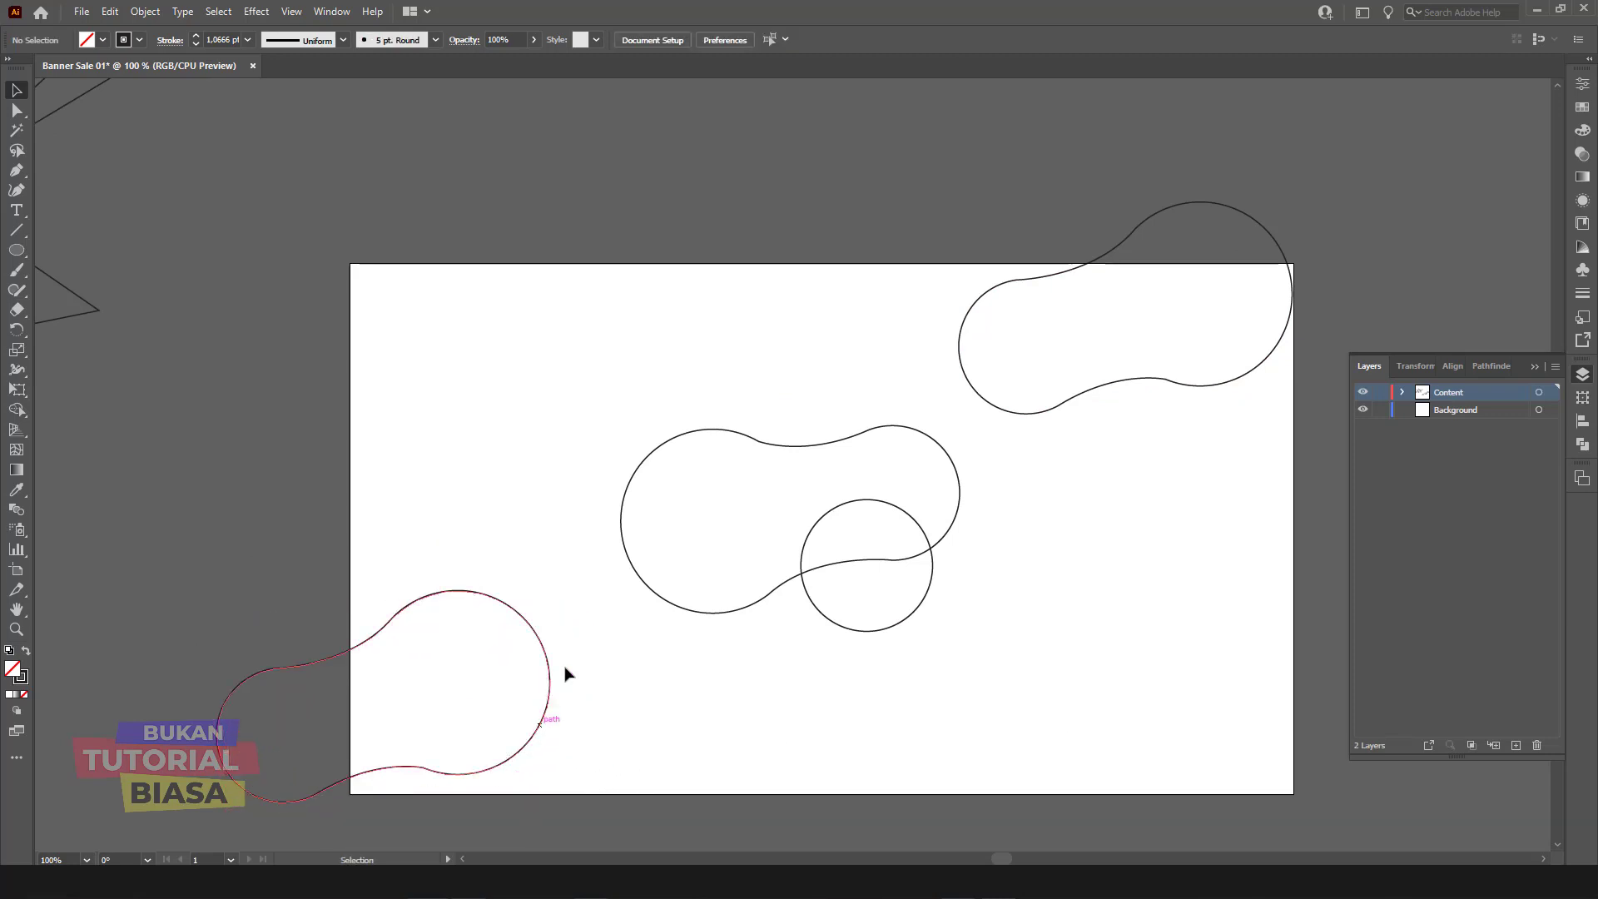
Step: Add a smaller, rotated peanut copy near the top left
drag(550, 676, 696, 348)
mouse_move(698, 260)
mouse_down()
mouse_move(669, 246)
mouse_move(303, 478)
mouse_up()
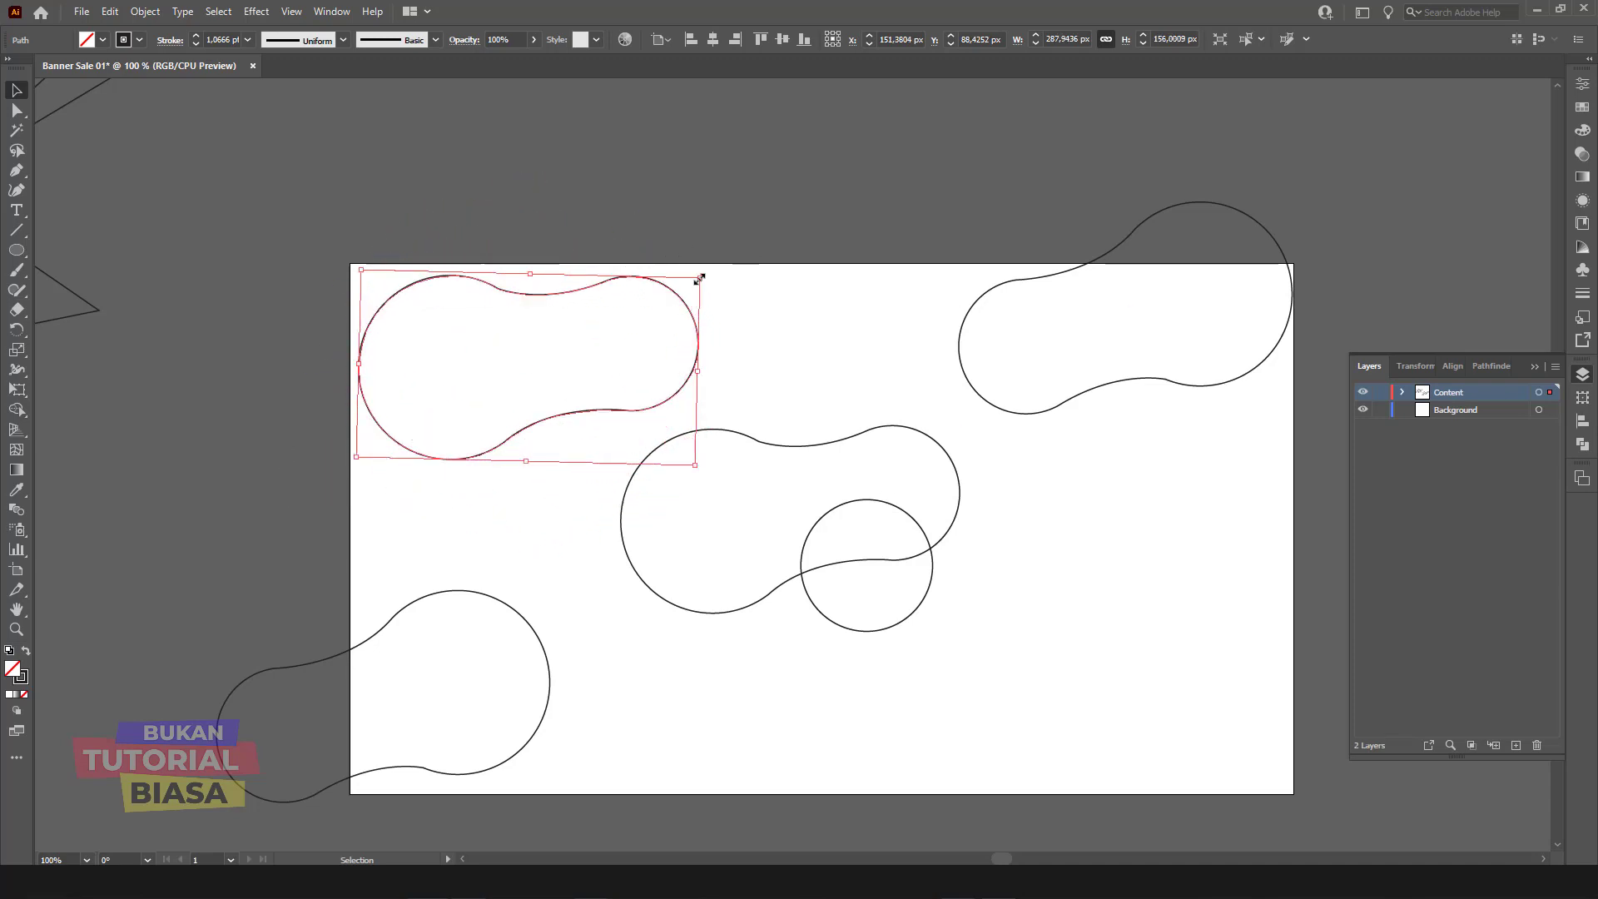
mouse_move(699, 278)
mouse_down()
mouse_move(586, 331)
mouse_move(588, 299)
mouse_up()
drag(553, 417, 700, 396)
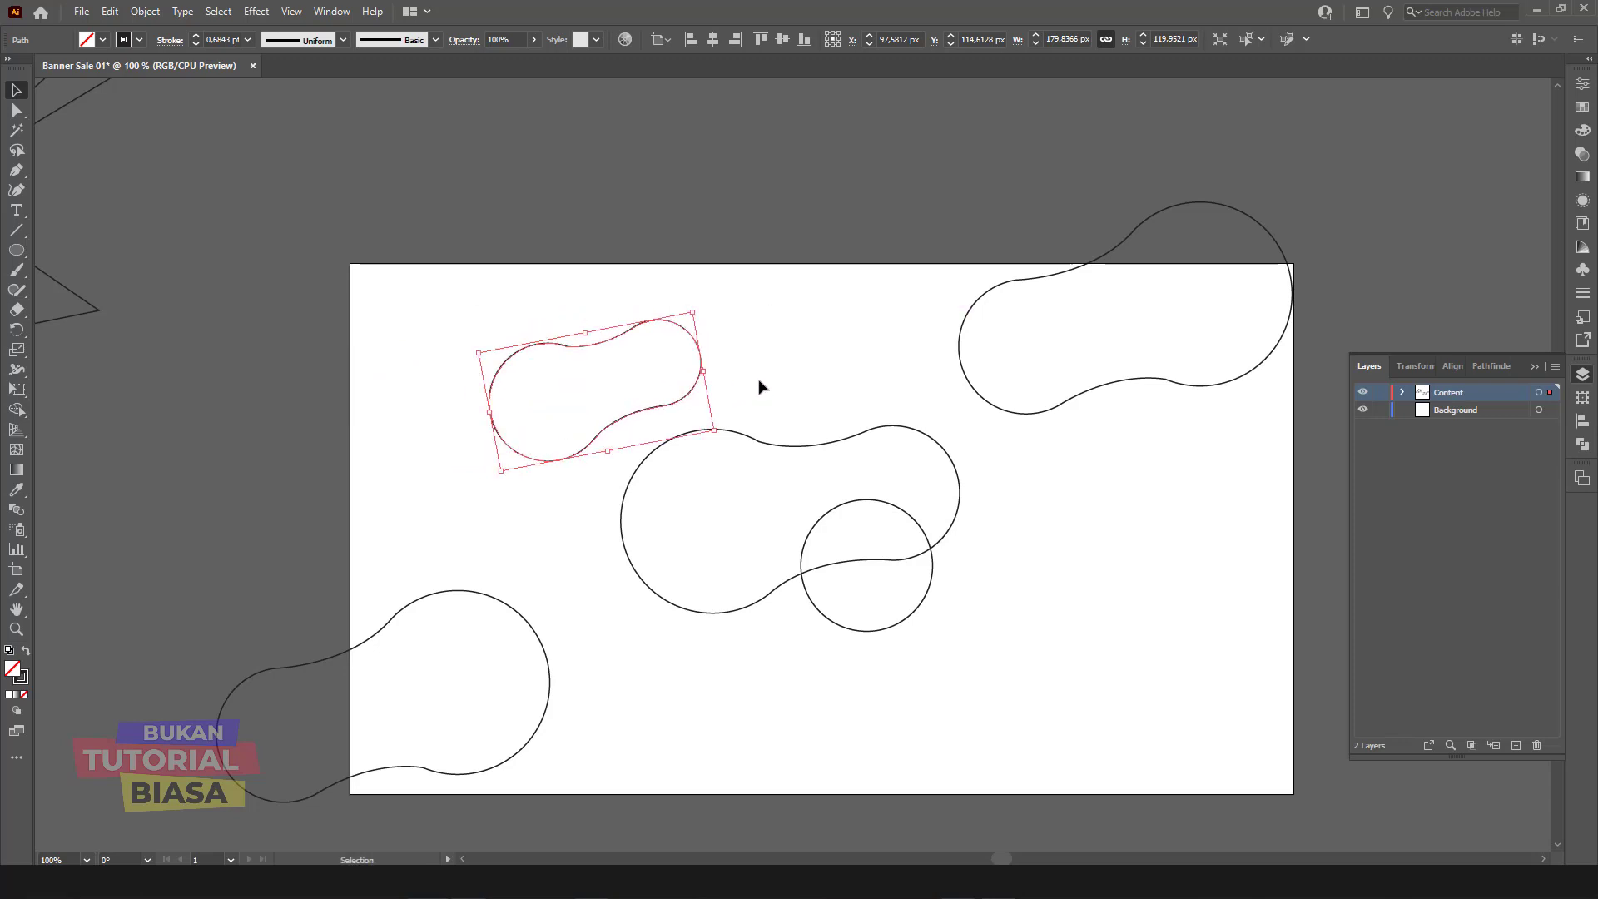
click(779, 387)
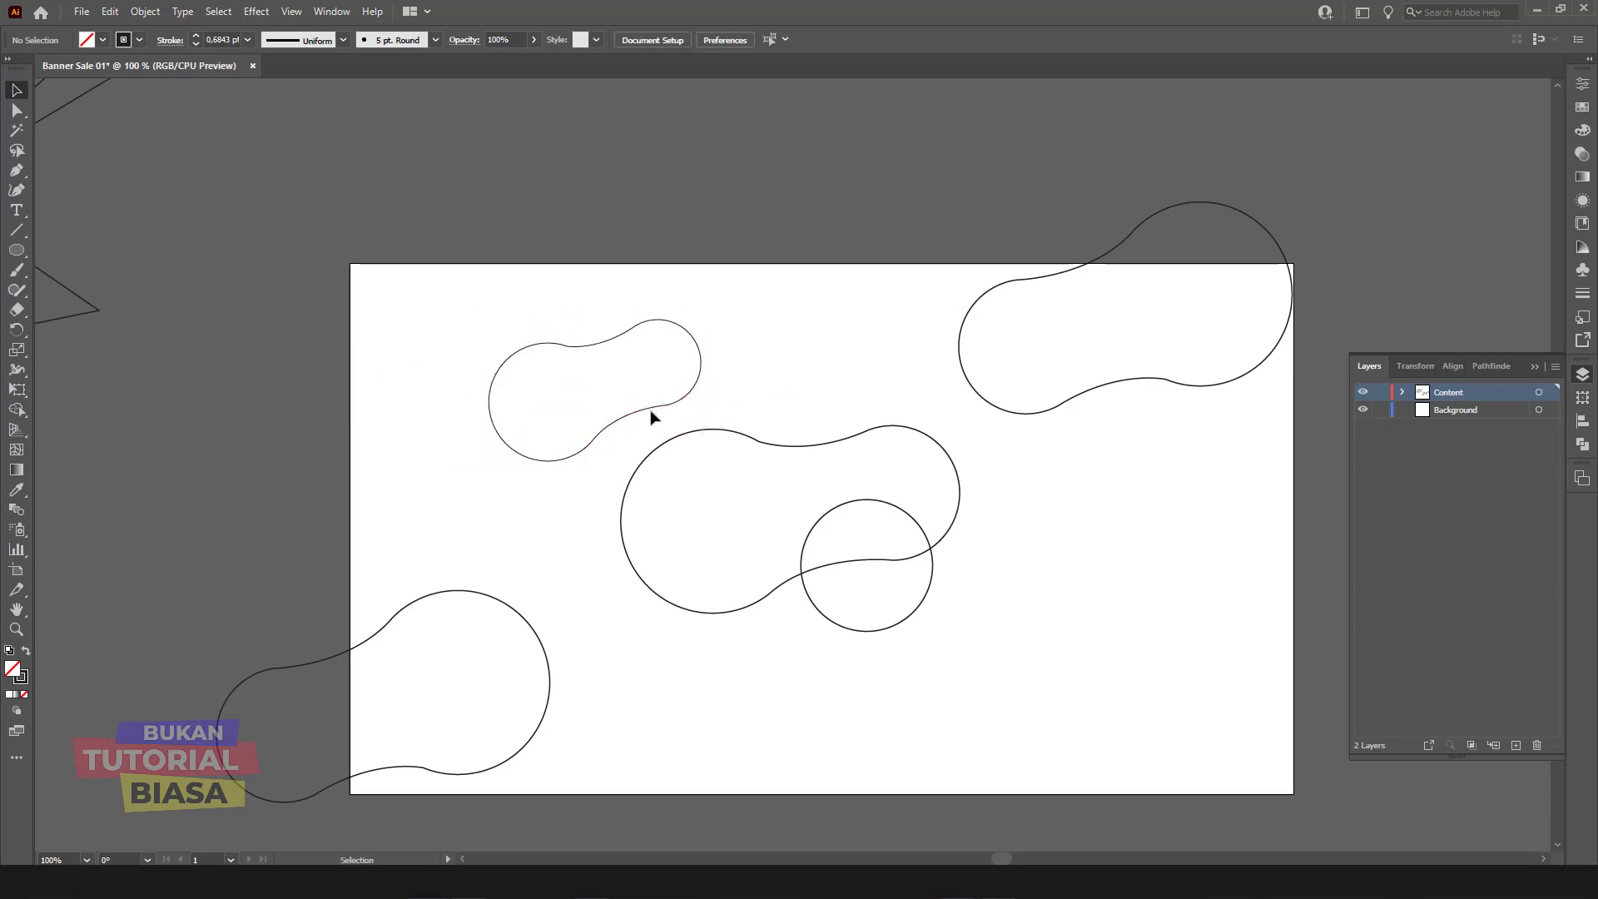
Step: Add an enlarged bottom-right peanut copy and scale up the central peanut-and-circle pair
drag(652, 416, 1152, 749)
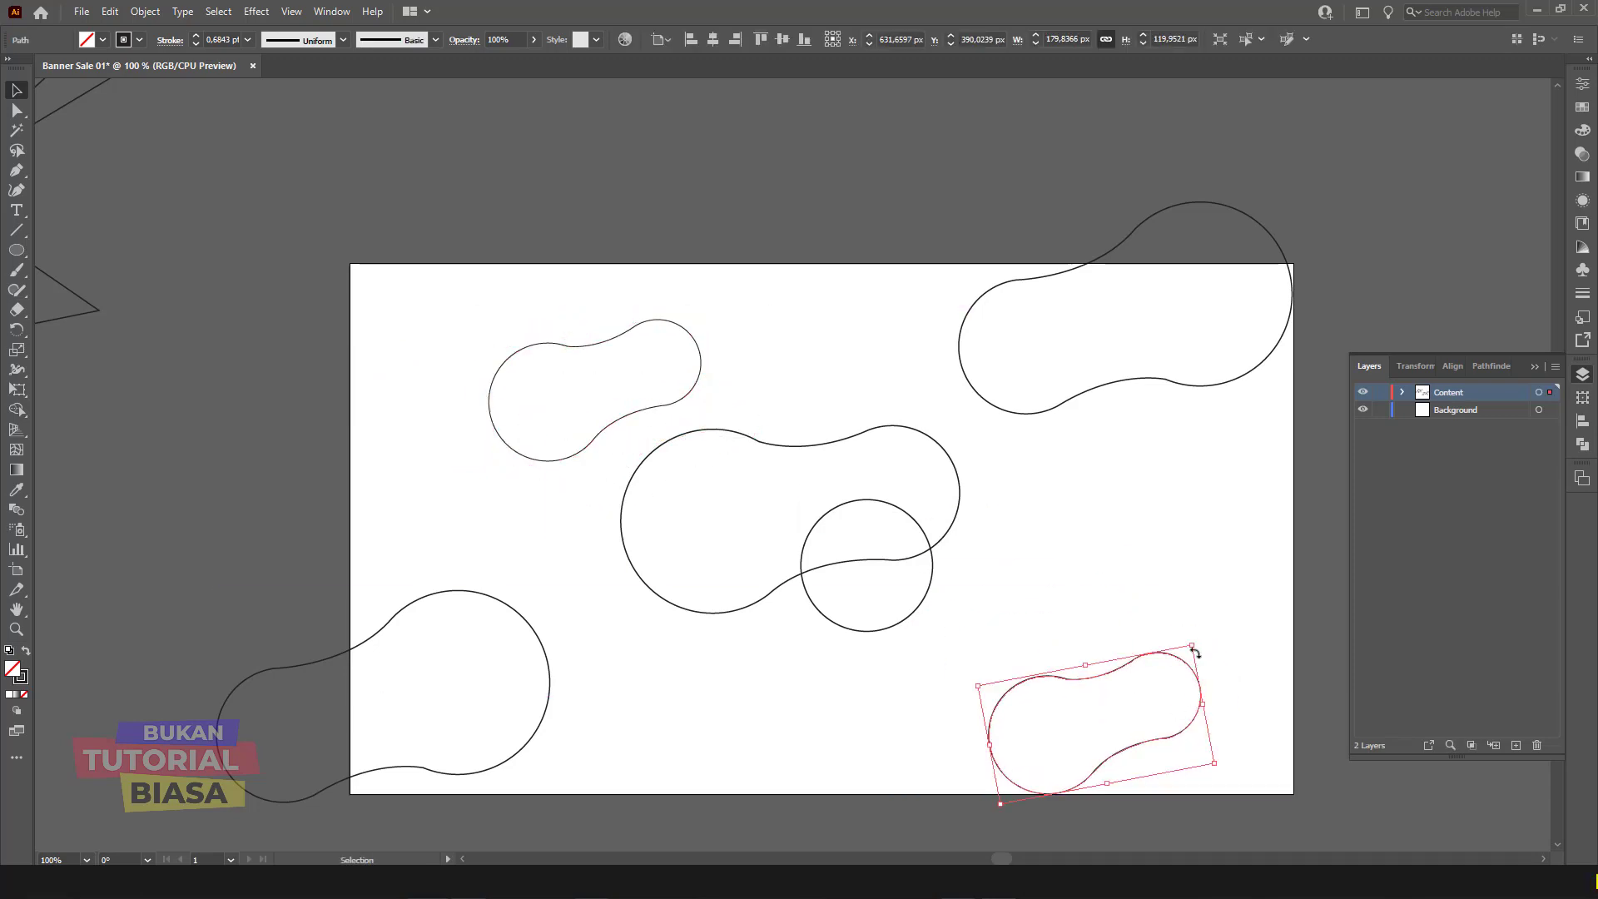
drag(1192, 647, 1242, 606)
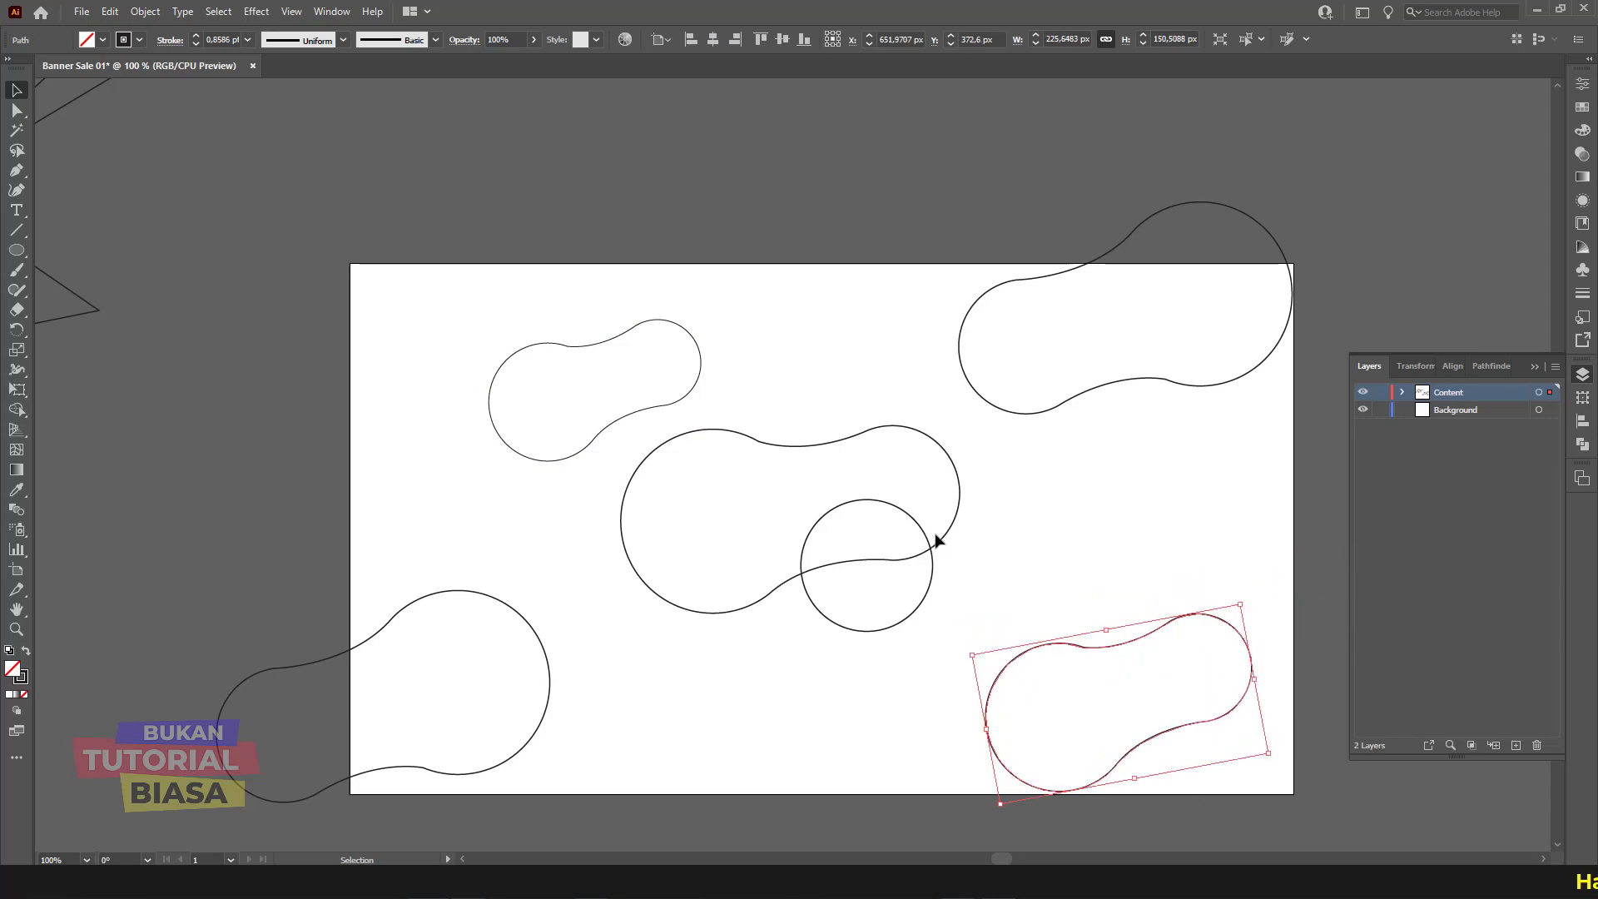
drag(995, 481, 846, 596)
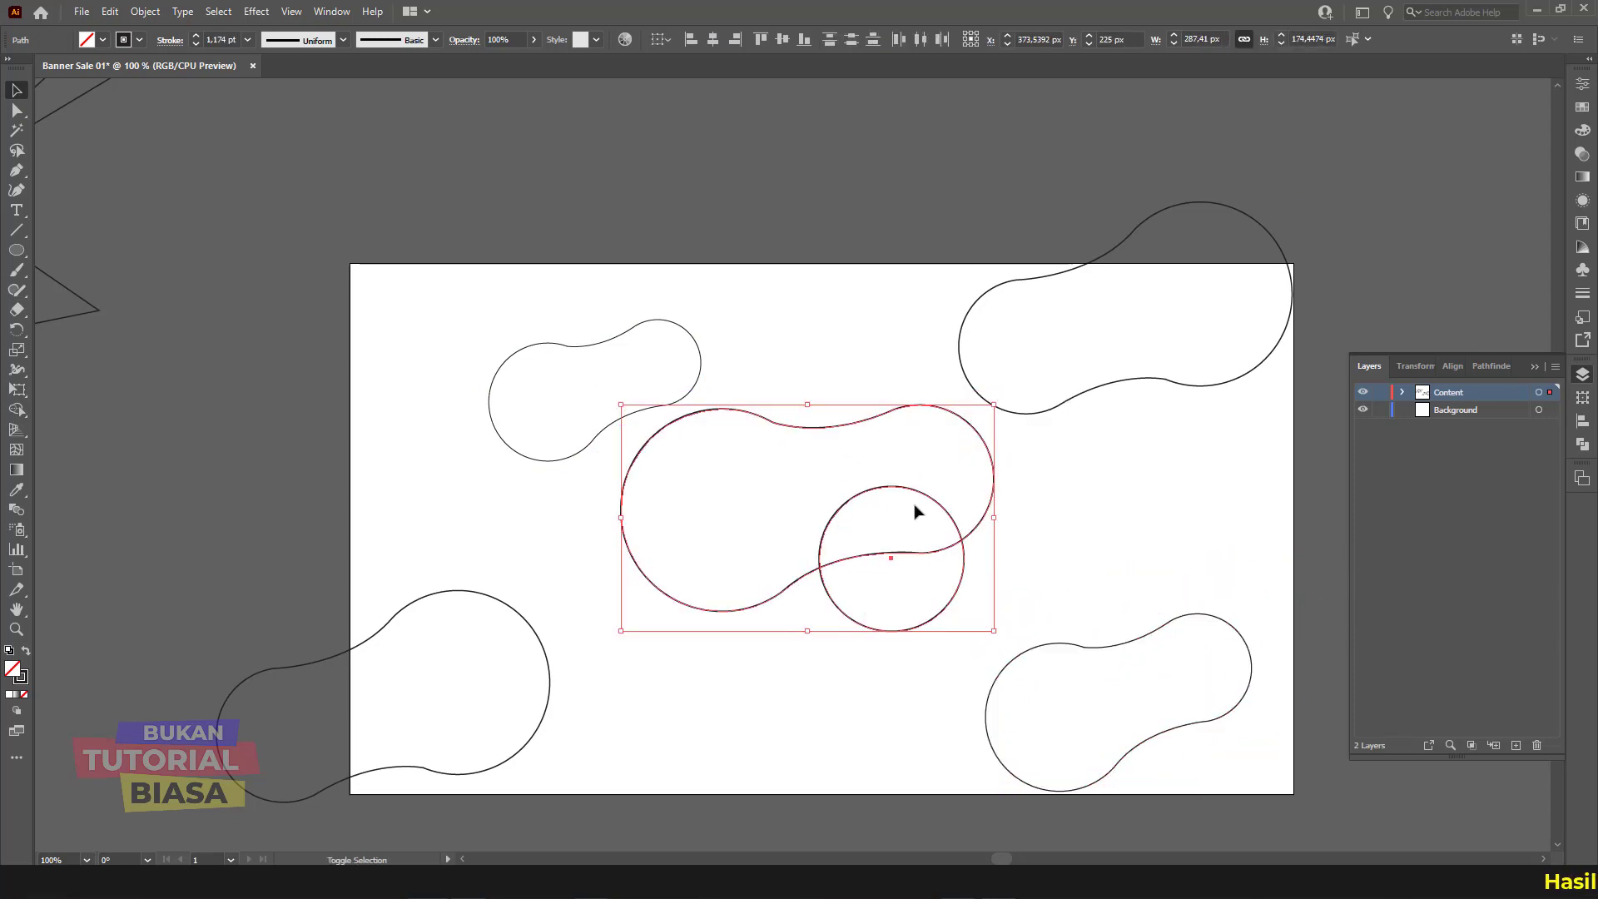
drag(957, 528, 994, 542)
click(1051, 528)
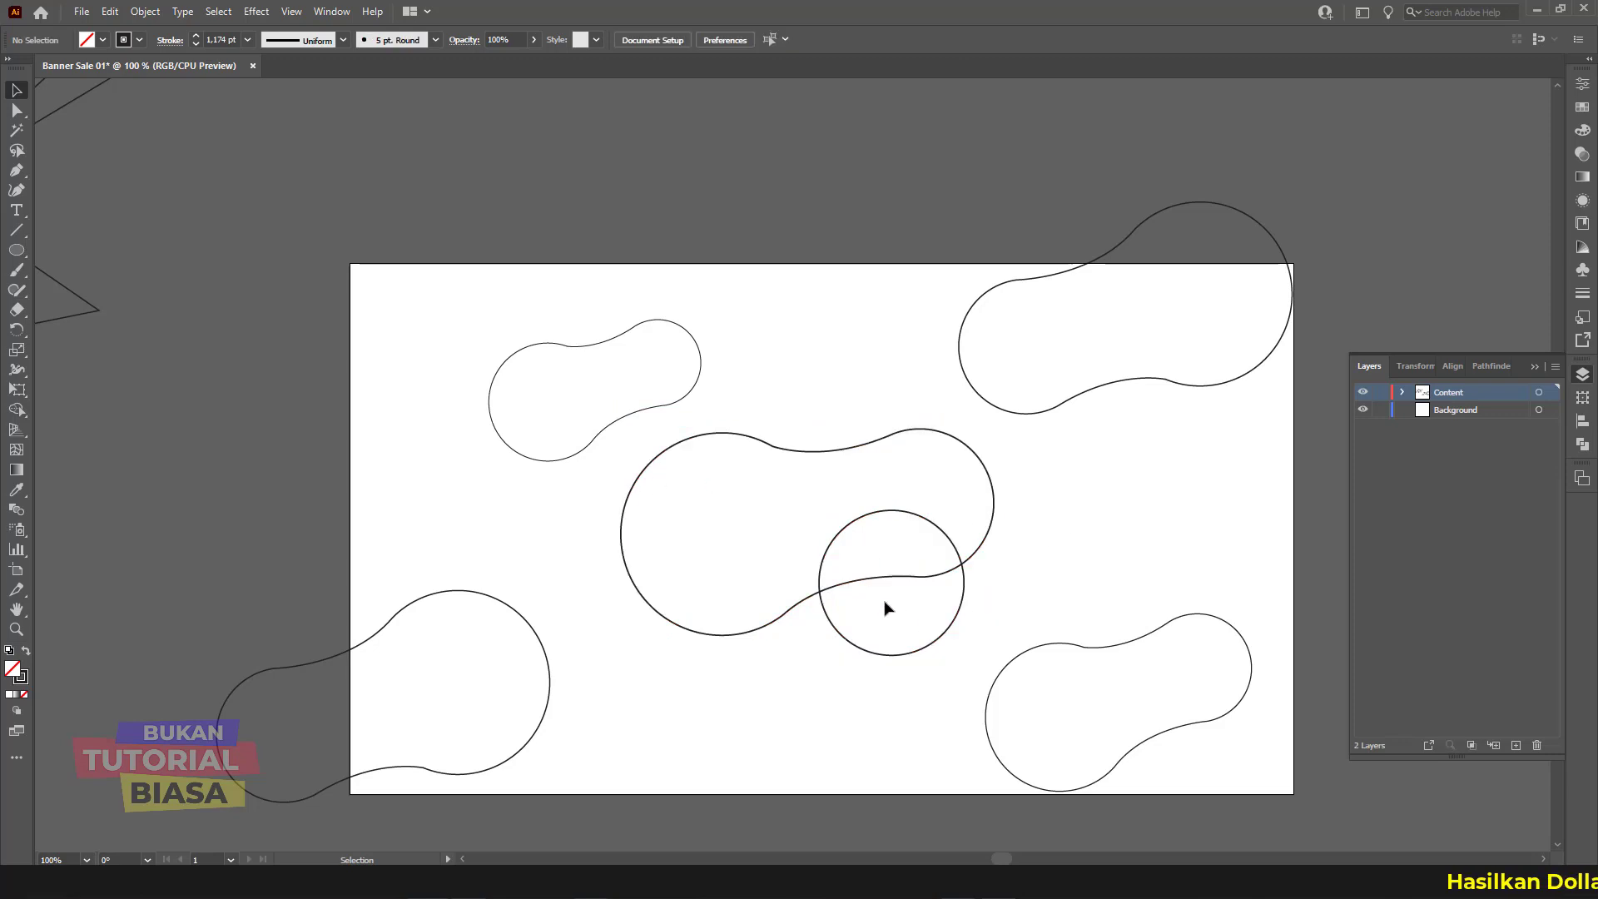
key(ctrl+minus)
key(ctrl+minus)
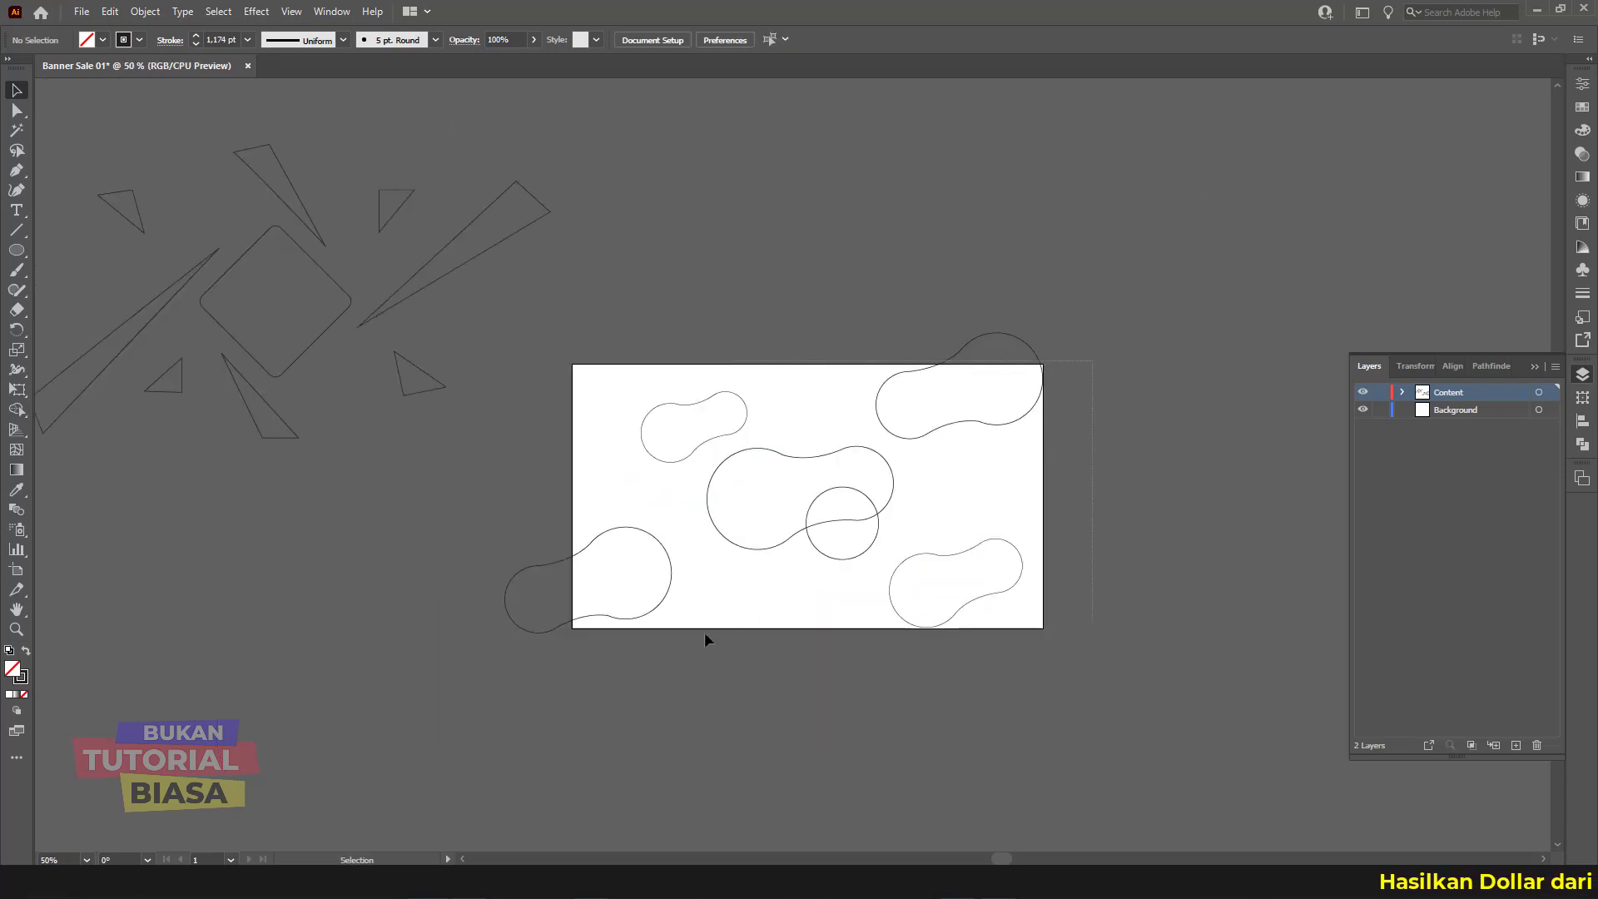
Step: Move the blob group up off the artboard and shrink it proportionally
mouse_move(596, 678)
mouse_down()
mouse_move(816, 510)
mouse_move(967, 247)
mouse_up()
scroll(1051, 470, up, 3)
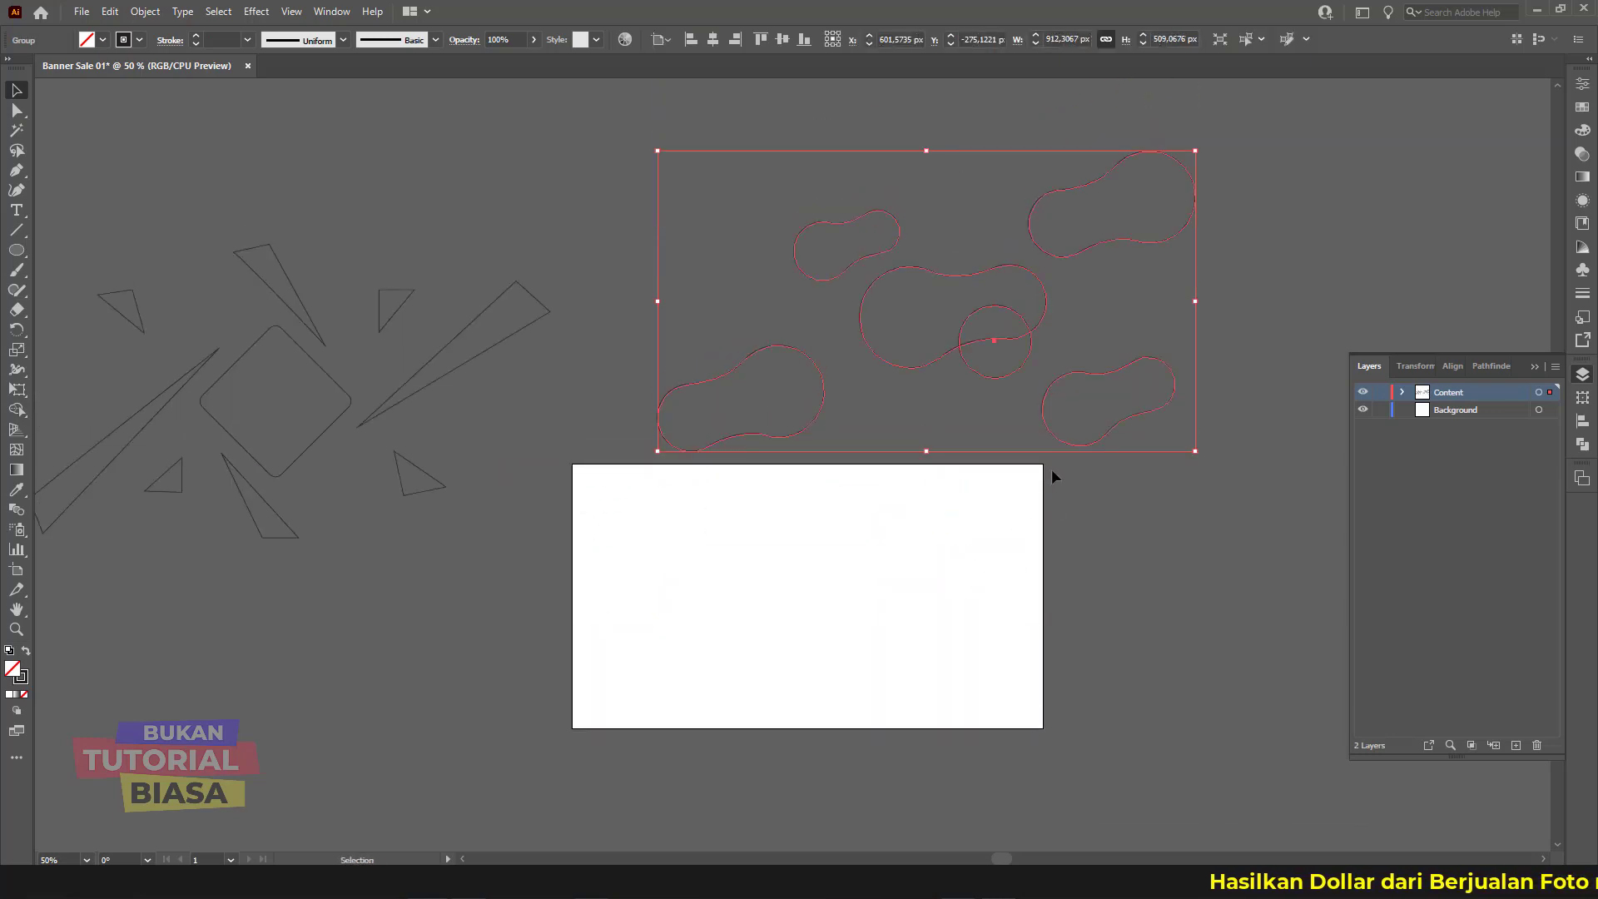
scroll(1051, 468, up, 5)
scroll(1052, 468, right, 4)
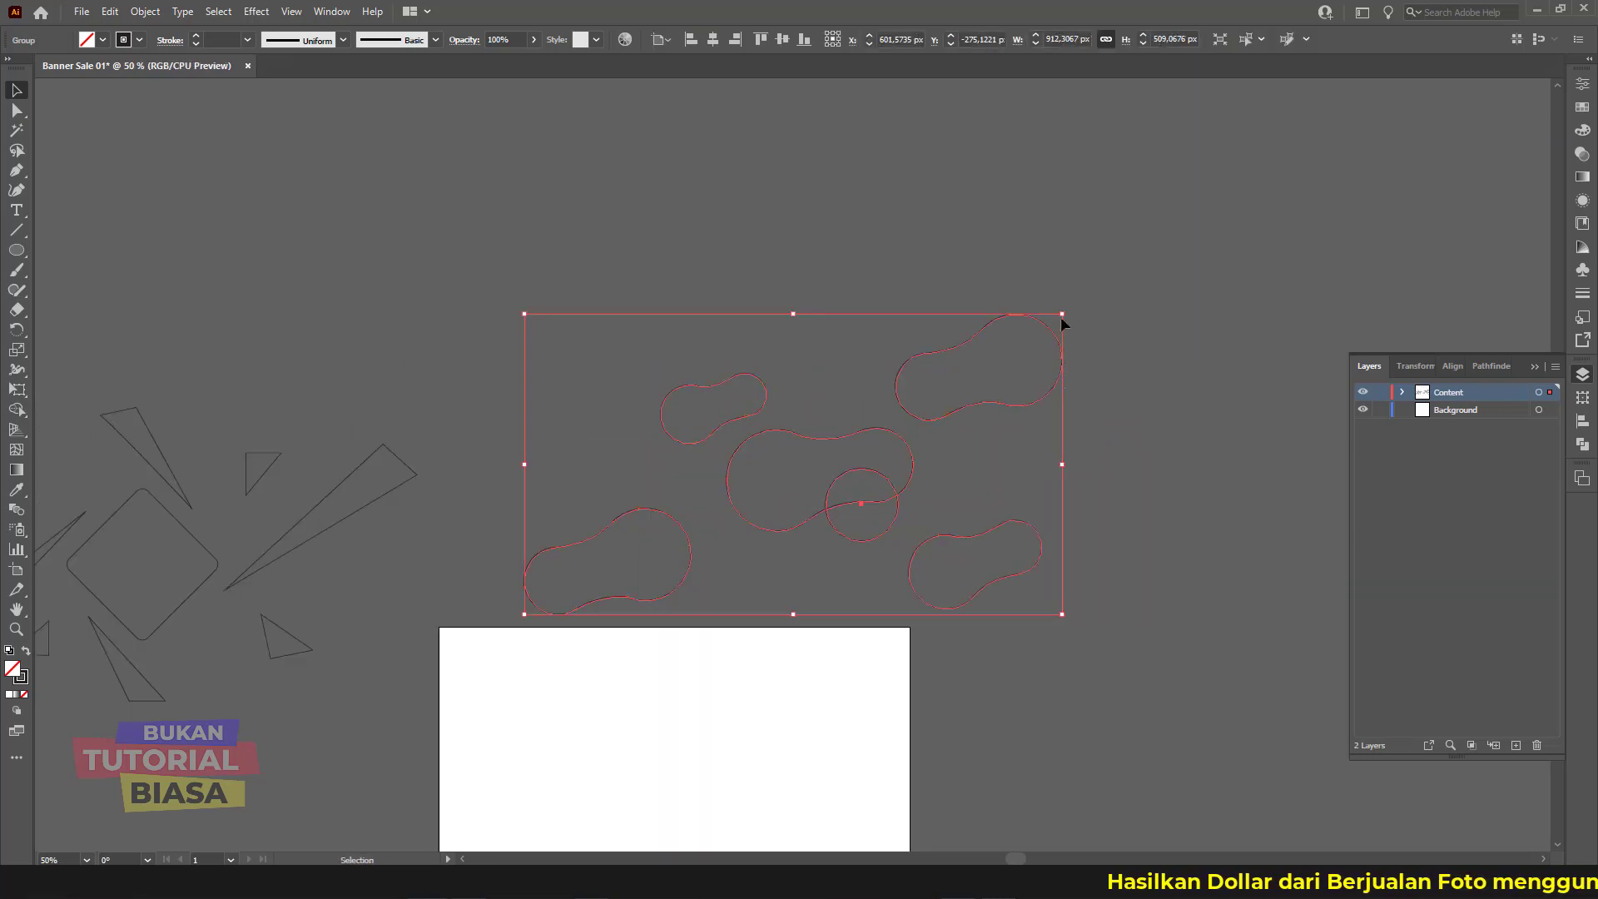
drag(1062, 314, 1000, 349)
drag(864, 500, 902, 435)
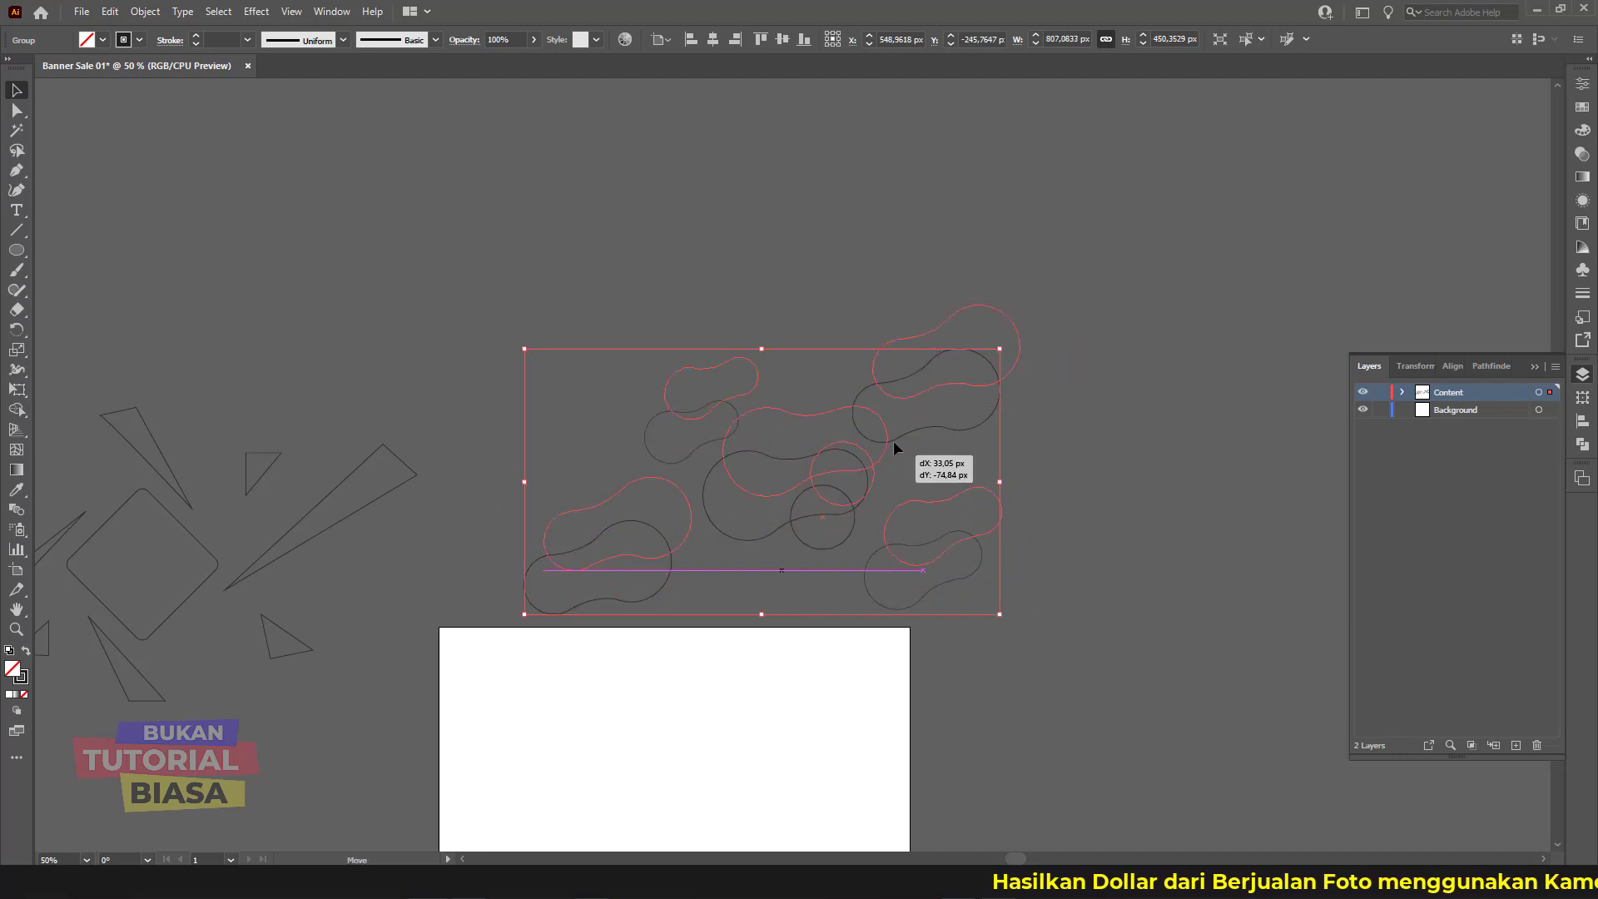
click(493, 542)
Step: Check the triangle-and-diamond group, then recentre the artboard view at 66.67% zoom
scroll(365, 346, left, 8)
scroll(365, 346, down, 2)
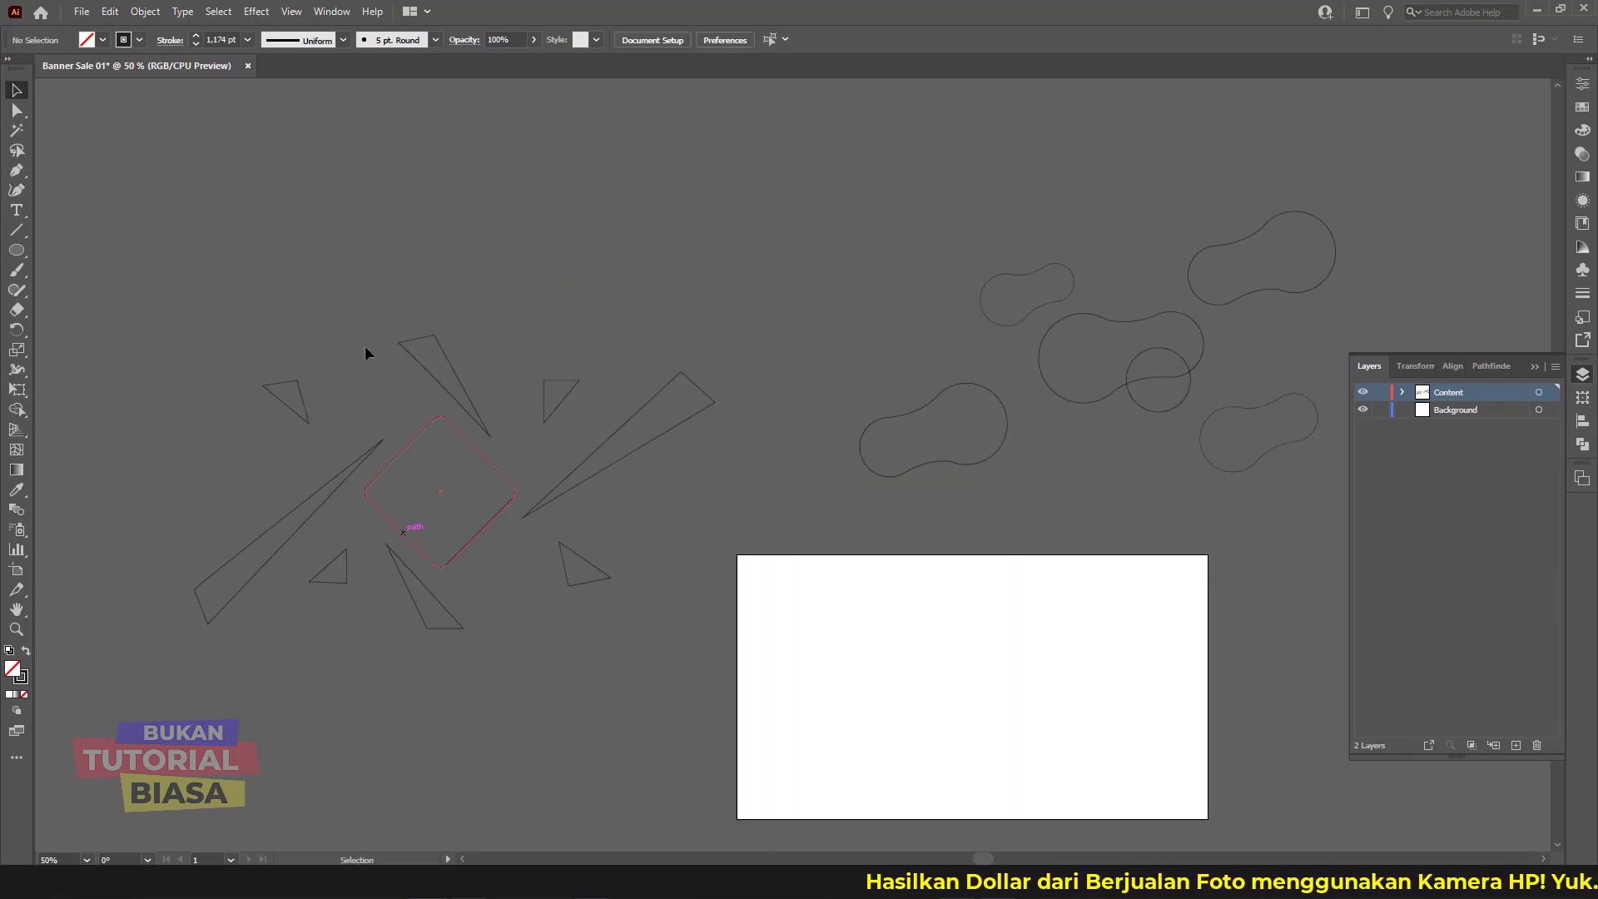
drag(365, 346, 658, 663)
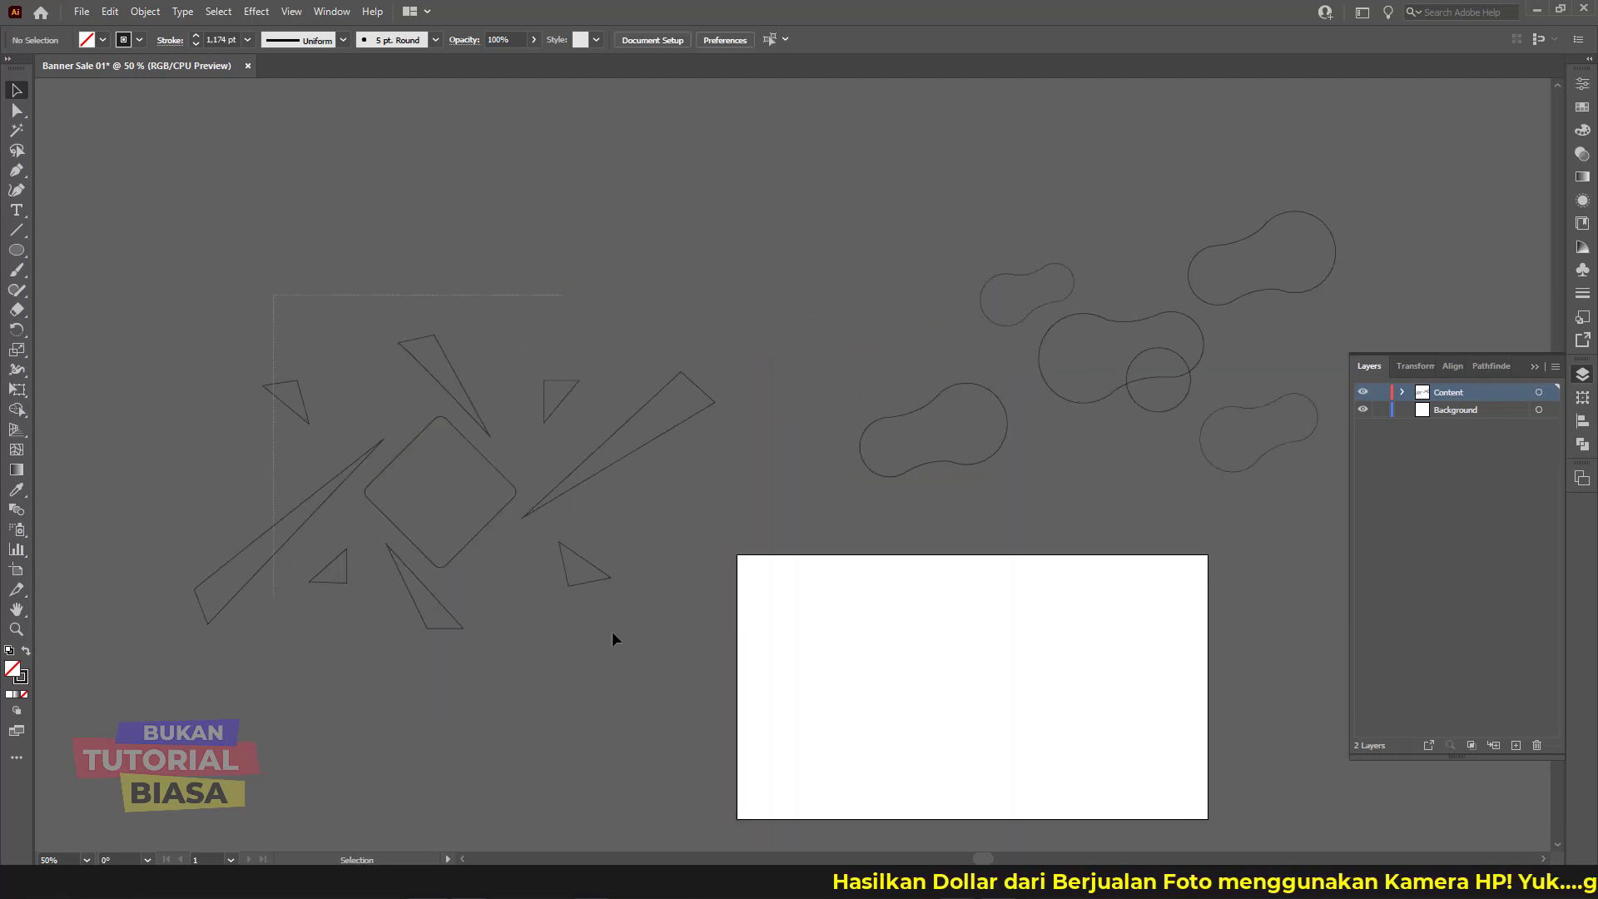
click(591, 680)
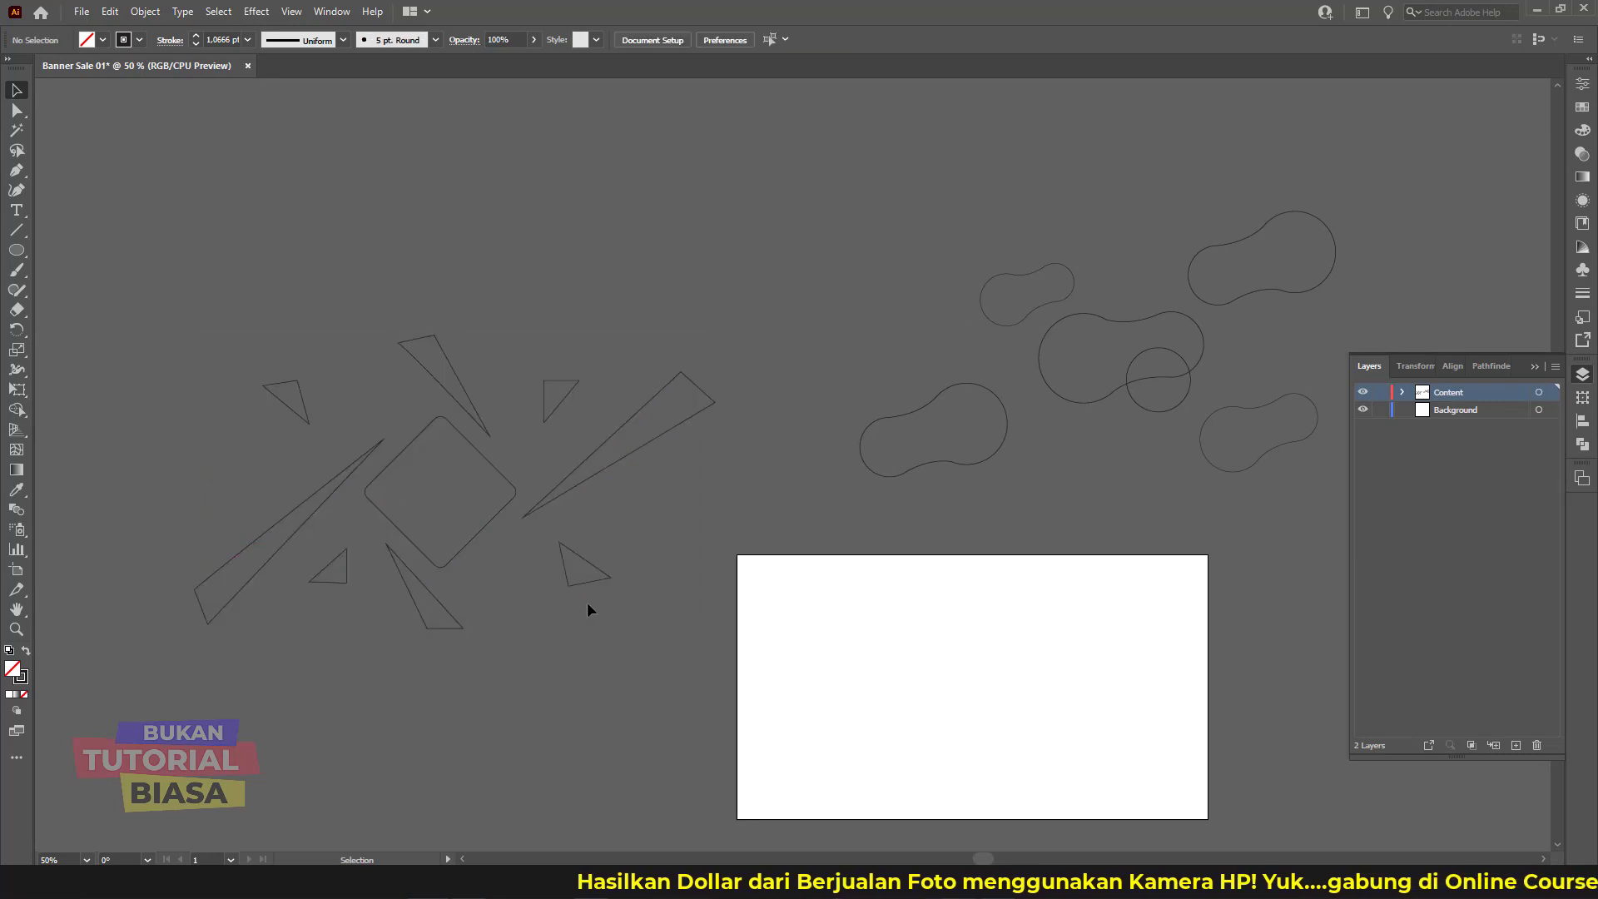
key(ctrl+plus)
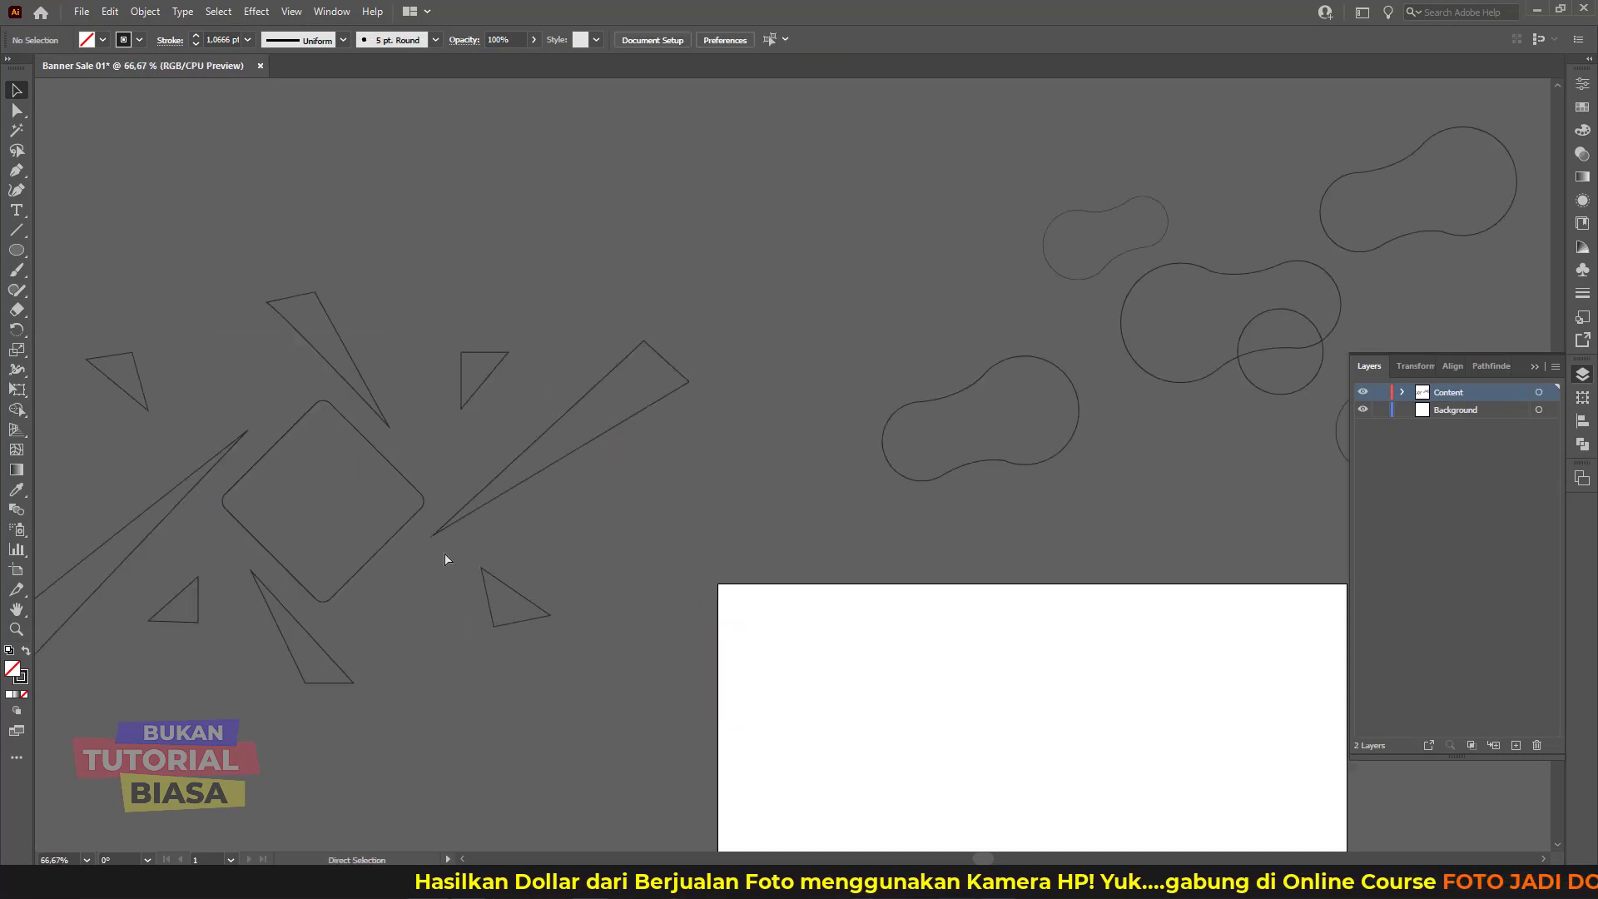
key(ctrl+minus)
key(ctrl+plus)
key(ctrl+minus)
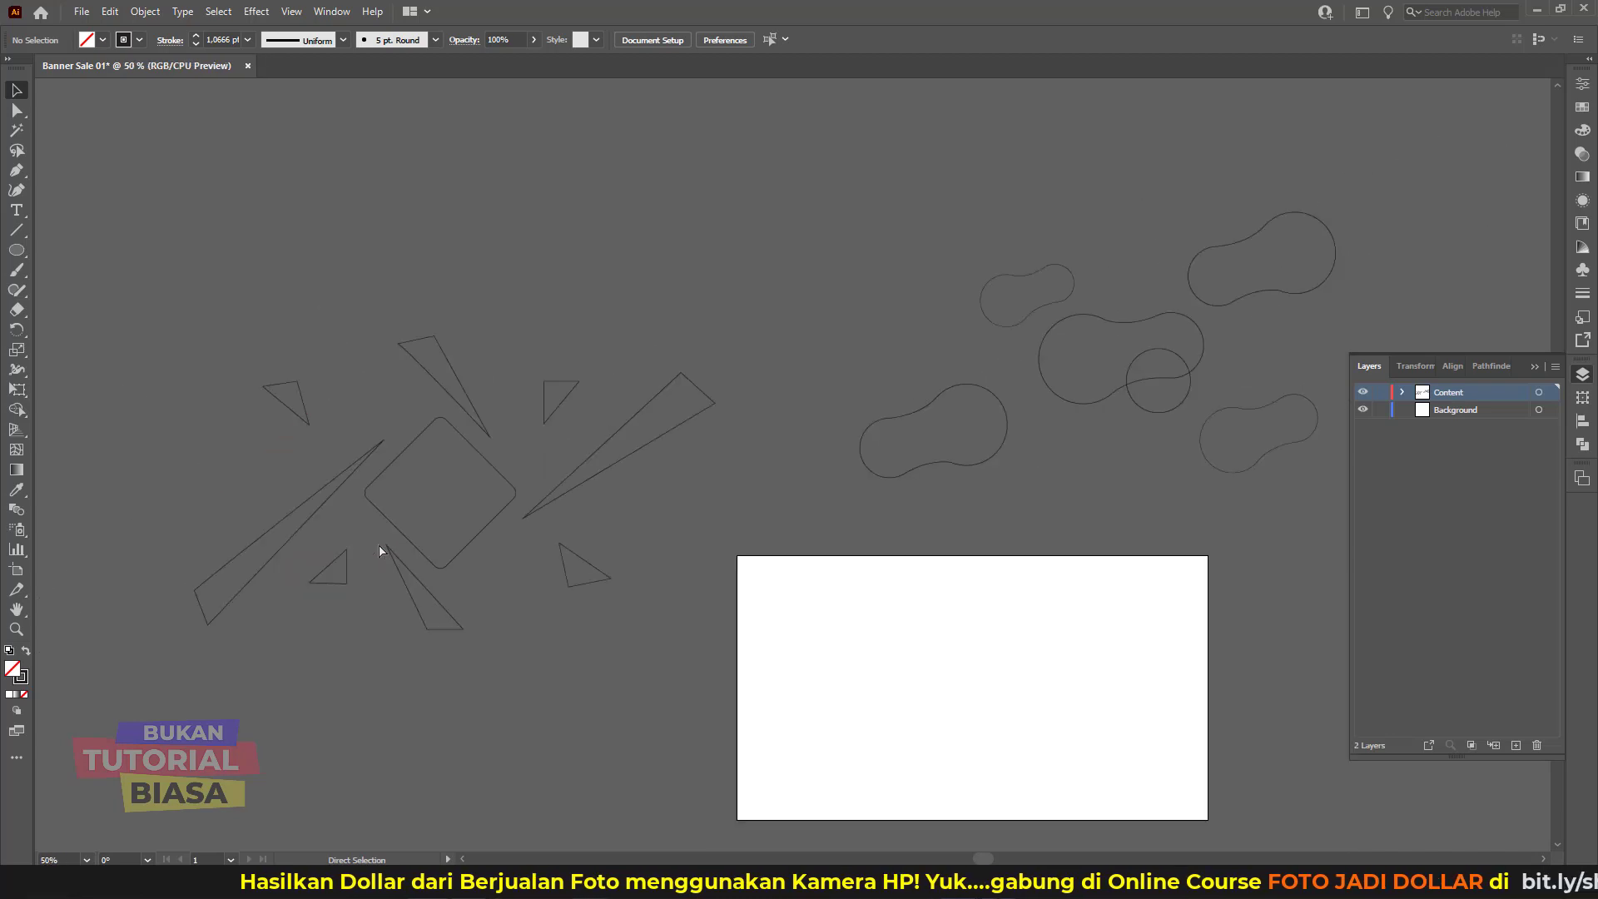
drag(1004, 568, 938, 583)
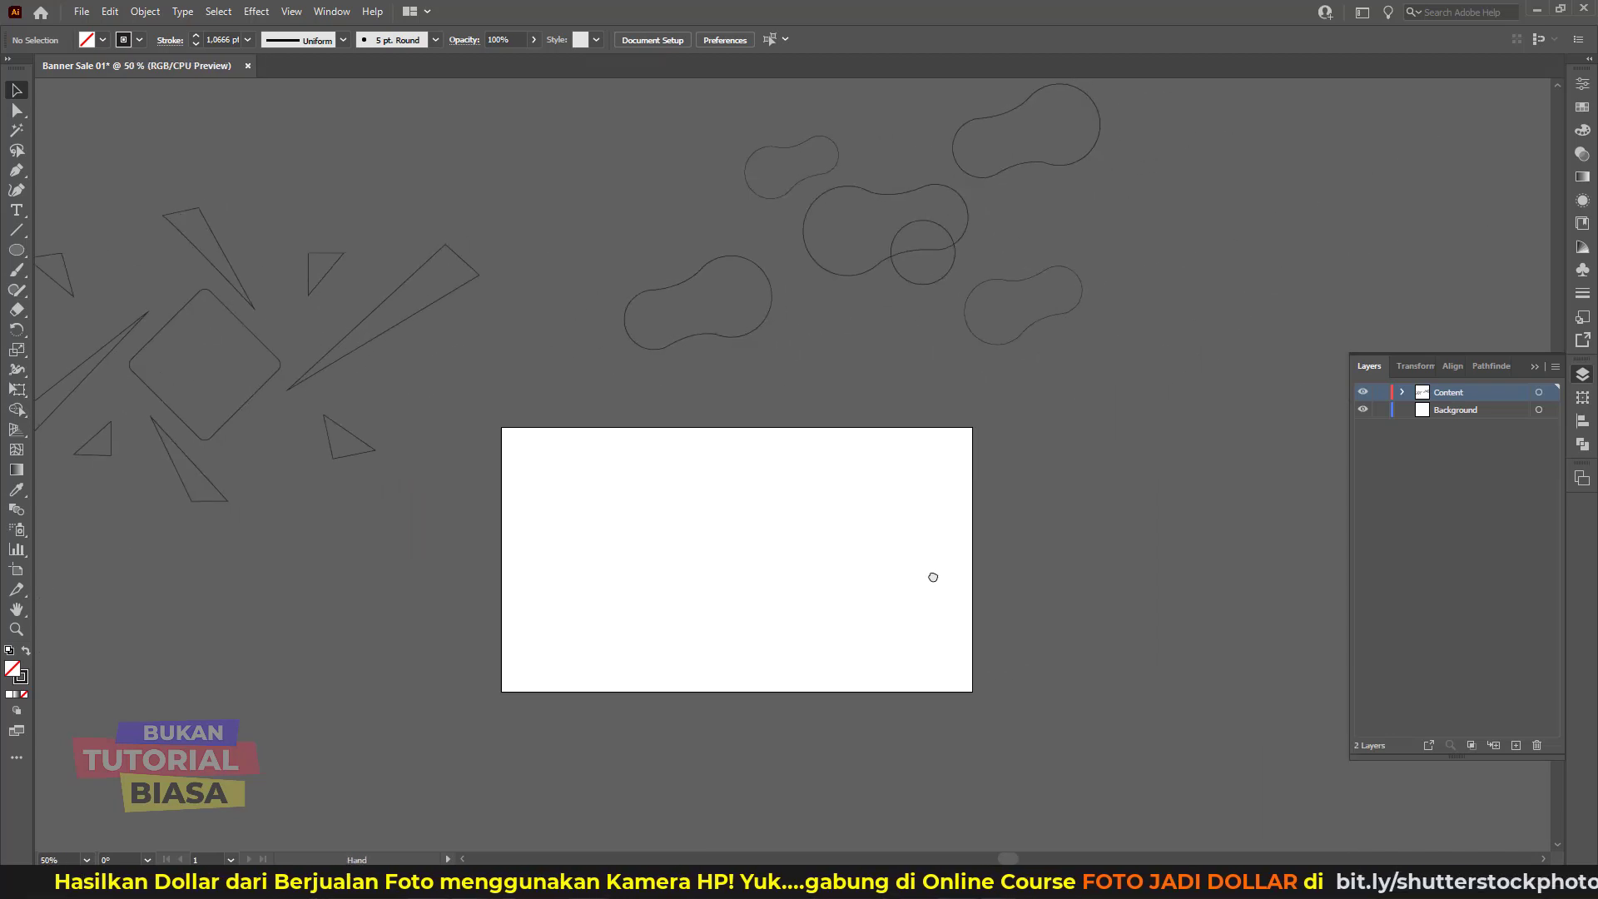
key(ctrl+plus)
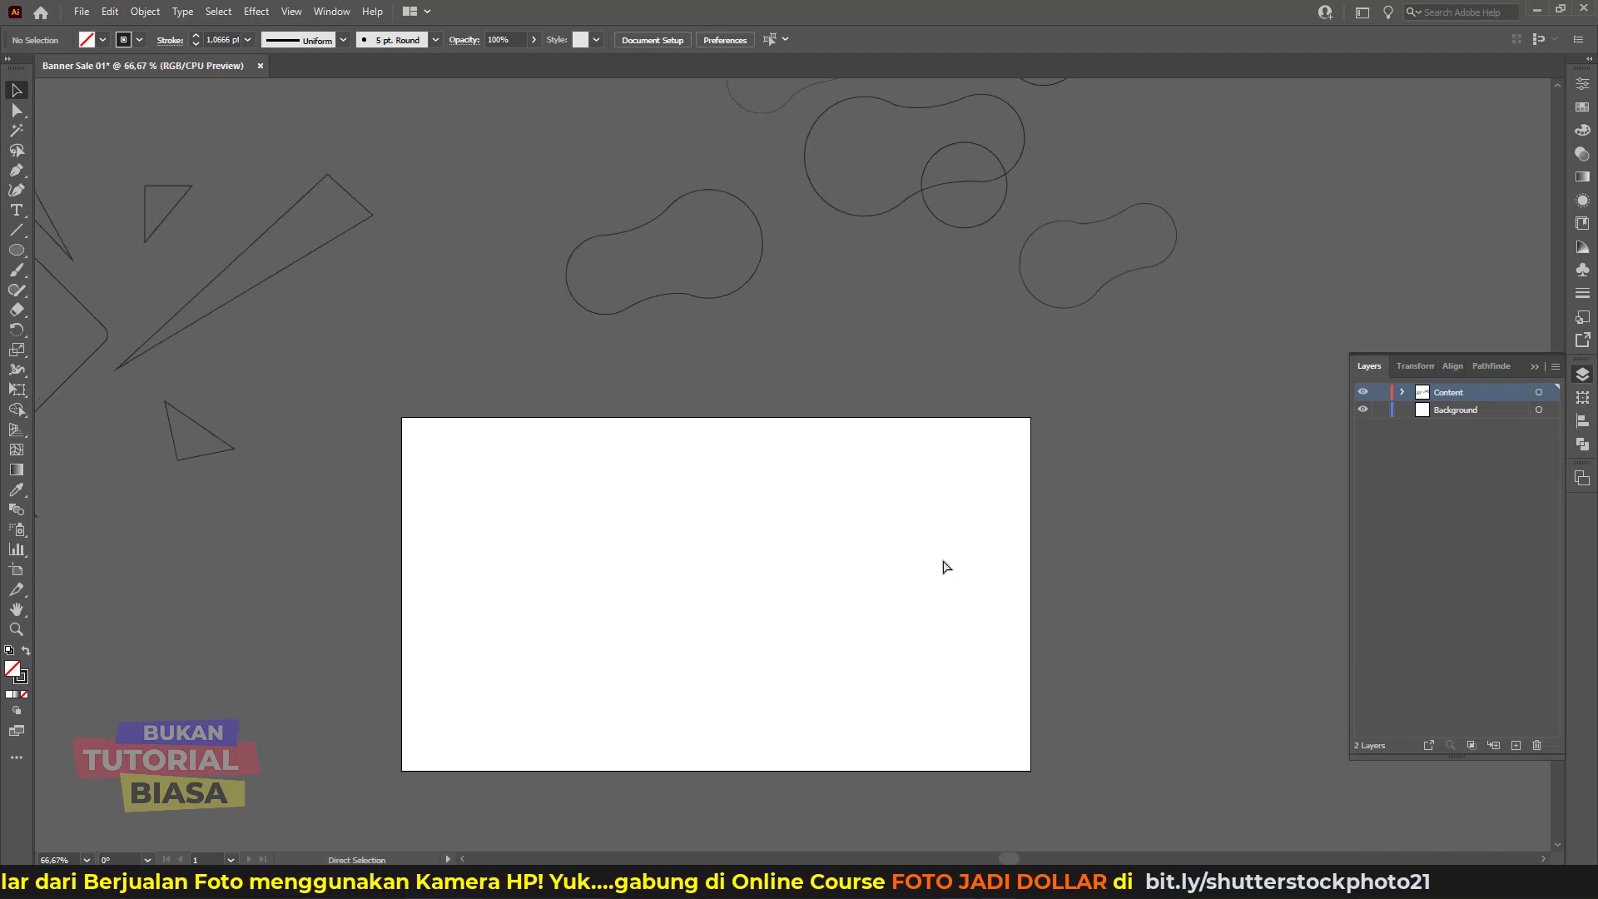
Step: On the Background layer, draw a corner-to-corner rectangle over the 800 × 450 px artboard
key(ctrl+plus)
scroll(946, 568, down, 2)
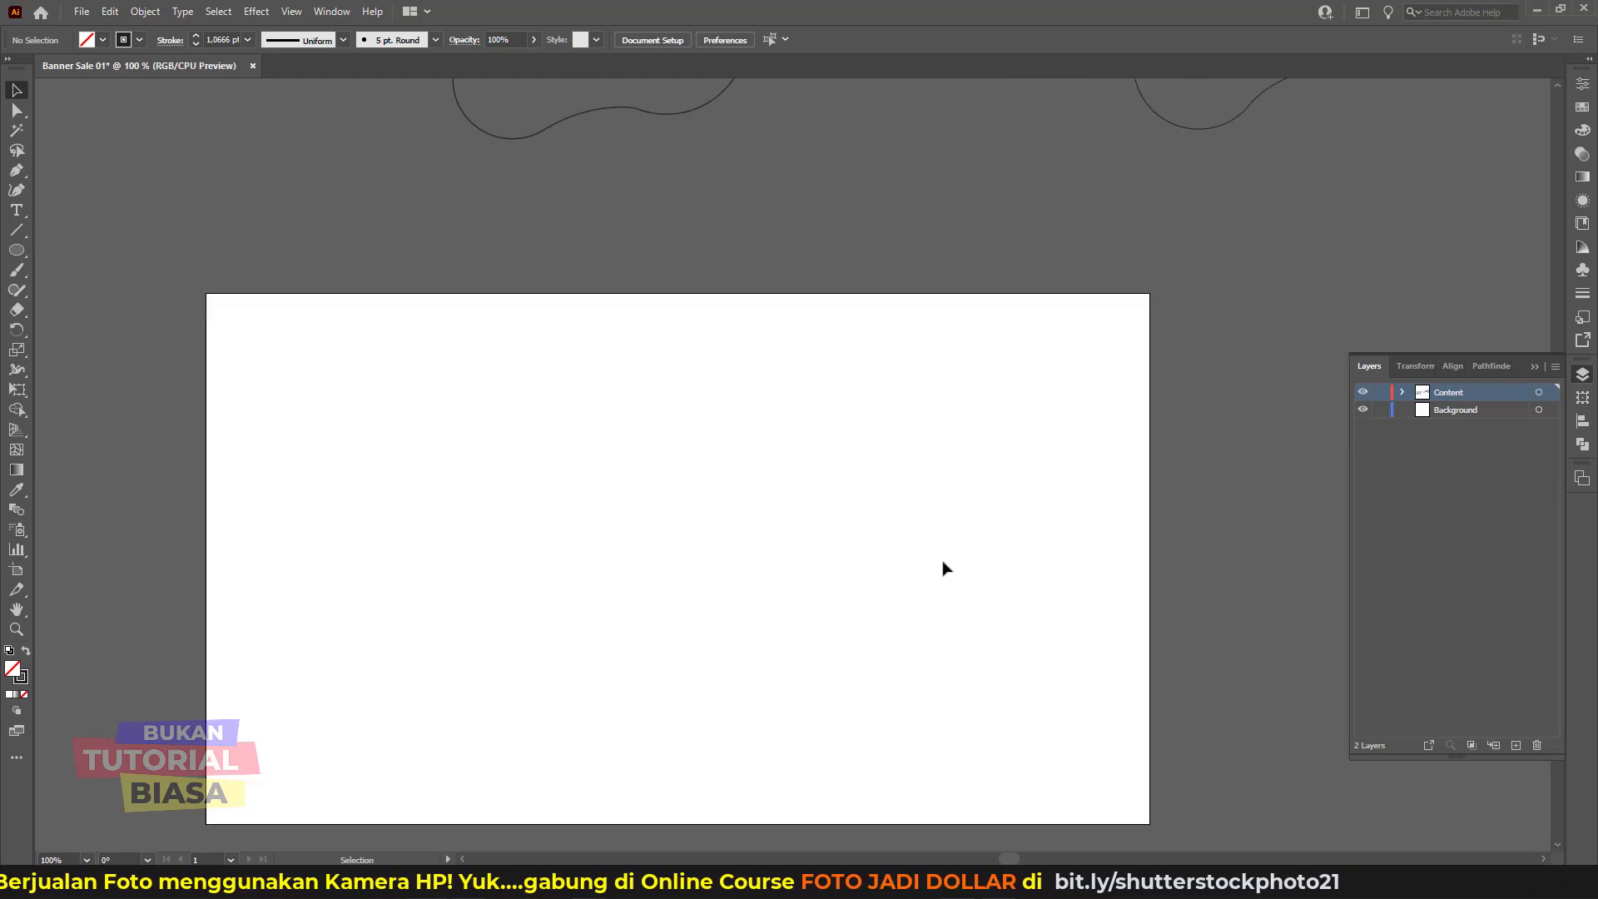
click(1457, 411)
scroll(379, 477, down, 1)
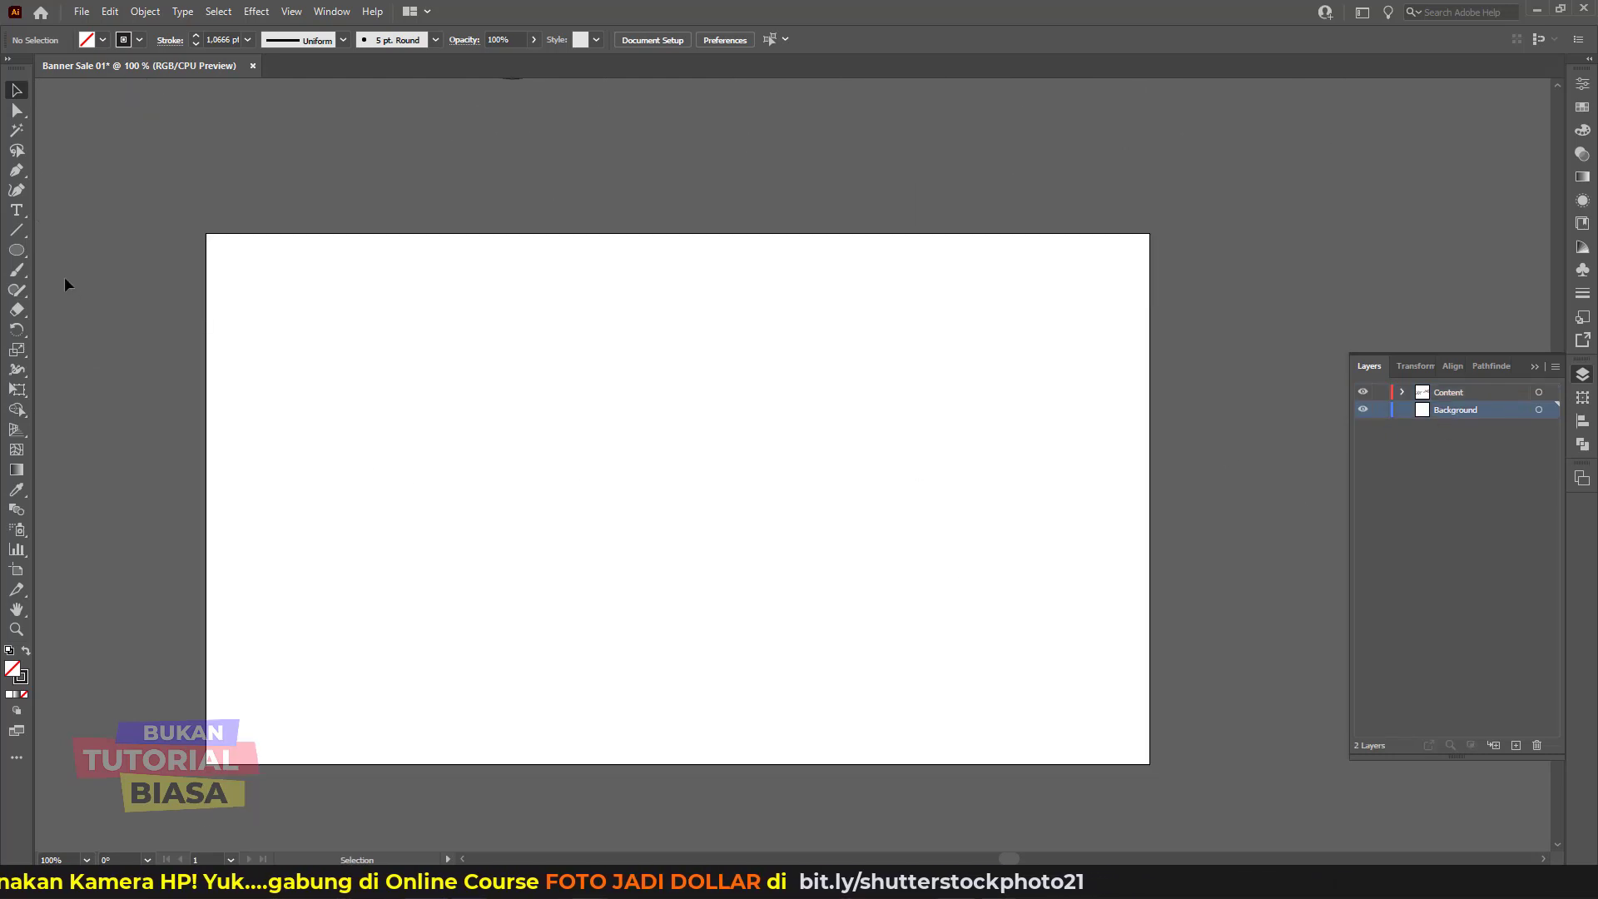
drag(18, 253, 72, 257)
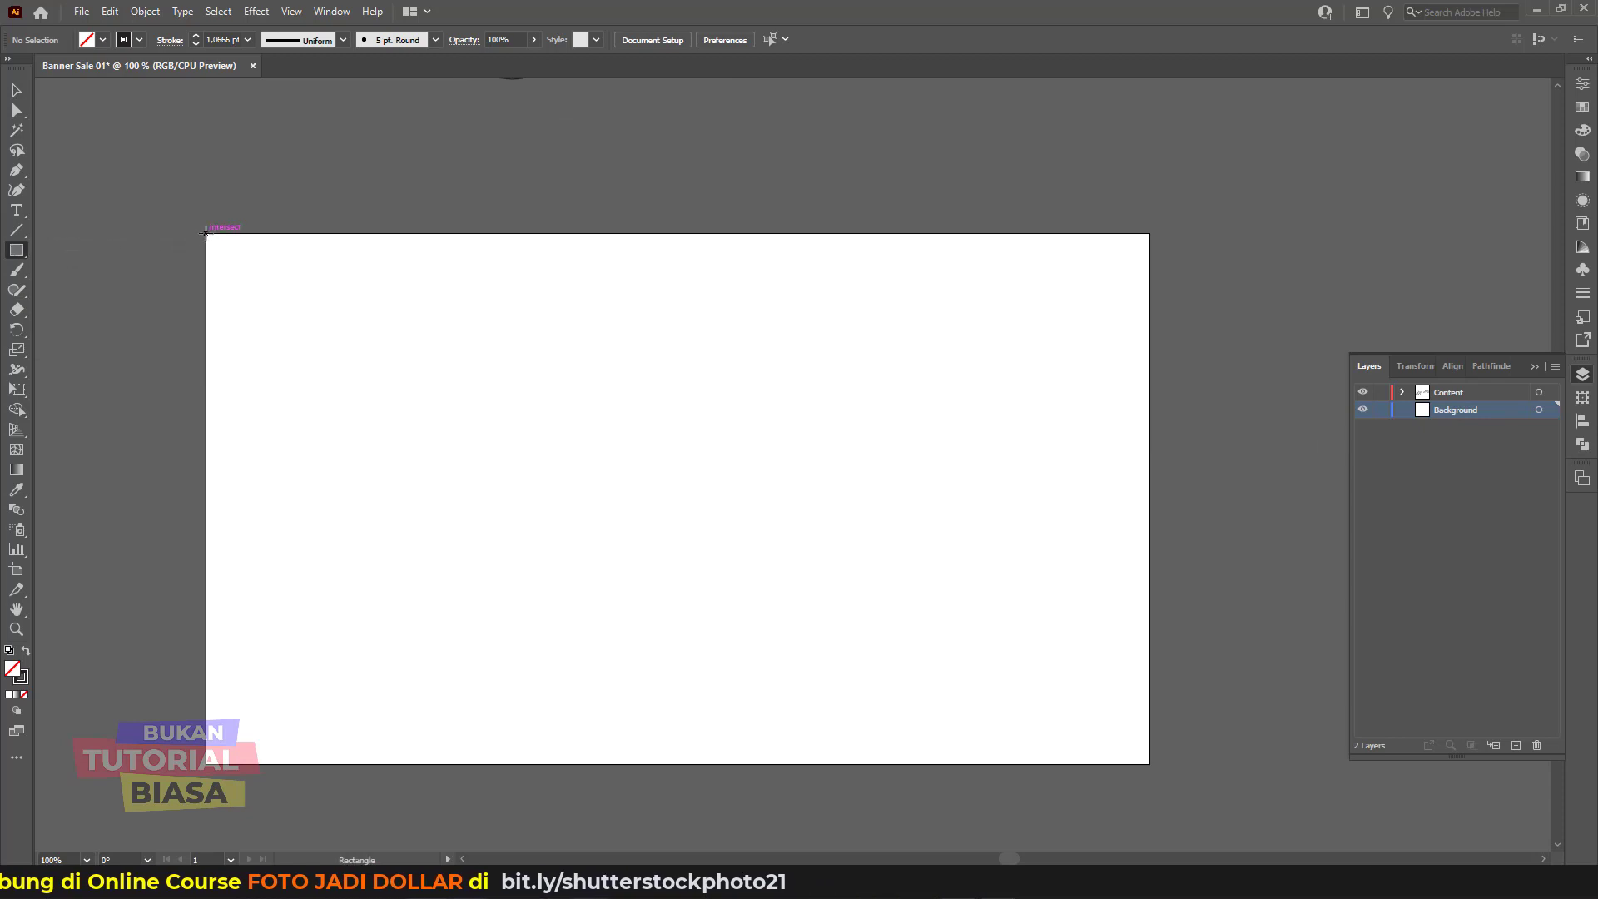
drag(206, 233, 1149, 764)
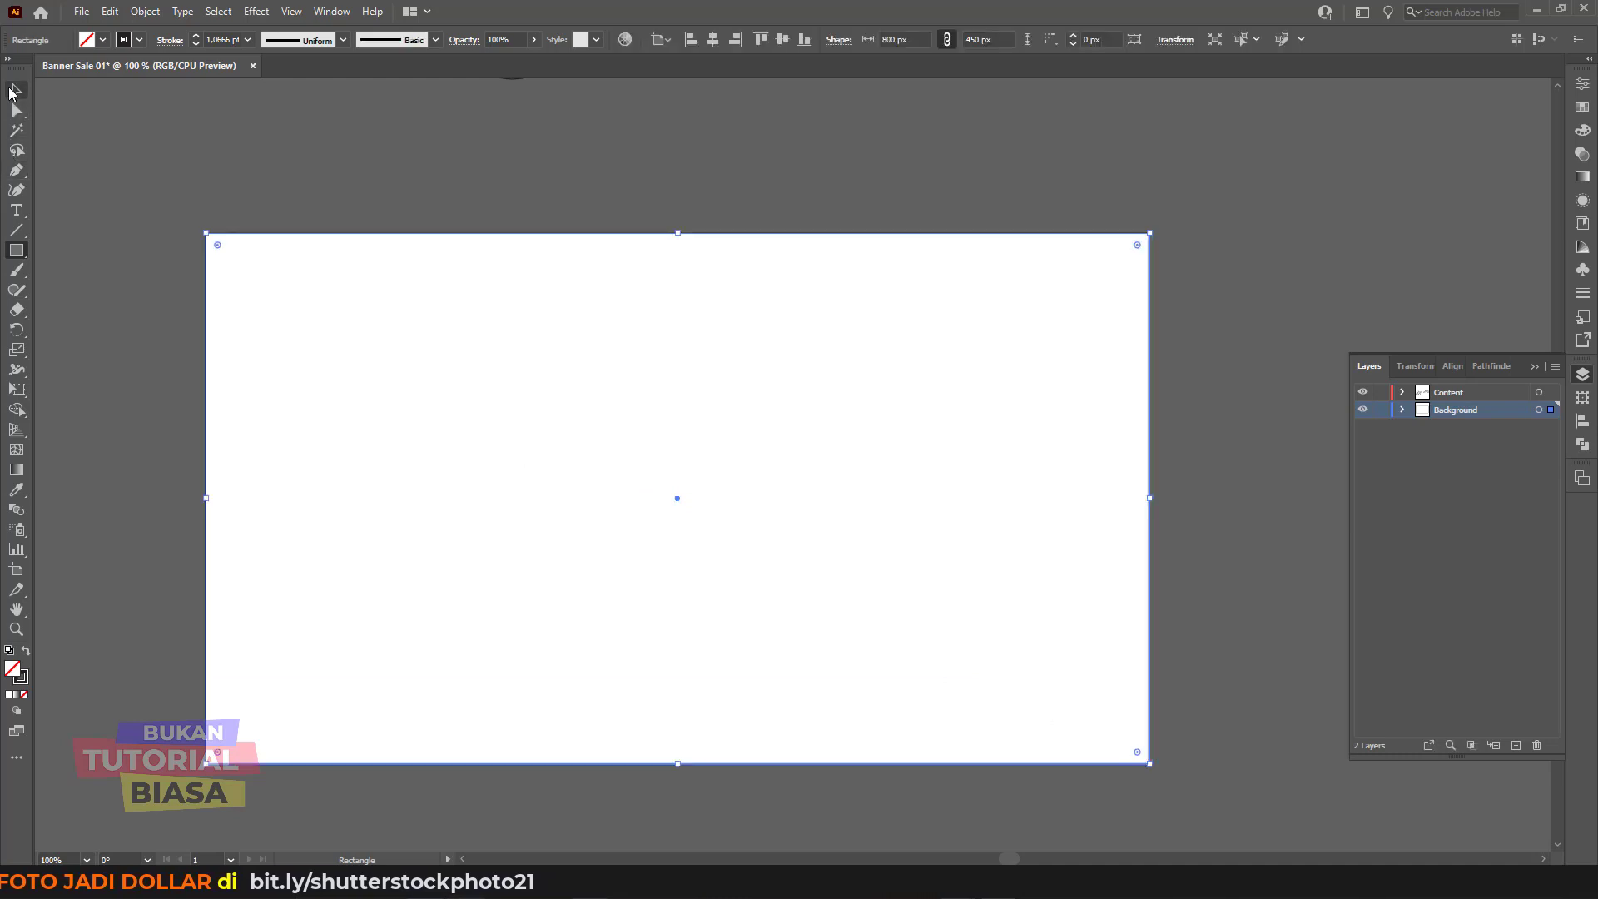
click(17, 90)
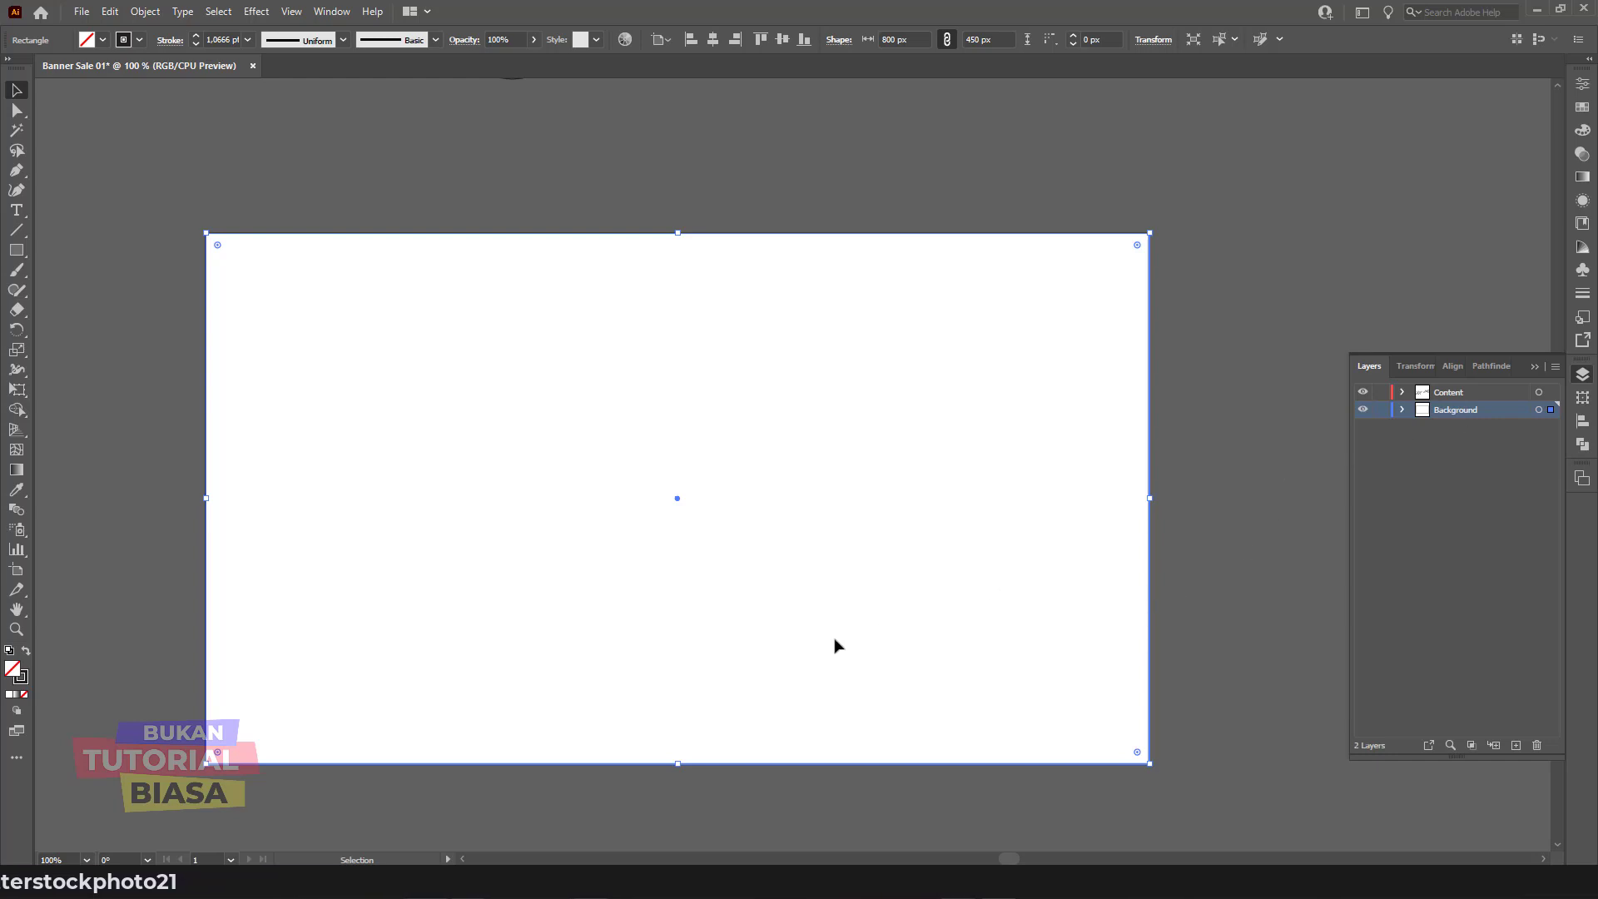
Step: Give the rectangle the default white-to-black gradient fill and no stroke
click(1582, 178)
click(1431, 219)
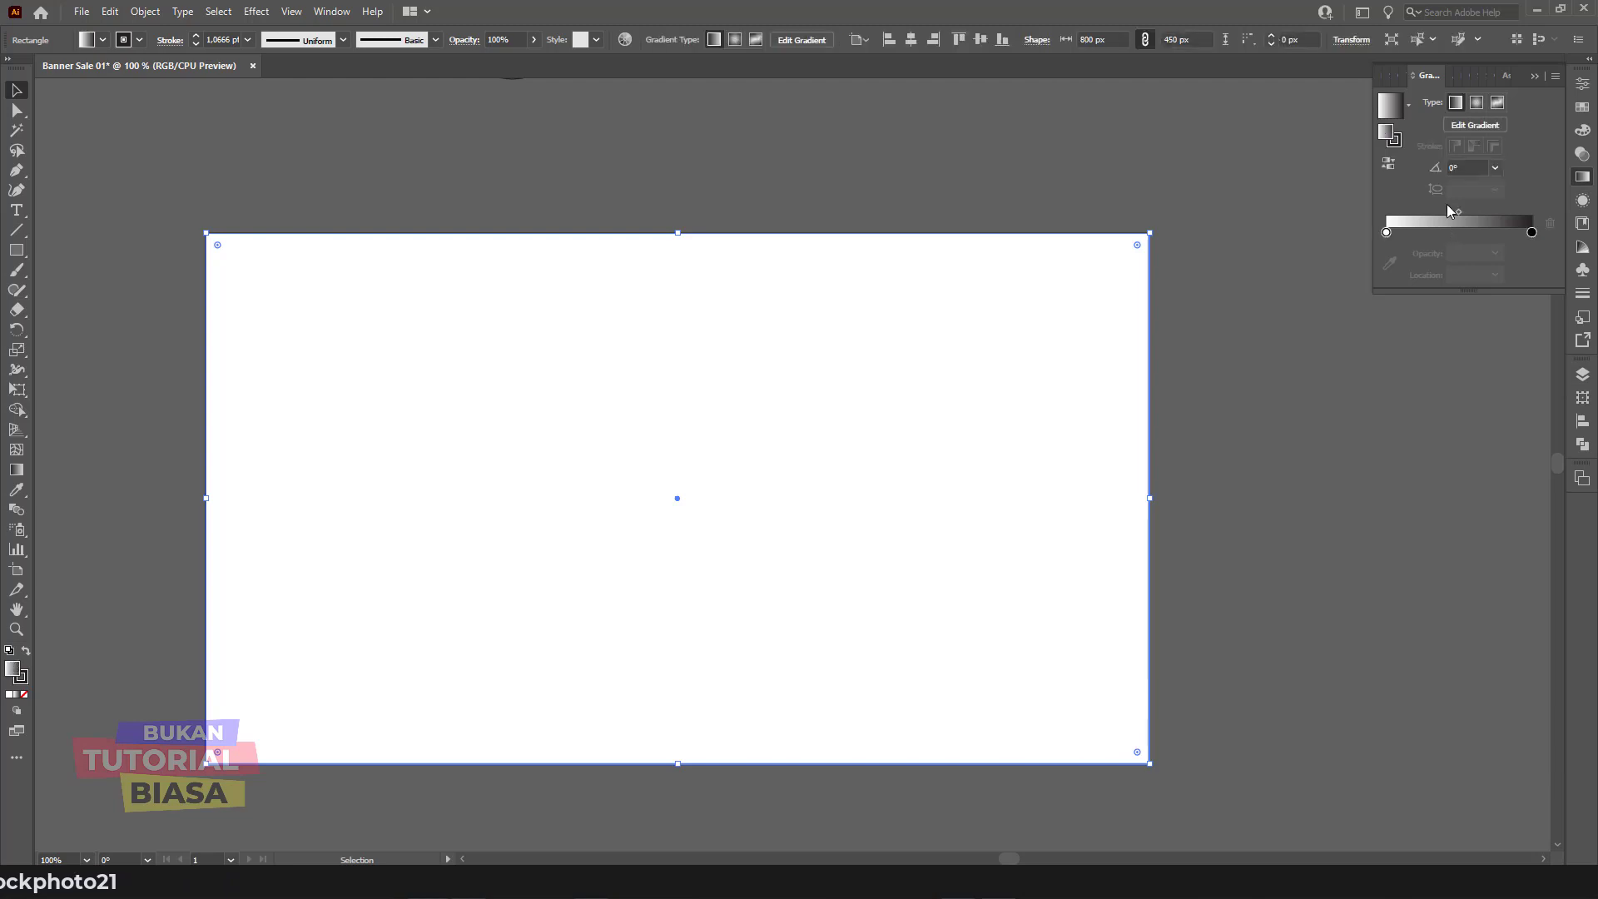
click(23, 685)
click(24, 694)
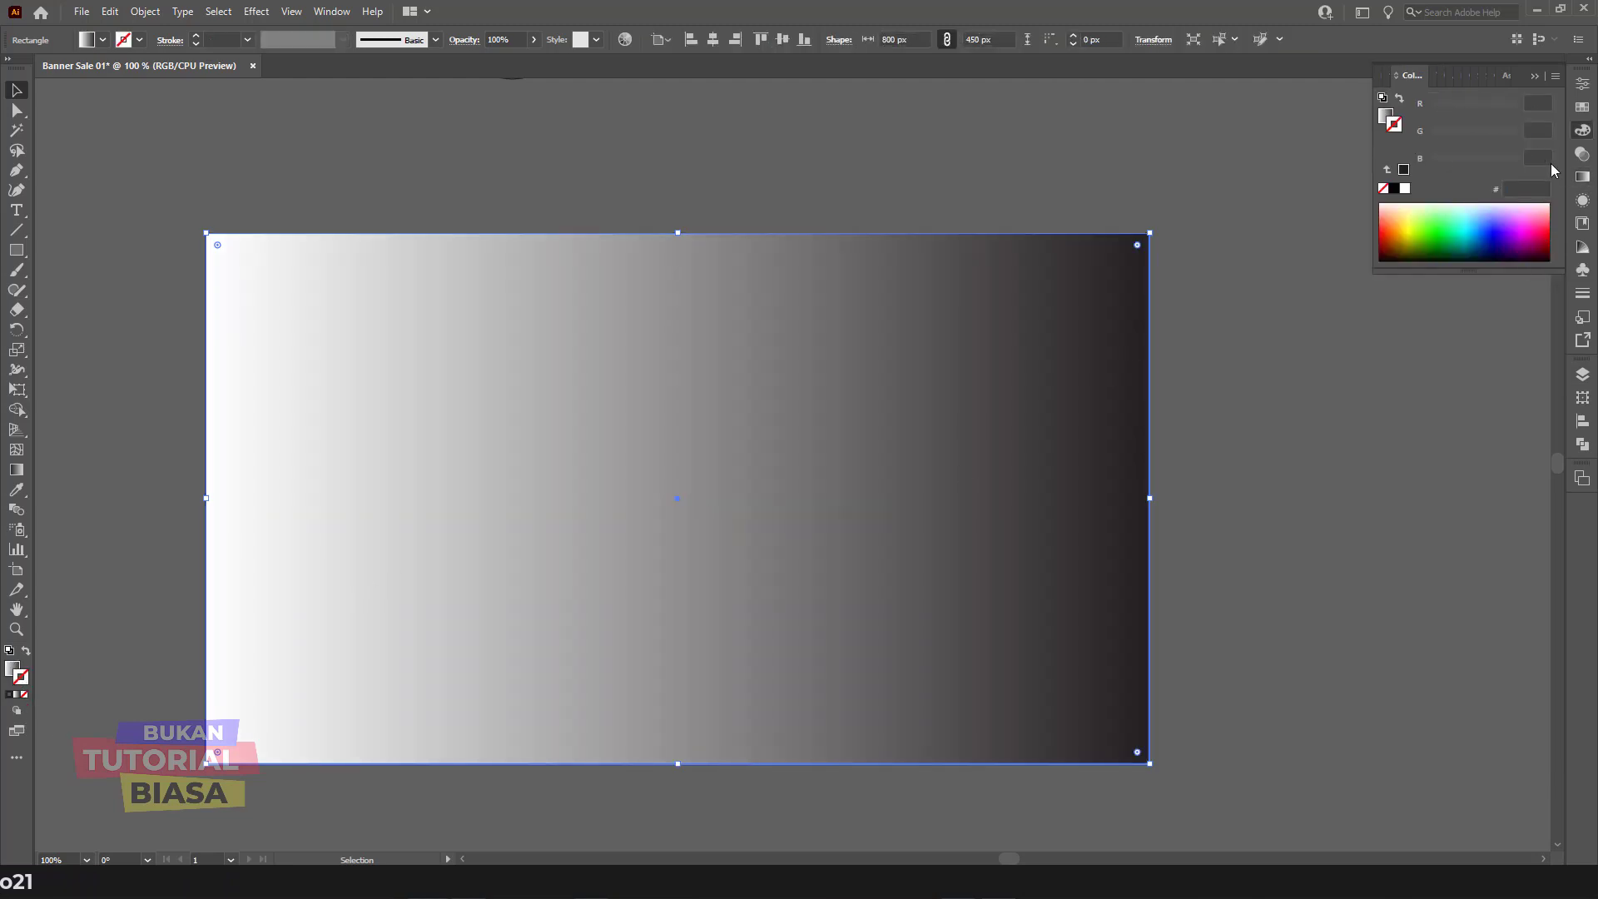
Step: Expand the Gradient panel and inspect the left gradient stop's colour
click(1582, 177)
click(1404, 203)
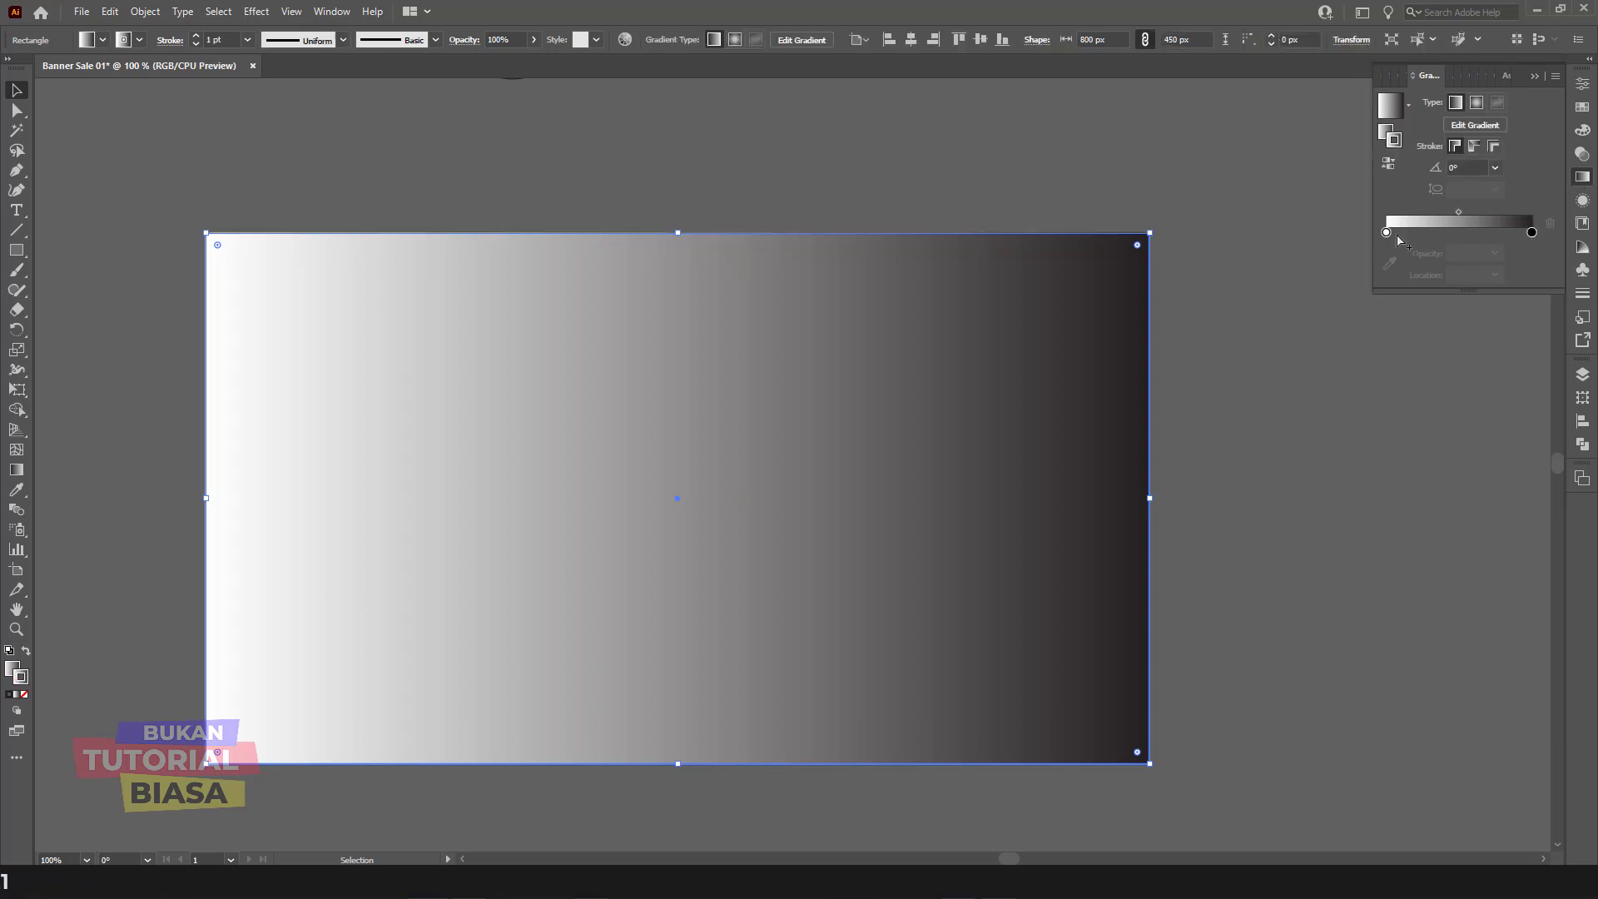
double_click(1386, 235)
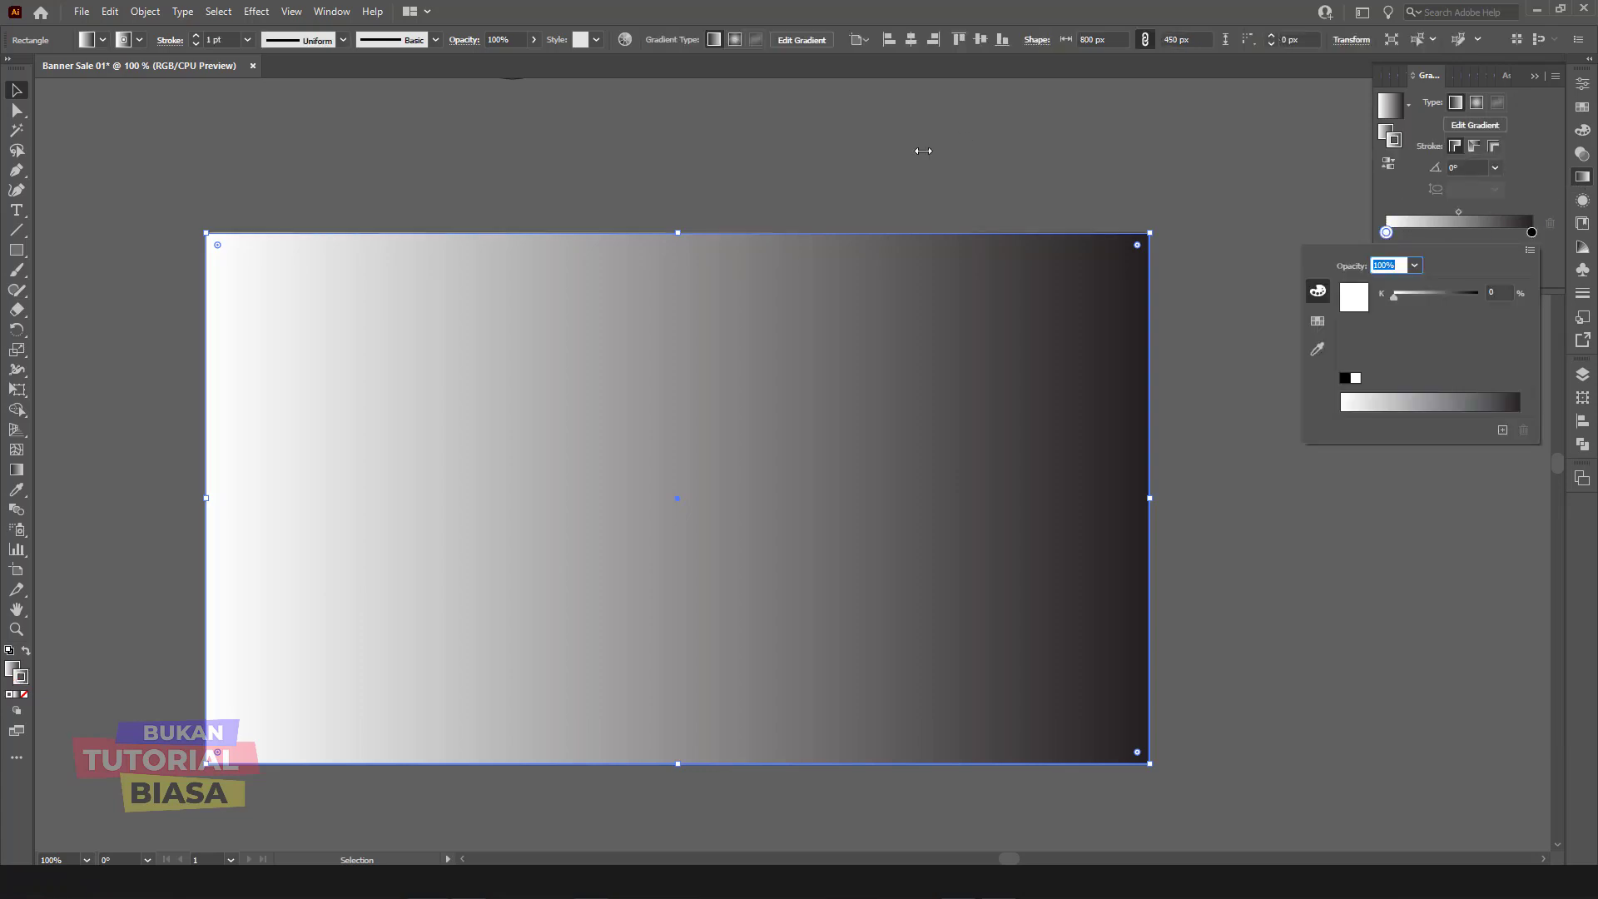
key(Escape)
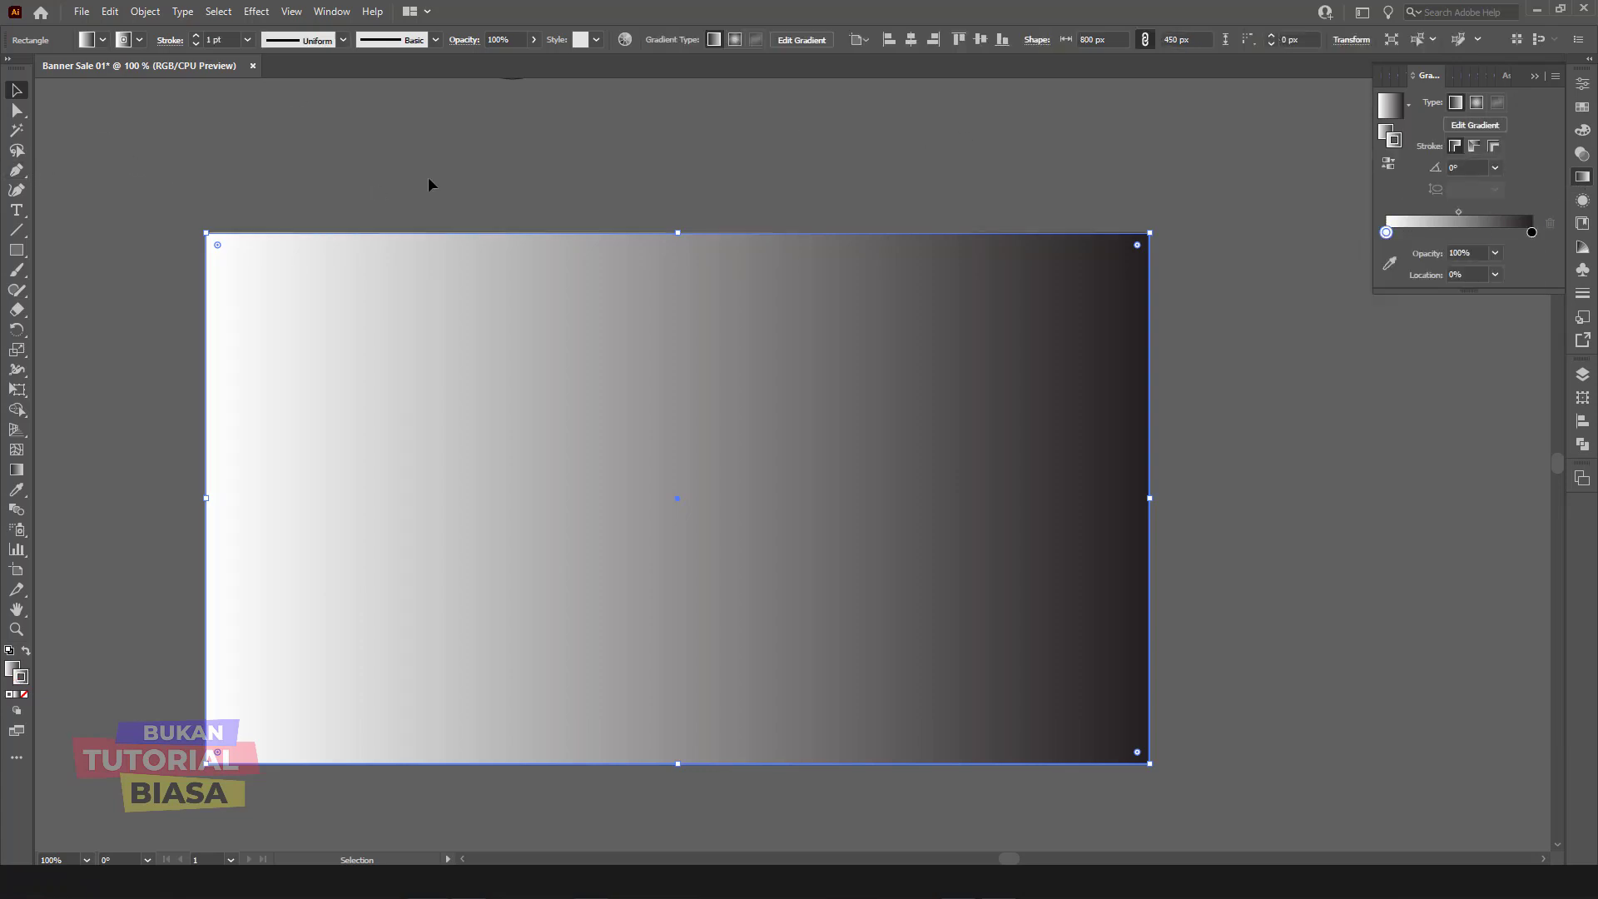
click(429, 175)
click(631, 320)
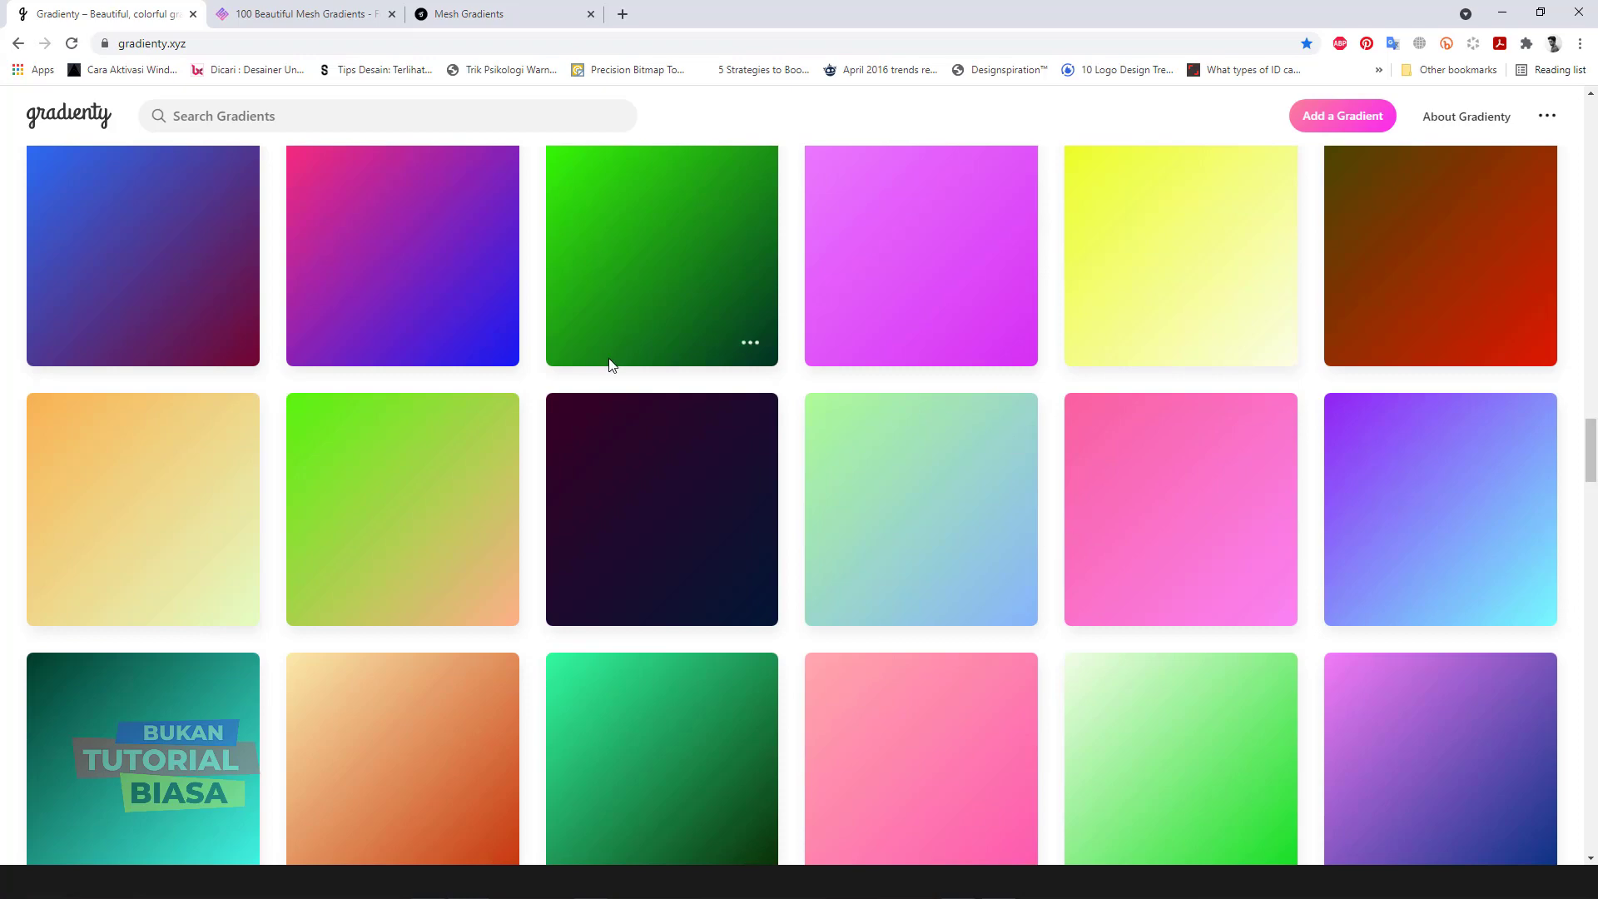
Step: Scroll the Gradienty gallery and open the Portica Red Orange gradient (#F7F065 to #FC312D)
scroll(610, 361, up, 5)
scroll(668, 410, up, 7)
scroll(690, 424, up, 5)
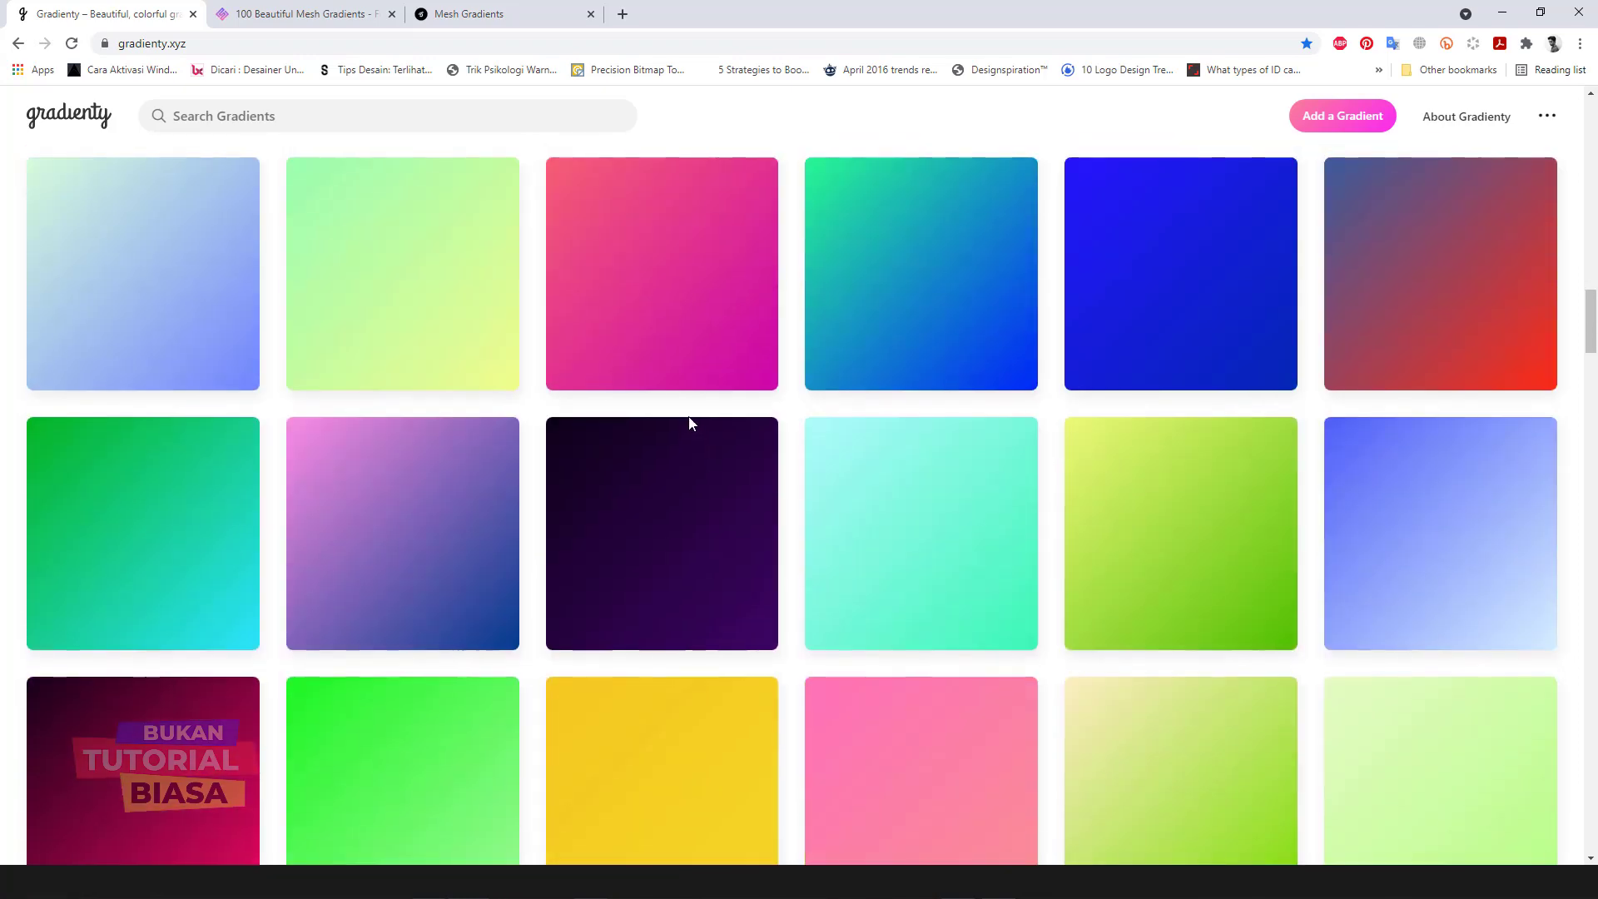
scroll(691, 425, up, 5)
scroll(692, 425, up, 5)
scroll(693, 426, up, 5)
scroll(694, 425, up, 5)
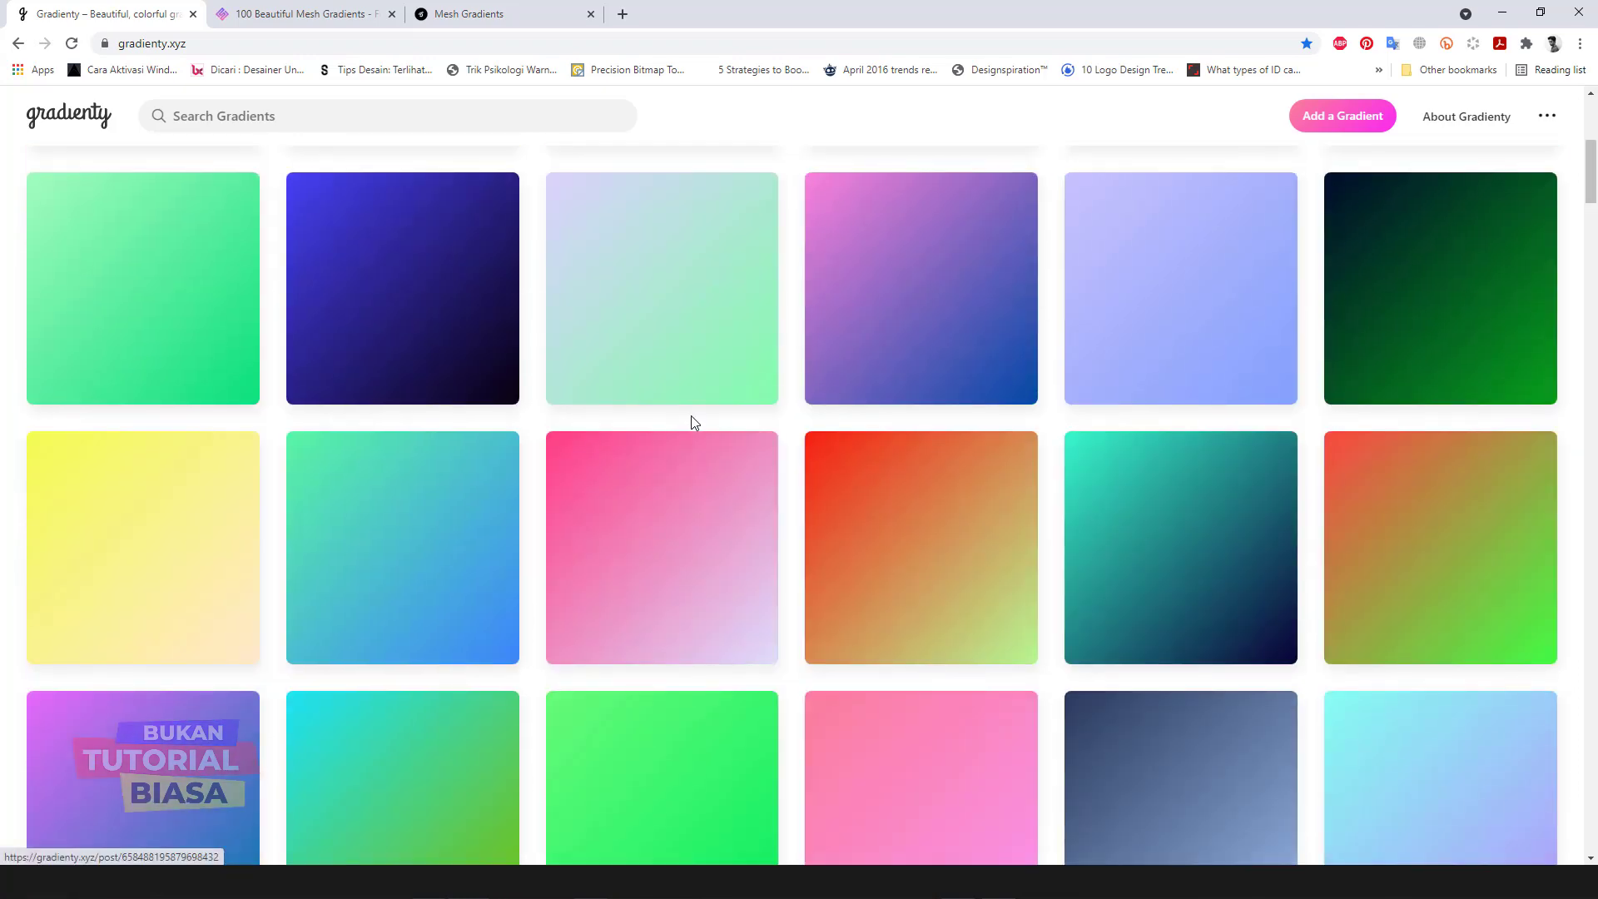
scroll(695, 422, up, 5)
scroll(695, 409, down, 5)
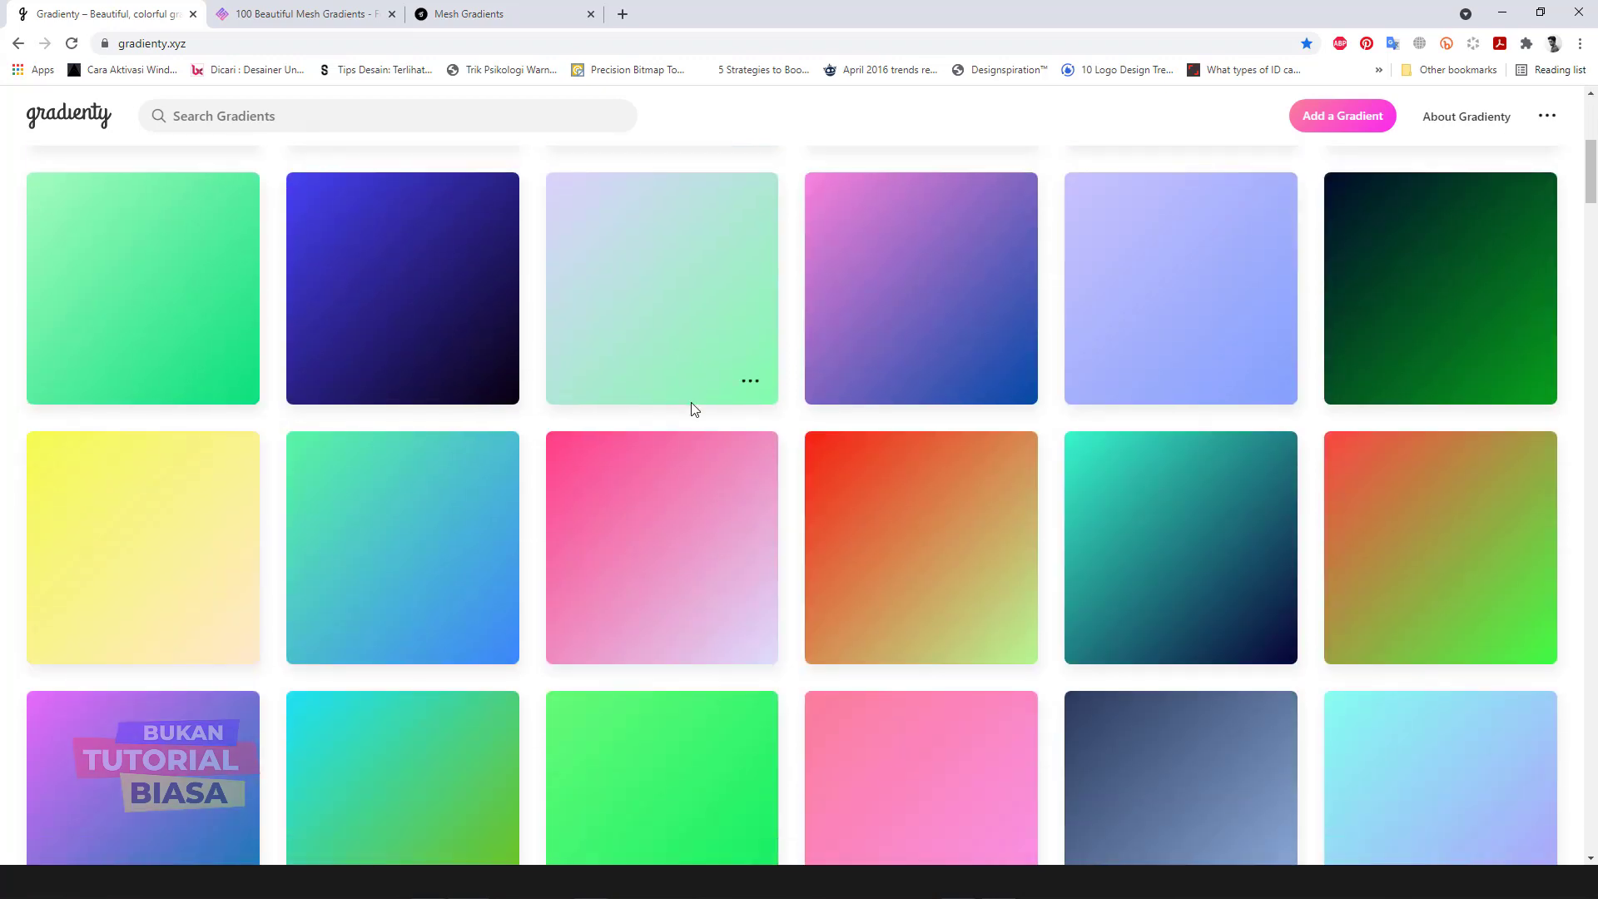
scroll(694, 408, down, 5)
scroll(694, 407, down, 5)
scroll(693, 407, down, 5)
scroll(694, 407, down, 5)
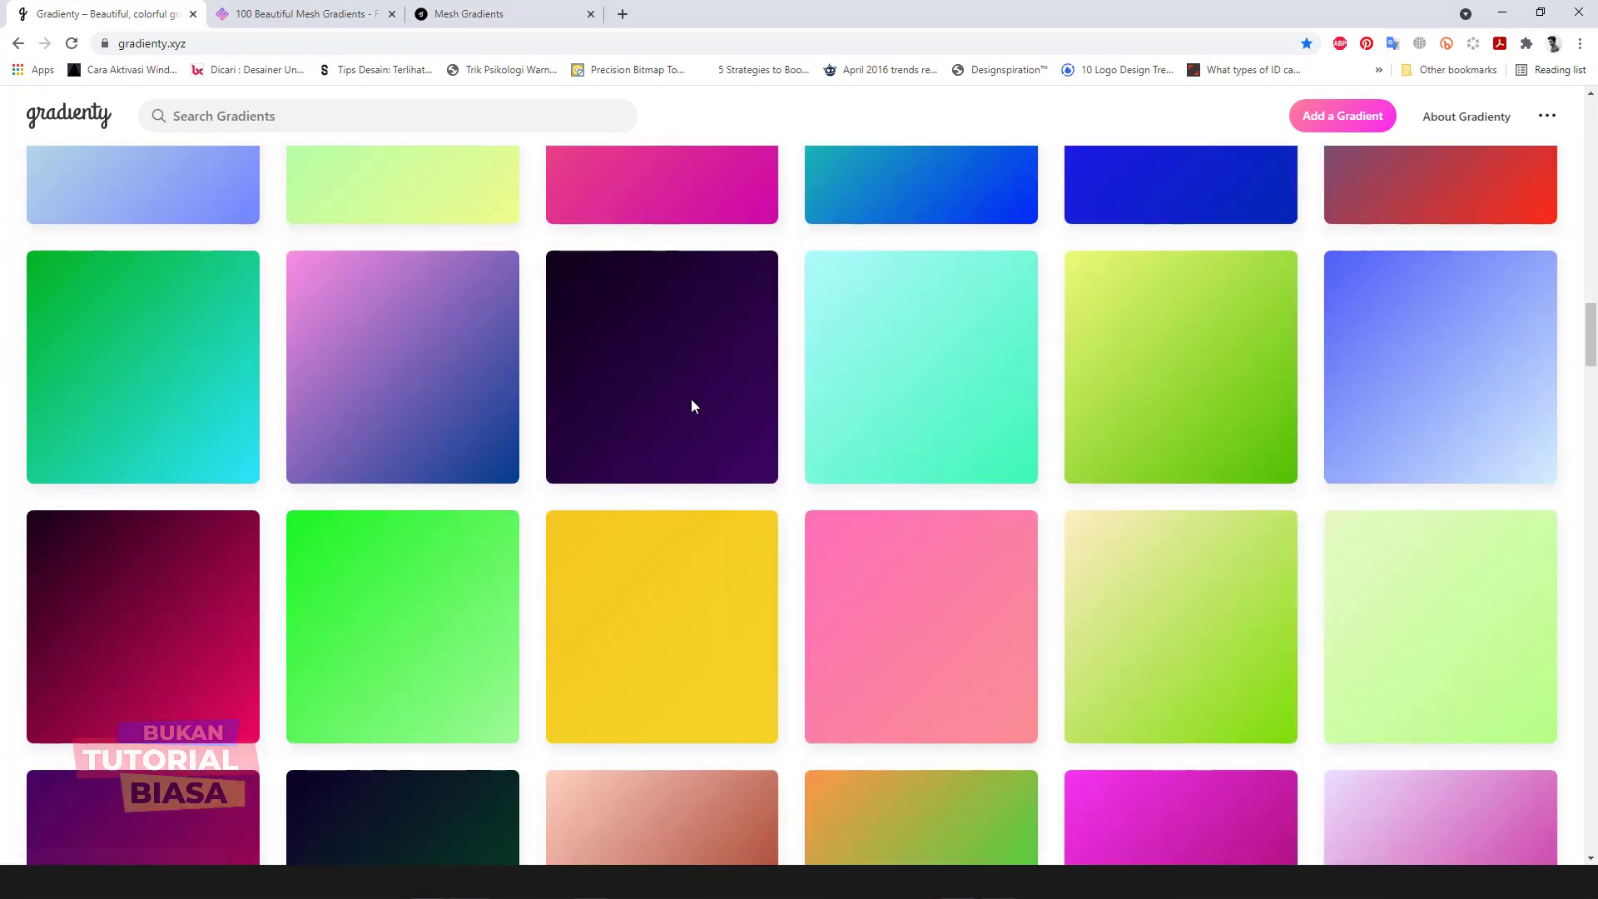
scroll(692, 411, down, 4)
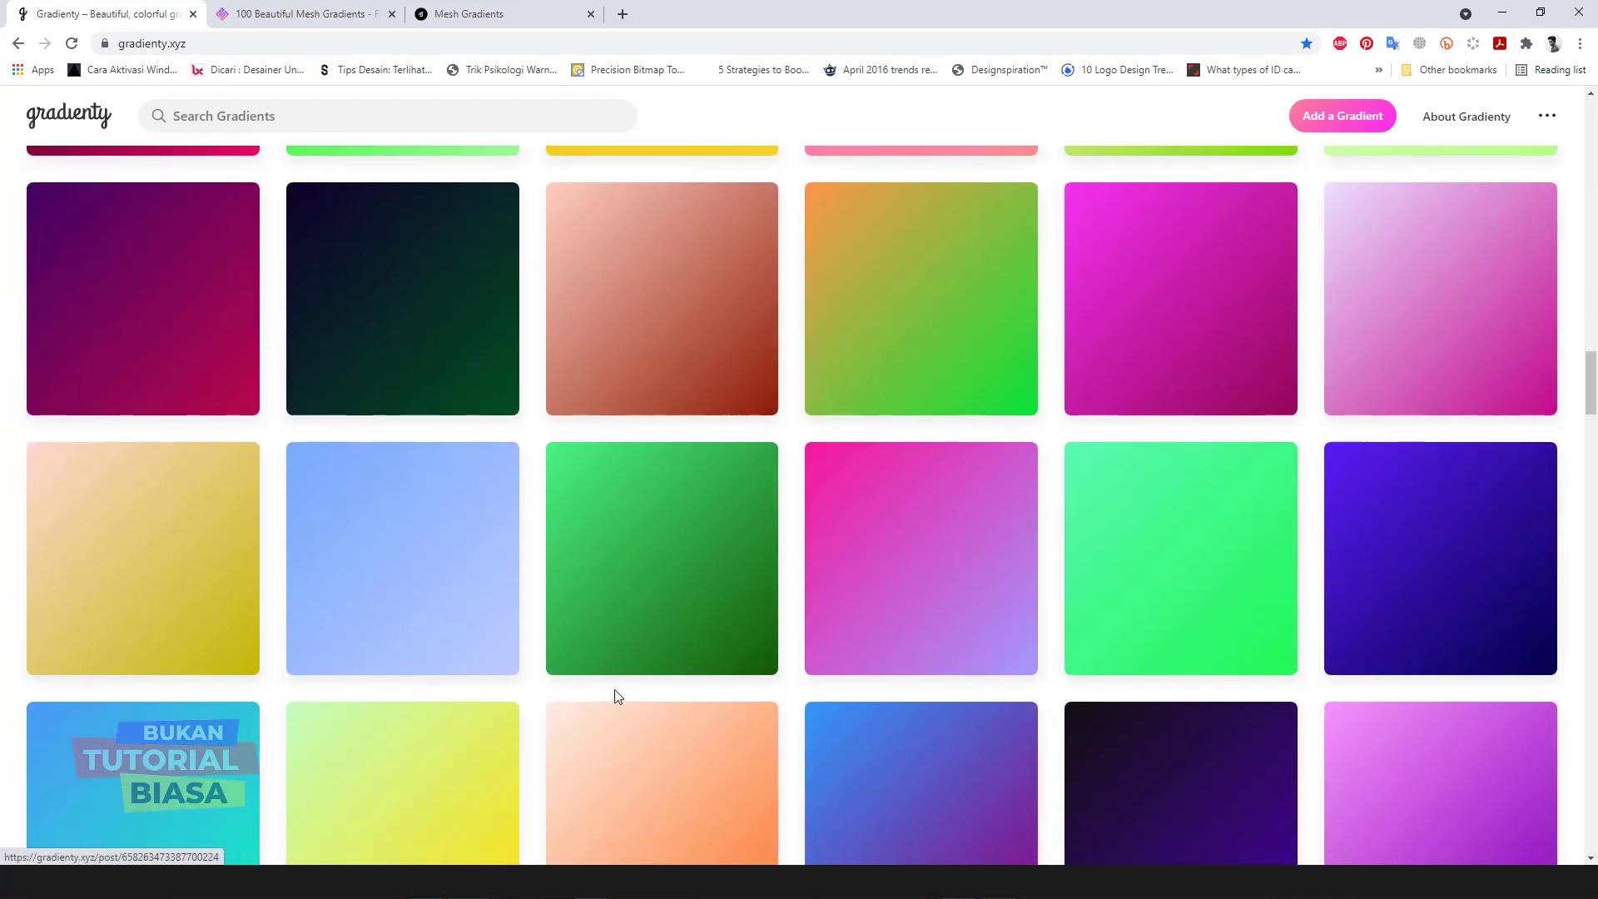
scroll(616, 696, down, 4)
scroll(620, 696, down, 2)
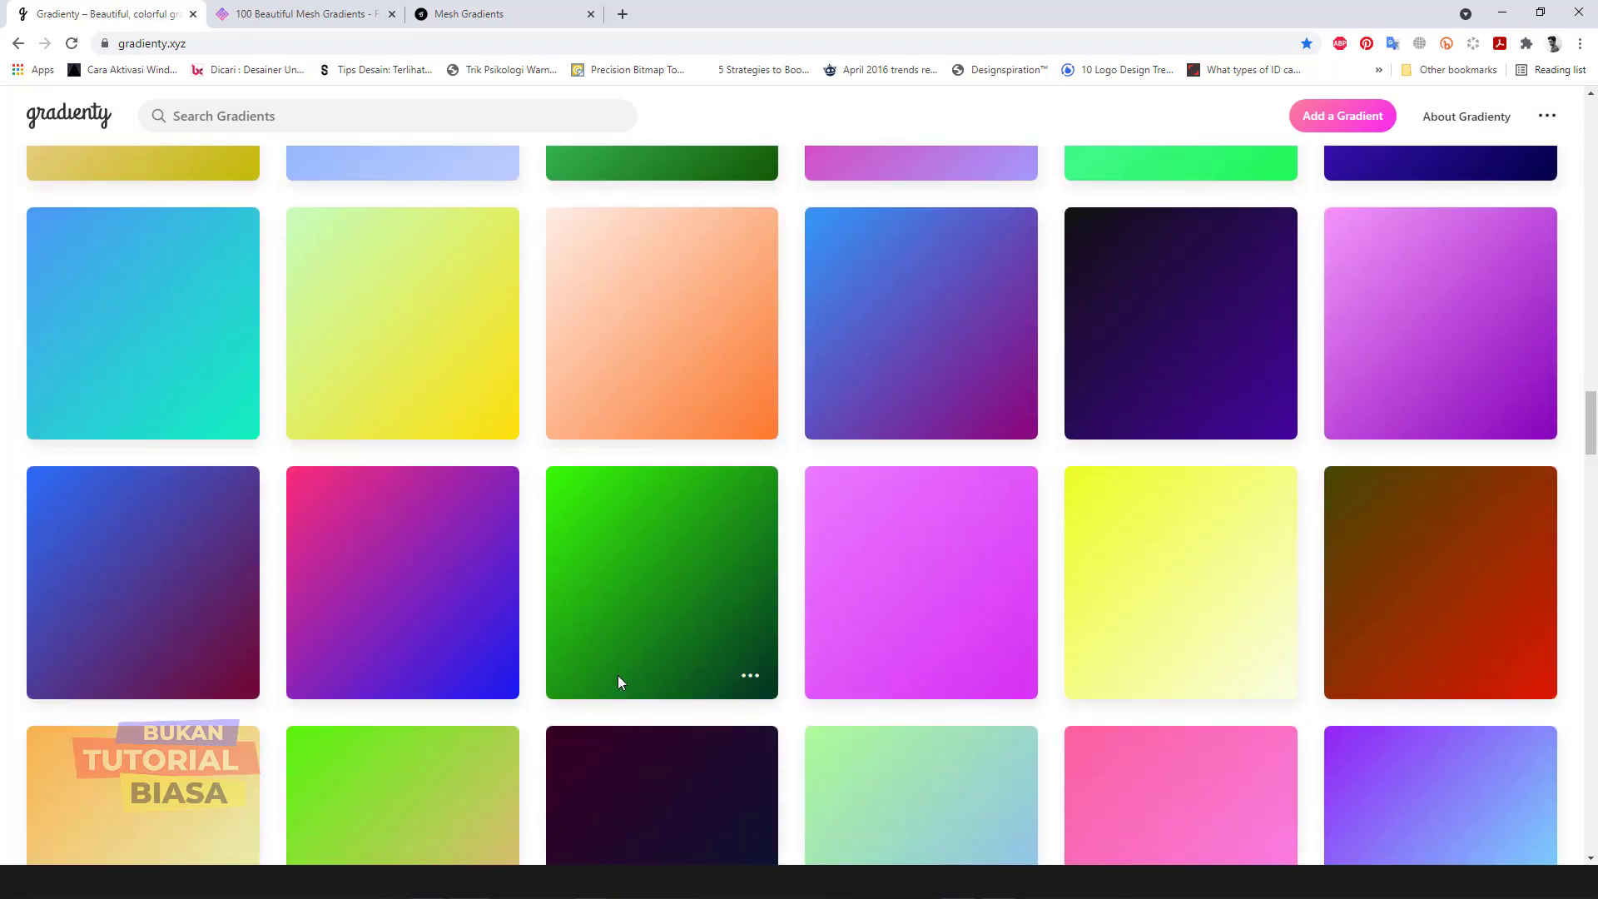
scroll(622, 682, down, 5)
scroll(621, 674, down, 6)
scroll(621, 668, down, 6)
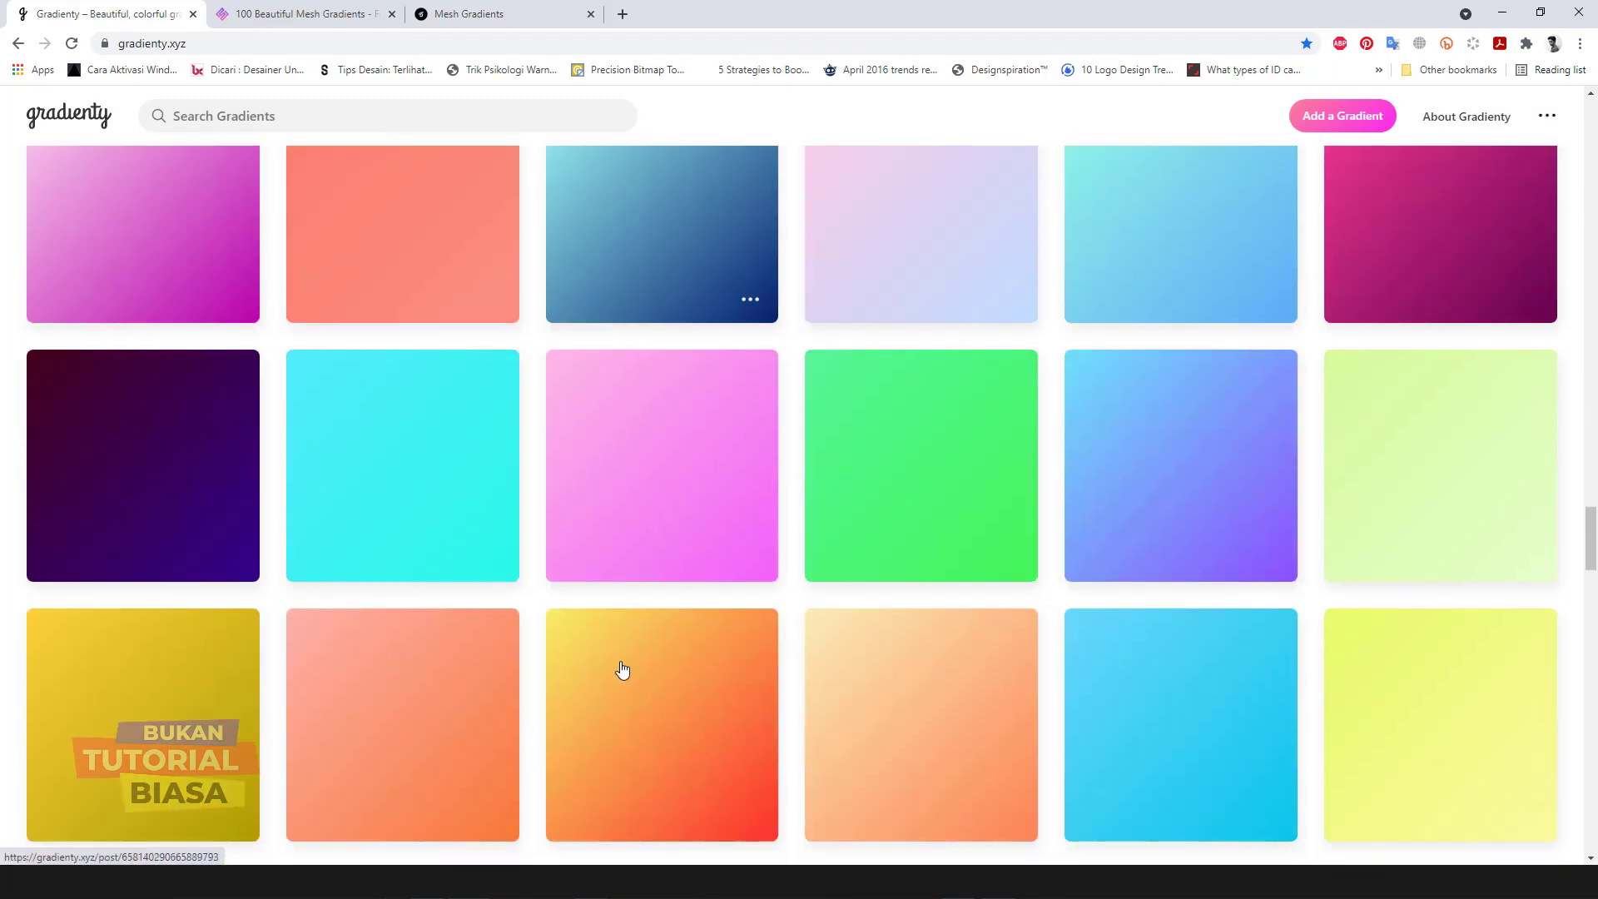
scroll(633, 668, down, 3)
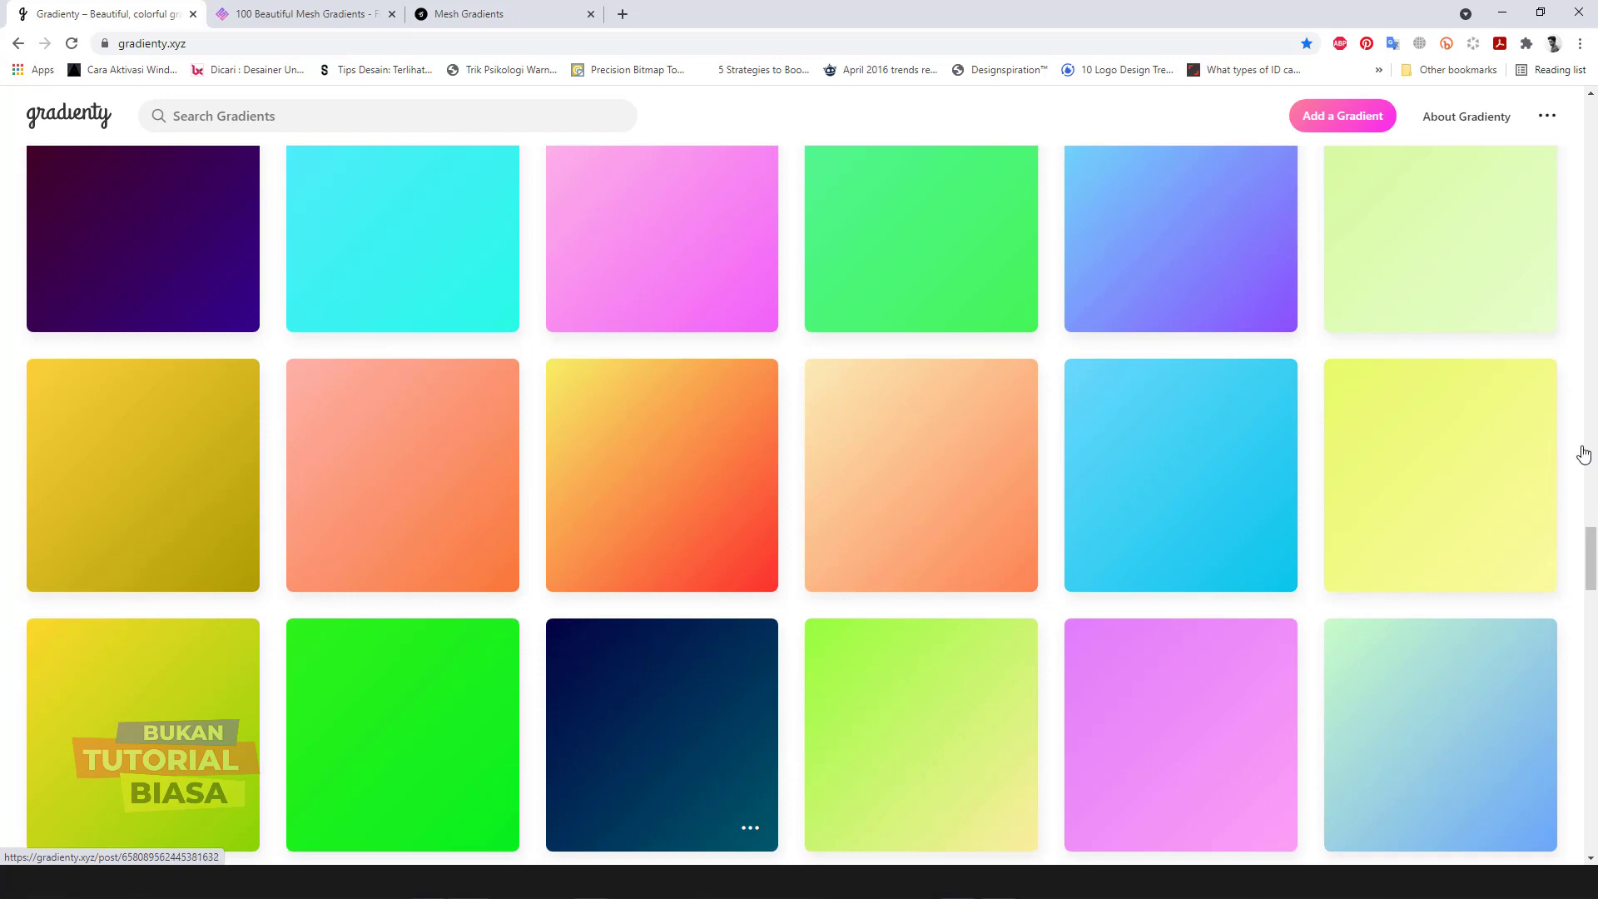
scroll(1582, 453, down, 1)
scroll(1556, 455, down, 1)
scroll(1542, 459, down, 2)
scroll(1524, 454, down, 3)
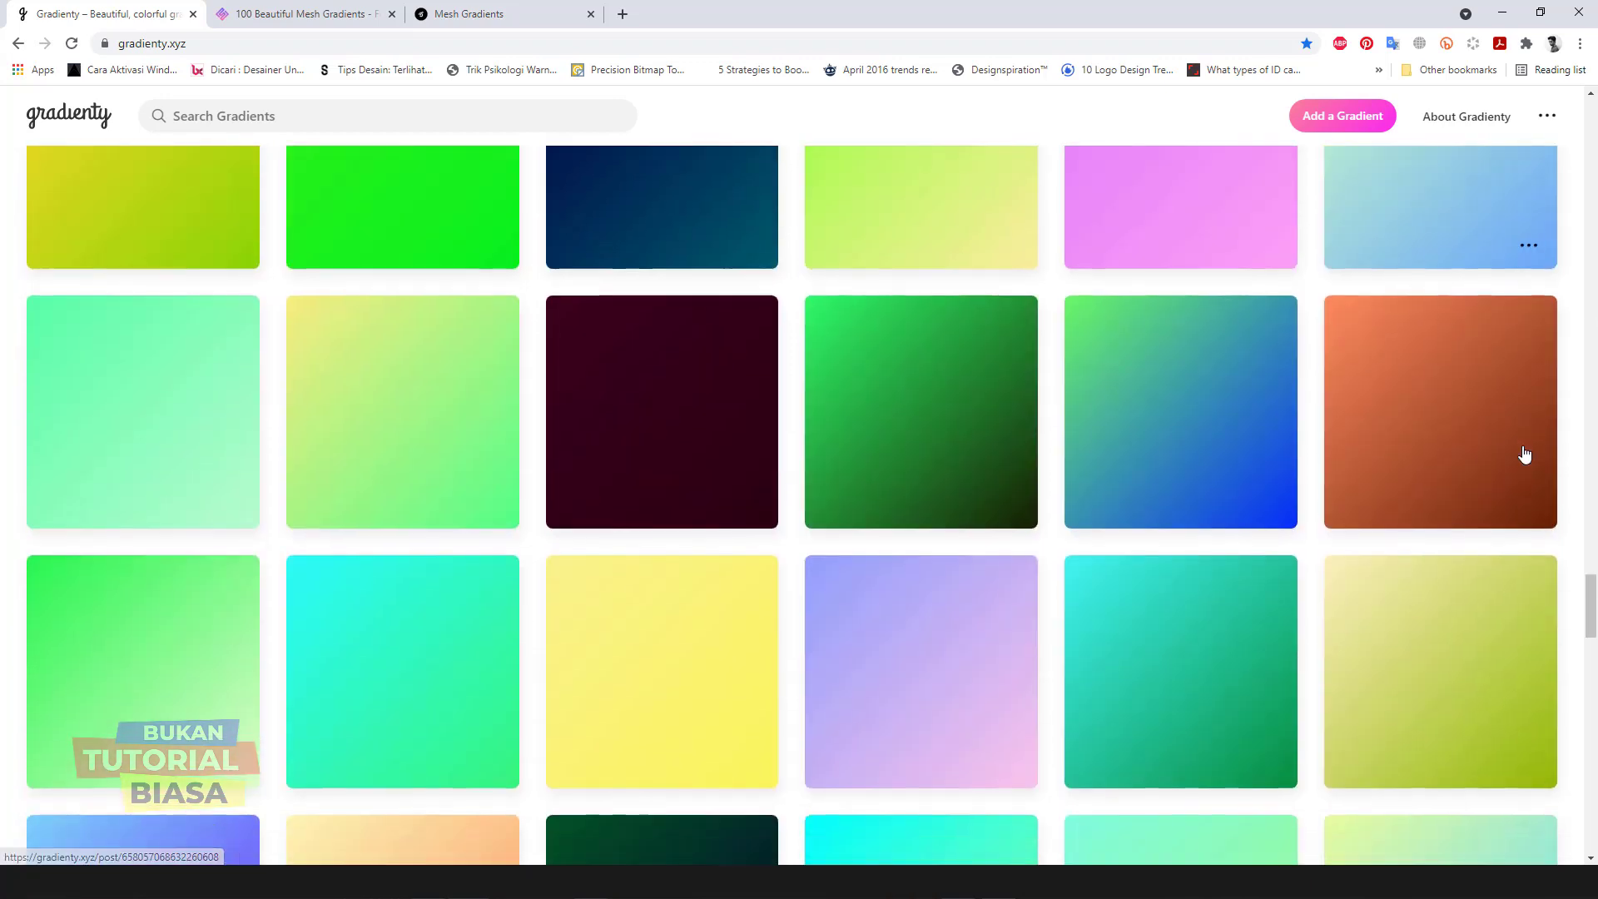
scroll(1519, 454, up, 6)
scroll(1249, 491, up, 3)
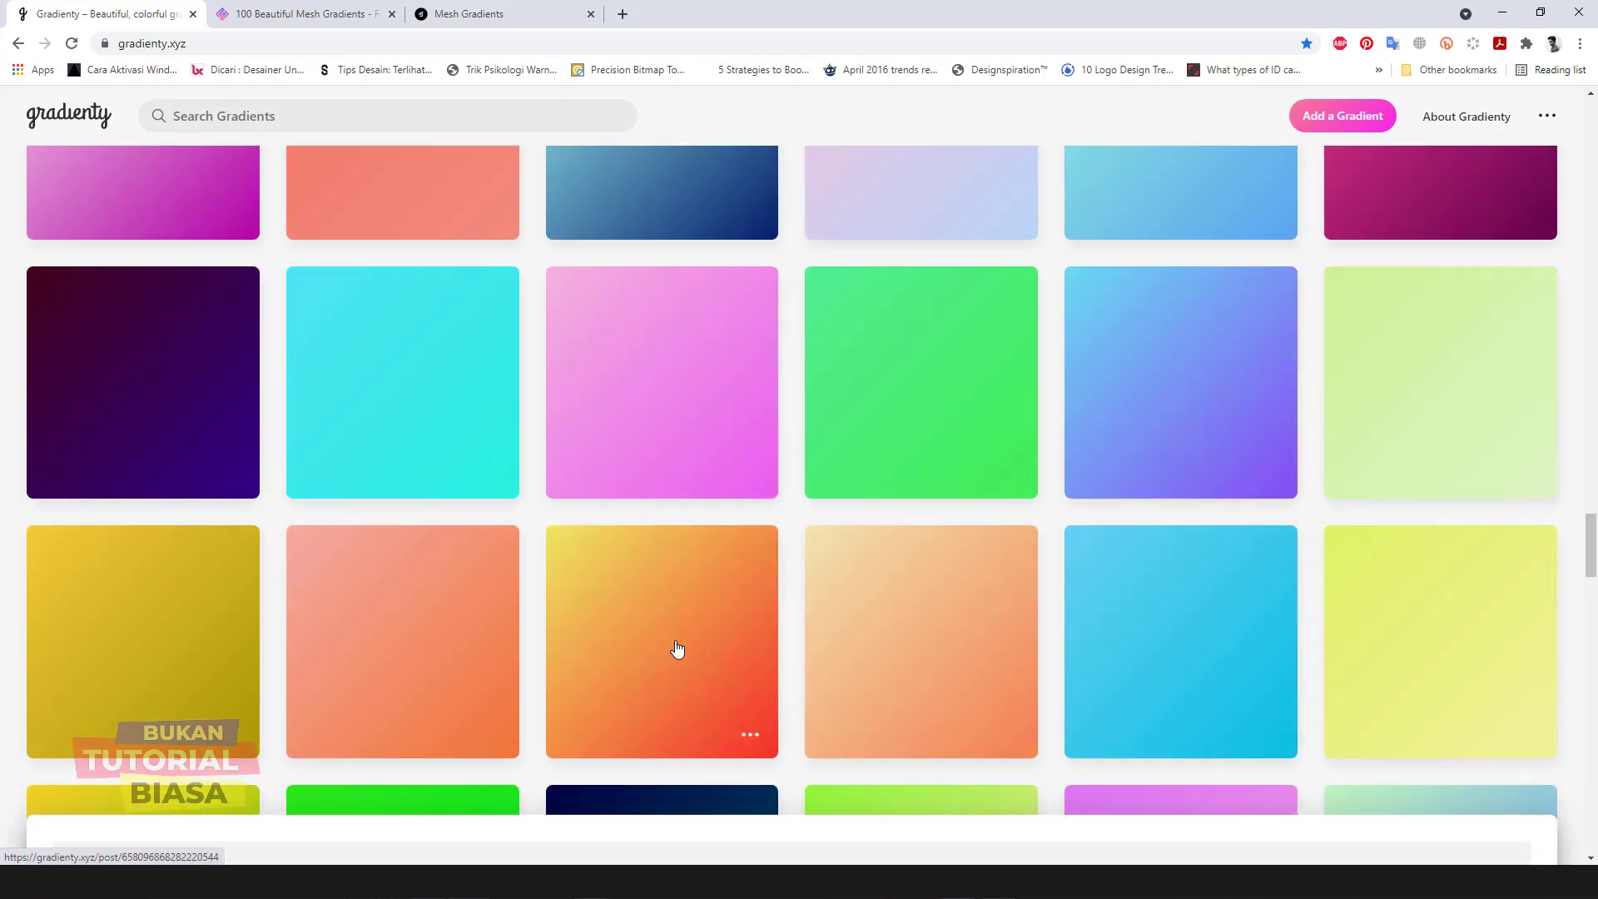
click(676, 649)
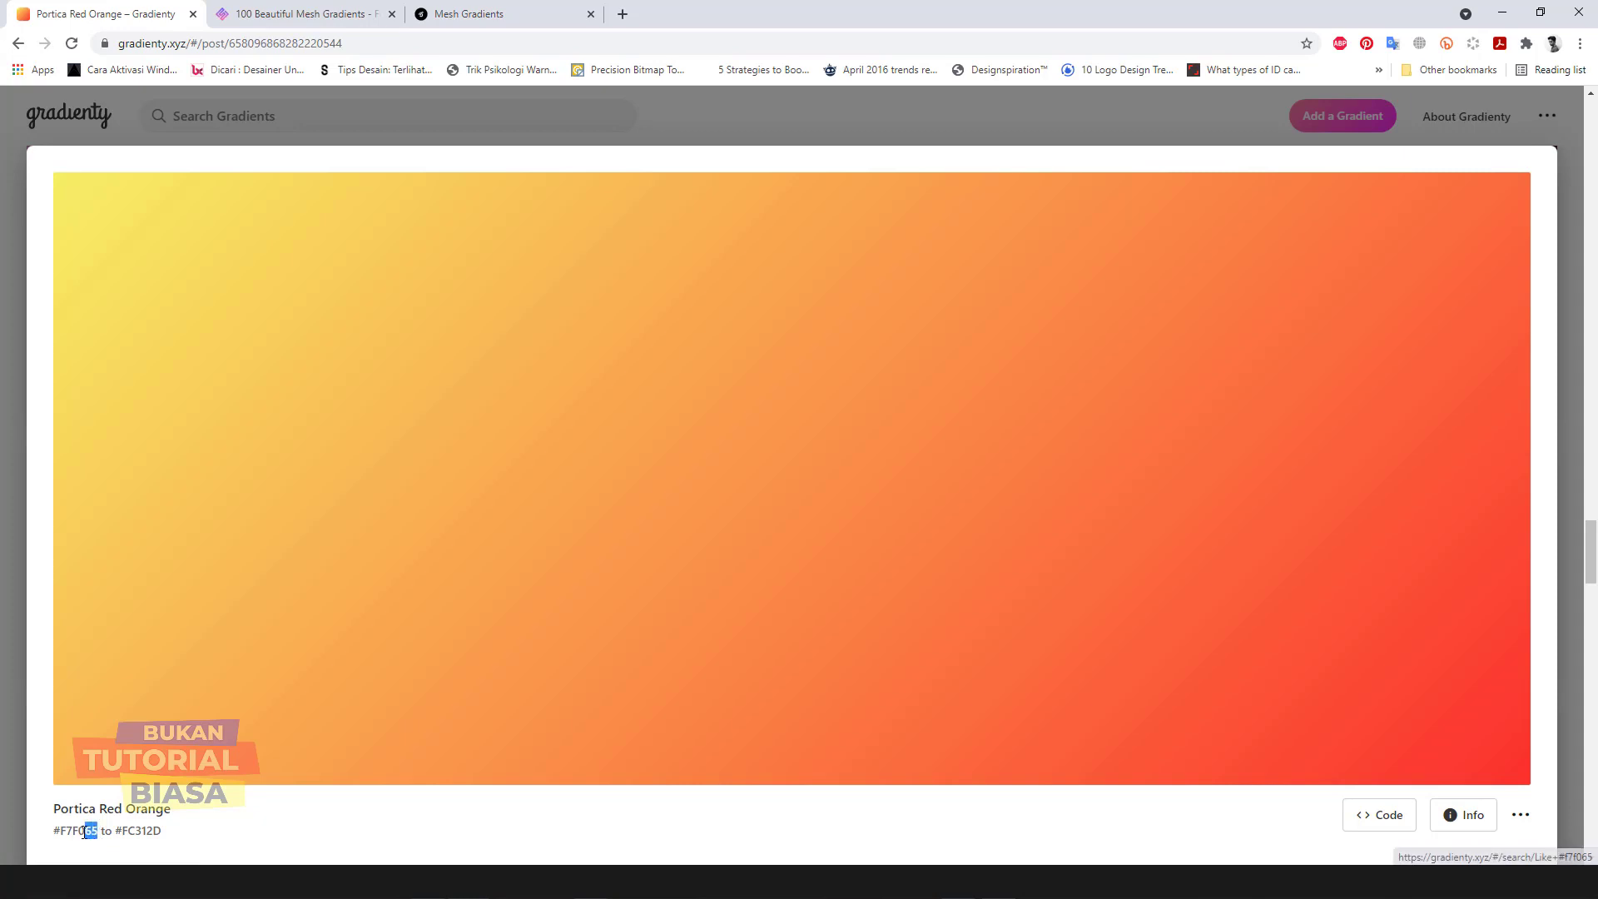
Step: Highlight the hex code #F7F065 under the Portica Red Orange preview
drag(98, 831, 50, 838)
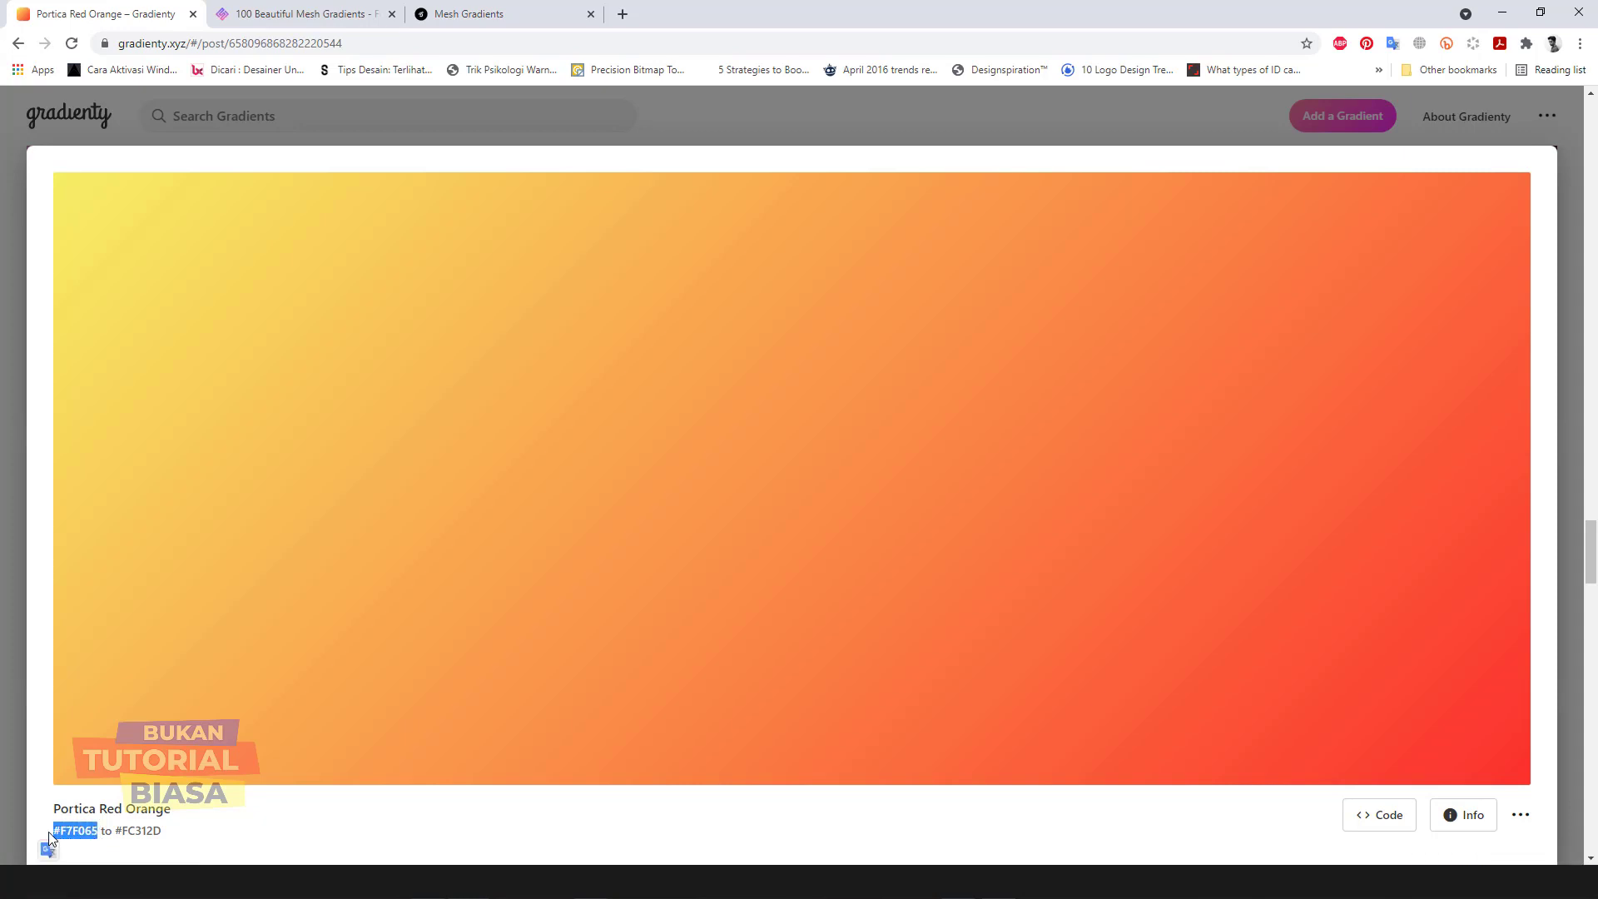
Step: Back in Illustrator, try swatches on the left gradient stop, then cancel and return to Selection
key(alt+Tab)
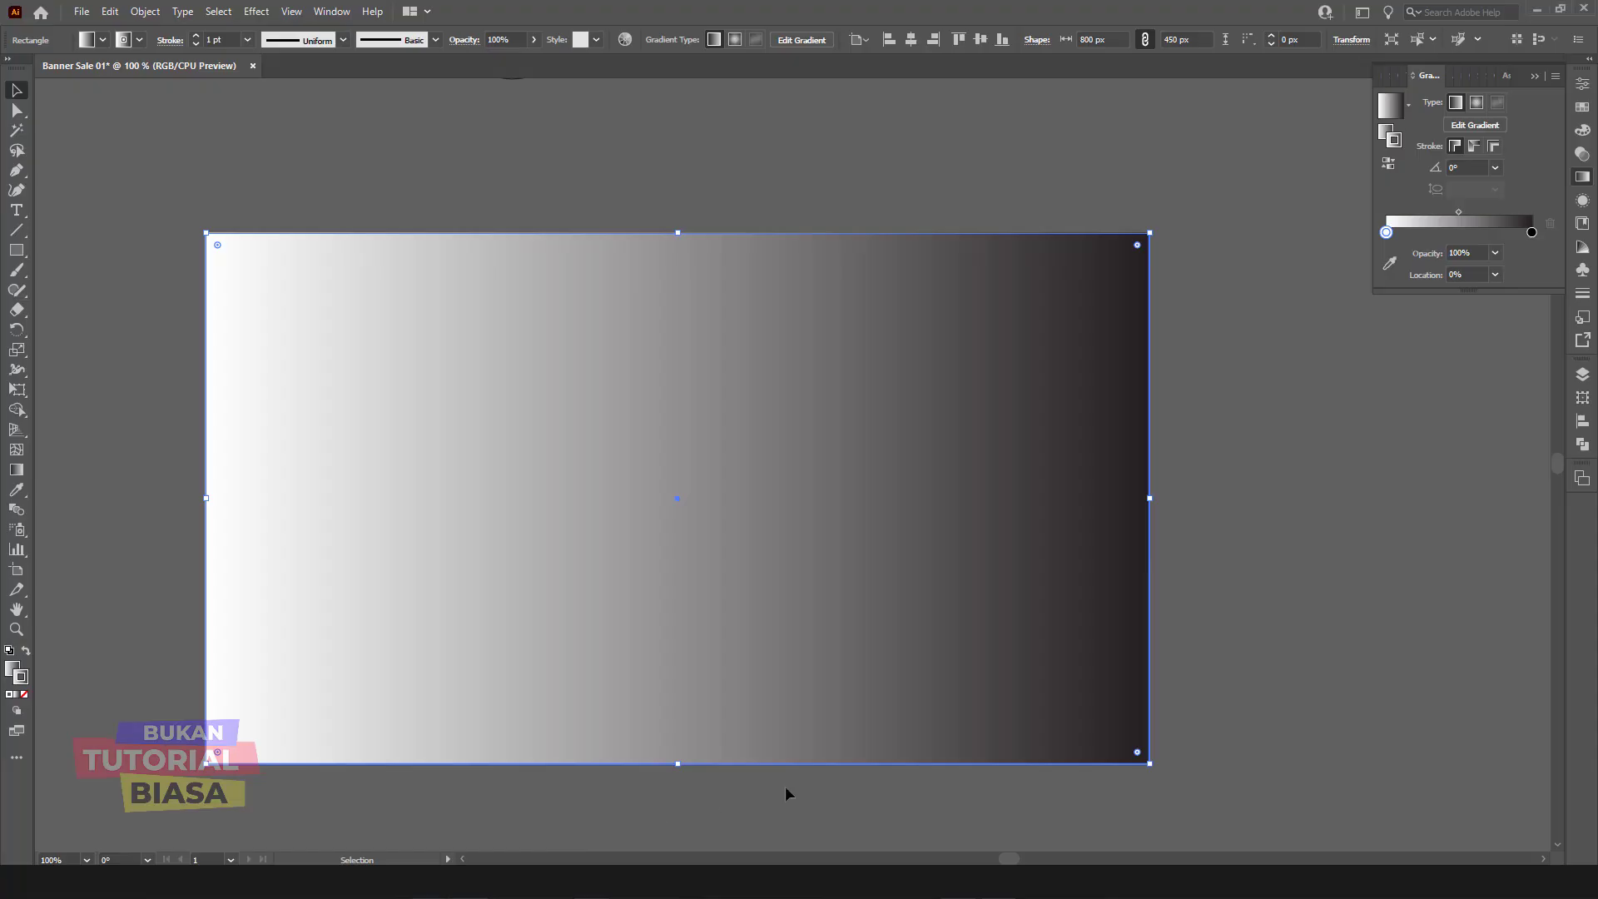
double_click(1386, 233)
click(1318, 320)
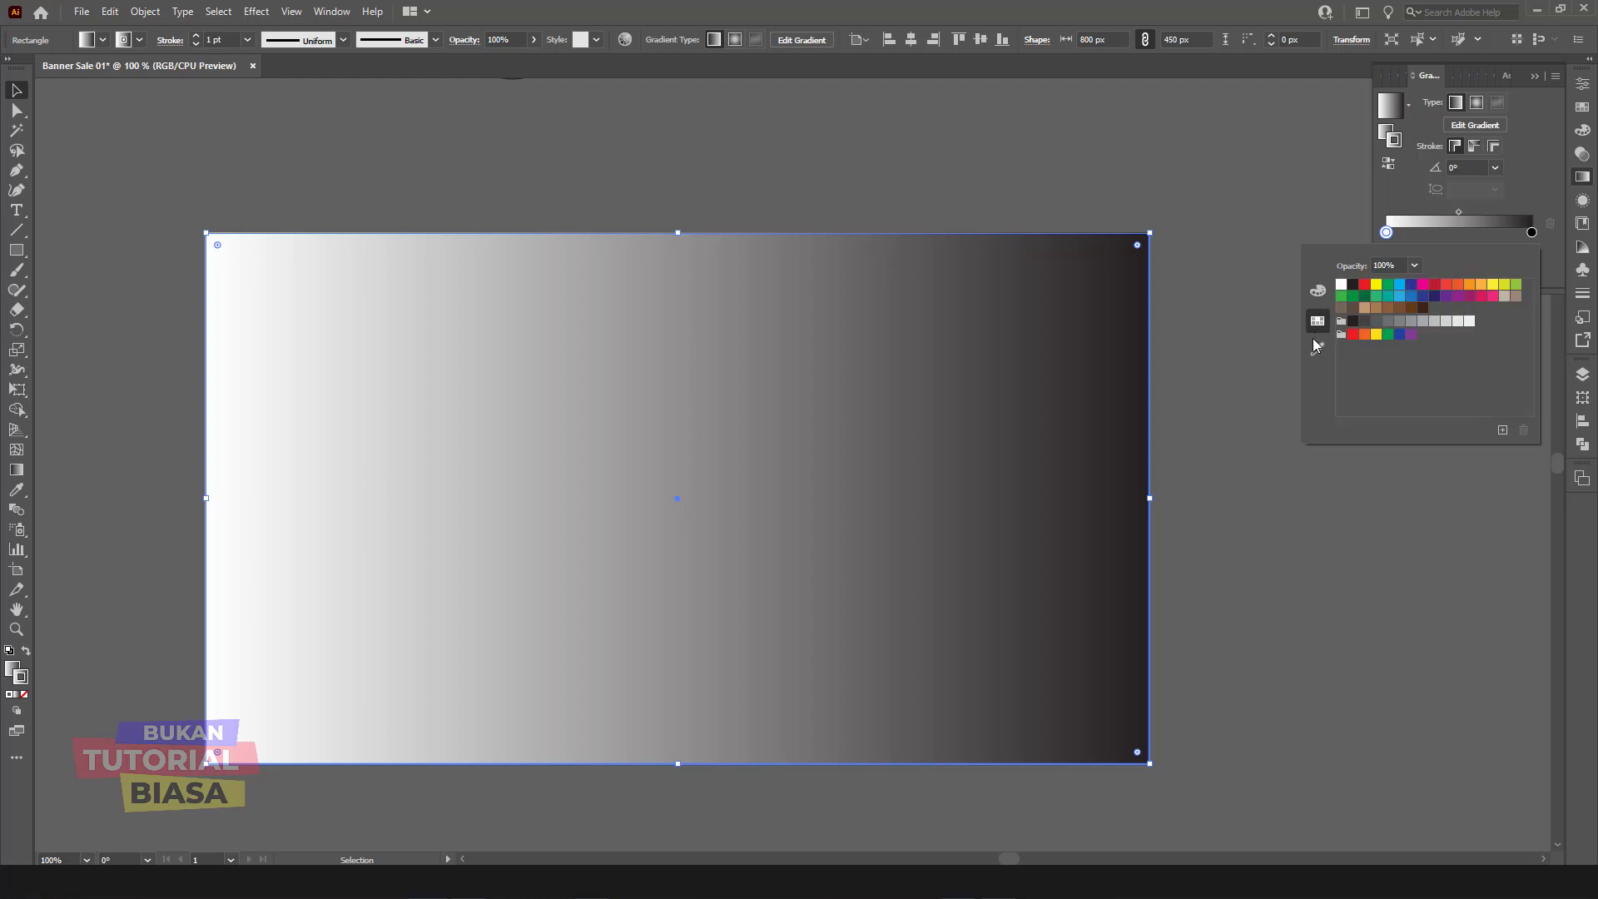
click(1318, 349)
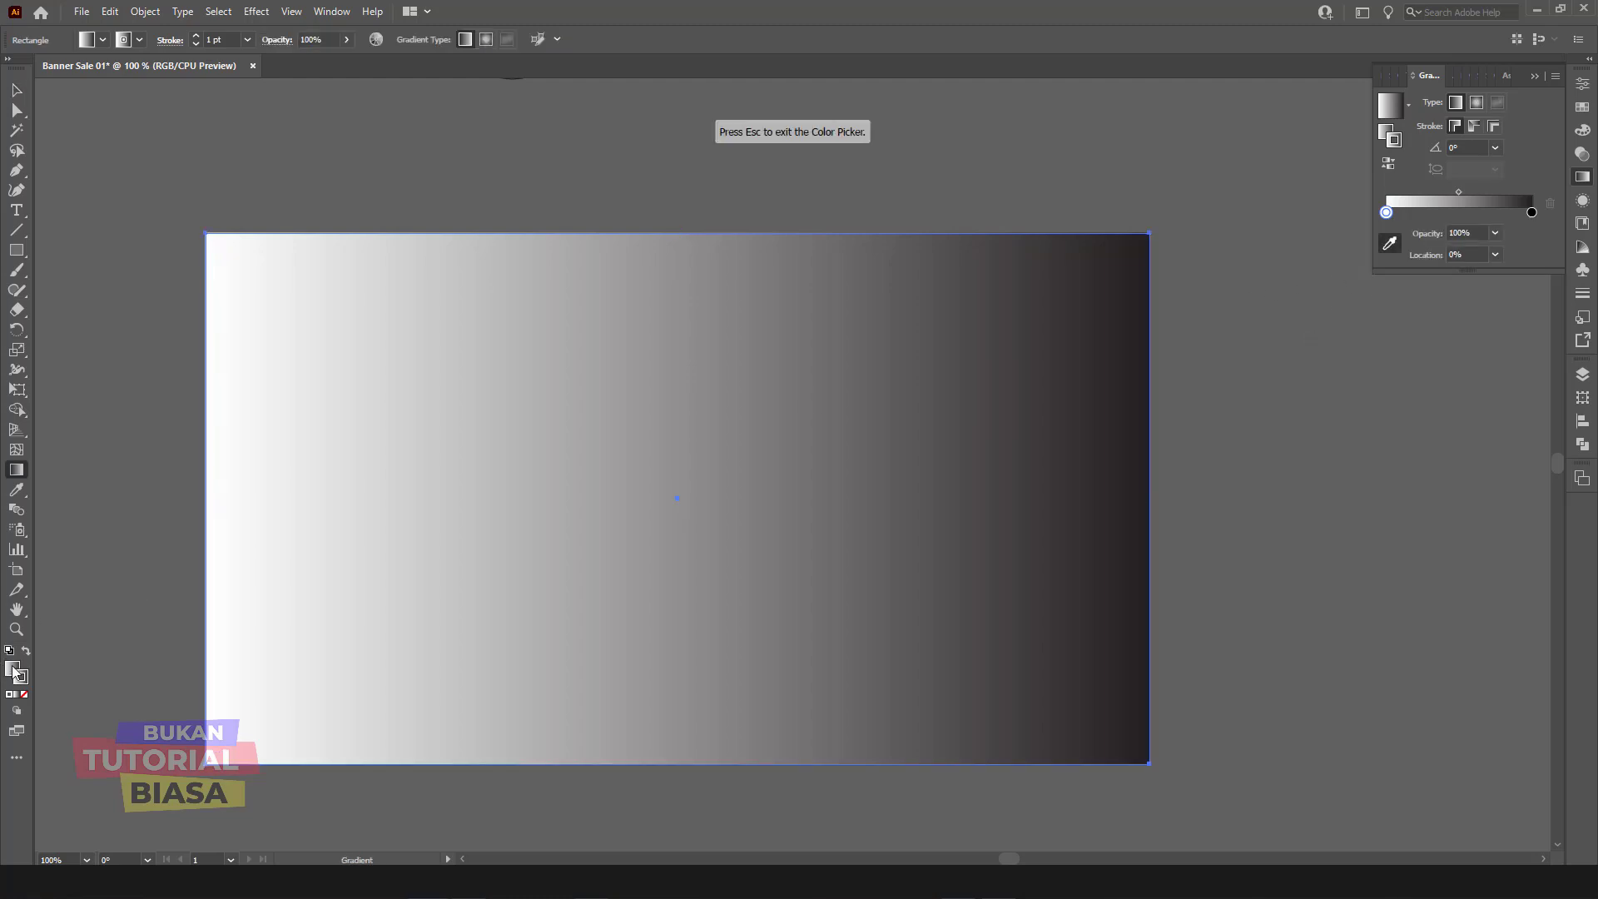
key(Escape)
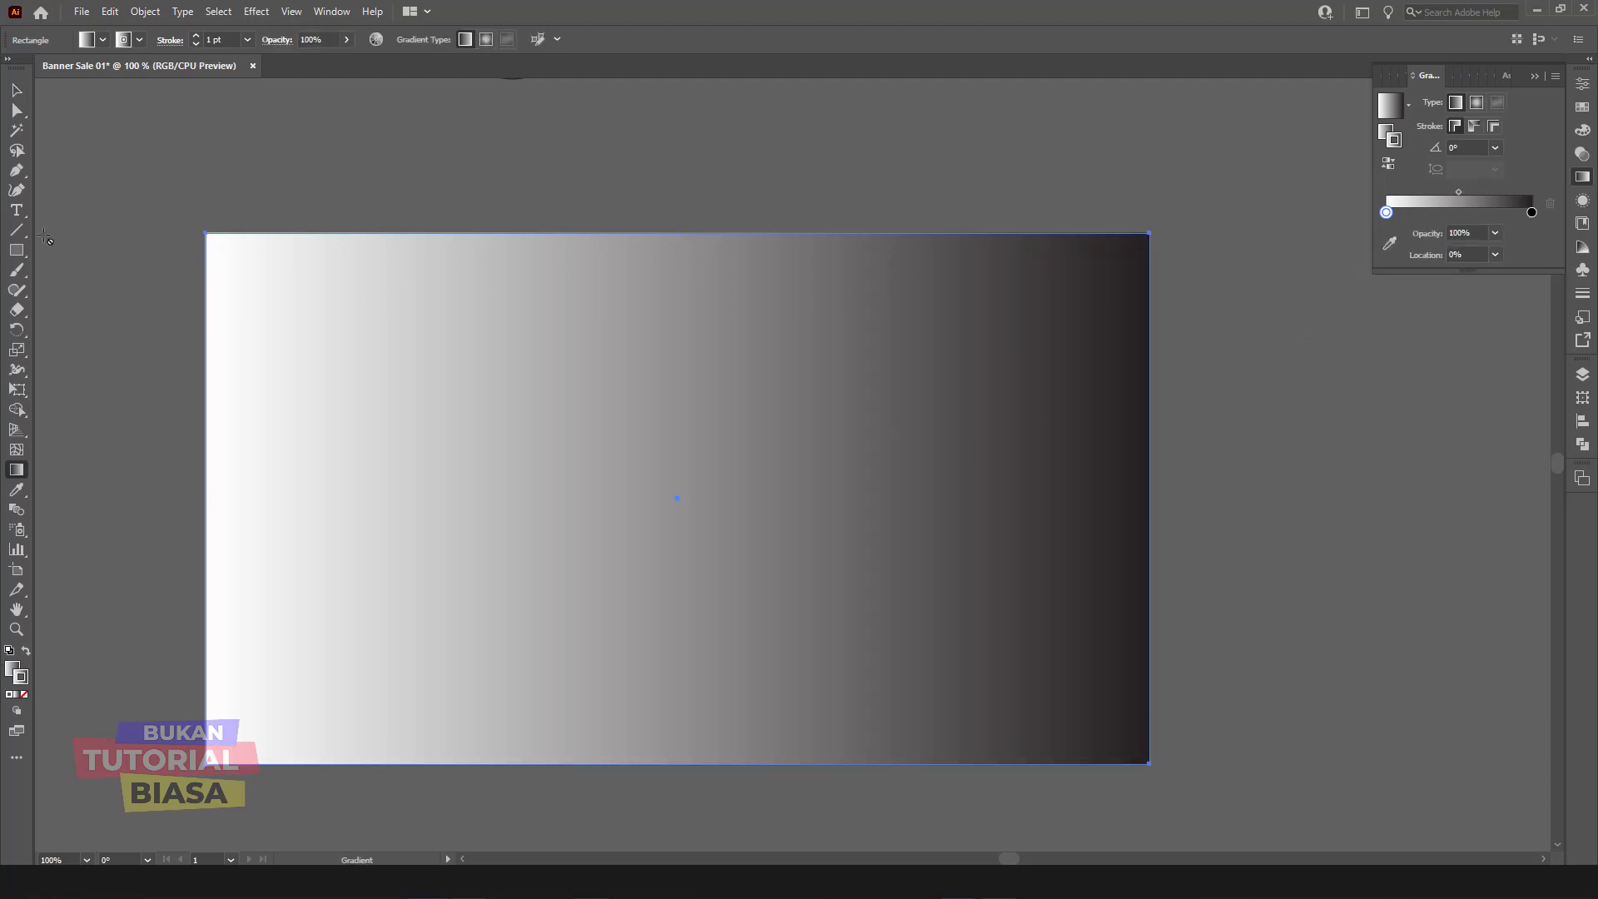
click(17, 89)
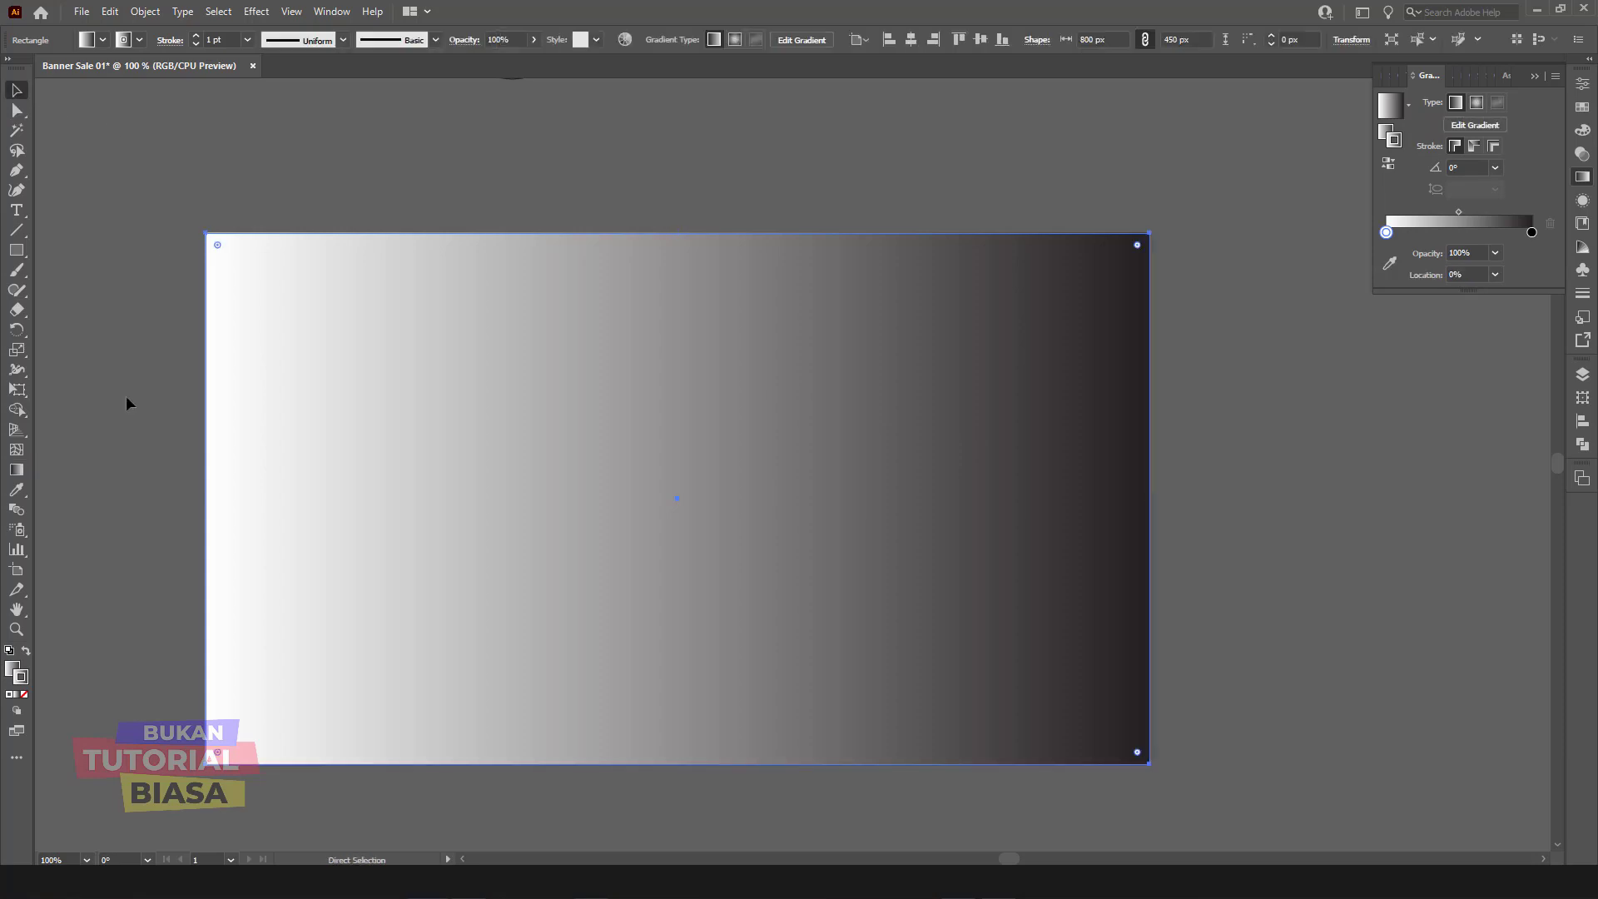
Step: Set the background rectangle's stroke to None and bring back the Gradient panel
click(25, 695)
click(12, 670)
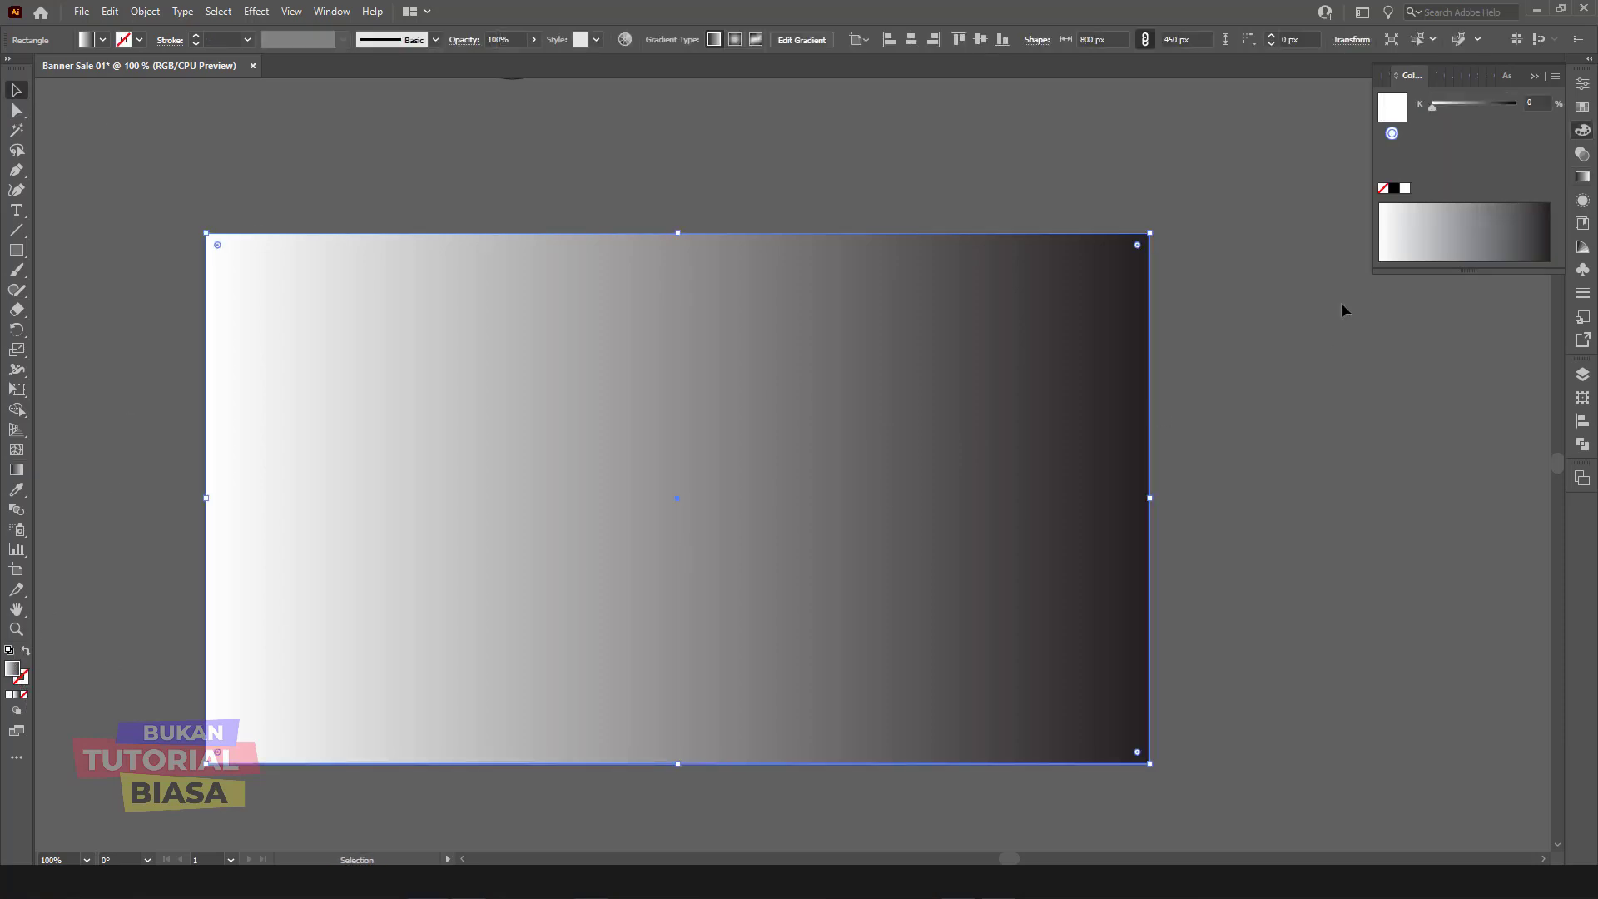
click(1583, 177)
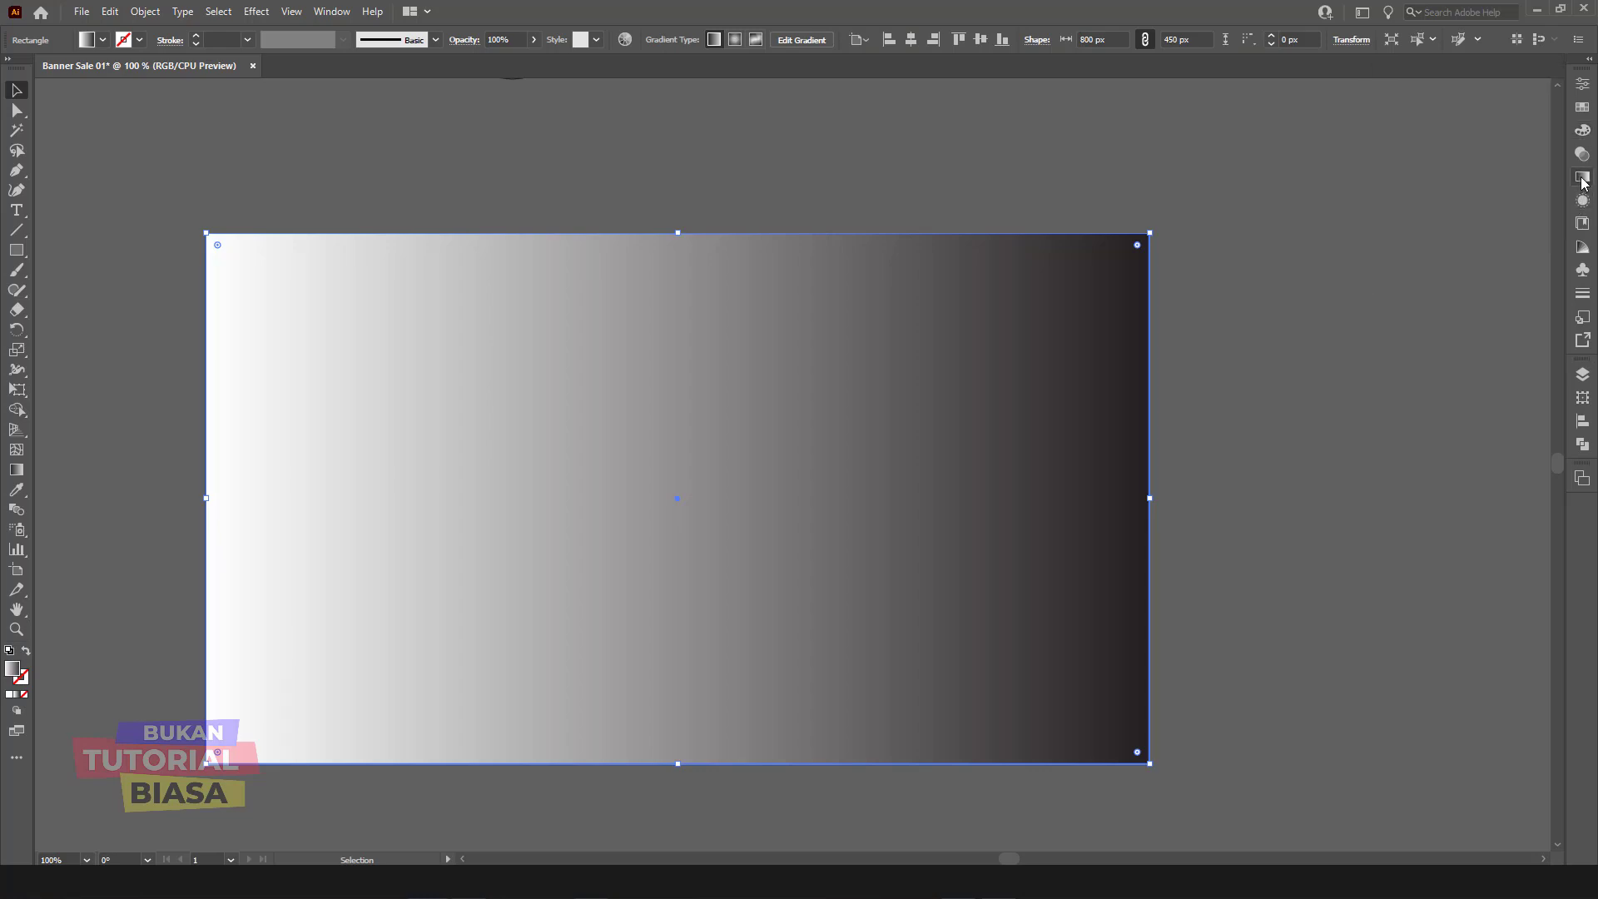
Step: Try swatch and hex colours on the left gradient stop, then check the right stop
double_click(1386, 213)
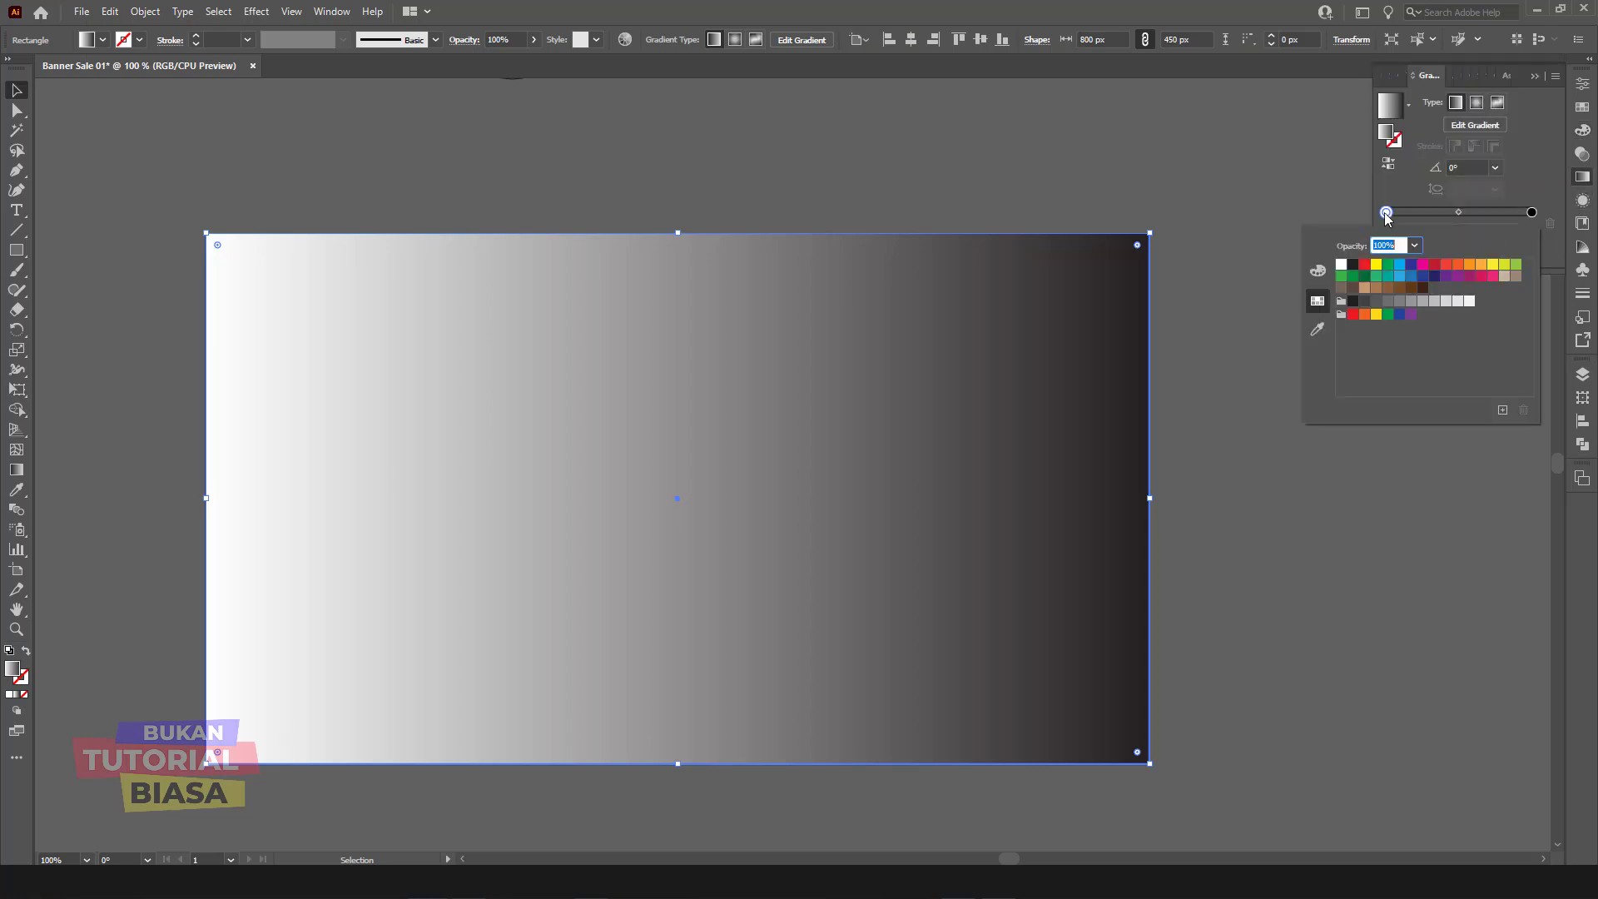
click(1320, 272)
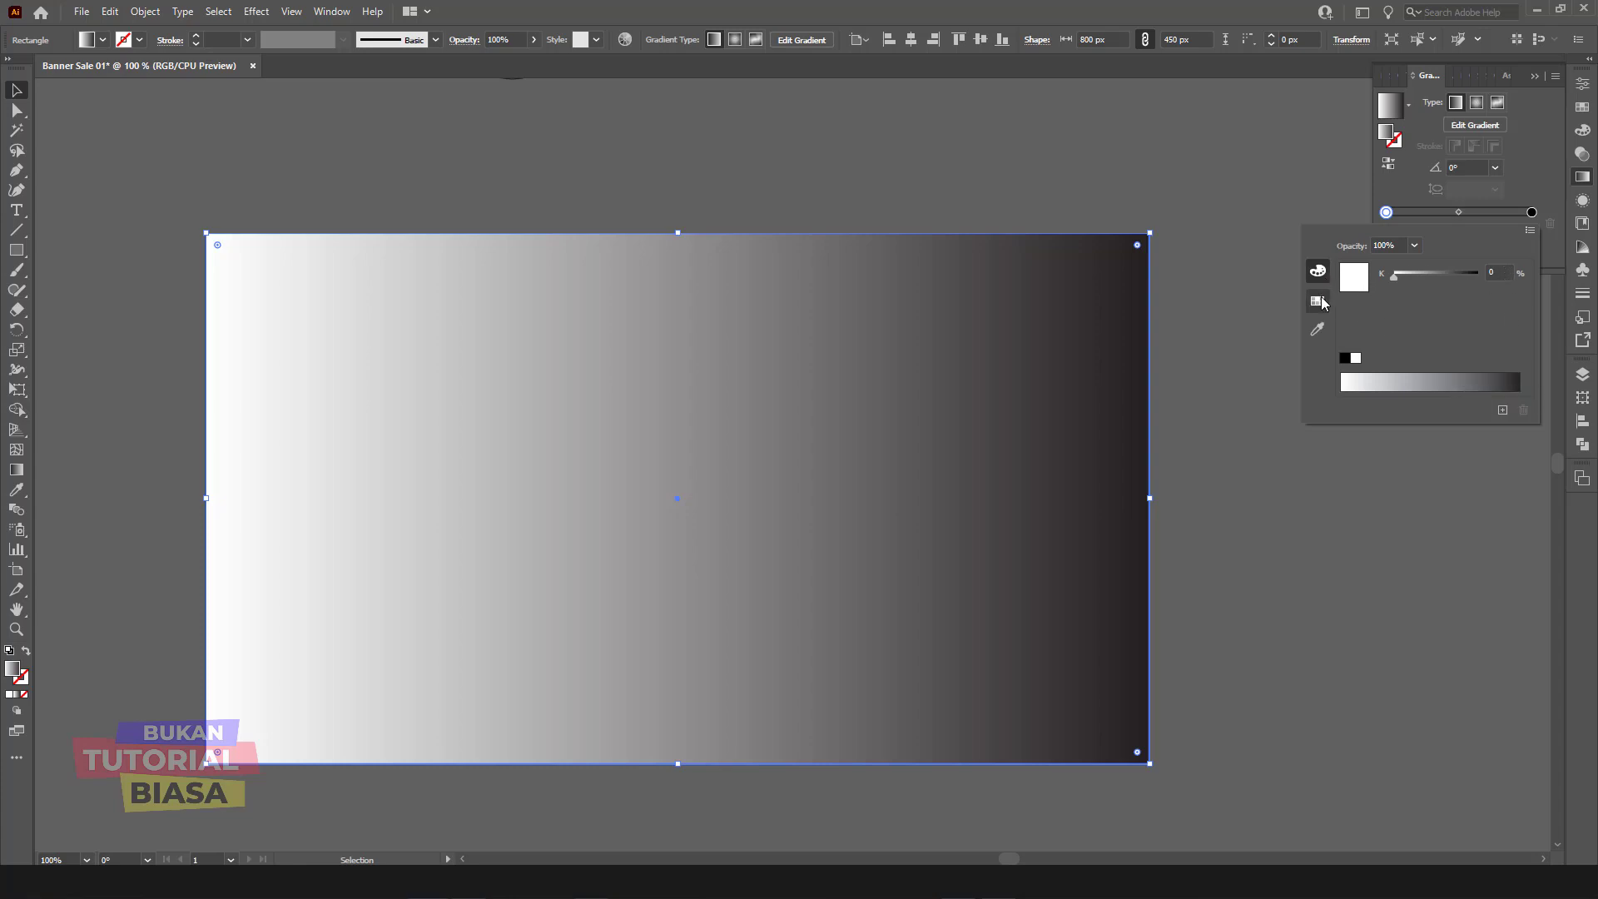
click(1318, 302)
click(1422, 302)
click(1322, 271)
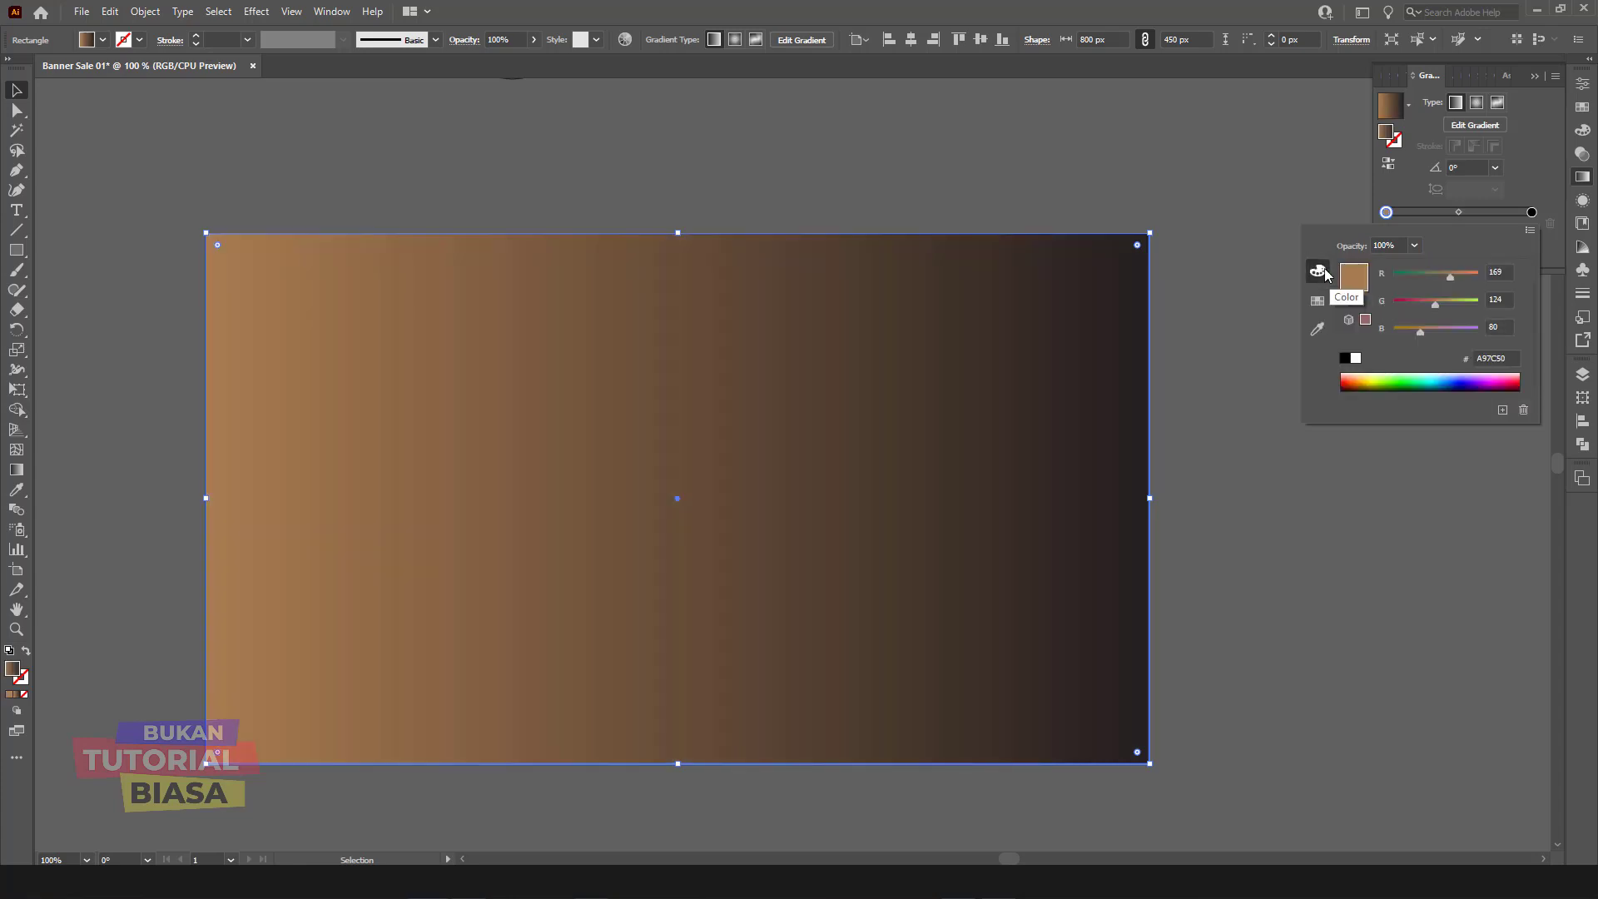
click(1496, 358)
key(Return)
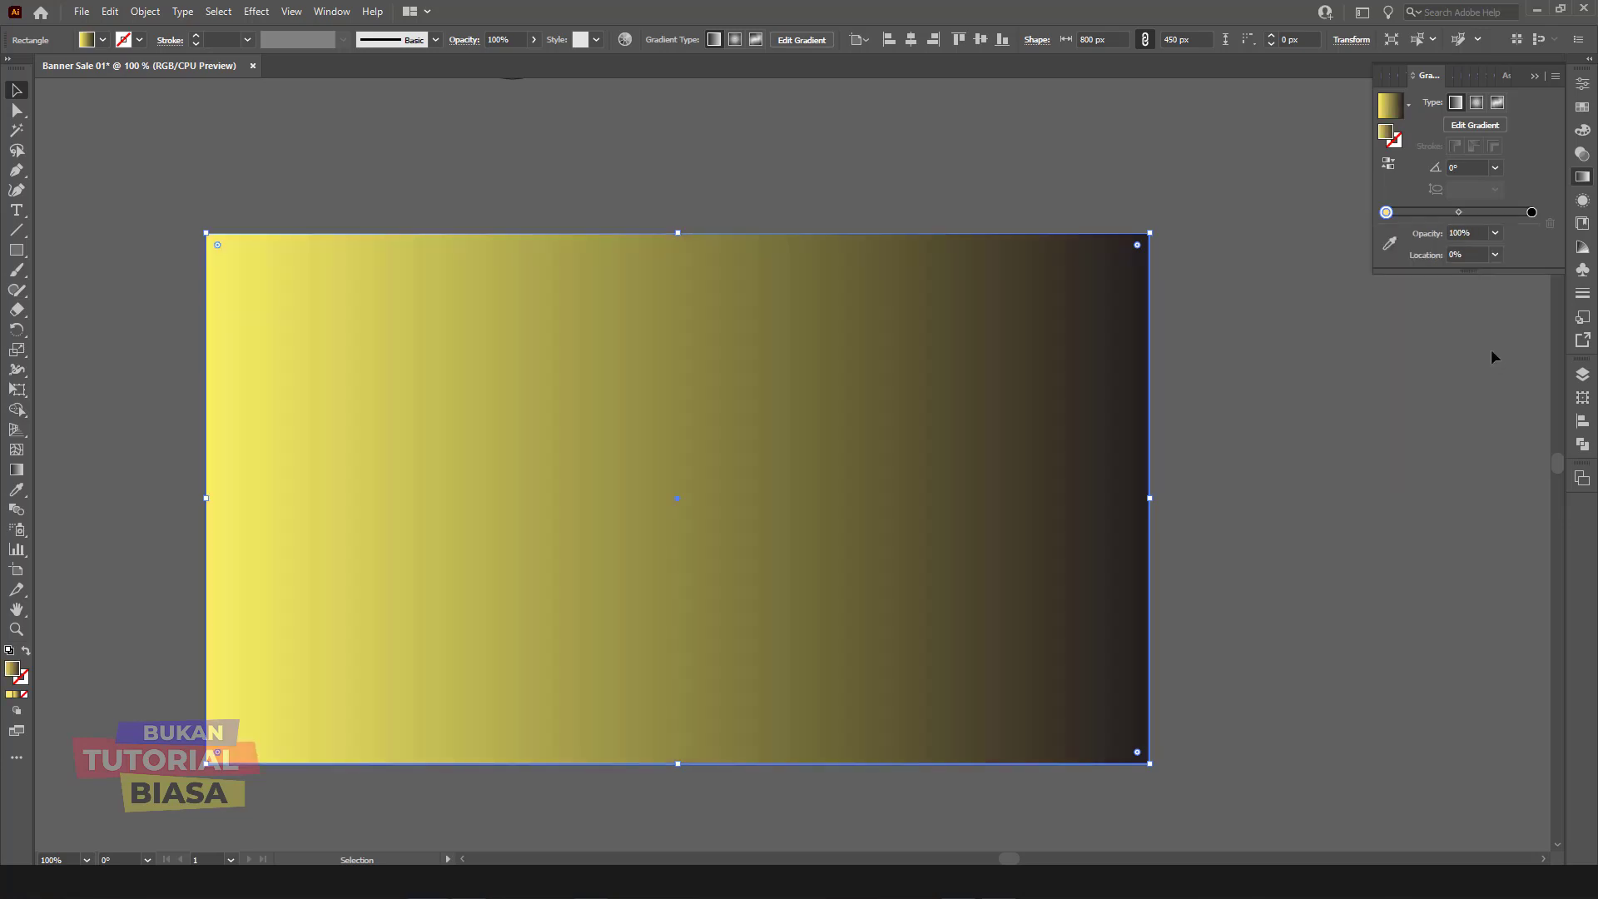
double_click(1532, 213)
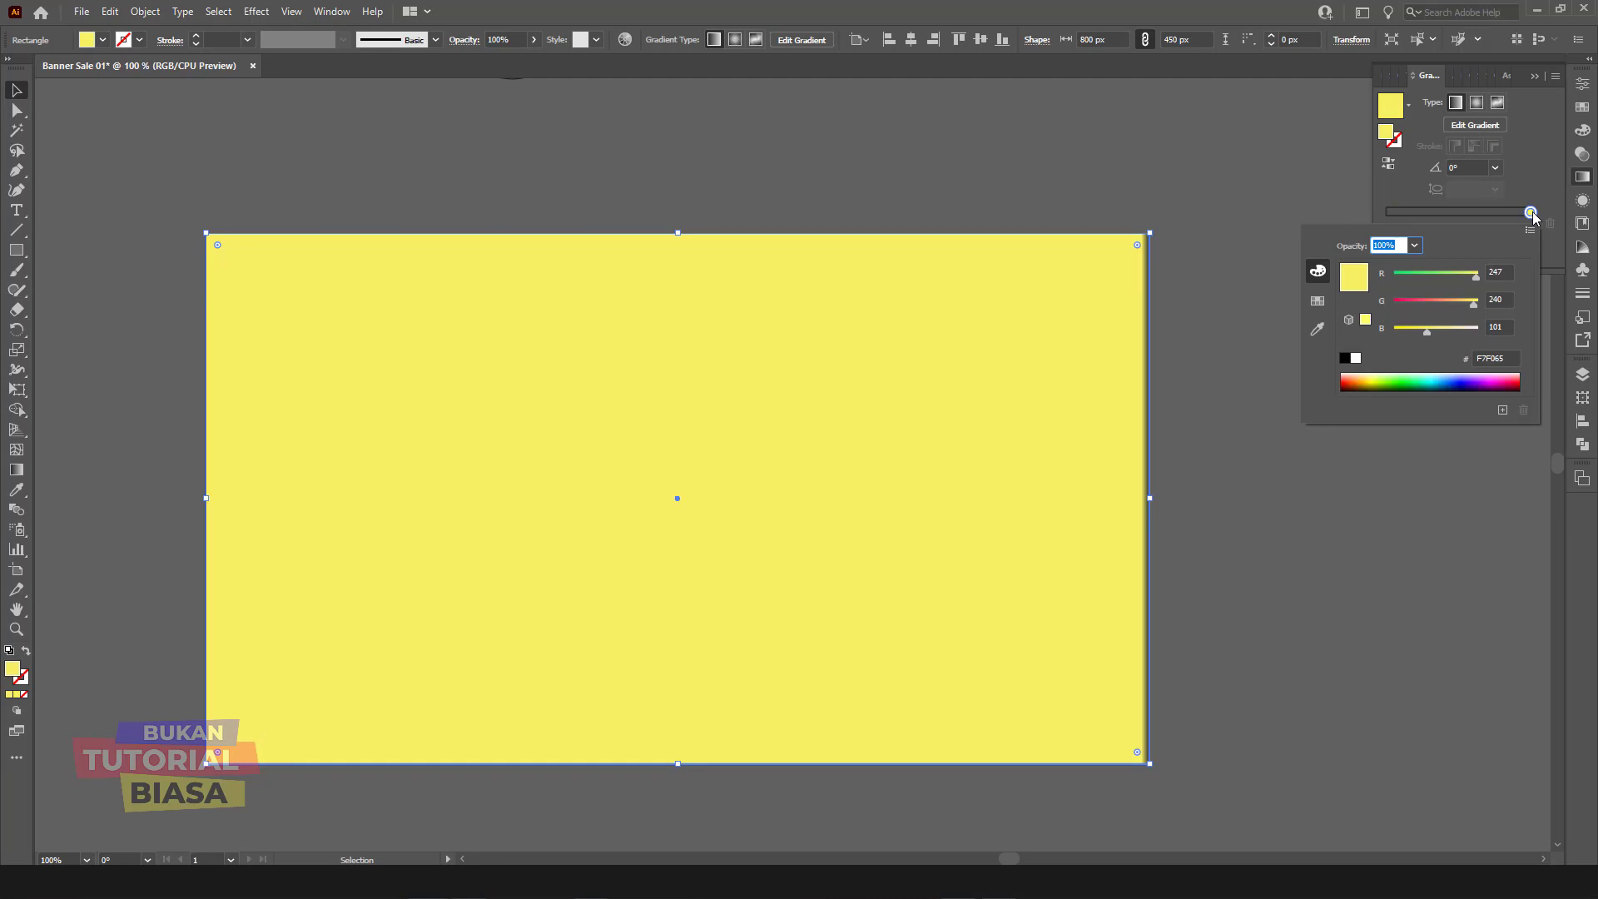
key(Return)
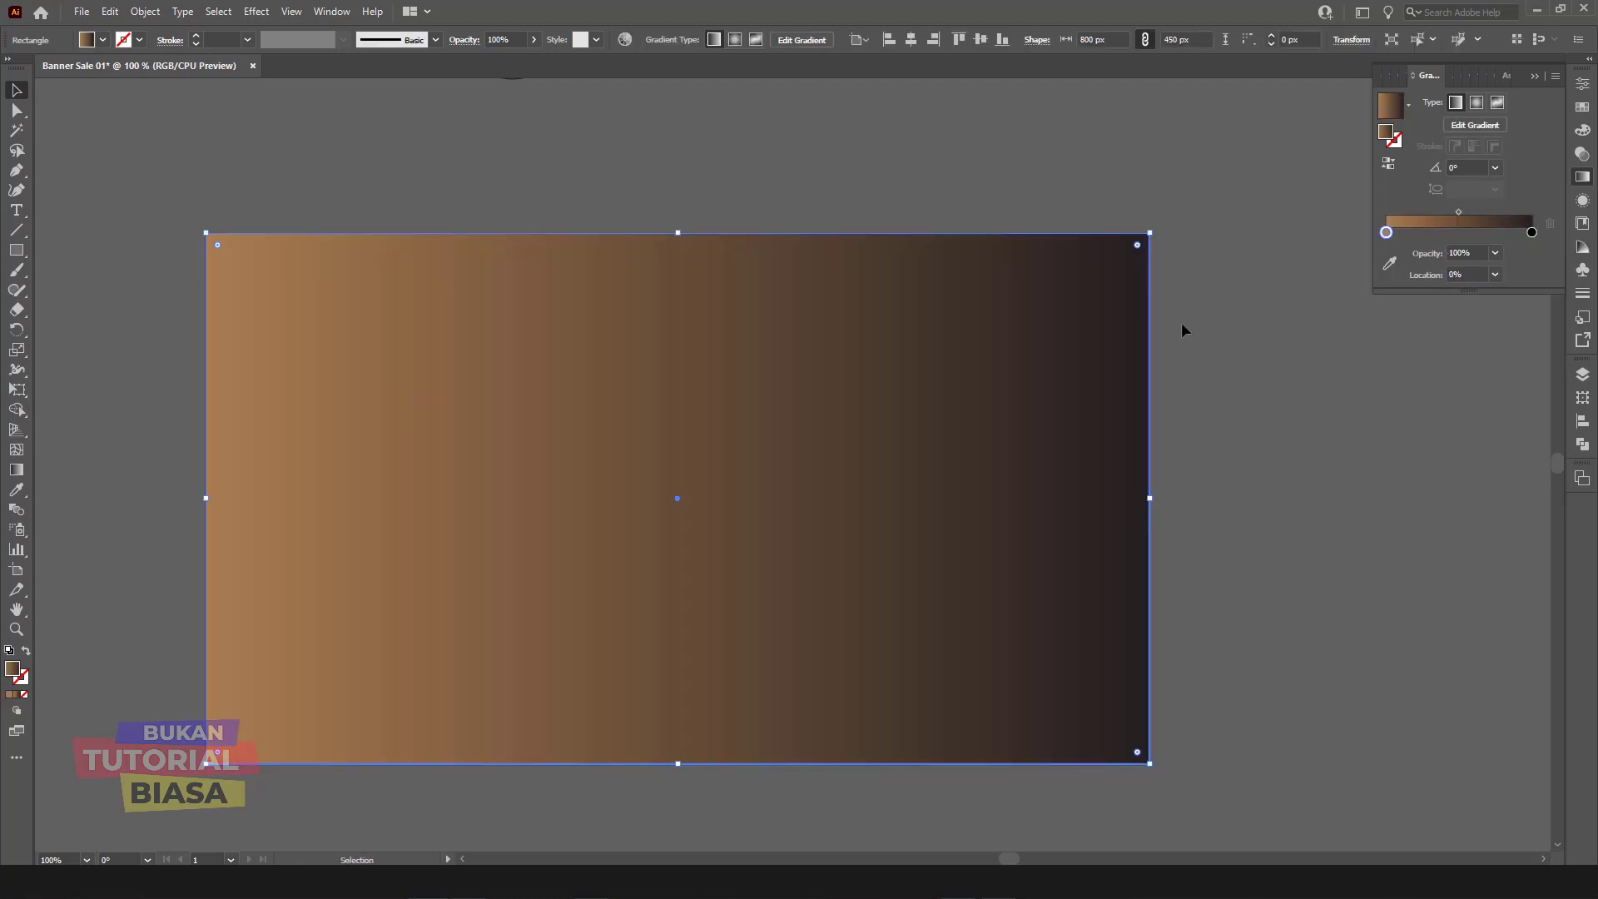
Step: Set the left gradient stop to hex F2E55F and select the right black stop
click(1387, 233)
double_click(1387, 236)
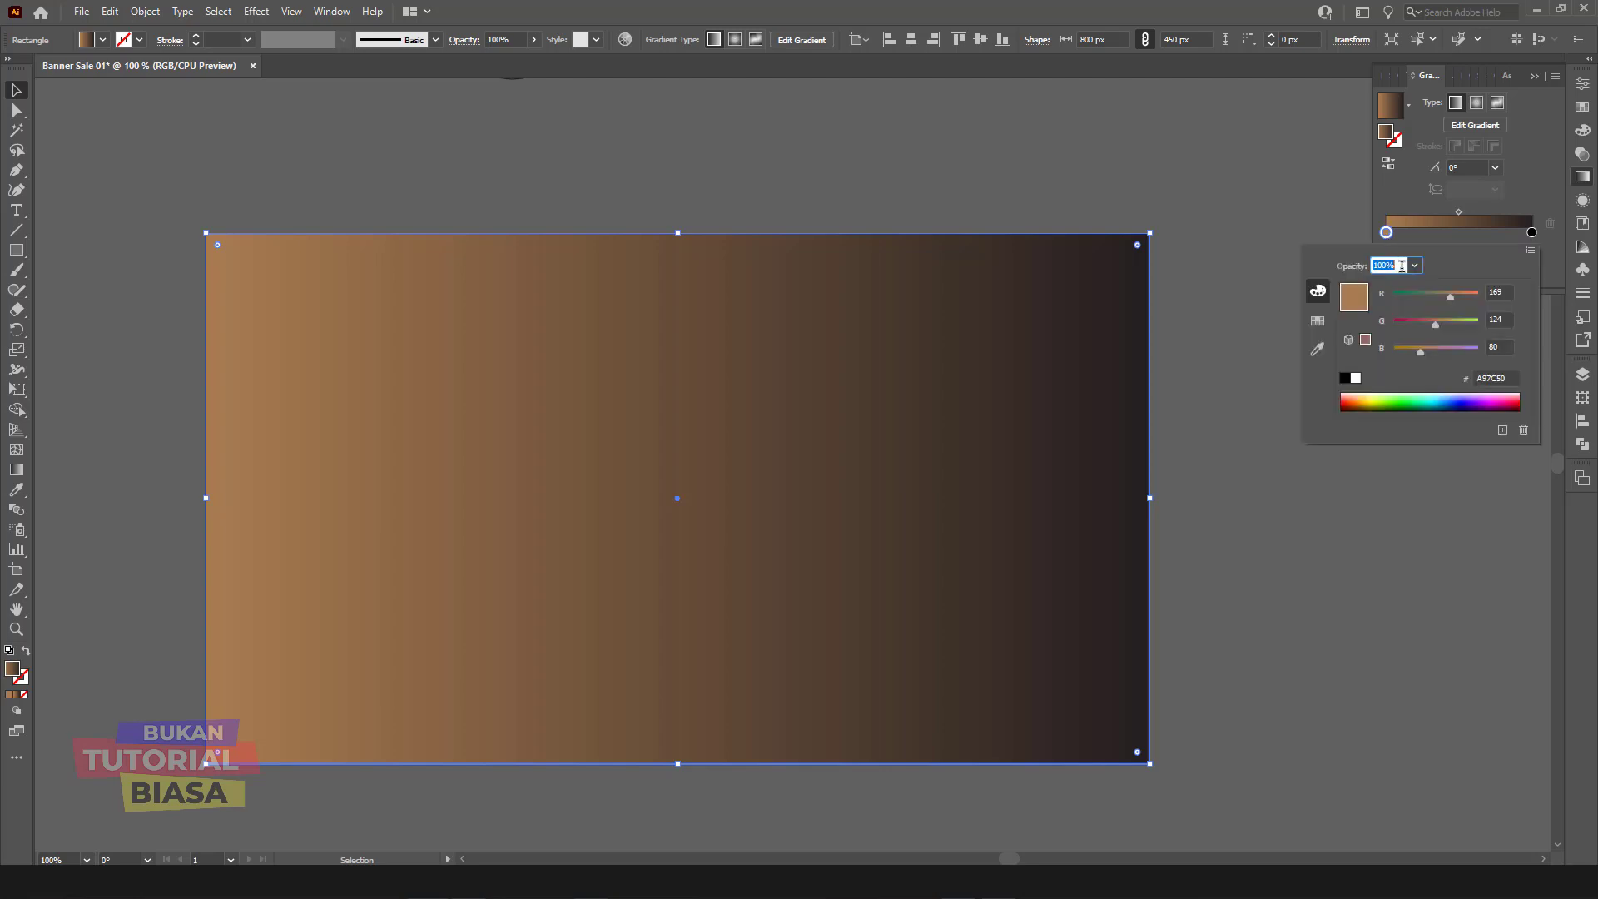
click(1491, 378)
text(F2E55F)
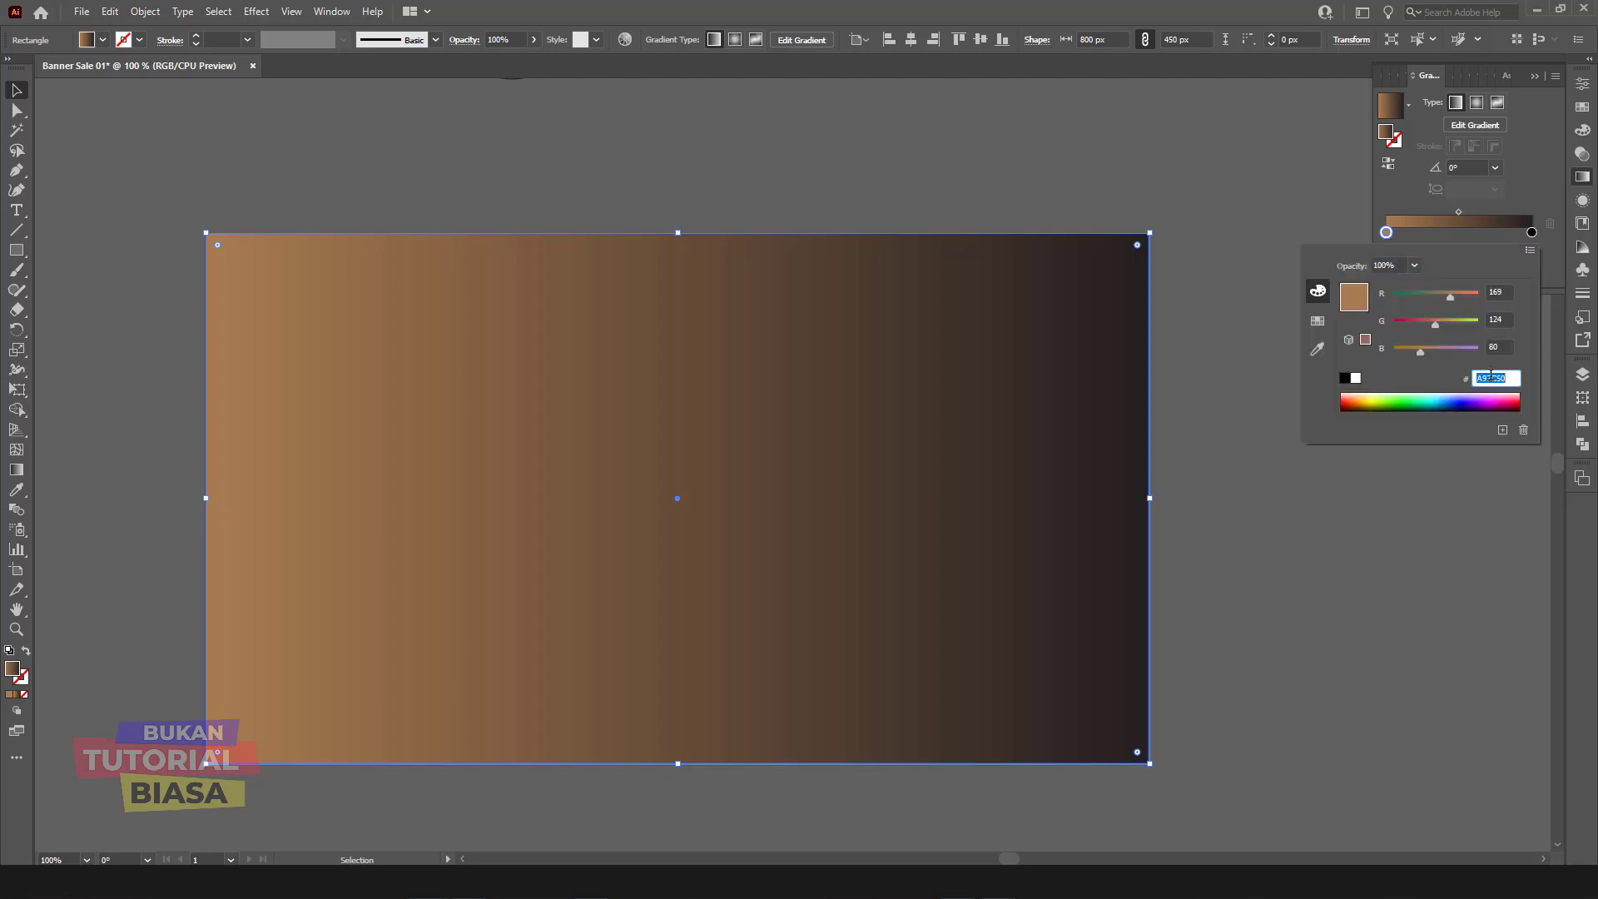
key(Return)
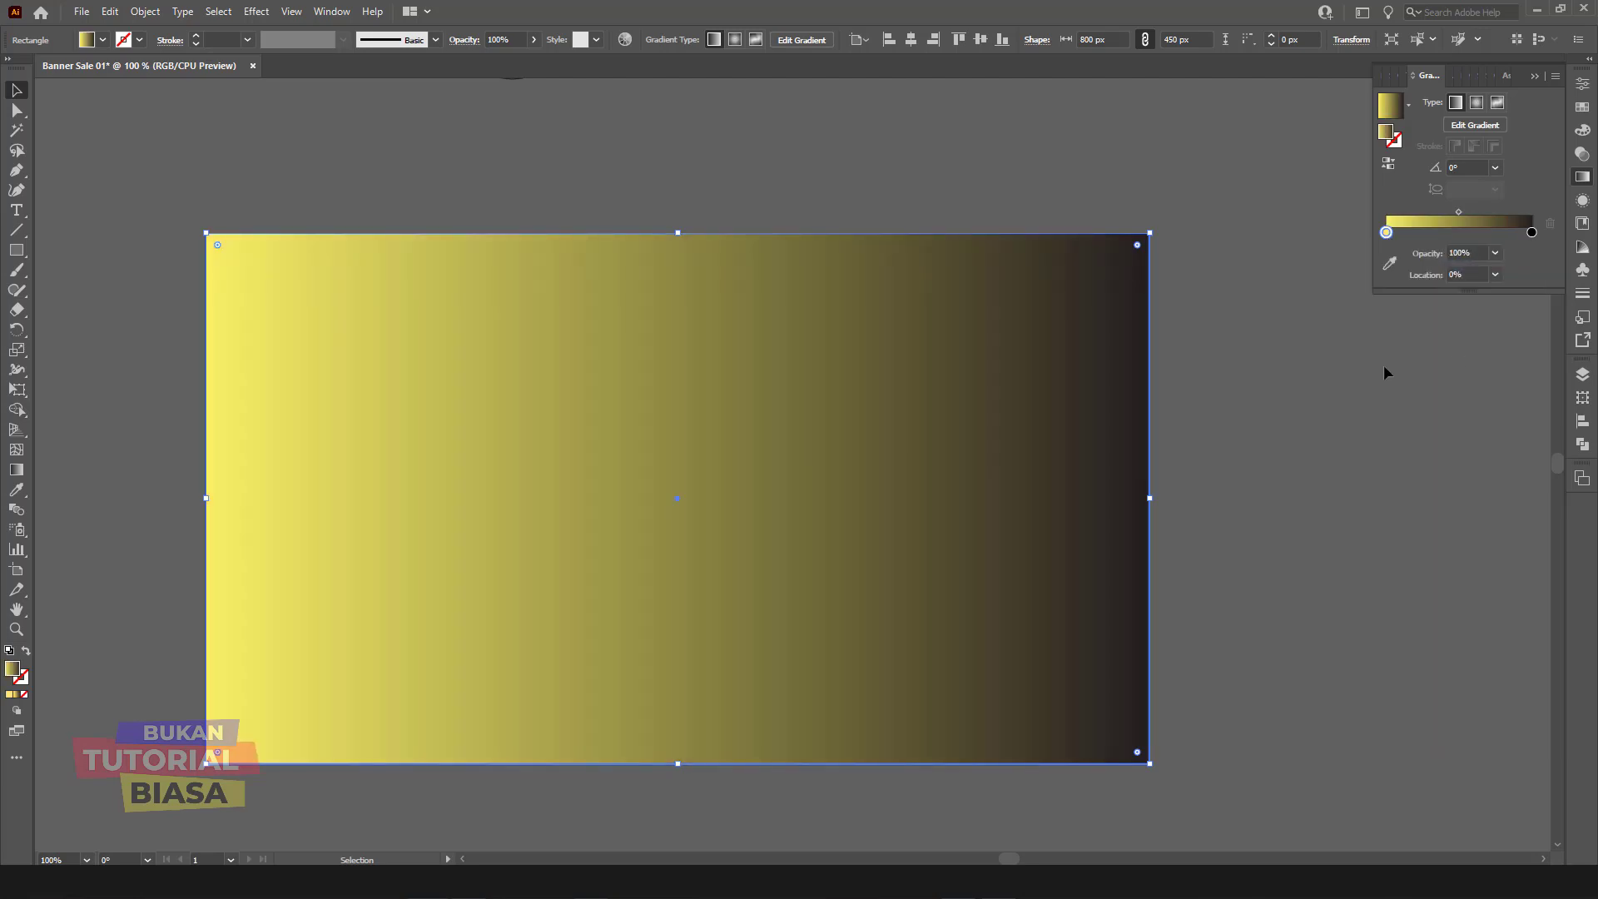
click(1532, 232)
Step: Copy the ending colour code #FC312D from Gradienty and return to Illustrator
double_click(1532, 234)
key(alt+Tab)
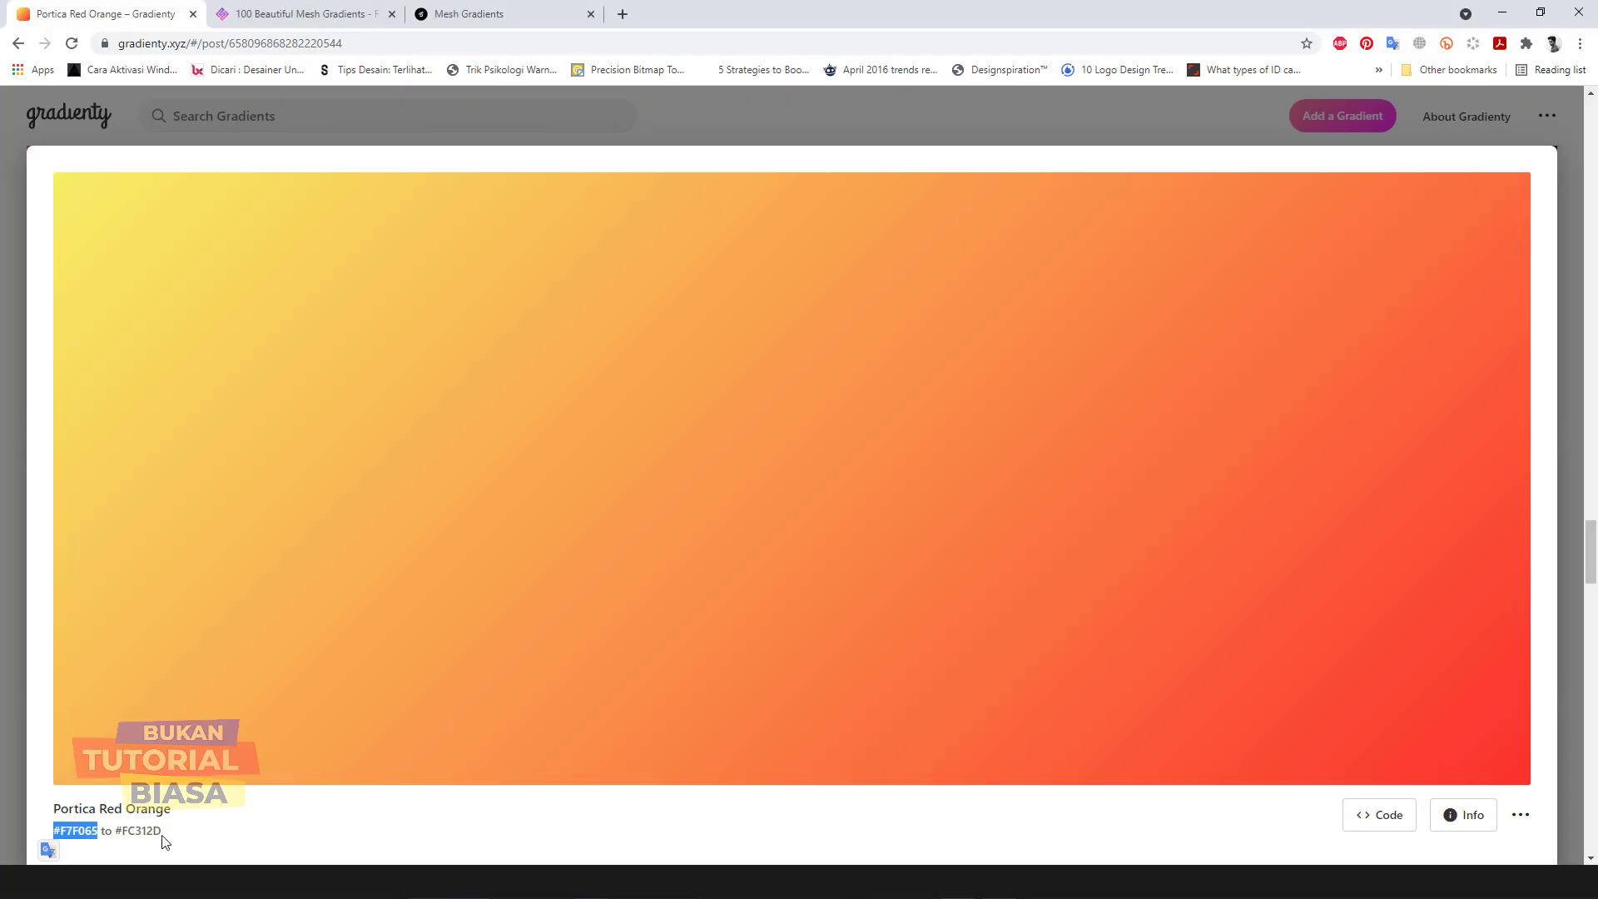
drag(161, 831, 124, 830)
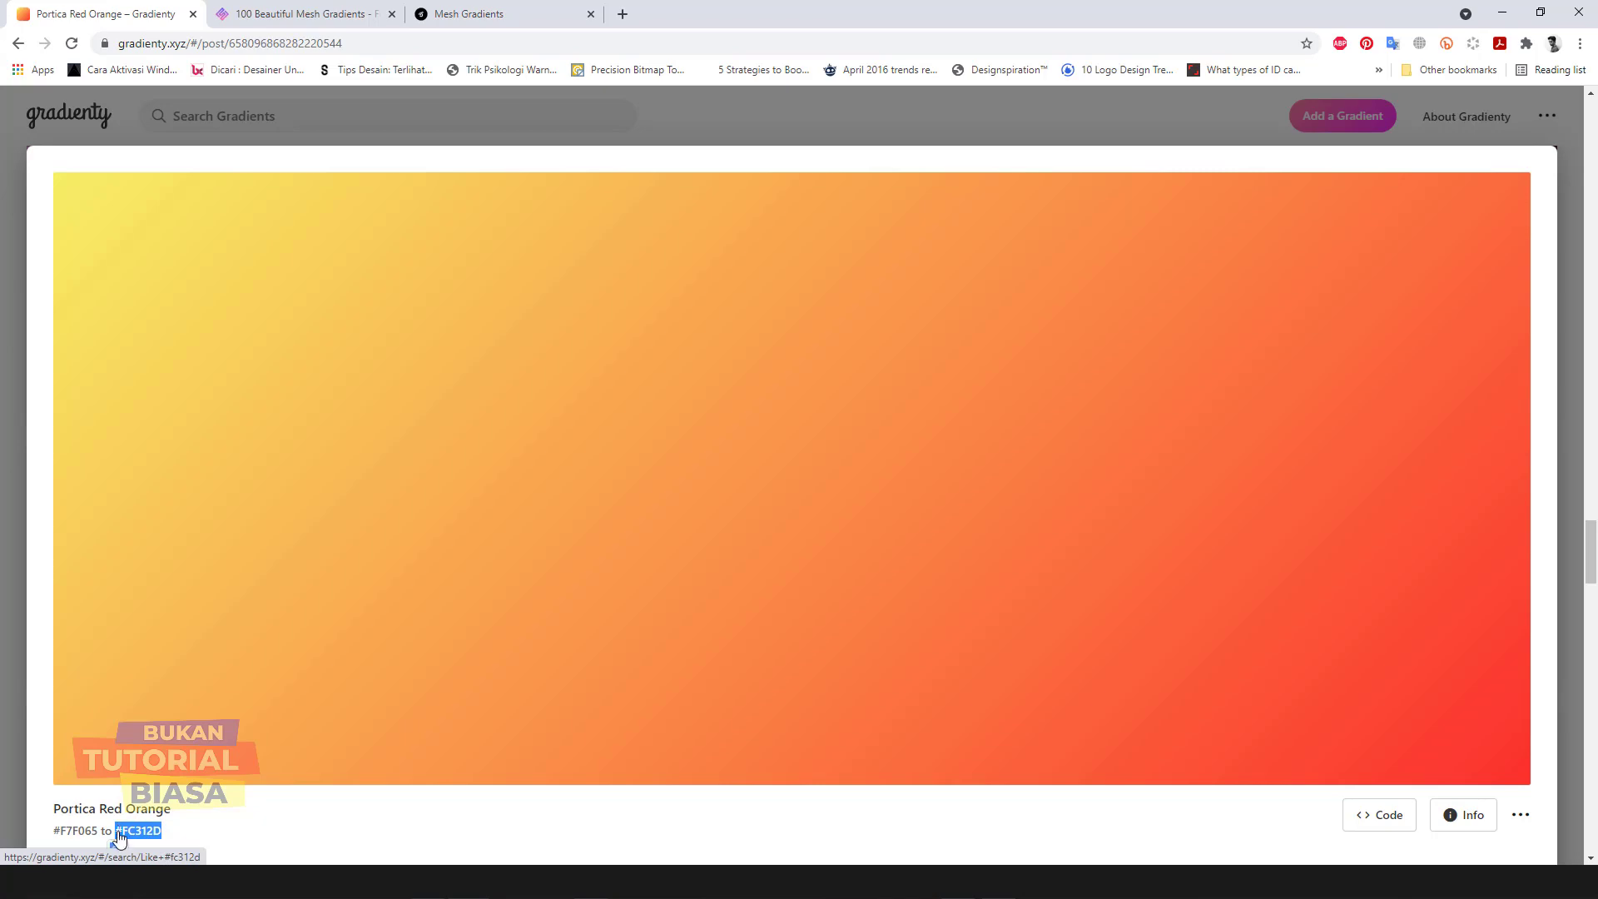
key(alt+Tab)
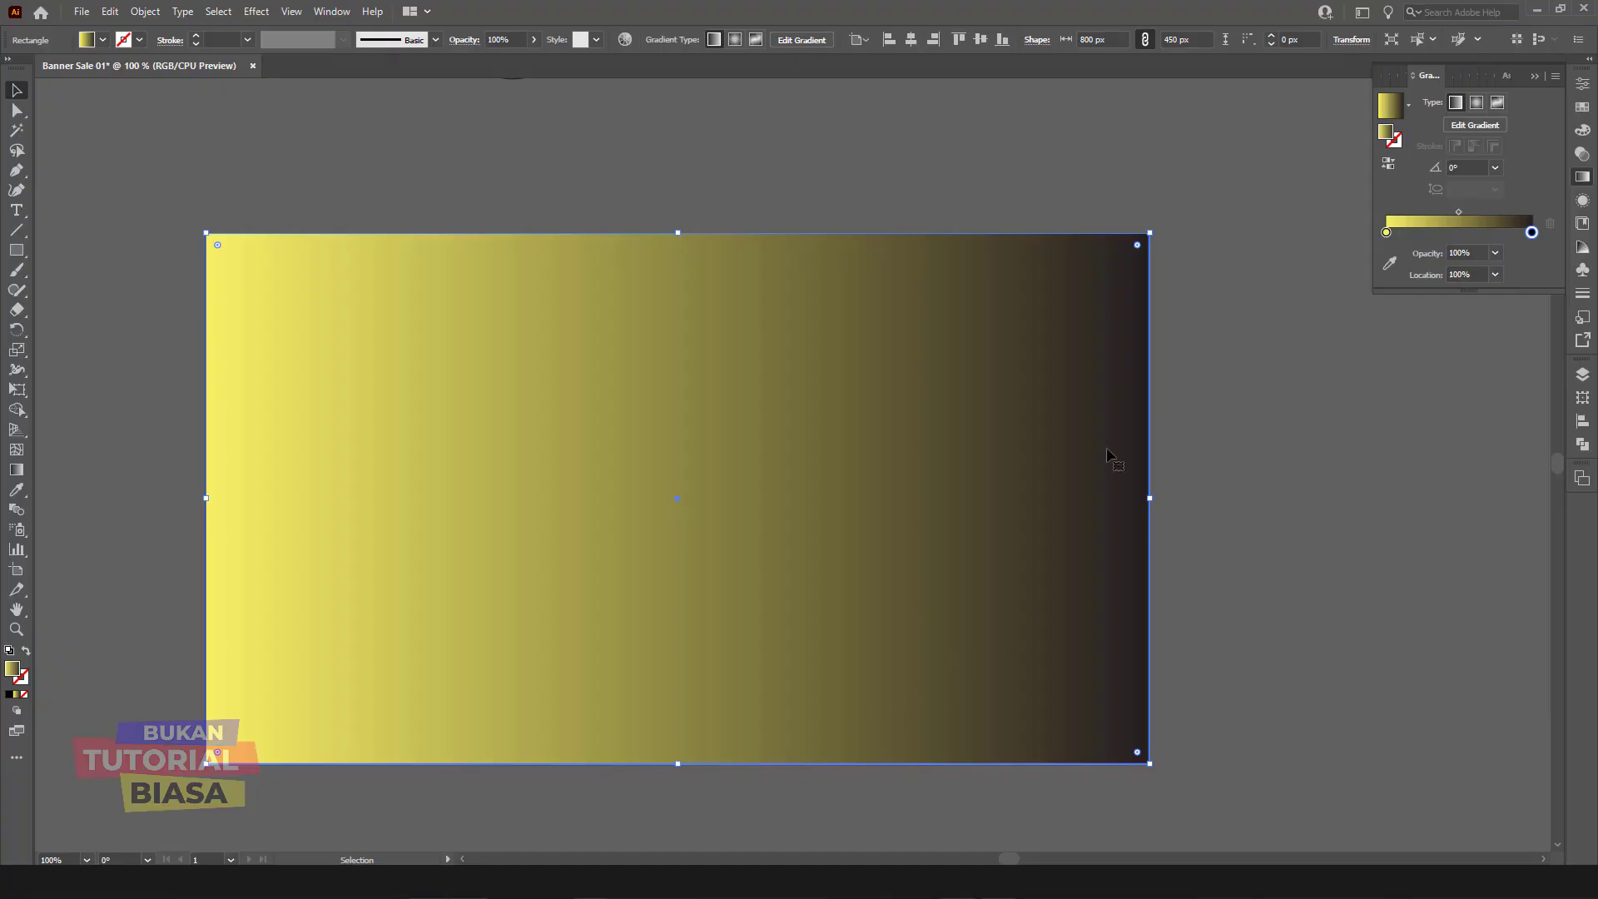
Step: Set the right gradient stop to red #FC312D
double_click(1532, 233)
click(1318, 320)
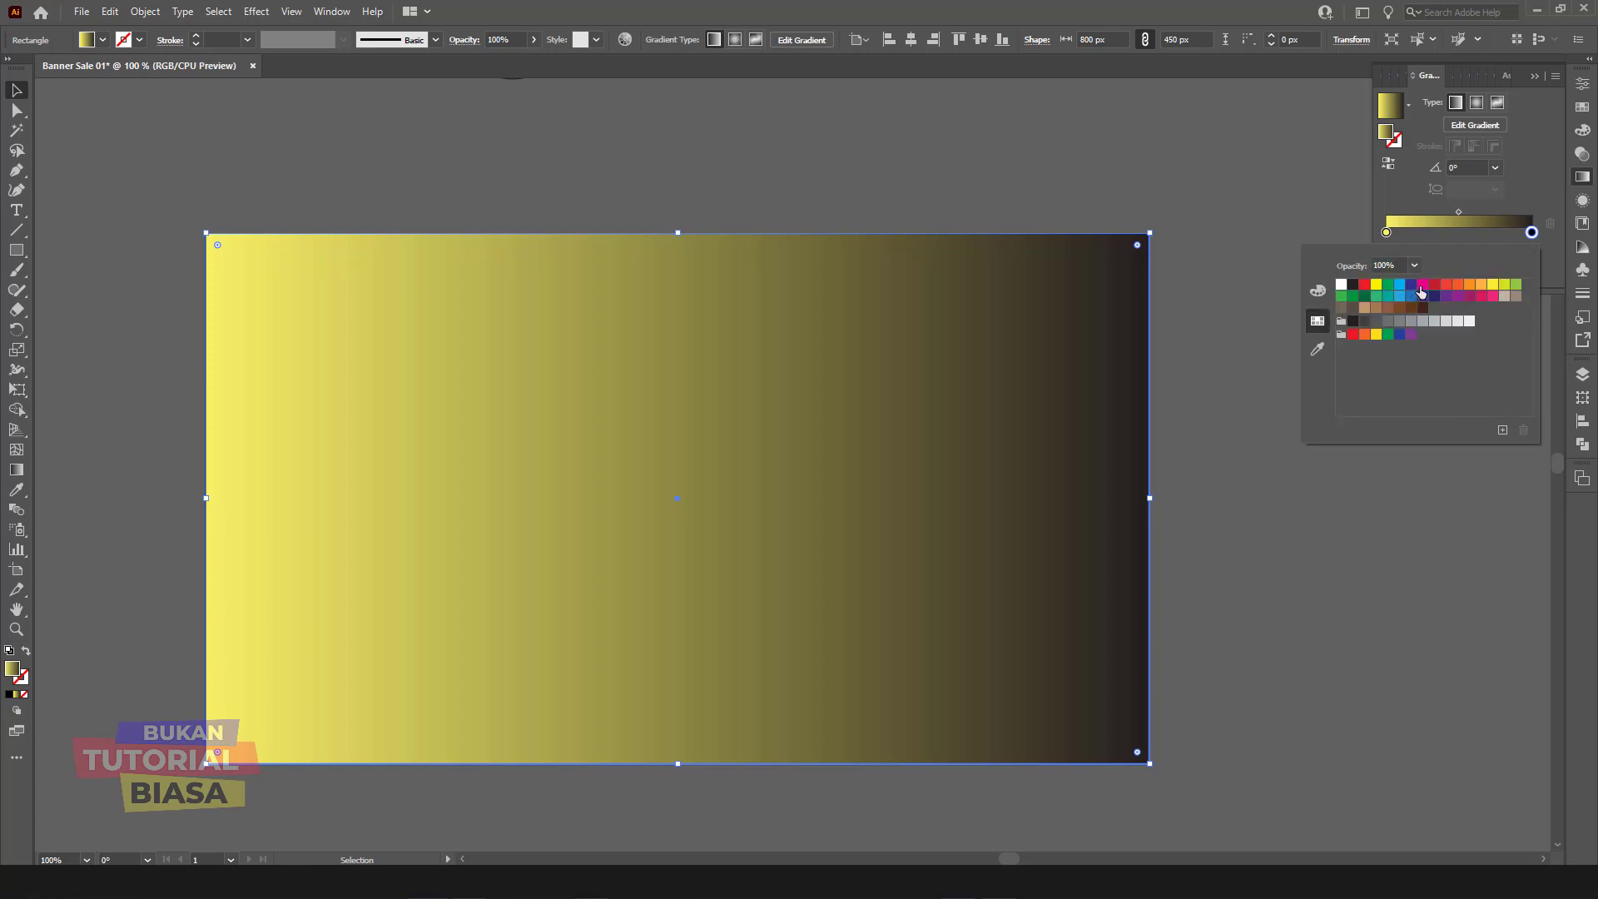
click(1422, 291)
click(1318, 291)
click(1488, 378)
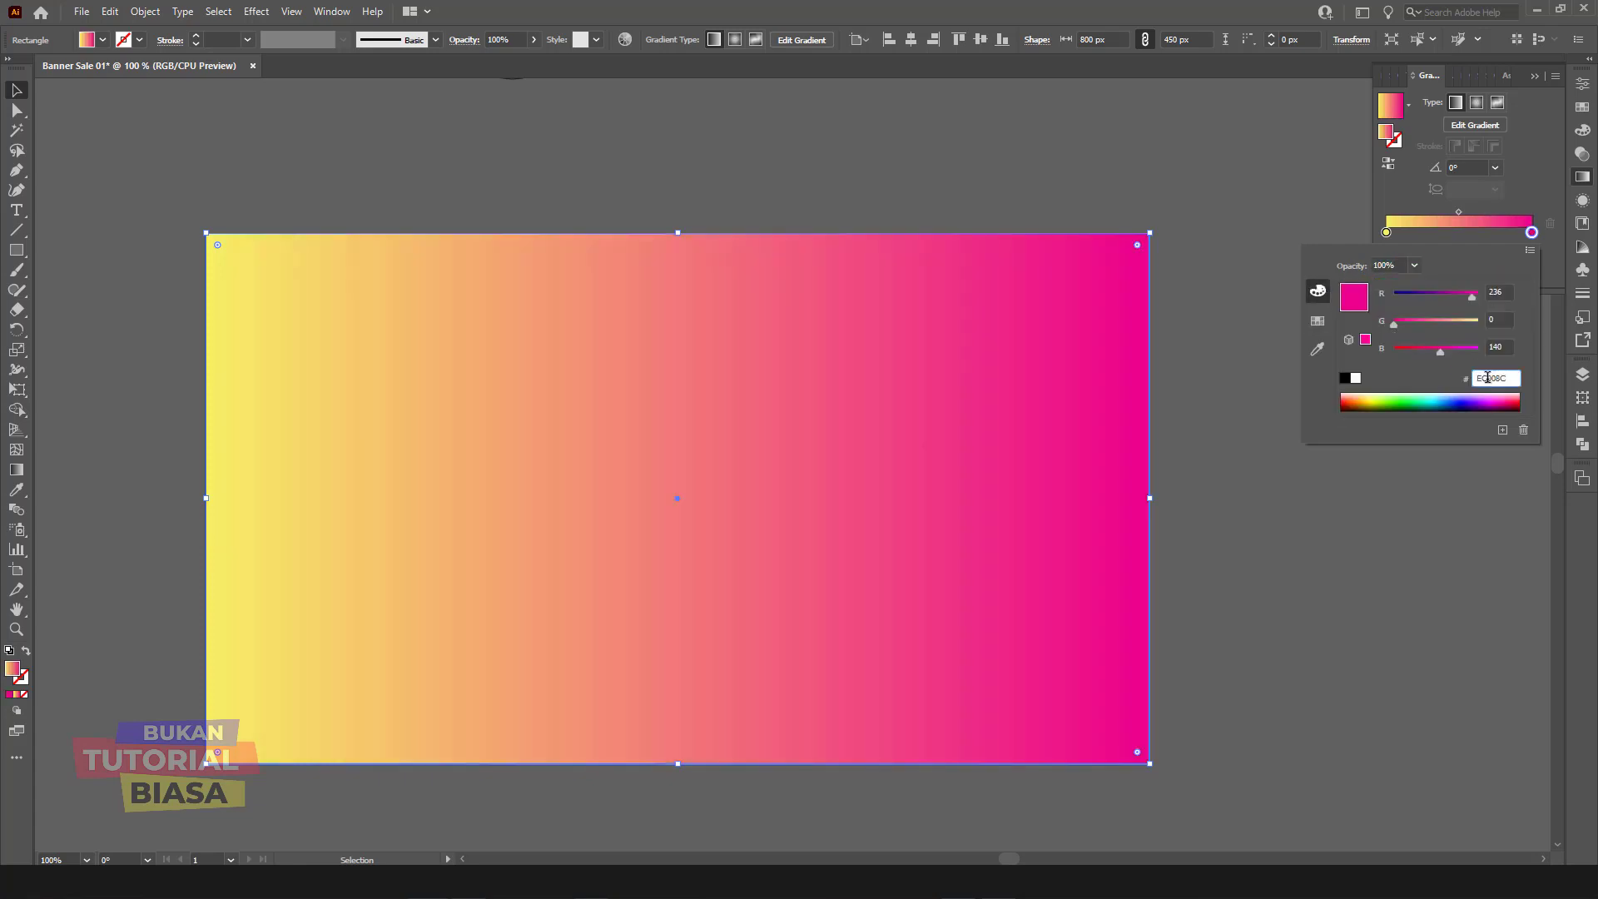
key(ctrl+a)
text(#FC312D)
key(Return)
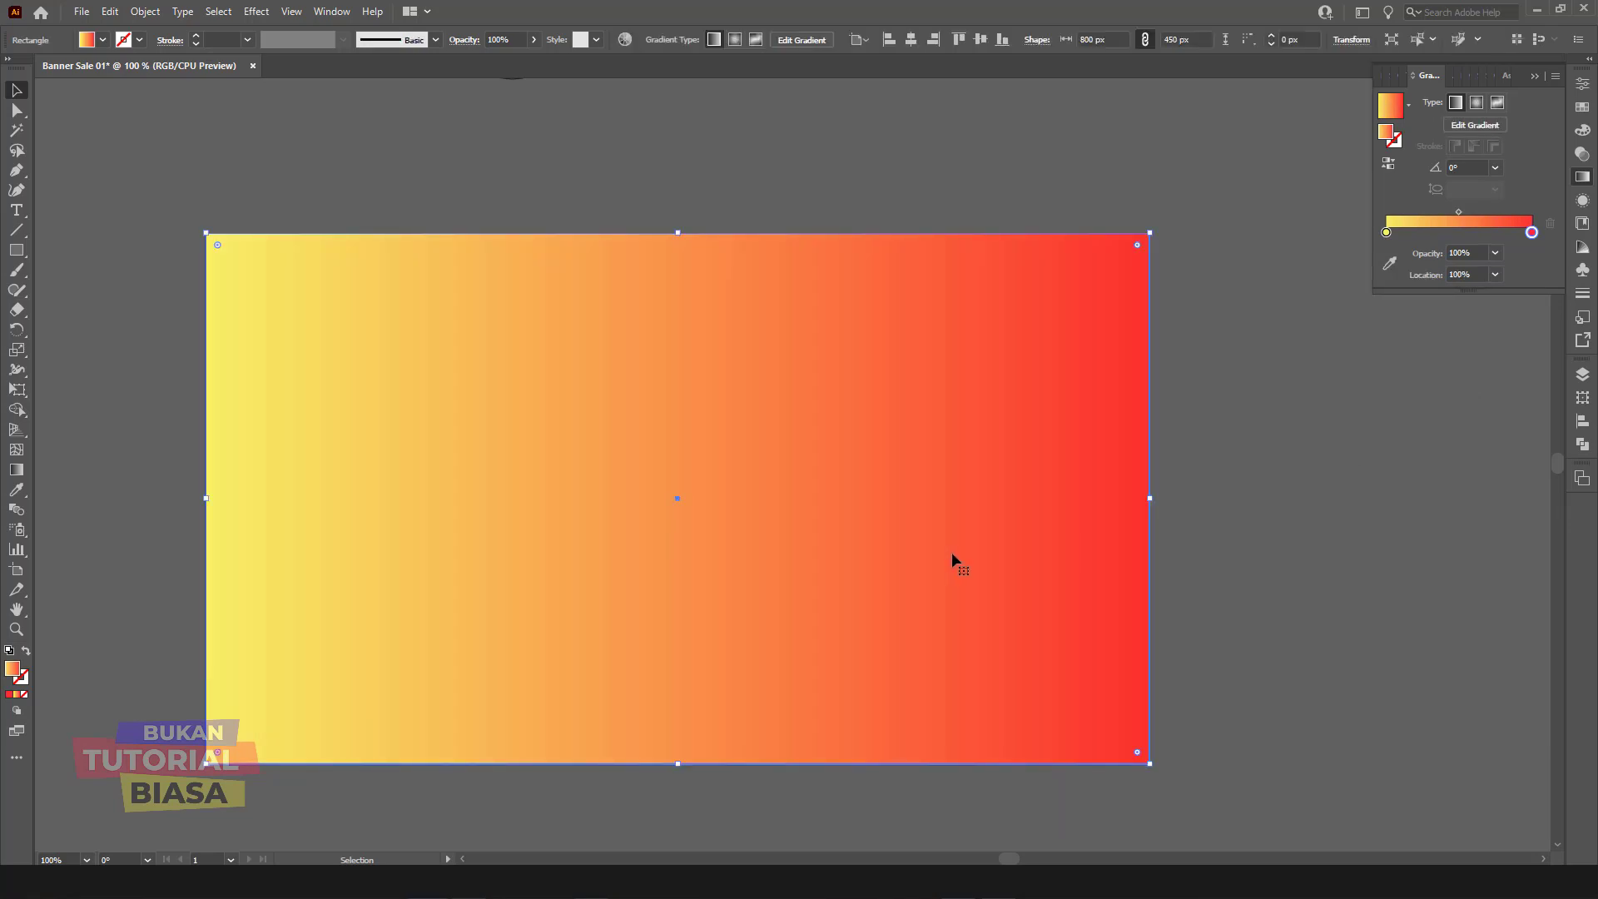
Step: Drag the gradient diagonally from top-right to bottom-left and shift its midpoint toward red
key(ctrl+minus)
key(g)
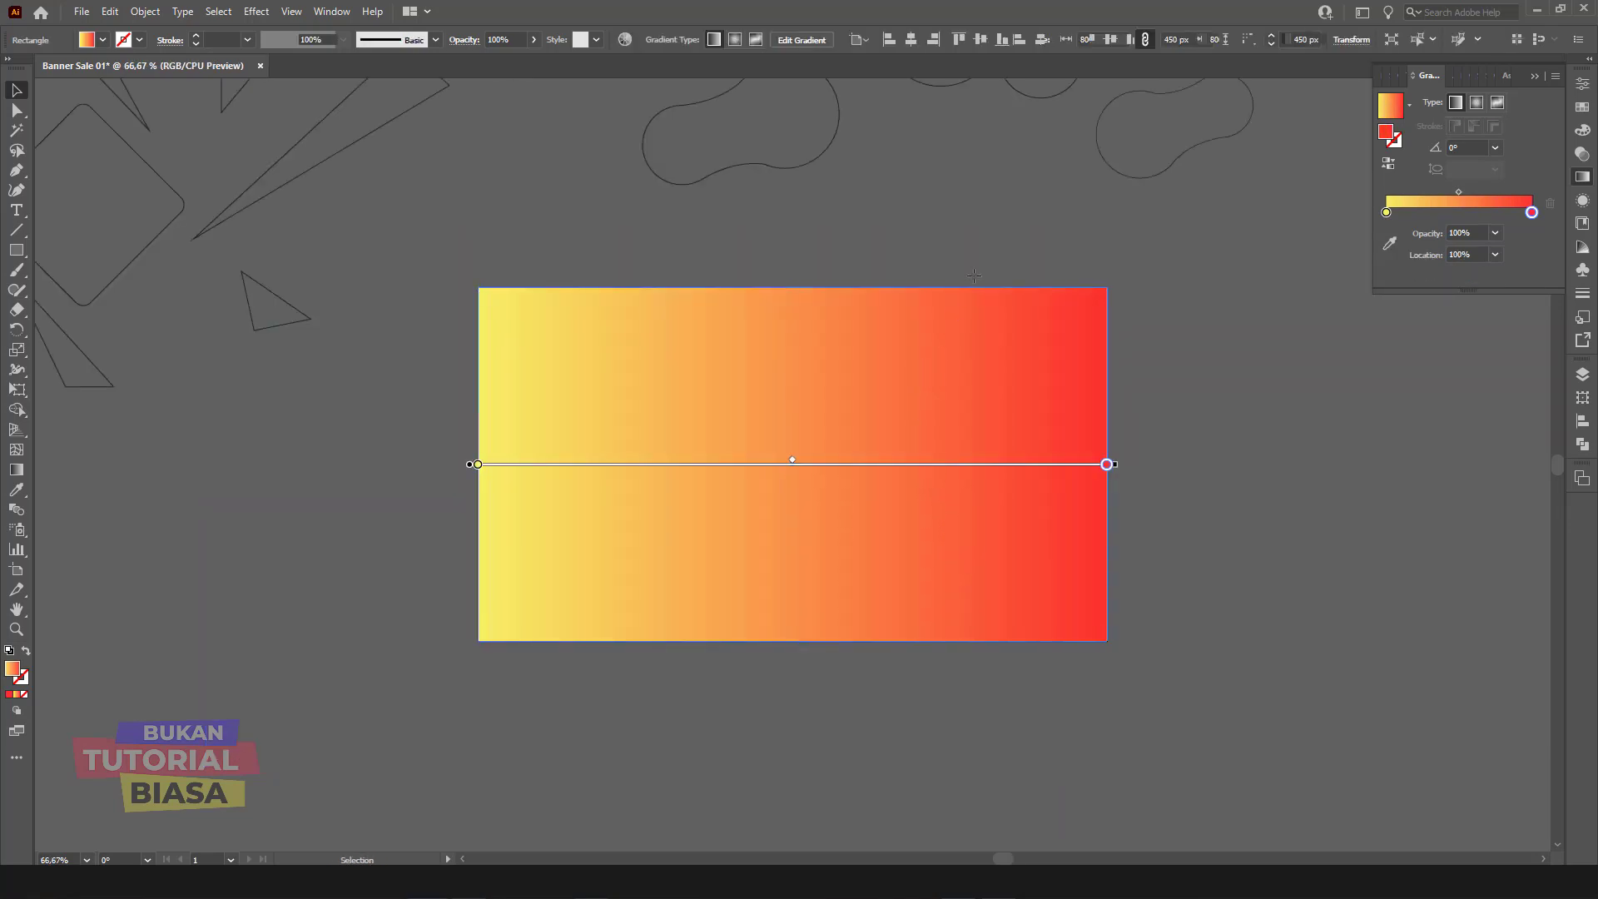
drag(918, 208, 674, 703)
scroll(887, 509, down, 2)
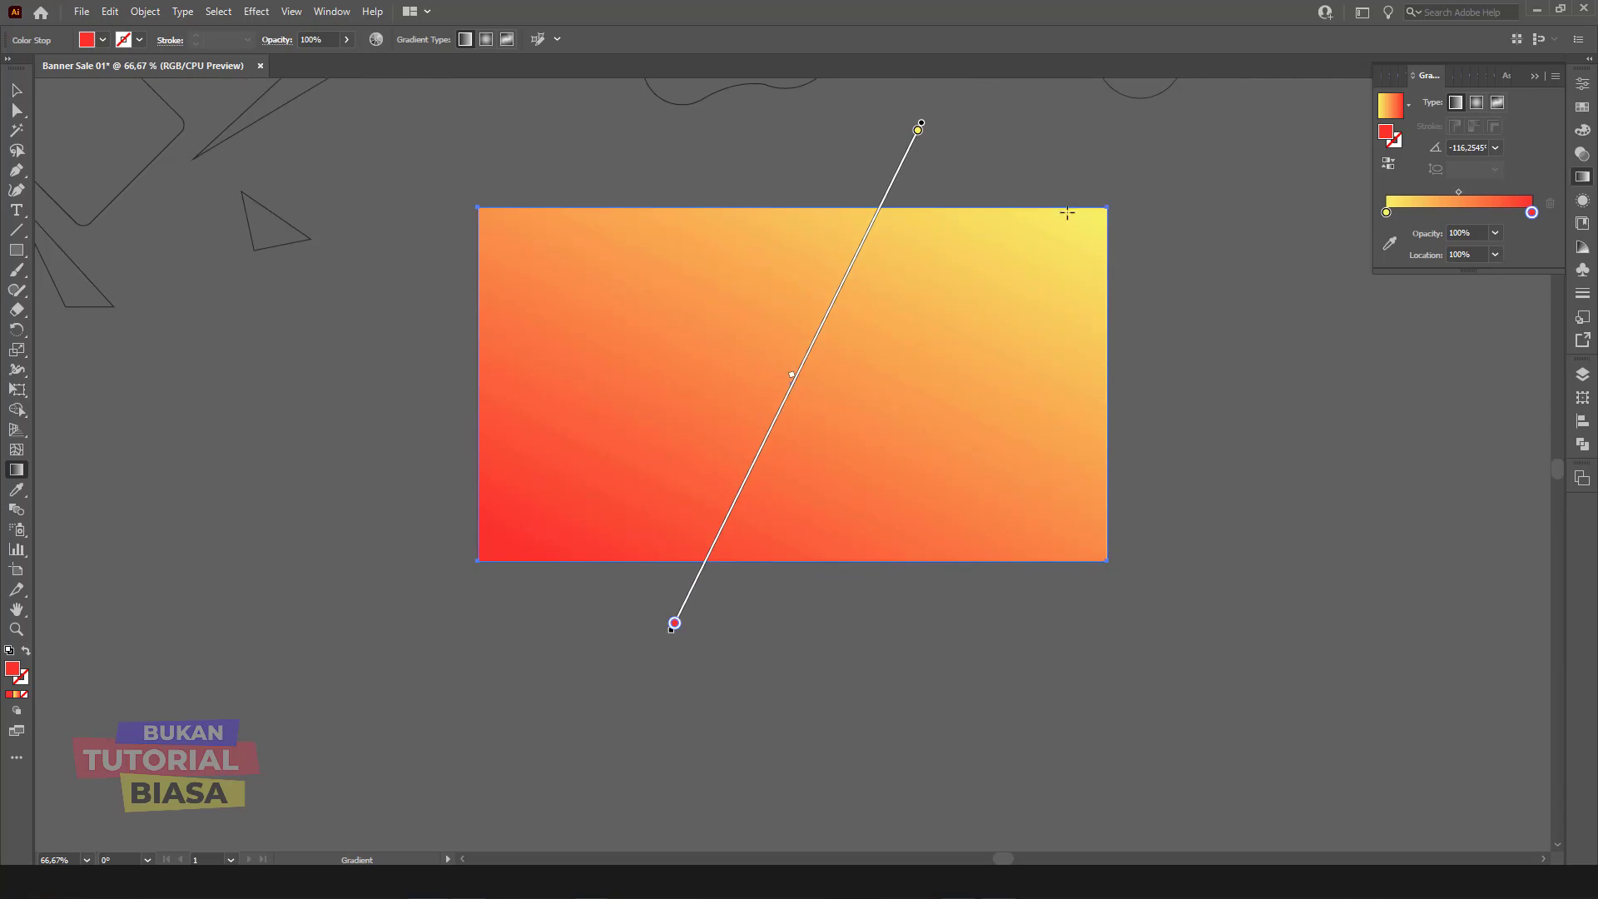
mouse_move(1072, 199)
mouse_down()
mouse_move(467, 629)
mouse_move(301, 710)
mouse_up()
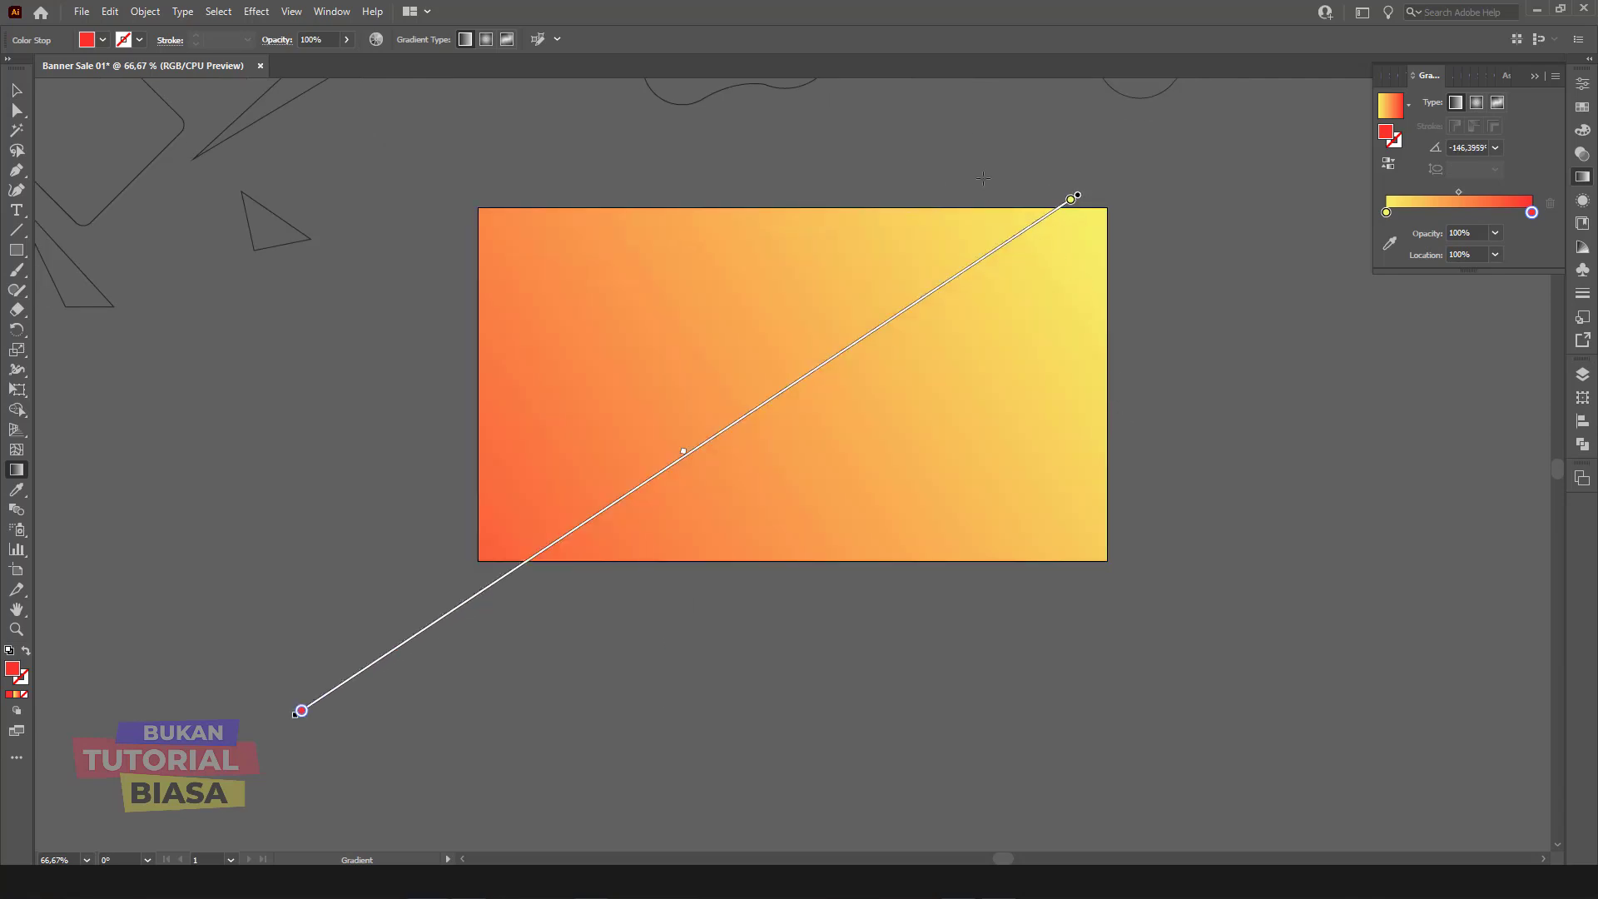
mouse_move(983, 179)
mouse_down()
mouse_move(686, 741)
mouse_move(564, 798)
mouse_up()
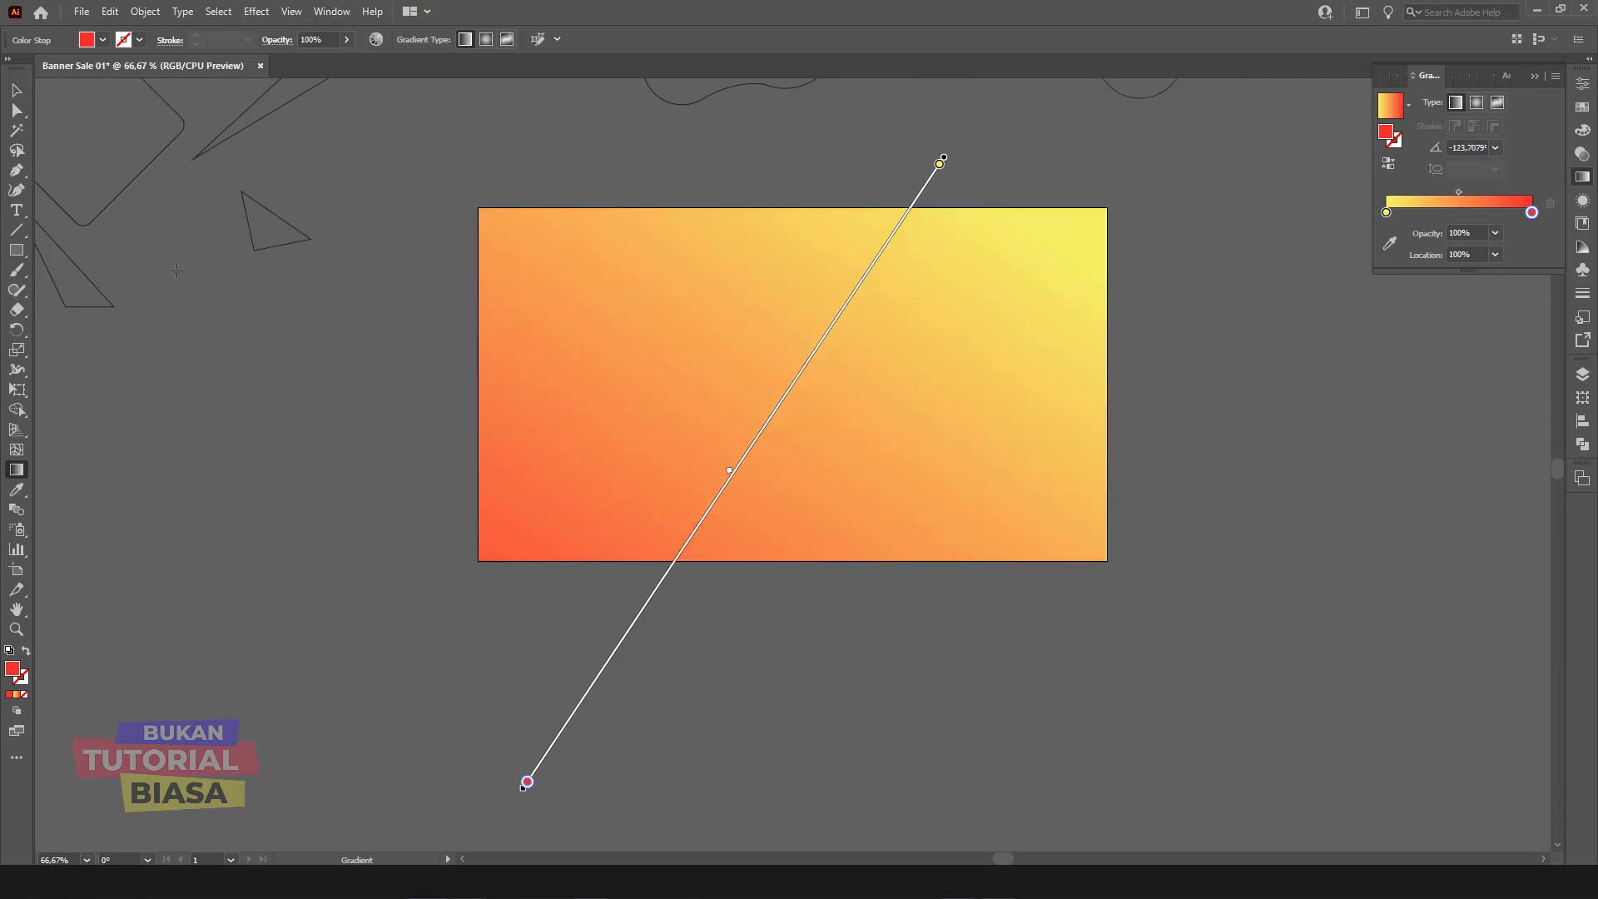
mouse_move(728, 475)
mouse_down()
mouse_move(679, 550)
mouse_move(688, 533)
mouse_up()
click(16, 91)
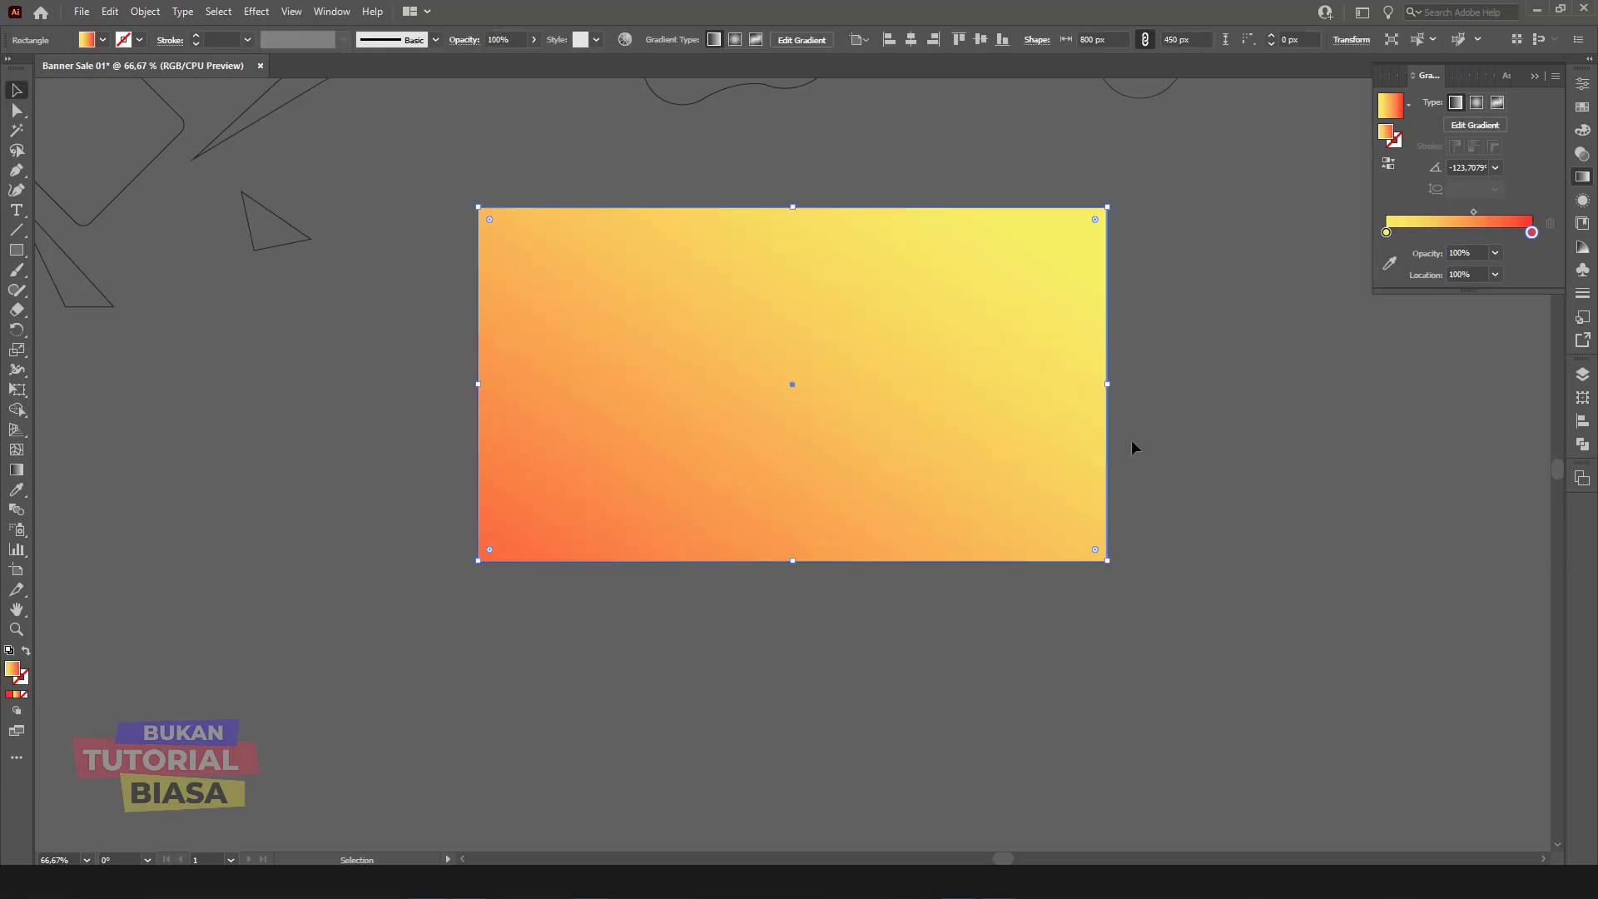
Step: Lock the Background layer in the Layers panel
click(1181, 452)
click(1046, 456)
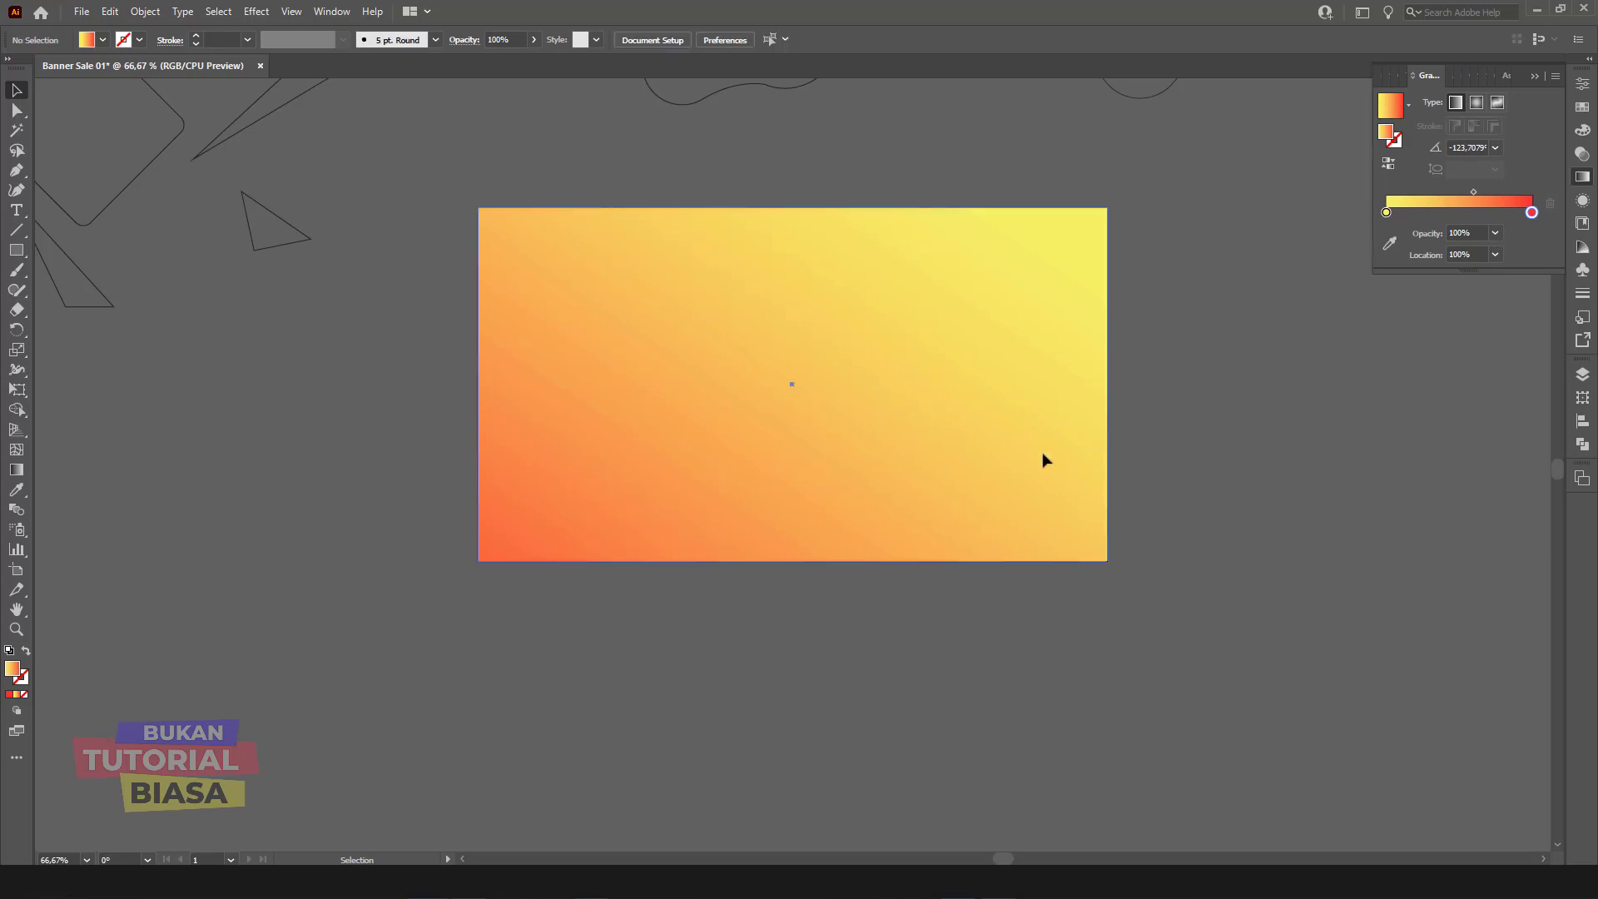
click(1582, 376)
click(1381, 409)
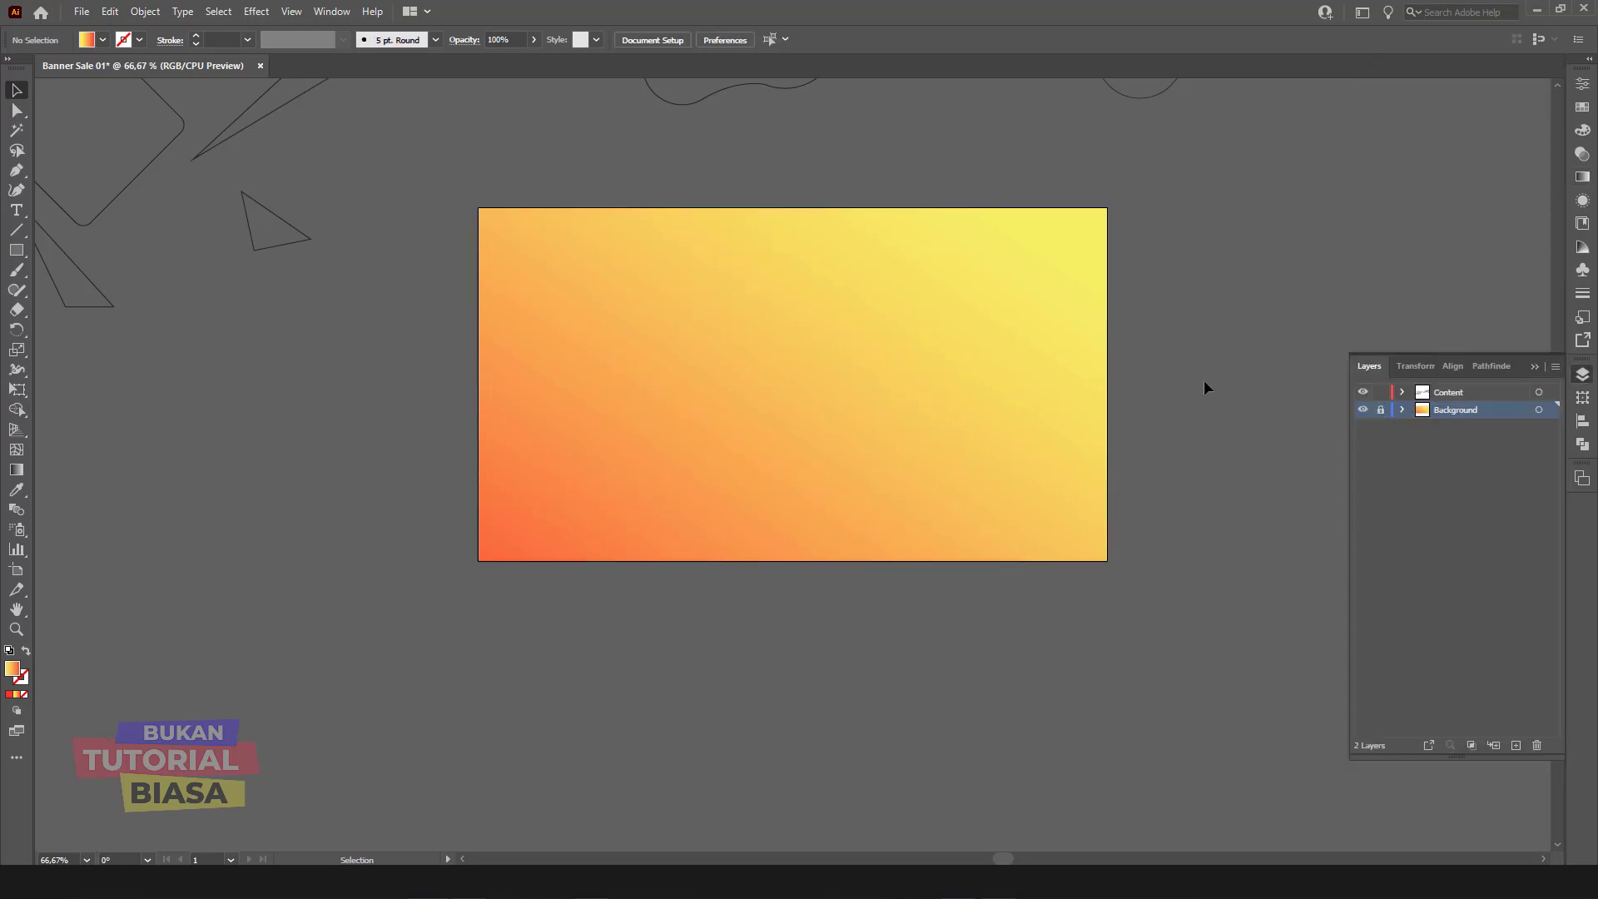
Step: Zoom between 100% and 66.67% and pan until the whole artboard is in view
key(ctrl+1)
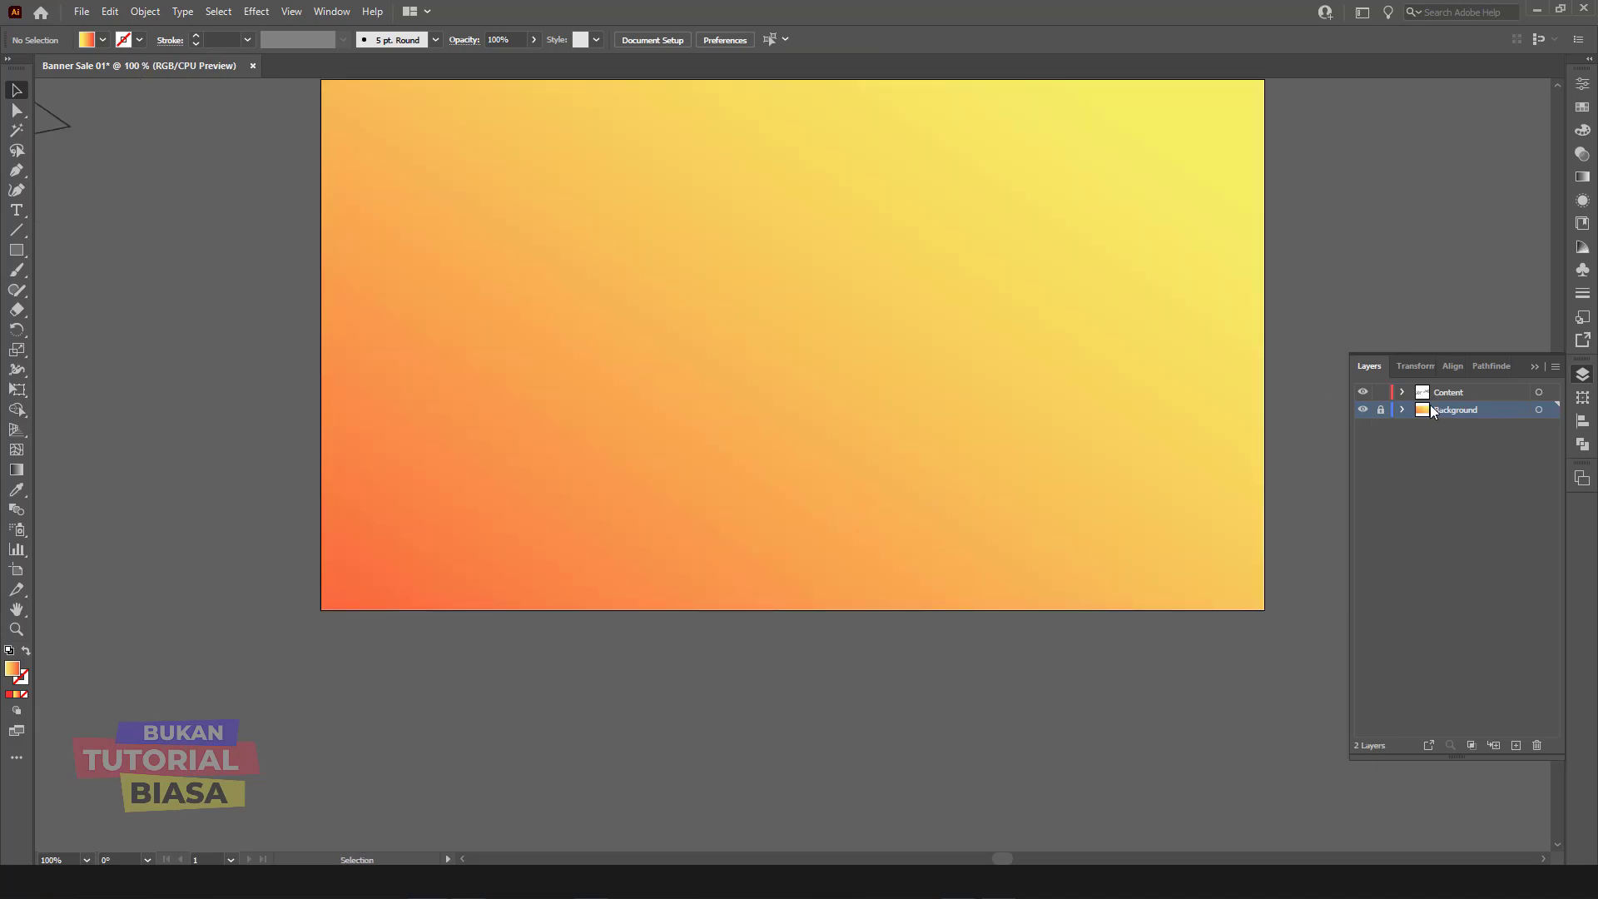
key(ctrl+minus)
scroll(1274, 440, up, 2)
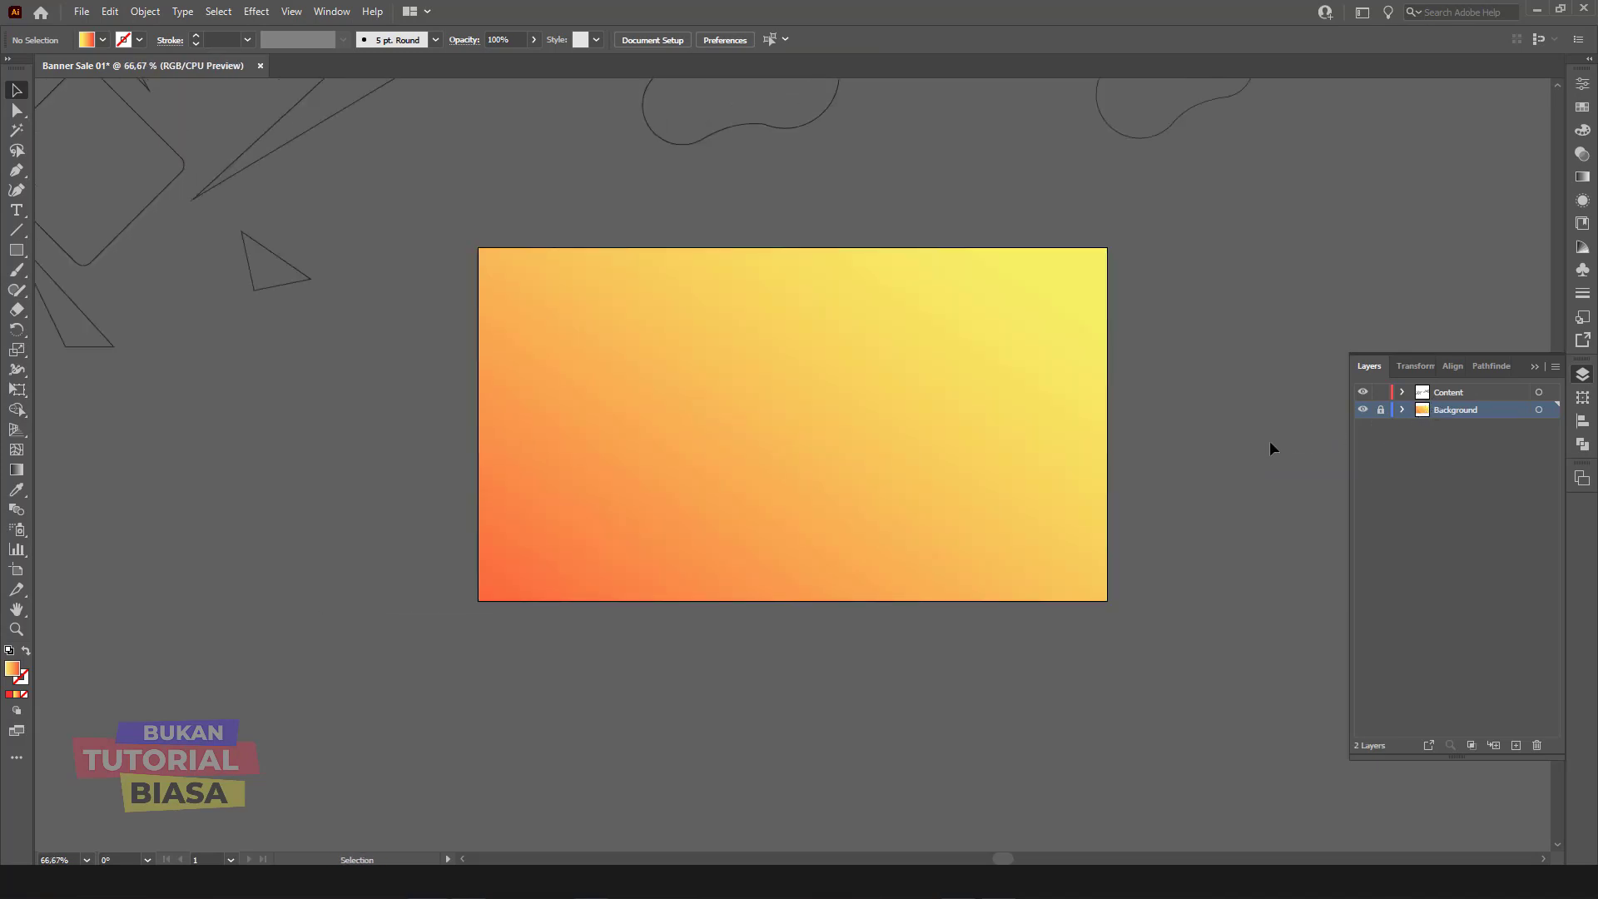
scroll(1270, 441, up, 3)
key(ctrl+1)
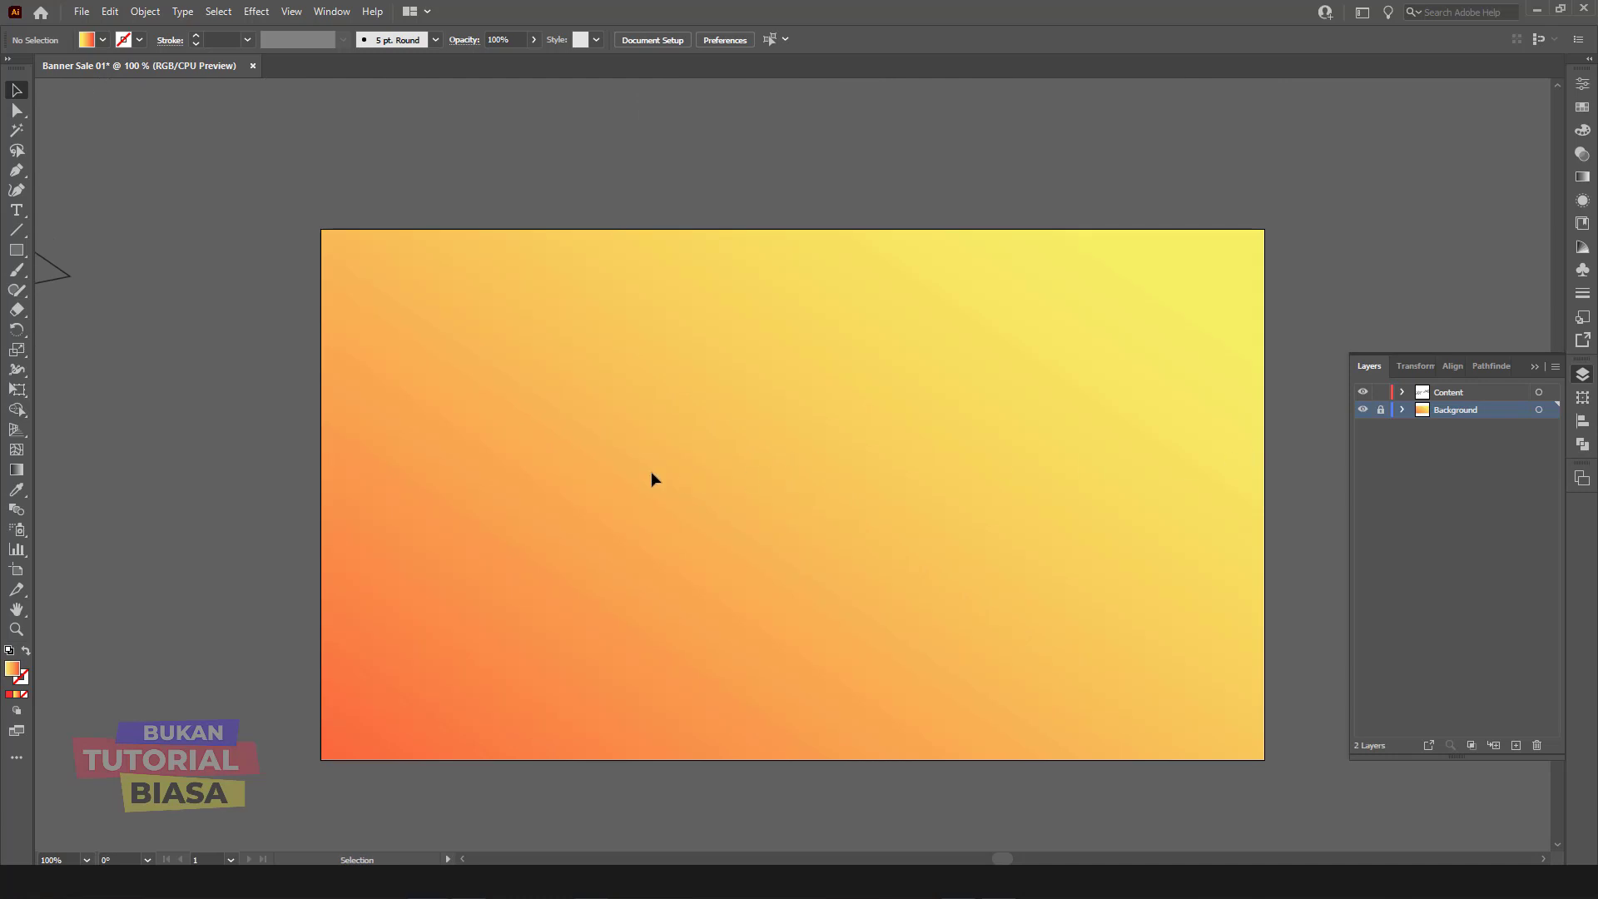
mouse_move(196, 235)
mouse_down()
mouse_move(685, 553)
mouse_move(696, 432)
mouse_up()
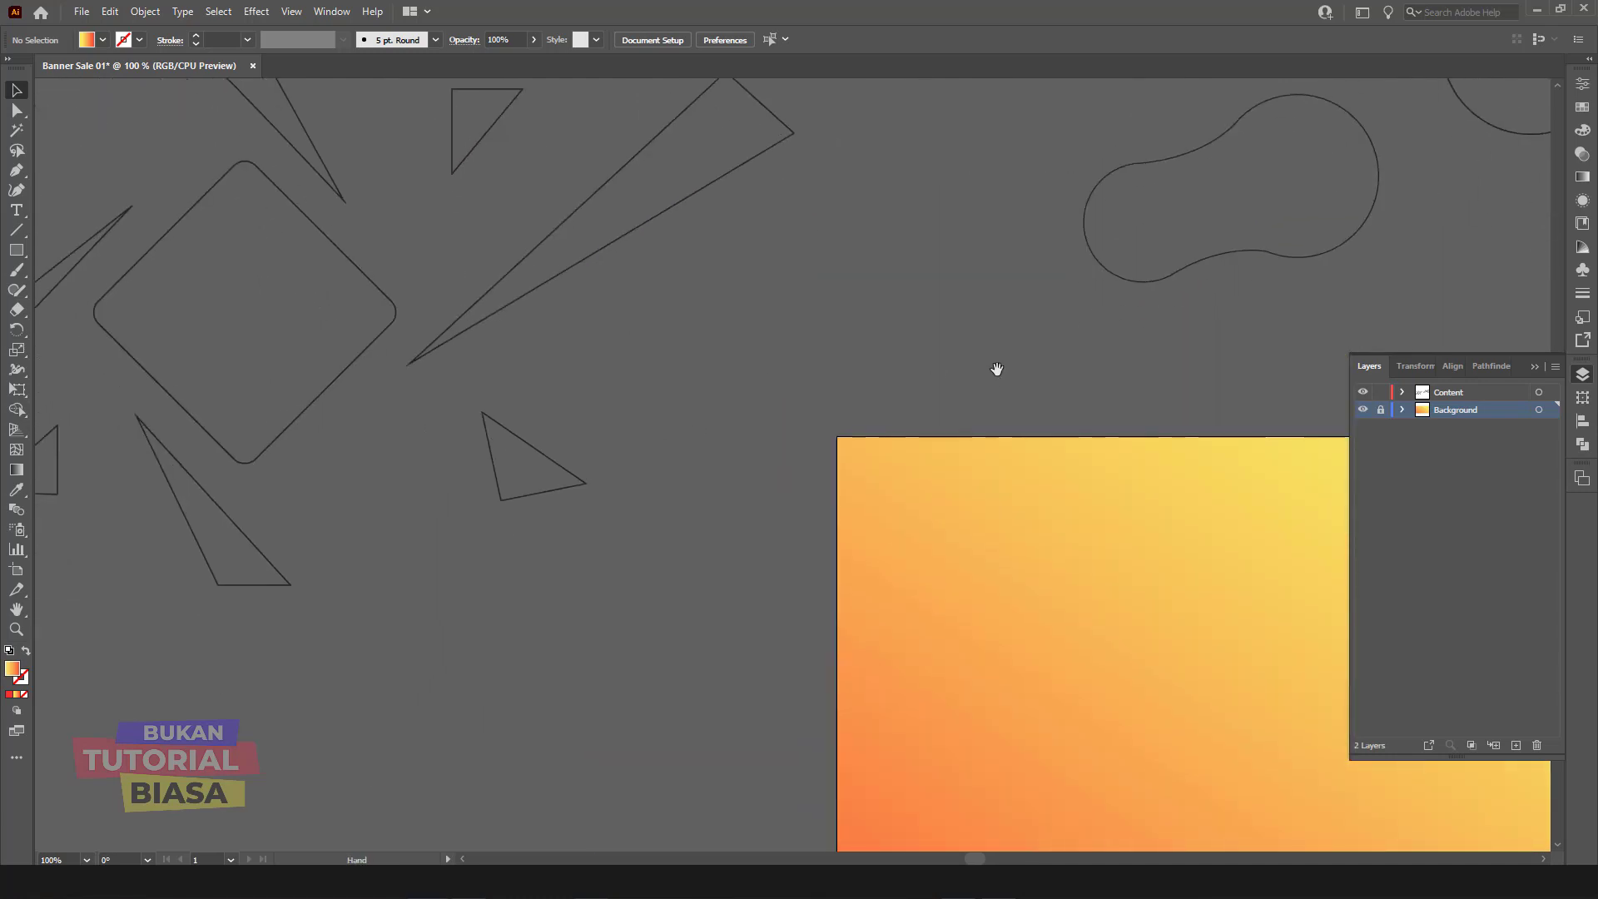
drag(996, 369, 474, 239)
drag(971, 489, 911, 390)
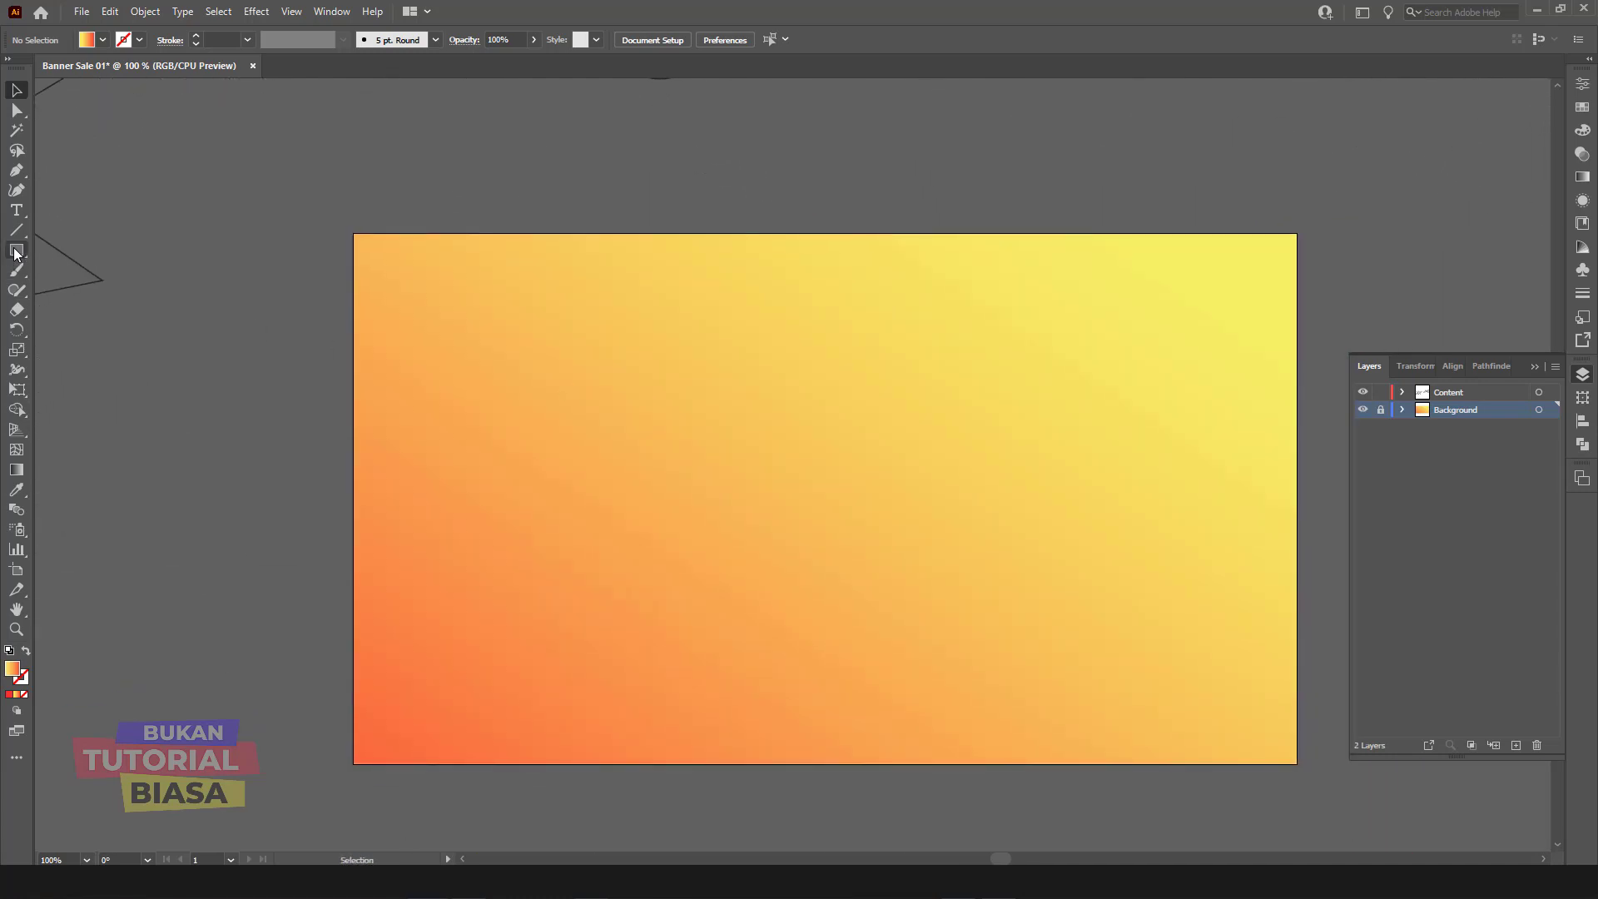
click(17, 252)
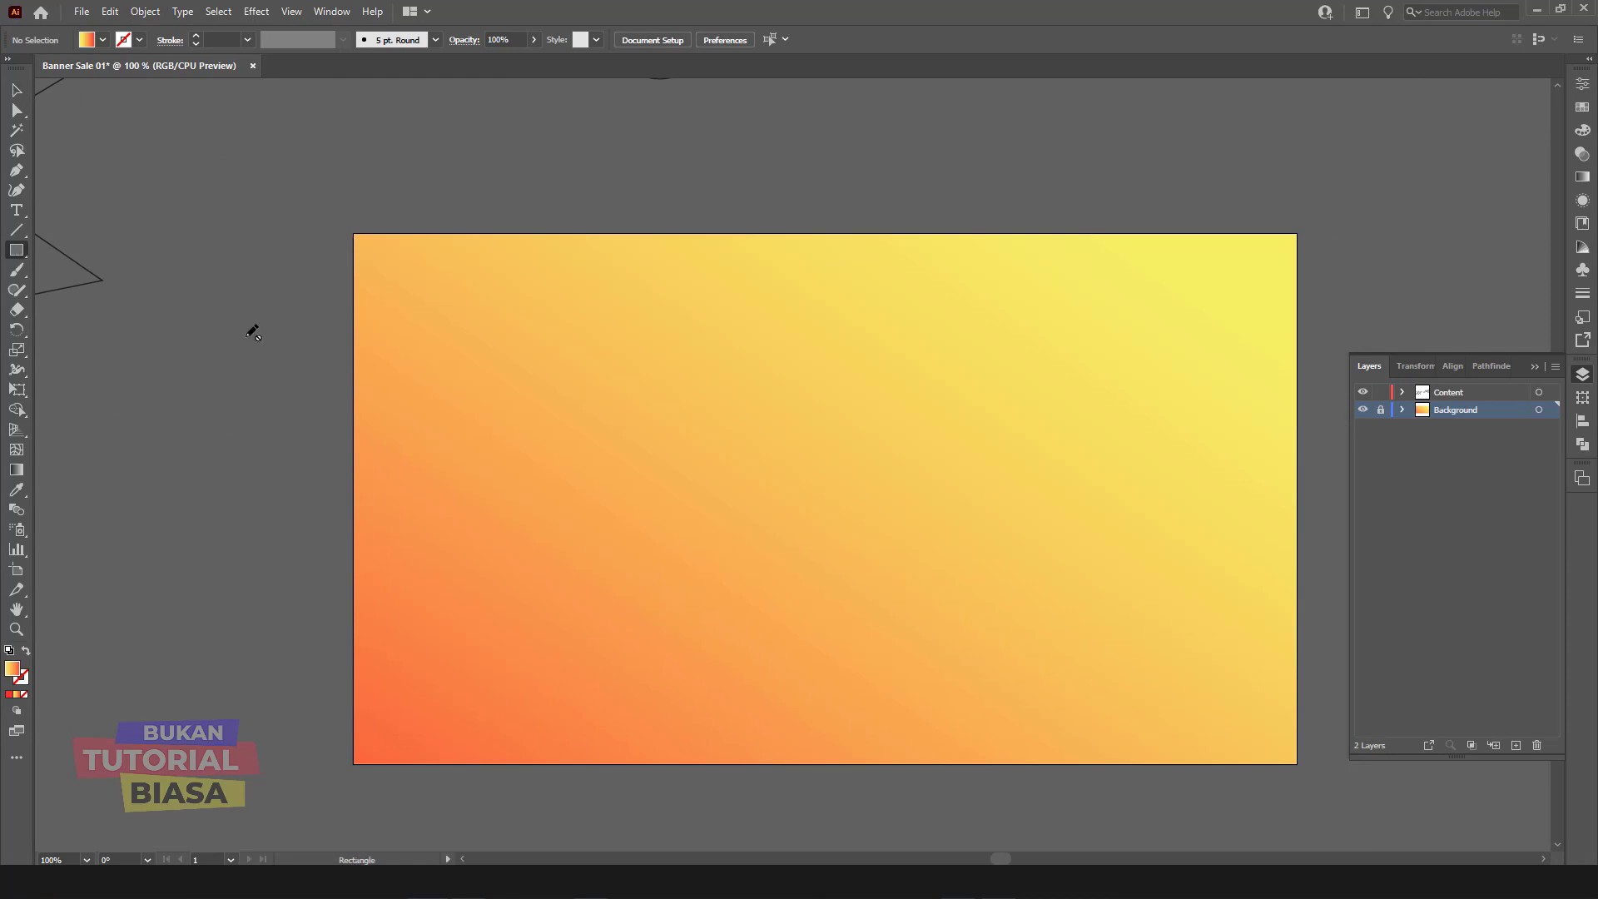
Step: Draw a 223 px square on the Content layer and rotate it 45° into a diamond
click(1484, 395)
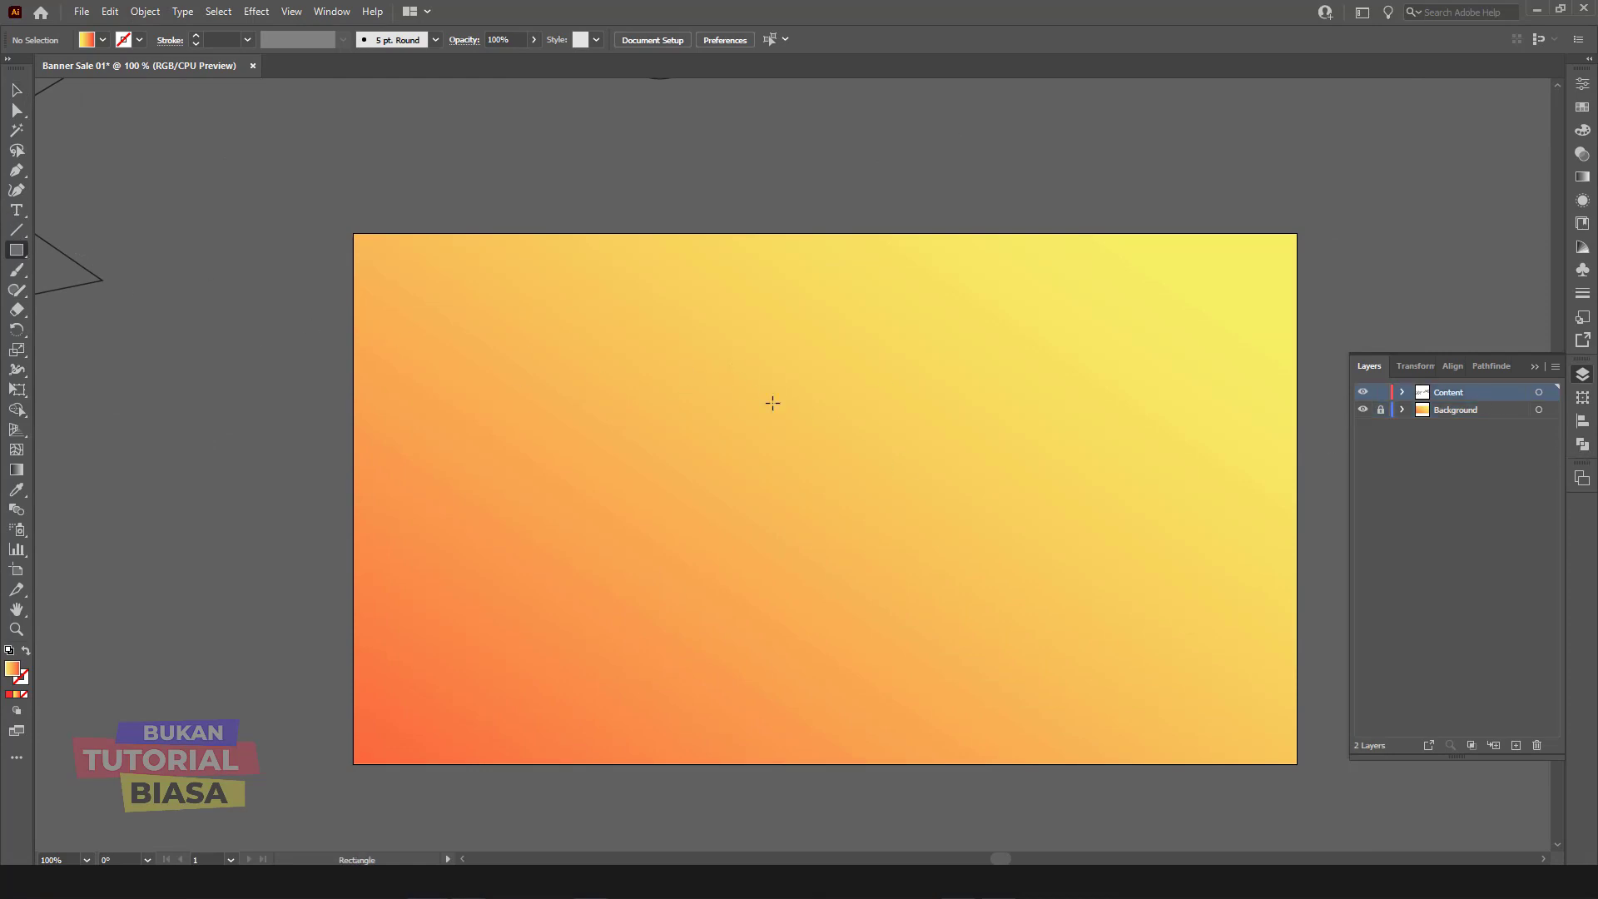
drag(742, 362, 1006, 624)
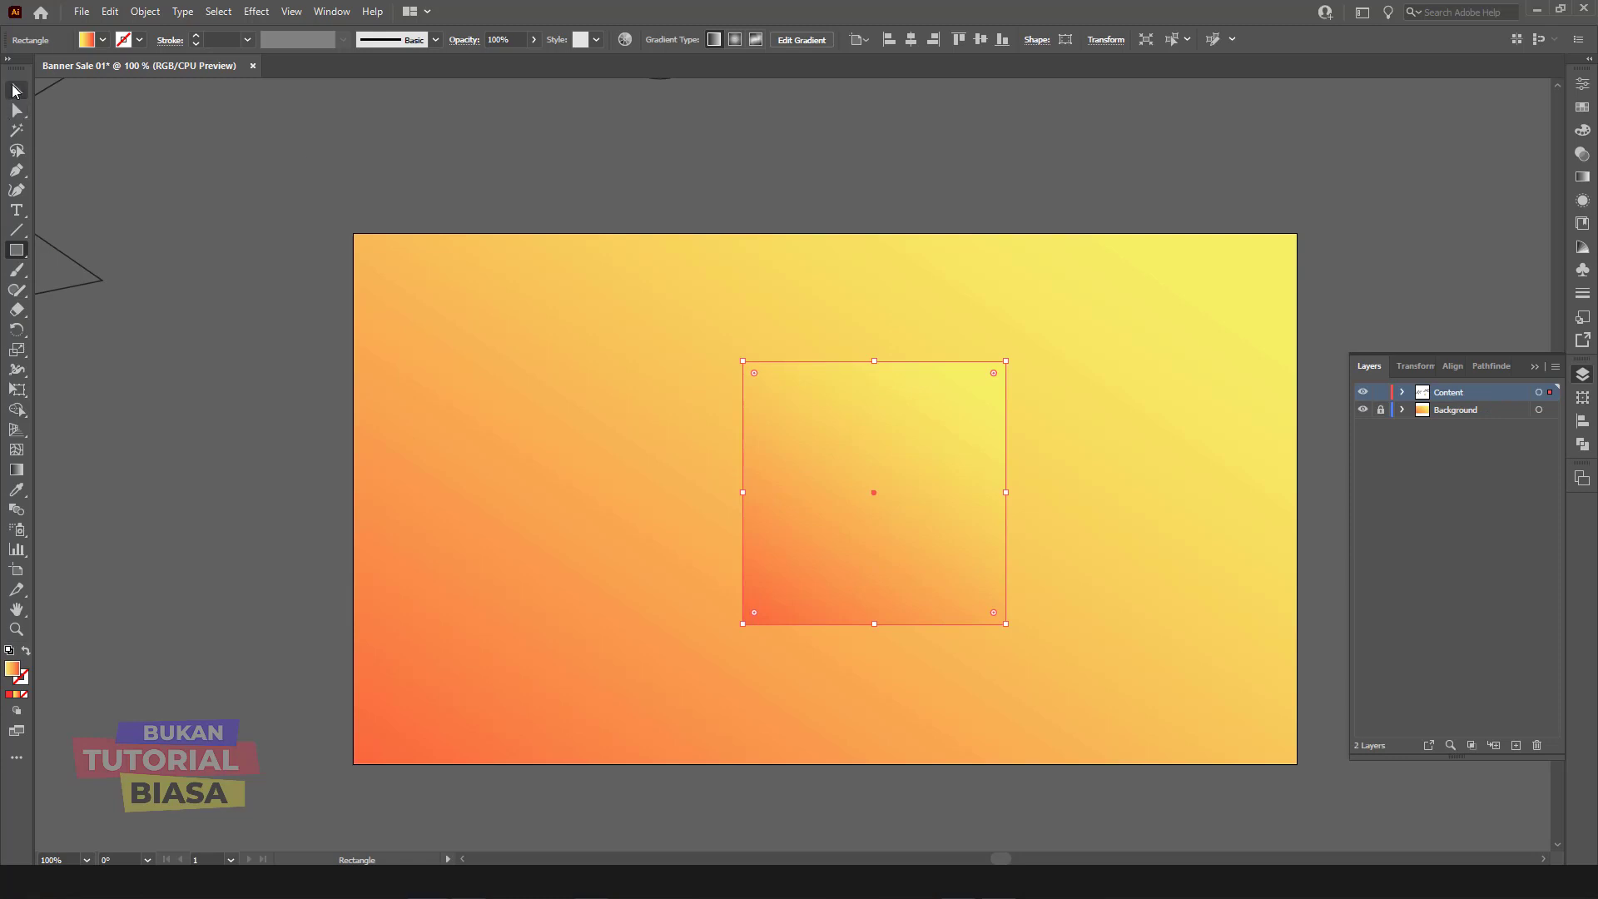
click(15, 90)
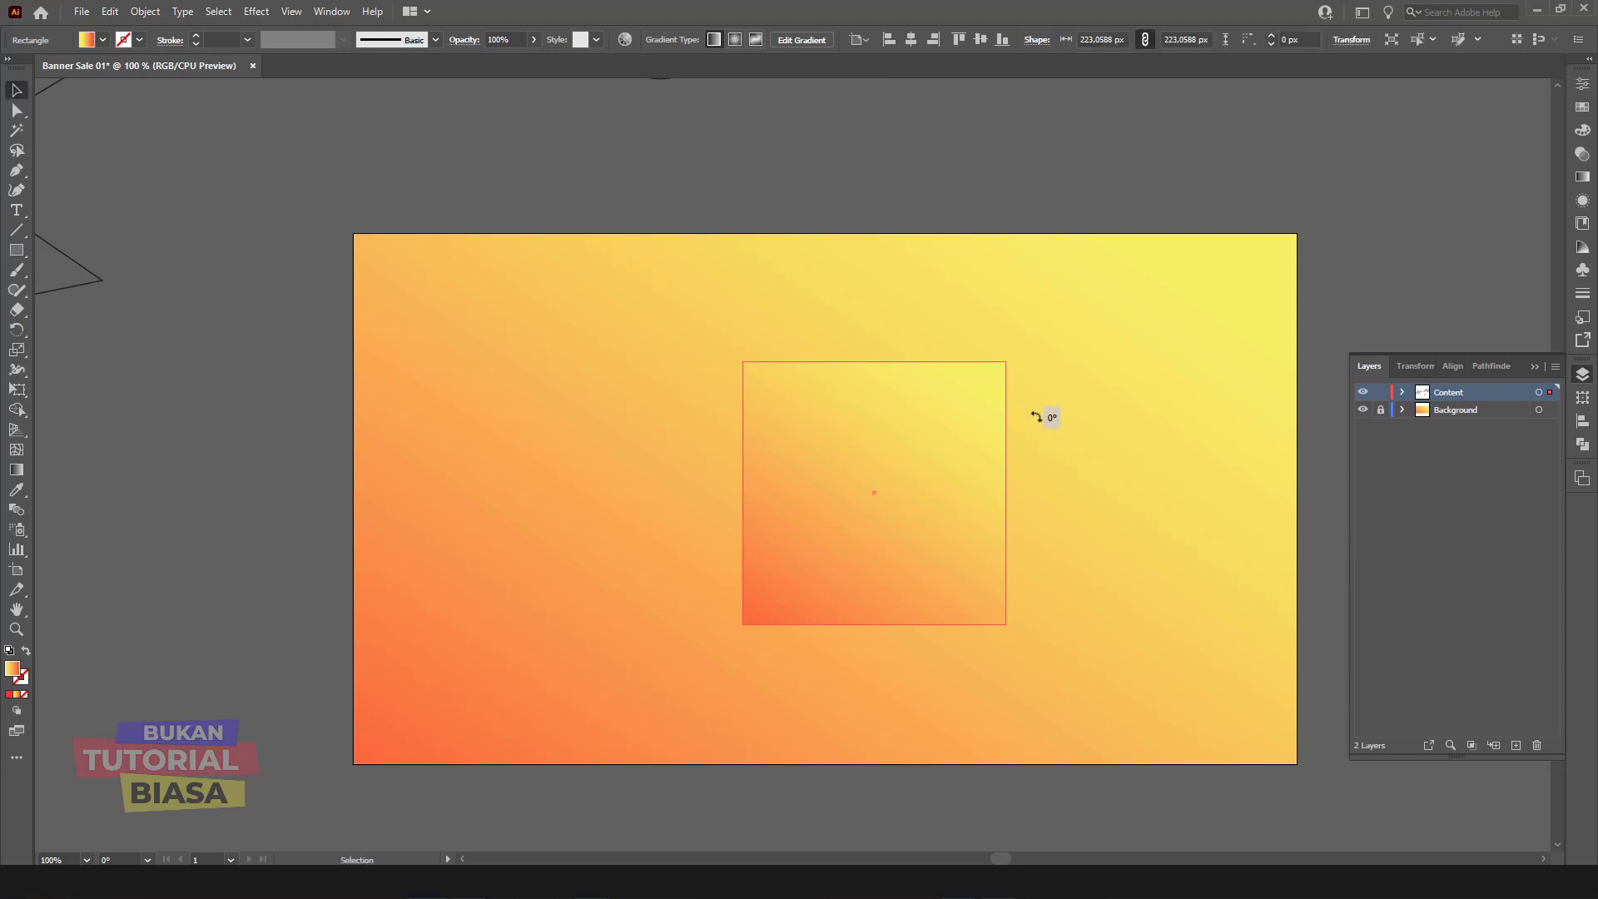
drag(1010, 359, 1054, 466)
drag(925, 462, 927, 469)
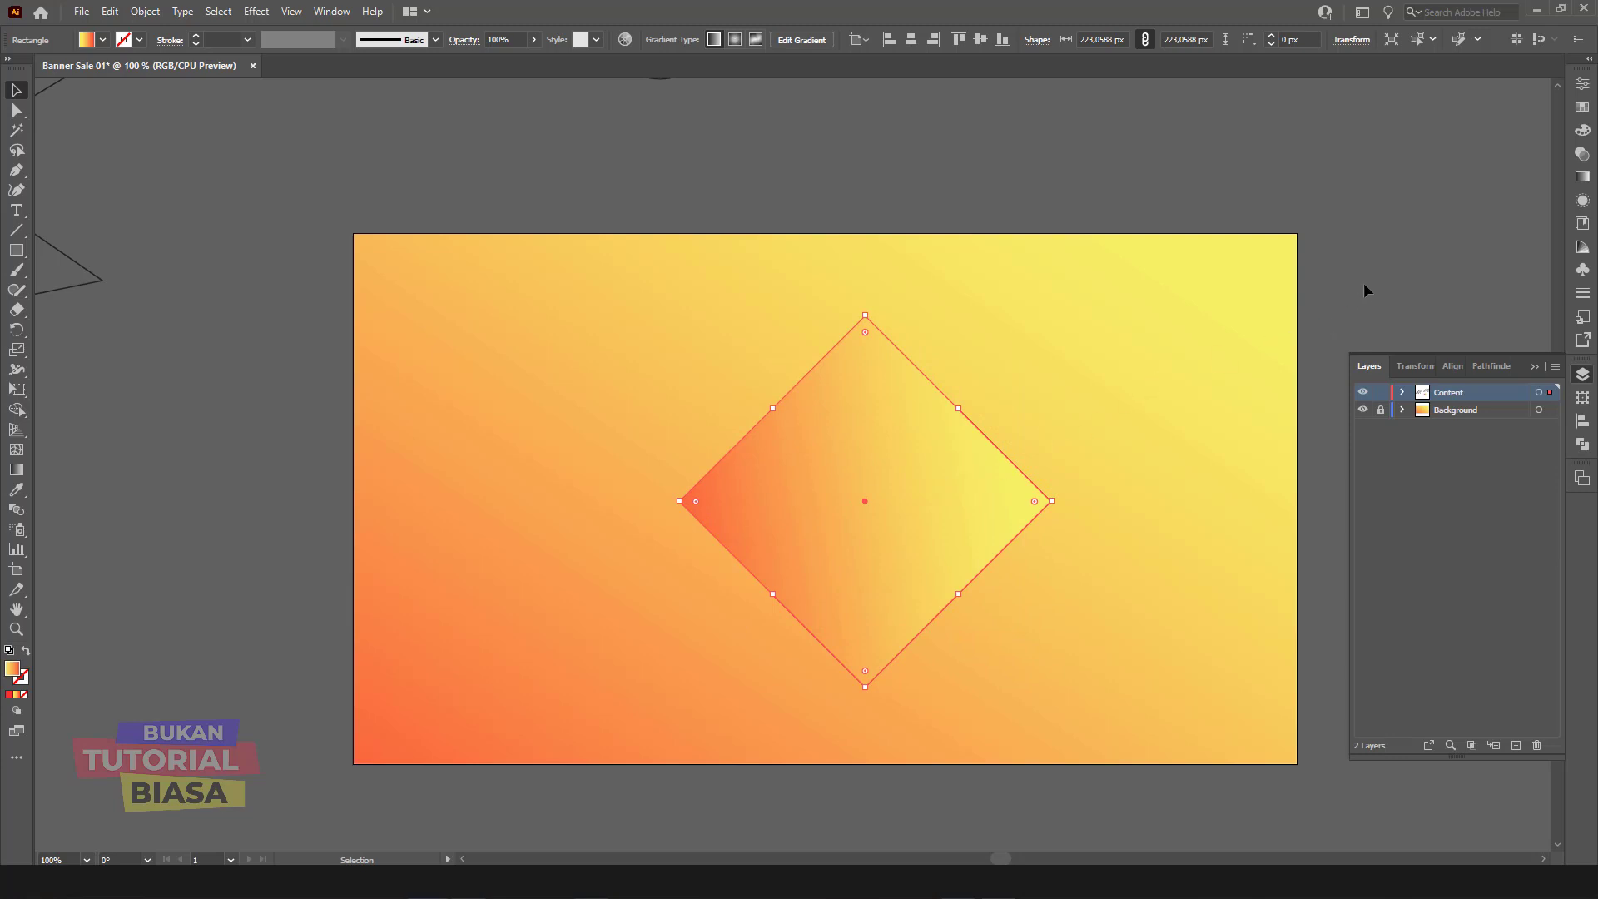
click(1366, 293)
click(964, 476)
Step: Change the diamond's fill to solid purple #7E00B1 and inspect it at 150% zoom
click(11, 695)
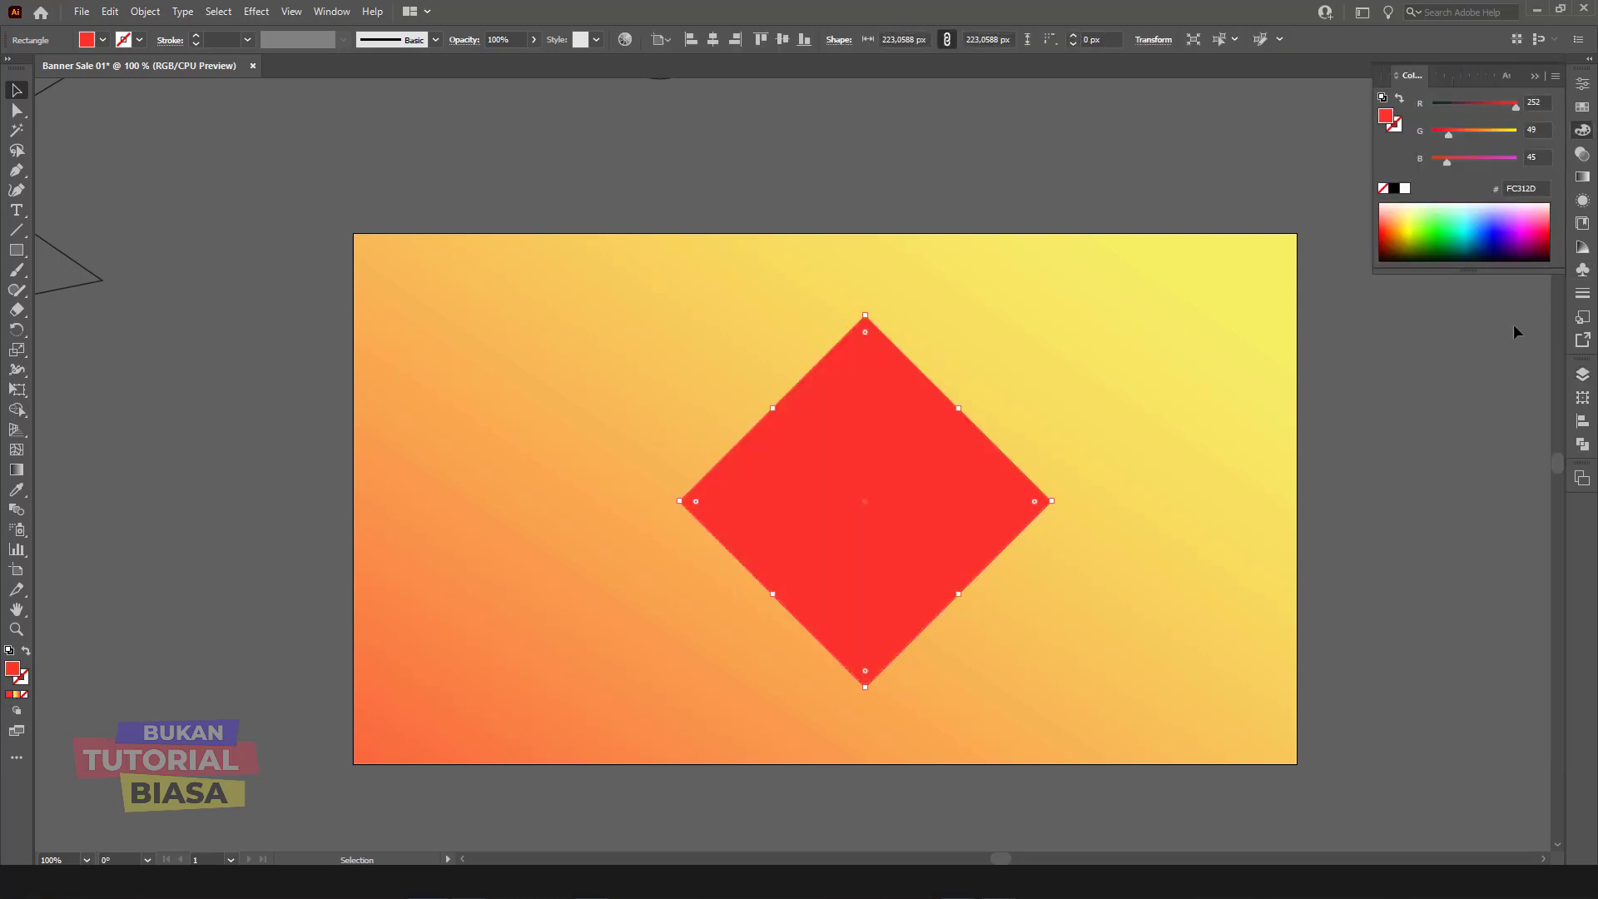
drag(1520, 220, 1523, 239)
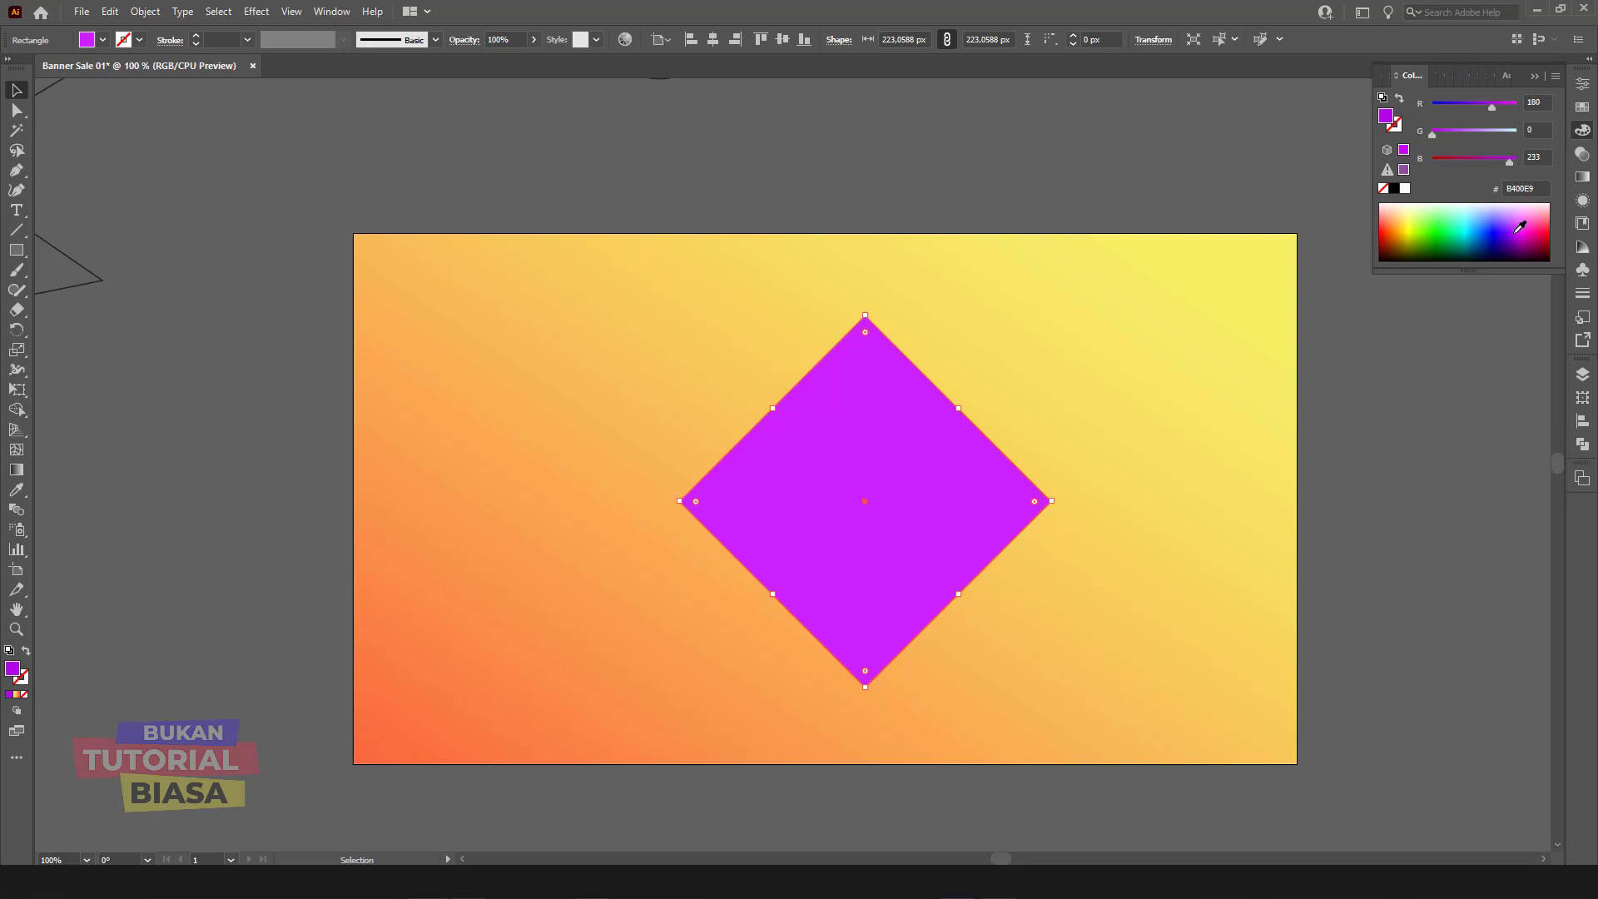
click(1389, 464)
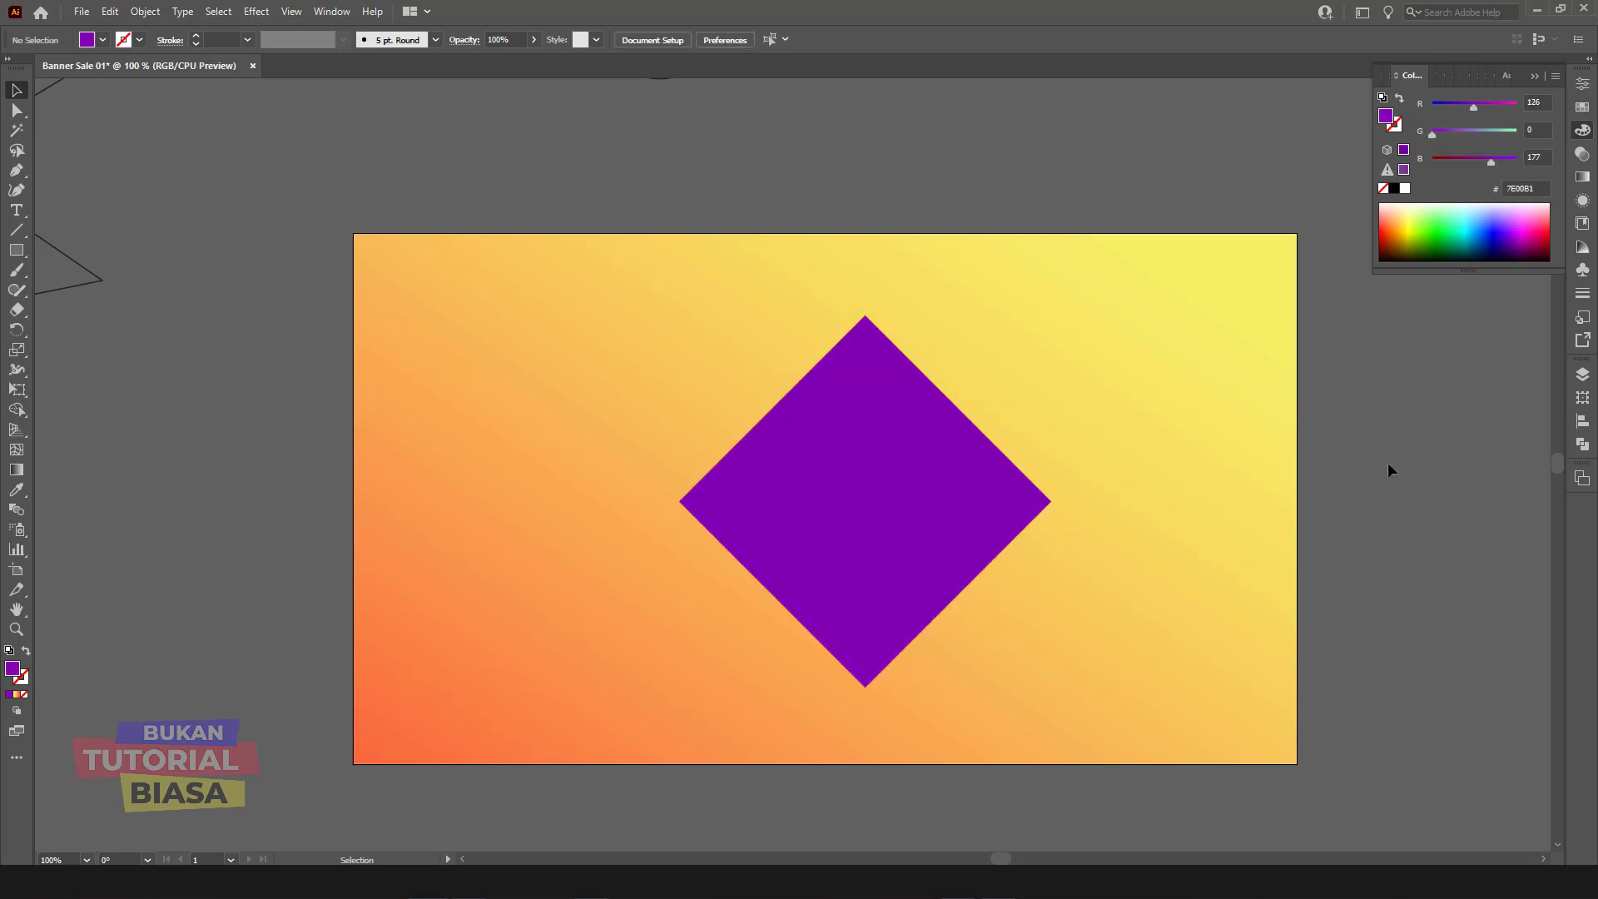
key(ctrl+plus)
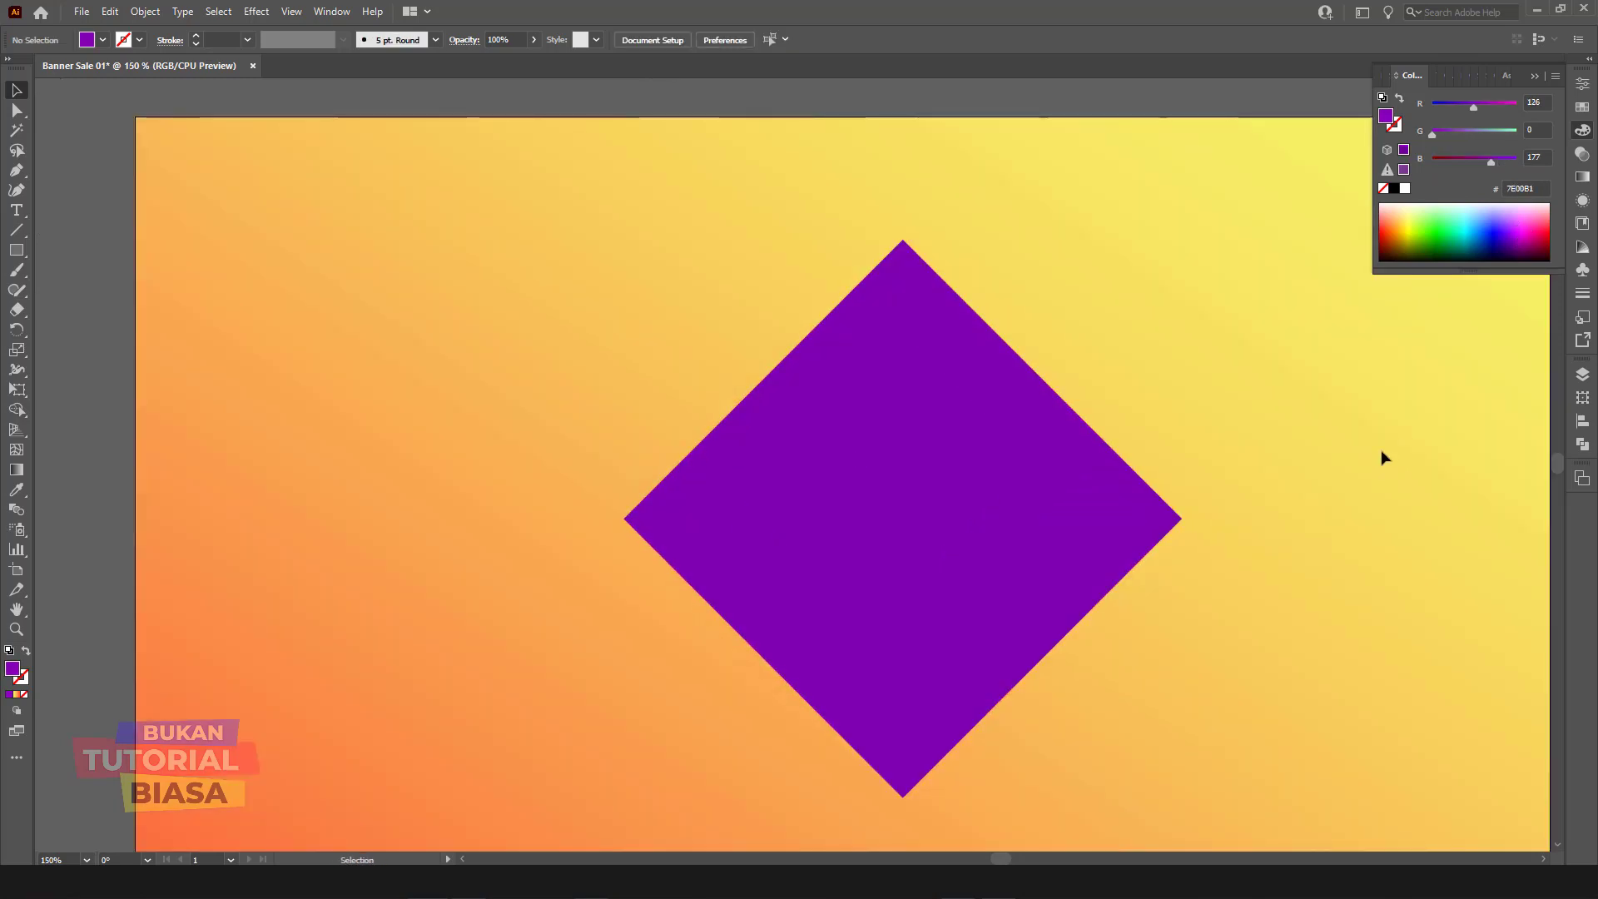
click(952, 507)
key(ctrl+shift+b)
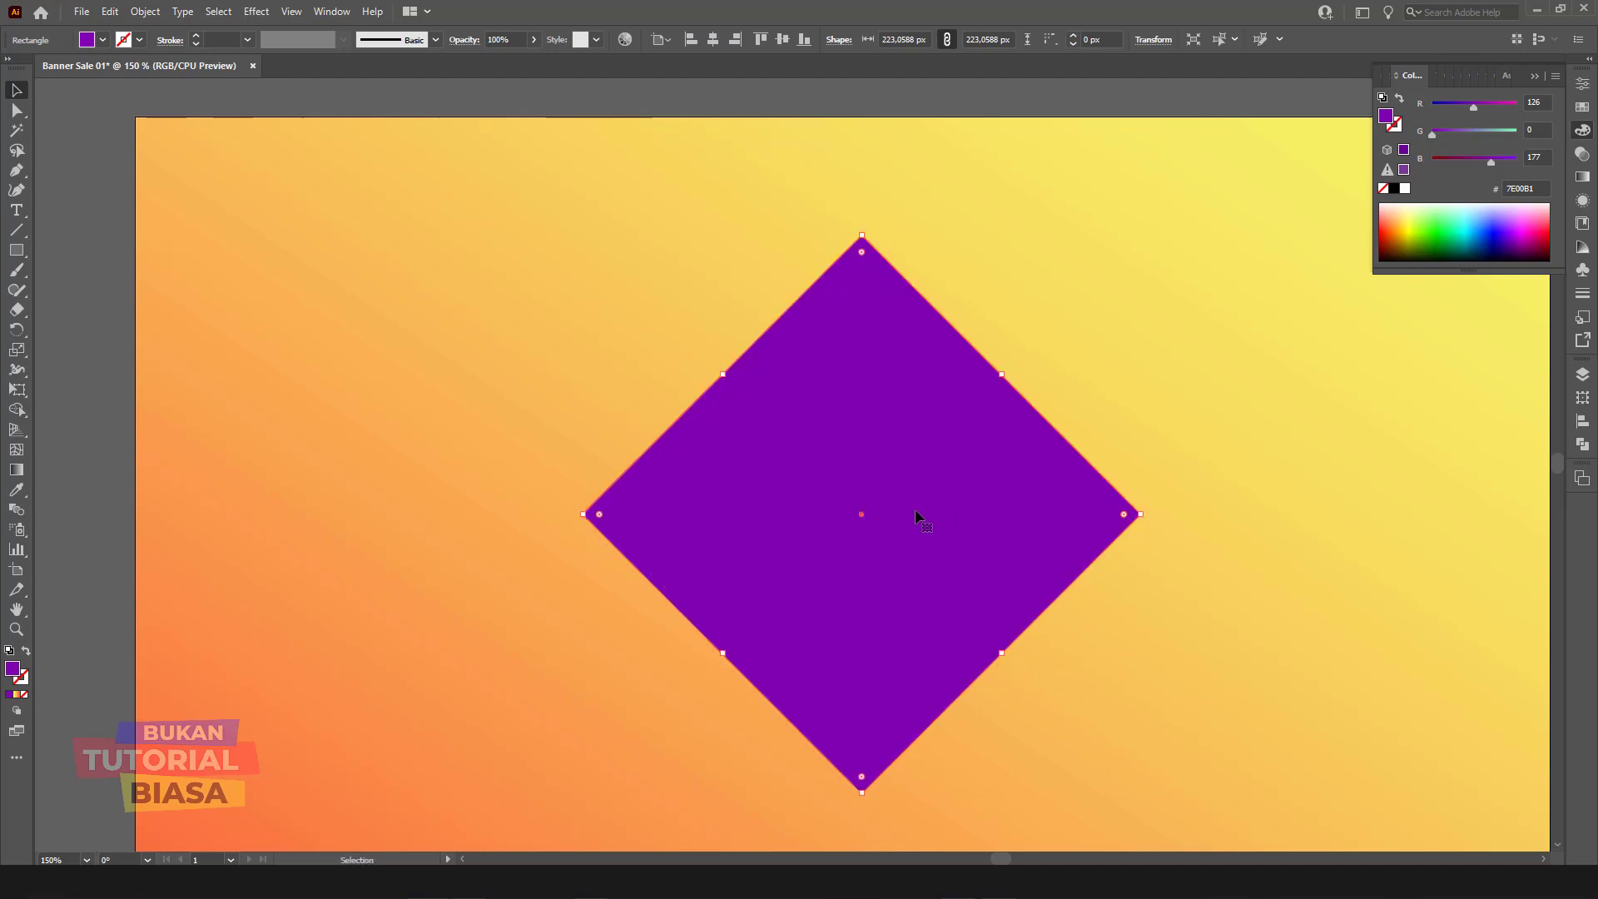
key(ctrl+minus)
key(ctrl+shift+b)
Step: Scale the diamond down from its centre to 182.6 px
click(1296, 529)
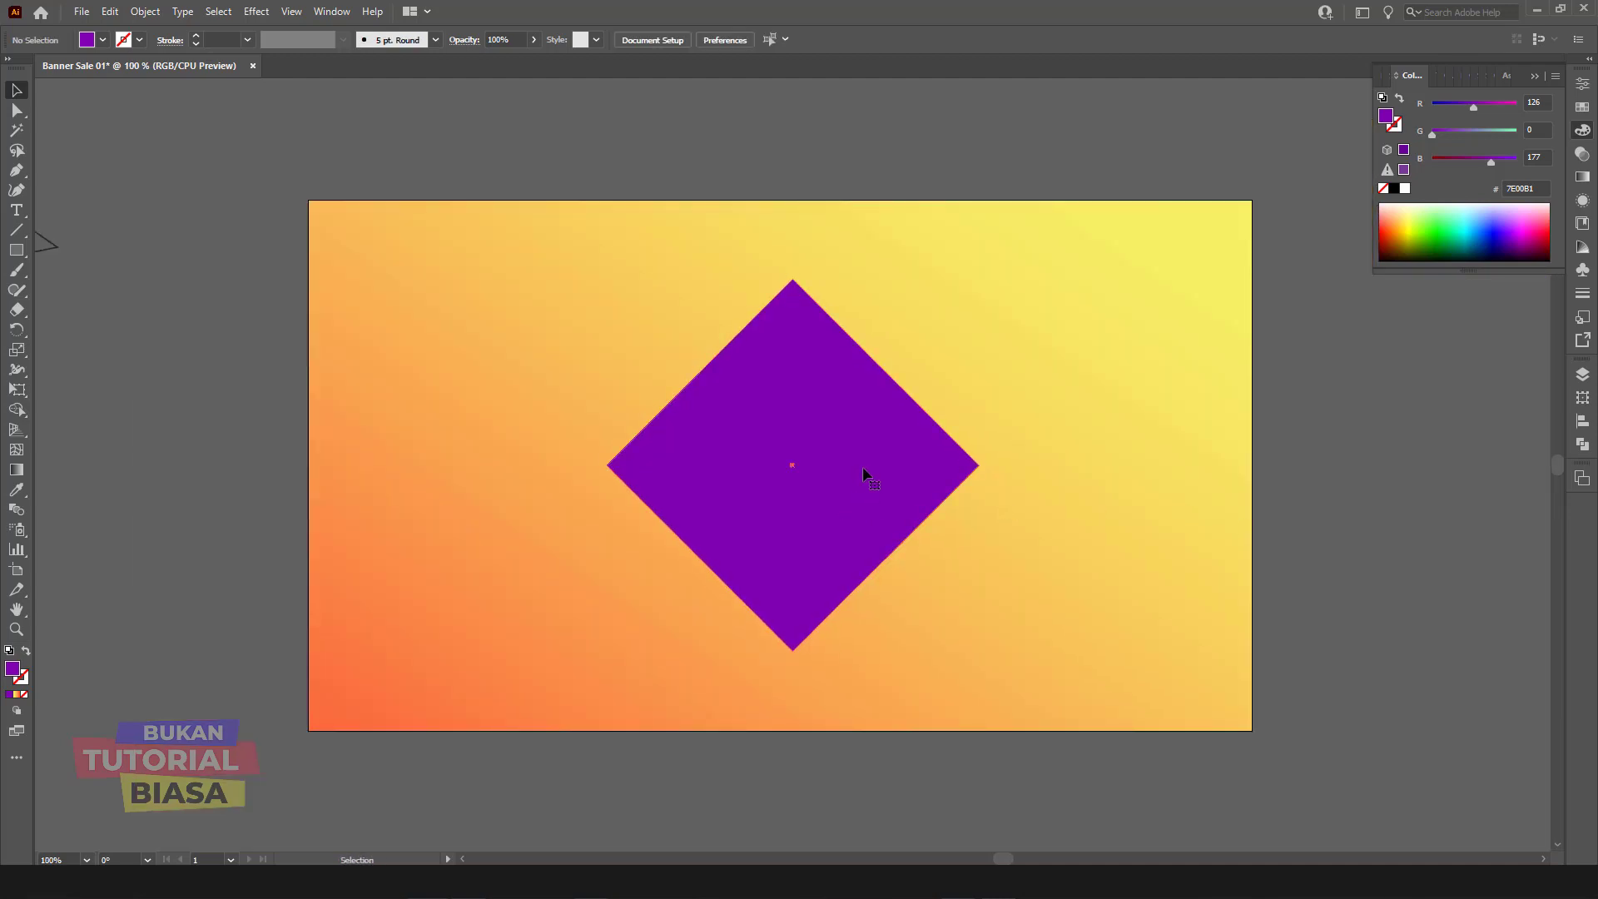
click(867, 474)
drag(794, 277, 793, 313)
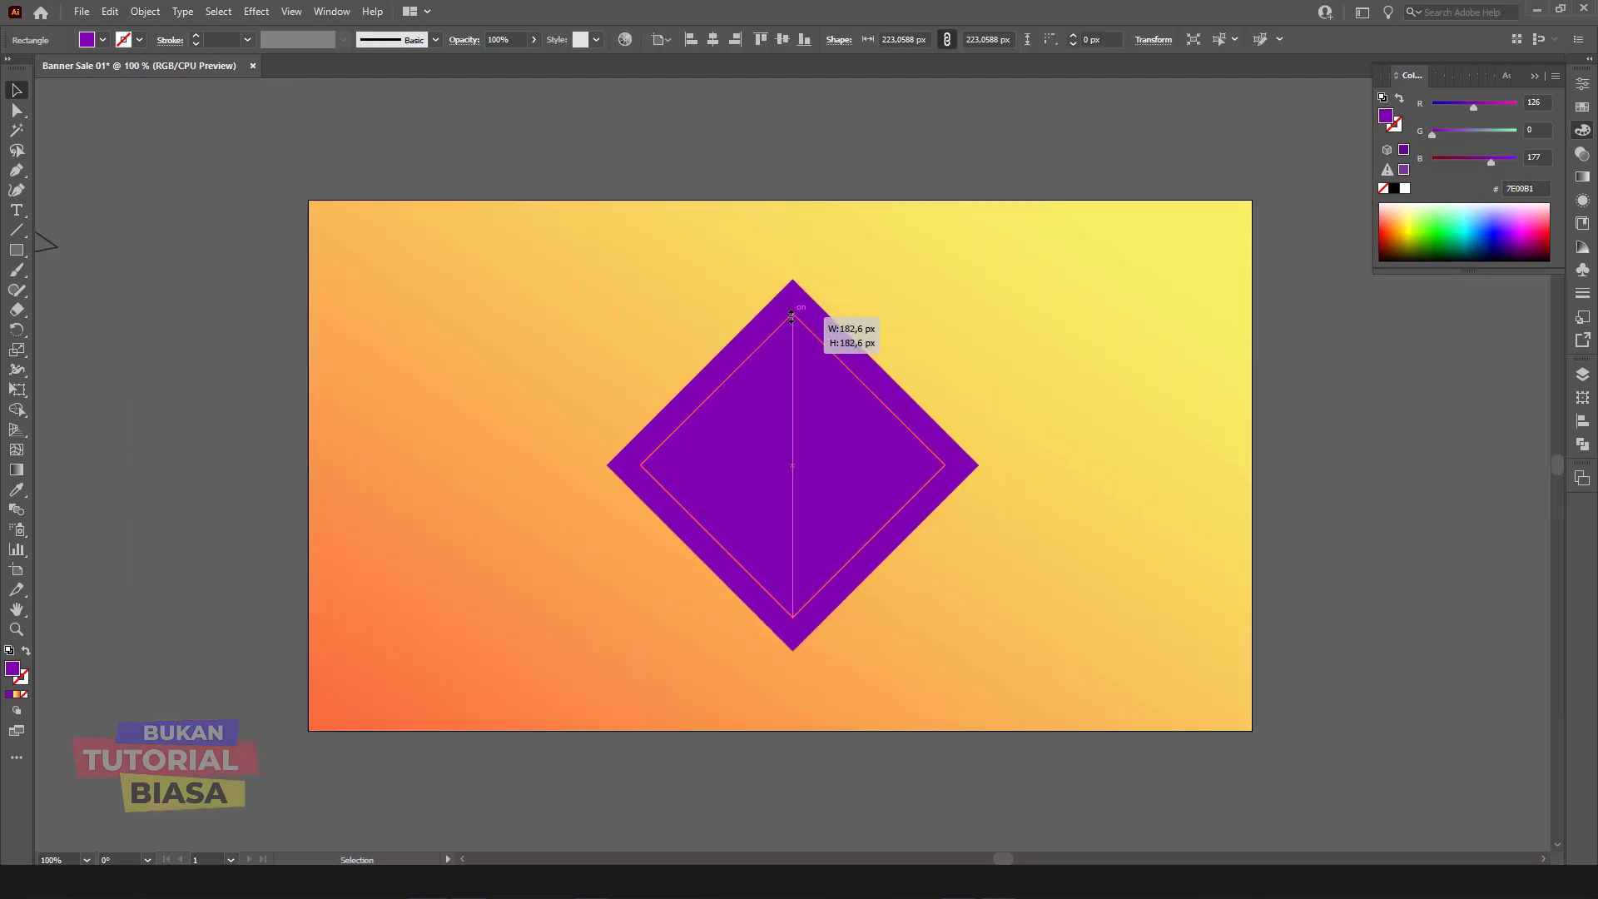
key(ctrl+shift+b)
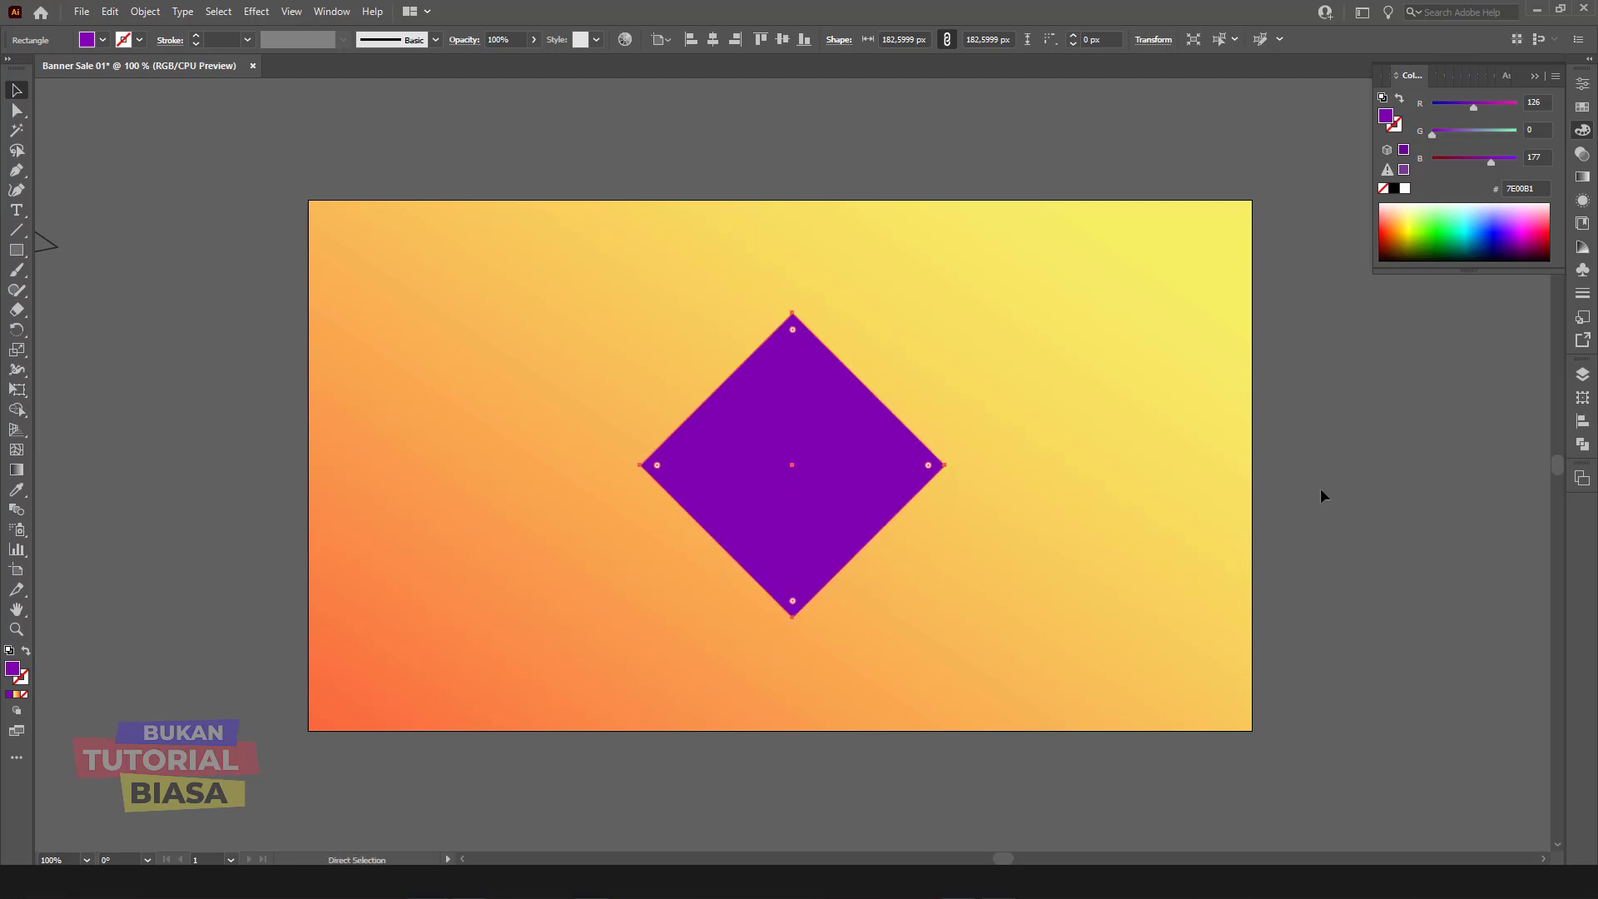
key(ctrl+plus)
key(ctrl+minus)
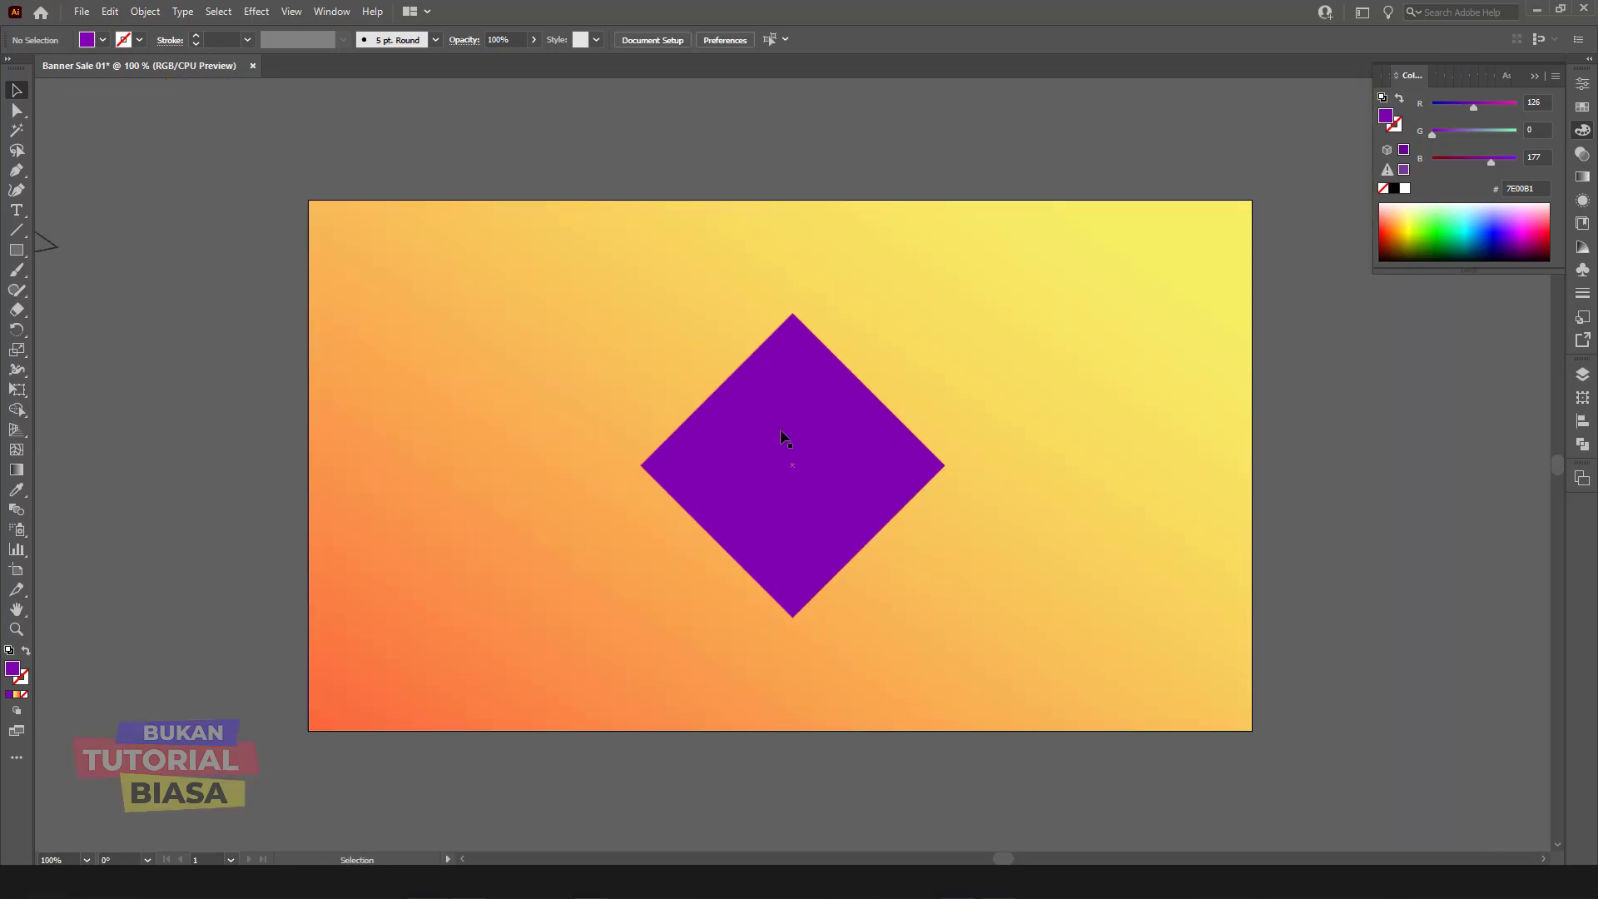
key(ctrl+shift+b)
Step: Round the diamond's corners to about 15 px and nudge it slightly down
click(17, 110)
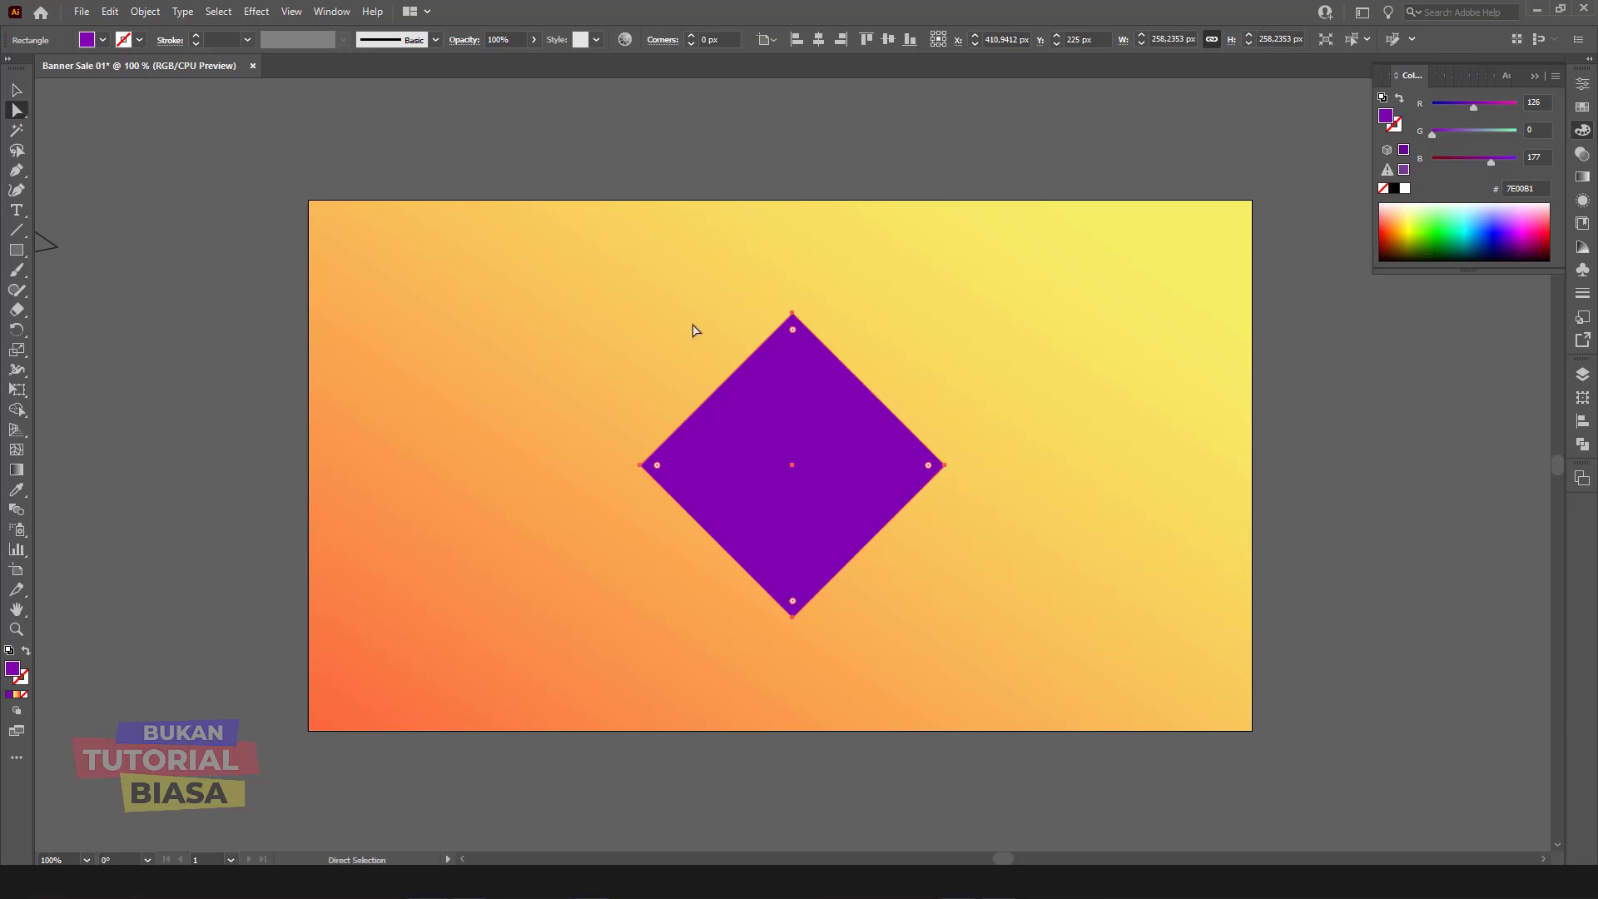
drag(795, 332, 792, 336)
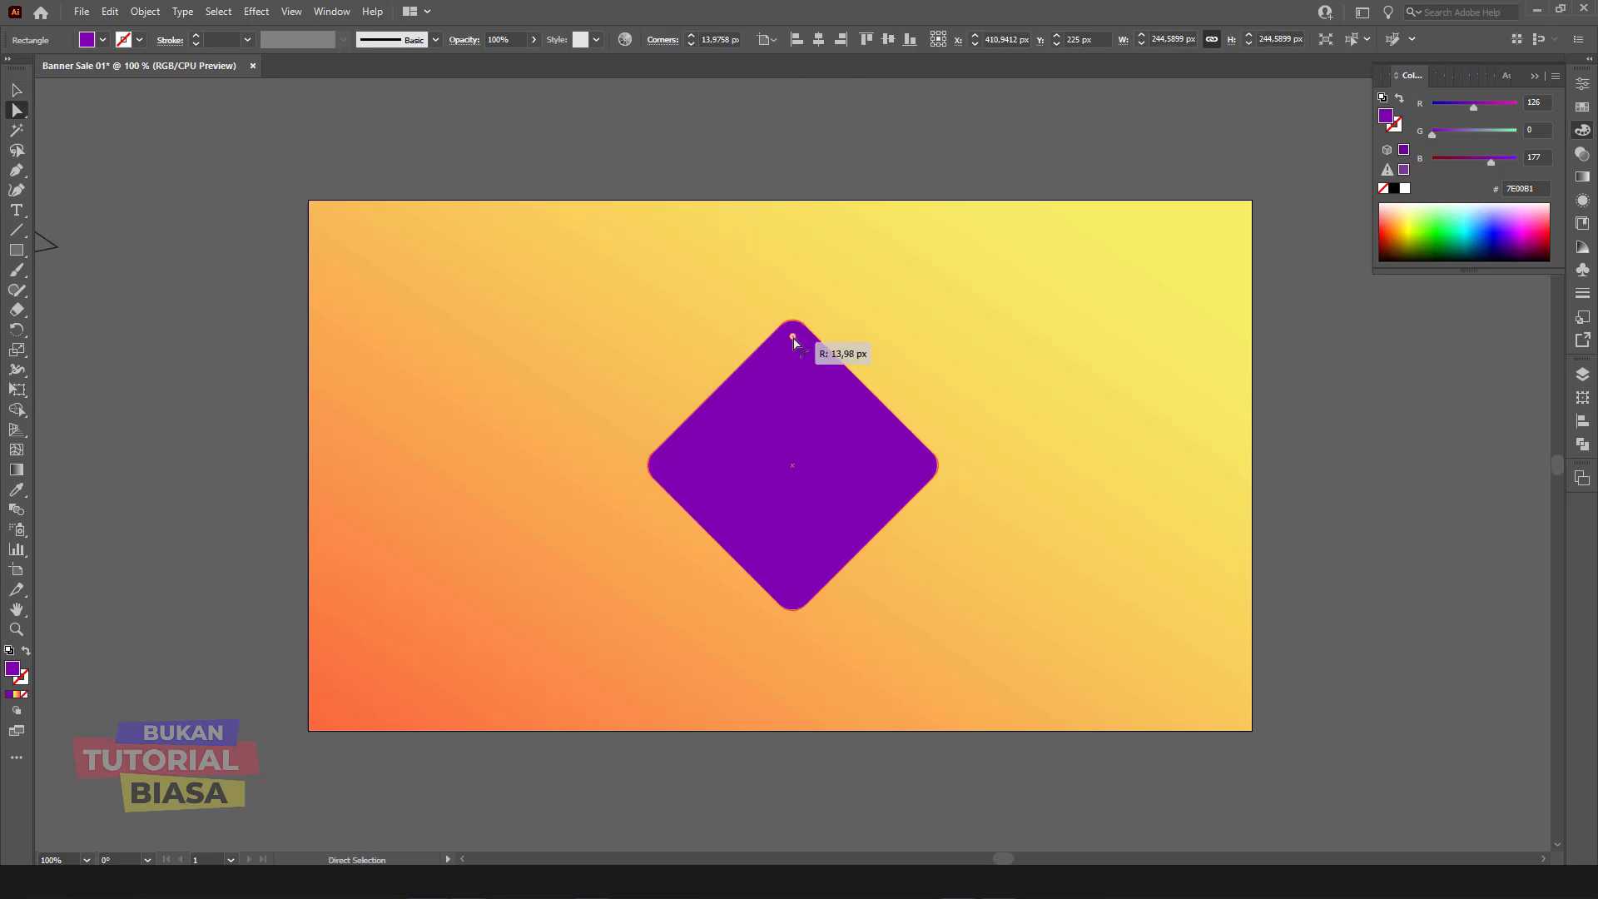
click(16, 90)
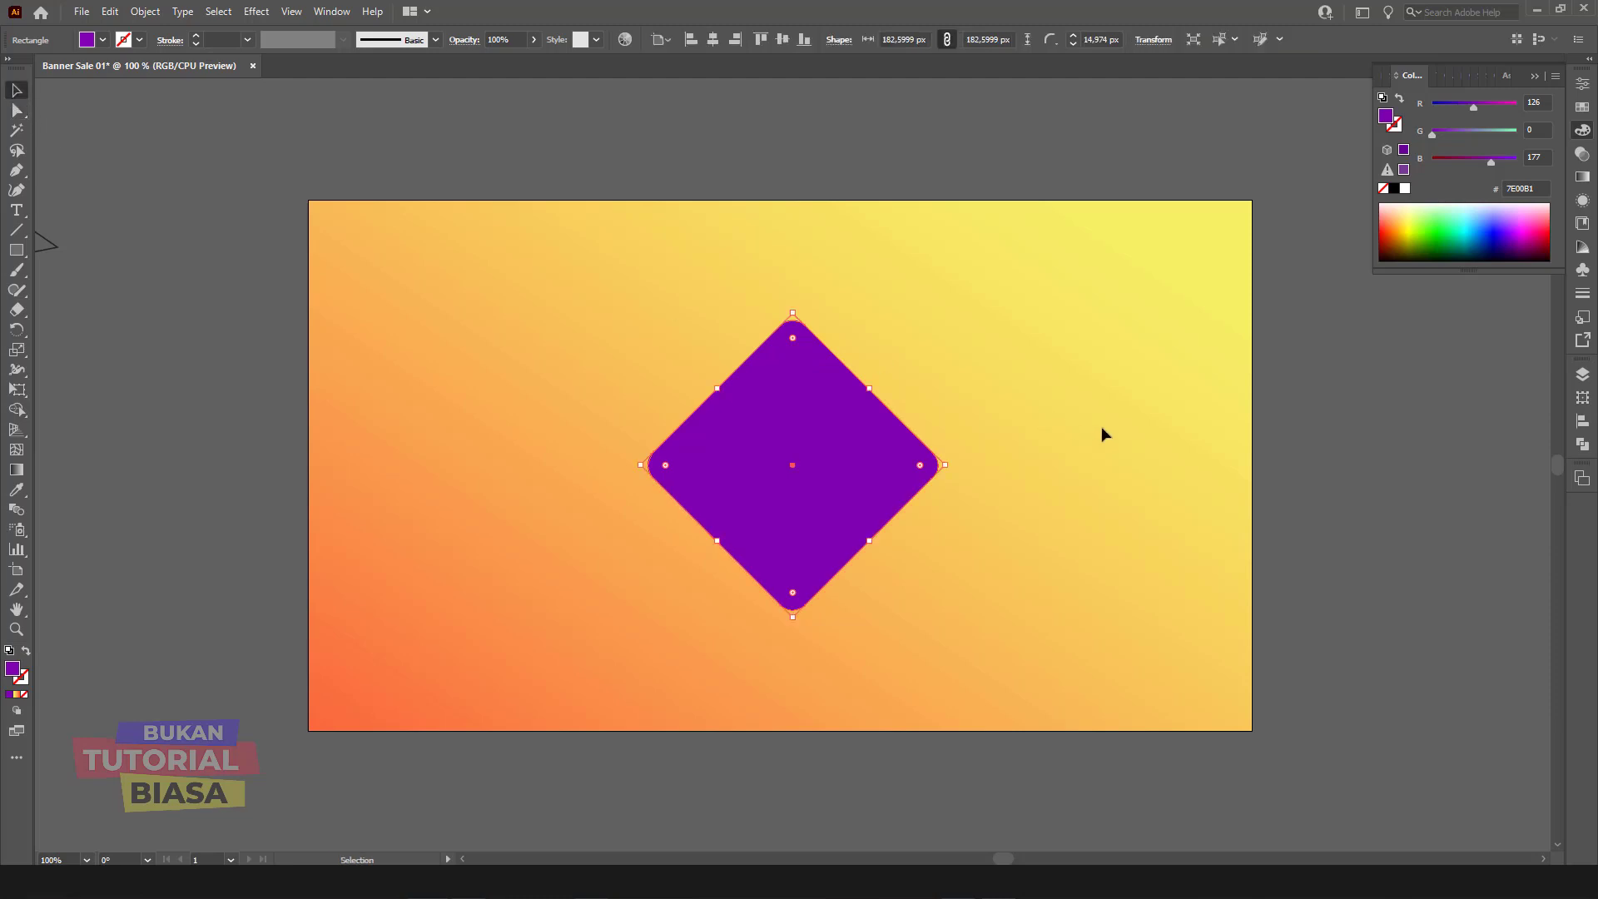
key(ctrl+plus)
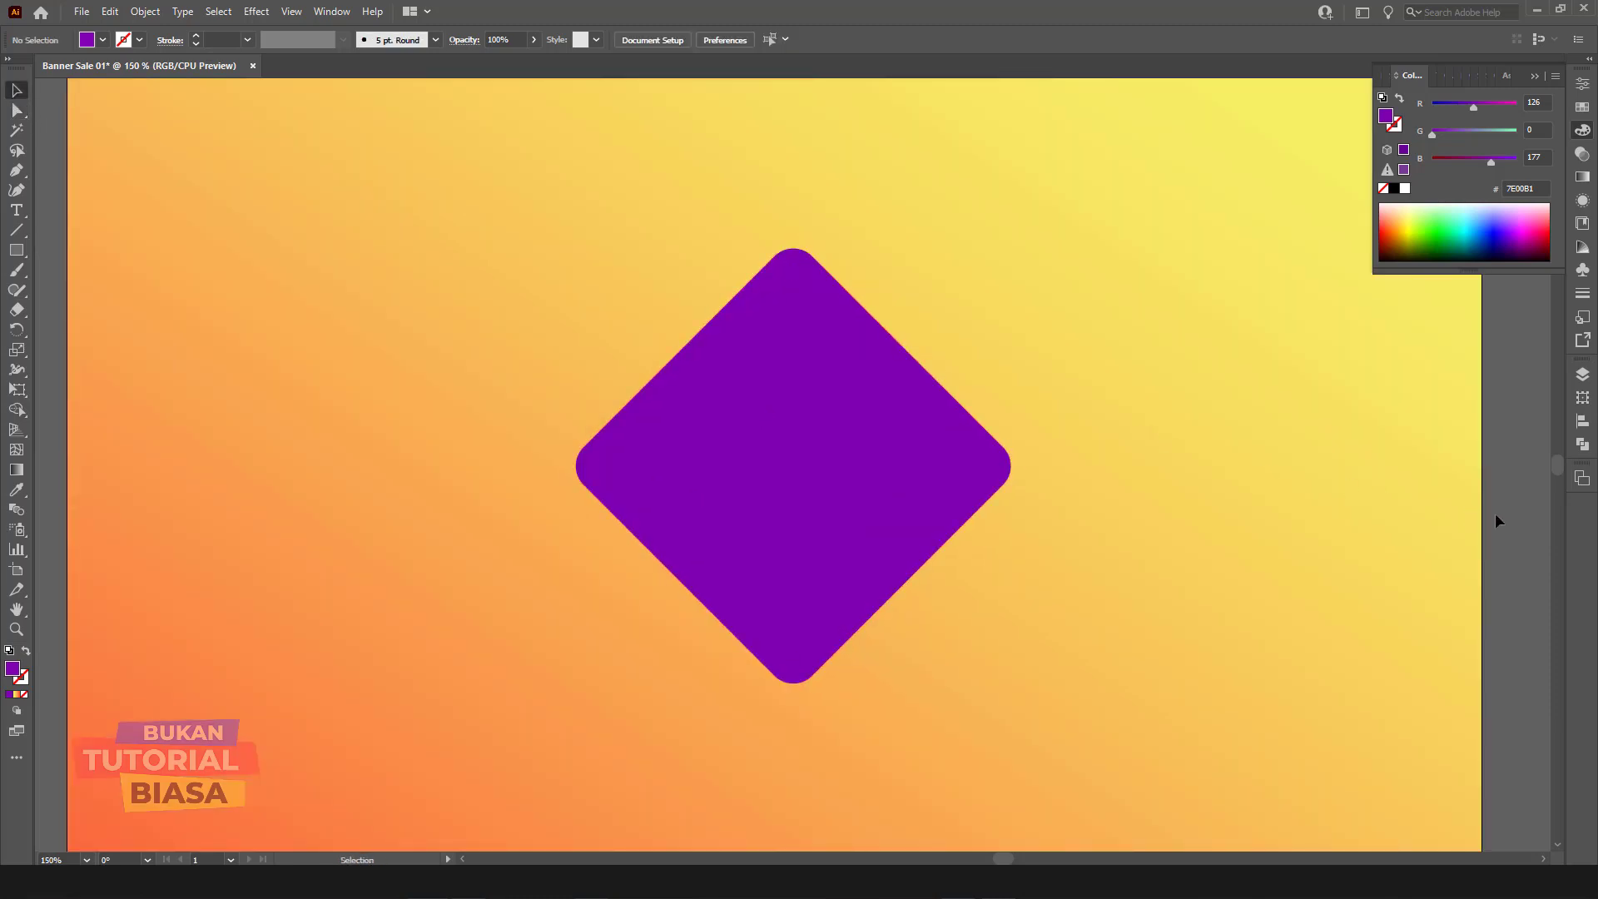
scroll(958, 491, up, 2)
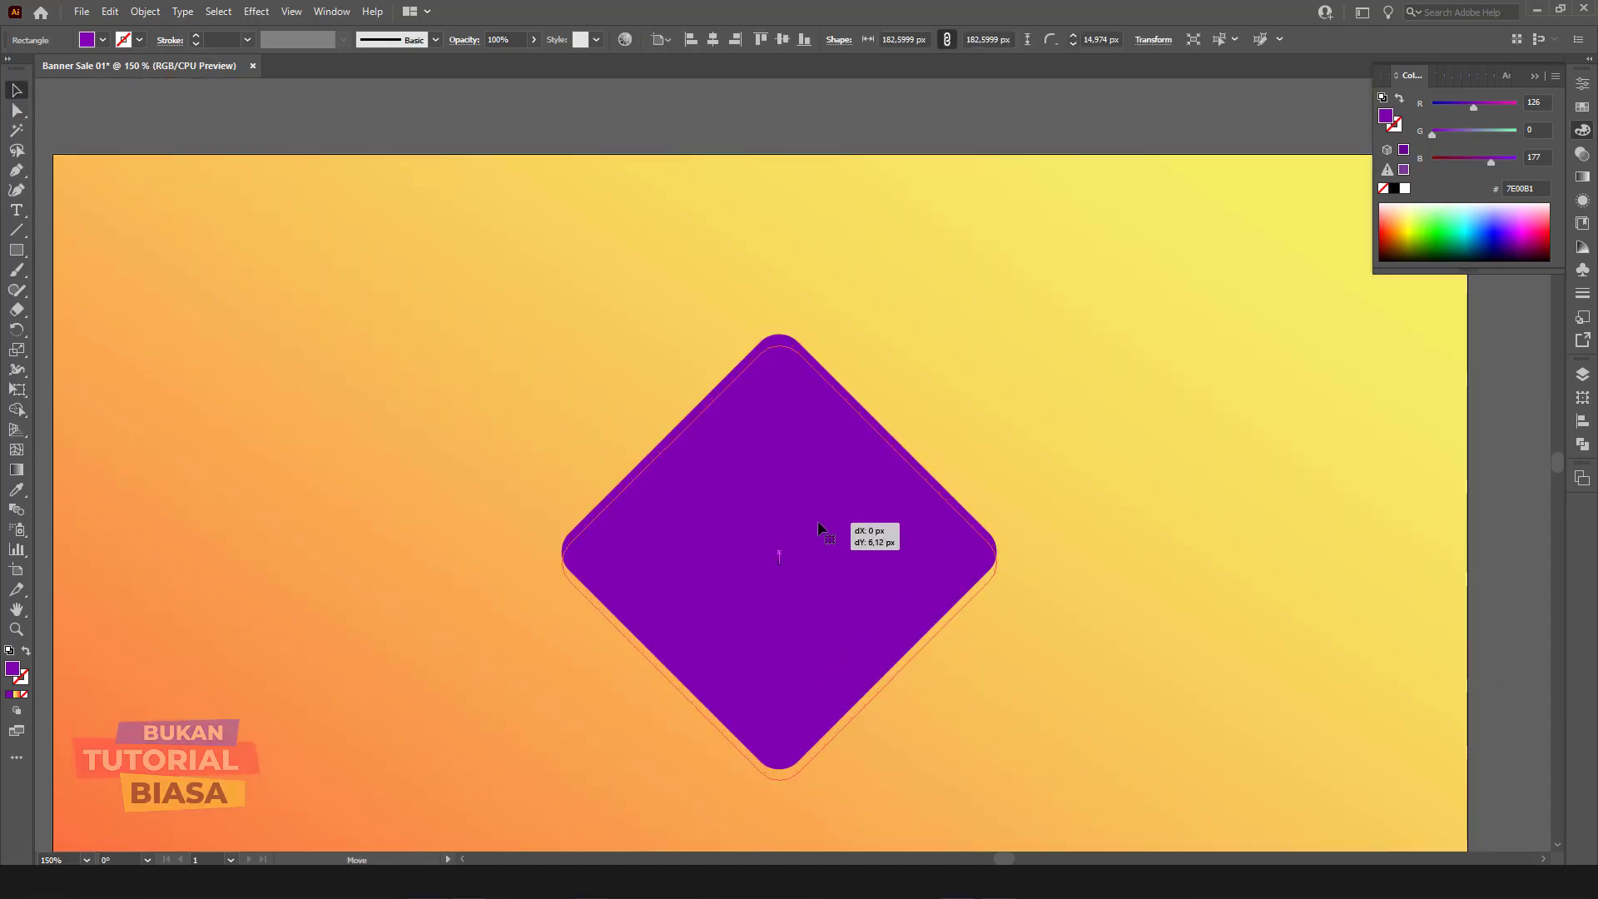
drag(819, 513, 821, 530)
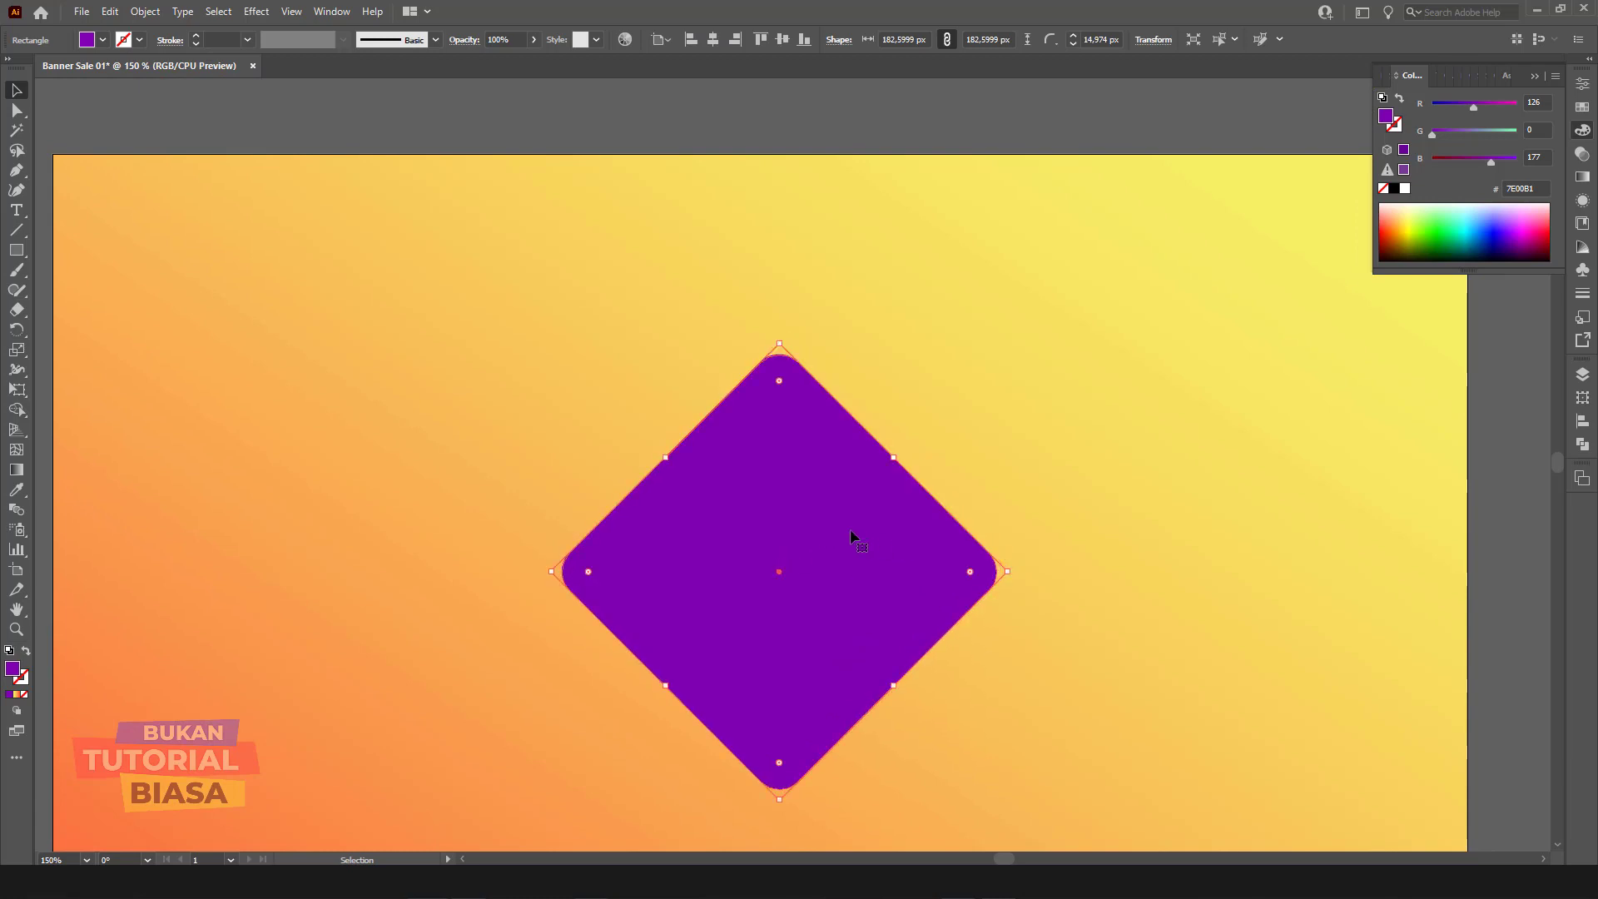
Step: Offset the diamond's path by -5 px and select the new inner copy
click(145, 12)
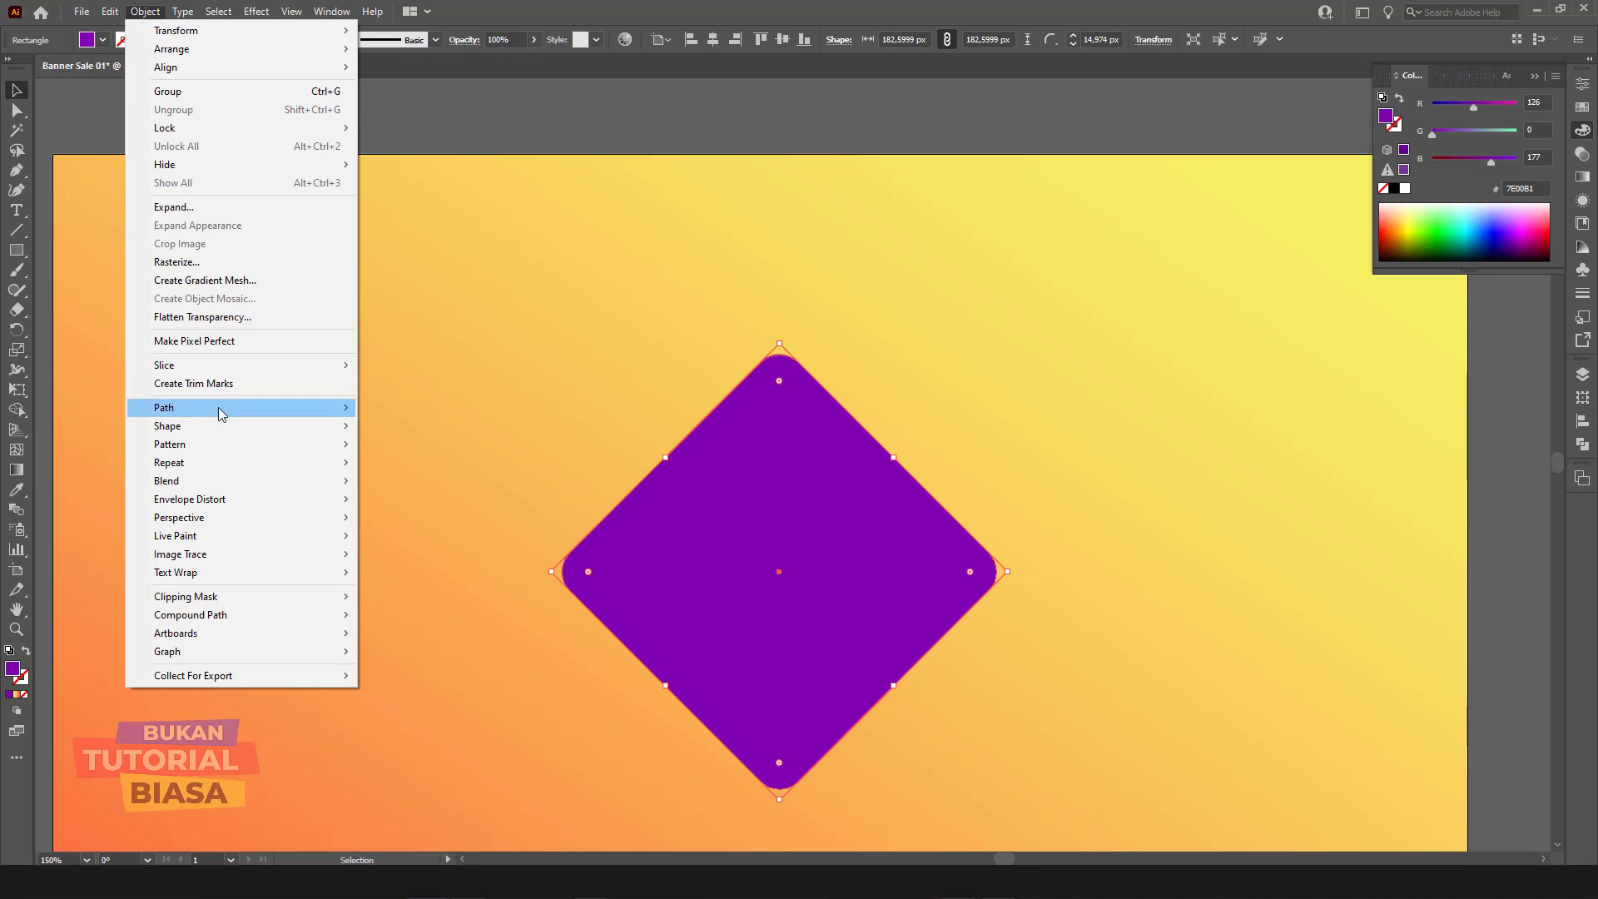
mouse_move(163, 407)
click(408, 470)
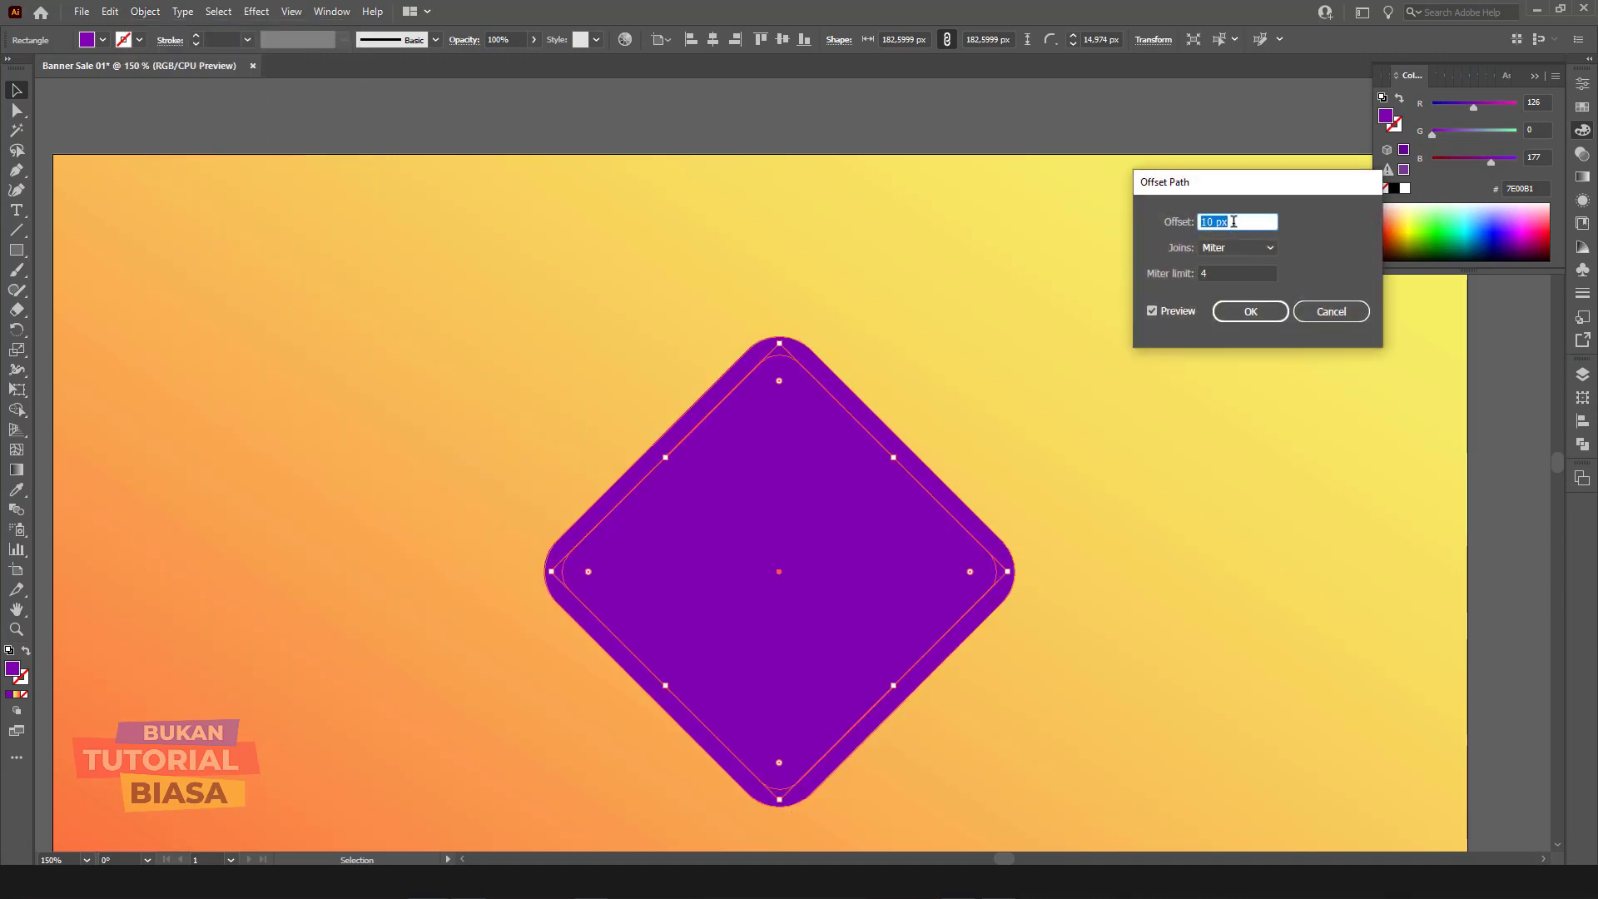
text(-5)
click(1219, 251)
click(1220, 282)
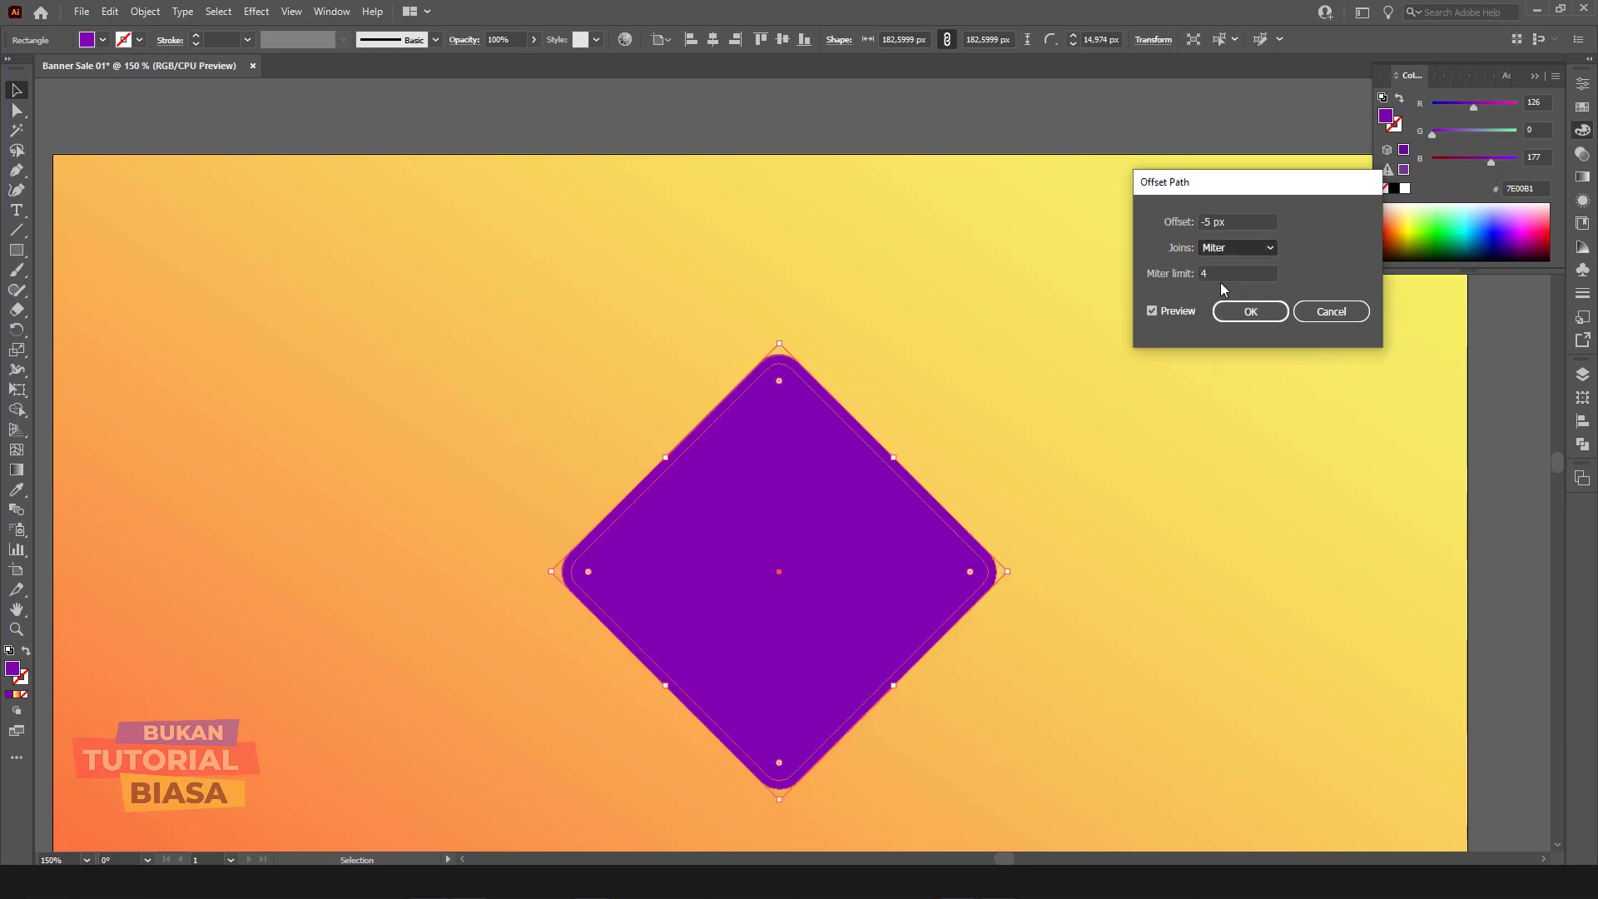
click(1256, 313)
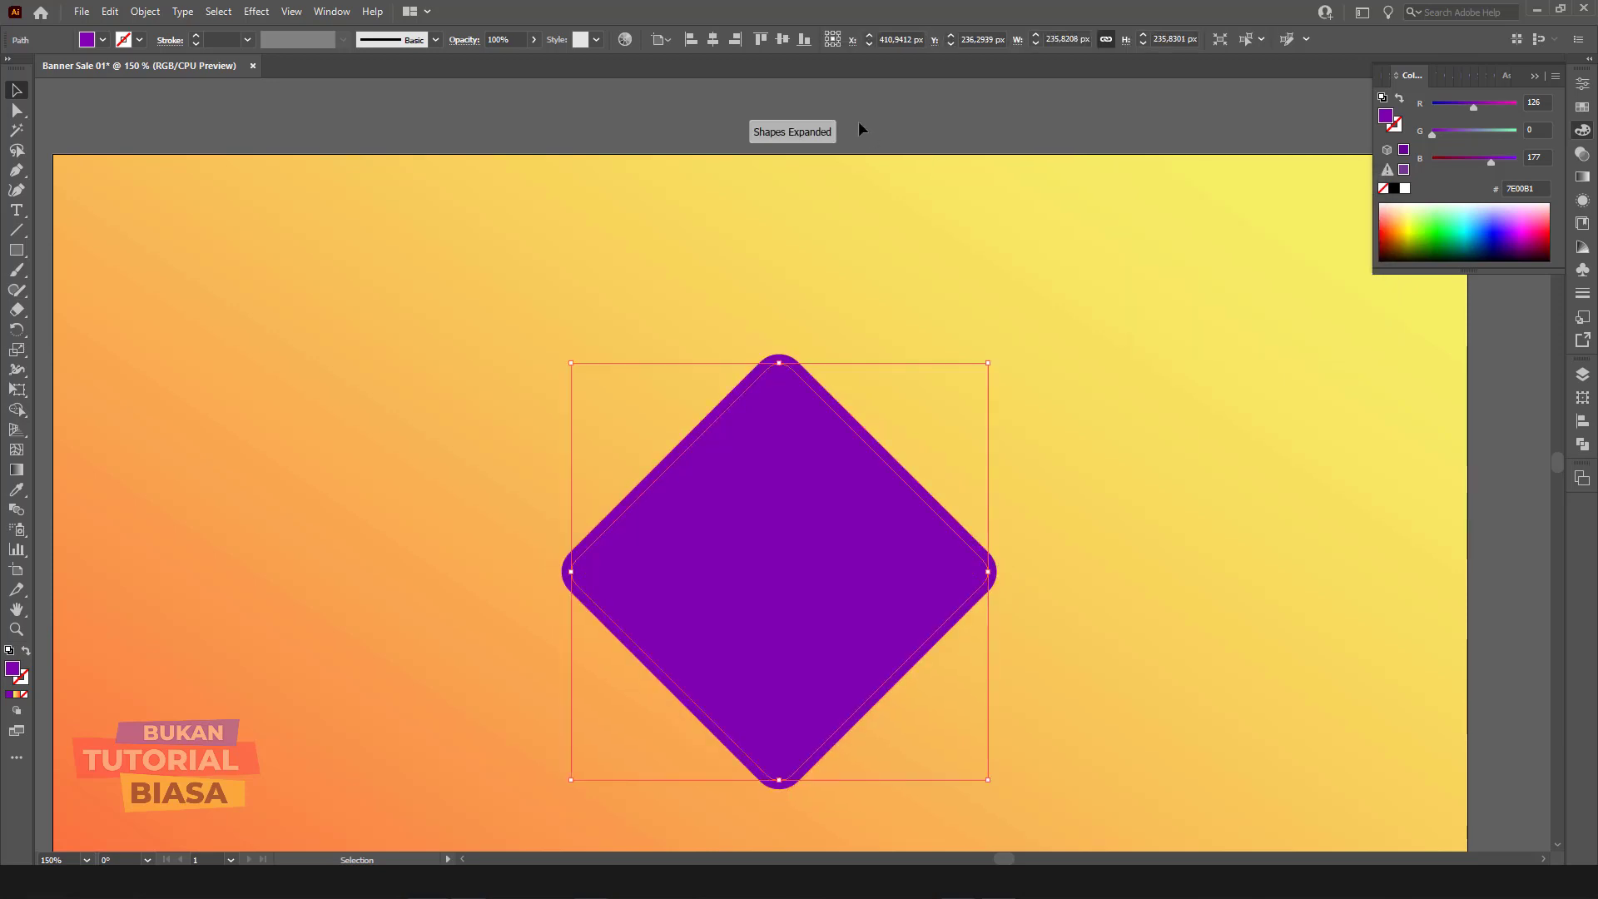
click(866, 288)
click(799, 402)
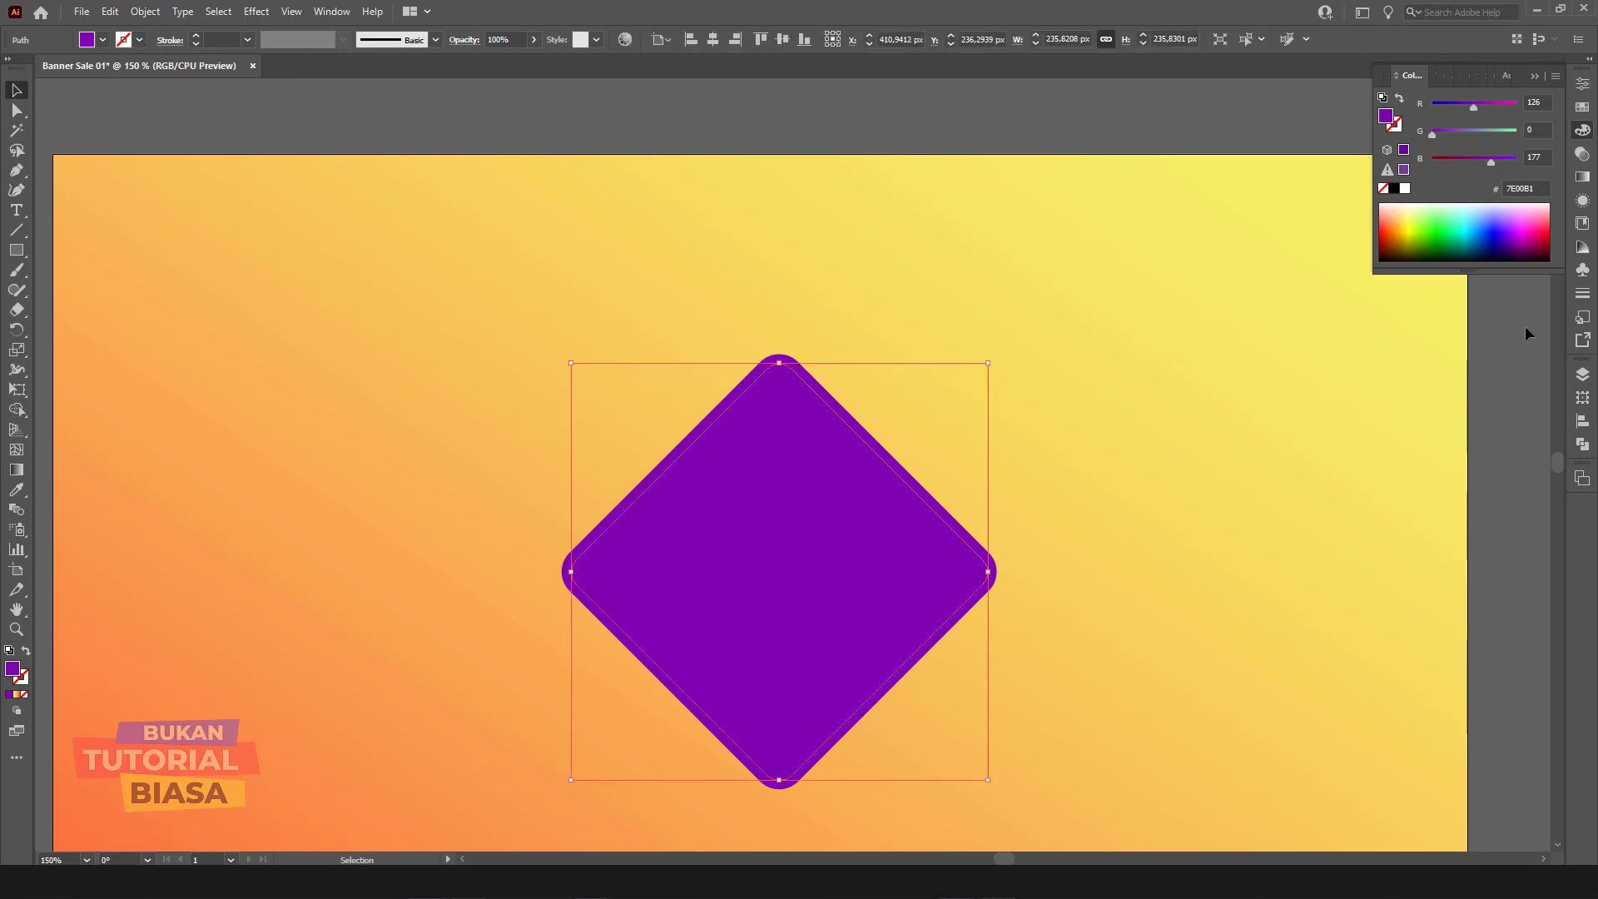
Step: Fill the inner diamond with a linear gradient running from white to black
click(1584, 178)
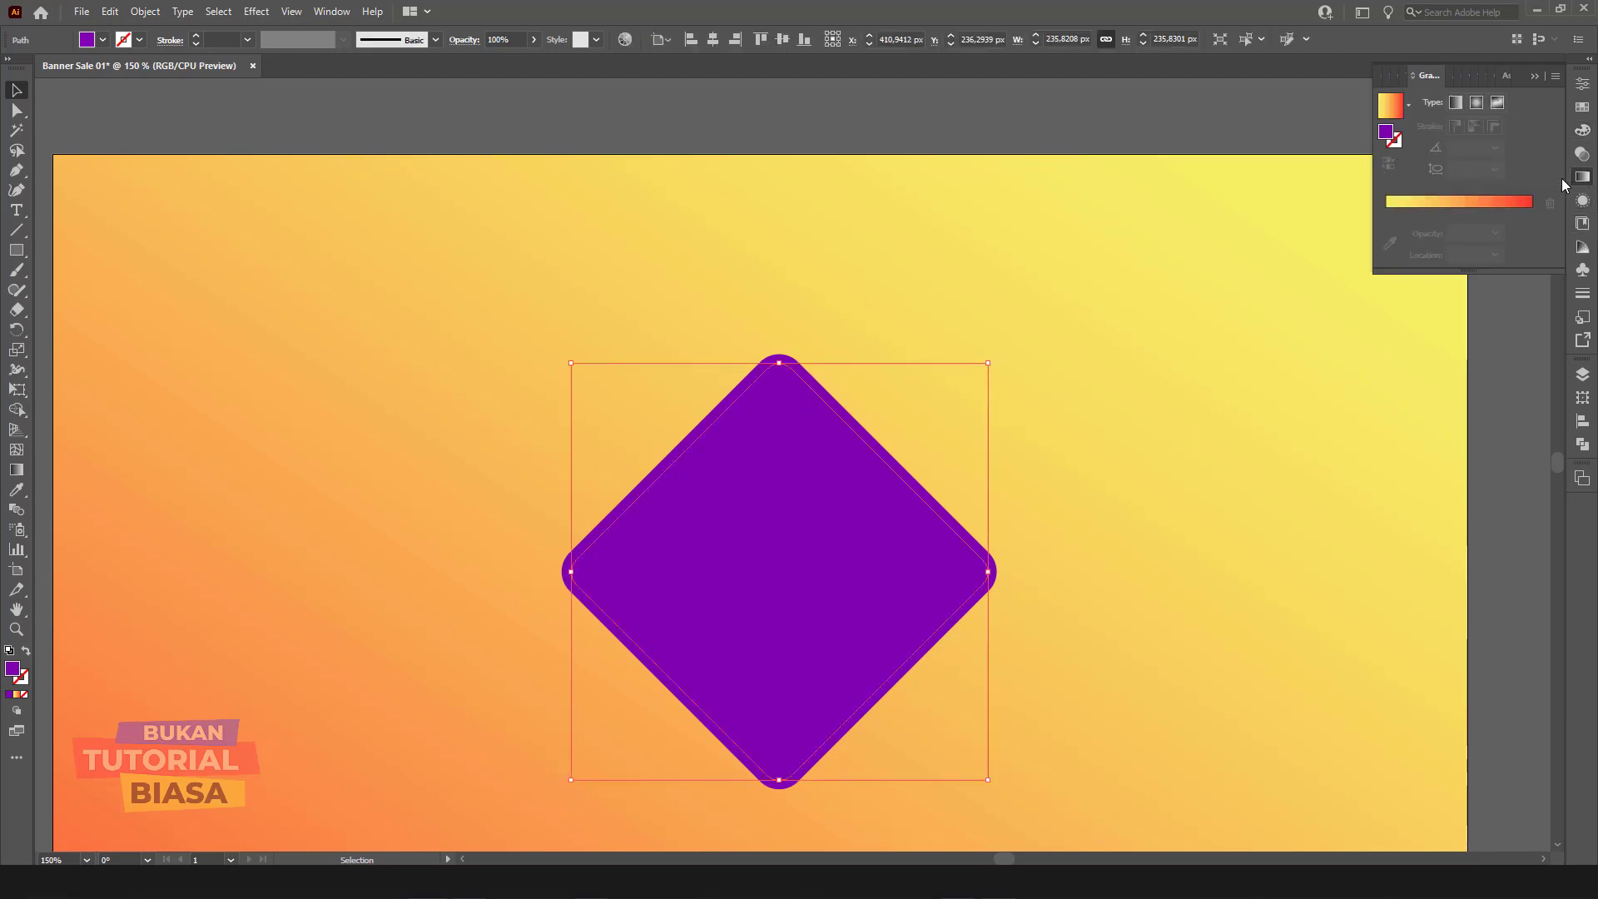
click(1467, 204)
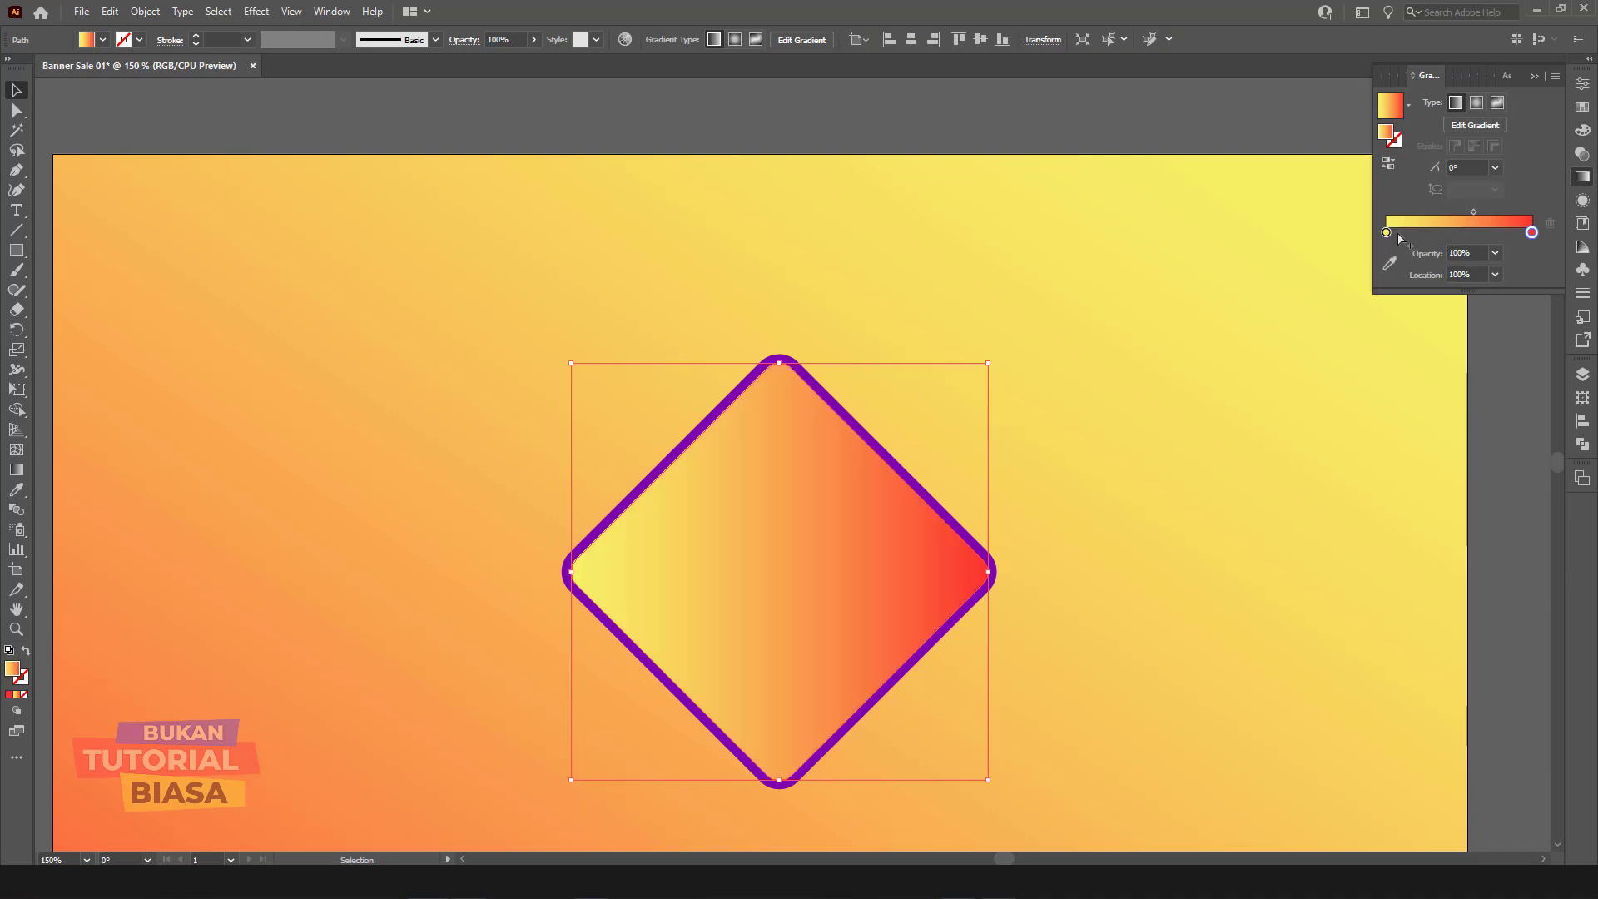
double_click(1387, 233)
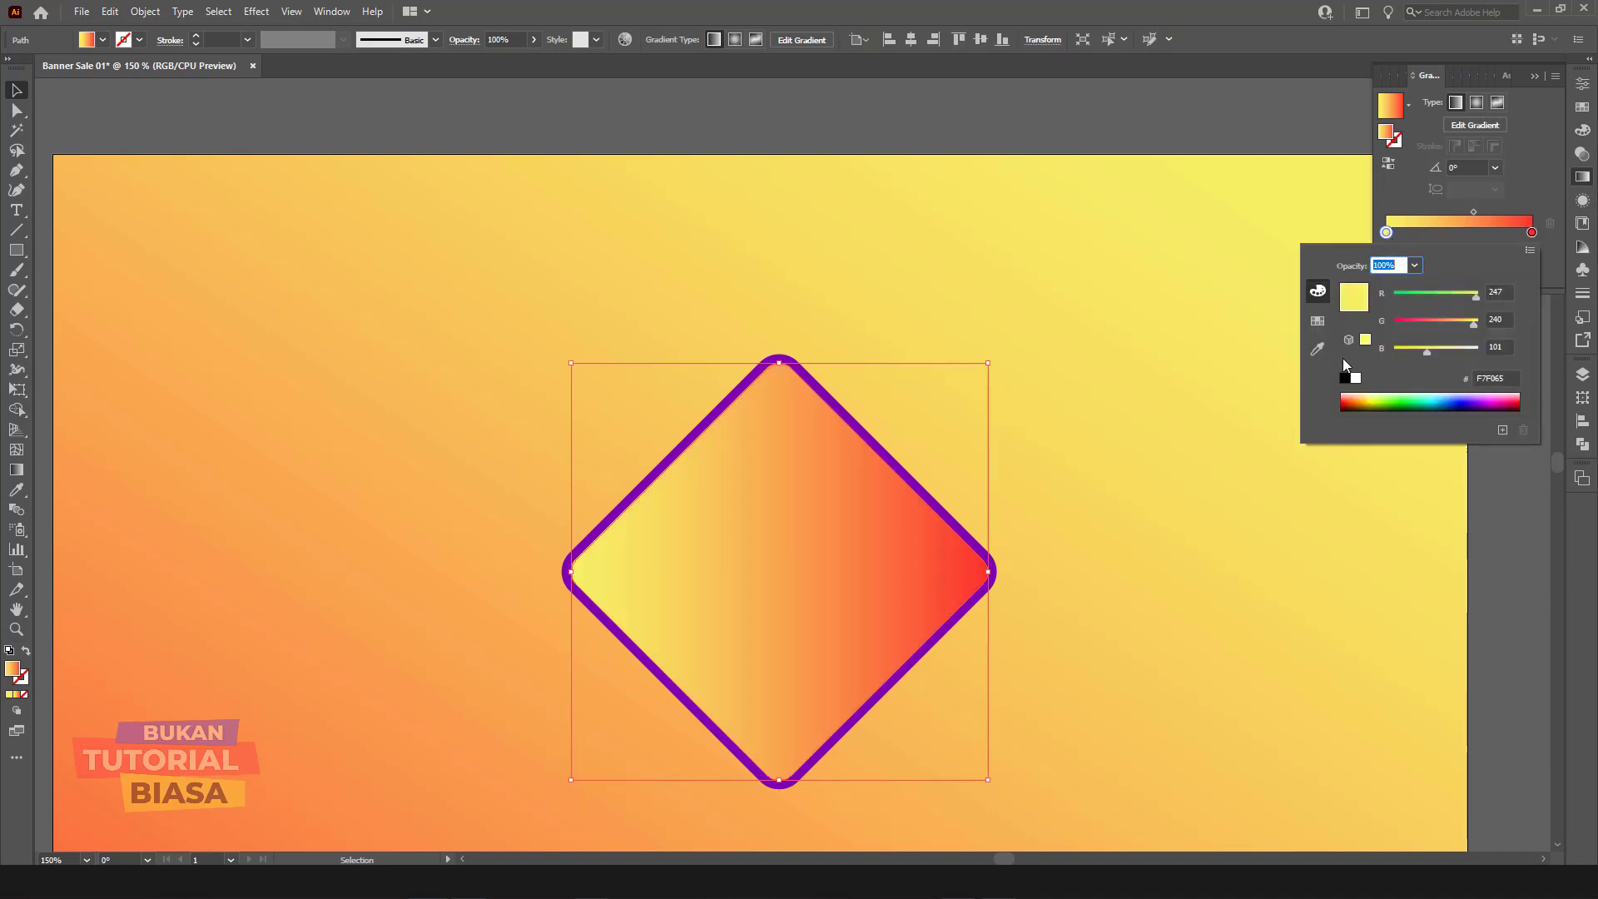
click(1357, 379)
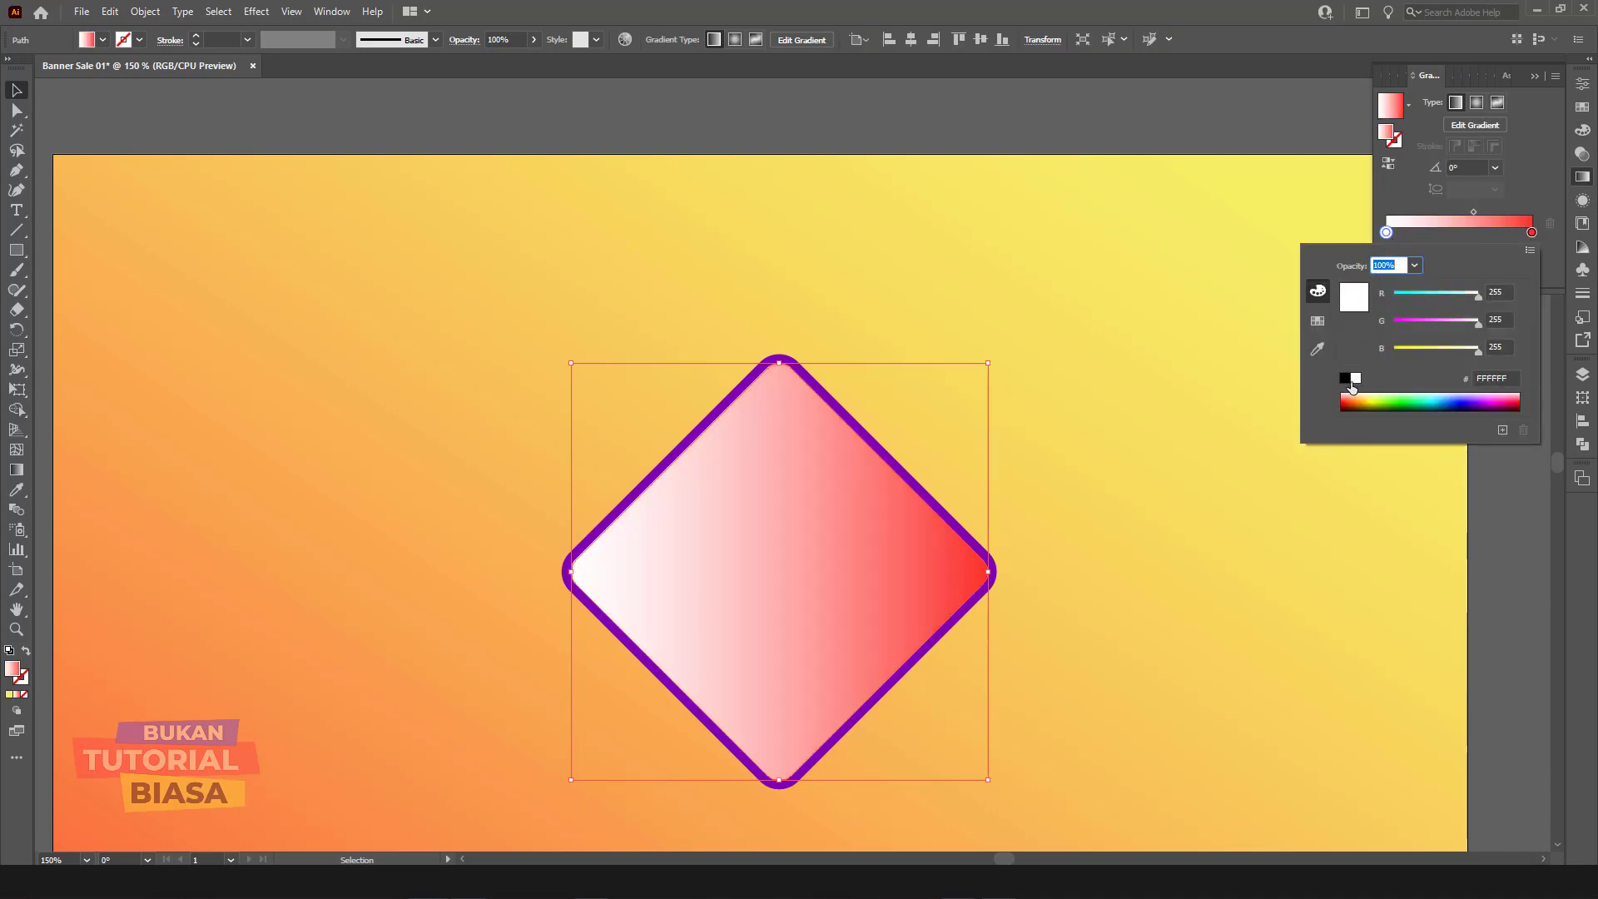
double_click(1533, 233)
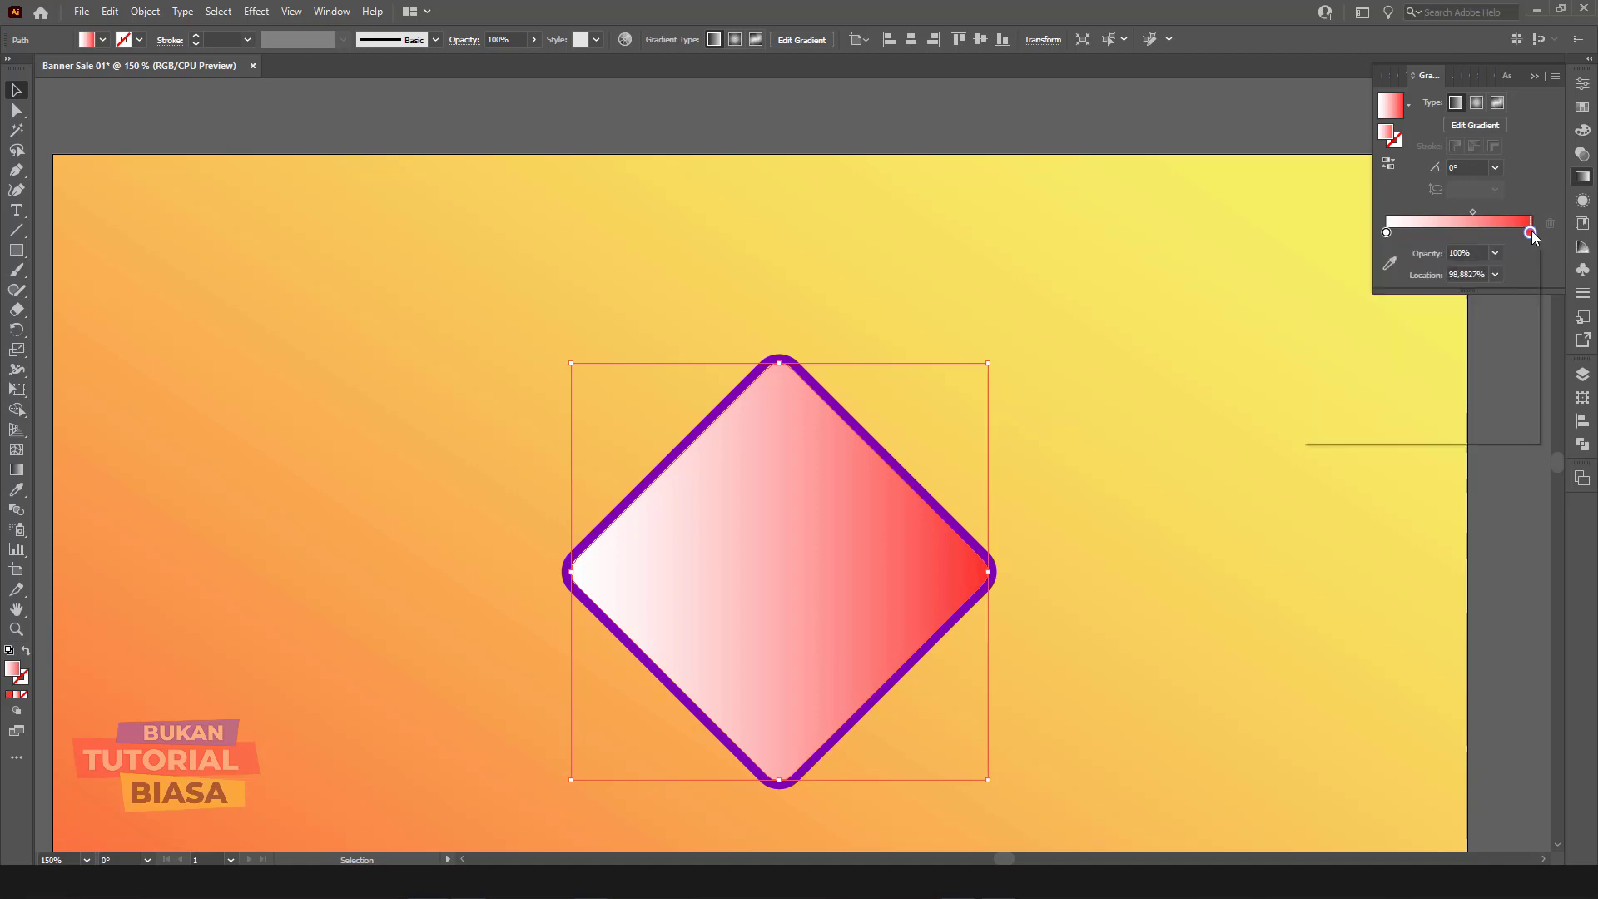
click(1345, 379)
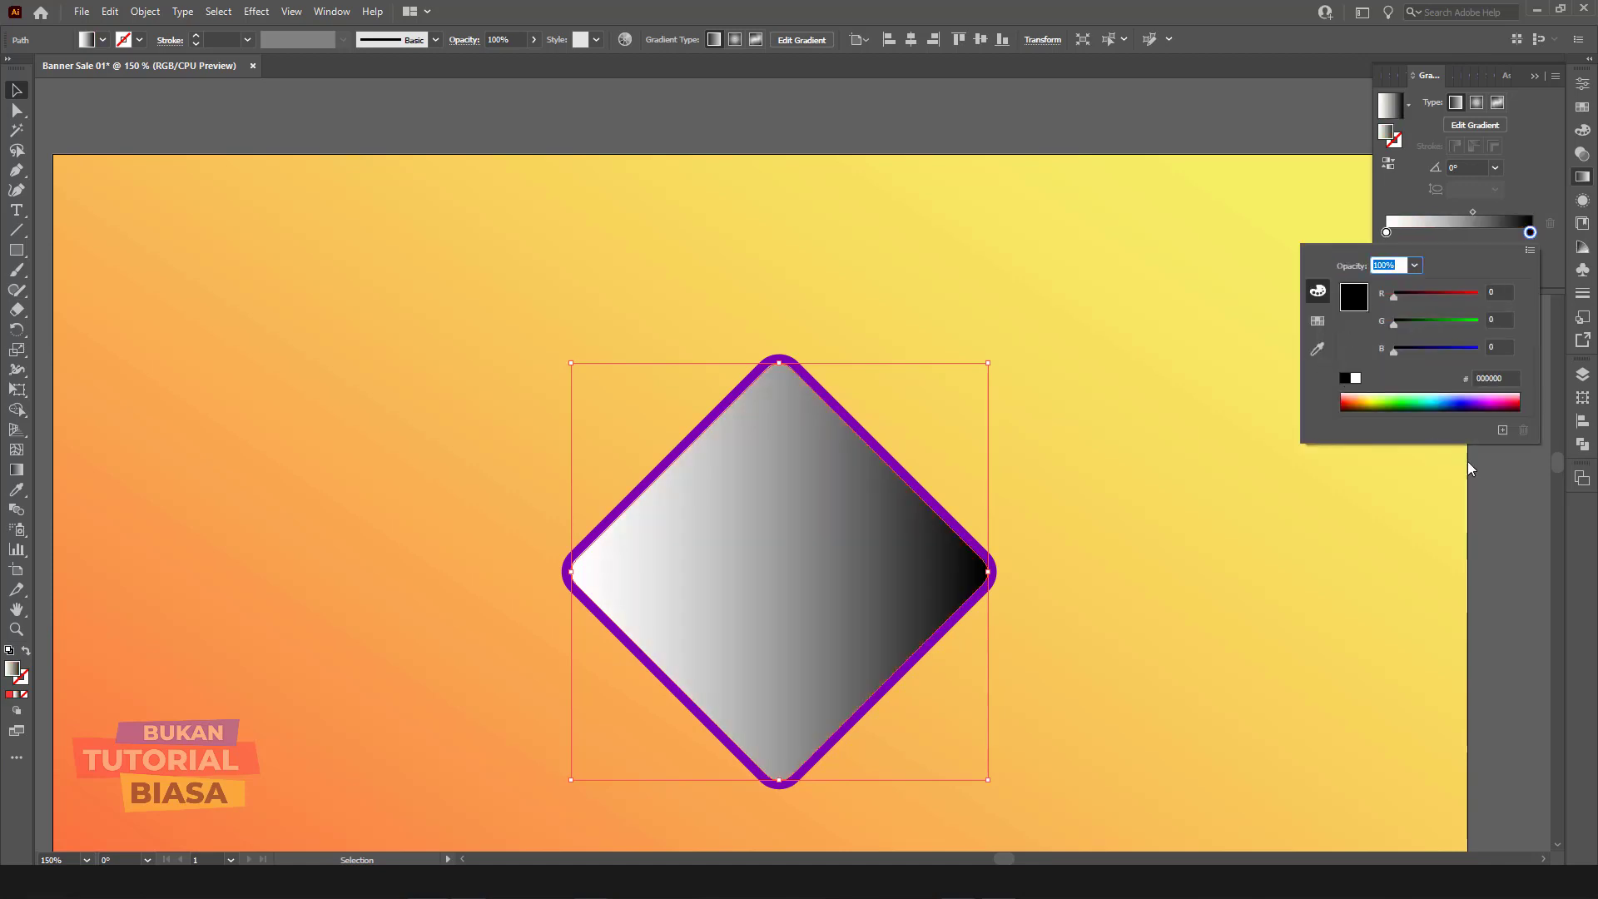
click(1579, 180)
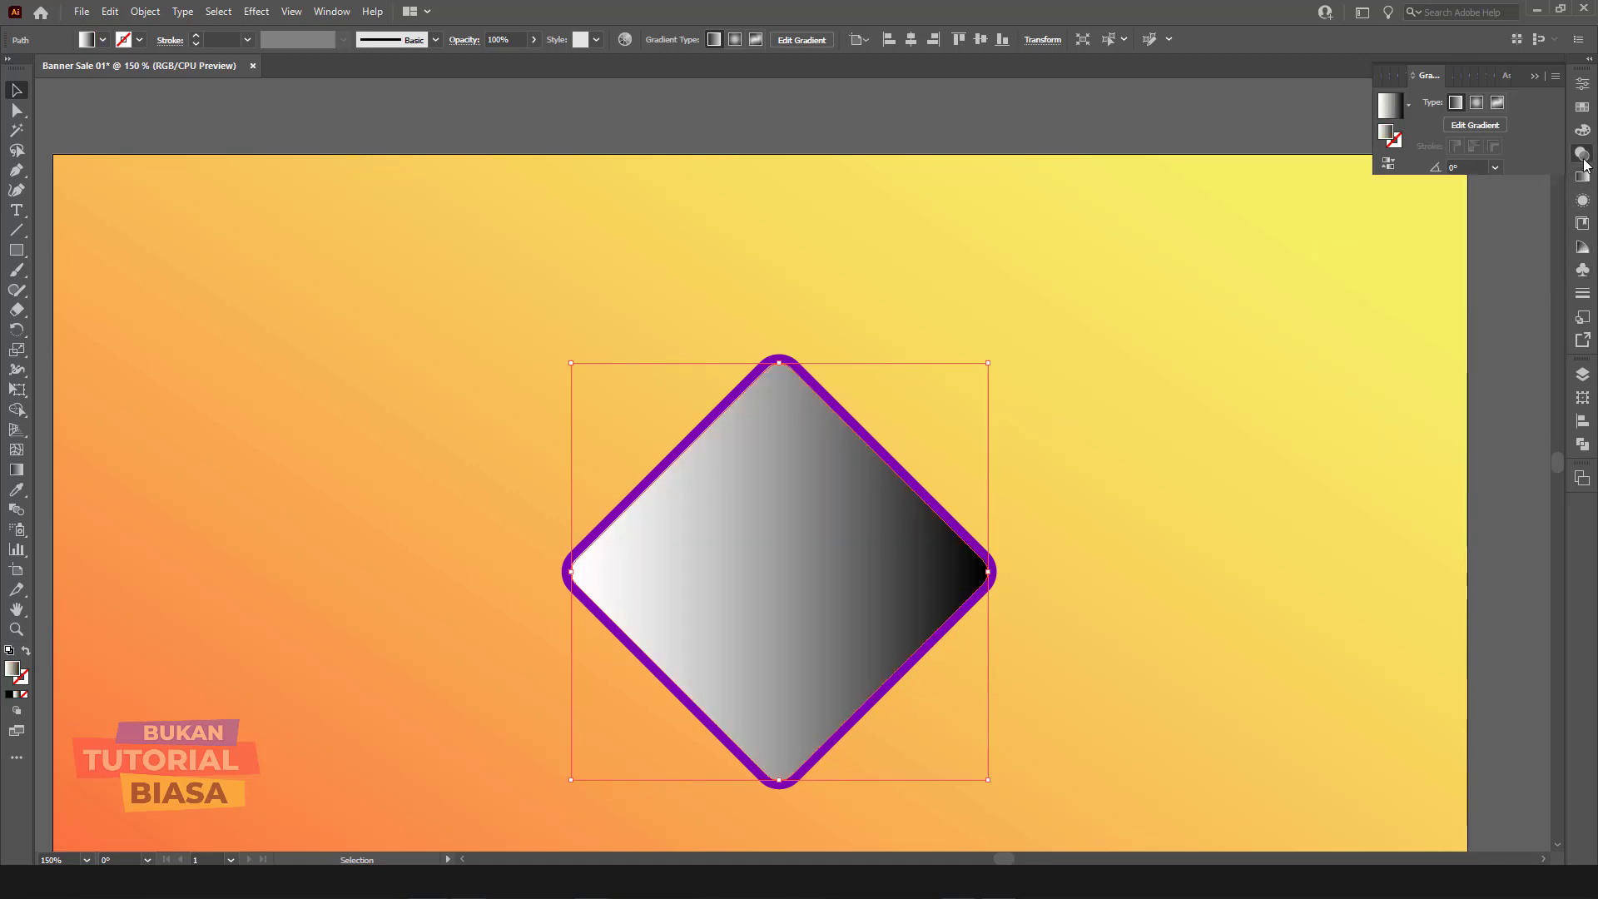
click(1423, 103)
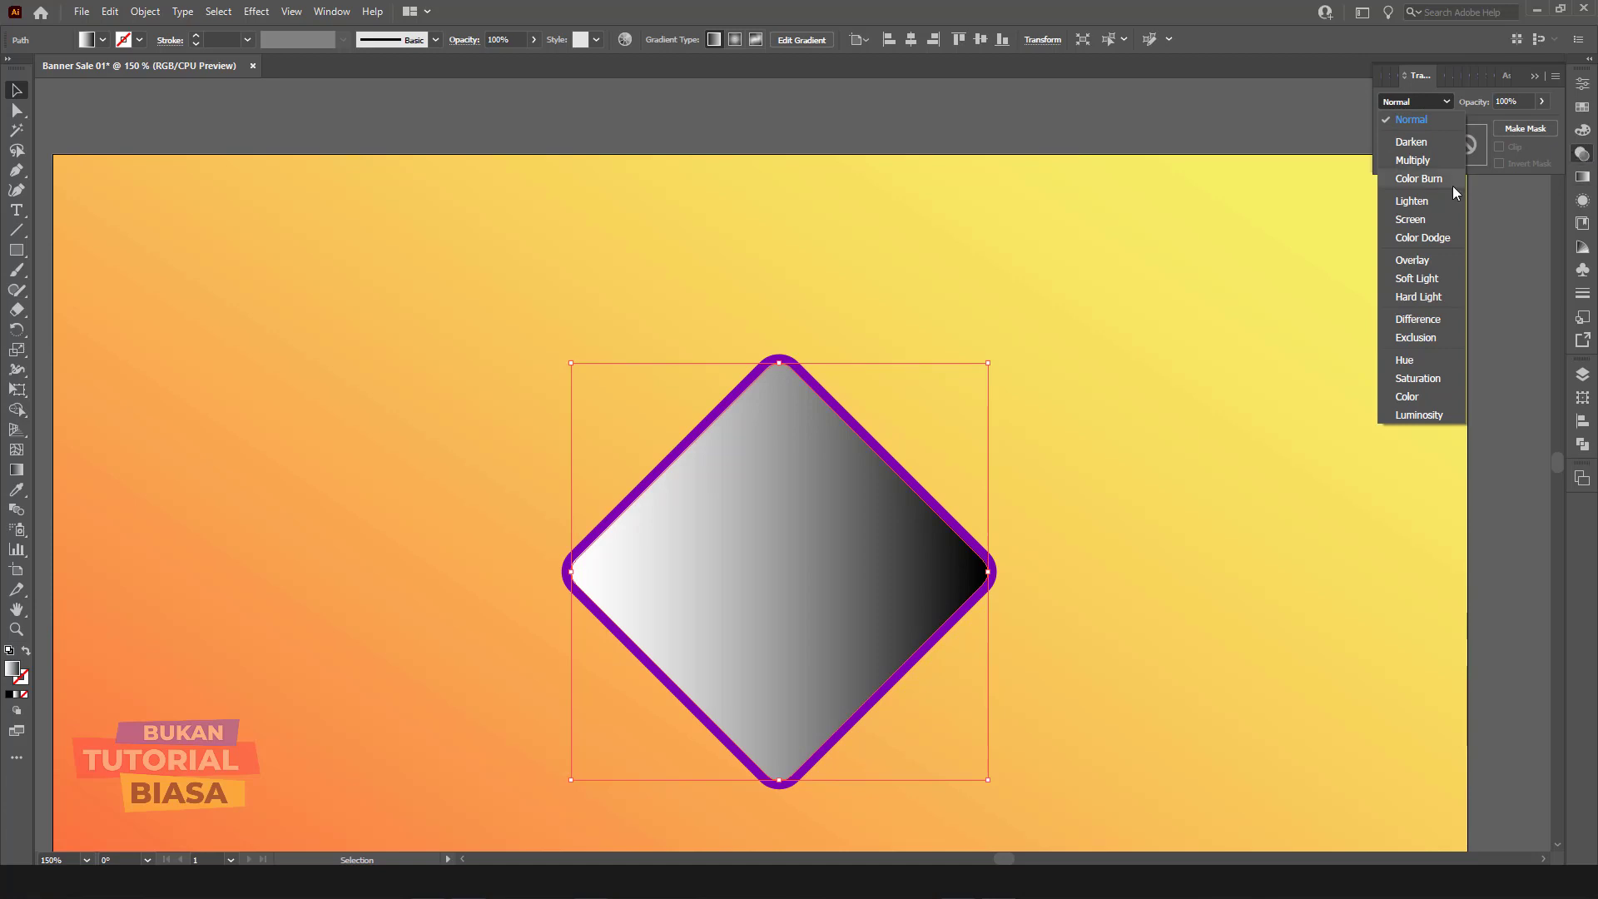
Step: Set the inner diamond to Screen blending and angle its gradient from centre to upper right
click(1425, 218)
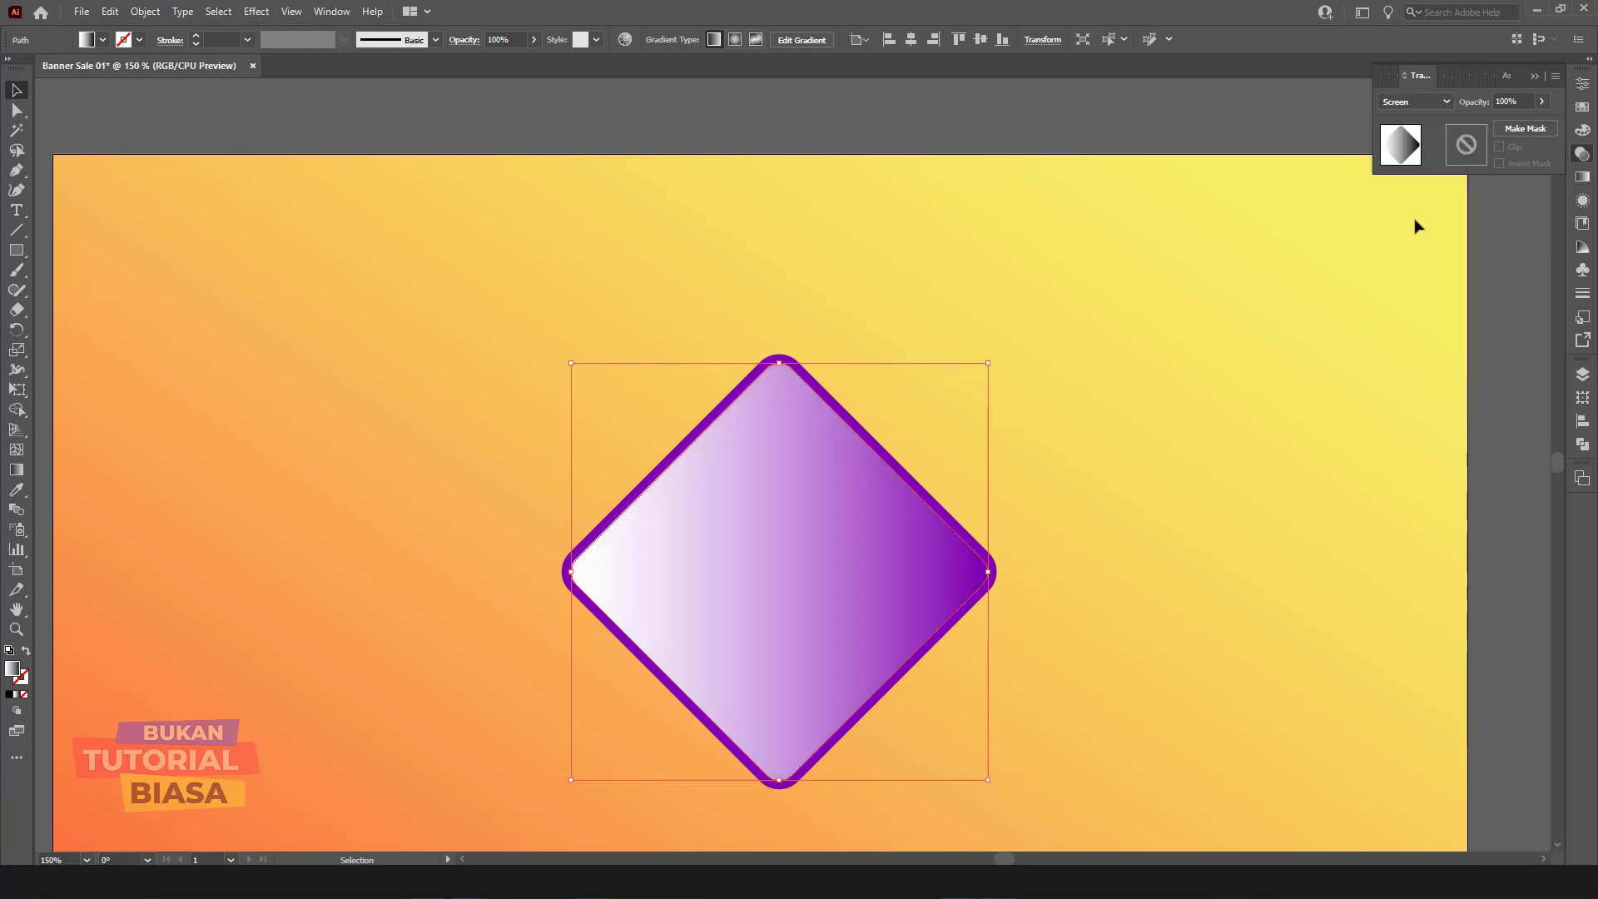
click(1479, 415)
click(792, 547)
key(g)
drag(762, 593, 1012, 269)
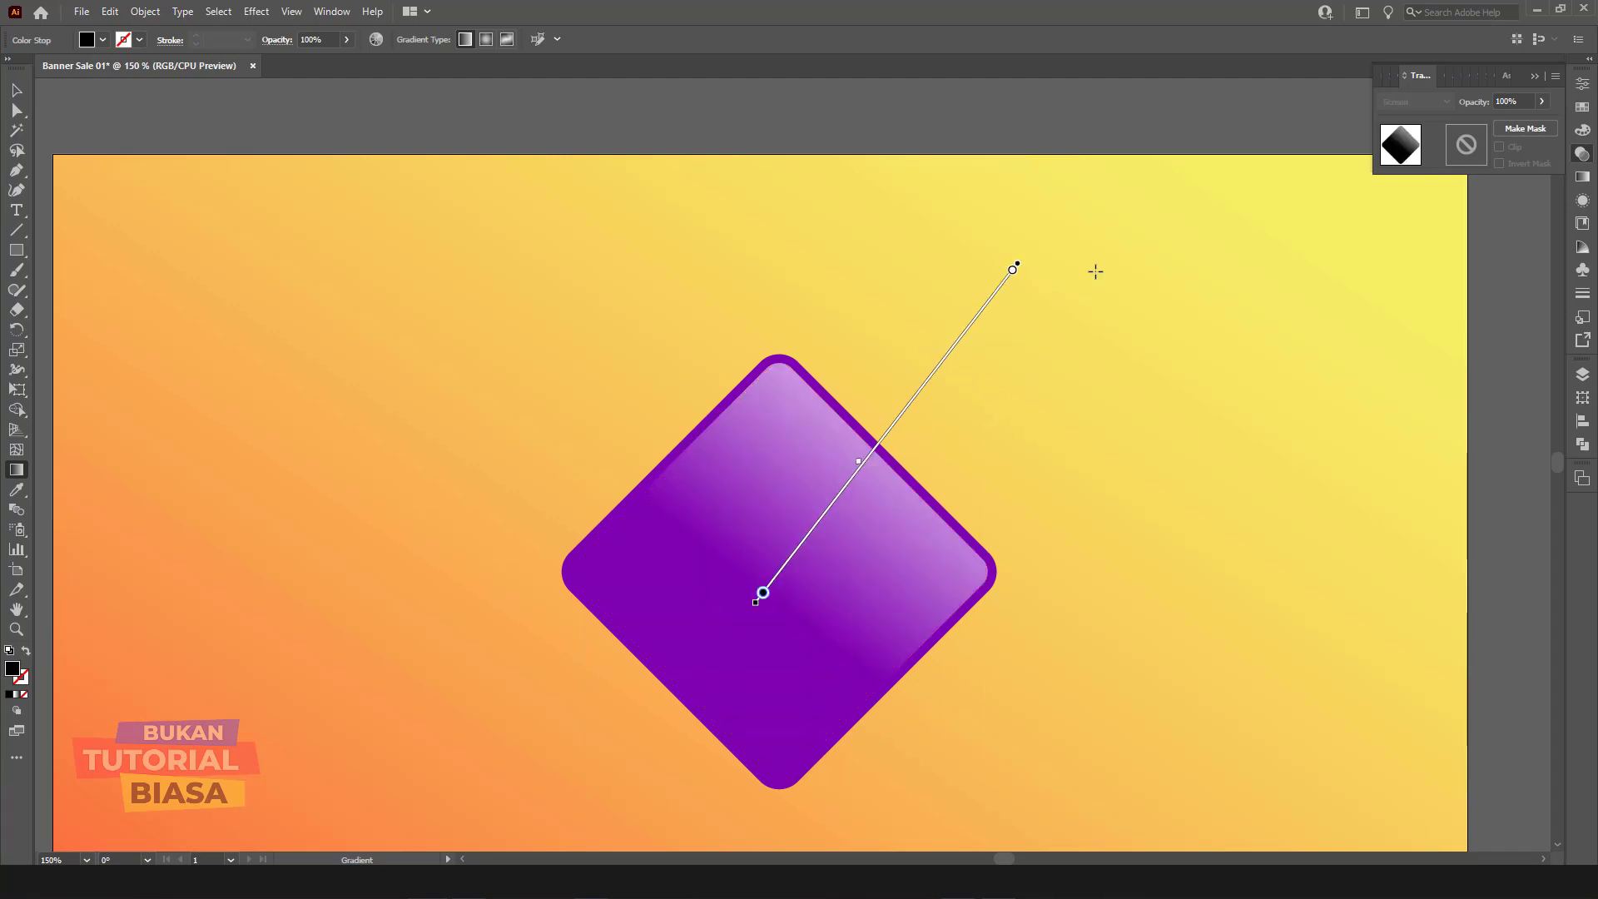
click(17, 90)
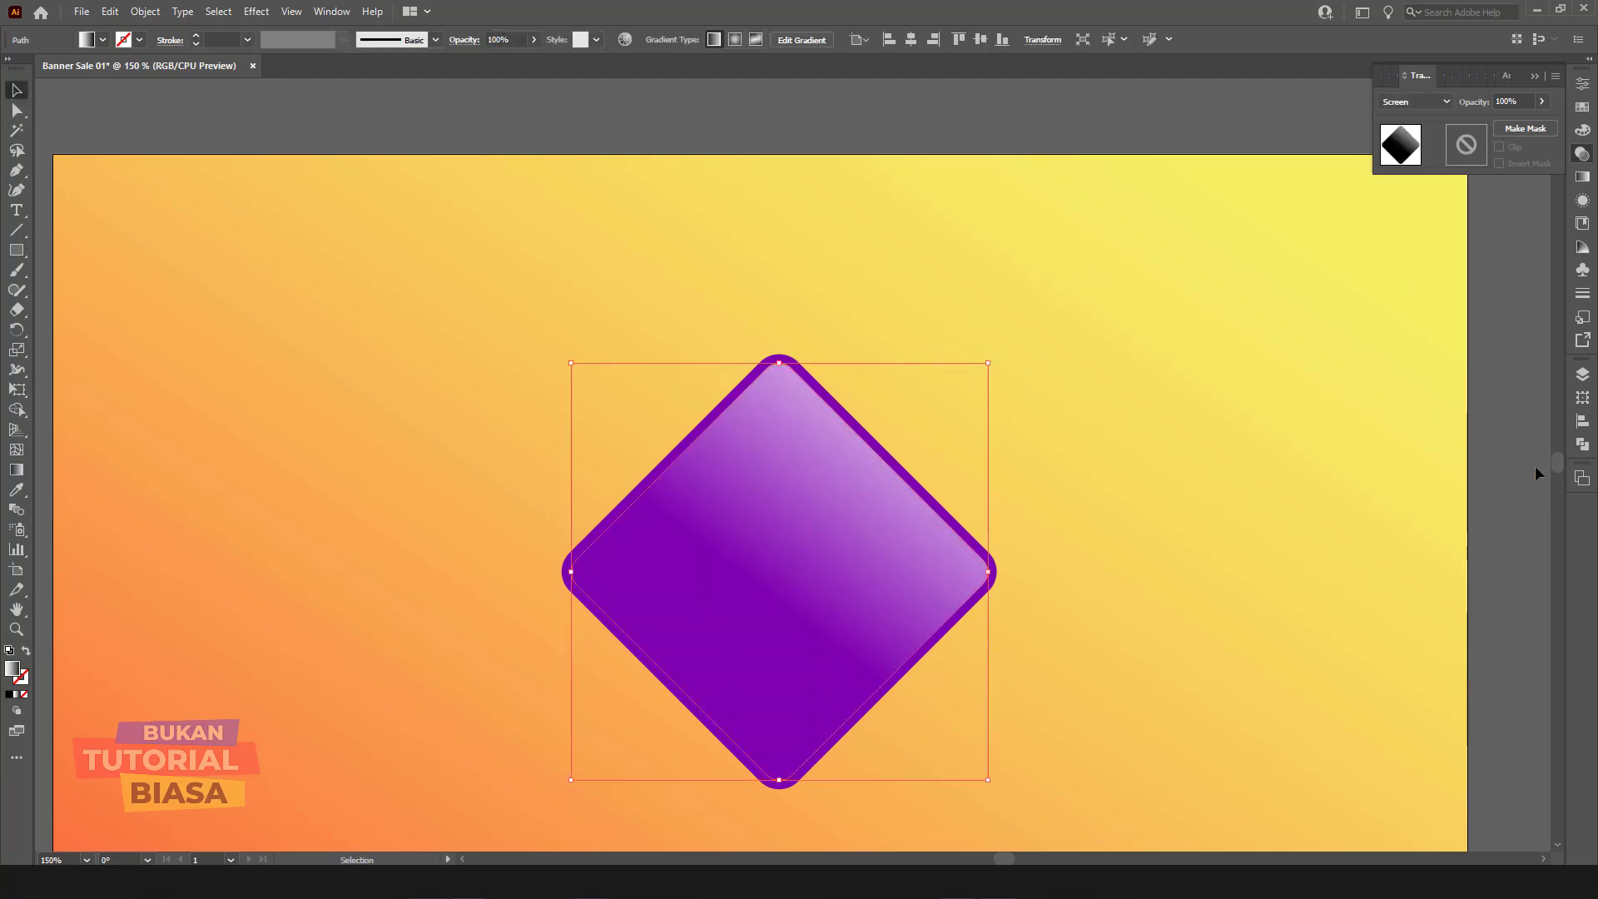
Step: Centre the whole diamond vertically on the artboard and zoom to 150%
click(1499, 482)
key(ctrl+1)
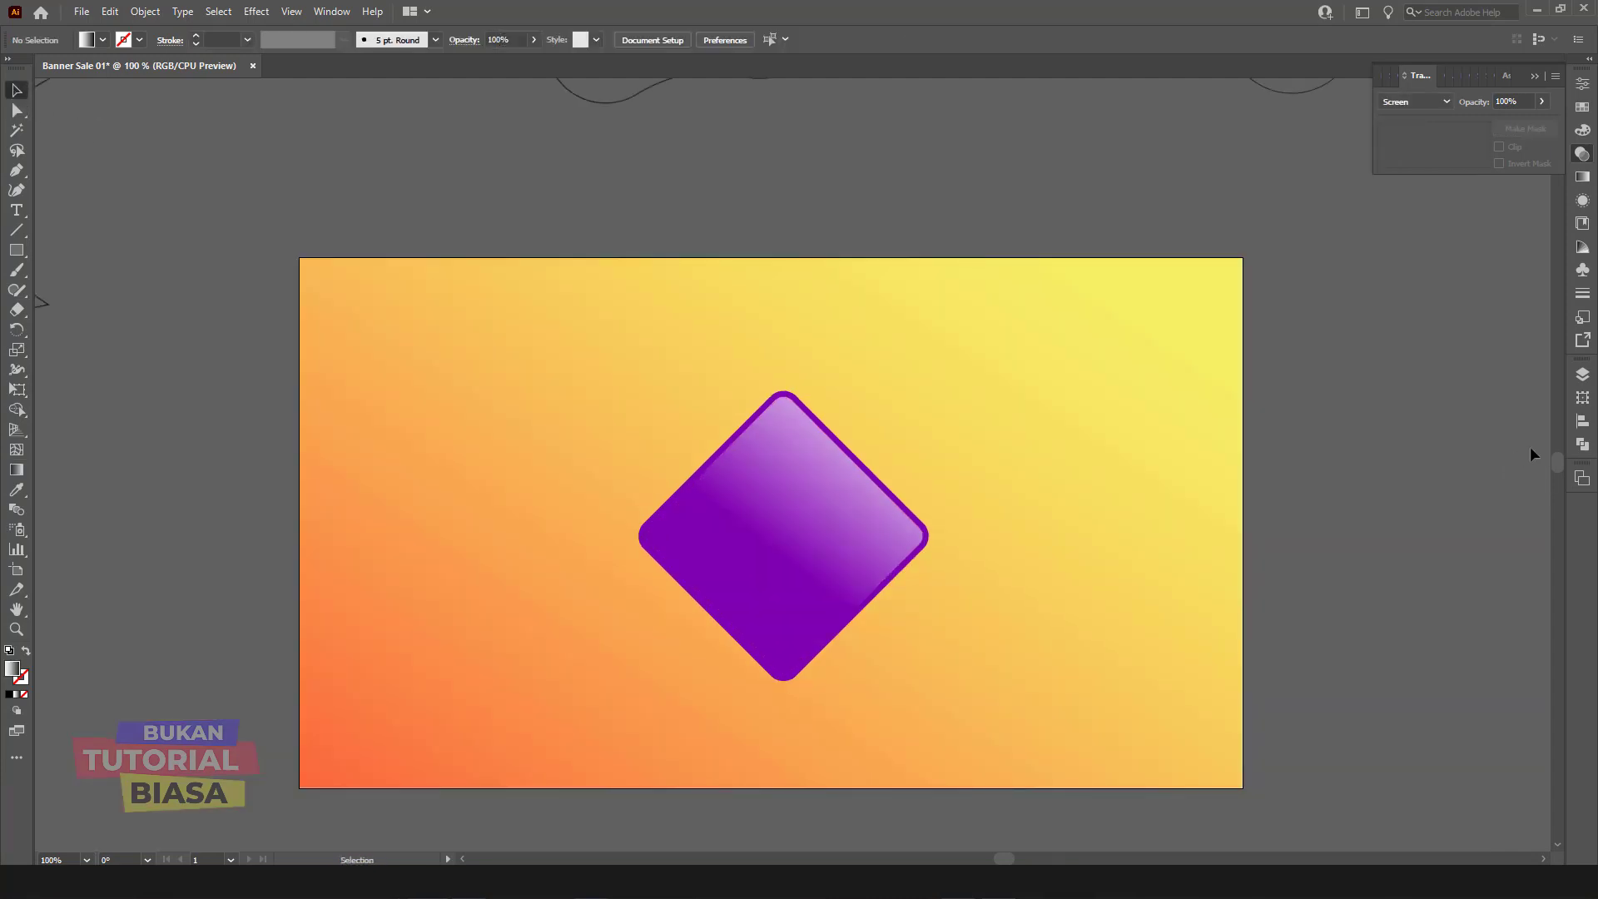
drag(1321, 318, 567, 673)
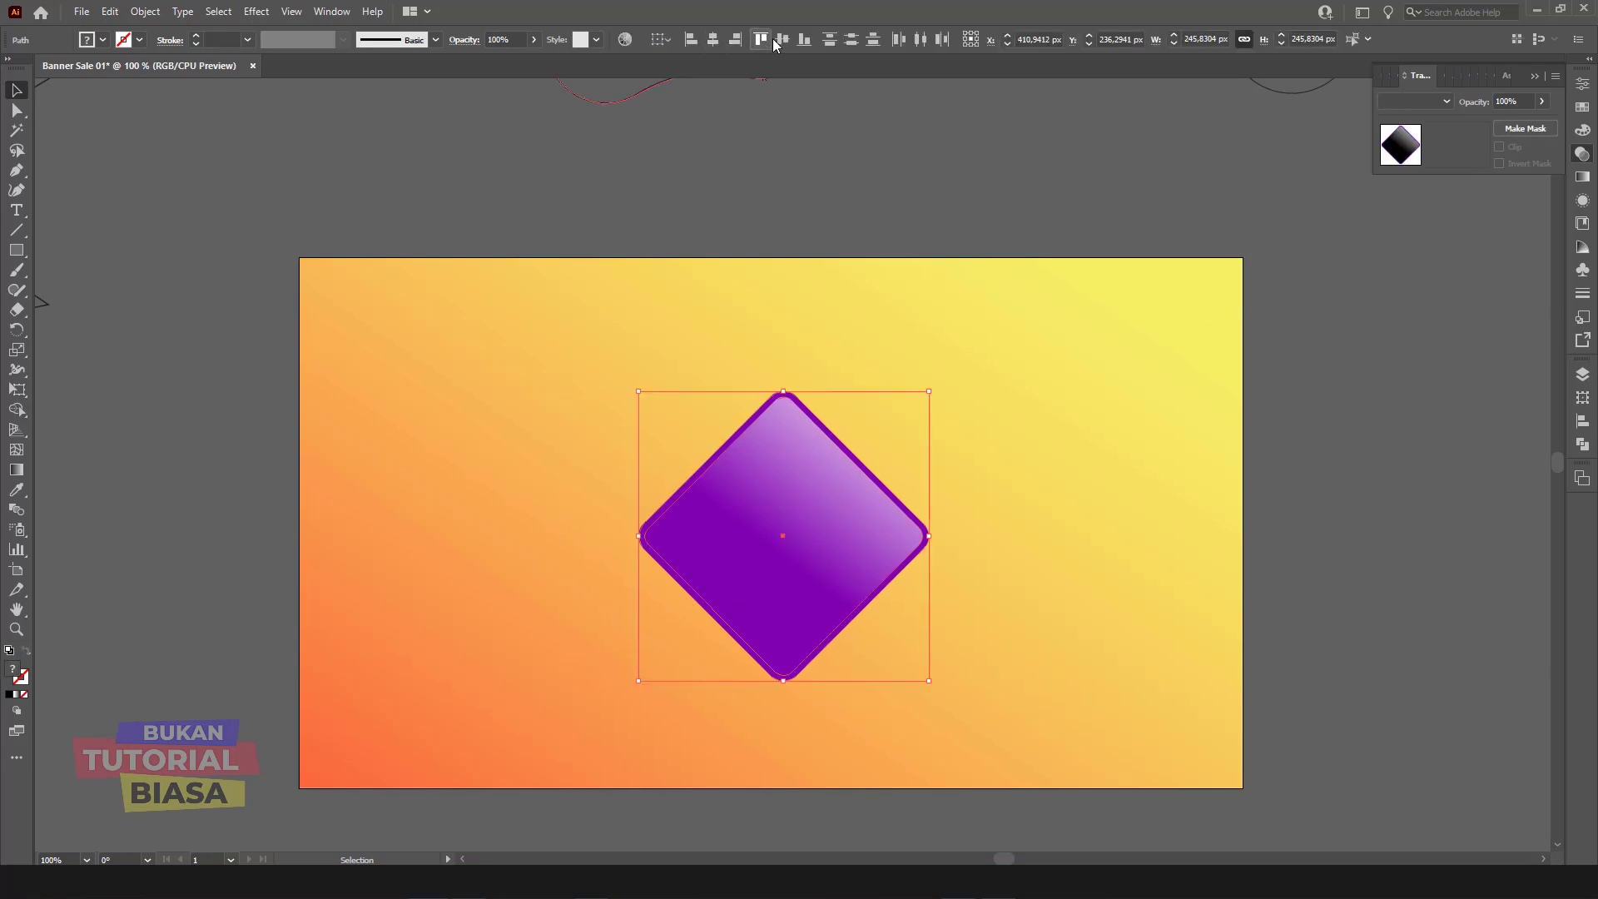
click(786, 40)
scroll(1316, 506, up, 2)
key(ctrl+1)
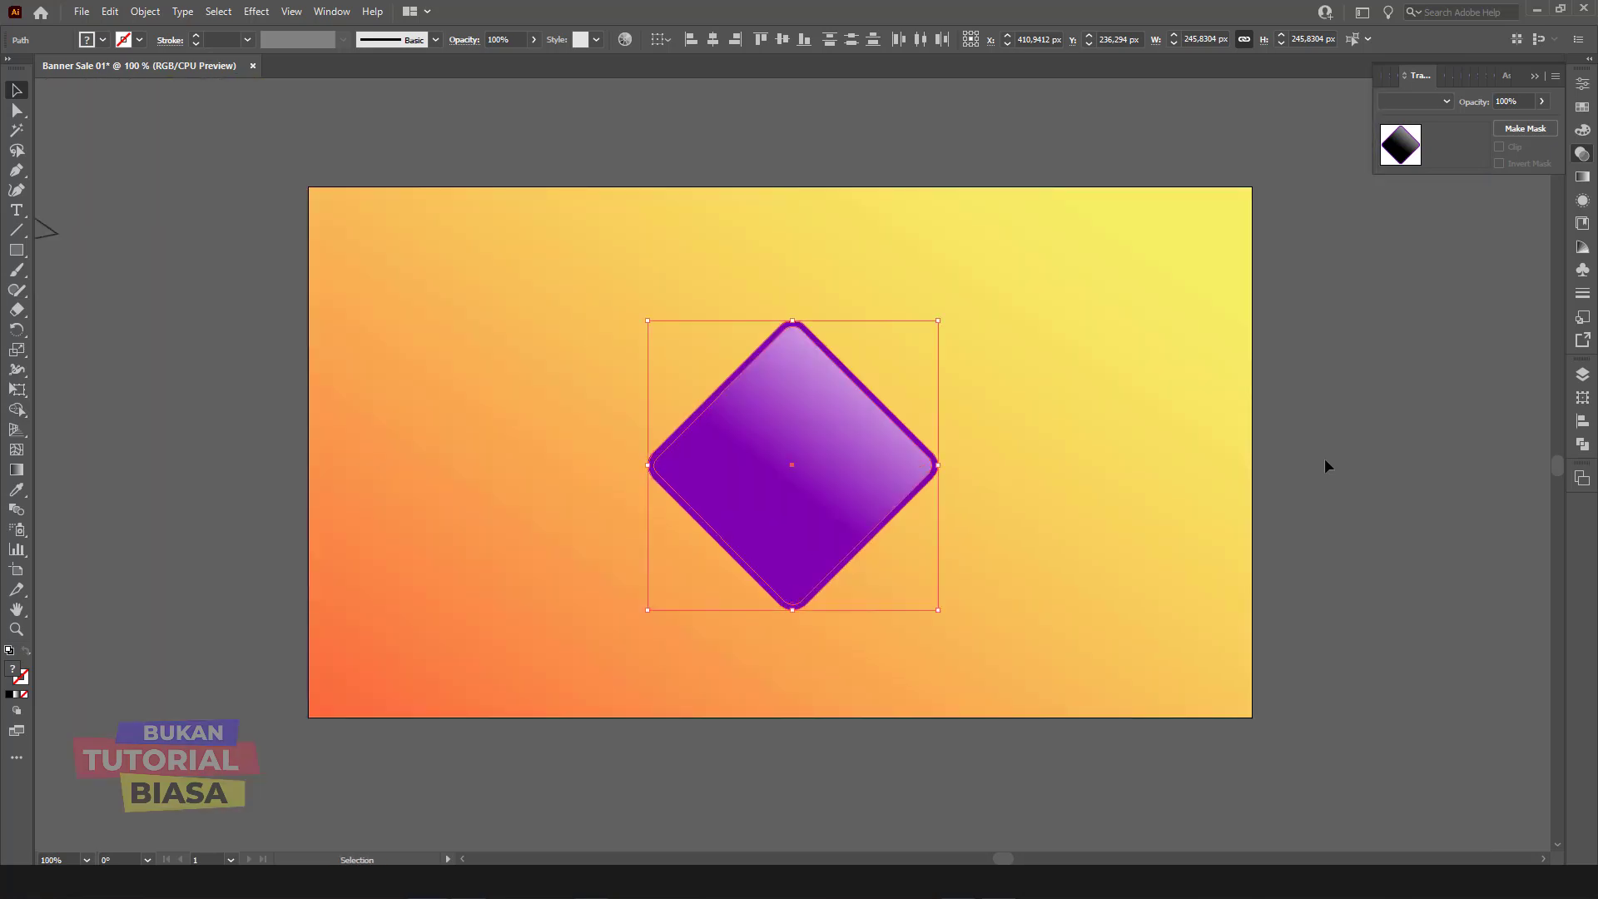
click(1325, 456)
key(ctrl+equal)
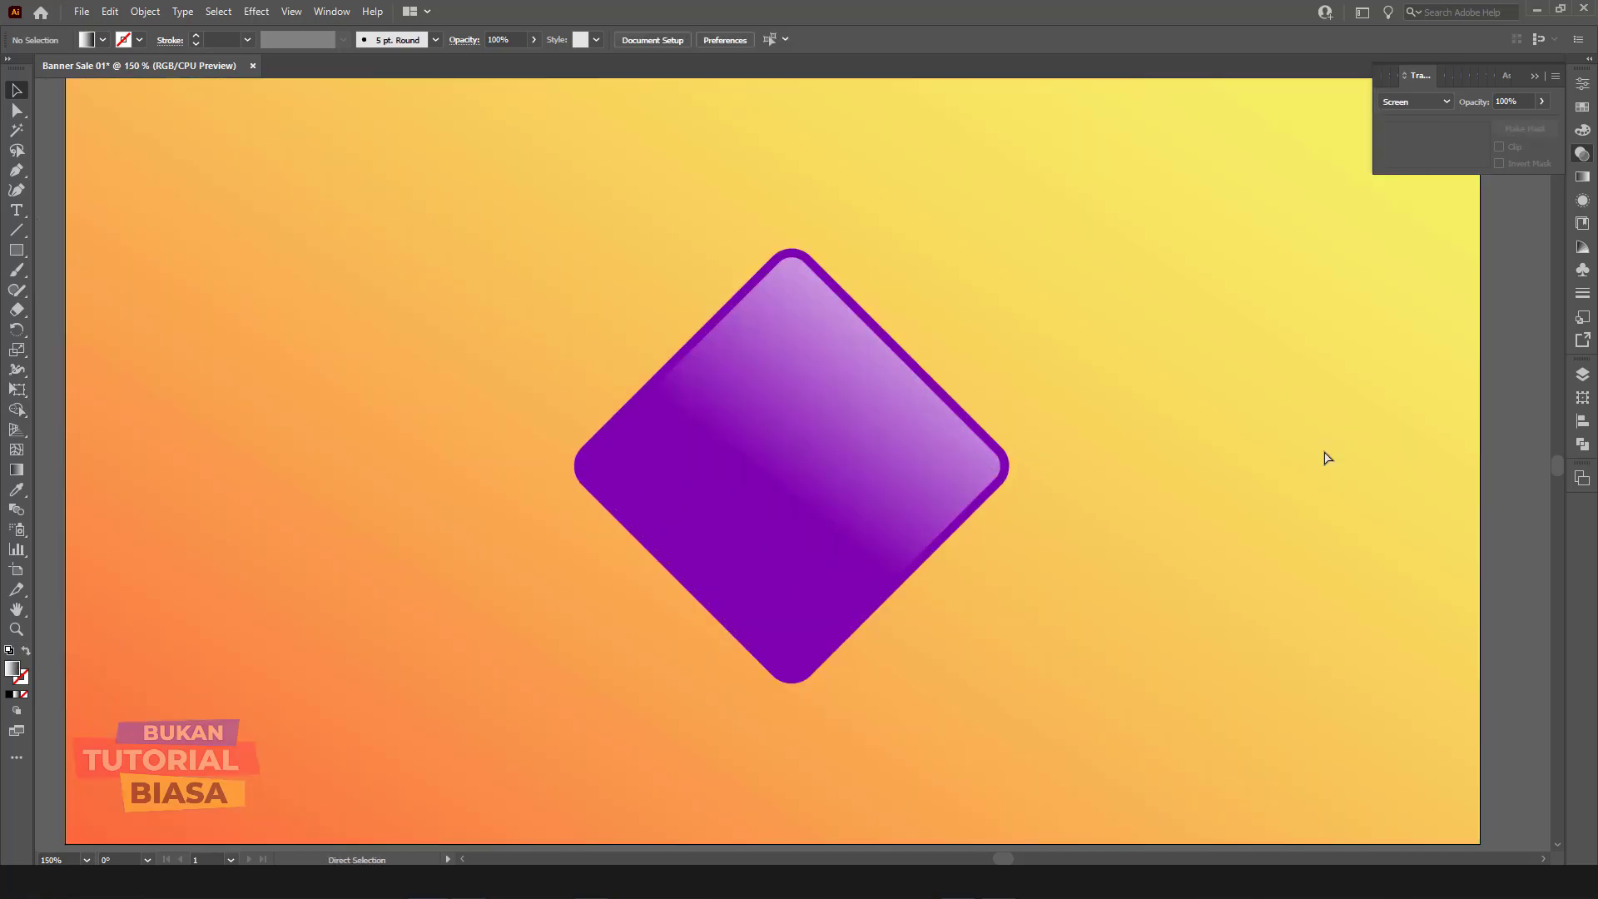
scroll(1315, 456, up, 1)
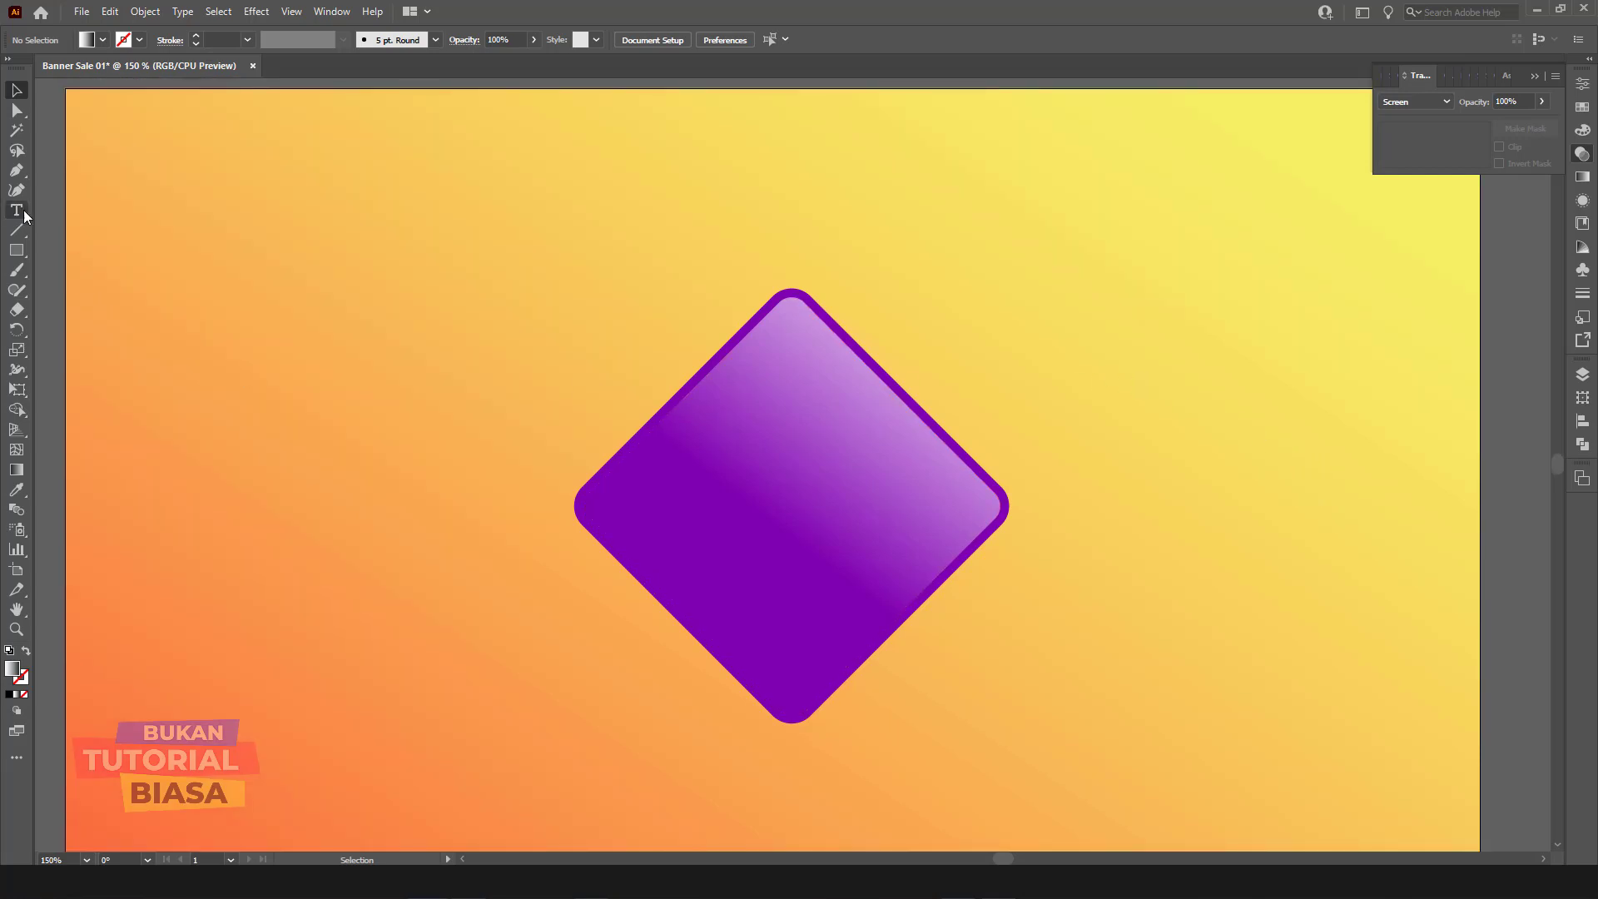
Step: Place a "Lorem ipsum" point text object on the upper-left of the purple diamond
key(t)
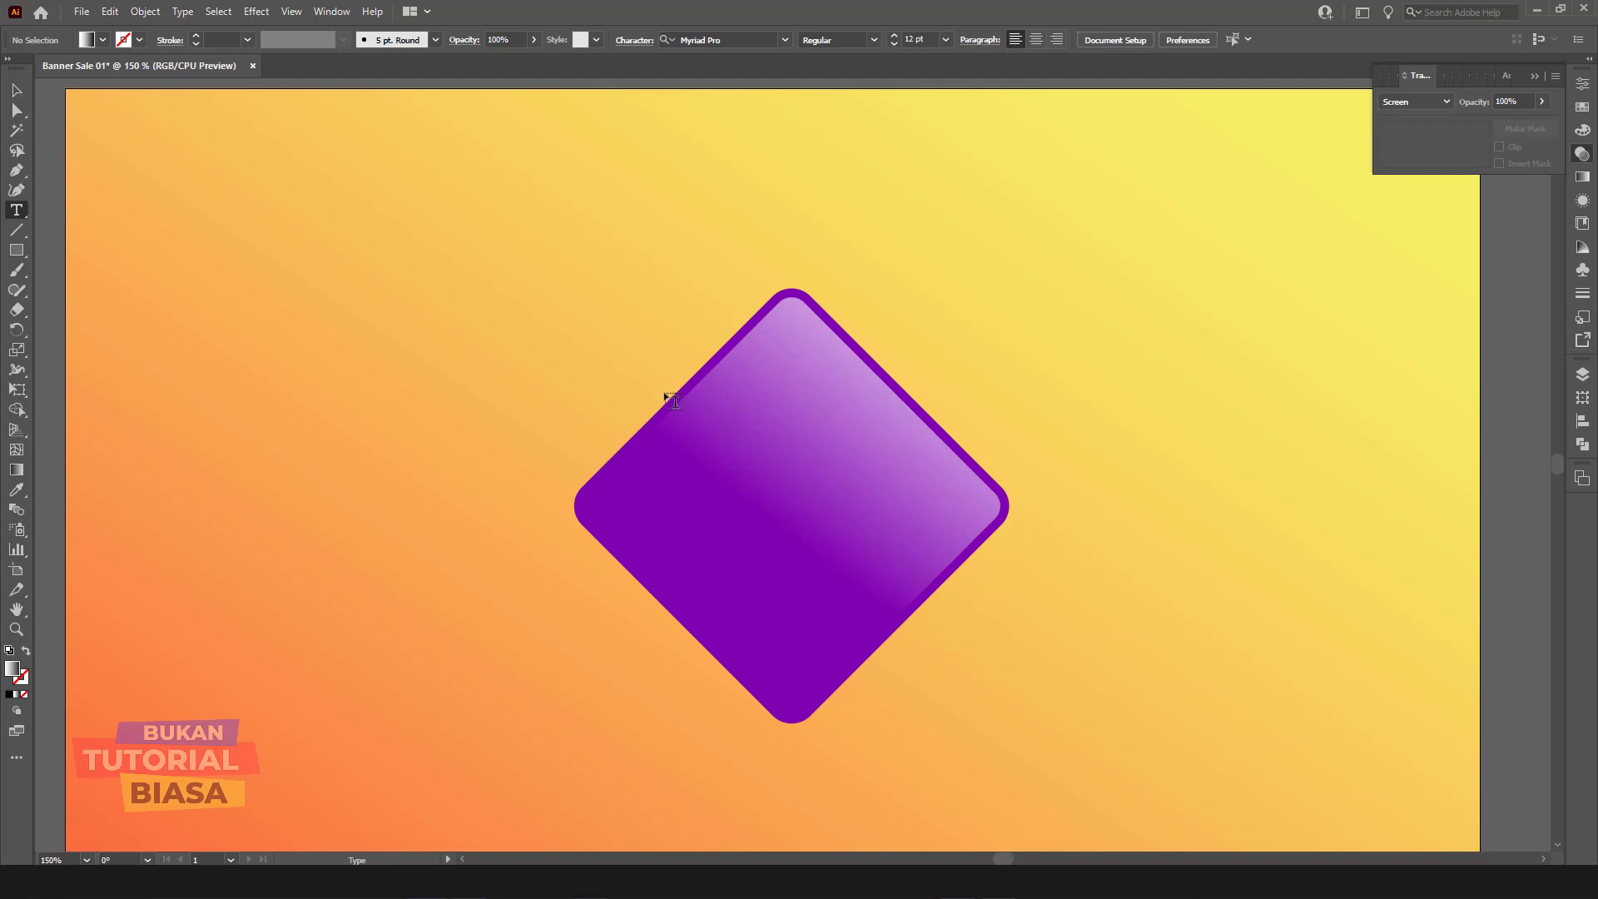
click(638, 363)
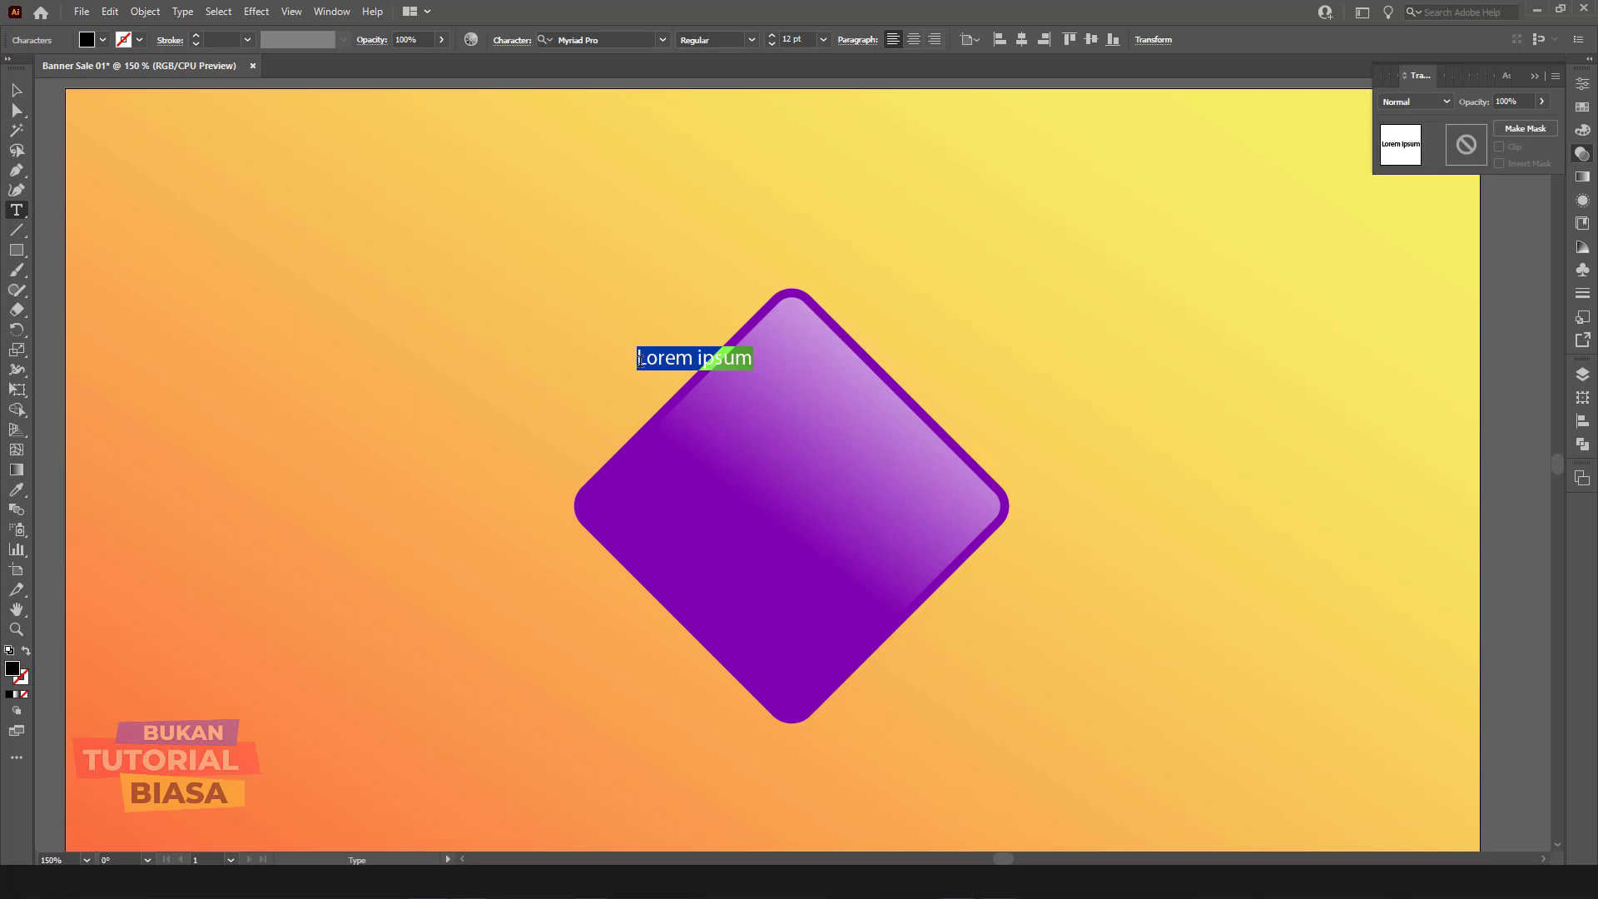
Step: Replace the placeholder with BIG, enlarge it to about 72 pt, and centre it on the purple diamond
text(B)
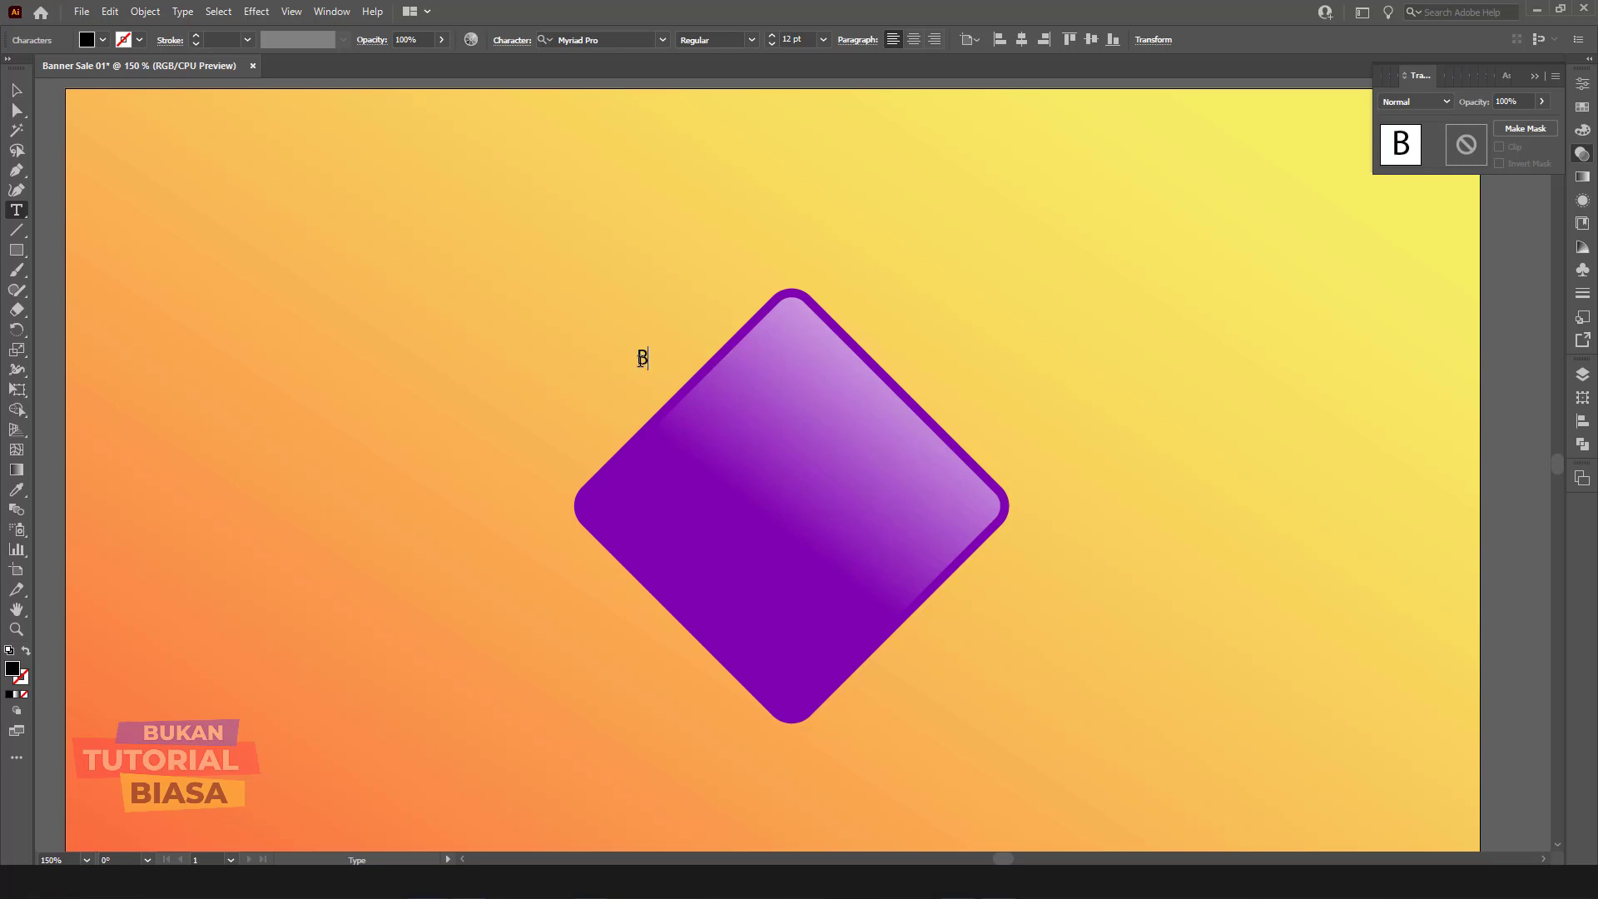
text(IG)
click(17, 89)
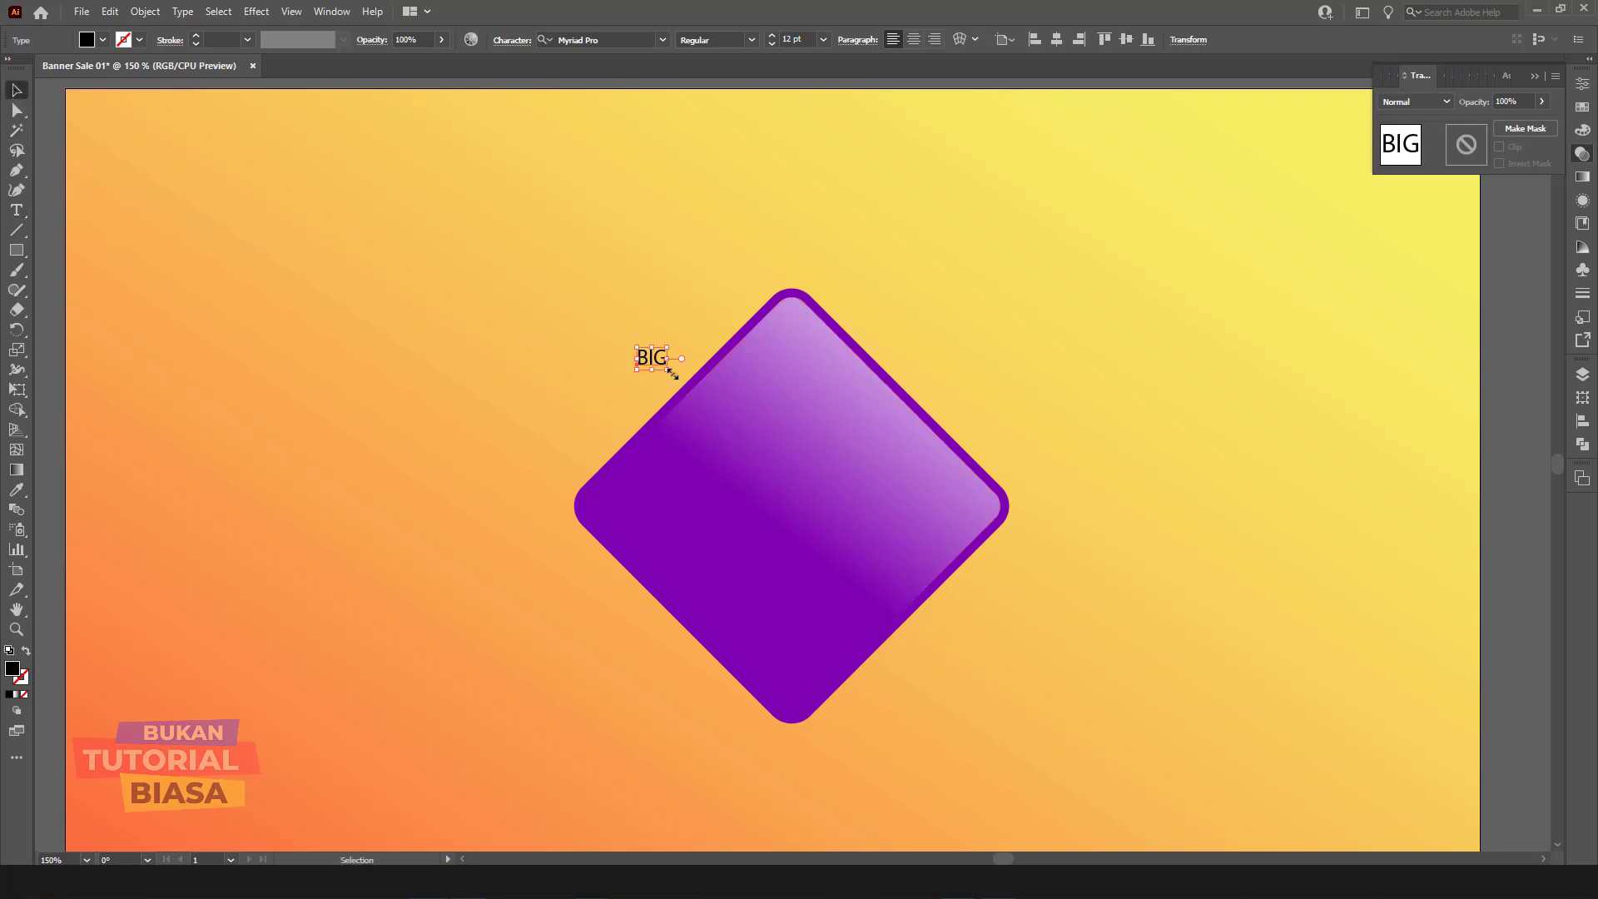
drag(667, 368, 835, 482)
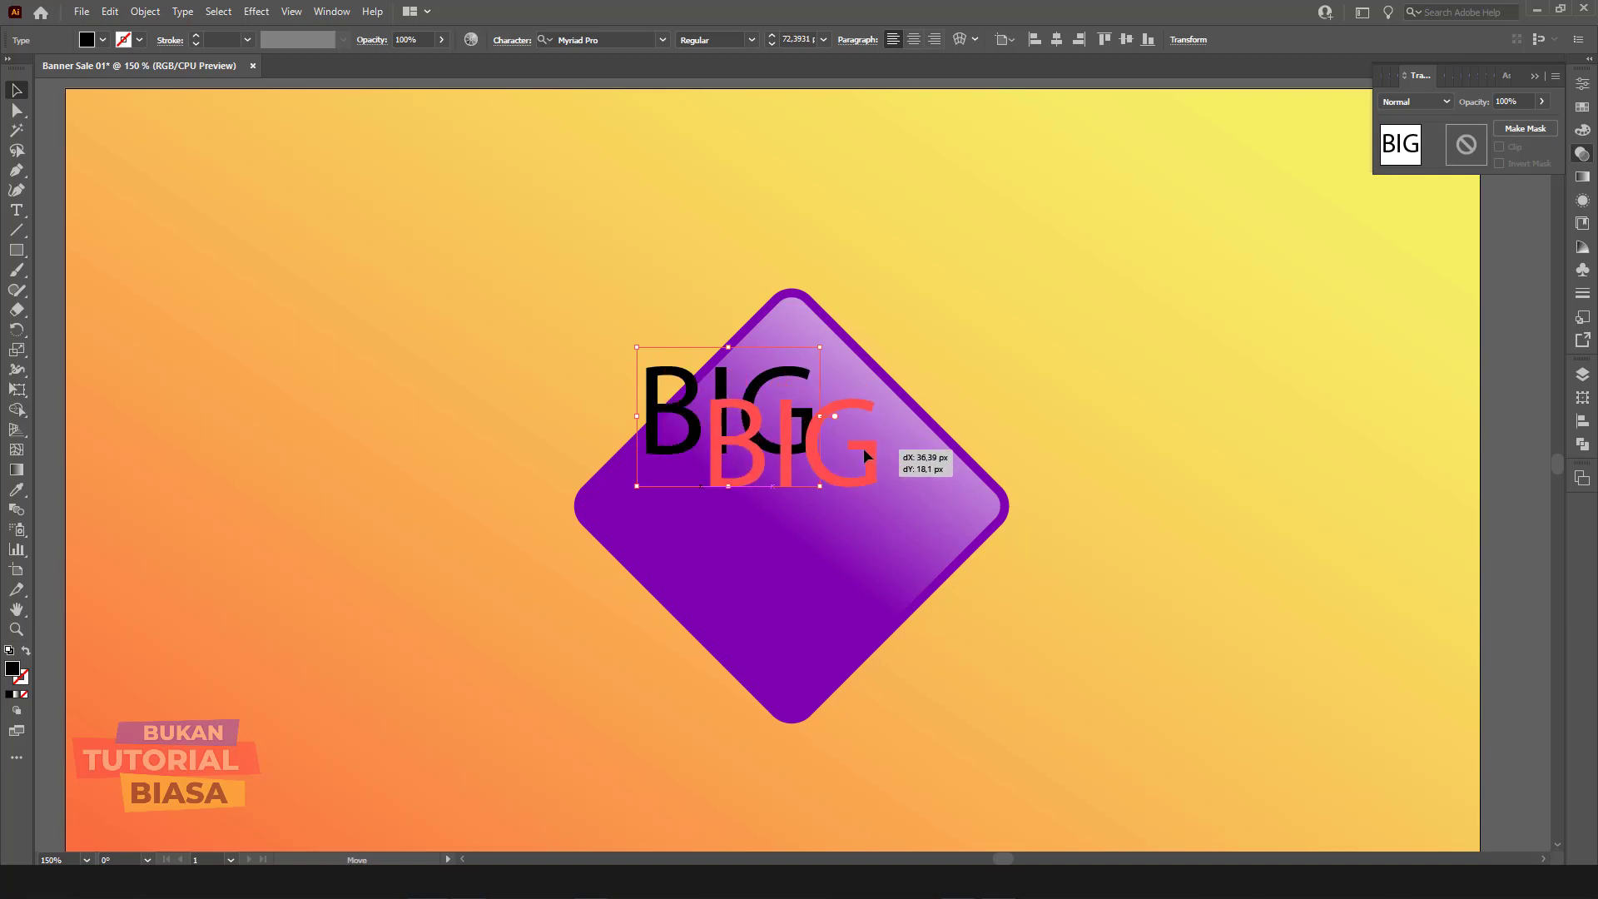
drag(804, 421, 864, 452)
click(629, 40)
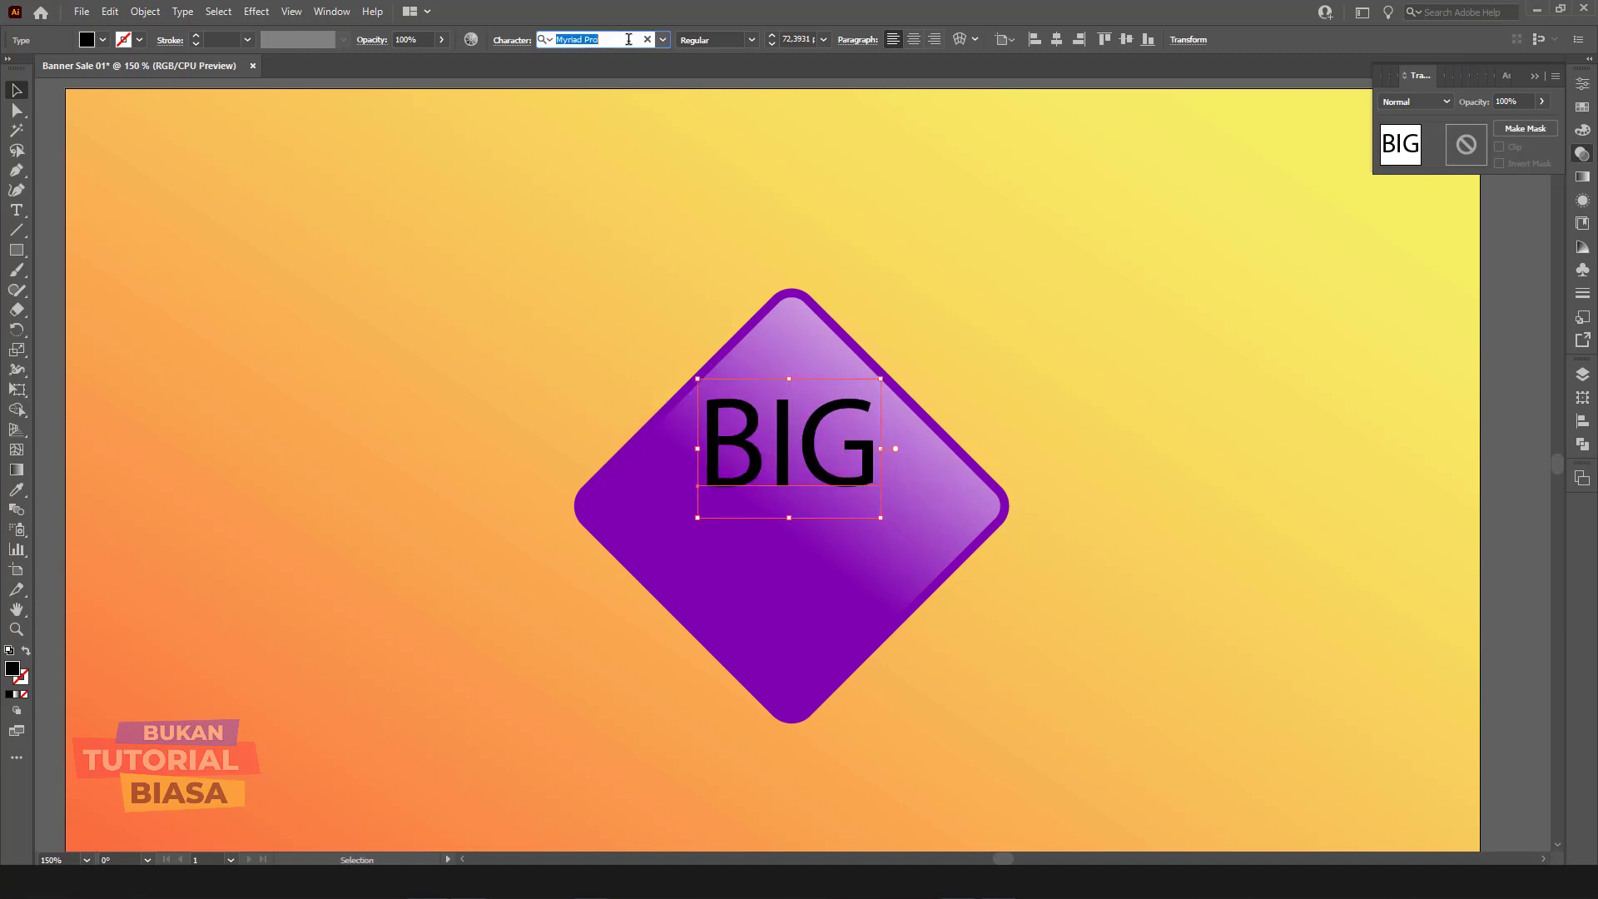
Step: Try Futura Md BT Bold, then AgencyFB Black on BIG, shifting it up-right on the diamond
text(futu)
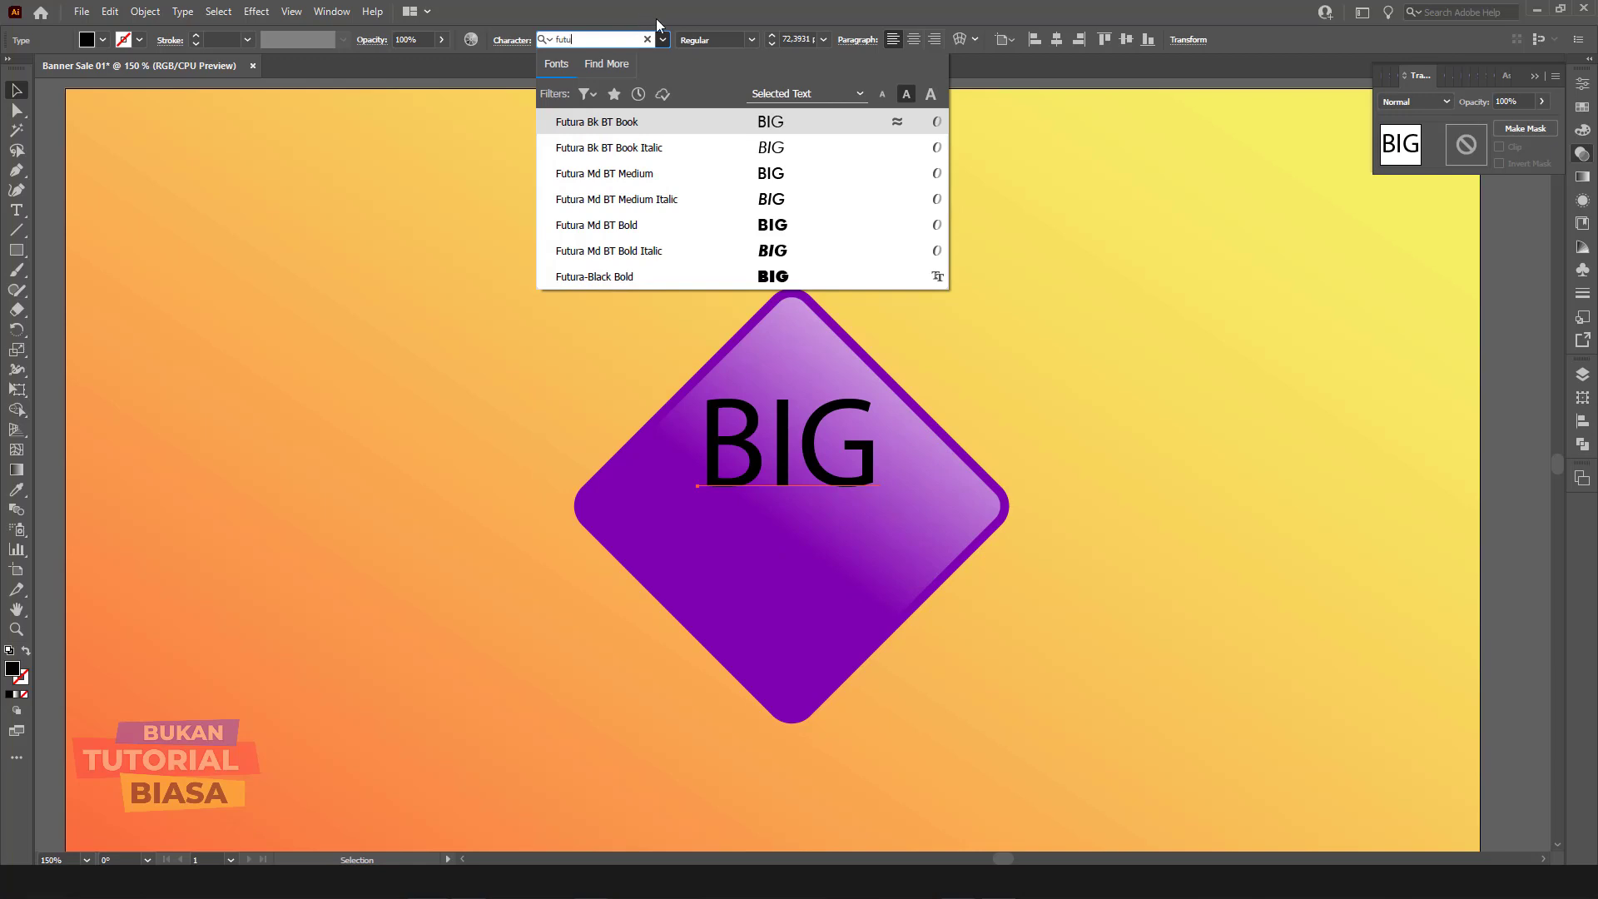
click(716, 224)
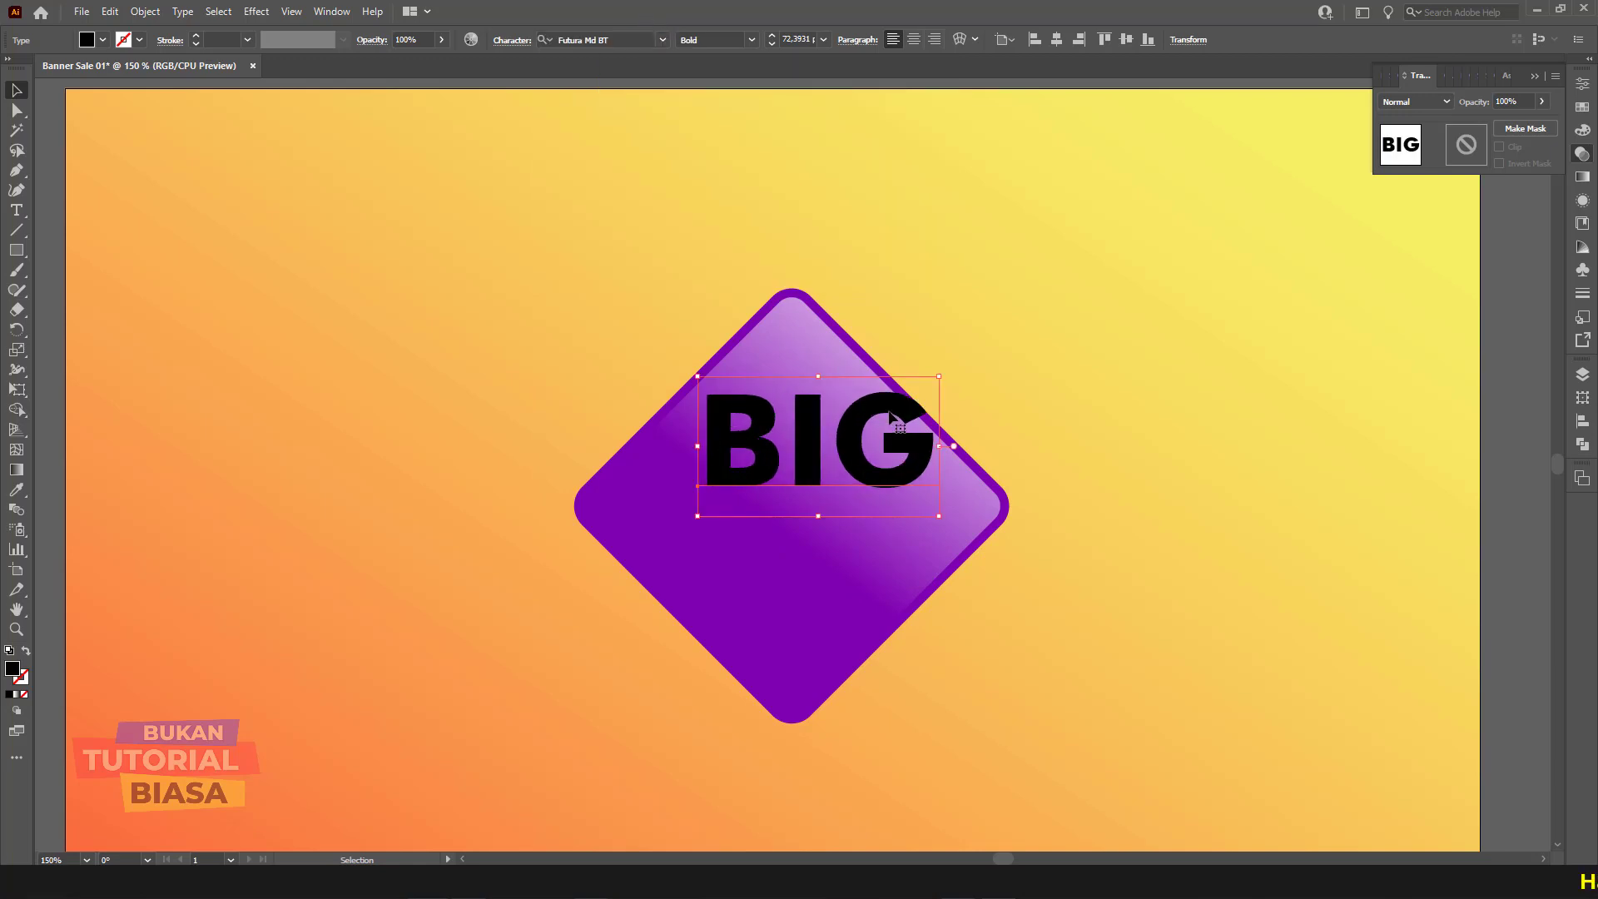
click(664, 41)
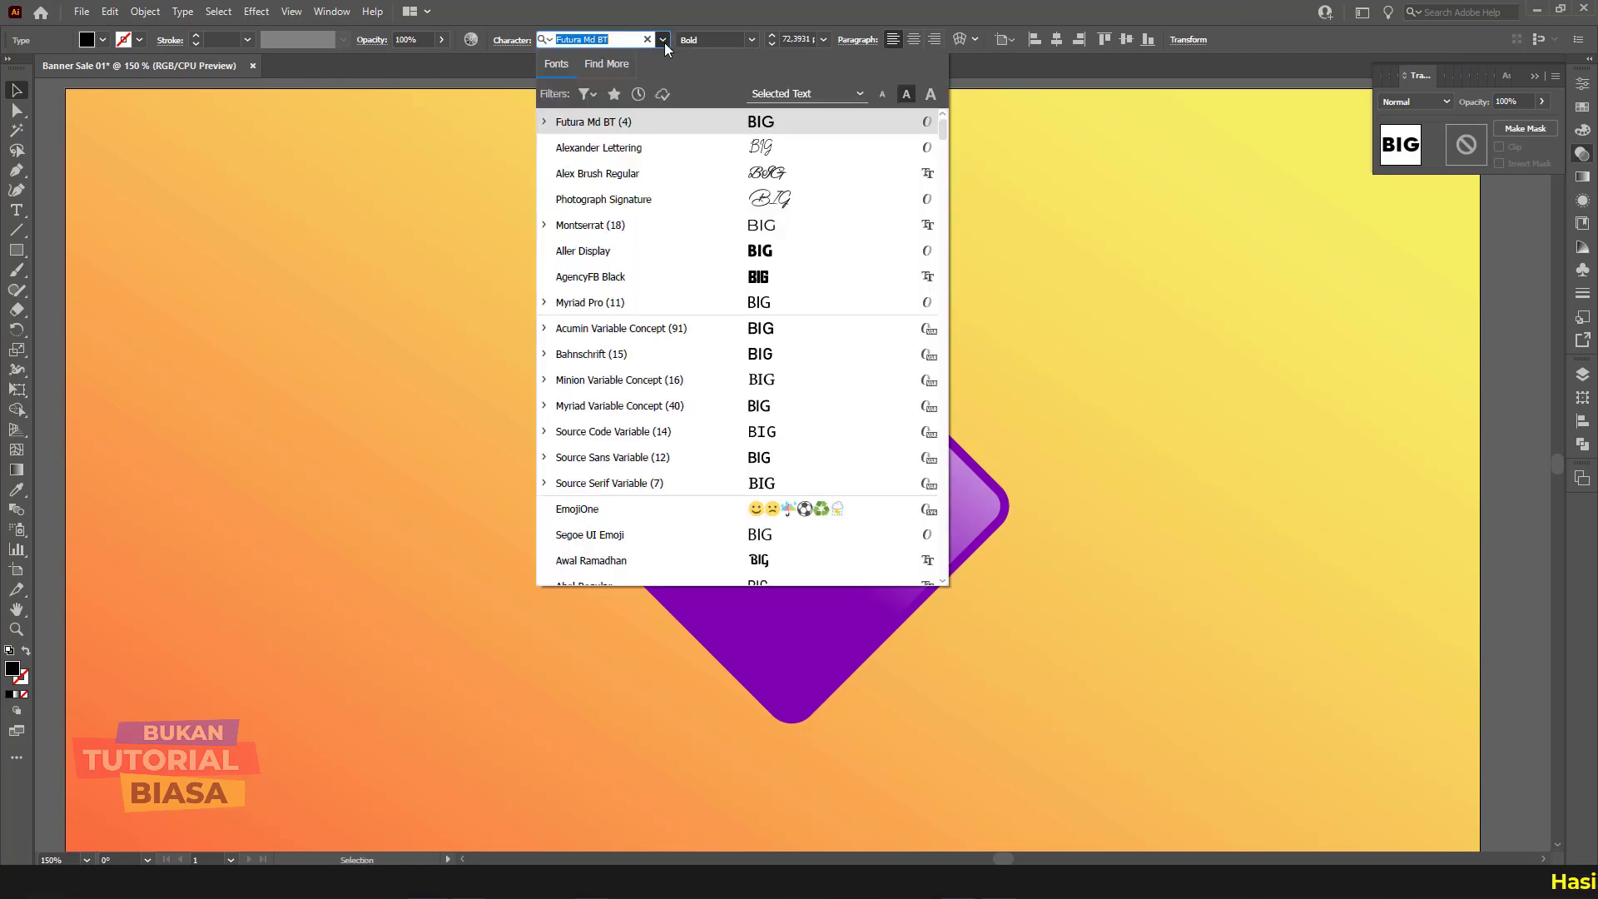
click(729, 277)
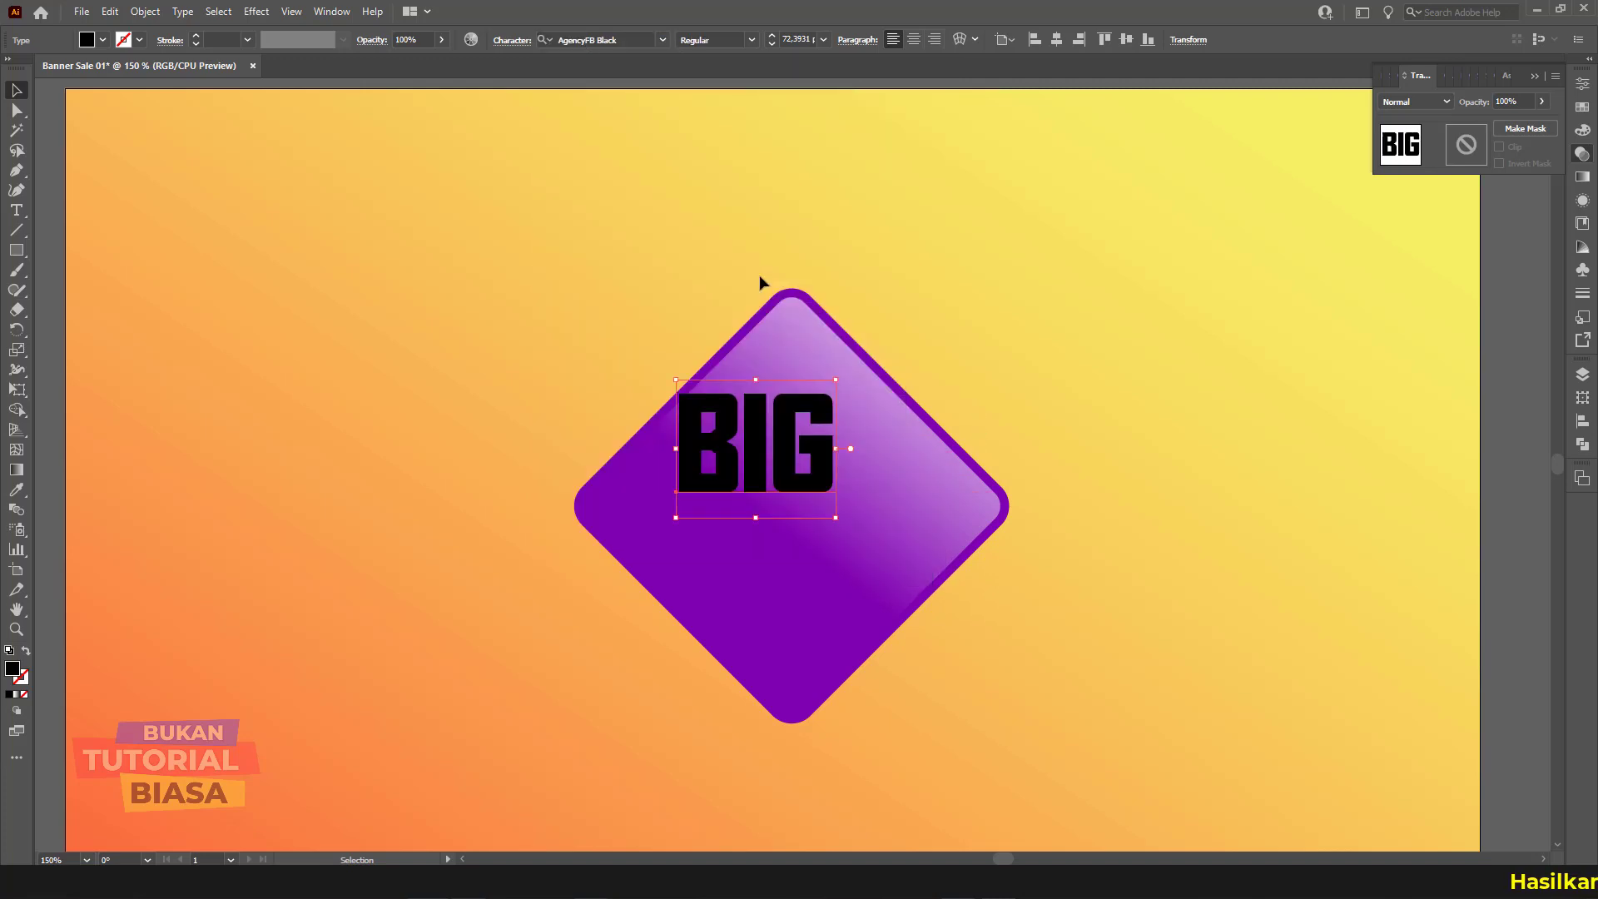
drag(806, 400, 829, 379)
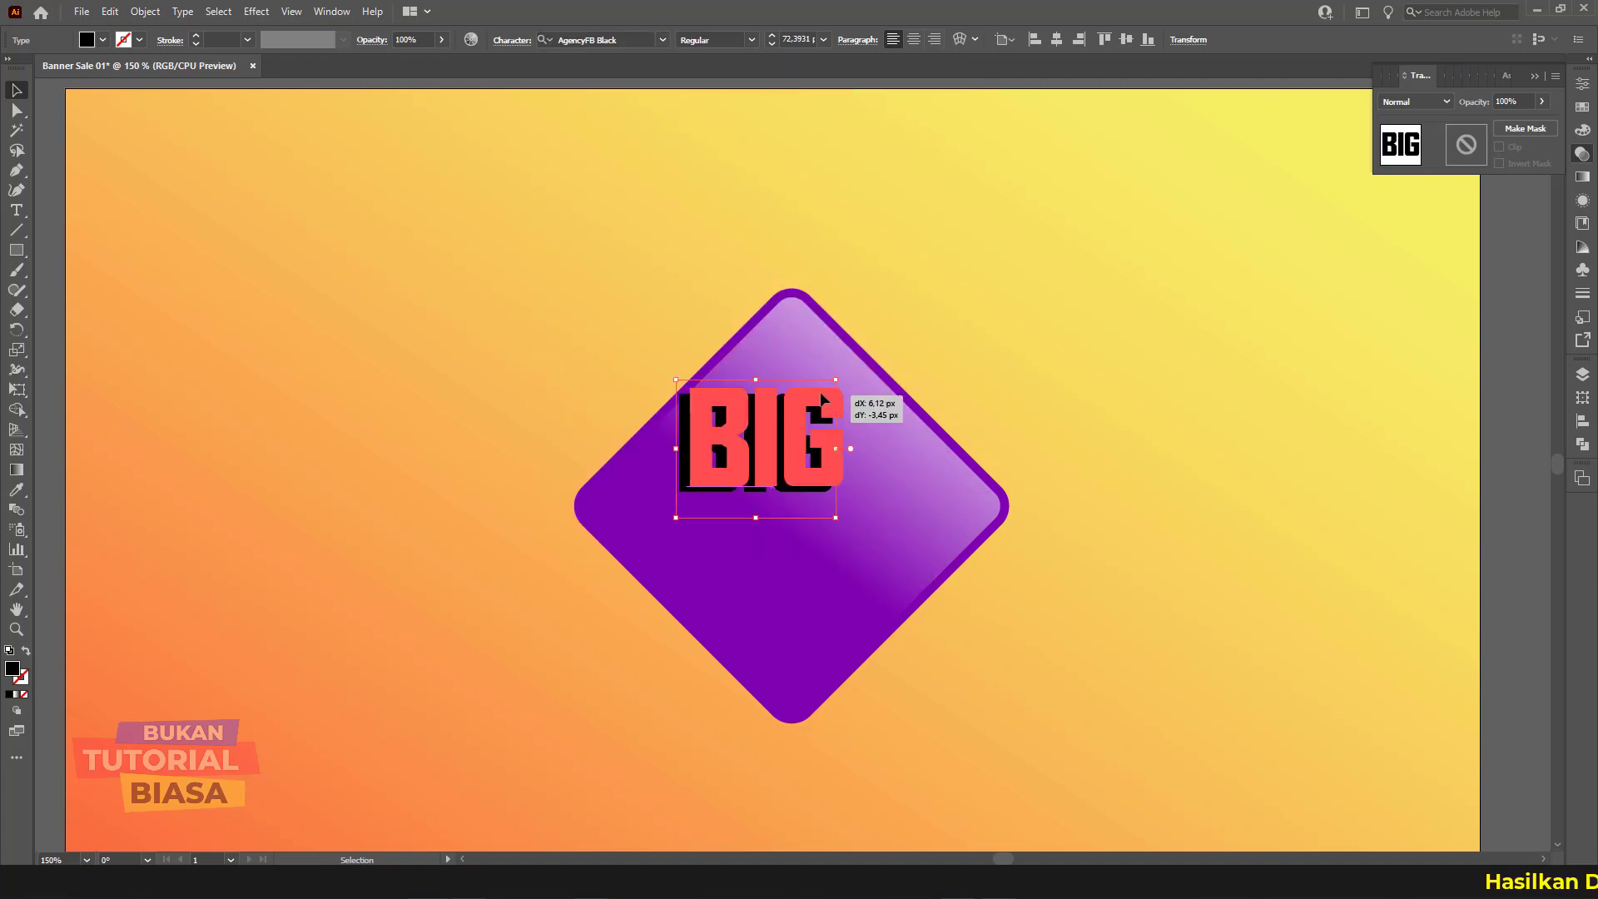
Step: Browse down the font family list looking for a heavier typeface
click(663, 38)
scroll(683, 271, down, 3)
scroll(683, 272, down, 2)
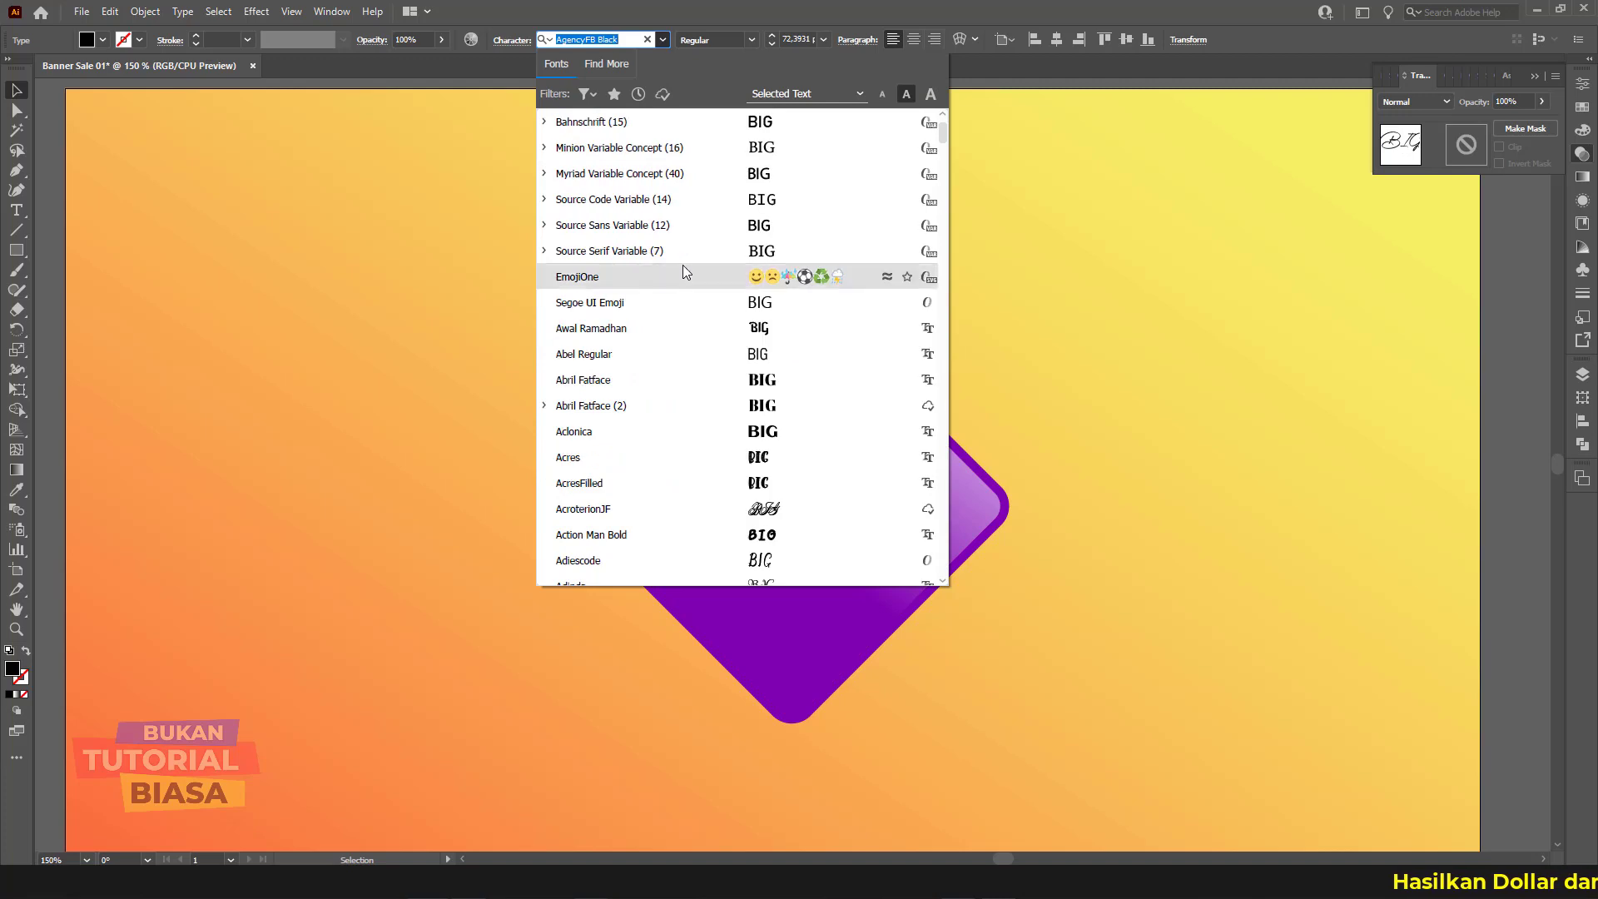
scroll(683, 264, down, 1)
scroll(685, 265, down, 3)
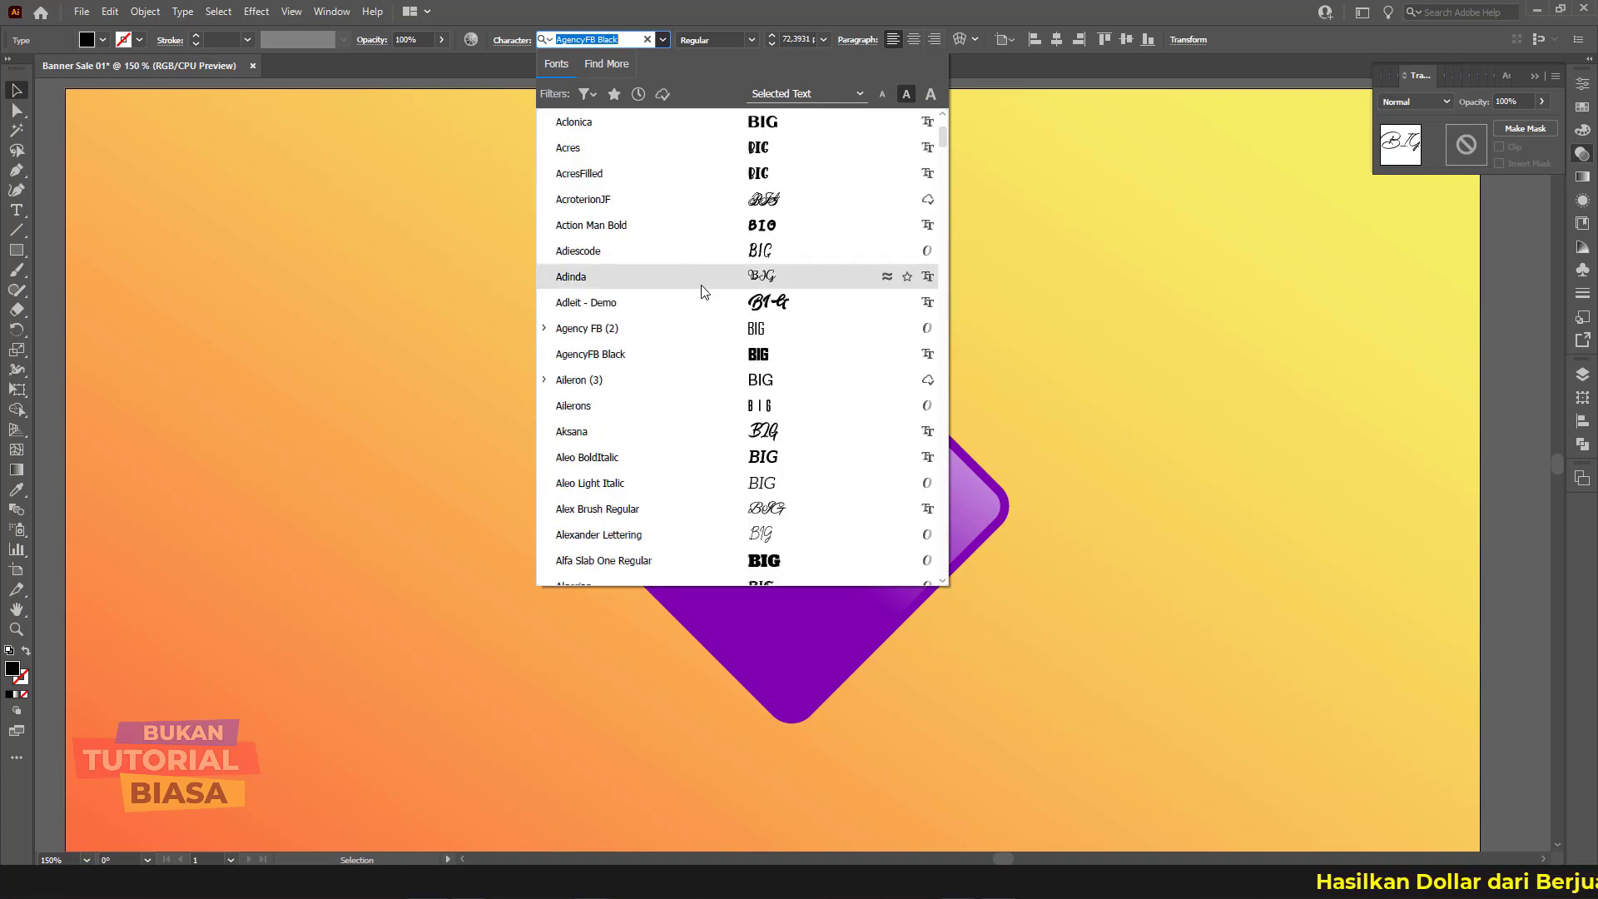
scroll(704, 291, down, 1)
scroll(705, 292, down, 3)
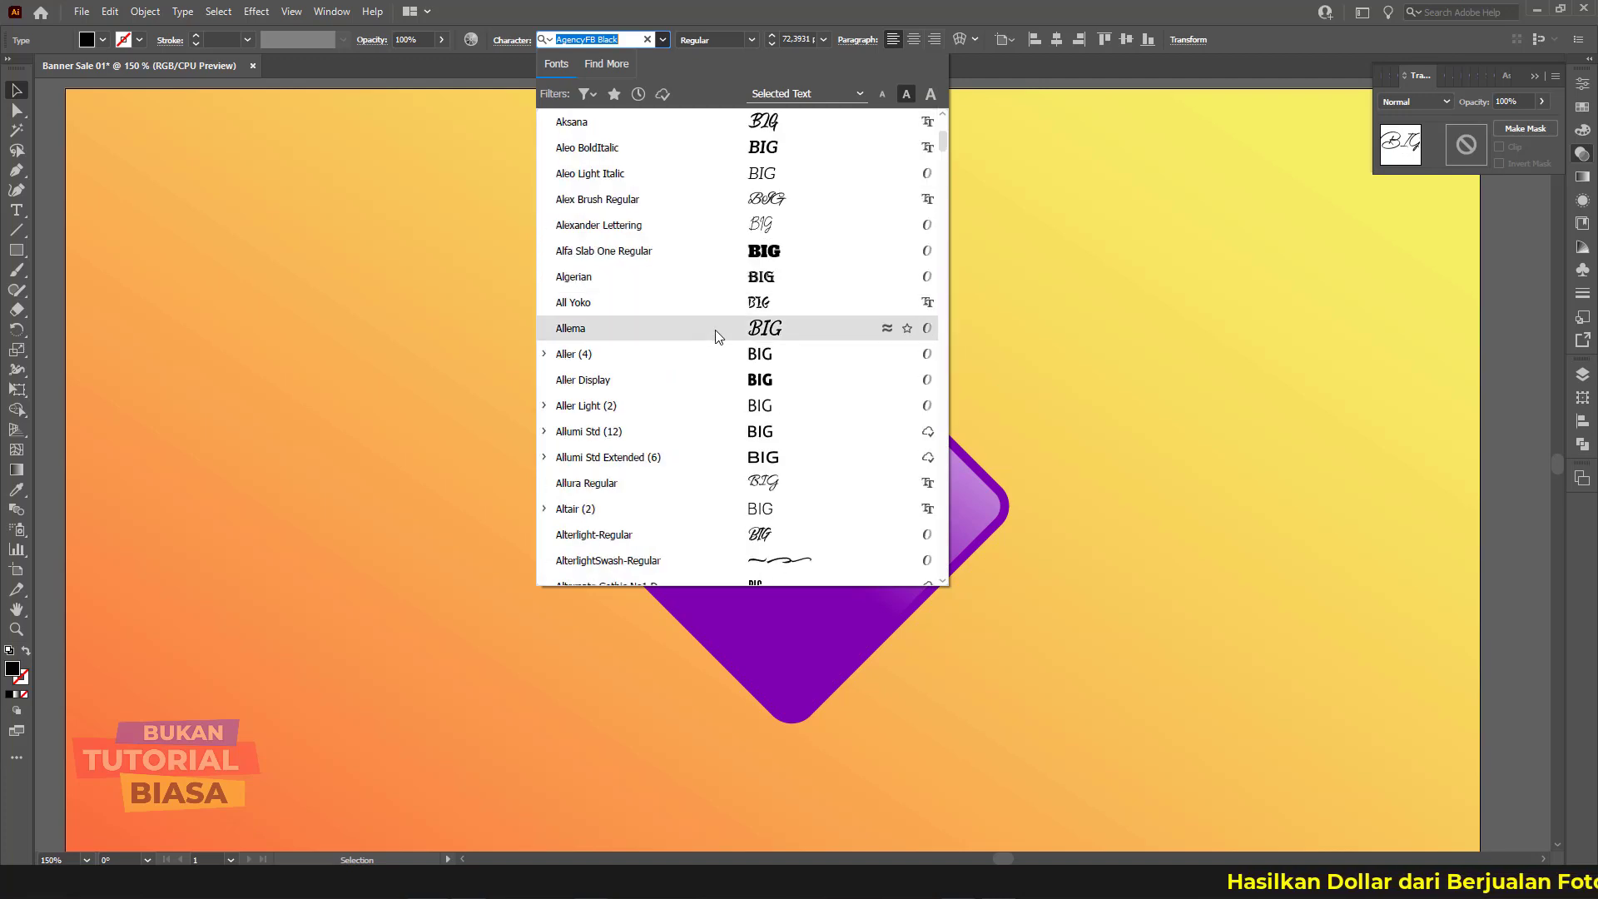
scroll(724, 358, down, 2)
scroll(726, 360, down, 2)
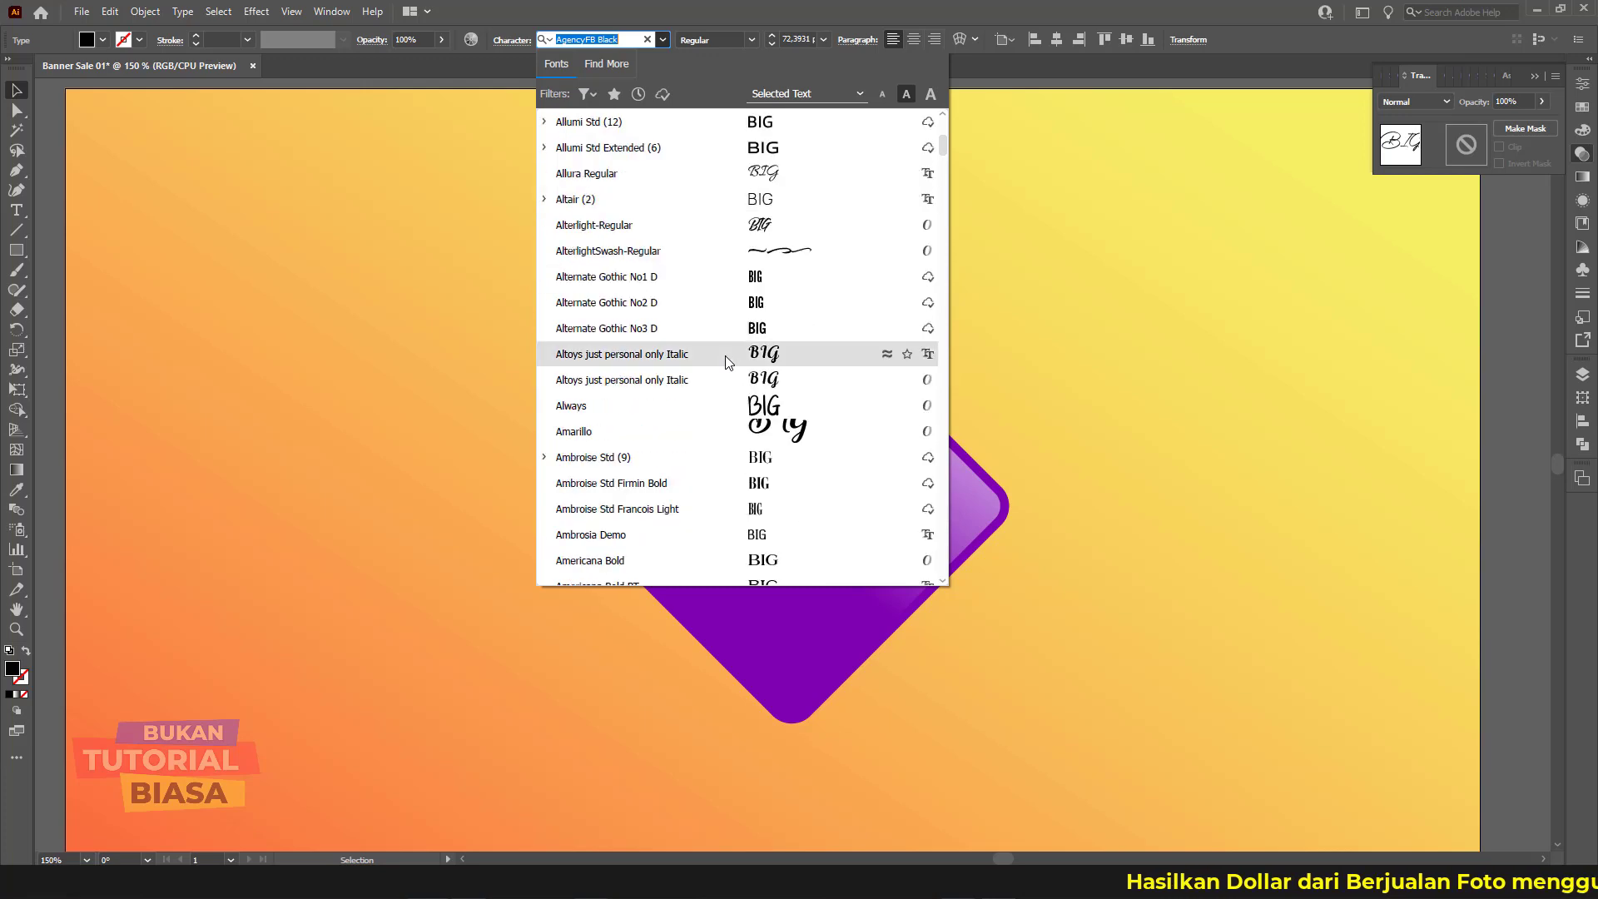
scroll(726, 360, down, 1)
scroll(727, 358, down, 2)
scroll(727, 362, down, 2)
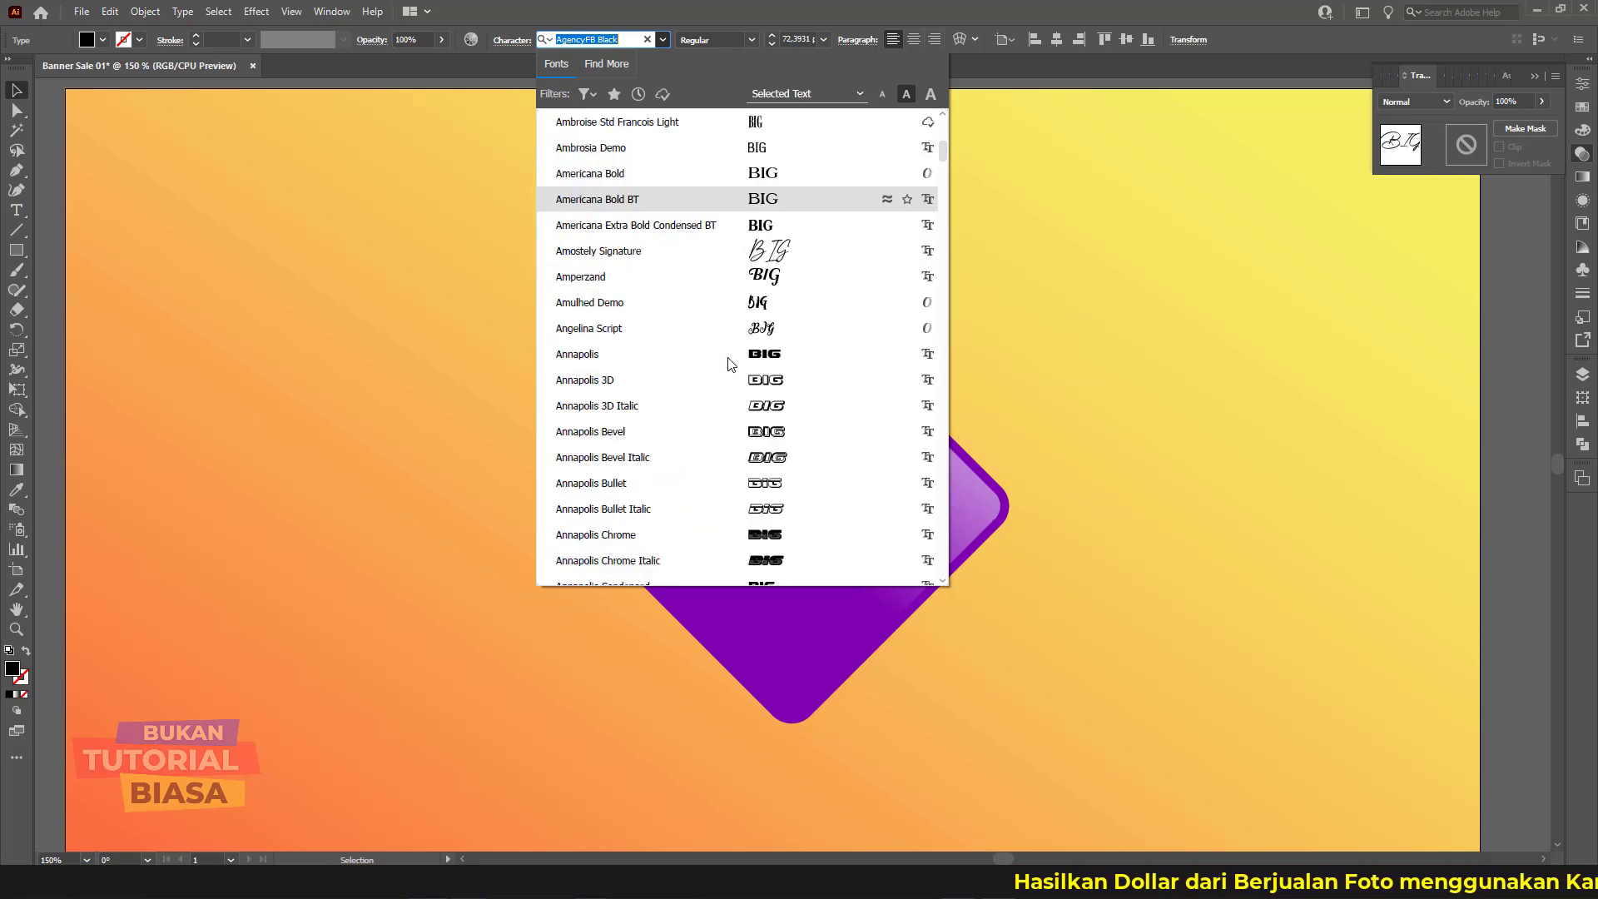
scroll(729, 363, down, 2)
scroll(729, 365, down, 1)
scroll(730, 366, down, 4)
scroll(731, 366, down, 2)
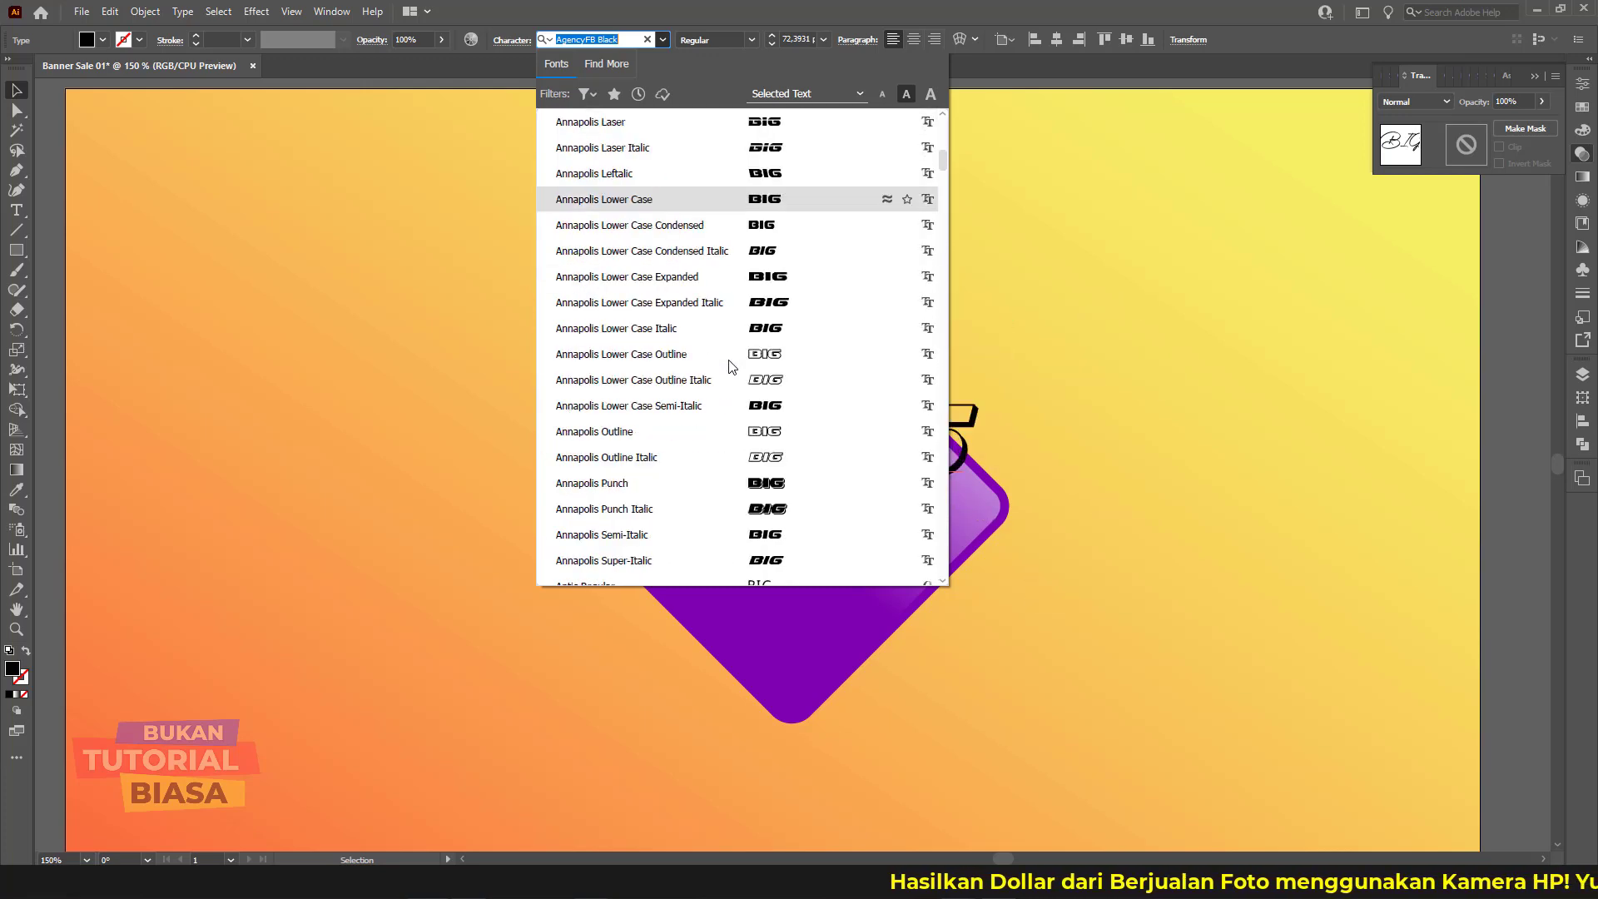
scroll(730, 366, down, 3)
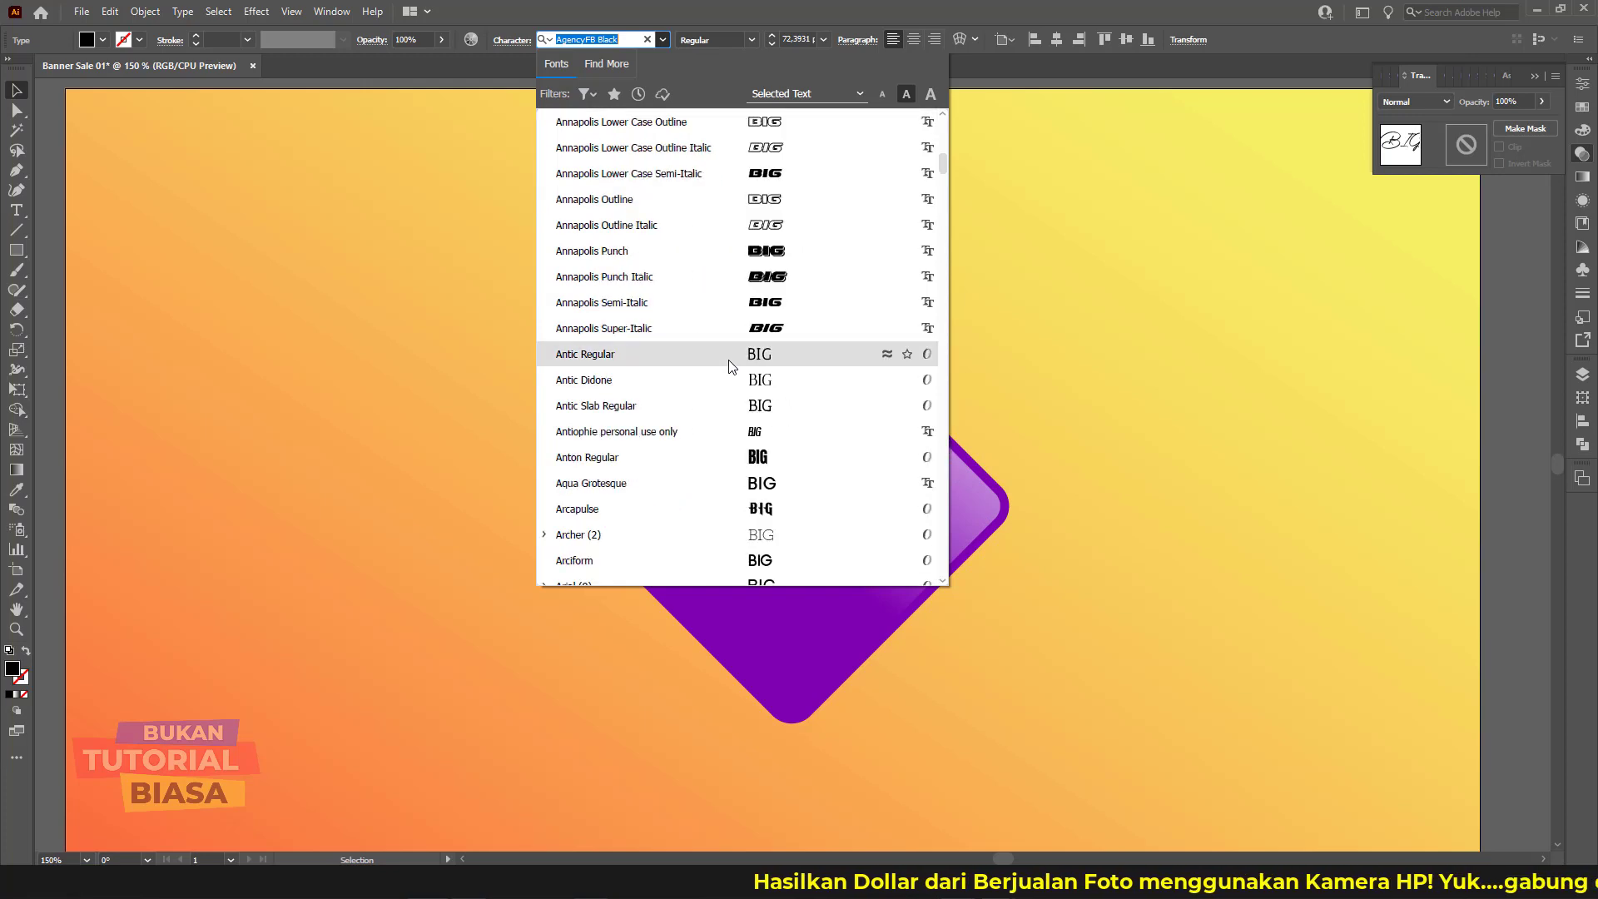
Step: Search 'mont', apply Montserrat ExtraBold to BIG, and nudge it down-left on the diamond
click(633, 40)
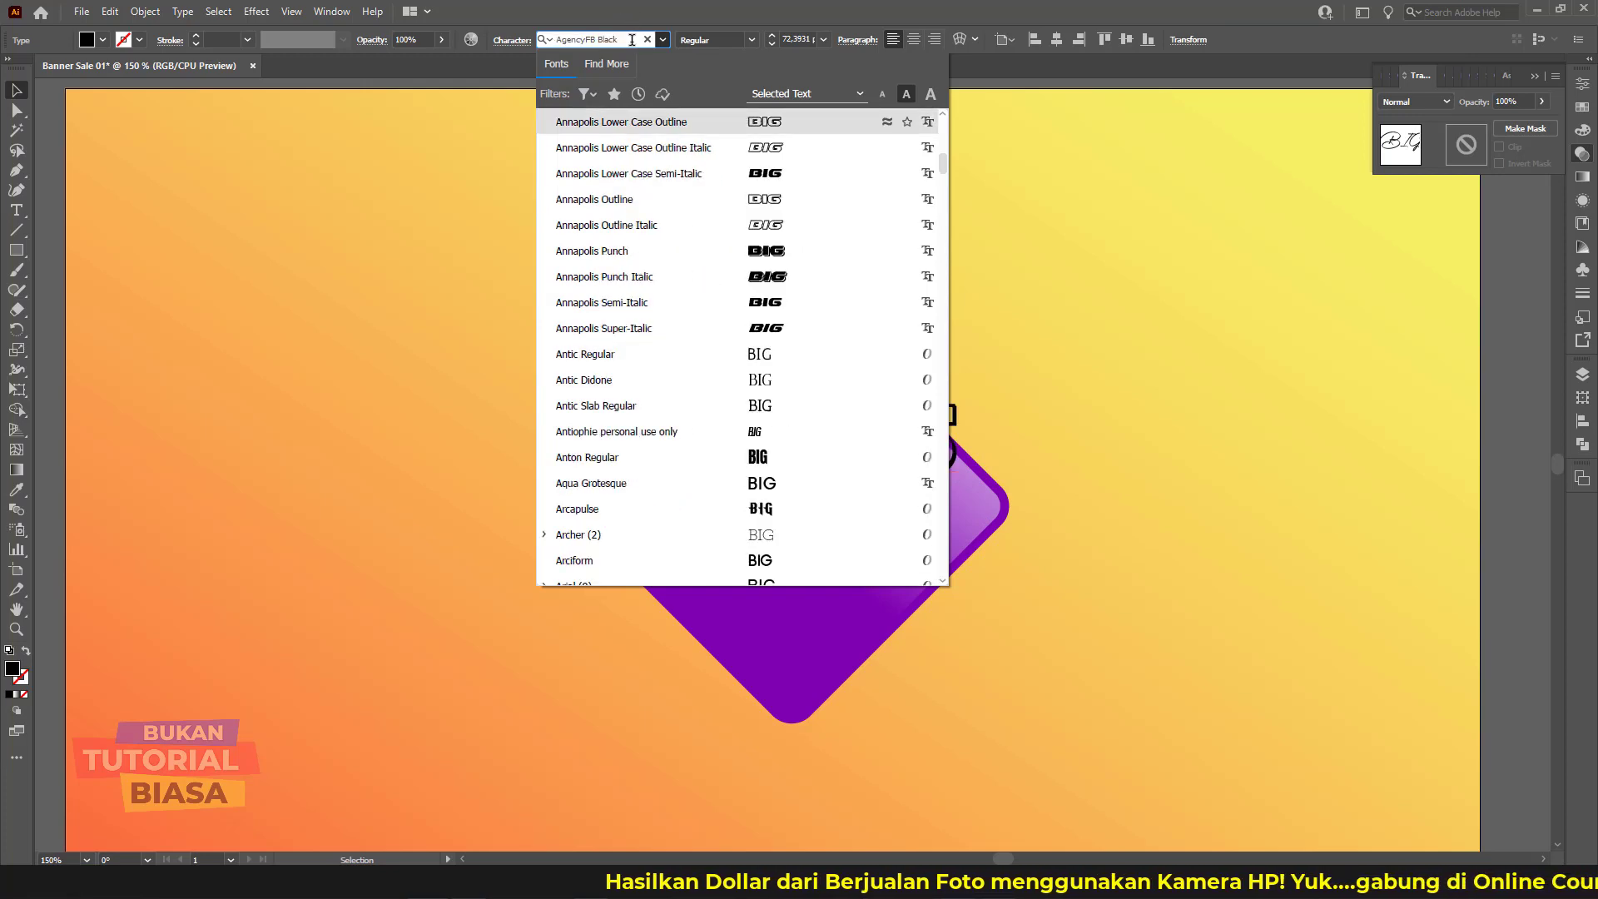
key(ctrl+a)
text(mont)
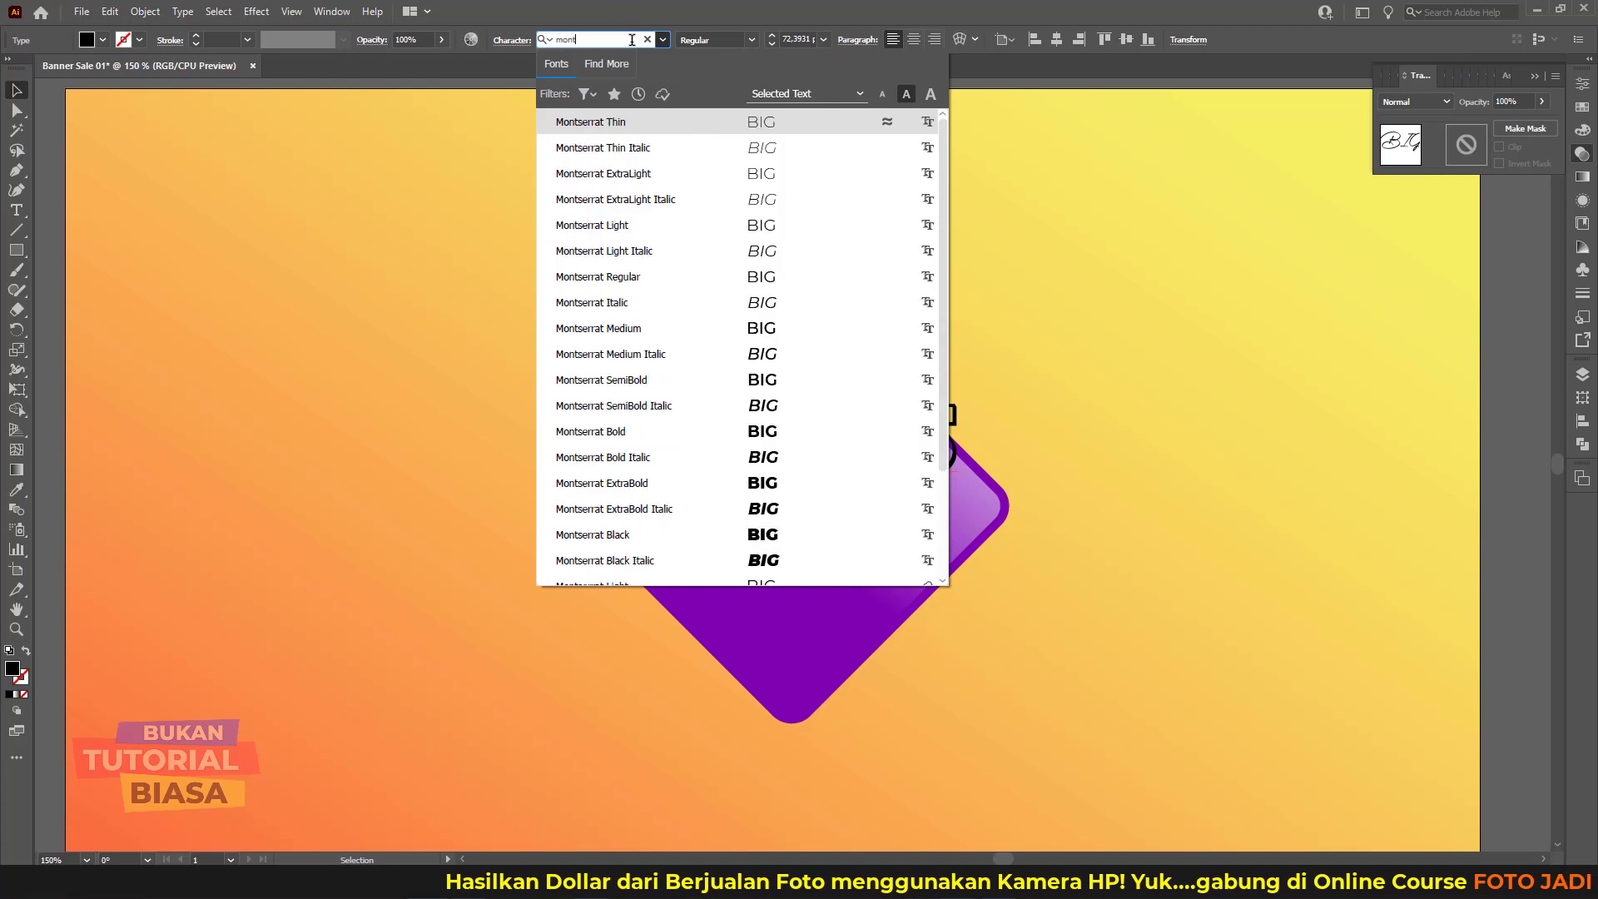
click(754, 485)
drag(846, 421, 820, 447)
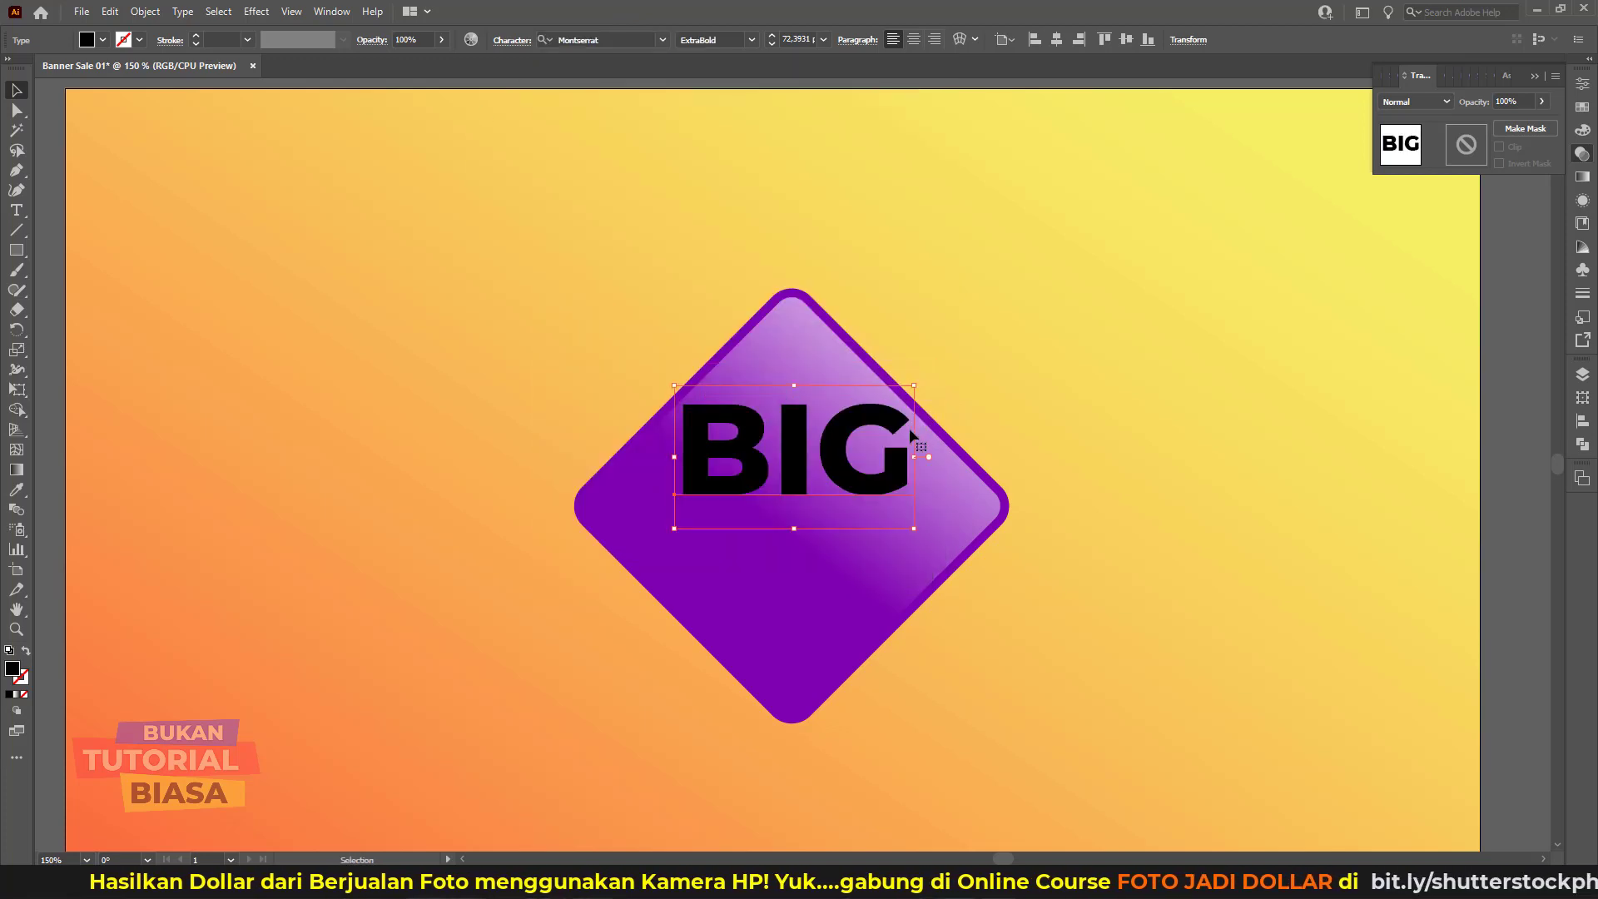
Step: Enlarge BIG to about 85 pt and set its fill to white (ffffff)
drag(916, 384, 930, 362)
double_click(13, 671)
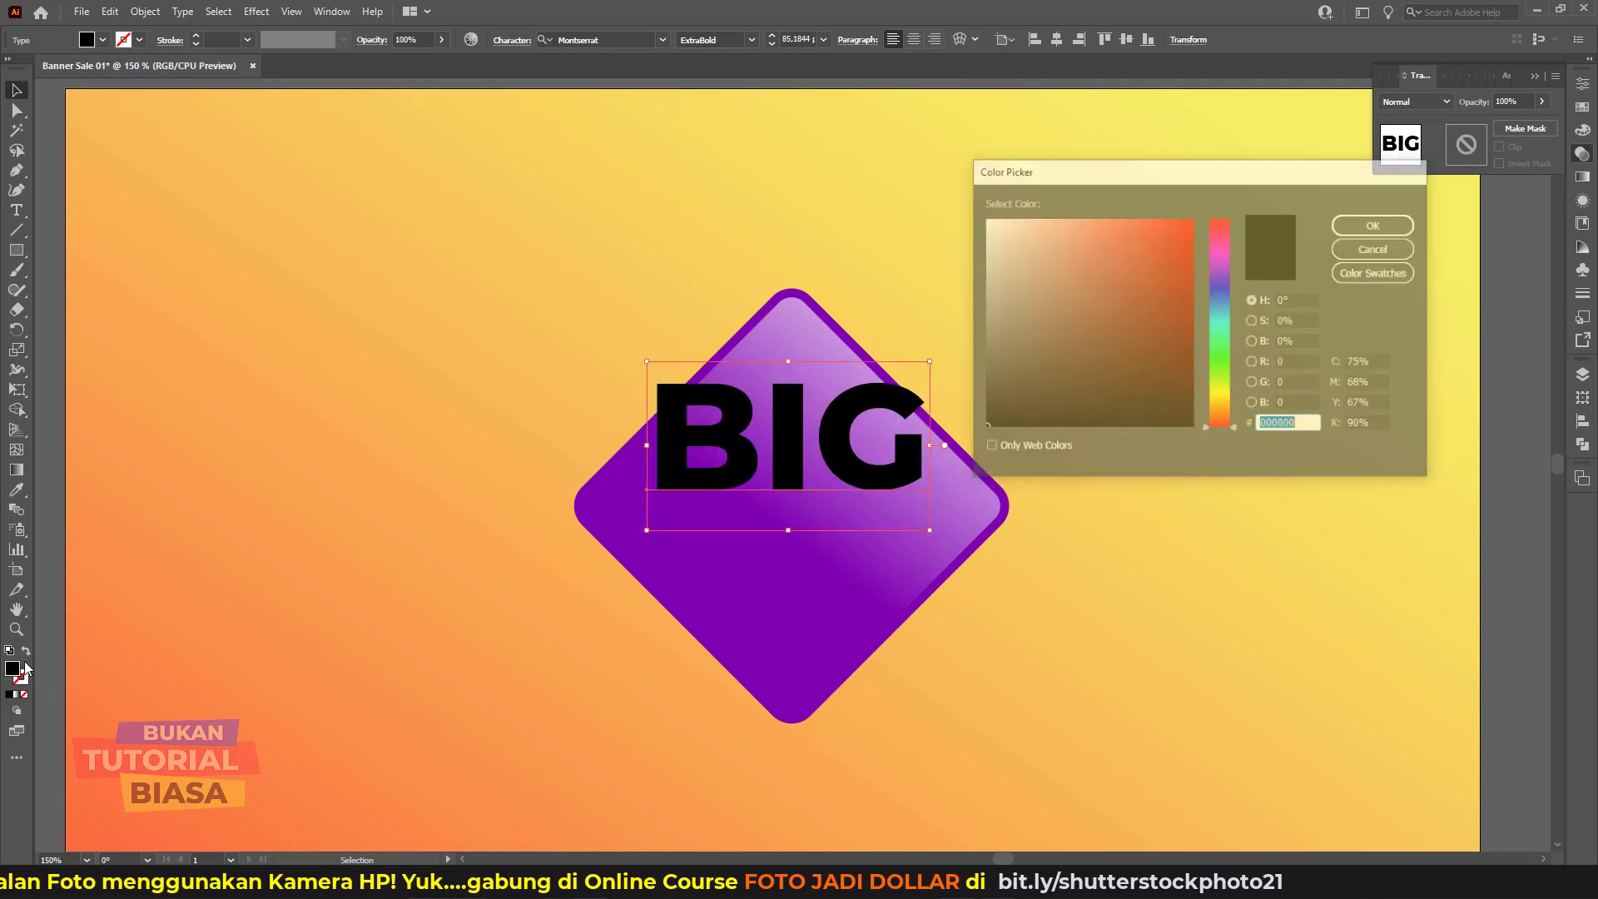
text(ffffff)
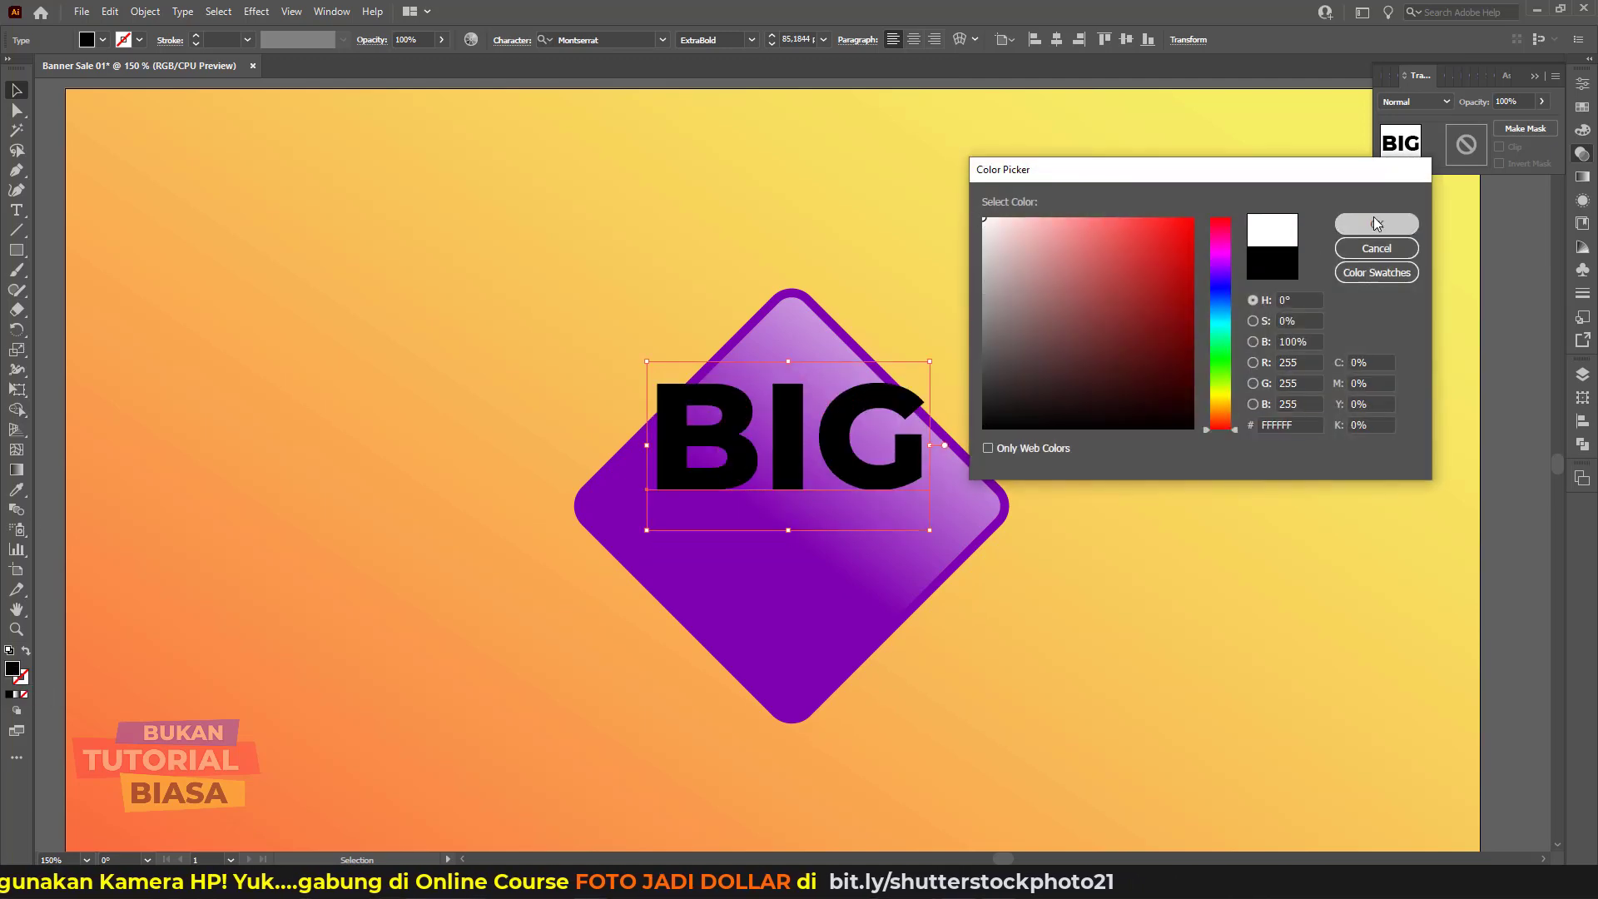
click(1378, 224)
Step: Duplicate BIG straight down below itself and retype the copy as SALE
drag(900, 405, 904, 540)
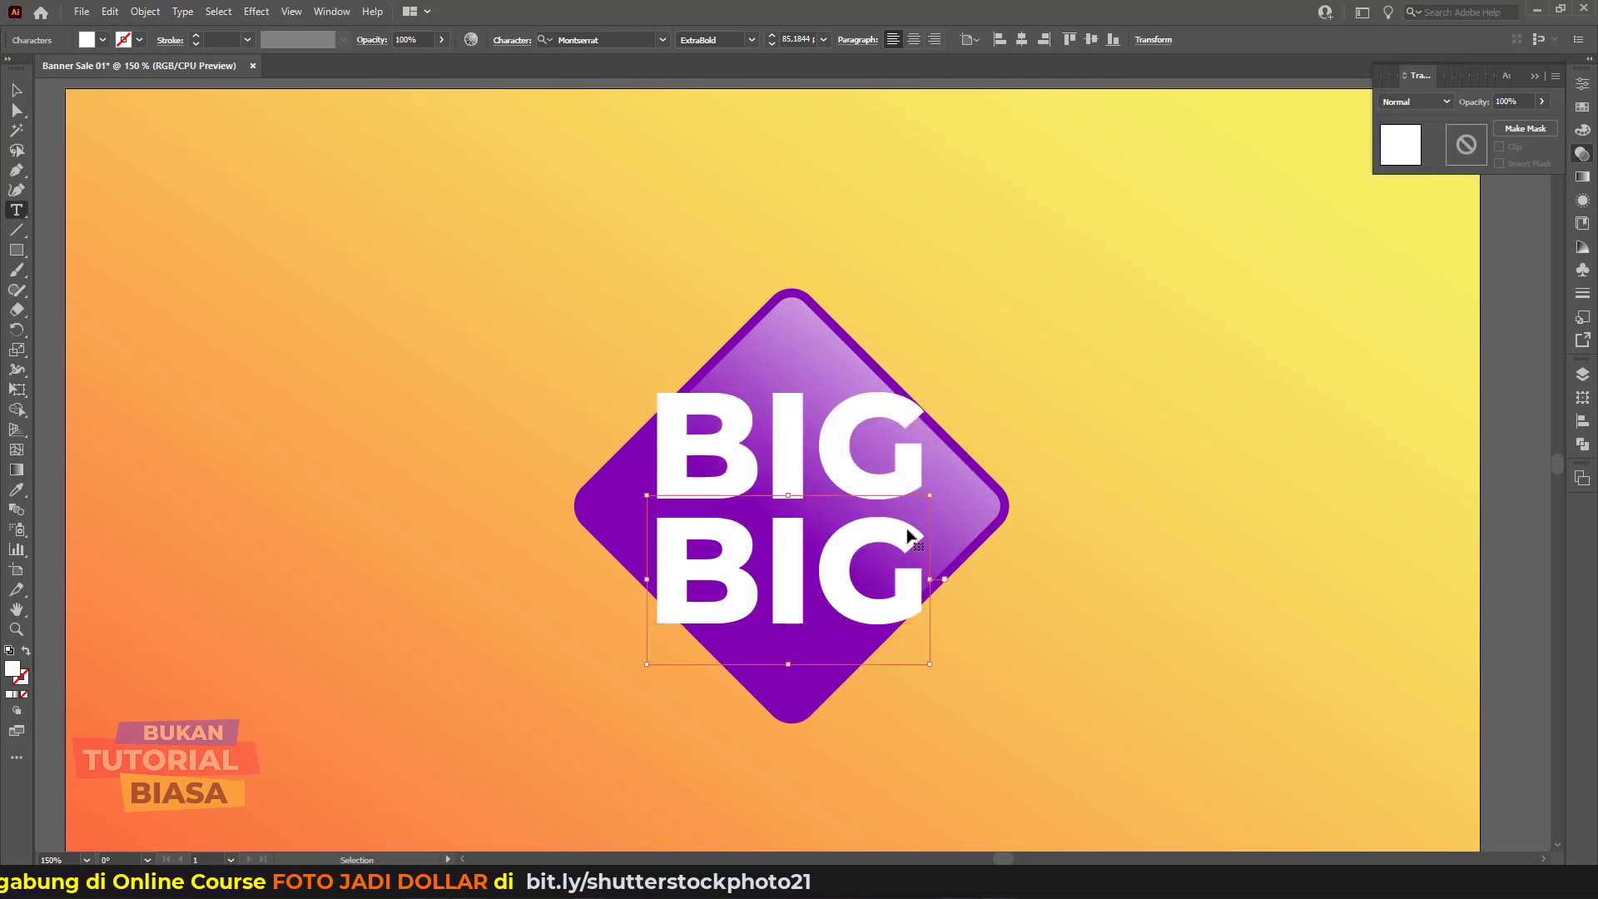
triple_click(910, 535)
text(SALE)
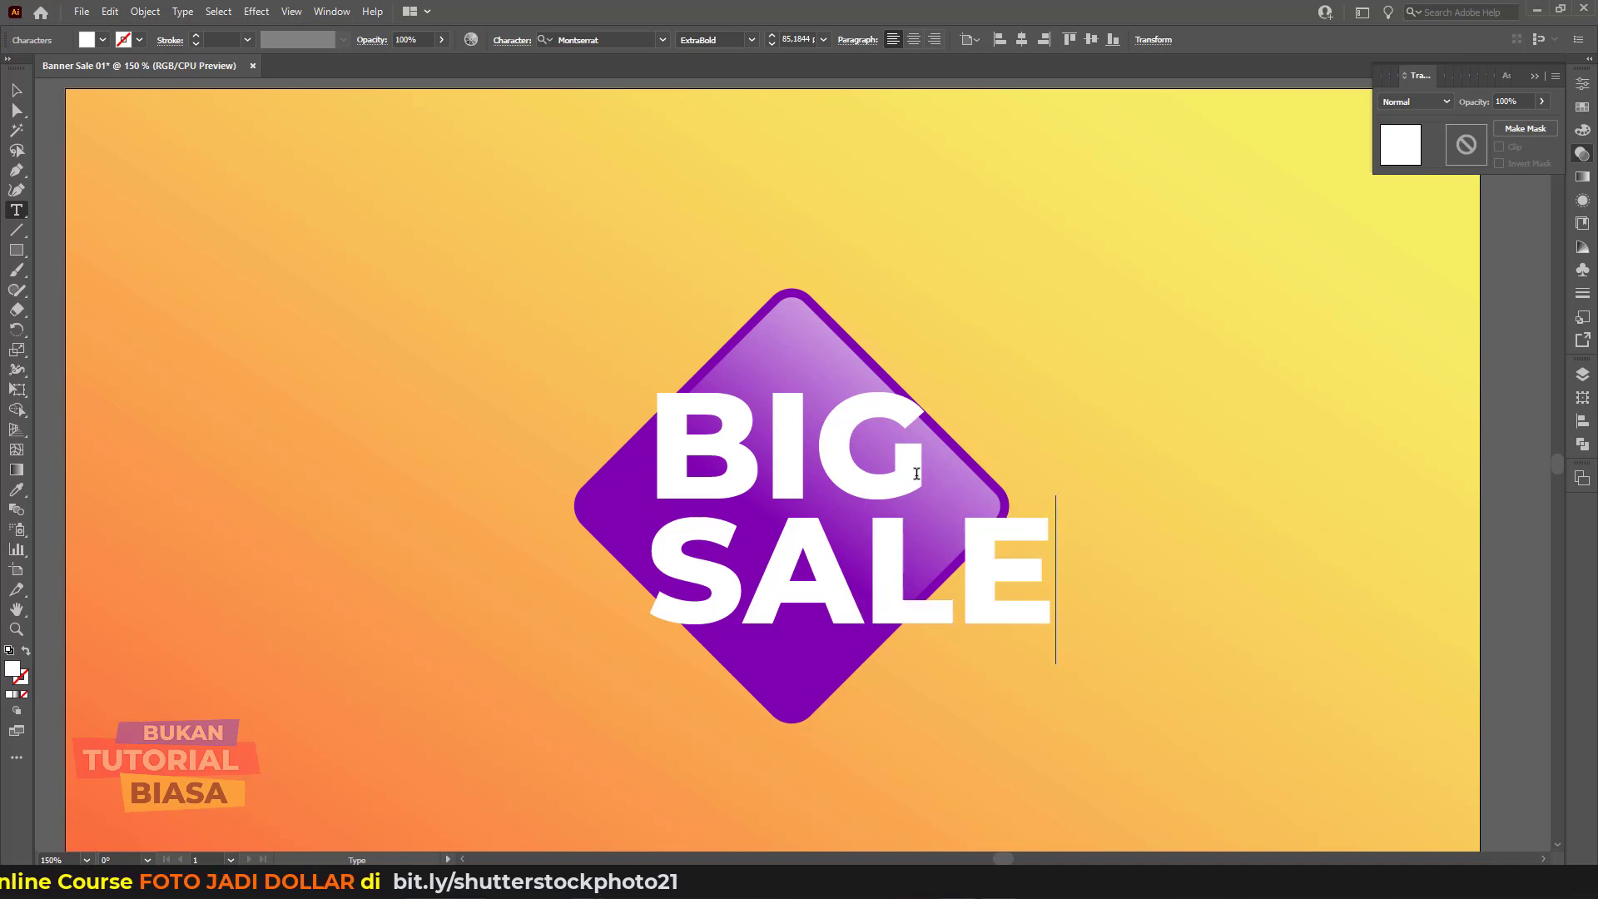
click(15, 86)
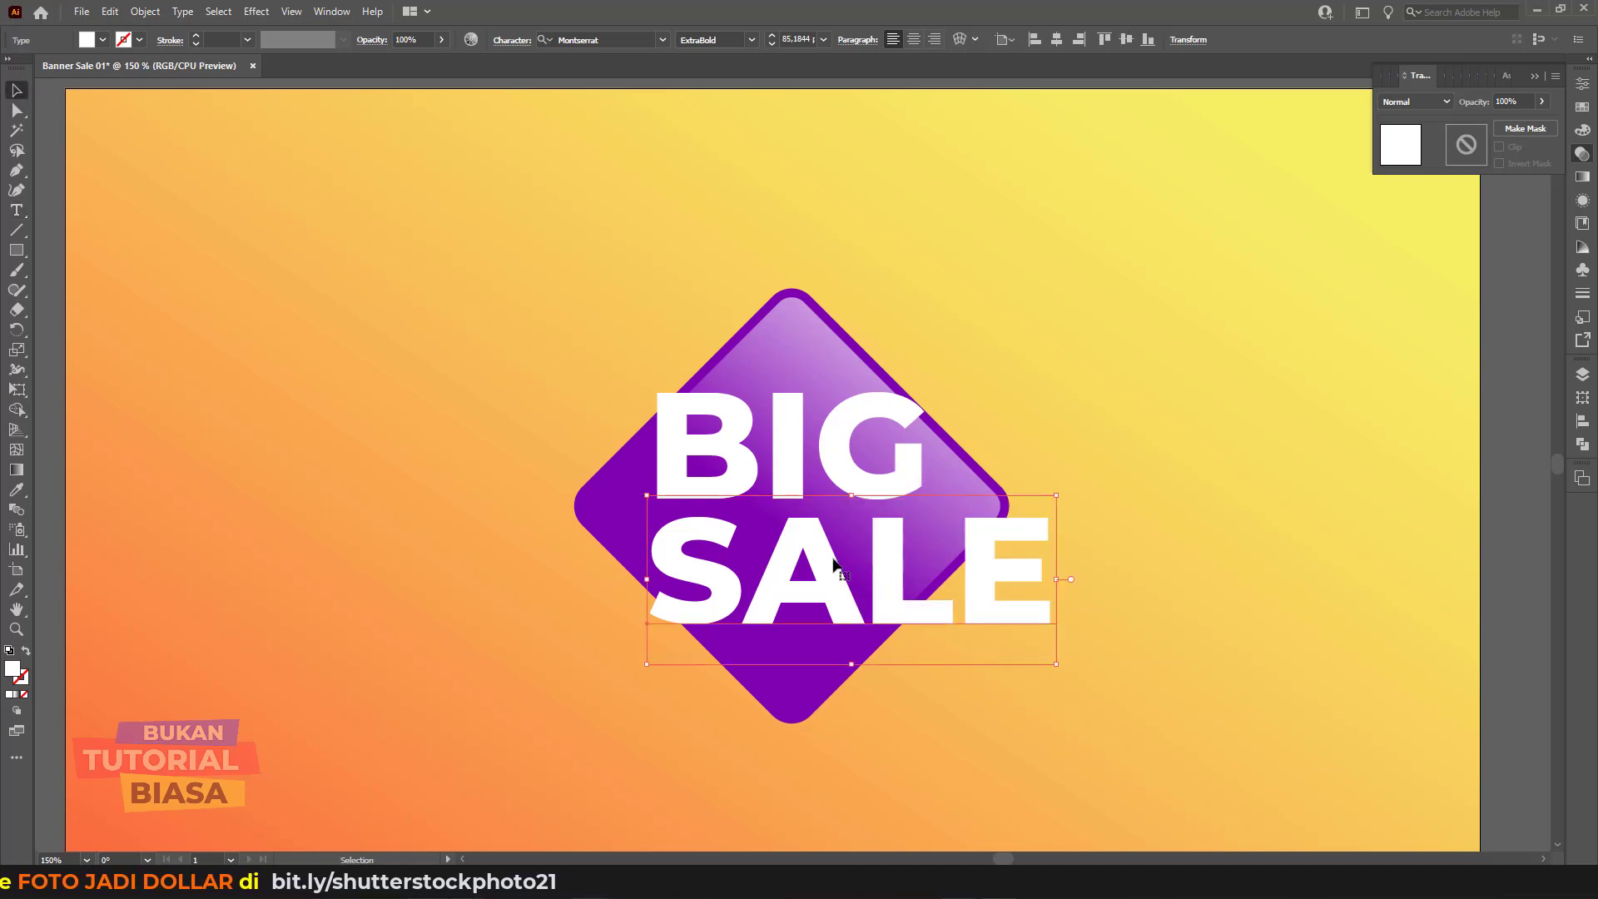
Step: Left-align SALE under BIG, scale both lines to about 73 pt, and centre them on the diamond
drag(832, 557, 770, 558)
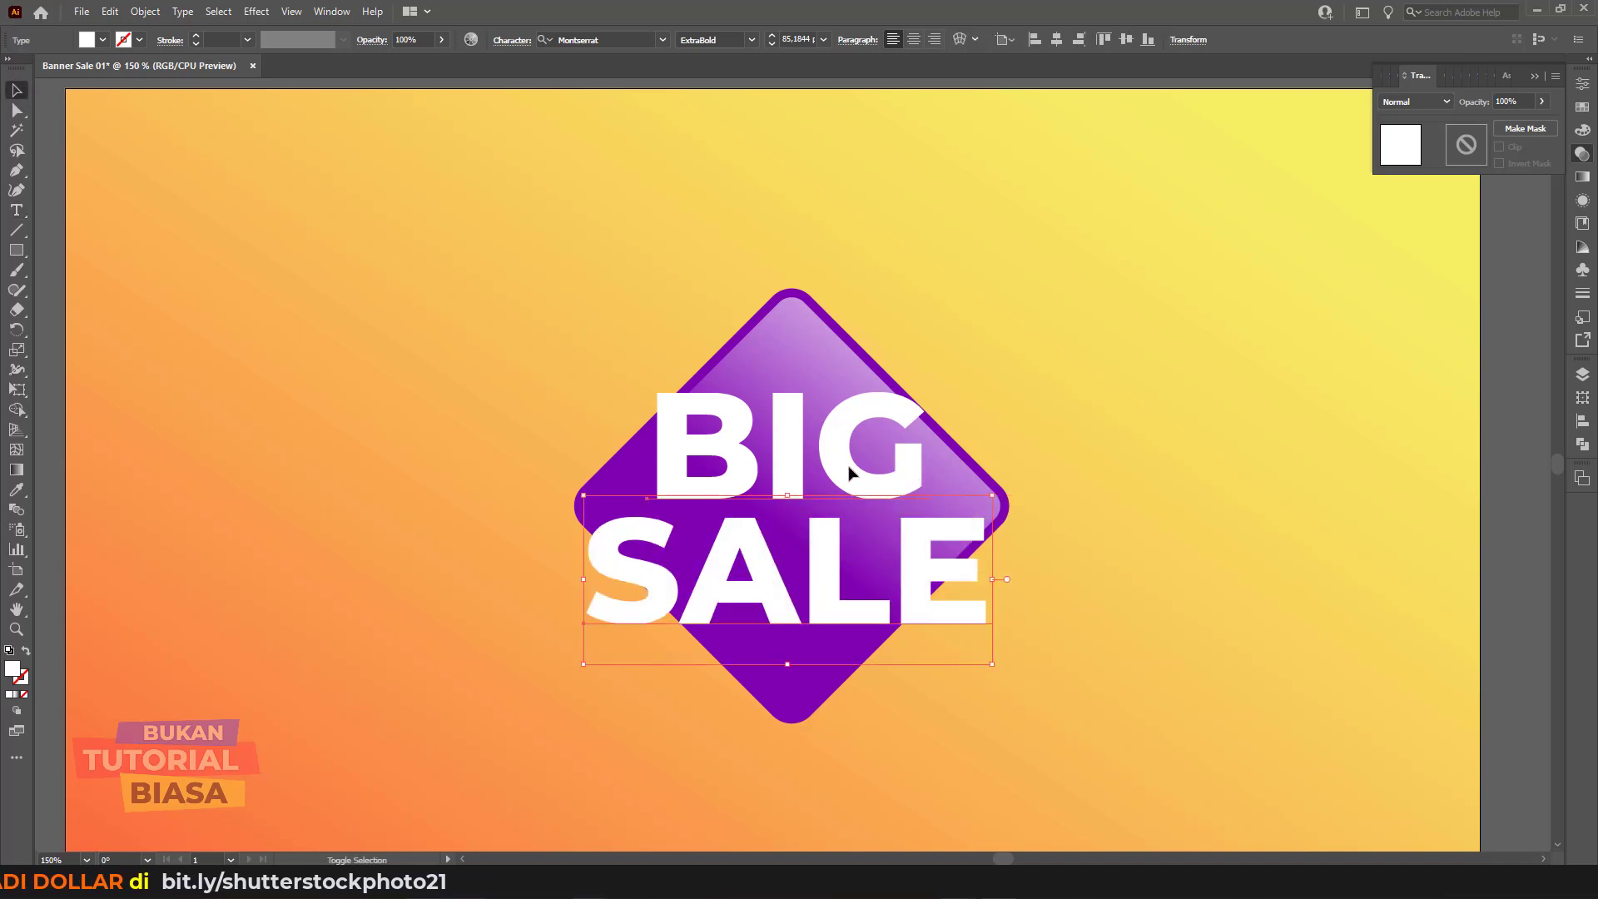
shift+click(903, 417)
drag(903, 424, 899, 397)
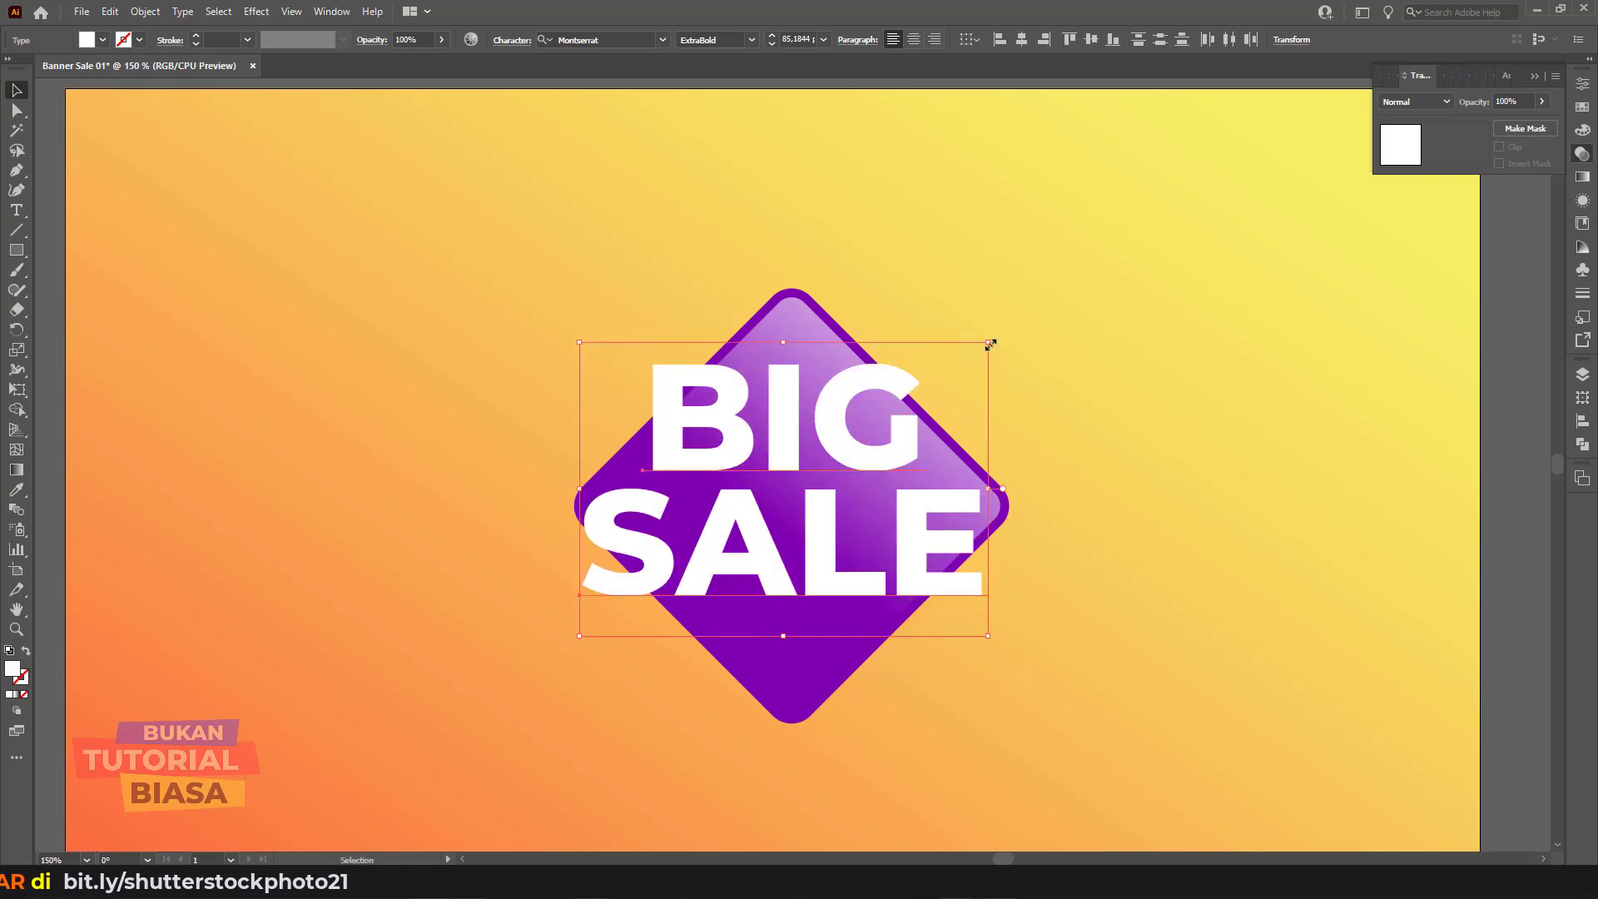
drag(991, 344, 957, 366)
drag(875, 458, 875, 450)
drag(955, 358, 966, 354)
shift+click(912, 421)
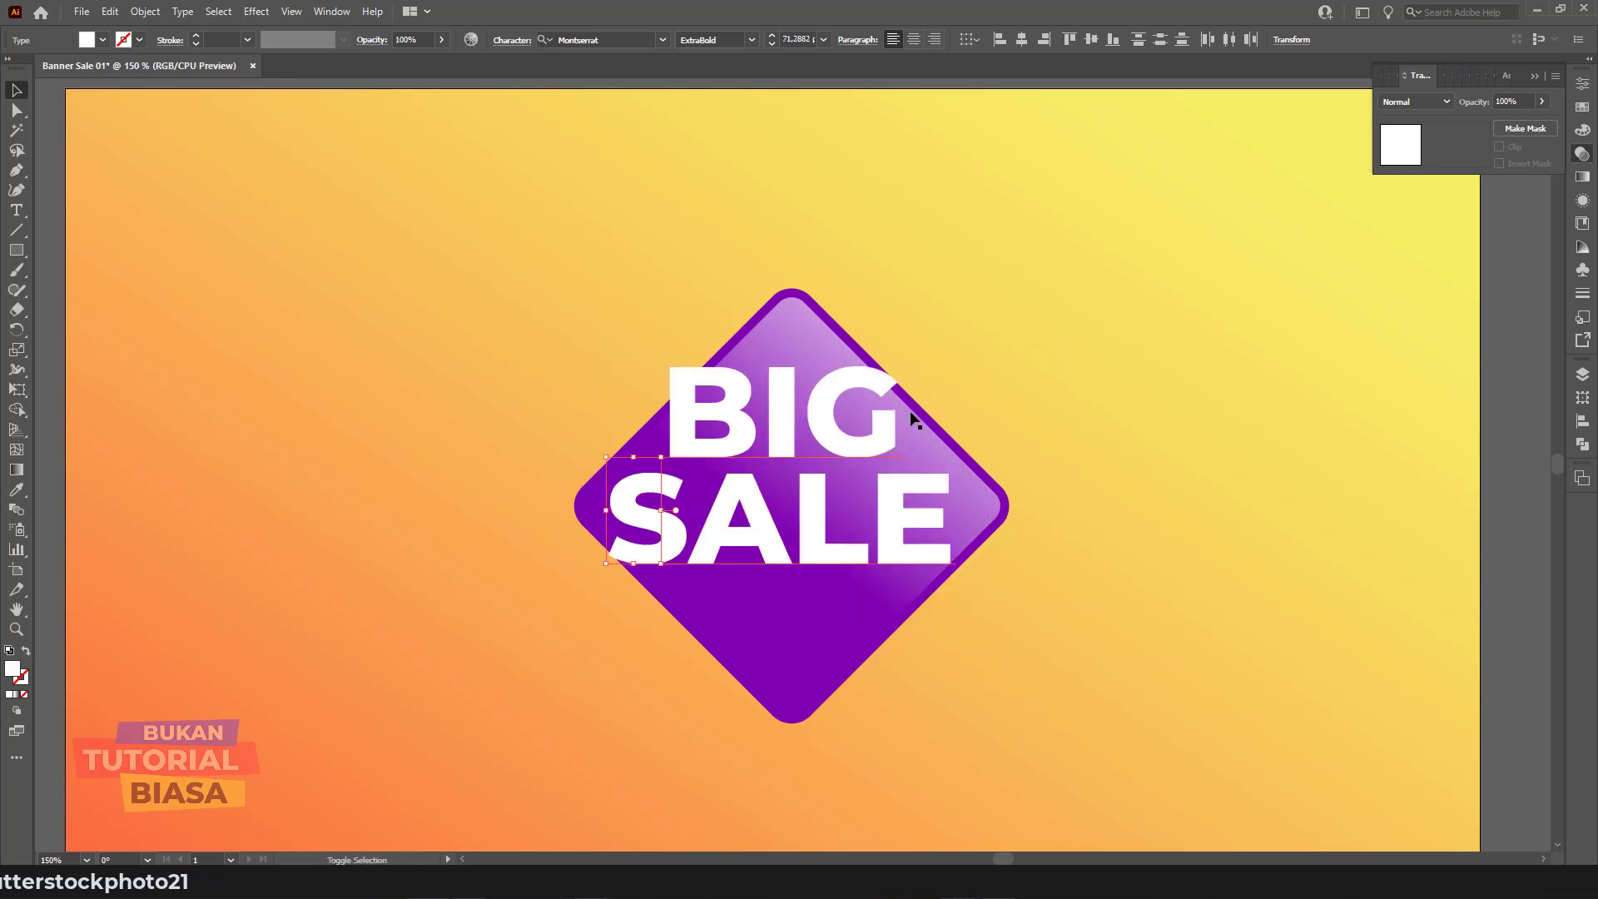
drag(866, 455, 869, 463)
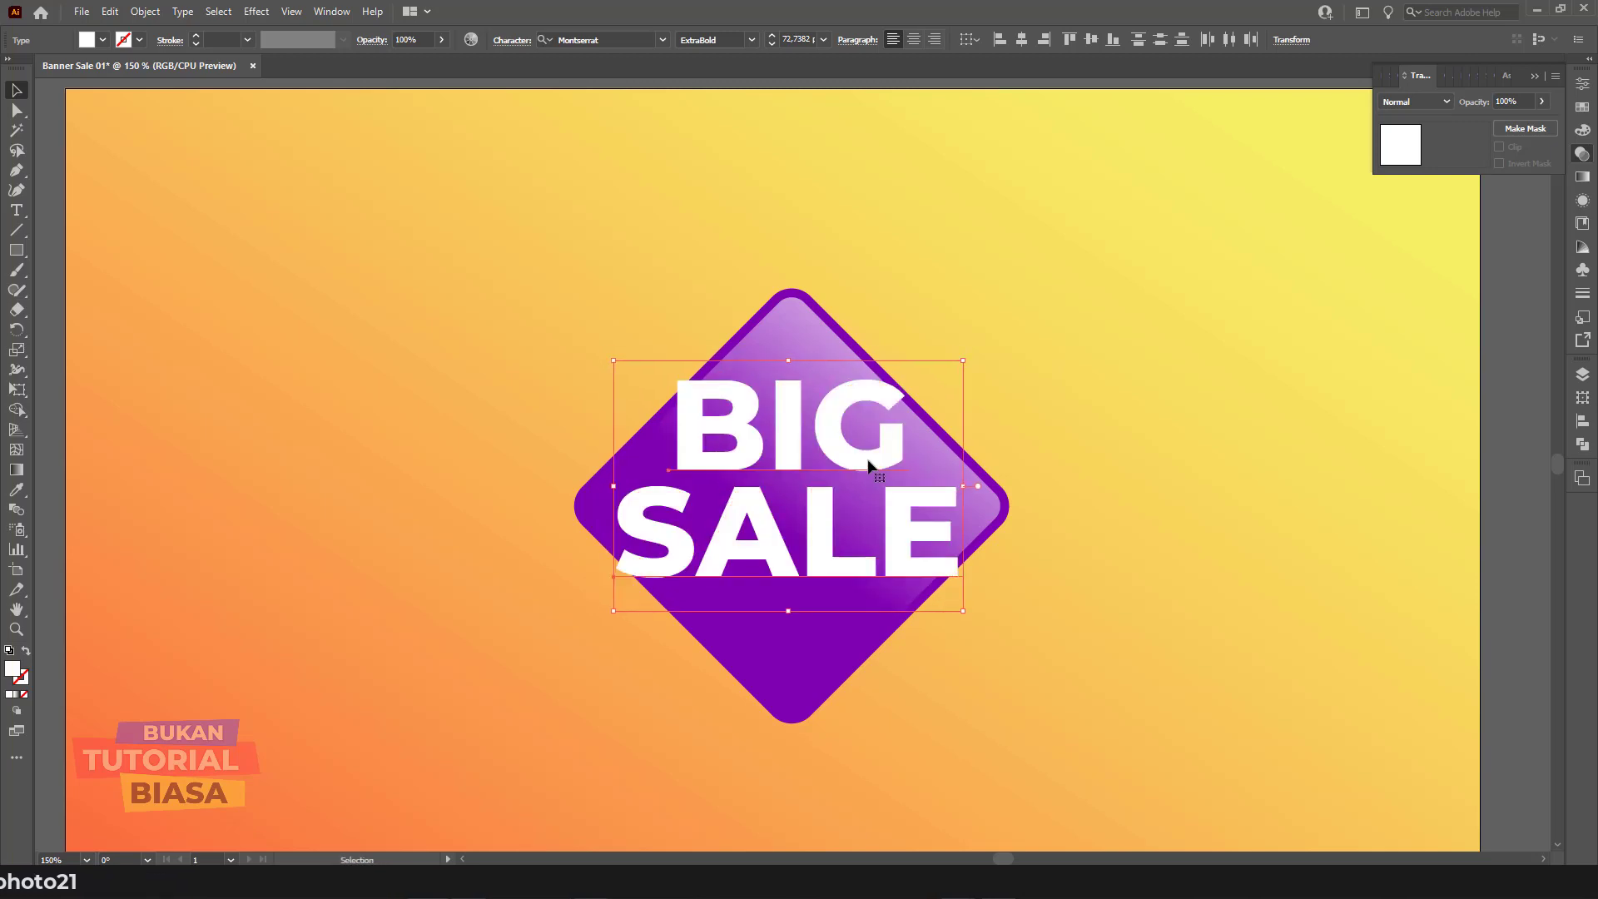
Step: Zoom in on the badge, shrink BIG, and move BIG and SALE up together
click(1488, 523)
key(ctrl+minus)
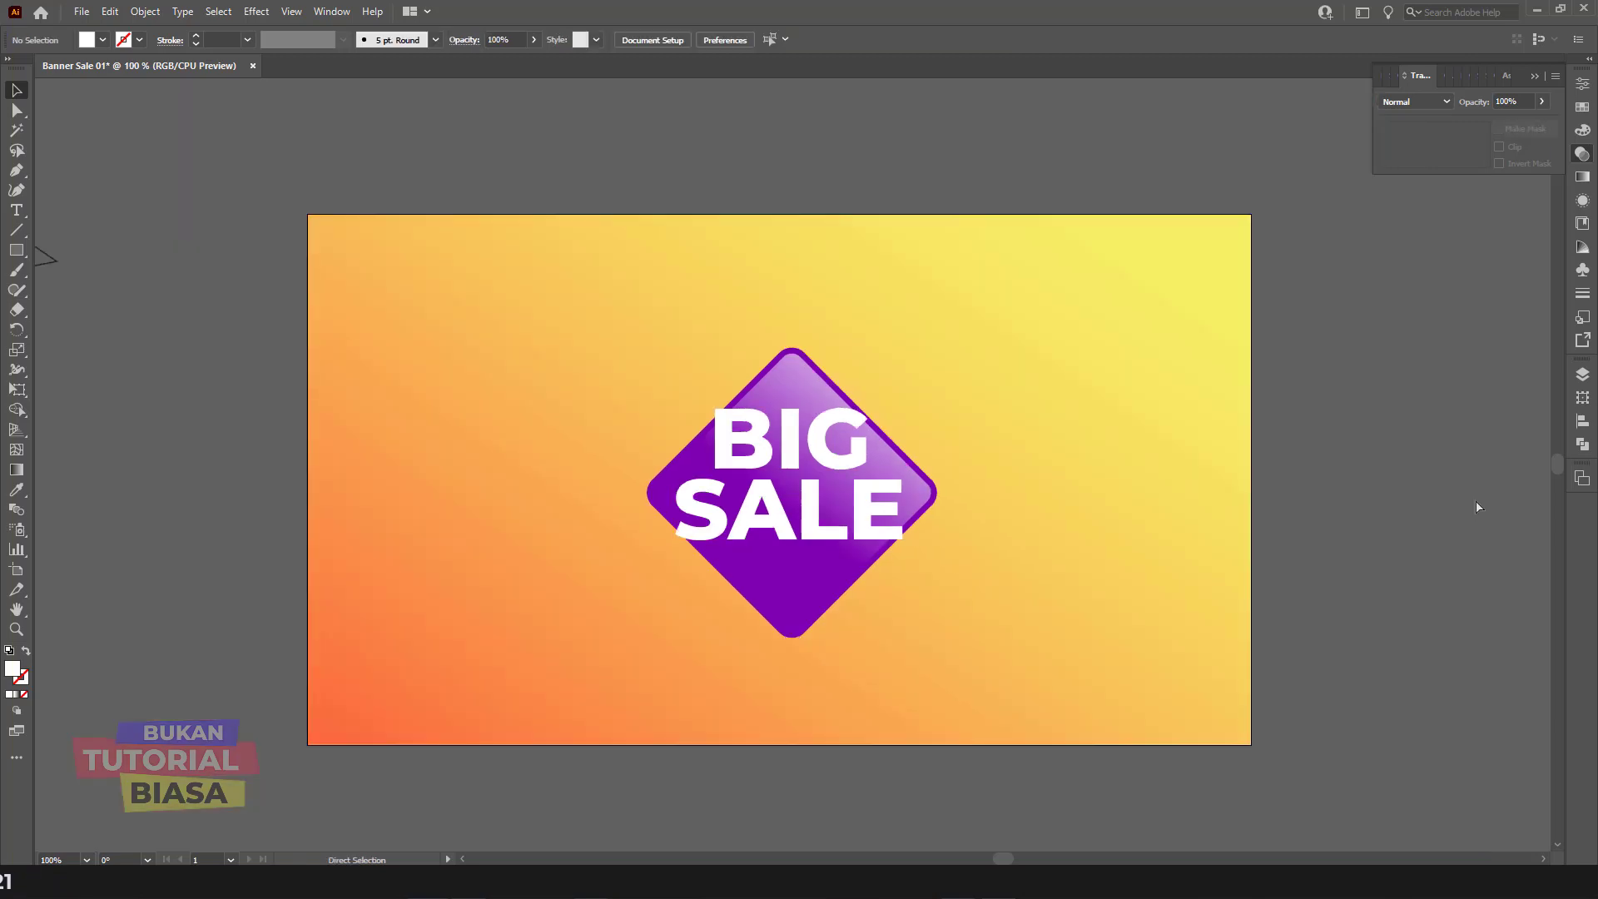
key(ctrl+minus)
key(ctrl+minus)
key(ctrl+plus)
key(ctrl+plus)
key(ctrl+plus)
key(ctrl+plus)
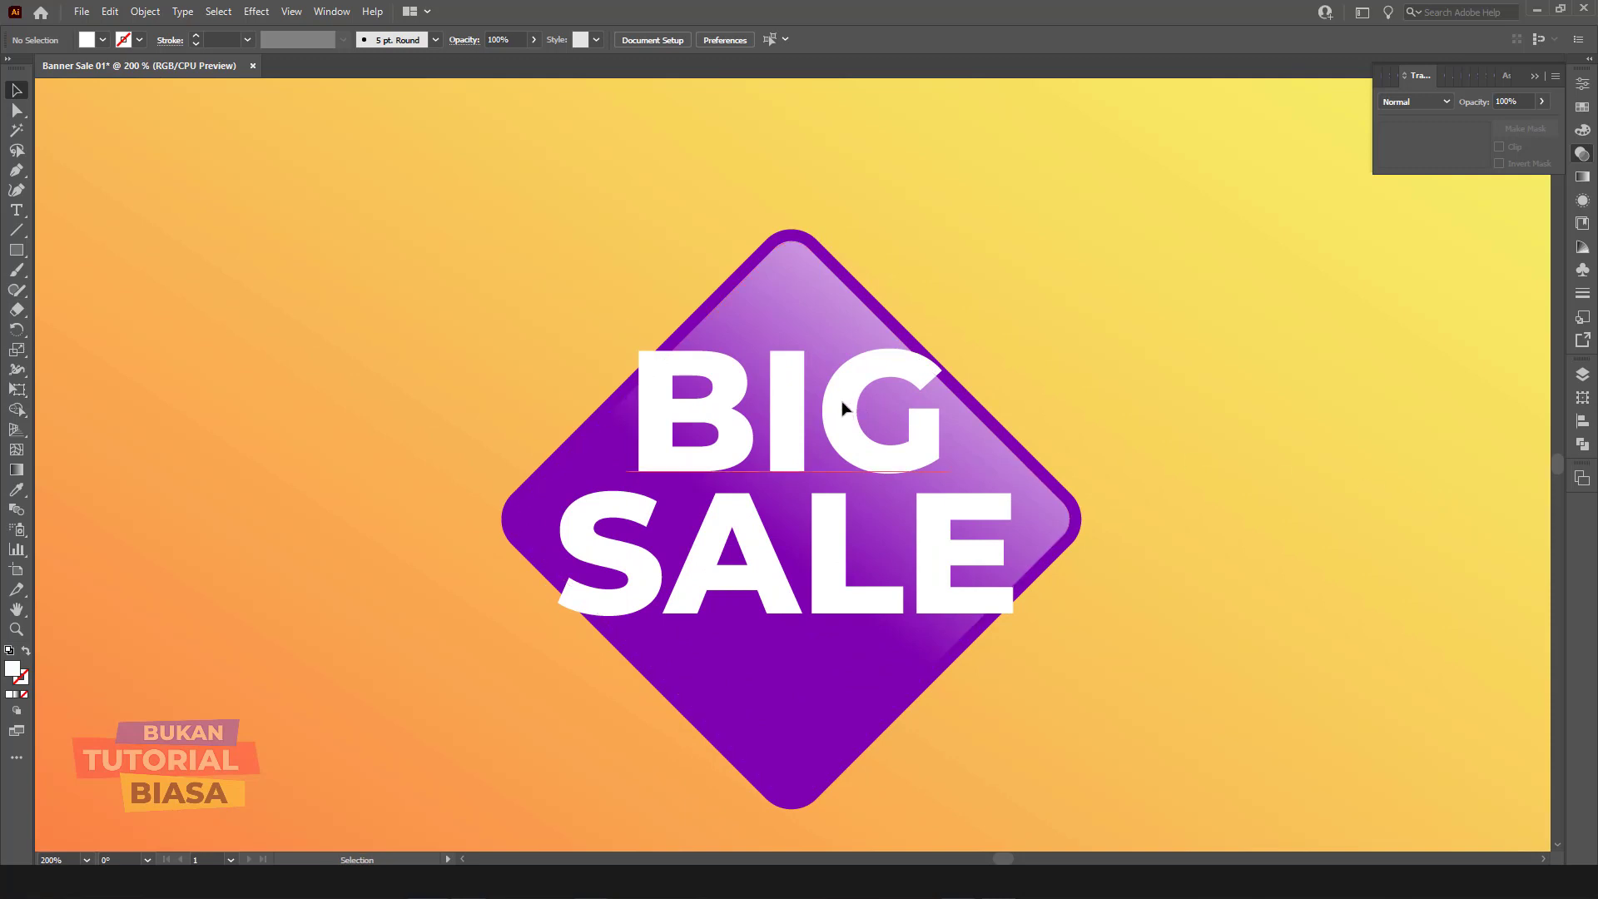
click(849, 403)
drag(950, 326, 922, 340)
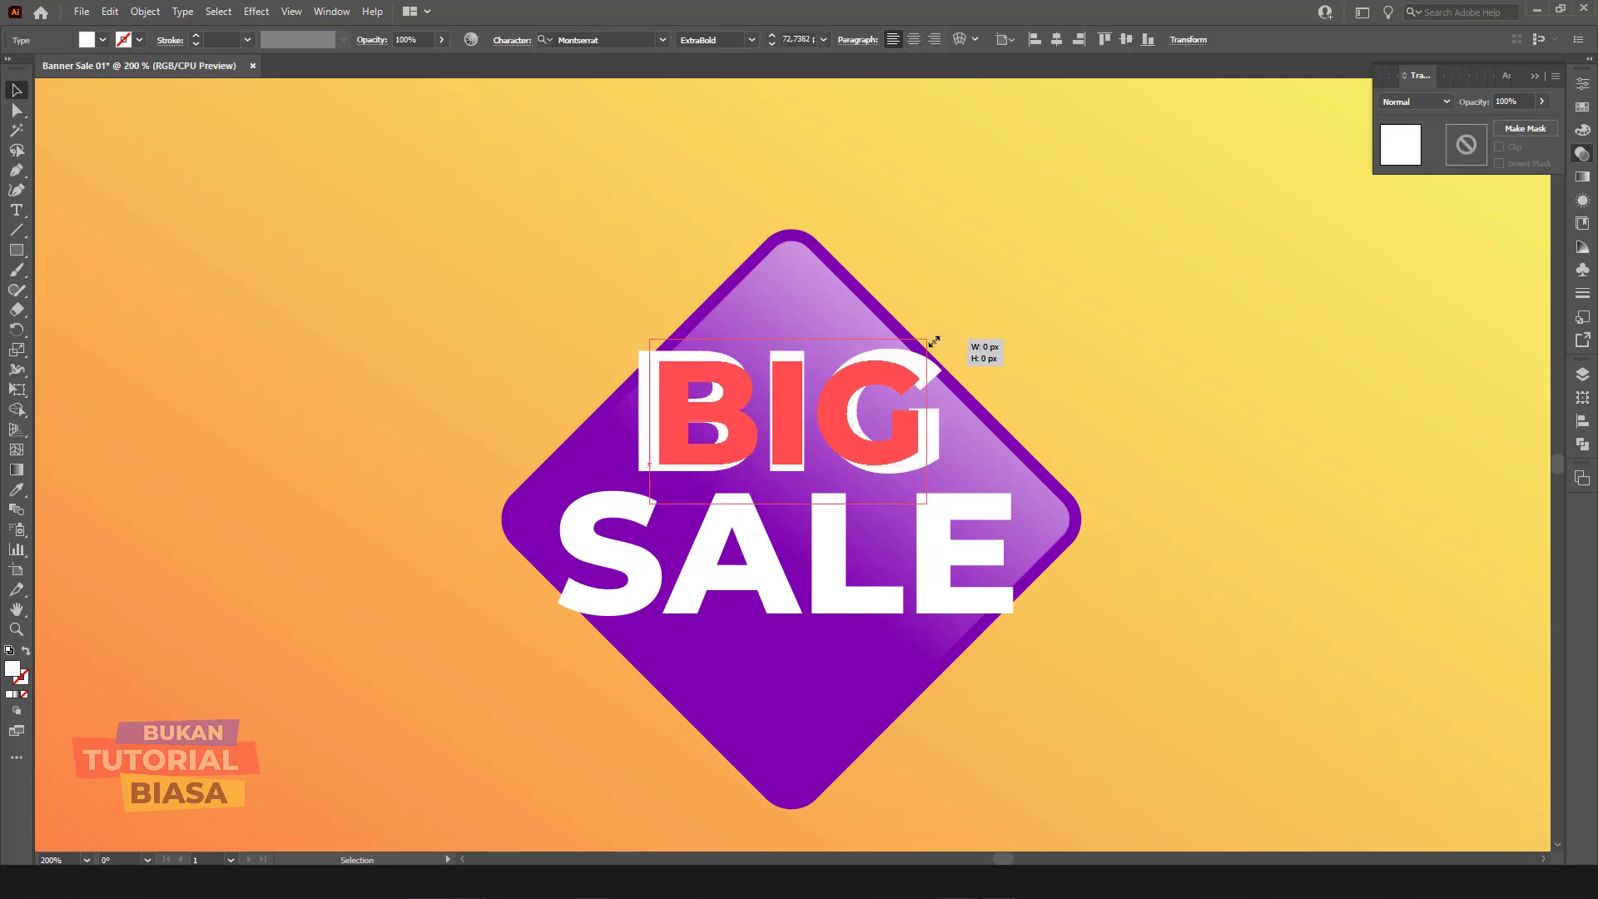
drag(826, 516, 825, 511)
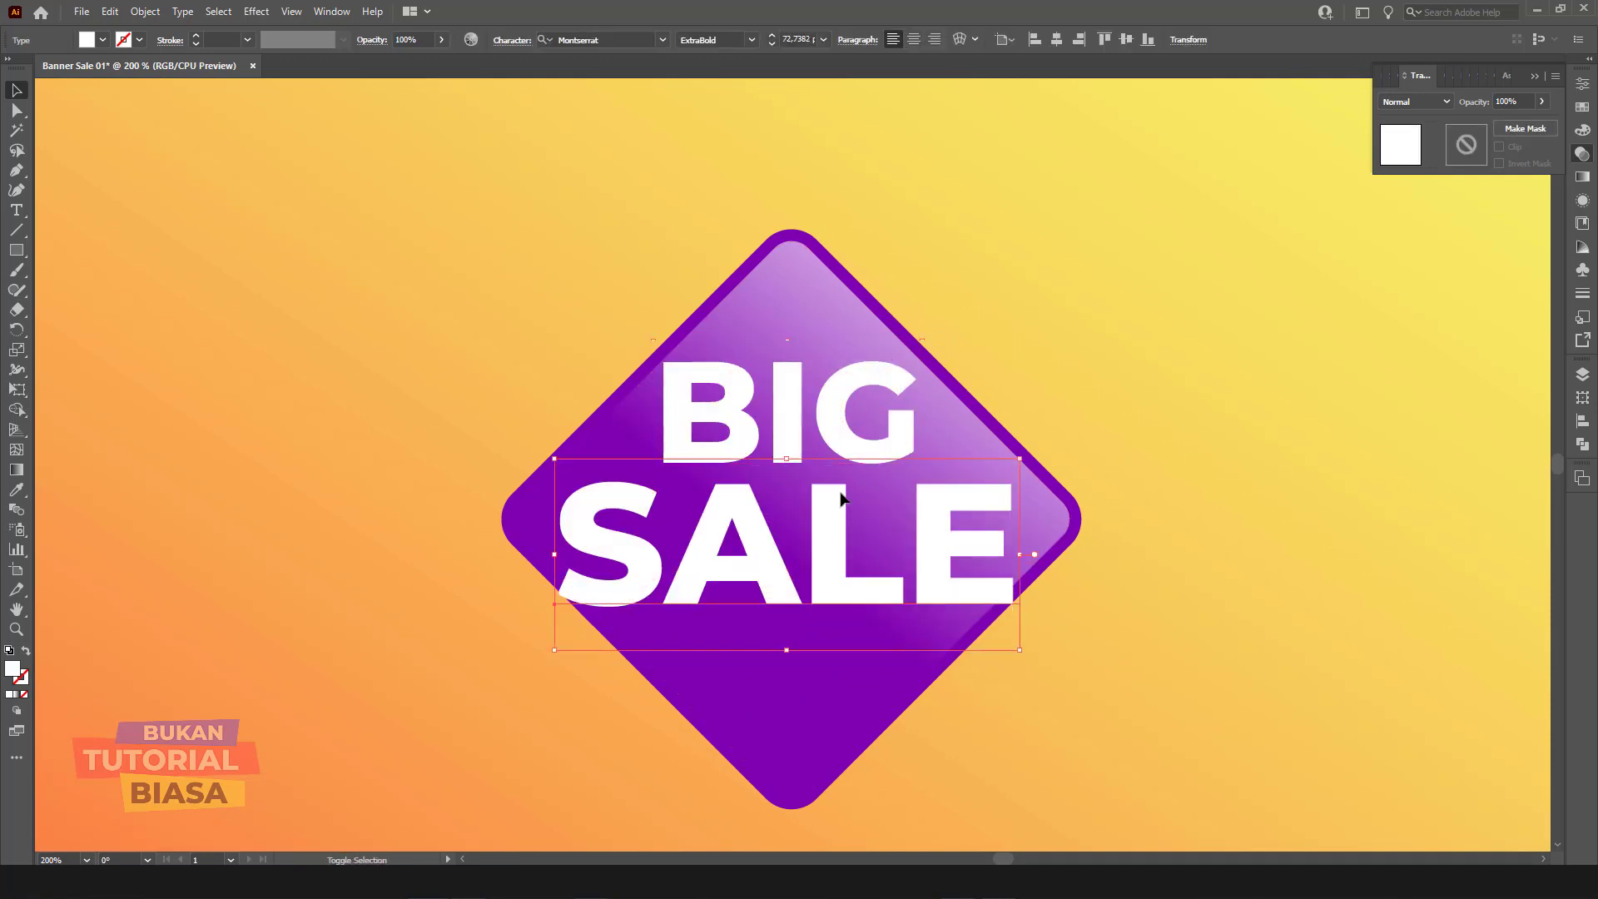
shift+click(833, 441)
drag(840, 439, 841, 430)
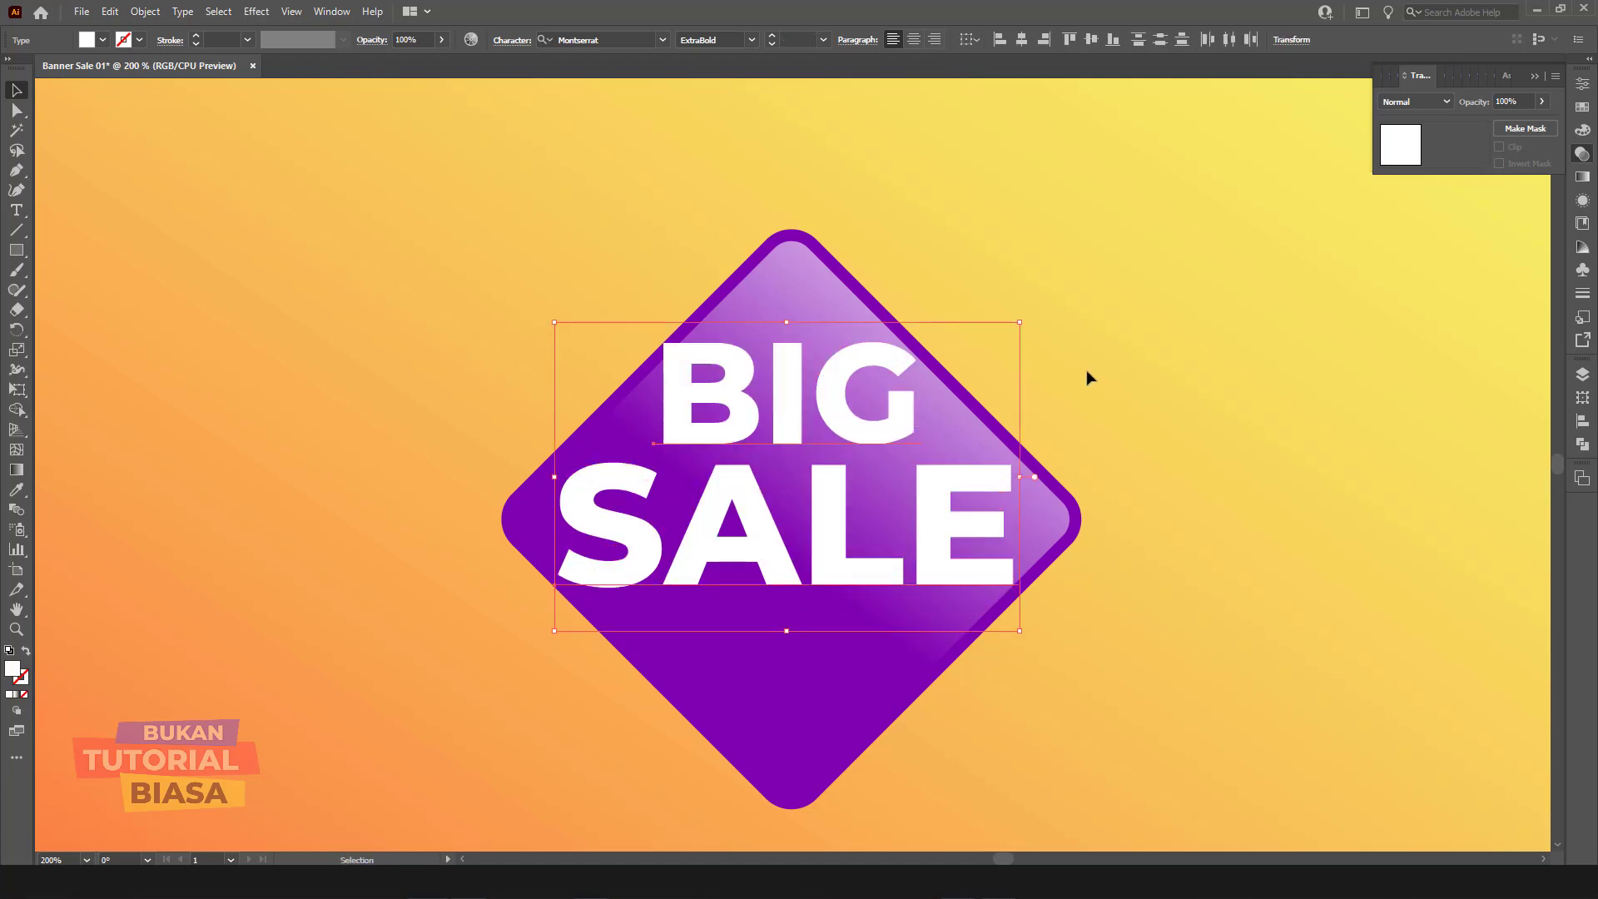
Step: Resize SALE wider and BIG to about 51 pt so the two lines balance
click(1088, 390)
click(832, 512)
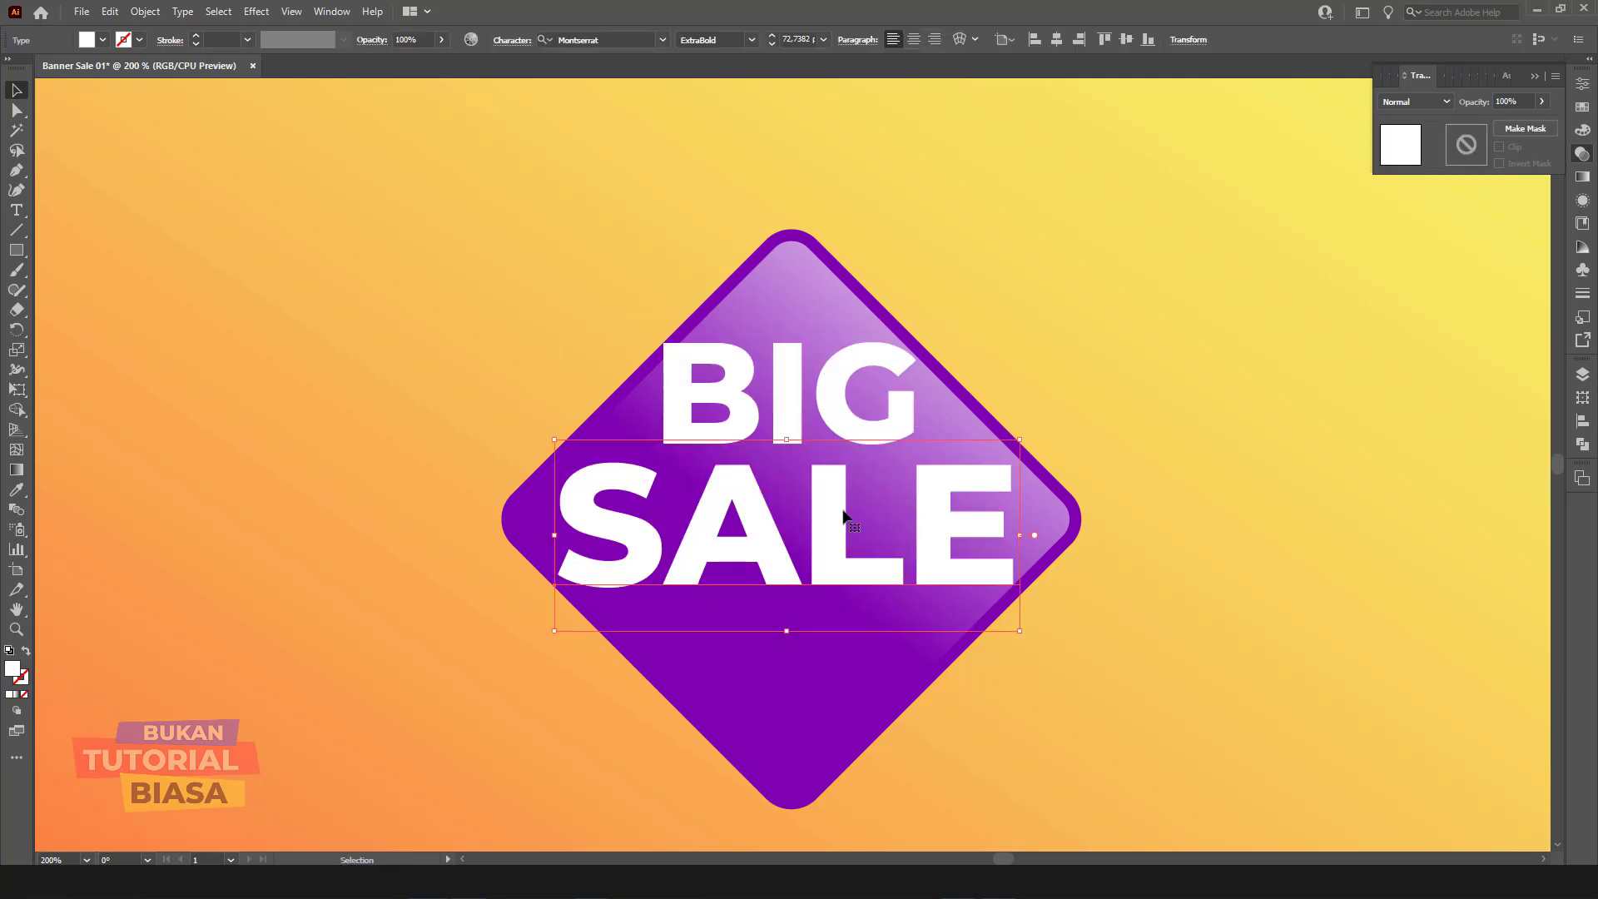
drag(1028, 437, 988, 452)
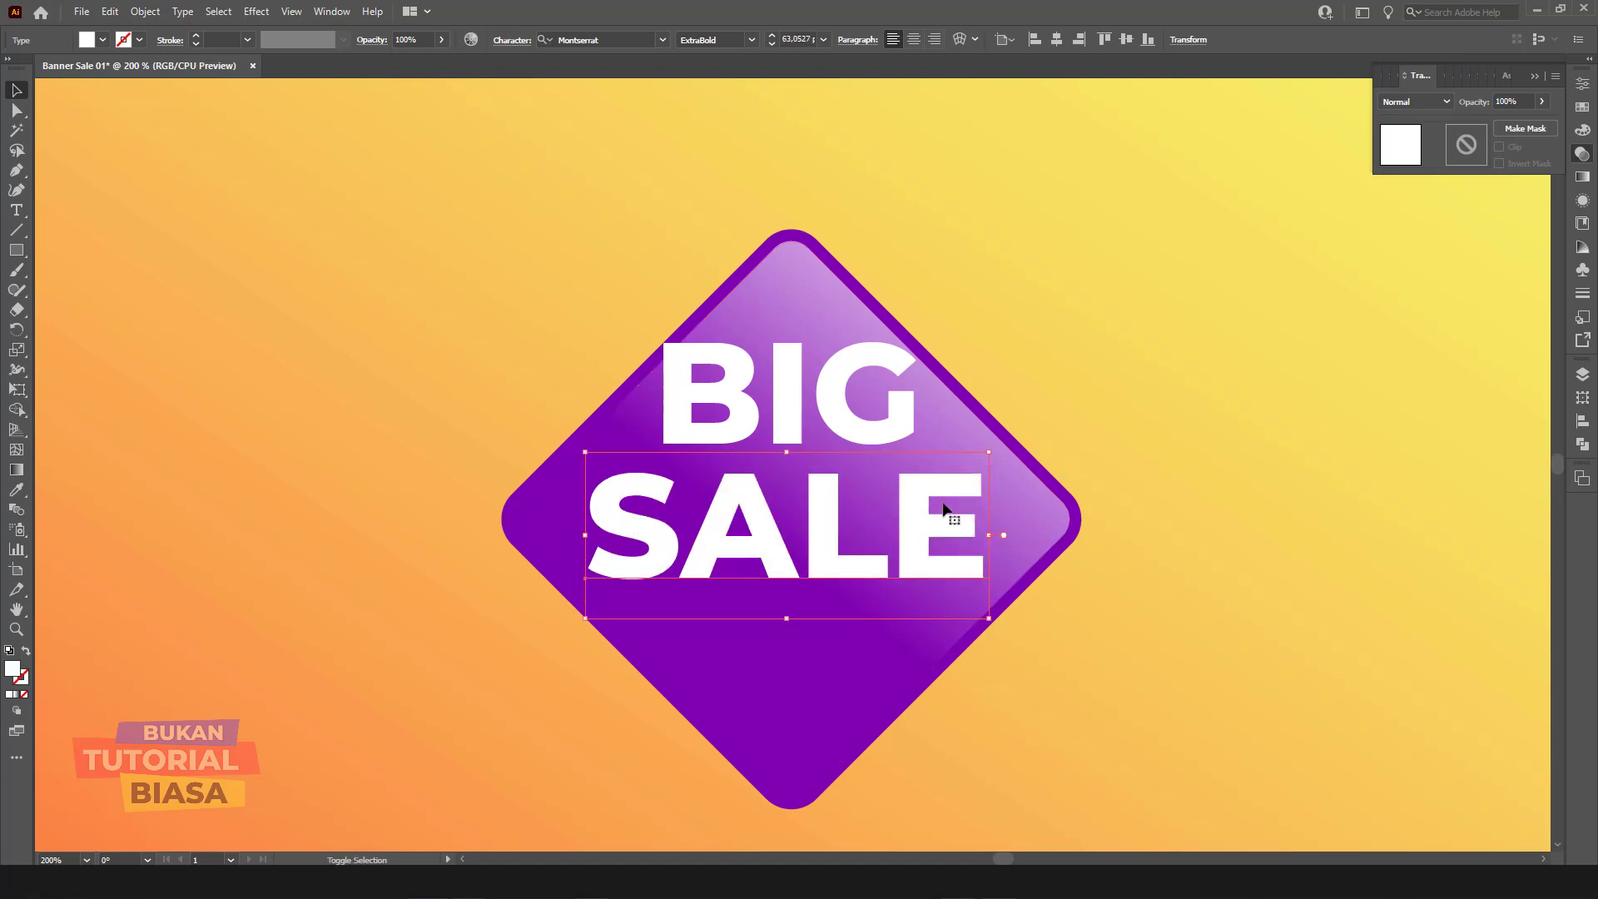
drag(949, 504, 951, 502)
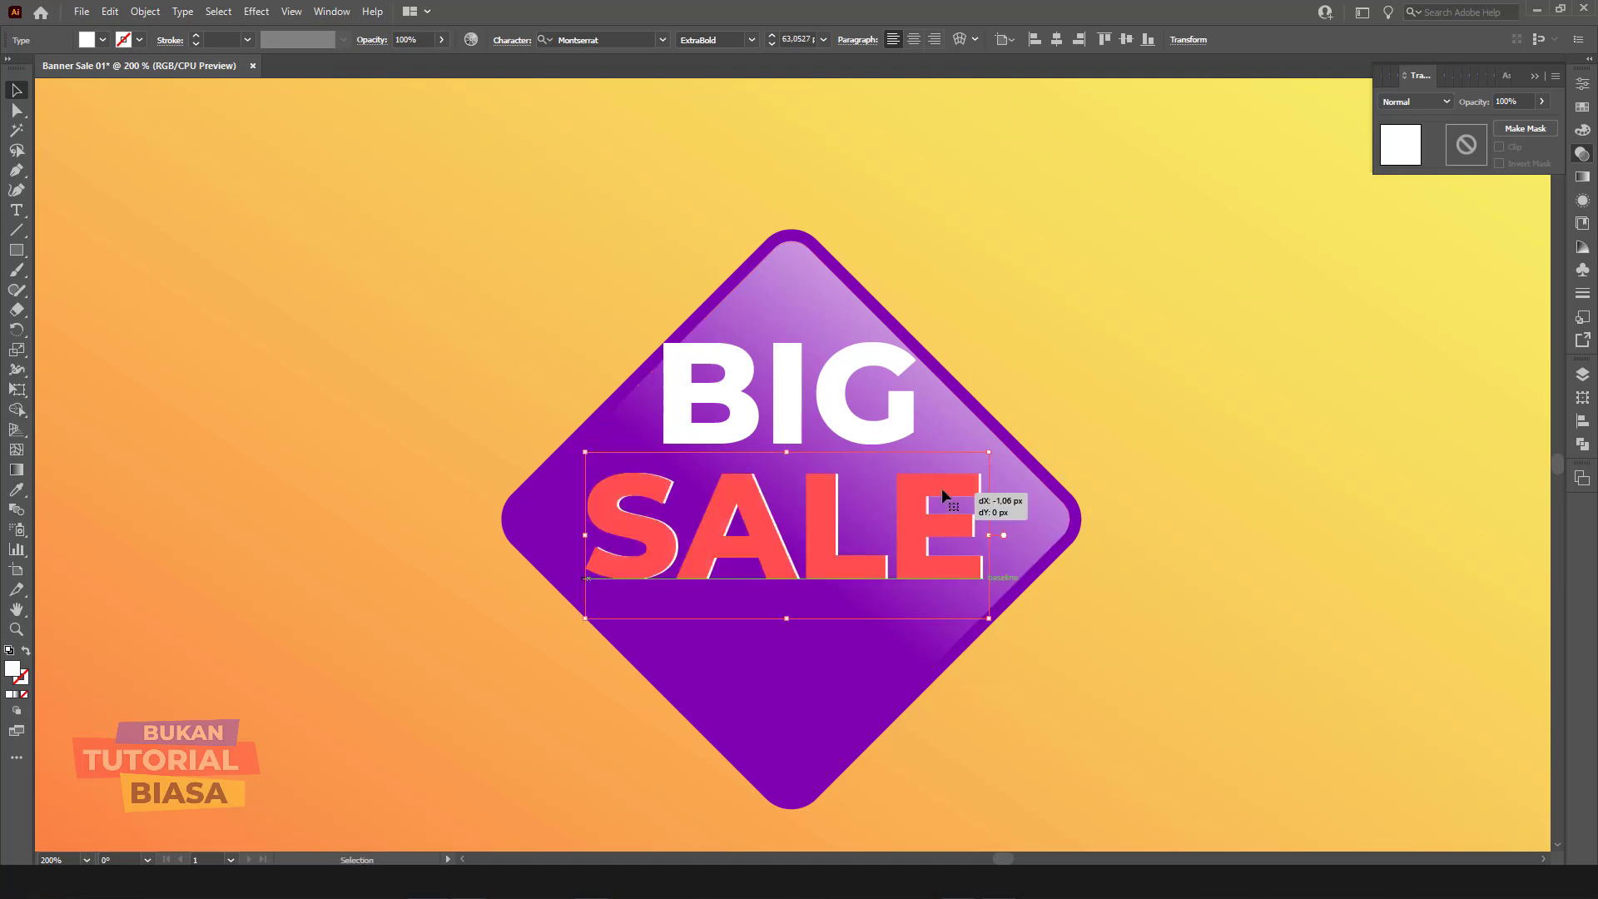
click(879, 427)
drag(924, 327, 902, 334)
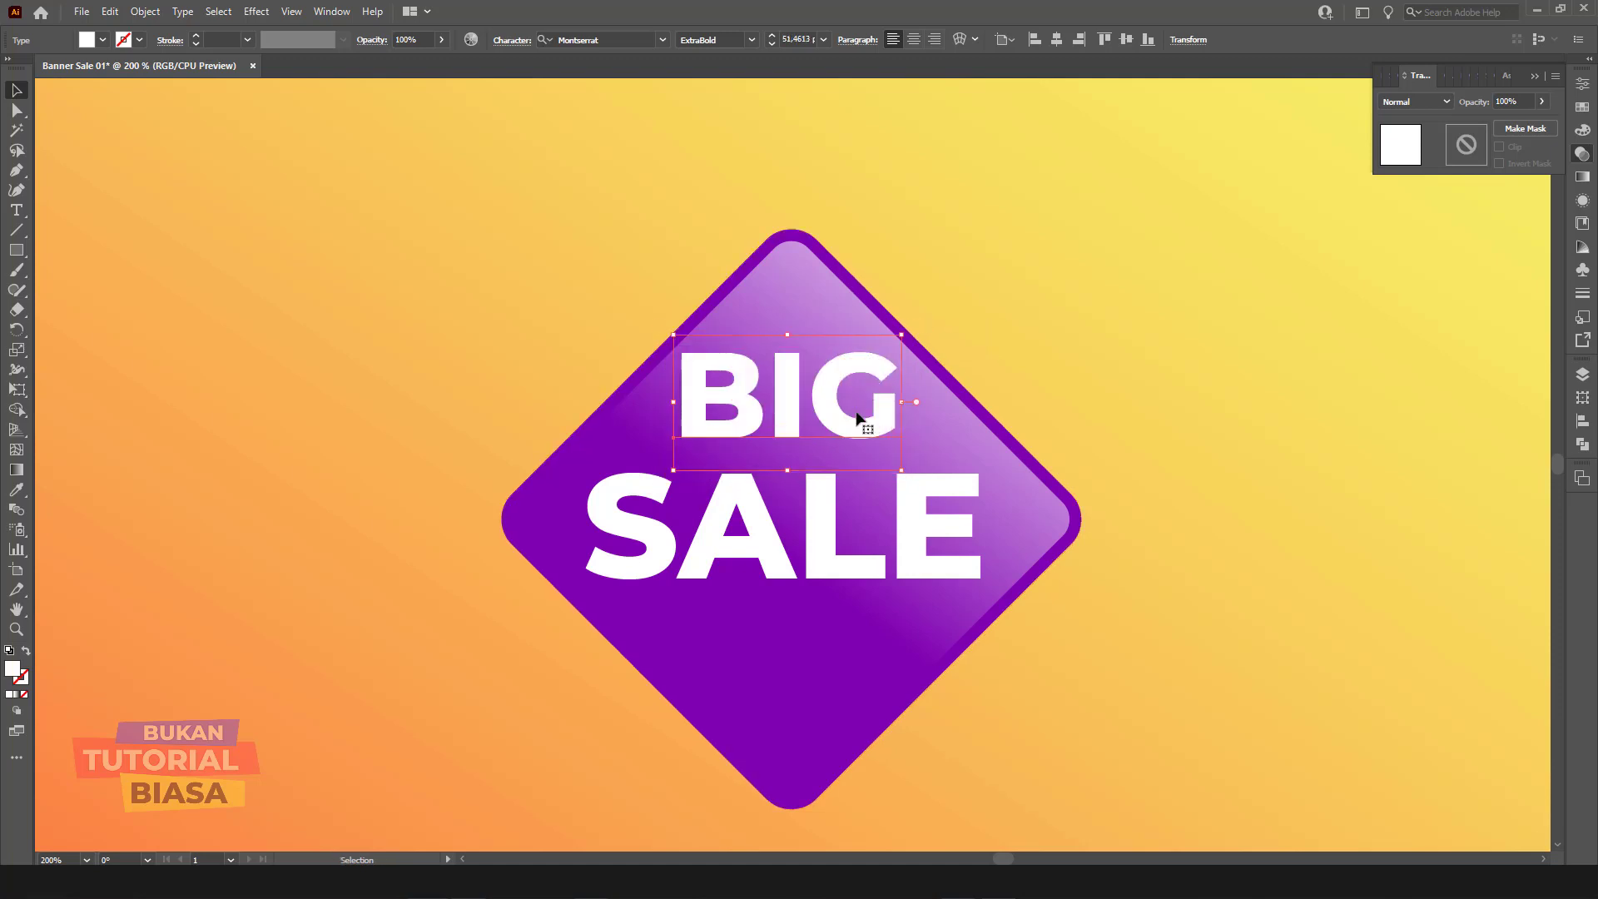
click(1078, 362)
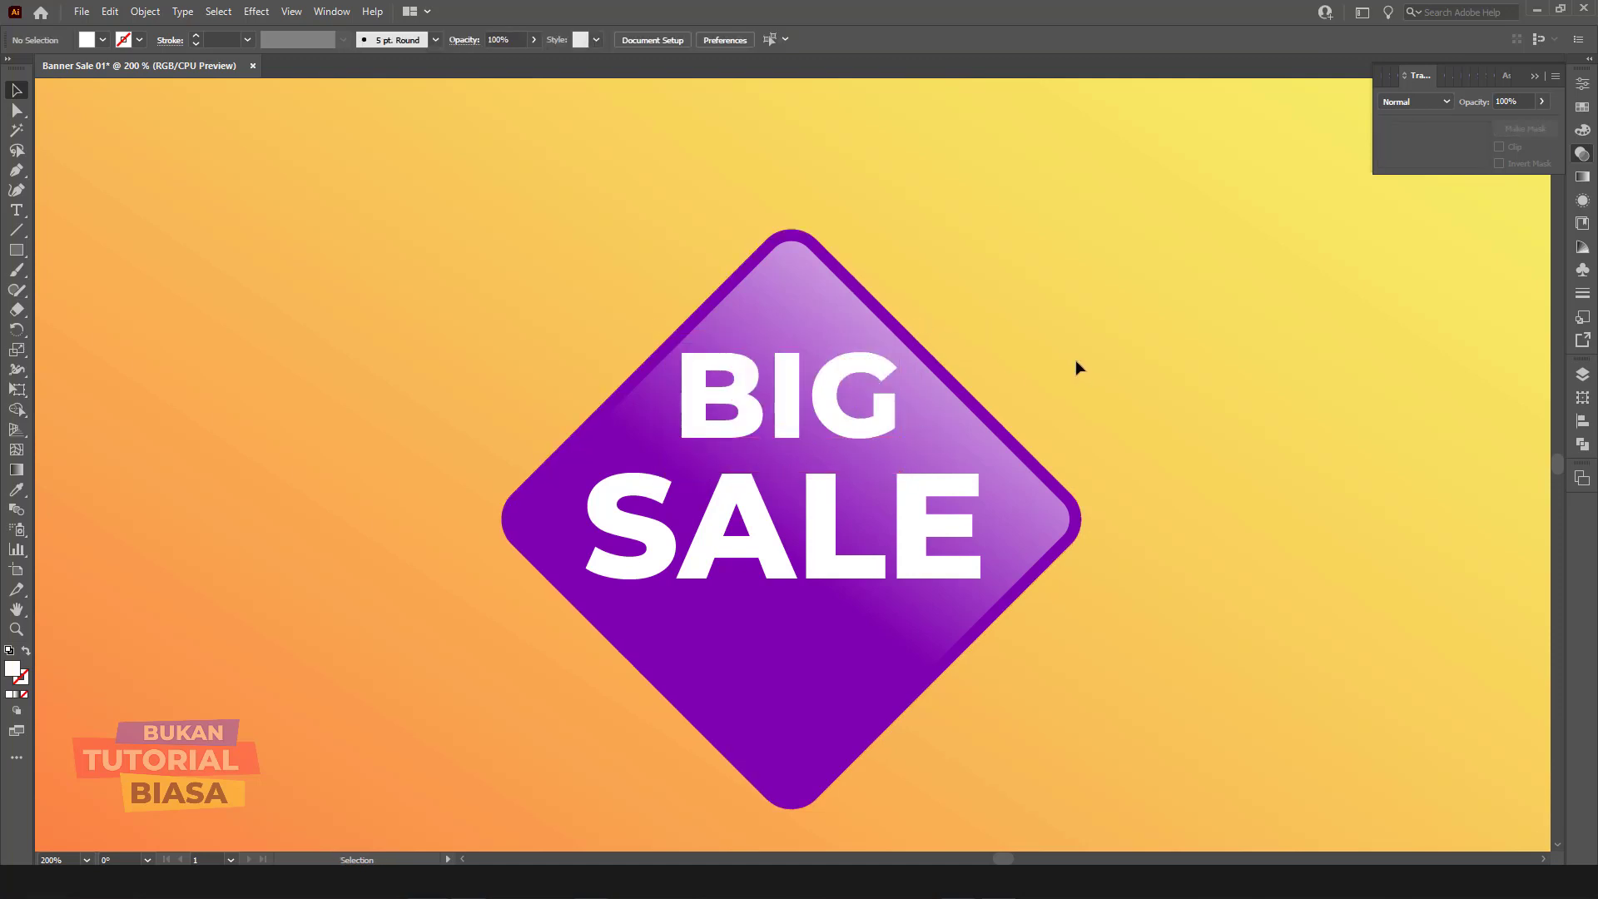
click(909, 513)
shift+click(860, 434)
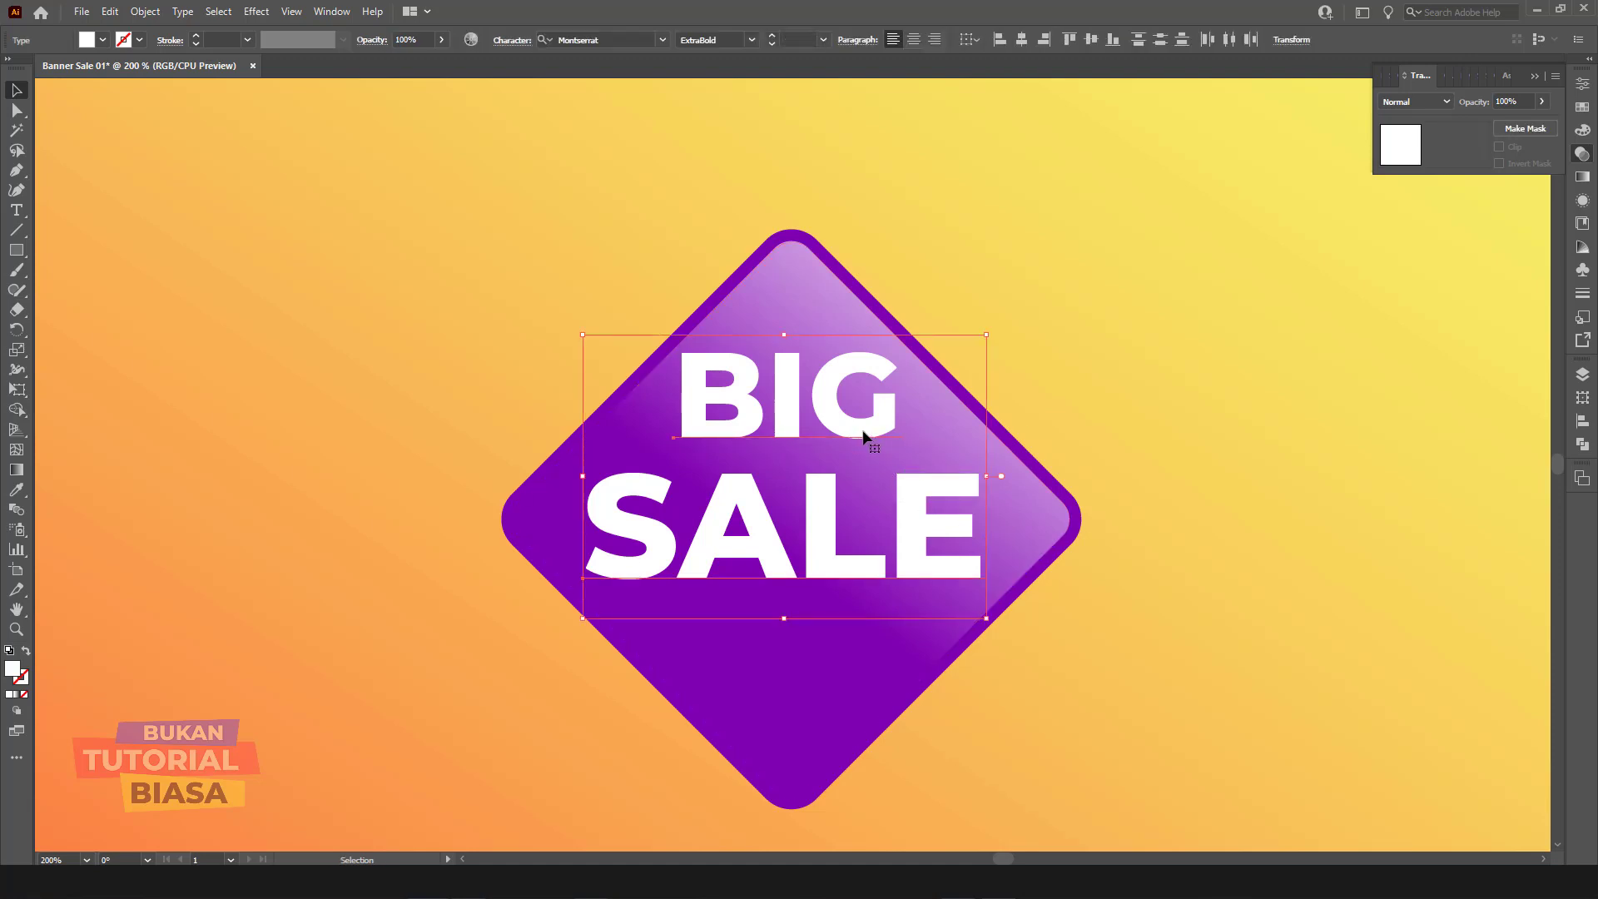
click(1119, 392)
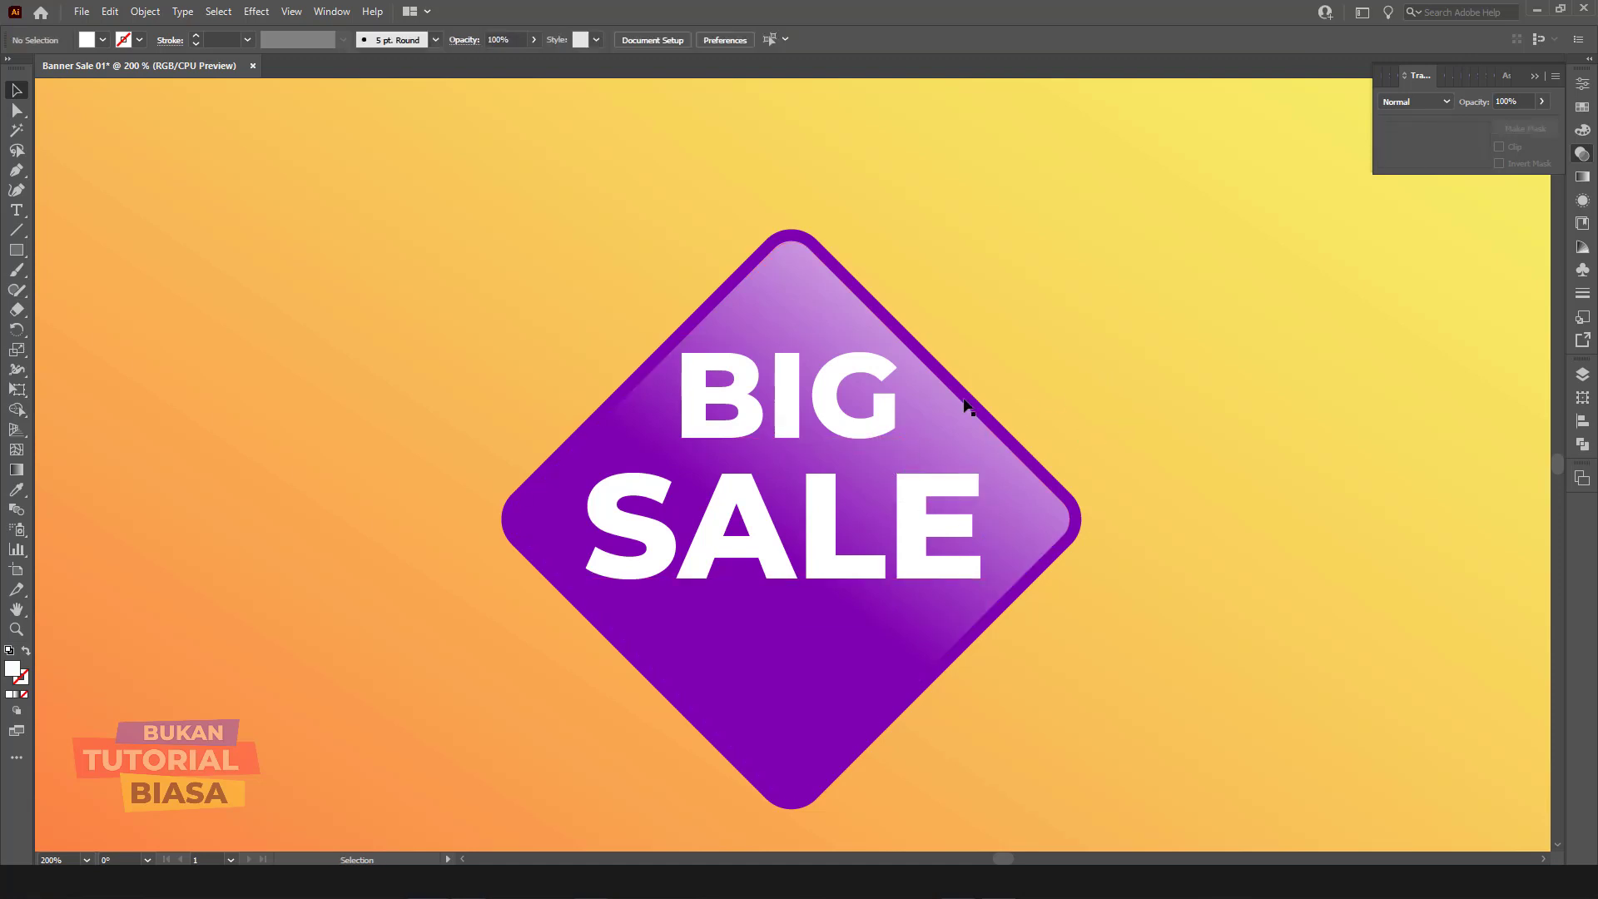
Step: Retype the top line BIG as FLASH
click(839, 414)
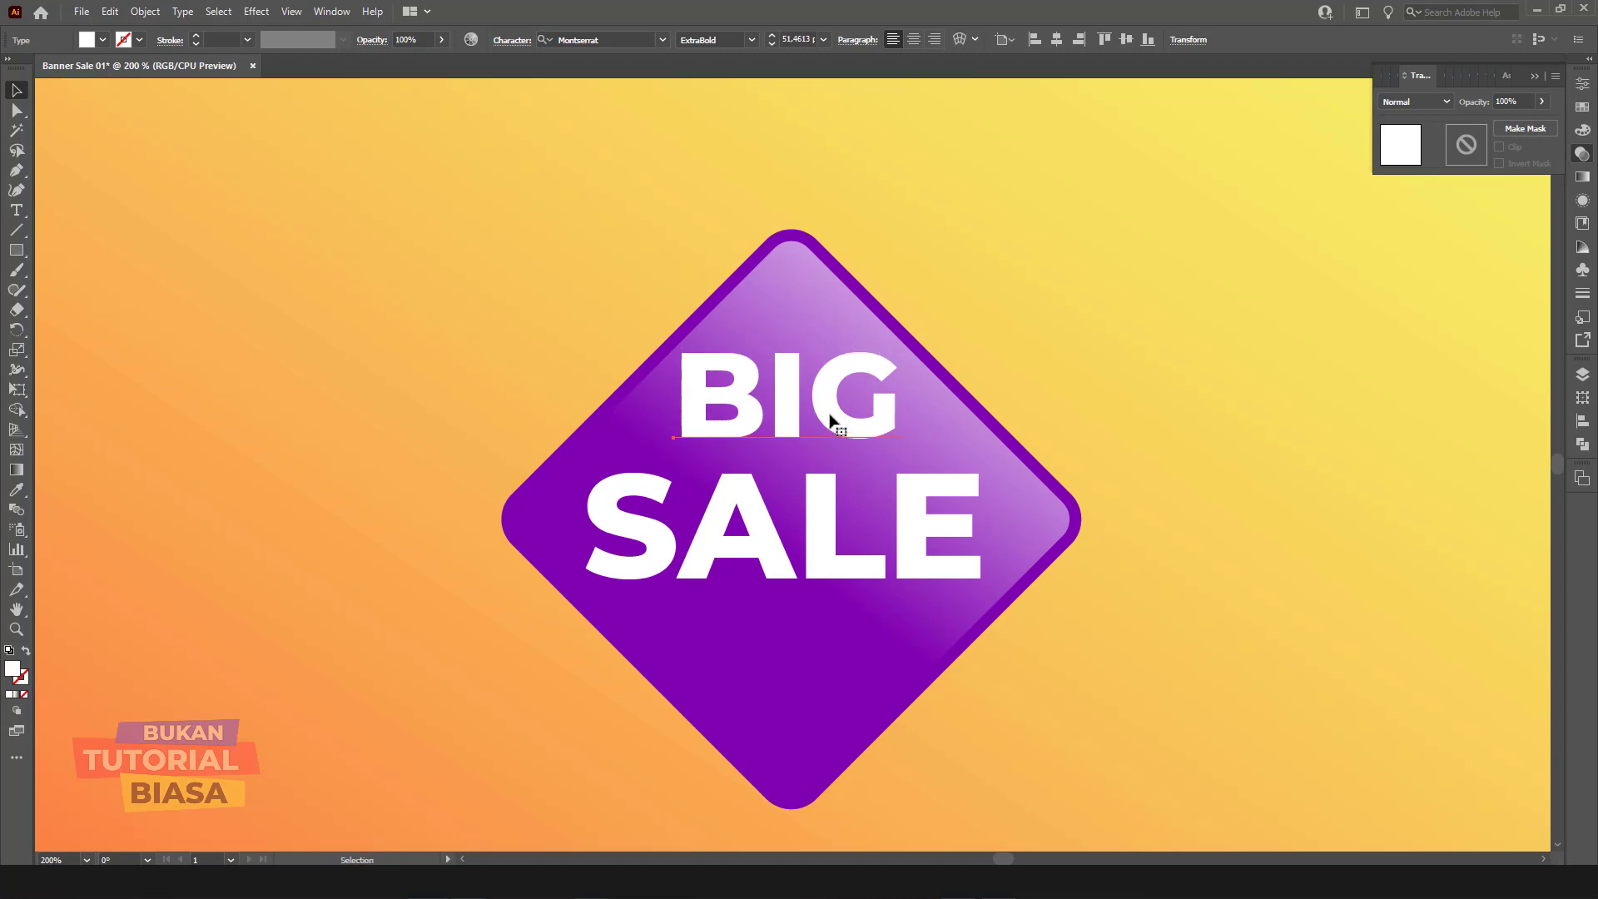
double_click(831, 419)
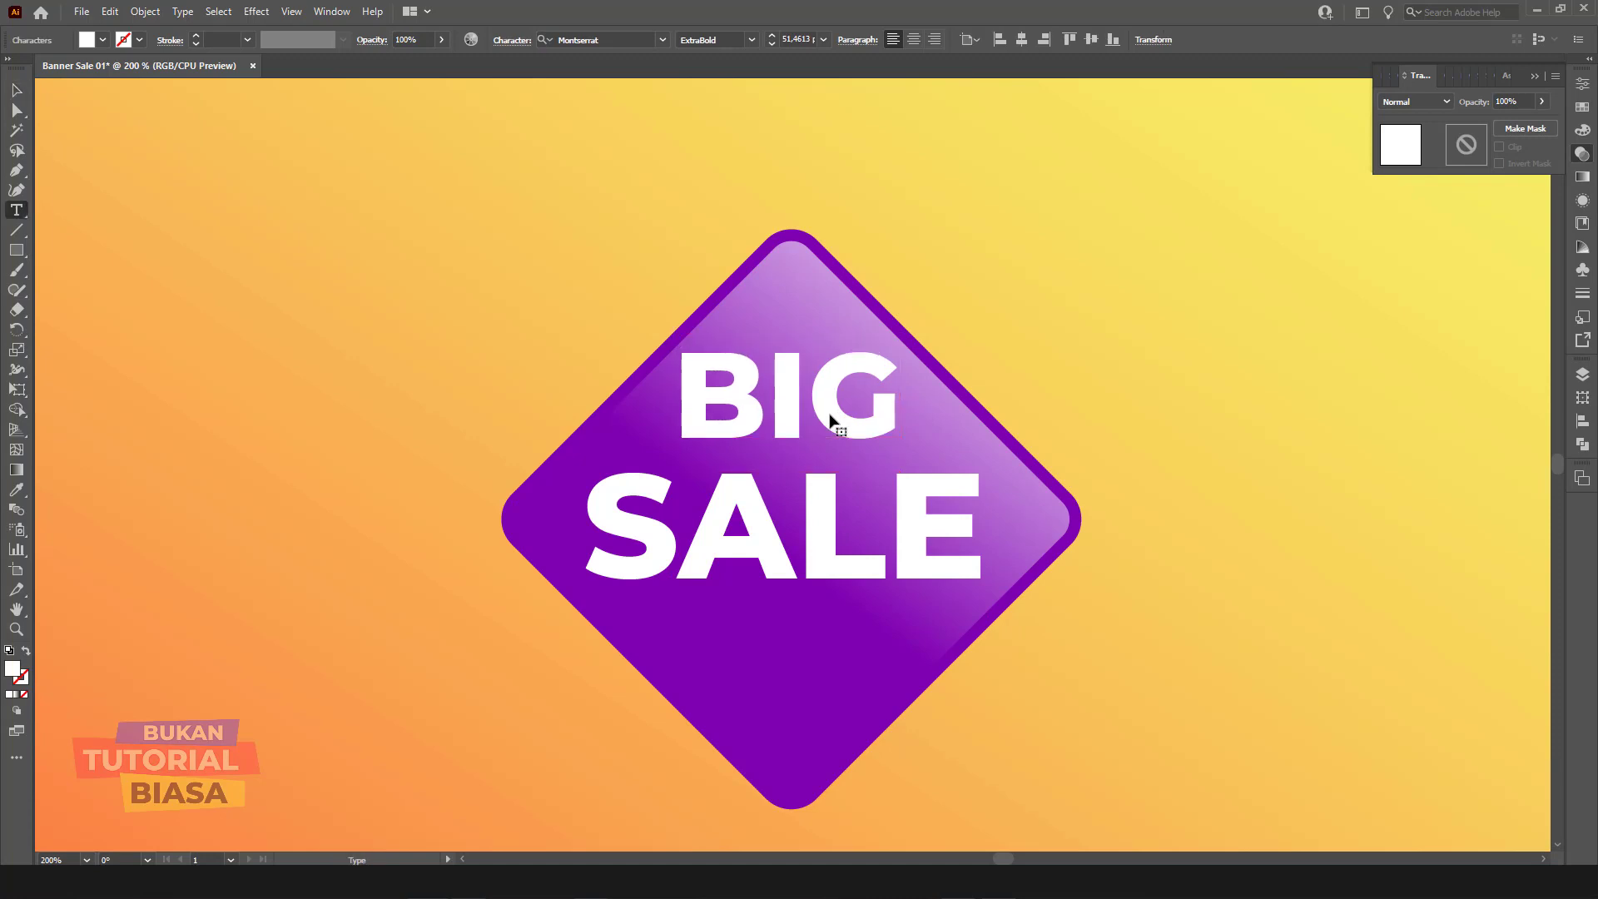
key(ctrl+a)
text(FLA)
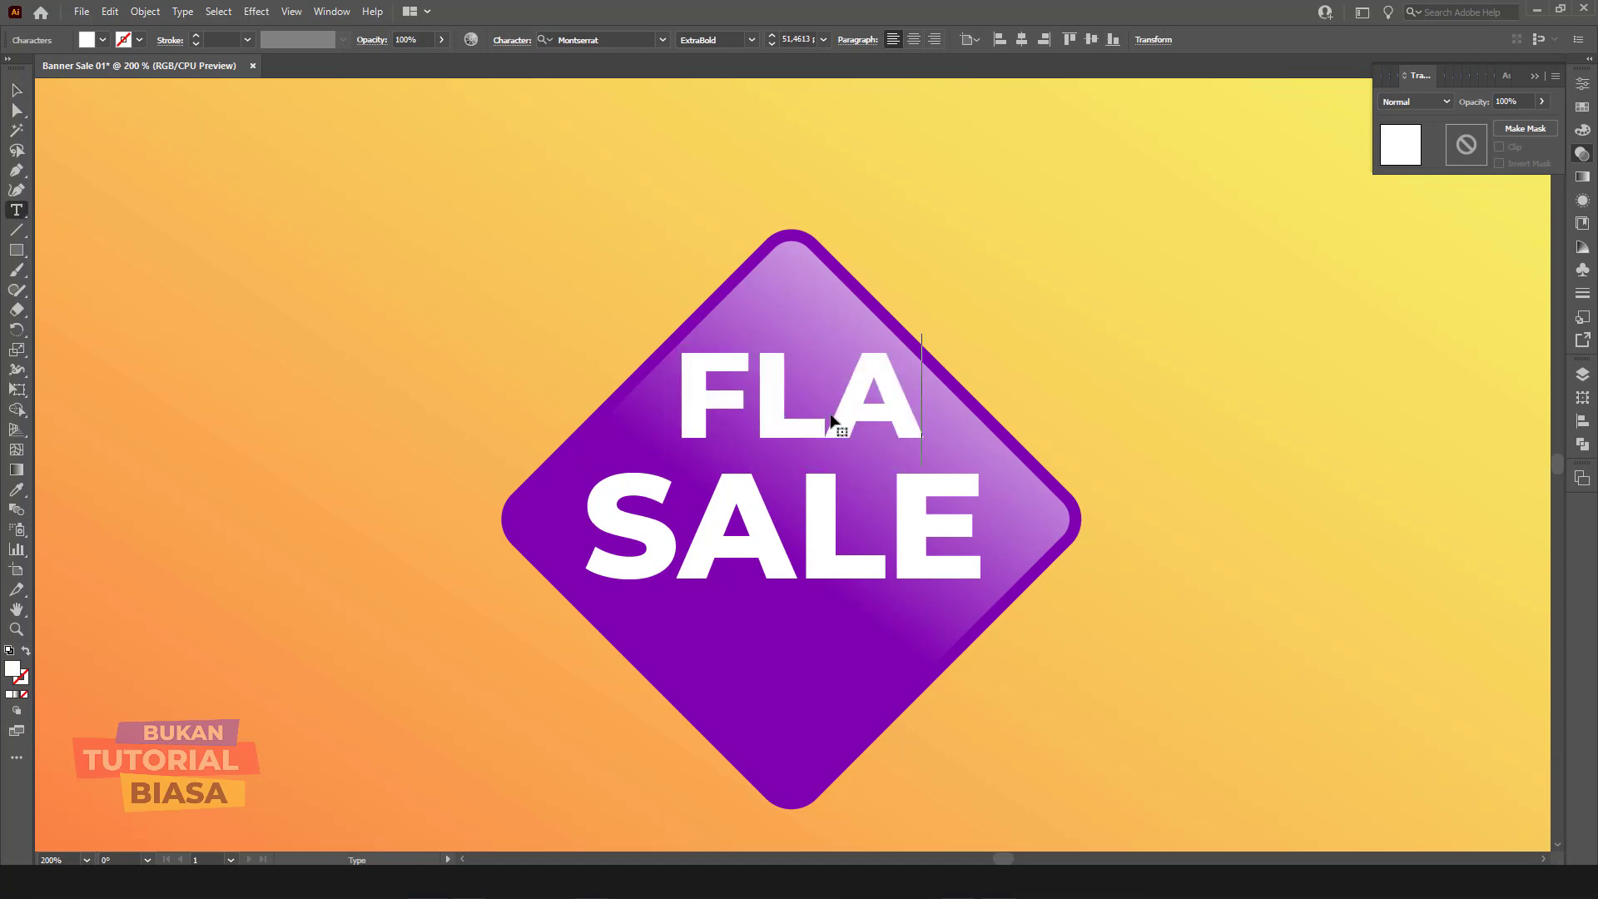
text(SH)
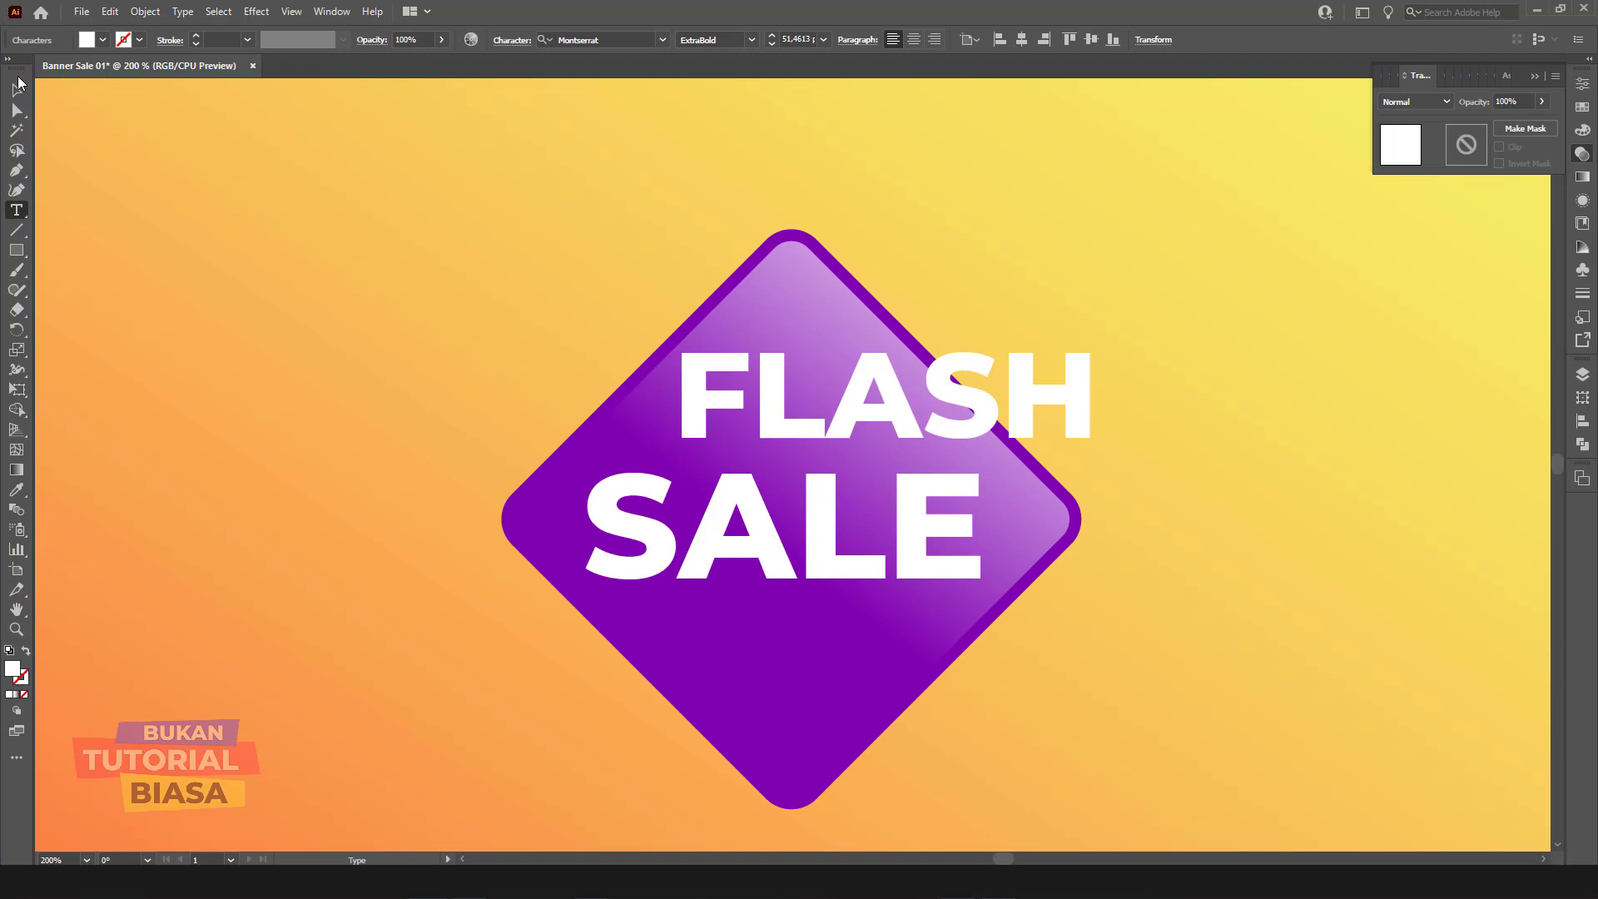
Step: Shrink FLASH slightly and move it out of the way above the badge
click(18, 83)
drag(1103, 336, 1053, 347)
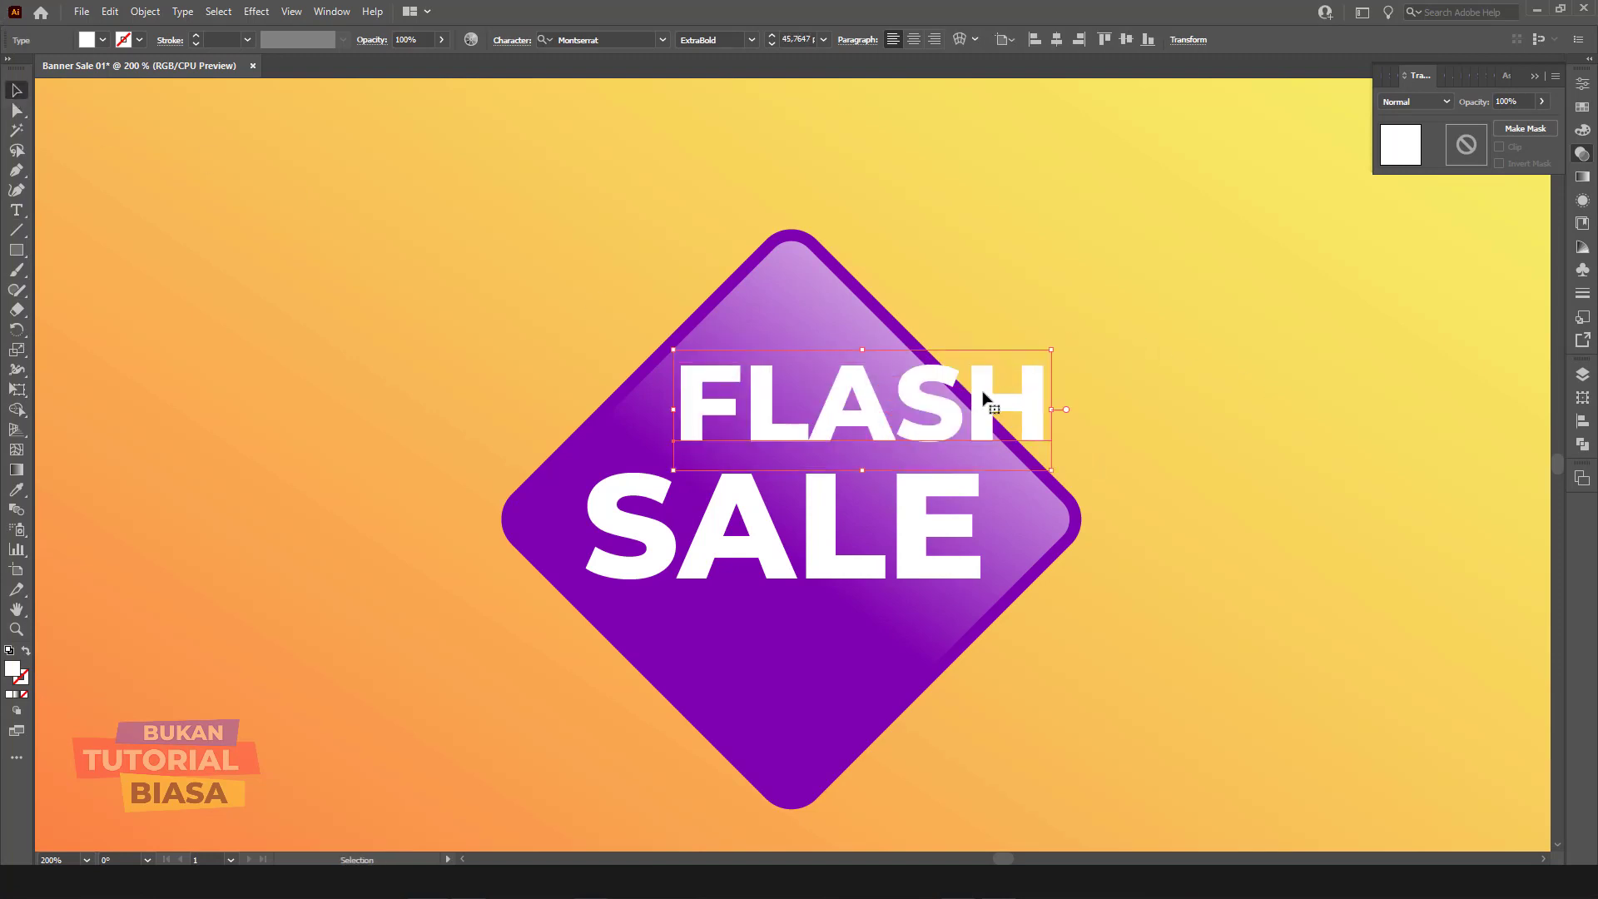
mouse_move(987, 403)
mouse_down()
mouse_move(903, 398)
mouse_move(732, 228)
mouse_move(699, 218)
mouse_up()
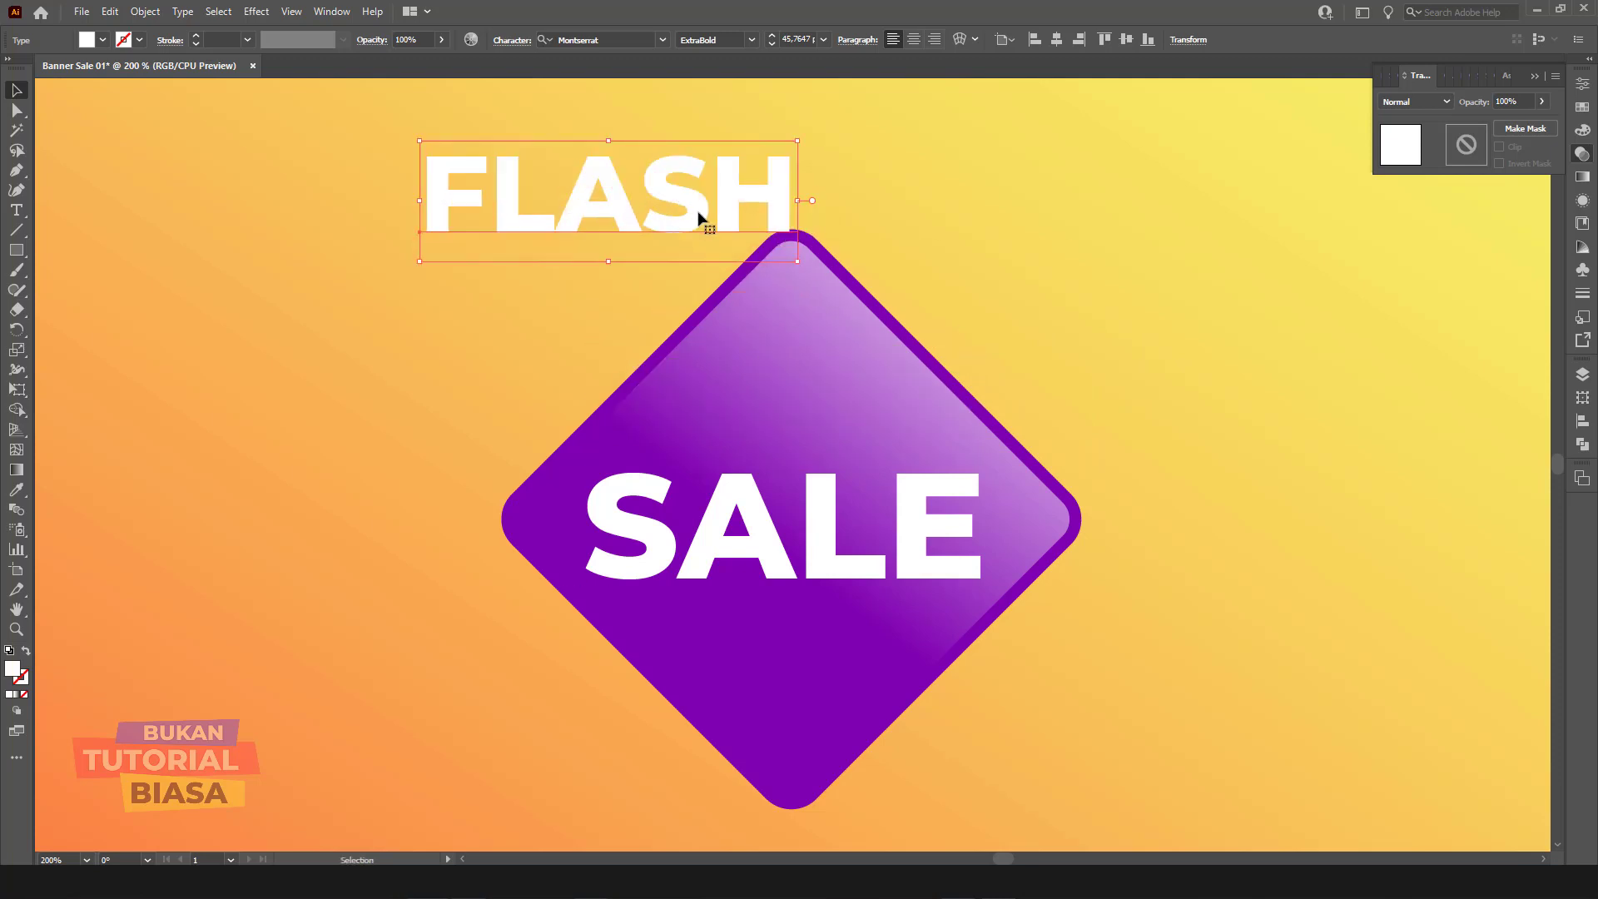
Step: Draw a white 186×43 px bar across the diamond's upper part, centred horizontally
click(17, 250)
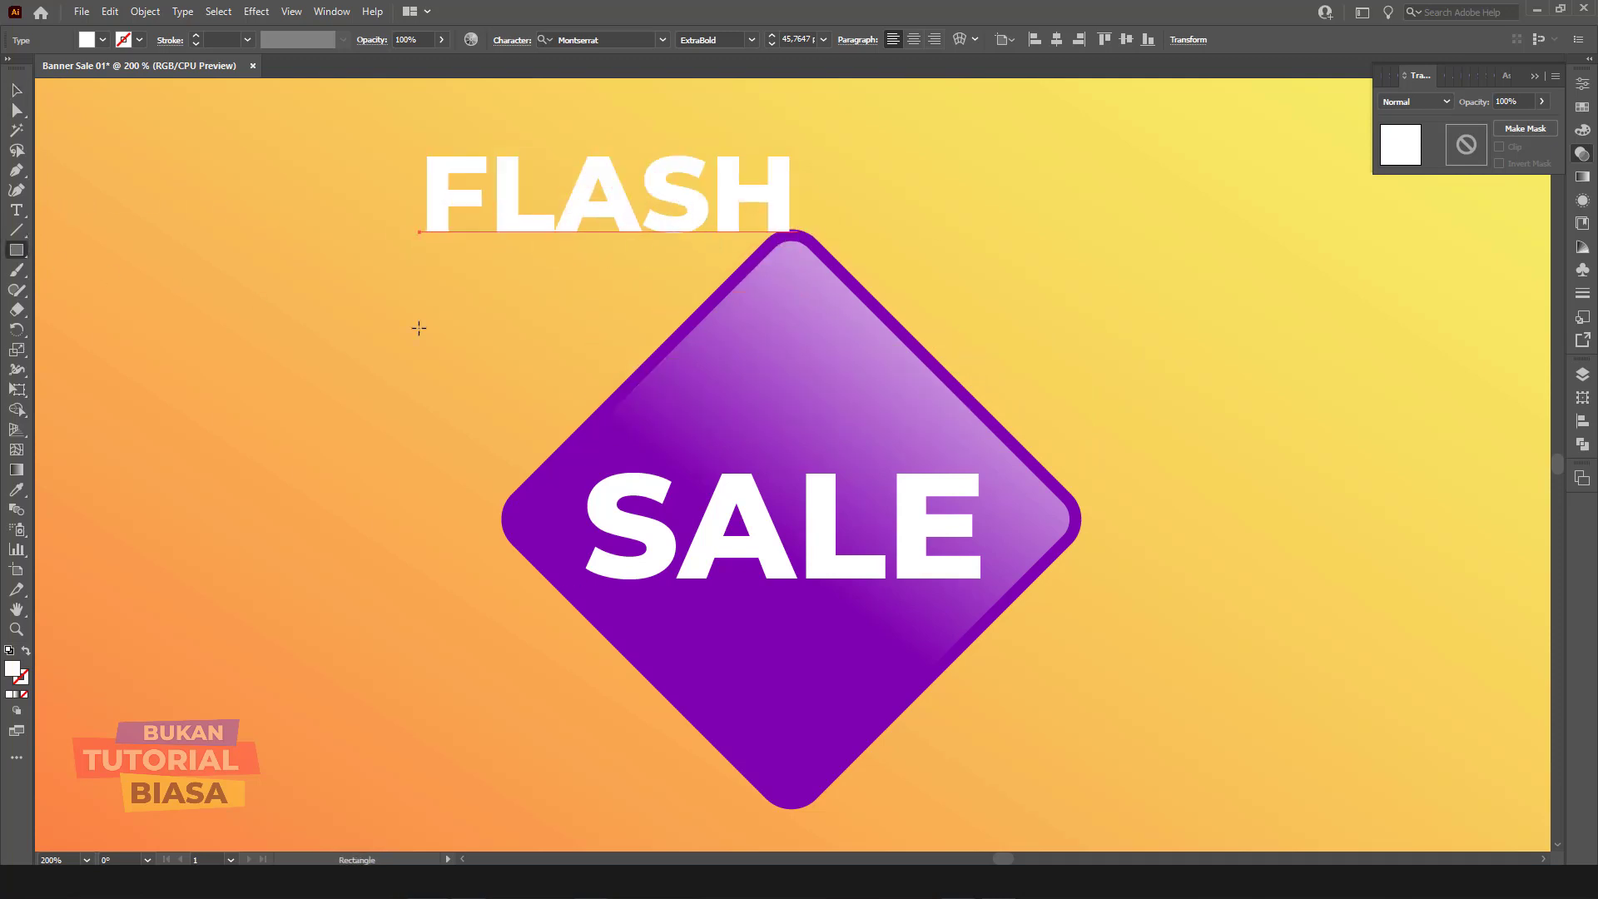
drag(570, 312, 1010, 409)
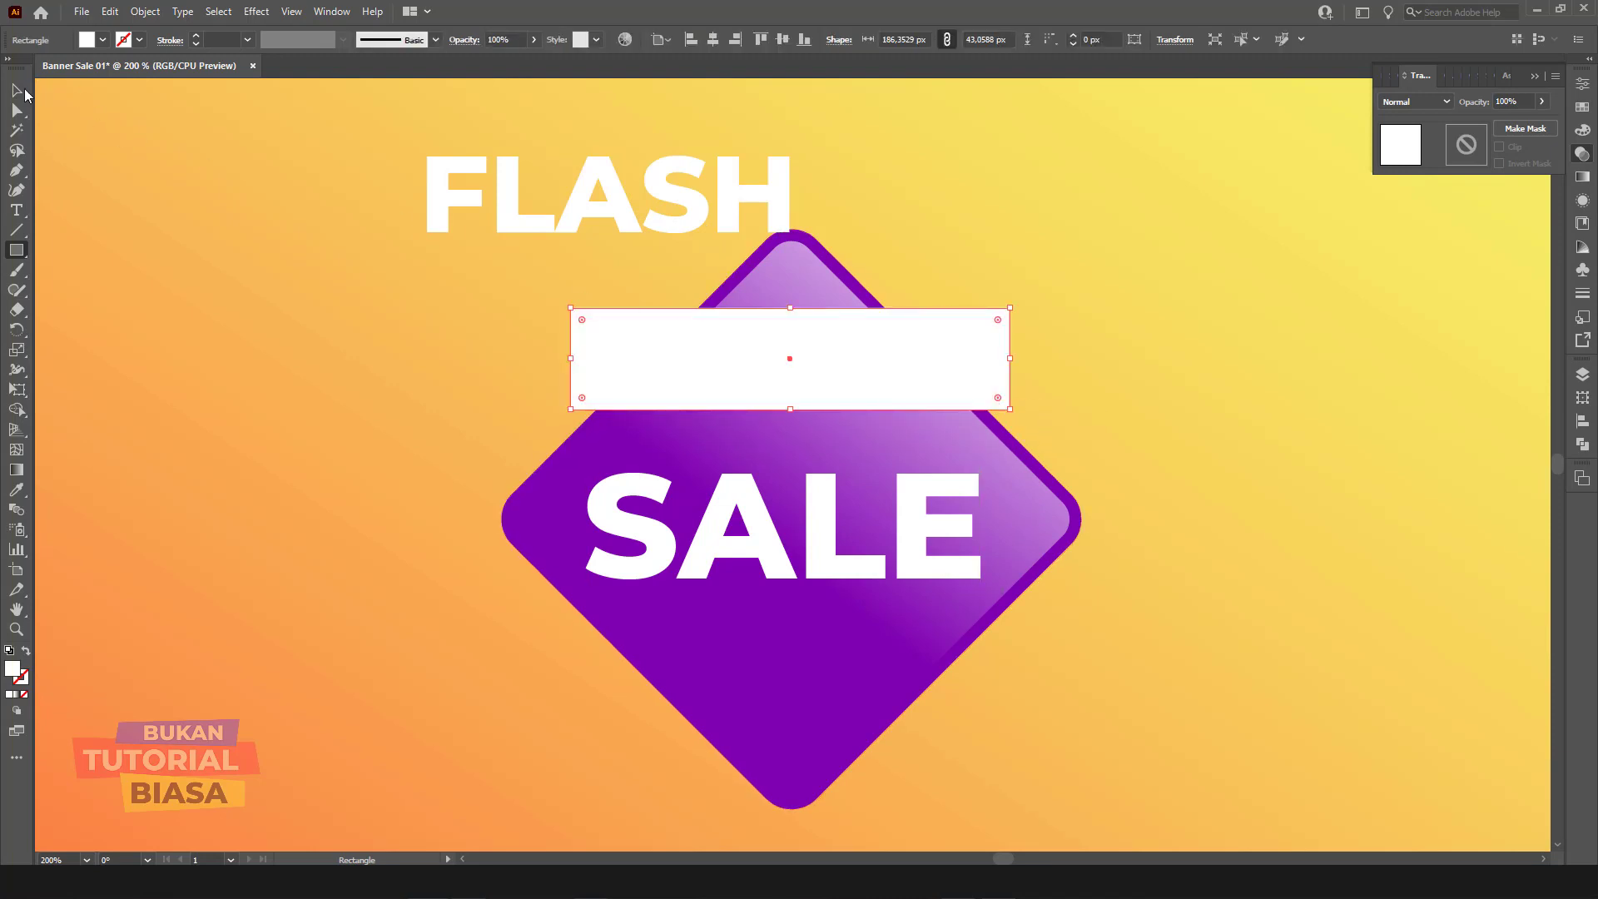
click(23, 92)
click(716, 39)
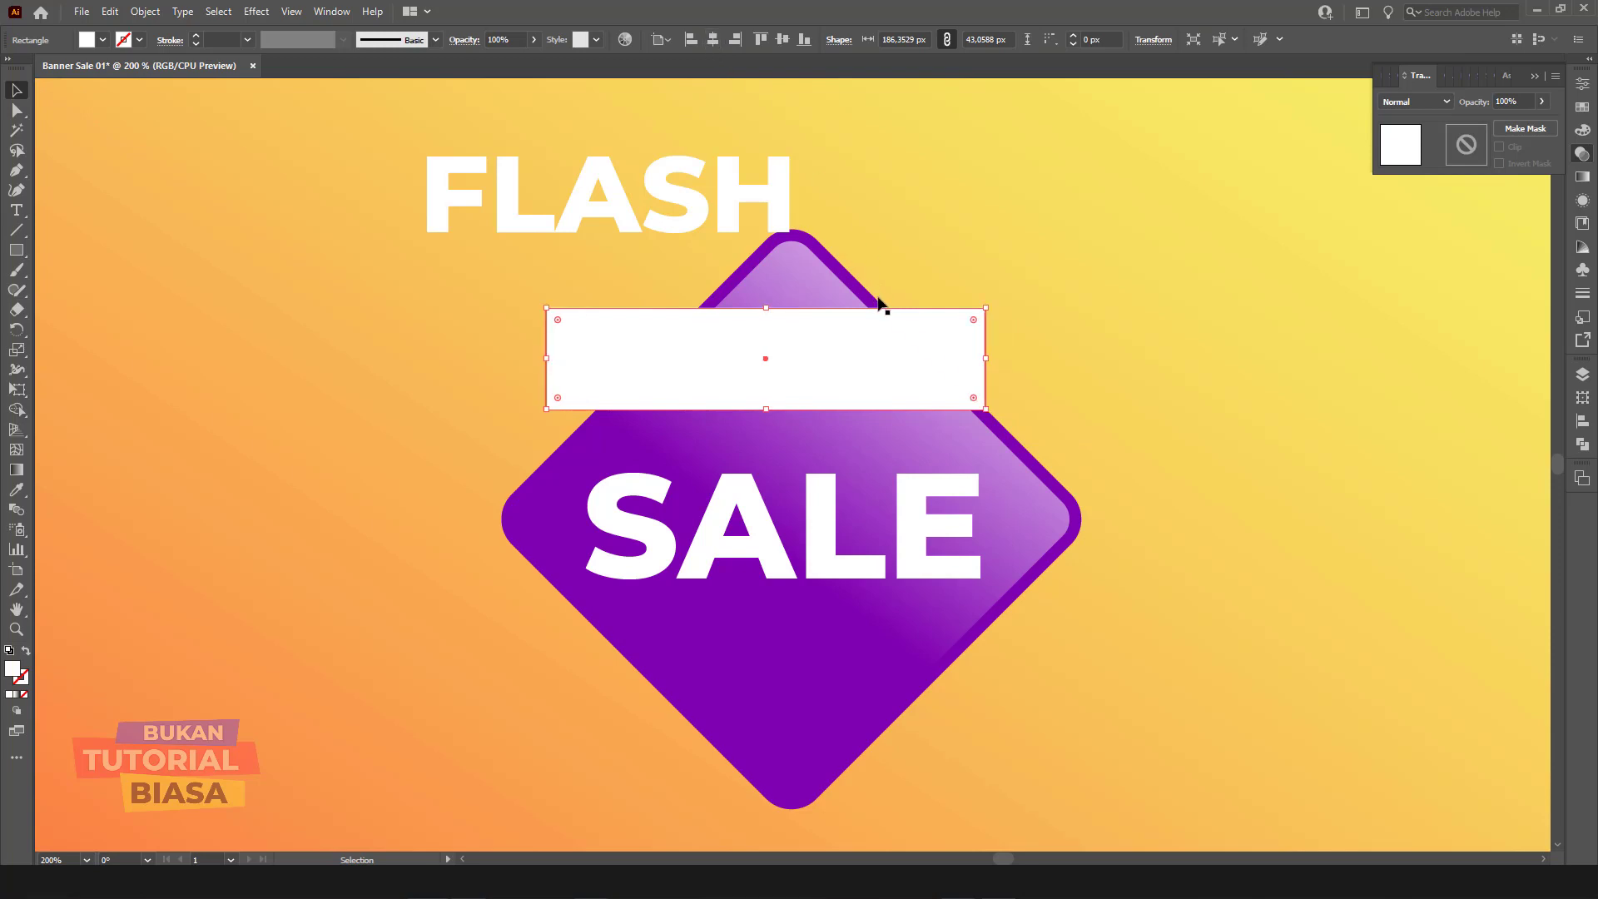
Step: Centre the purple diamond horizontally on the artboard using Align to Artboard, then reselect the bar
scroll(979, 407, down, 1)
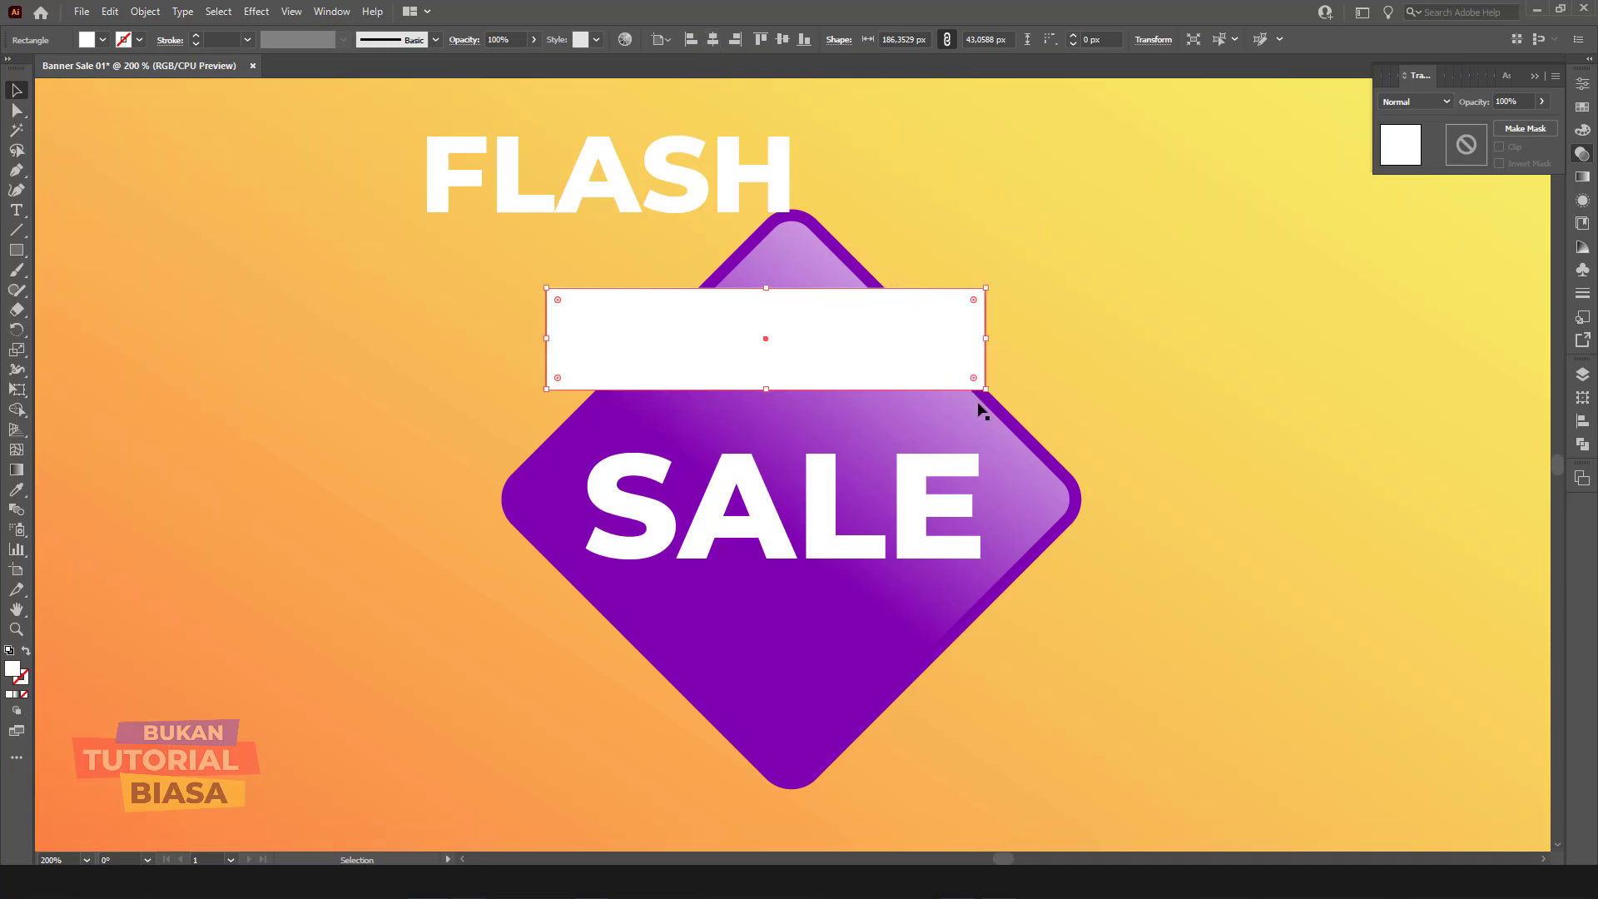
click(1002, 442)
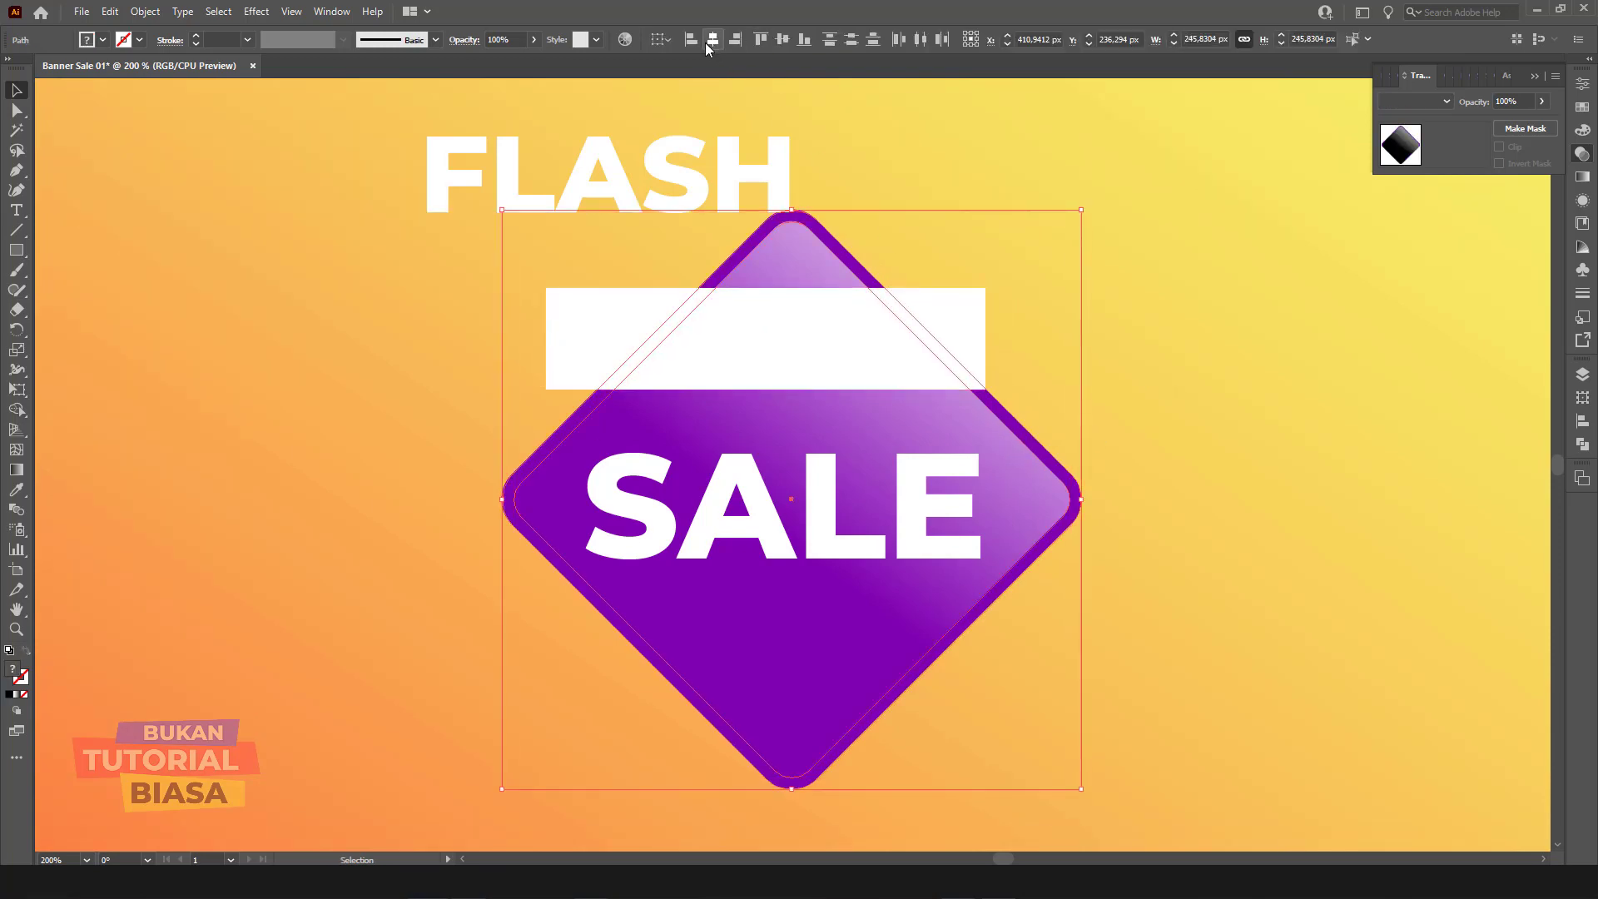
click(662, 39)
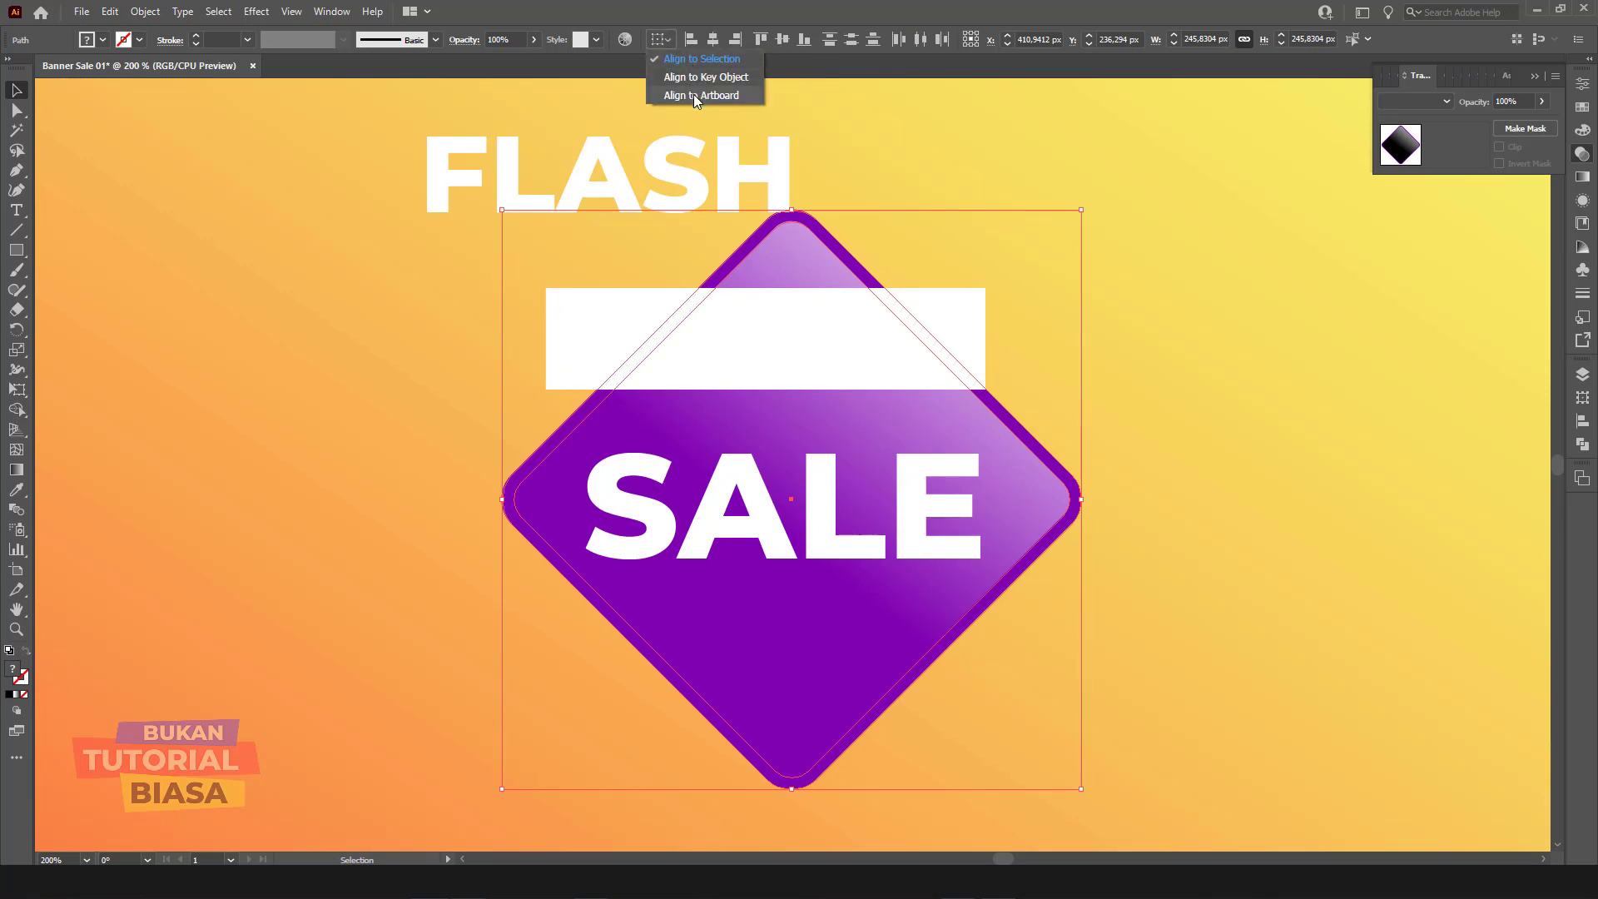
click(696, 96)
click(713, 39)
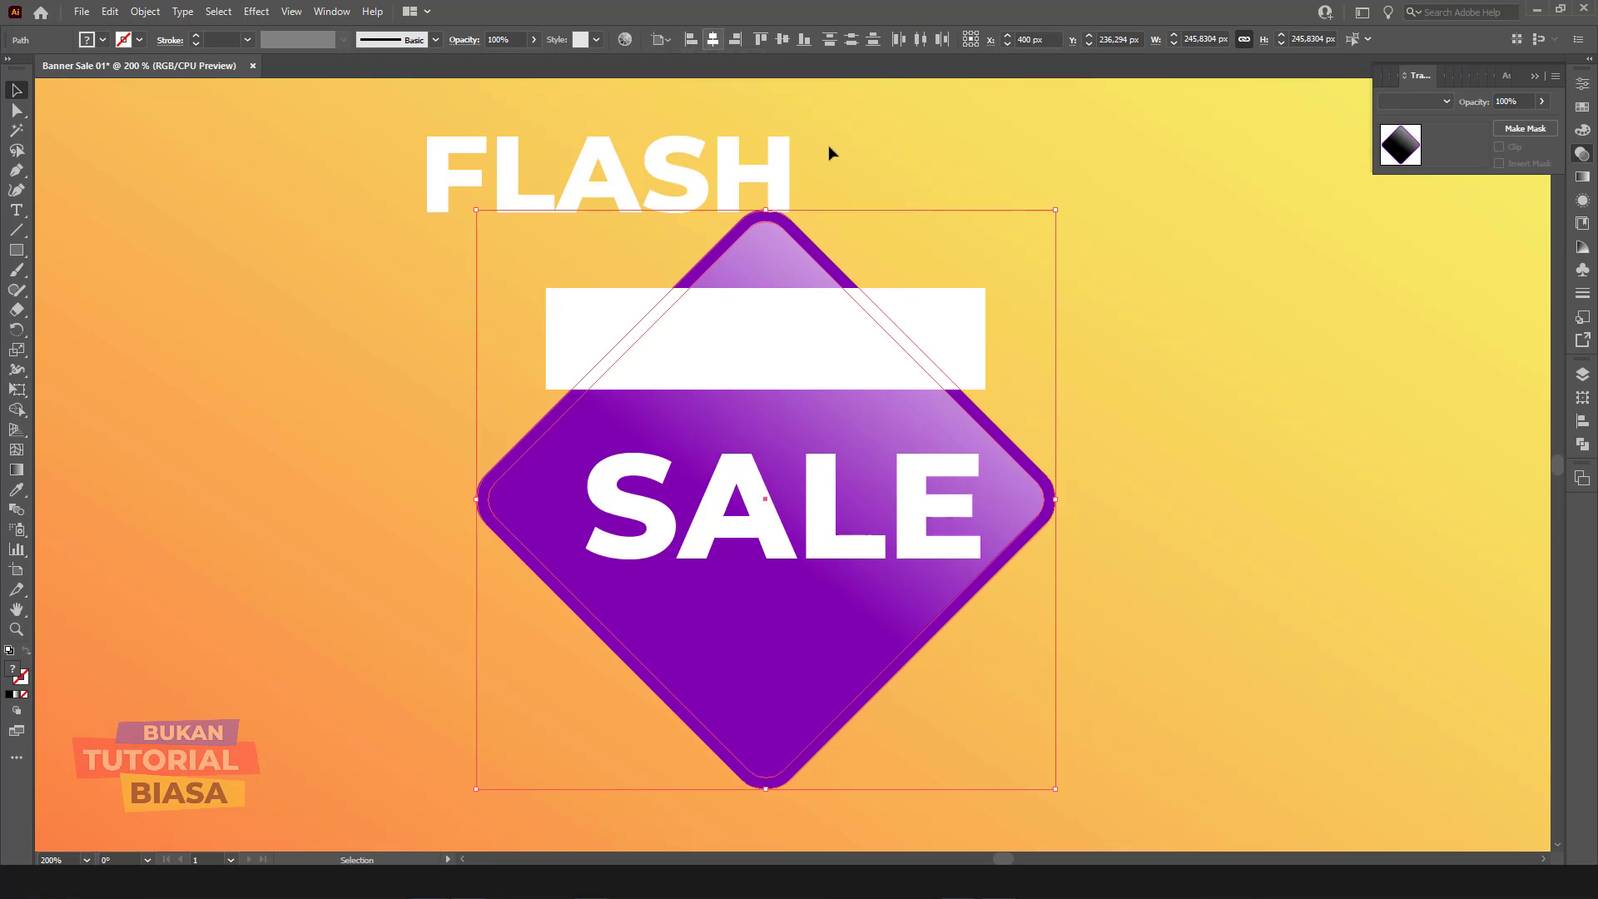
click(1082, 293)
click(940, 337)
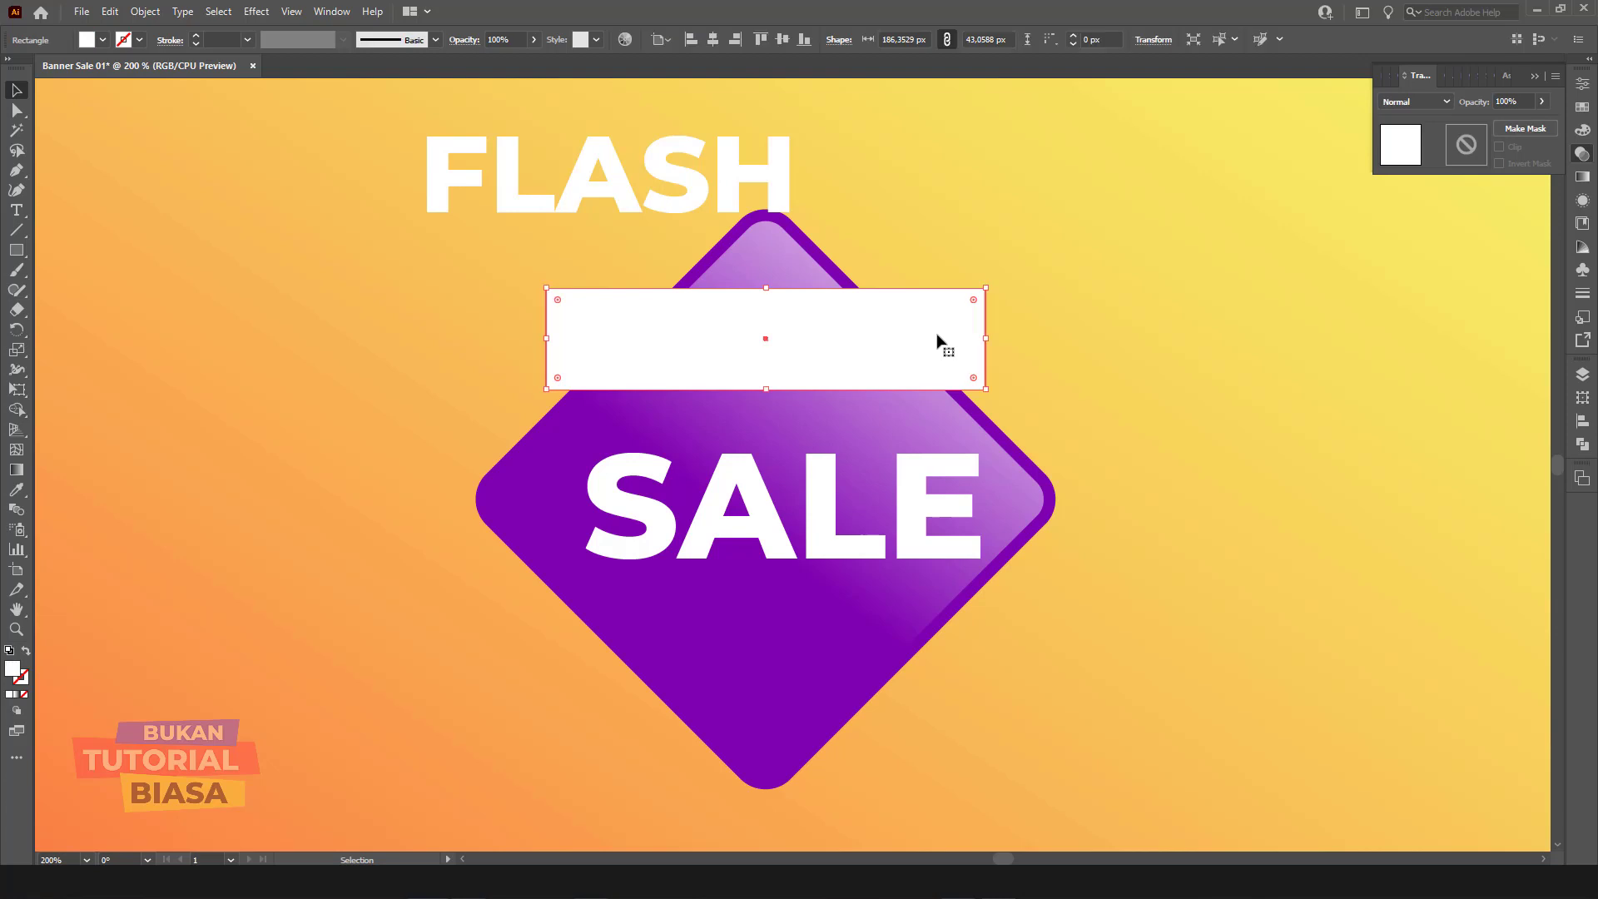
Step: Nudge the white bar and fill it with magenta E2007E
drag(966, 331, 963, 331)
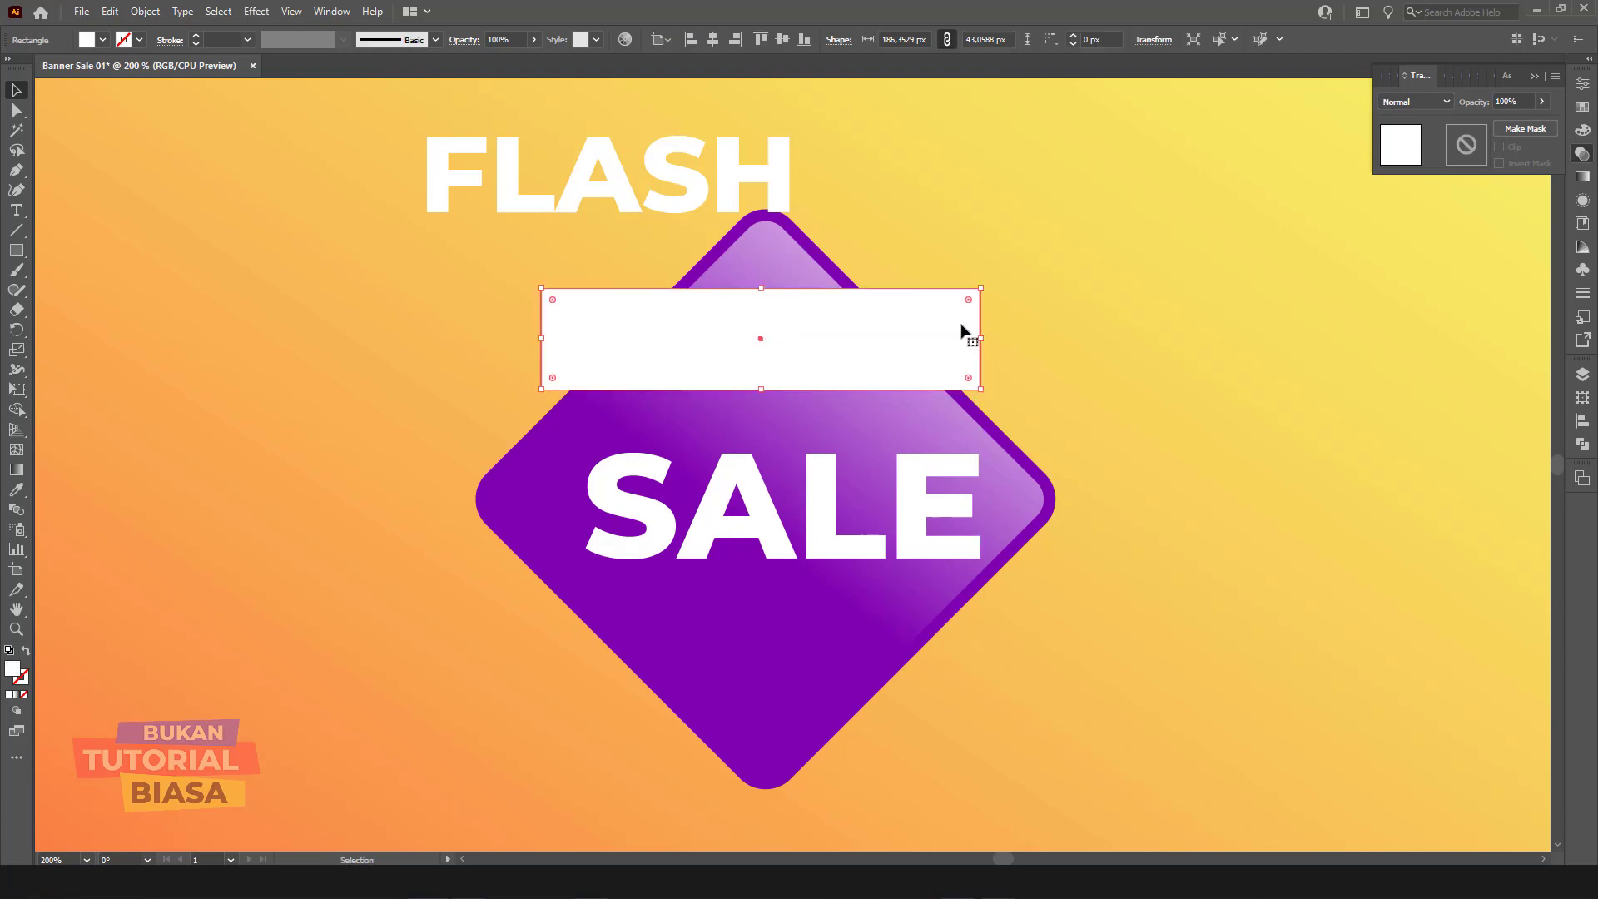
click(1583, 131)
drag(1530, 223, 1539, 225)
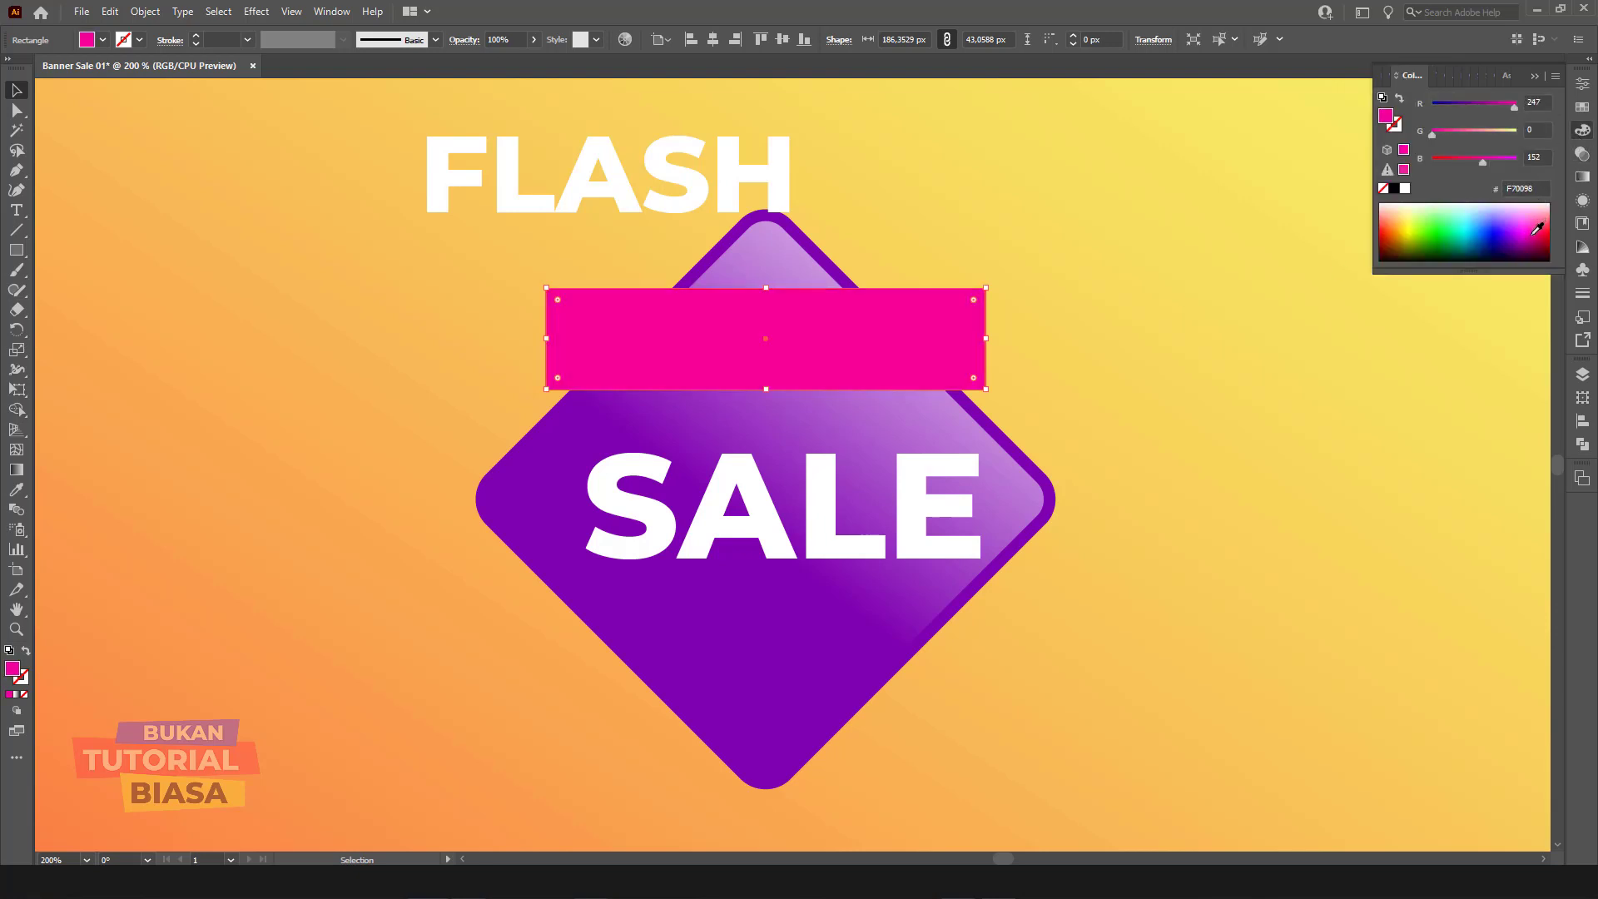
drag(1539, 227, 1537, 225)
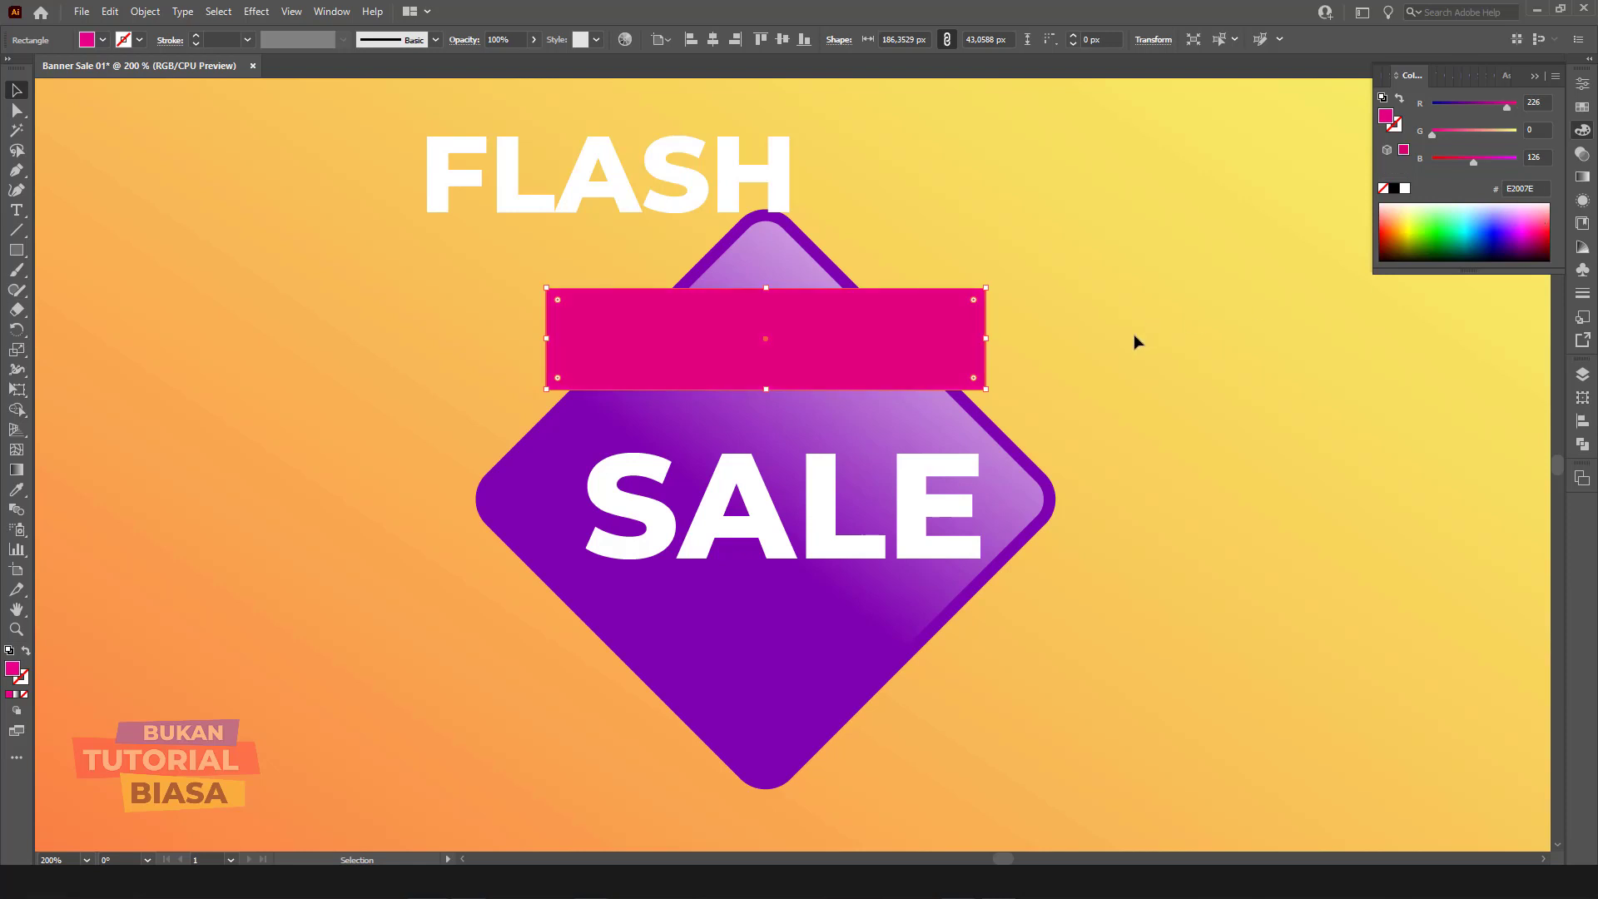
key(ctrl+plus)
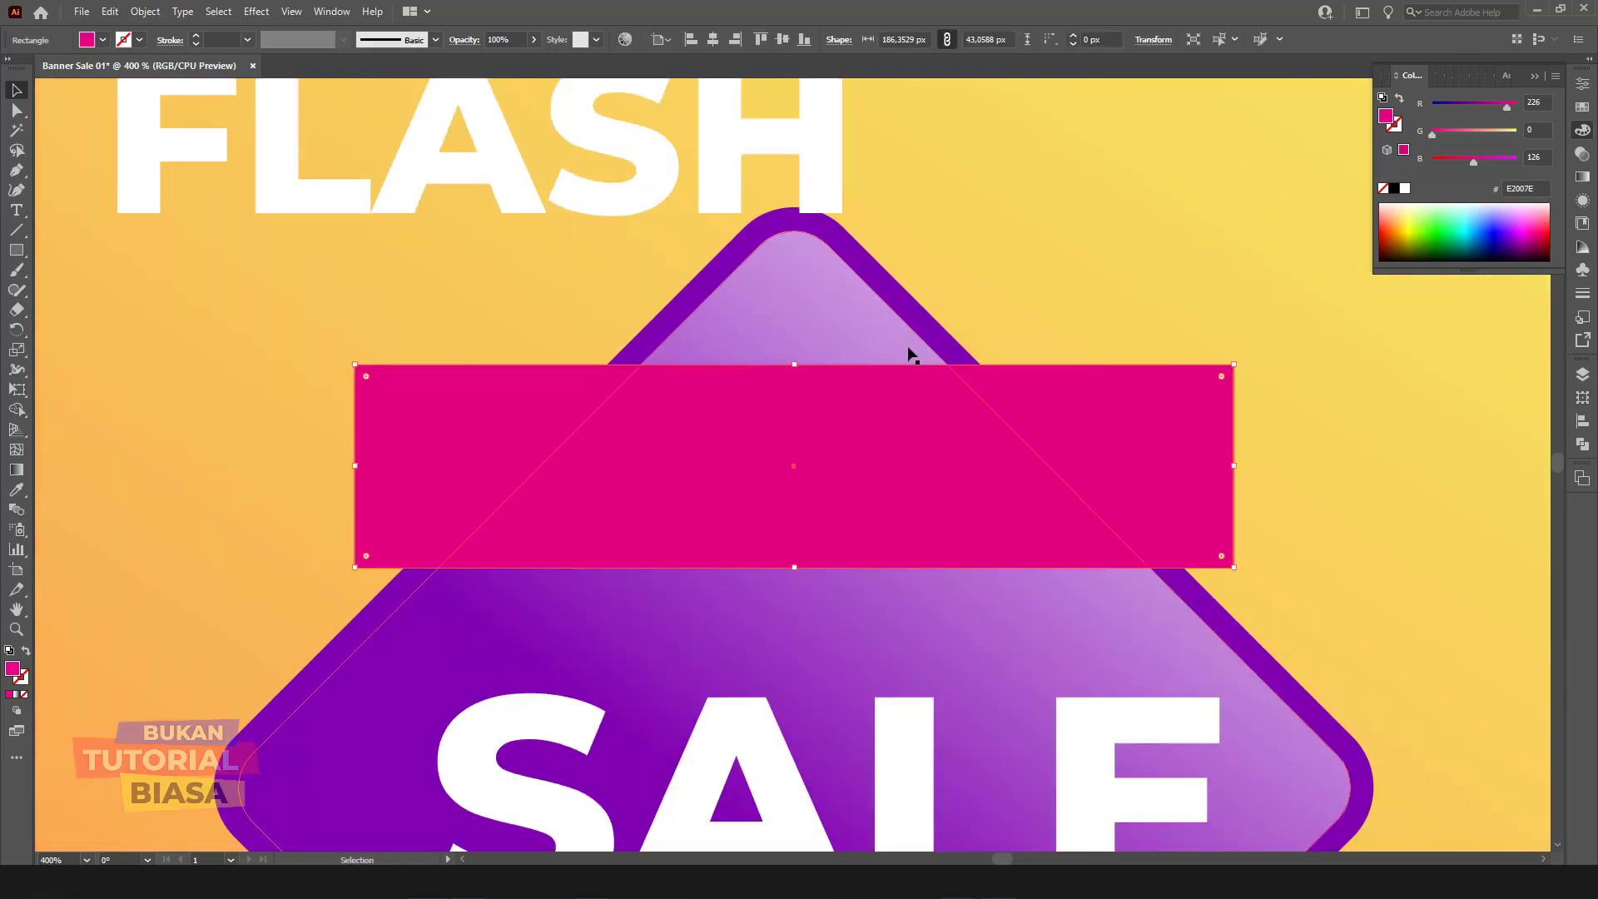
scroll(913, 335, down, 2)
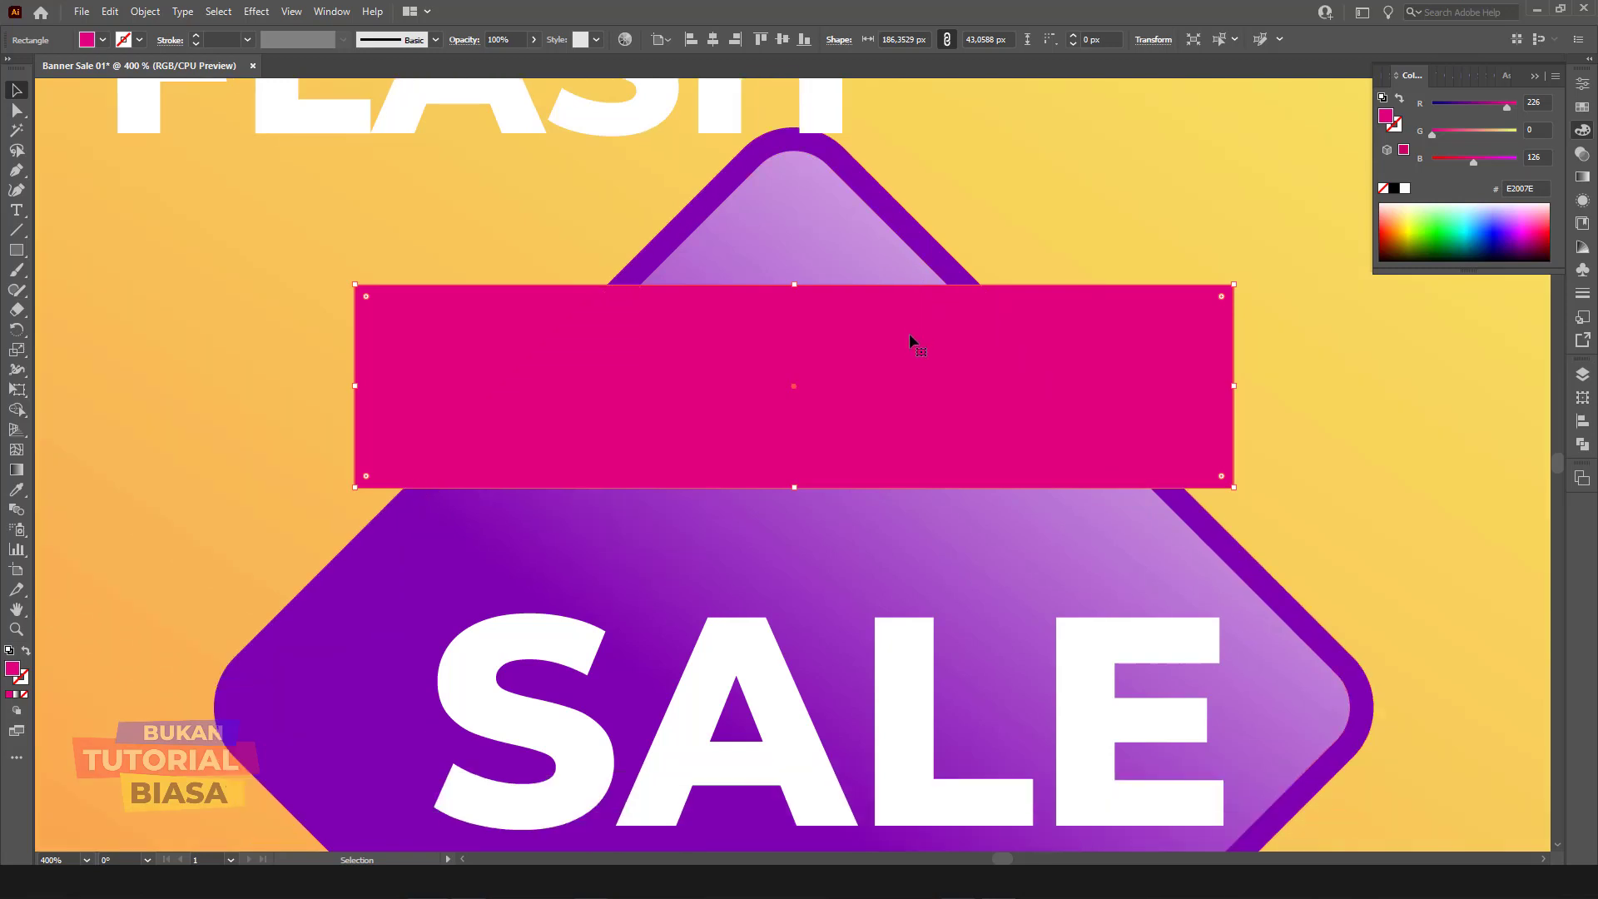
Step: Pull the bar's top-left and top-right anchors inward to form a trapezoid following the diamond's edges
click(16, 171)
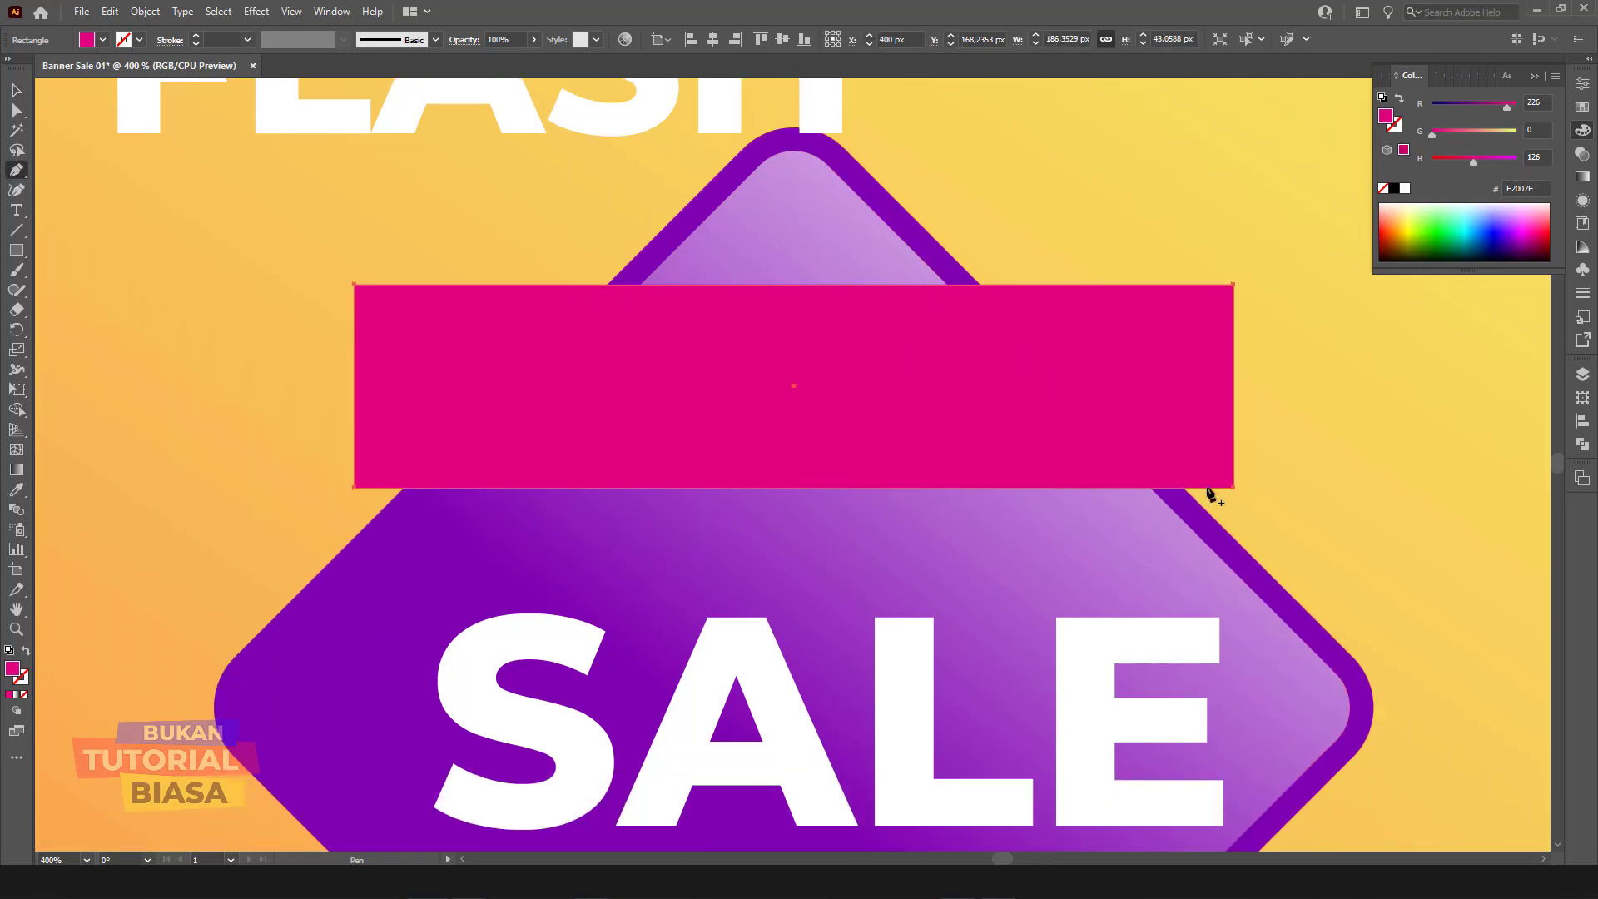
click(15, 89)
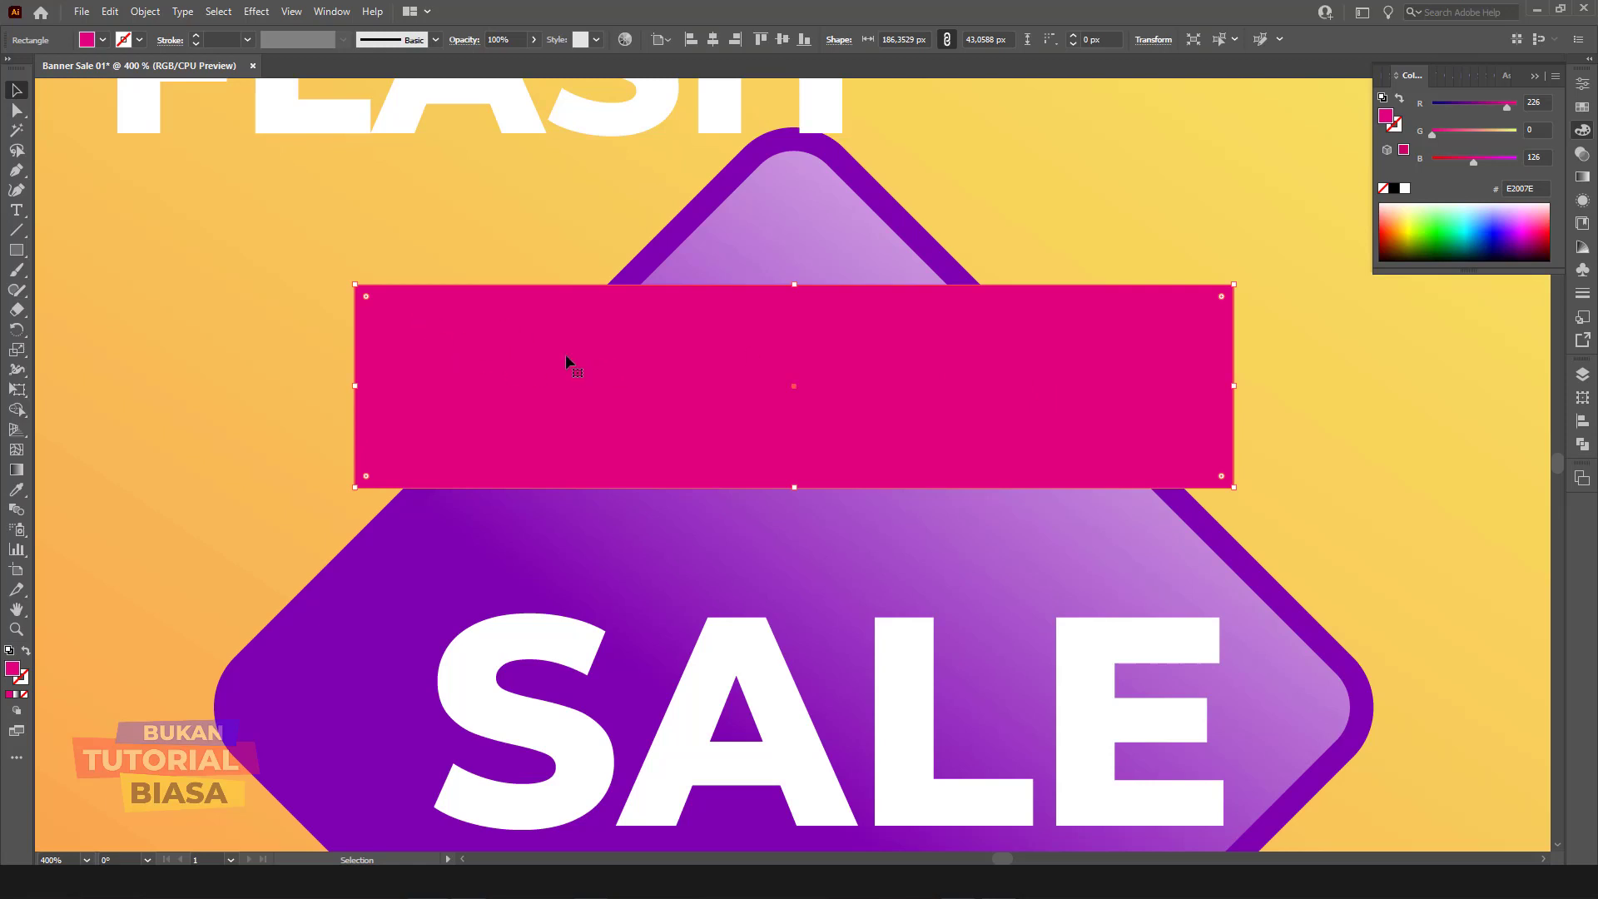
click(17, 109)
drag(356, 285, 452, 297)
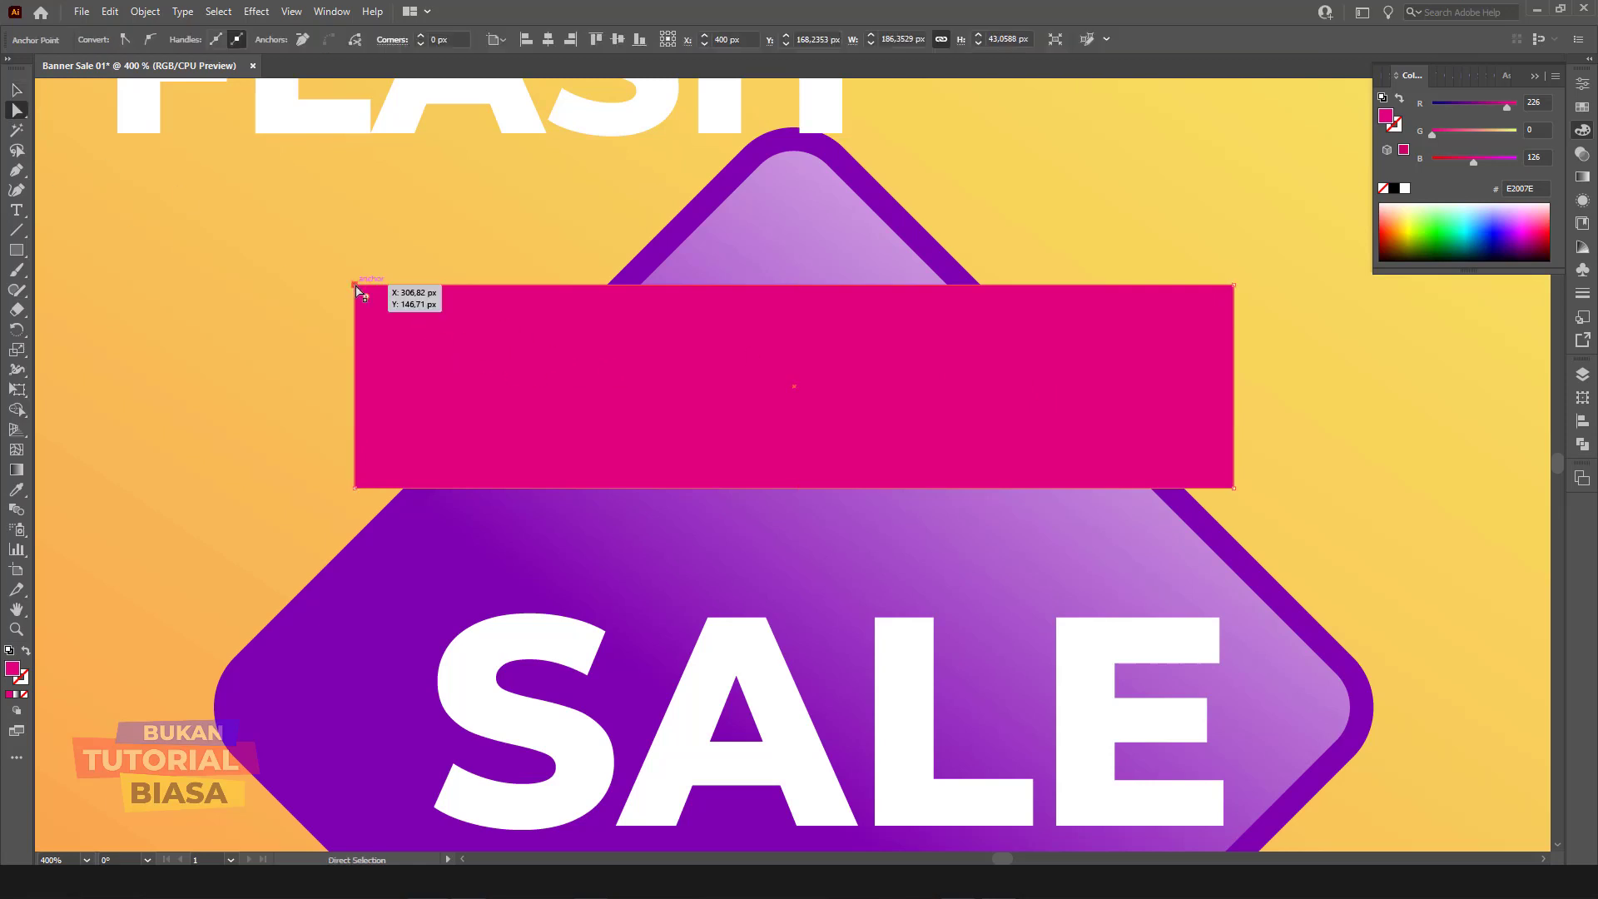
drag(453, 297, 552, 296)
click(548, 289)
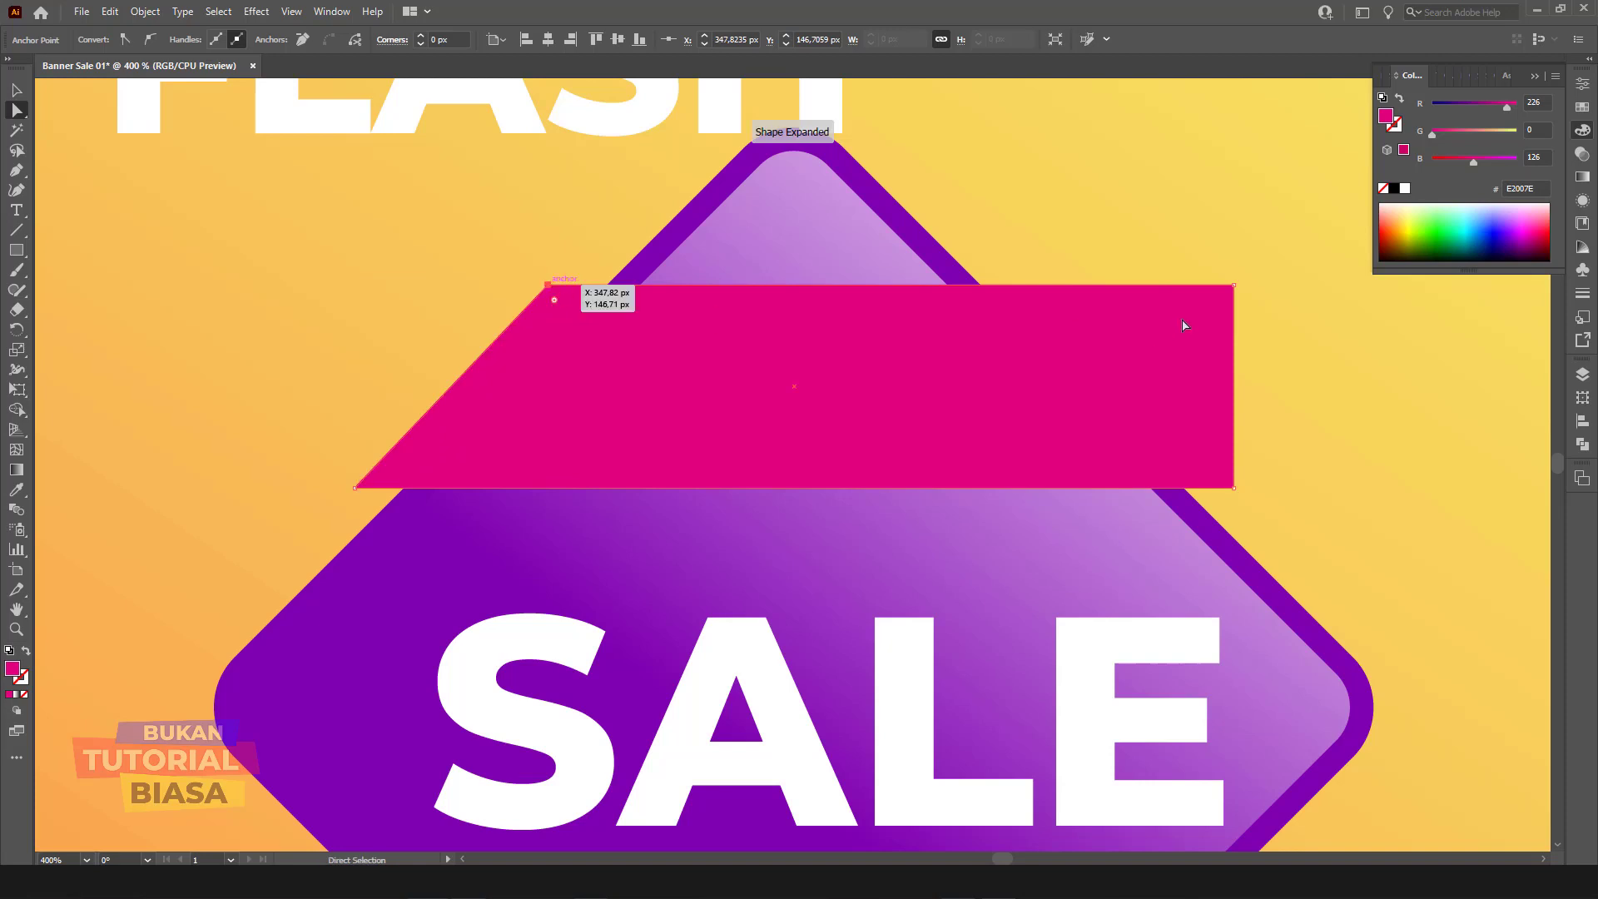
drag(1219, 289, 1034, 286)
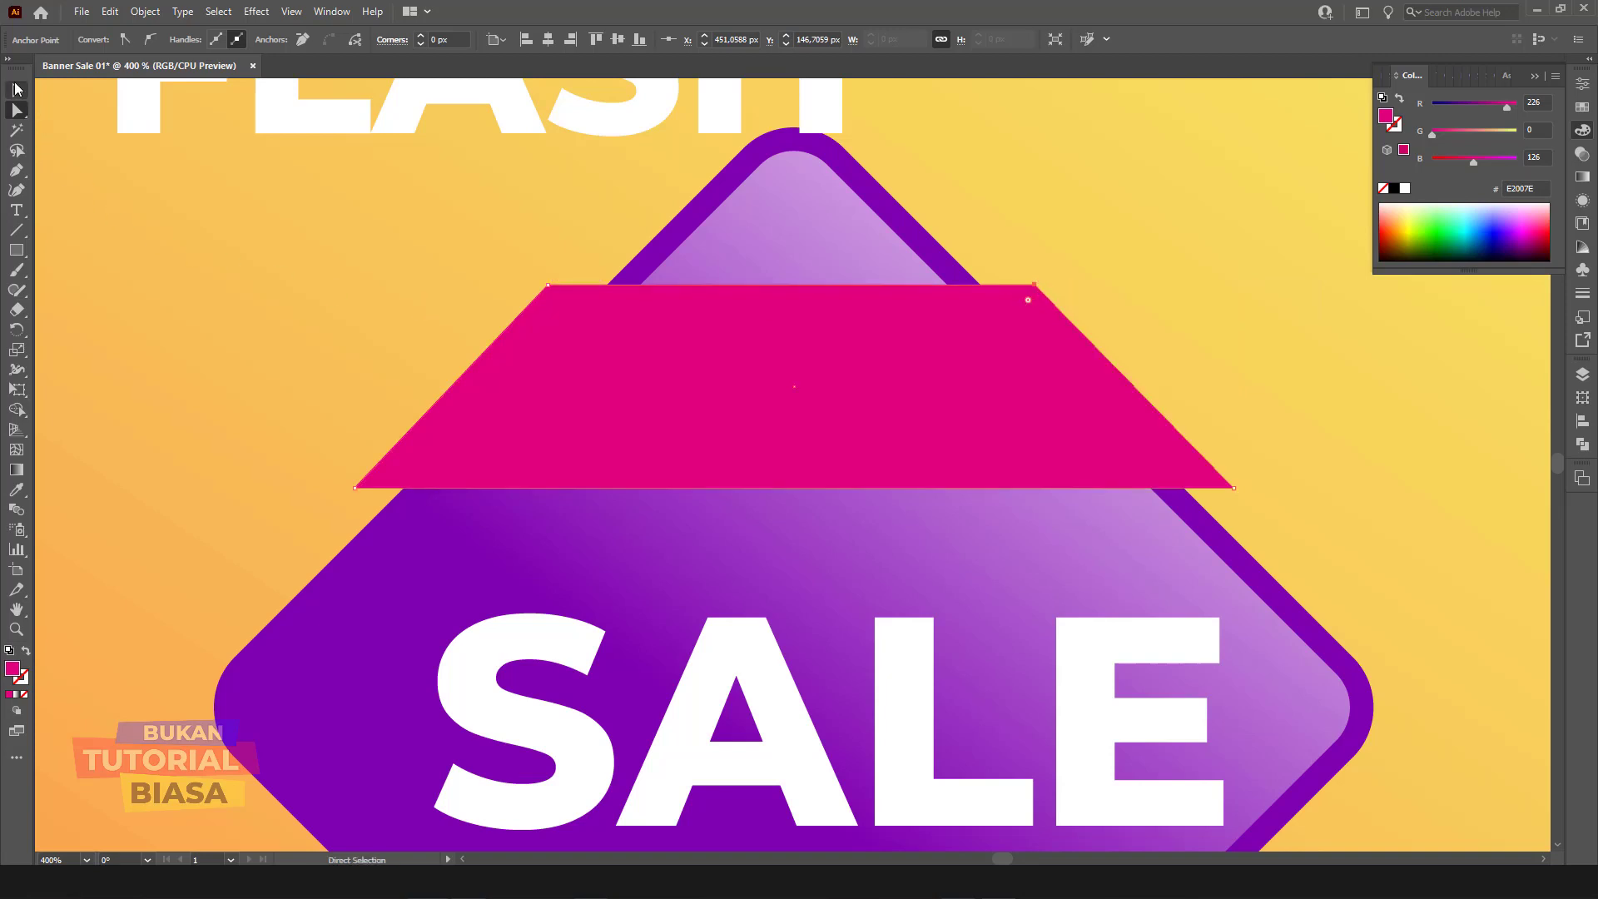
click(17, 89)
click(111, 191)
click(17, 170)
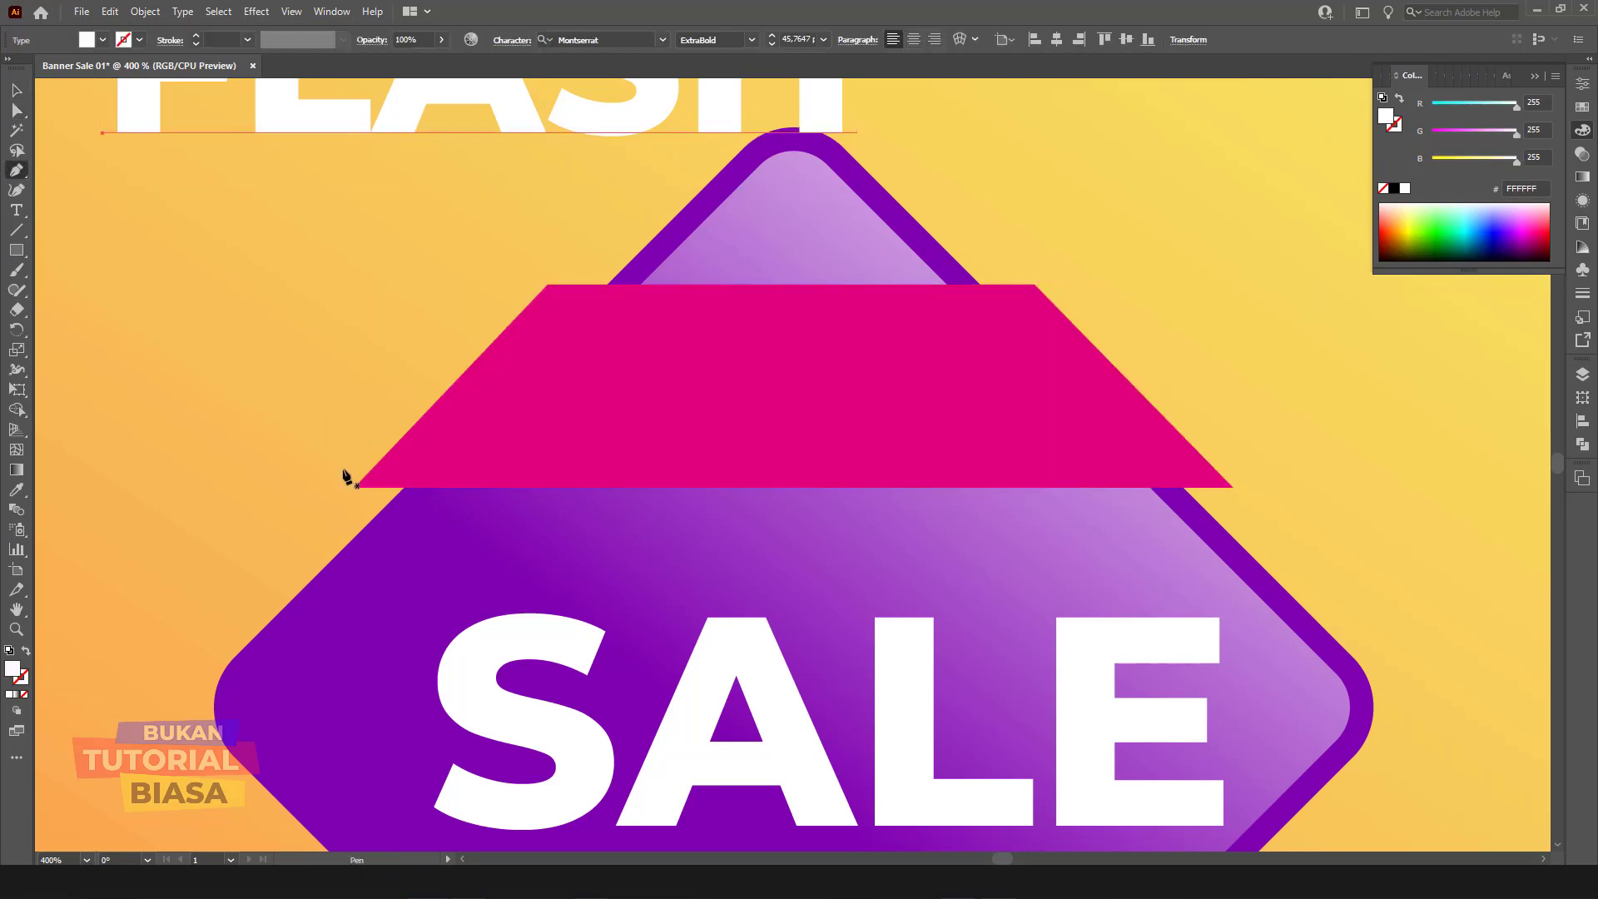
Step: Draw small triangles under the ribbon's bottom-left and bottom-right corners
mouse_move(355, 487)
mouse_down()
mouse_move(406, 491)
mouse_move(379, 521)
mouse_up()
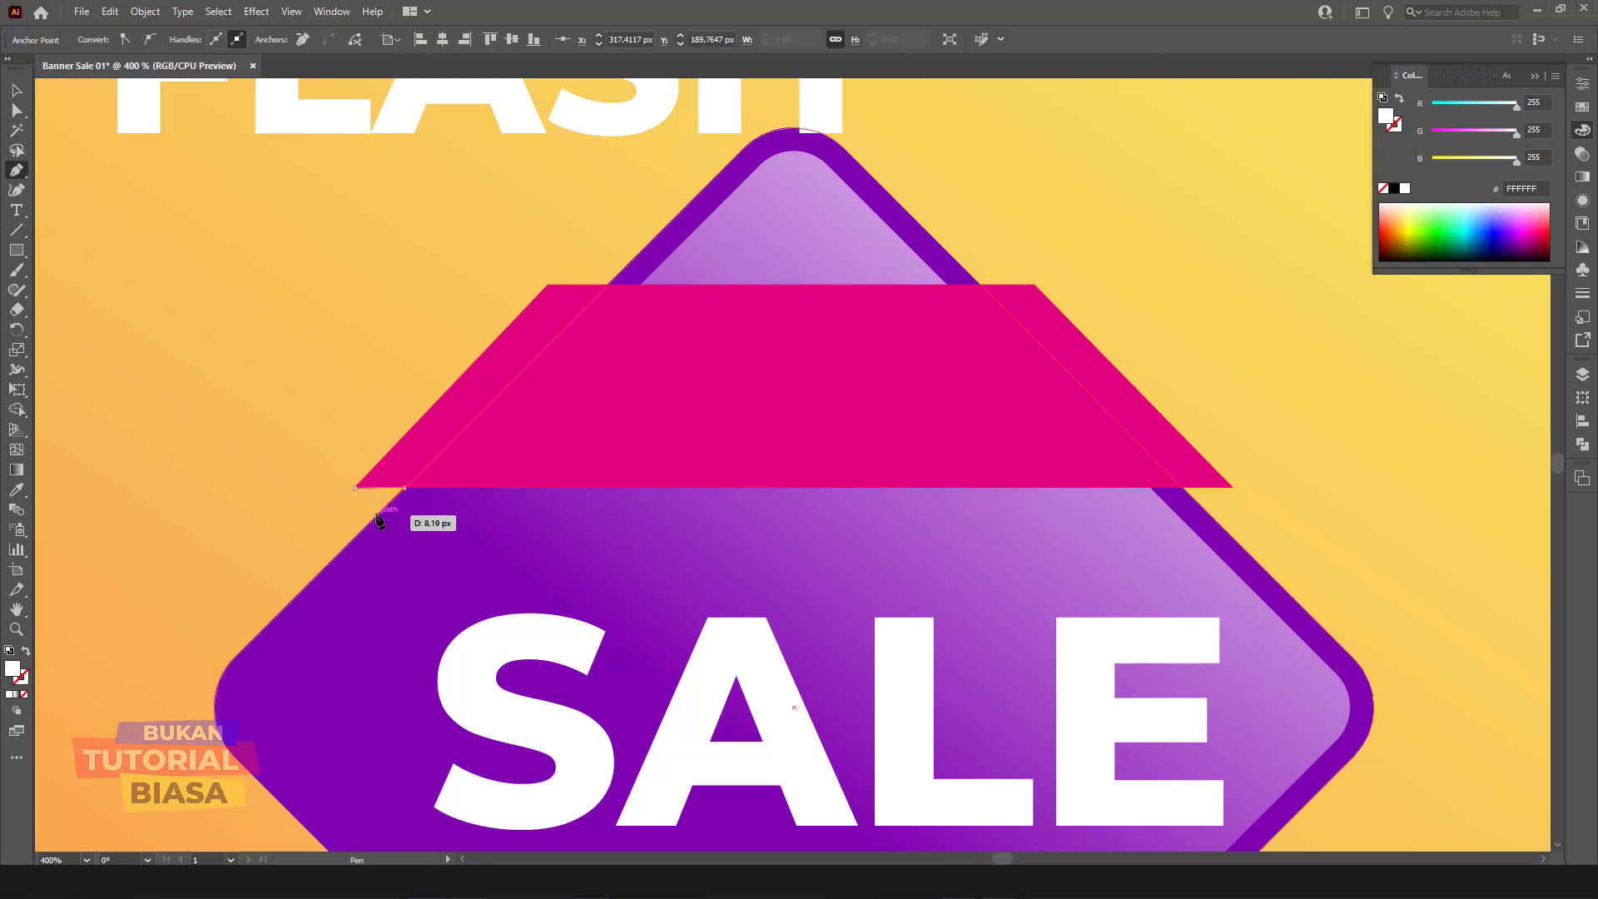
click(356, 488)
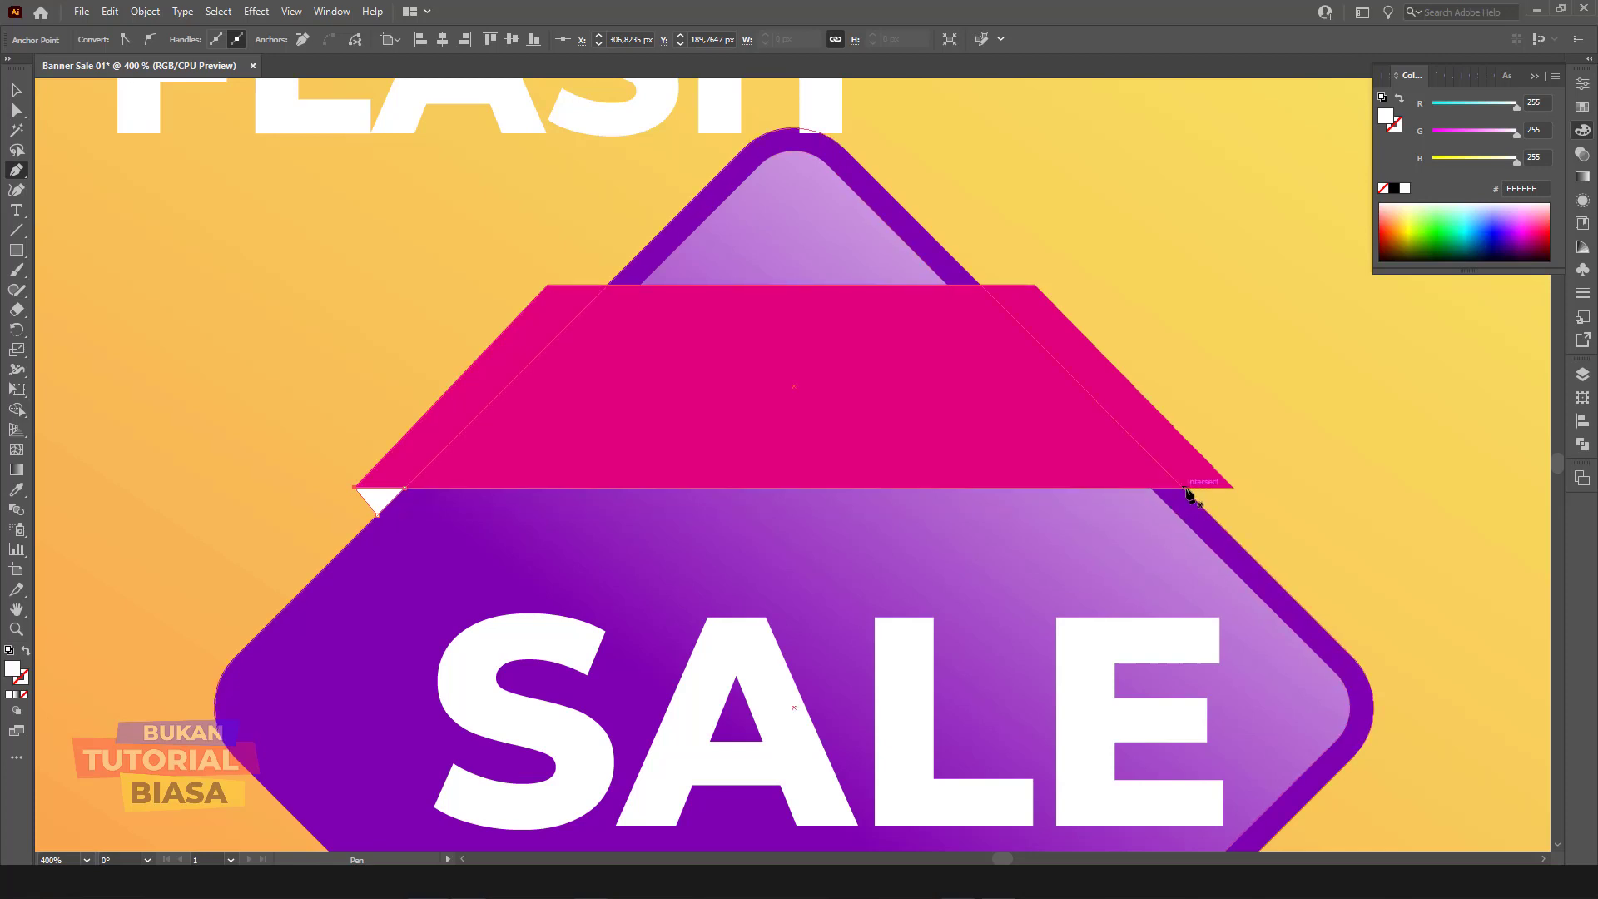
mouse_move(1185, 493)
mouse_down()
mouse_move(1237, 497)
mouse_move(1215, 523)
mouse_up()
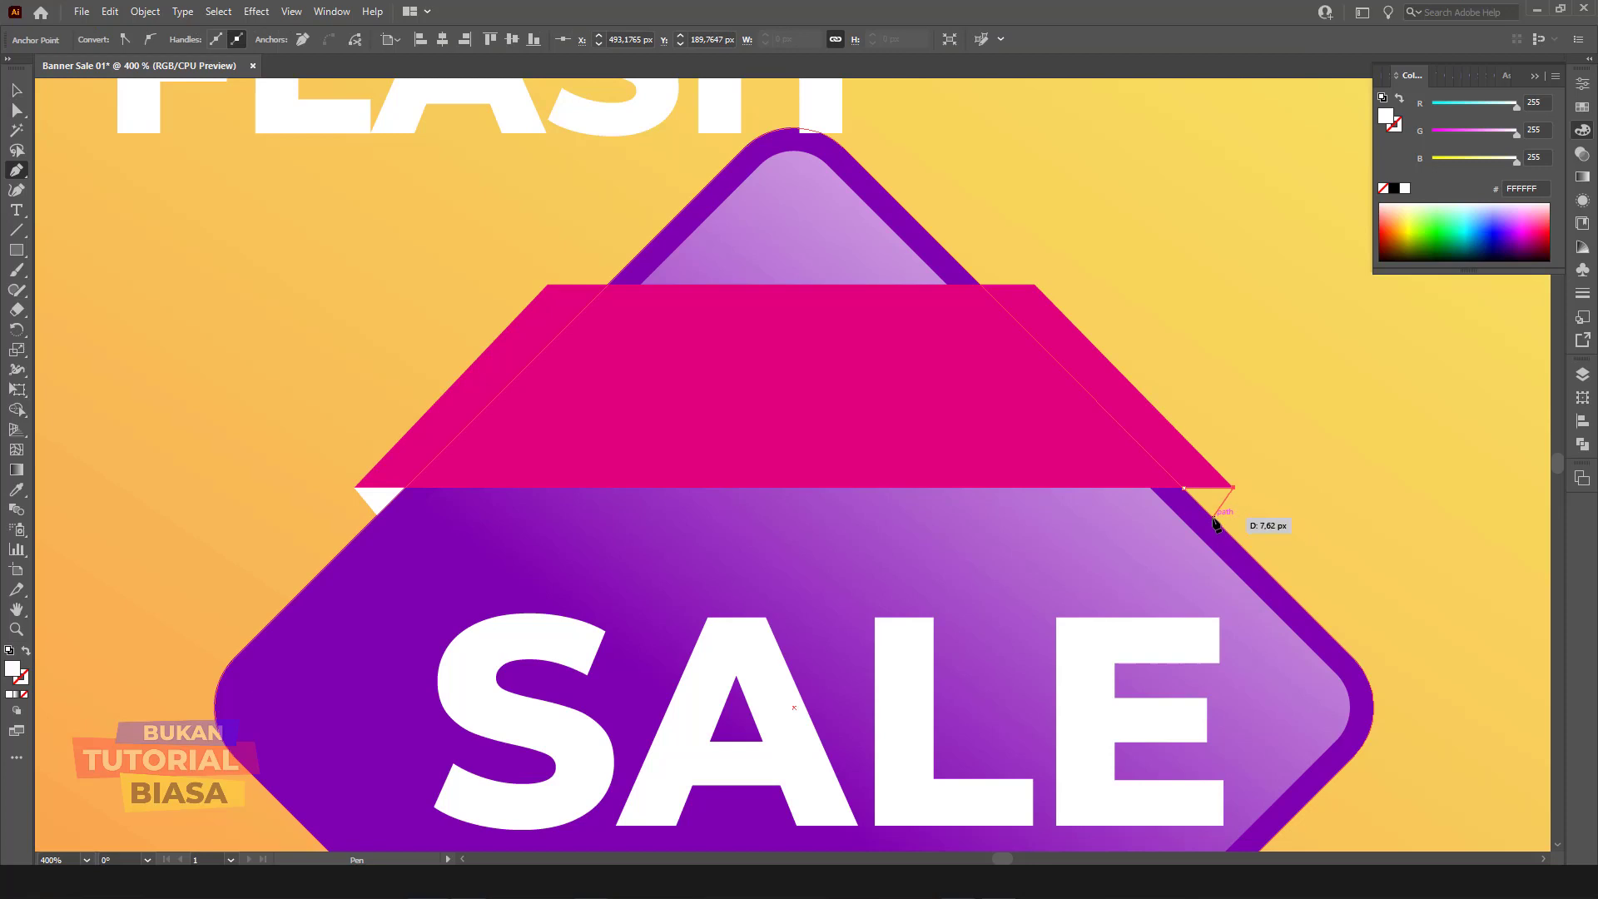
click(1213, 518)
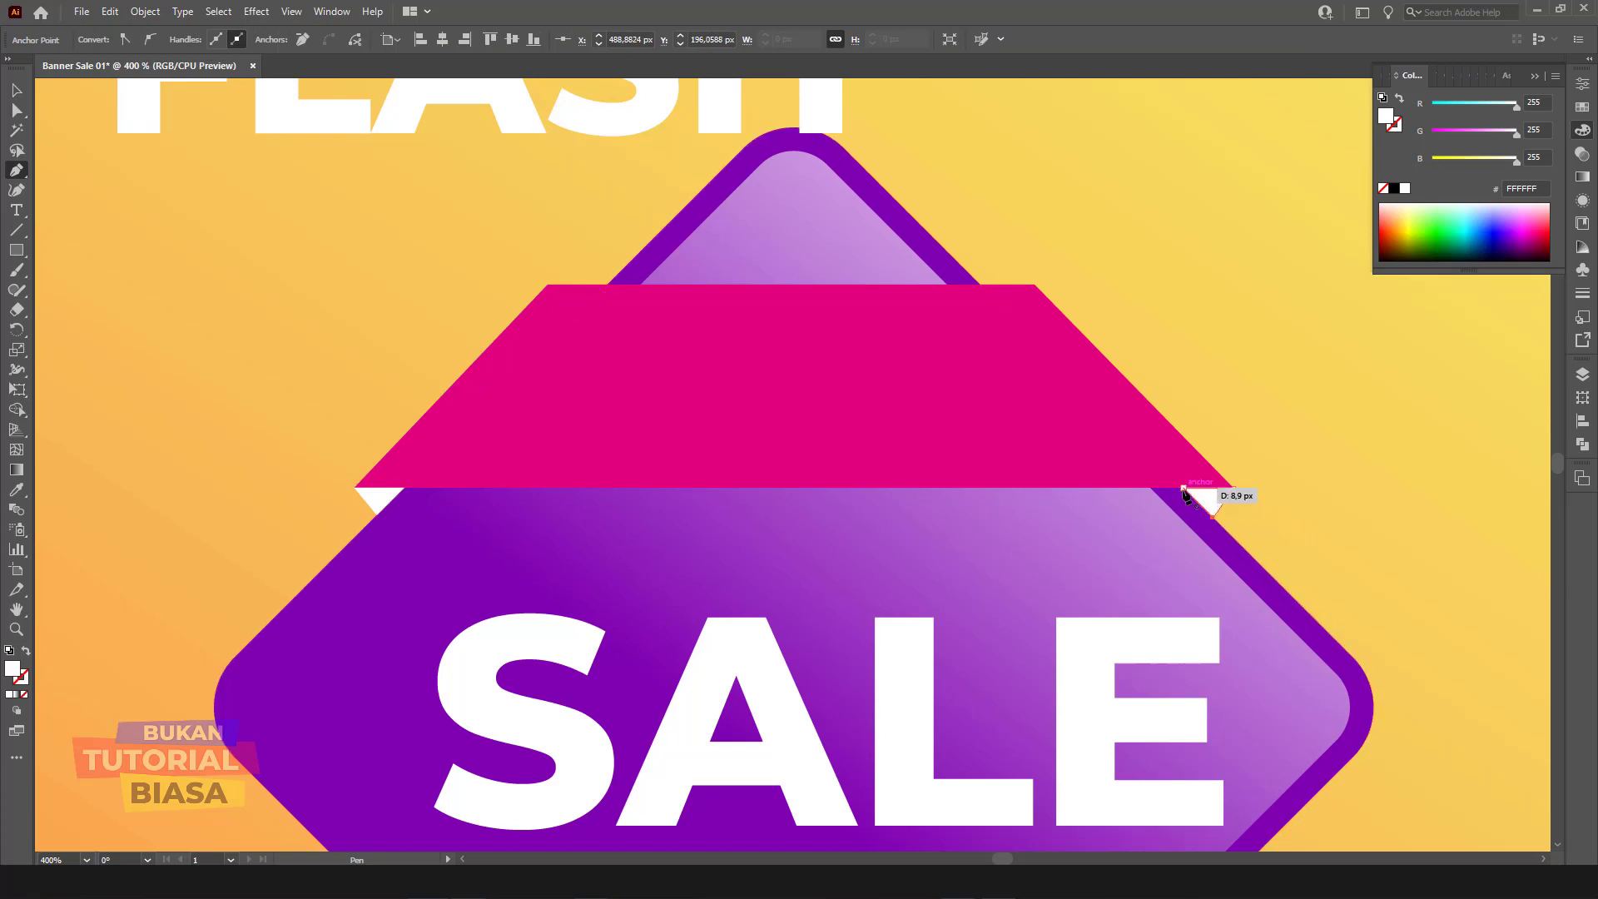
Step: Give both triangles the ribbon's pink, then darken their fill to 84004F
click(16, 92)
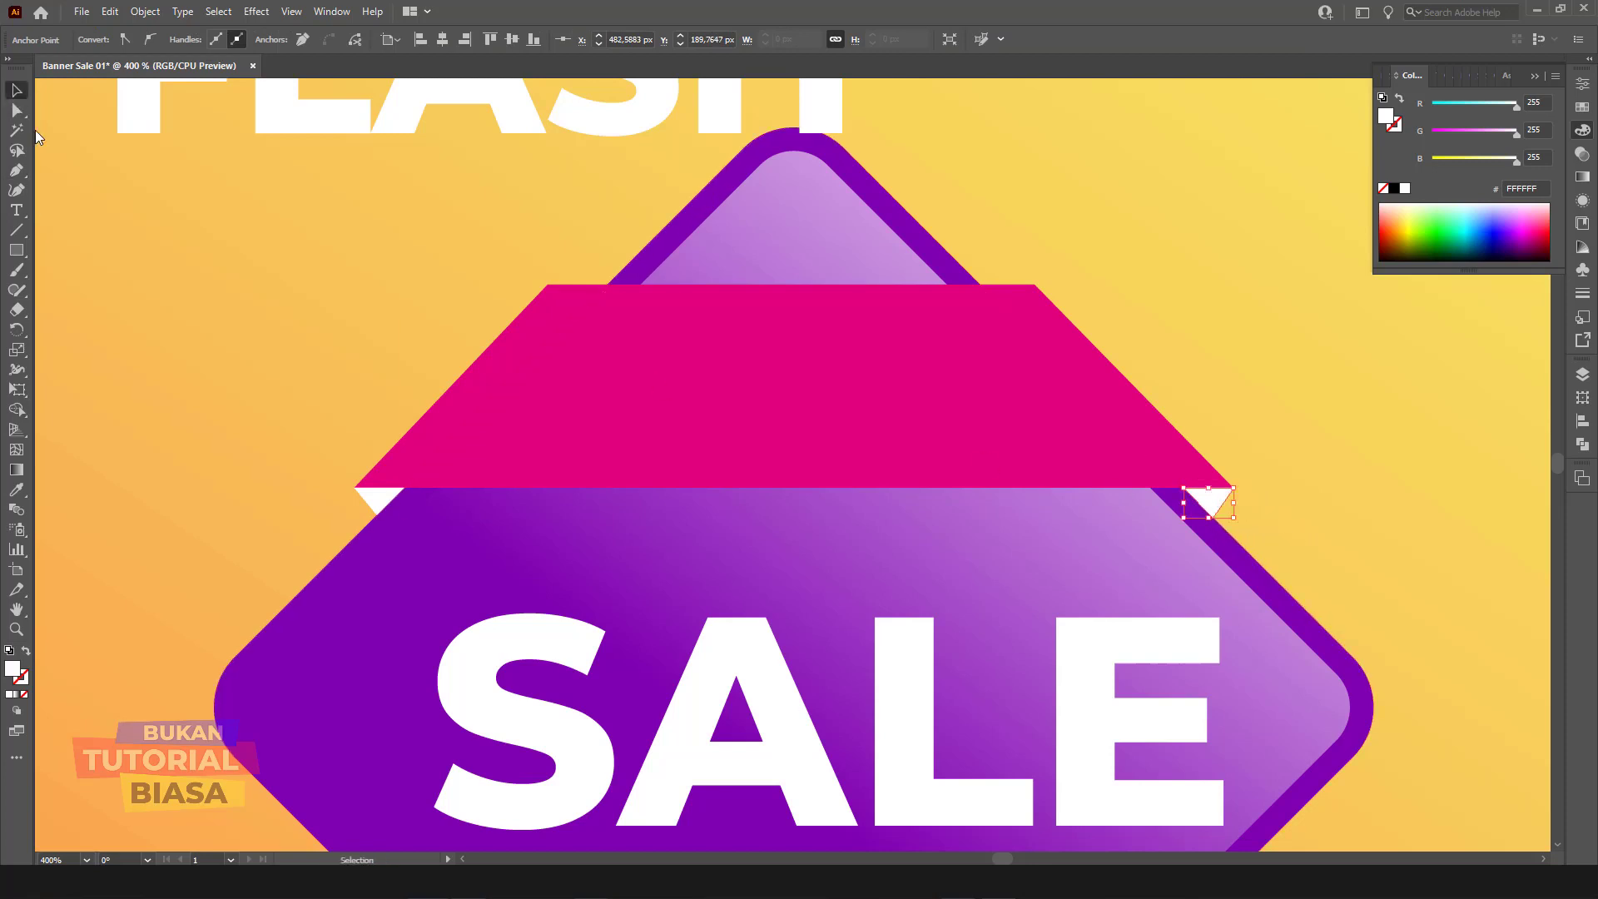
shift+click(380, 504)
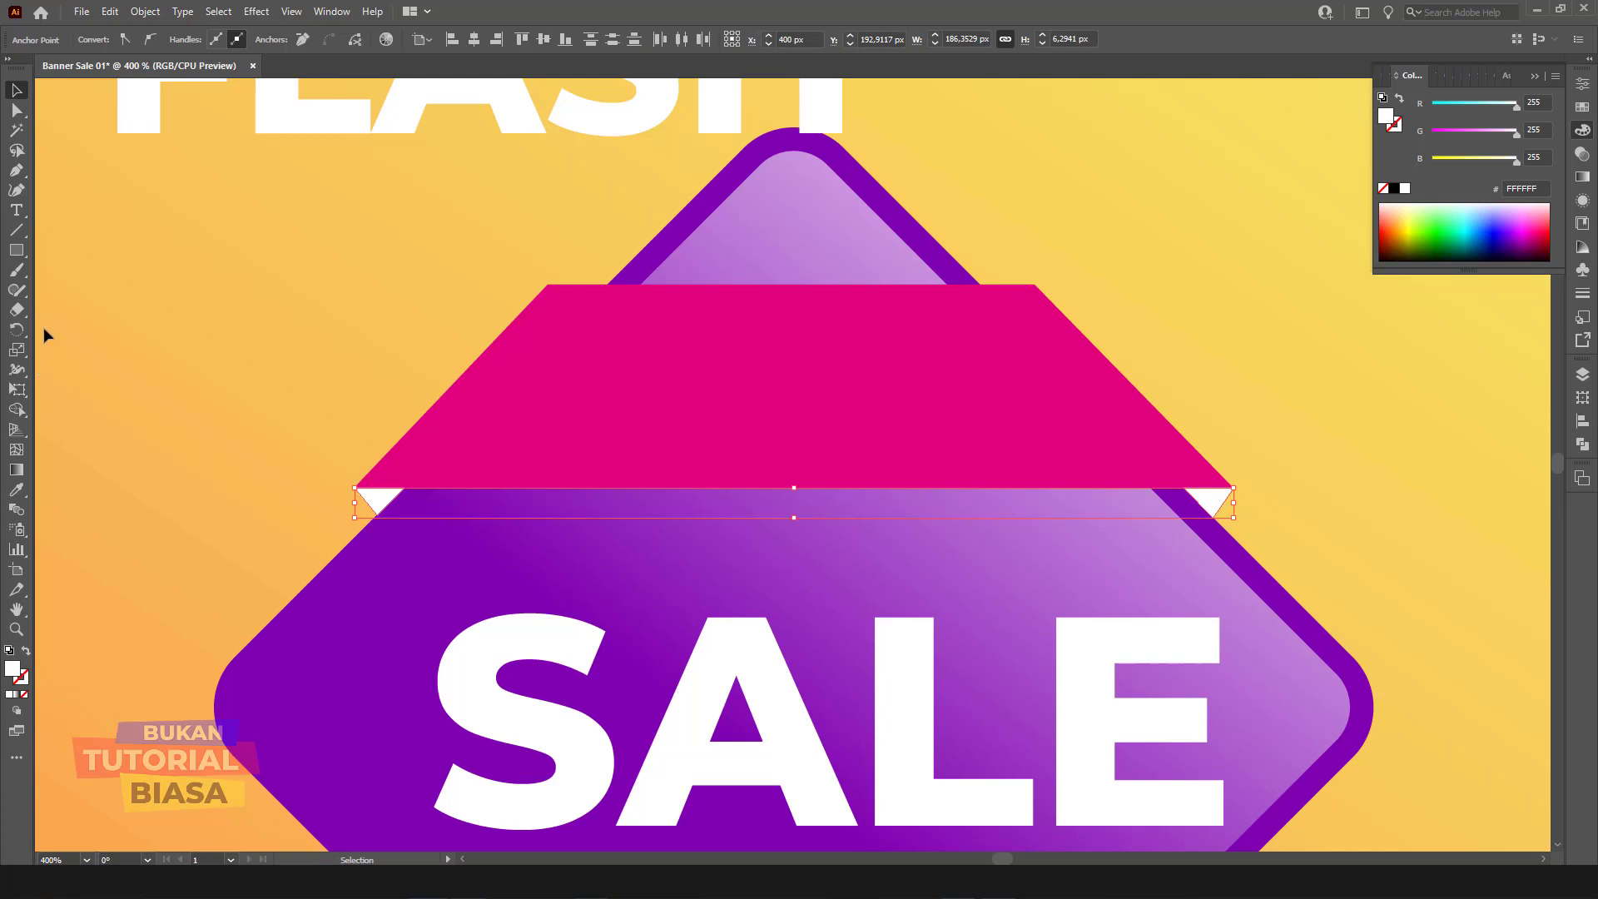
click(16, 491)
click(604, 450)
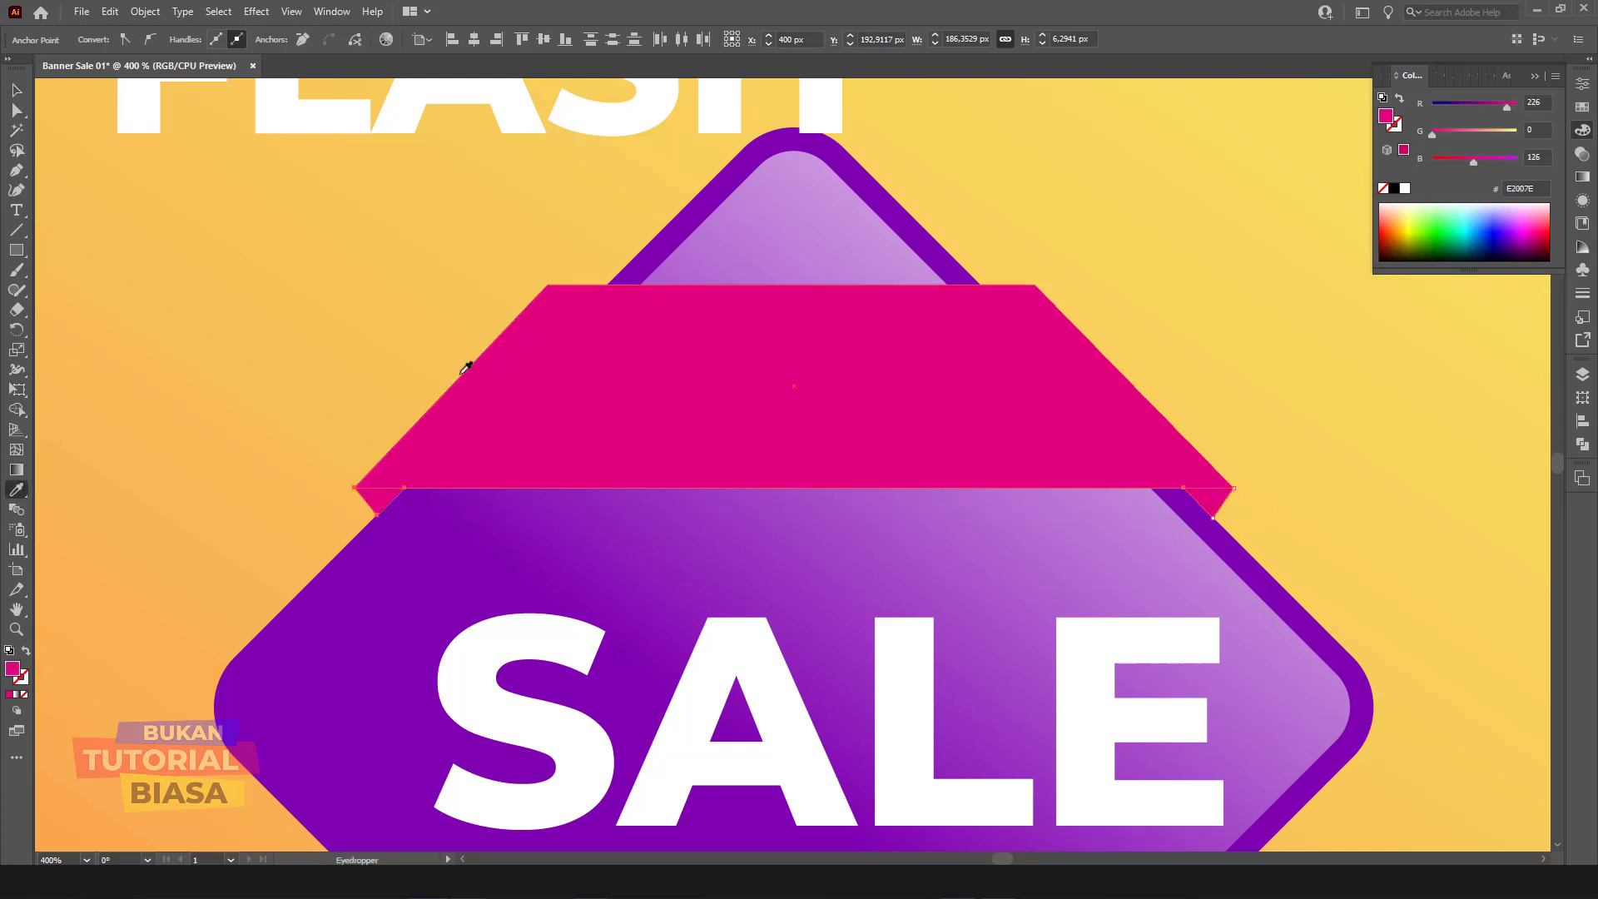
click(16, 90)
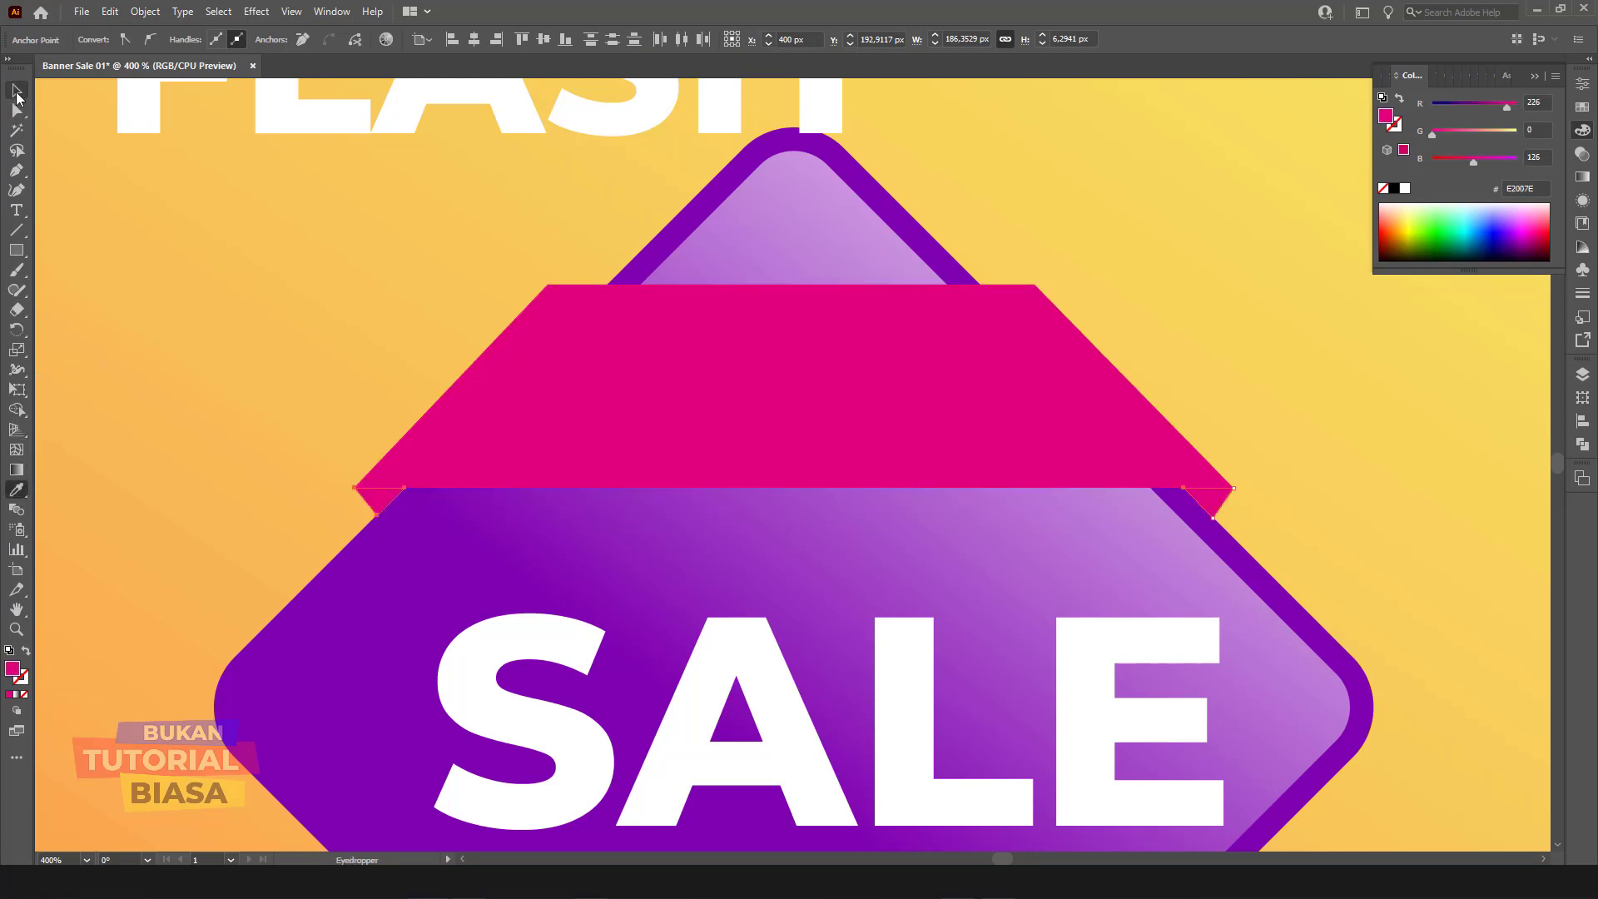
double_click(13, 668)
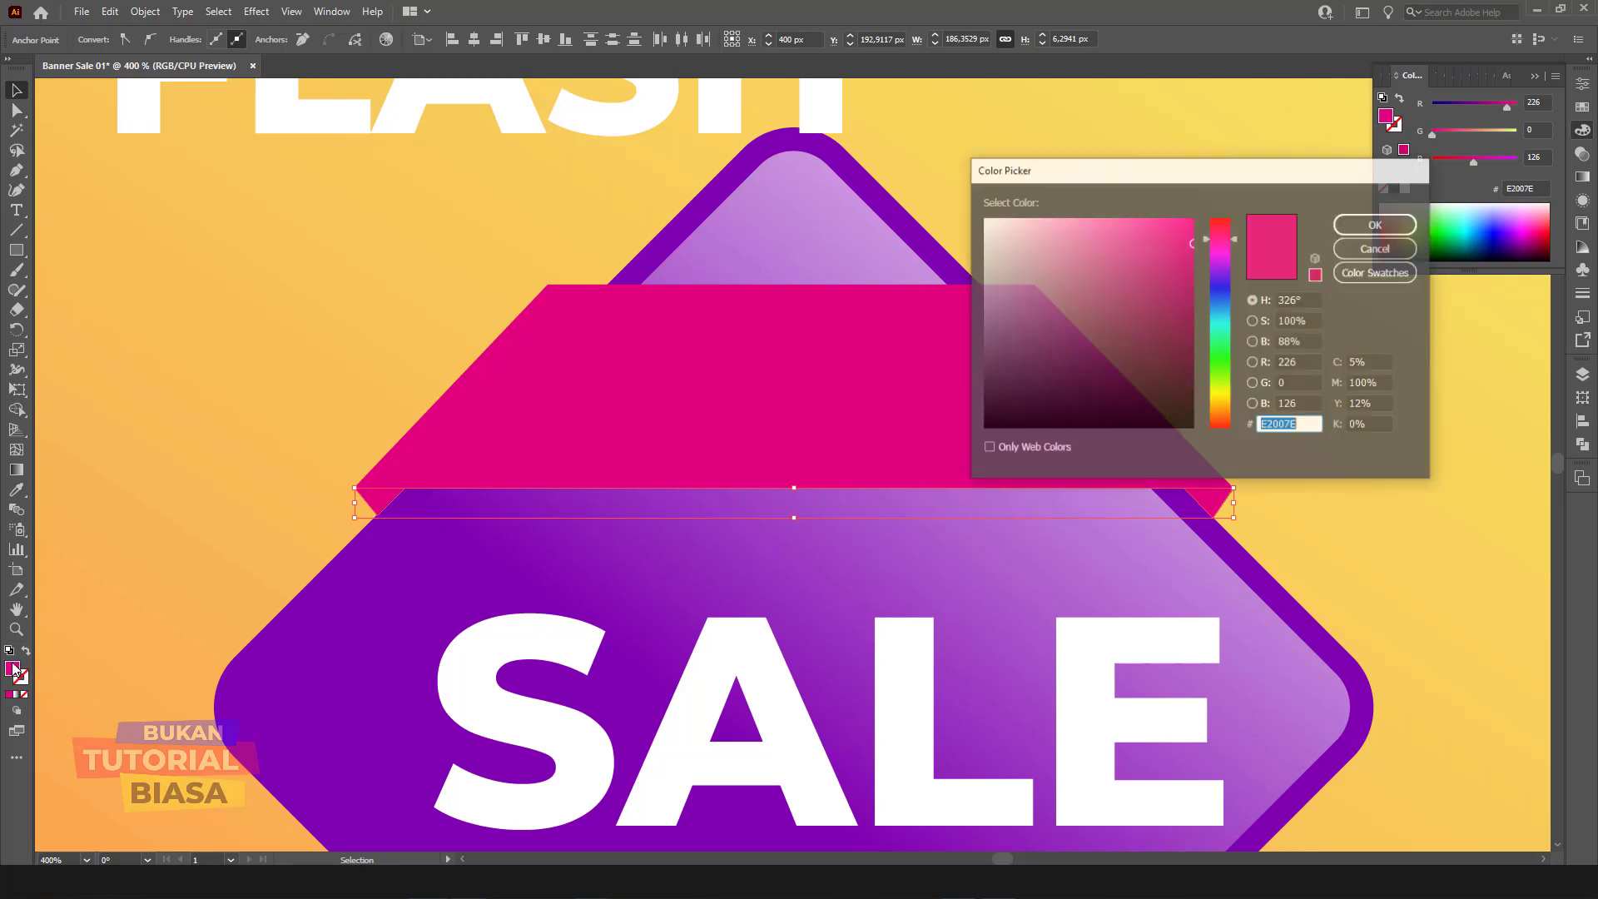
text(84004F)
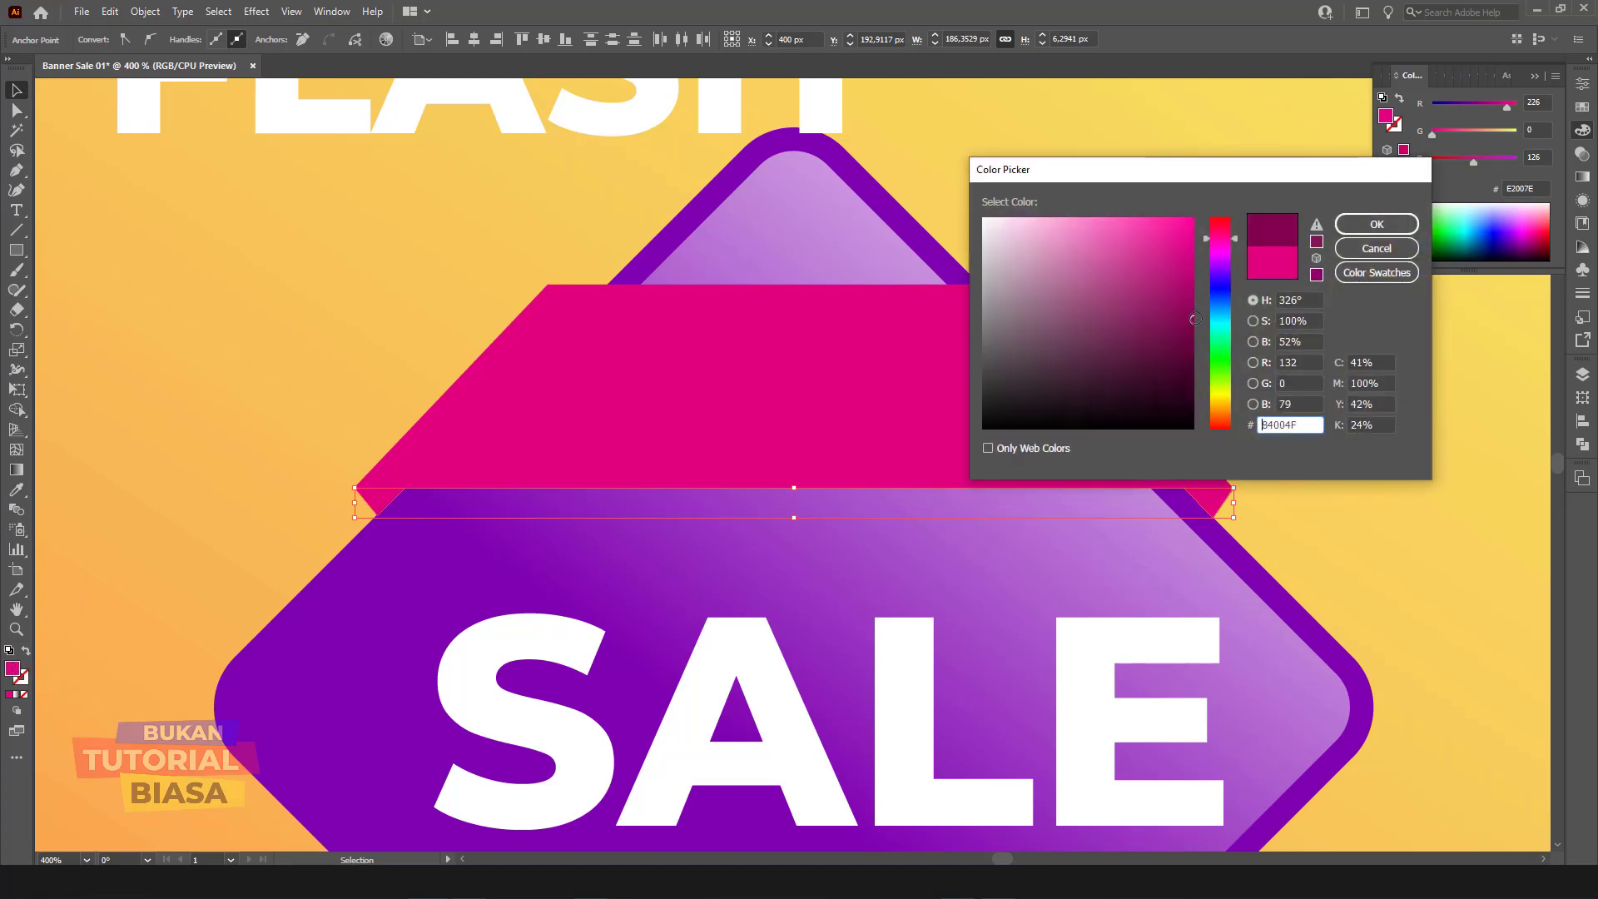
click(1378, 223)
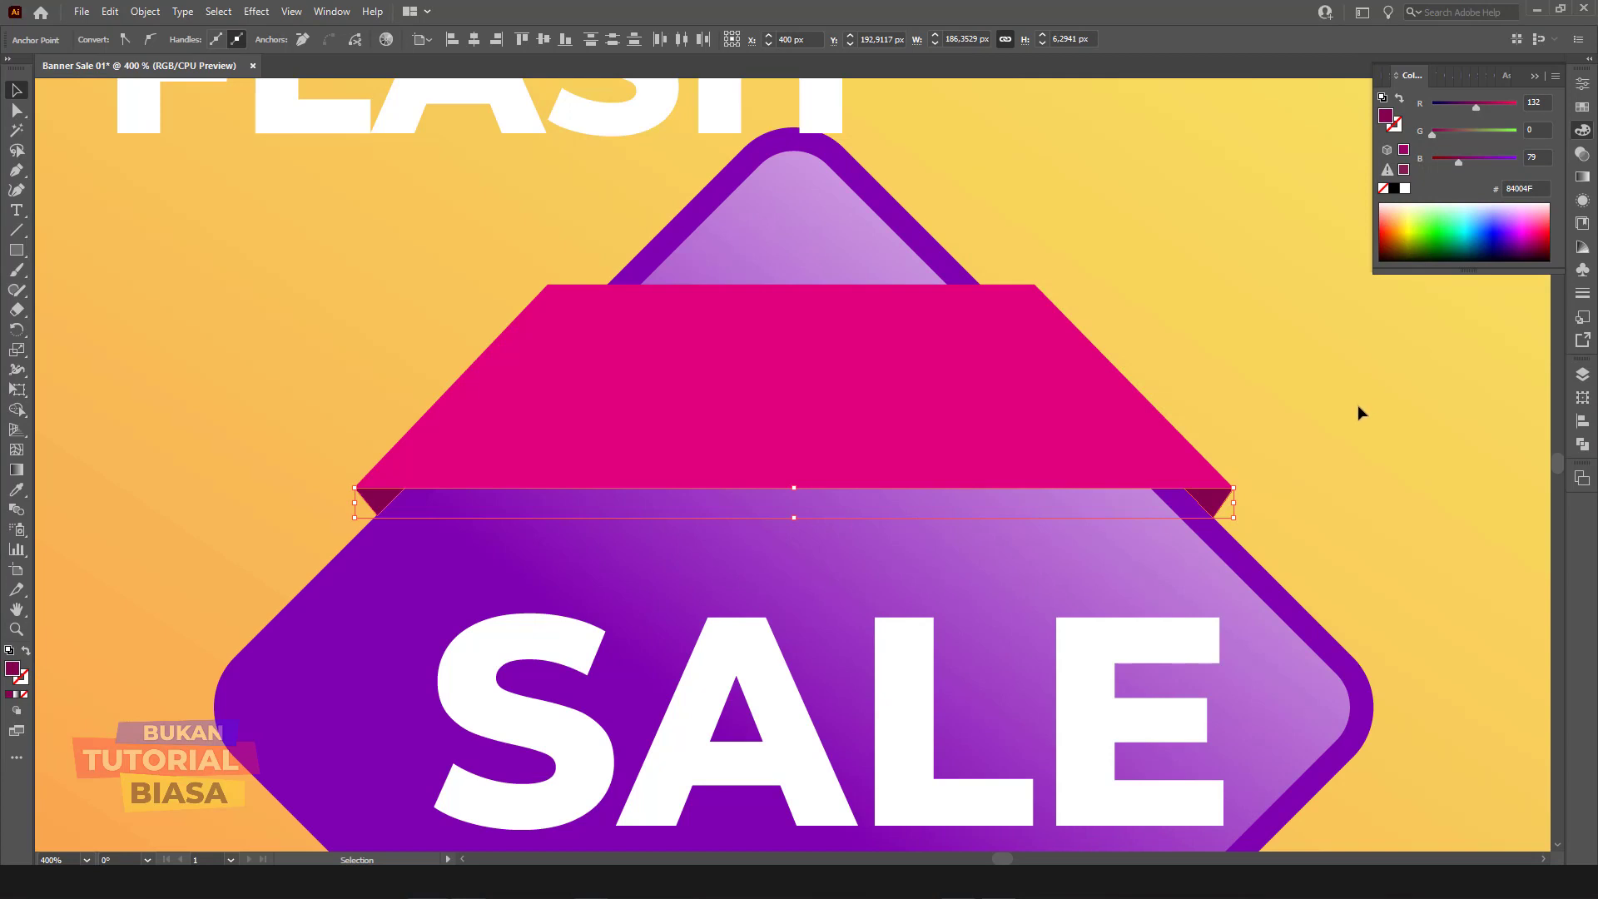
key(a)
key(ctrl+minus)
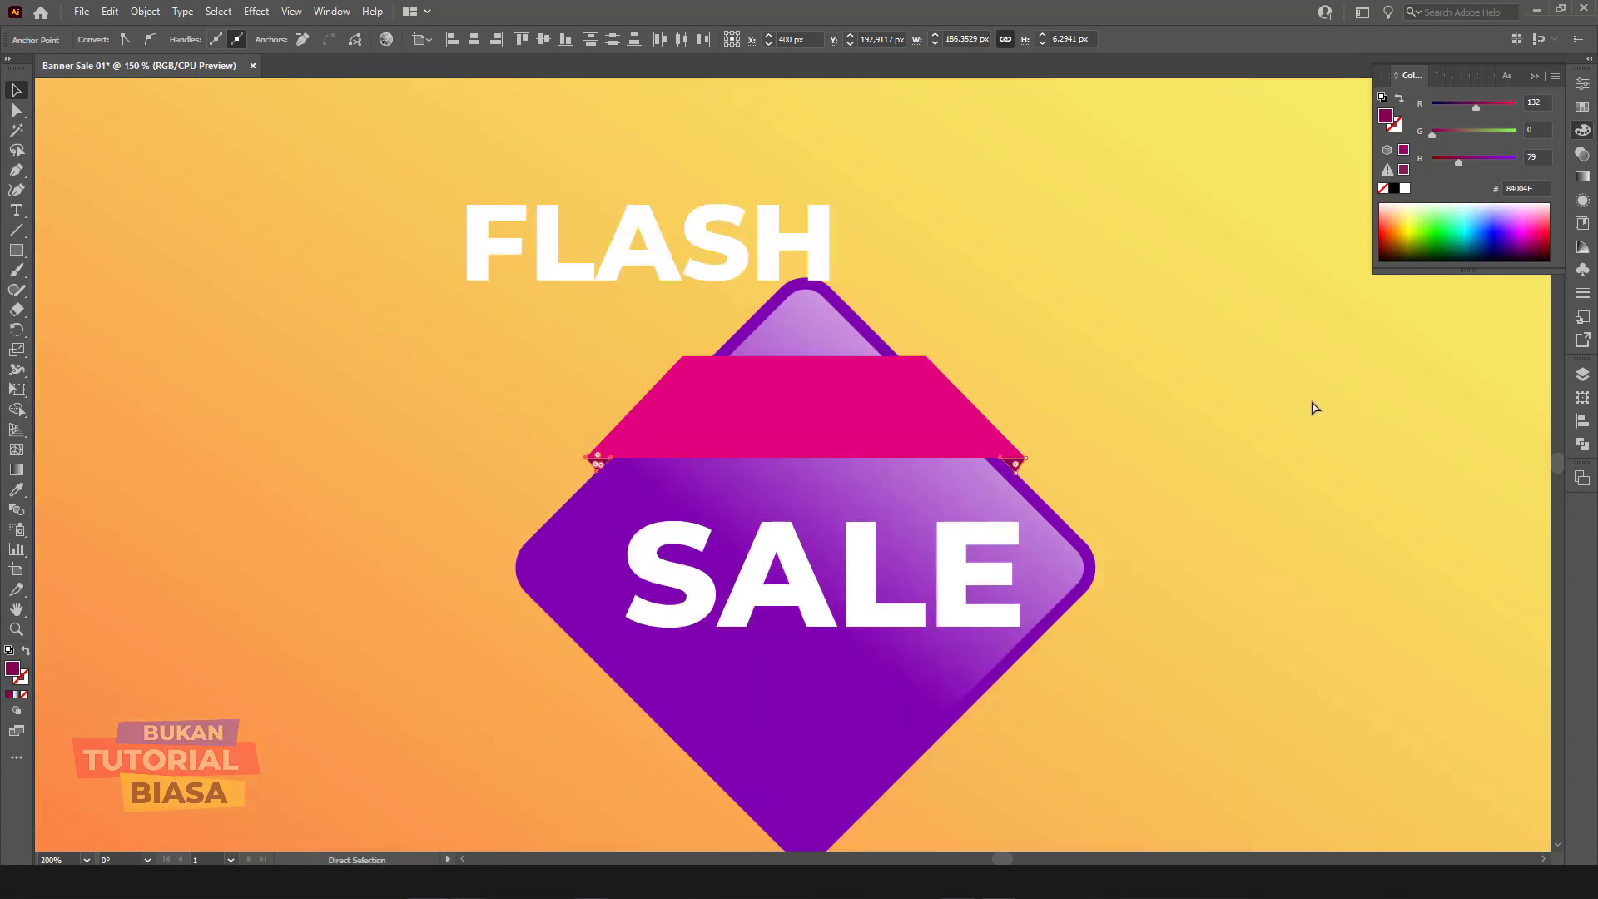
Step: Nudge SALE up inside the diamond, then move FLASH onto the magenta ribbon and shrink it
key(v)
mouse_move(1026, 525)
mouse_down()
mouse_move(1005, 516)
mouse_move(1023, 477)
mouse_up()
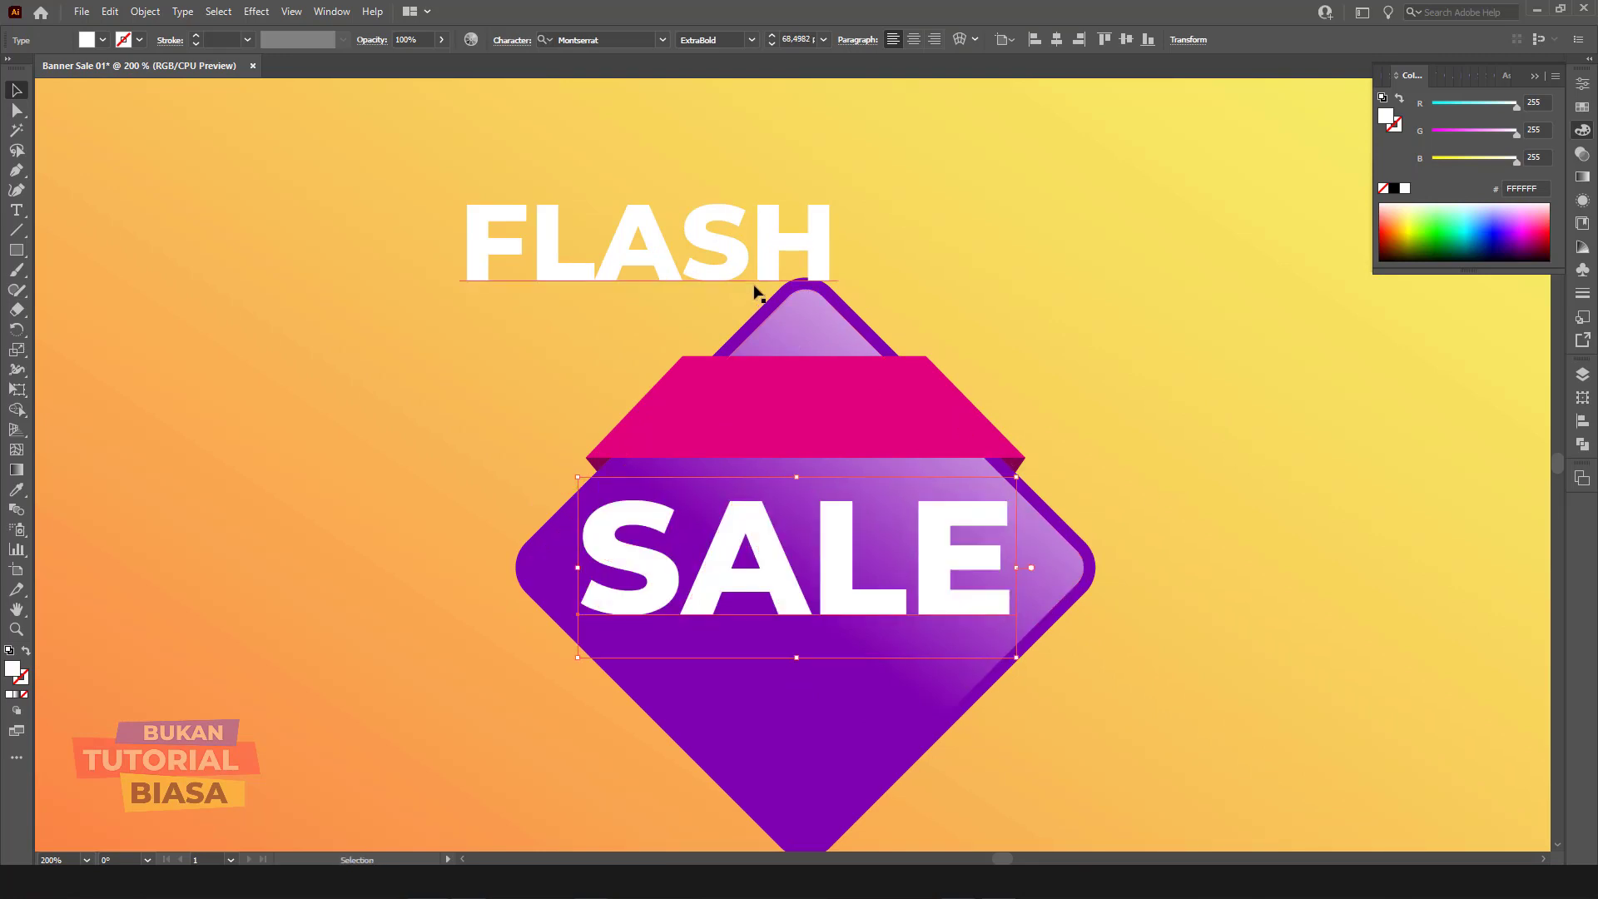
click(736, 264)
drag(730, 261, 881, 428)
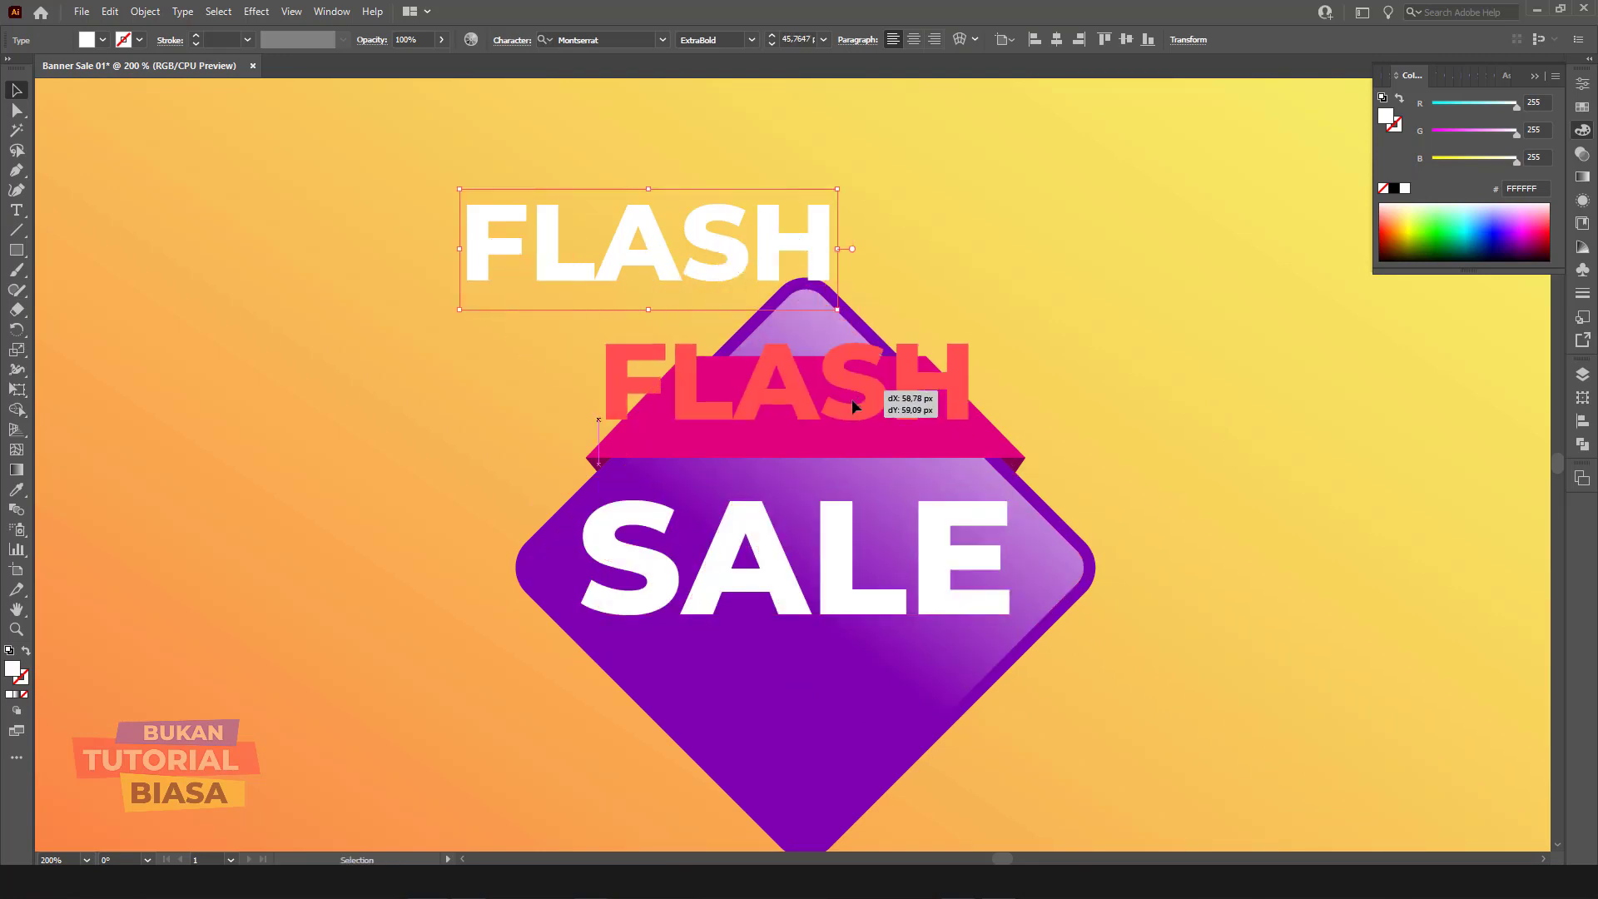
drag(986, 358, 918, 409)
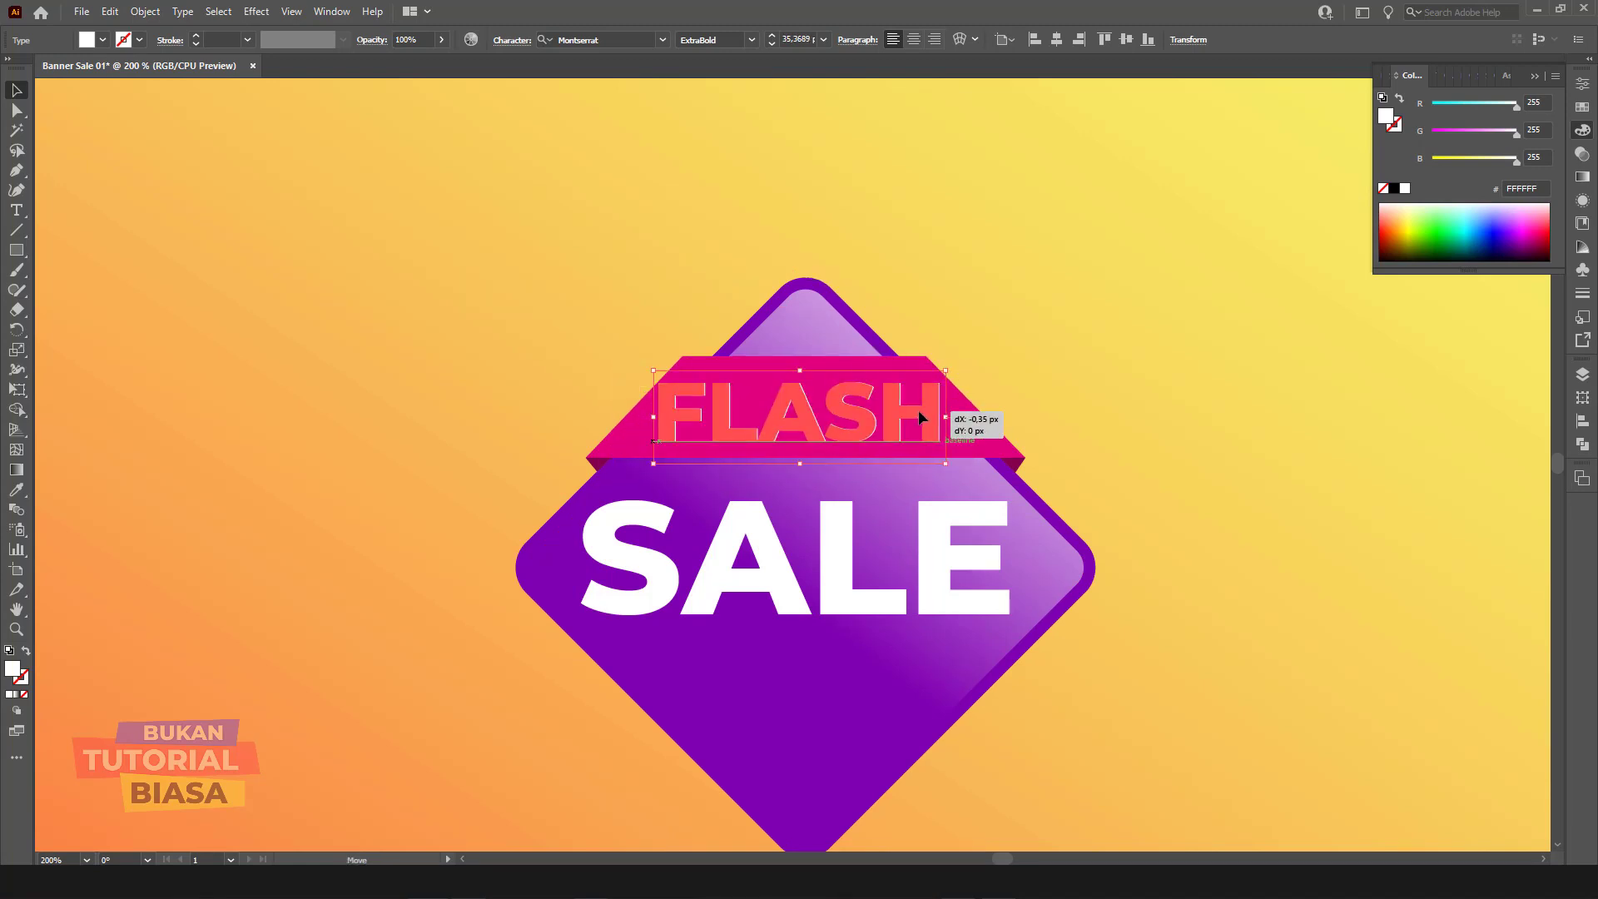
Step: Fine-tune FLASH to about 35 pt and settle SALE directly beneath the ribbon
click(930, 527)
click(924, 416)
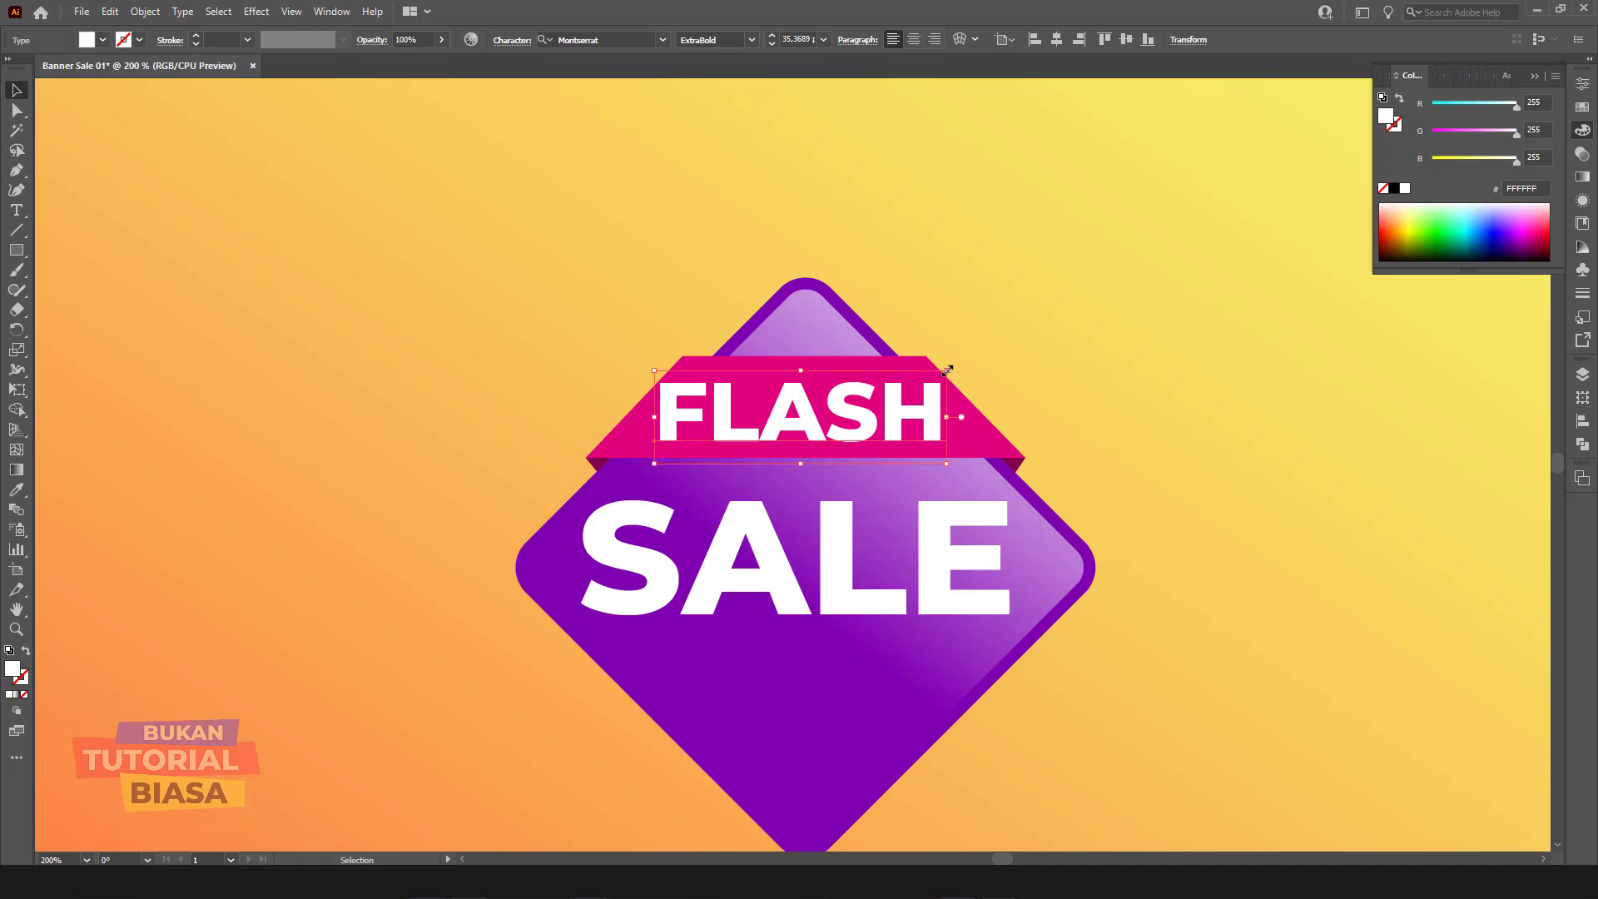
drag(946, 369, 937, 380)
click(1087, 387)
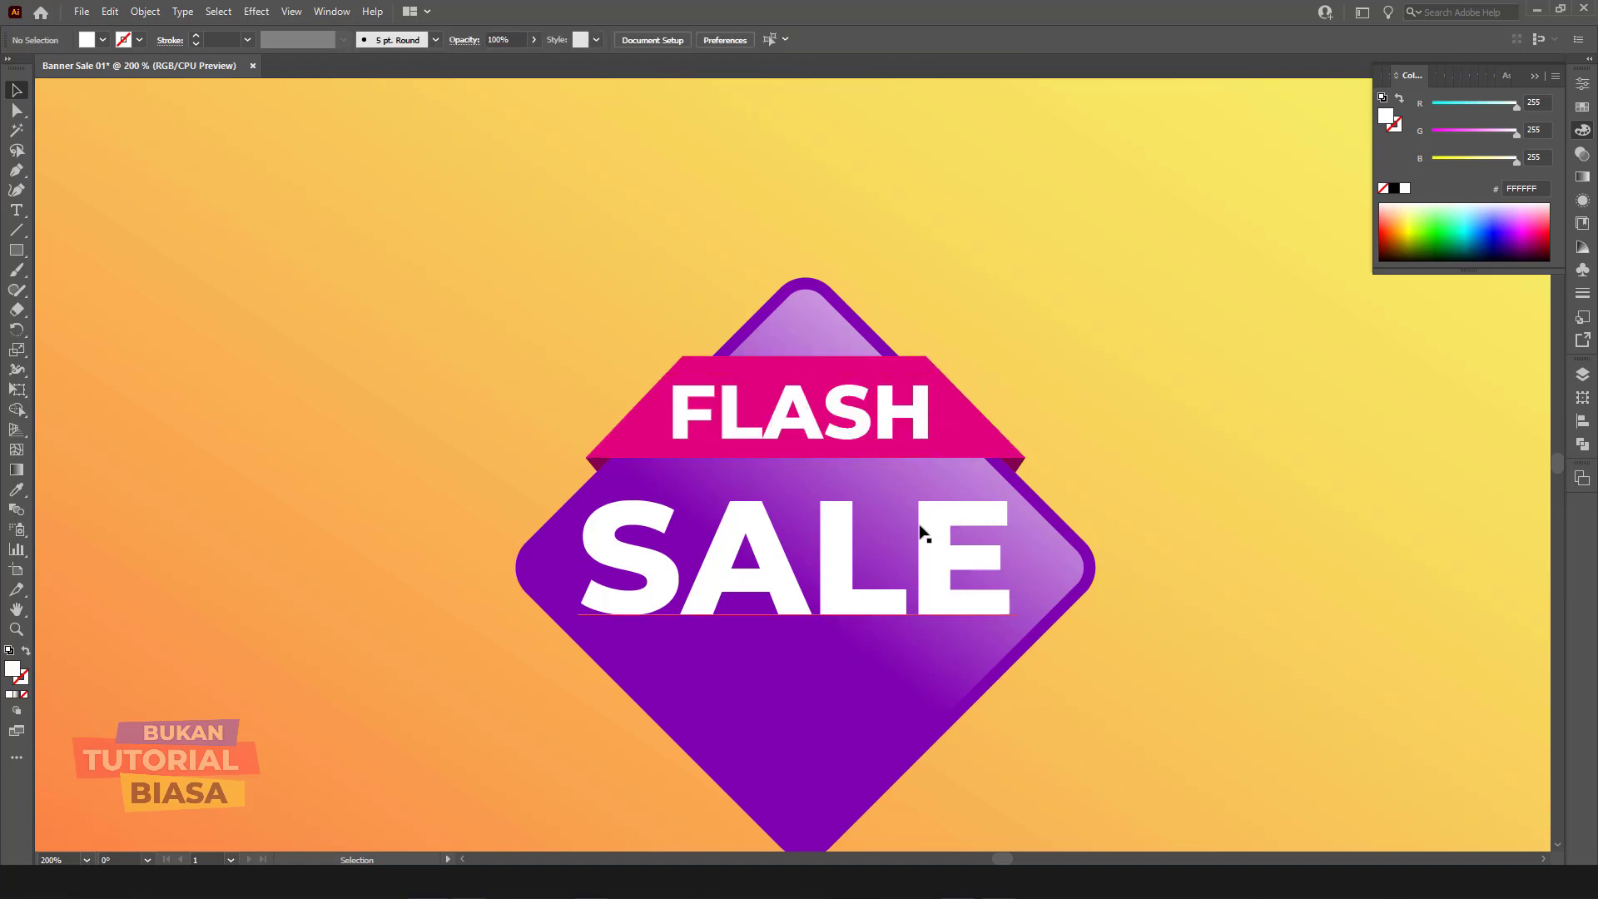
drag(929, 516, 927, 511)
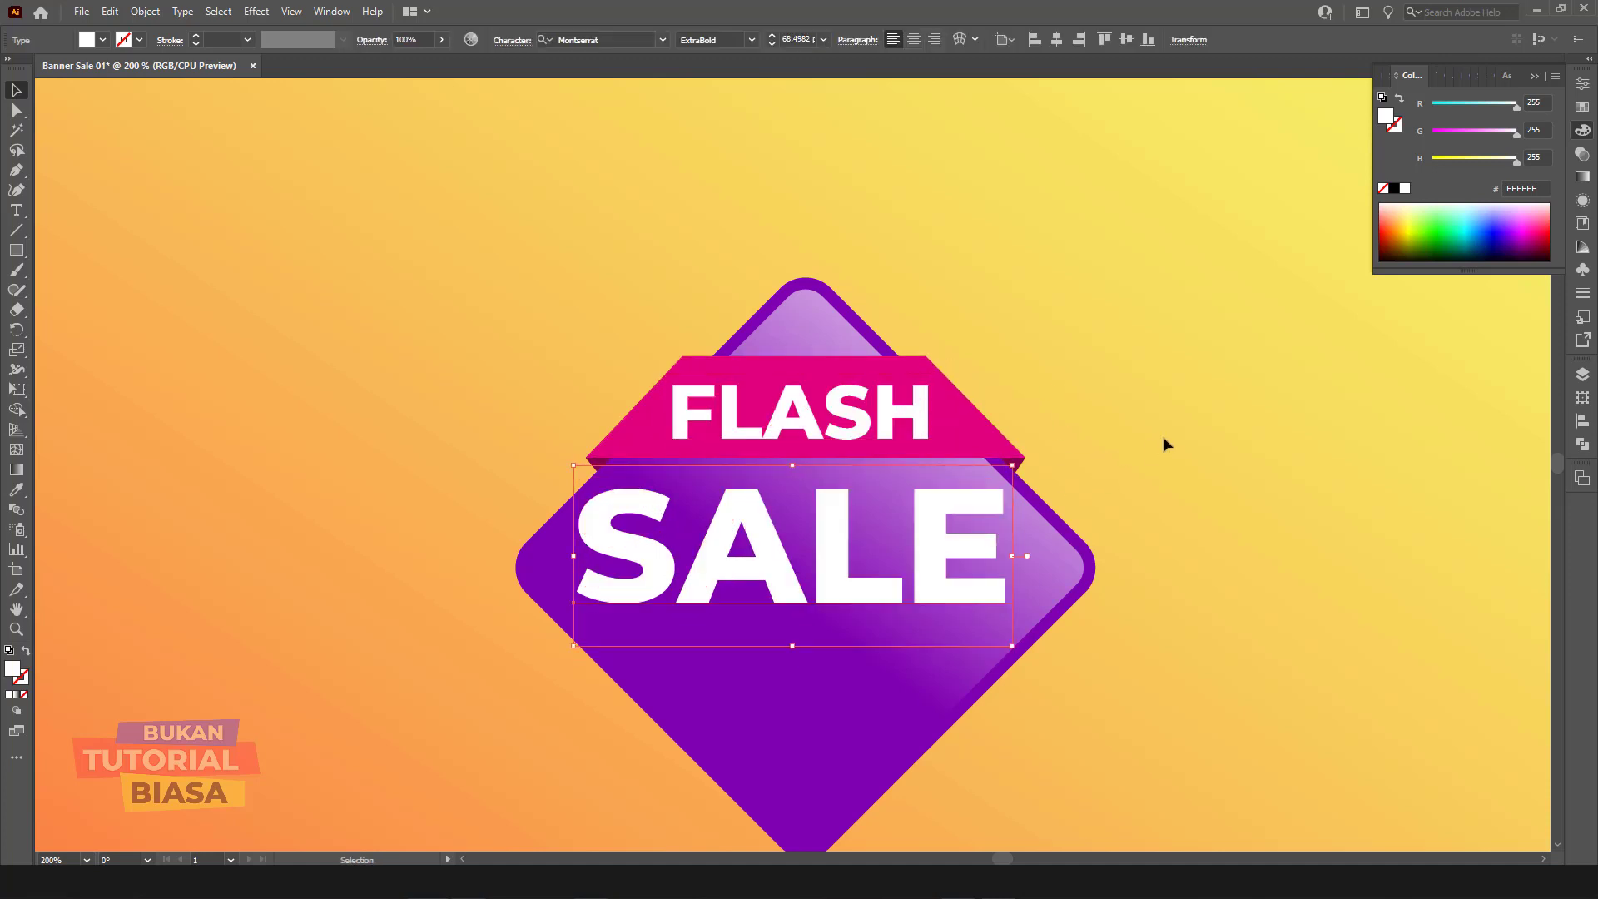
click(1164, 438)
Step: Draw a thin closed strip along the bottom edge of the magenta ribbon
key(ctrl+plus)
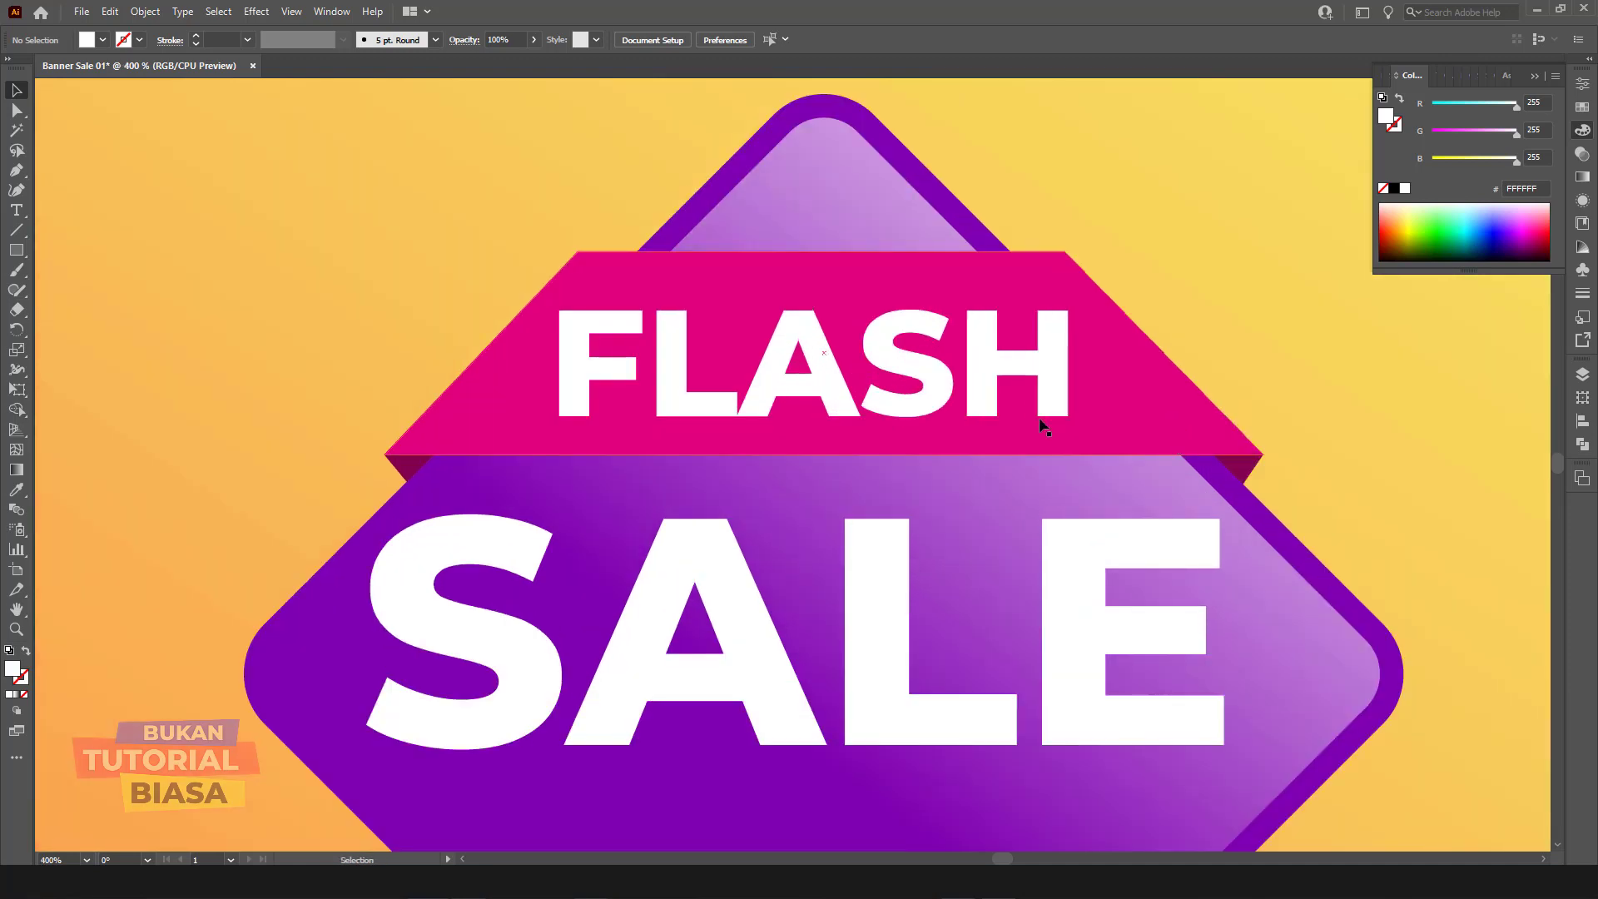
click(15, 170)
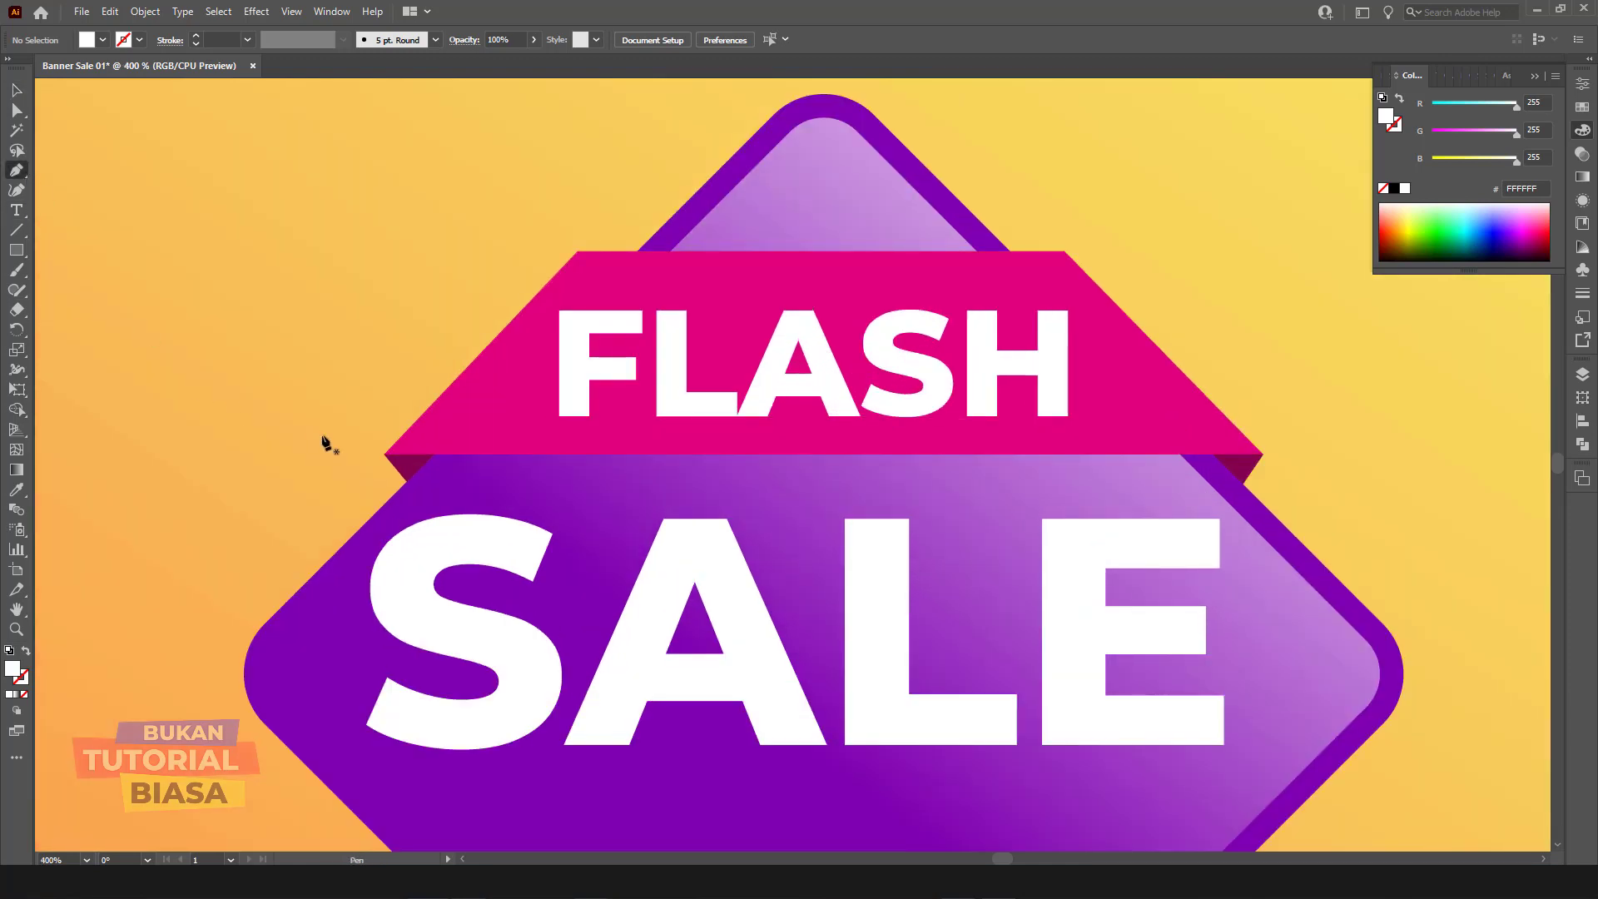
click(434, 455)
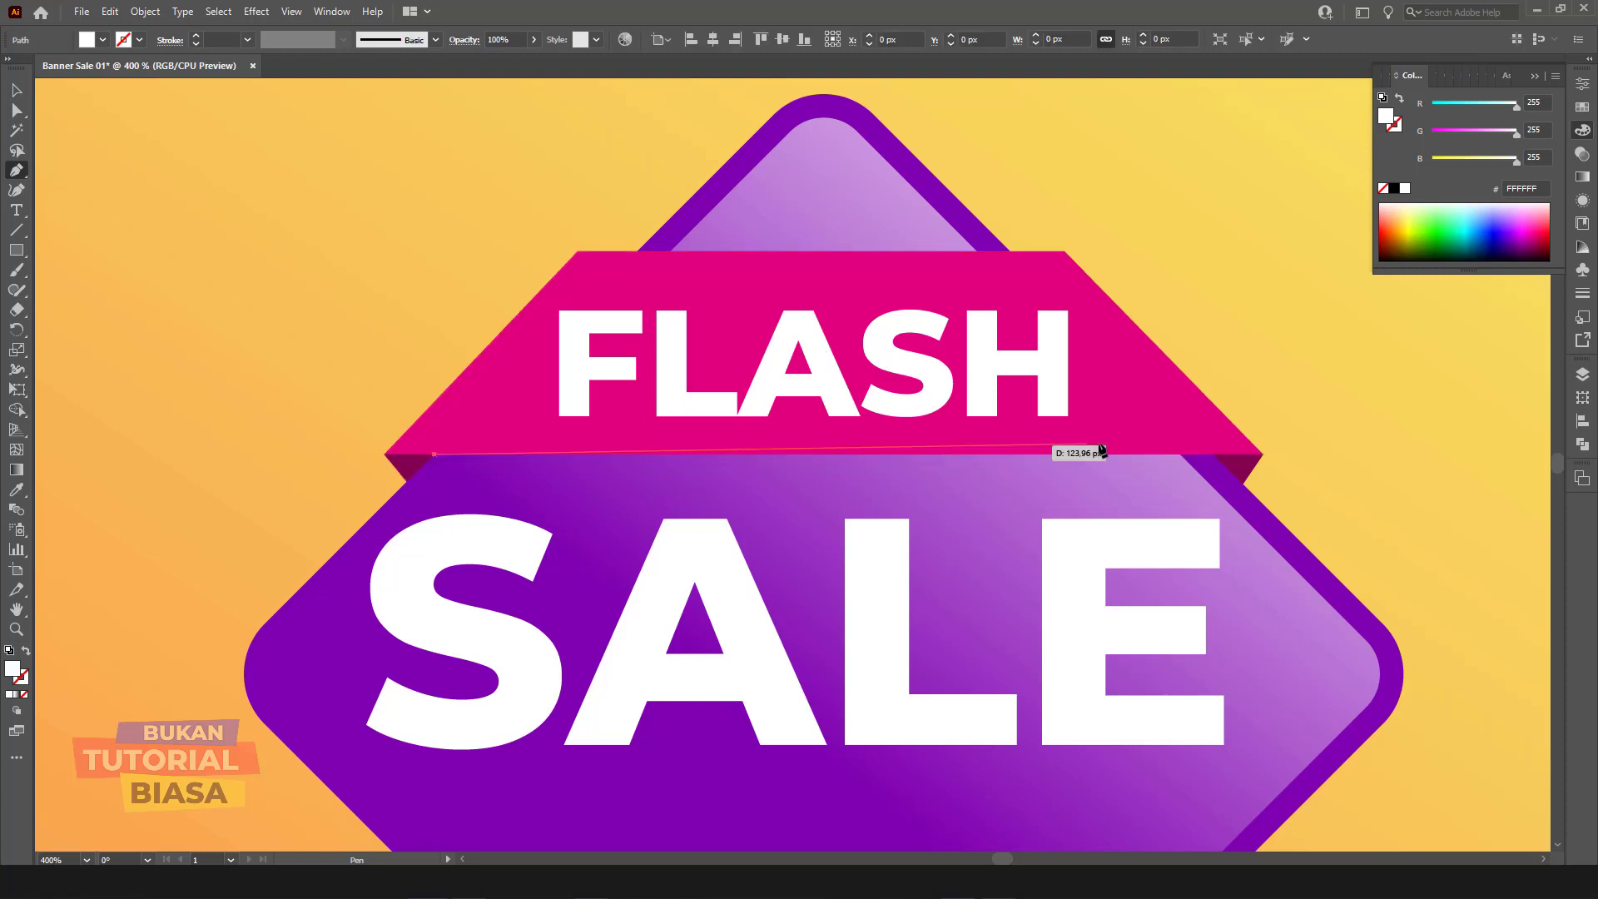
click(1214, 455)
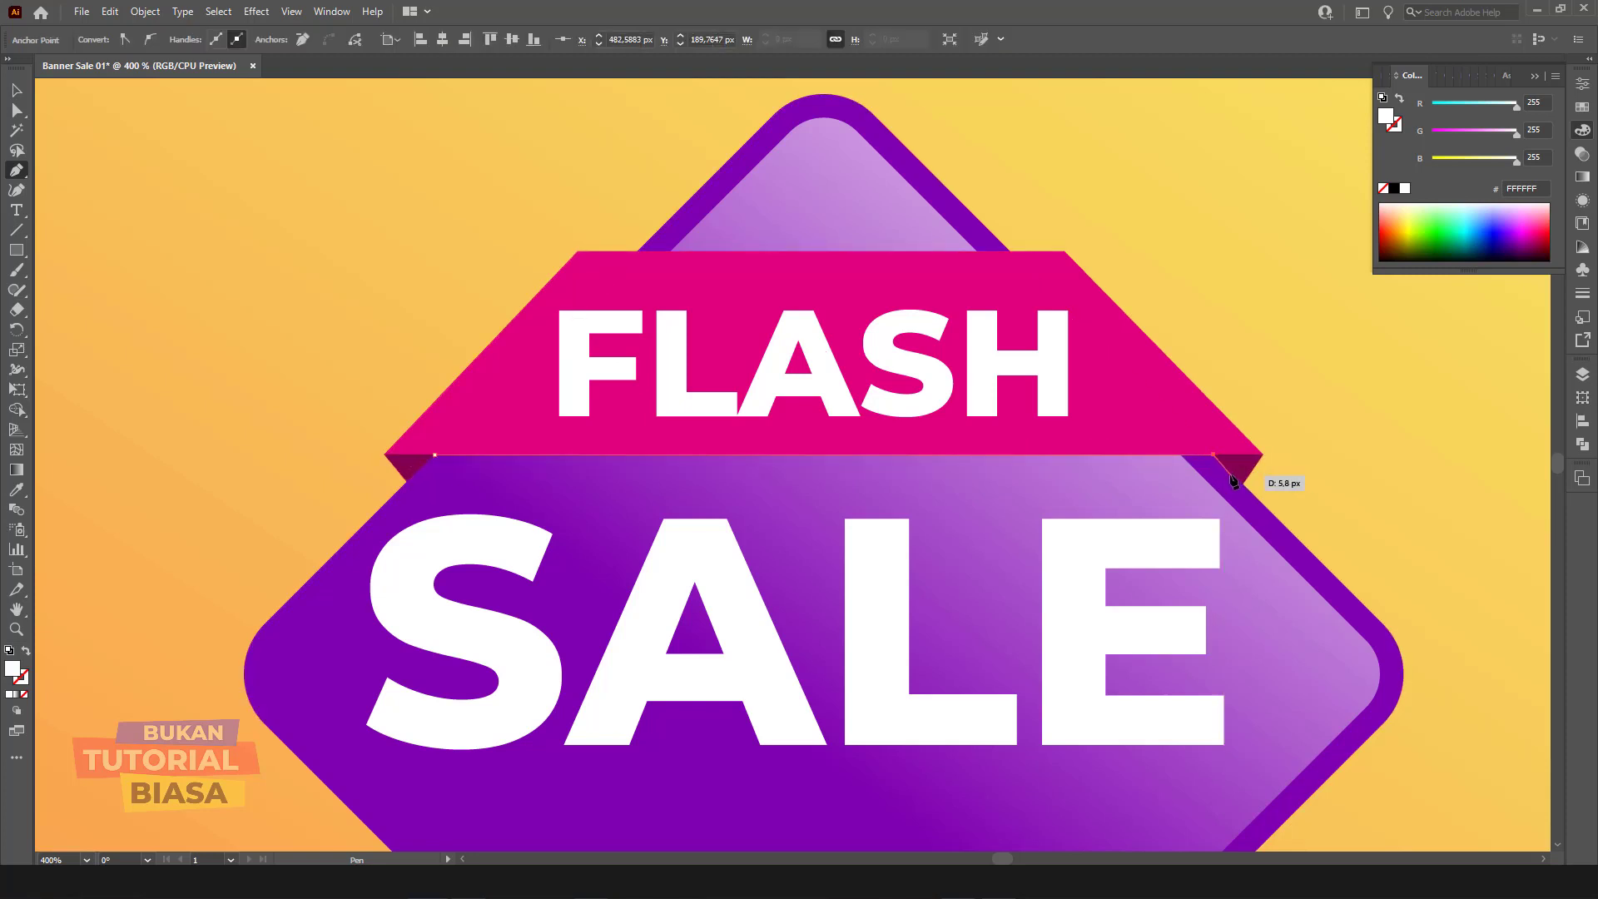
click(1229, 467)
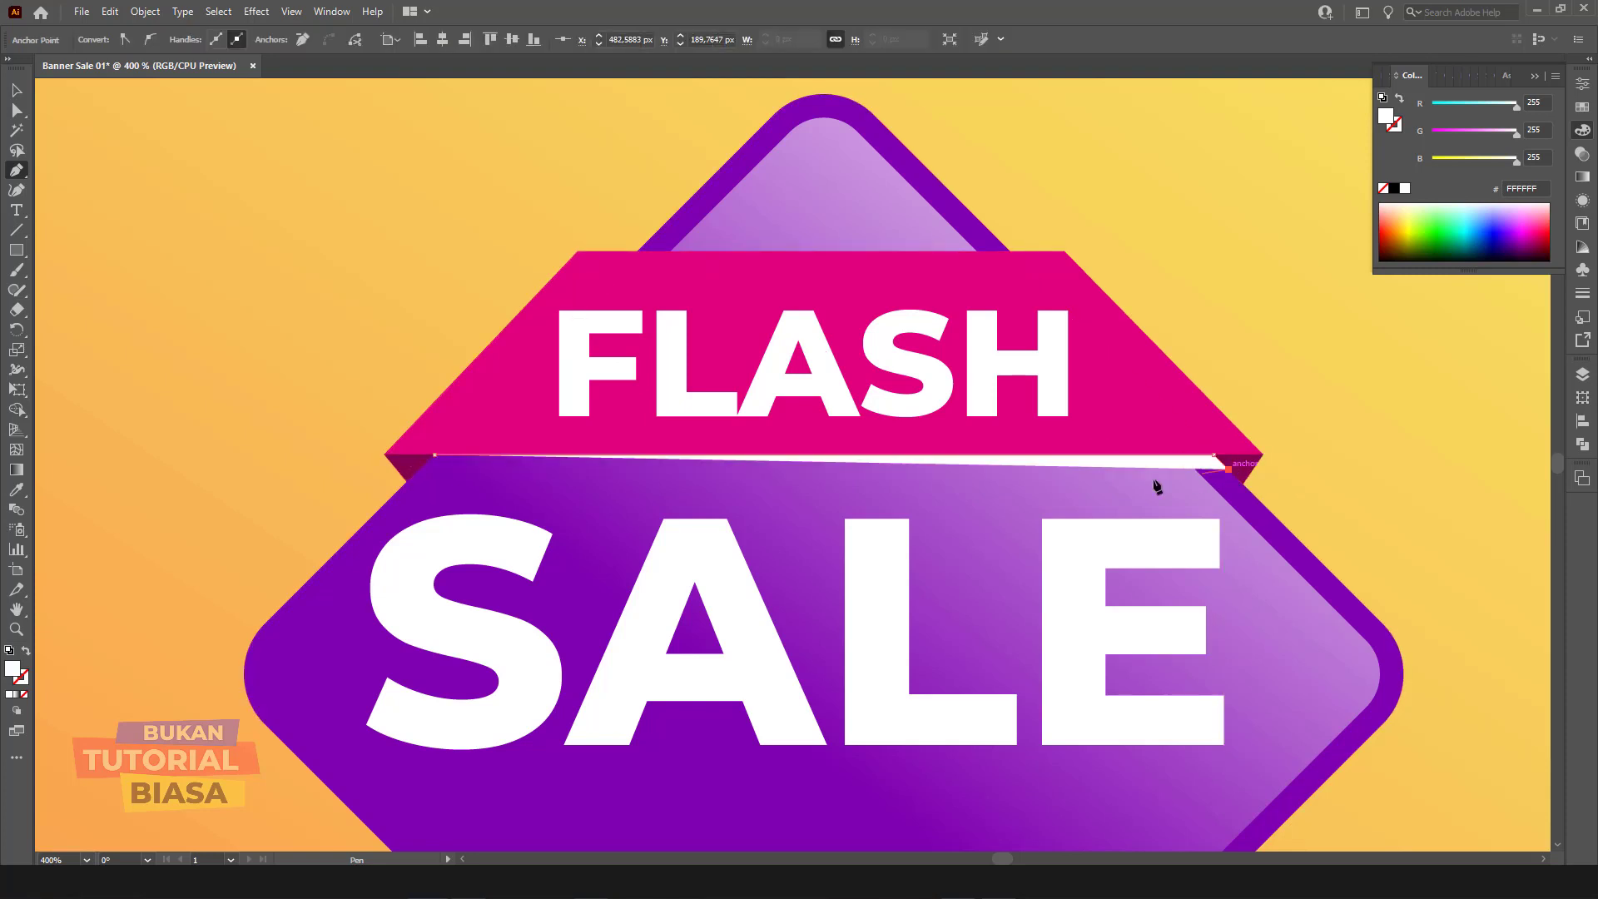
click(418, 469)
click(435, 456)
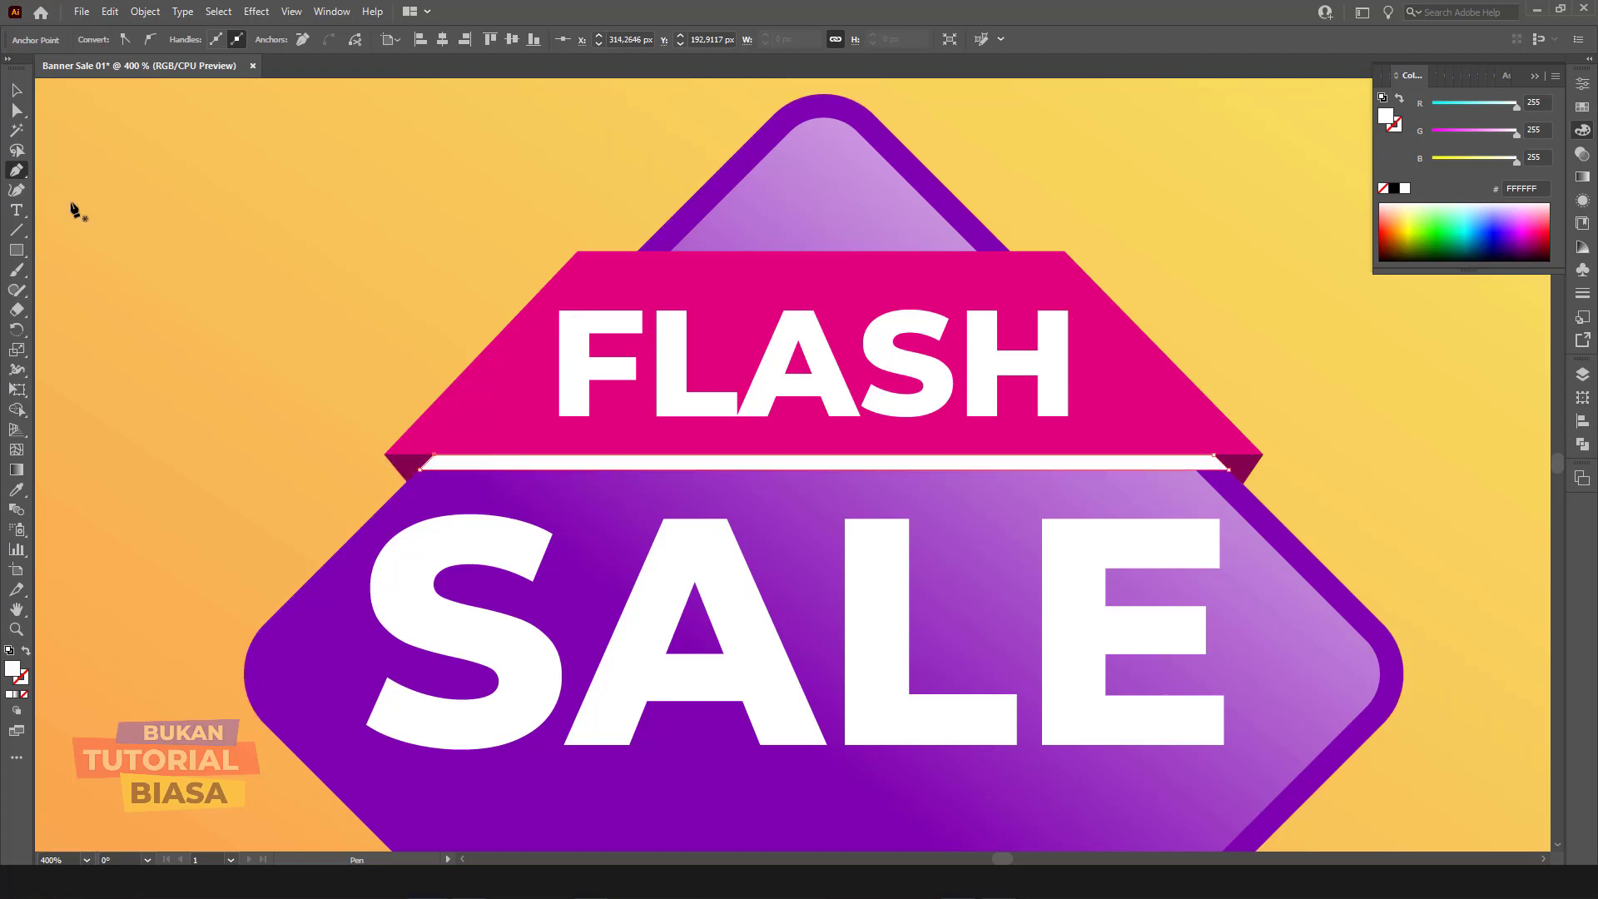
click(16, 89)
Step: Fill the strip black and lower its opacity to 29%
click(1394, 190)
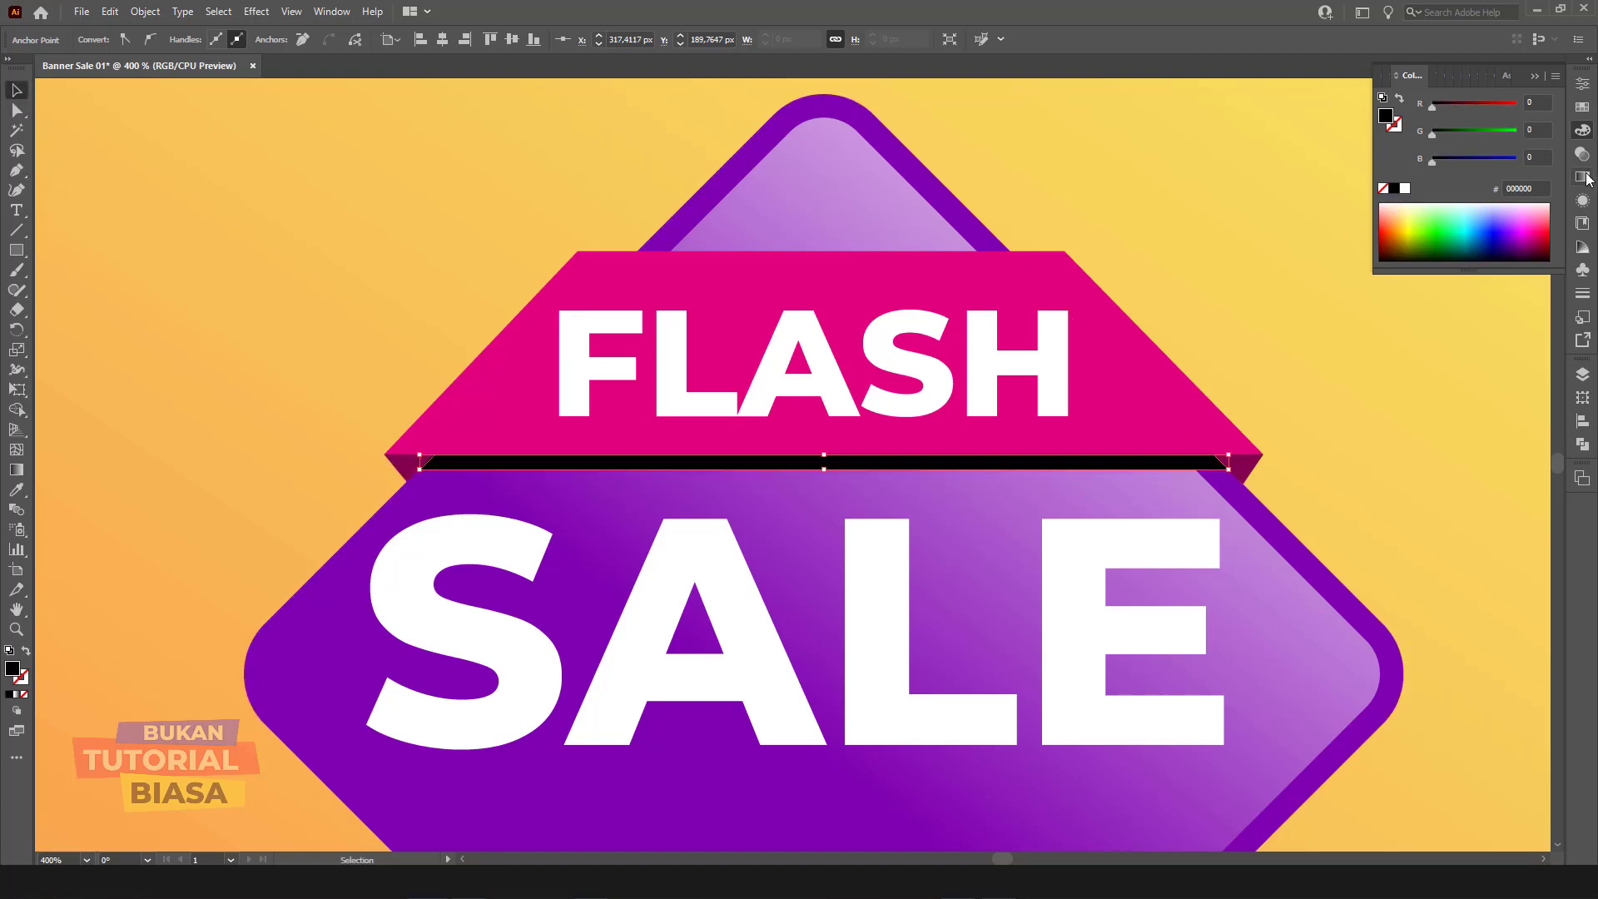
click(1581, 155)
click(1542, 101)
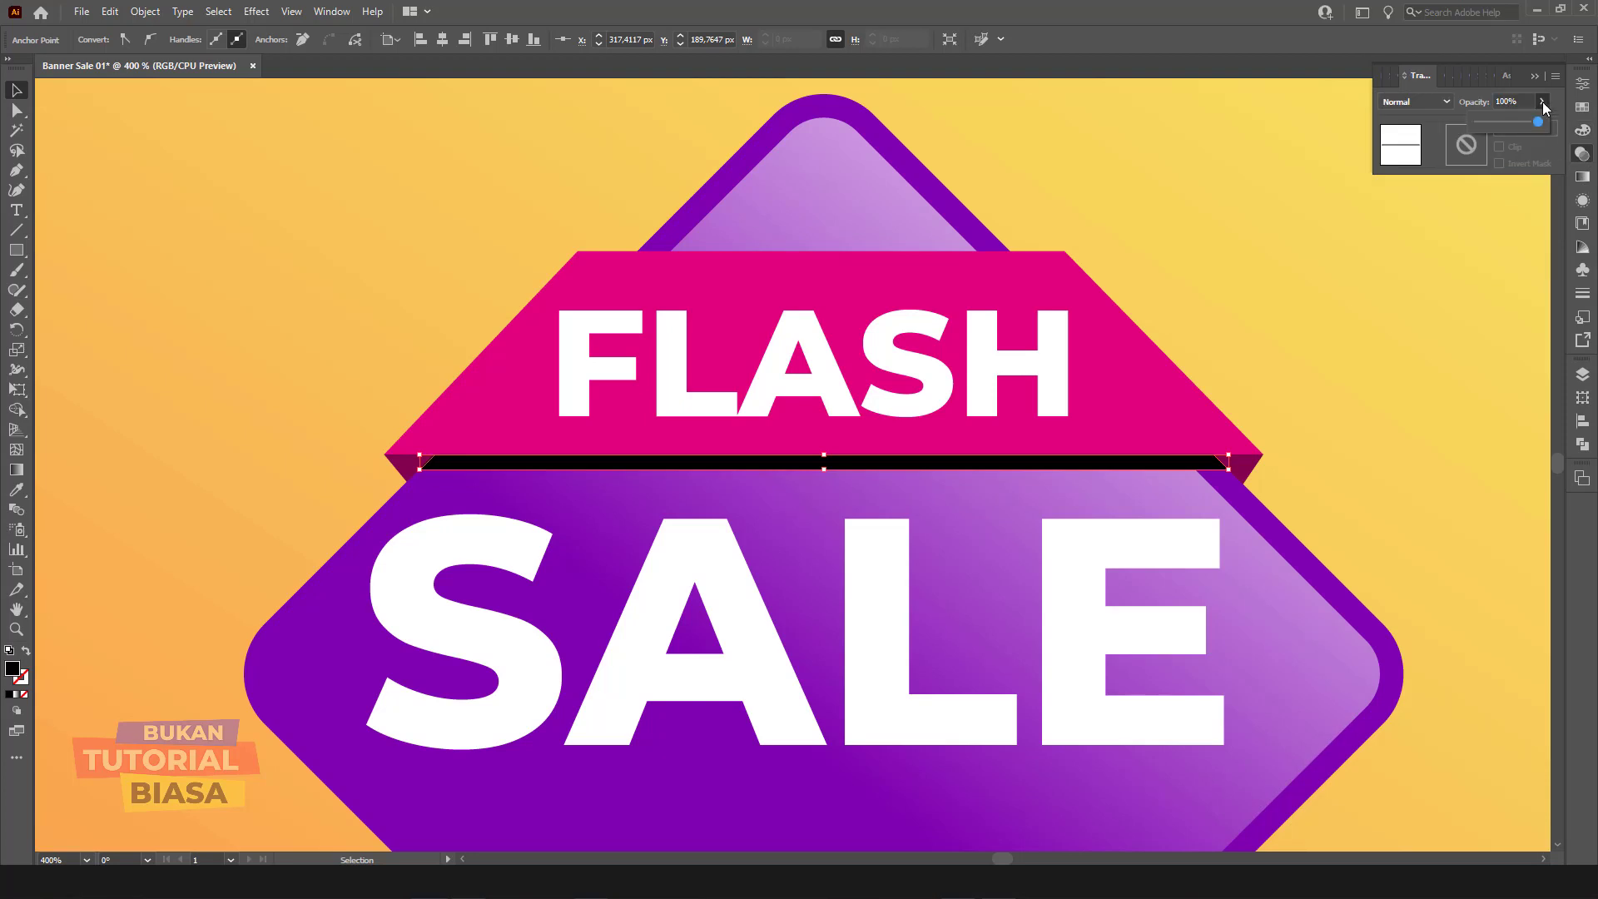
drag(1498, 124, 1496, 123)
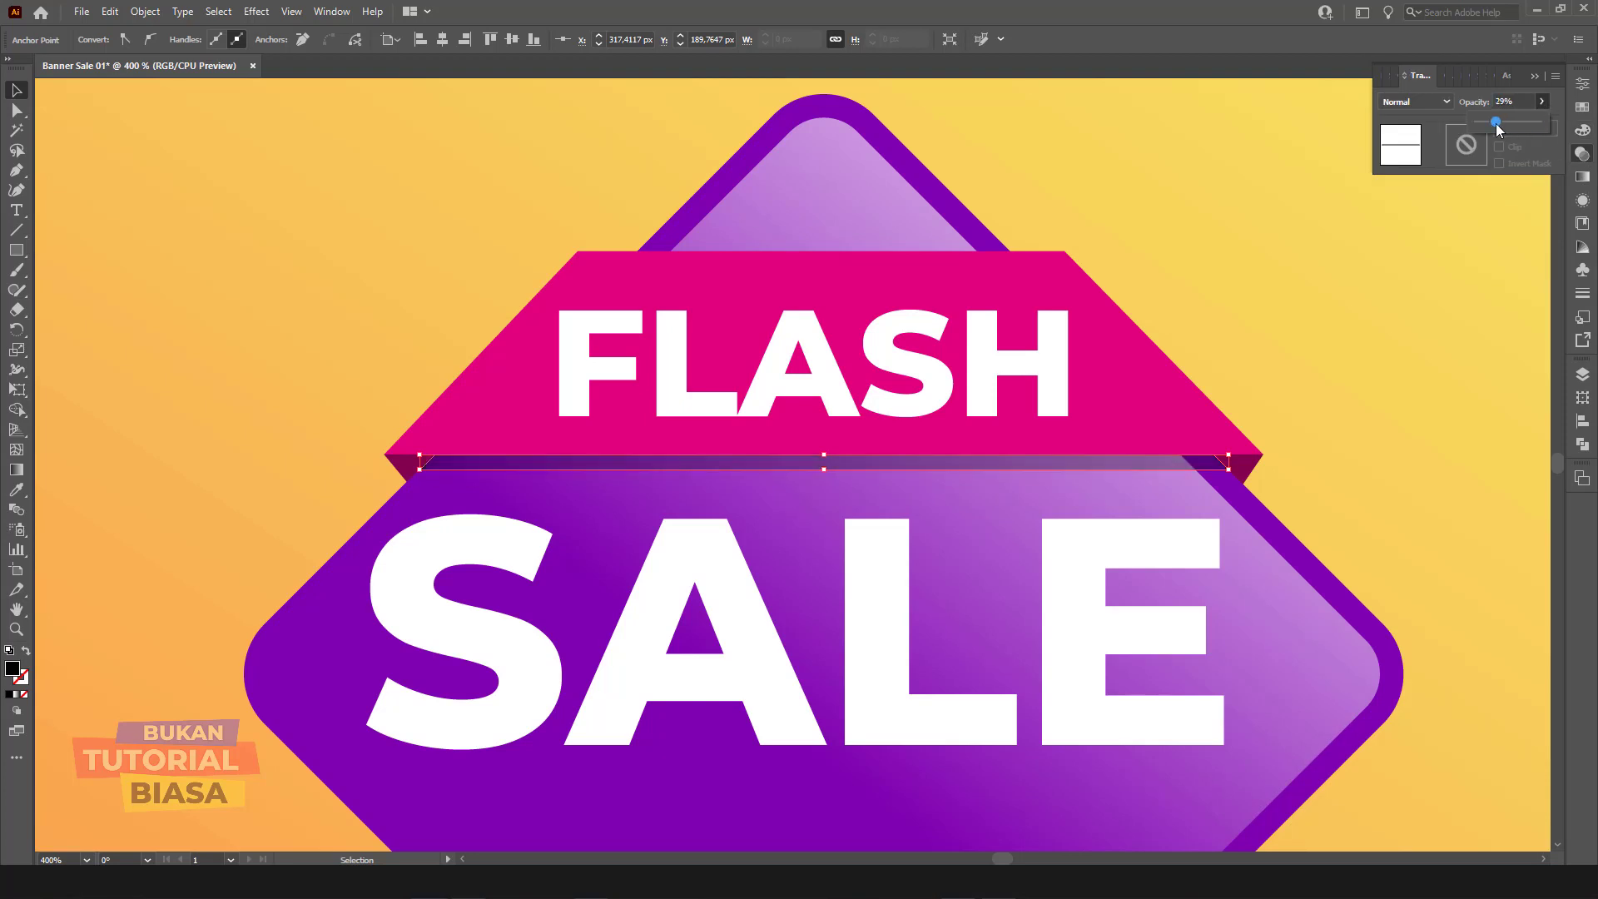
click(1257, 232)
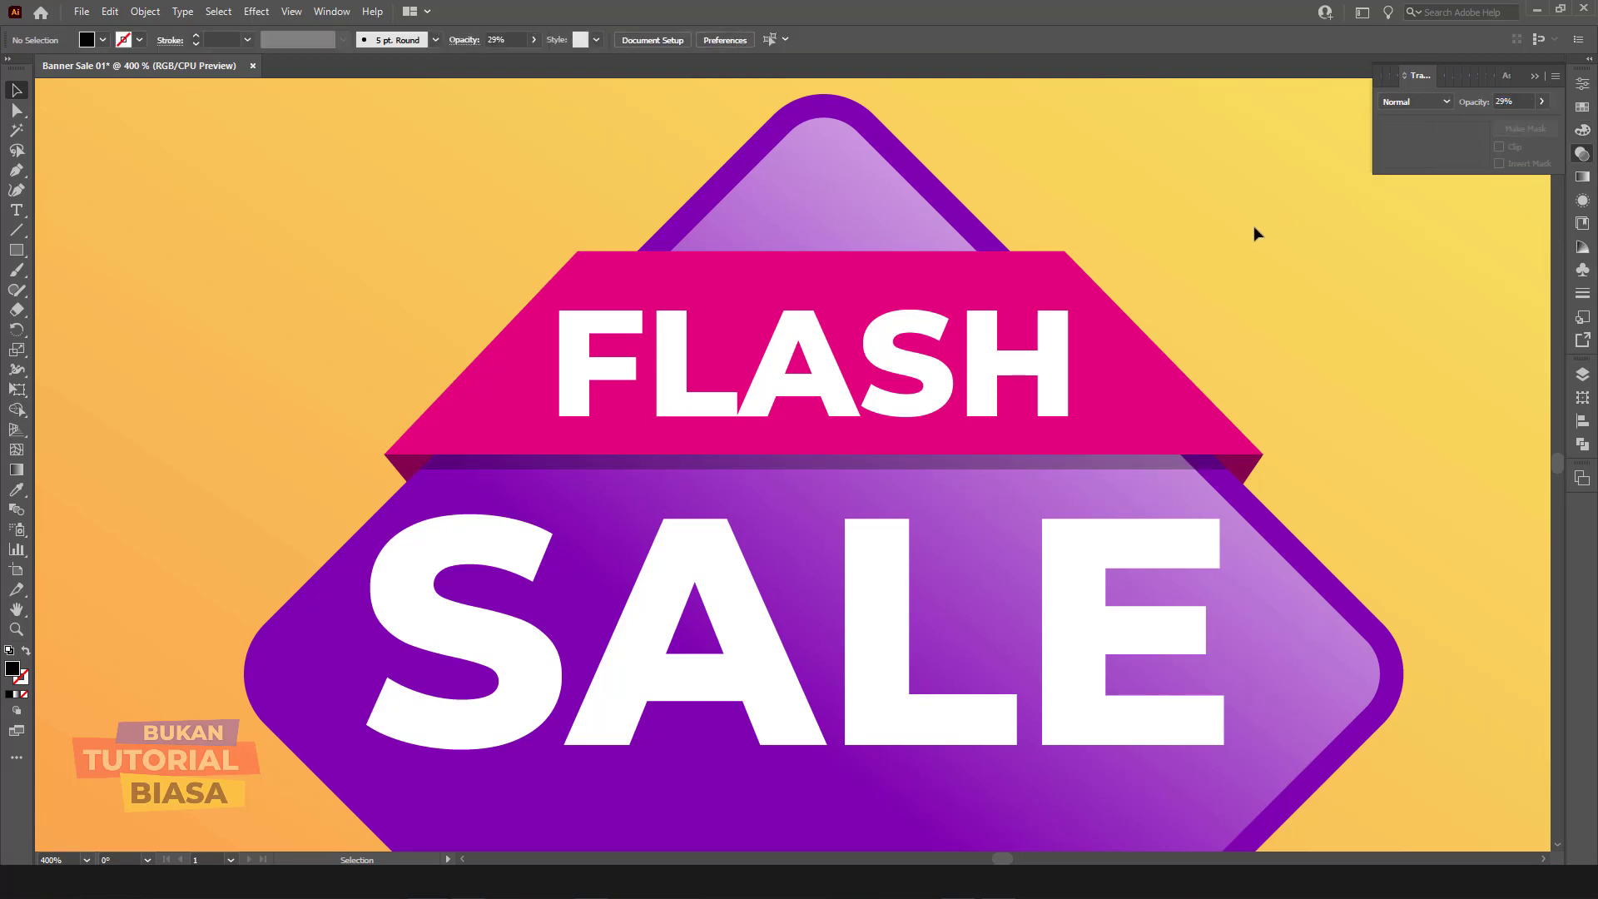
key(ctrl+minus)
key(ctrl+minus)
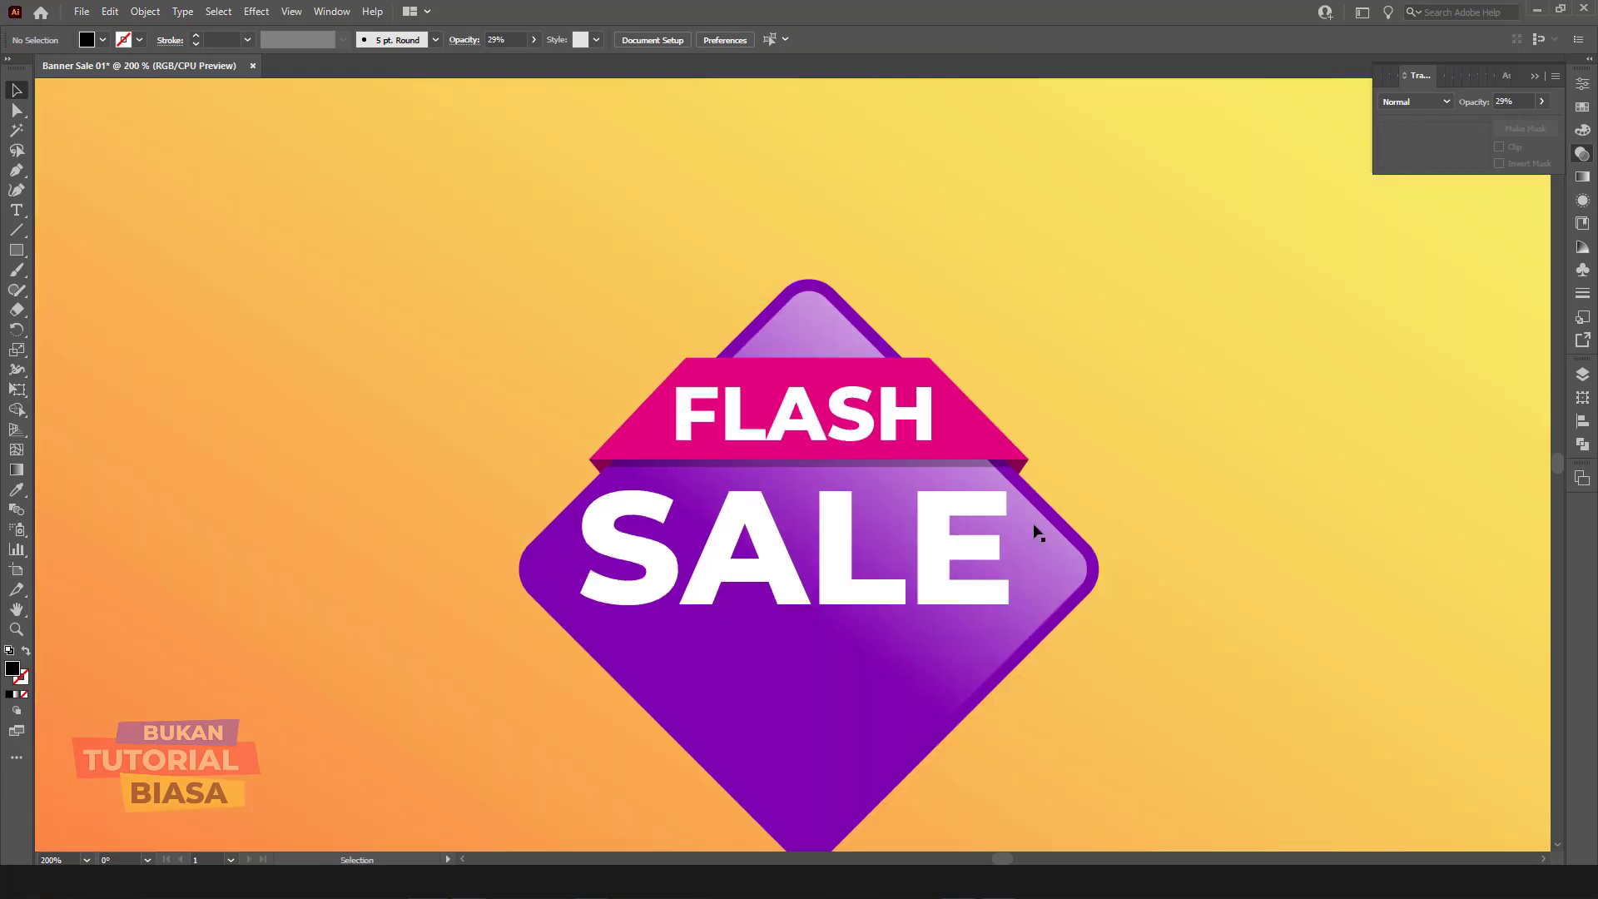
Step: Duplicate SALE slightly offset and fill the copy with dark purple #53007A
key(ctrl+plus)
click(995, 532)
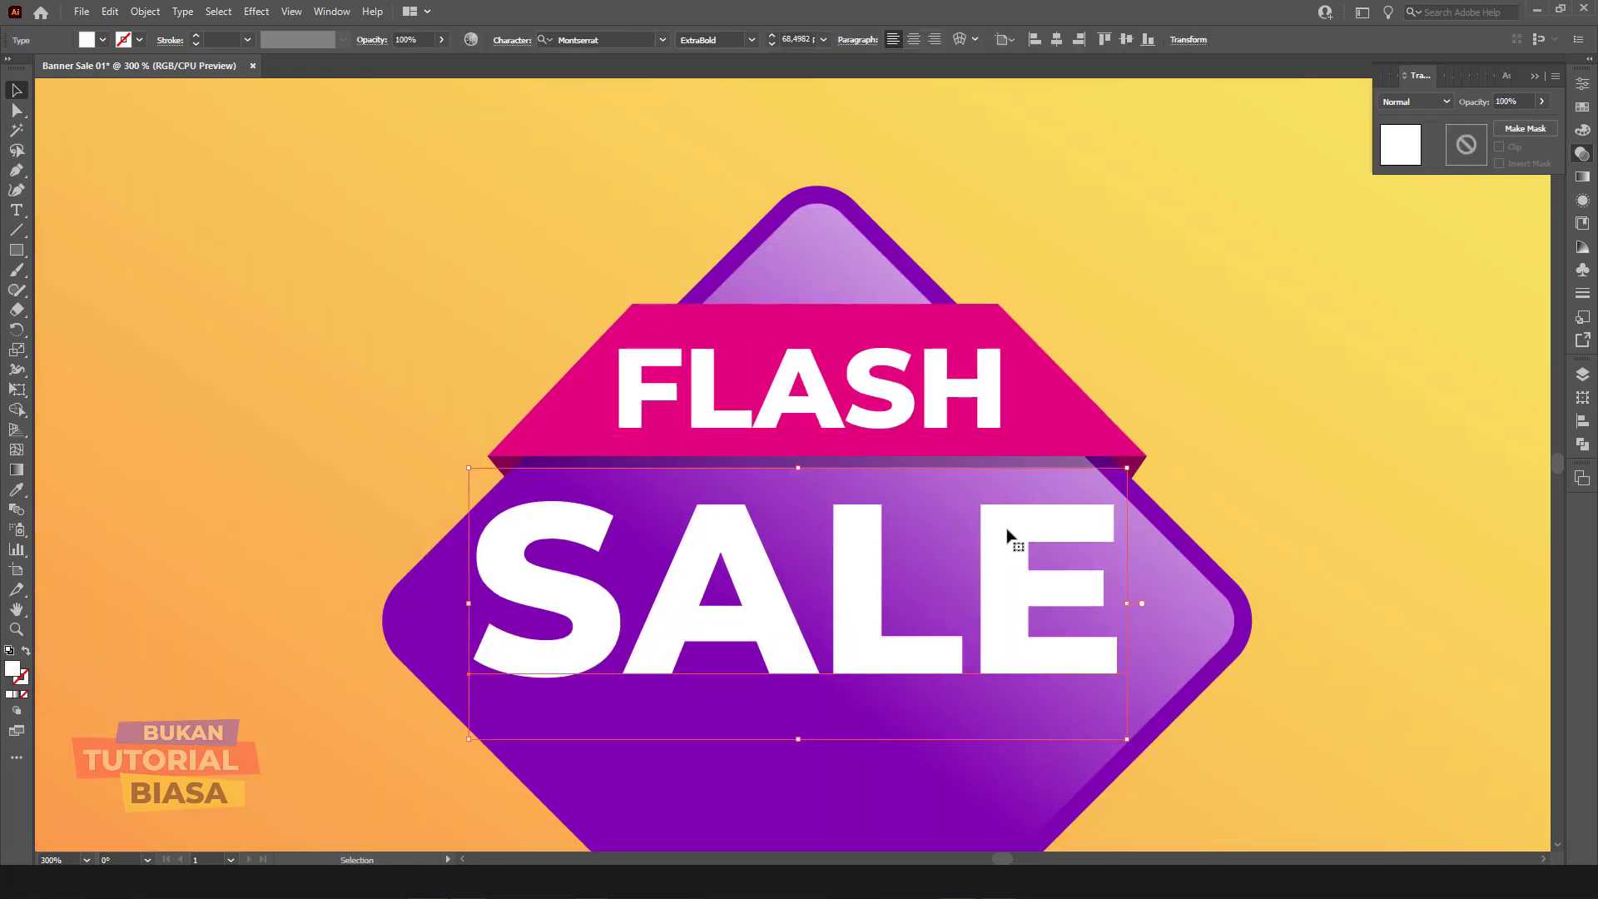
mouse_move(1007, 527)
mouse_down()
mouse_move(1006, 560)
mouse_move(1027, 559)
mouse_up()
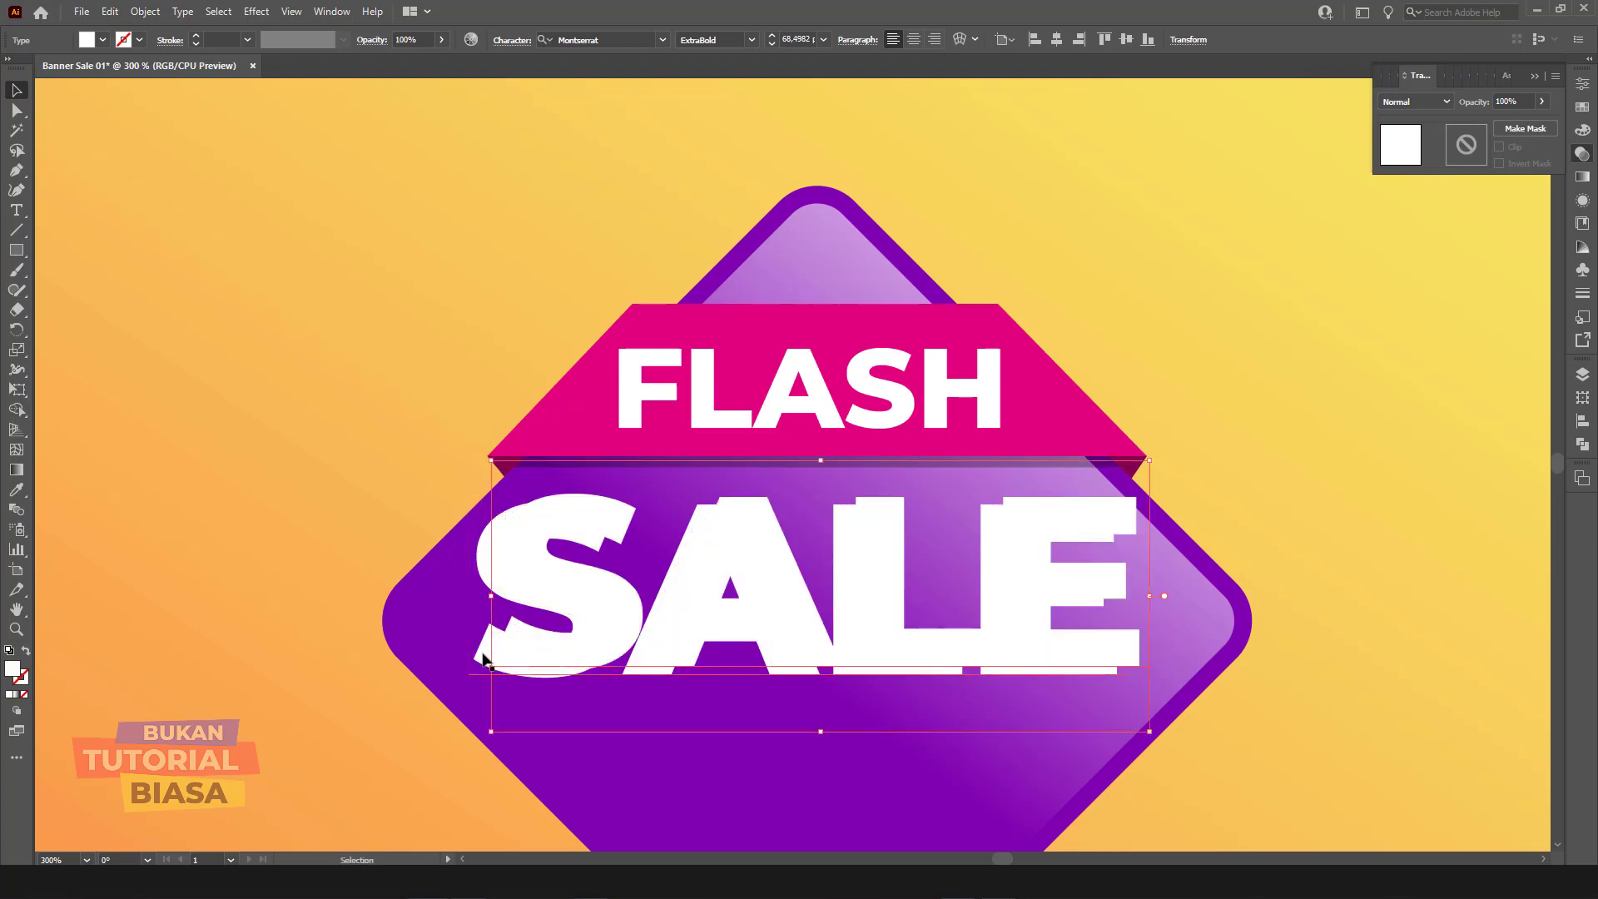
click(16, 490)
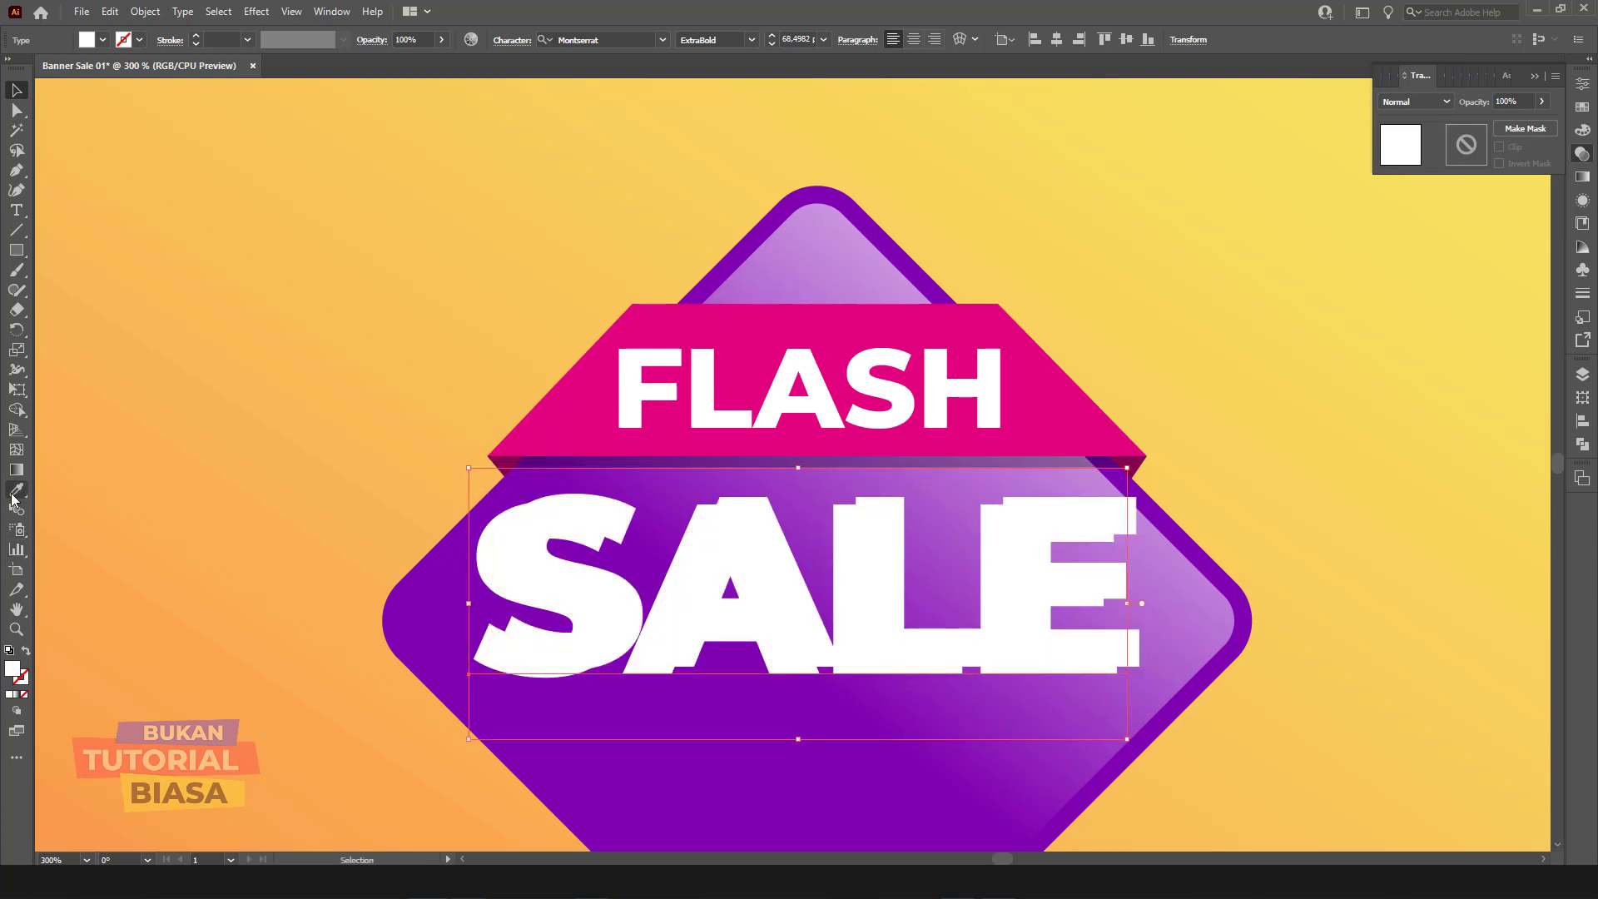
click(430, 549)
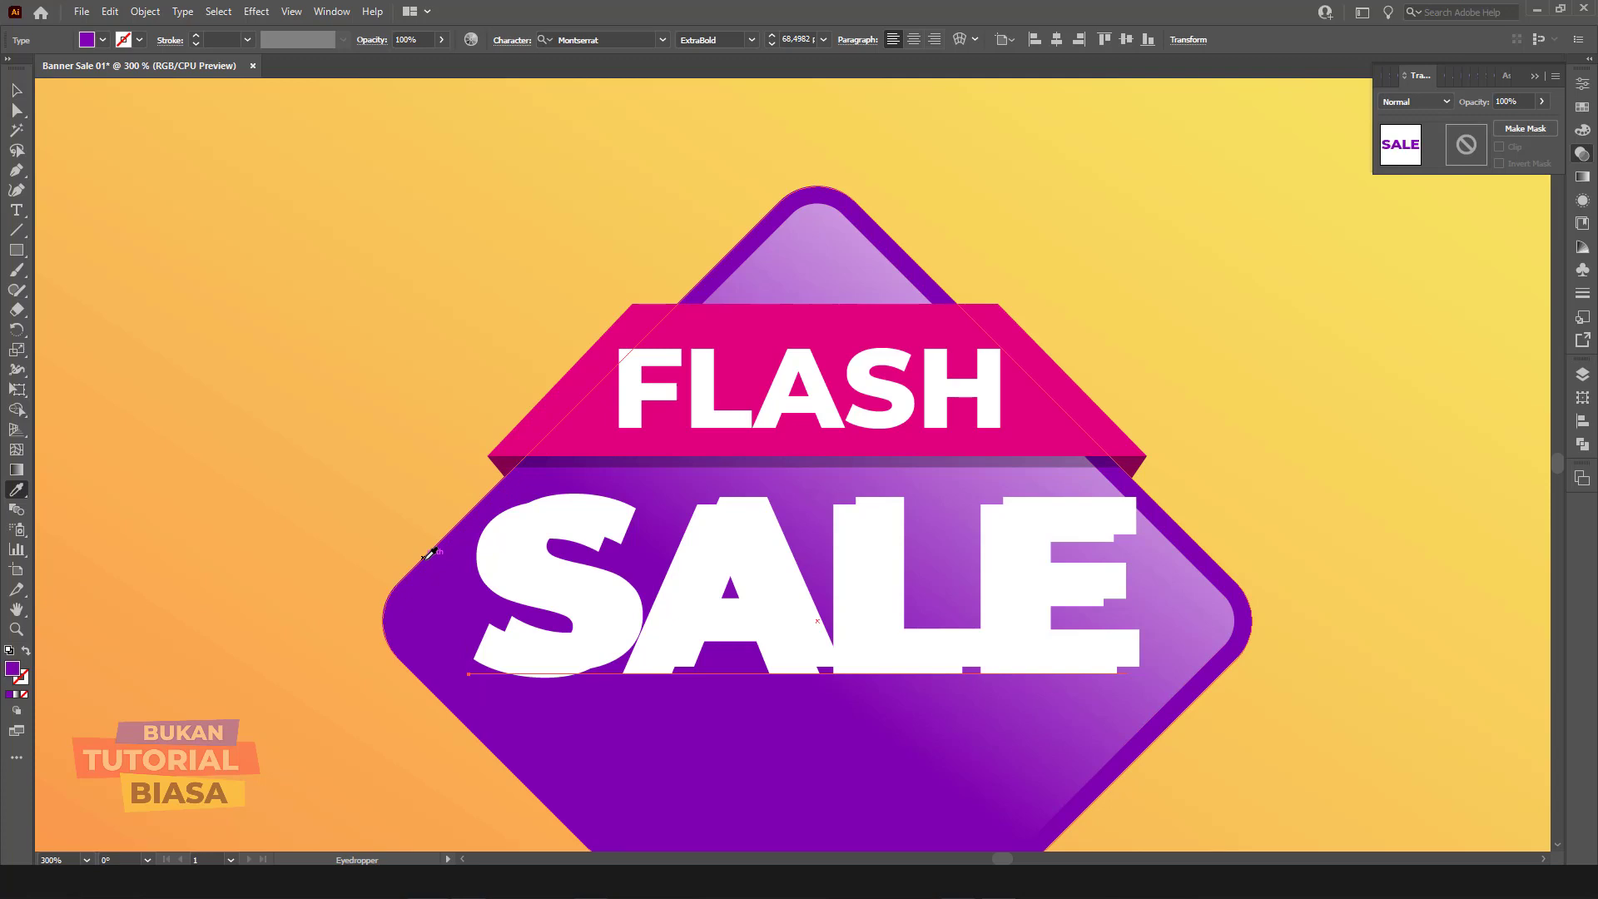
double_click(13, 668)
text(53007A)
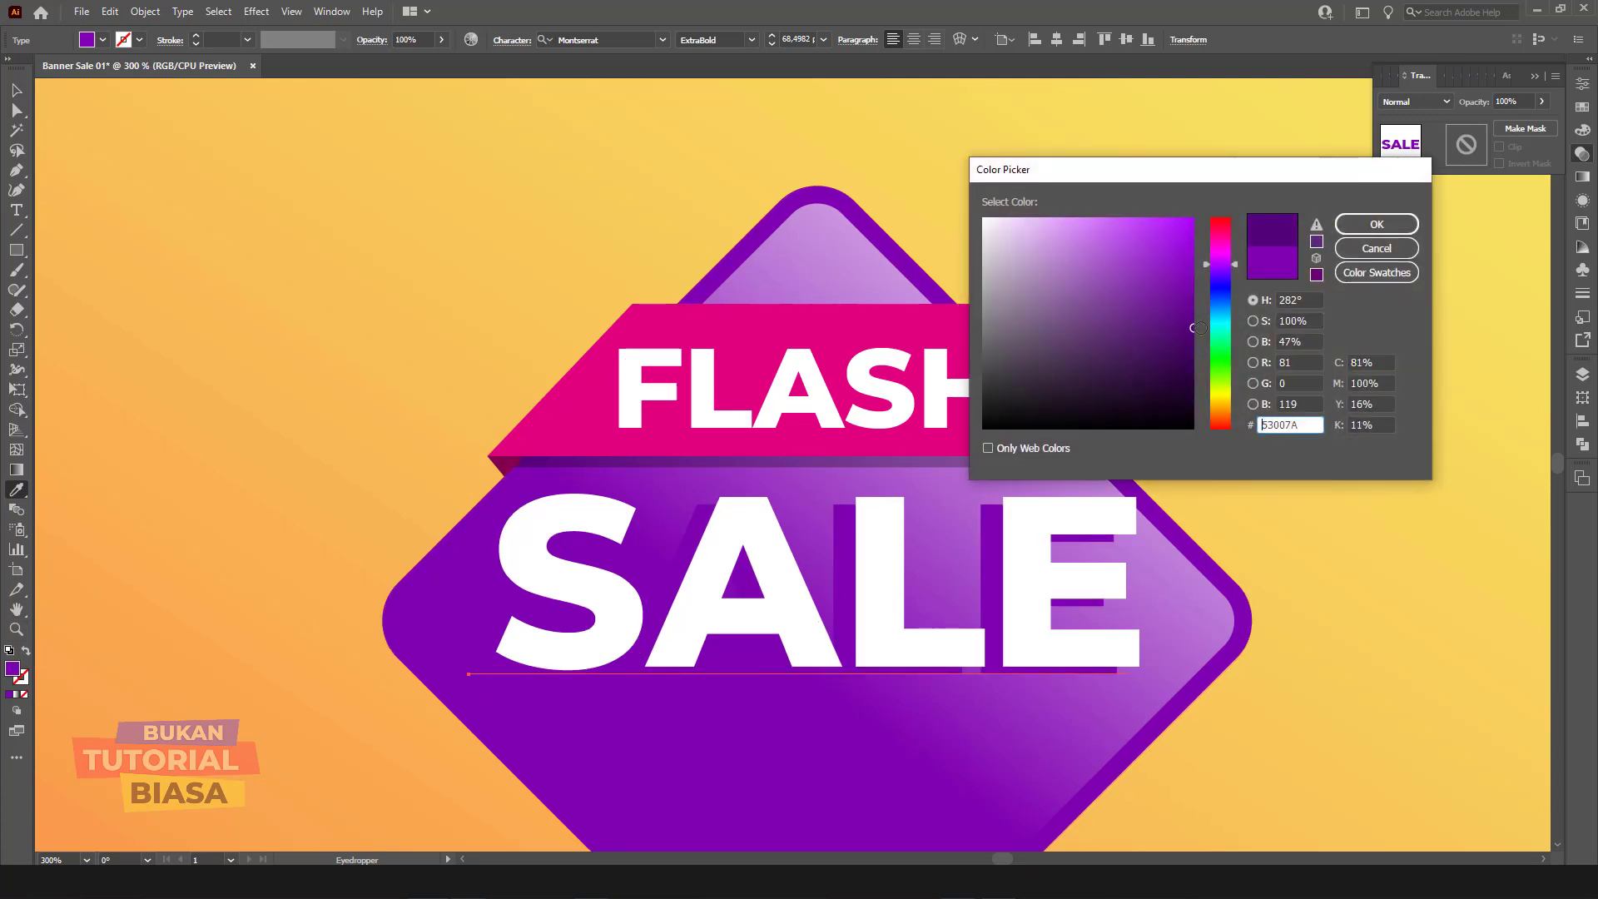
click(1377, 224)
Step: Position the white SALE text up and left over its purple shadow copy
click(15, 90)
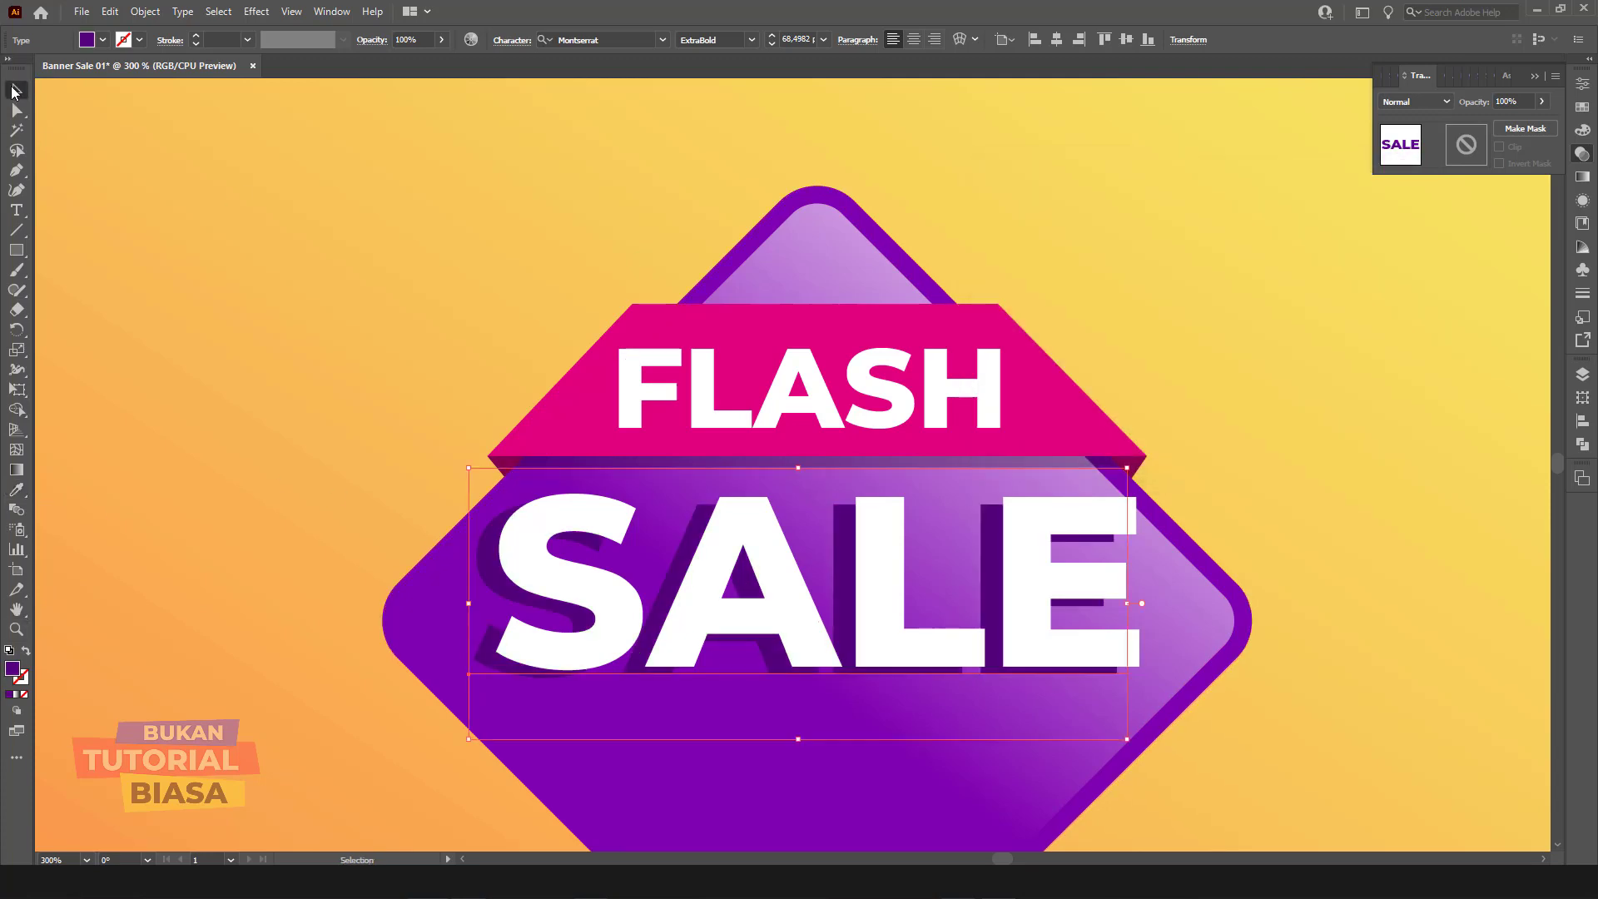
click(137, 192)
drag(600, 532, 596, 532)
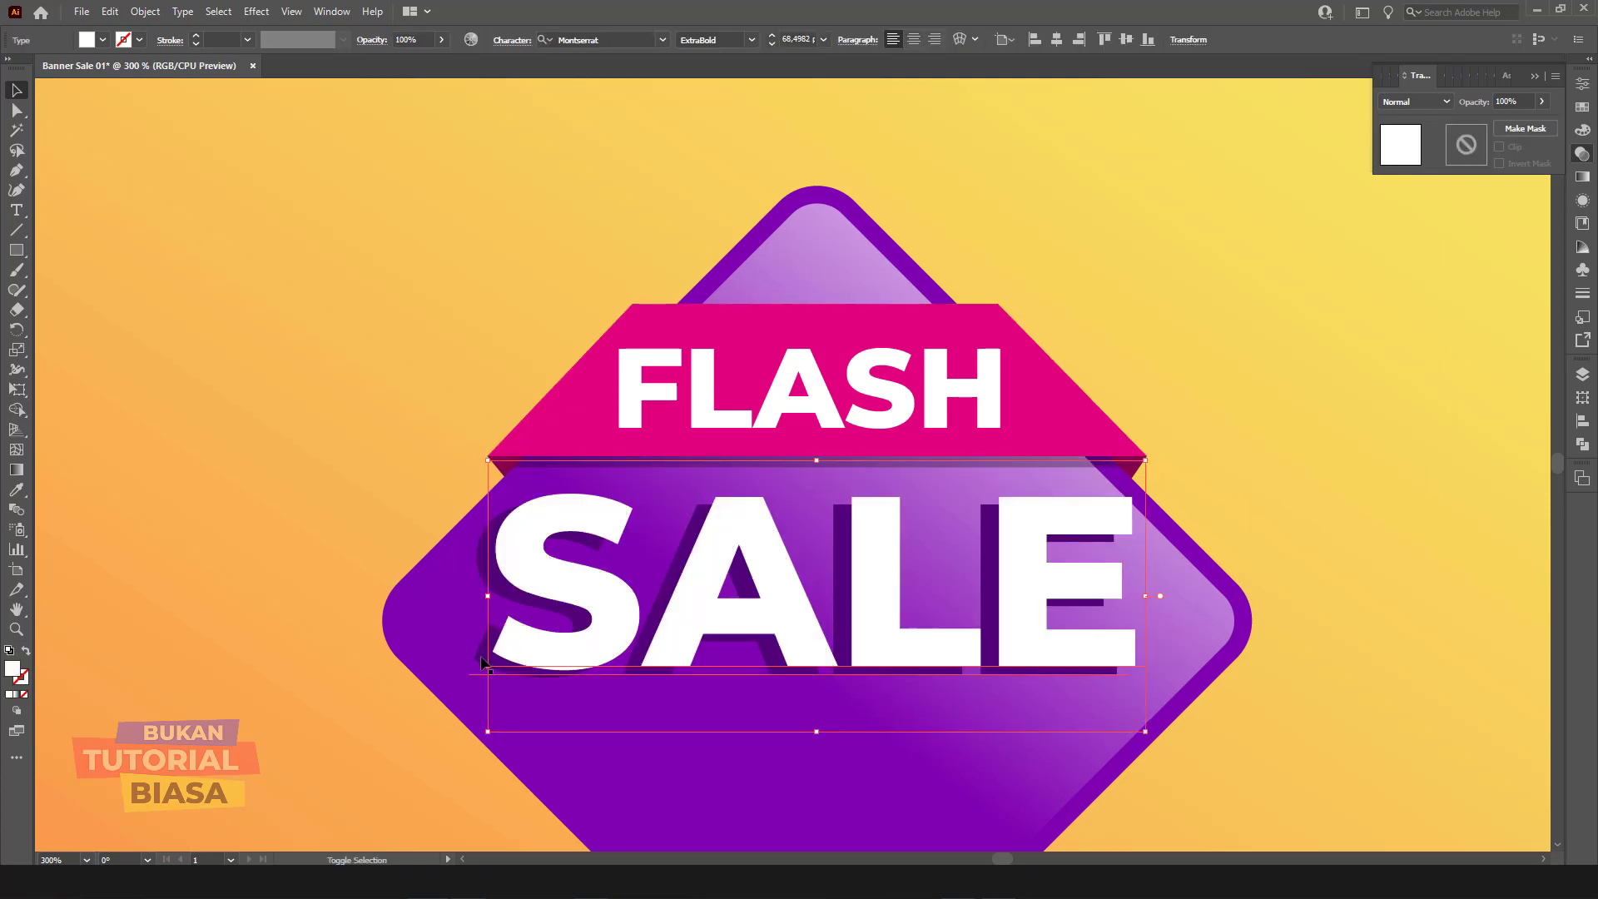
drag(551, 659, 558, 677)
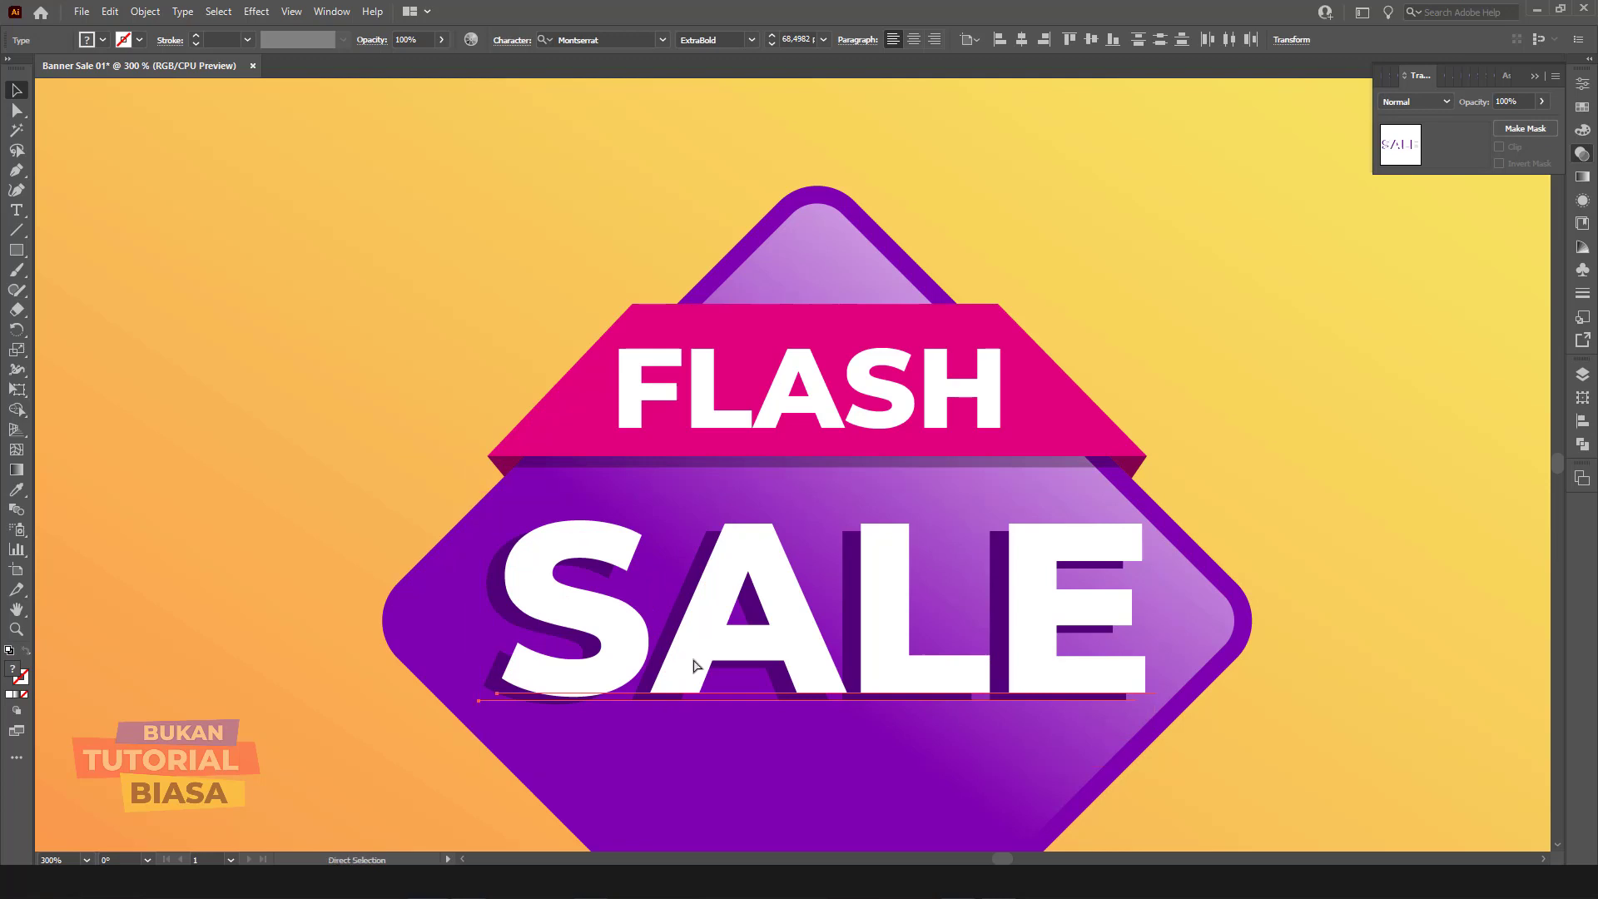
click(1266, 476)
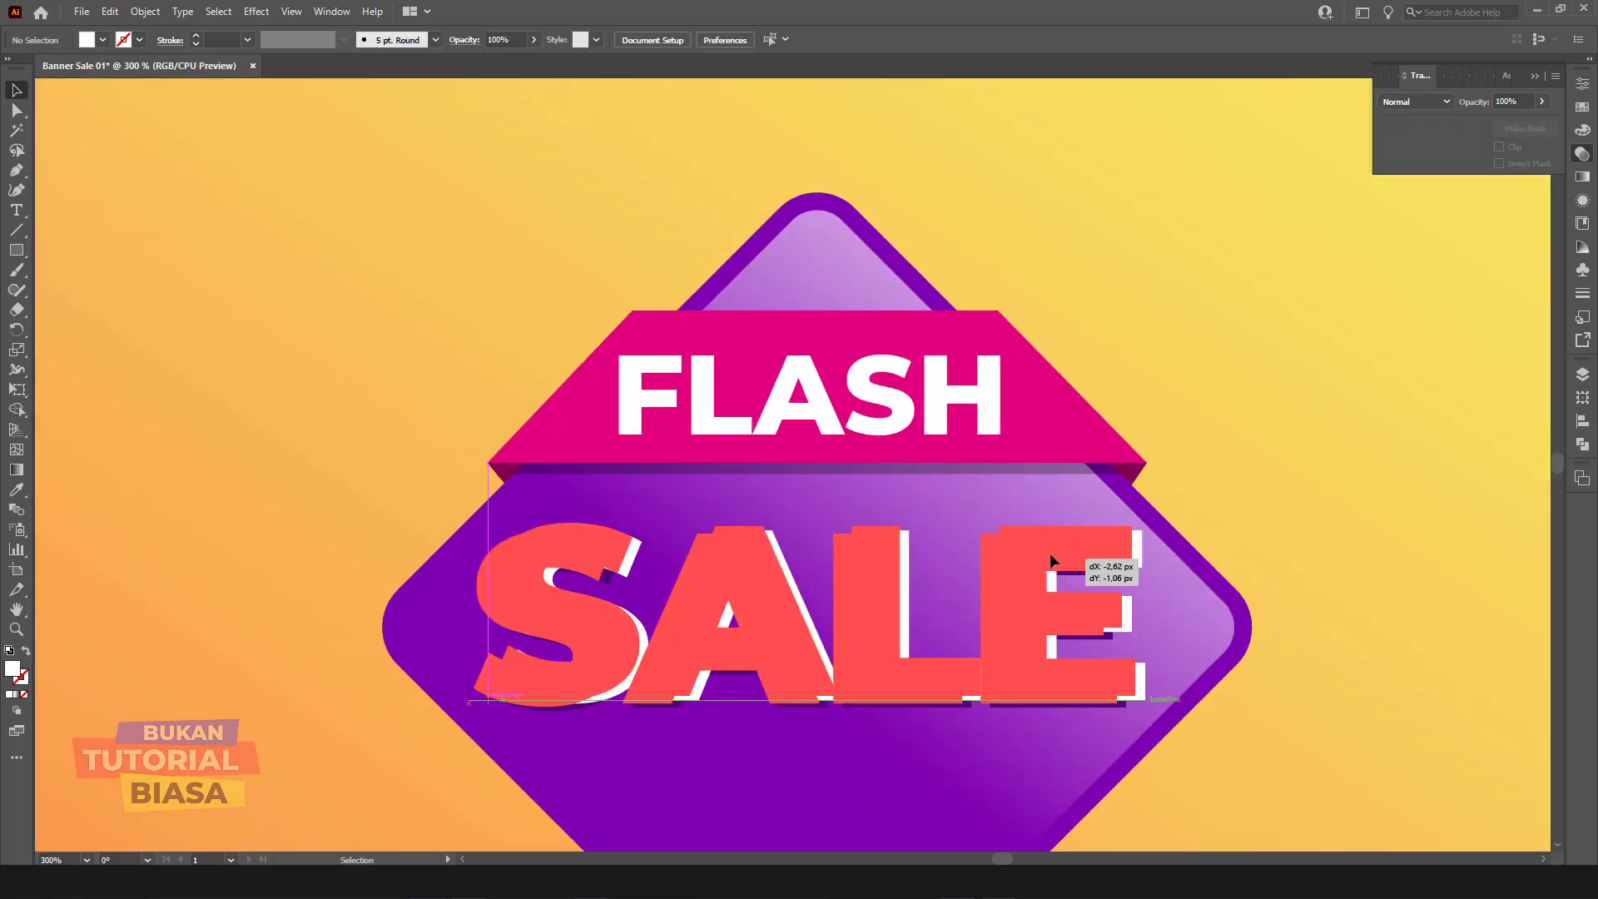
drag(1061, 568, 1051, 552)
click(1246, 428)
Step: Copy FLASH below SALE and retype the copy as LIMITED OFFER
scroll(952, 309, down, 2)
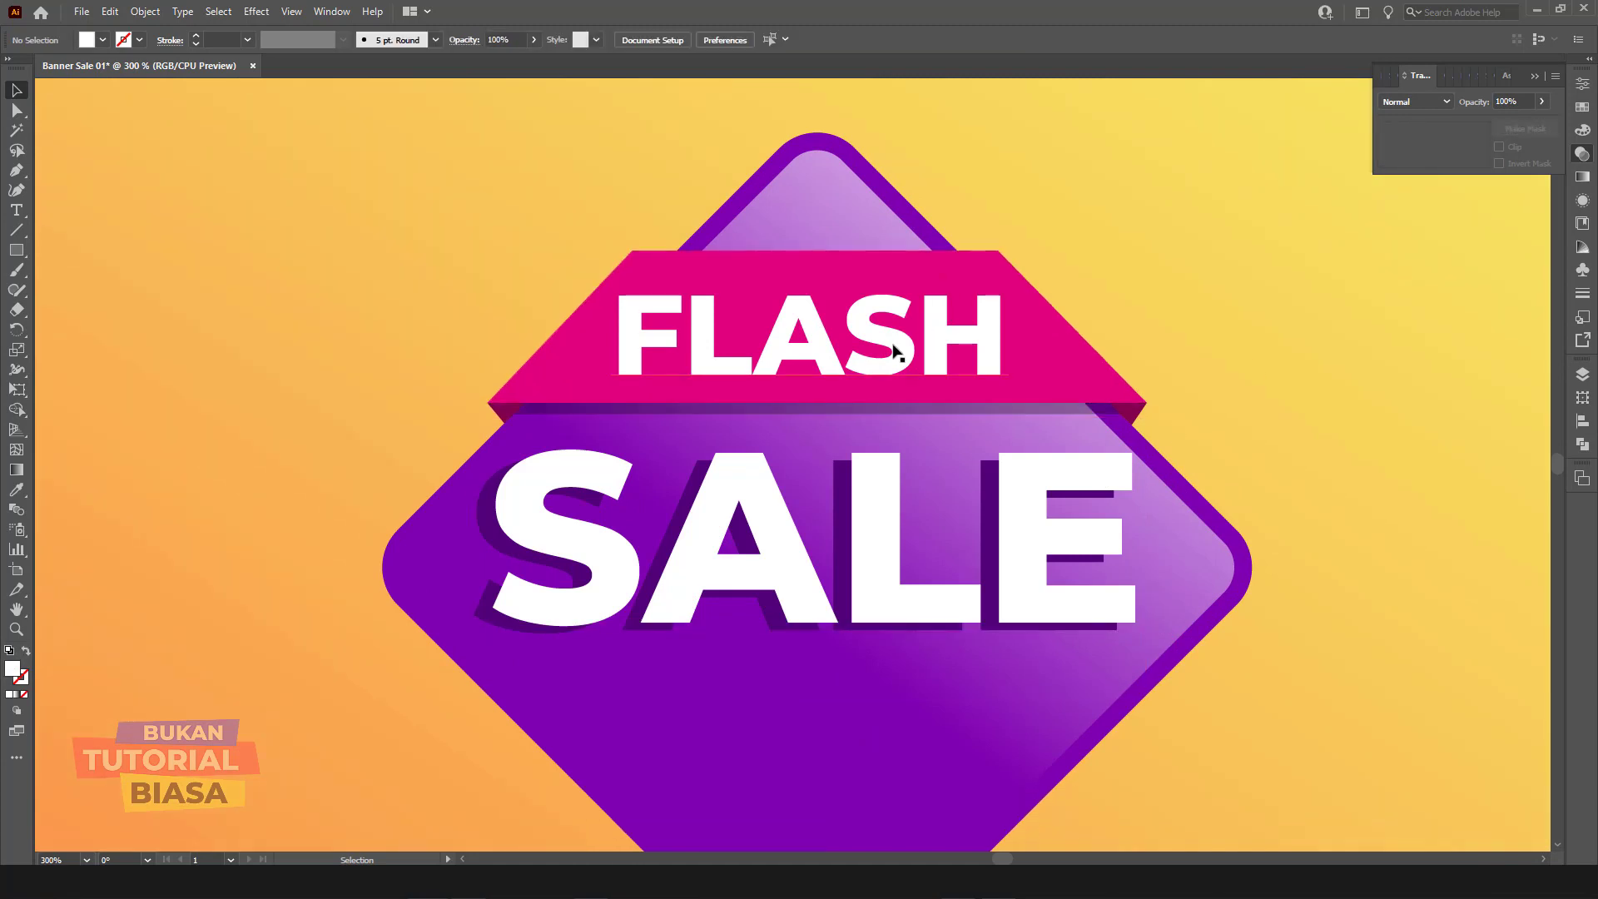
drag(938, 351, 938, 716)
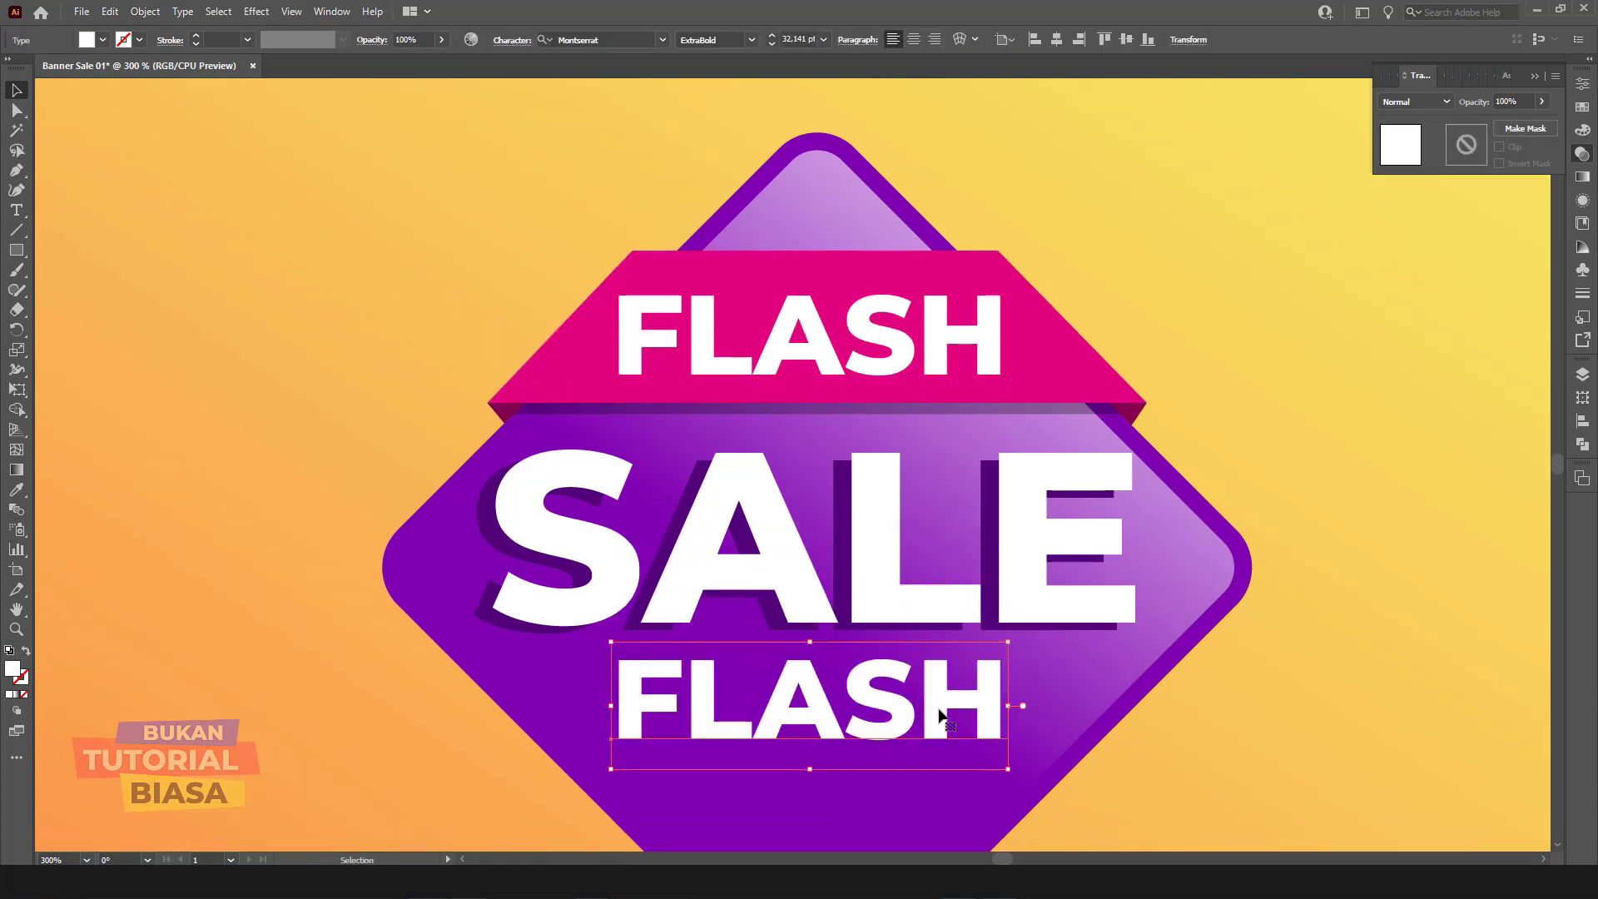
key(t)
double_click(950, 692)
text(L)
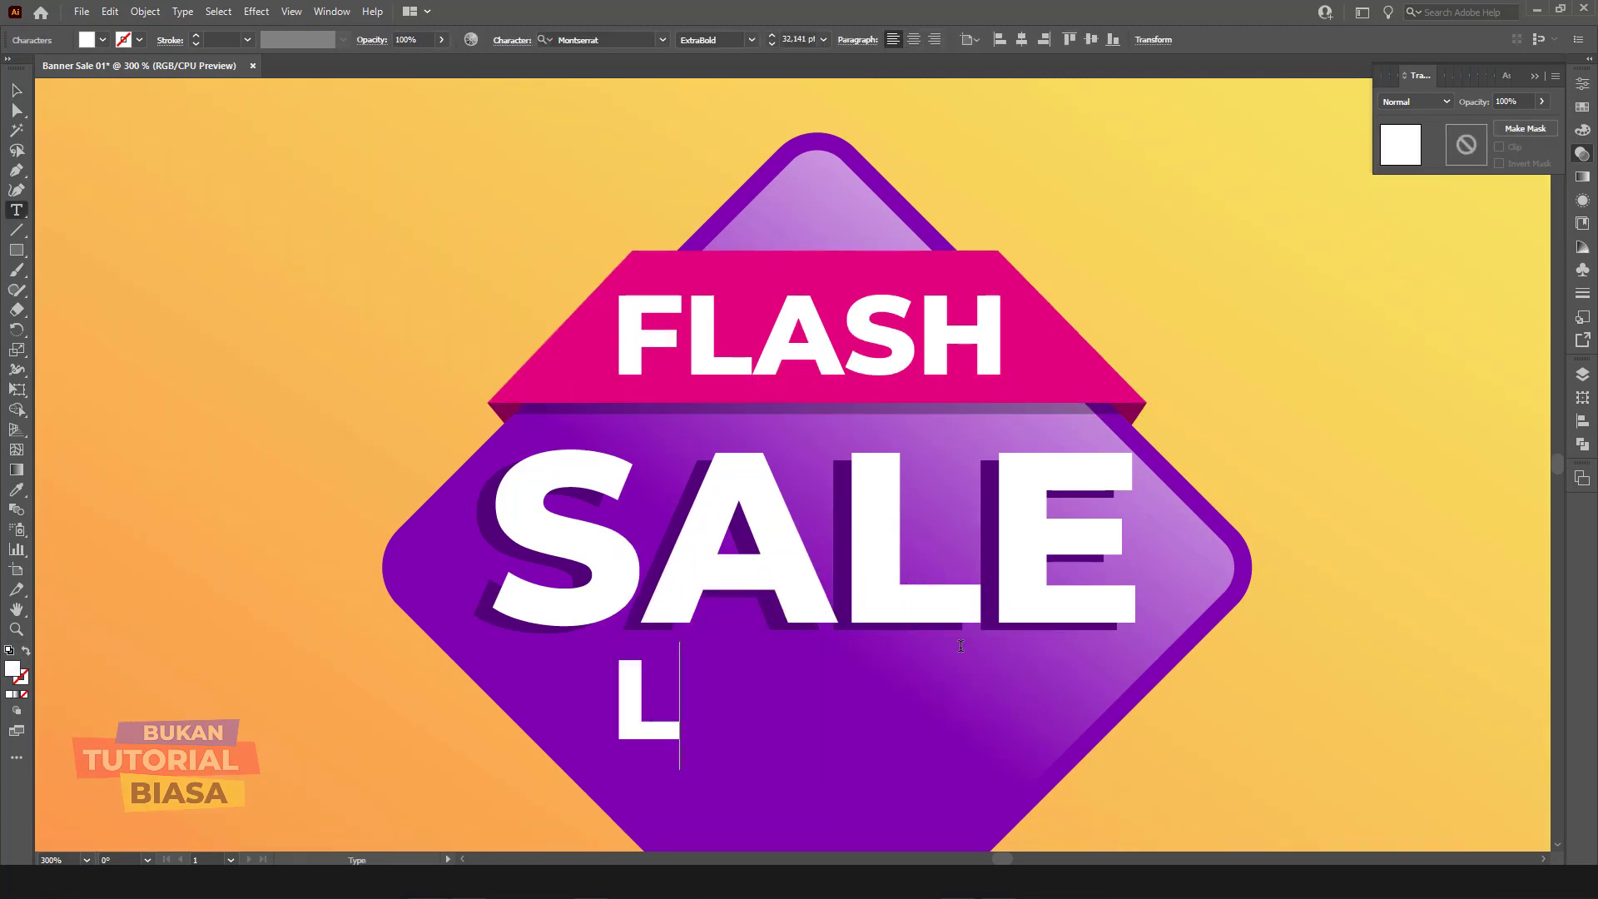
text(IMIT)
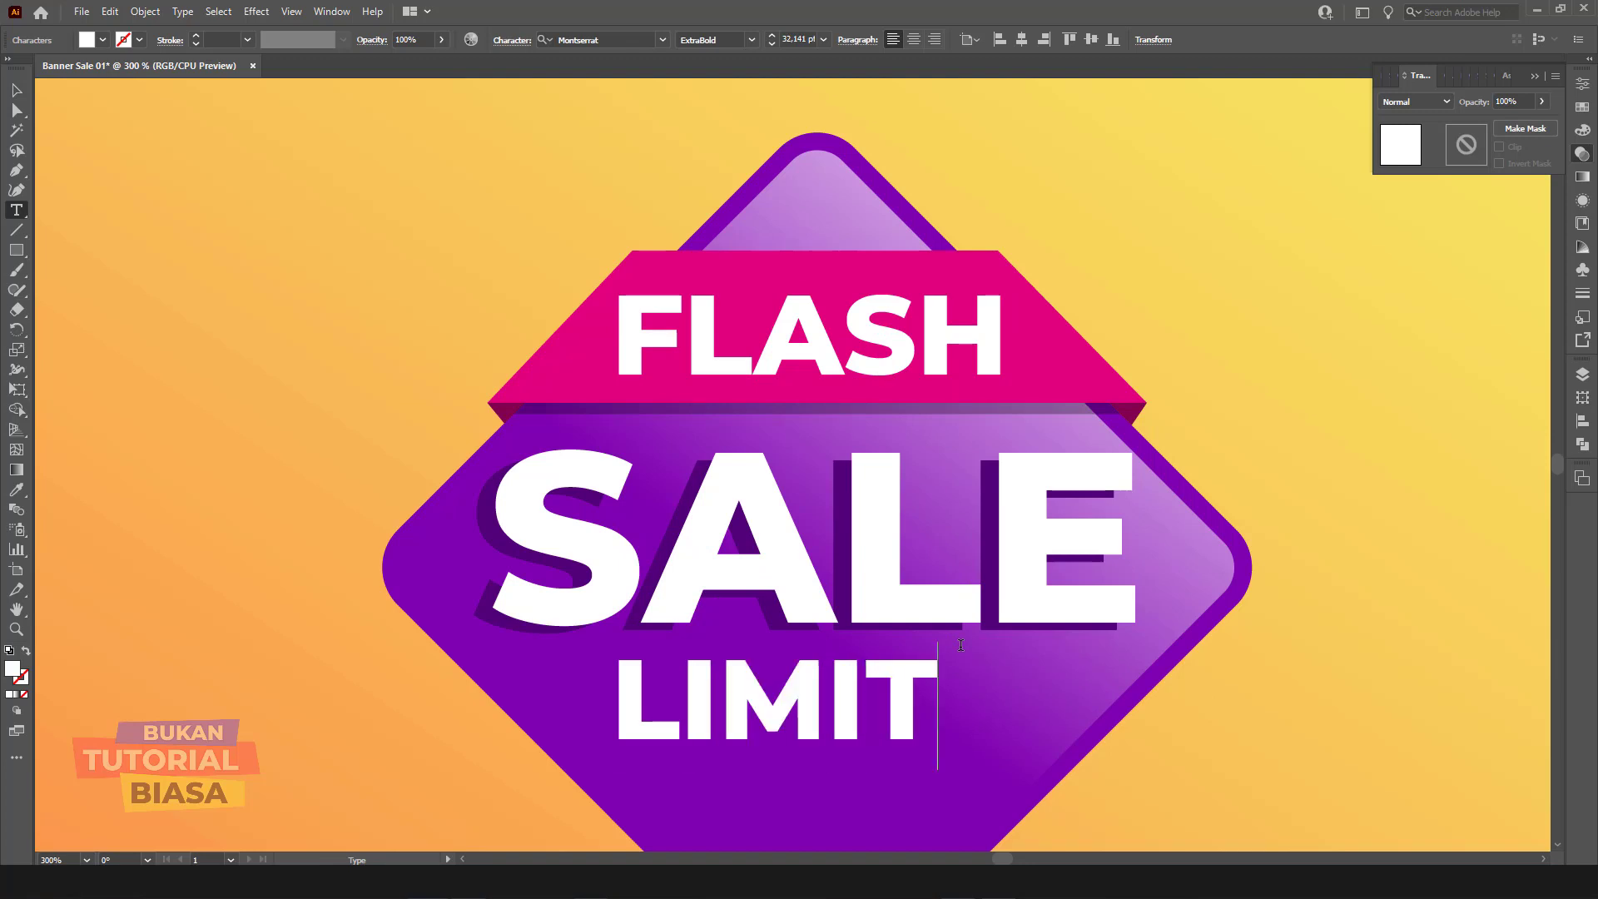
text(ED )
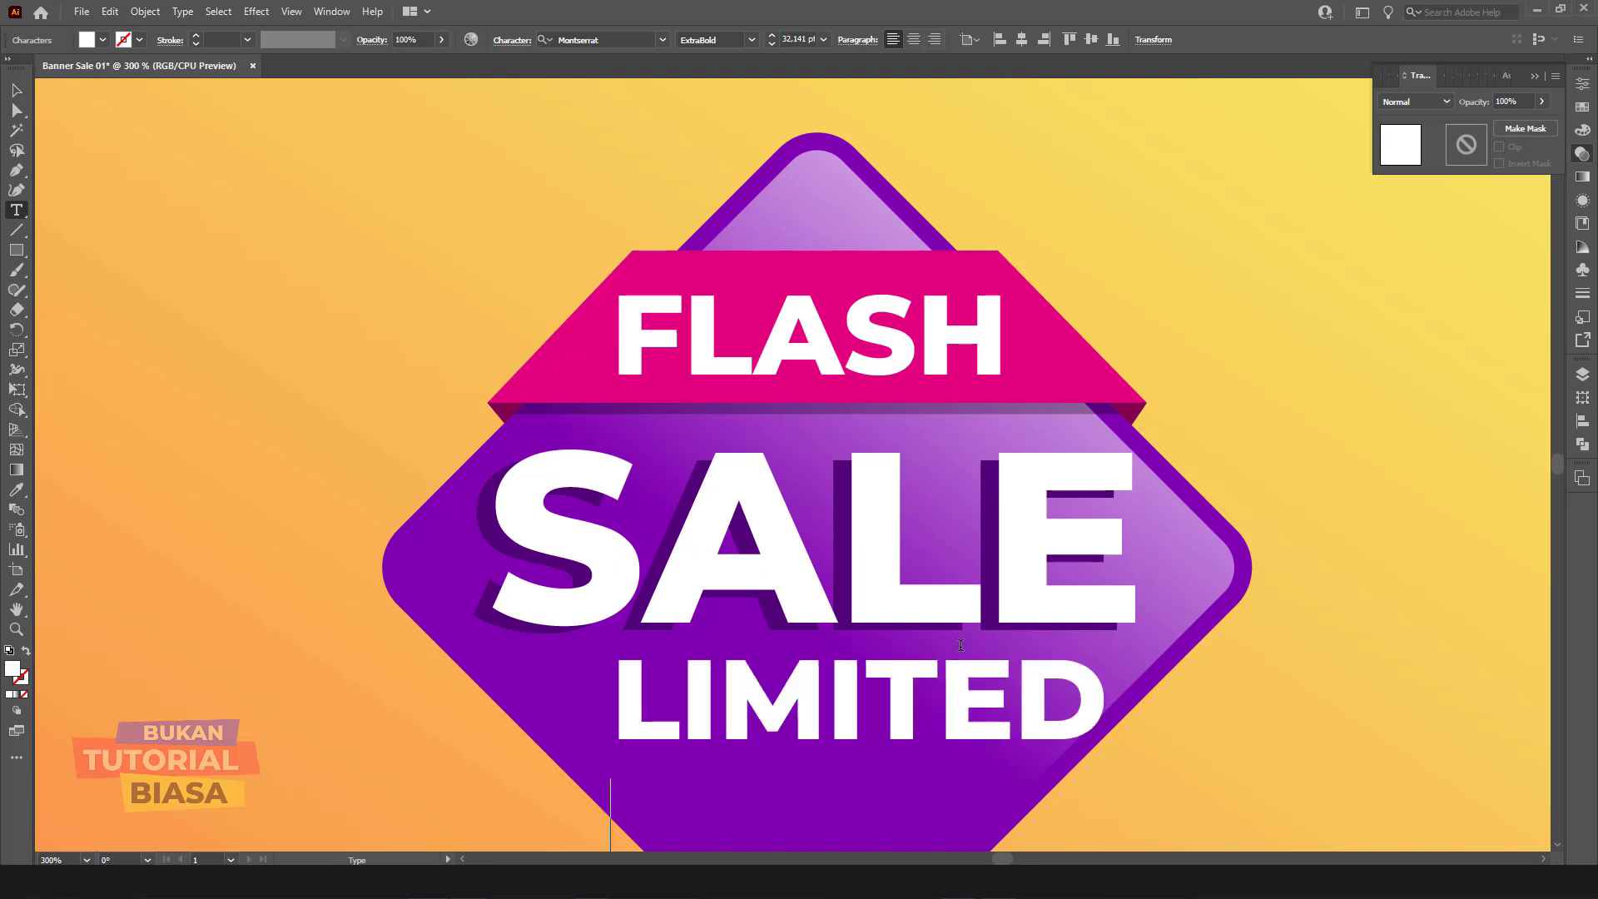
text(OFFER)
Step: Centre-align LIMITED OFFER in Medium weight, then shrink it and place it under SALE
scroll(962, 635, down, 1)
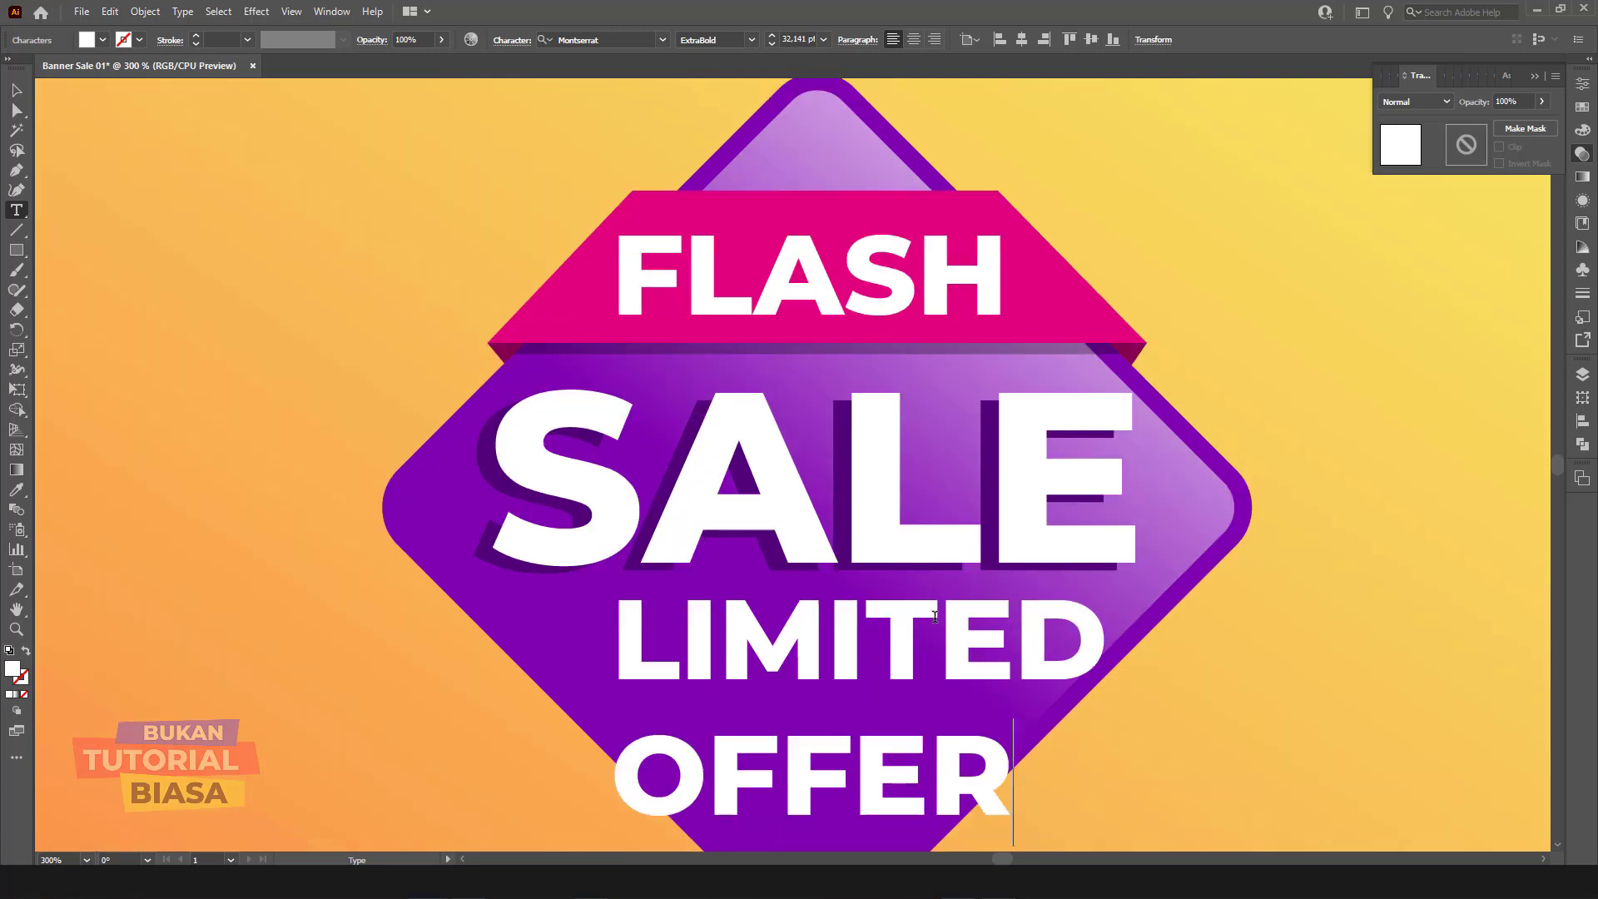
key(ctrl+a)
click(914, 39)
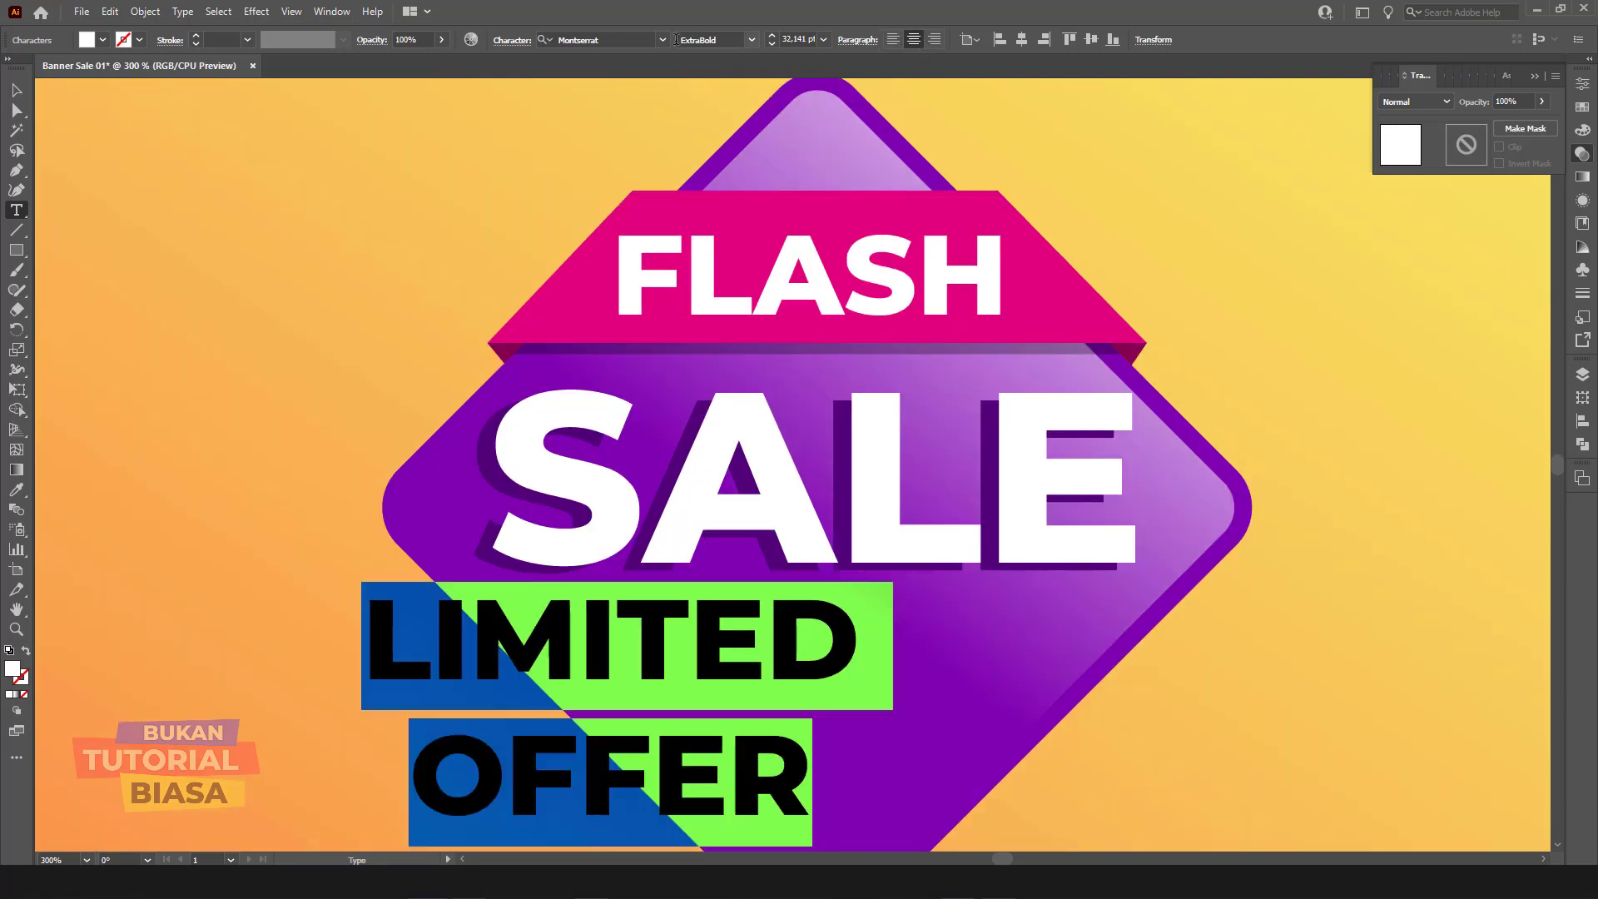
click(751, 40)
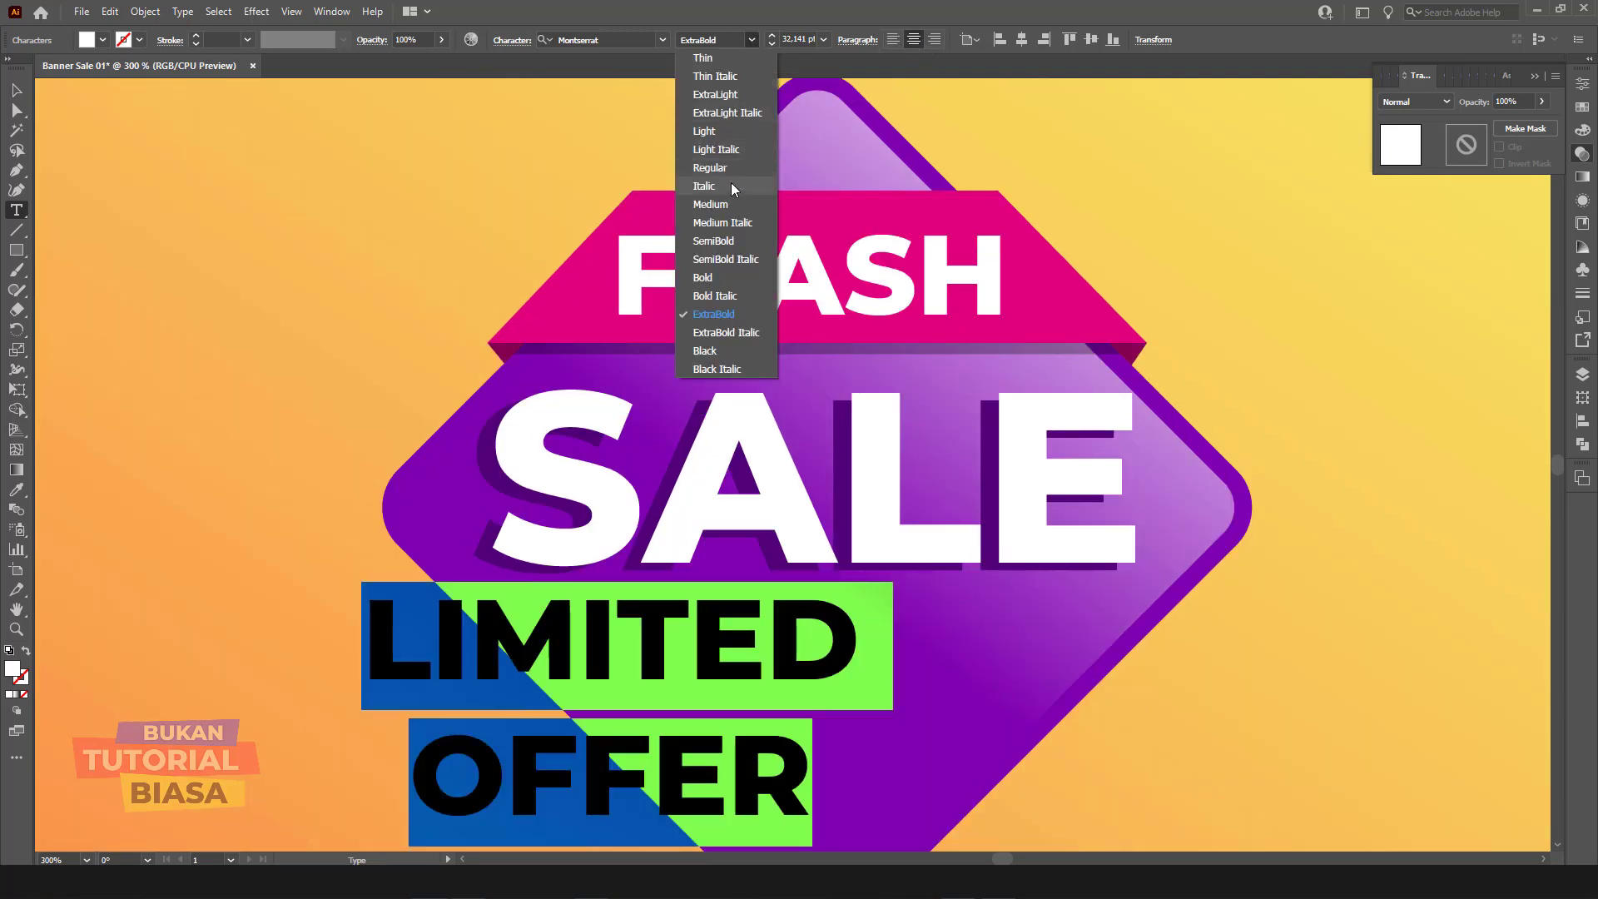
click(721, 205)
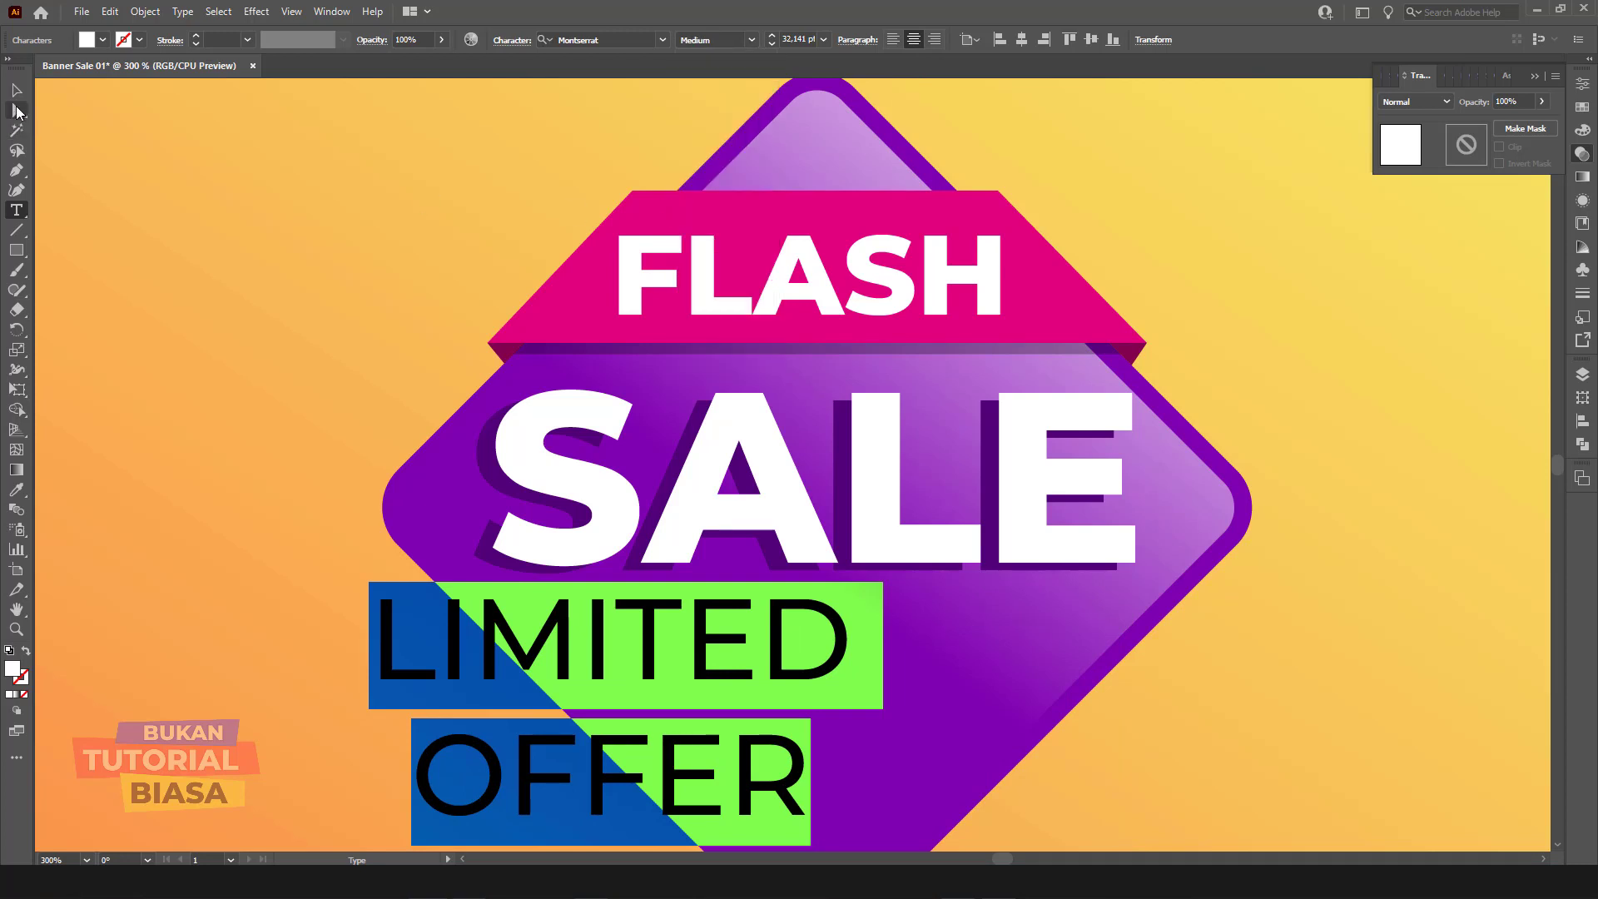
key(Escape)
mouse_move(853, 585)
mouse_down()
mouse_move(626, 706)
mouse_move(855, 640)
mouse_up()
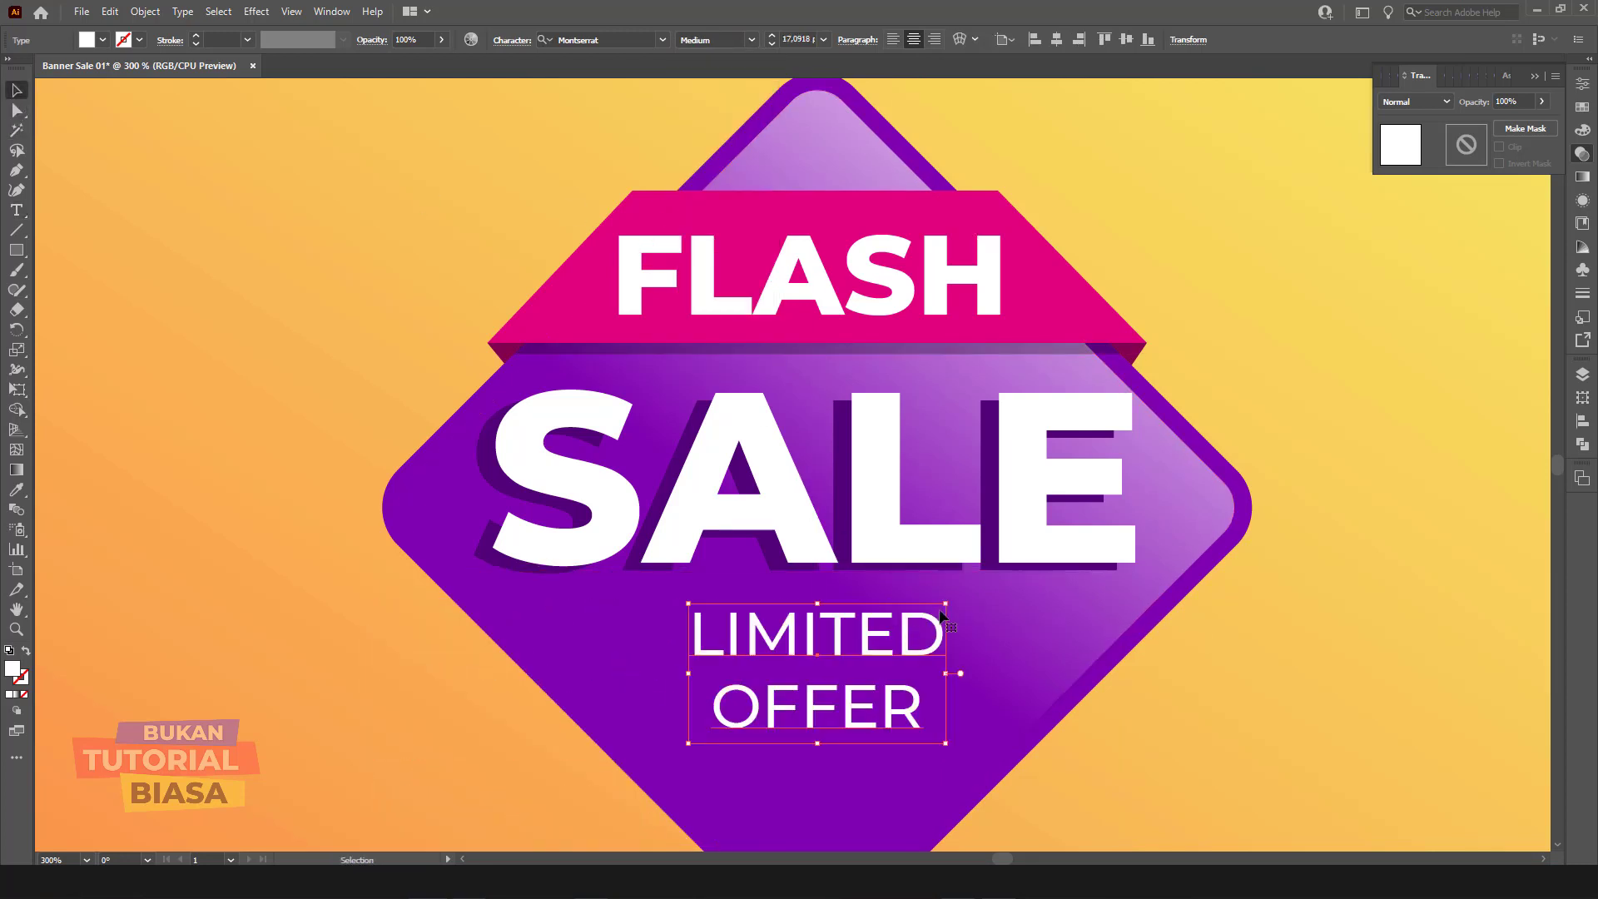
Step: Shrink LIMITED OFFER further and widen its letter spacing by three tracking steps
mouse_move(946, 601)
mouse_down()
mouse_move(893, 639)
mouse_move(876, 679)
mouse_up()
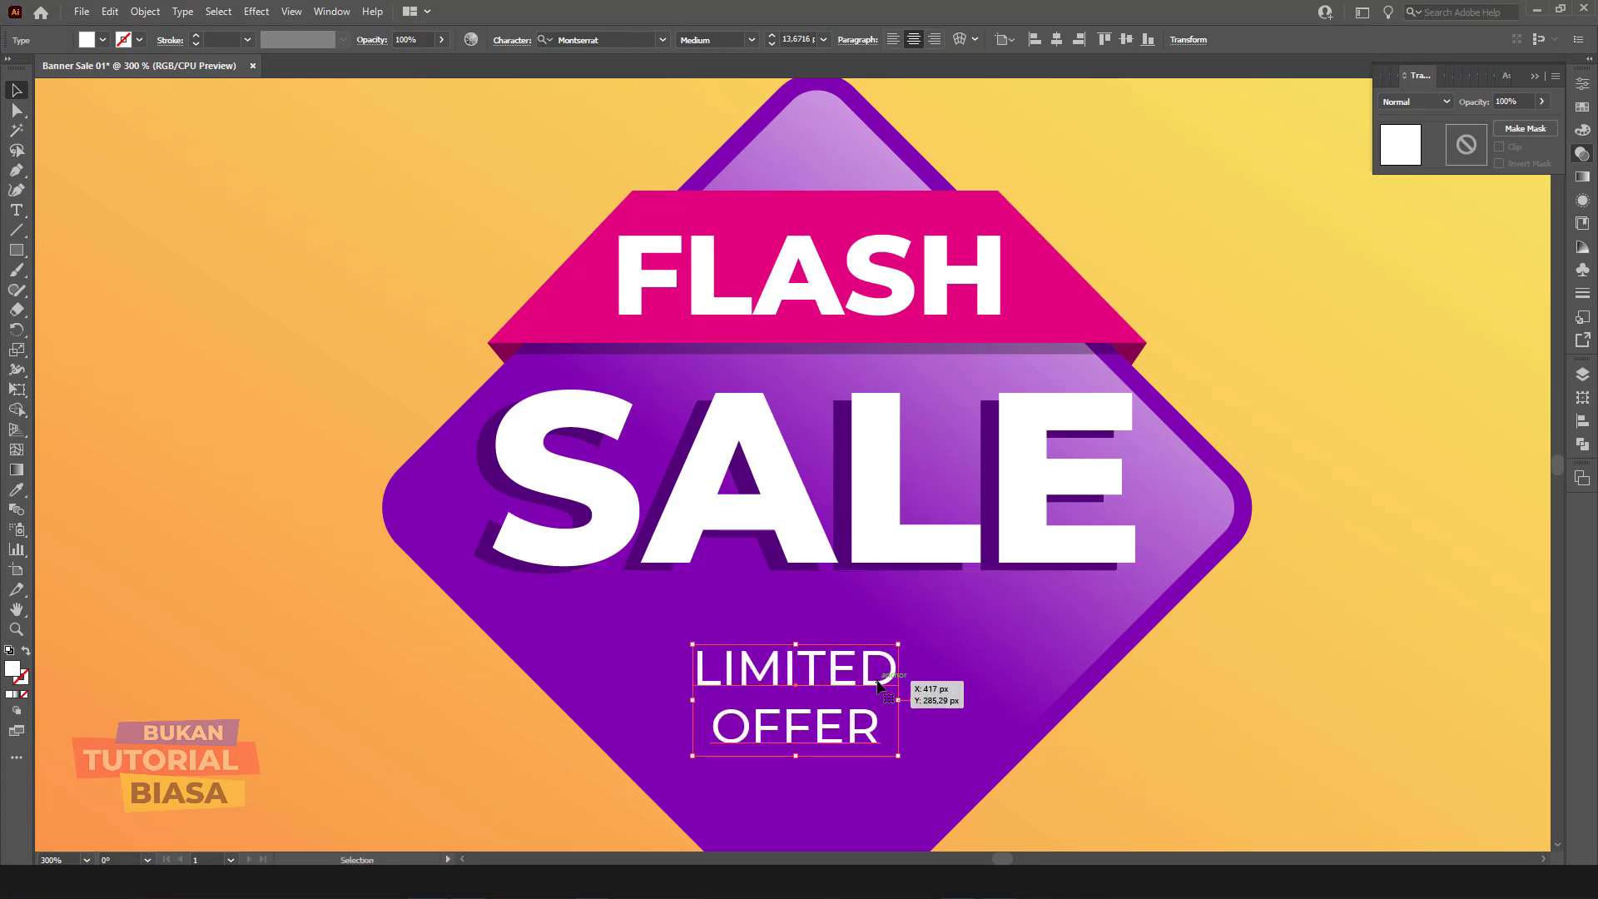
key(t)
click(877, 679)
key(ctrl+a)
key(alt+Right)
key(alt+Right)
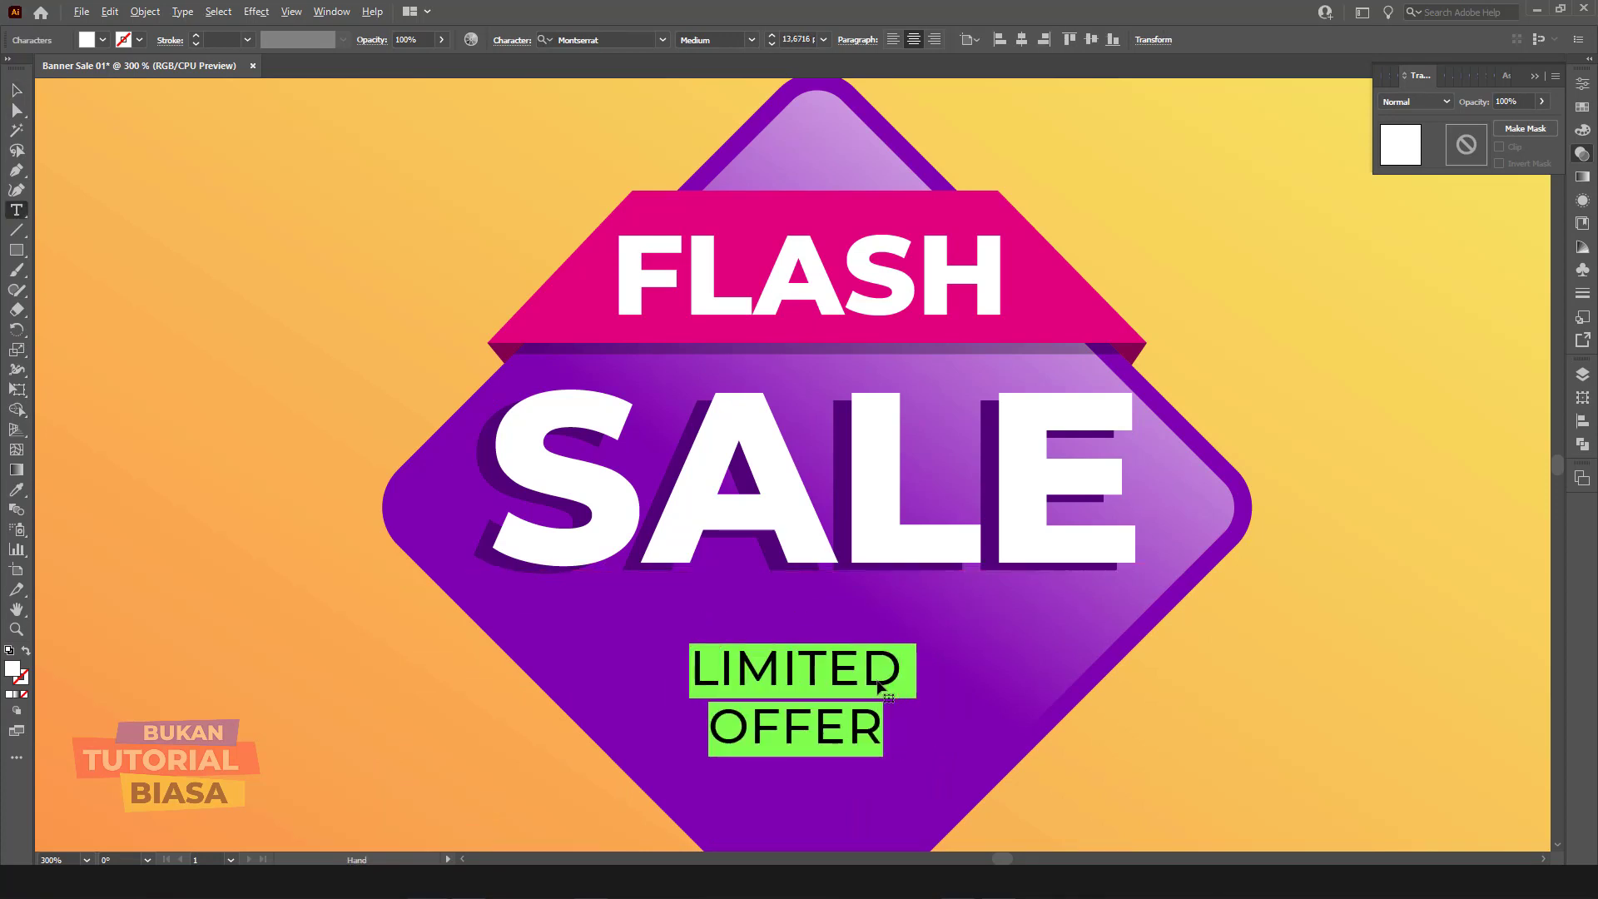
key(alt+Right)
key(alt+Right)
key(alt+Right)
key(alt+Right)
key(alt+Right)
key(alt+Right)
key(alt+Right)
key(alt+Right)
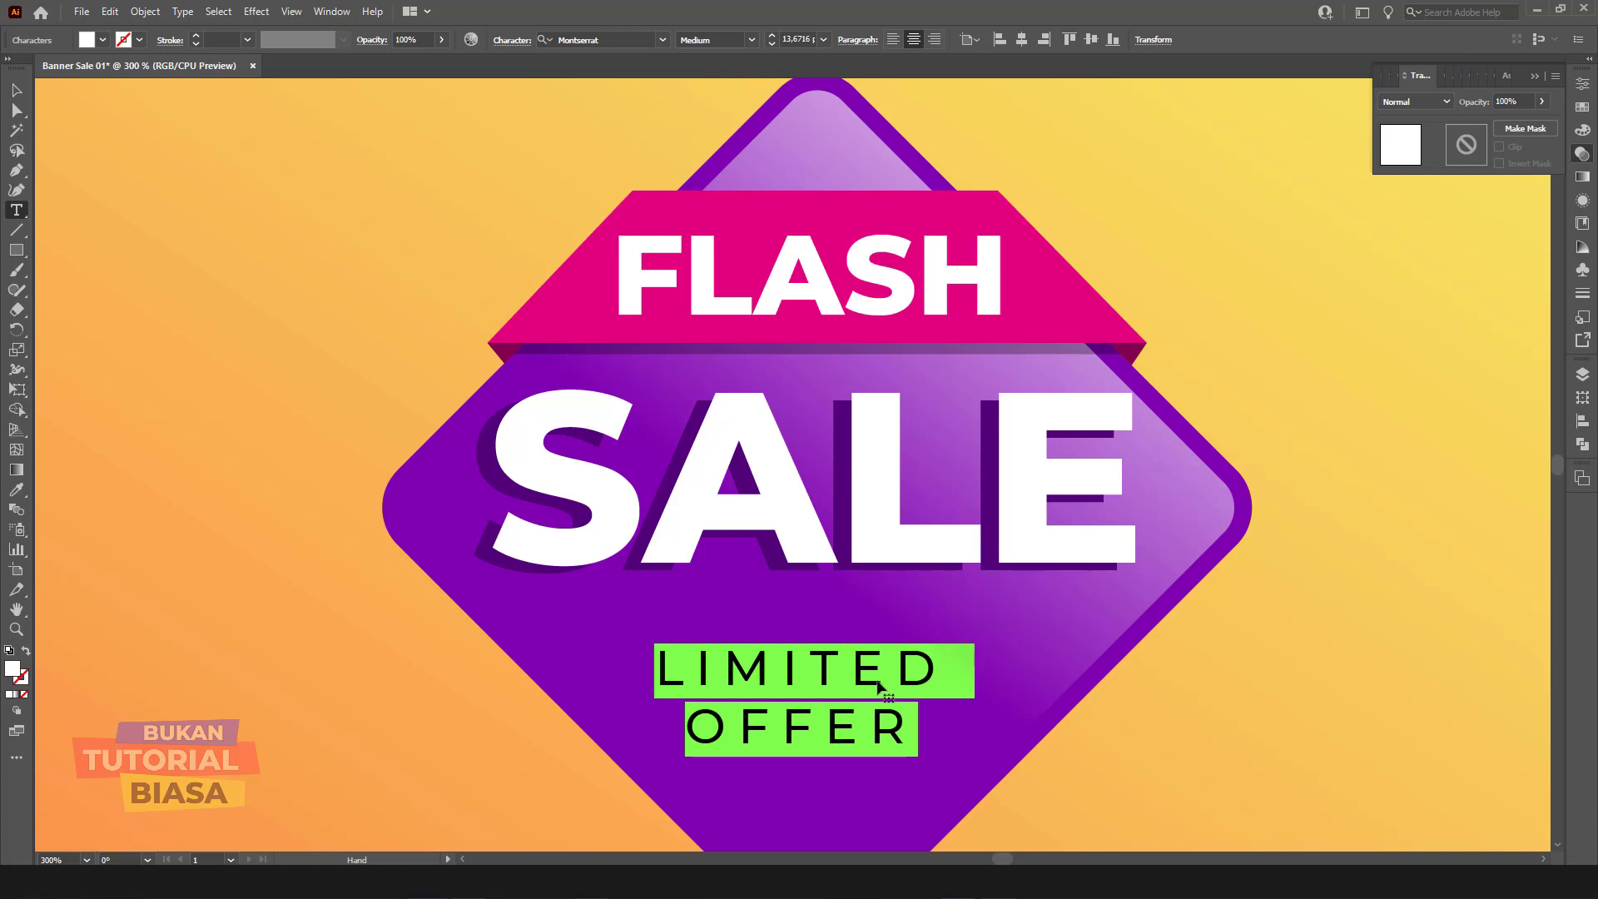
key(alt+Right)
key(alt+Right)
key(alt+Right)
key(alt+Right)
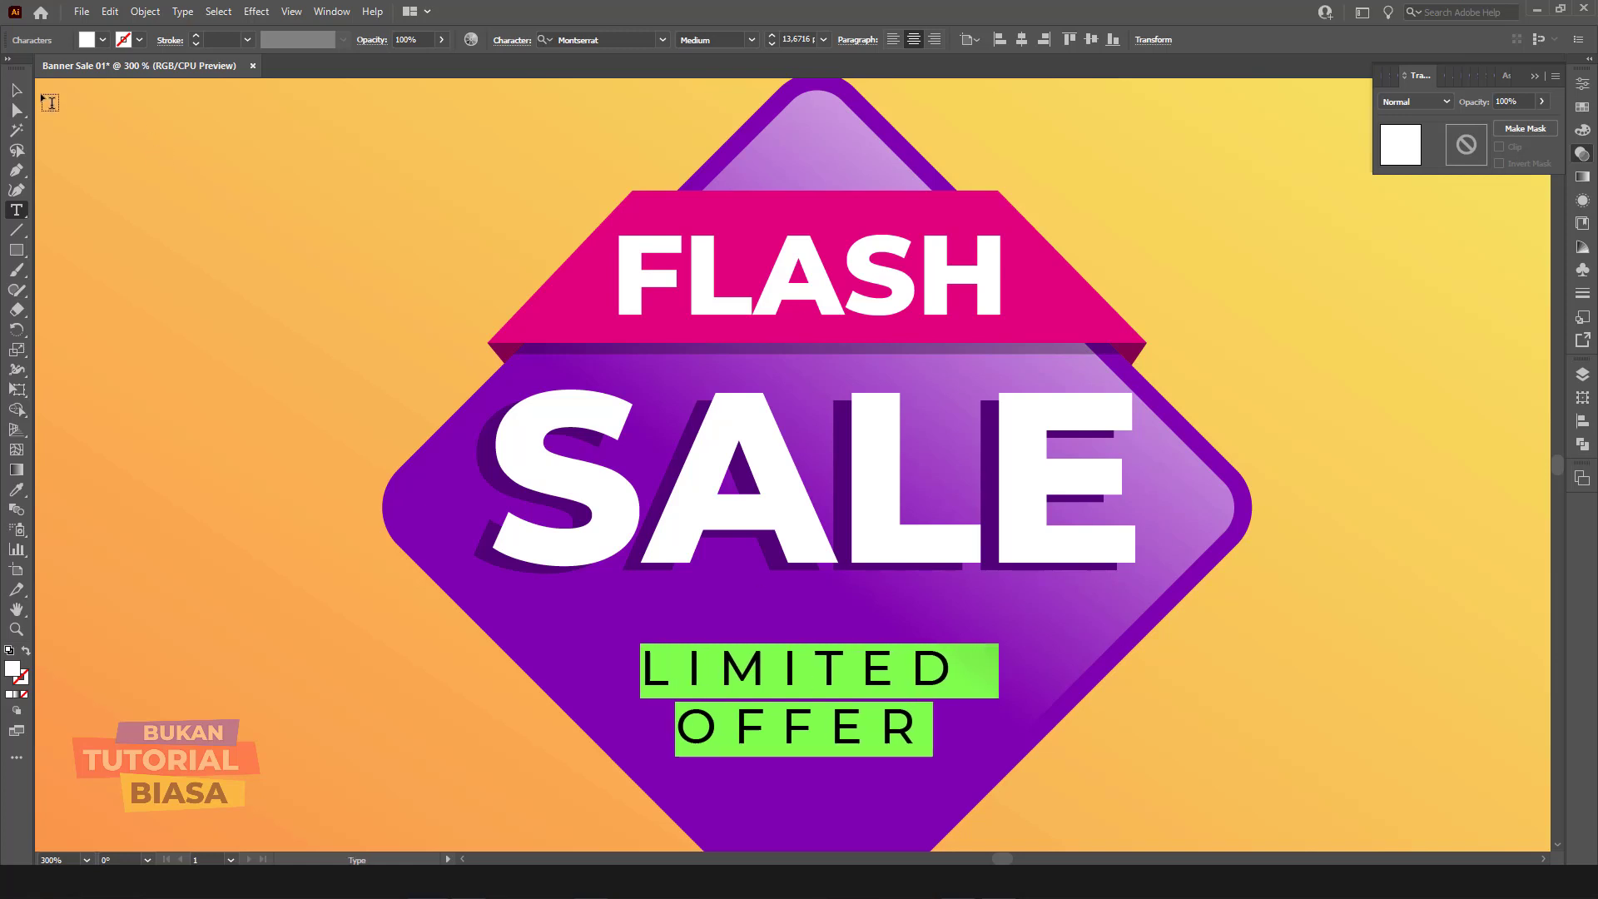
Step: Raise LIMITED OFFER beneath SALE, widen its tracking once more, and delete LIMITED's final D
click(16, 89)
drag(834, 669, 841, 657)
drag(871, 542, 867, 551)
key(t)
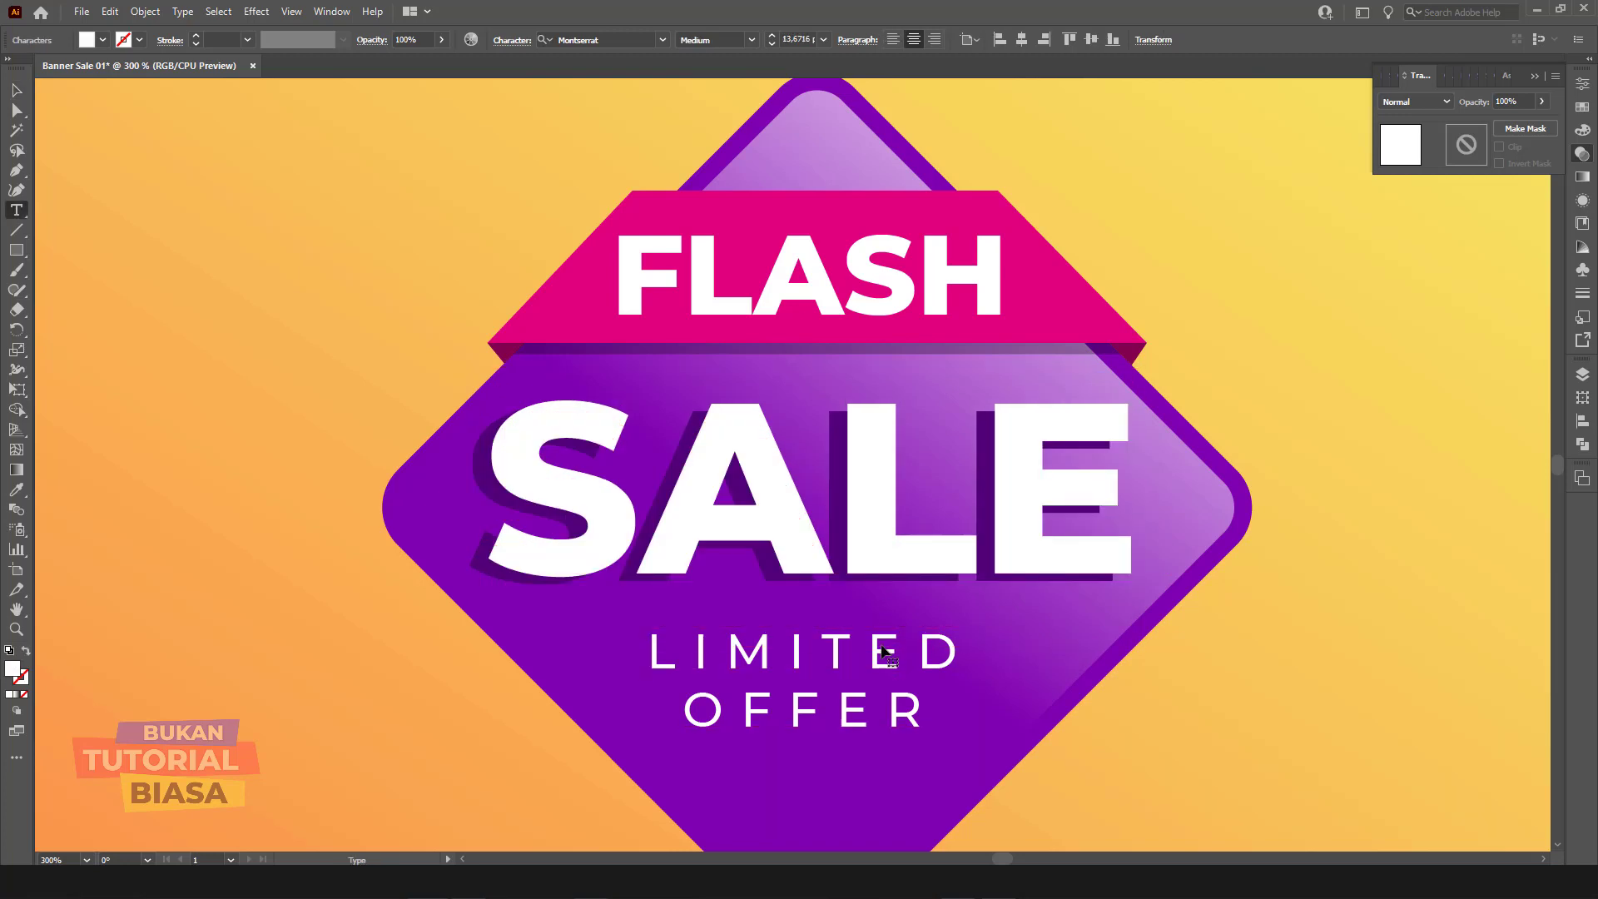
click(881, 647)
key(ctrl+a)
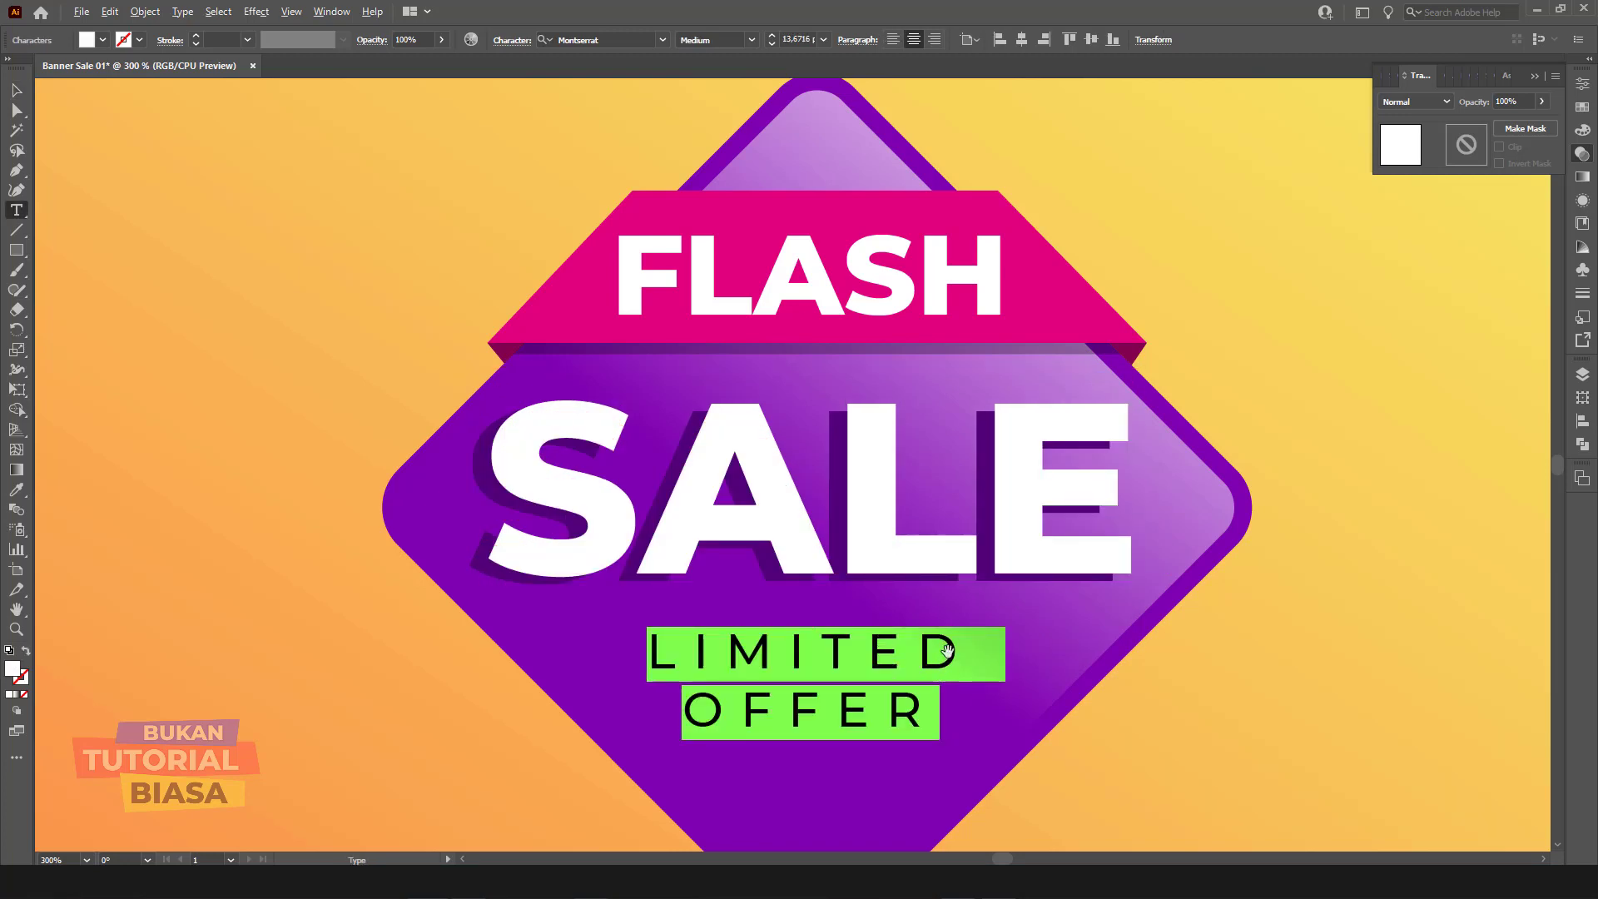
key(alt+Right)
key(alt+Right)
key(alt+Right)
key(alt+Right)
key(alt+Right)
key(alt+Right)
key(alt+Right)
key(alt+Right)
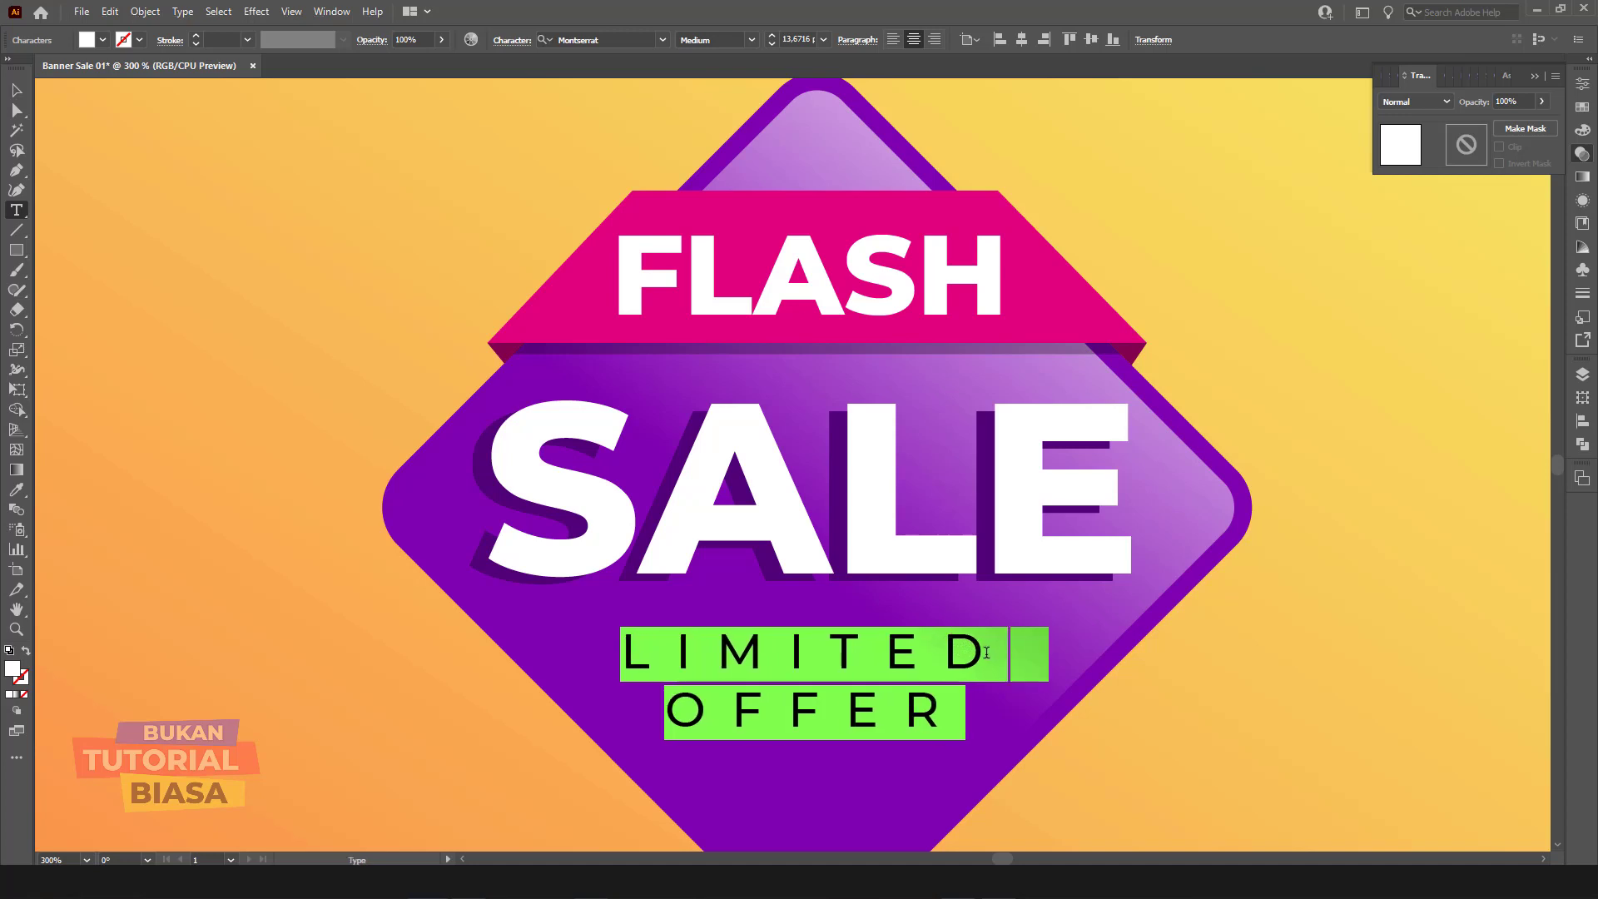
key(Escape)
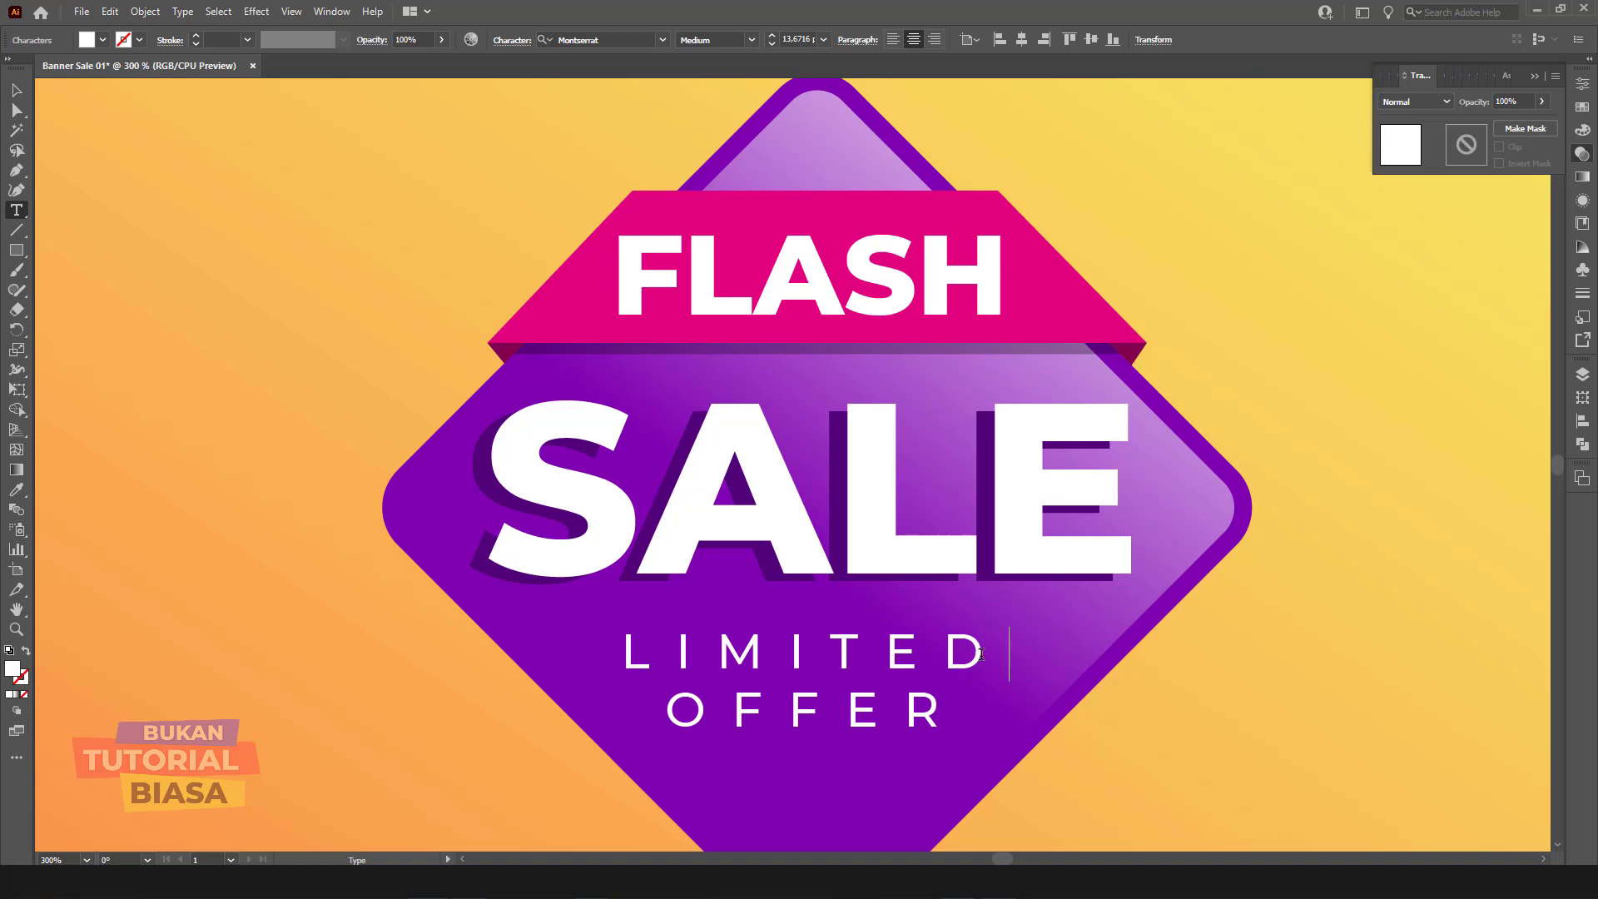
click(1033, 657)
key(BackSpace)
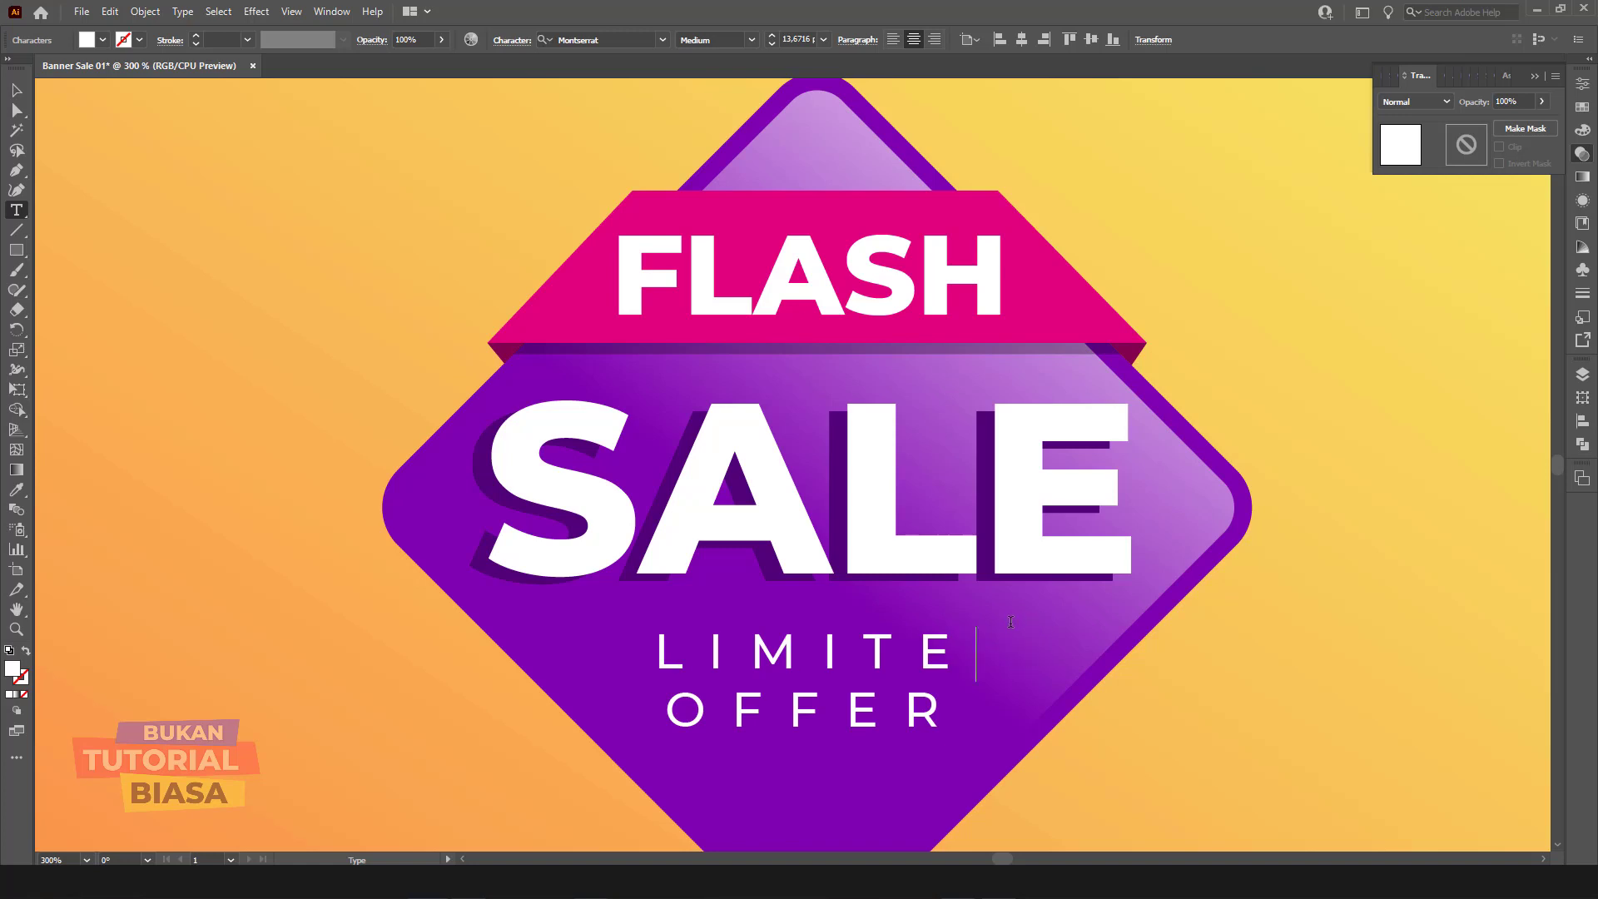
Step: Retype the D in LIMITED, nudge SALE slightly down, and drop LIMITED OFFER about 25 px lower
text(D)
click(17, 89)
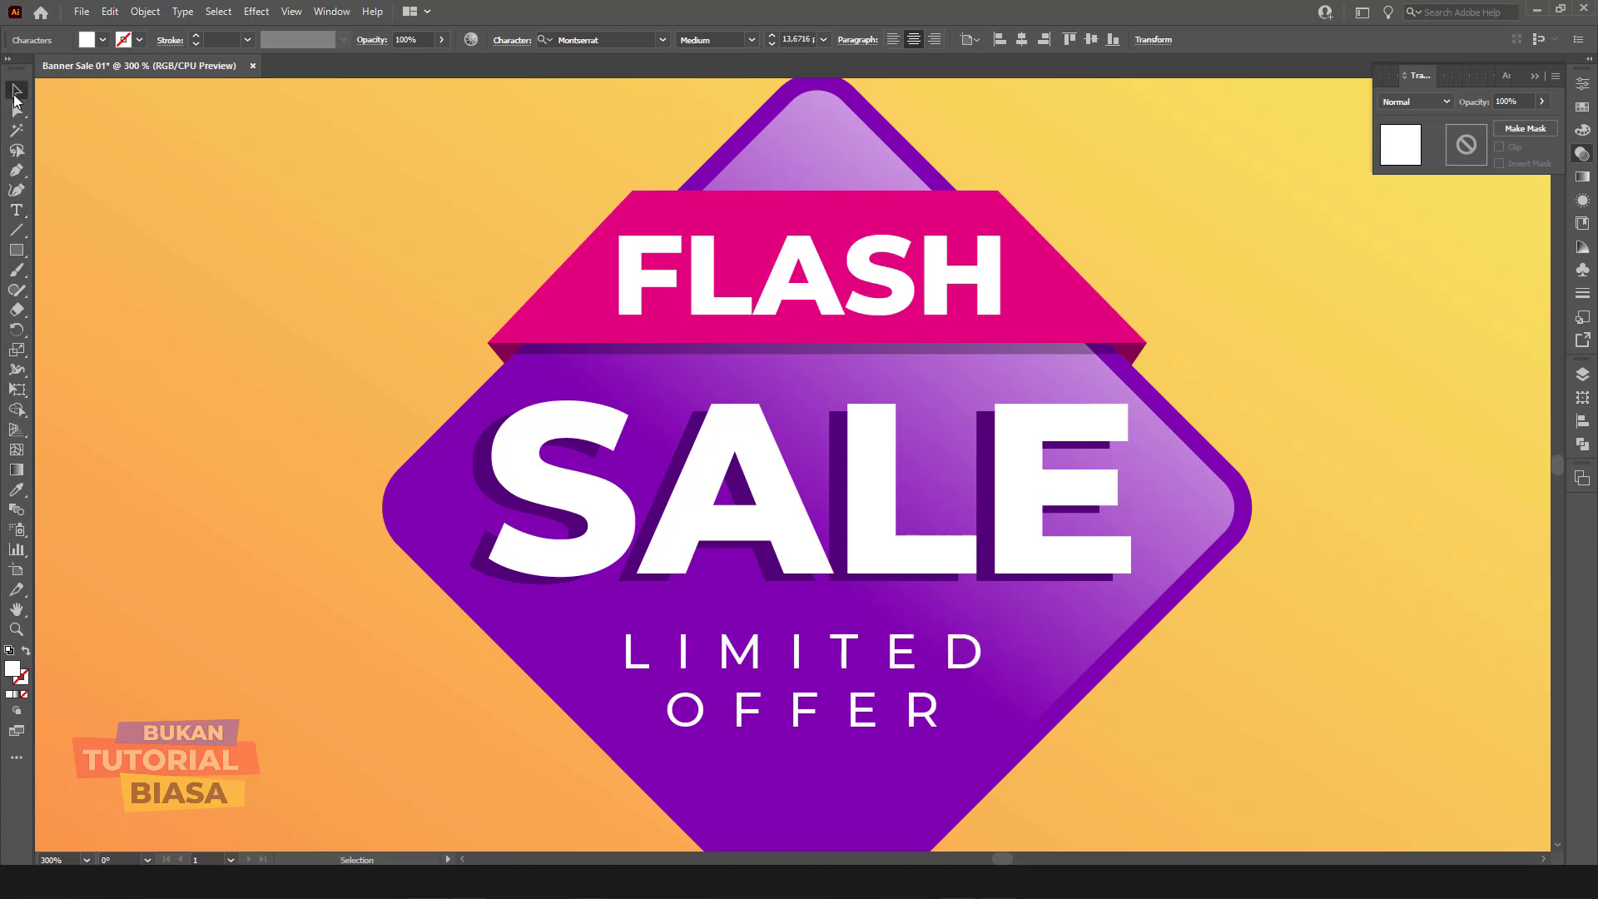
key(ctrl+minus)
key(ctrl+minus)
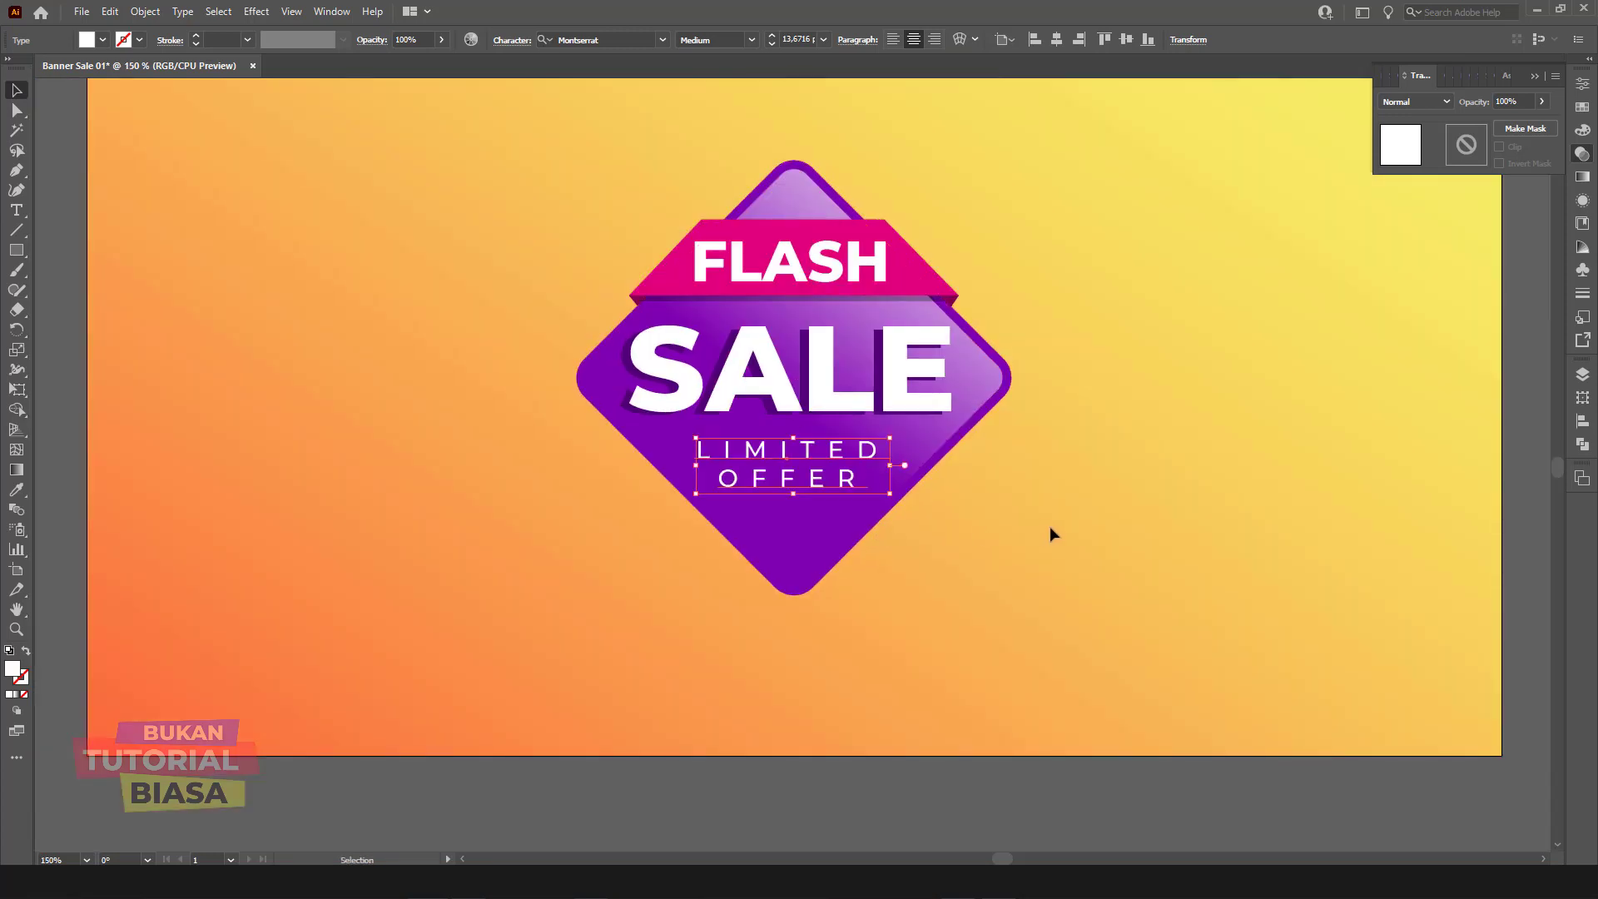
click(1052, 529)
key(ctrl+plus)
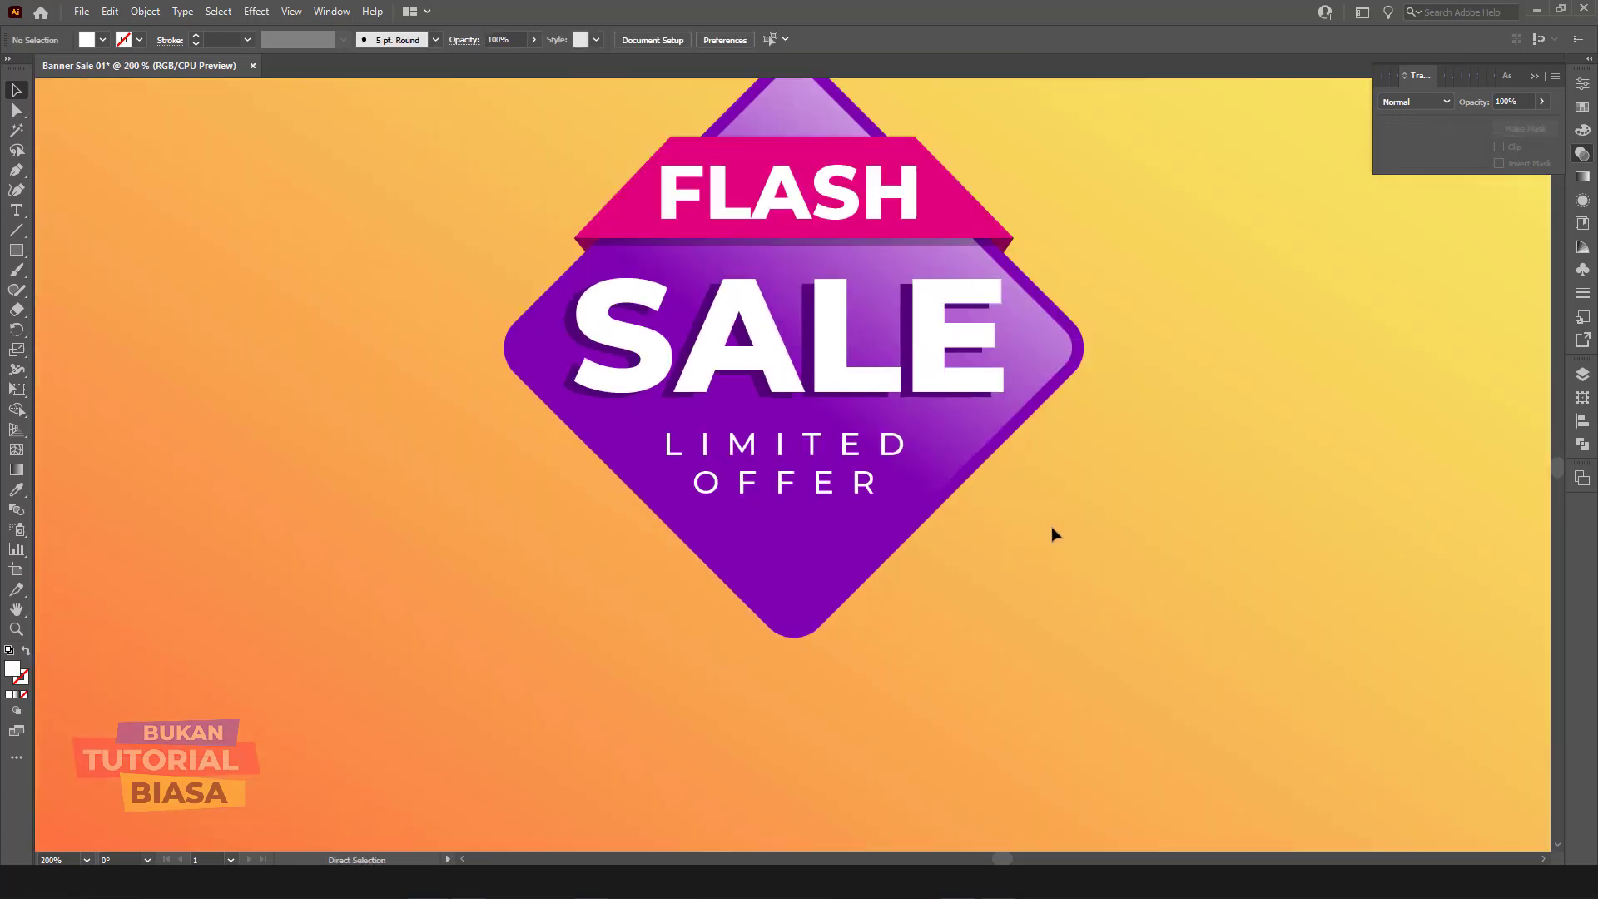
key(ctrl+minus)
key(ctrl+minus)
key(ctrl+plus)
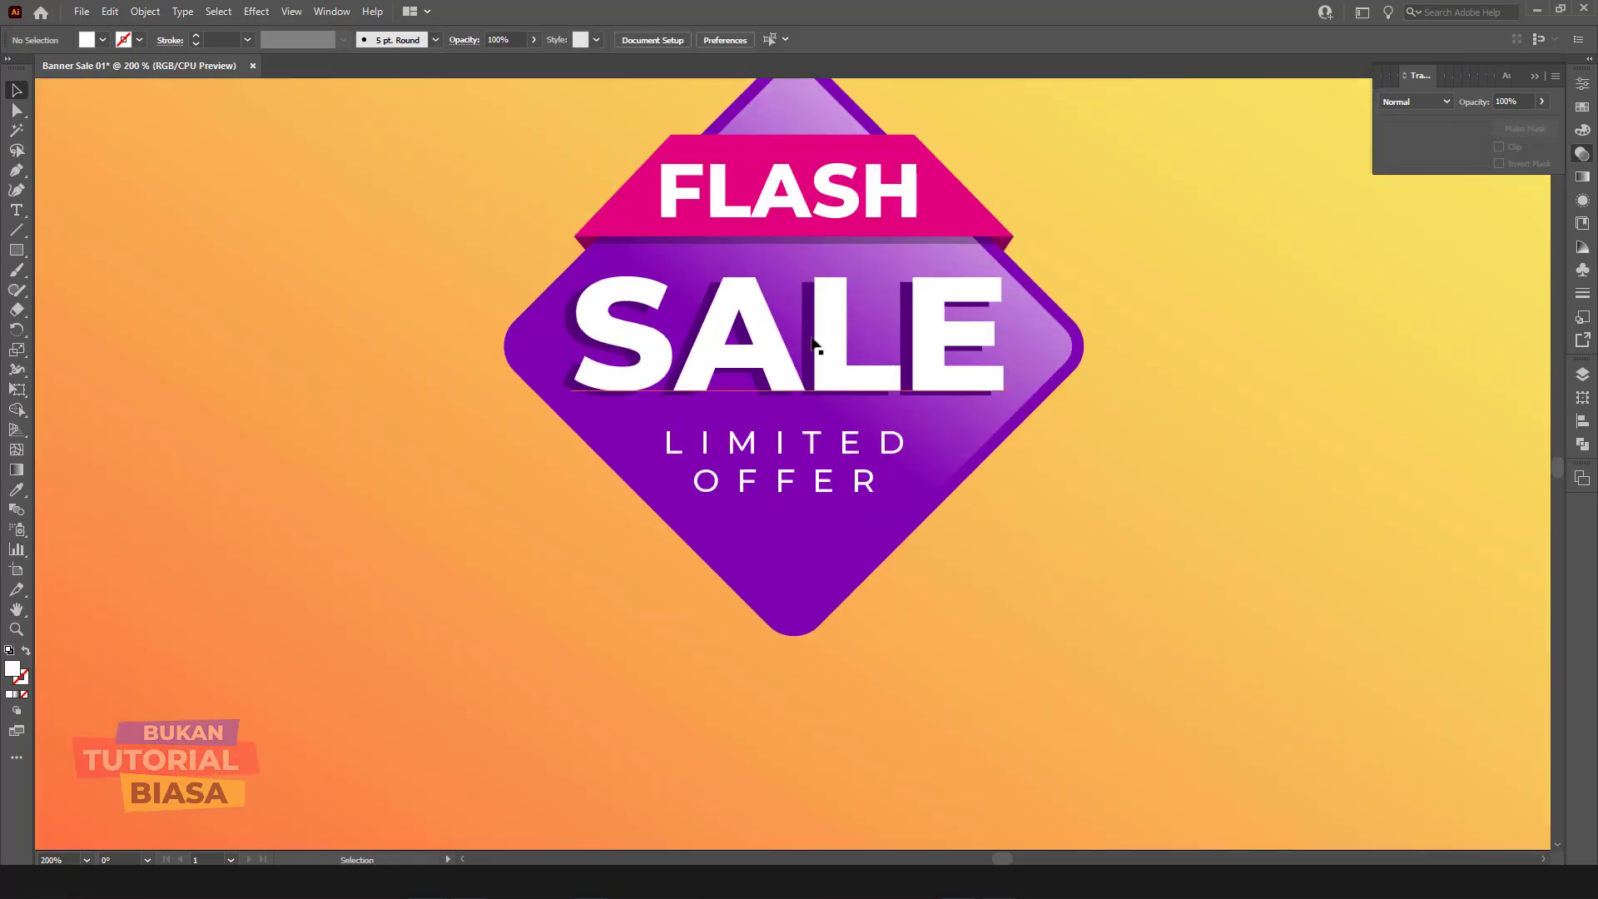
click(806, 337)
drag(820, 344, 823, 357)
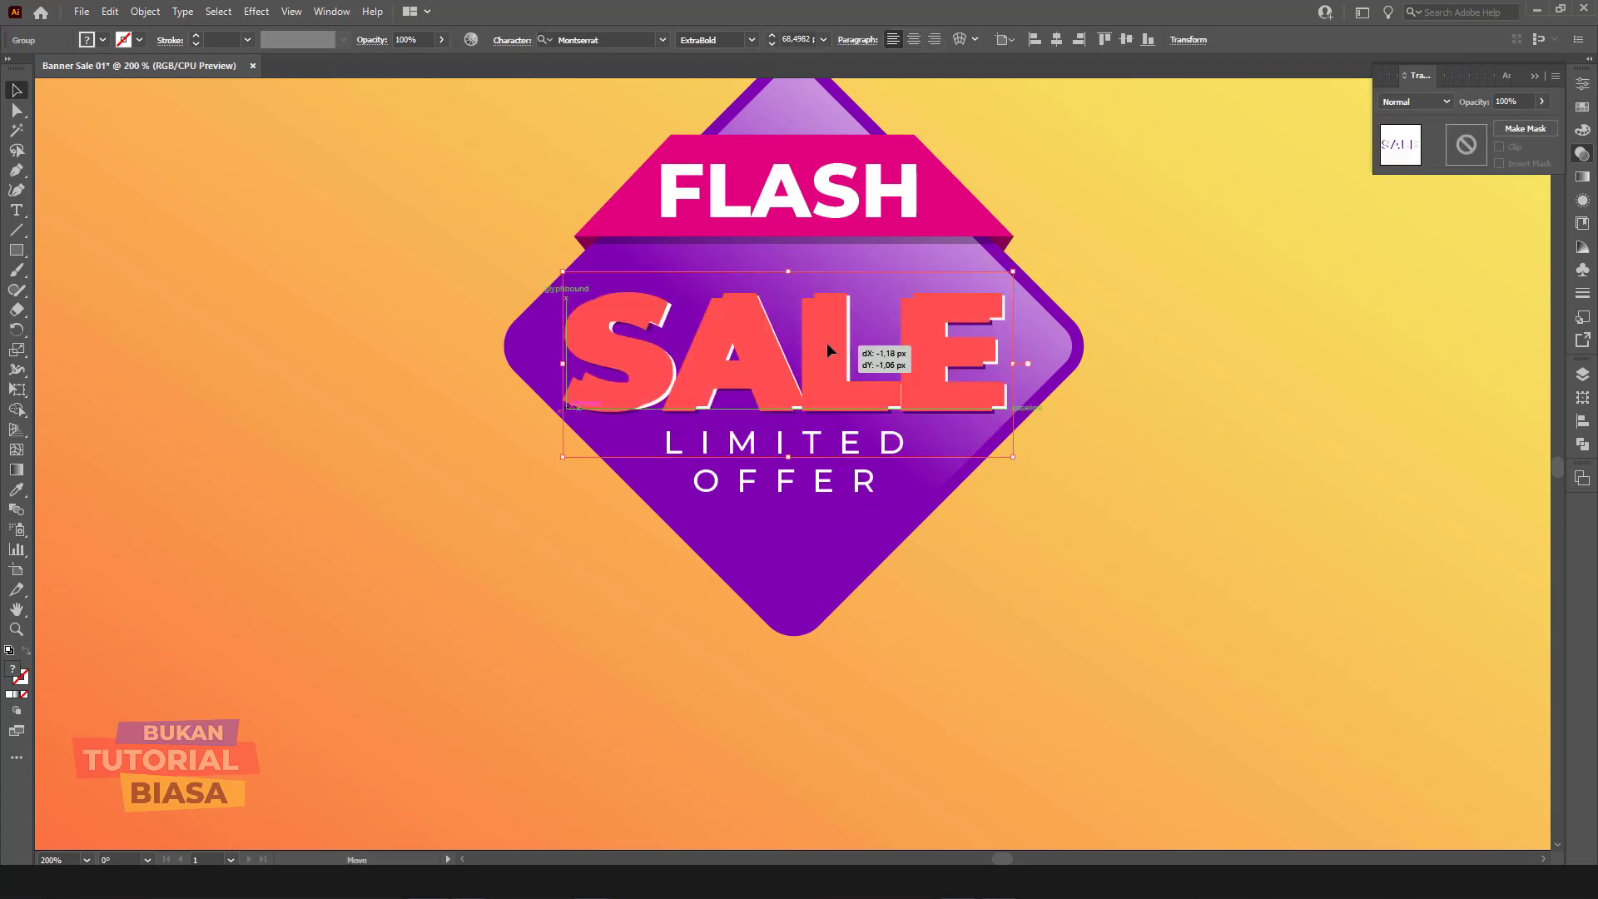
drag(841, 465, 841, 486)
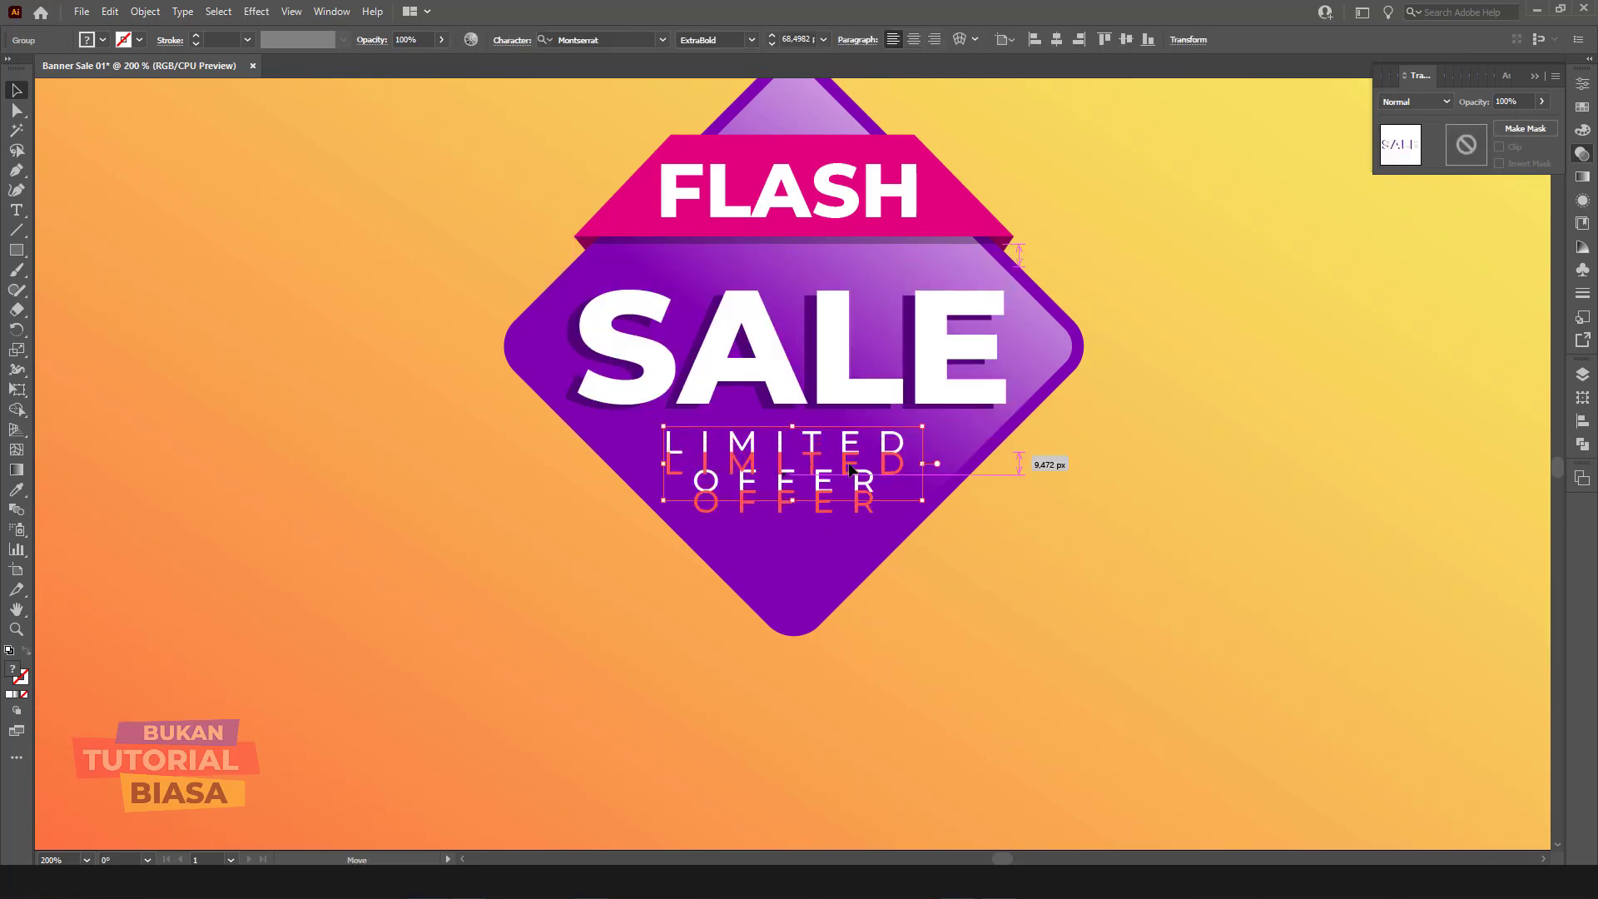
Step: Draw a white-stroked horizontal line under SALE and nudge LIMITED OFFER slightly down
click(17, 172)
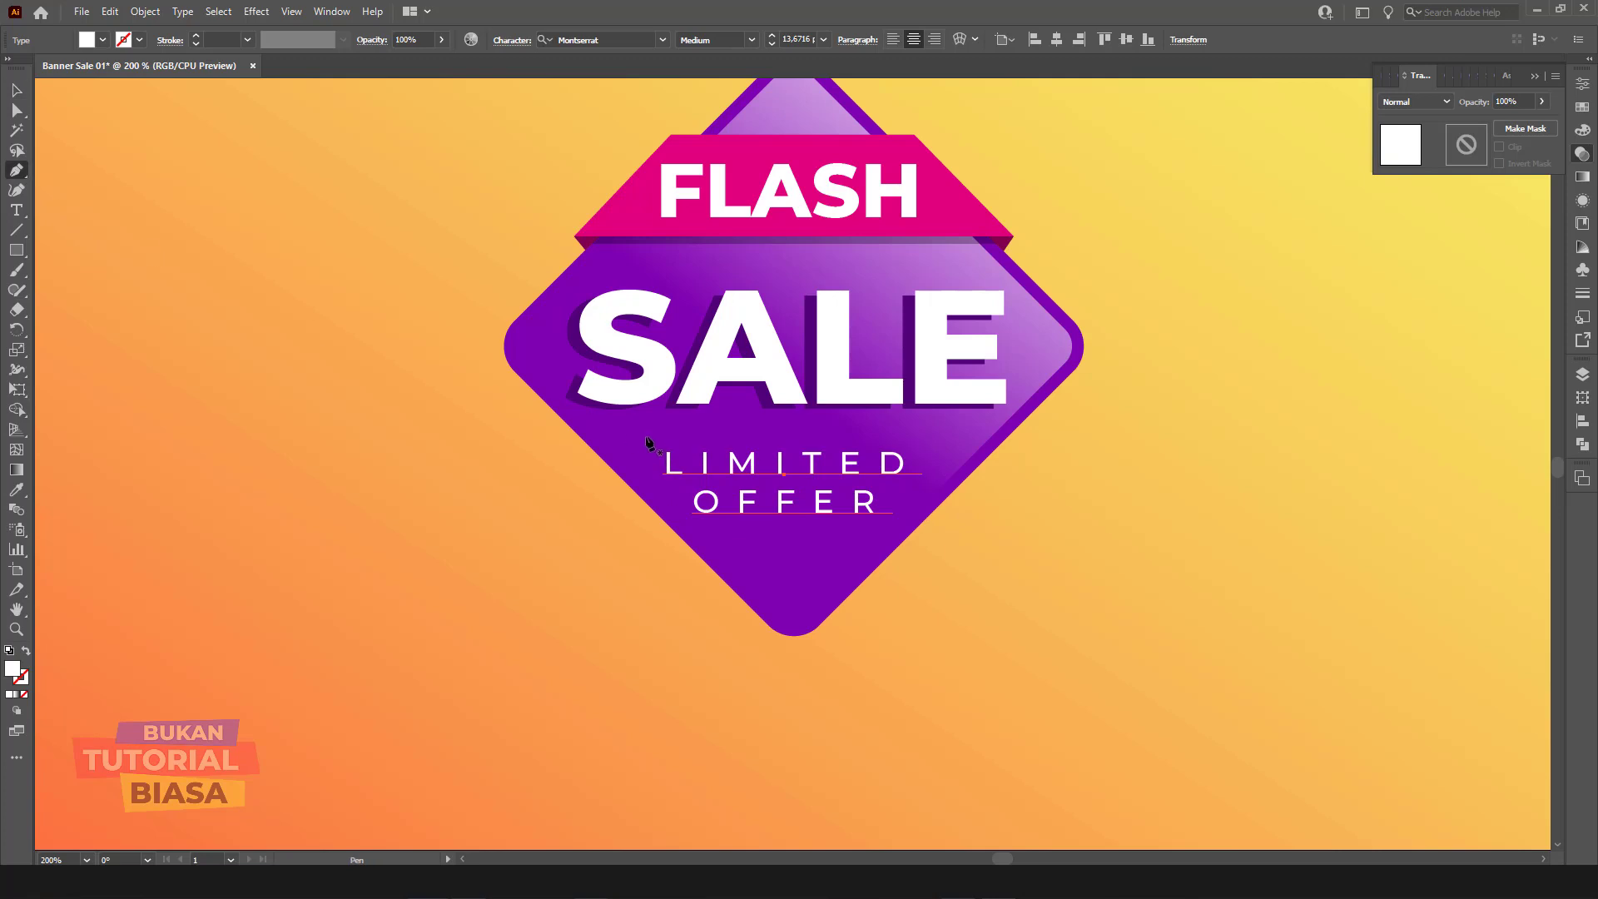
click(644, 431)
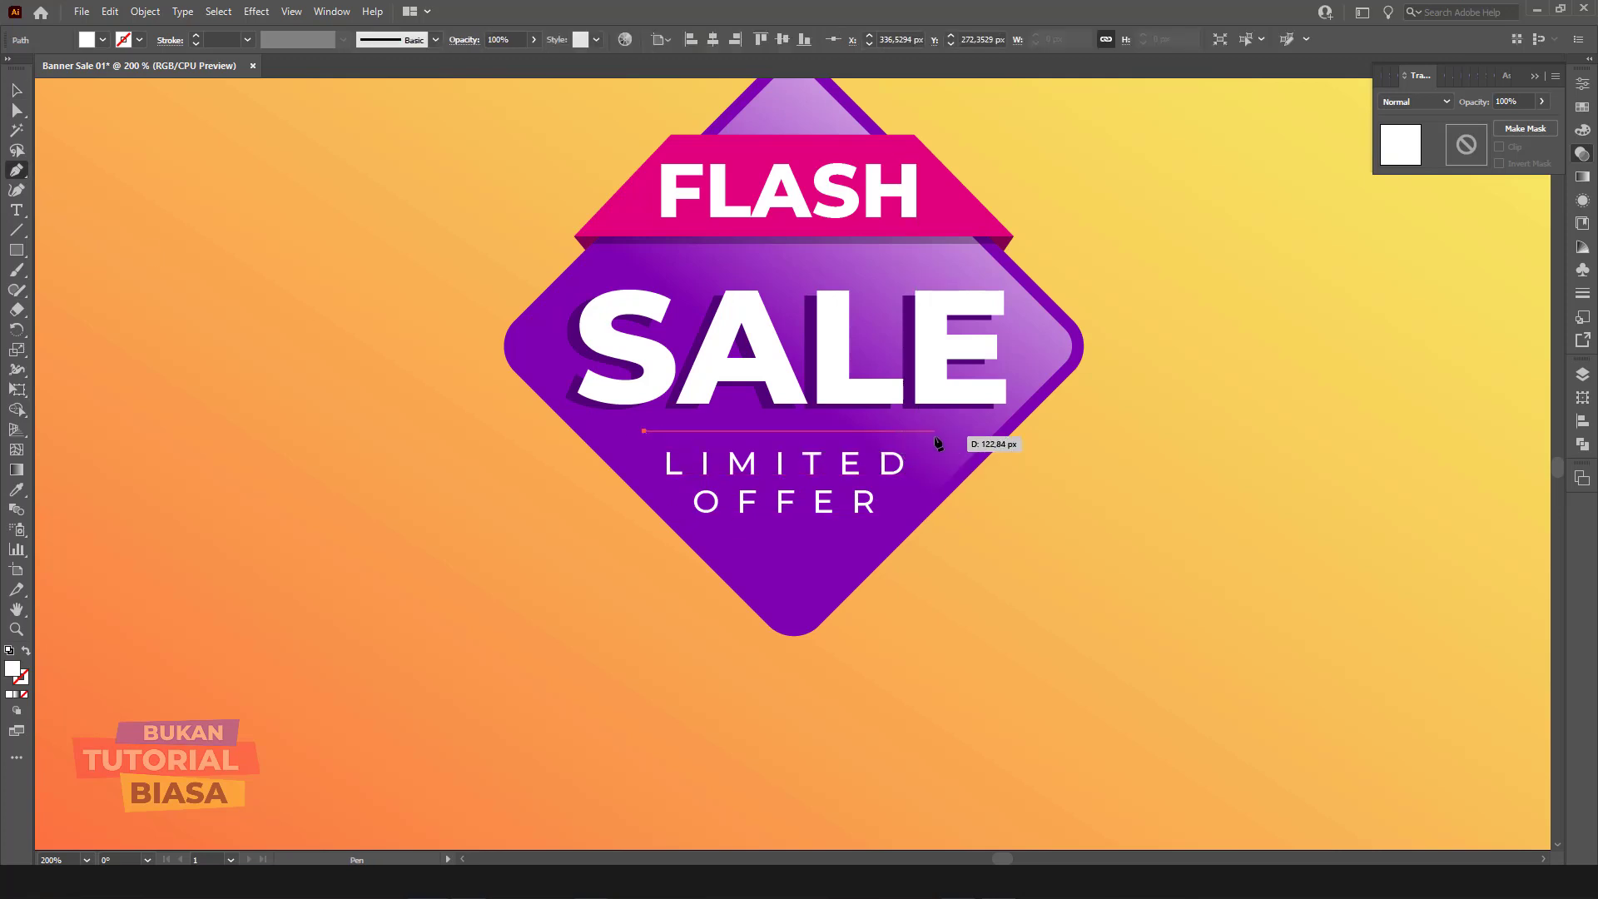
shift+click(936, 442)
key(v)
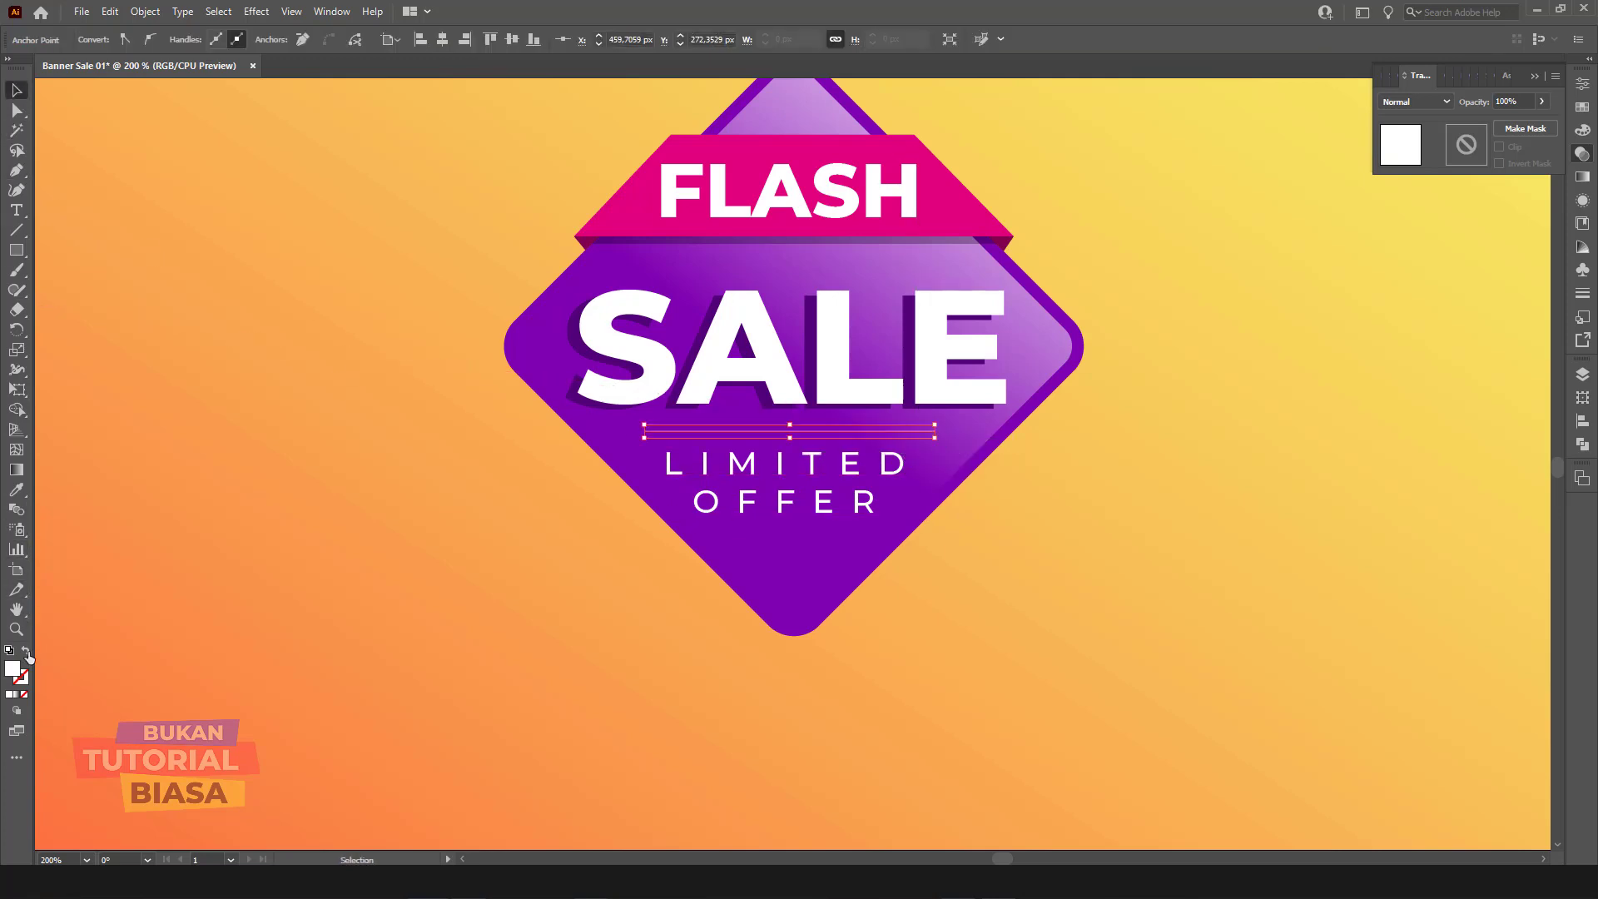
click(26, 652)
click(407, 391)
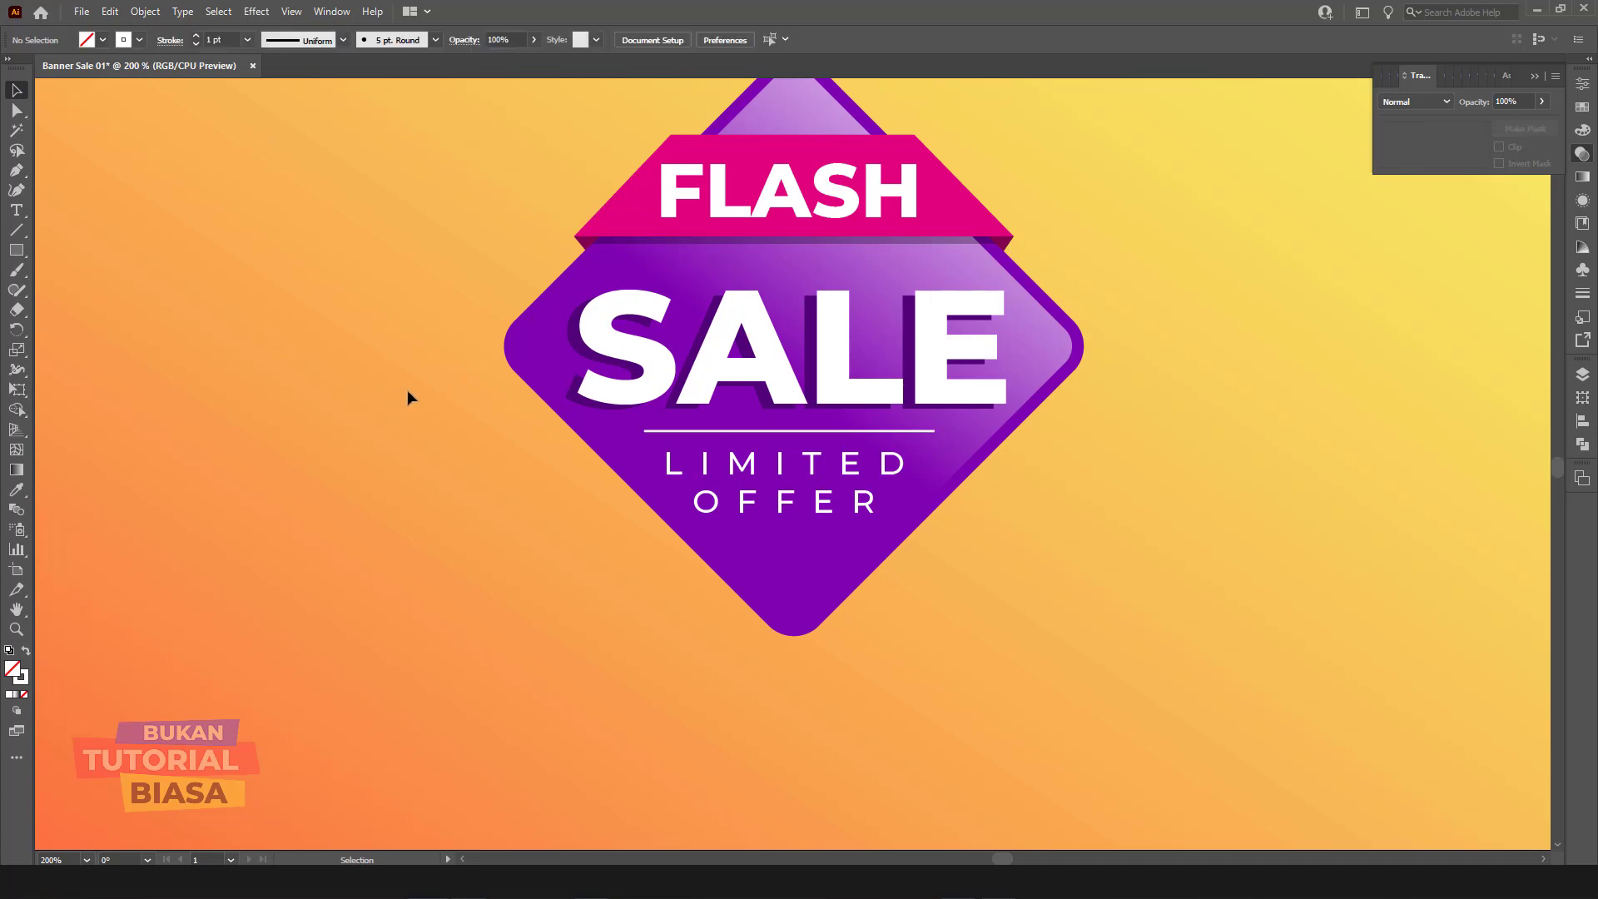
drag(849, 474, 855, 482)
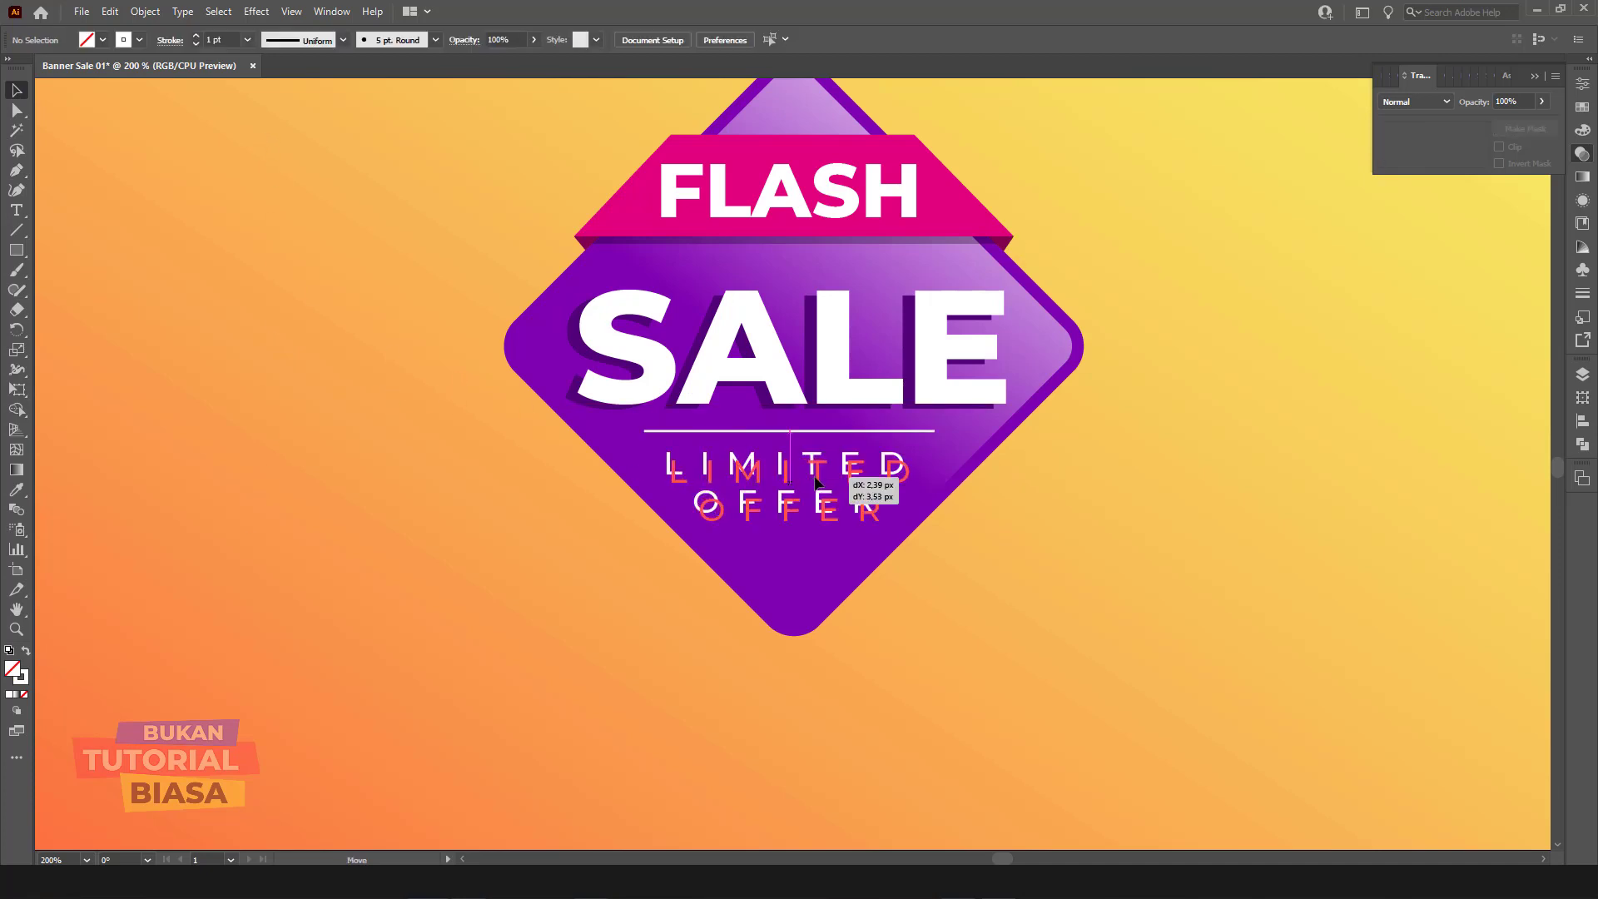
Step: Zoom out to review the whole badge, then select the purple diamond
click(837, 376)
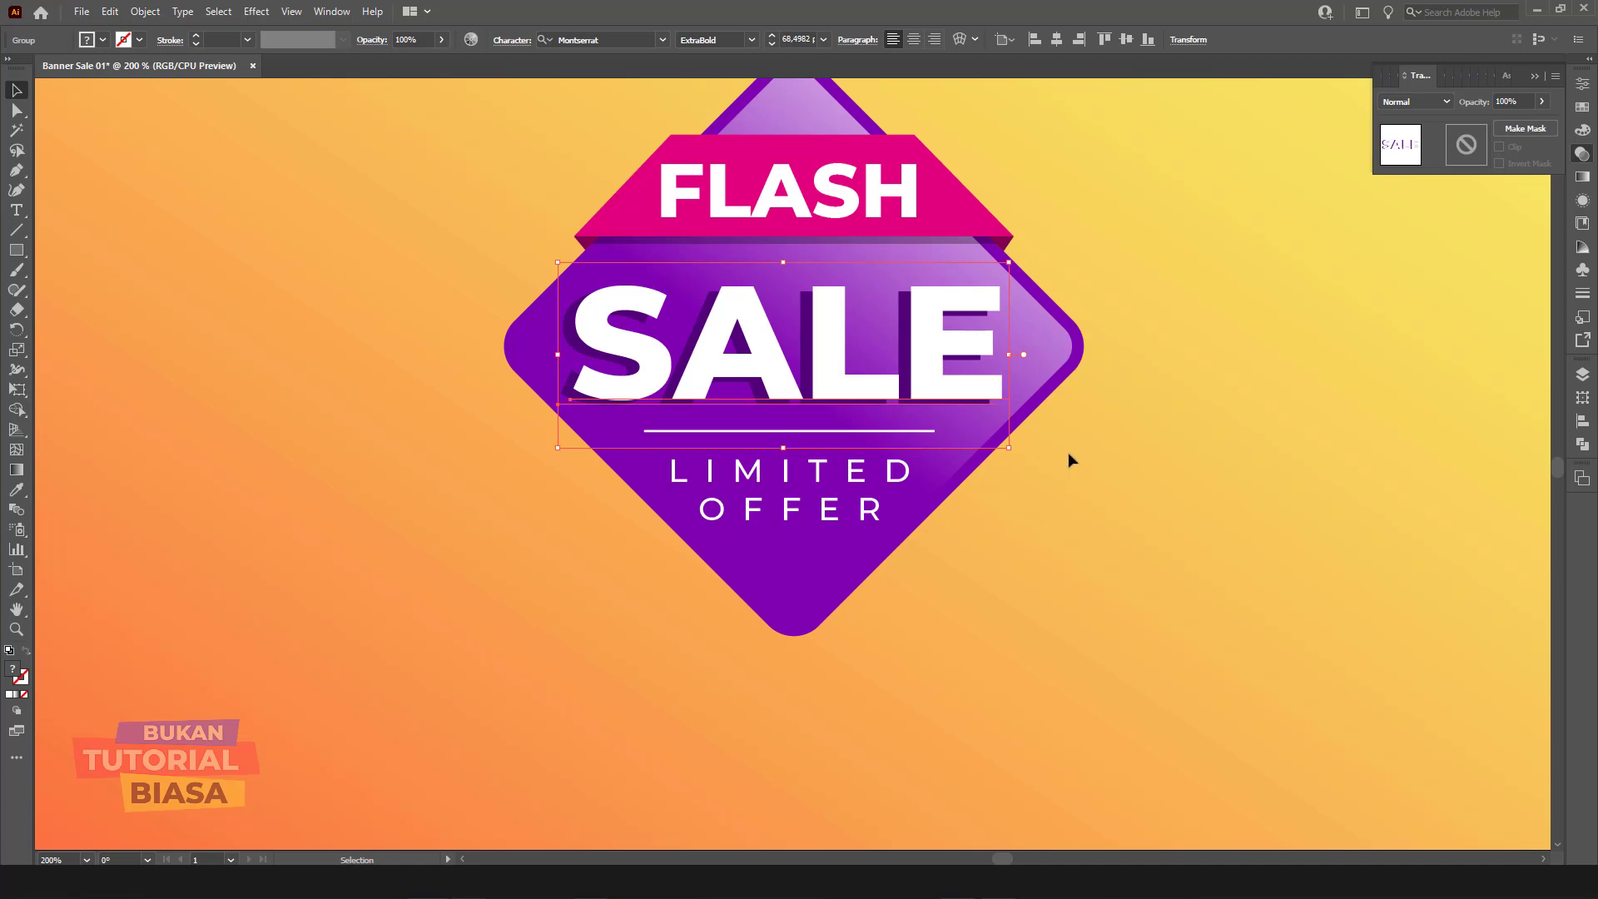
key(ctrl+1)
click(942, 286)
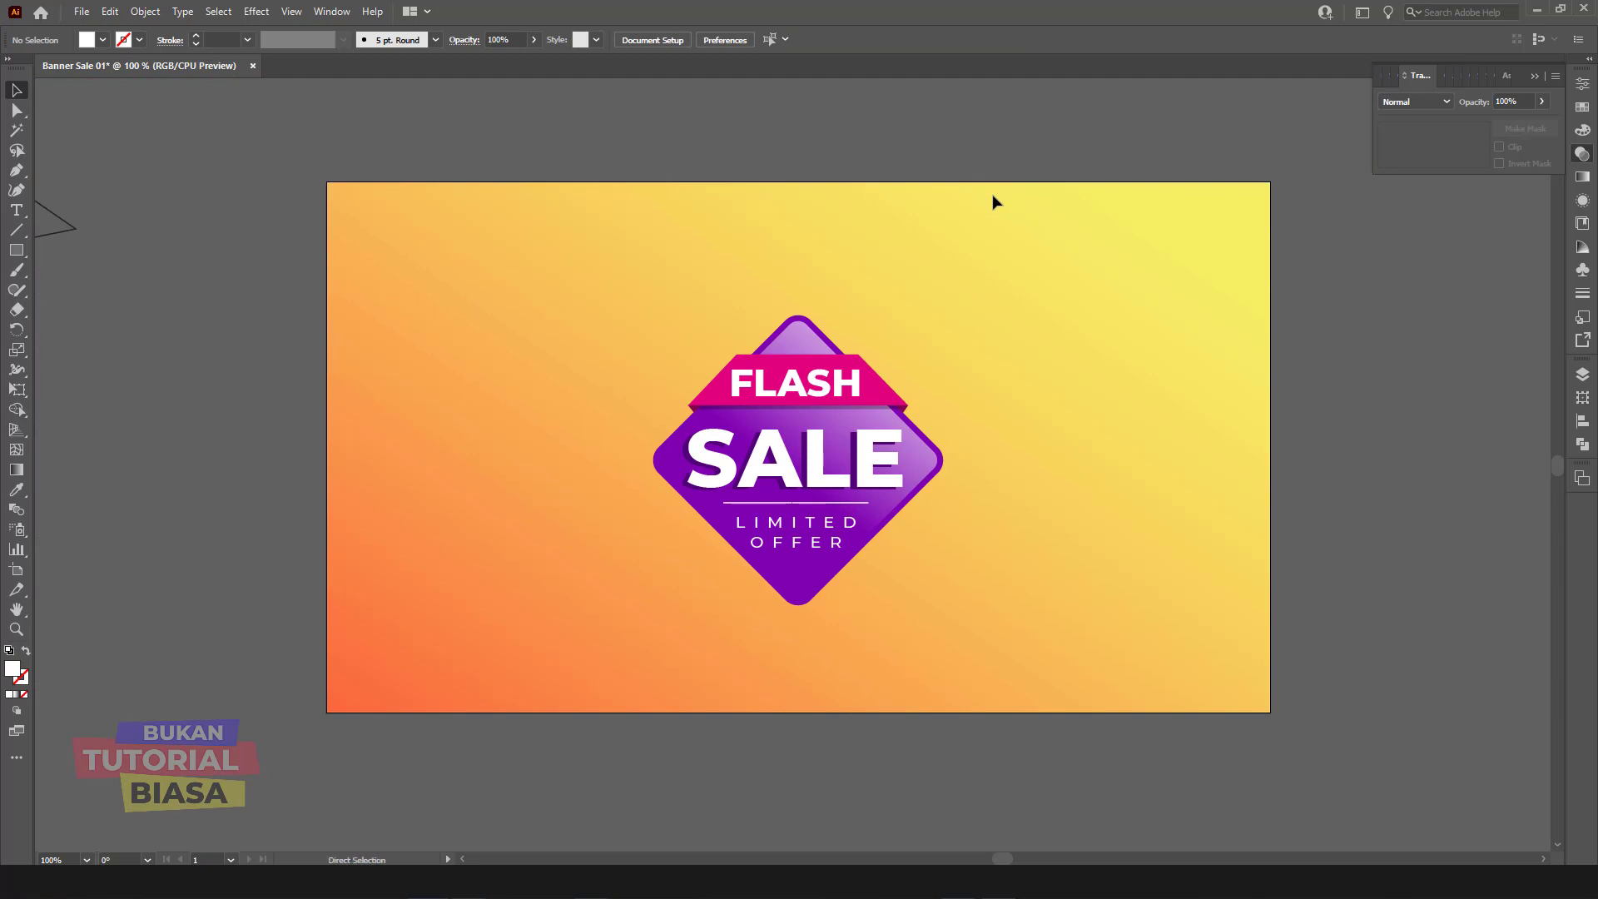
key(ctrl+plus)
drag(866, 469, 471, 745)
click(1027, 512)
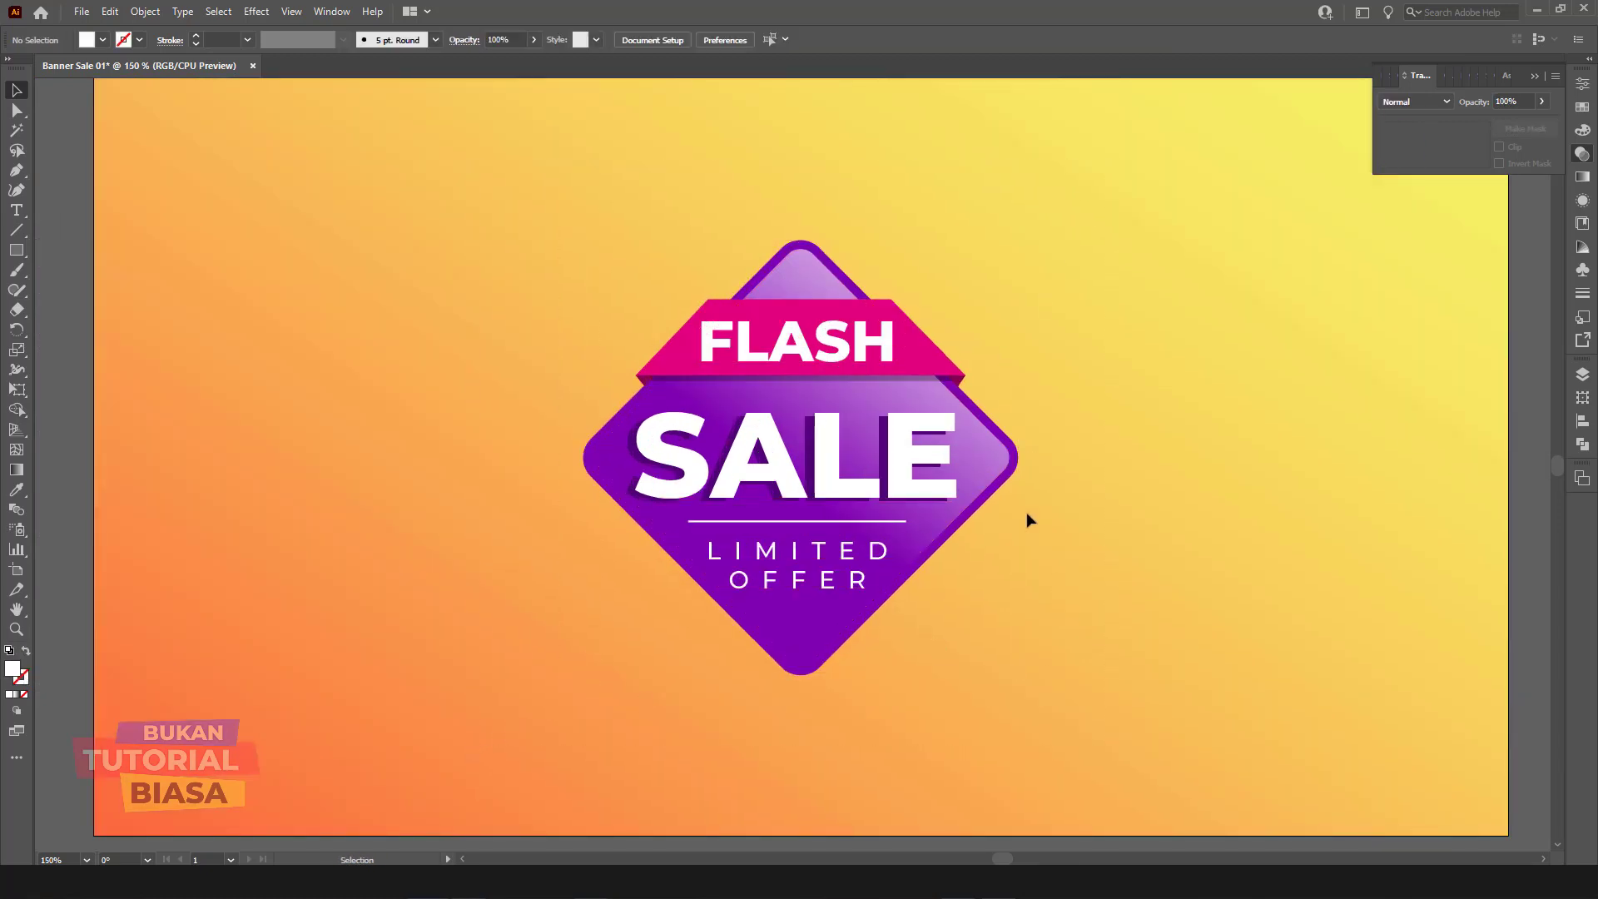
click(1017, 475)
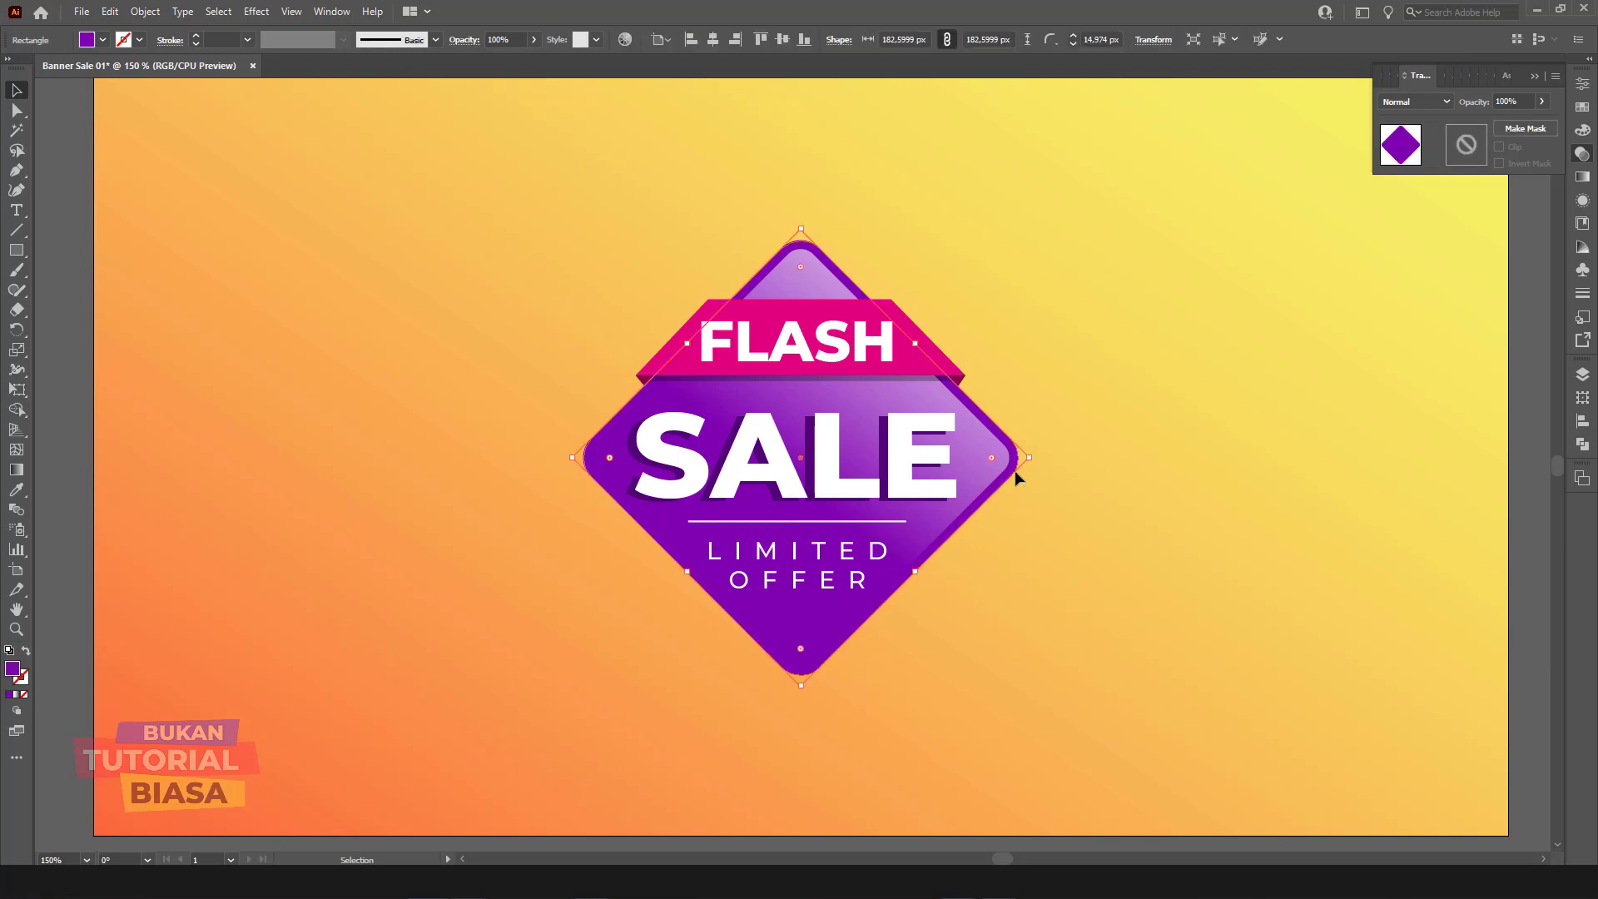
Step: Save the banner's magenta and the diamond's purple as new swatches
click(830, 314)
click(1583, 131)
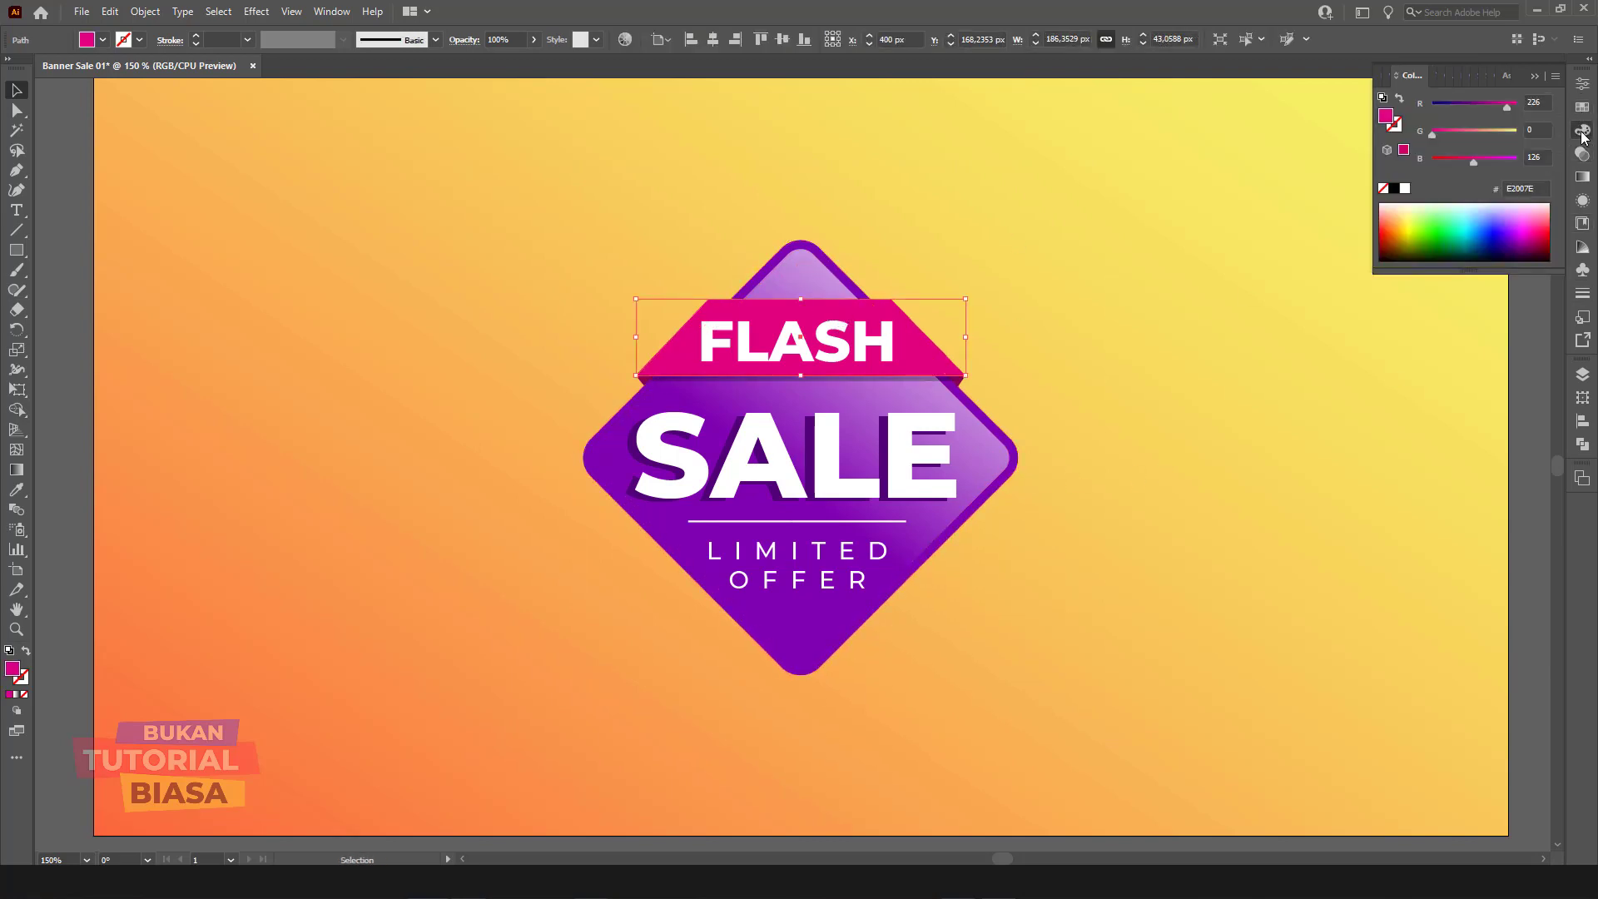
click(1586, 108)
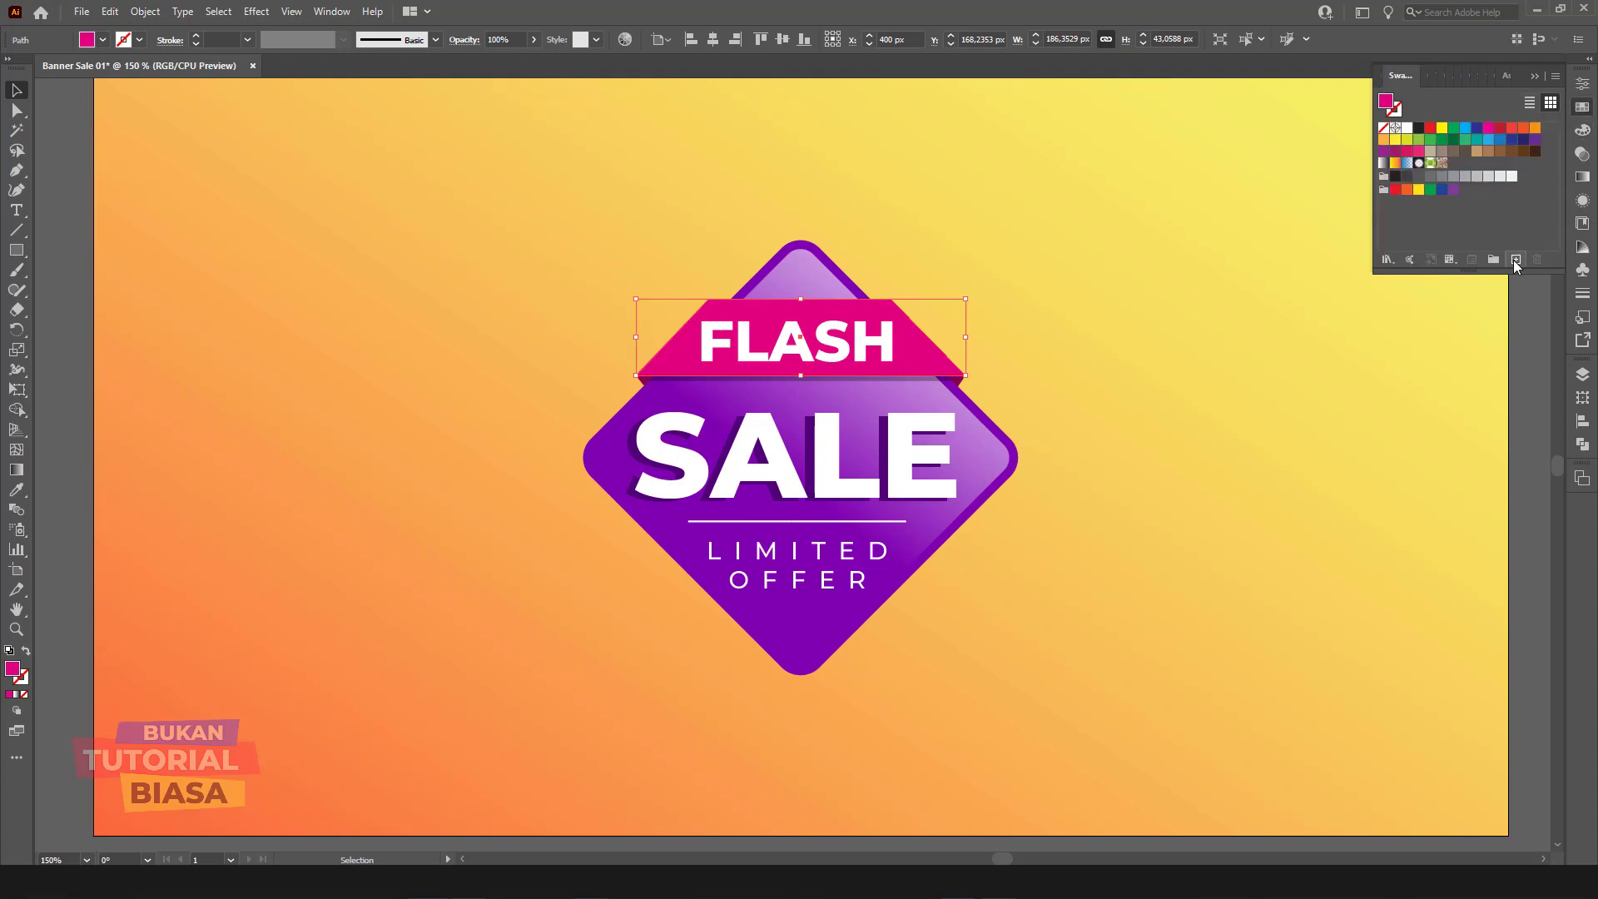
click(1515, 260)
click(792, 544)
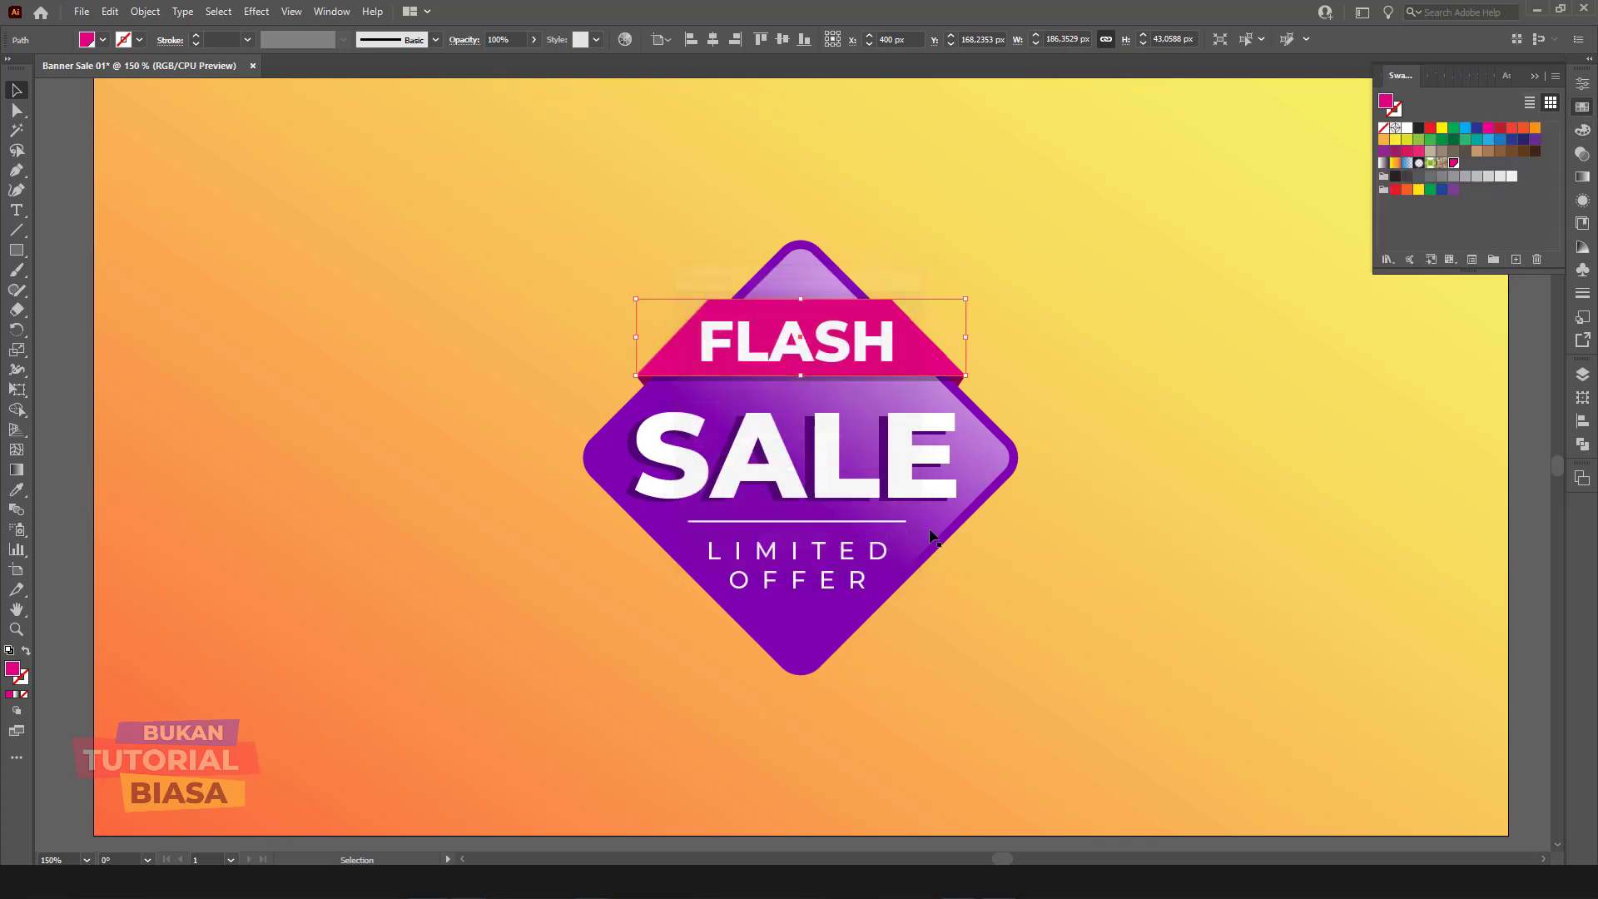
click(1016, 476)
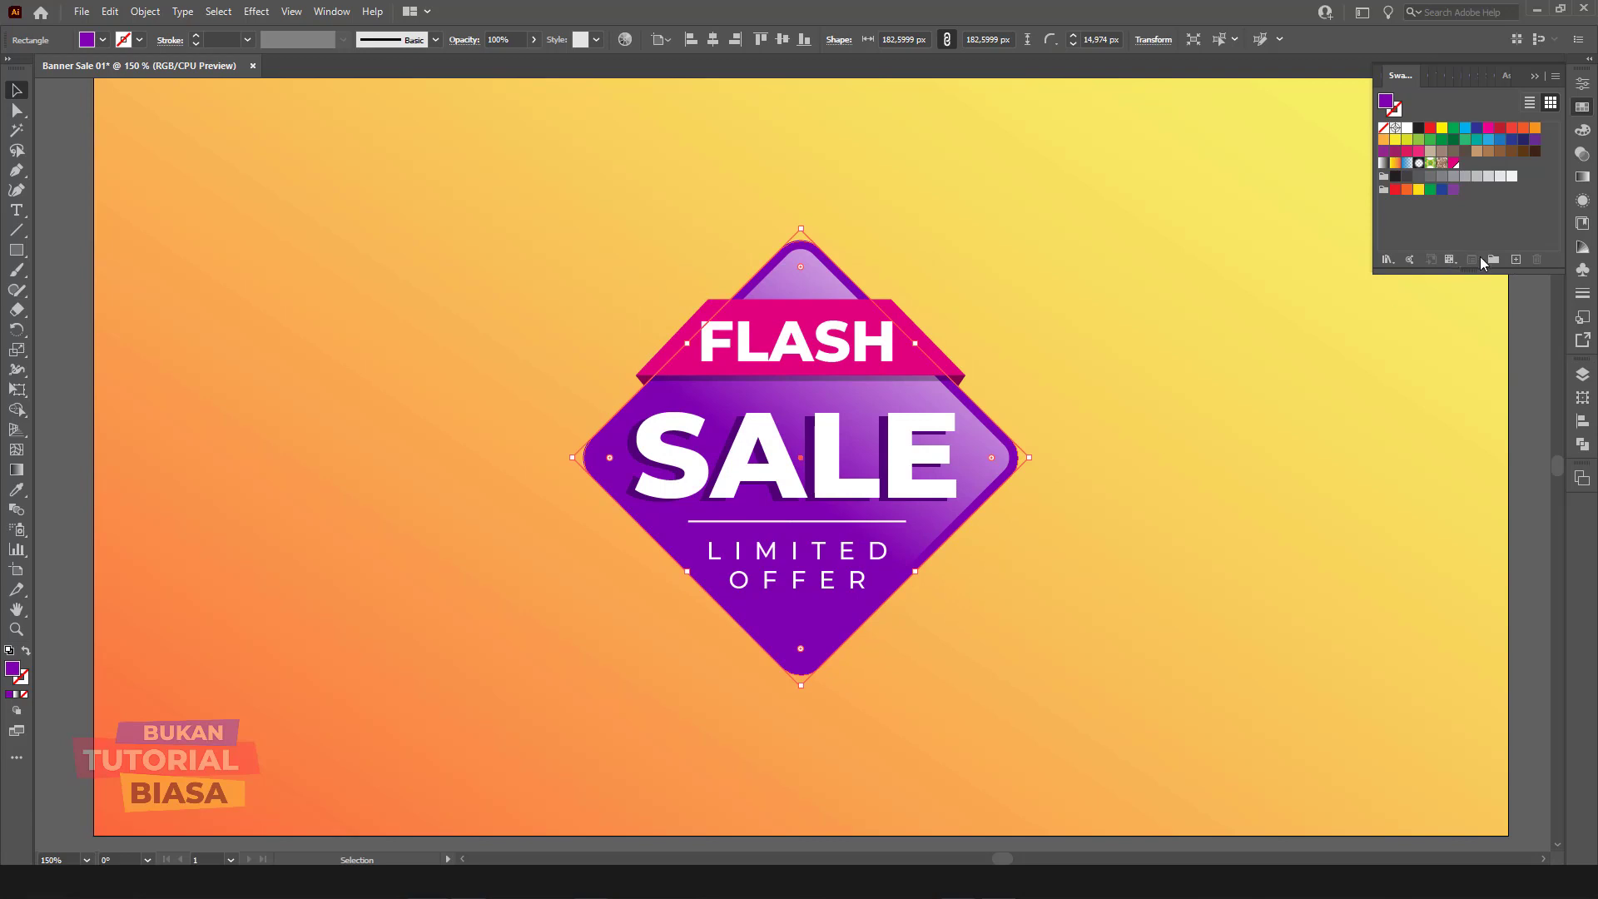
click(1515, 261)
click(795, 546)
Step: Fill the diamond with a gradient running from the magenta swatch to the purple swatch
click(1584, 176)
click(1523, 223)
click(1387, 234)
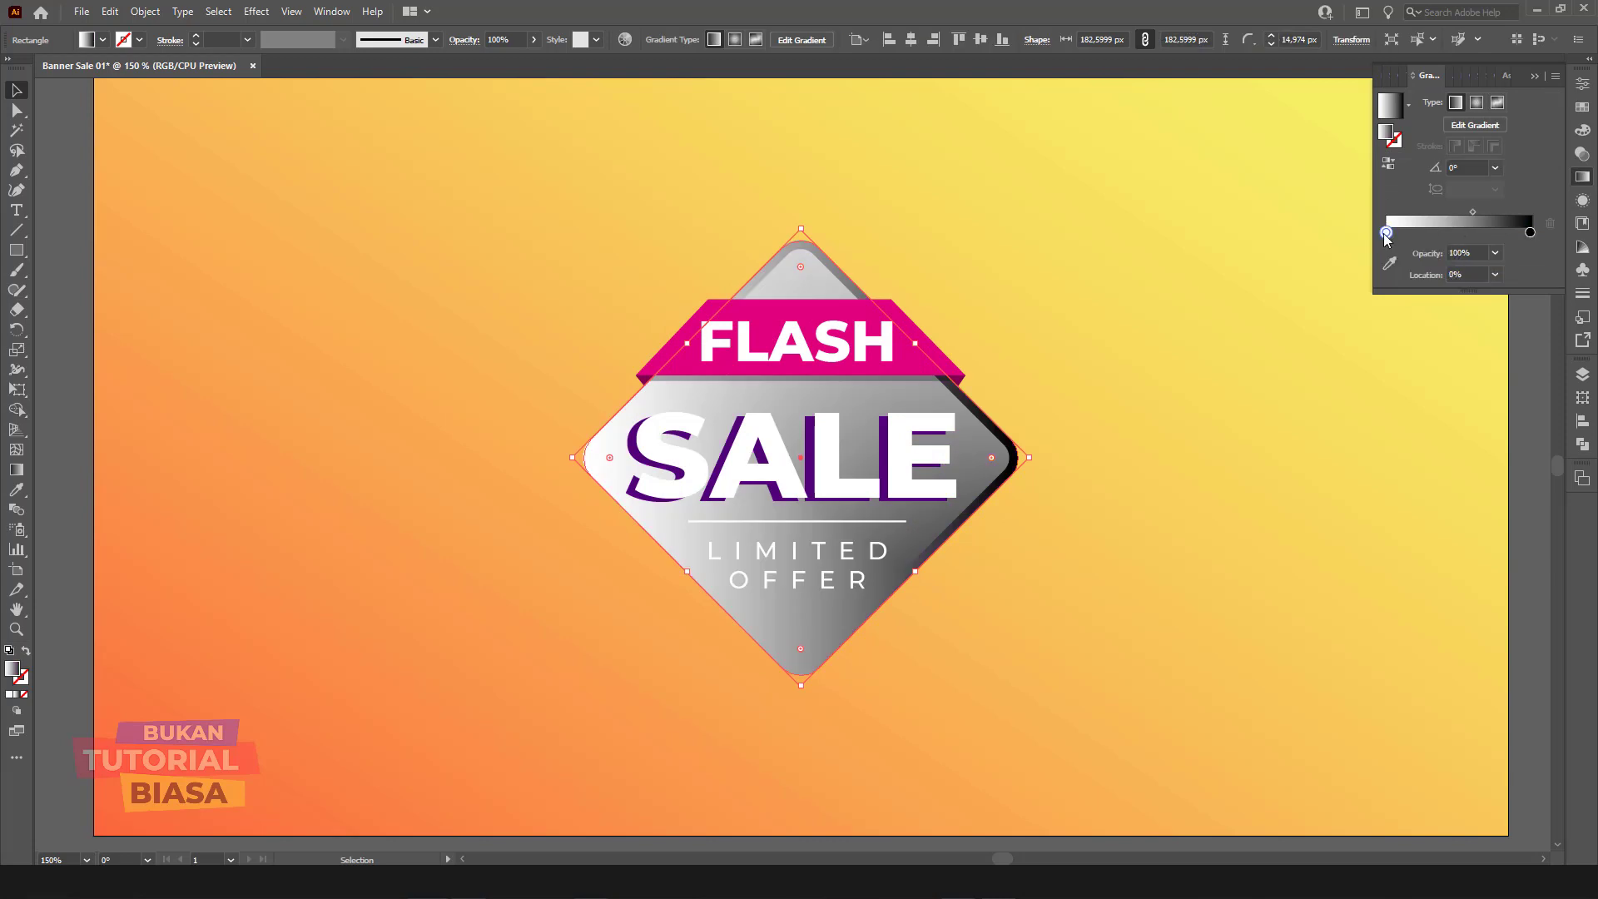
double_click(1387, 233)
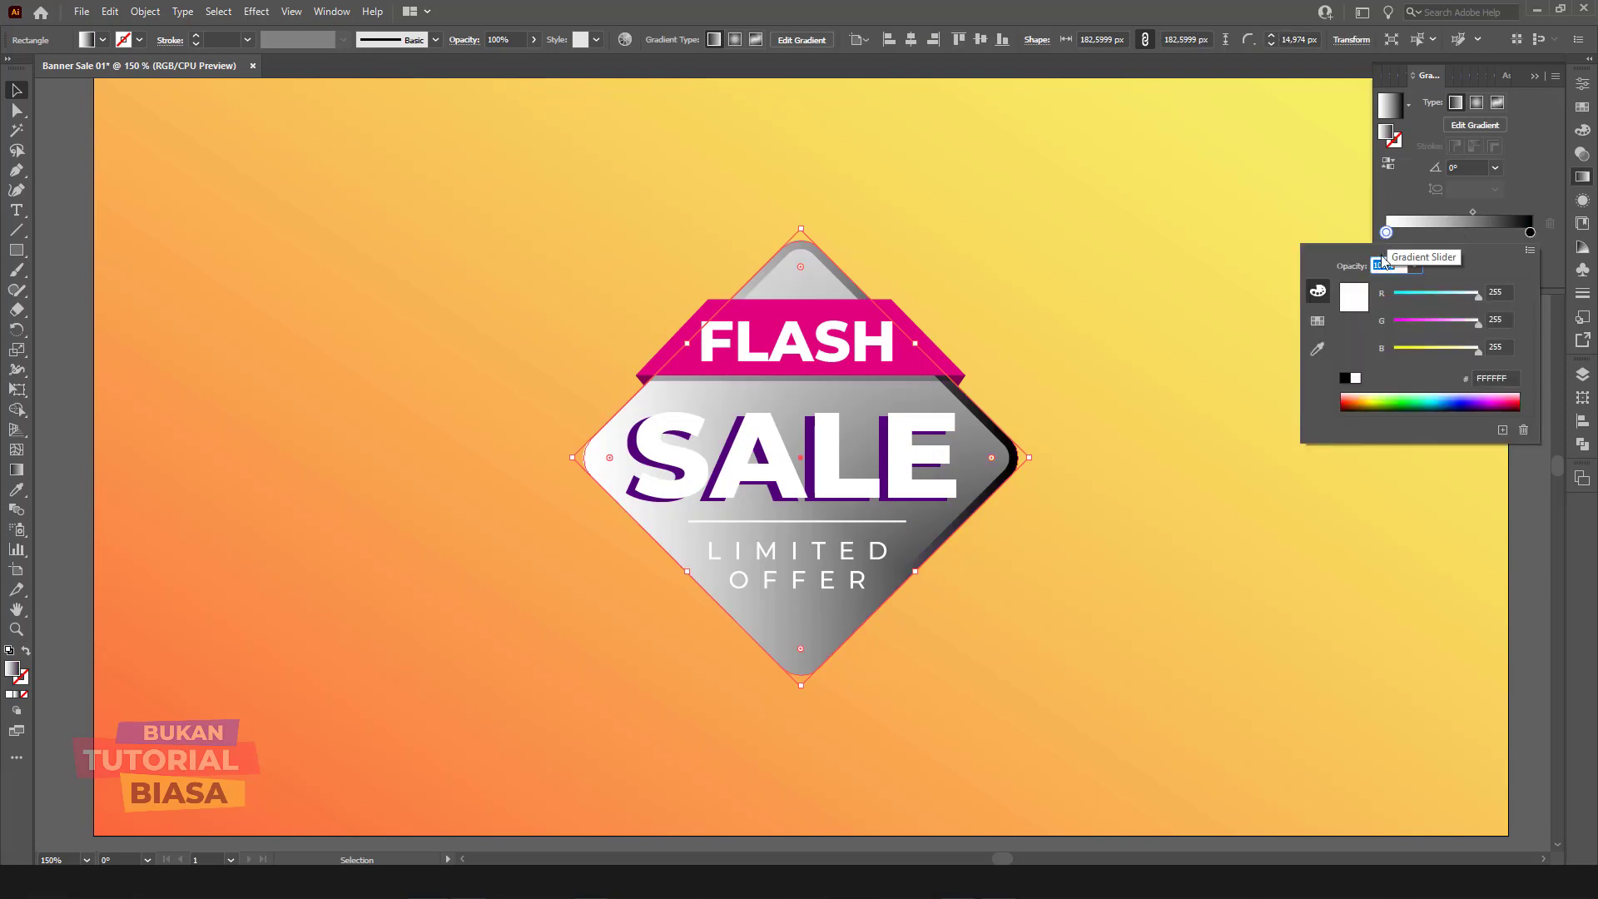
click(1318, 321)
click(1434, 308)
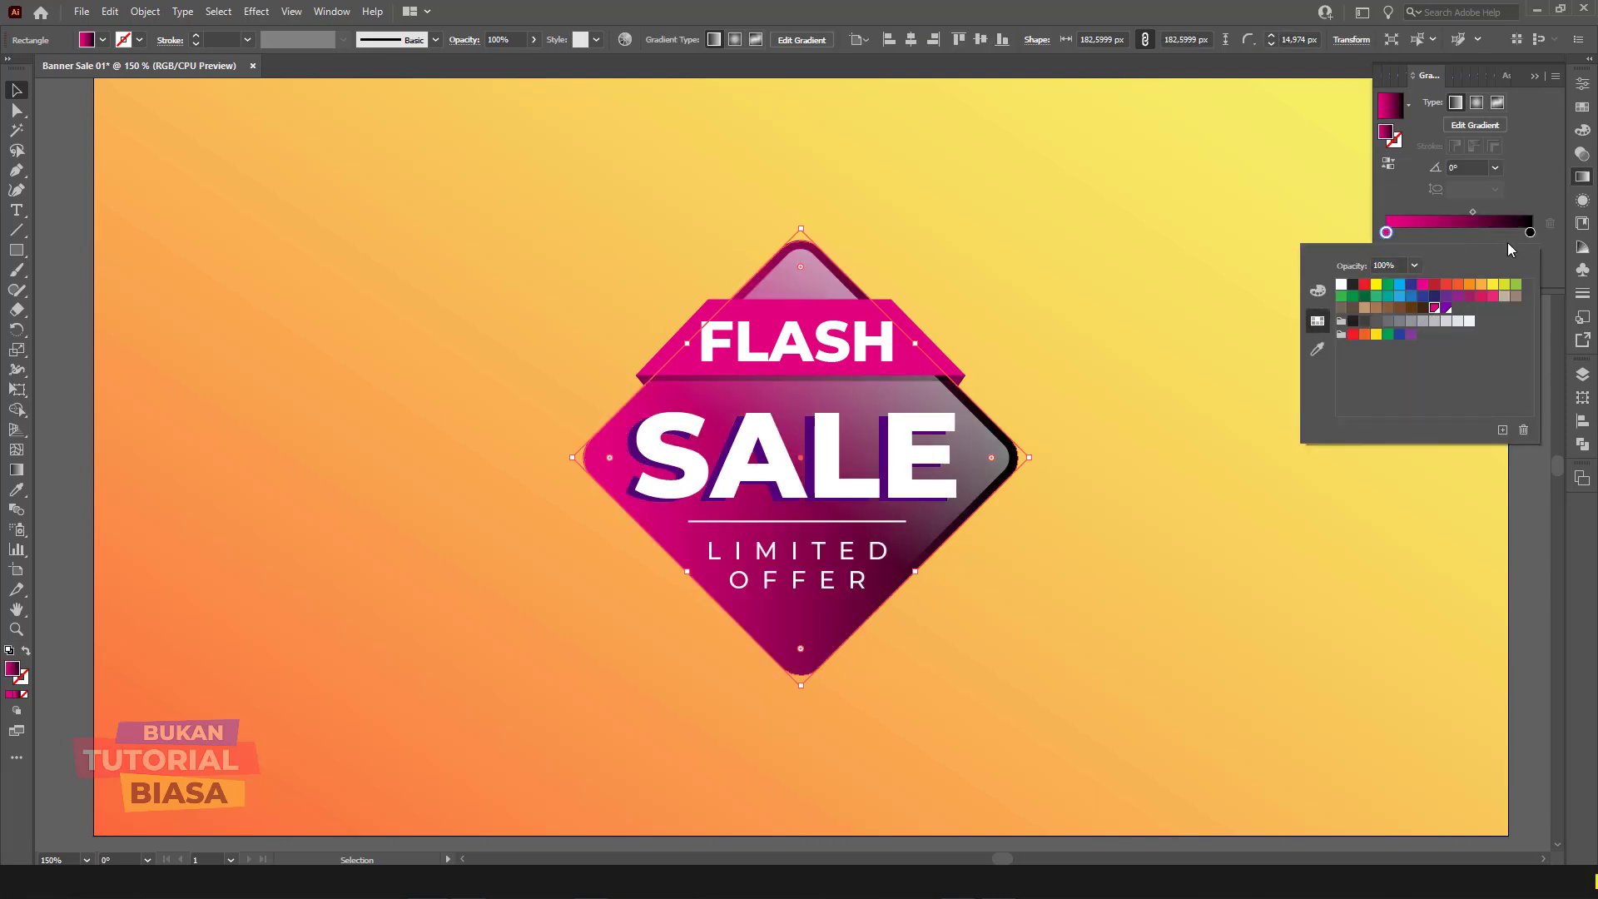
double_click(1530, 234)
click(1318, 320)
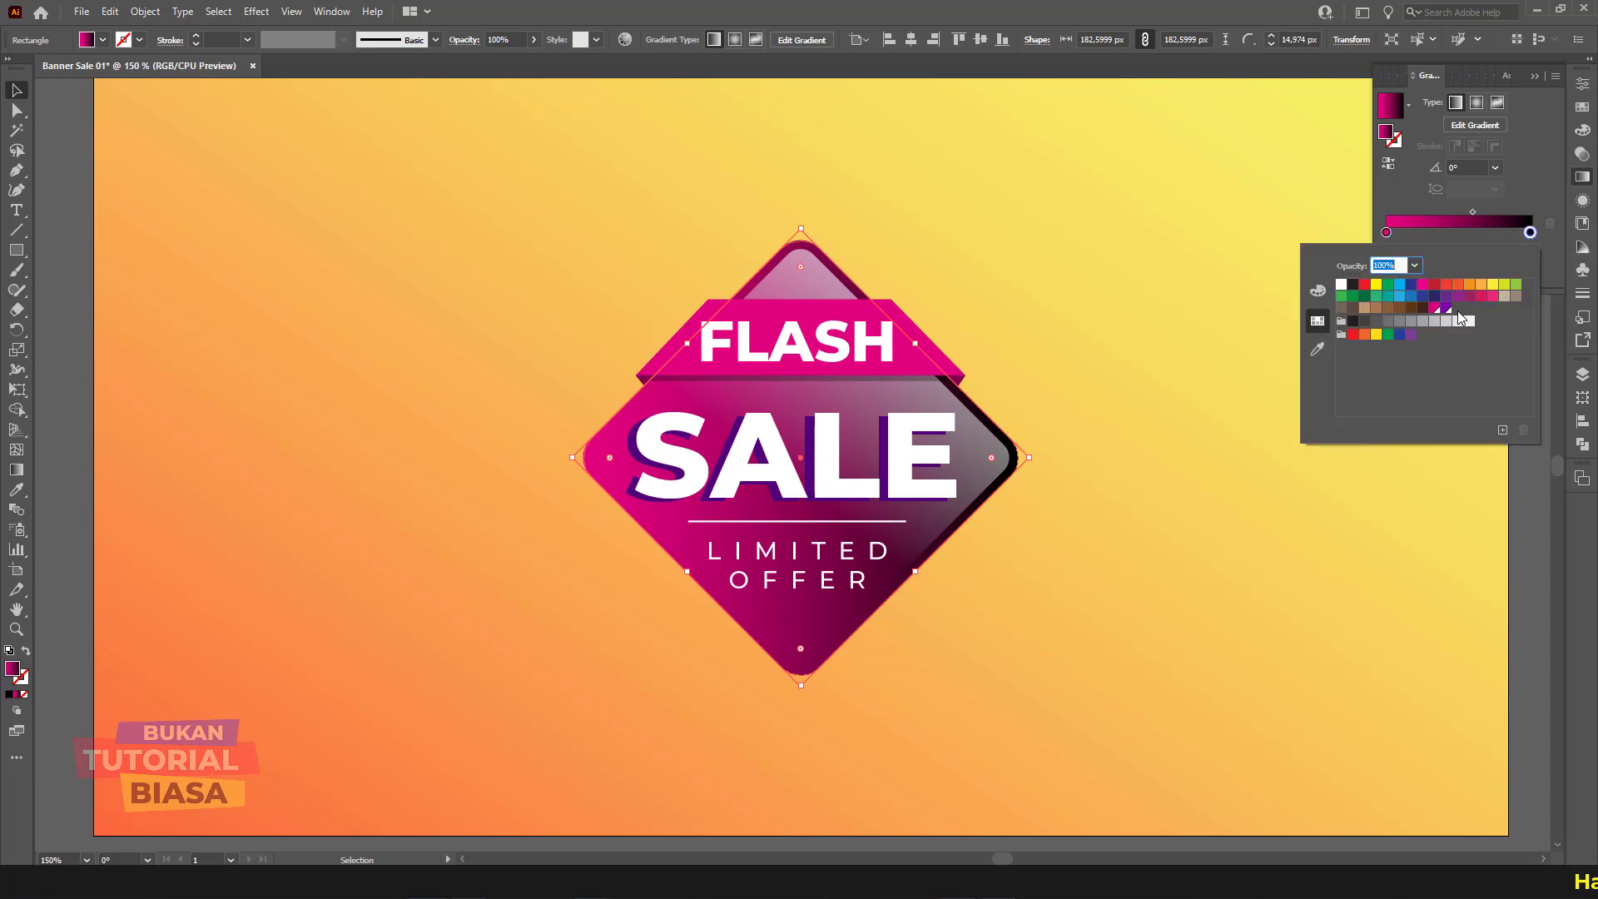
click(1447, 309)
Step: Drag the gradient diagonally, magenta at the lower left and purple toward the top right
click(1213, 517)
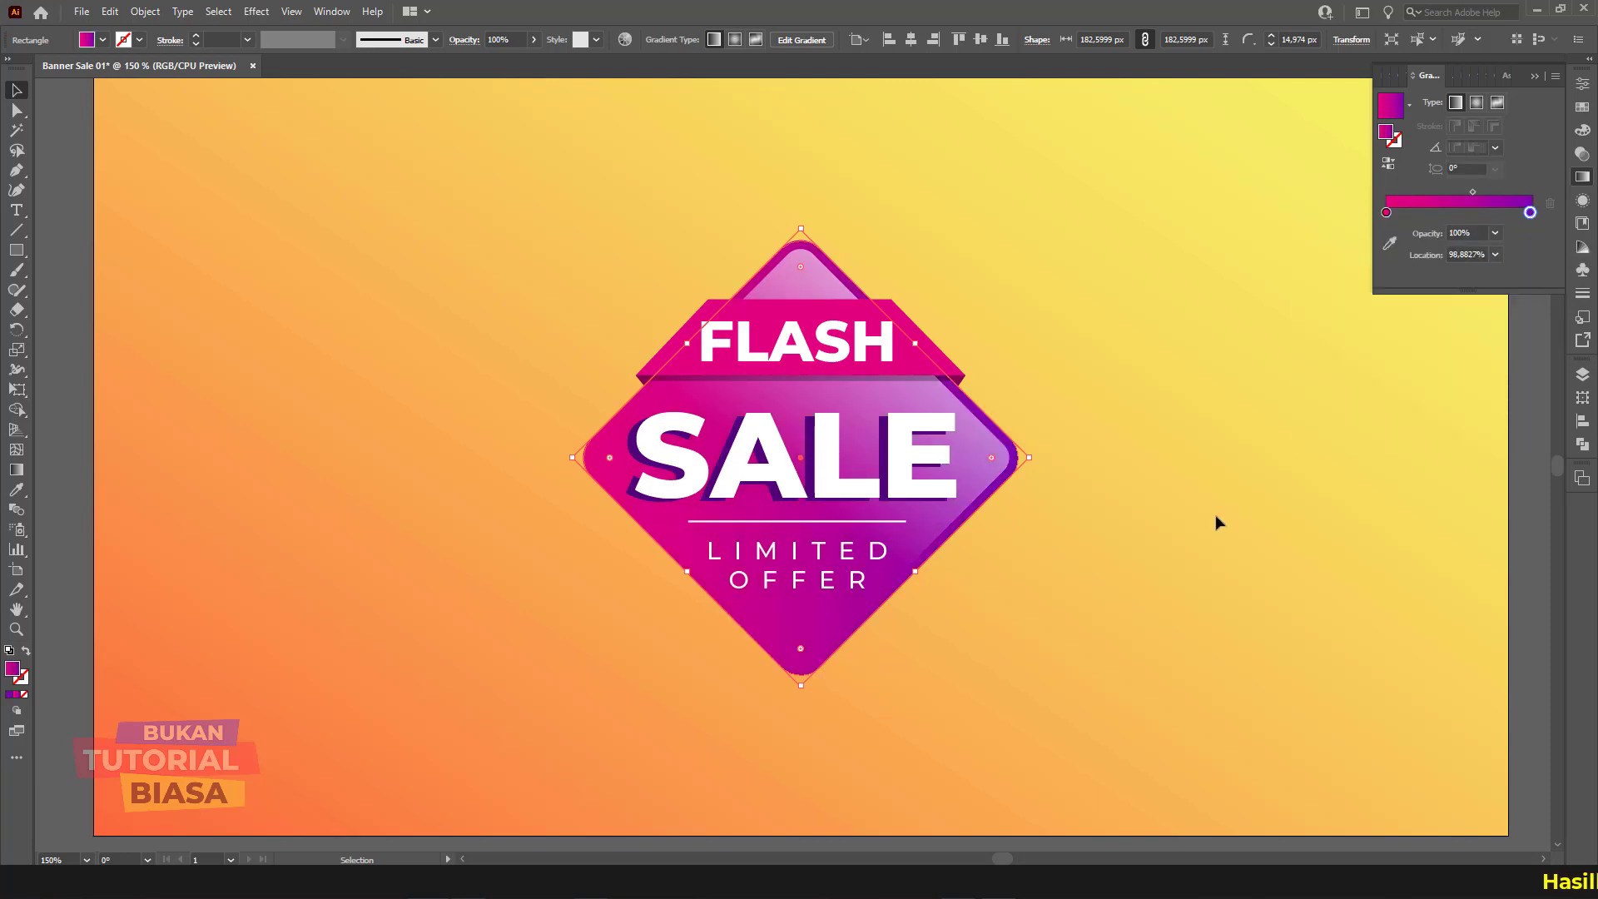
click(1017, 482)
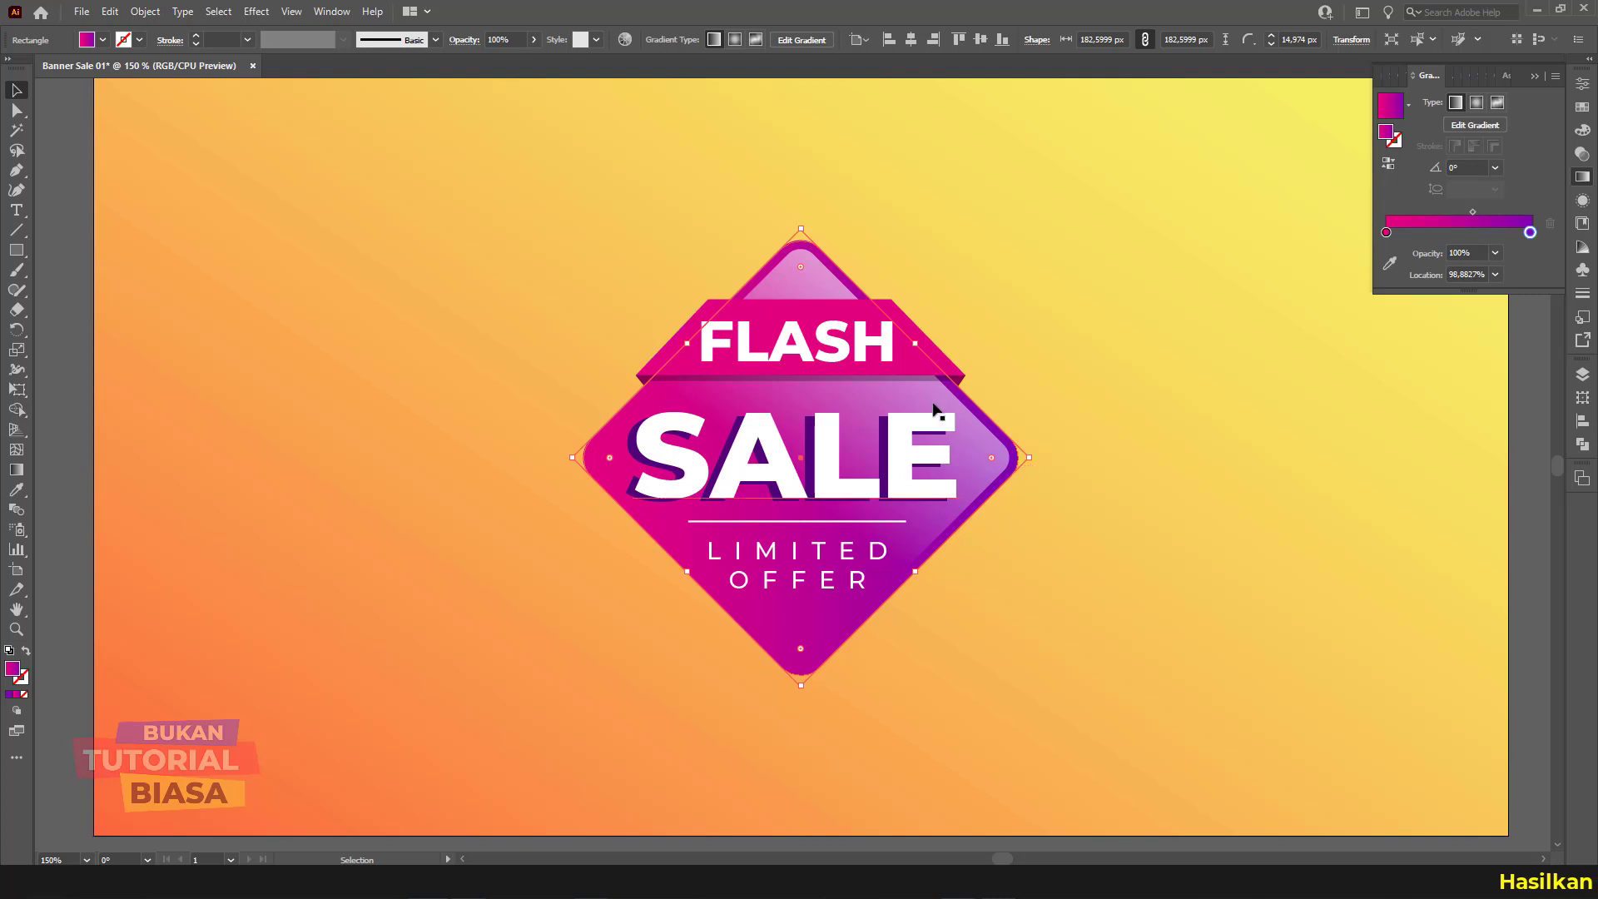
key(g)
drag(882, 214, 762, 575)
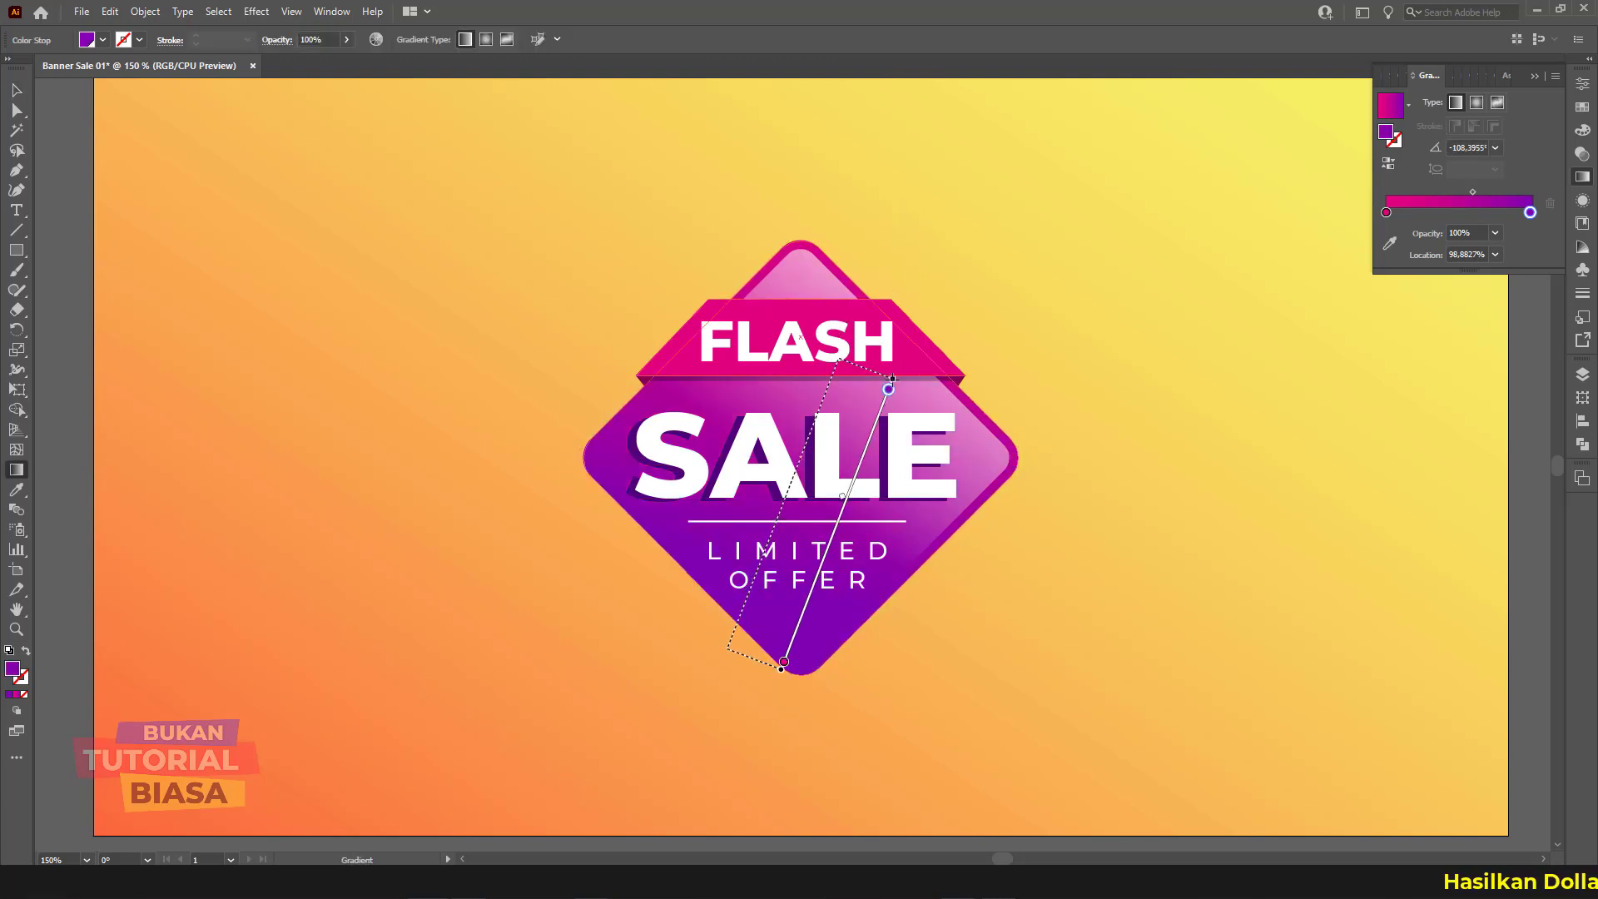
drag(734, 645, 875, 254)
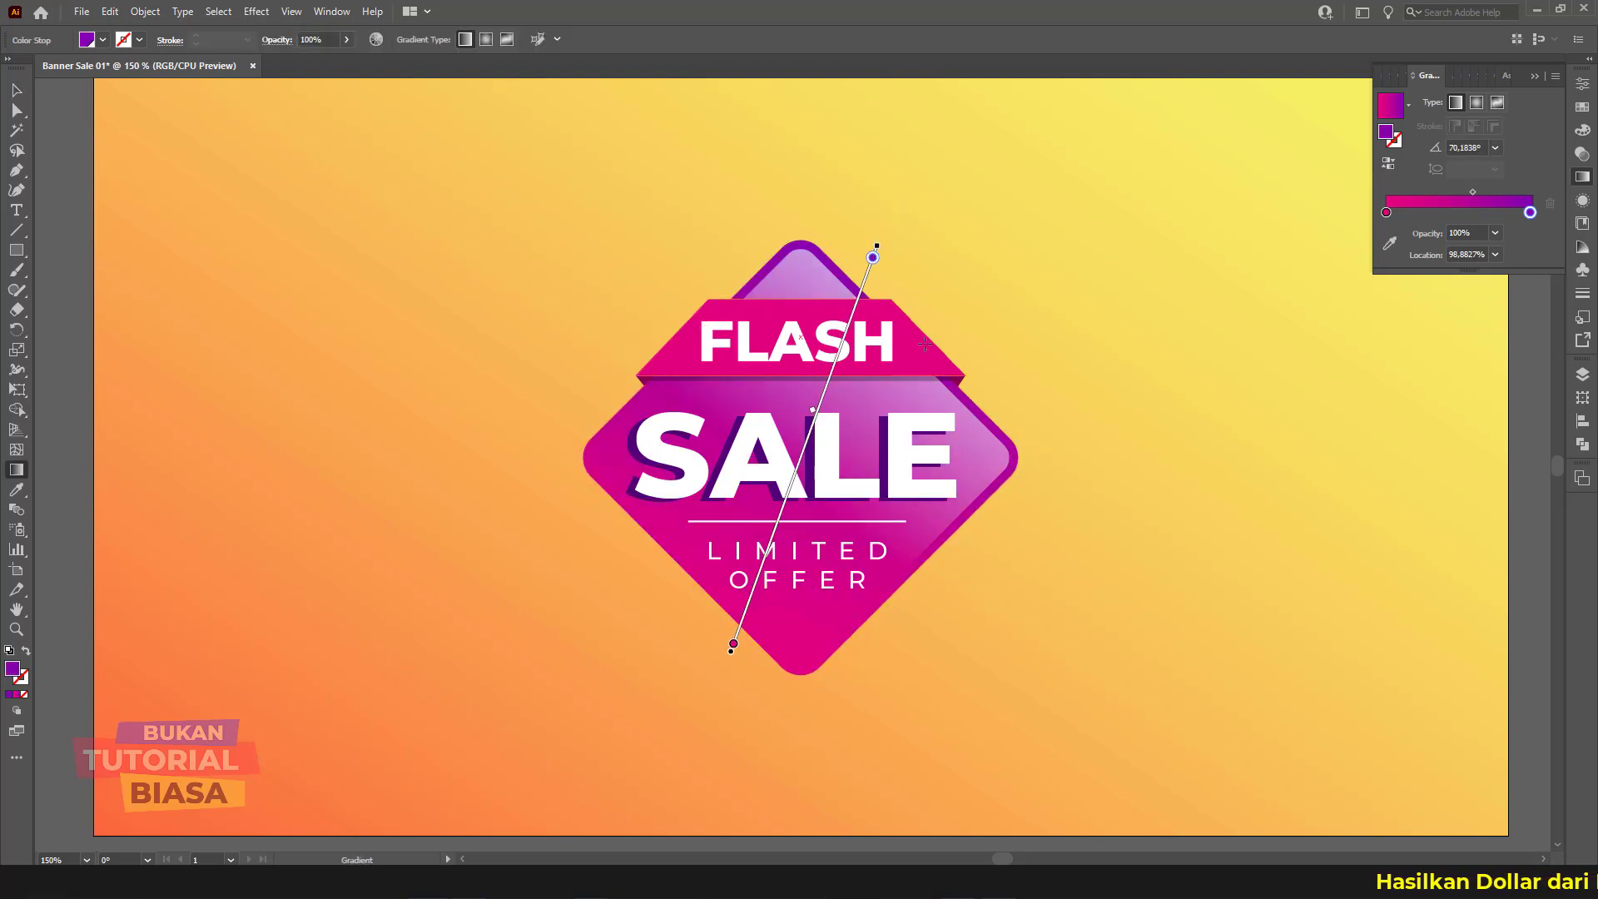
mouse_move(842, 364)
mouse_down()
mouse_move(716, 651)
mouse_move(831, 381)
mouse_up()
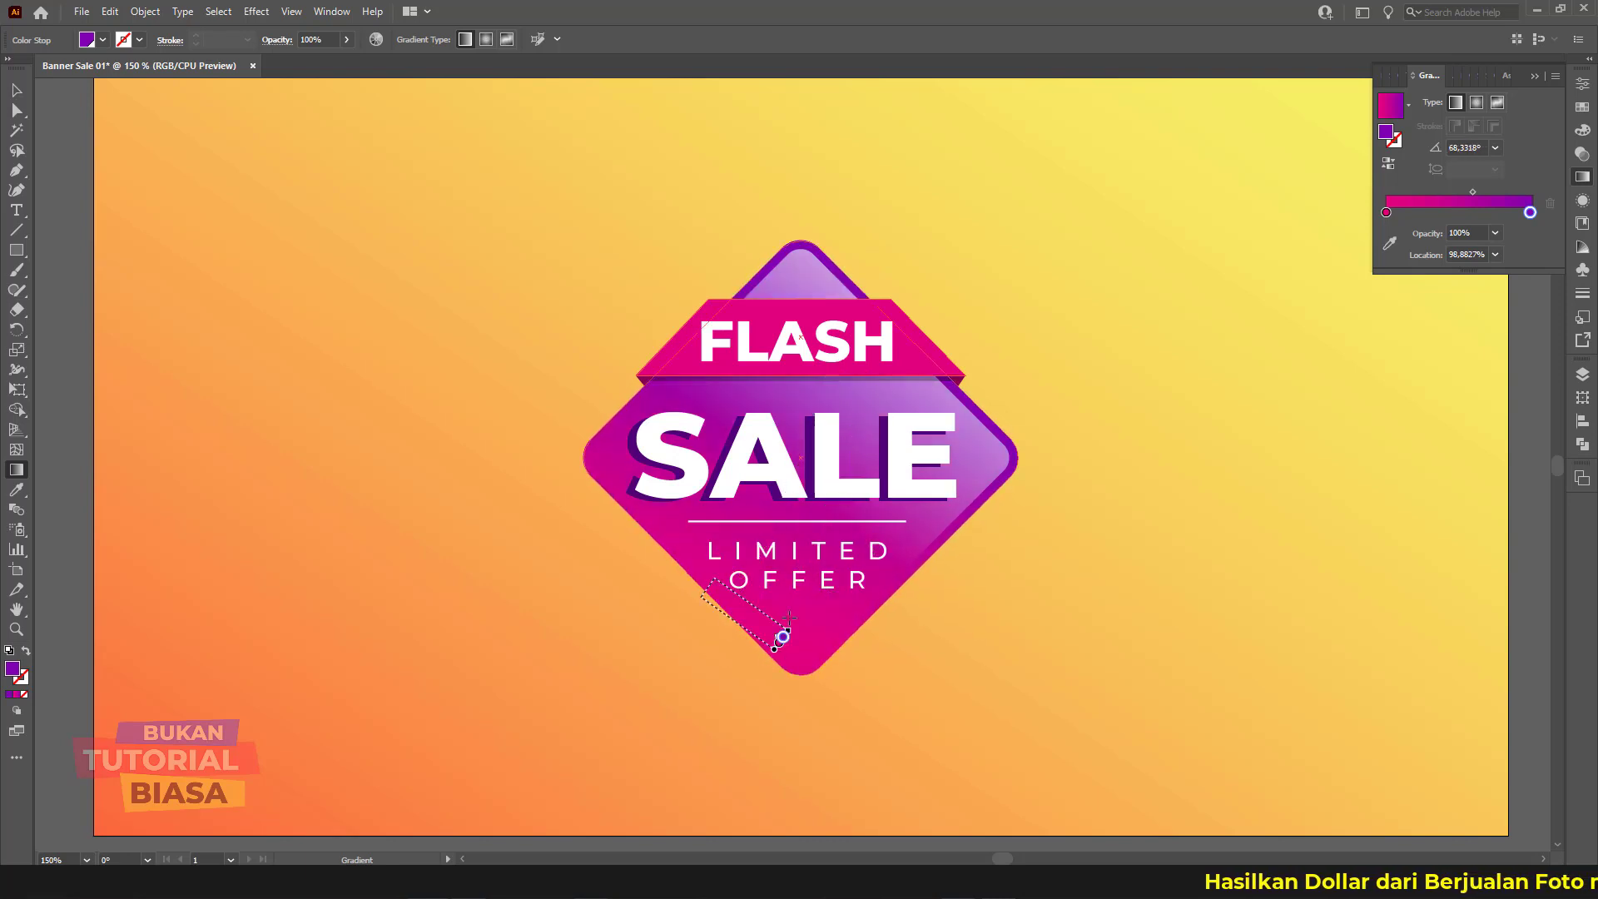
drag(739, 629, 796, 471)
drag(665, 650, 824, 424)
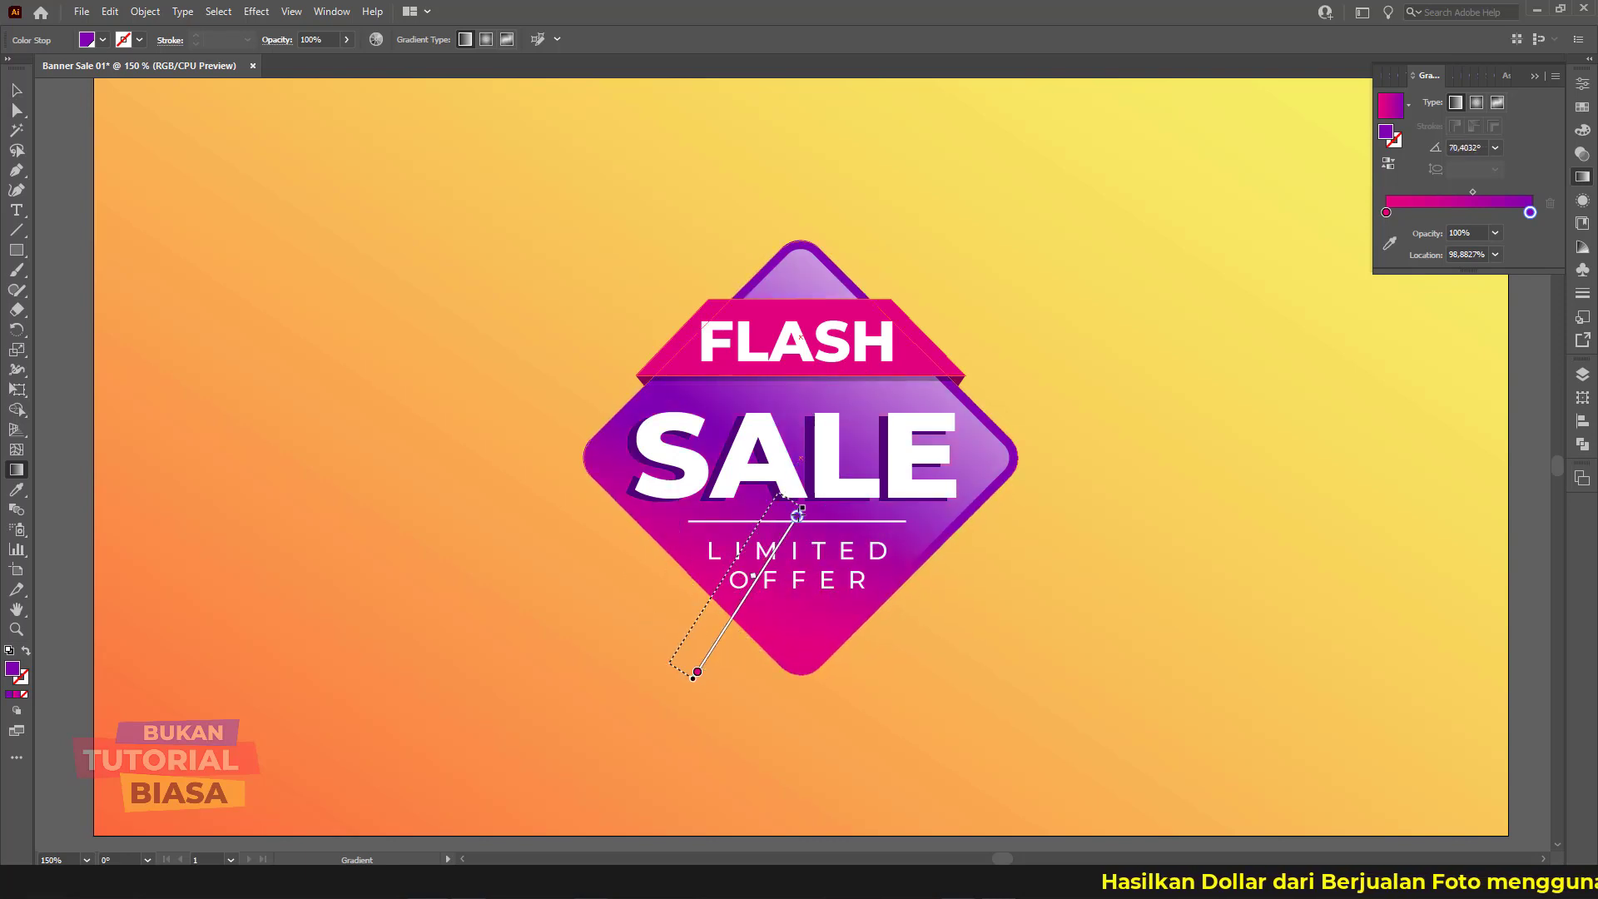
drag(637, 693, 803, 454)
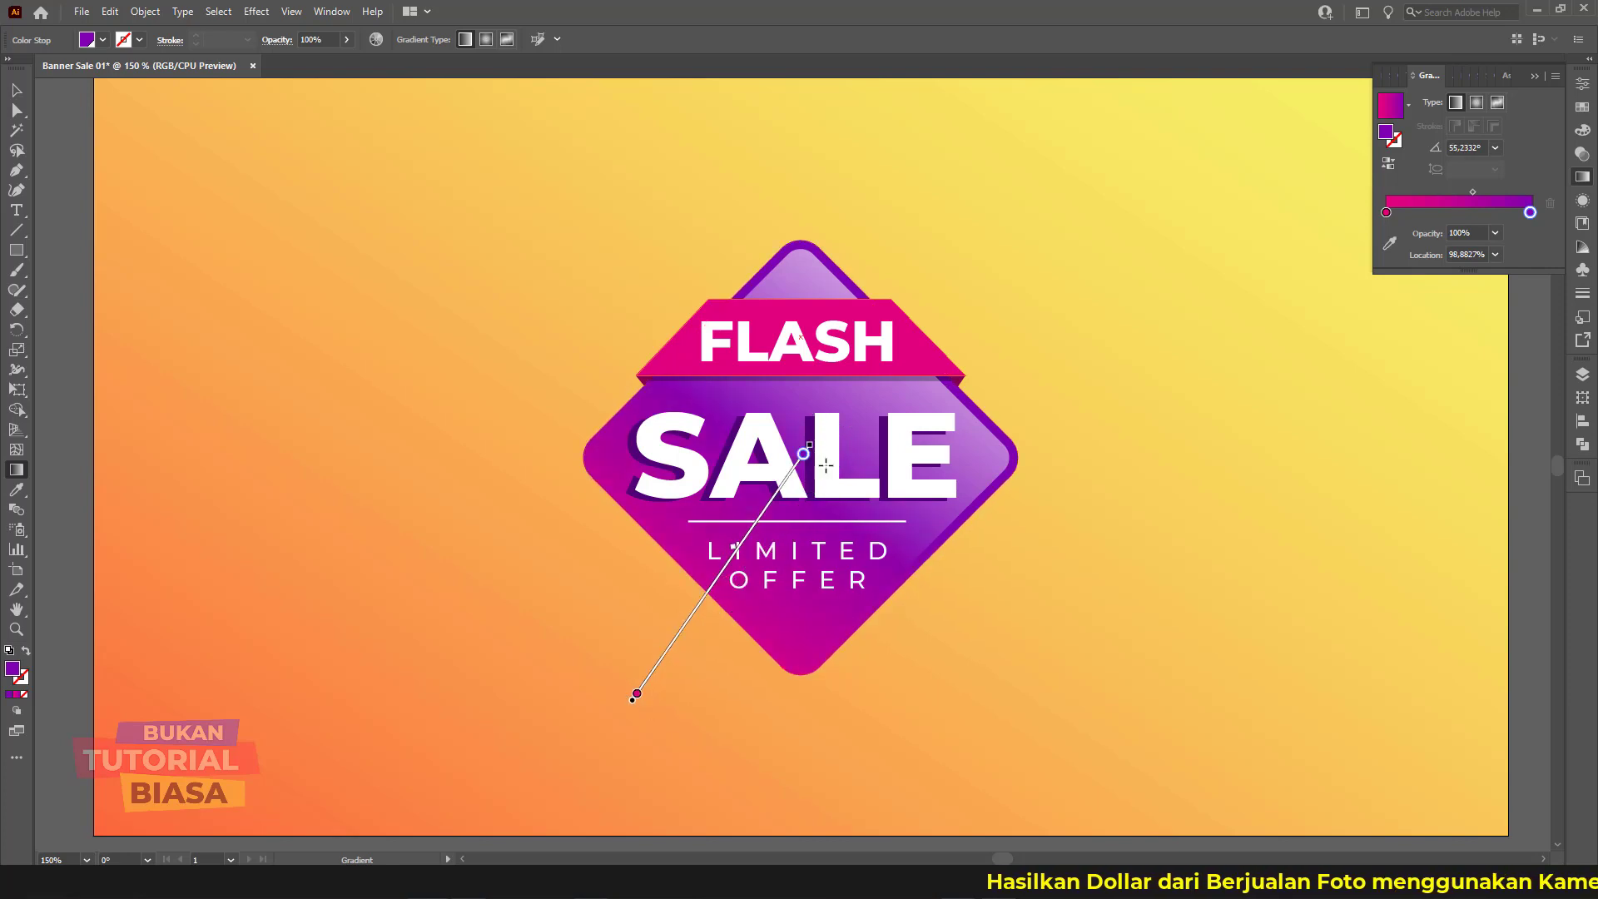
click(16, 90)
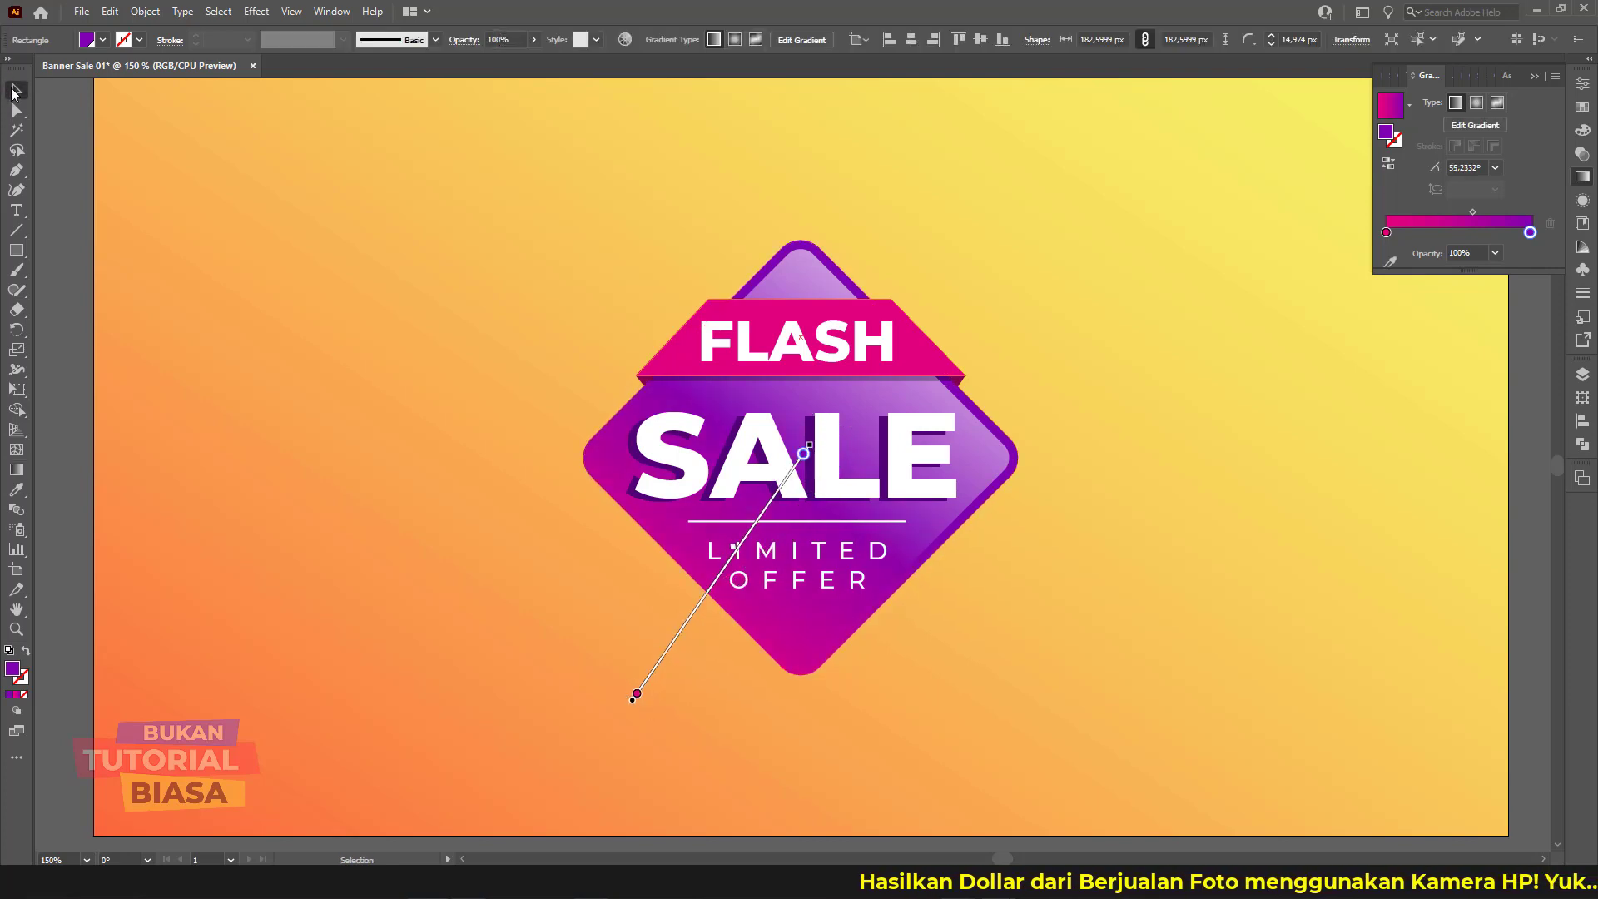
click(181, 163)
key(ctrl+minus)
key(ctrl+minus)
Step: Duplicate the badge diamond, make the copy solid black, and move it left off the artboard
key(ctrl+plus)
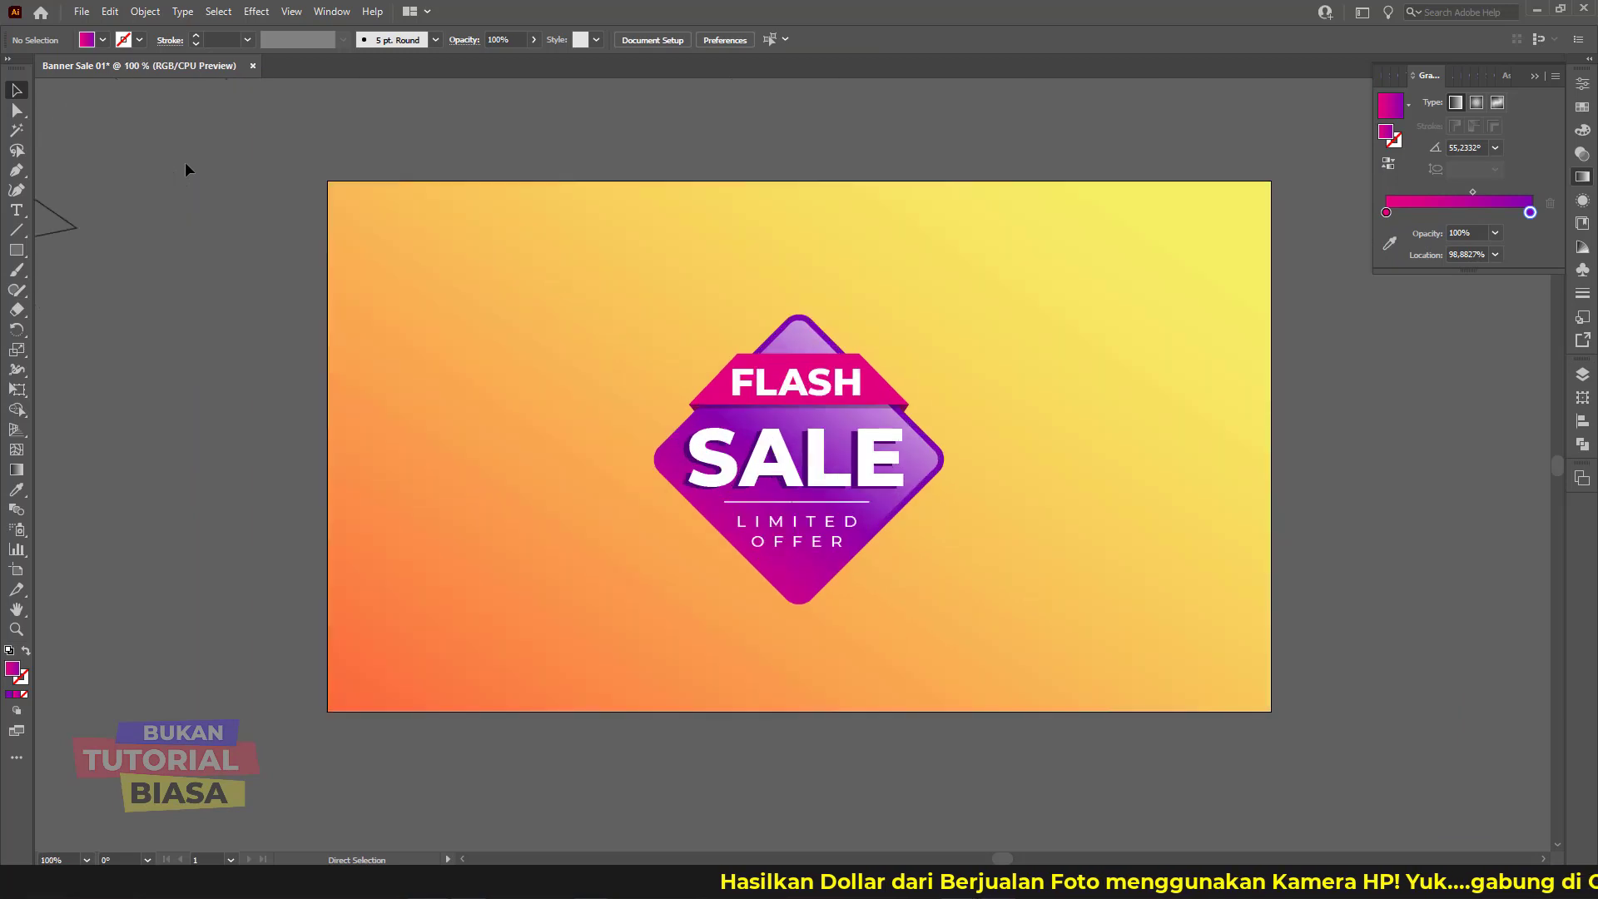
key(ctrl+plus)
drag(838, 267, 422, 267)
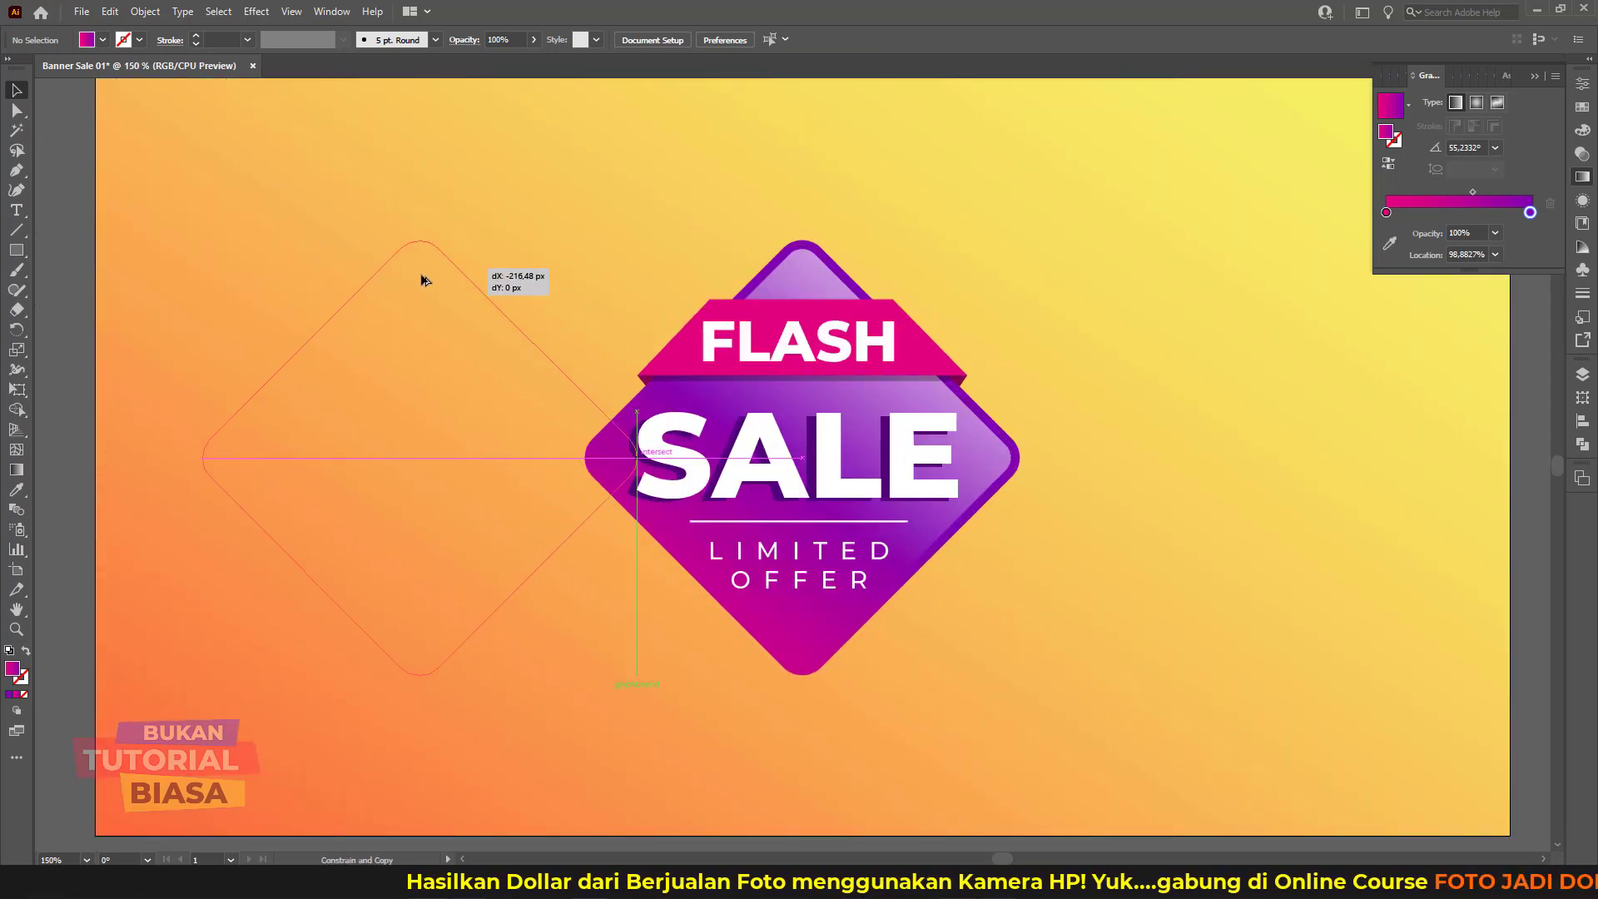
mouse_move(422, 266)
mouse_down()
mouse_move(417, 314)
mouse_move(647, 299)
mouse_up()
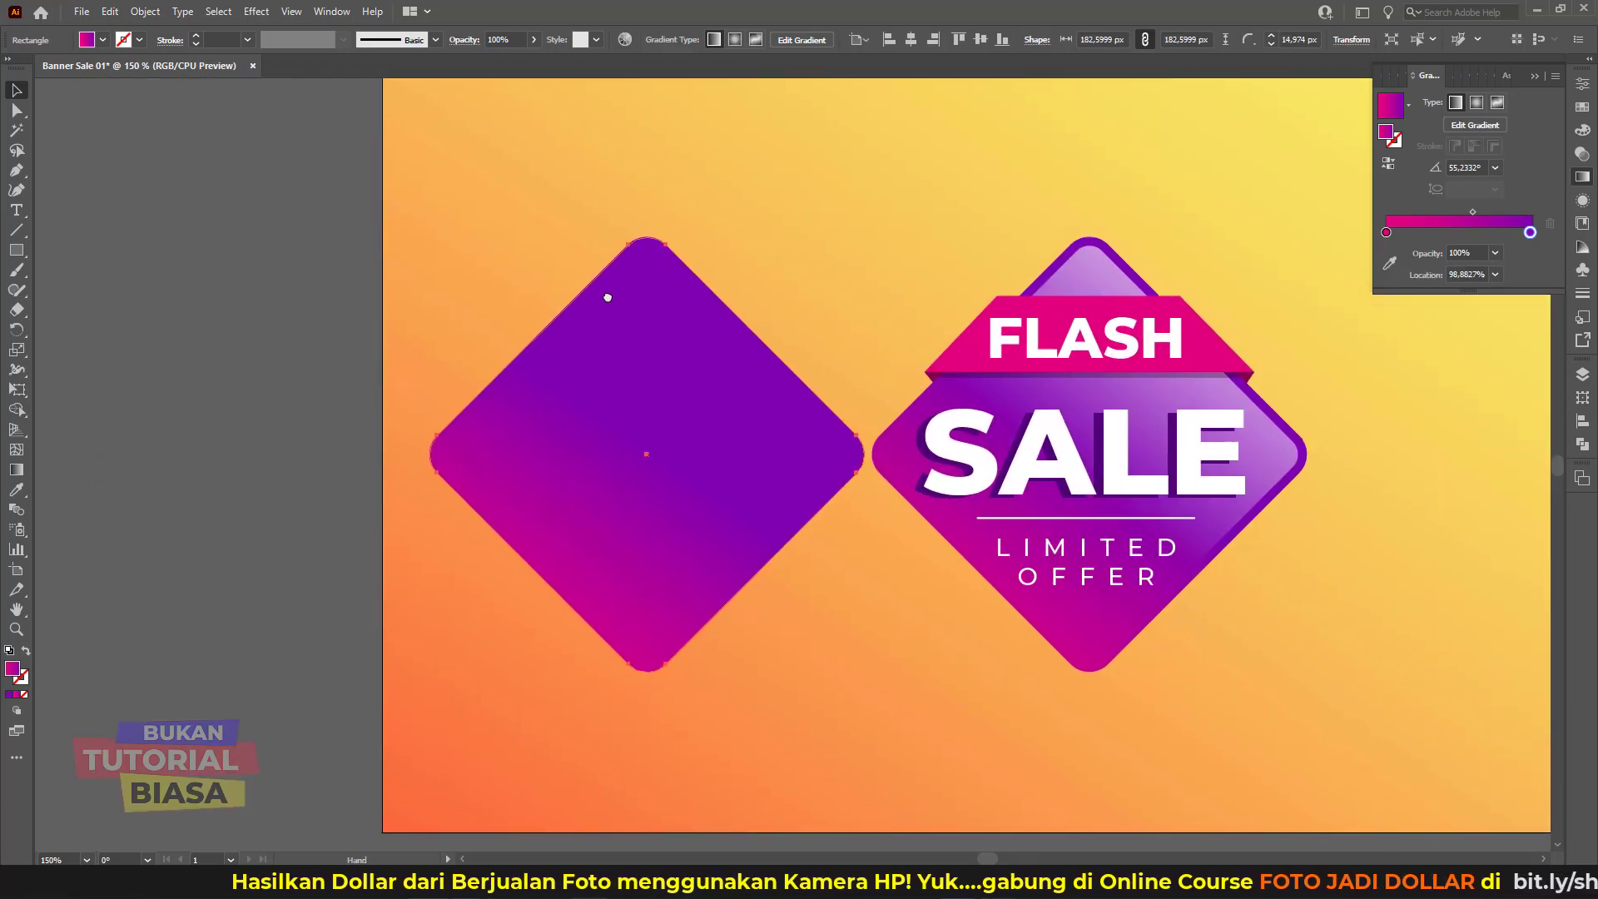
click(1582, 131)
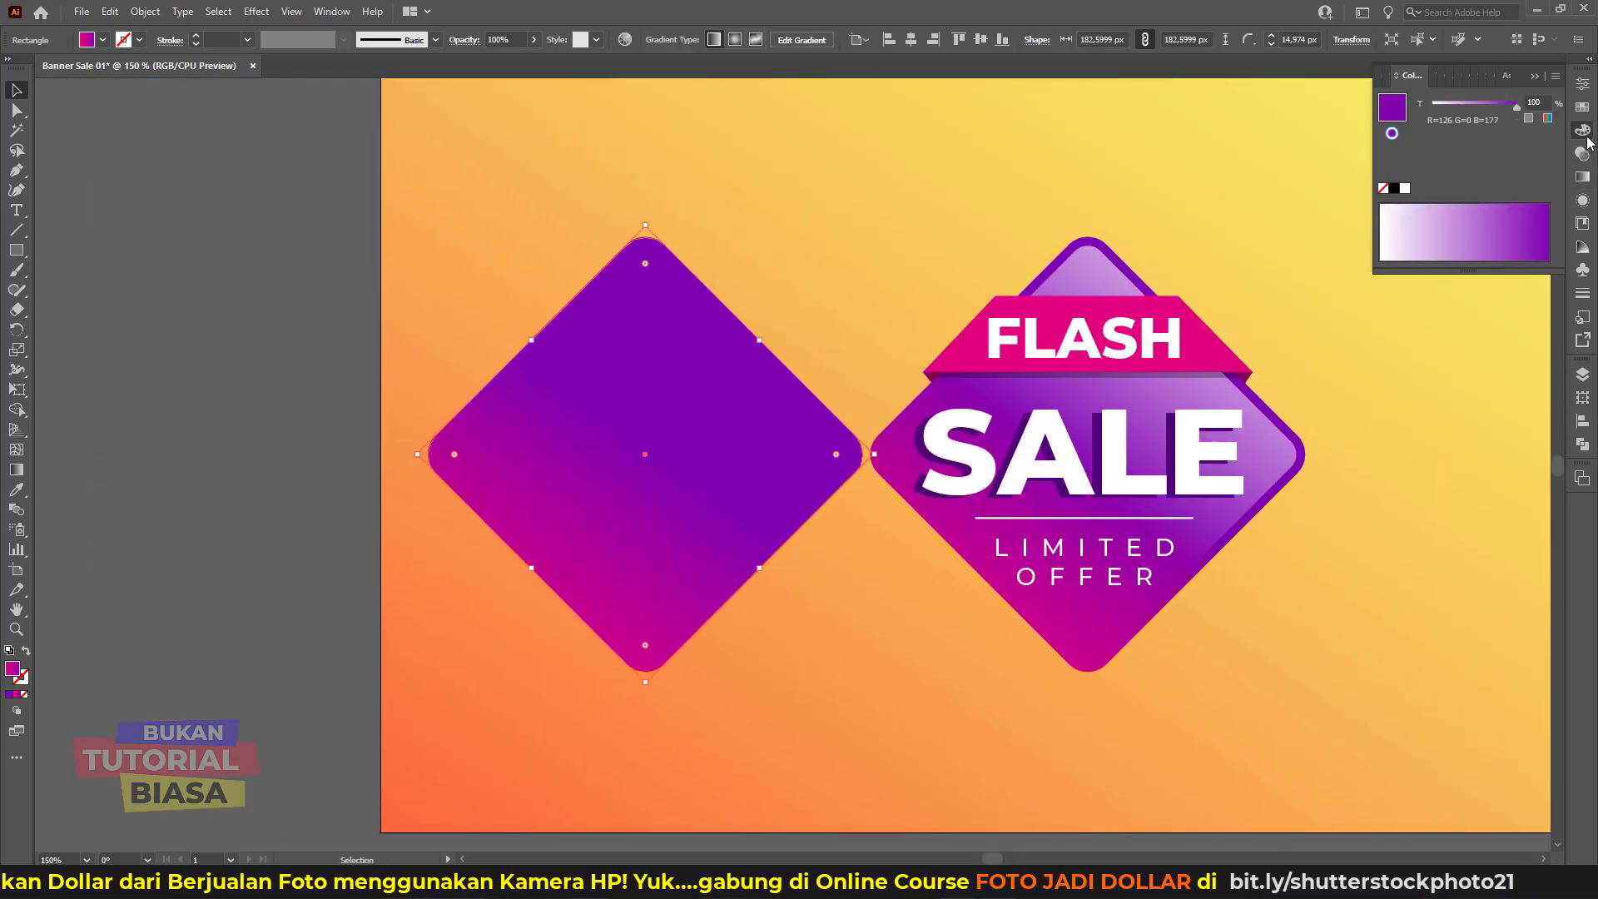
click(1395, 188)
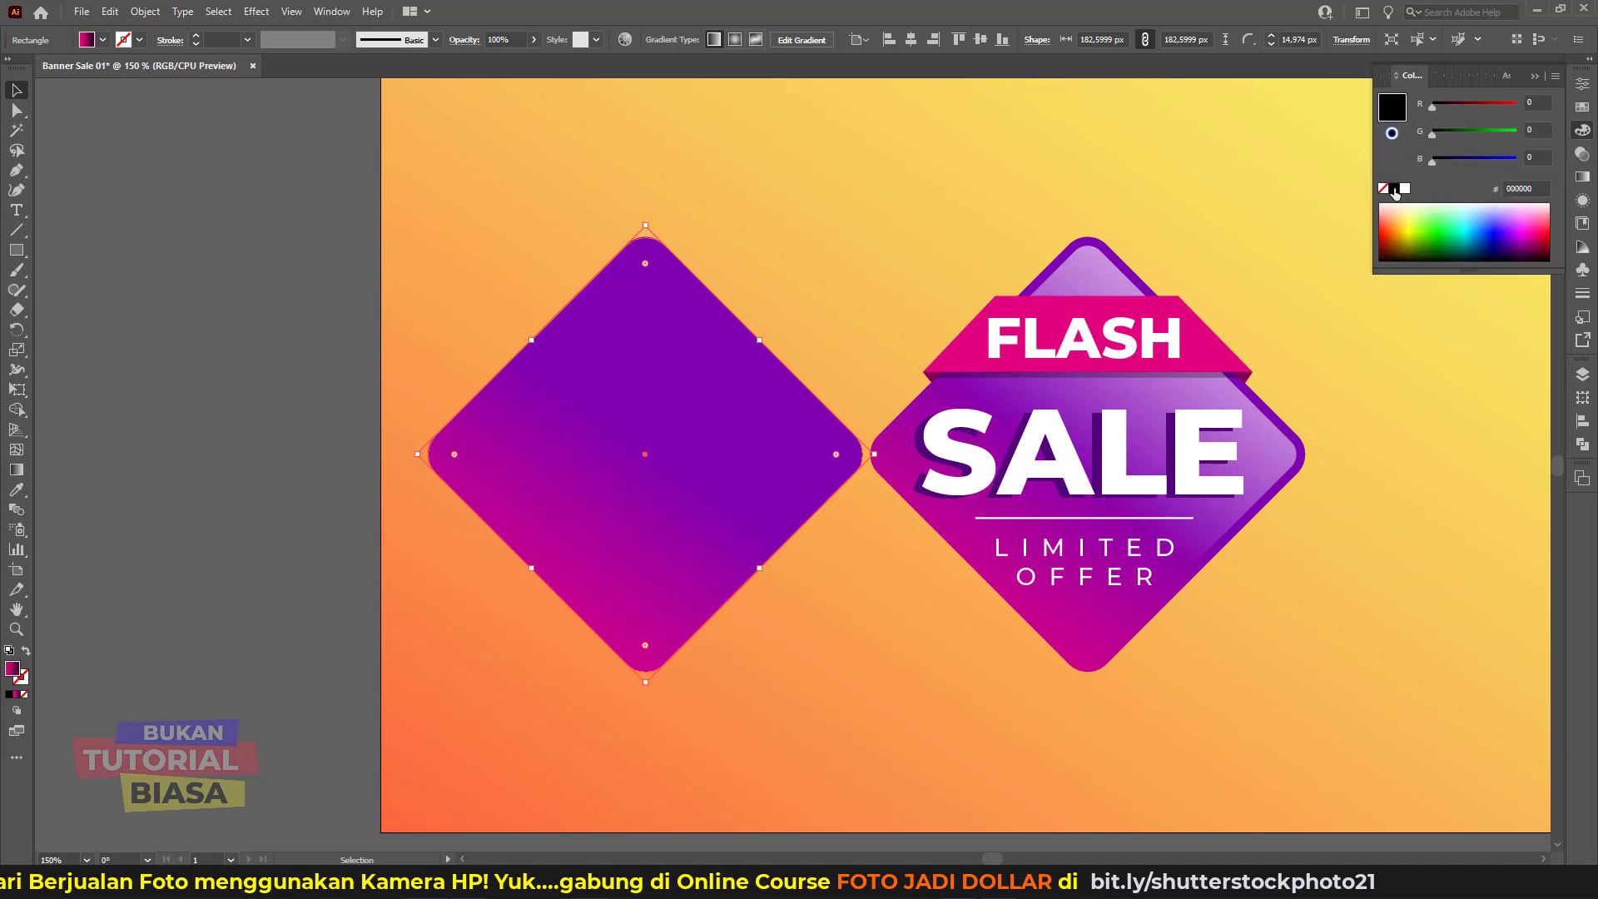
click(7, 694)
click(230, 491)
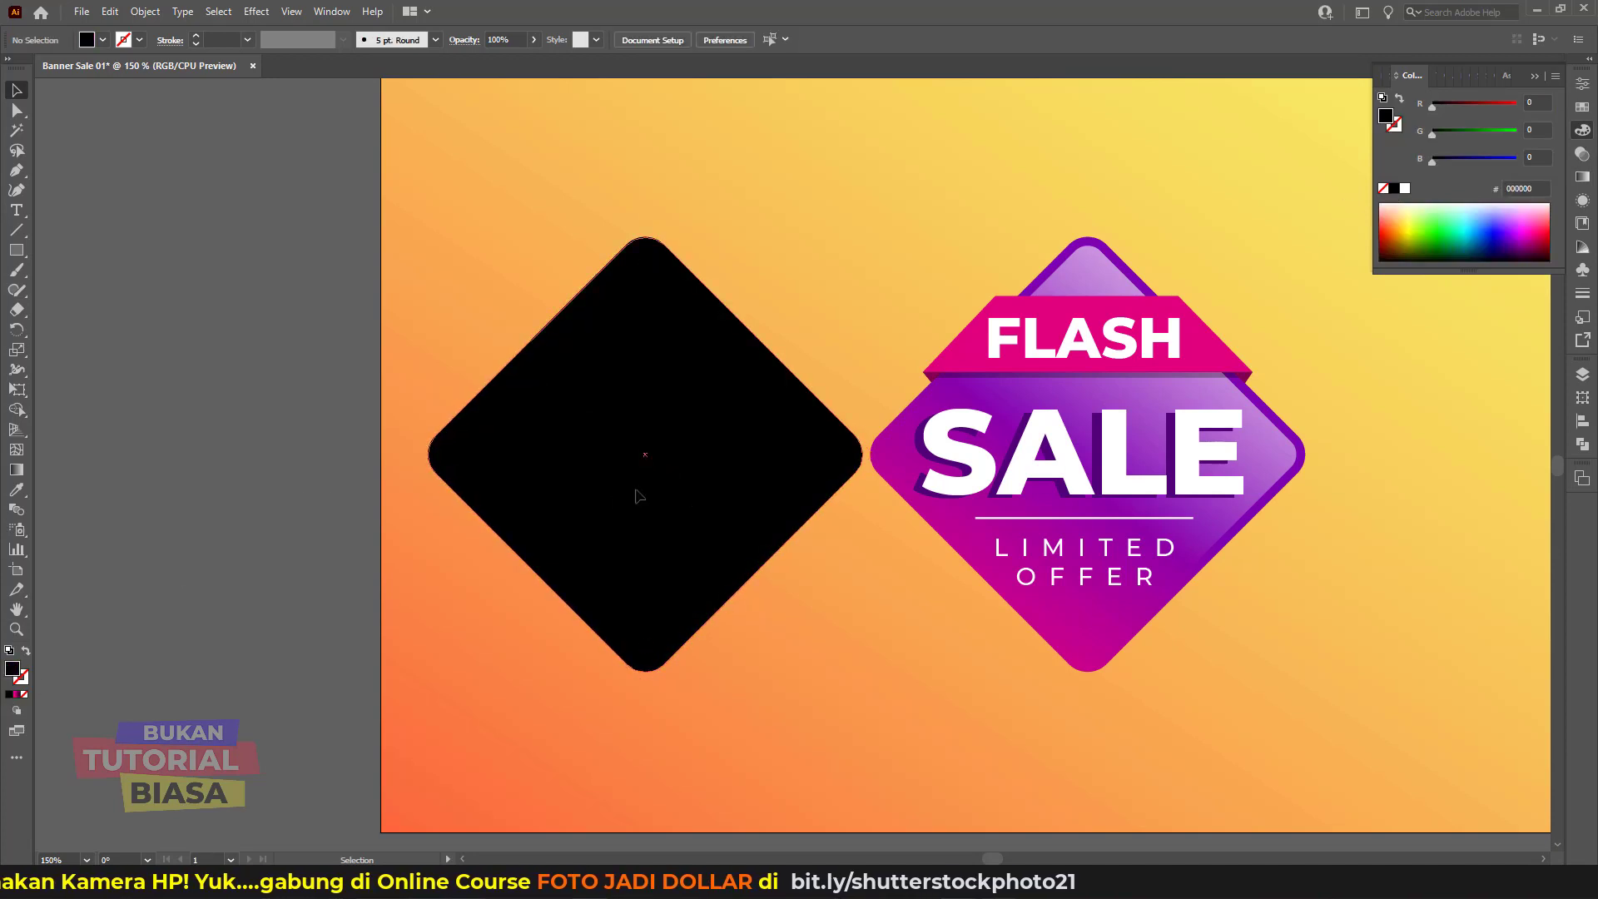
drag(723, 489, 316, 489)
Step: Move the outline triangles on the pasteboard up and left, then select the black diamond
key(ctrl+minus)
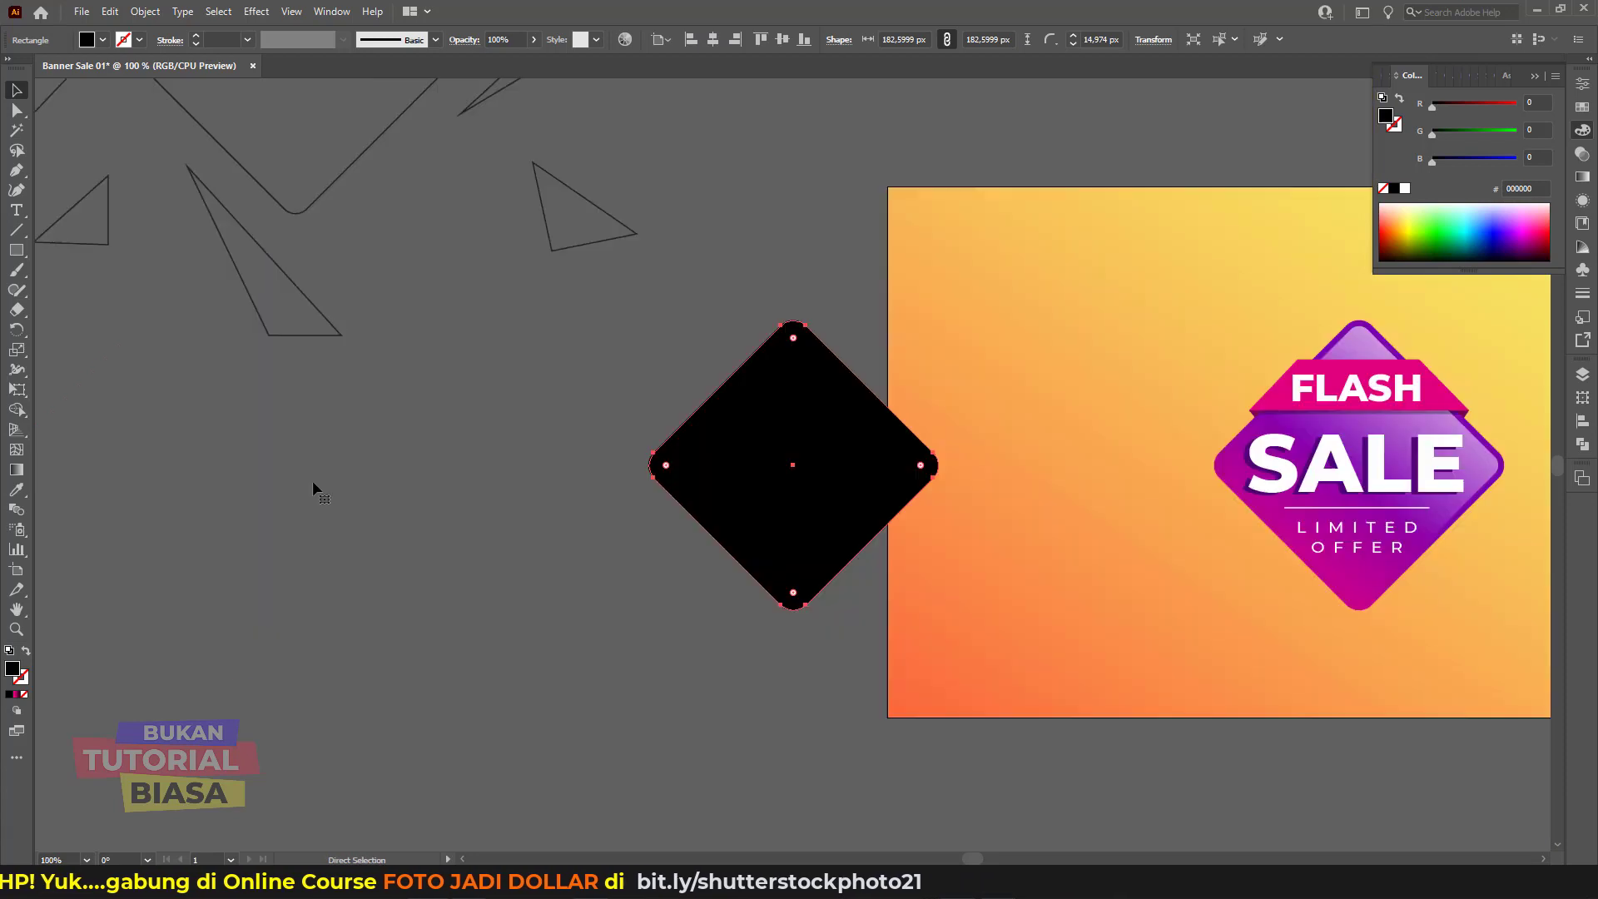
key(ctrl+plus)
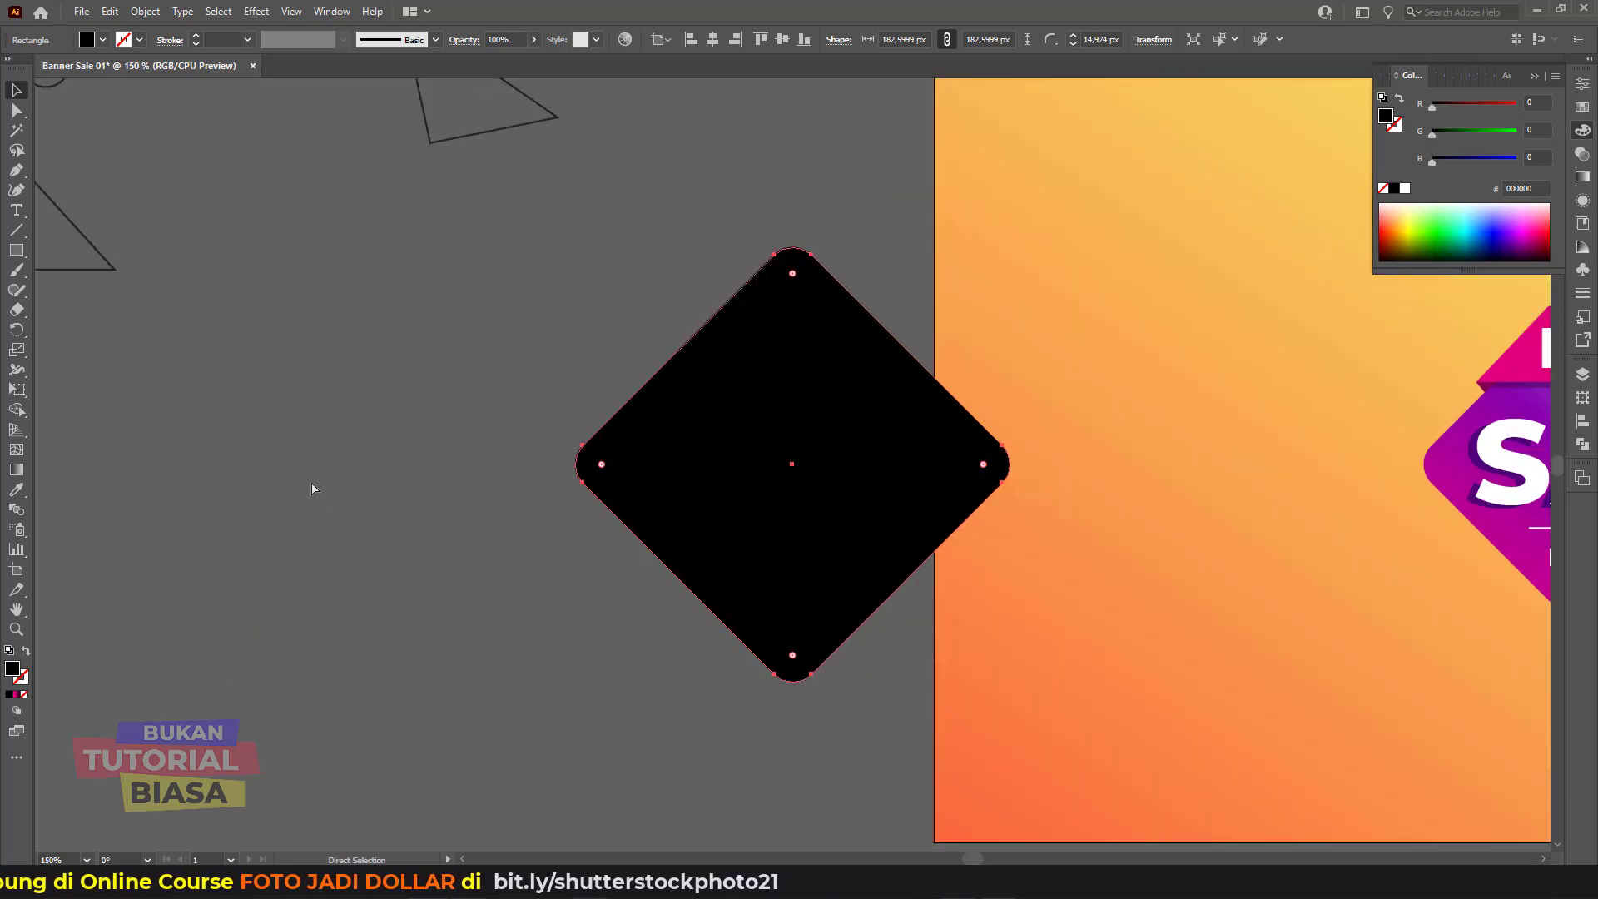
key(ctrl+minus)
key(v)
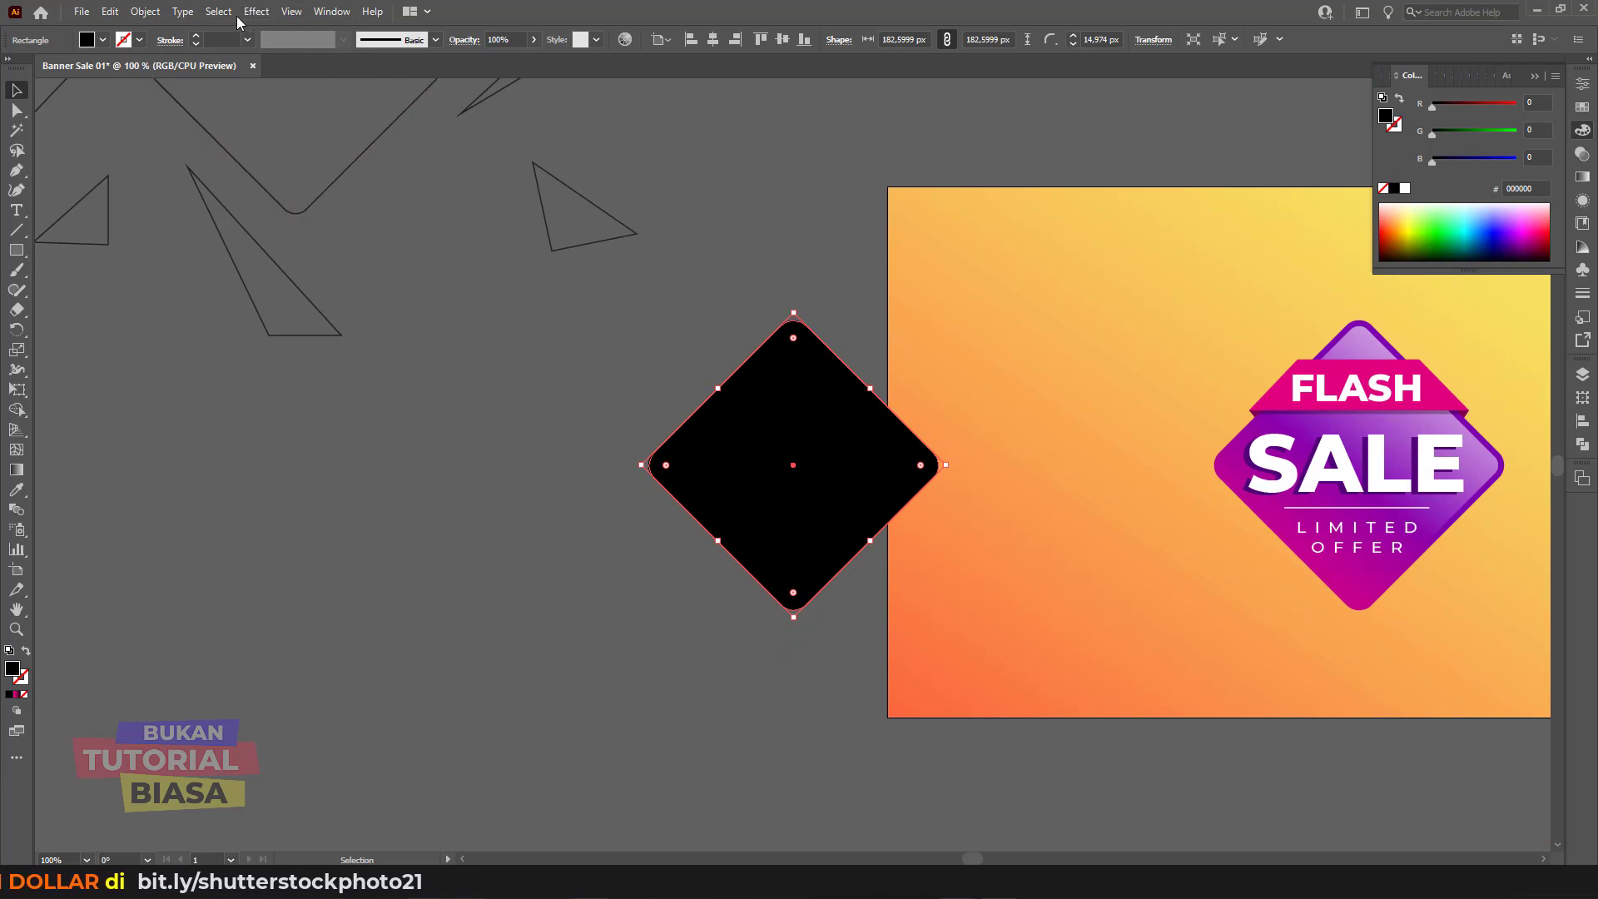
drag(855, 302, 763, 317)
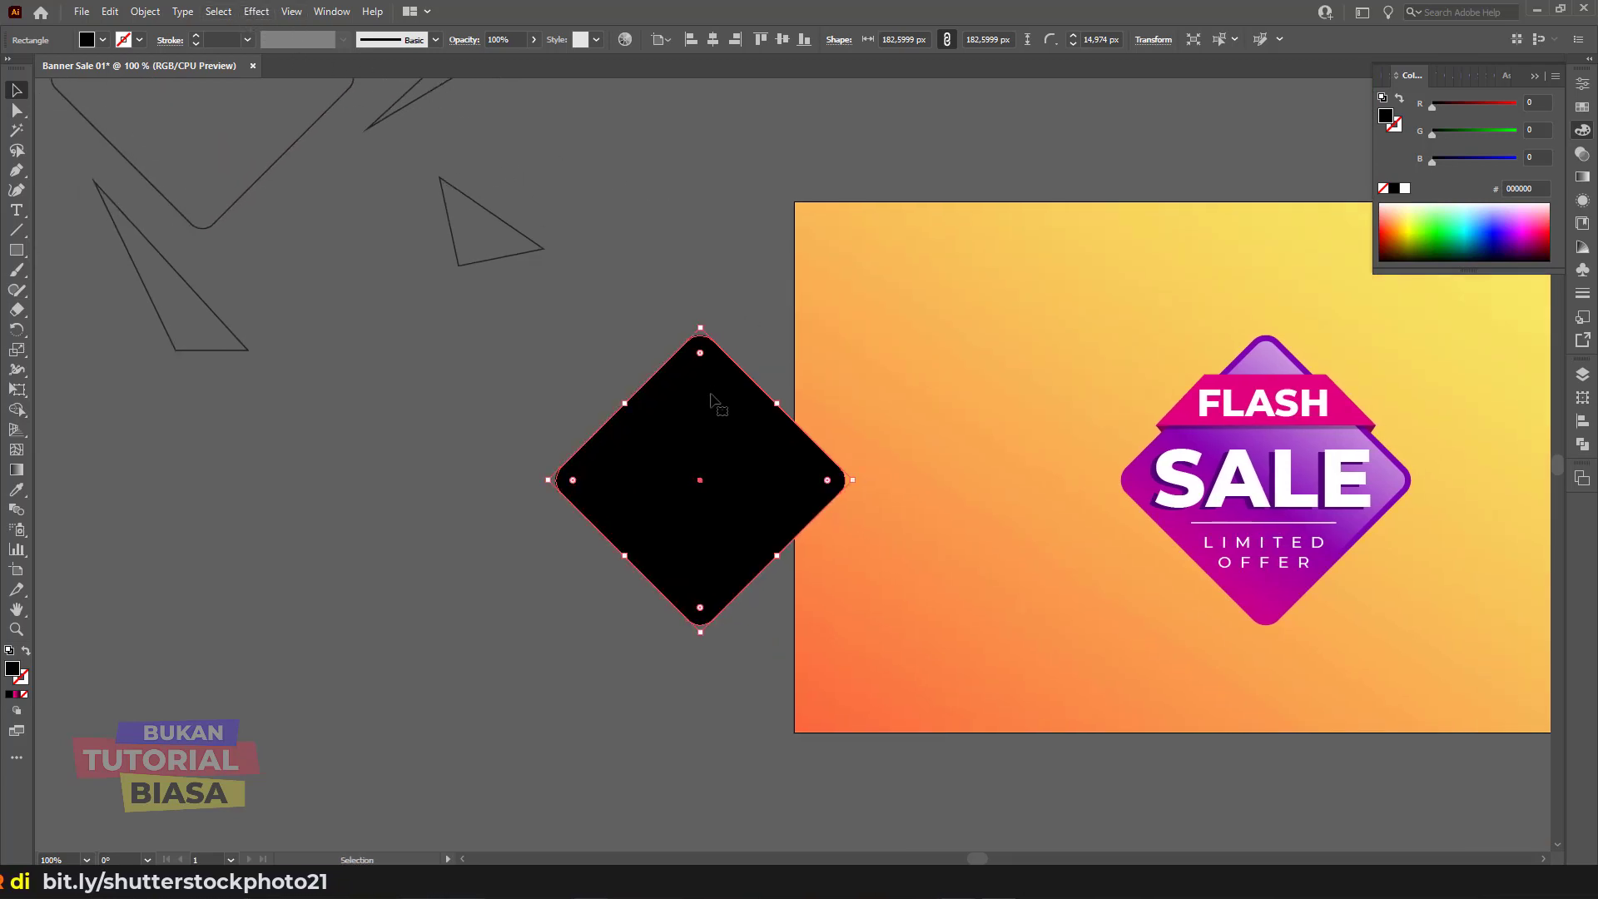
drag(466, 243, 382, 197)
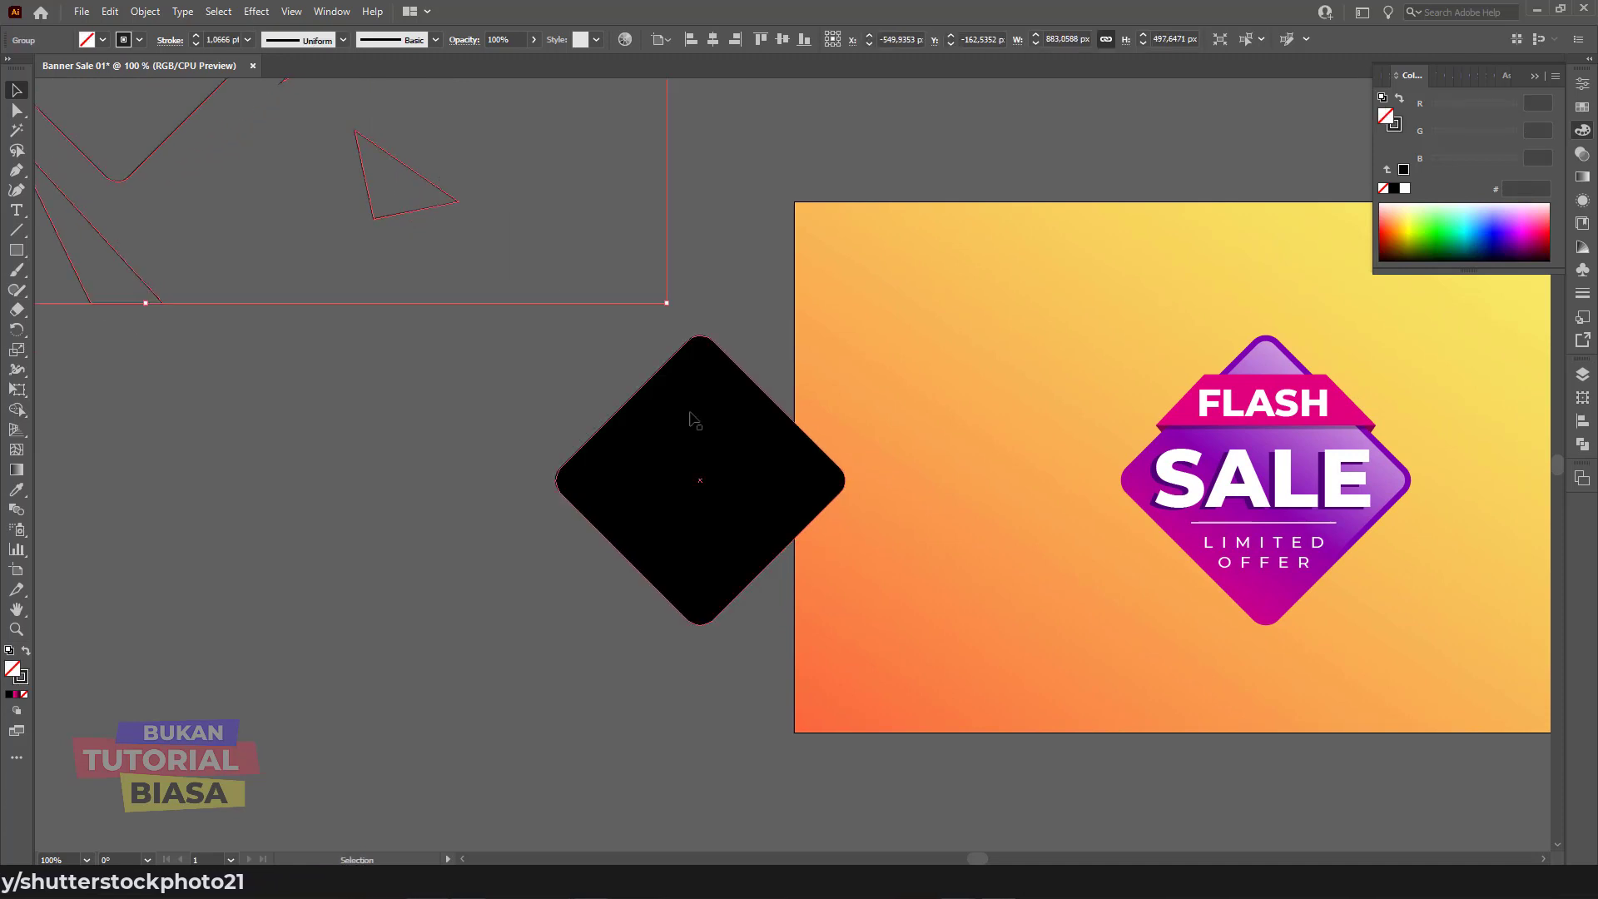
click(695, 439)
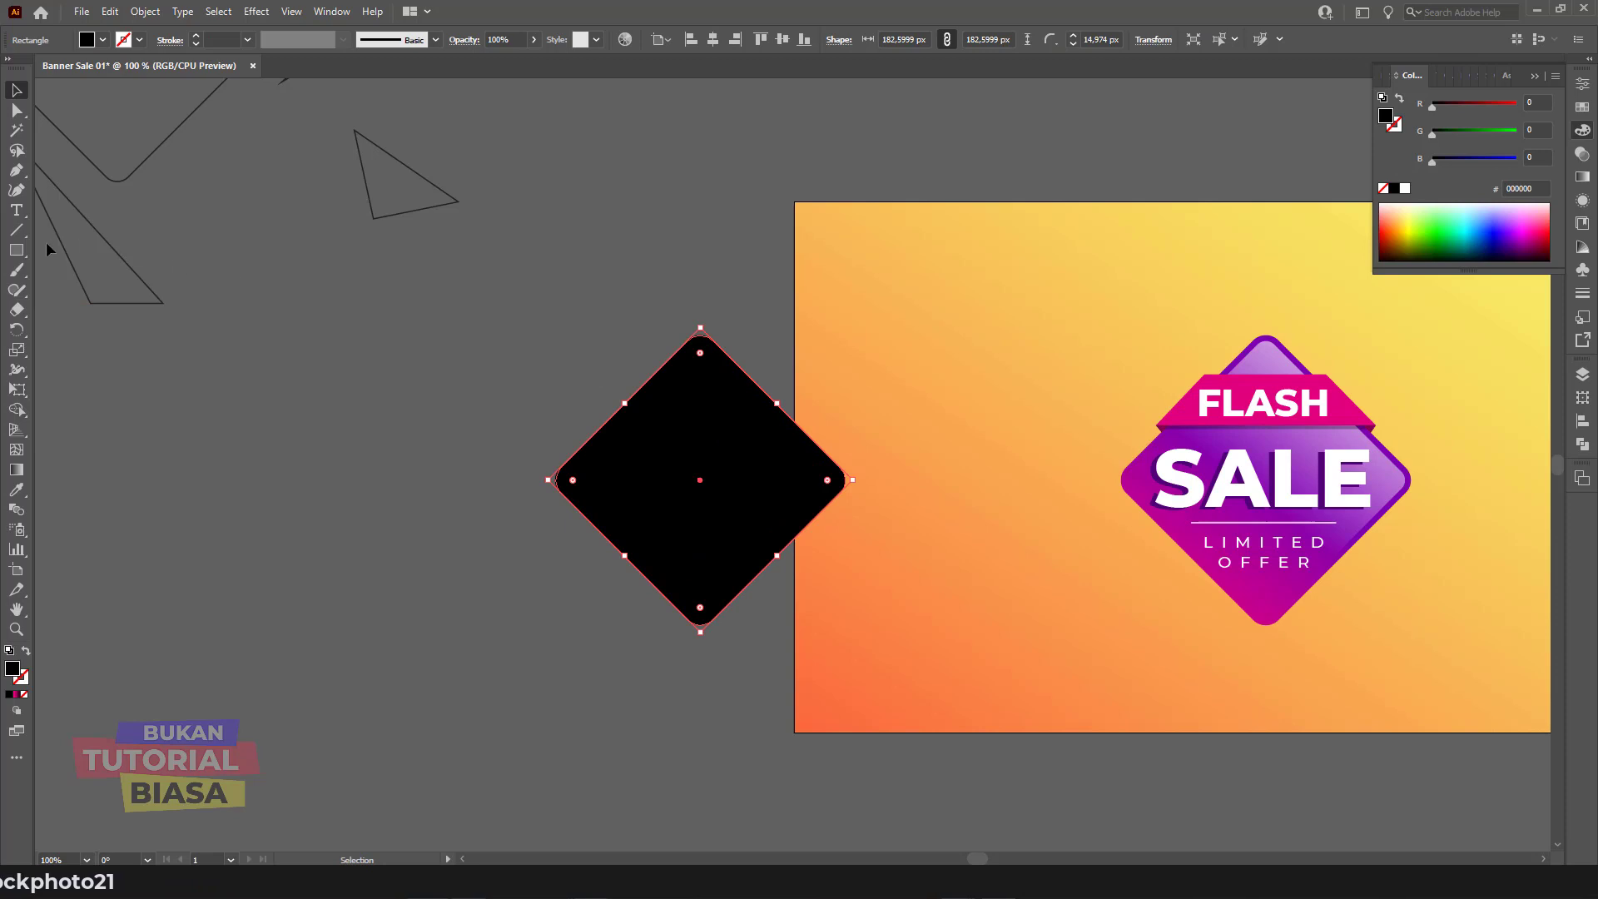
Step: Undo an accidental tiny rectangle and reselect the black diamond
click(16, 250)
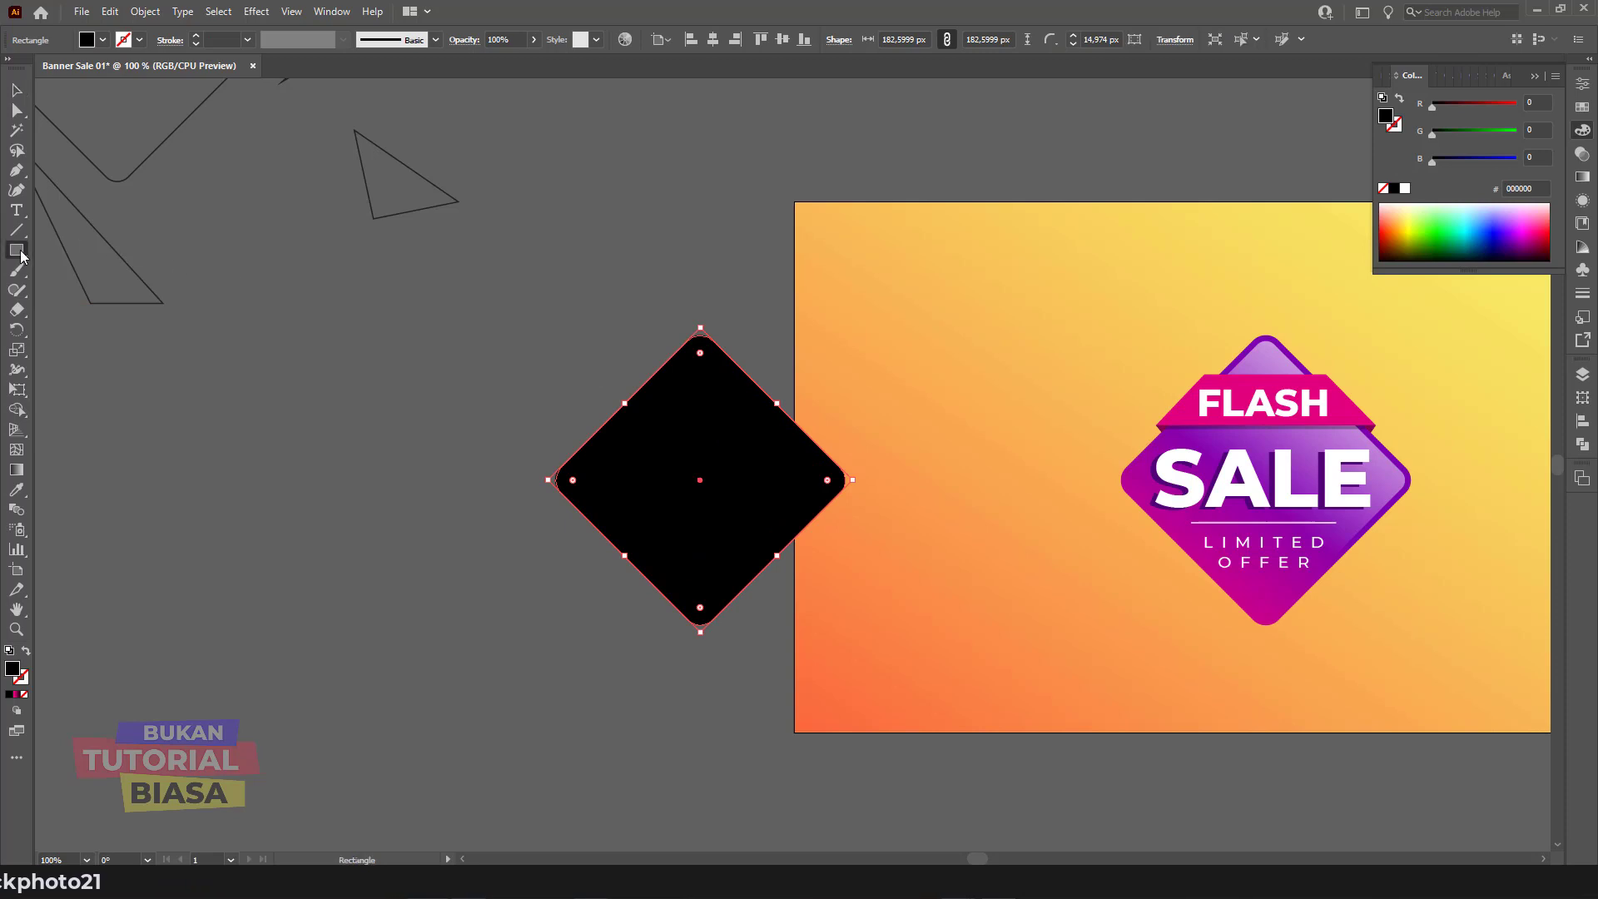
click(503, 306)
key(ctrl+z)
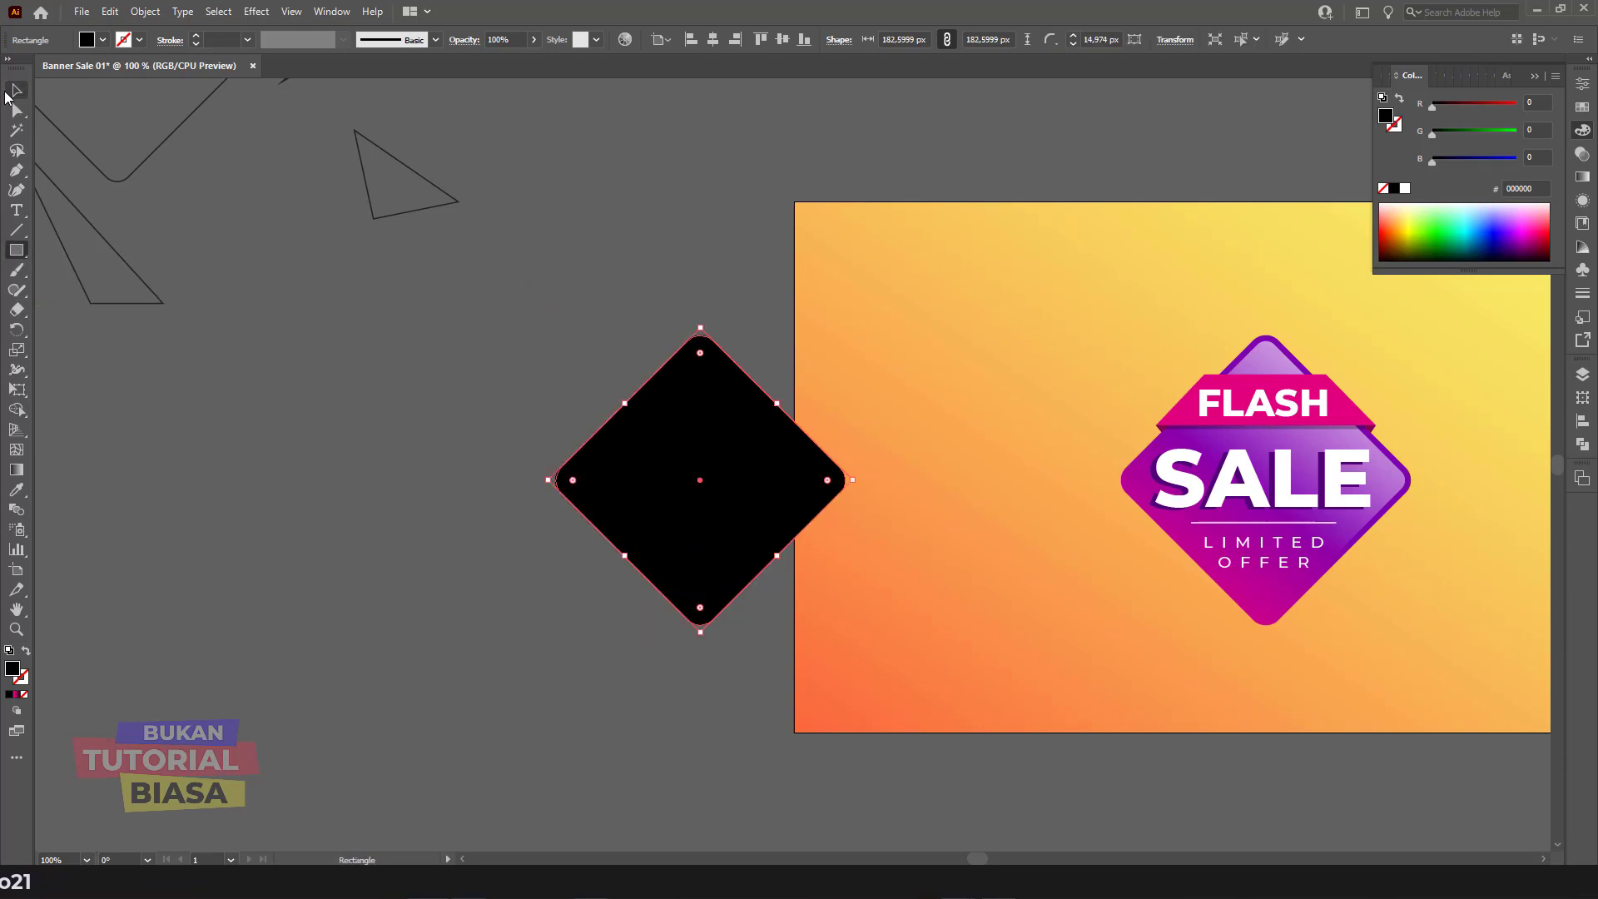
click(6, 95)
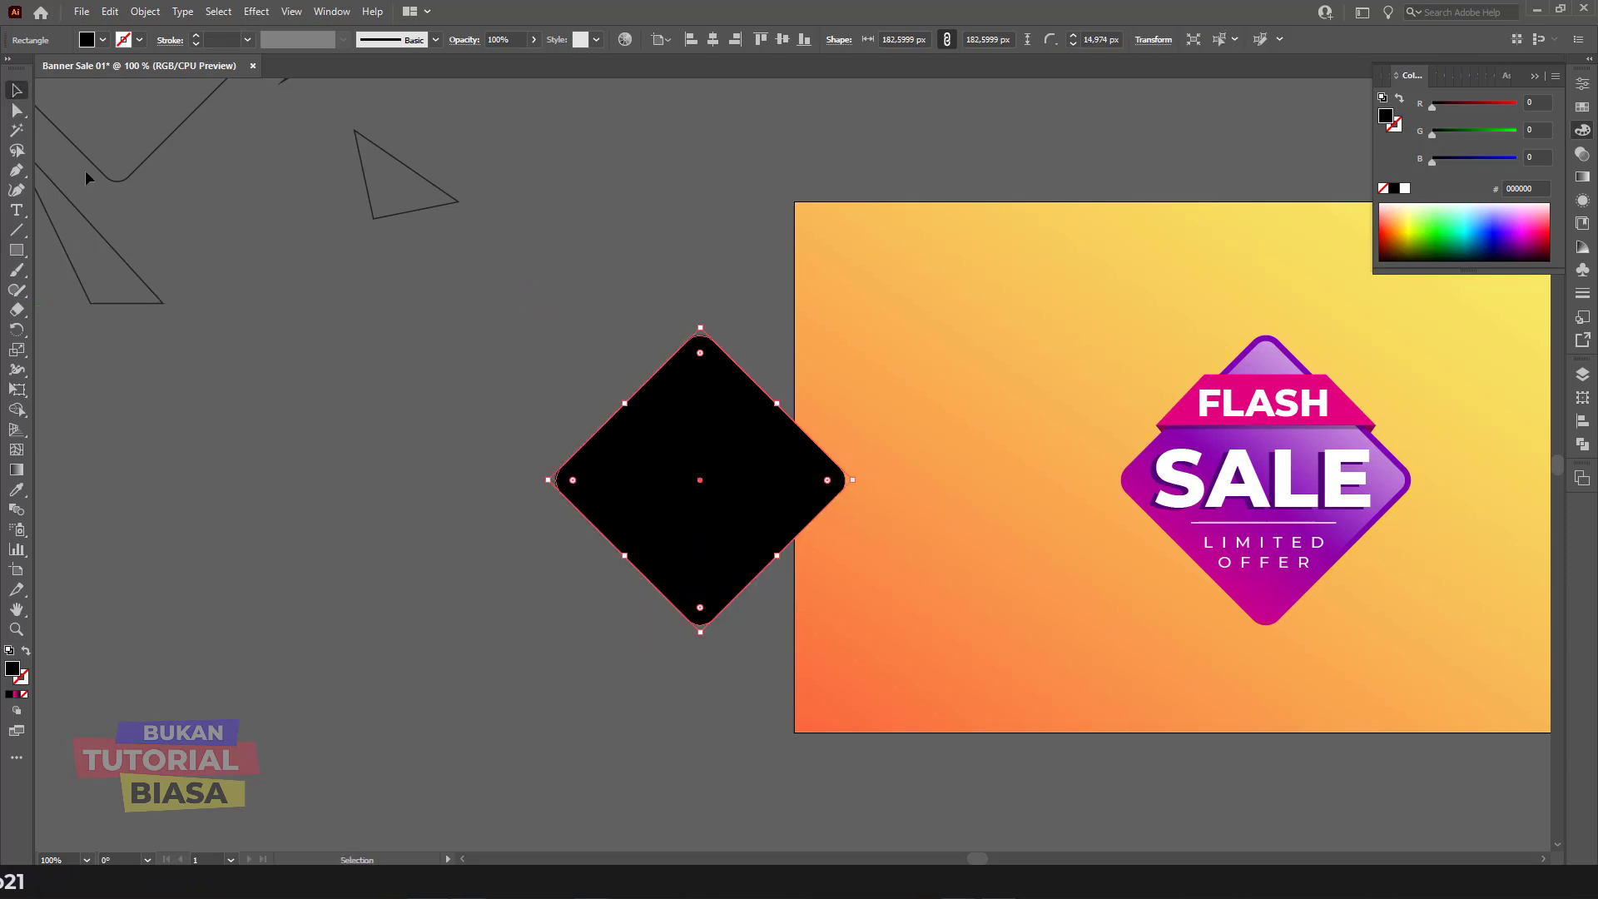
click(546, 366)
click(709, 437)
click(630, 354)
click(689, 410)
Step: Apply a 13-pixel Gaussian Blur to the black diamond copy
click(256, 12)
mouse_move(278, 198)
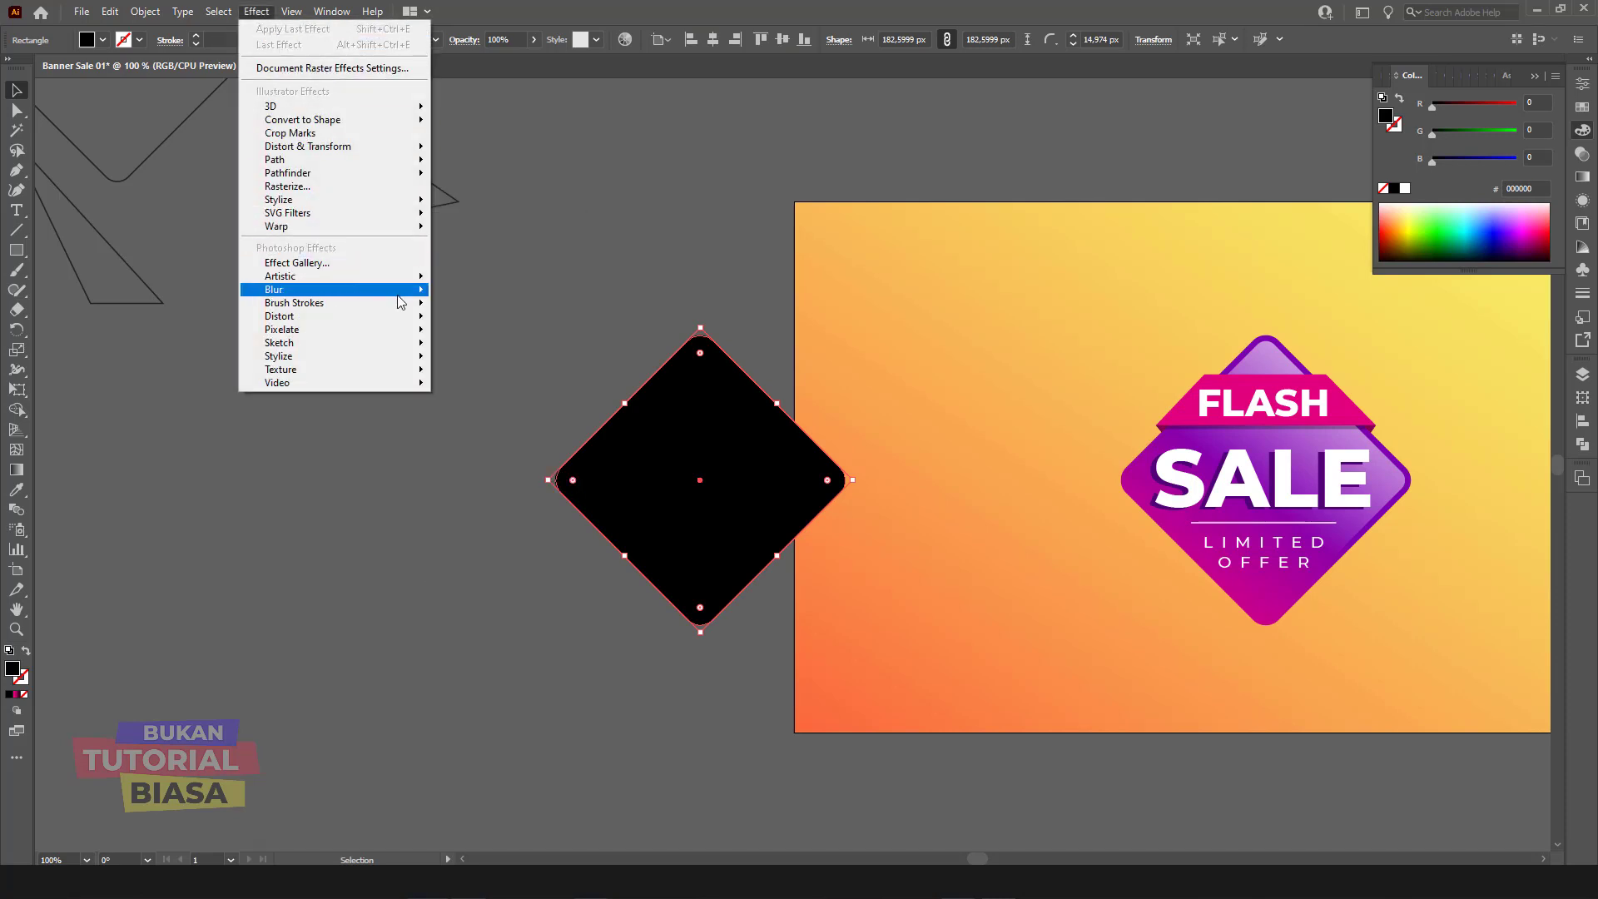
mouse_move(334, 288)
click(487, 298)
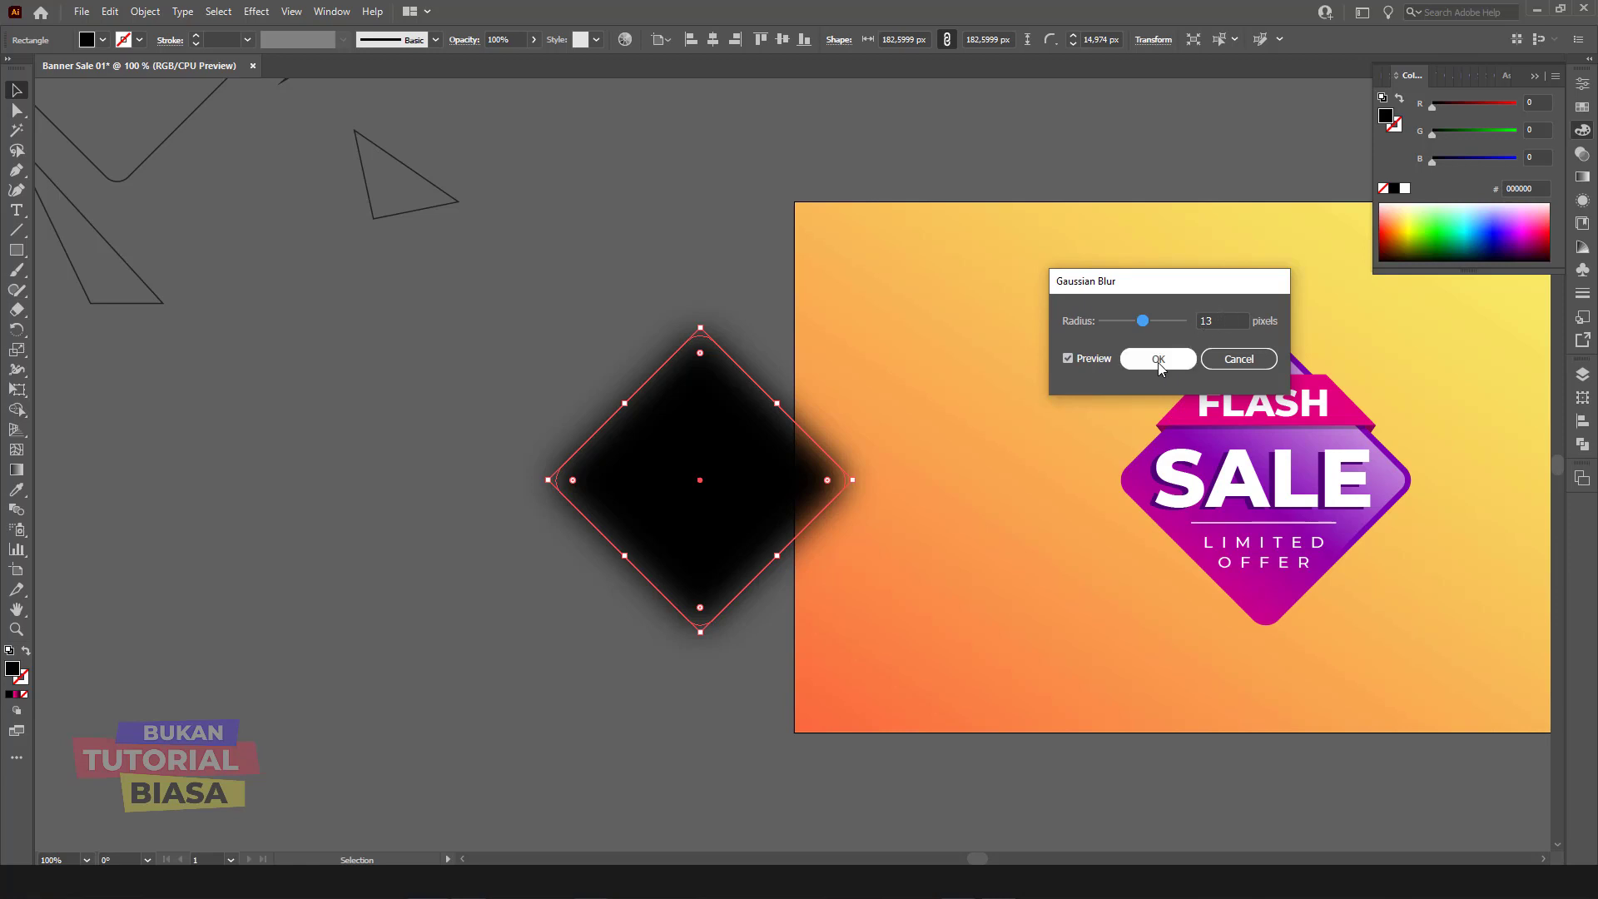
click(1159, 361)
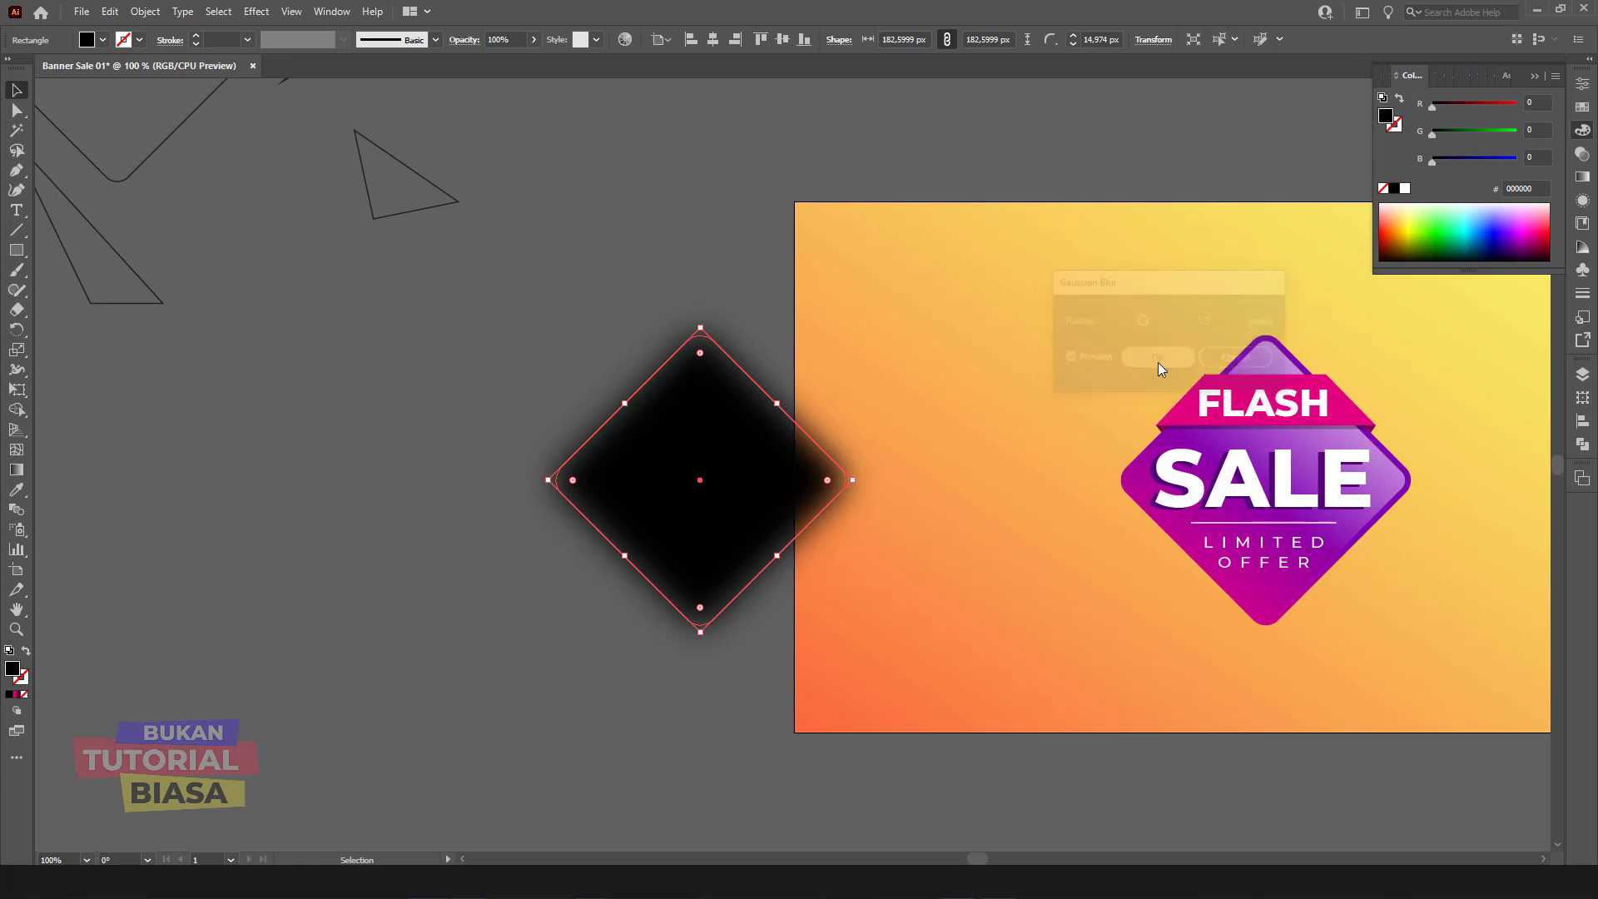
mouse_move(748, 444)
mouse_down()
mouse_move(534, 463)
mouse_move(616, 465)
mouse_up()
Step: Fill the blurred diamond with dark brown #632800, try it behind the badge, then move it aside
drag(1399, 233, 1394, 246)
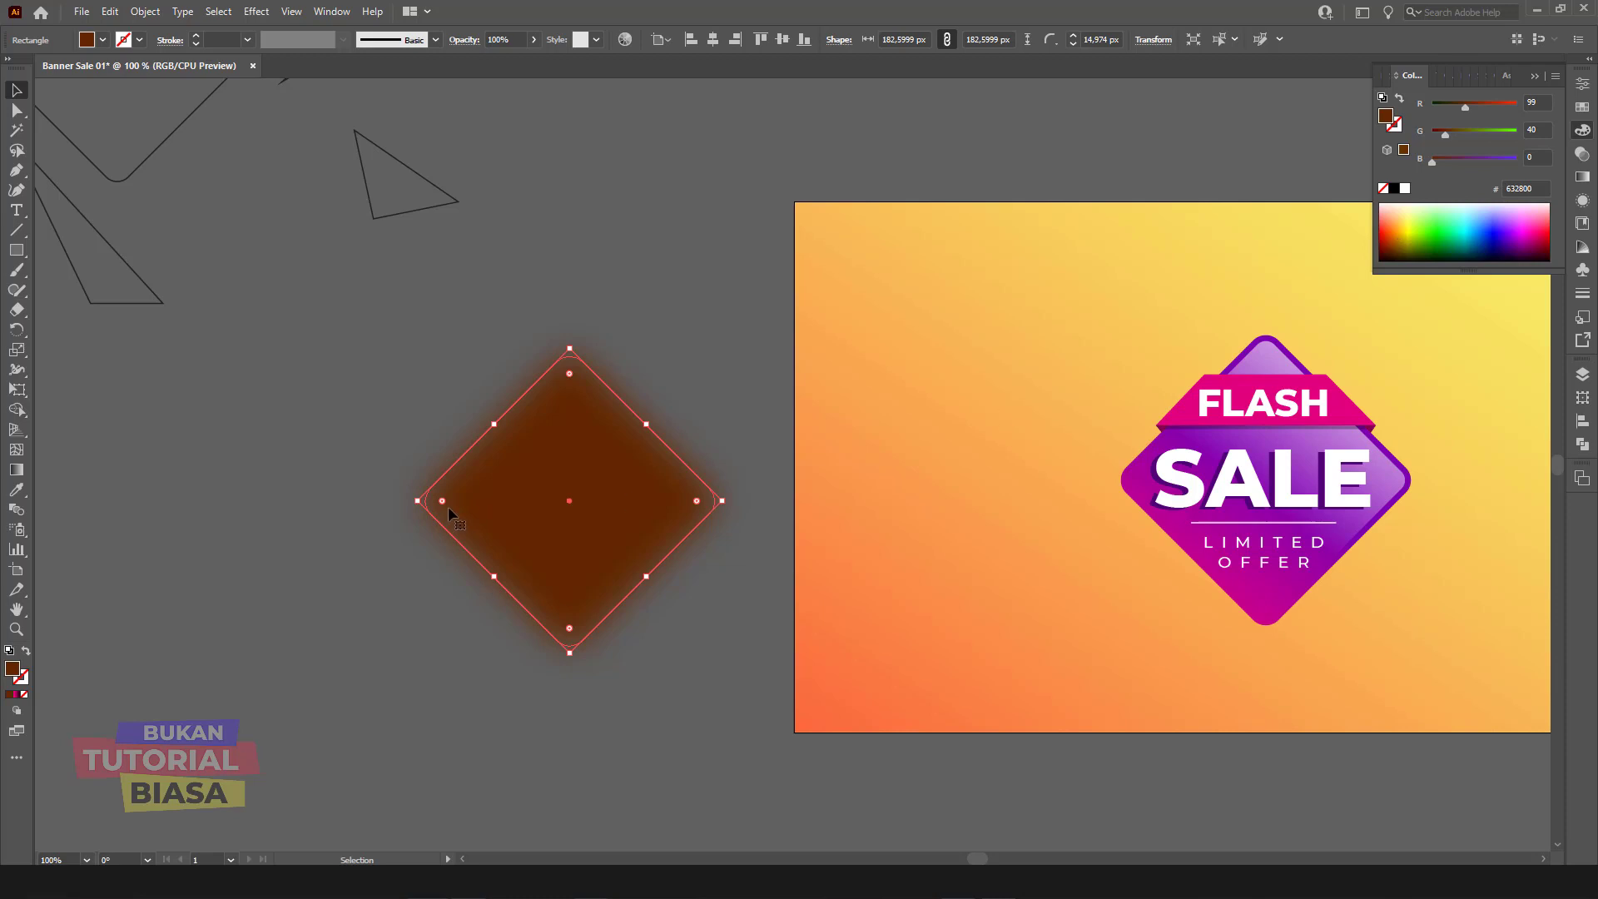
mouse_move(448, 514)
mouse_down()
mouse_move(1116, 547)
mouse_move(1153, 570)
mouse_move(1165, 533)
mouse_up()
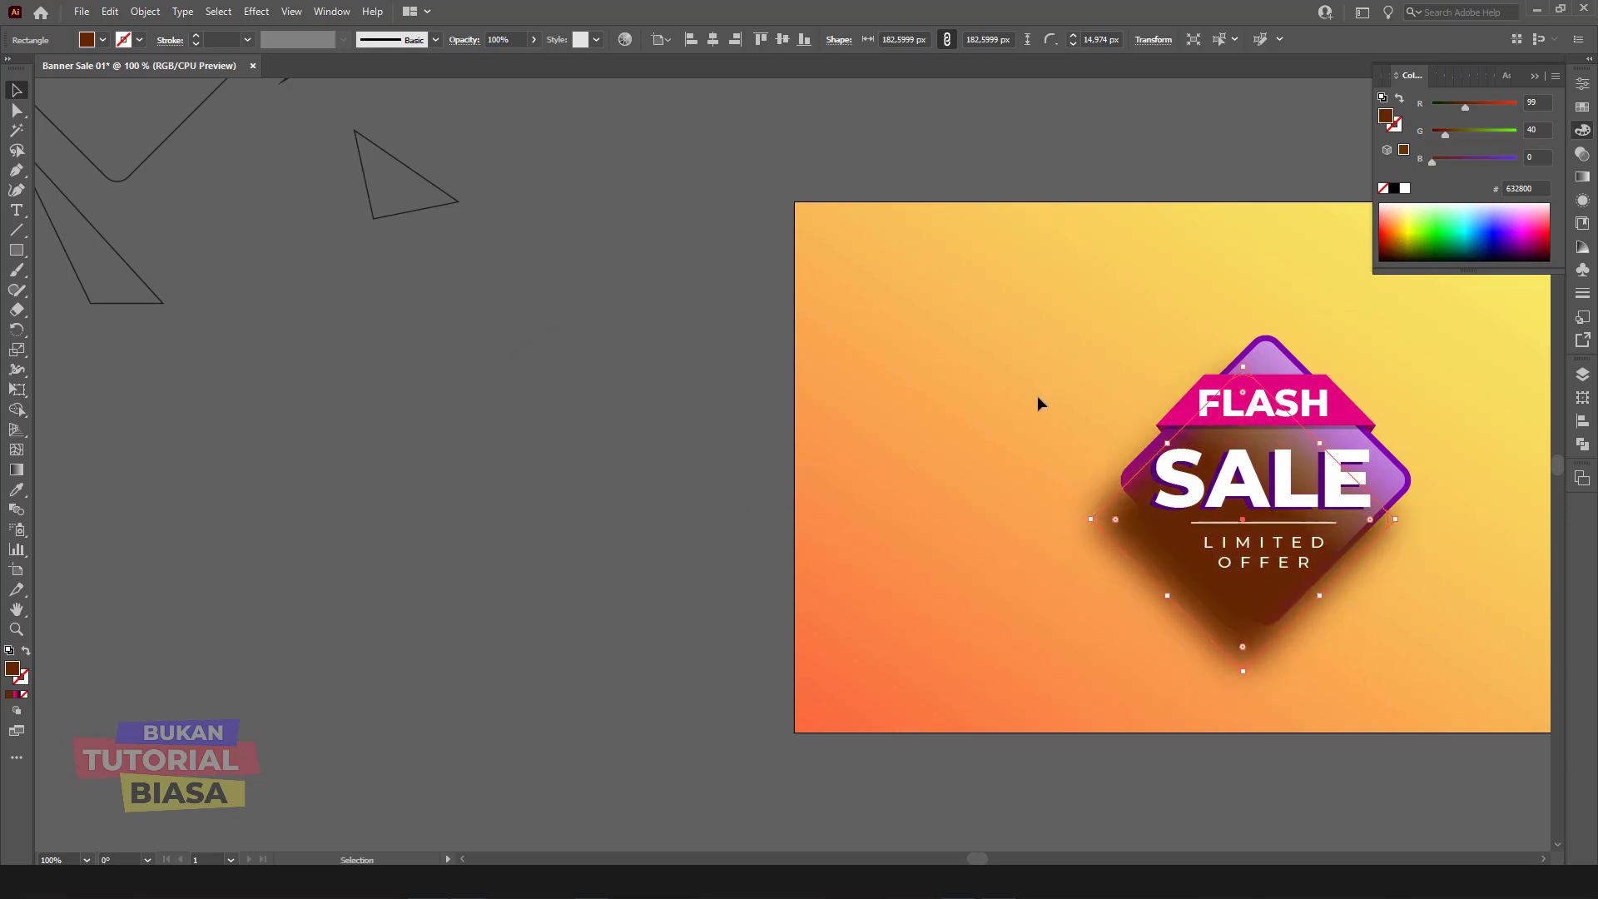
key(ctrl+bracketleft)
mouse_move(1157, 570)
mouse_down()
mouse_move(1164, 542)
mouse_move(683, 504)
mouse_move(684, 462)
mouse_move(579, 455)
mouse_up()
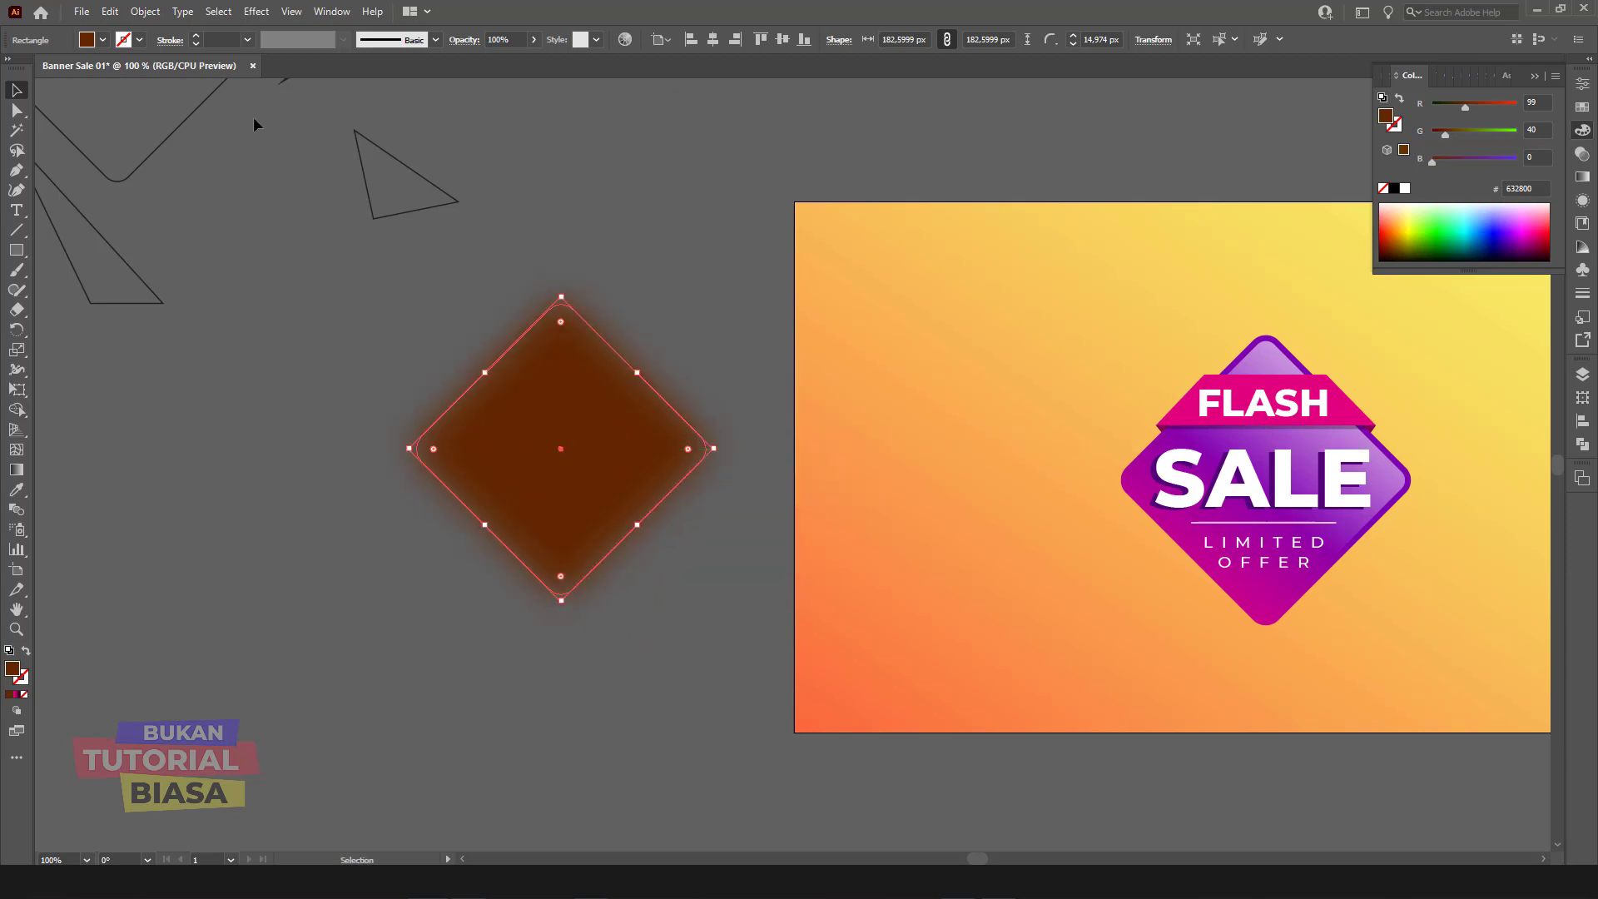
Step: Rasterize the blurred brown diamond as a 300 ppi RGB image on a white background
click(144, 11)
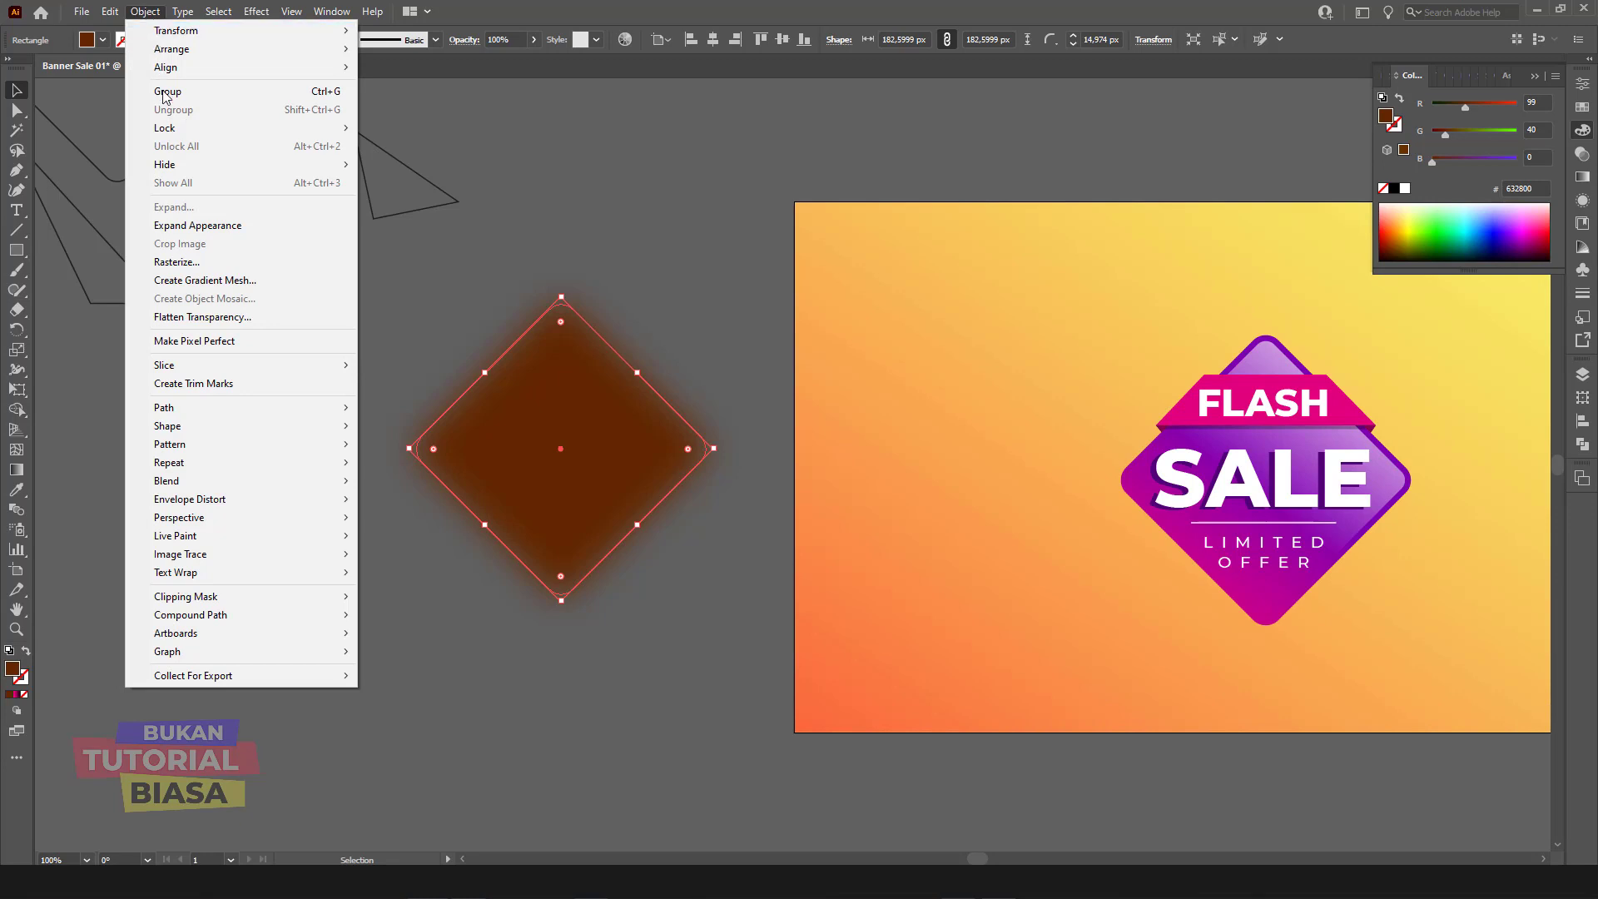
click(181, 263)
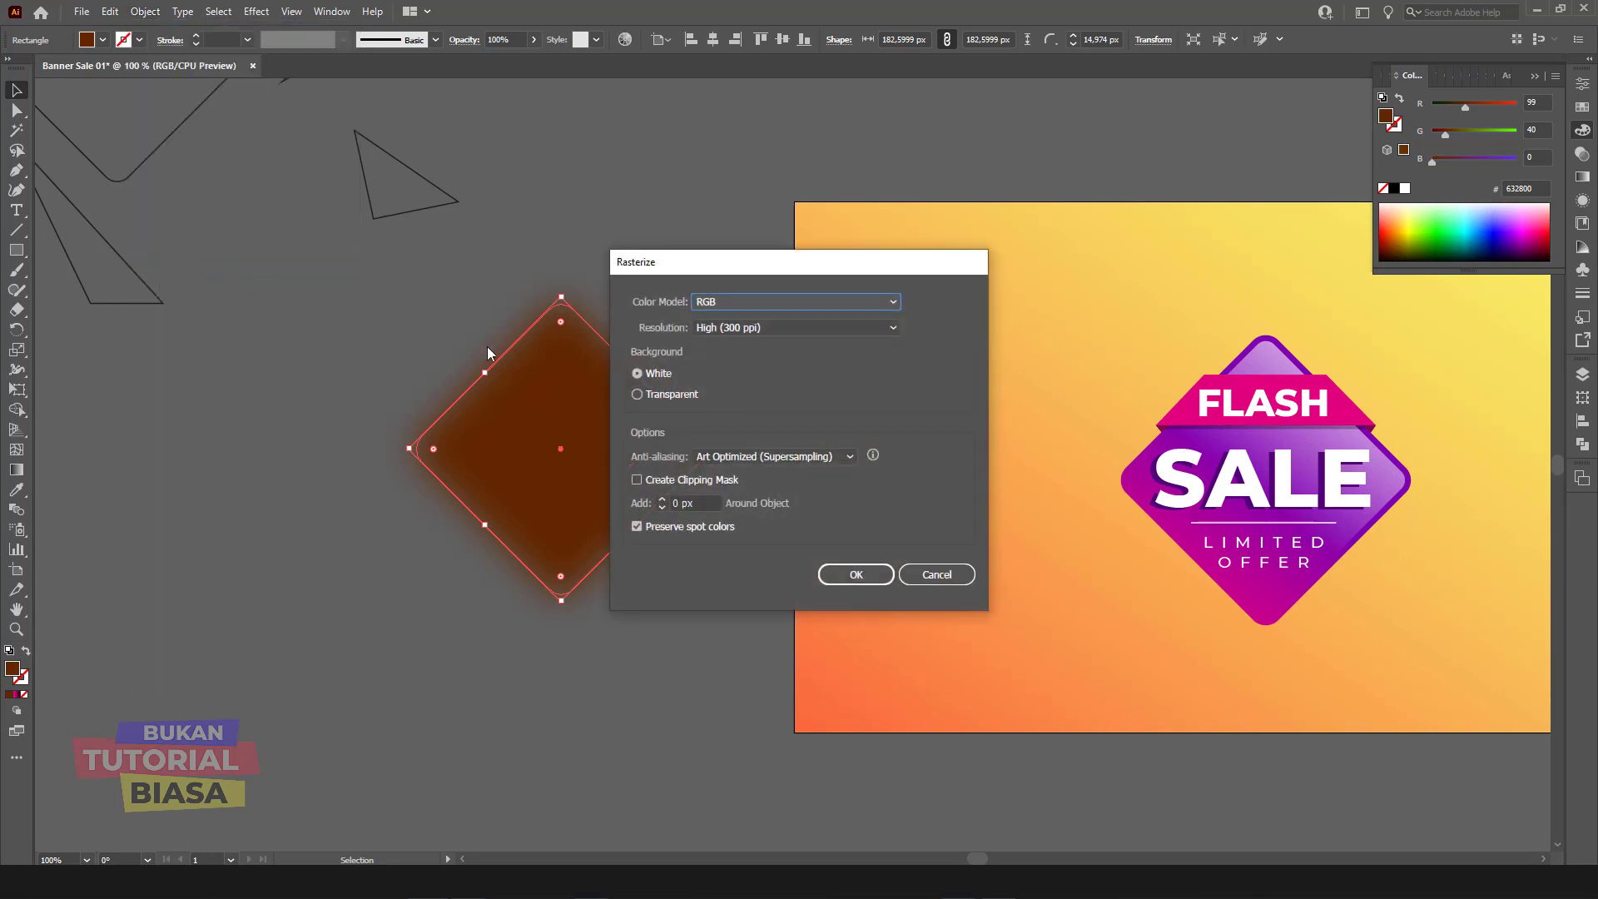
click(855, 574)
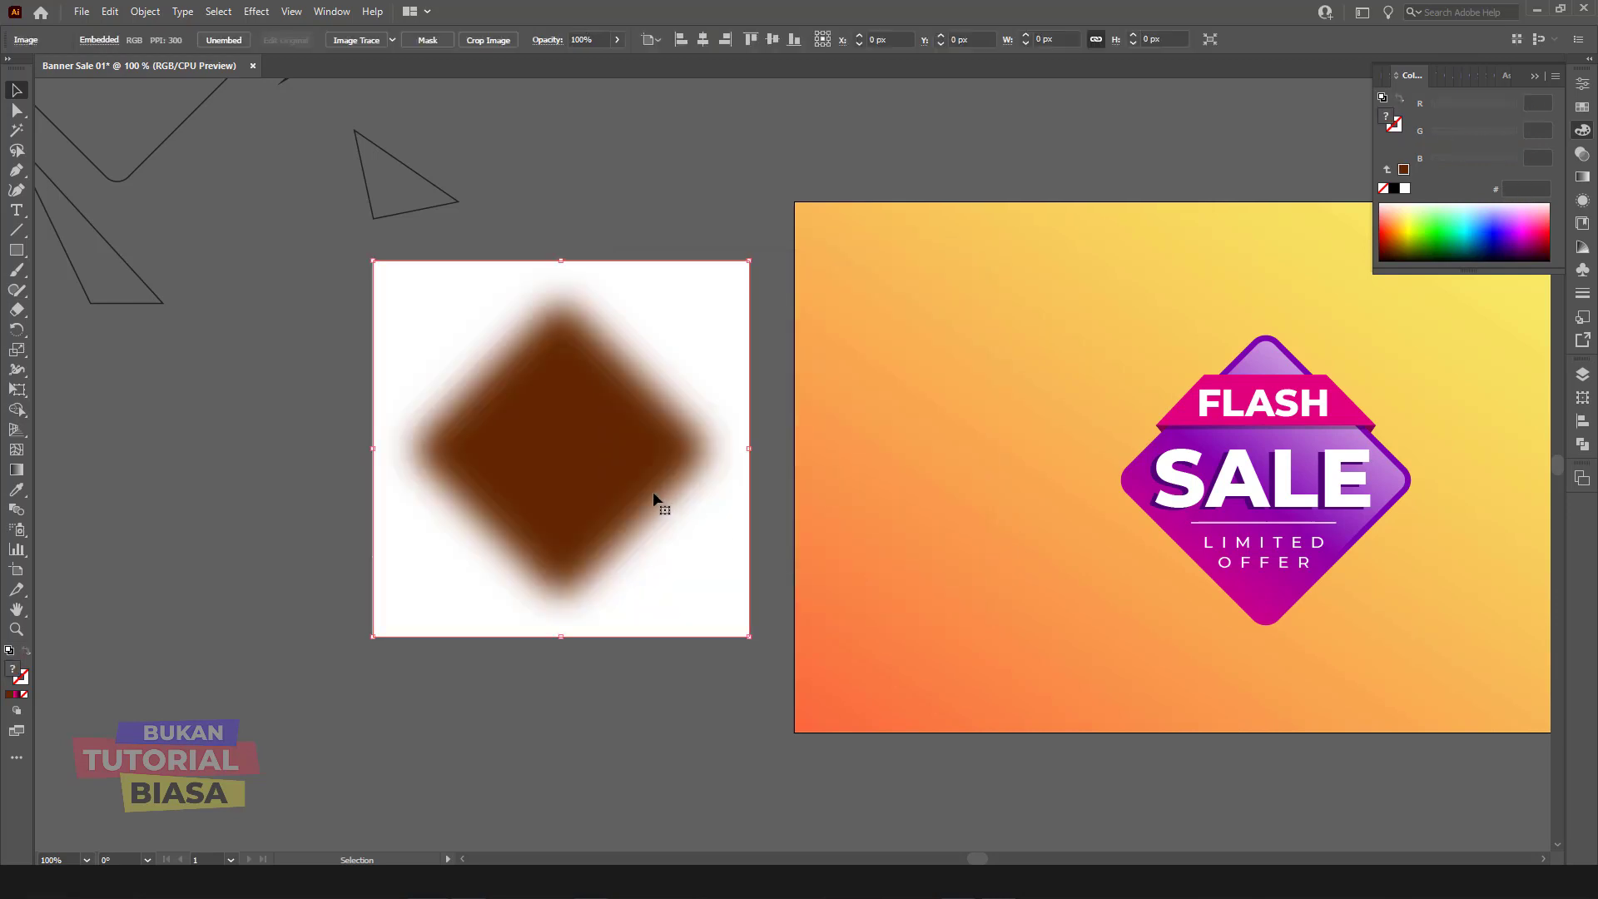
mouse_move(546, 448)
mouse_down()
mouse_move(536, 496)
mouse_move(577, 436)
mouse_move(620, 445)
mouse_up()
Step: Convert the rasterized diamond into a flat gradient mesh with 50 rows and 50 columns
click(145, 12)
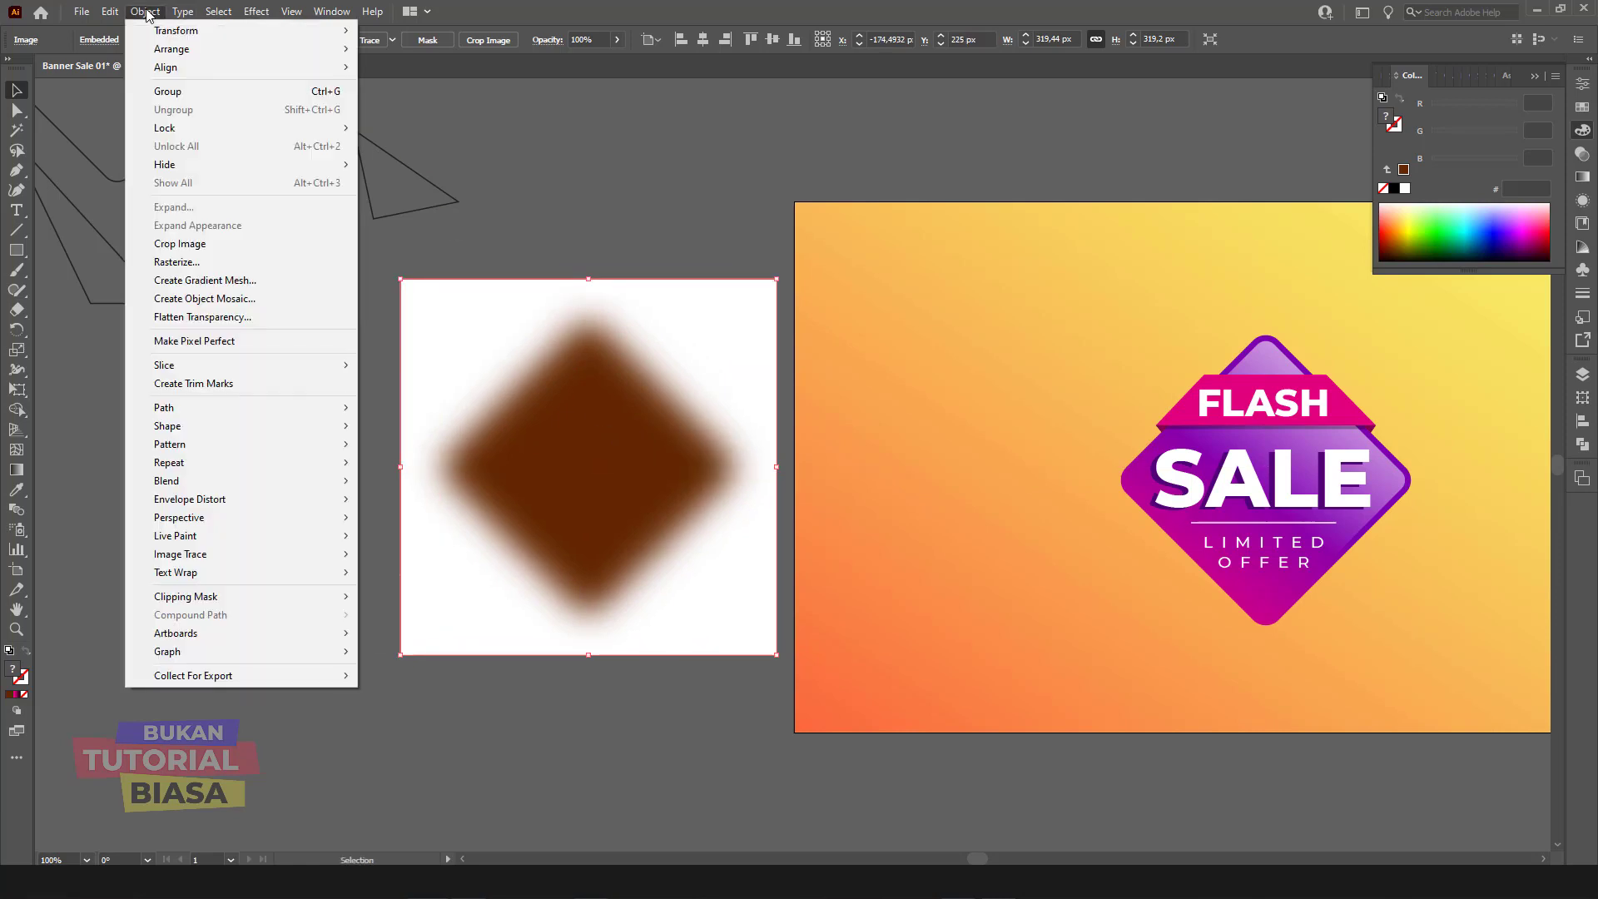
click(196, 282)
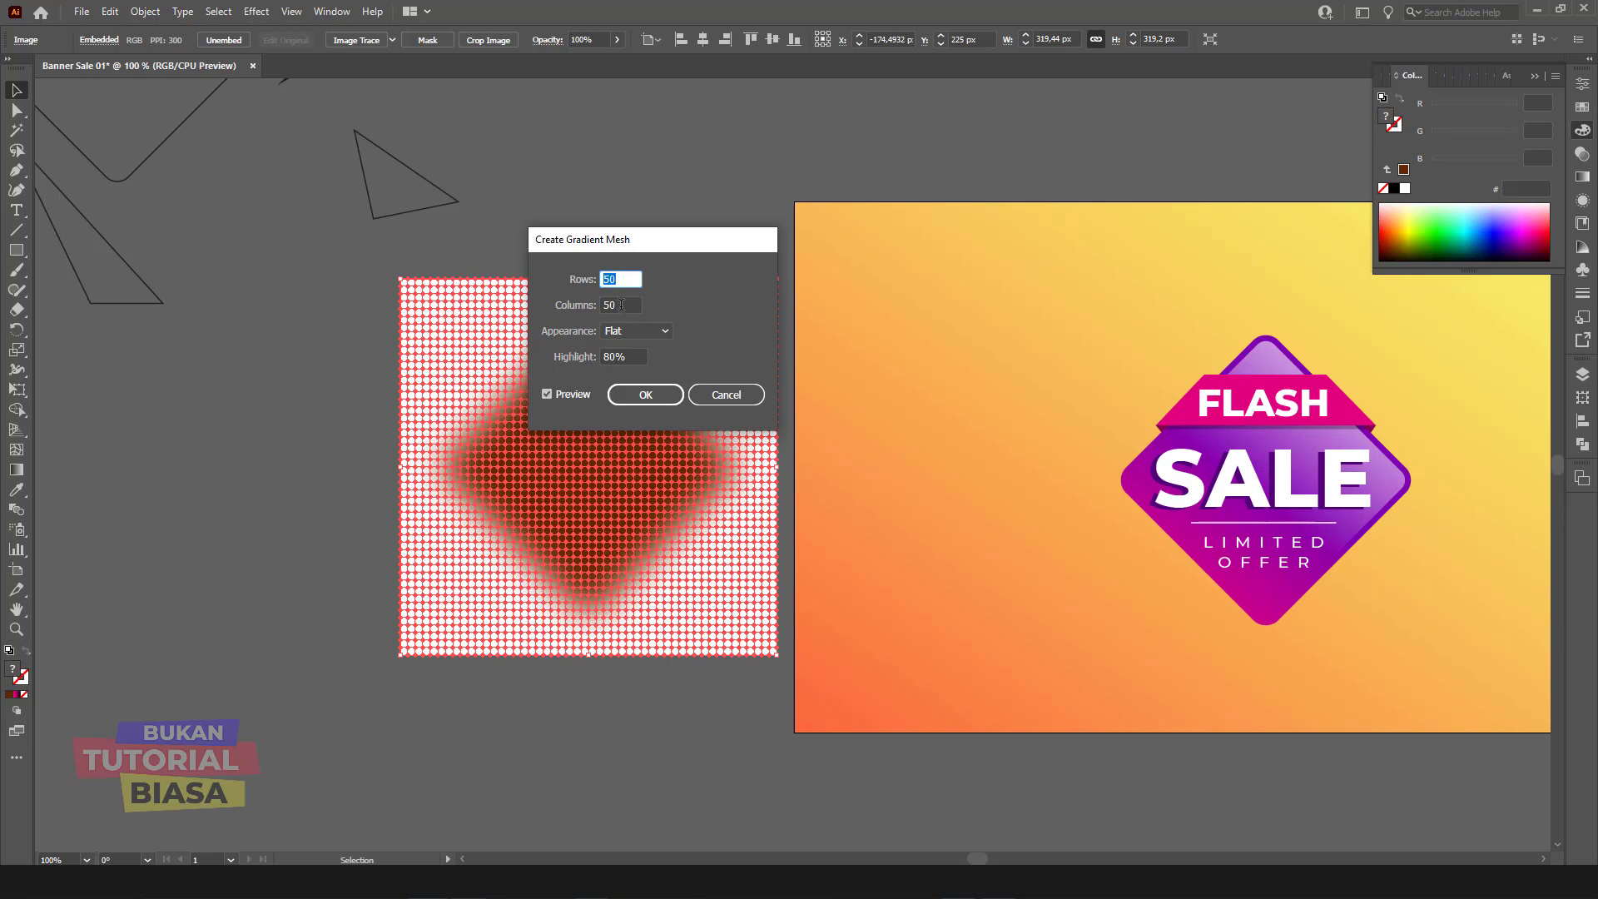
click(621, 305)
click(646, 394)
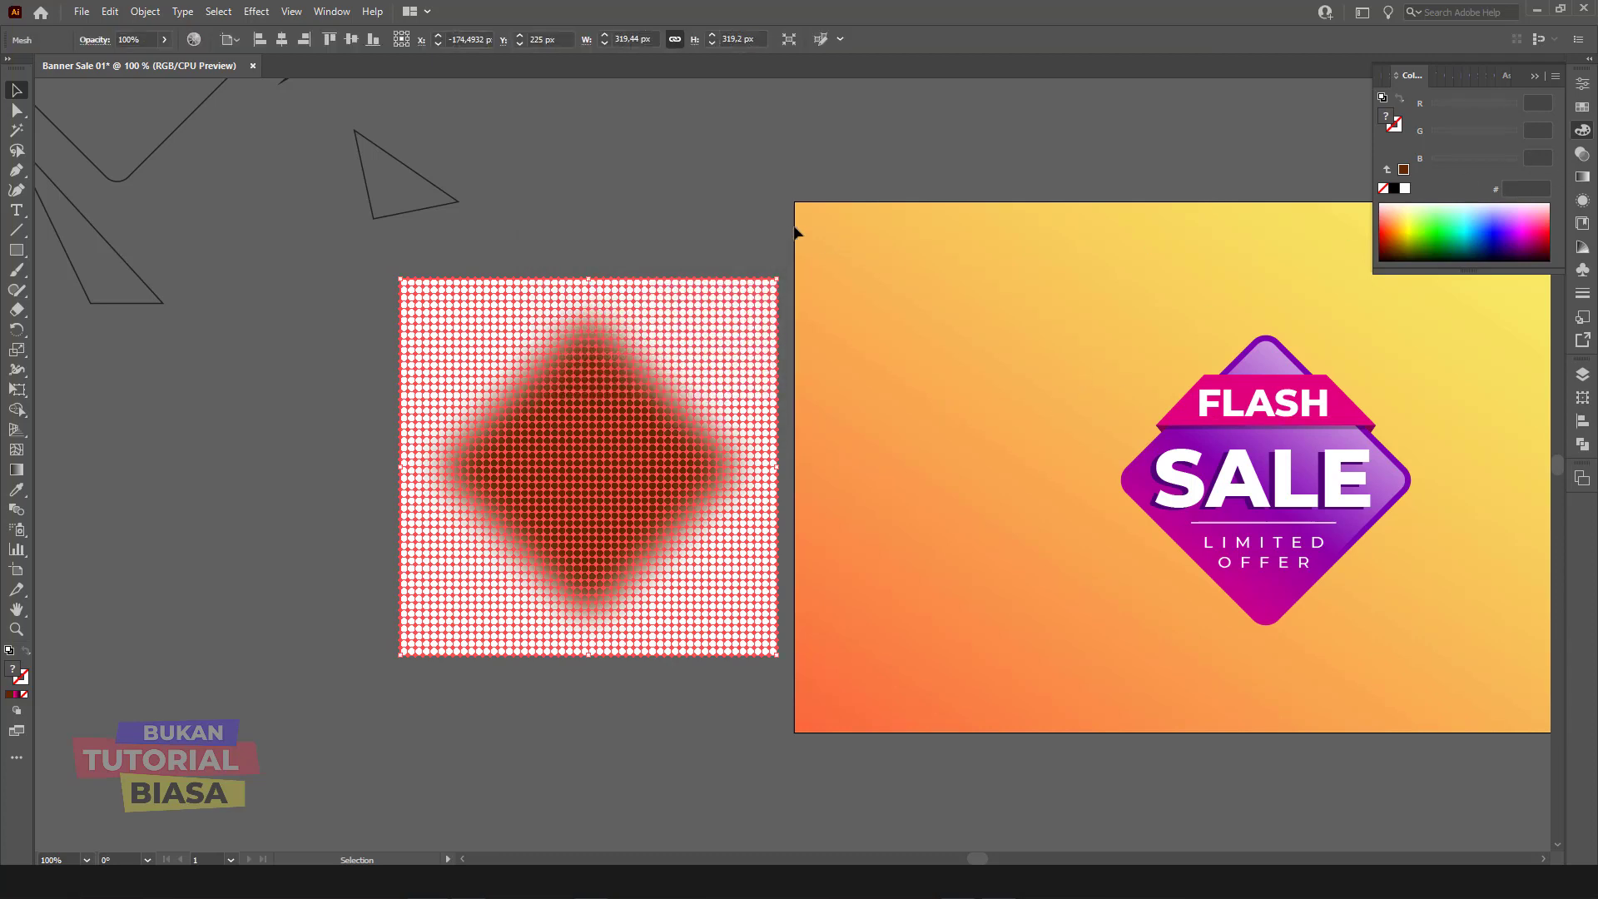
Step: Set the blurred mesh shadow's blend mode to Multiply
click(1583, 177)
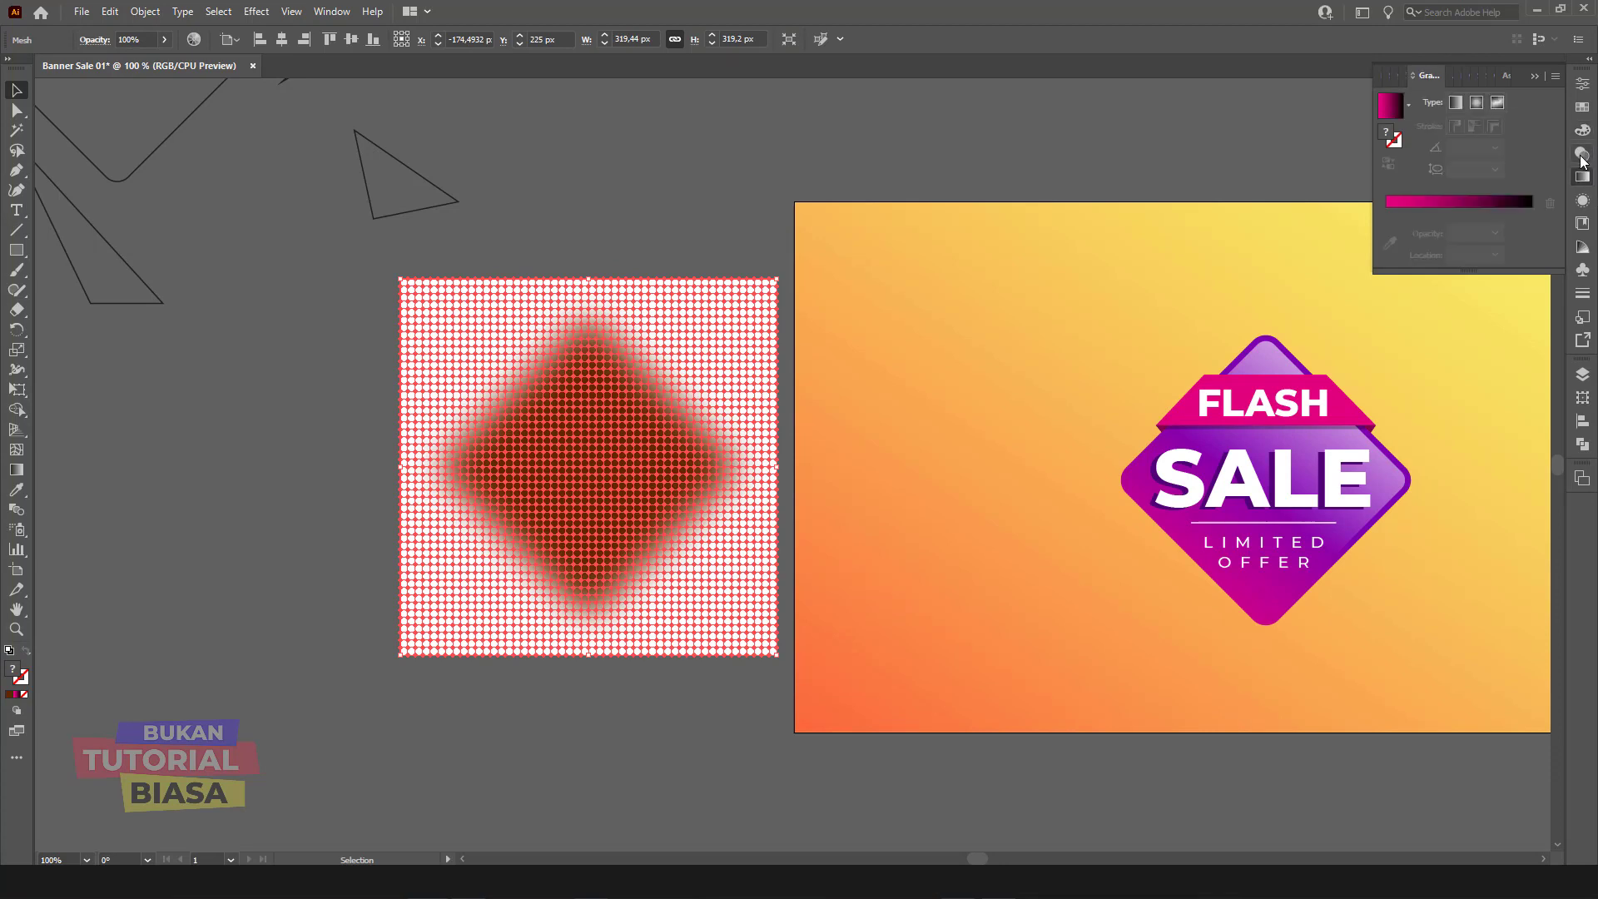
click(1583, 154)
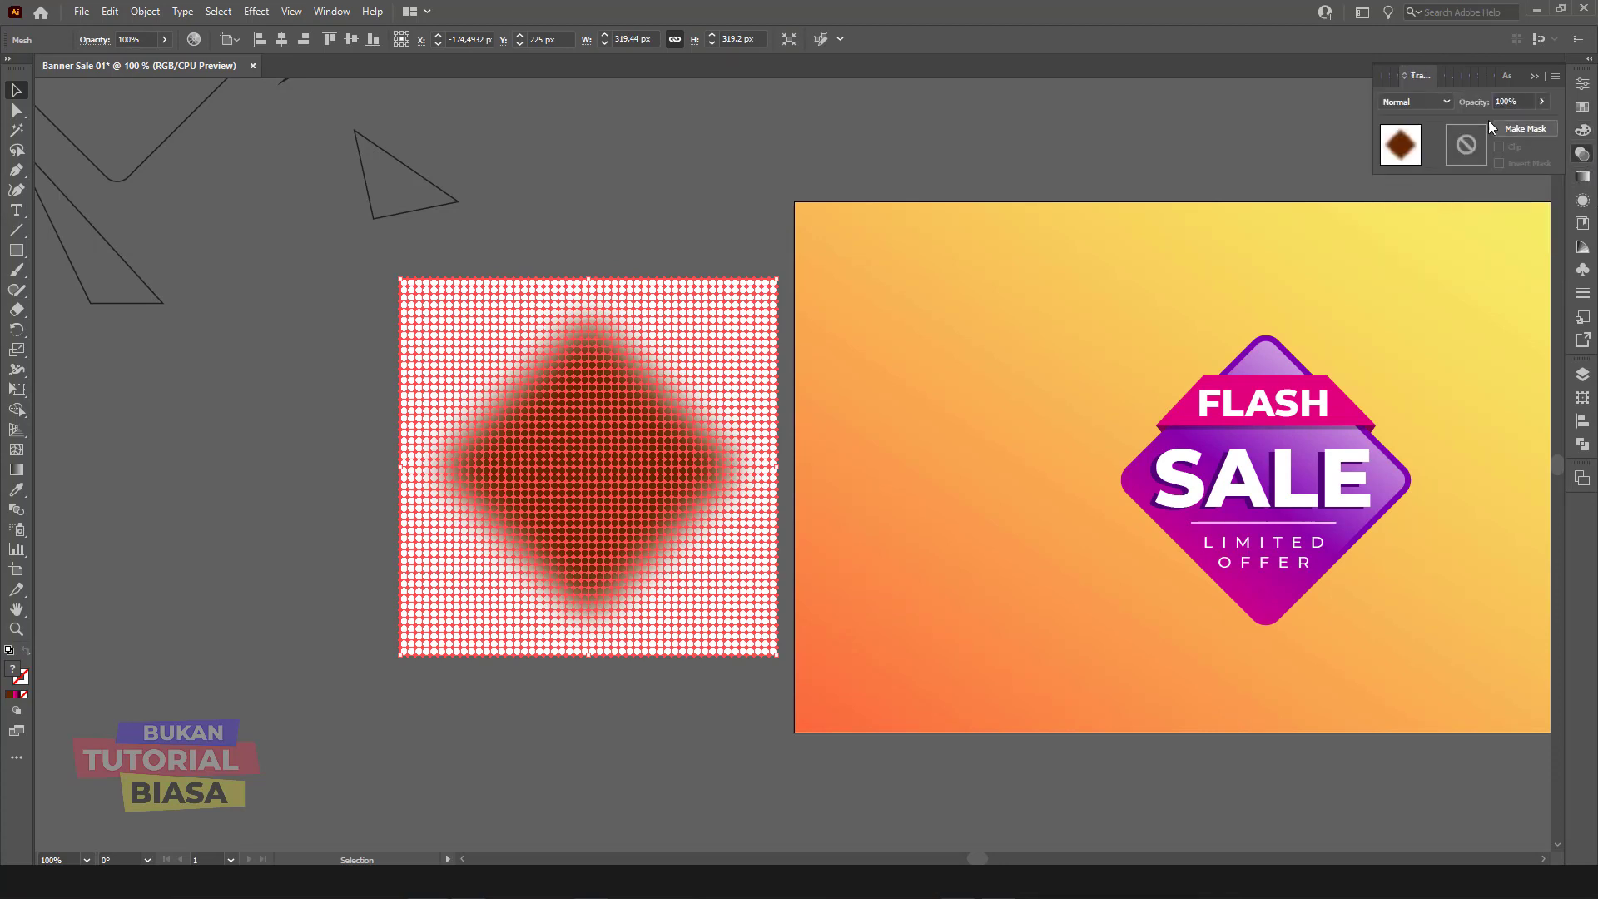
click(1445, 102)
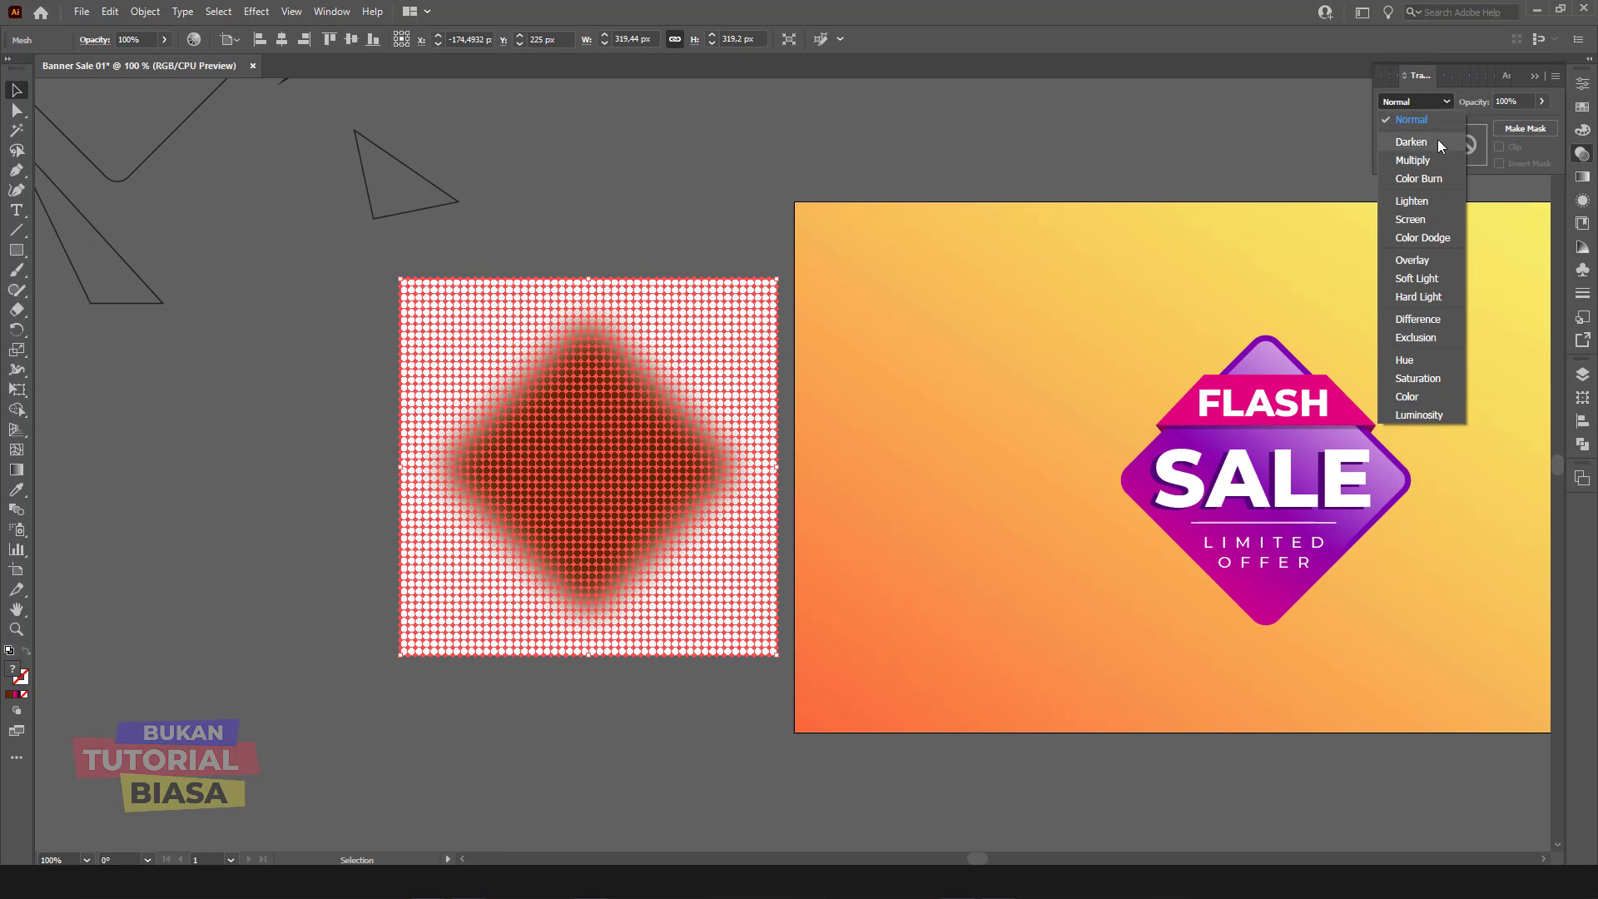
click(1437, 138)
Step: Move the mesh shadow onto the Sale badge and fine-tune its position
drag(771, 431, 1237, 454)
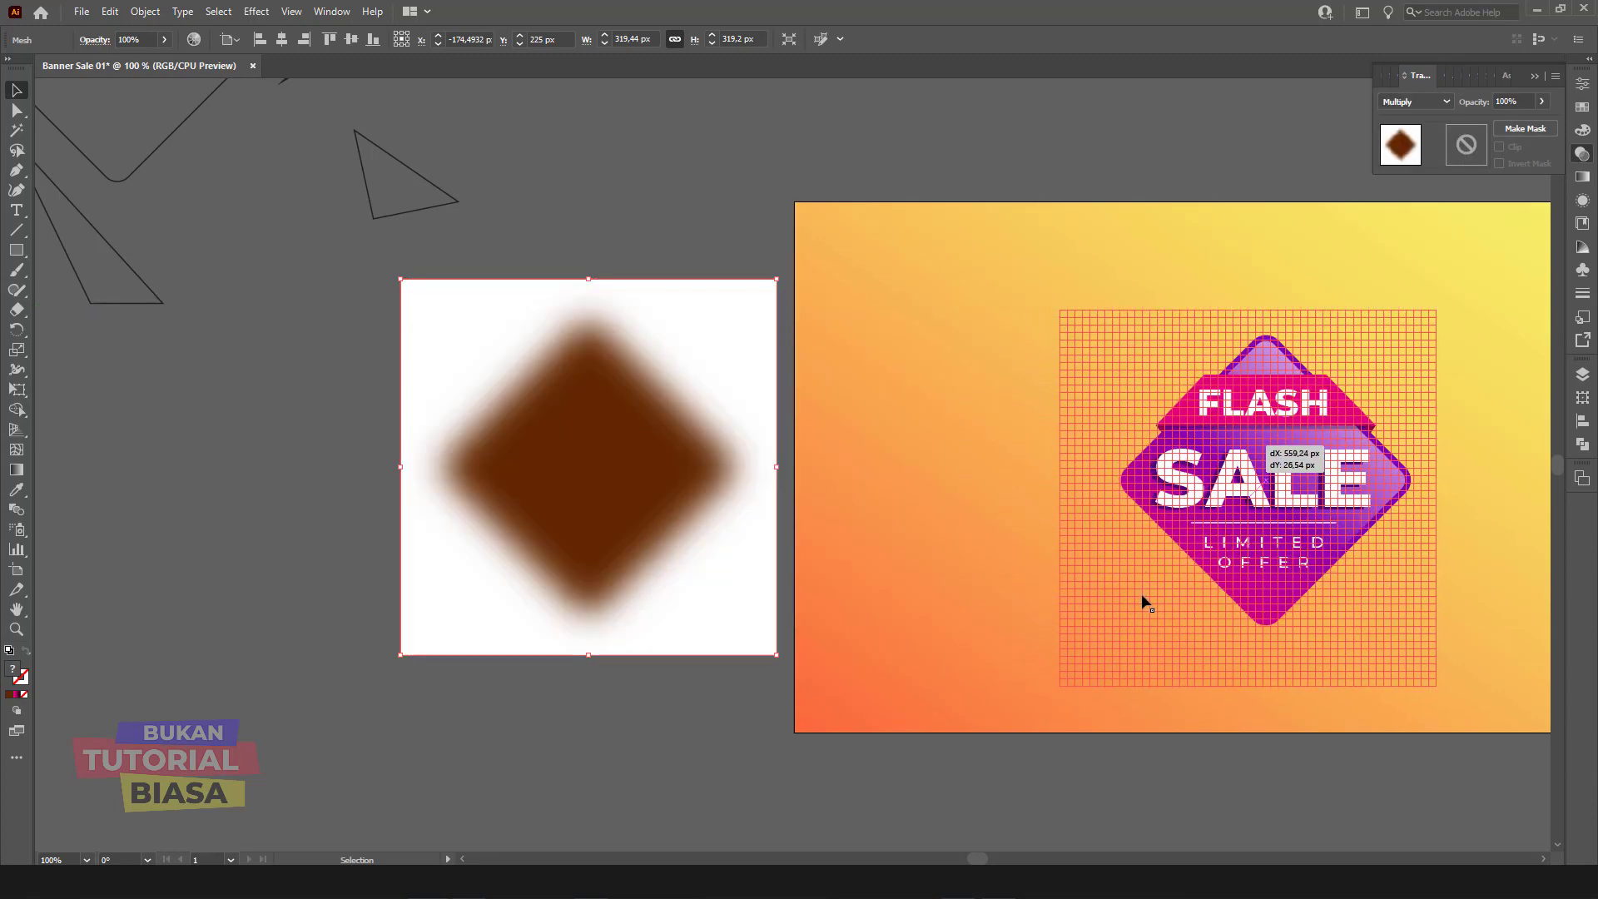
drag(1145, 601, 1152, 595)
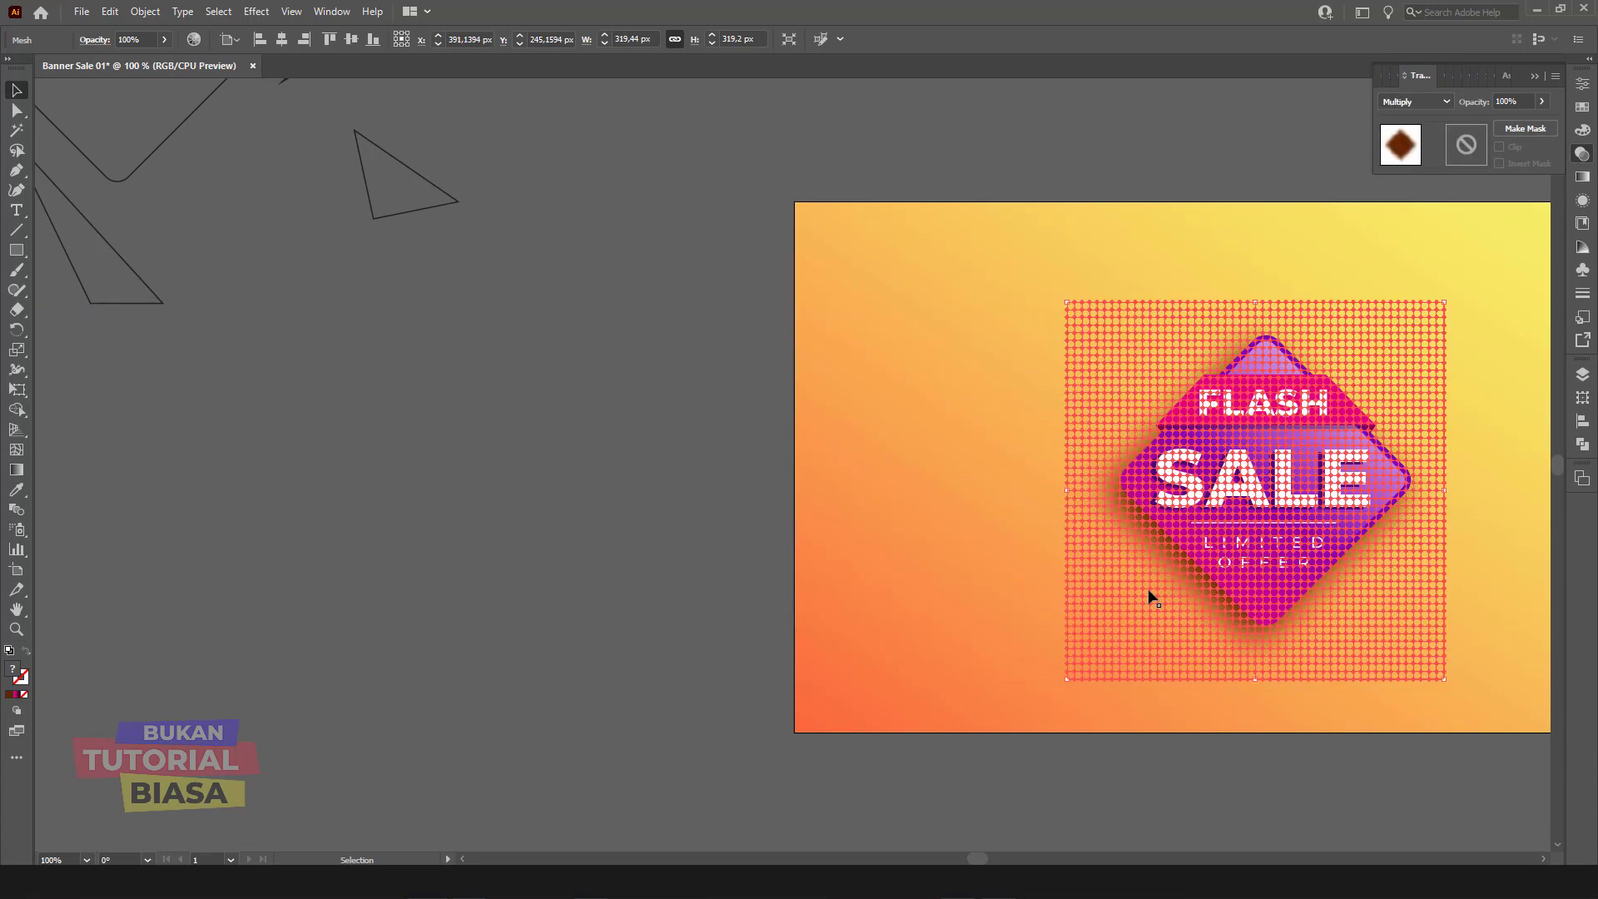
click(612, 554)
scroll(1041, 558, right, 3)
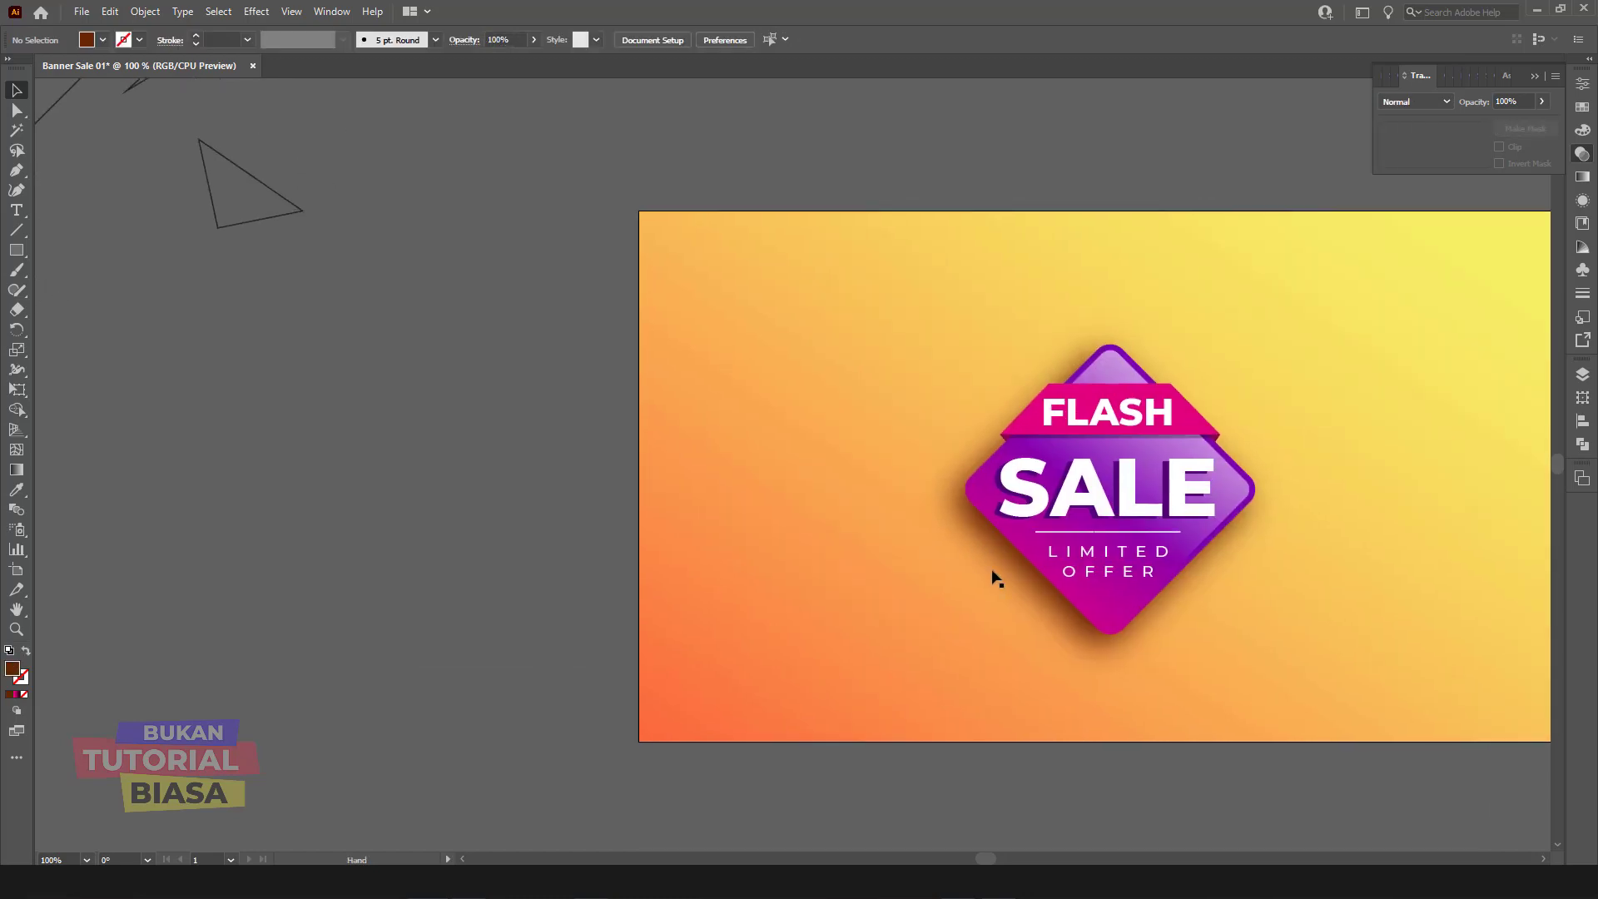
click(991, 561)
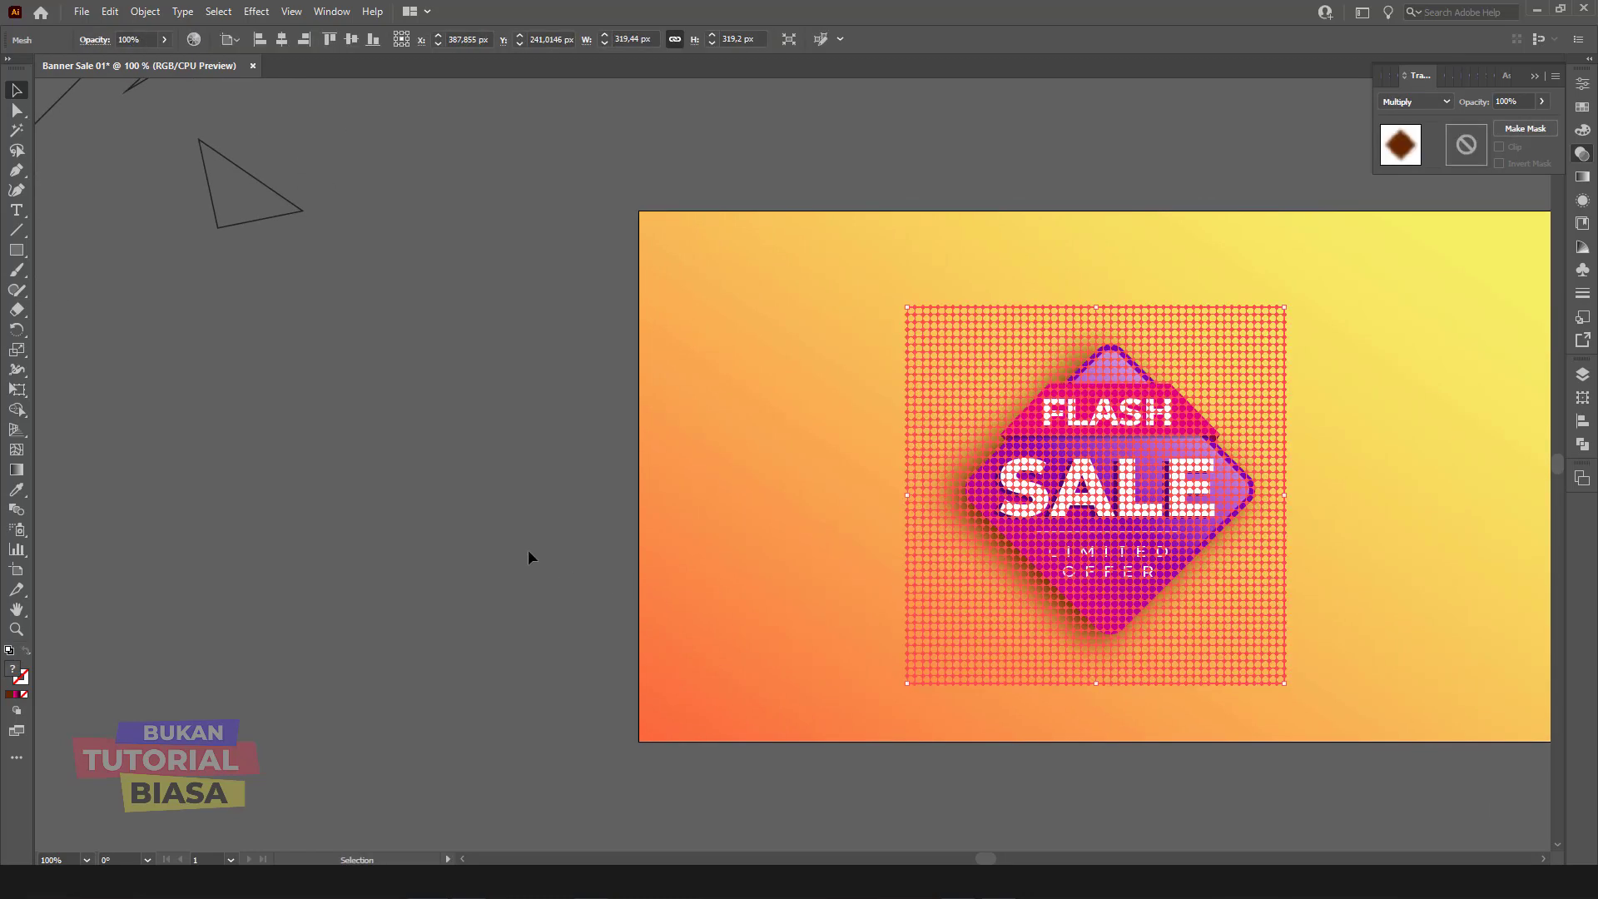
Step: Nudge the shadow slightly upward and lower its opacity to 58%
key(Delete)
key(ctrl+z)
scroll(903, 560, right, 3)
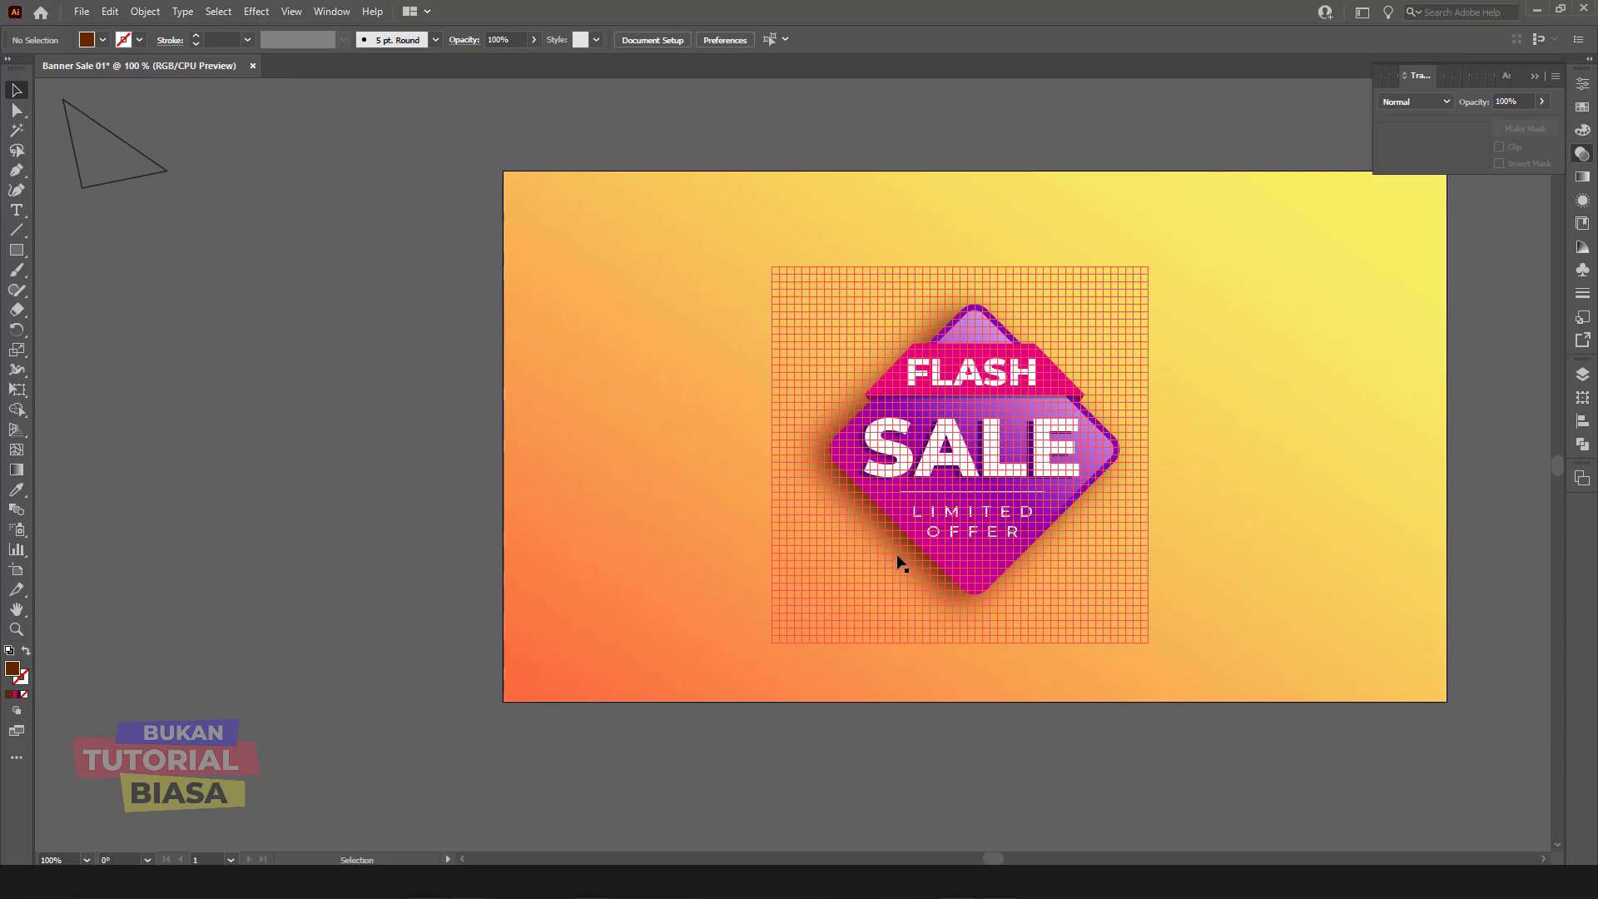
key(ctrl+z)
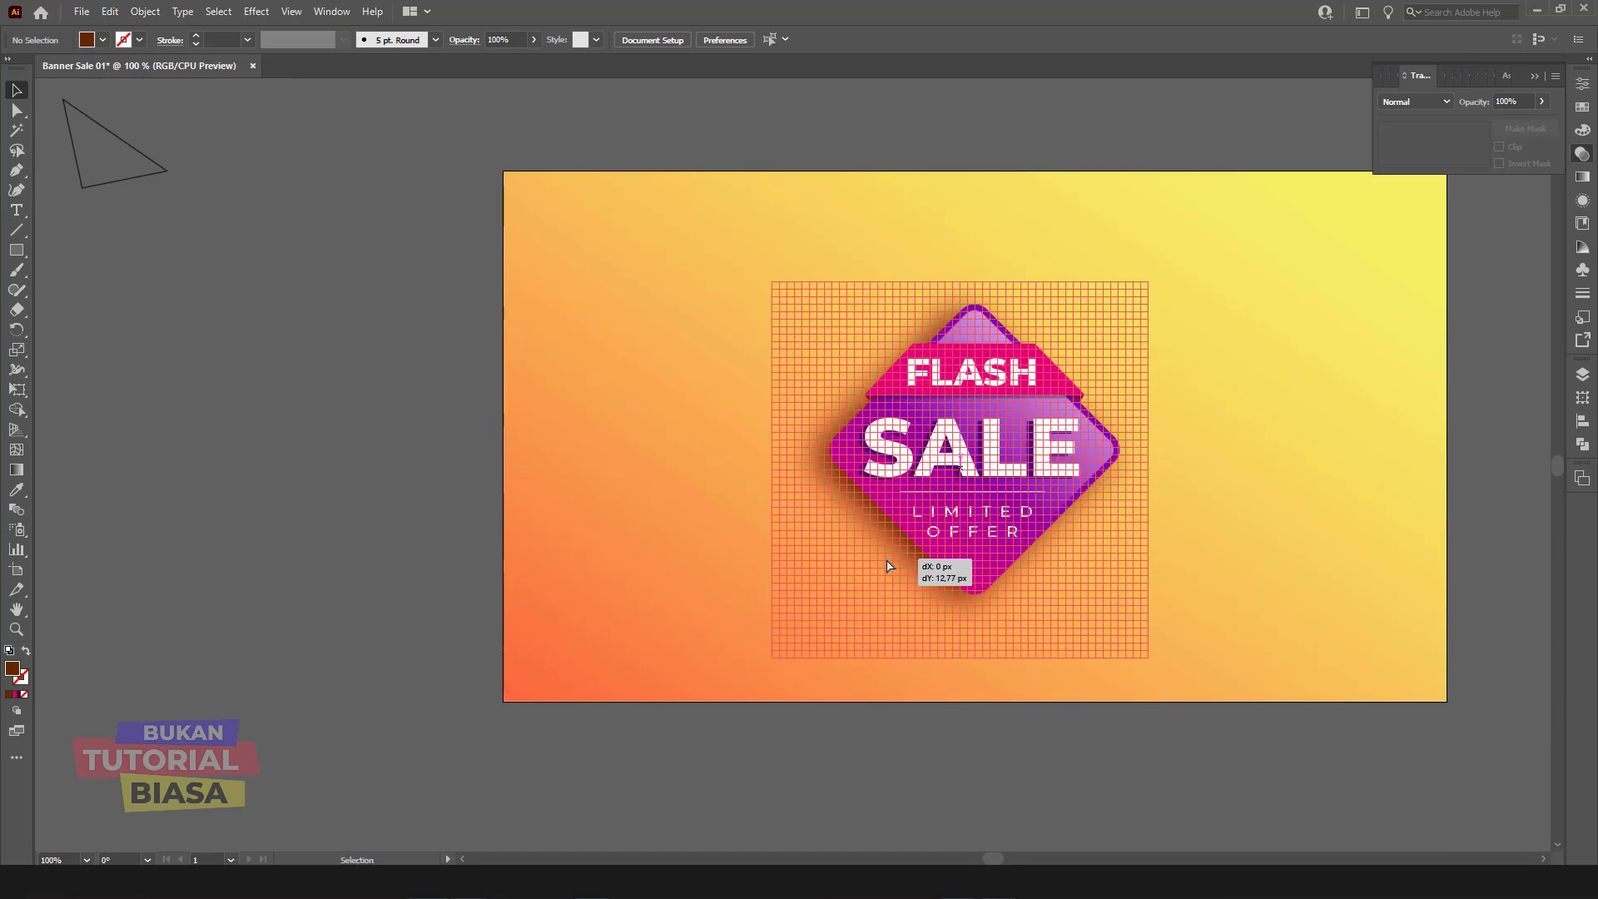
drag(885, 554, 886, 546)
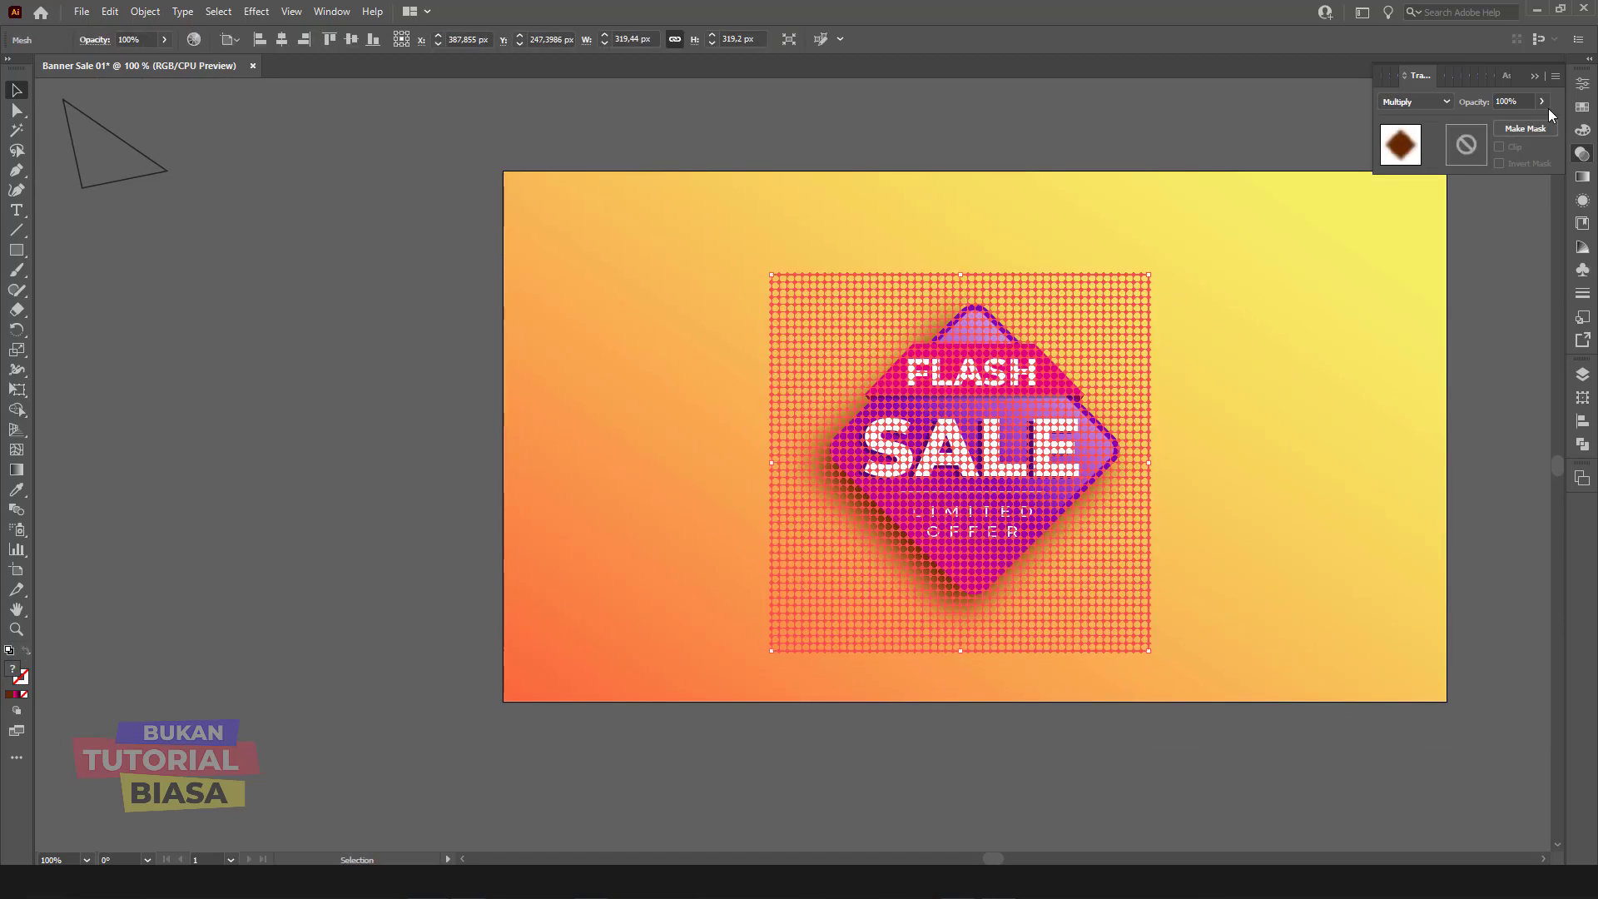
drag(1514, 121, 1514, 122)
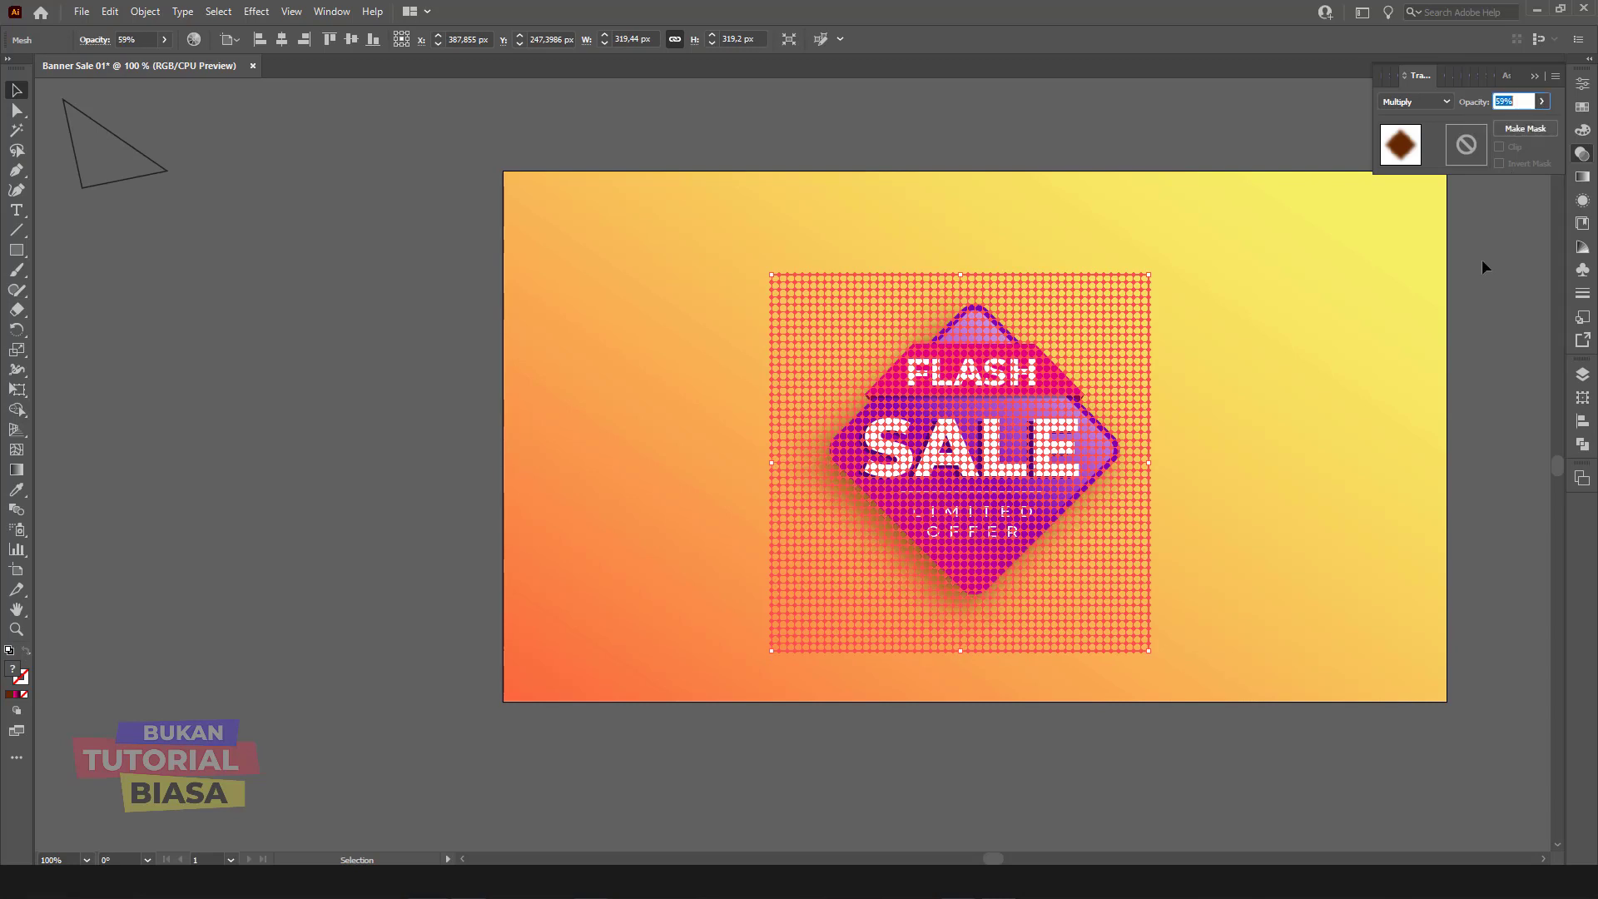
key(Delete)
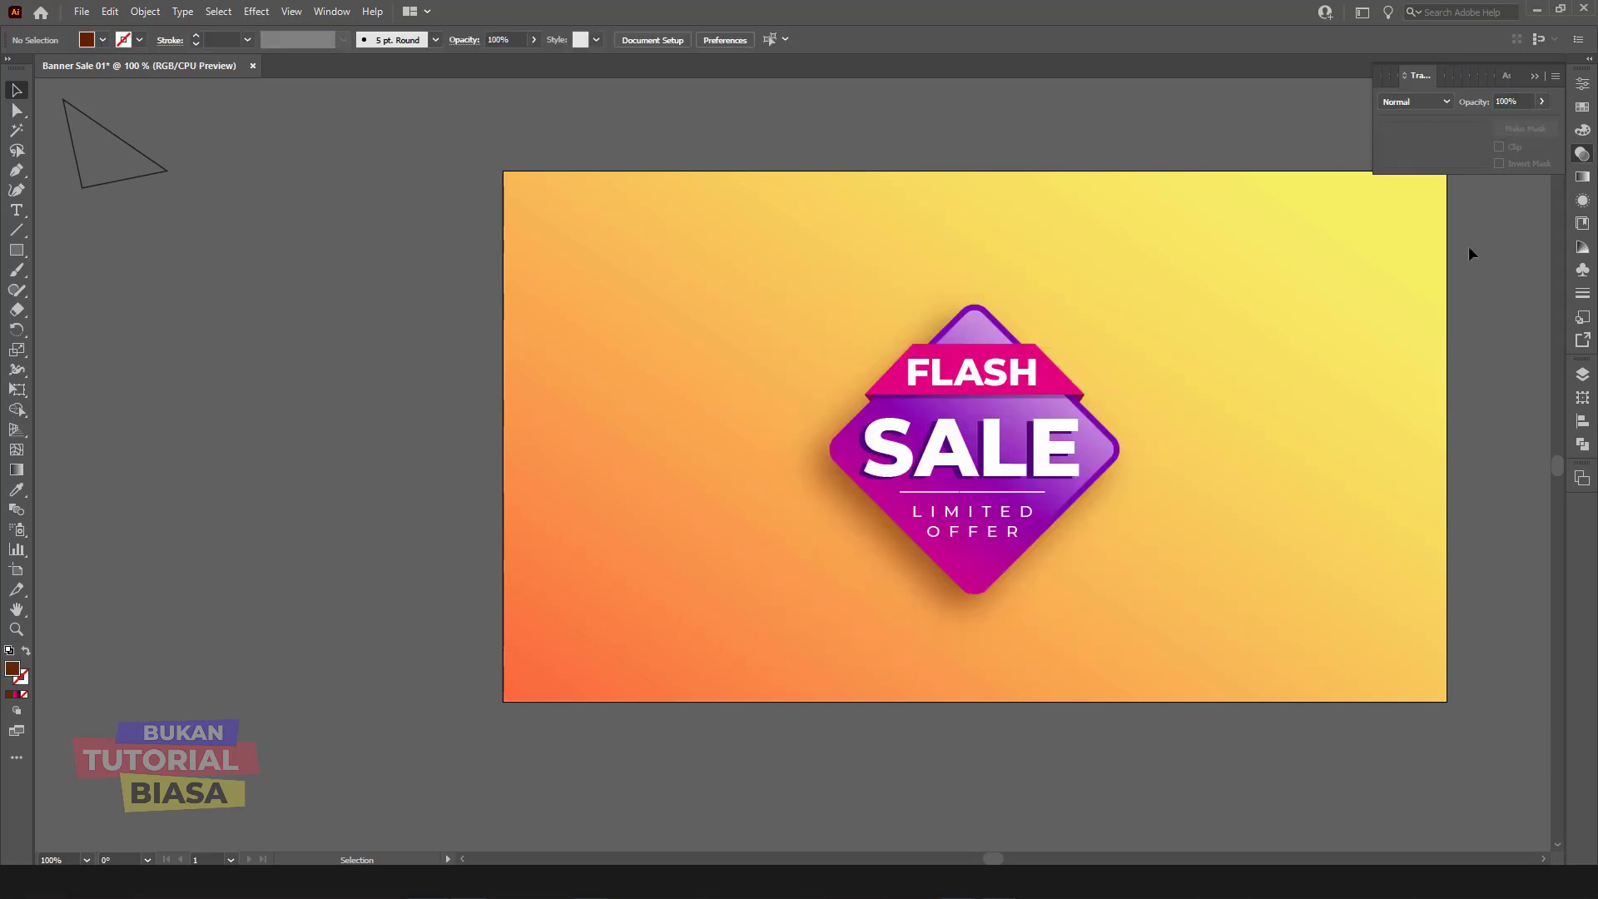
Step: Zoom out, select the leftover outline shard shapes, and zoom to them
key(ctrl+minus)
key(ctrl+minus)
key(ctrl+plus)
key(ctrl+plus)
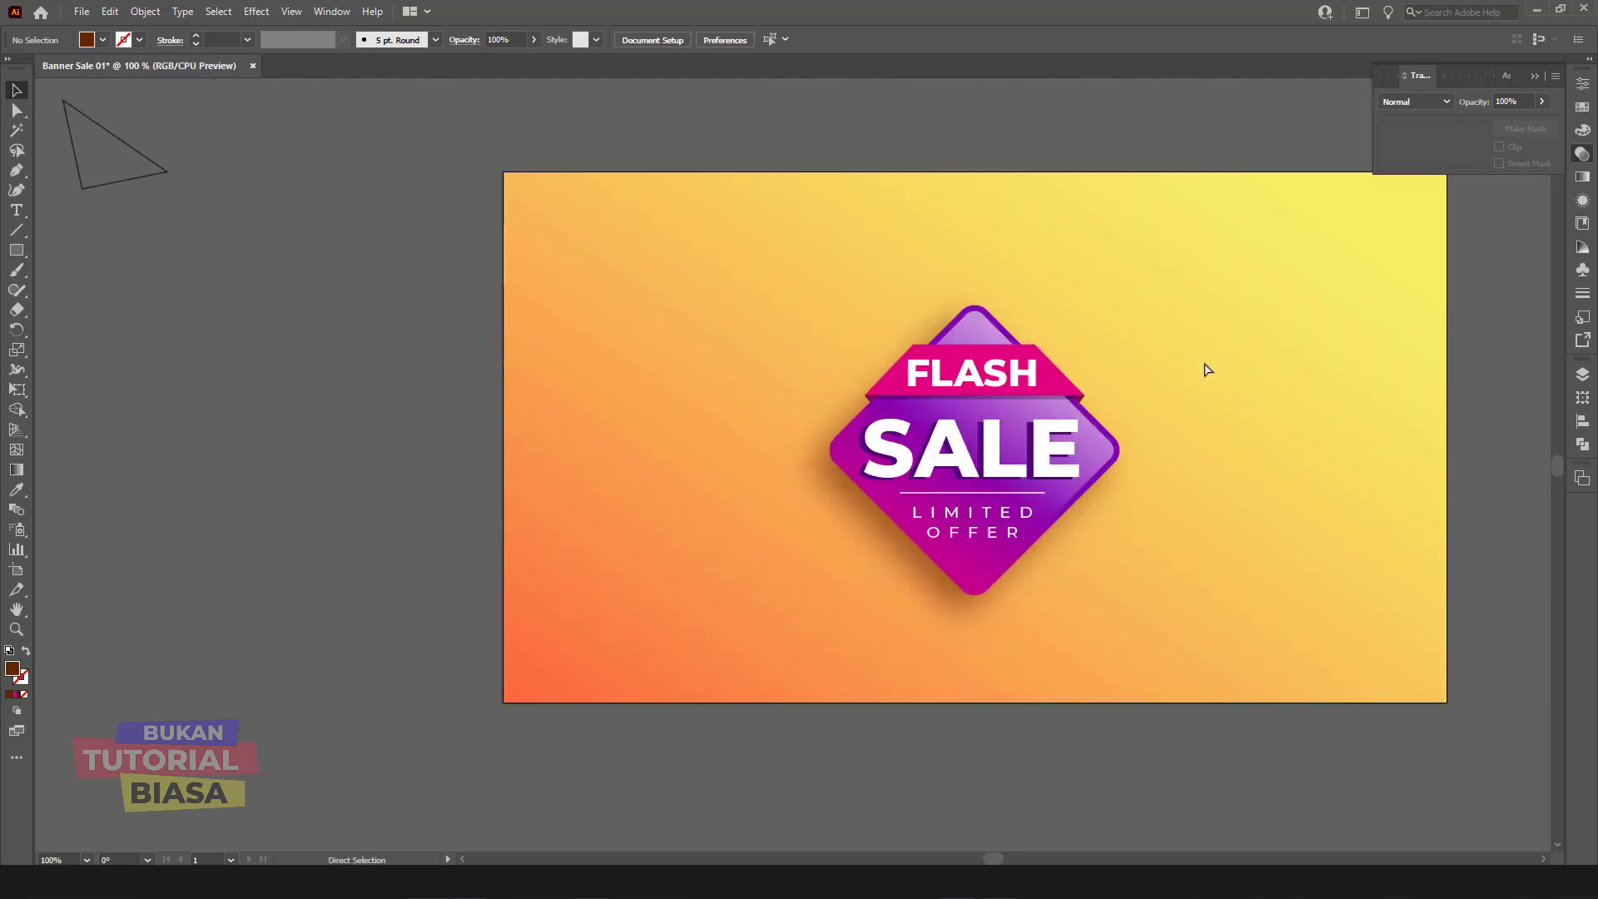
key(ctrl+minus)
scroll(706, 442, up, 3)
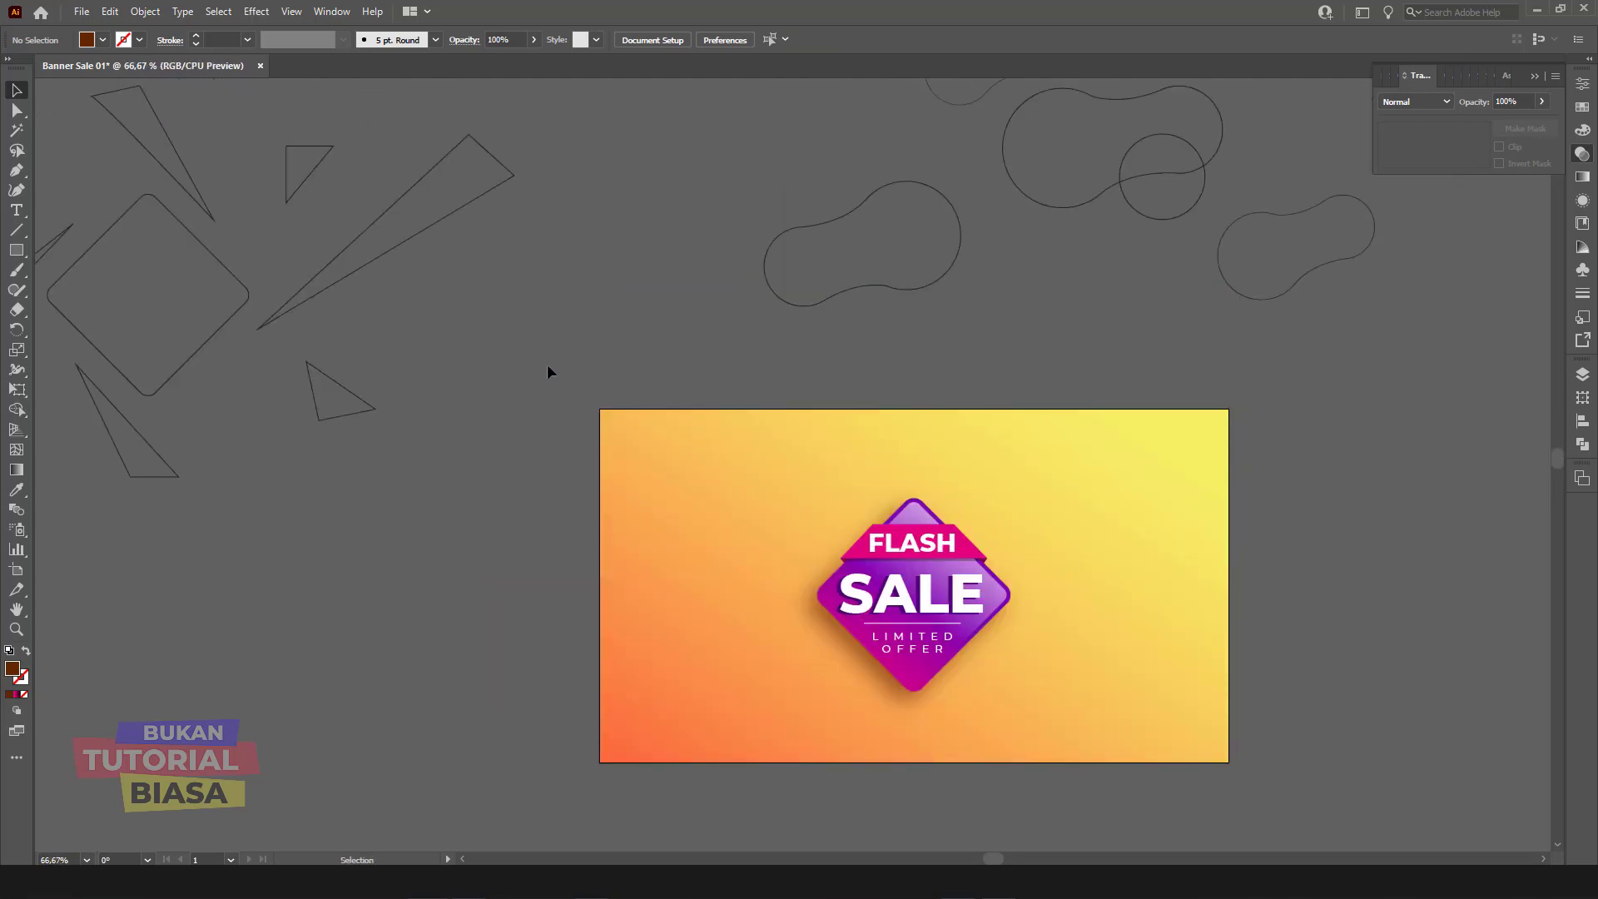
click(389, 250)
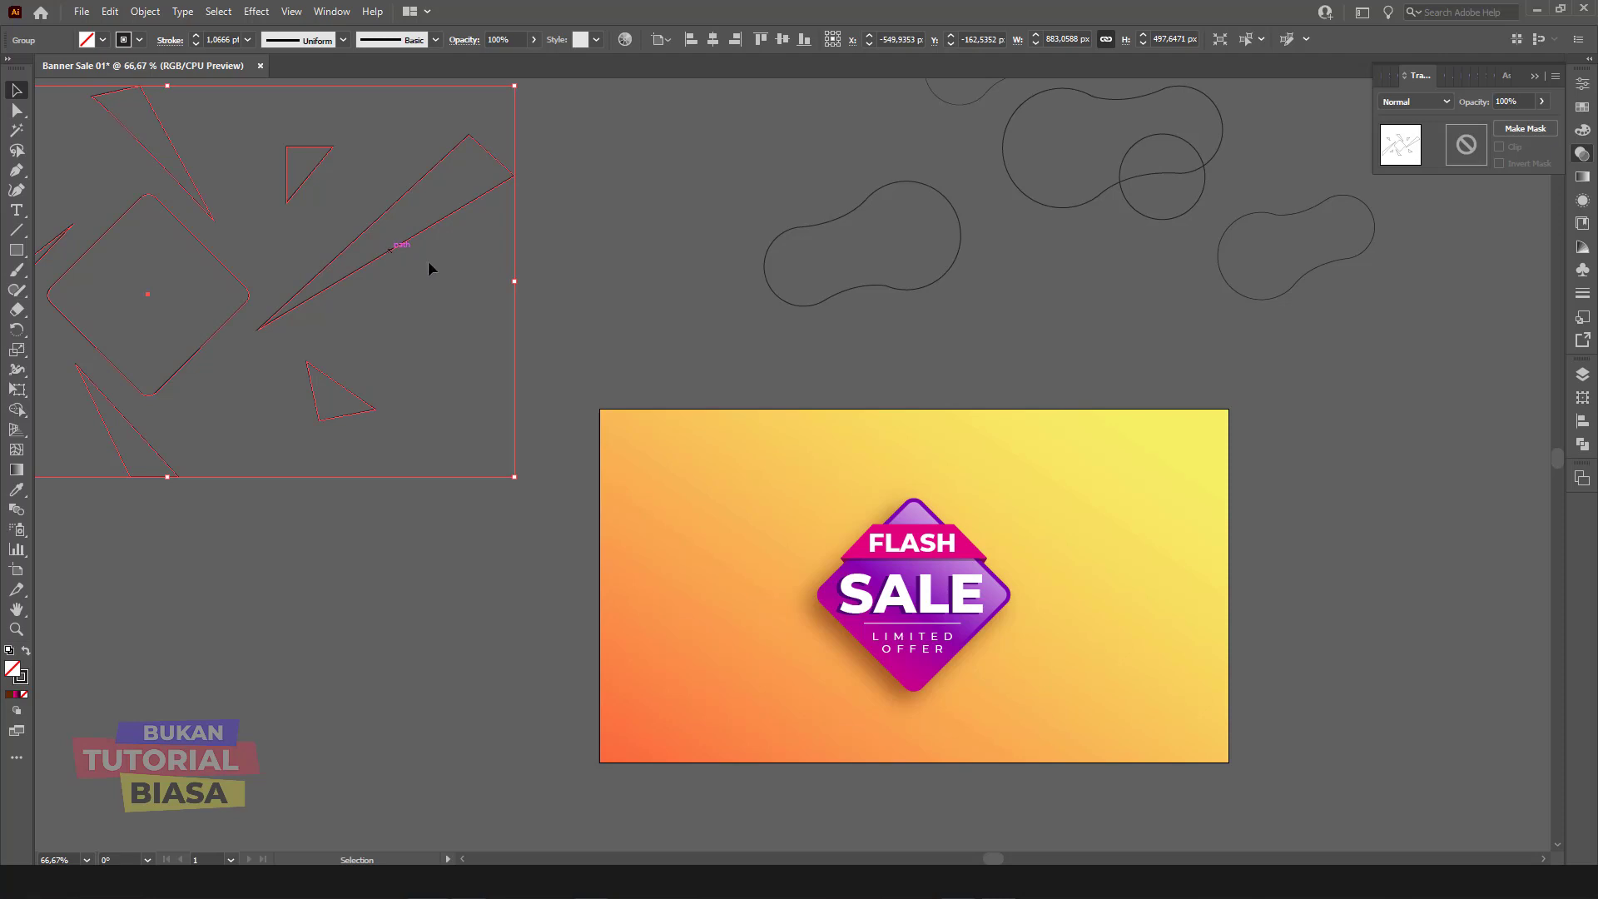
key(ctrl+1)
Step: Pan back to the Flash Sale artboard, clear the selection, and switch to the Pen tool
mouse_move(1342, 555)
mouse_down()
mouse_move(803, 255)
mouse_move(299, 71)
mouse_up()
click(1427, 391)
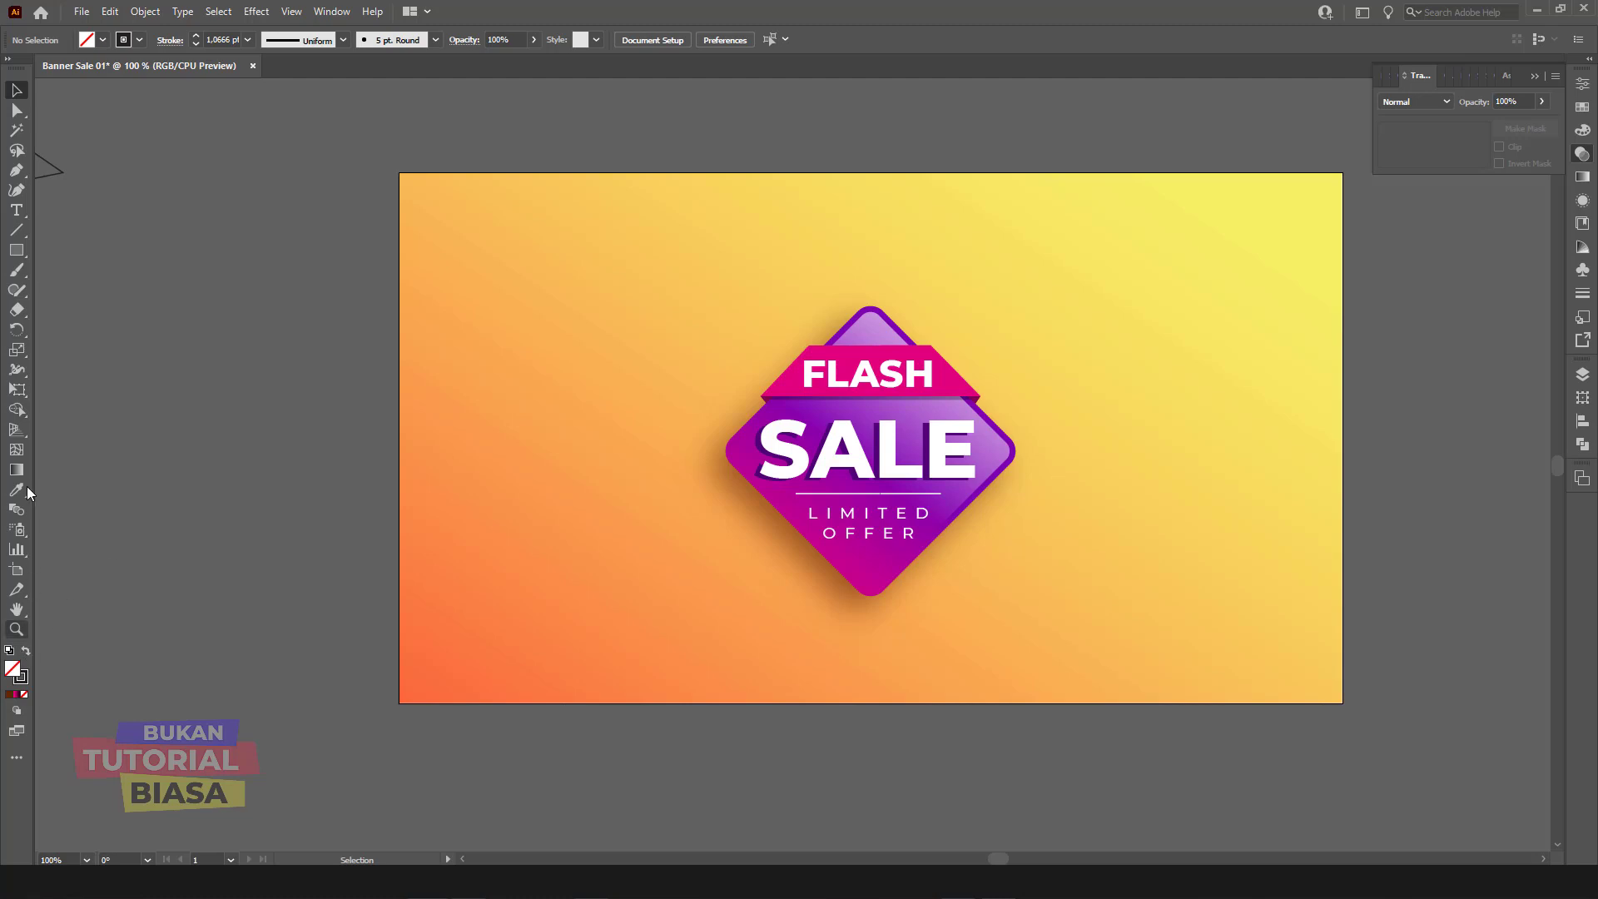
click(16, 169)
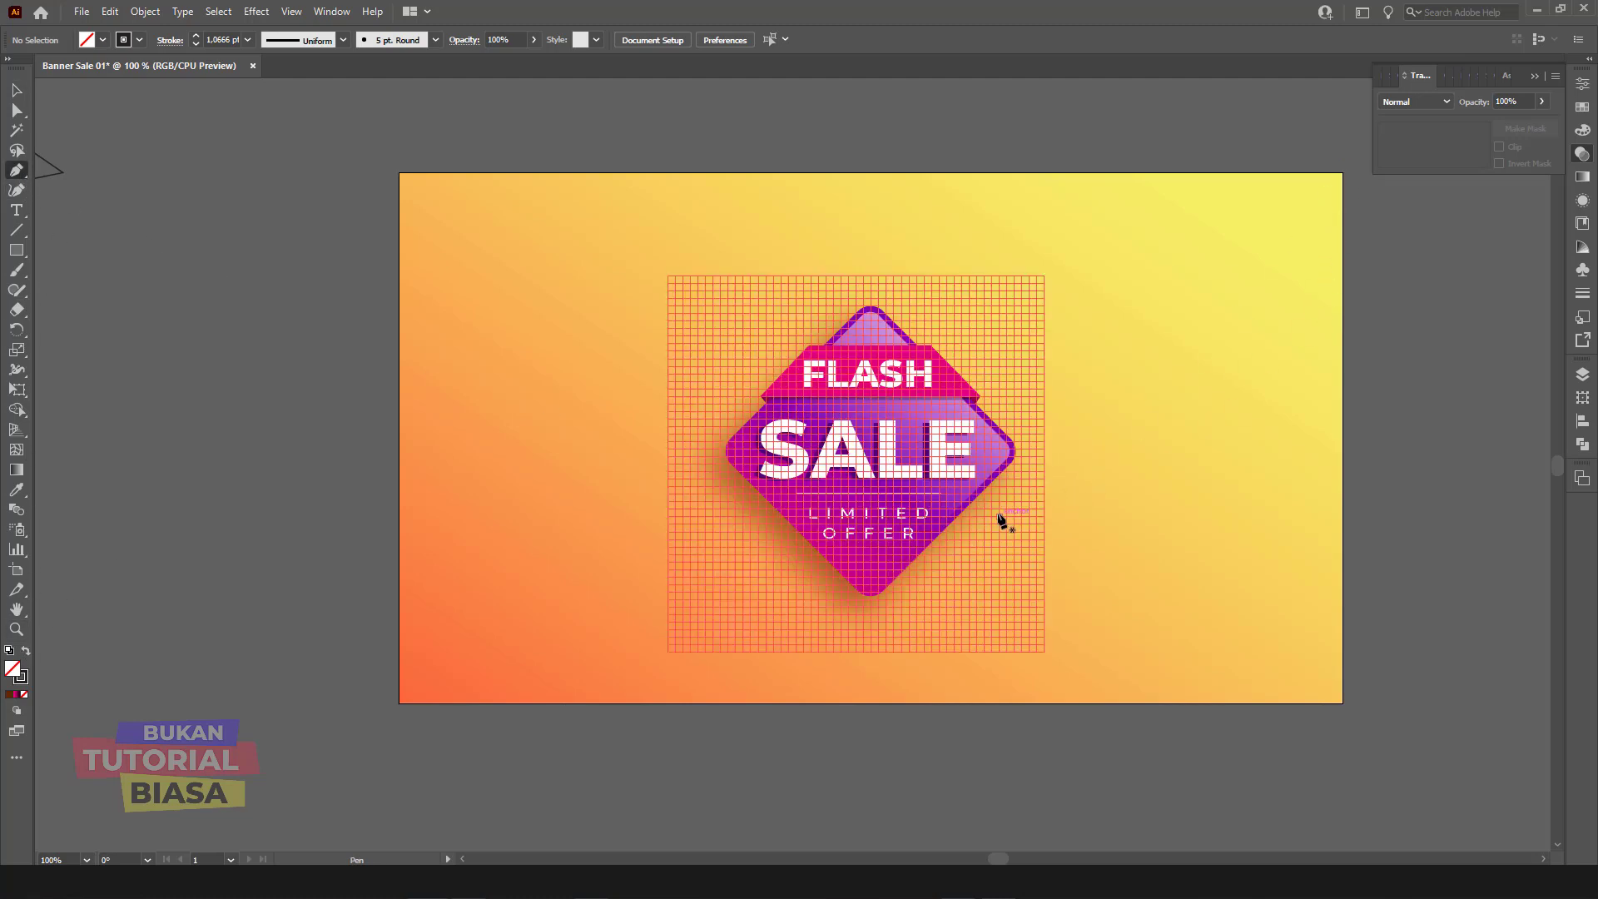
Step: Draw two outlined shards from the badge: one to the top-right corner, one to the bottom edge
click(999, 517)
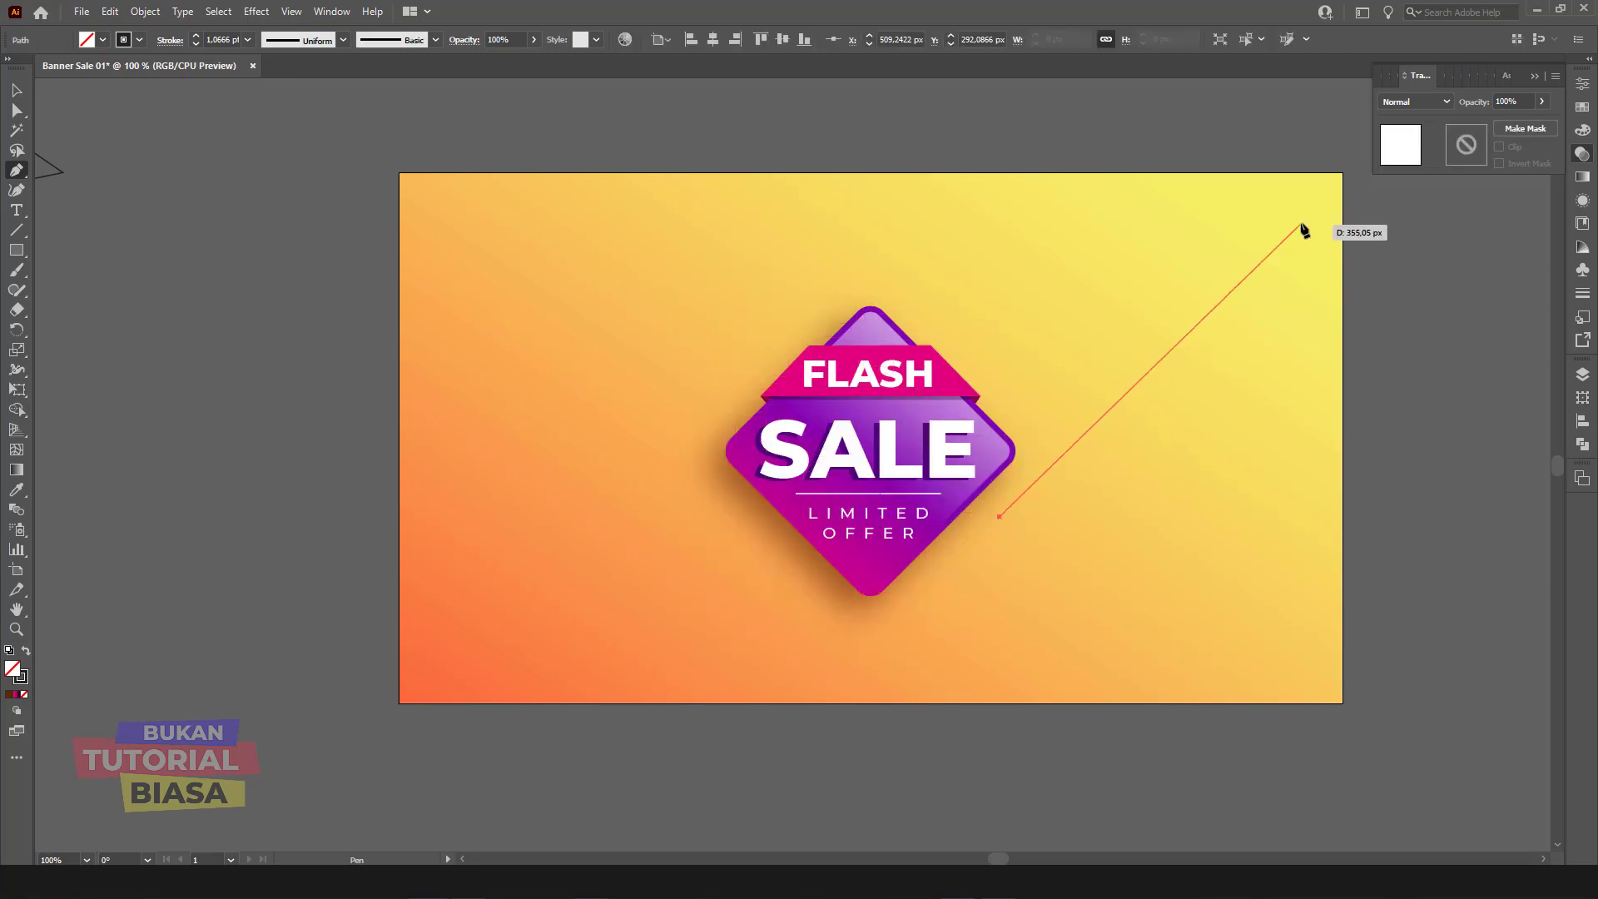
click(1342, 173)
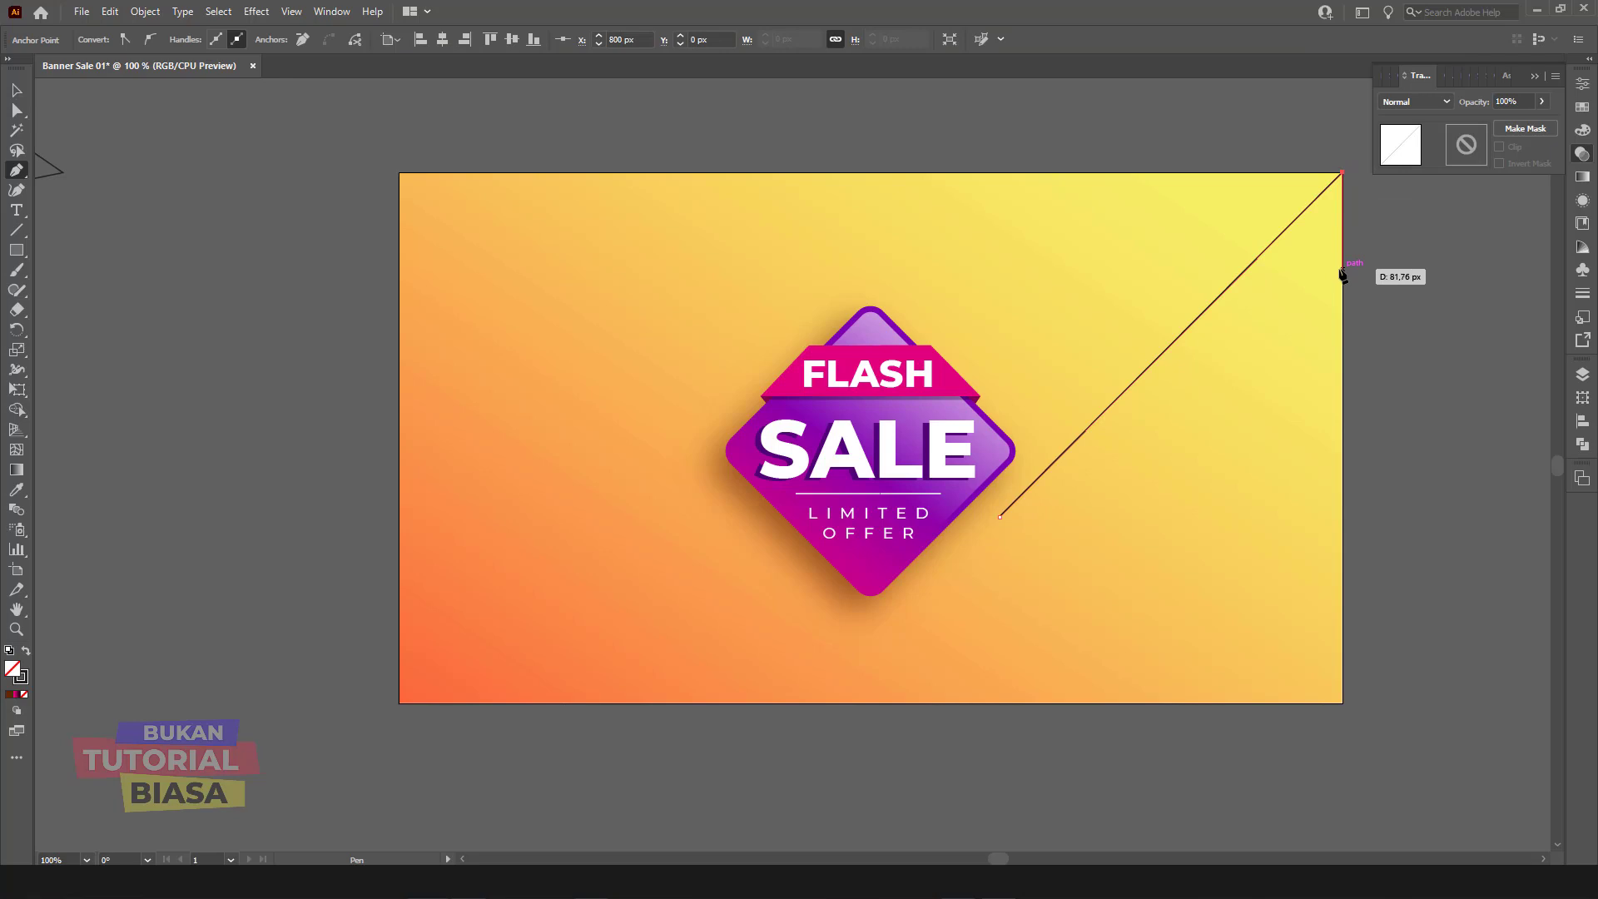
click(1342, 269)
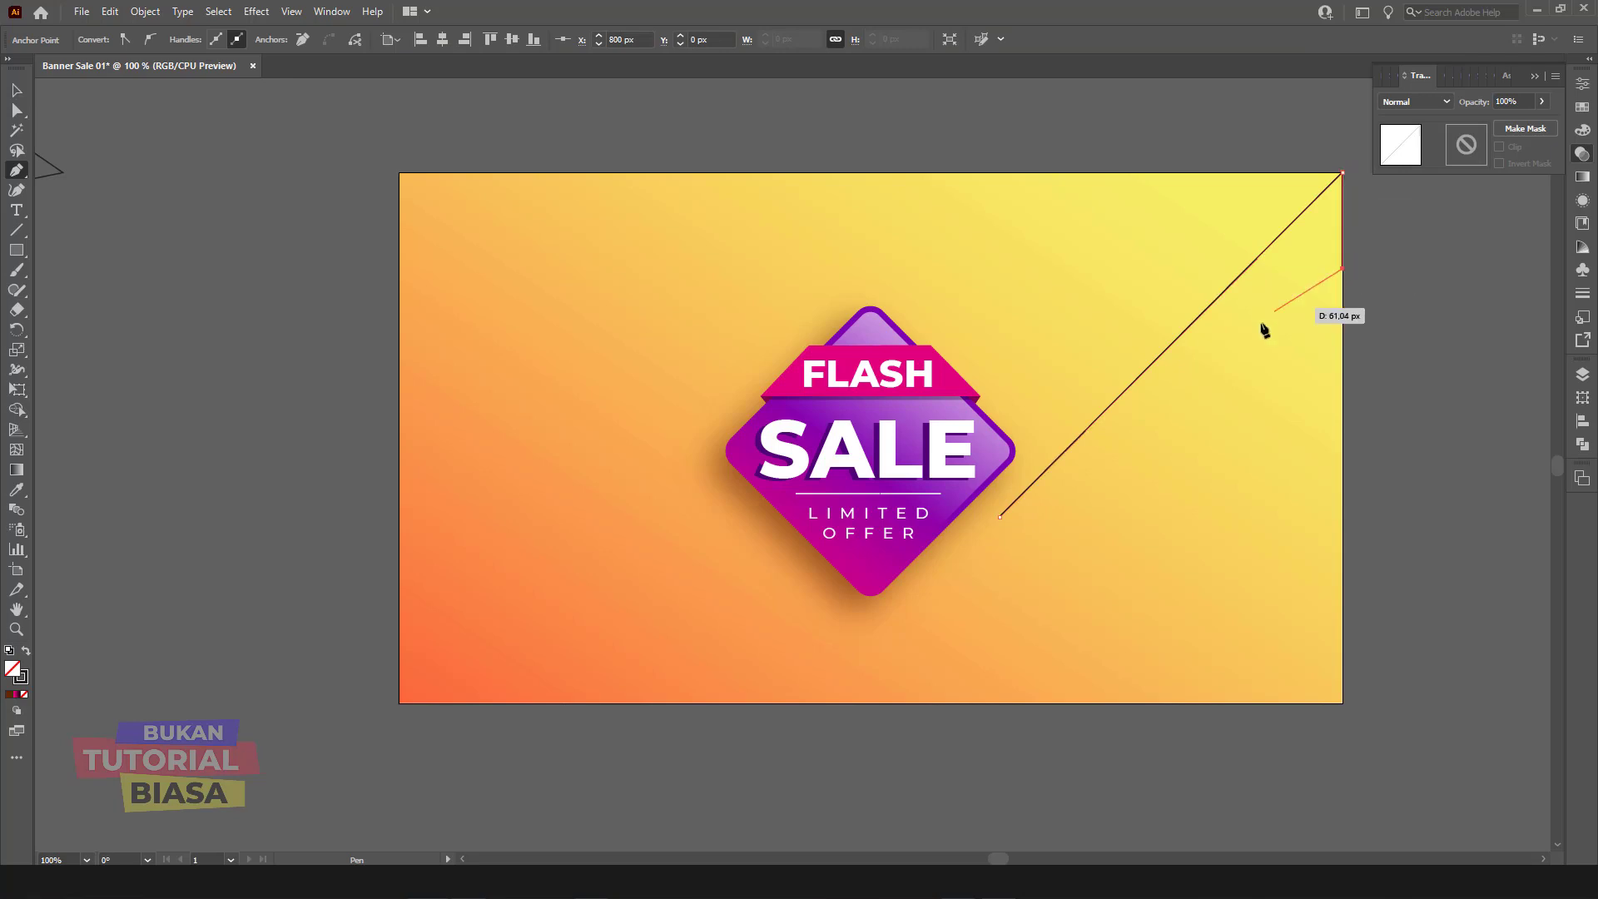
click(999, 516)
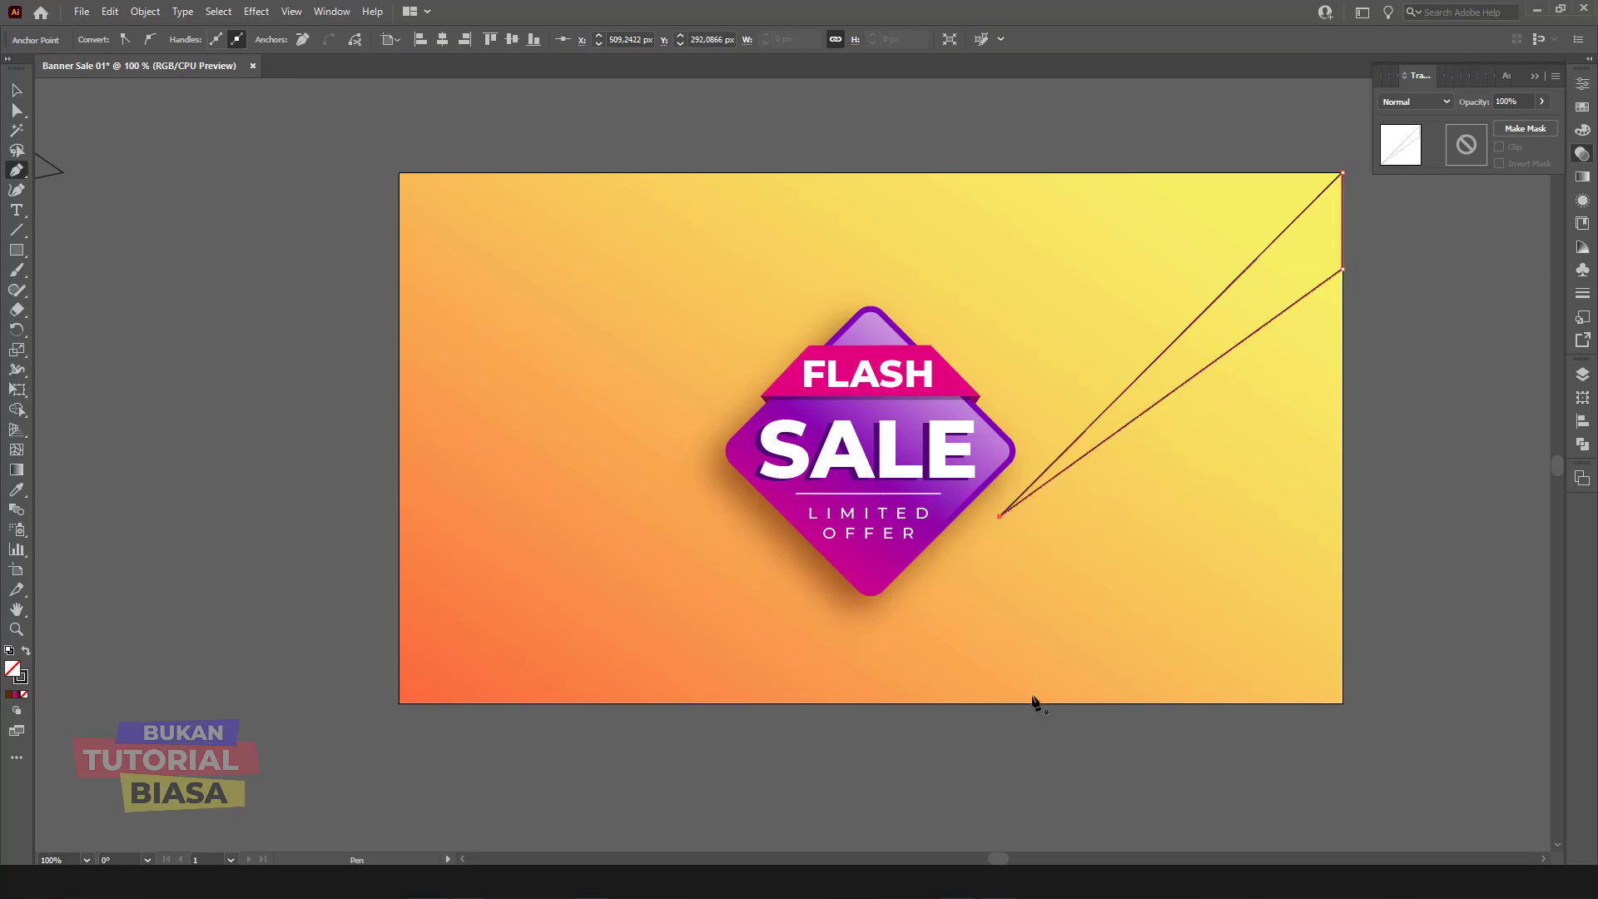
click(789, 563)
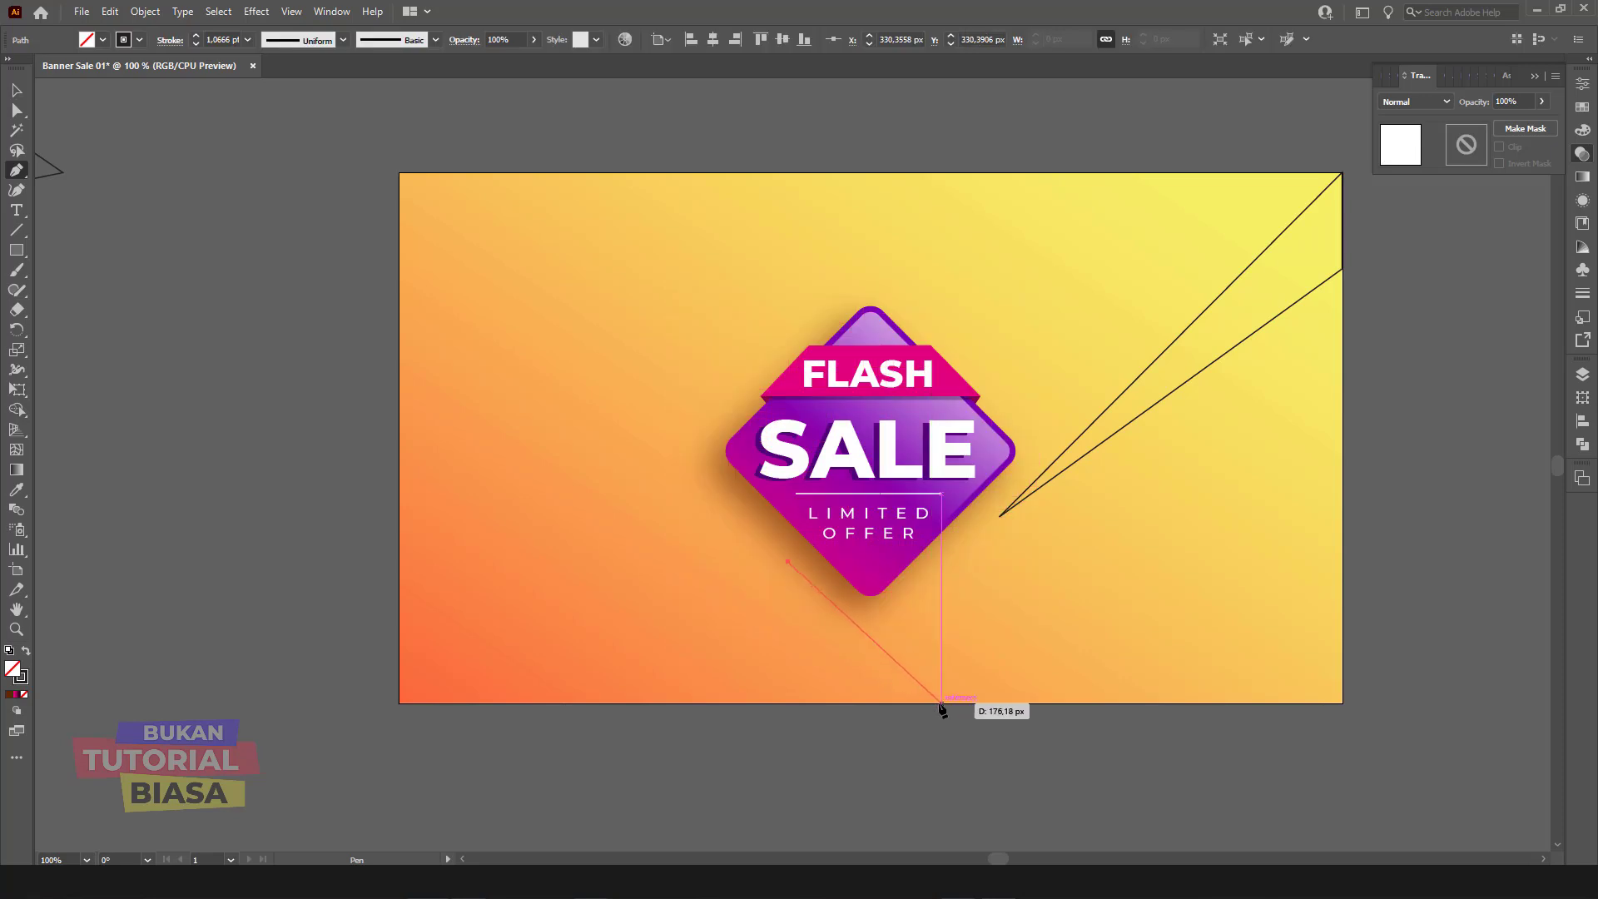
click(927, 704)
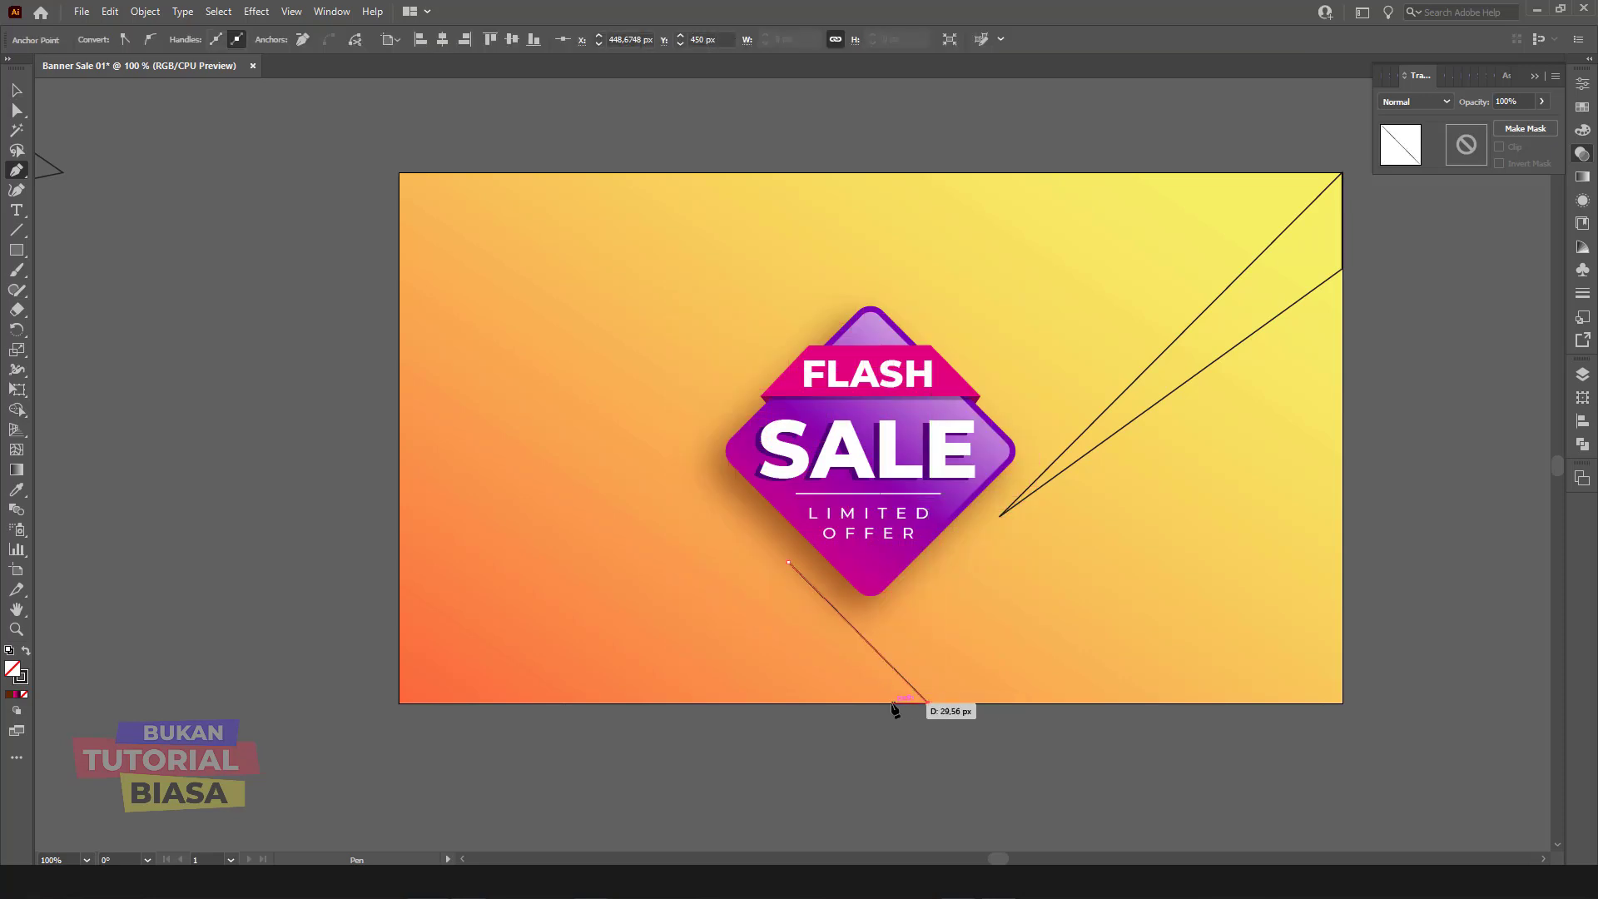
click(788, 566)
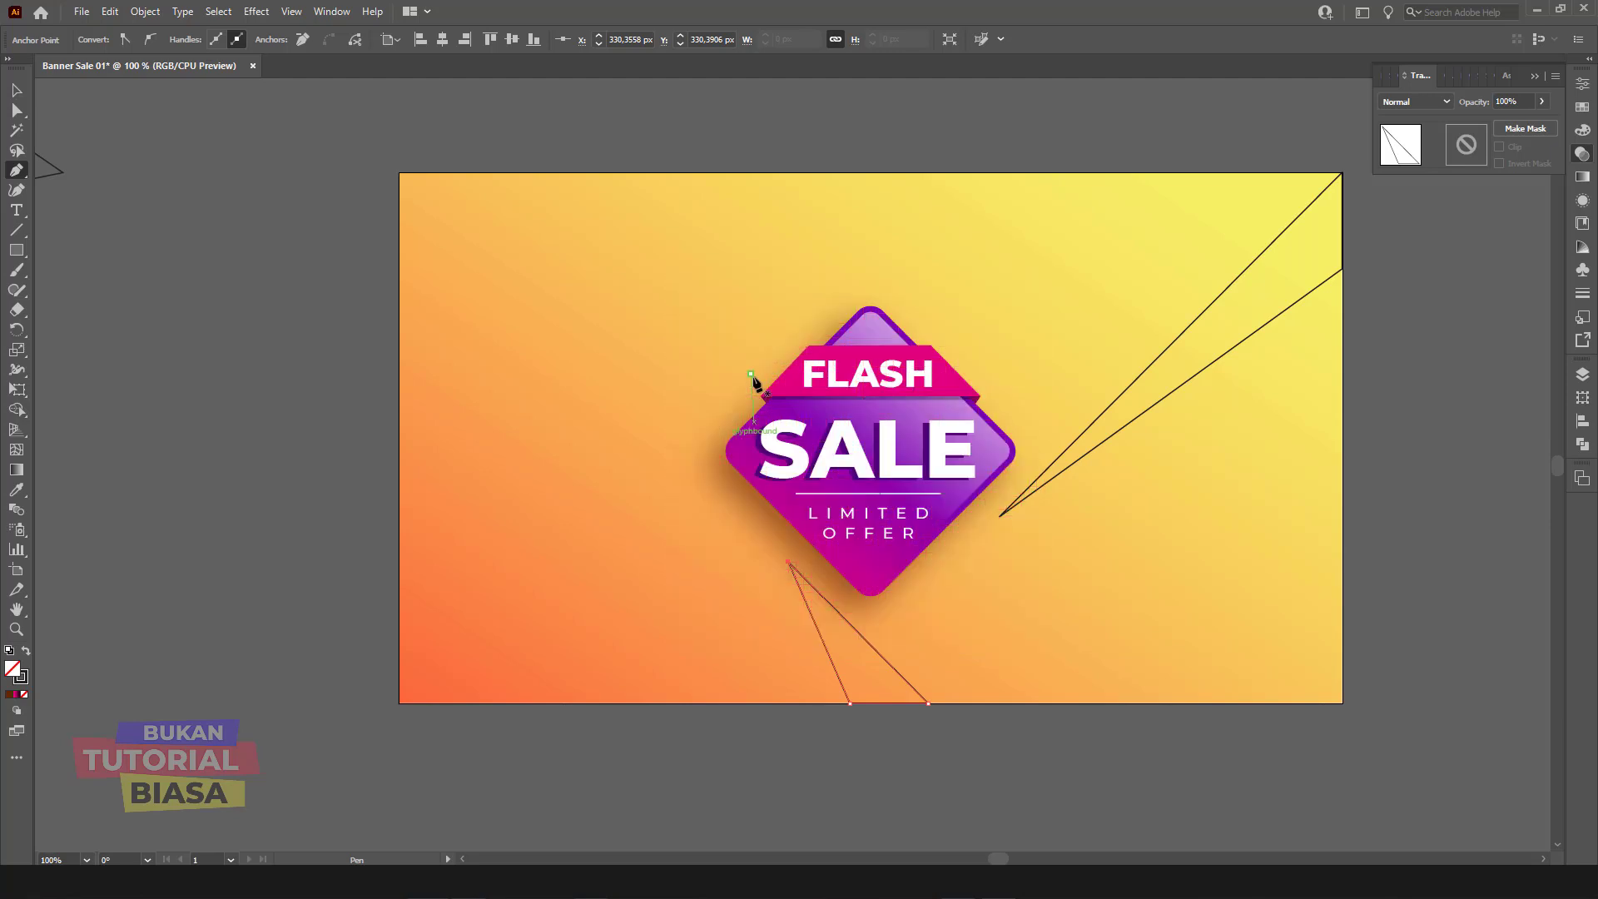
Step: Draw a shard to the bottom-left corner and another hanging from the top edge
click(752, 383)
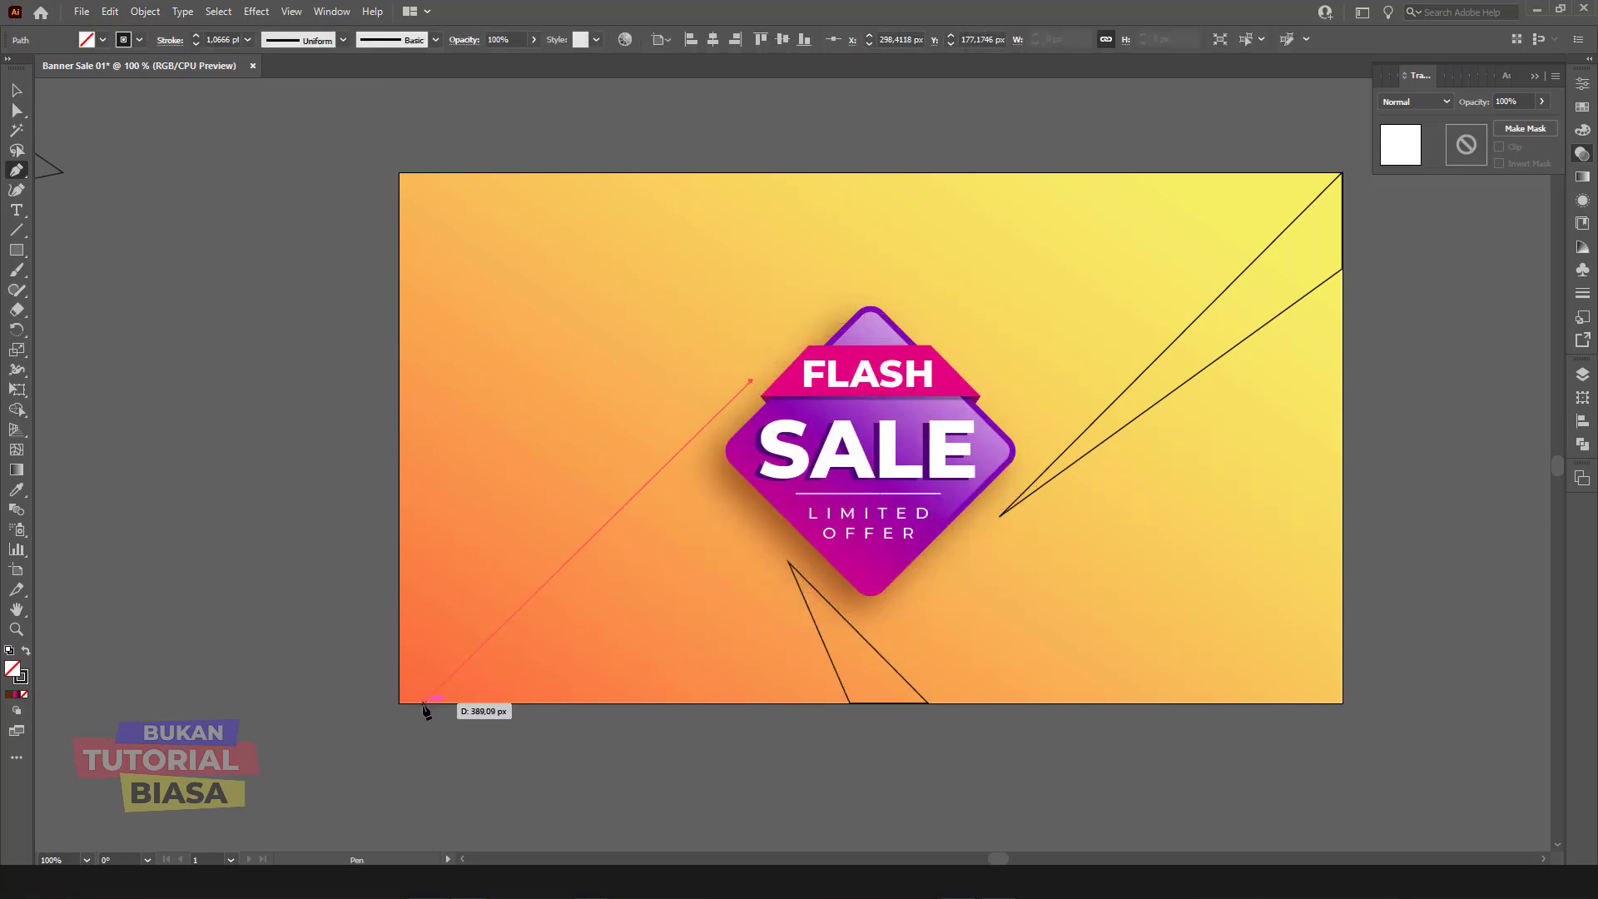
click(424, 703)
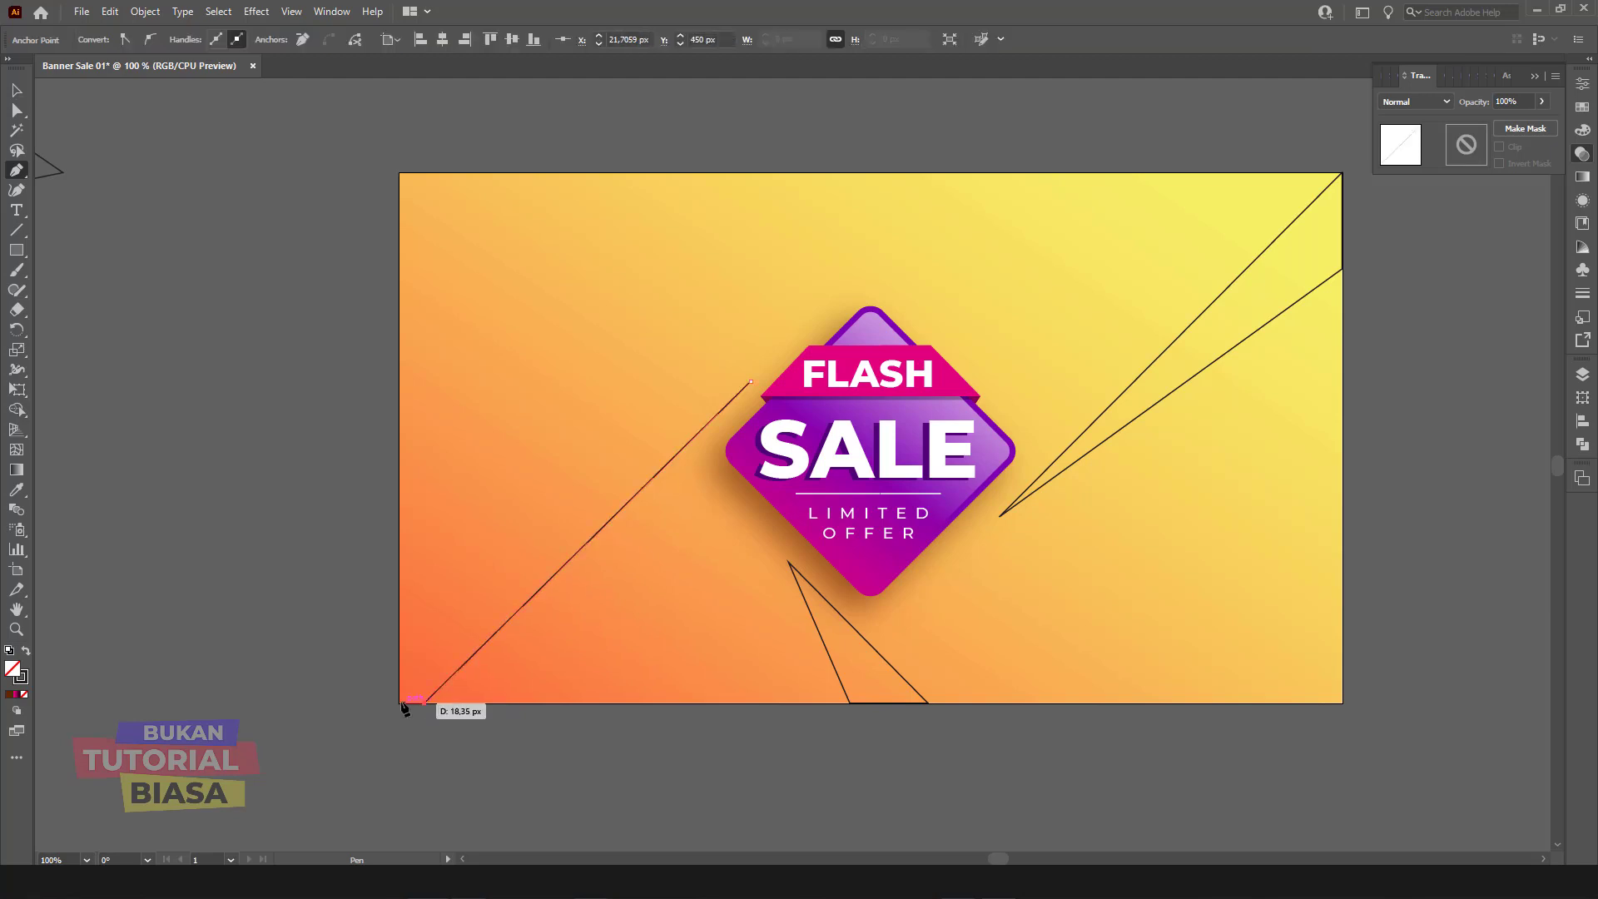
click(400, 703)
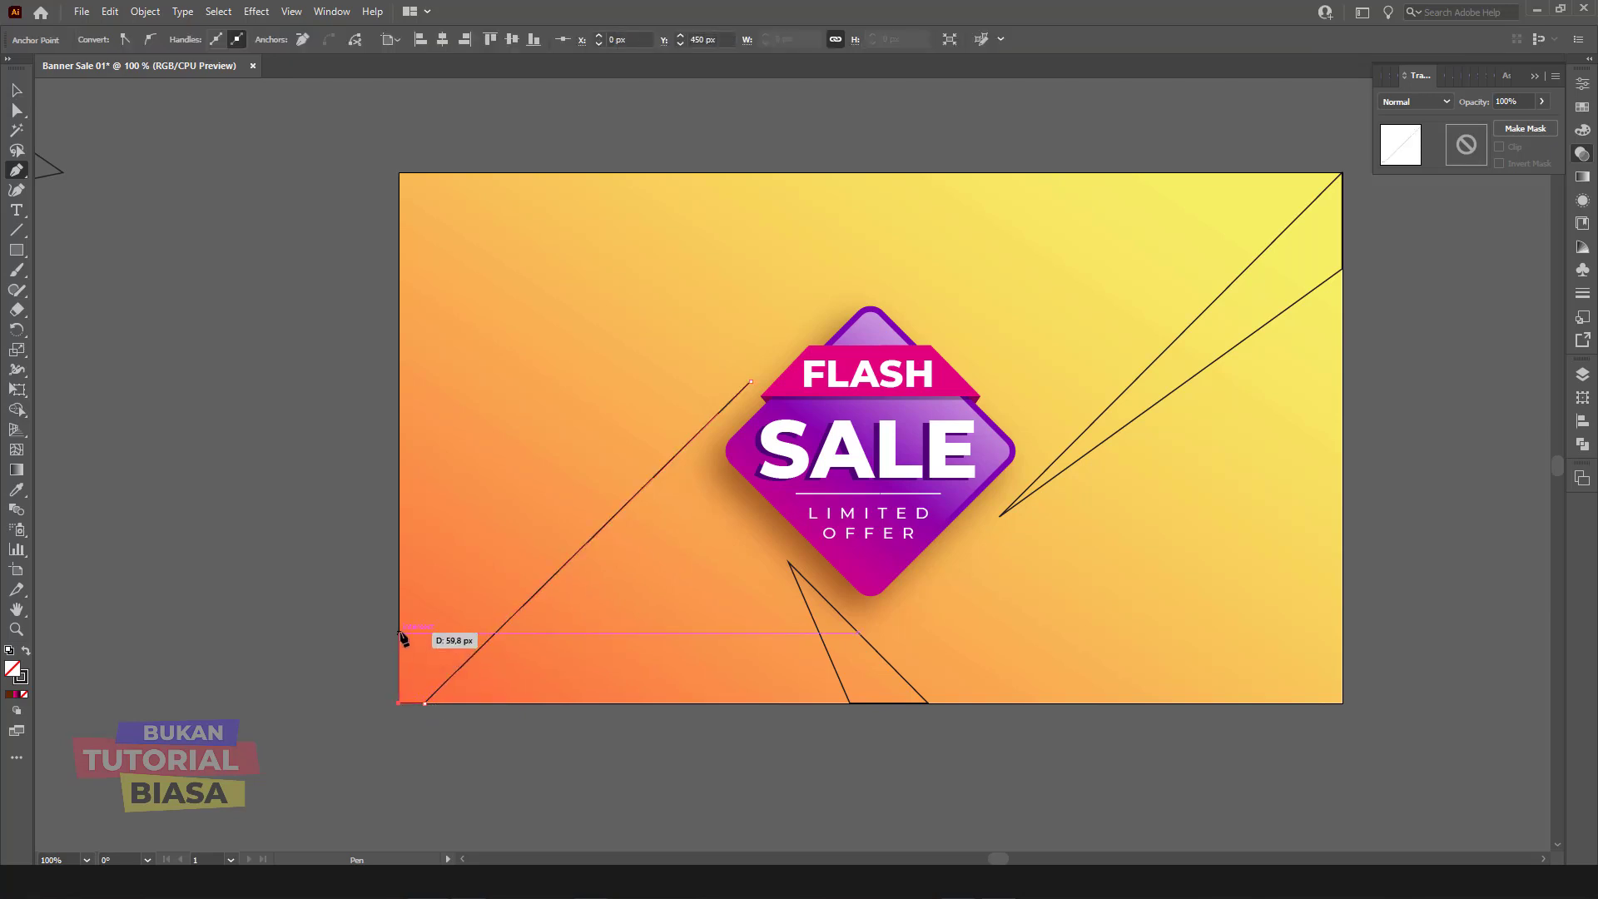
click(400, 633)
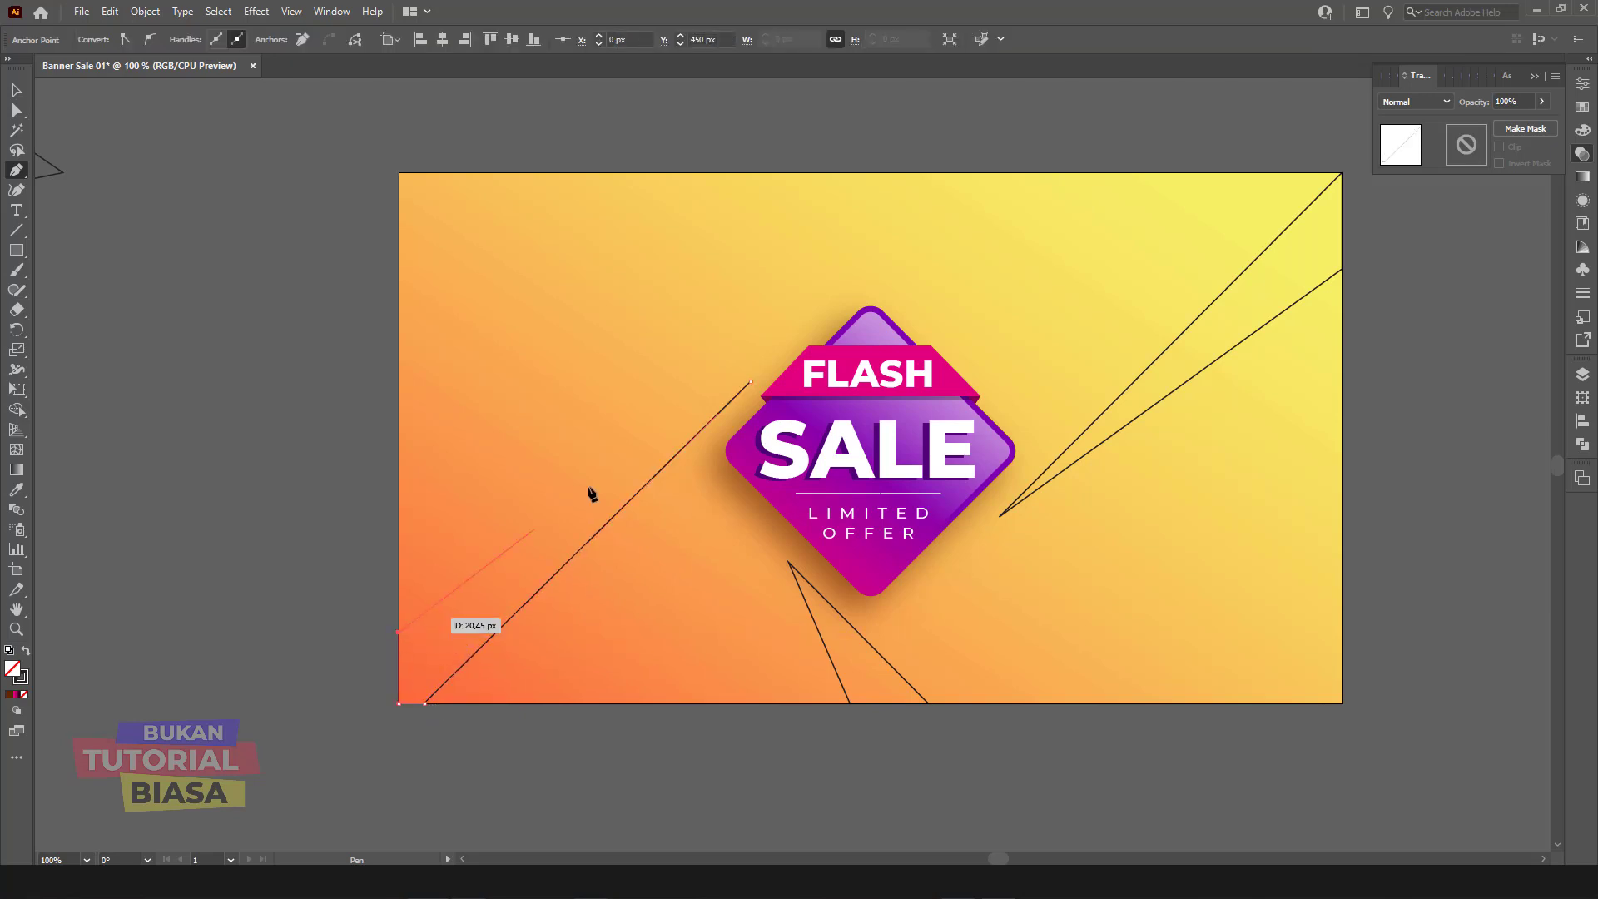
click(750, 383)
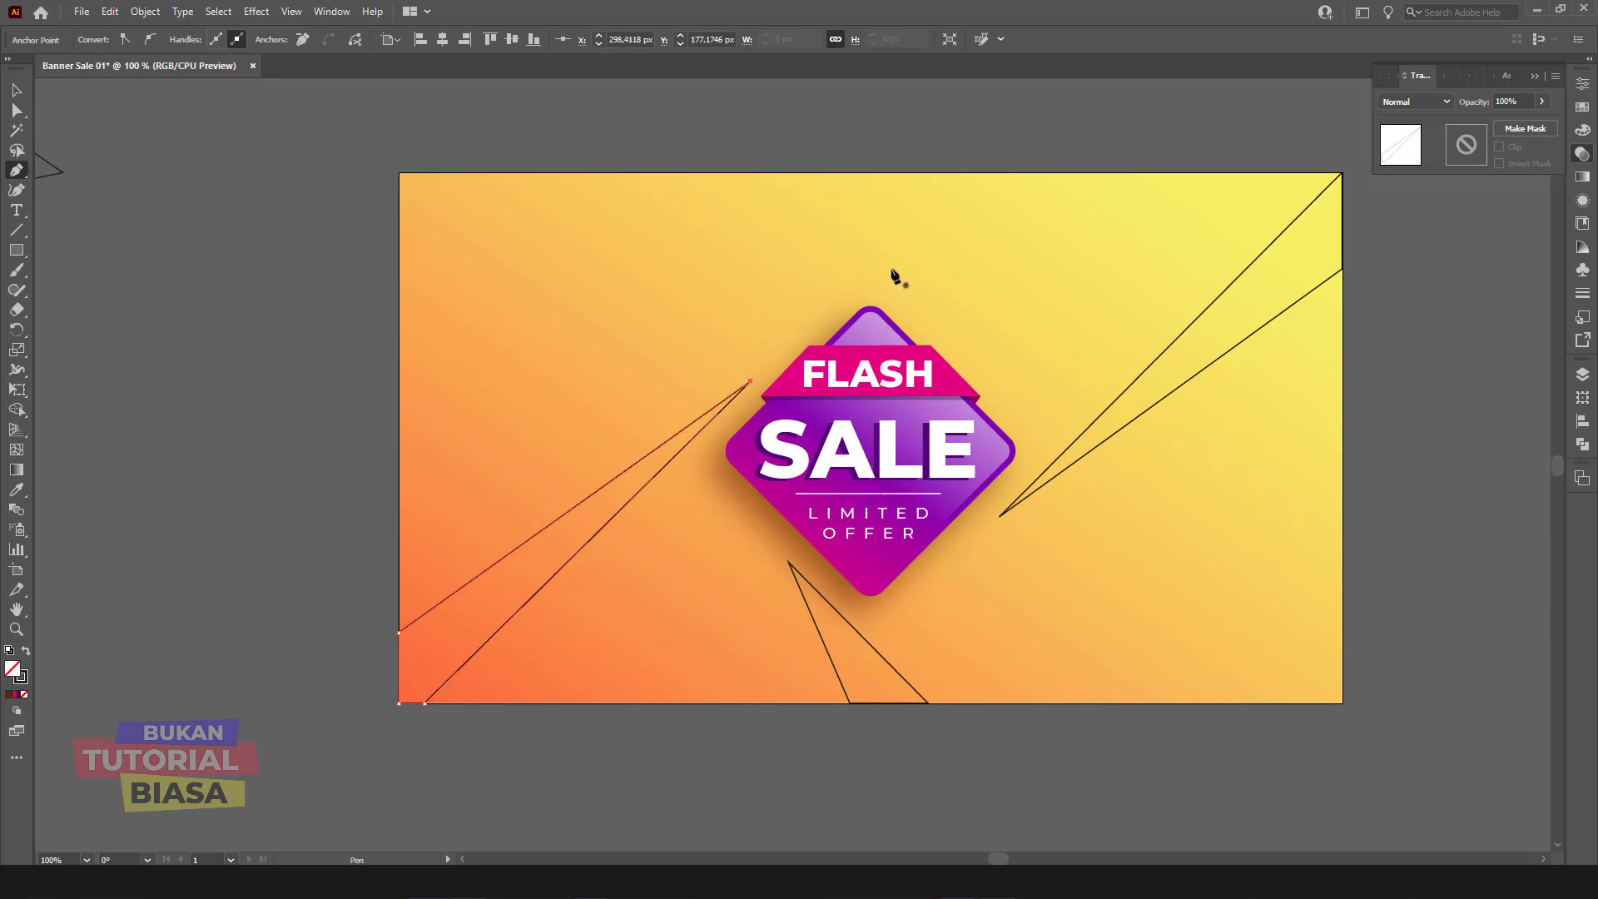
click(939, 329)
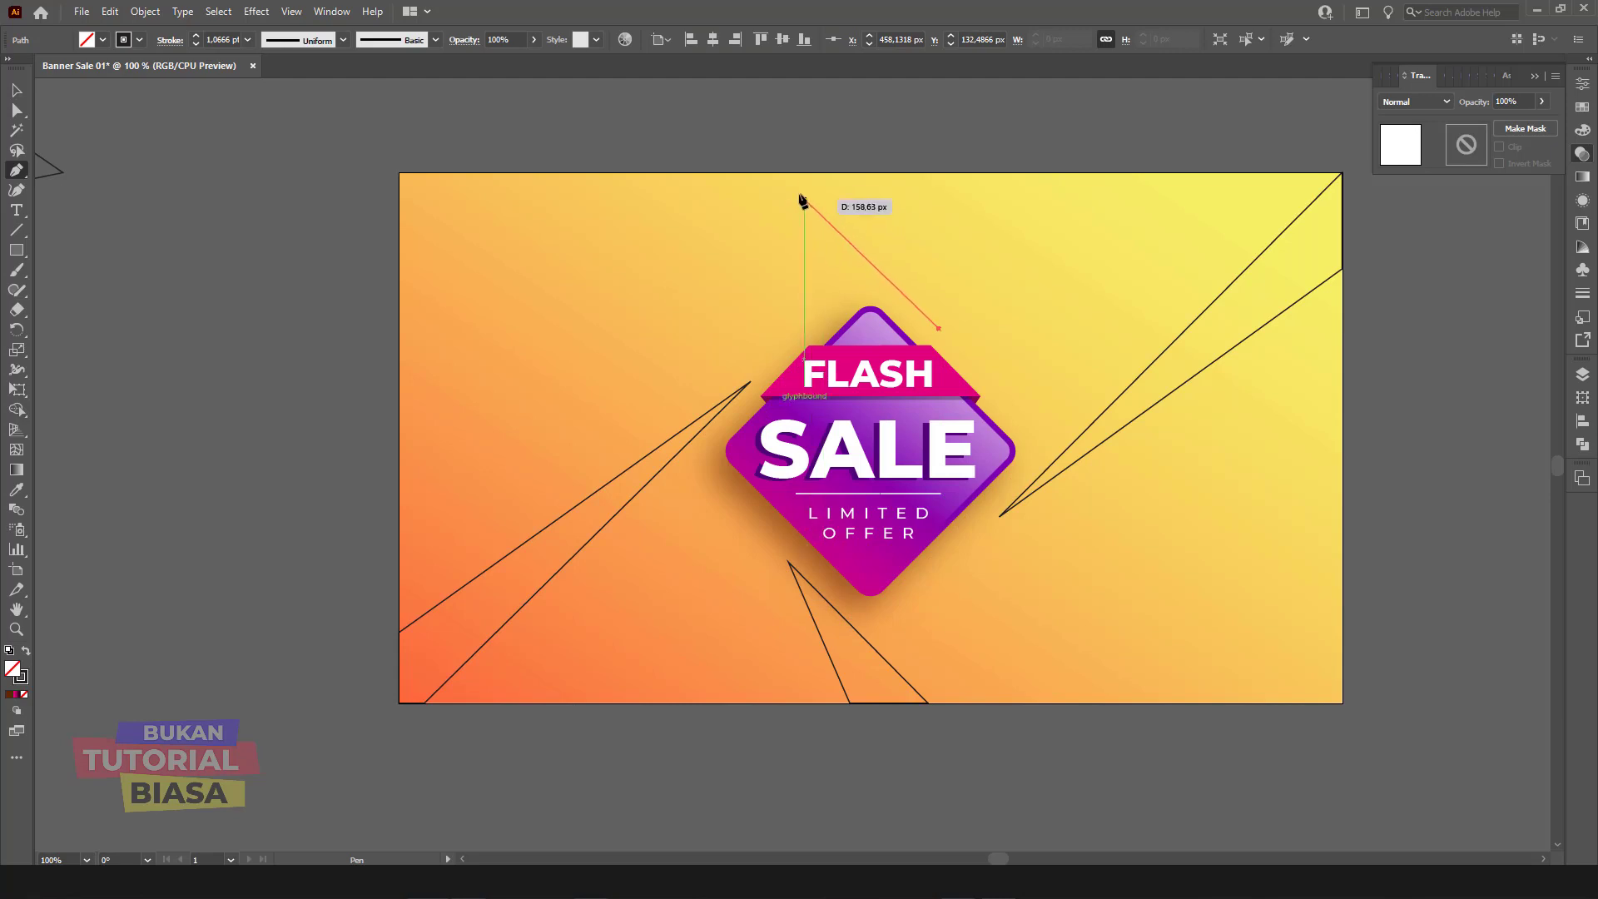
click(777, 173)
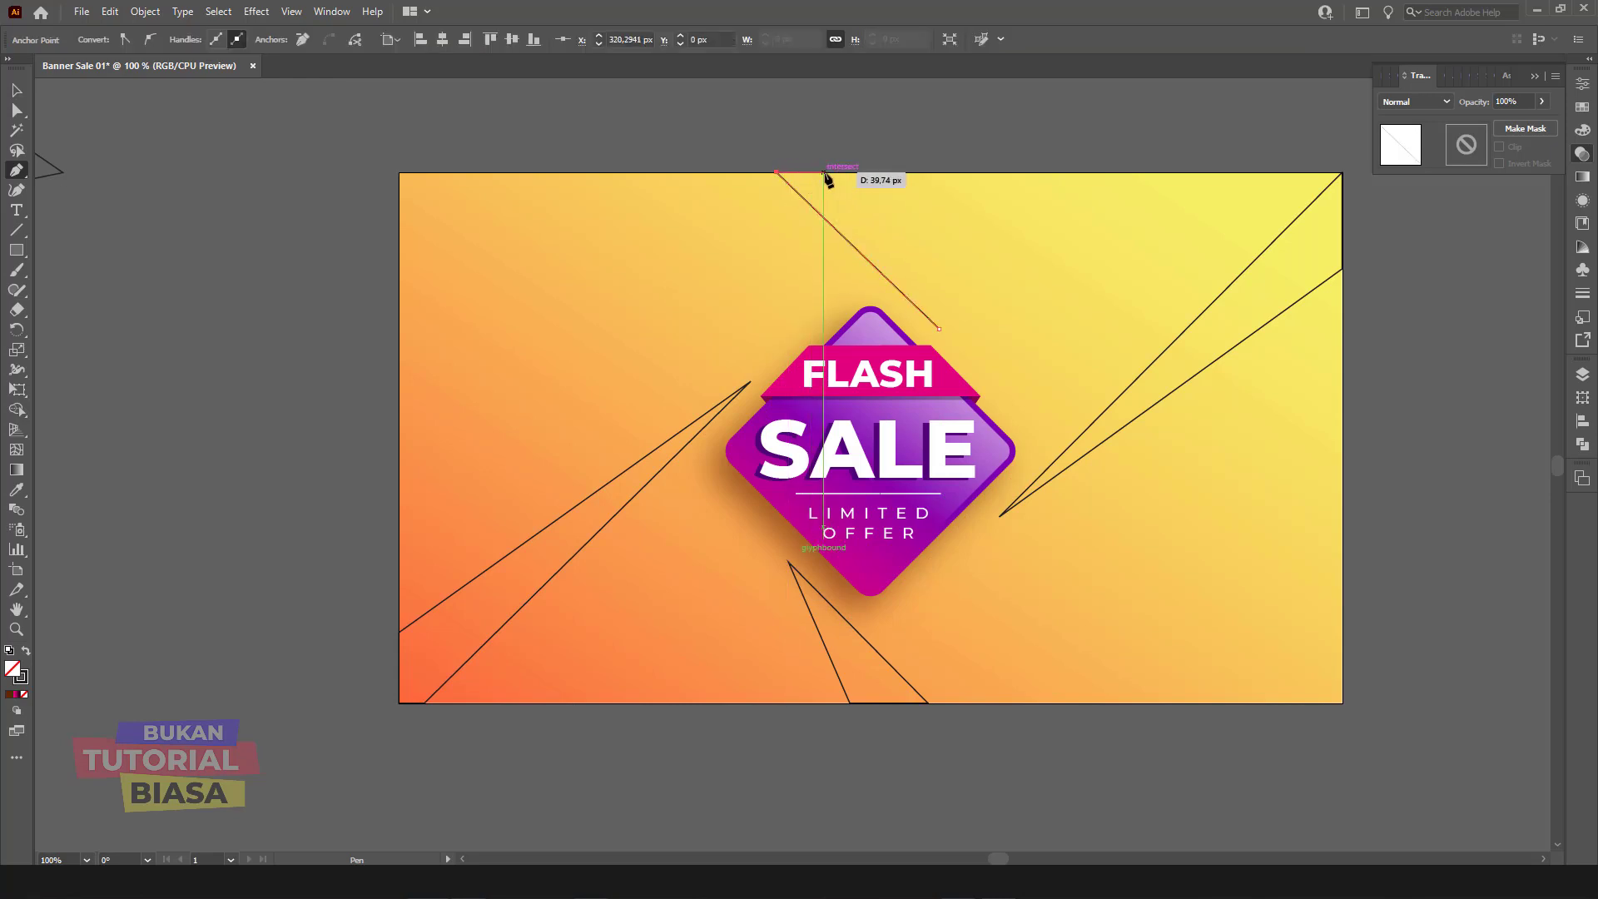
click(835, 173)
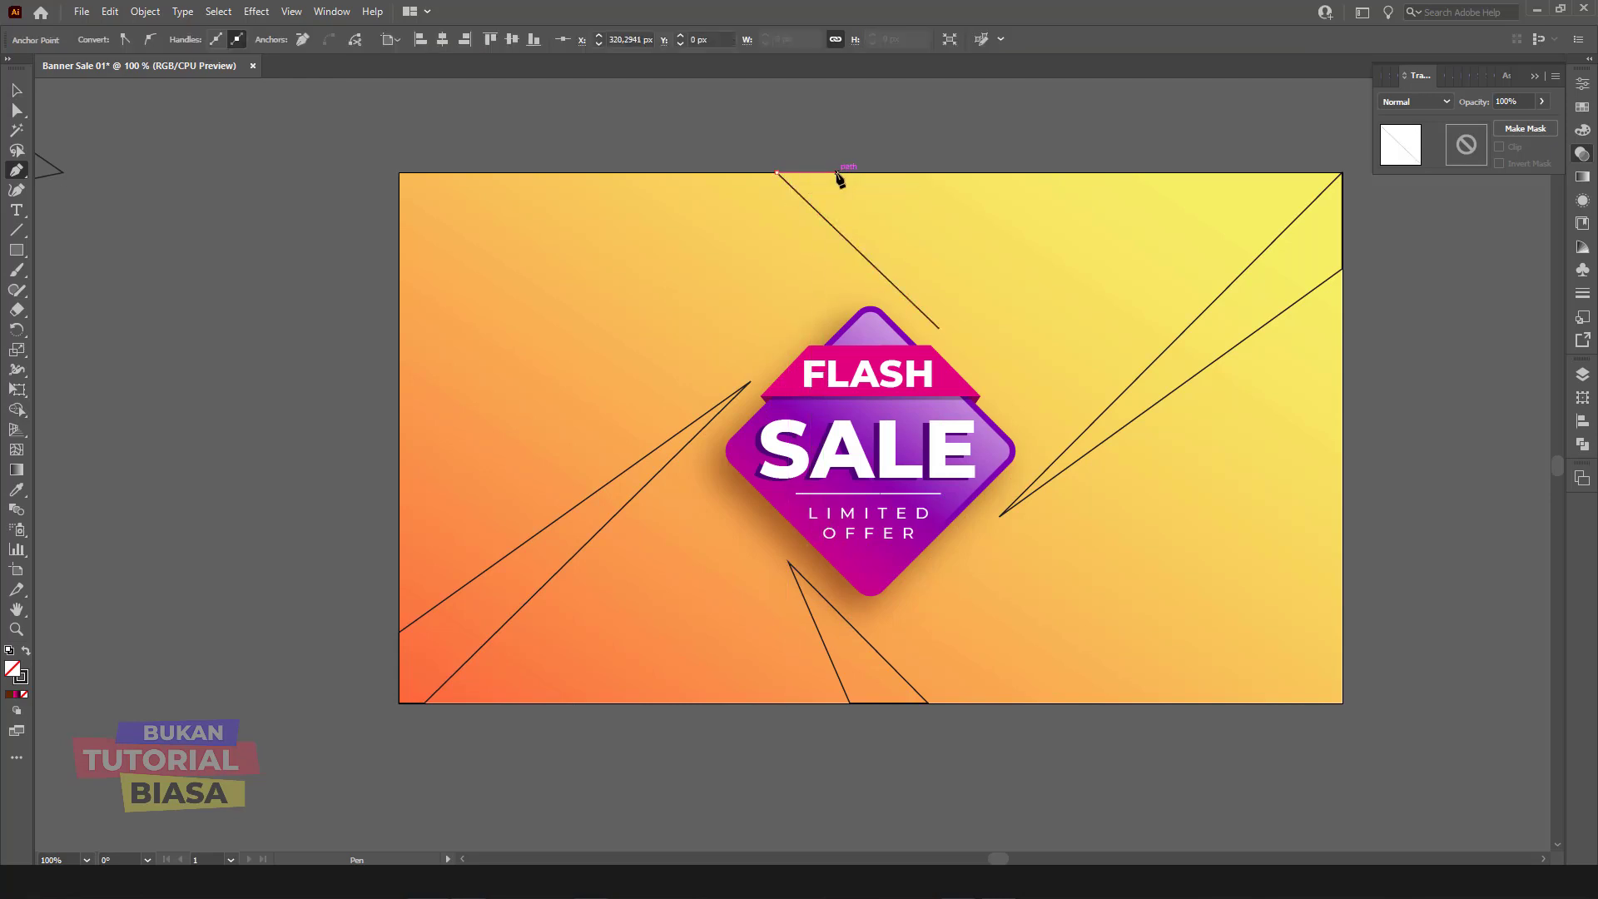
click(939, 328)
key(v)
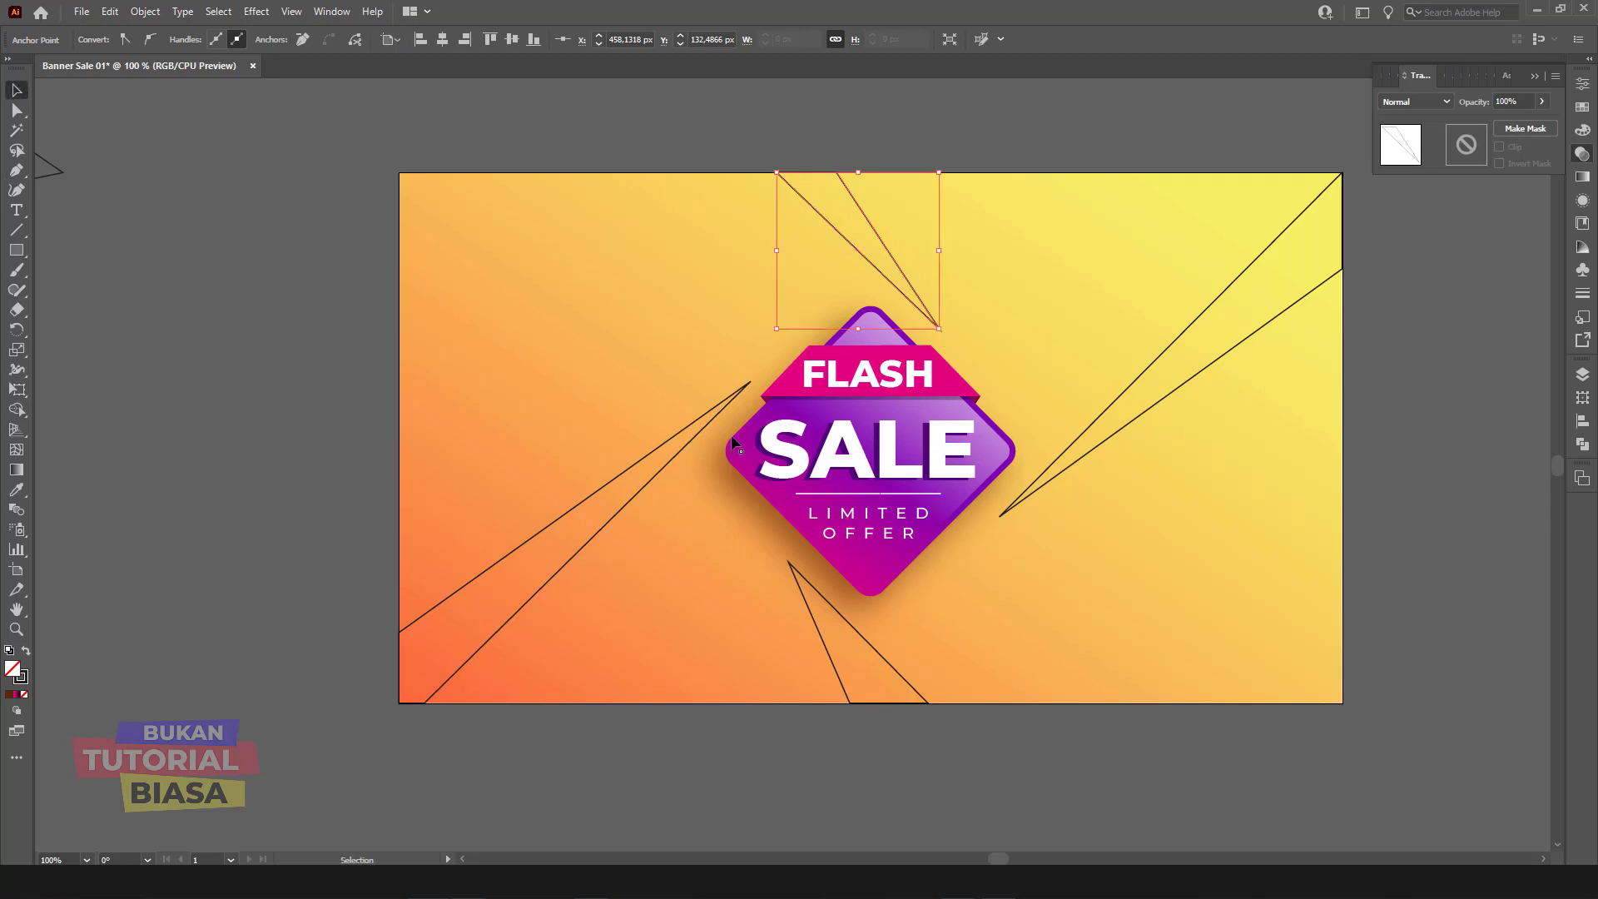
Step: Shift-select the right, top, bottom and left shard outlines
click(1113, 434)
shift+click(927, 318)
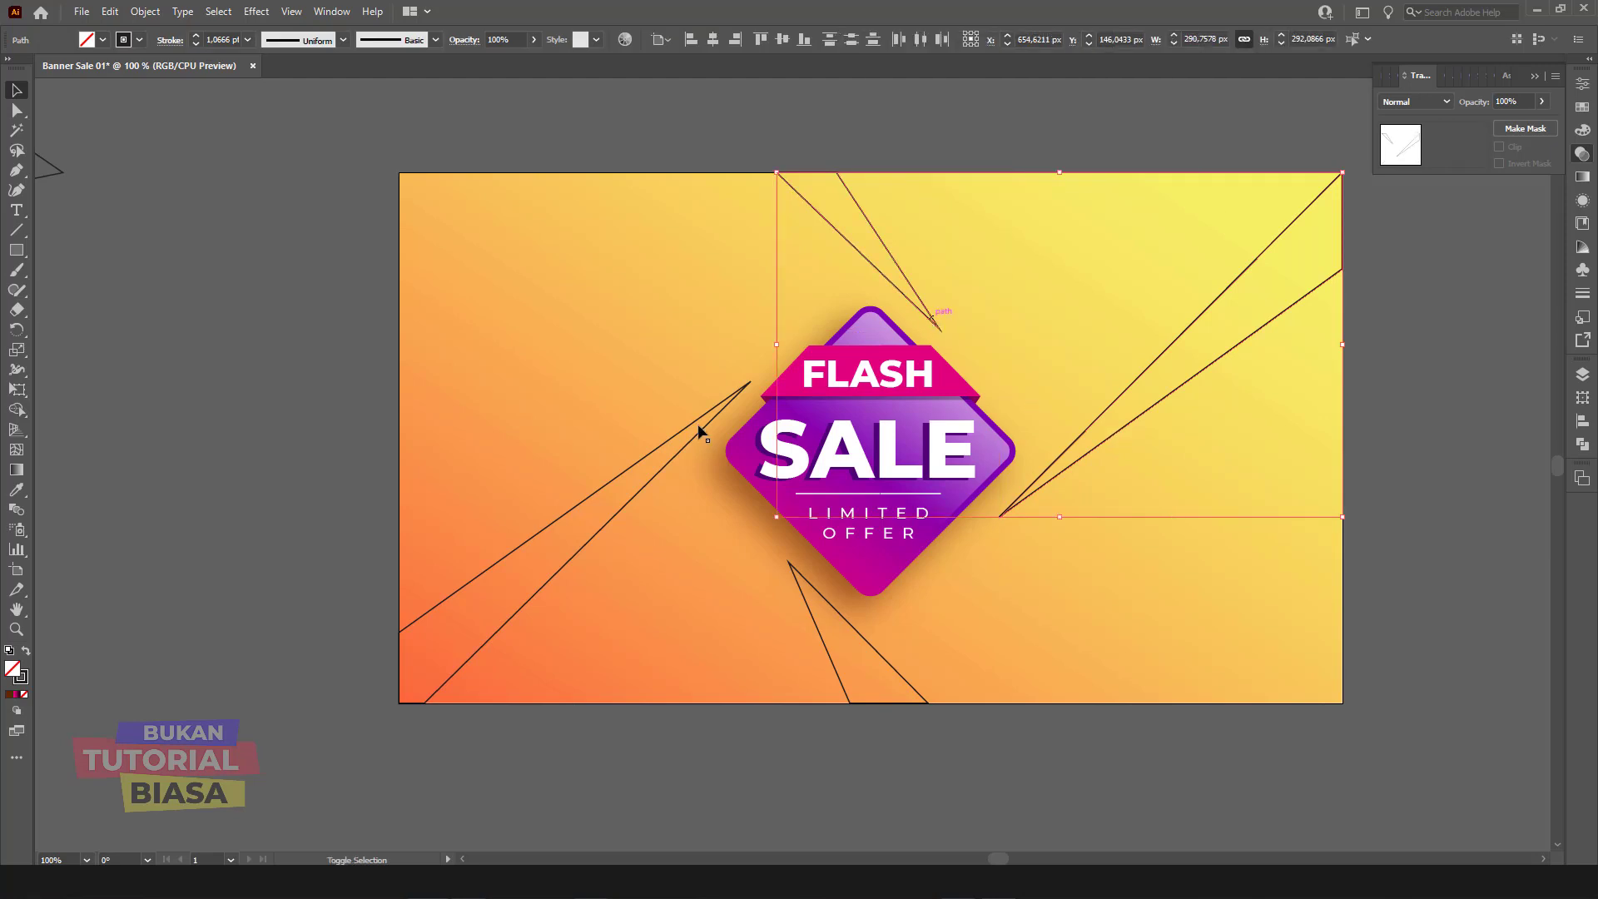
click(840, 685)
click(441, 507)
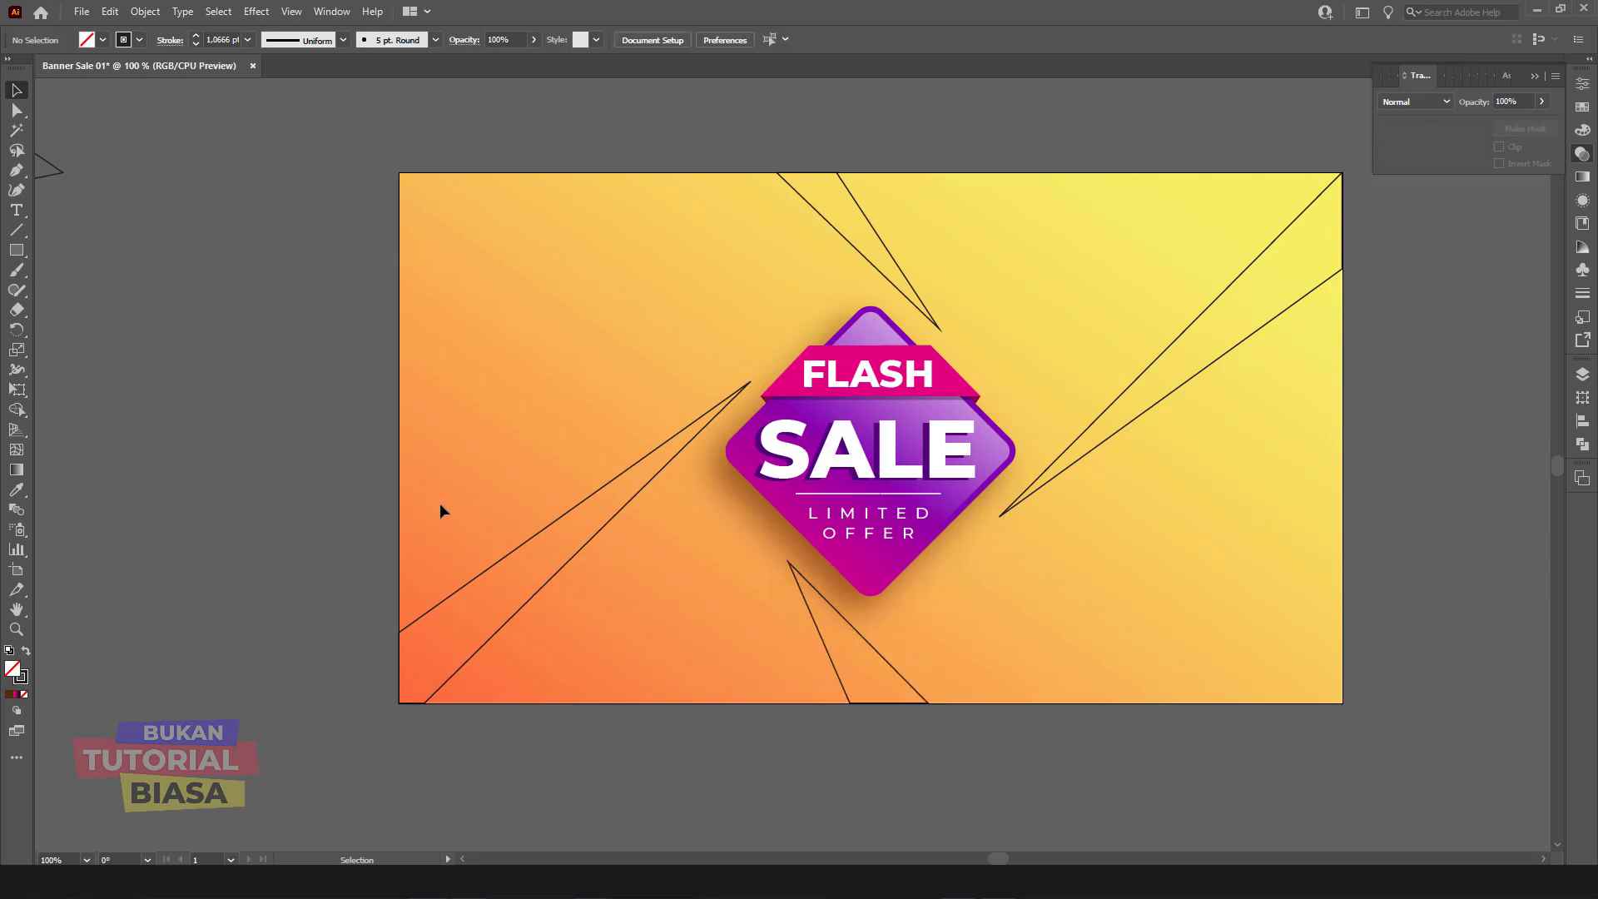
shift+click(496, 566)
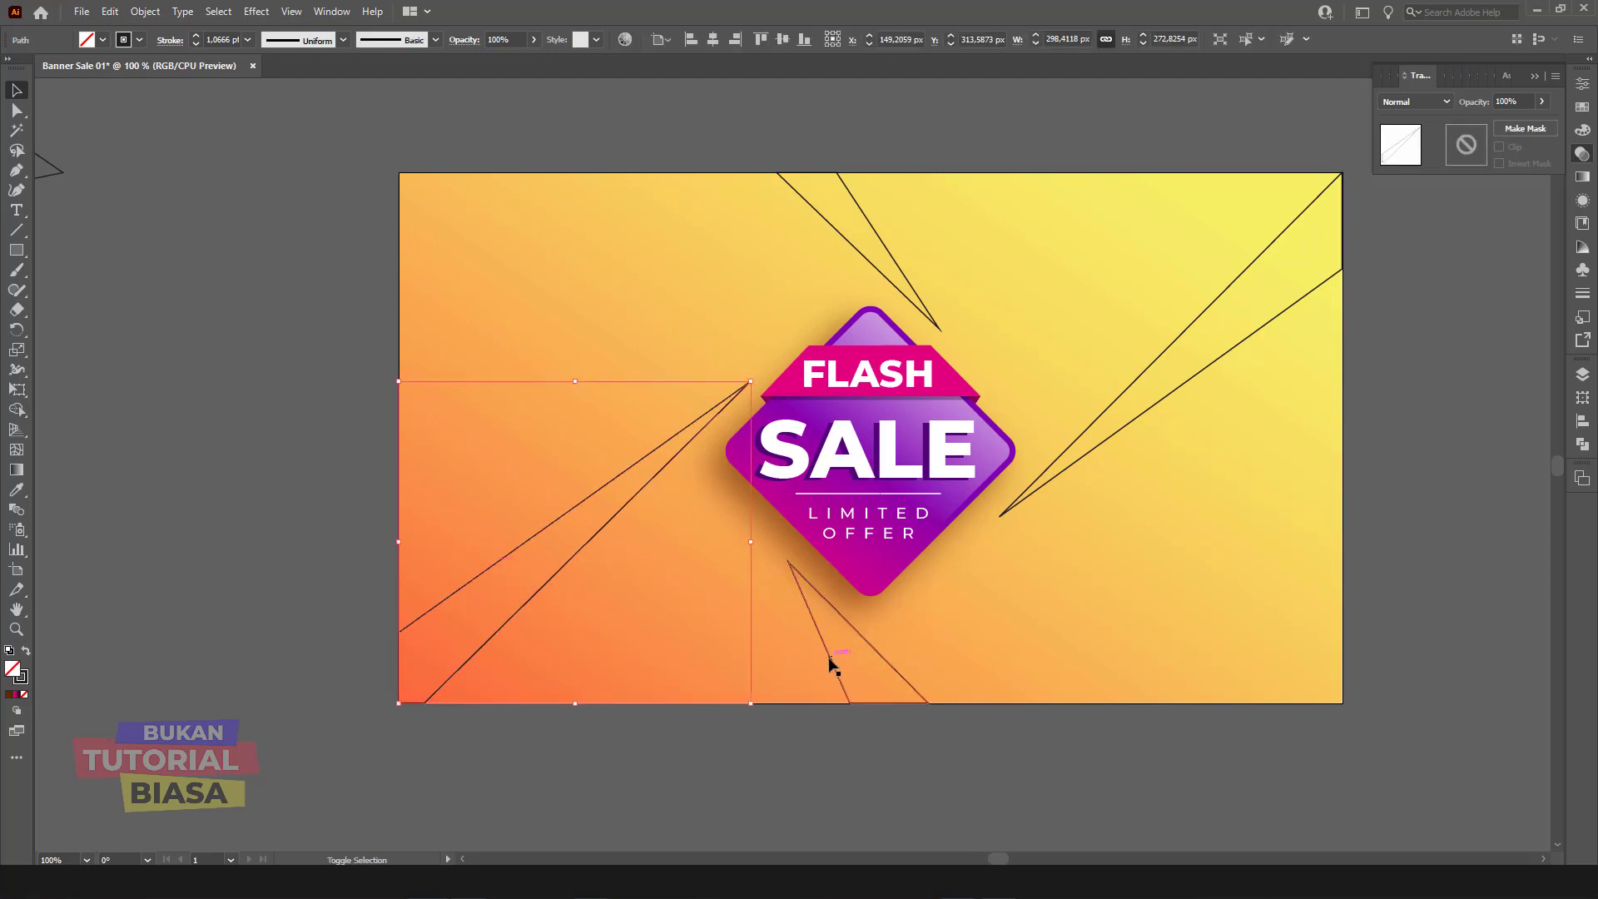
shift+click(831, 662)
shift+click(1062, 473)
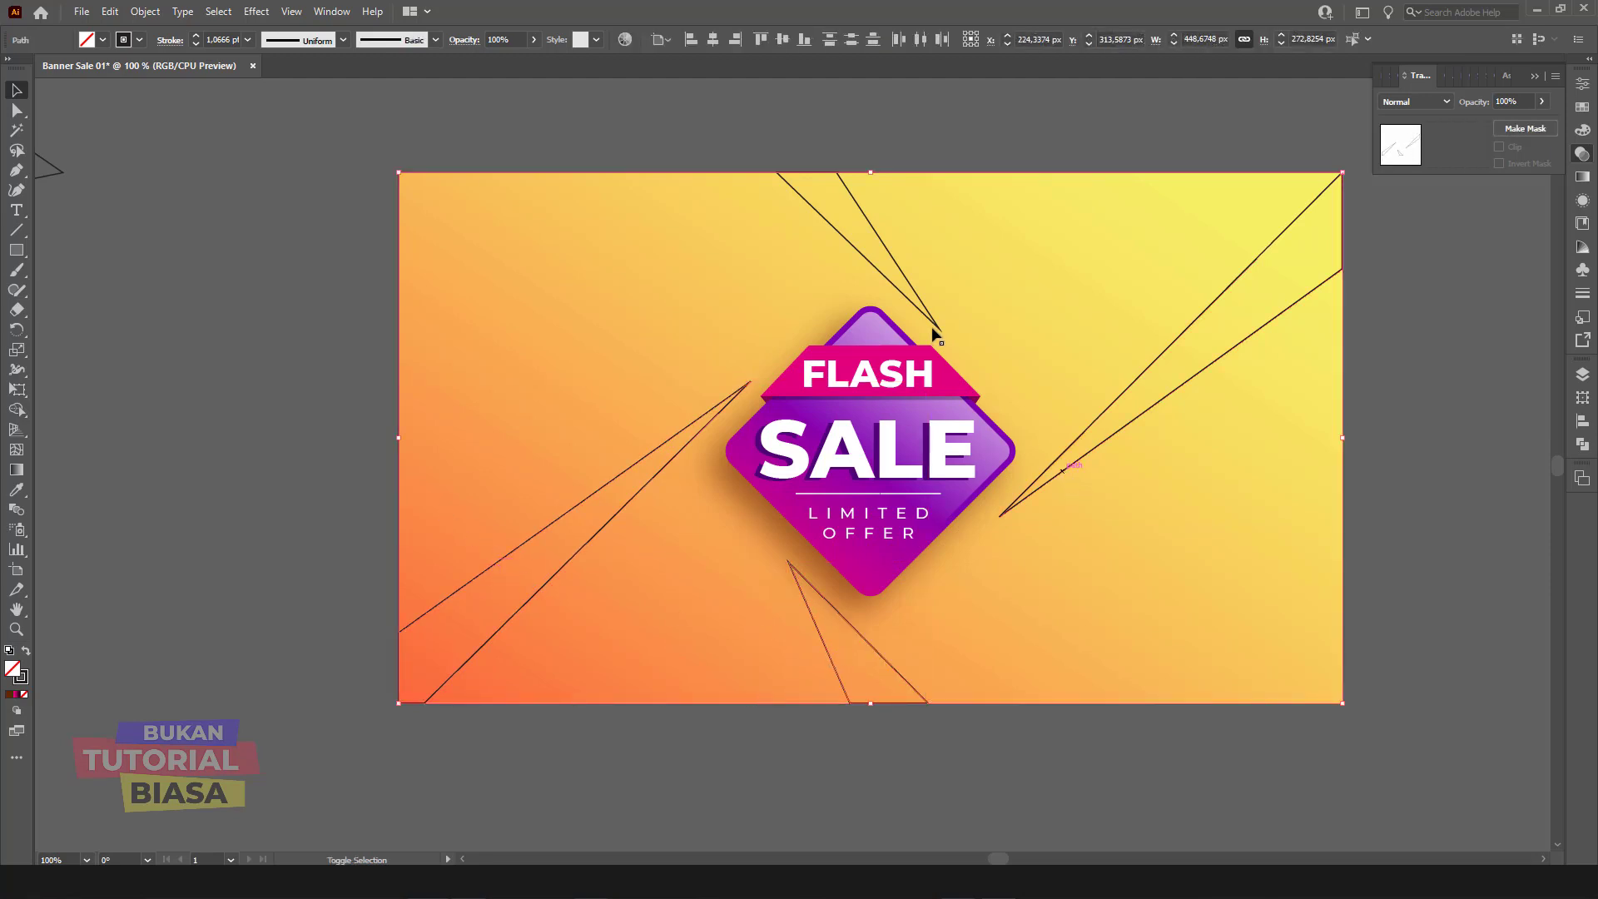
shift+click(934, 325)
Step: Open the Layers panel and delete the stray dot pattern from the canvas
click(1472, 363)
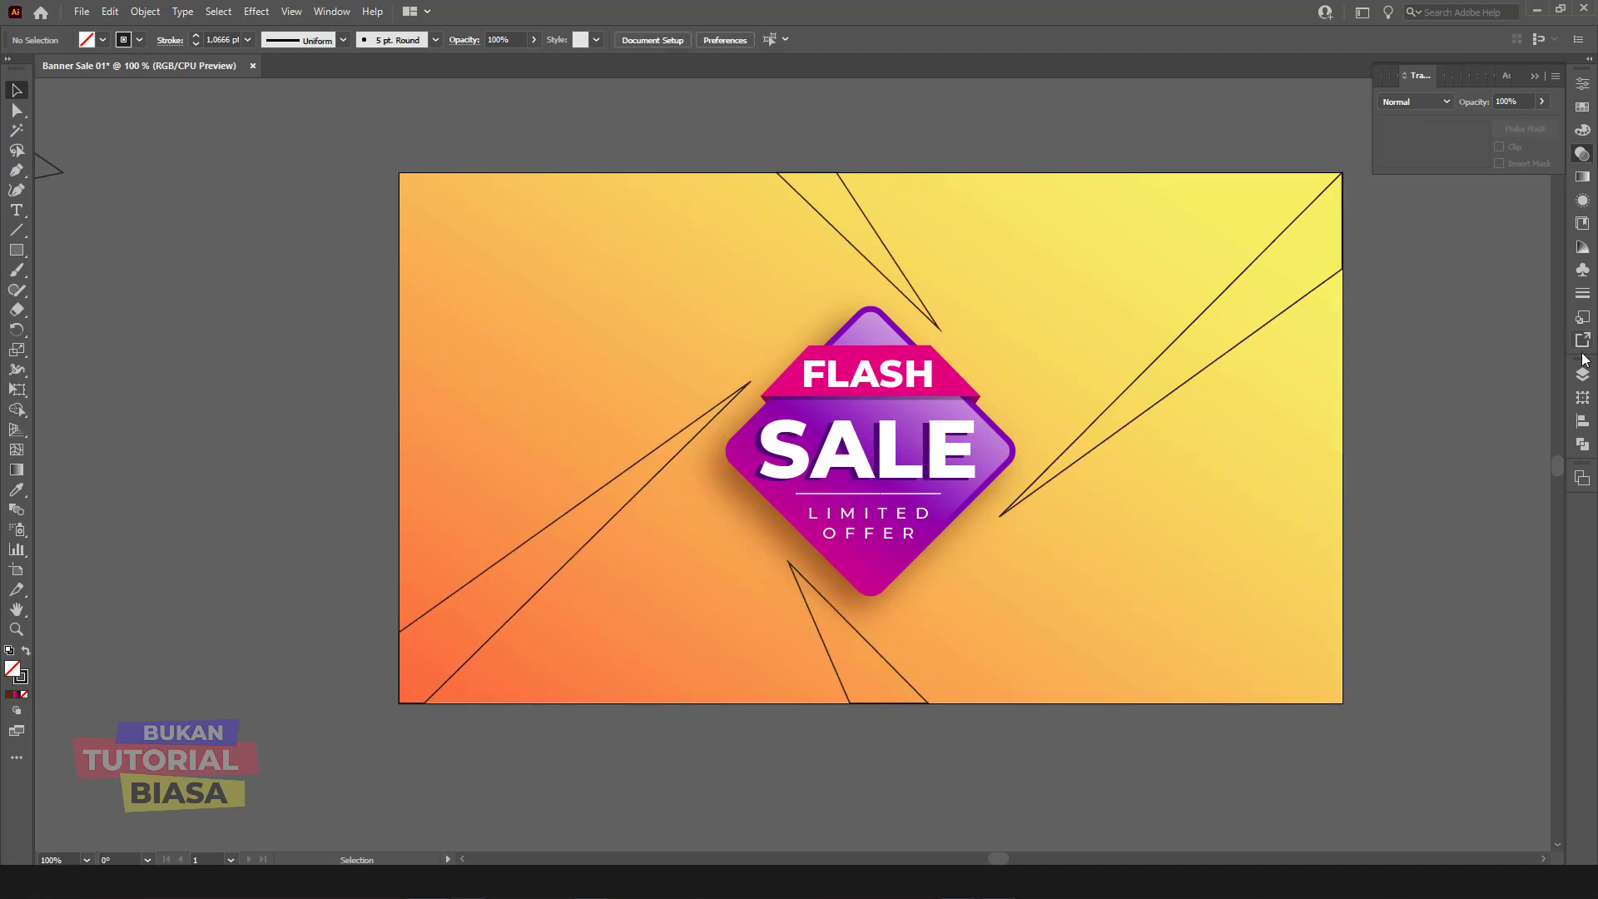
click(1583, 375)
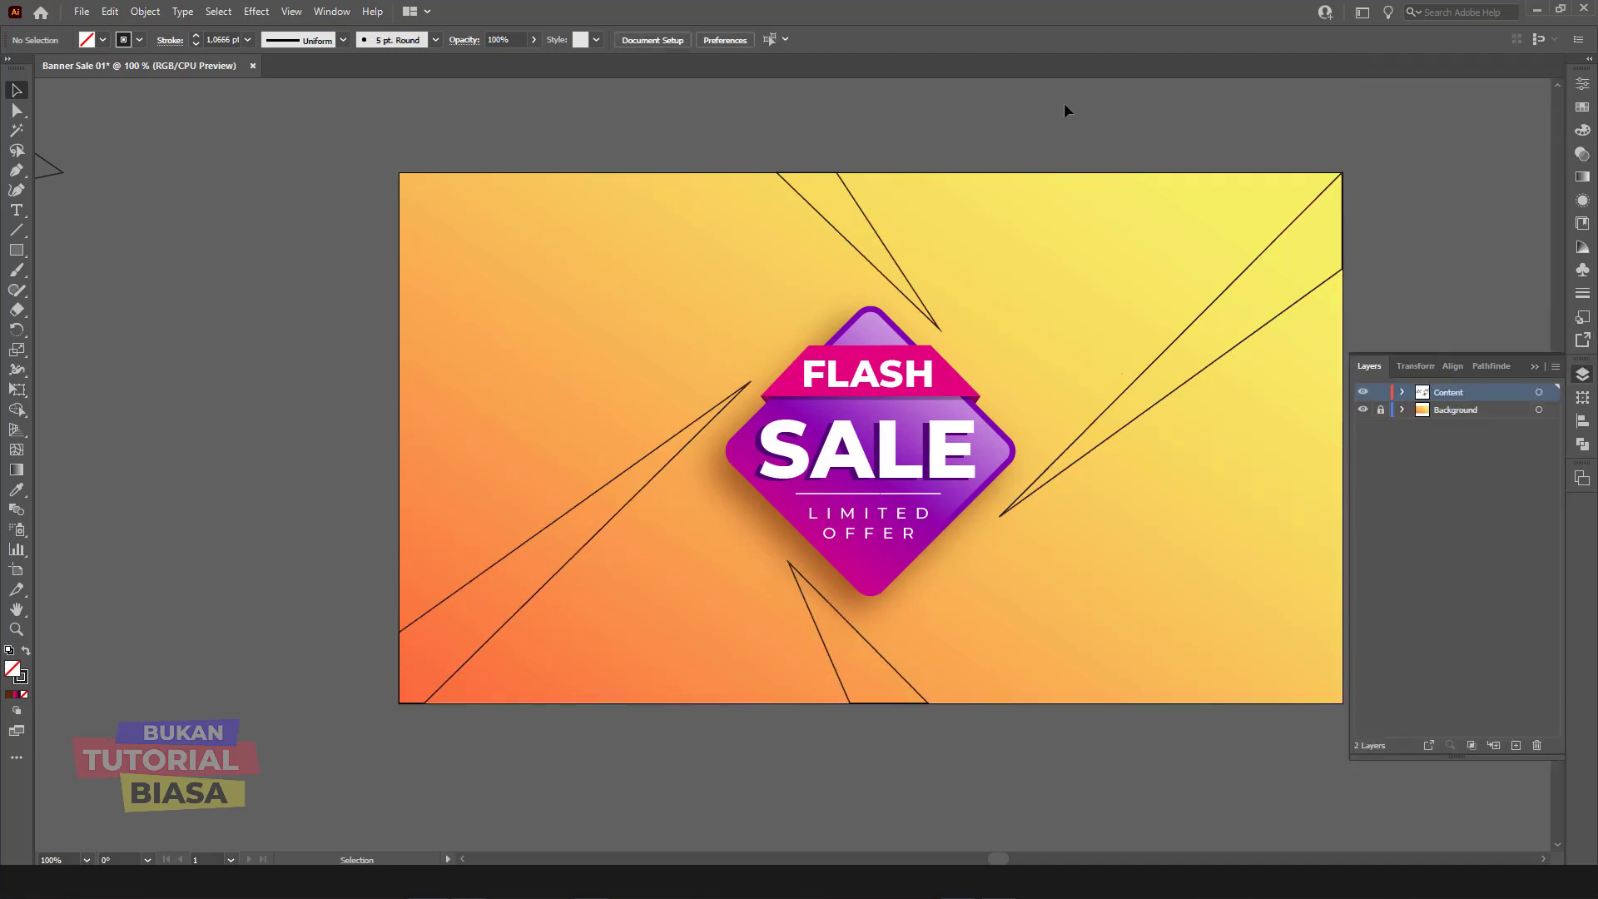
drag(782, 142, 961, 707)
key(Delete)
Step: Reselect the bottom, right and top shard outlines together
click(925, 701)
shift+click(1229, 358)
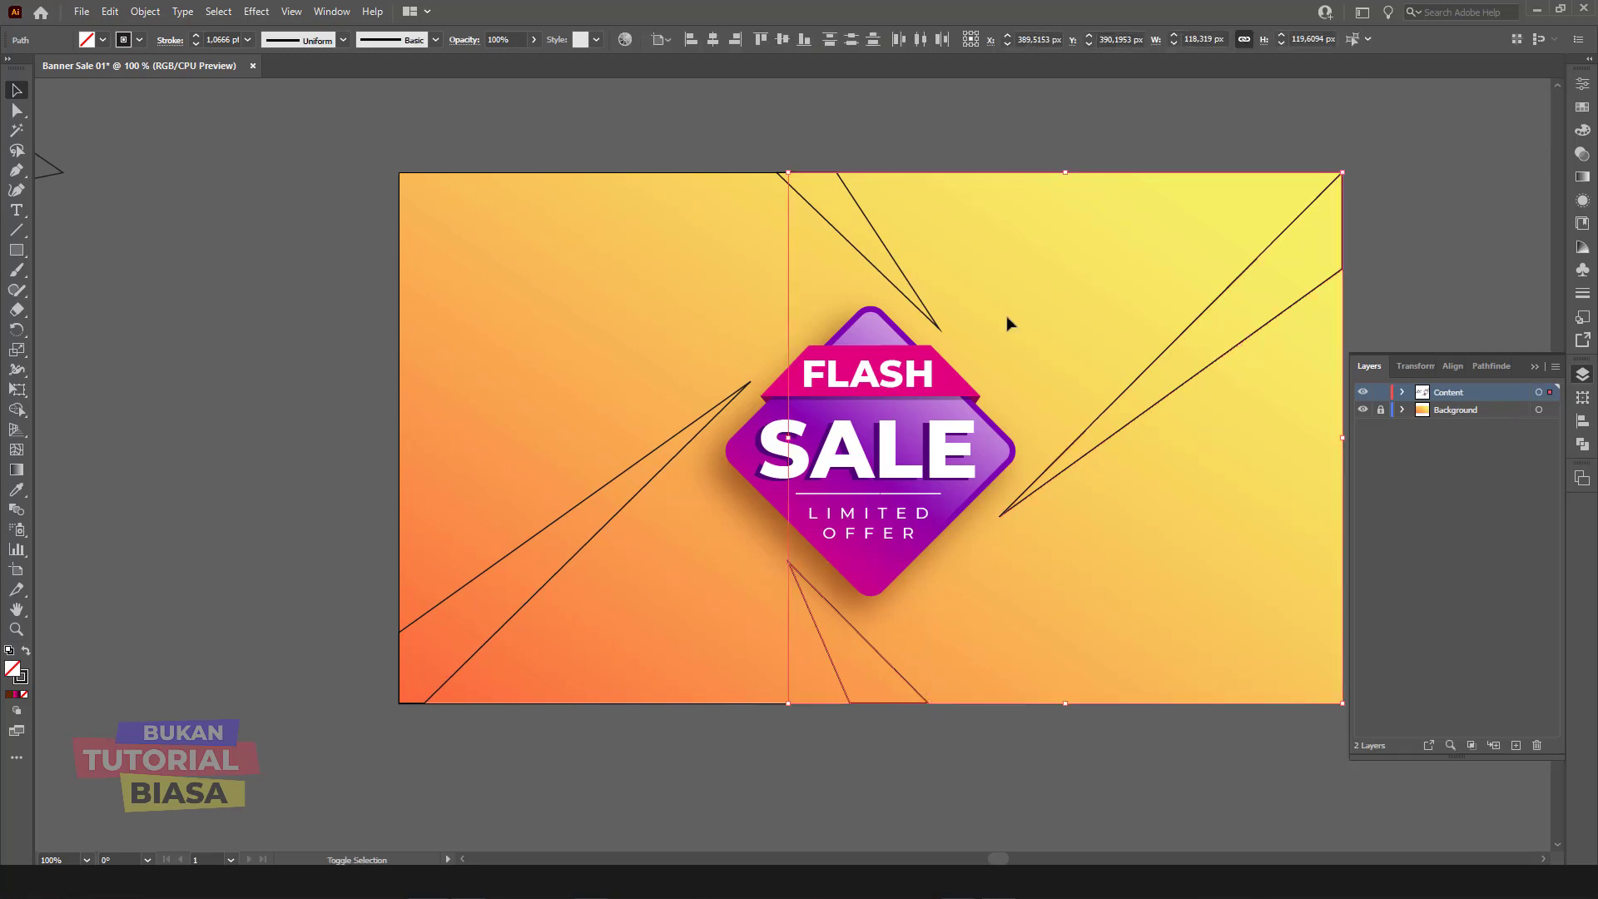
shift+click(882, 239)
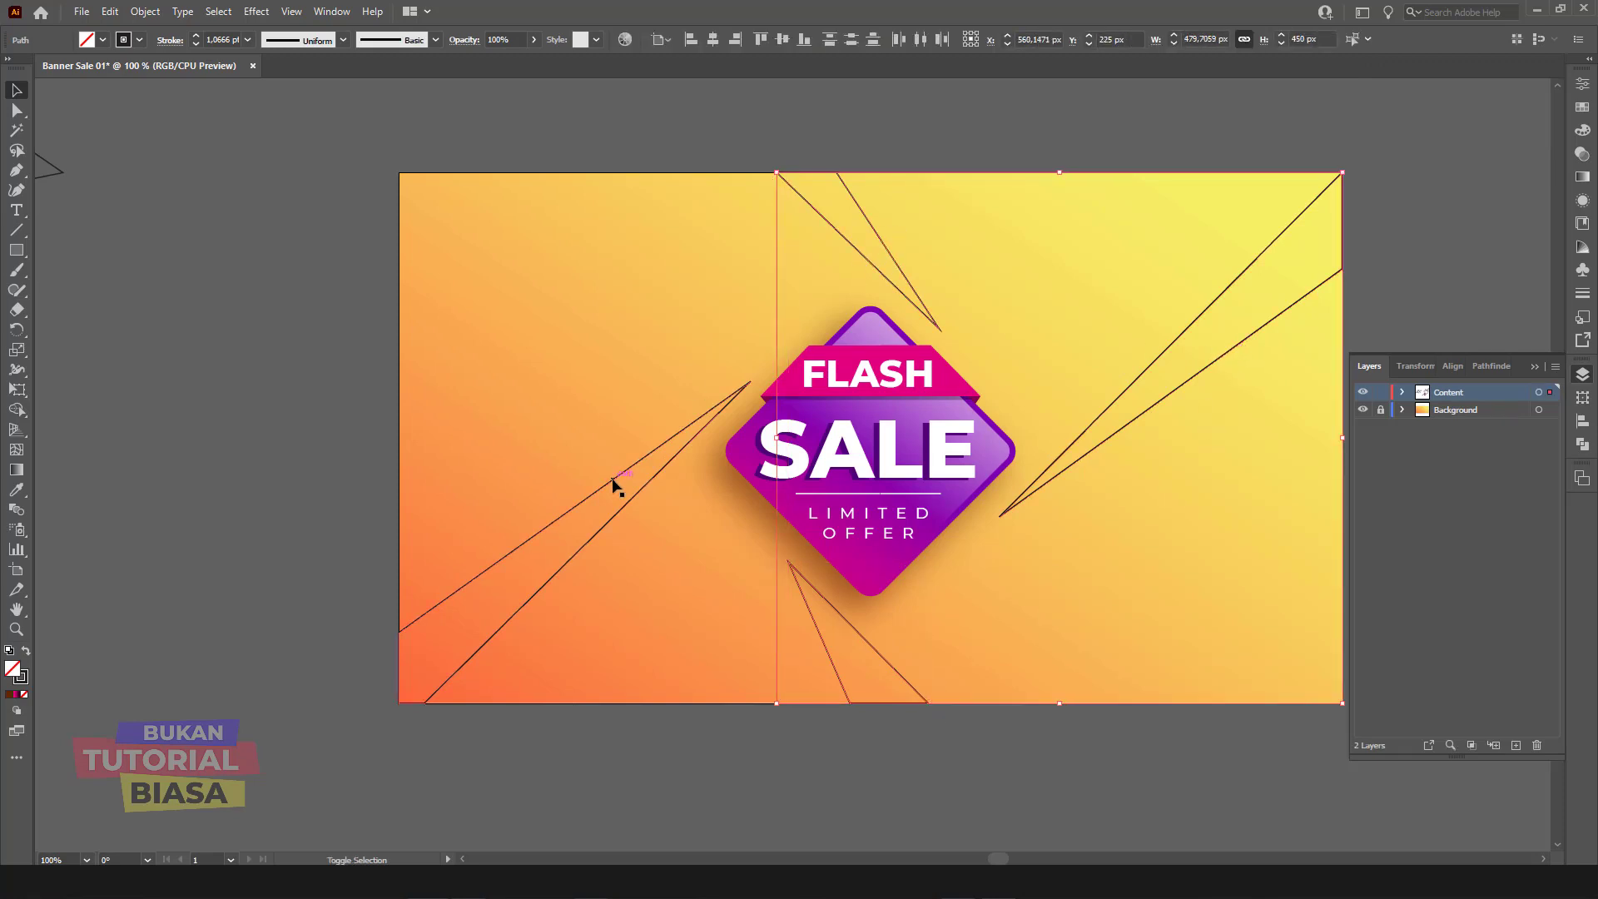
Step: Eyedrop the diamond badge's magenta-to-purple gradient onto all four shards, then deselect
shift+click(614, 481)
click(16, 492)
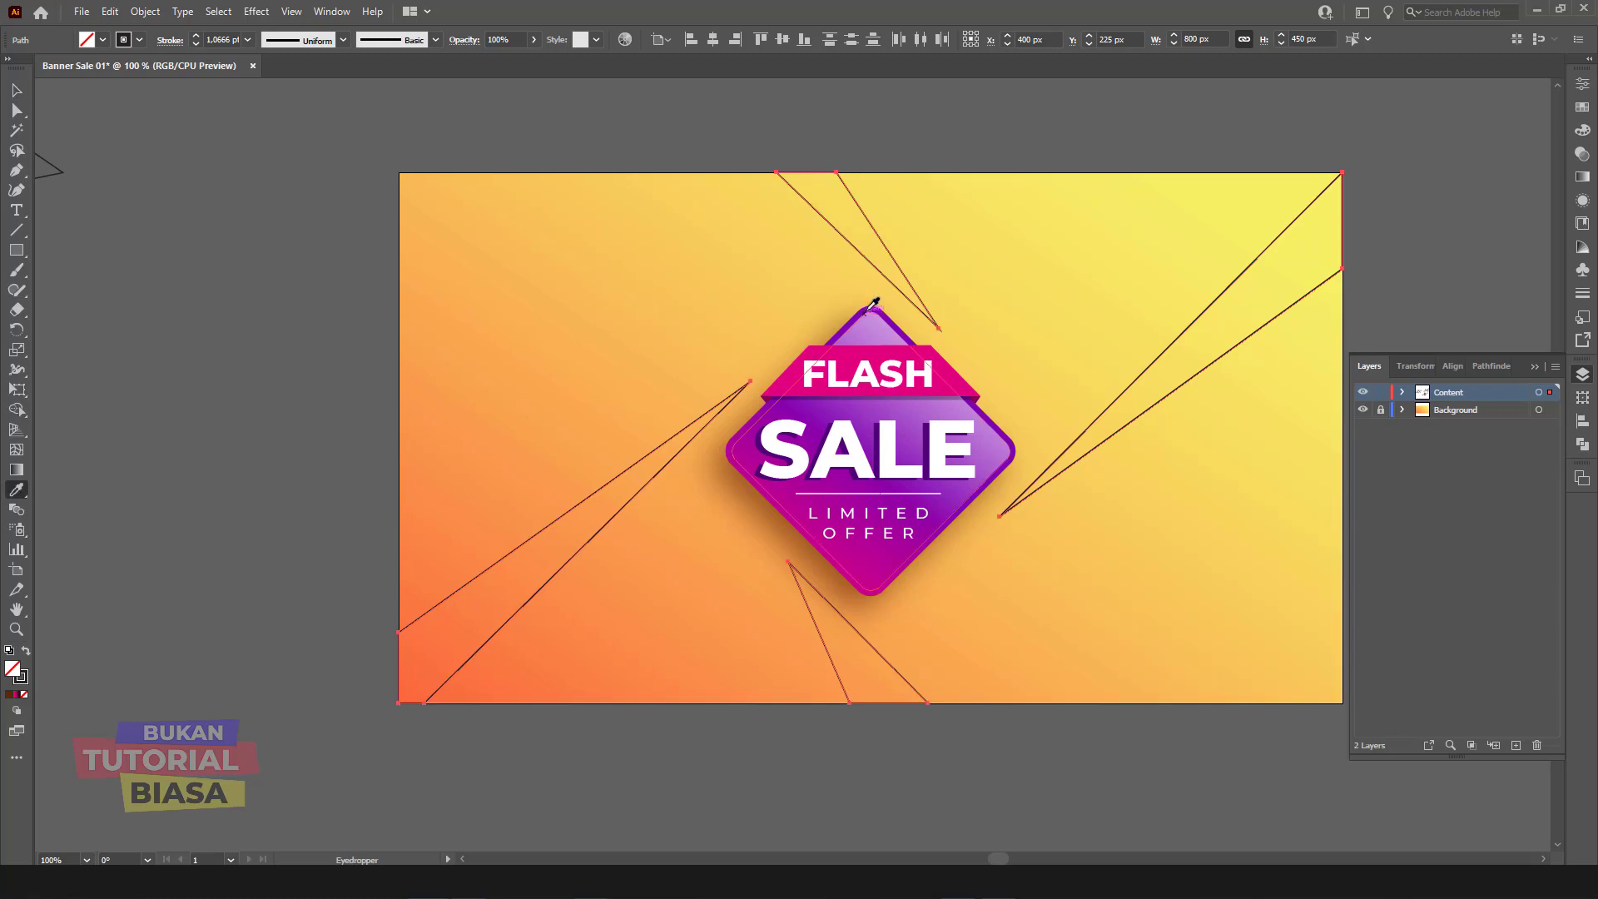
click(885, 308)
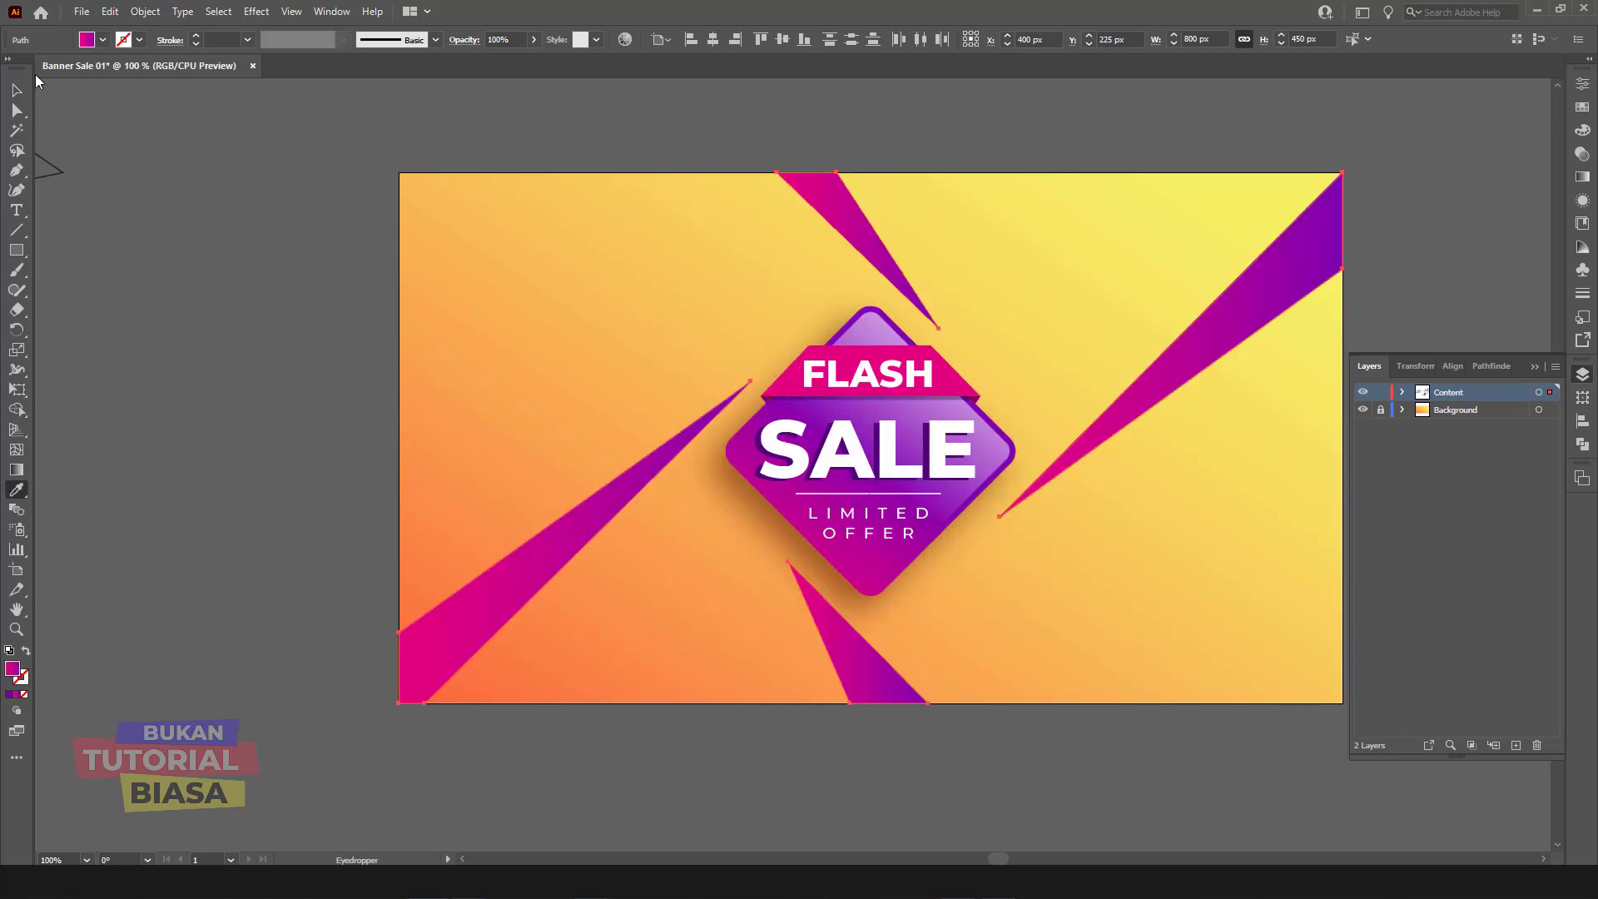
click(18, 92)
click(237, 295)
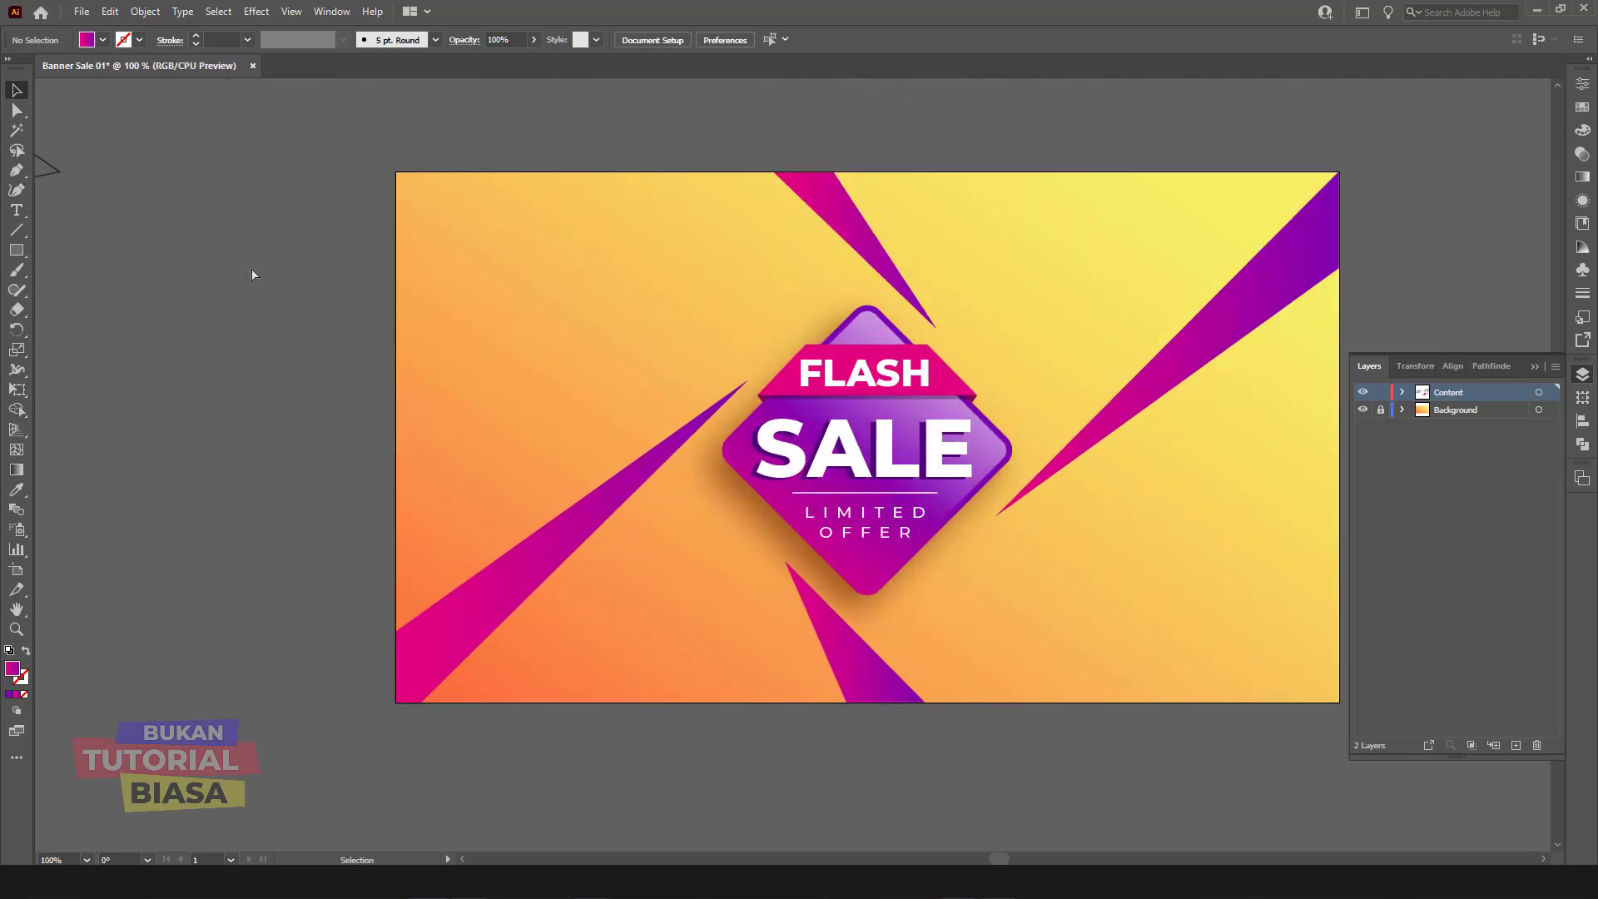
Step: Pan to the right magenta shard and check it by selecting it
drag(1013, 331, 750, 446)
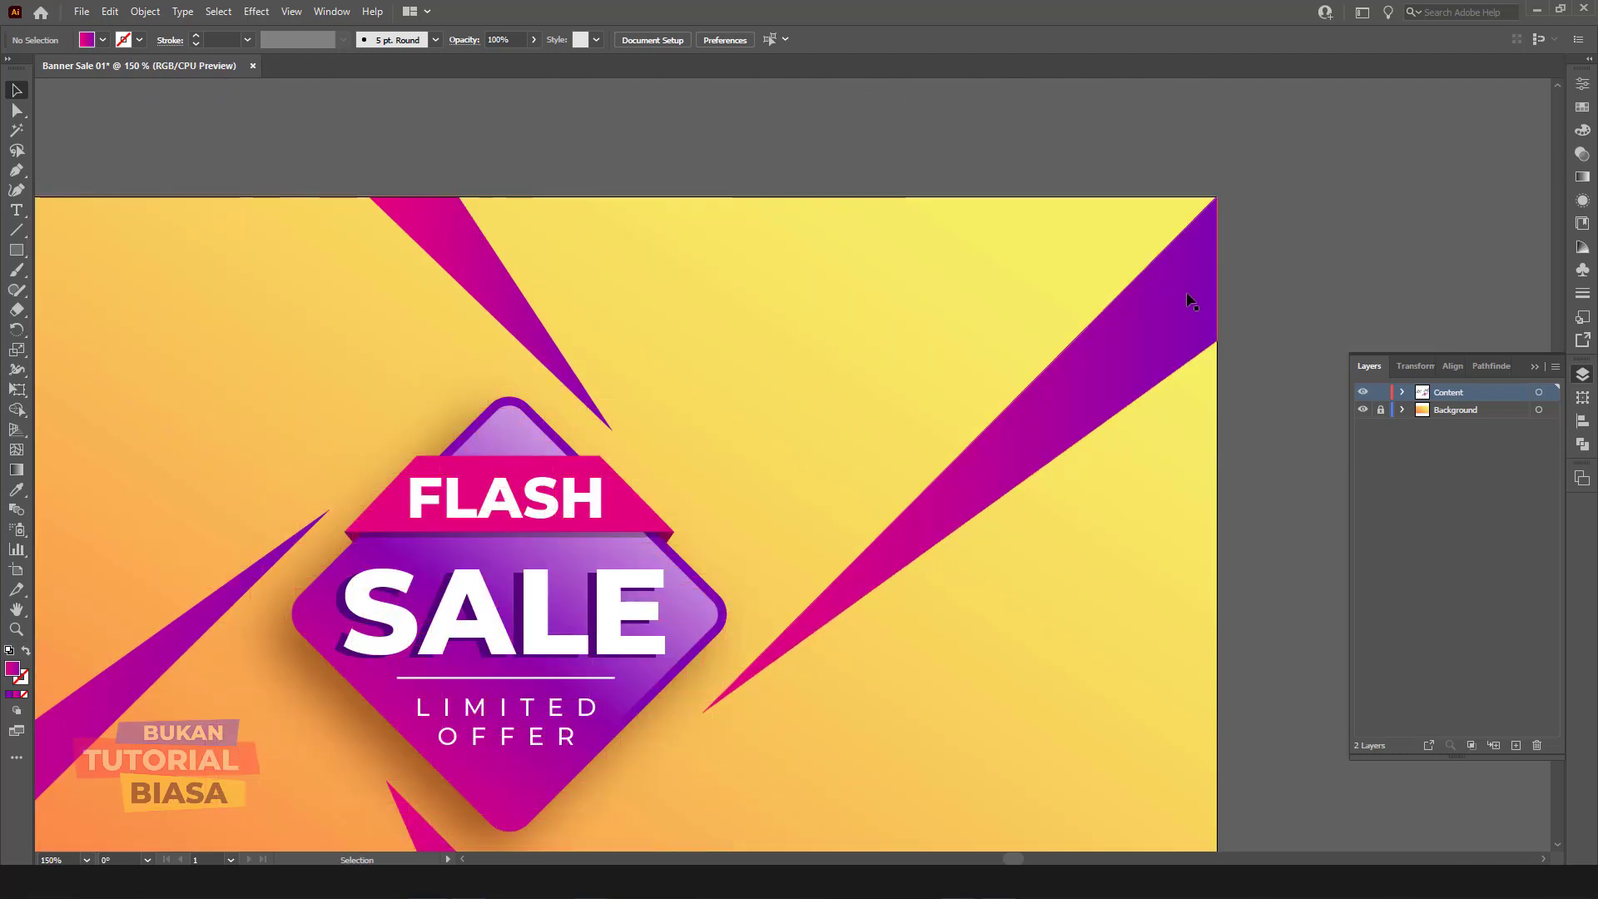
click(1195, 296)
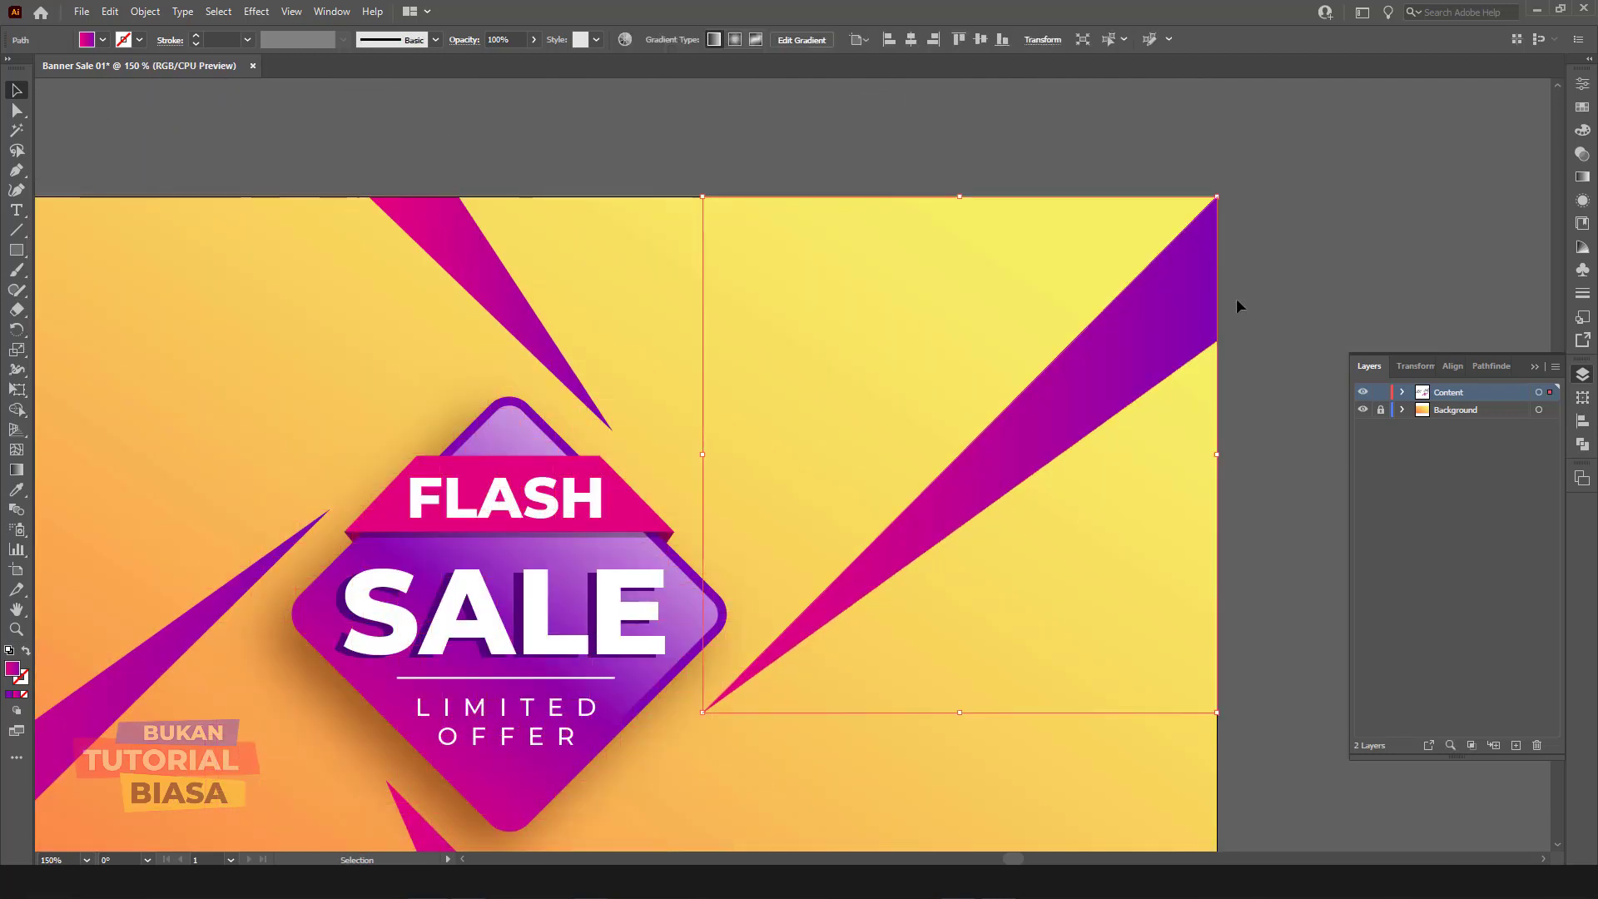
click(1261, 226)
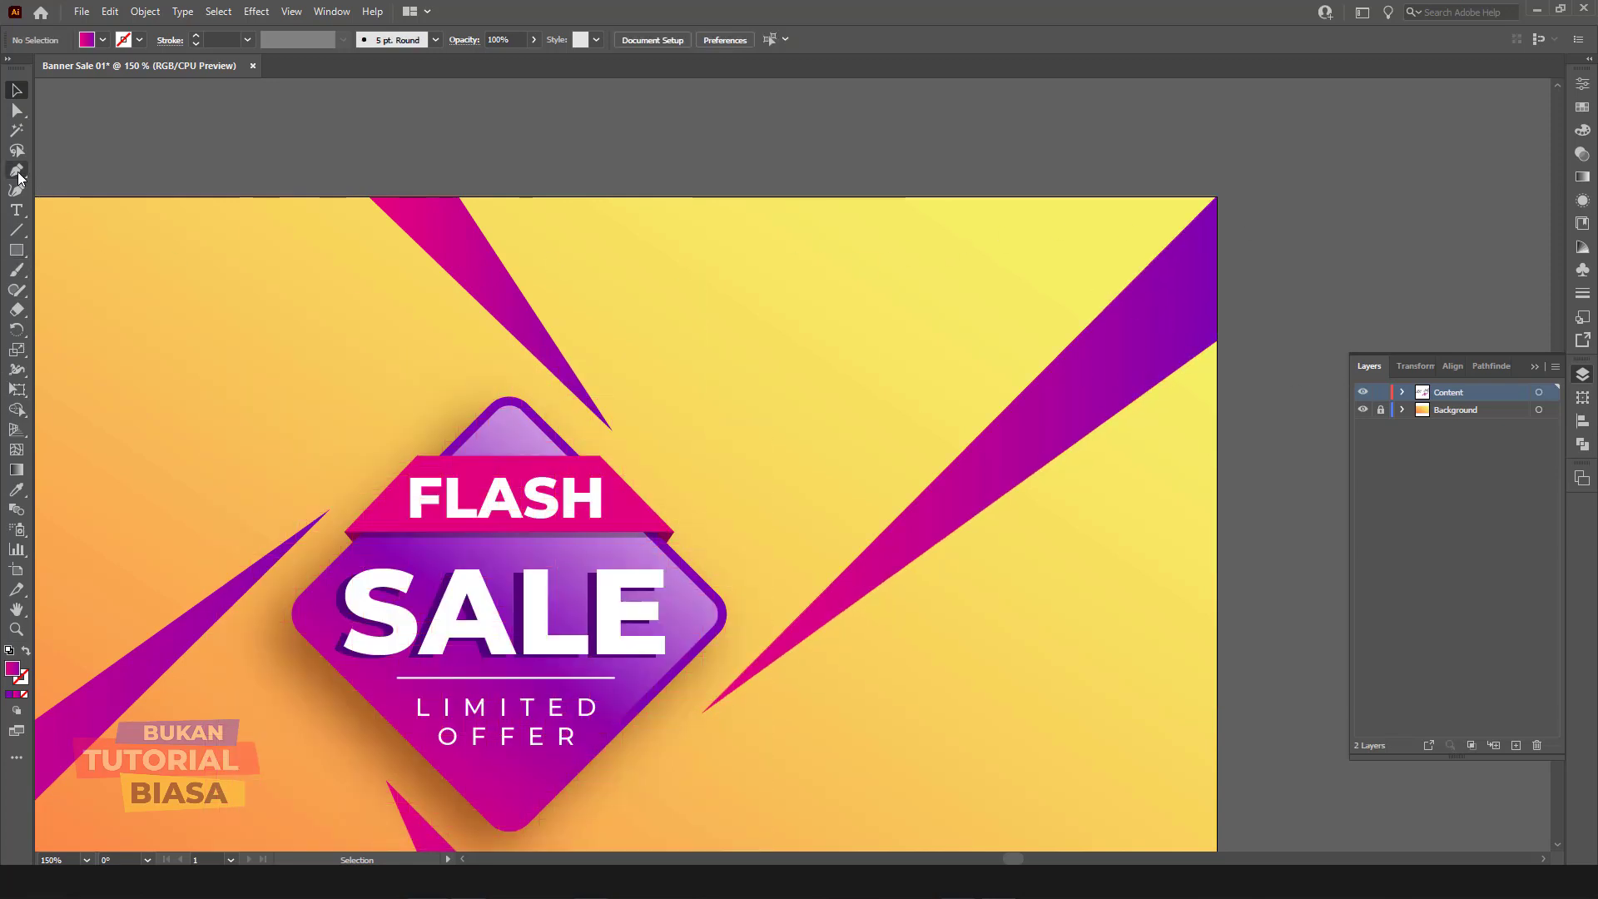
Step: Draw a thin facet triangle from the right shard's tip to the artboard's right edge
click(704, 711)
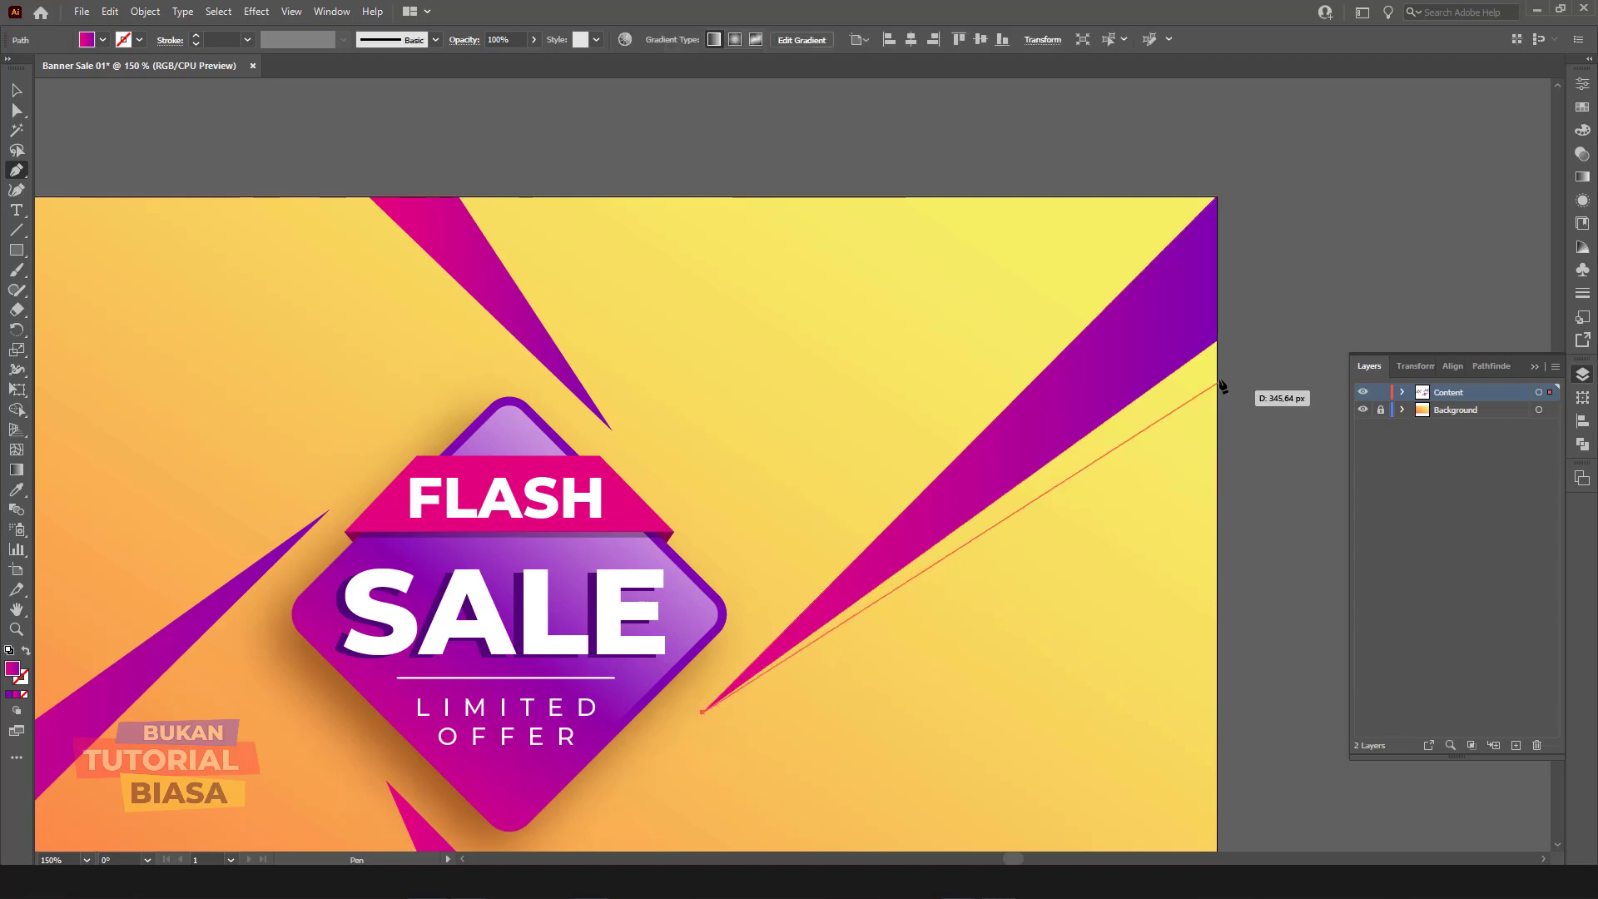
click(1218, 273)
click(1217, 340)
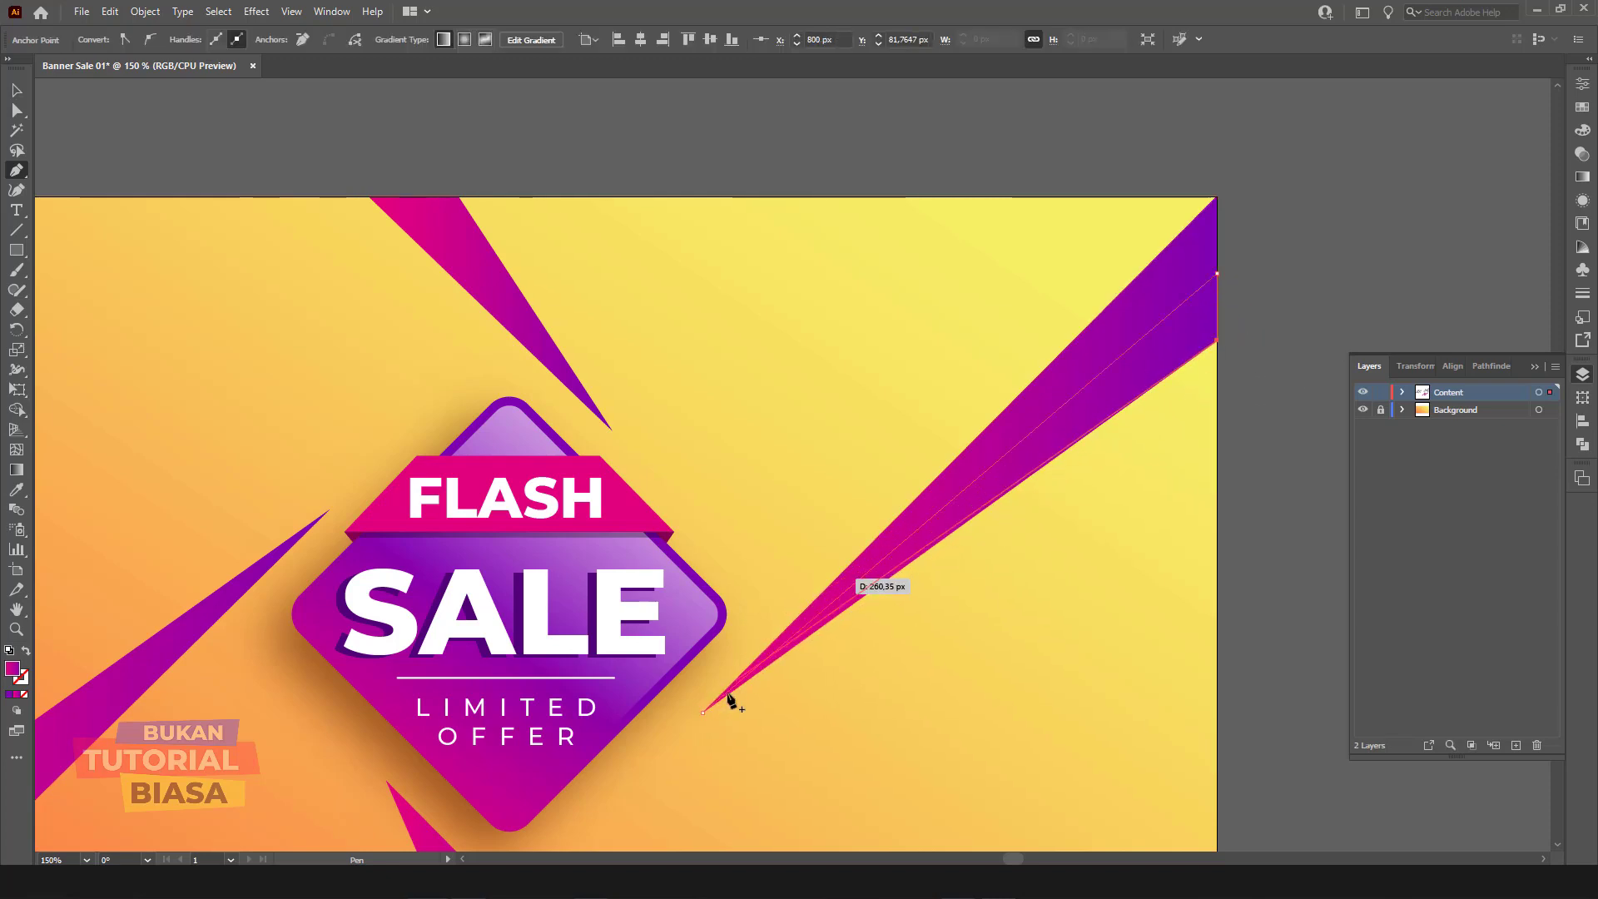
click(703, 712)
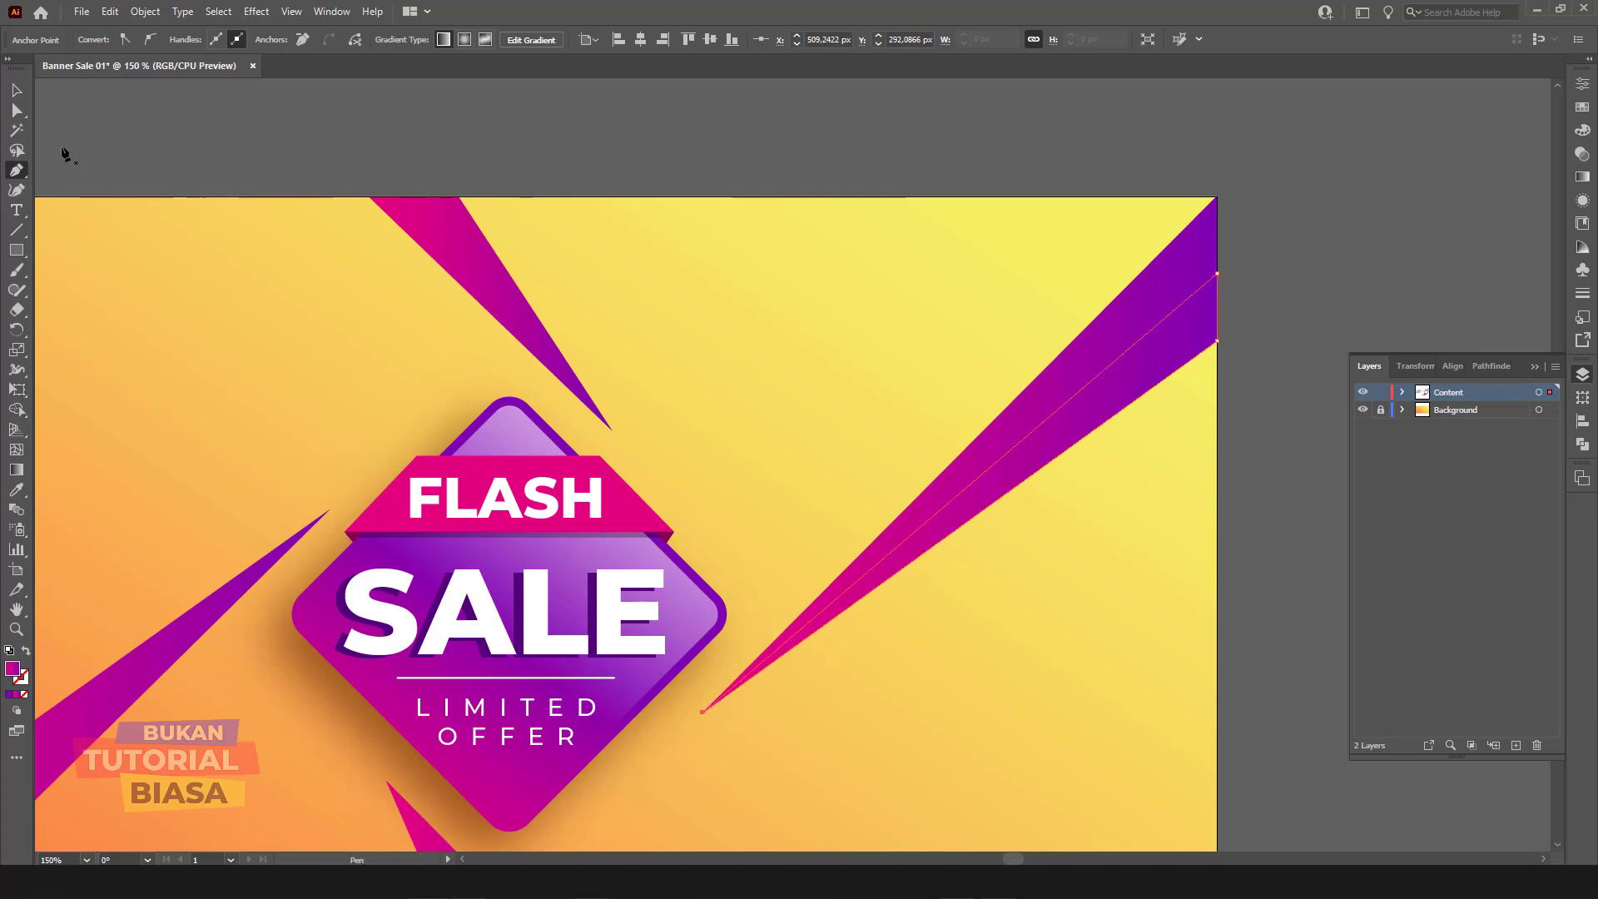
Step: Fill the facet with the badge's light pink gradient and set it to Multiply
click(11, 92)
click(14, 493)
click(522, 416)
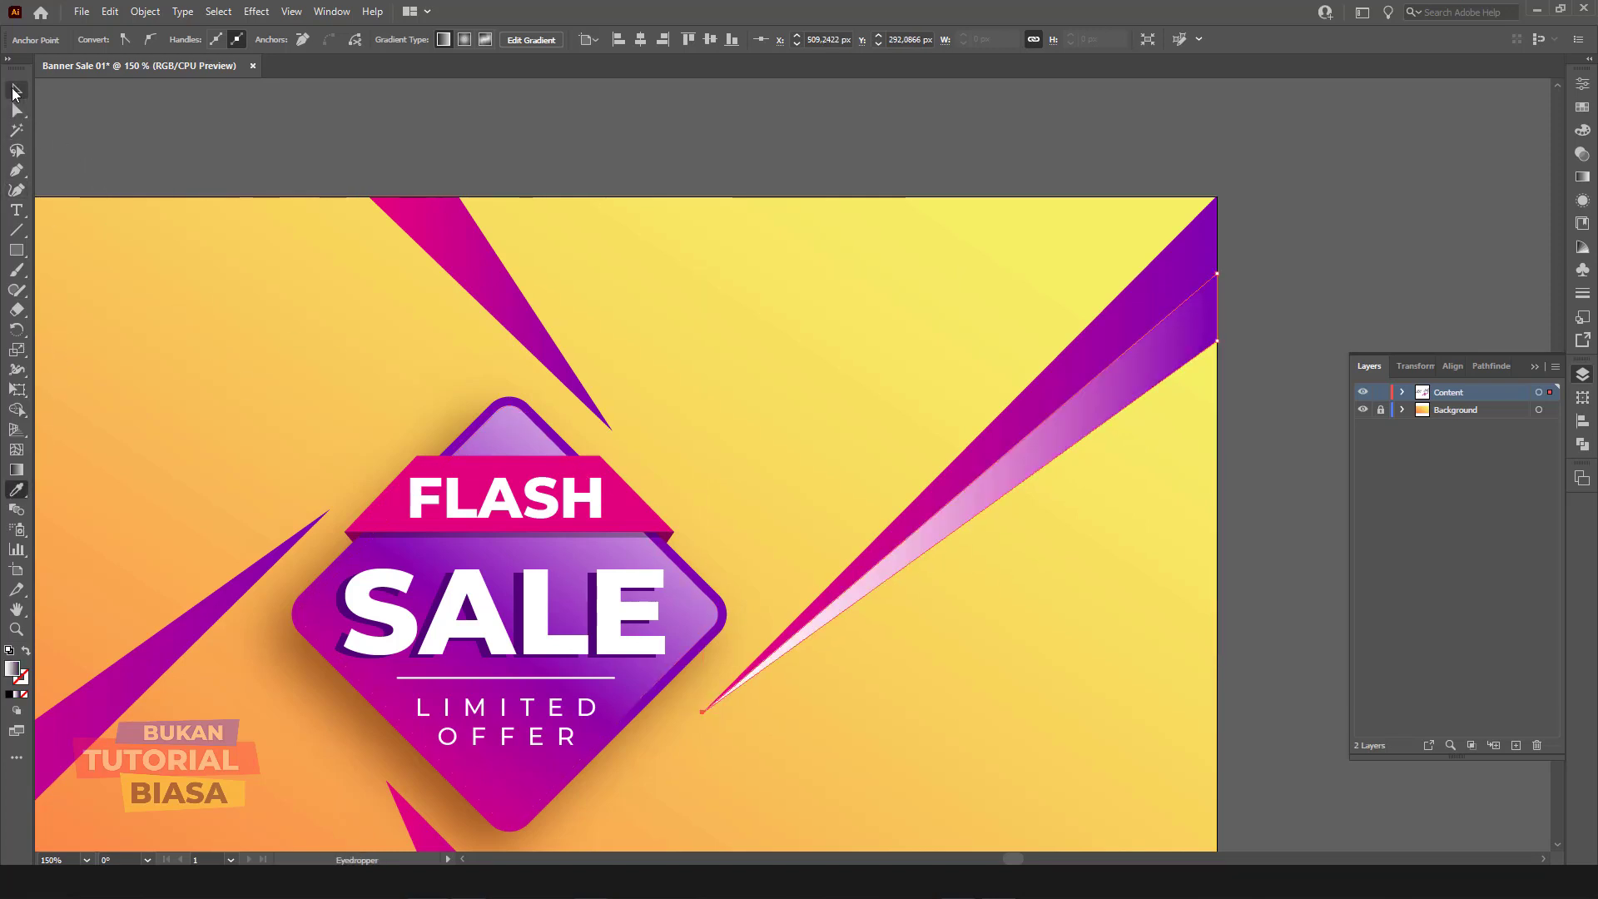
click(11, 92)
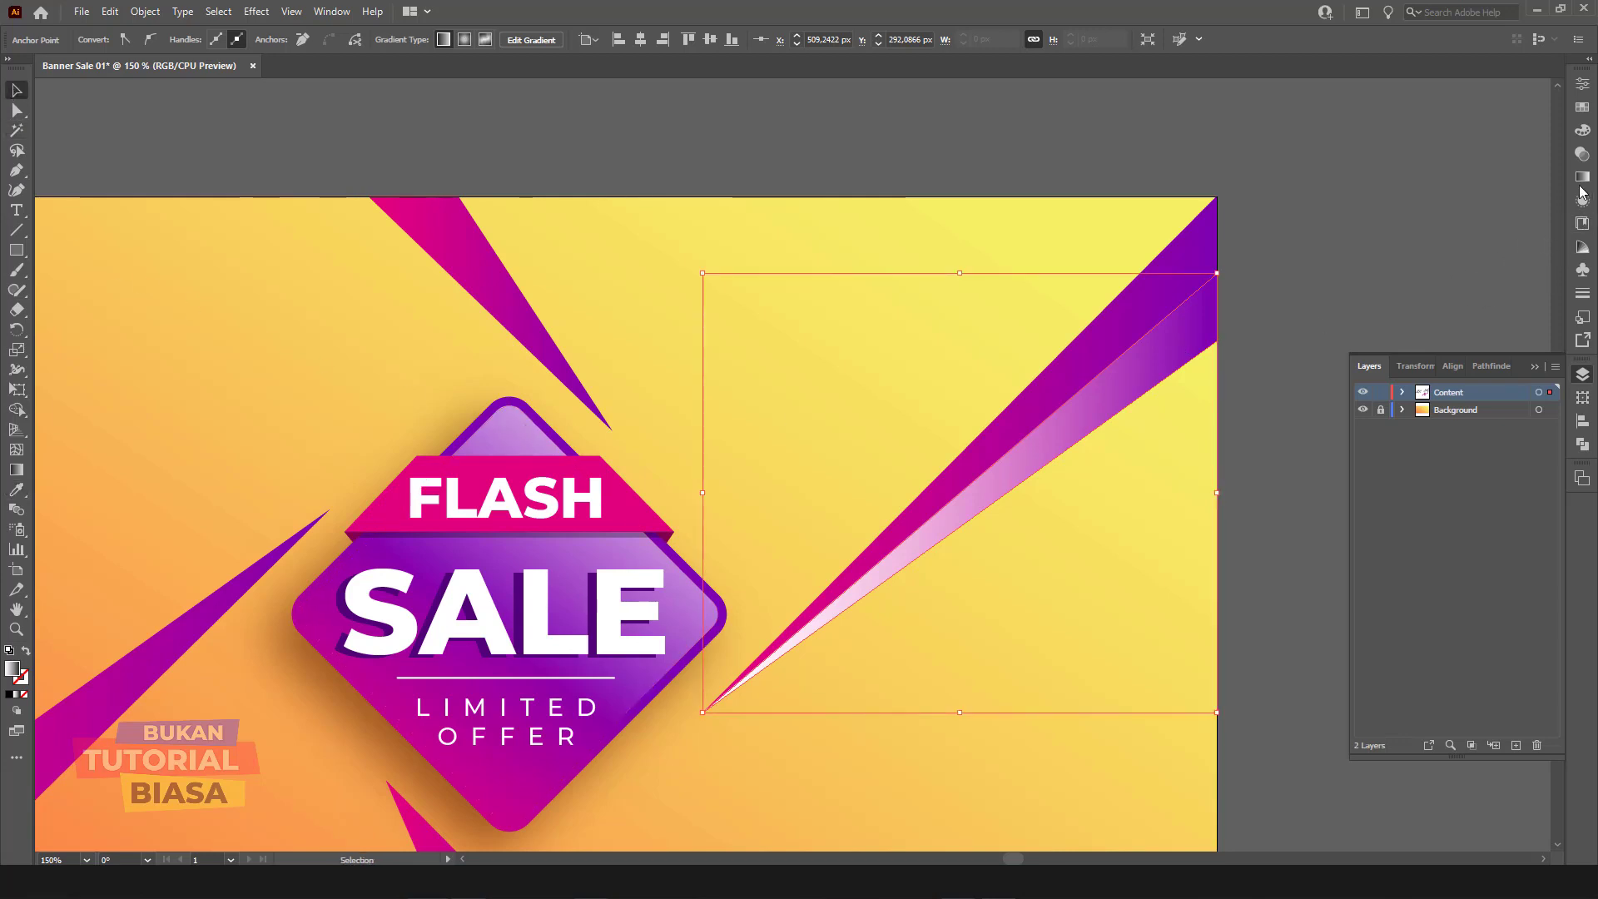
click(1584, 155)
click(1416, 101)
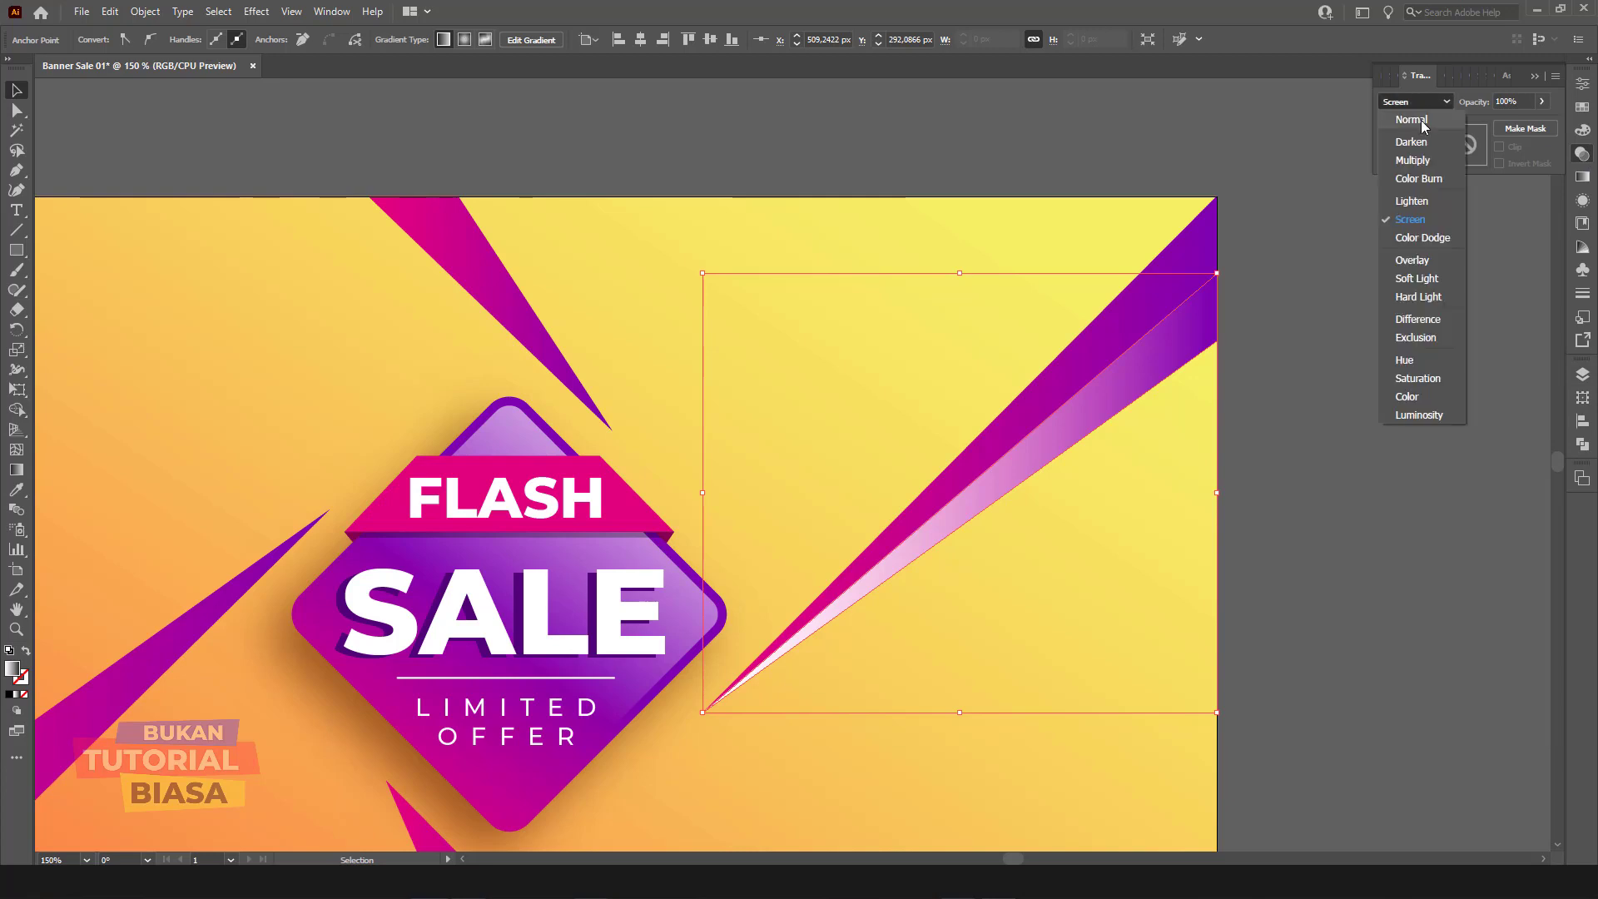
click(1413, 159)
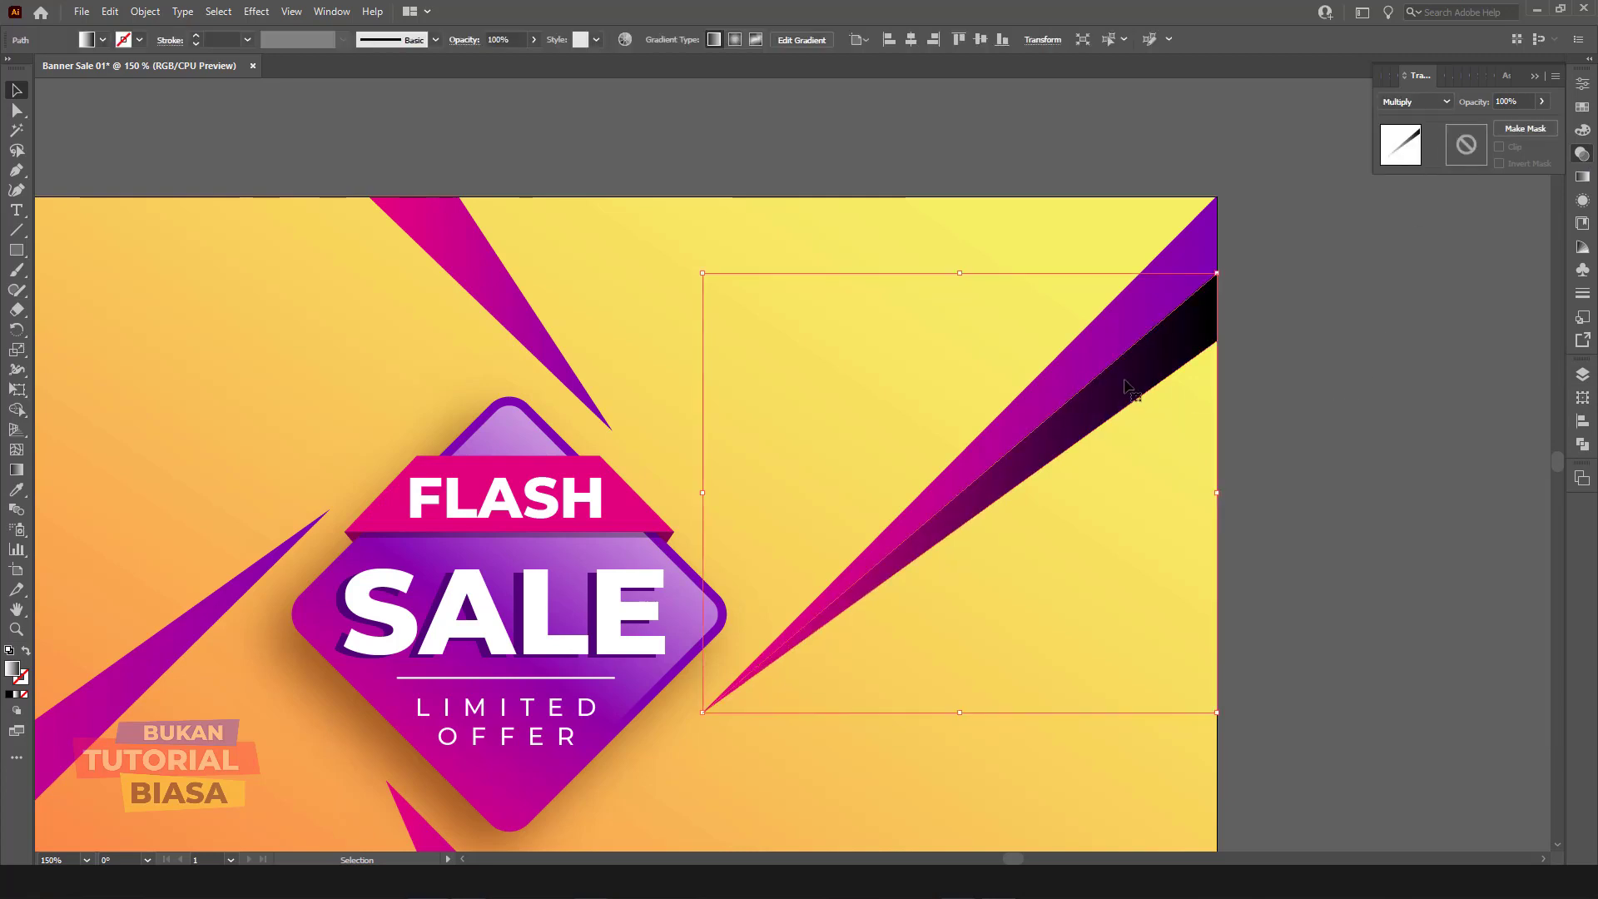
Step: Re-angle the facet's gradient with the Gradient tool so it fades darker across the shard
key(g)
drag(886, 329, 978, 536)
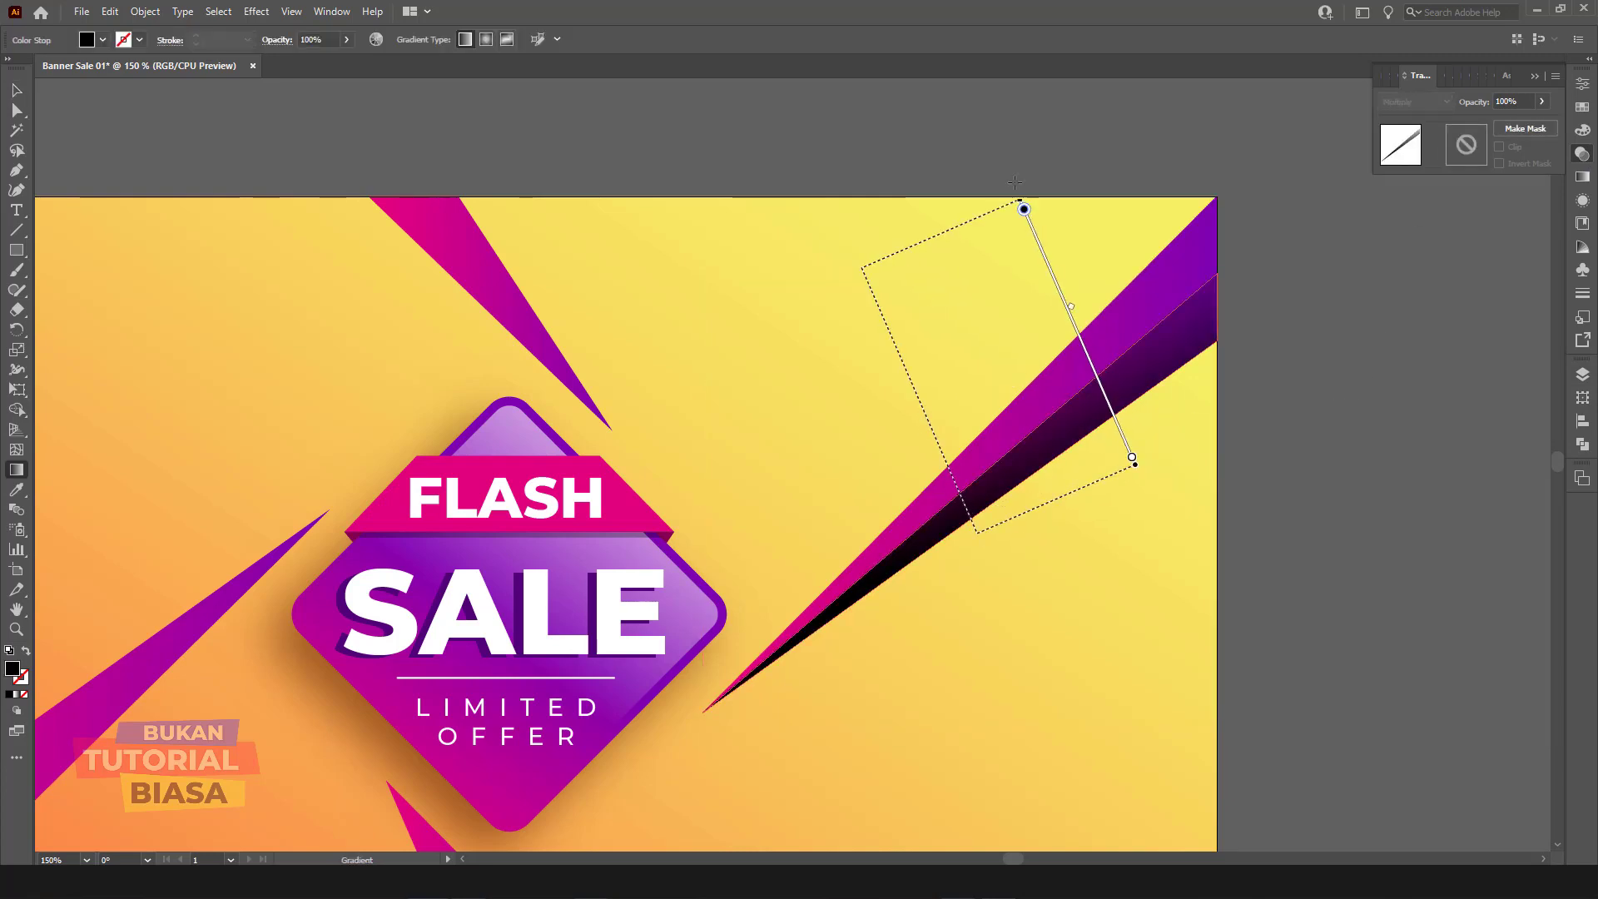
drag(857, 247, 973, 526)
drag(886, 367, 1007, 576)
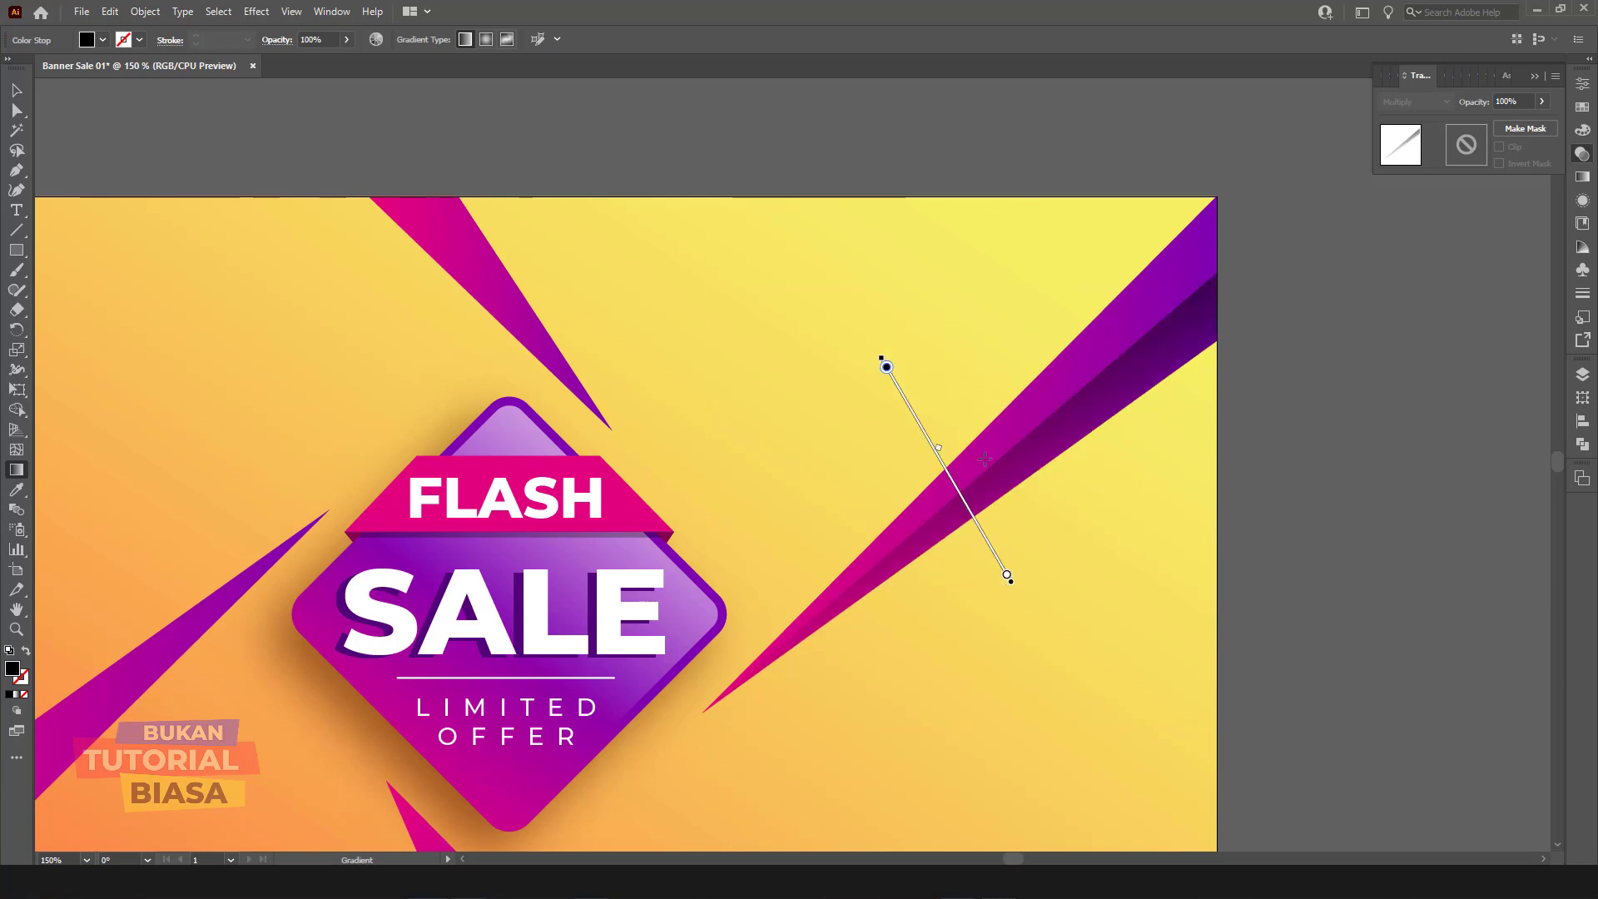
mouse_move(895, 329)
mouse_down()
mouse_move(1002, 598)
mouse_move(828, 392)
mouse_up()
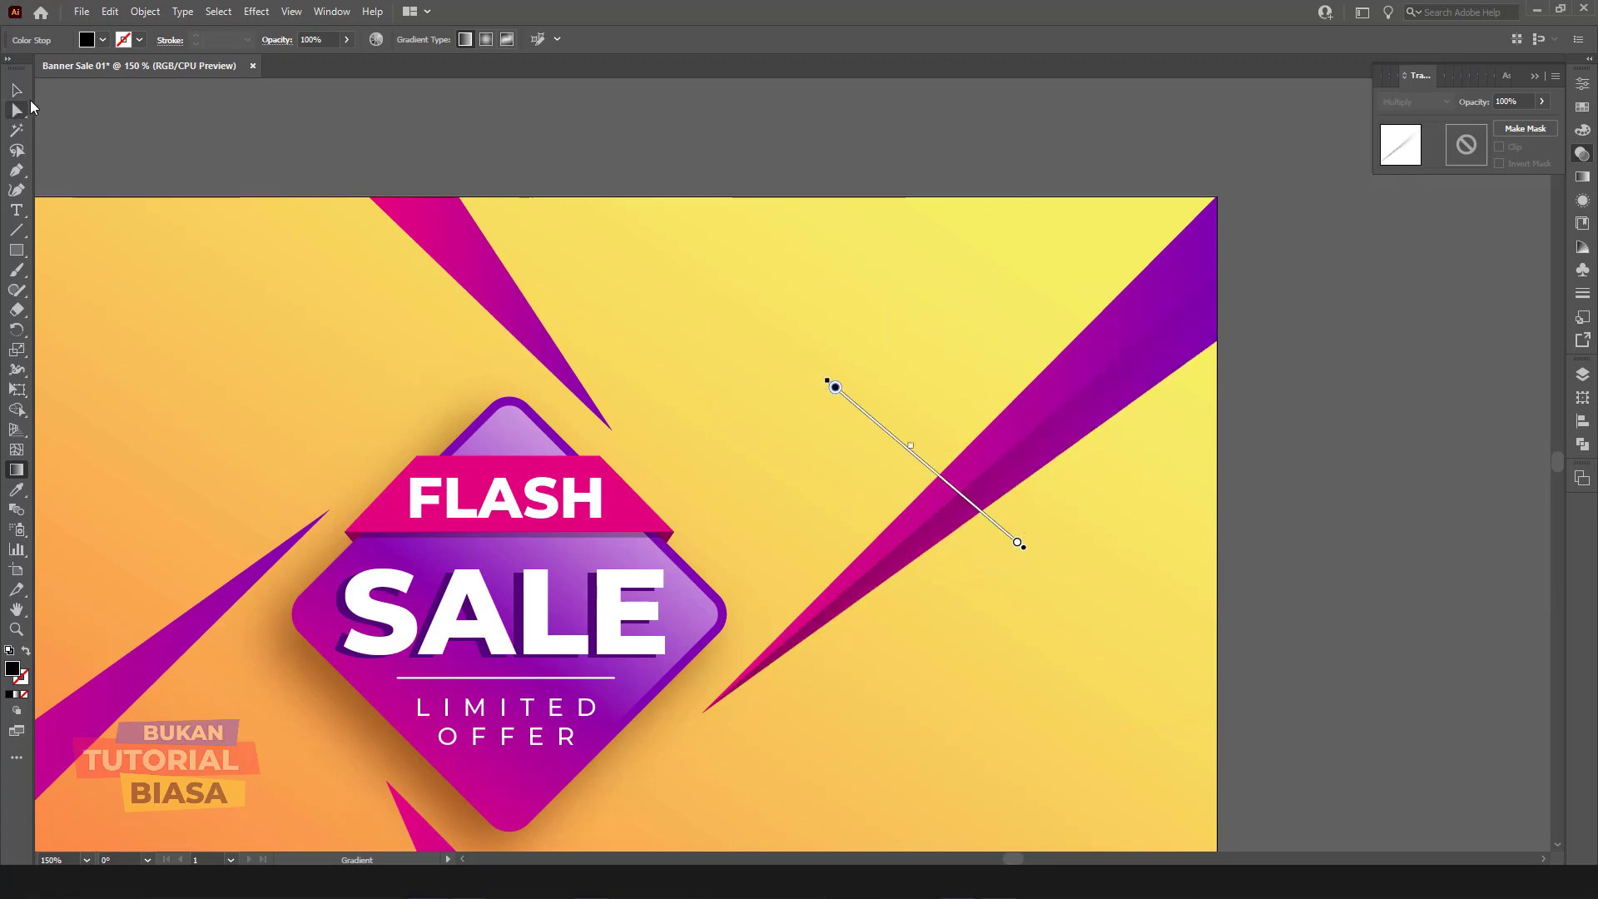
click(17, 89)
click(667, 151)
drag(660, 199, 859, 255)
click(668, 287)
Step: Draw a facet path along the top shard down to its lower tip
click(202, 149)
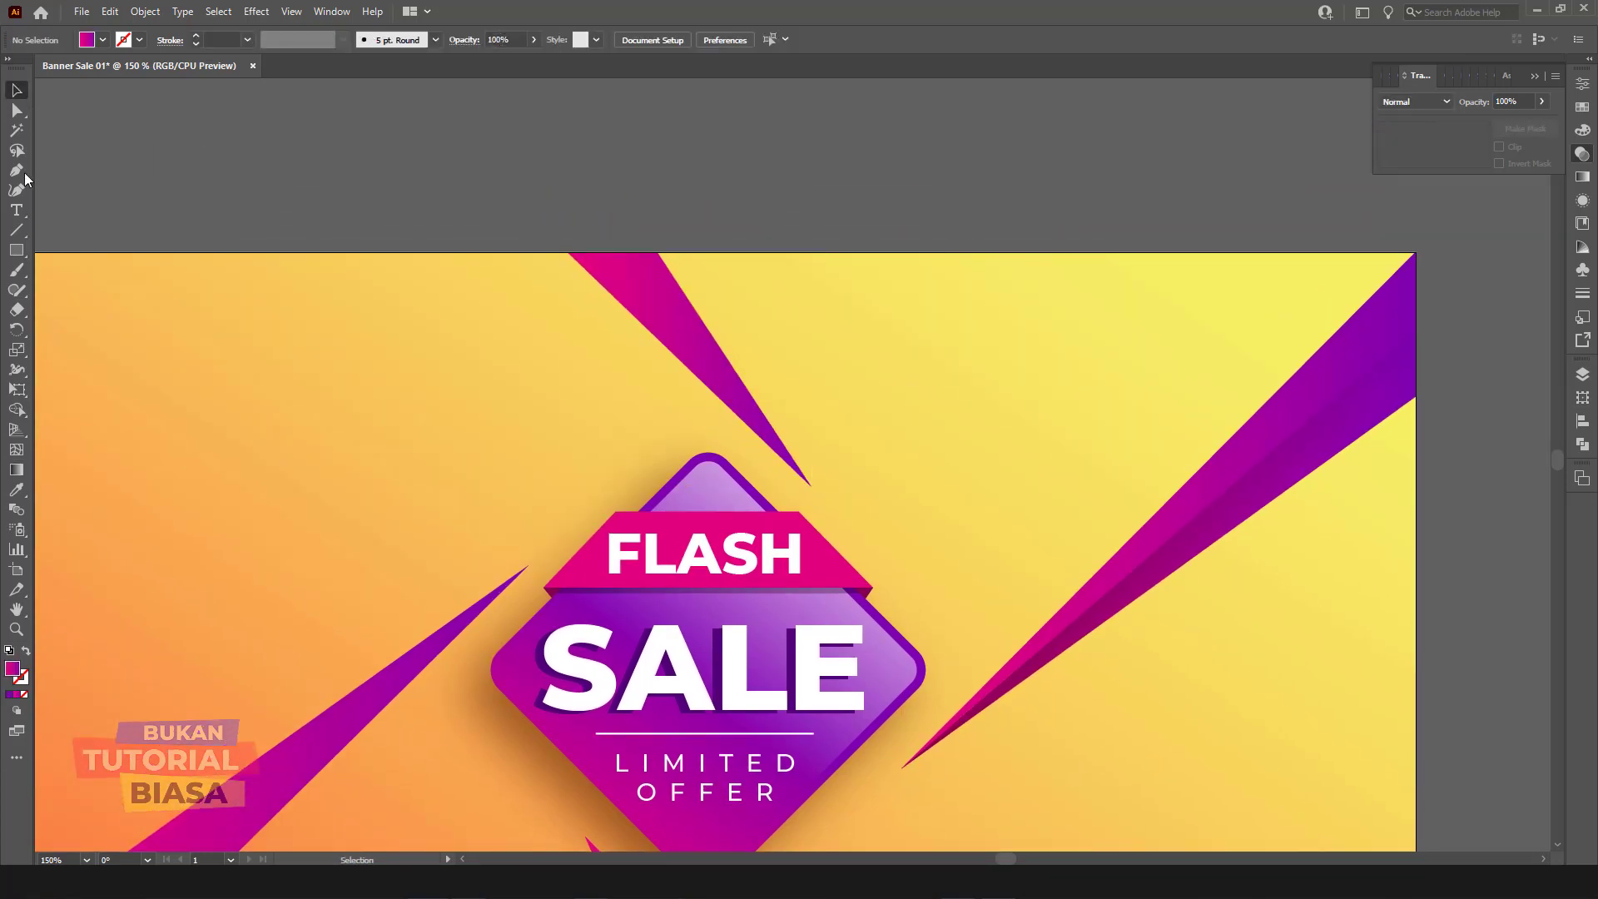
click(1378, 457)
click(15, 172)
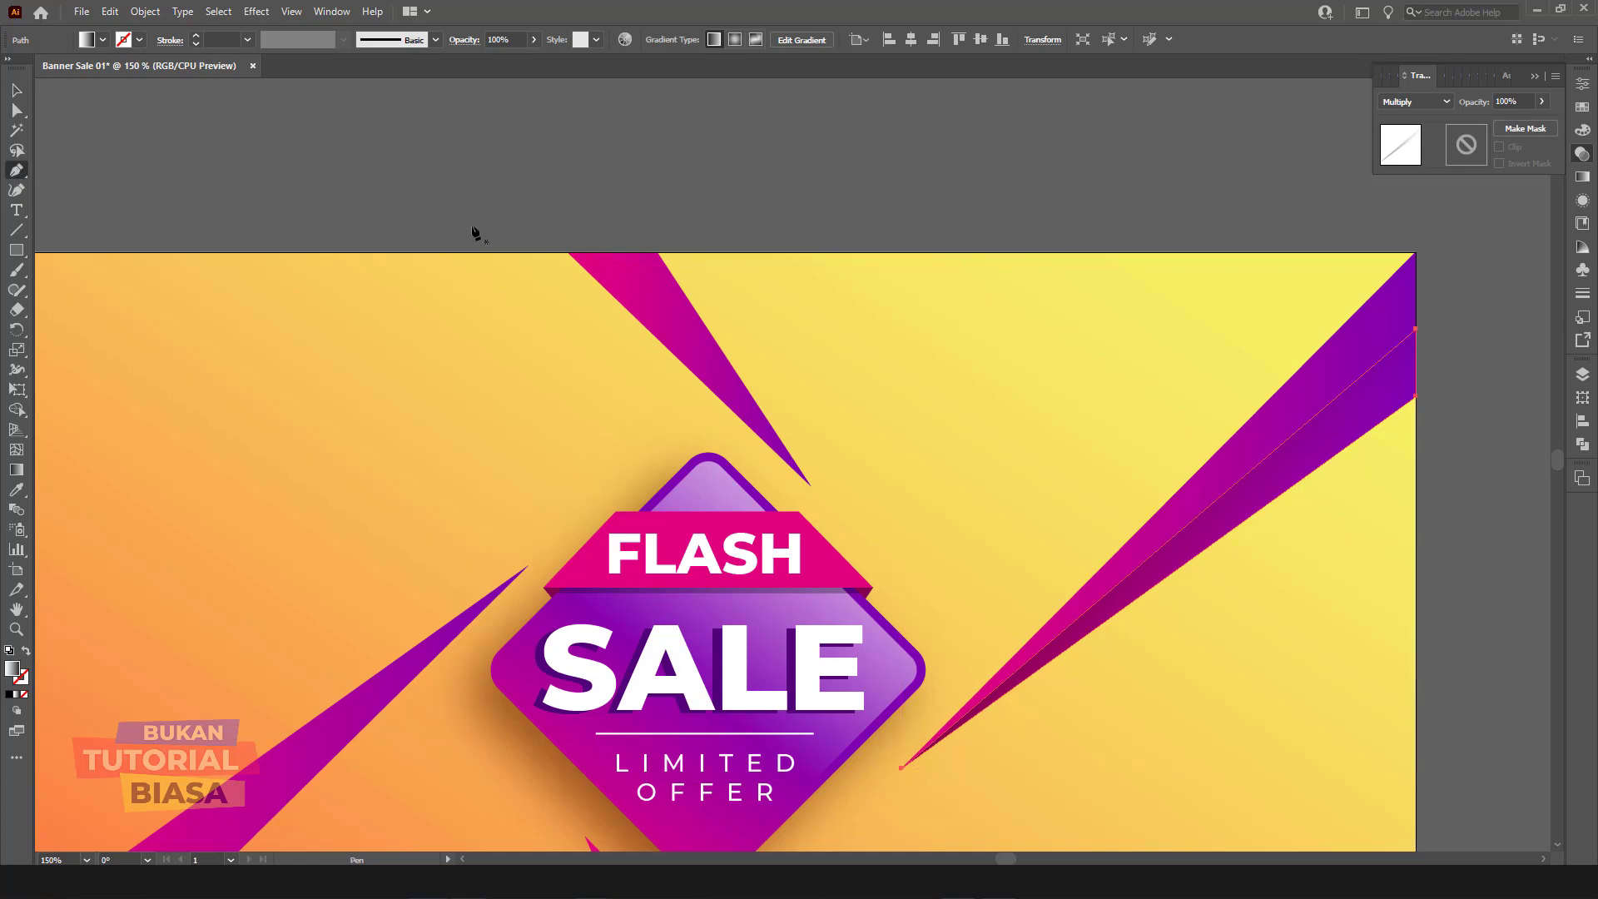
drag(602, 252, 629, 257)
click(810, 483)
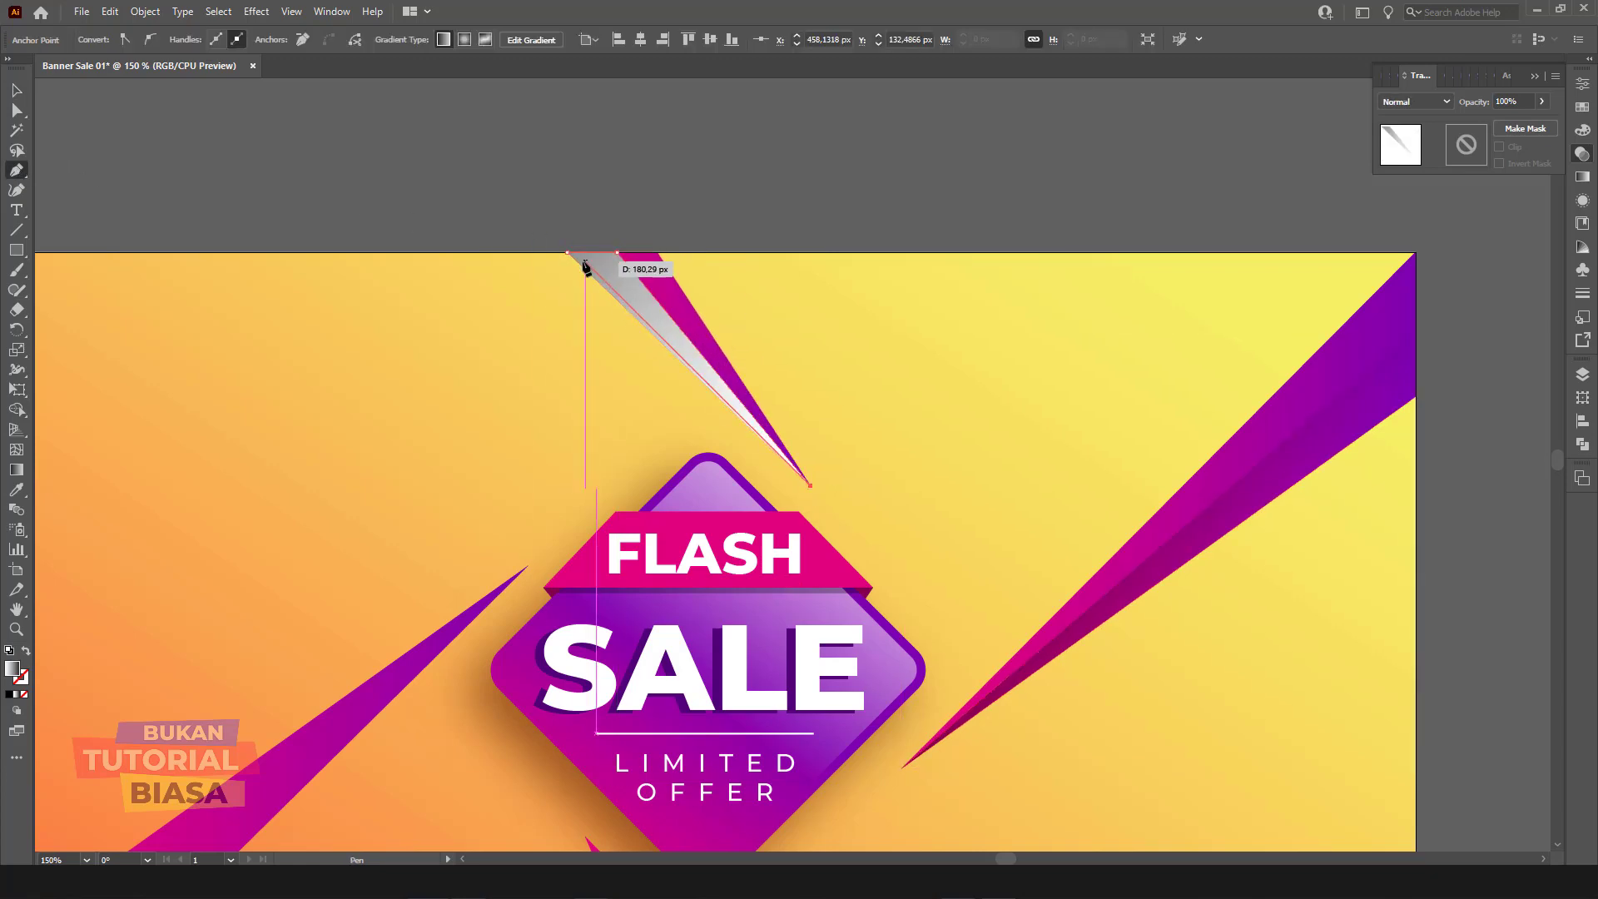
Step: Draw facet triangles on the left shard's bottom-left corner and on the bottom shard
drag(658, 348, 865, 123)
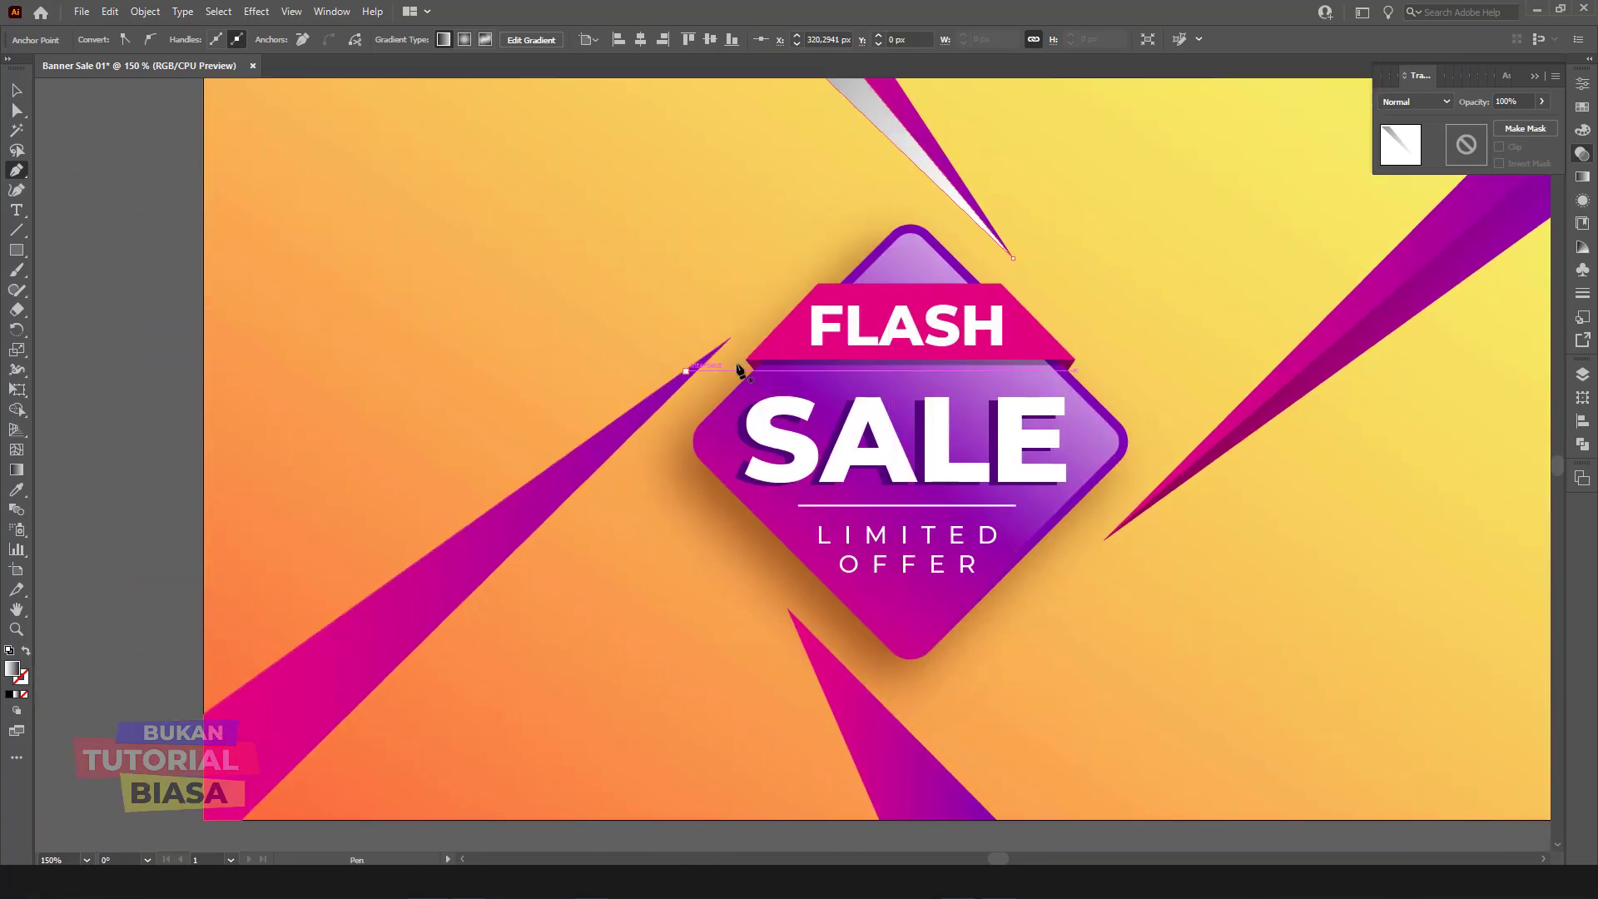
click(730, 339)
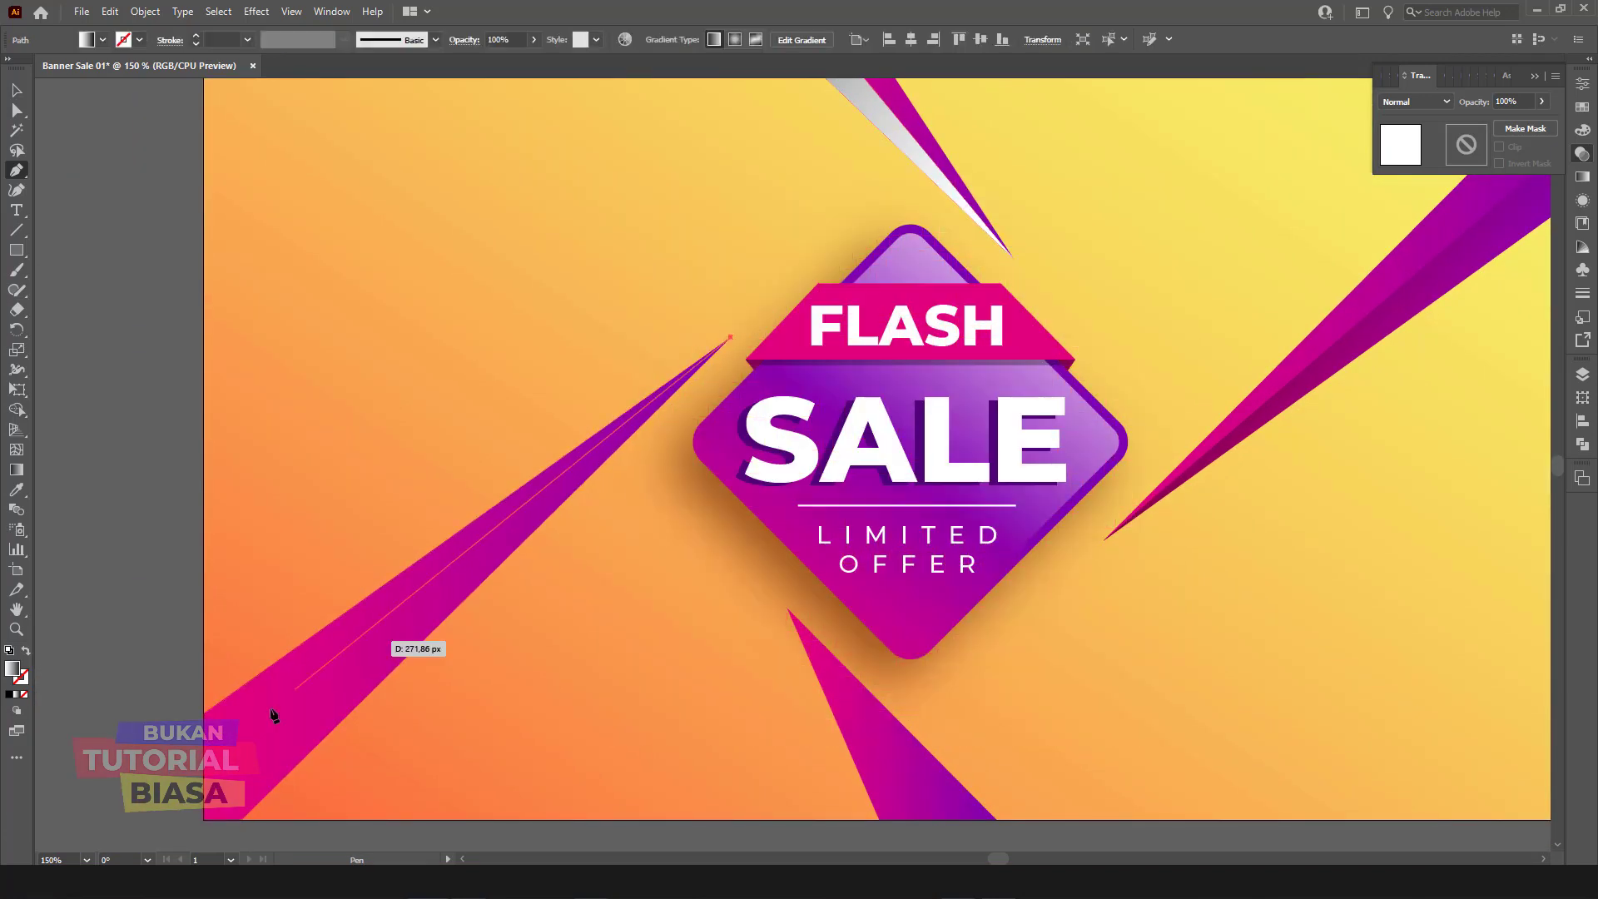
click(207, 796)
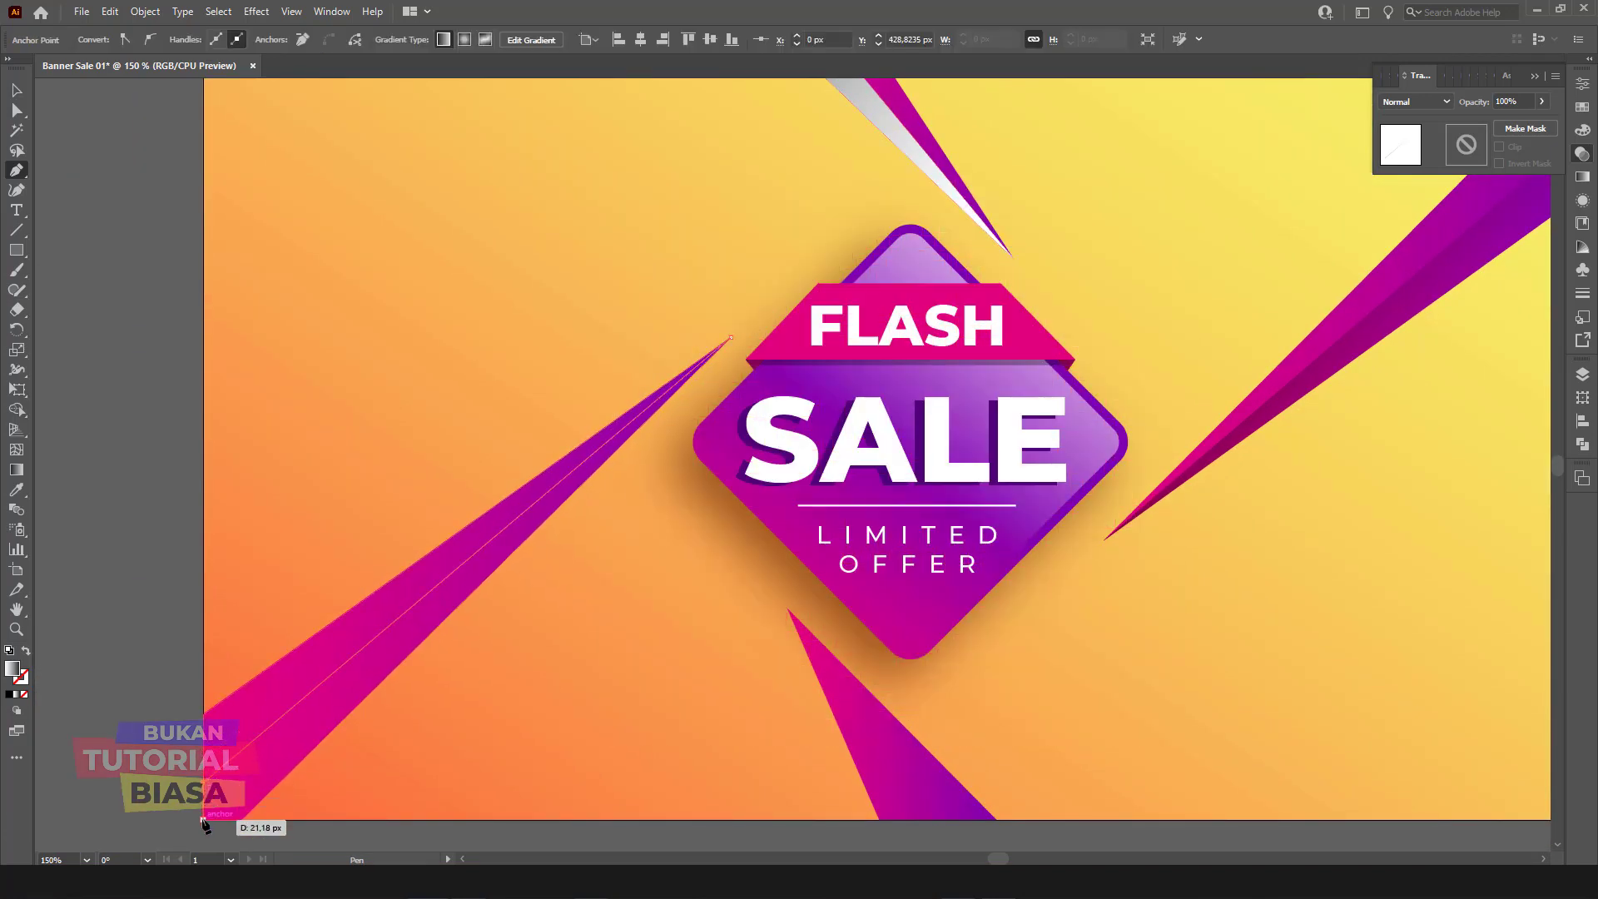
click(204, 820)
click(241, 820)
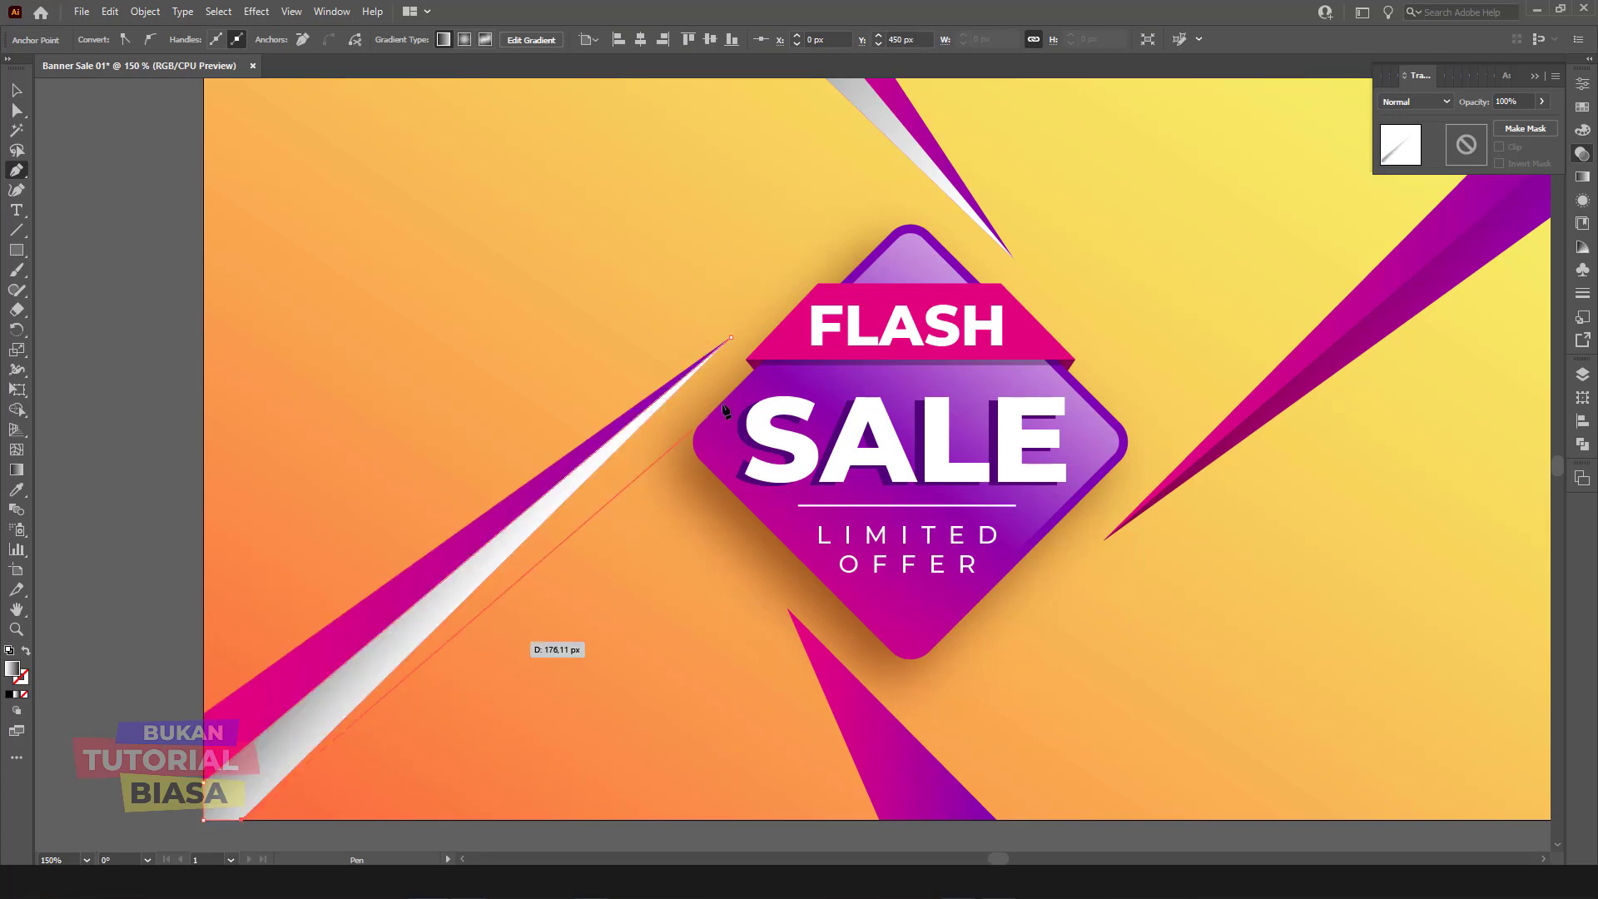
drag(1007, 685, 885, 575)
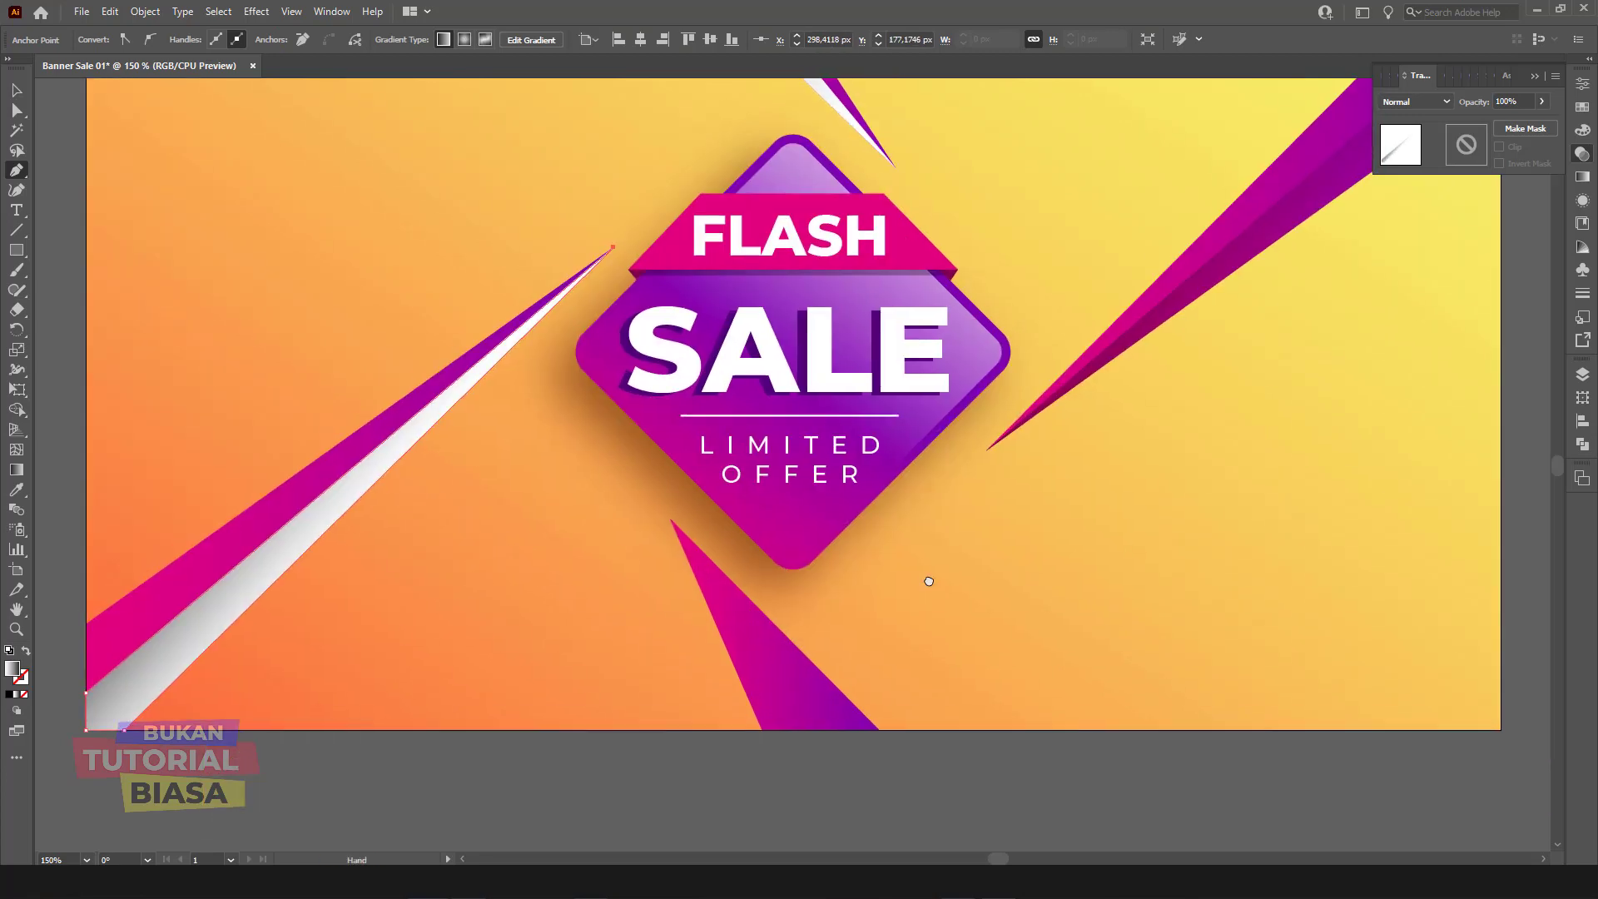
click(666, 499)
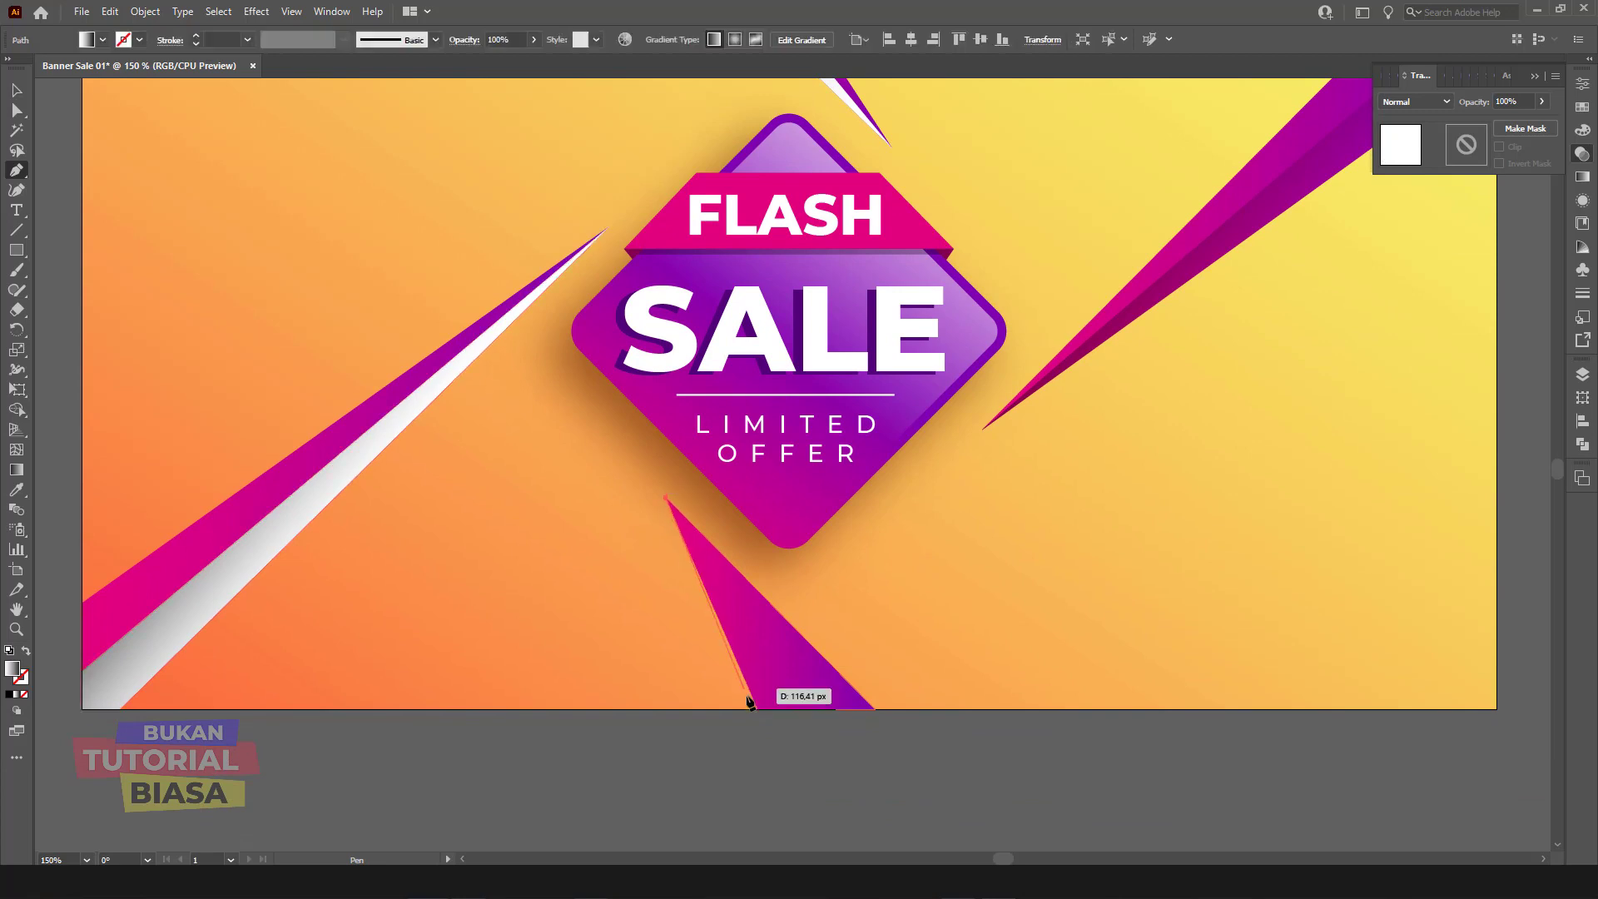
click(758, 709)
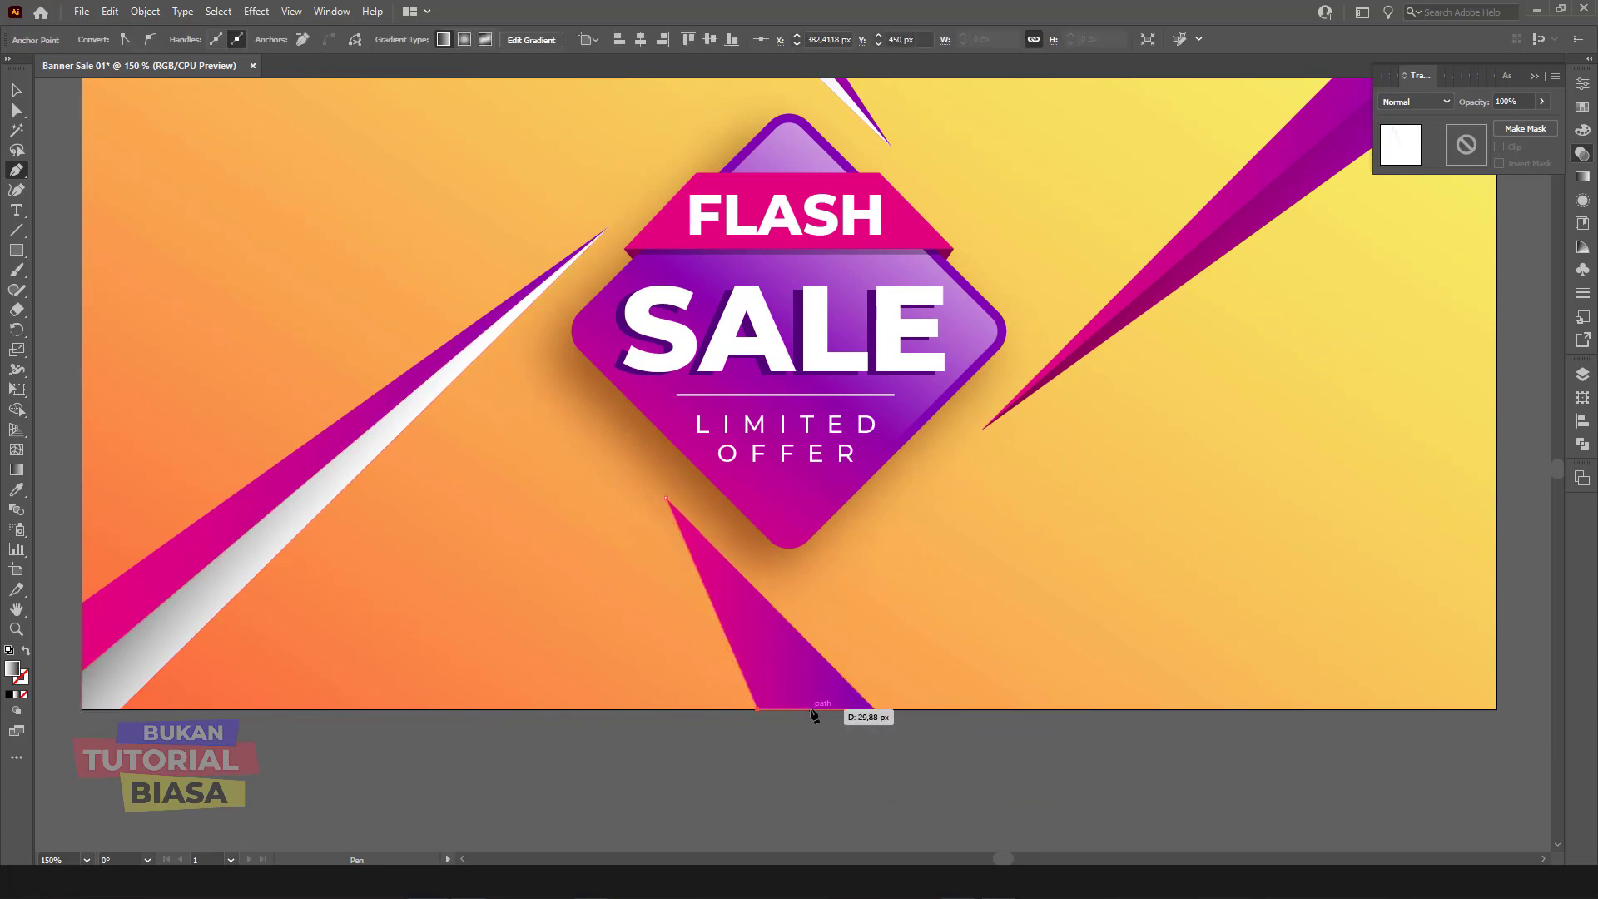
click(812, 710)
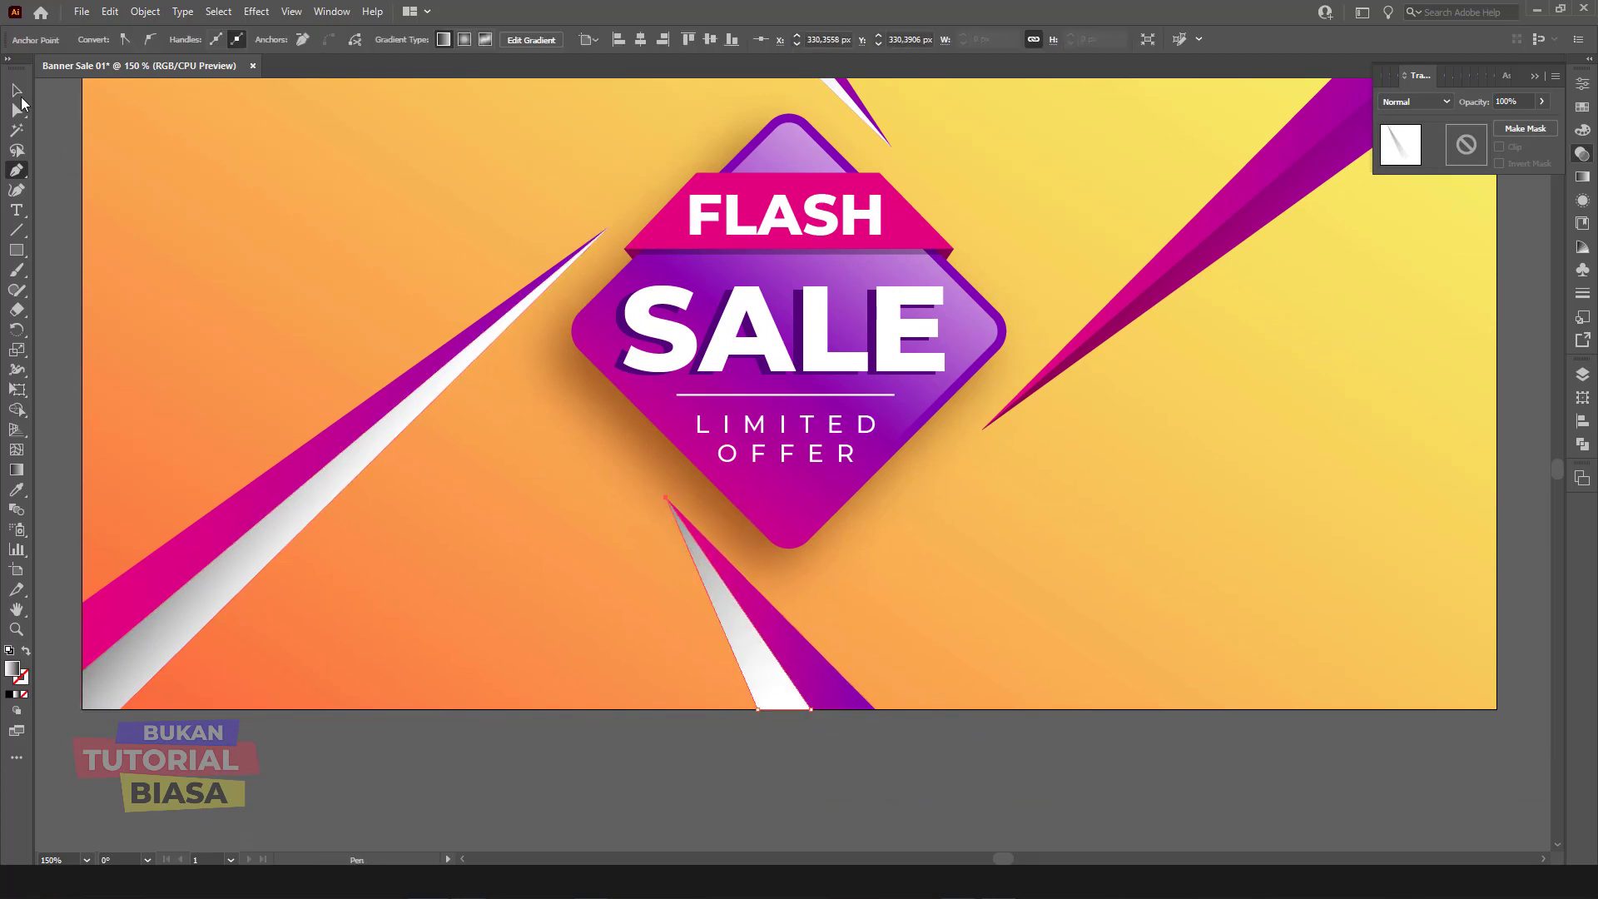
Step: Select the new left and top facets and set their blend mode to Multiply
click(20, 94)
click(358, 453)
scroll(814, 227, up, 4)
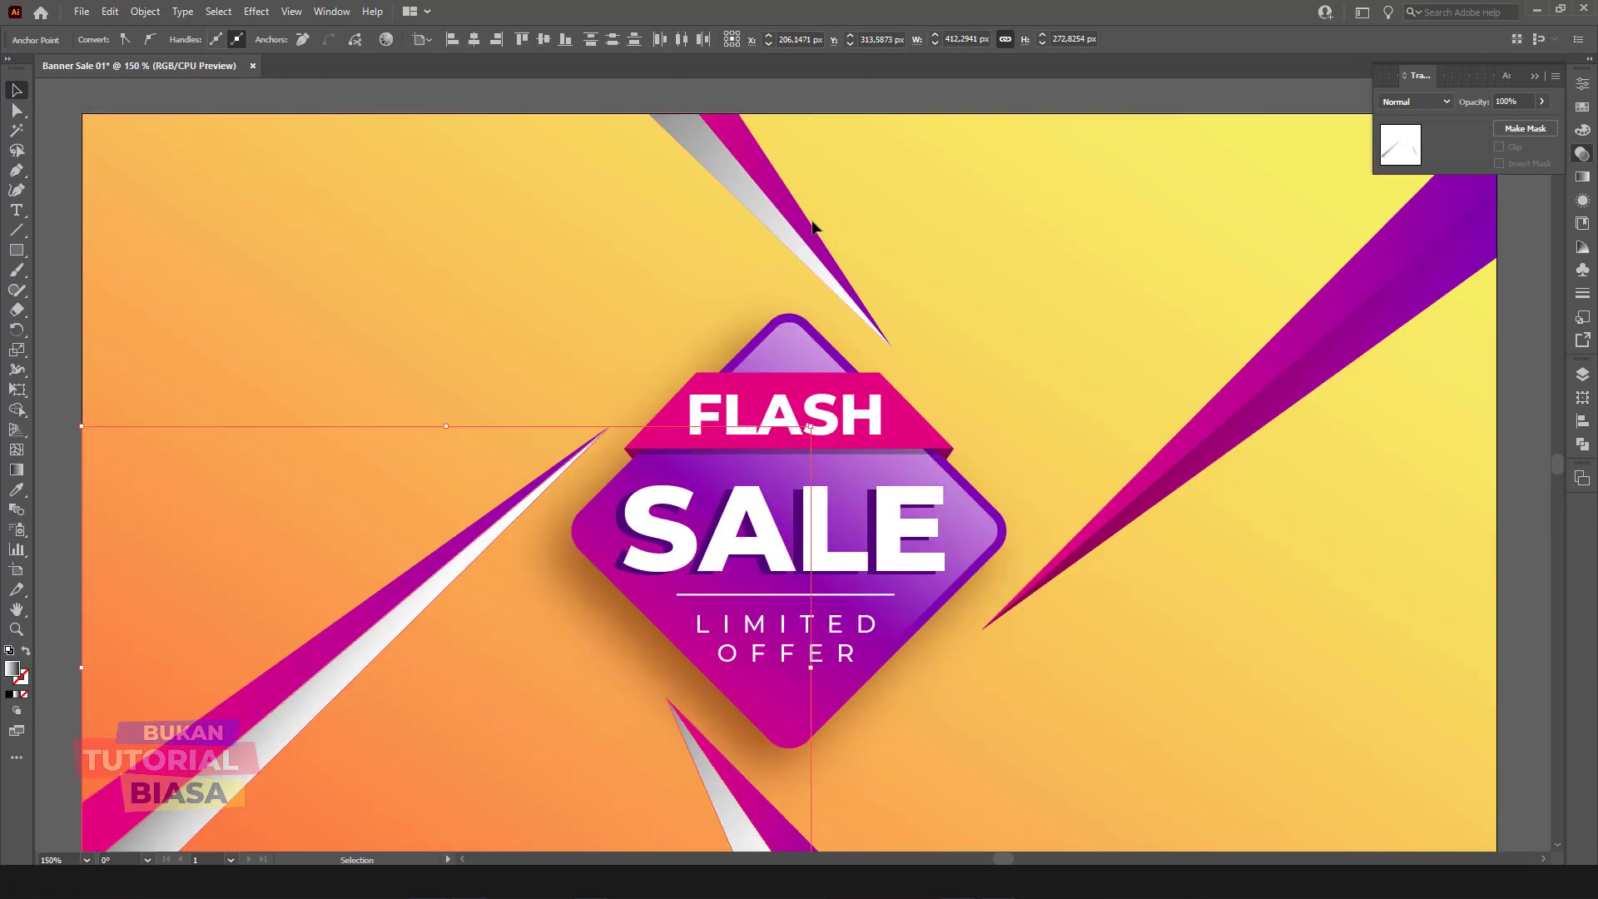
click(716, 162)
click(1415, 102)
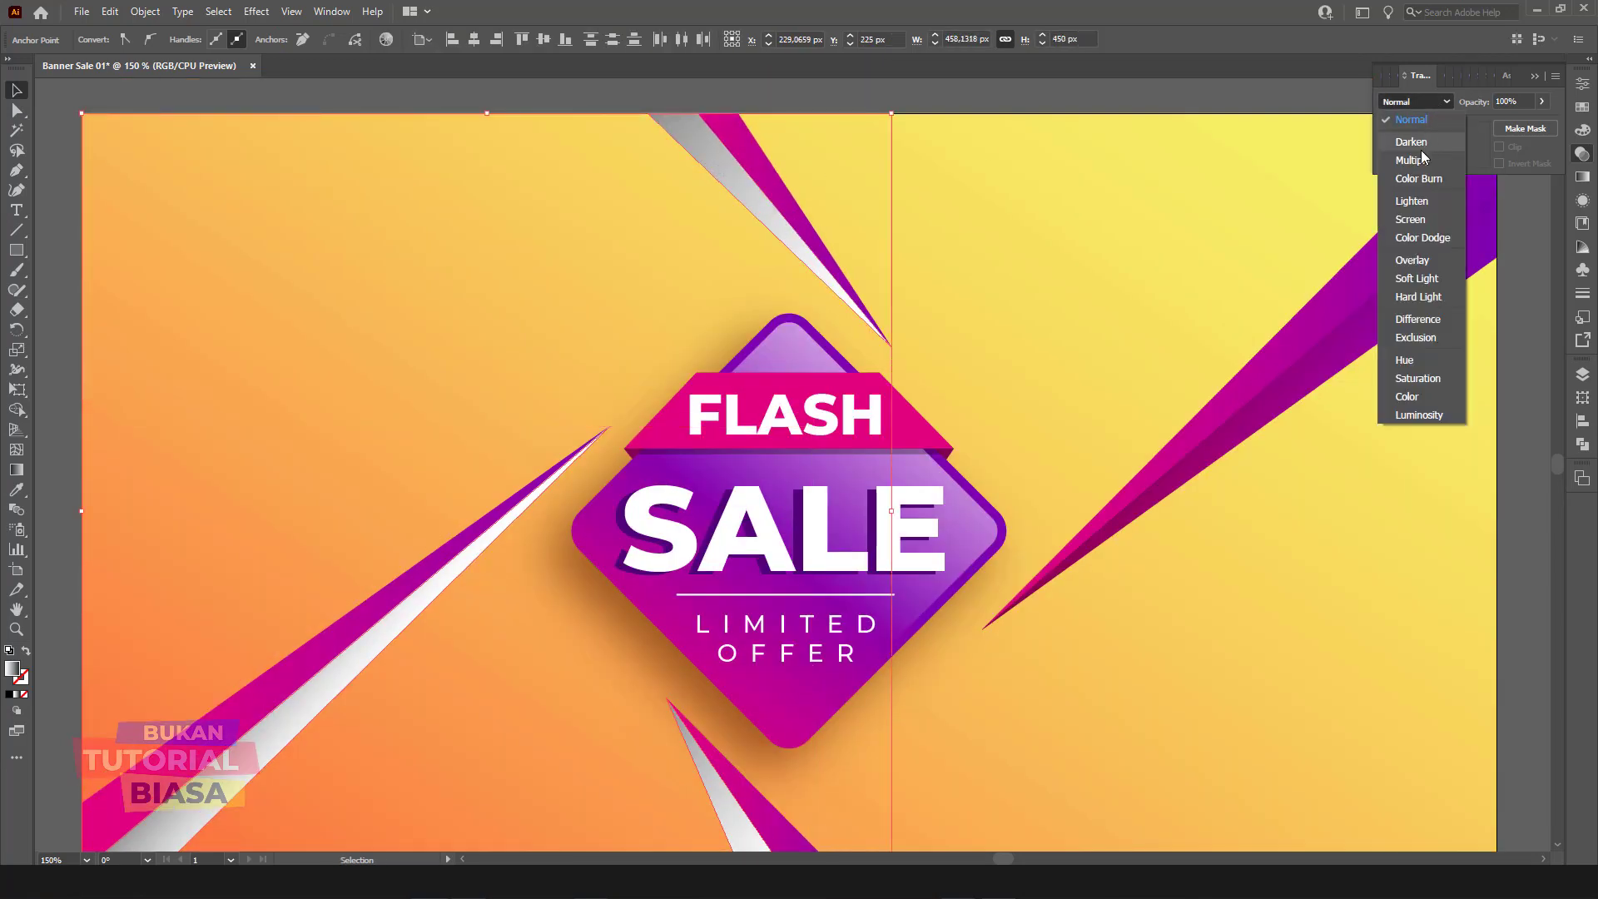
click(1415, 159)
click(360, 92)
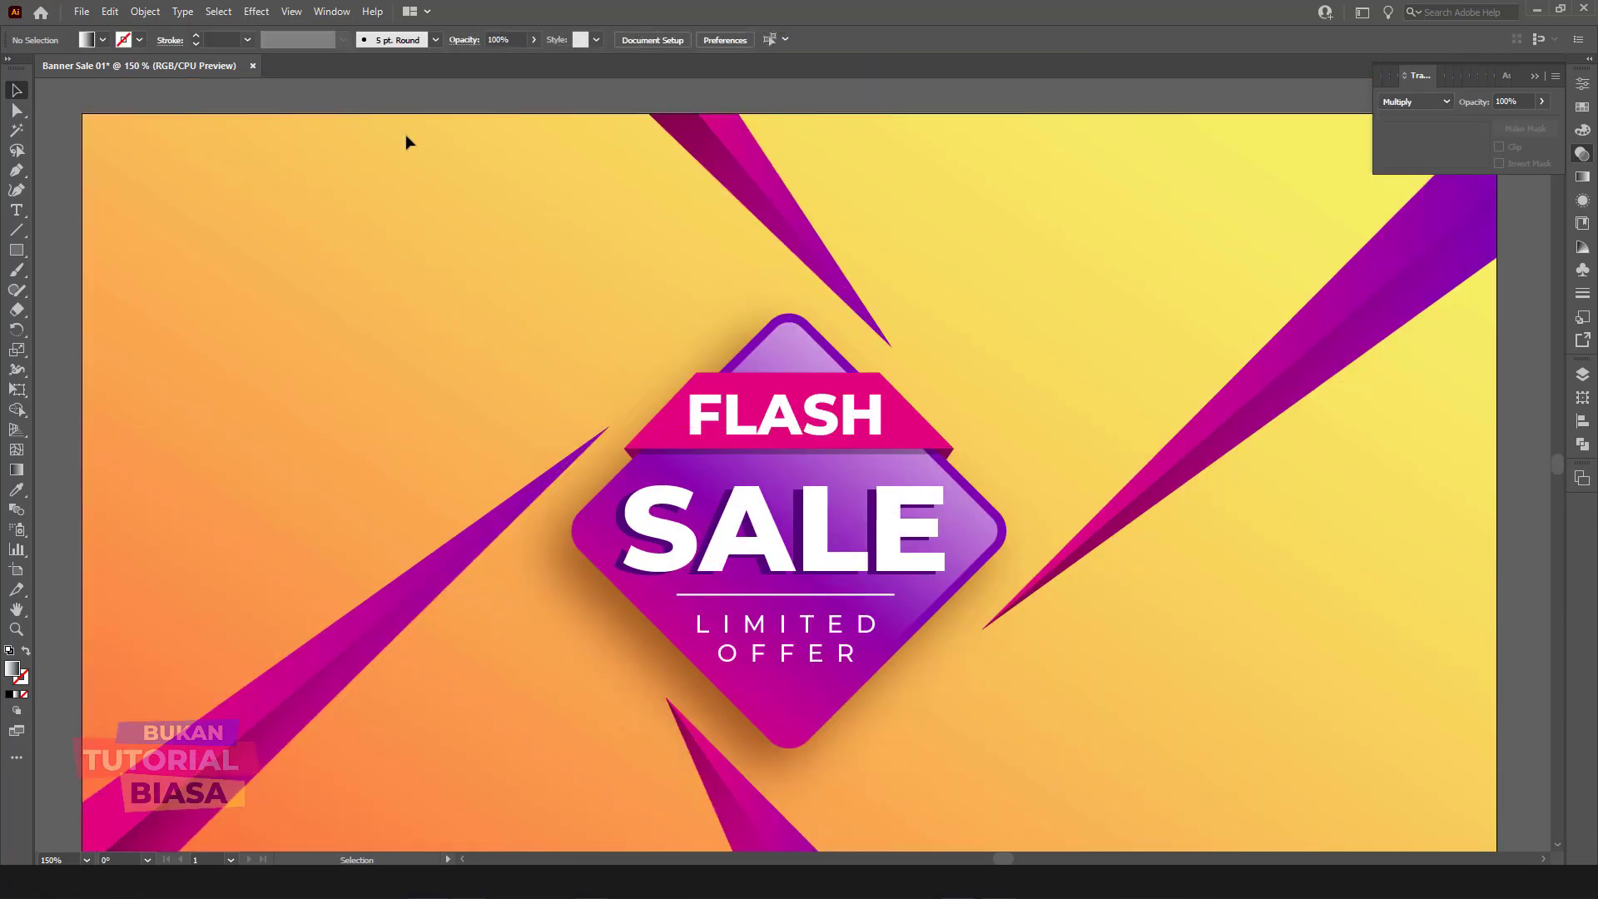
scroll(673, 285, down, 1)
scroll(672, 285, down, 1)
key(ctrl+1)
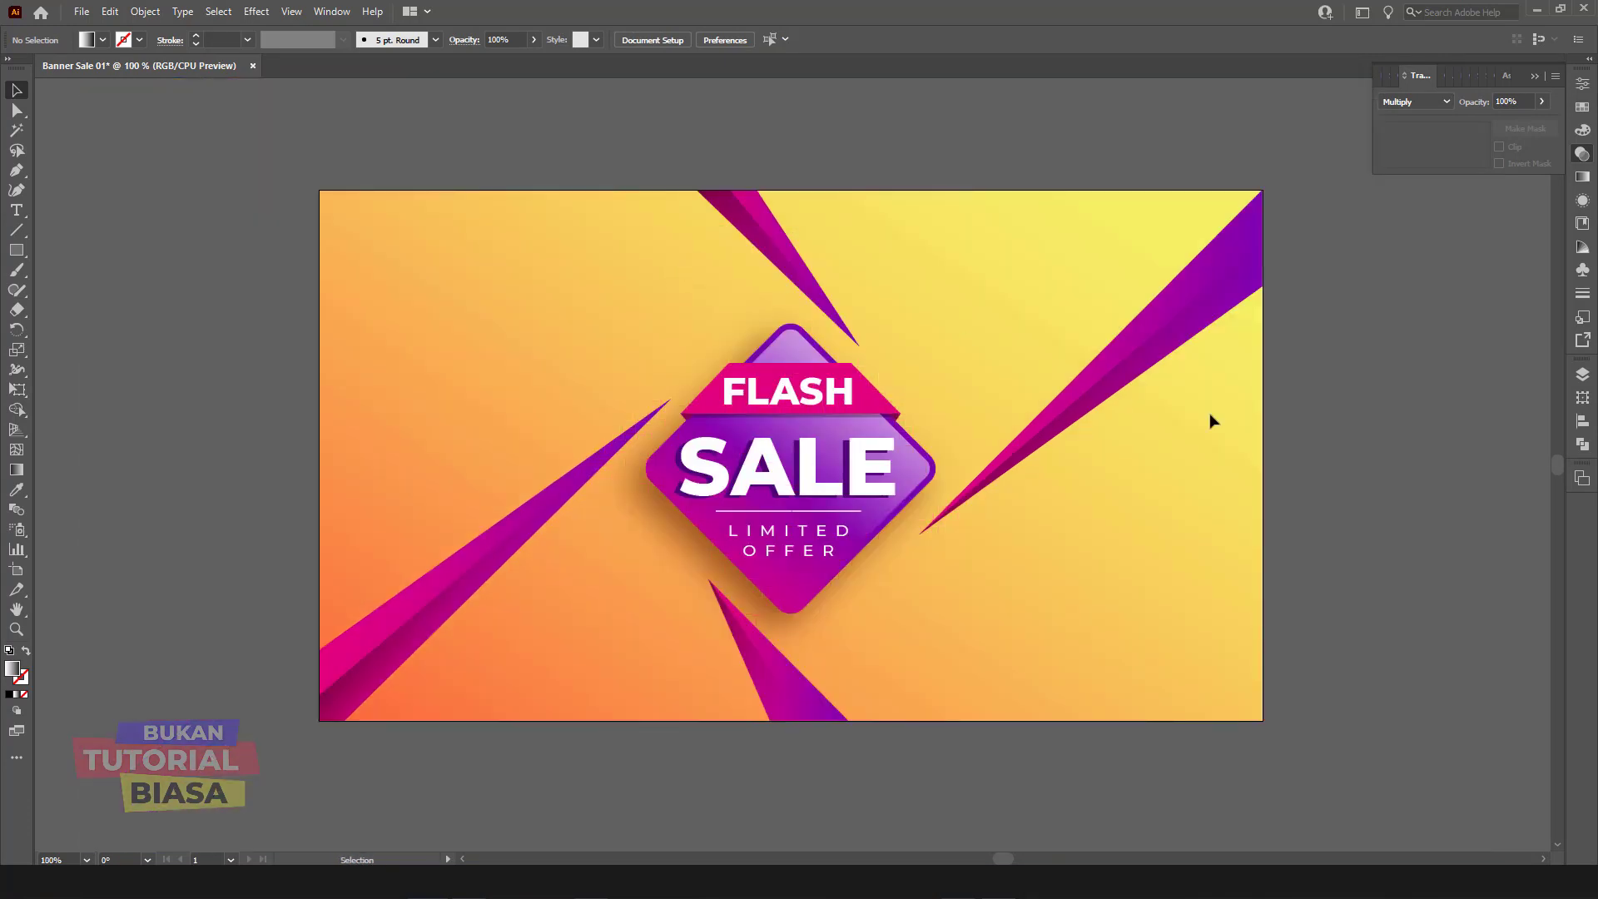
key(ctrl+minus)
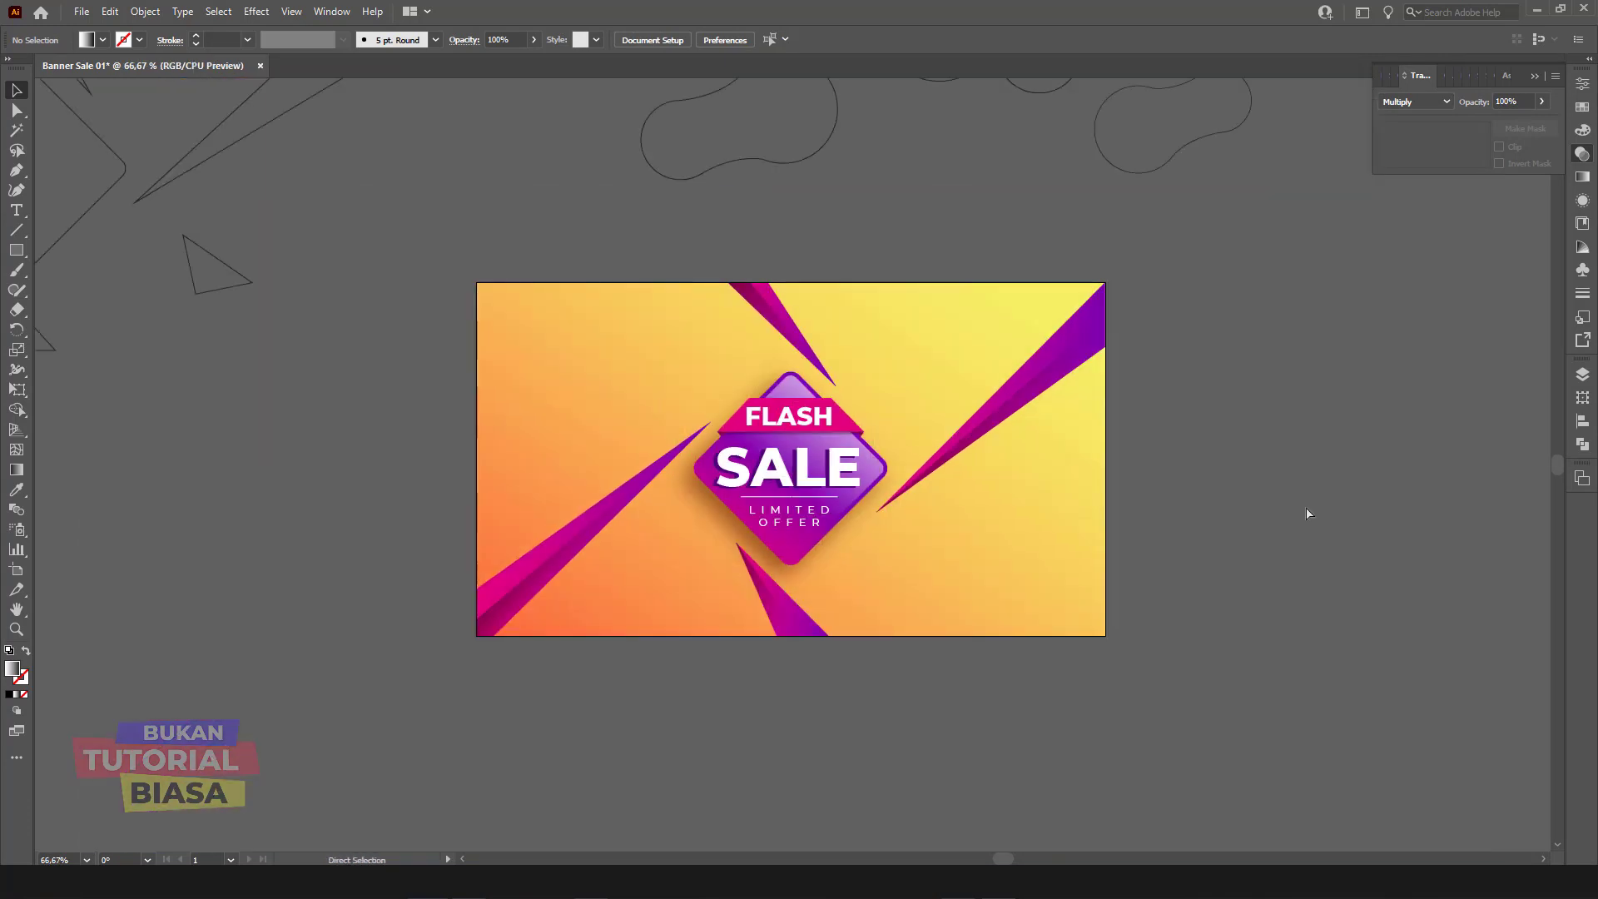
key(ctrl+plus)
key(ctrl+minus)
key(ctrl+plus)
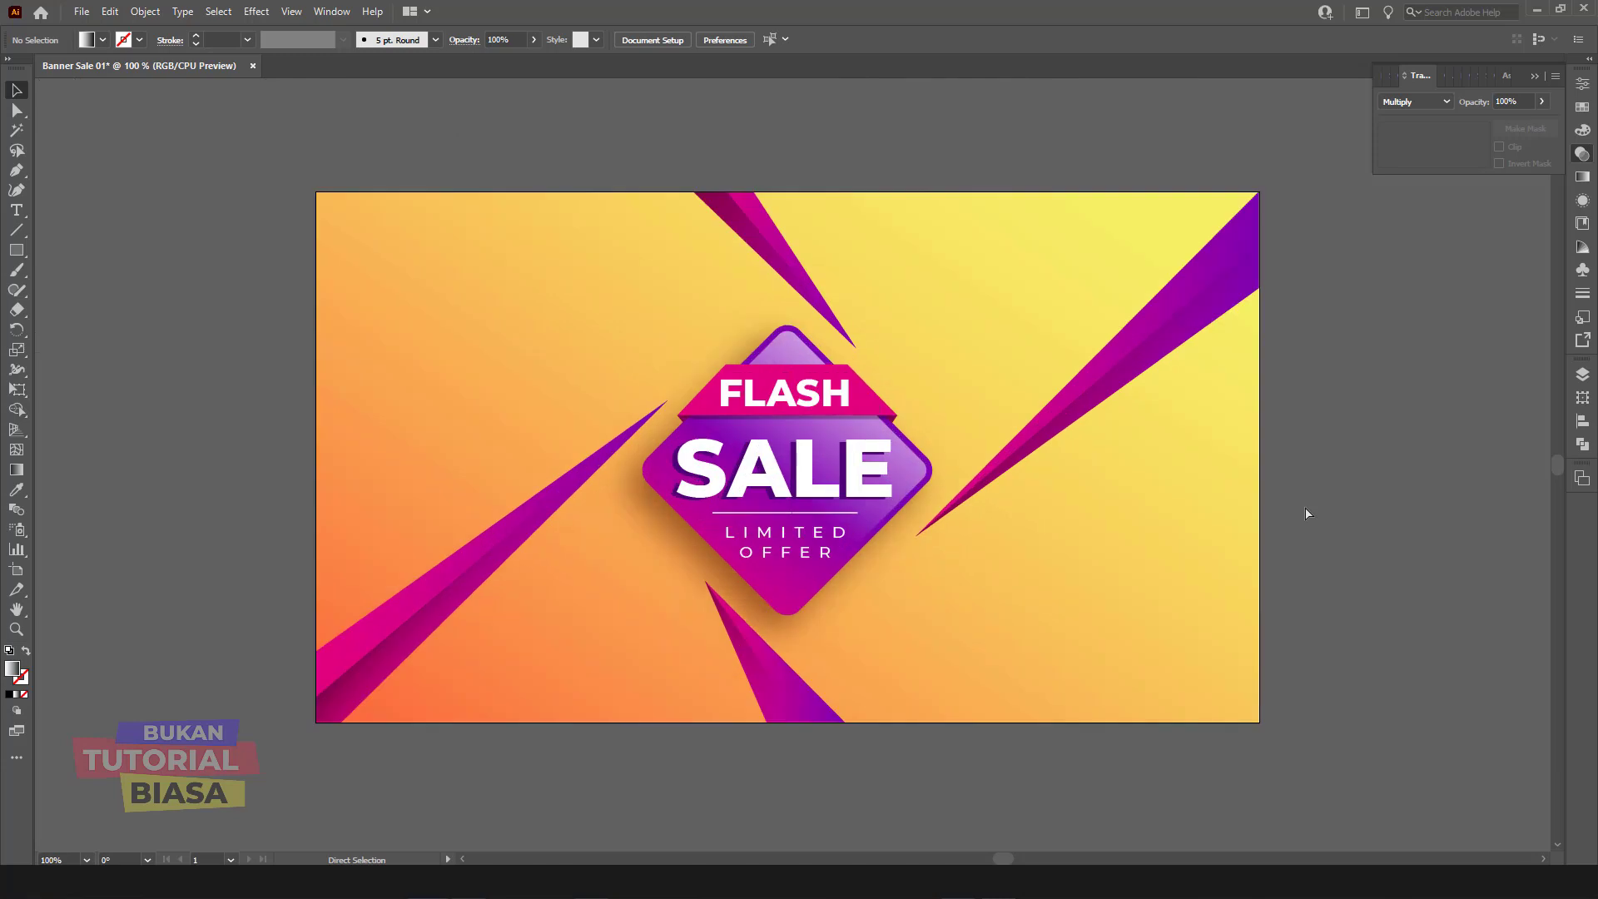
key(ctrl+minus)
key(ctrl+plus)
drag(1148, 522, 1176, 487)
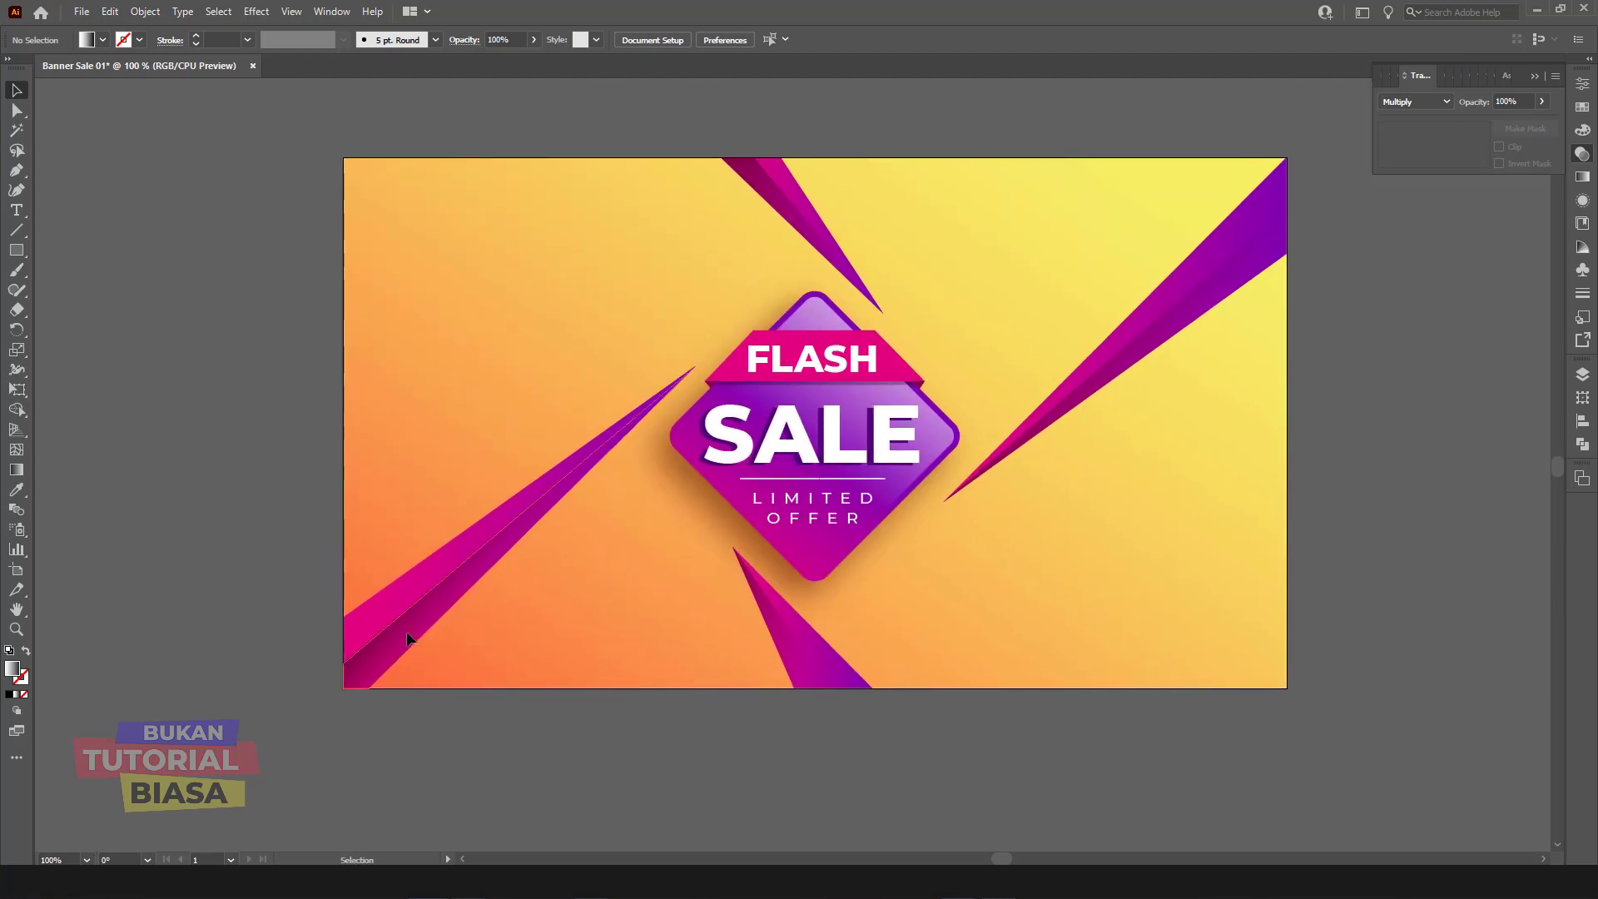
click(408, 637)
click(474, 730)
click(388, 637)
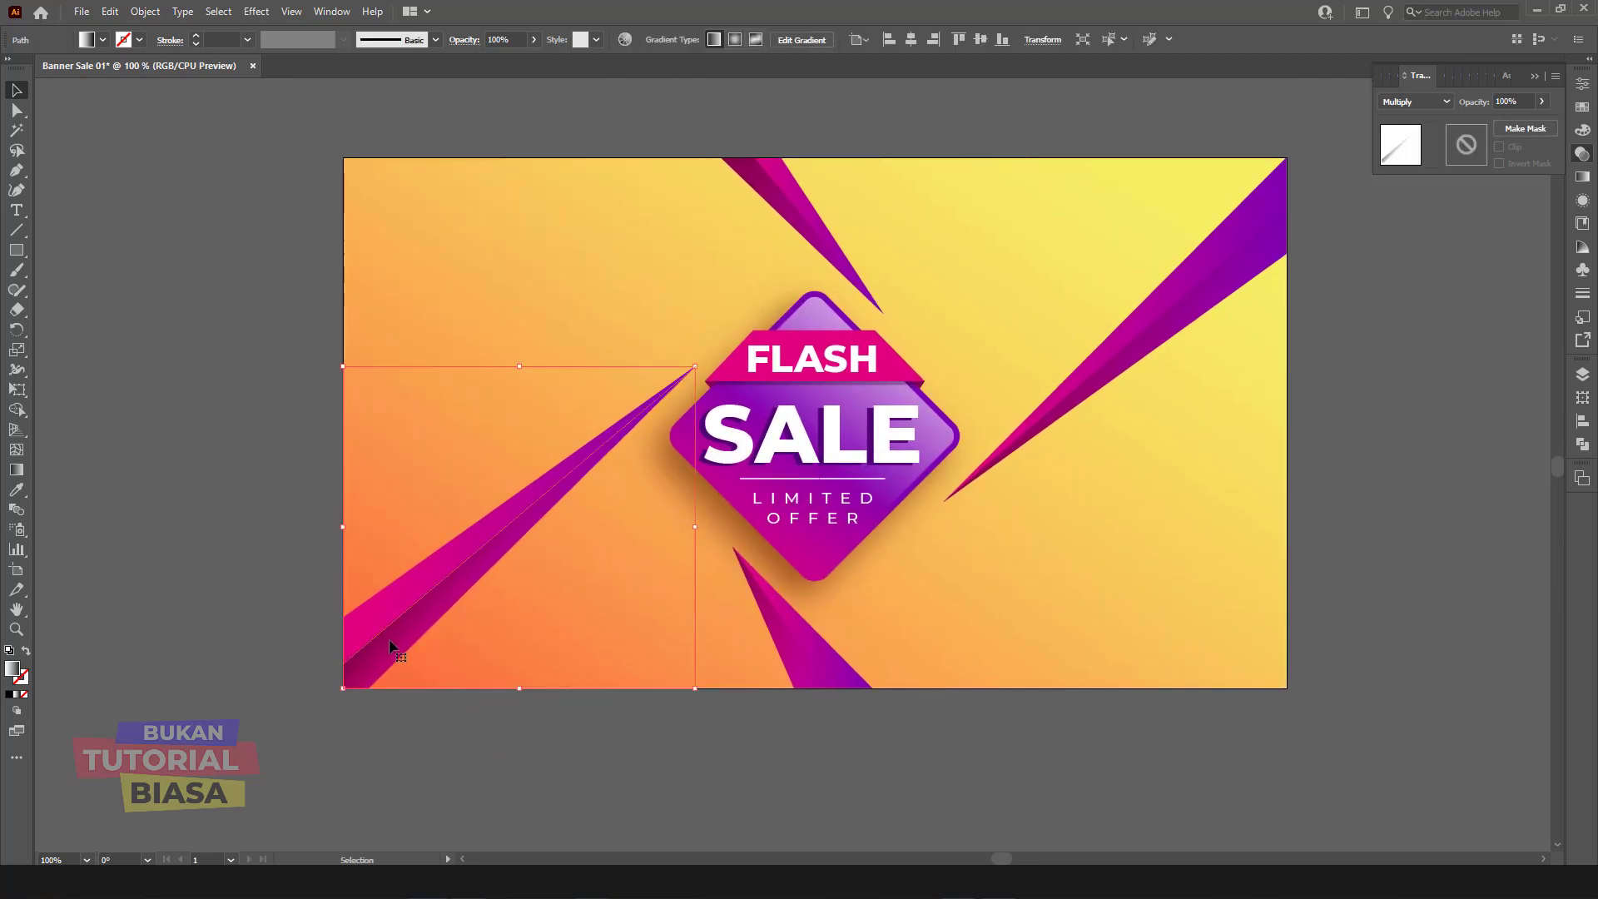
click(245, 641)
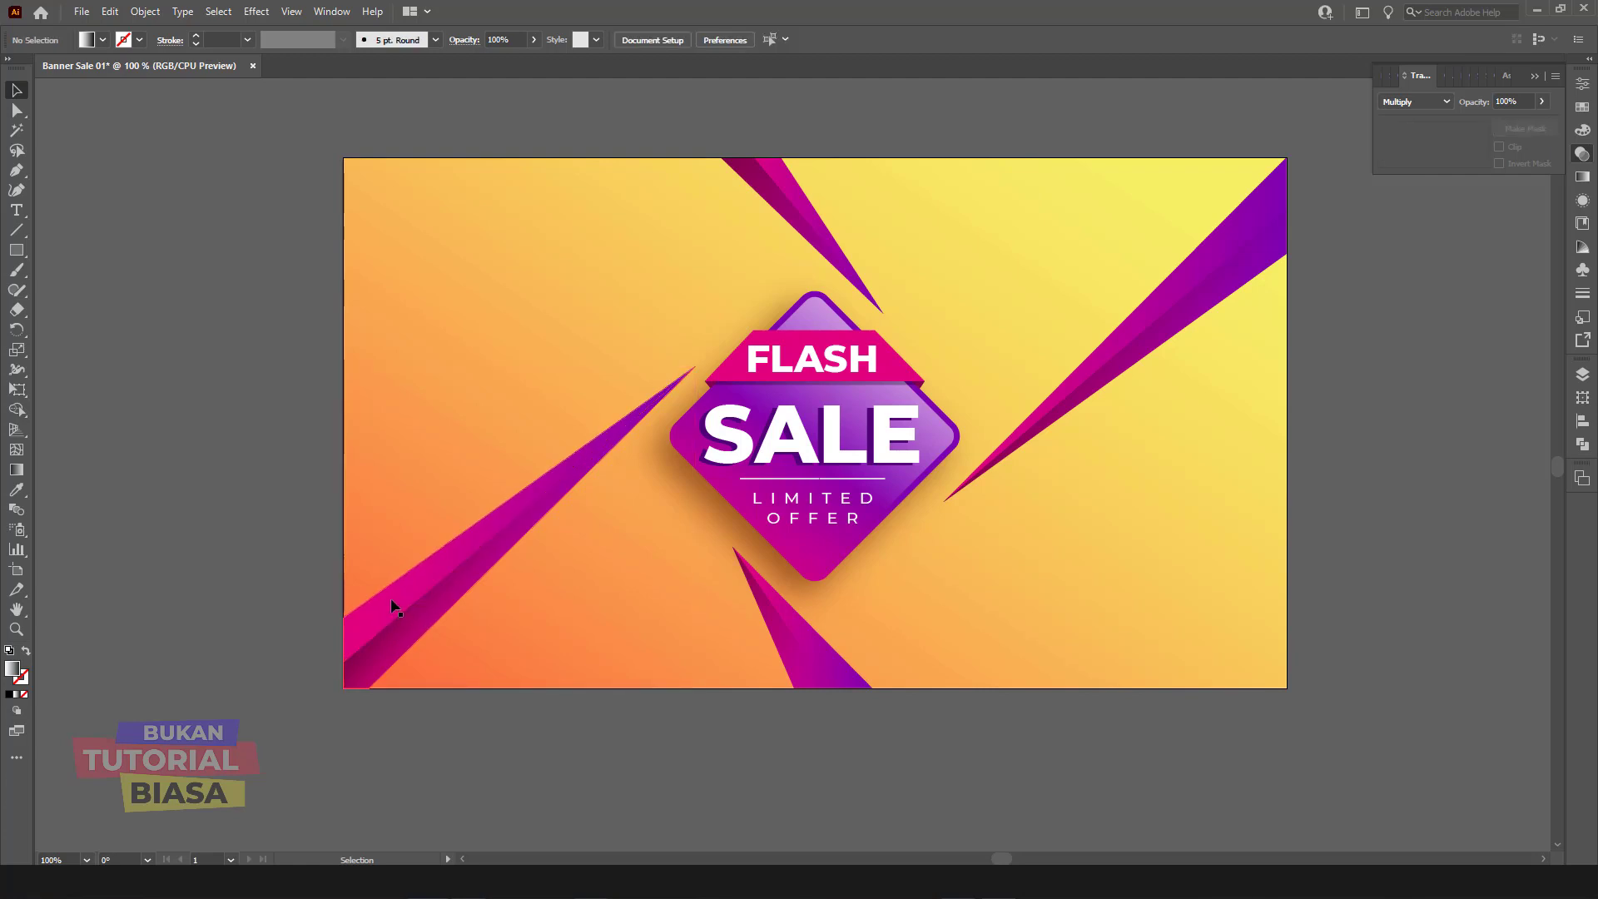
click(395, 609)
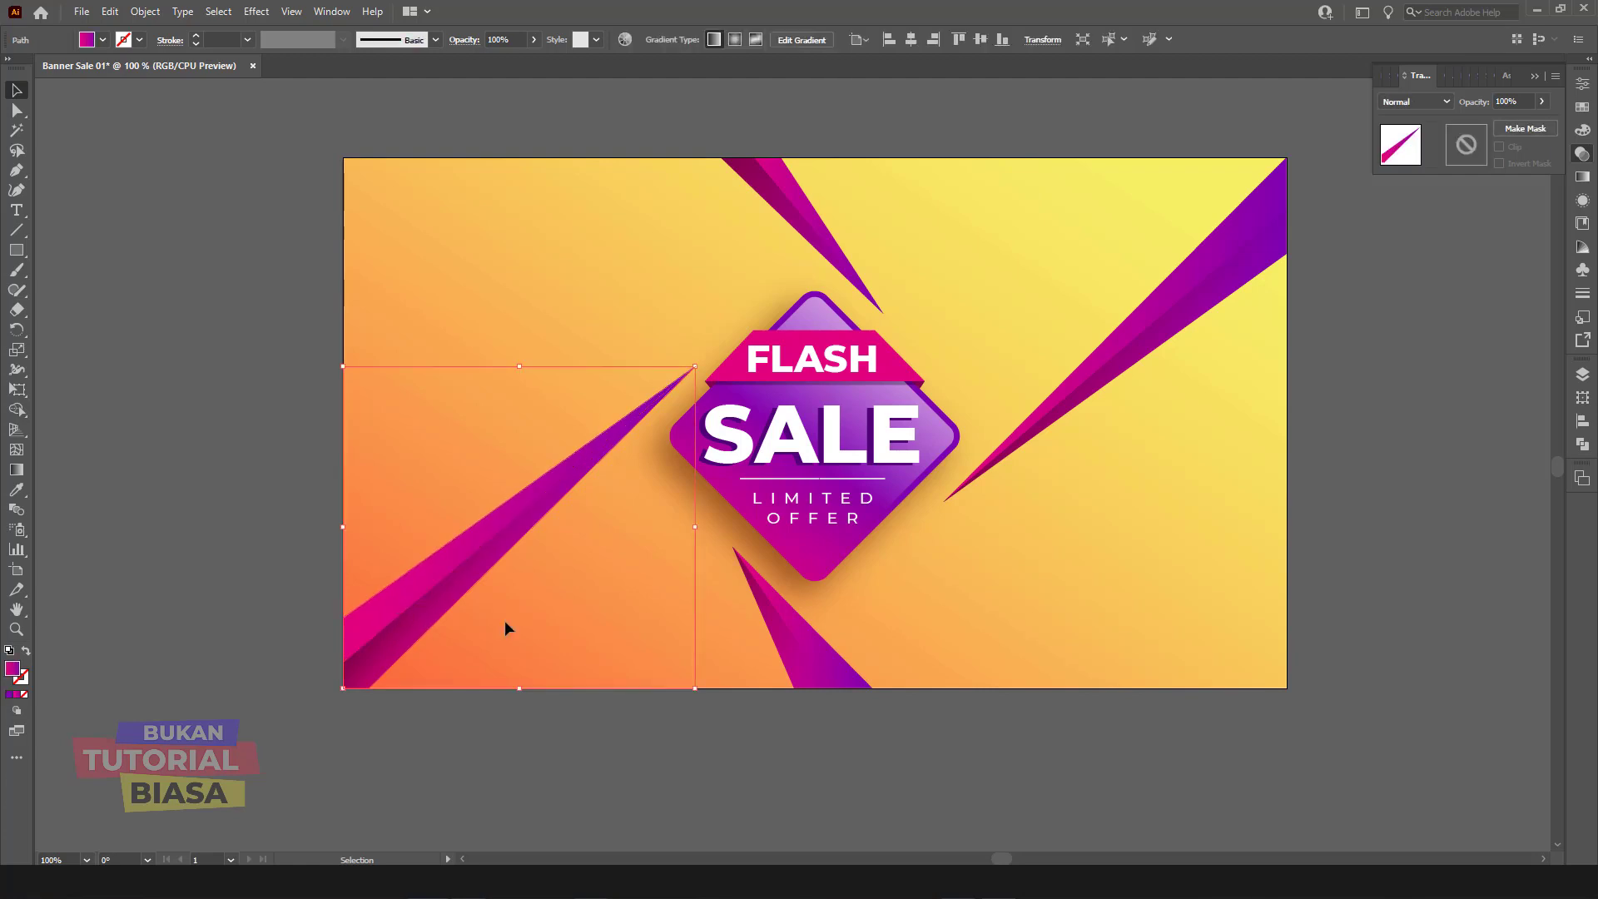
click(1360, 605)
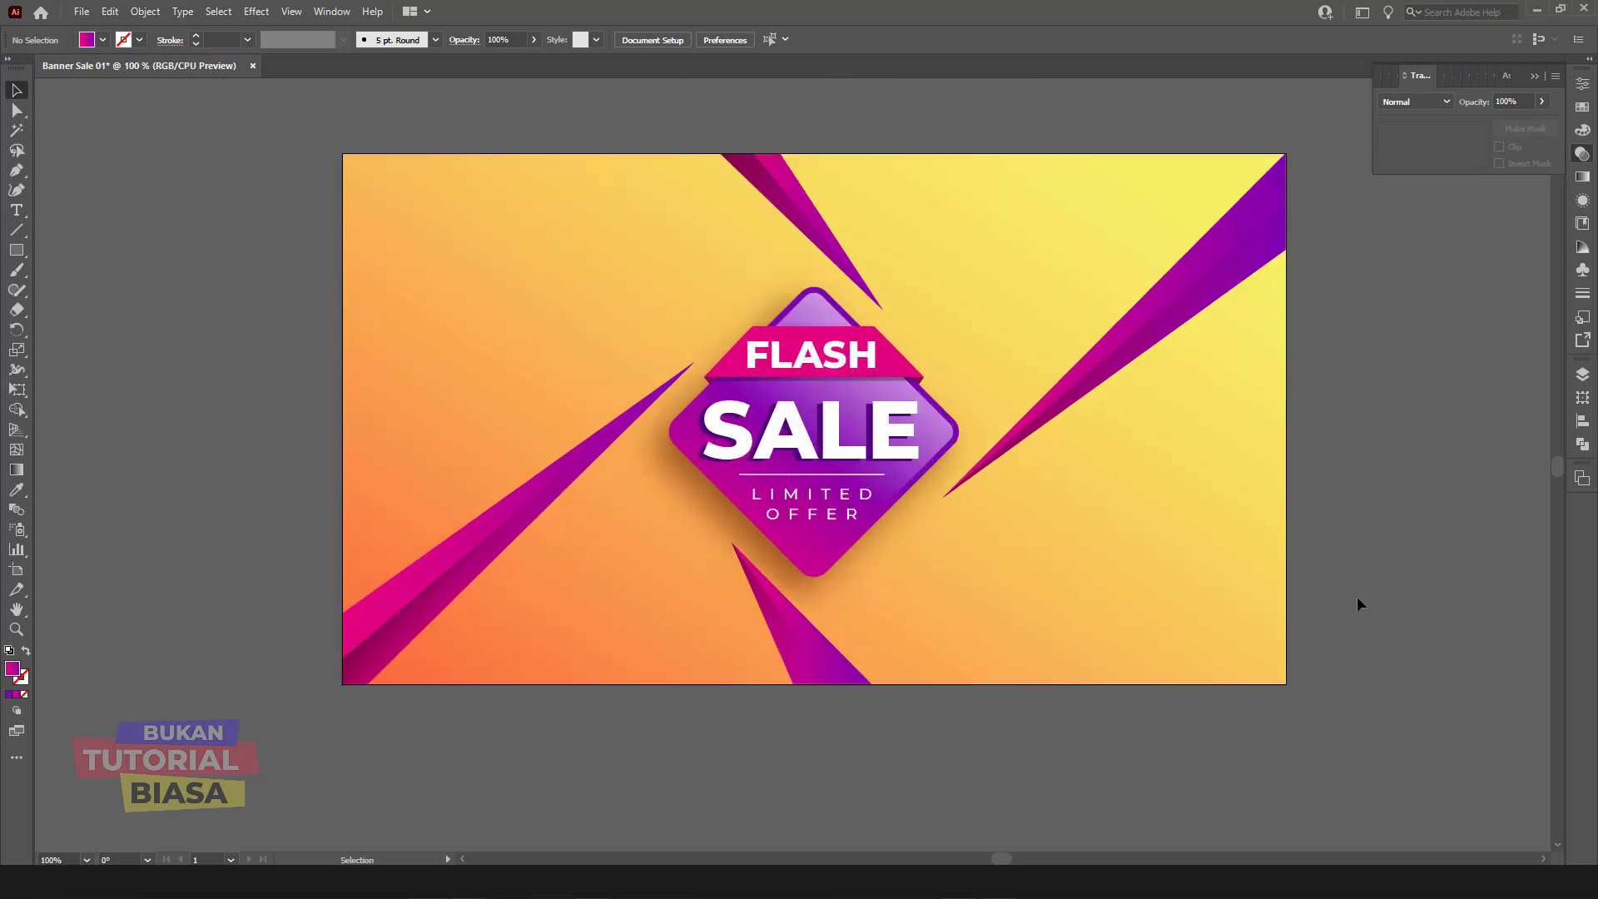
scroll(1349, 545, up, 2)
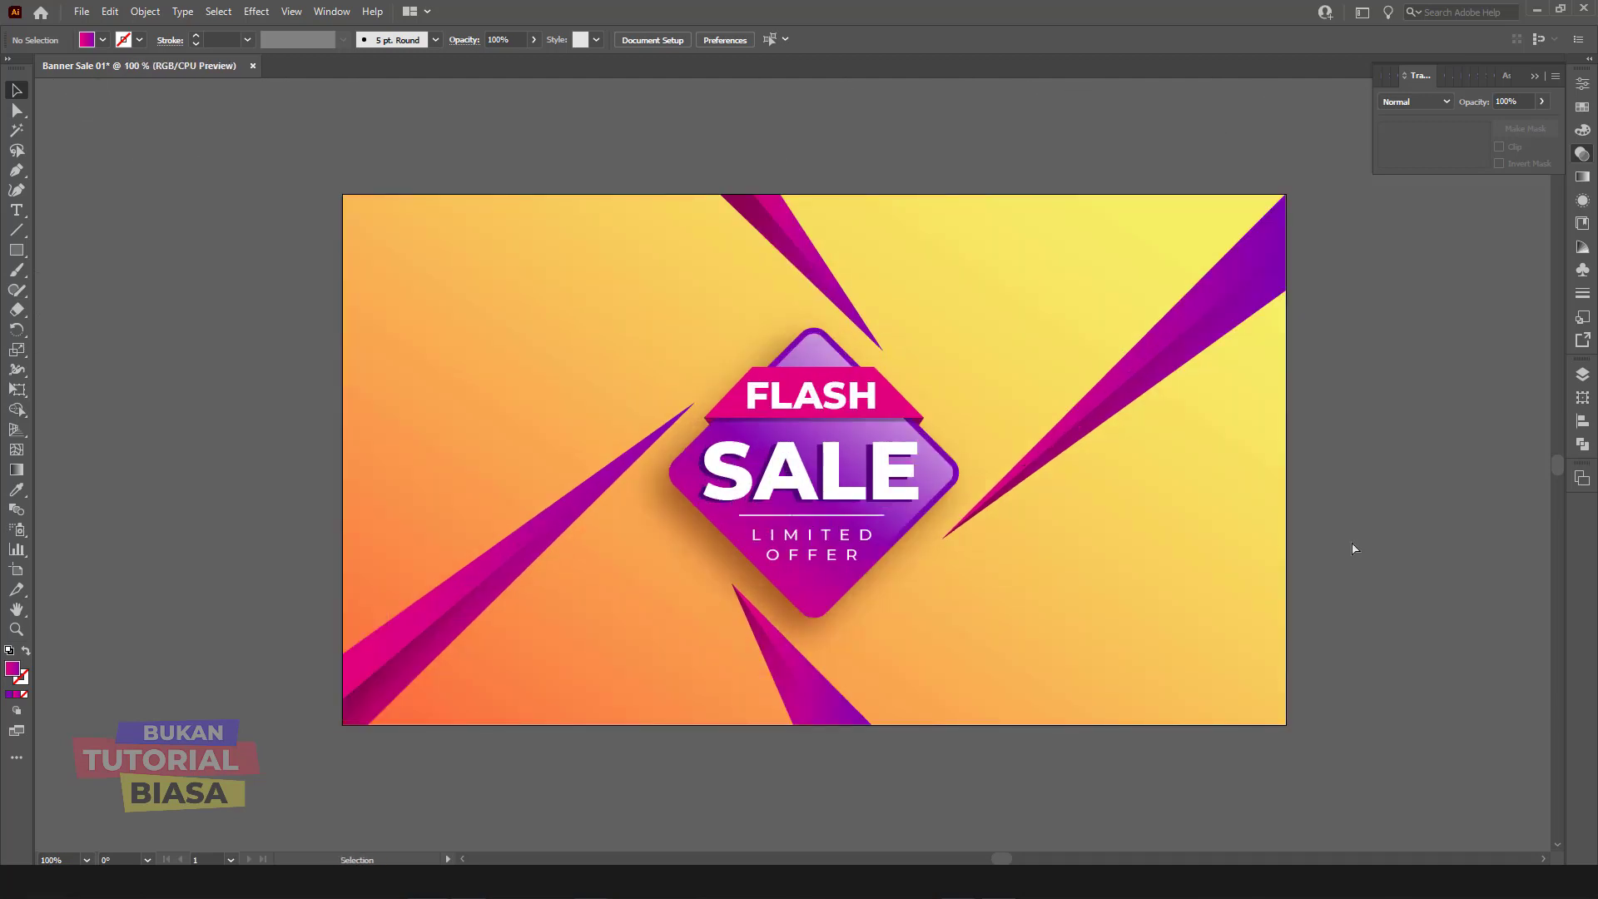
scroll(1351, 542, up, 1)
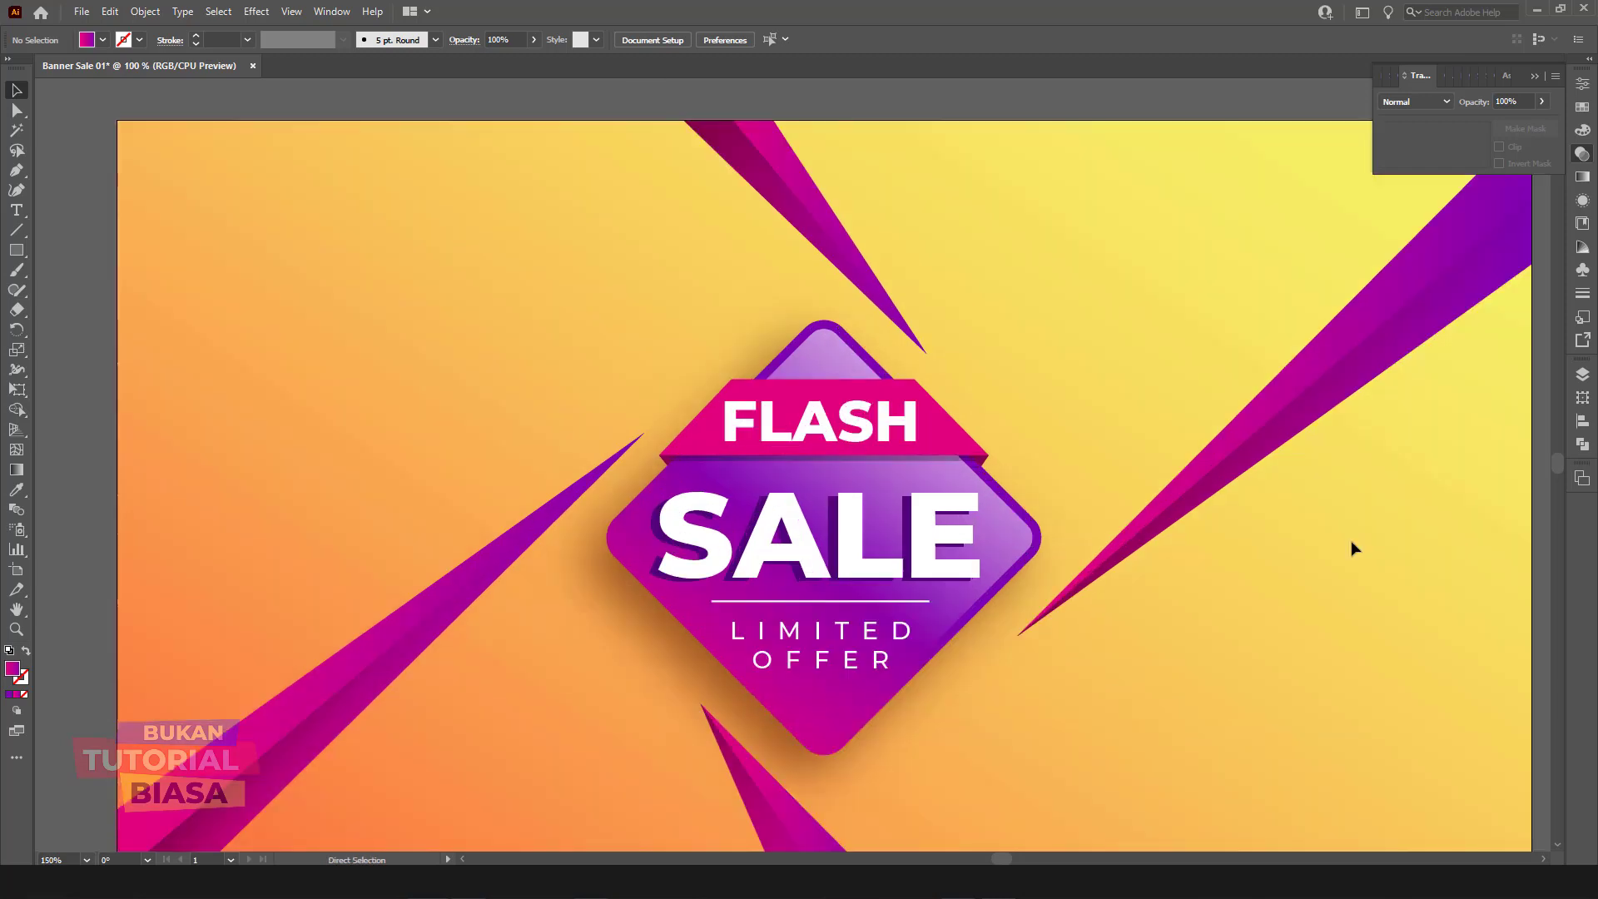
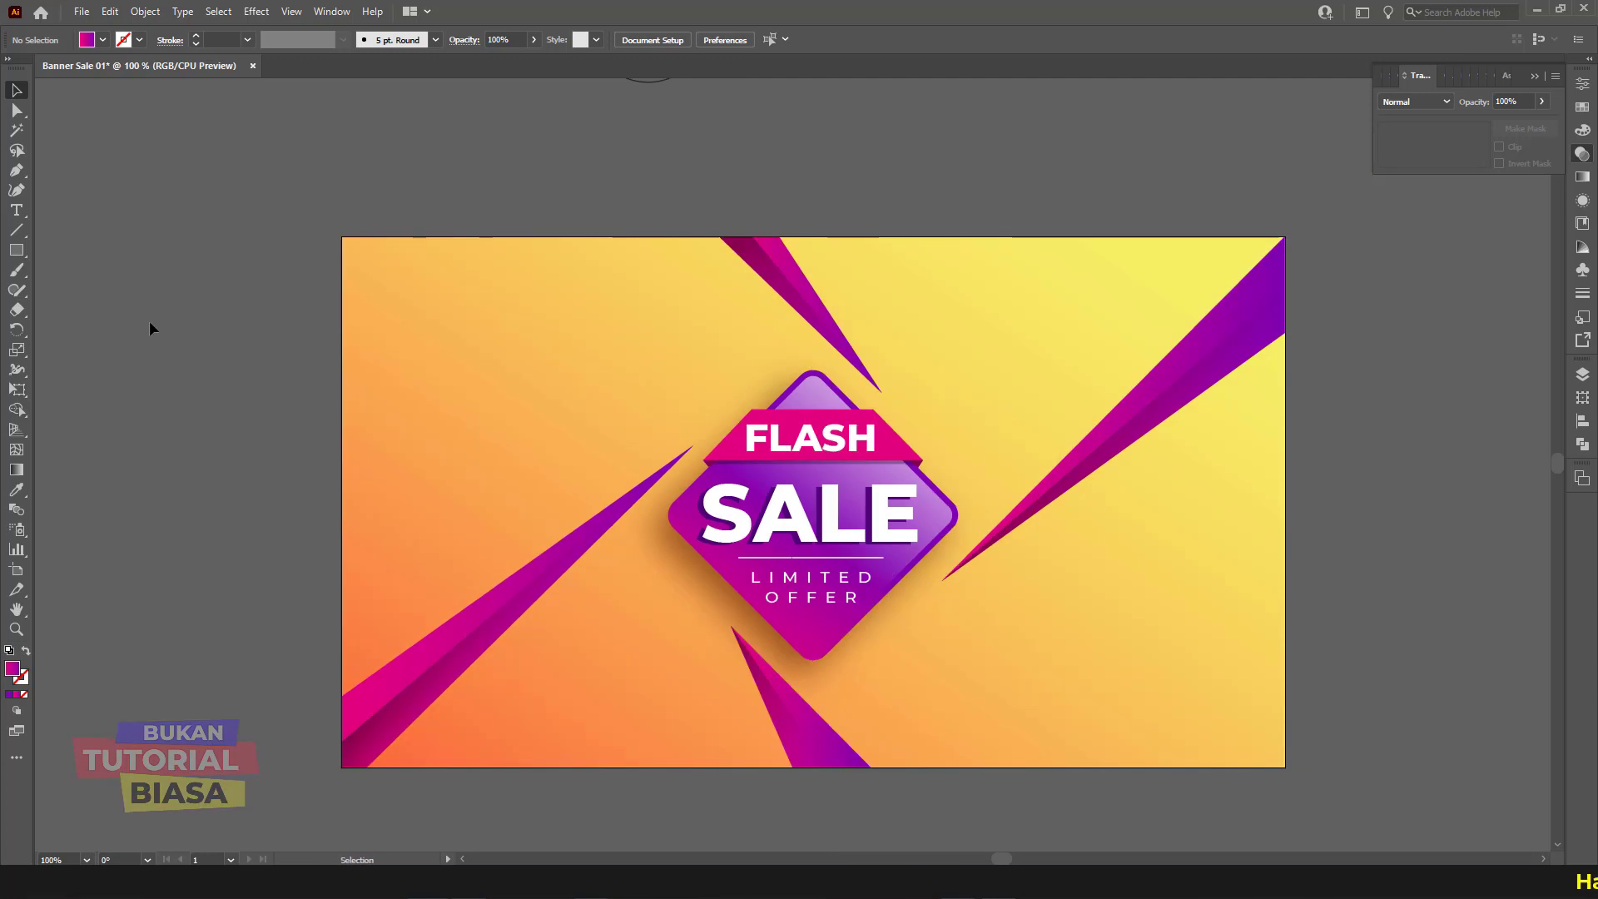
Step: Draw a curved closed Pen shape filling the banner's lower-right corner along the right edge
click(16, 171)
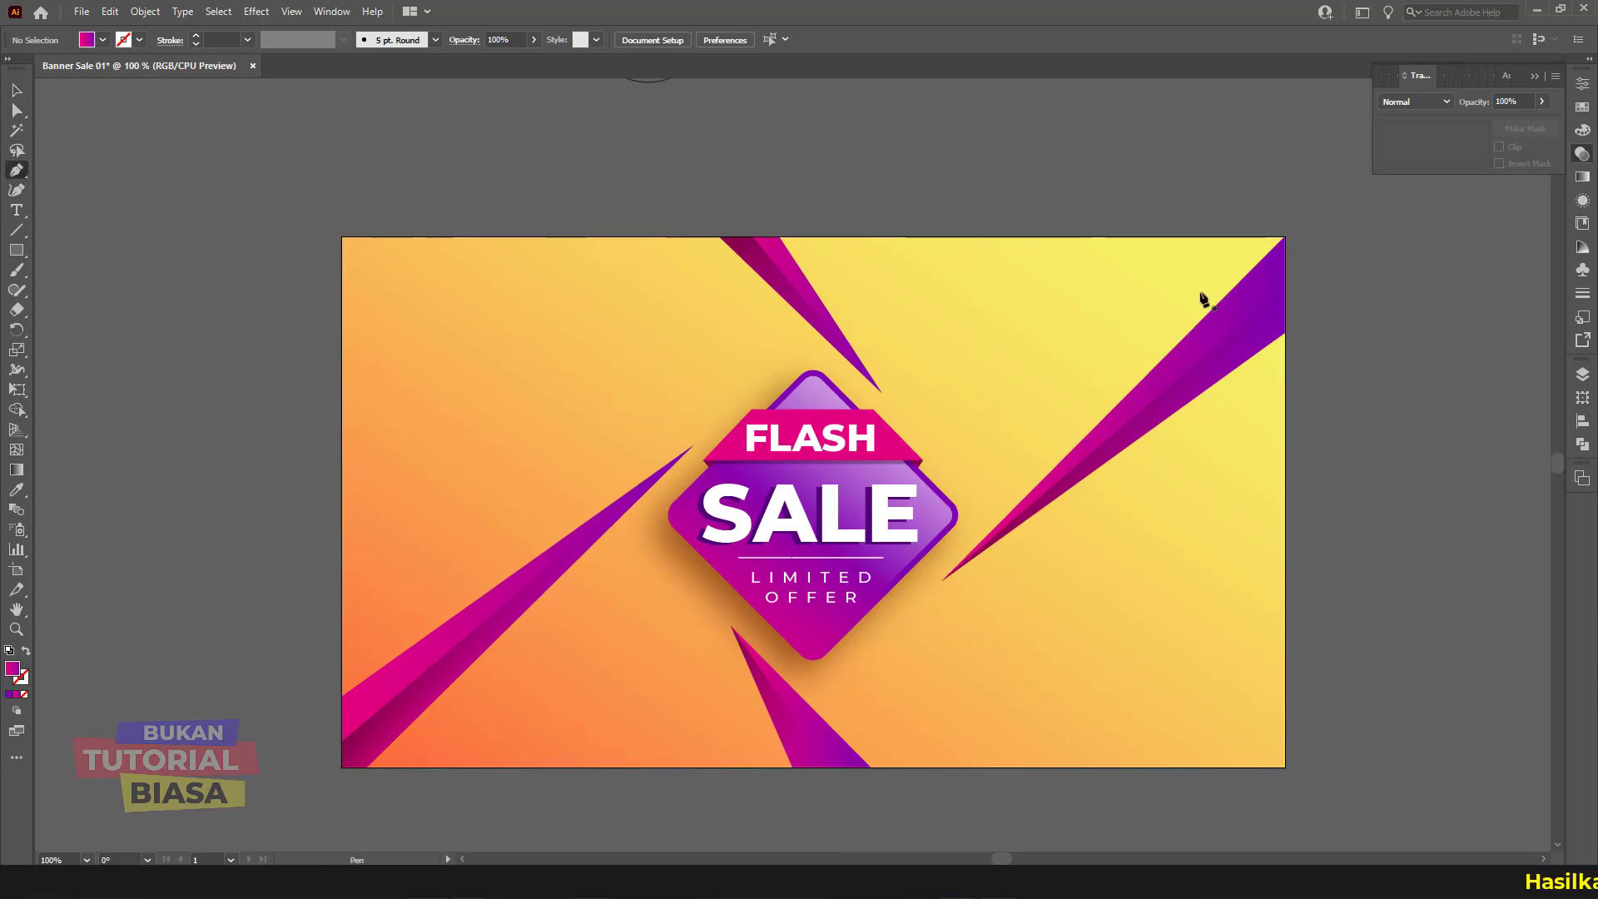
click(1285, 333)
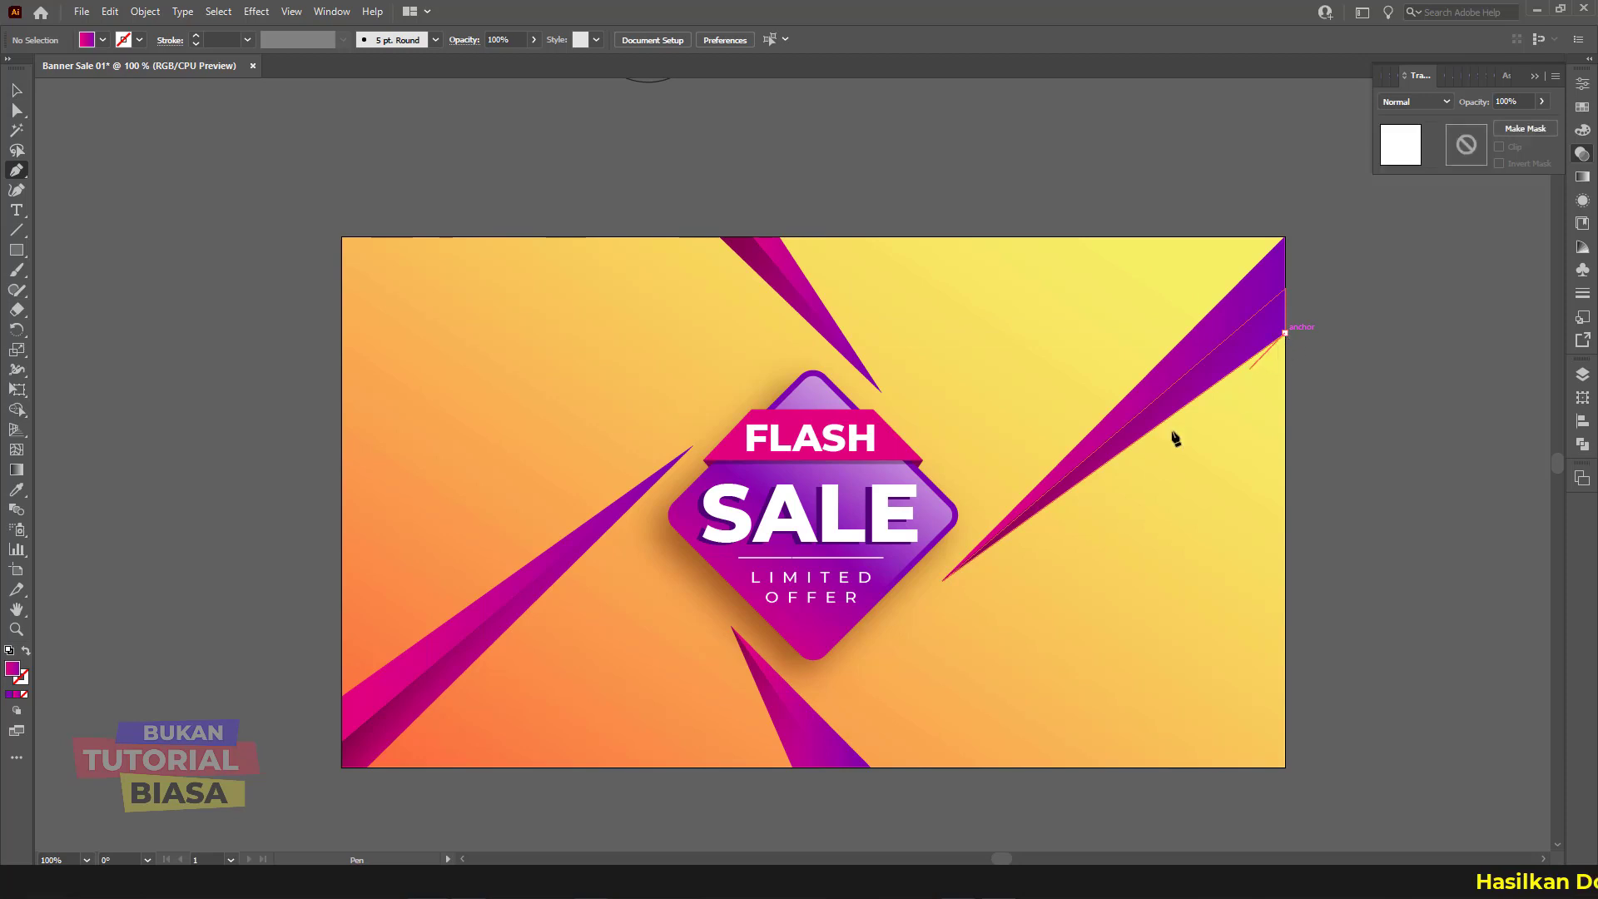
click(943, 581)
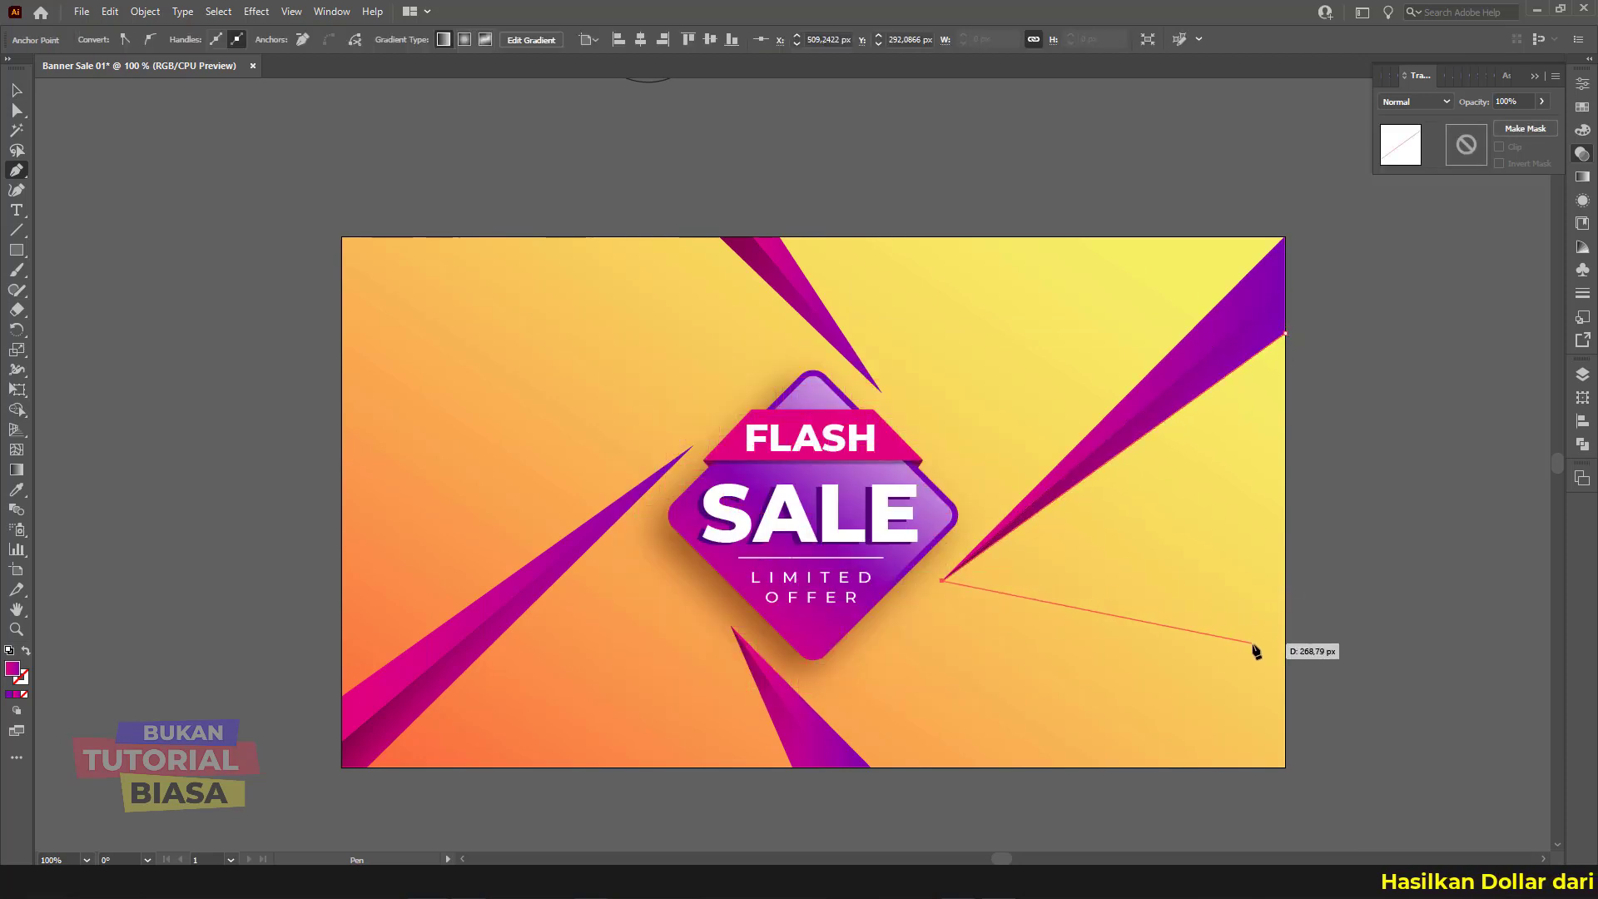
key(ctrl+z)
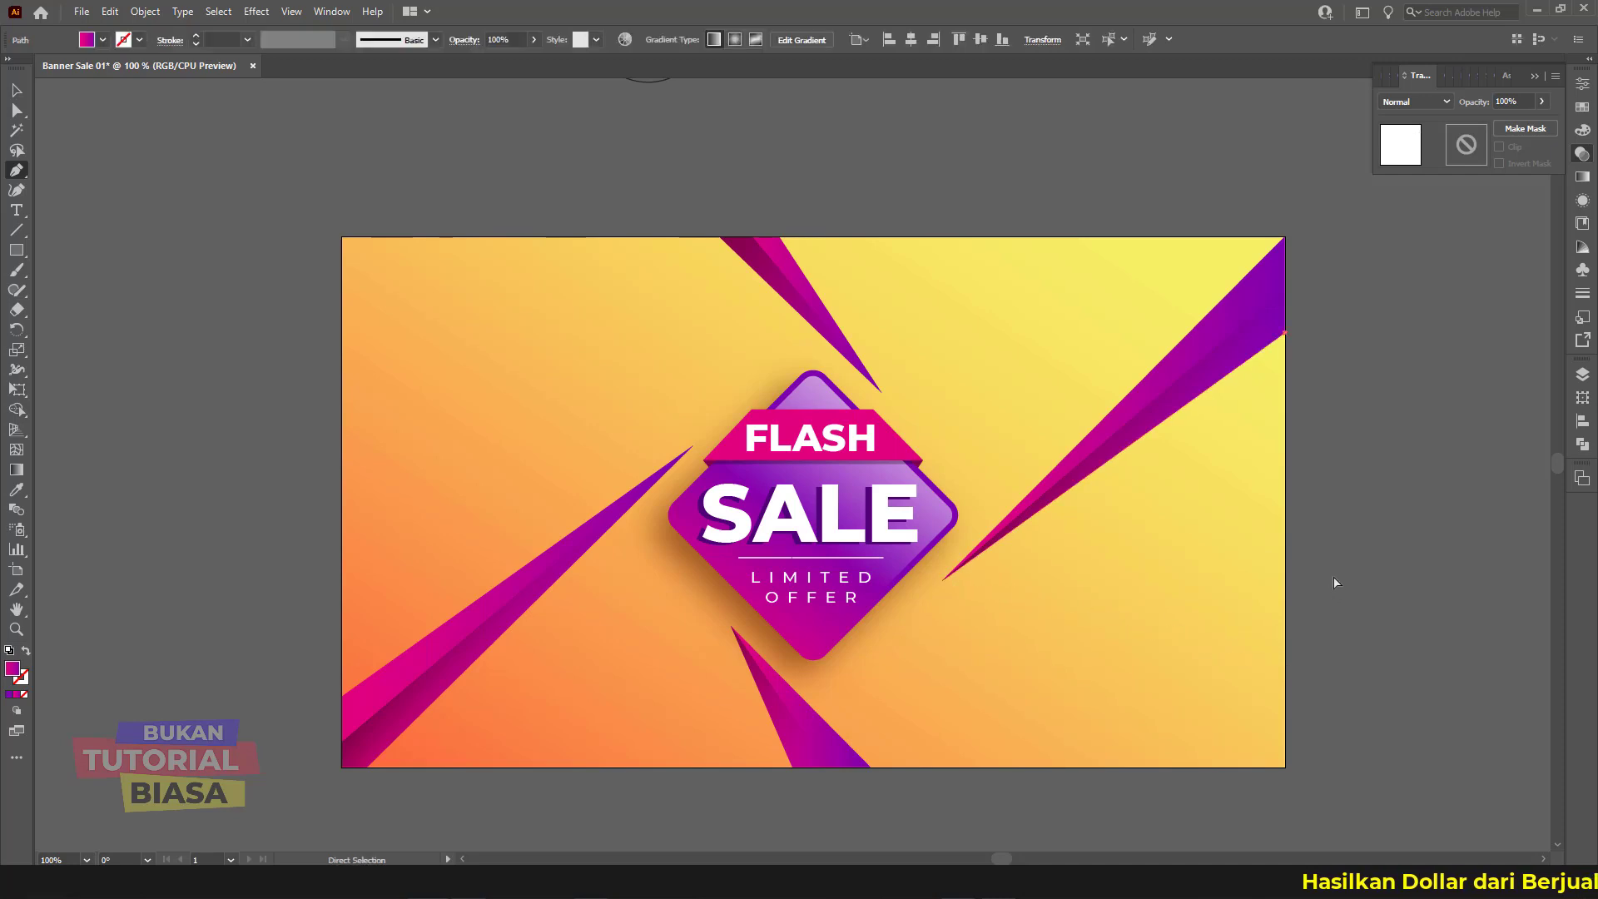
click(1284, 363)
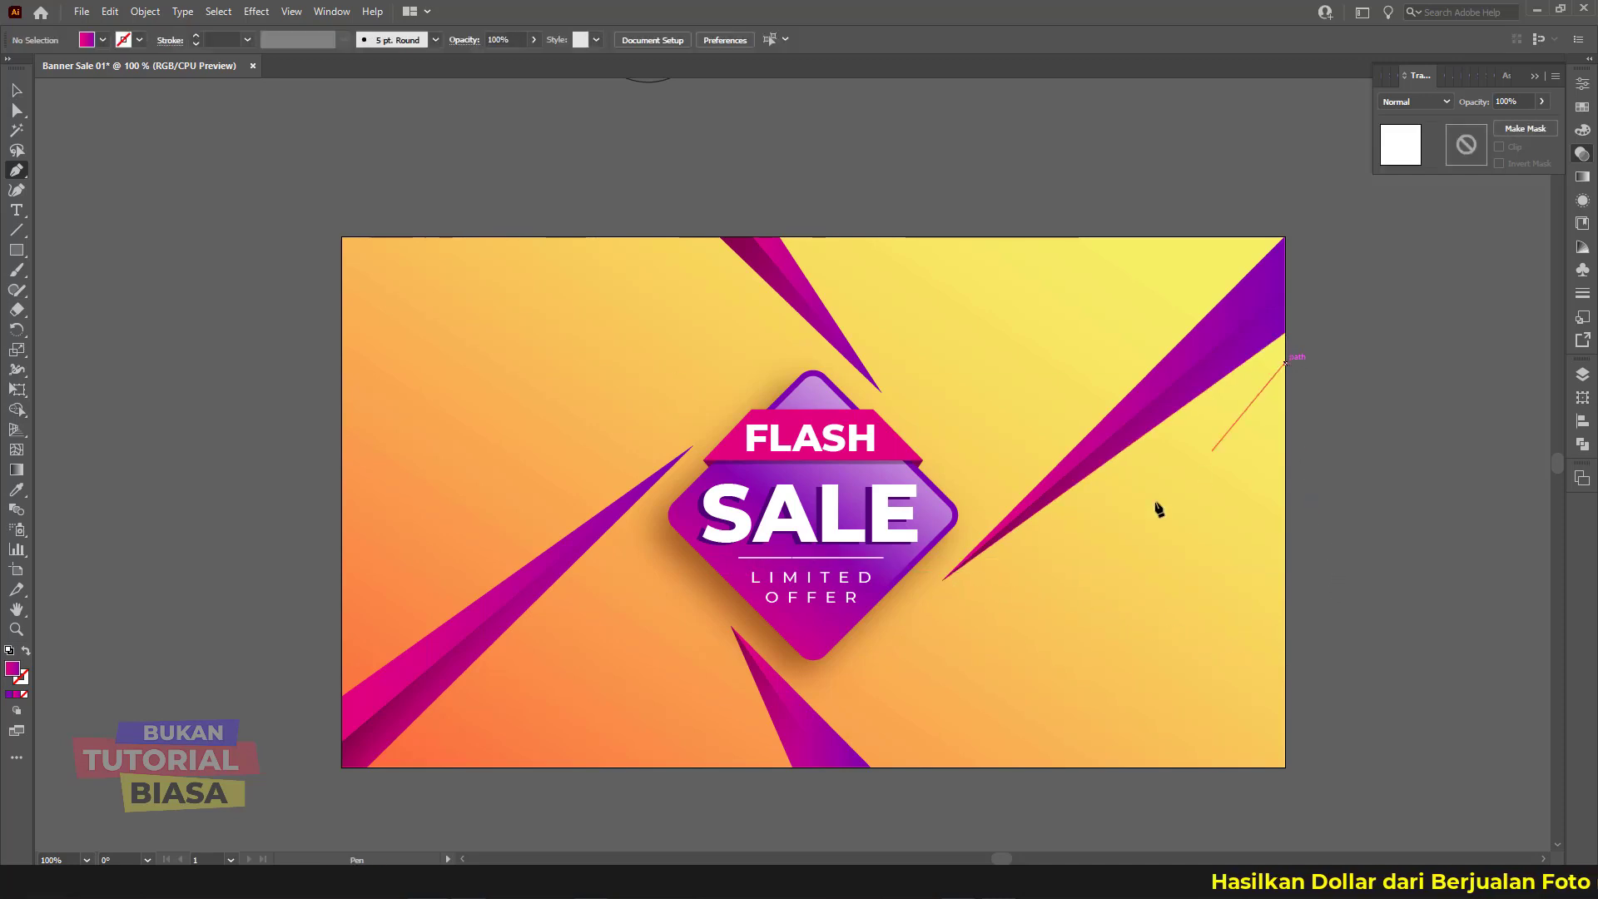
click(965, 589)
click(987, 633)
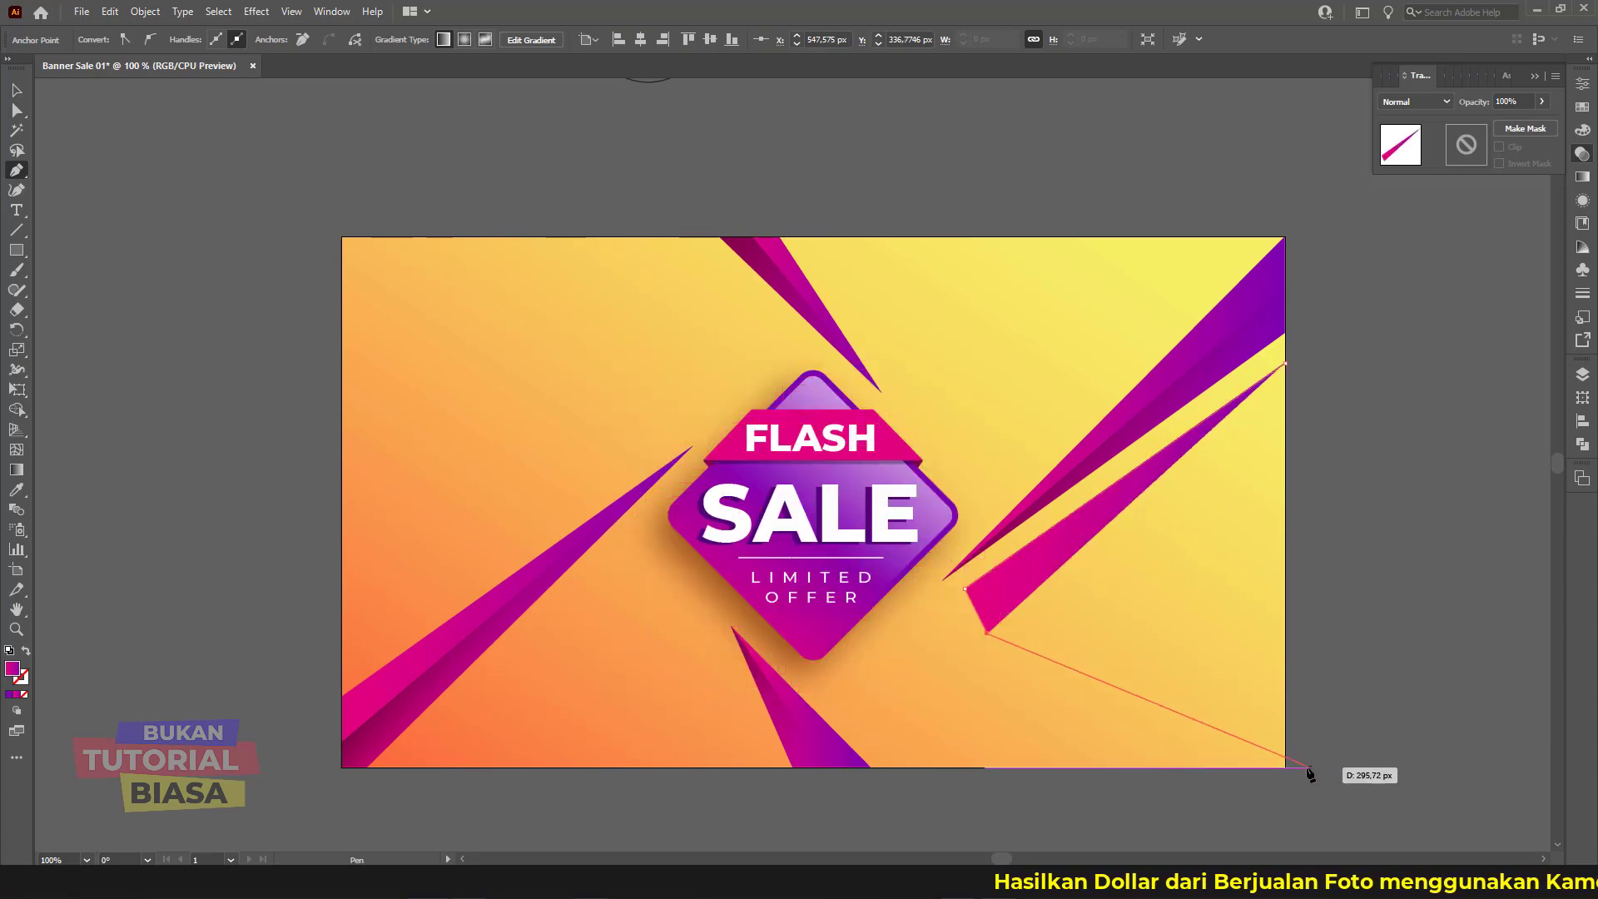
scroll(1283, 639, down, 2)
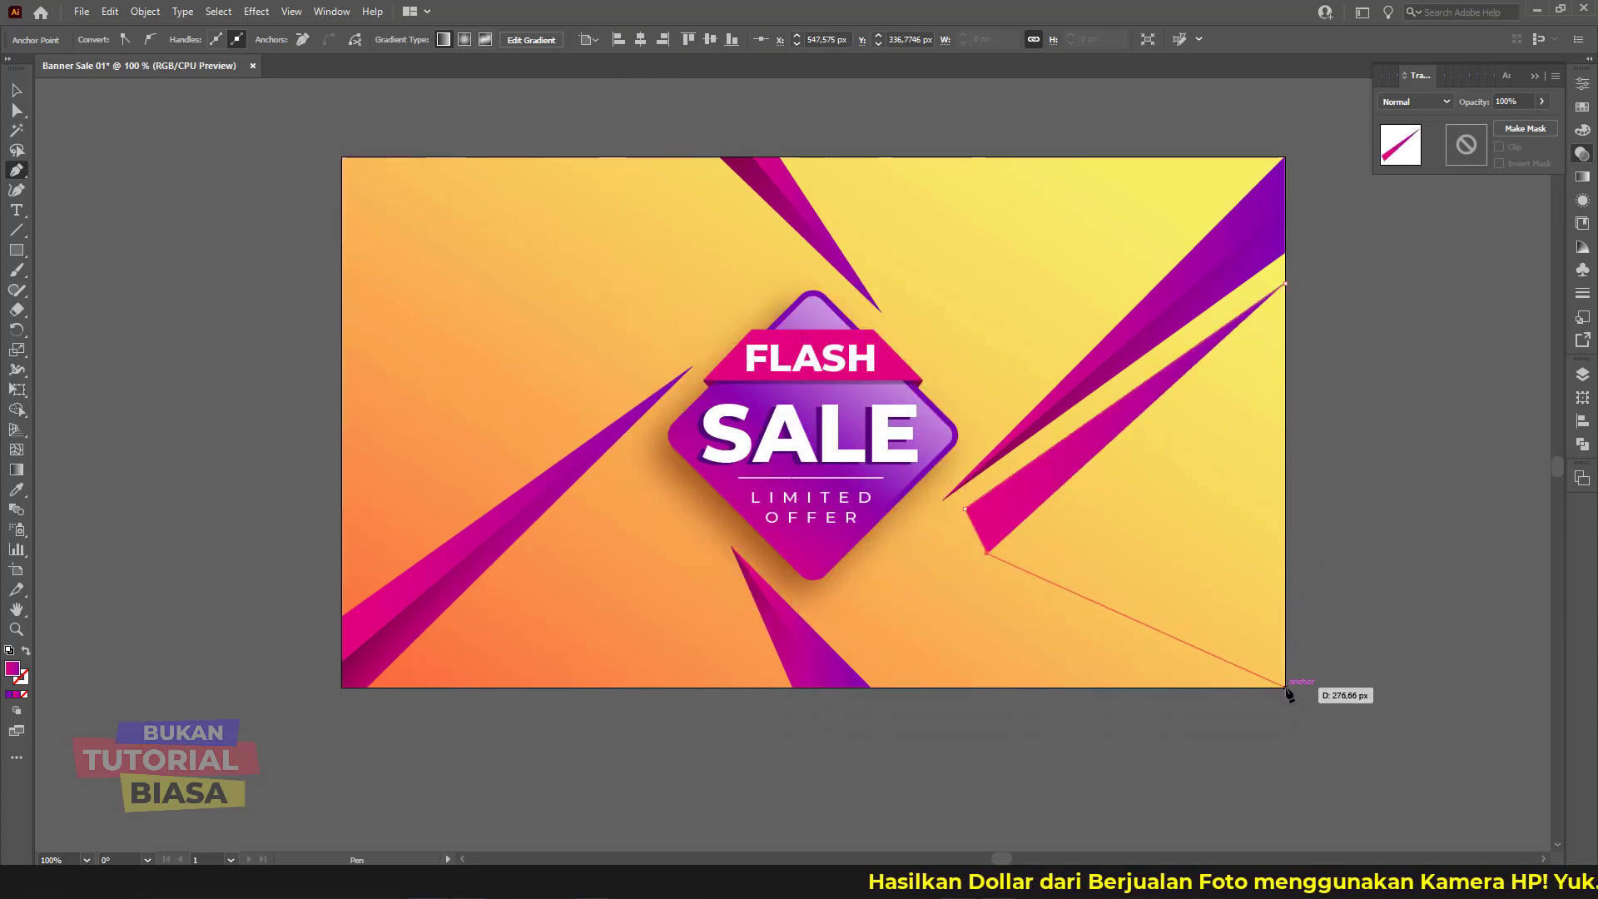
mouse_move(1285, 688)
mouse_down()
mouse_move(1412, 827)
mouse_move(1384, 830)
mouse_up()
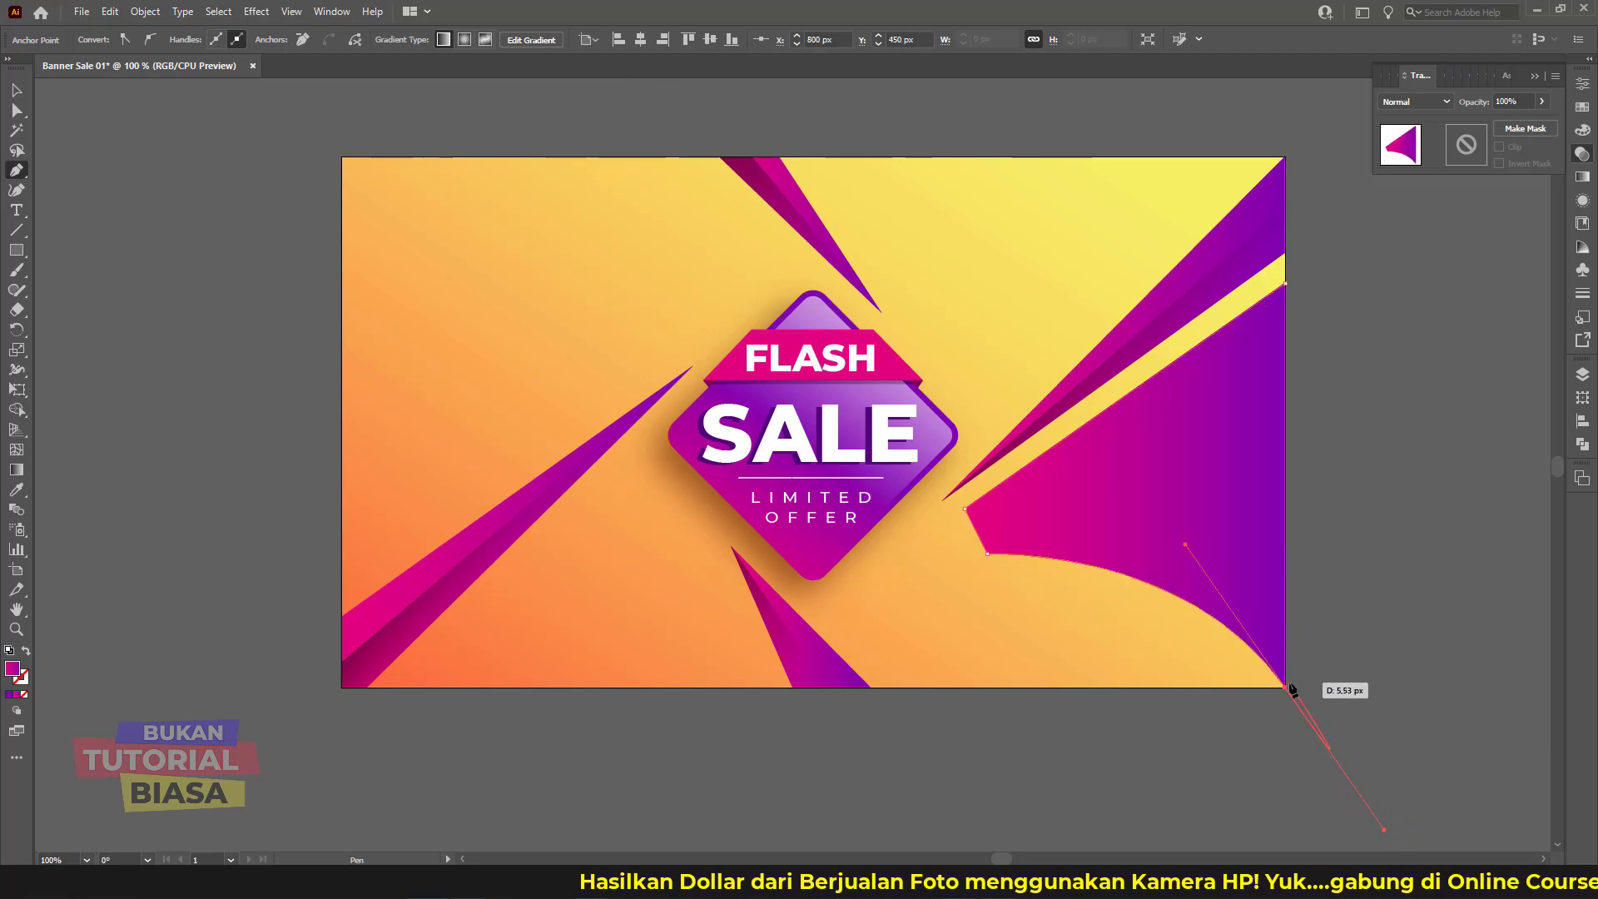
click(1287, 688)
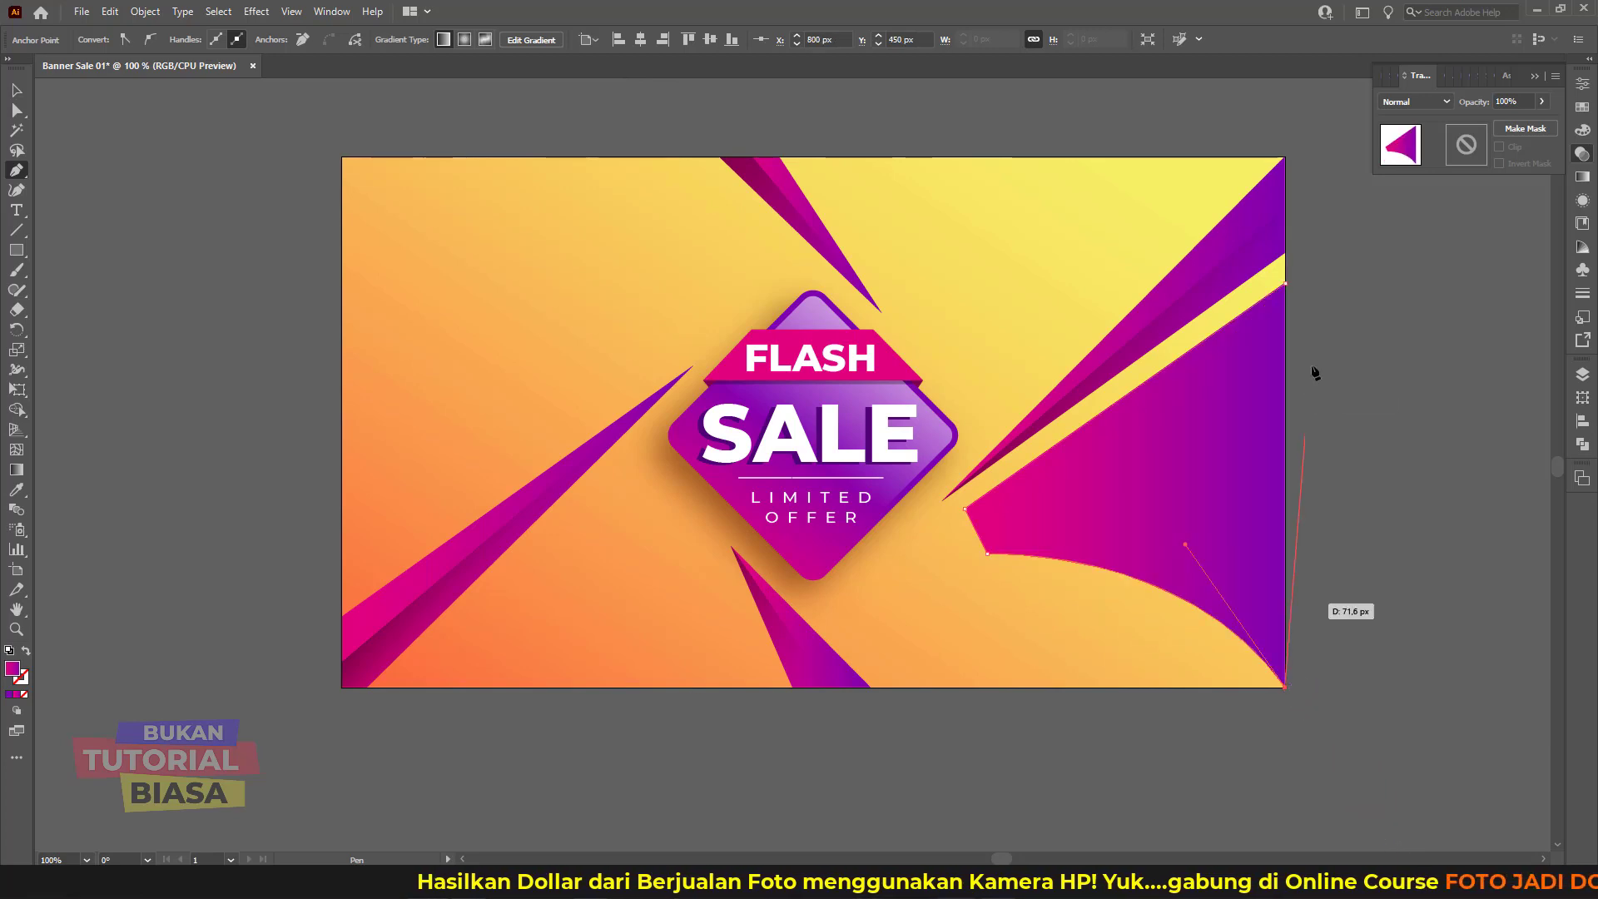
click(1286, 284)
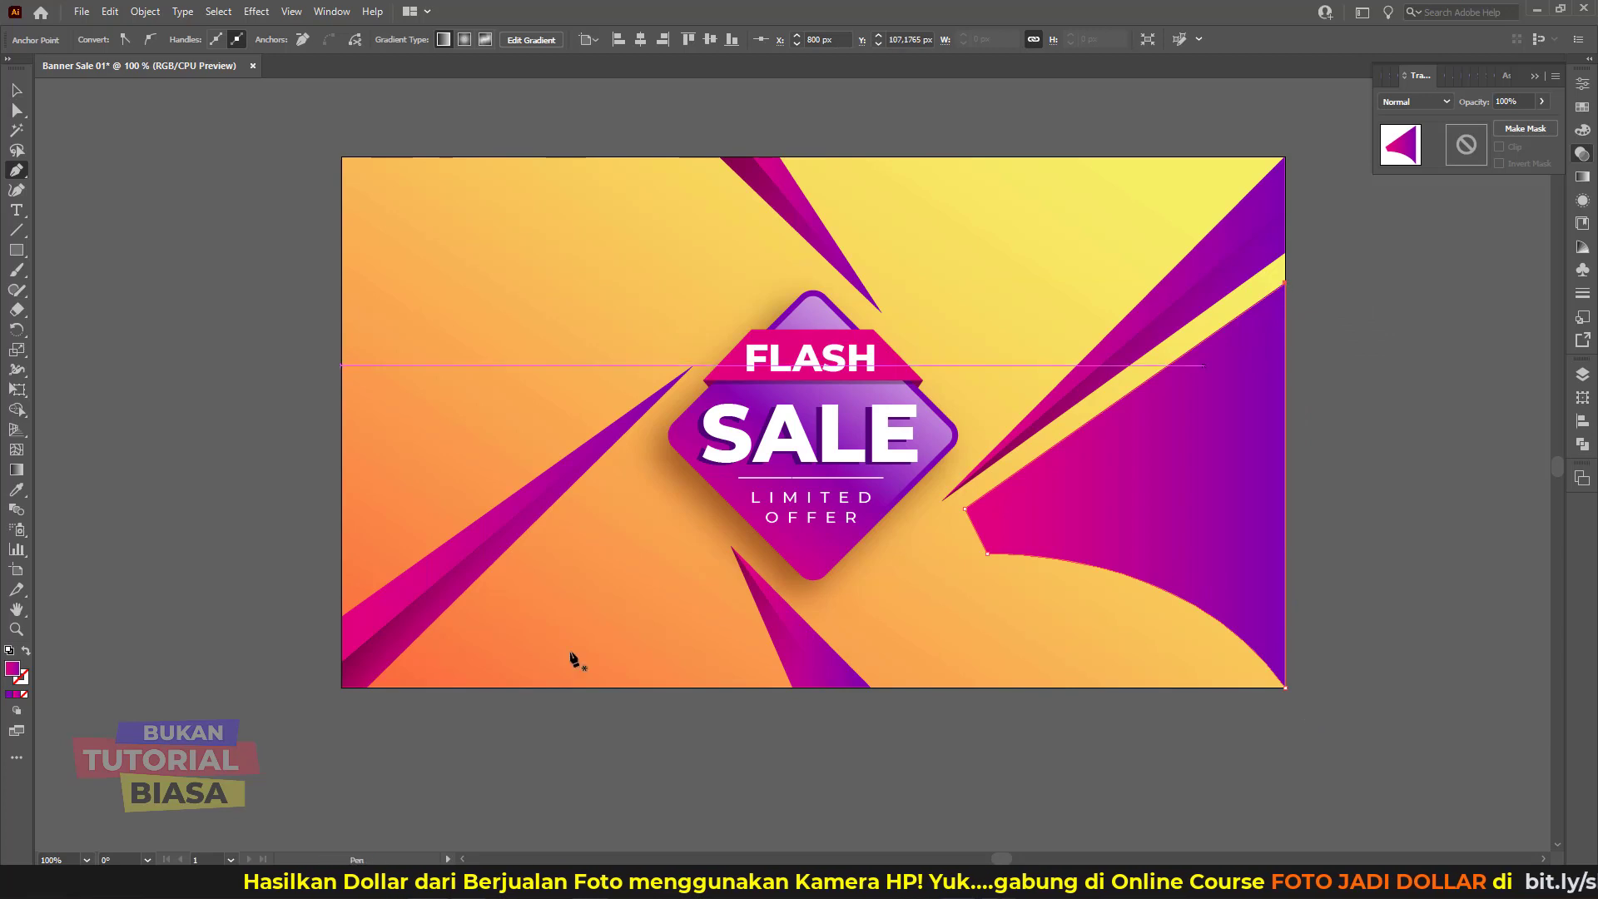
Step: Draw a second curved shape rising from the bottom edge, peaking beside the diamond's bottom
click(752, 688)
drag(701, 524, 706, 531)
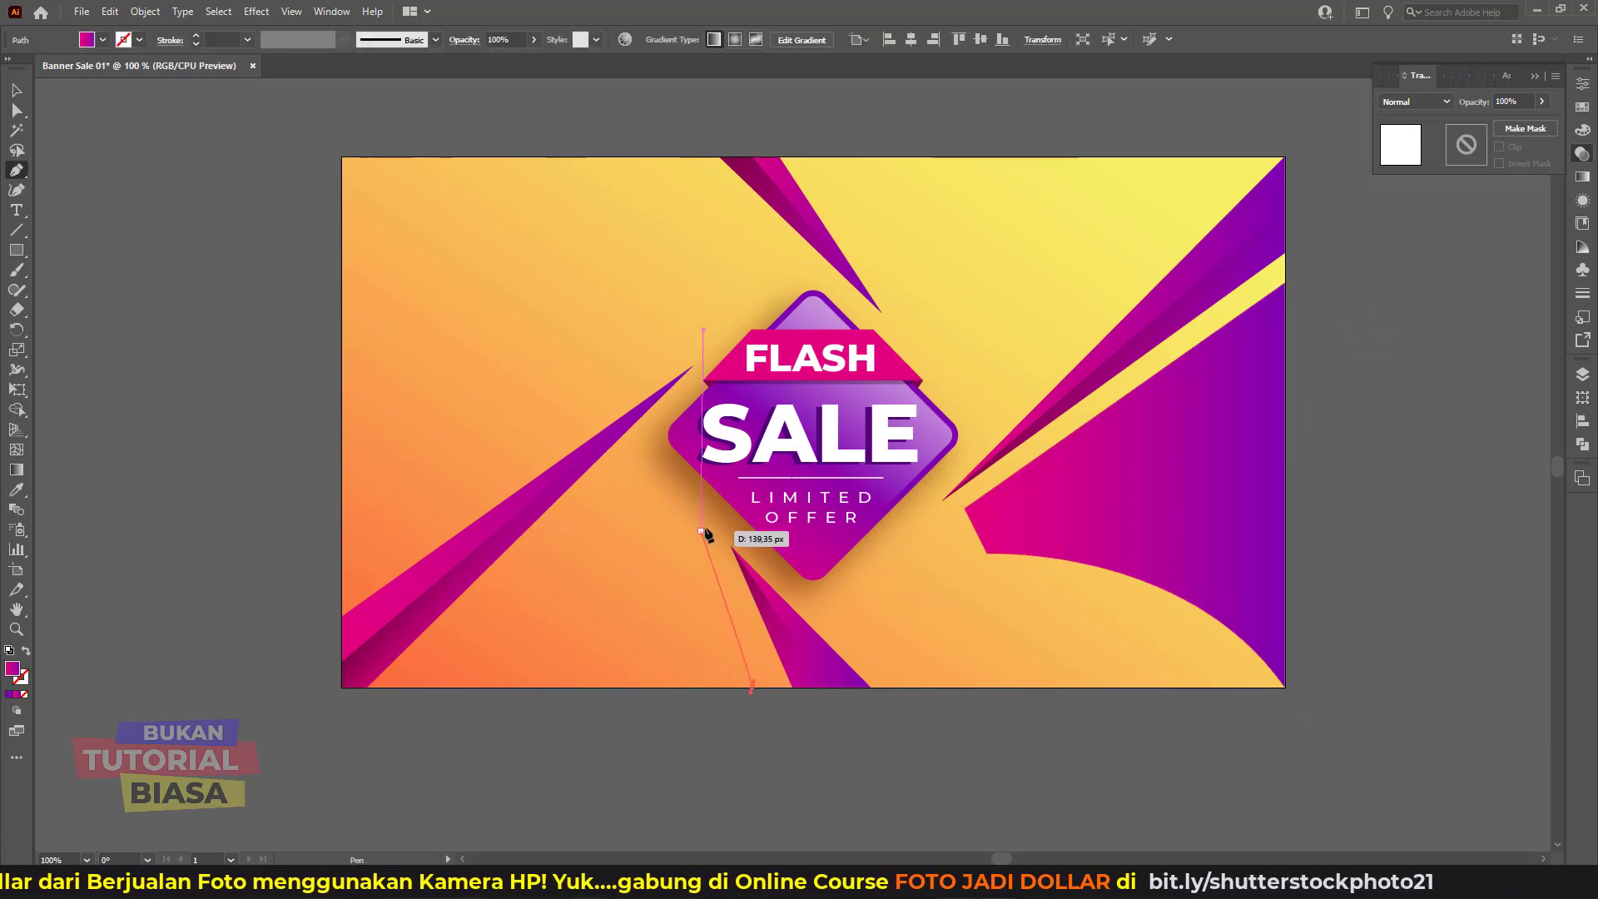
click(671, 501)
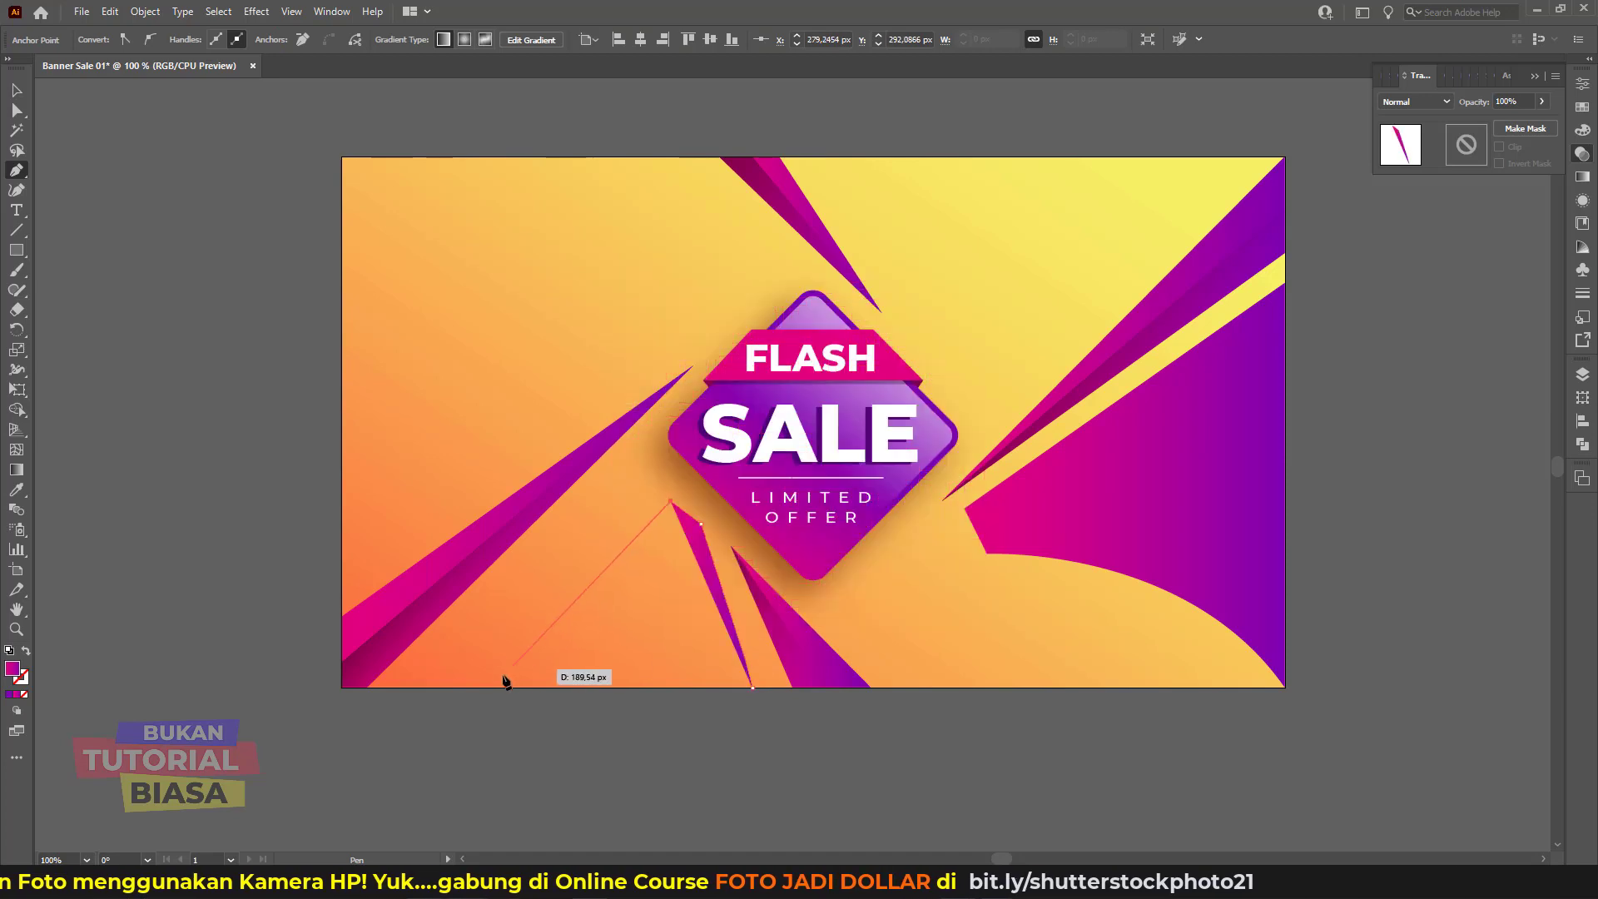
drag(444, 688, 276, 677)
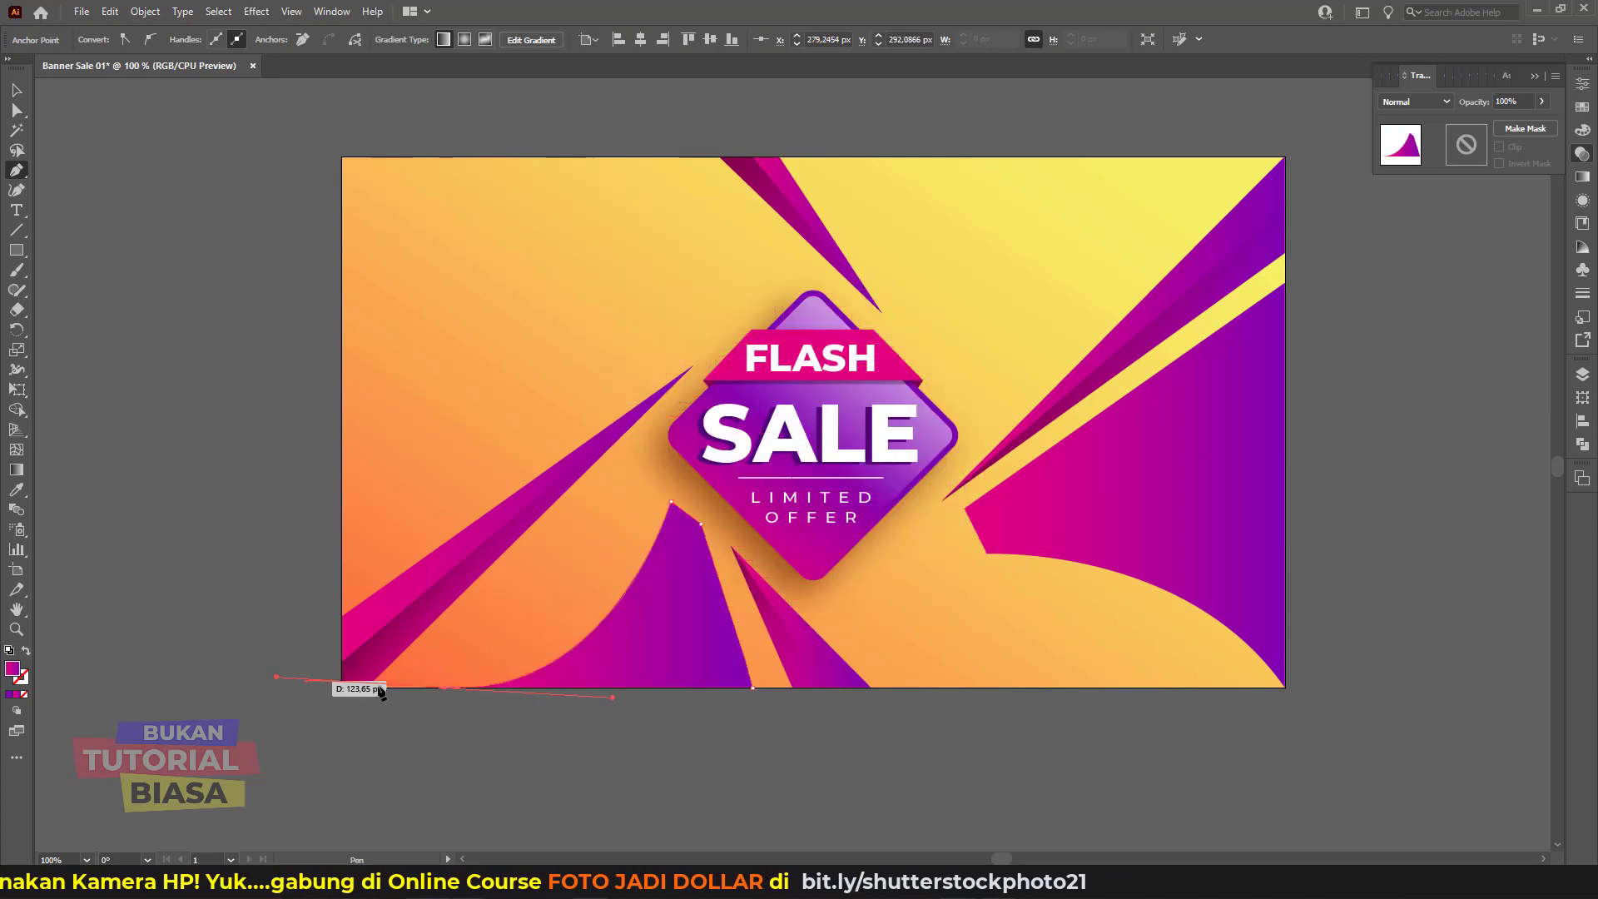
click(444, 687)
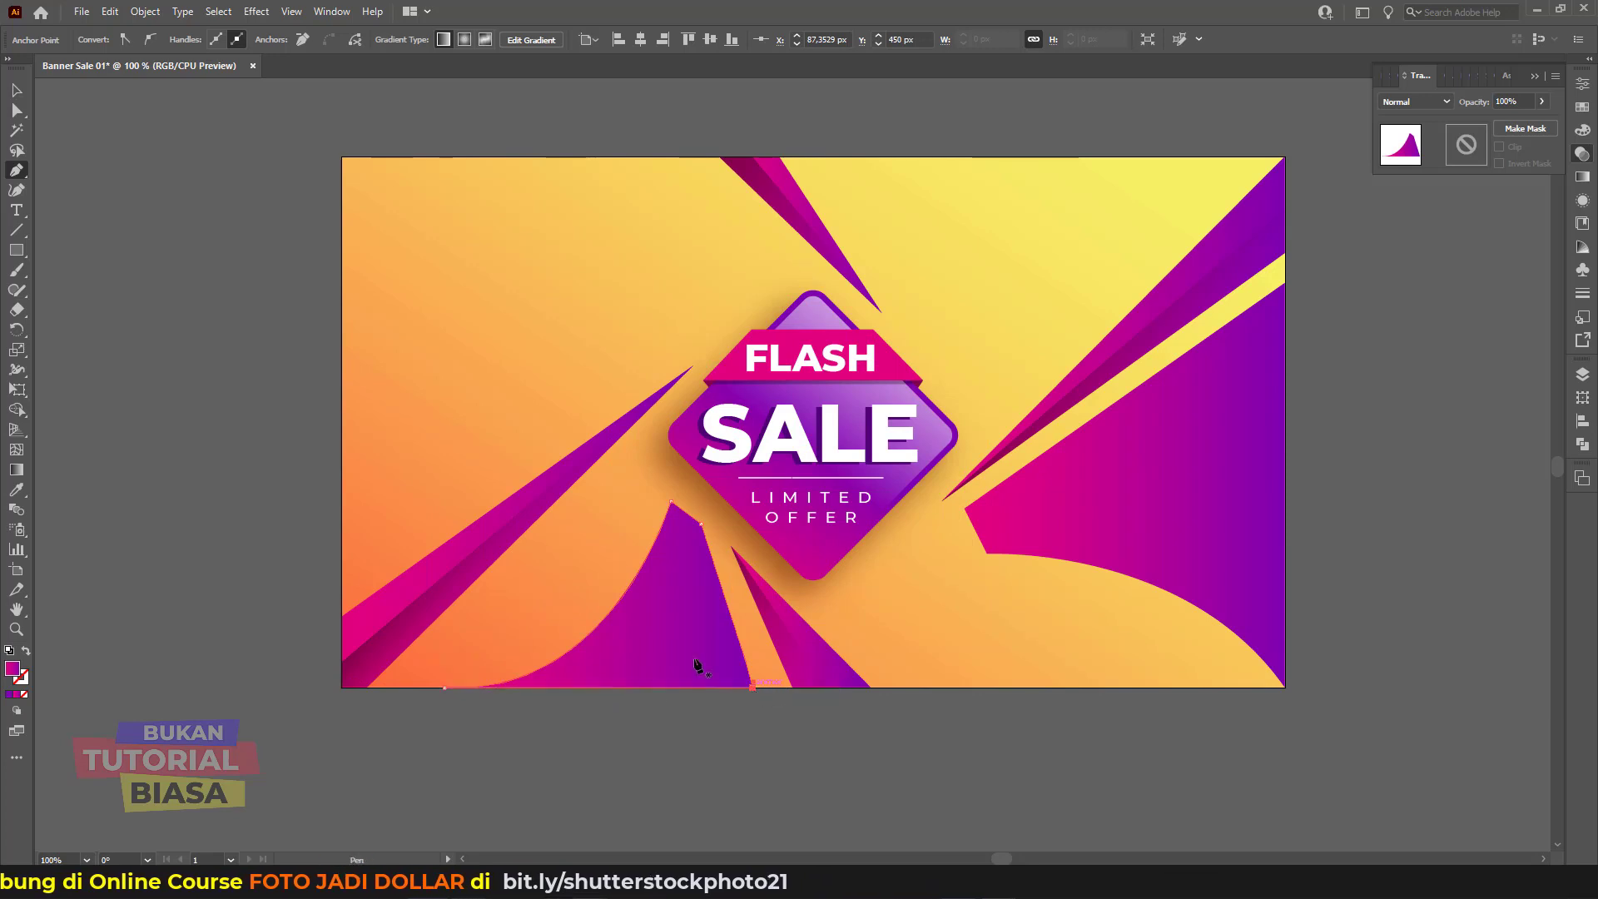
Step: Draw a curved closed shape filling the banner's left side up to the top-left corner
click(341, 510)
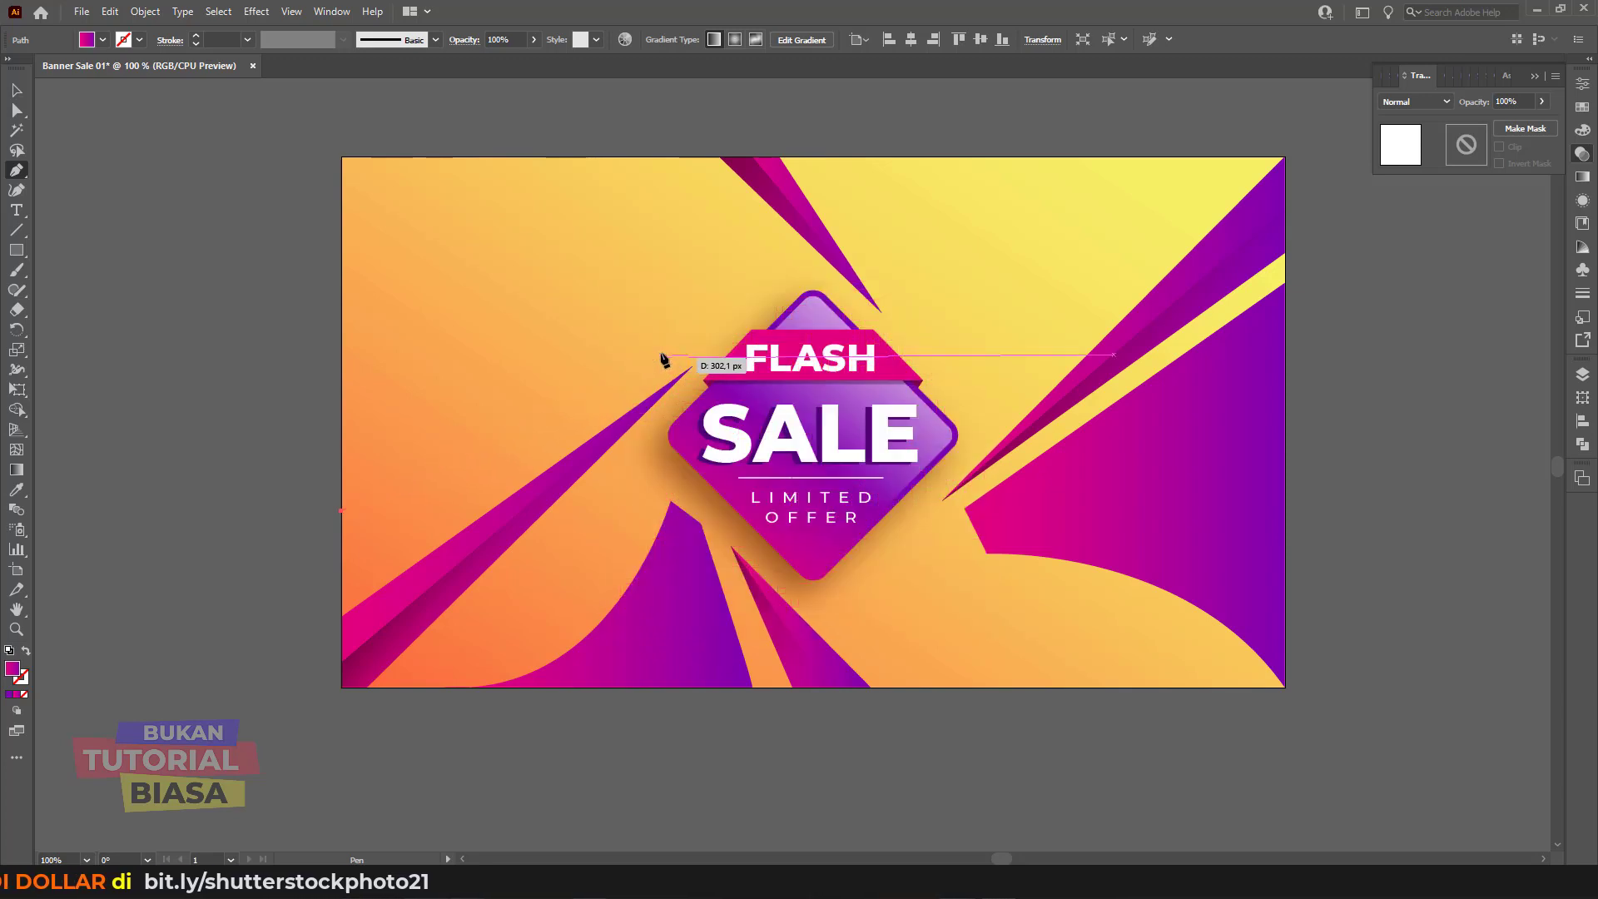
click(663, 357)
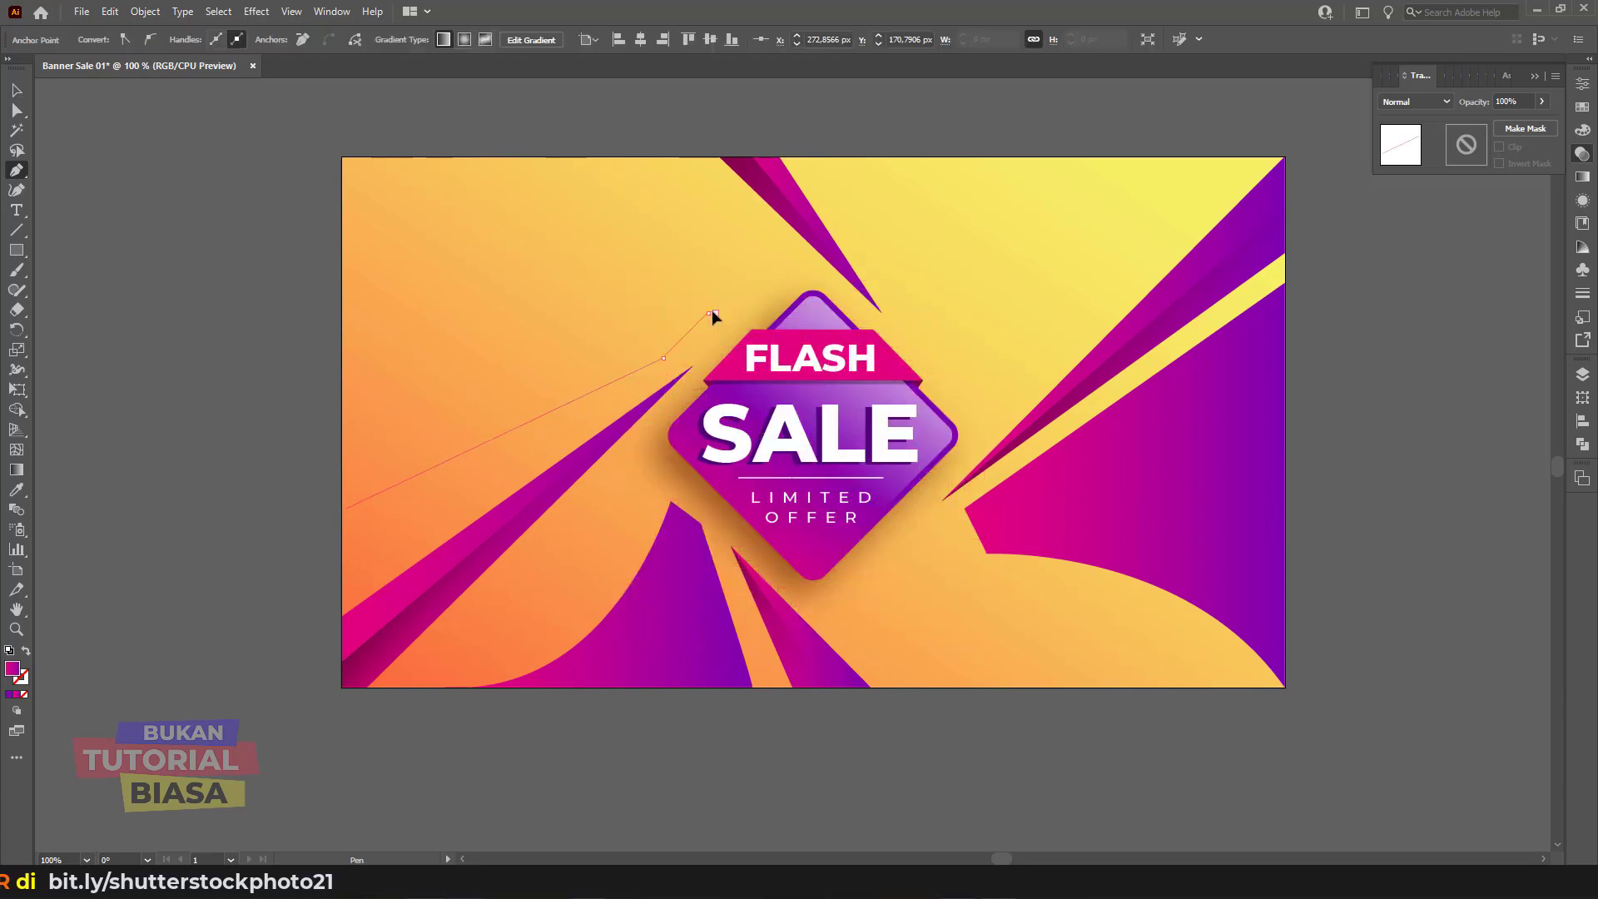
click(708, 313)
mouse_move(511, 157)
mouse_down()
mouse_move(422, 96)
mouse_move(487, 351)
mouse_up()
click(510, 482)
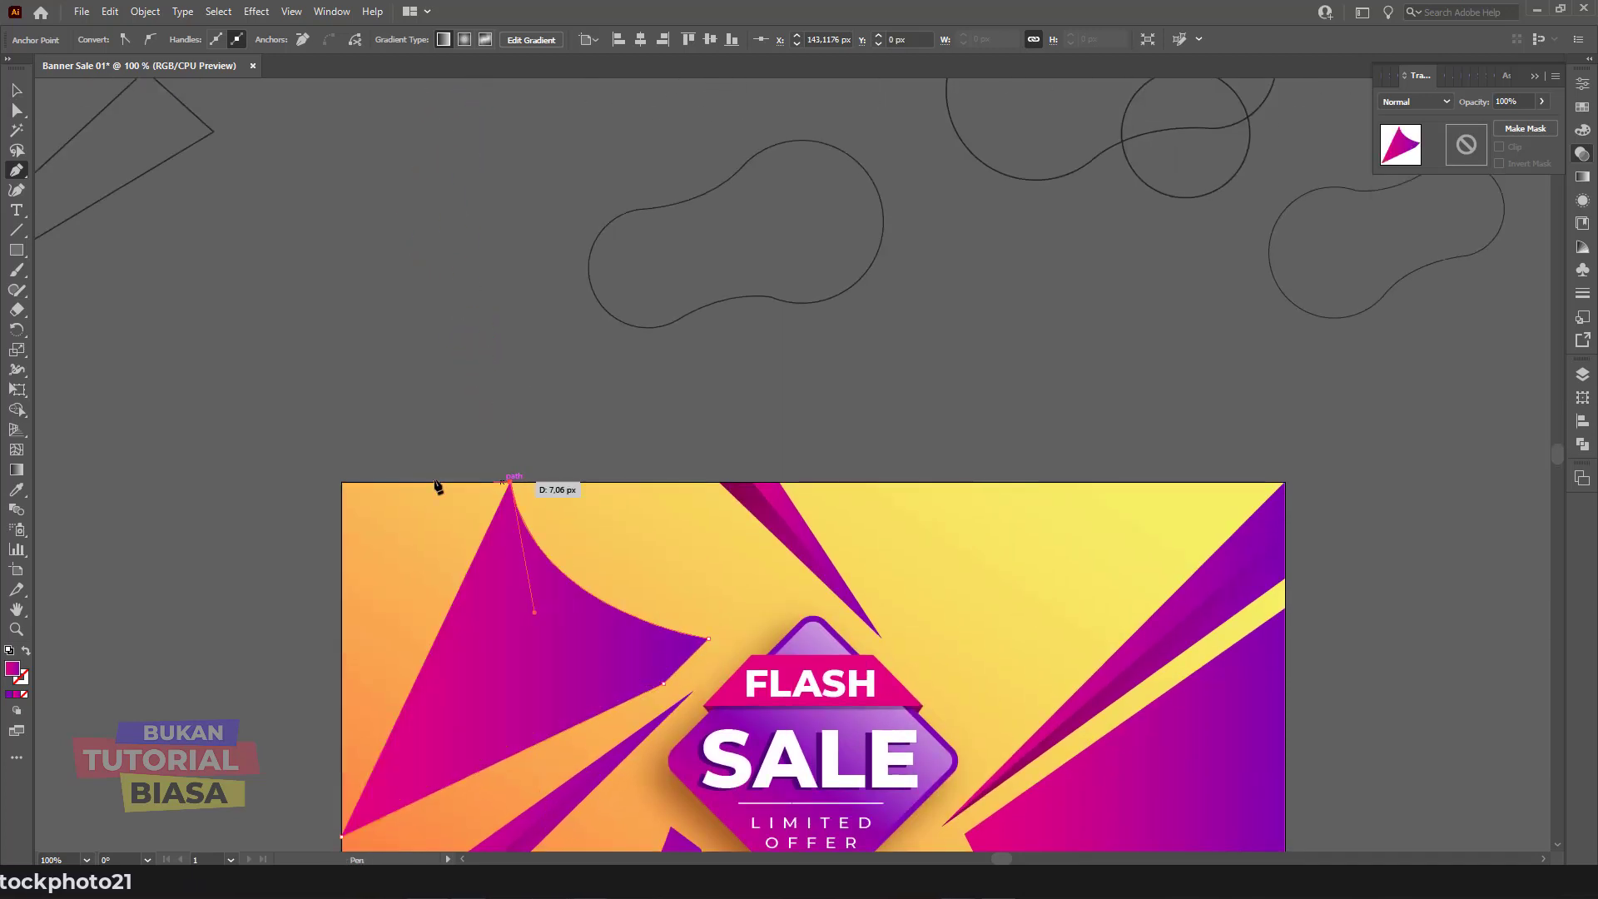
click(342, 483)
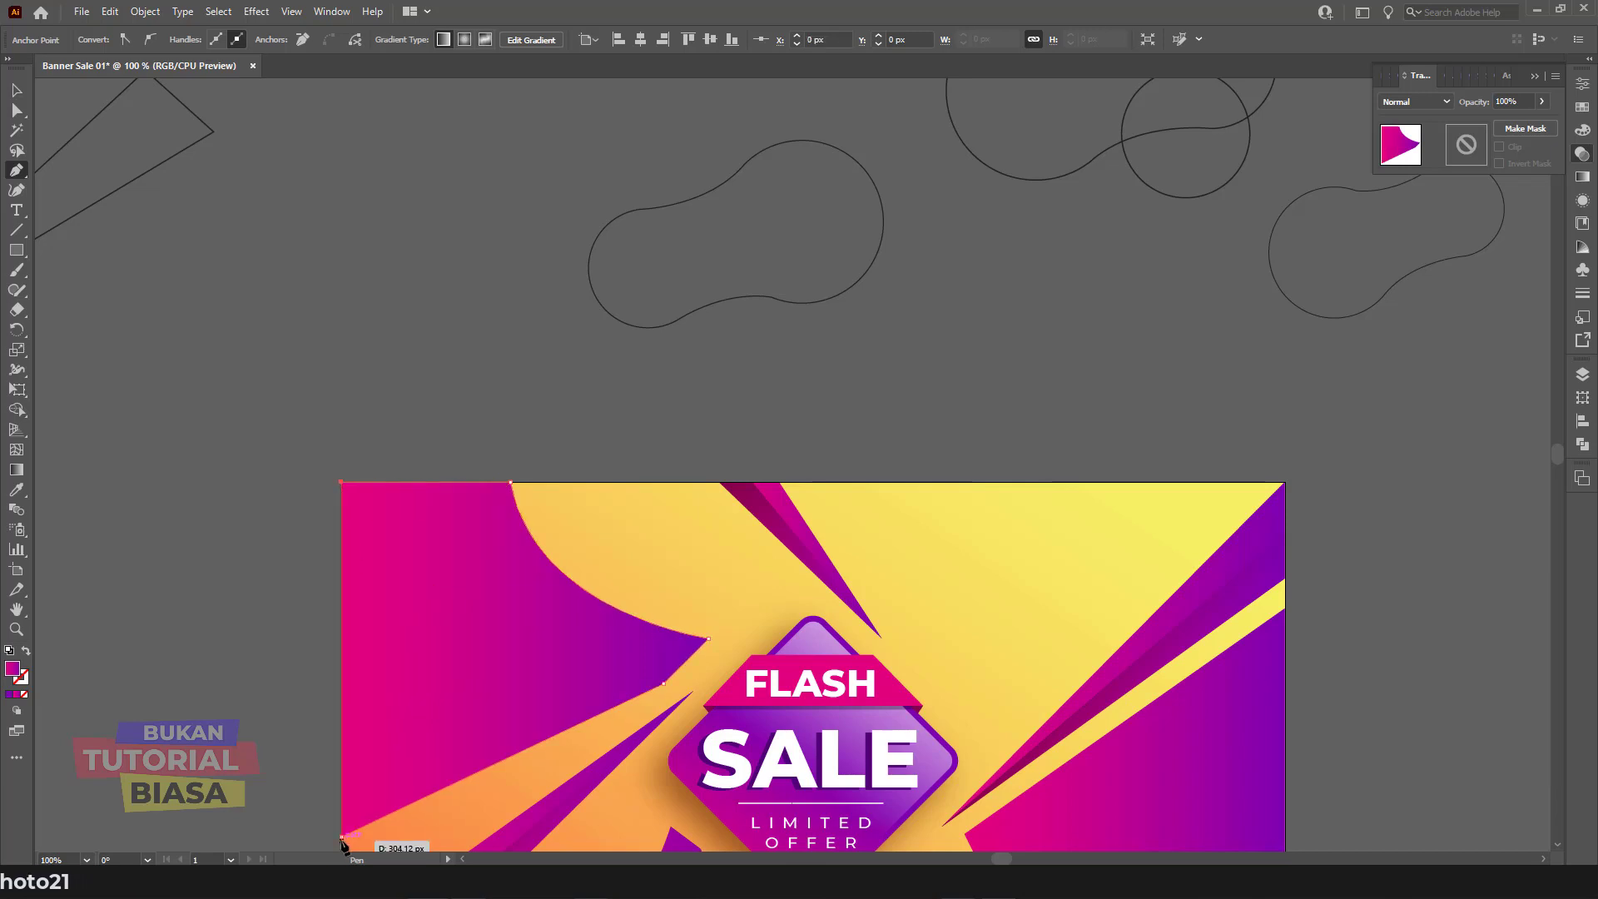
click(342, 835)
drag(931, 518, 850, 421)
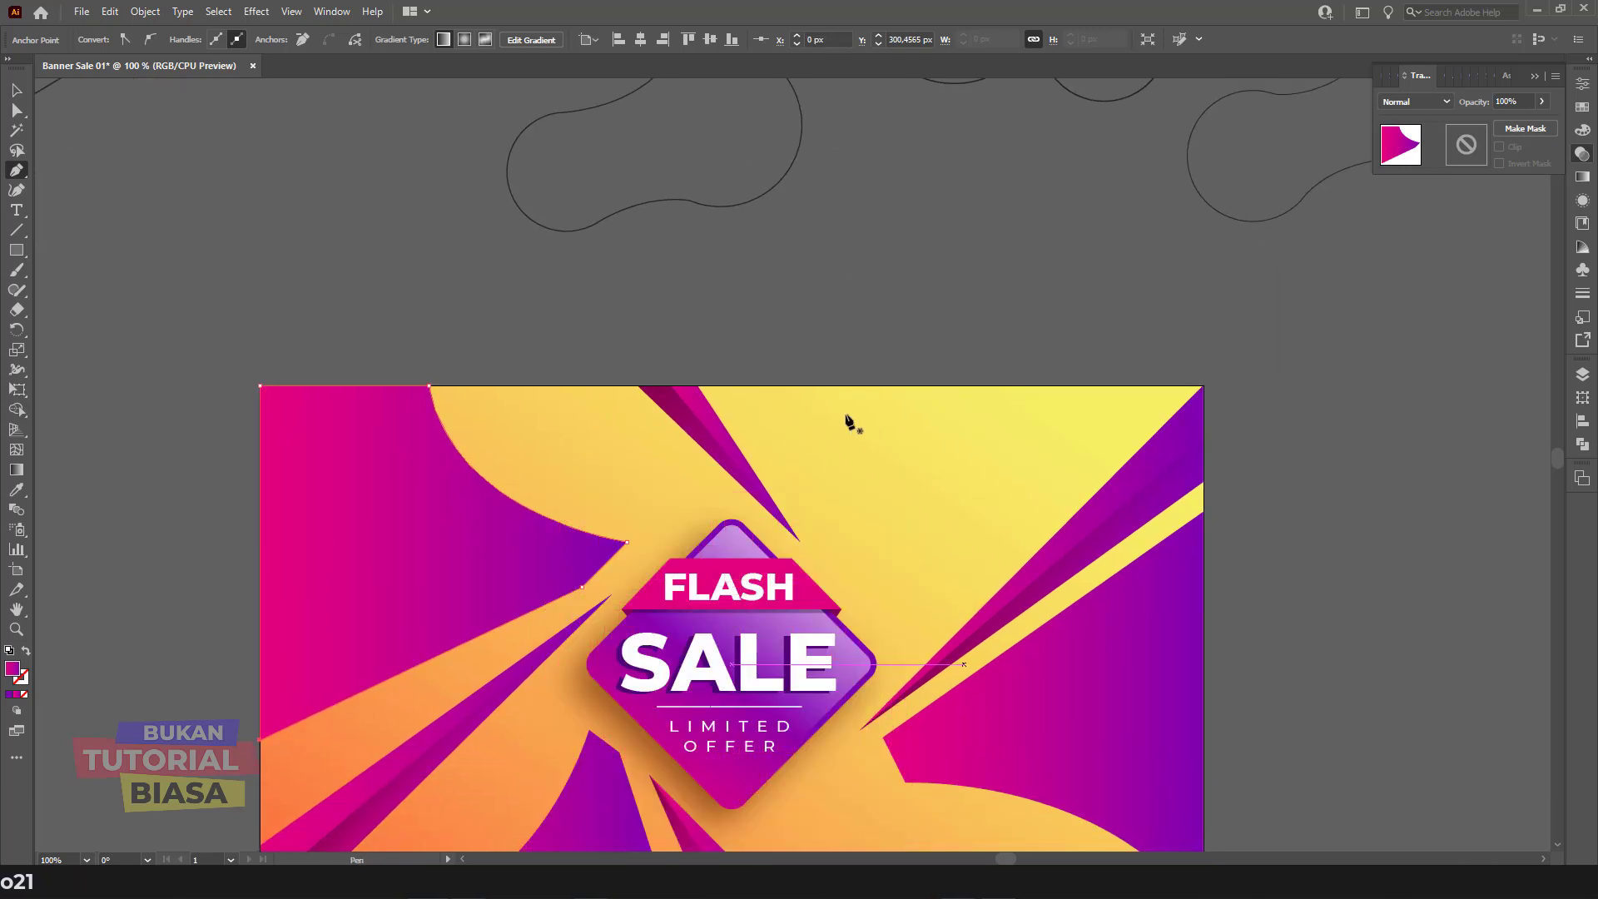
Step: Draw a curved shape along the top edge from the centre toward the right
click(759, 385)
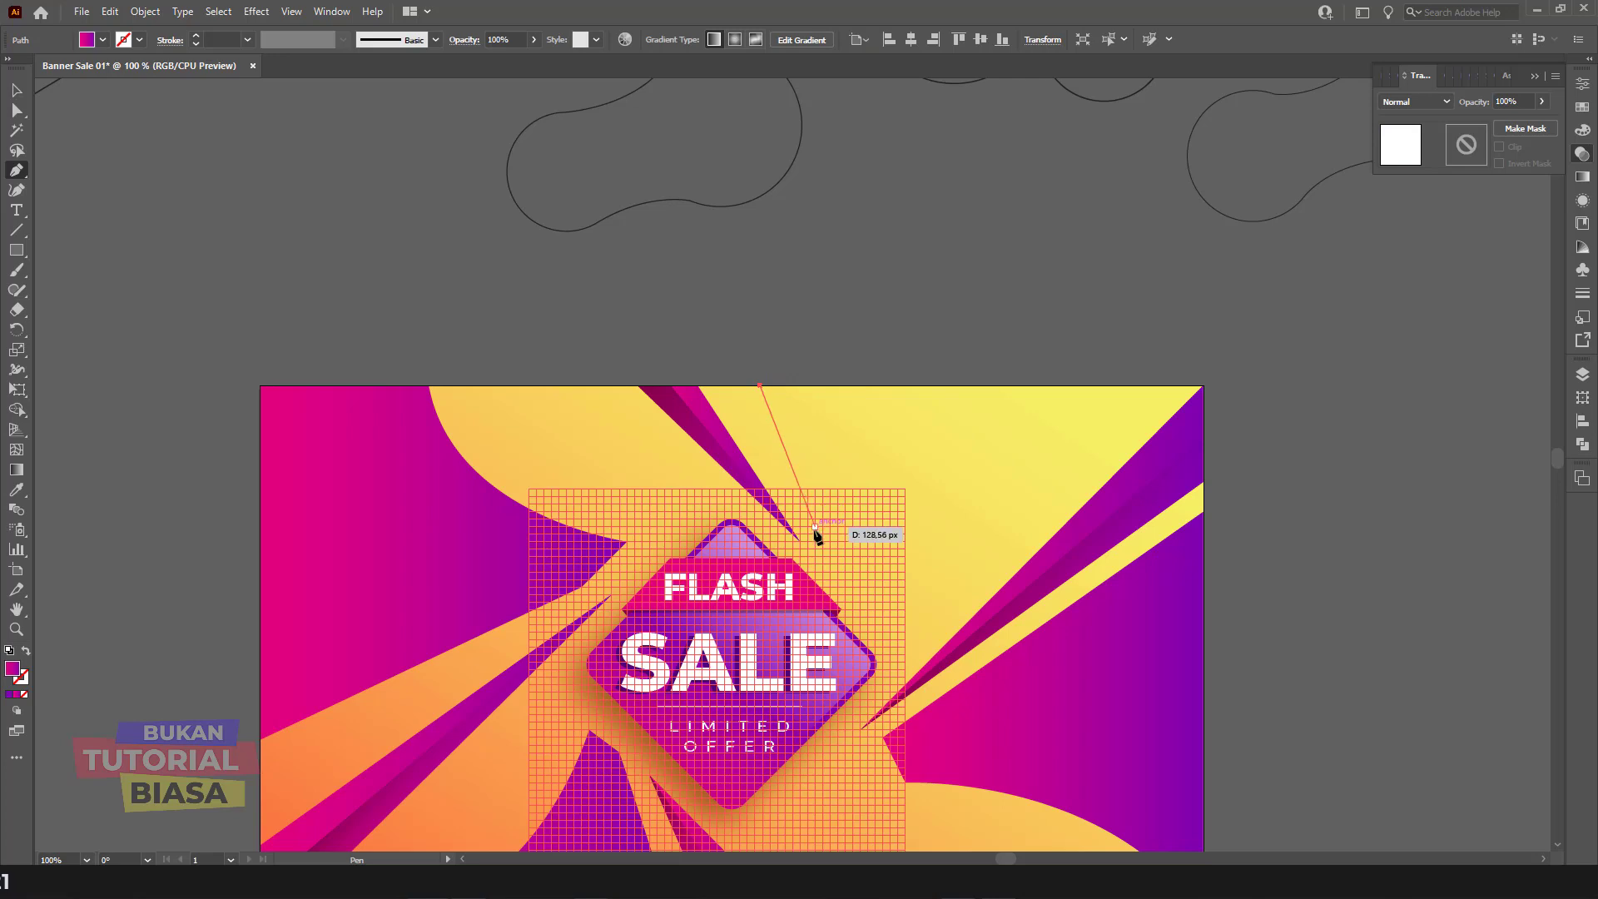
click(861, 579)
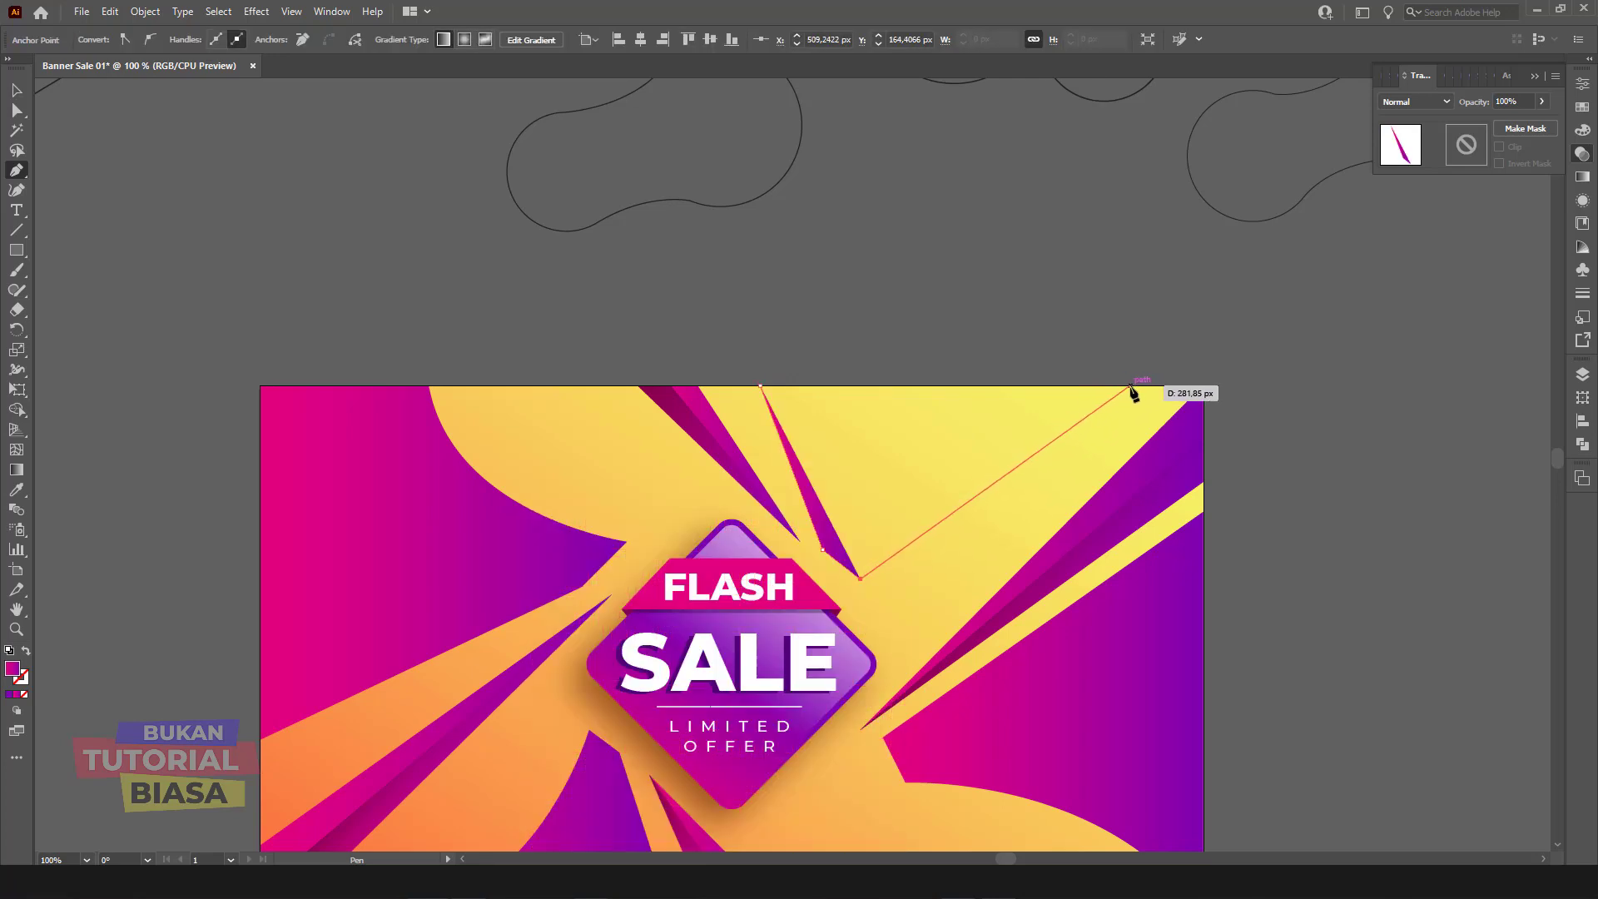
drag(1131, 385, 1325, 370)
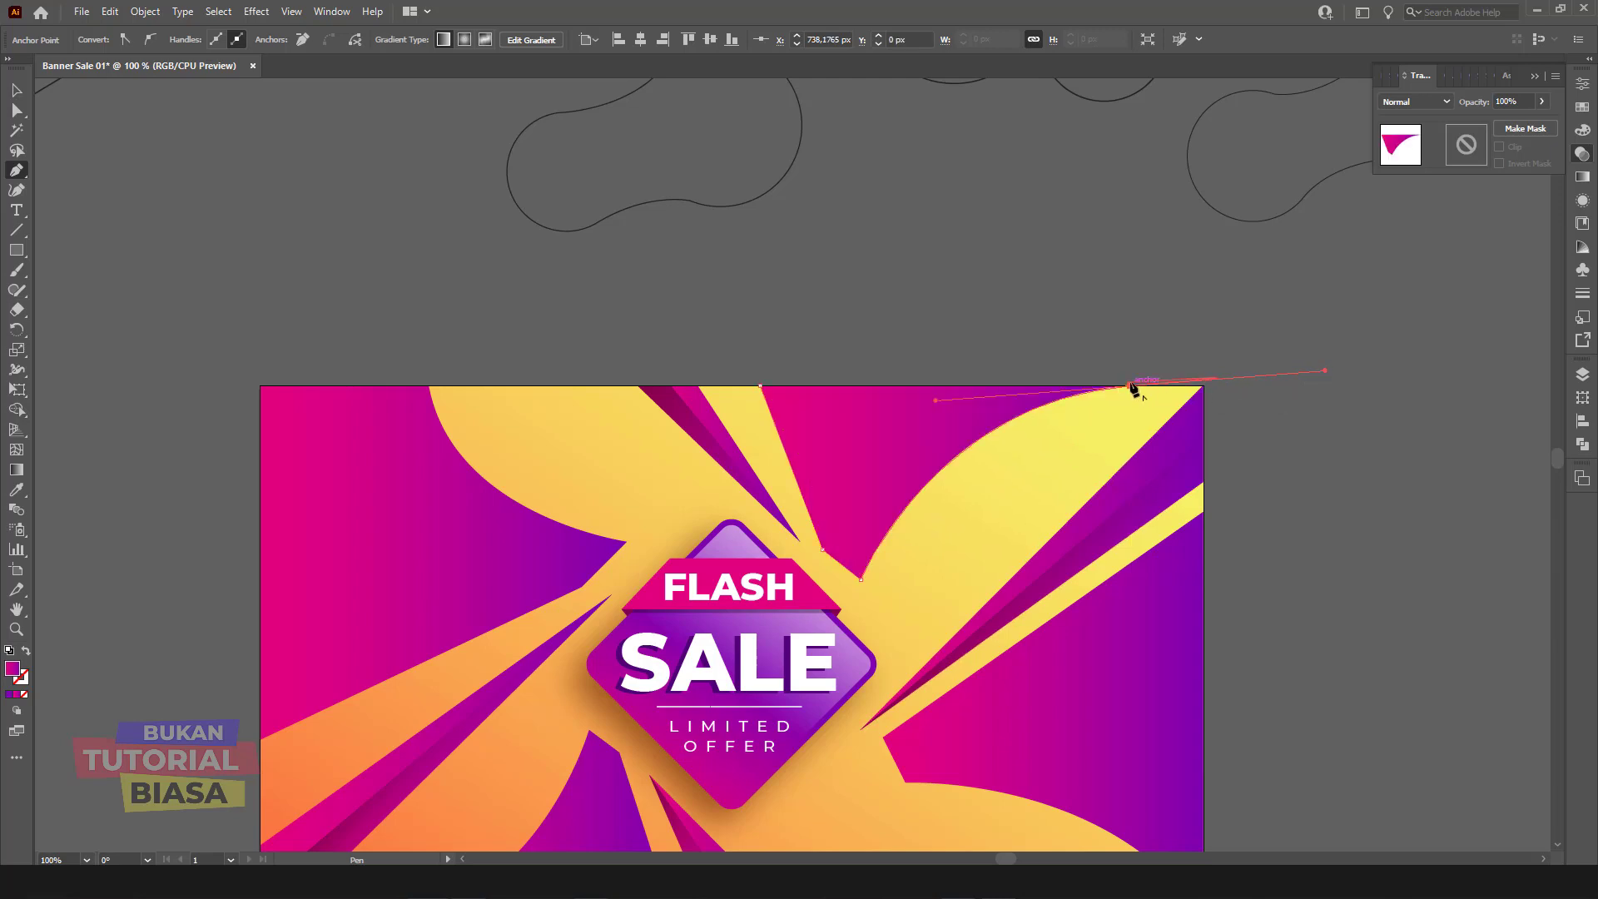
alt+click(1130, 386)
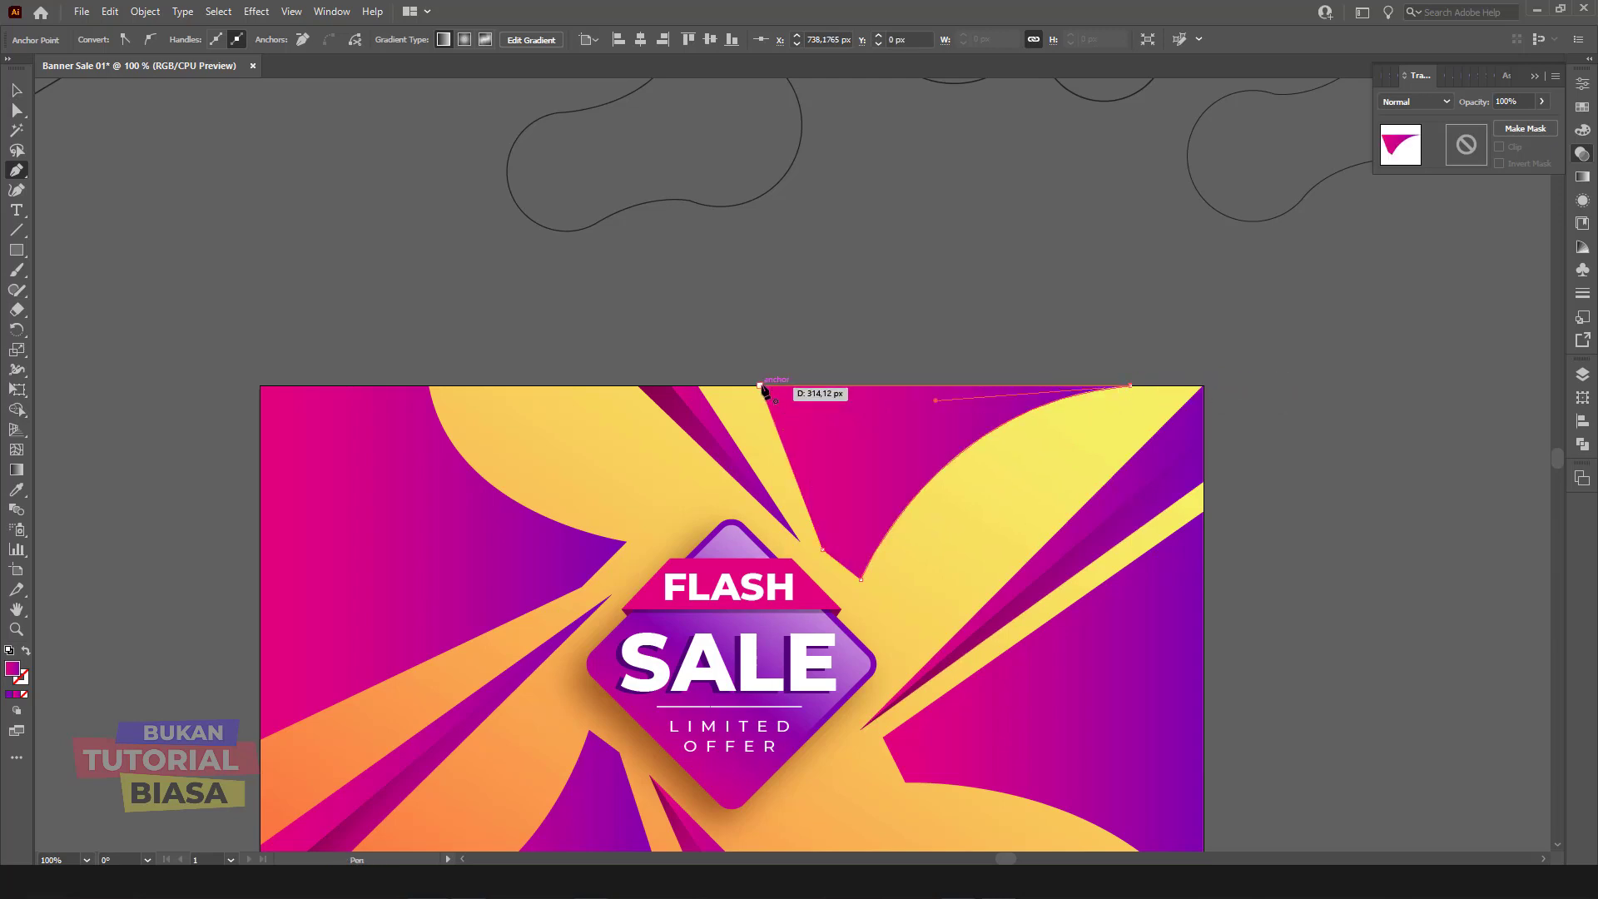
click(760, 386)
click(17, 90)
scroll(712, 406, down, 4)
scroll(711, 406, down, 1)
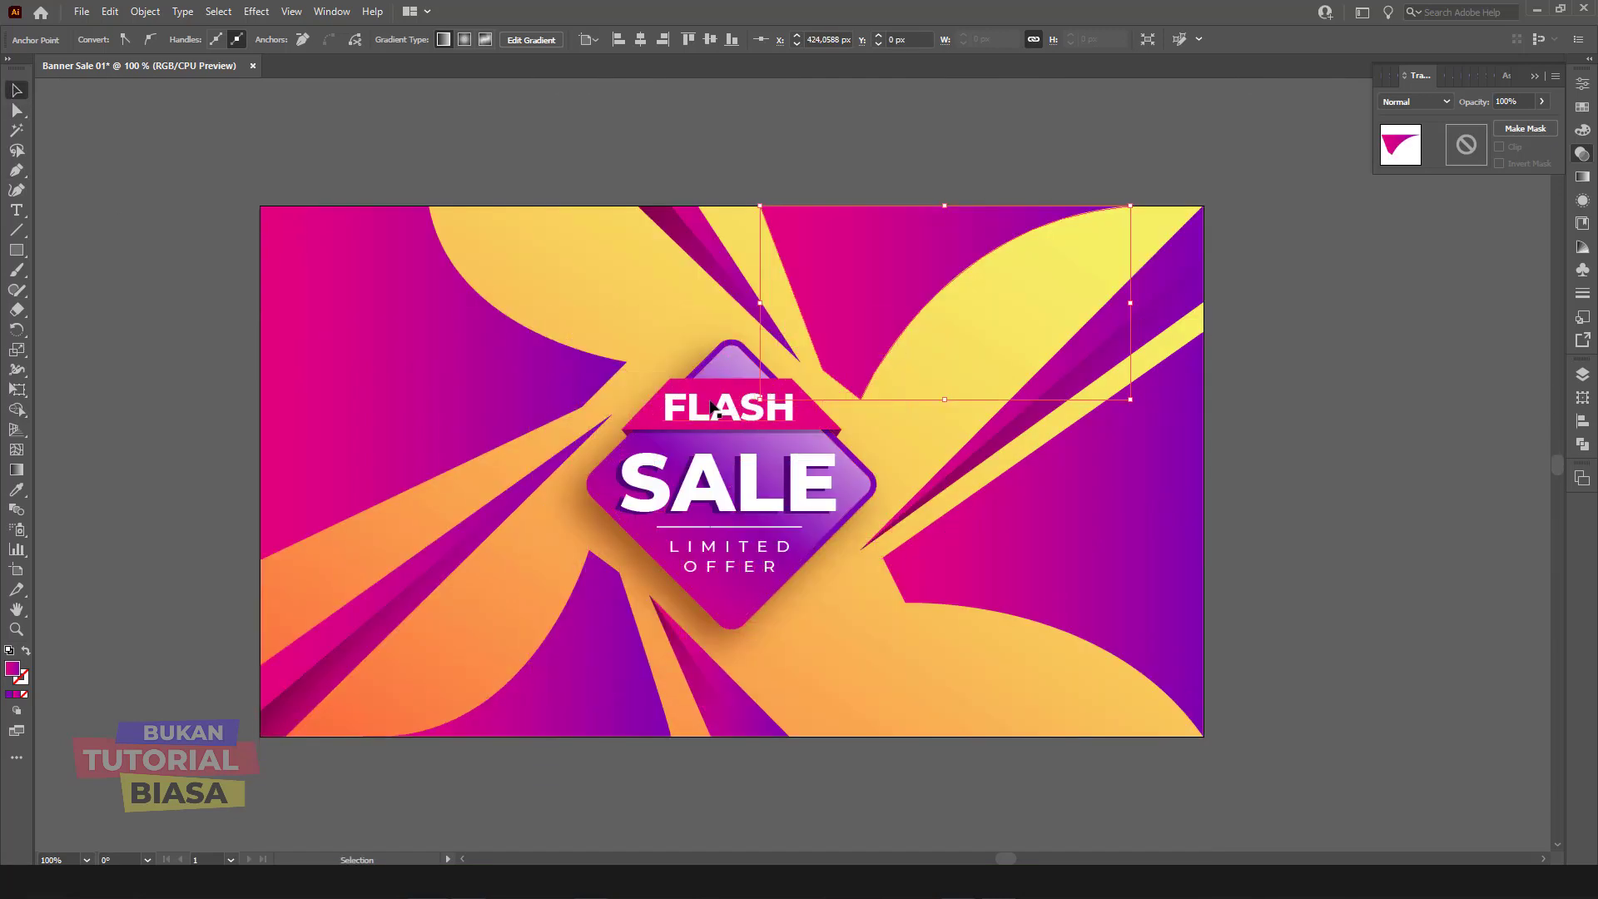
Step: Select the curved purple shapes and make their gradient's left stop black
shift+click(534, 456)
shift+click(592, 649)
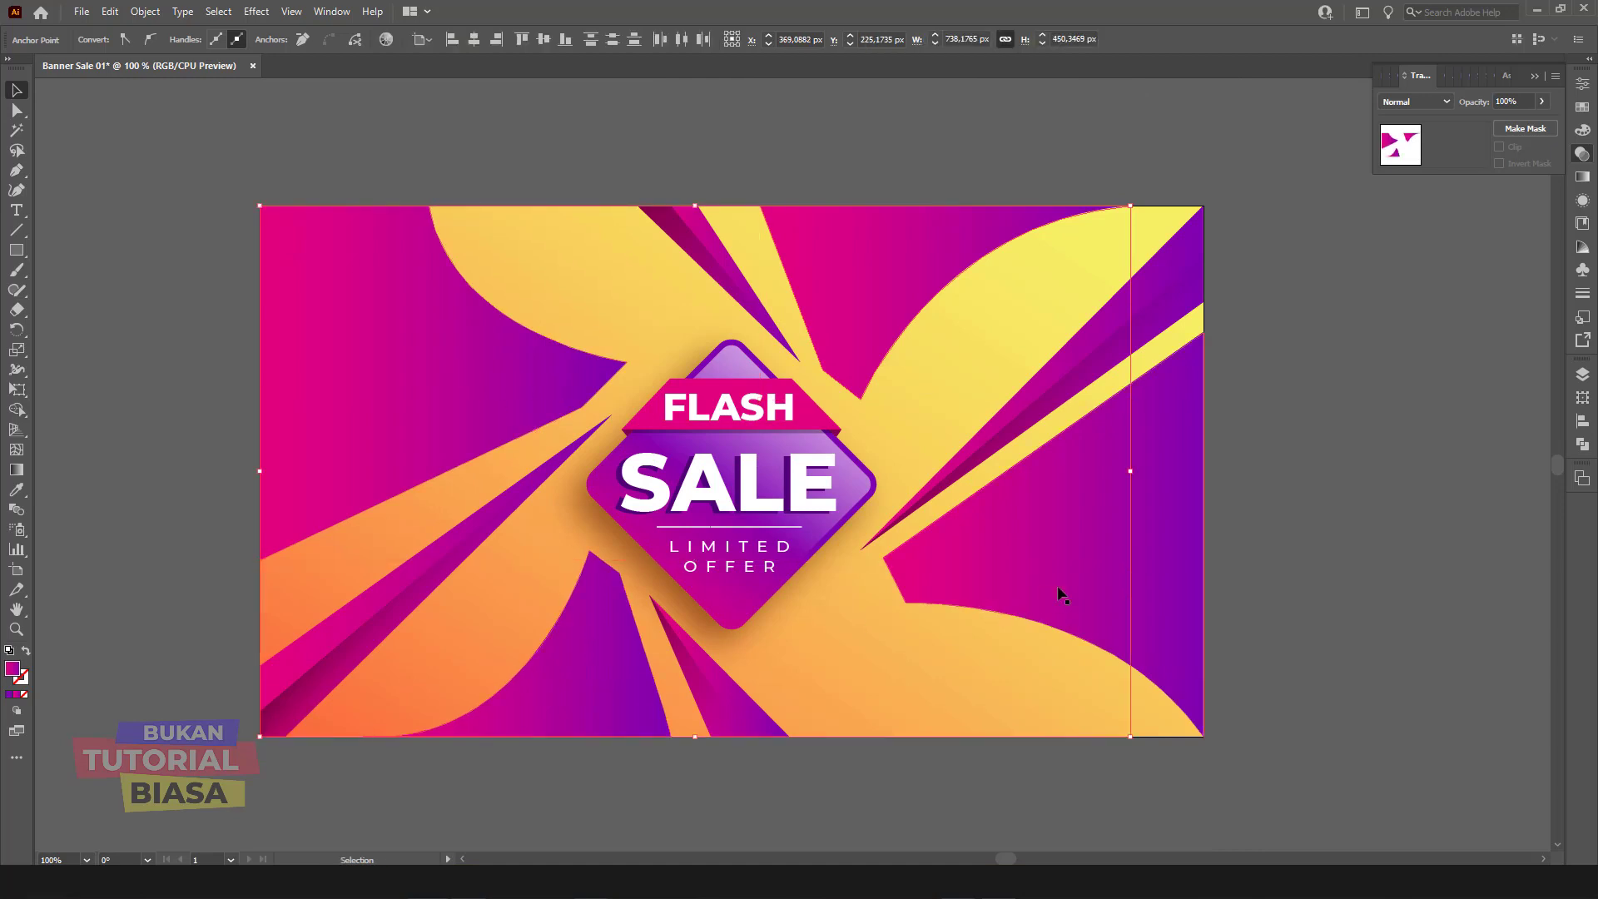
shift+click(1076, 582)
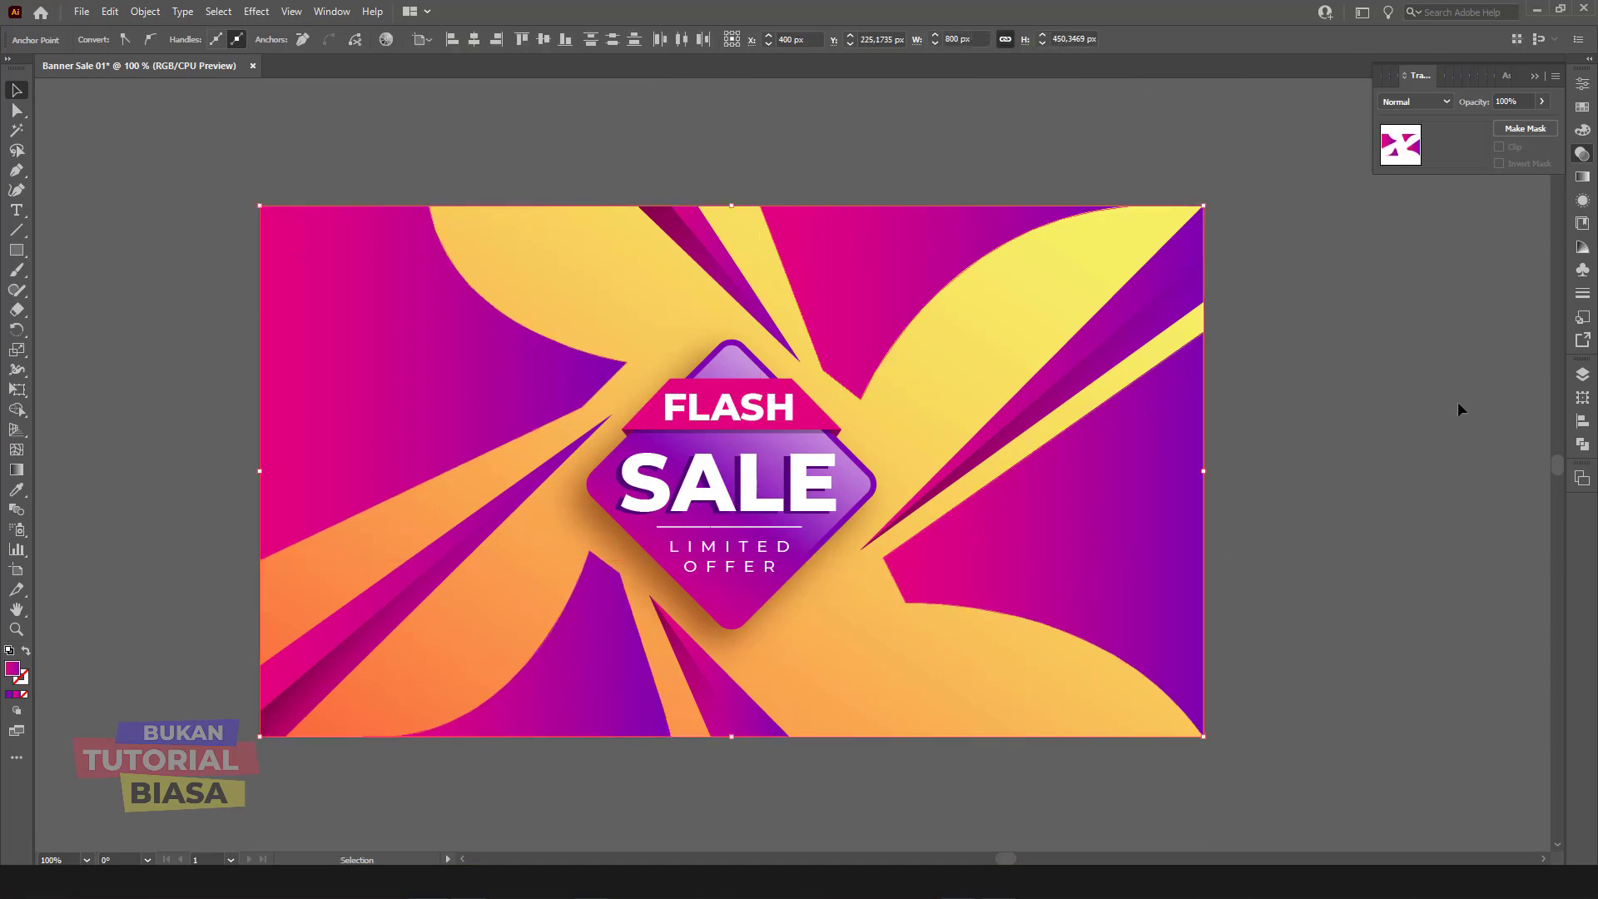
click(1587, 180)
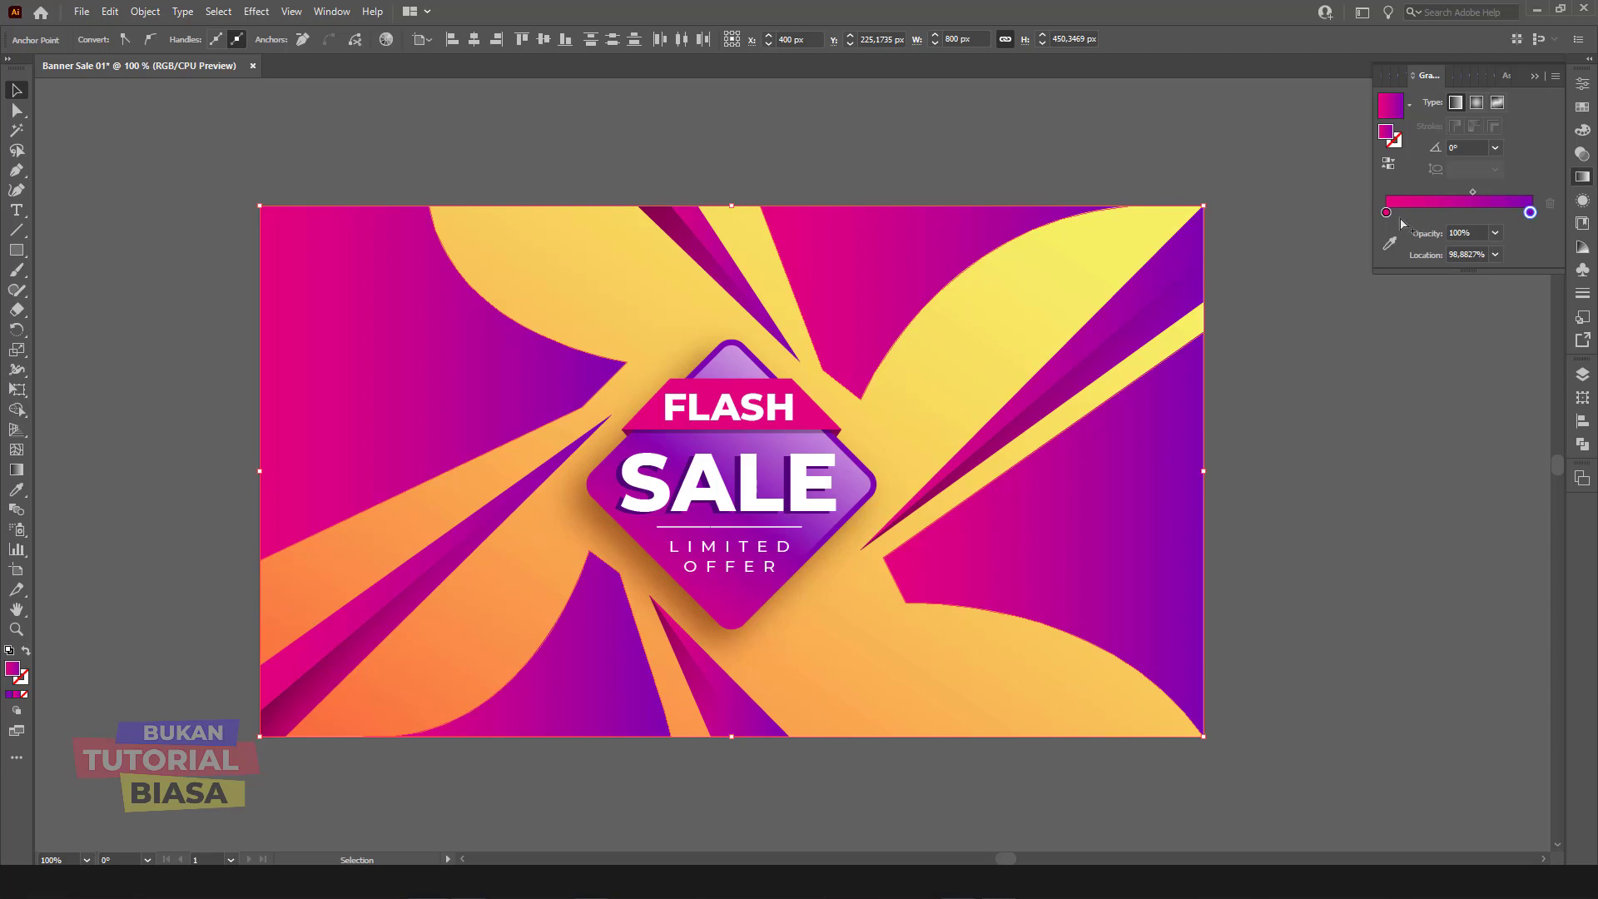
click(1386, 213)
double_click(1386, 212)
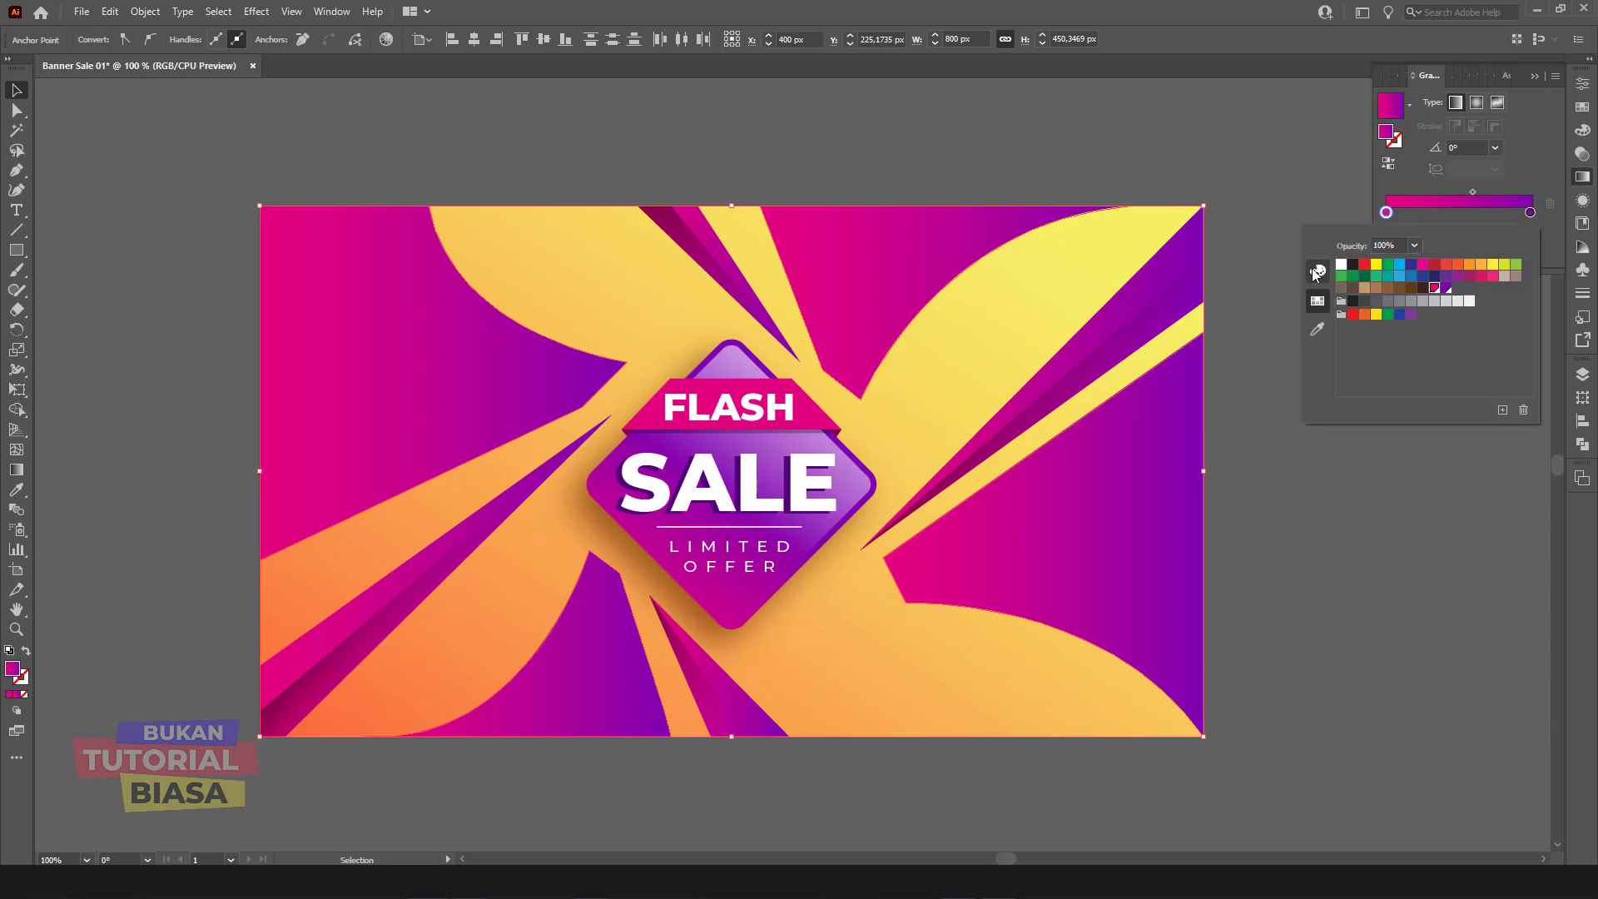
click(1316, 271)
click(1344, 358)
Step: Make the gradient's right stop white, then select the grey shape on the right
click(1530, 213)
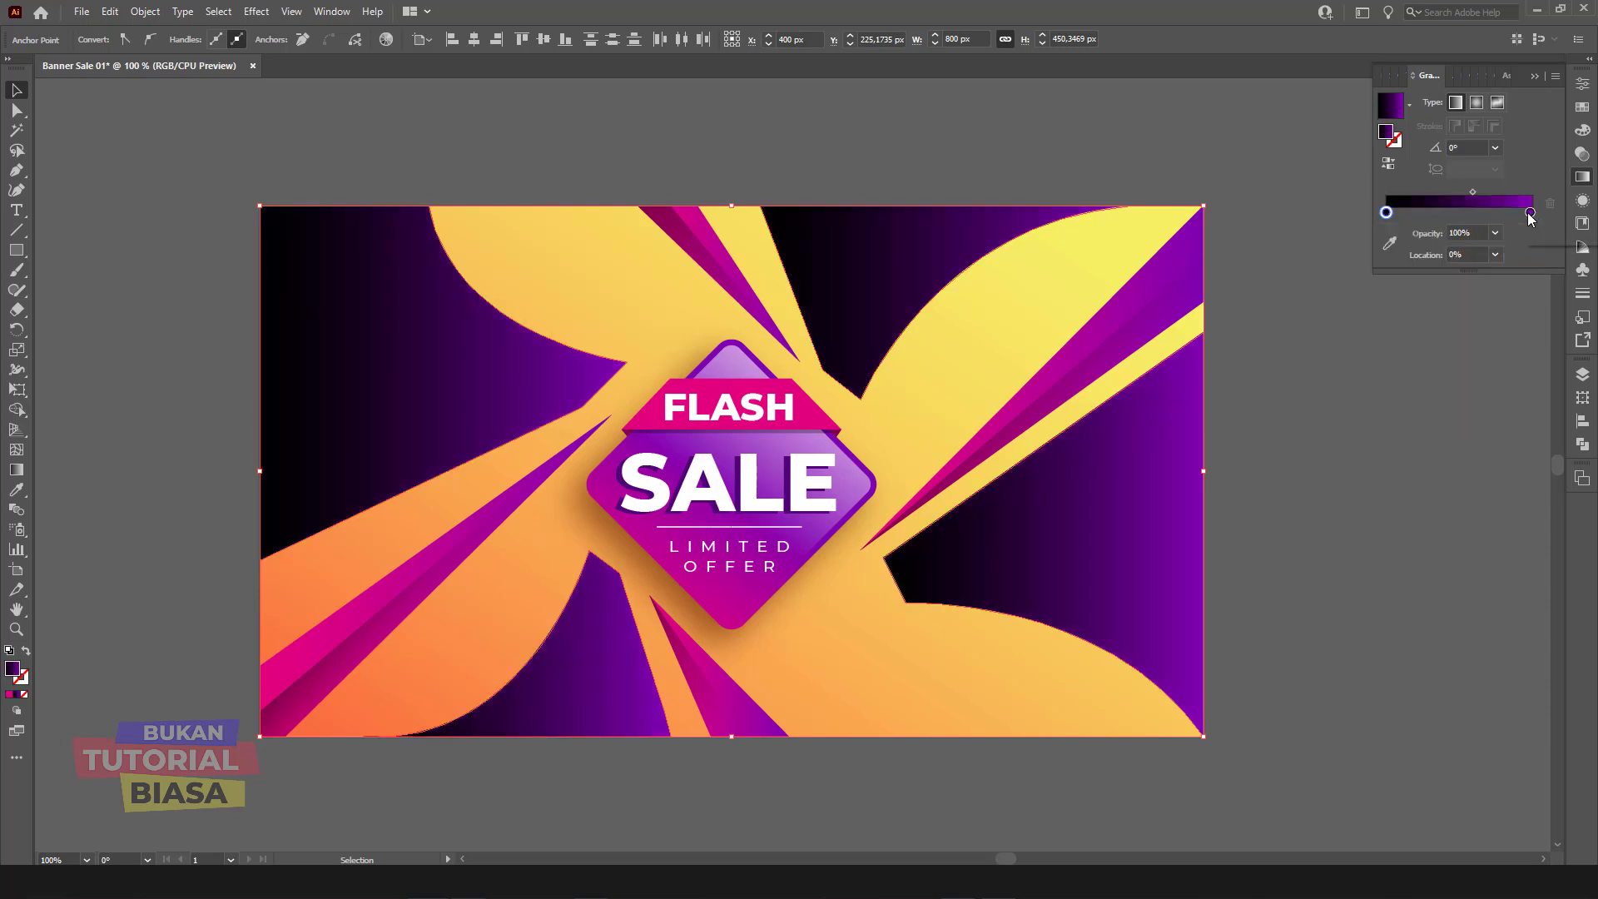
double_click(1530, 212)
click(1356, 358)
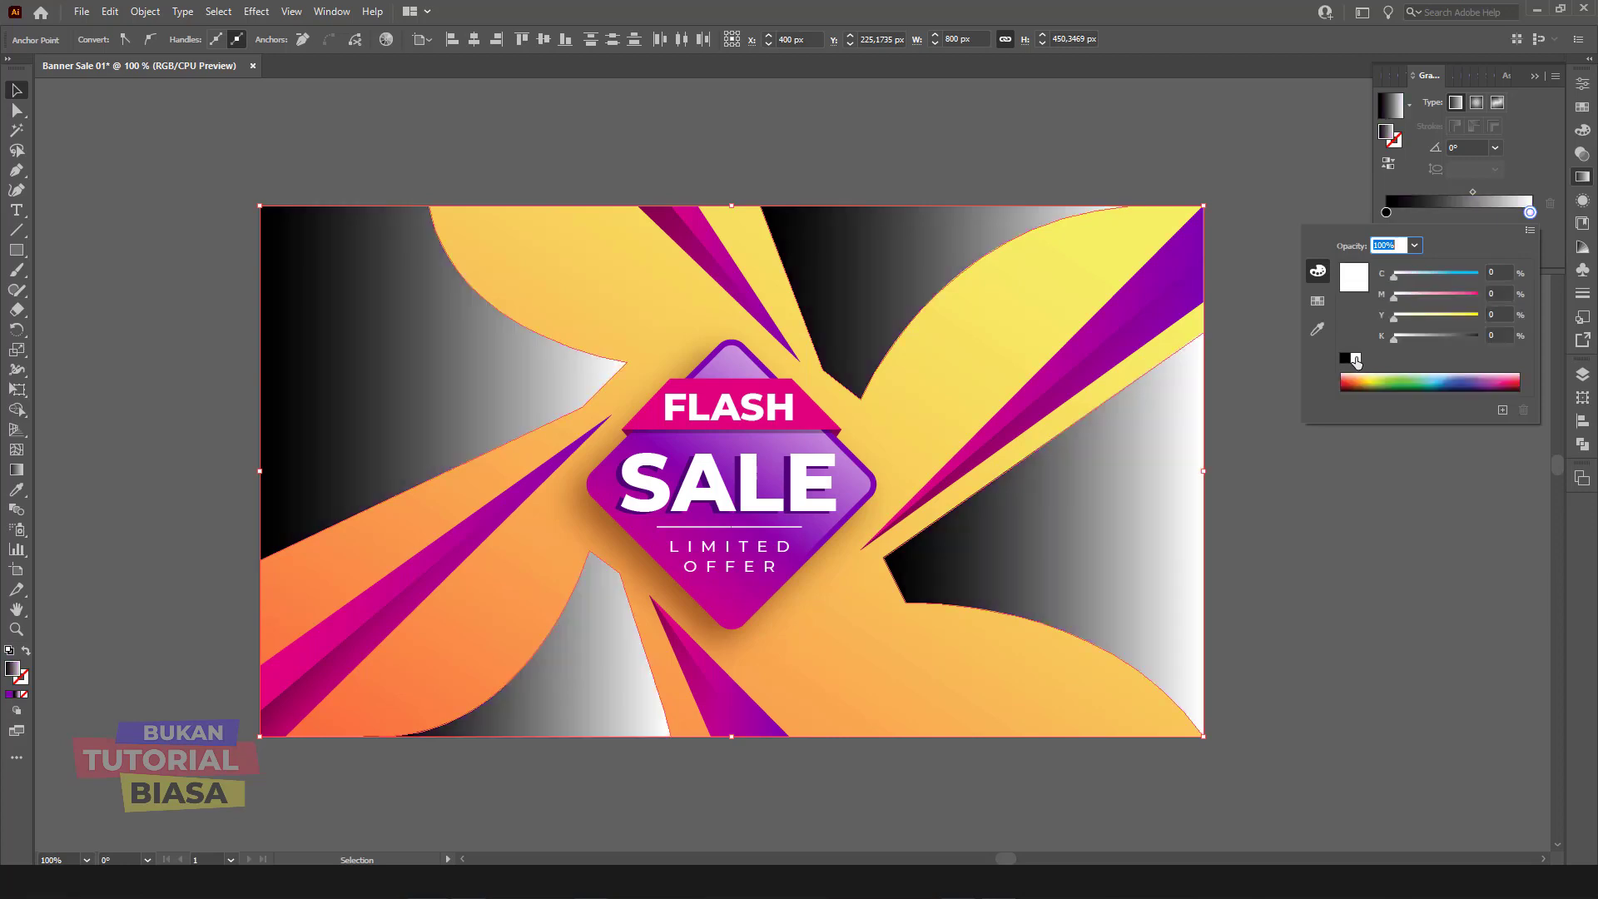
click(1251, 454)
click(1132, 555)
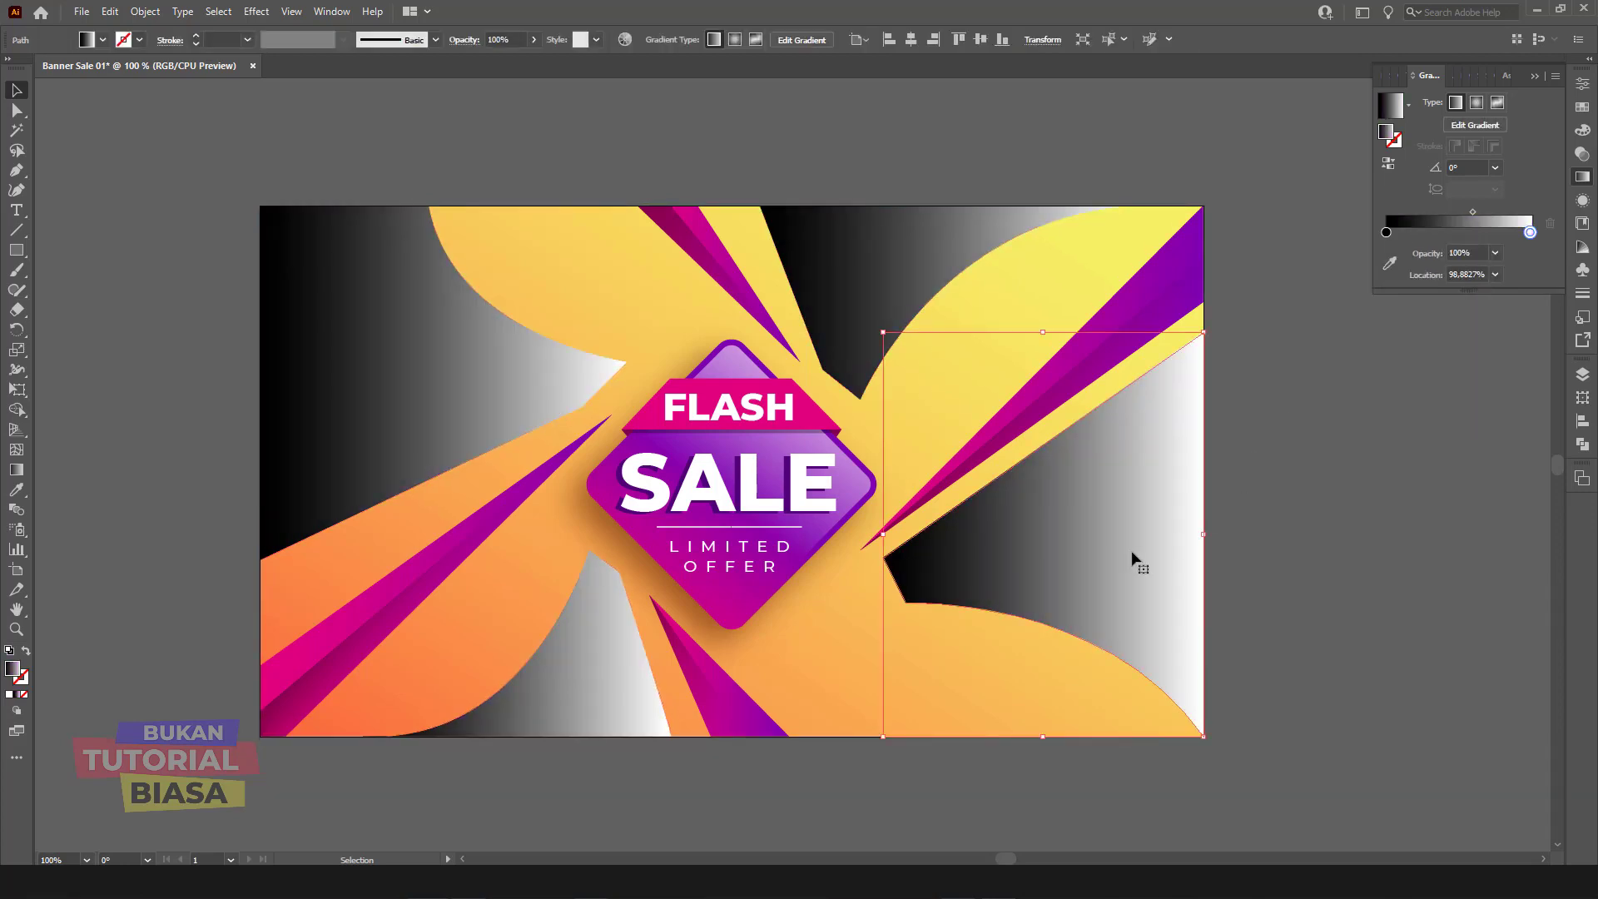
Step: Re-angle the right shape's gradient to about -161° so white faces left
key(g)
drag(1268, 557, 978, 456)
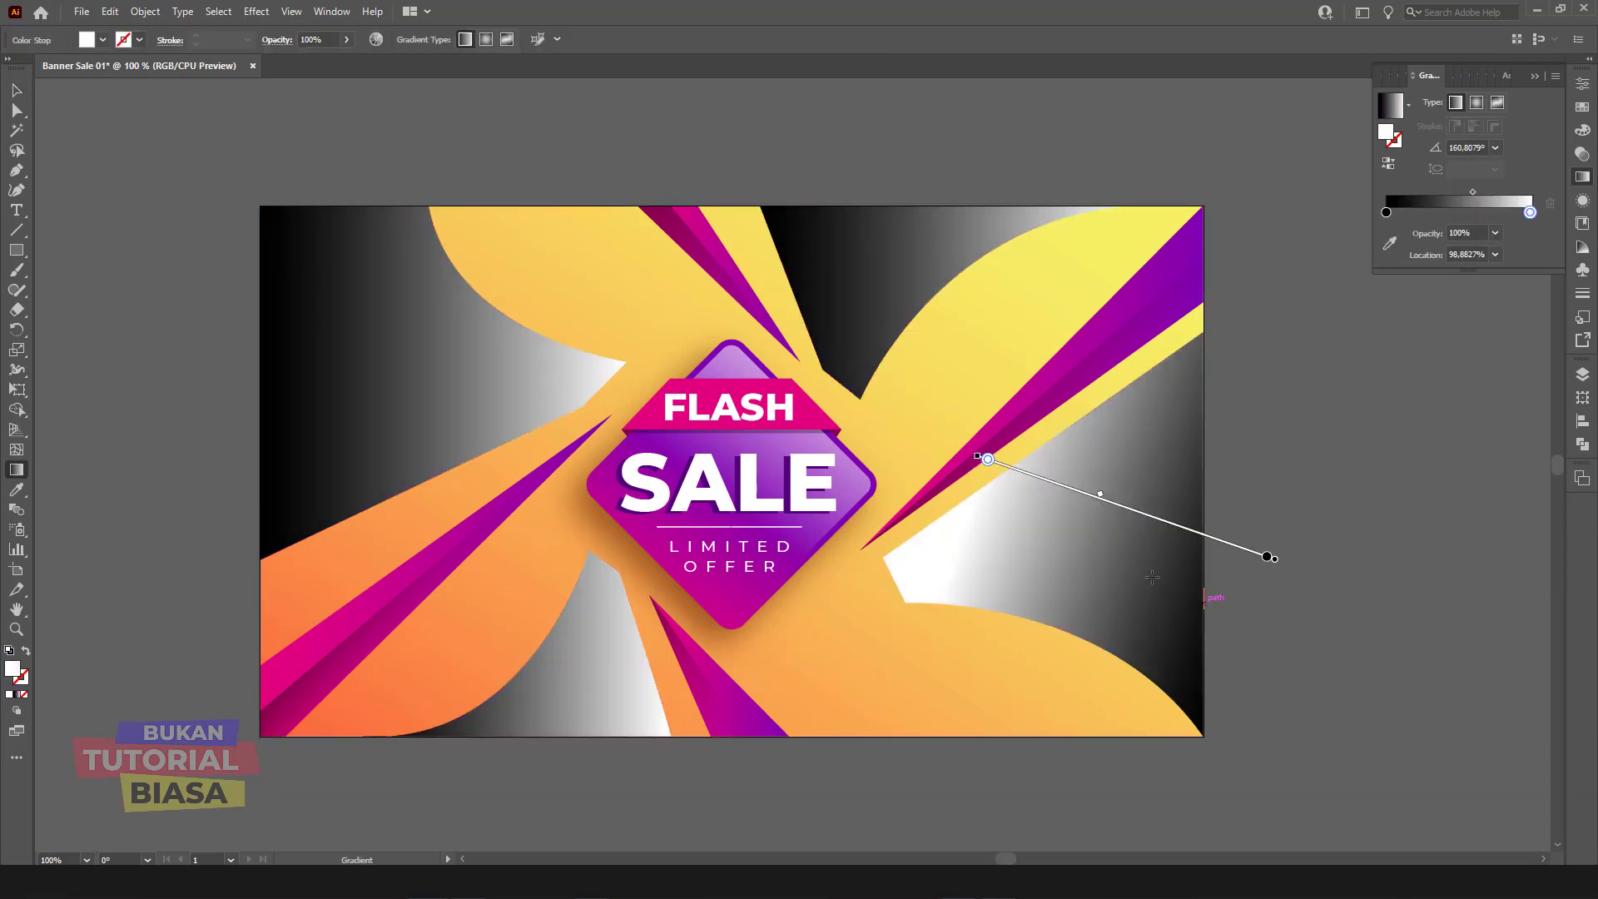
drag(1282, 520, 1030, 563)
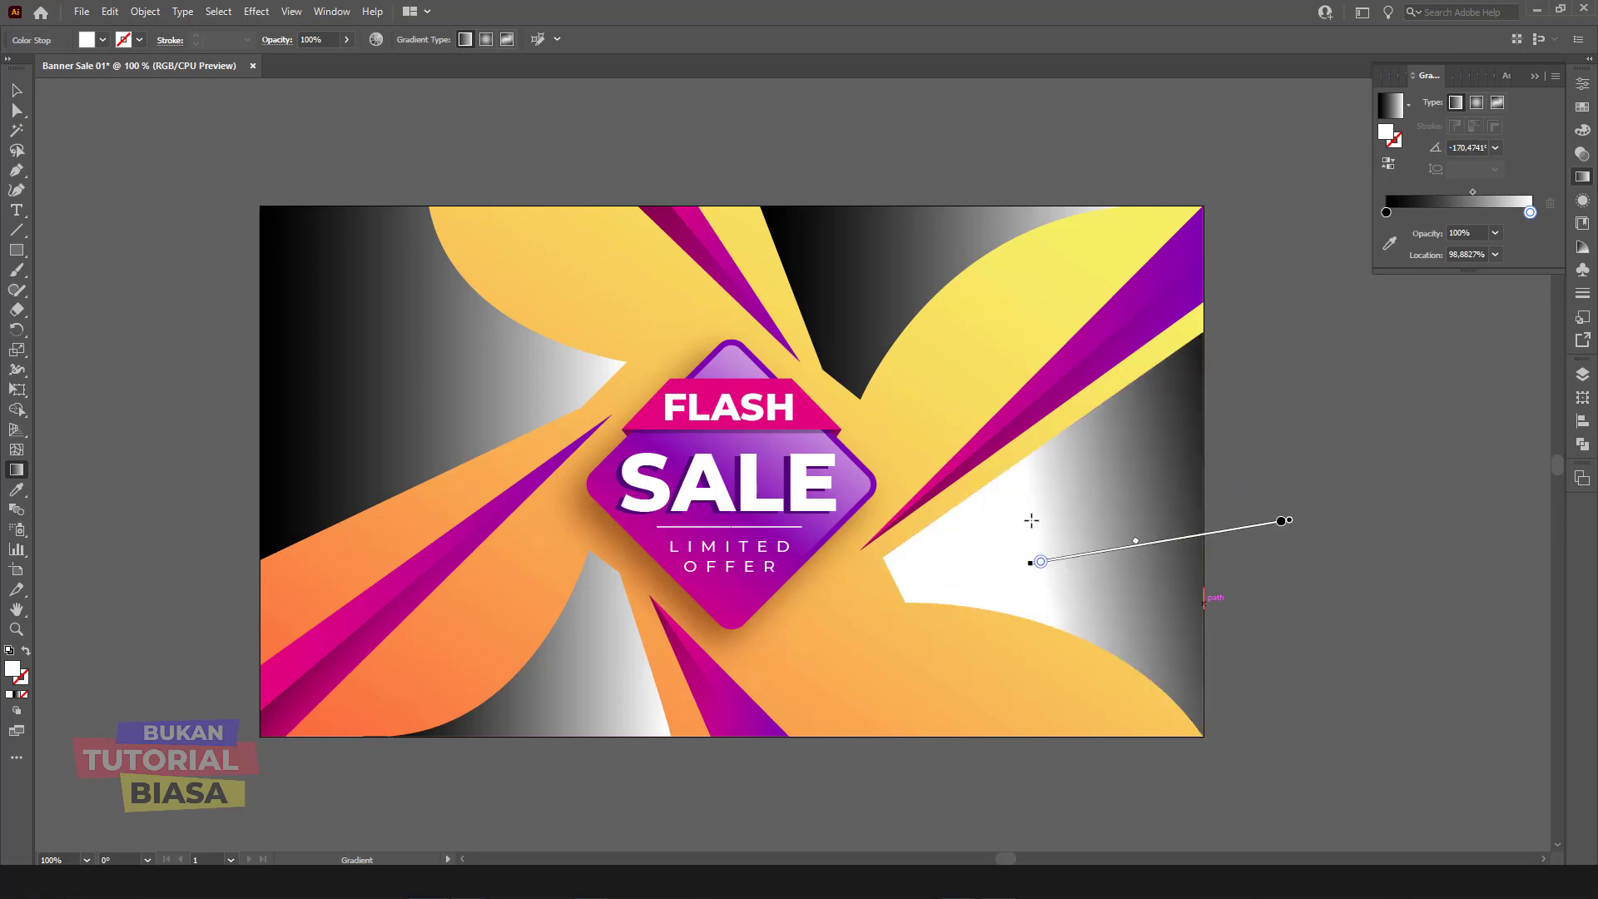
drag(1253, 522, 932, 600)
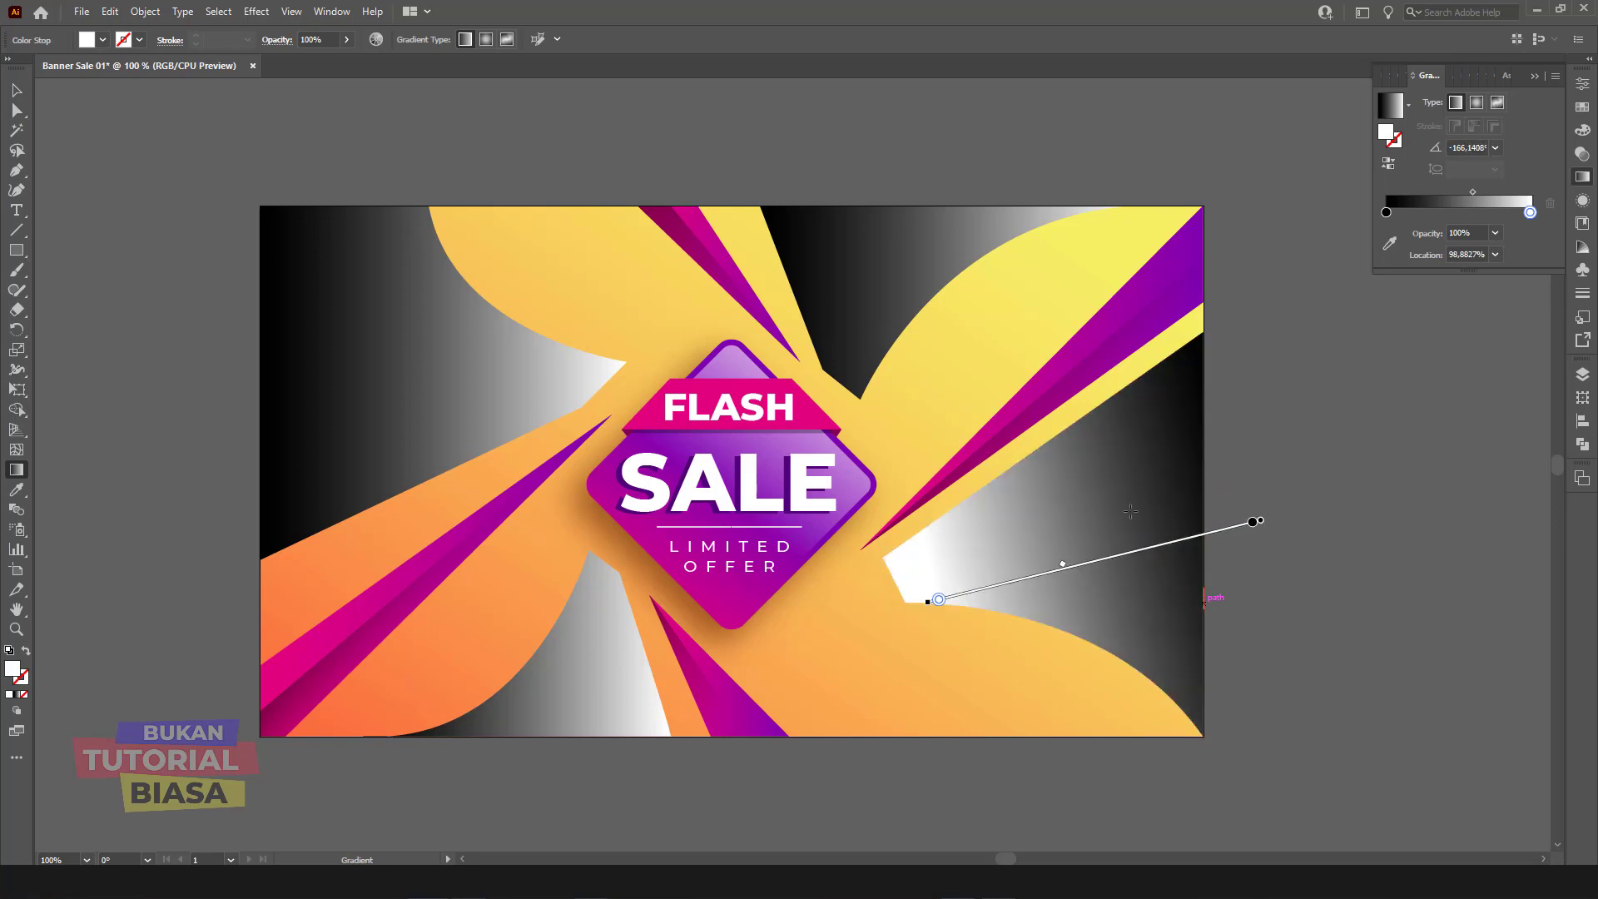
drag(1287, 505, 990, 607)
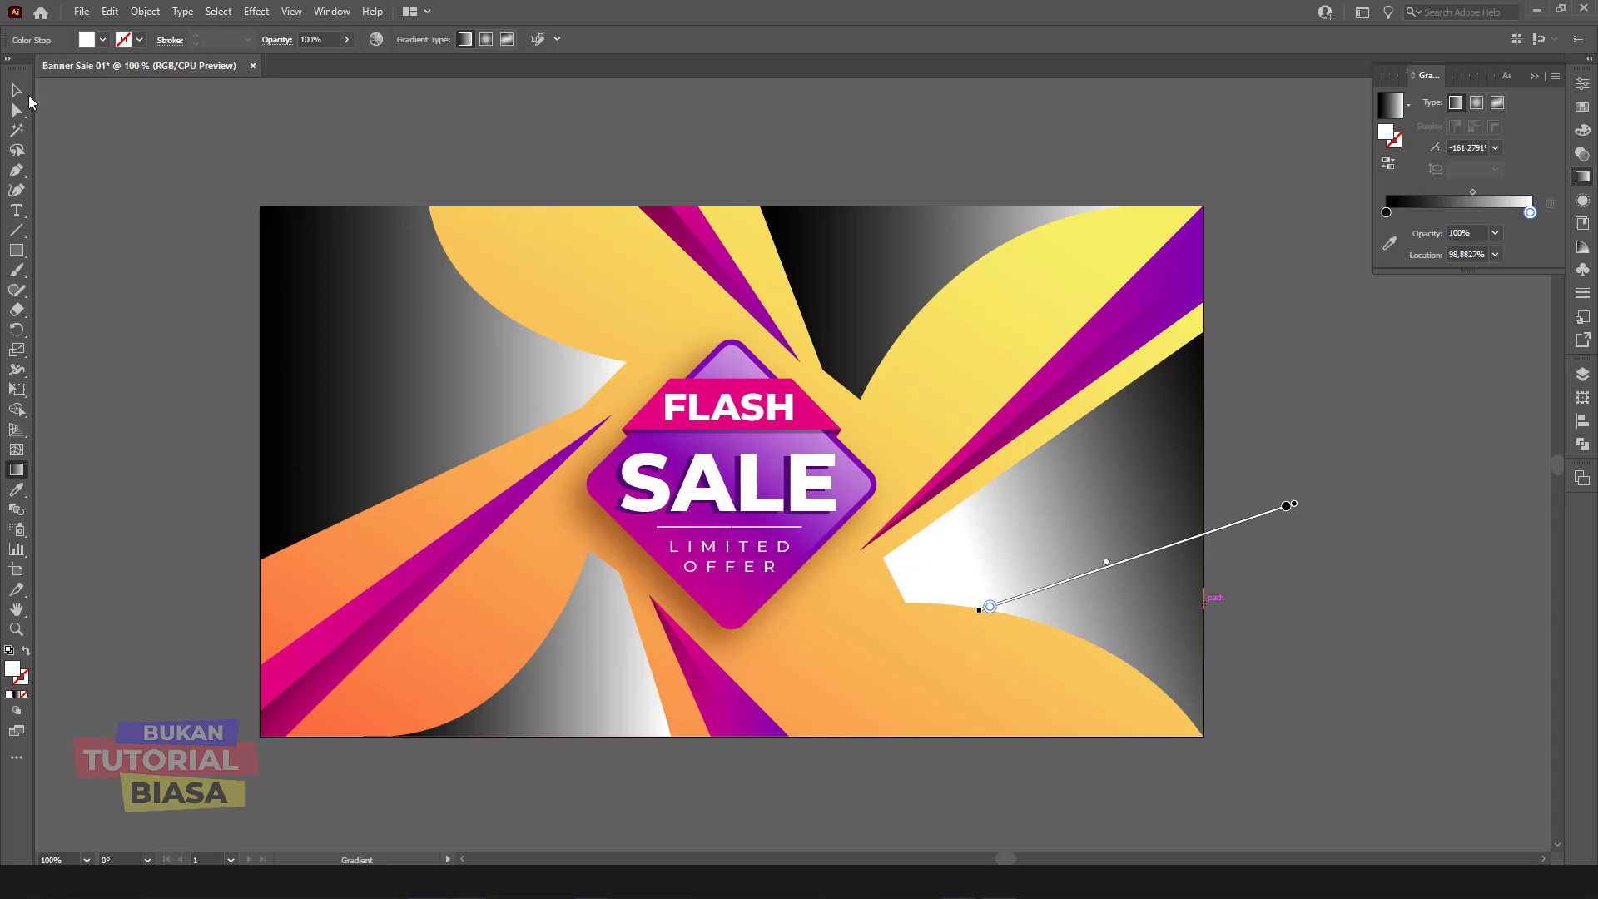
Step: Redraw the left, top and bottom gradients so their white areas face the centre
click(315, 318)
drag(157, 224, 392, 374)
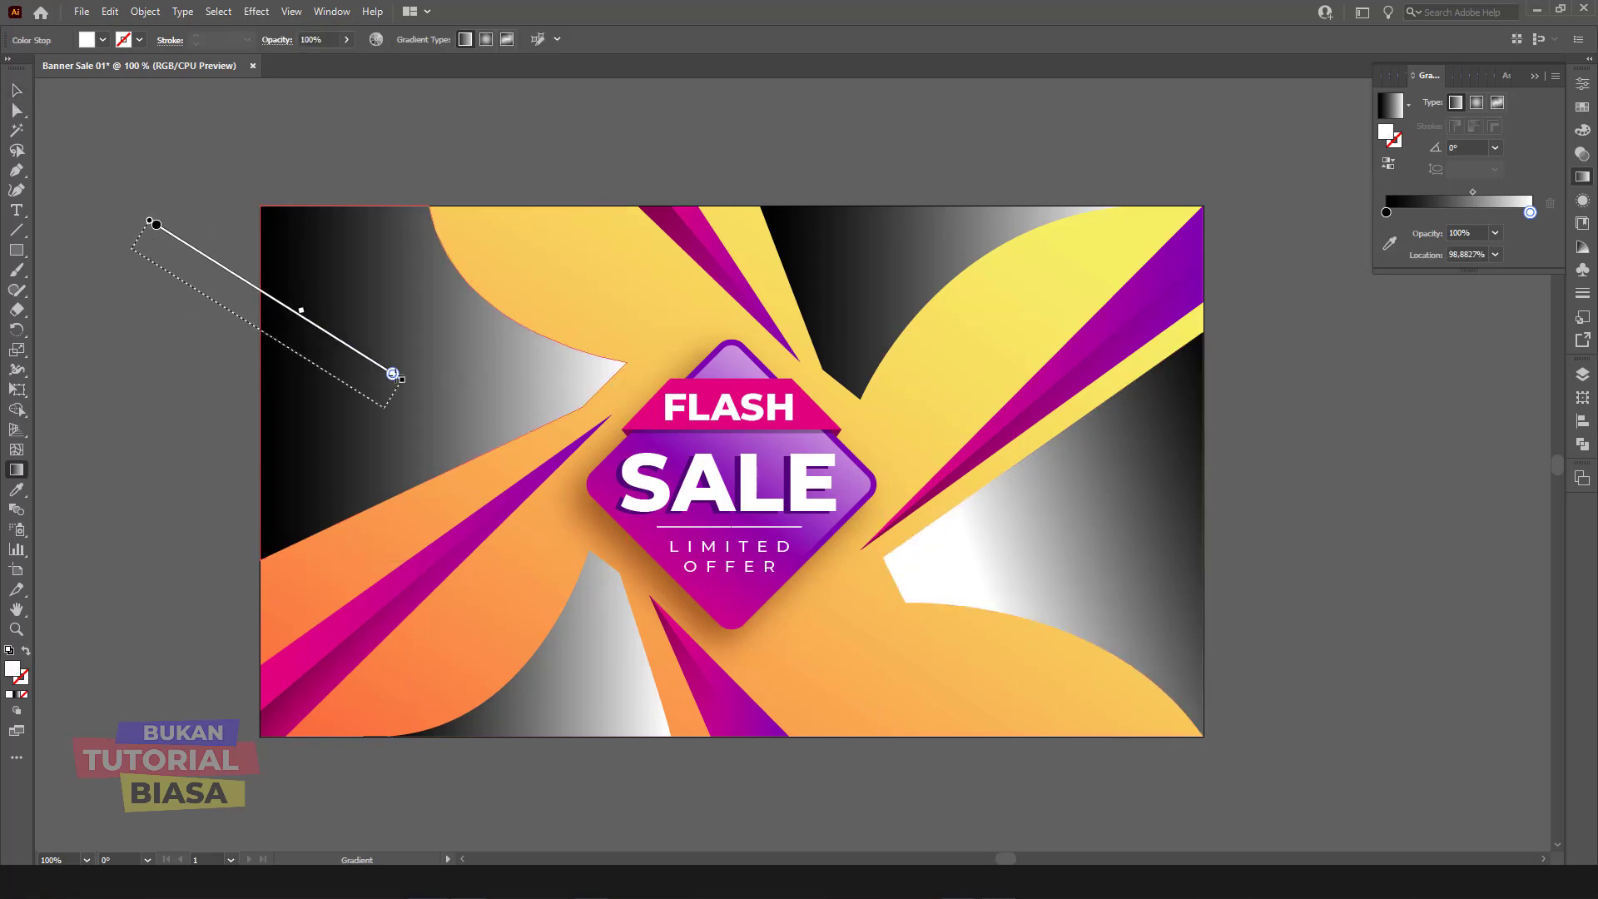
drag(135, 261, 405, 419)
drag(198, 315, 434, 424)
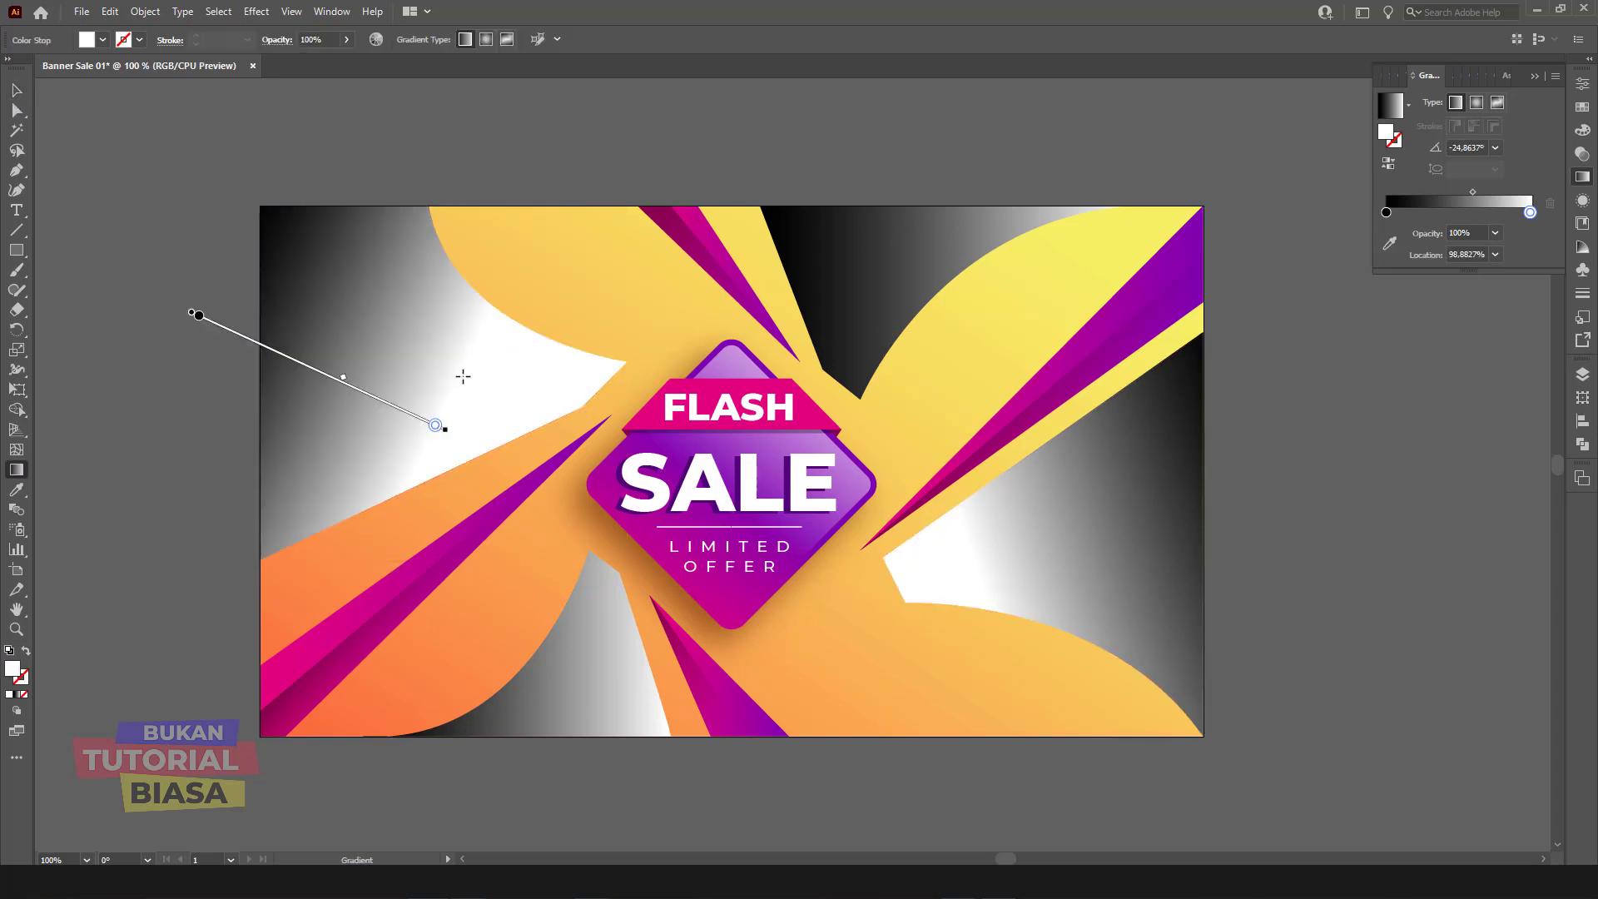
click(836, 265)
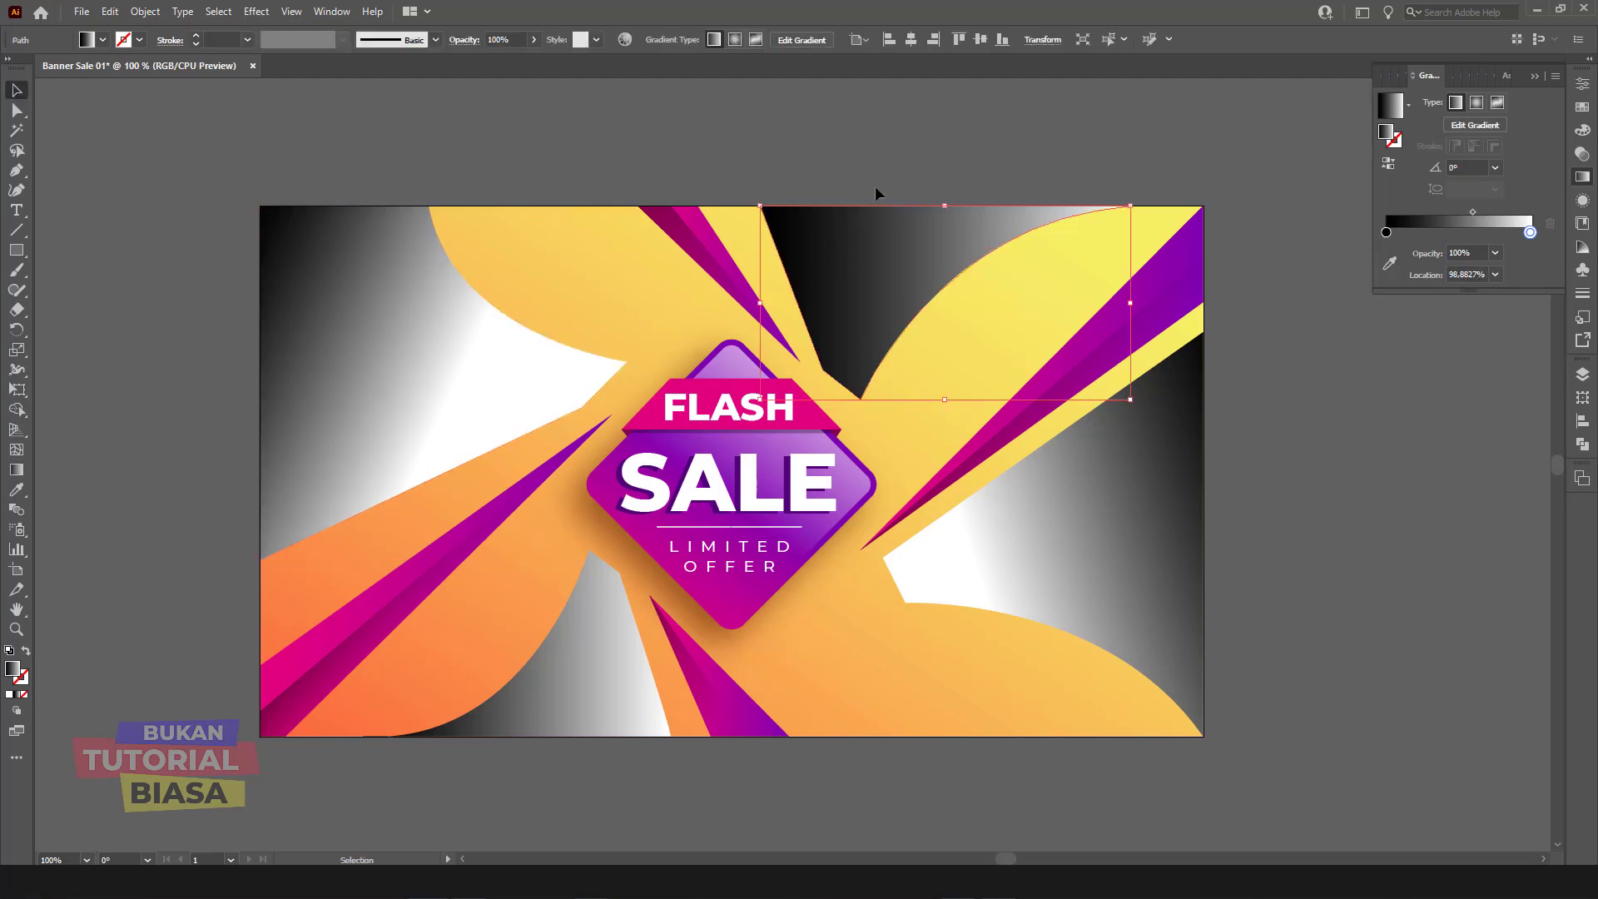
drag(958, 143, 918, 331)
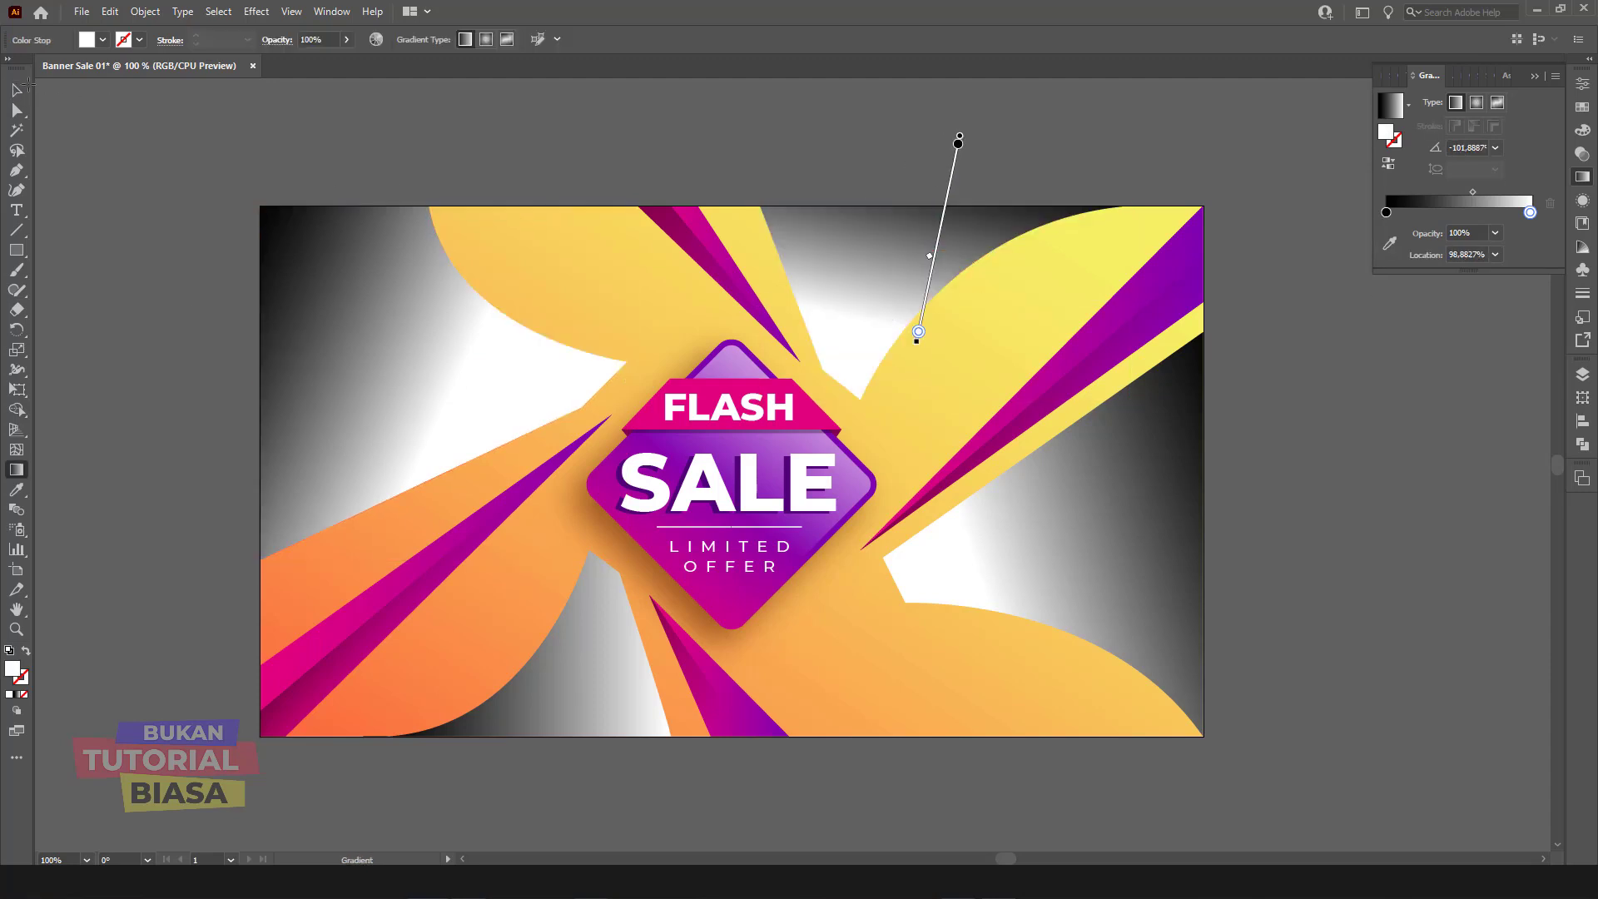
click(607, 699)
drag(578, 782, 606, 628)
Step: Select all four grey shapes and bring up Object > Rasterize settings
click(17, 90)
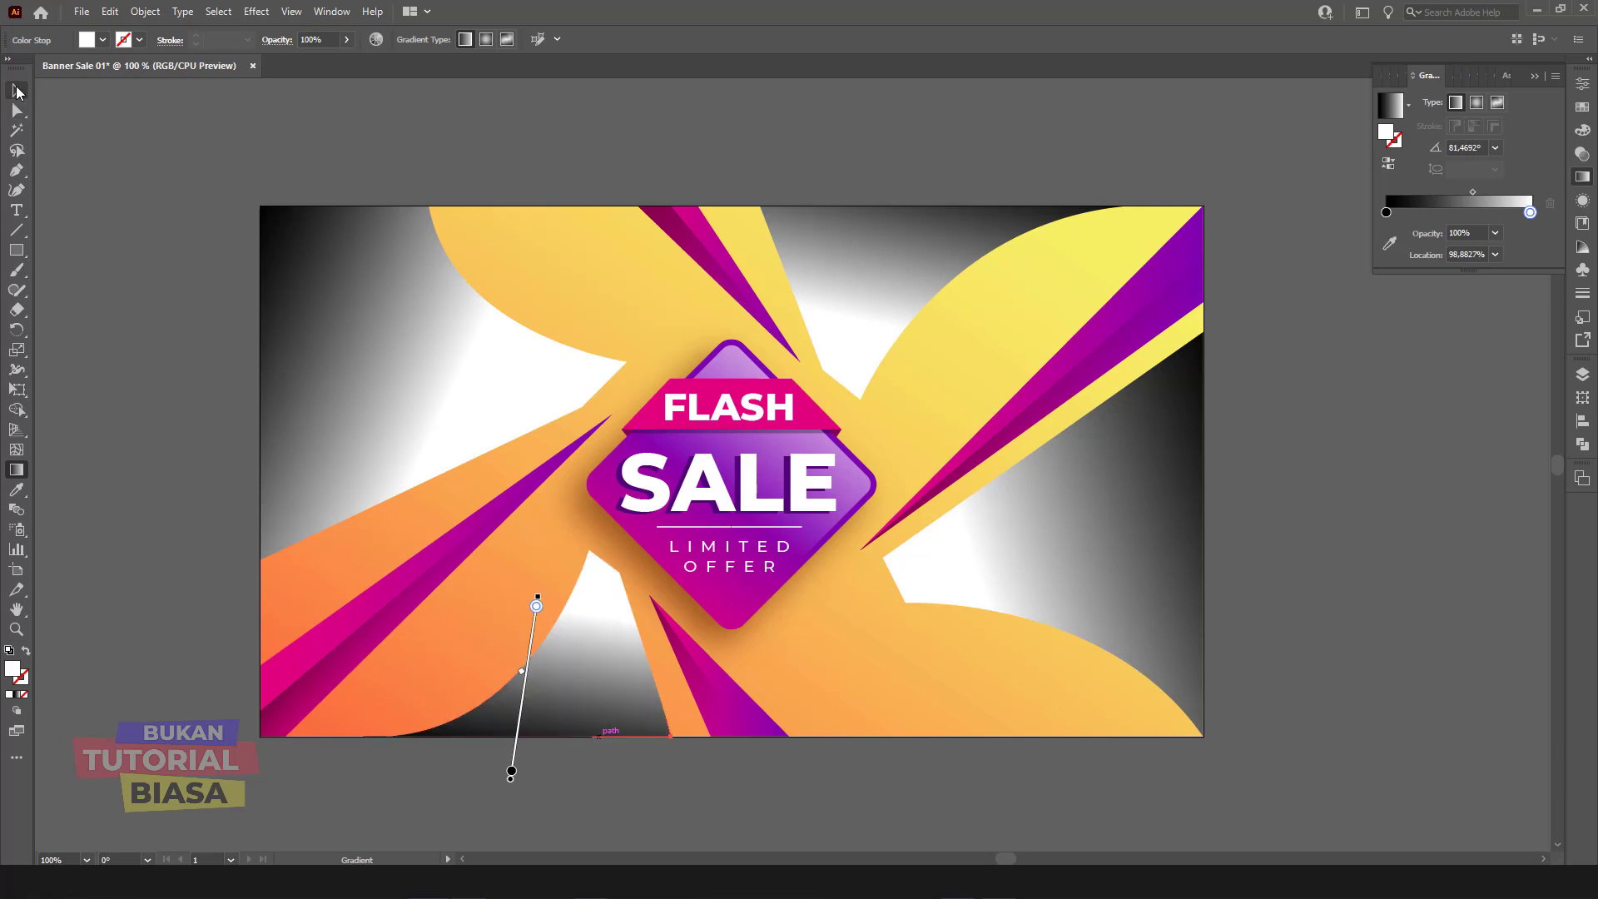
shift+click(357, 314)
shift+click(1139, 492)
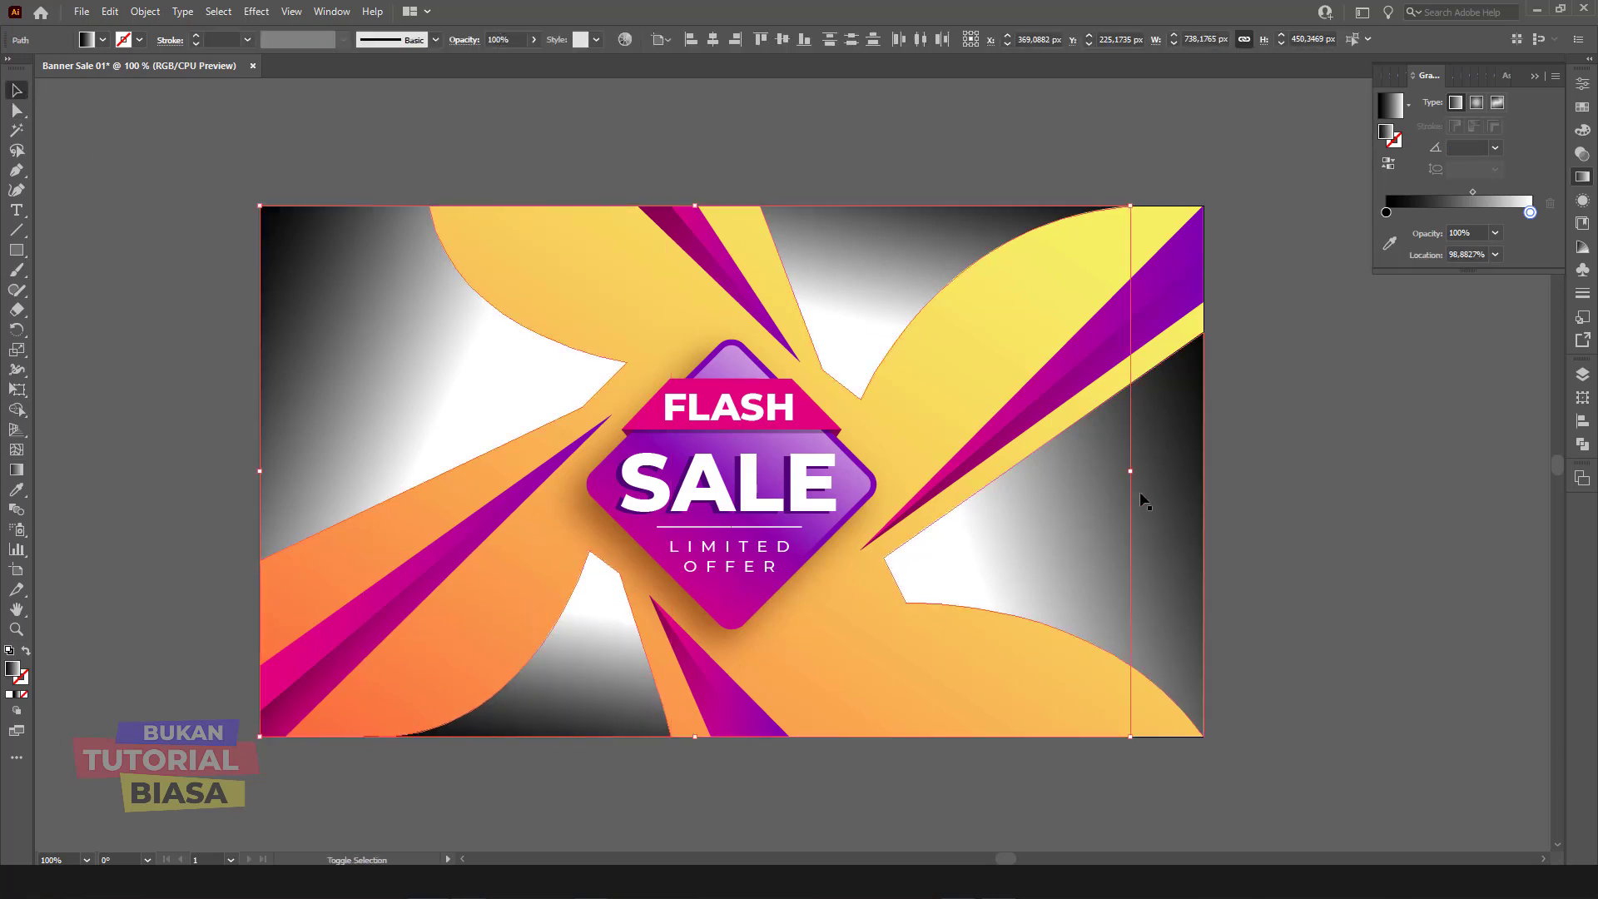
click(149, 12)
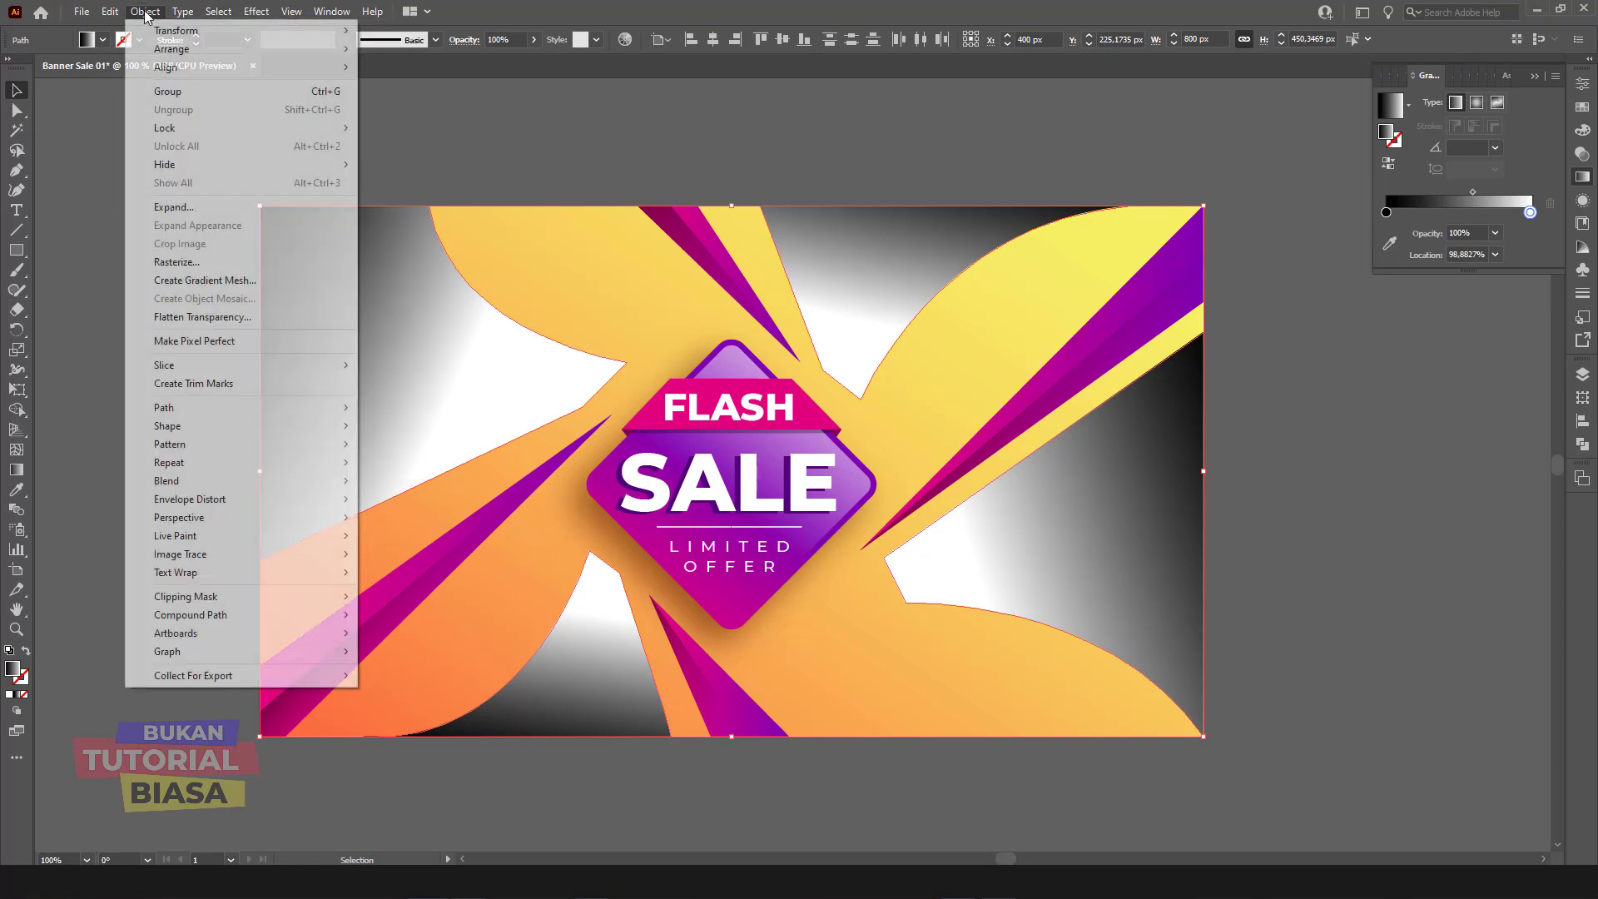
click(174, 263)
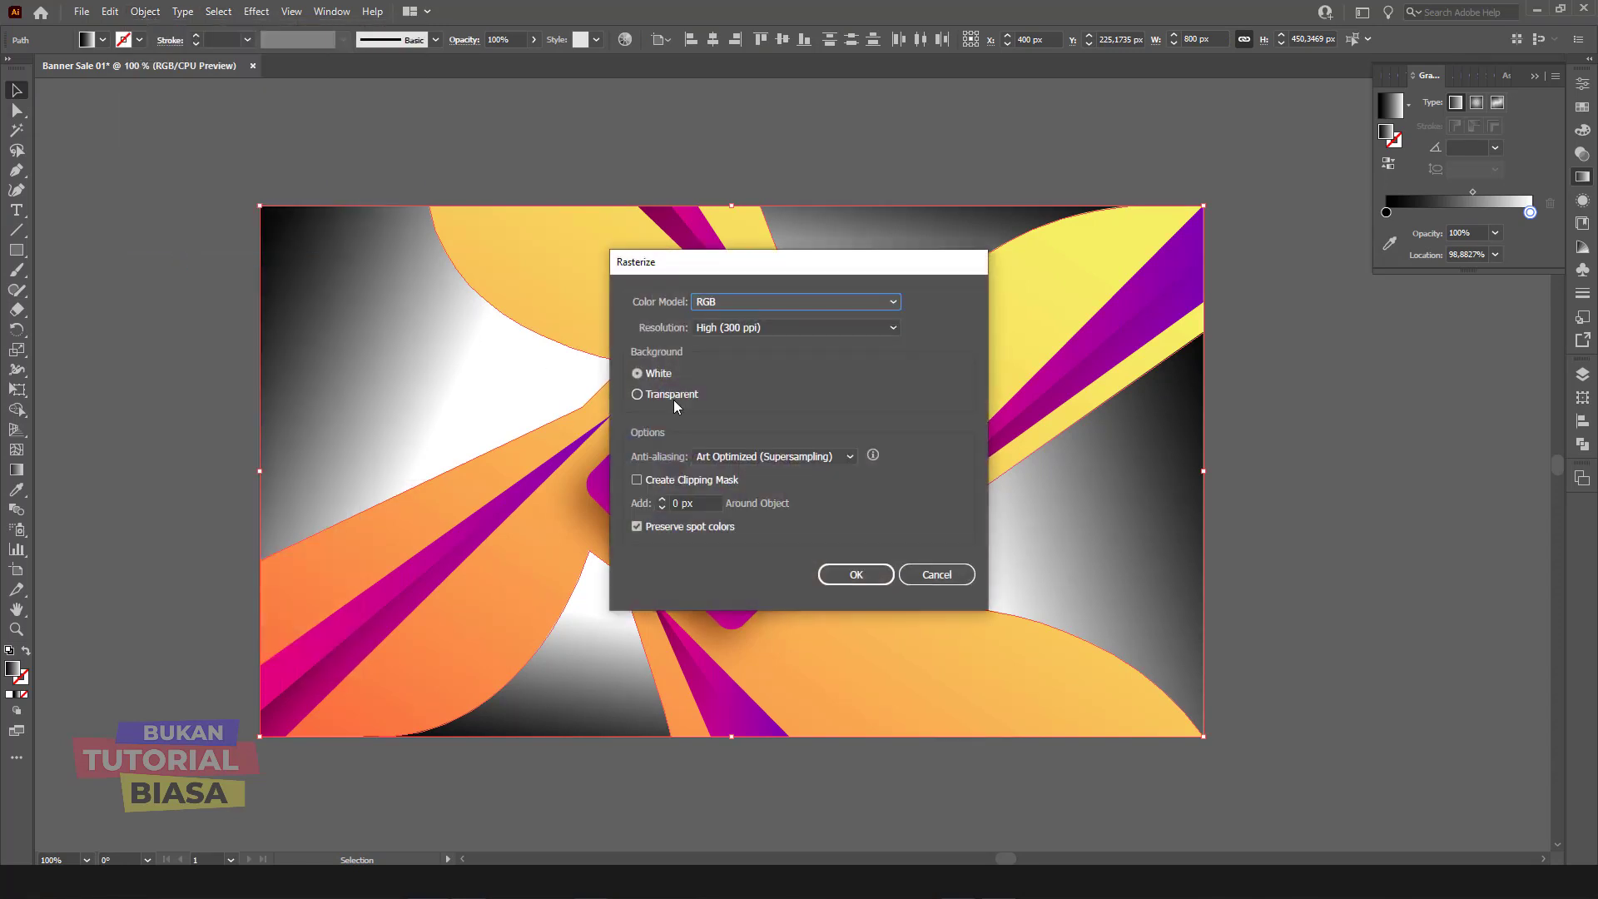
Step: Rasterize the grey shapes into one 300 ppi image with a transparent background instead of white
click(863, 577)
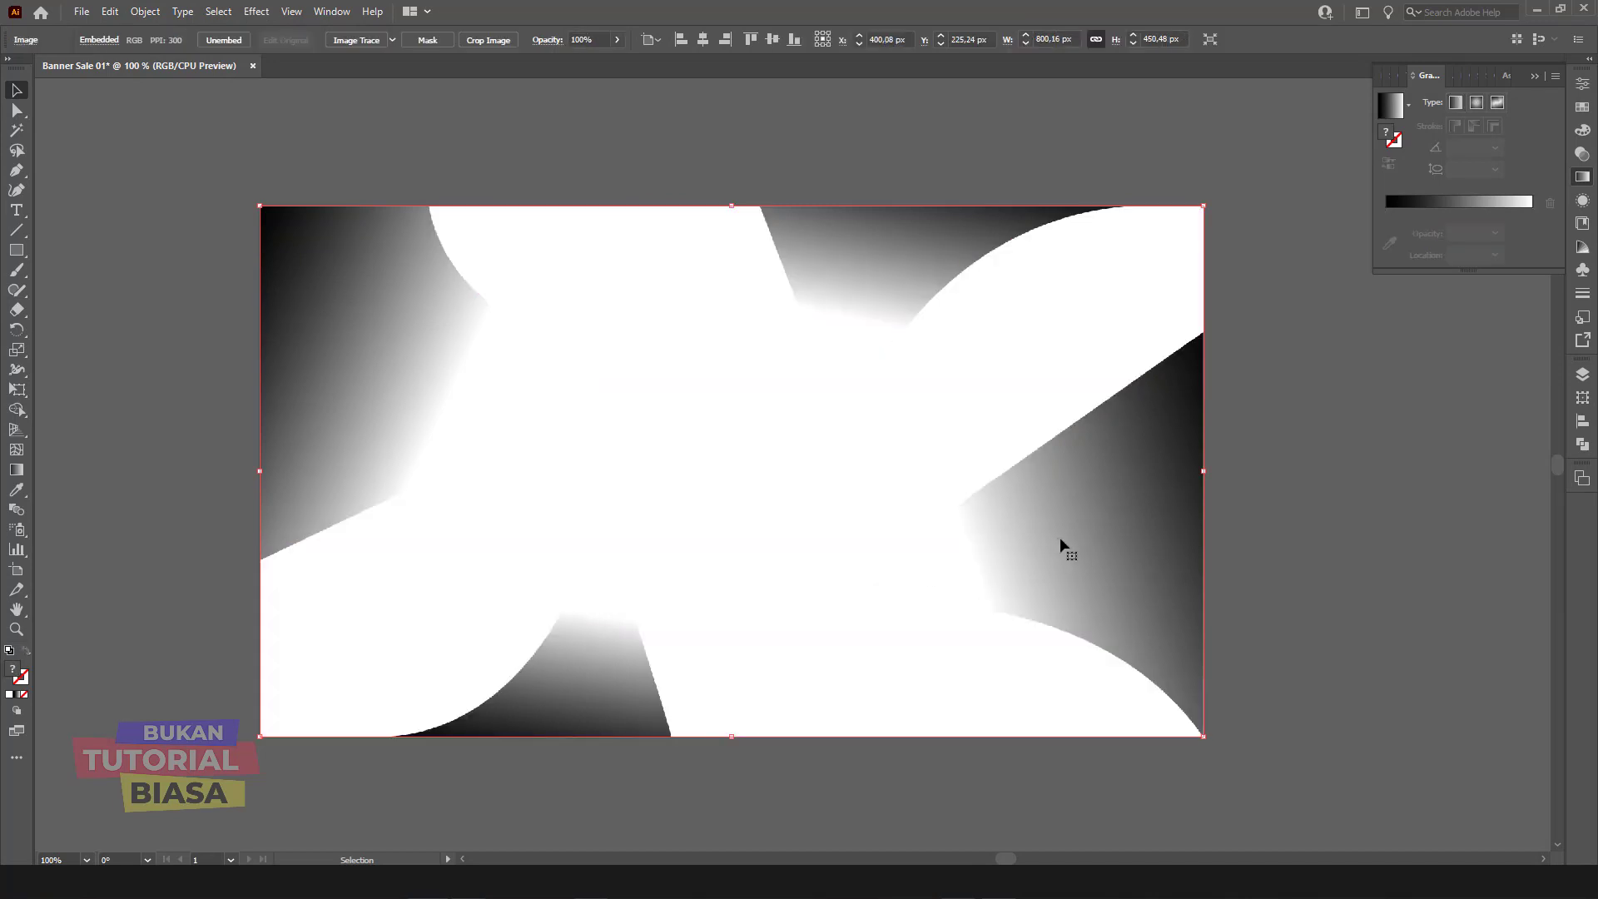
key(ctrl+z)
click(145, 11)
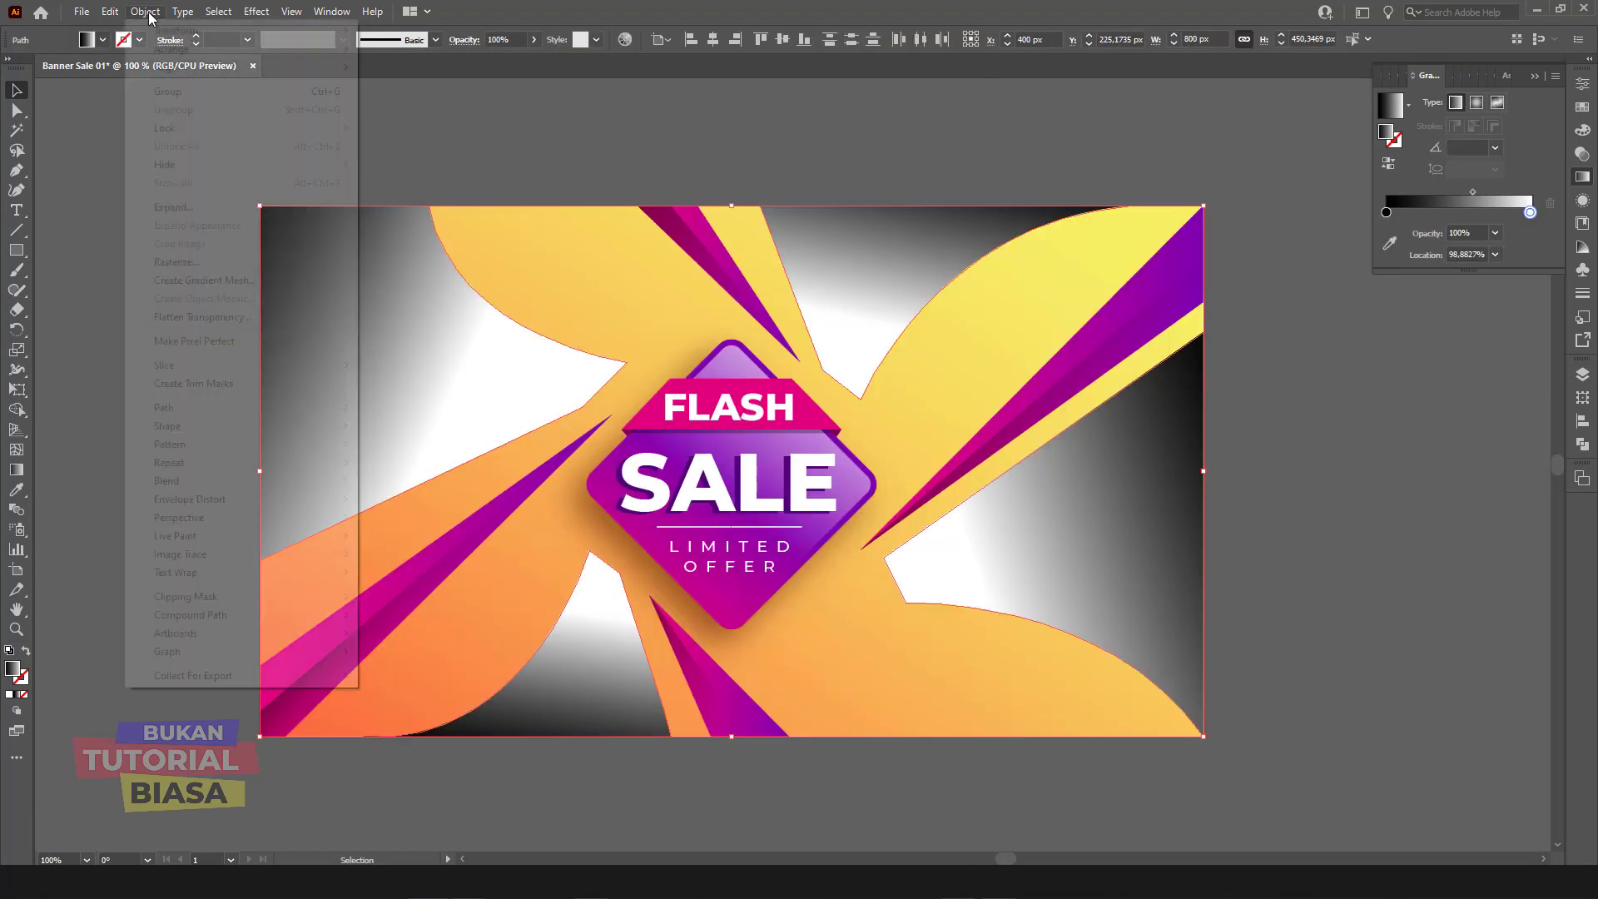
click(176, 262)
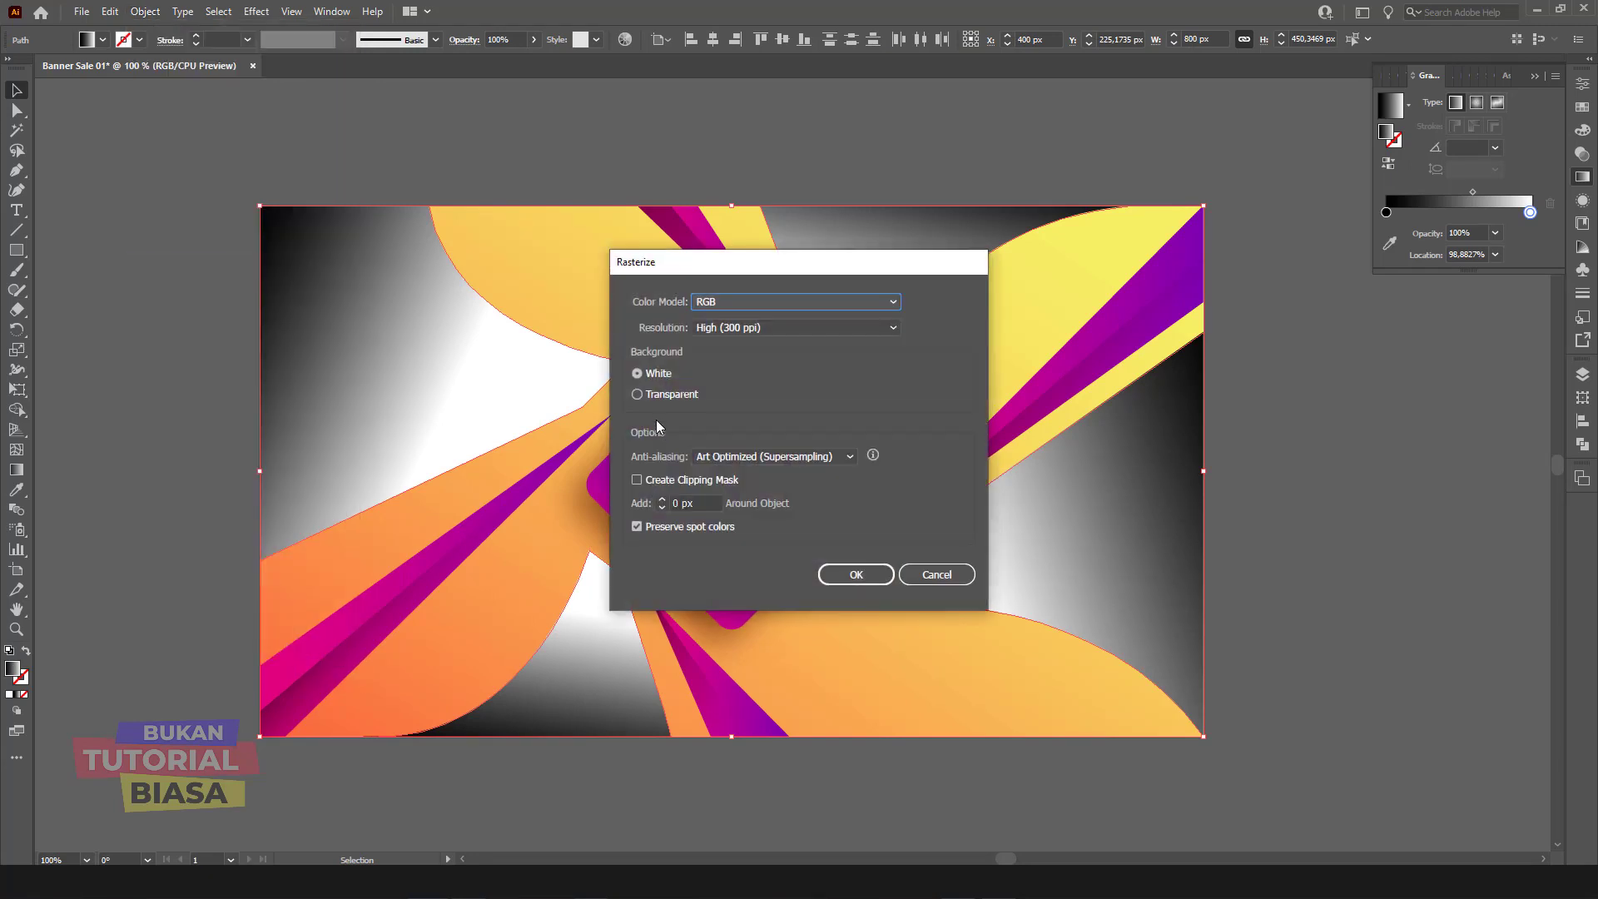
click(859, 577)
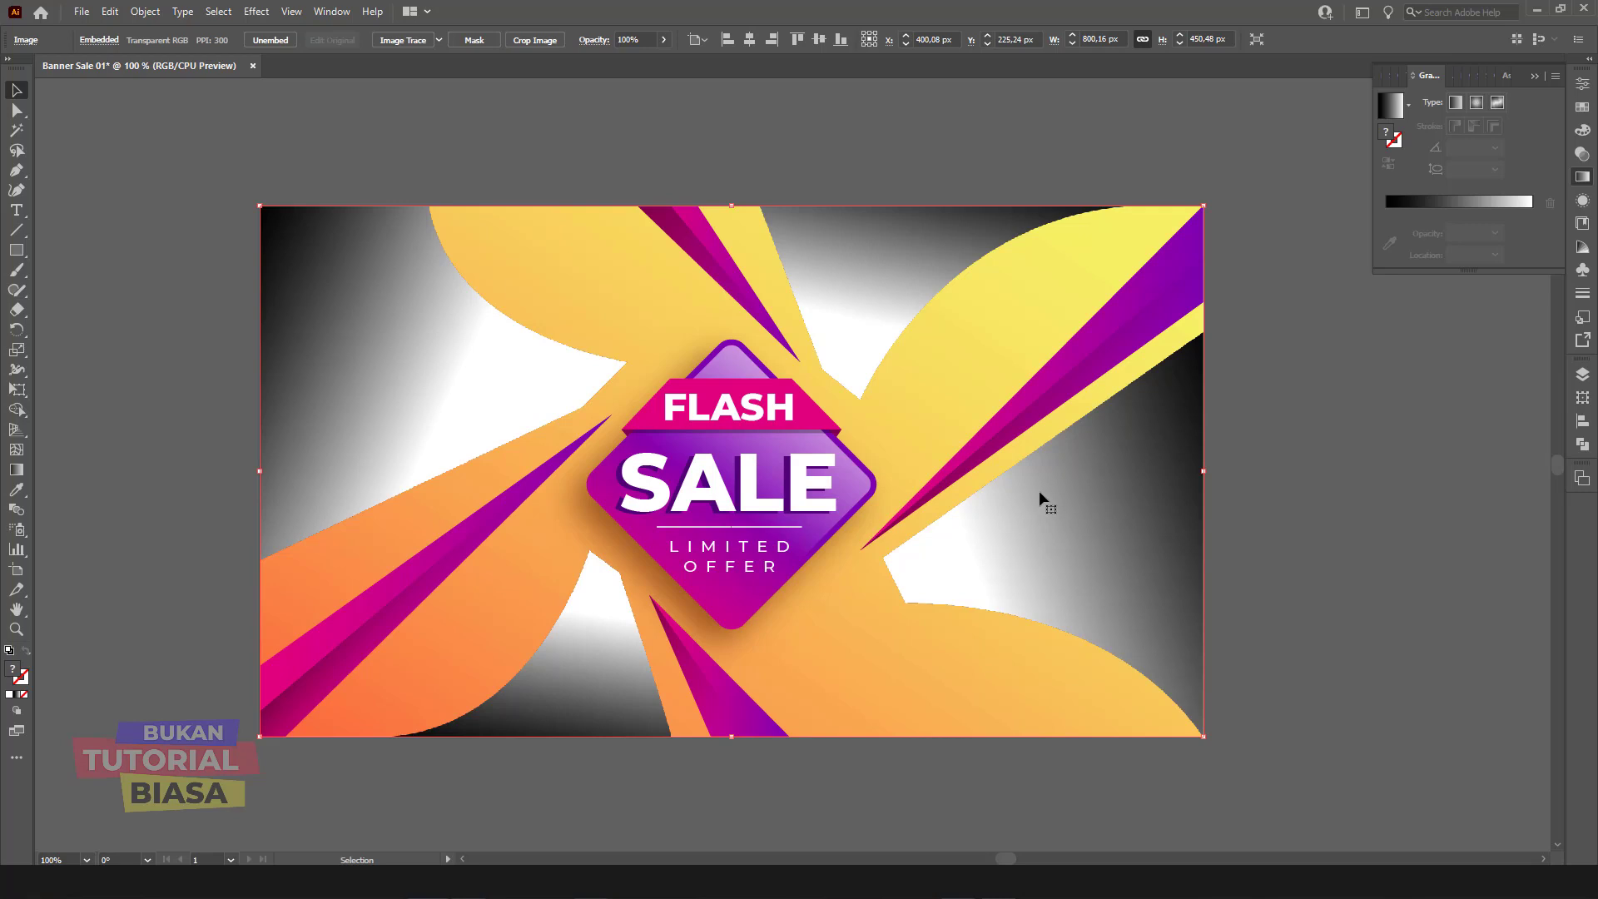
click(255, 10)
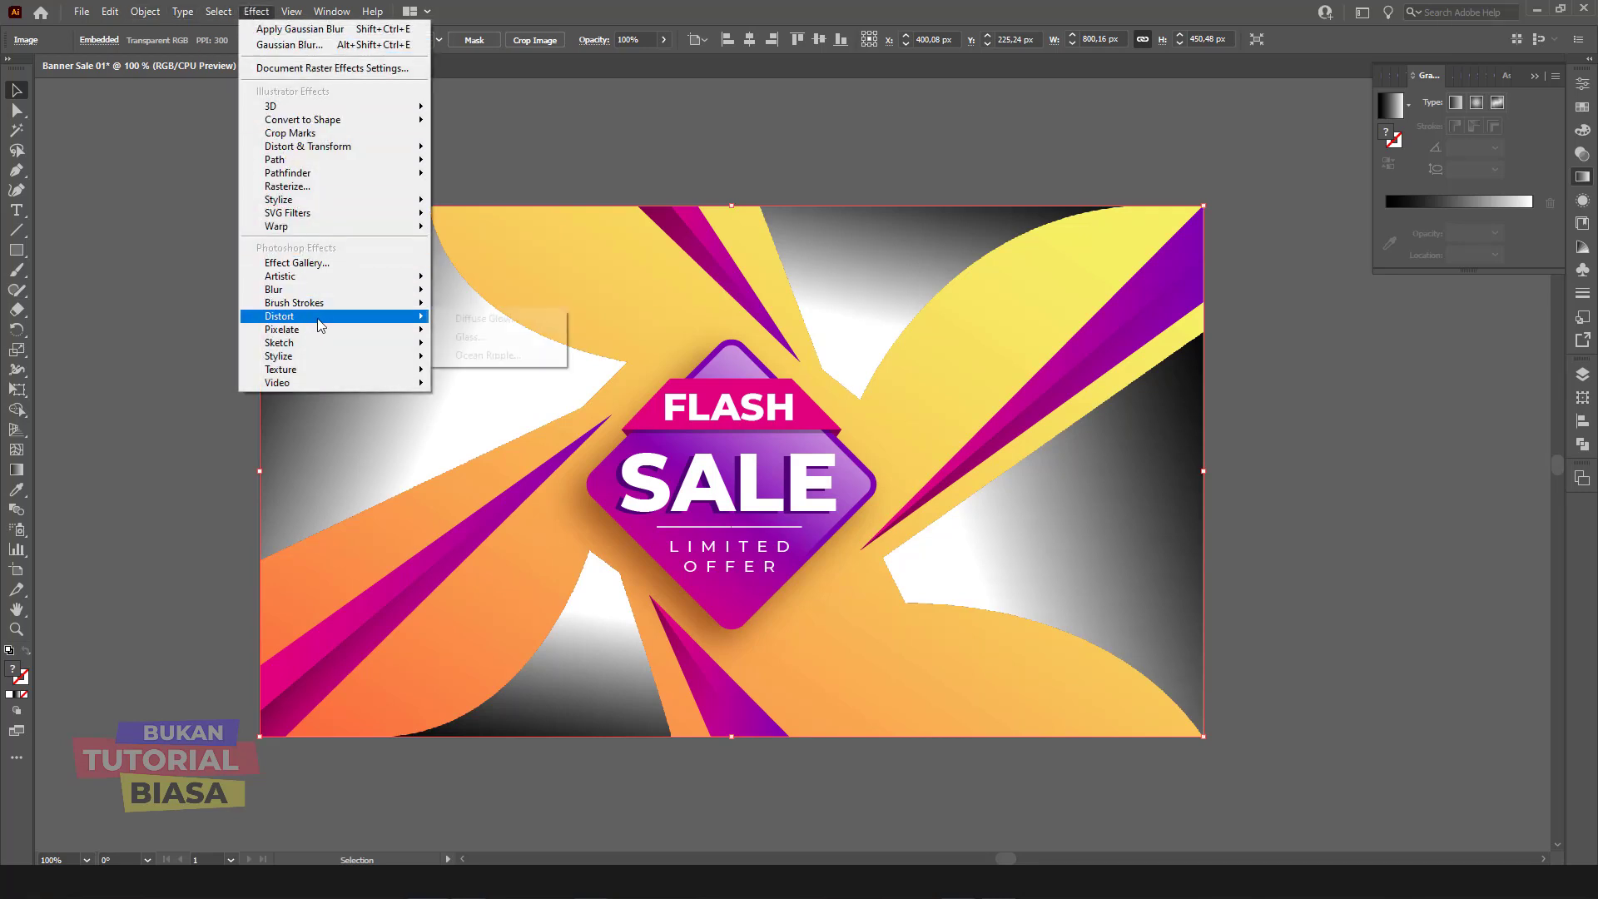
mouse_move(282, 329)
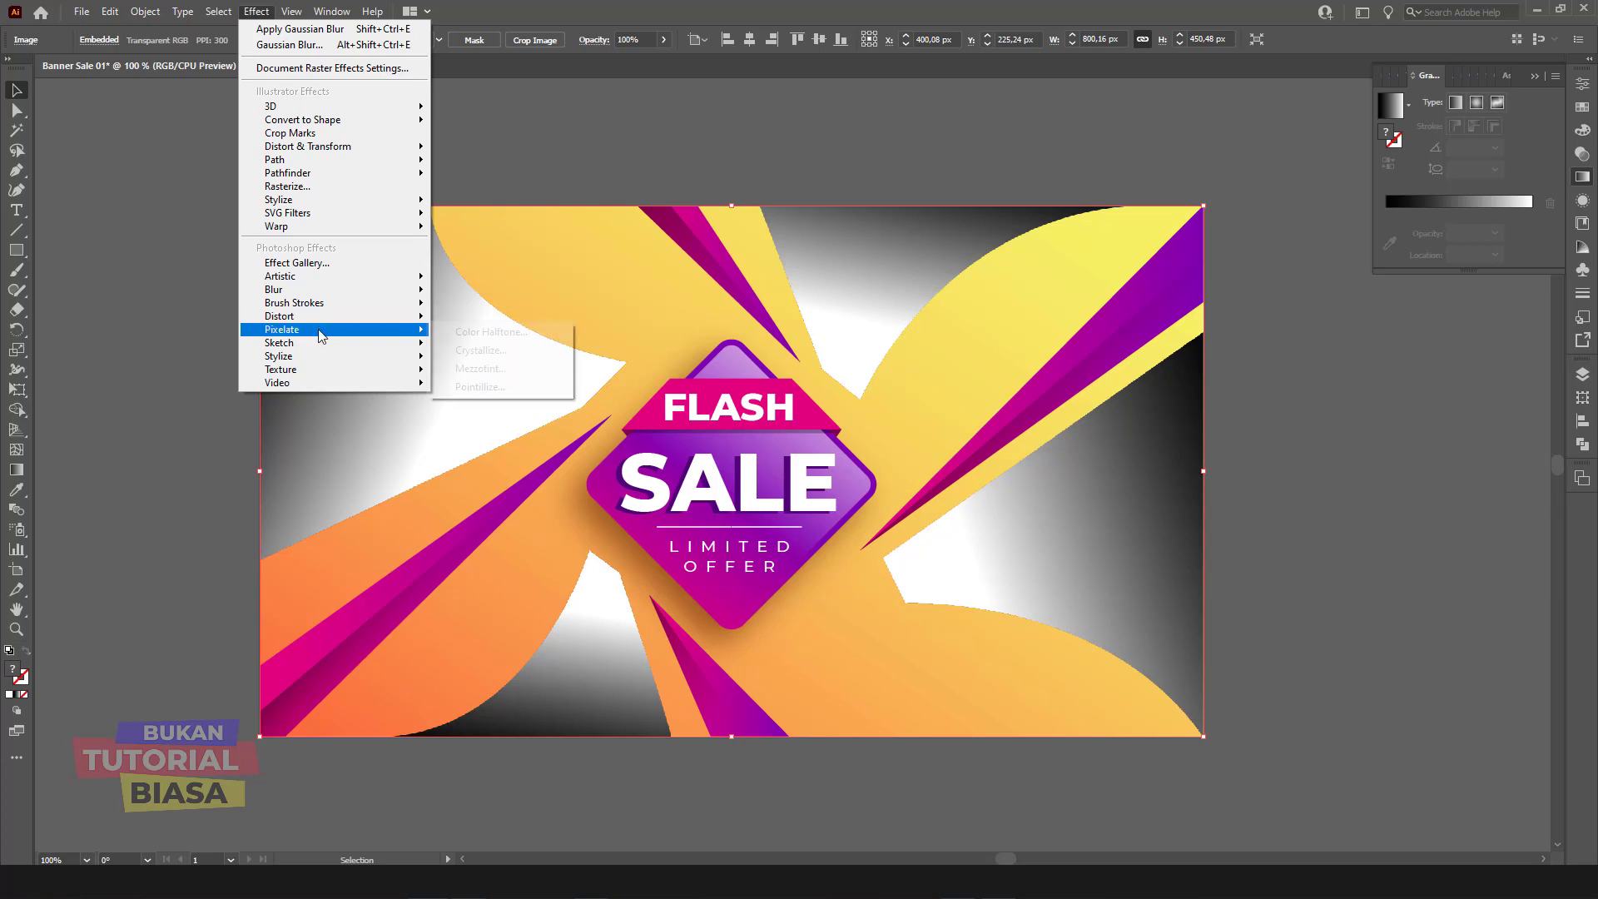
Step: Apply Color Halftone with channels 1, 2 and 3 angles set to 45°
click(489, 334)
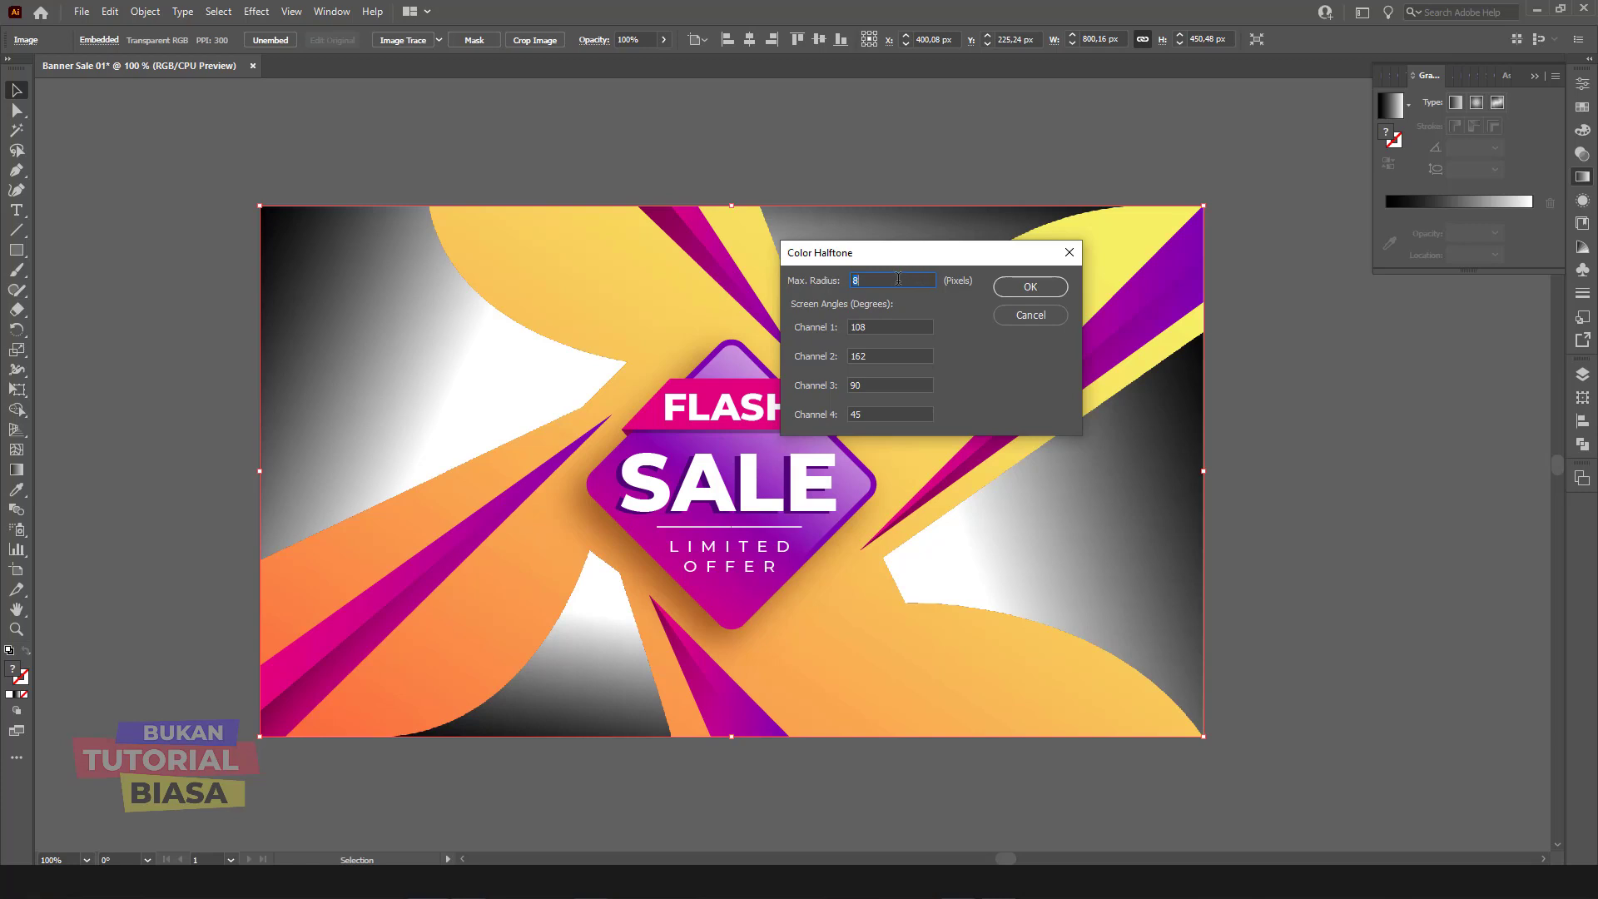
key(Tab)
text(45)
key(Tab)
text(45)
key(Tab)
text(45)
click(1029, 287)
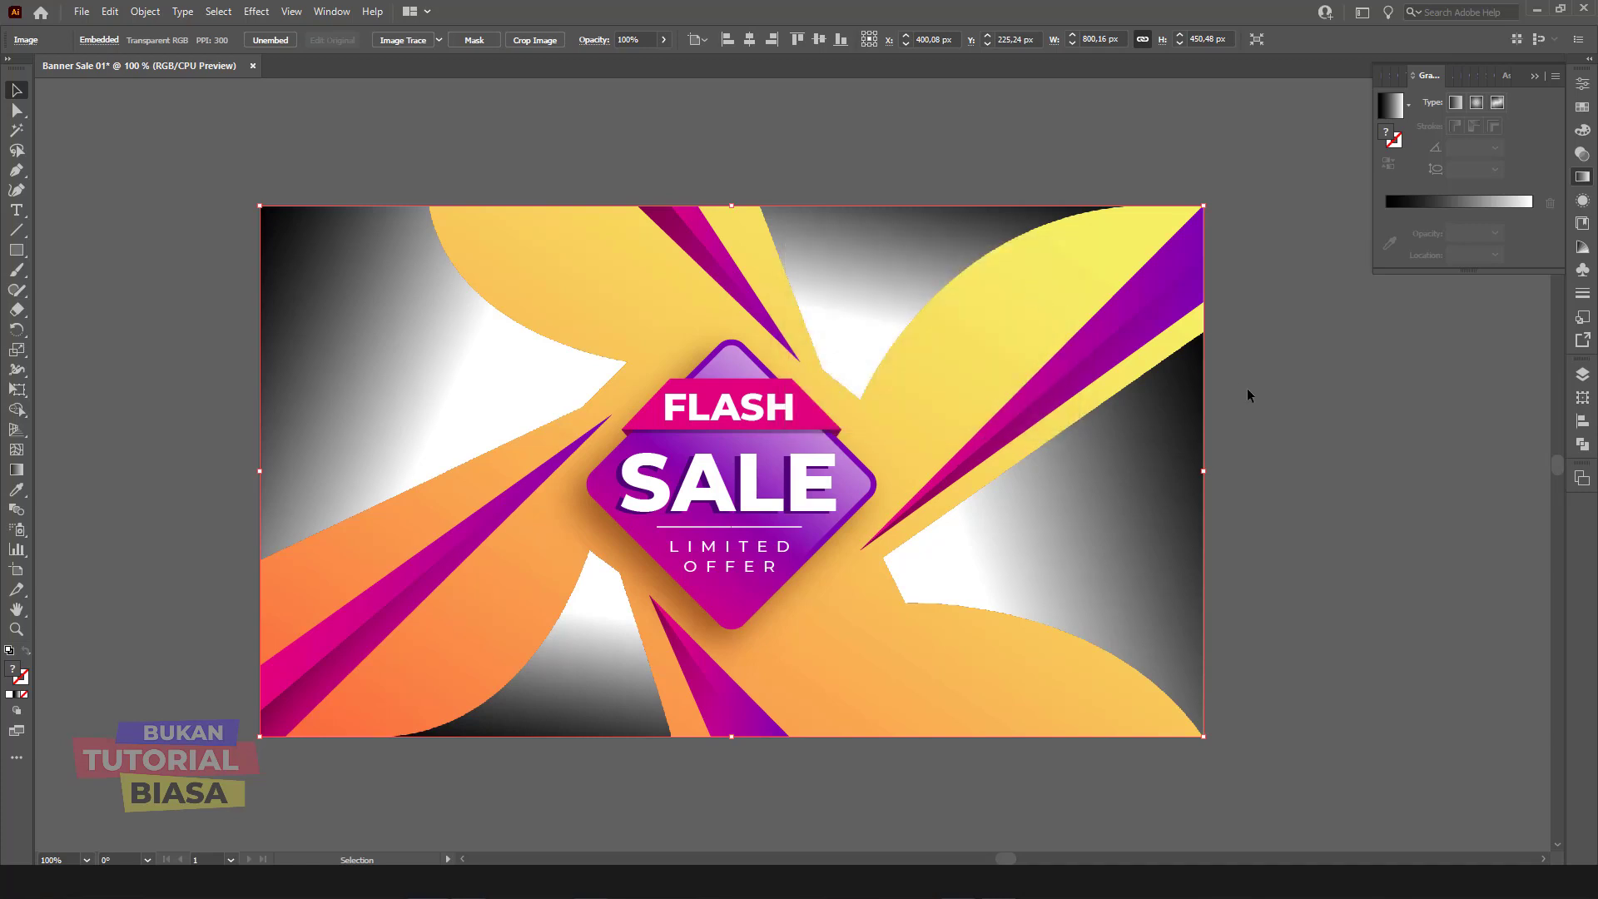
Step: Zoom in to check the halftone dots, then reapply Color Halftone
key(ctrl+plus)
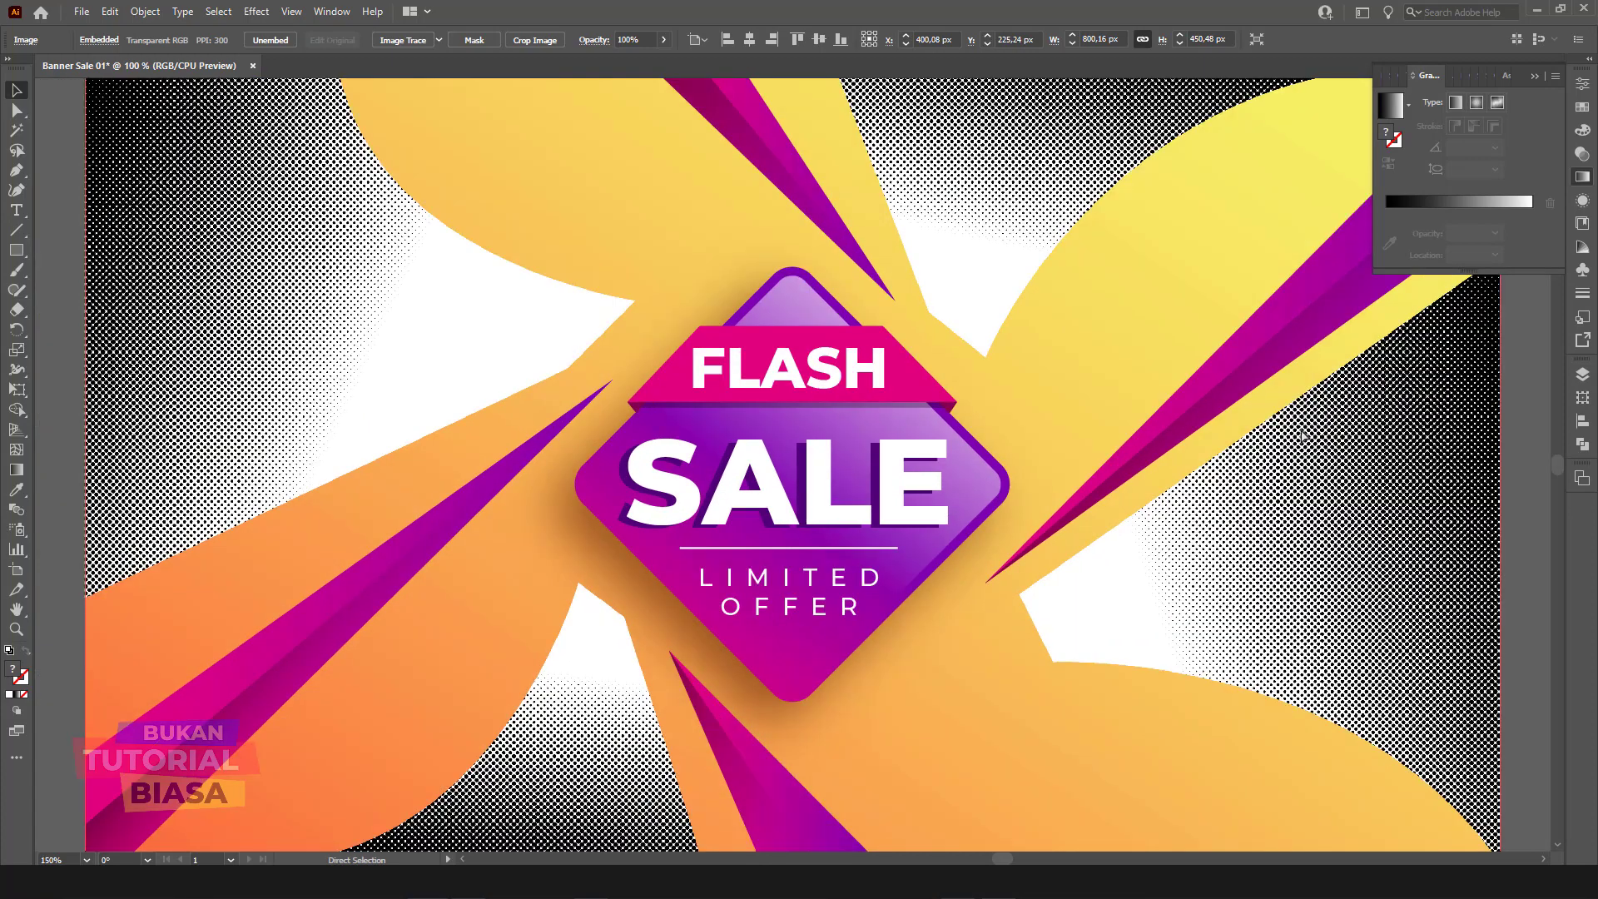
key(ctrl+minus)
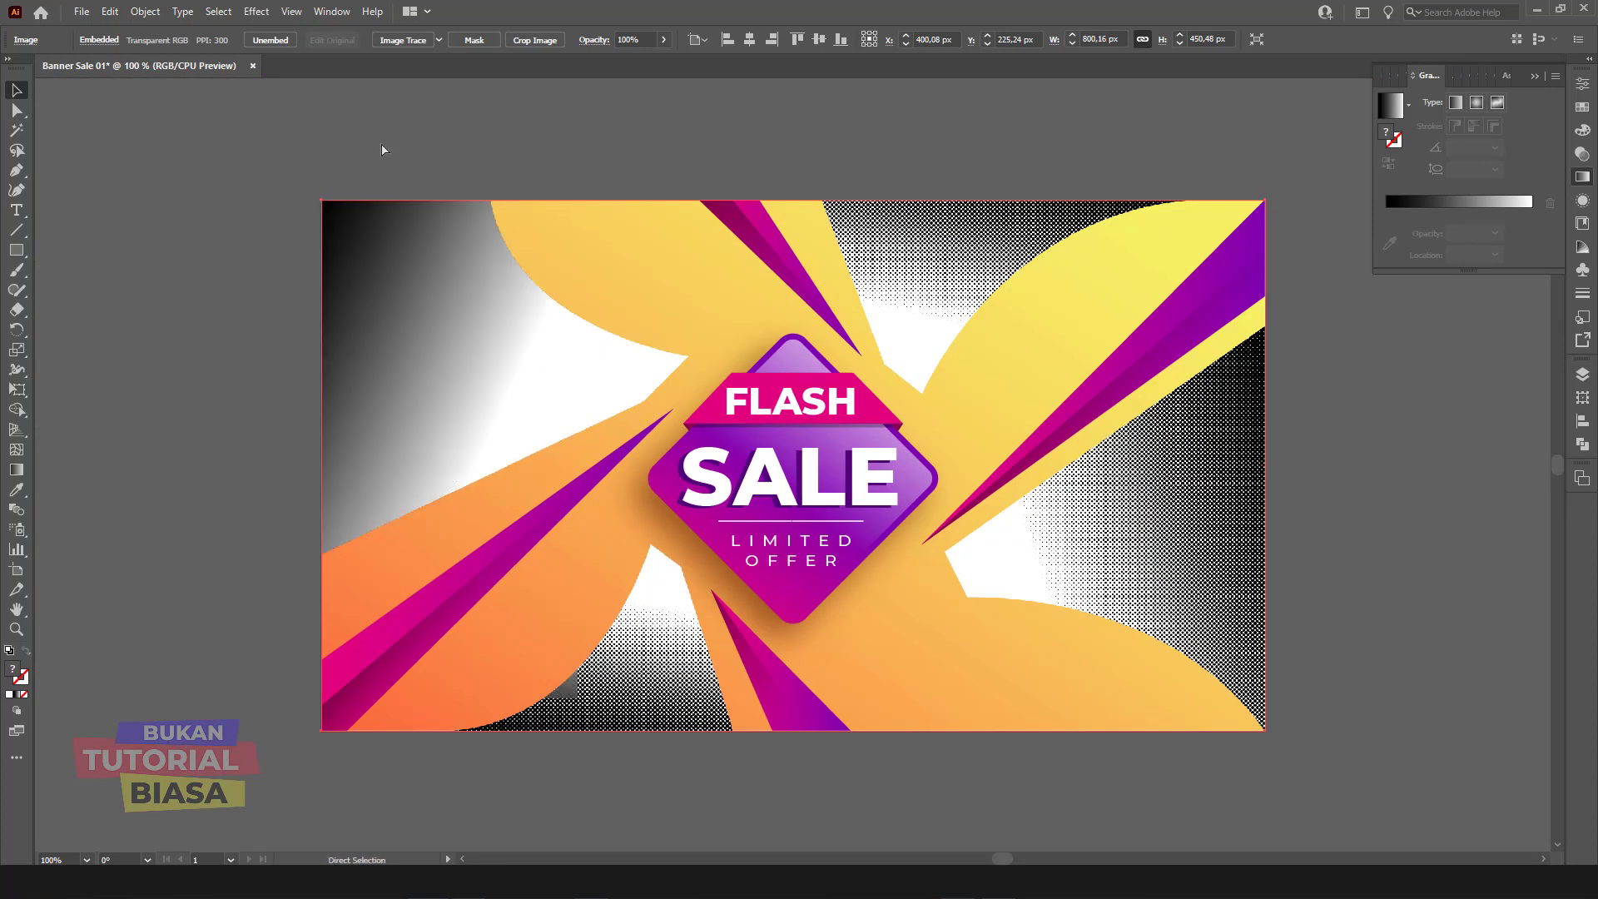
click(257, 11)
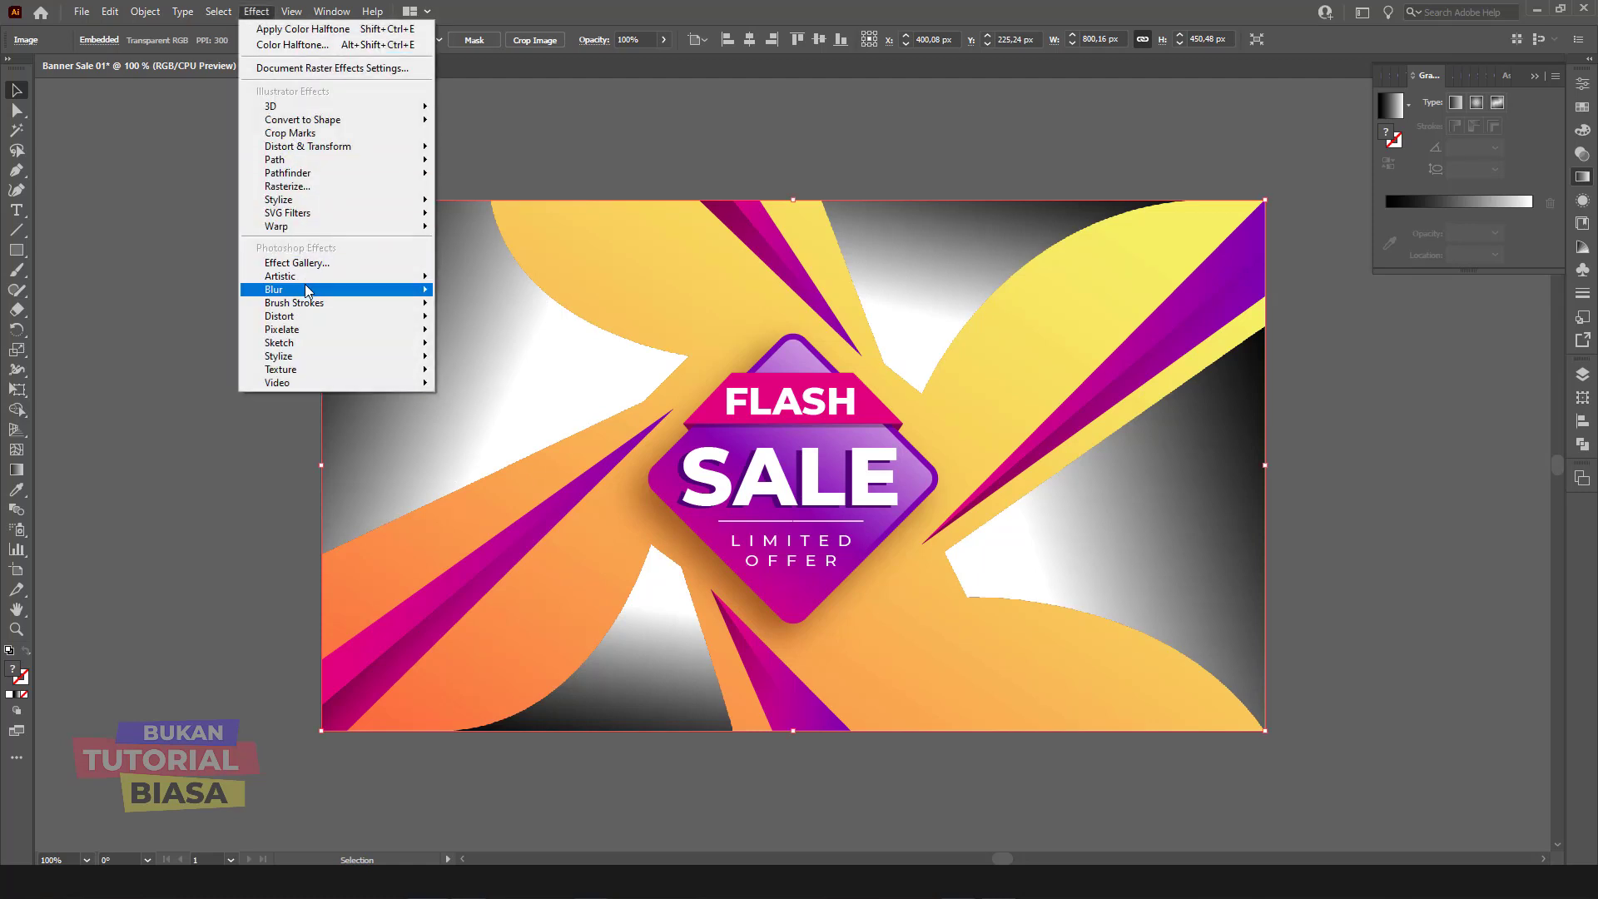
mouse_move(282, 330)
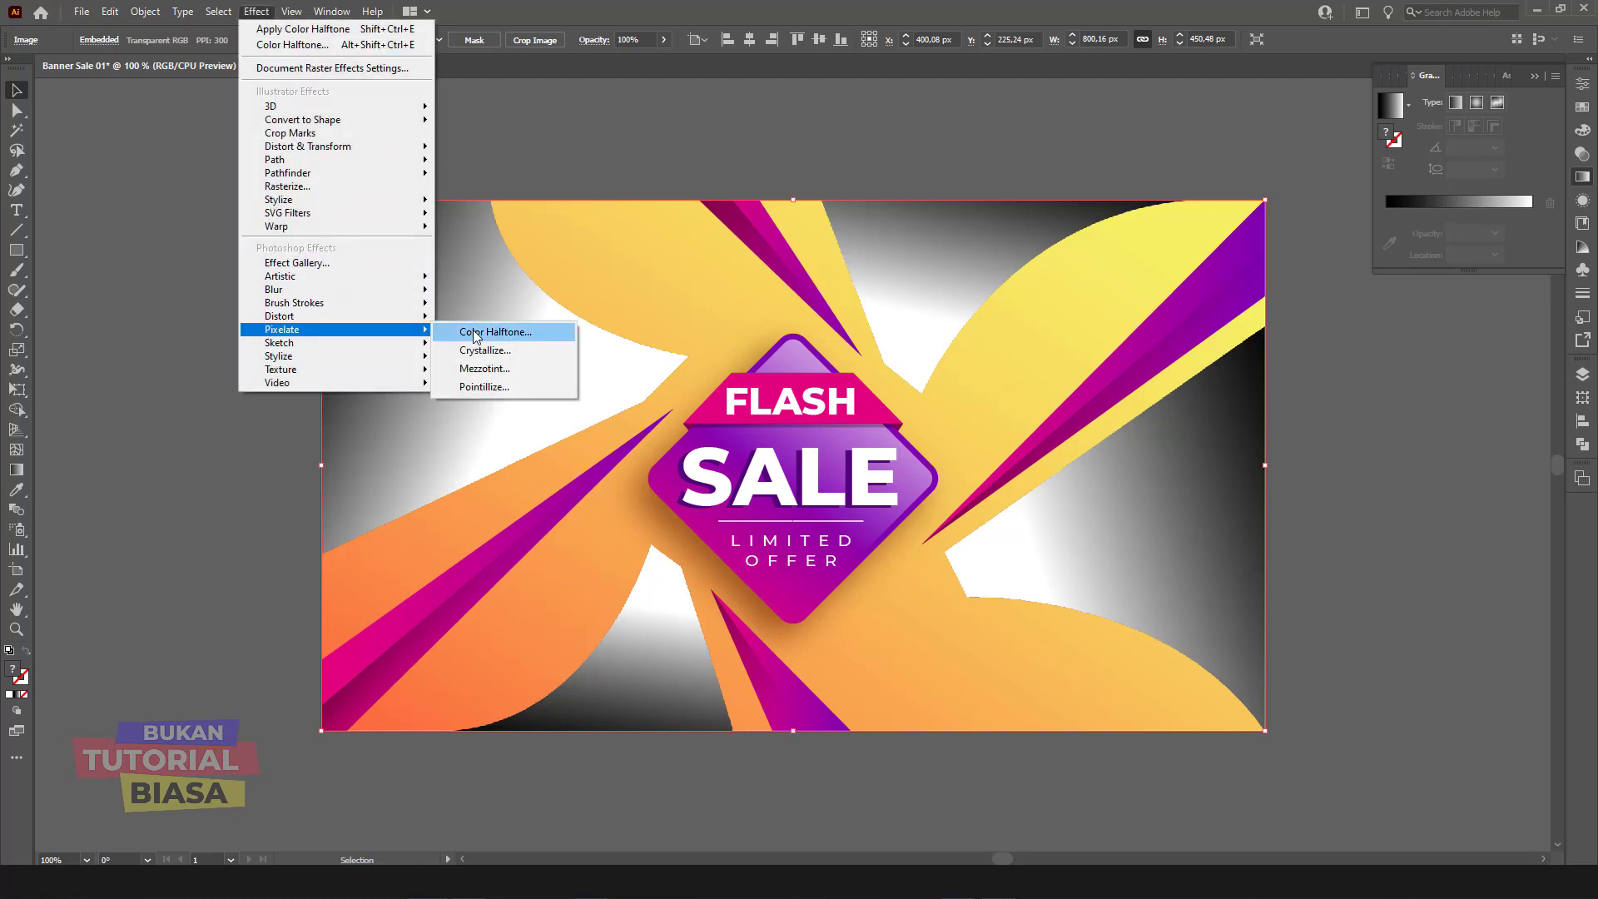
click(476, 332)
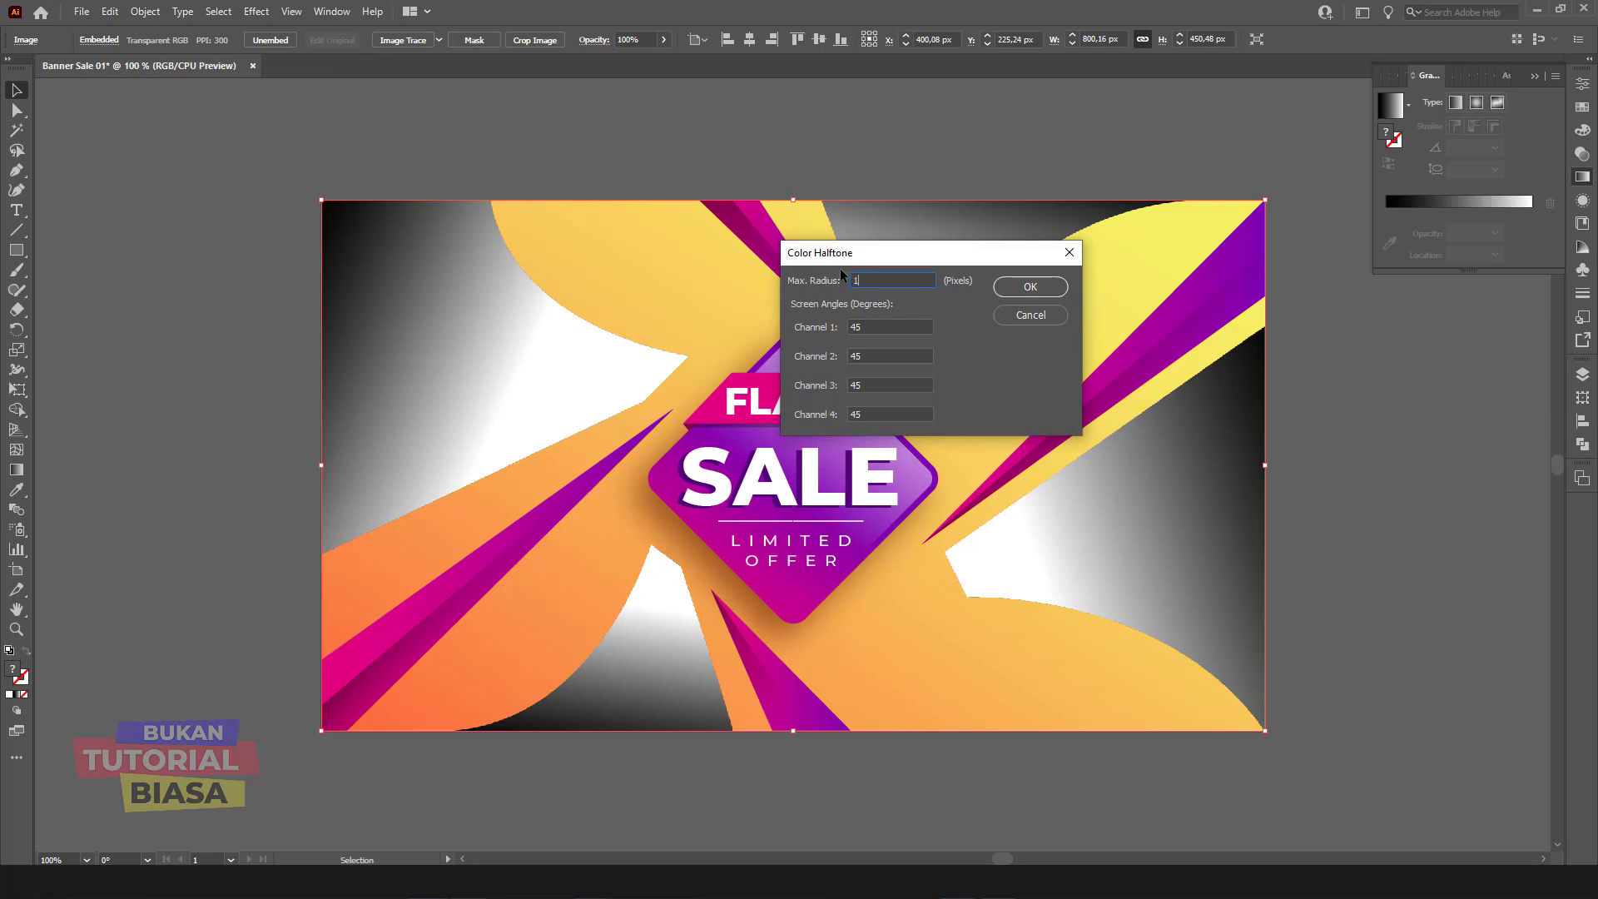
click(1028, 287)
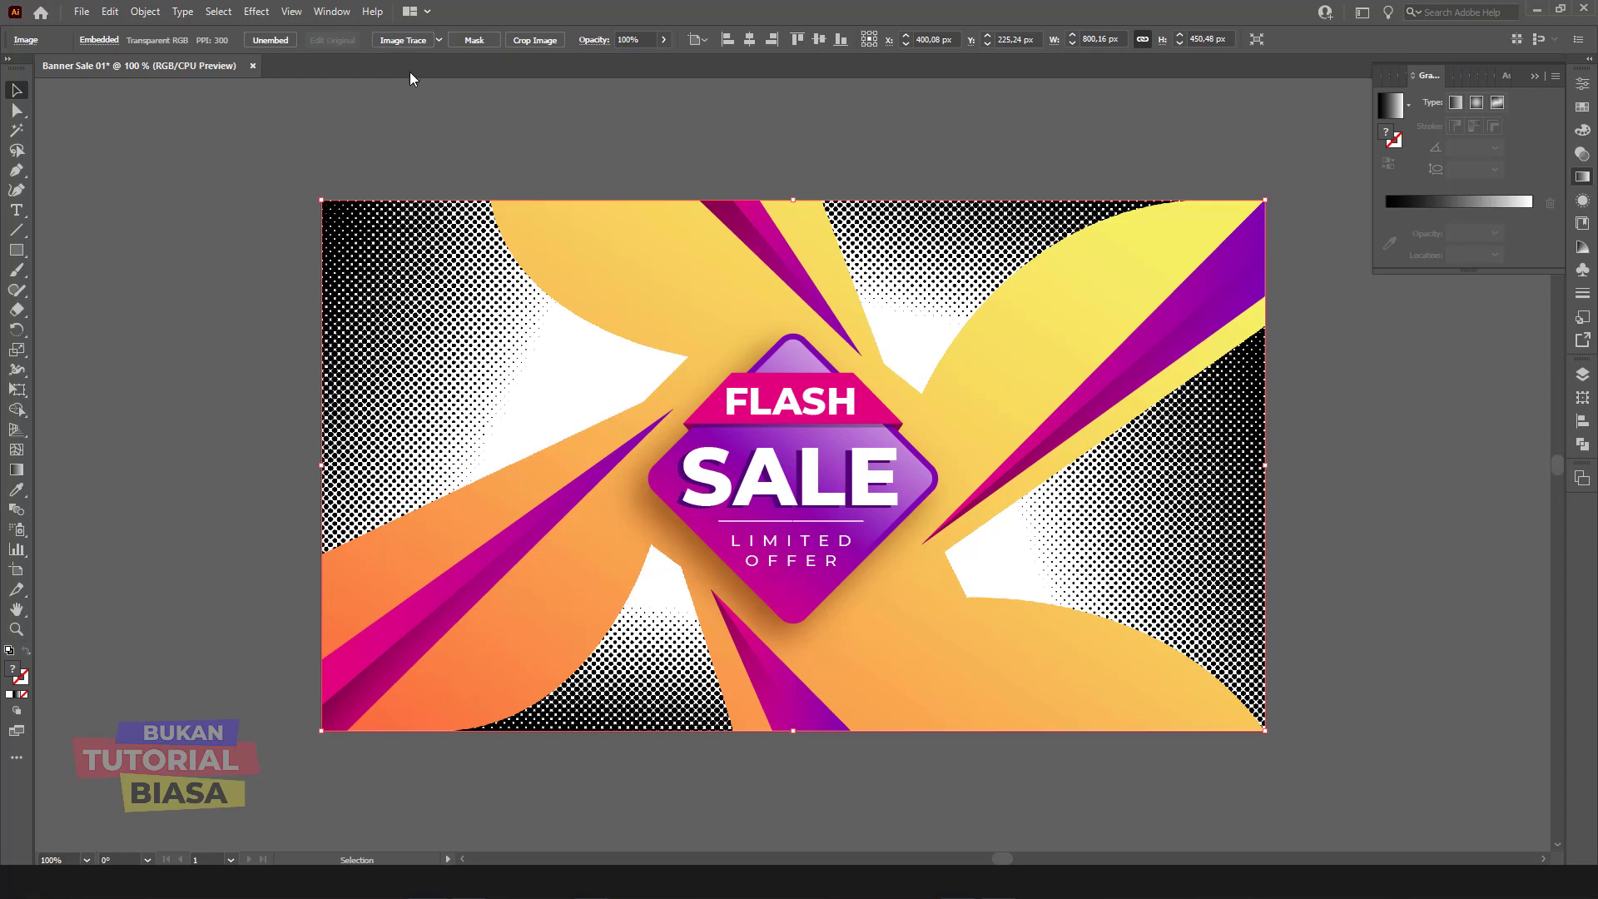
Step: Undo and reapply the Color Halftone effect, zooming in and out to compare dots
key(ctrl+z)
click(245, 13)
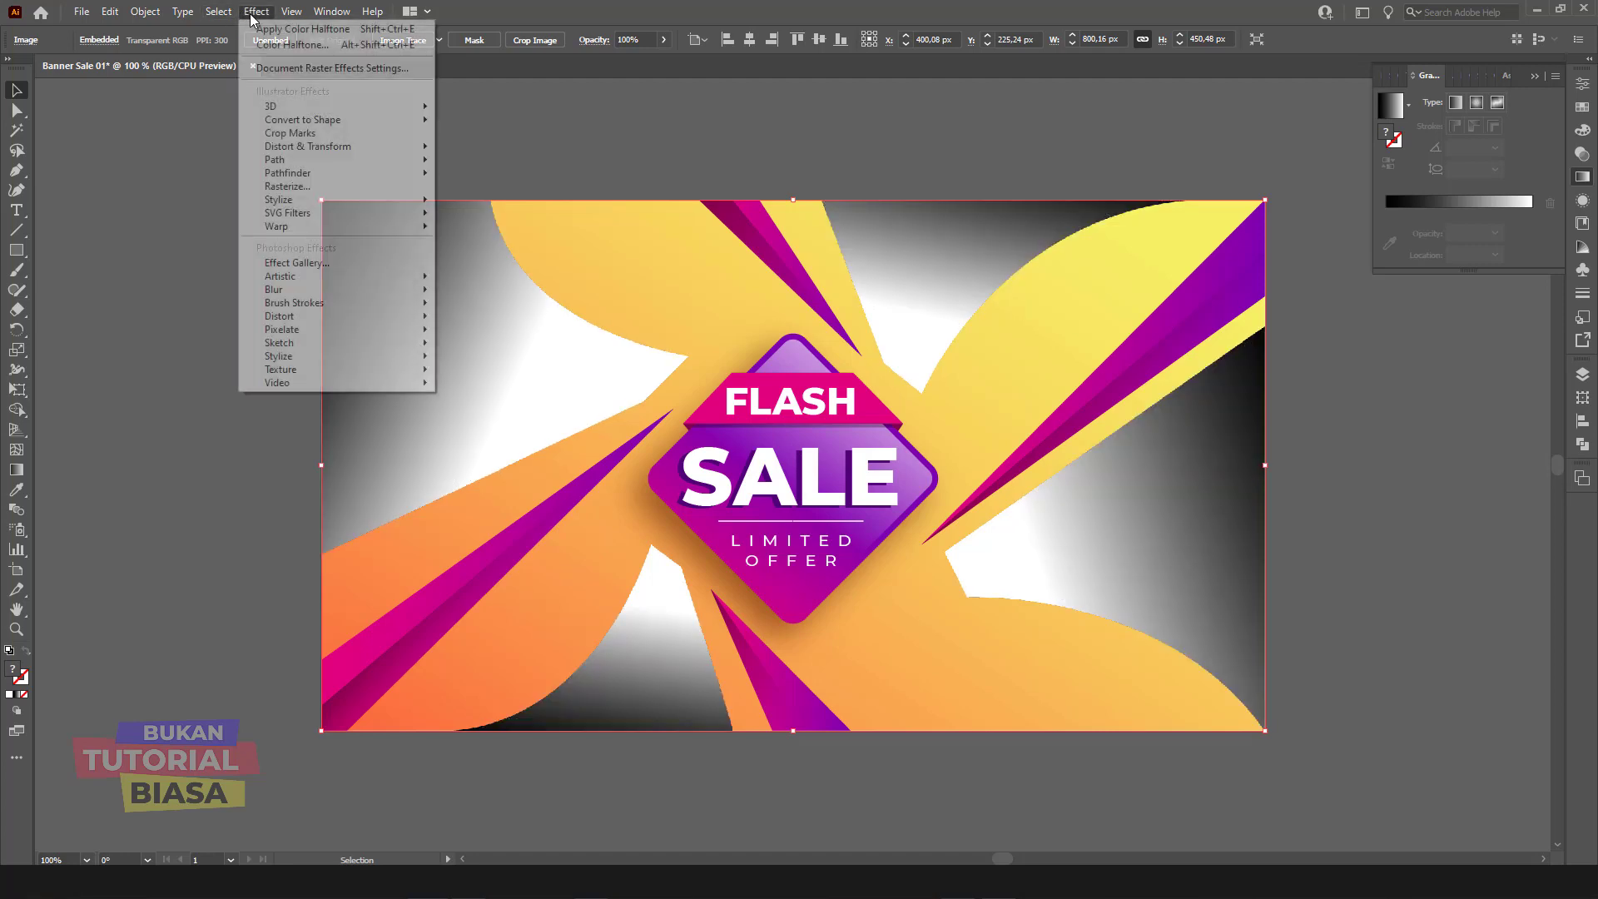
mouse_move(283, 330)
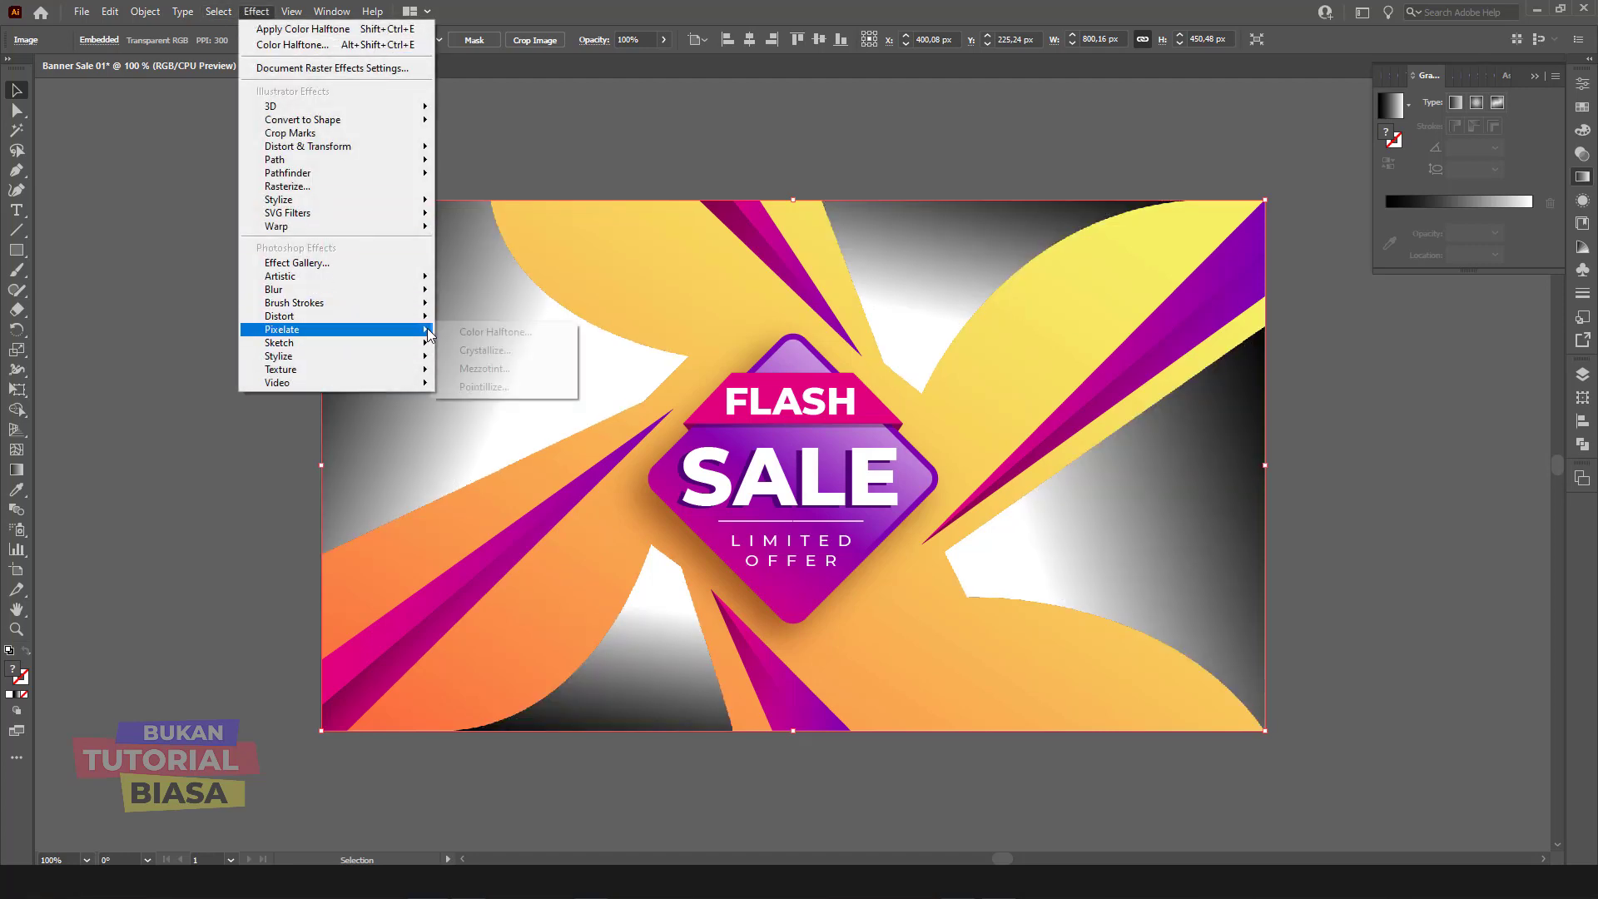
click(516, 333)
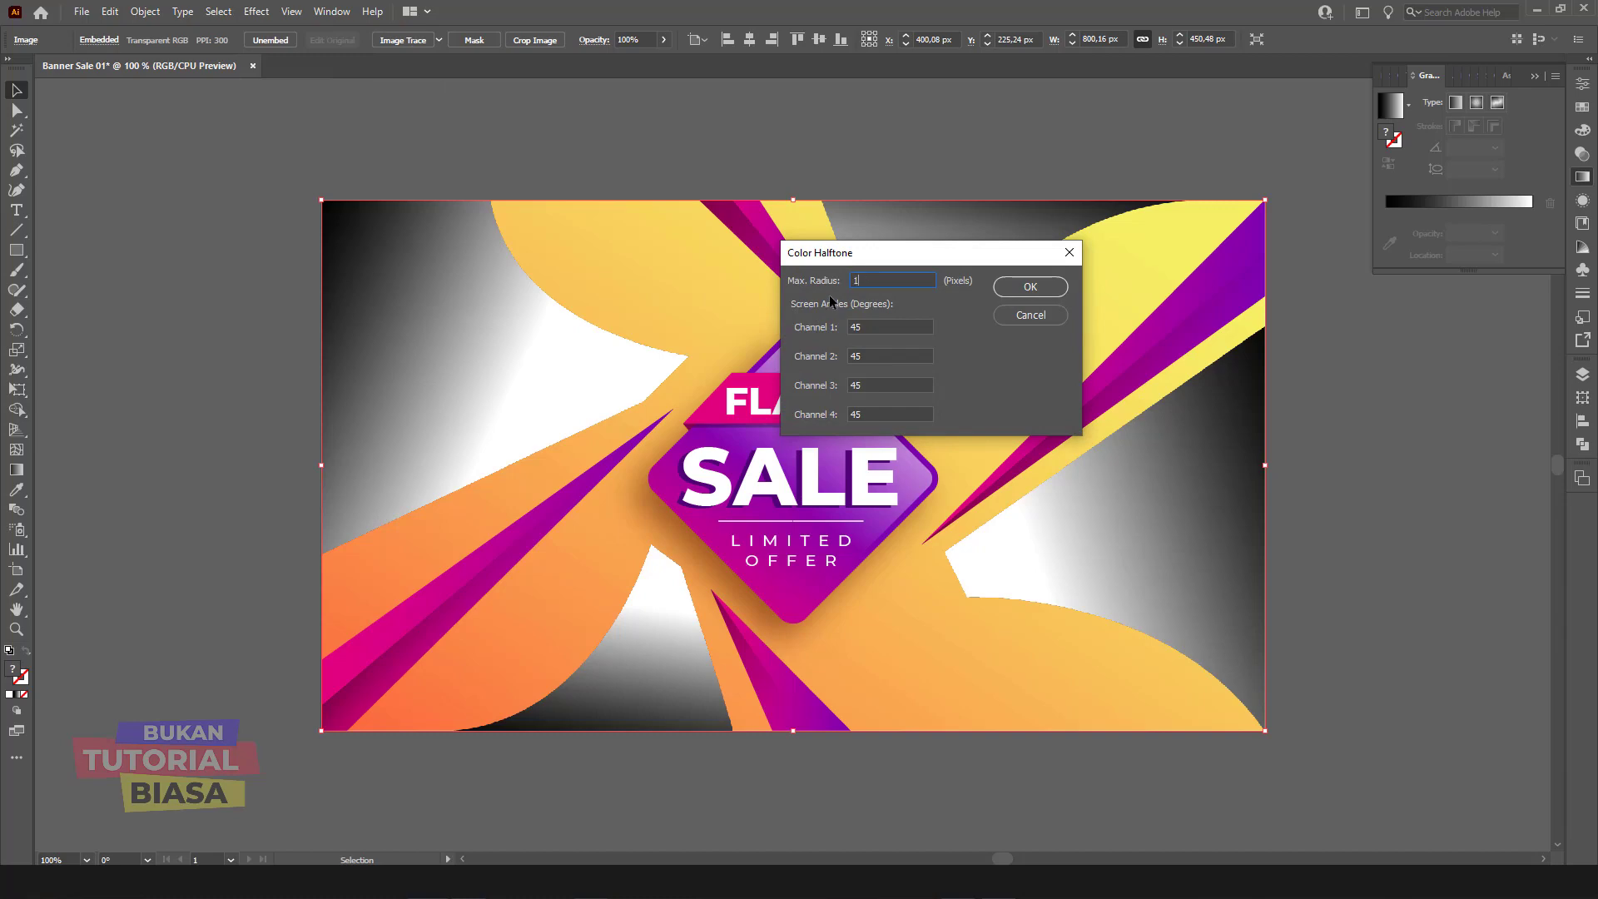
click(1033, 287)
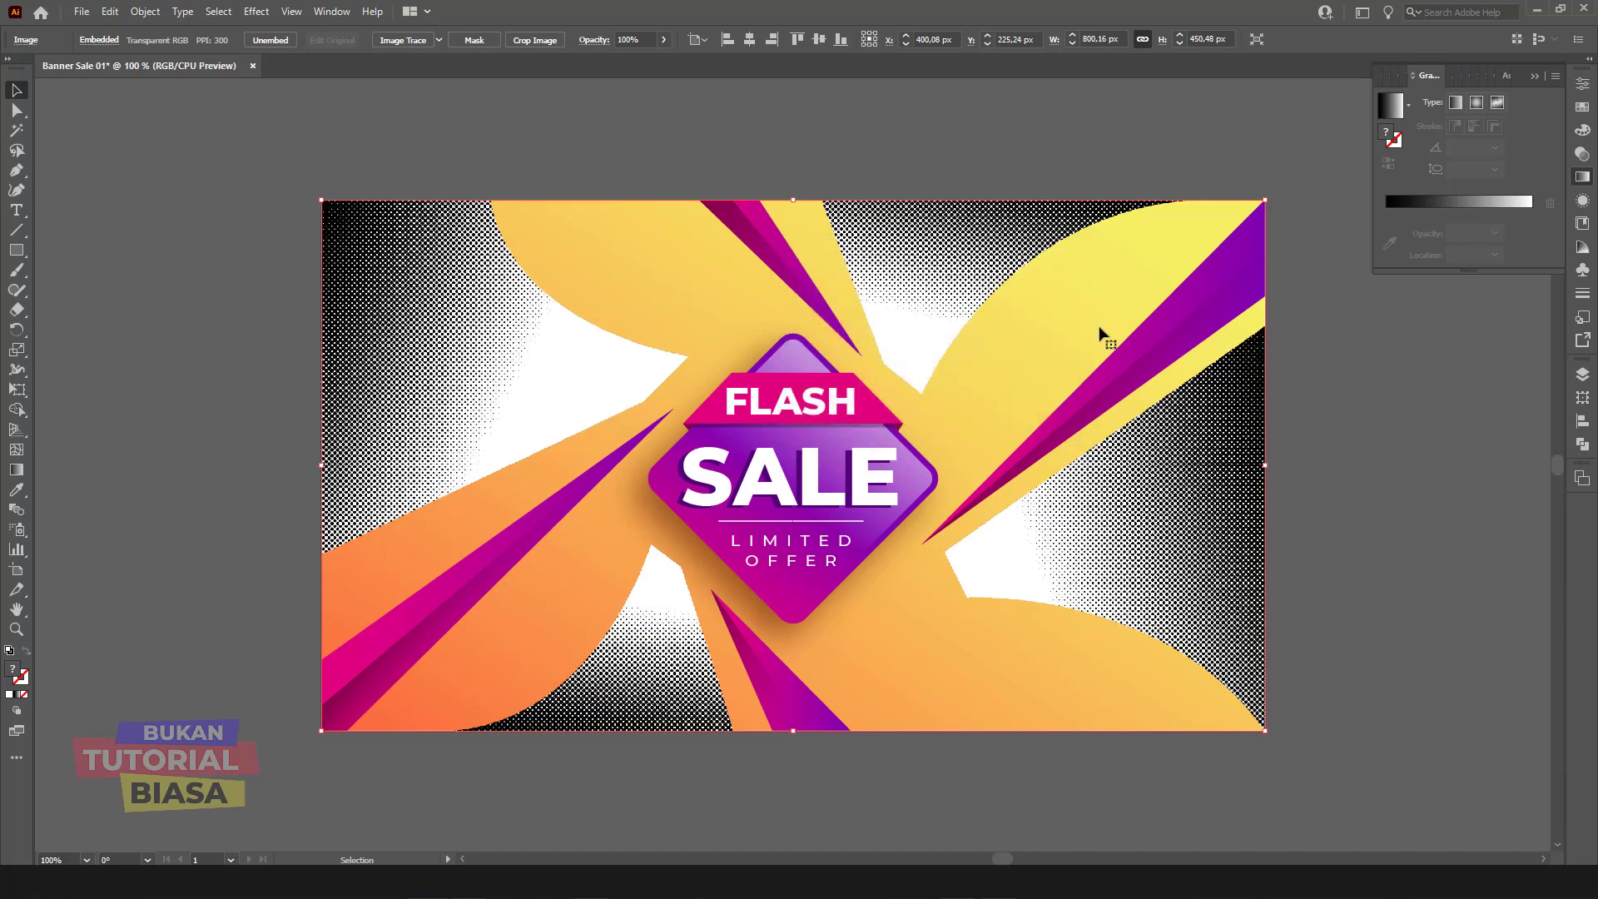
key(ctrl+equal)
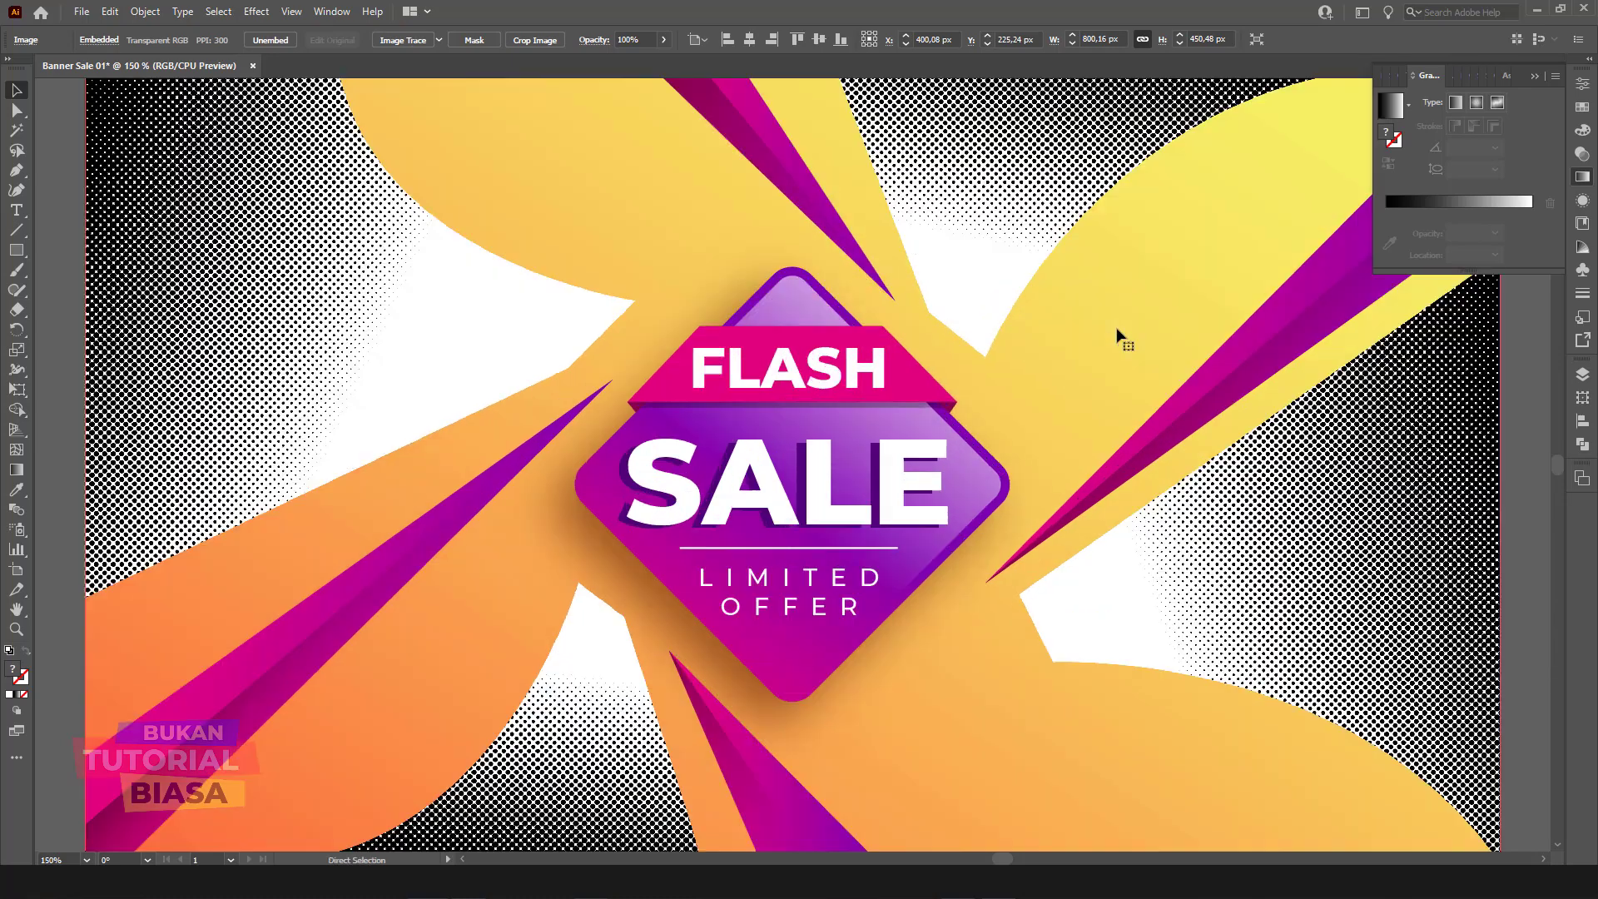
key(ctrl+minus)
key(ctrl+equal)
key(ctrl+minus)
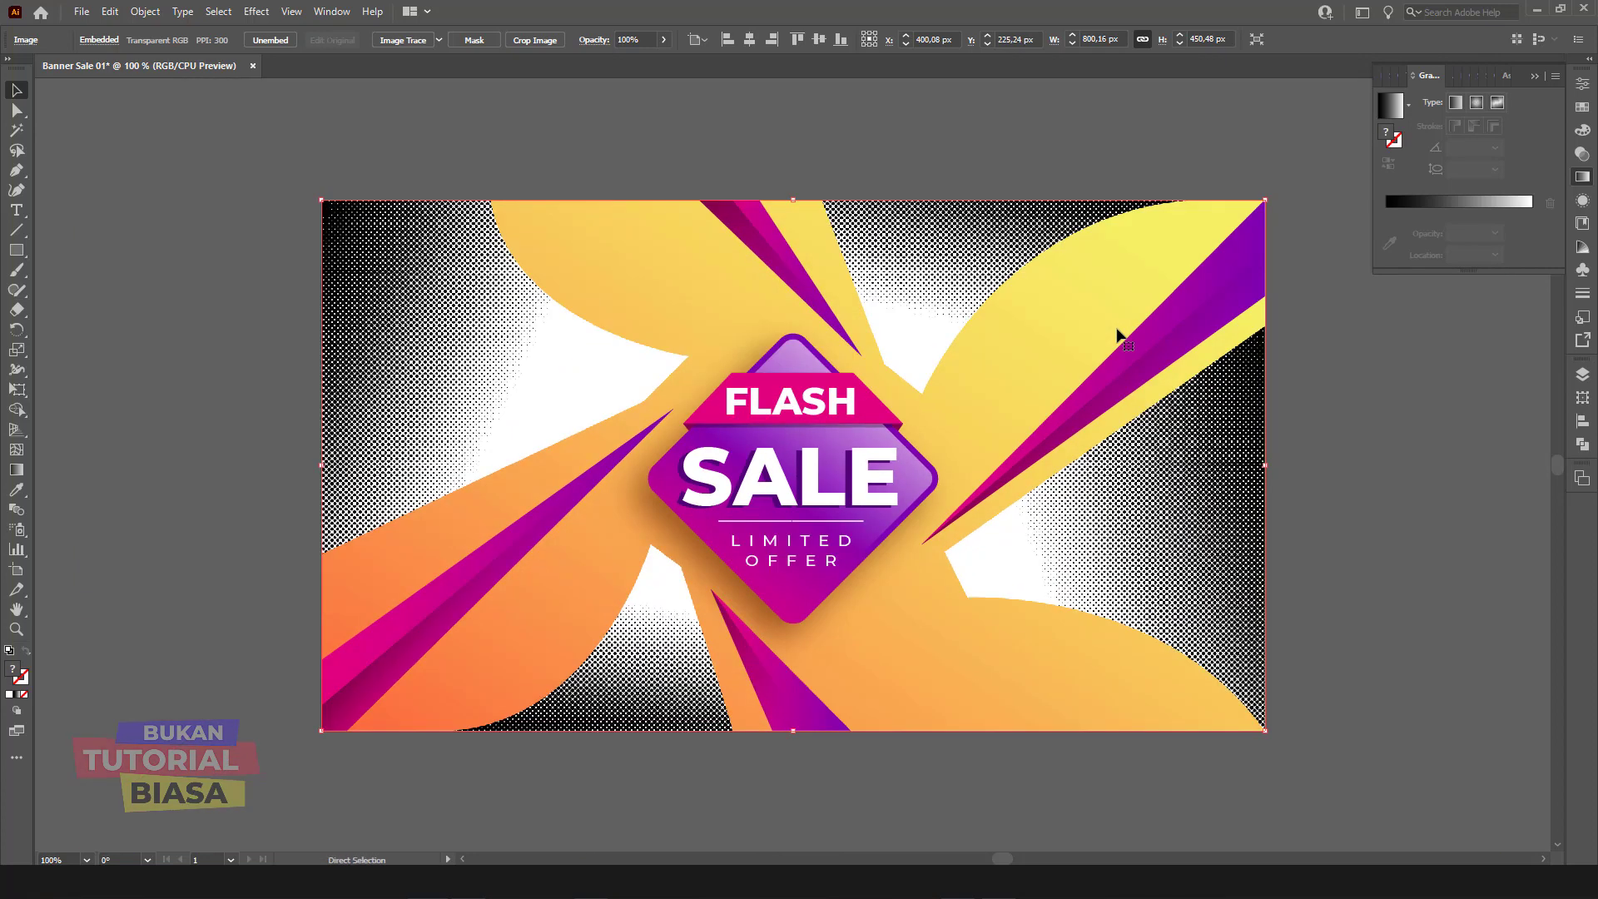
key(ctrl+equal)
key(ctrl+minus)
Step: Reapply Color Halftone with a 12-pixel maximum radius and zoom in to inspect
key(ctrl+z)
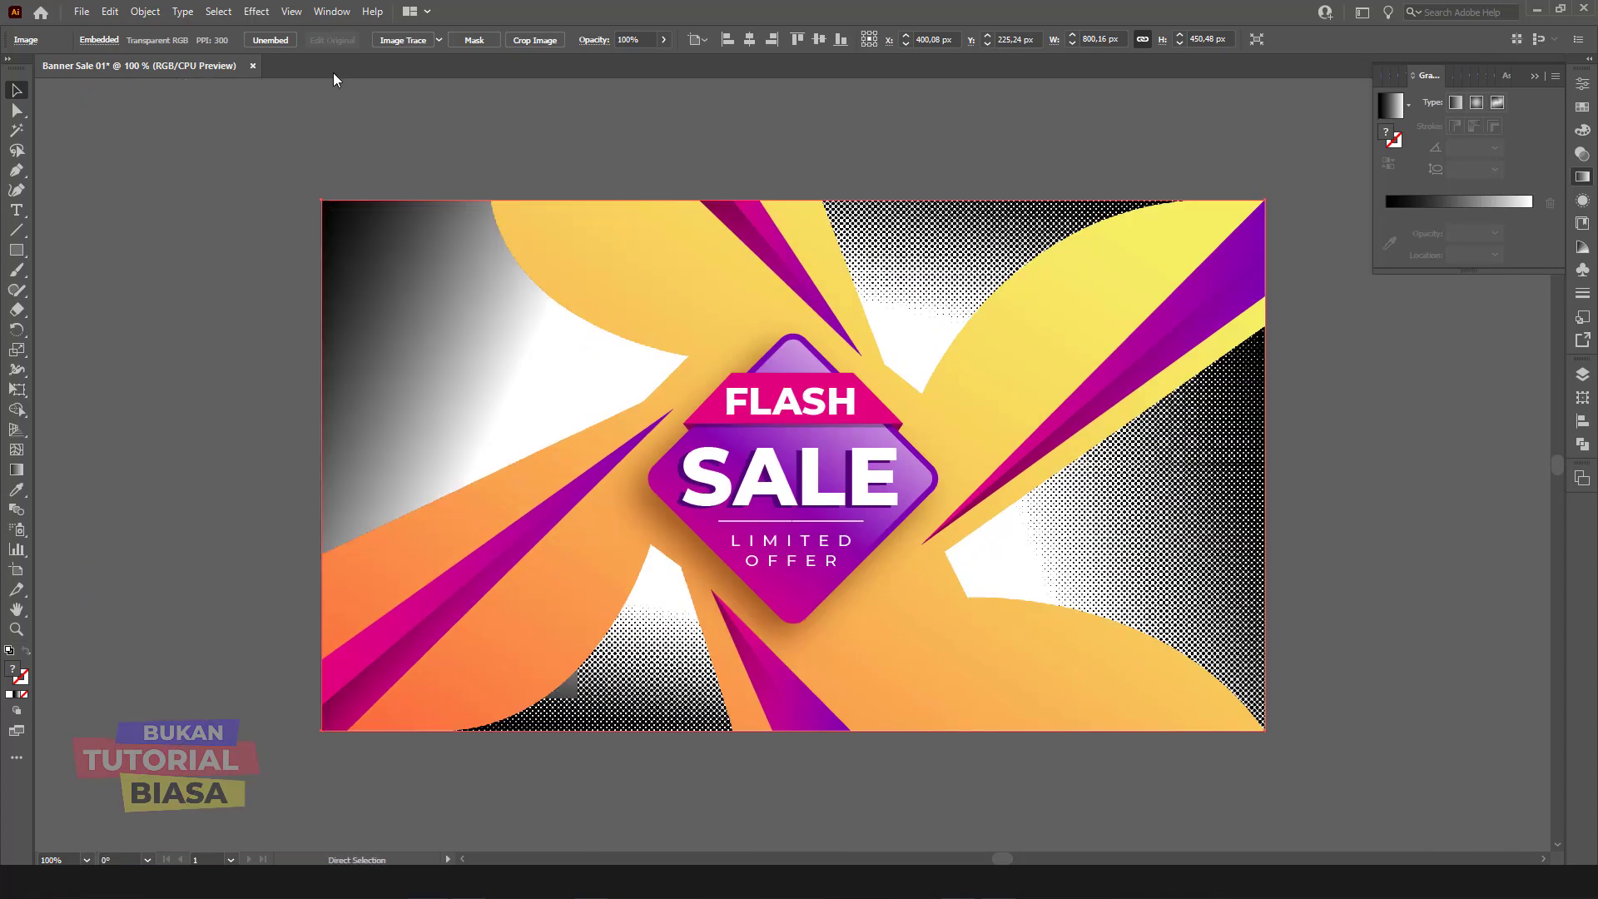
click(257, 10)
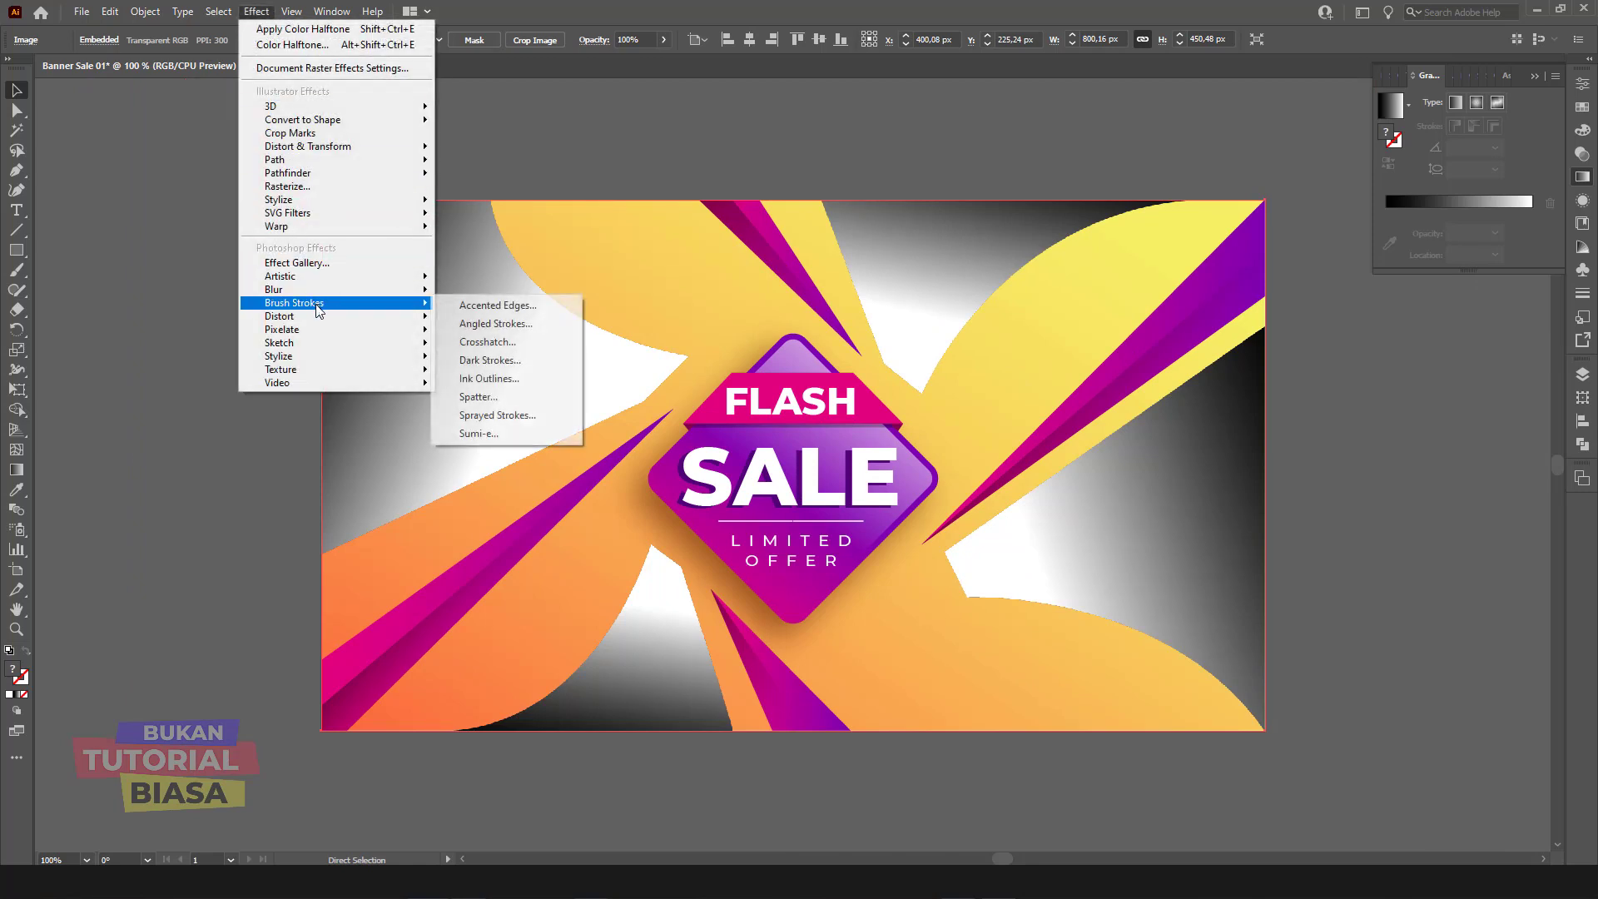
mouse_move(283, 330)
click(471, 332)
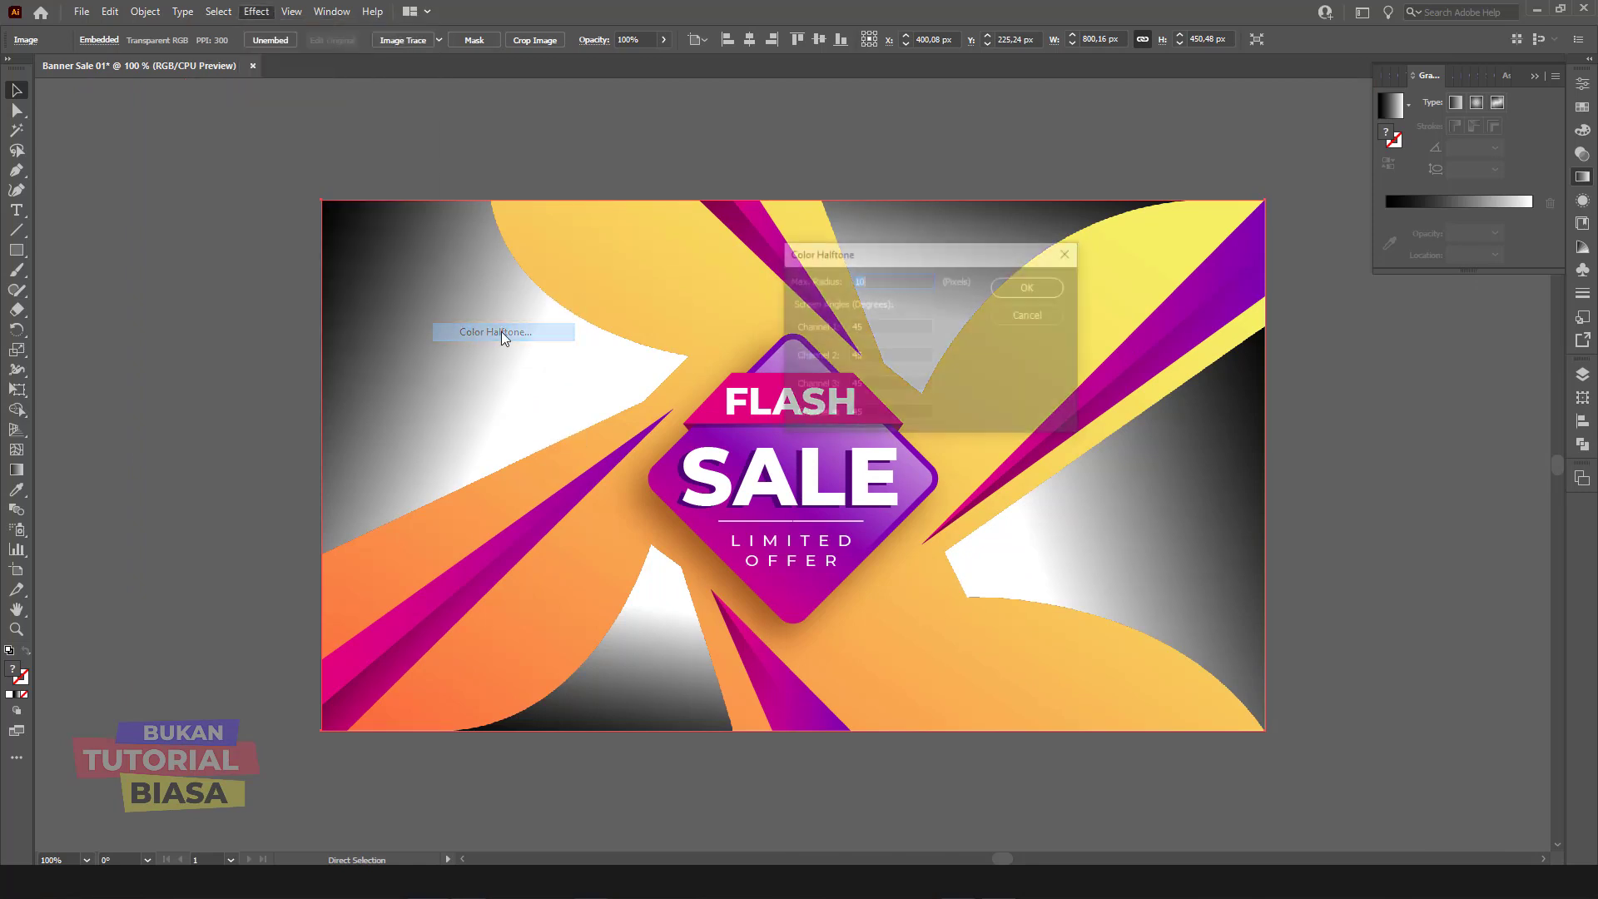
click(1030, 287)
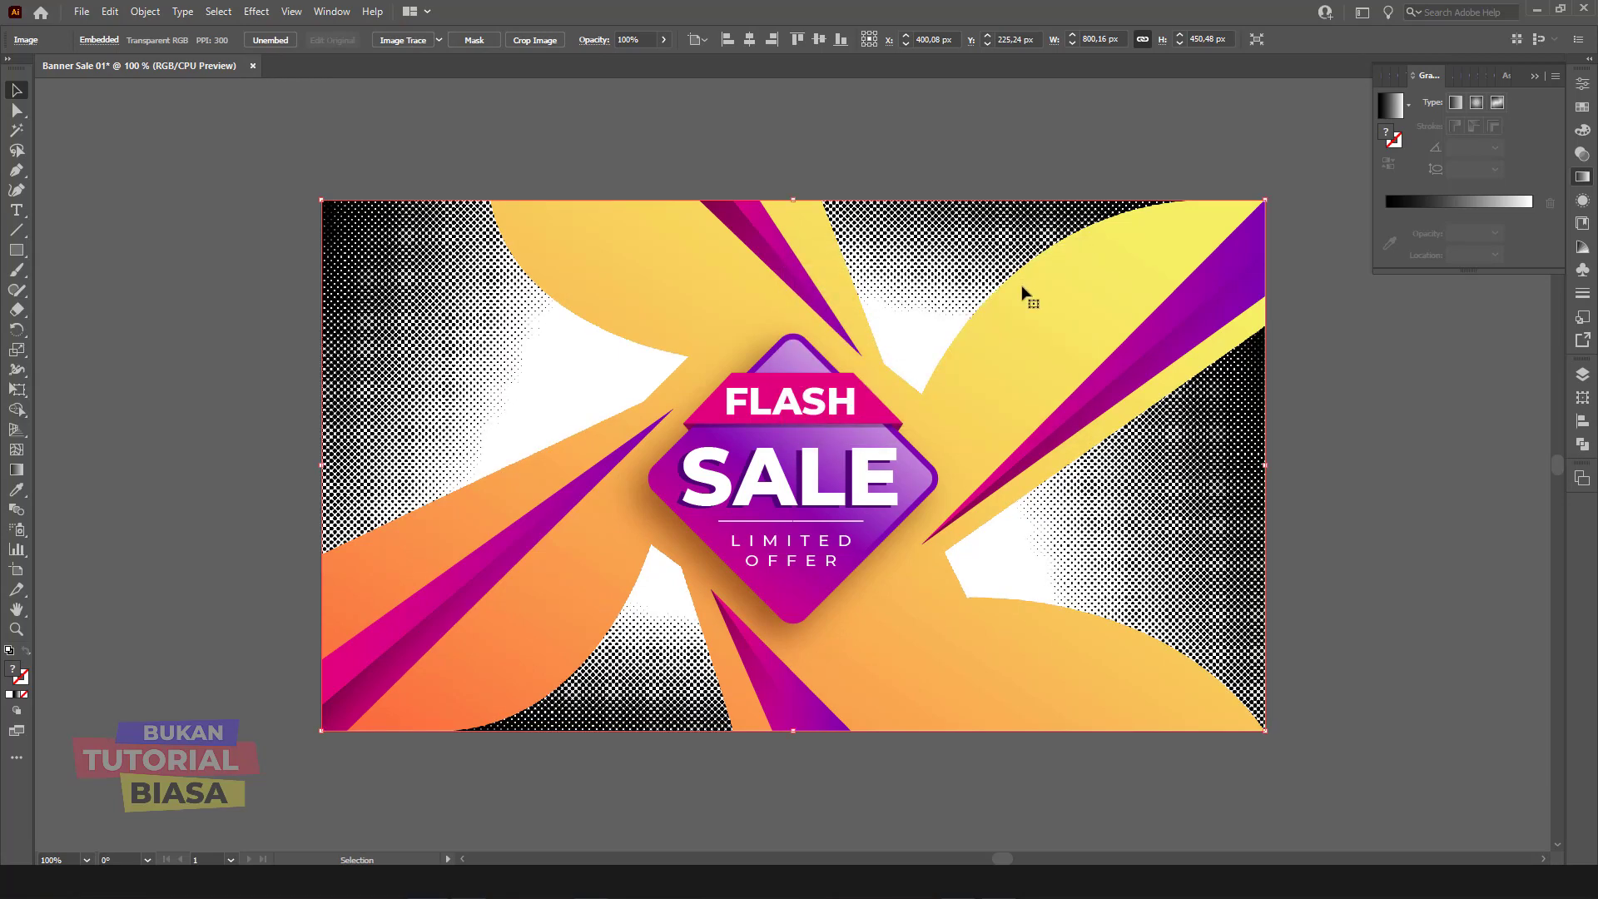
key(ctrl+plus)
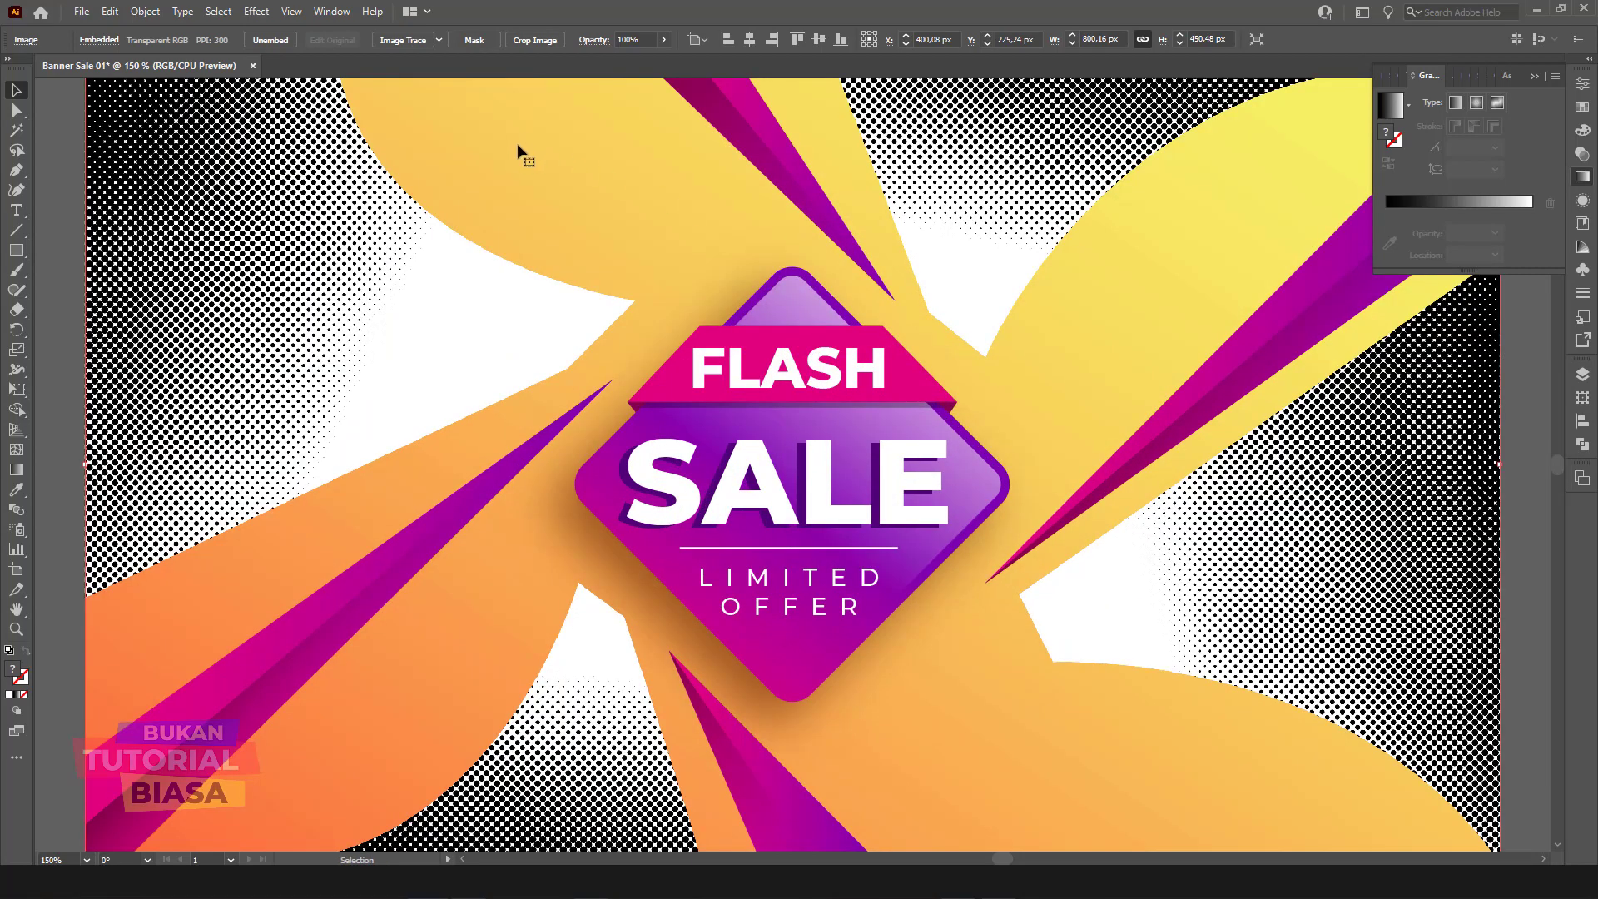
Step: Image Trace the halftone with threshold 108, paths 76% and Ignore White enabled
click(425, 42)
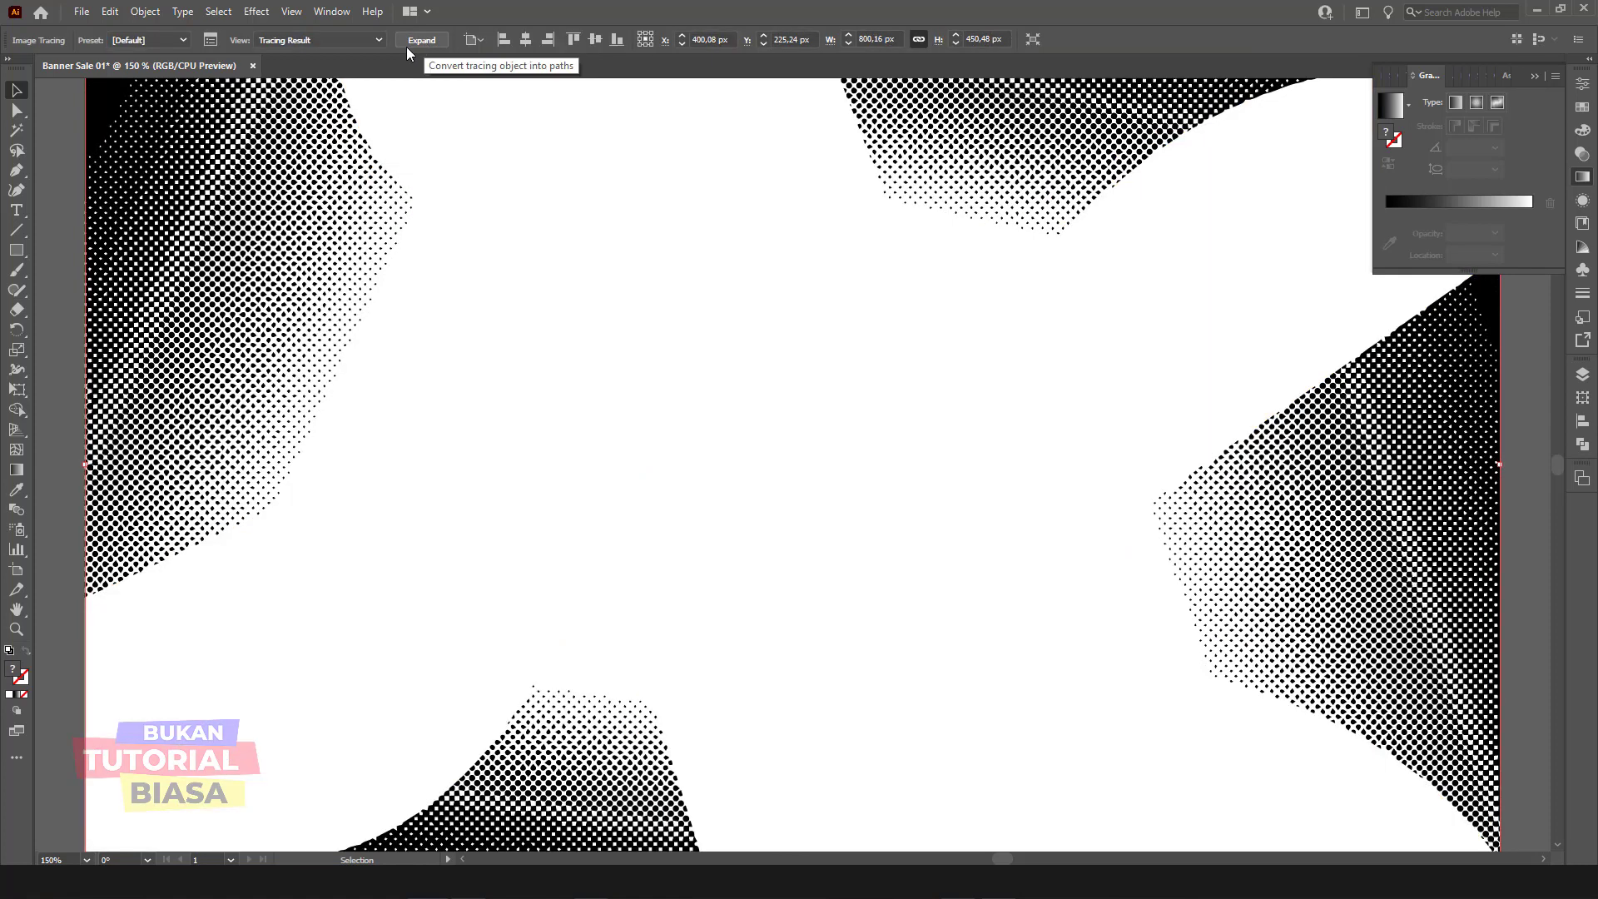
key(ctrl+1)
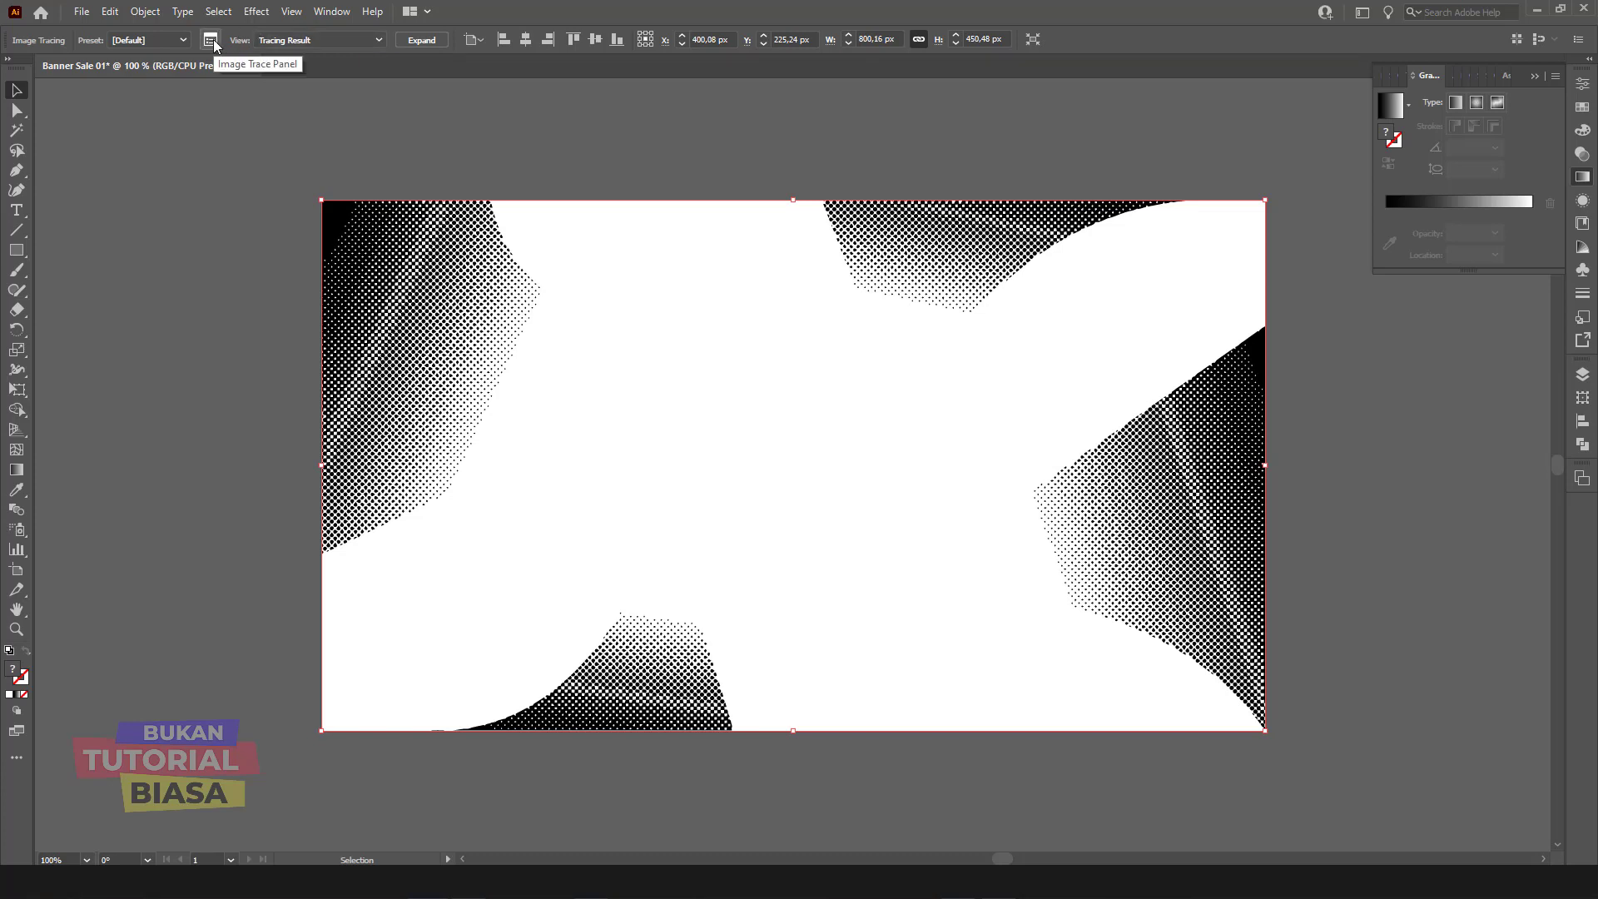
click(211, 39)
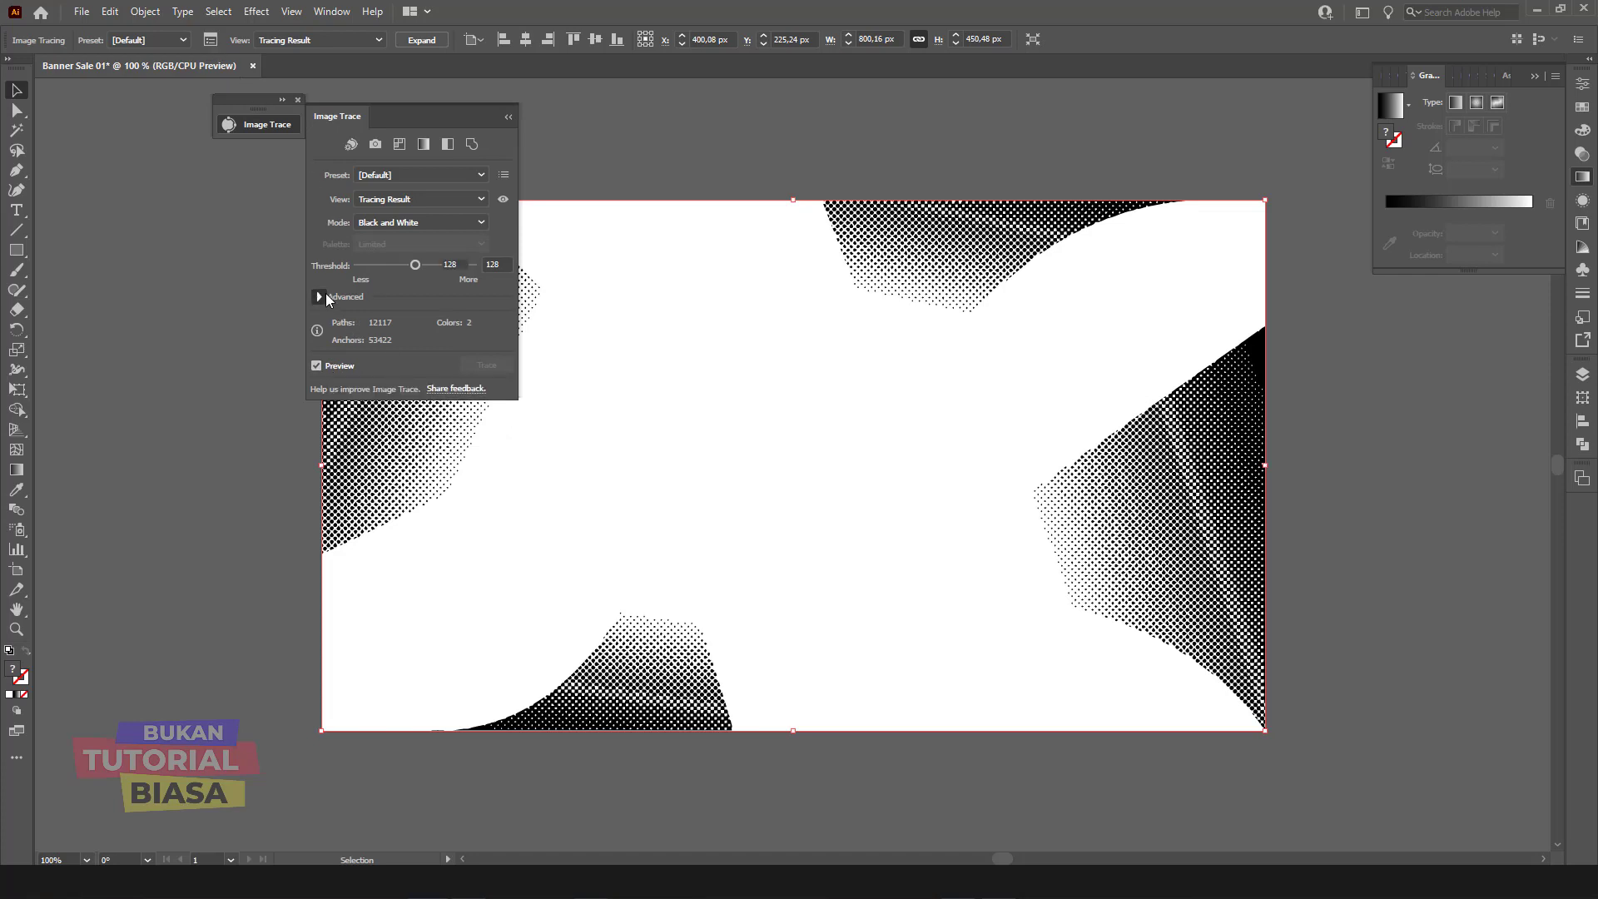
click(327, 293)
click(455, 266)
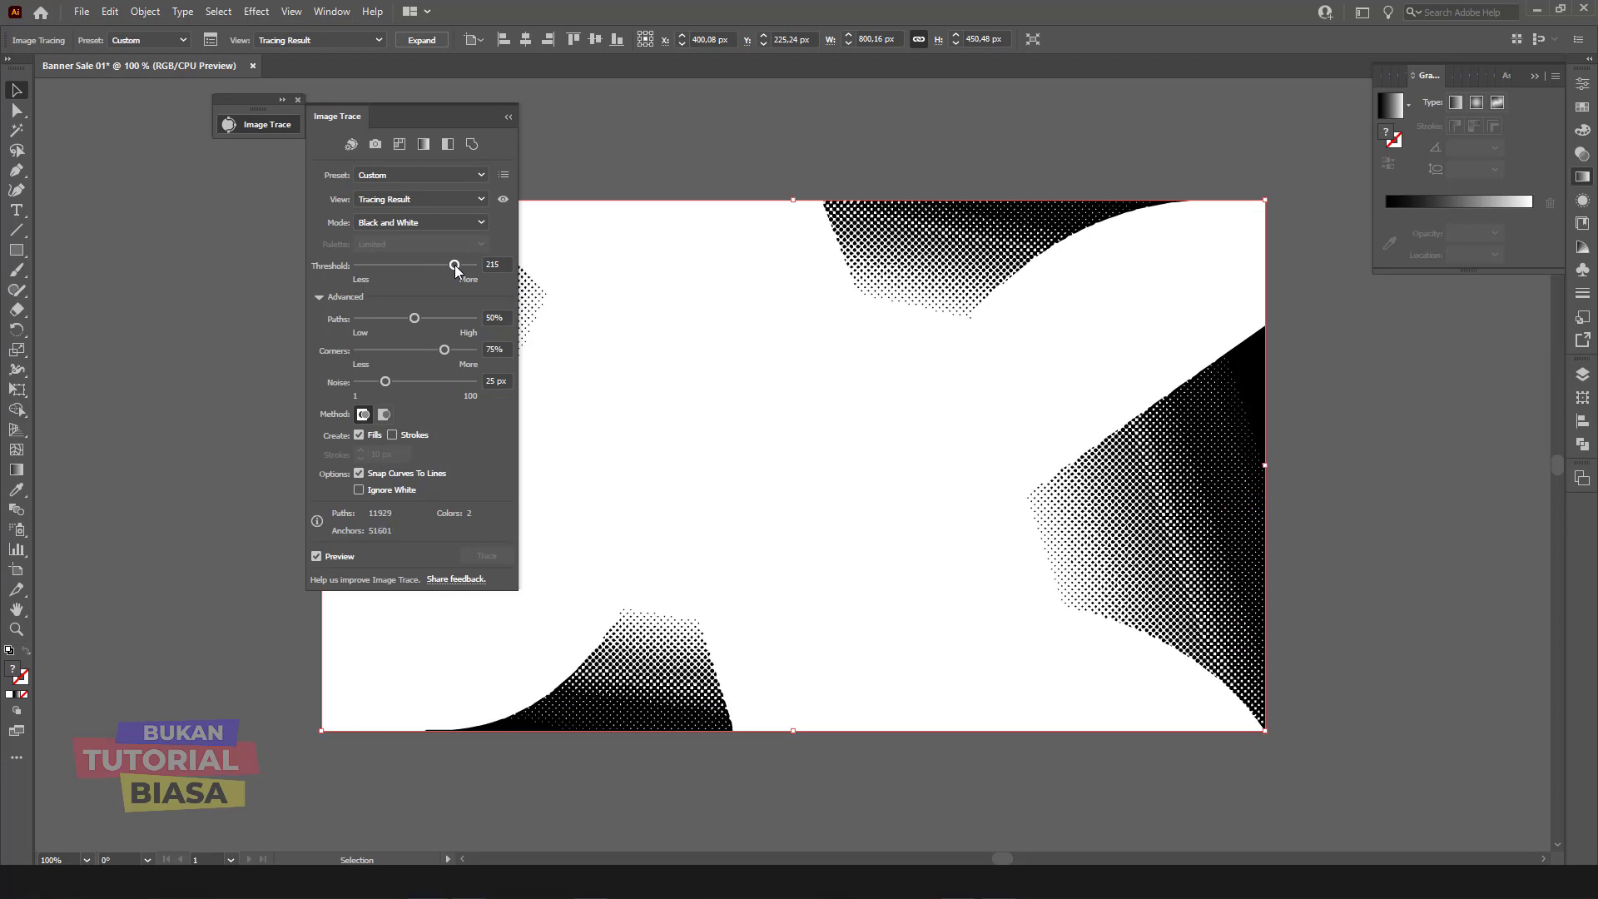
click(420, 266)
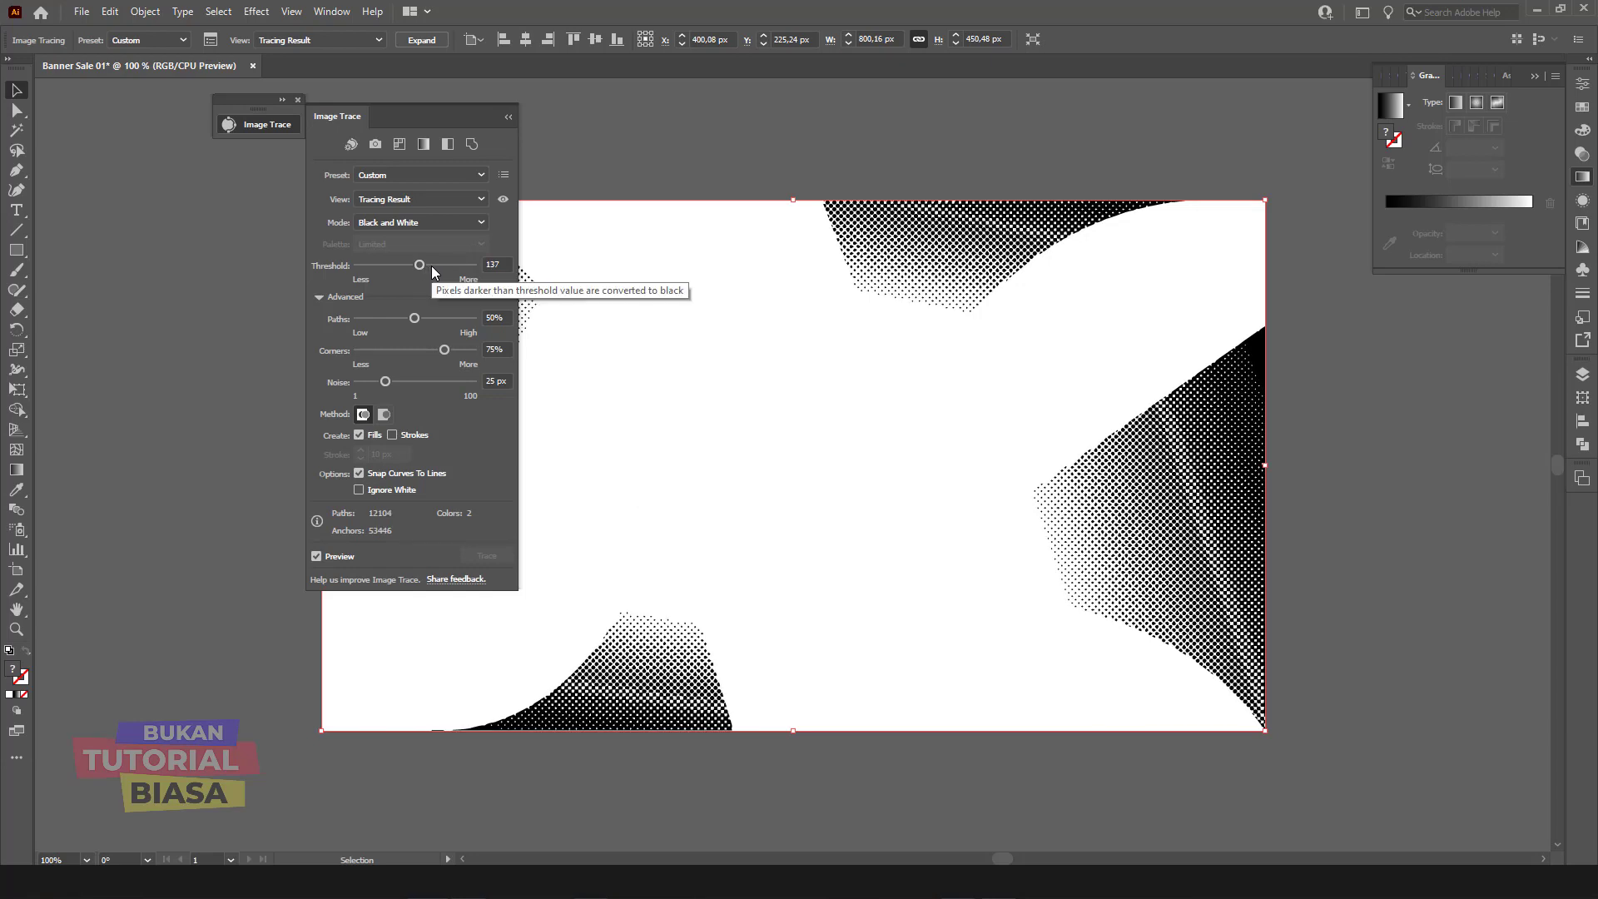
drag(421, 267, 407, 266)
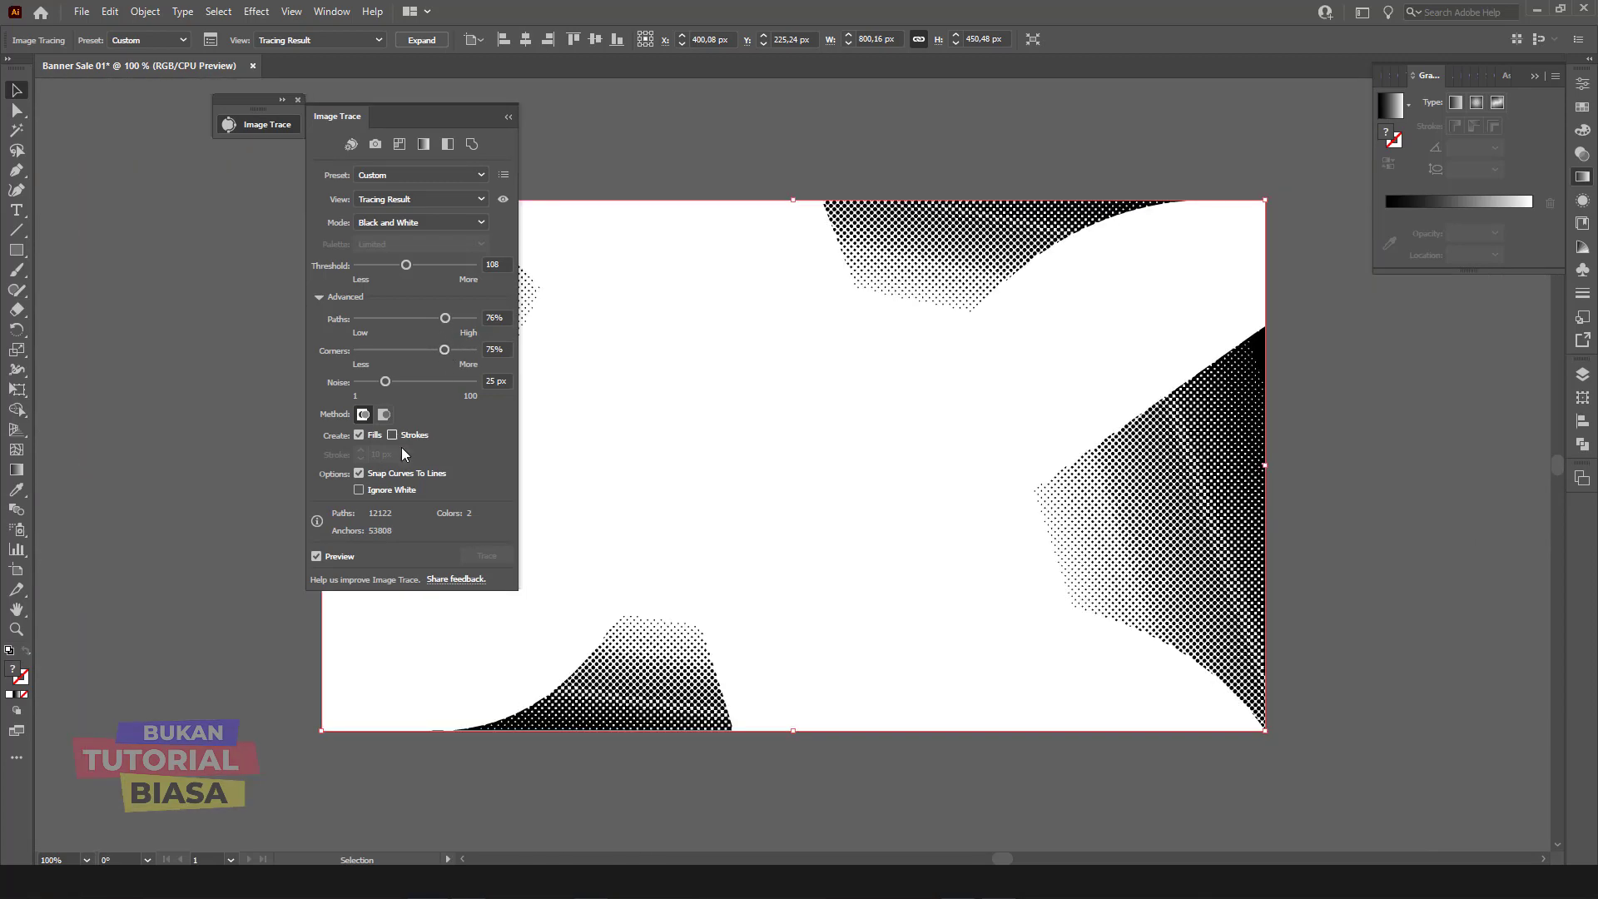
click(359, 490)
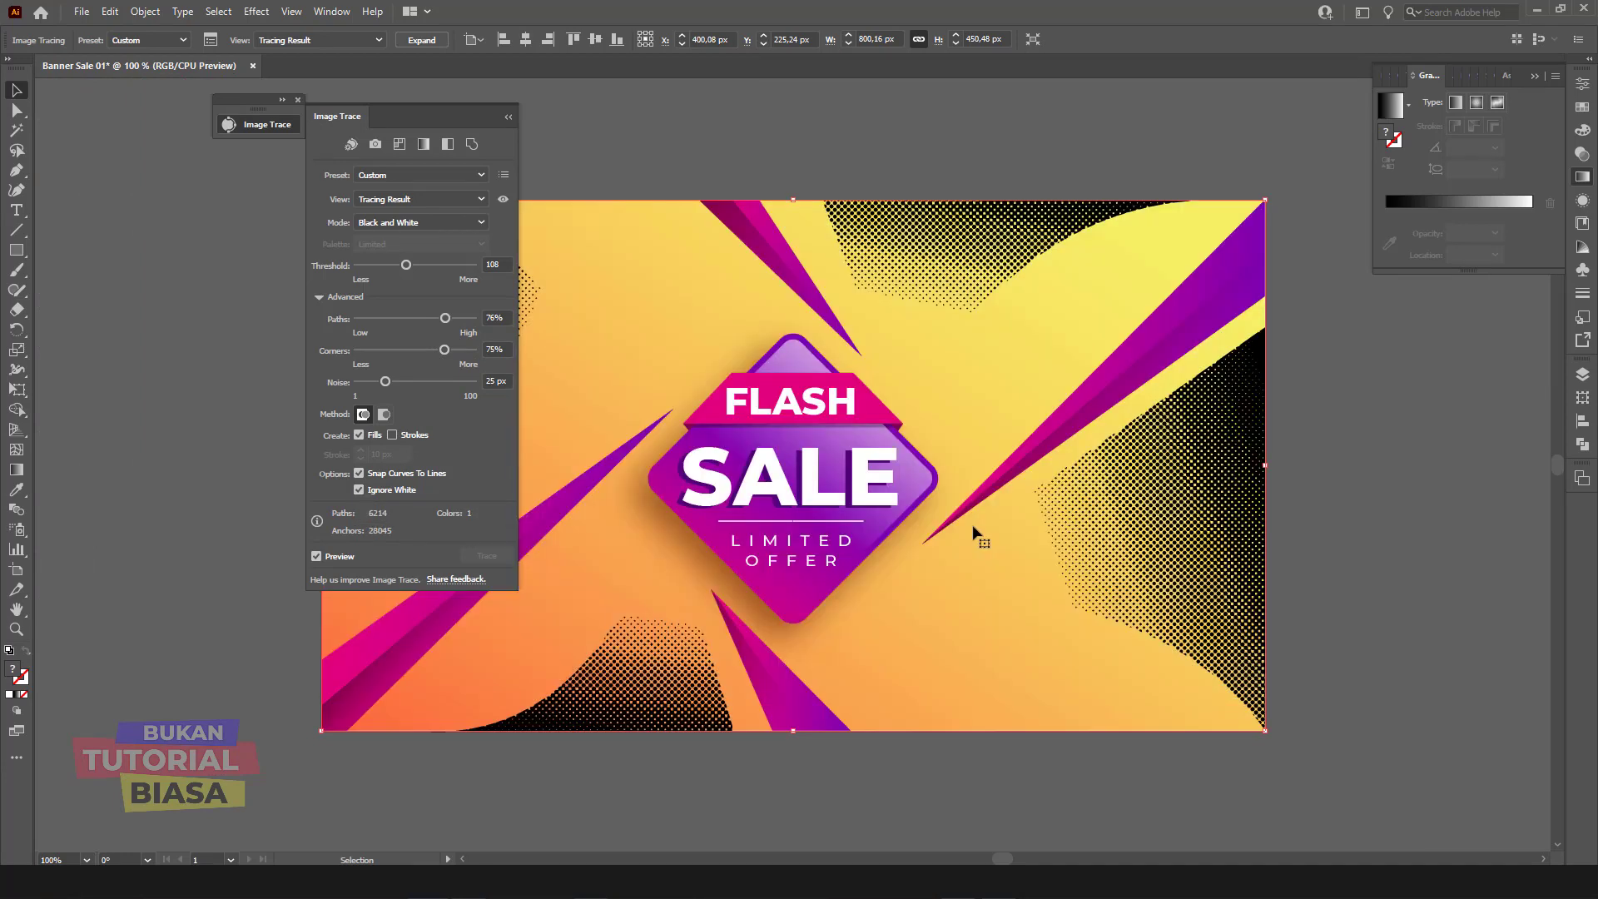
Step: Expand the traced halftone into editable vector paths
key(ctrl+minus)
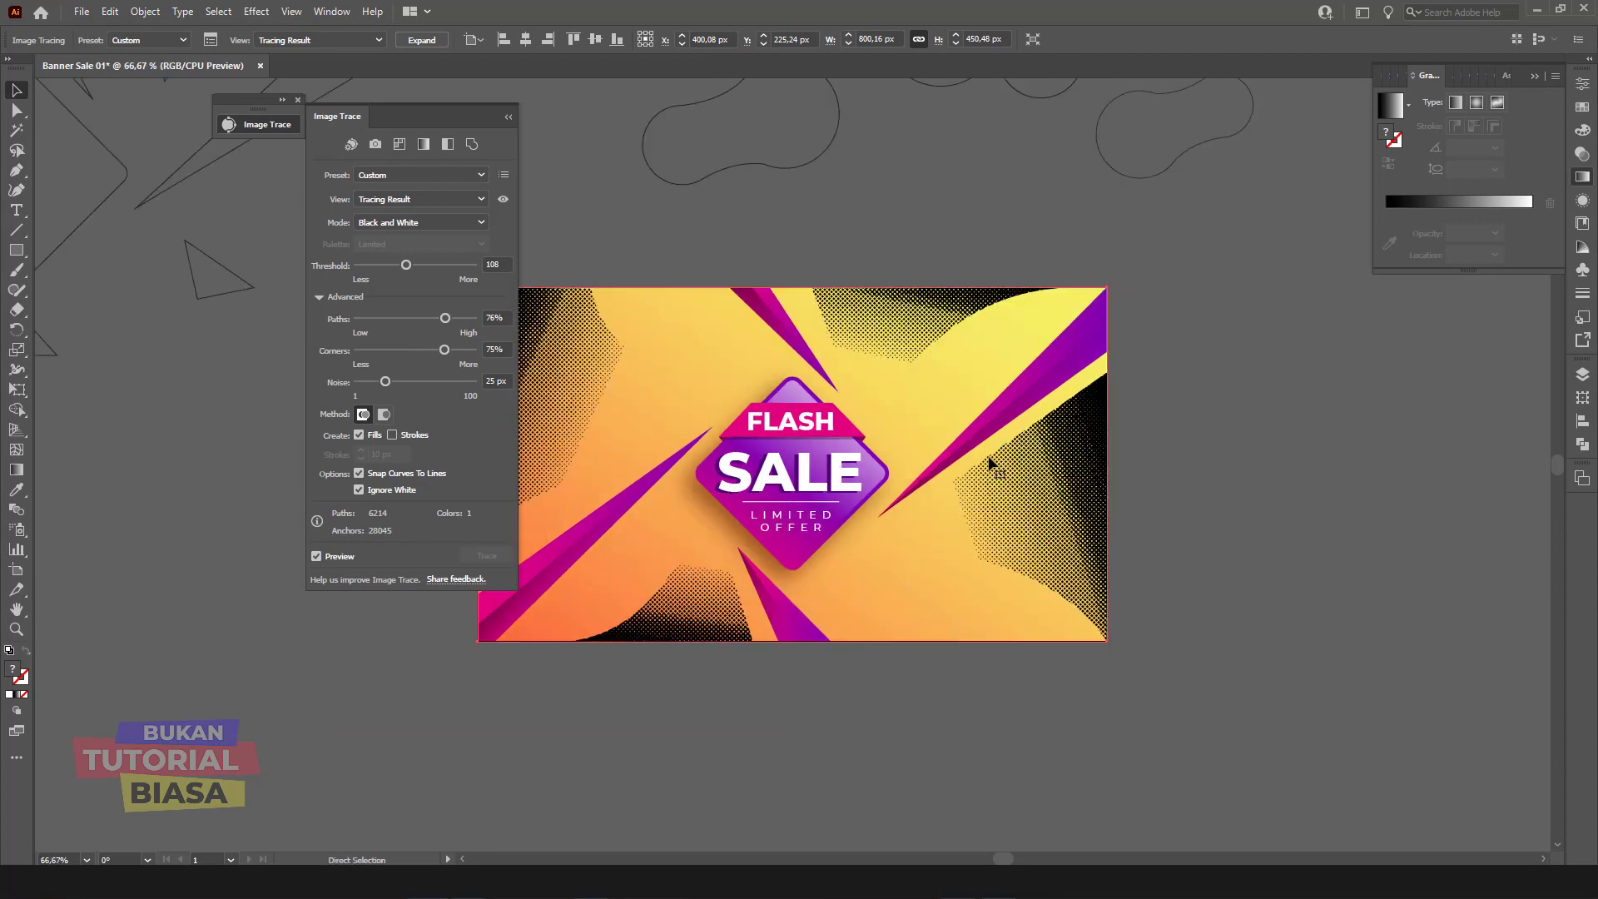
key(ctrl+minus)
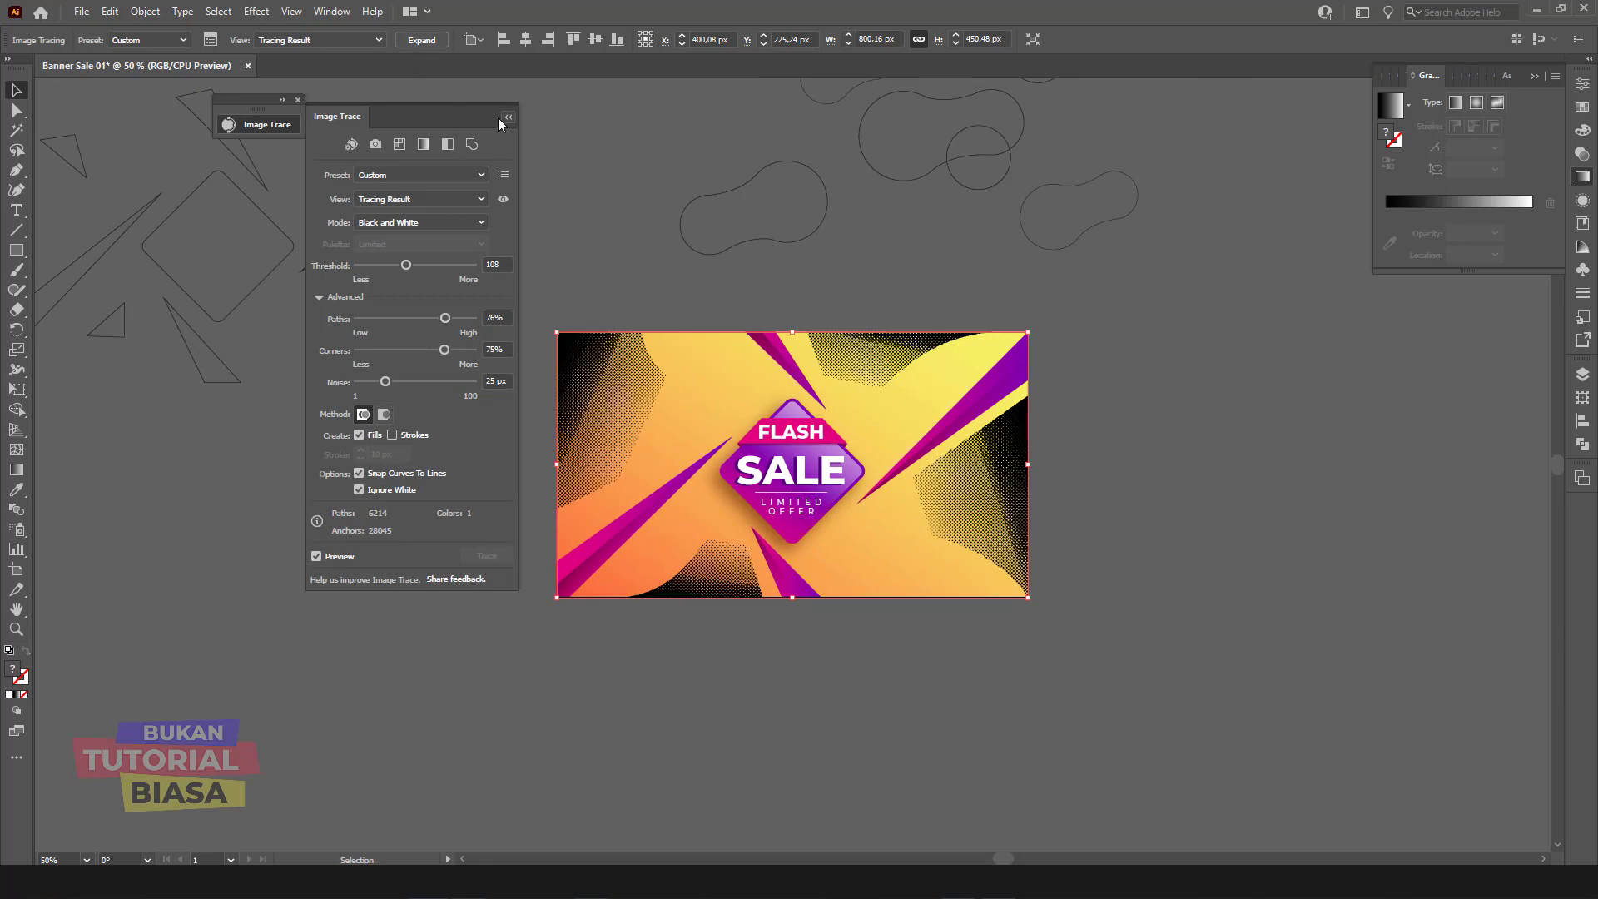
click(298, 101)
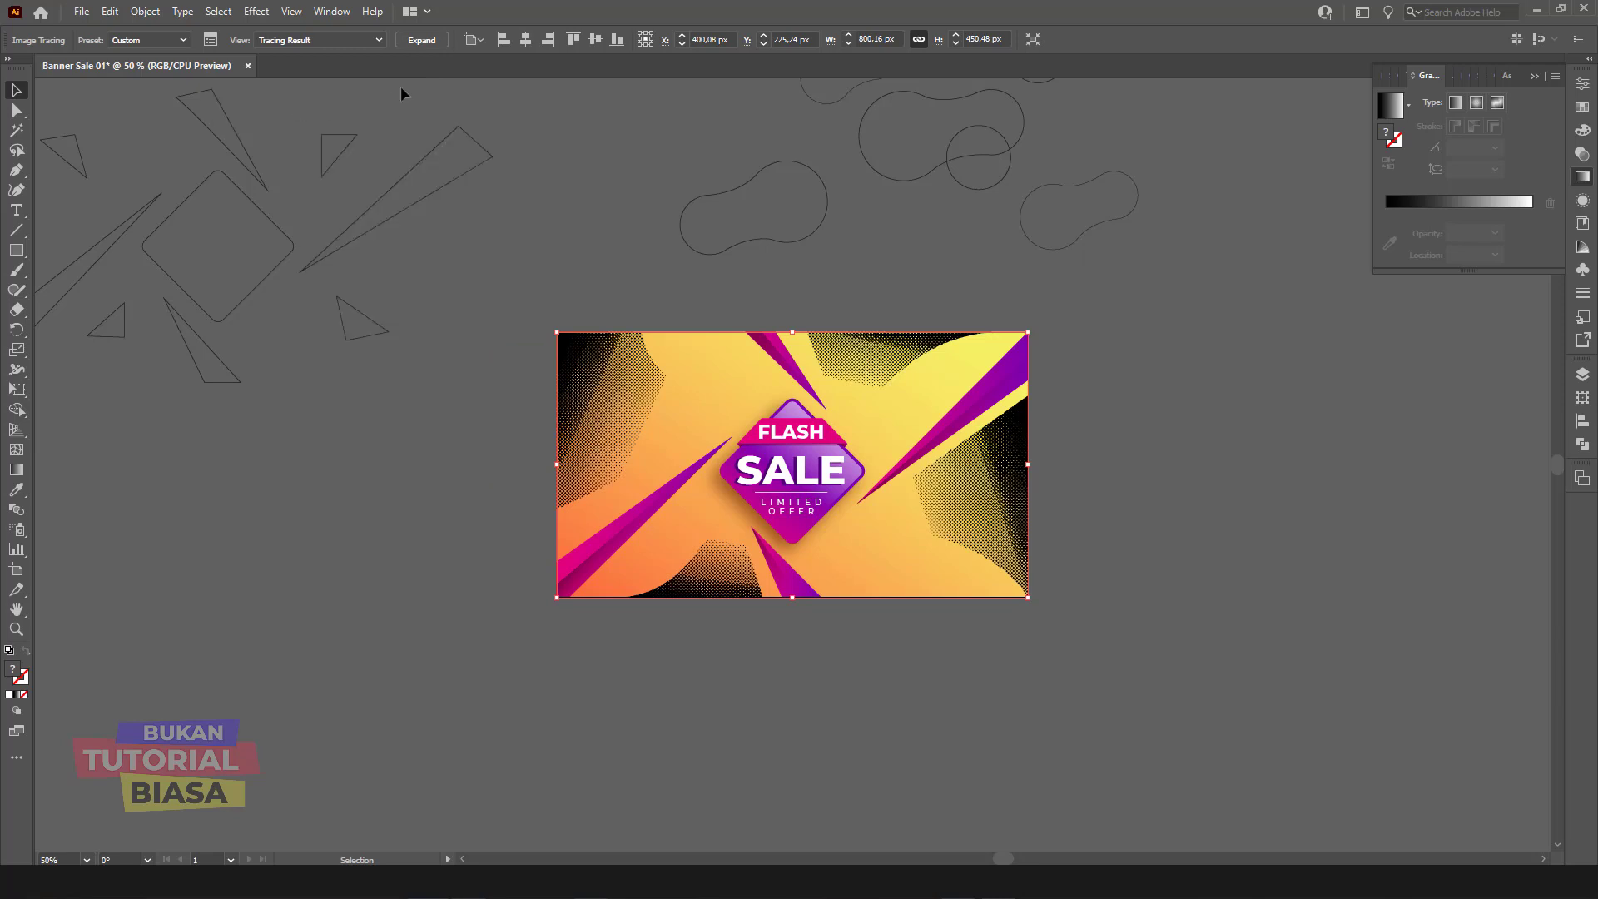
click(421, 40)
Step: Move the halftone dots below the banner and ungroup them
scroll(608, 275, down, 3)
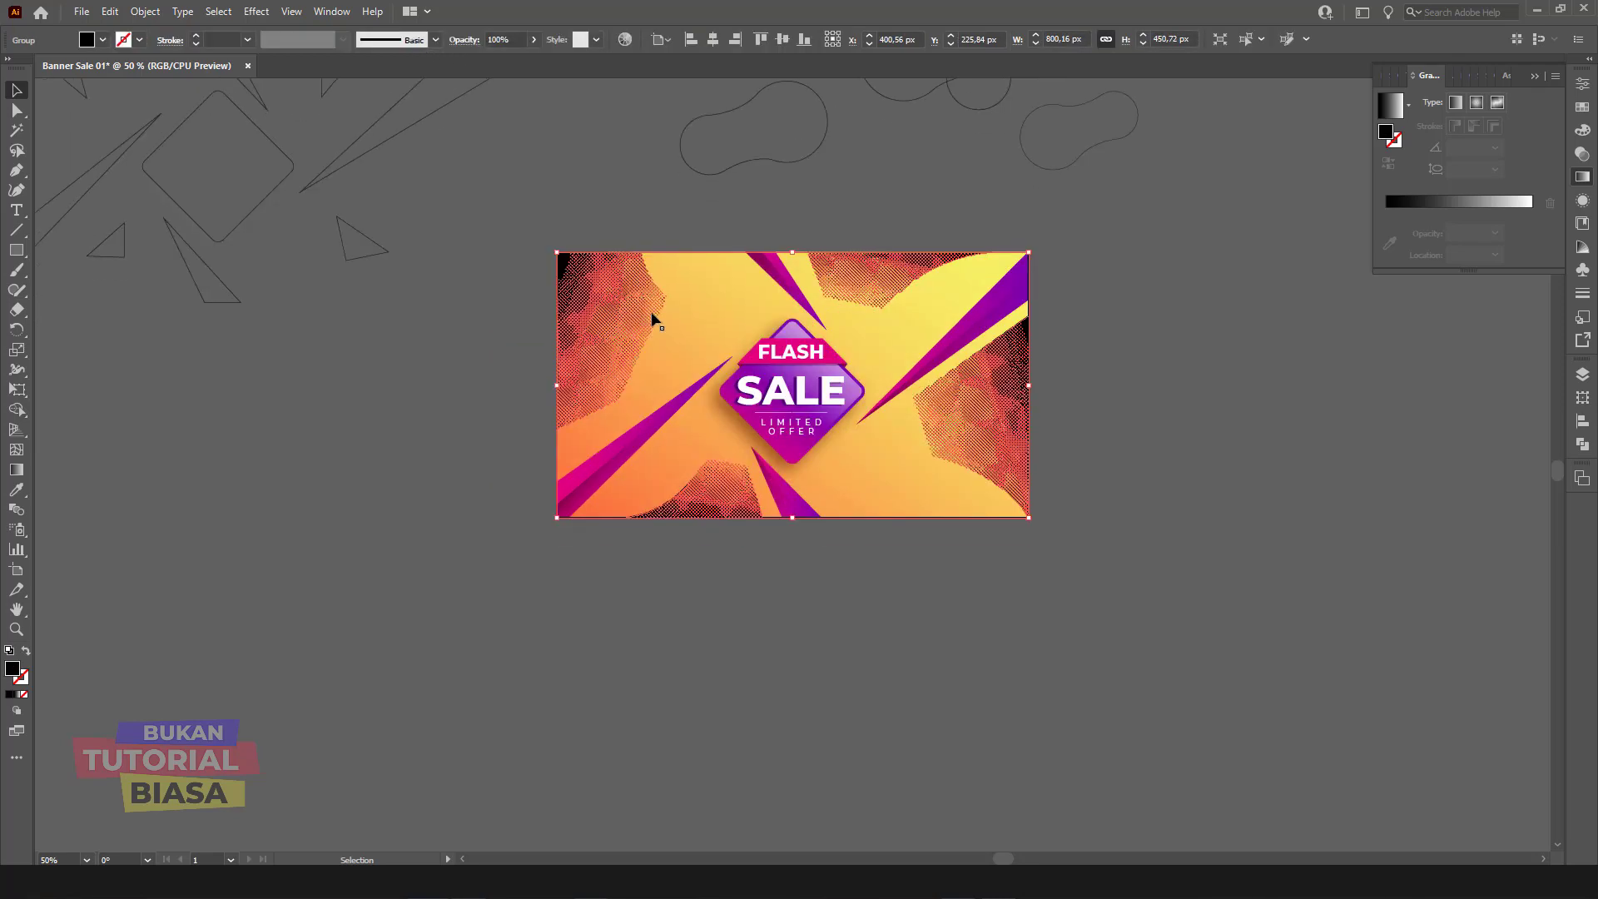
drag(610, 264, 716, 611)
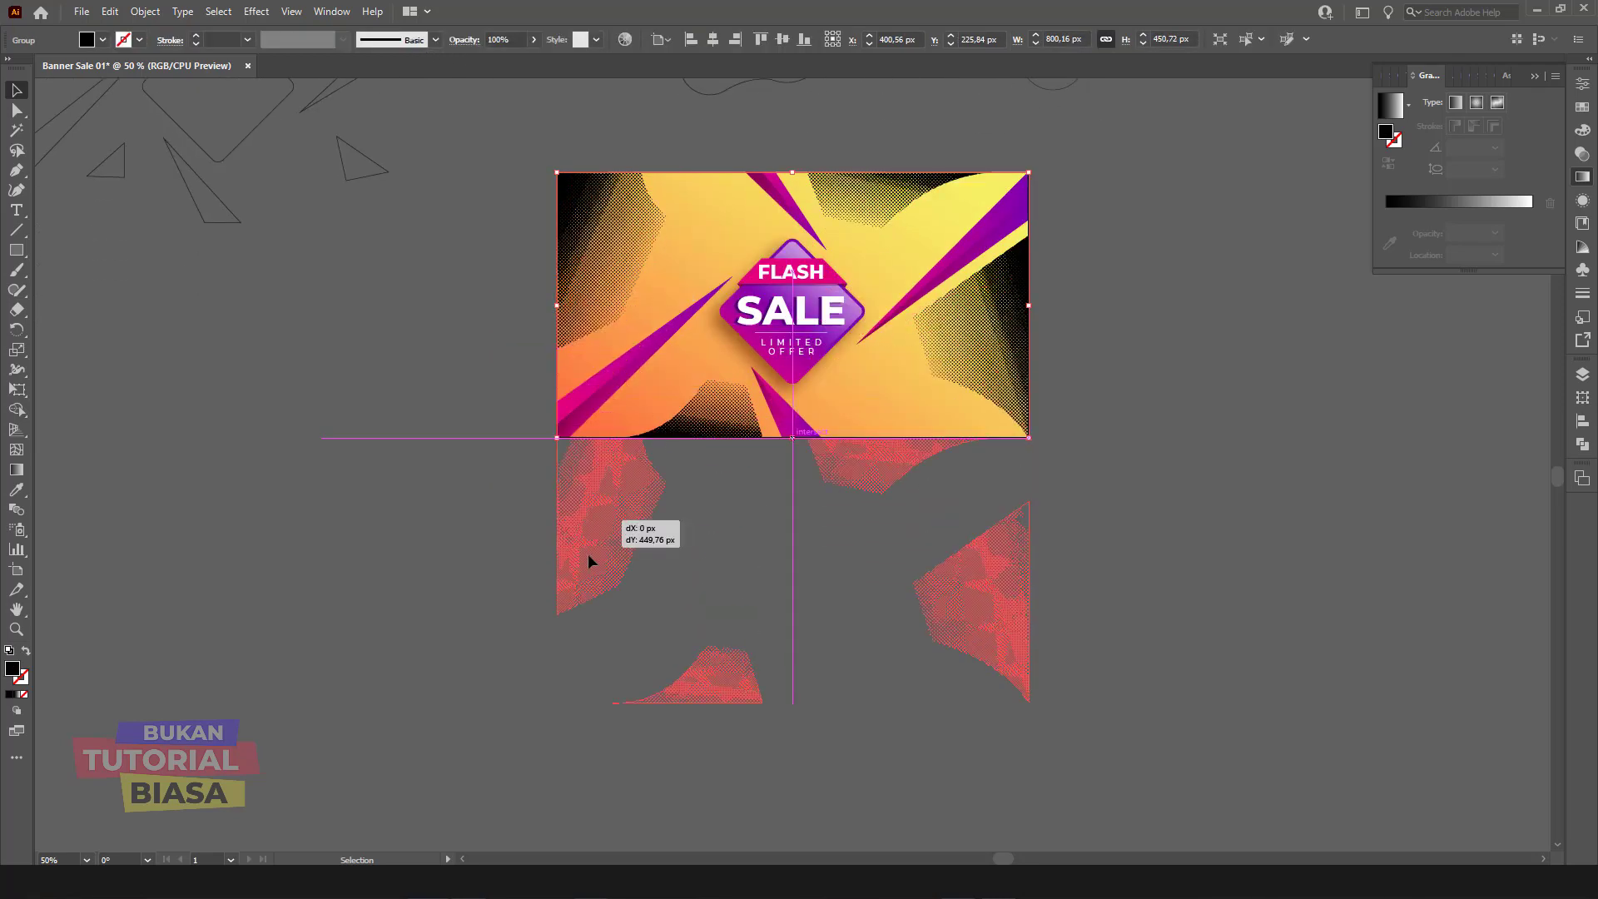
click(714, 606)
click(681, 730)
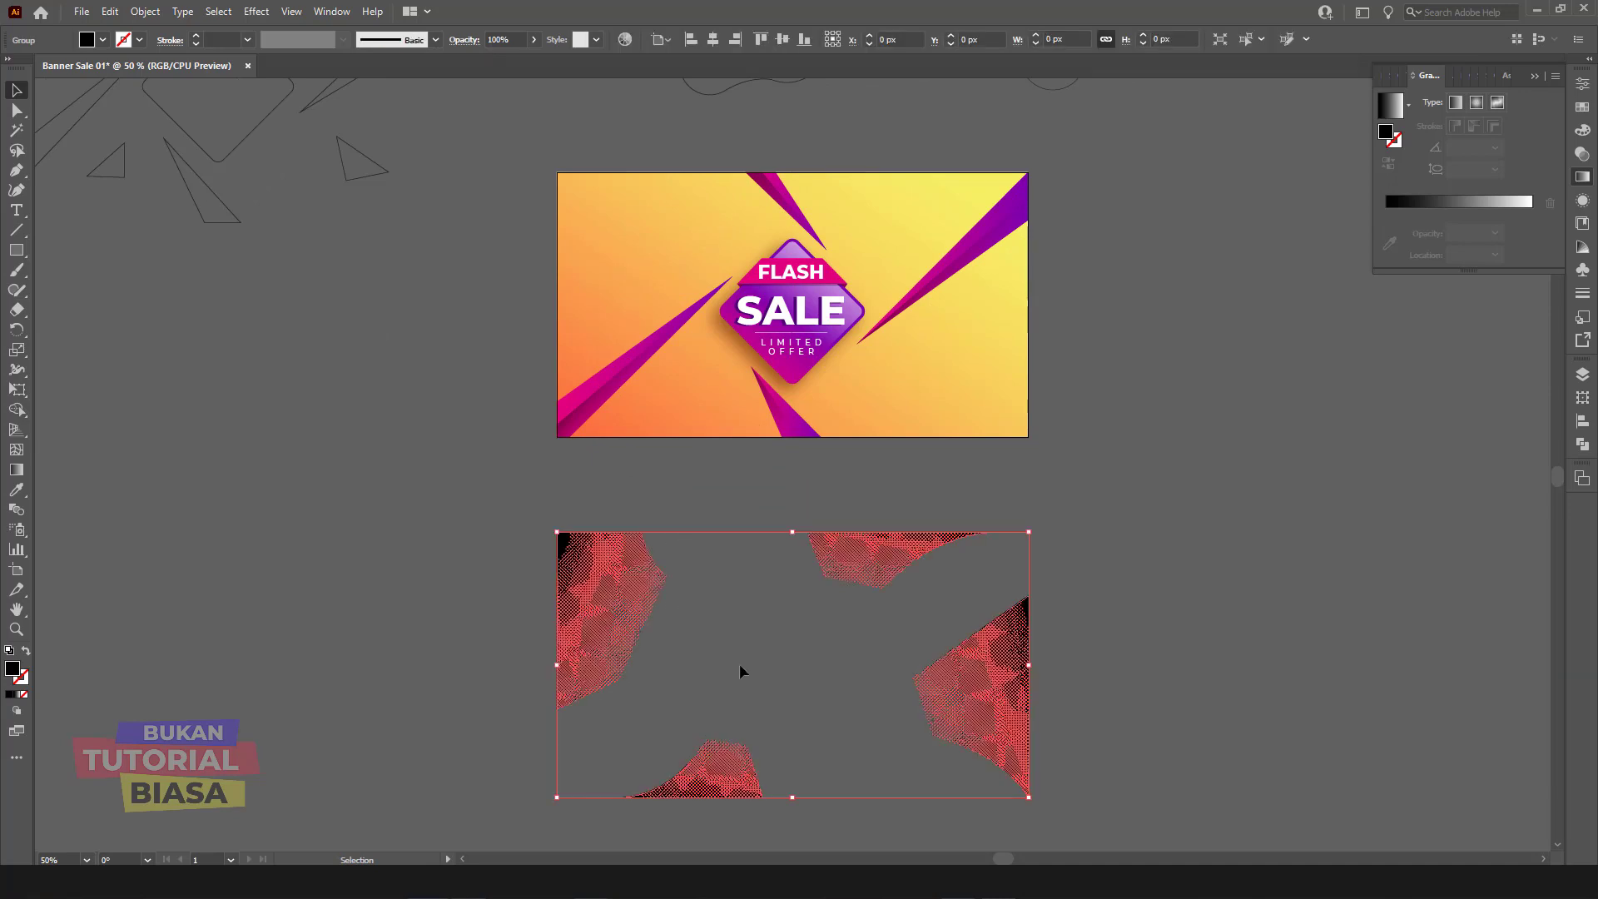
right_click(643, 601)
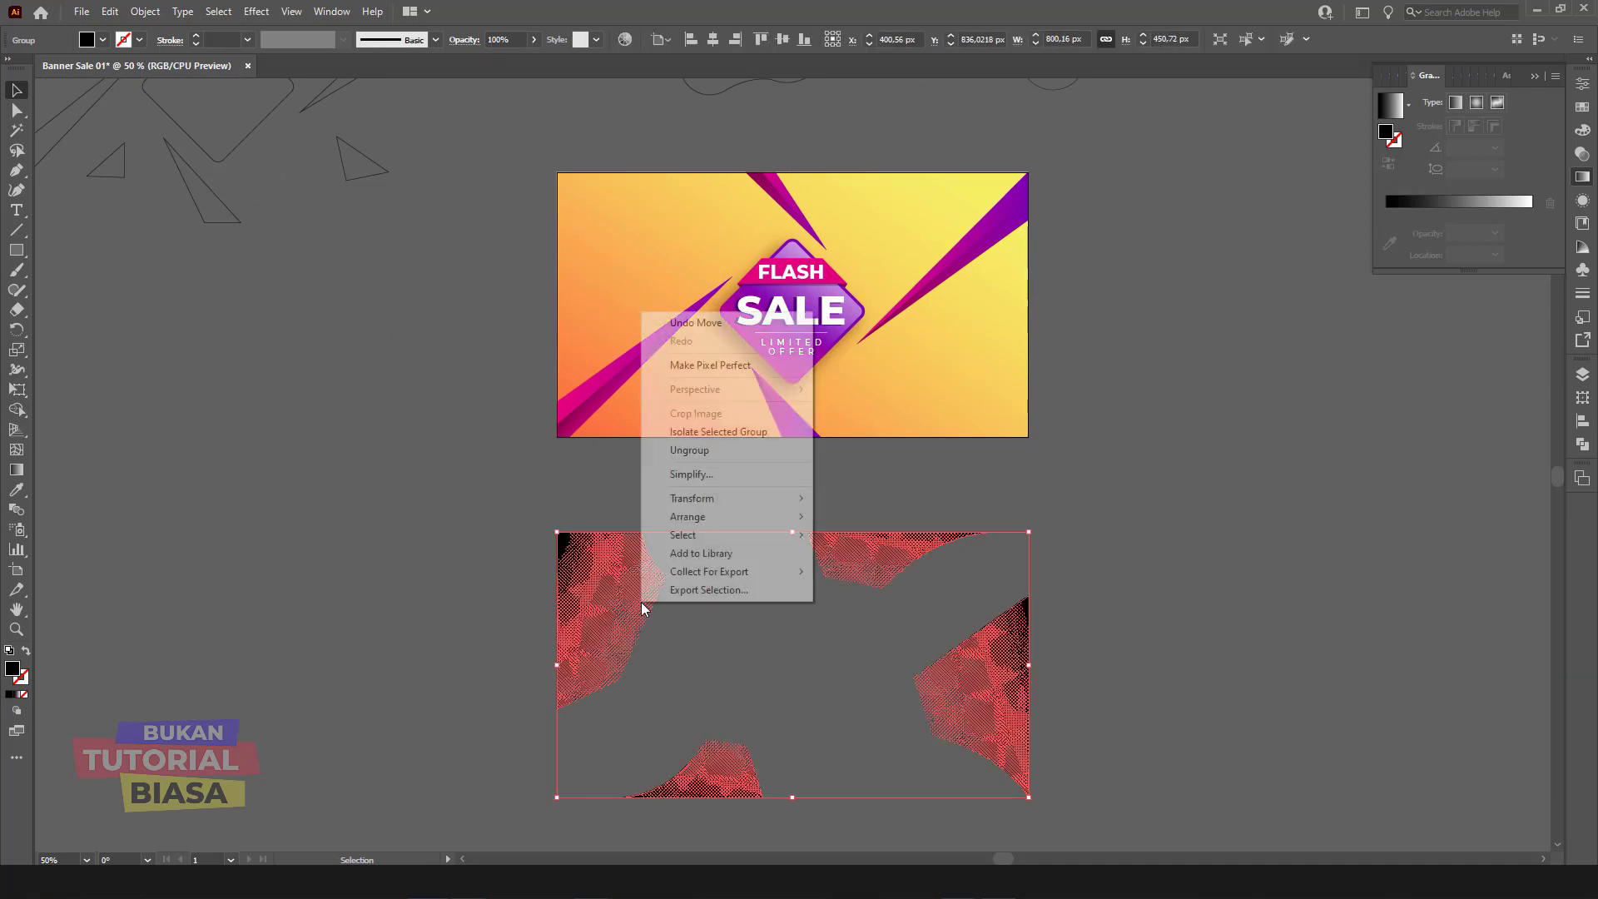
click(687, 451)
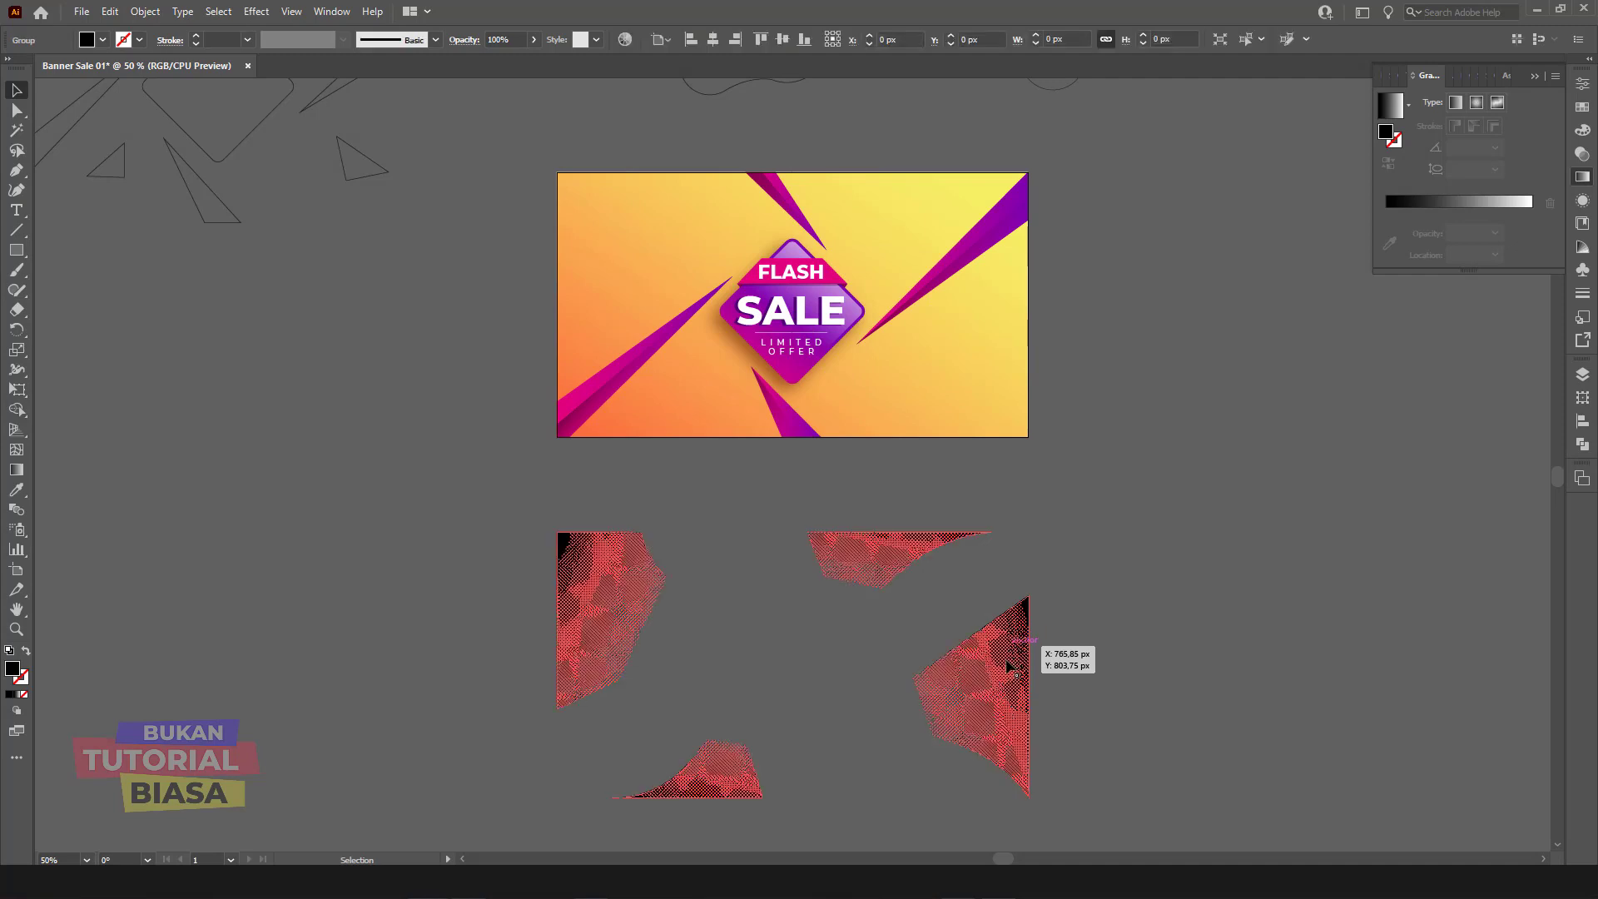
Step: Fill the halftone dots with white and align a copy to the top of the banner
double_click(12, 669)
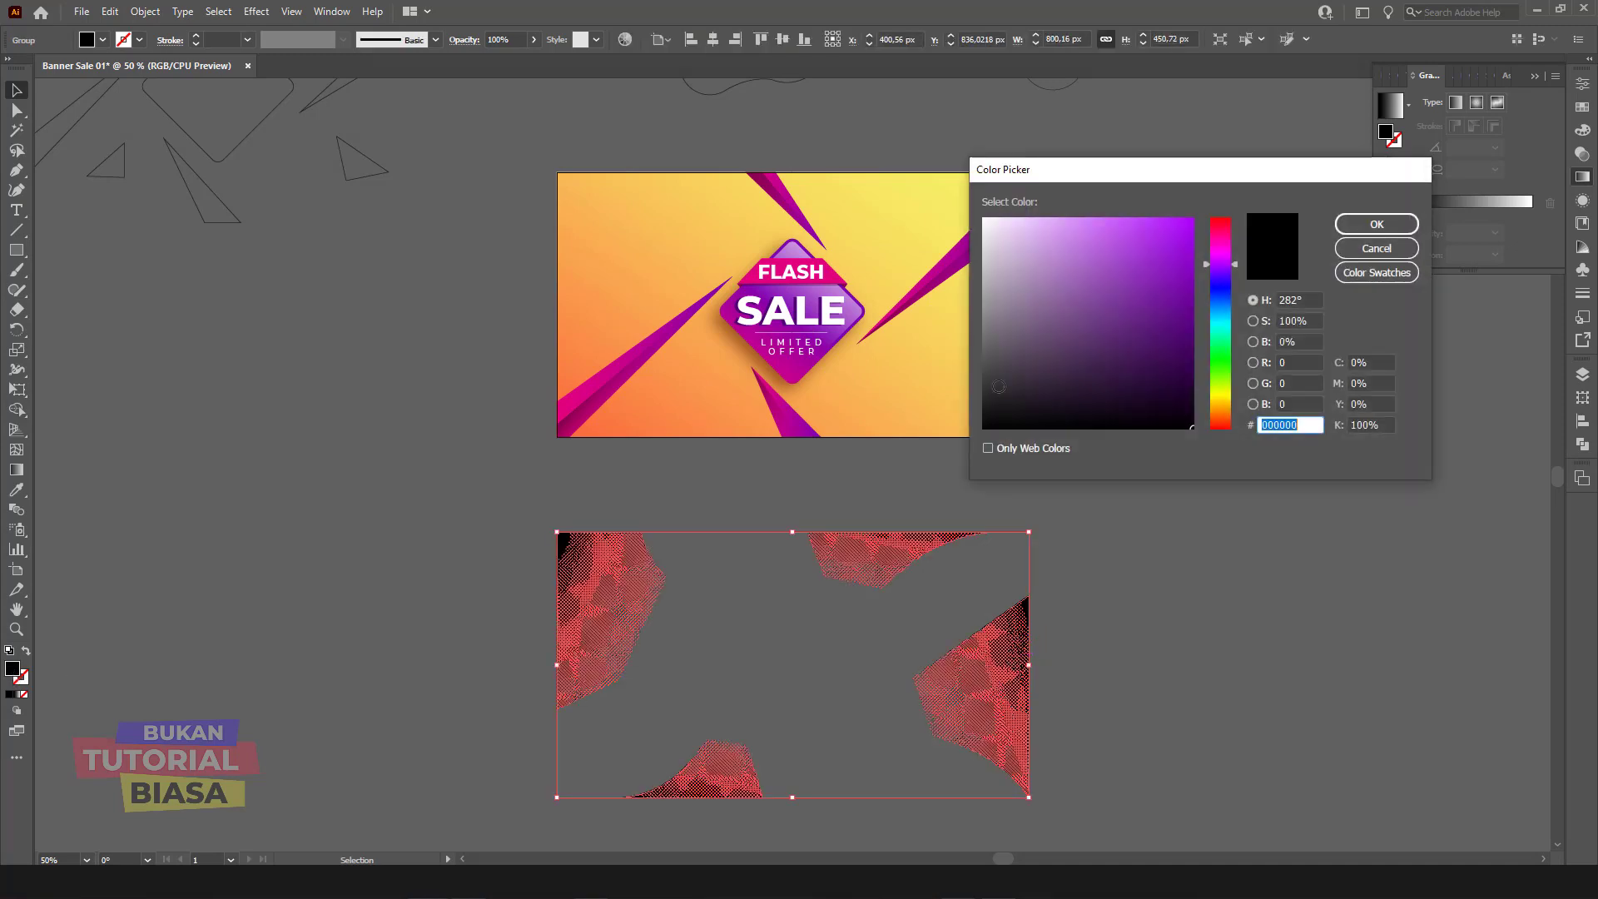
drag(999, 243, 968, 210)
click(1377, 224)
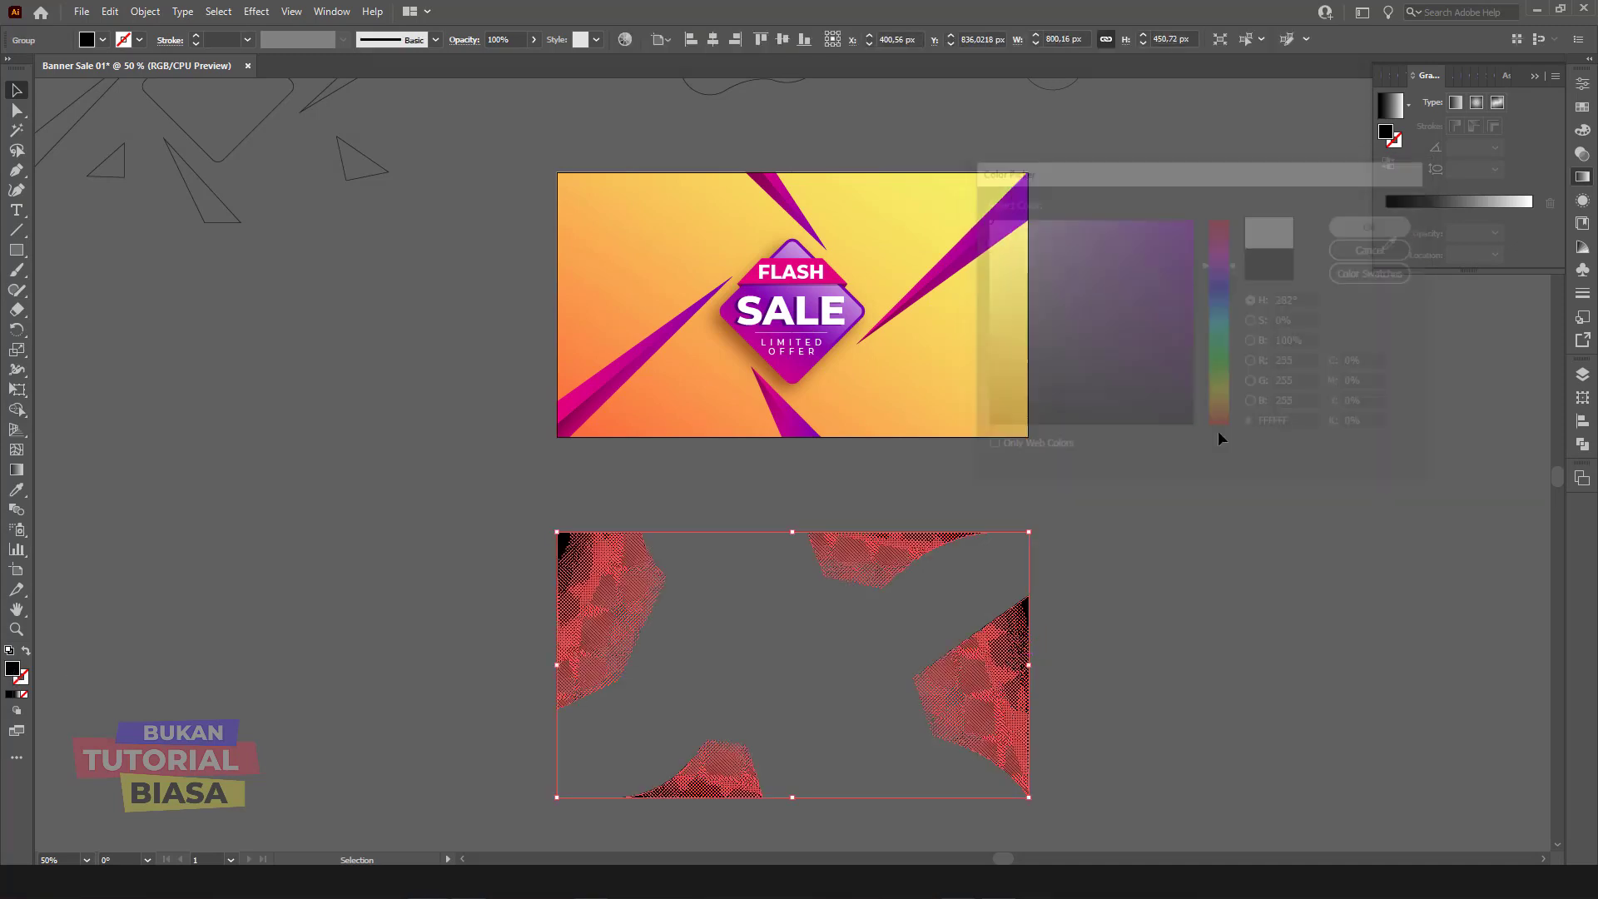
mouse_move(994, 662)
mouse_down()
mouse_move(1013, 266)
mouse_move(1009, 305)
mouse_up()
key(ctrl+plus)
key(ctrl+plus)
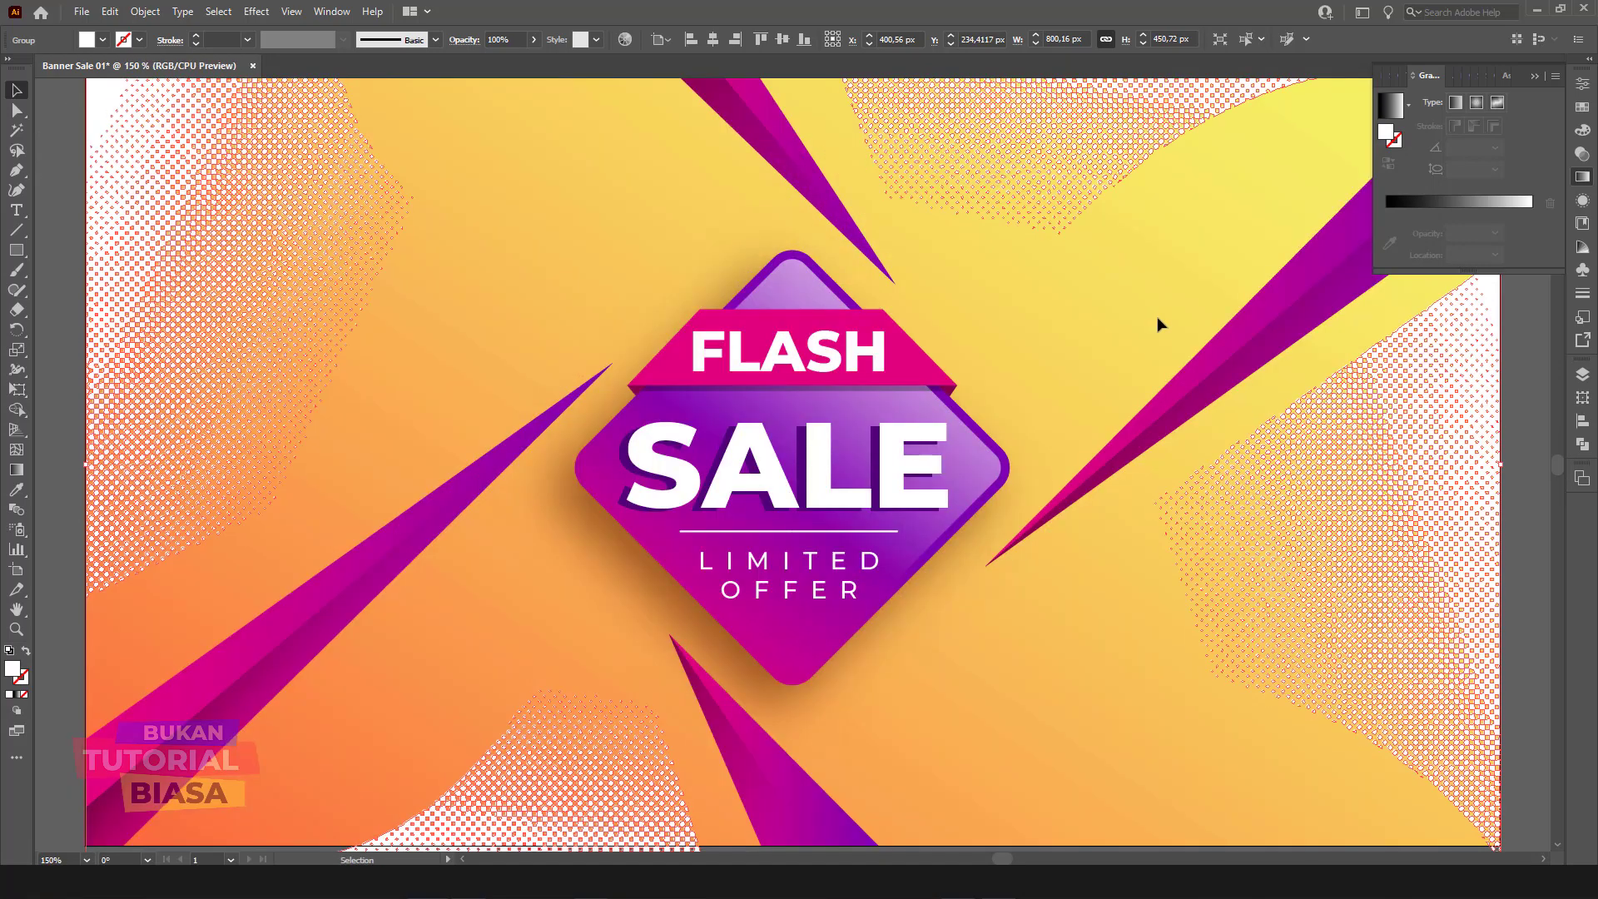
scroll(1494, 375, up, 5)
scroll(1494, 374, right, 5)
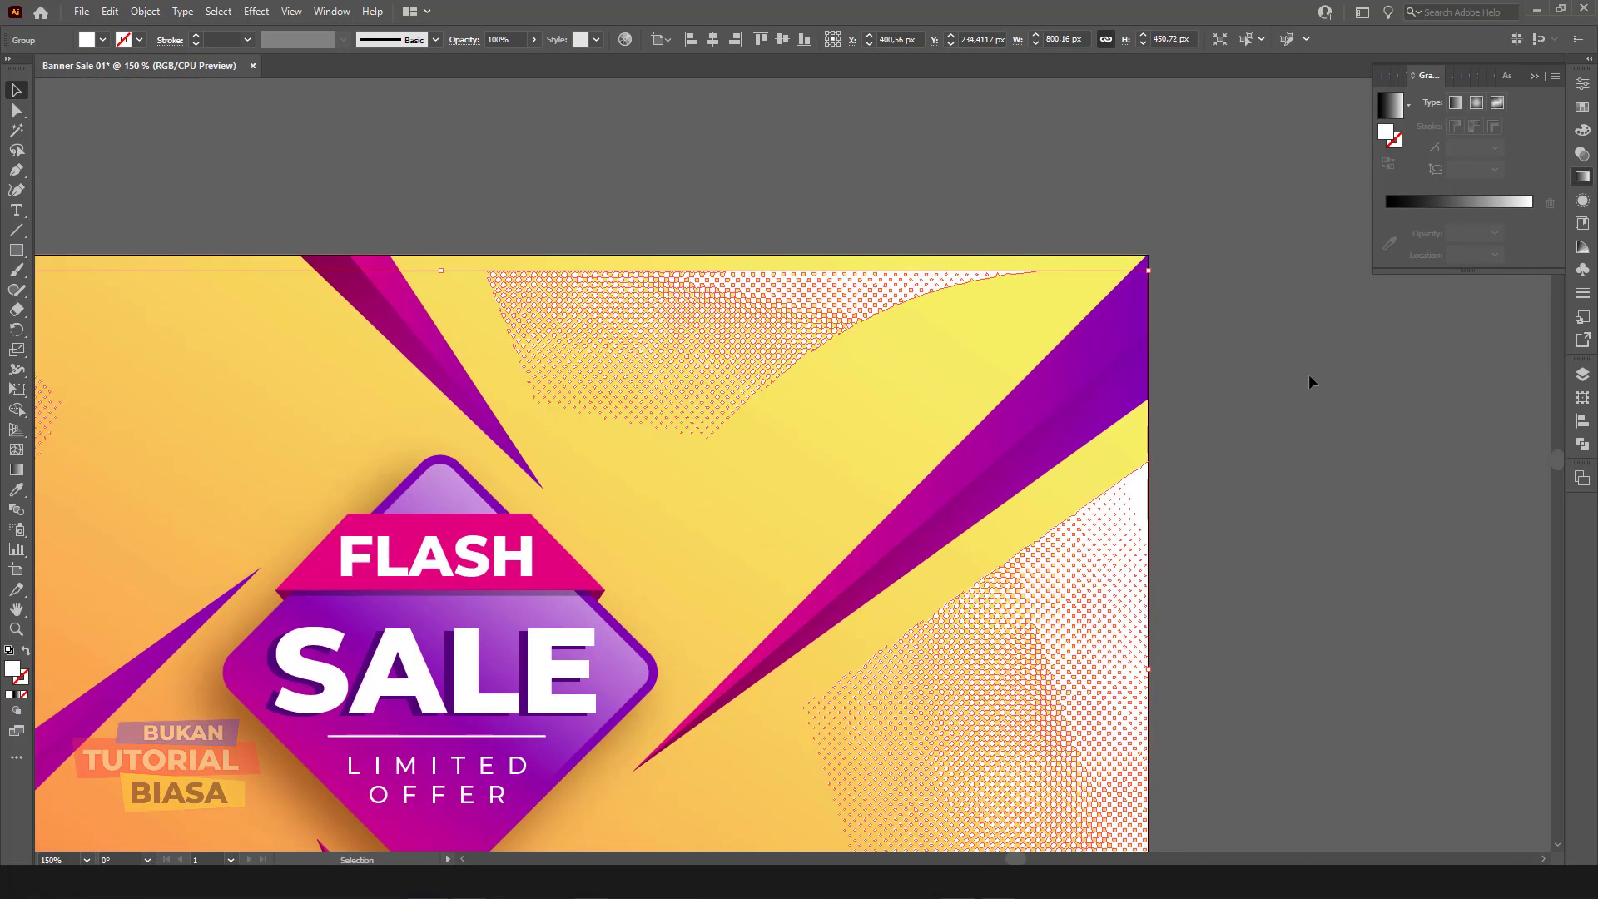
click(760, 39)
Step: Try Color Dodge, then Overlay blend modes on the halftone group
click(1583, 154)
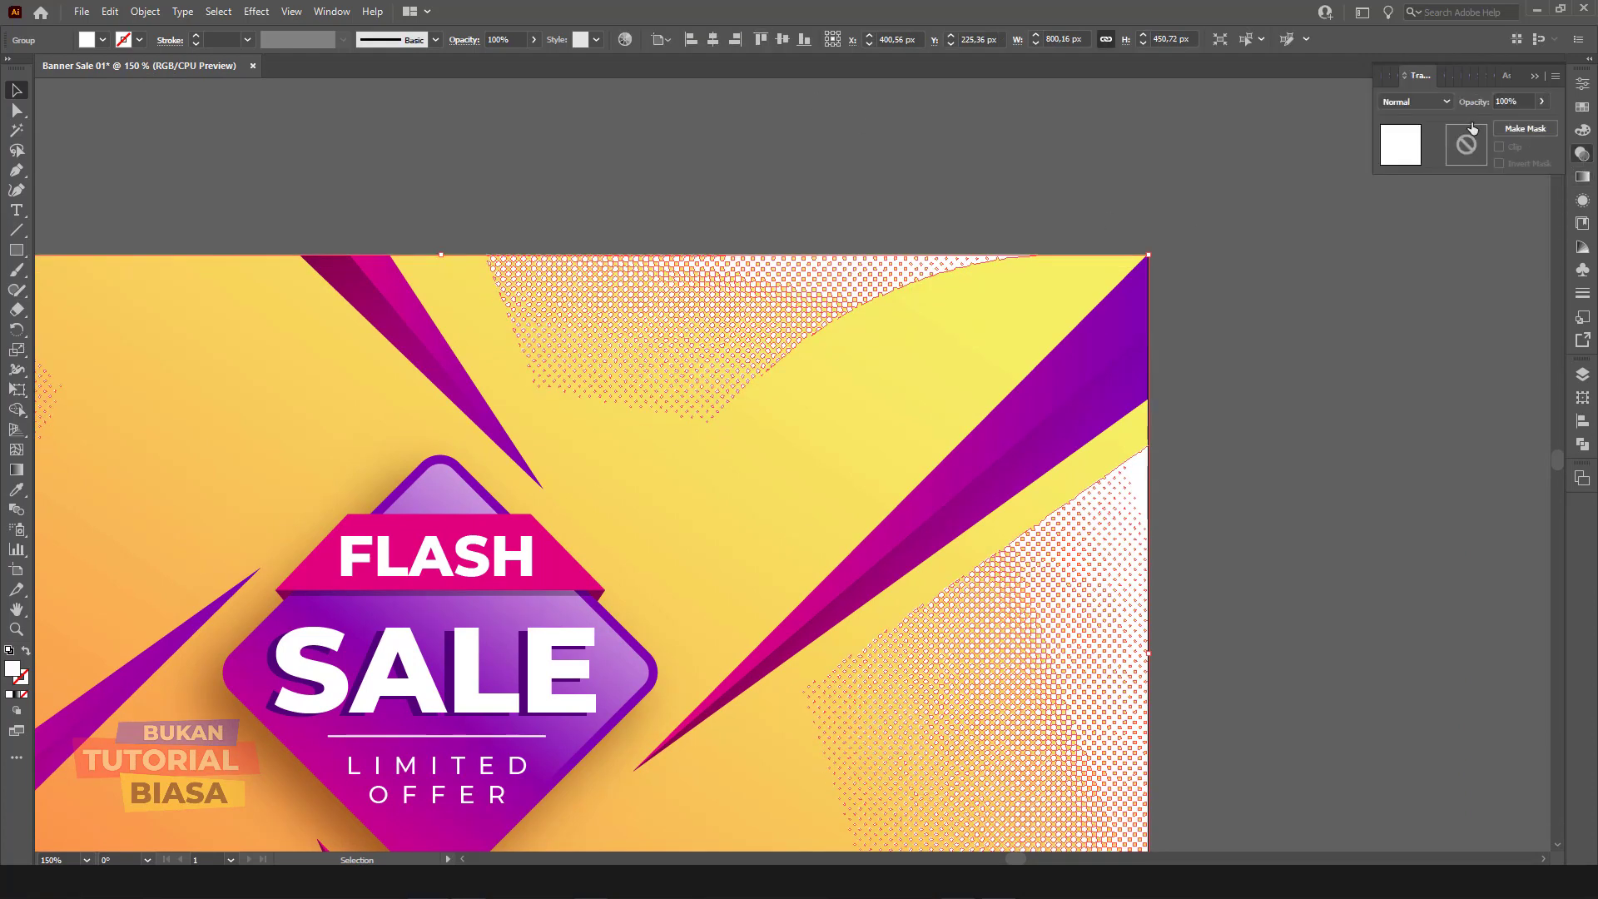
click(1431, 102)
click(1410, 234)
click(1440, 104)
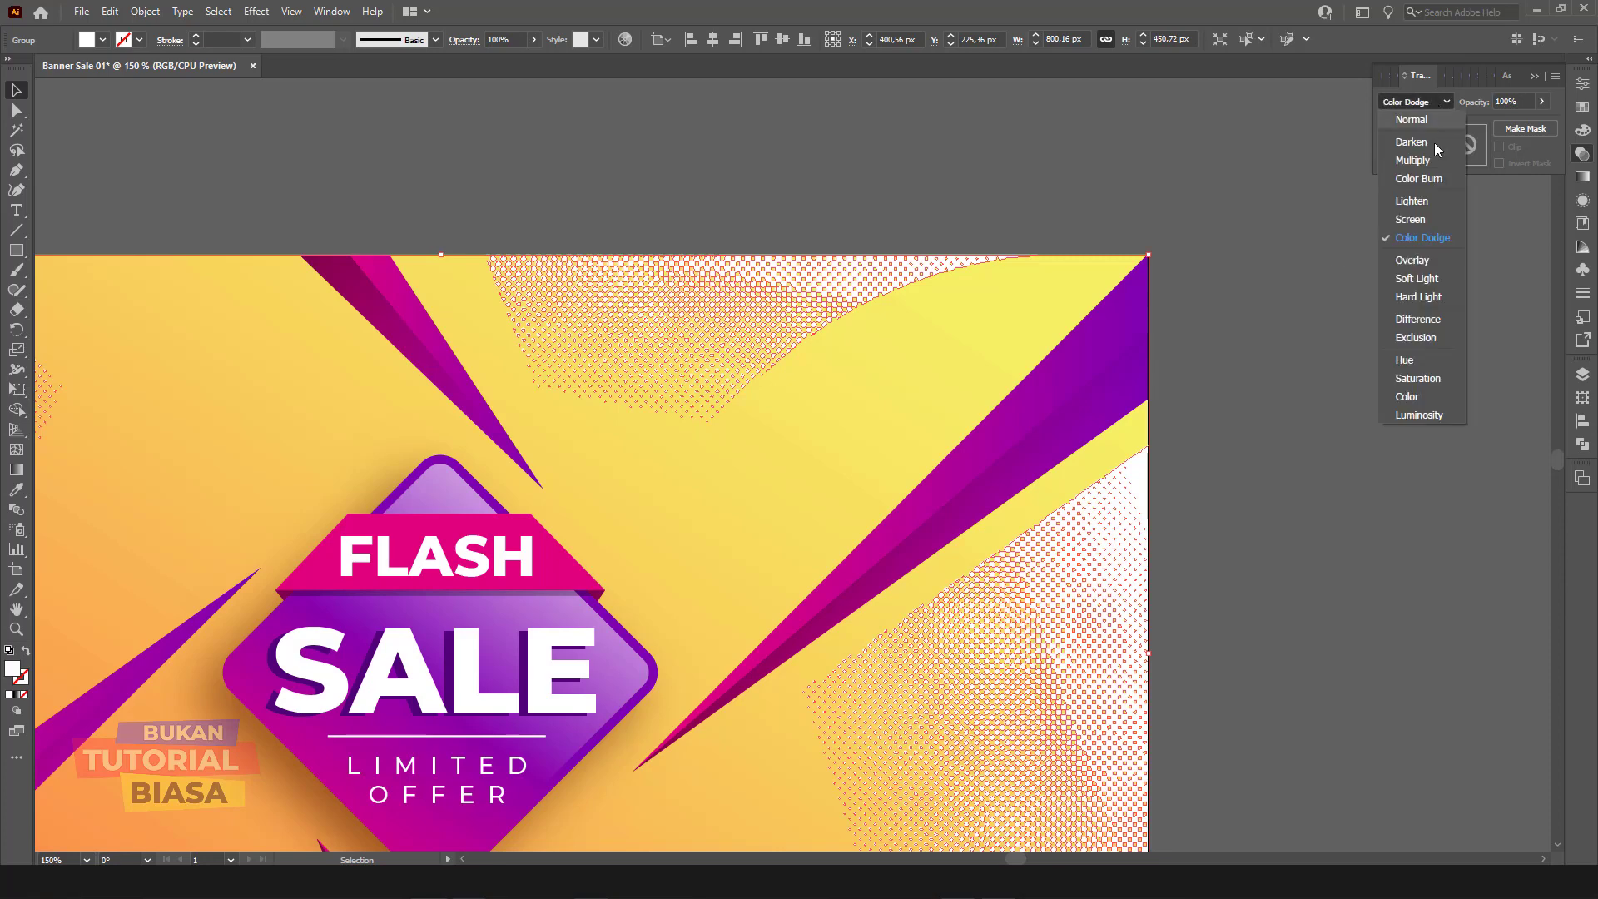
click(1419, 261)
click(1366, 289)
scroll(1319, 357, down, 1)
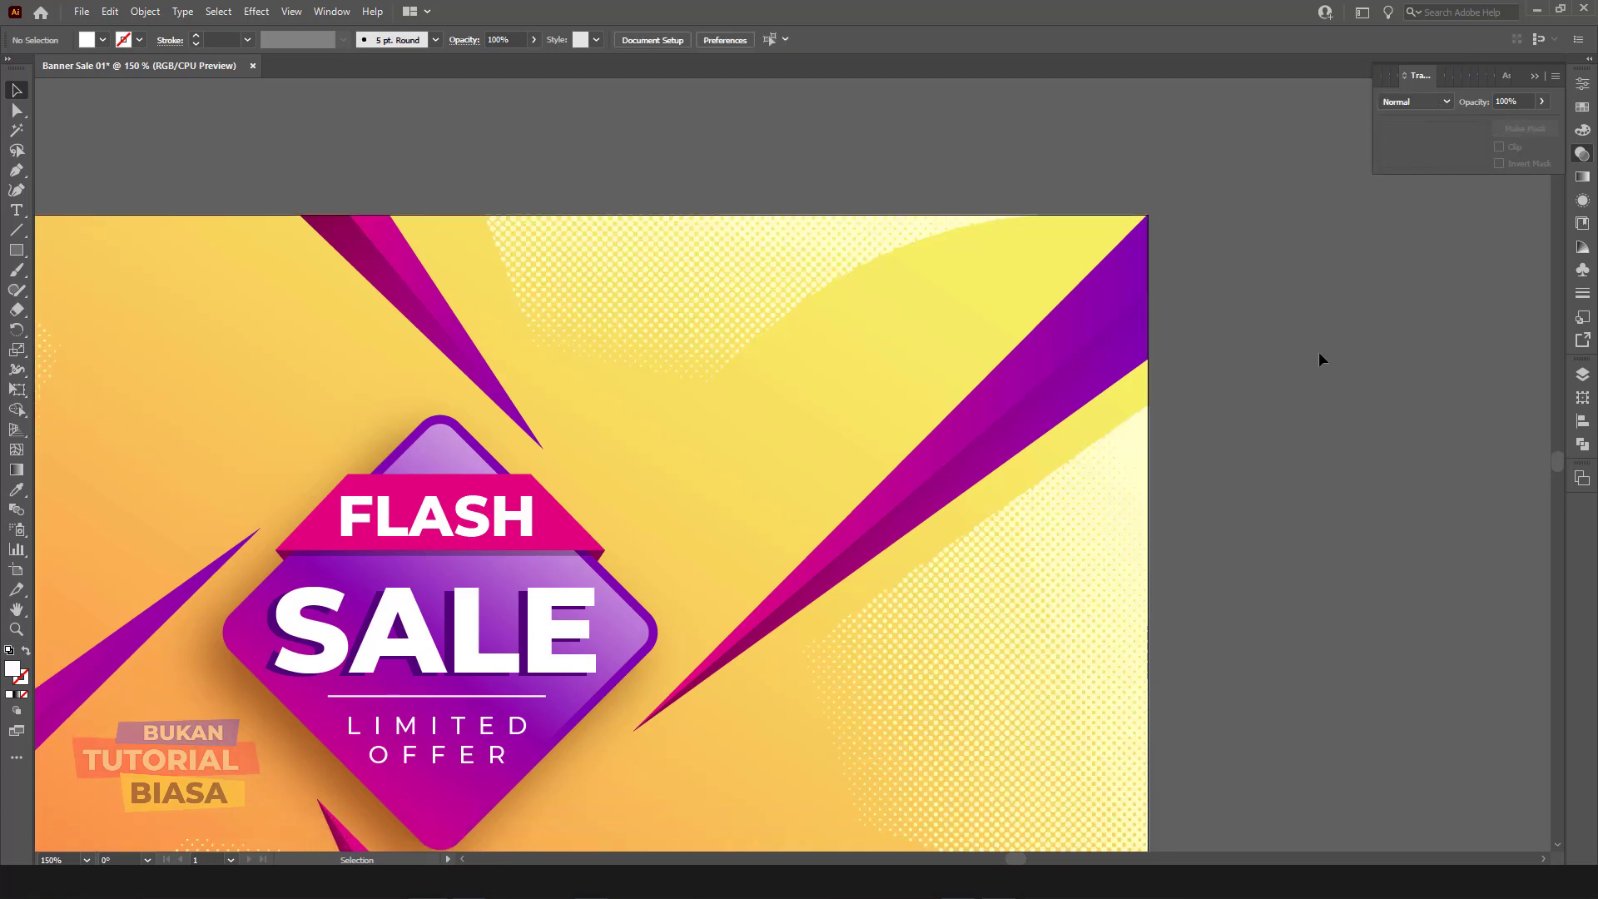
key(ctrl+minus)
Step: Try Soft Light, then Color Burn blend modes on the halftone group
click(966, 588)
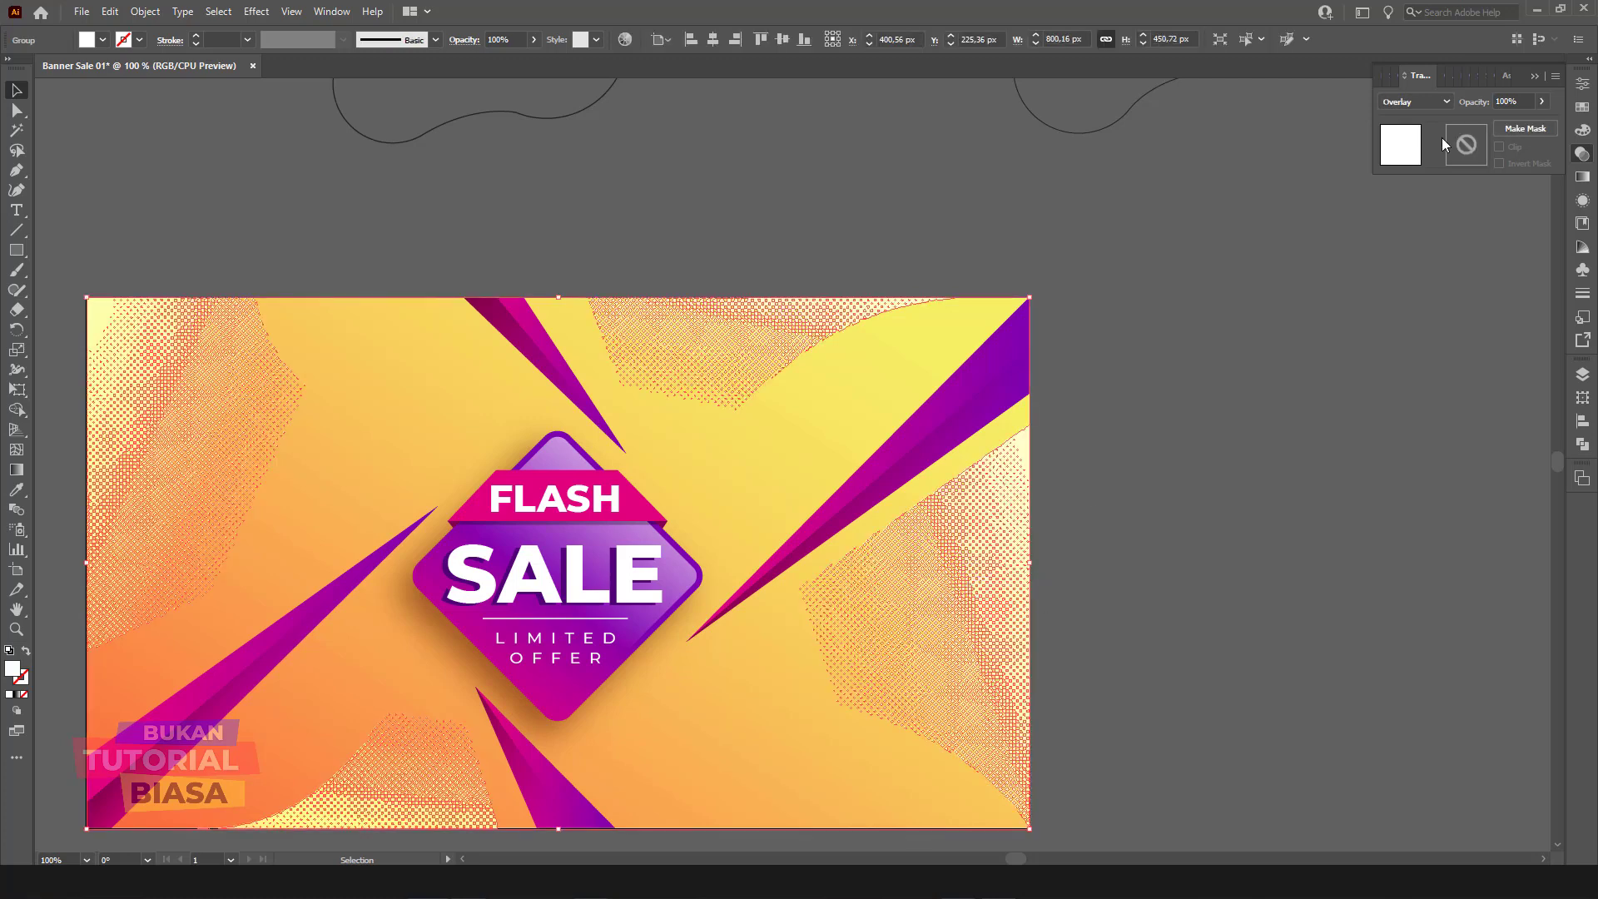
click(1446, 103)
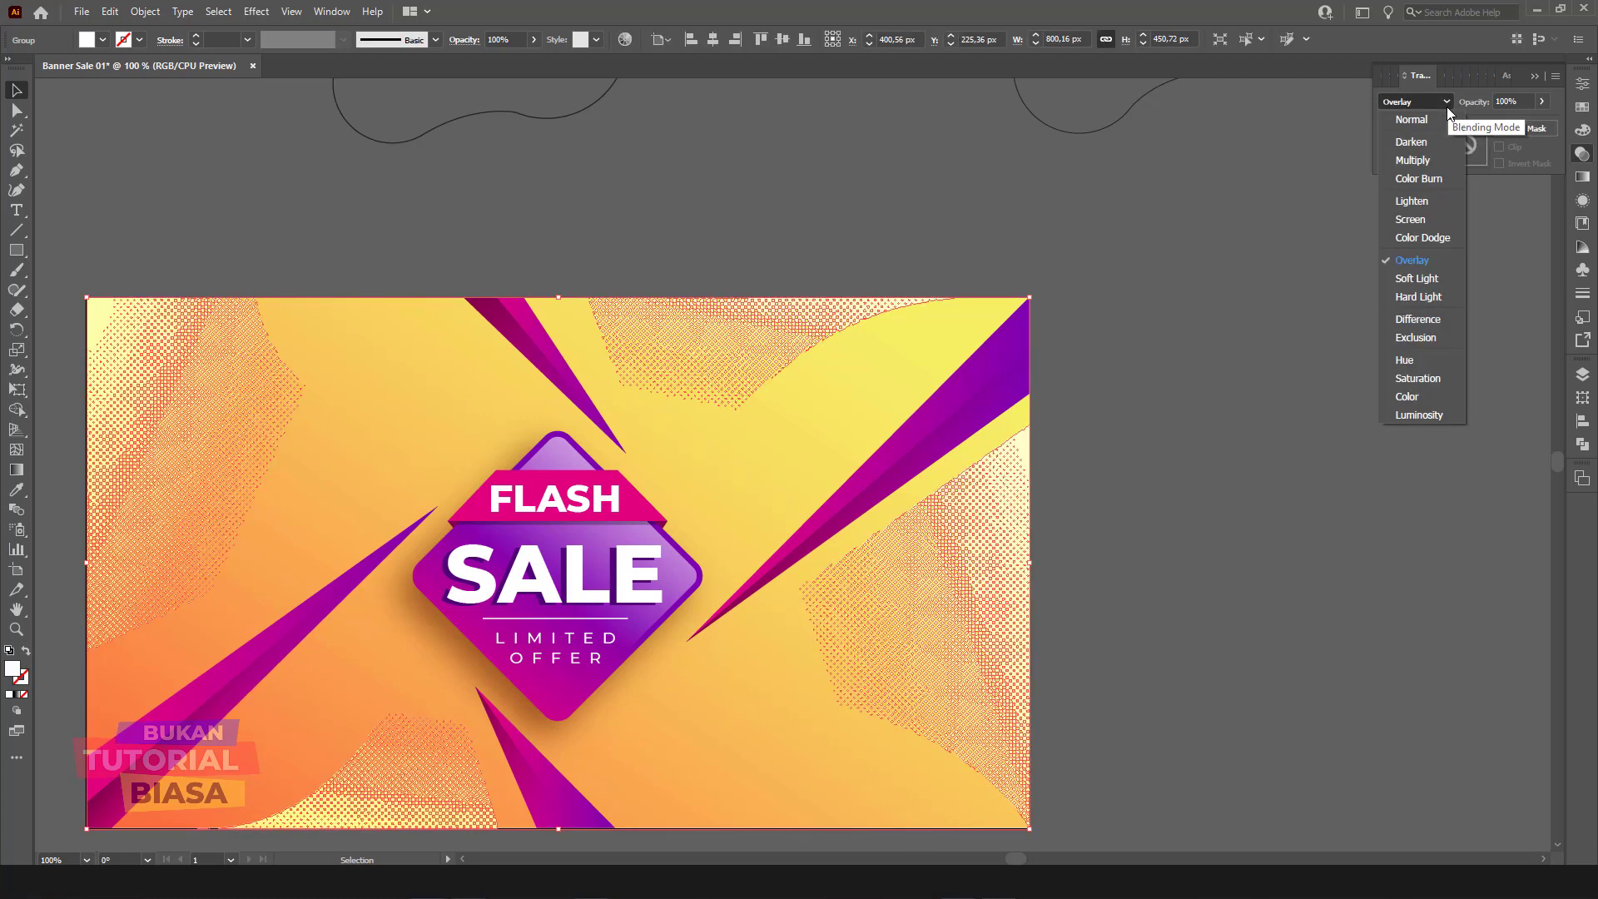
click(1415, 278)
click(1360, 292)
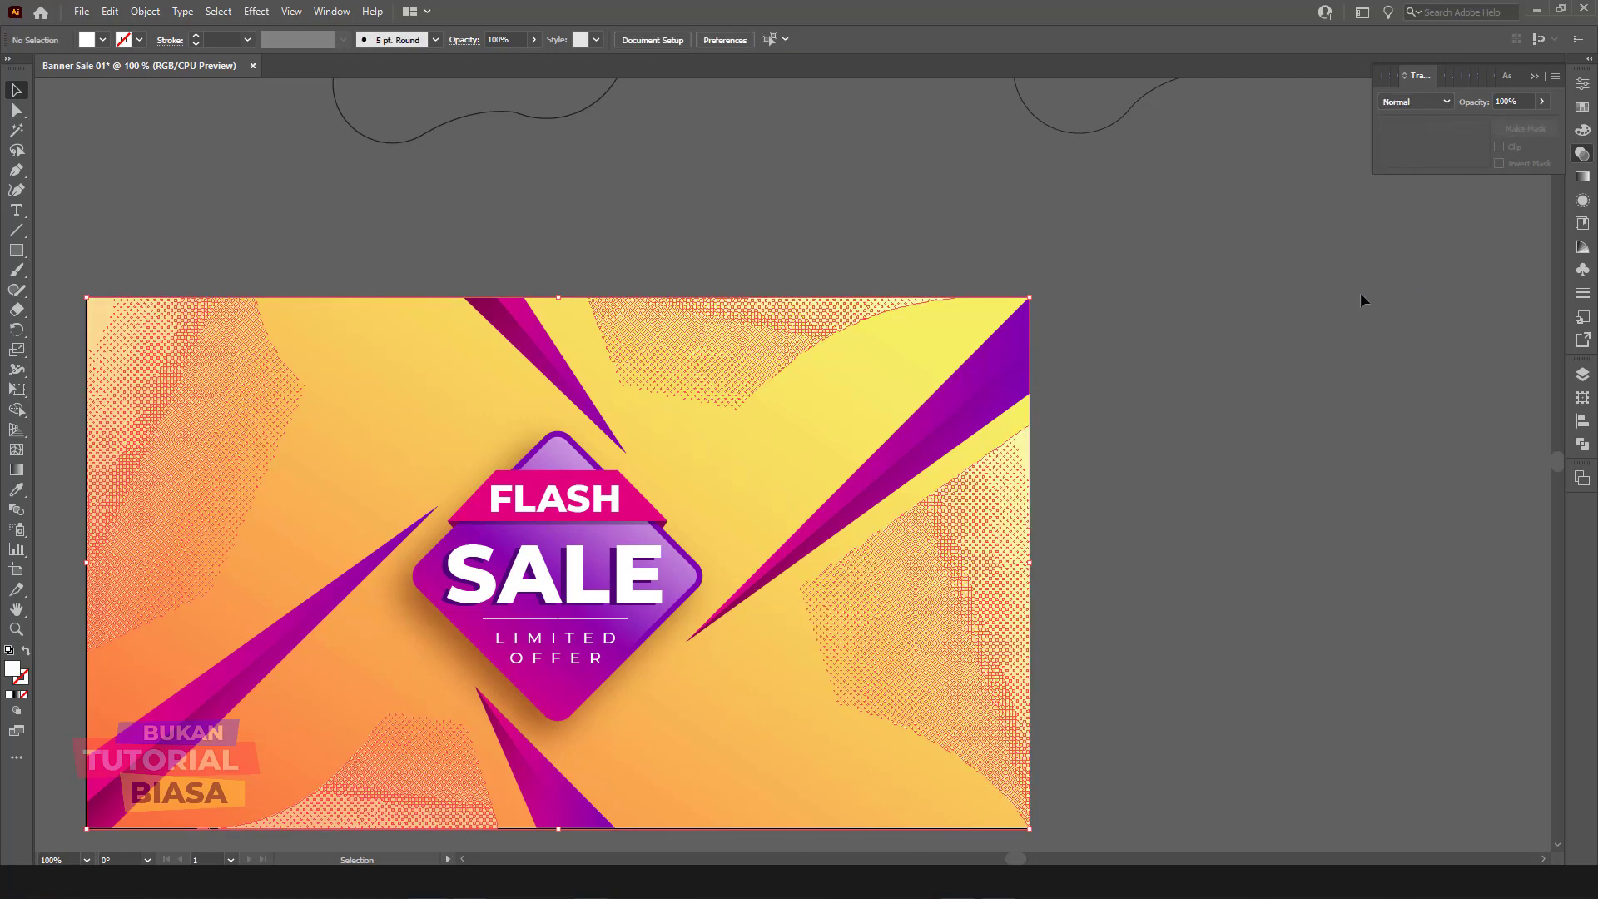
click(963, 561)
click(1422, 106)
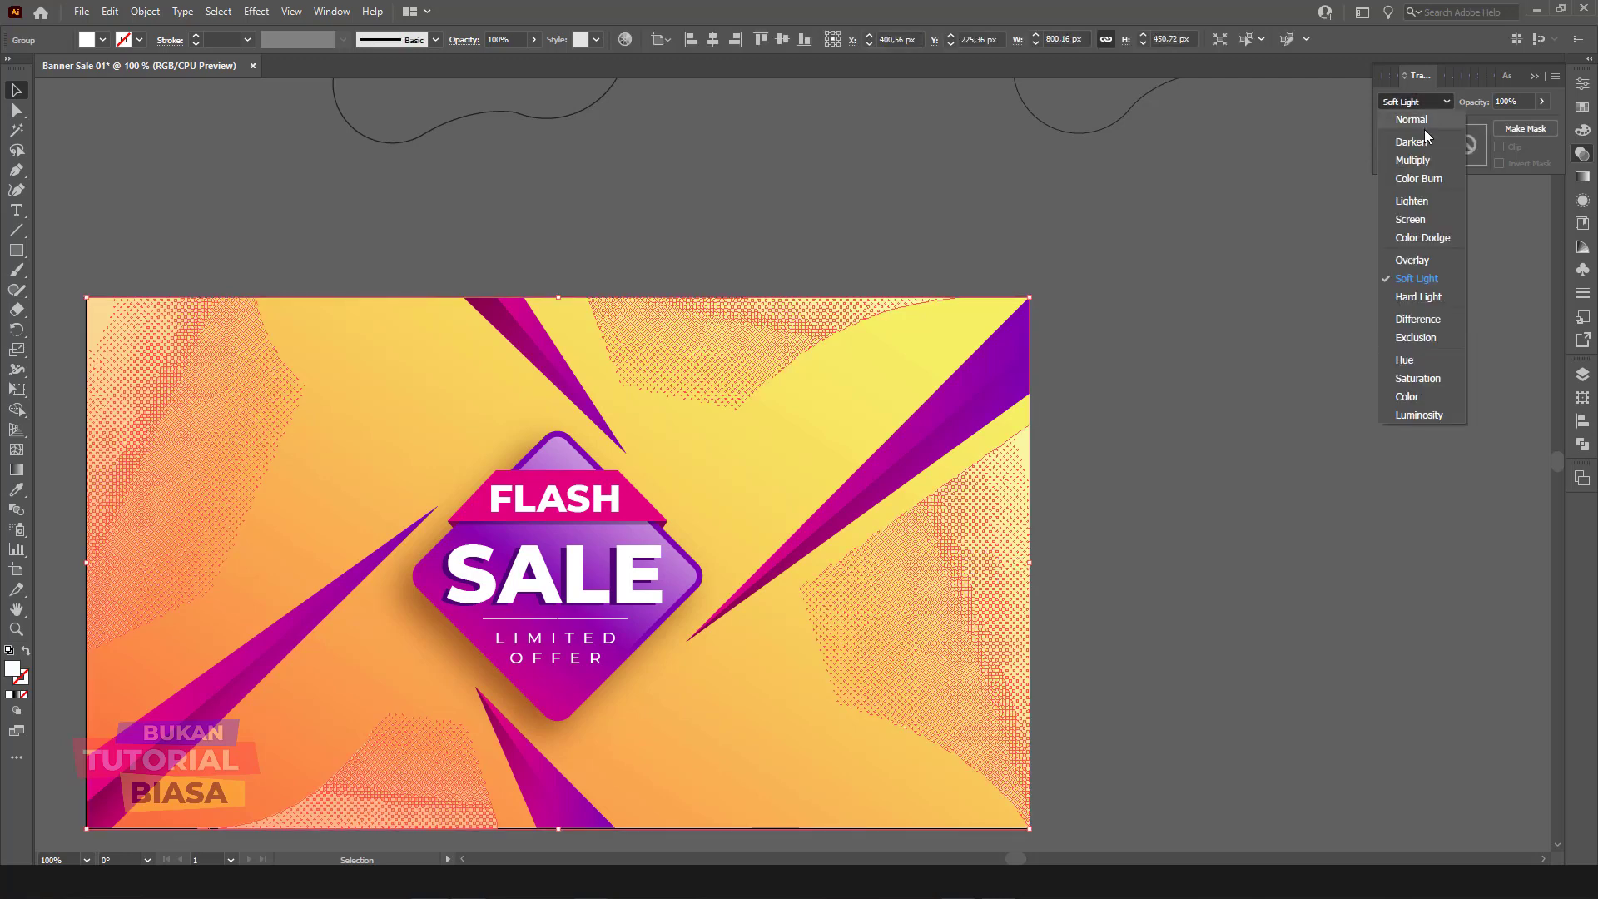
click(1431, 177)
click(1190, 321)
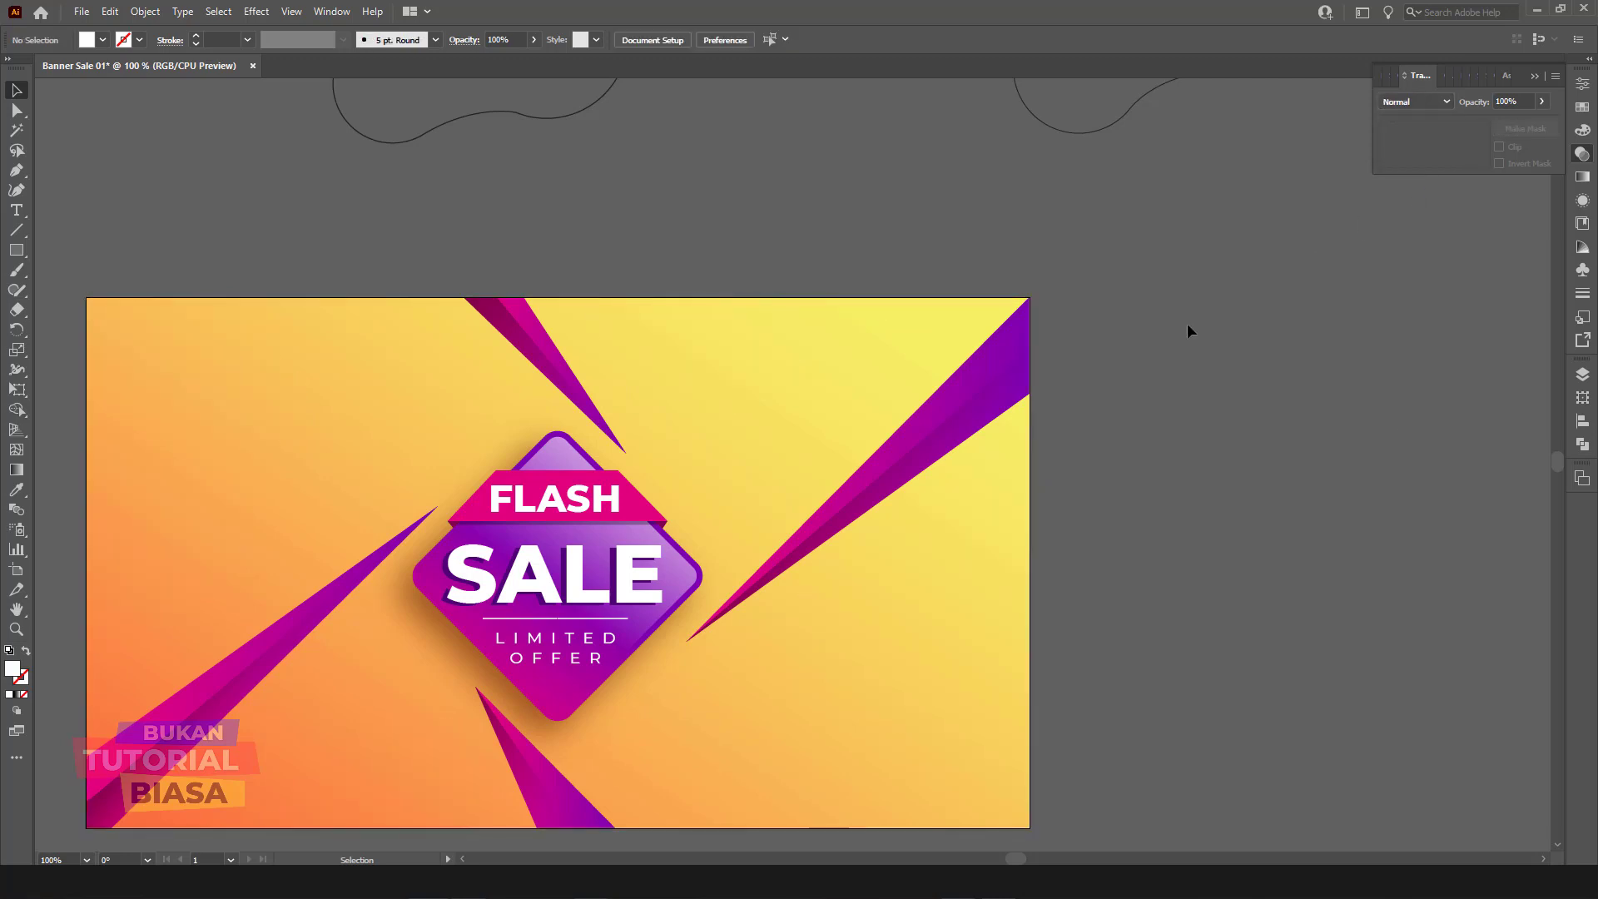
Step: Undo Color Burn and apply Lighten blending to the halftone dots
key(ctrl+z)
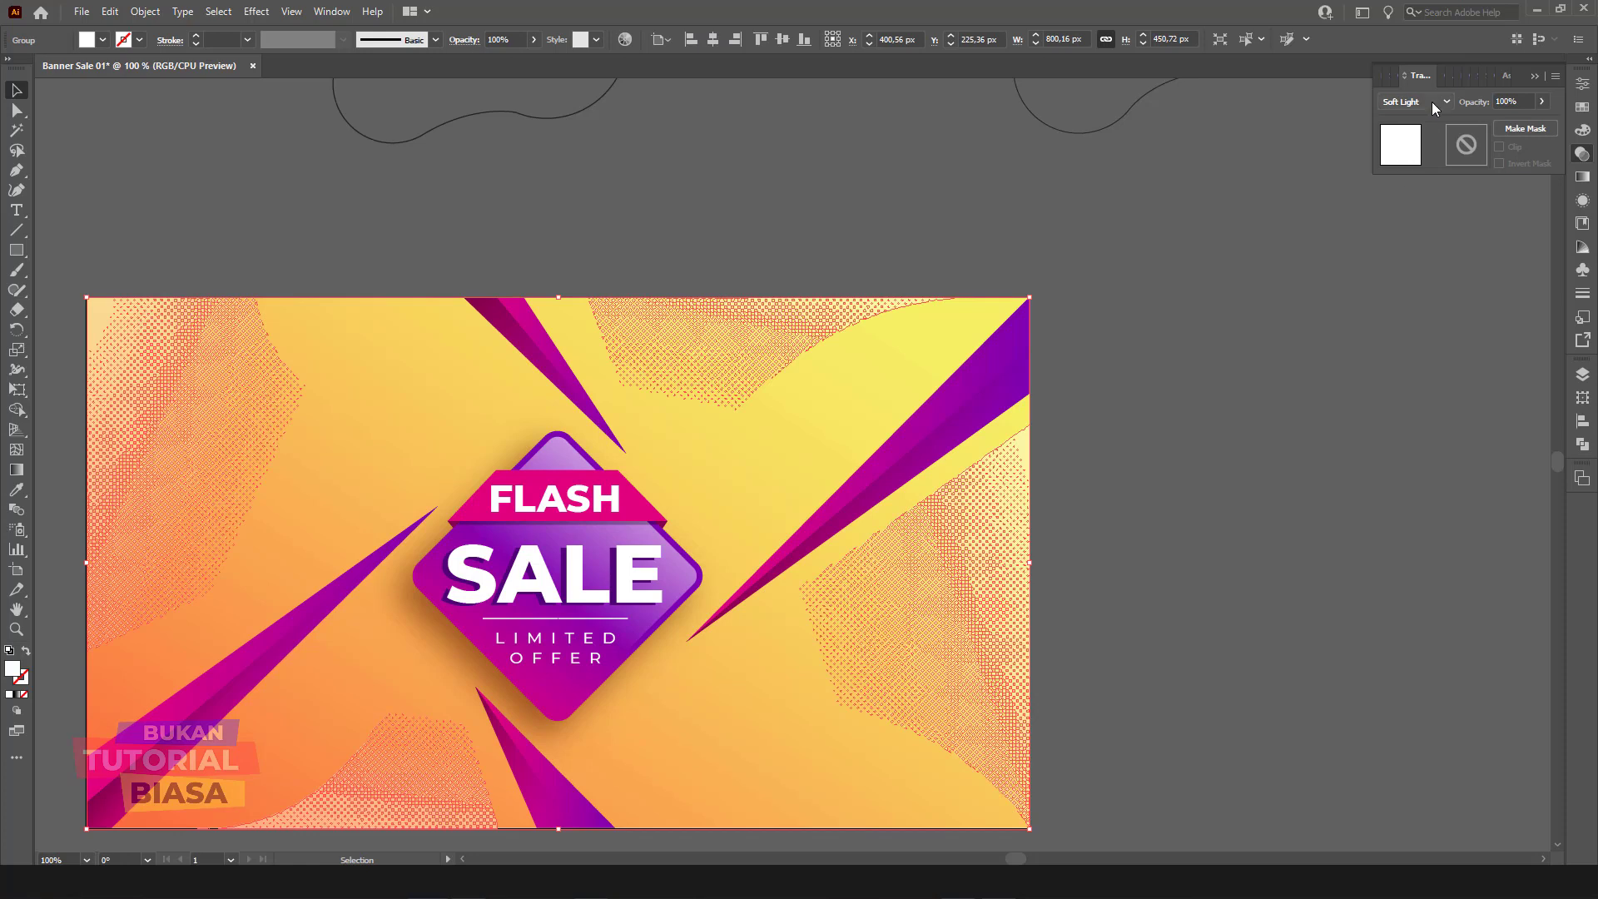
click(1432, 102)
click(1411, 203)
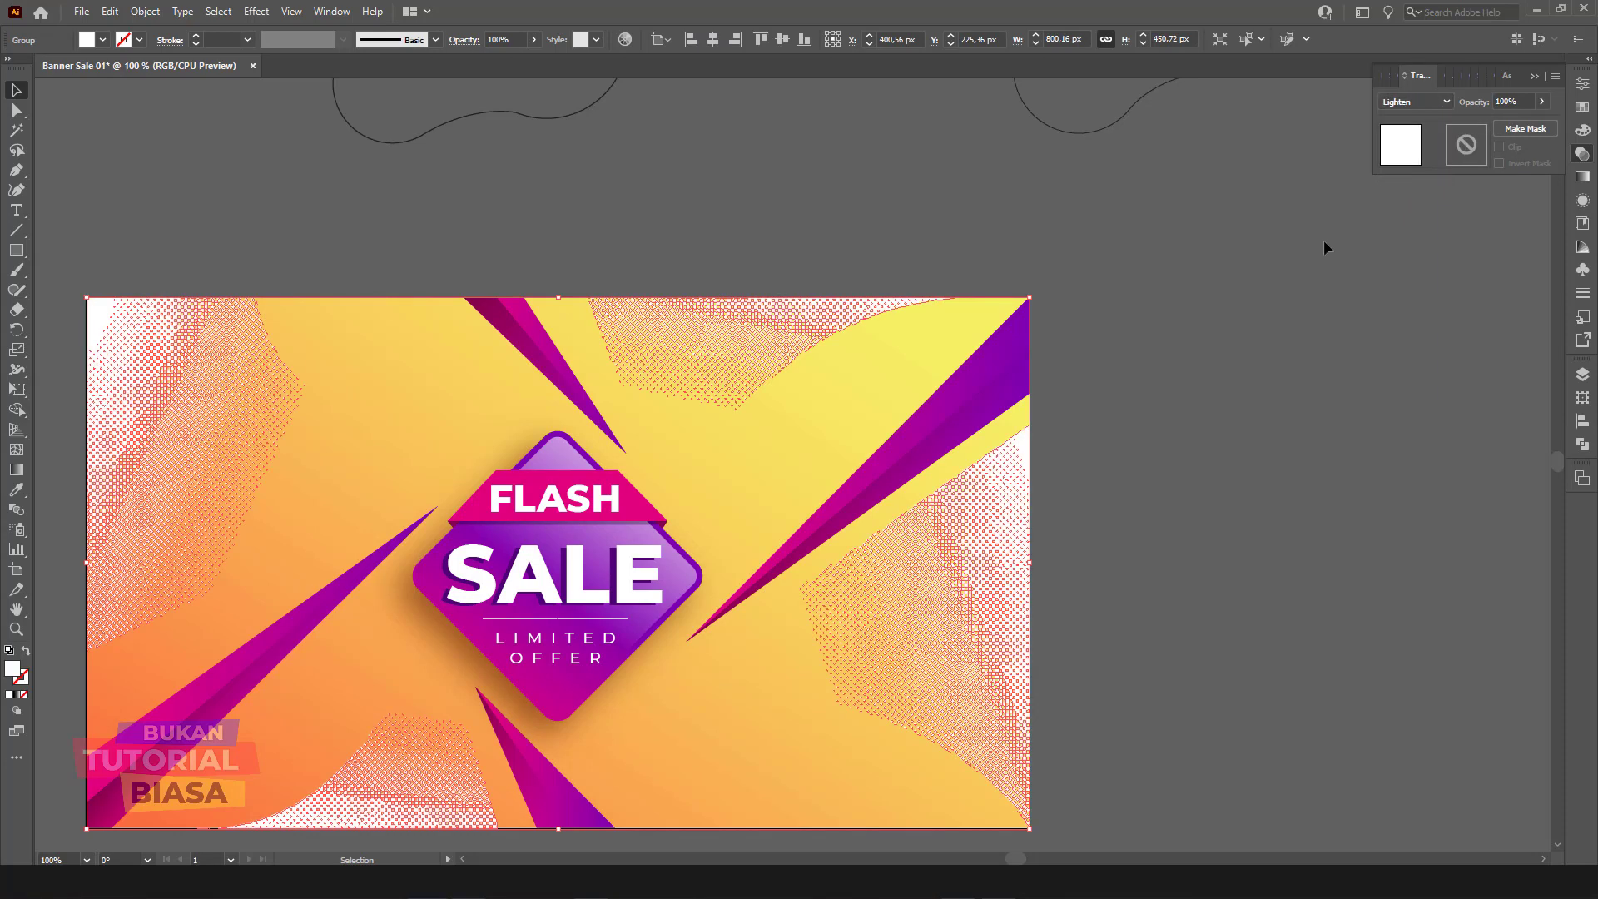
click(1169, 341)
click(1010, 499)
Step: Give the halftone dots a grey fill and preview them in Overlay blend mode
double_click(12, 670)
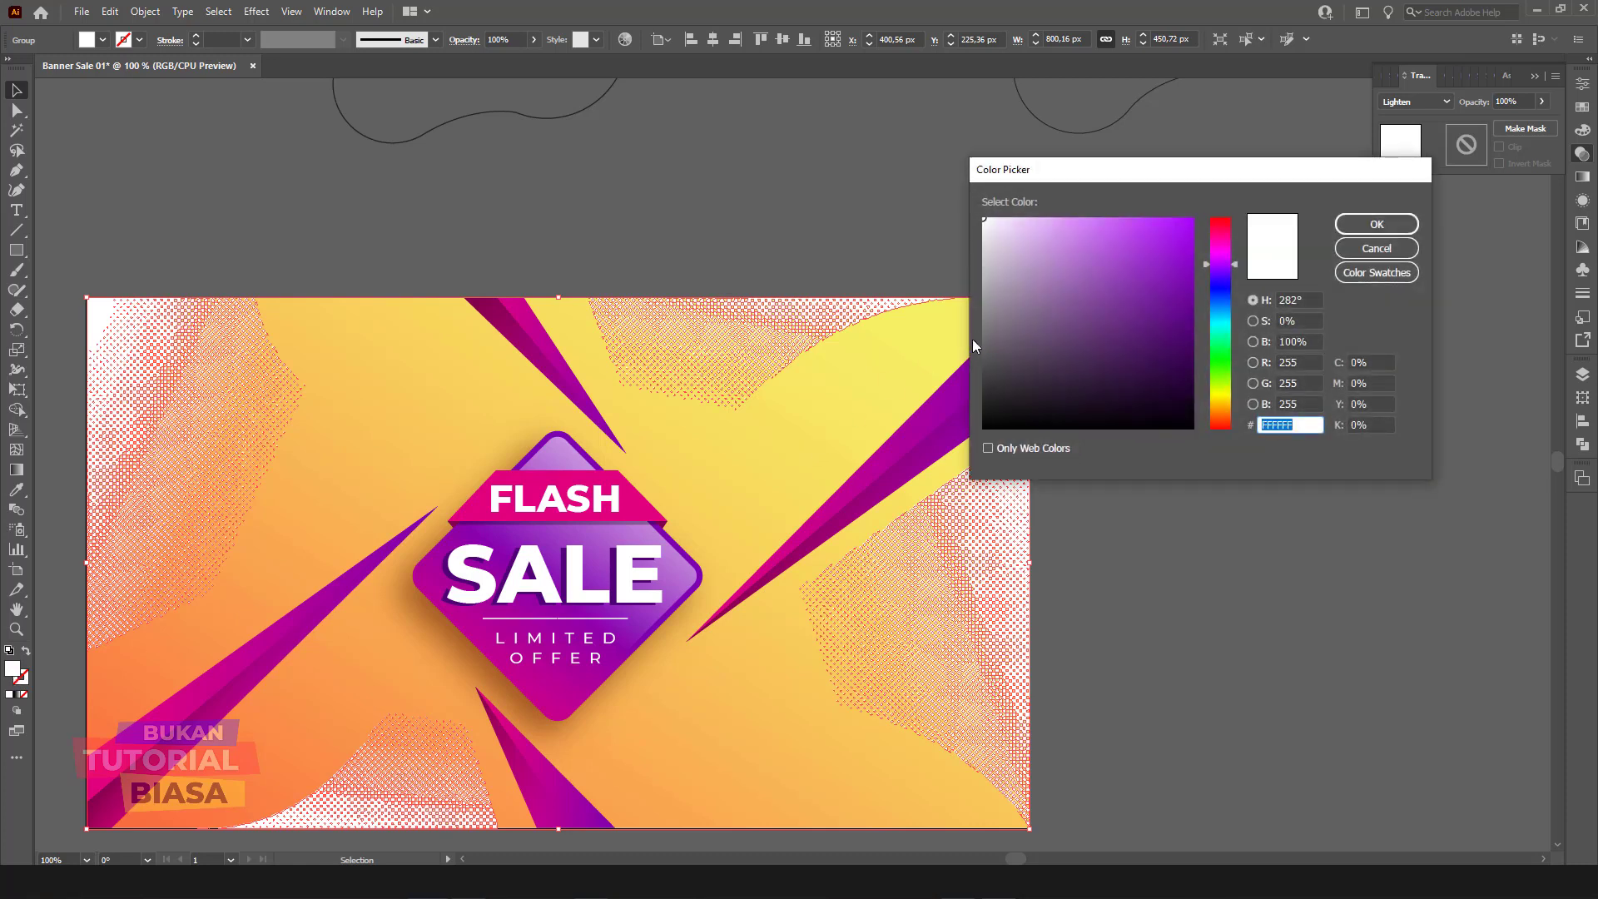
click(983, 327)
click(1377, 224)
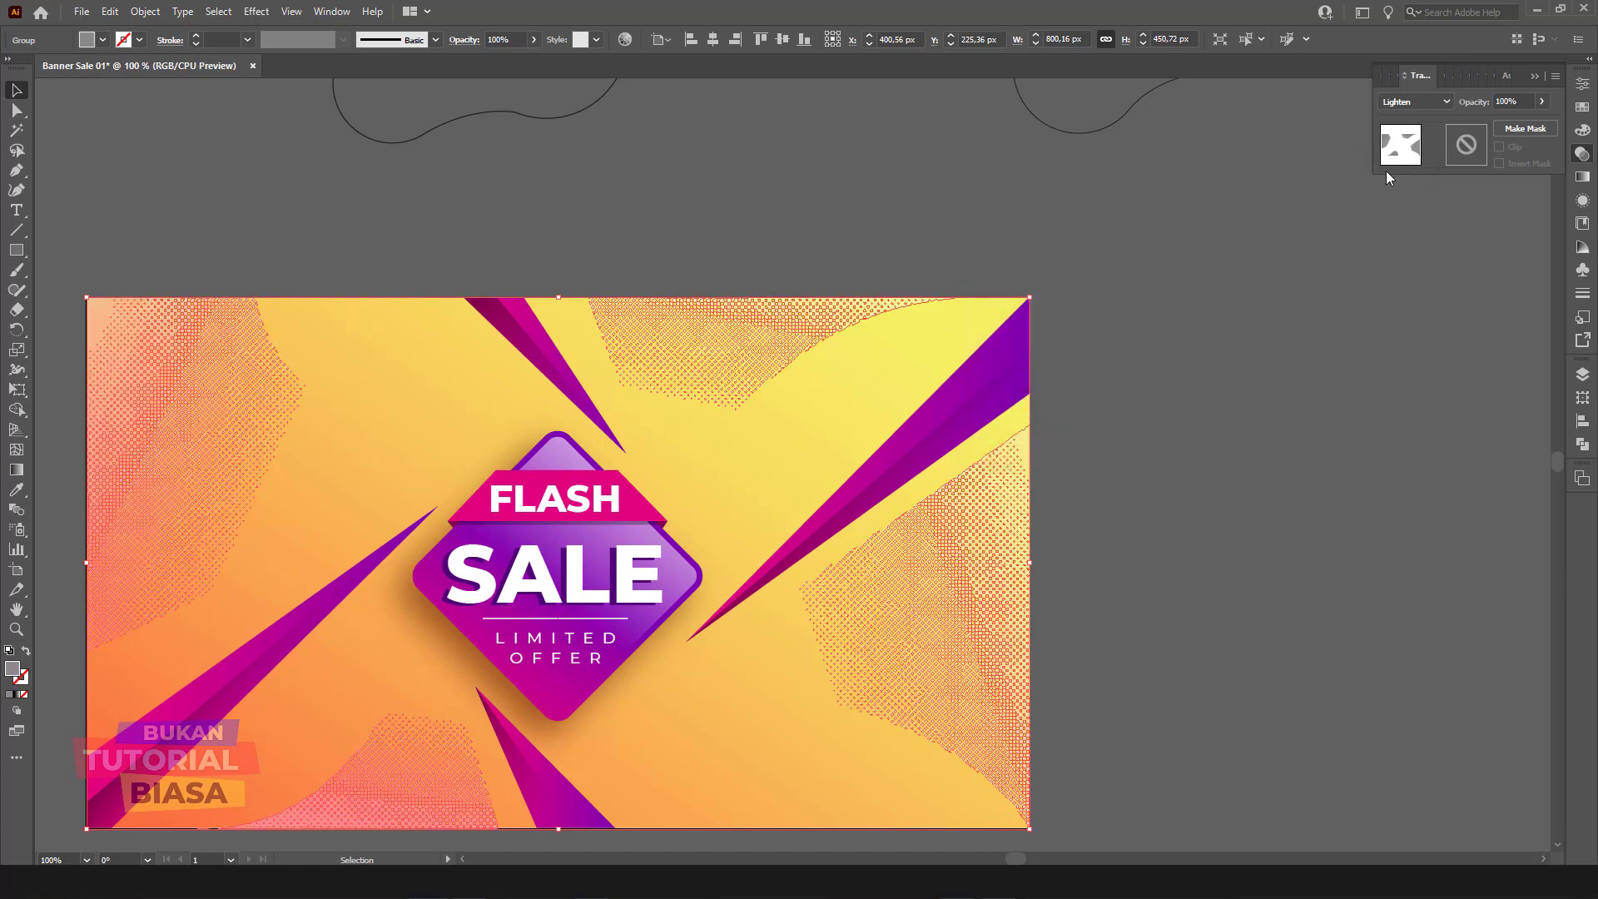
click(1426, 102)
click(1412, 258)
click(1294, 296)
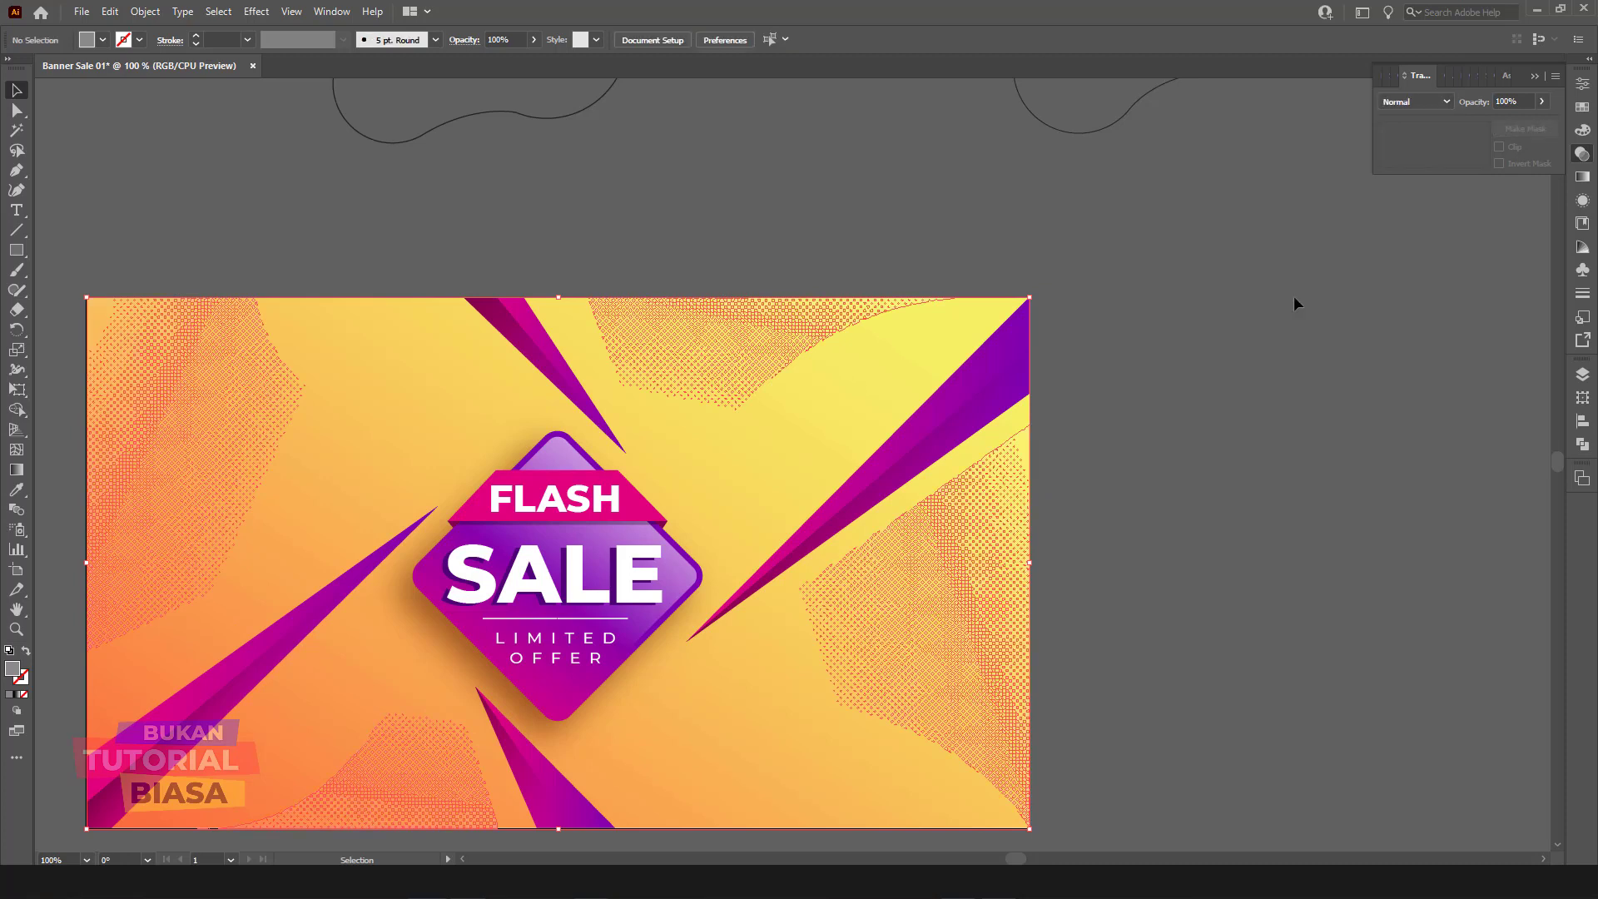
click(1029, 499)
Step: Try Color Dodge, then settle on Color Burn for the halftone dots
click(1436, 103)
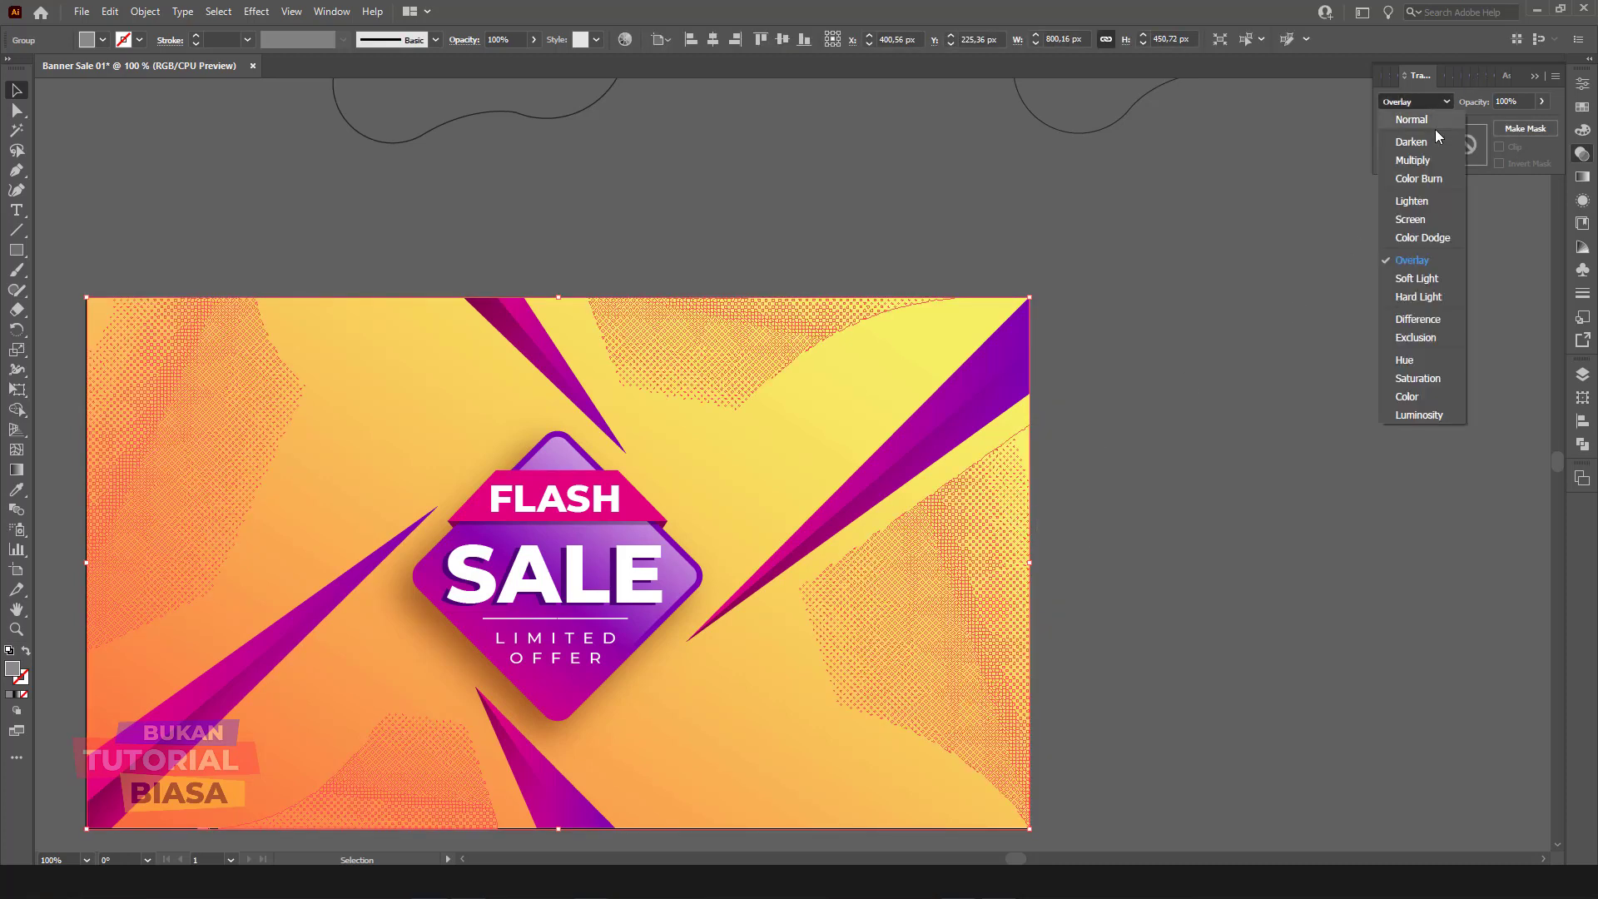
click(1422, 239)
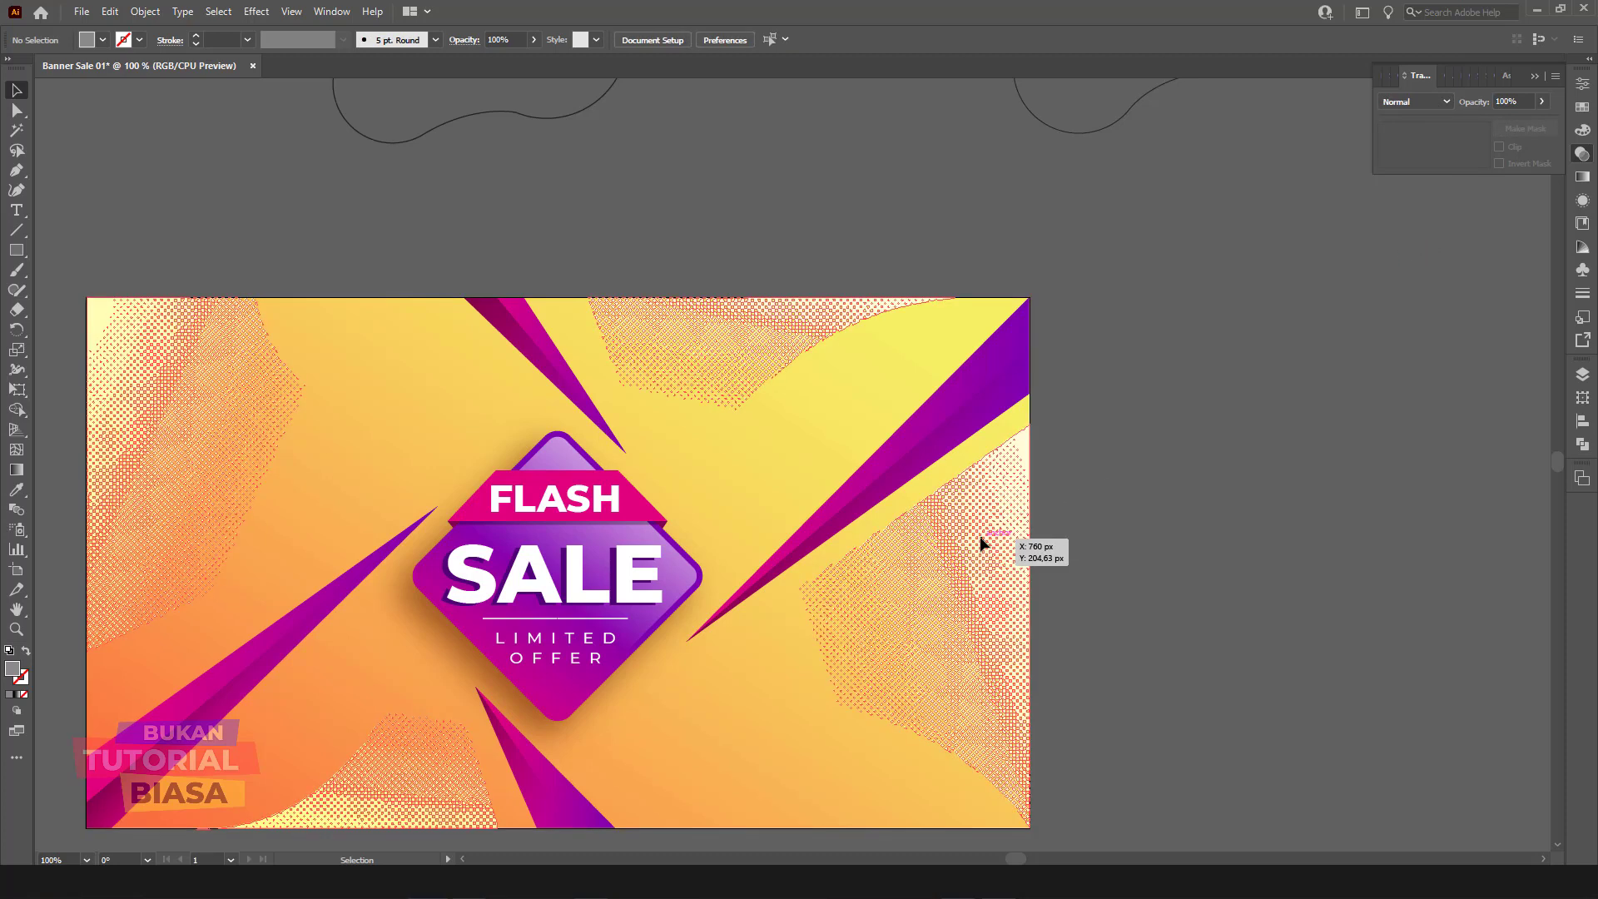
click(1436, 101)
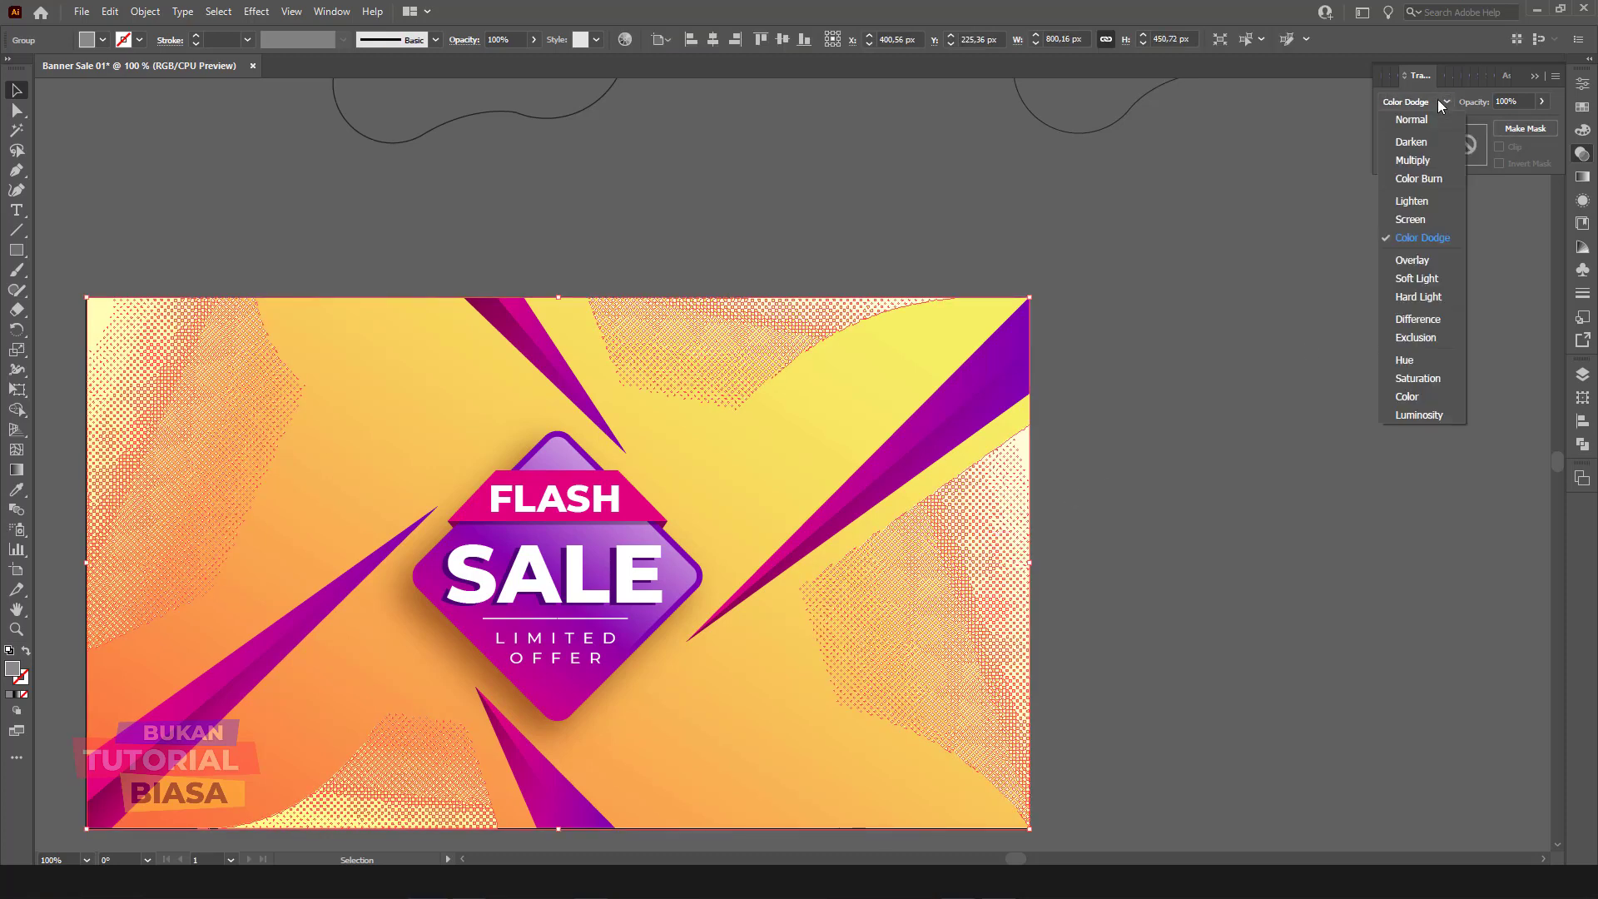
click(1426, 177)
click(1255, 271)
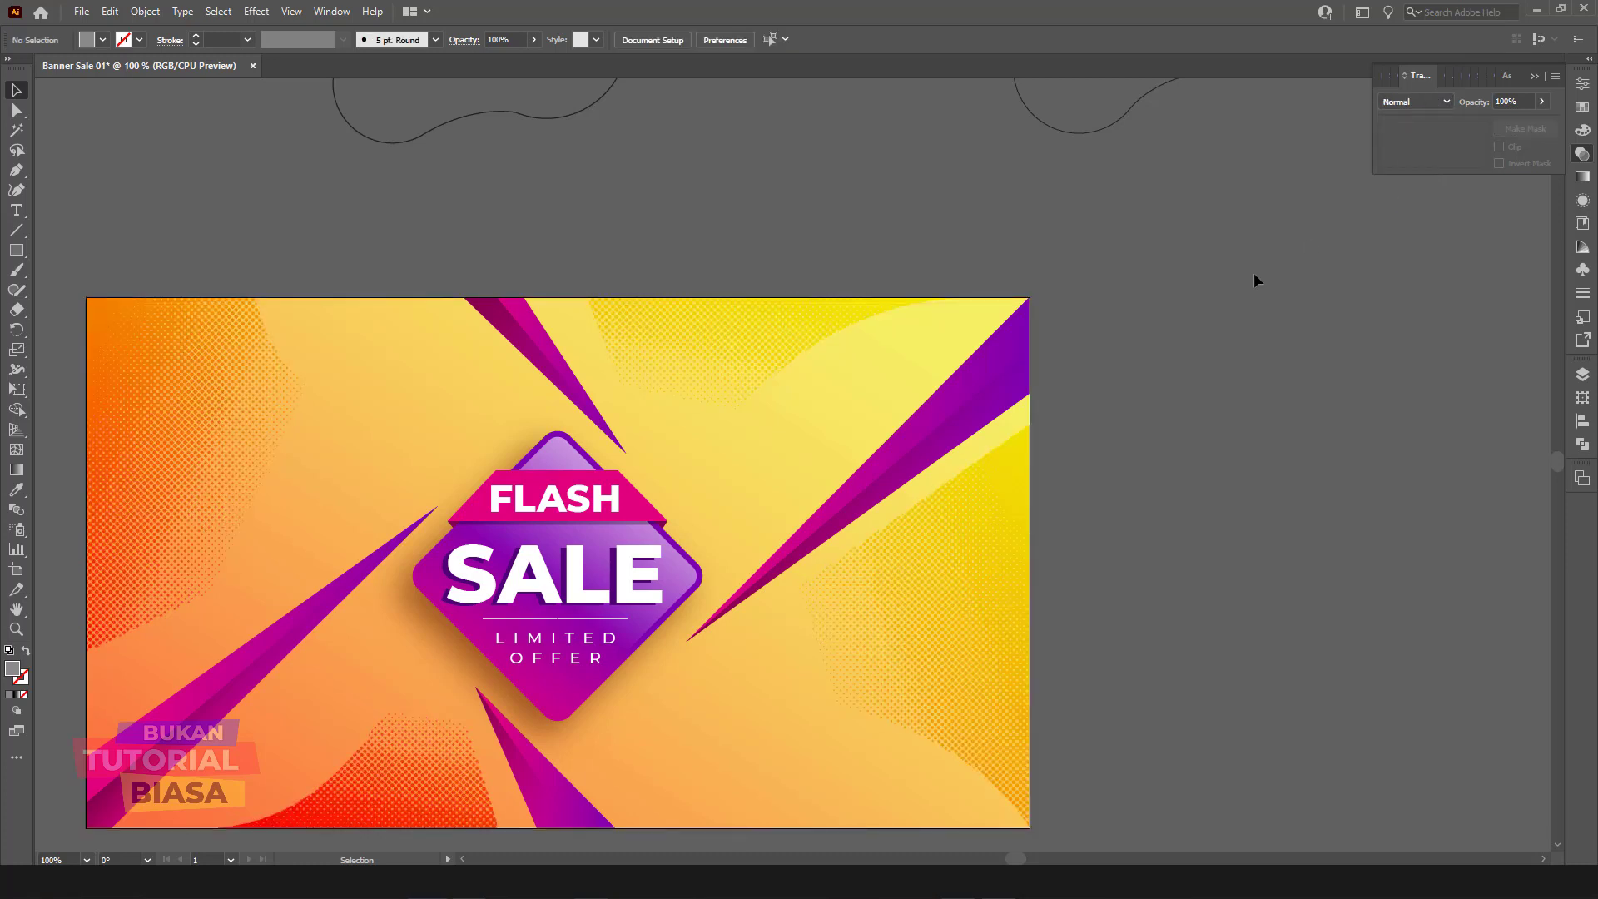
scroll(1261, 272, down, 5)
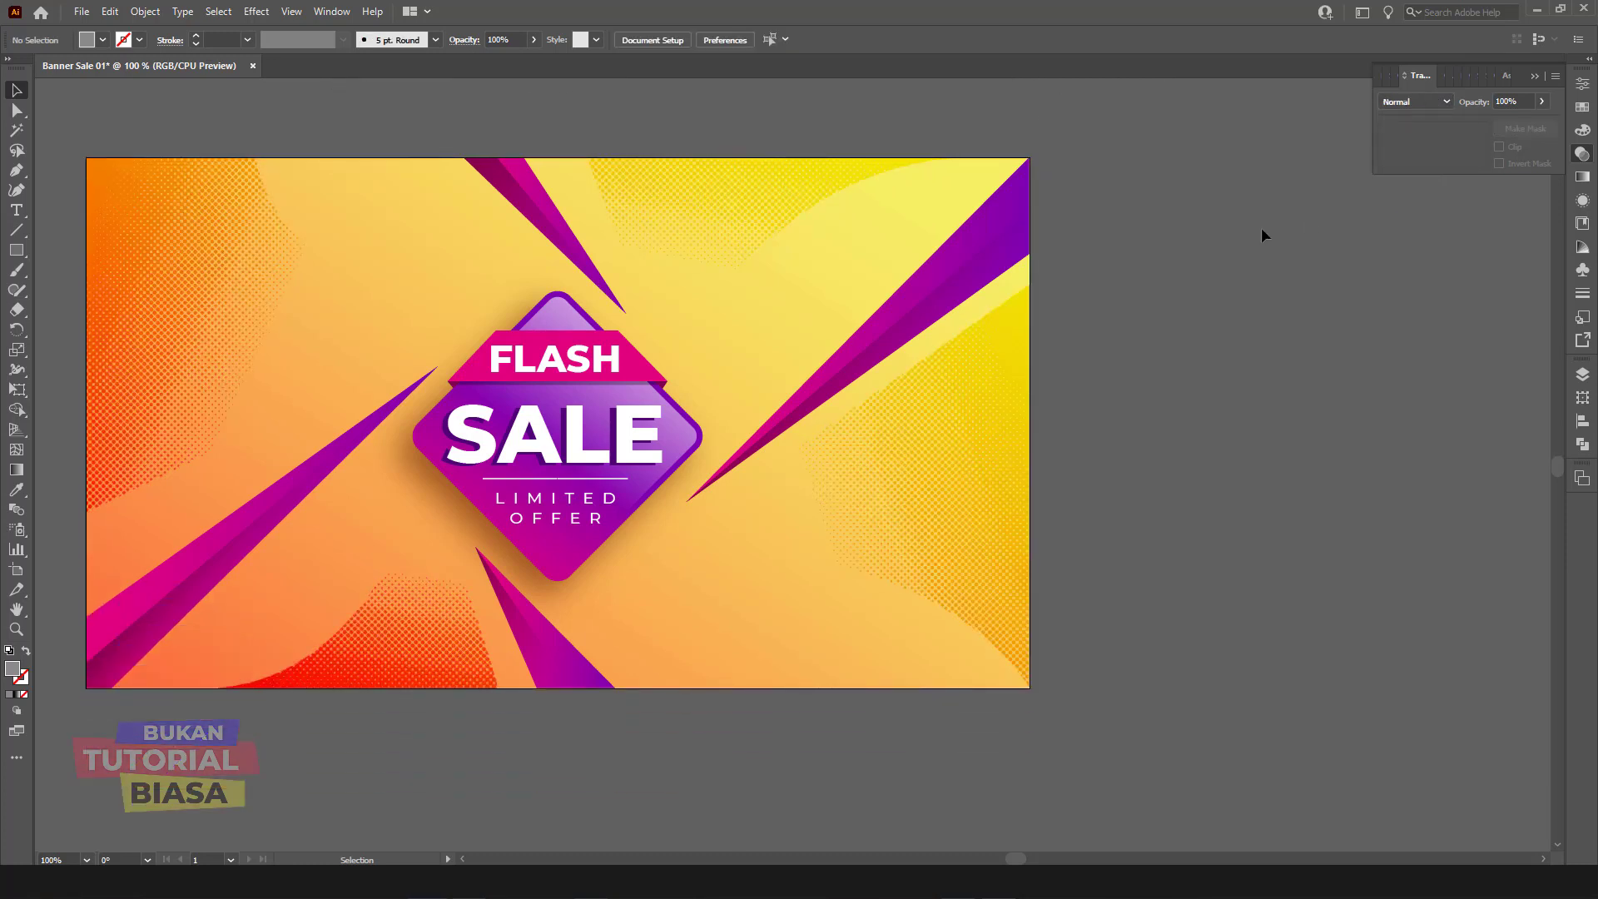
key(ctrl+minus)
key(ctrl+plus)
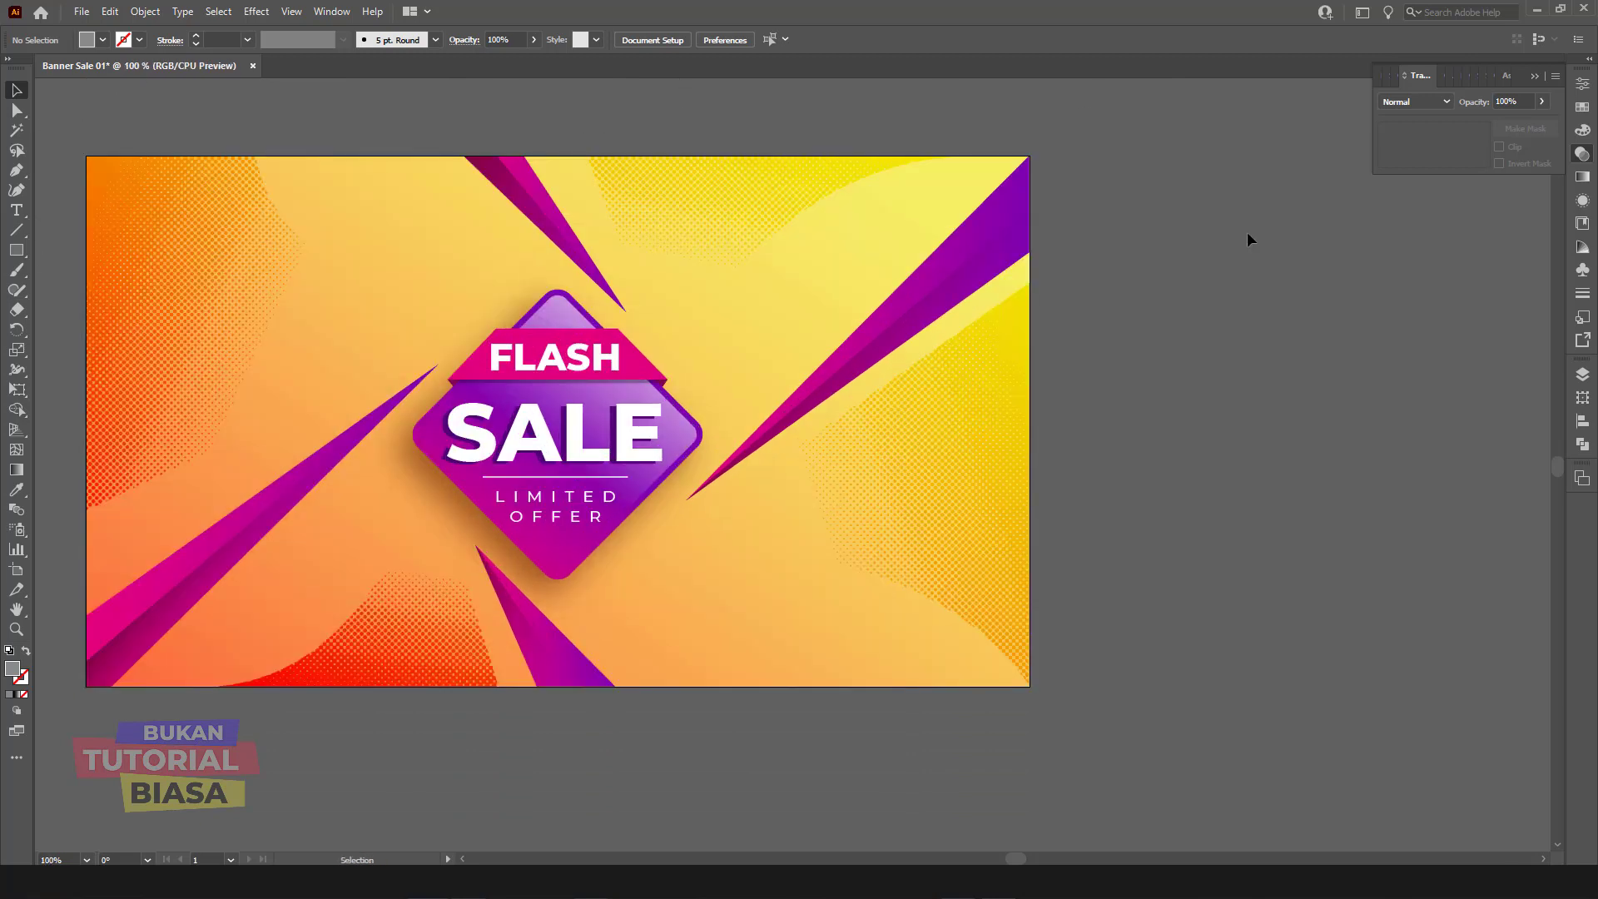
click(971, 450)
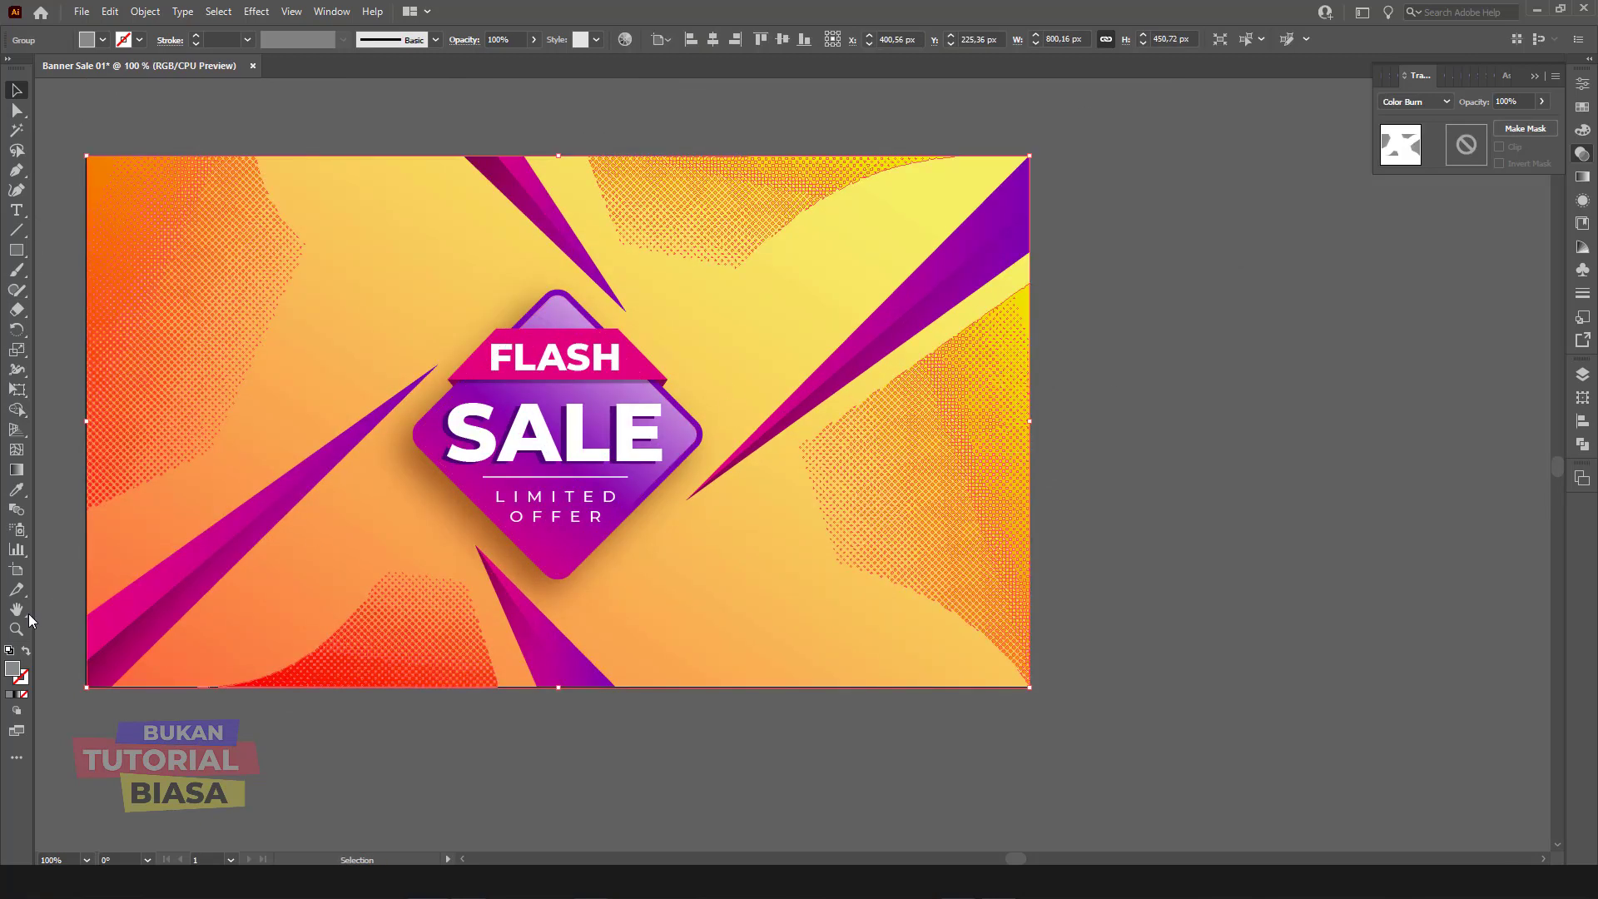
Step: Fill the halftone dots black, test Color Dodge, then undo it
double_click(16, 674)
click(985, 428)
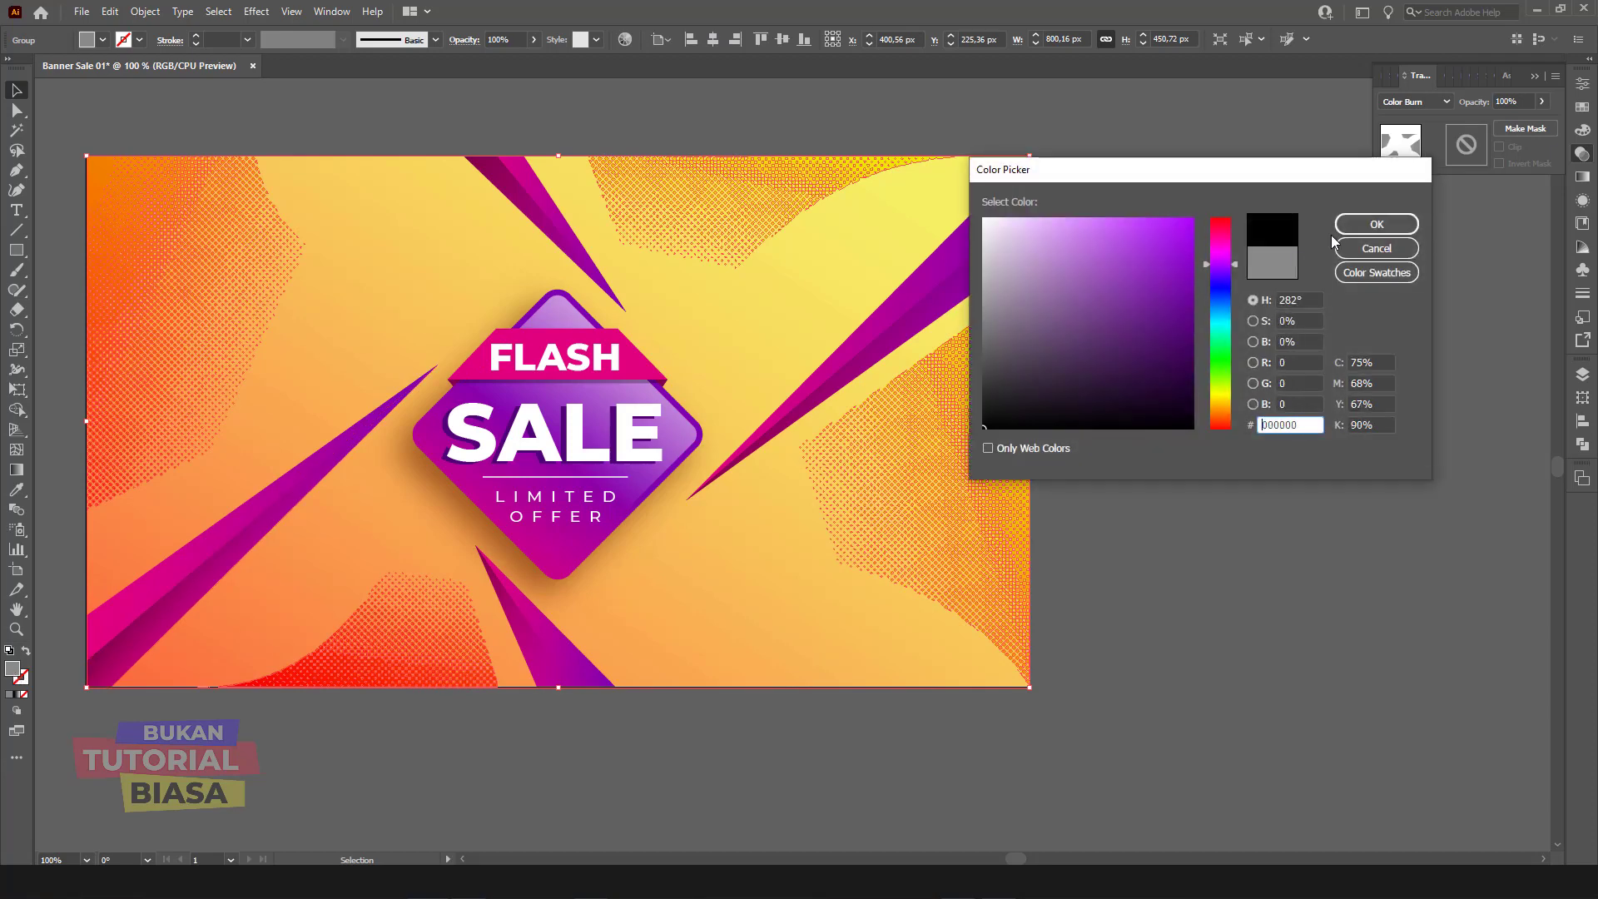
click(1376, 223)
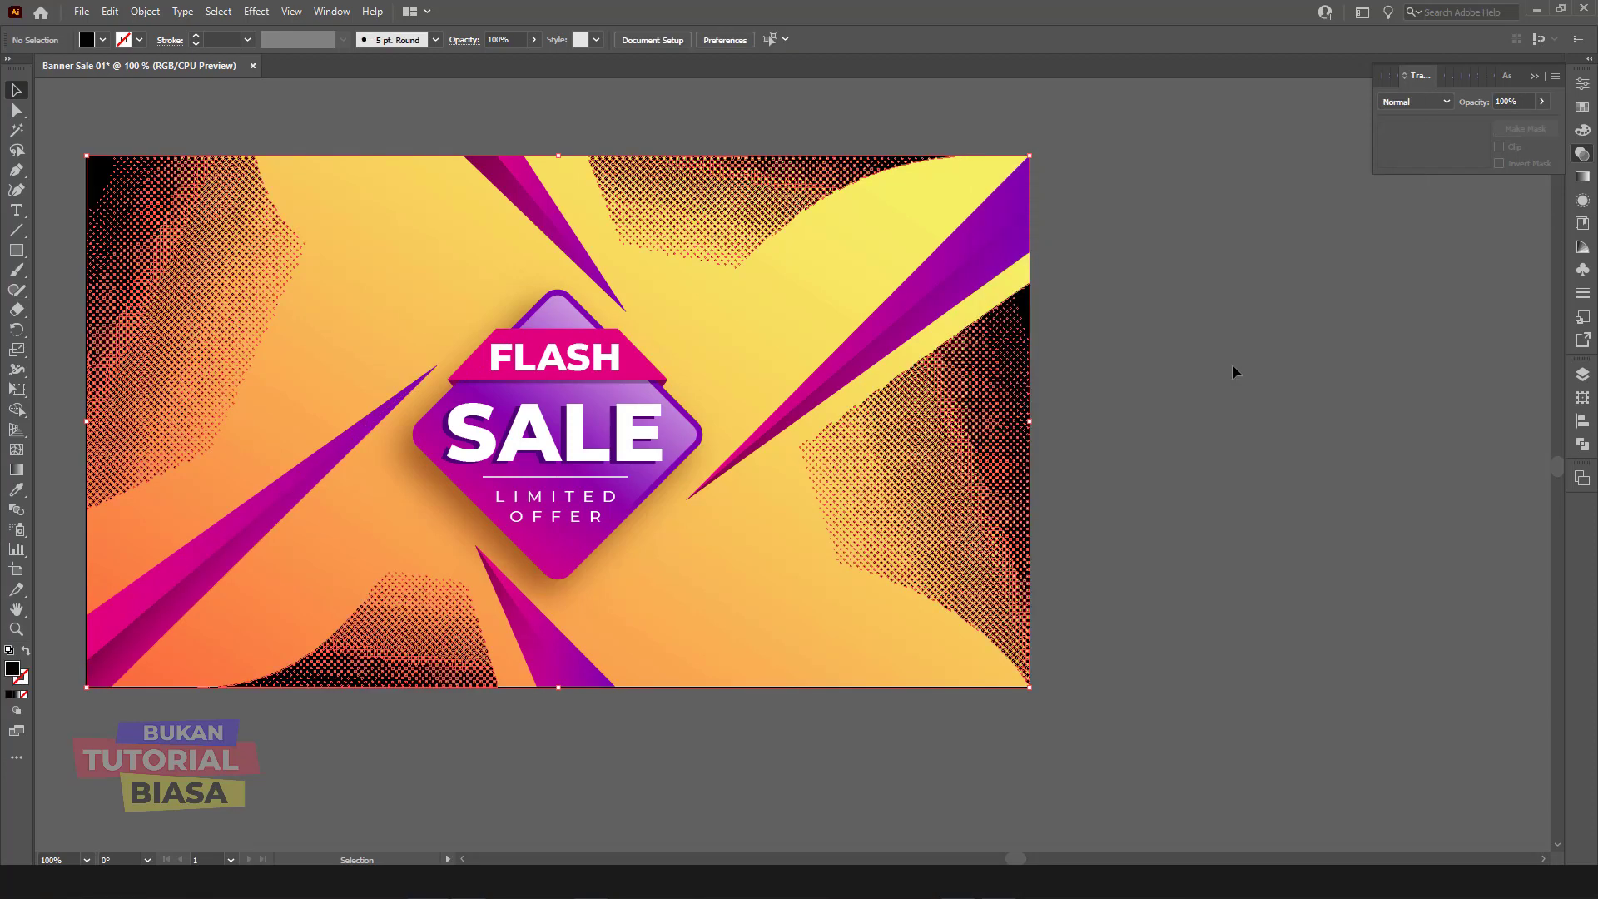
click(1416, 102)
click(1418, 239)
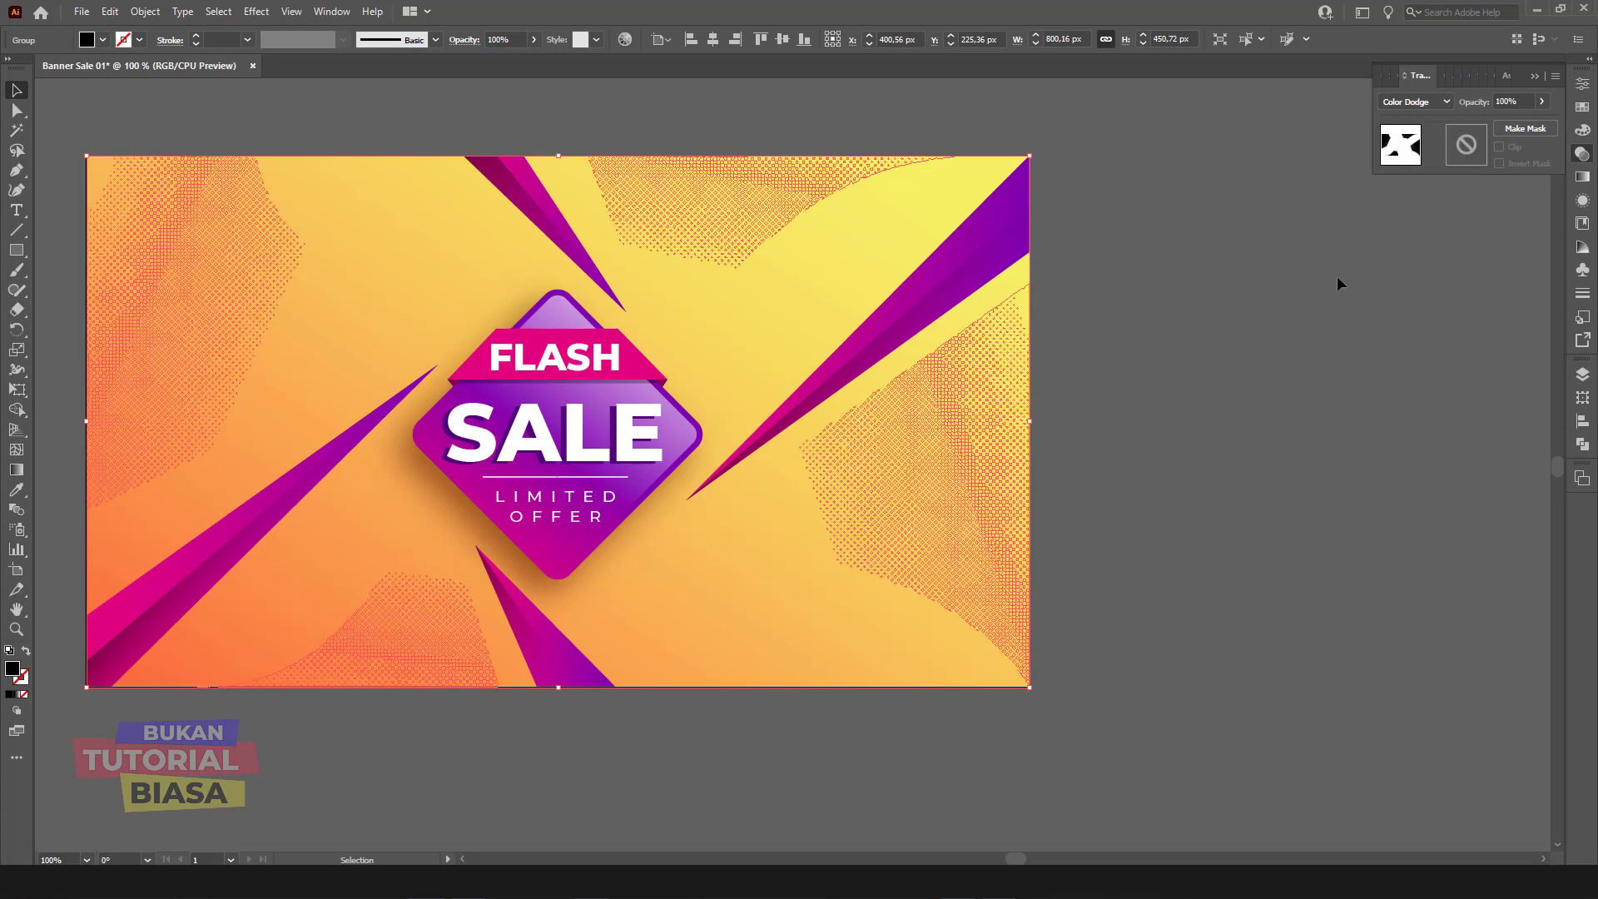
click(1312, 292)
key(ctrl+z)
key(ctrl+z)
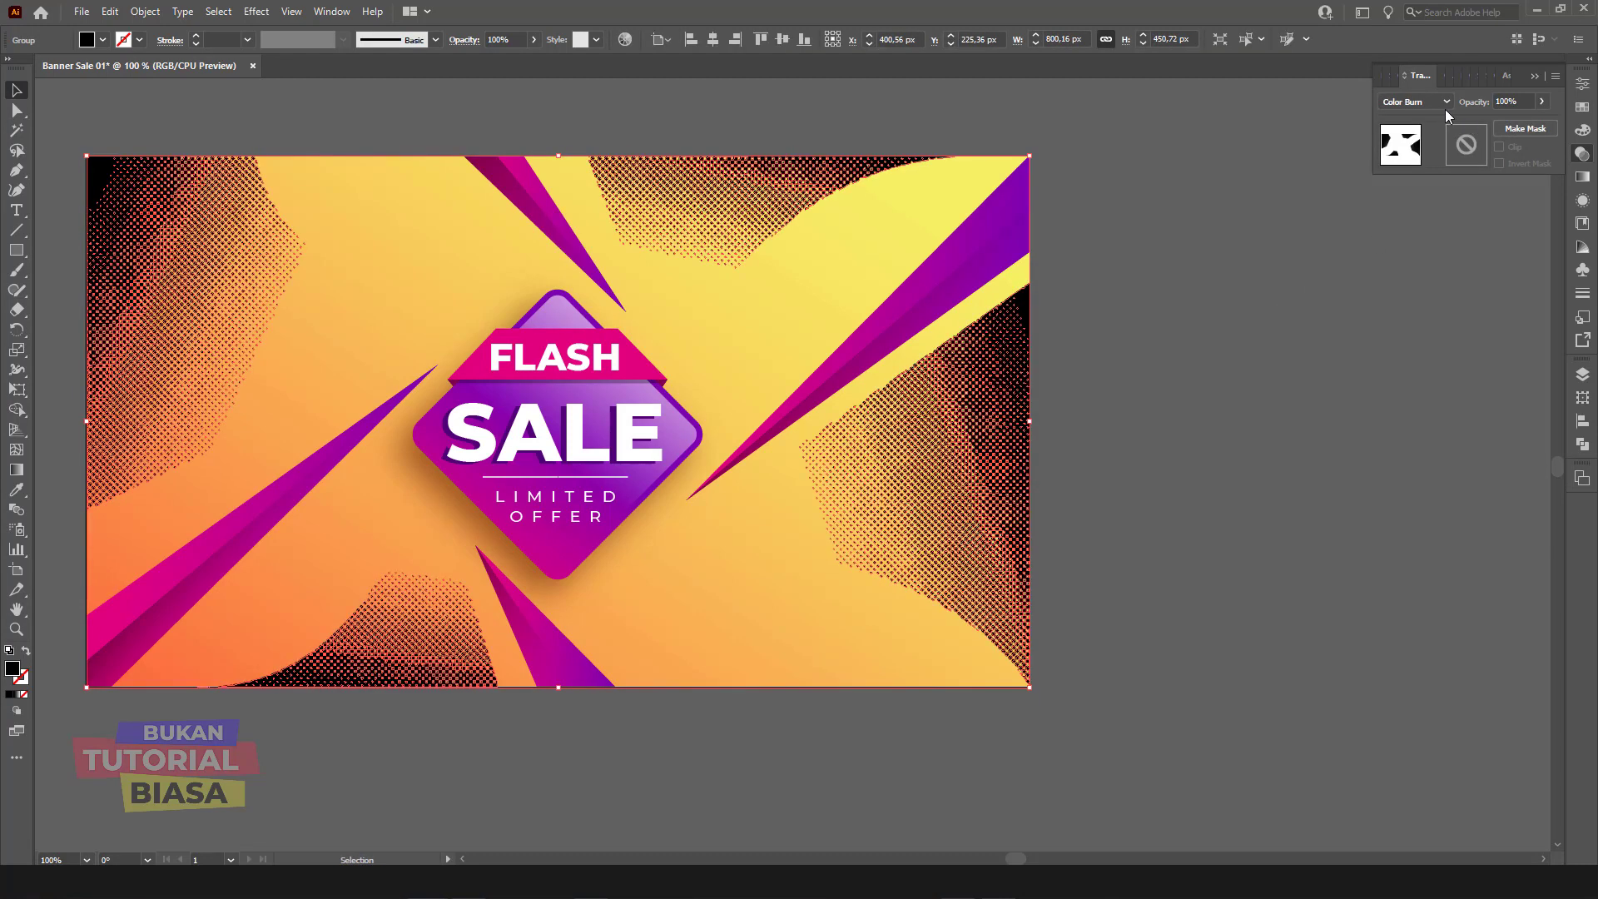
Step: Test a lighter blend mode on the halftone, then undo back to Color Burn
click(1431, 100)
click(1427, 260)
click(1249, 313)
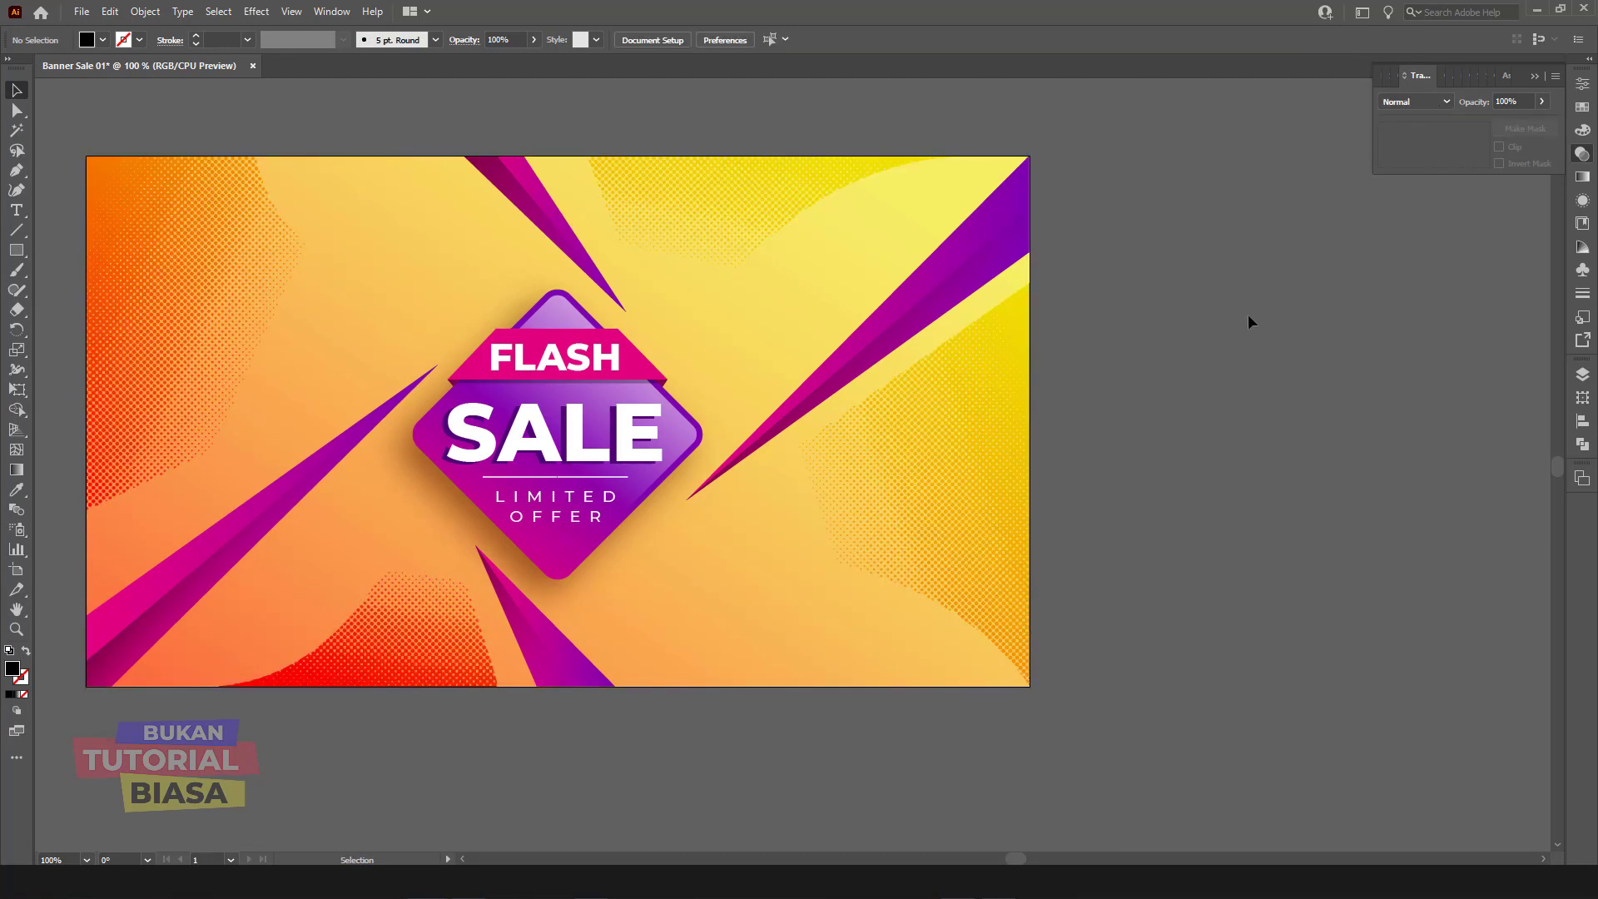
key(a)
key(ctrl+z)
key(ctrl+z)
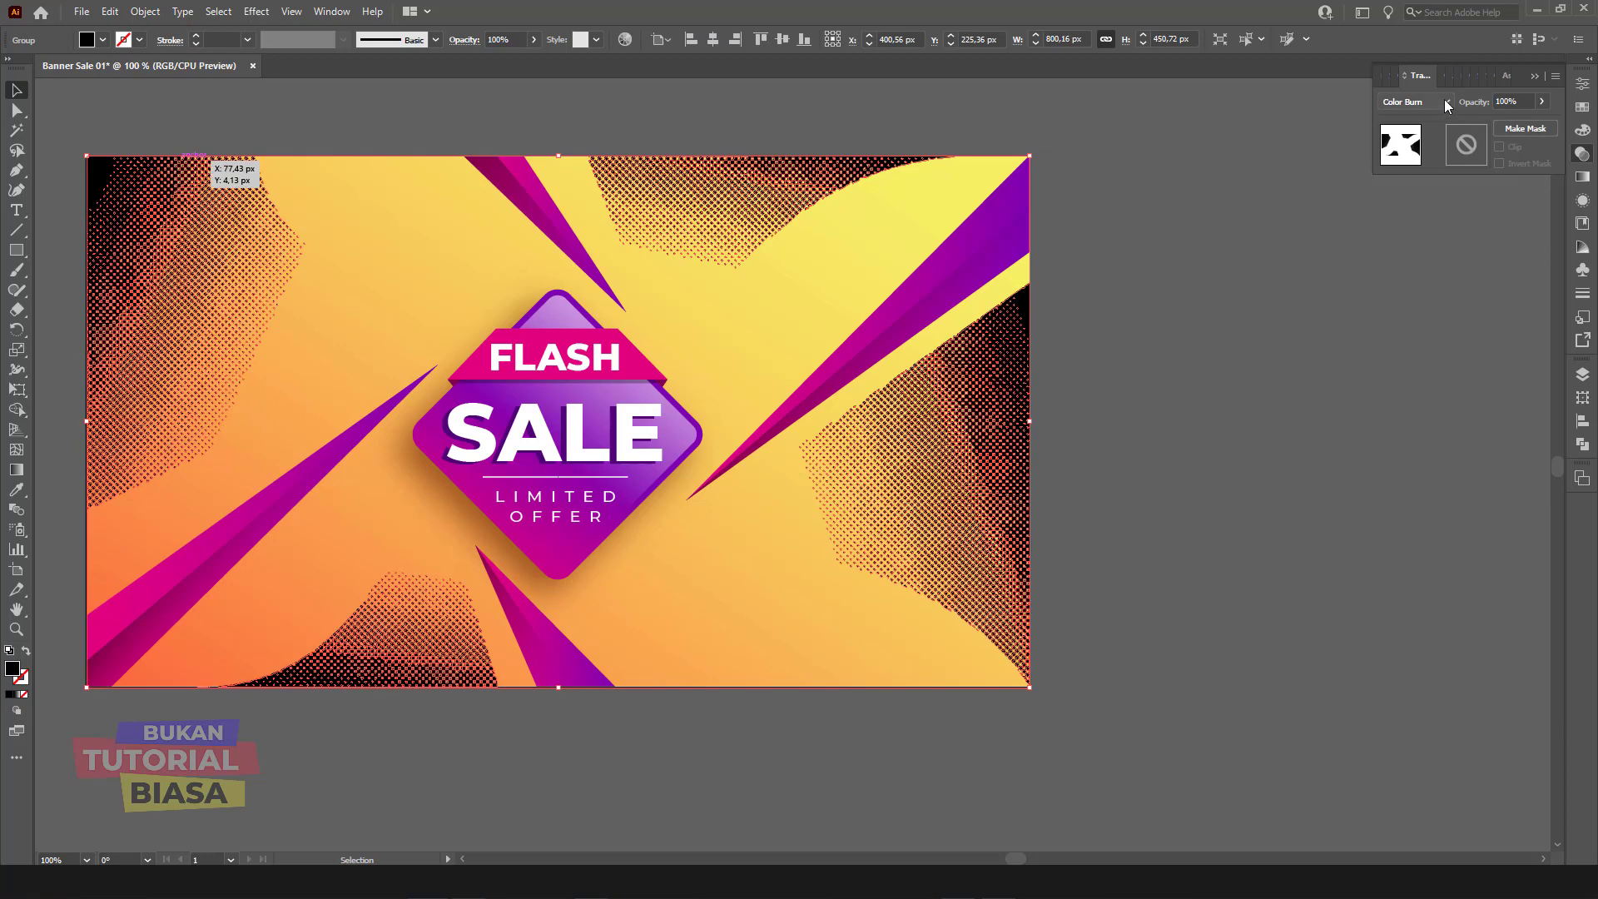
click(1432, 101)
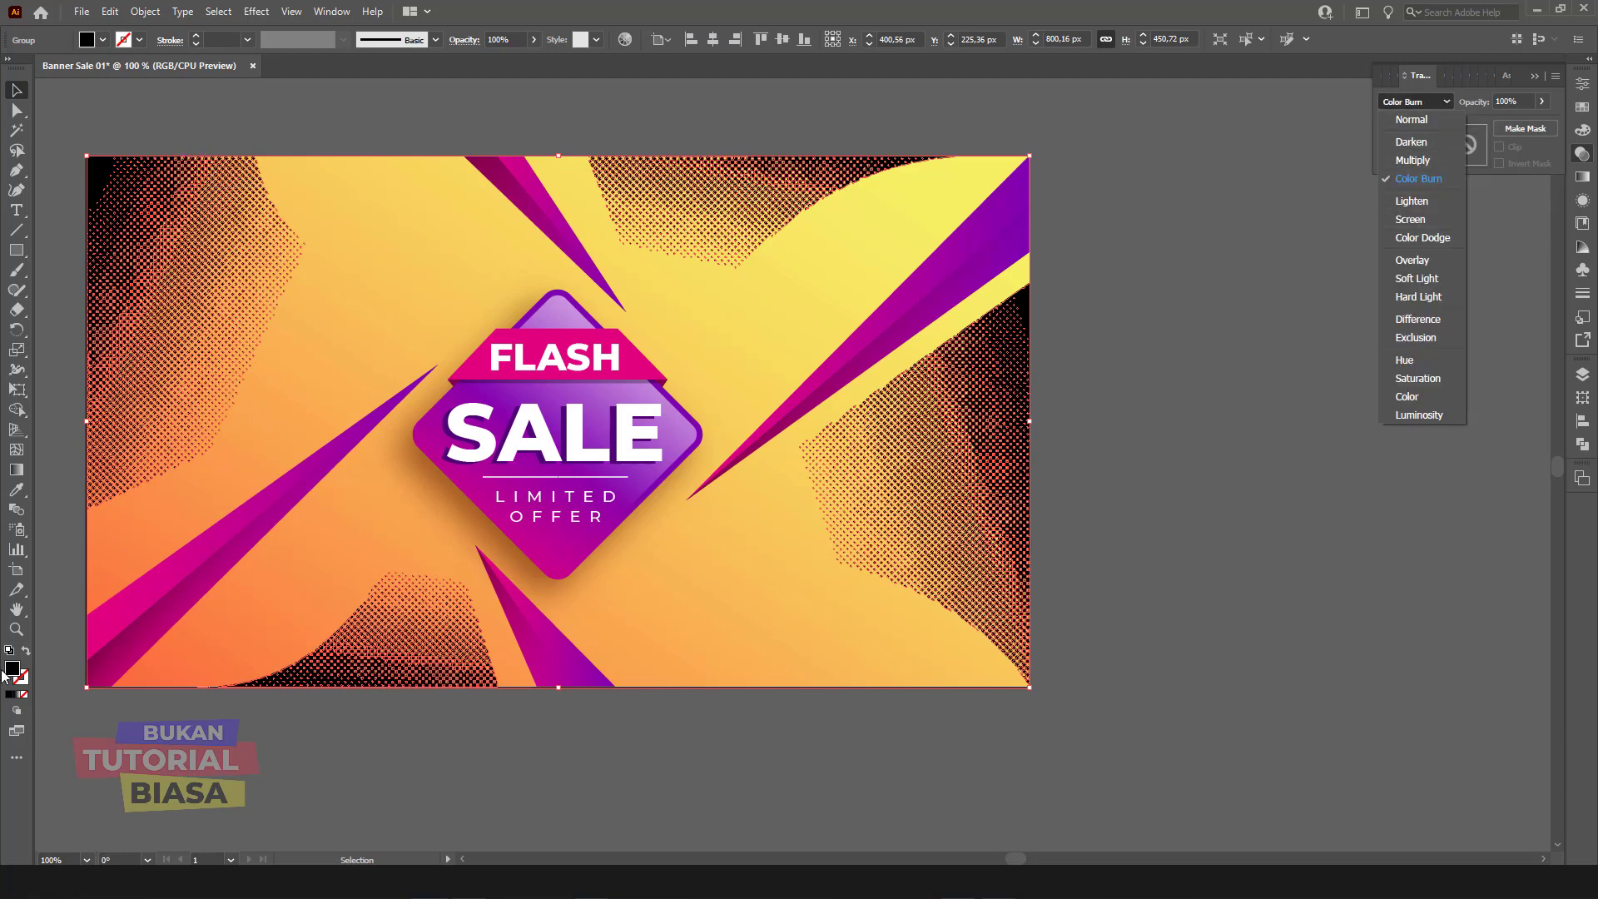
Step: Recolour the halftone fill to a light yellowish tone
double_click(15, 672)
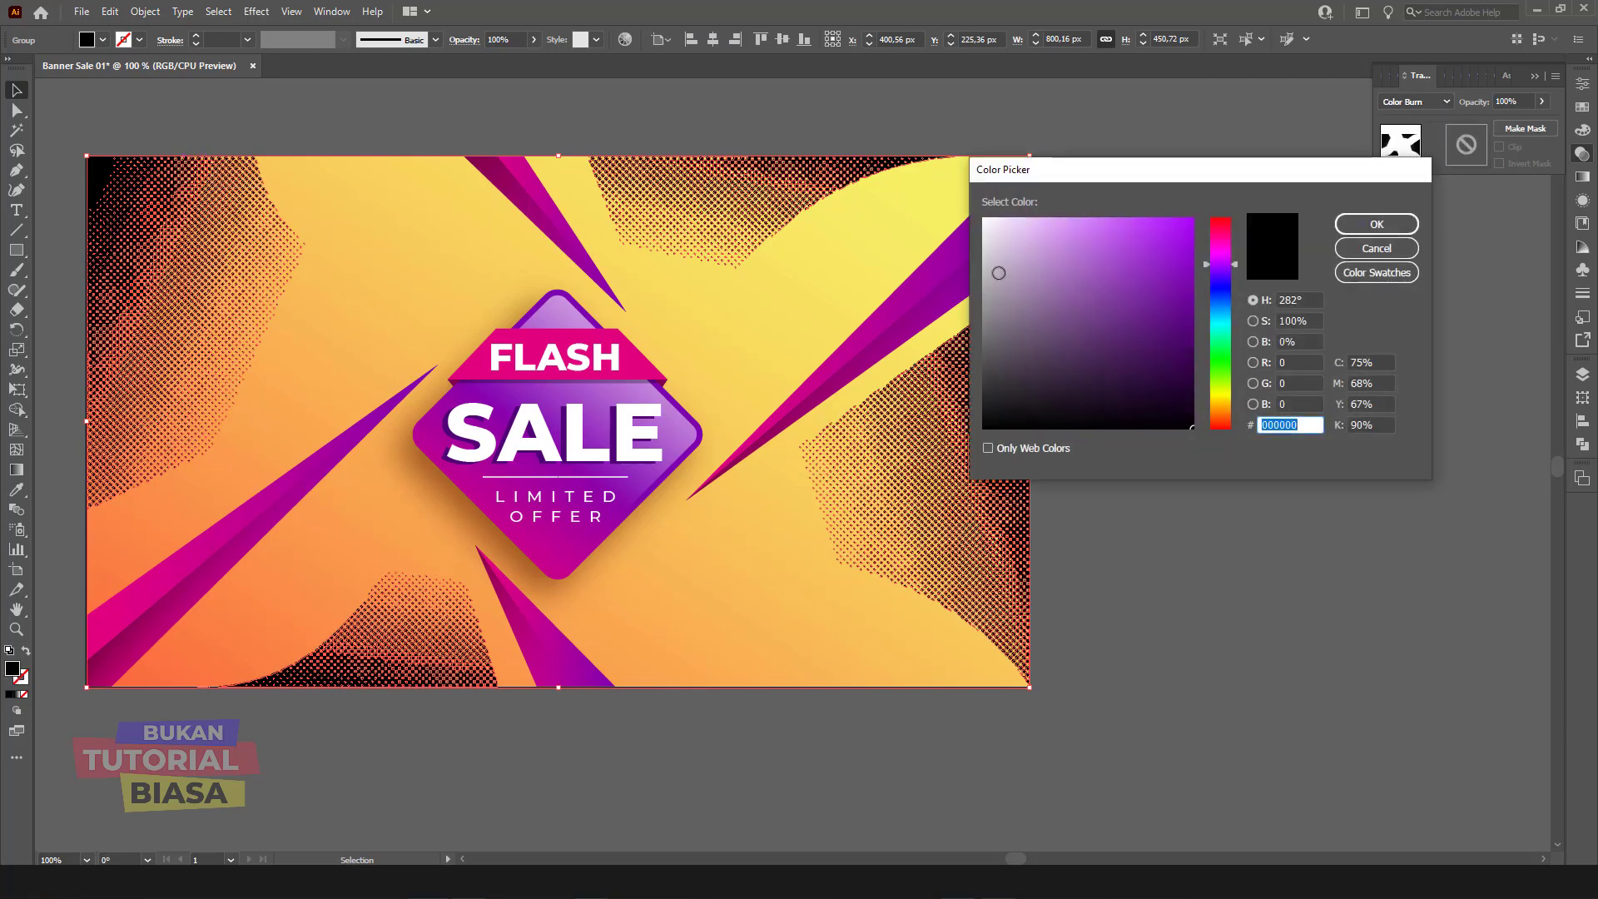
click(984, 218)
drag(984, 218, 1039, 268)
click(1223, 404)
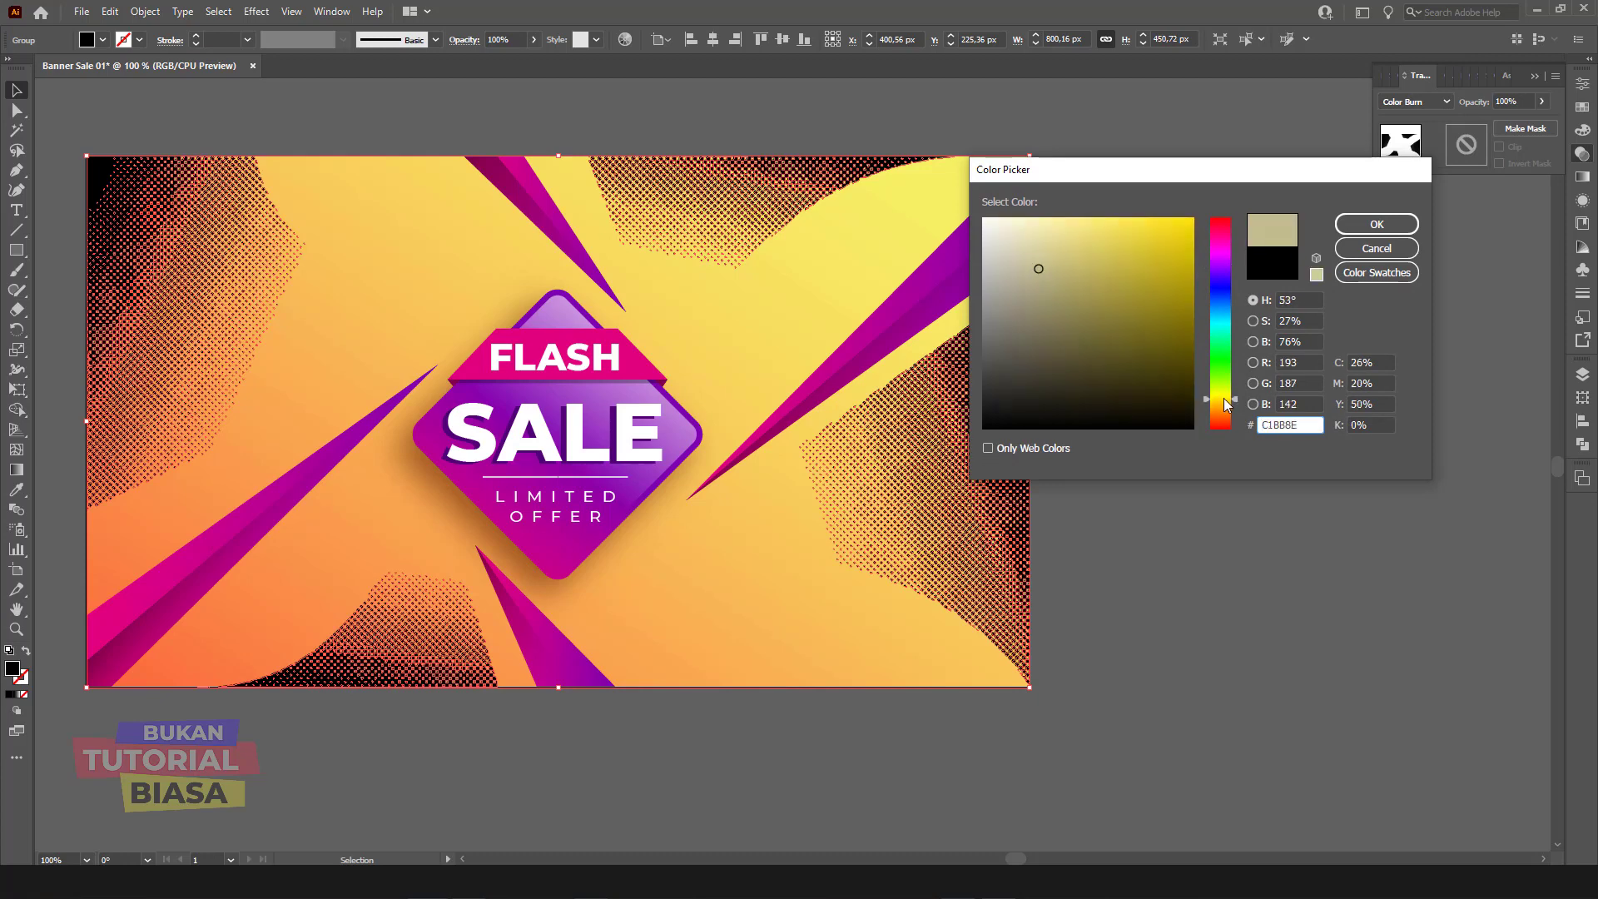
click(1193, 219)
click(1377, 222)
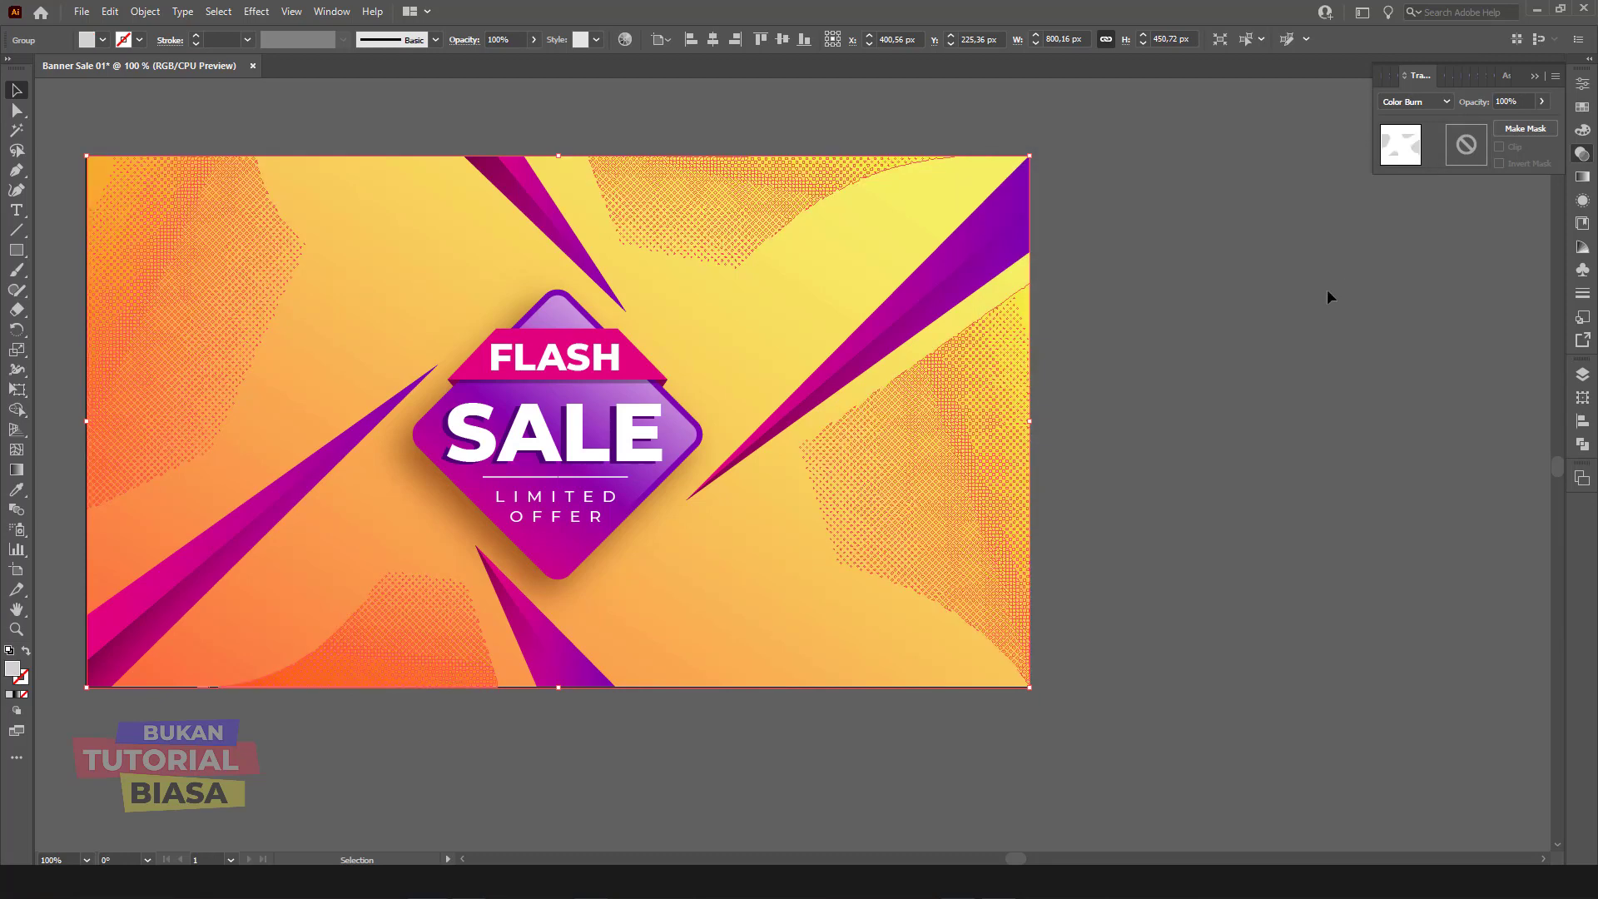
Step: Set the halftone dots' blend mode to Overlay and reselect the group
click(1418, 103)
click(1425, 233)
click(1076, 420)
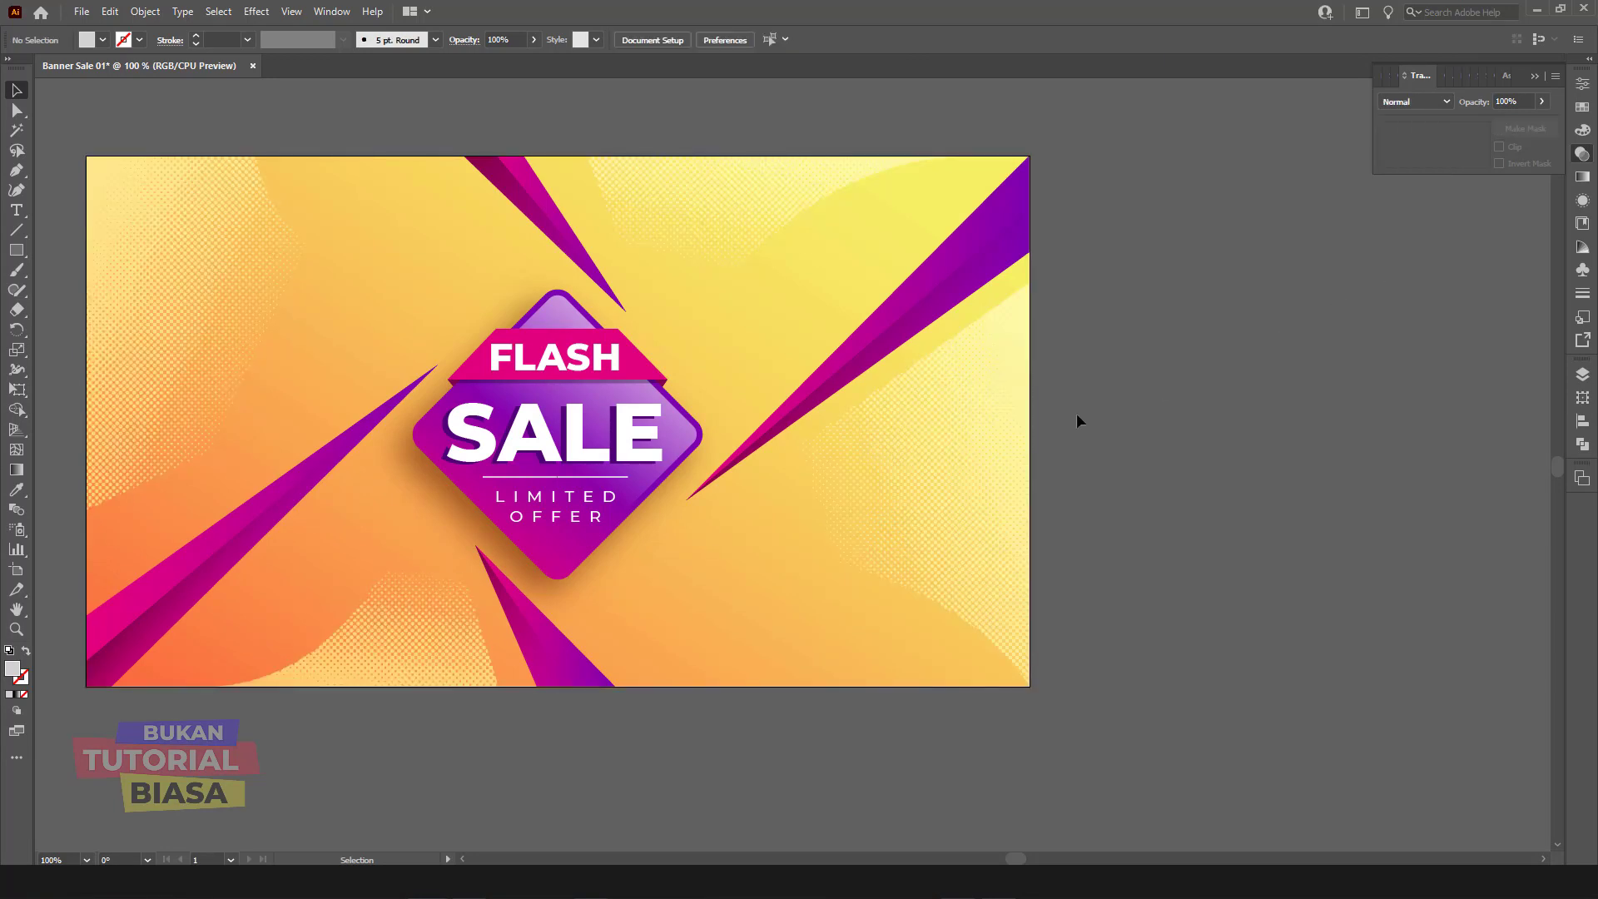
click(955, 450)
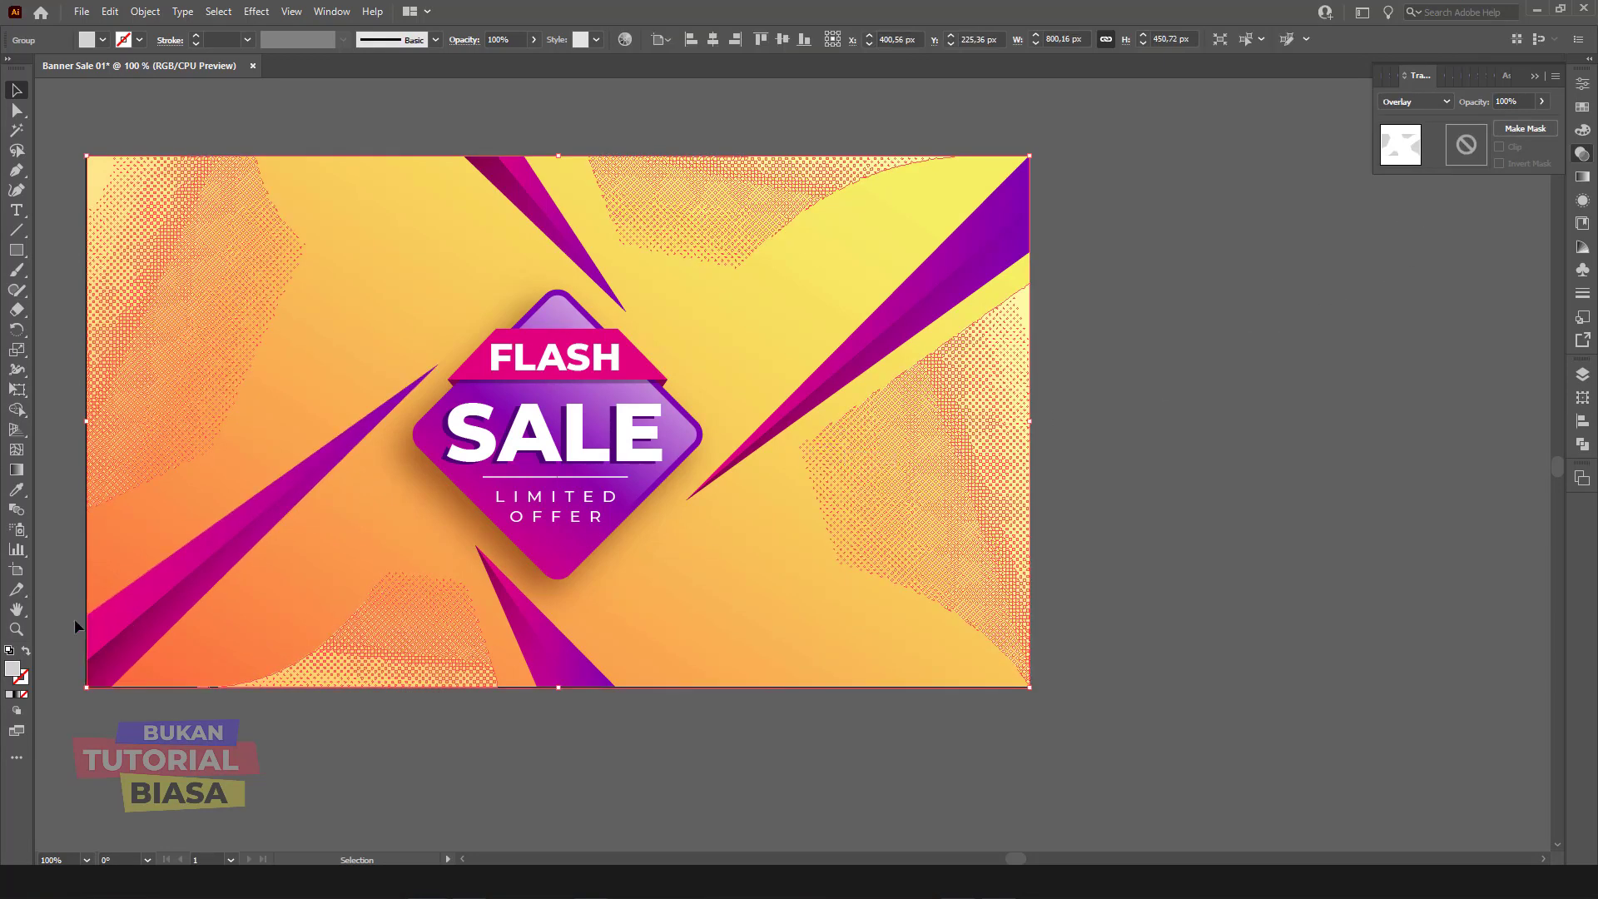
Step: Fill the halftone dots with orange-red from the swatches
click(1583, 106)
click(1522, 136)
click(1217, 330)
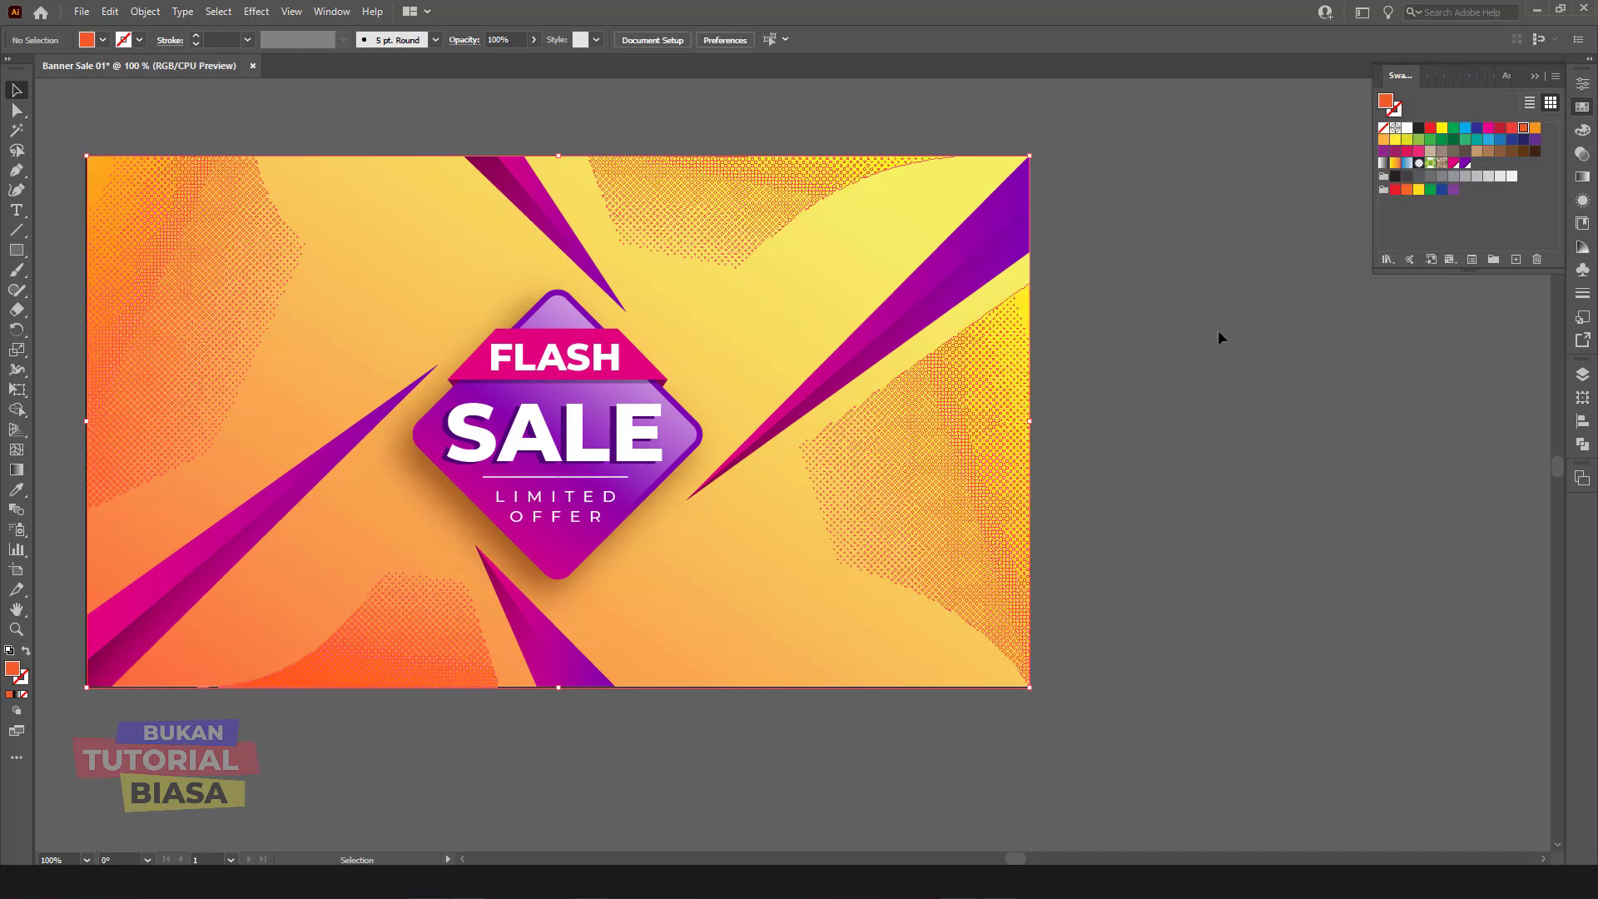
click(907, 475)
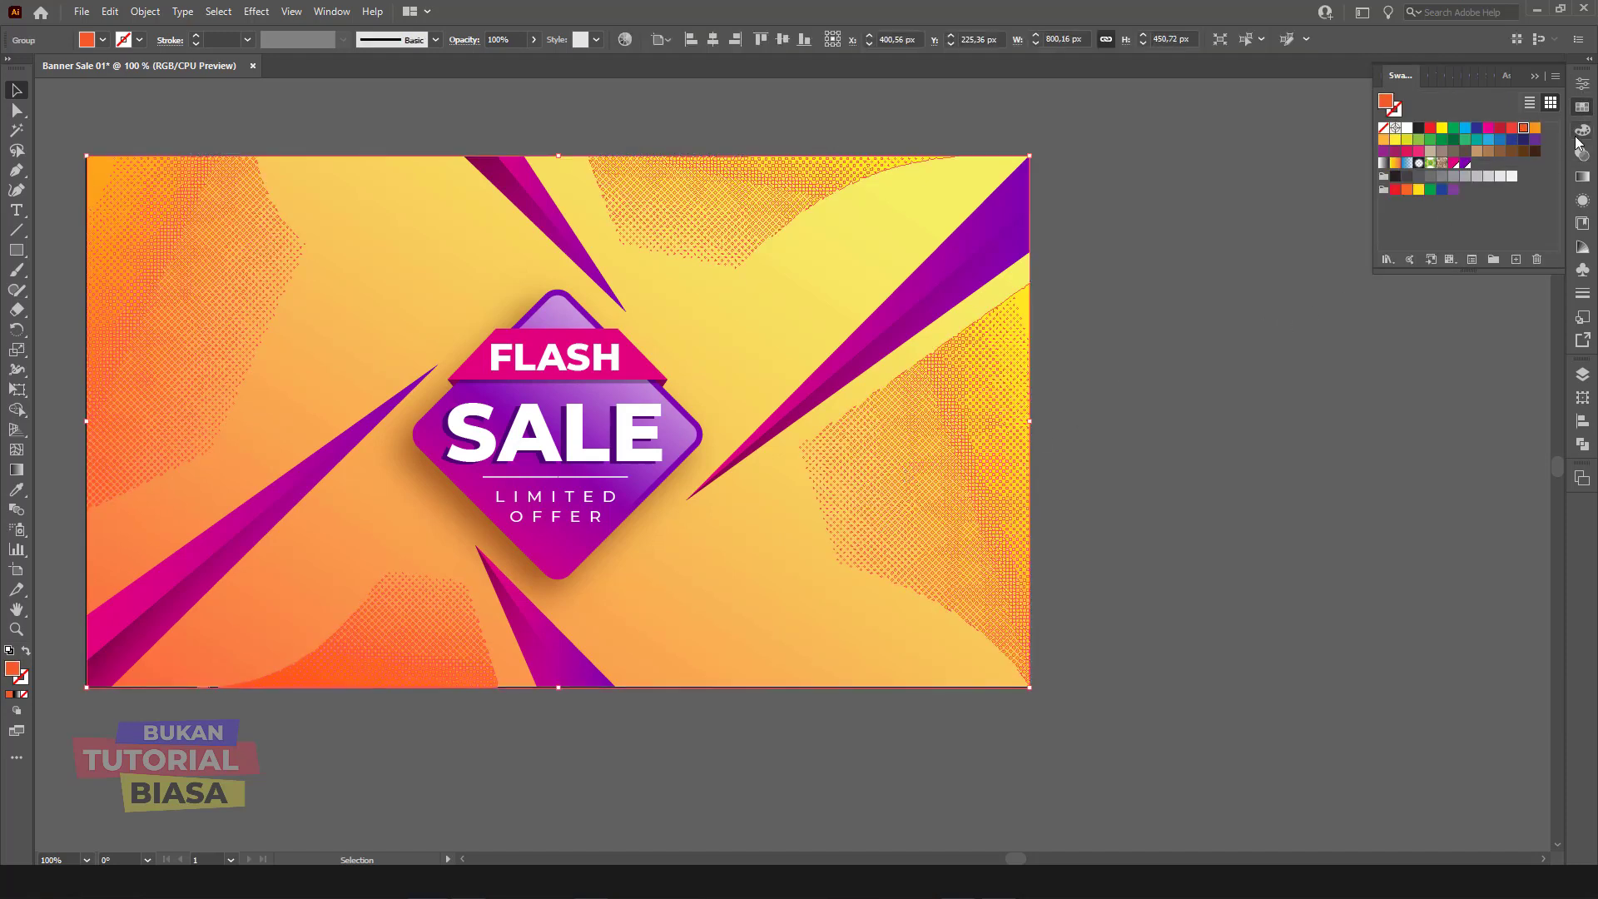
Step: Set the halftone group to Multiply blending at 18% opacity, then deselect
click(1583, 177)
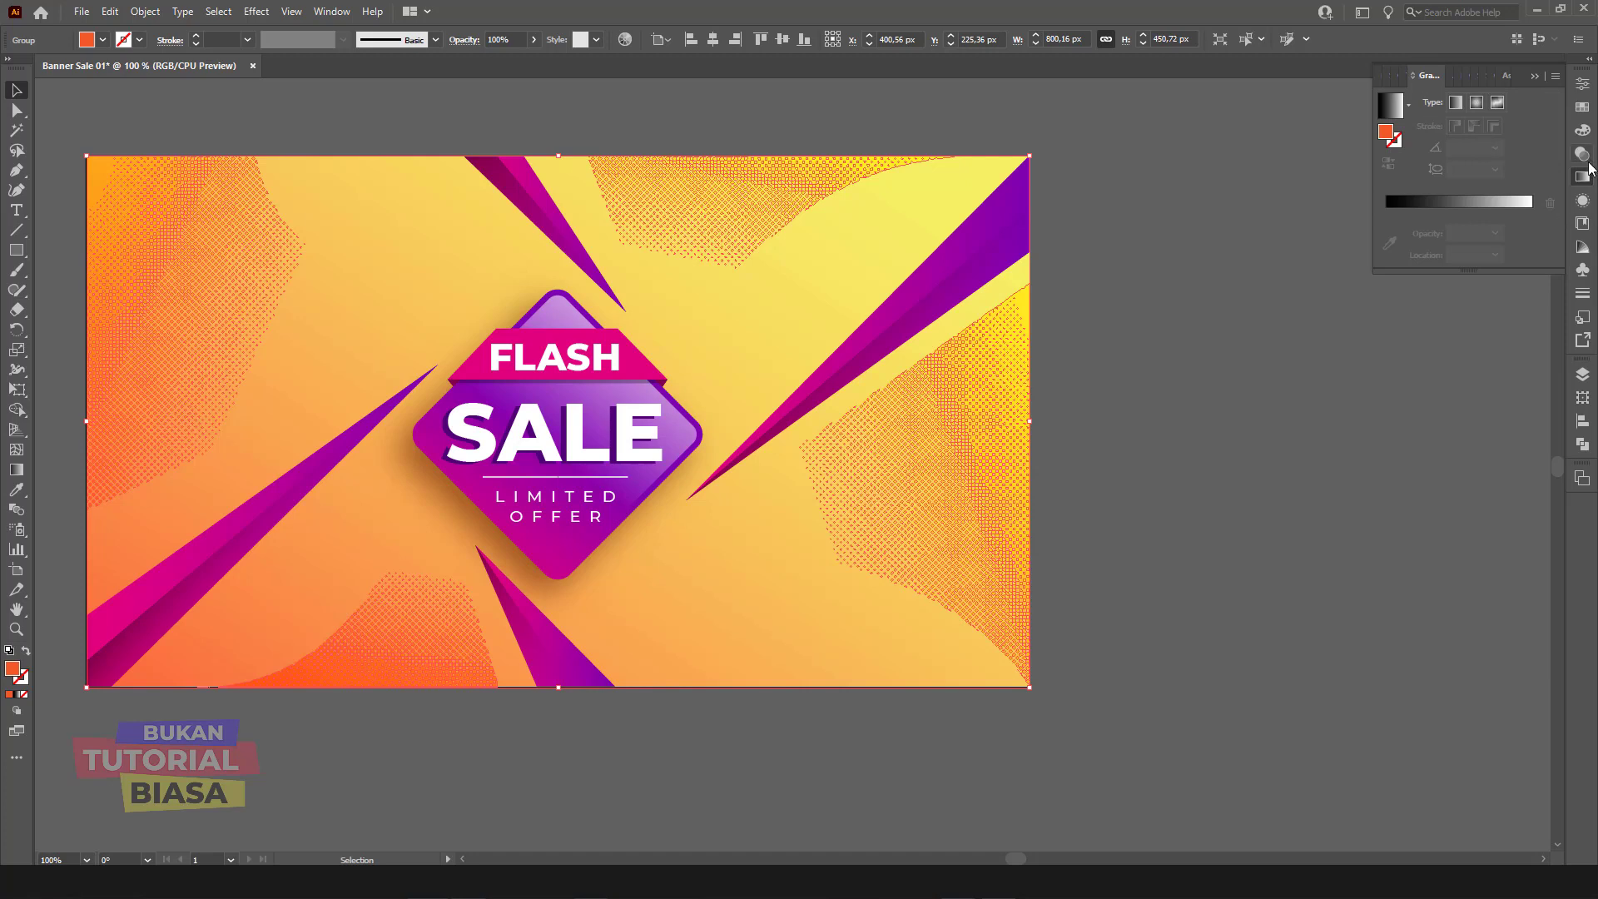
click(1582, 154)
click(1415, 101)
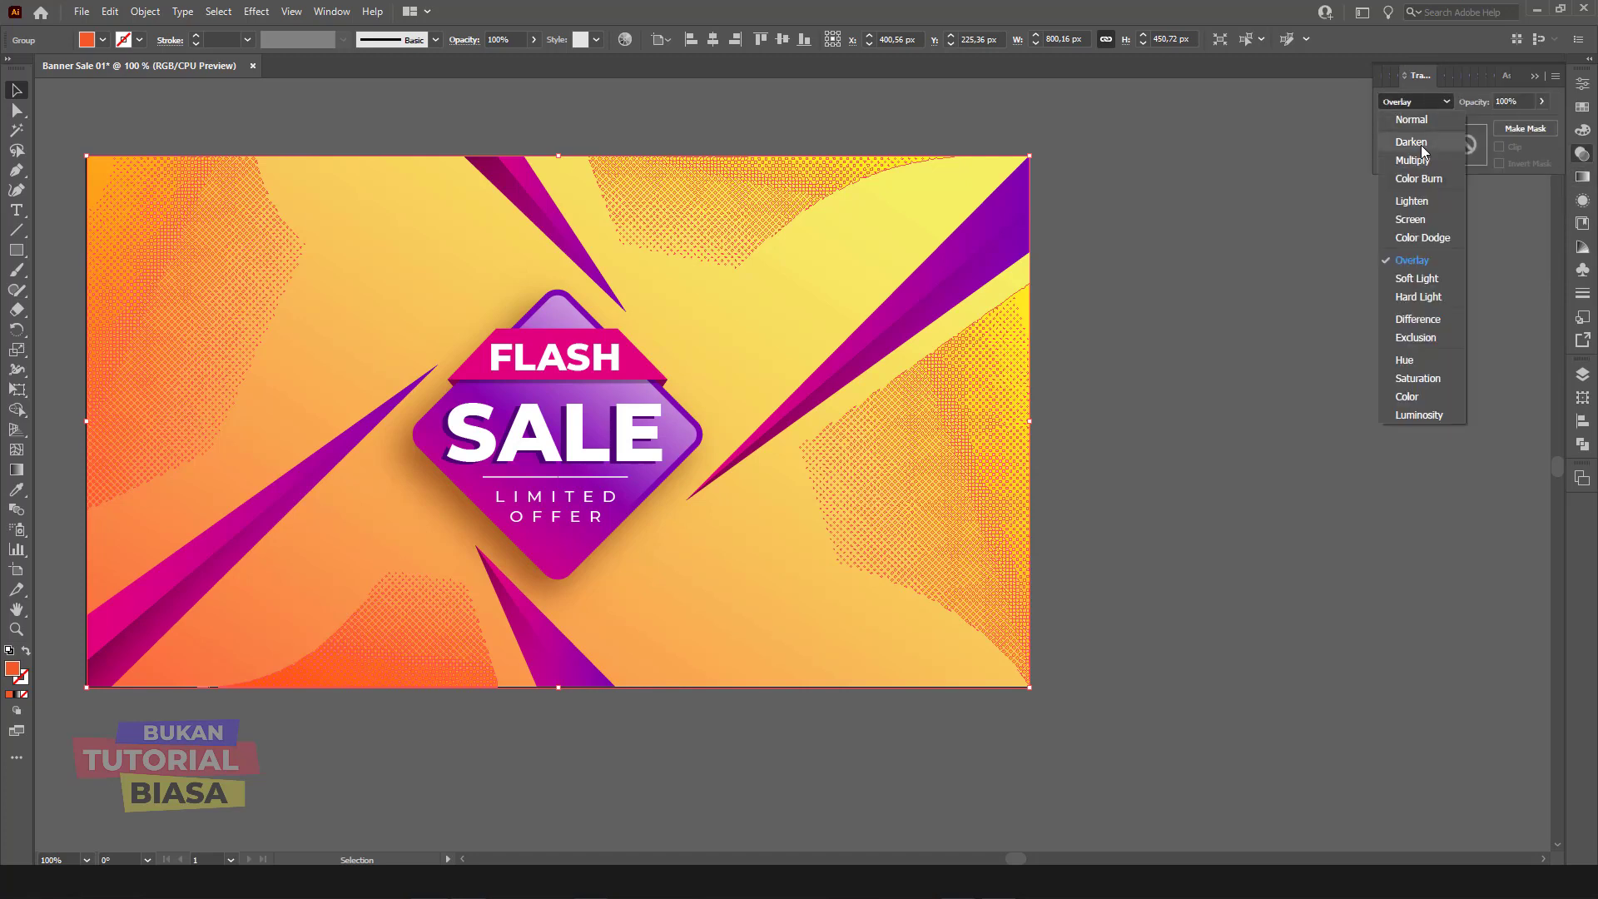
click(1416, 160)
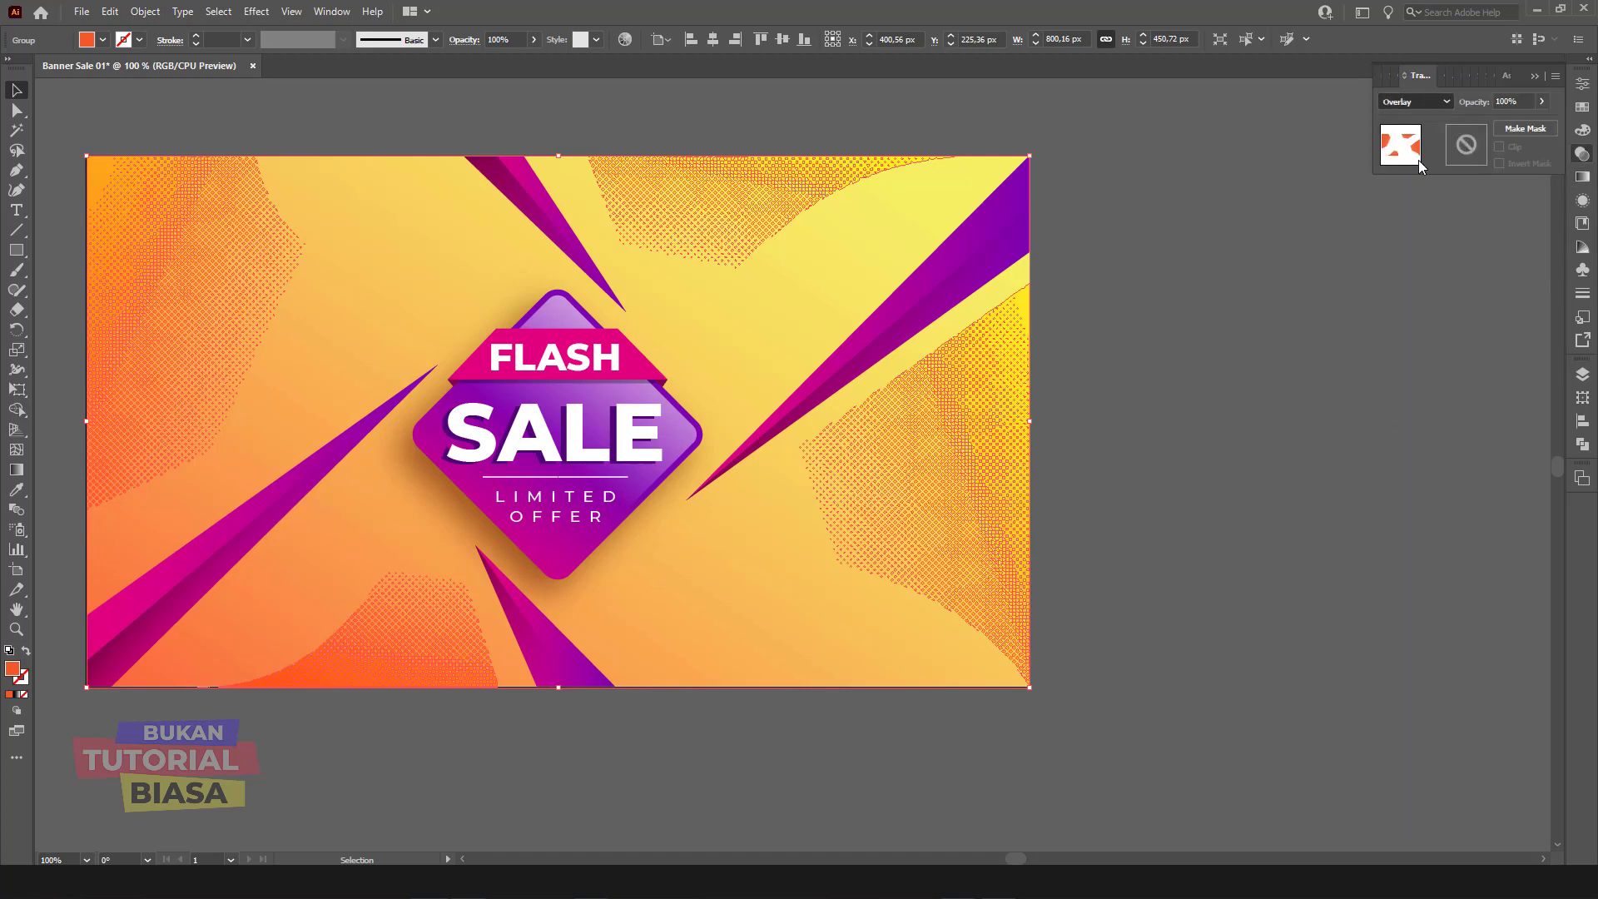
click(1542, 102)
drag(1512, 121, 1500, 125)
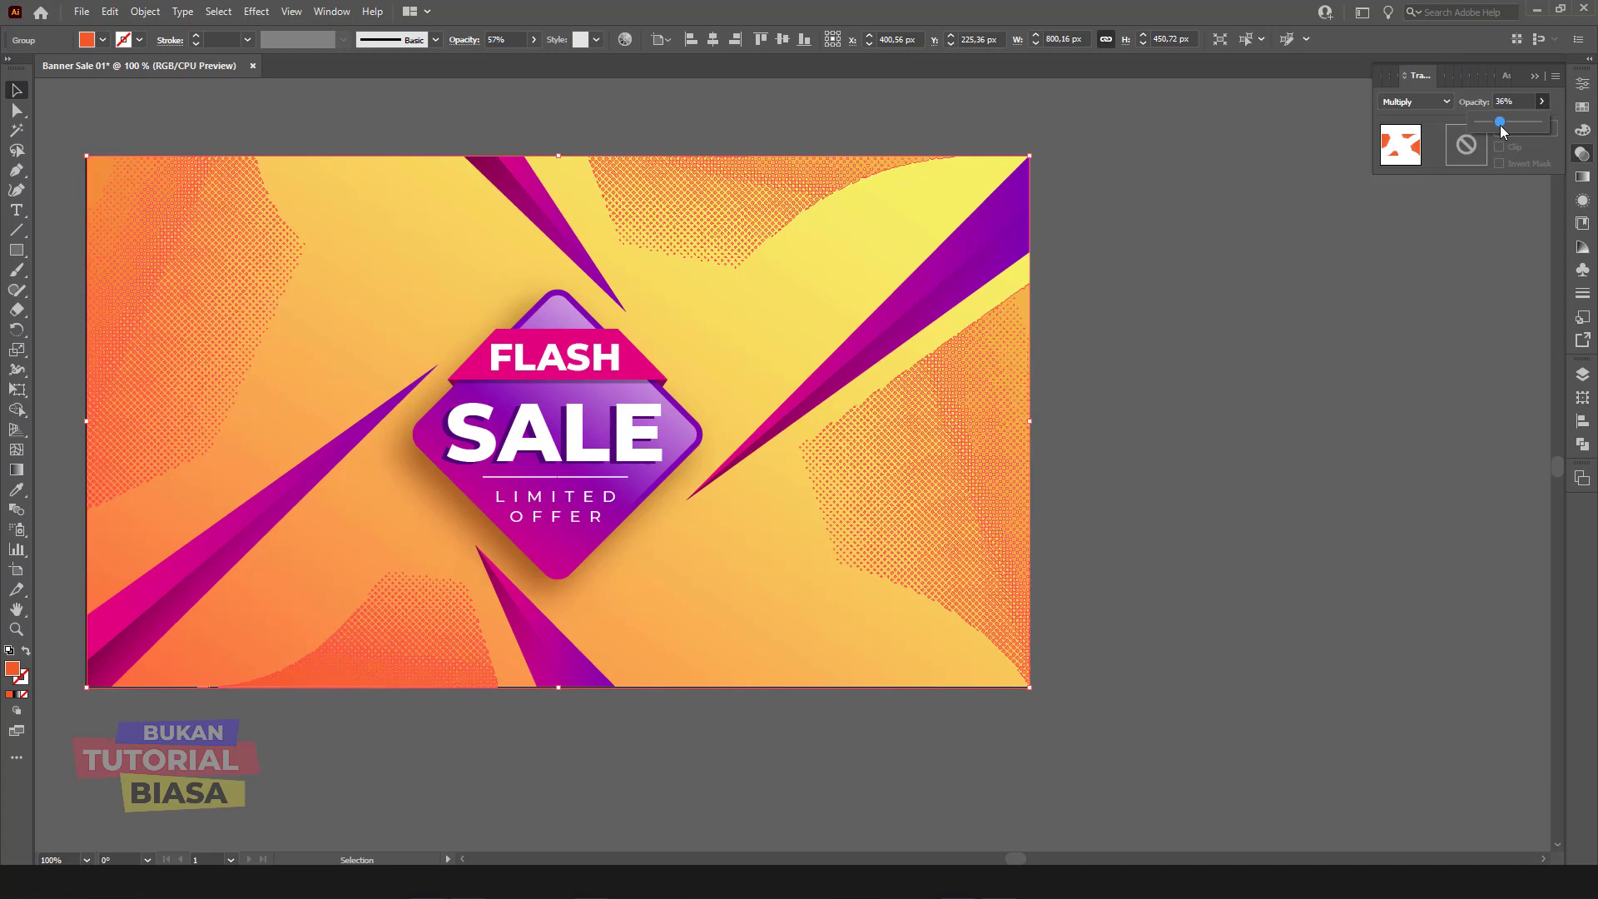
click(1127, 340)
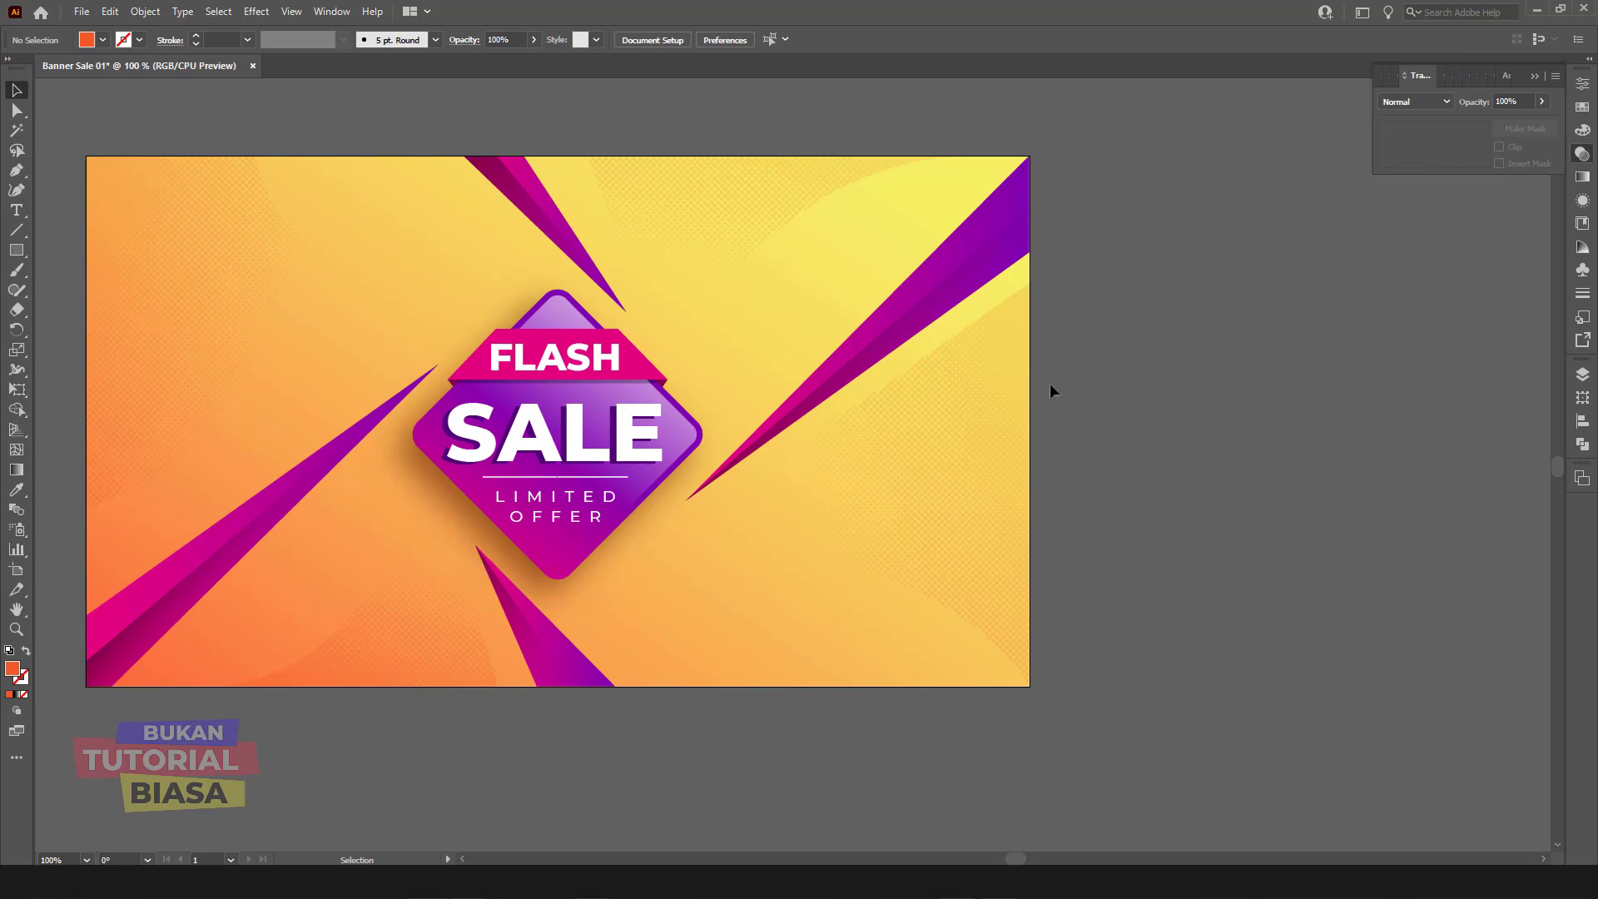
click(999, 421)
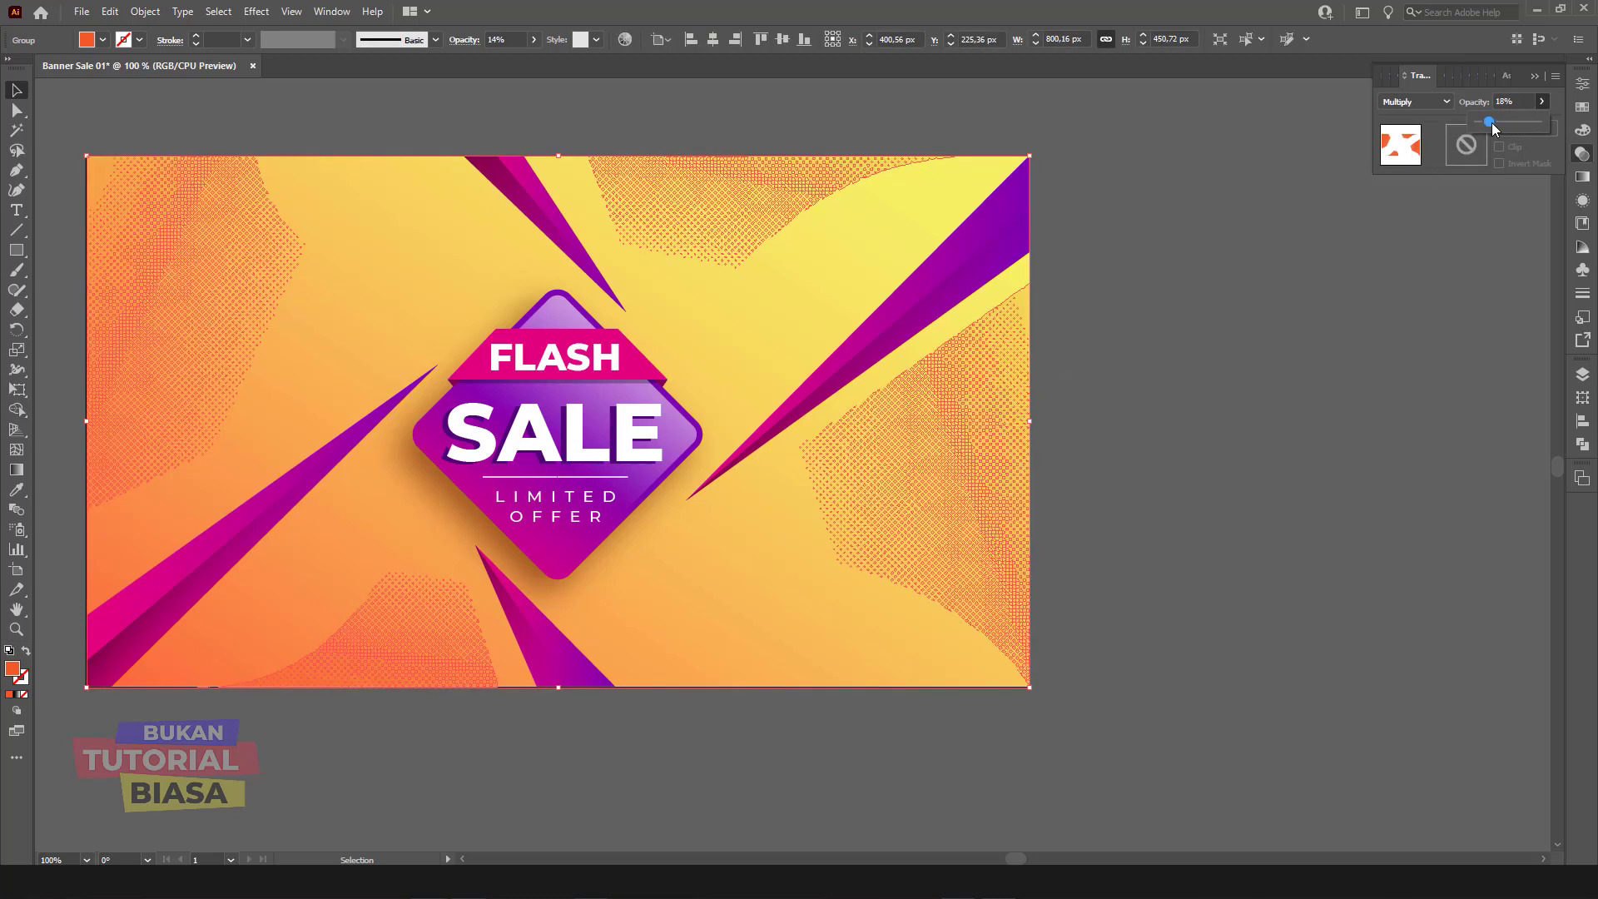
click(1190, 381)
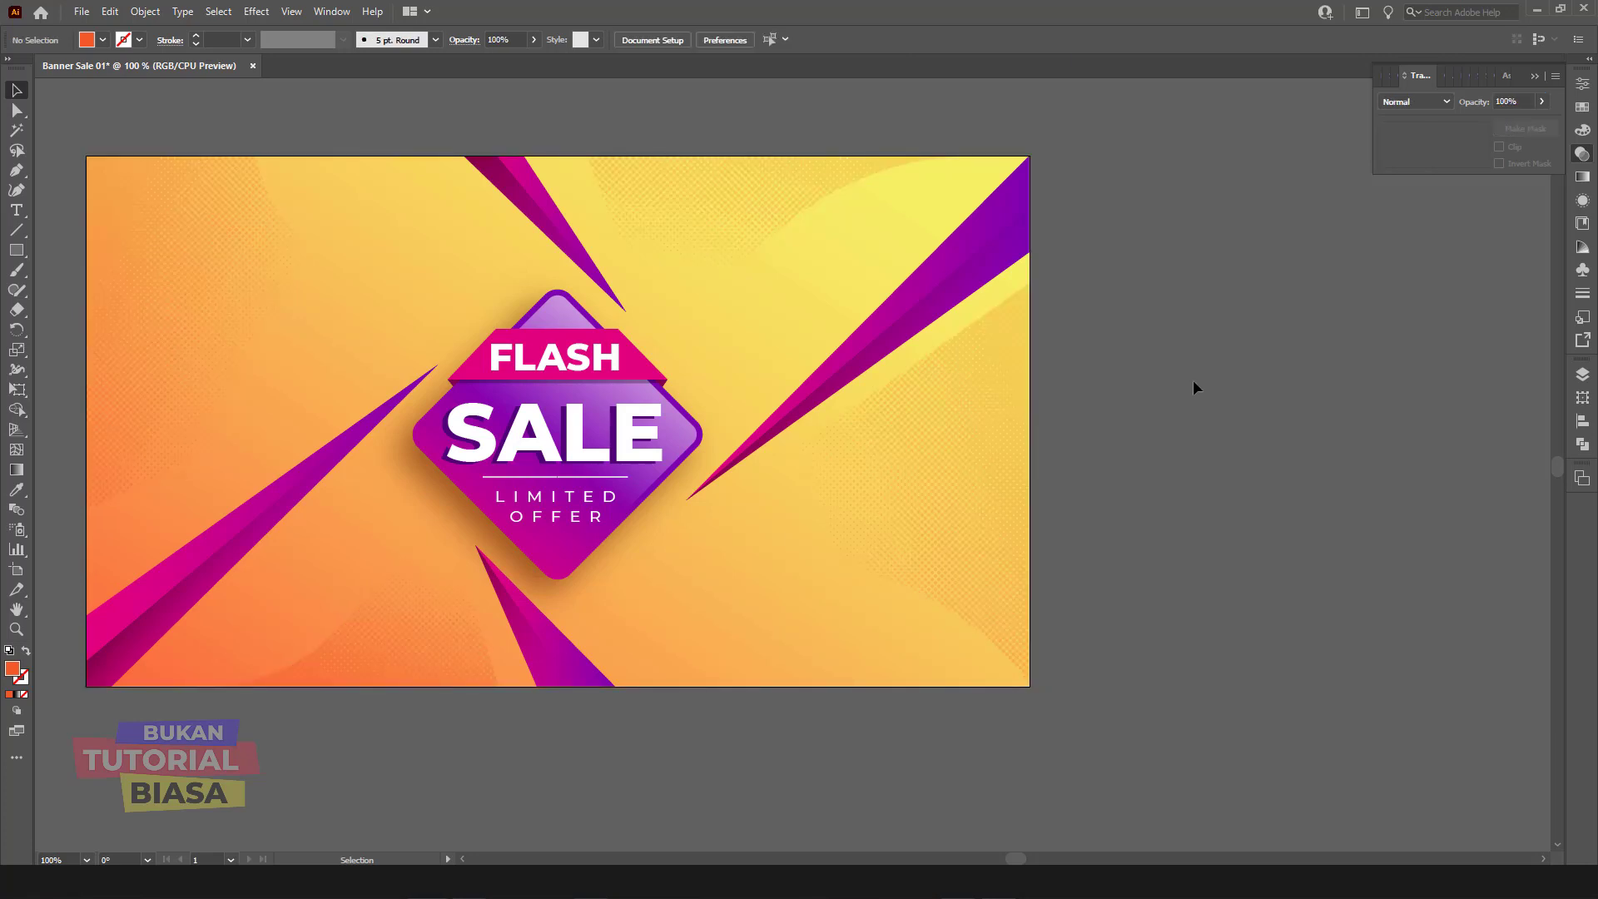
click(931, 521)
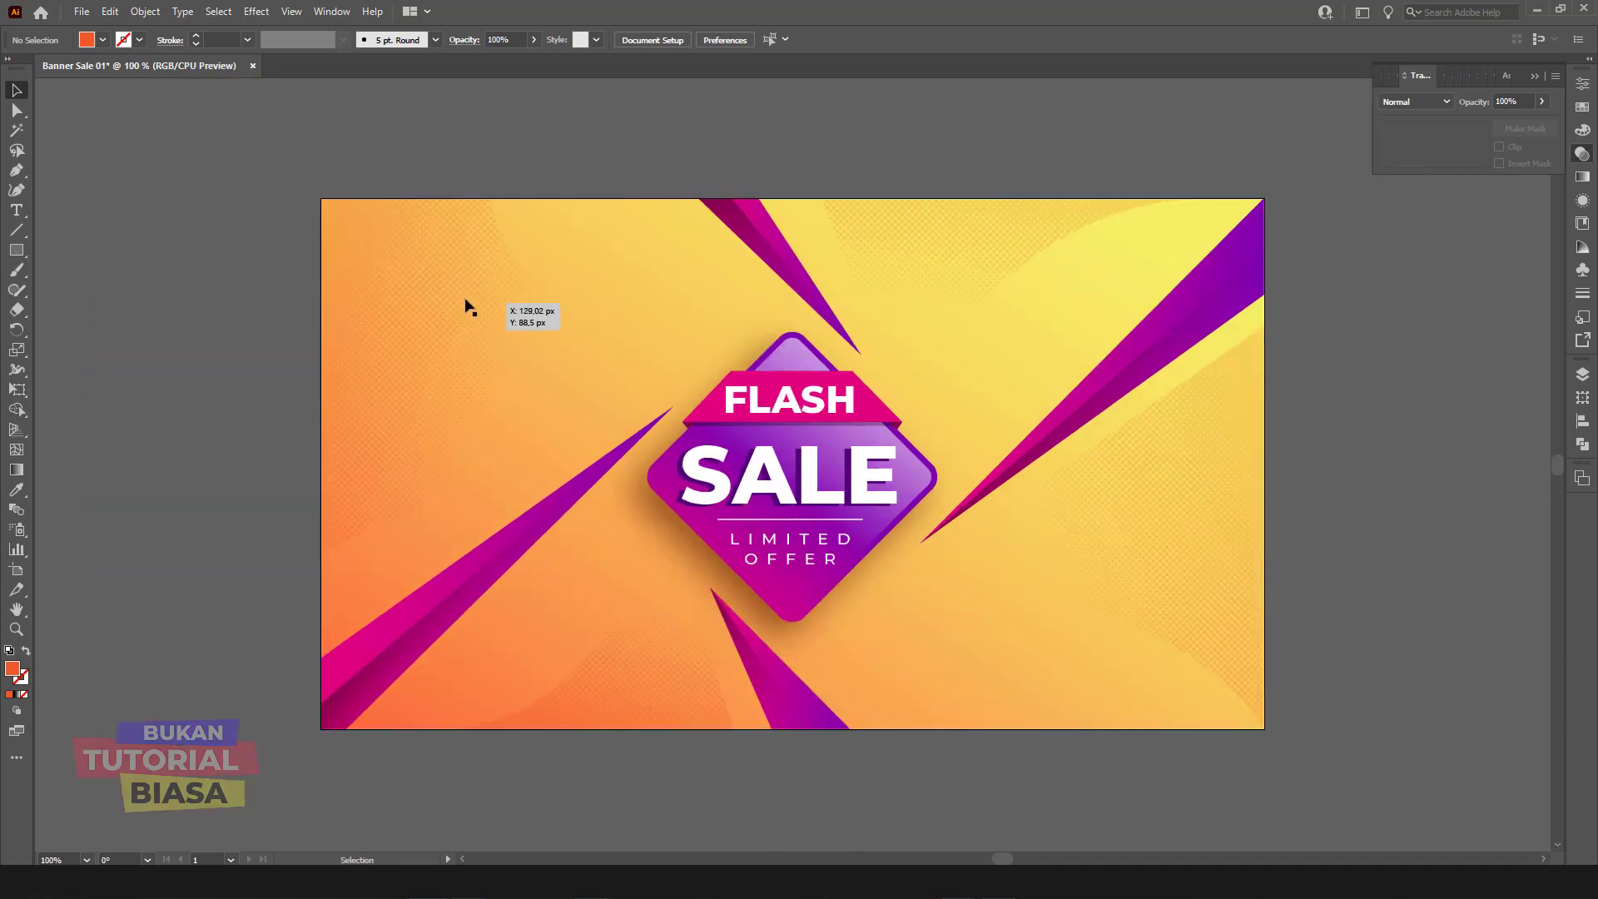
click(467, 308)
double_click(473, 323)
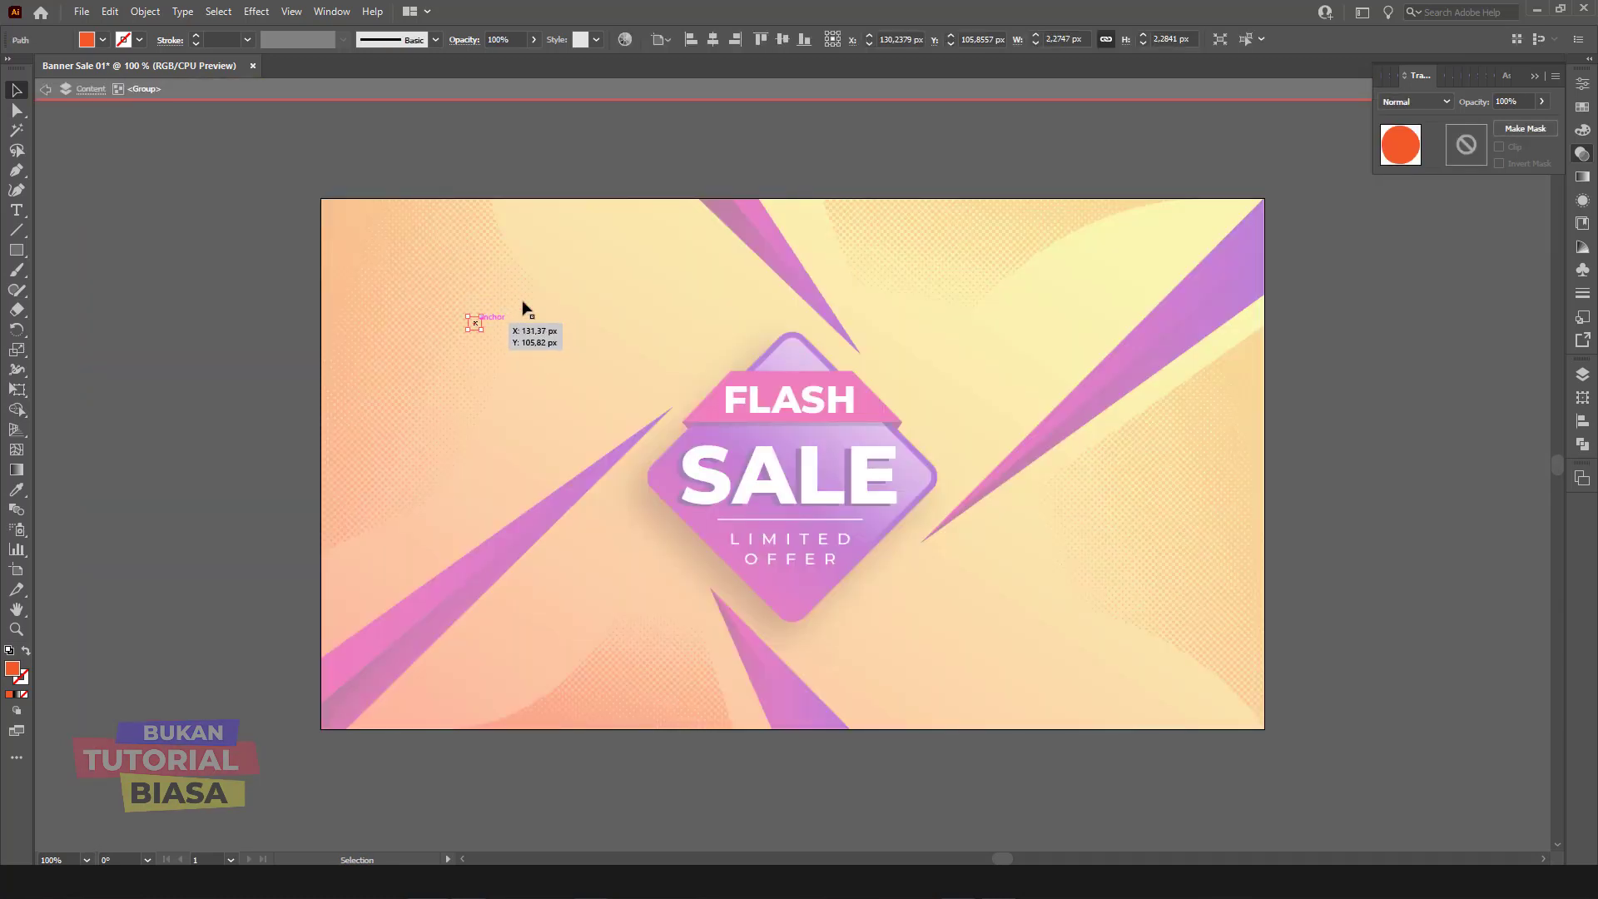
double_click(401, 168)
click(423, 254)
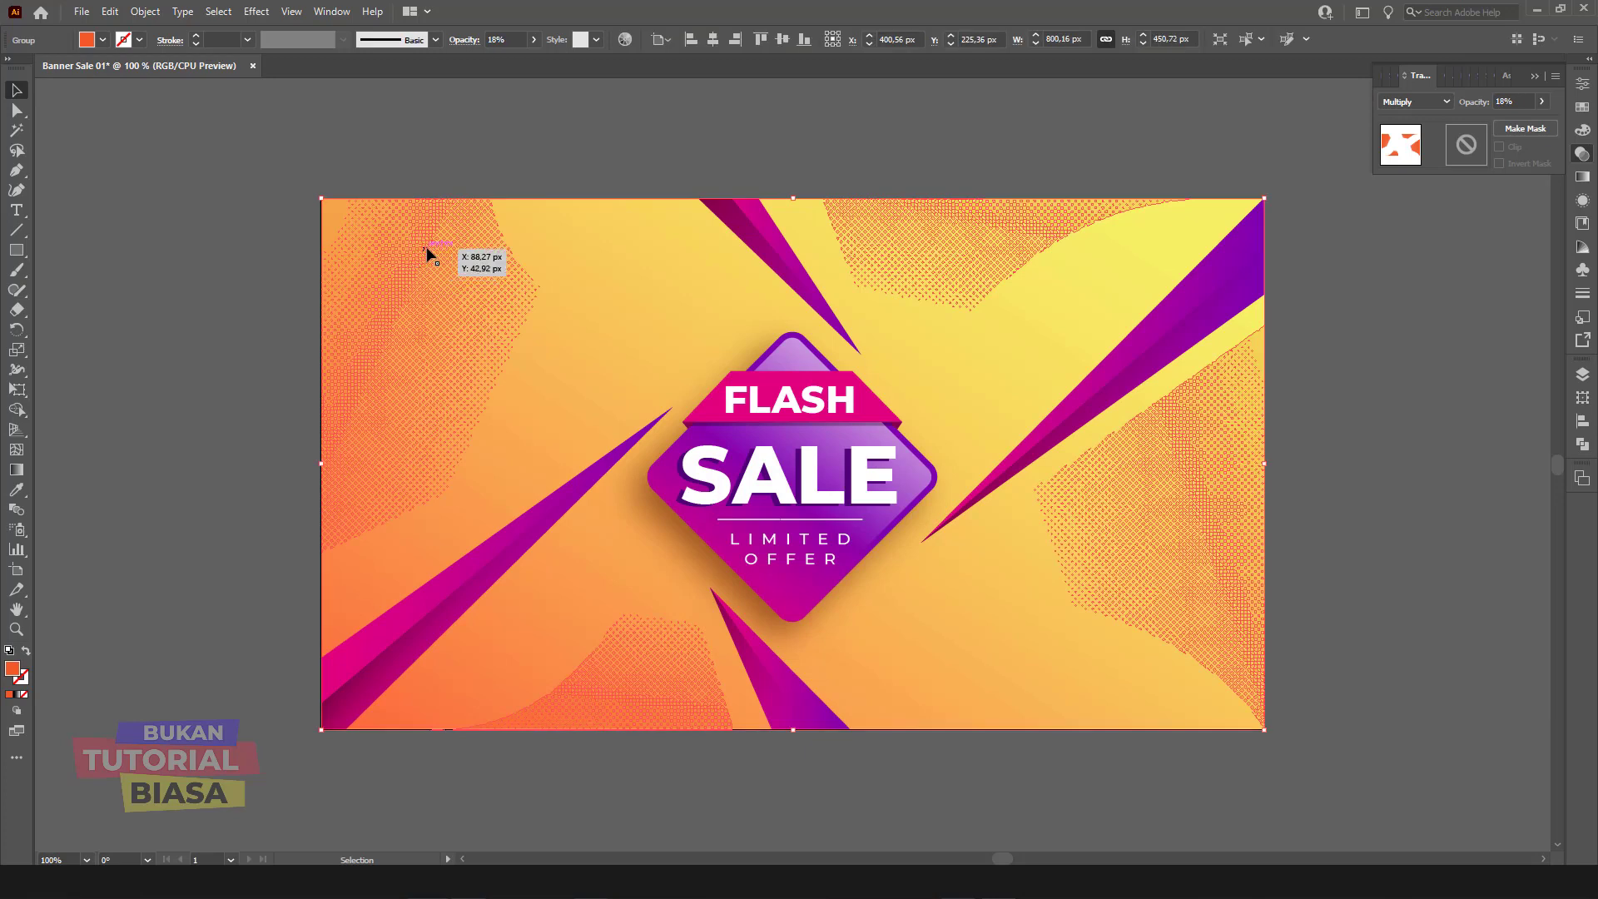
key(ctrl+minus)
Step: Move the halftone group below the banner and ungroup it
scroll(731, 235, down, 2)
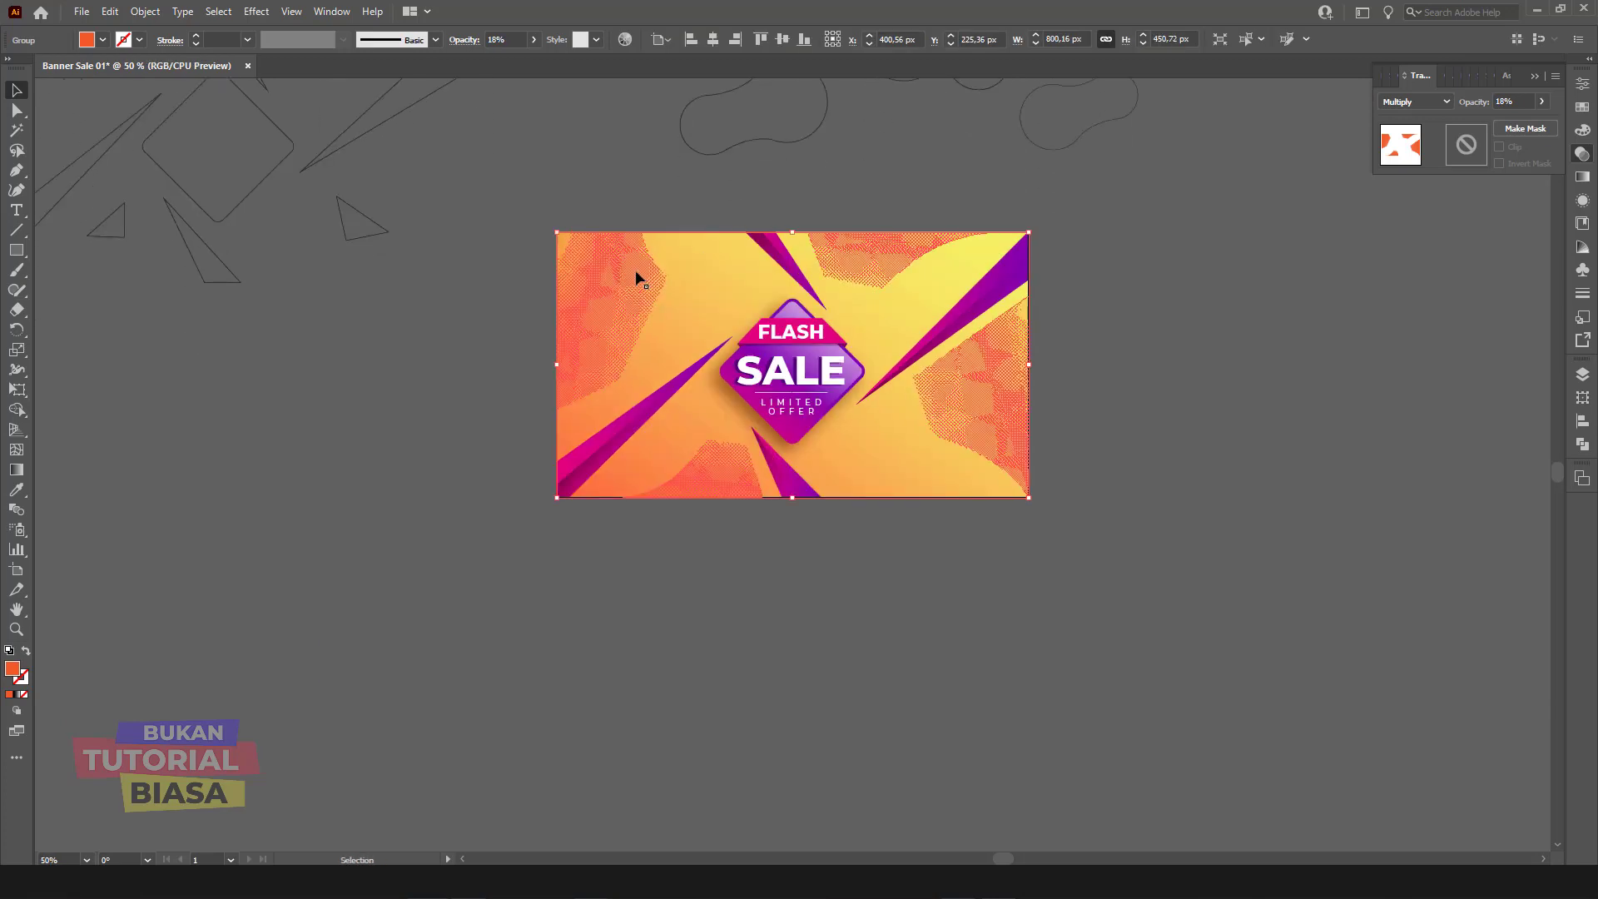
drag(636, 276, 624, 583)
right_click(624, 583)
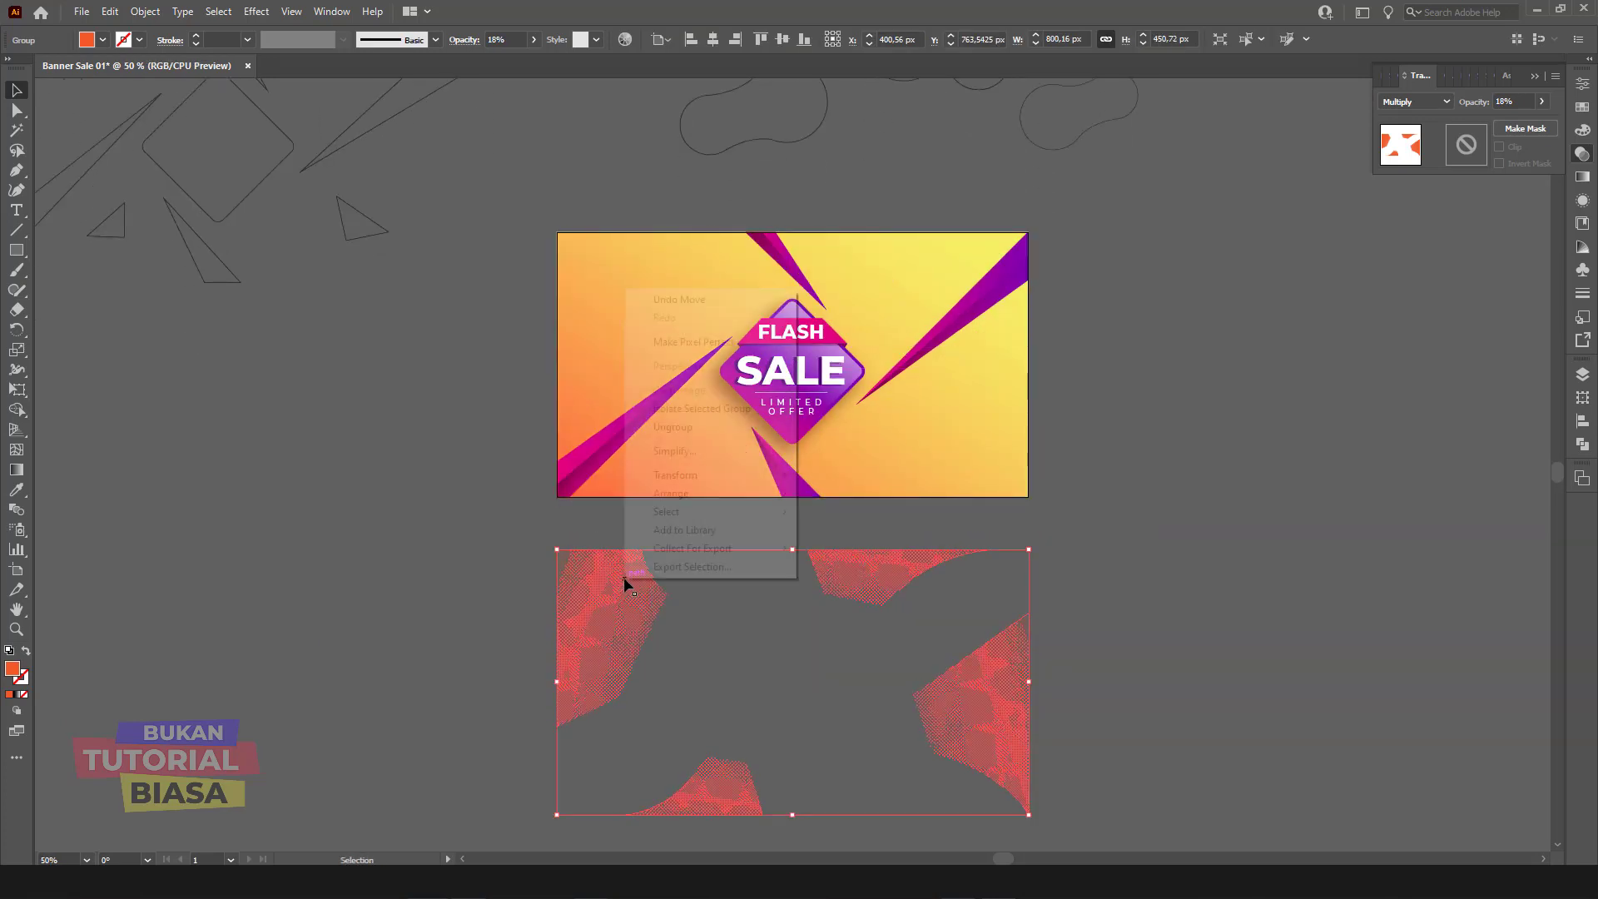
click(673, 428)
click(520, 531)
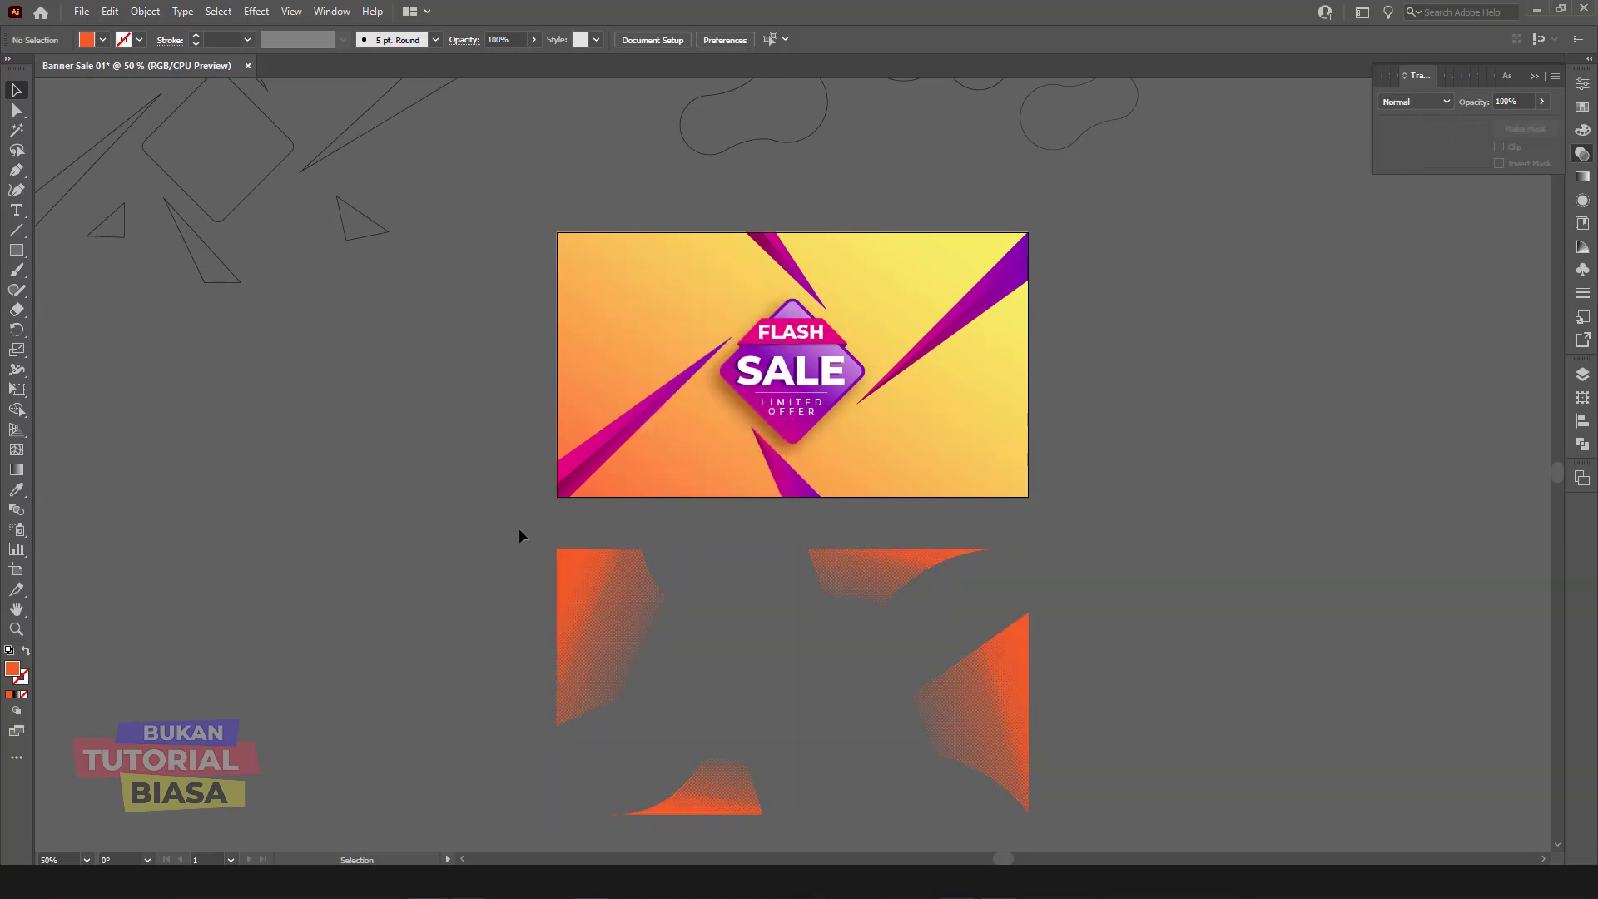
Step: Marquee-select individual halftone shapes to inspect the pieces
click(708, 736)
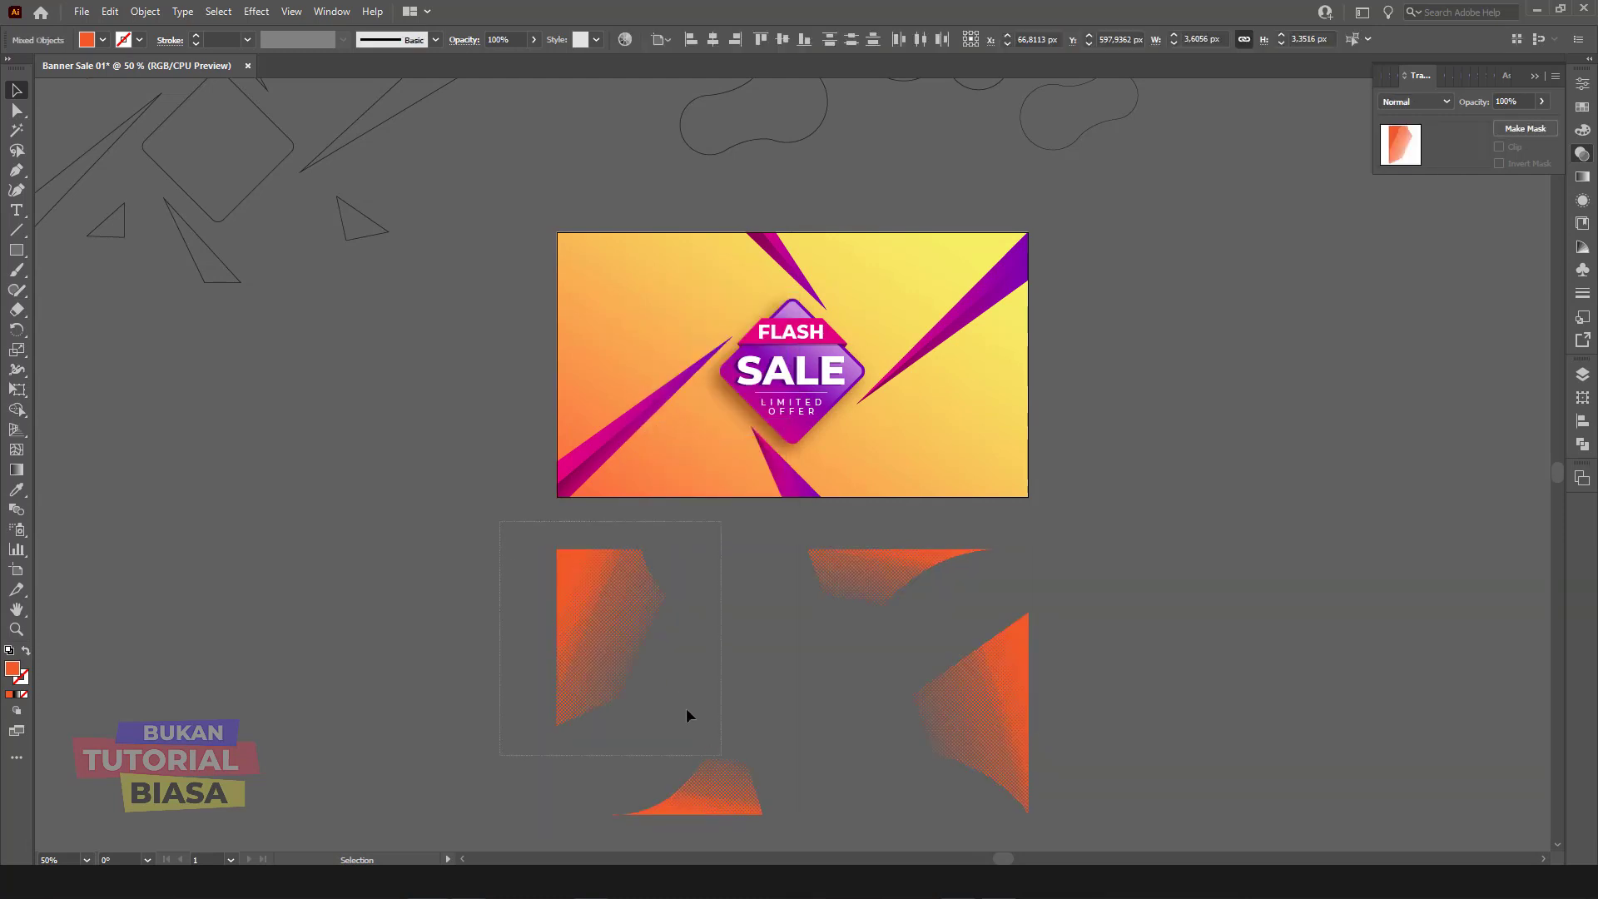
drag(763, 512, 895, 606)
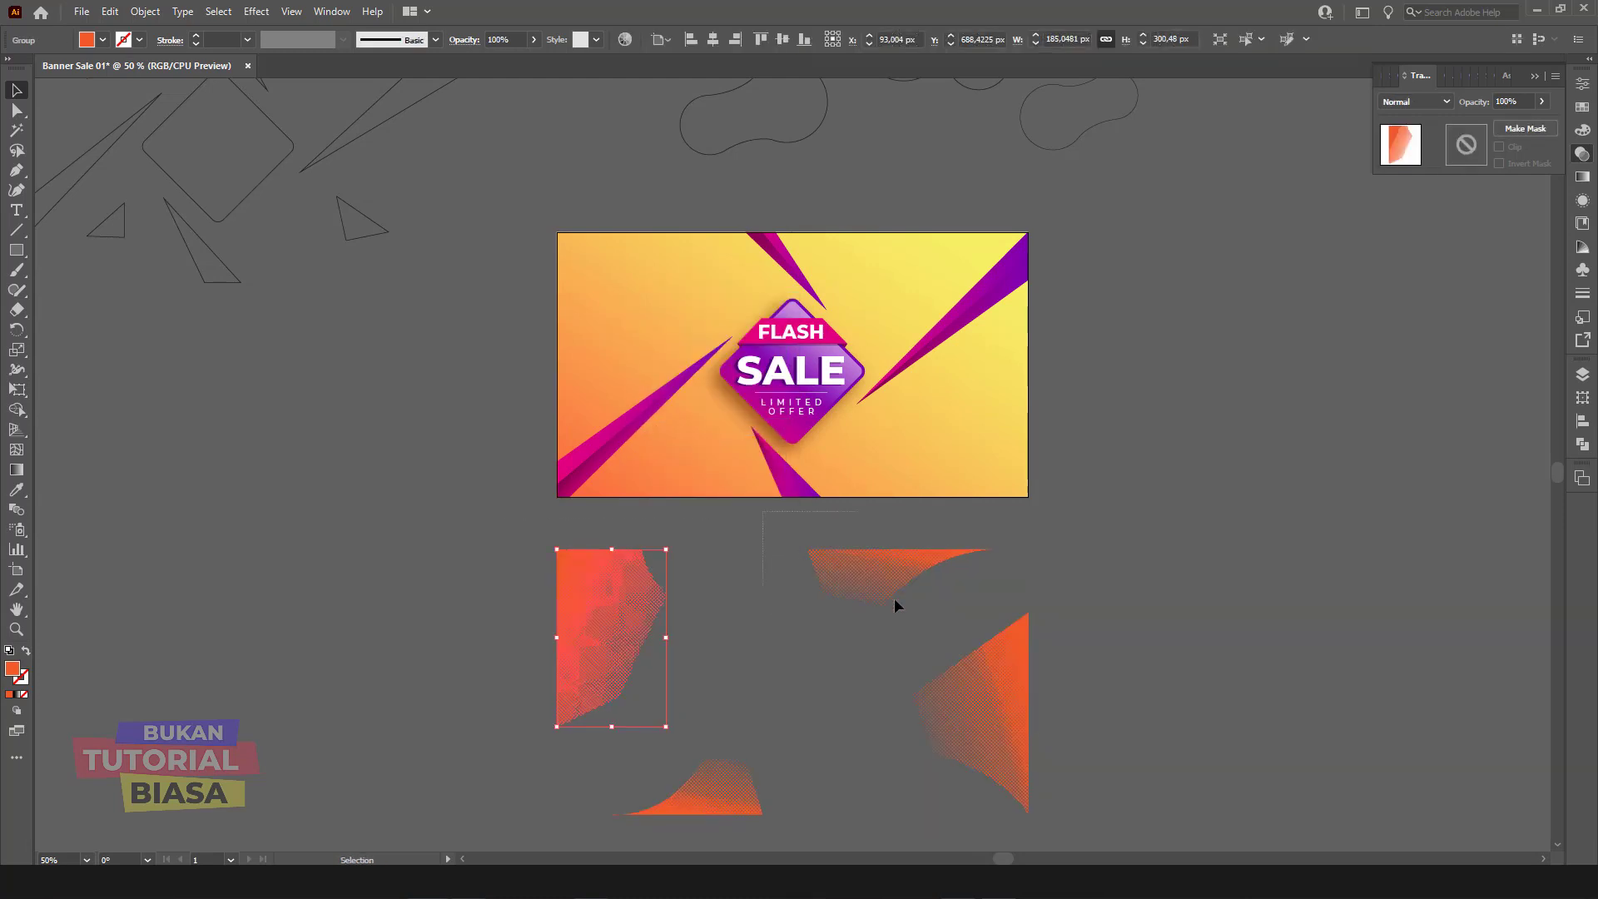
drag(763, 512, 994, 623)
drag(1134, 601, 986, 748)
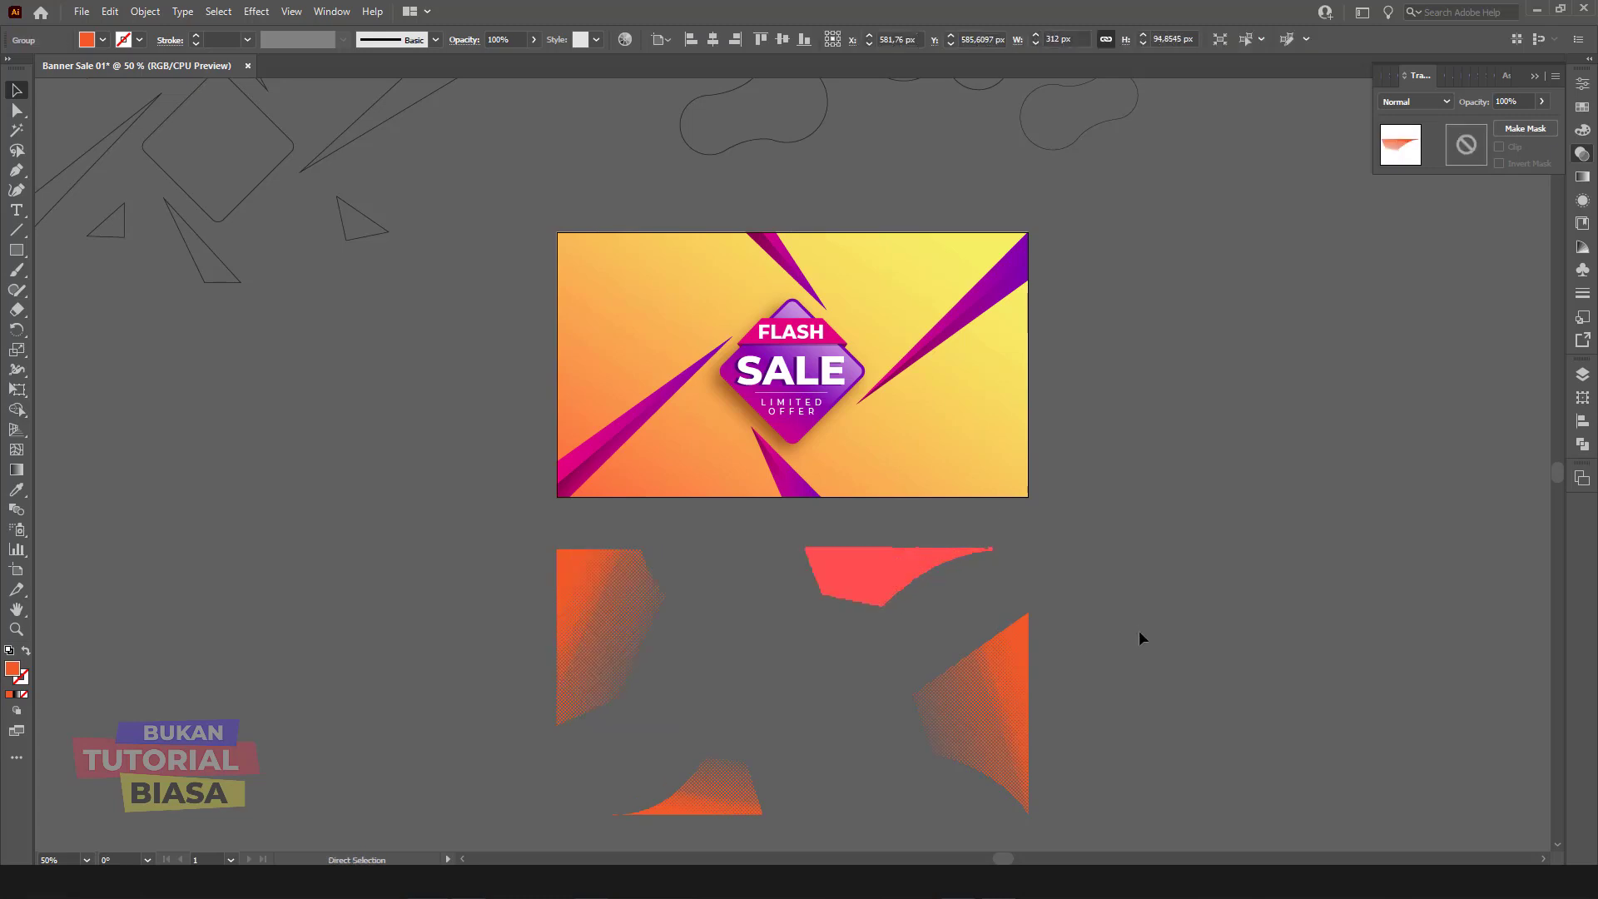
drag(875, 808, 872, 826)
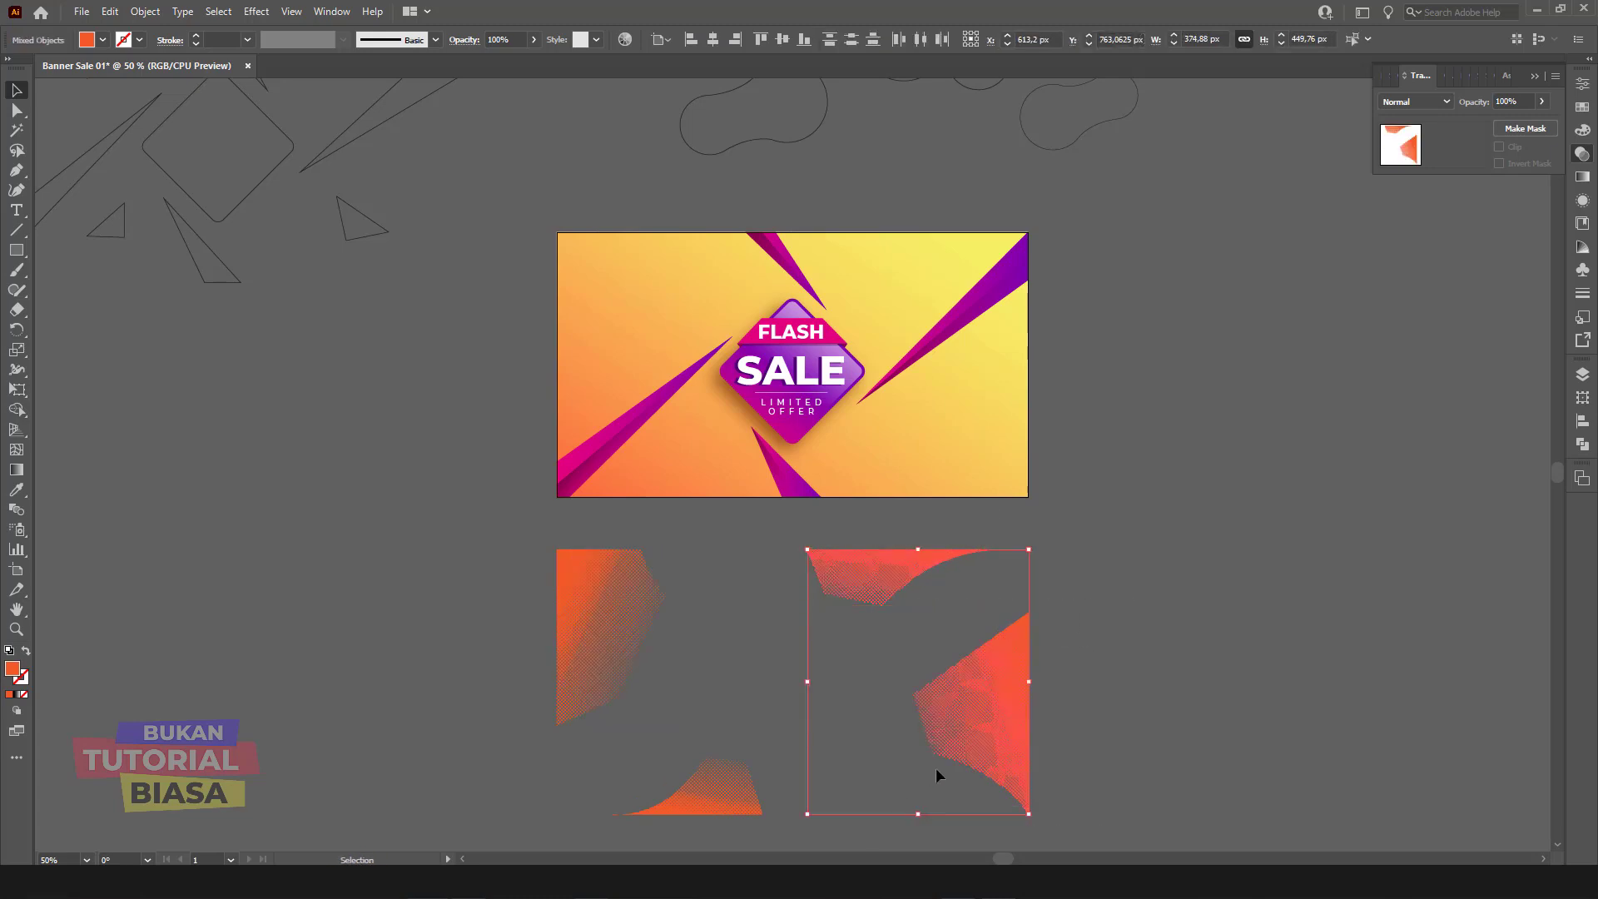
scroll(936, 767, down, 2)
click(1121, 602)
Step: Marquee-select all the halftone shapes together
click(1029, 590)
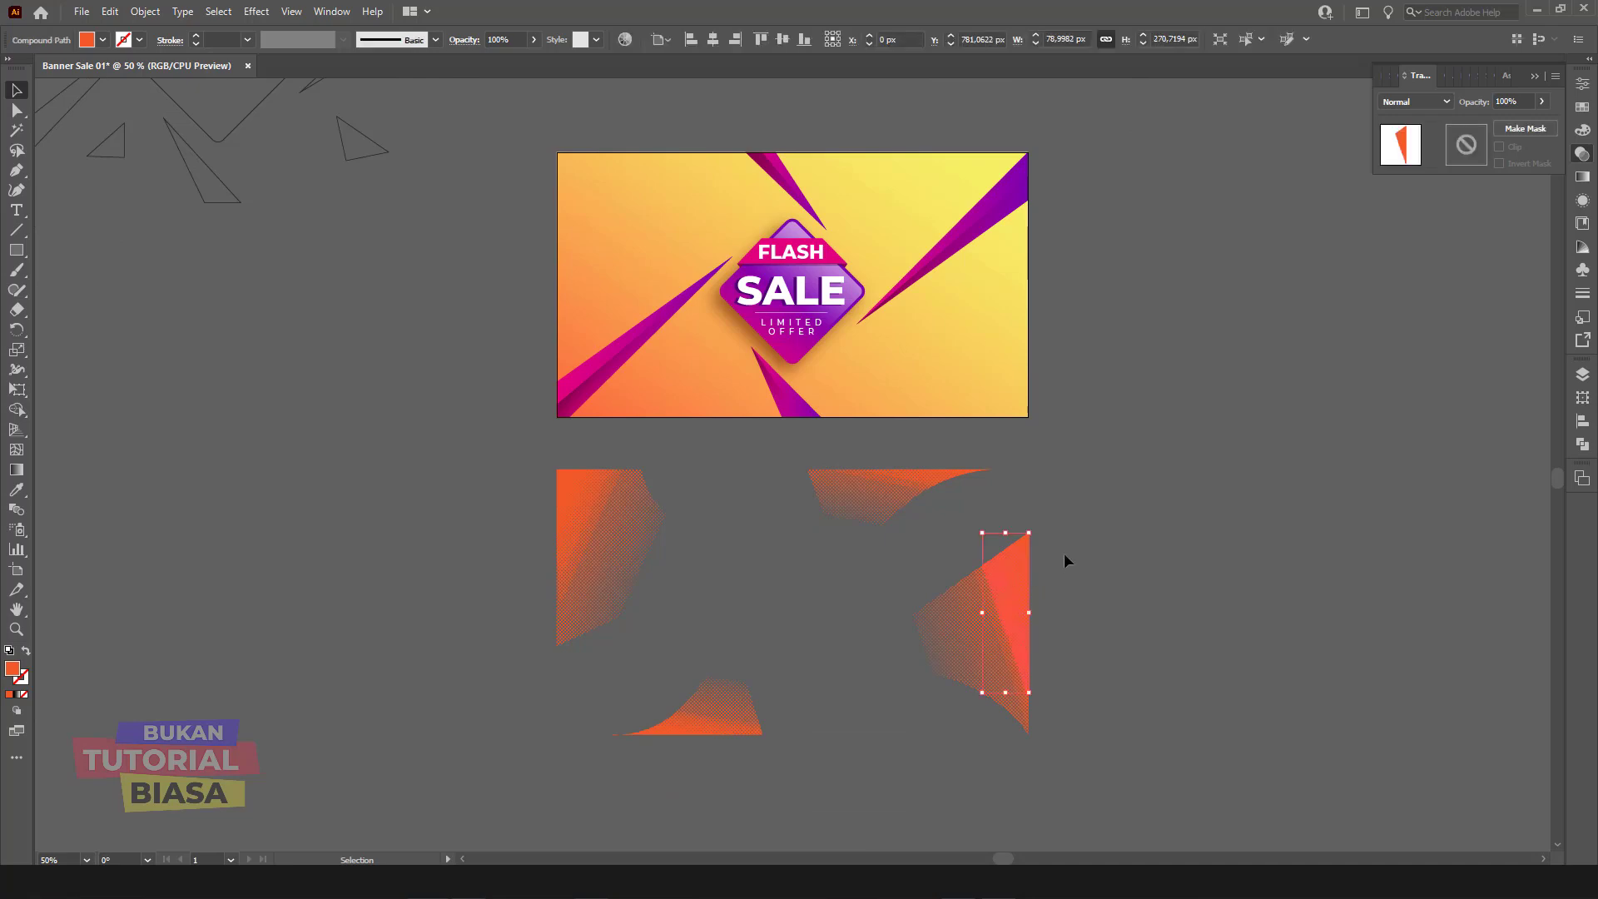
drag(1089, 523, 889, 761)
shift+click(876, 496)
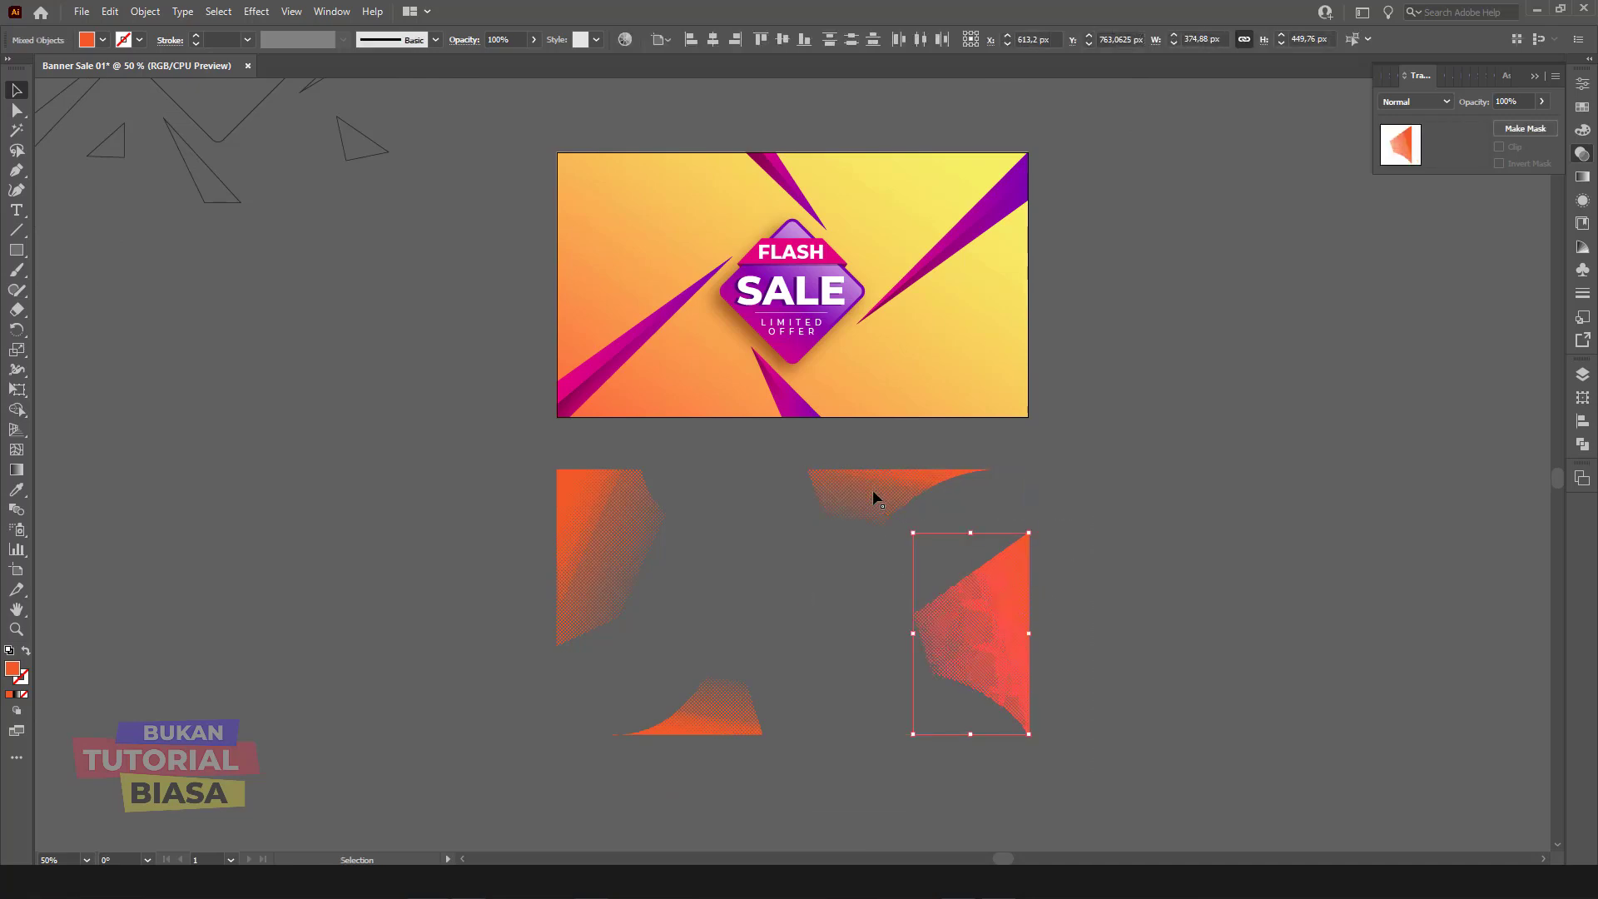
key(a)
drag(779, 648, 581, 777)
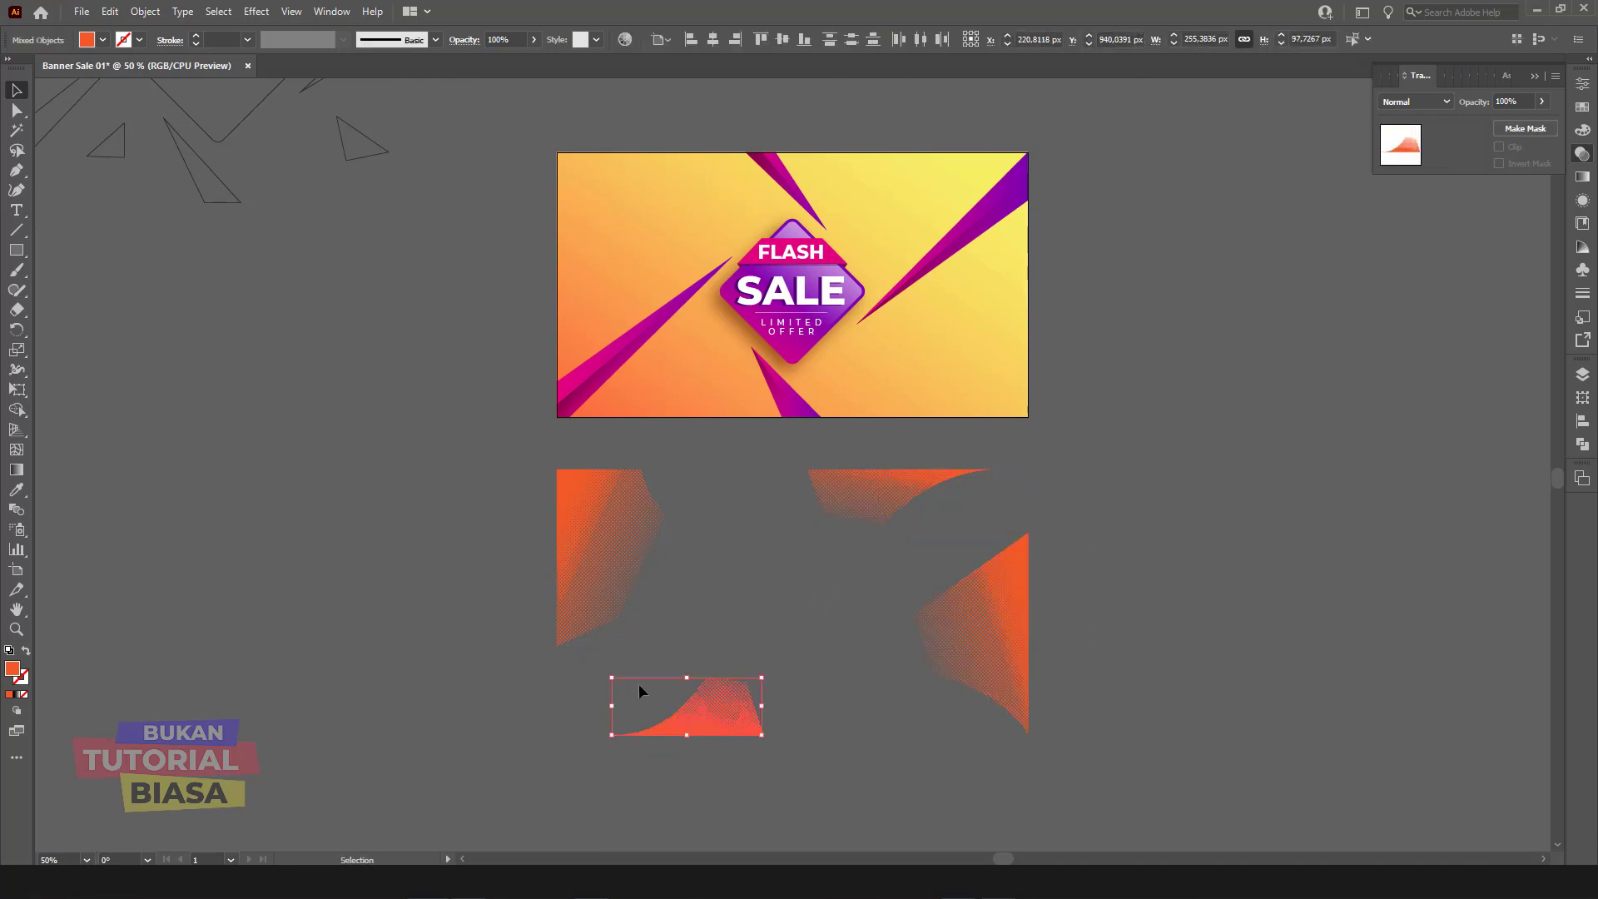
drag(863, 667, 1016, 714)
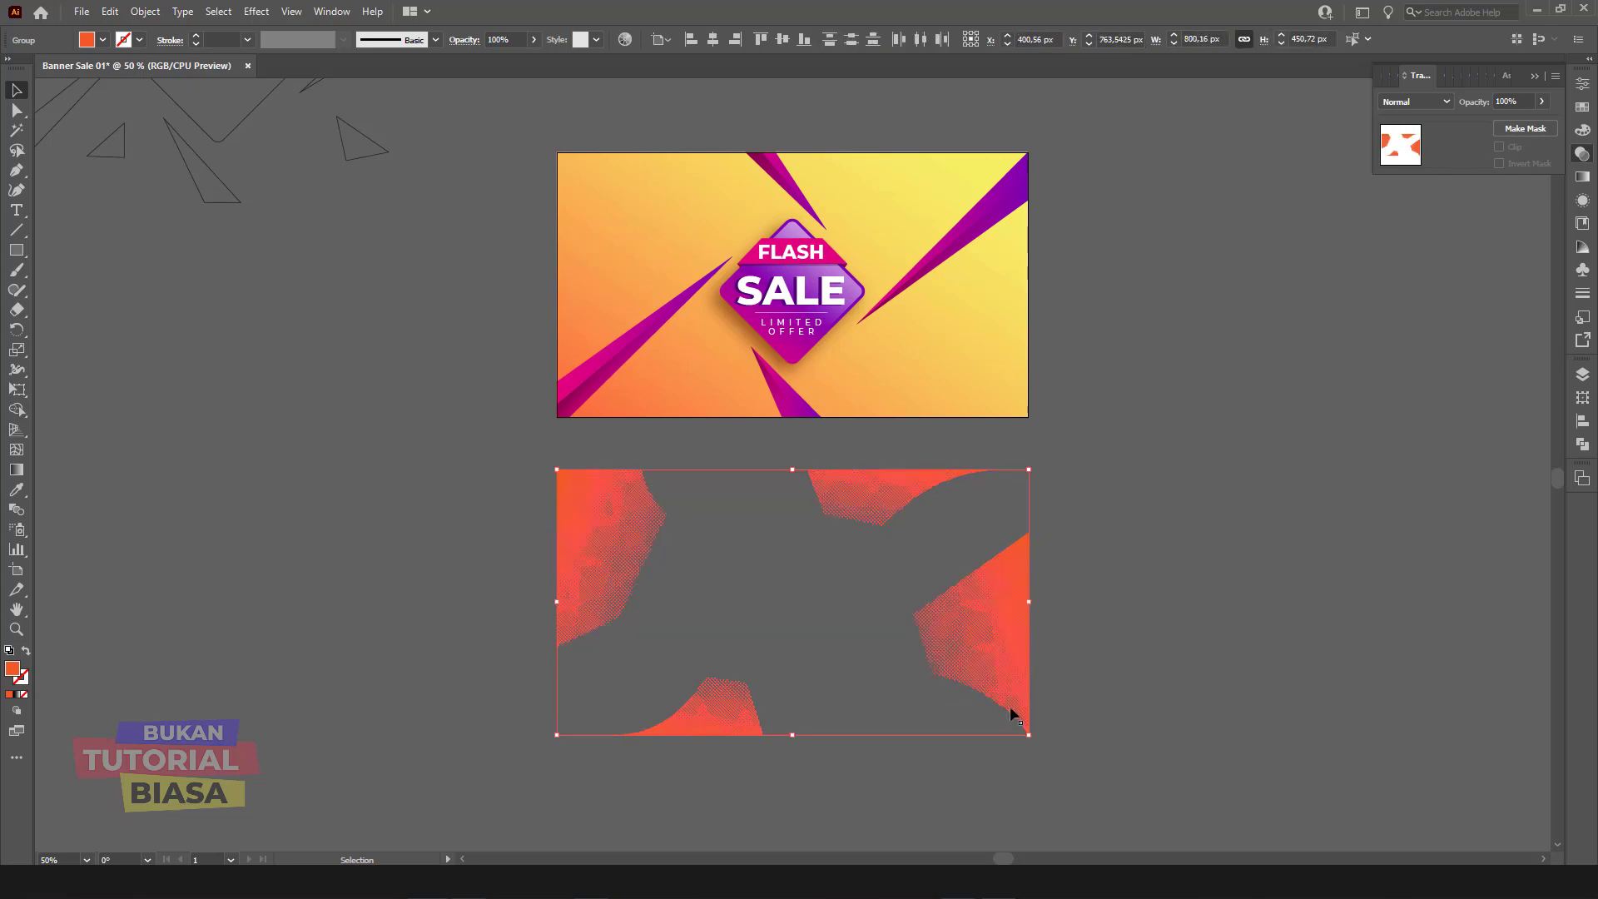
Step: Align the halftone group back onto the banner and select it there
key(v)
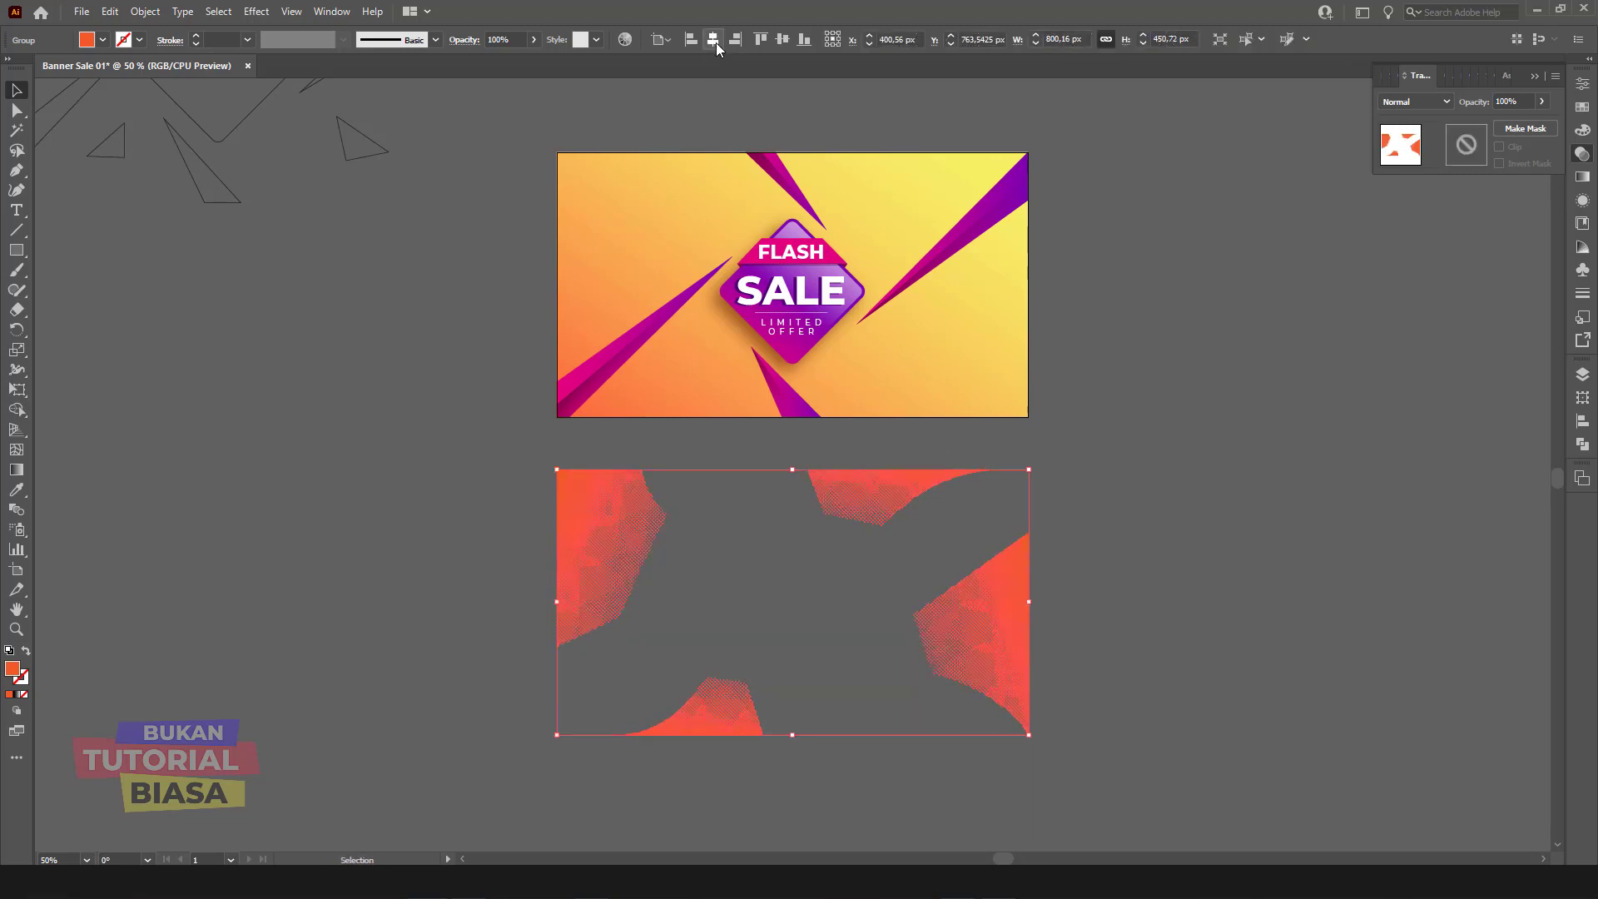
click(768, 38)
click(1156, 286)
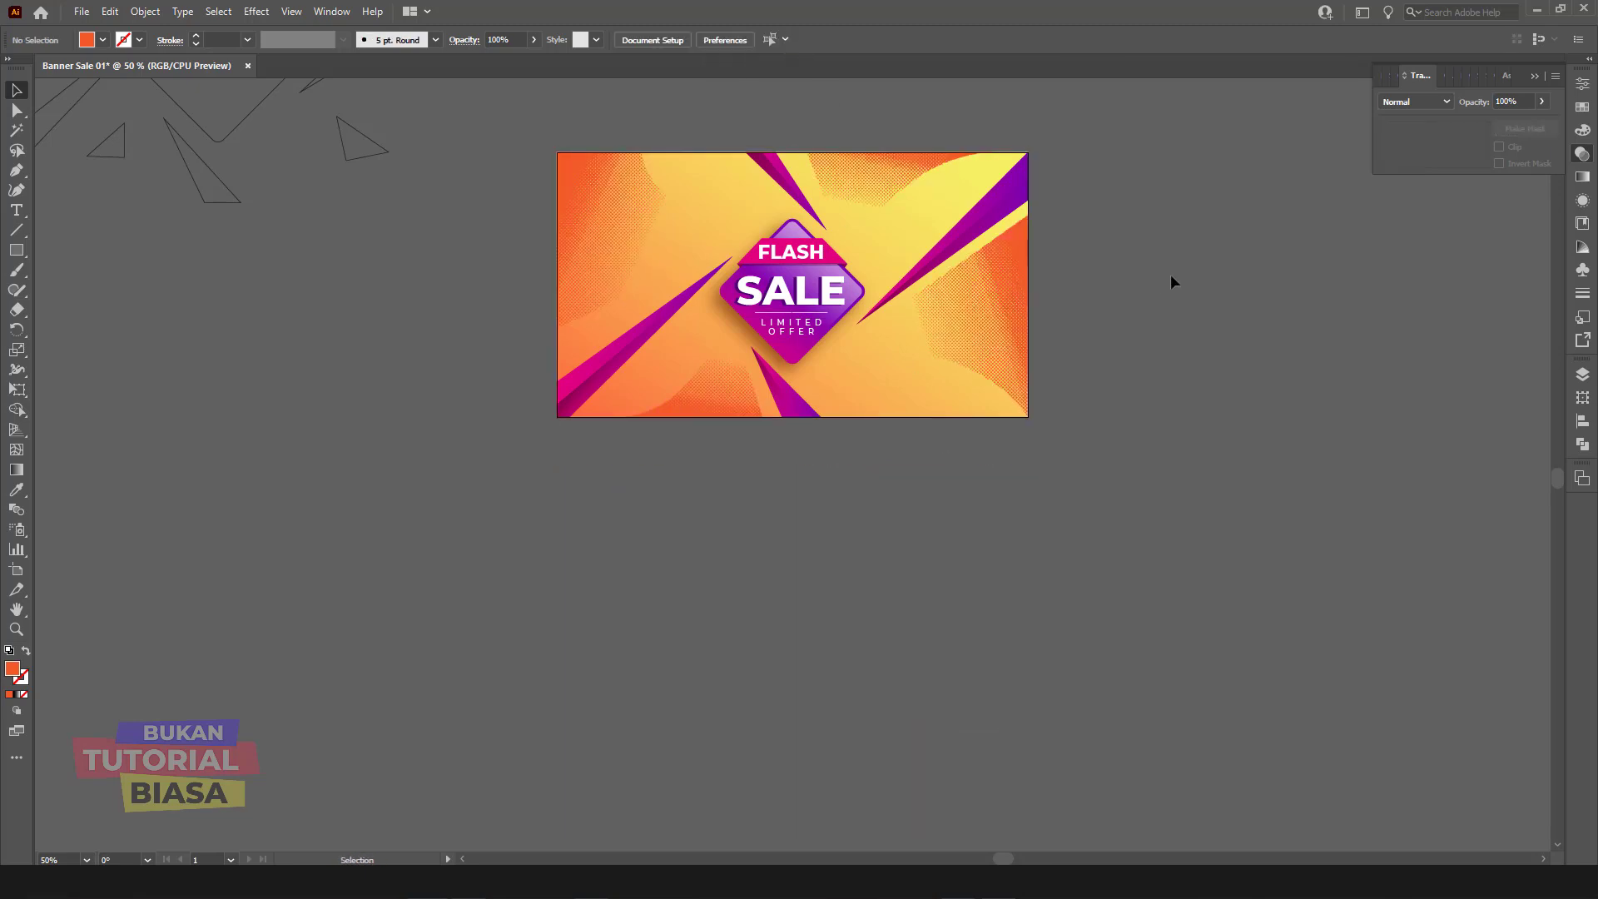
scroll(1182, 272, up, 1)
key(ctrl+plus)
click(1072, 300)
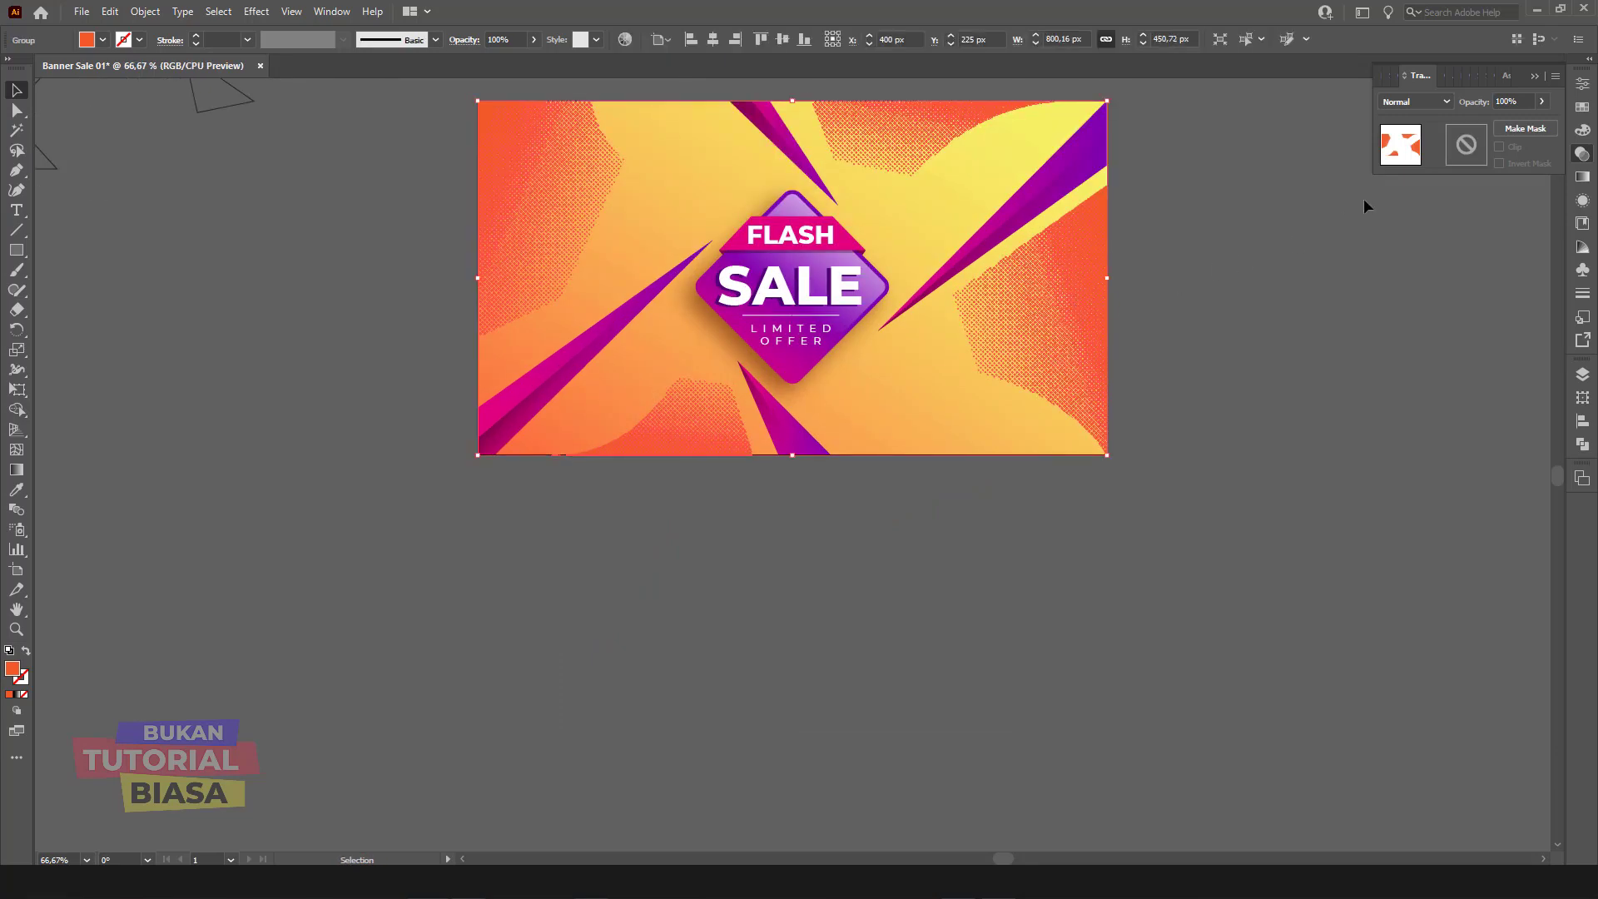
Step: Set the halftone group's opacity to 15%, then raise it to 25%
click(1527, 99)
text(15)
key(Return)
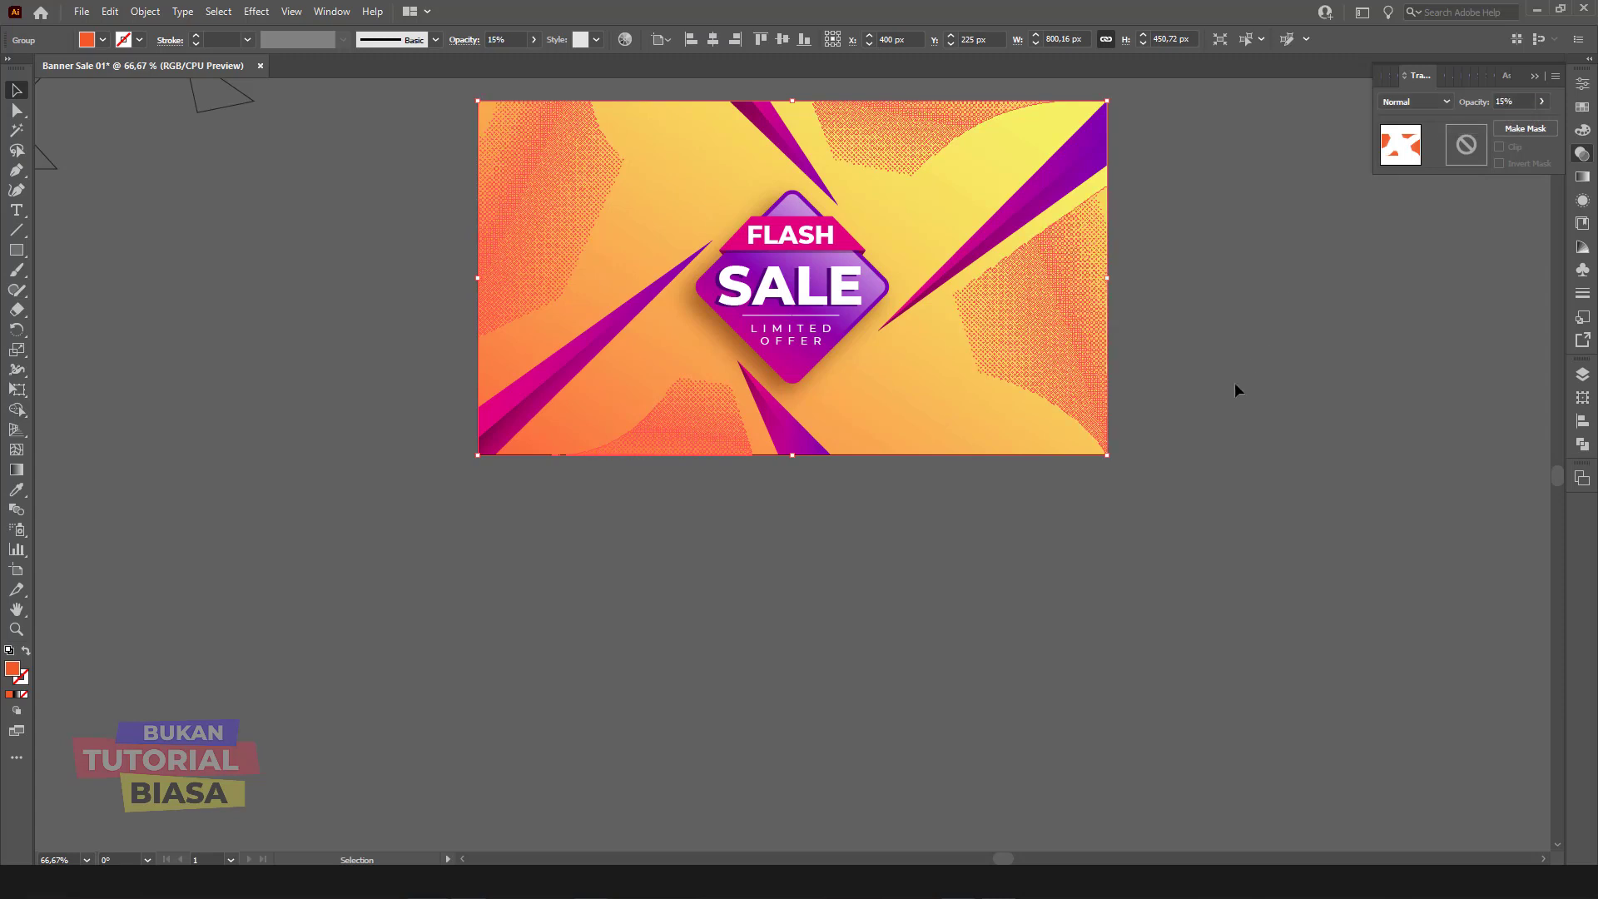
click(1235, 383)
click(556, 154)
click(1523, 100)
text(25)
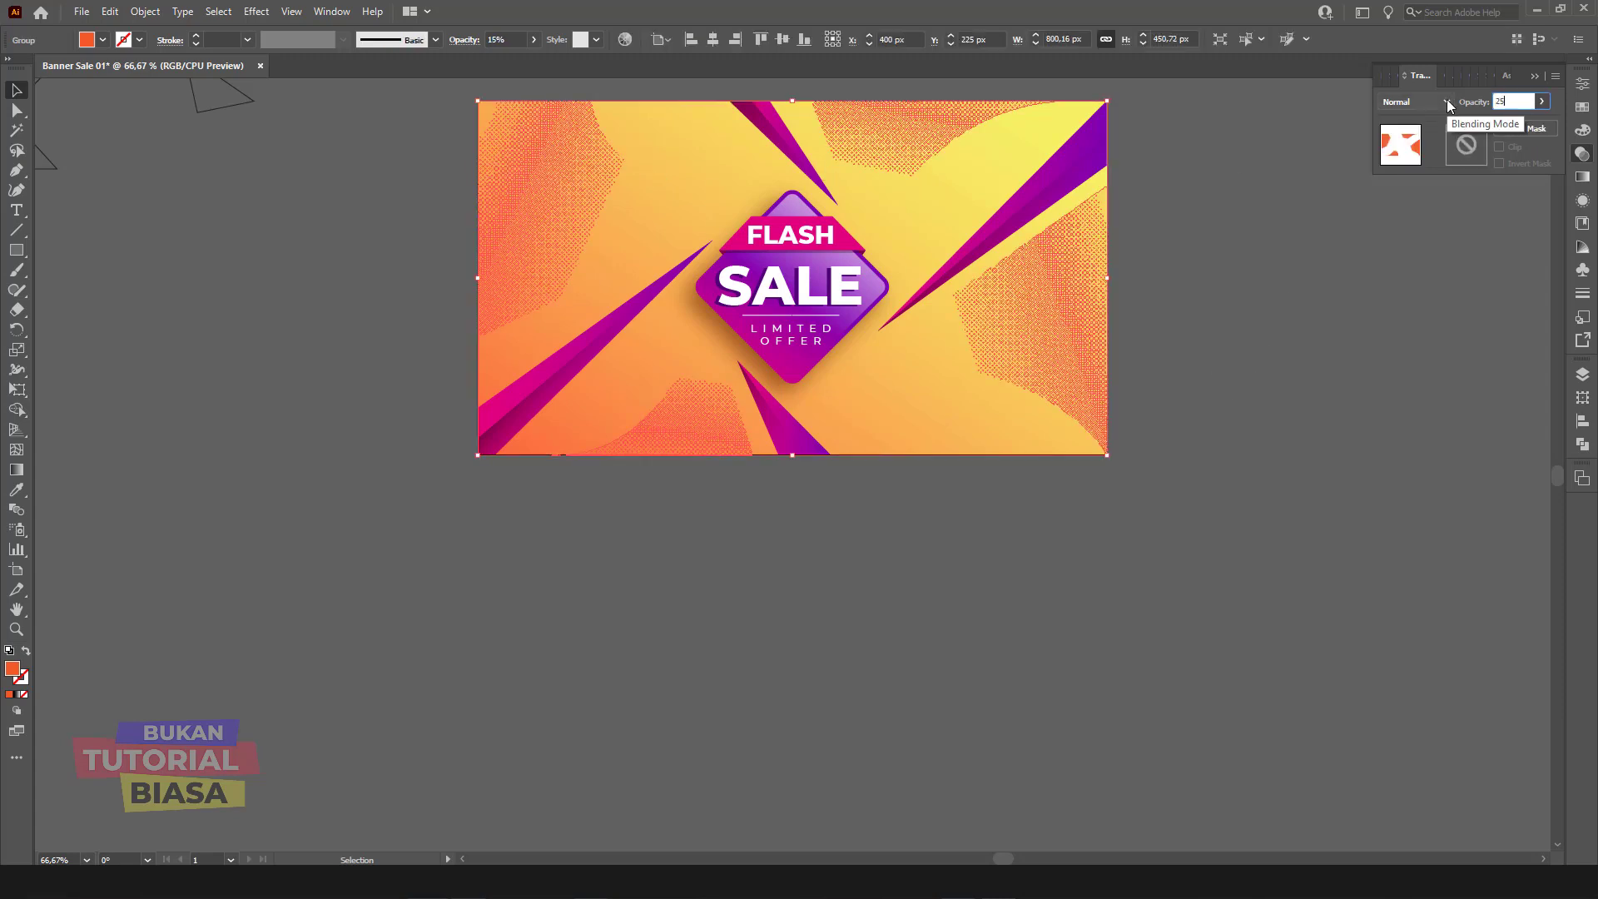
key(Return)
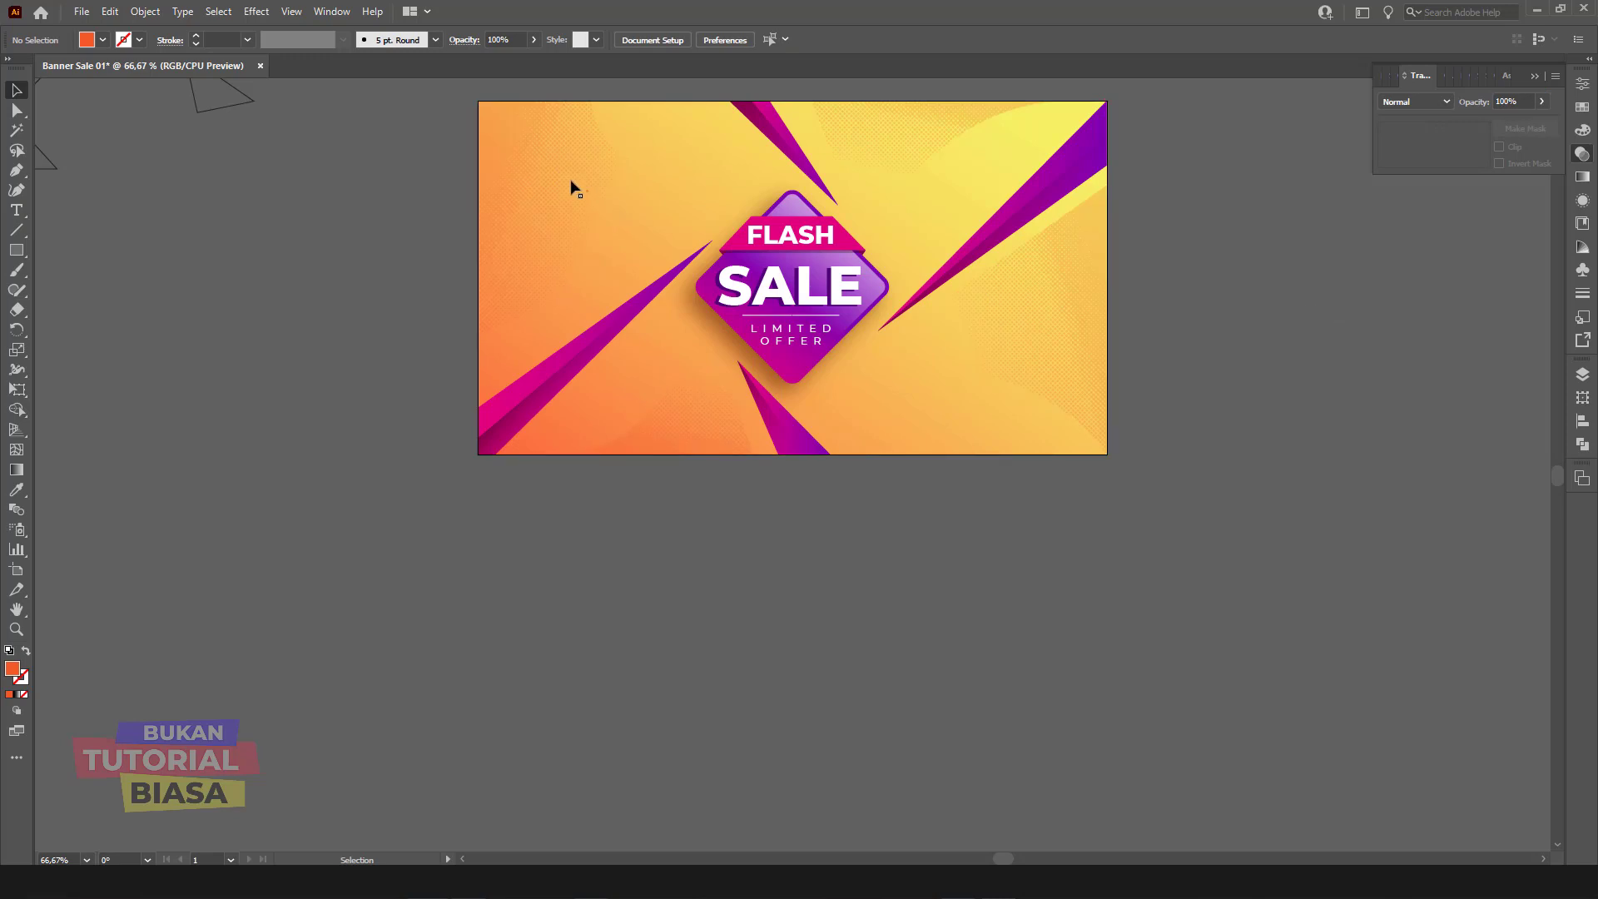
Step: Inside the banner group, enlarge the top-left halftone shape proportionally
double_click(556, 179)
key(ctrl+plus)
key(ctrl+plus)
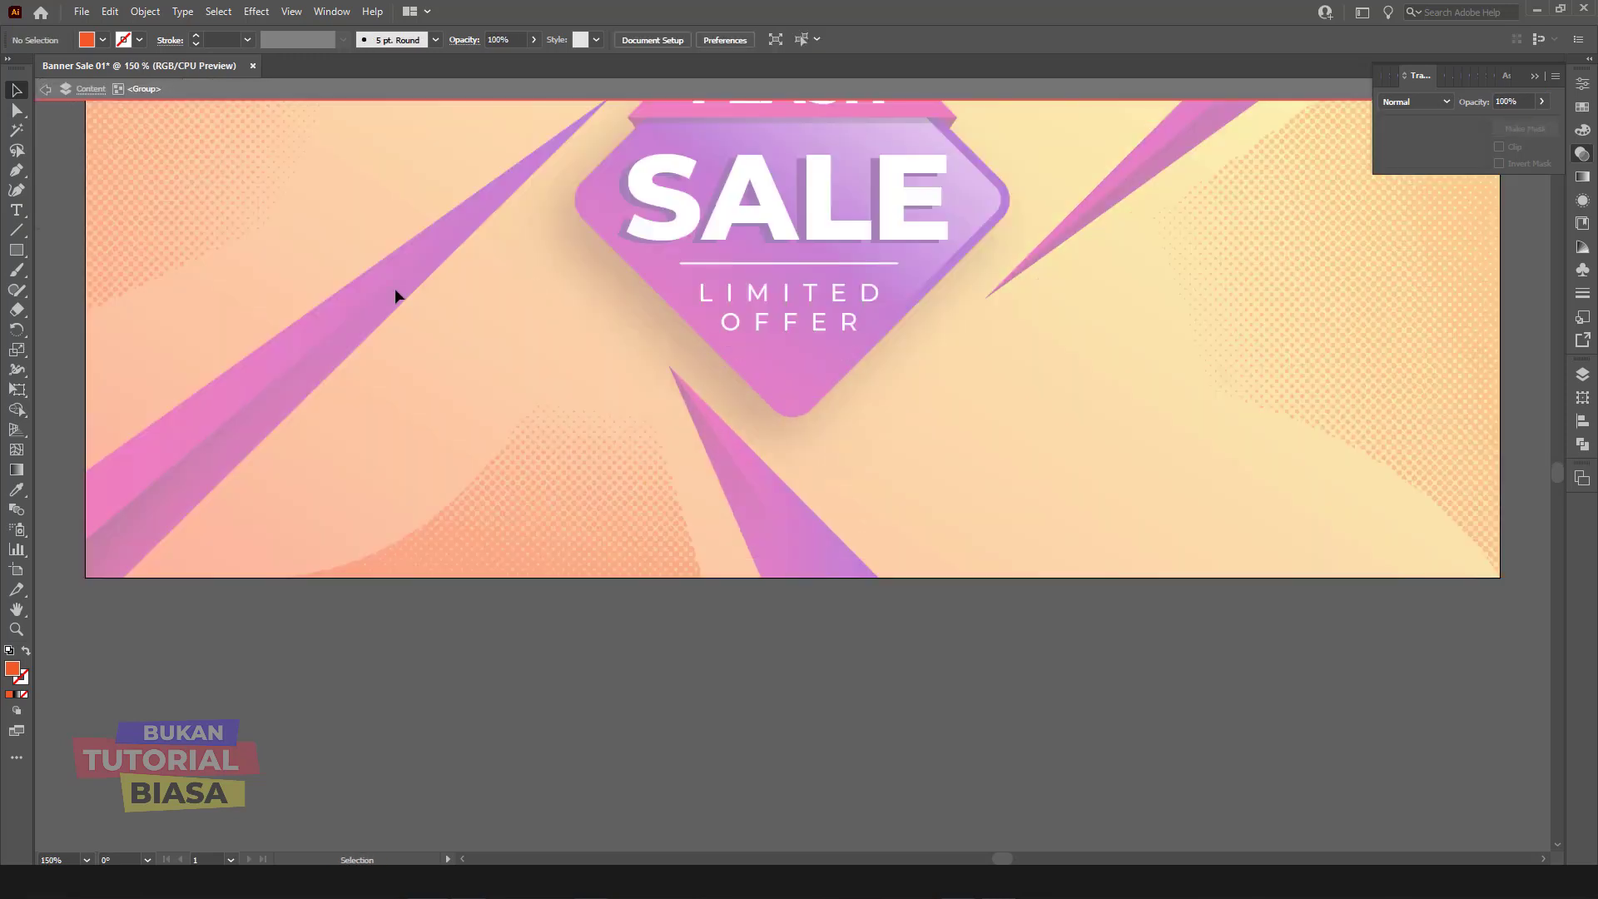
scroll(583, 375, up, 5)
scroll(582, 375, left, 5)
click(621, 387)
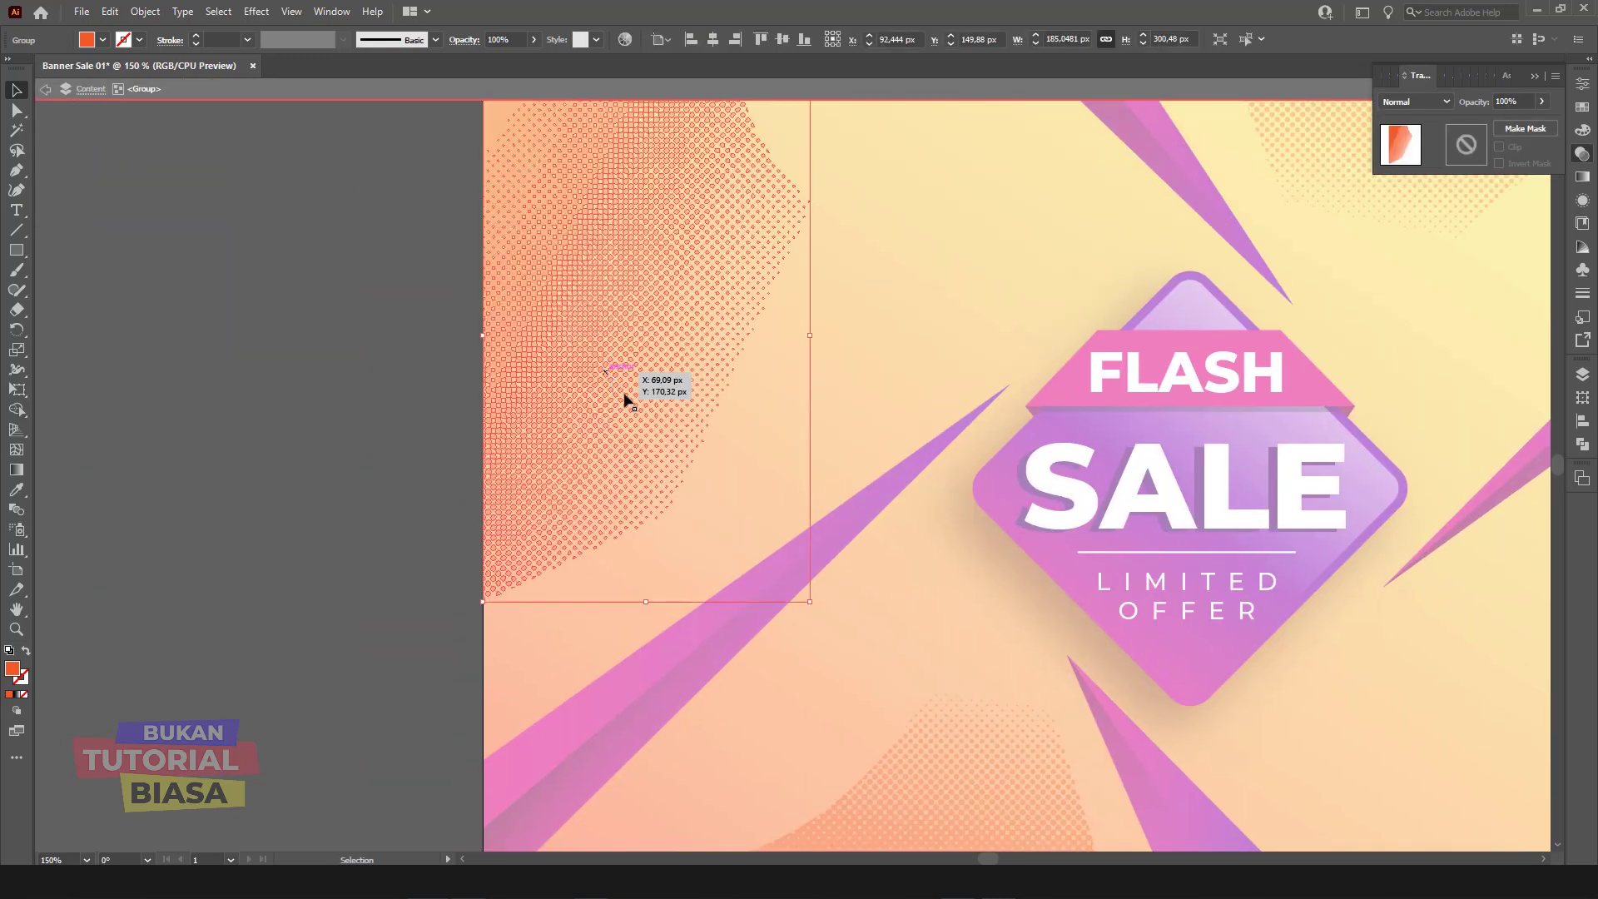
drag(811, 600, 855, 675)
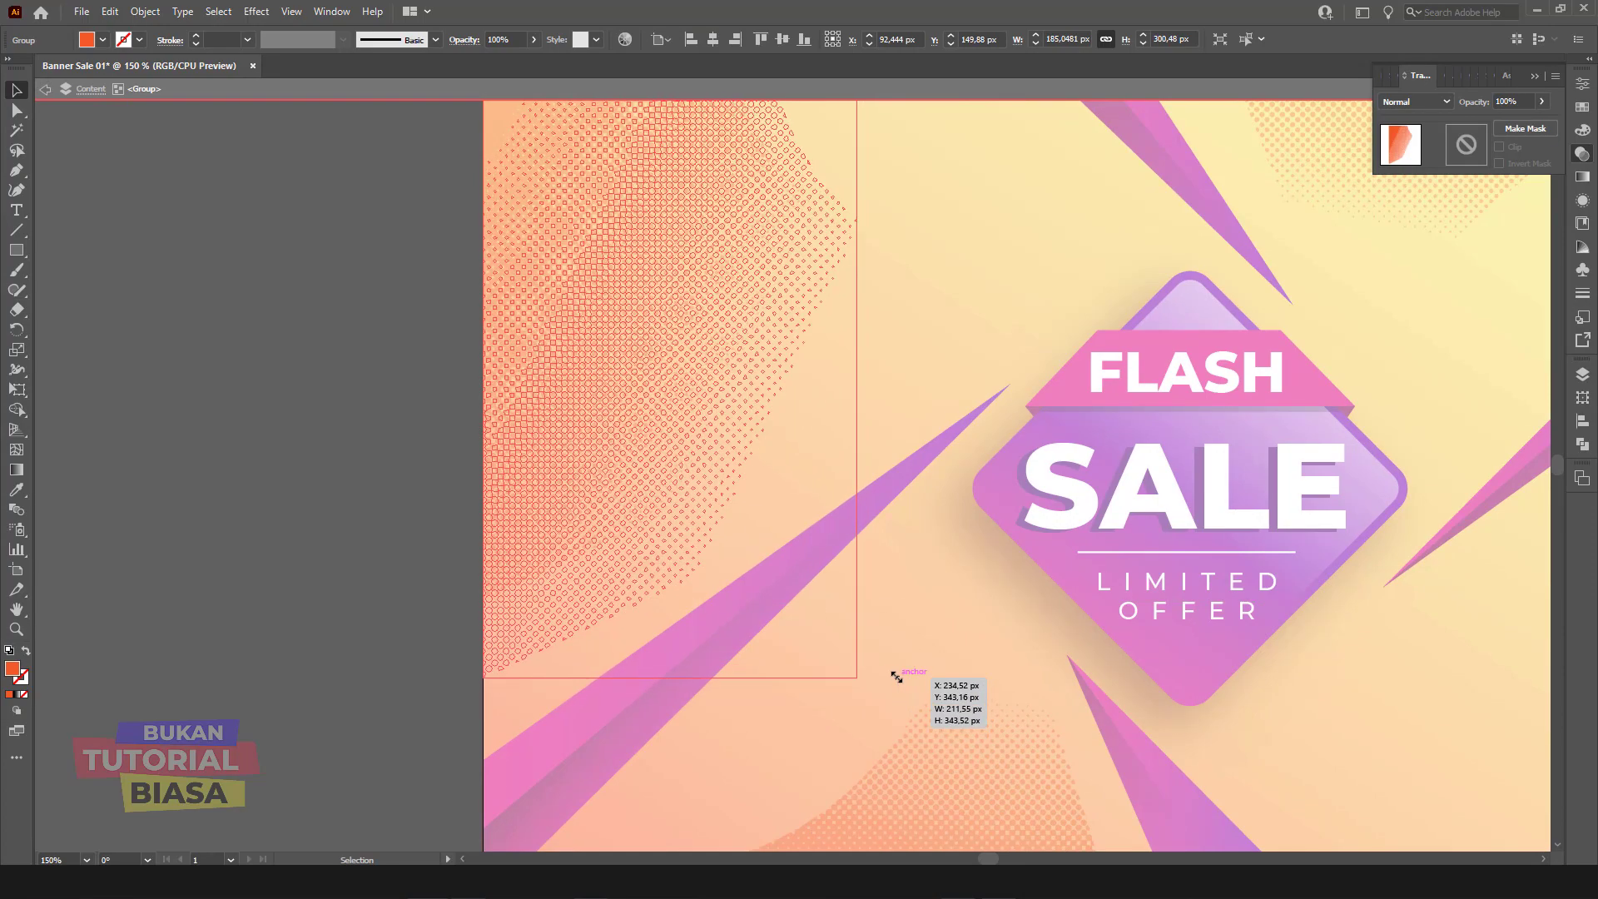
drag(855, 371, 930, 373)
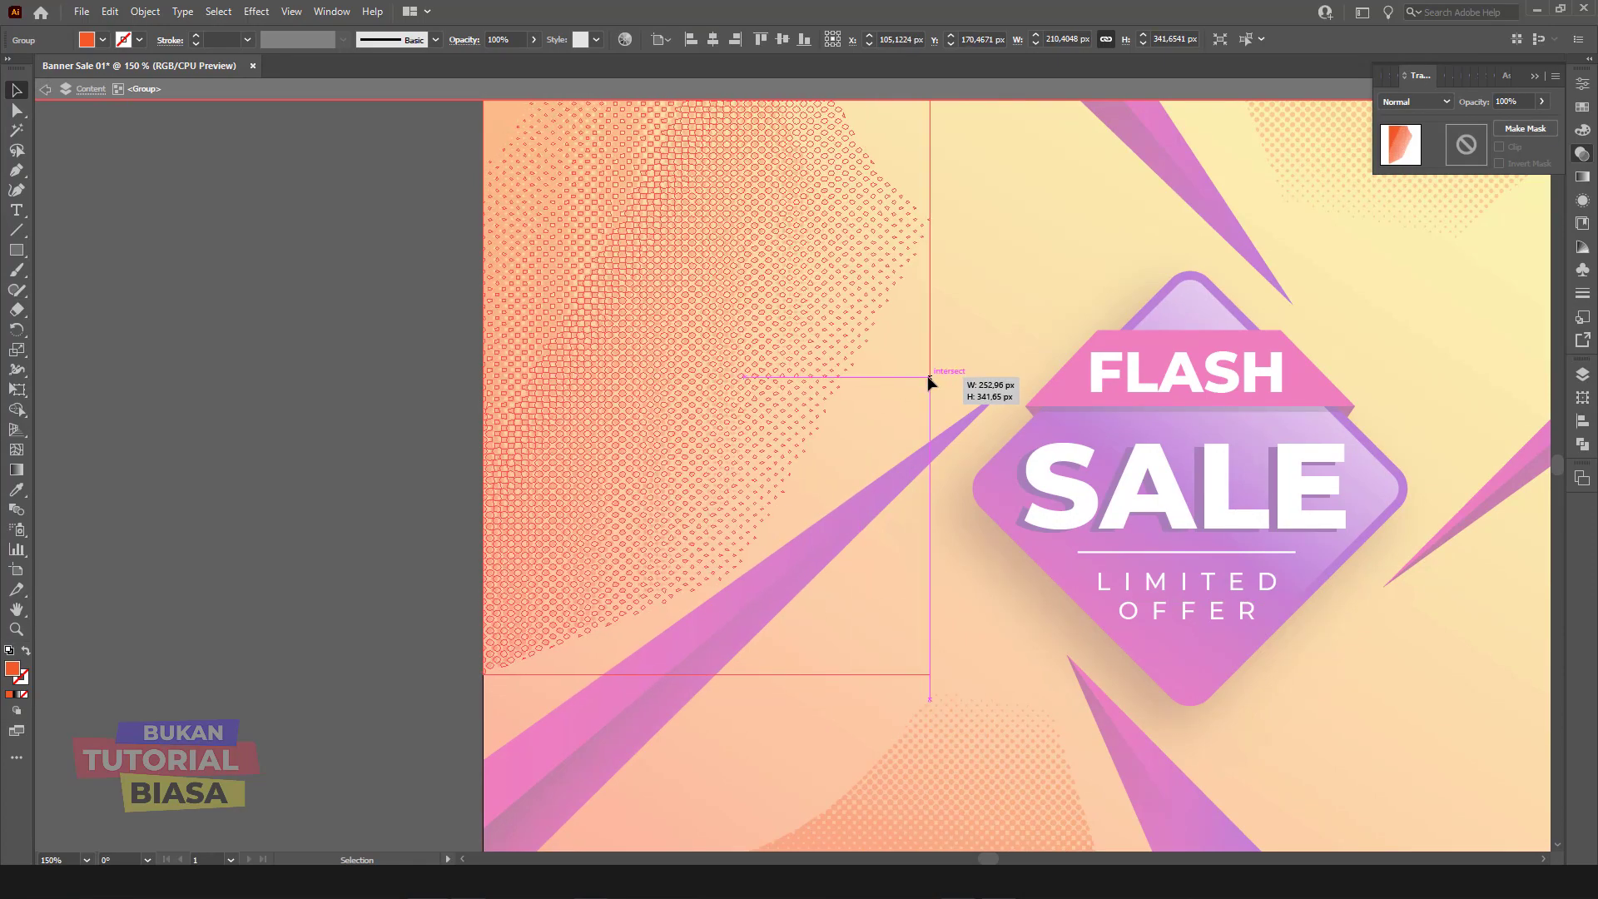
Step: Enlarge and heighten the bottom halftone shape, and widen the right one toward the centre
scroll(995, 601, down, 3)
scroll(995, 601, down, 3)
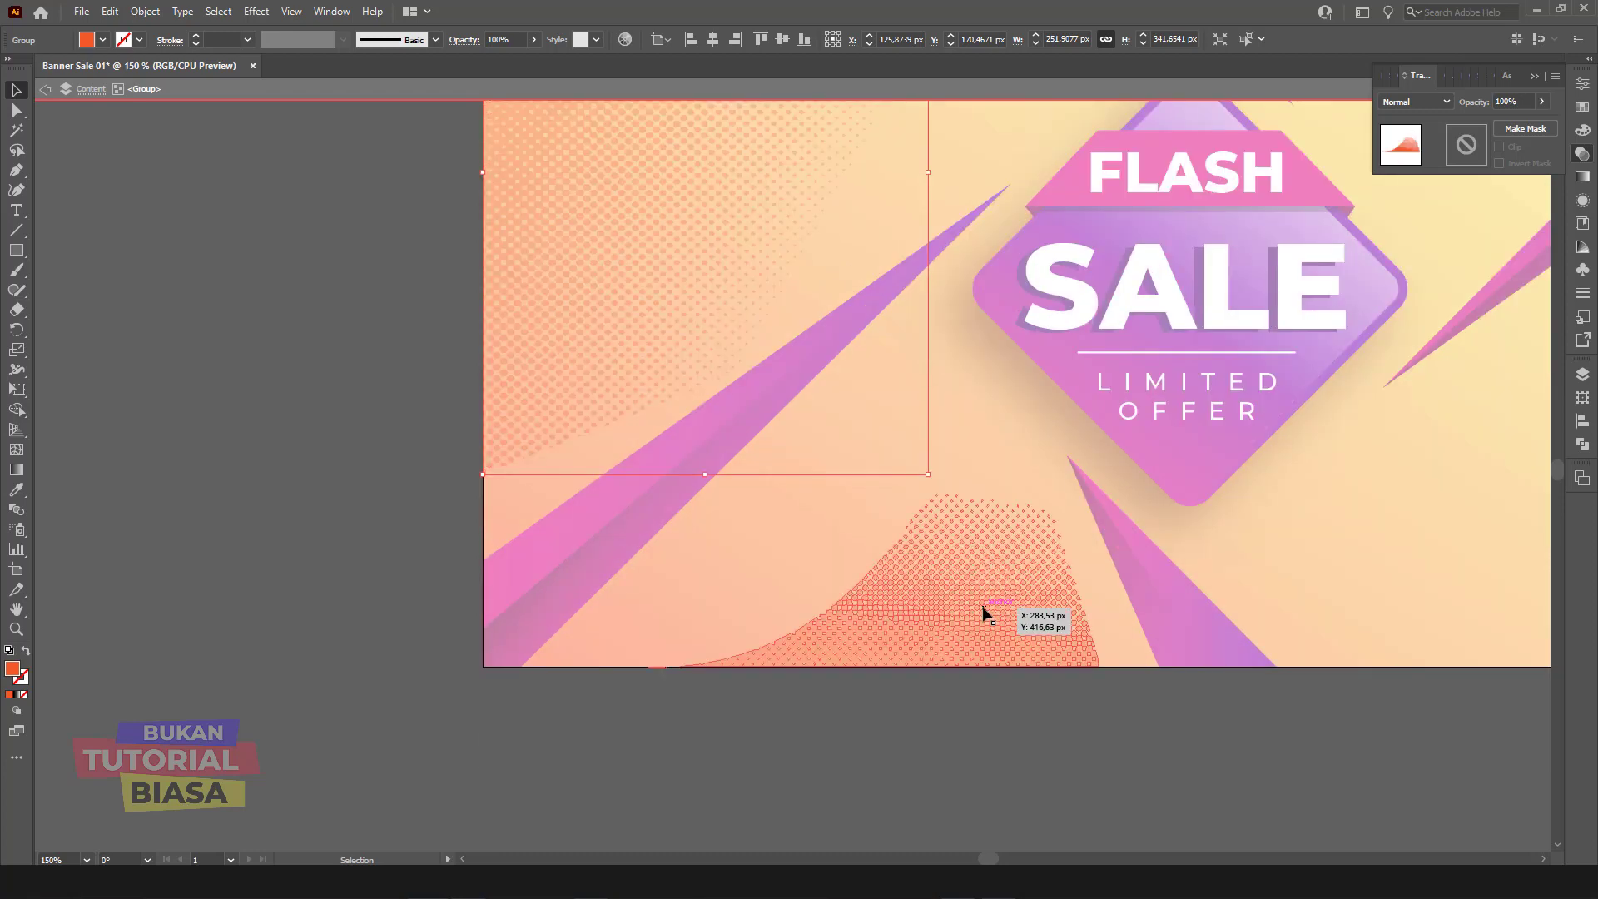
click(983, 612)
drag(646, 496, 558, 462)
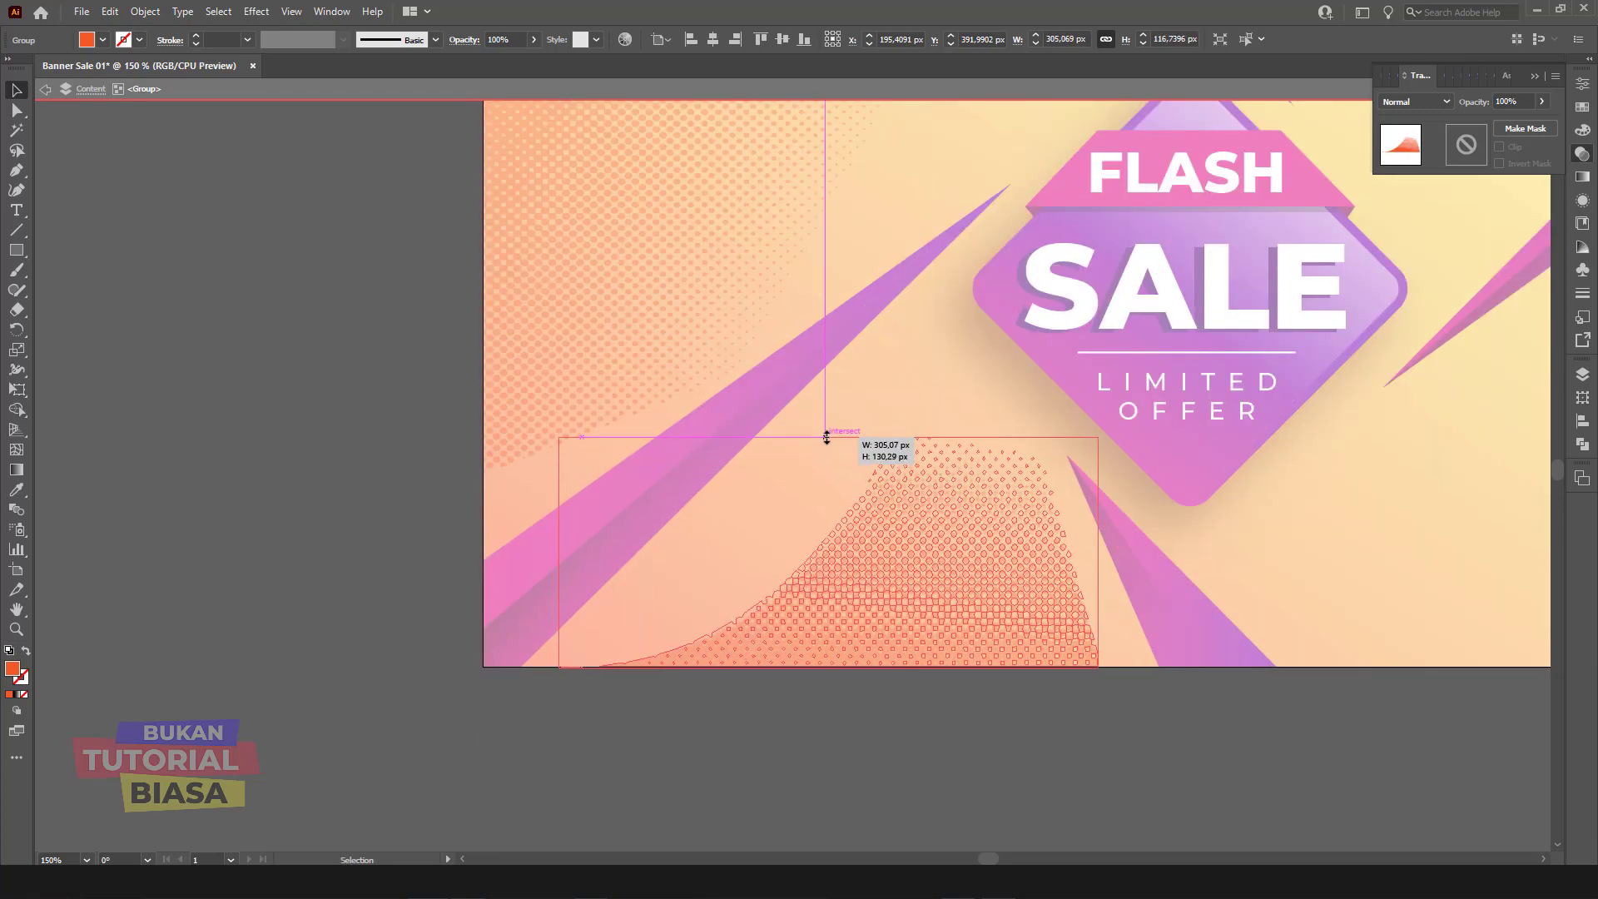
drag(830, 459, 828, 440)
scroll(1152, 464, right, 5)
click(1089, 500)
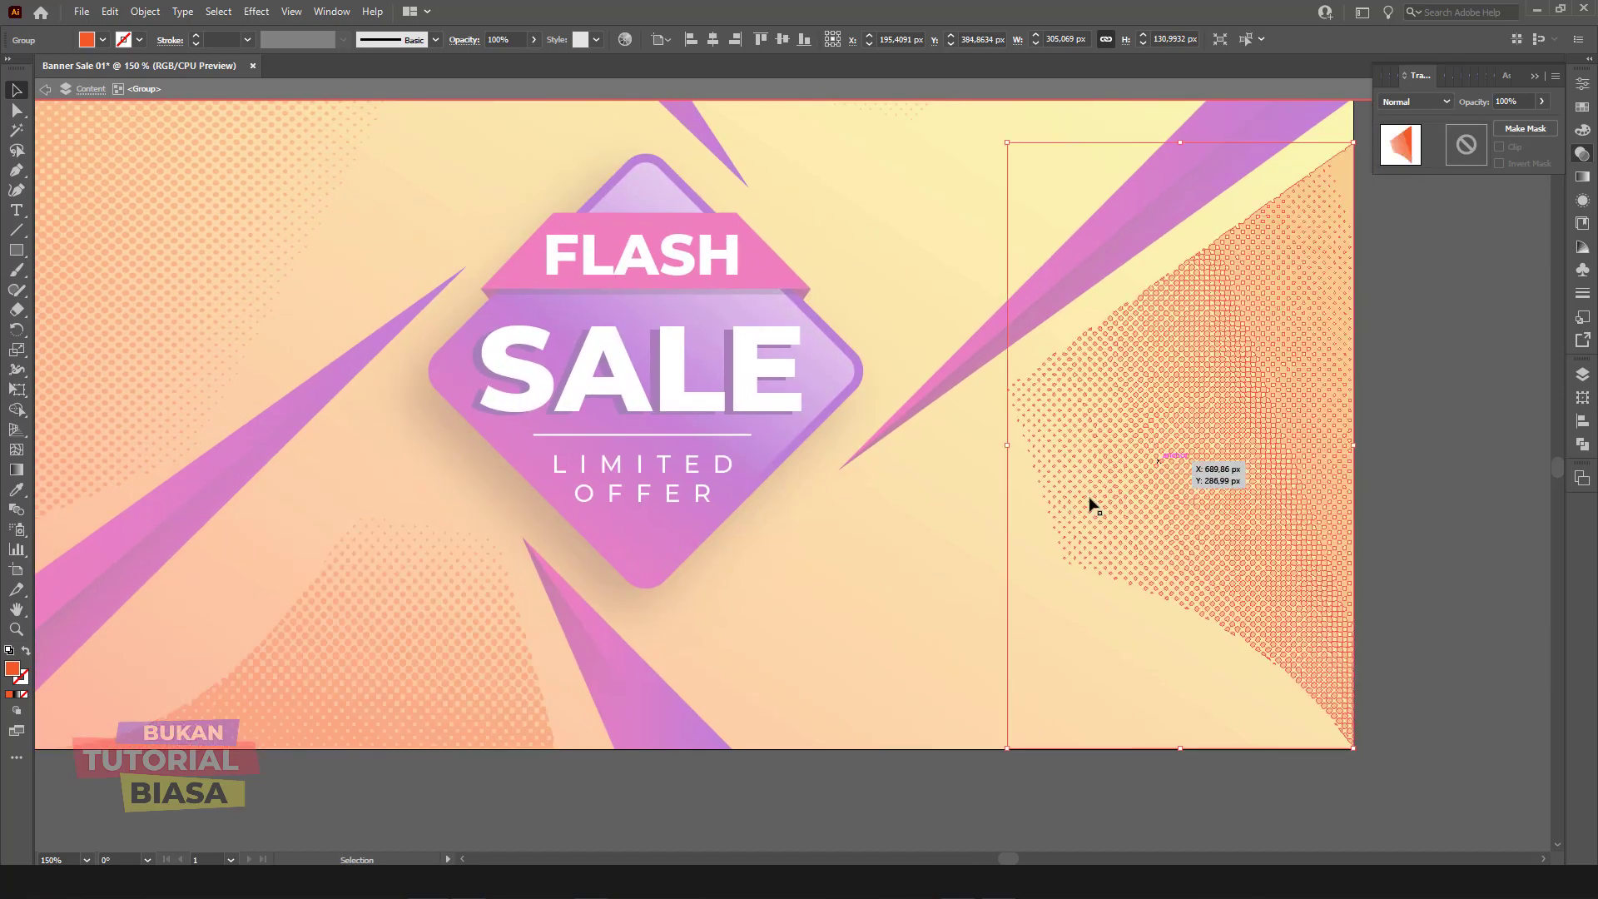
drag(1007, 445, 996, 468)
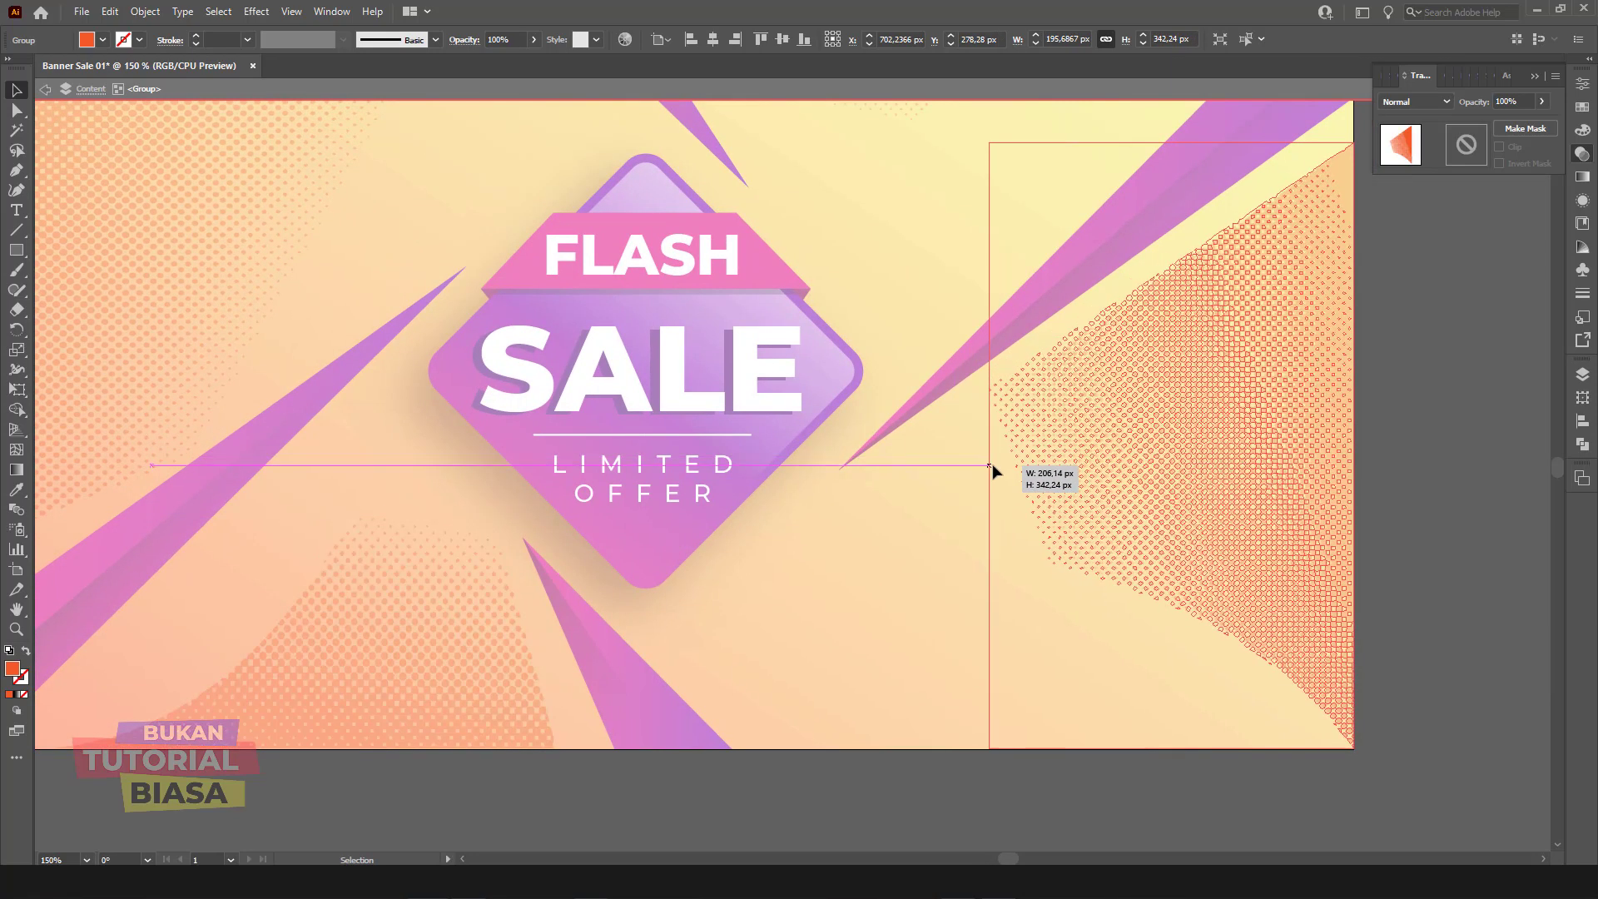
click(1380, 536)
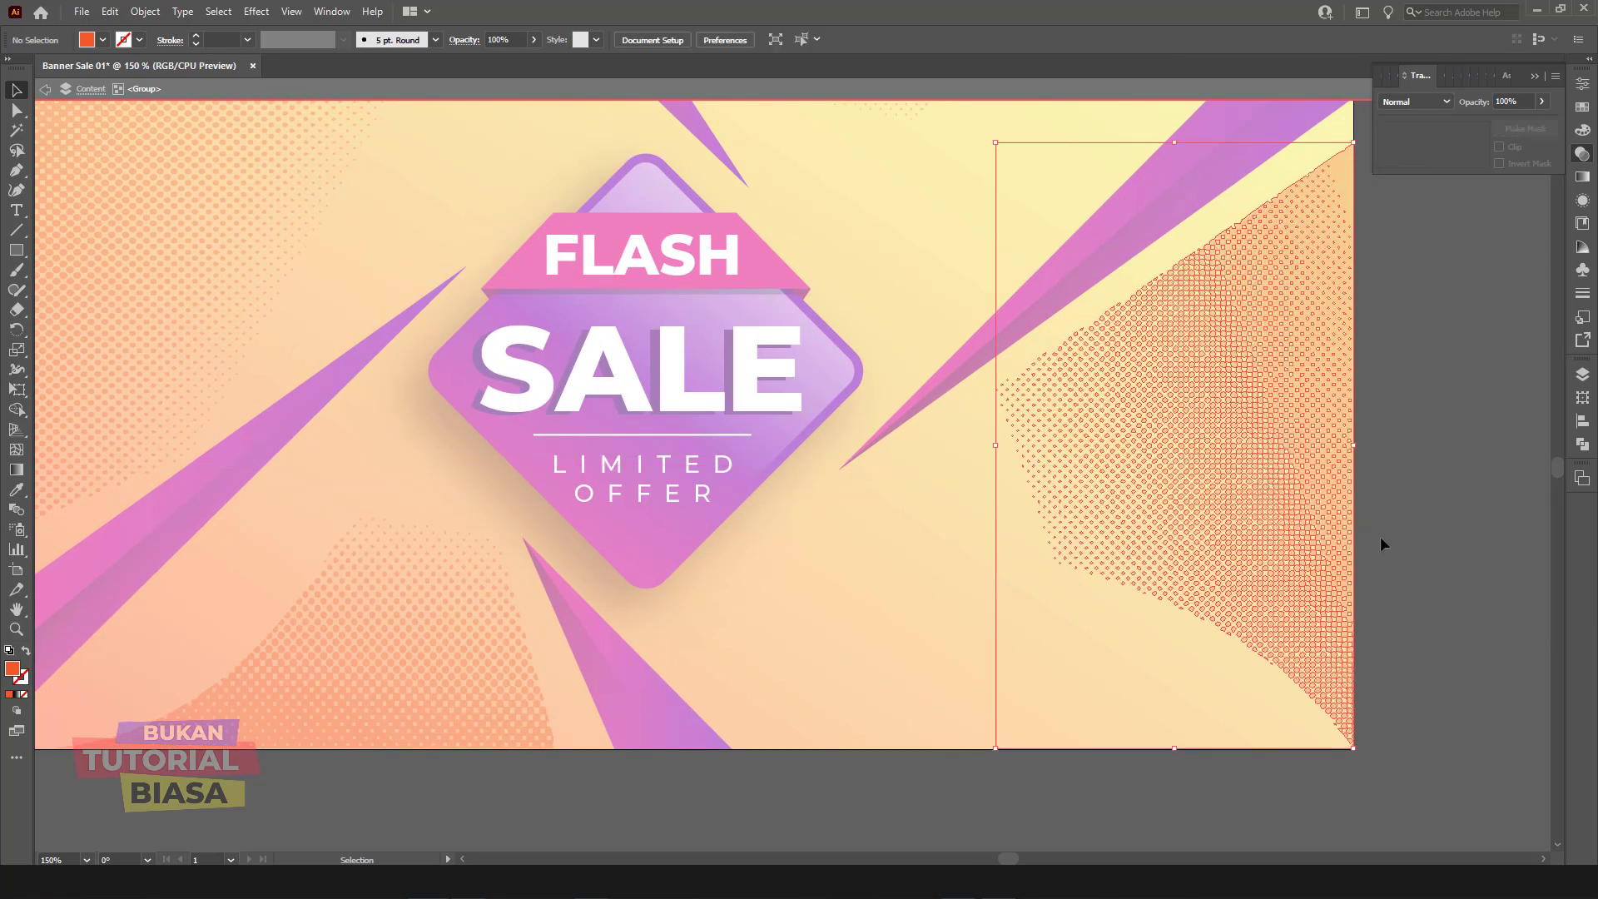
Step: Scale up the top halftone patch and stretch it further down
scroll(989, 329, up, 3)
click(882, 247)
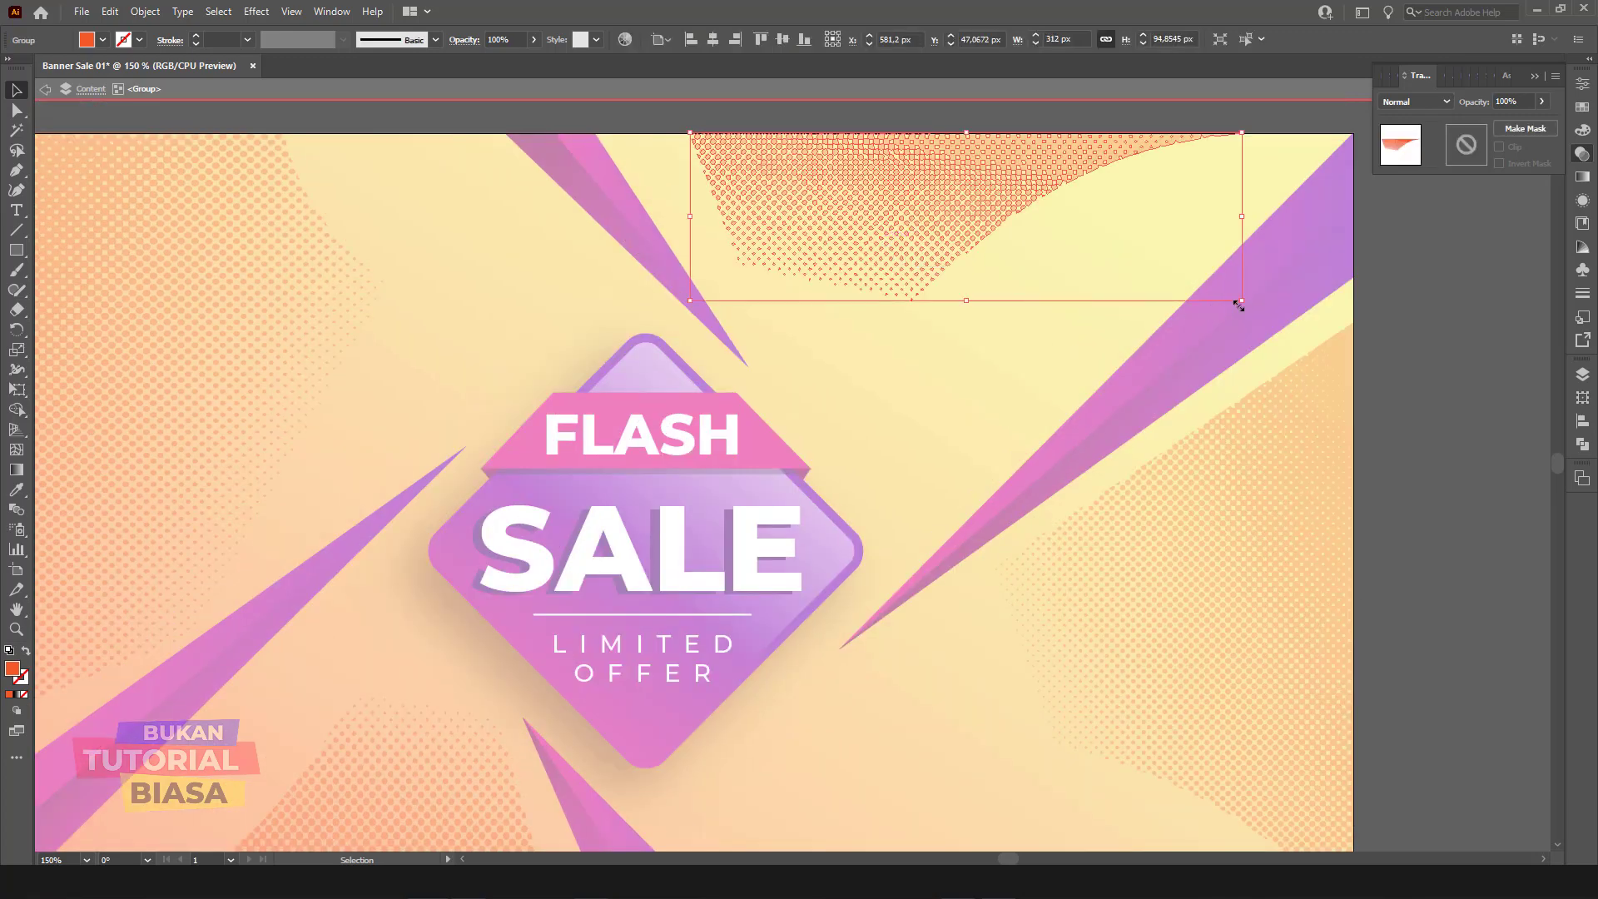
drag(1240, 305, 1285, 313)
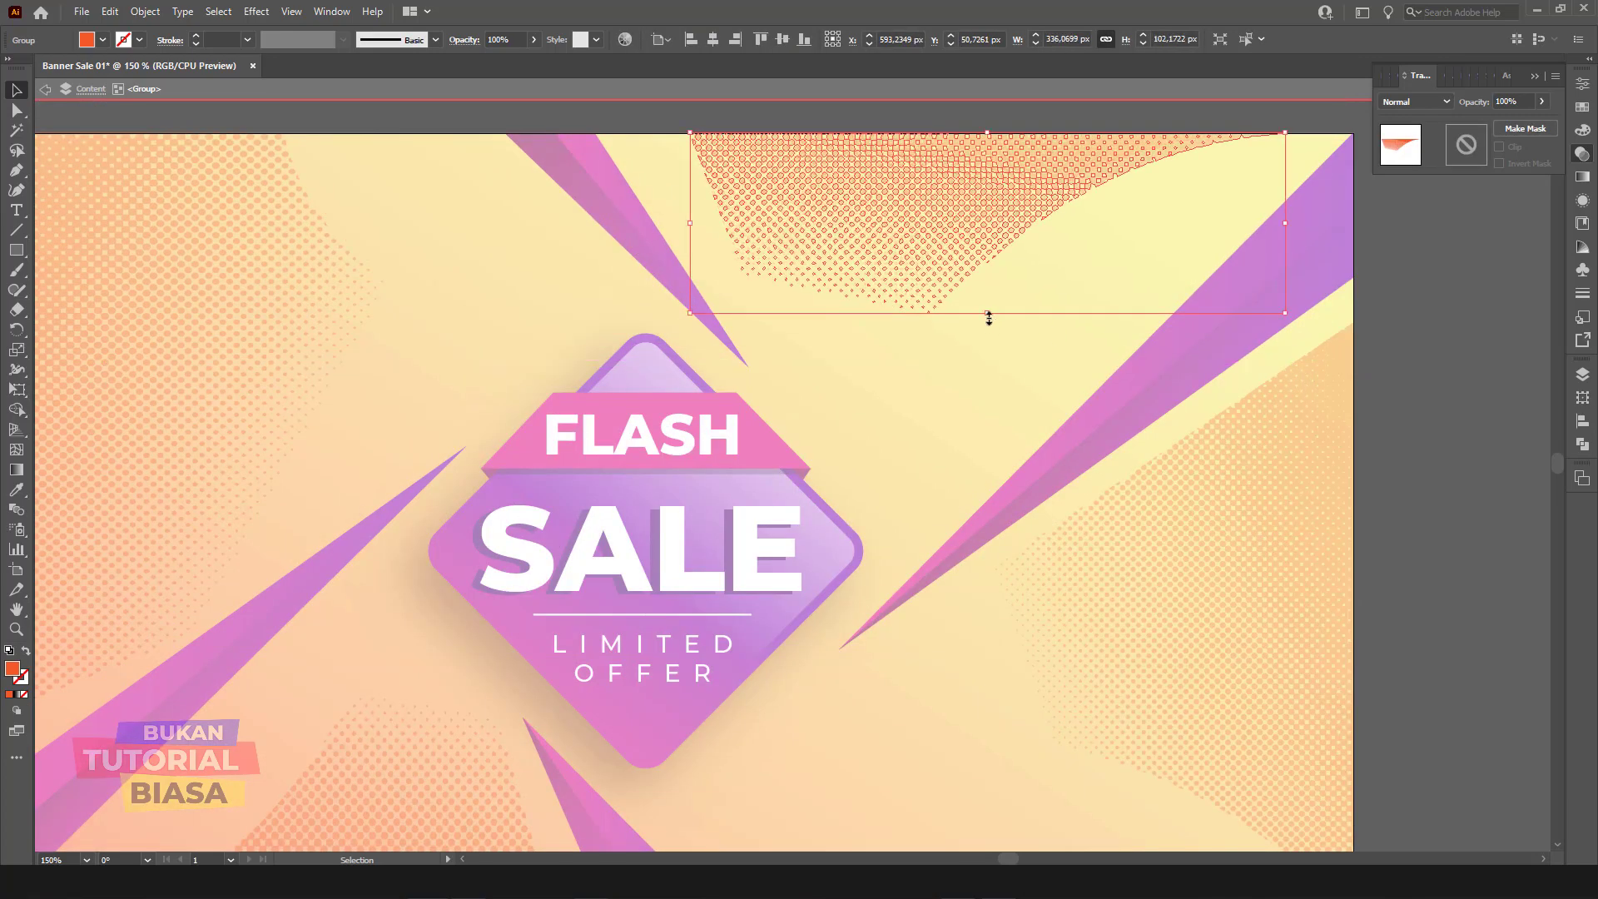
drag(989, 314, 989, 343)
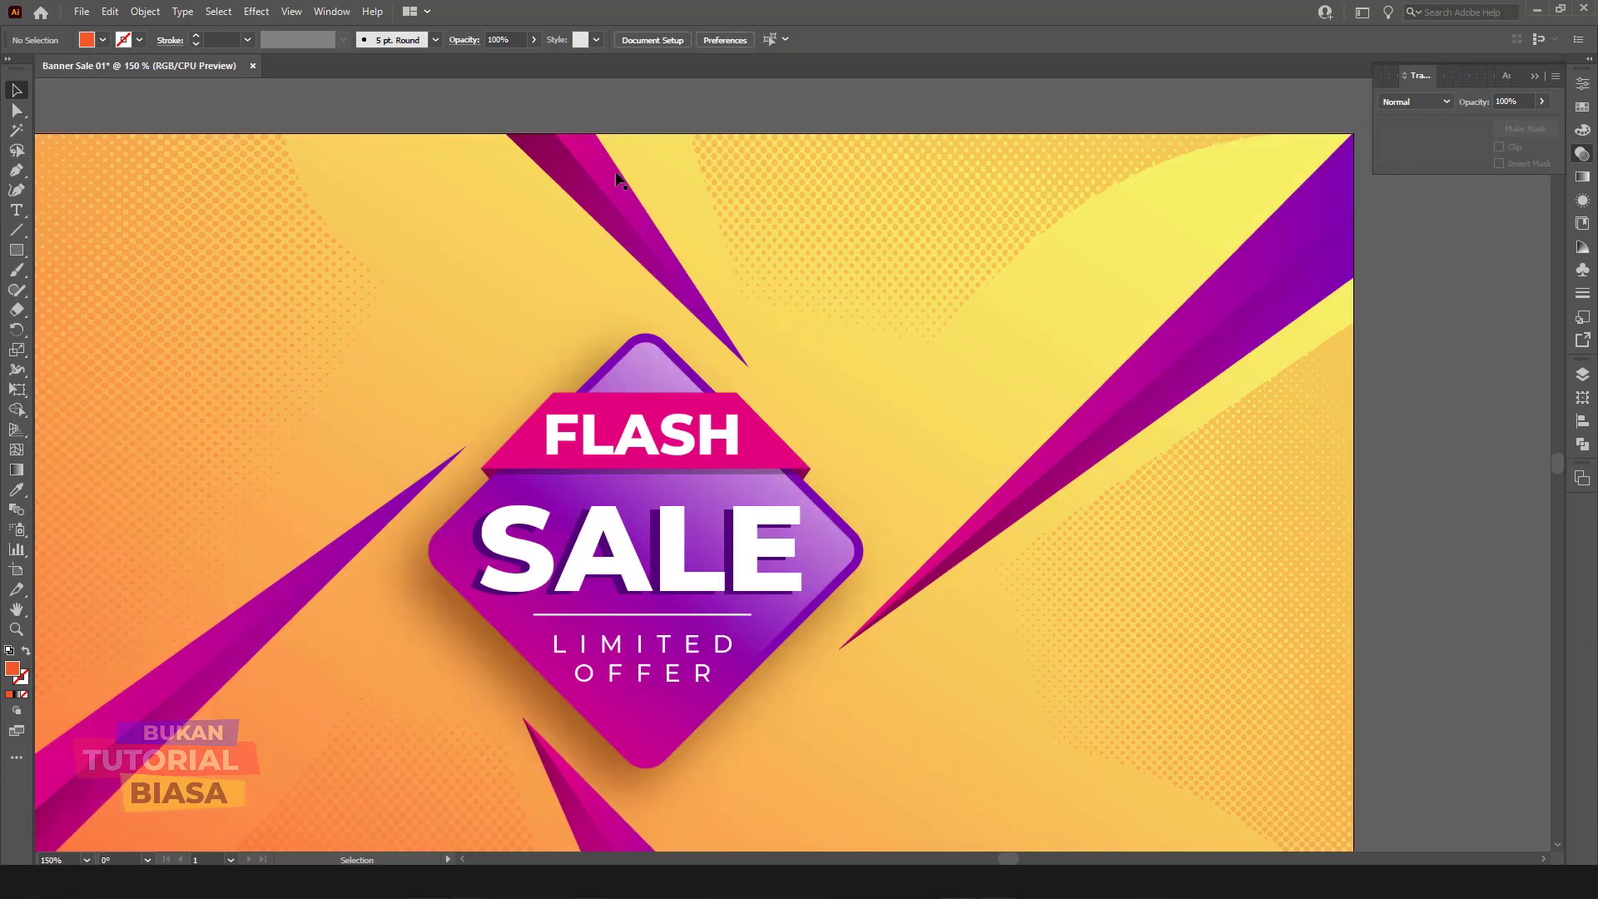
scroll(616, 181, down, 1)
Step: Review the banner at several zoom levels, then bring up Save As named 'Banner Sale 01'
key(ctrl+minus)
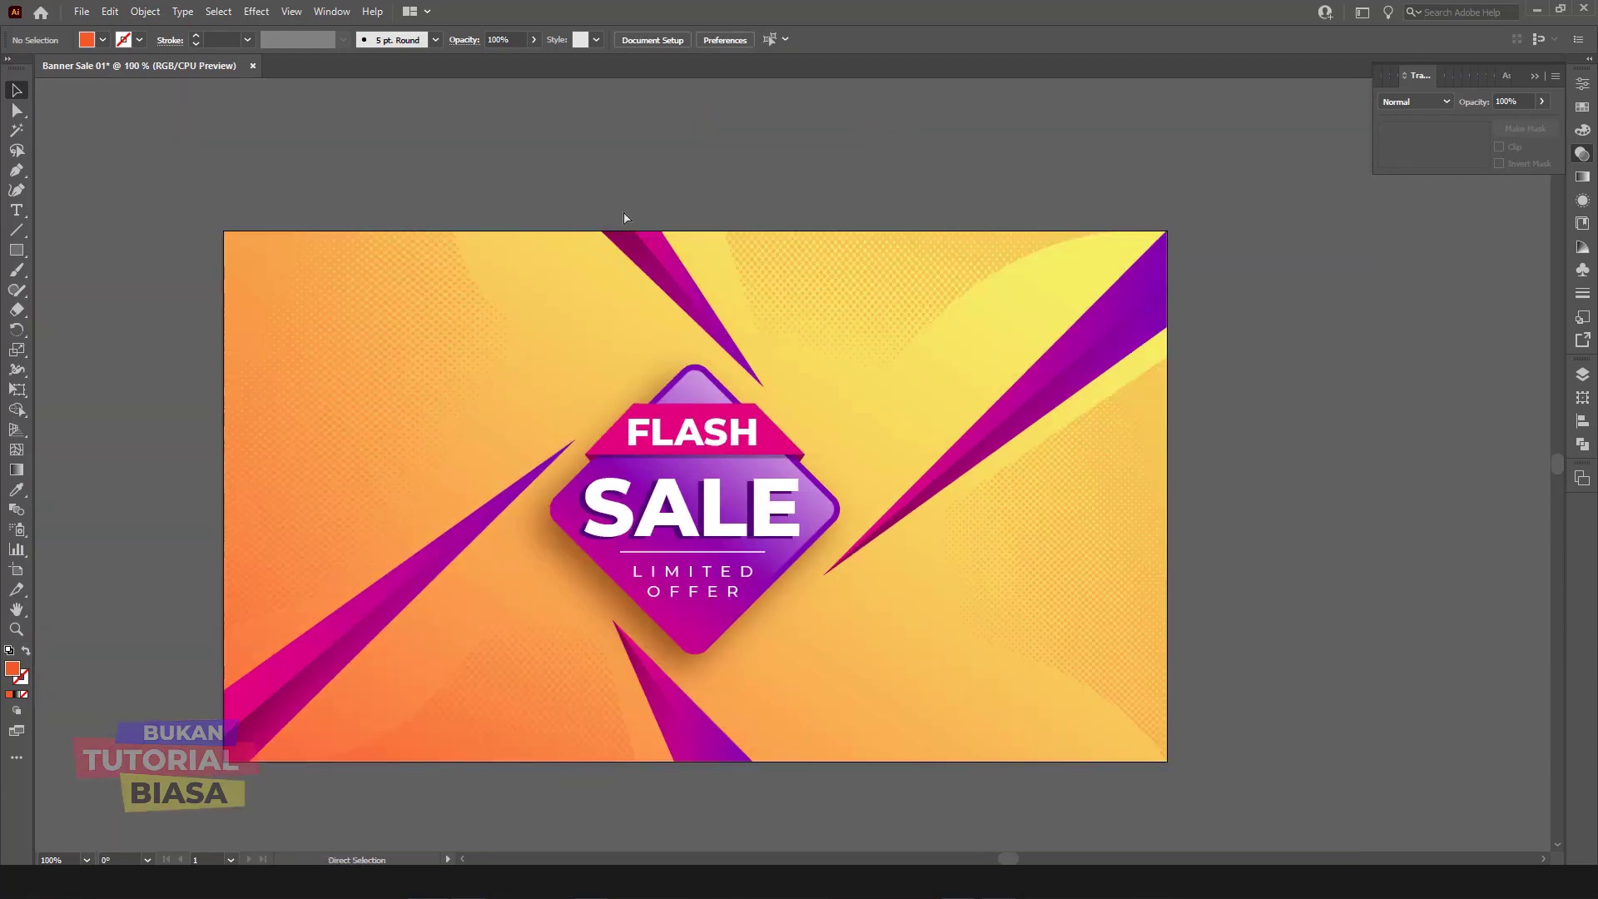
key(ctrl+minus)
key(ctrl+plus)
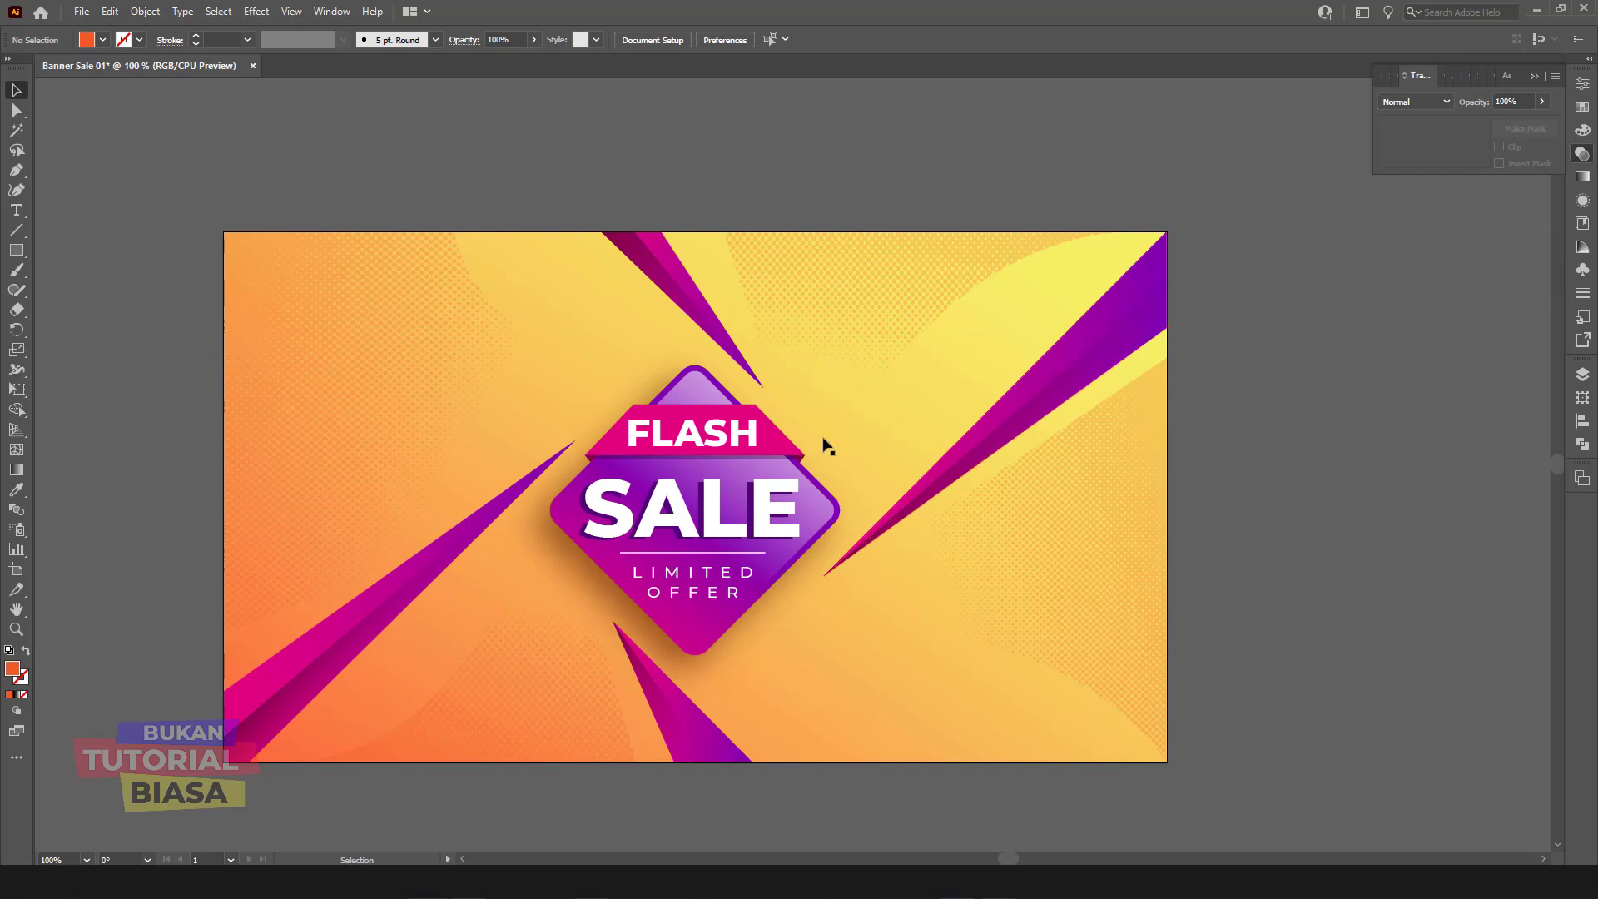
key(a)
key(ctrl+minus)
key(ctrl+plus)
key(ctrl+plus)
scroll(500, 374, left, 5)
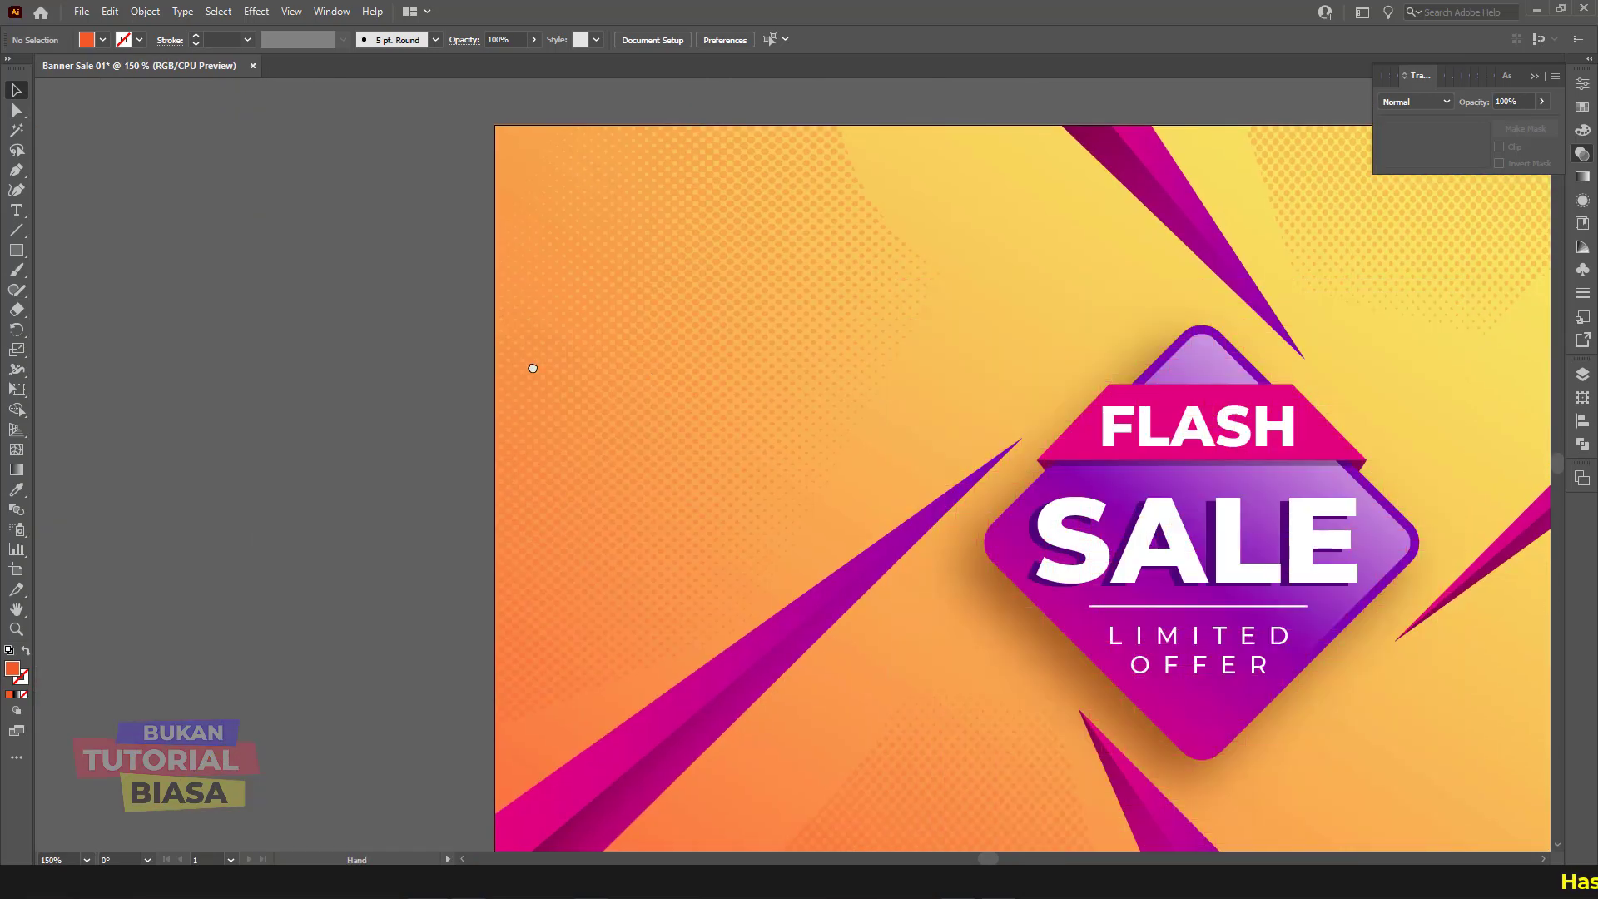
scroll(549, 391, up, 1)
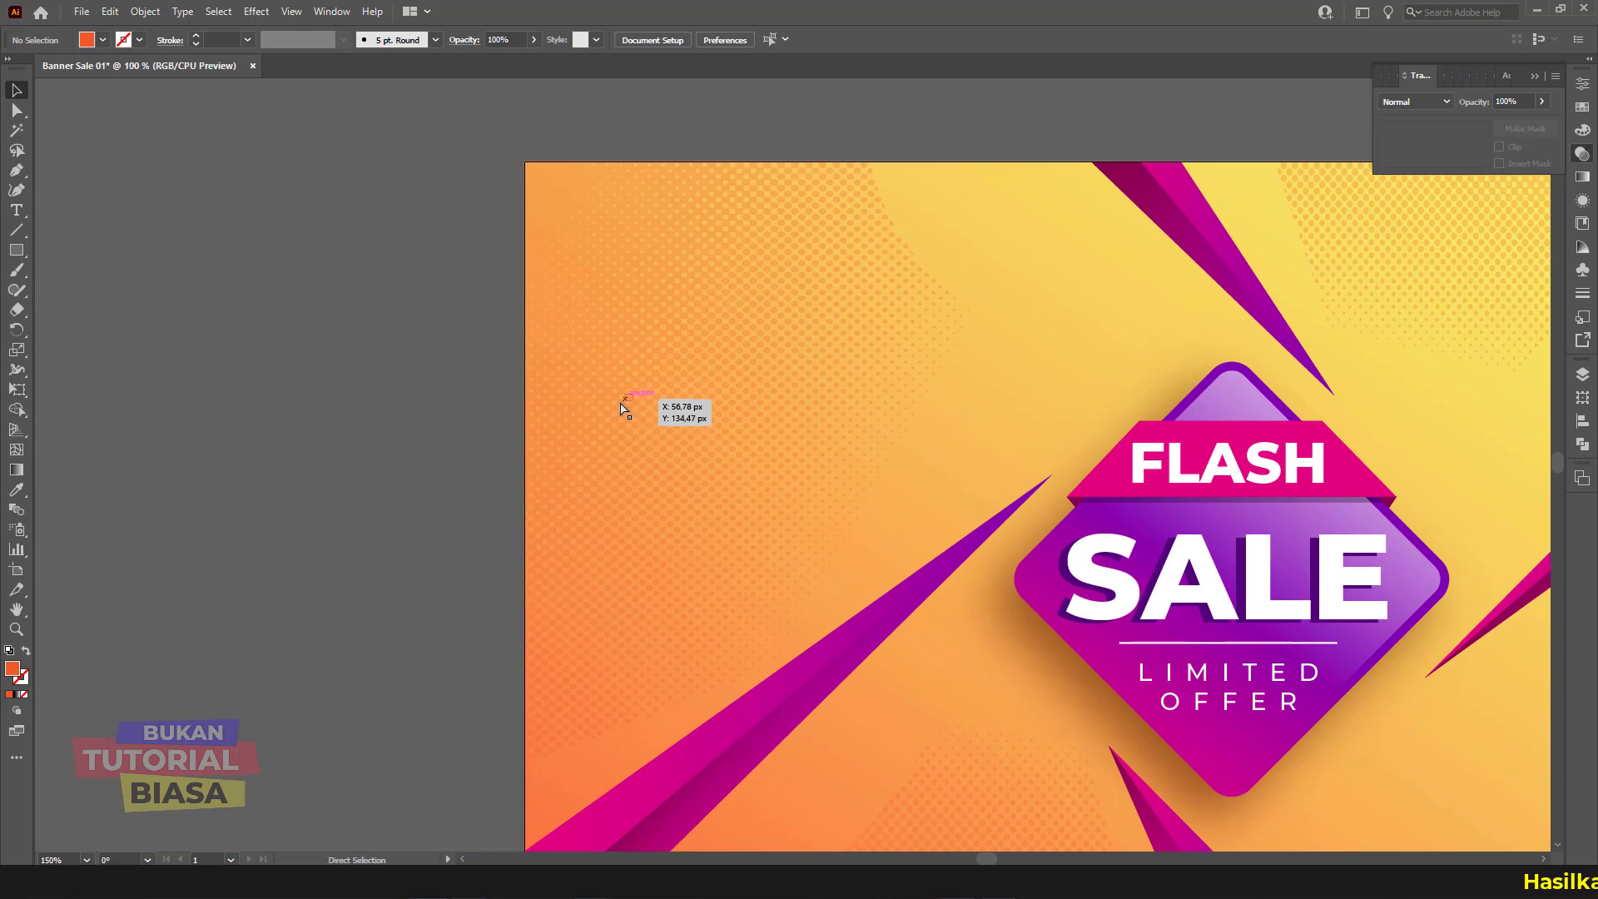
key(ctrl+minus)
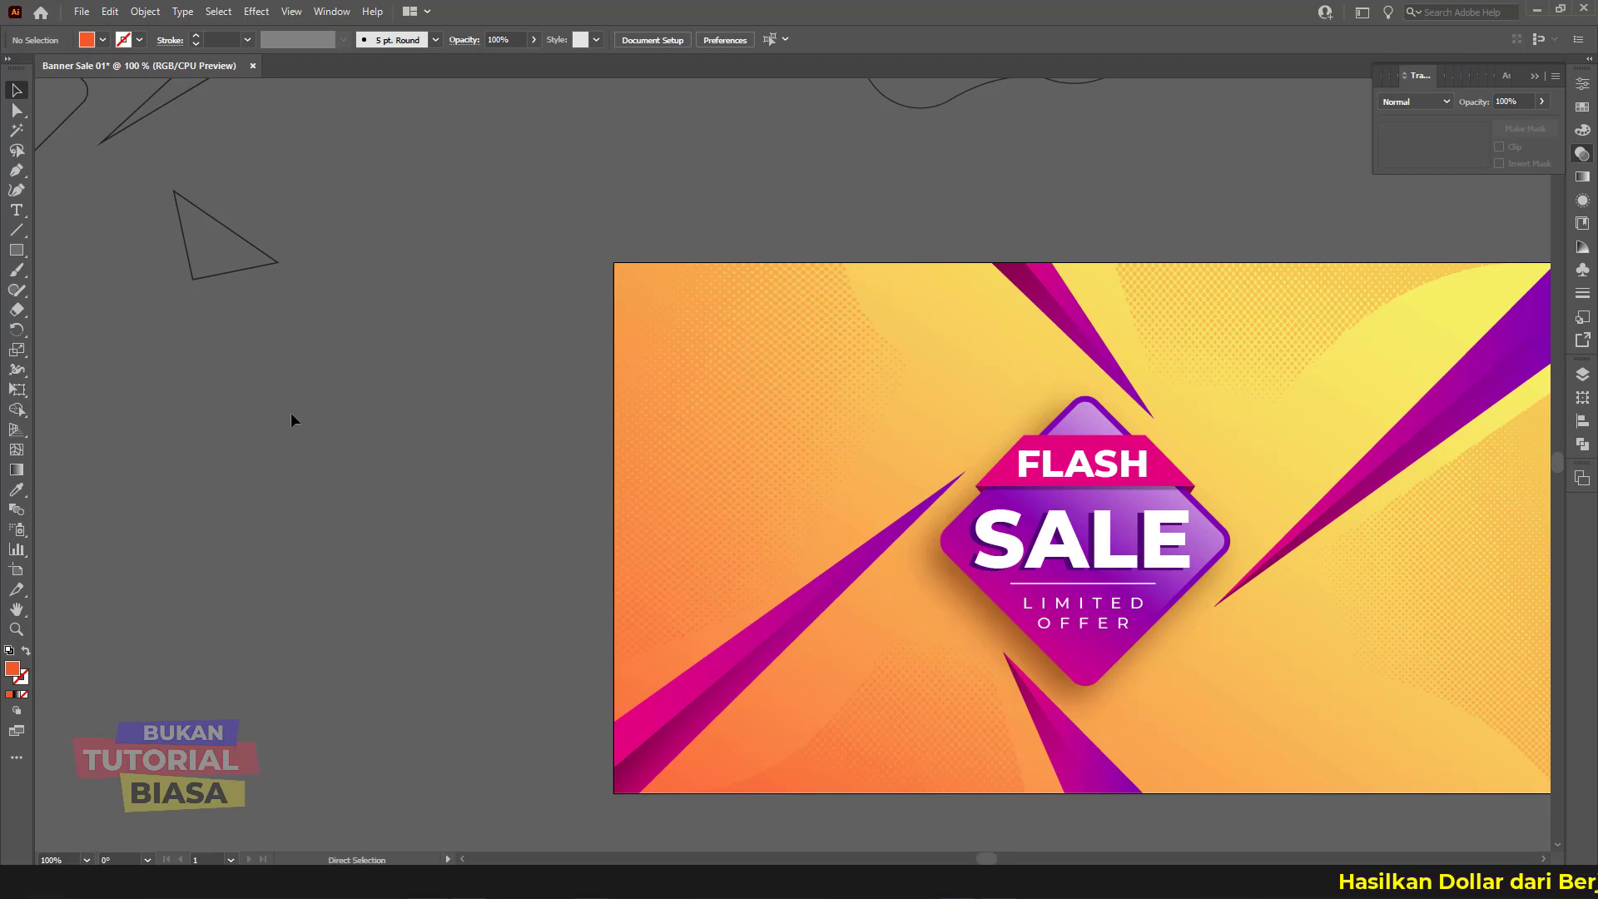
key(ctrl+s)
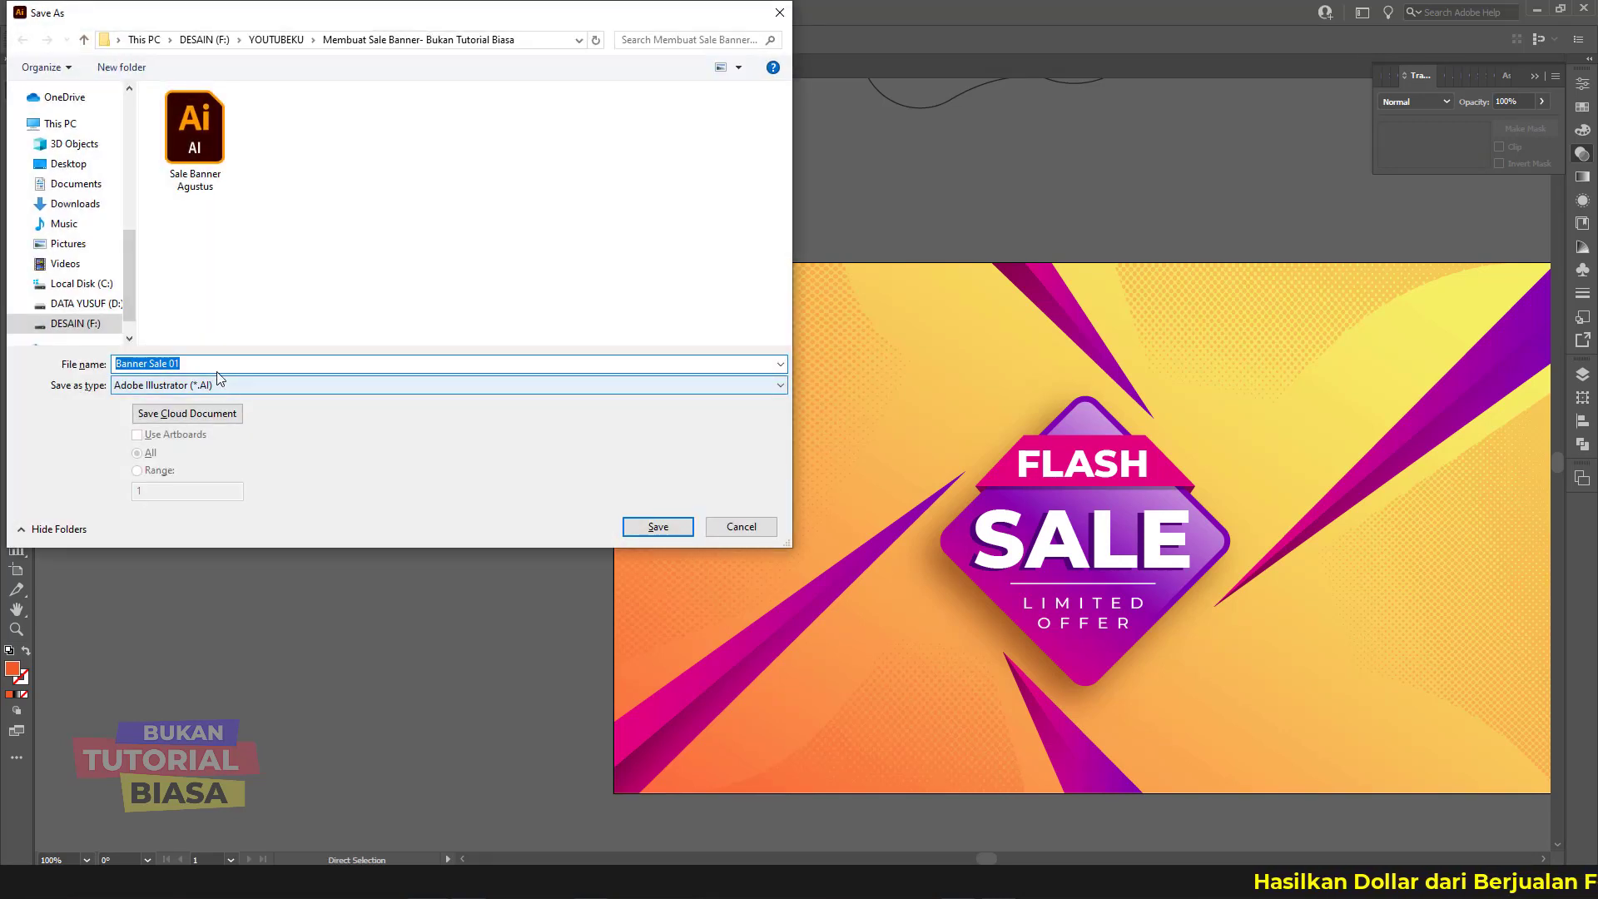
Step: Save as Banner Sale 01.ai, accepting the Illustrator 2020 save options
click(655, 527)
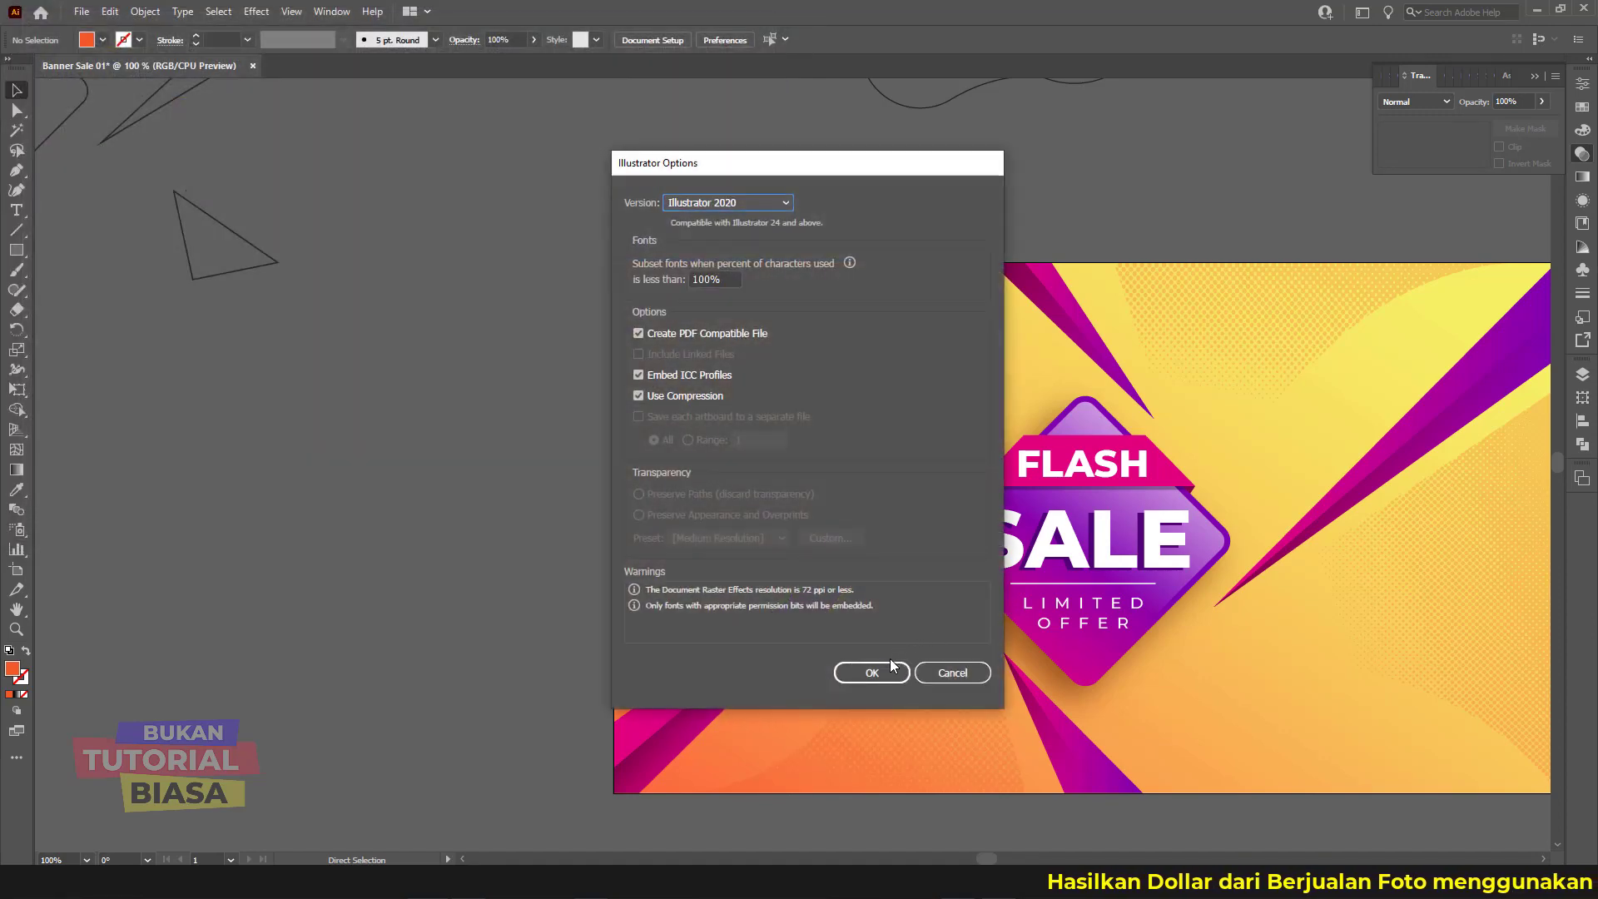
click(871, 669)
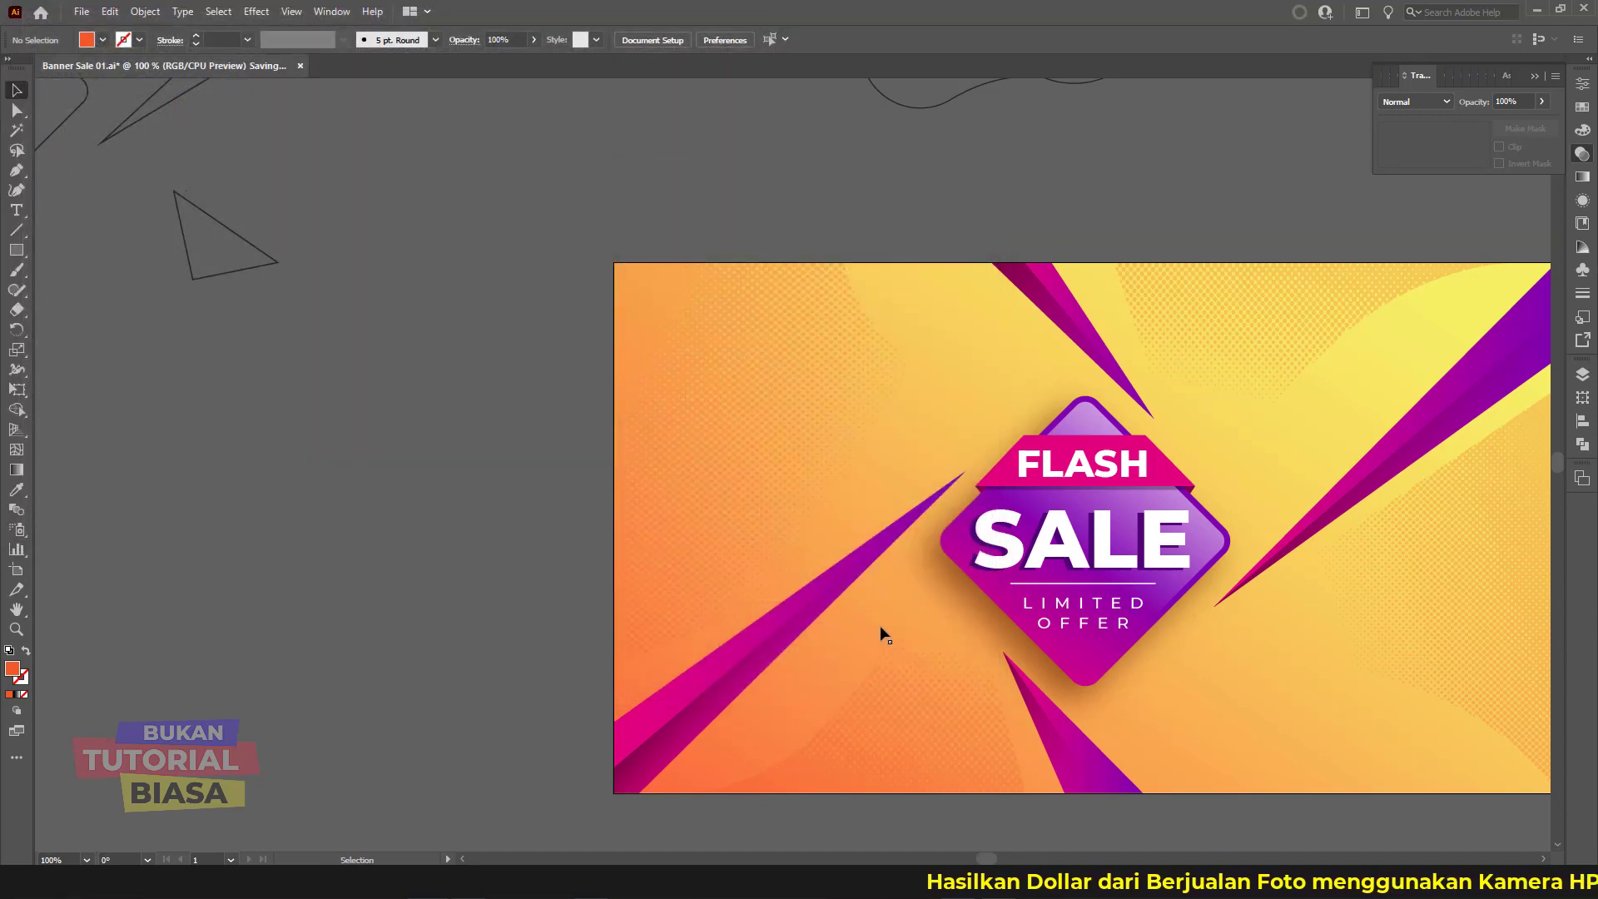
key(ctrl+minus)
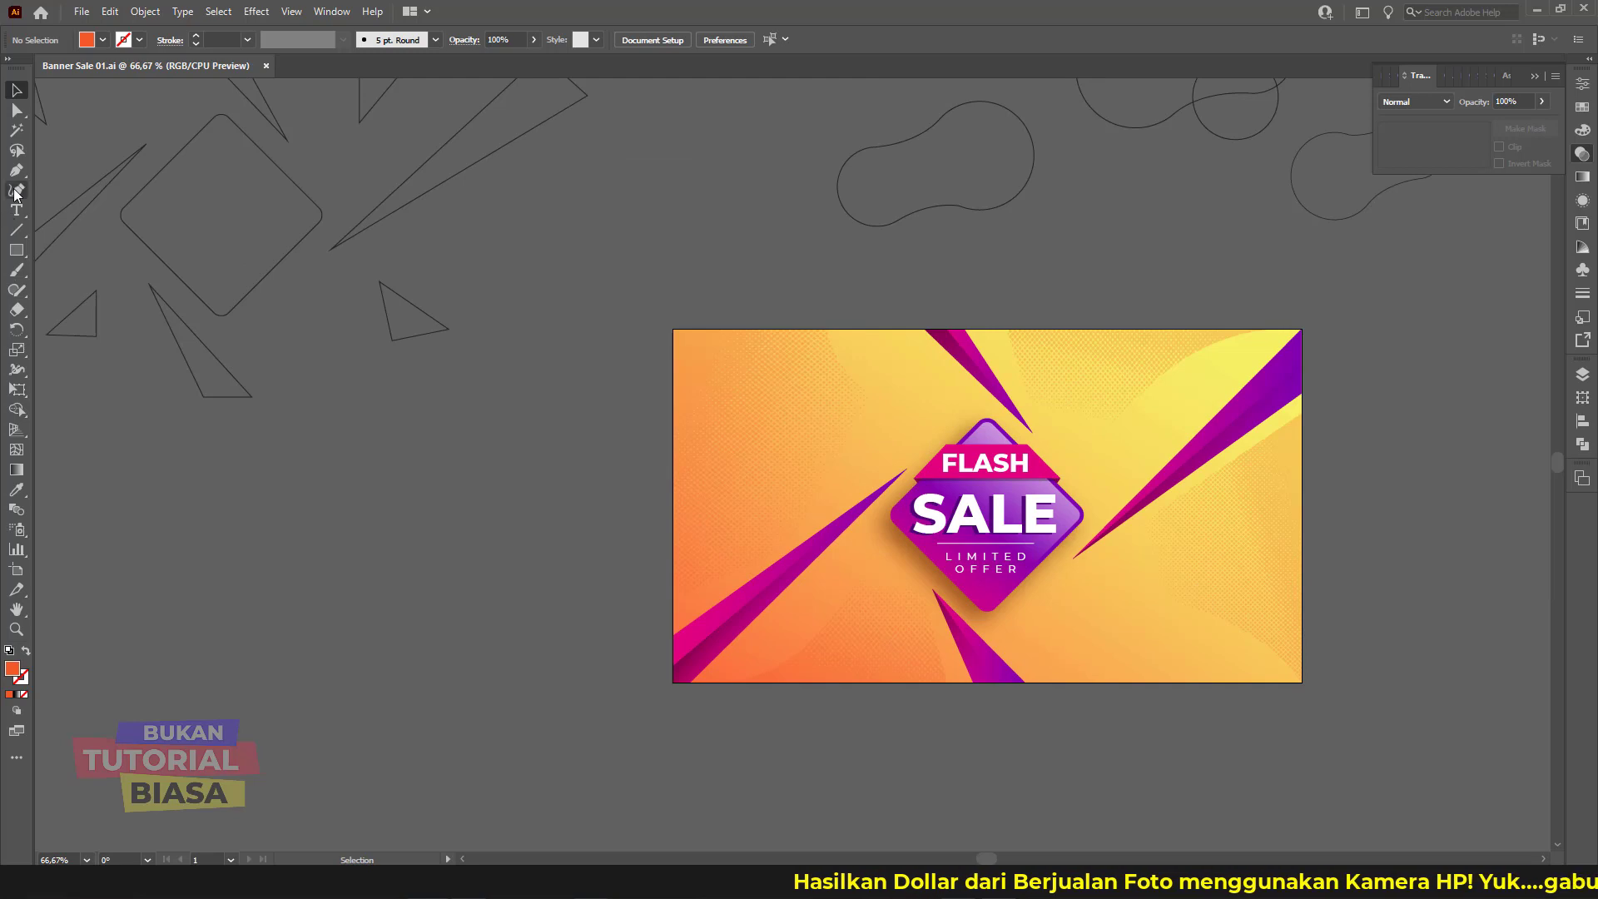
Step: Draw a 254 px circle left of the artboard with no fill and a 3 pt orange outline
click(16, 250)
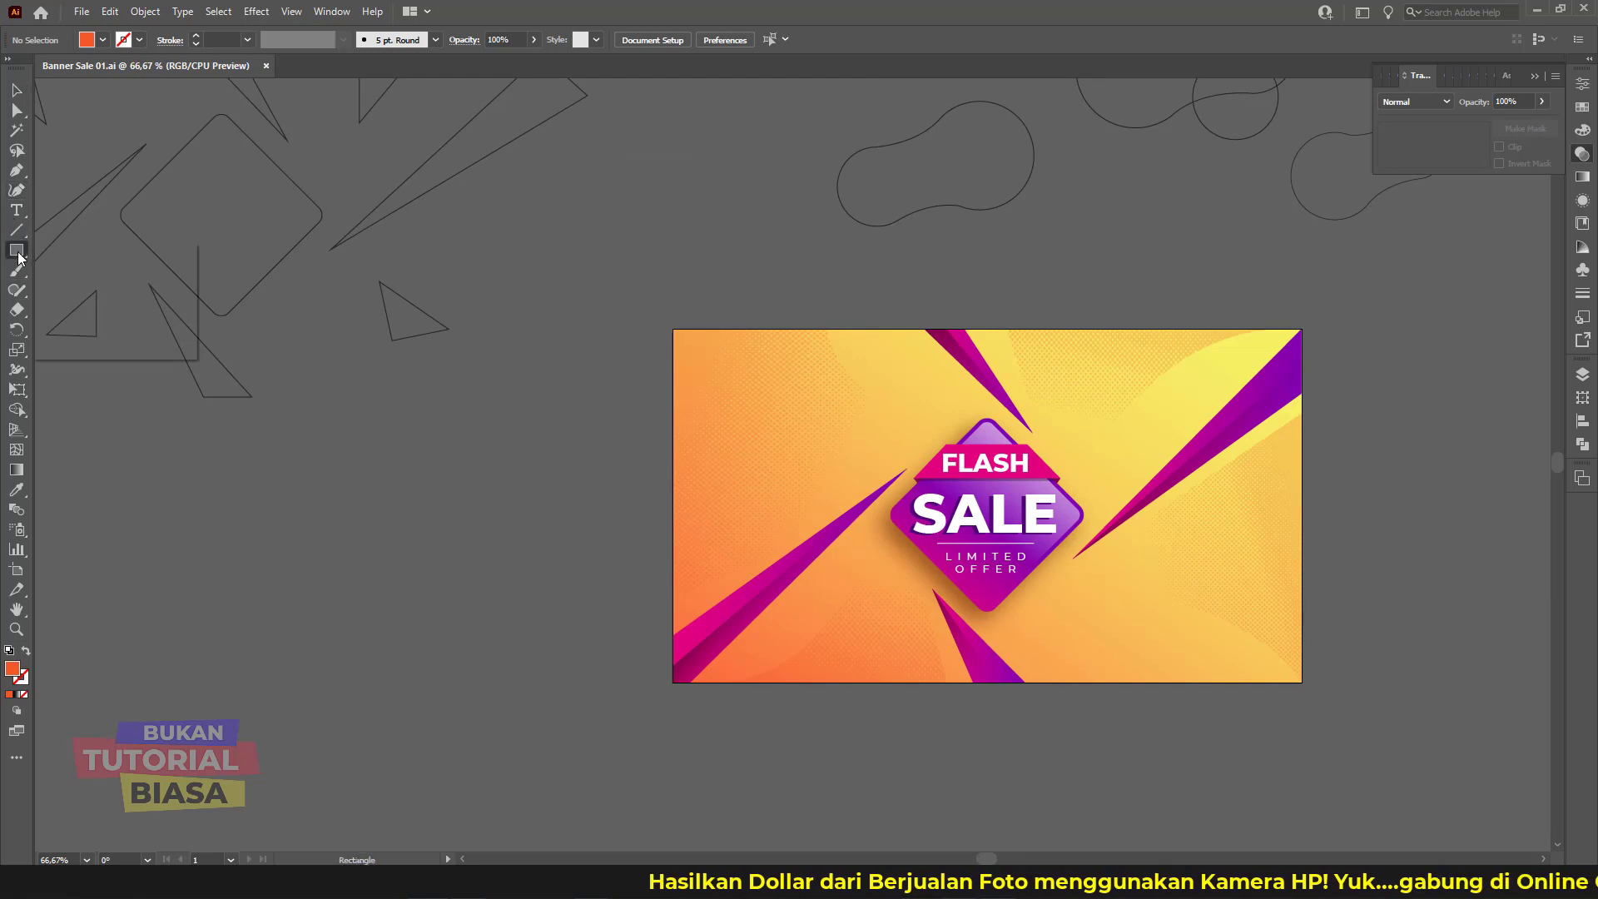
click(70, 289)
drag(415, 442, 615, 642)
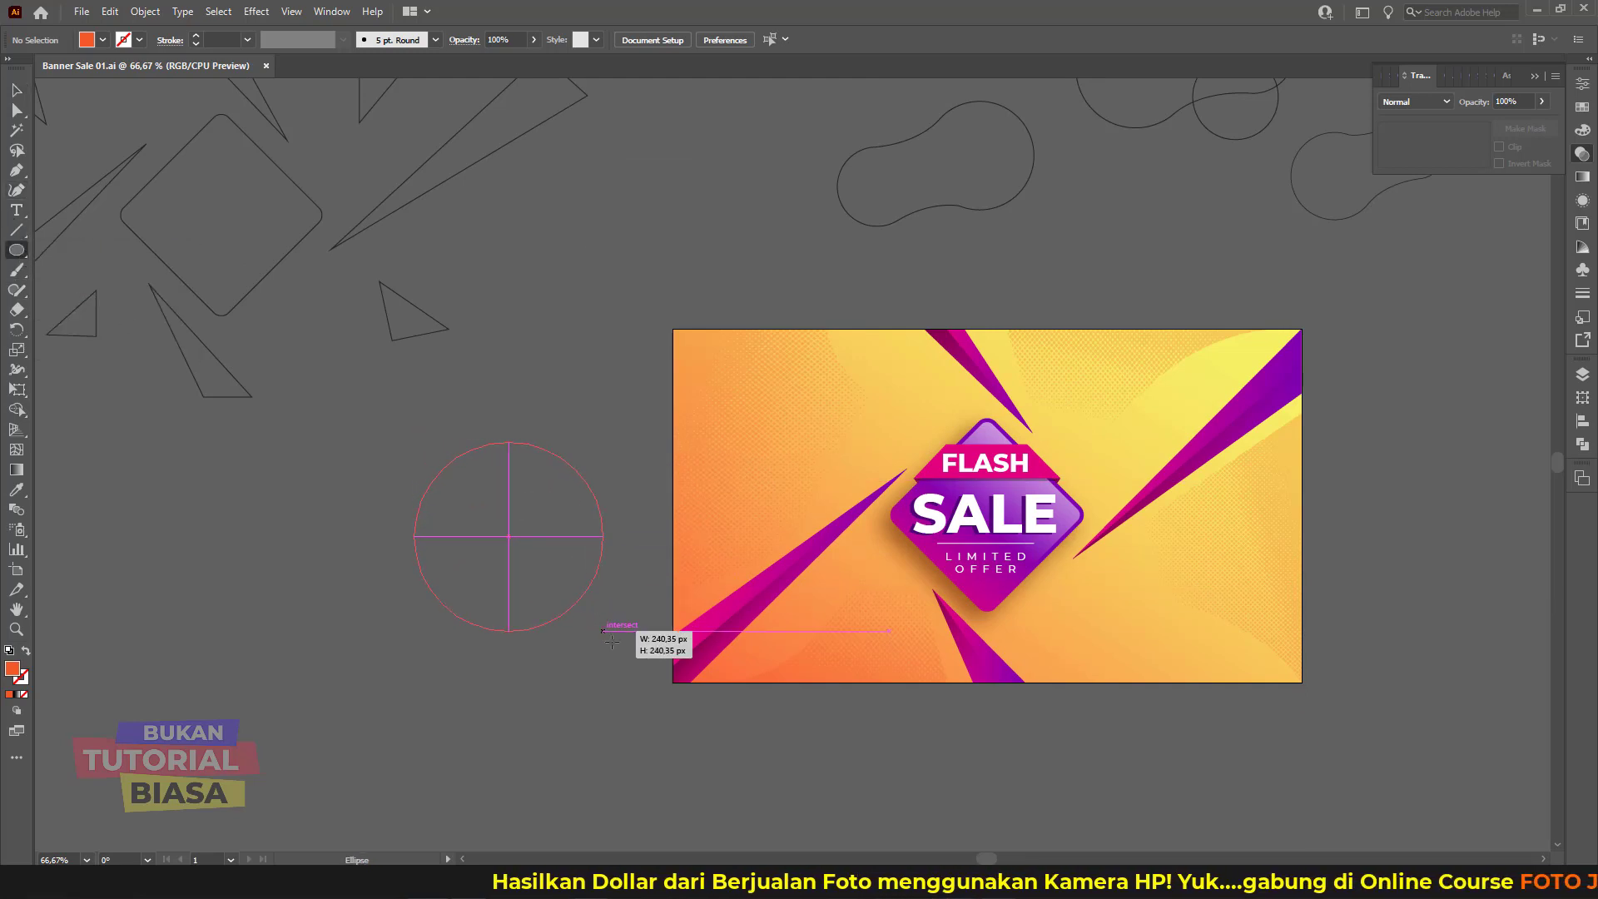
click(26, 651)
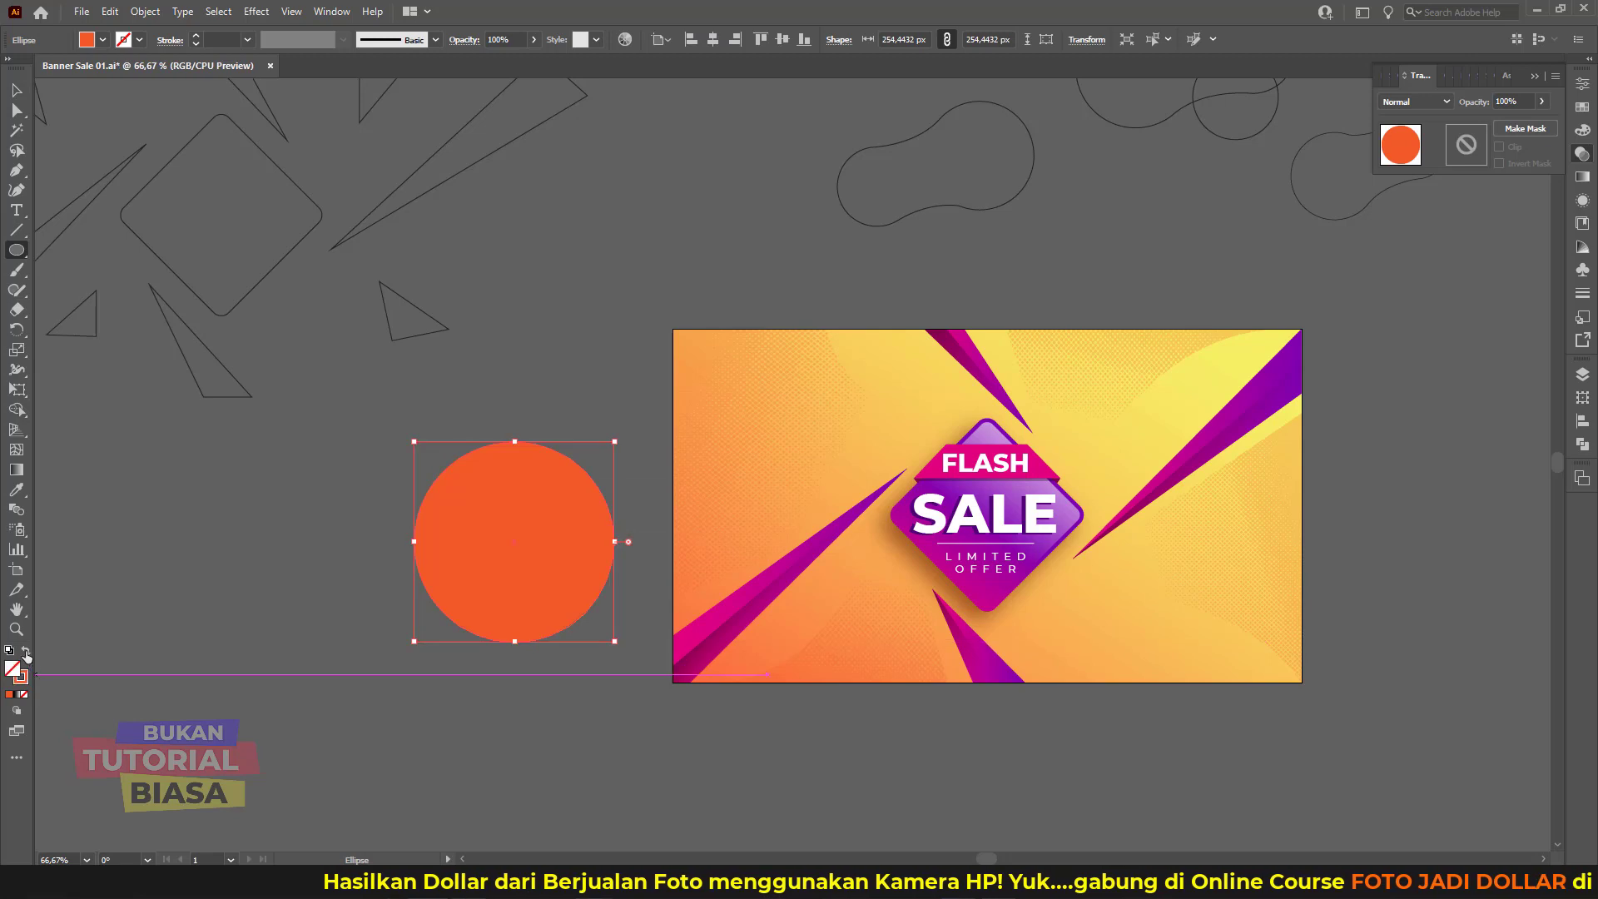
click(17, 89)
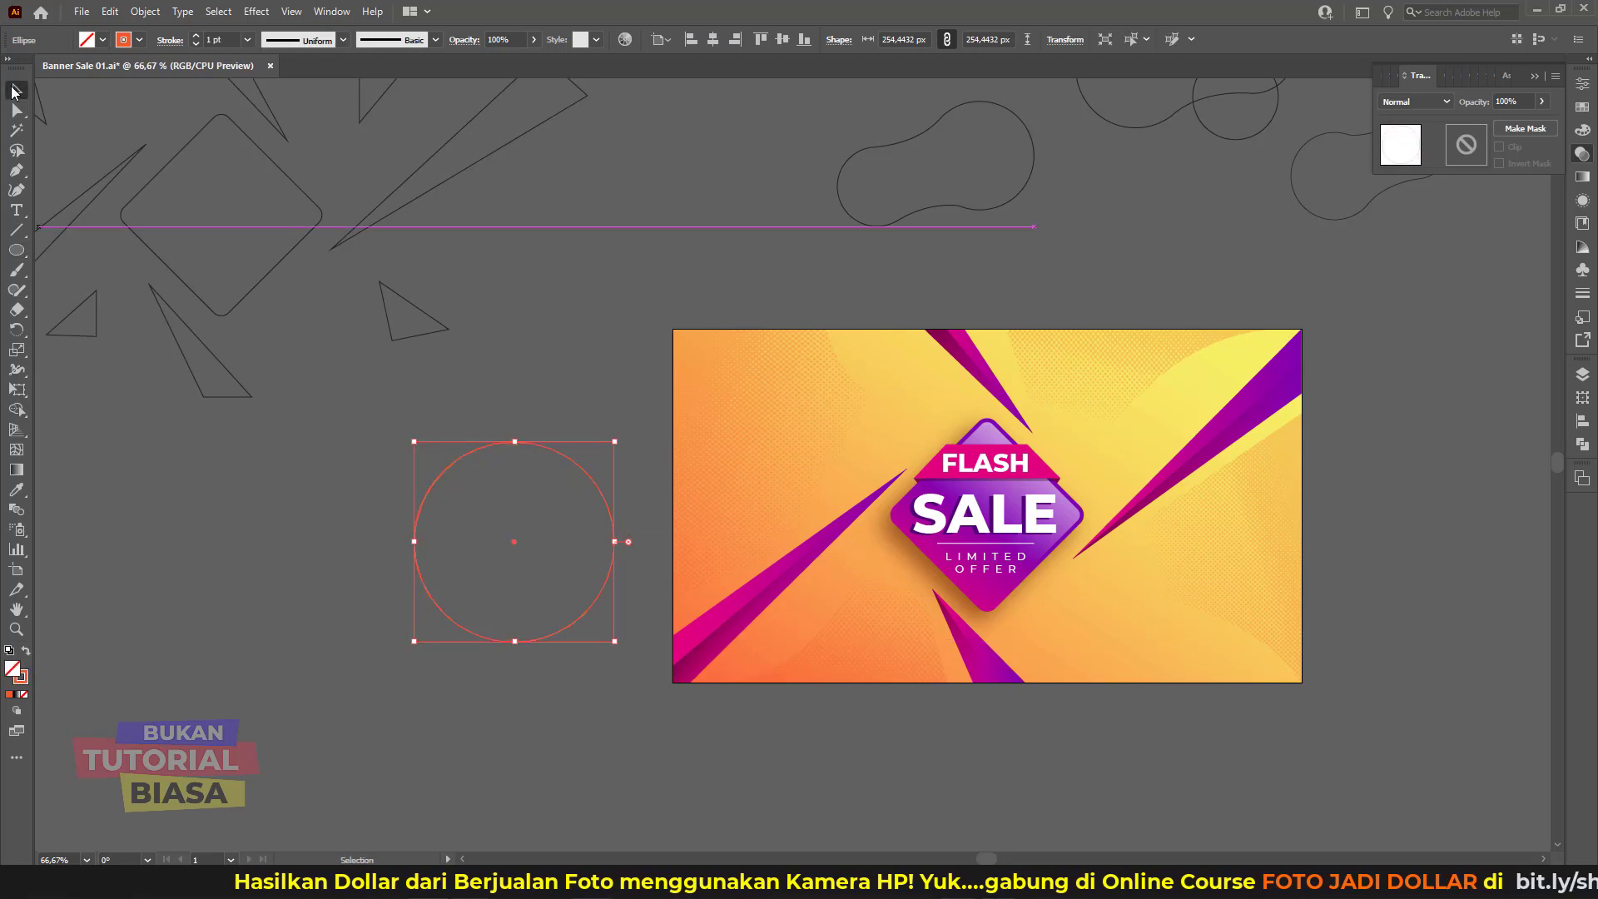
click(195, 37)
key(ctrl+plus)
key(ctrl+plus)
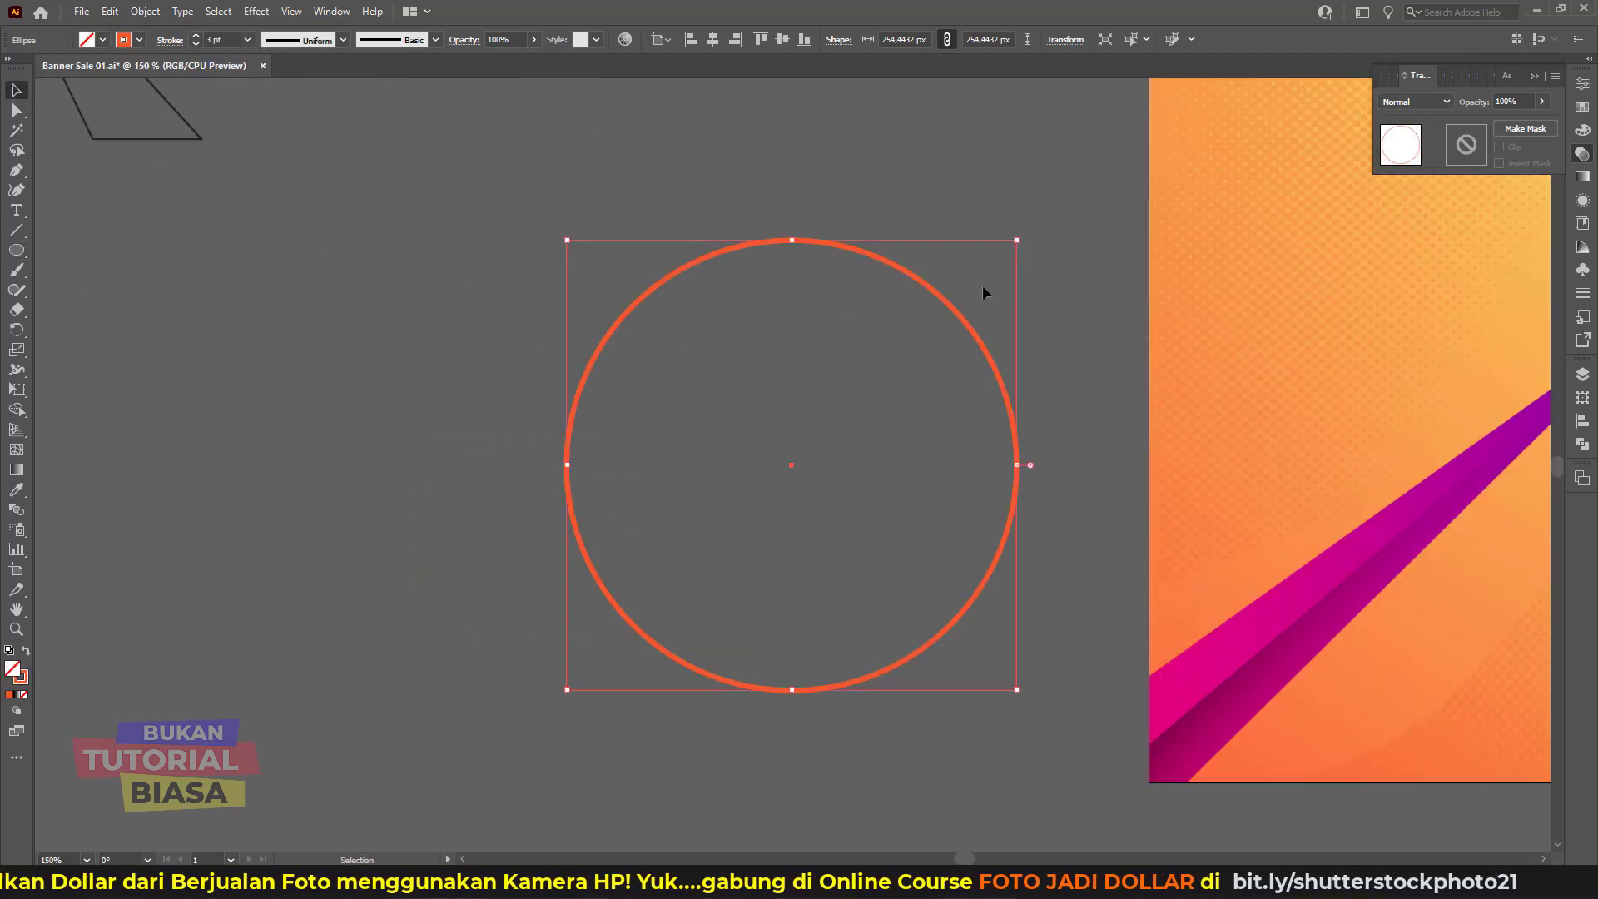
drag(1010, 268, 939, 286)
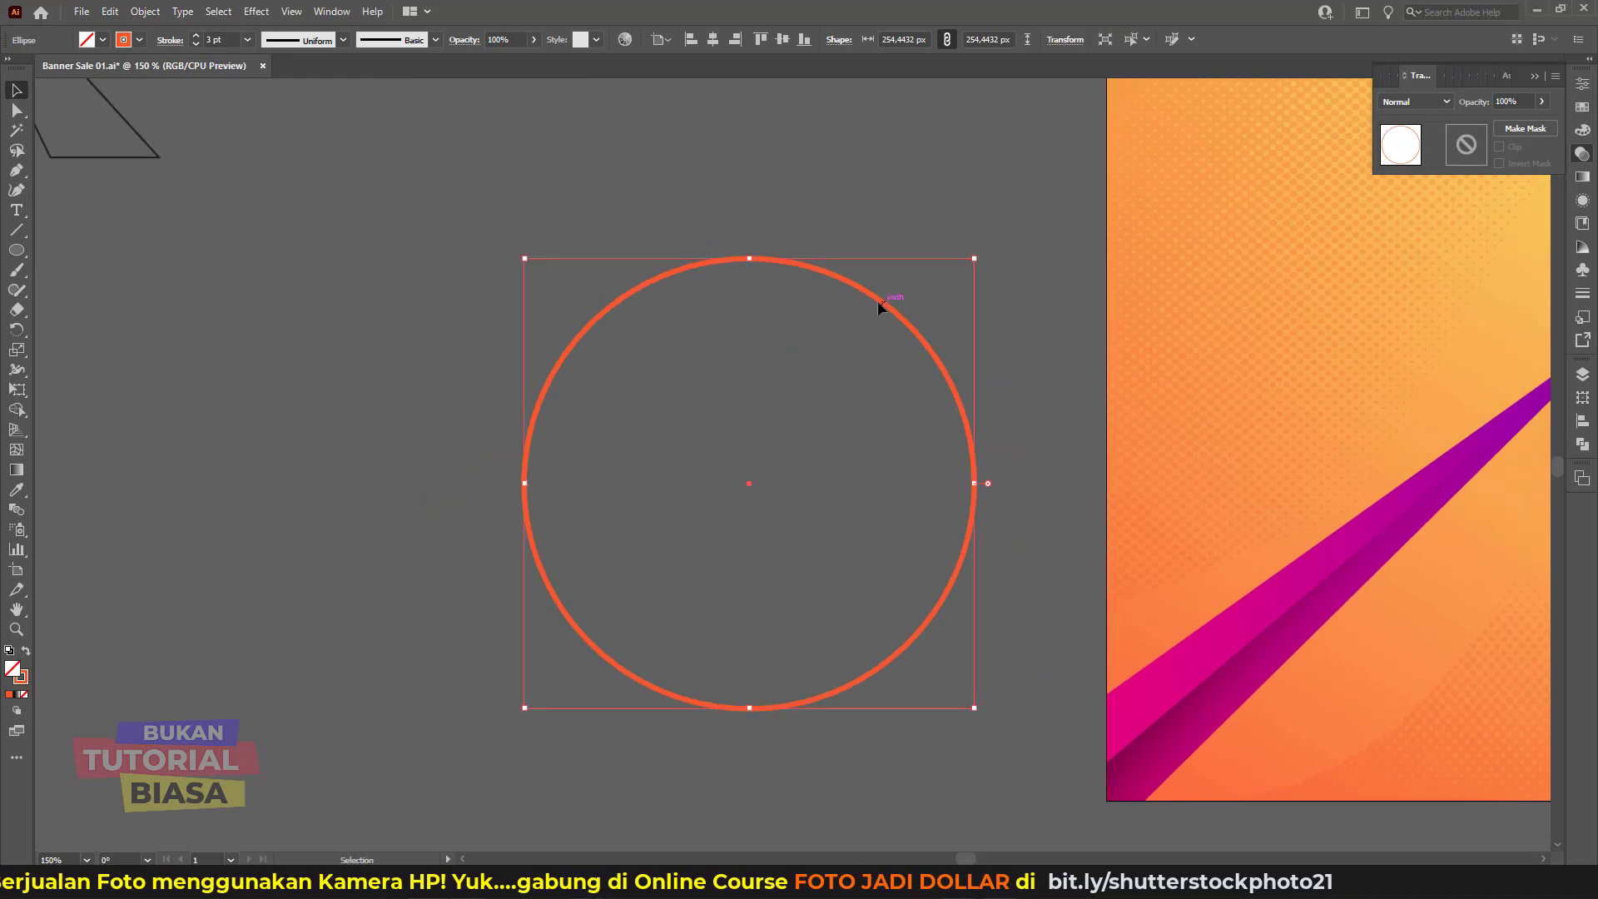
Step: Give the circle's stroke round caps and round joins, and make it dashed with a 0 pt dash
click(1583, 84)
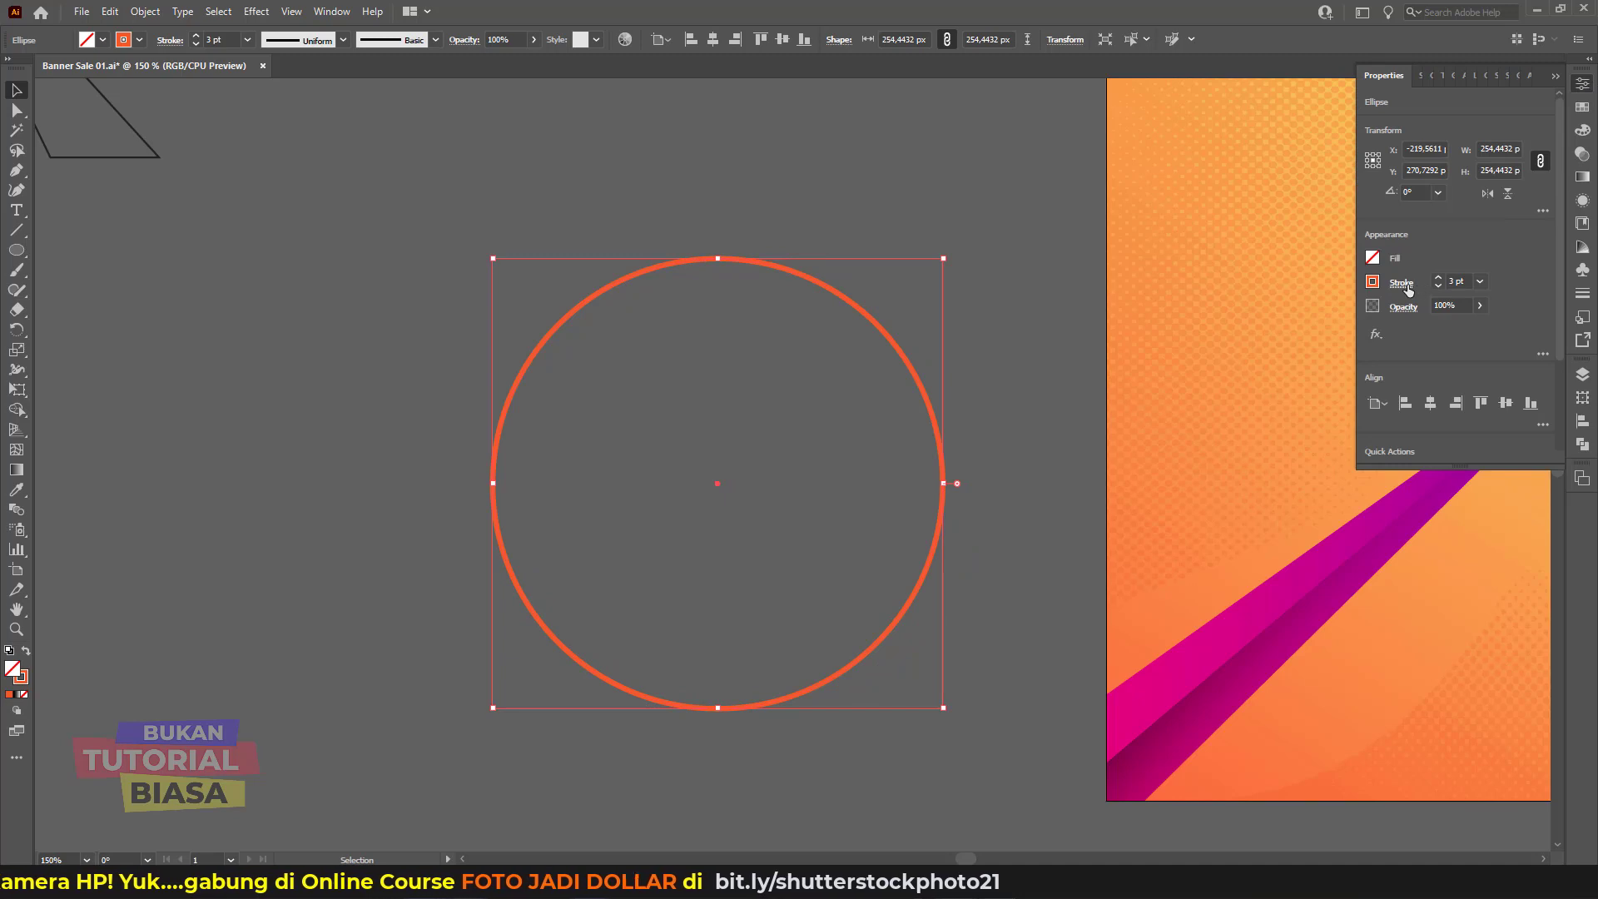
click(1405, 284)
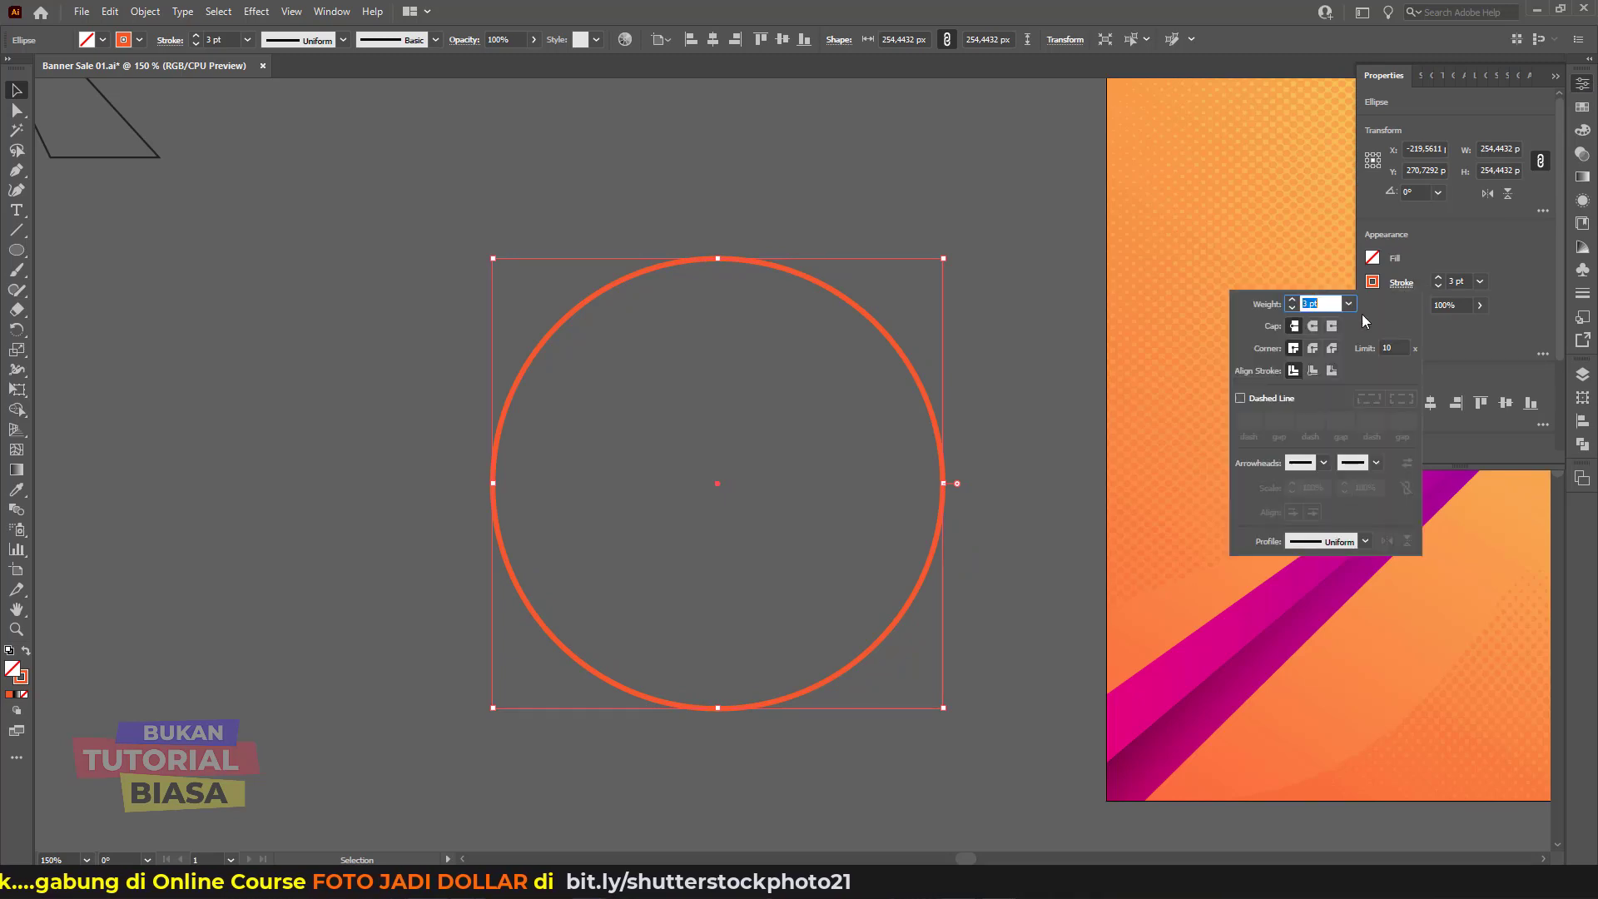
click(1313, 325)
click(1313, 348)
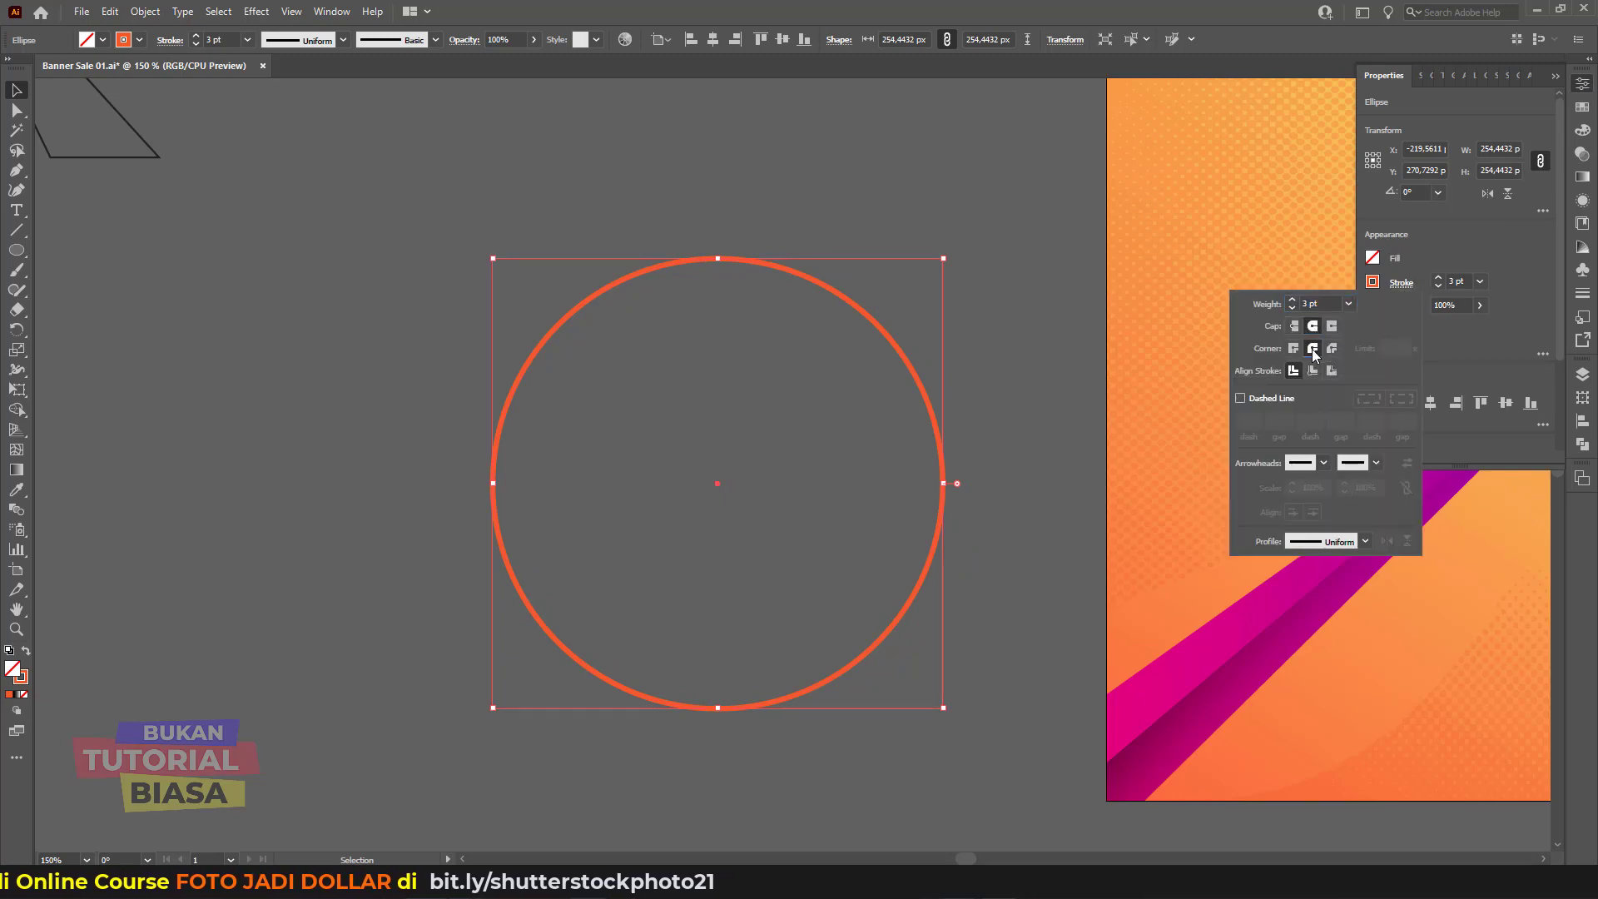
click(1239, 397)
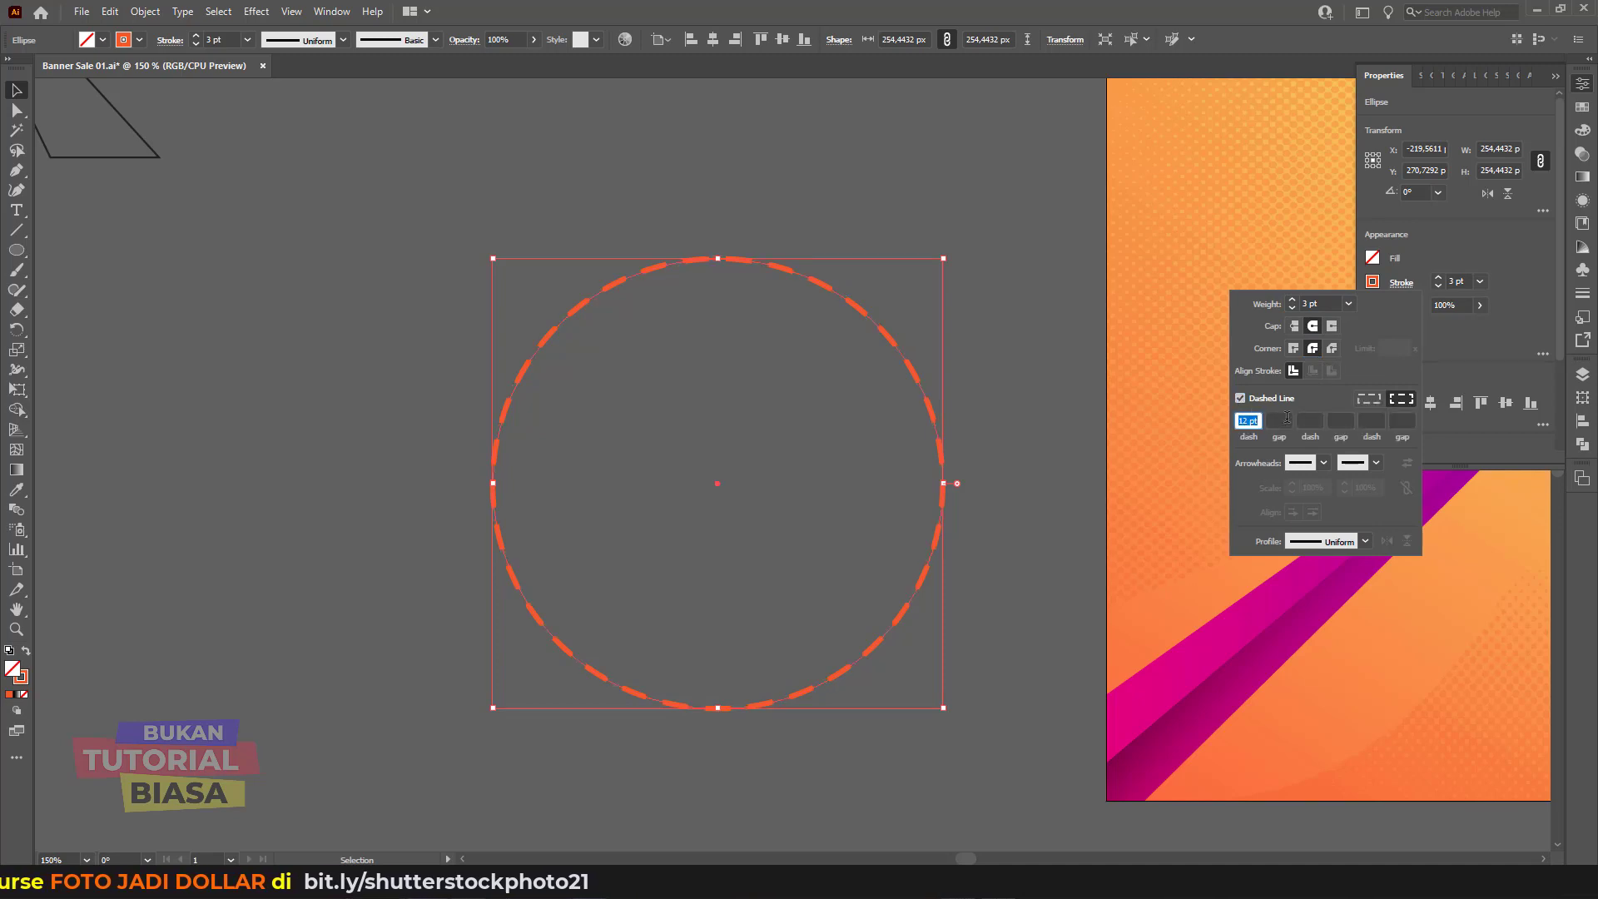
click(1282, 419)
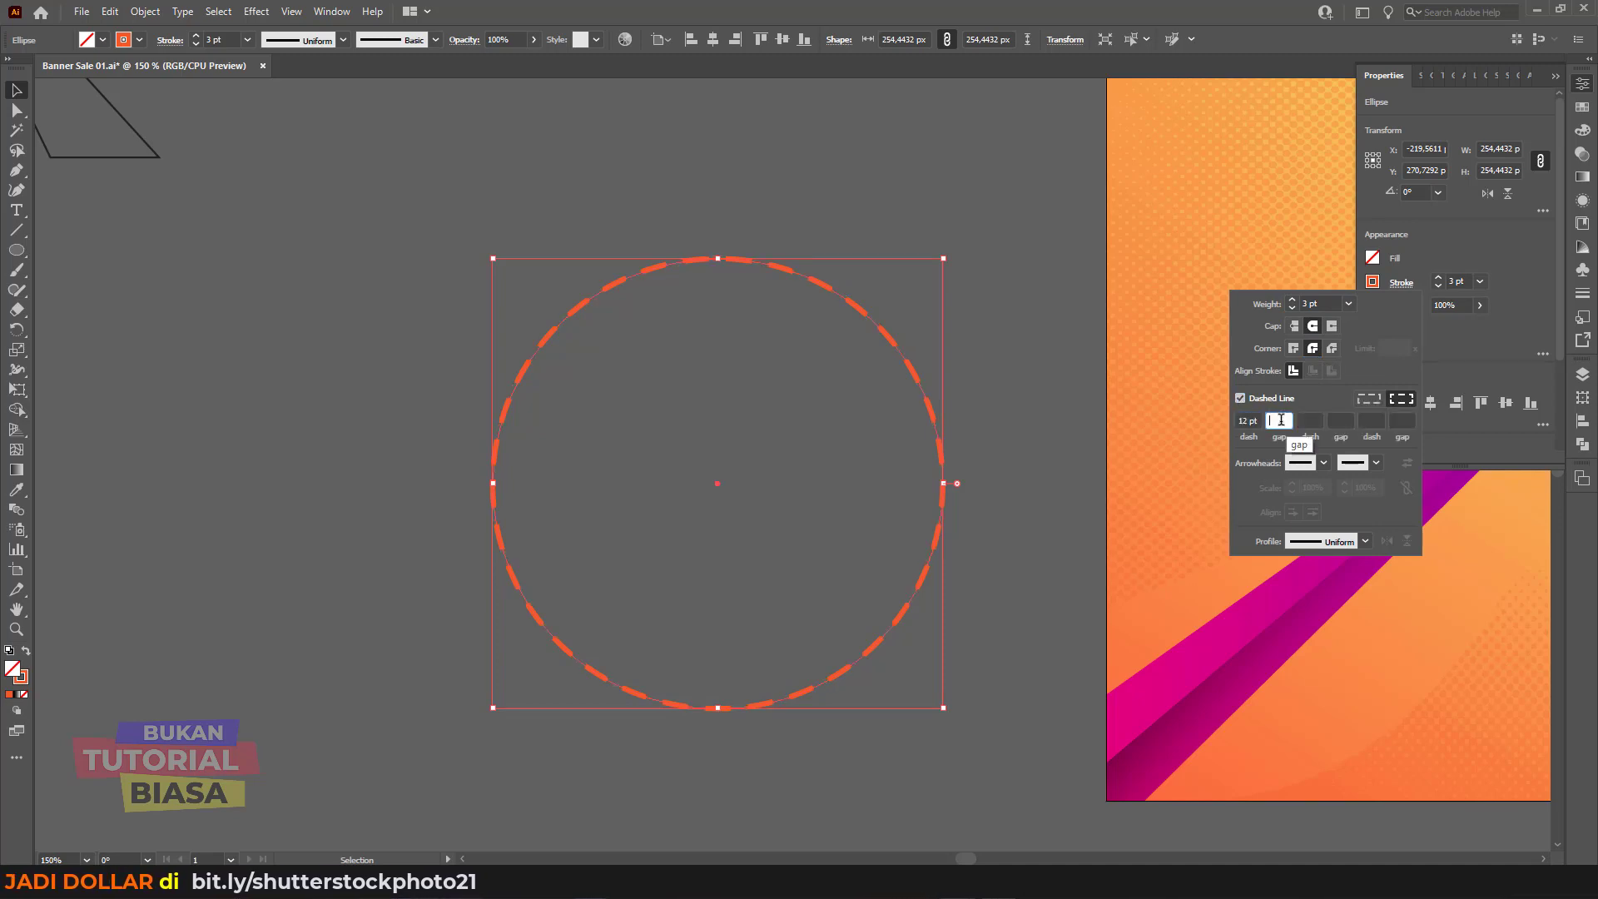
text(2)
key(Return)
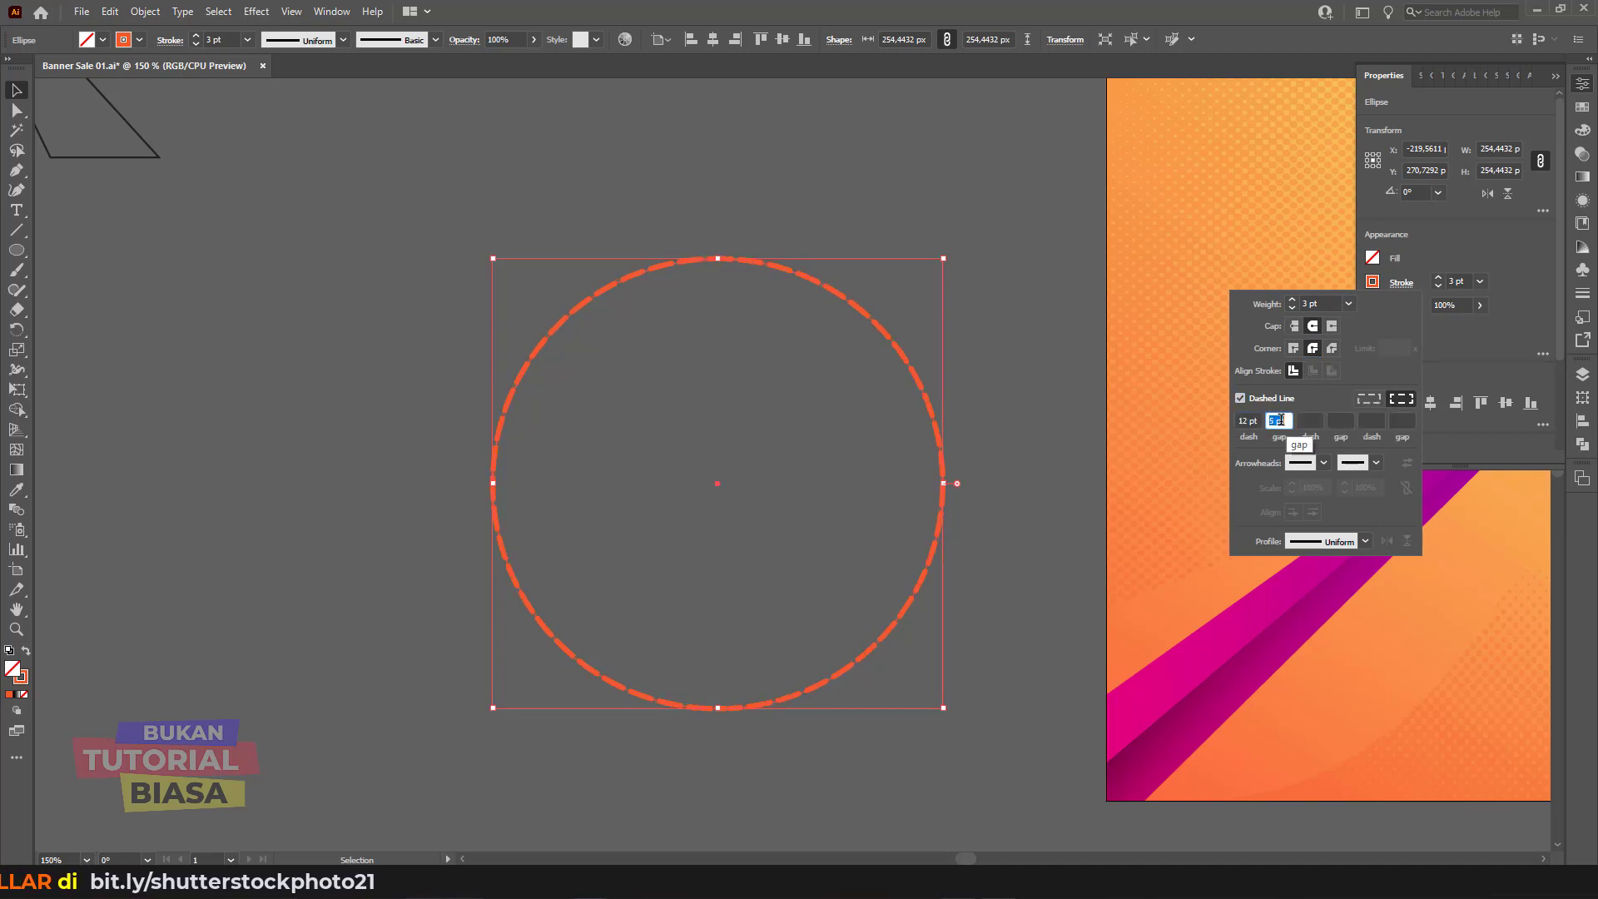
click(1249, 419)
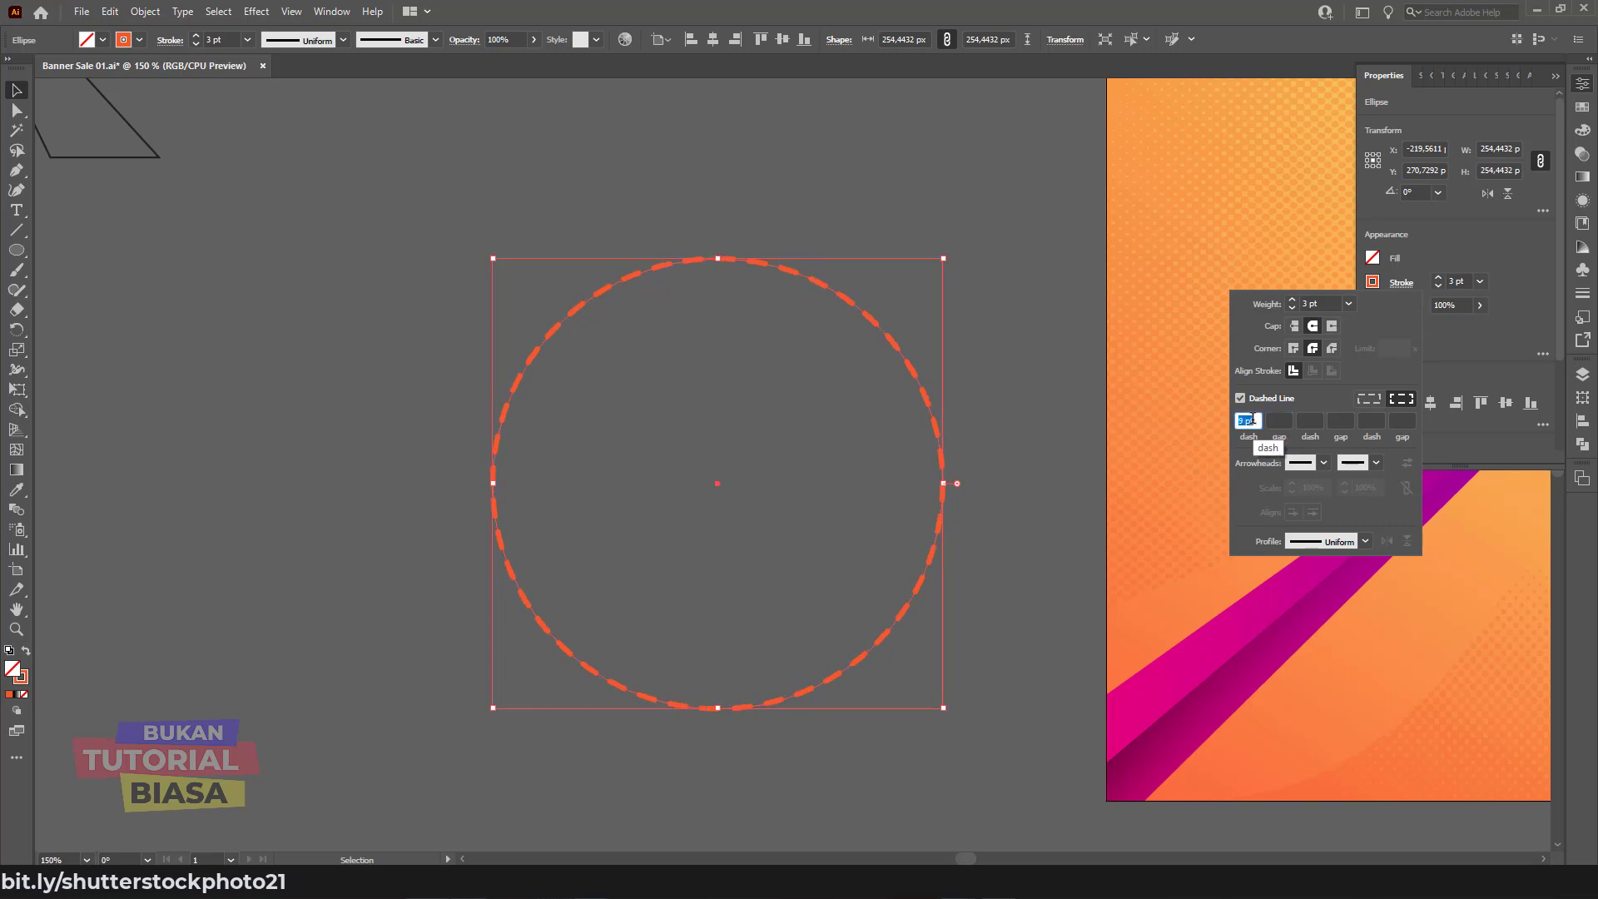
text(0)
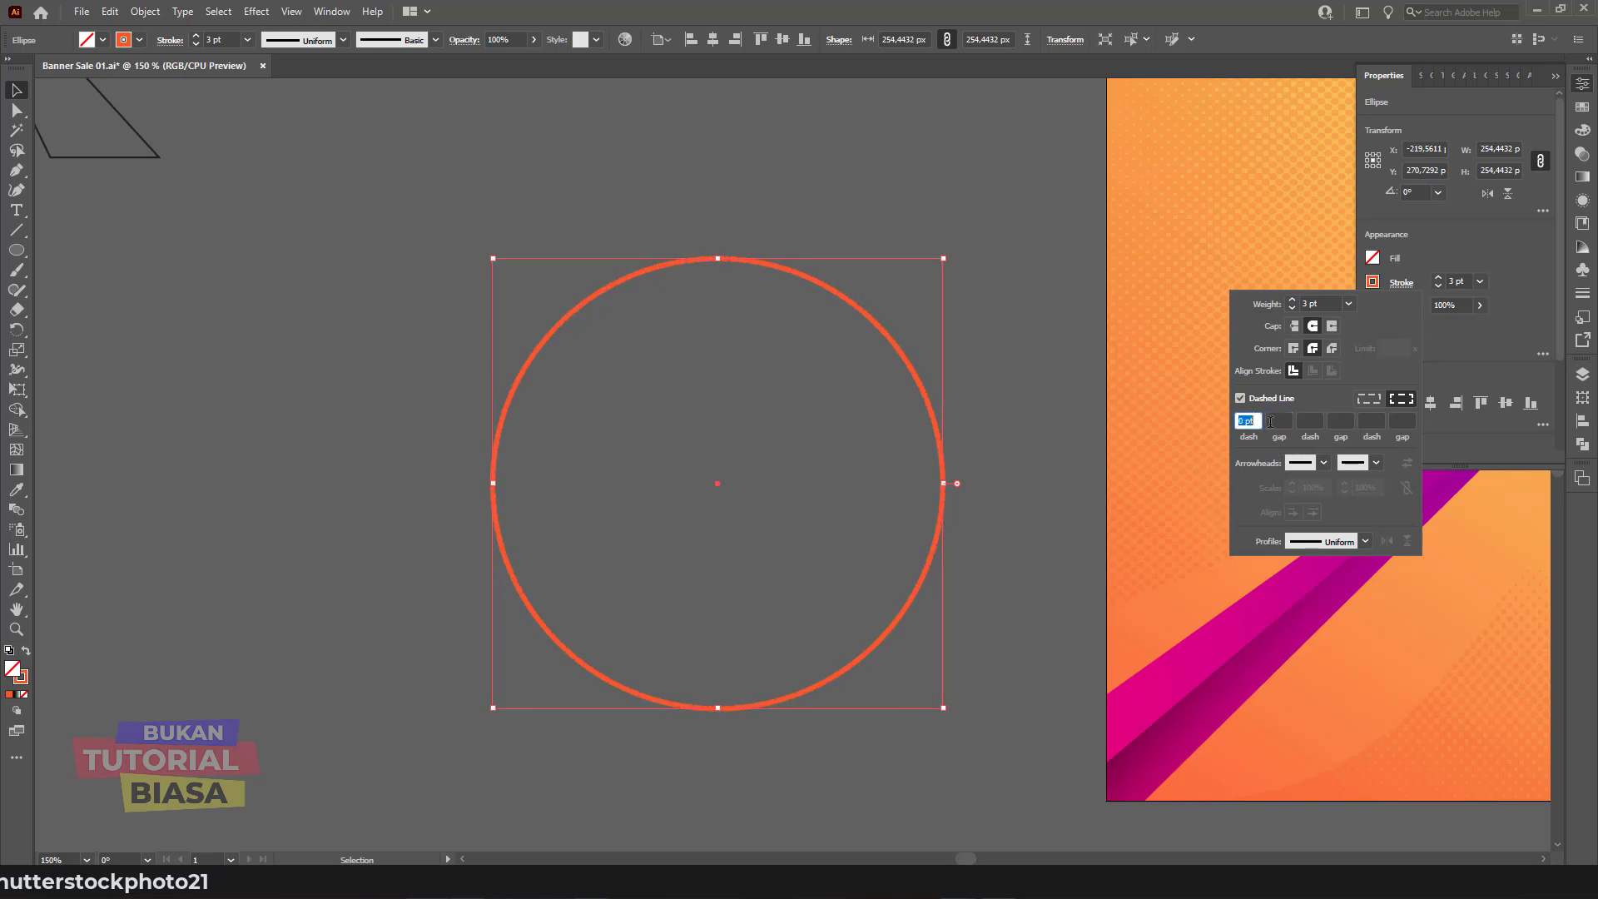
click(1277, 421)
text(10)
key(Return)
key(Up)
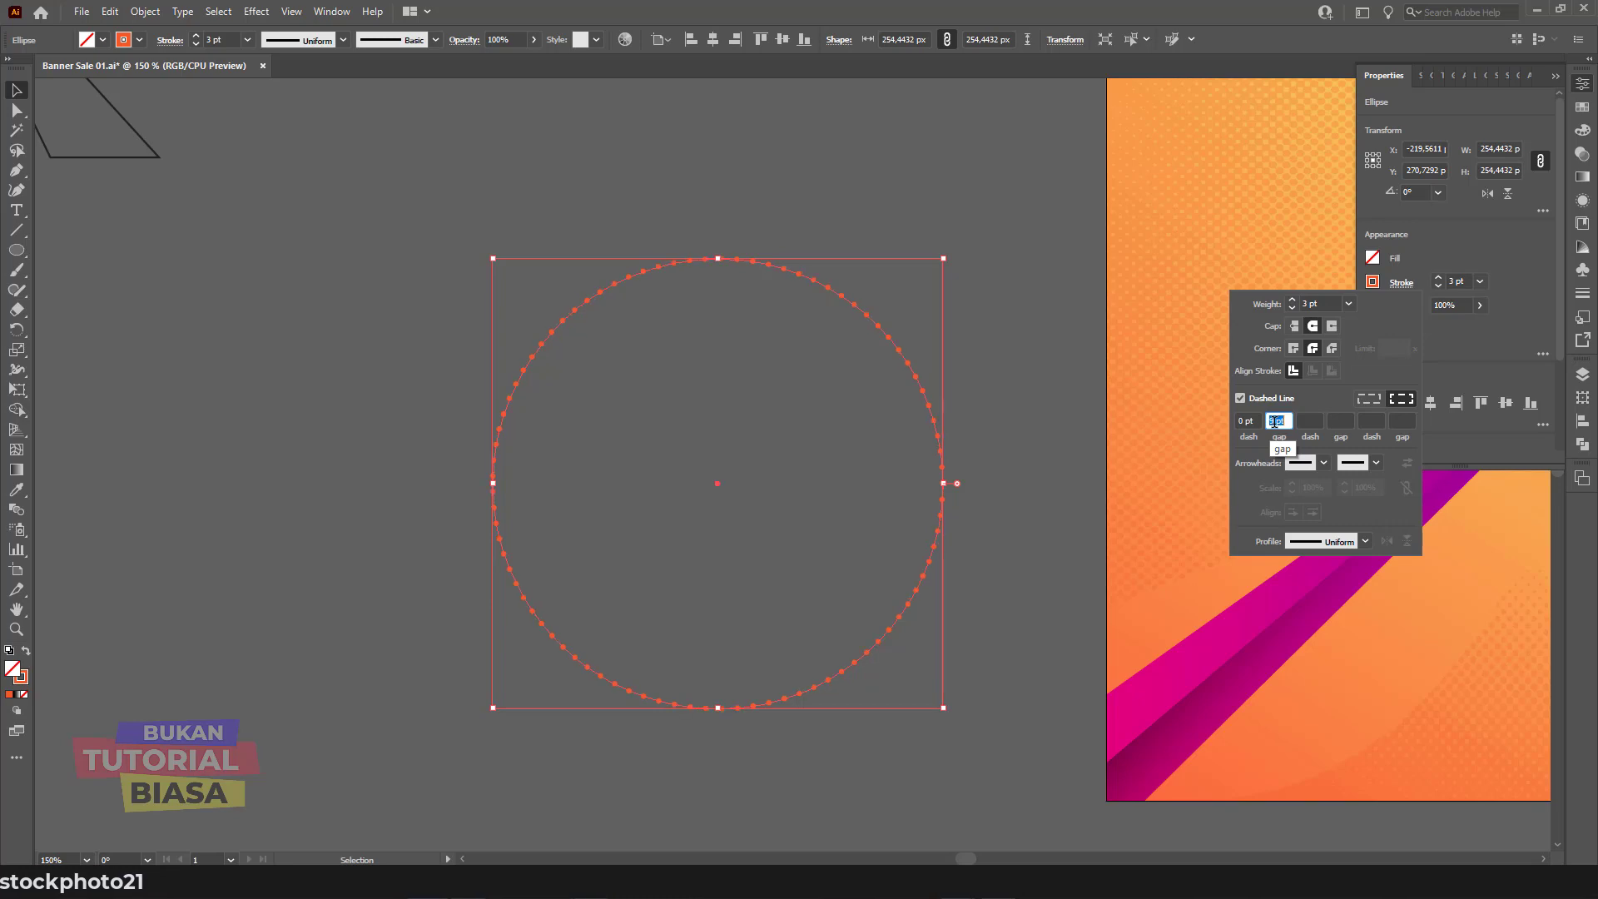
key(Down)
key(Down)
key(Down)
key(Down)
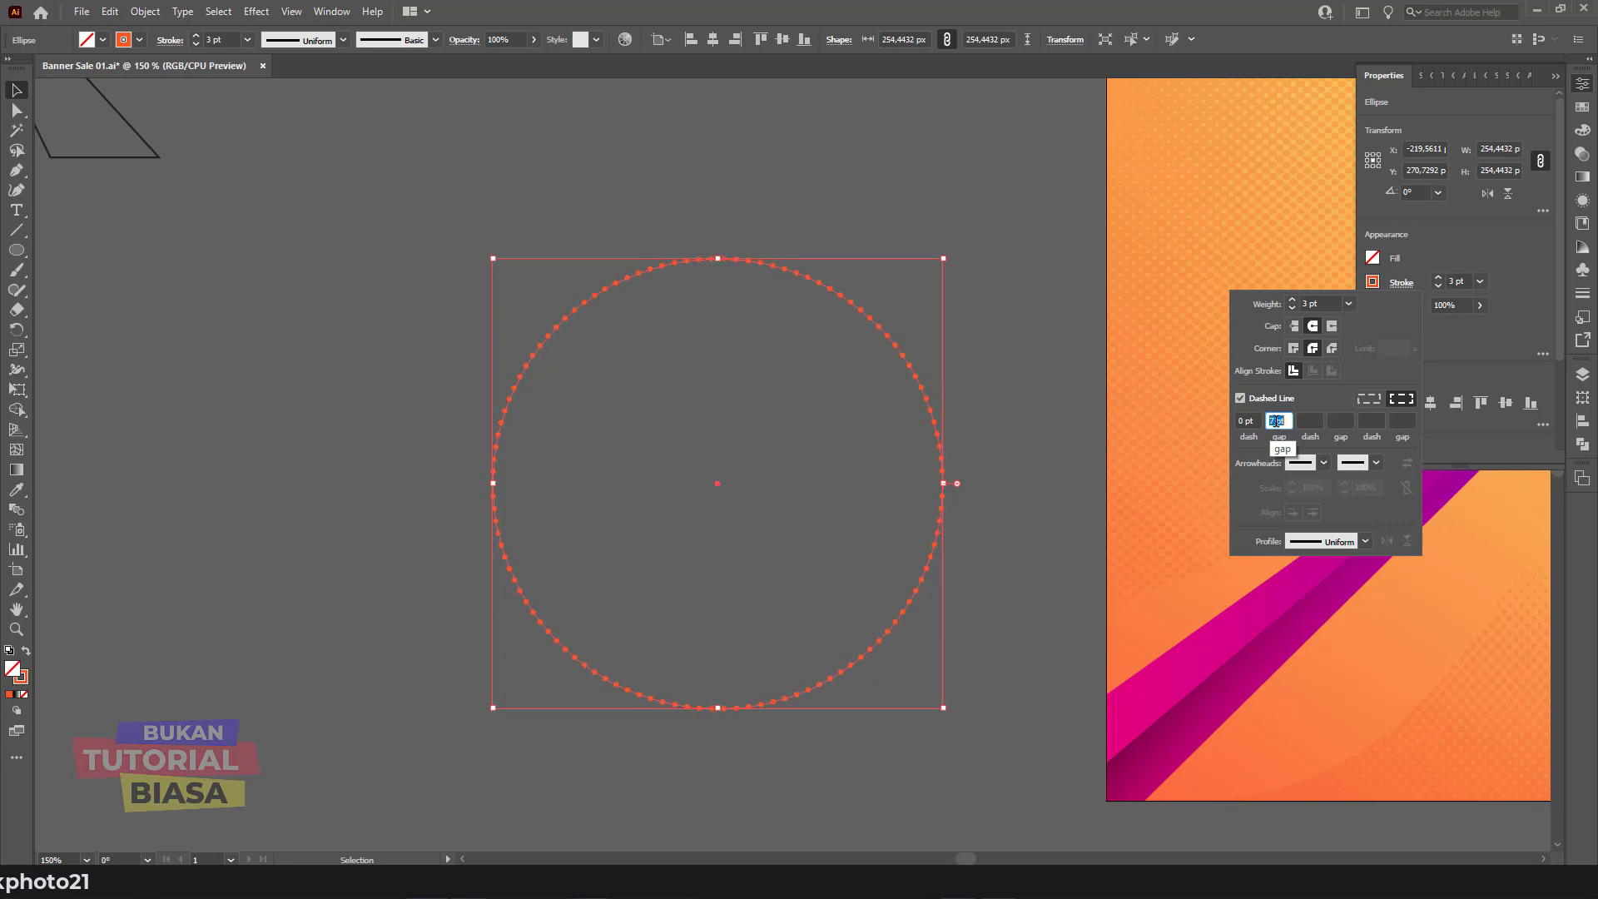
key(Down)
key(Down)
Step: Raise the stroke weight to 5 pt and try dot gaps up to 13 pt, then revert with Escape
key(BackSpace)
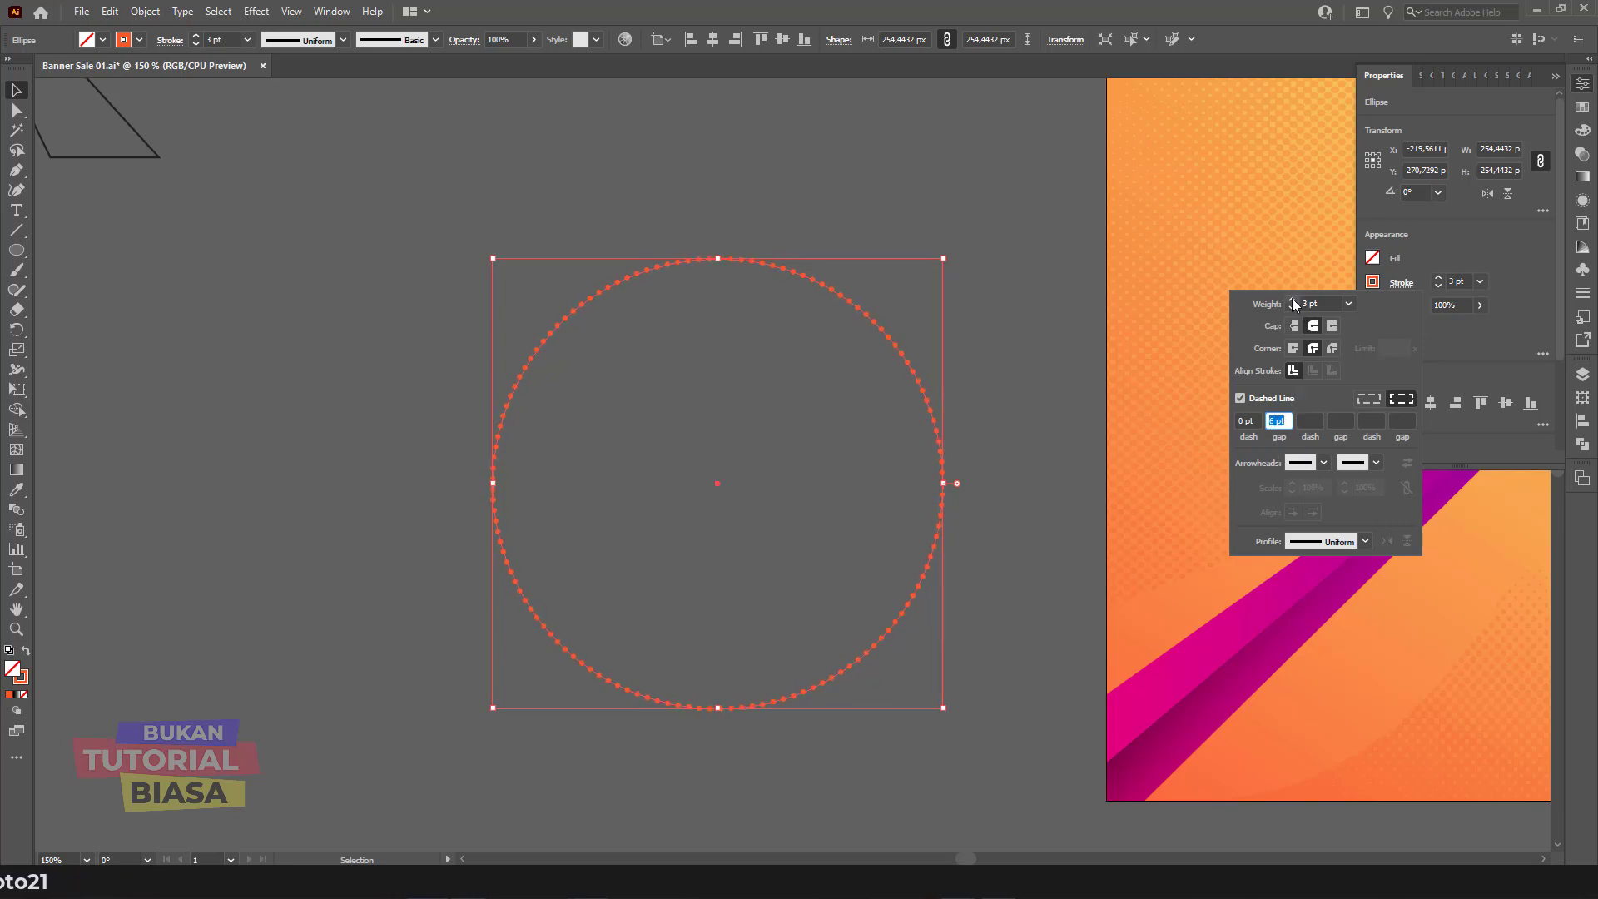
click(1292, 298)
click(1293, 298)
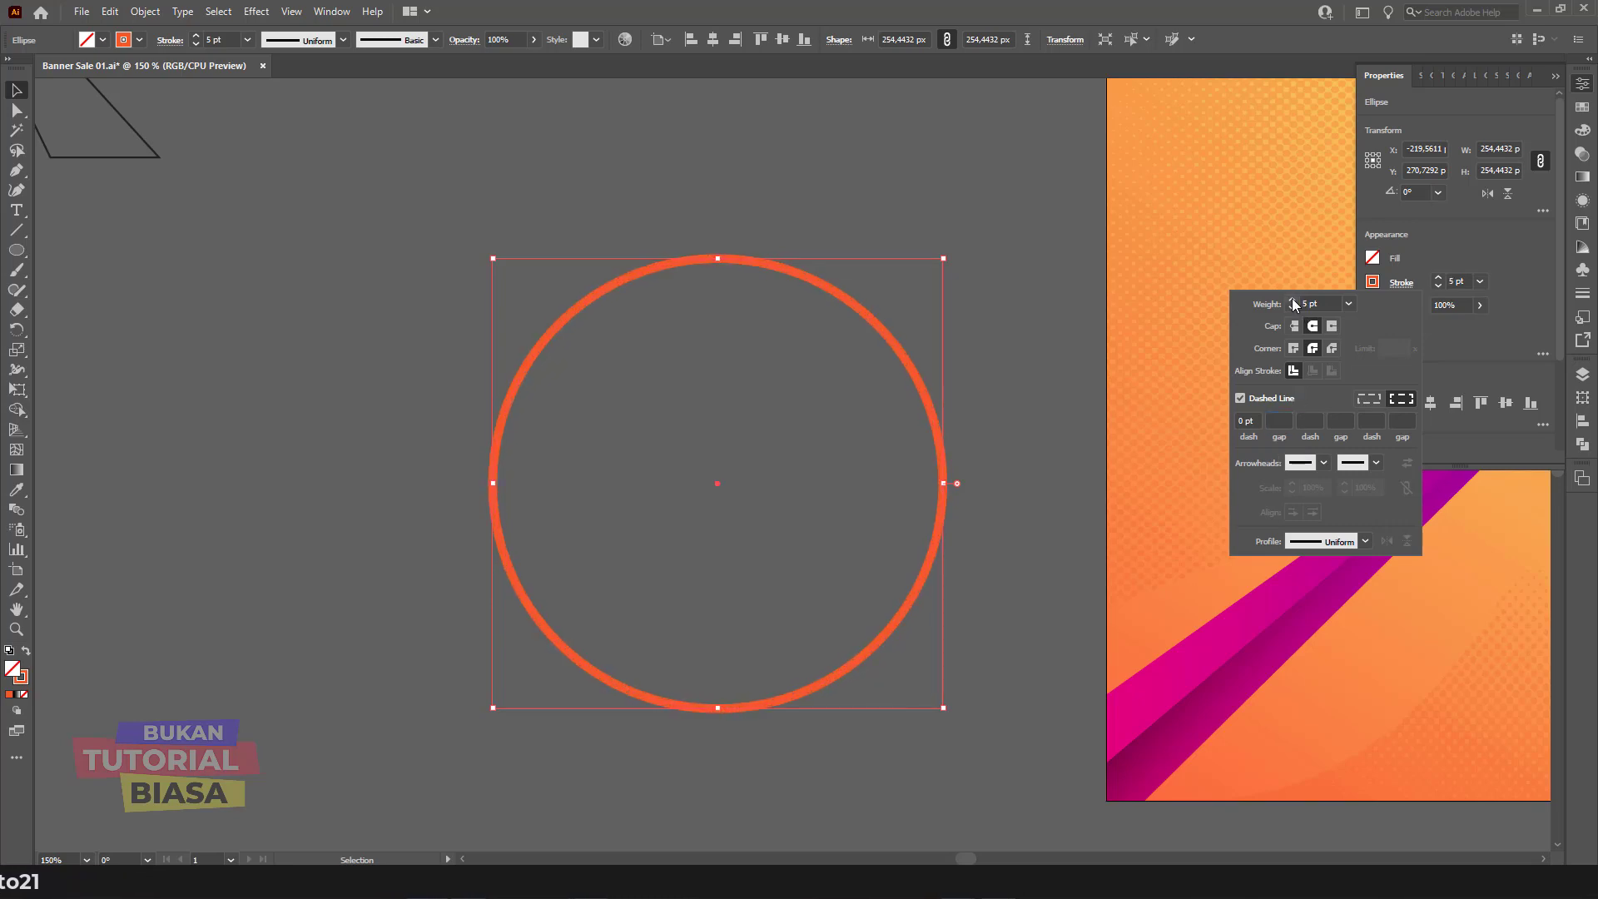
click(1281, 420)
text(4)
key(Return)
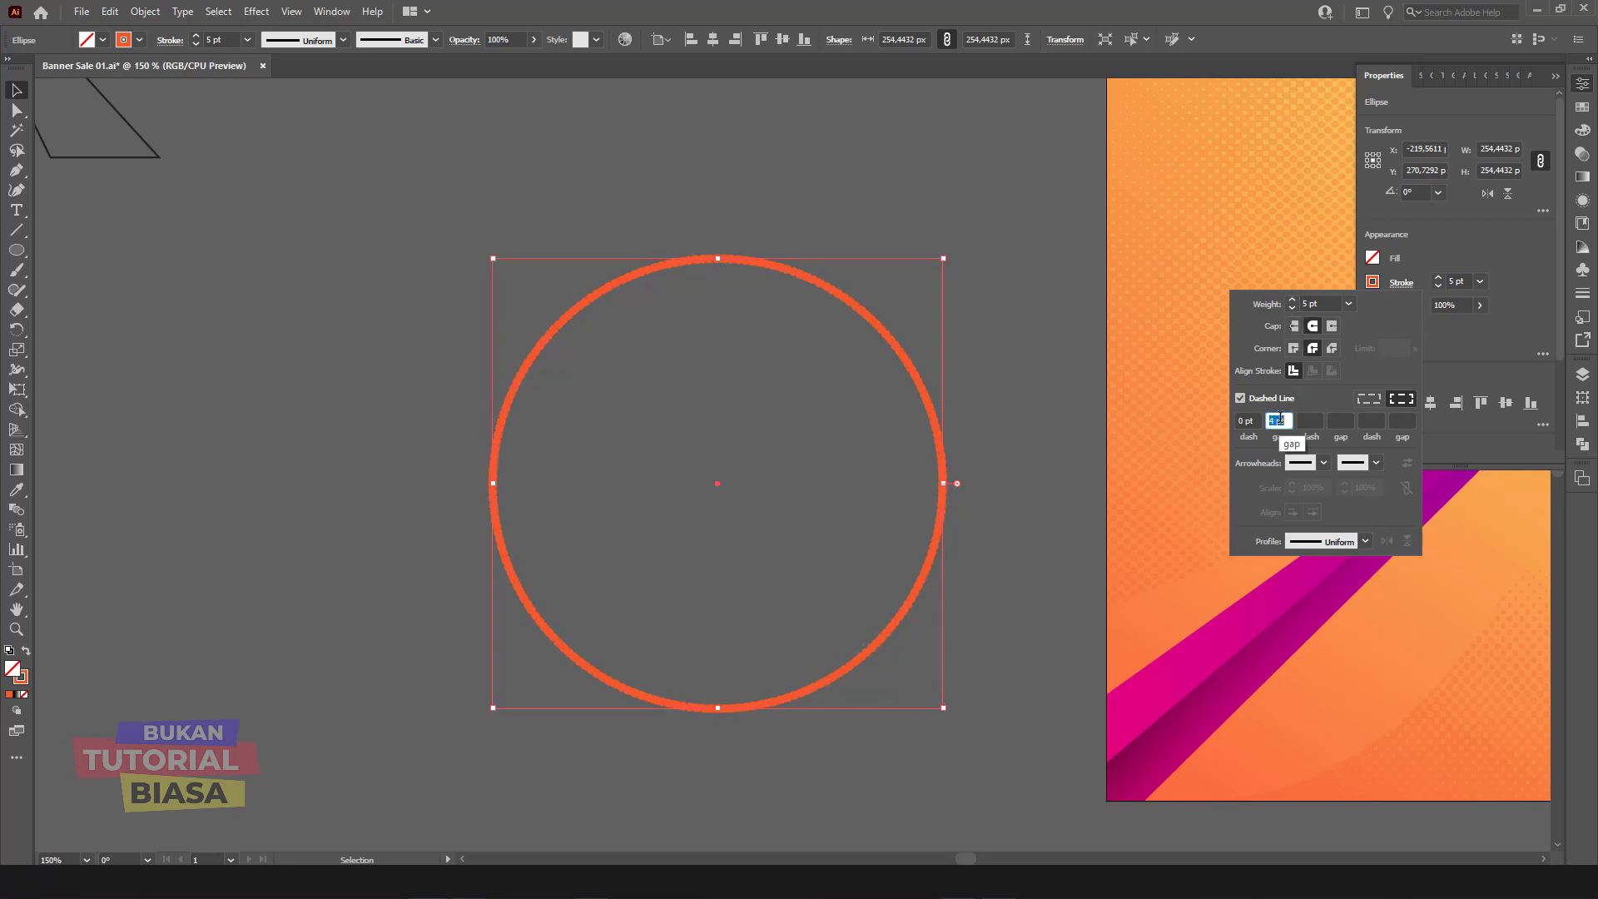
key(Up)
key(Up)
key(Up)
key(Up)
key(Up)
key(Up)
key(Up)
key(Up)
key(Up)
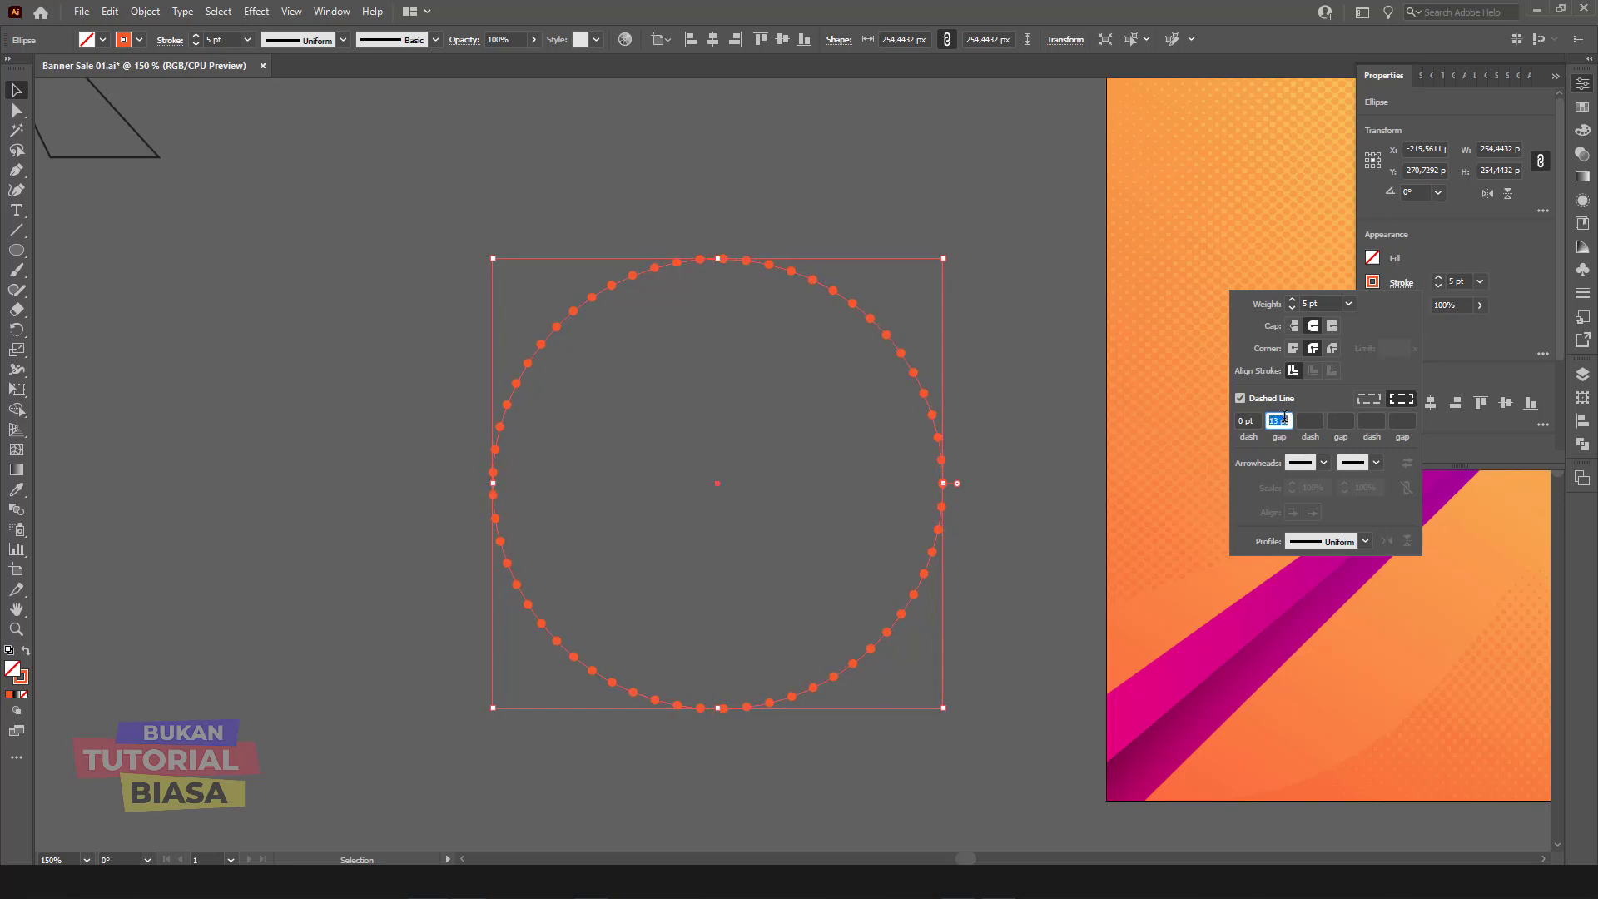
key(Up)
key(Up)
key(Down)
key(Escape)
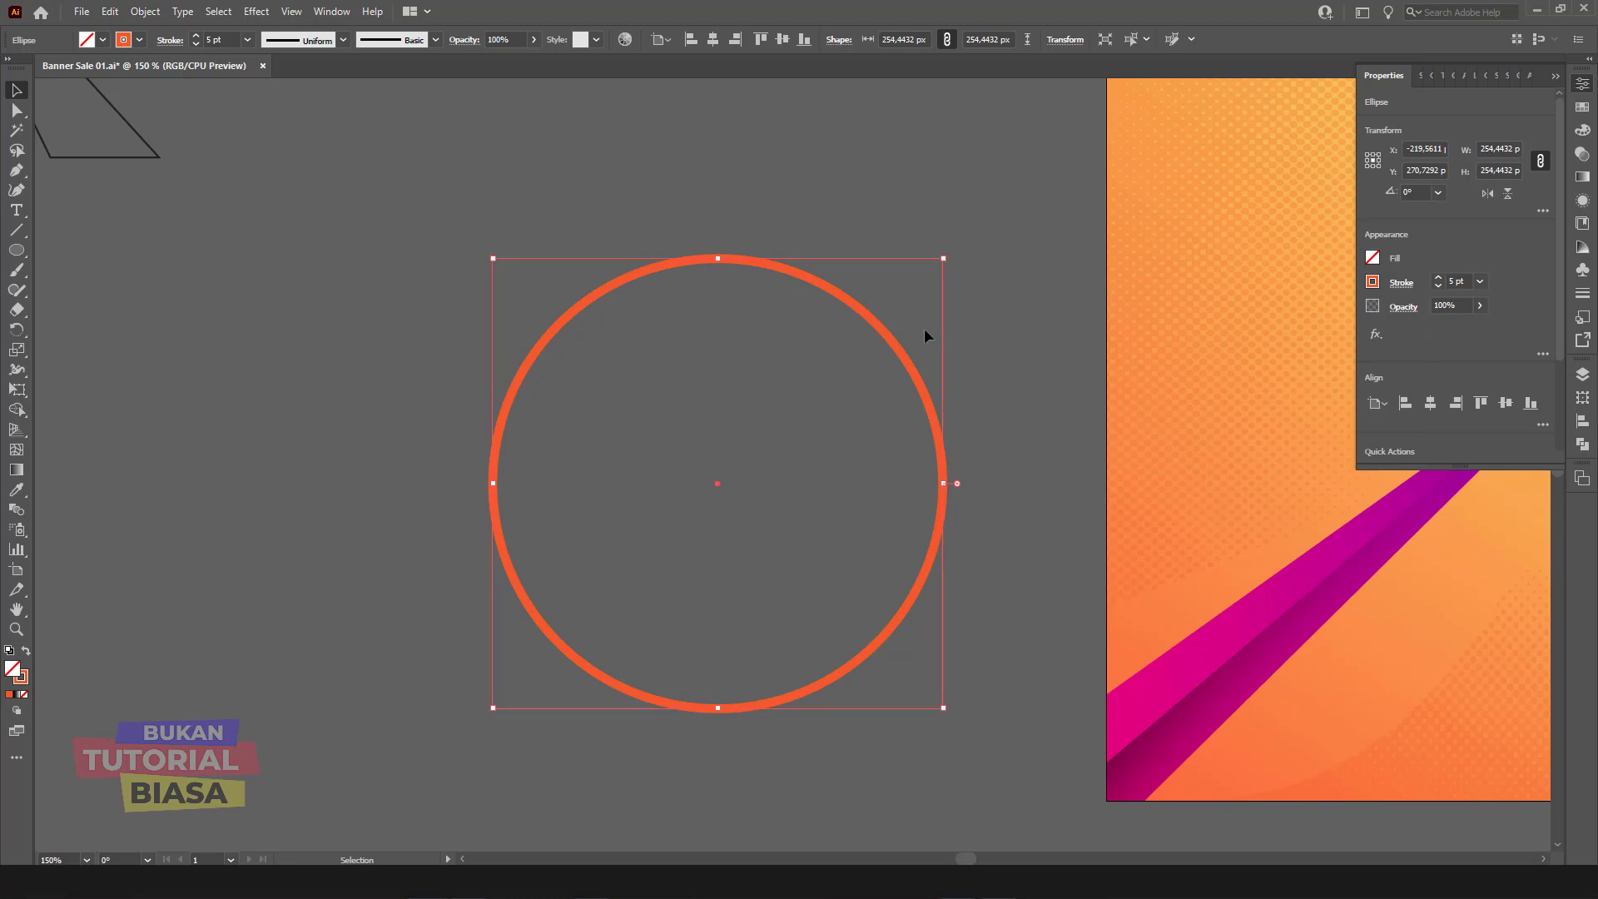
Step: Reselect the circle and set its dash gap to 15 pt, then 13 pt, for evenly spaced round dots
click(1017, 338)
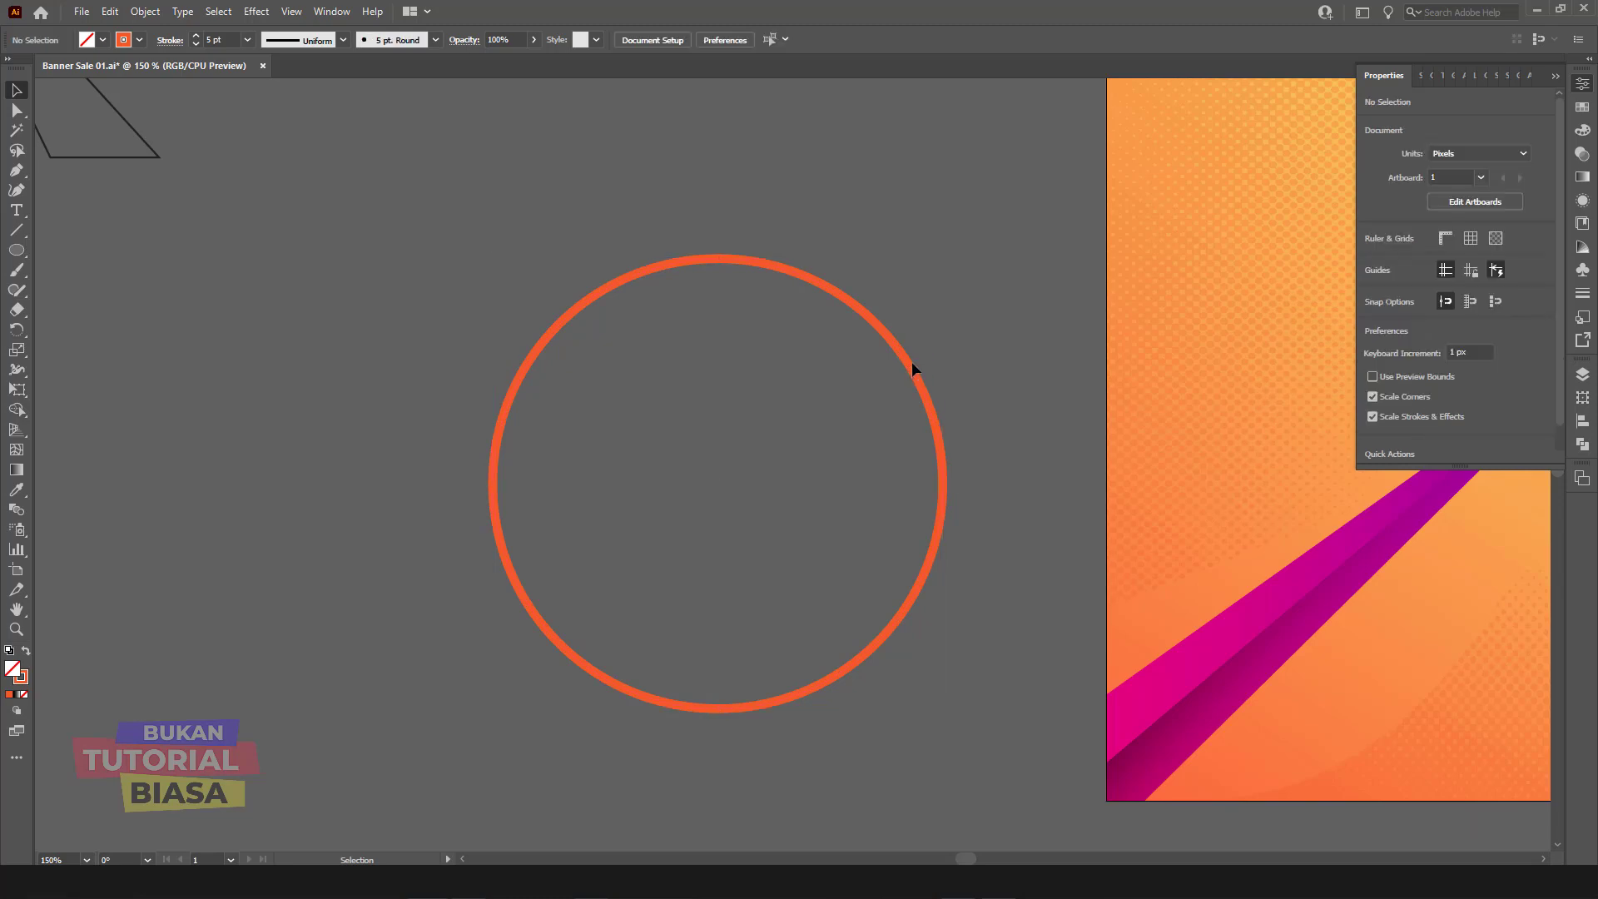
click(939, 417)
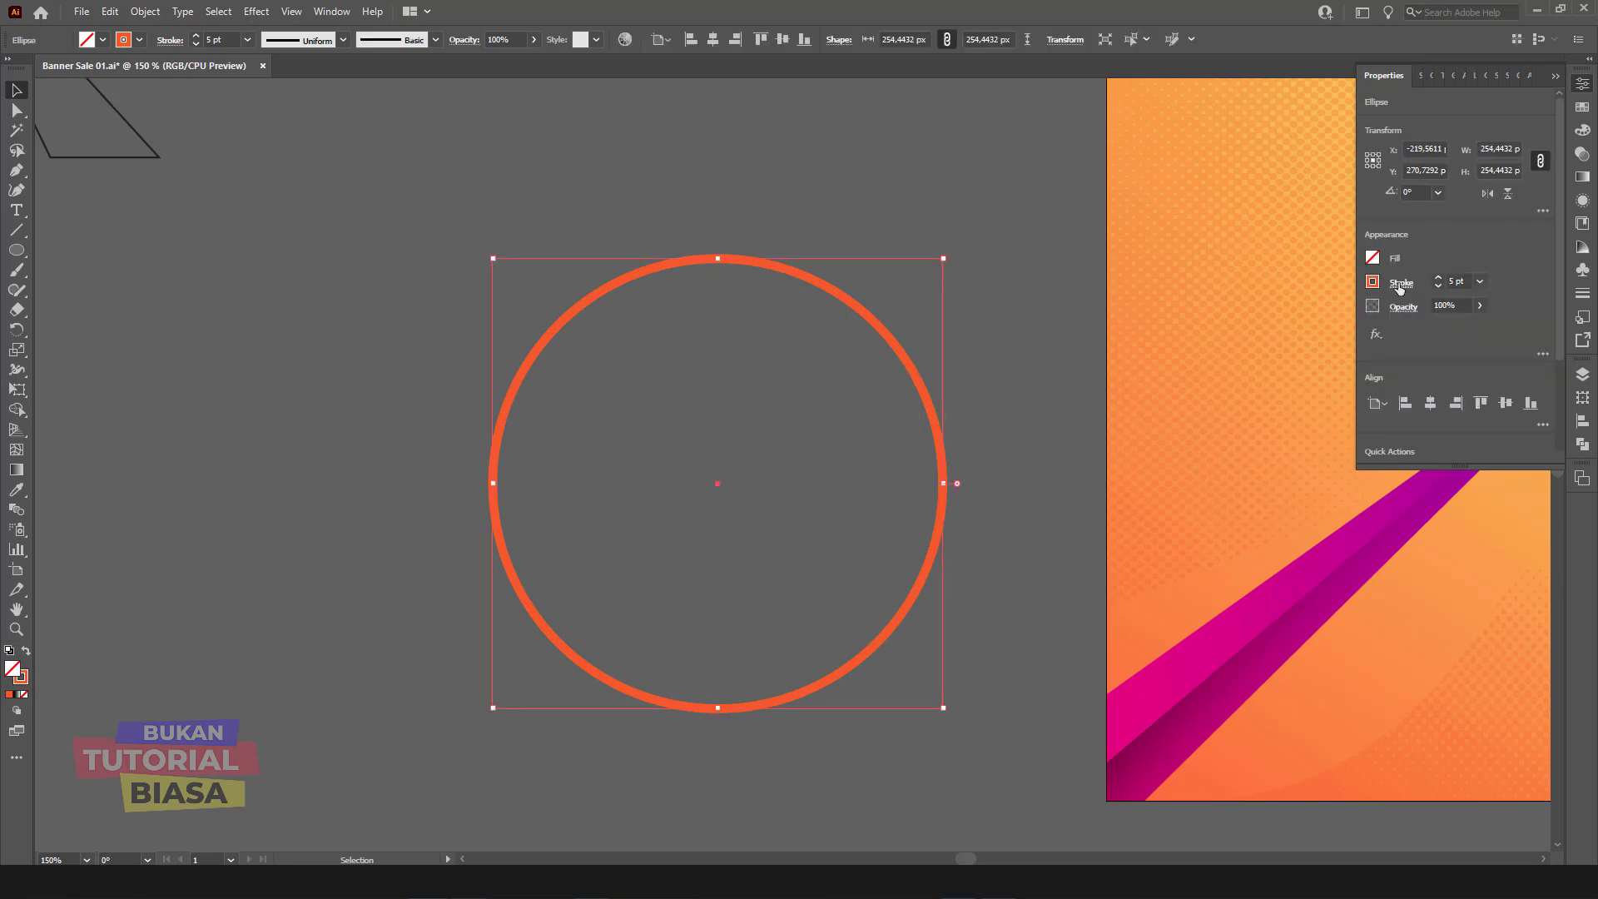
click(1400, 284)
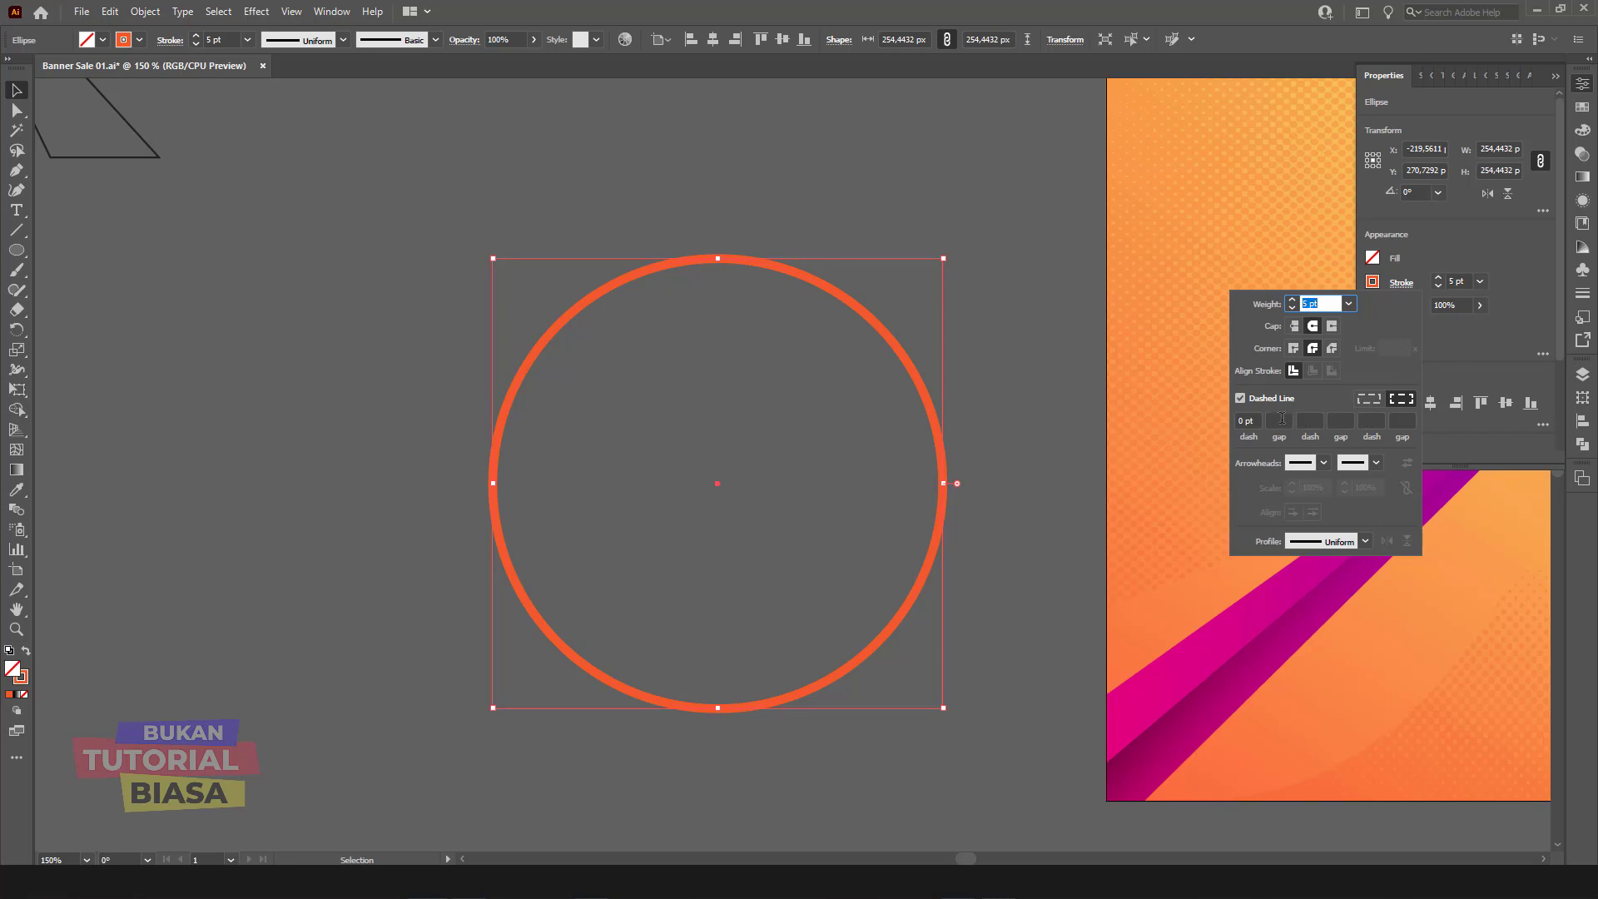
click(1283, 420)
text(15)
key(Return)
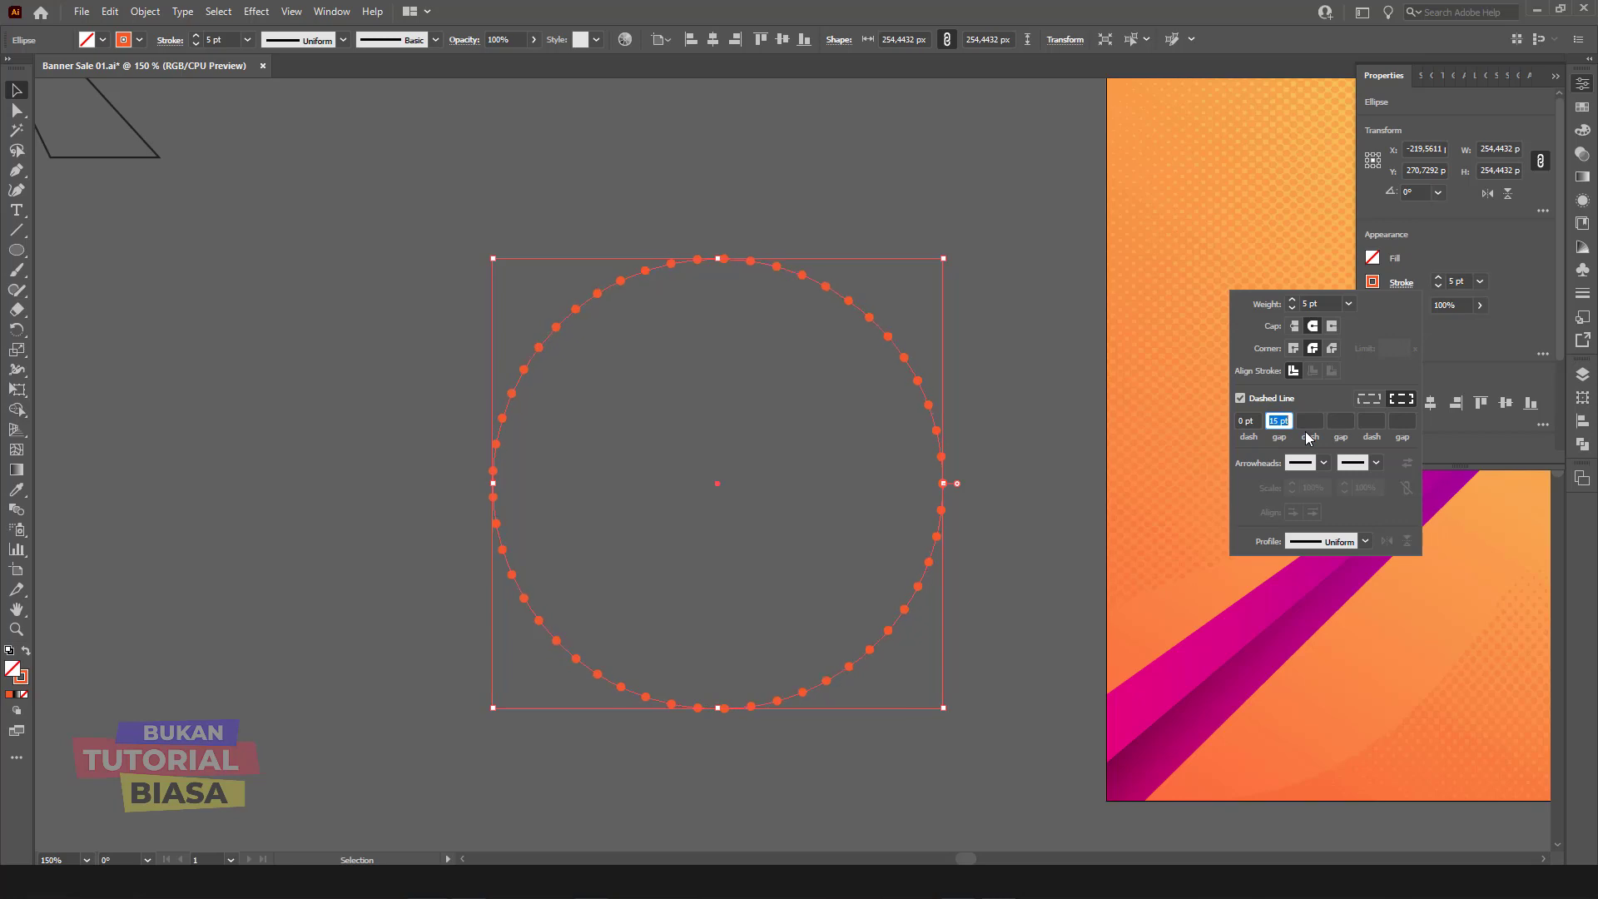
key(Down)
key(Down)
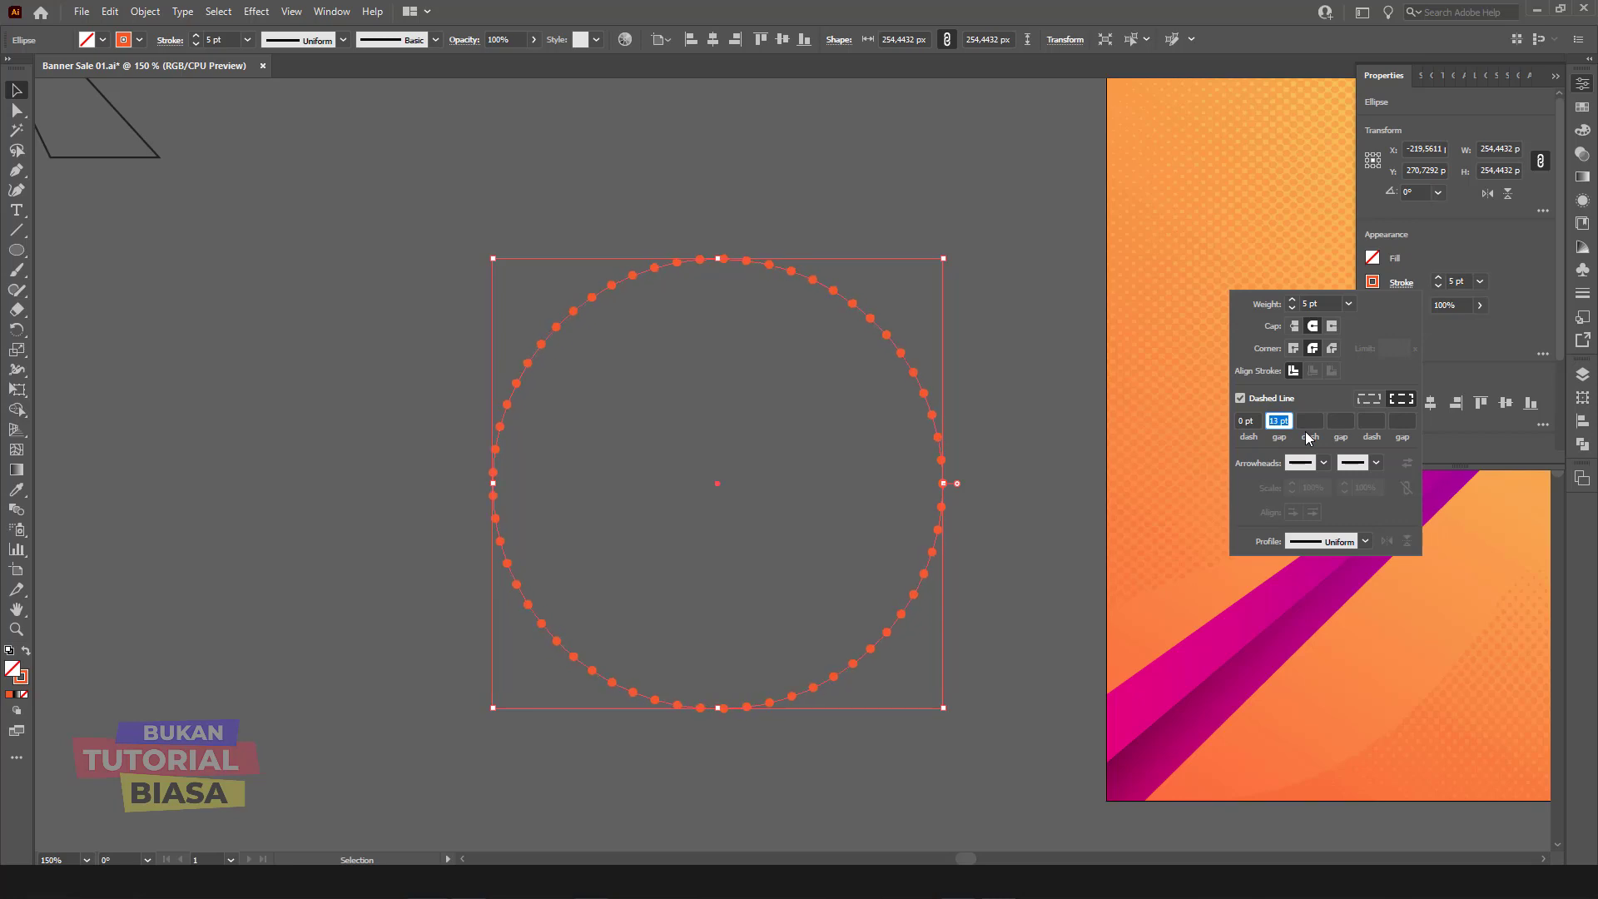
key(Return)
click(1038, 383)
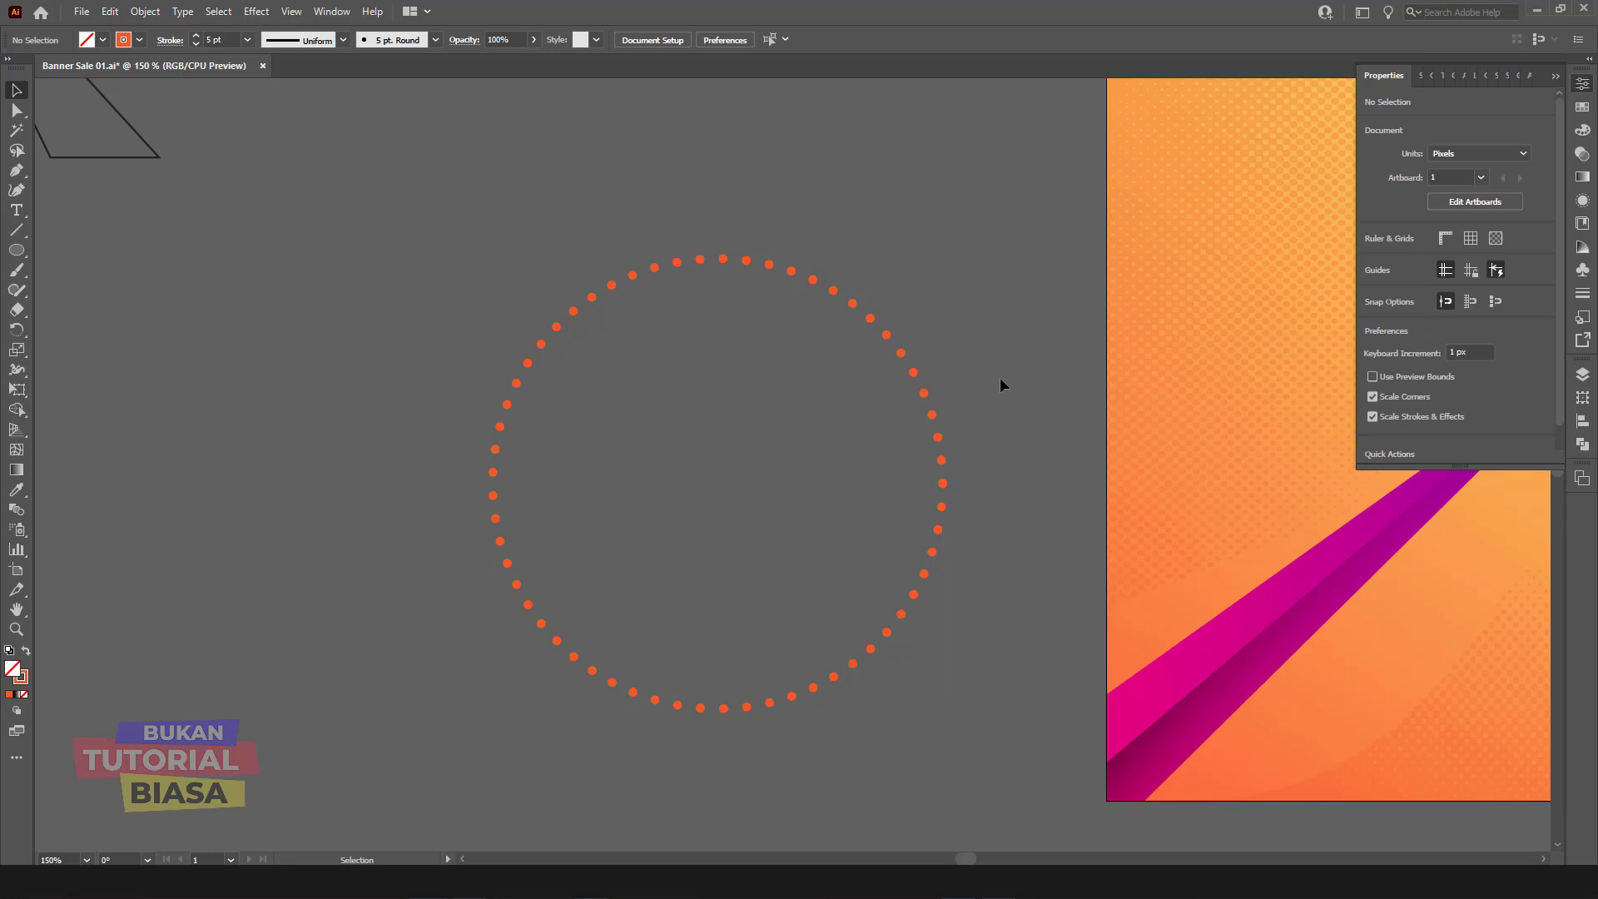
click(927, 401)
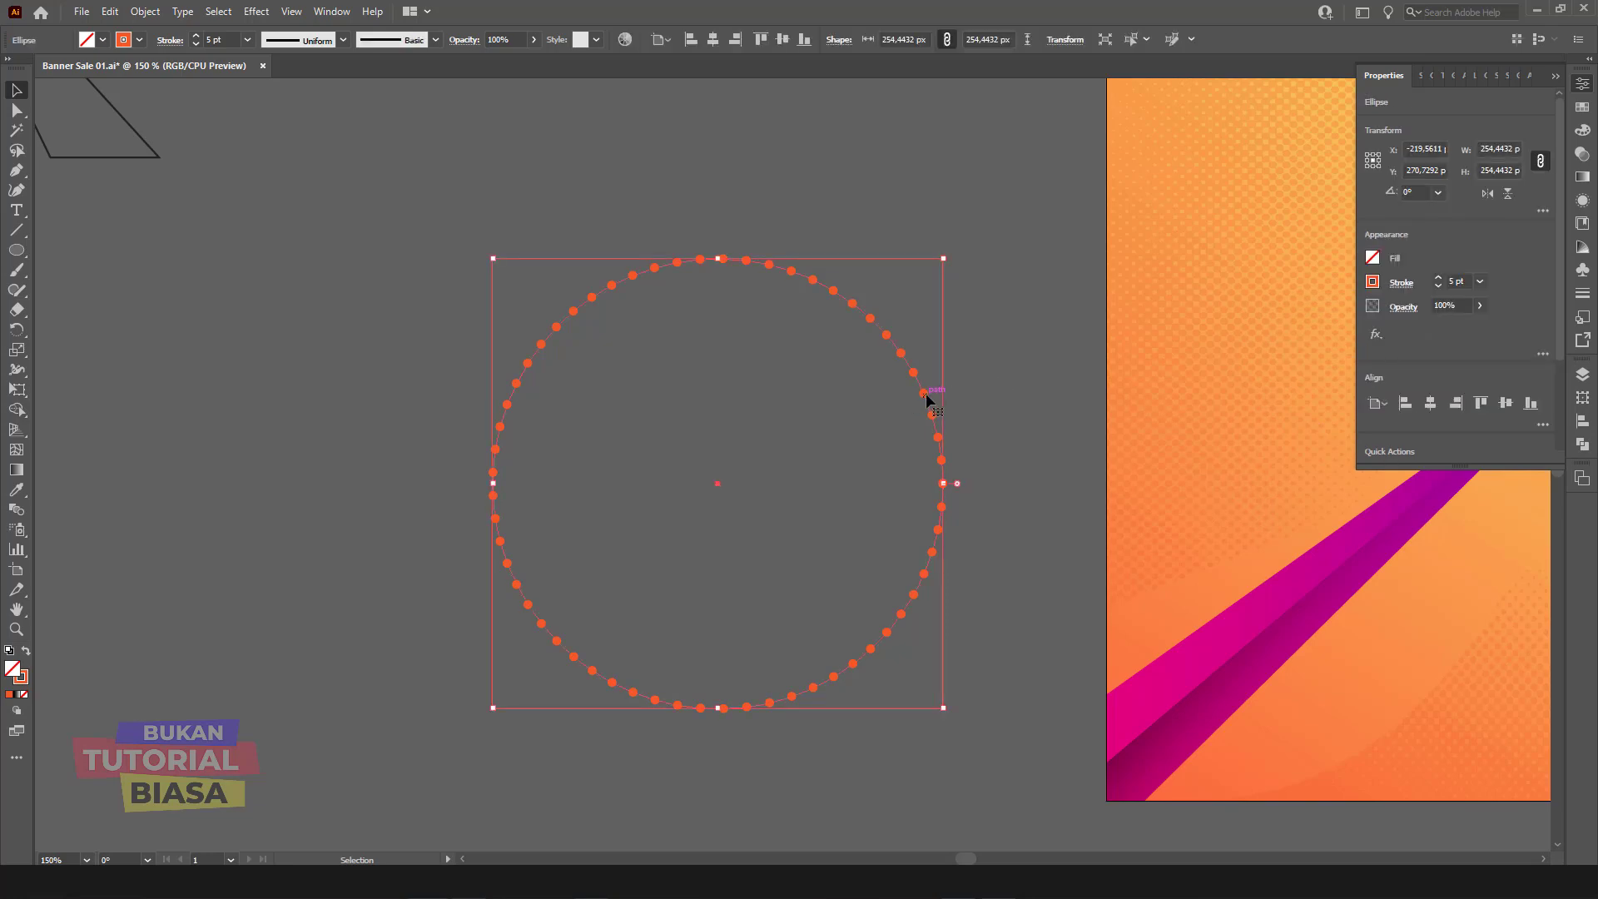
Step: Alt-drag a copy of the dotted circle to the right and scale the copy down
key(a)
key(v)
drag(928, 401, 1012, 401)
drag(1016, 274, 1003, 375)
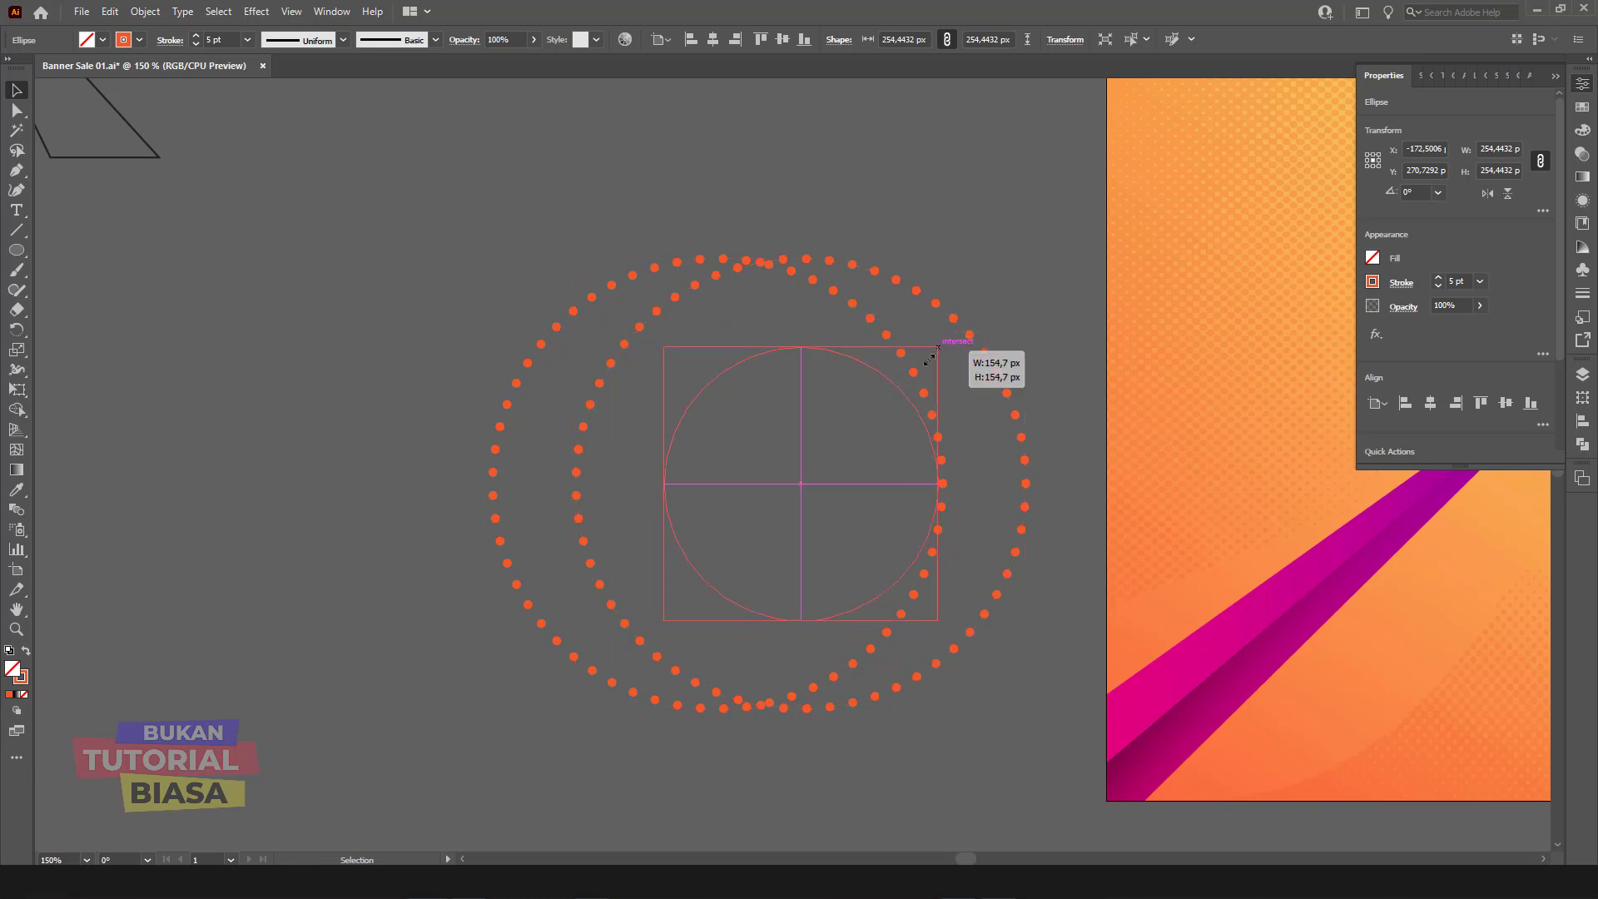
click(1020, 348)
click(938, 437)
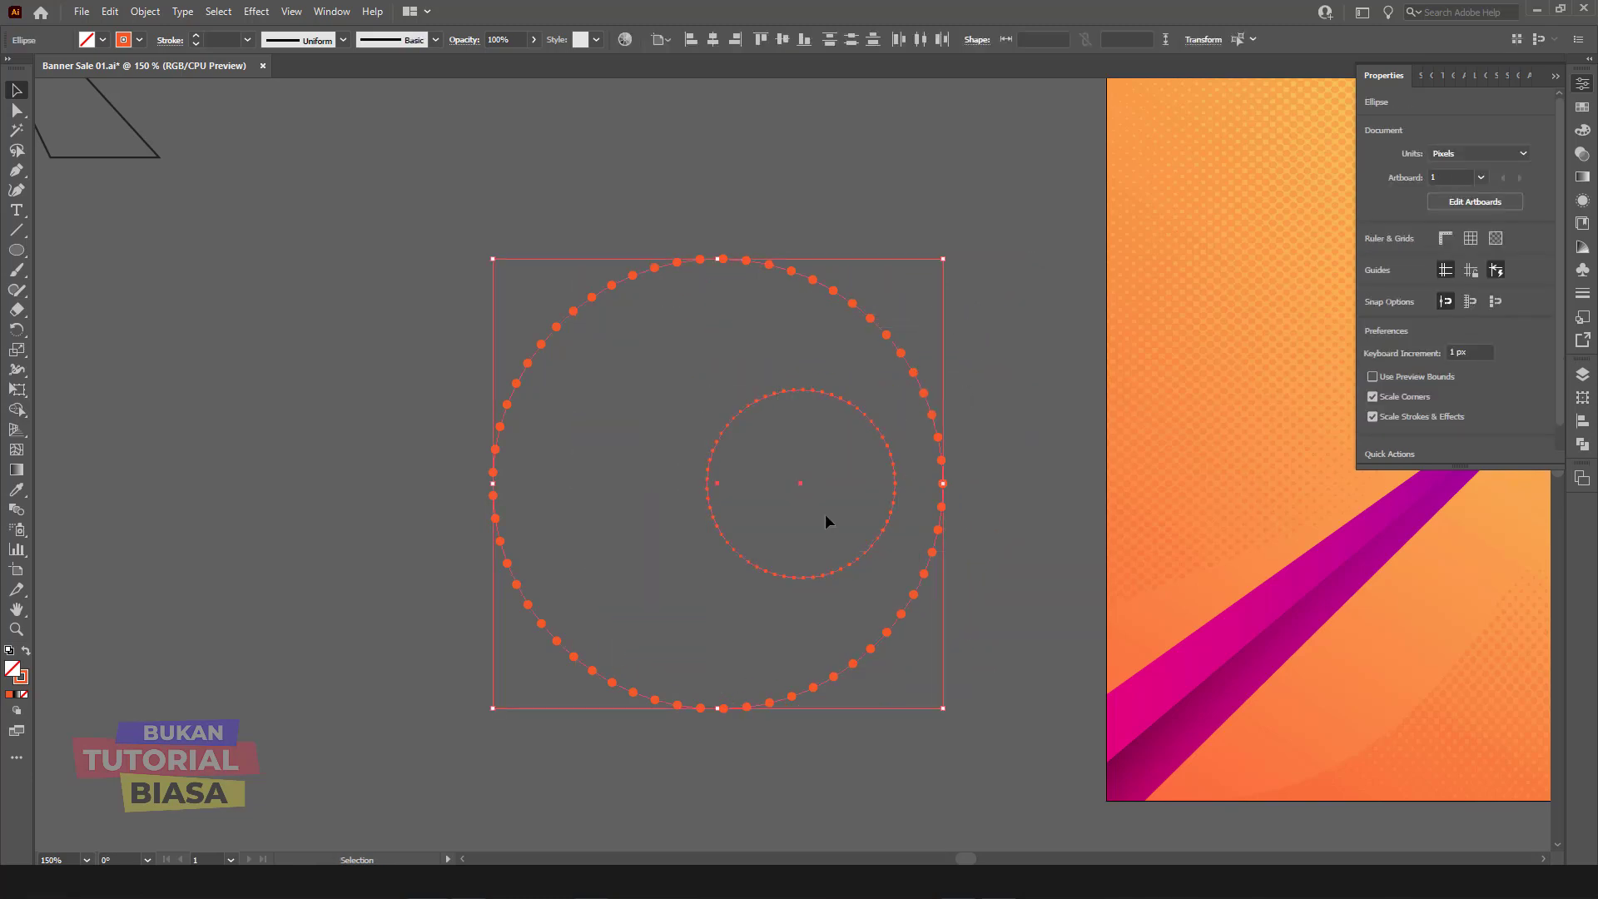
Step: Centre the two circles on each other using Align to Selection, then shrink the inner circle
click(717, 42)
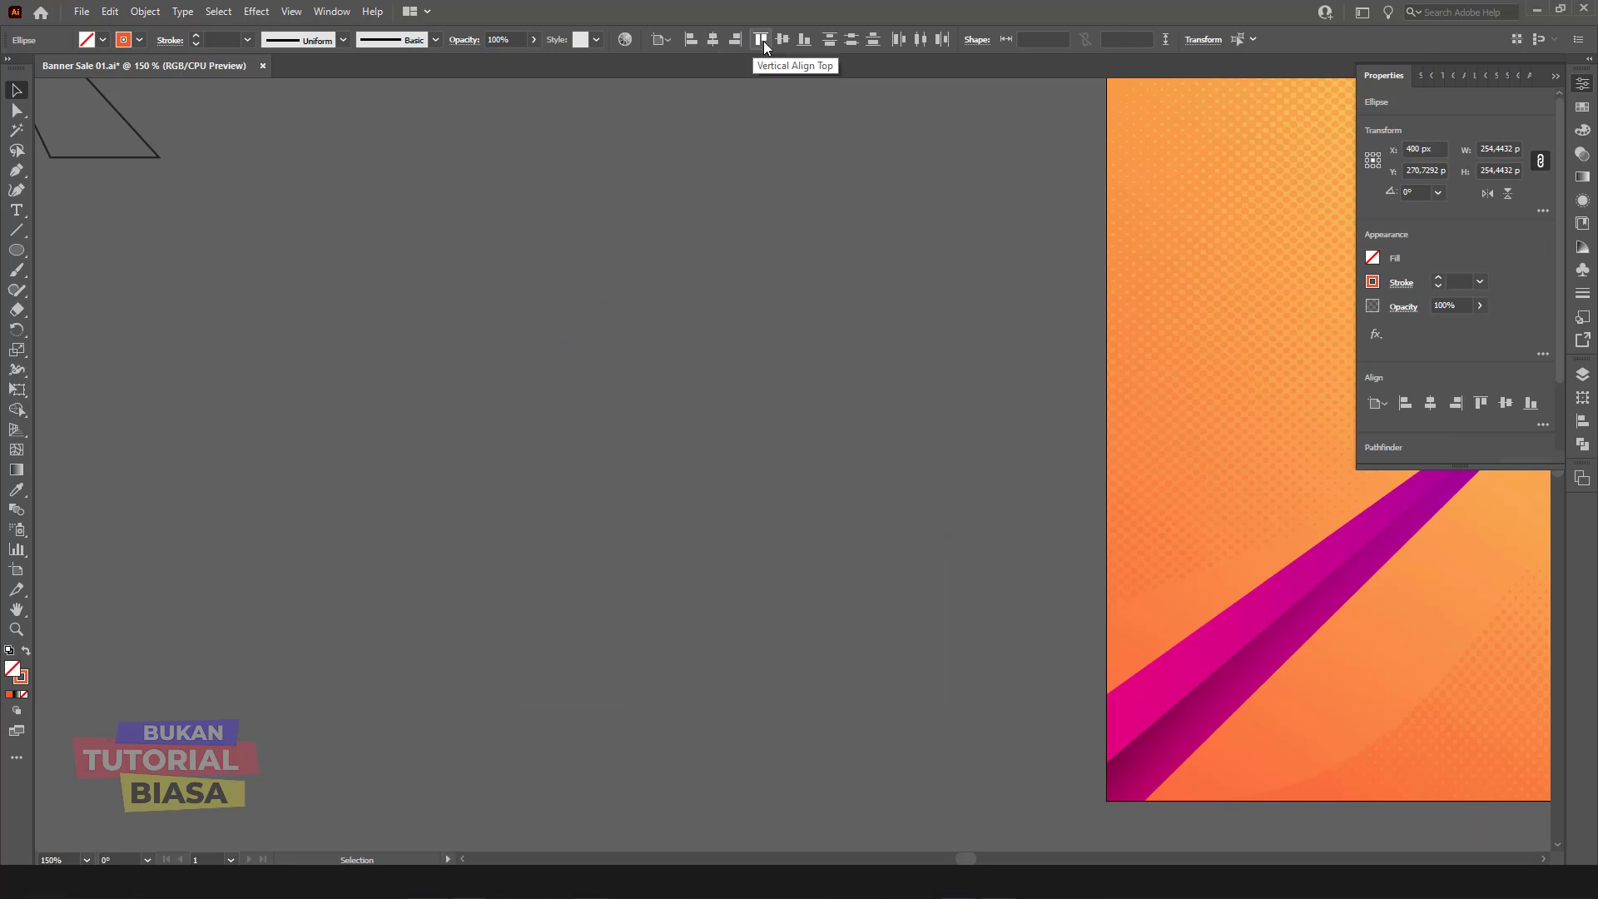
key(ctrl+z)
click(666, 42)
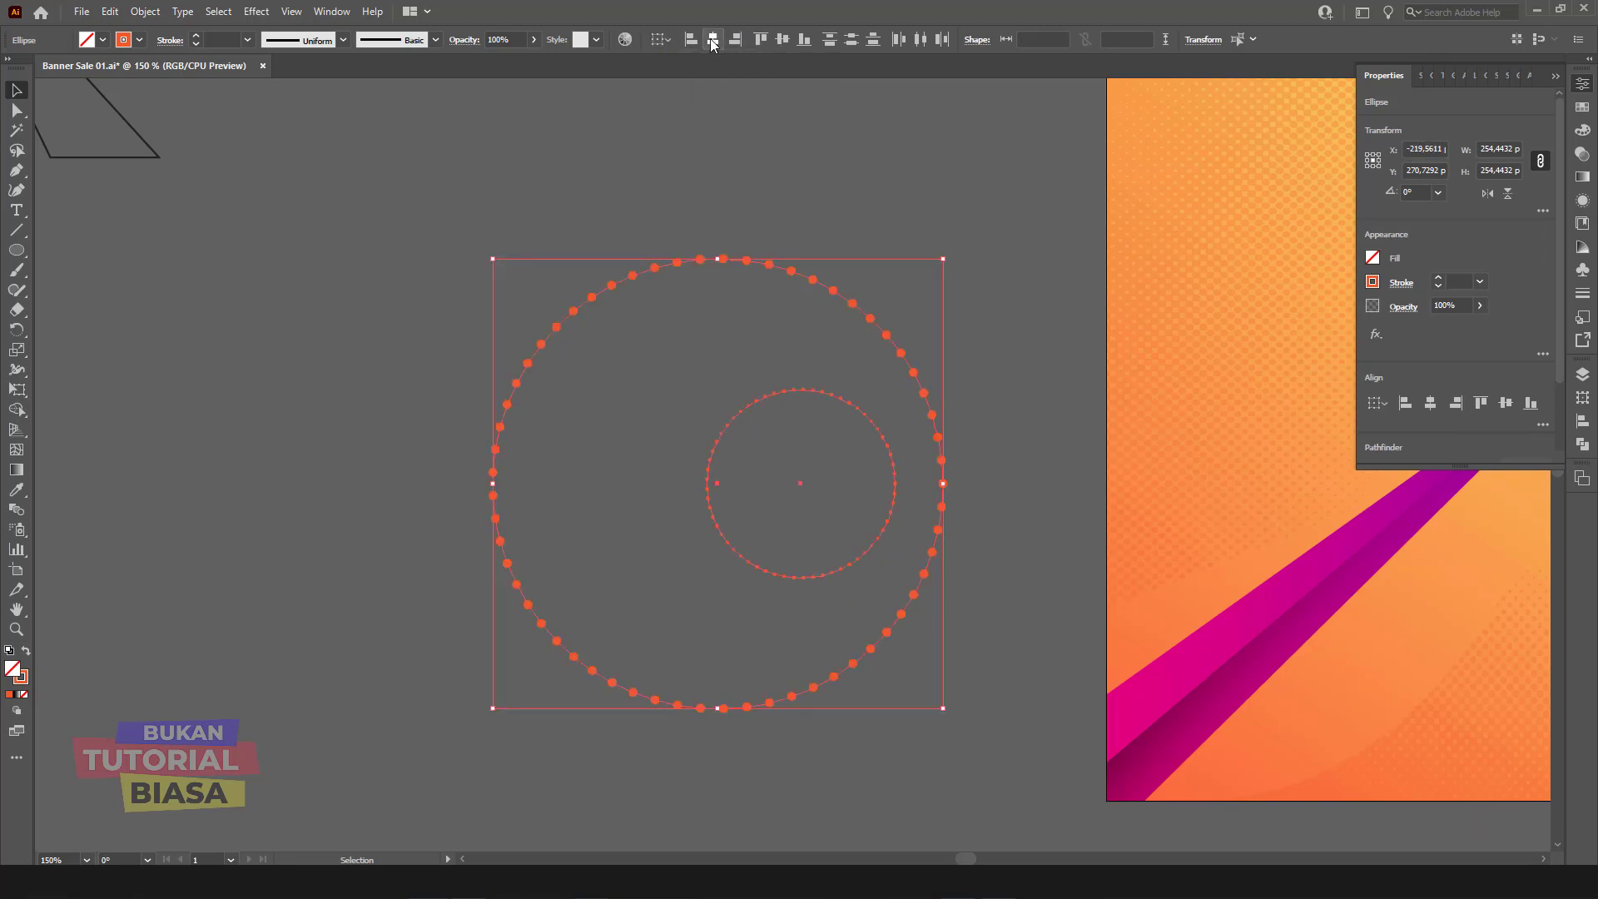
click(713, 39)
click(854, 302)
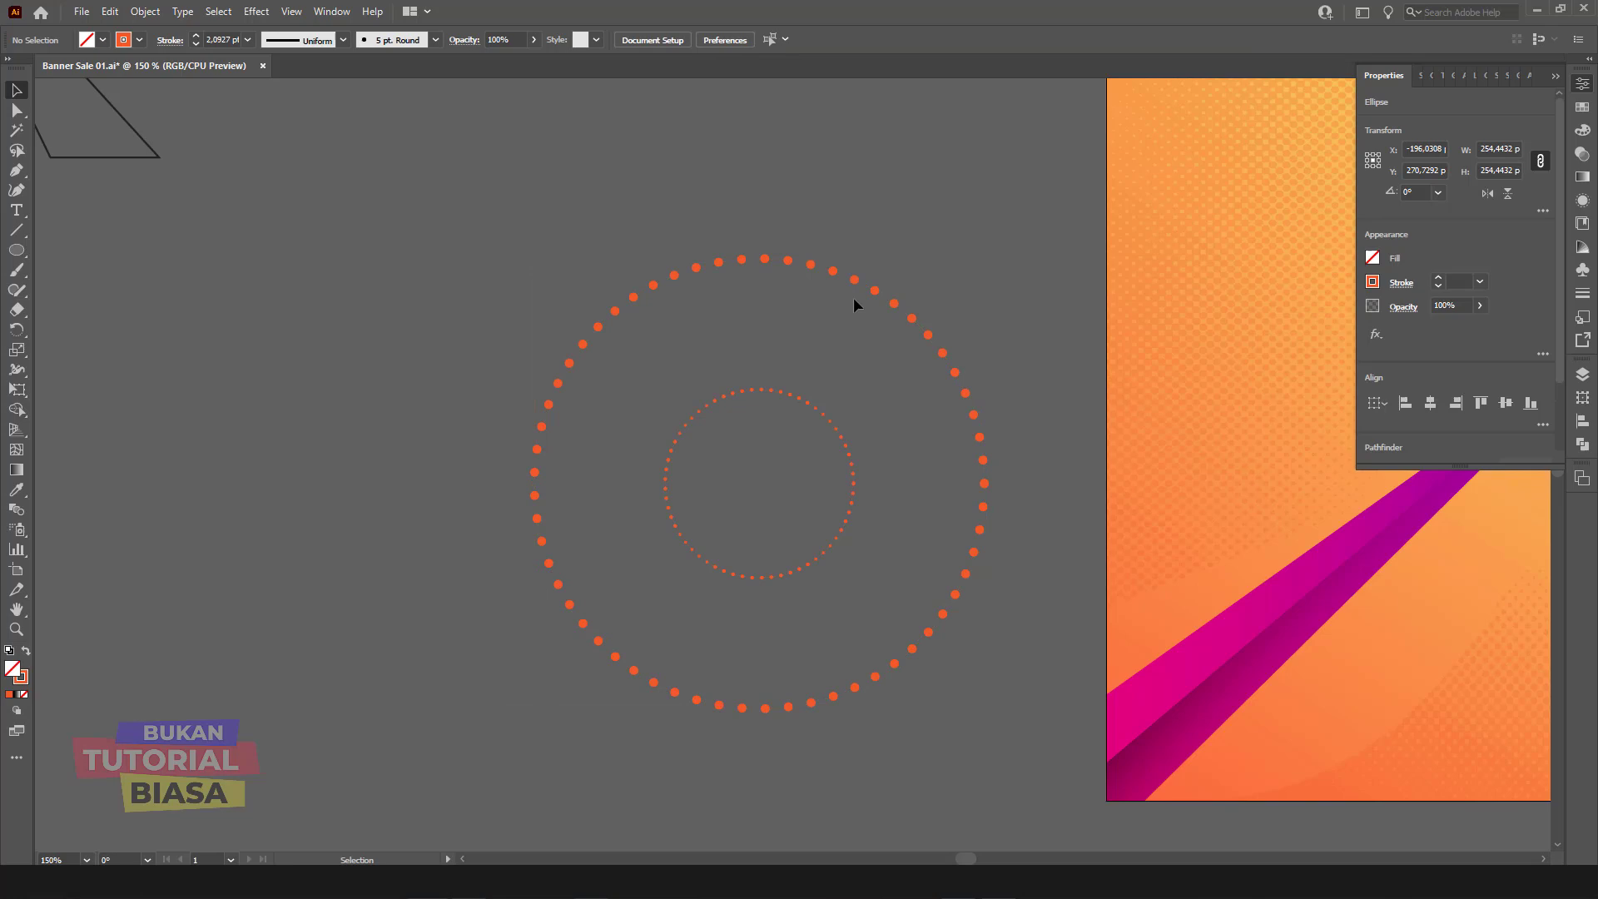
click(825, 416)
drag(848, 395, 813, 429)
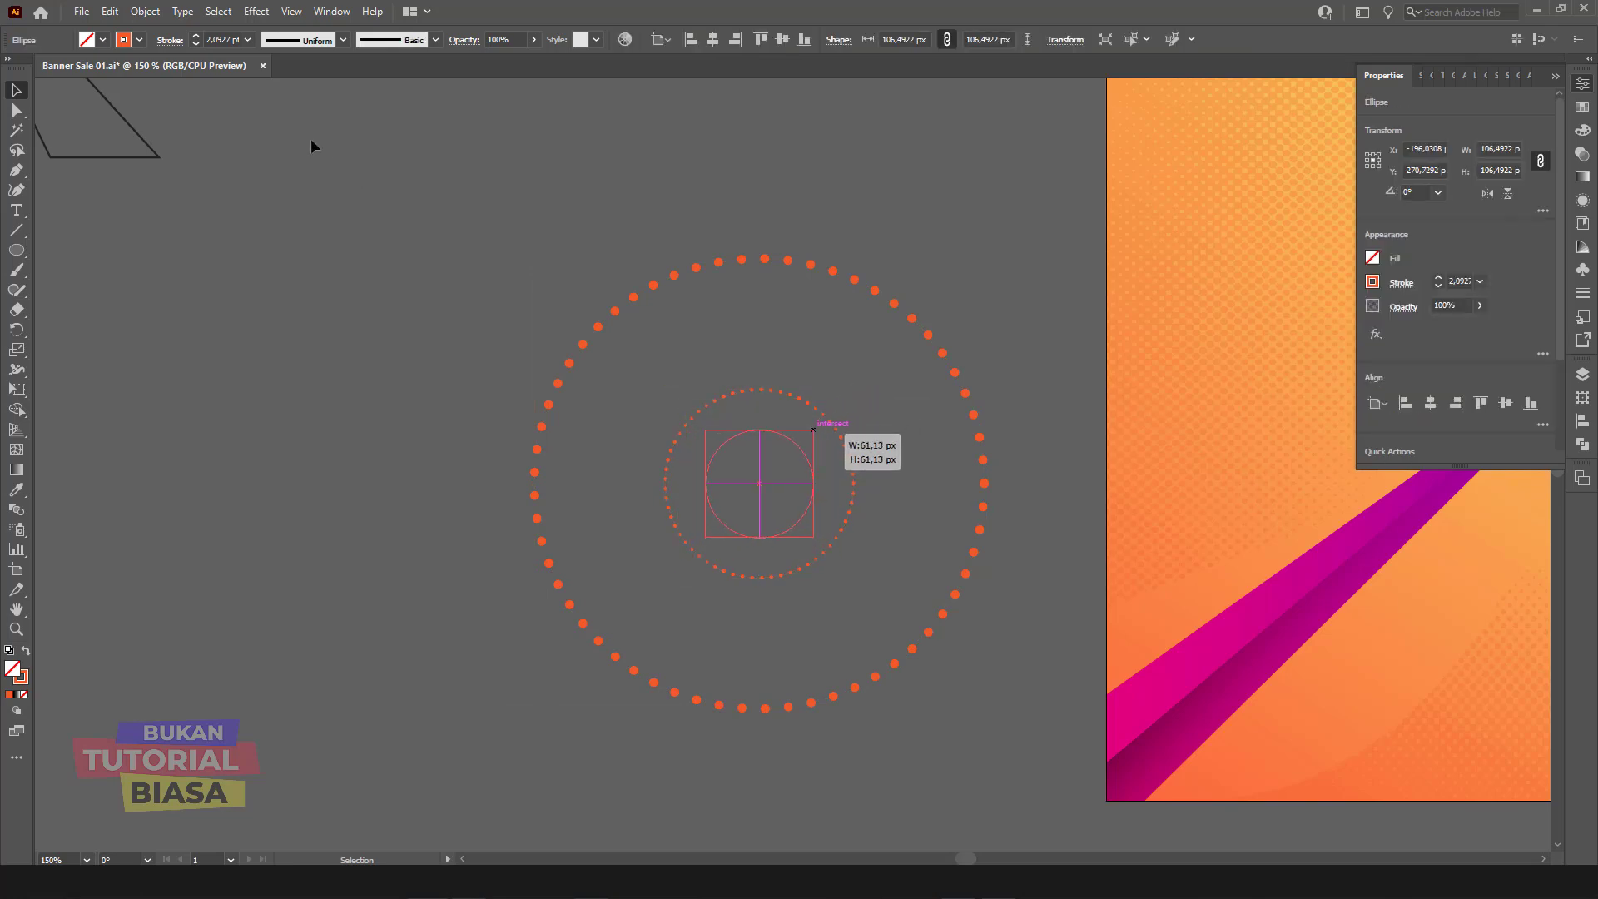
Step: Give the inner circle a 3 pt stroke and try dot gaps of 1, 5 and 6 pt
click(196, 36)
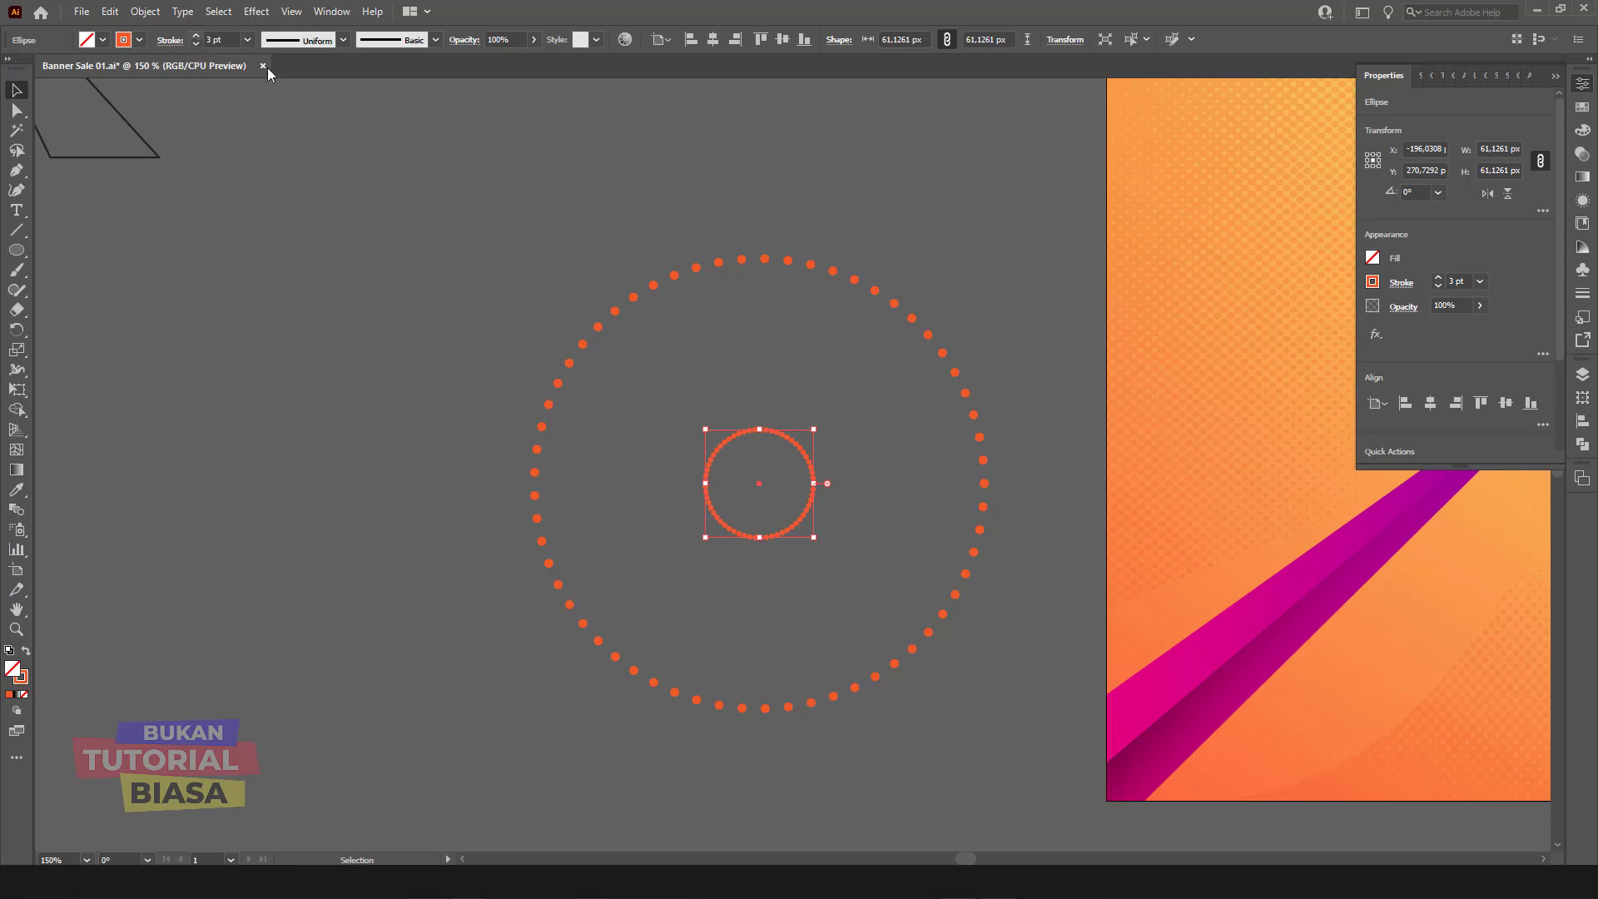
key(ctrl+plus)
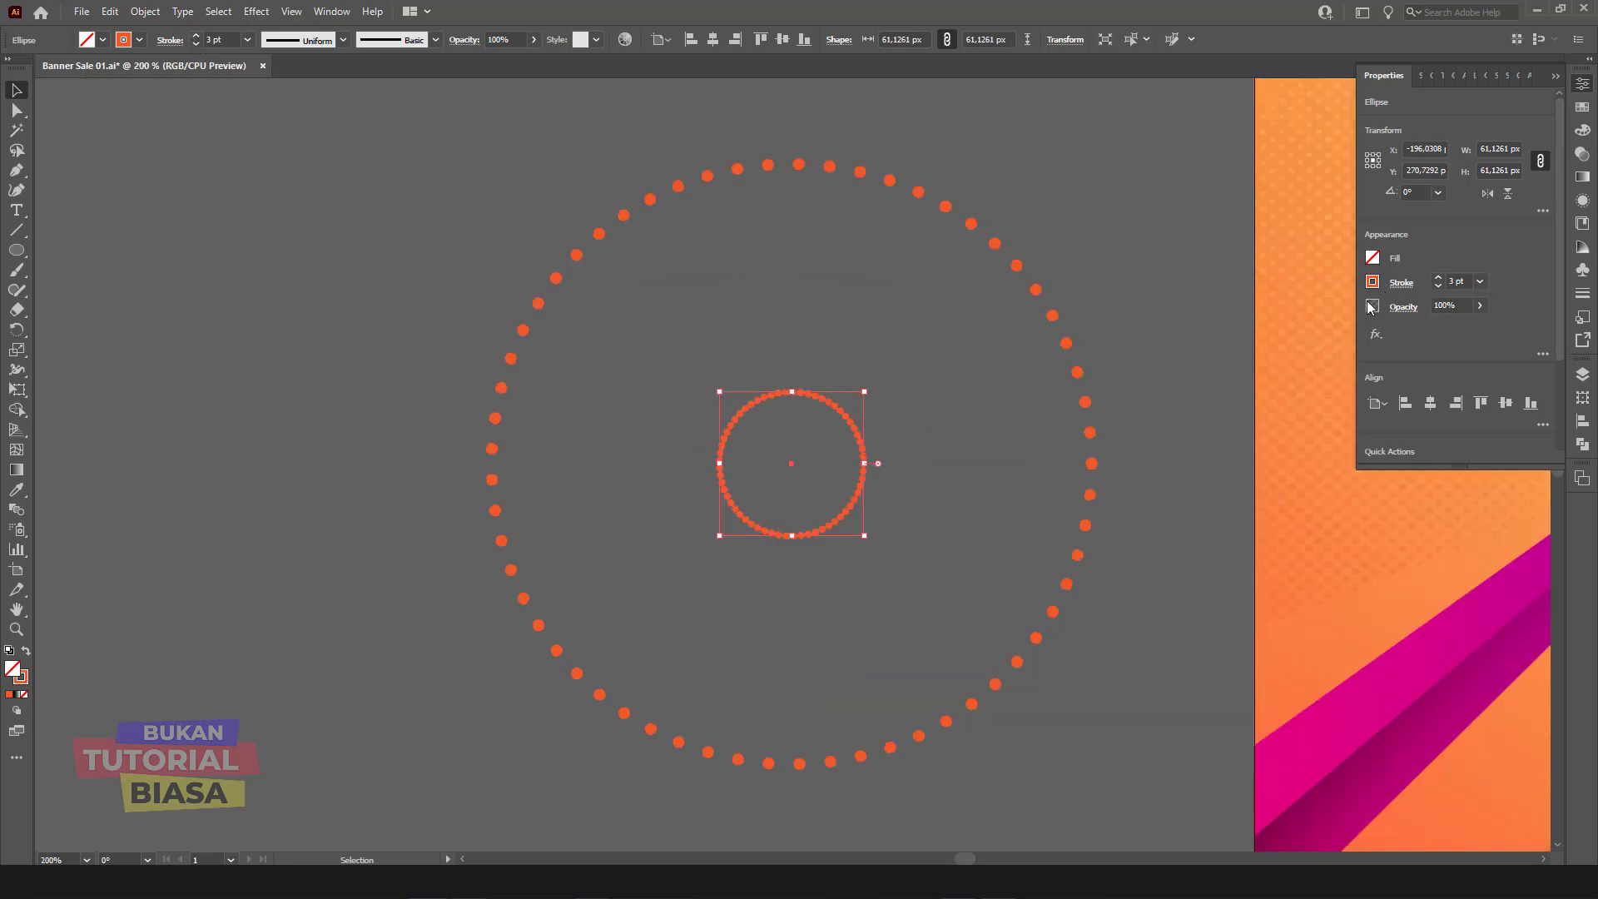
click(1405, 284)
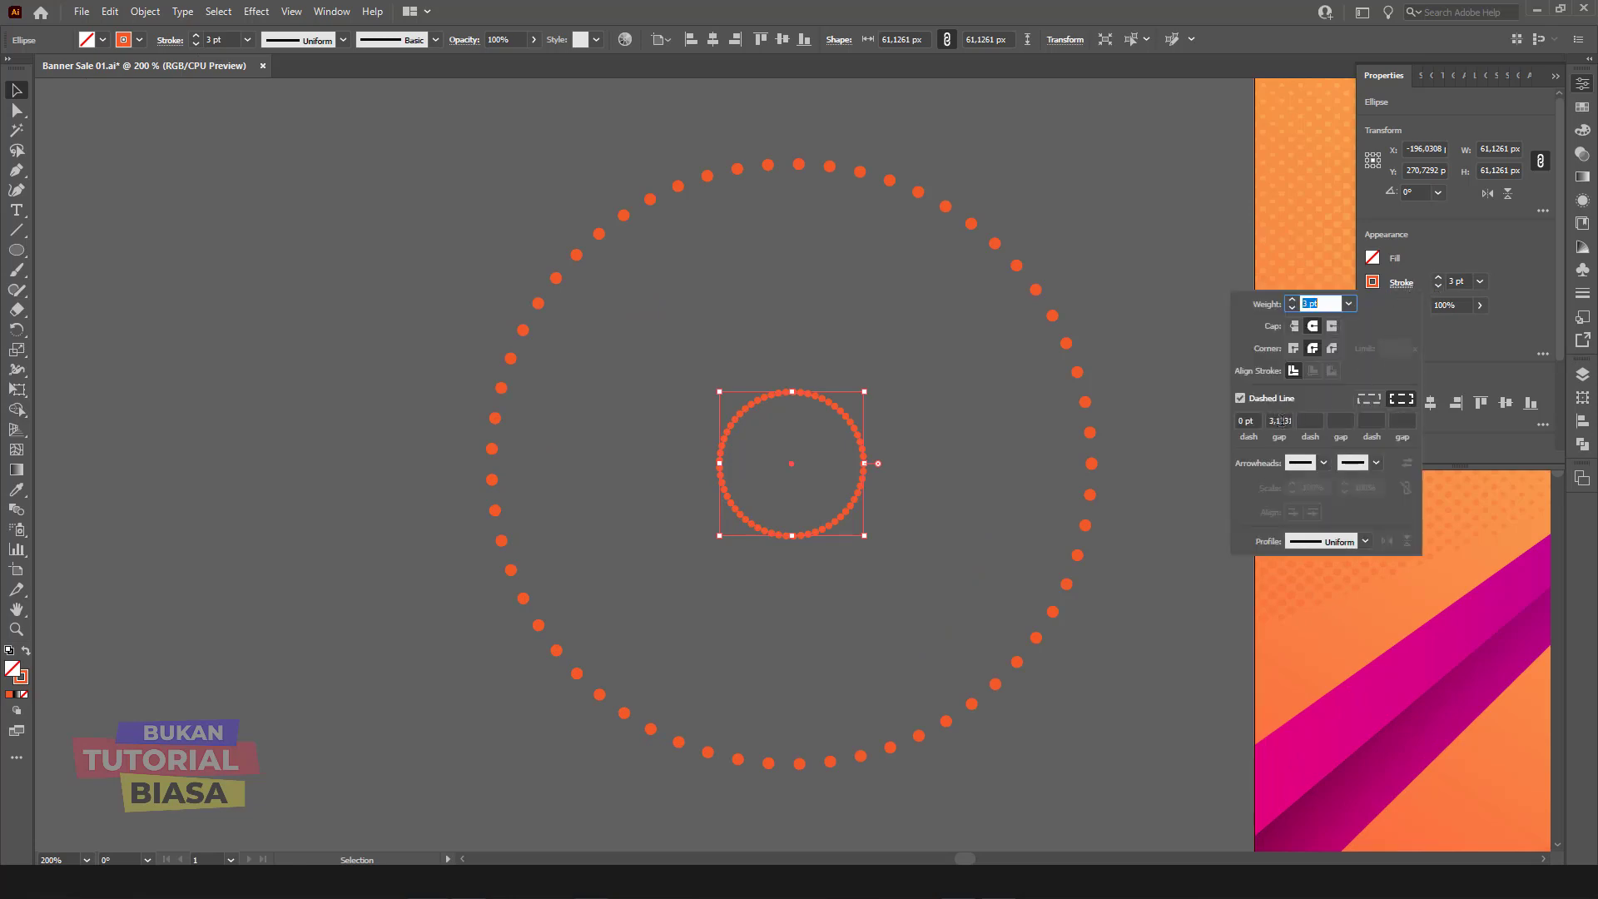
click(1277, 421)
text(1)
key(Return)
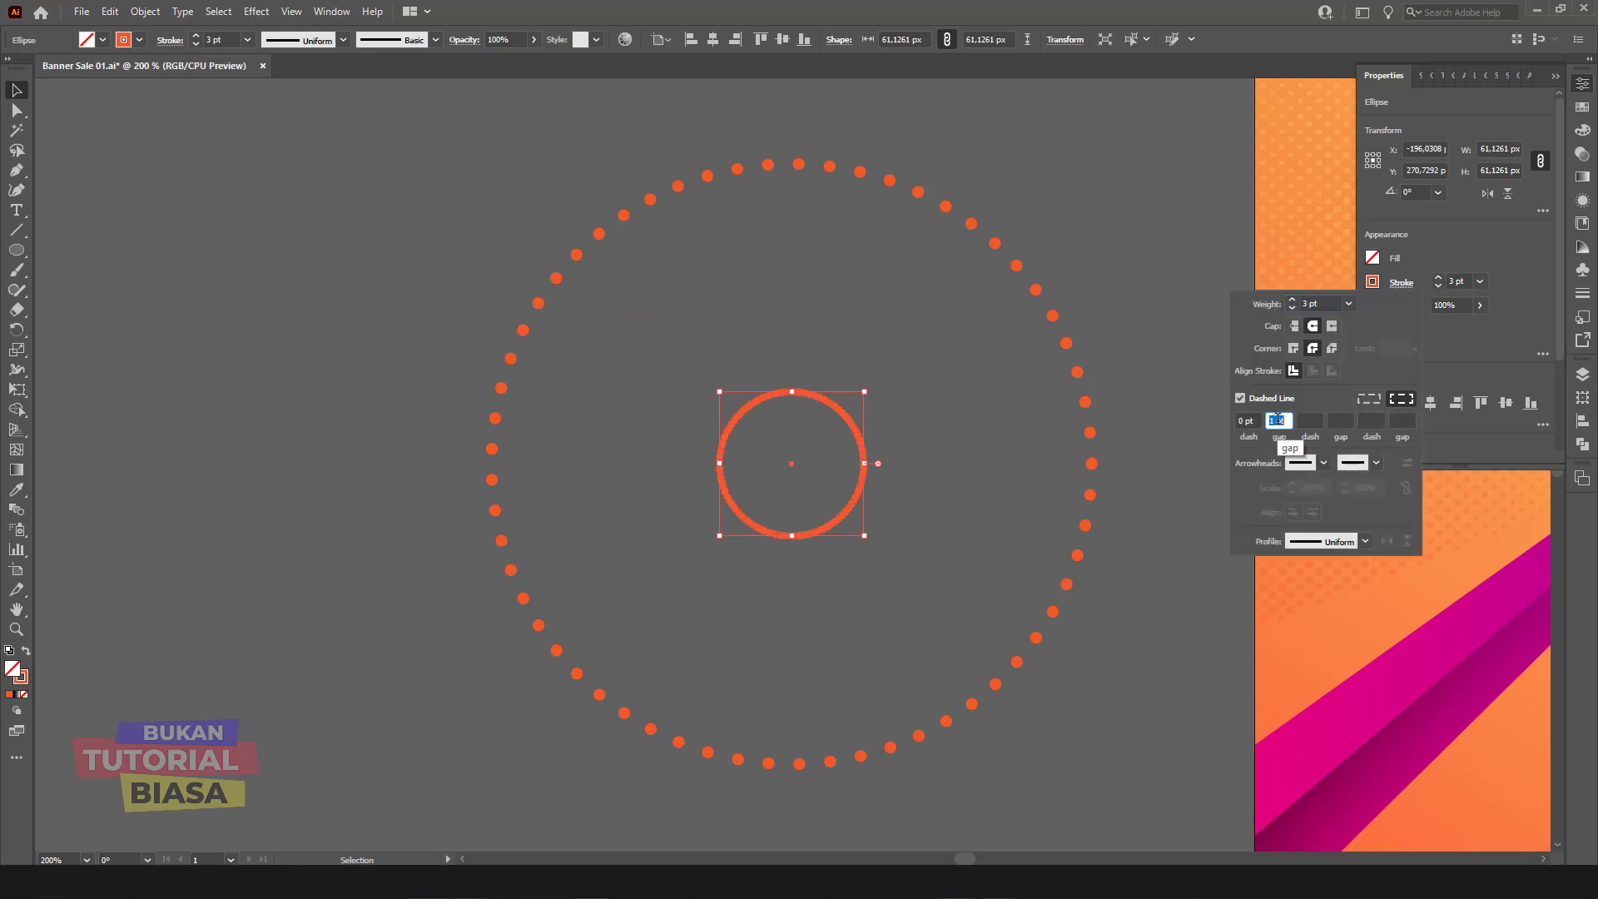
text(5)
key(Return)
text(6)
key(Return)
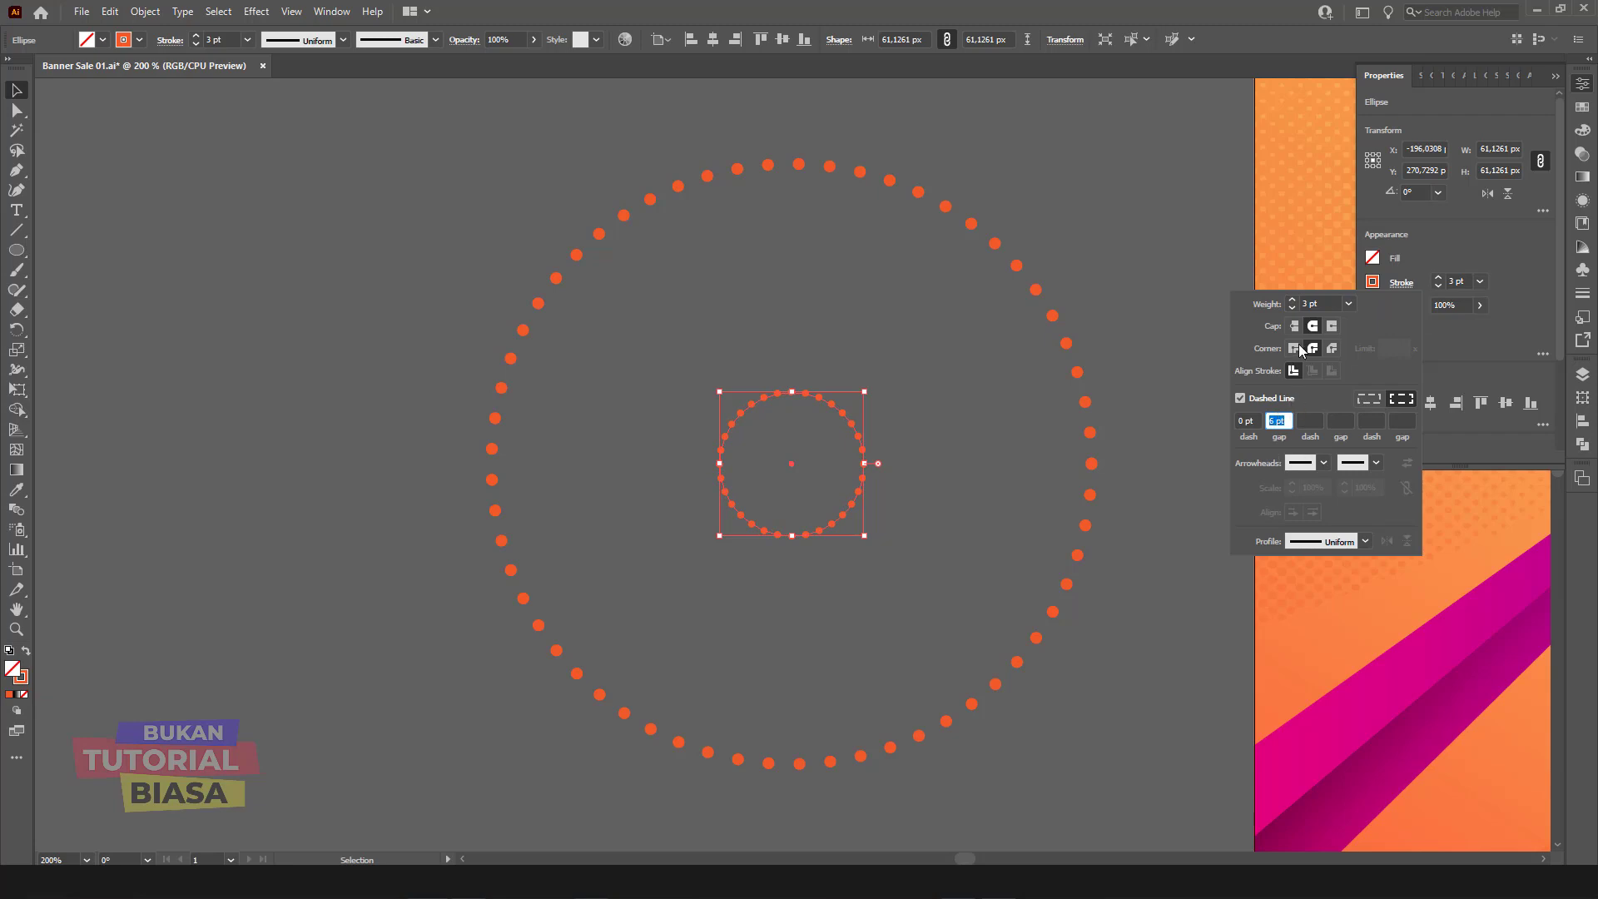
Step: Set the inner circle's stroke weight to 4 pt with an 8 pt dot gap
click(1292, 300)
click(1279, 421)
text(8)
key(Return)
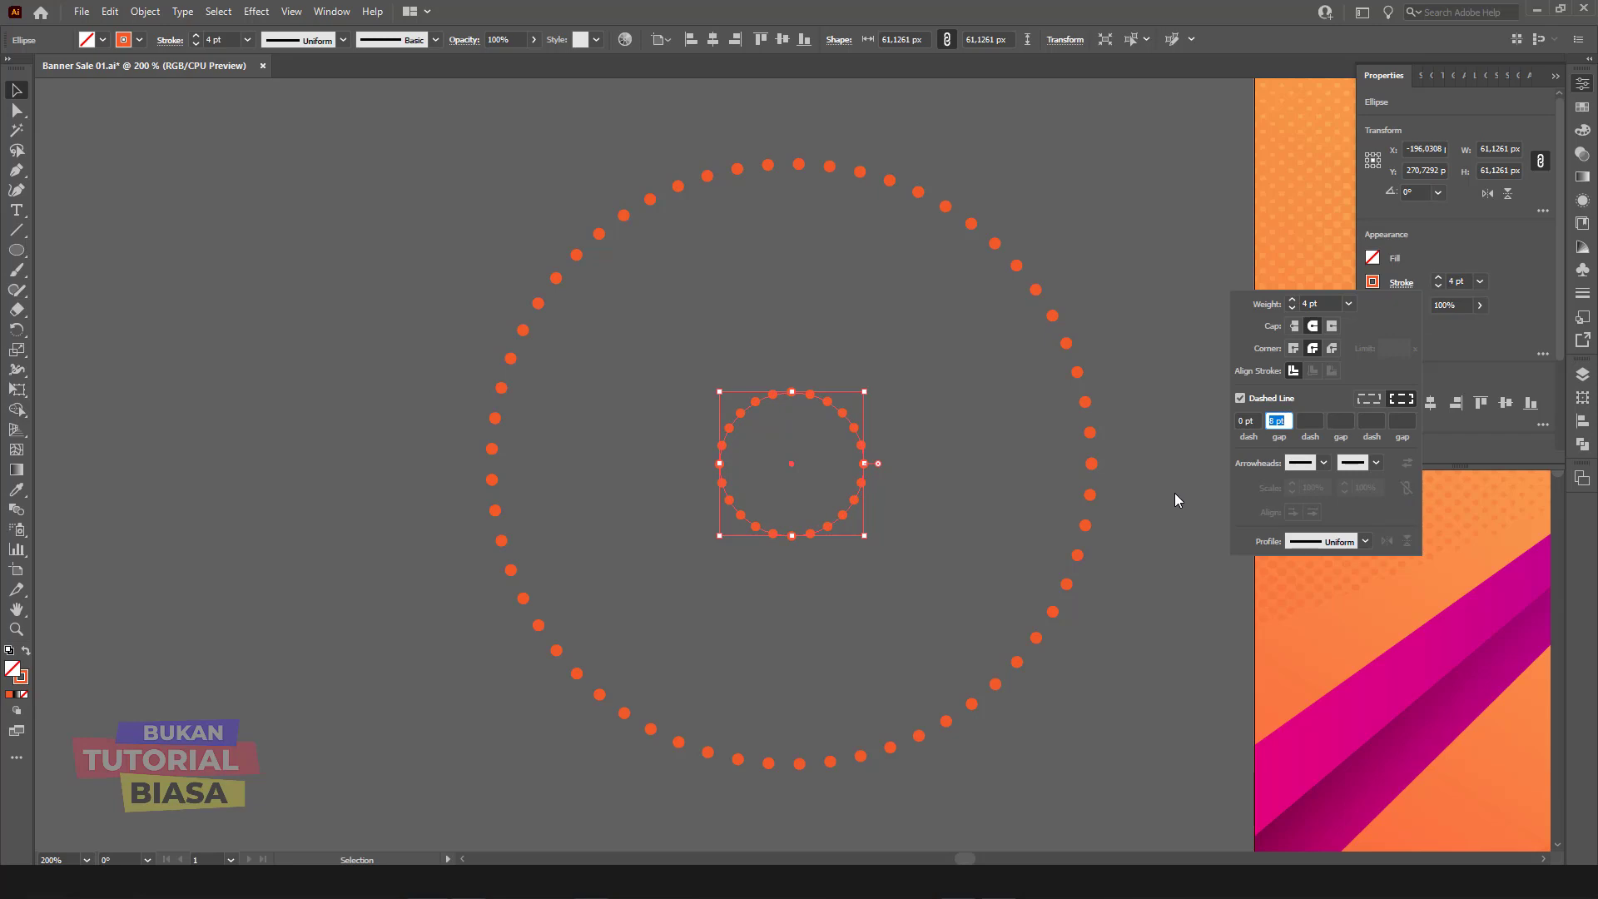
key(Escape)
click(1160, 414)
Step: Select both dotted circles, set Blend Options to Specified Steps 30, and make the blend
click(760, 531)
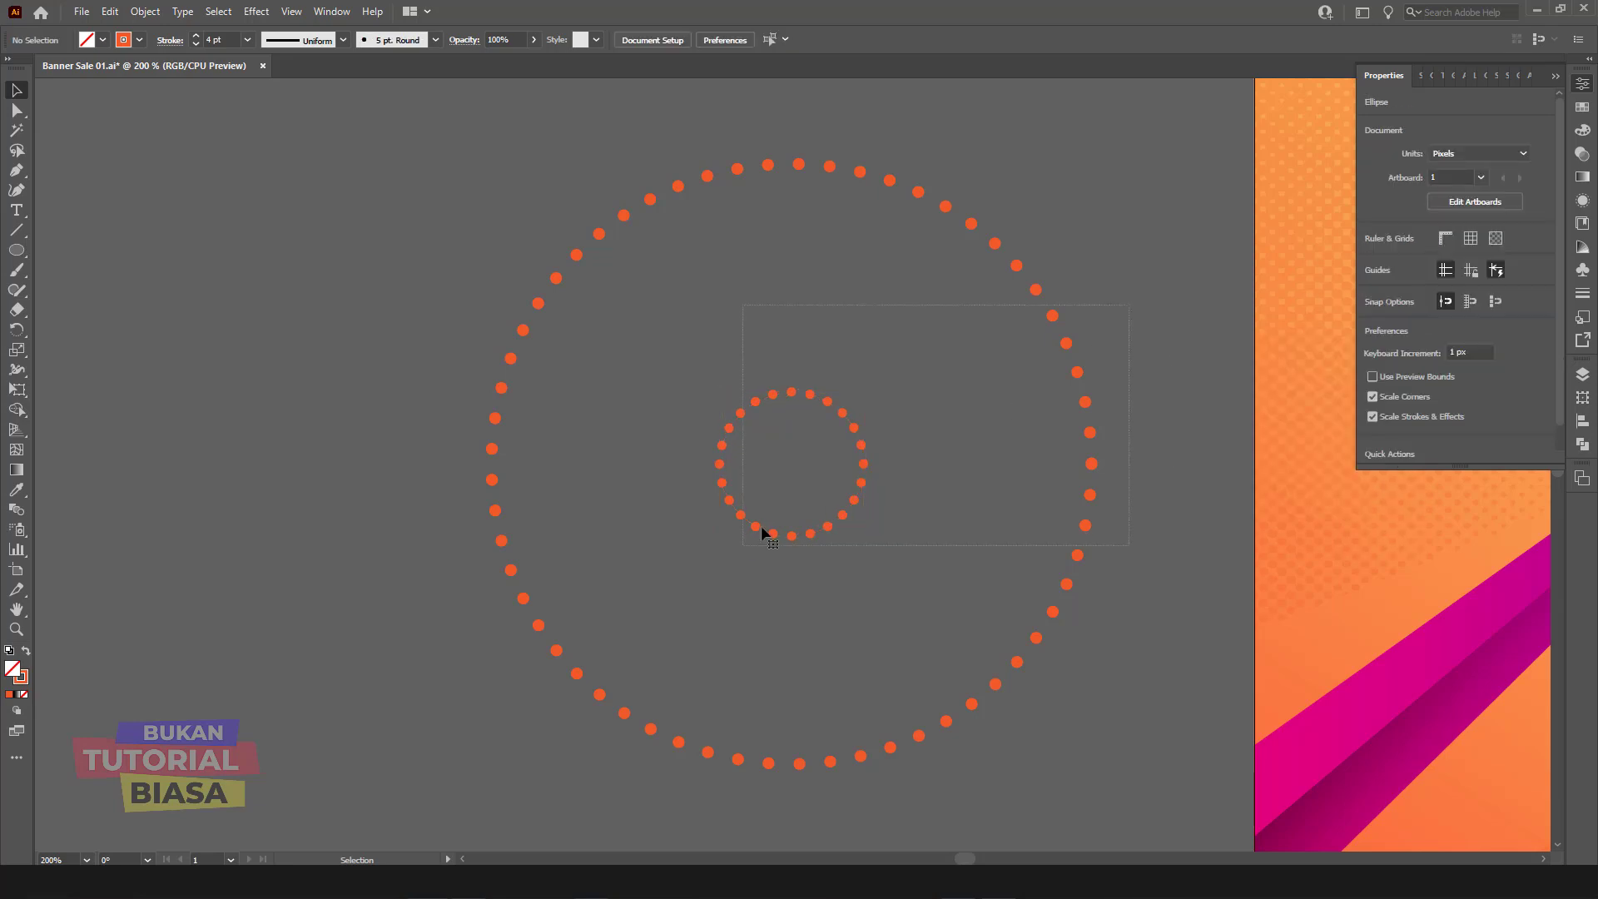
shift+click(501, 388)
click(145, 12)
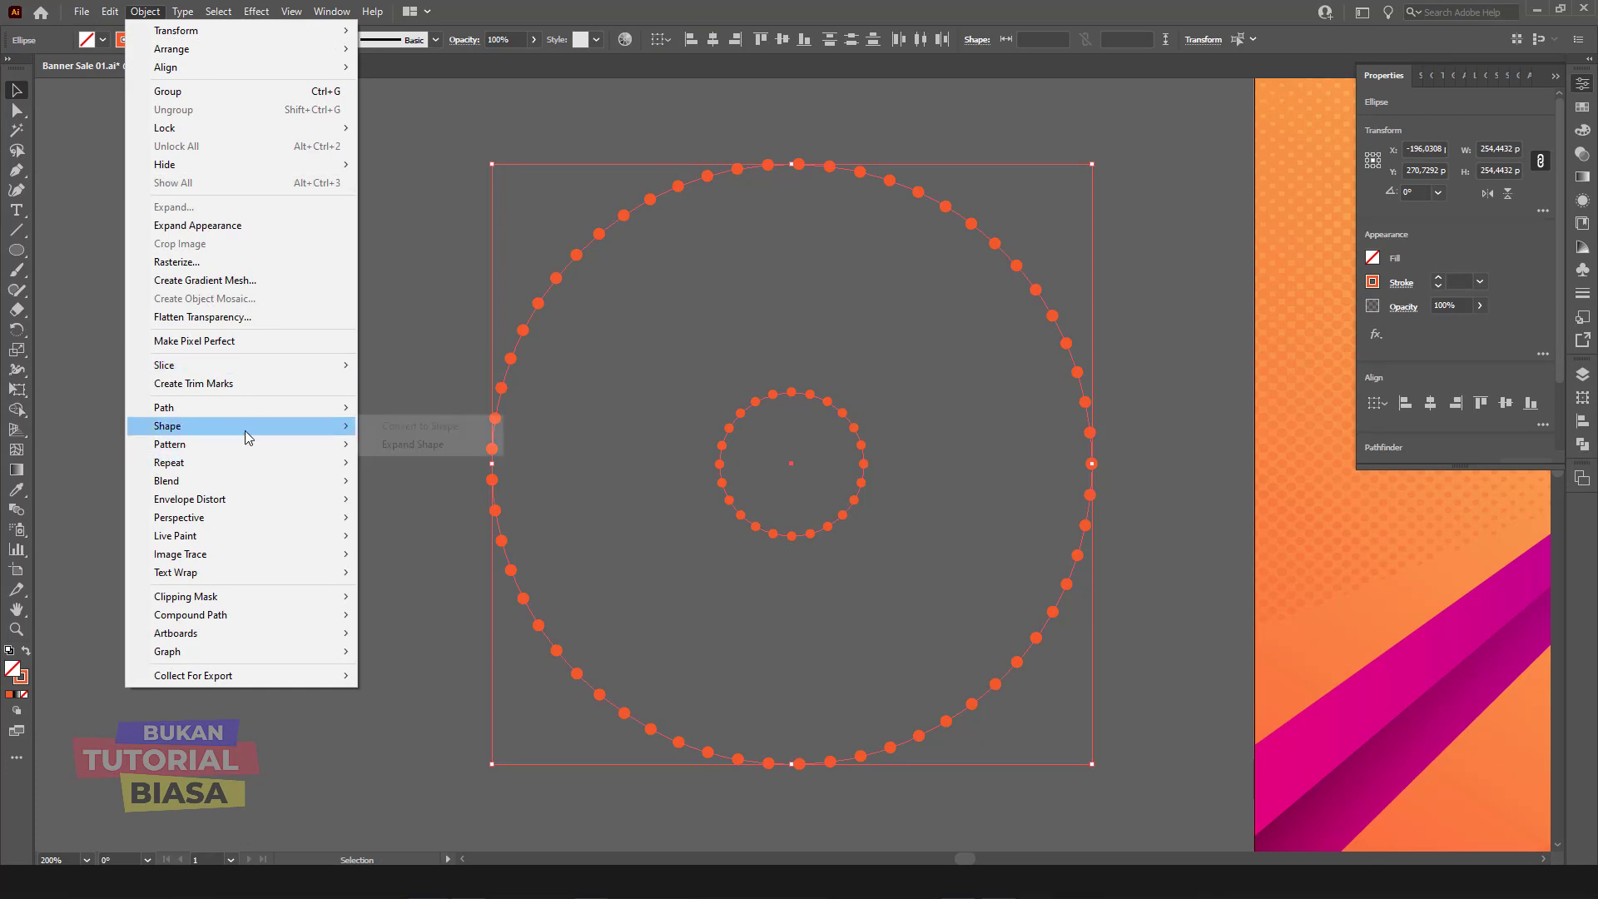
mouse_move(168, 481)
click(408, 523)
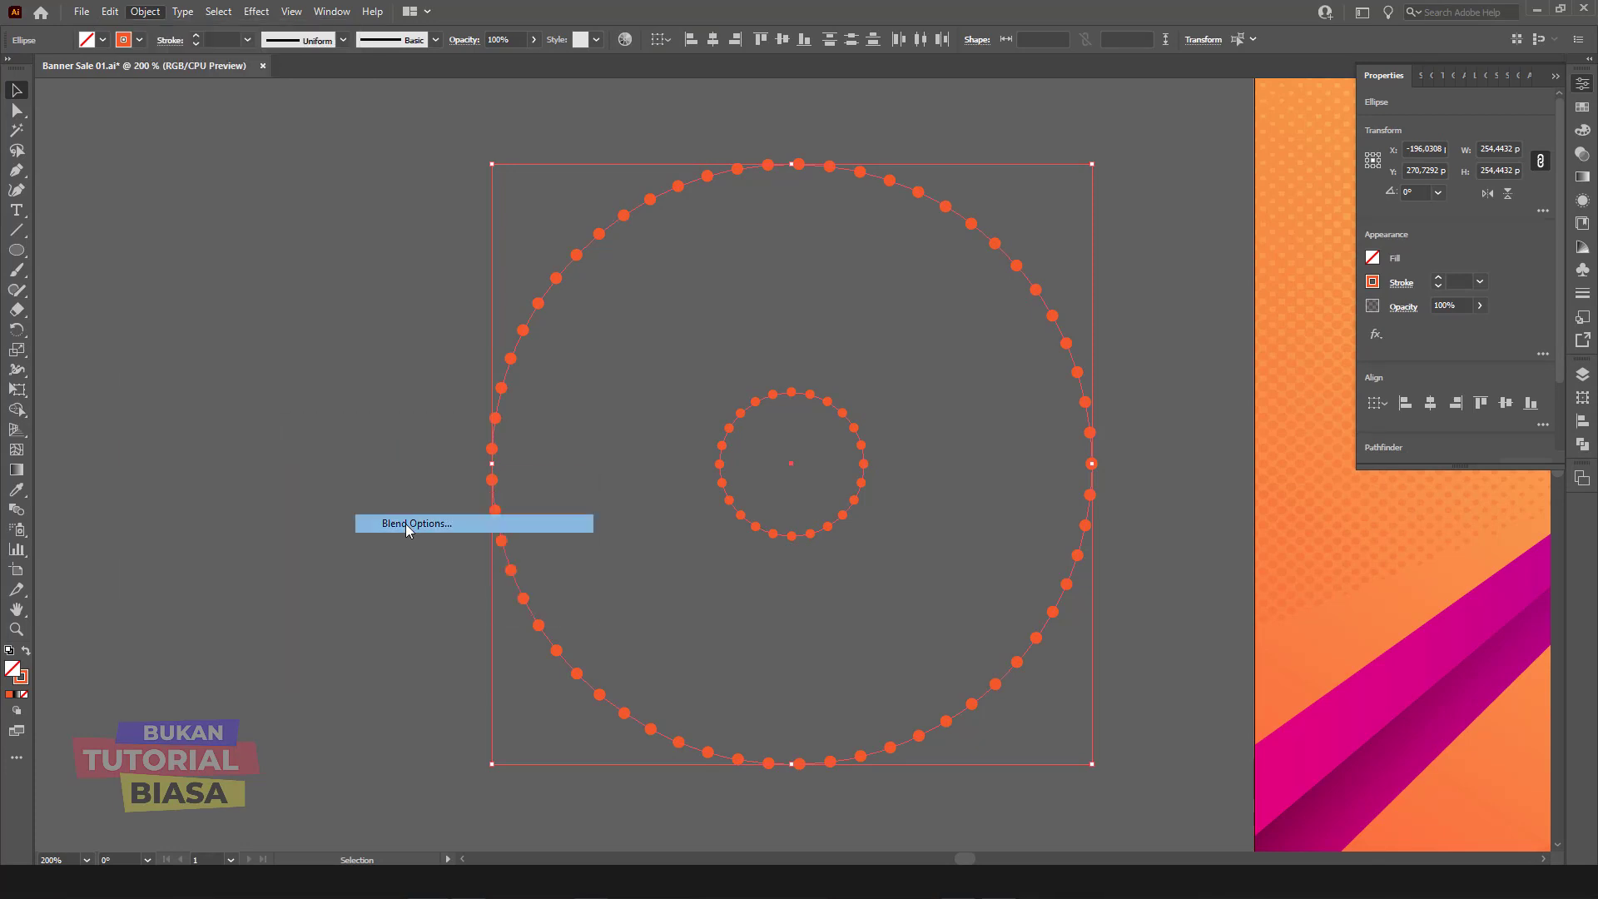
click(1112, 401)
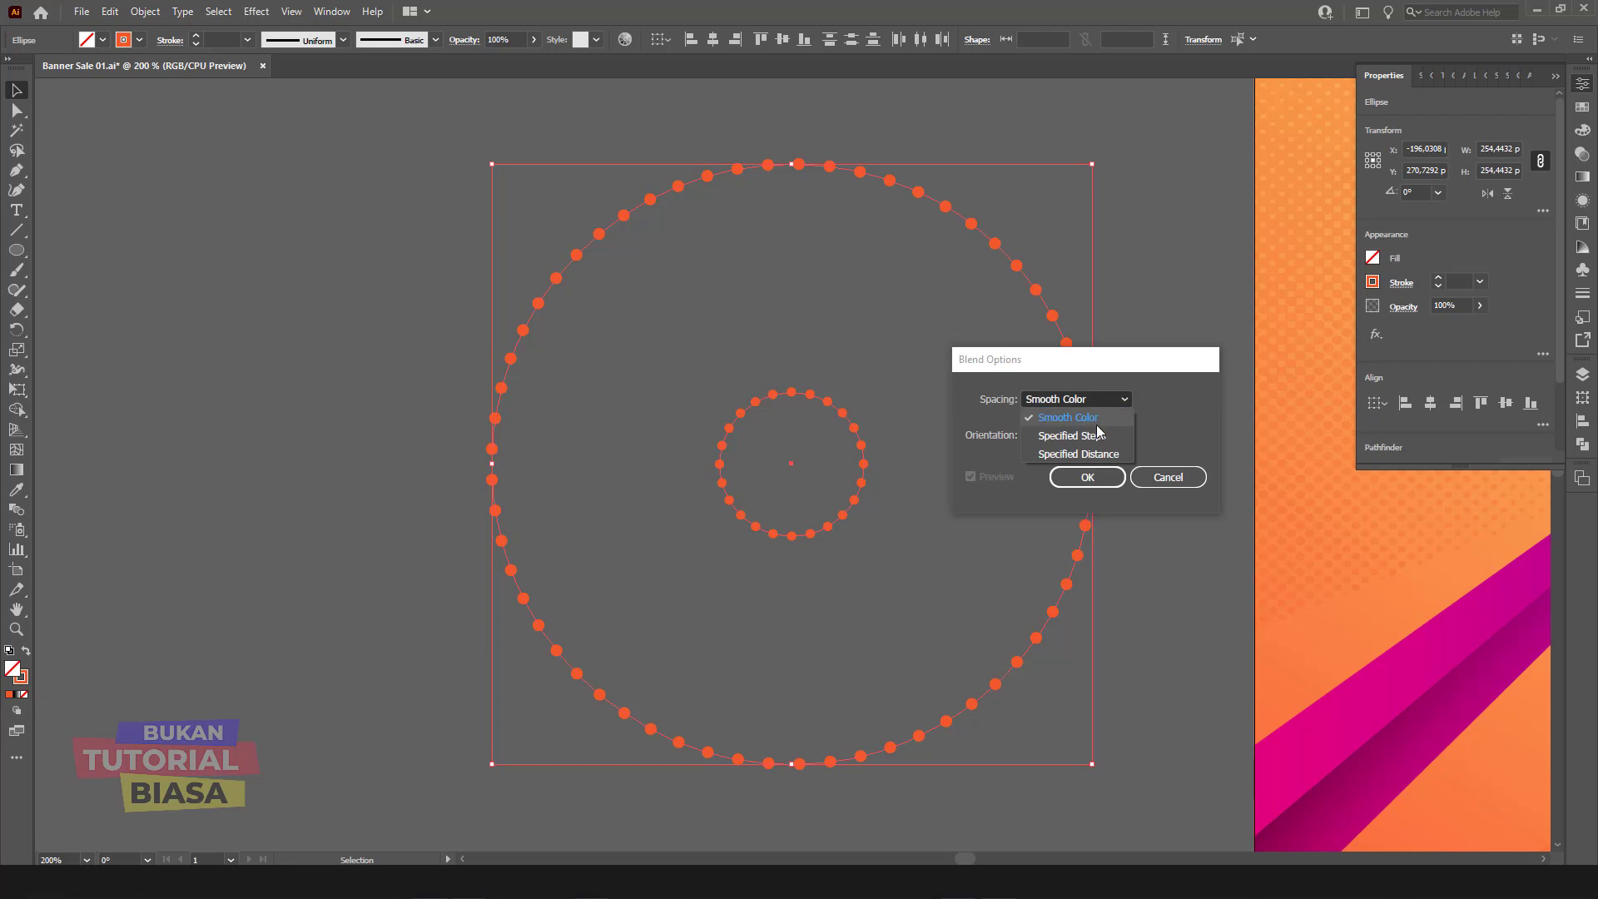
click(1103, 430)
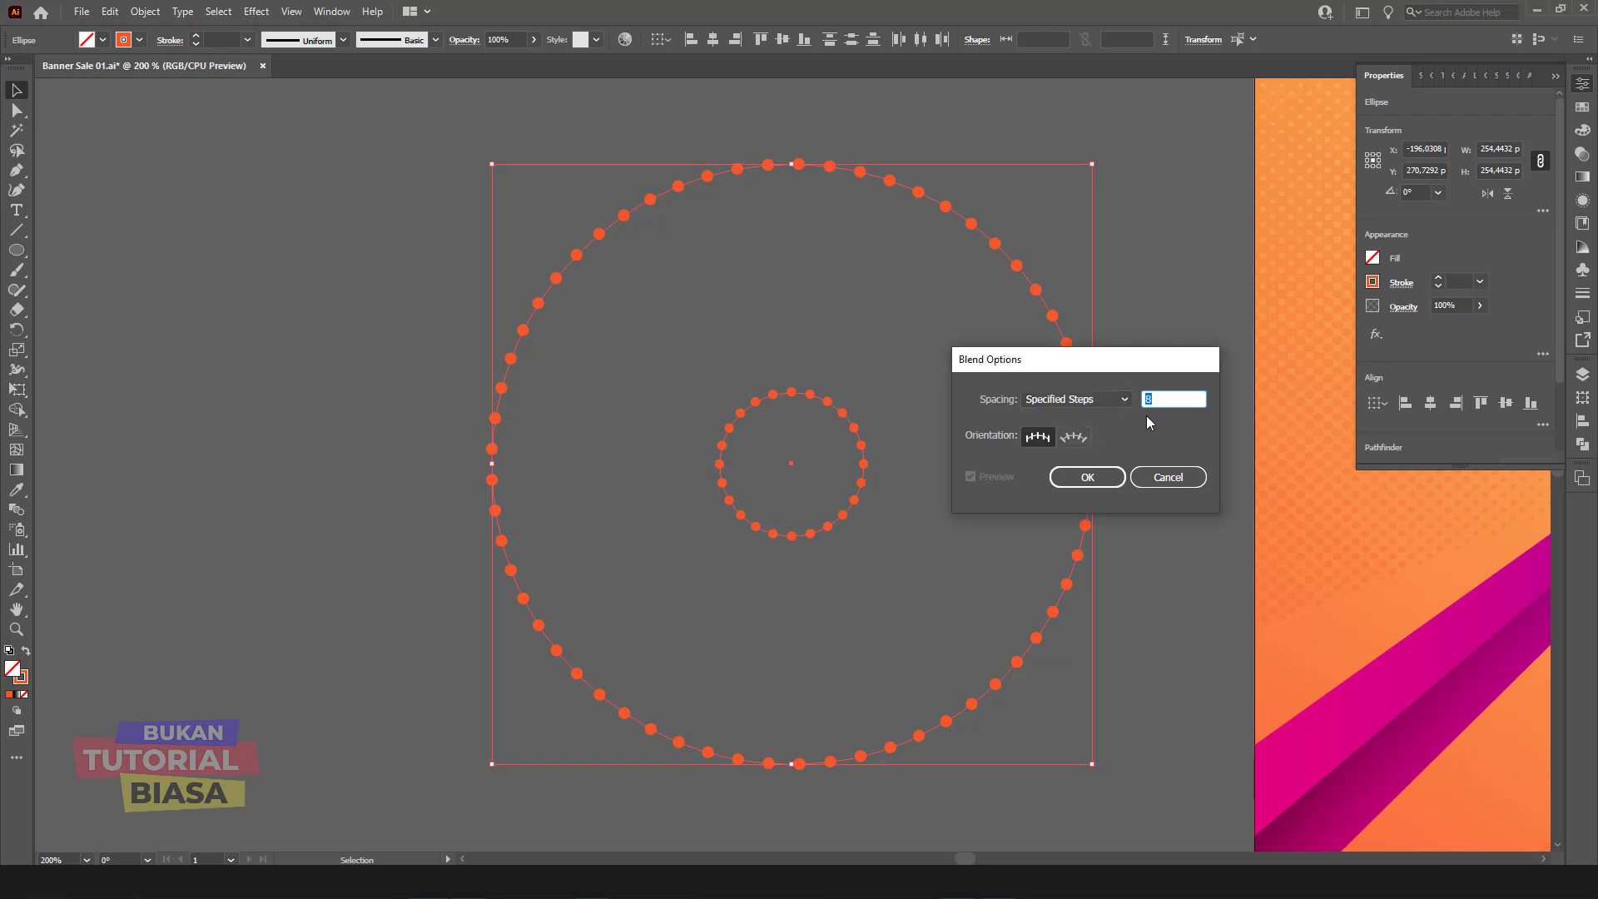
text(30)
click(1108, 481)
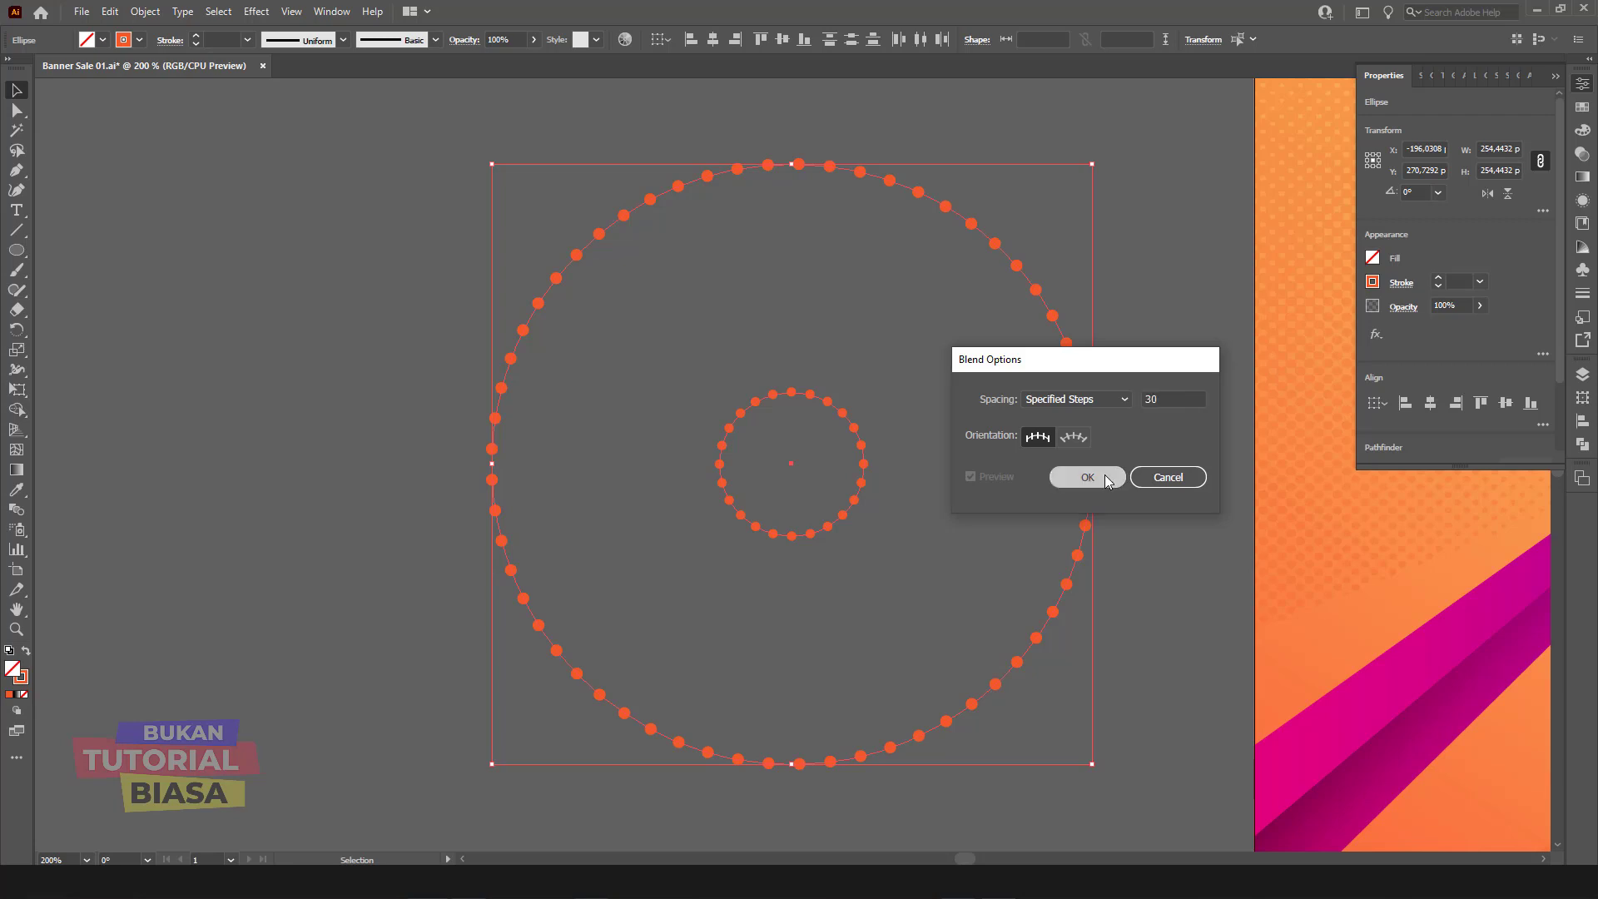
click(145, 12)
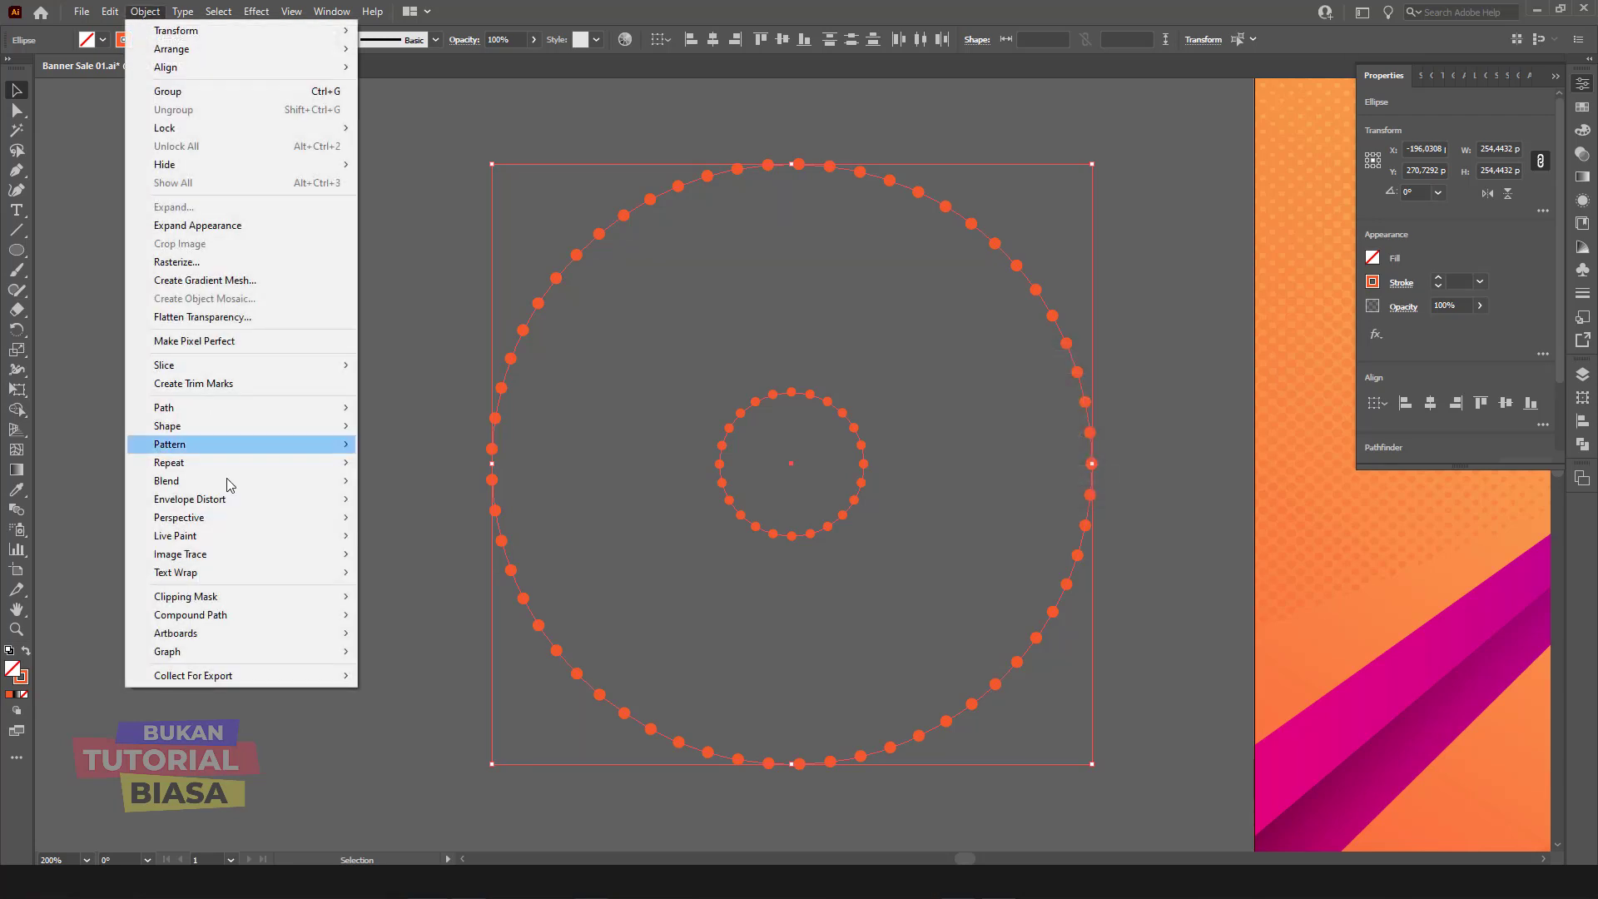
mouse_move(167, 481)
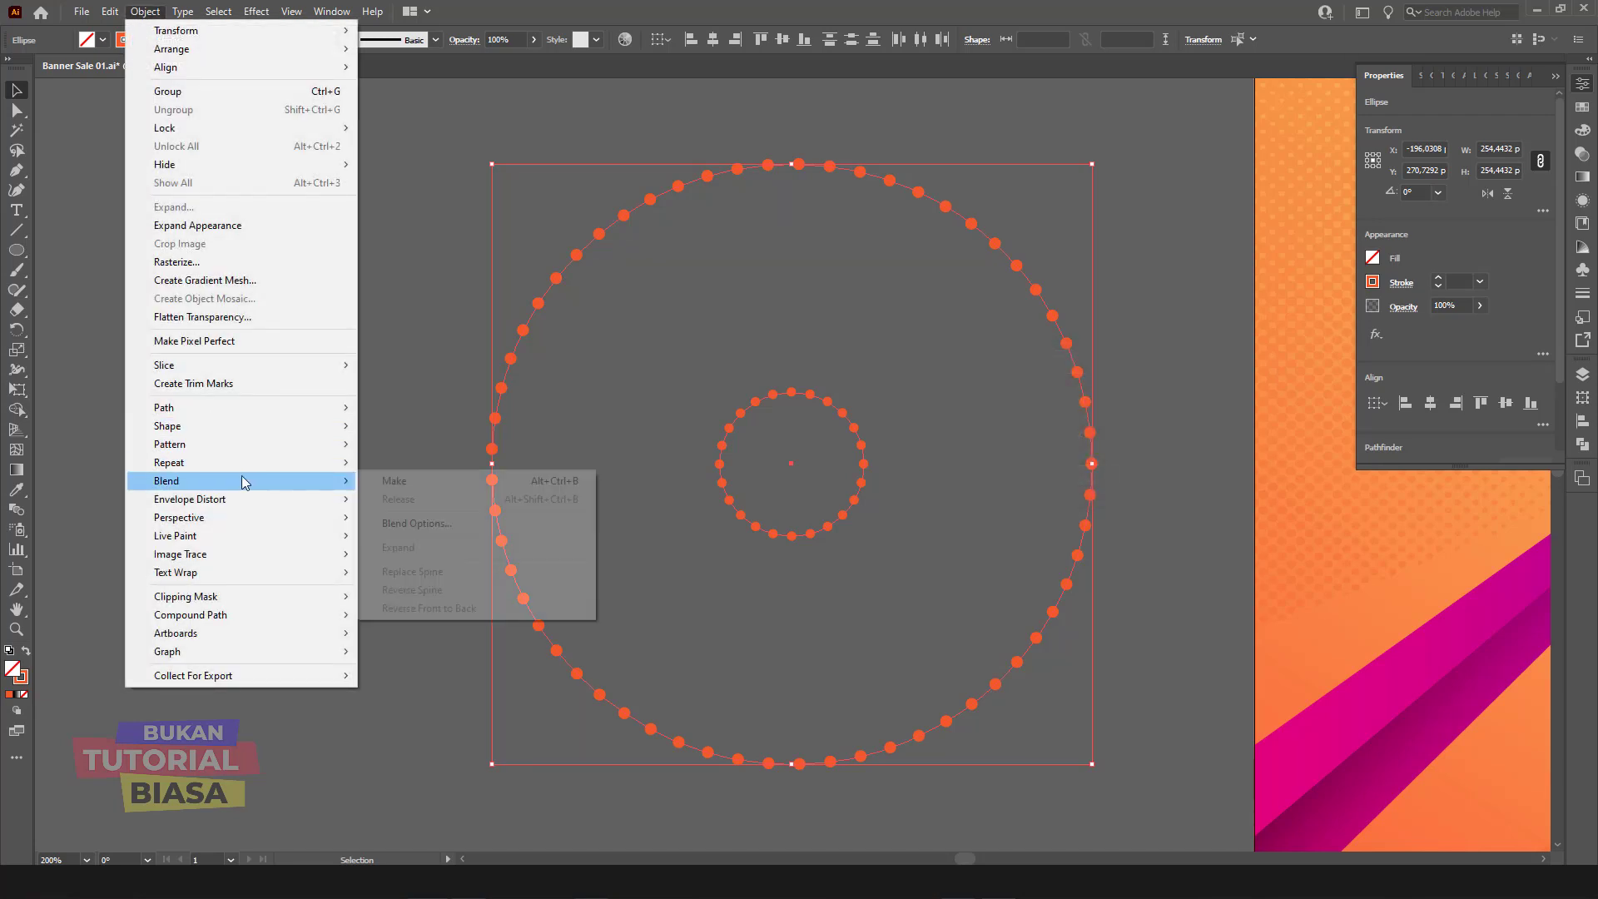
click(402, 482)
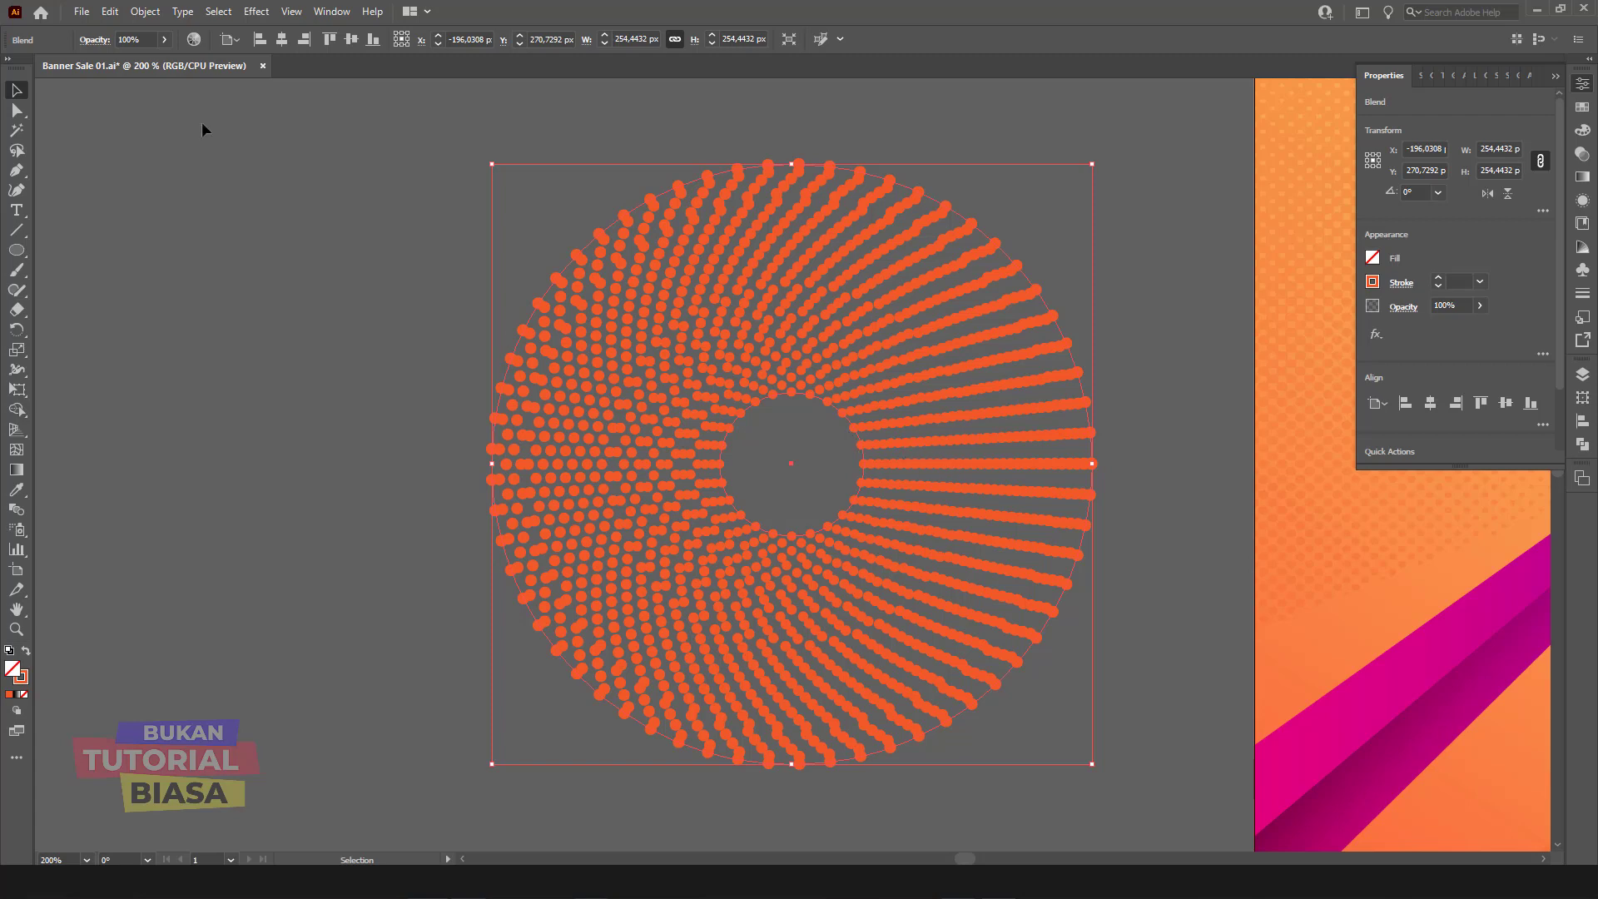
Step: In Blend Options, lower Specified Steps from 30, previewing values from 21 down to 7
click(144, 12)
mouse_move(237, 462)
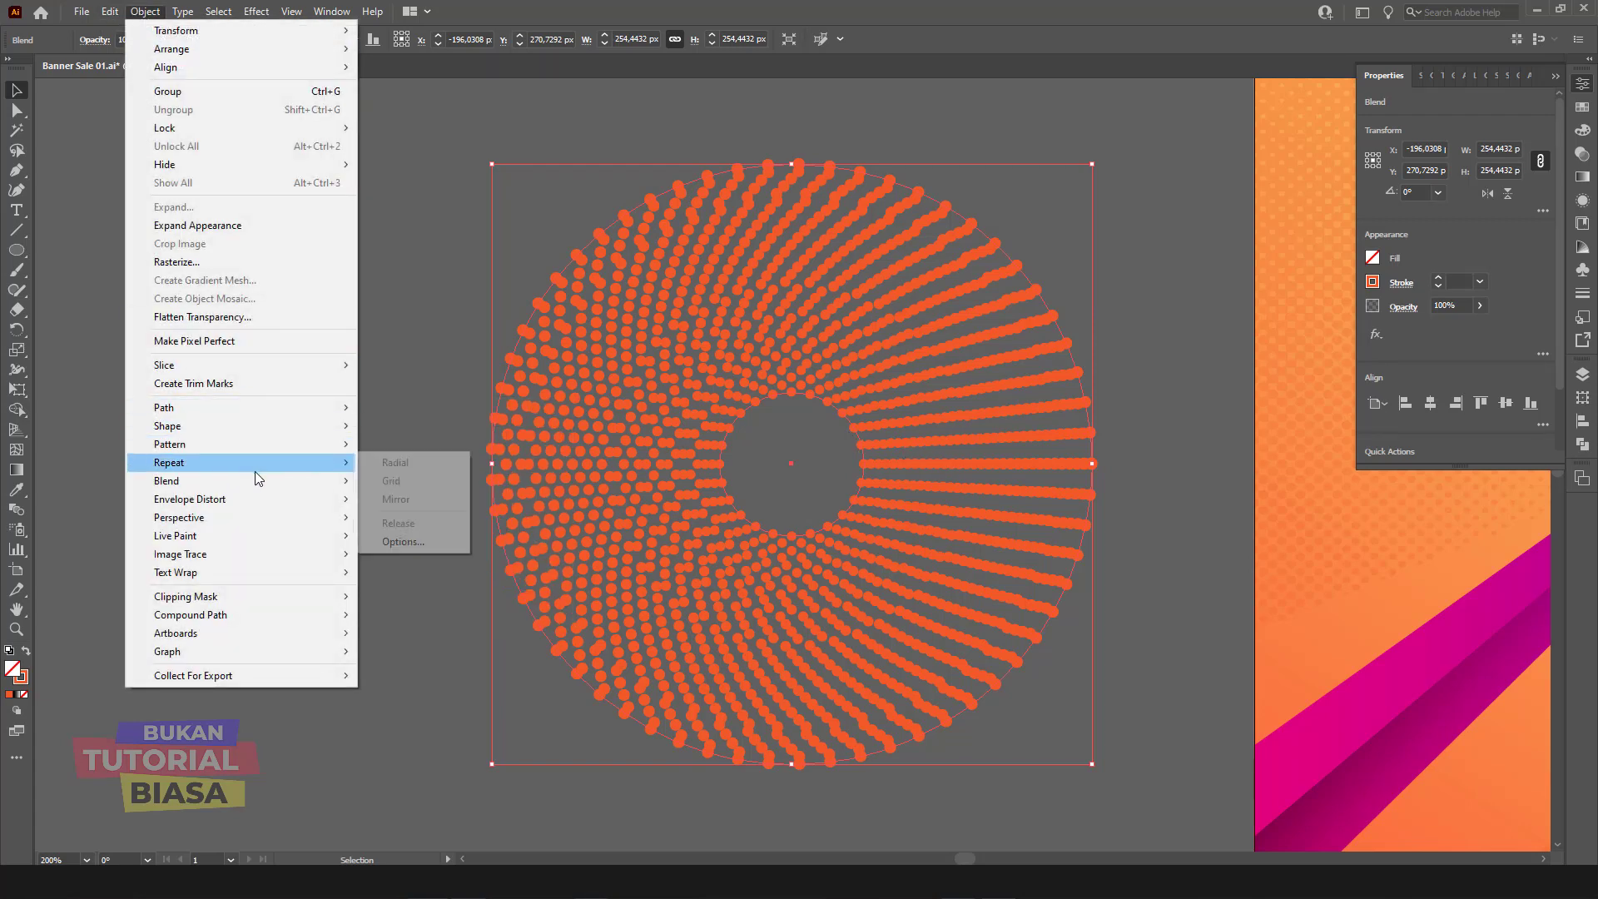
mouse_move(167, 481)
click(409, 523)
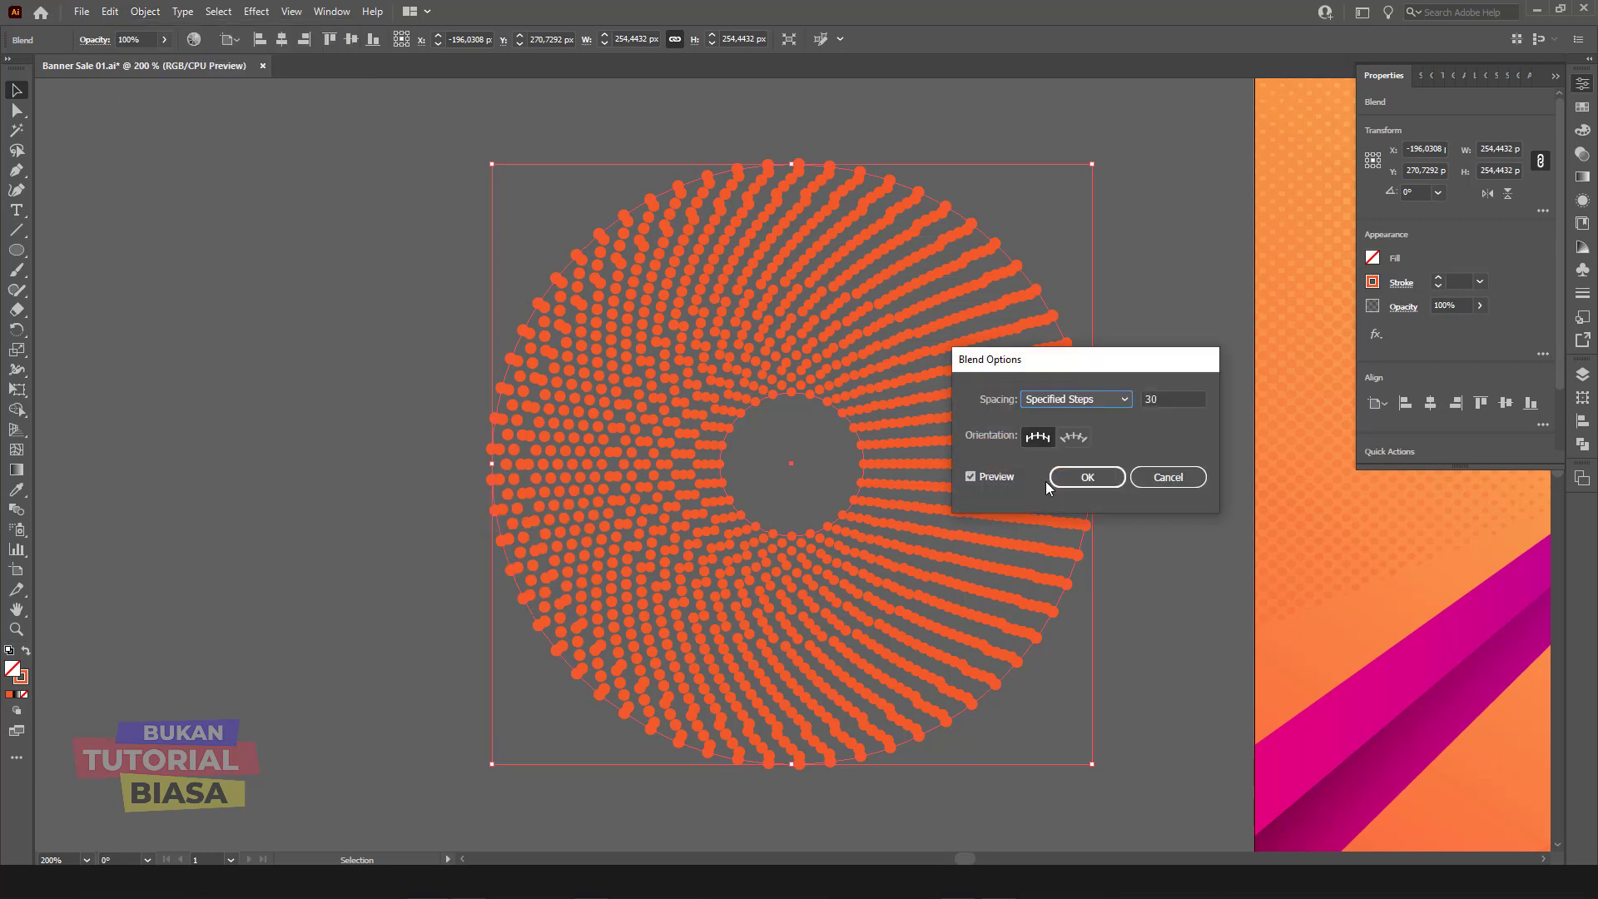
click(1165, 398)
key(Down)
key(Down)
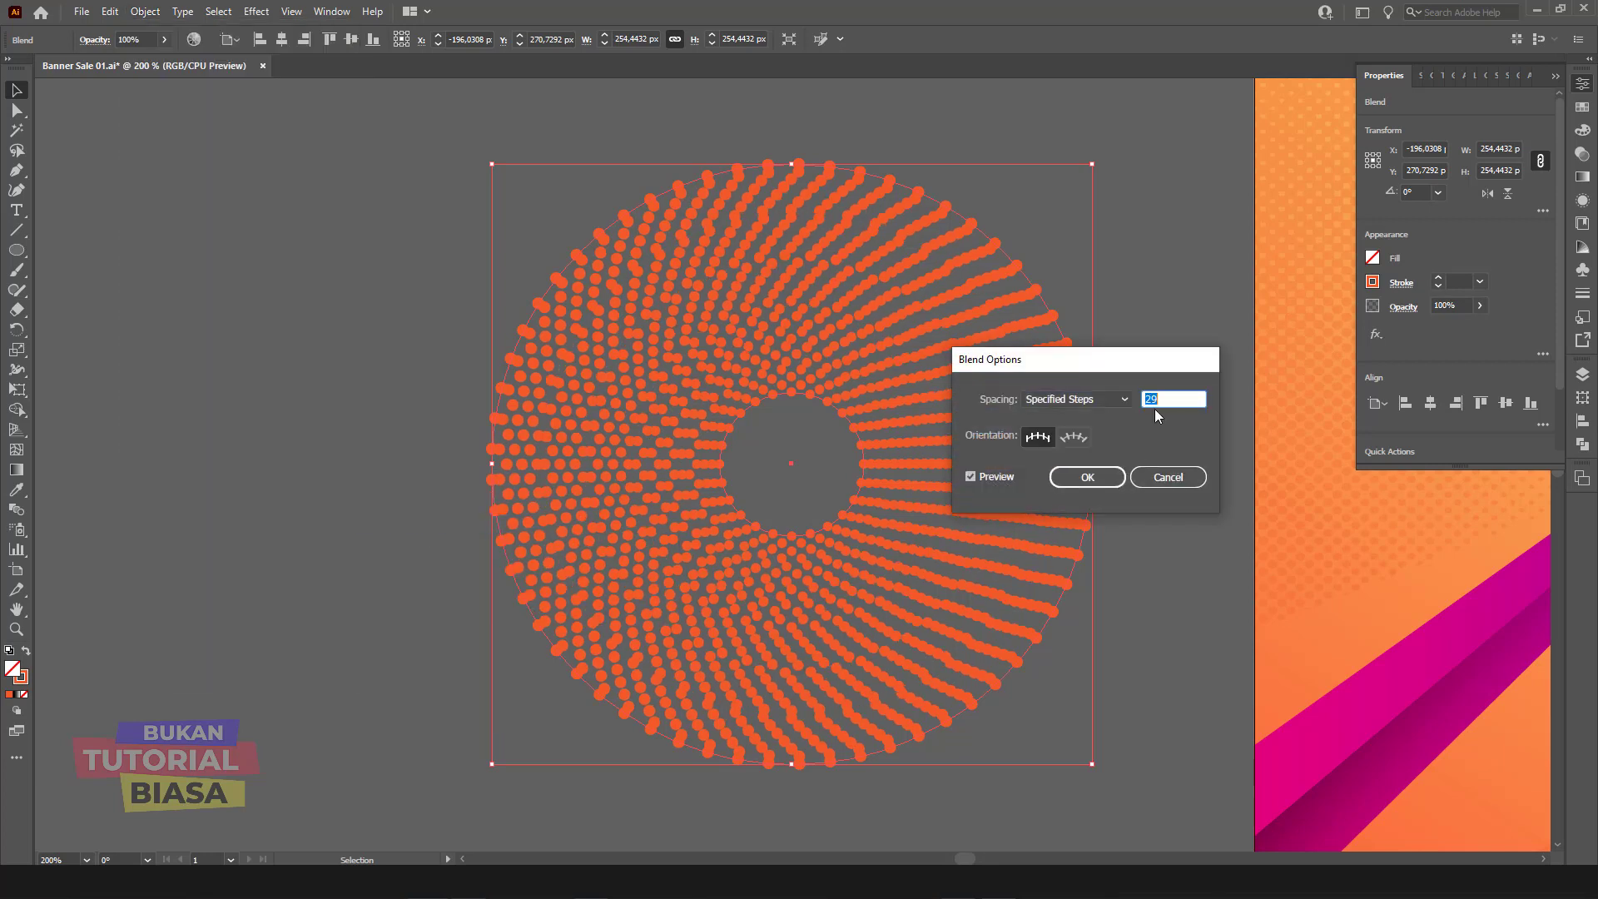
key(Down)
key(Down)
key(Down)
key(Down)
key(Down)
key(Down)
key(Down)
key(Down)
key(Down)
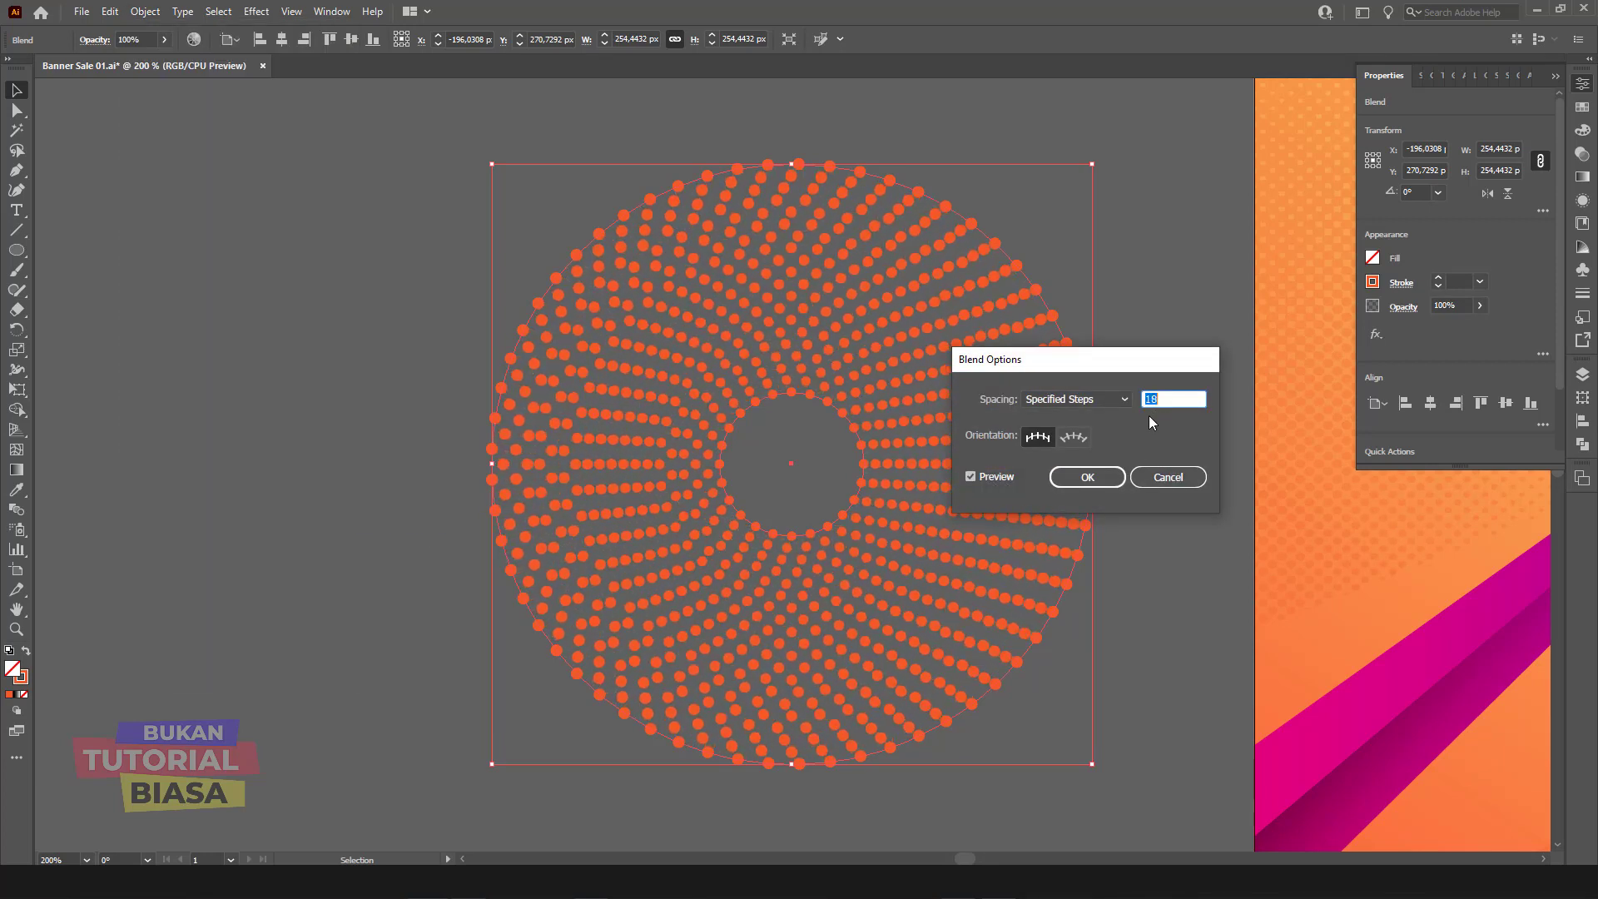
key(Down)
key(Down)
key(Down)
key(Down)
key(Down)
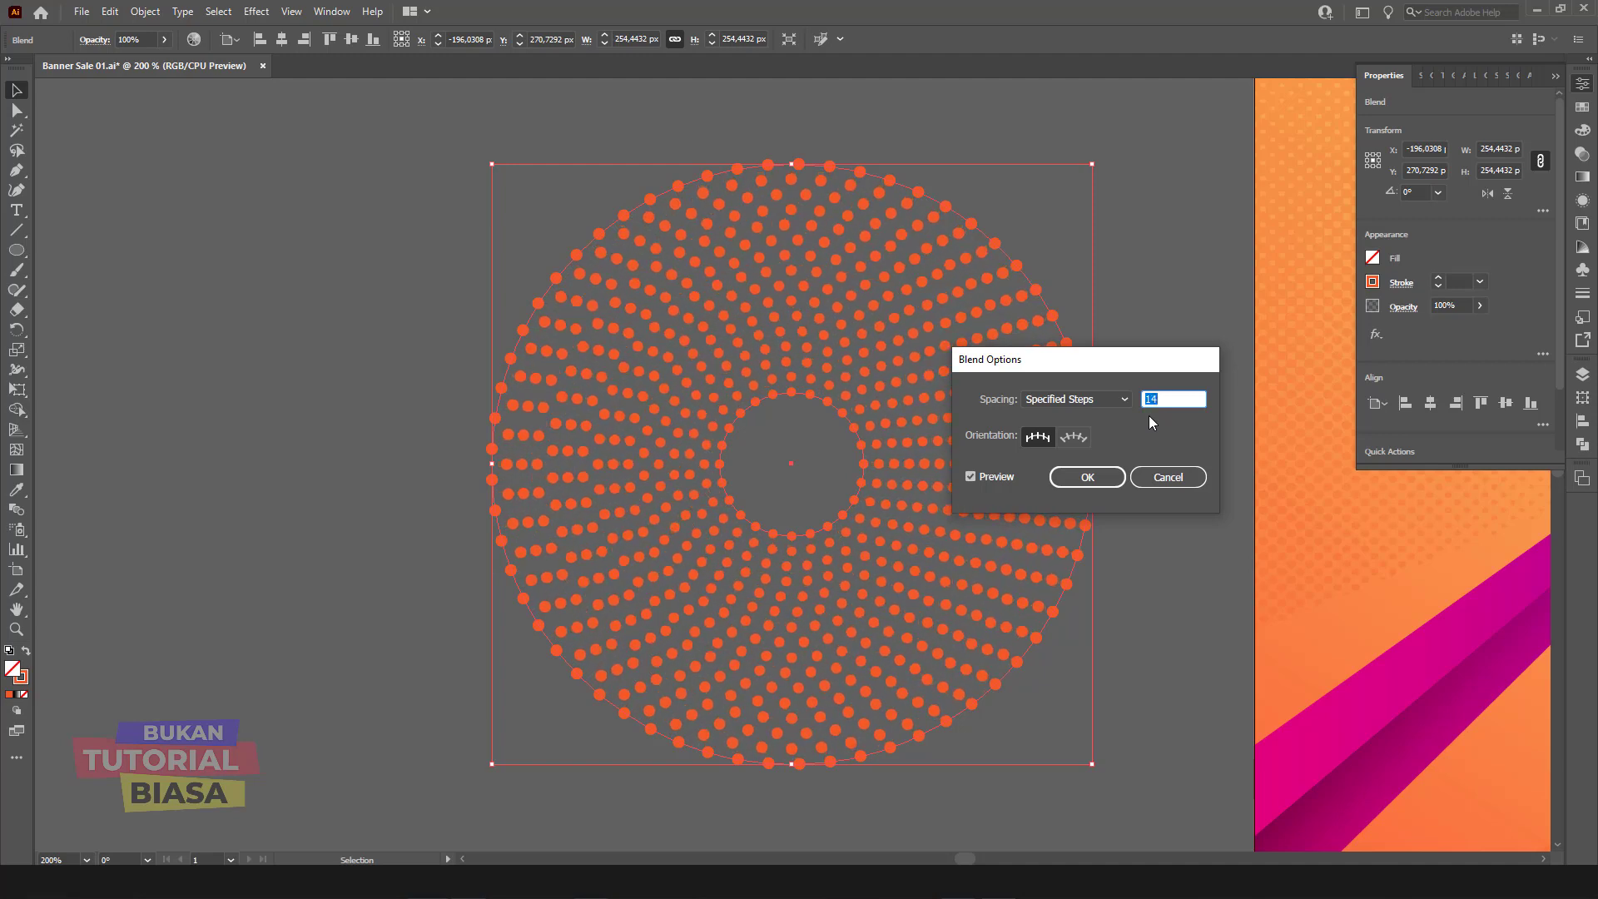
key(Down)
key(Down)
key(Down)
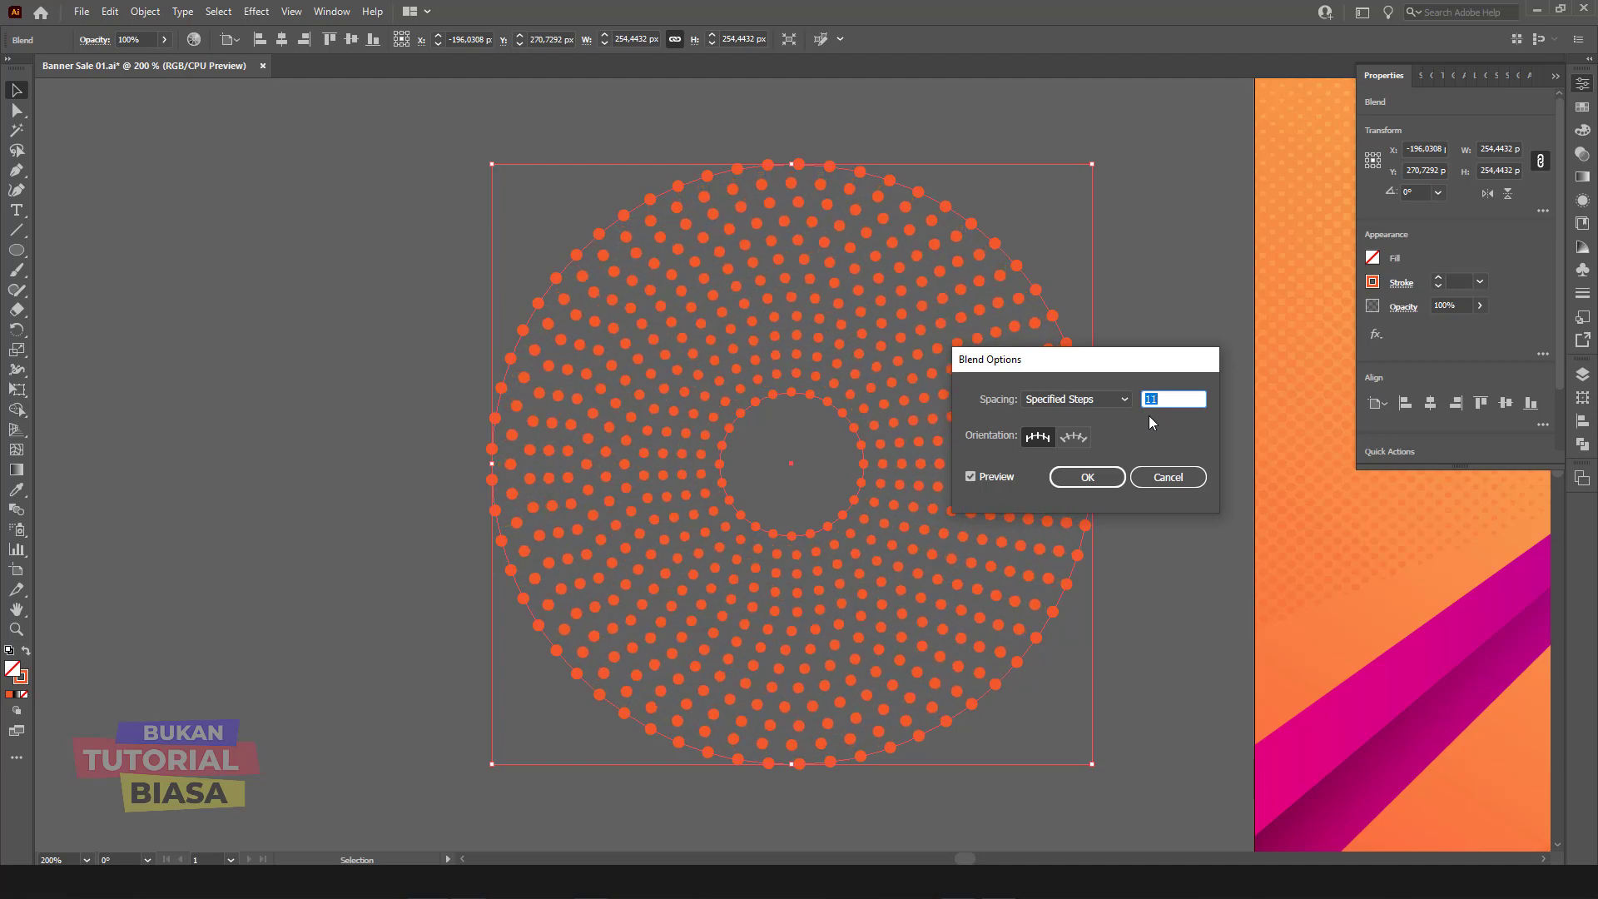
key(Down)
key(Down)
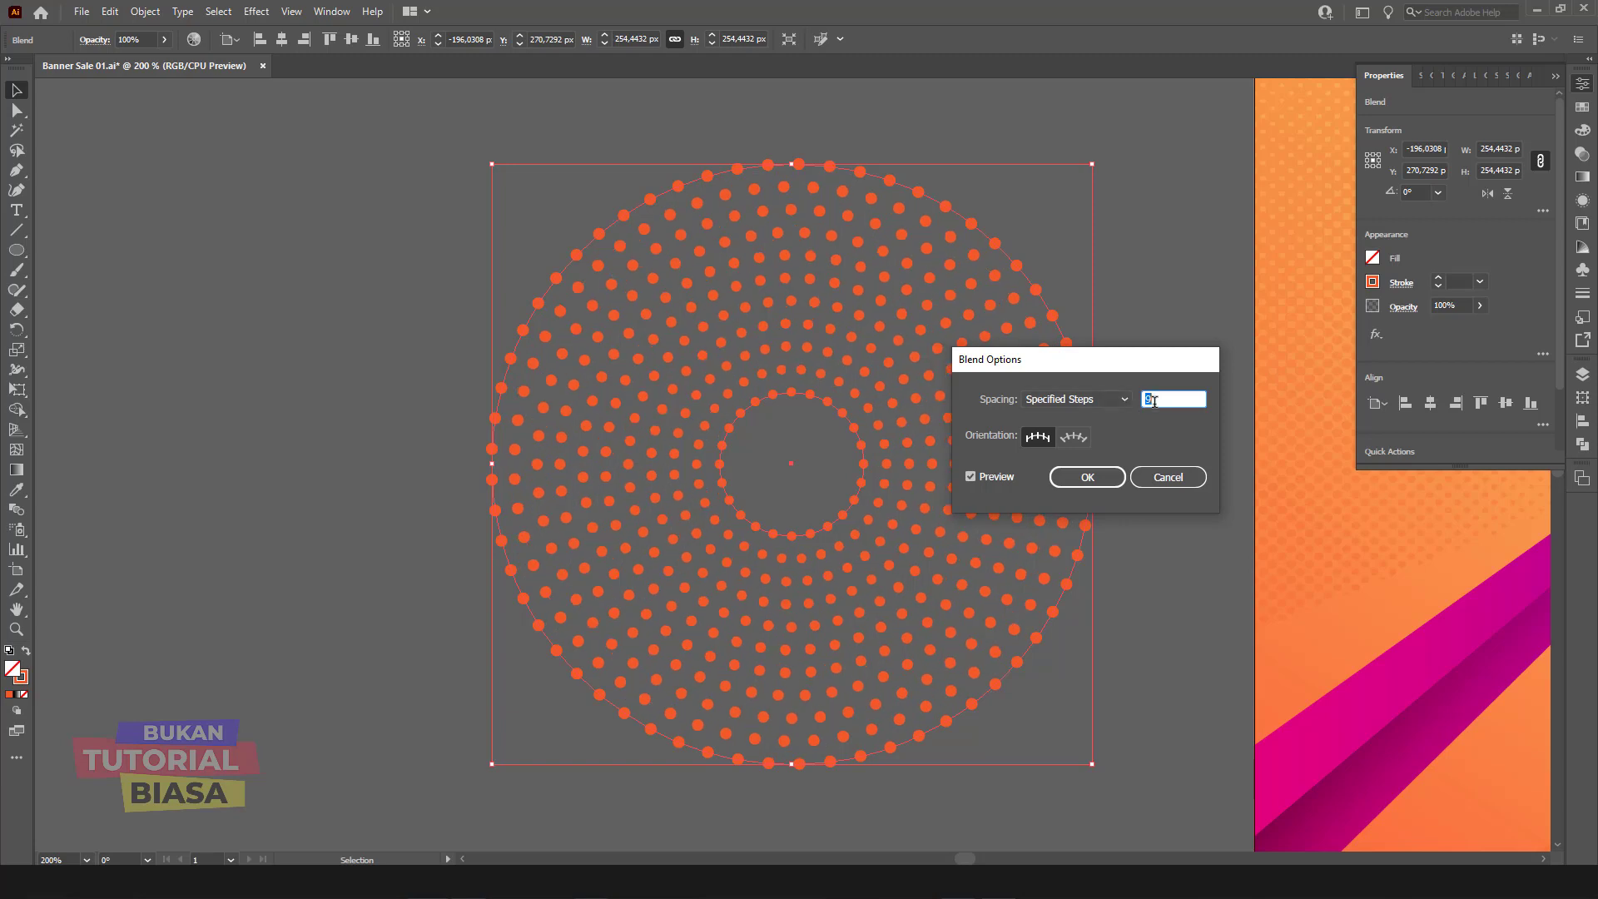
key(Down)
key(Down)
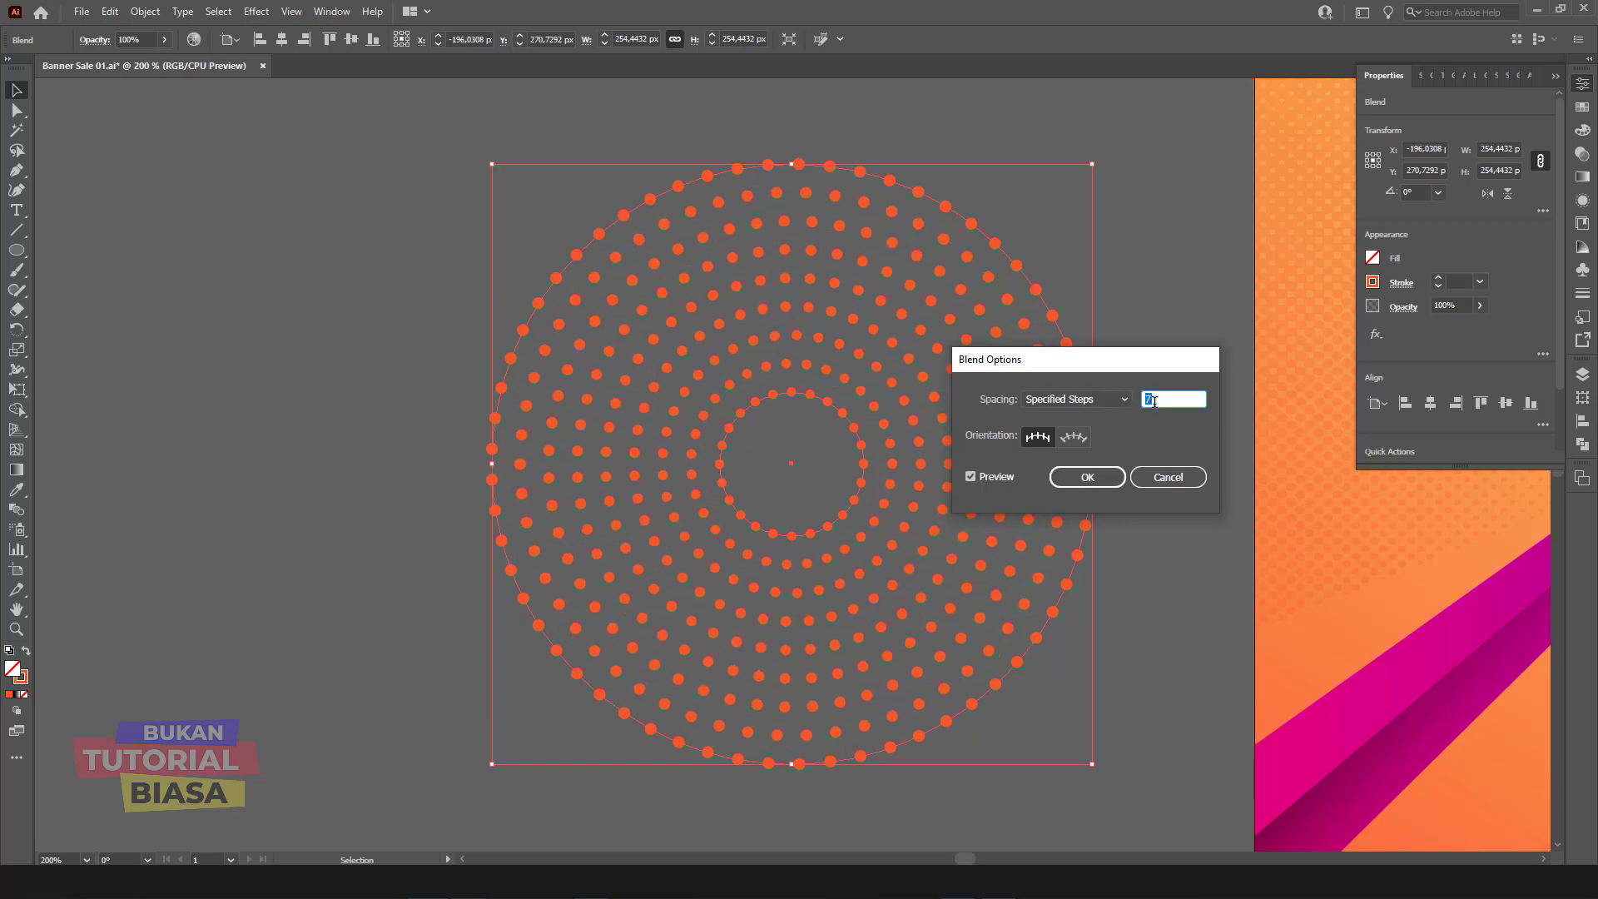
key(Down)
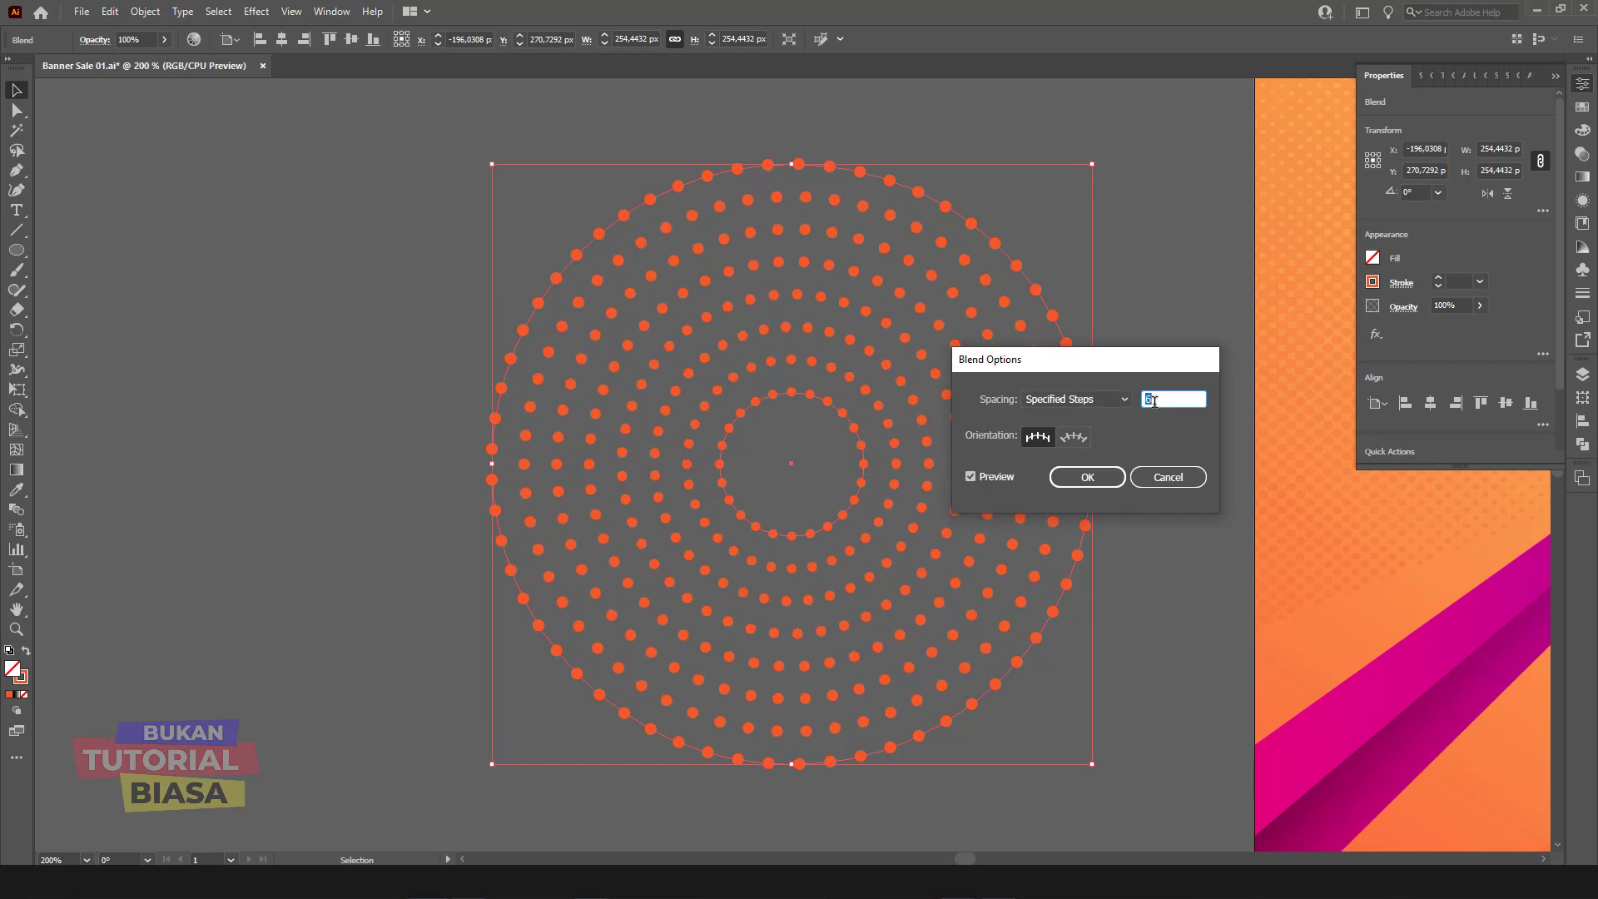
key(Up)
key(Up)
key(Up)
key(Up)
key(Up)
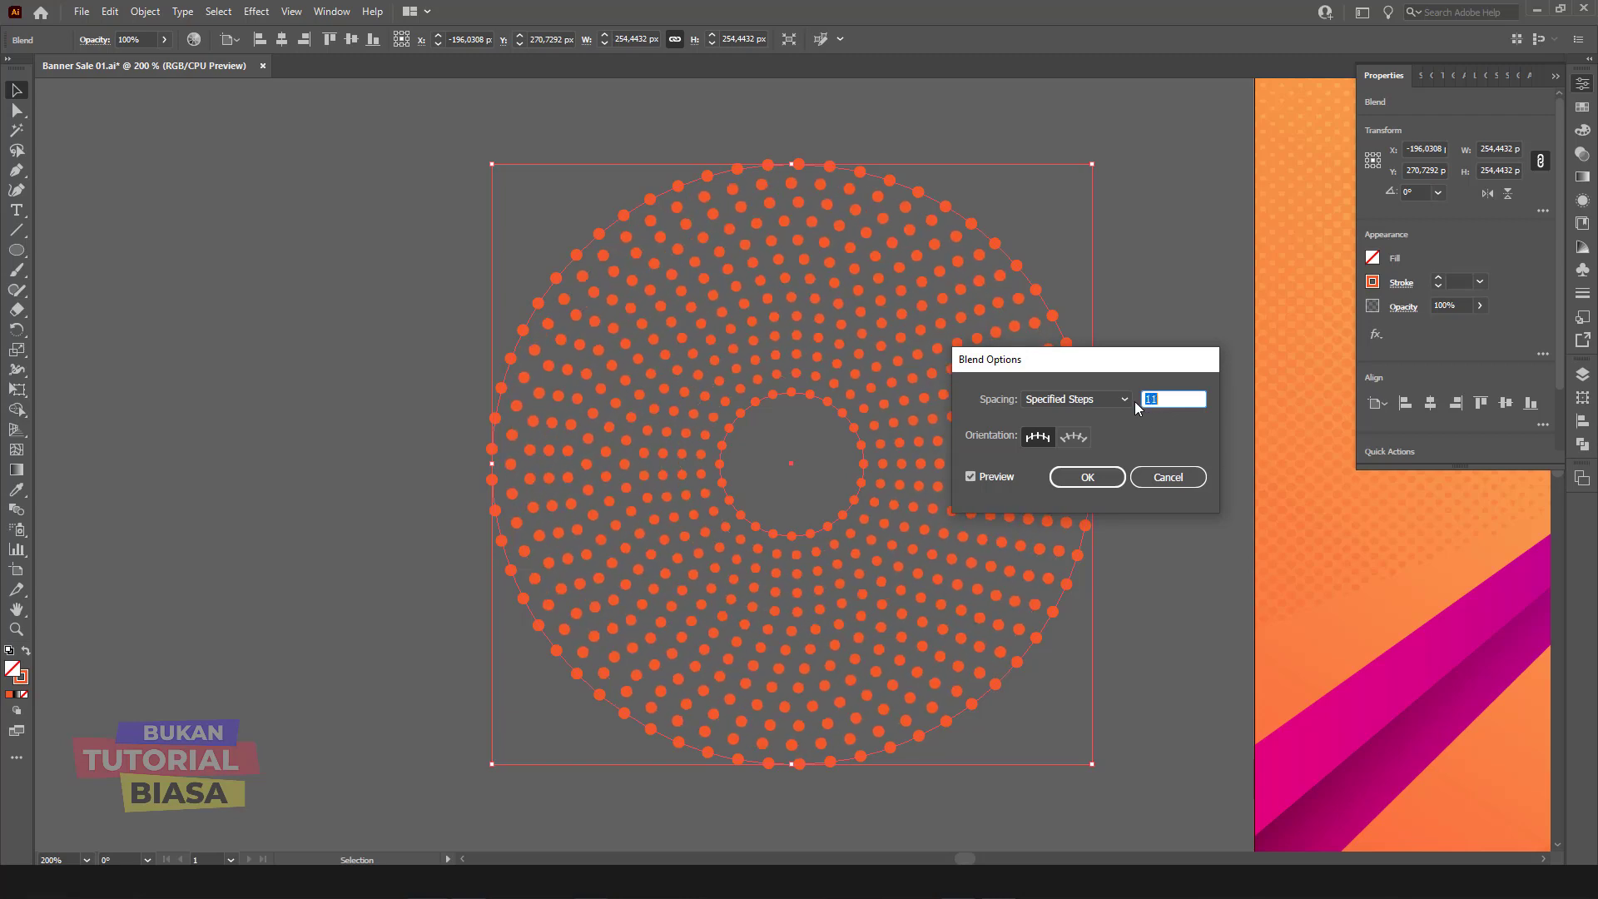
key(Up)
key(Down)
key(Down)
key(Down)
key(Down)
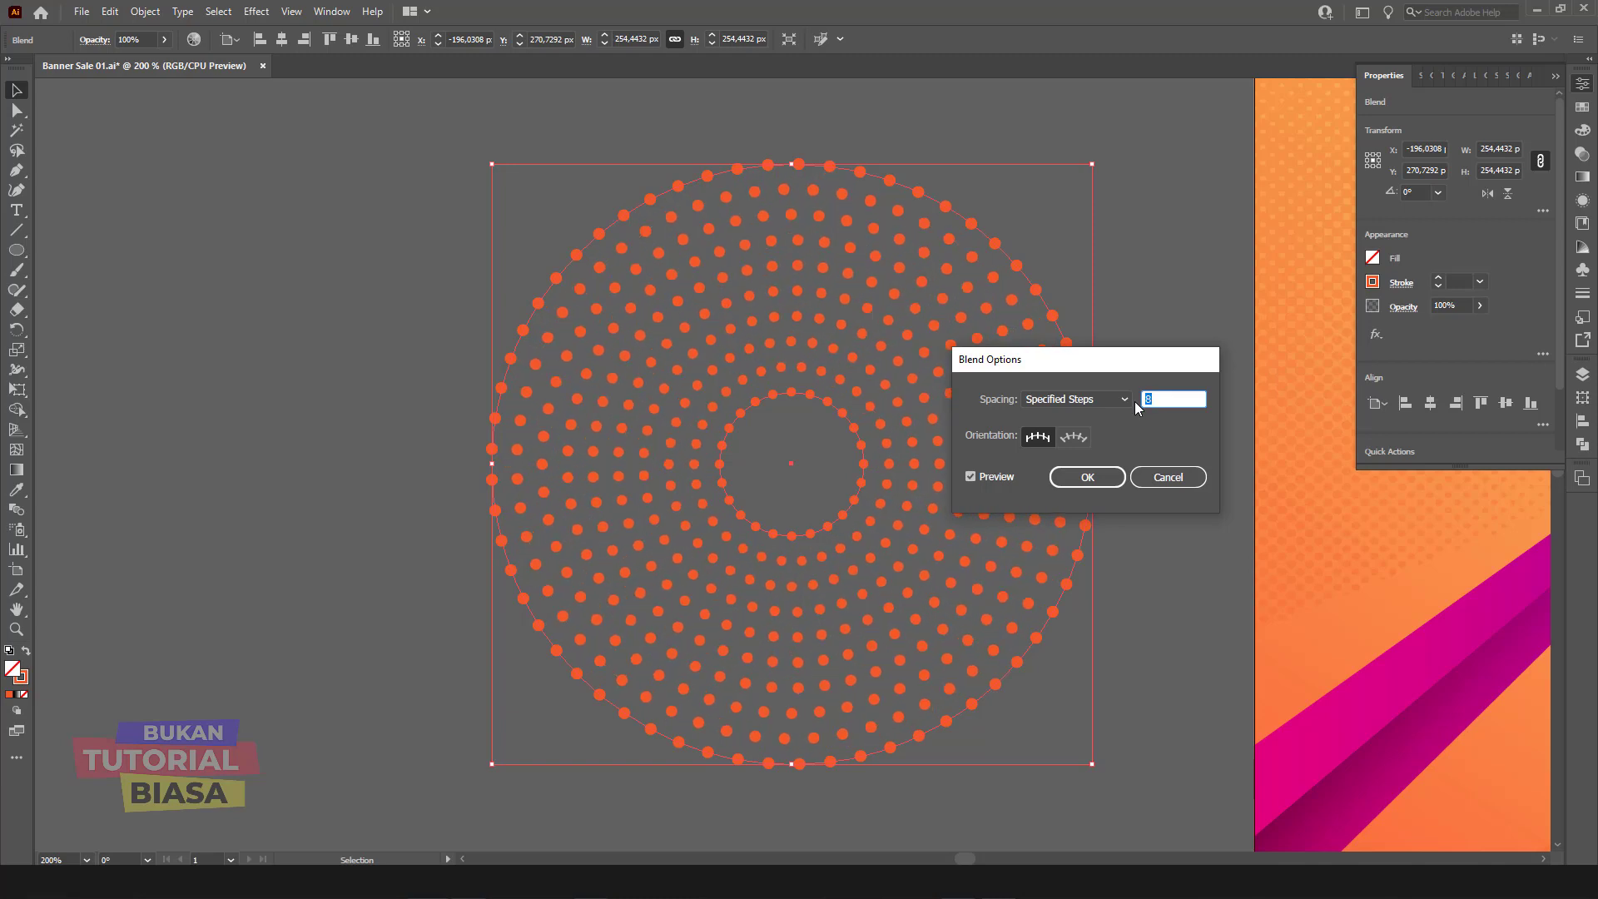
key(Down)
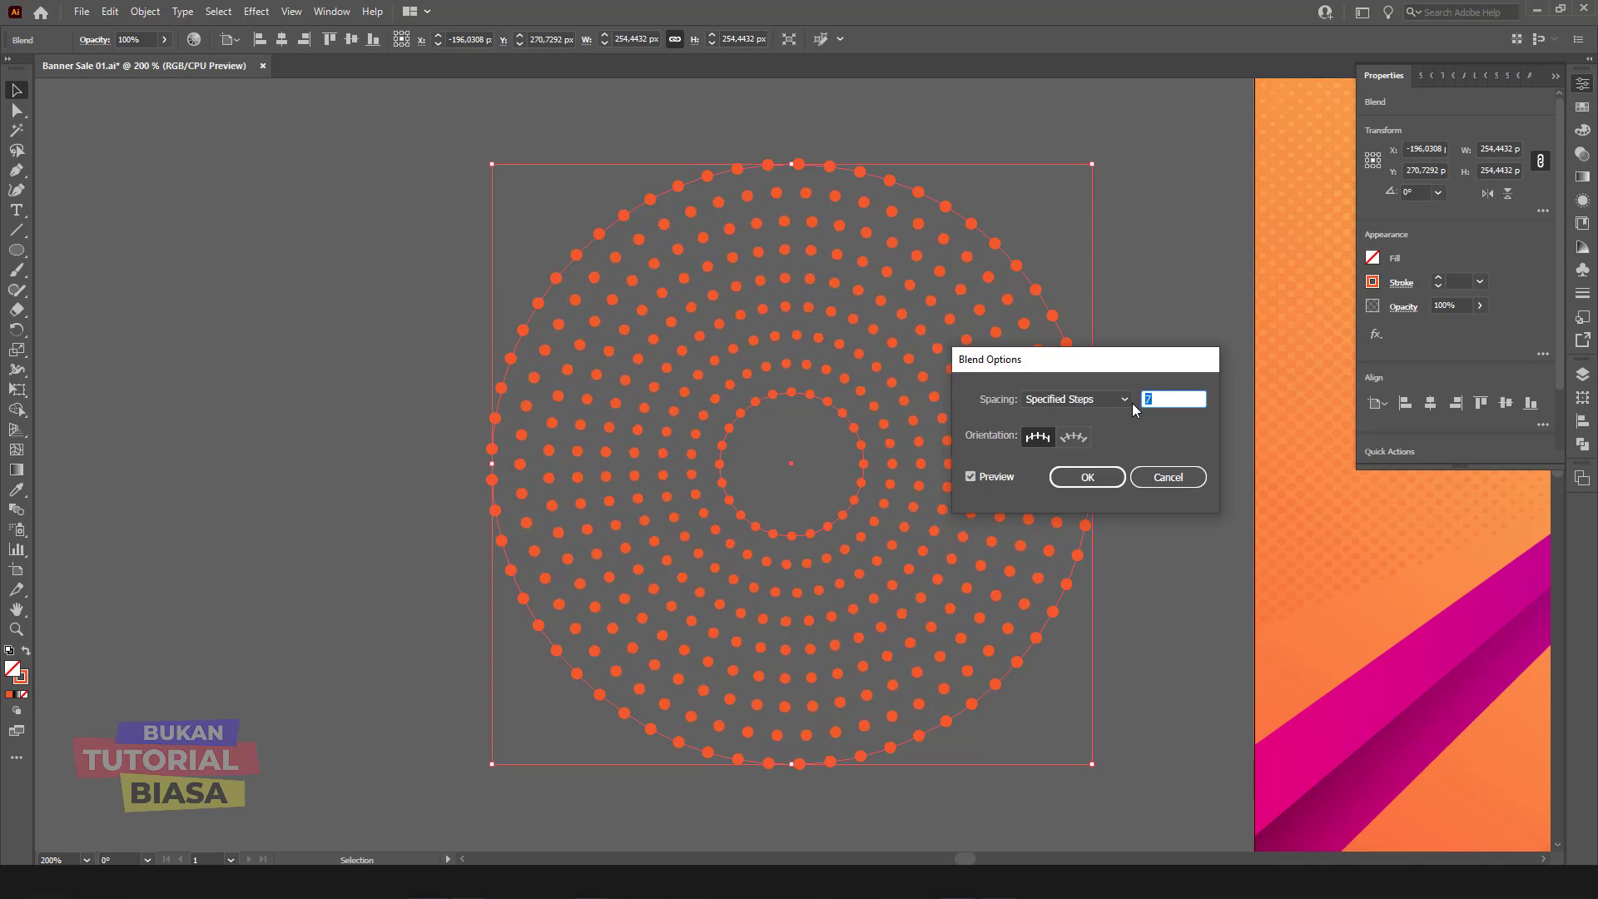
Step: Try Specified Distance spacing, adjusting the dot distance between 3 px and about 10 px
click(1124, 401)
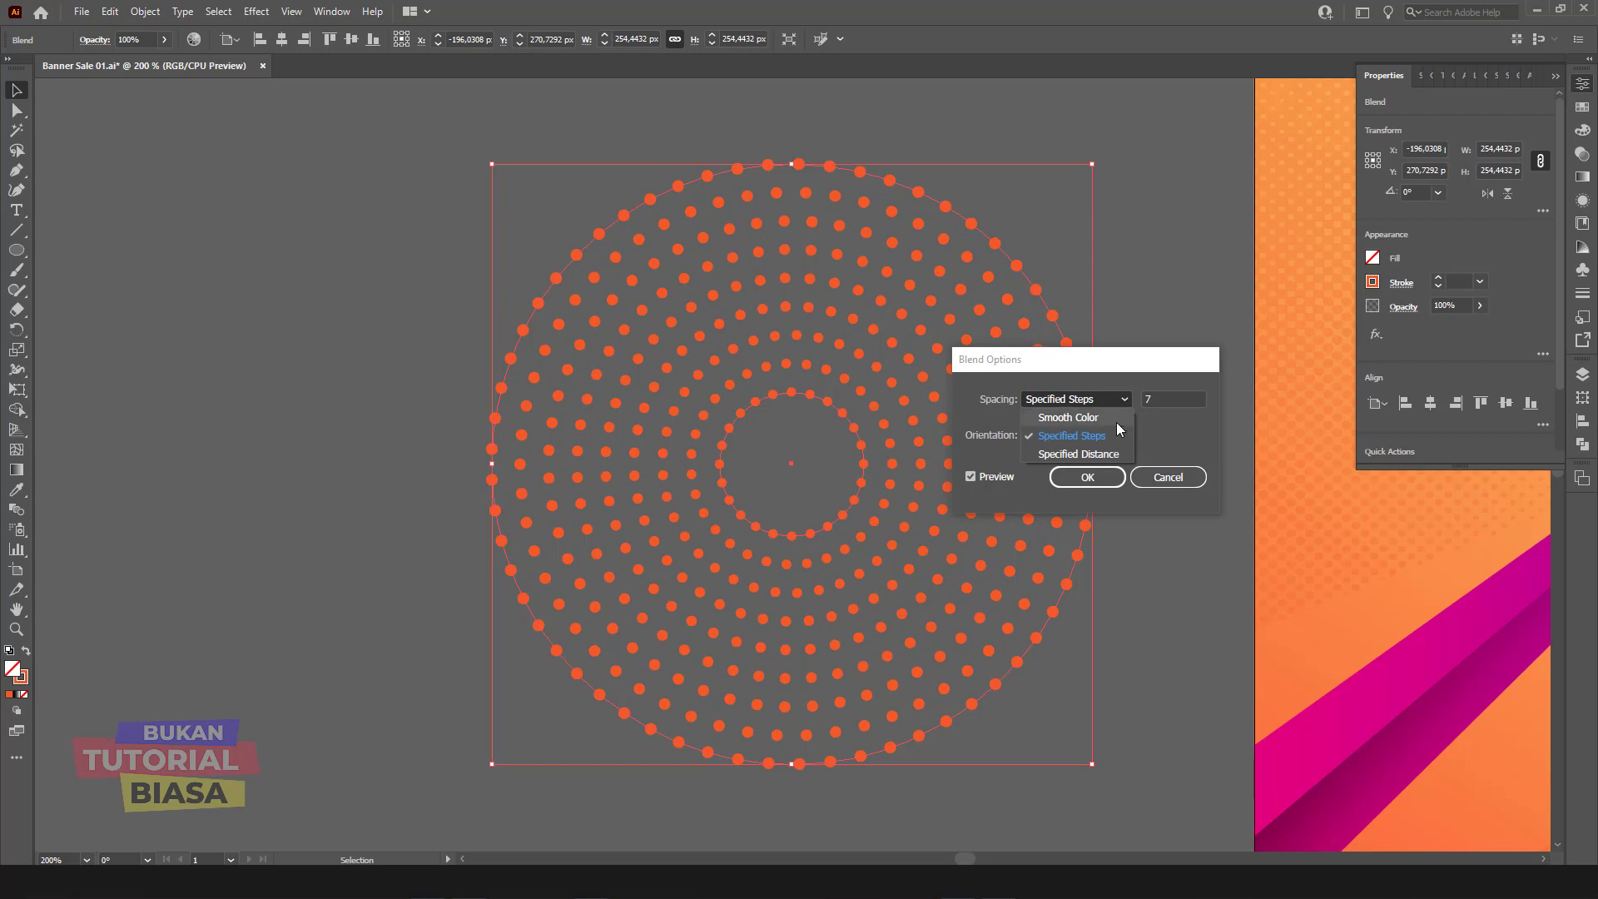
click(1111, 454)
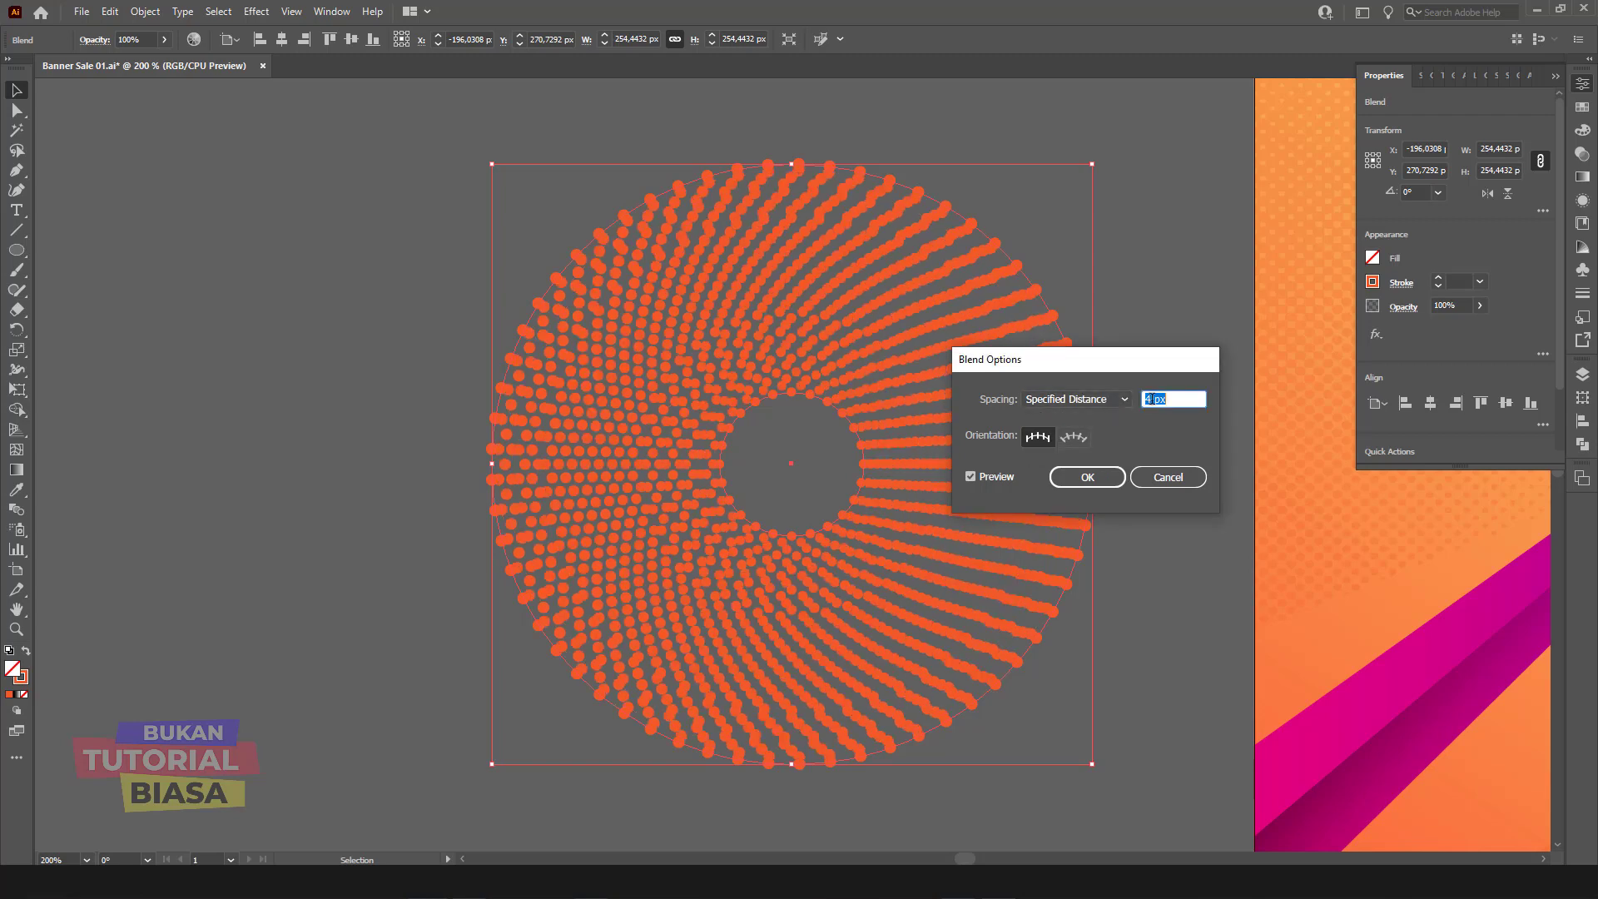
key(Down)
key(Up)
key(Up)
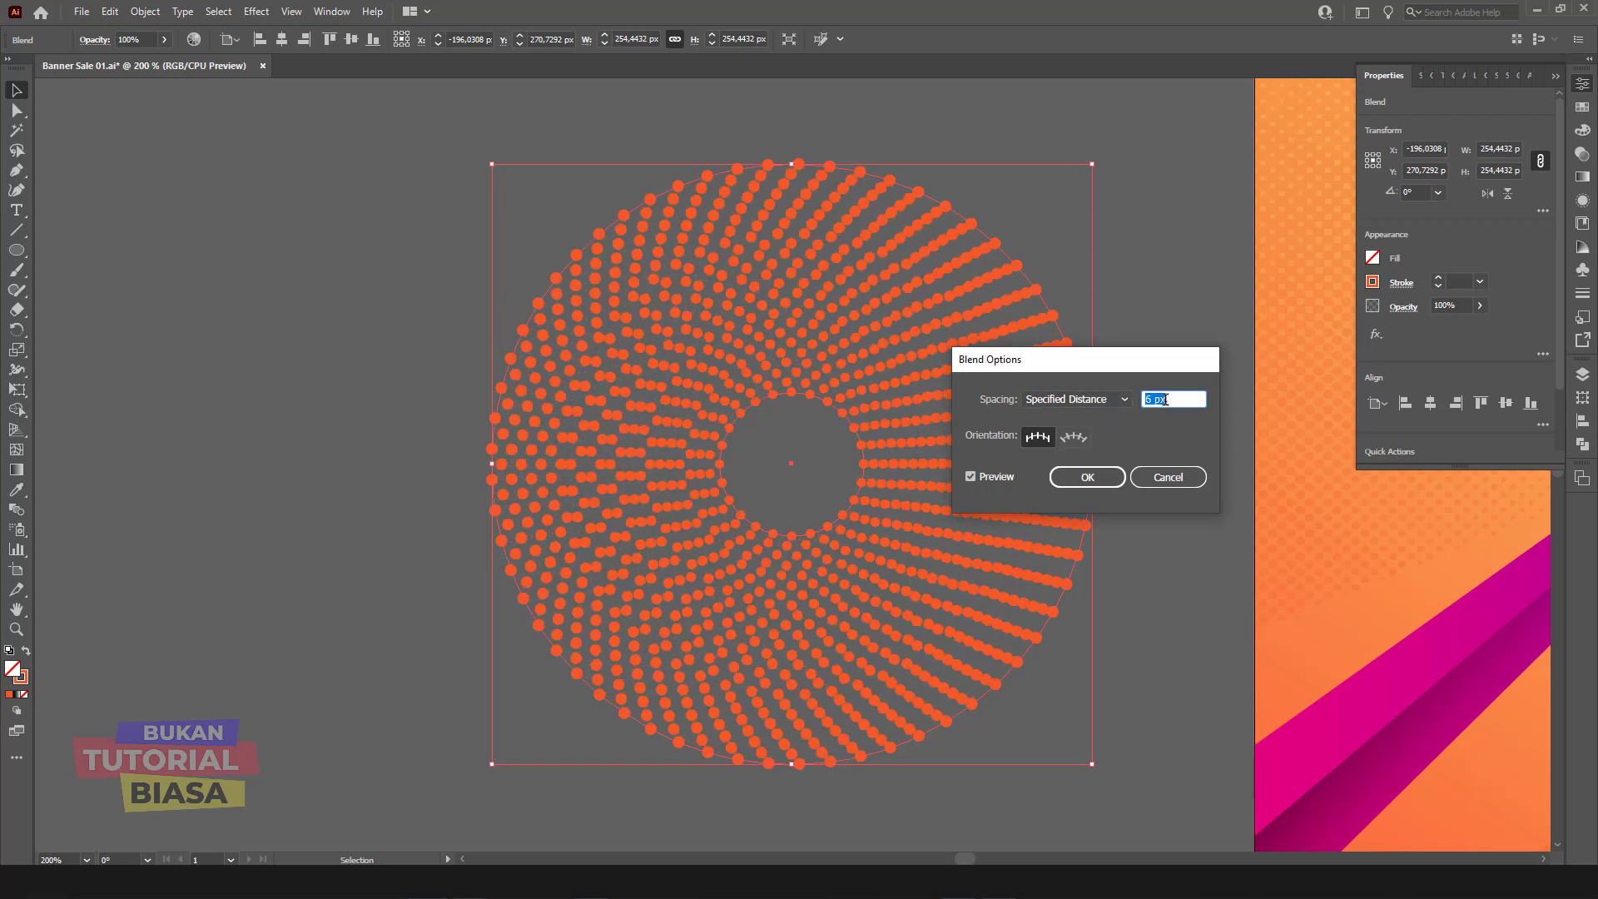
key(Up)
key(Up)
key(Up)
key(Up)
key(Up)
key(Up)
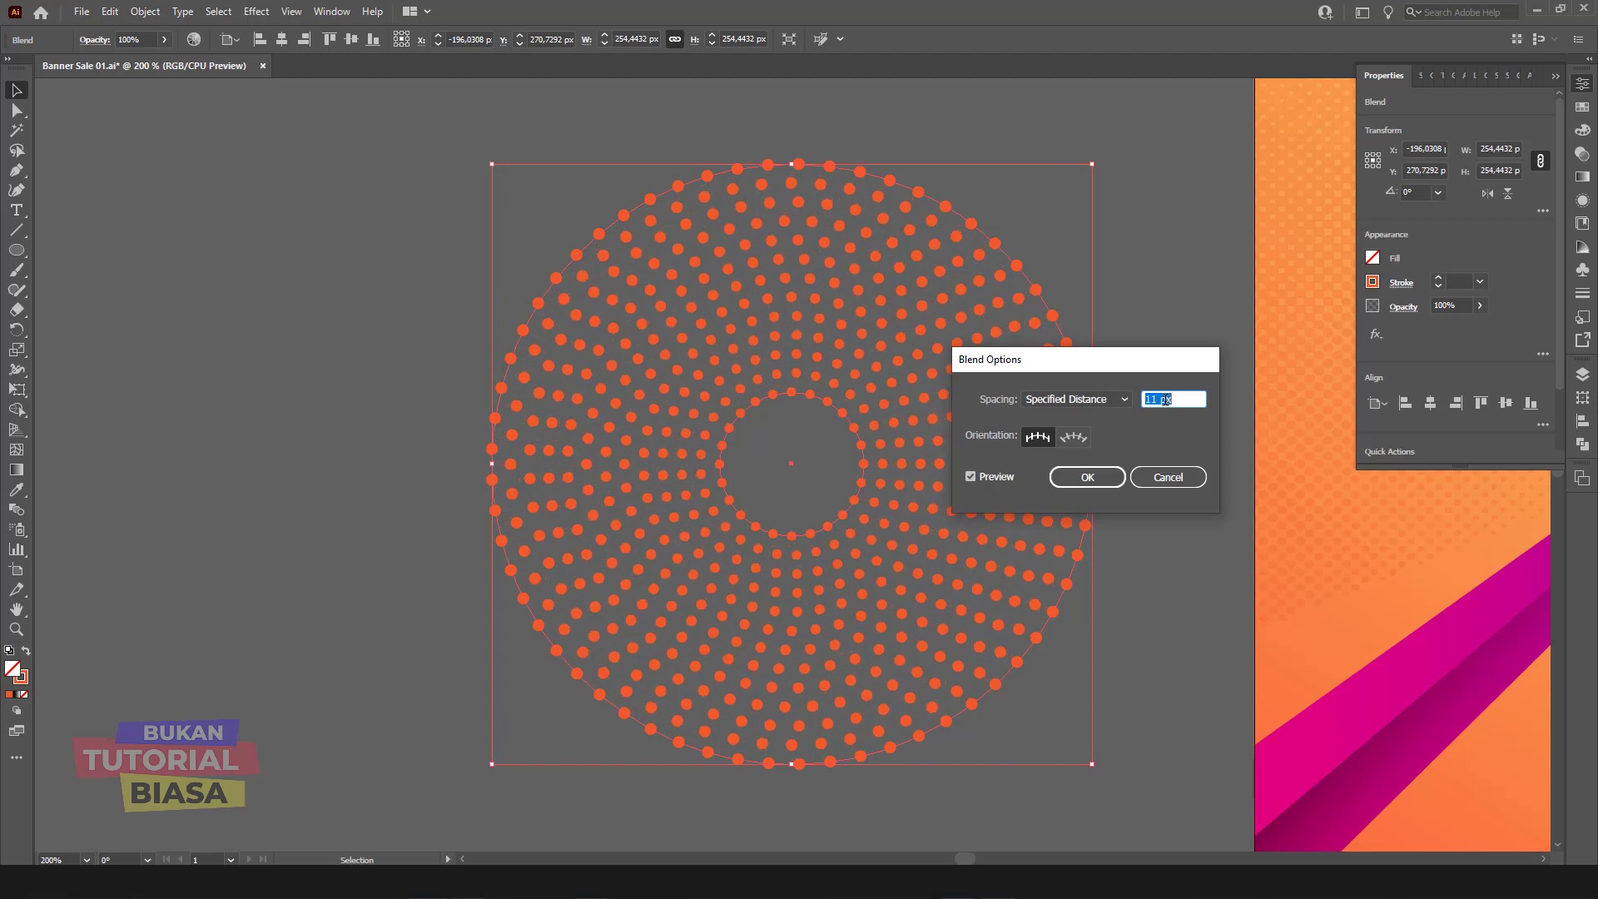
key(Up)
Step: Switch back to Specified Steps and settle on 7 steps
click(1116, 399)
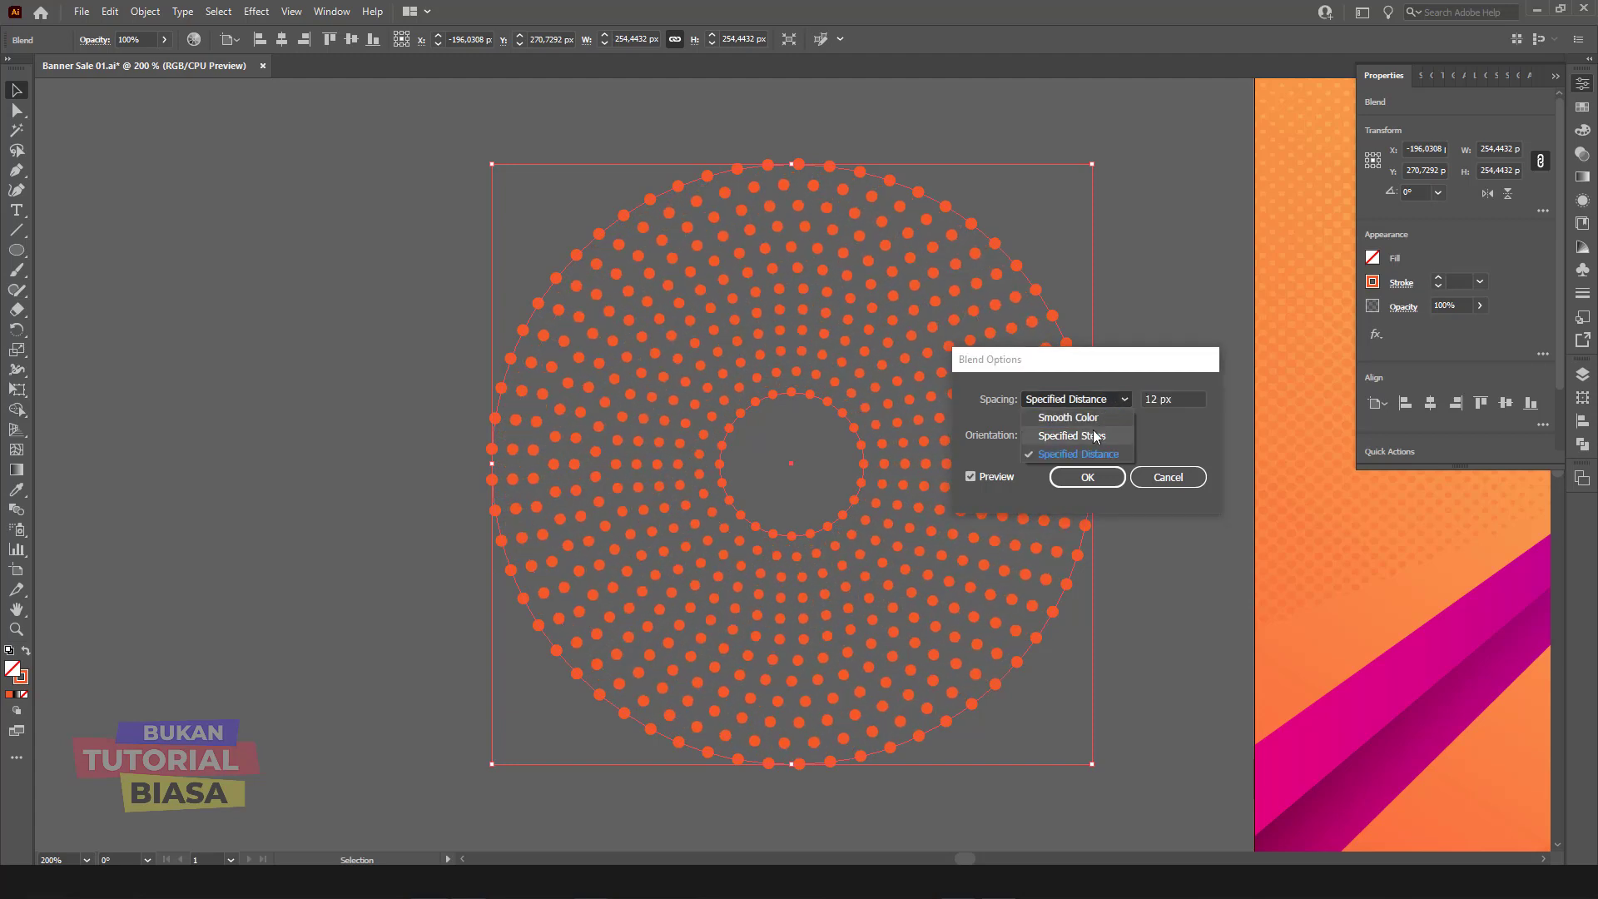
click(1074, 436)
key(Up)
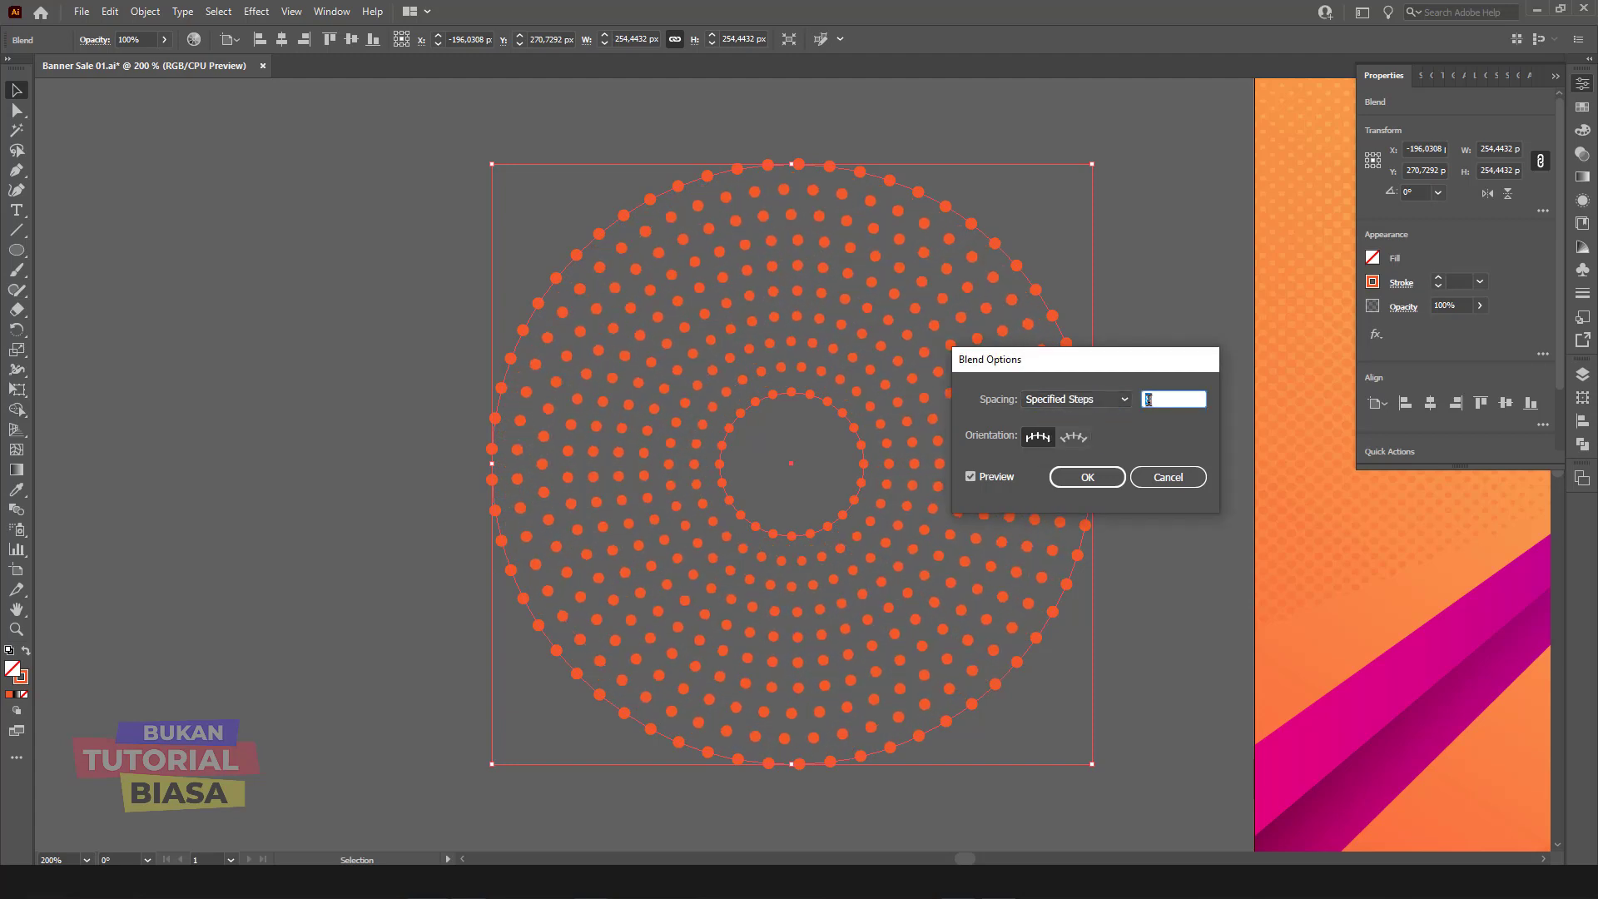
key(Up)
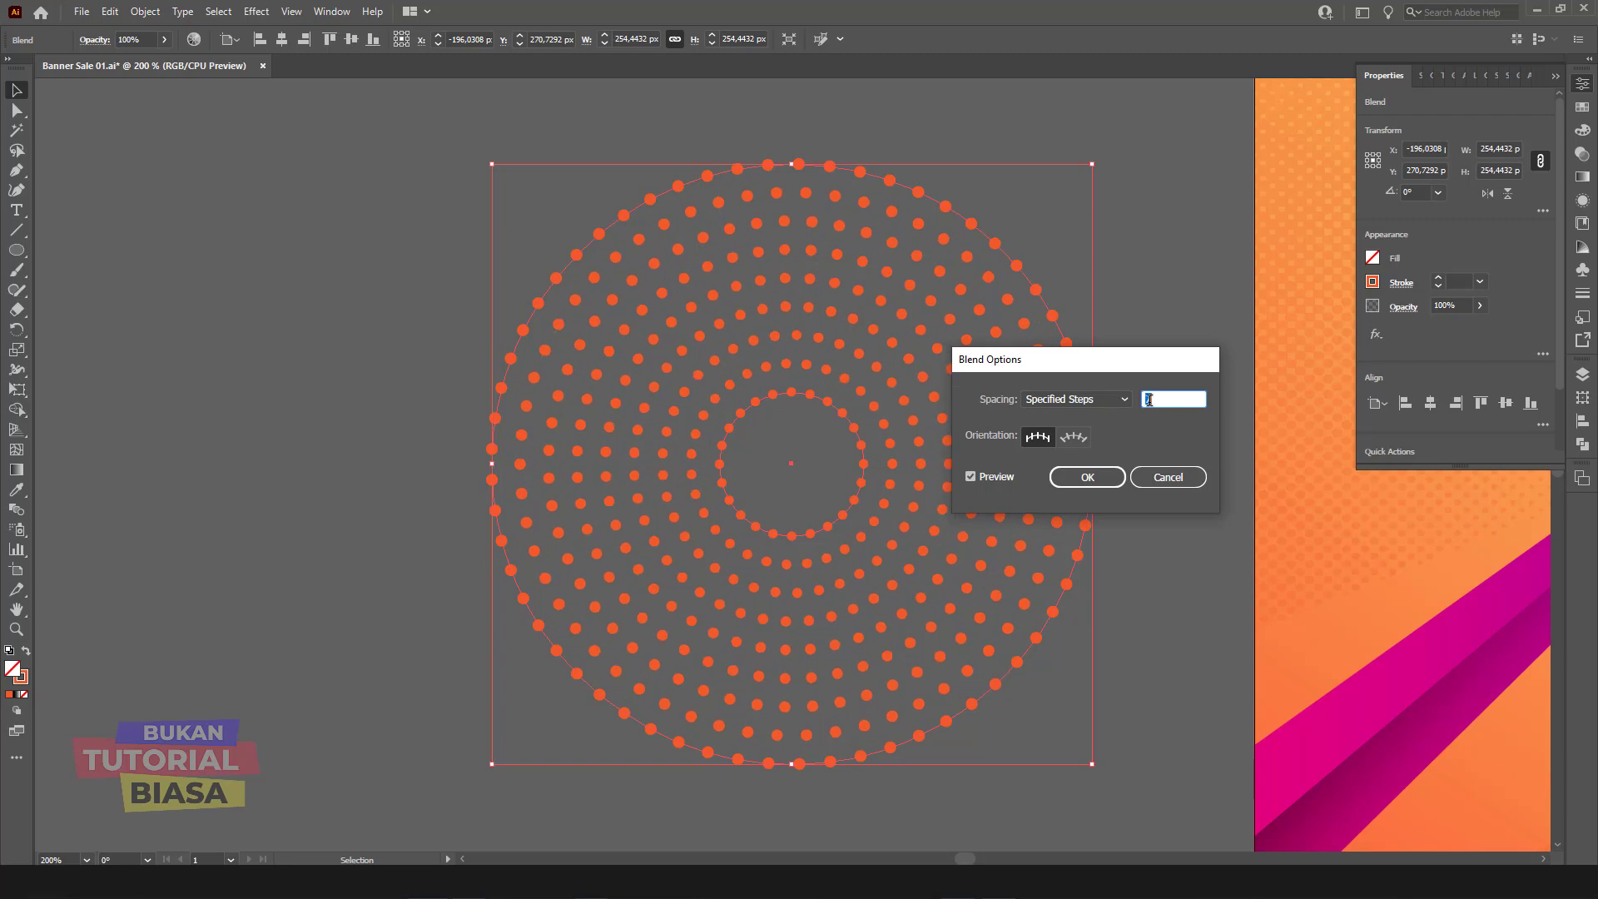
Step: Confirm the blend spacing, then isolate the blend and give the inner circle an 8 pt stroke
click(1088, 477)
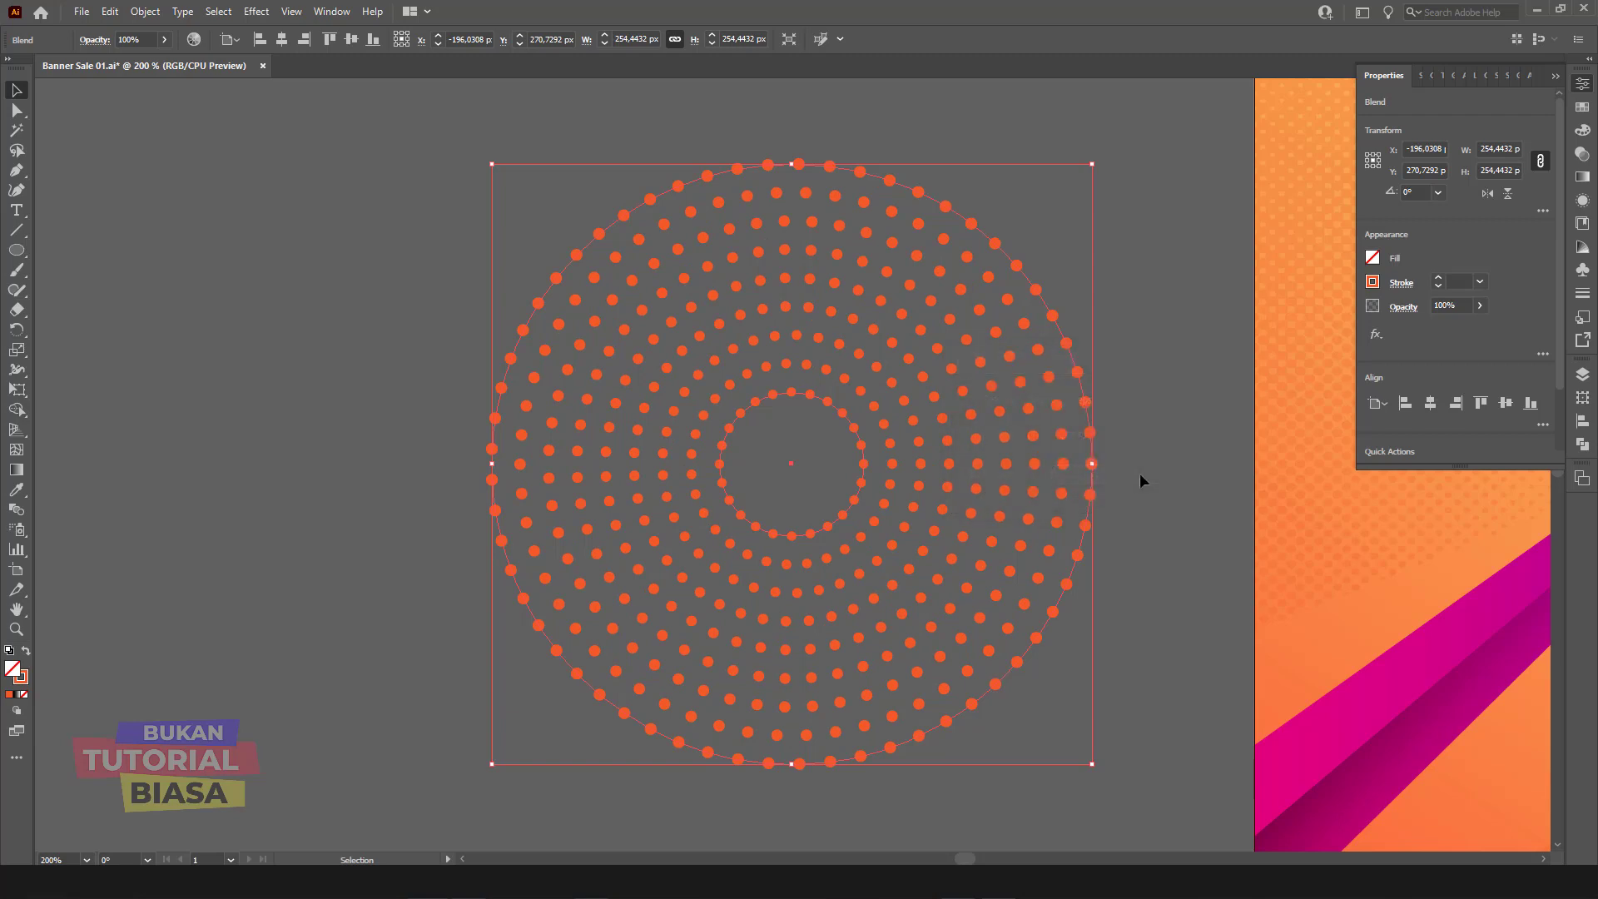
click(1141, 473)
click(862, 448)
double_click(862, 446)
click(863, 446)
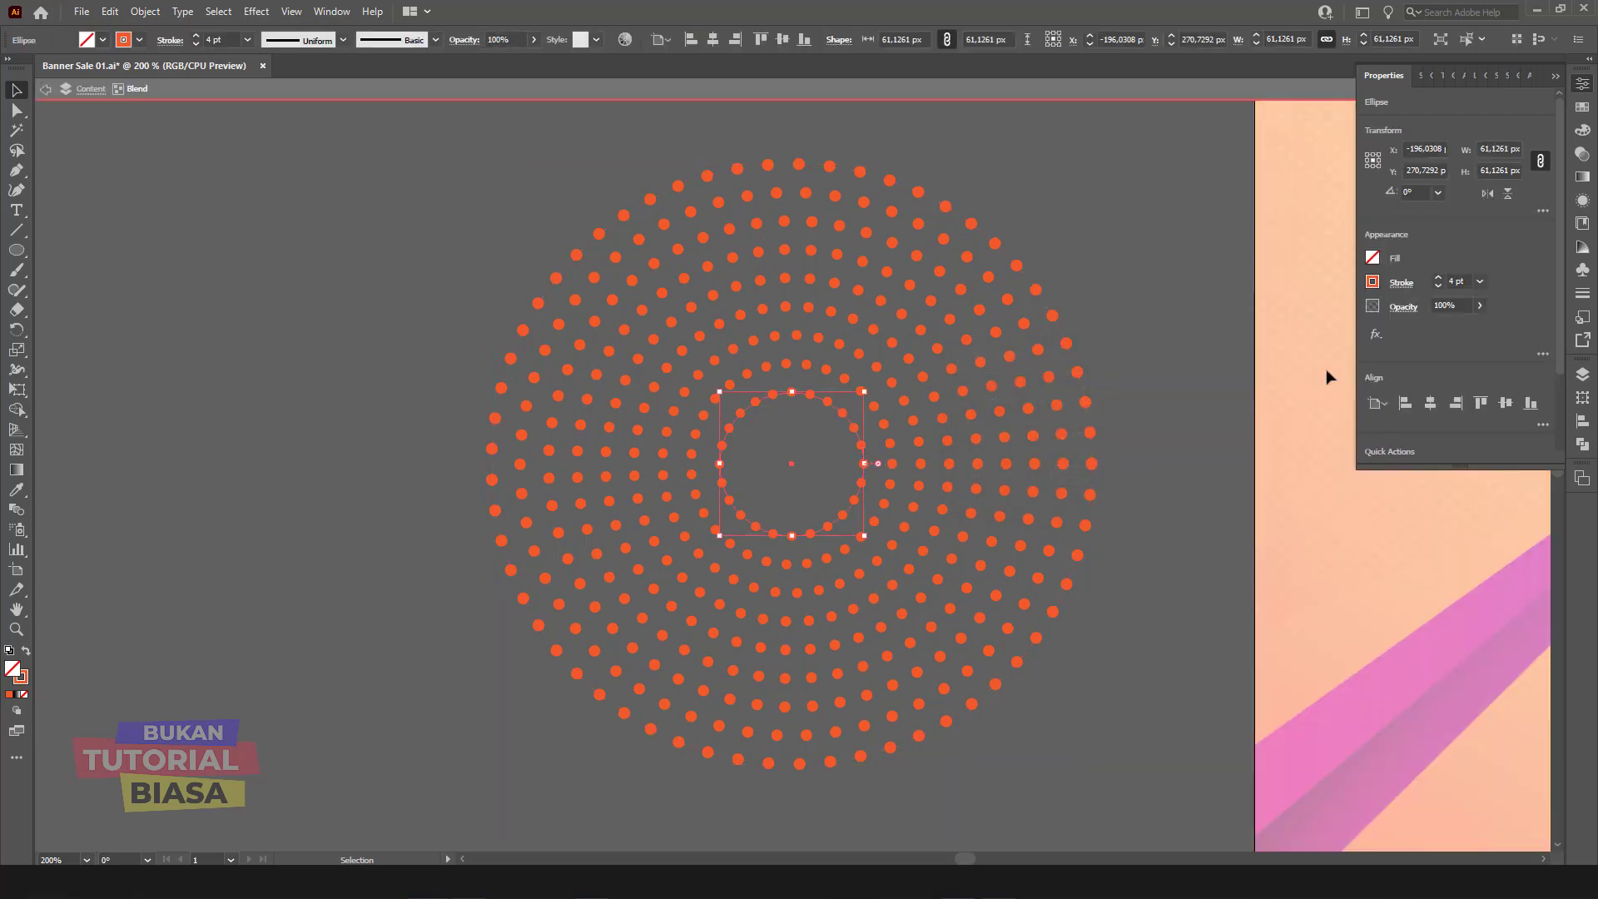
click(1437, 278)
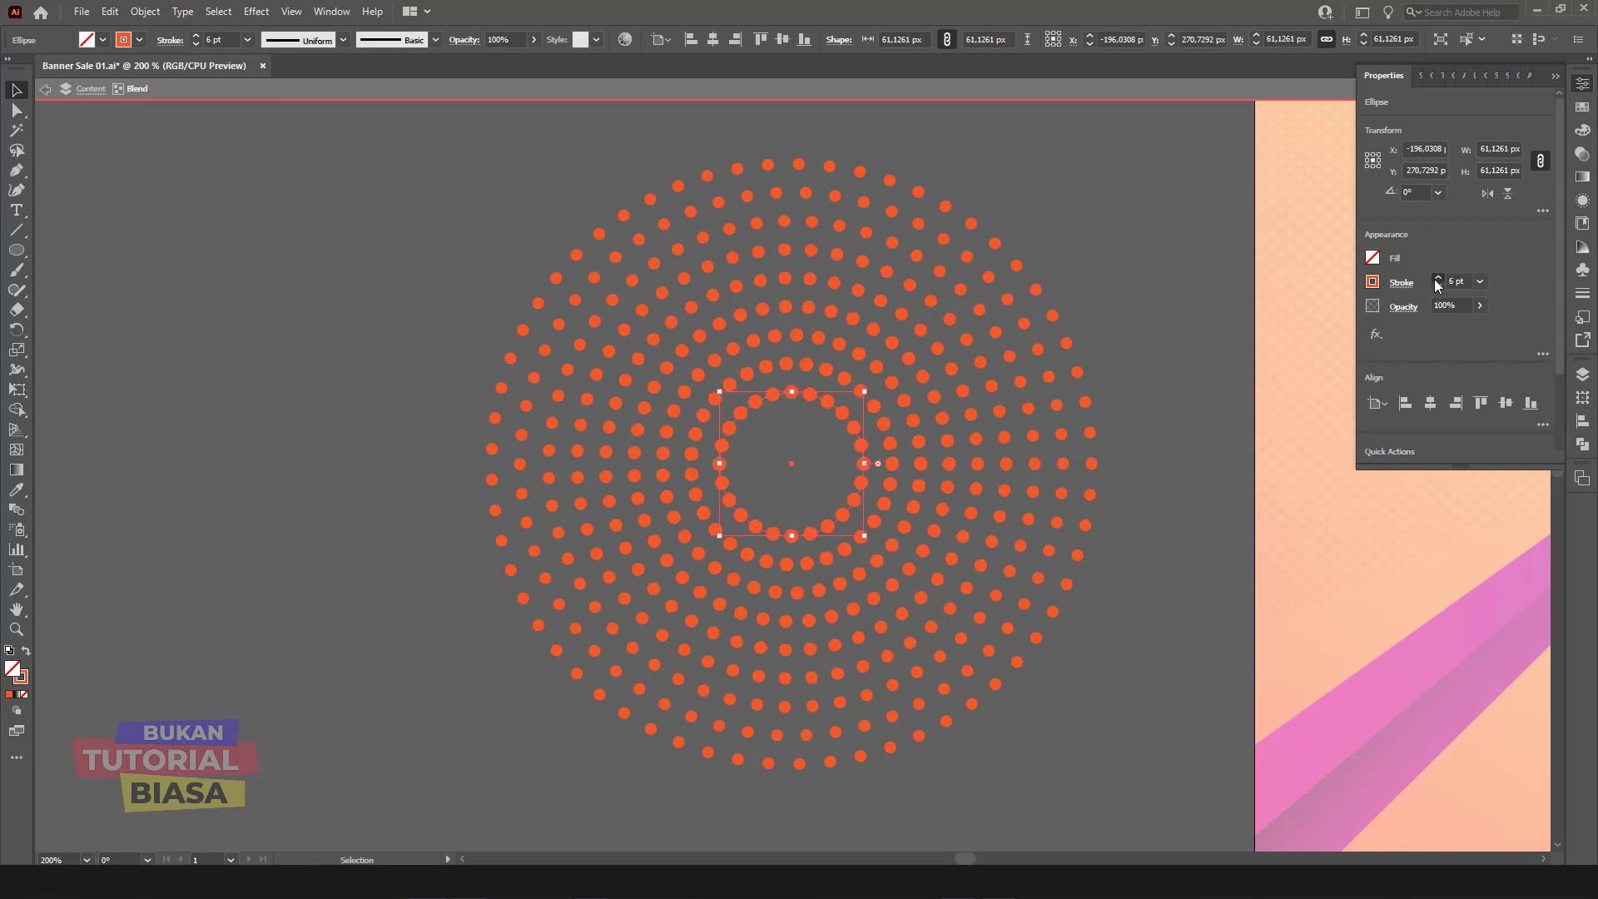
click(1437, 278)
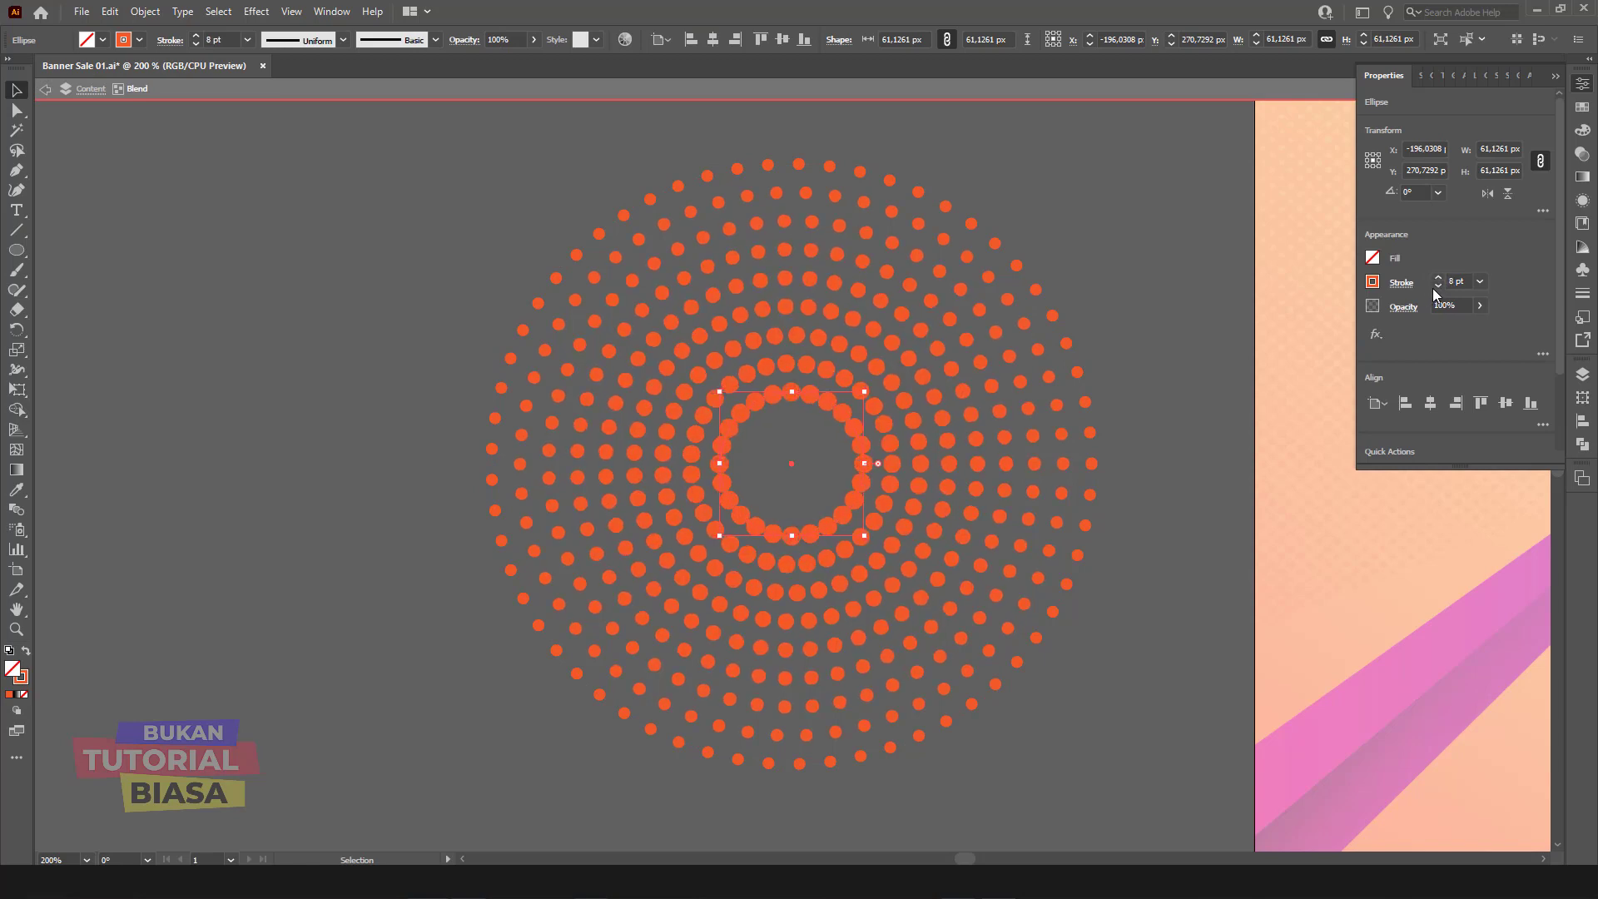
Step: Shrink the outer circle's dots to a 3 pt stroke
click(1136, 332)
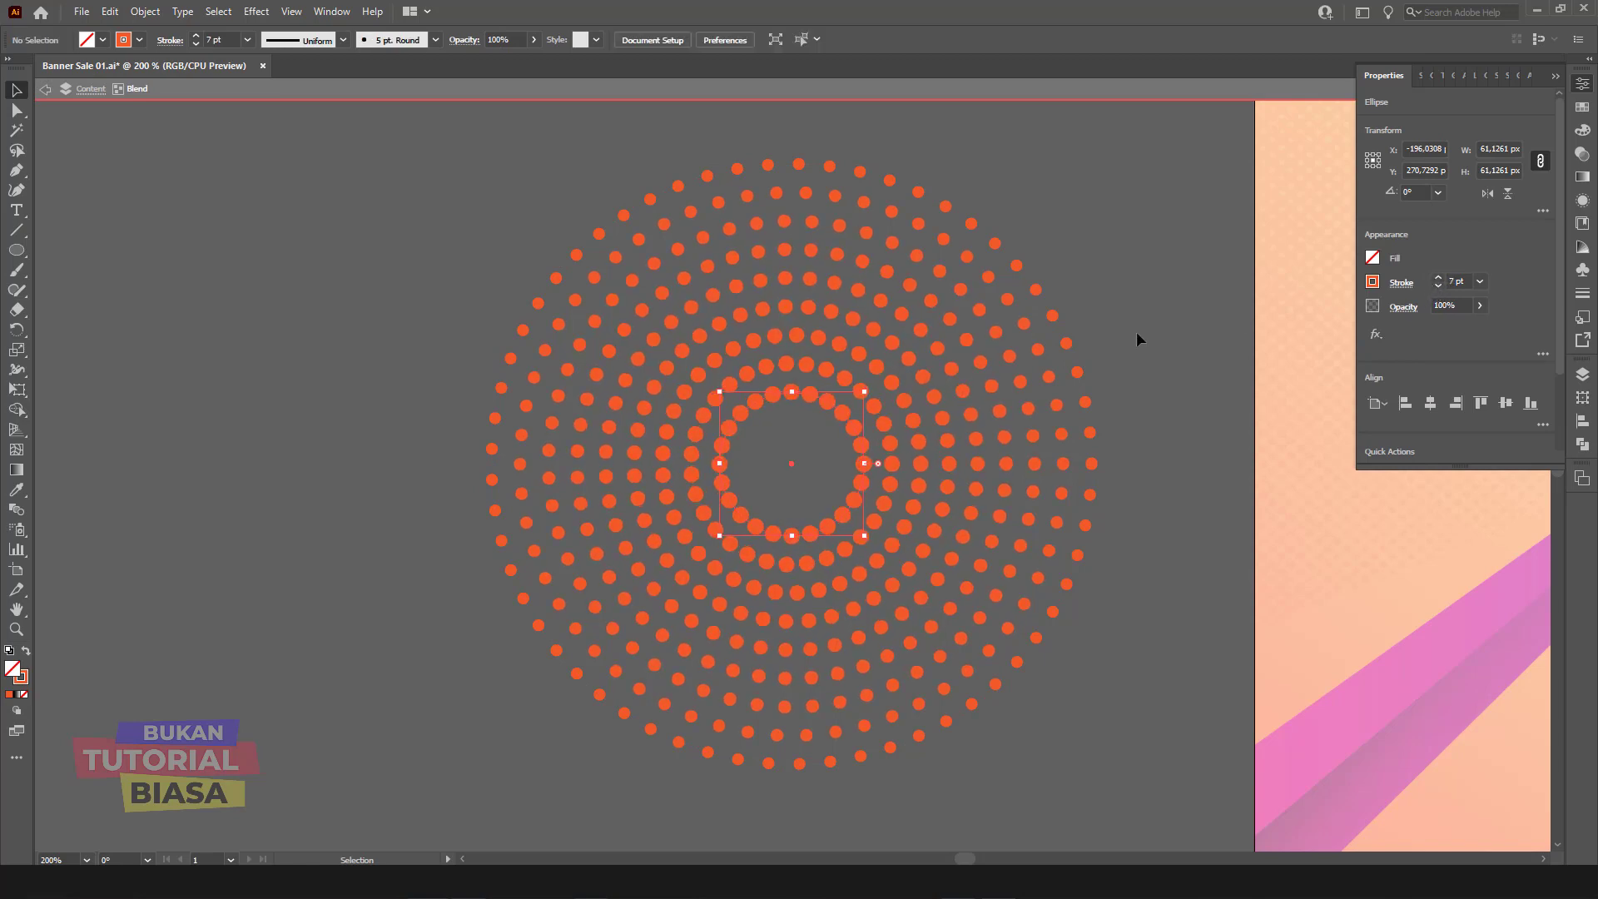
click(1068, 345)
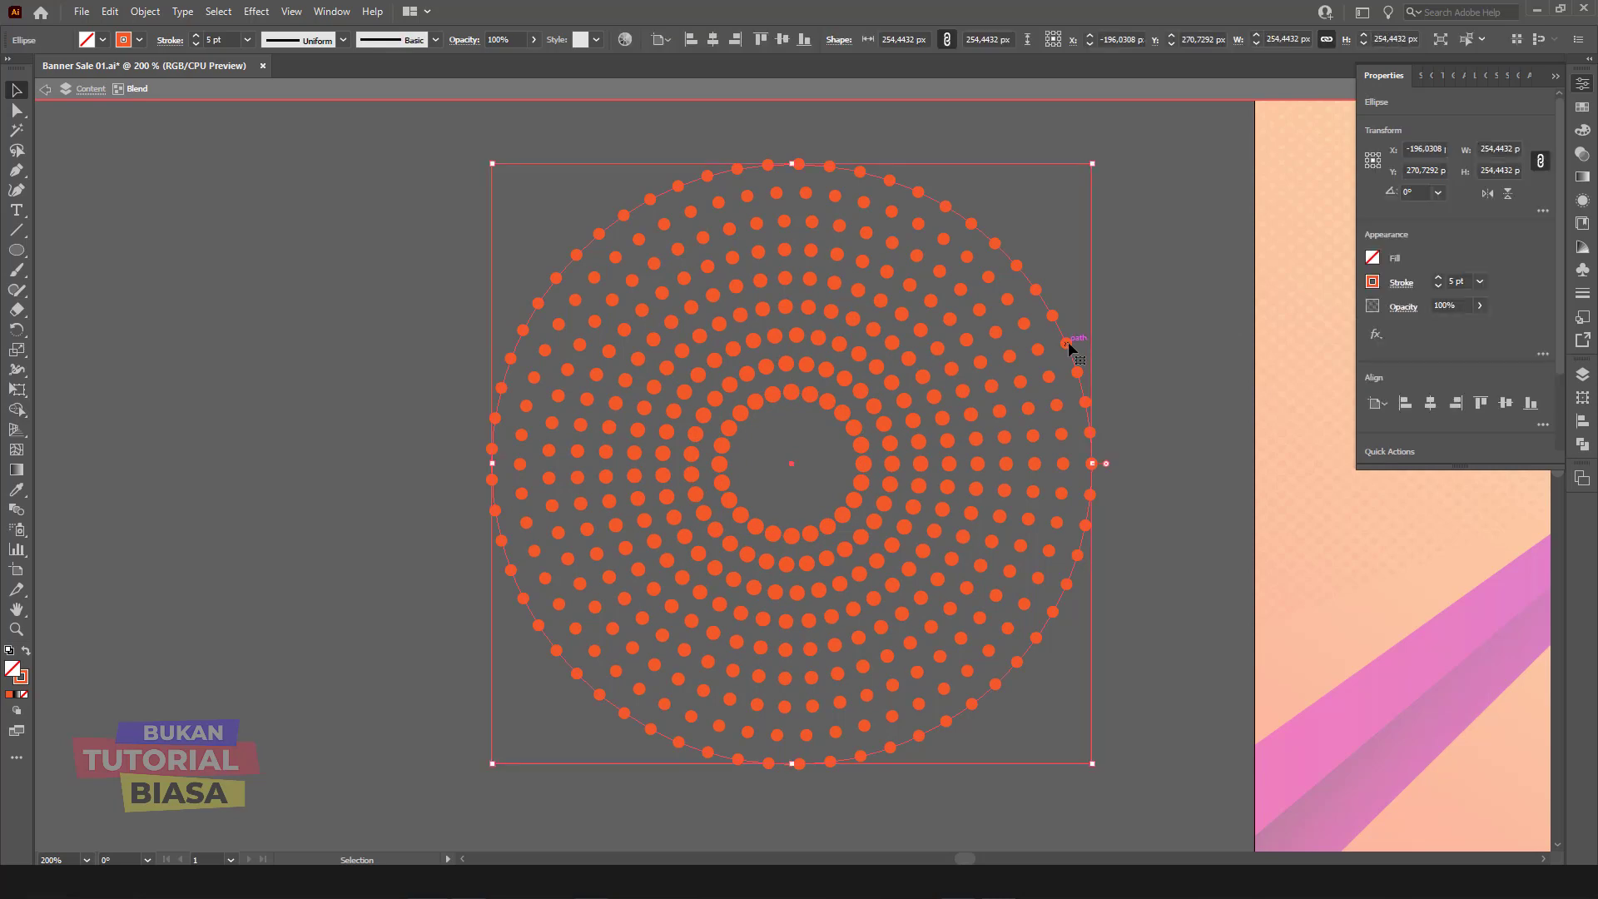
click(1438, 286)
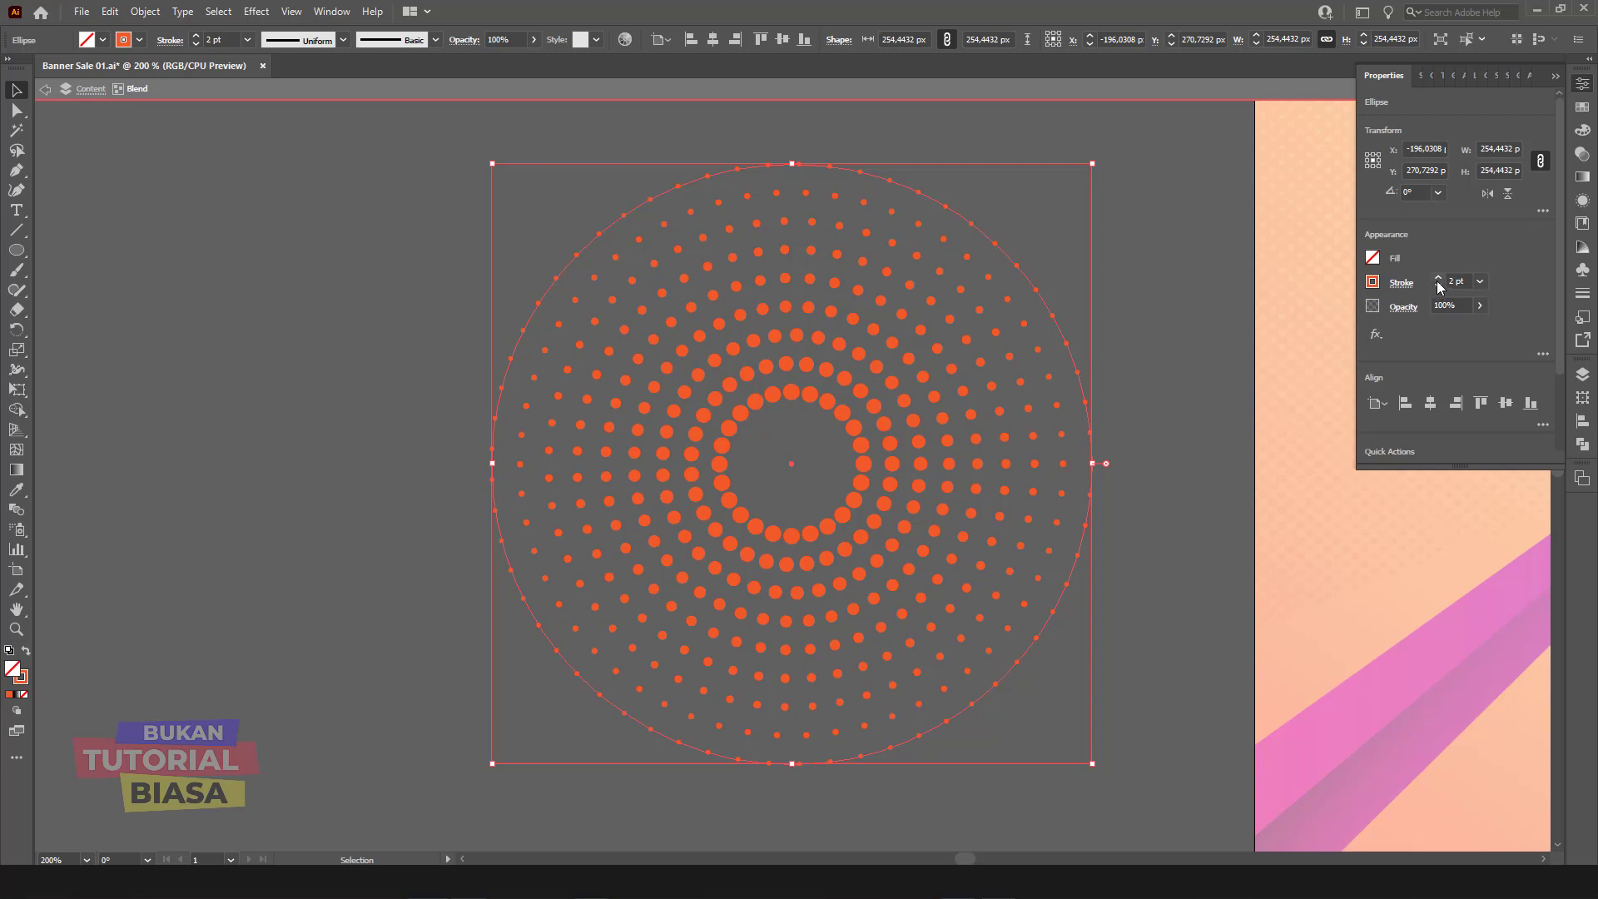
Step: Shrink the inner circle to about 37 px and set its dash gap to 3 pt
click(858, 425)
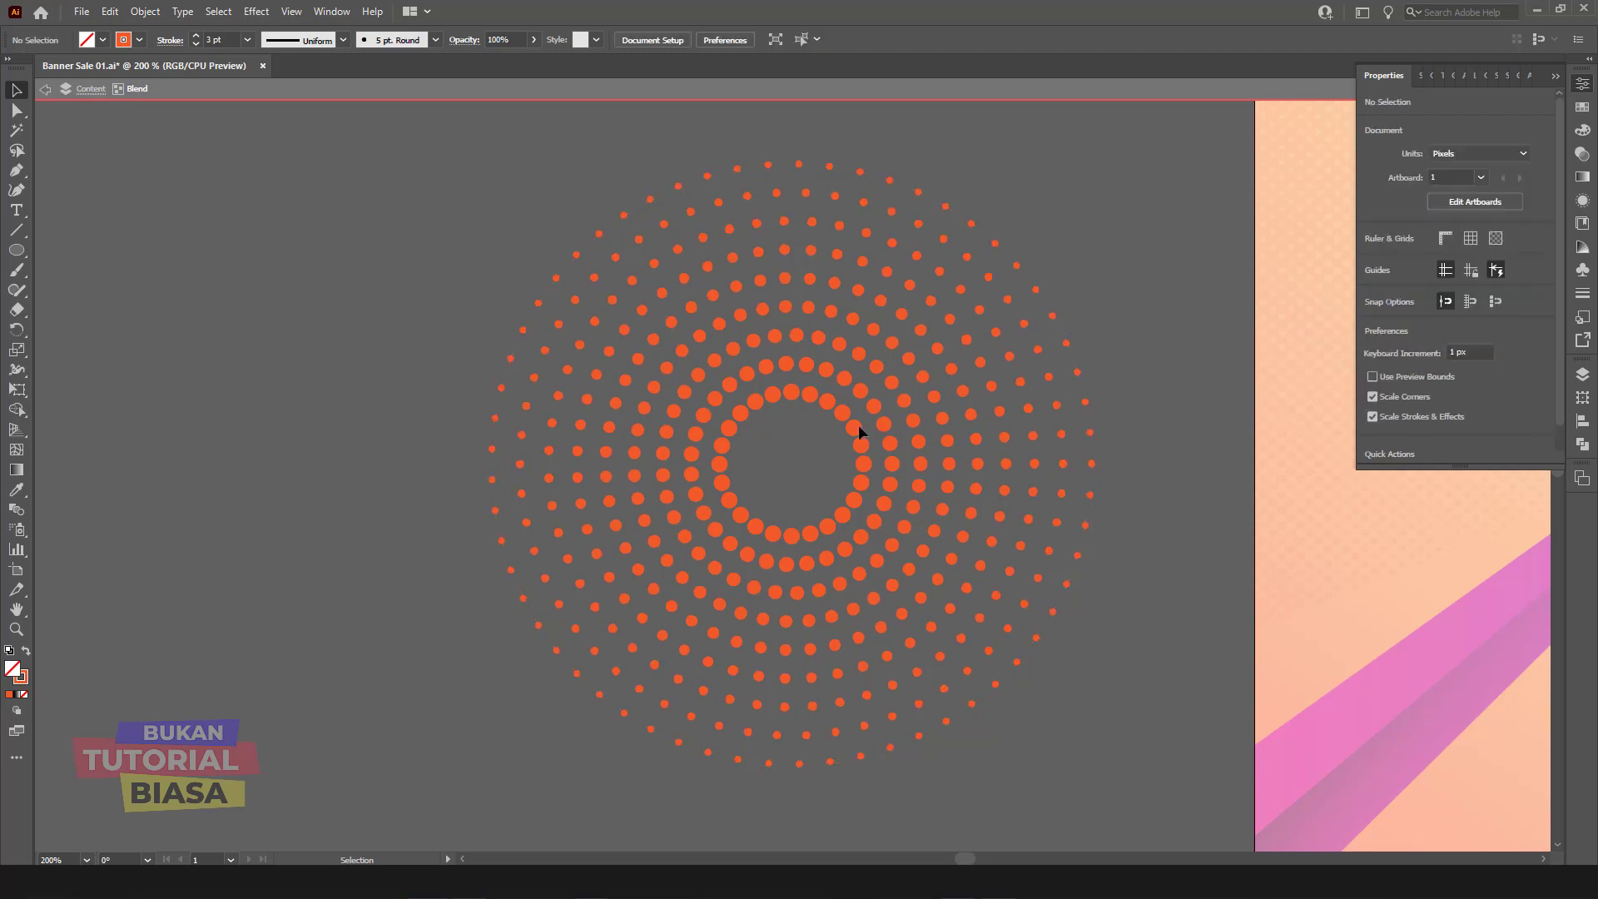
drag(863, 393, 848, 420)
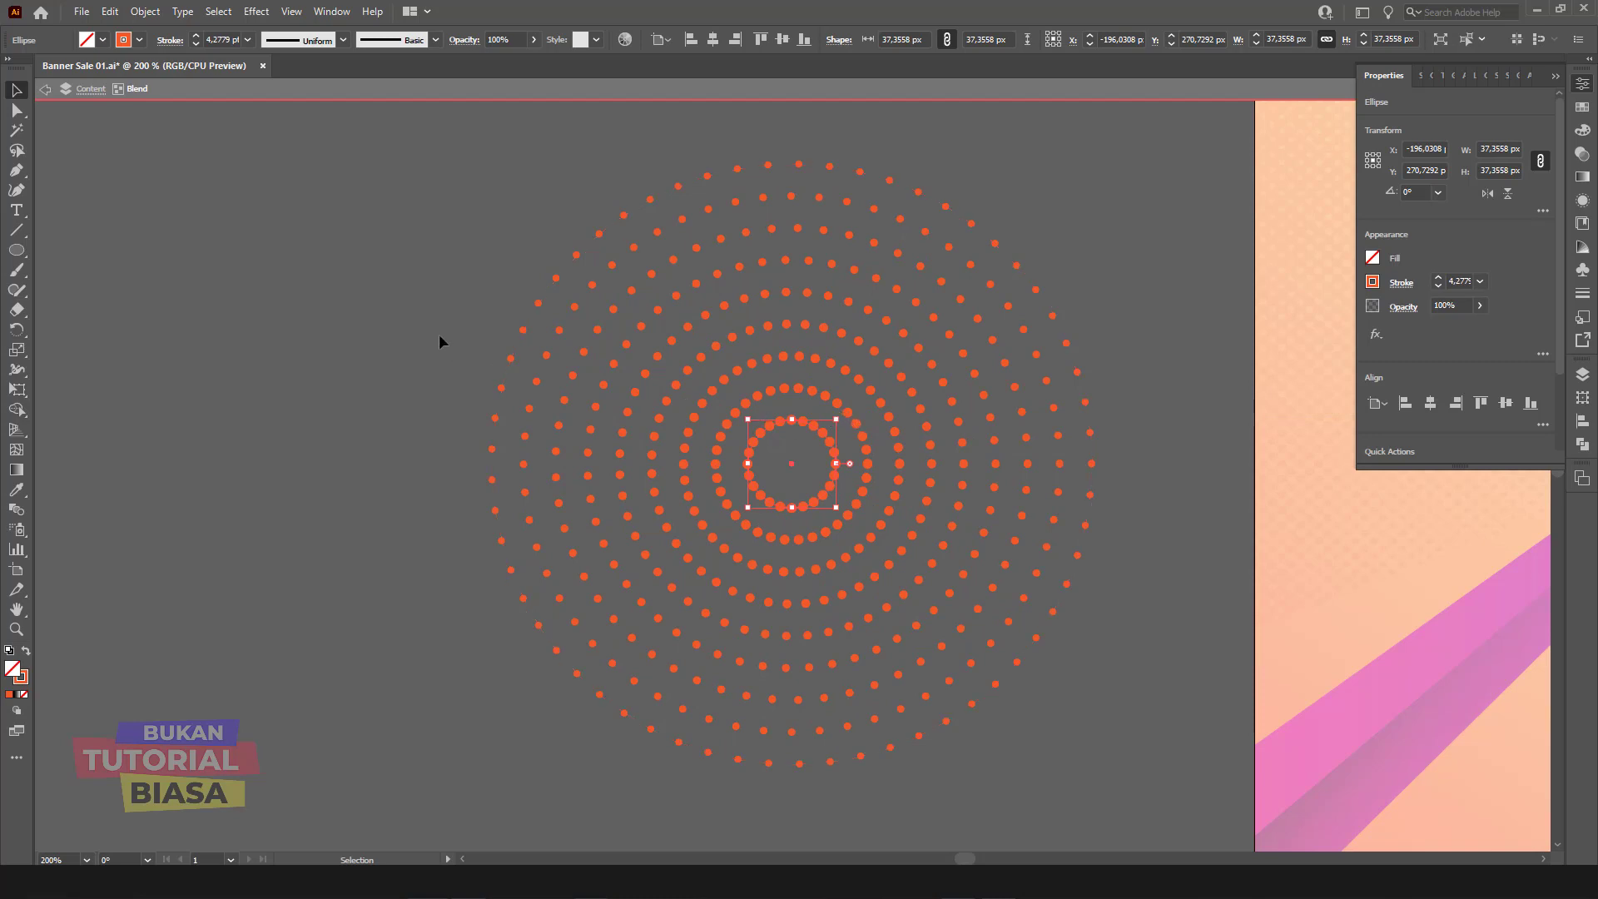
click(1402, 283)
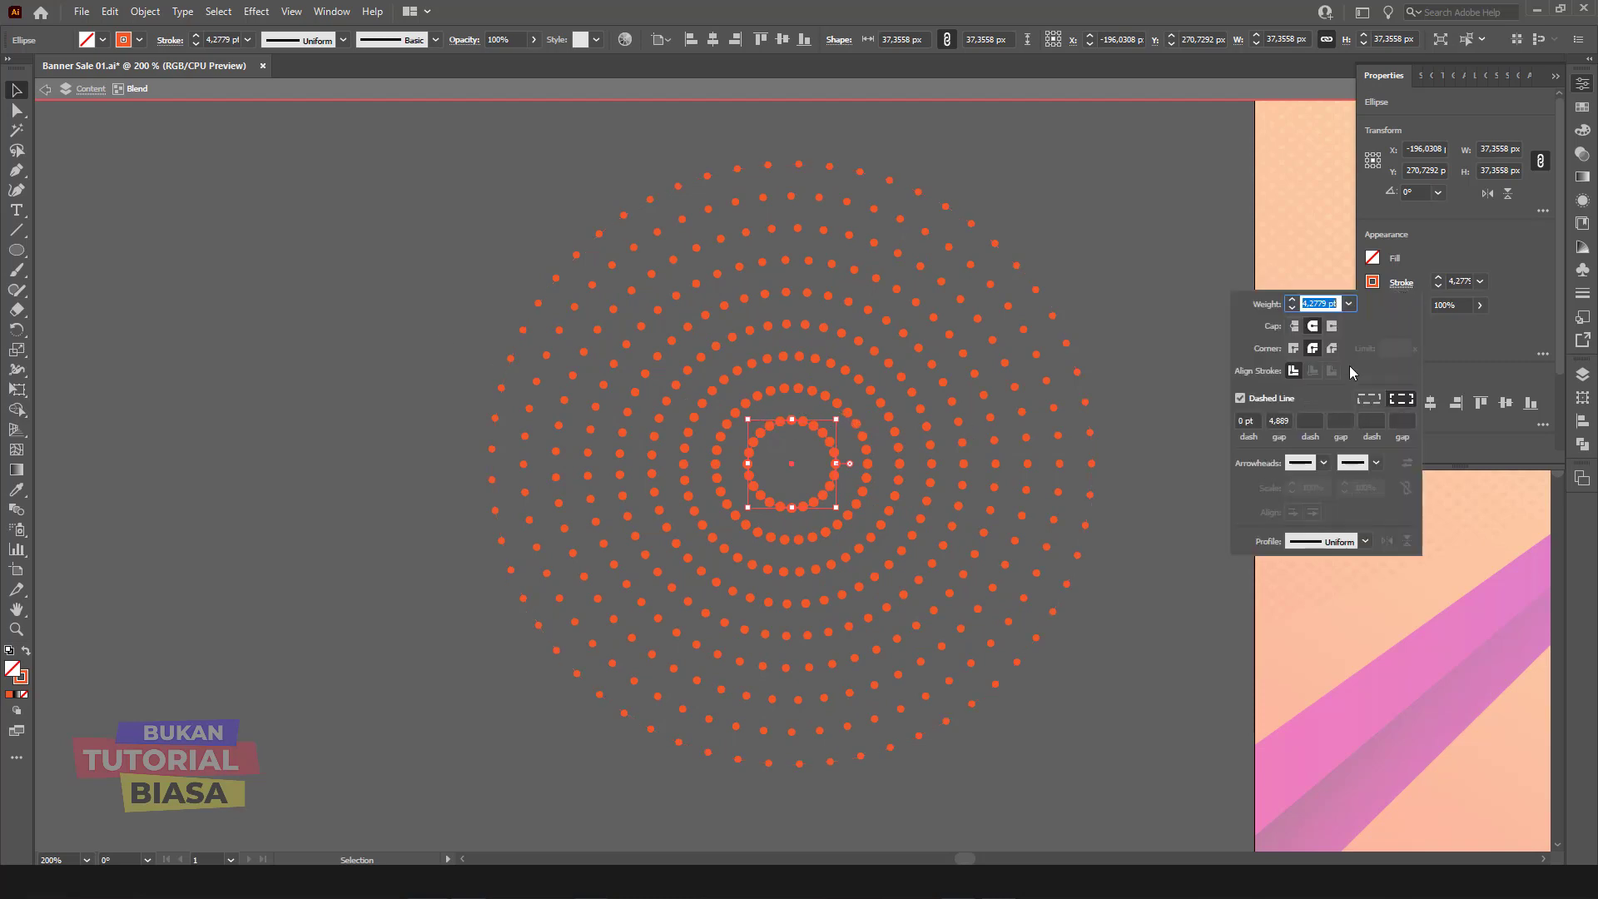
double_click(1282, 420)
text(3)
key(Return)
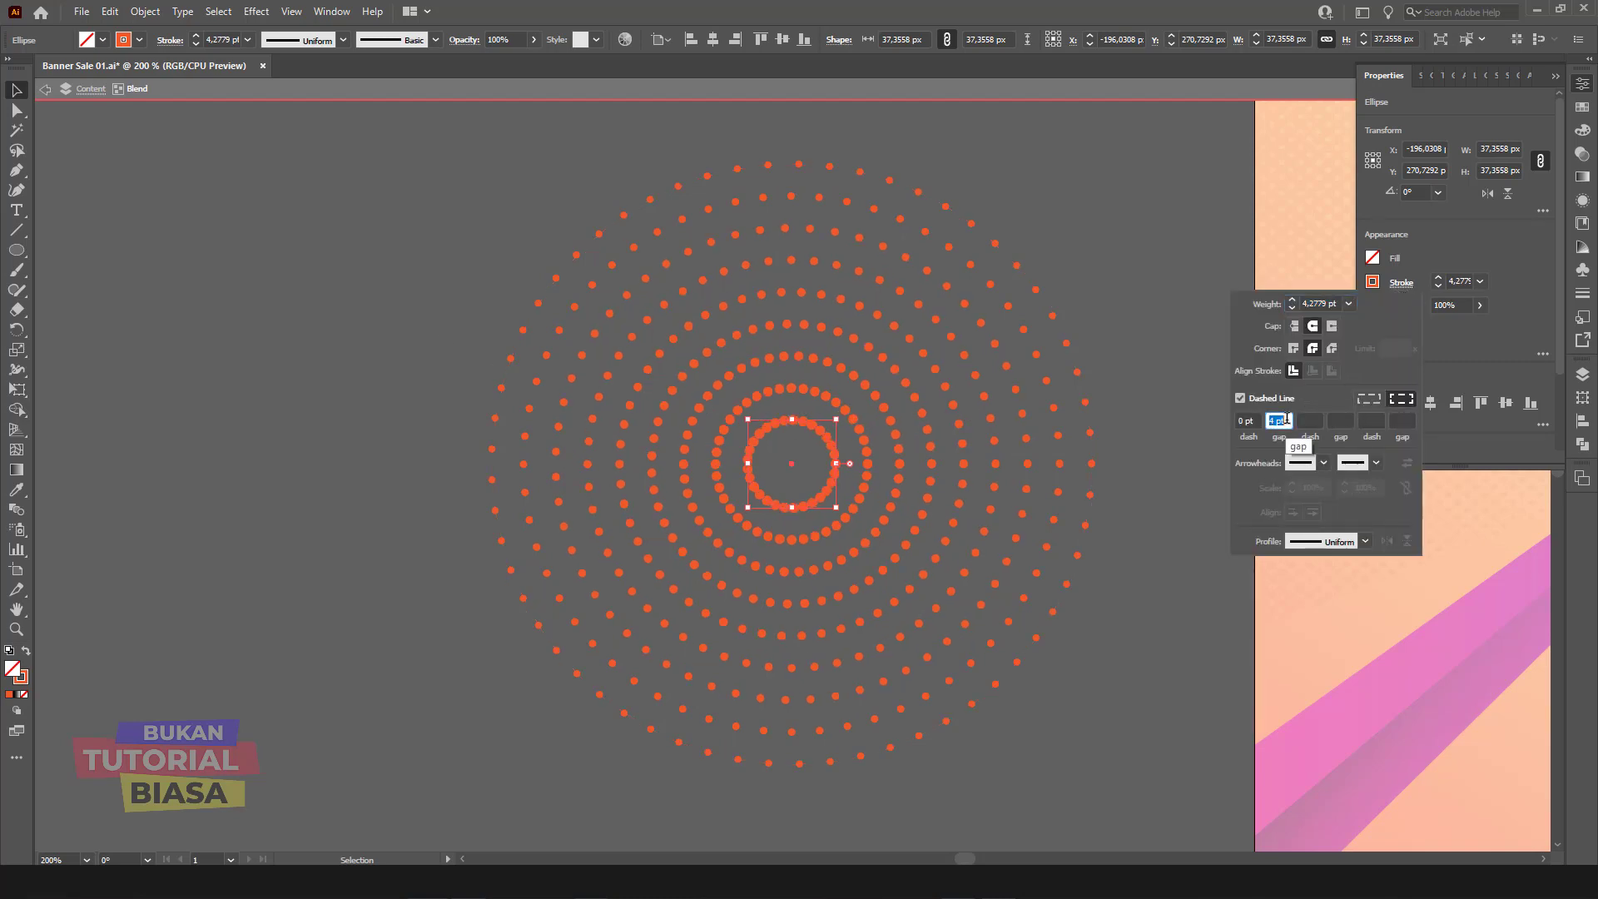
Step: Exit isolation mode and select the whole dotted ring blend
click(1057, 322)
double_click(353, 262)
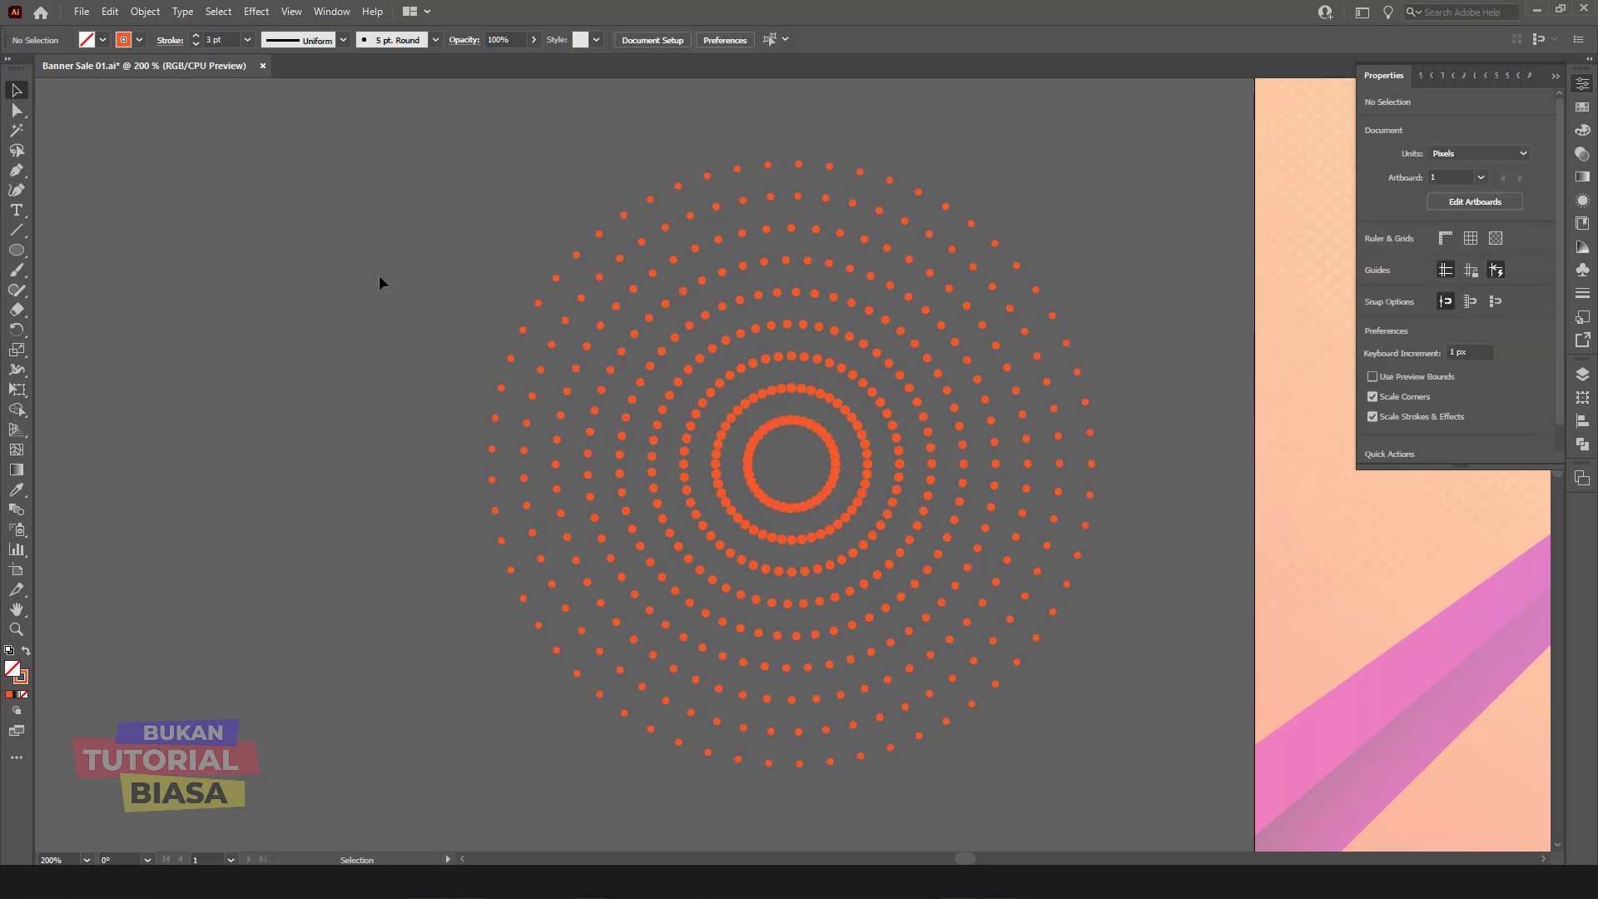
click(644, 382)
Step: Change the dot blend's Specified Steps to 9 in Blend Options and confirm
click(145, 11)
mouse_move(167, 481)
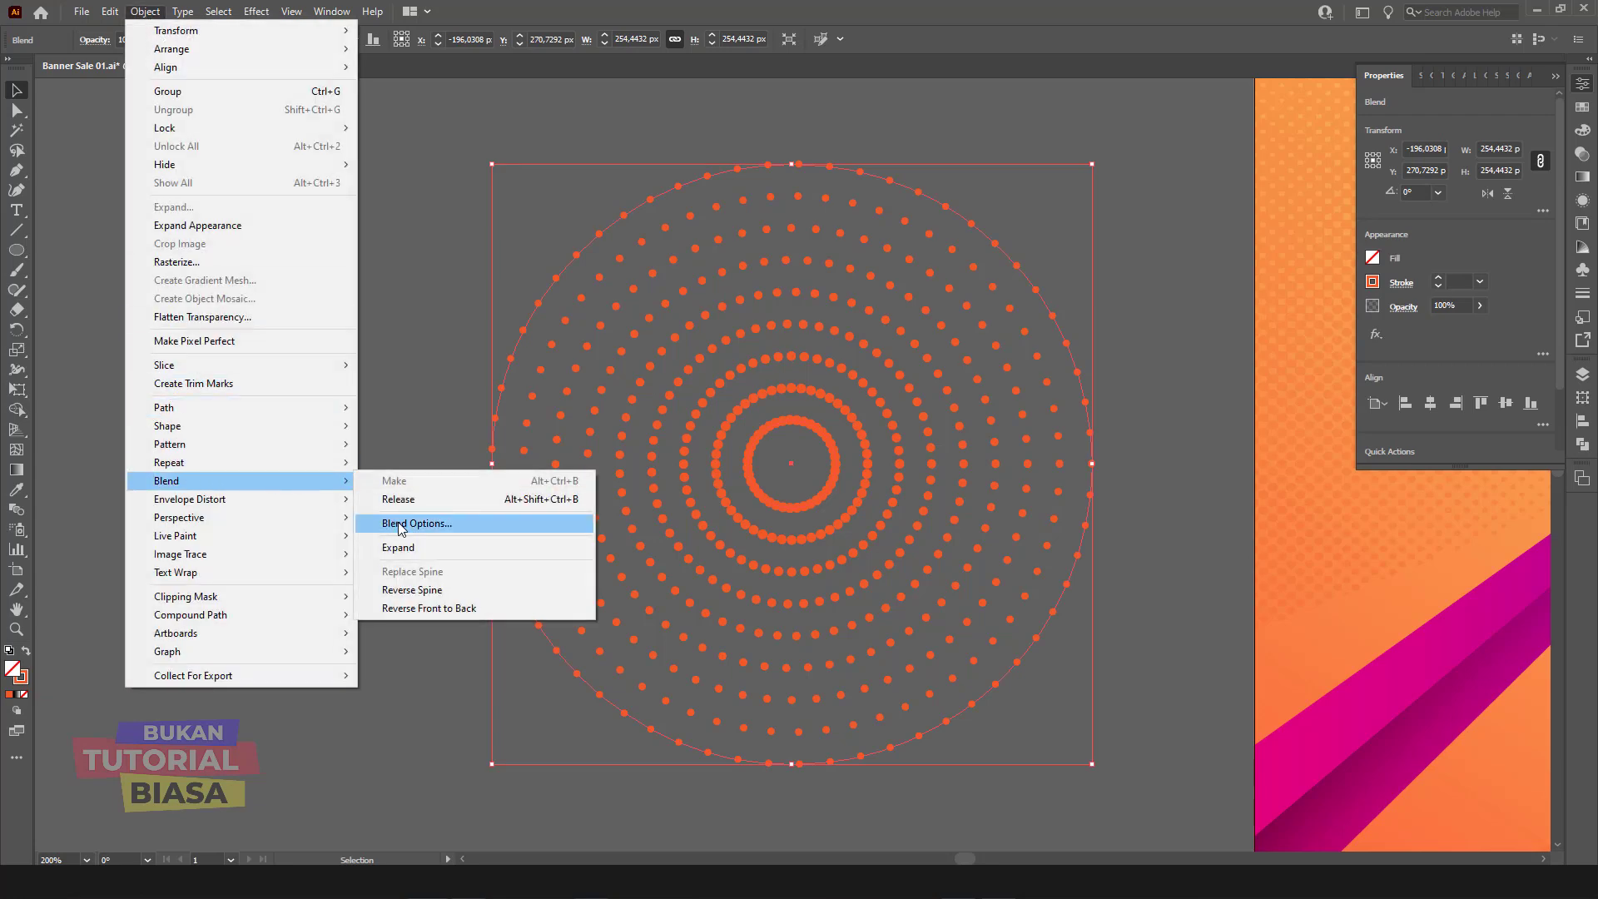
click(417, 523)
click(1152, 400)
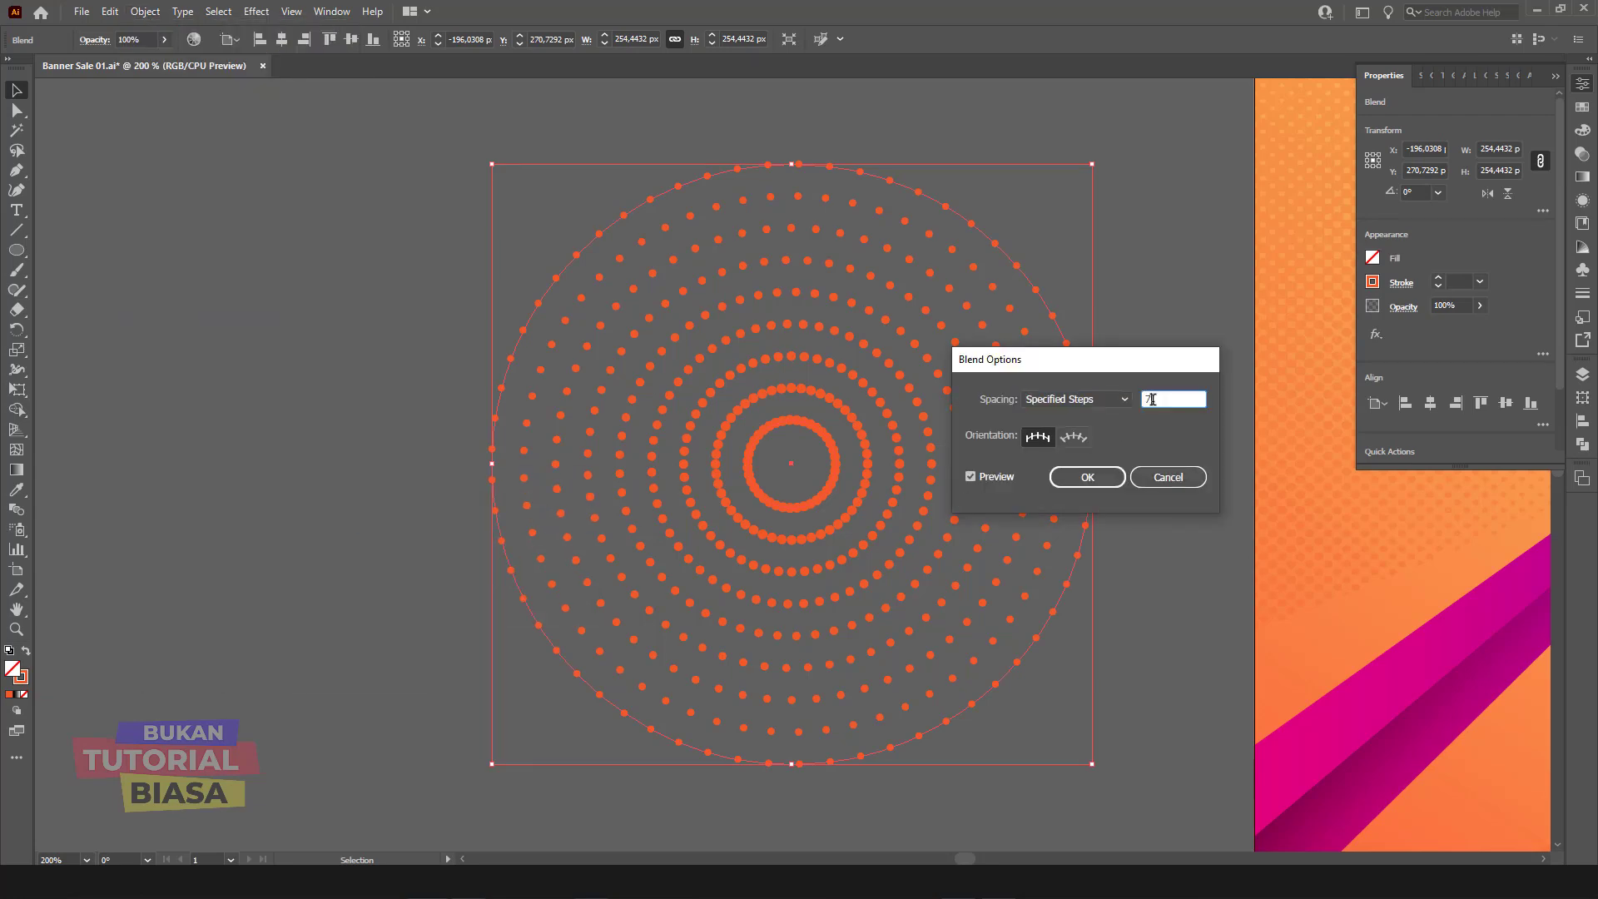
key(Up)
key(Up)
key(Up)
key(Up)
key(Up)
key(Up)
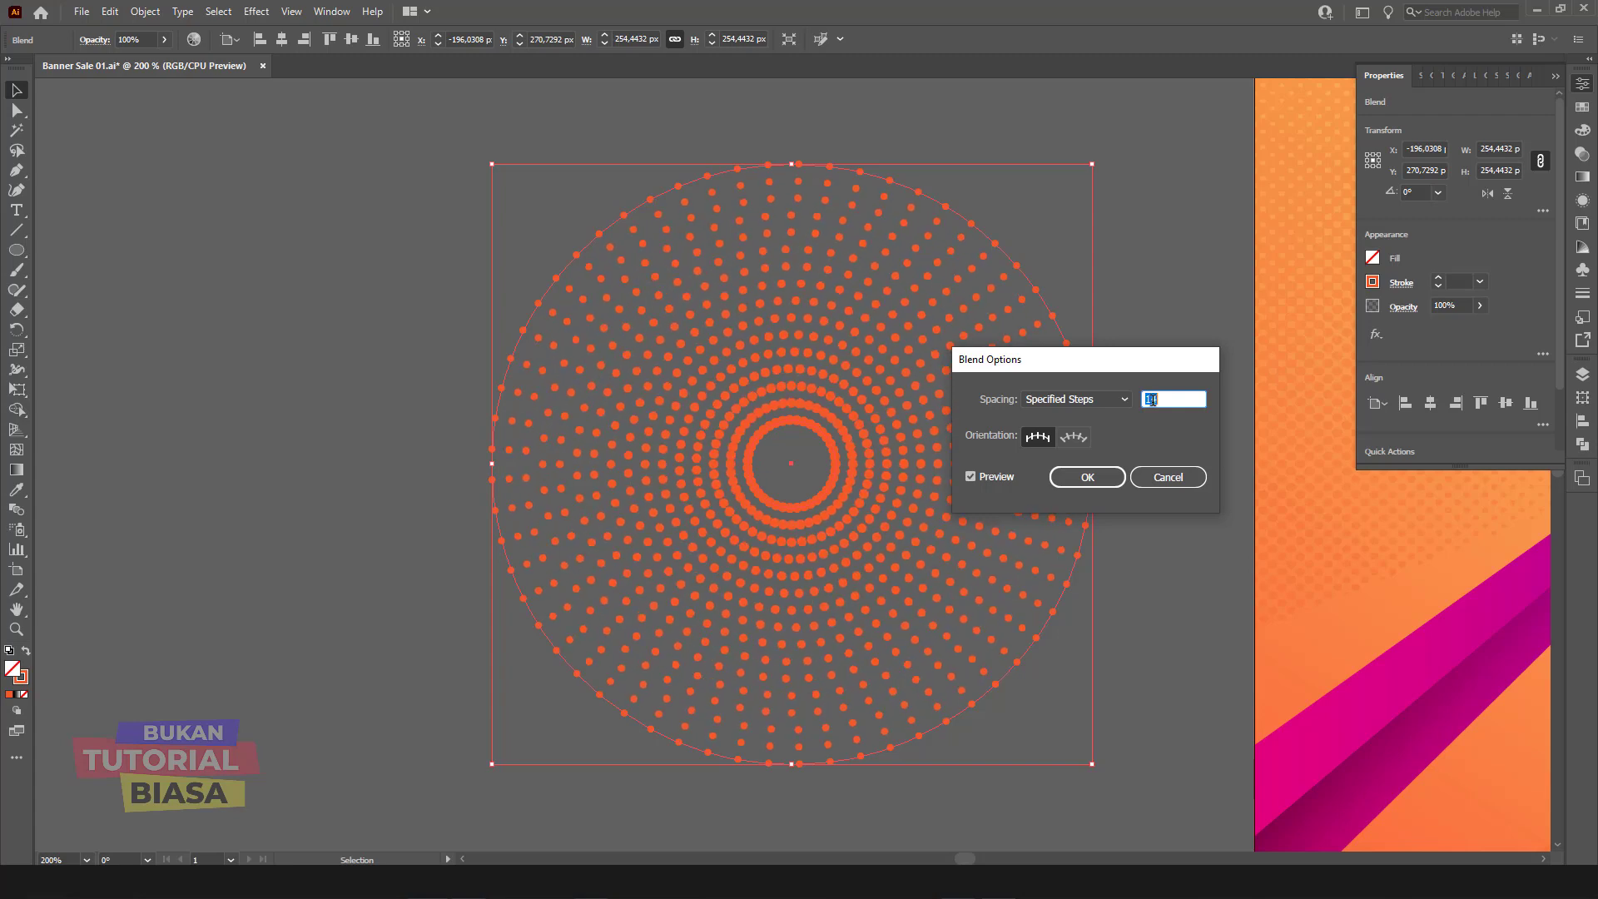
key(Up)
key(Up)
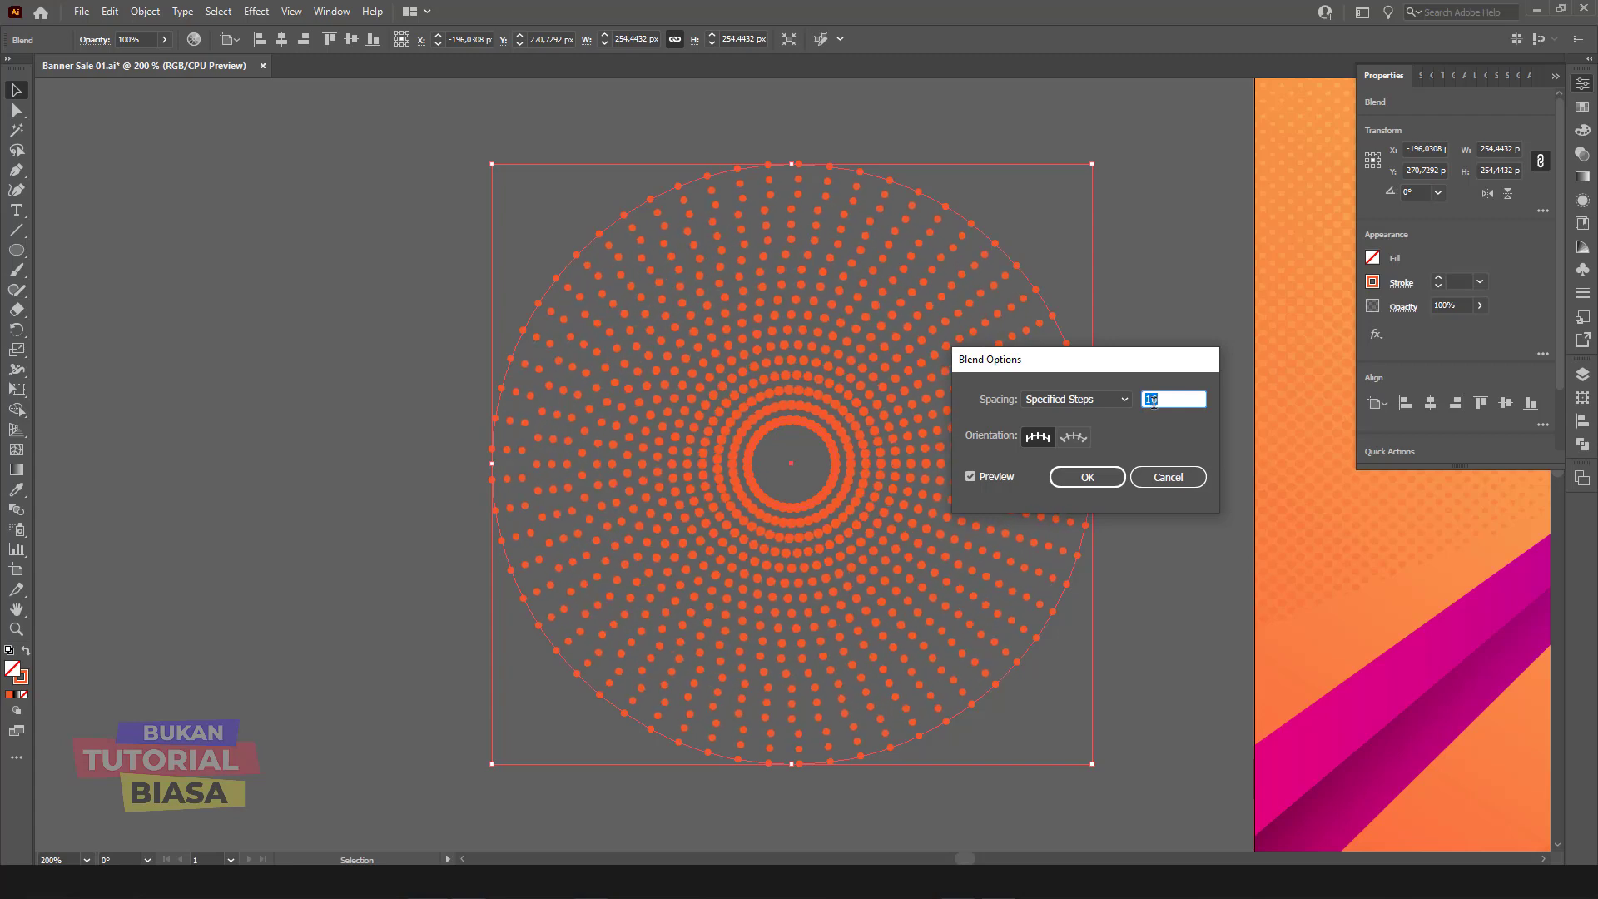
key(Down)
key(Down)
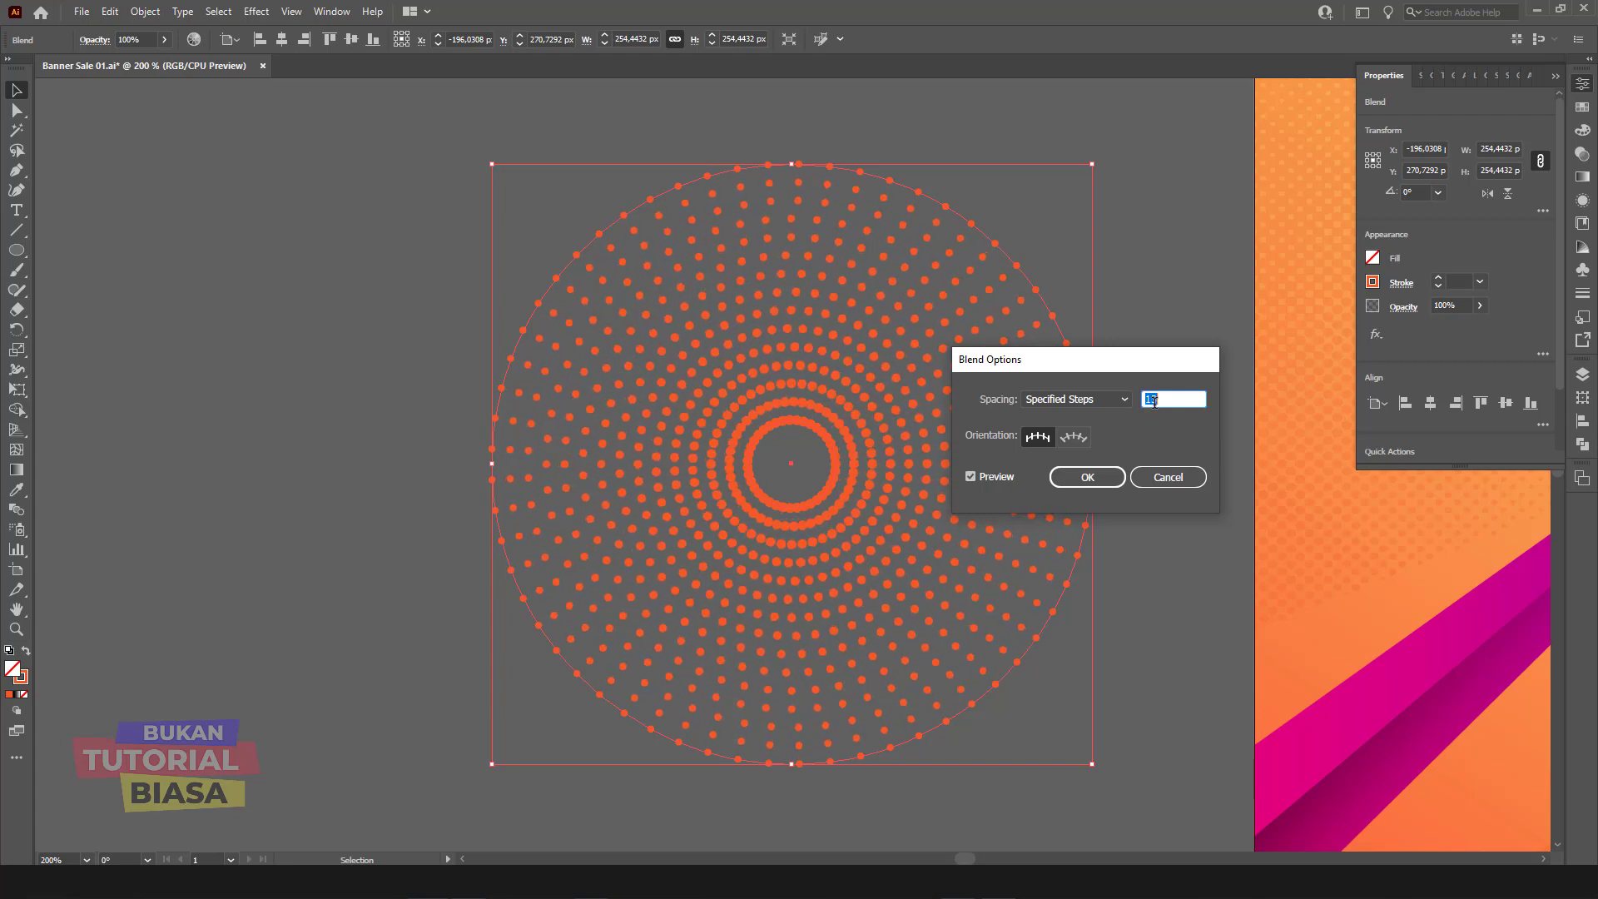
key(Down)
key(Down)
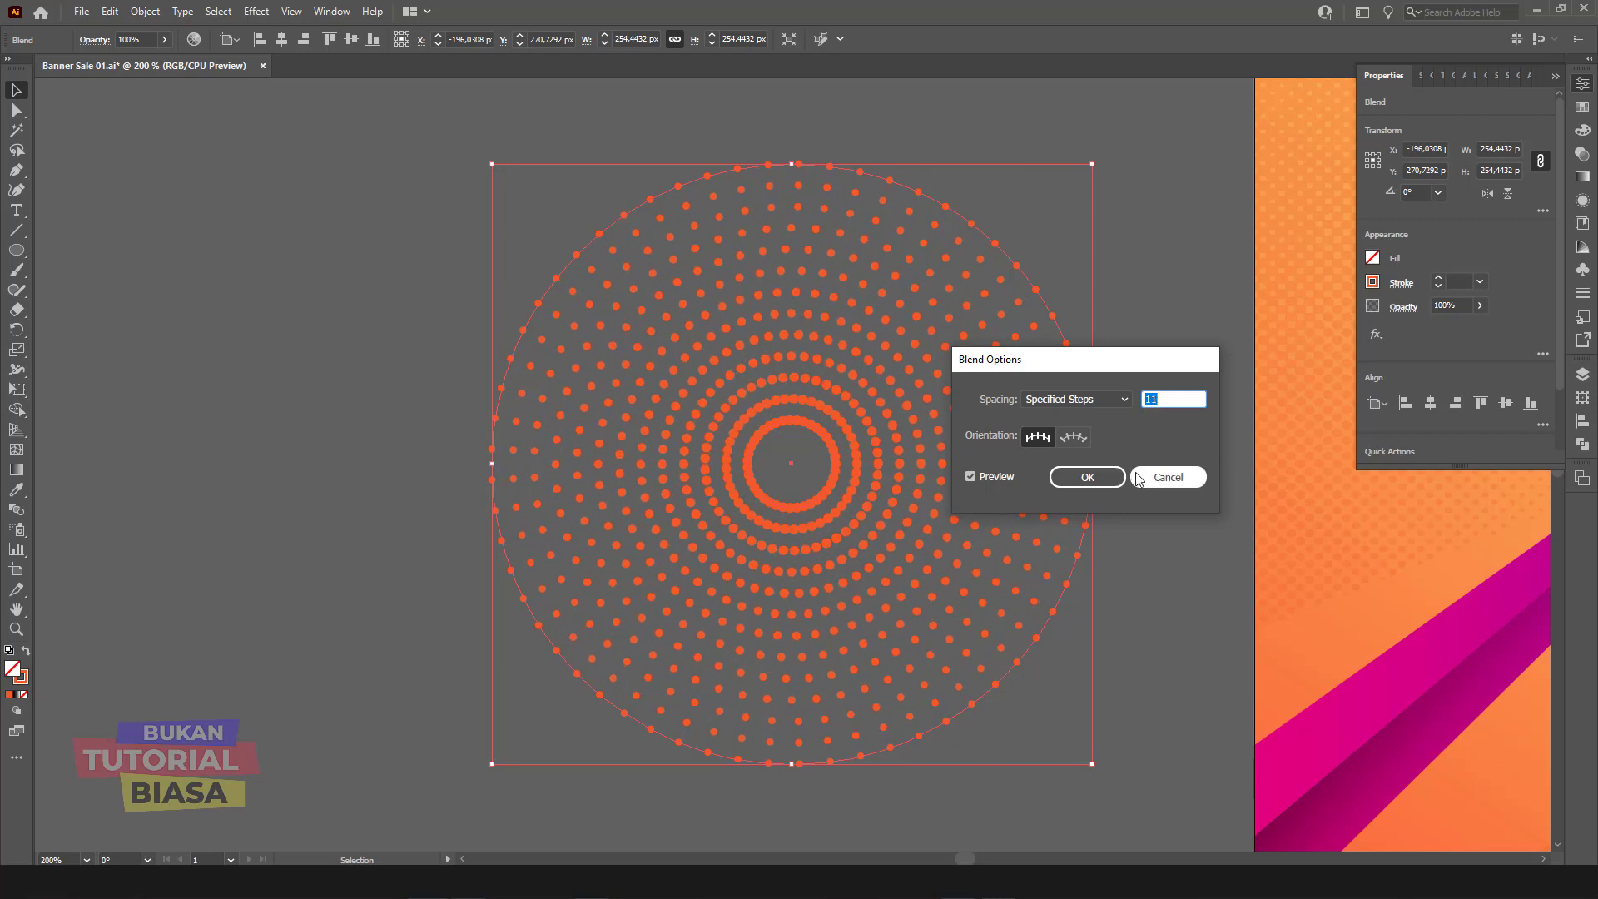
key(Down)
key(Down)
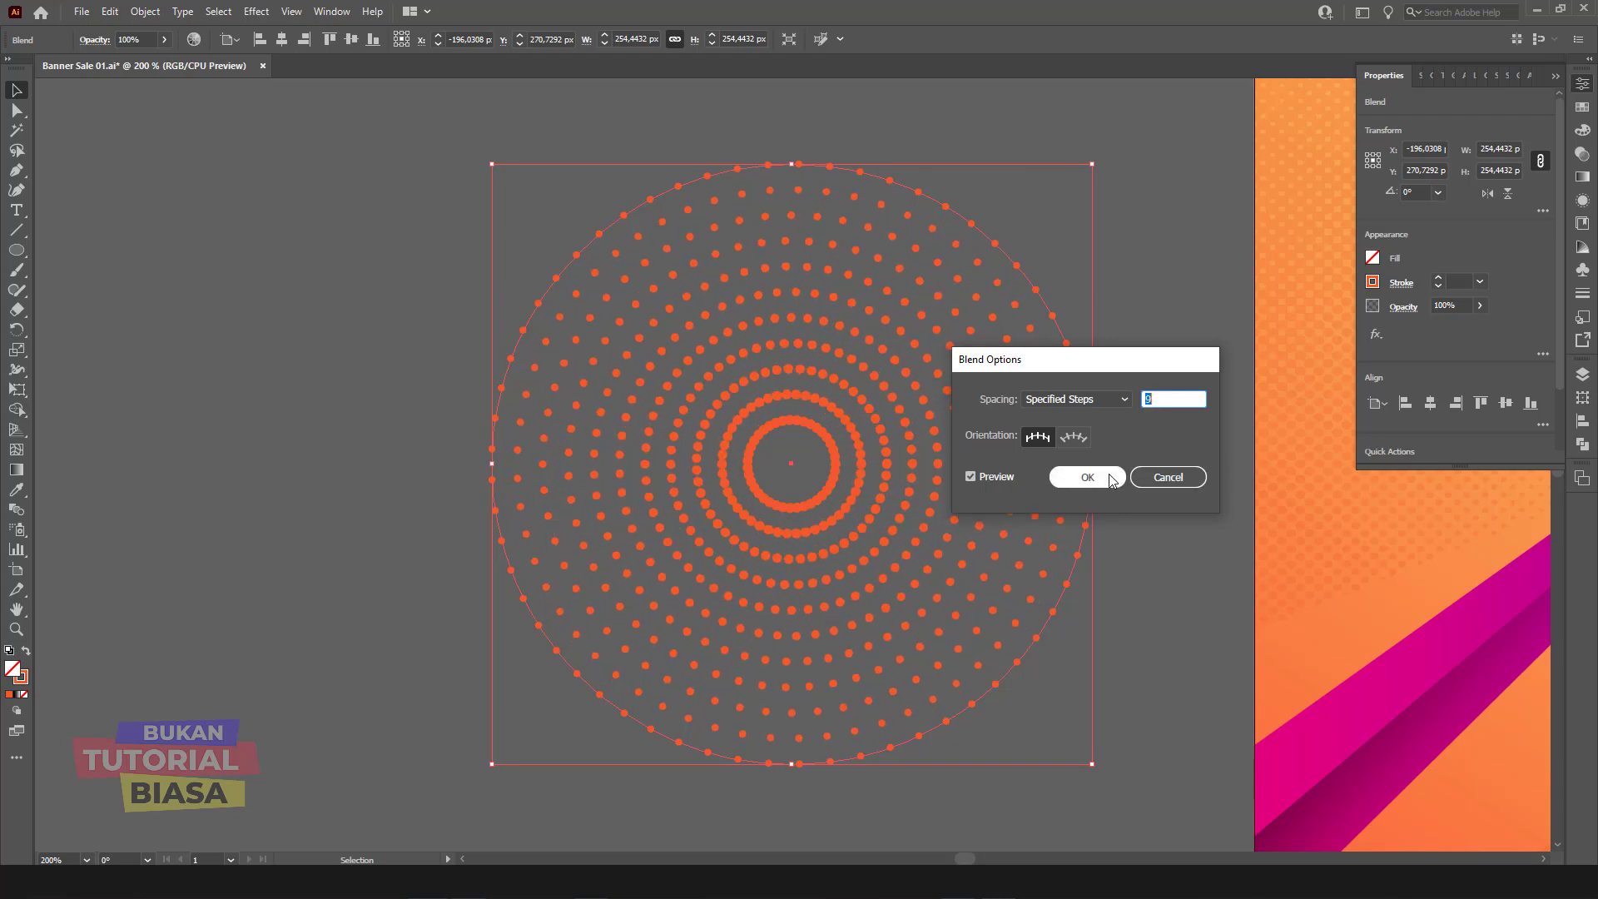
click(1110, 478)
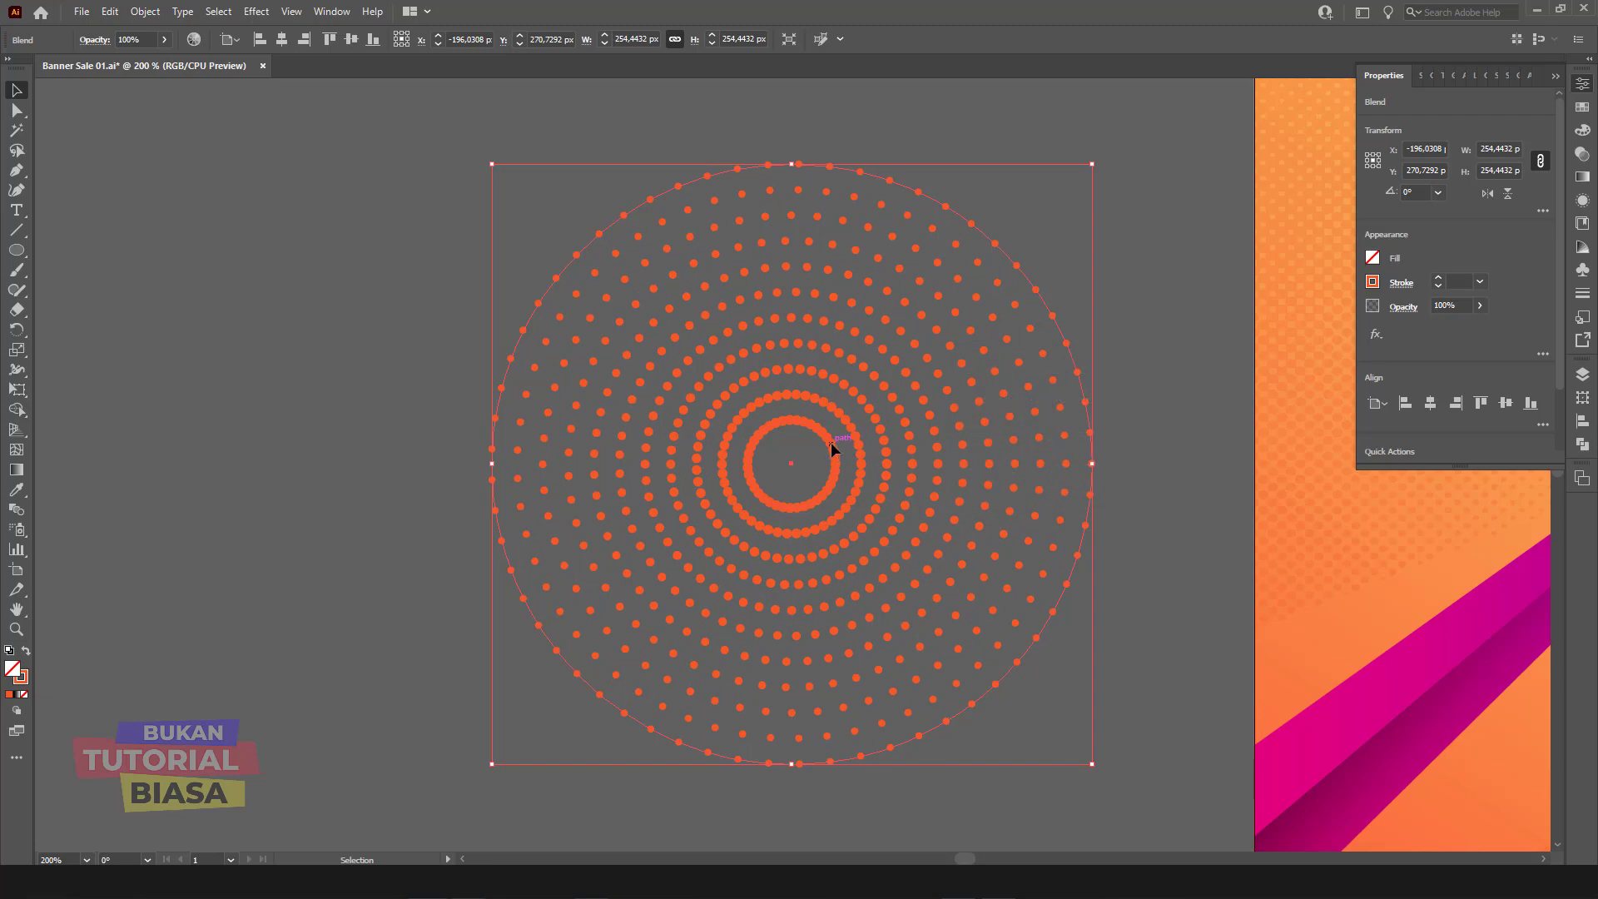
Step: In isolation, set the outer ring's stroke to 4 pt after trying 5 and 6 pt
double_click(1067, 345)
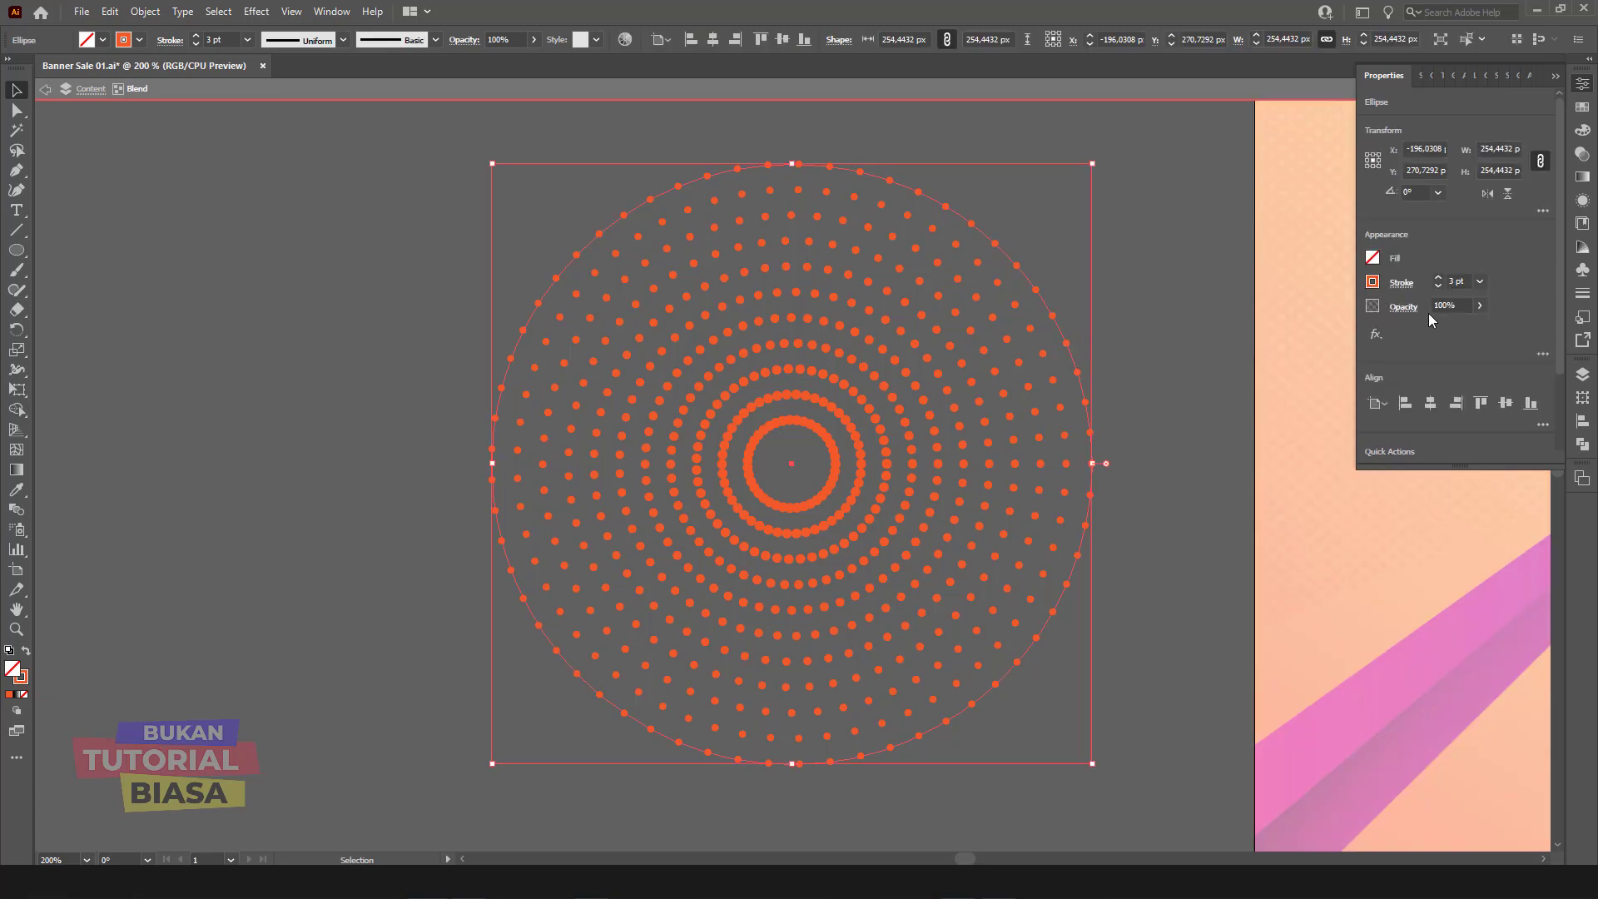
click(1437, 279)
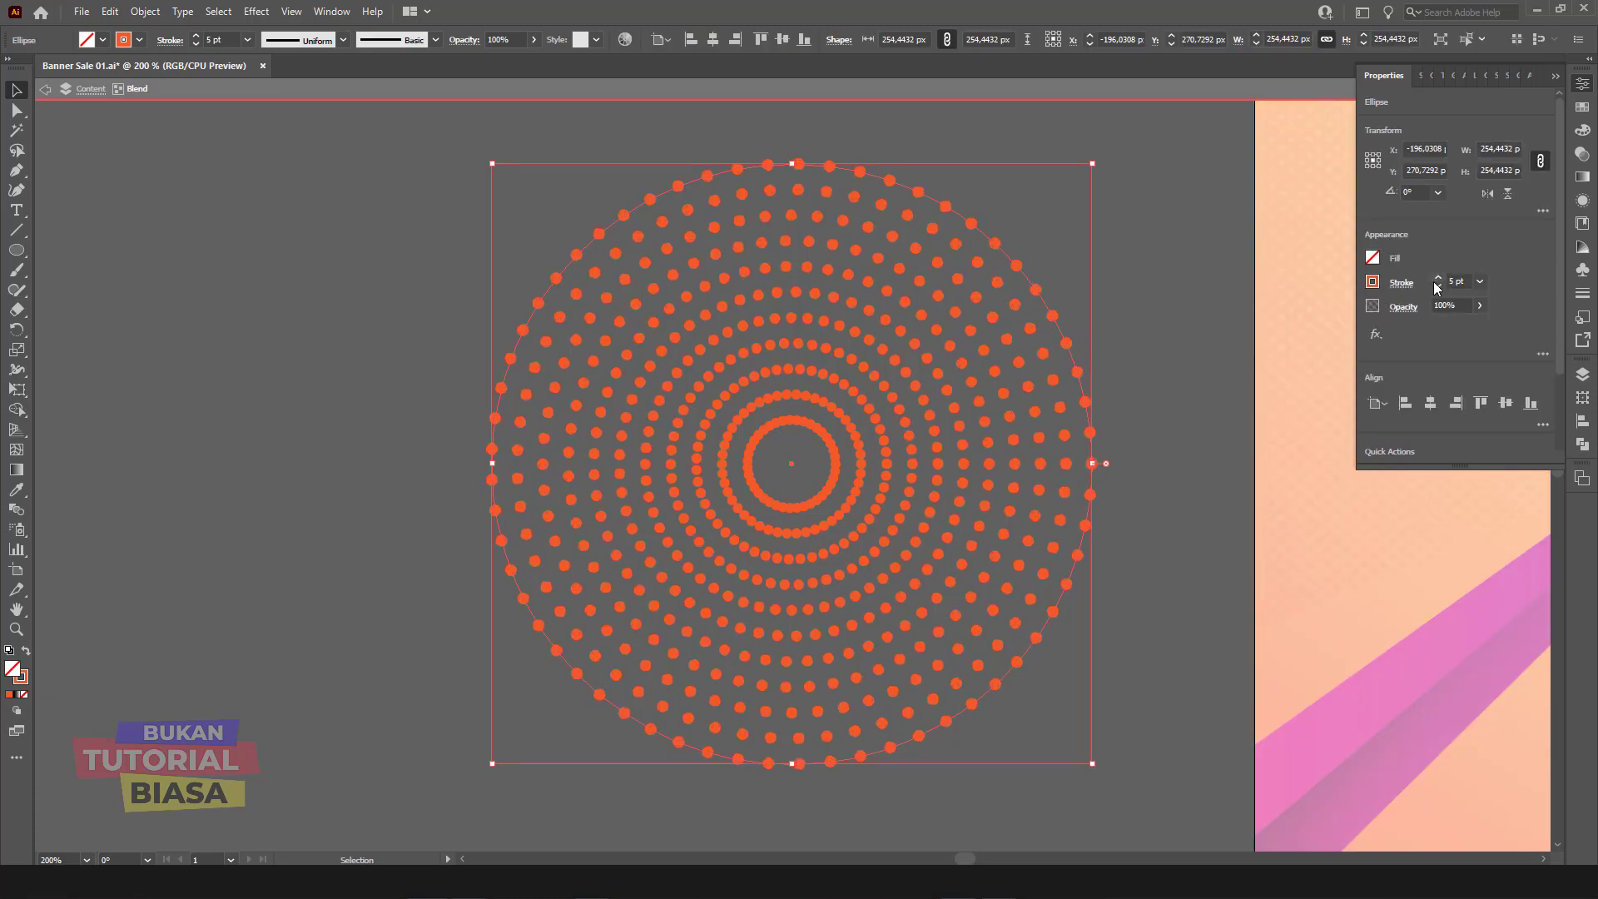
click(1438, 278)
click(1438, 285)
click(1439, 286)
click(849, 470)
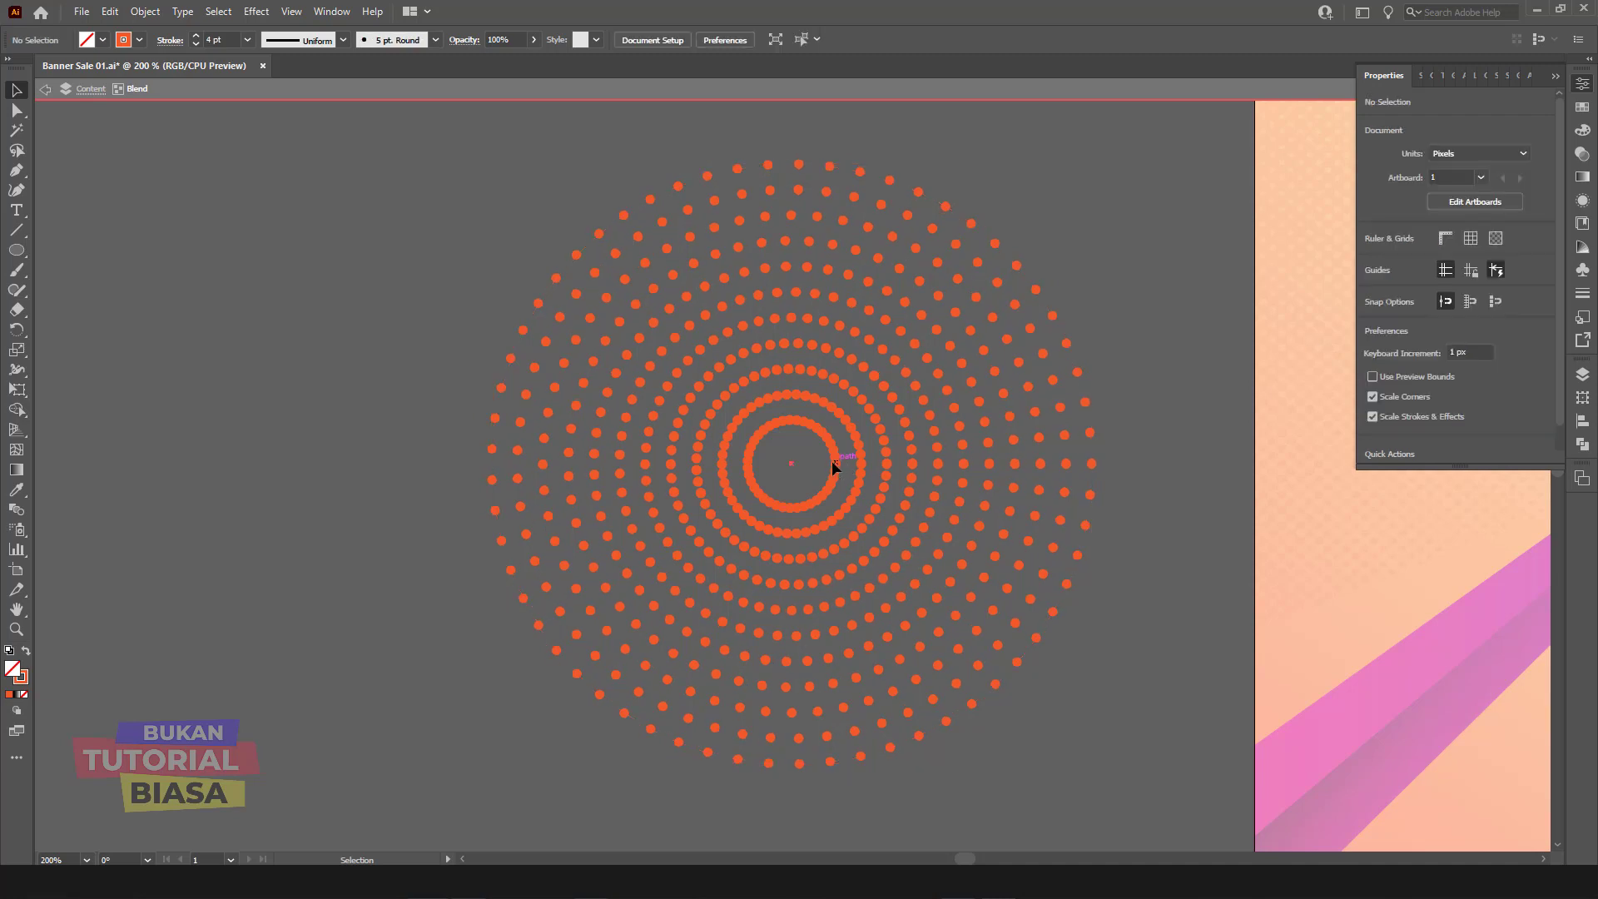
Step: Set the innermost ring circle's stroke weight to 6 pt
click(834, 465)
click(1438, 278)
click(1439, 278)
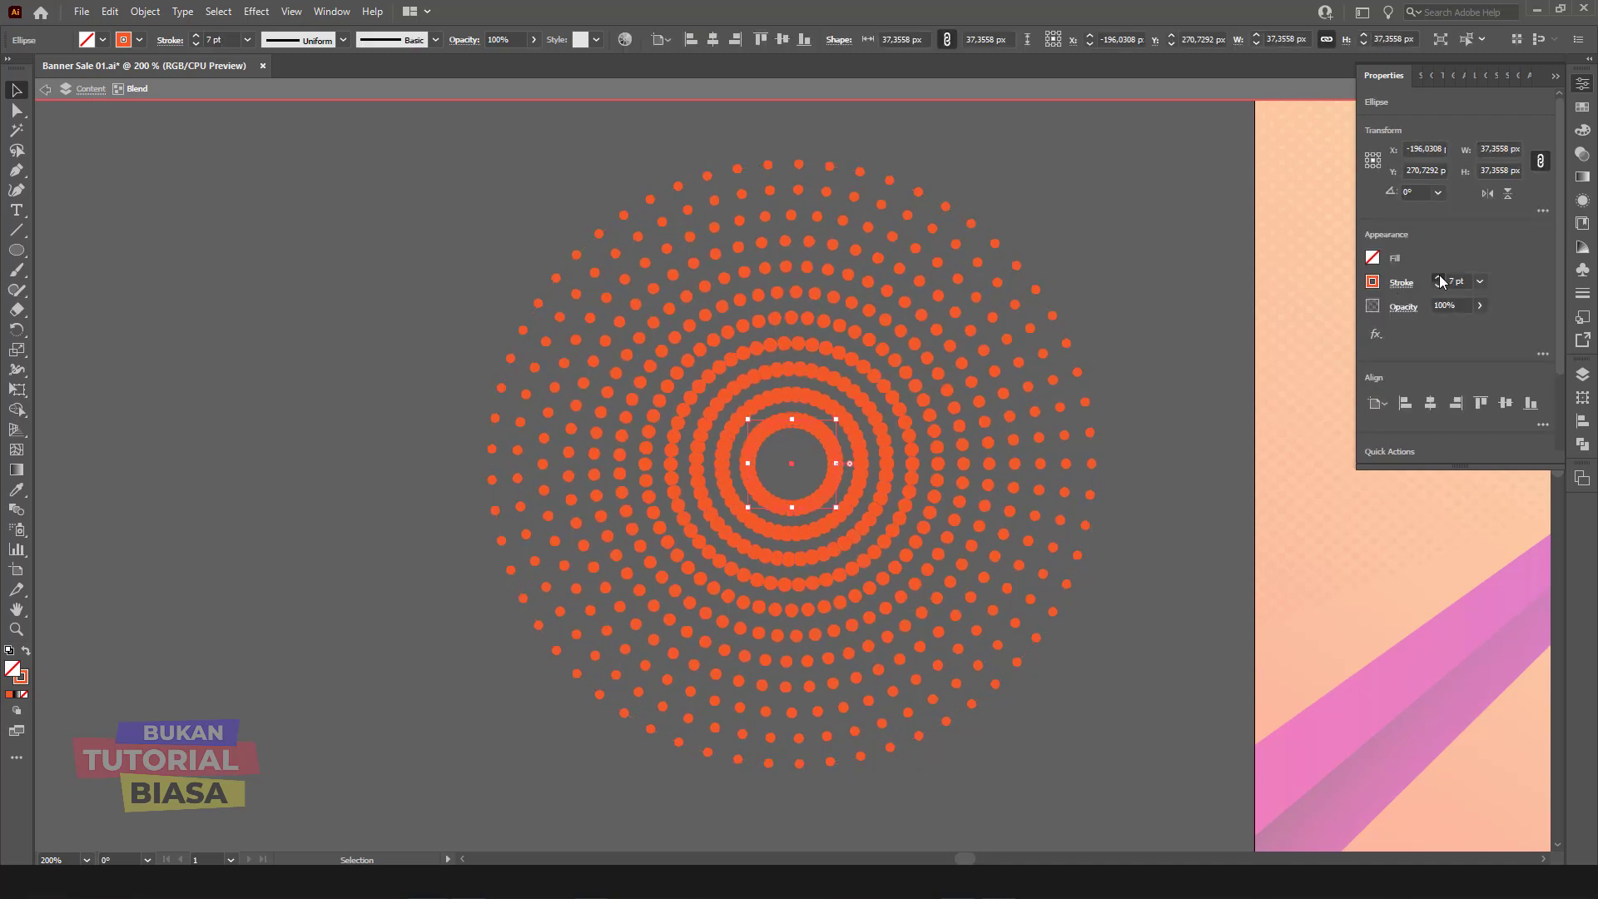
click(1439, 278)
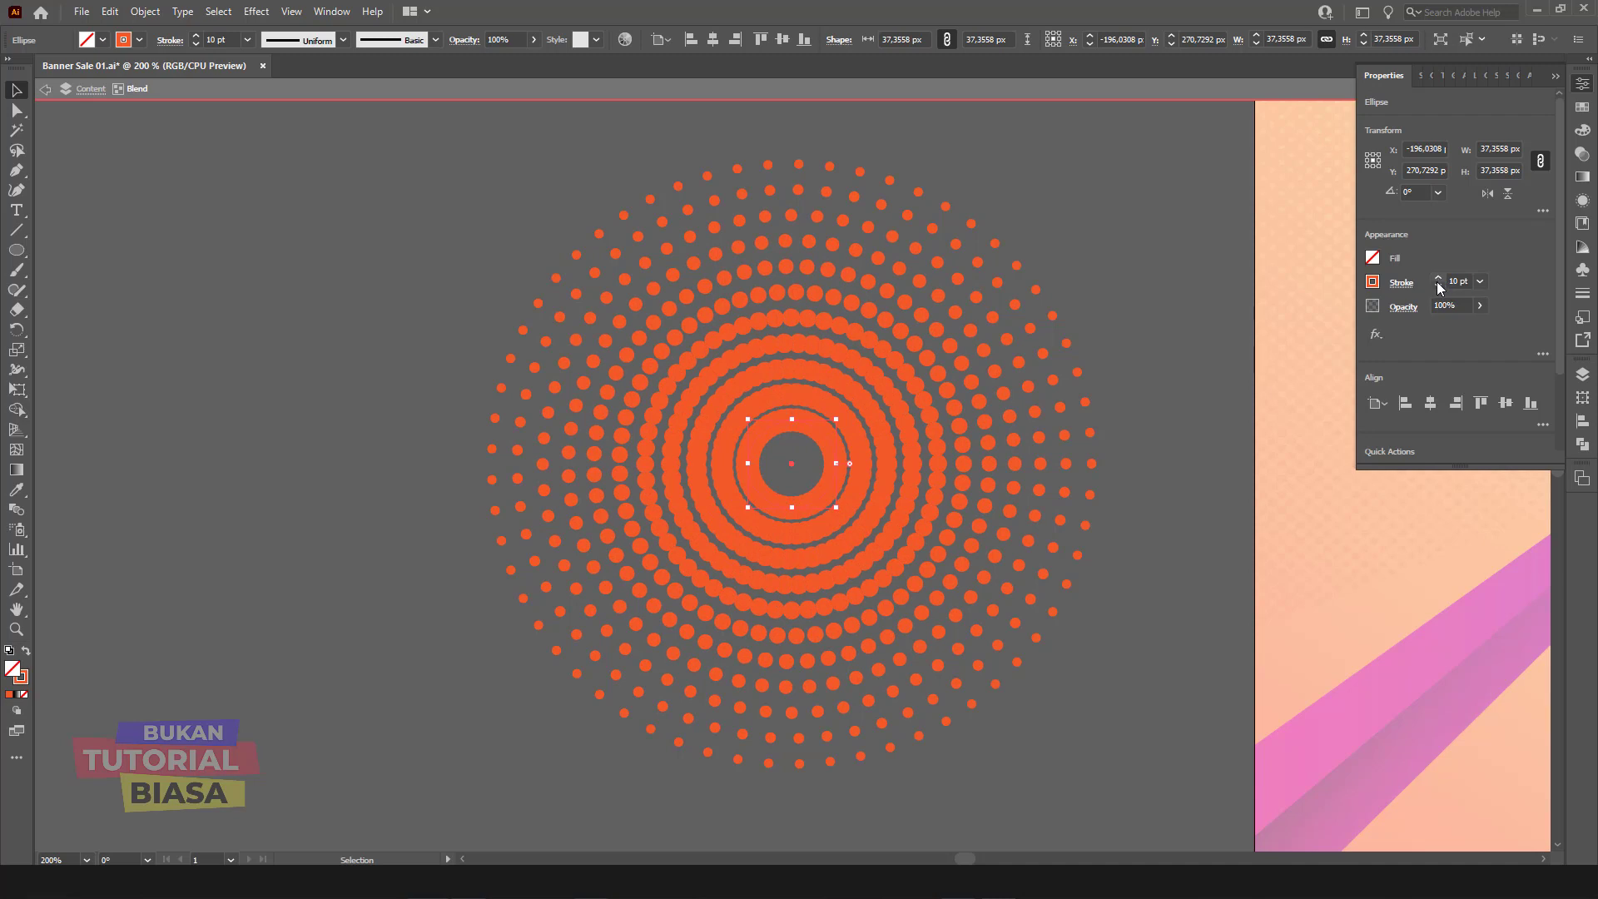
click(1438, 287)
click(1439, 287)
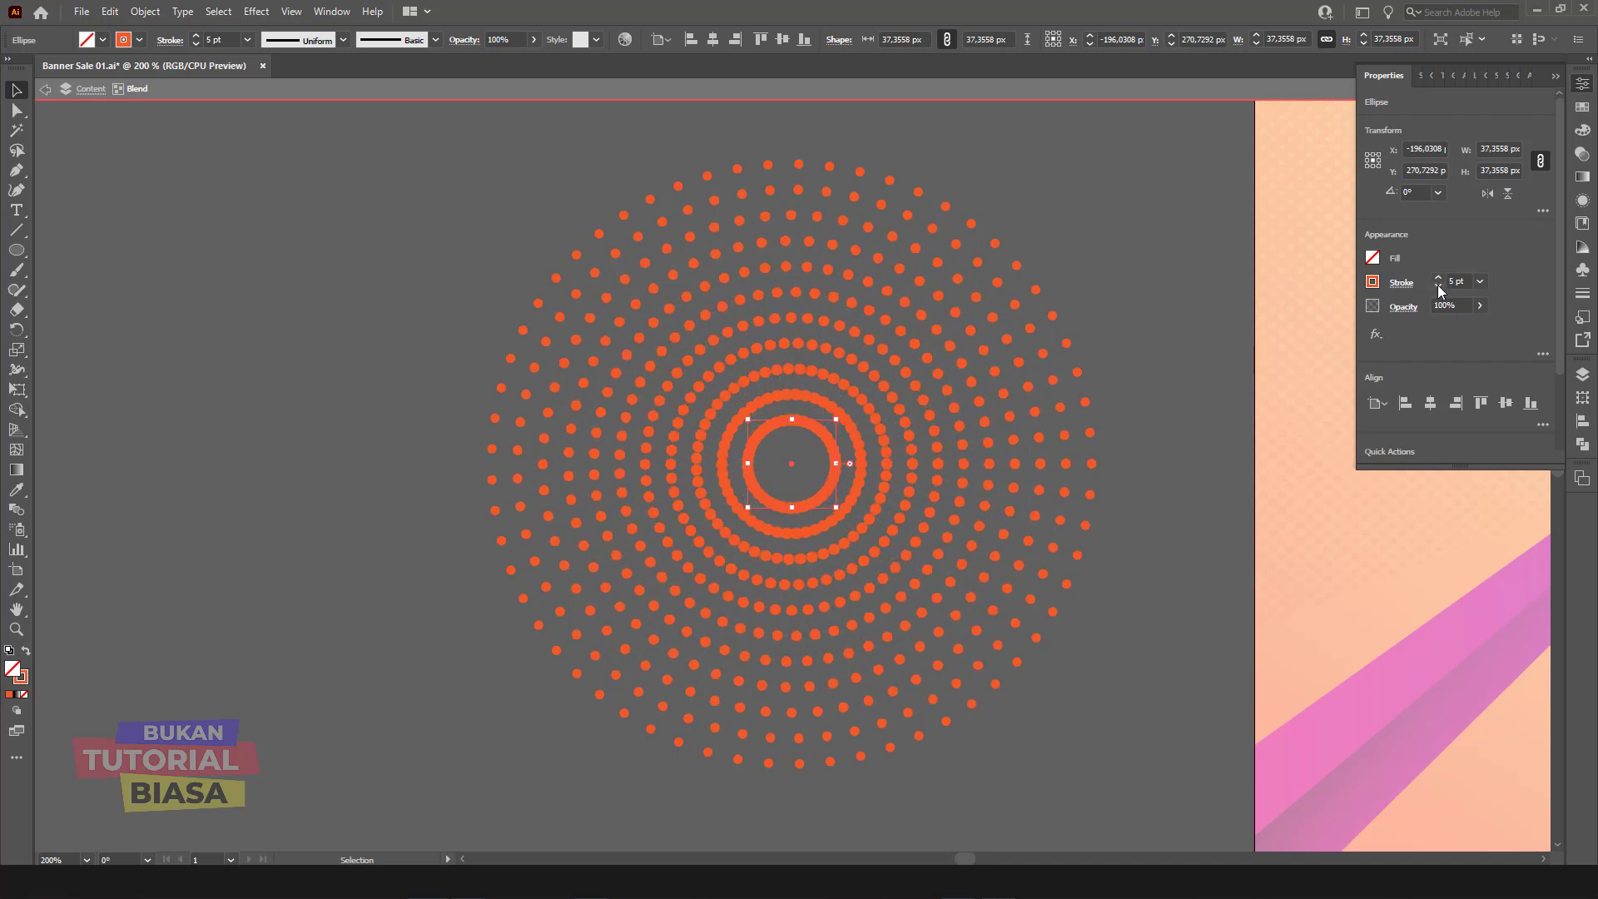
click(1438, 288)
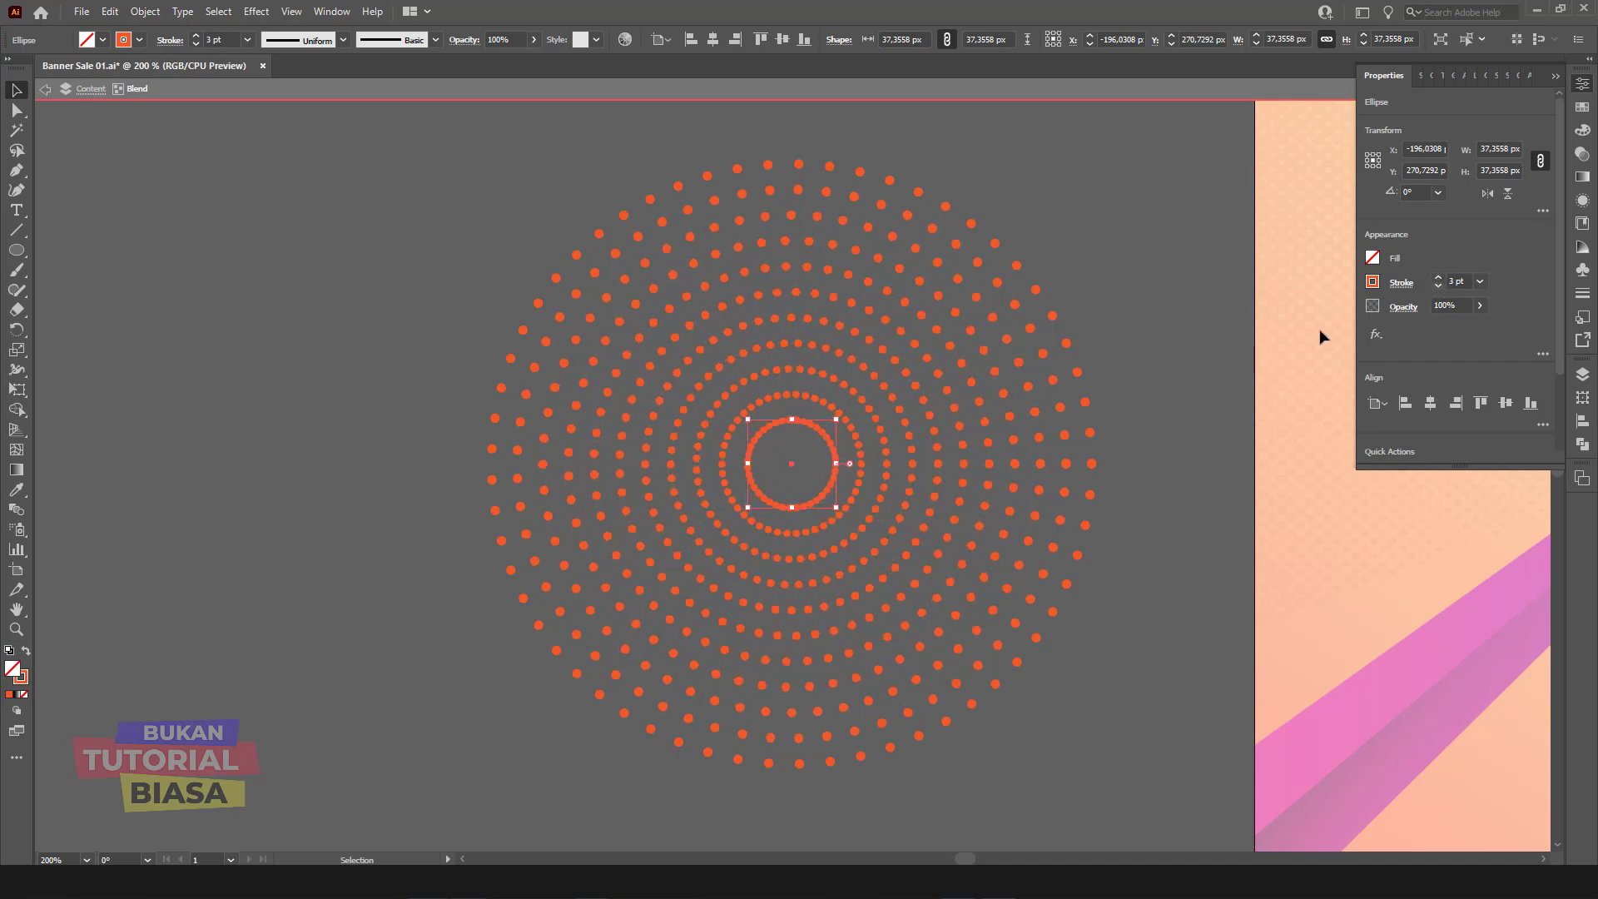
click(1438, 278)
click(1439, 278)
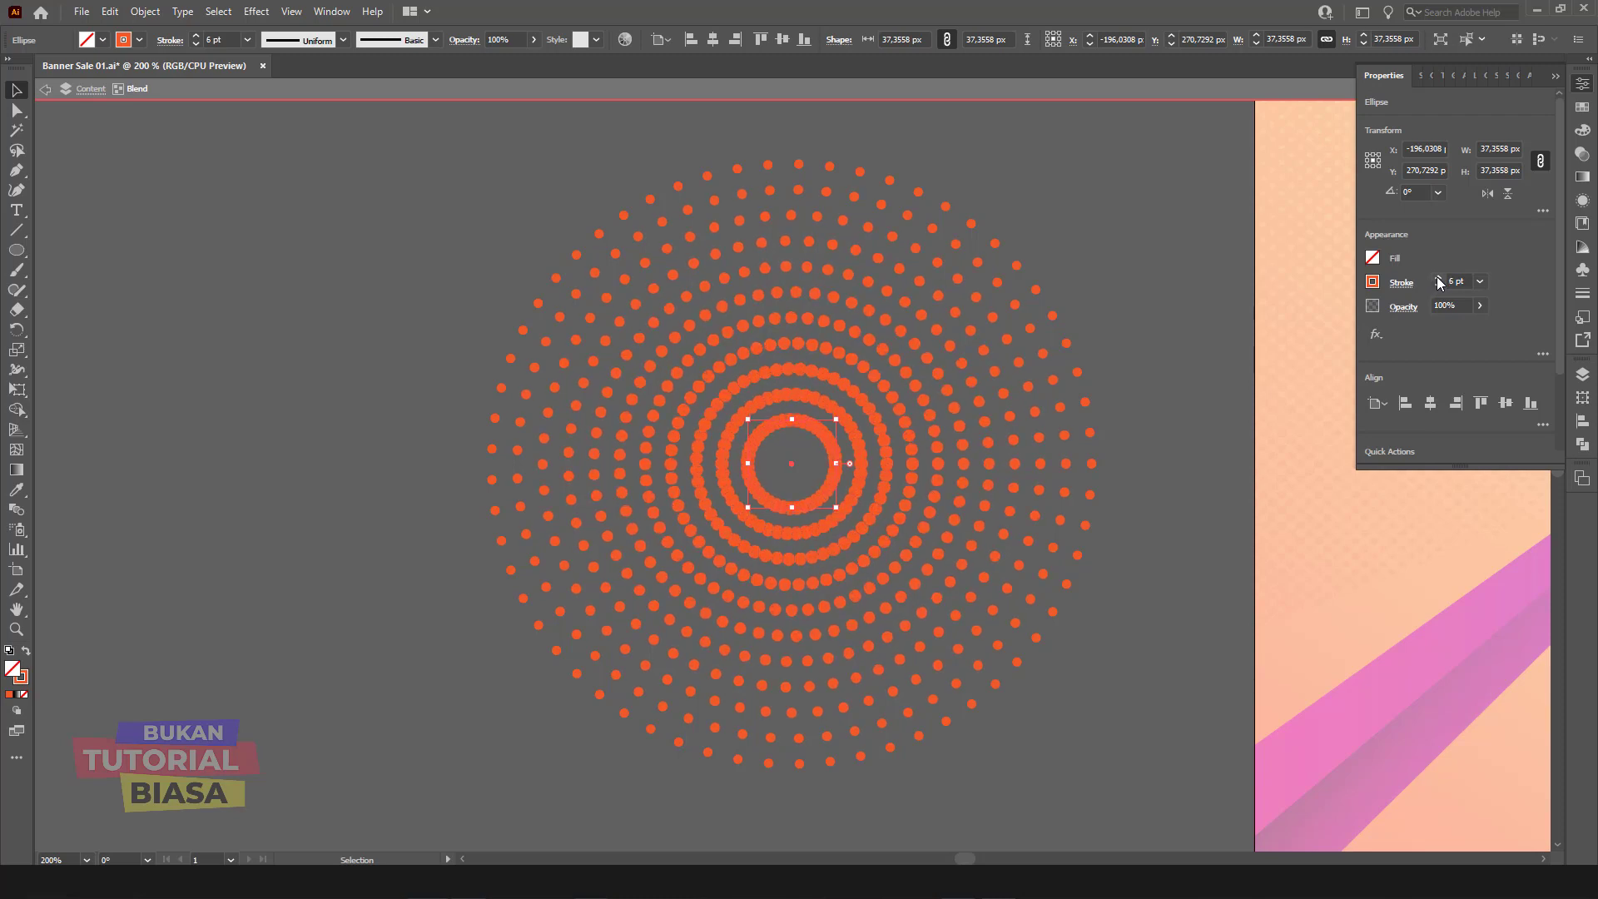
Step: Exit isolation, zoom out to 150%, and re-enter the blend
click(1074, 337)
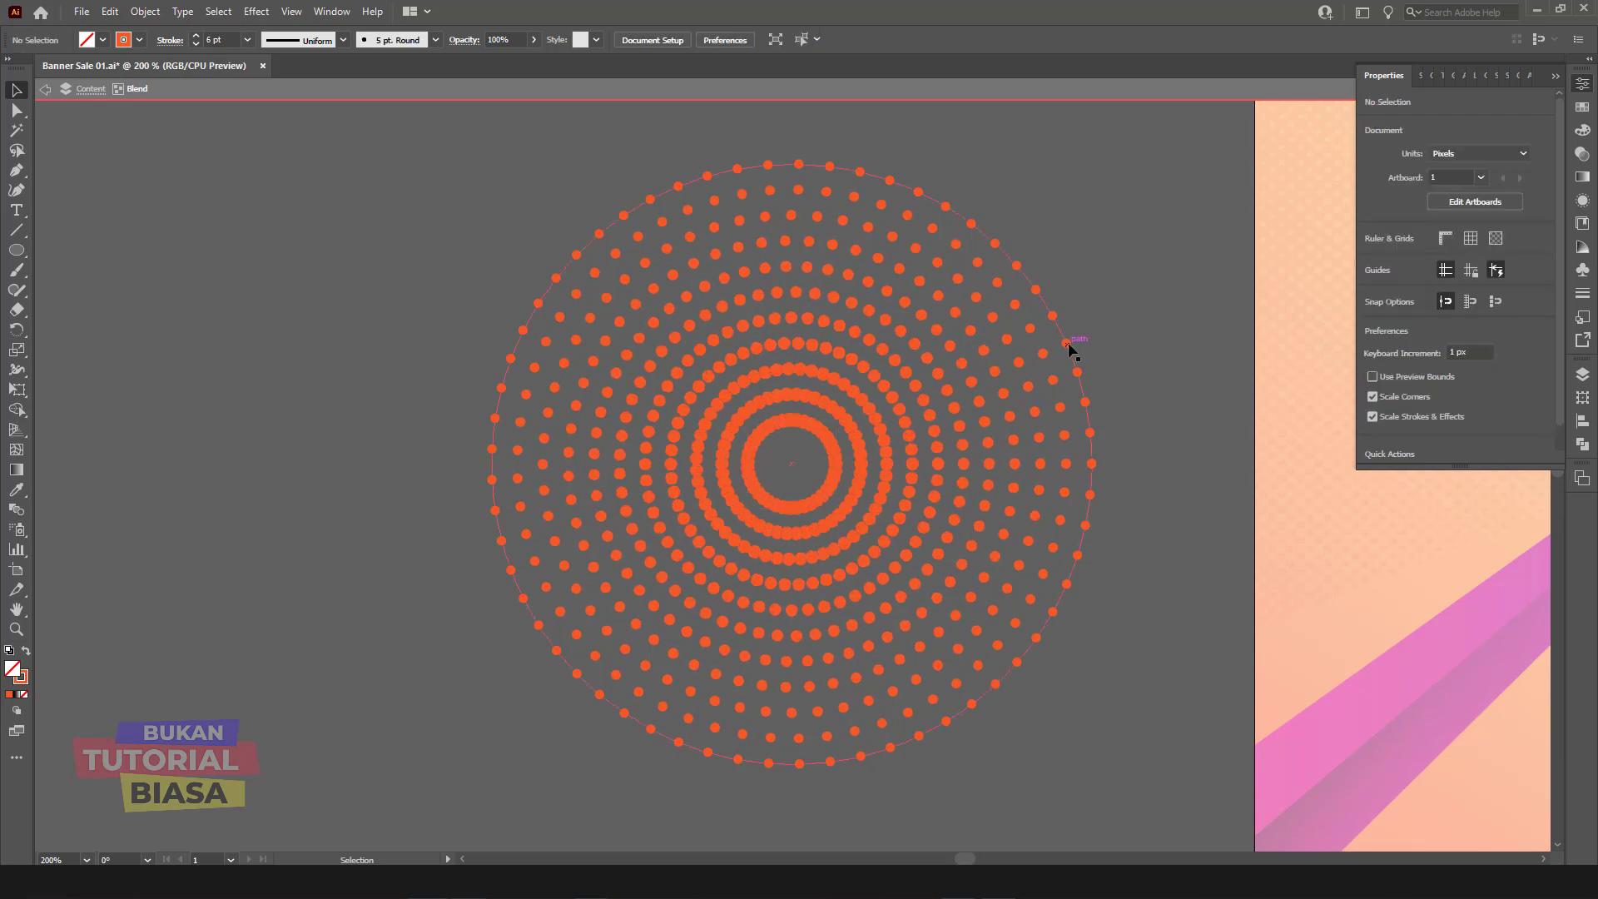
click(1077, 338)
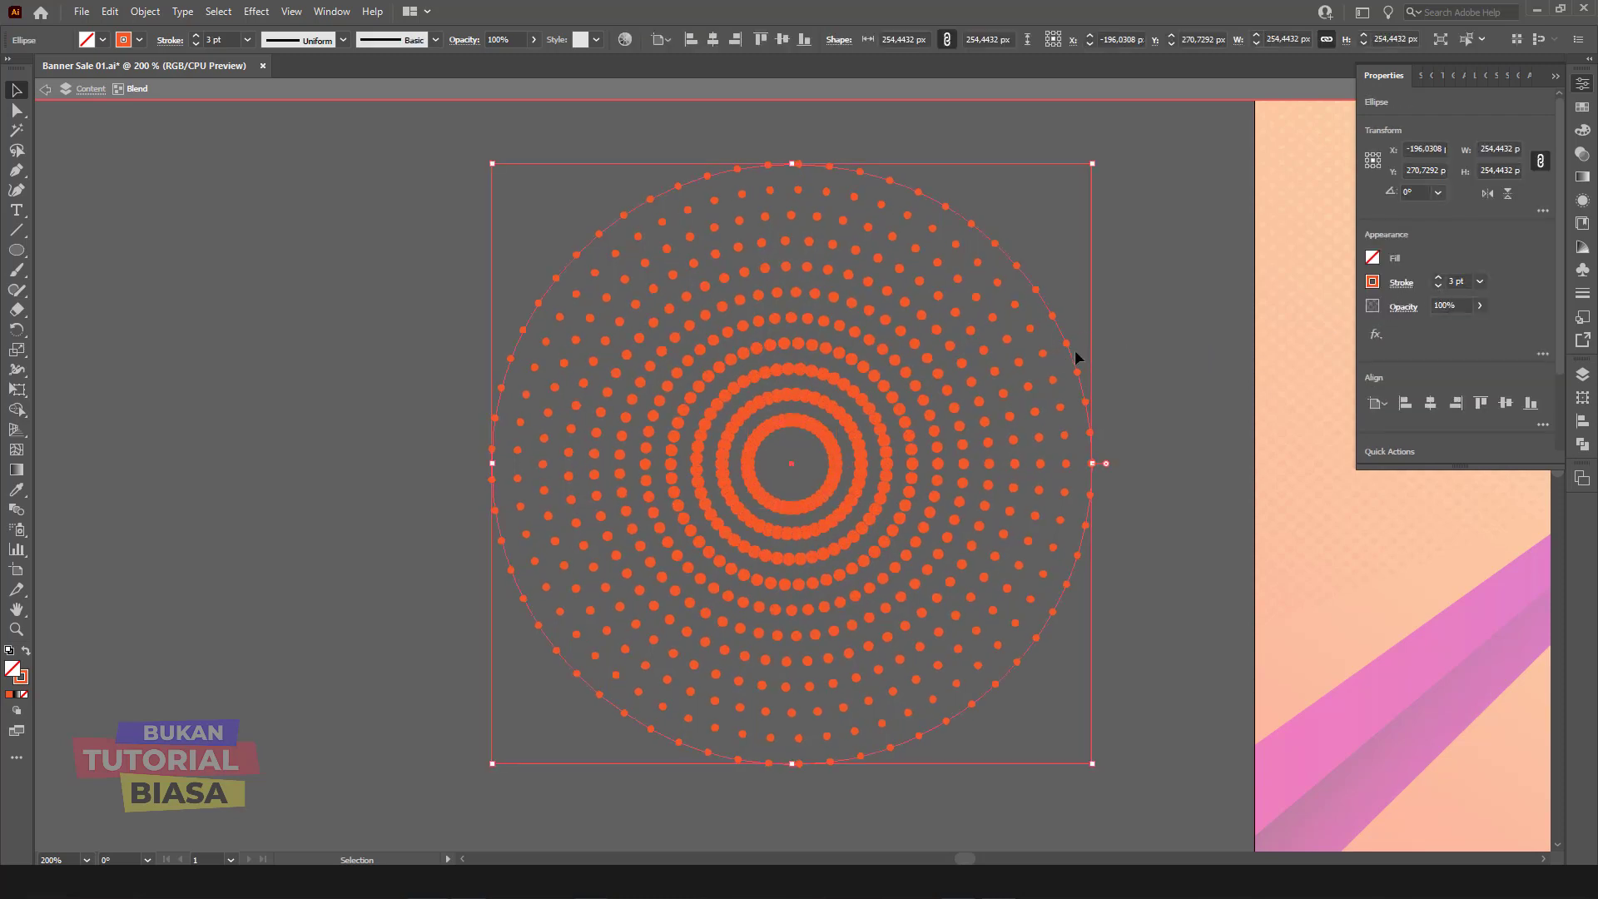
click(1124, 350)
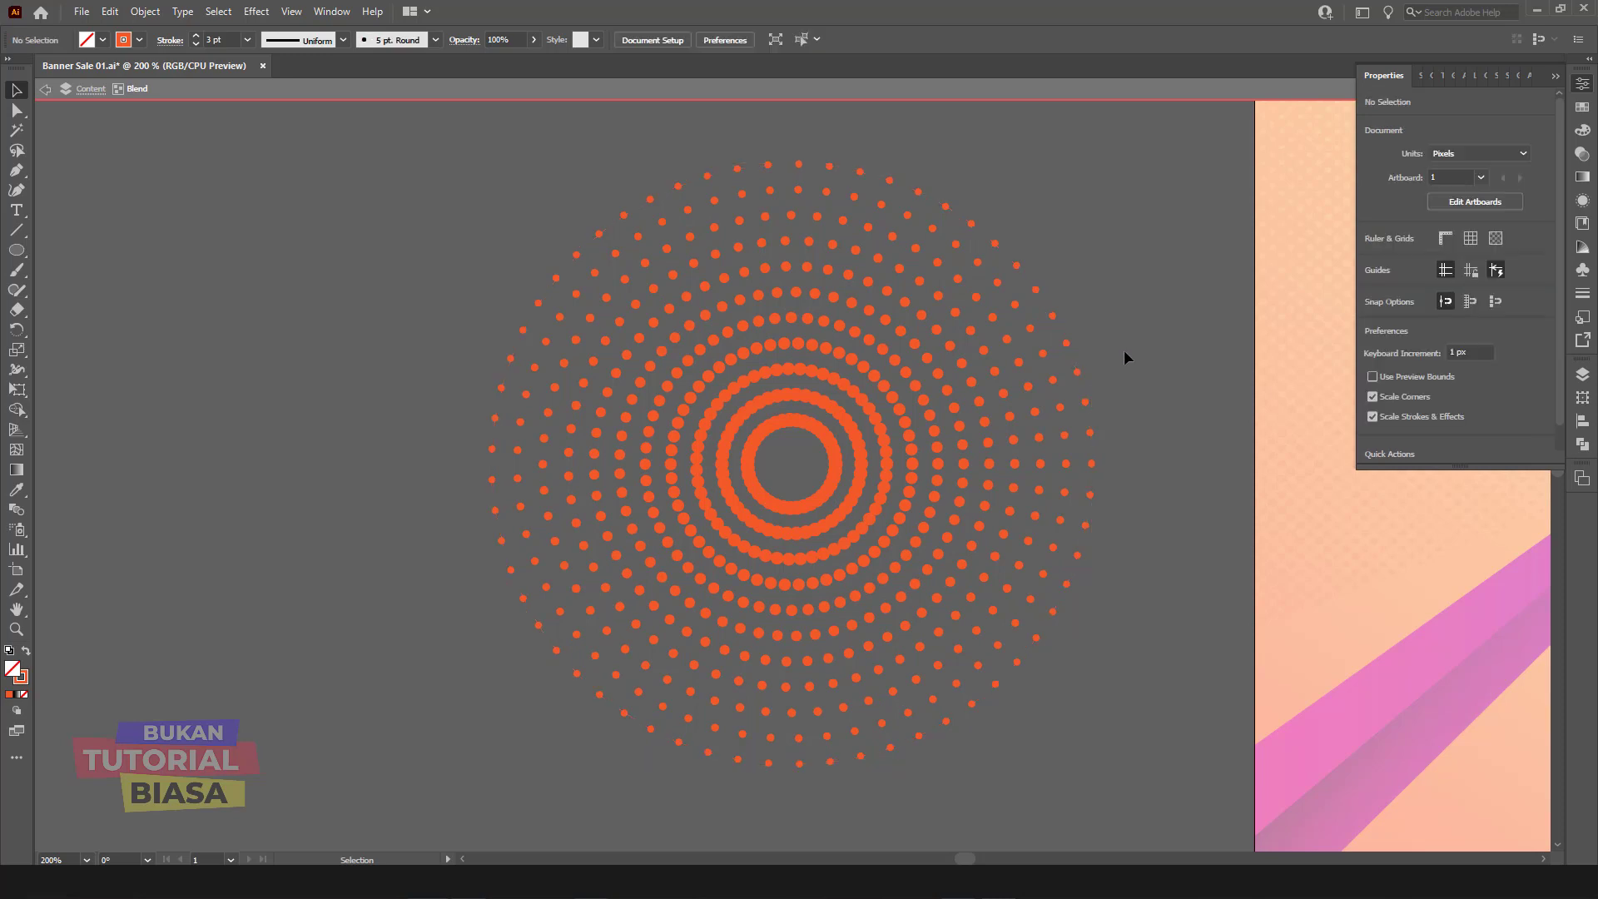
double_click(324, 285)
key(ctrl+minus)
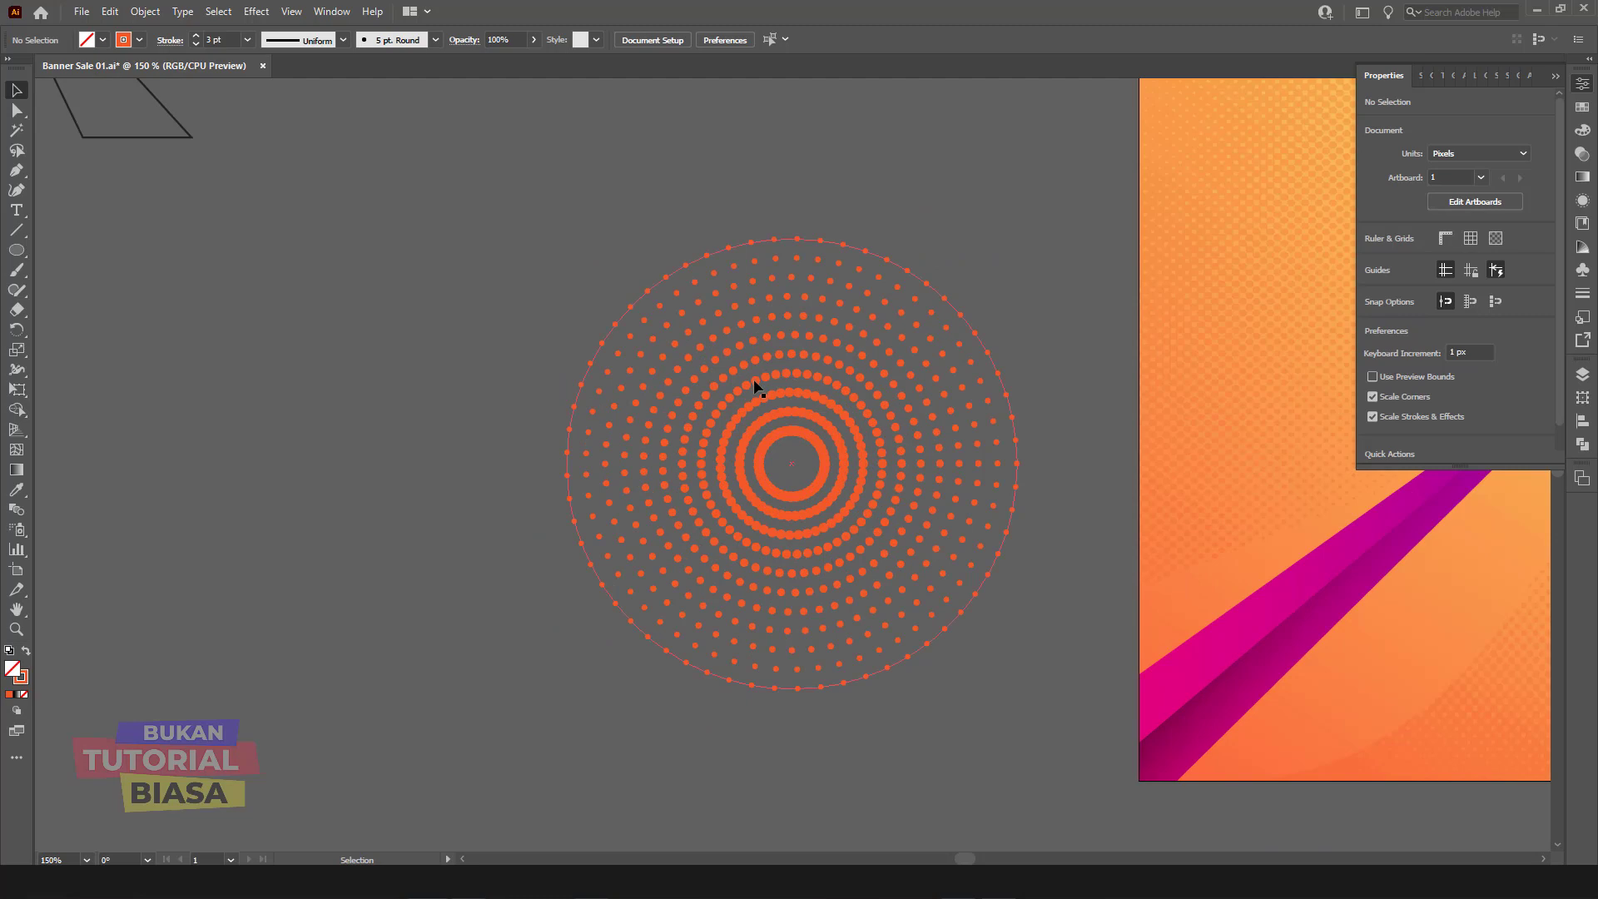
double_click(753, 378)
Step: Set the inner ring circle's stroke colour to black (000000)
click(772, 438)
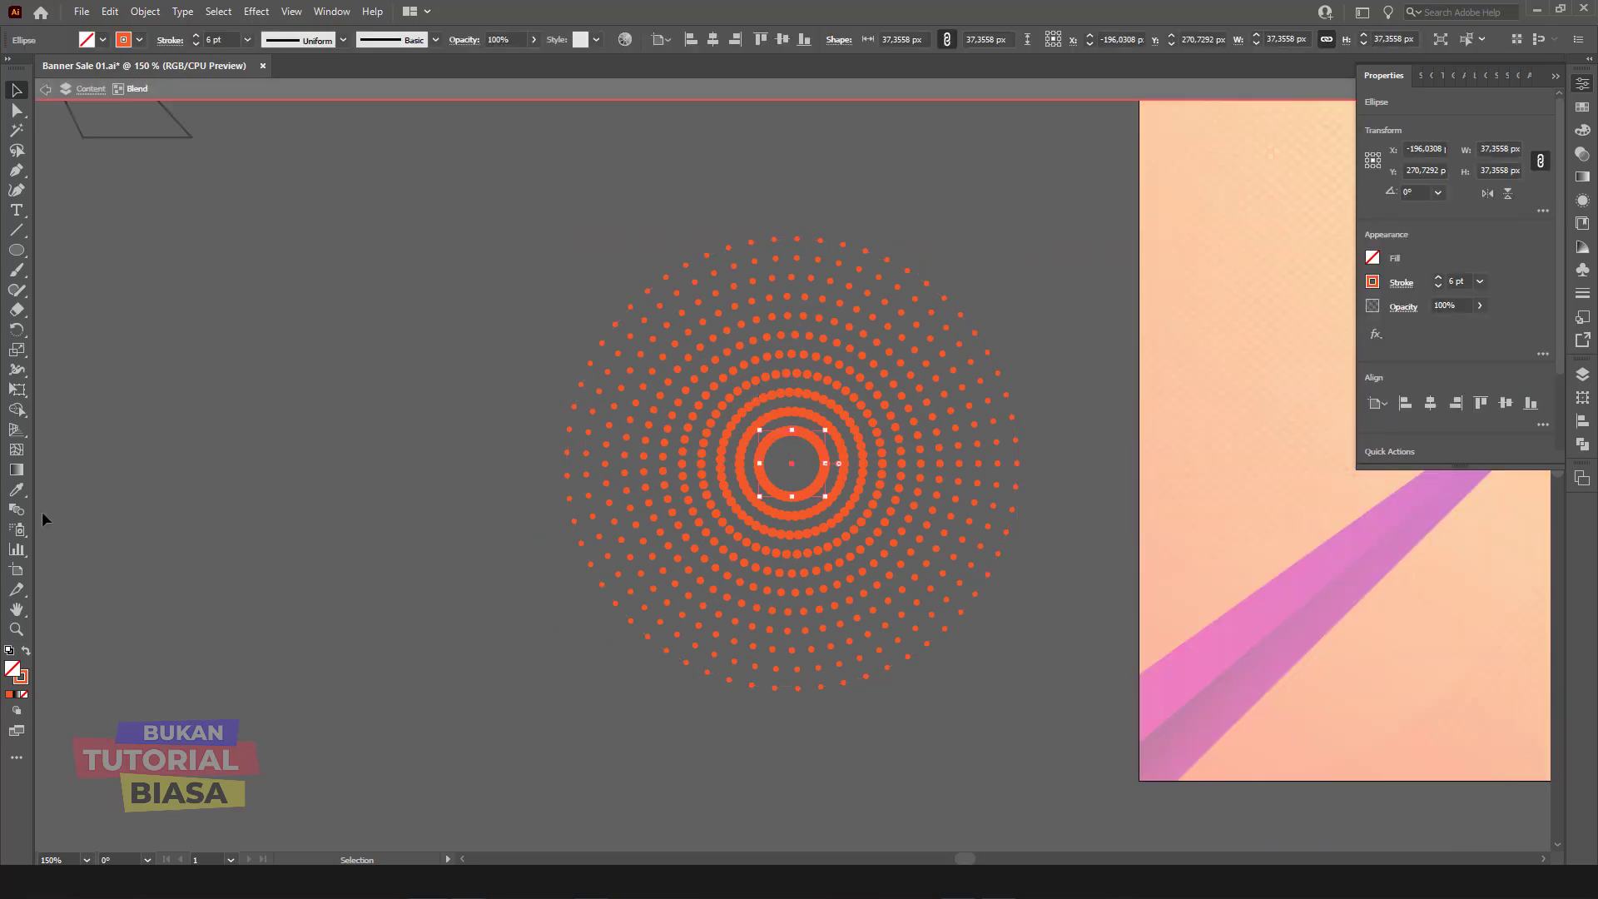
double_click(20, 677)
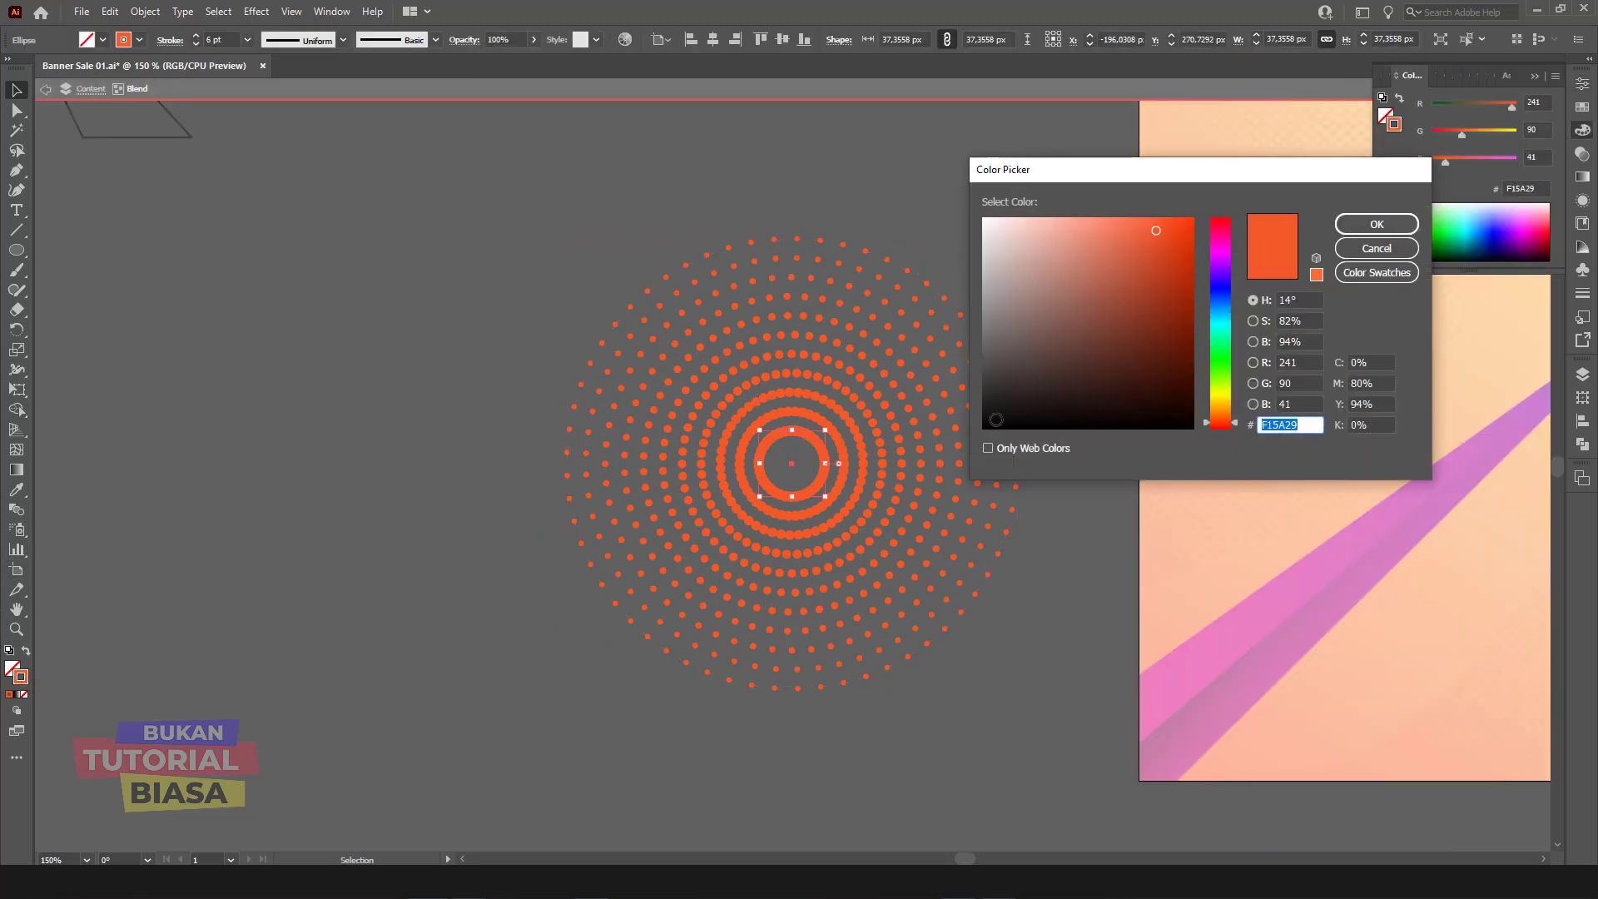
text(000000)
click(1377, 223)
click(989, 234)
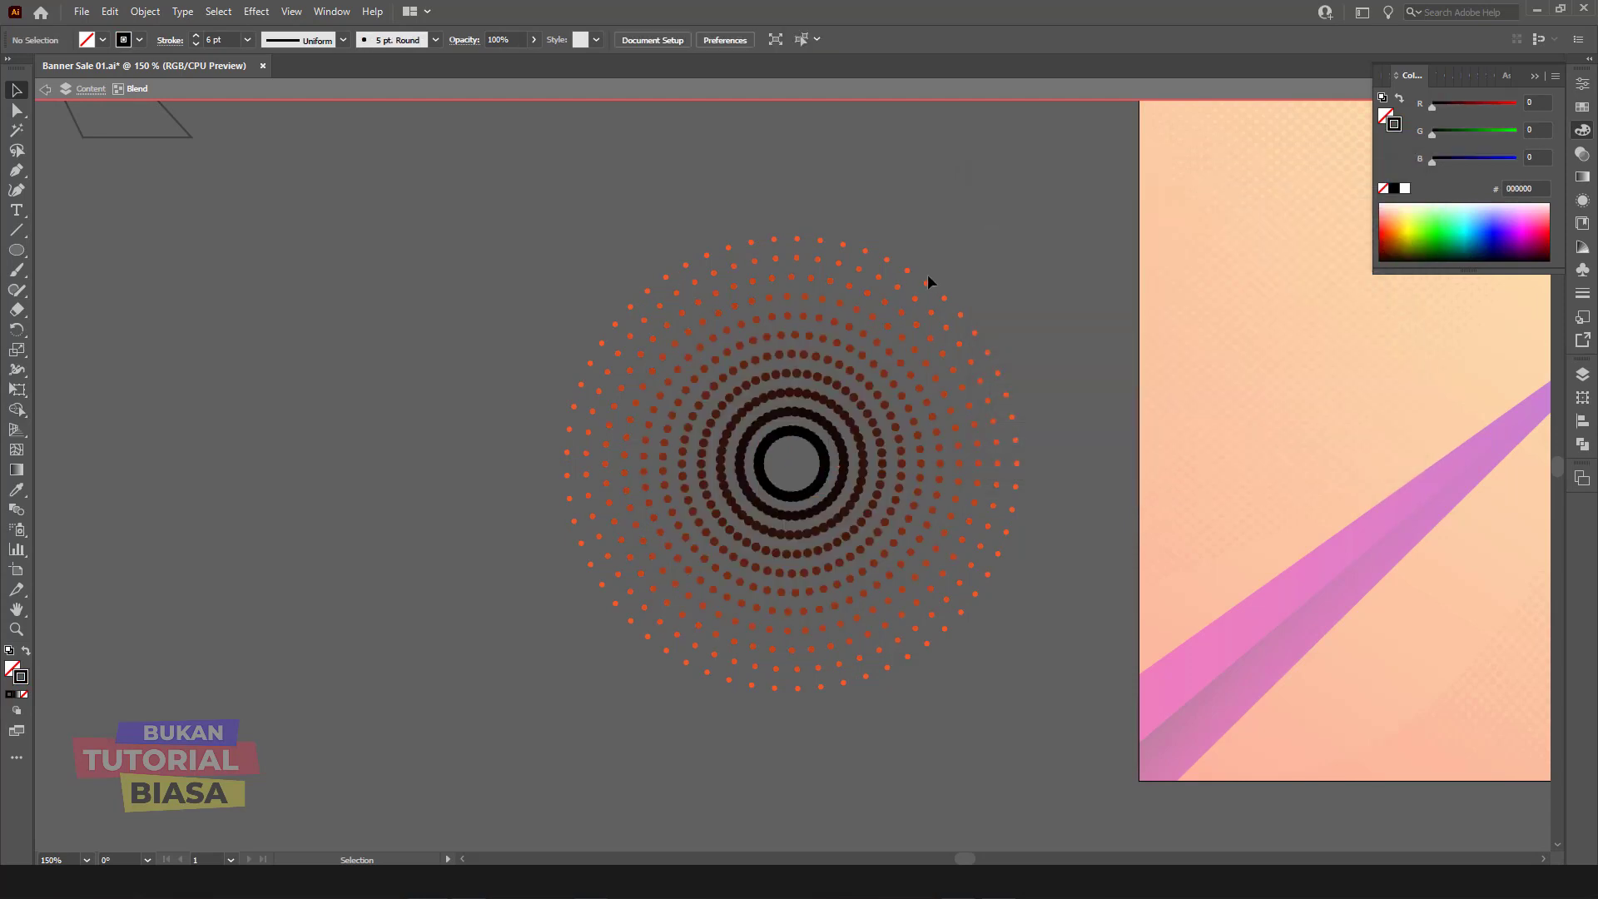
Step: Try ED562E on the outer circle's stroke, then change it to black
click(910, 276)
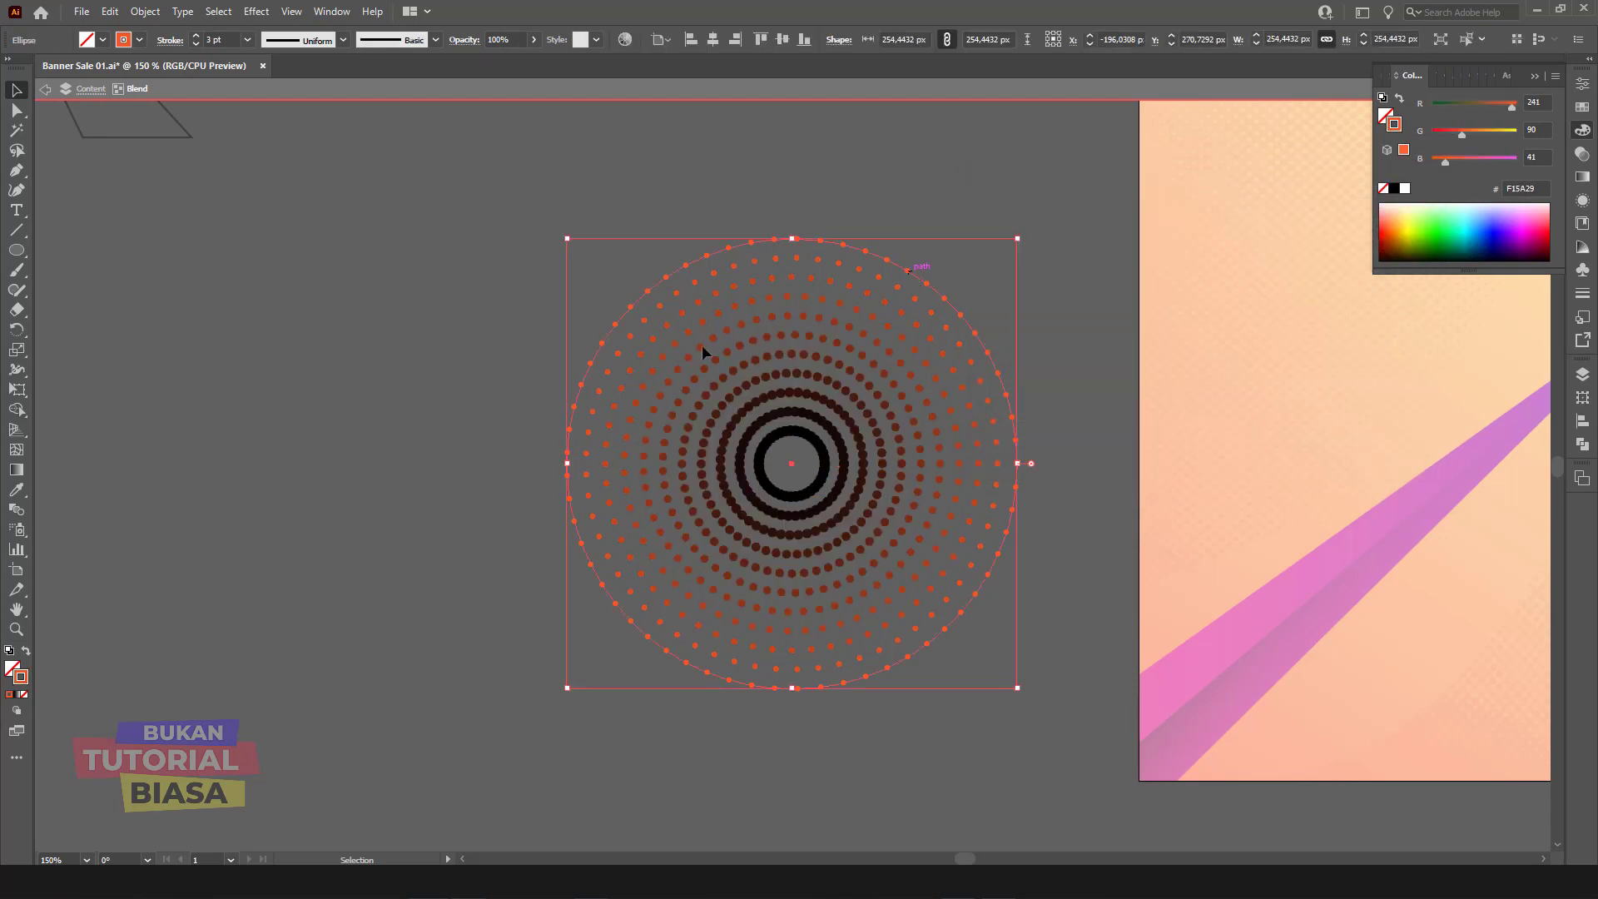
double_click(24, 682)
text(ED562E)
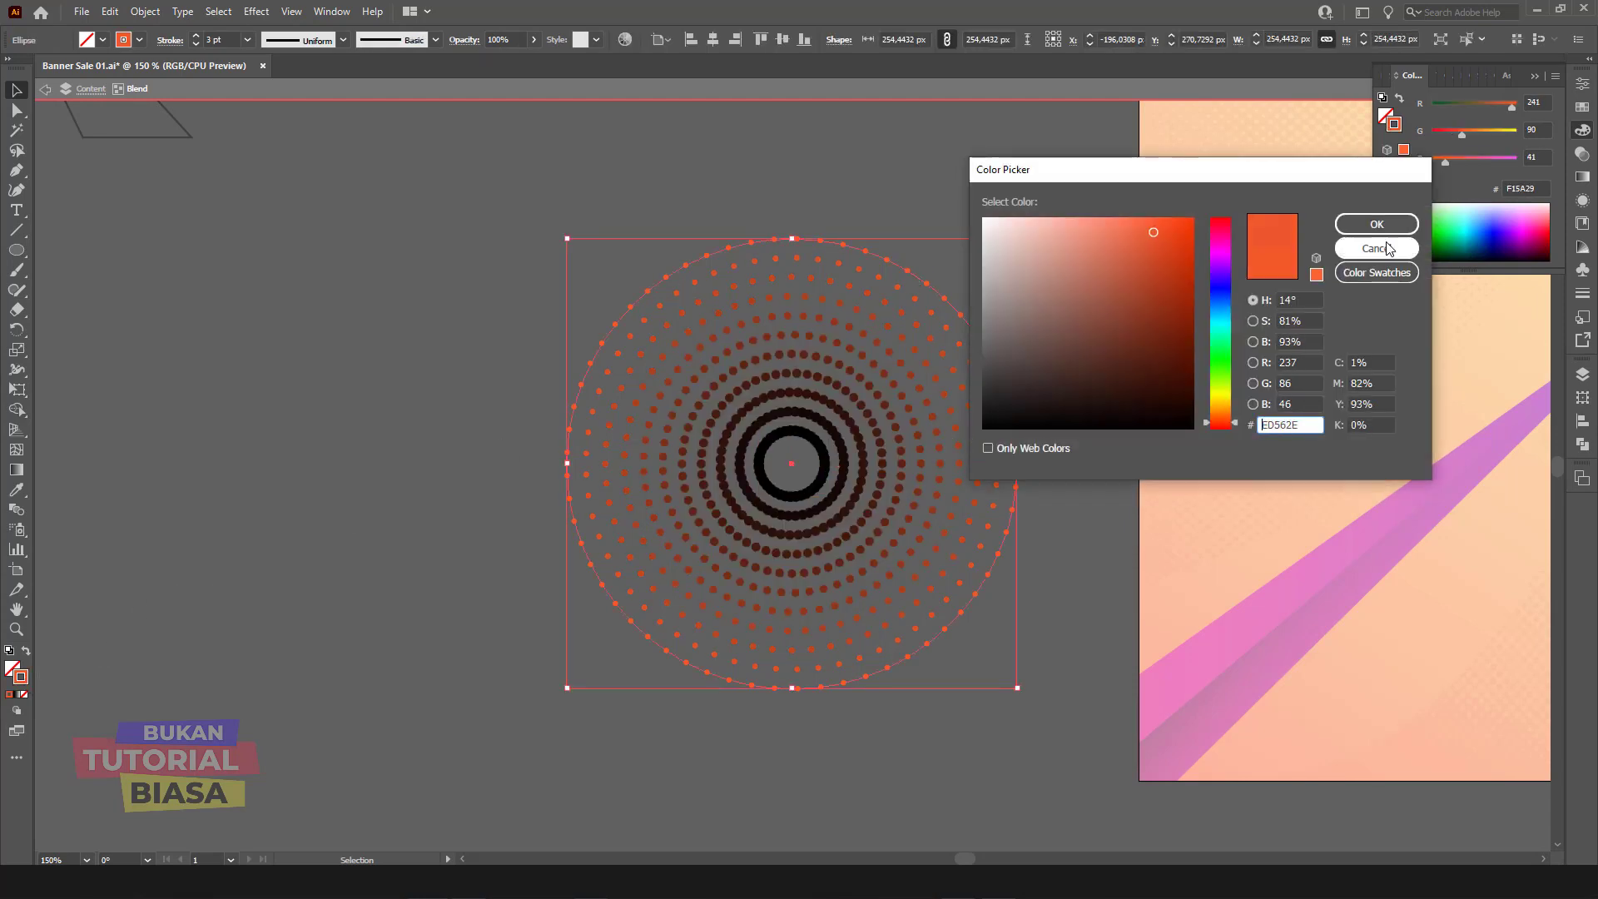
click(1388, 226)
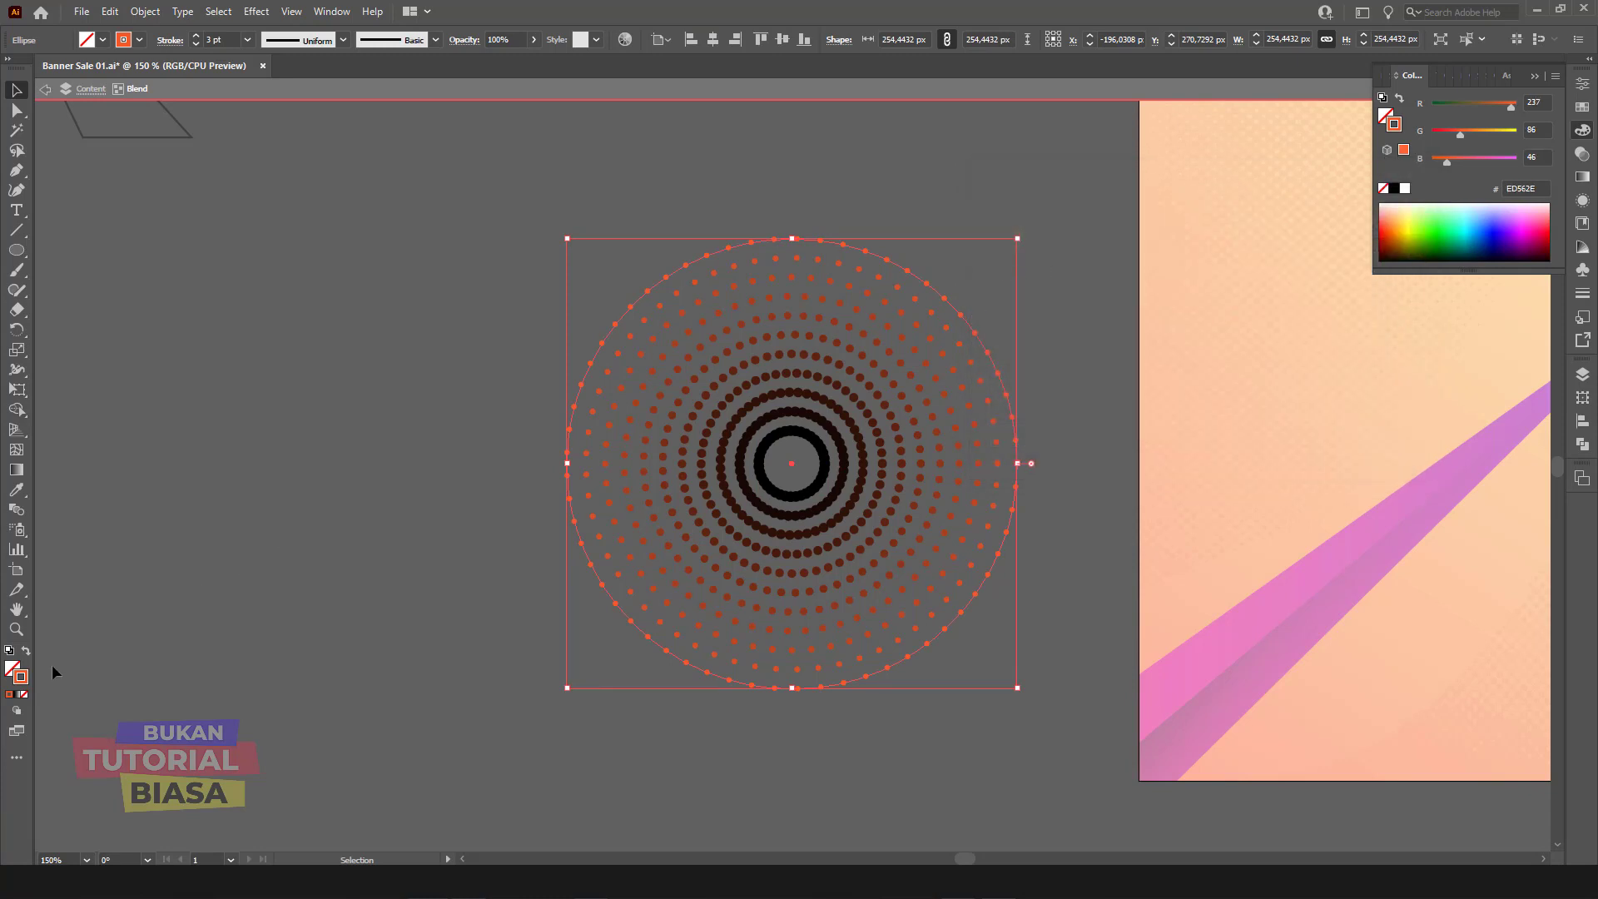
double_click(23, 682)
click(991, 428)
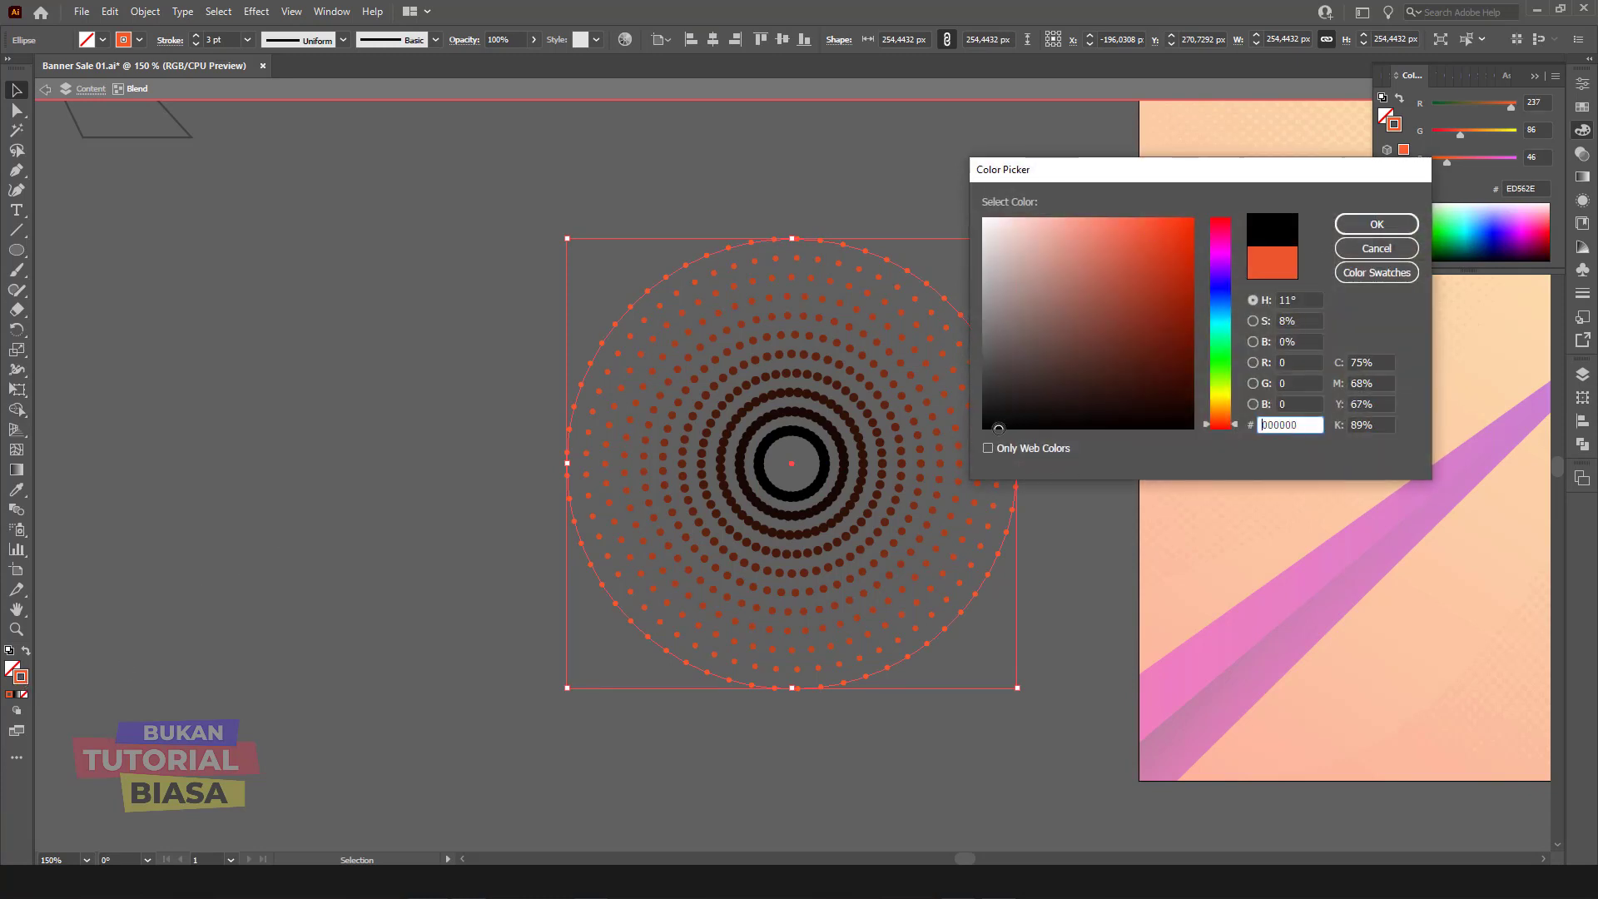
click(1377, 224)
click(1059, 226)
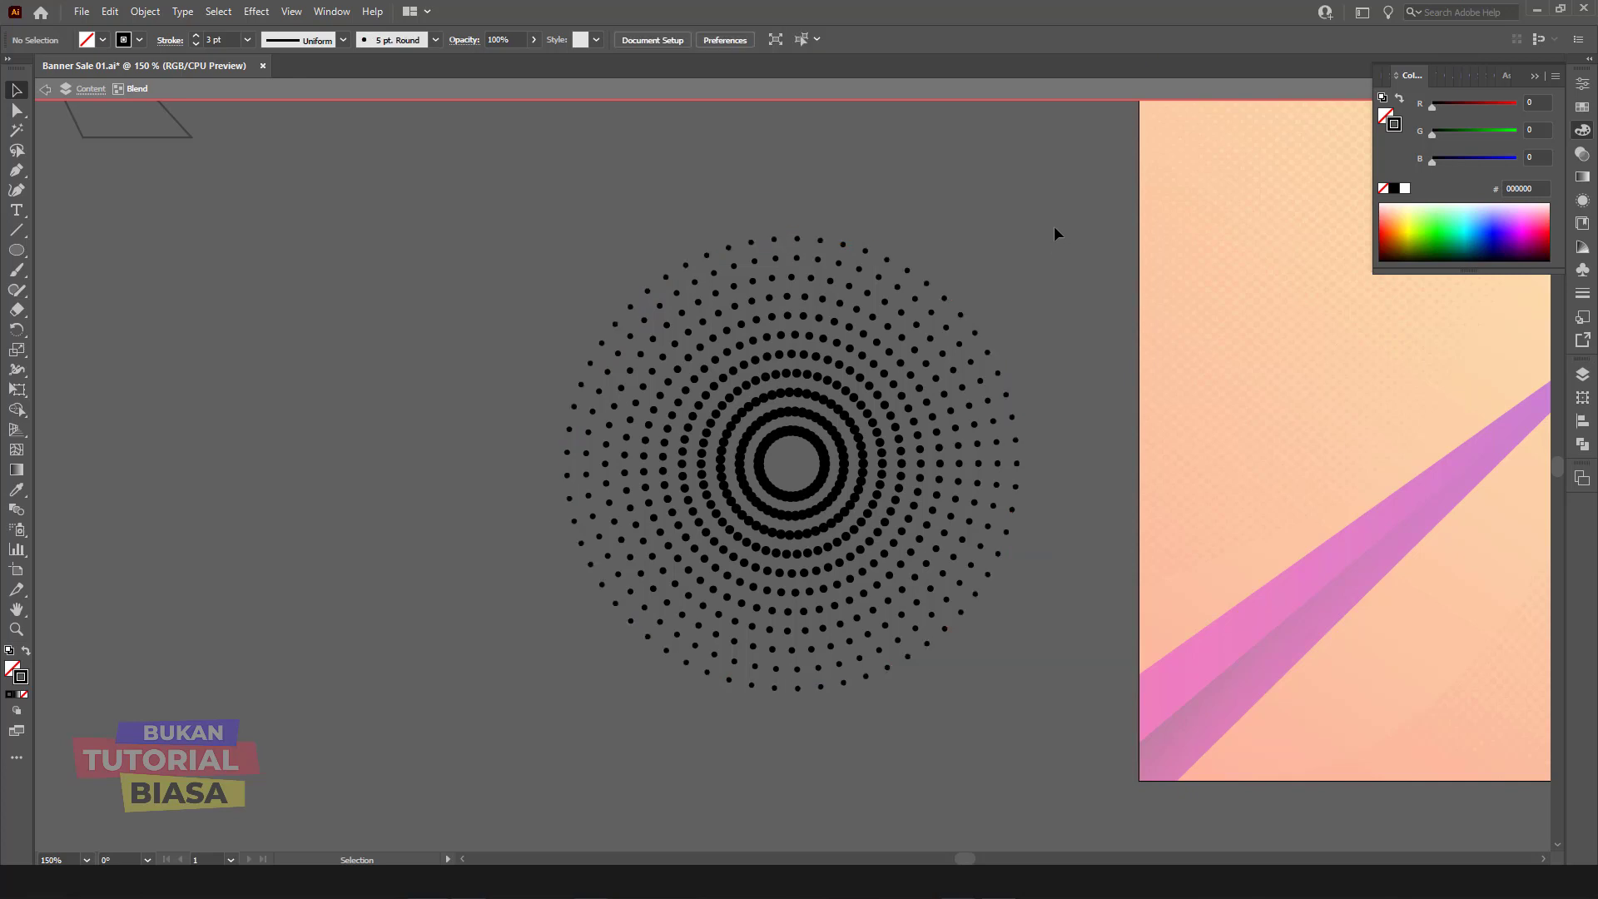
Step: Exit isolation mode on the dot blend and readjust the zoom
double_click(1048, 250)
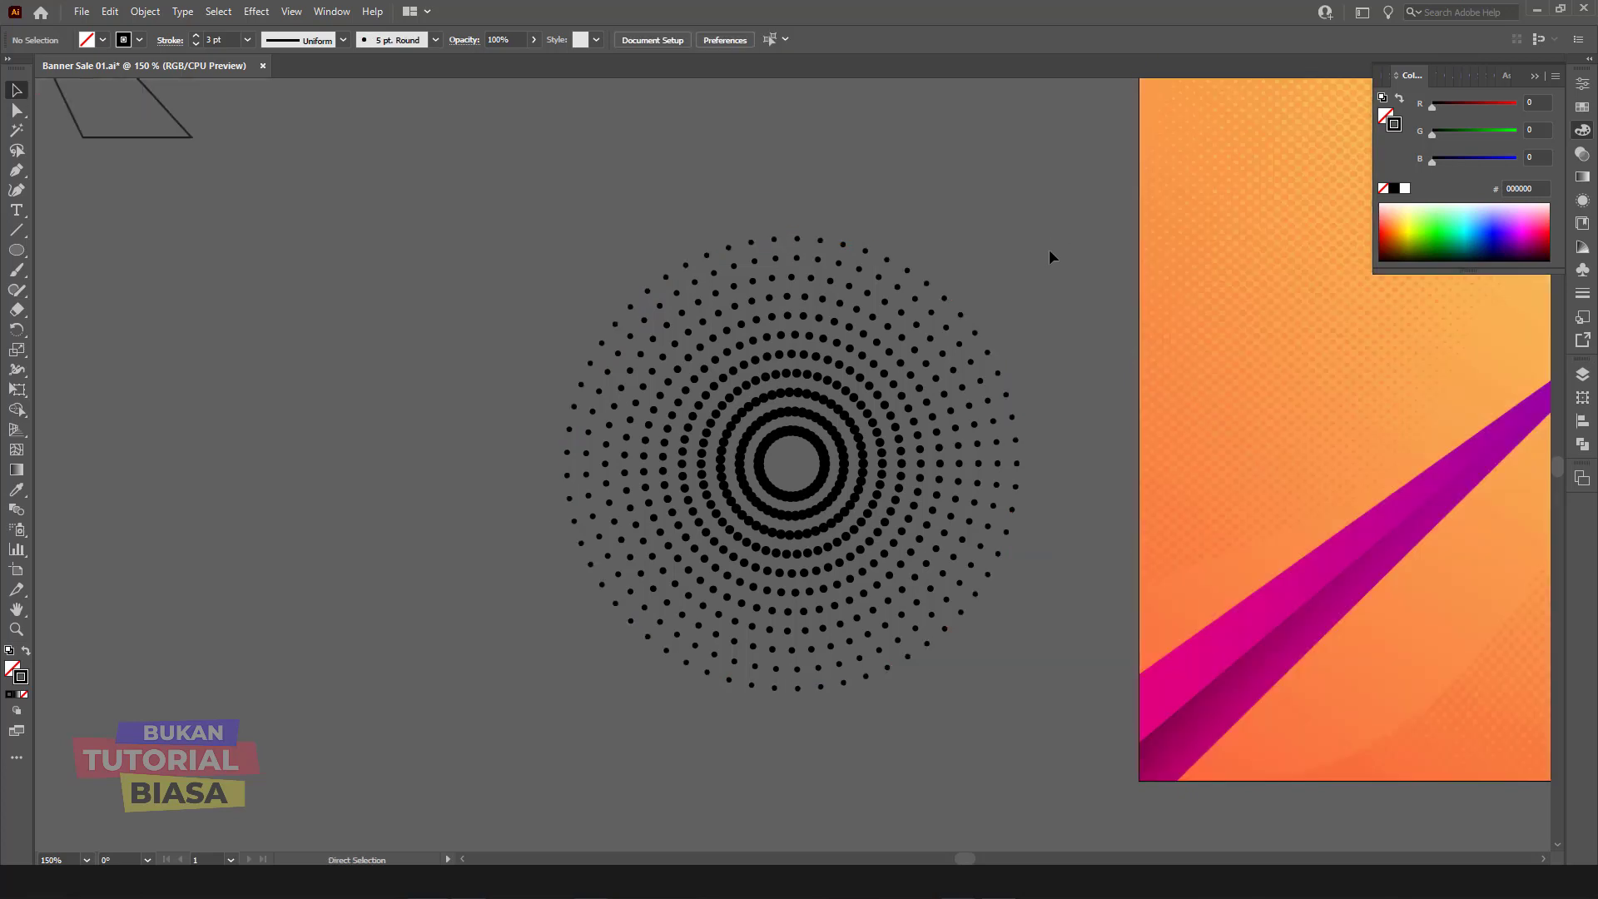
key(ctrl+minus)
key(ctrl+plus)
key(ctrl+minus)
Step: Expand the dot-circle blend's appearance into shapes
key(ctrl+plus)
click(855, 279)
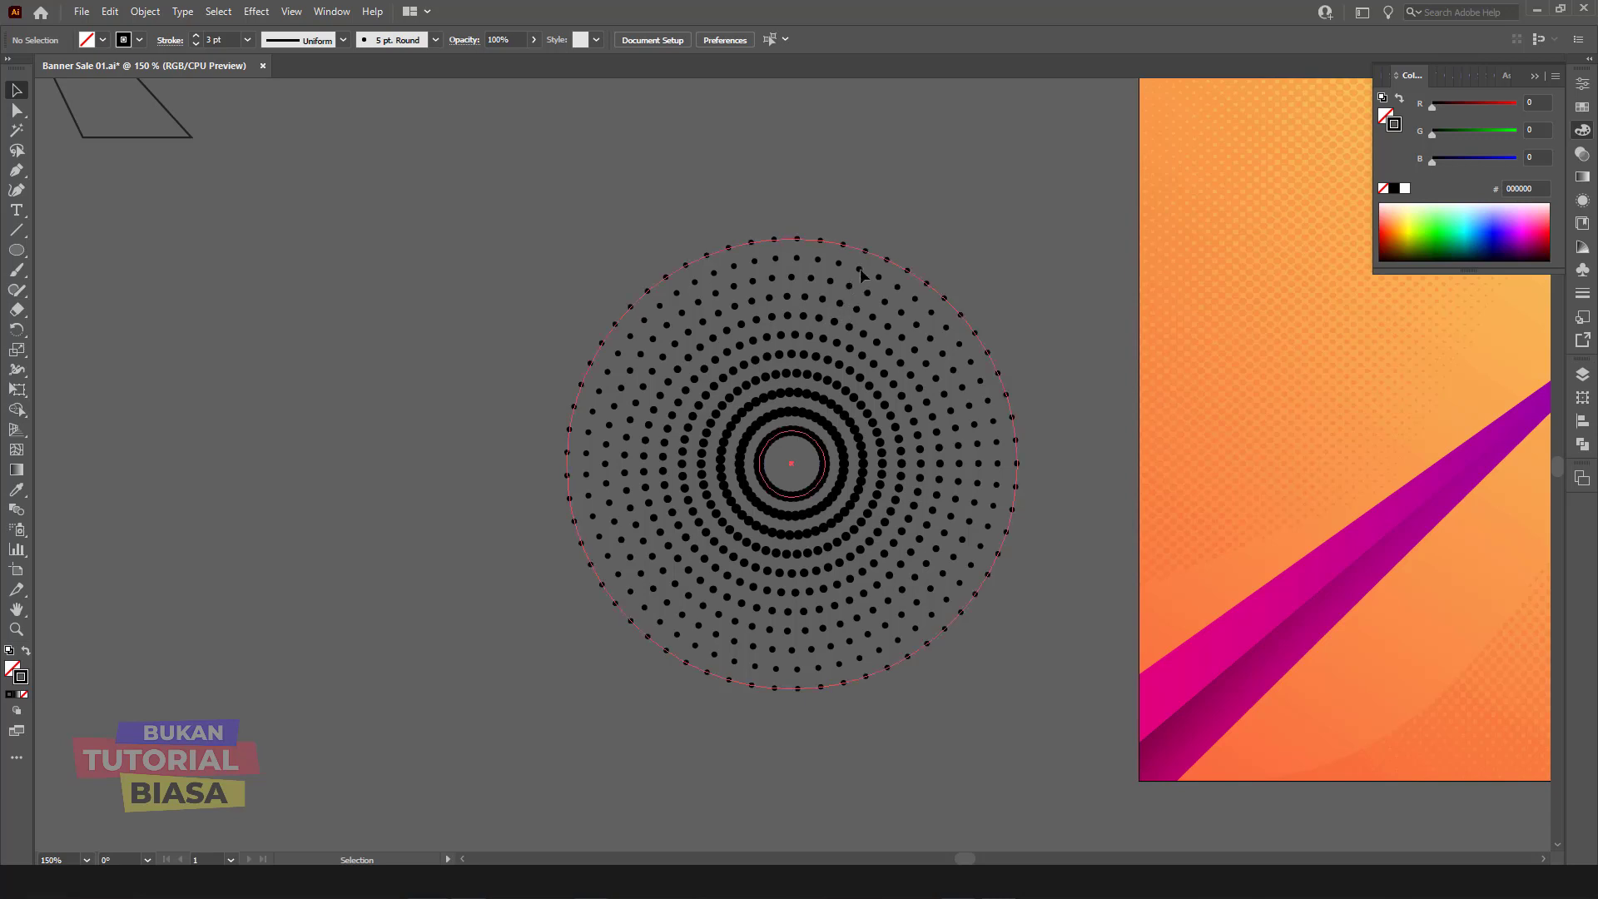
click(145, 12)
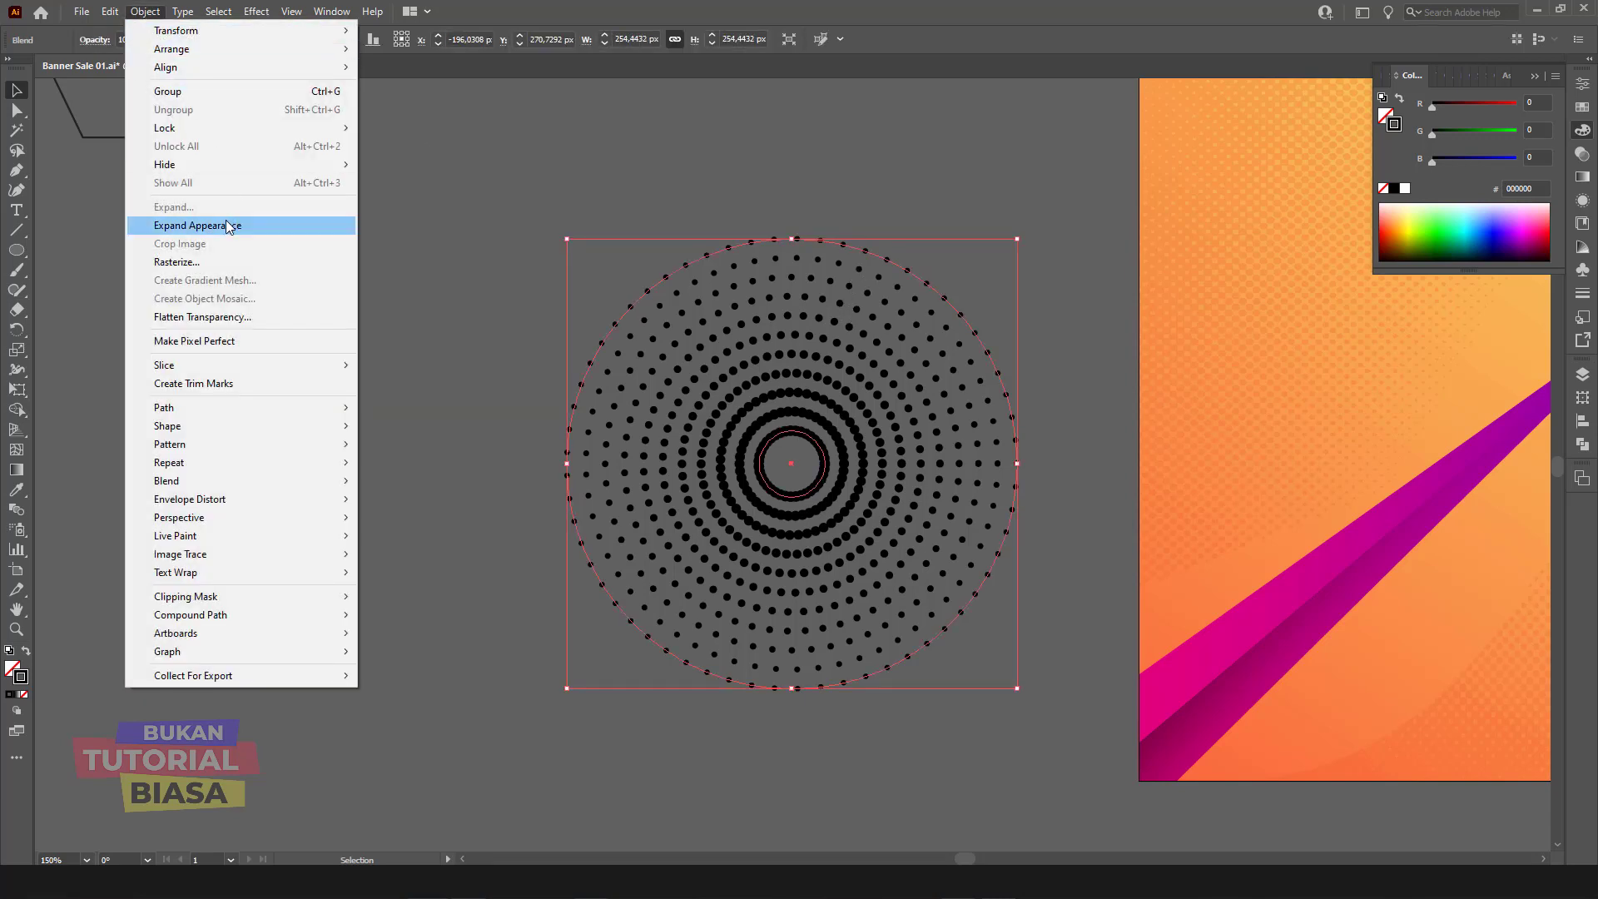
click(228, 226)
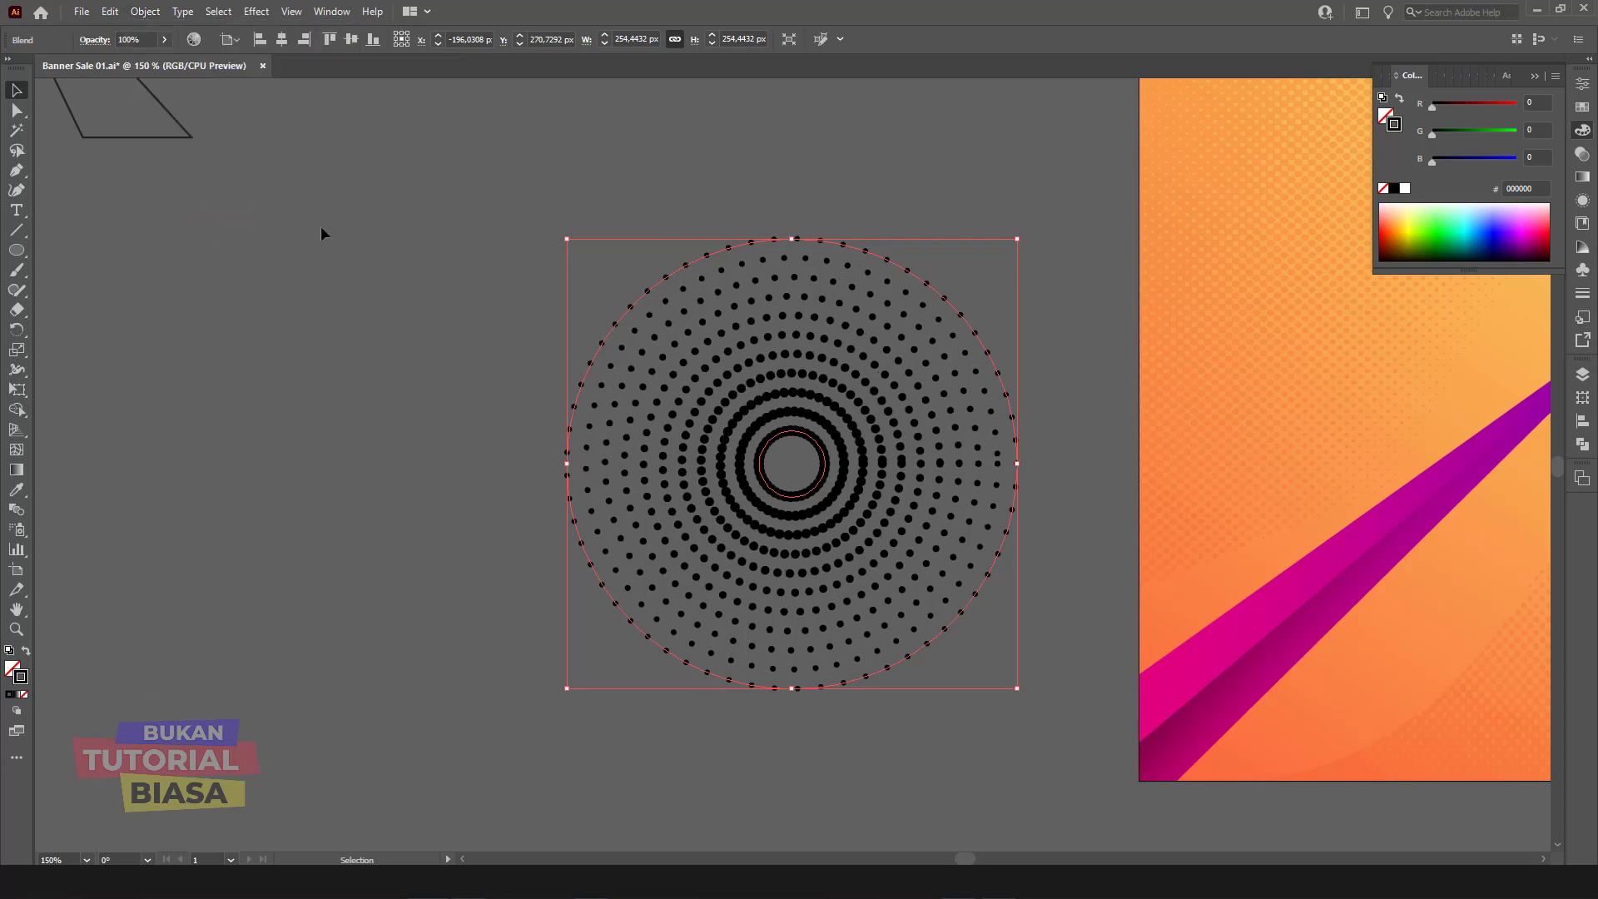
Step: Rasterize the expanded dot circle with a white background
click(1057, 398)
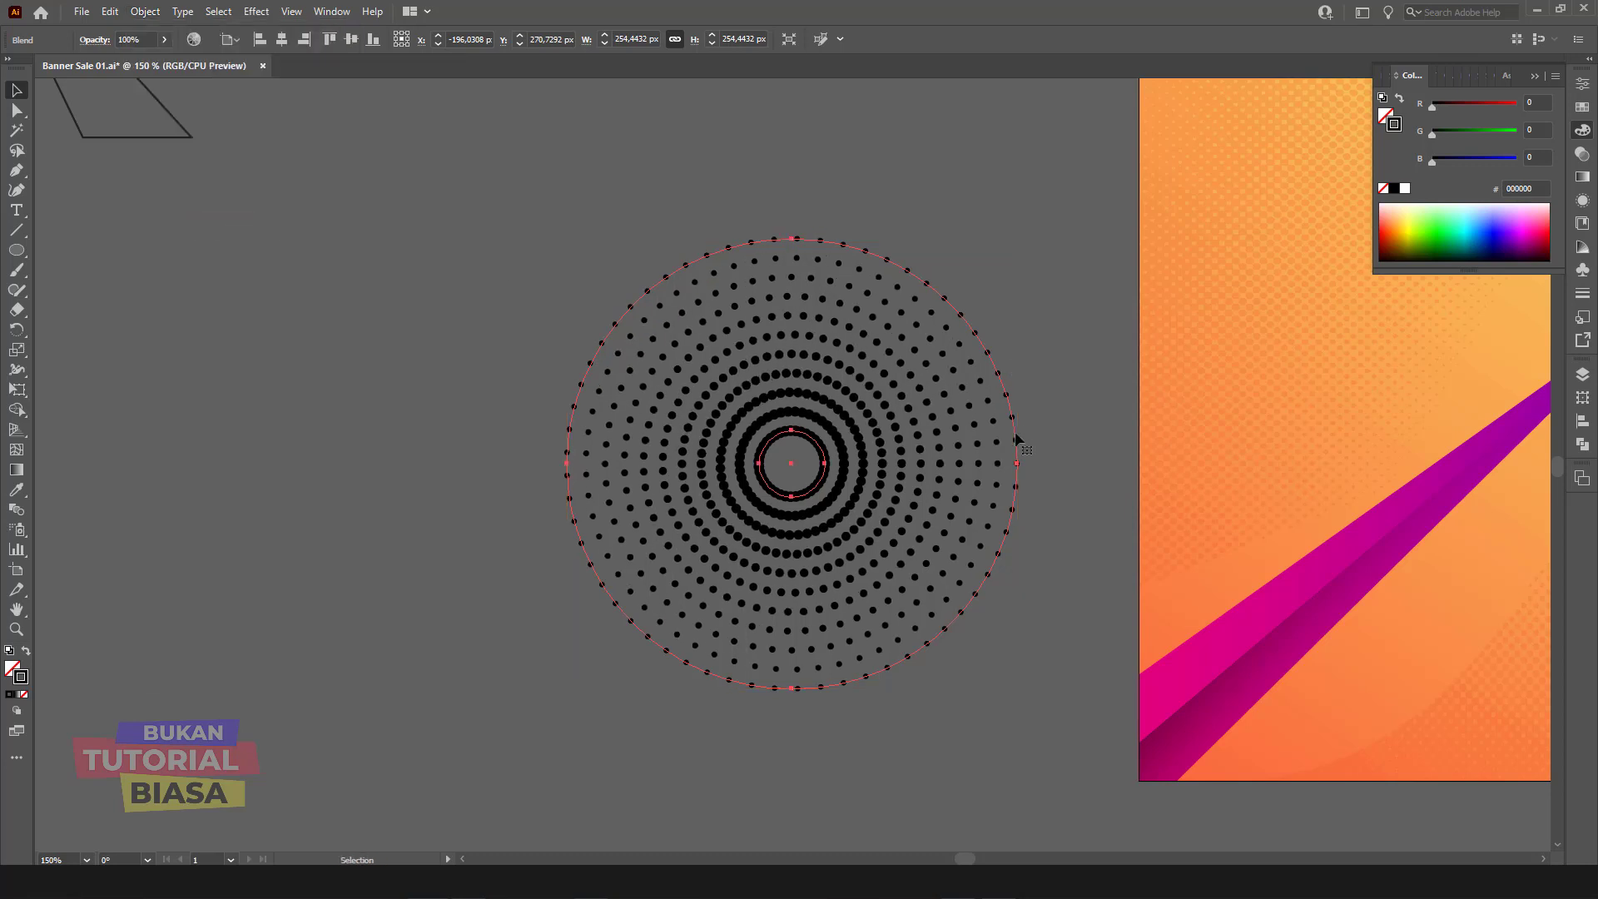
click(996, 455)
click(145, 12)
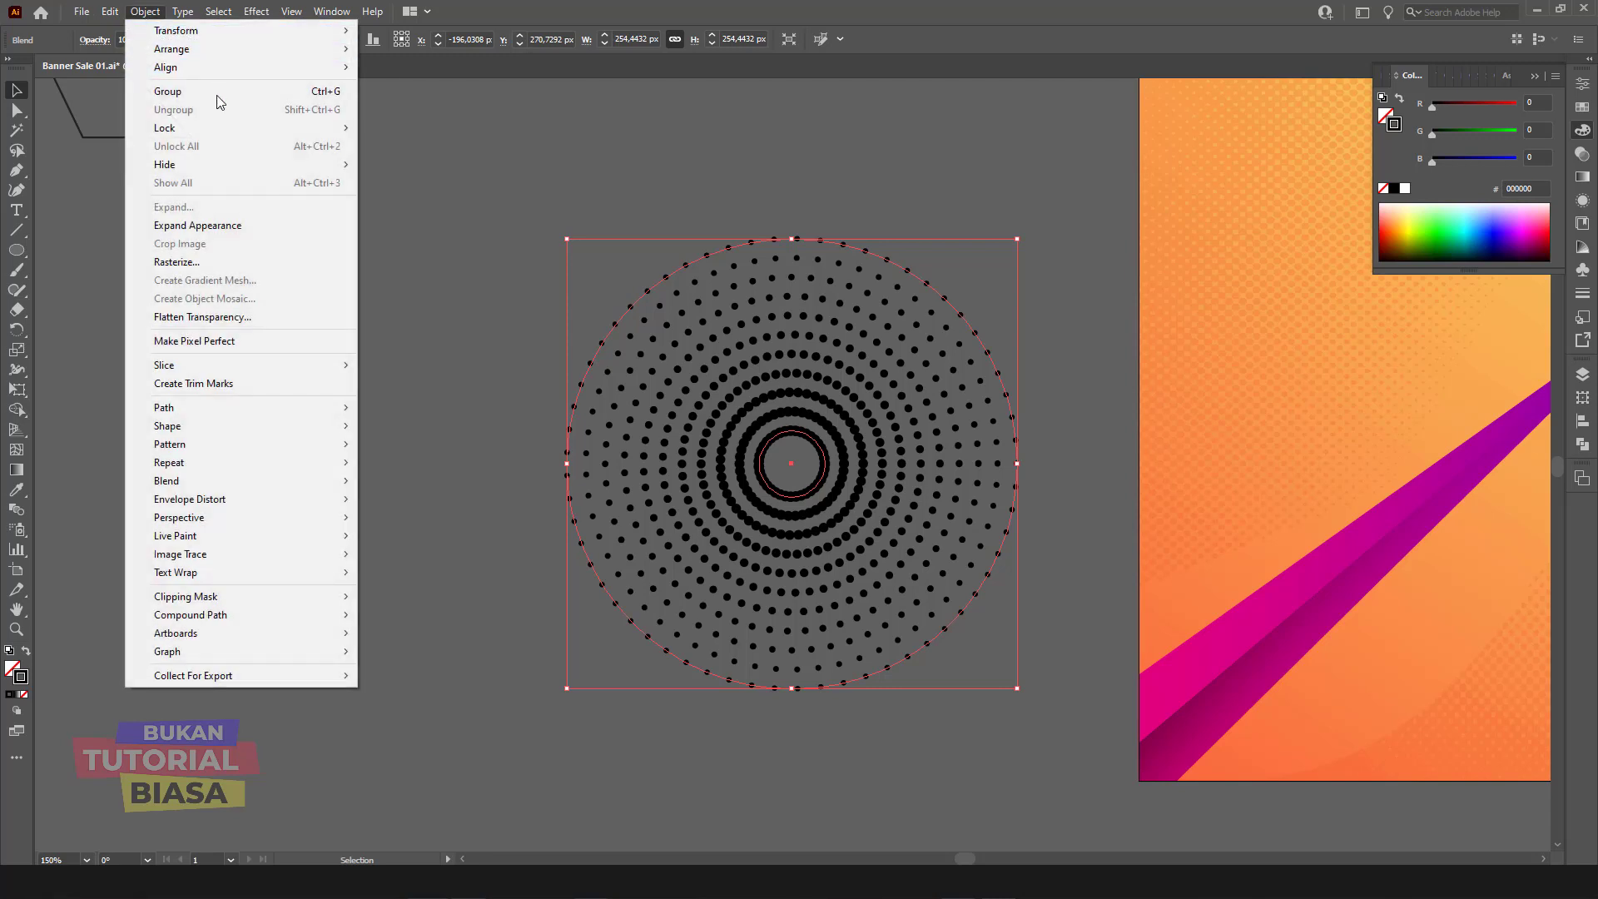
click(196, 266)
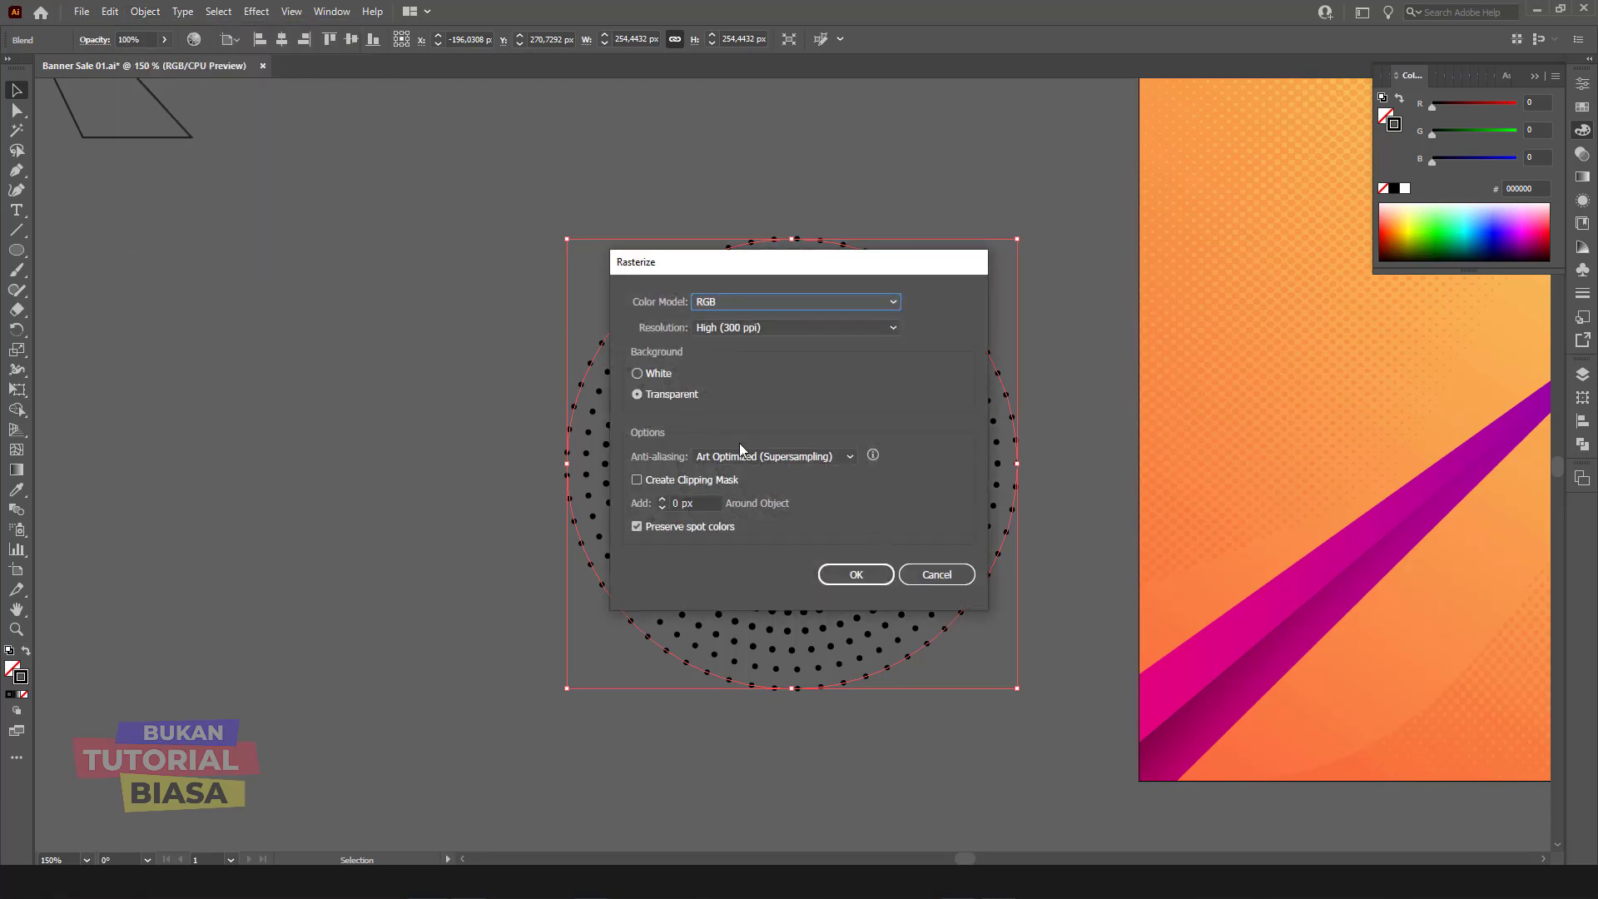
click(666, 376)
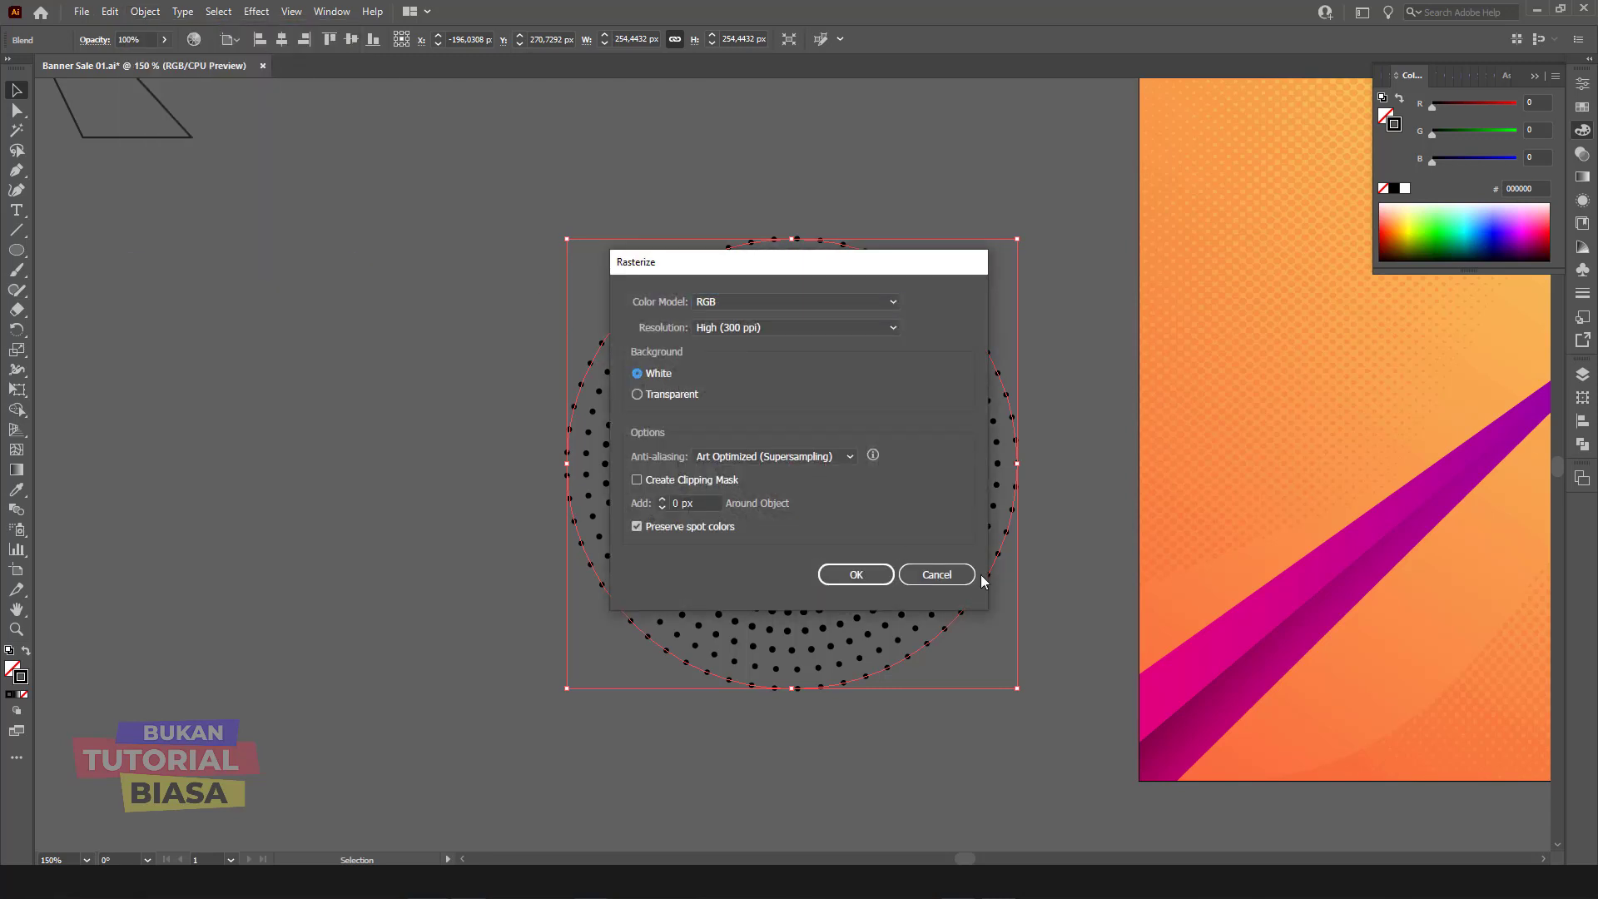
click(867, 576)
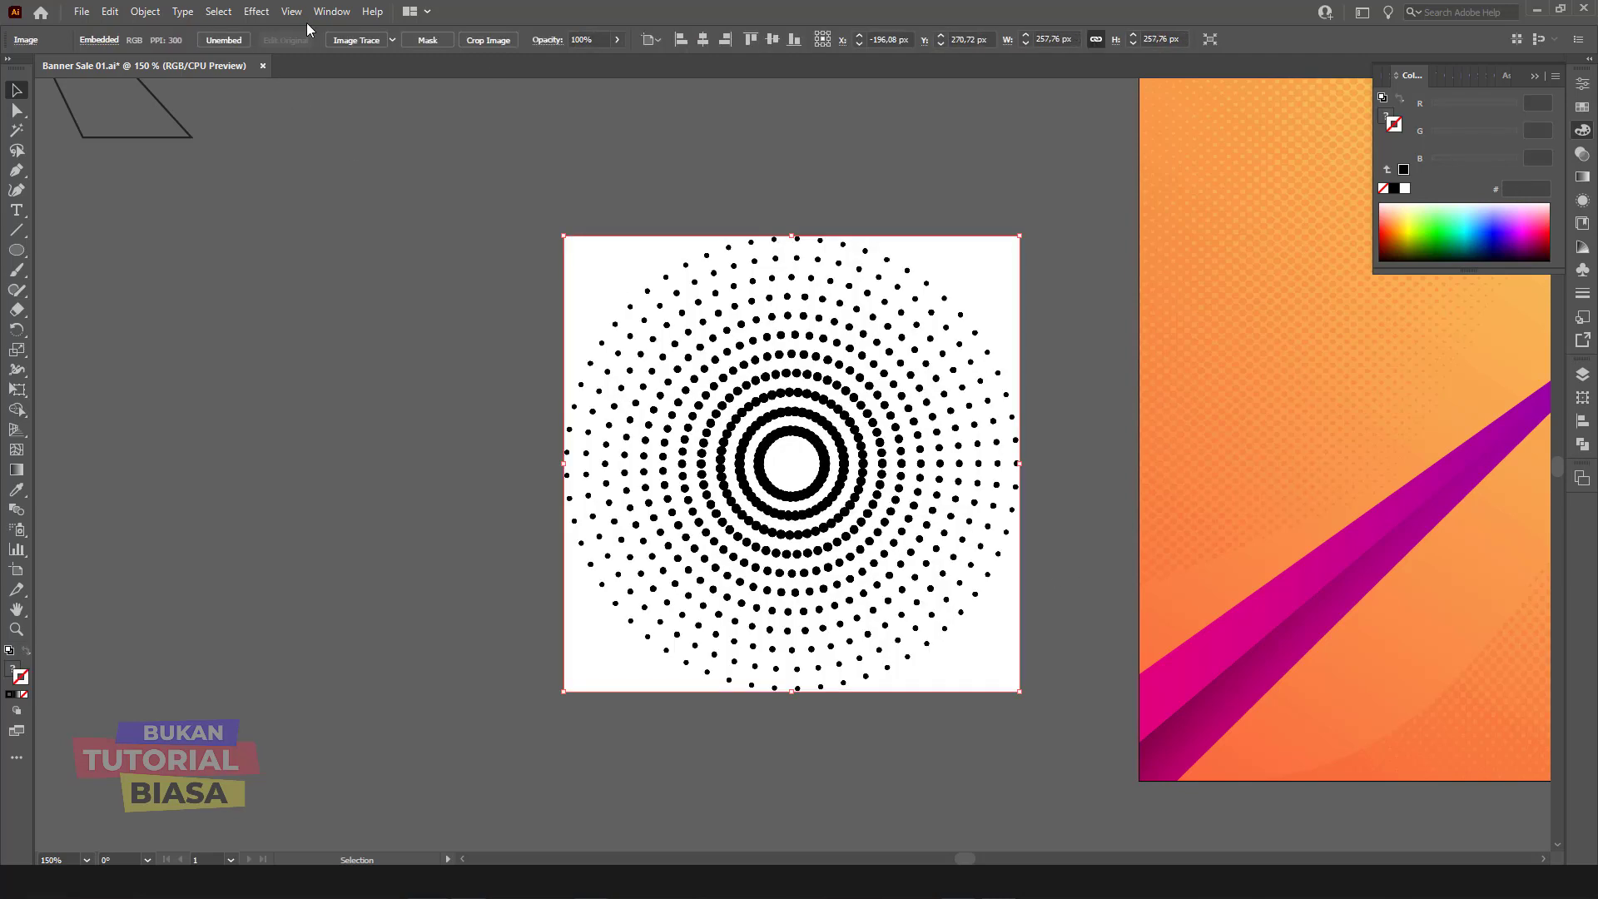
Step: Image Trace the raster with Ignore White, expand it, and select the traced dot group
click(358, 40)
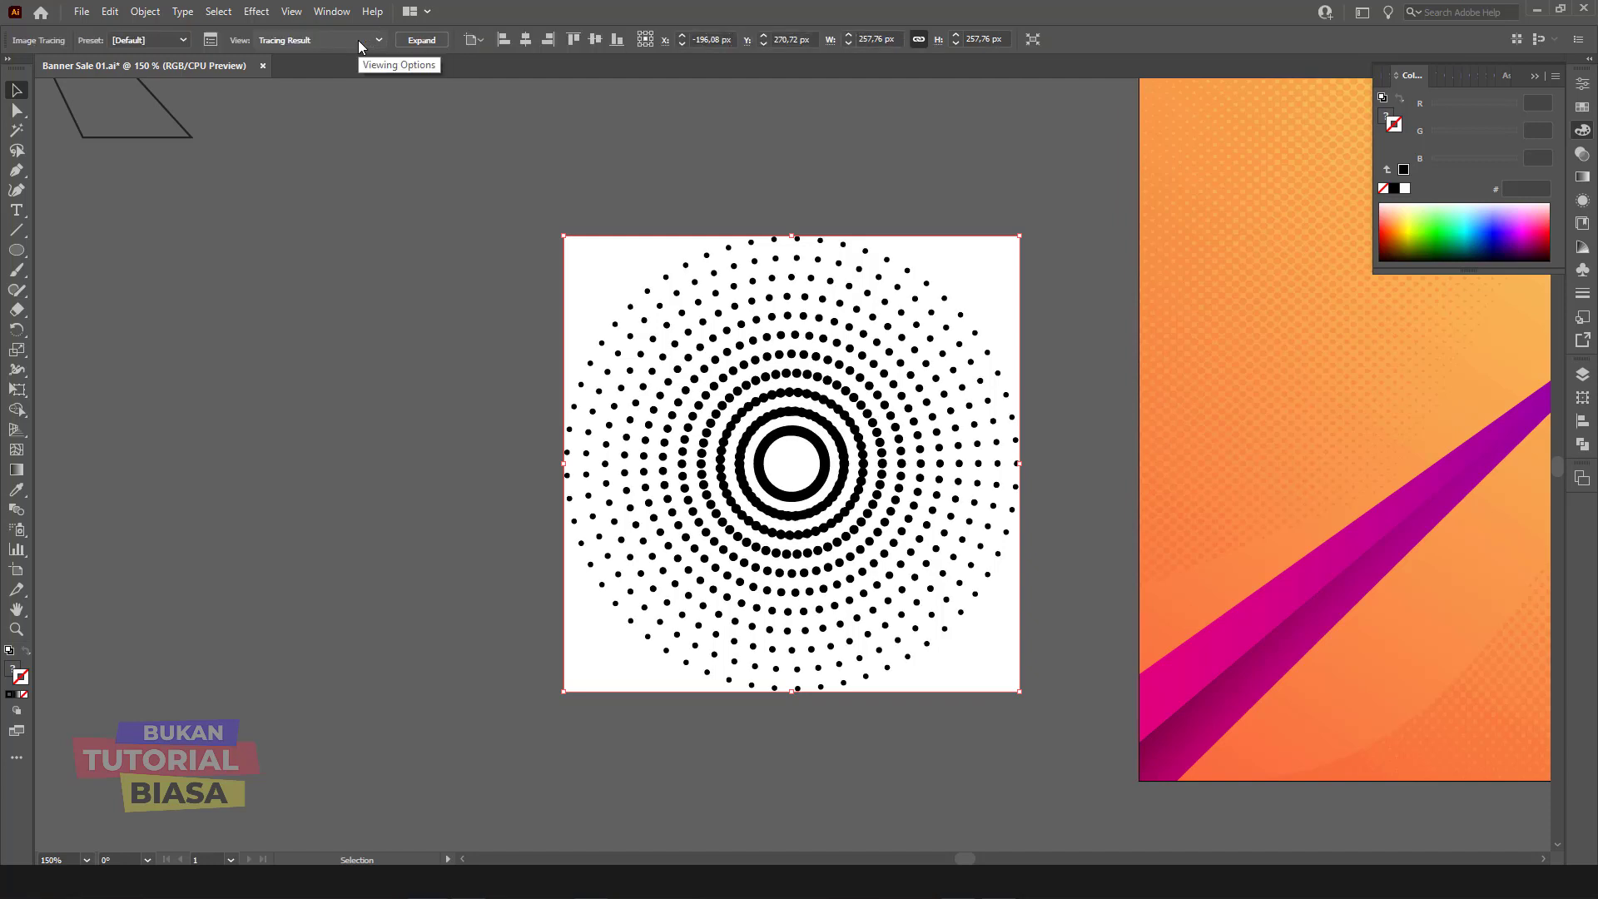
click(211, 40)
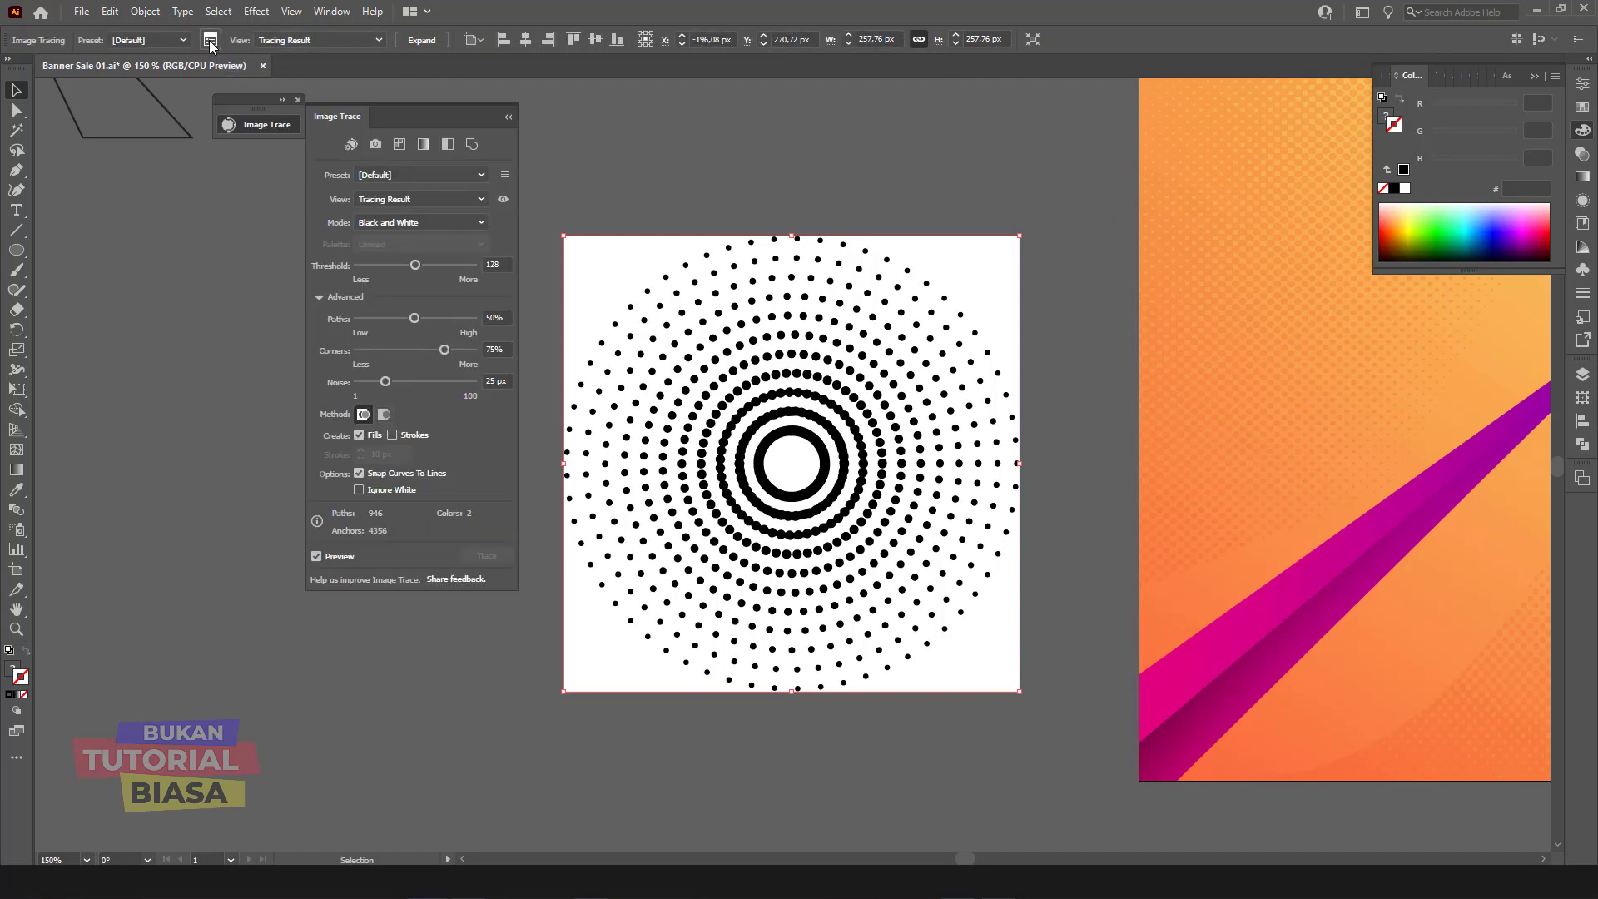
click(359, 491)
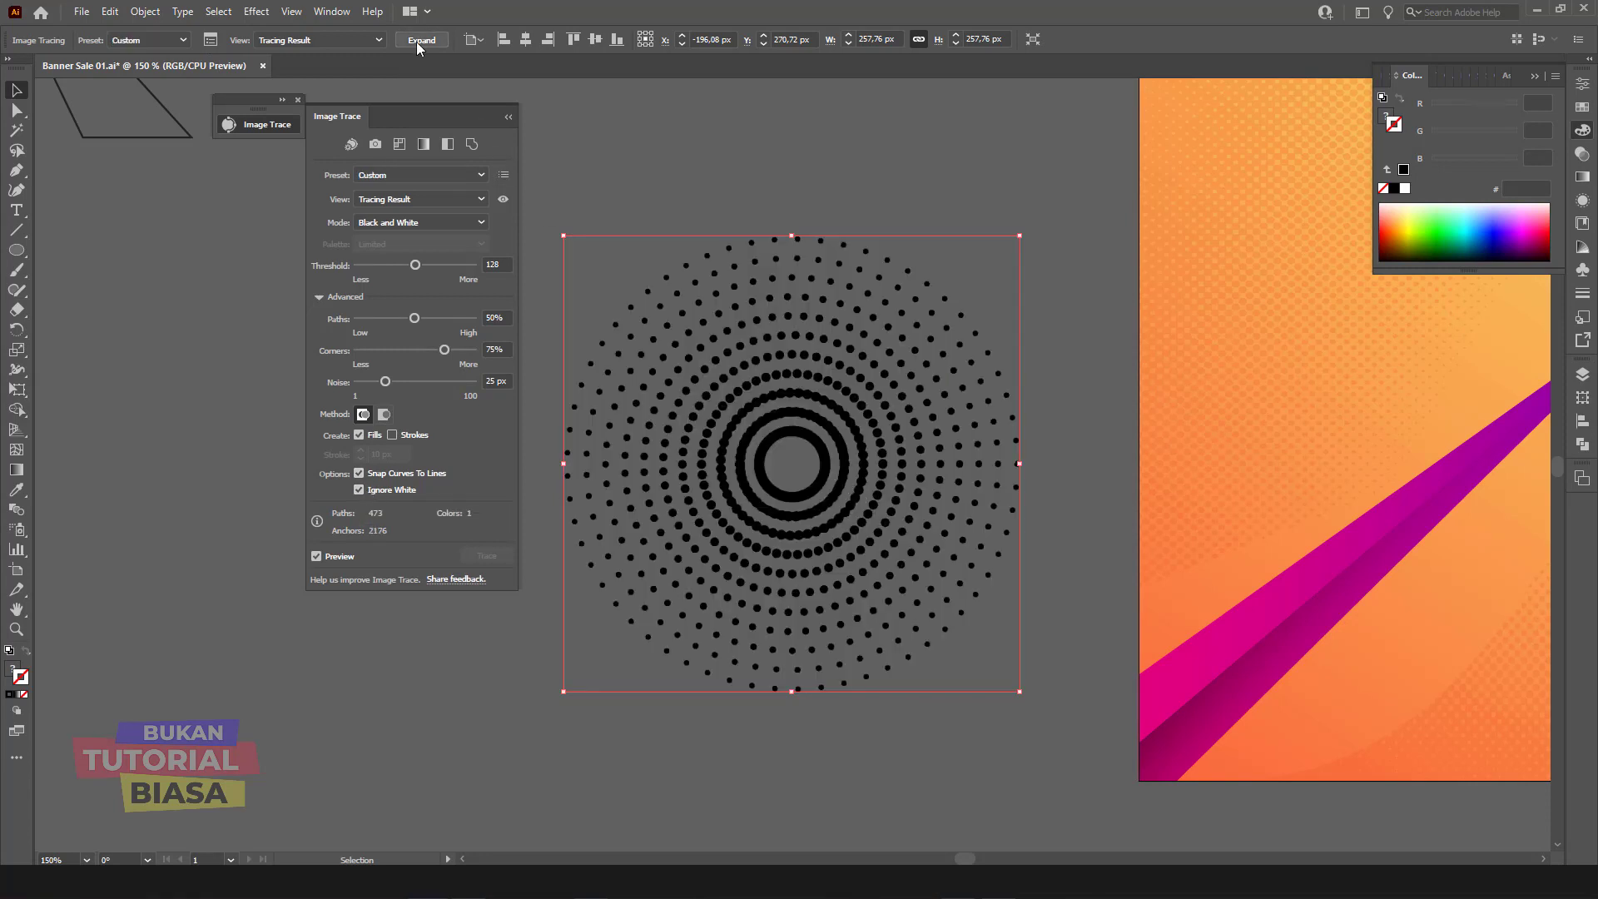
click(416, 41)
click(946, 202)
click(820, 383)
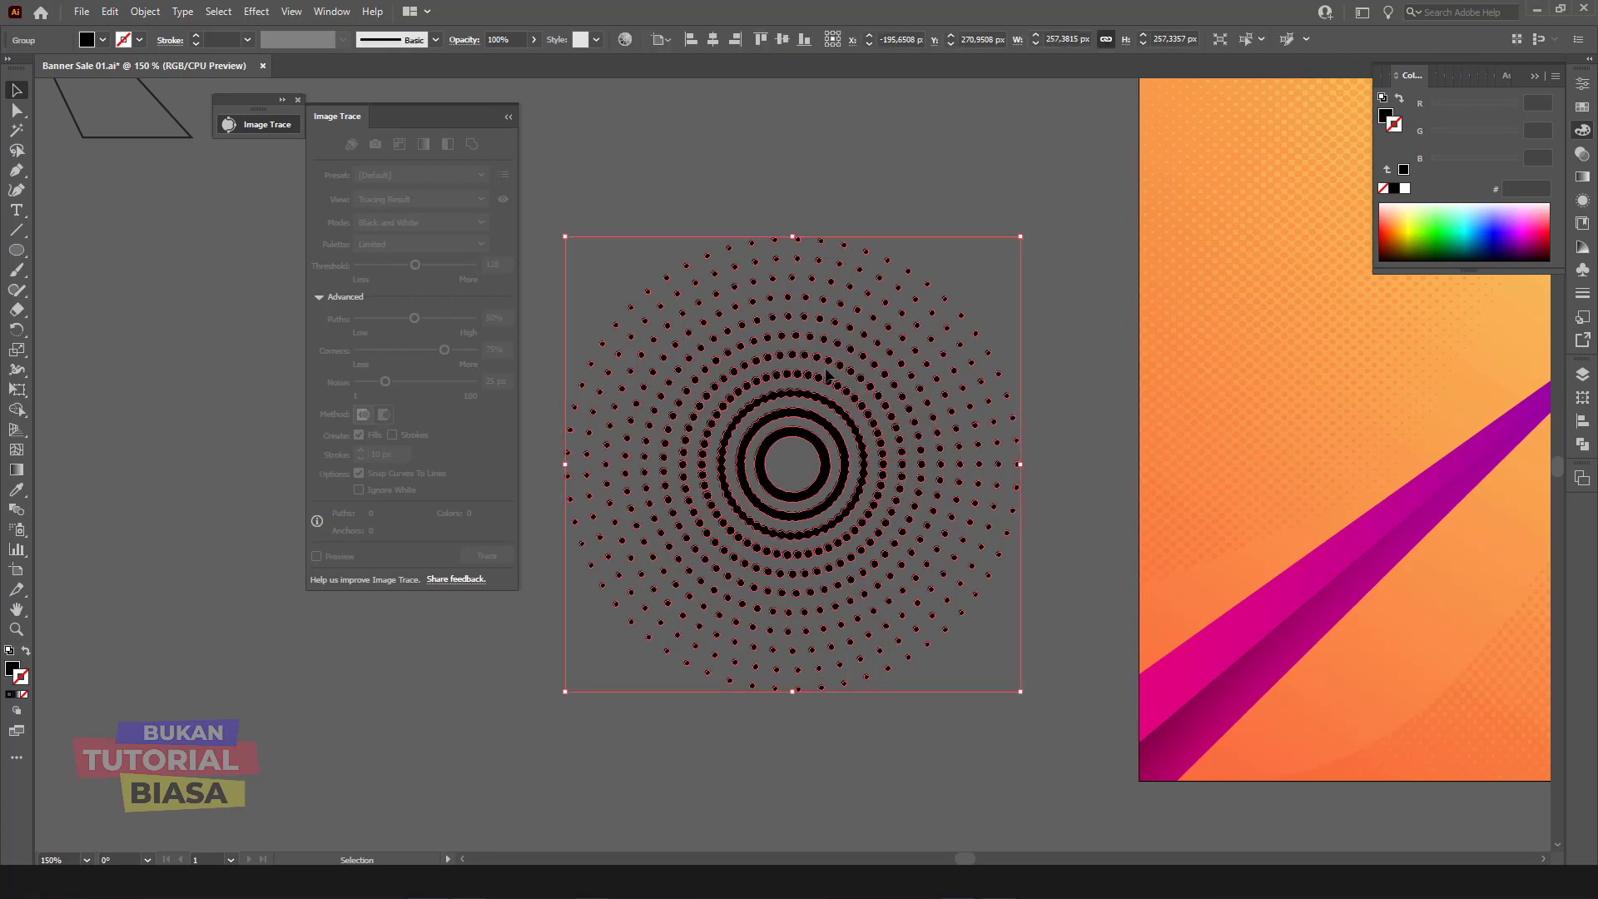
Step: Fill the traced dots with coral-red sampled by the Eyedropper
key(ctrl+minus)
click(16, 489)
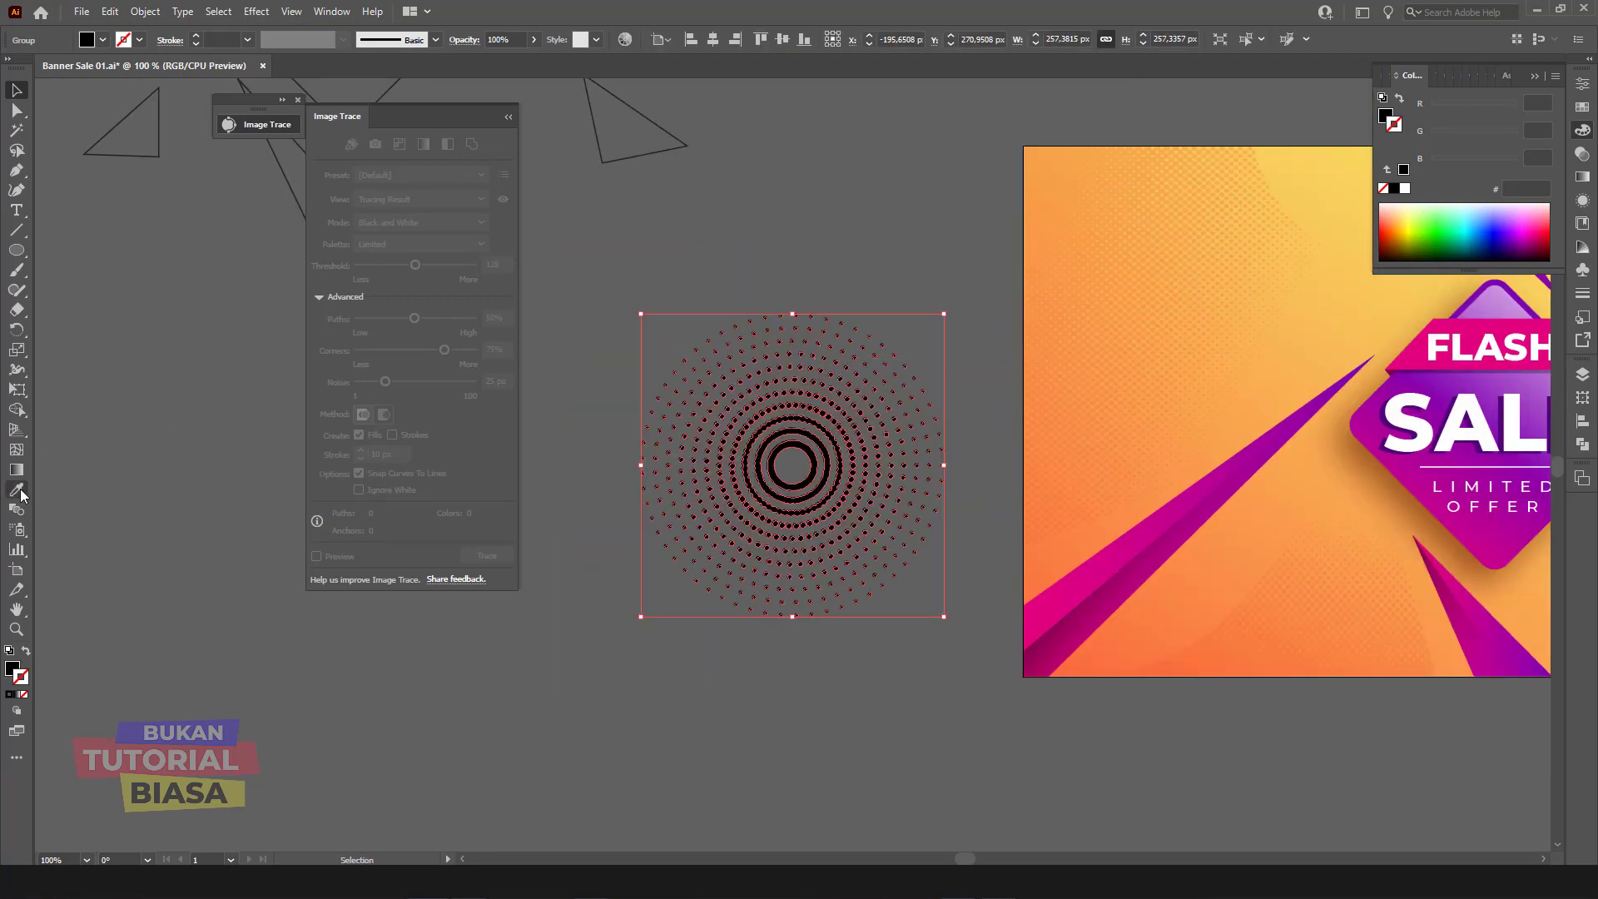
click(1166, 409)
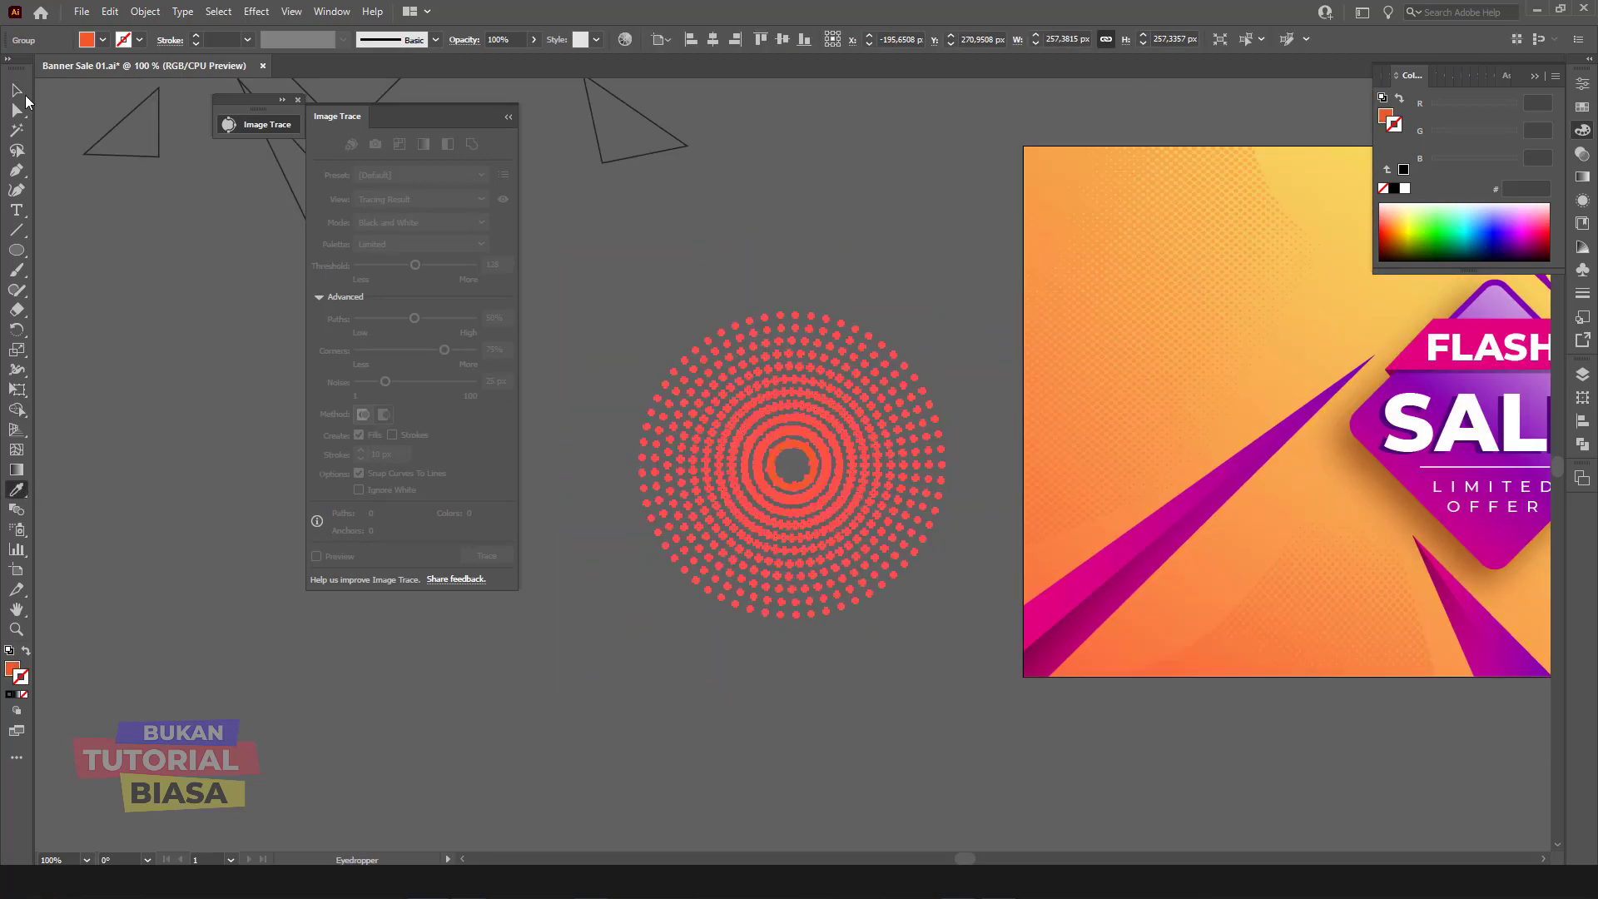
key(v)
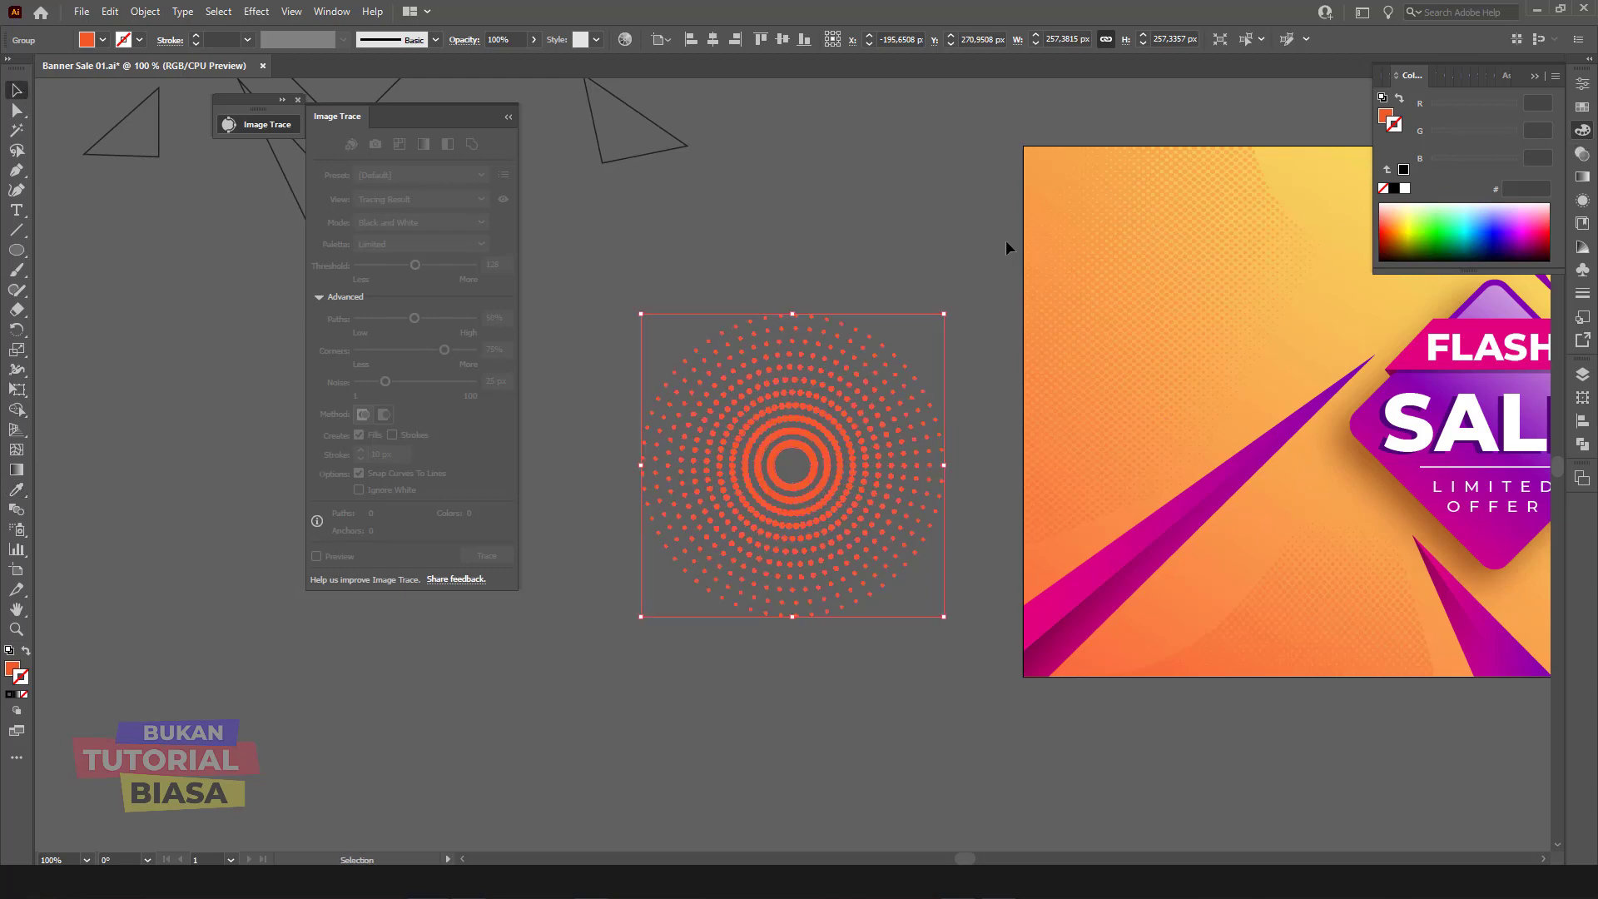
Step: Alt-drag a copy of the dot circle onto the SALE badge and send it behind
click(904, 243)
drag(903, 242, 725, 336)
mouse_move(678, 527)
mouse_down()
mouse_move(1342, 469)
mouse_move(1360, 487)
mouse_up()
drag(1431, 434, 1158, 374)
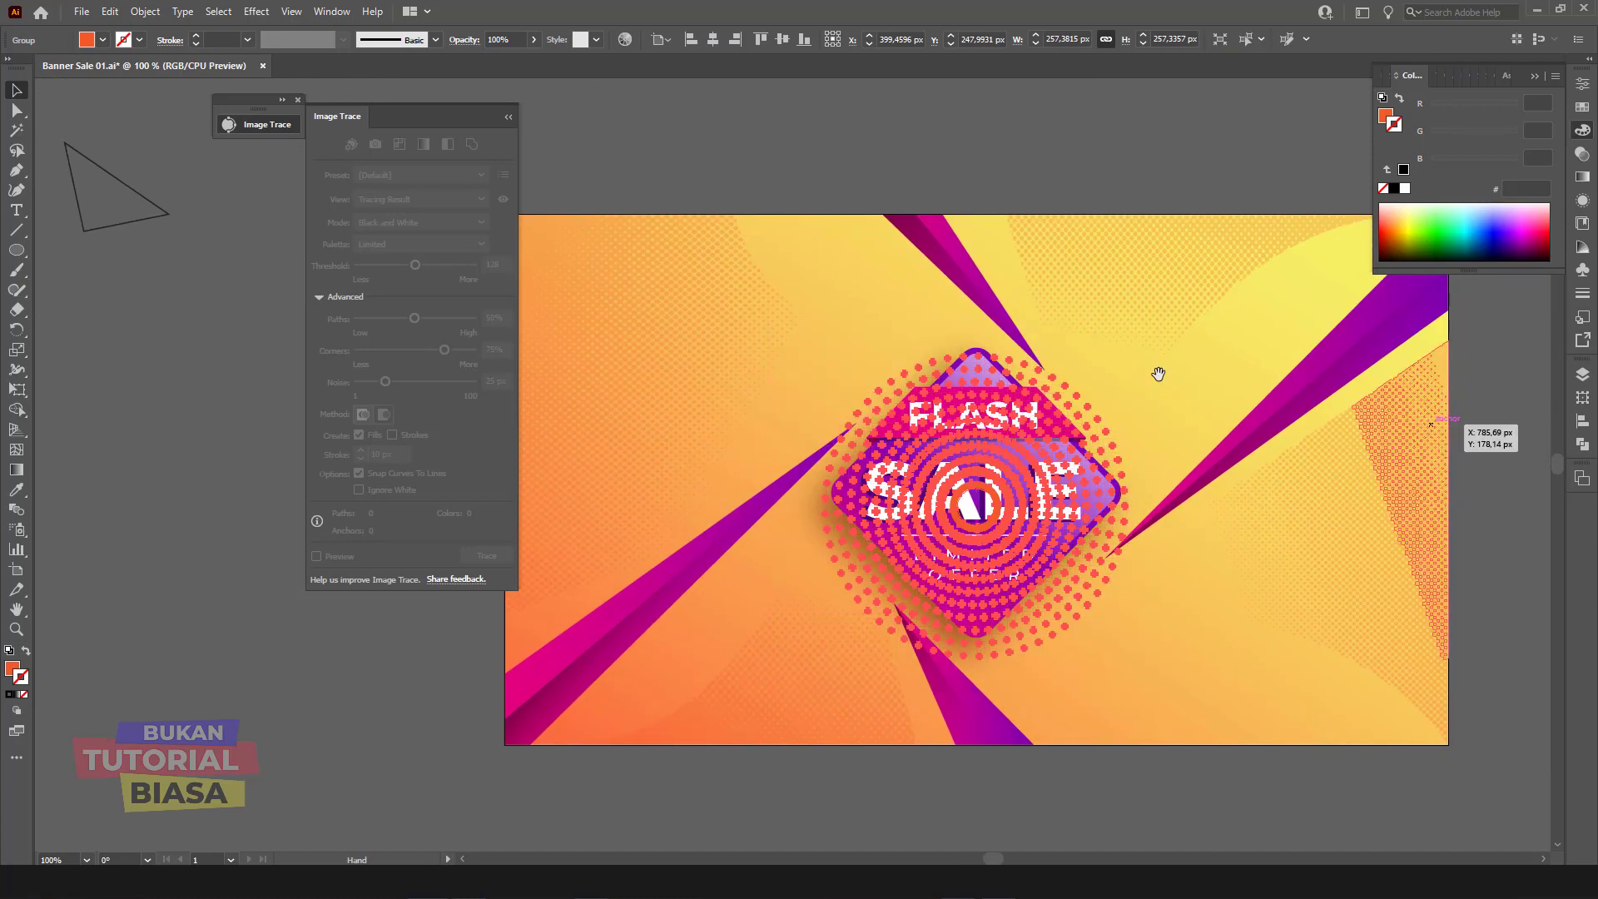
key(ctrl+[)
key(ctrl+])
key(ctrl+[)
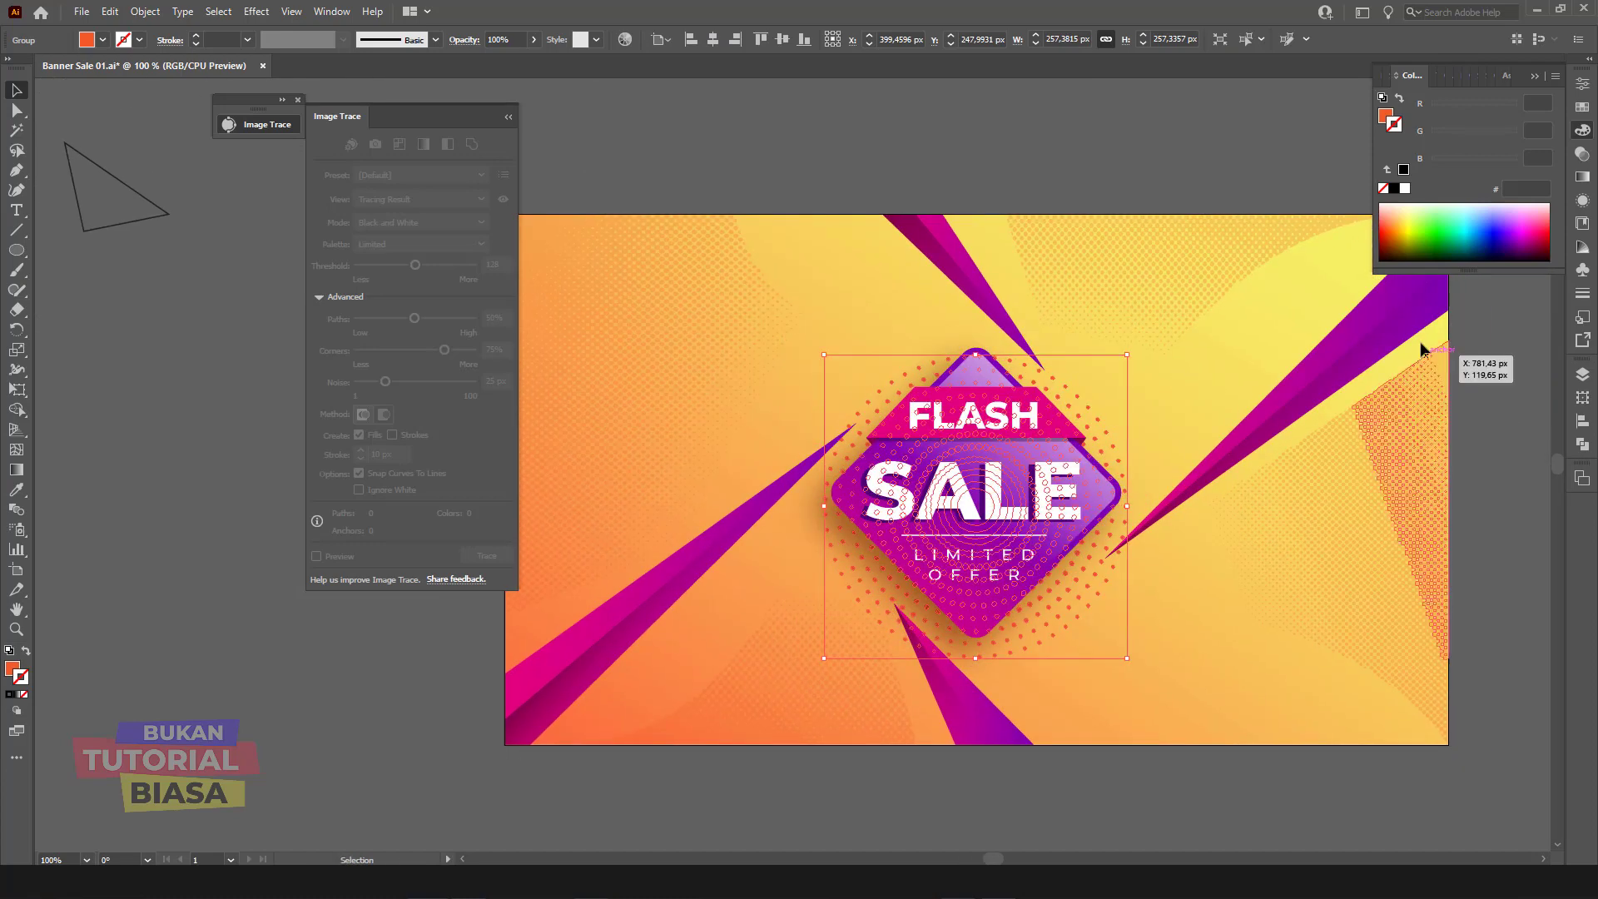
click(1470, 325)
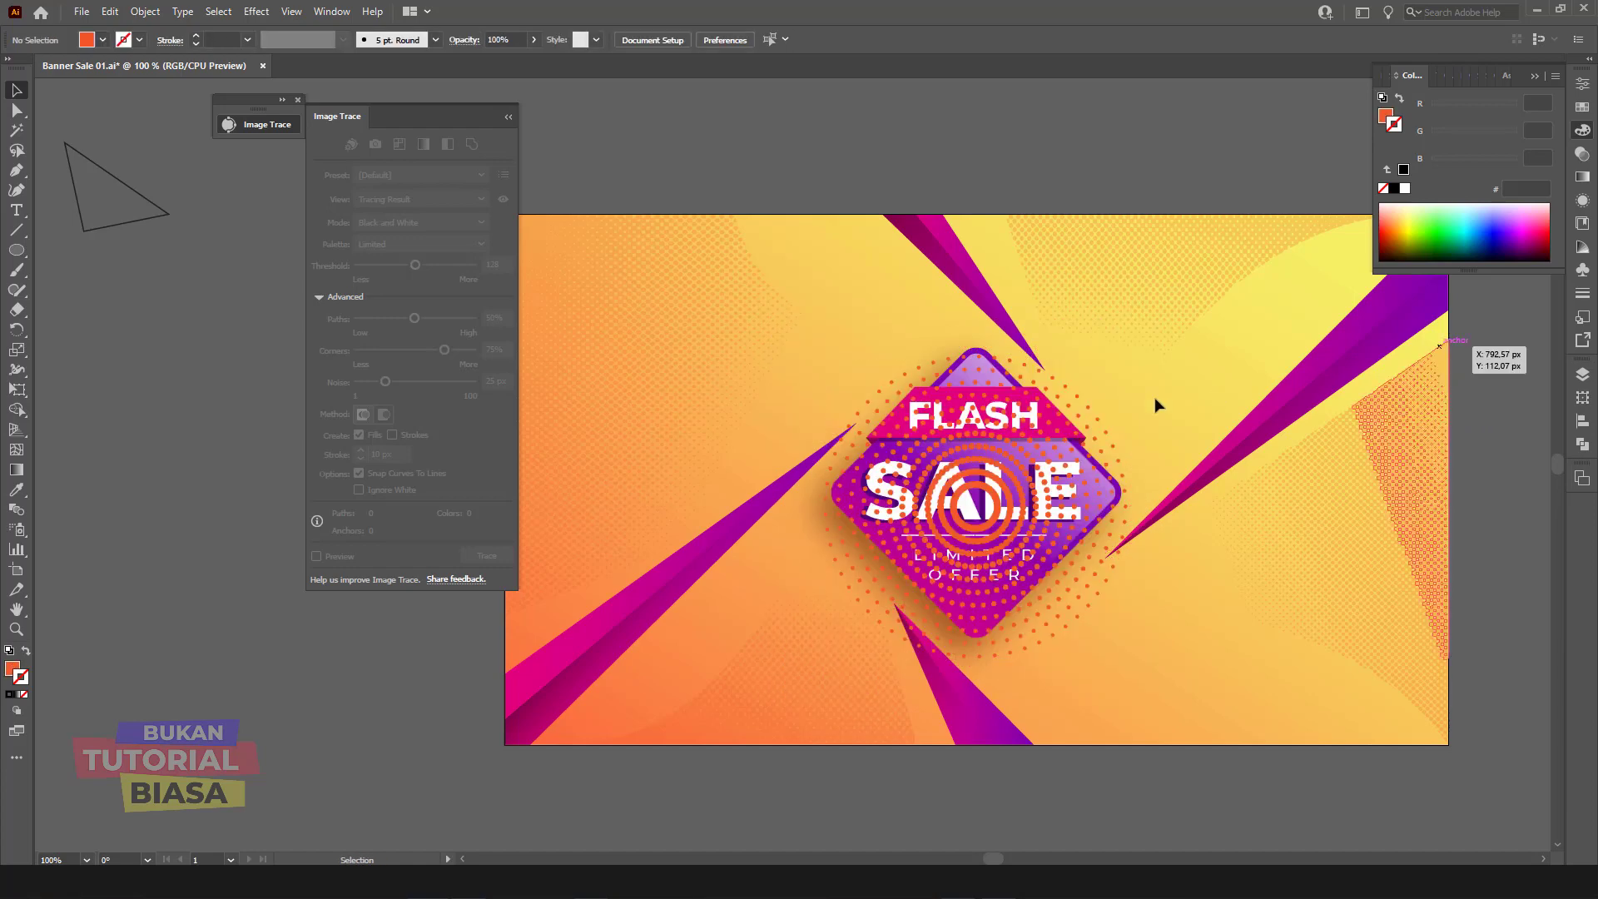
Step: Select the FLASH SALE badge with the dots and combine them using Ctrl+7
click(1088, 409)
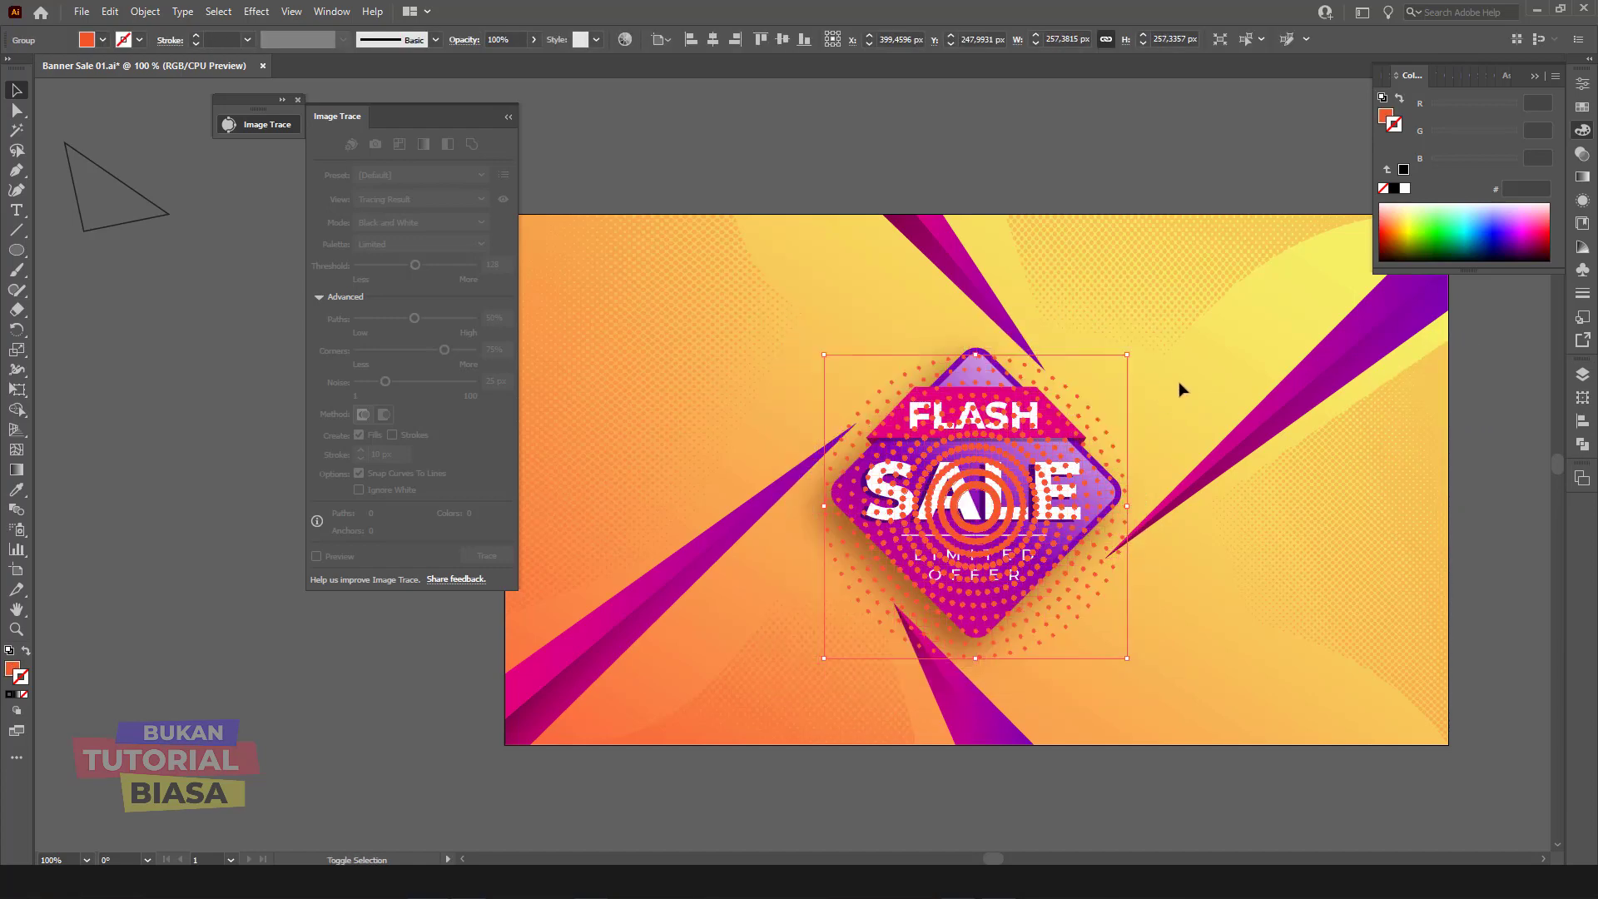
shift+click(1145, 408)
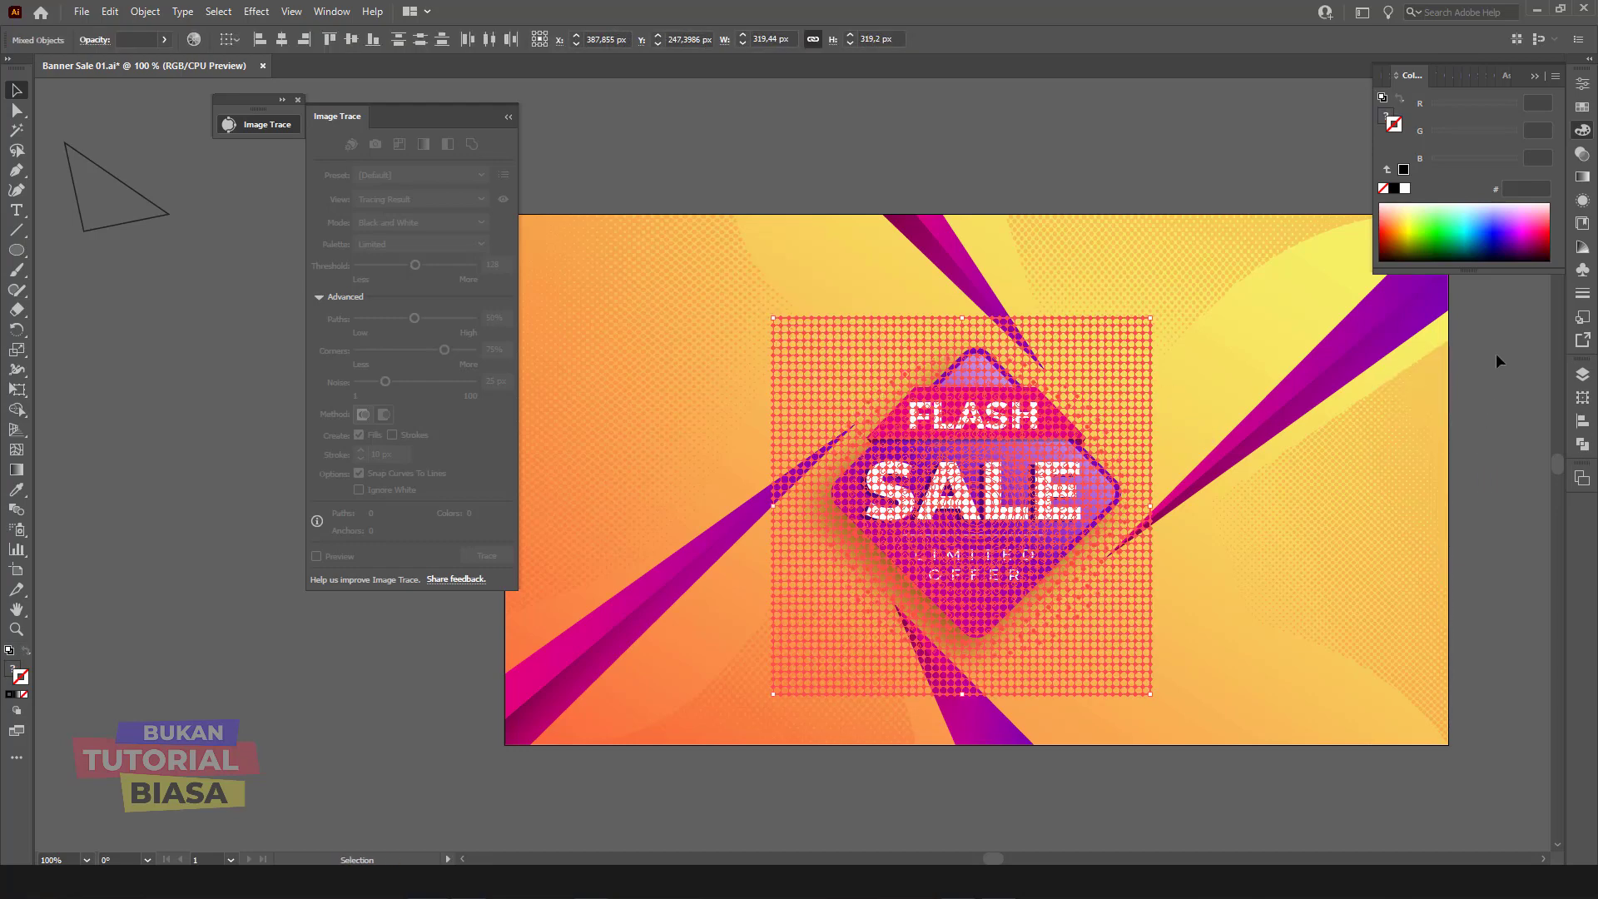
key(ctrl+7)
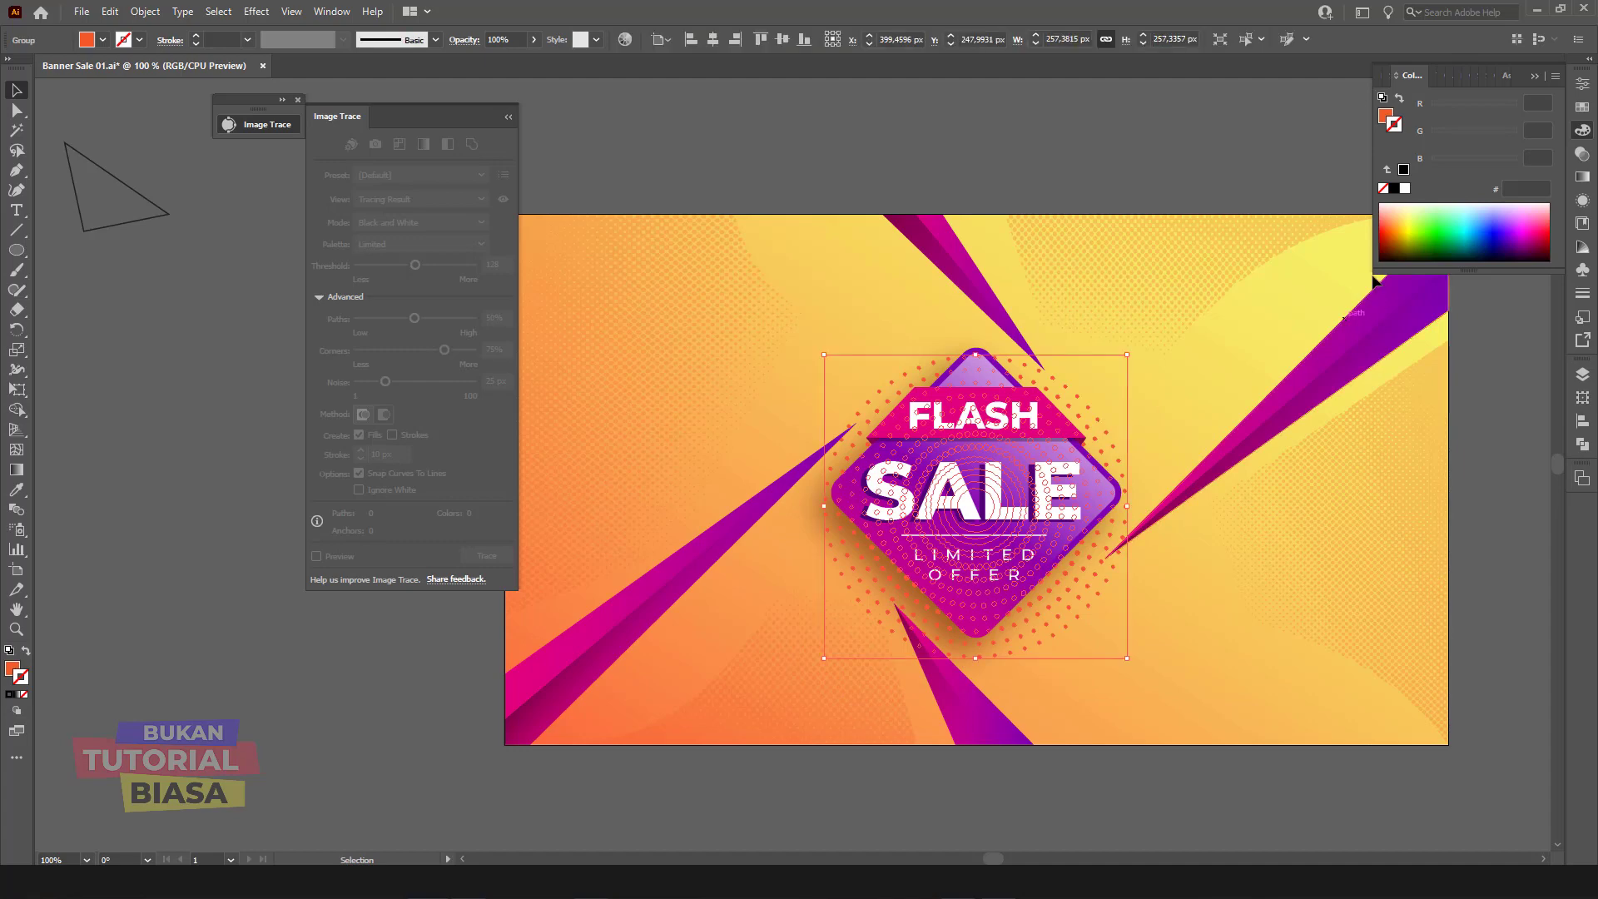
Step: Give the halftone dot circle a plain fill with no stroke, enlarging it slightly
click(1405, 189)
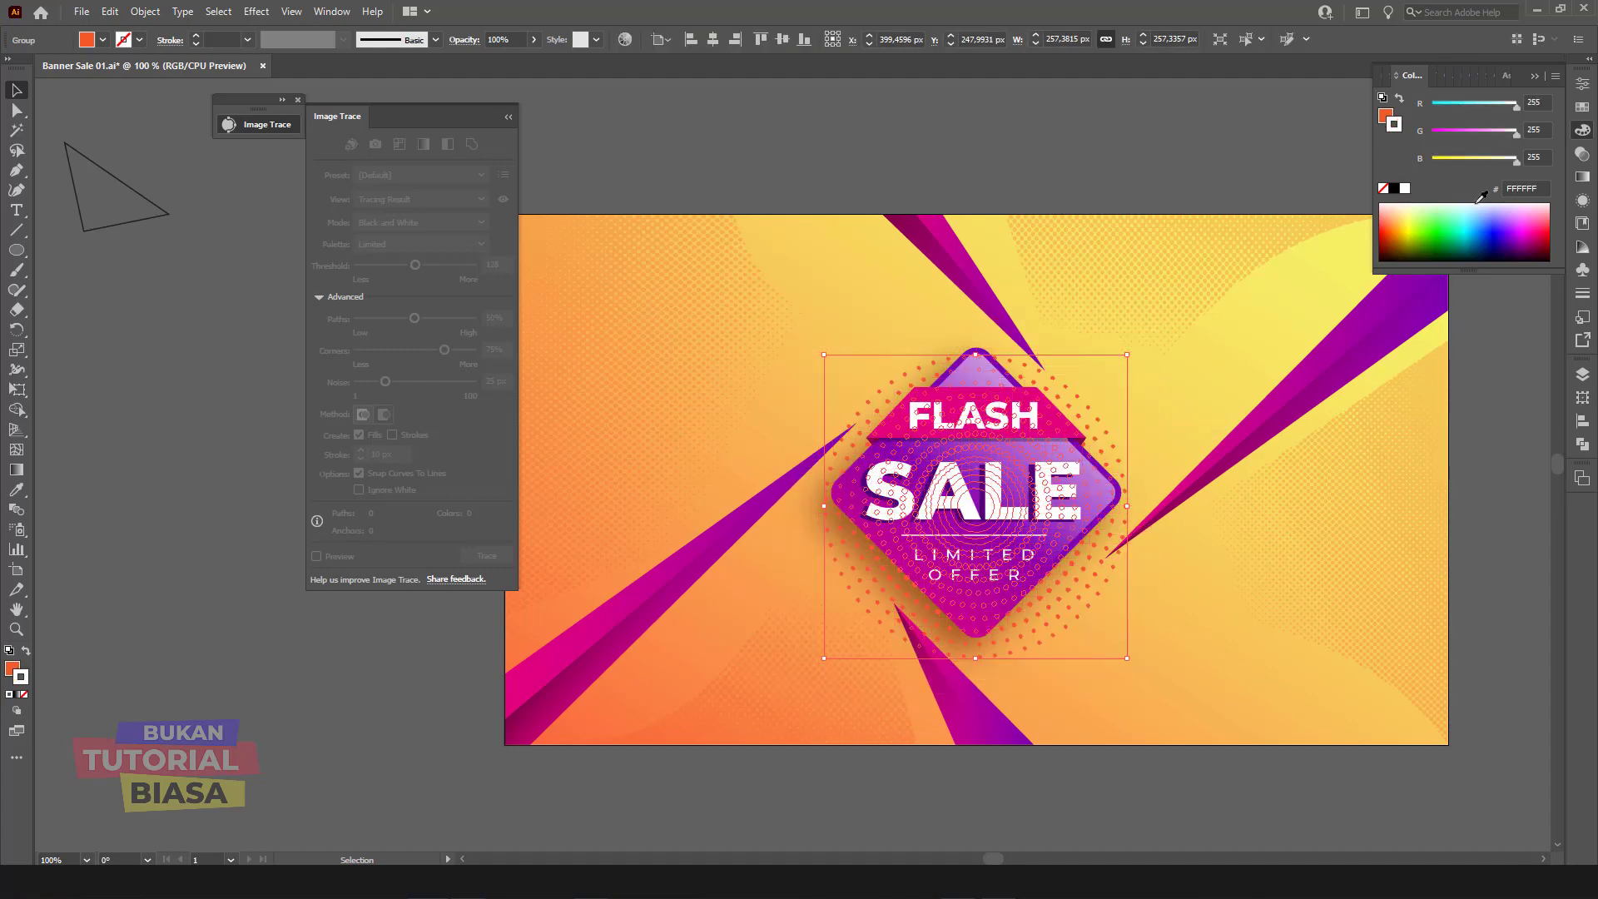
drag(1131, 355, 1150, 333)
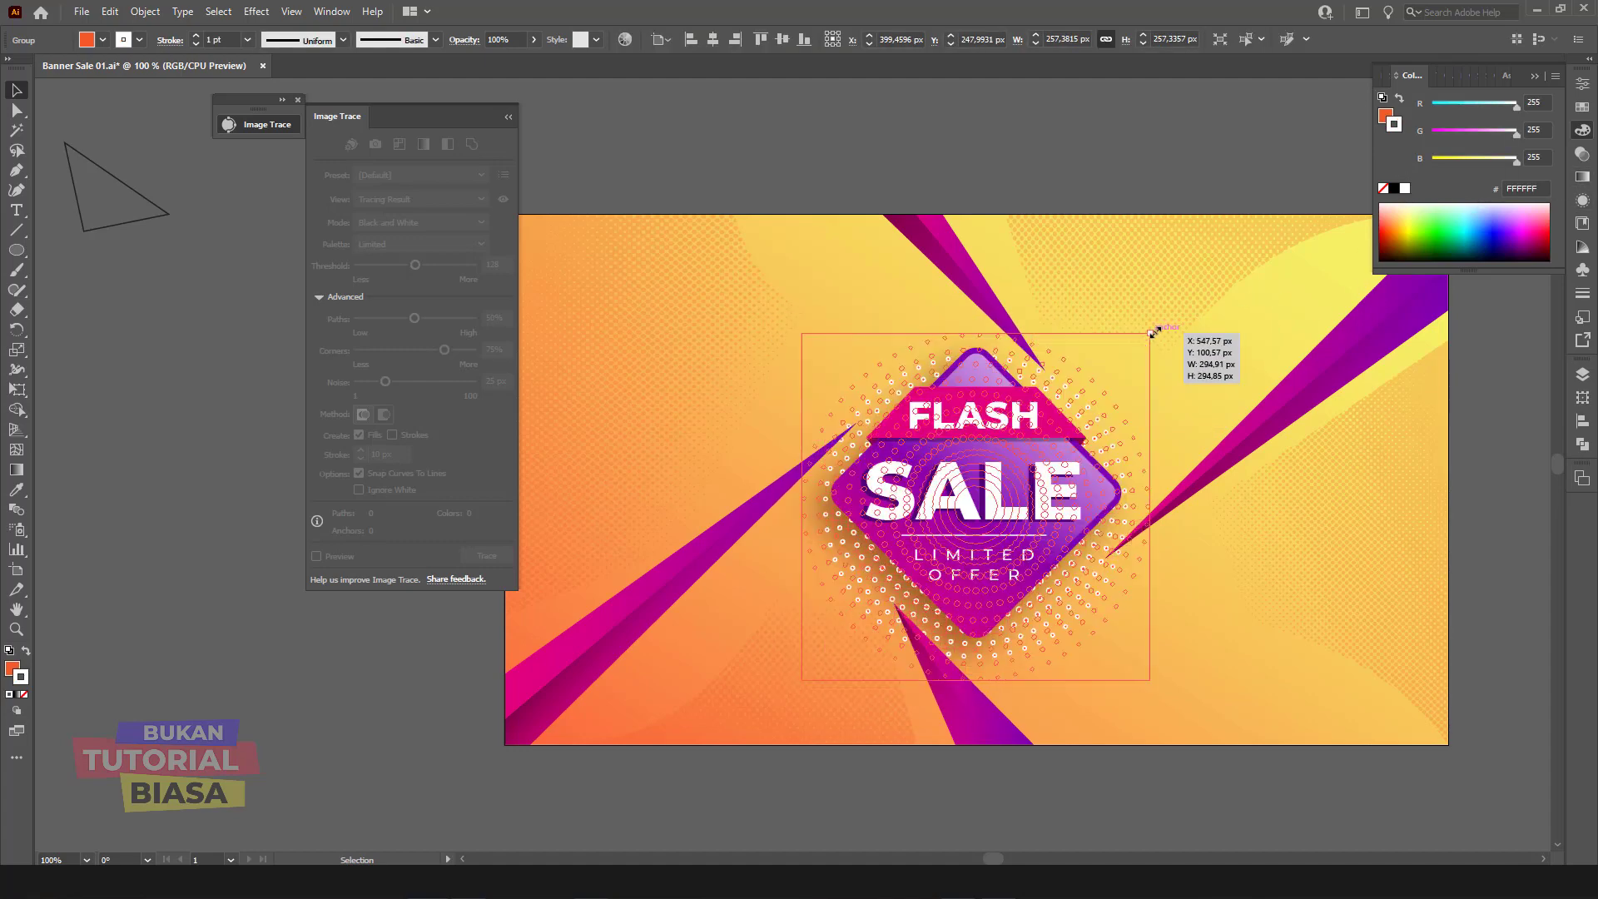
click(1583, 154)
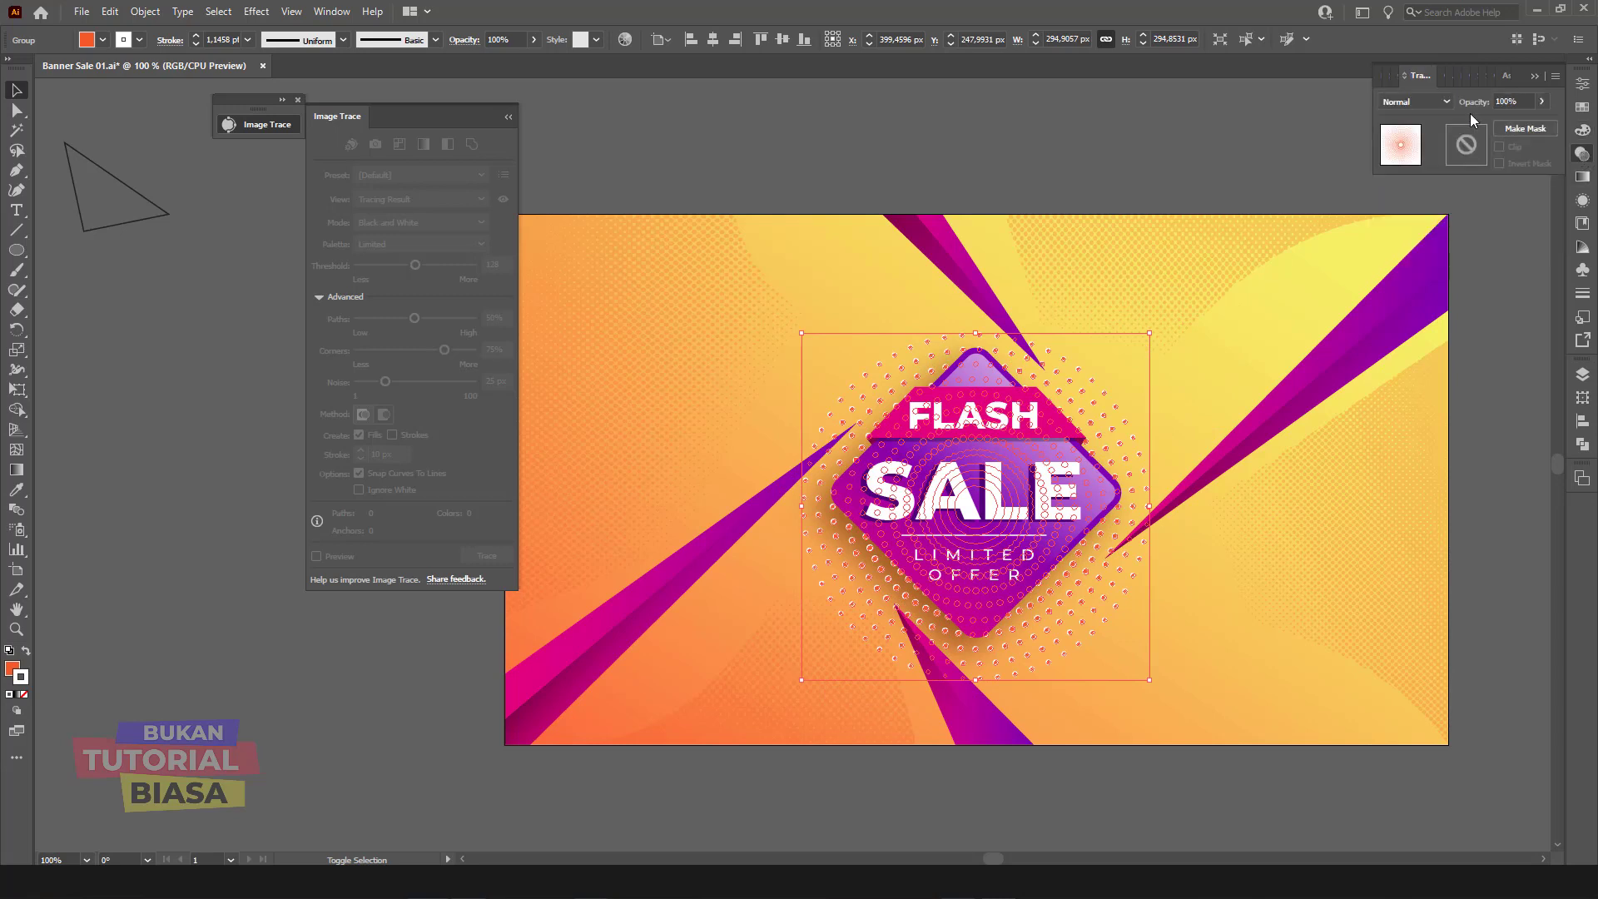
click(1416, 101)
click(1471, 263)
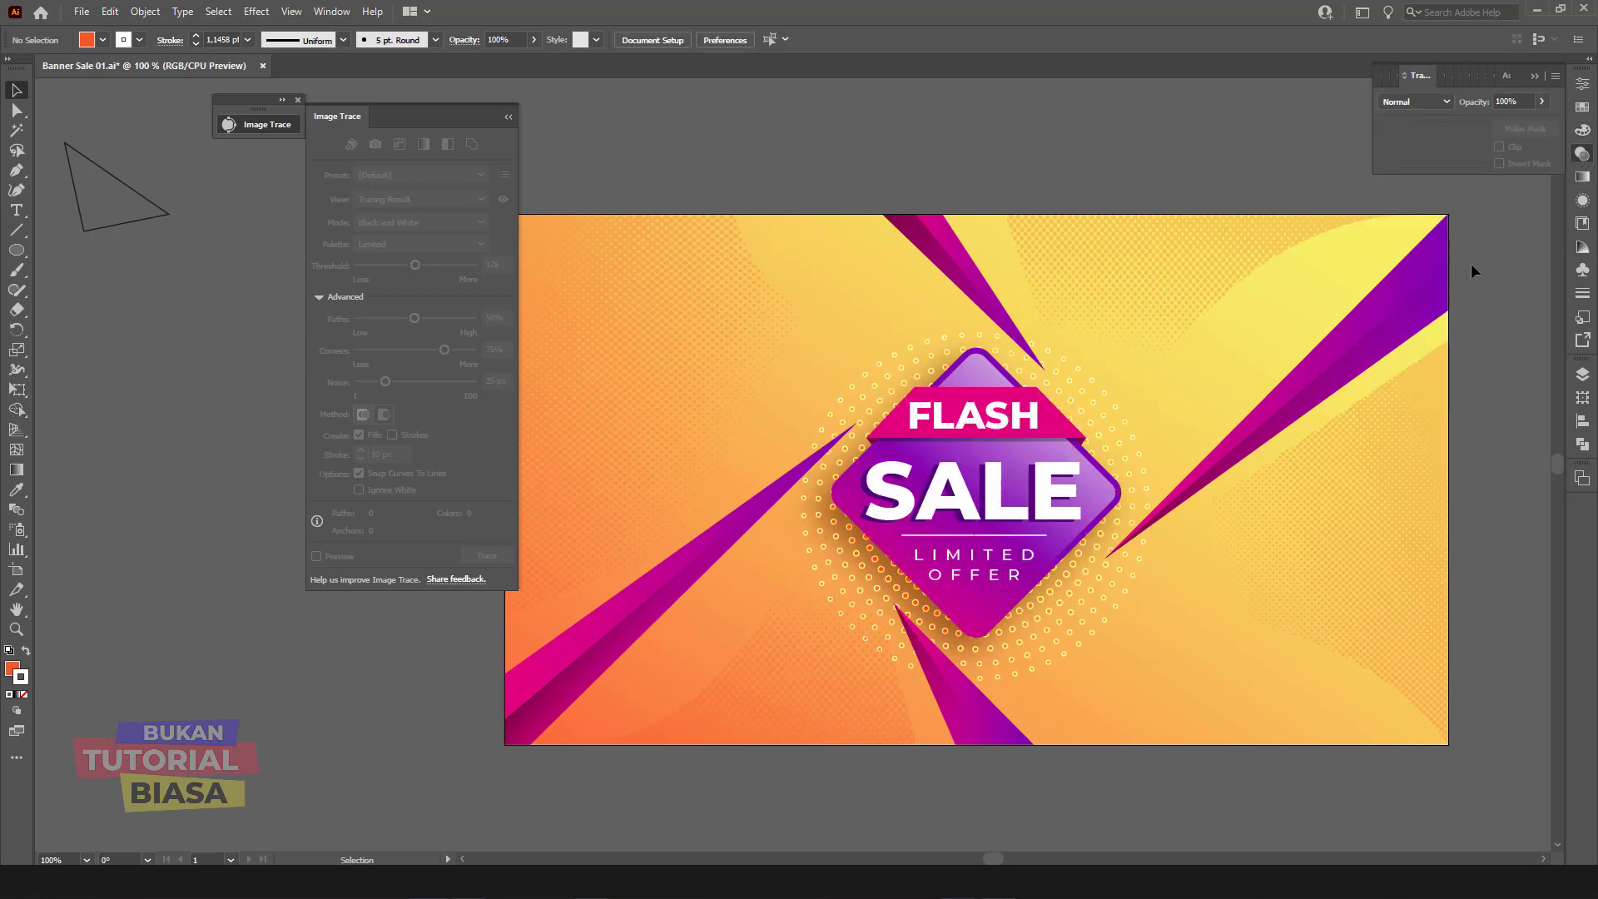
click(1121, 411)
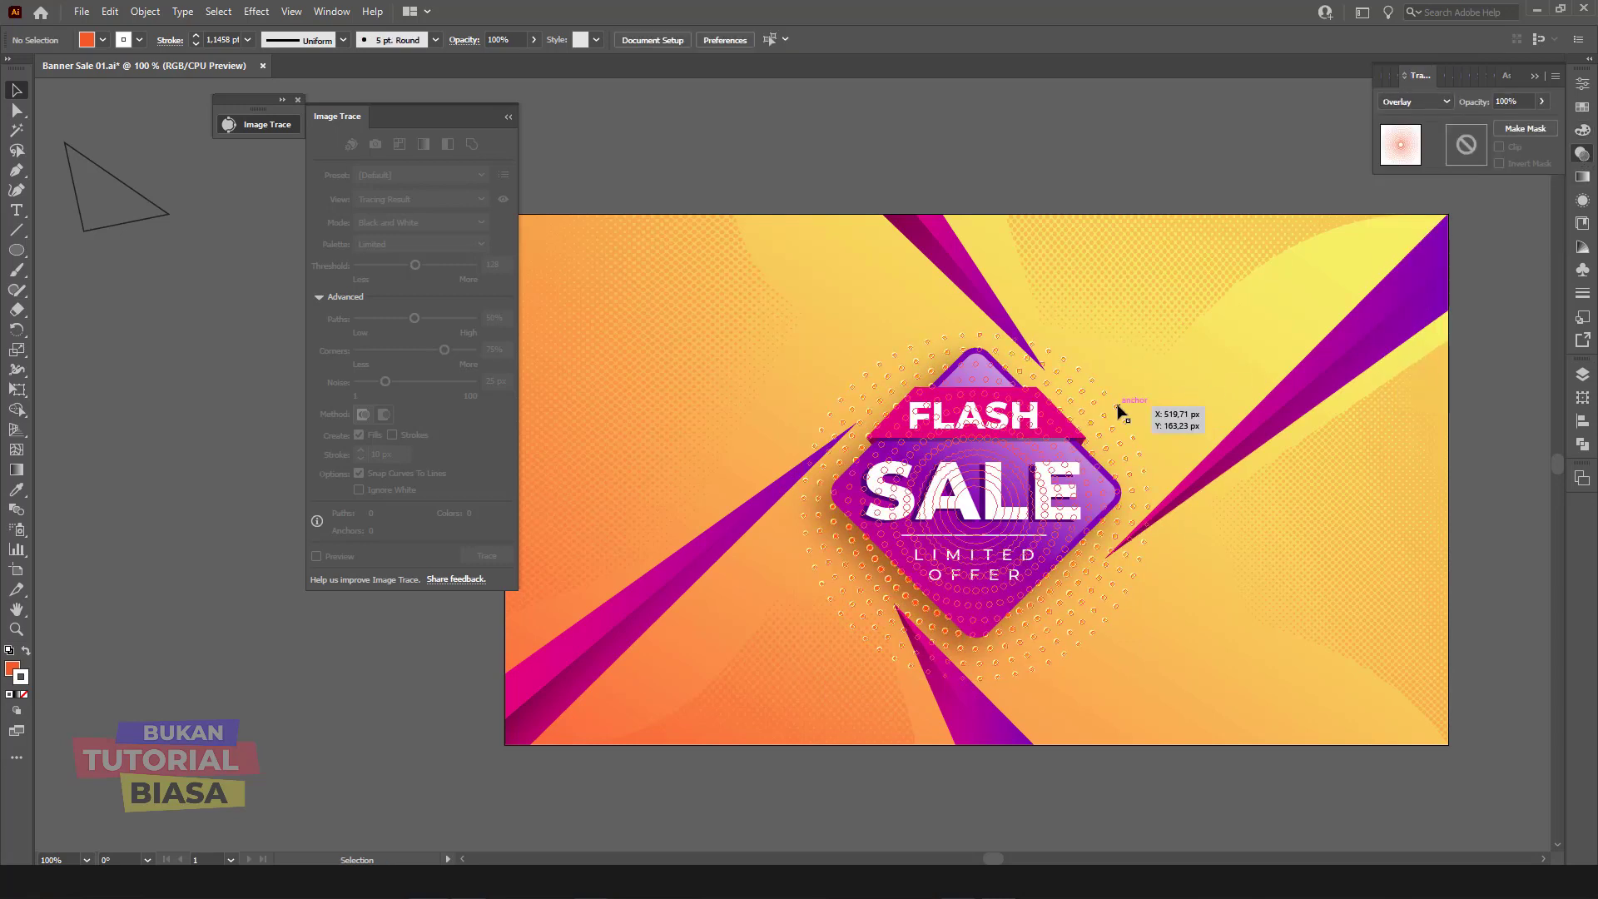
click(1585, 132)
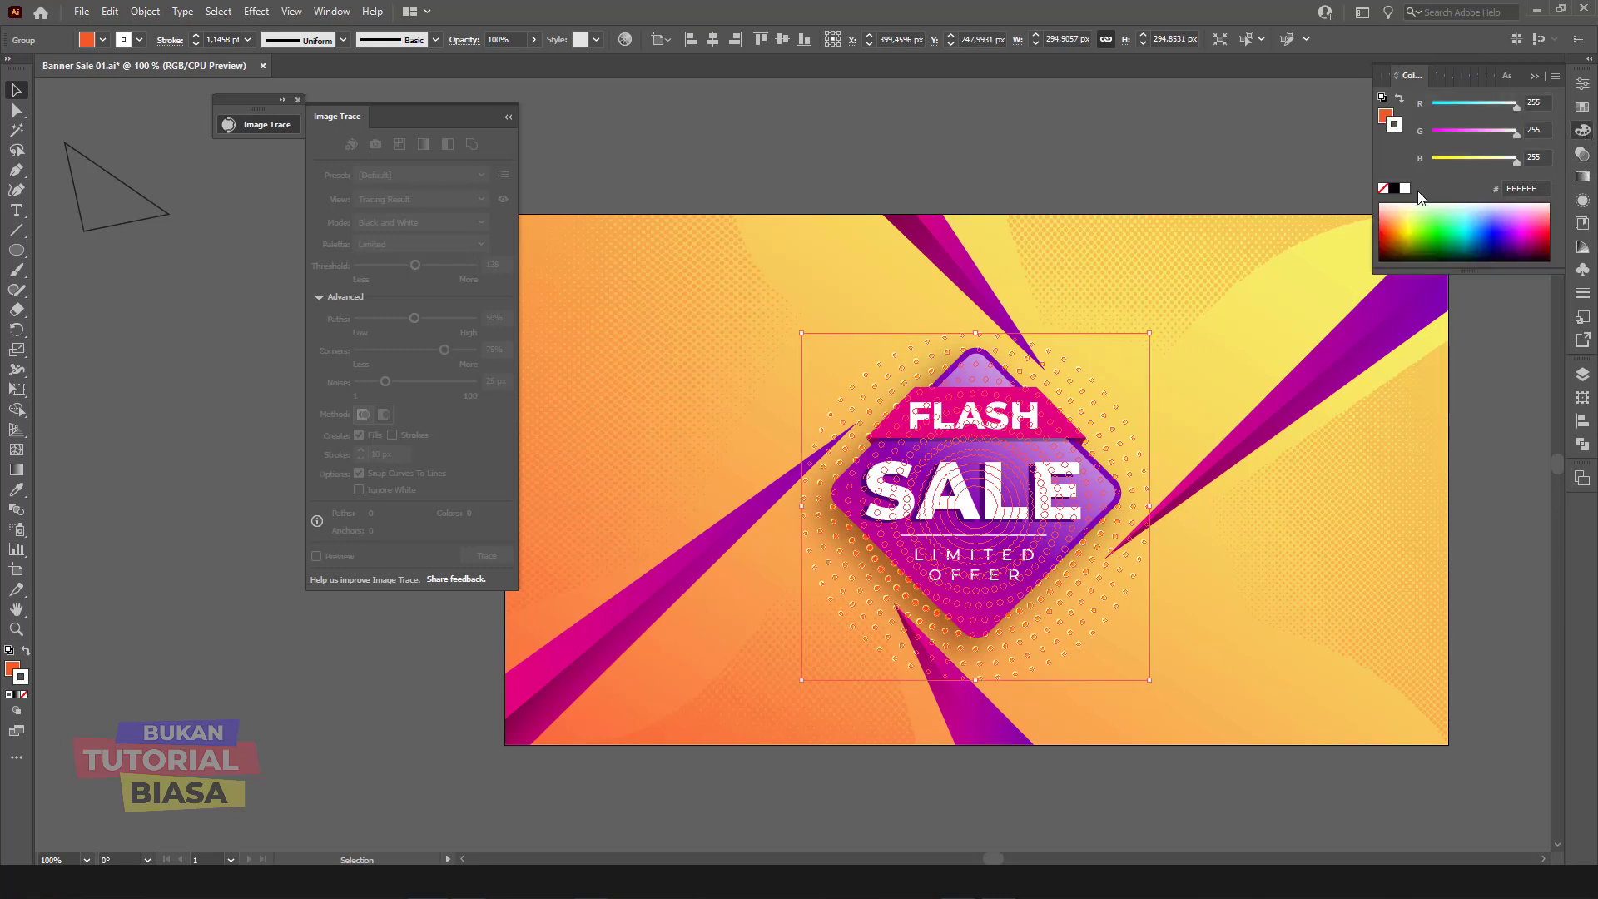
click(26, 651)
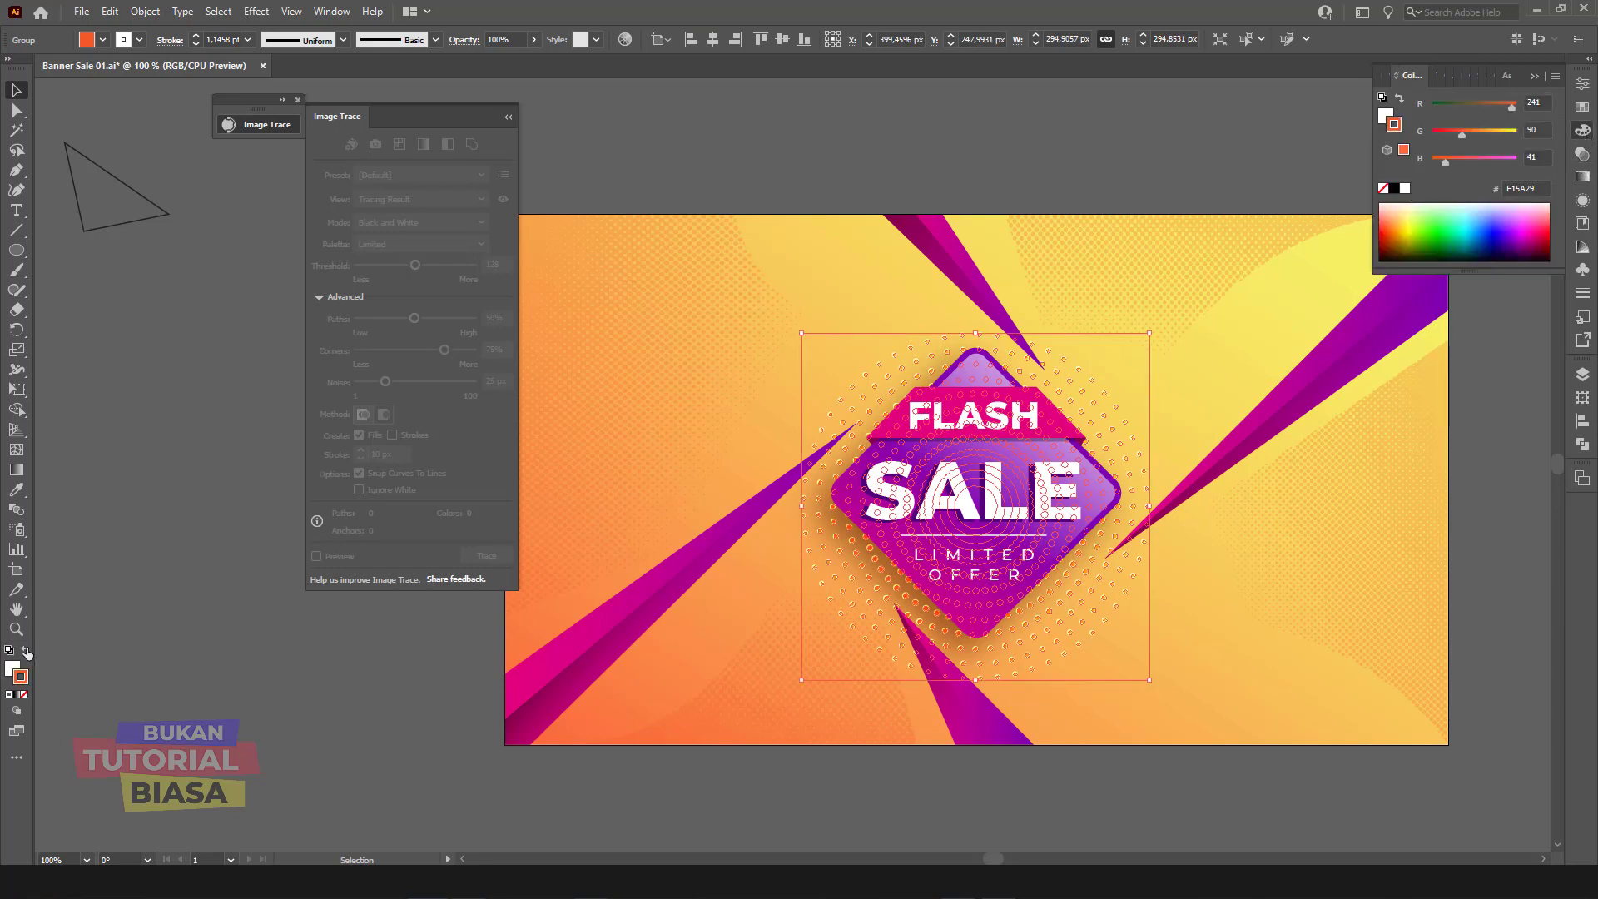
click(23, 695)
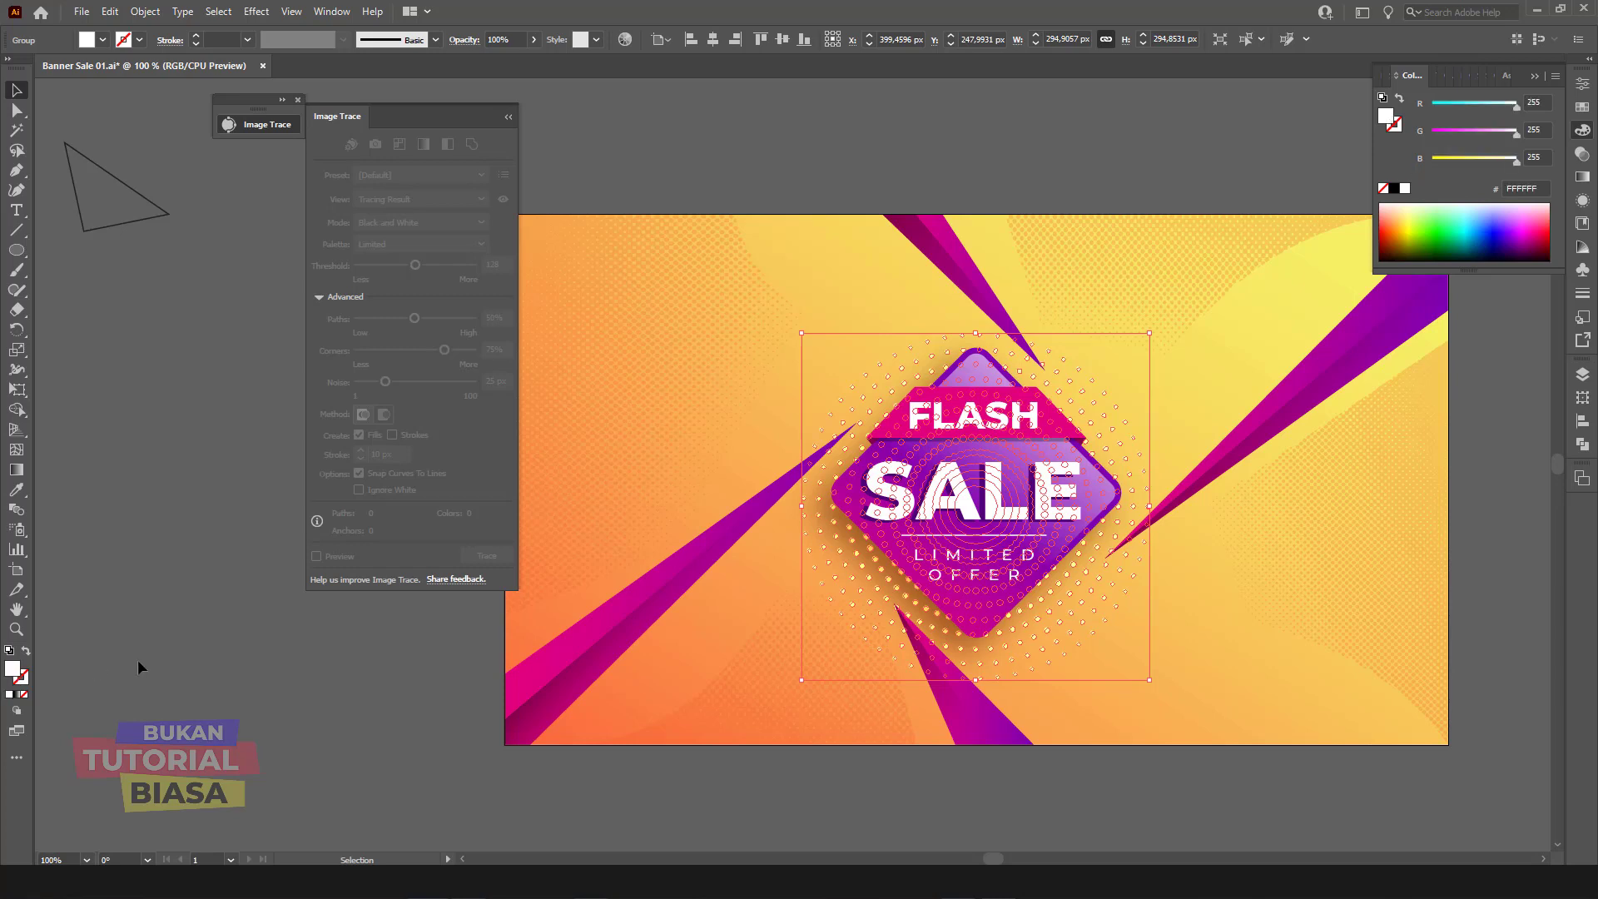
Step: Set the dot circle's blend mode to Overlay with 46% opacity
click(1584, 177)
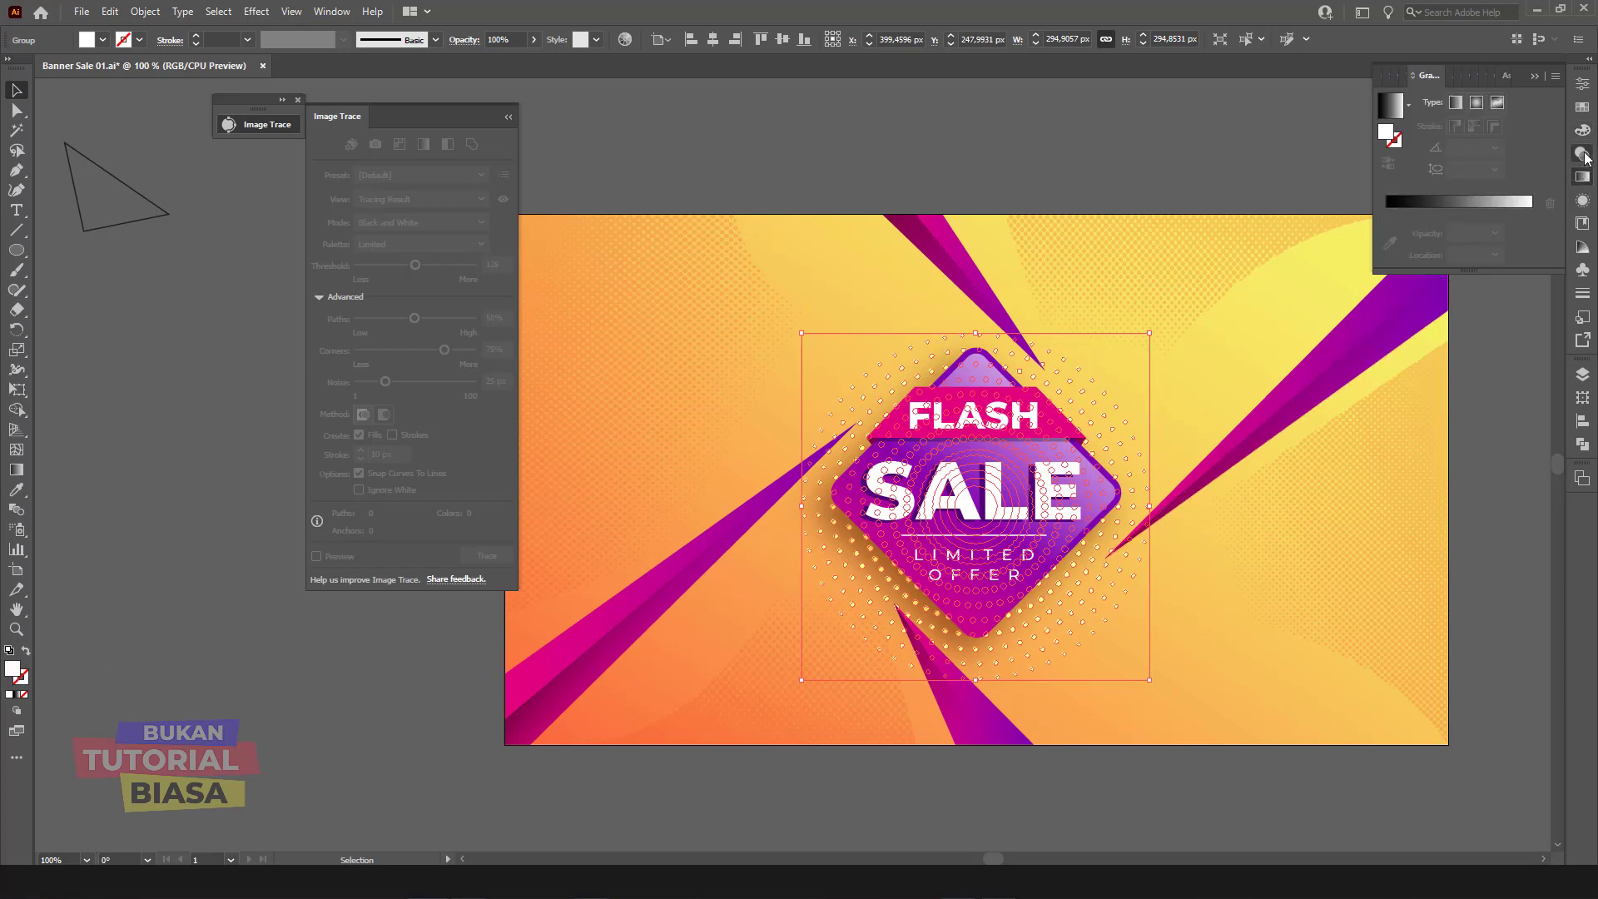
click(1429, 107)
click(1168, 146)
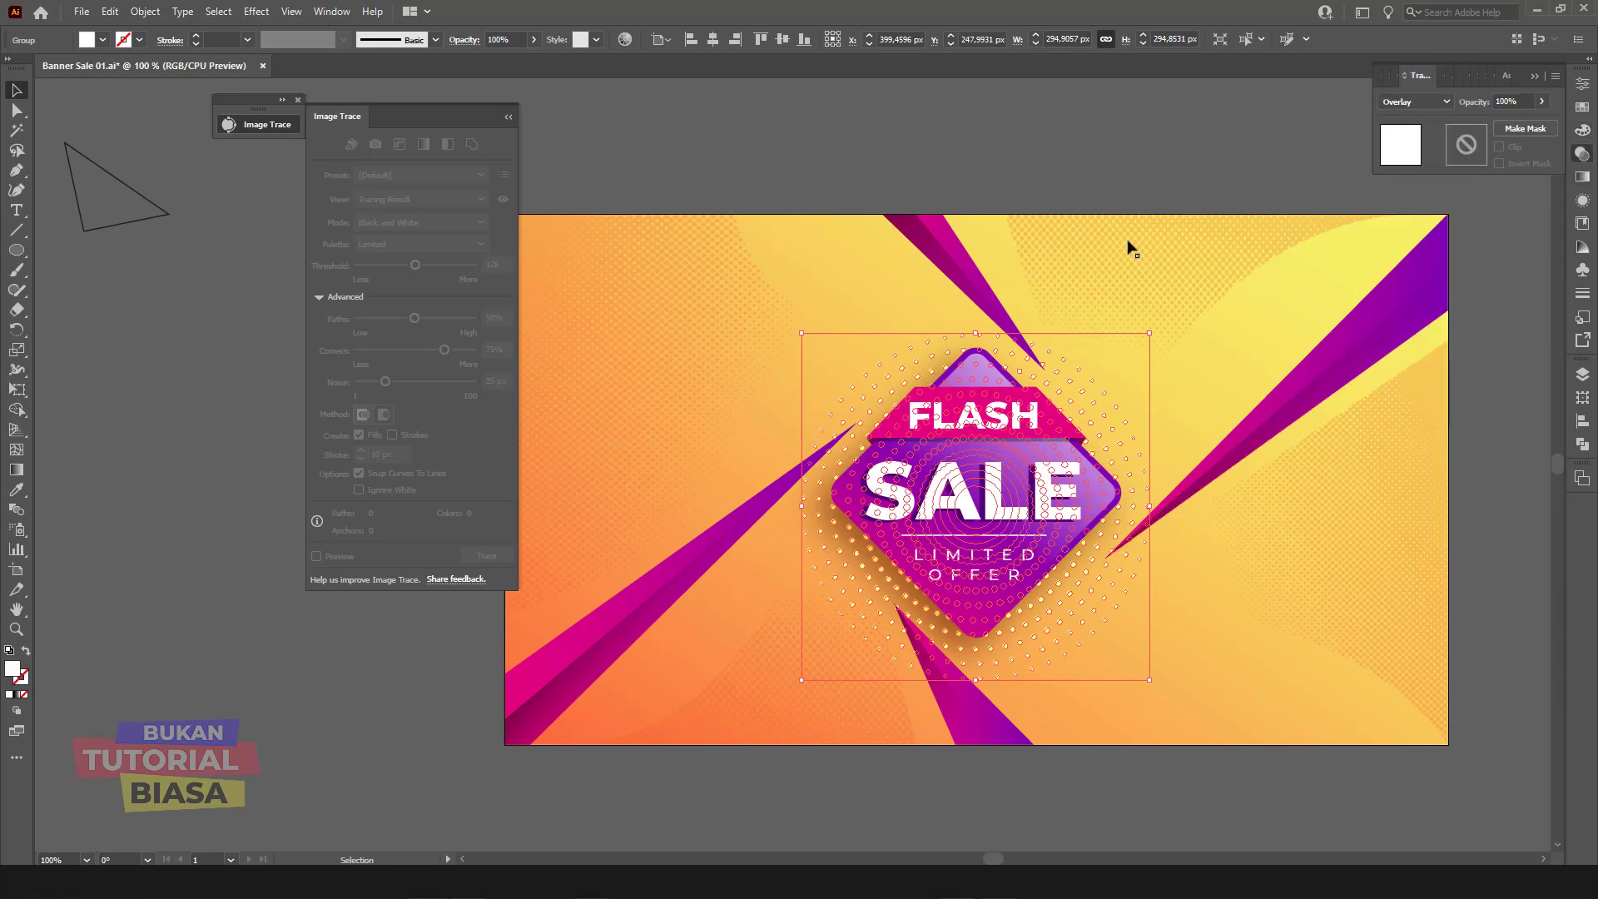
click(1269, 156)
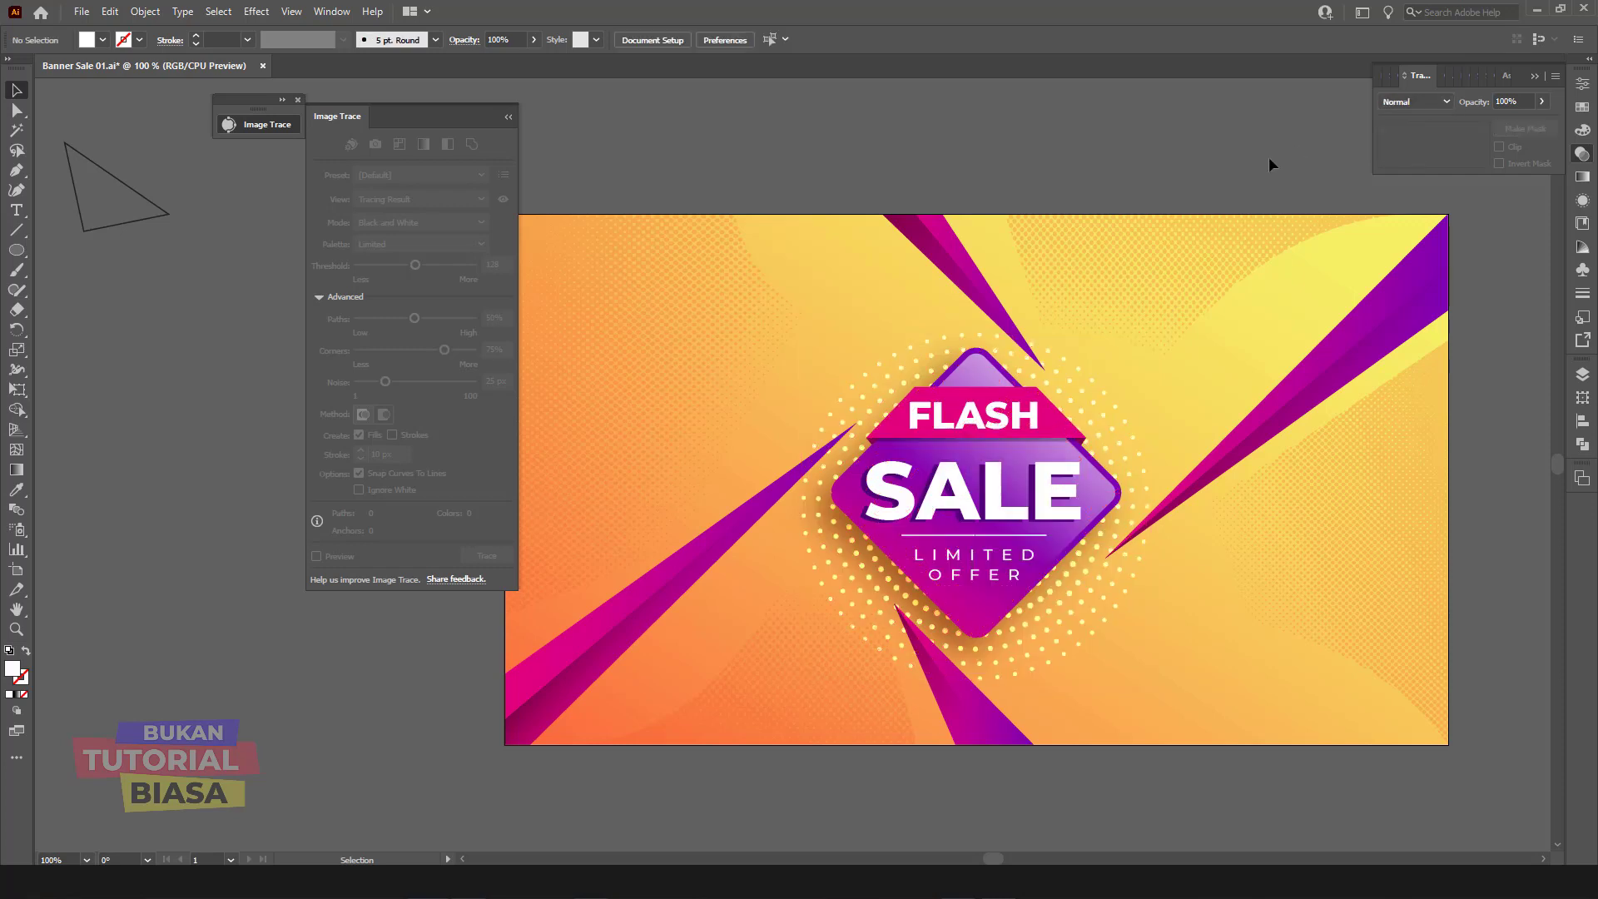
click(821, 557)
click(1442, 103)
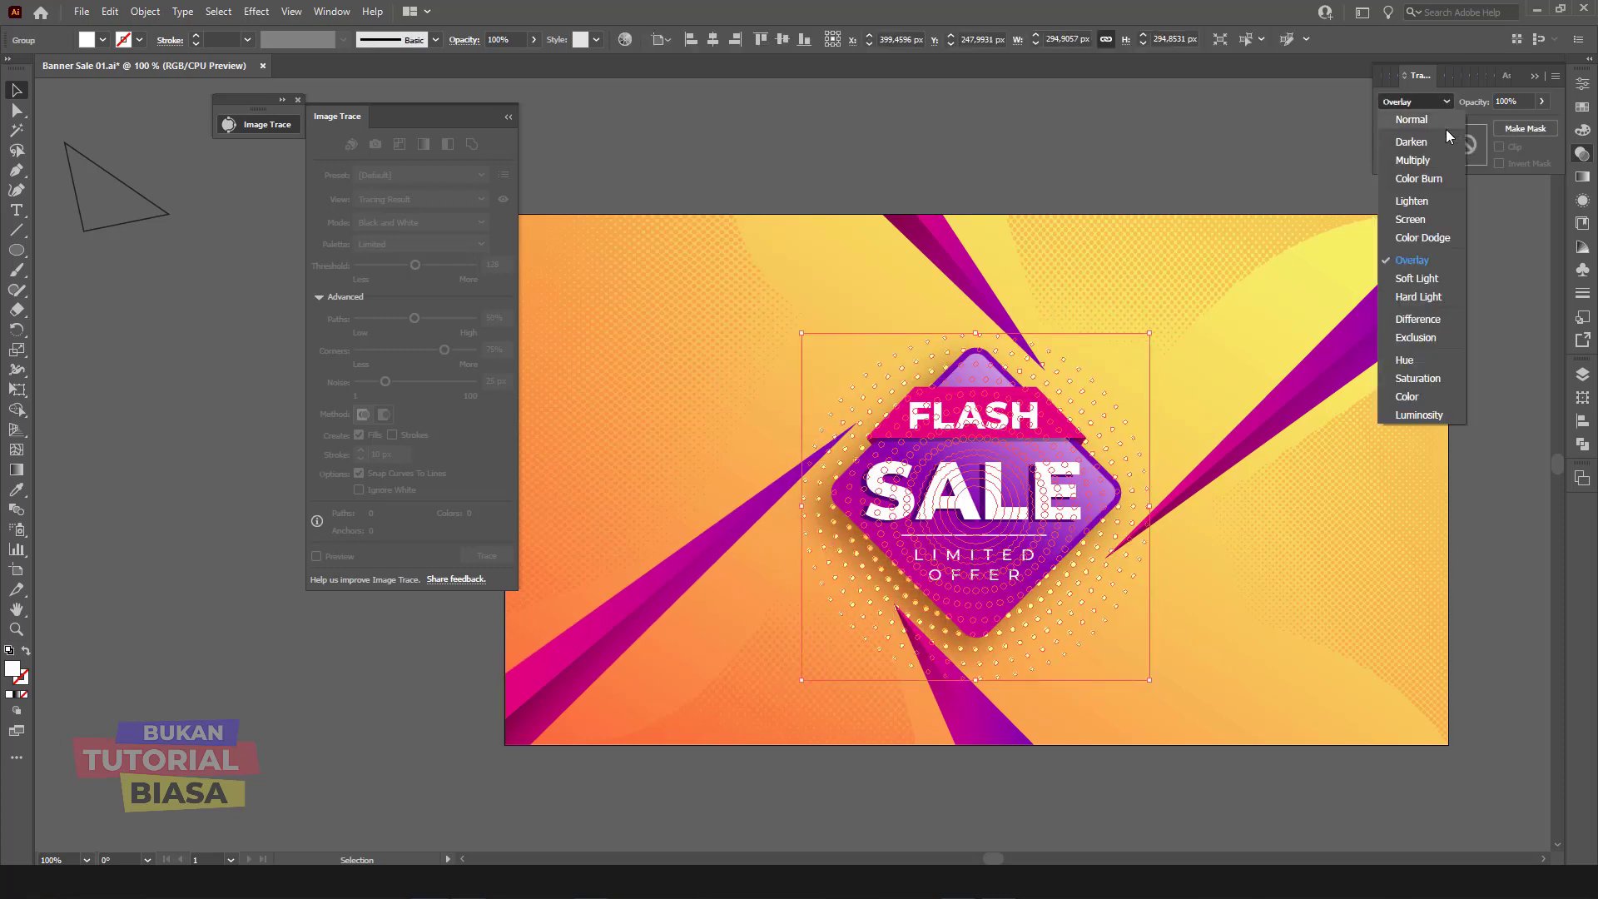
click(1542, 101)
drag(1538, 121, 1501, 123)
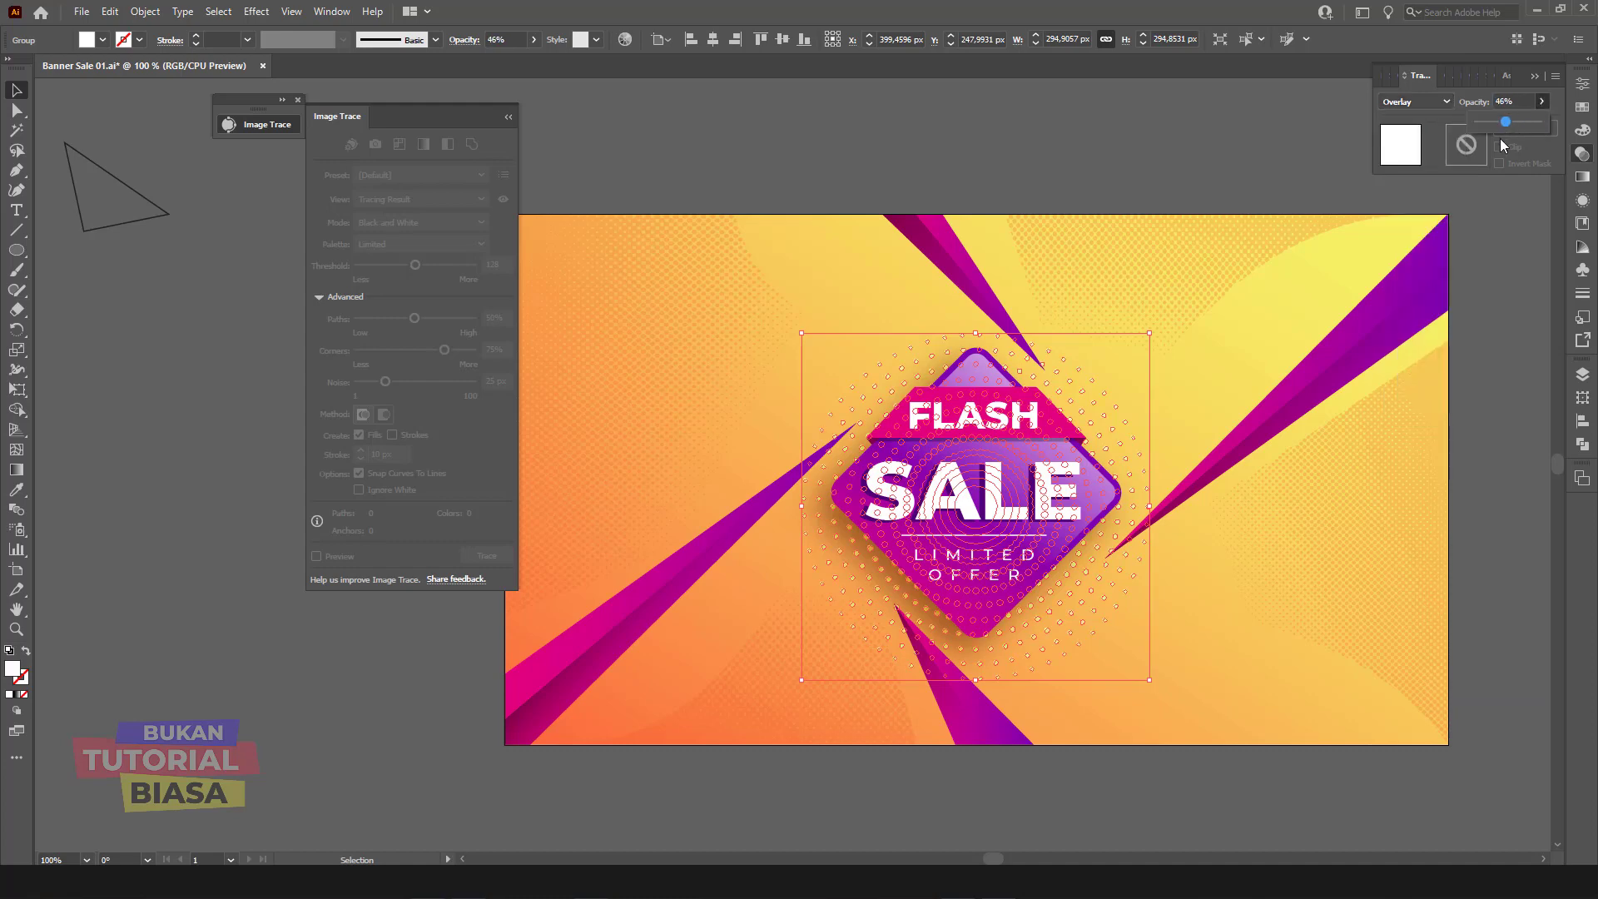
click(1480, 263)
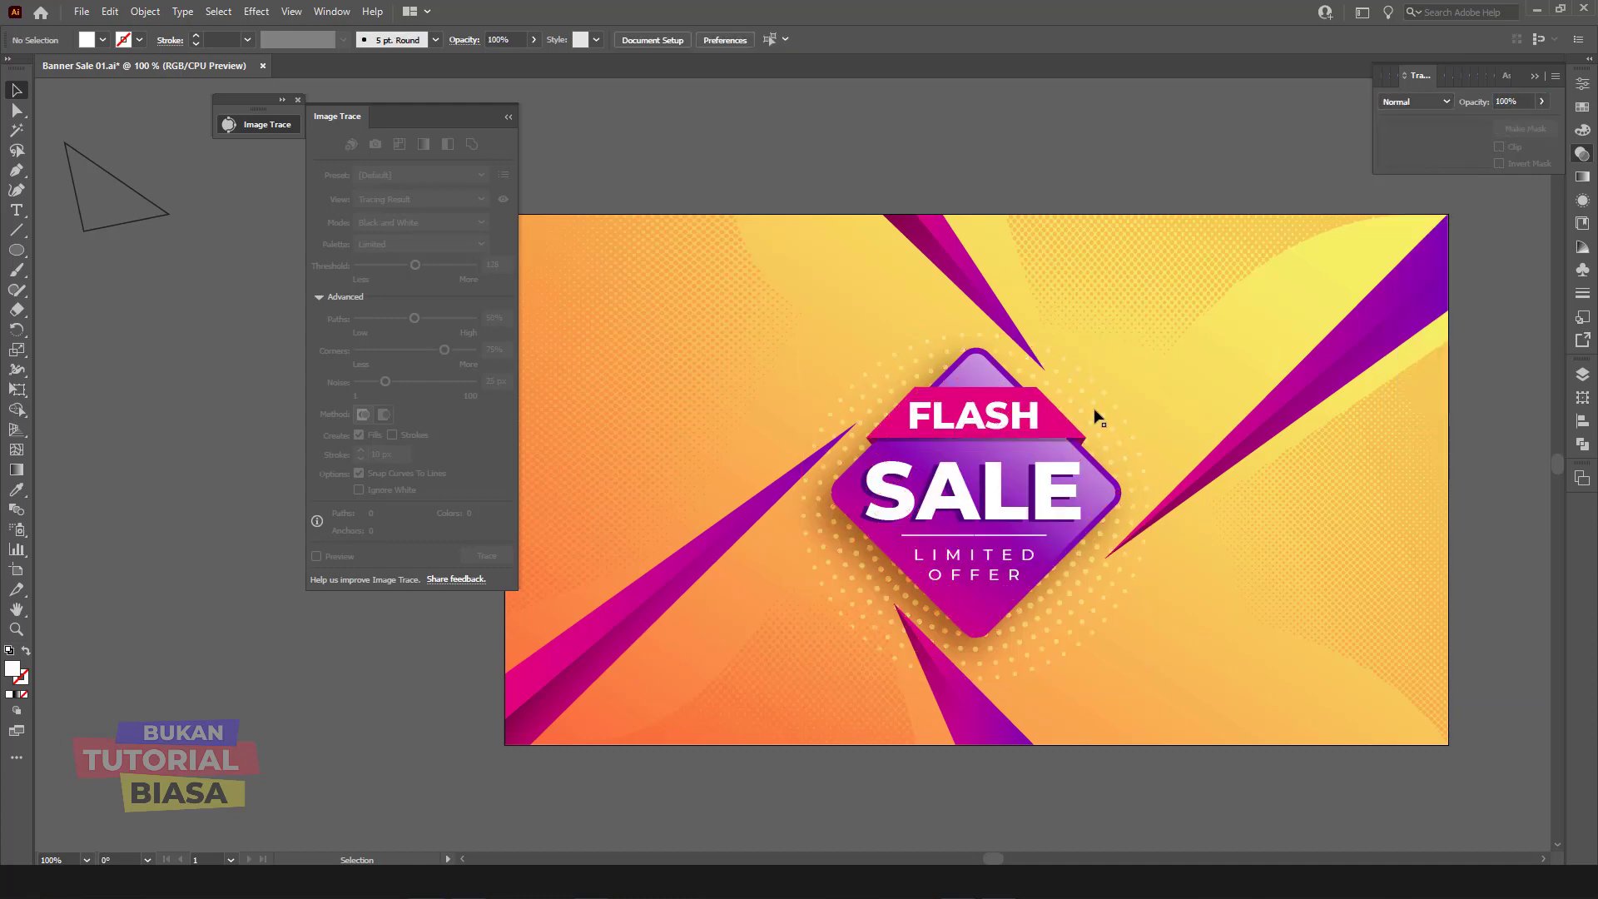
Step: Nudge the dot circle up behind the badge, shrink it slightly, and drag a copy toward the top
drag(1094, 406, 1101, 391)
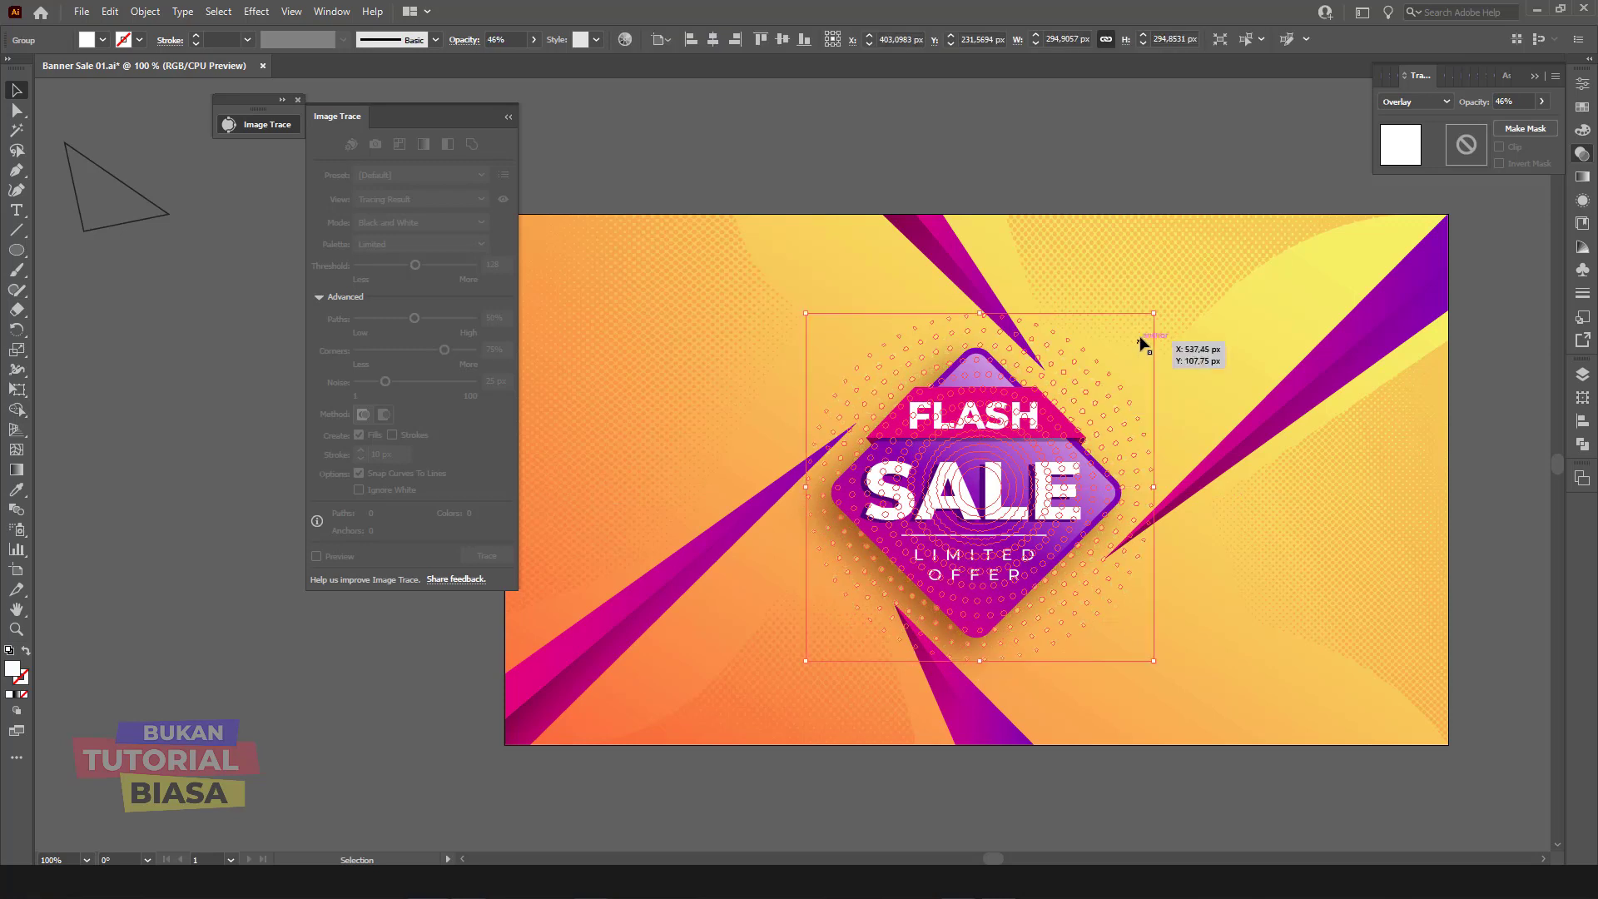
drag(1156, 315, 1160, 310)
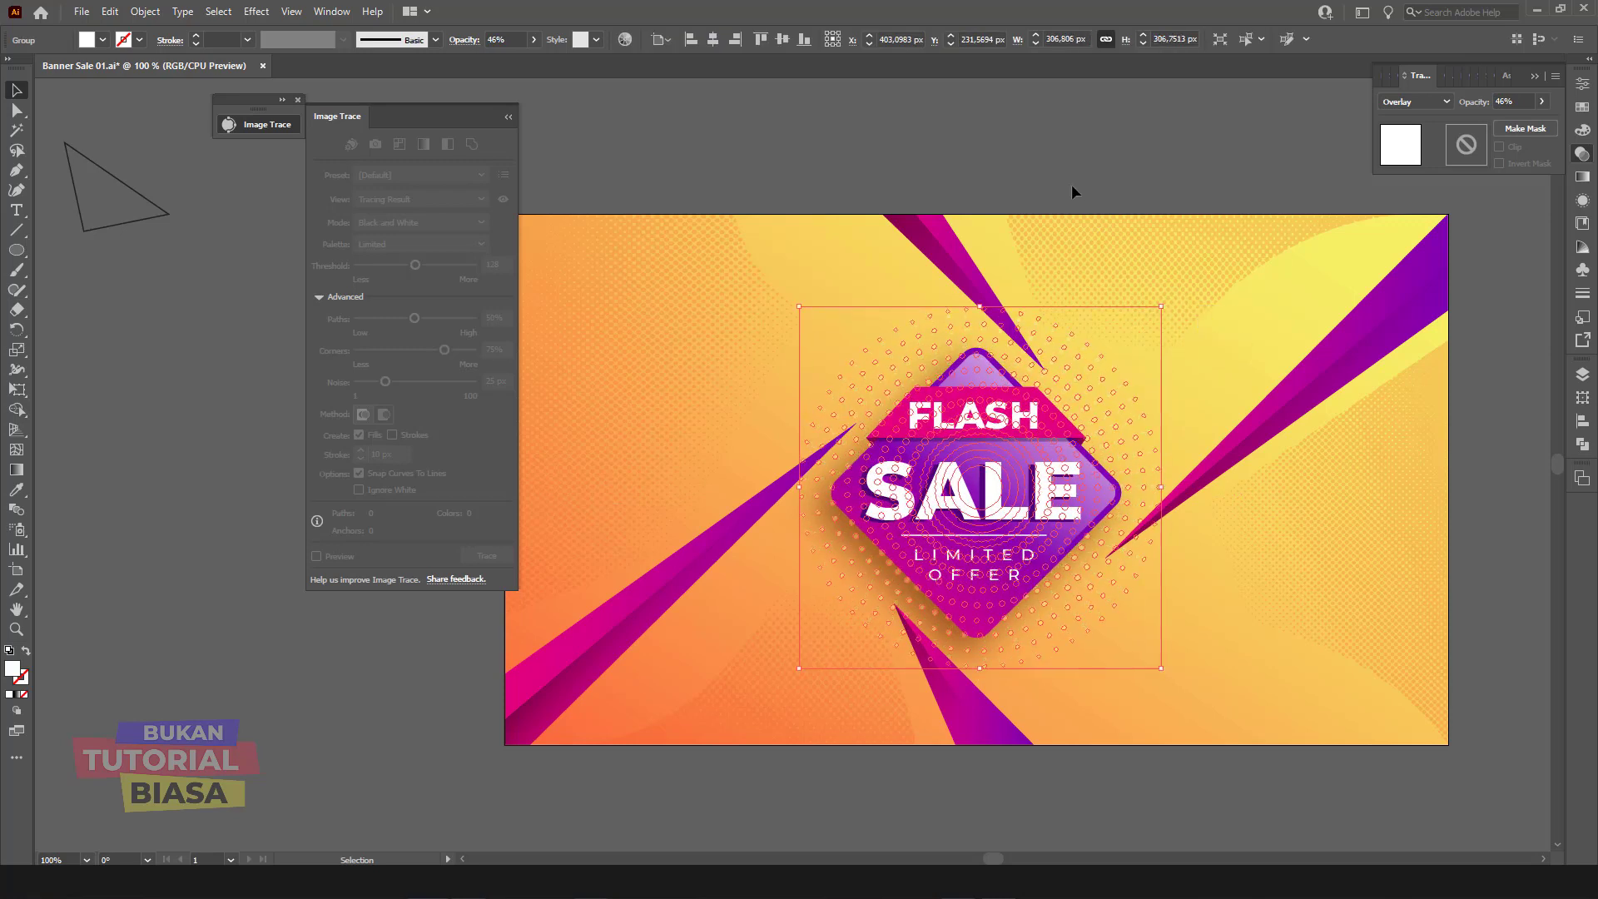
click(1070, 183)
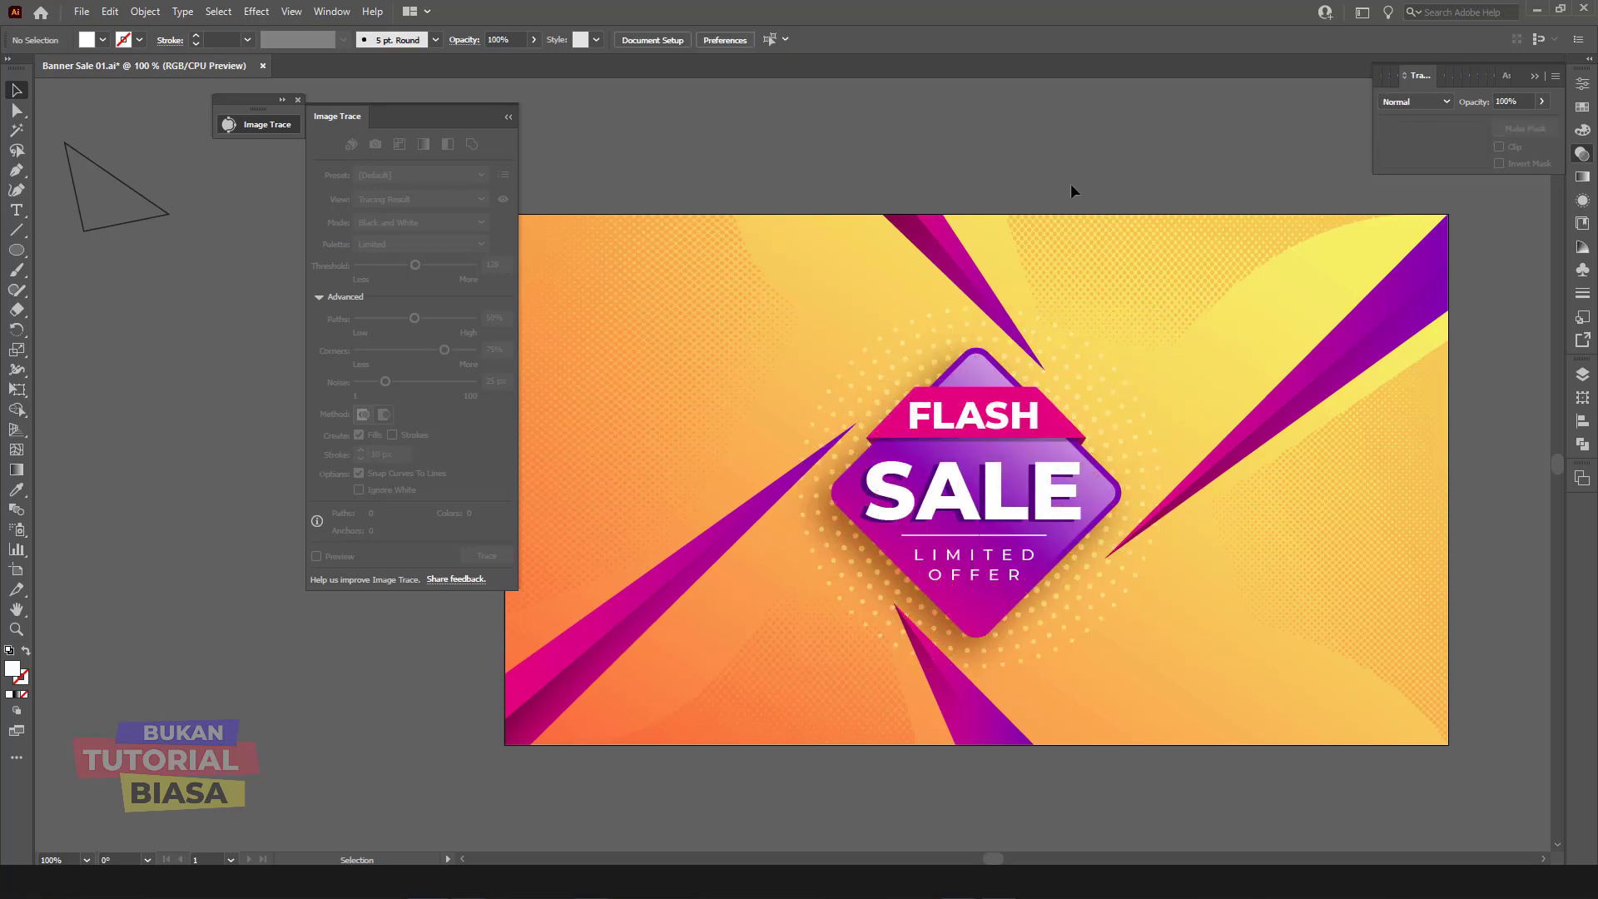
click(1091, 383)
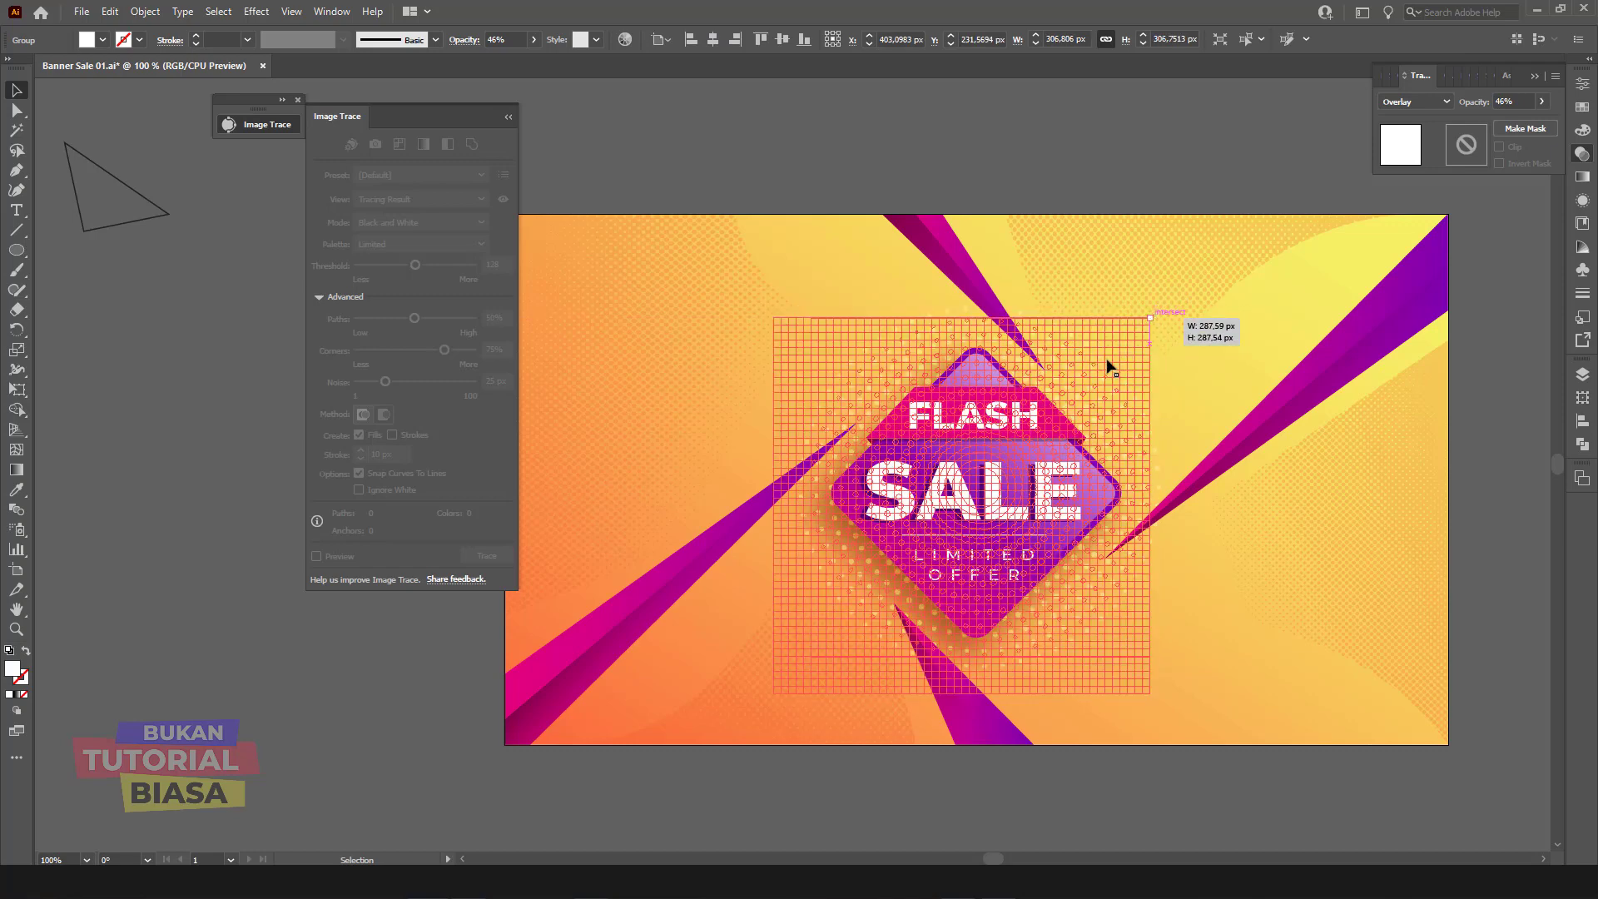
drag(1156, 315, 1150, 318)
click(946, 161)
mouse_move(939, 157)
mouse_down()
mouse_move(898, 138)
mouse_move(818, 154)
mouse_up()
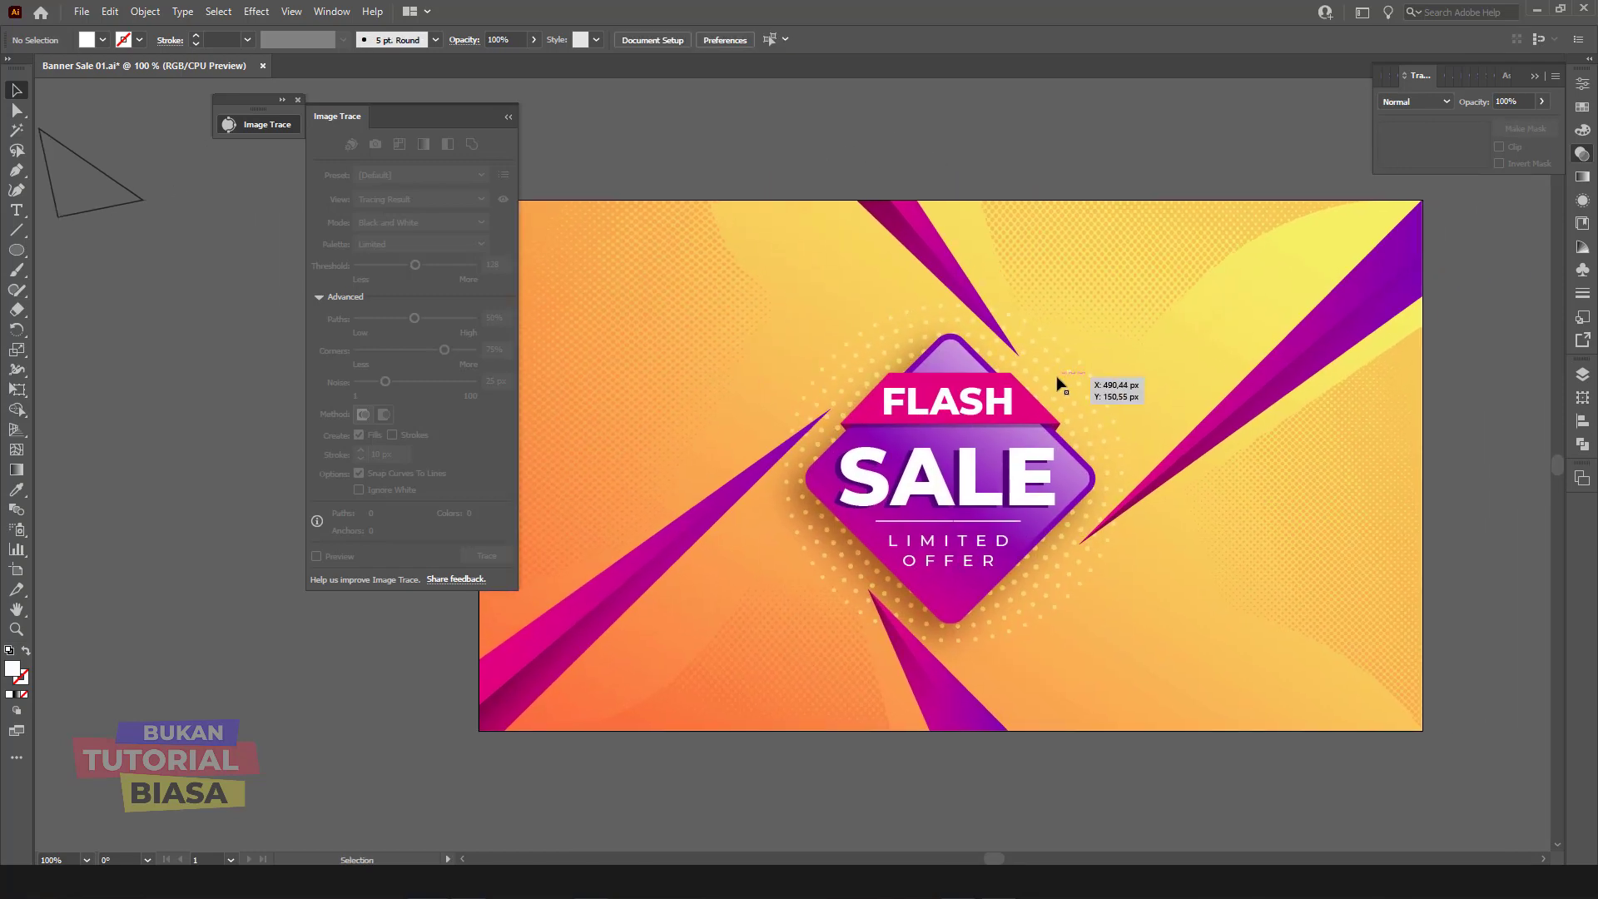
mouse_move(1105, 286)
mouse_down()
mouse_move(1180, 137)
mouse_move(1253, 64)
mouse_up()
Step: Place the dot circle copy at the banner's top-right edge and blend it with Color Burn
drag(930, 157, 857, 183)
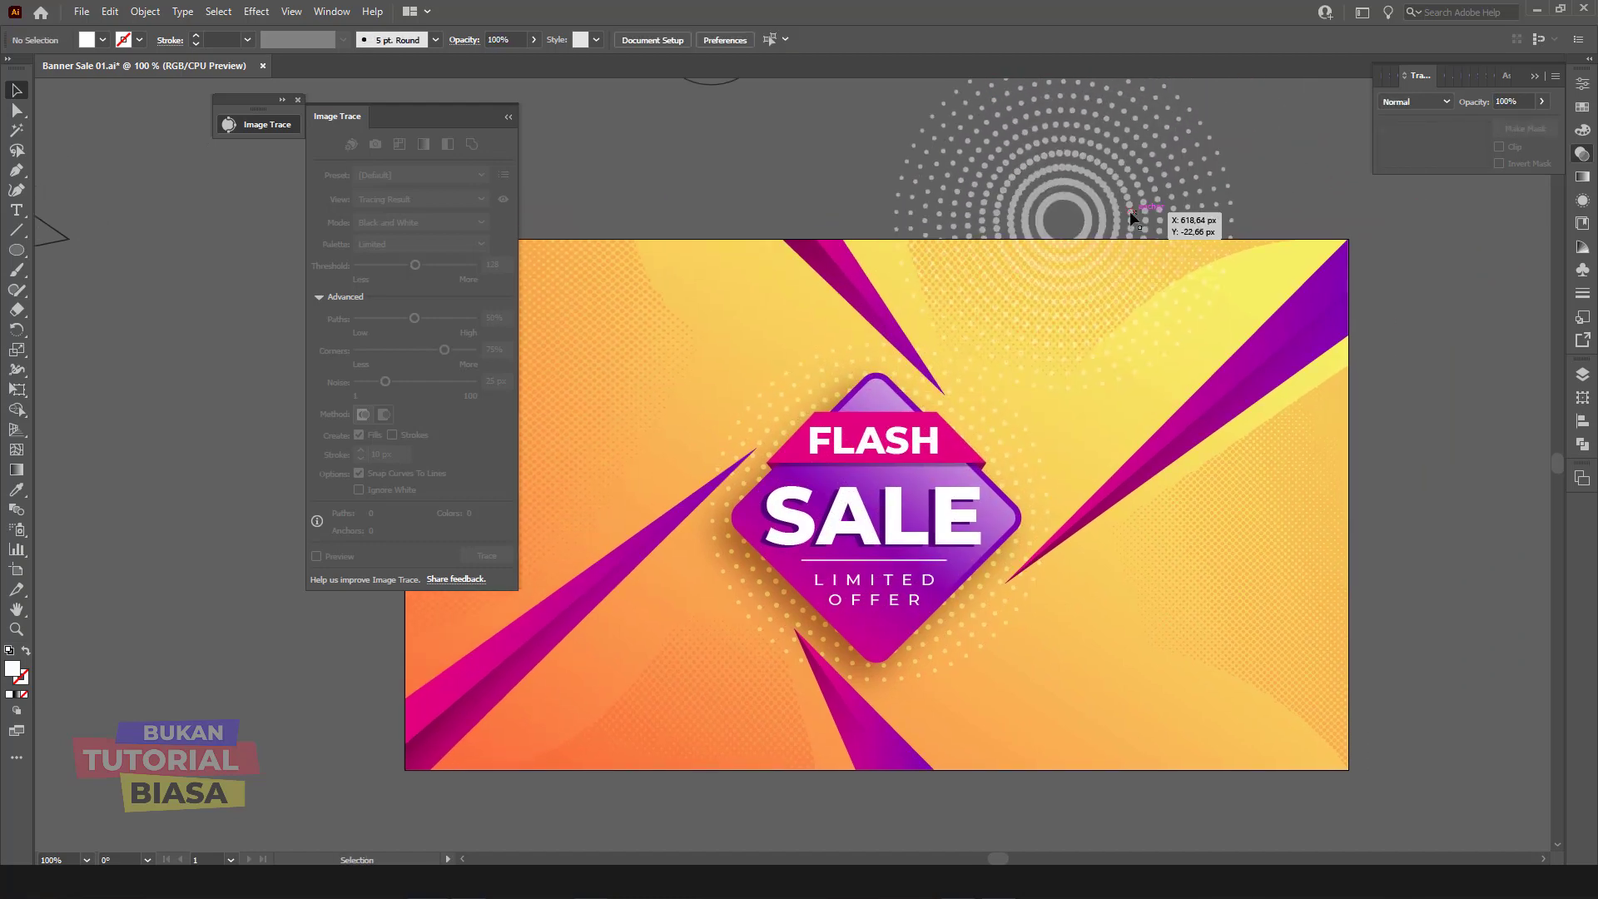
drag(1120, 205, 1137, 186)
drag(1107, 197, 1107, 196)
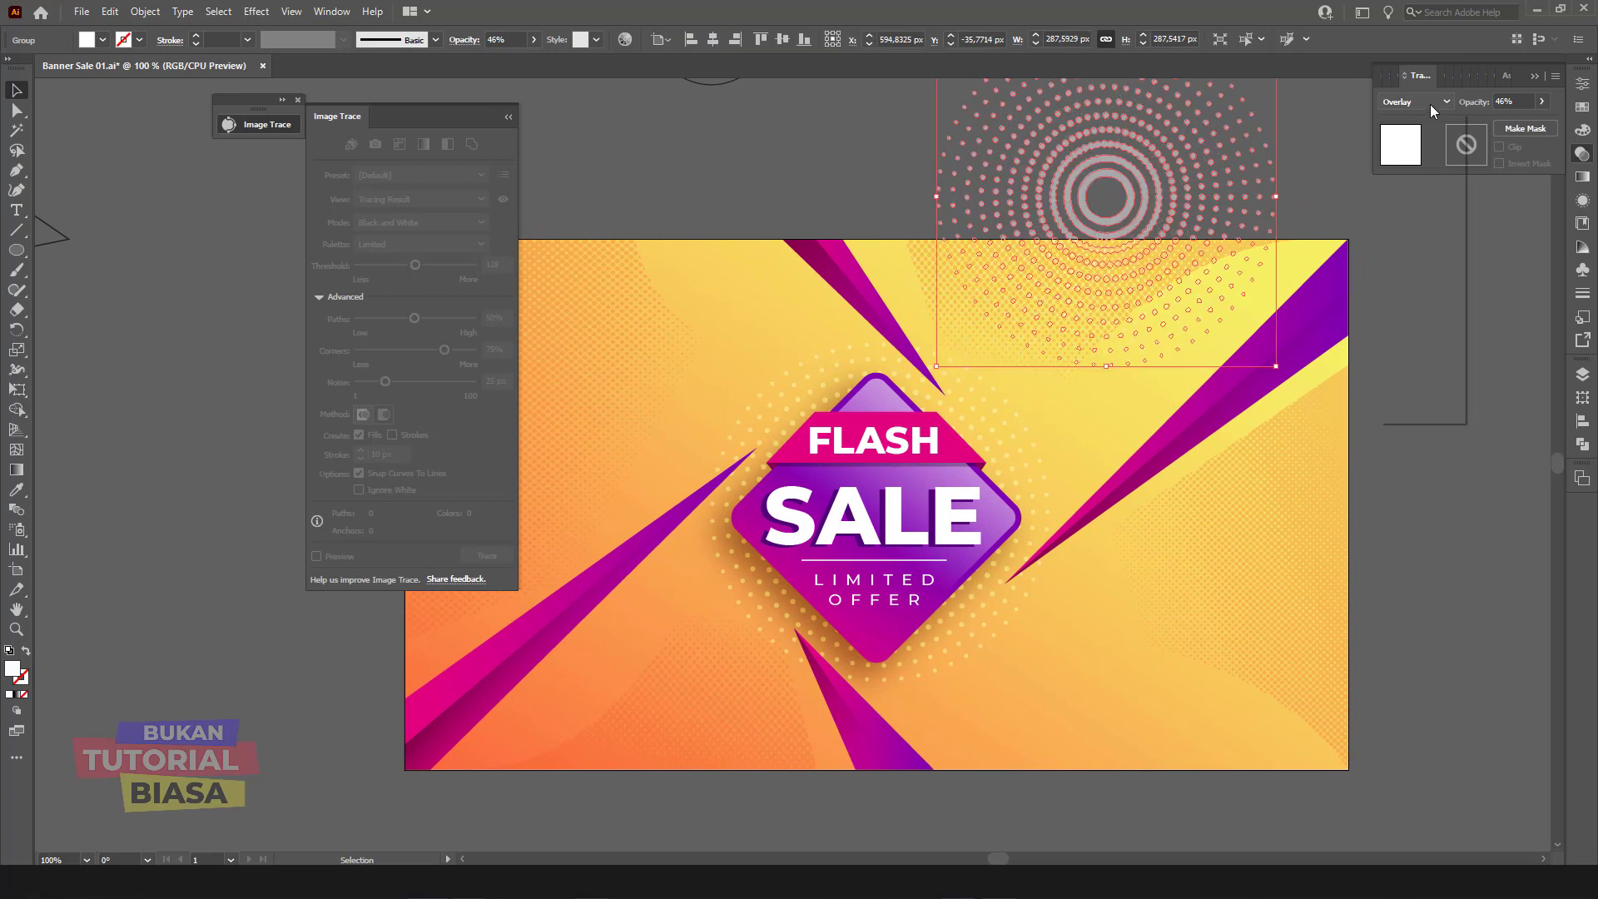
click(1430, 103)
click(1427, 179)
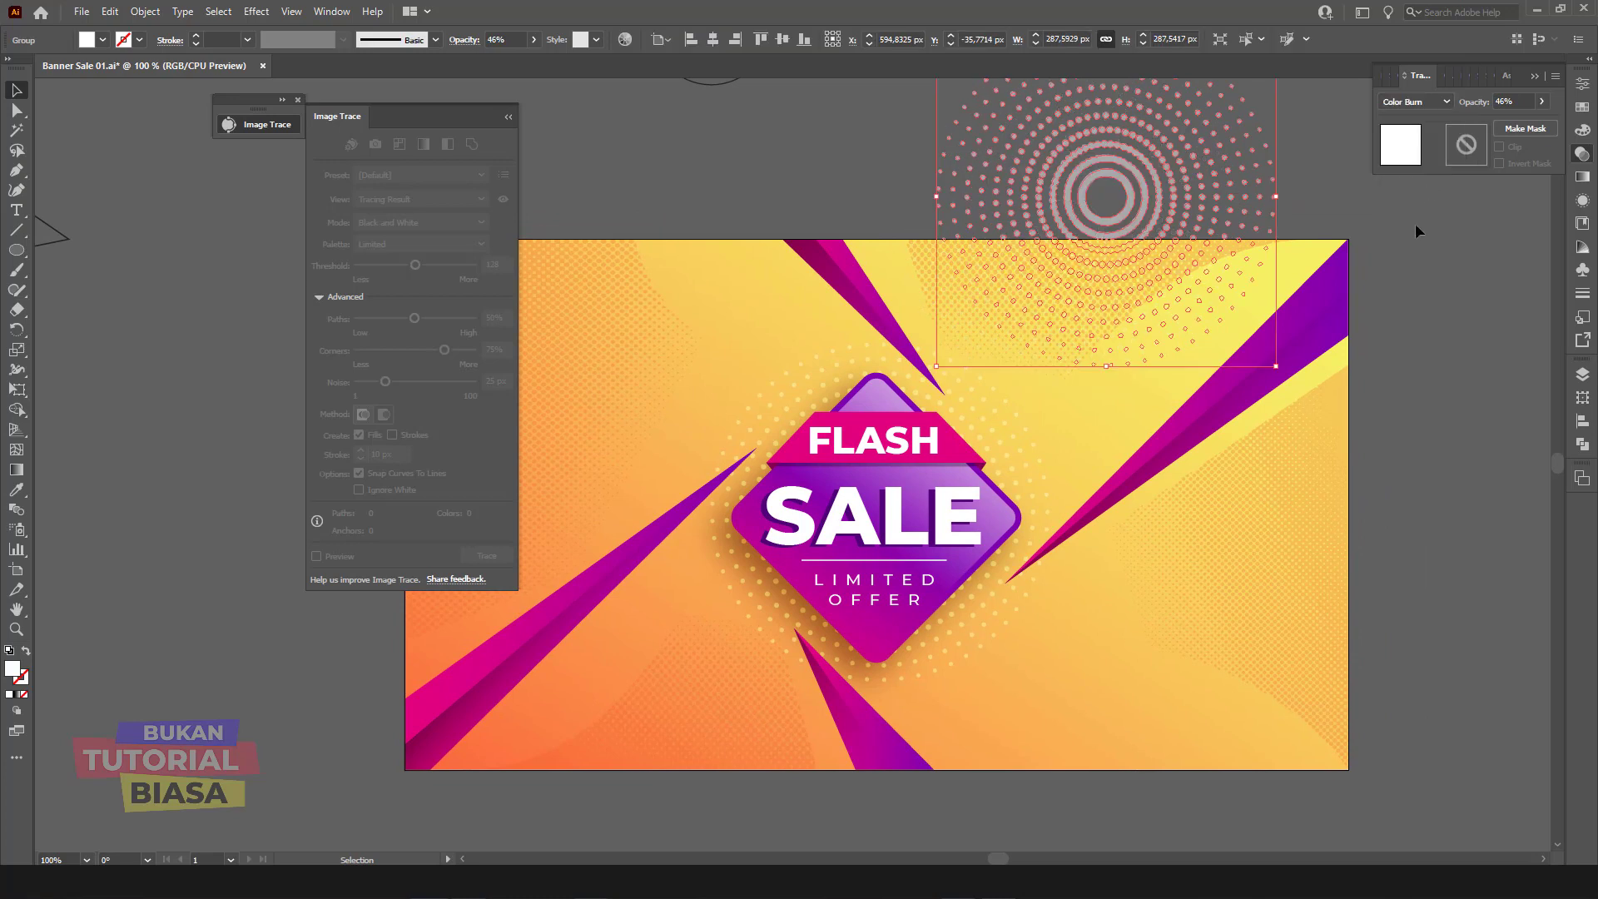
click(1412, 277)
Step: Drag another dot circle copy to the banner's bottom-right corner
click(1204, 200)
double_click(14, 670)
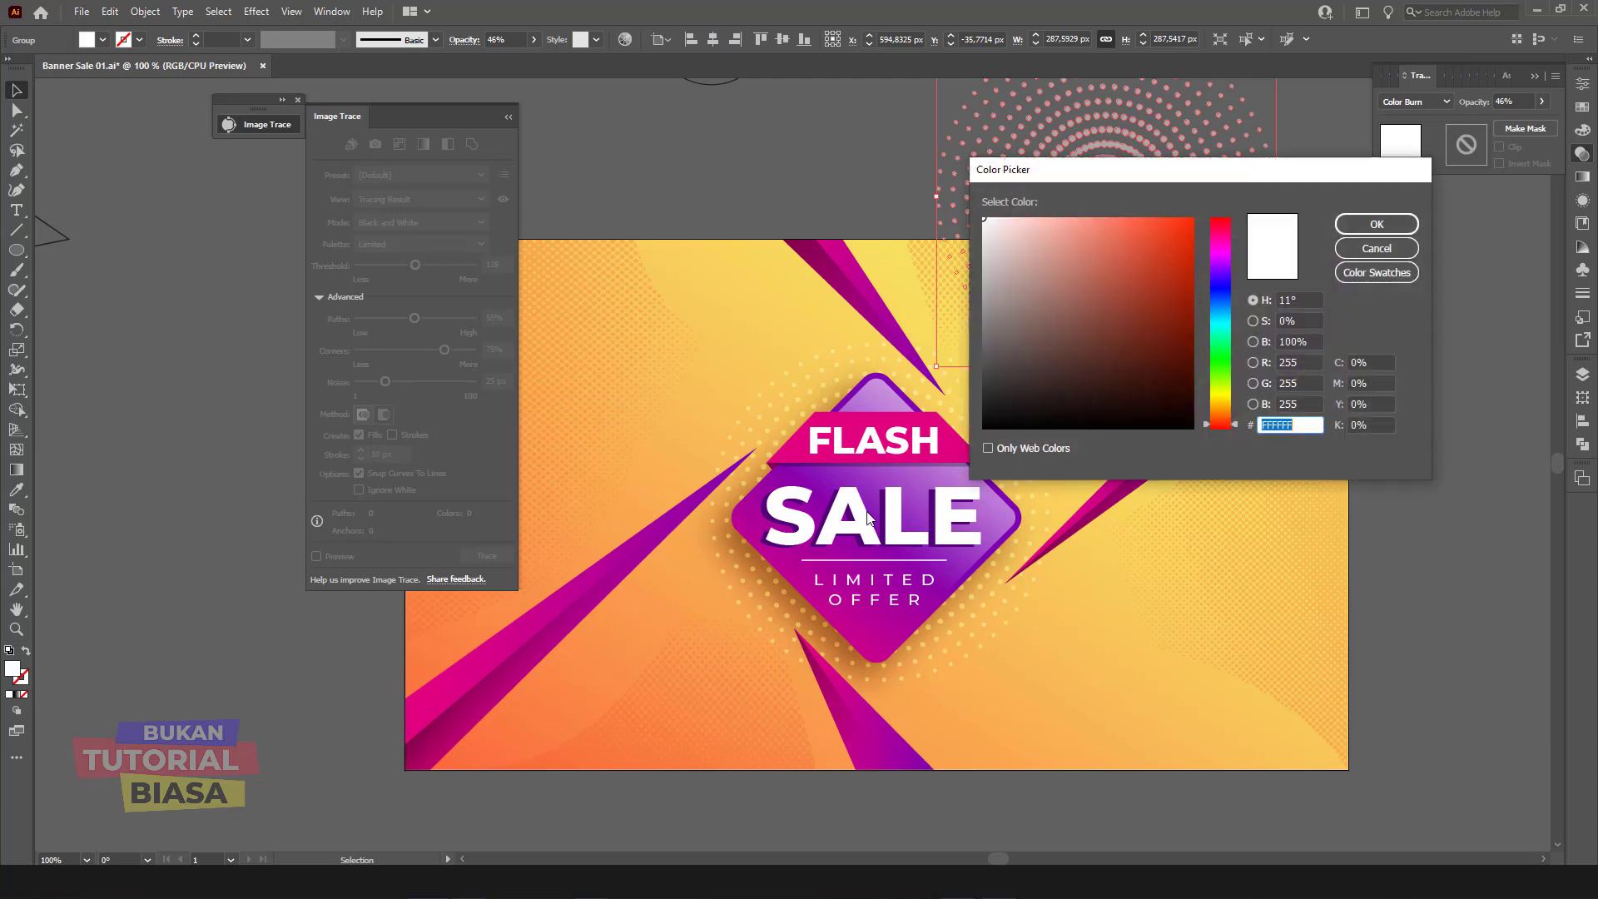
click(1377, 224)
click(1406, 291)
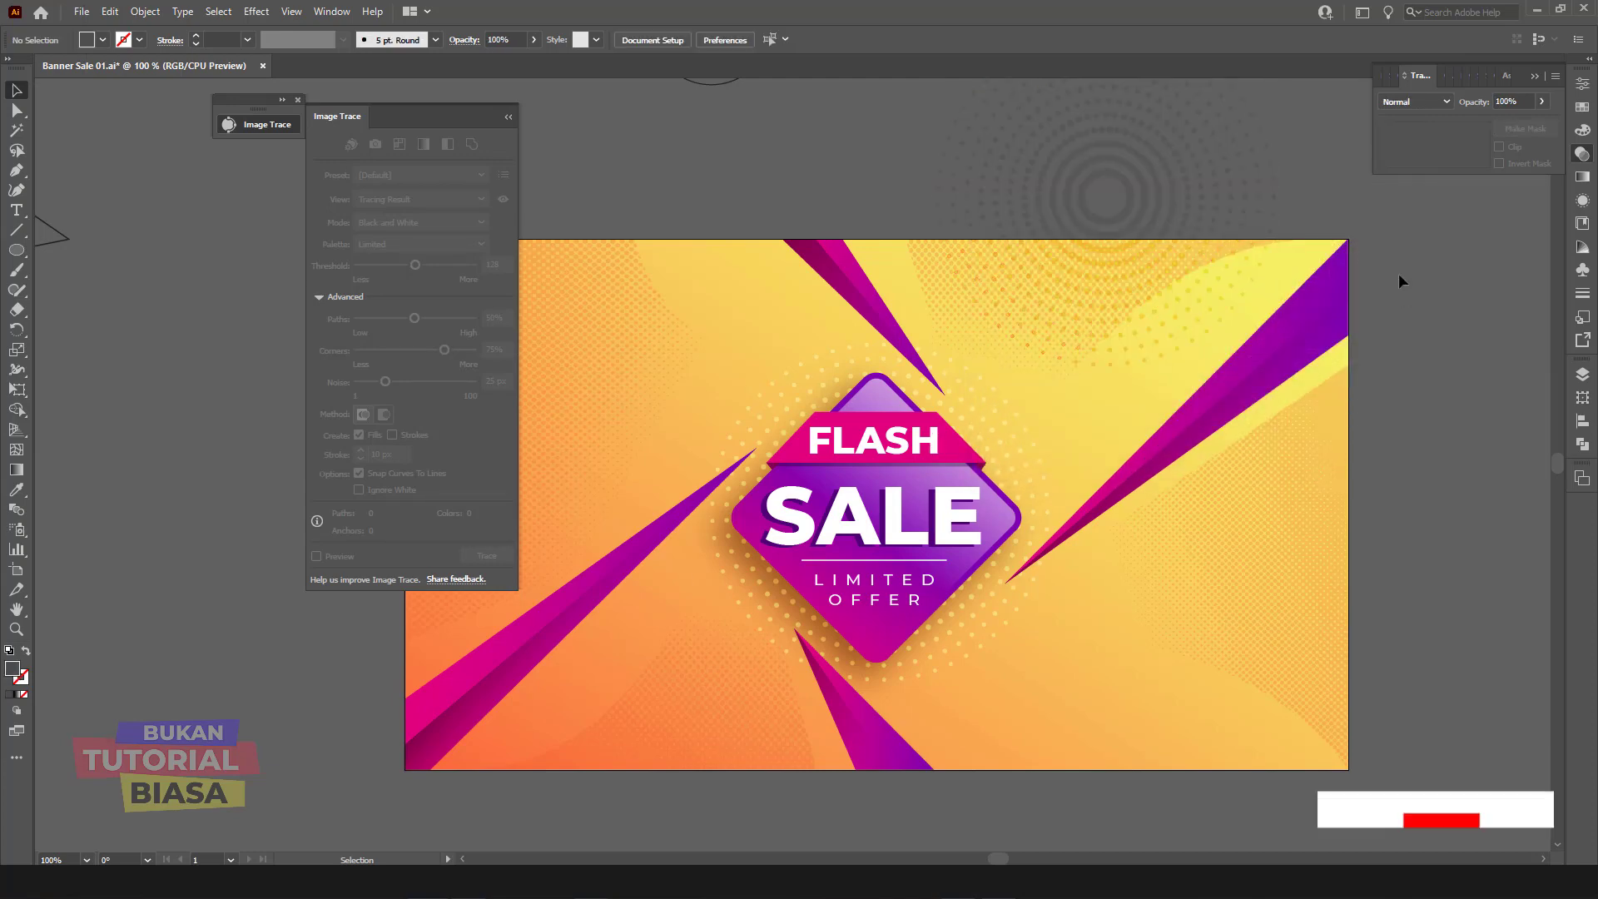
drag(1120, 182, 1152, 177)
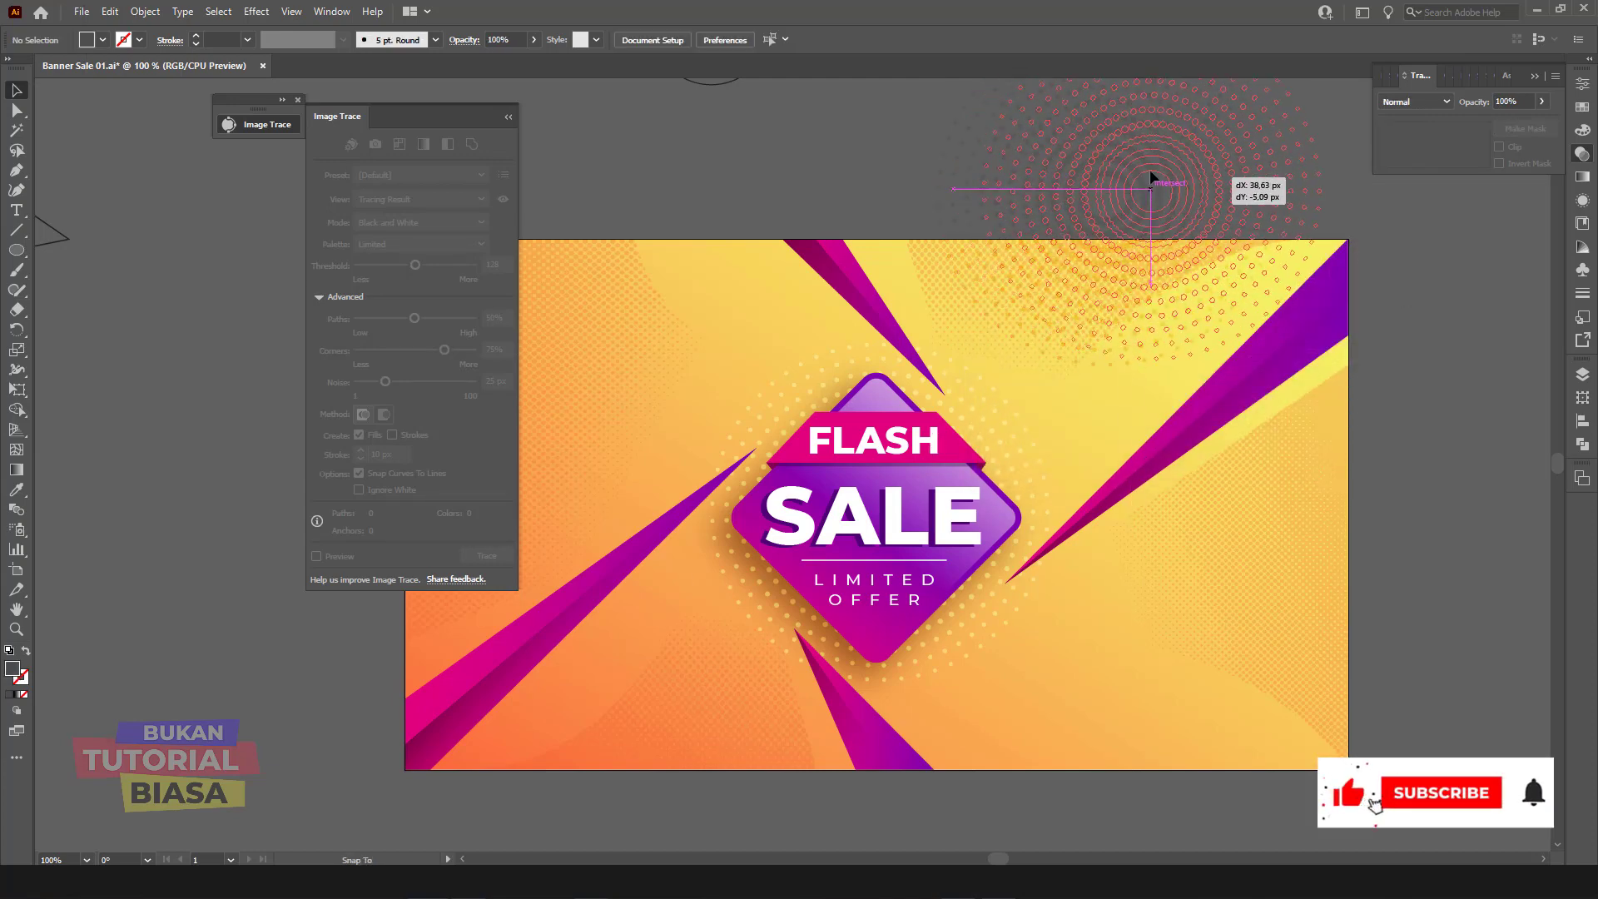
mouse_move(1152, 177)
mouse_down()
mouse_move(1305, 741)
mouse_move(1289, 816)
mouse_up()
click(1381, 532)
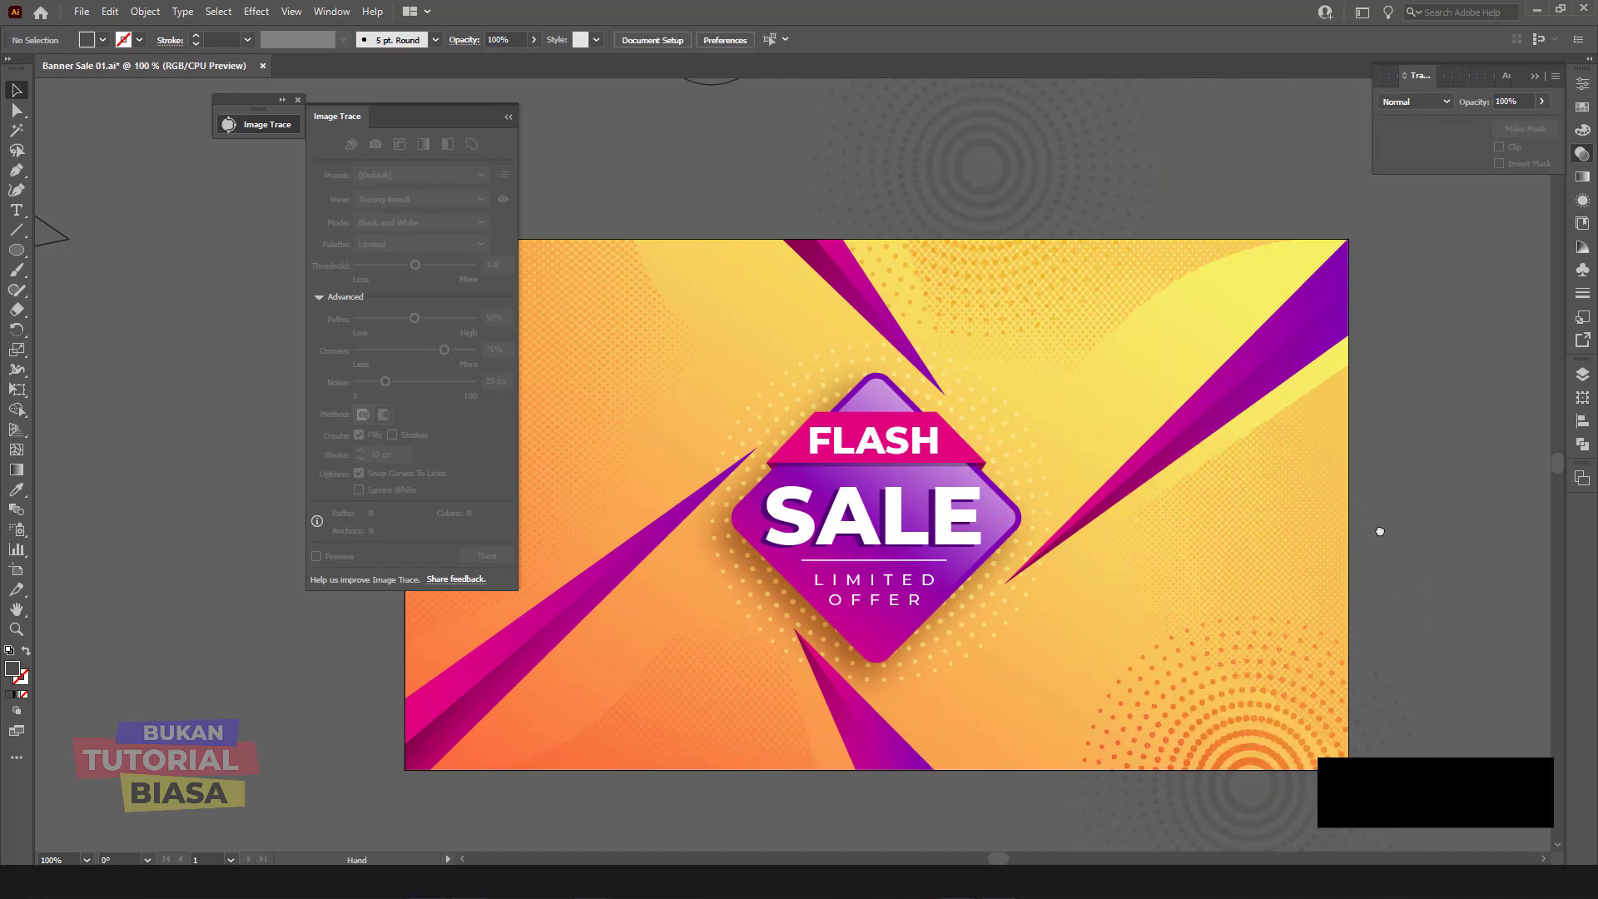
scroll(1380, 541, down, 5)
Step: Move a faint 24% dot circle copy to the banner's bottom-left corner
mouse_move(1366, 678)
mouse_down()
mouse_move(768, 688)
mouse_move(691, 739)
mouse_up()
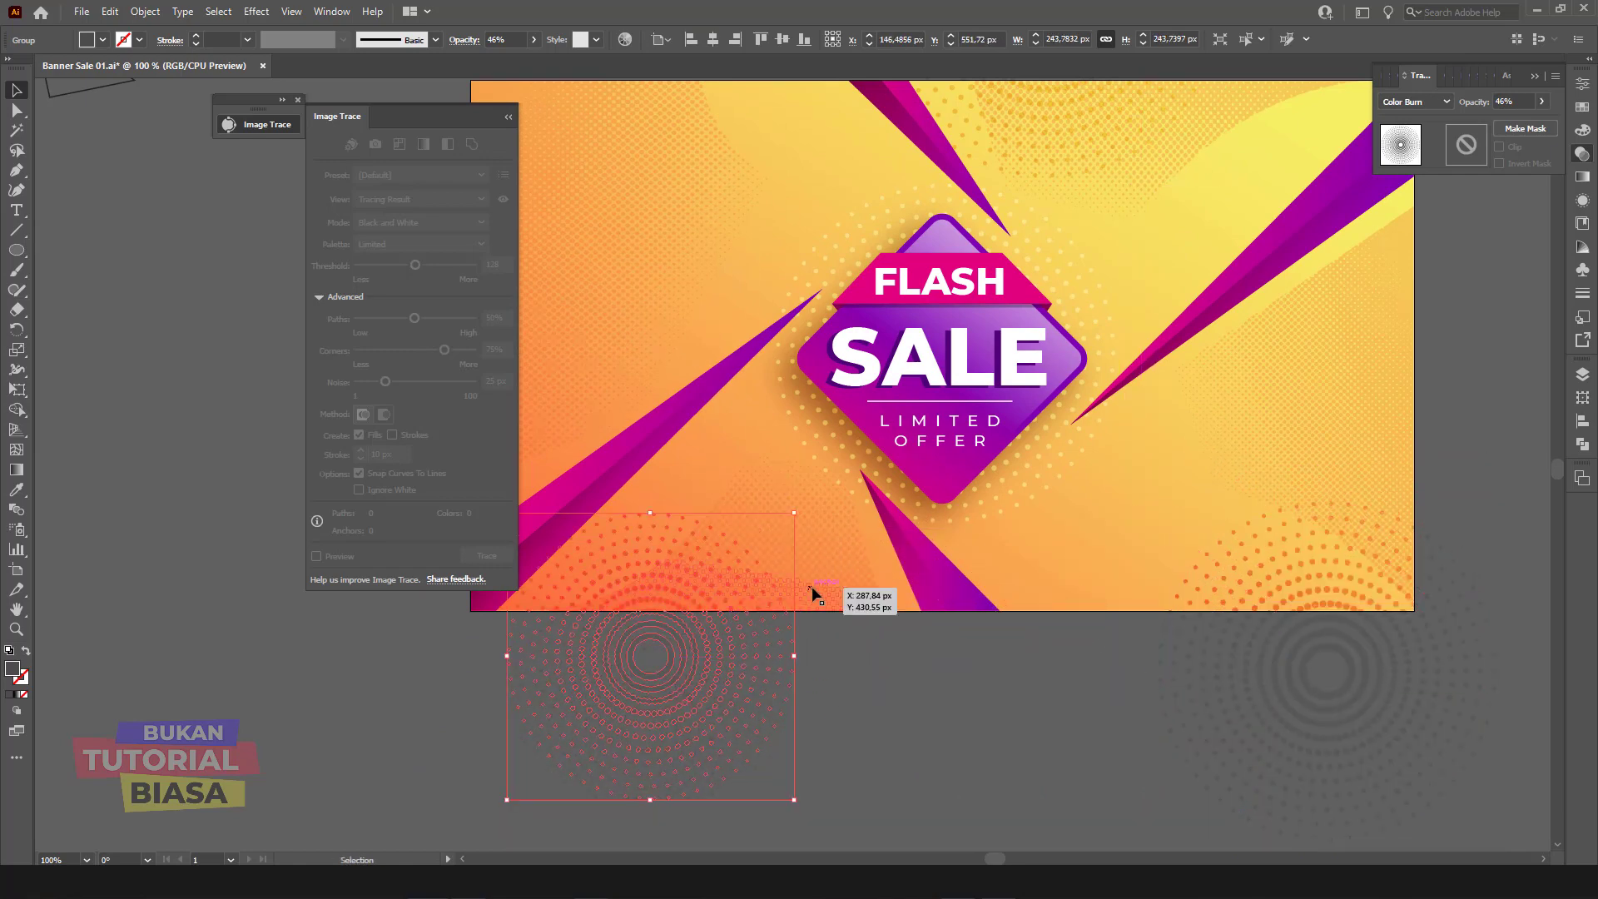
drag(759, 637, 823, 613)
scroll(822, 613, up, 2)
drag(1089, 542, 1134, 536)
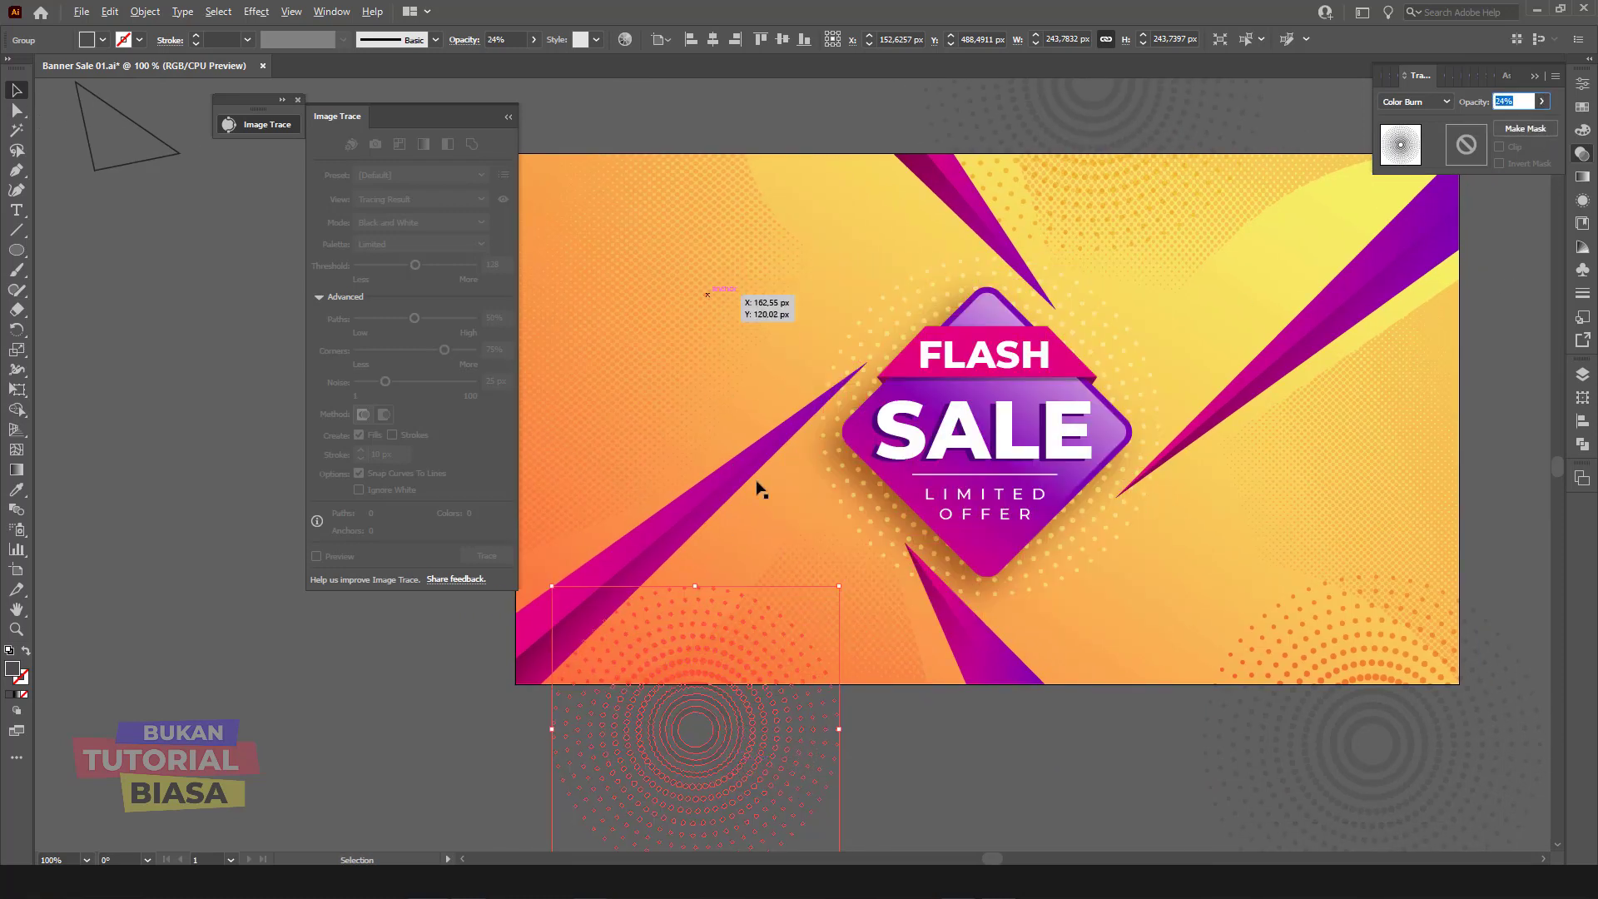
click(856, 785)
Step: Copy the dot circle up to the banner's top-left corner and zoom out to check
mouse_move(765, 676)
mouse_down()
mouse_move(801, 128)
mouse_move(653, 186)
mouse_up()
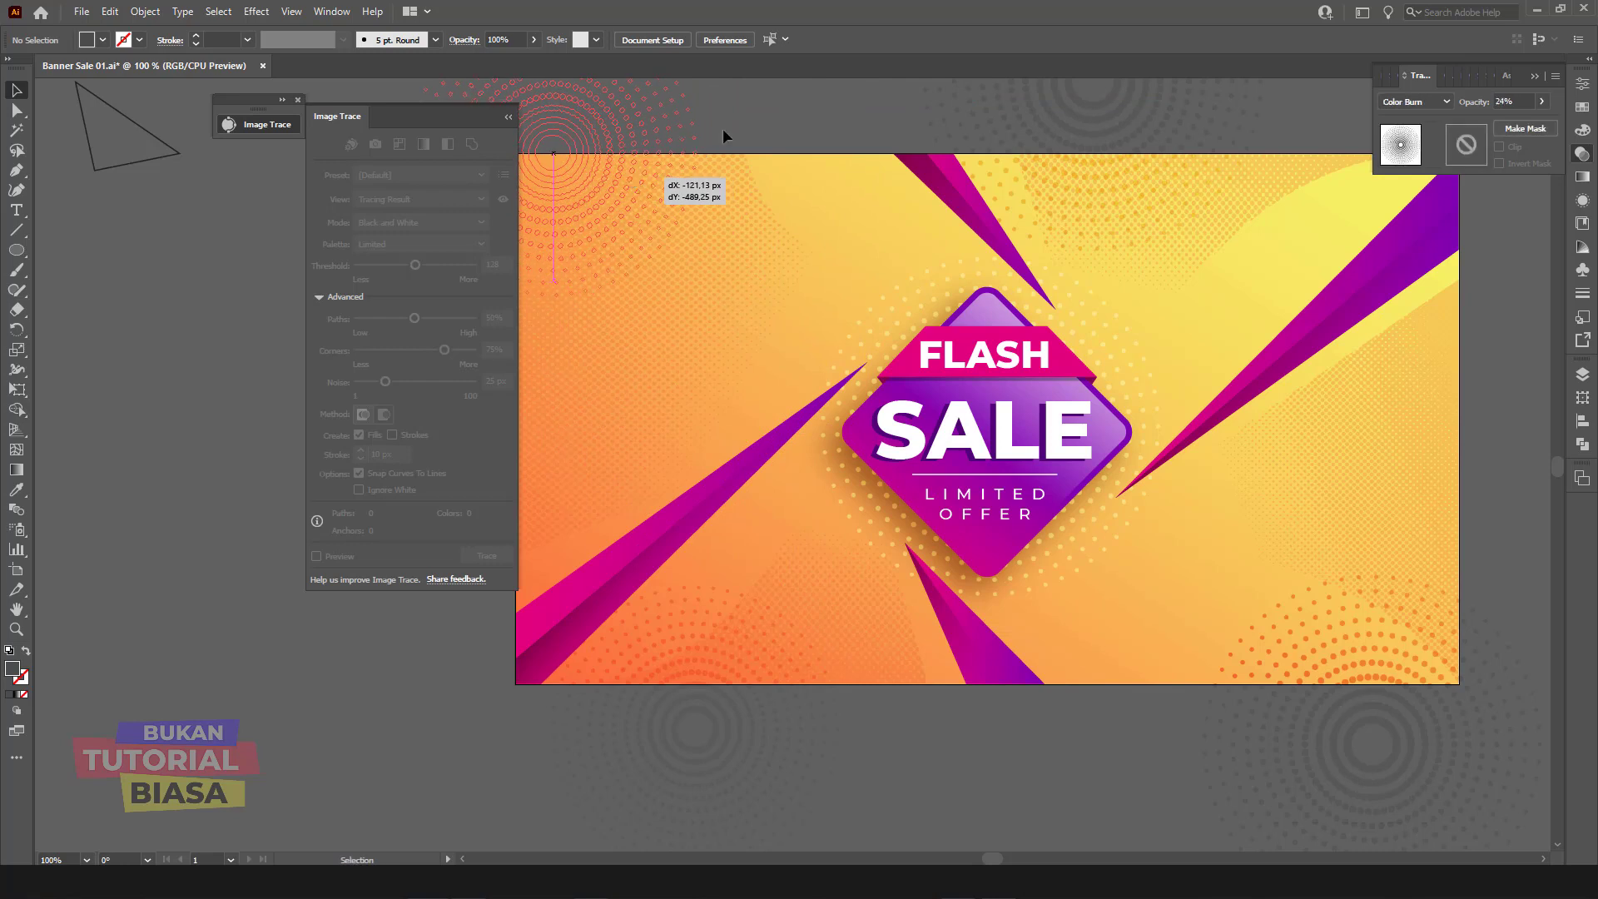
click(729, 125)
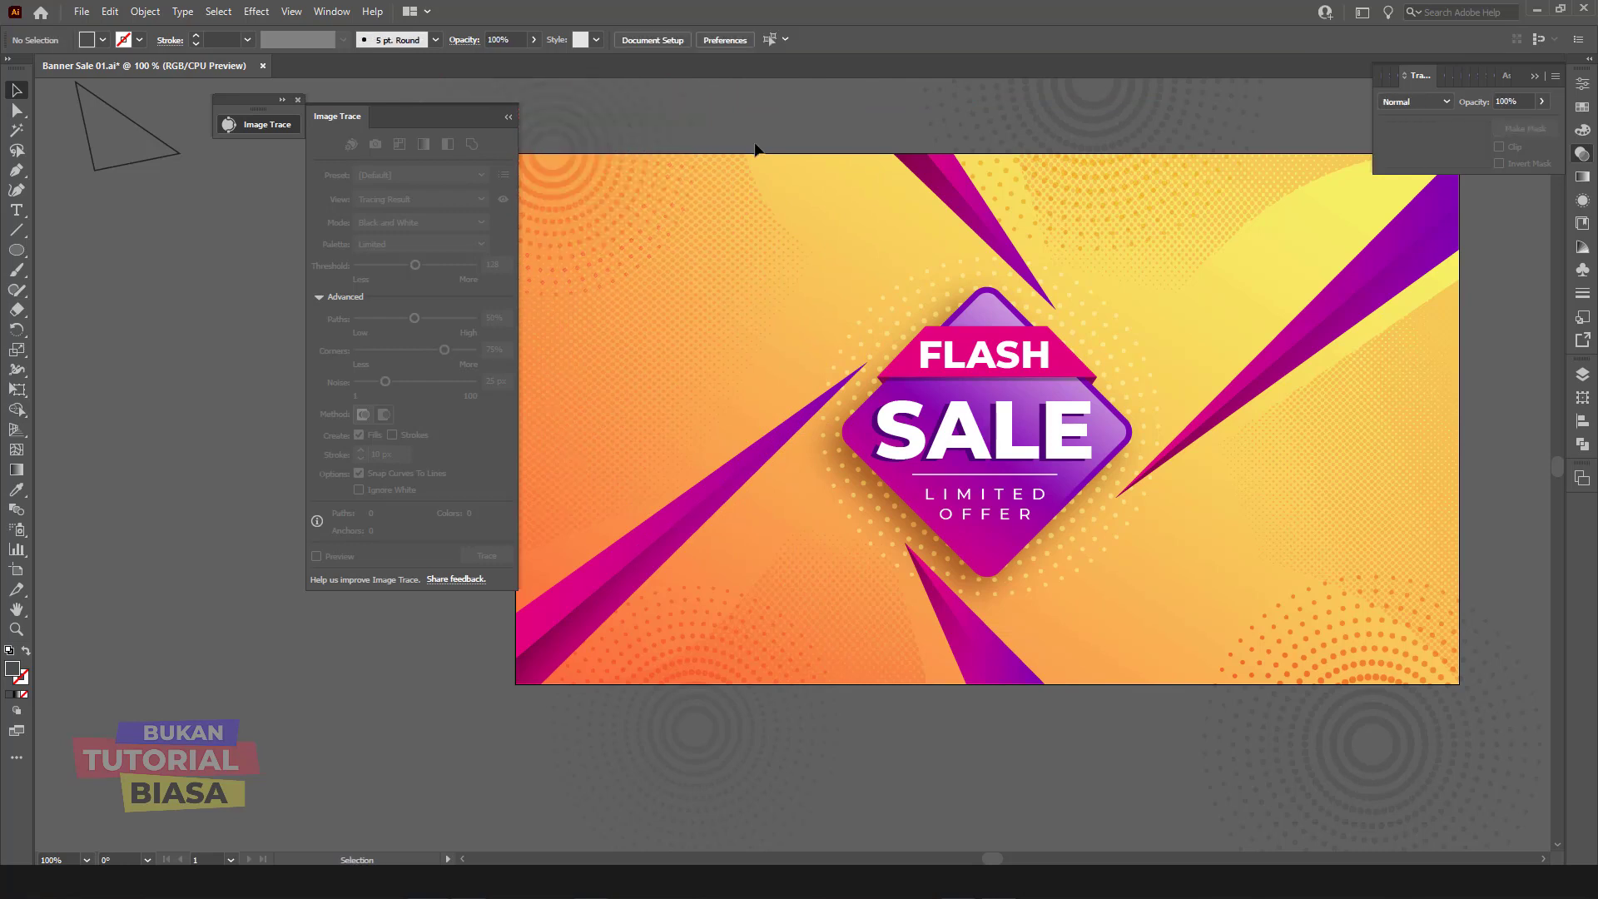
key(ctrl+minus)
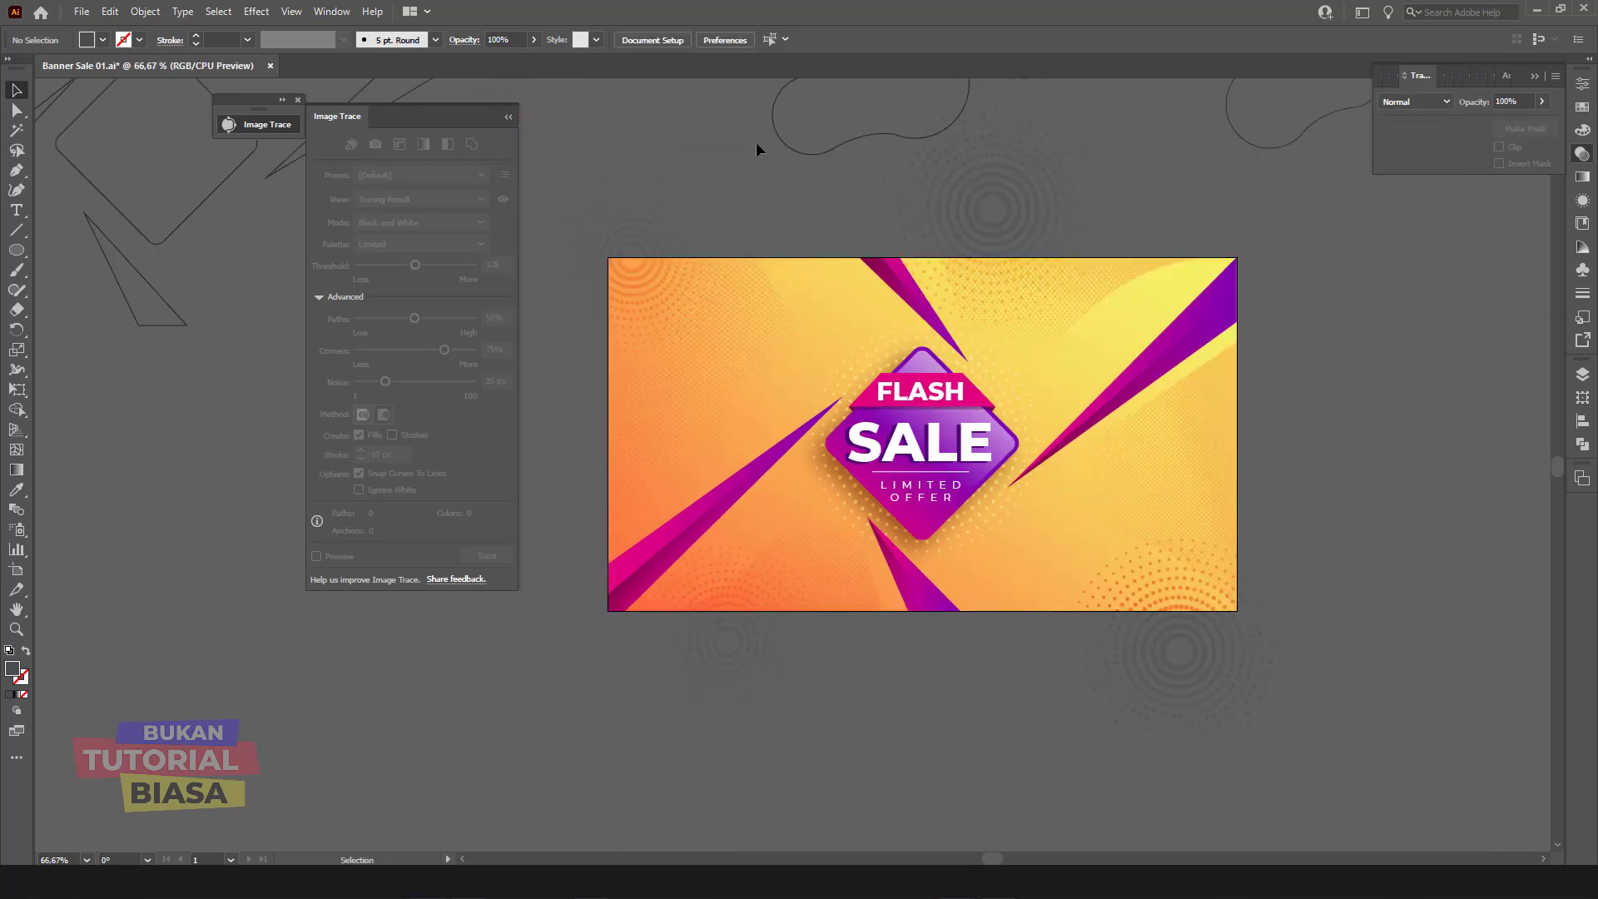
key(ctrl+plus)
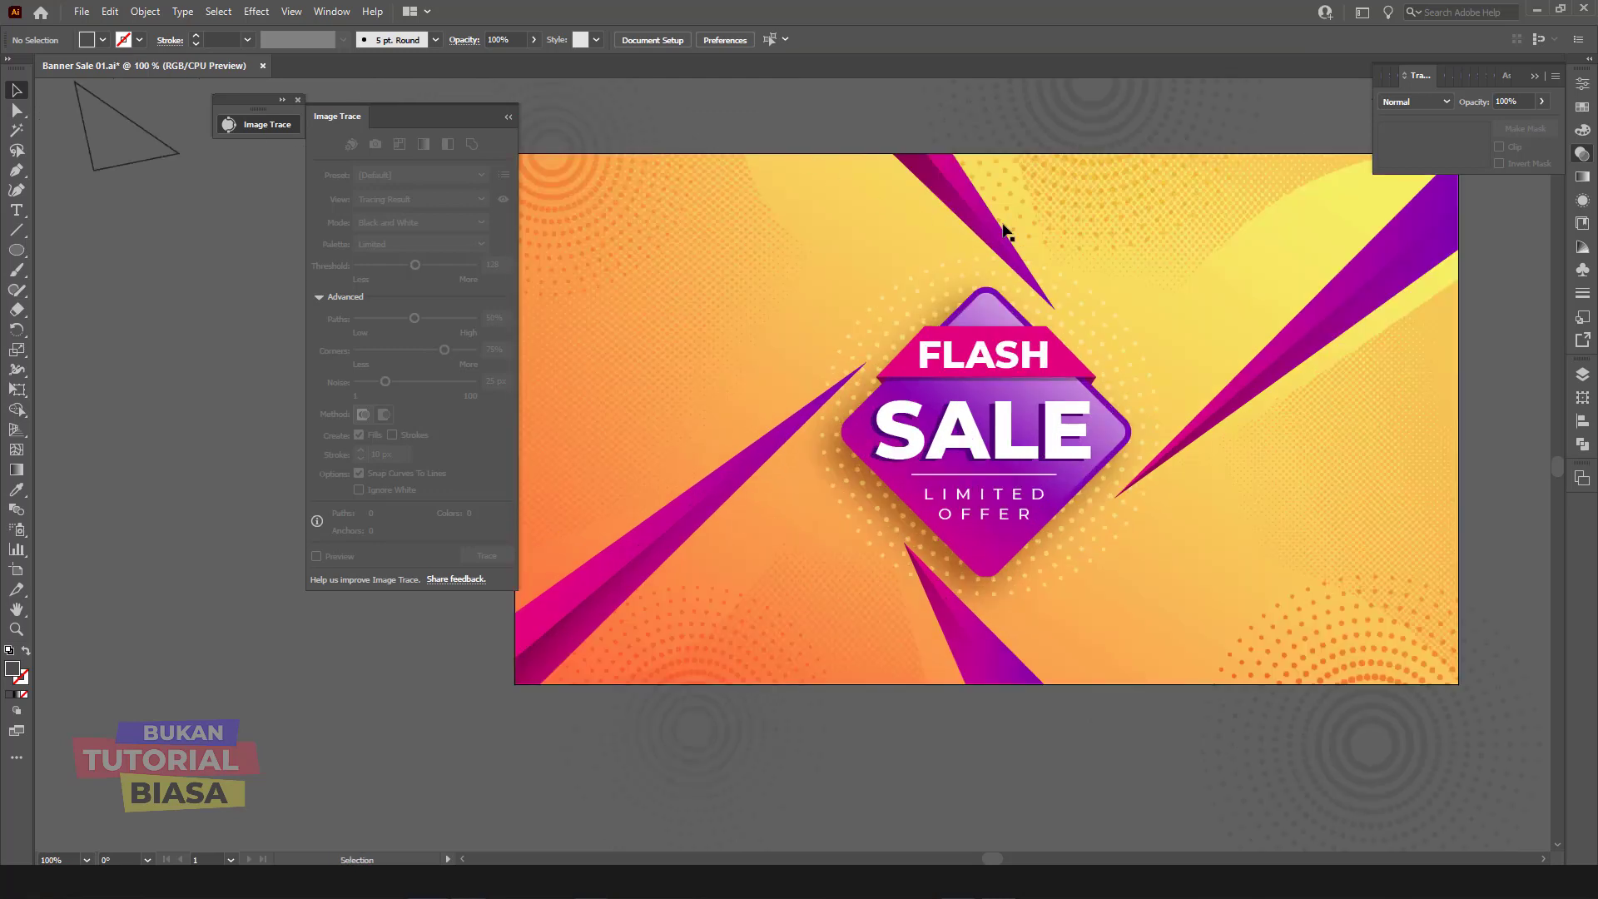
drag(1002, 338, 980, 351)
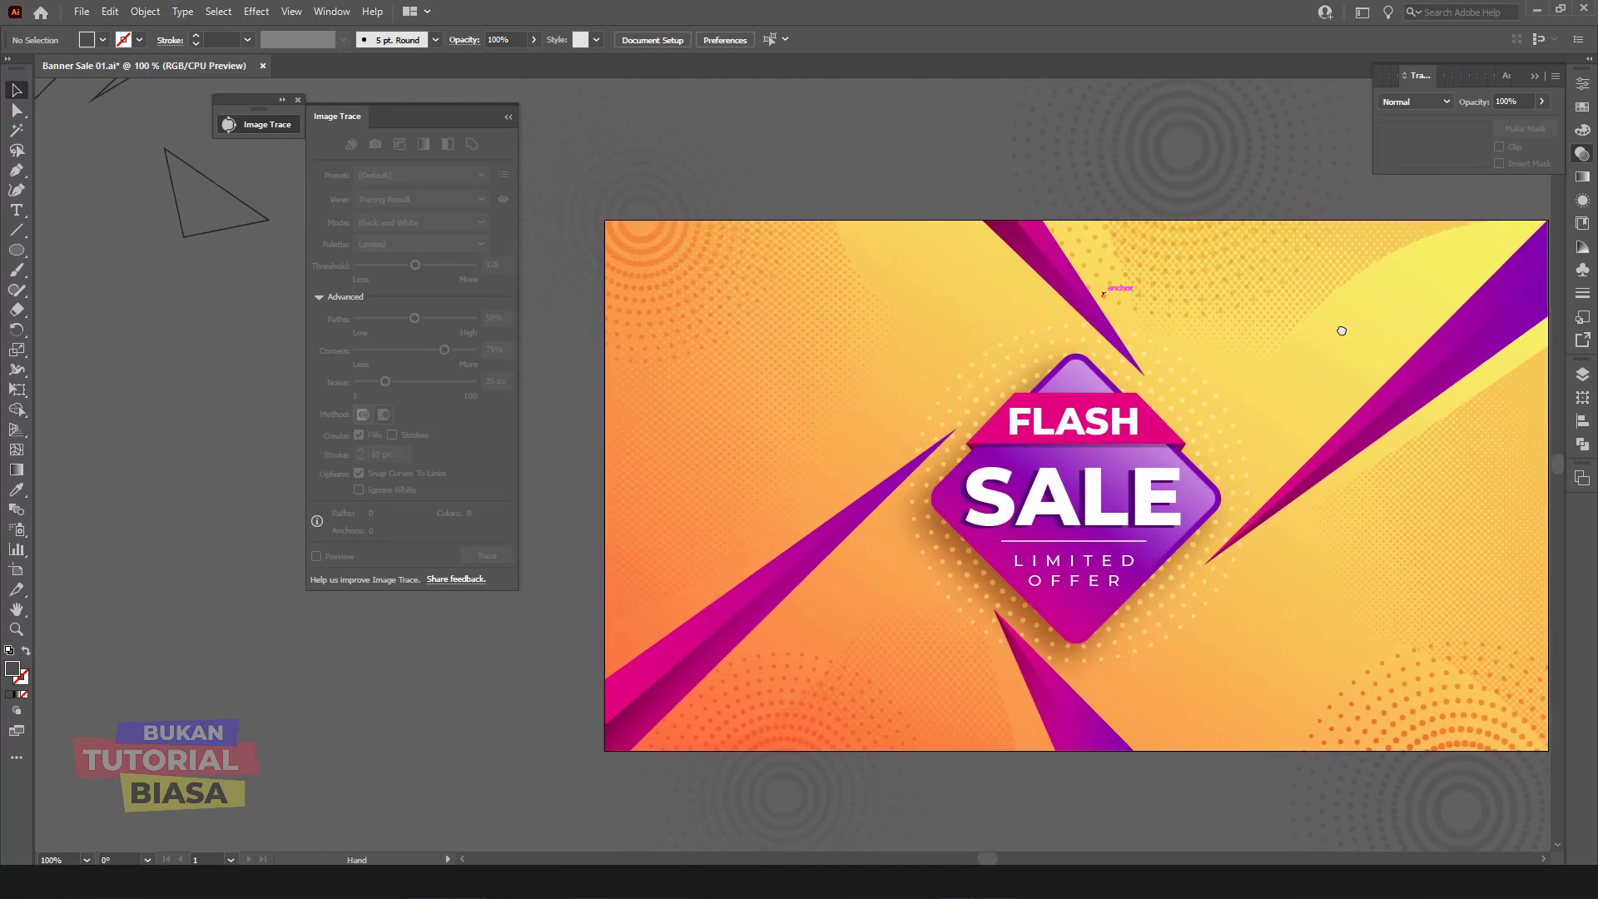
drag(617, 186, 678, 255)
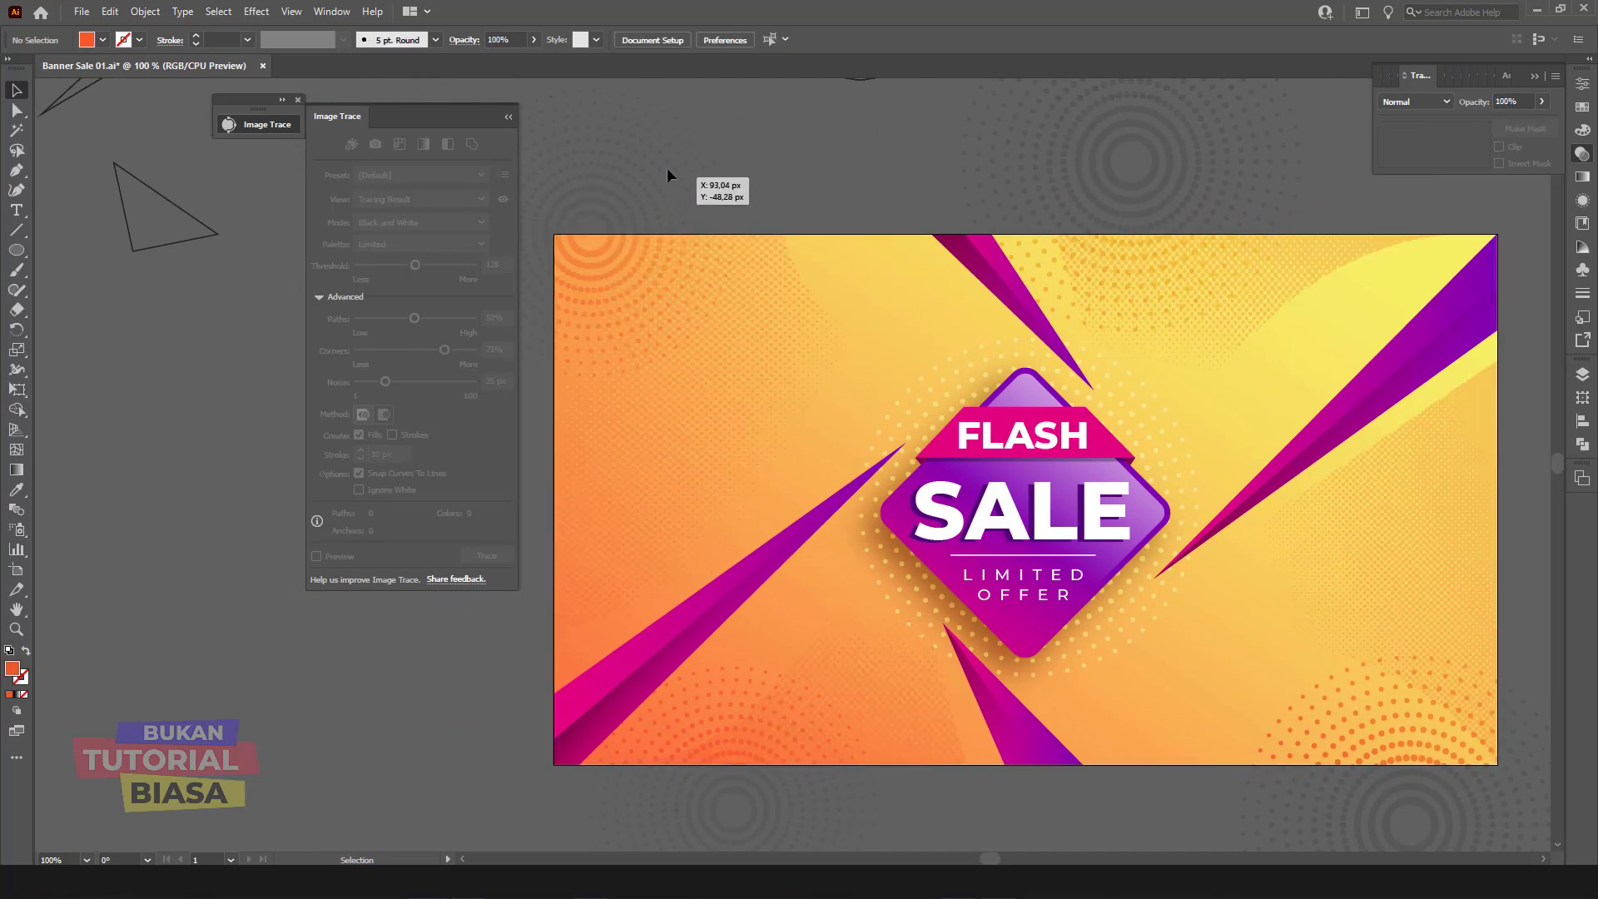
Step: Select the top, bottom-right and corner dot circles to review their placement
click(1090, 149)
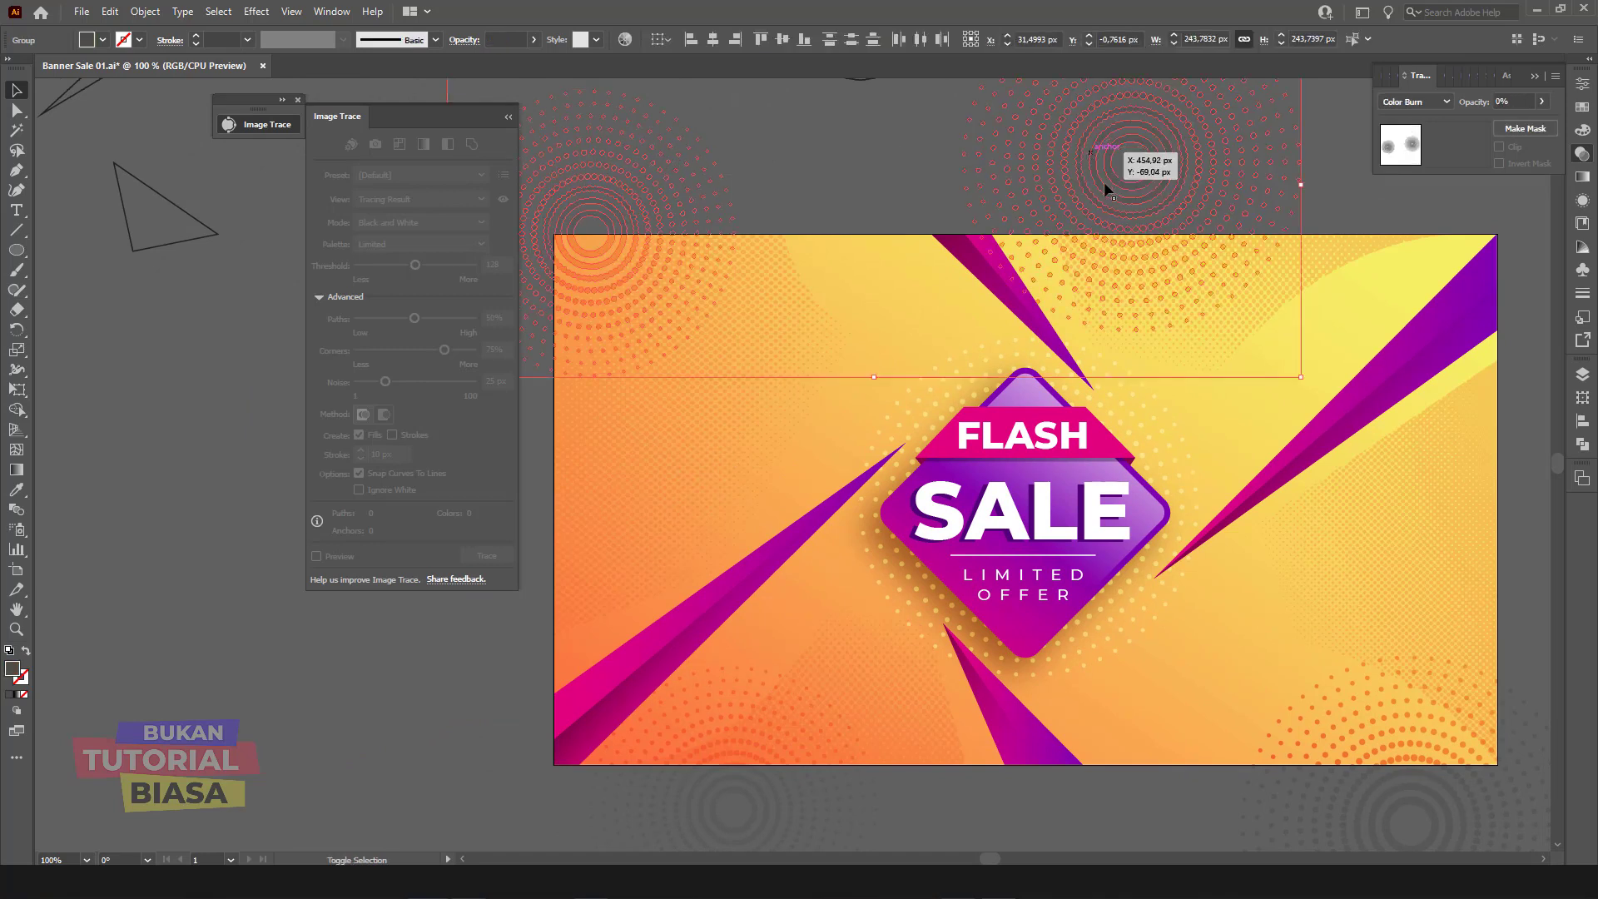
click(1376, 796)
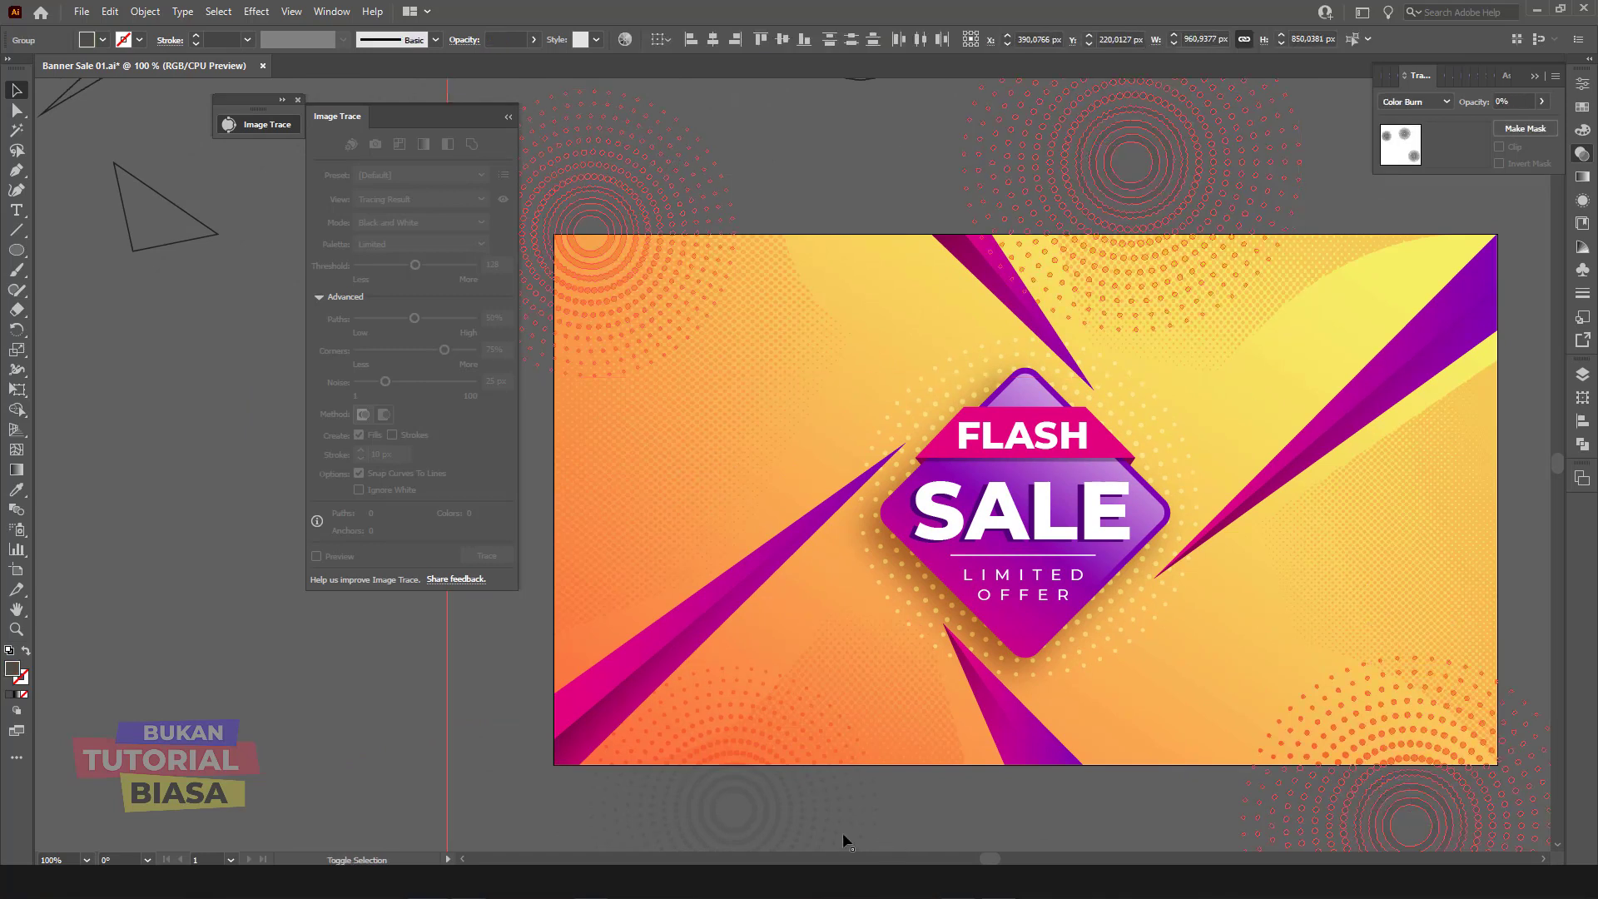
click(783, 813)
click(1143, 816)
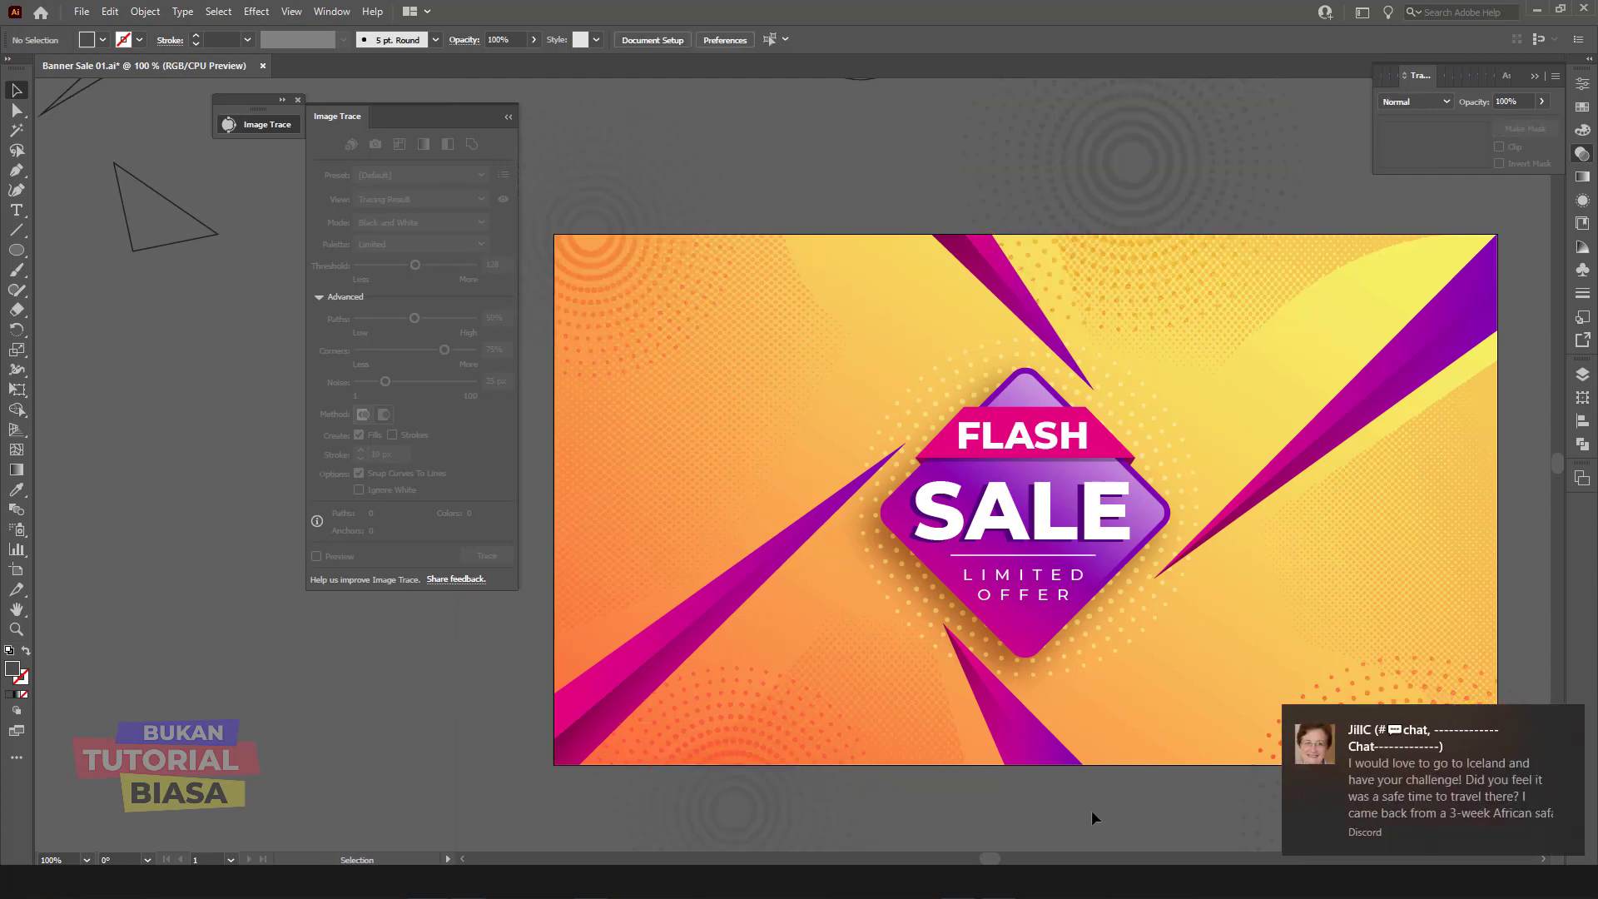
drag(1157, 819, 1081, 785)
Step: Try a grey fill on the dot circle behind the SALE badge, then undo it
click(1033, 609)
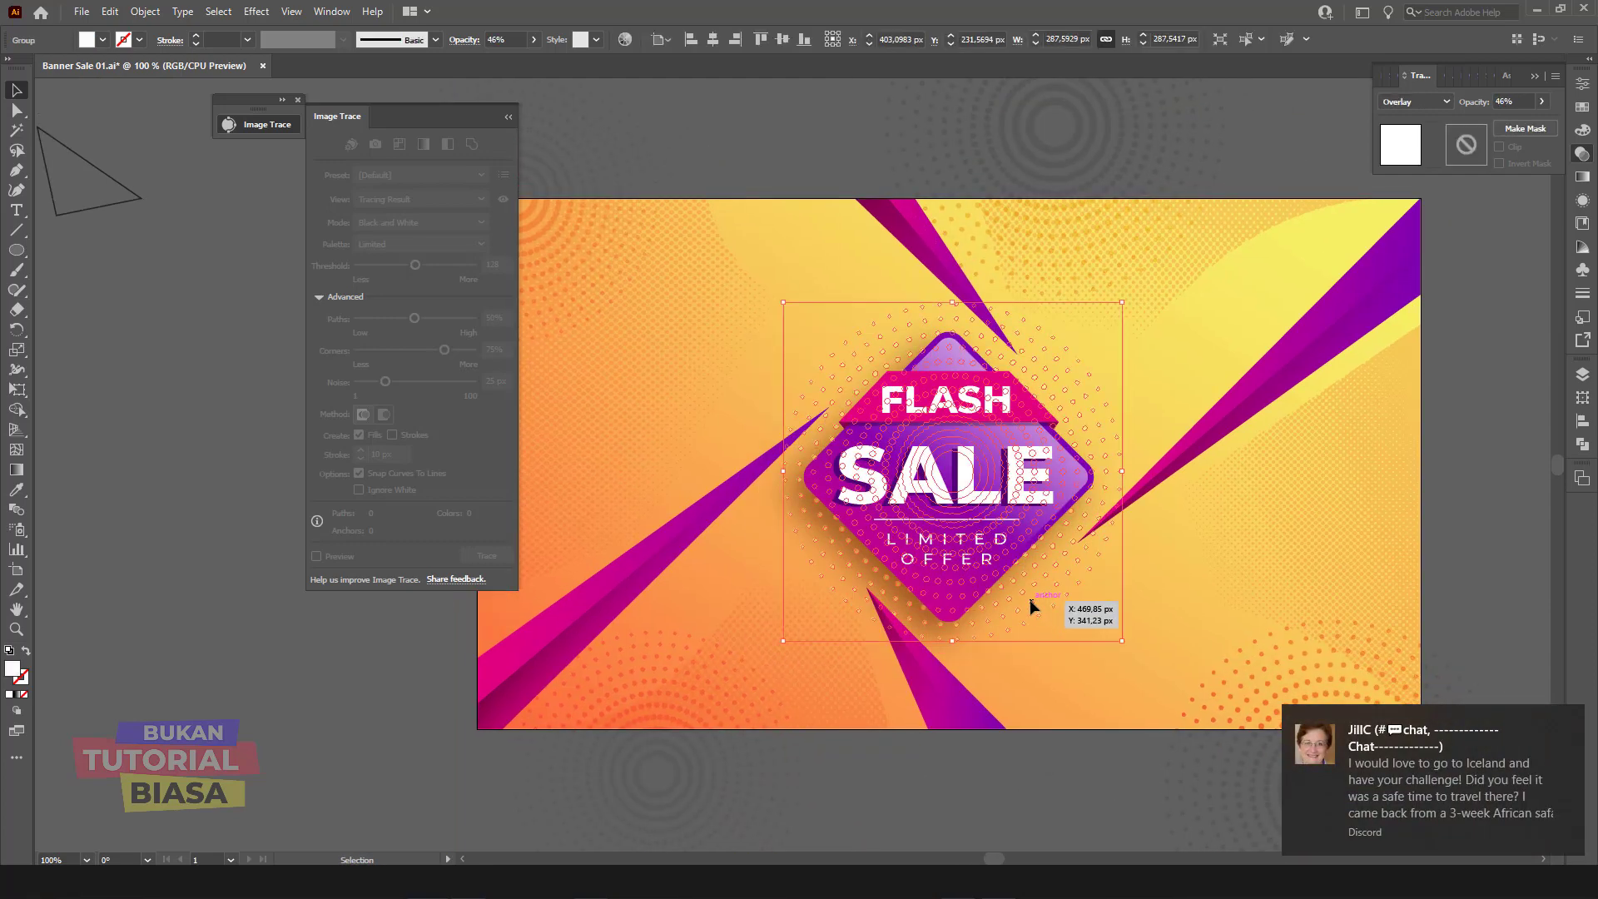
click(1424, 100)
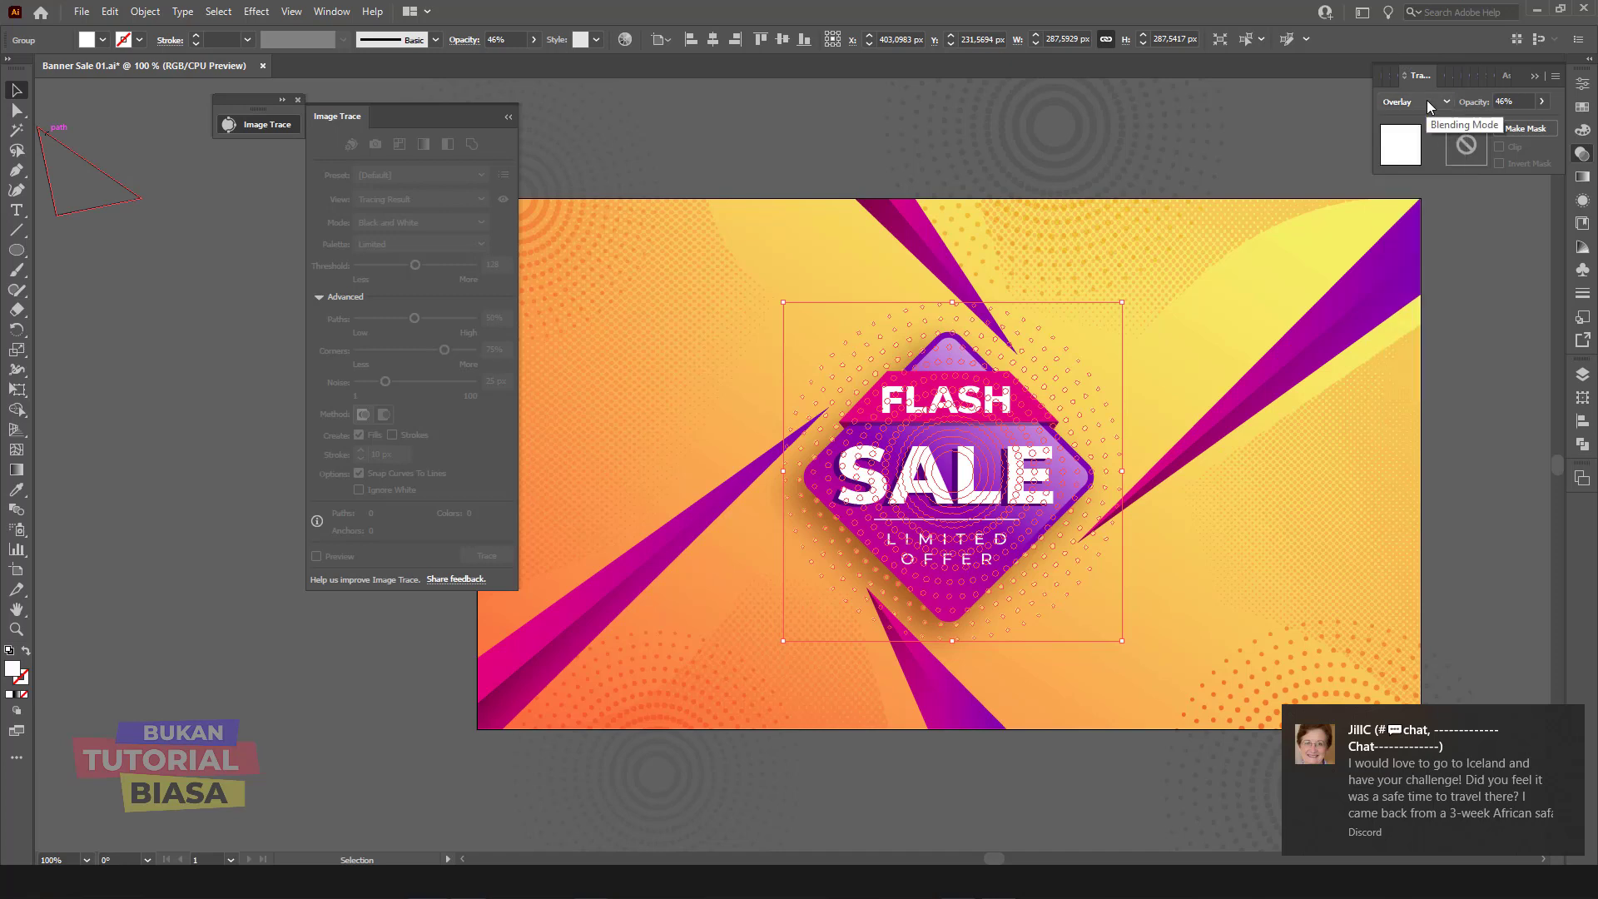
double_click(12, 667)
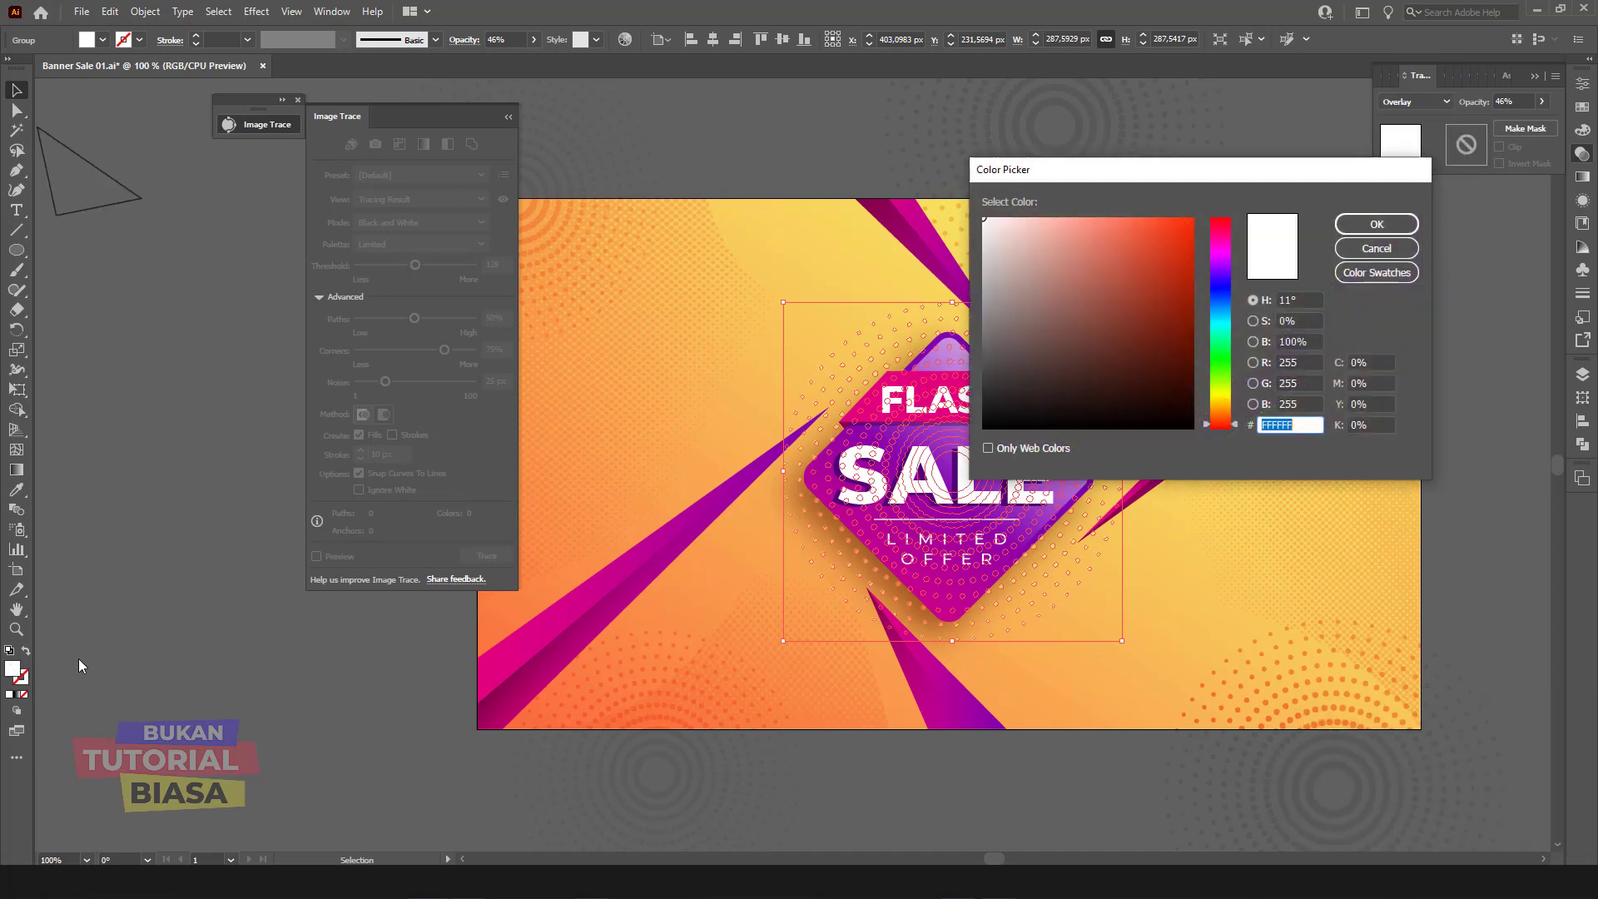
drag(1016, 319, 984, 301)
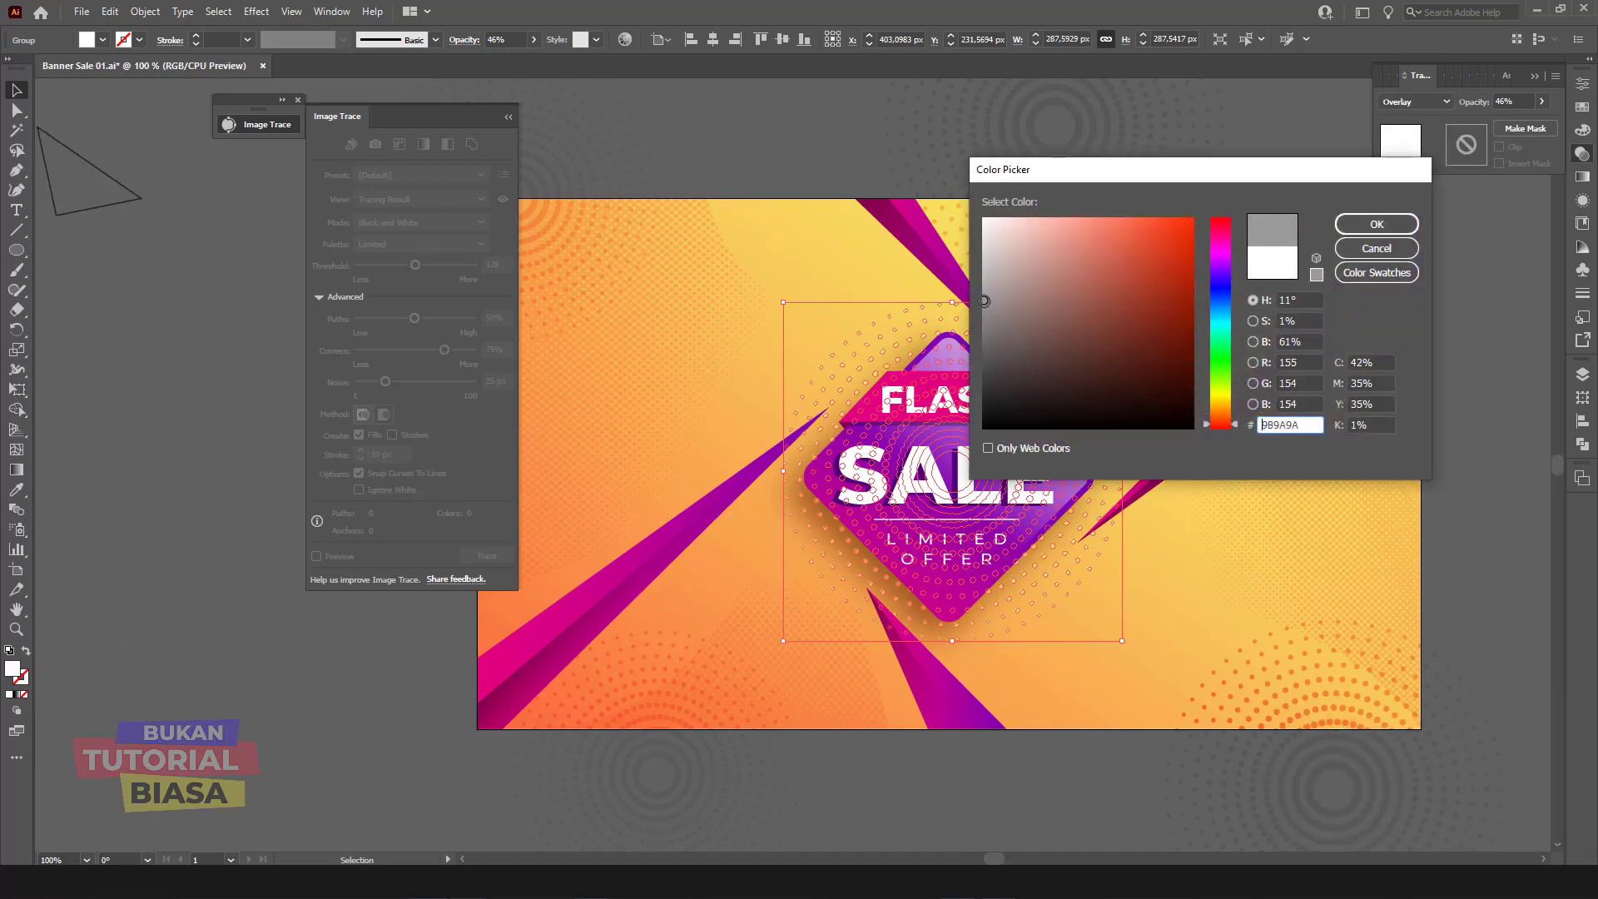
click(1377, 223)
click(1477, 263)
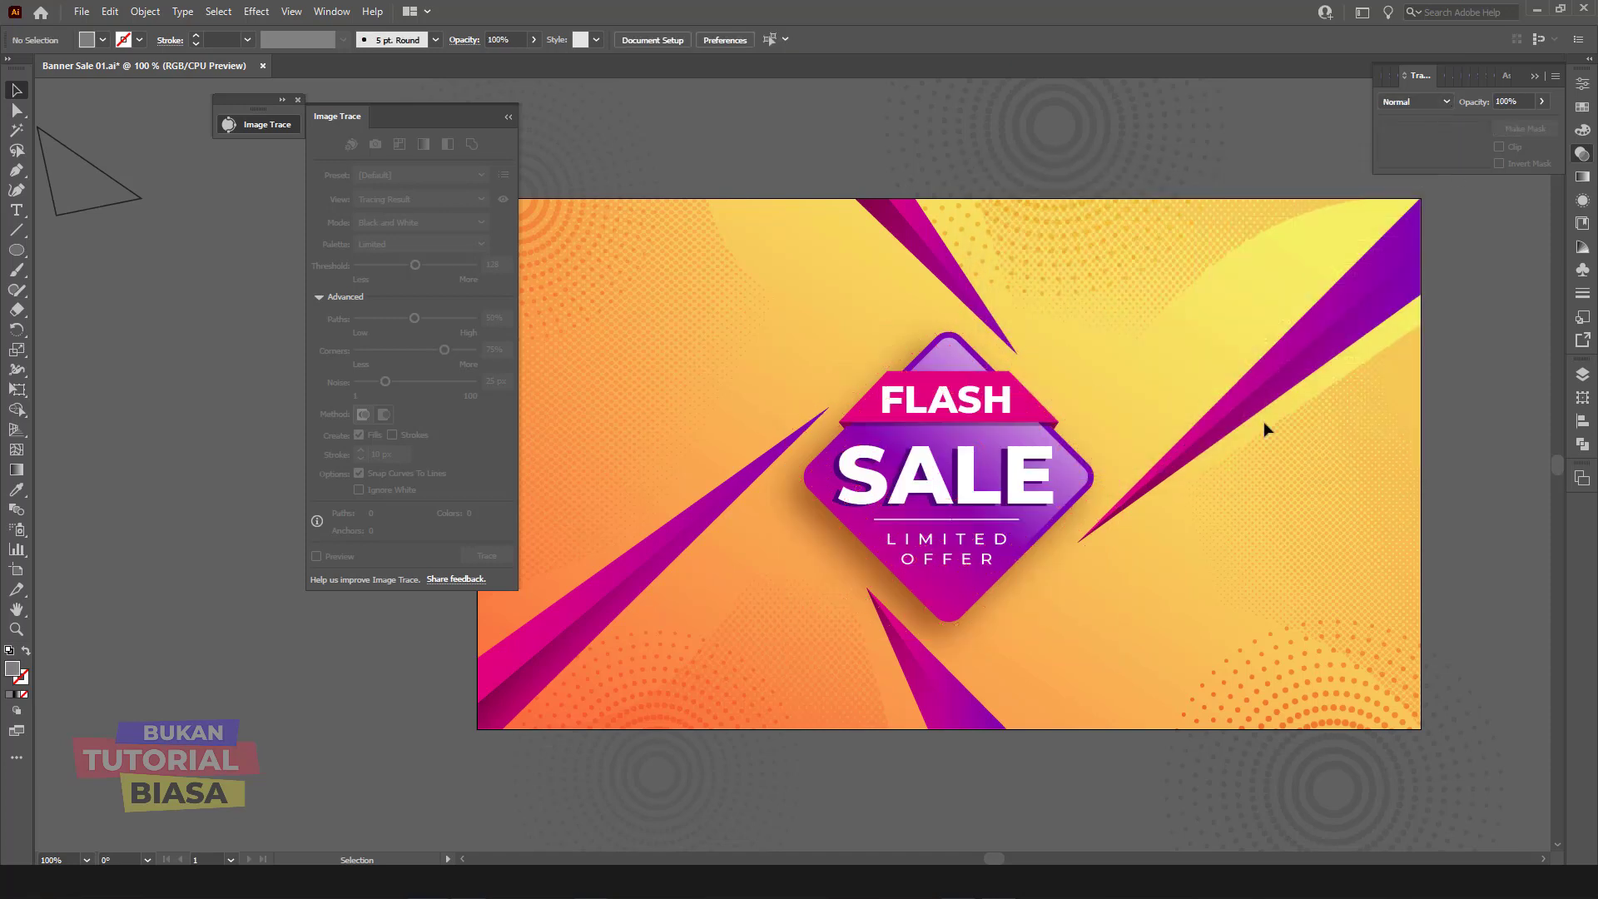
key(ctrl+z)
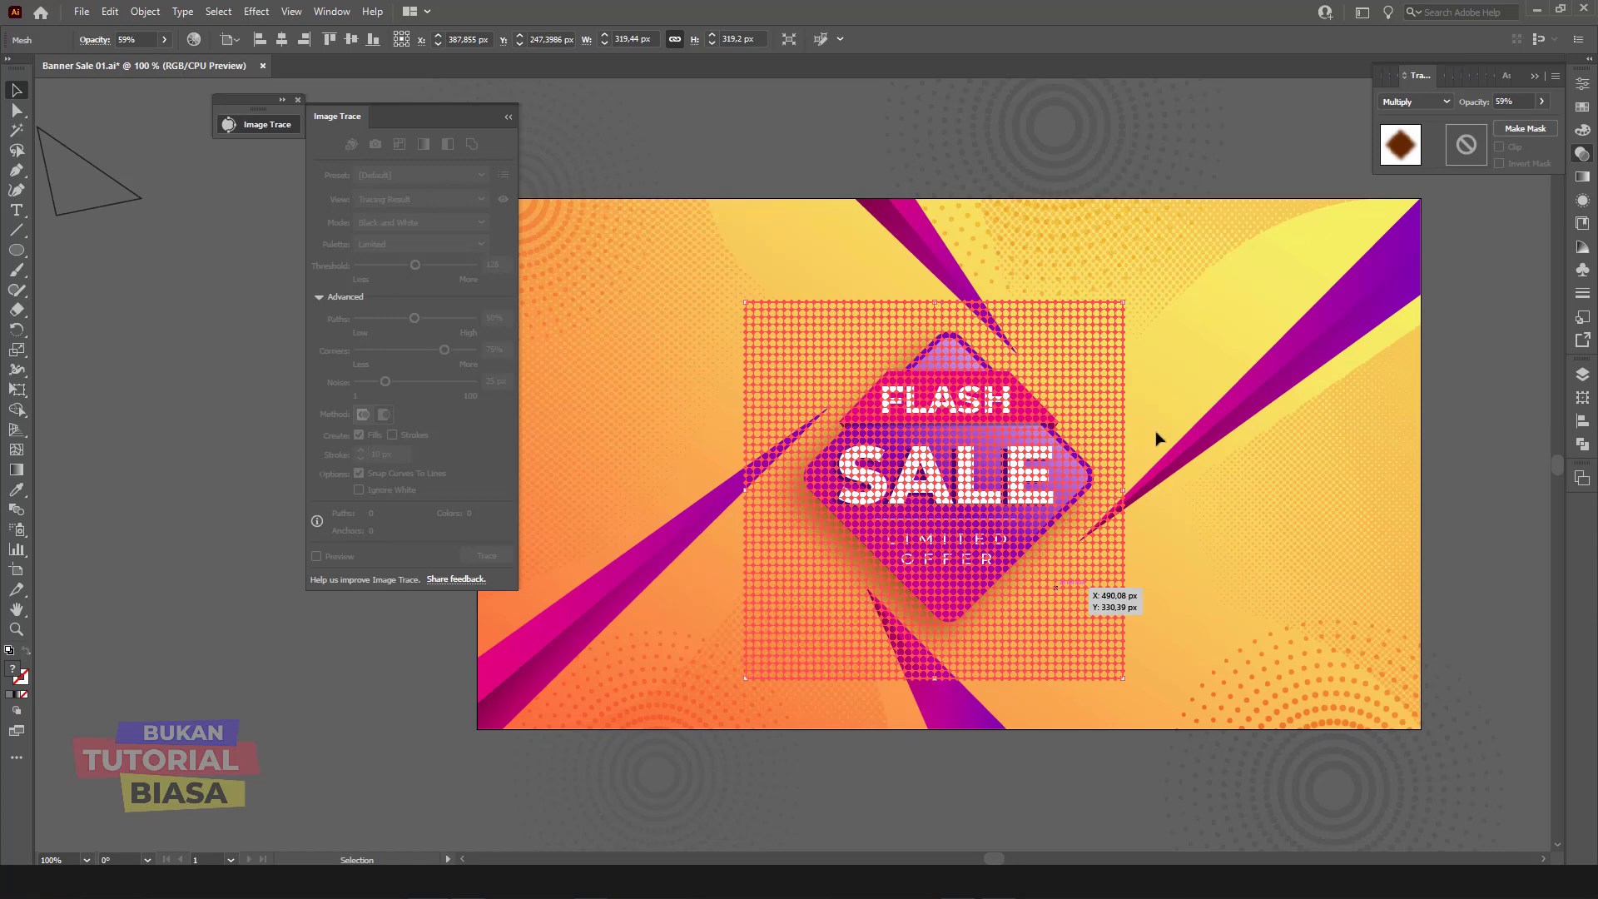
key(ctrl+z)
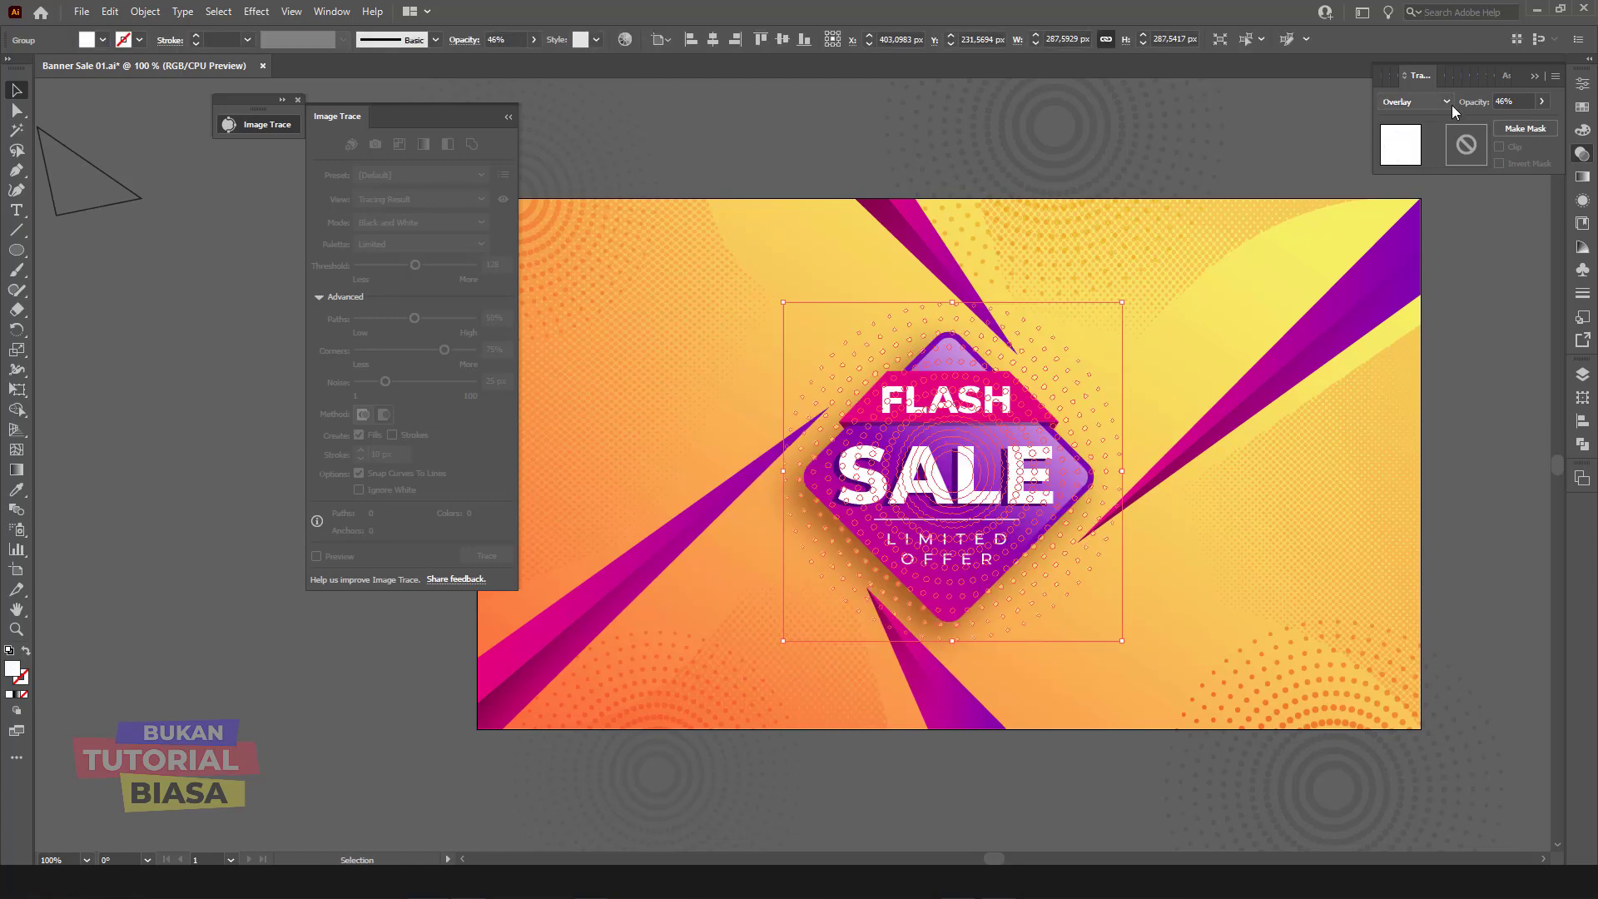
Step: Try a different blend mode on the dots and undo back to compare versions
click(1449, 102)
click(1420, 178)
click(1427, 275)
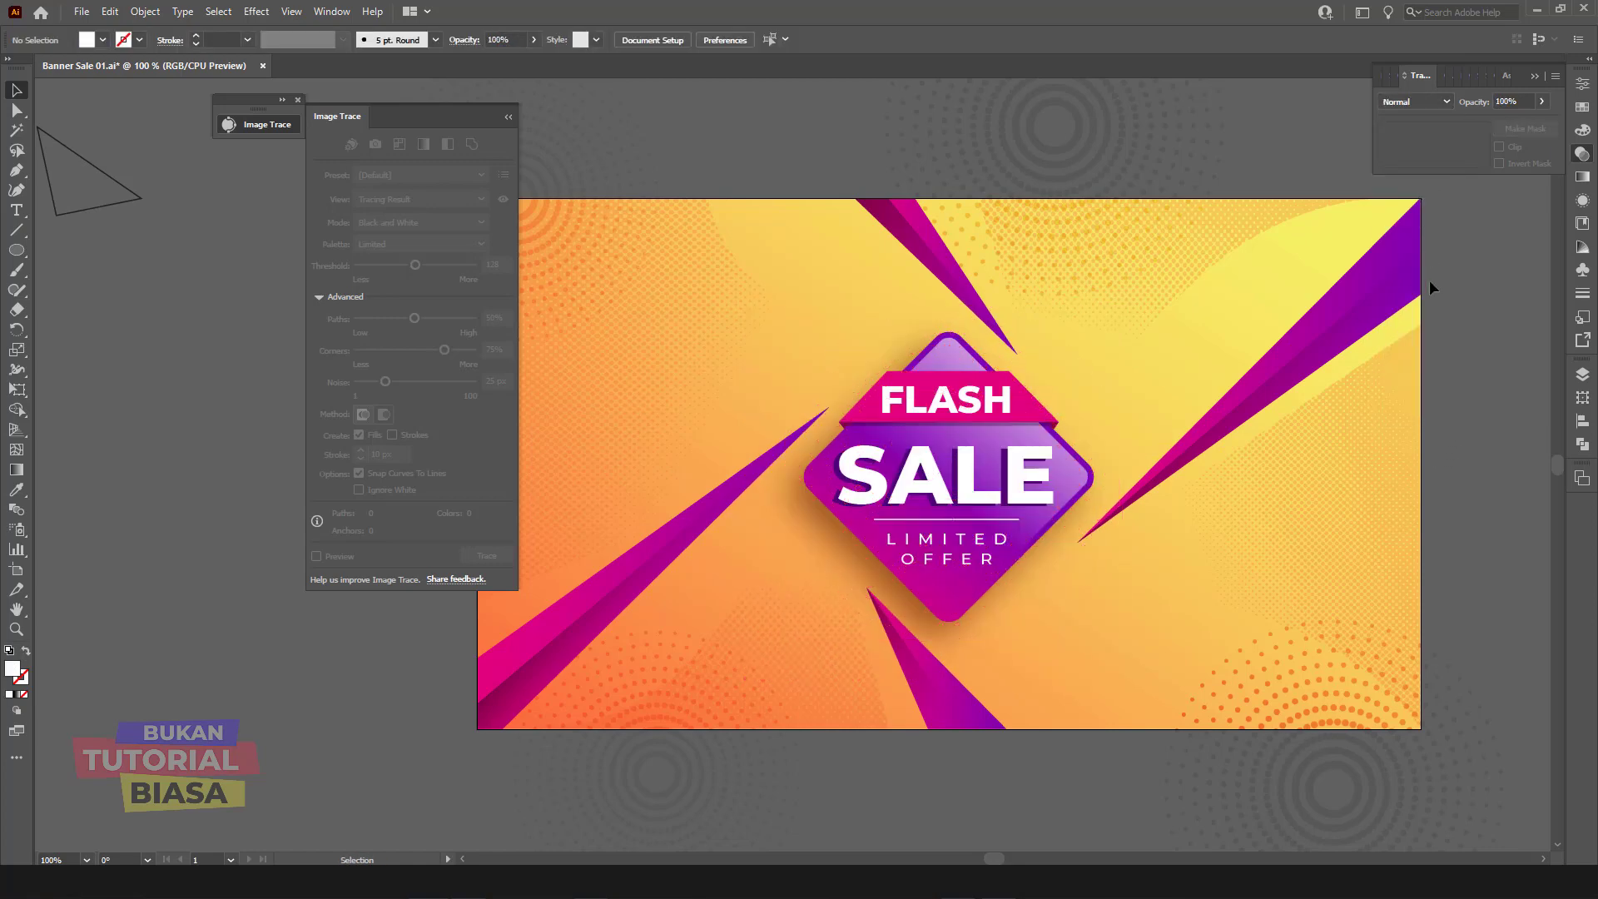
key(ctrl+z)
key(ctrl+z)
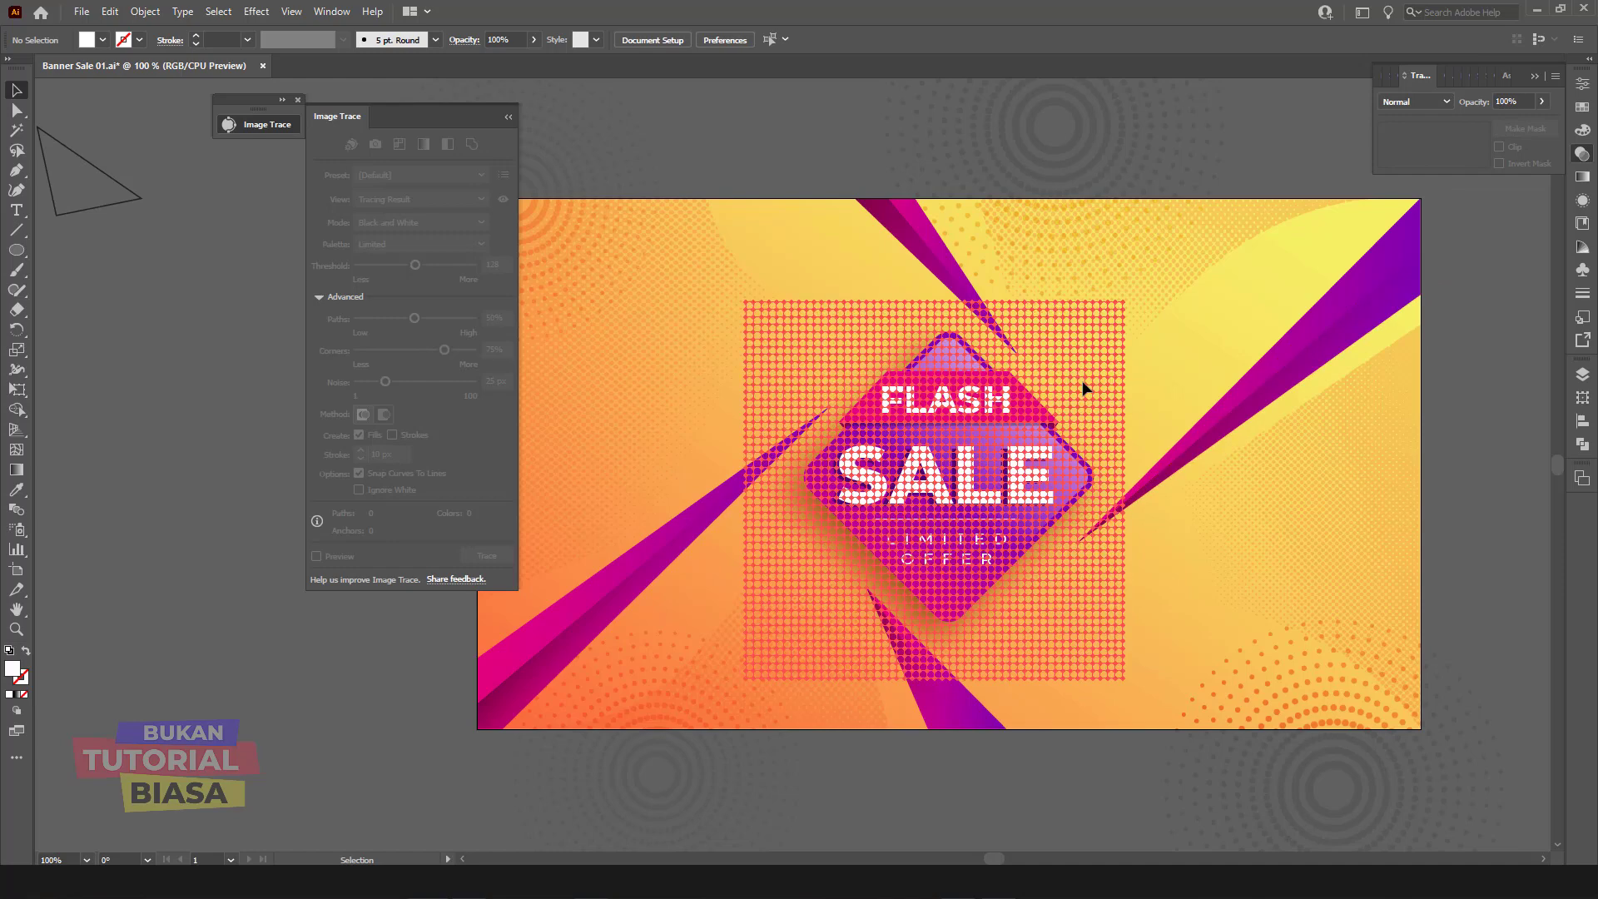
key(ctrl+z)
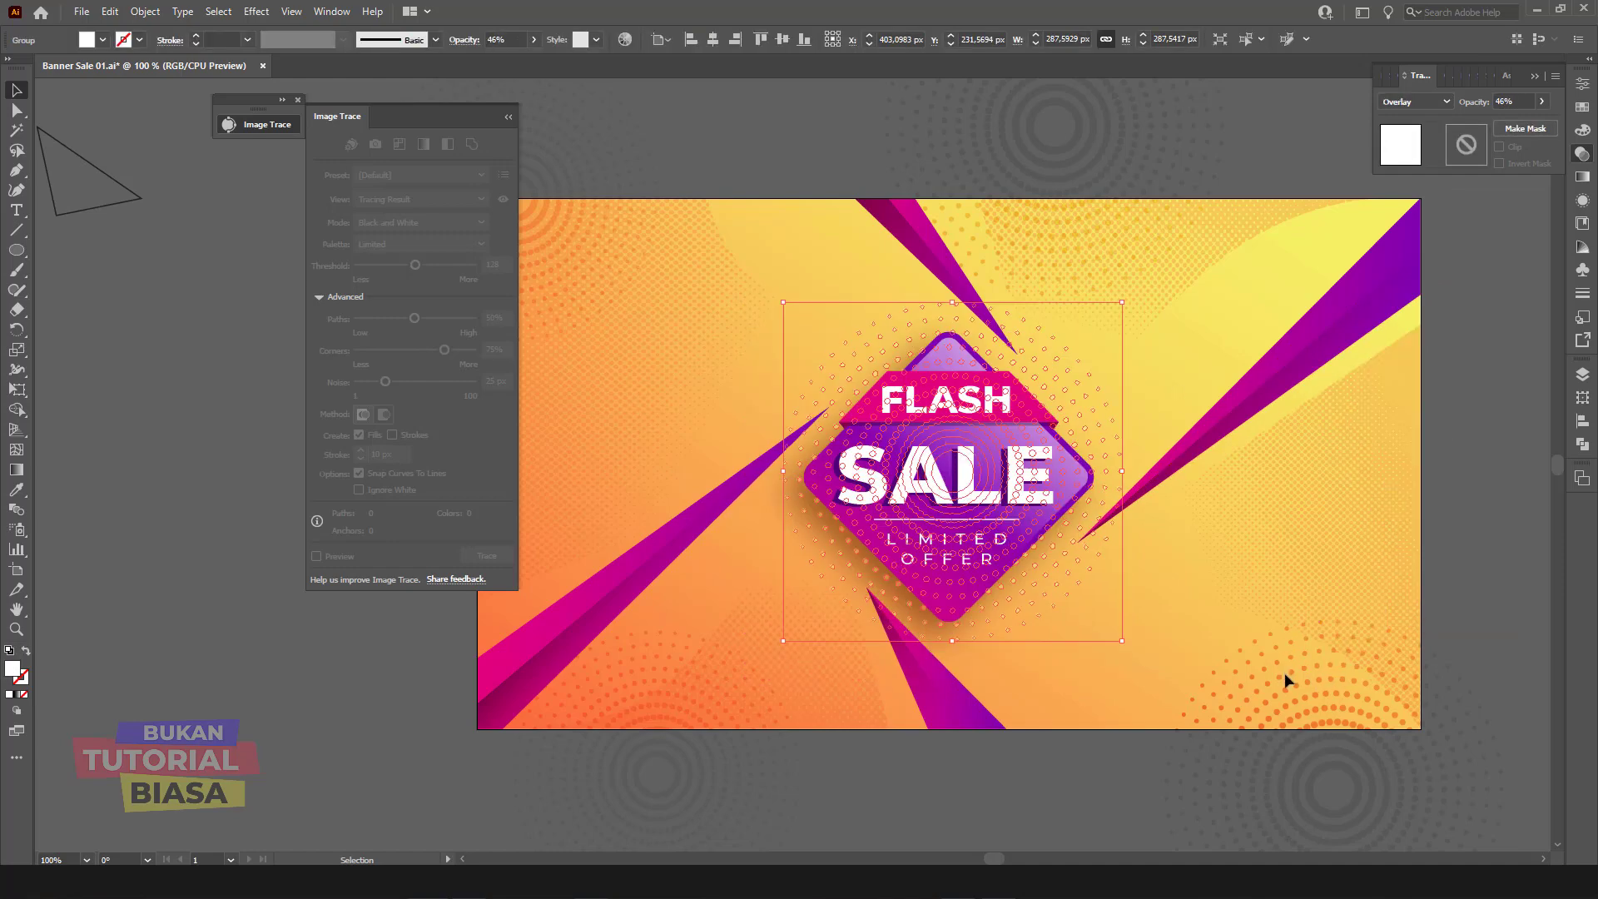
key(ctrl+z)
double_click(1289, 672)
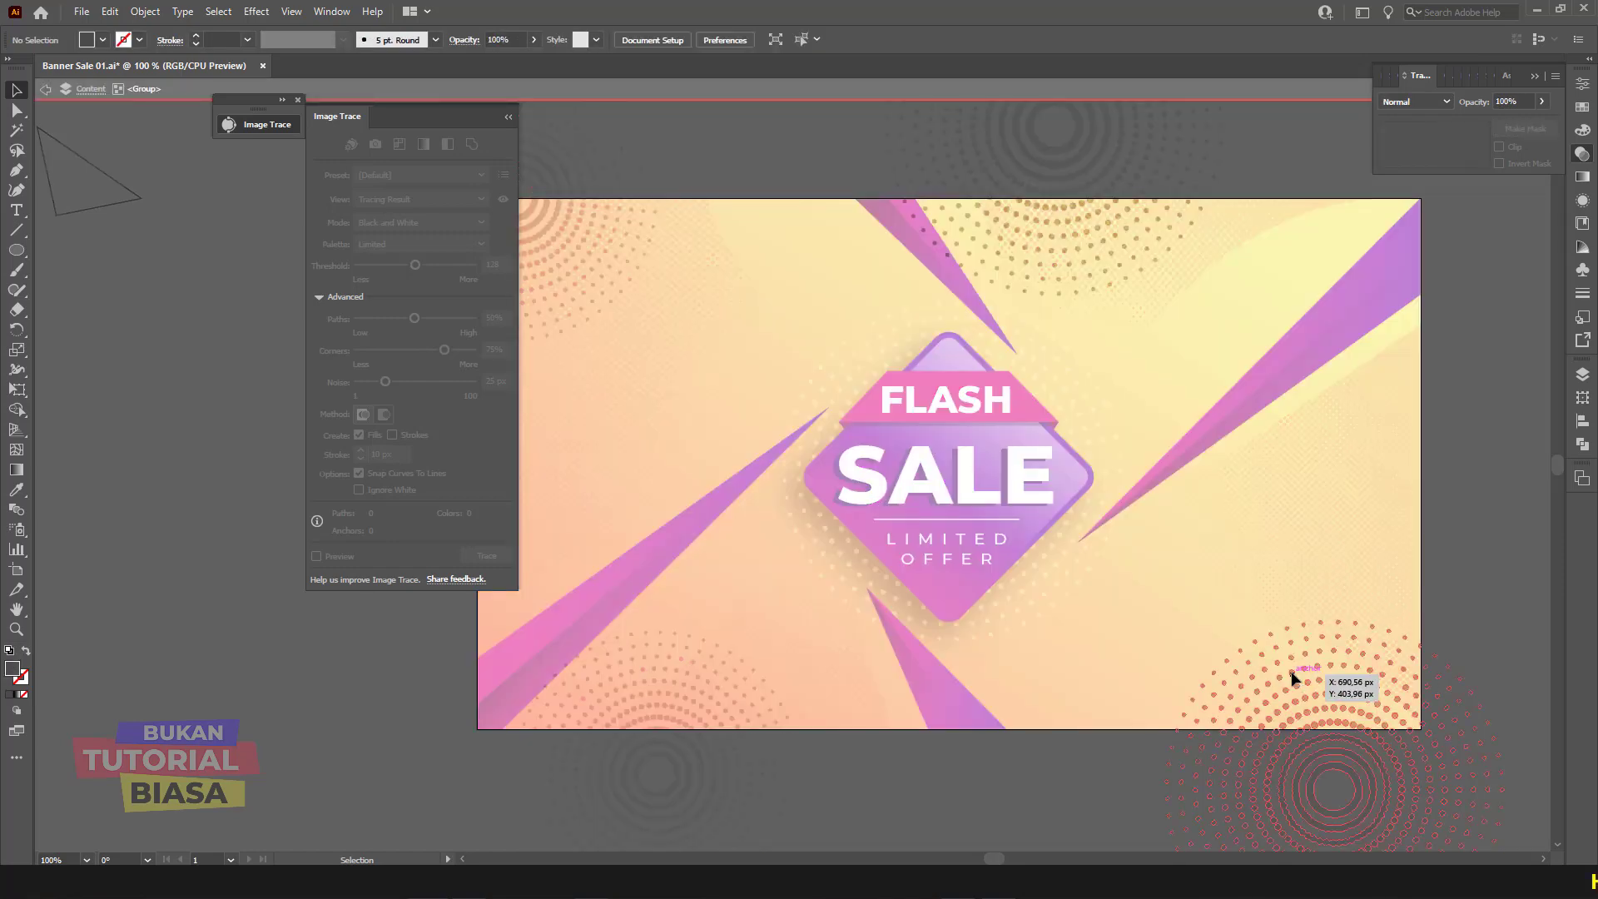
double_click(1486, 488)
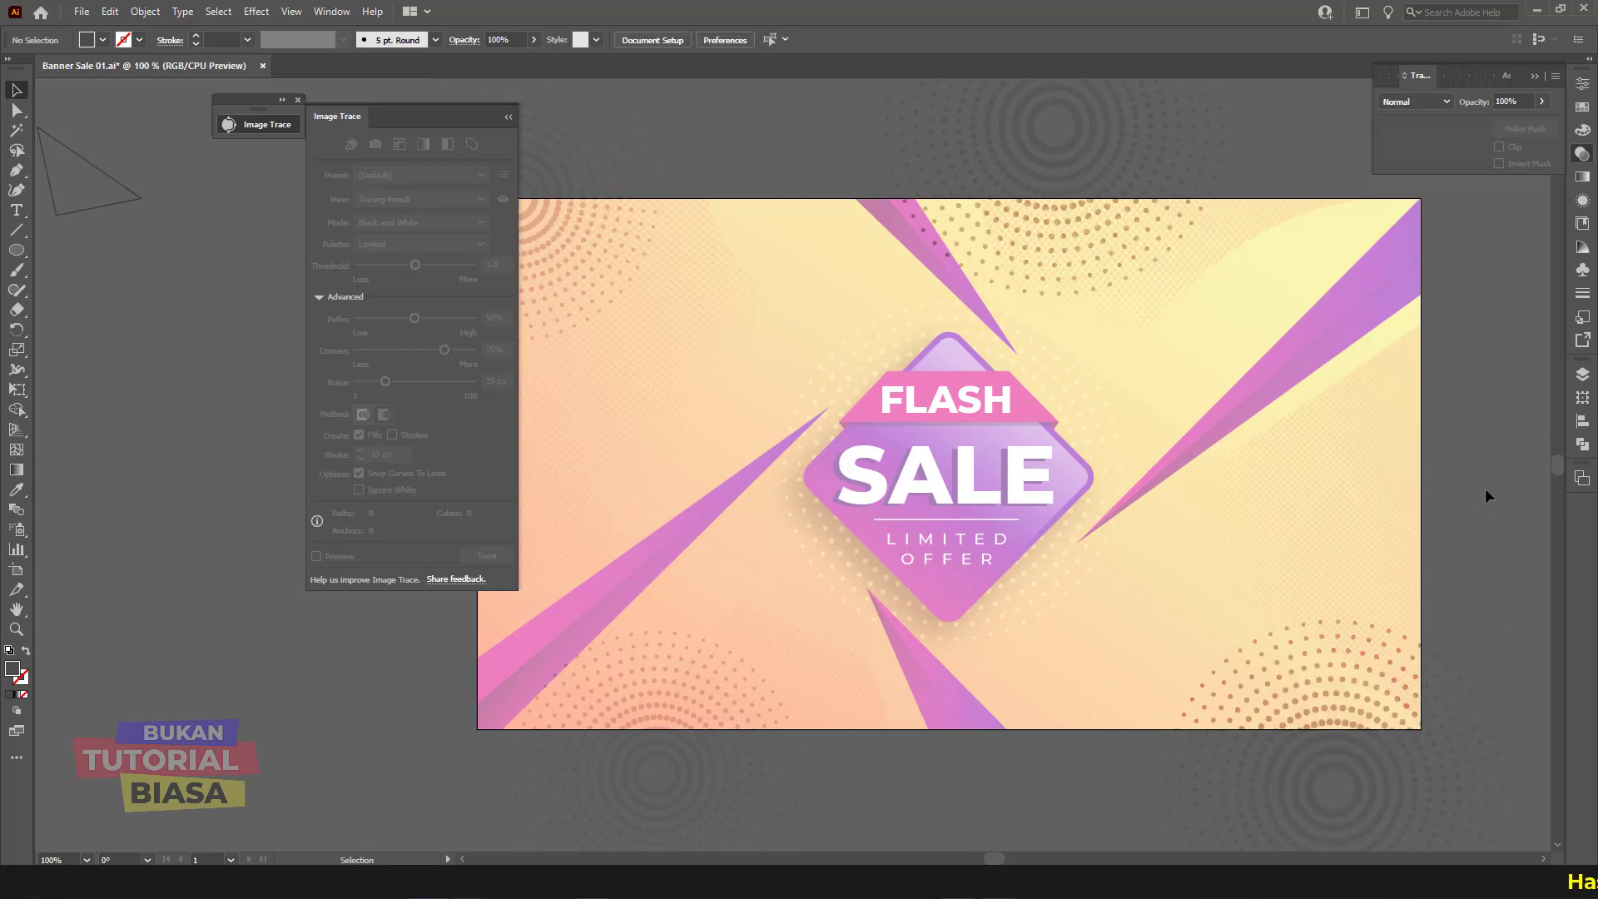
Step: Set the badge's halftone dots to Color Burn with a dark grey 5B5757 mask fill
click(1074, 437)
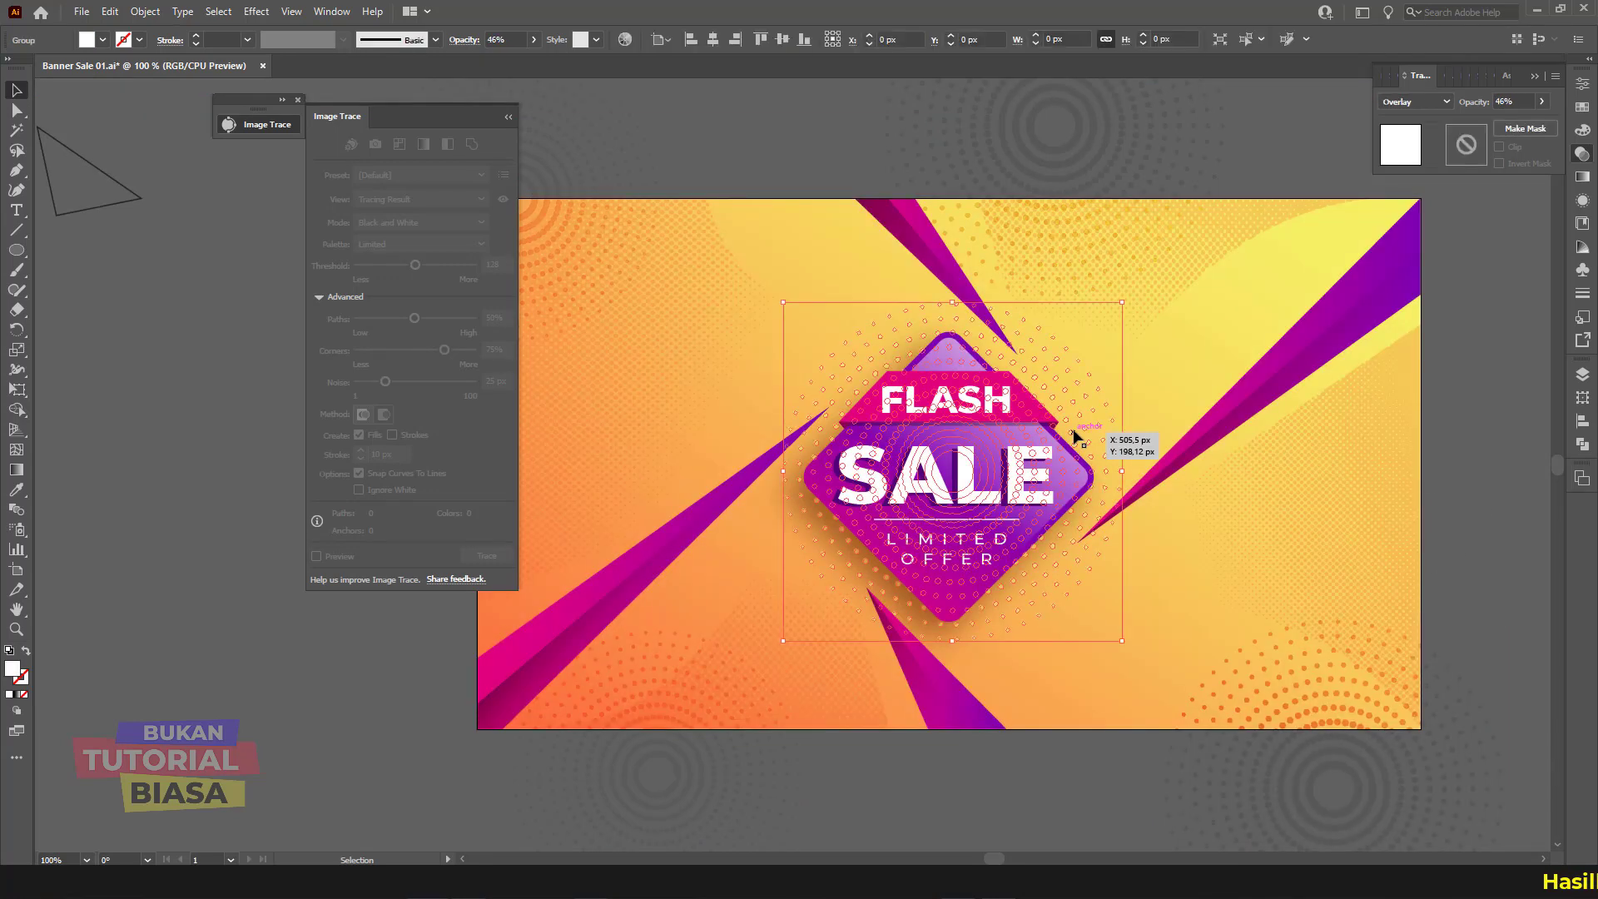
click(1415, 101)
click(1405, 188)
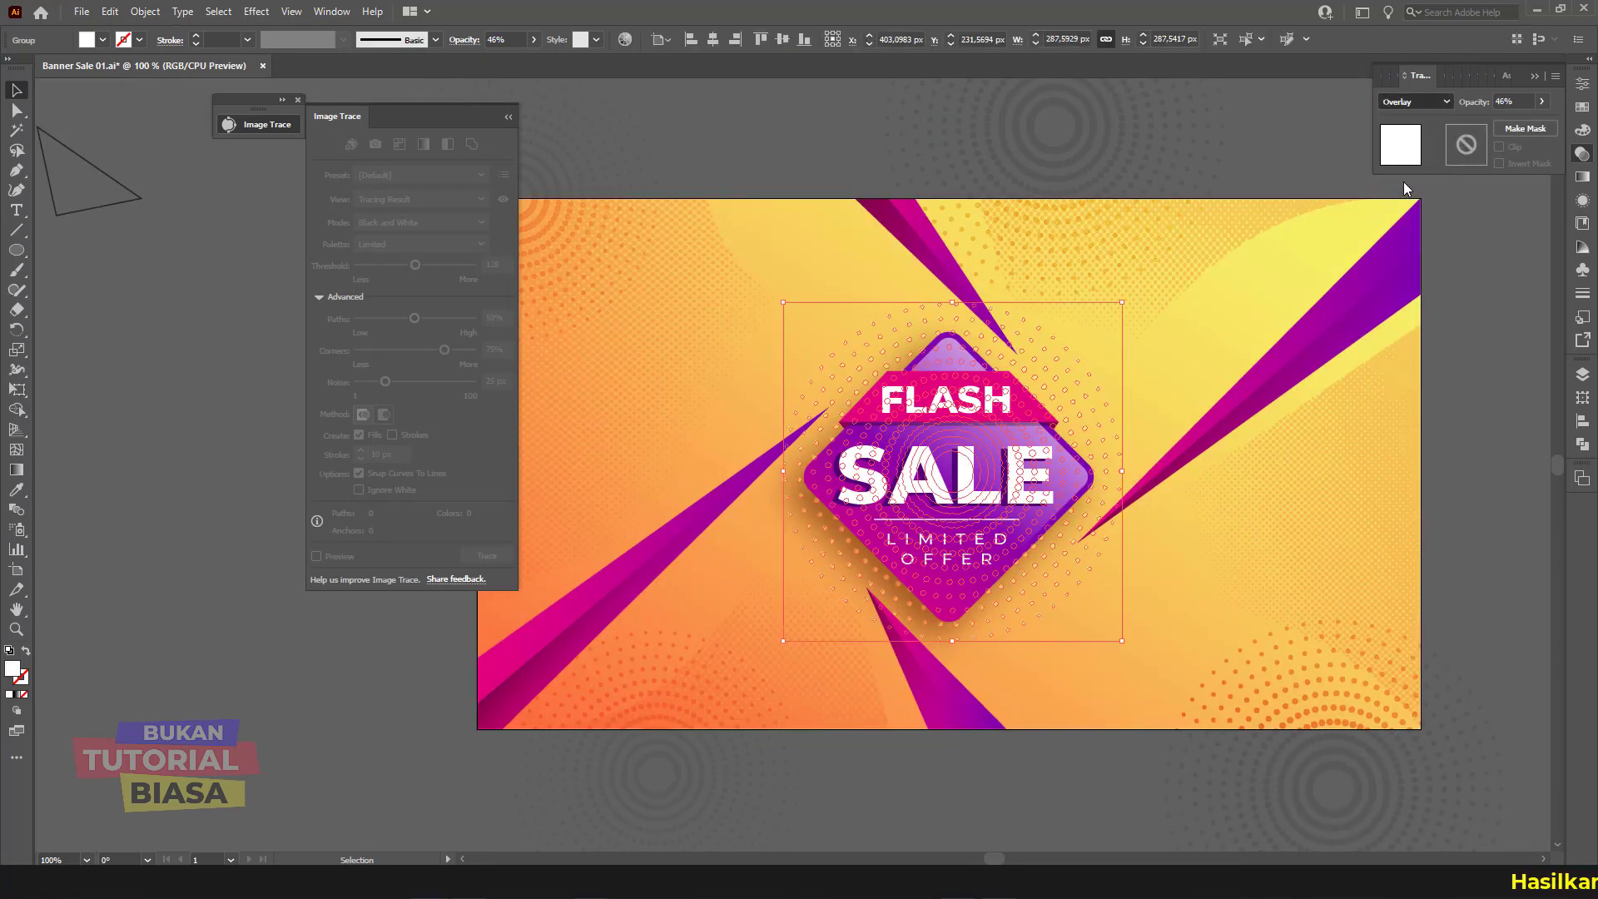
double_click(13, 670)
click(992, 353)
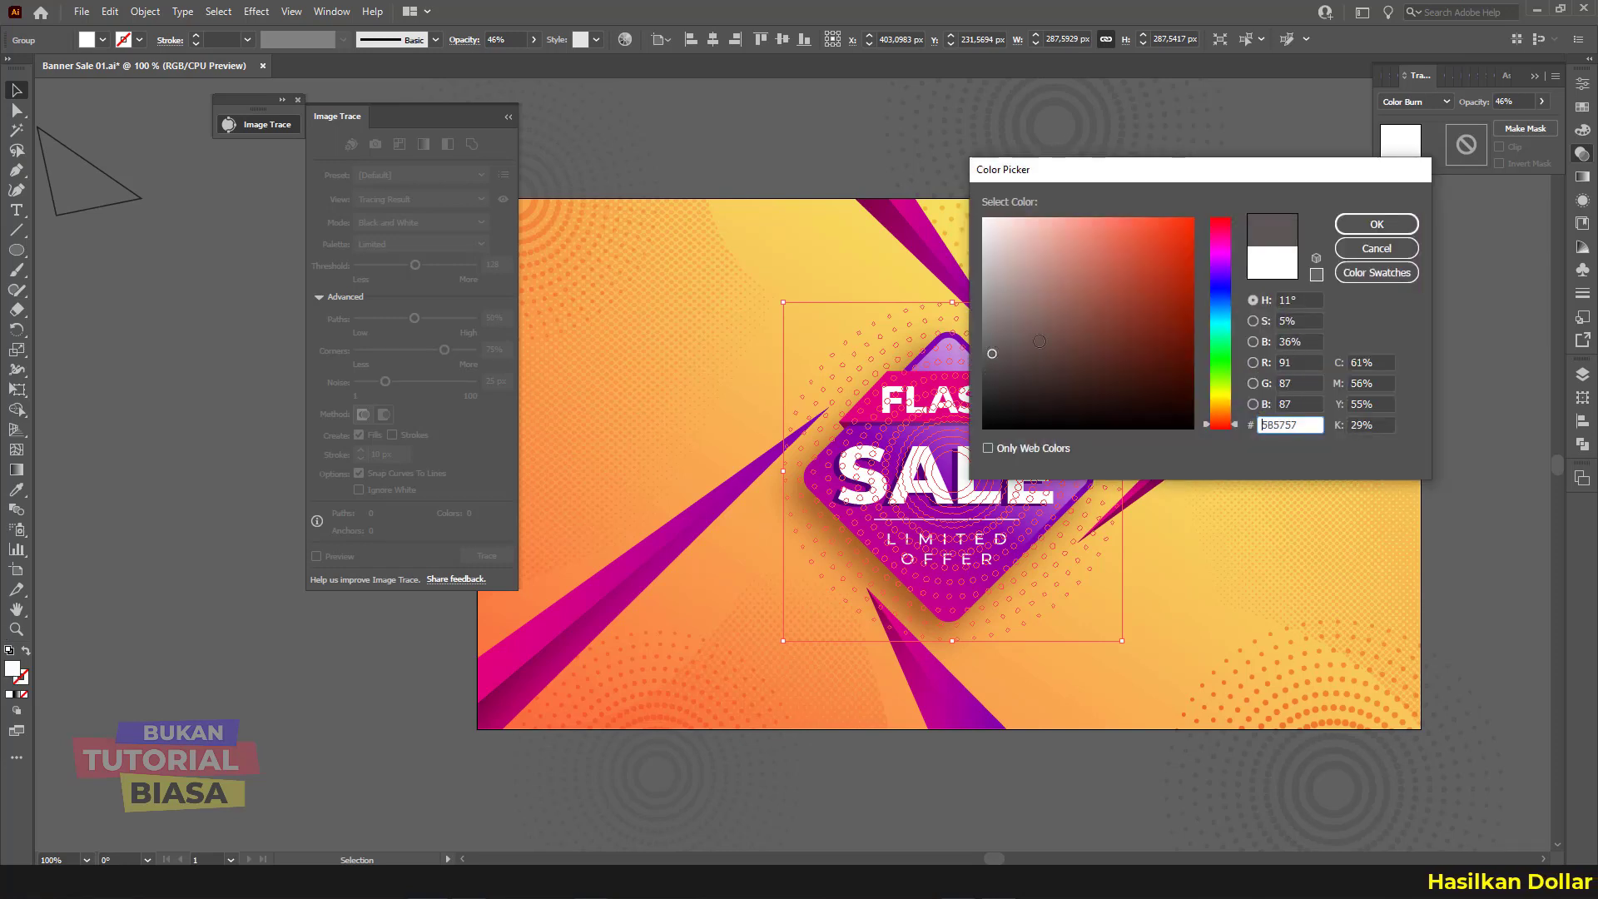
click(1377, 224)
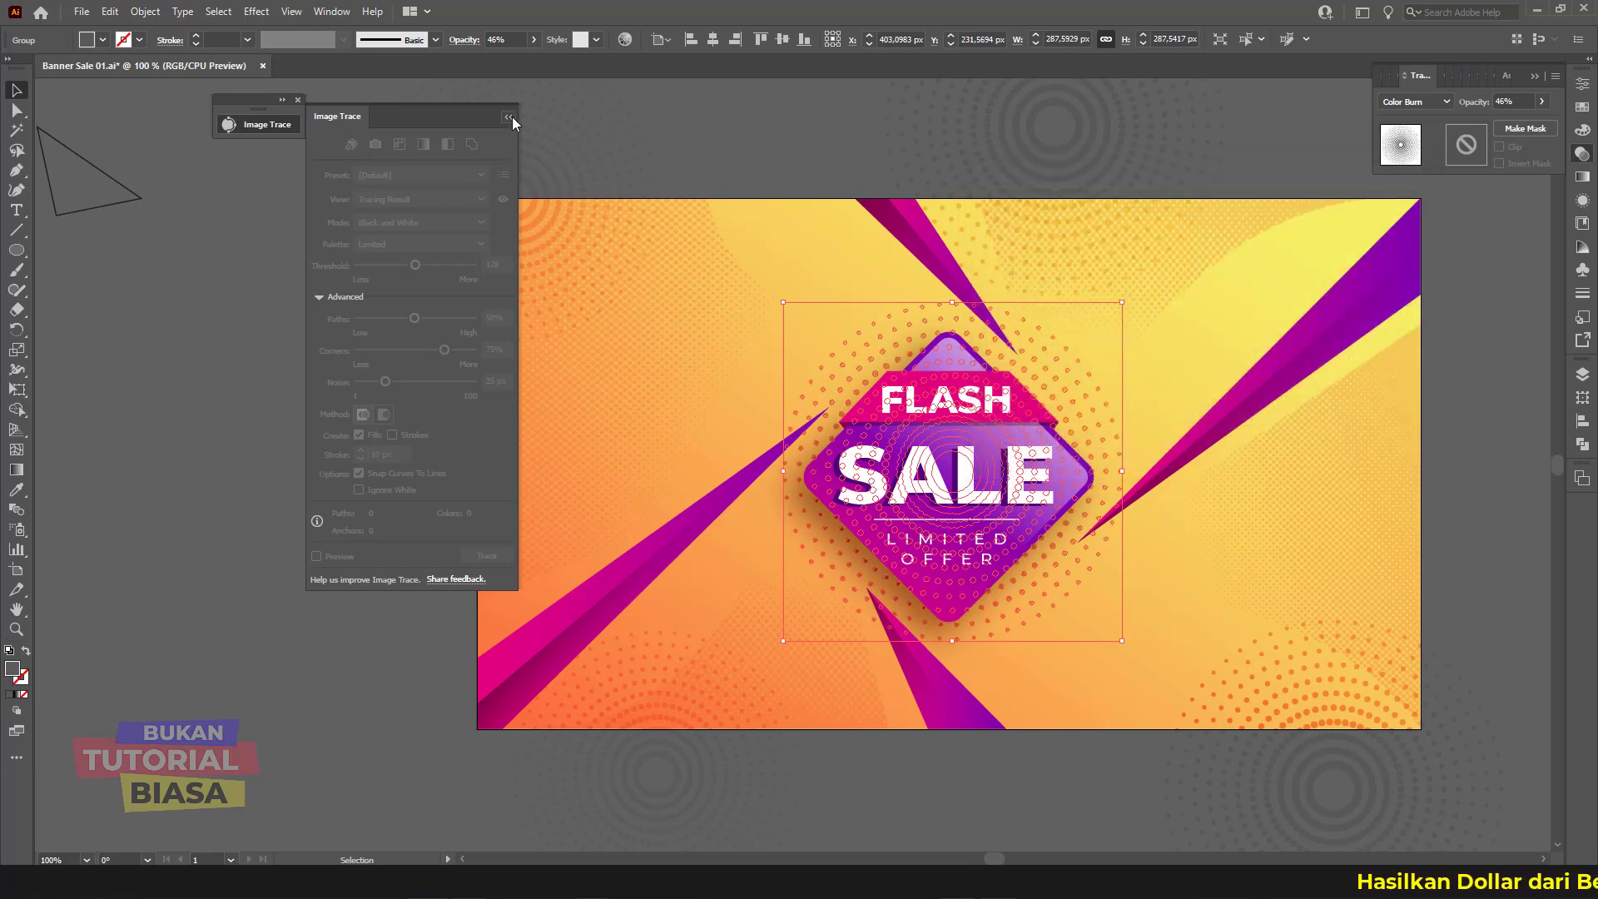
Step: Close the Image Trace panel and check the dots' opacity setting
click(509, 117)
click(299, 100)
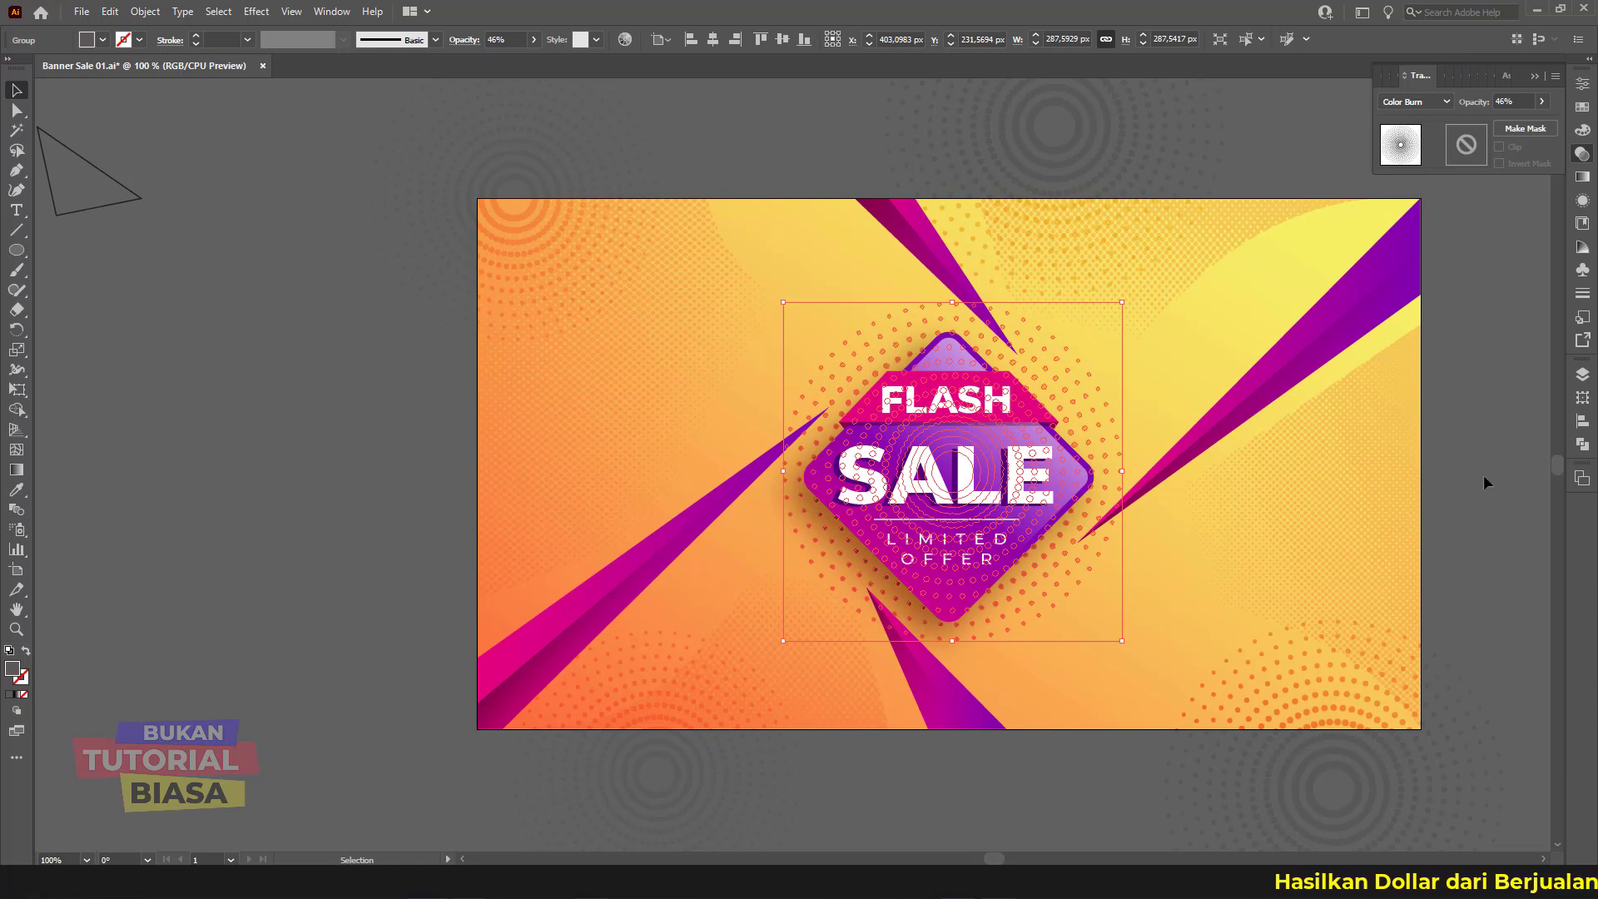
click(1461, 474)
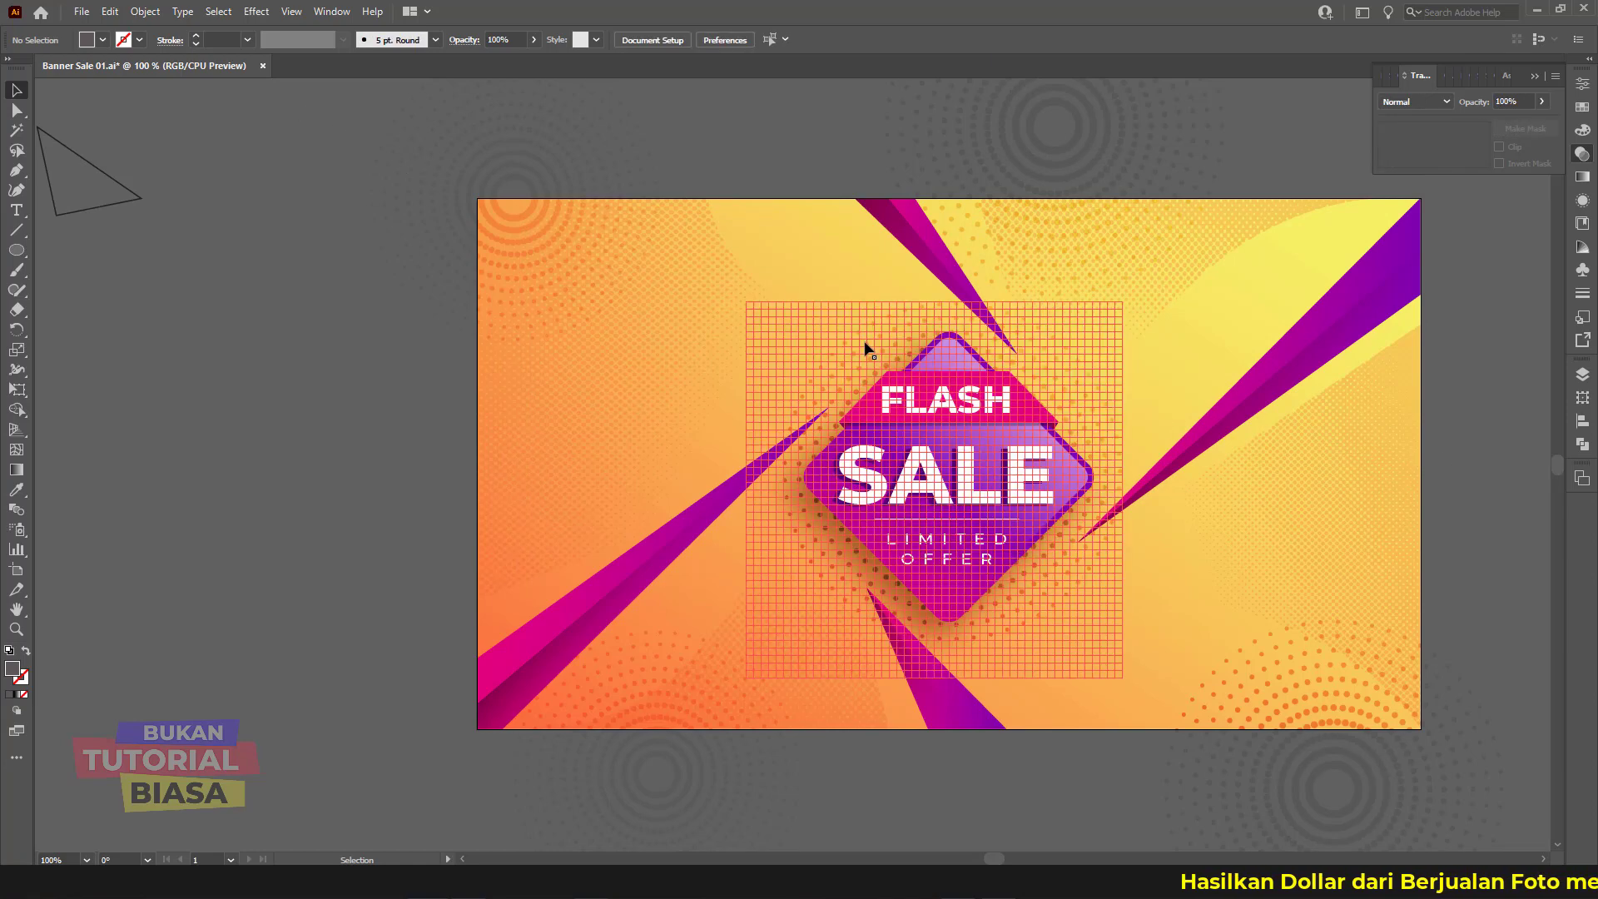
click(872, 350)
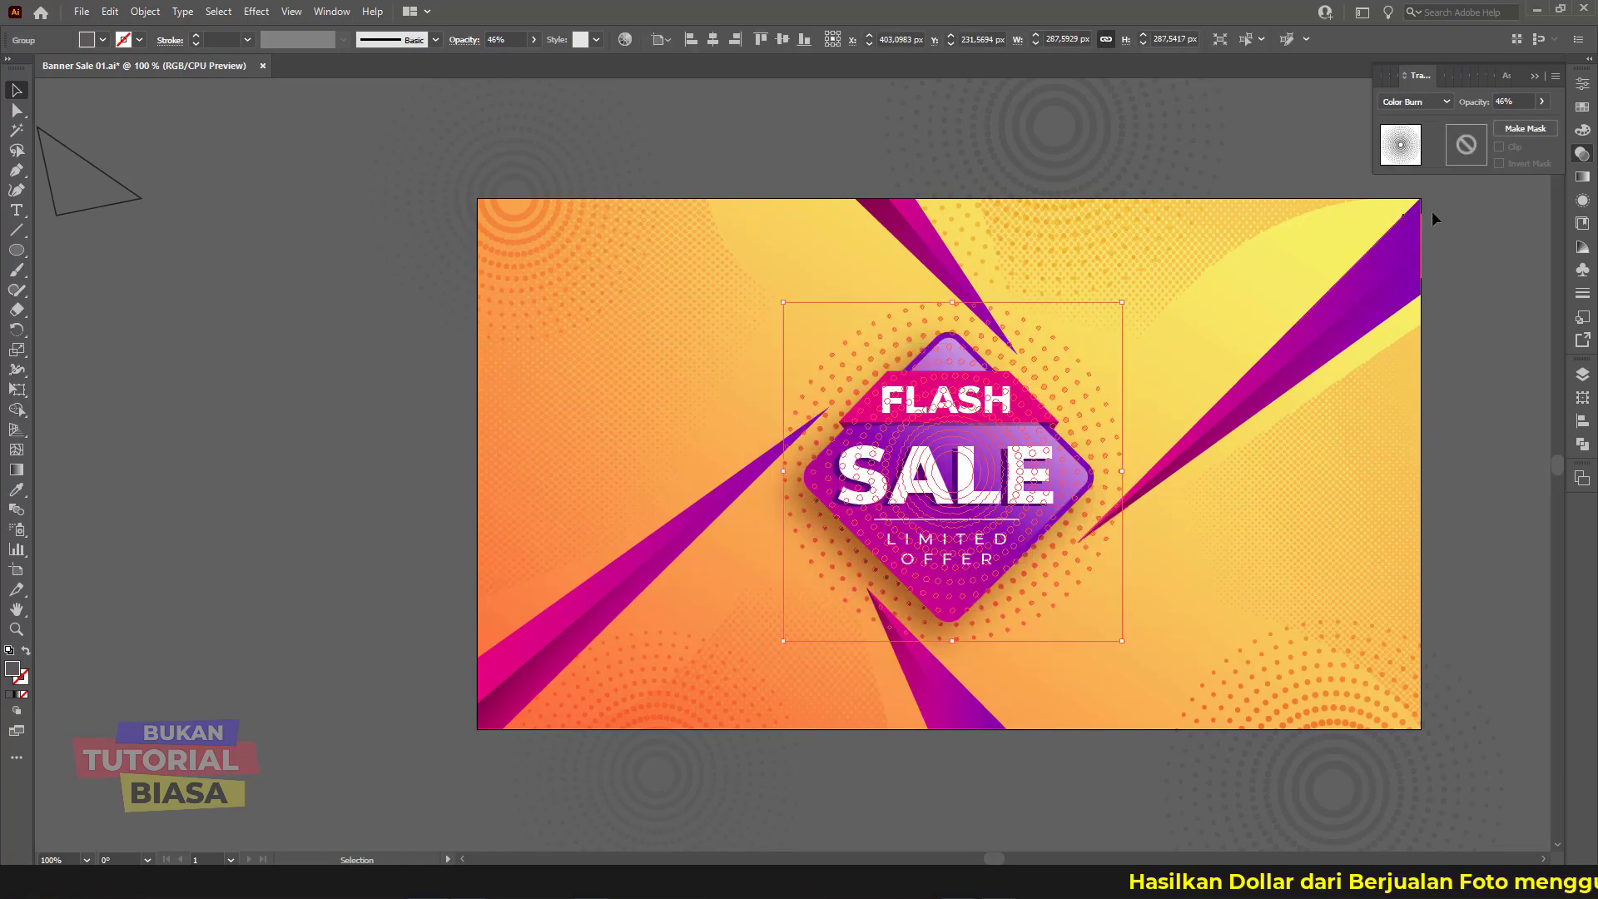
click(1543, 102)
click(1456, 280)
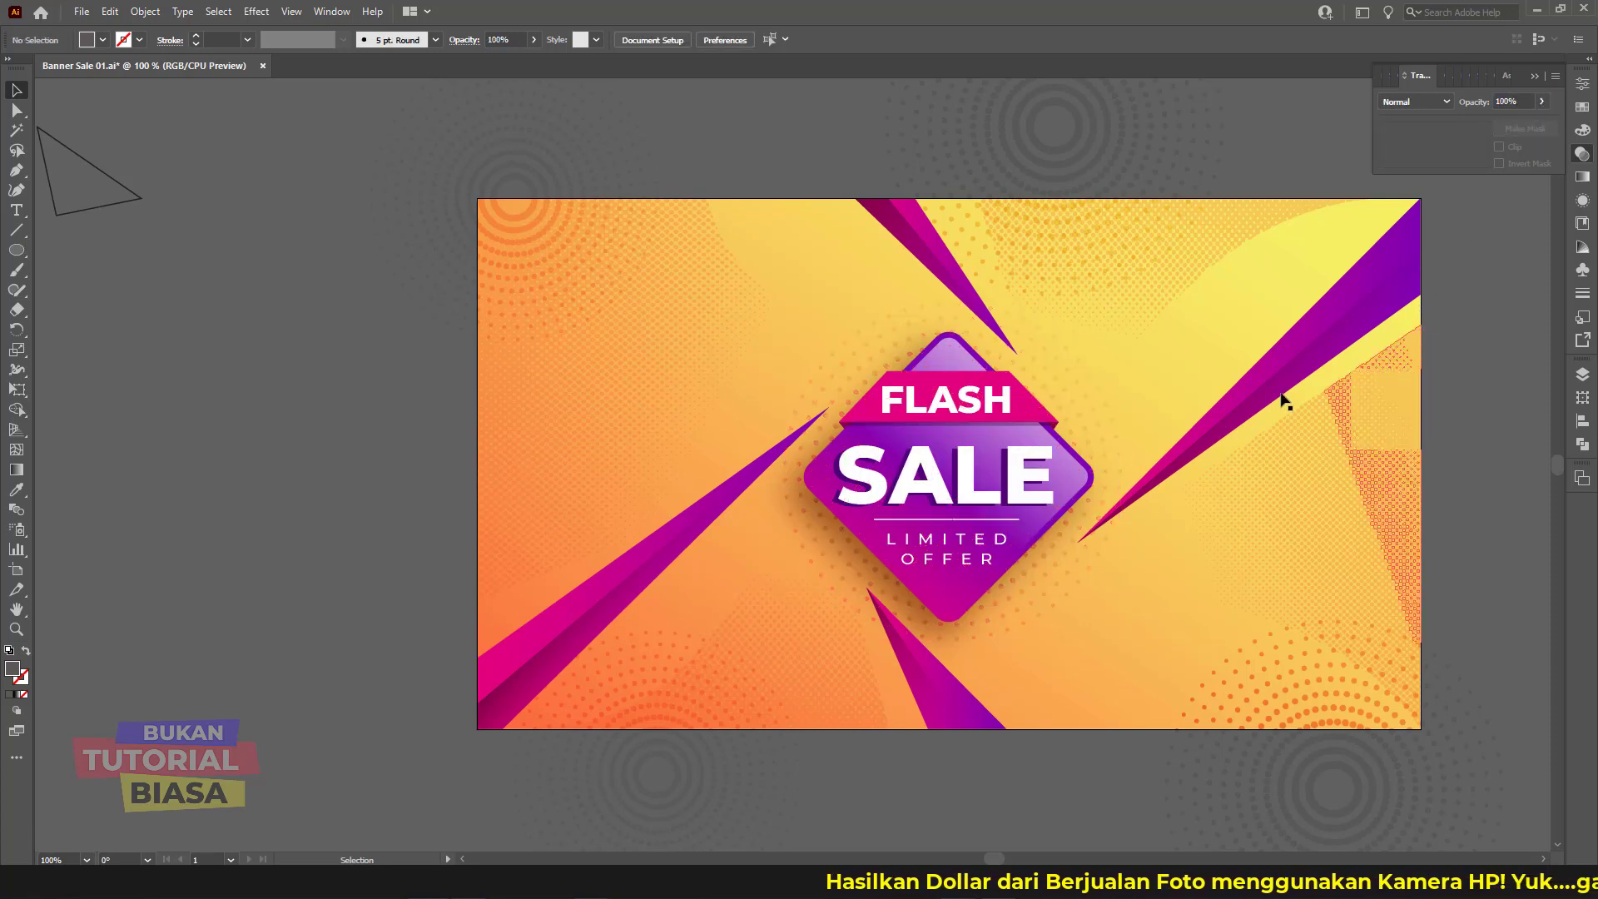
Step: Move a halftone circle to the banner's left side and blend it with Overlay
click(581, 273)
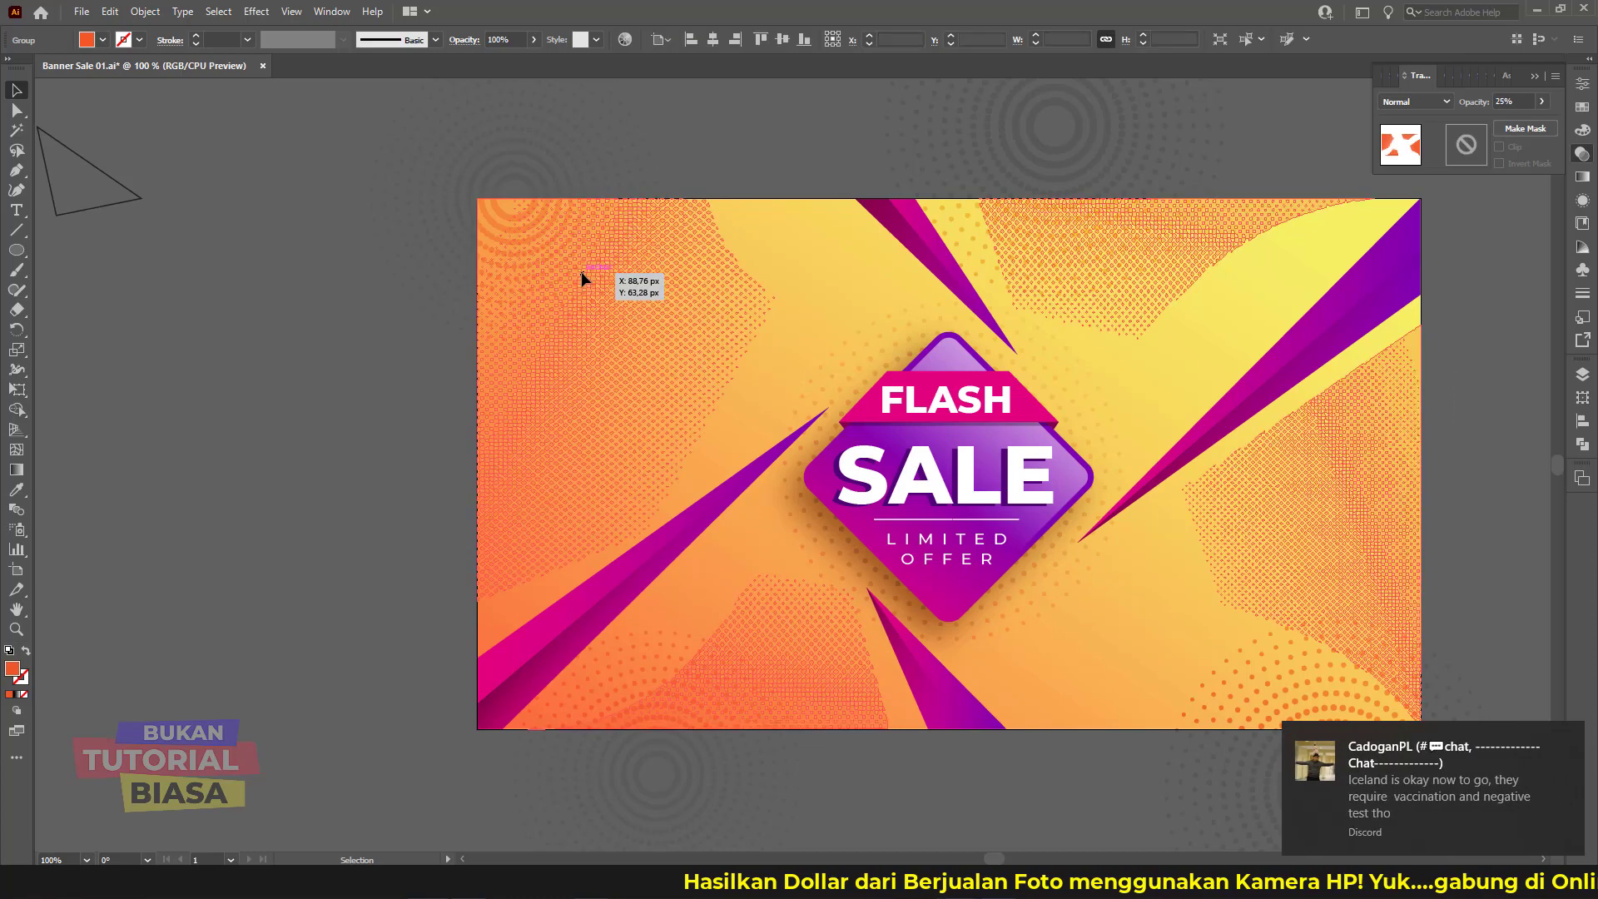
double_click(570, 147)
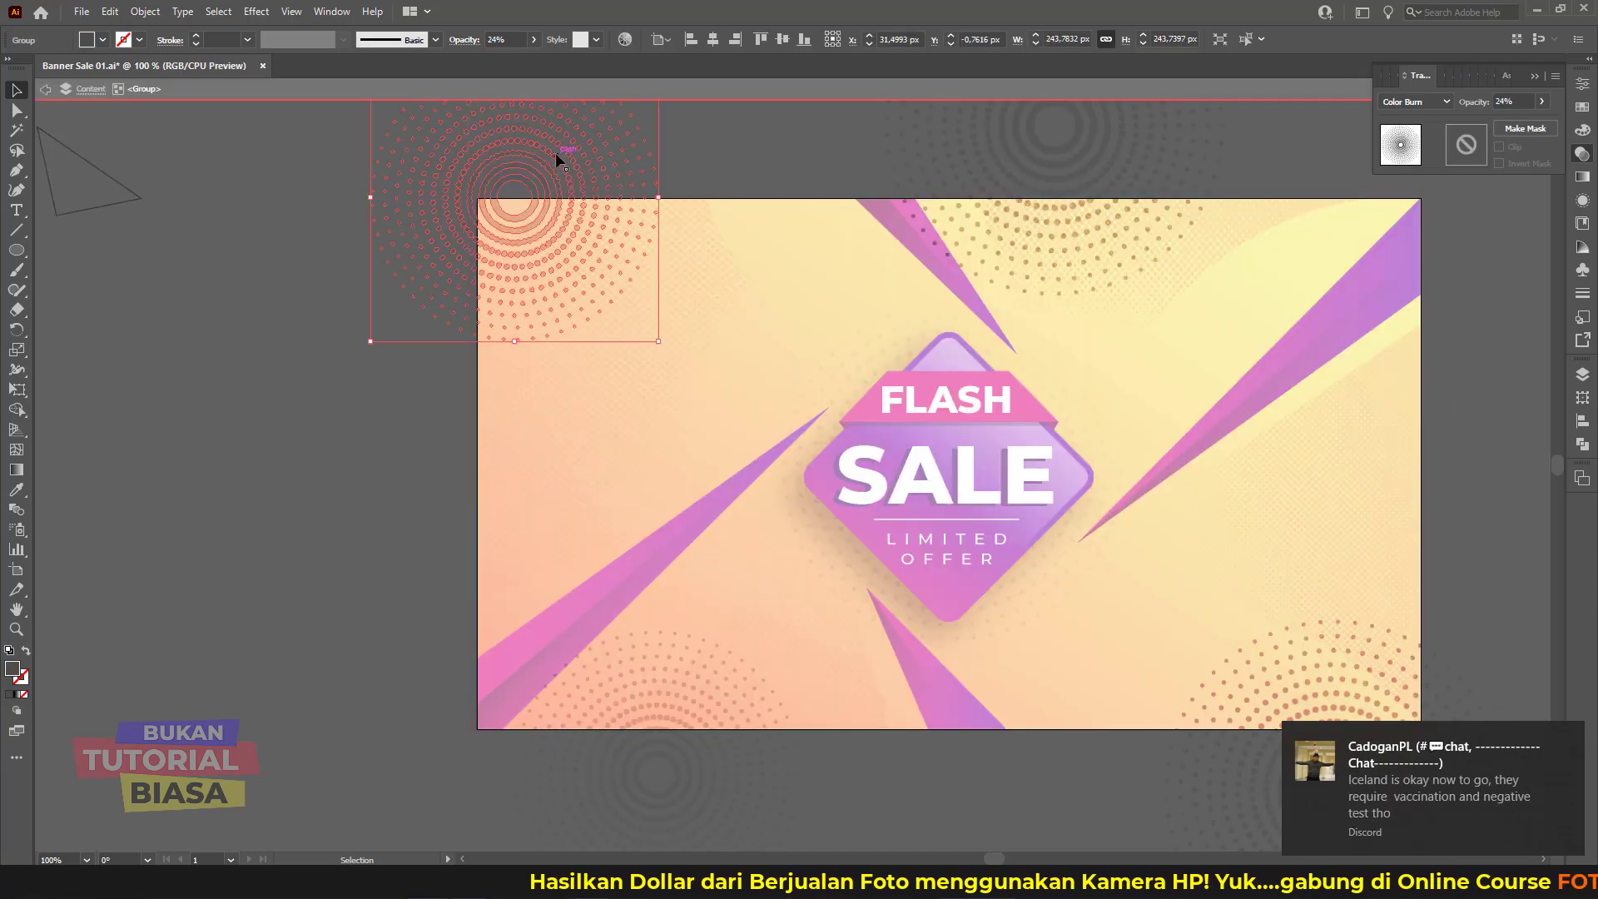
drag(584, 244, 646, 457)
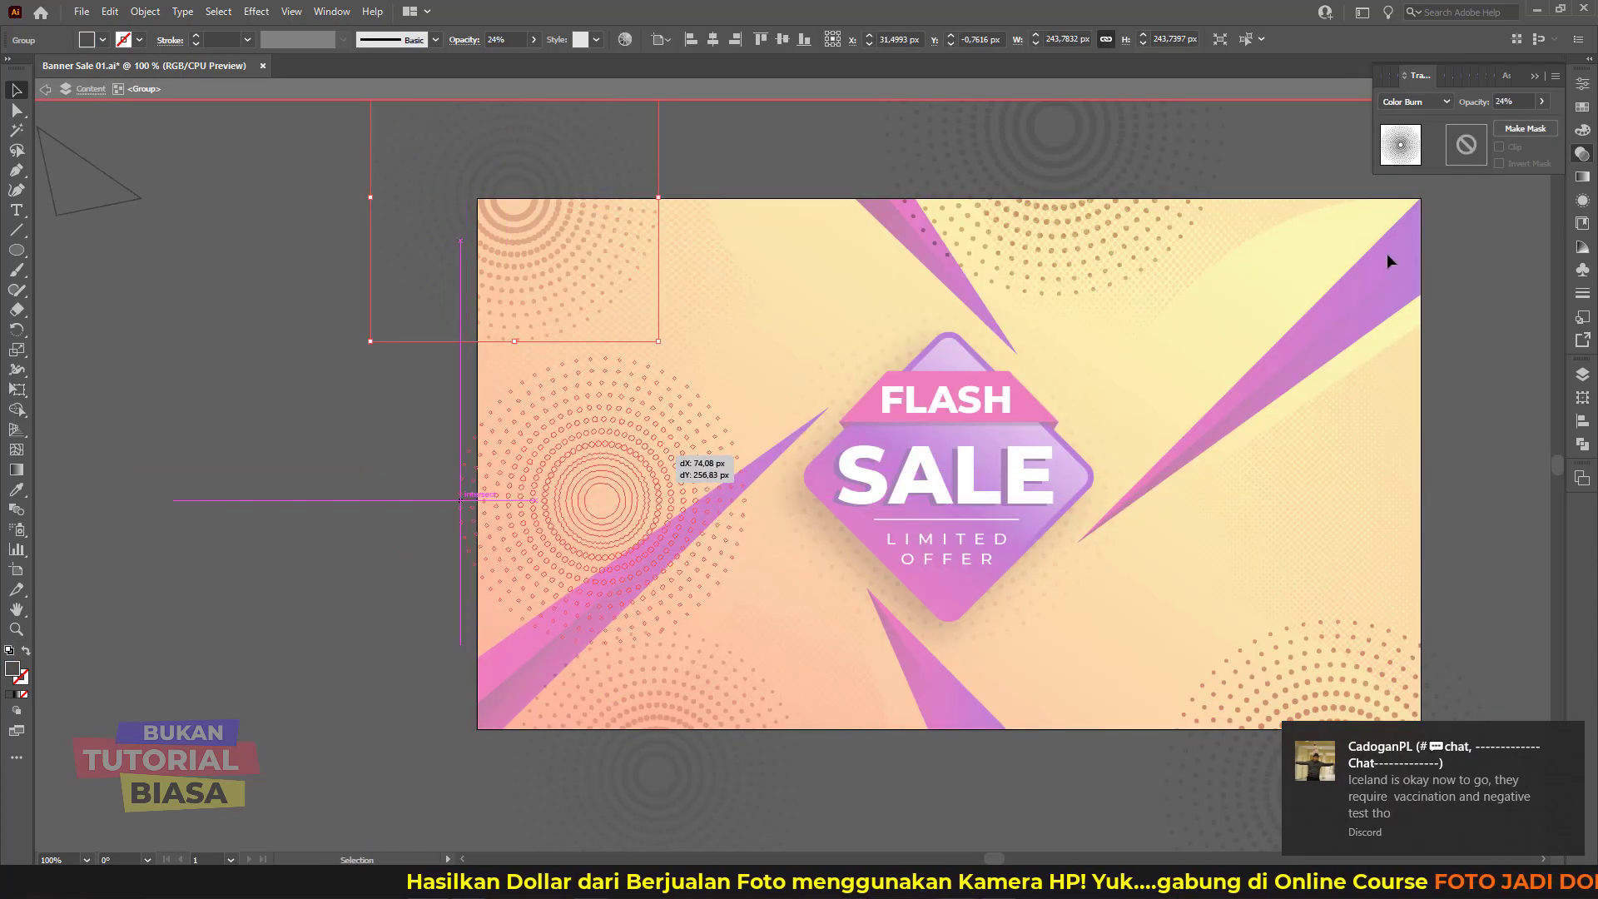
click(1443, 102)
click(1413, 219)
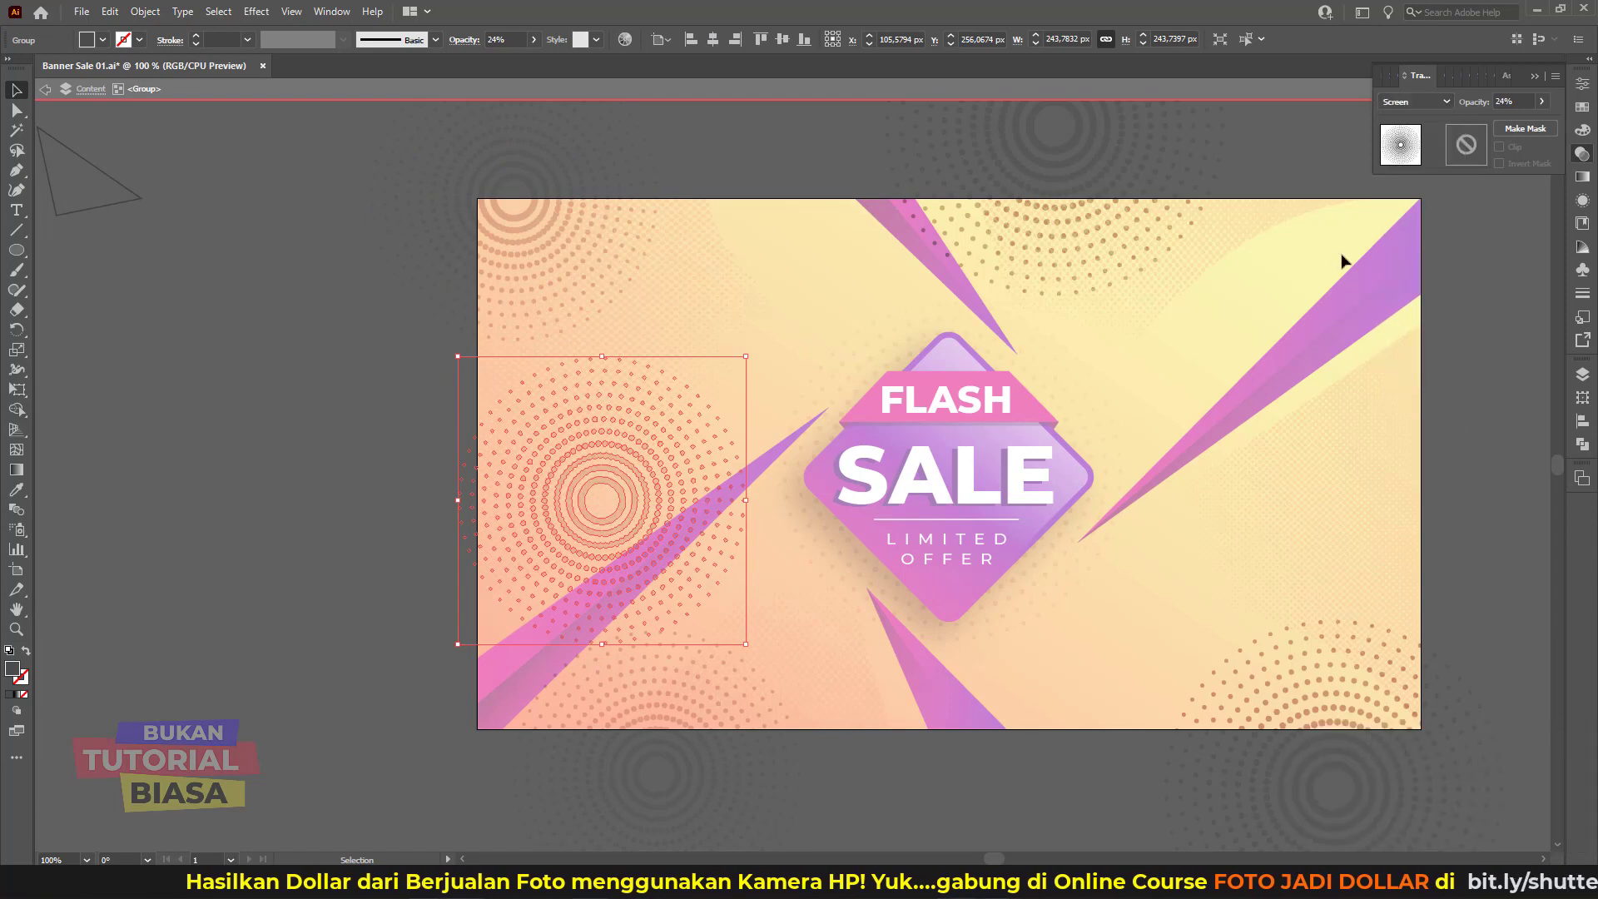
click(1427, 102)
click(1411, 253)
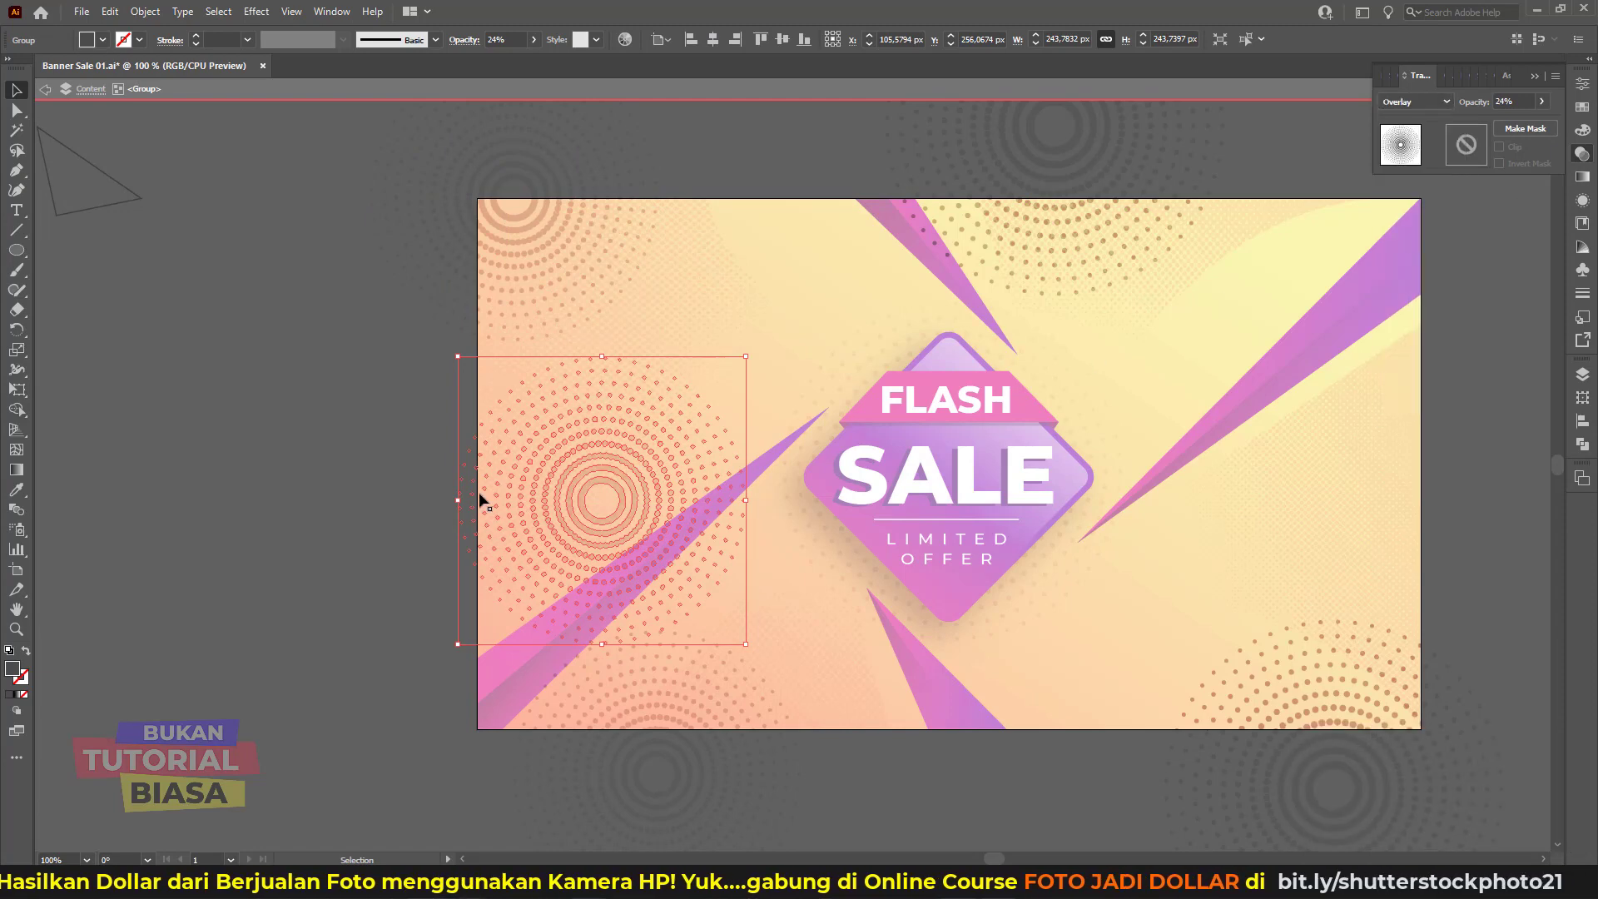
double_click(258, 626)
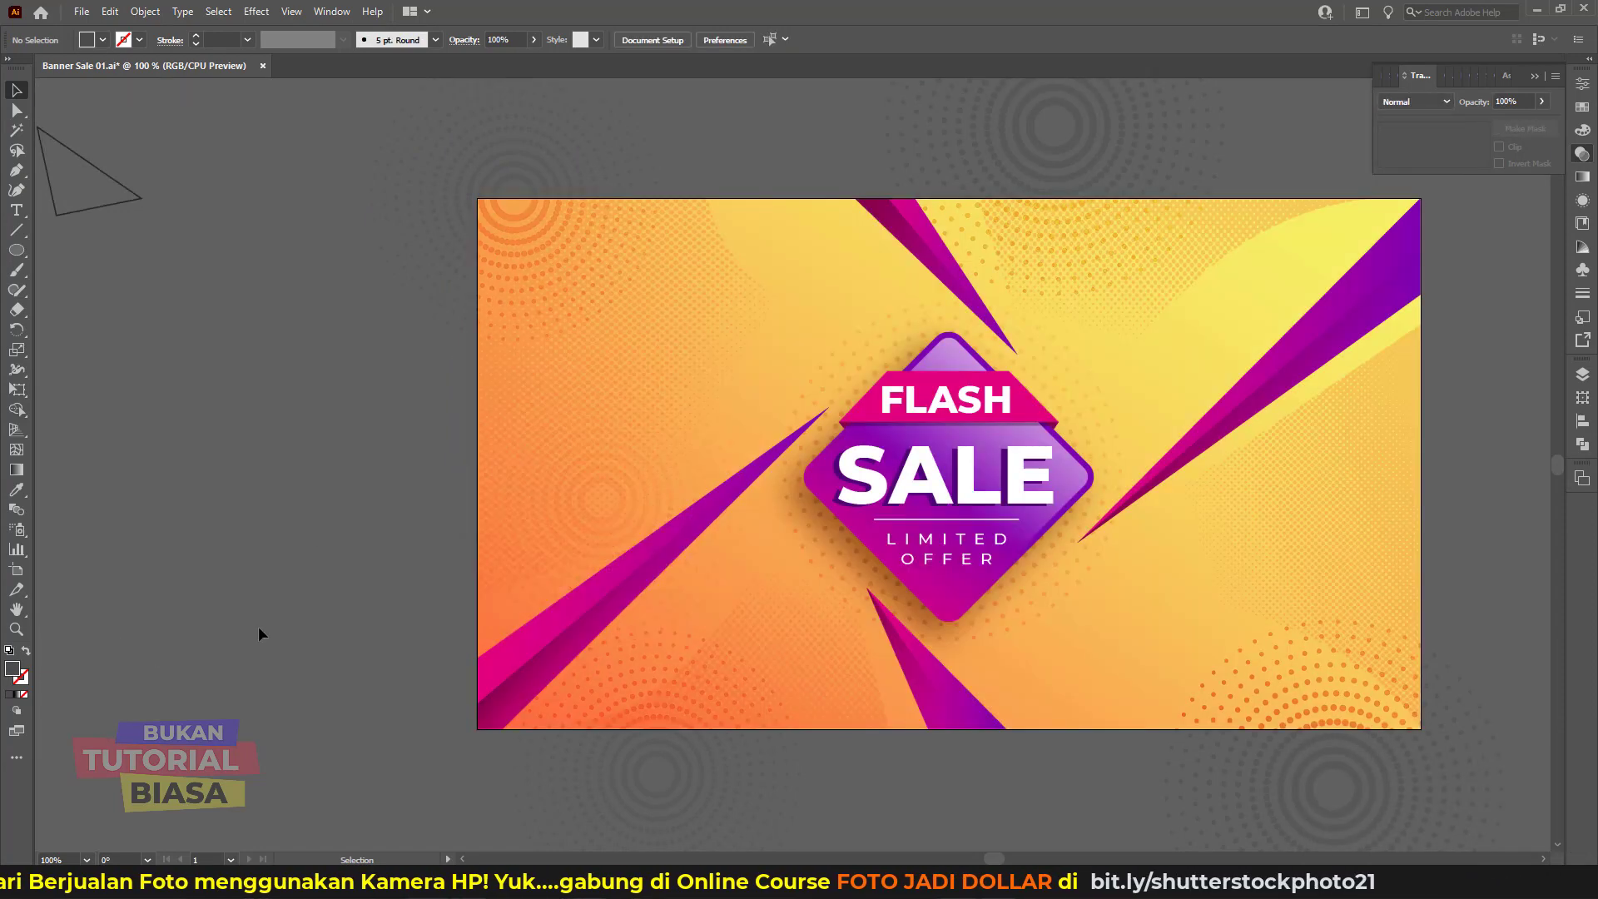
Step: Shrink a halftone circle onto the right side and add a copy above-left of the badge
click(635, 523)
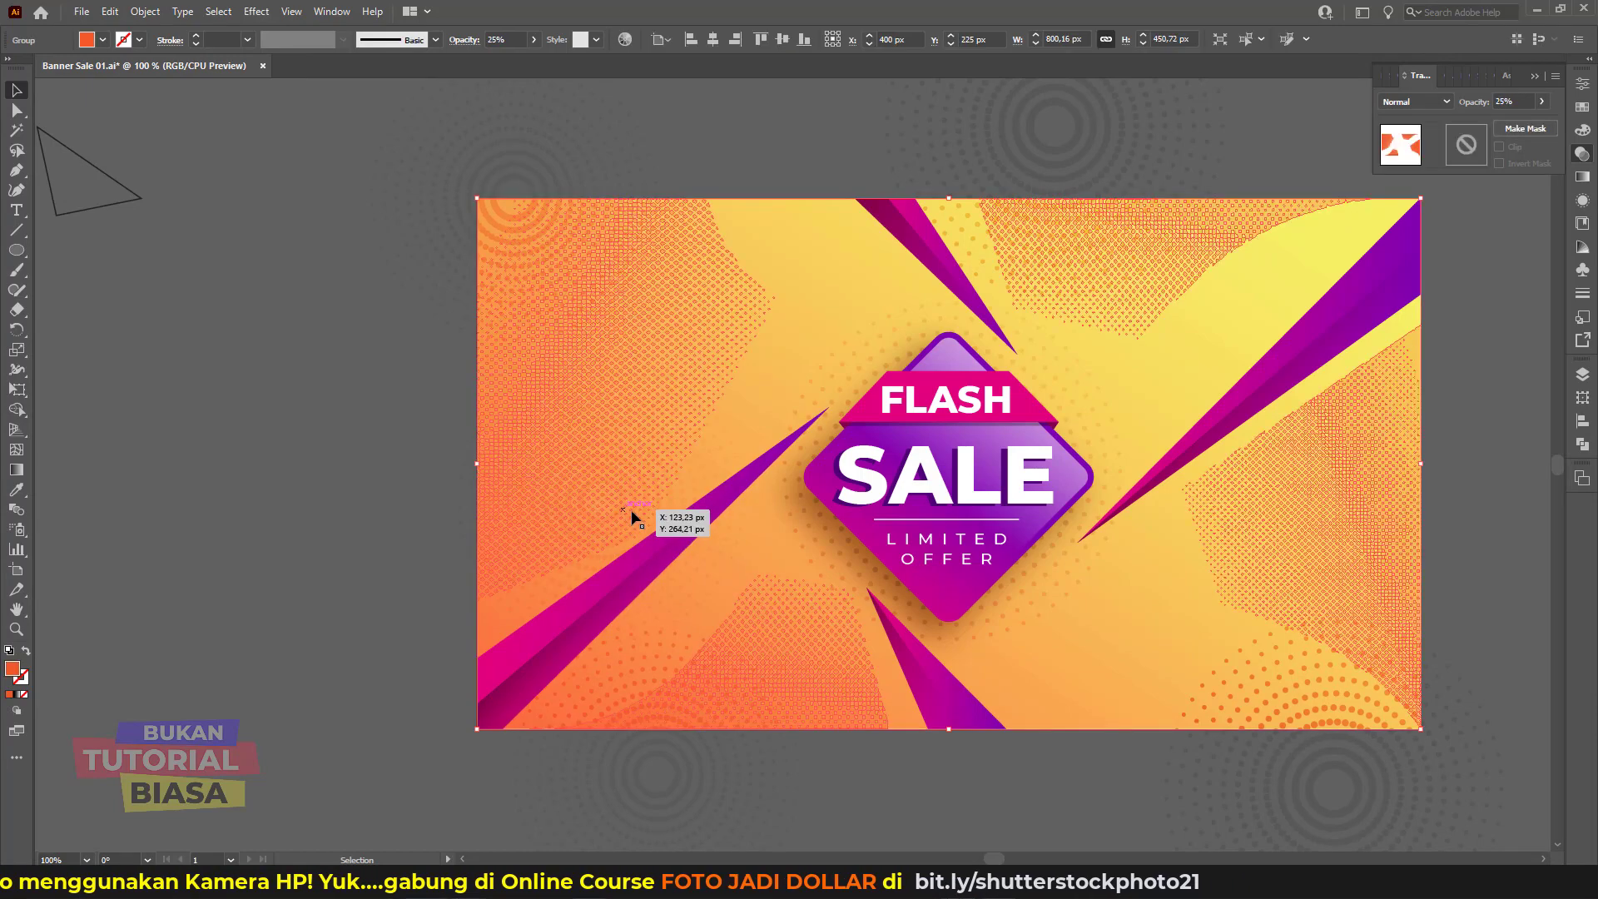
double_click(681, 497)
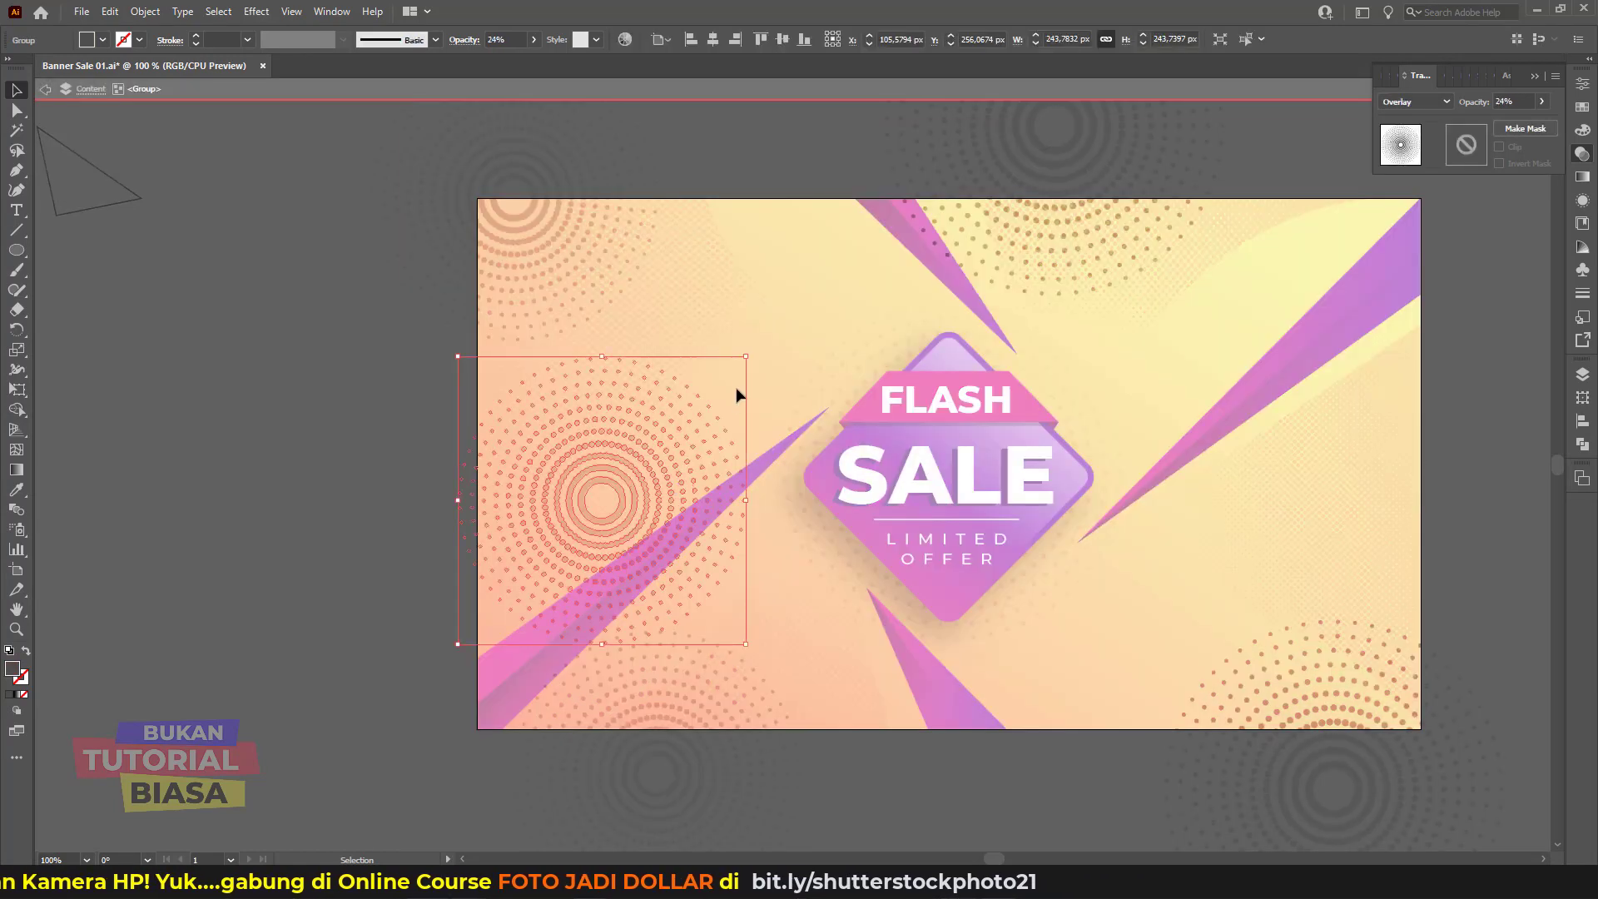
drag(739, 357, 700, 402)
mouse_move(620, 487)
mouse_down()
mouse_move(641, 499)
mouse_move(1257, 392)
mouse_move(1288, 423)
mouse_move(841, 333)
mouse_up()
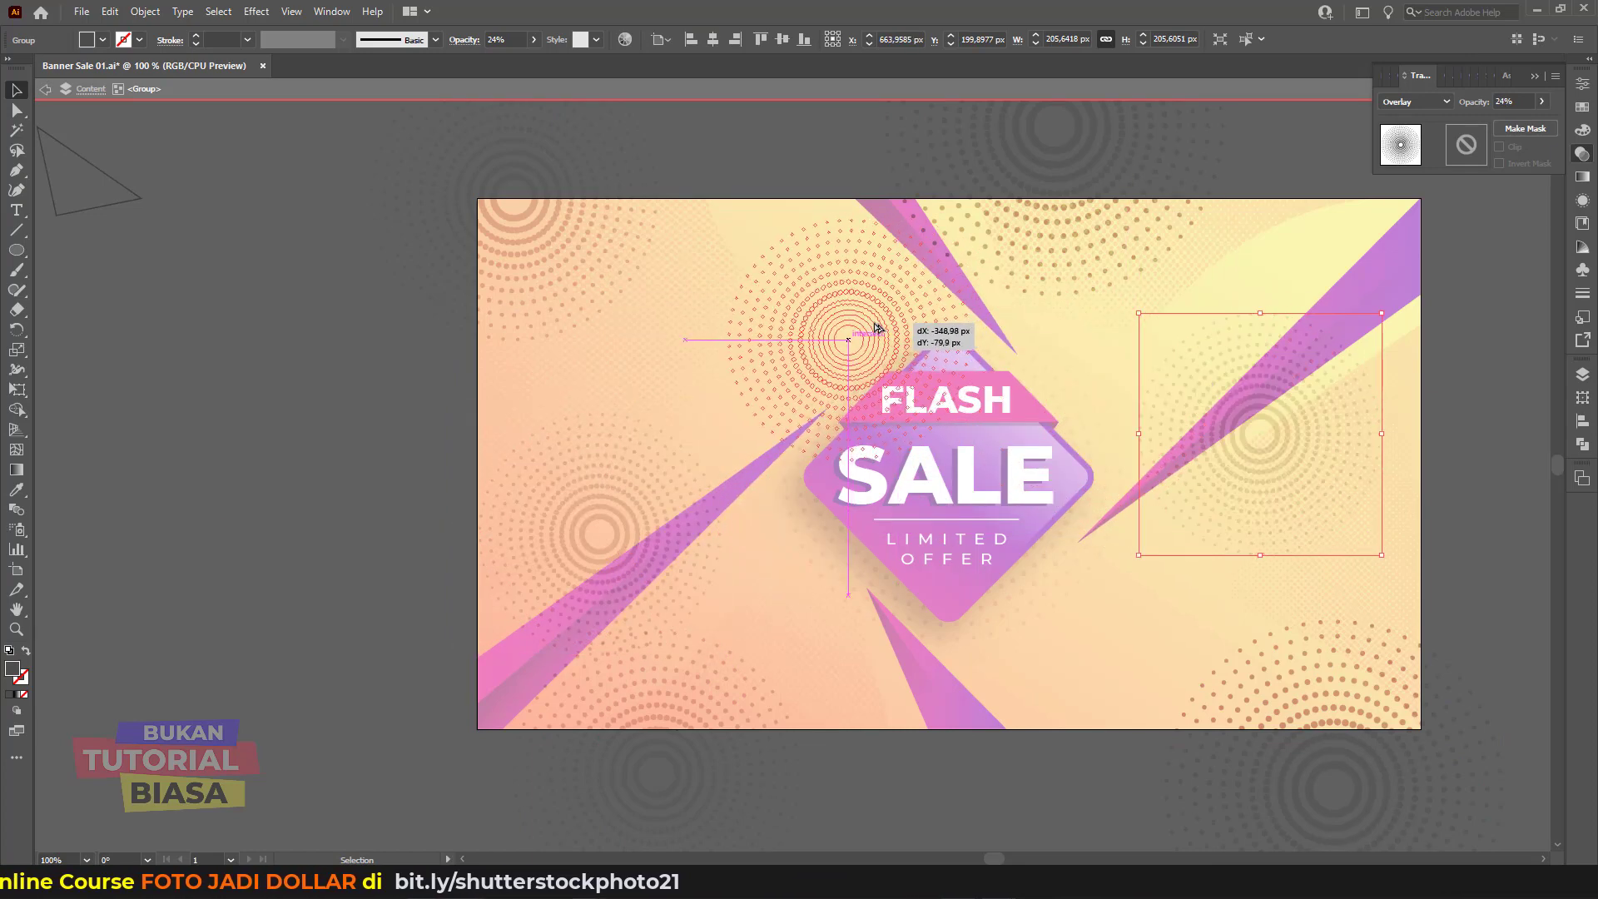
click(1472, 404)
double_click(1461, 406)
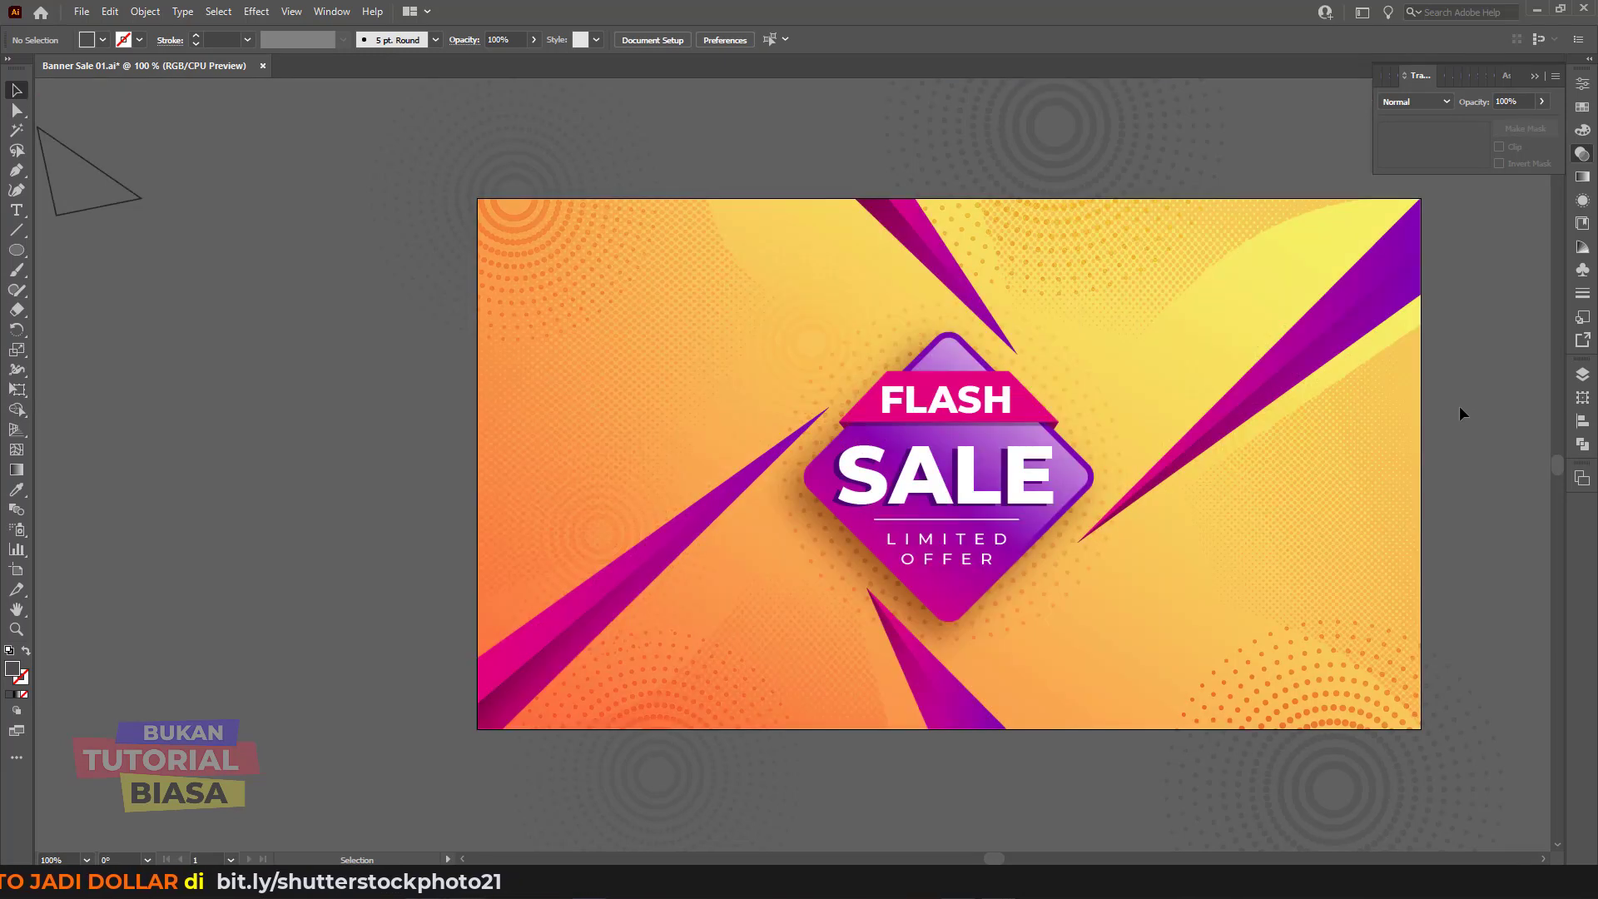
key(ctrl+minus)
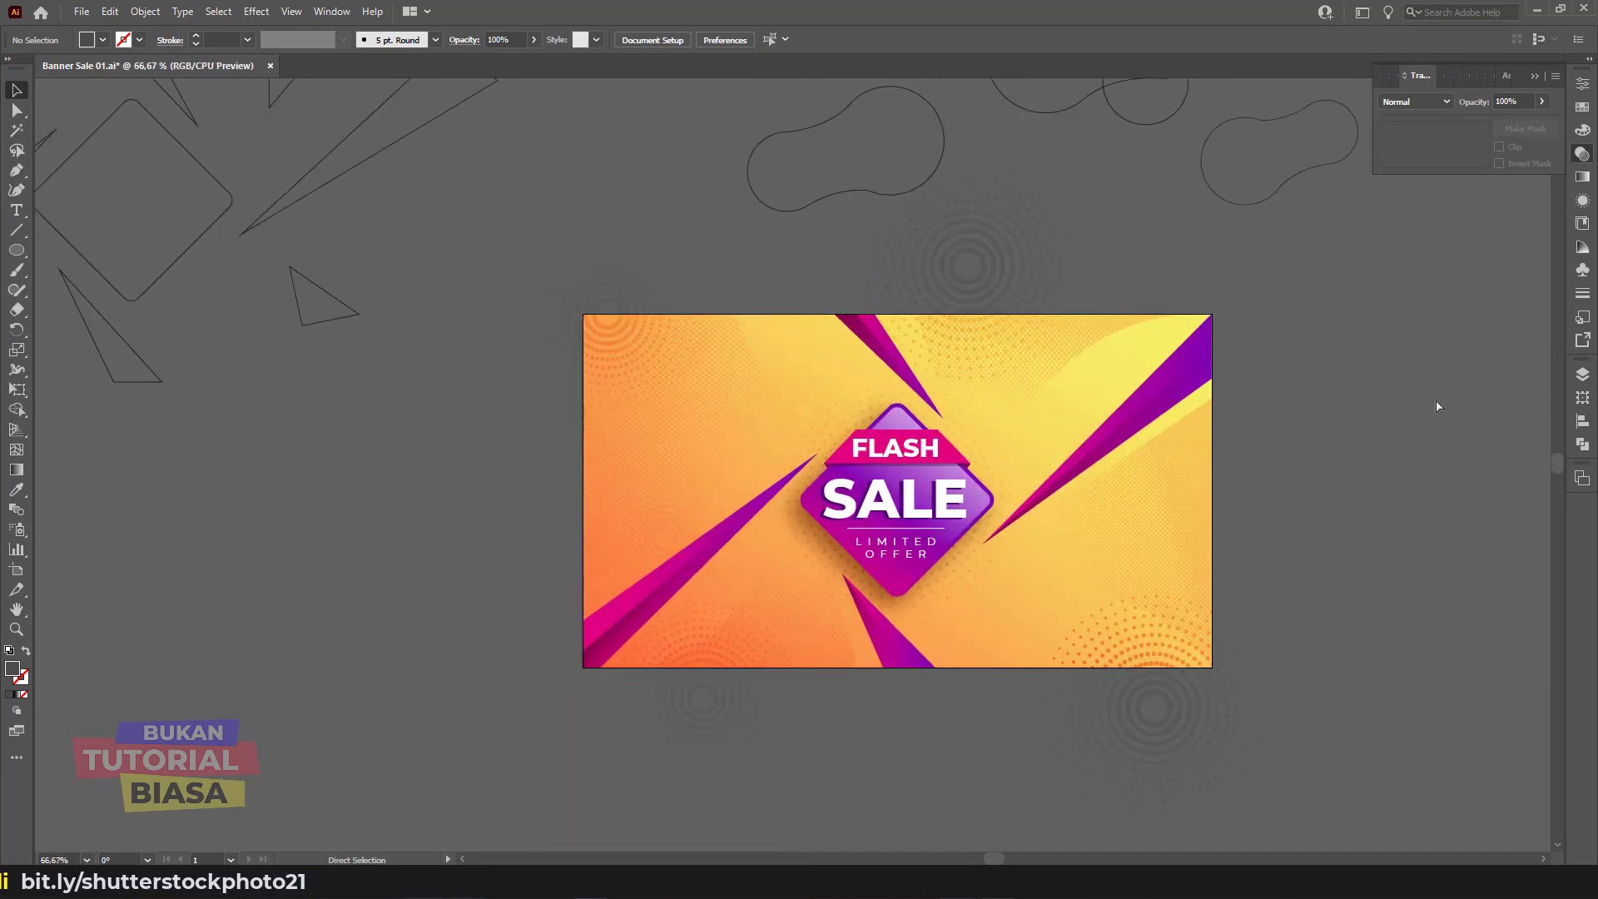
Step: Draw a rectangle exactly covering the whole artboard
key(v)
click(986, 261)
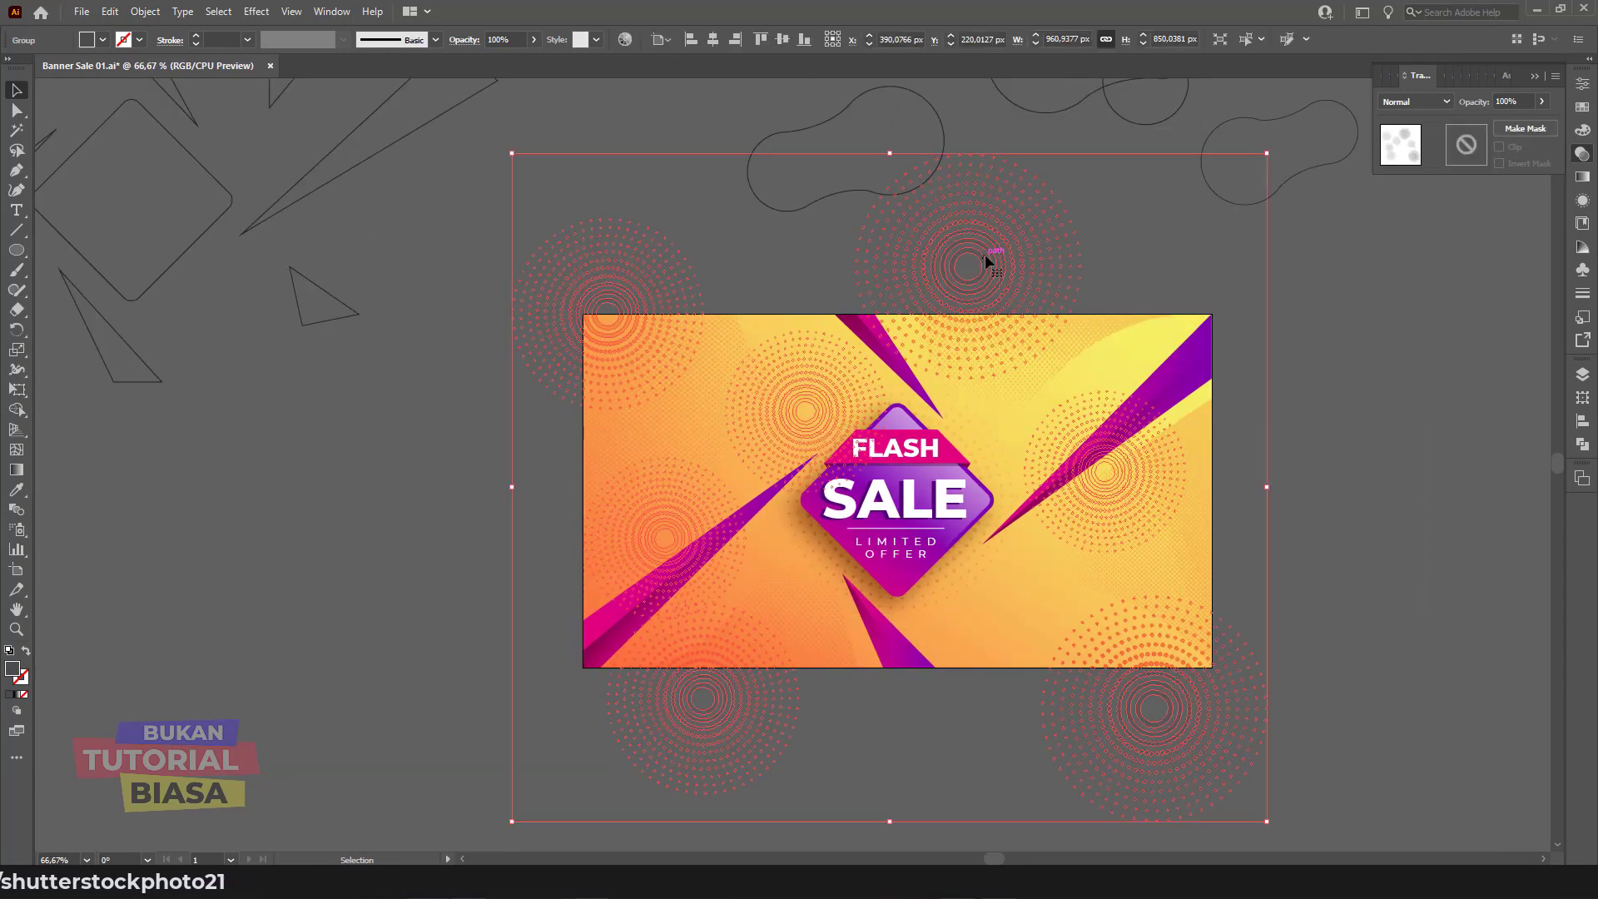
key(ctrl+plus)
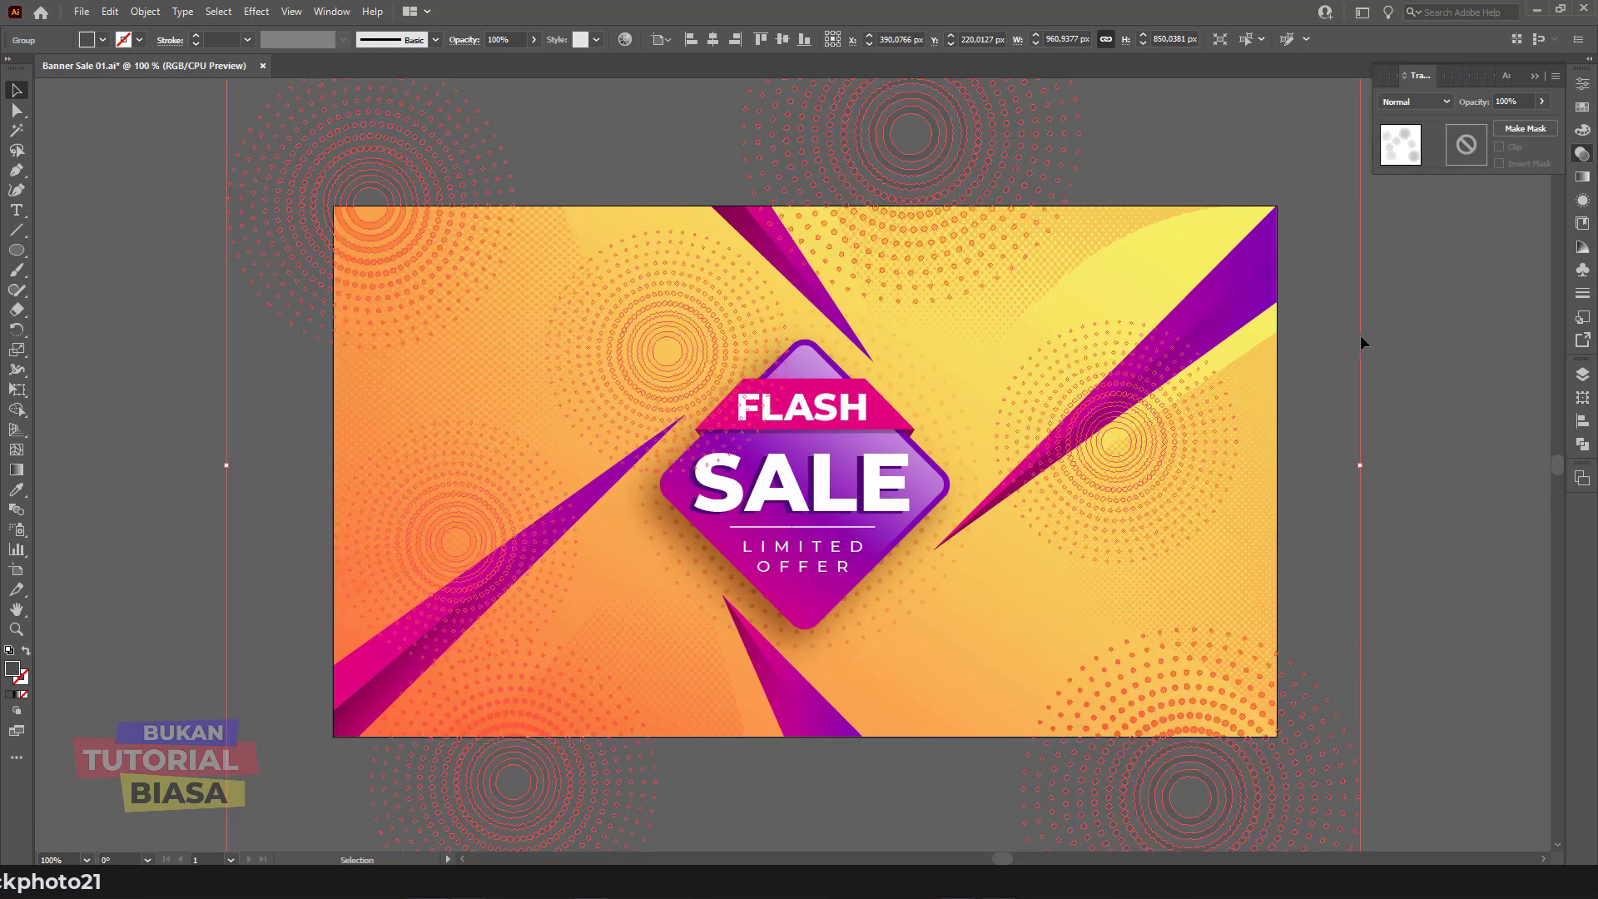
click(1366, 336)
drag(17, 250, 84, 288)
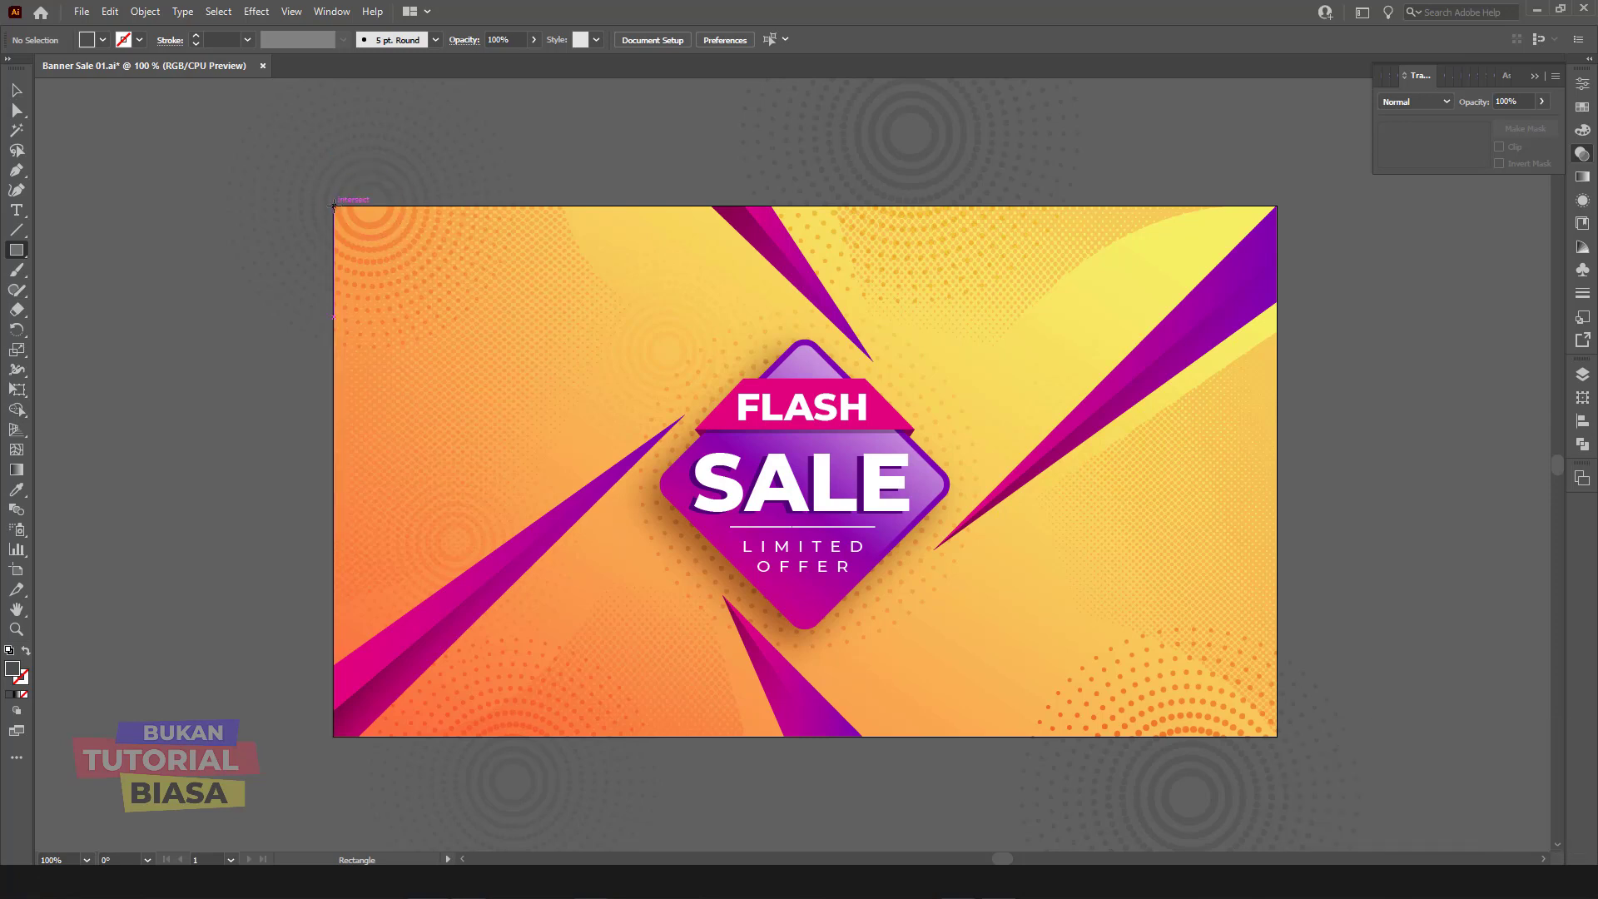
drag(335, 207, 1274, 736)
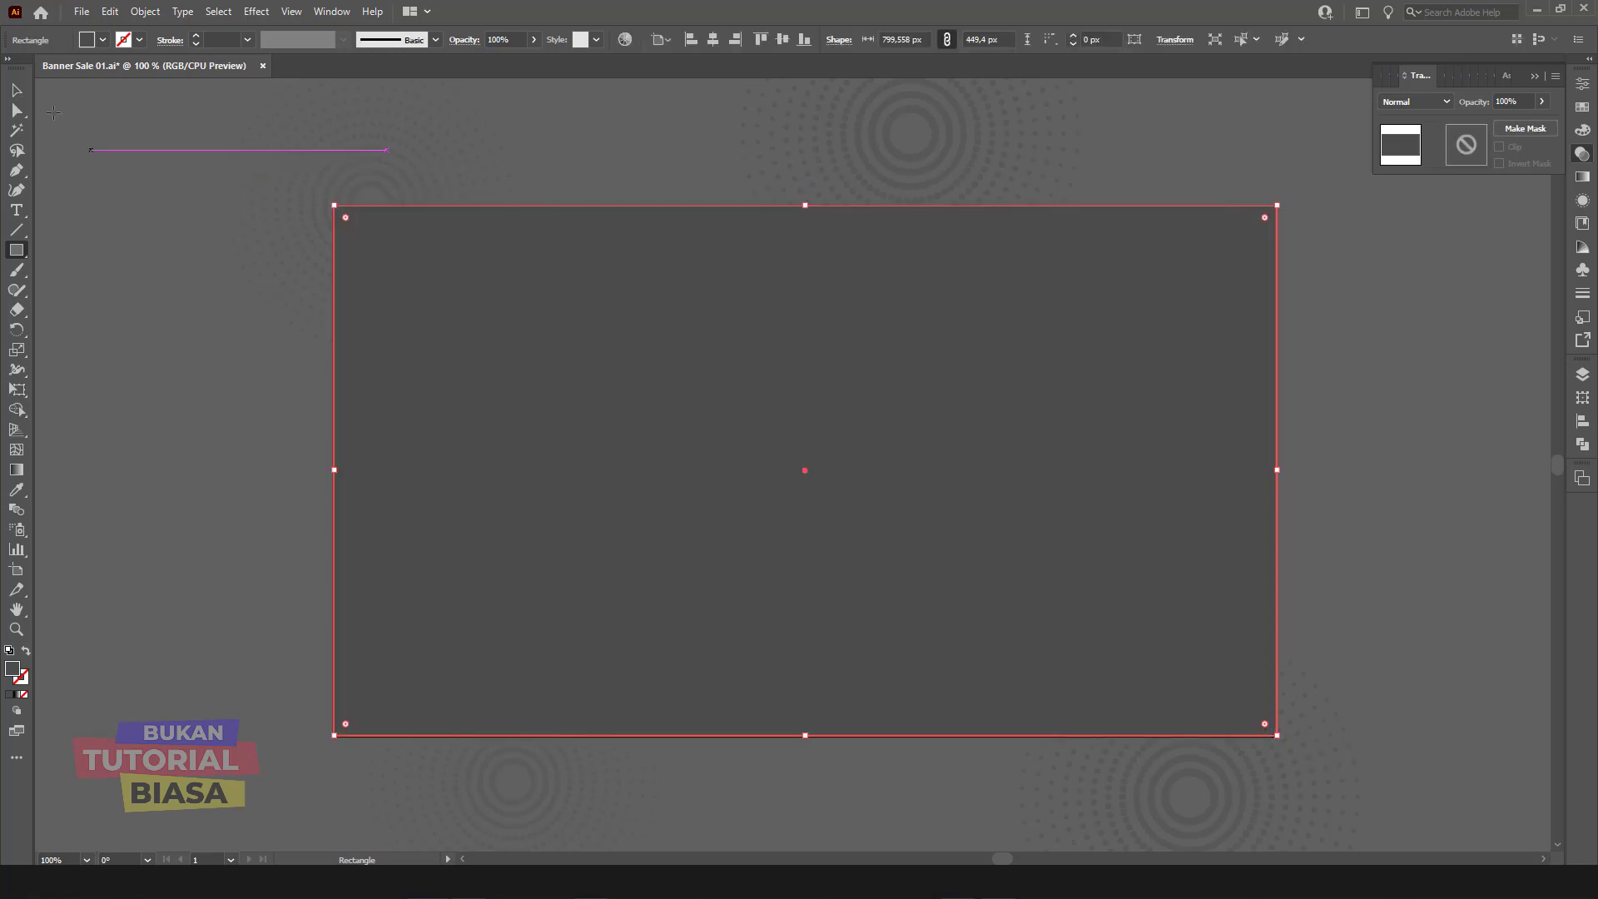
click(17, 90)
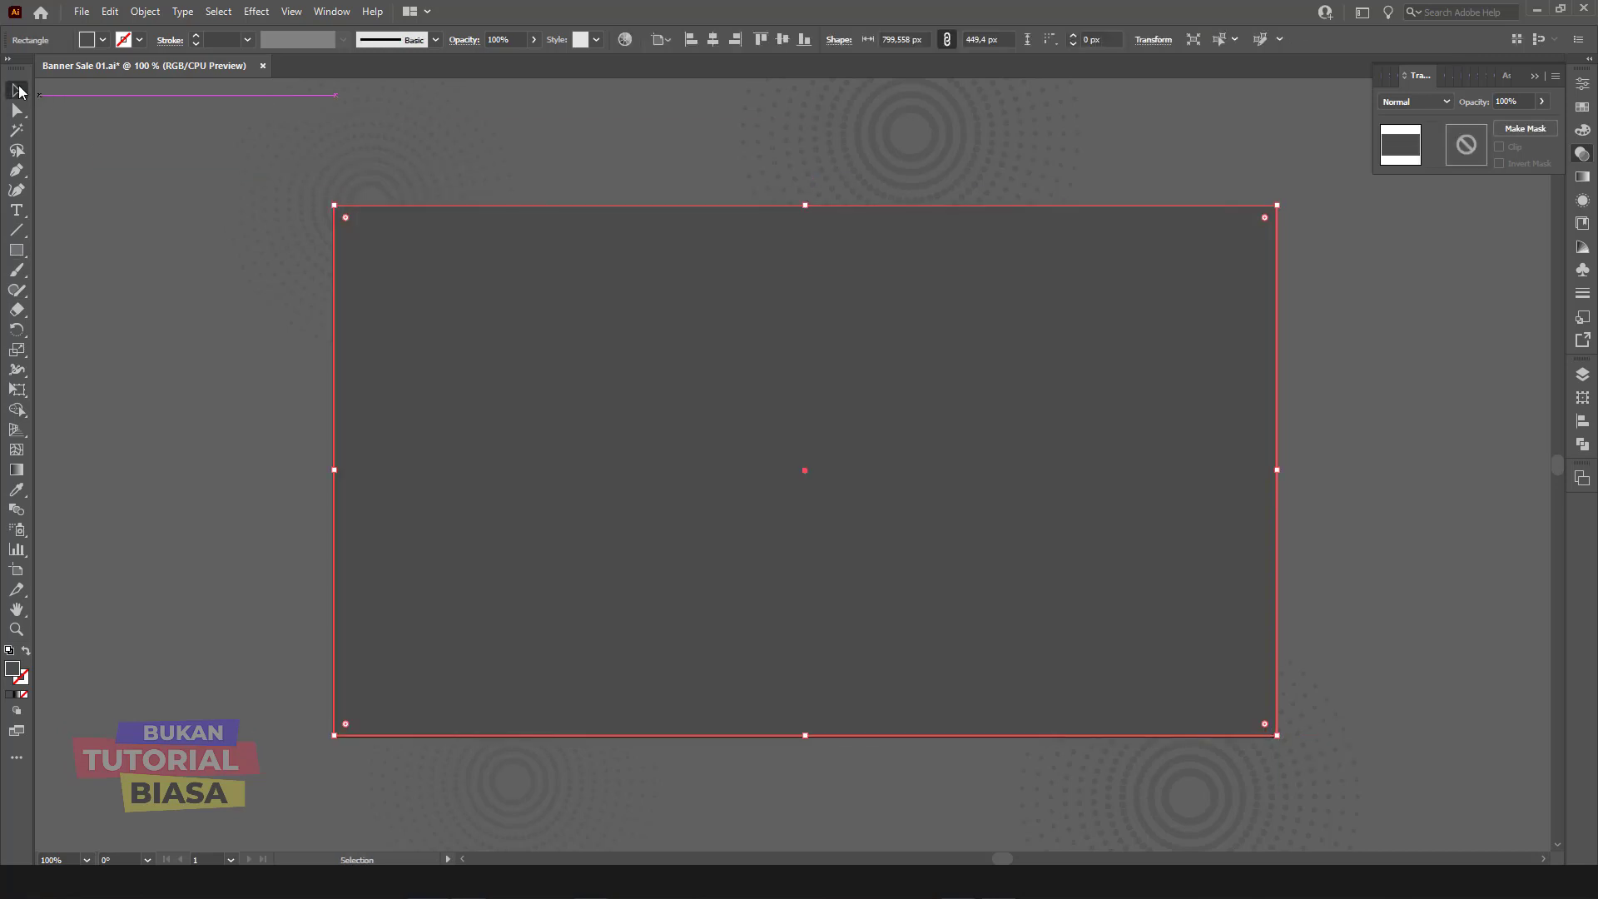
click(1372, 520)
click(1118, 562)
mouse_move(806, 736)
mouse_down()
mouse_move(806, 752)
mouse_move(809, 736)
mouse_up()
click(1412, 663)
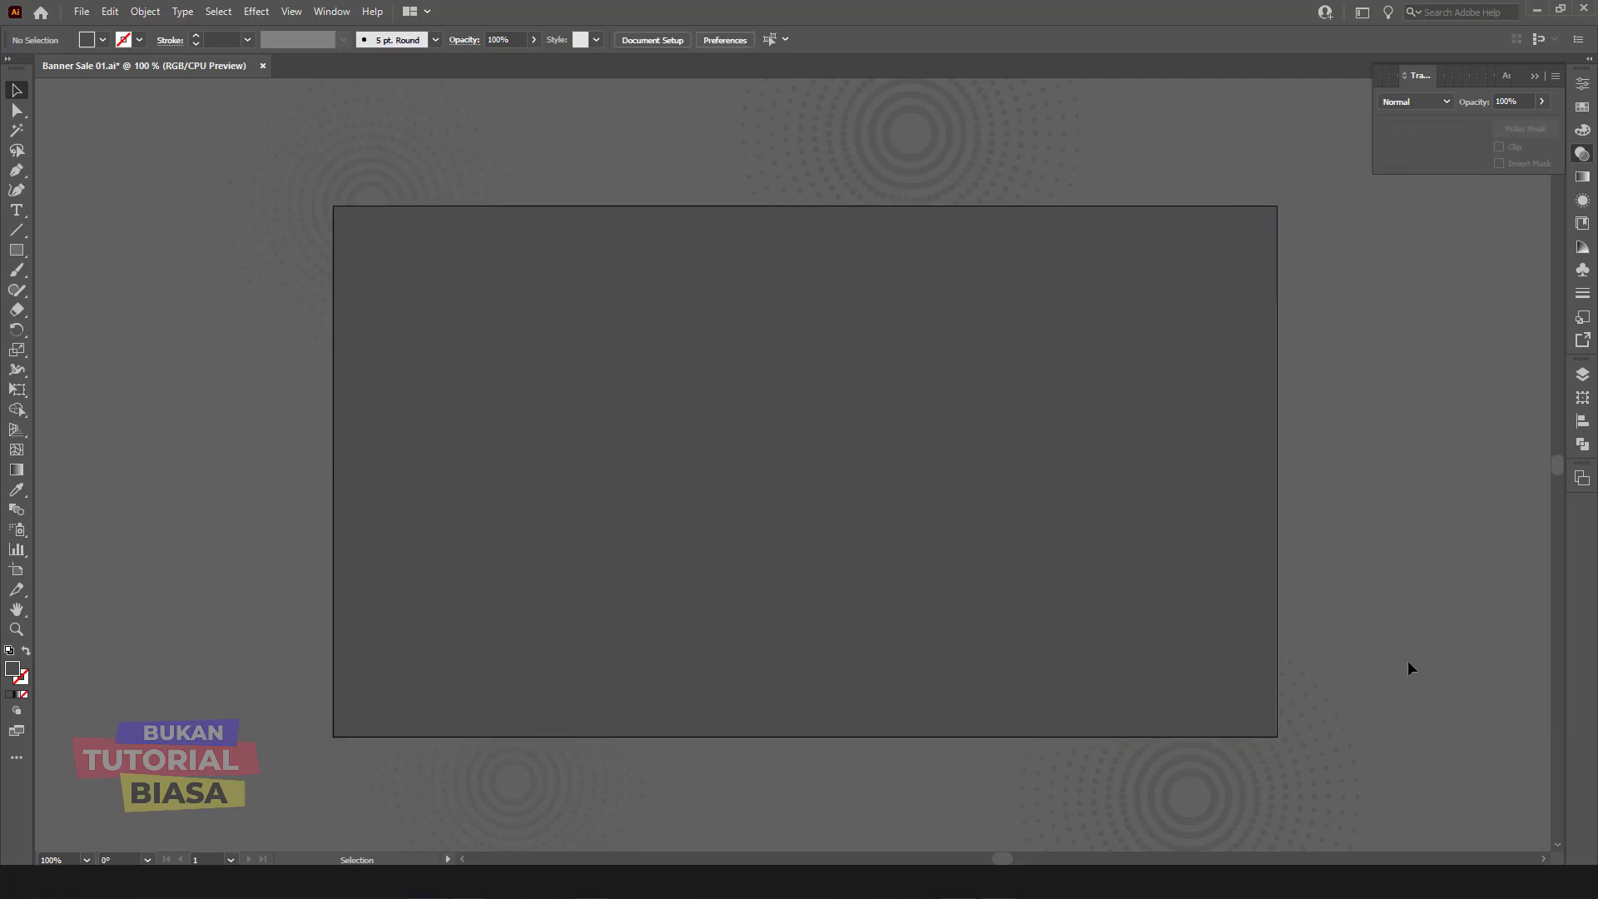
Step: Make a clipping mask from the rectangle and the halftone dot pattern
click(1022, 602)
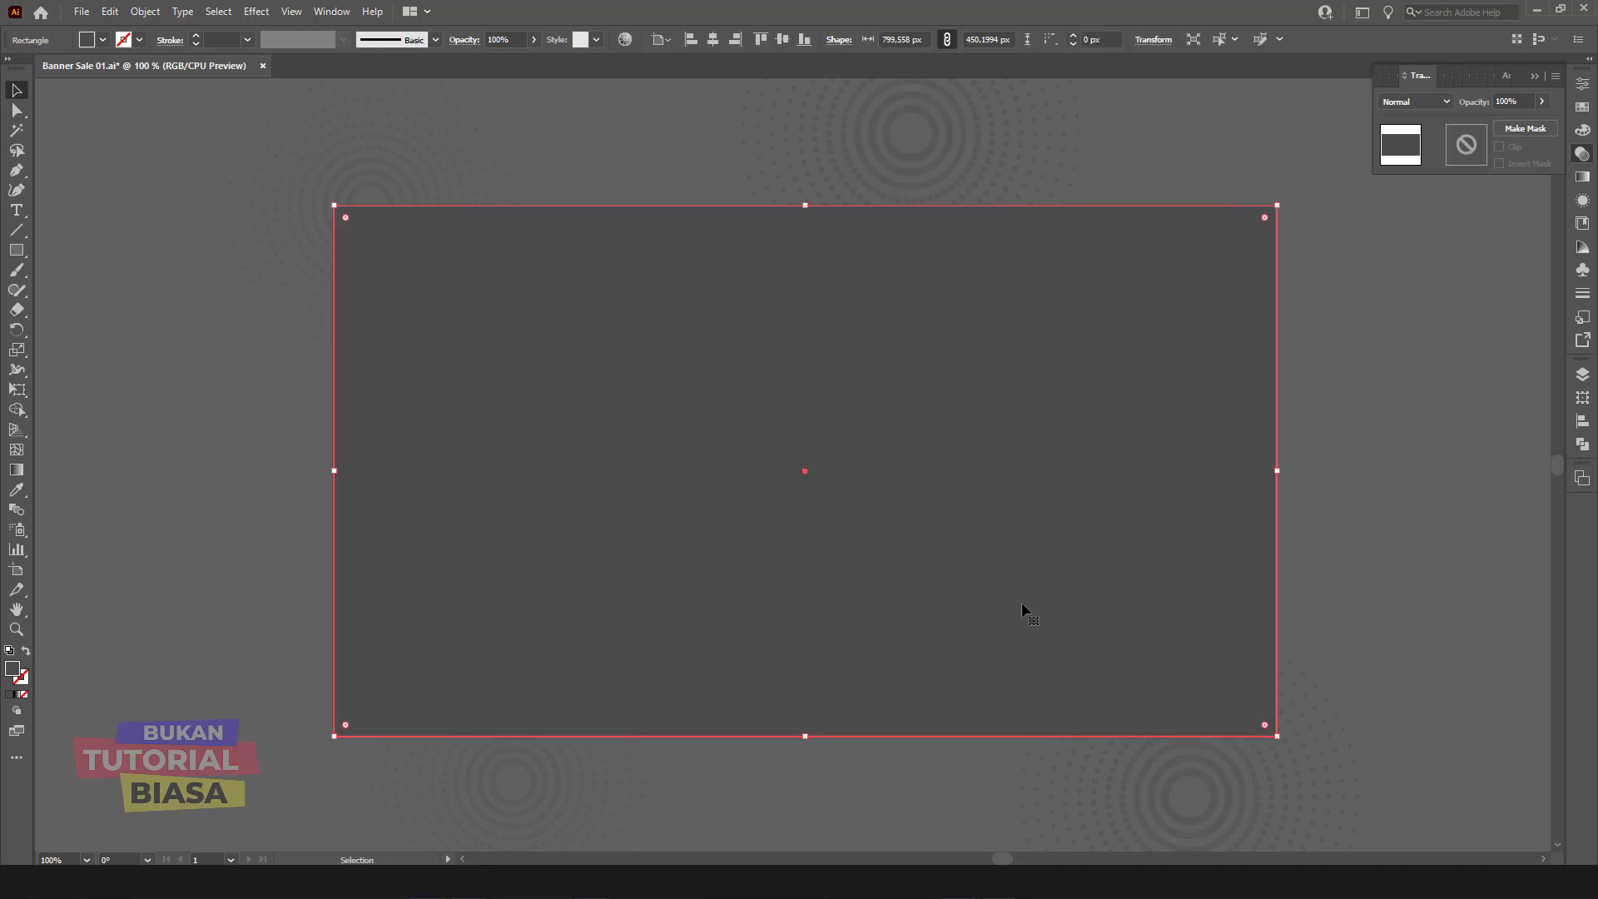
shift+click(1157, 760)
right_click(1156, 761)
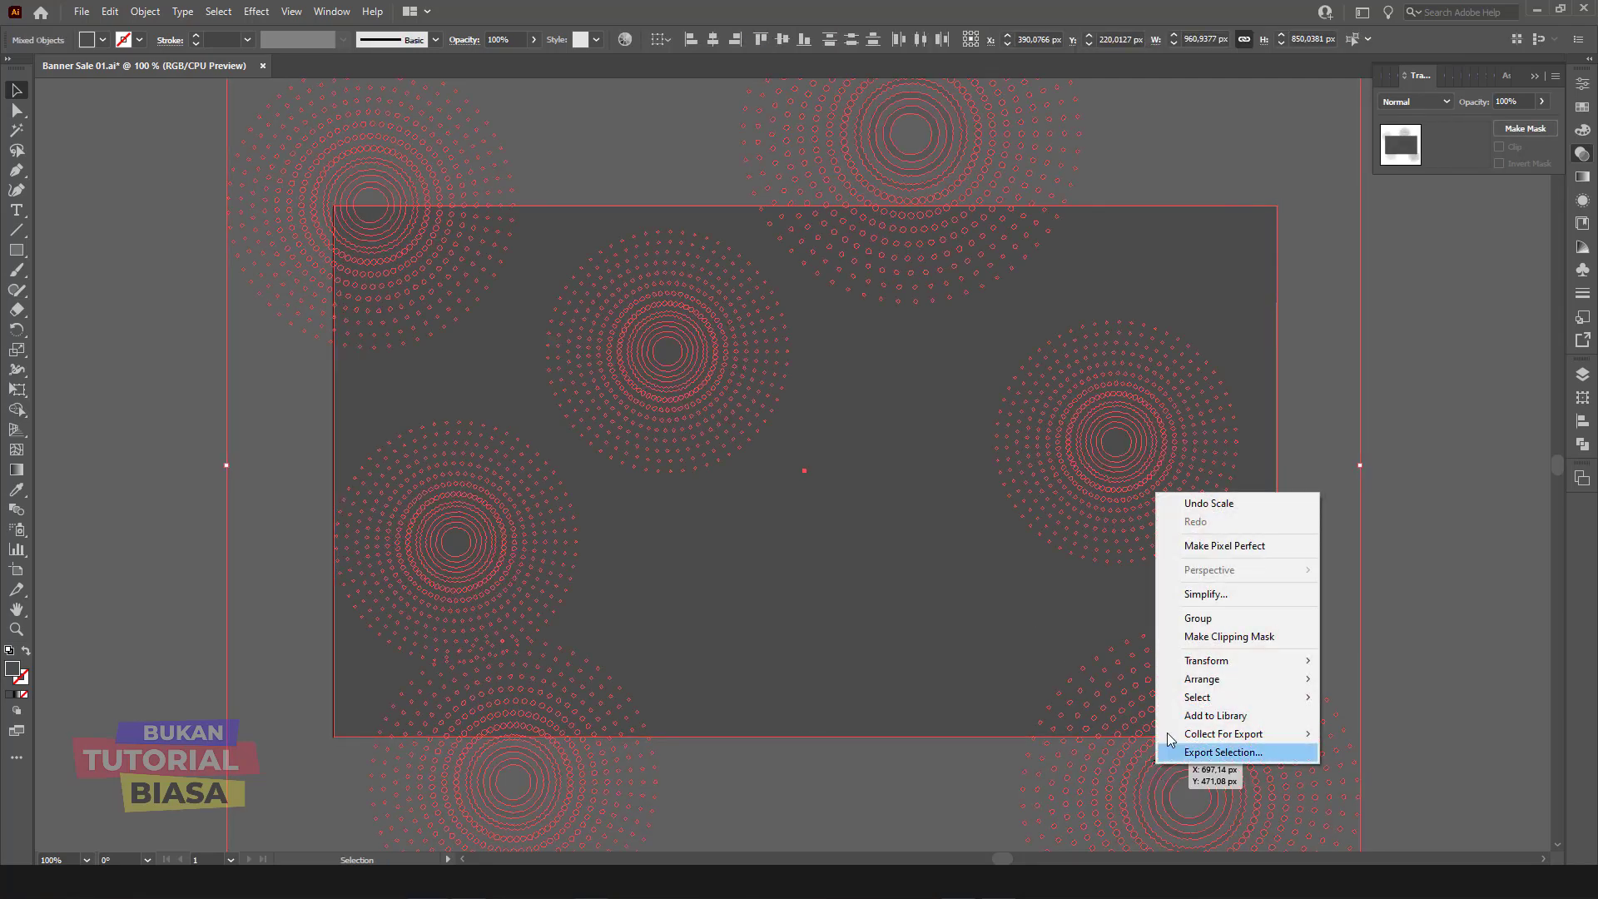
click(1207, 636)
click(1394, 605)
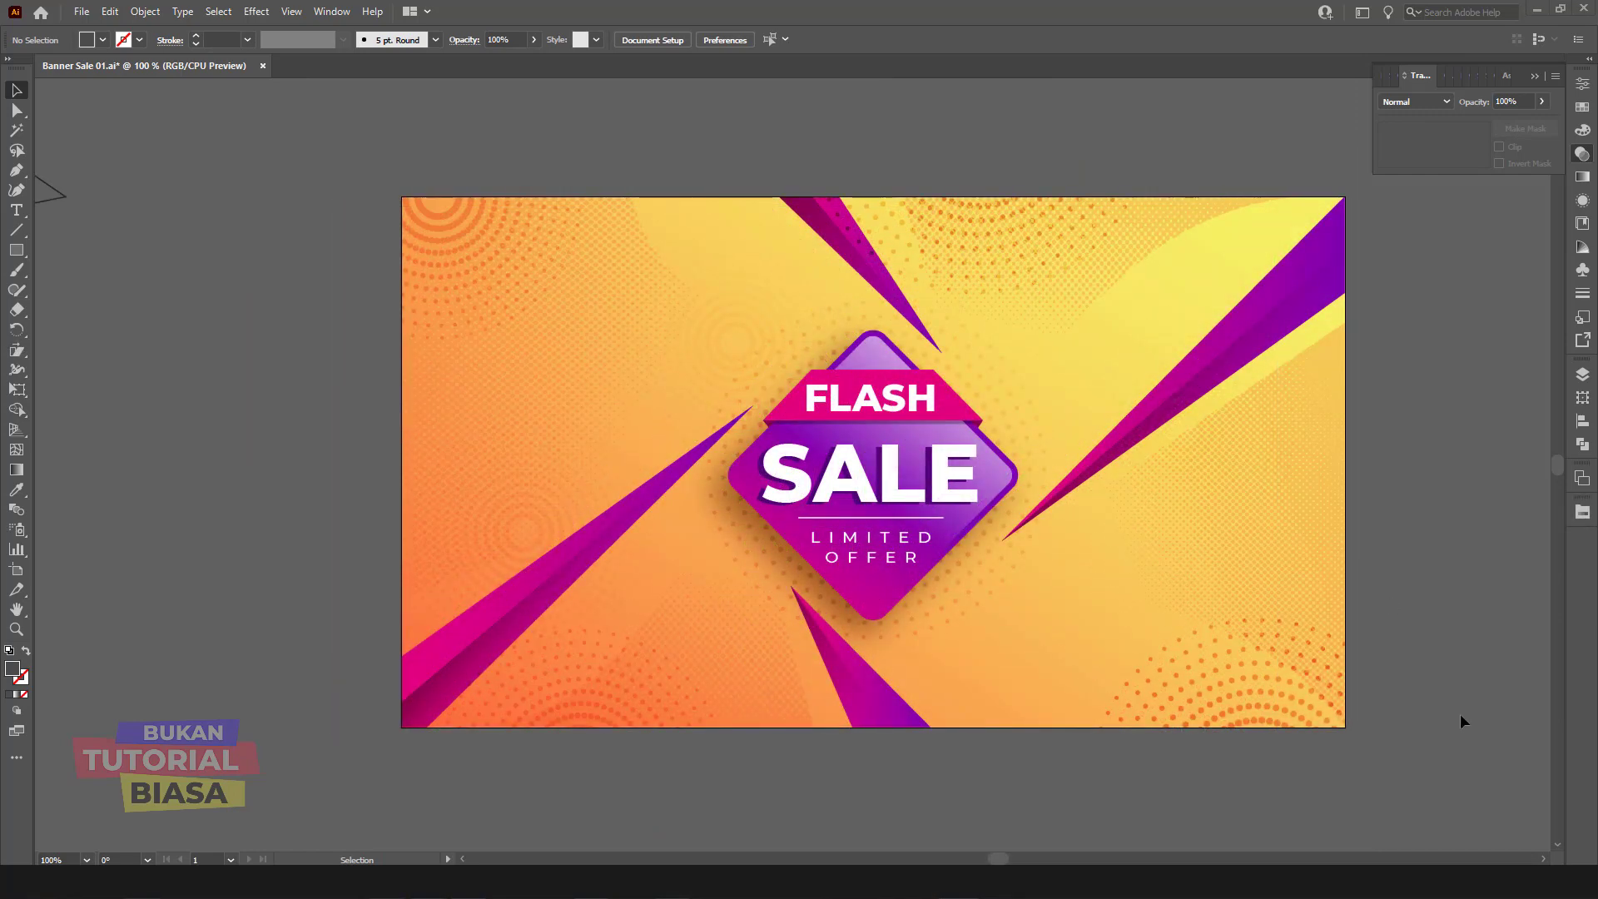
key(a)
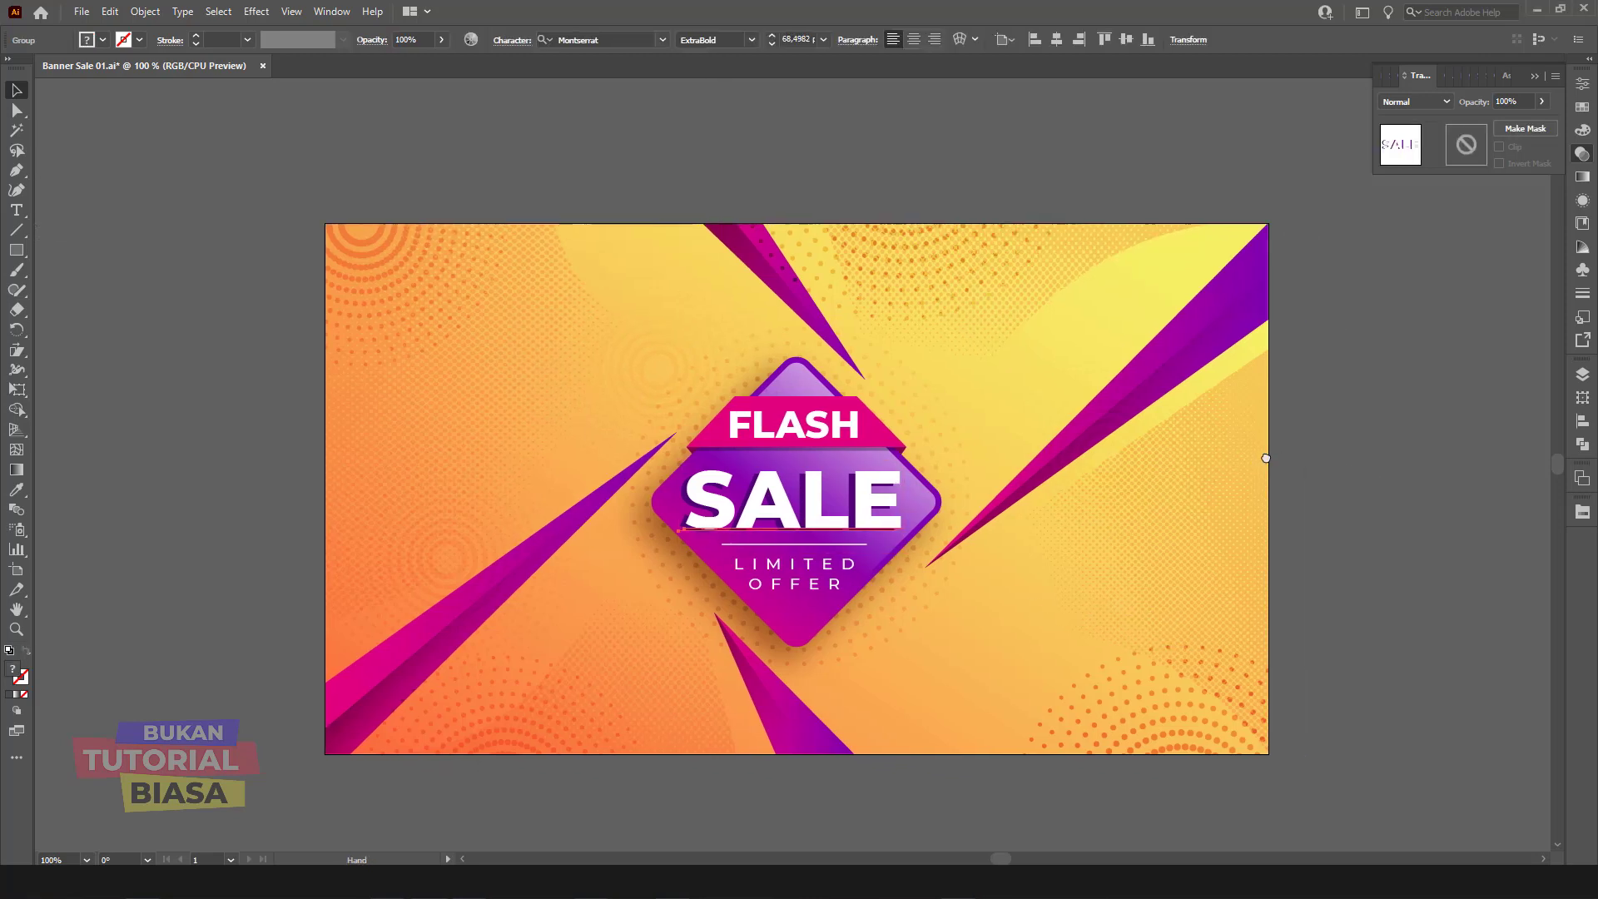
drag(1380, 467, 1249, 451)
click(173, 206)
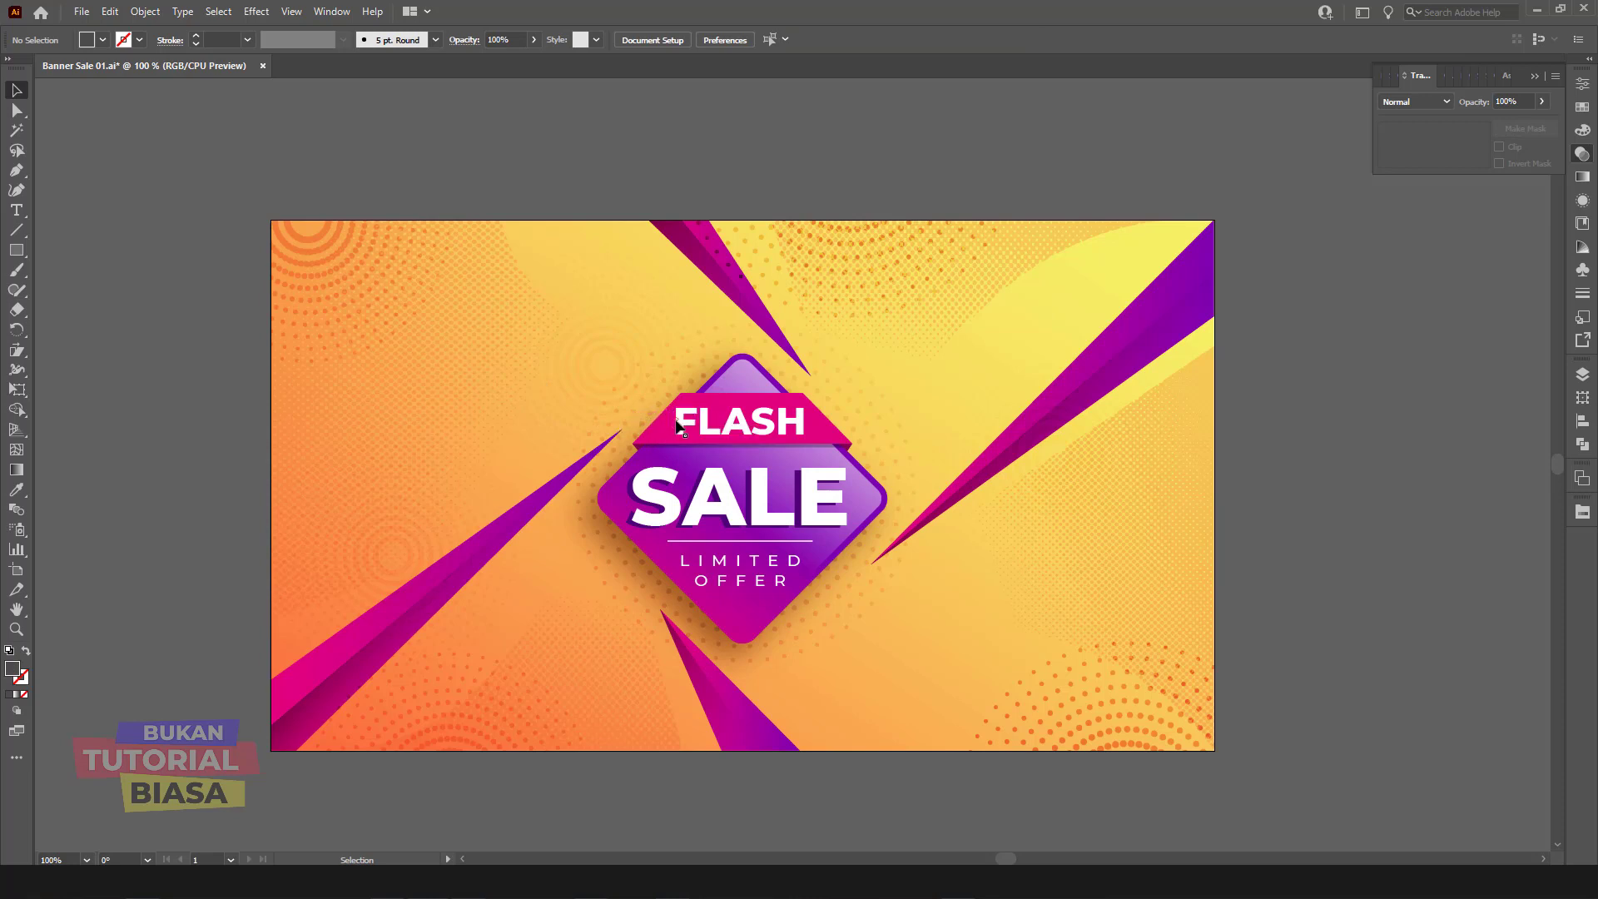
key(ctrl+minus)
scroll(326, 431, left, 3)
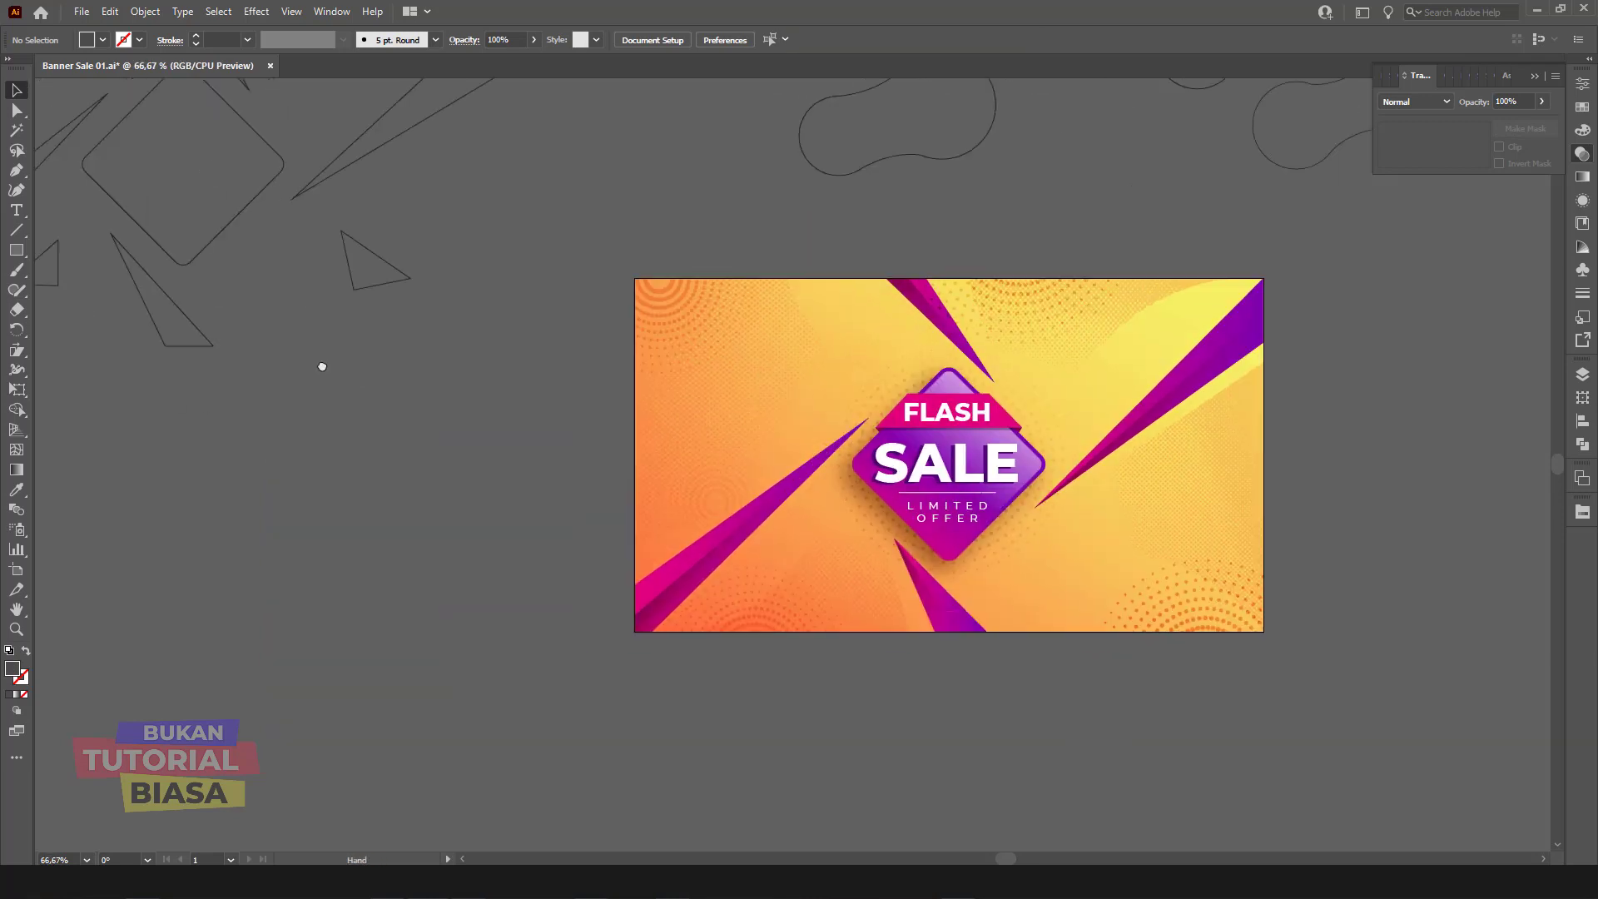
scroll(629, 438, down, 1)
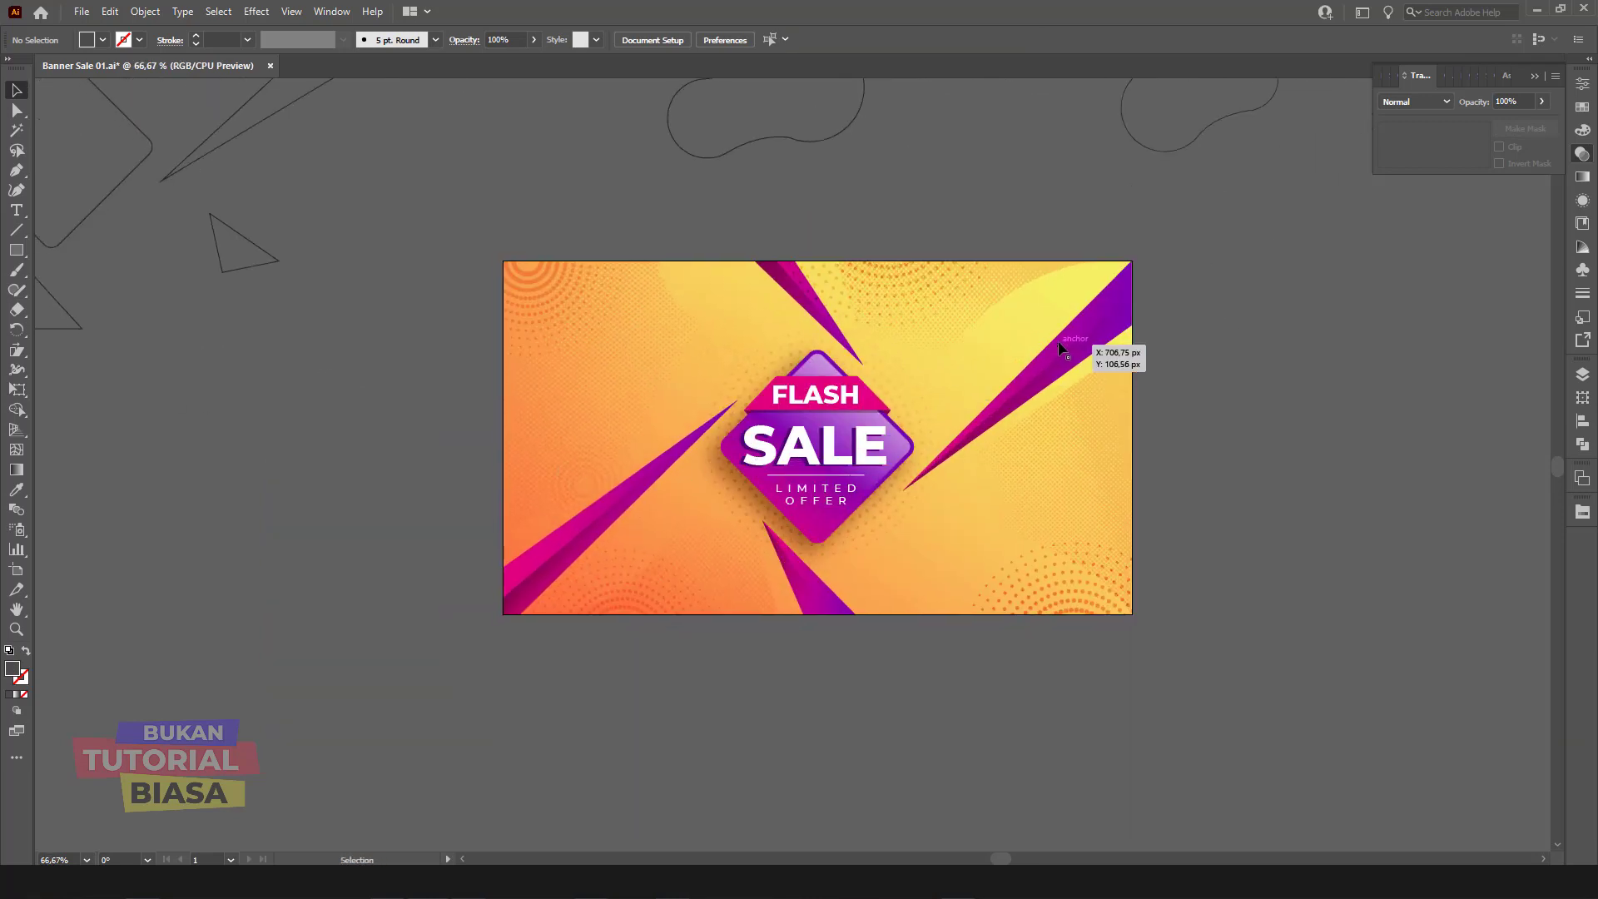
key(ctrl+plus)
key(ctrl+minus)
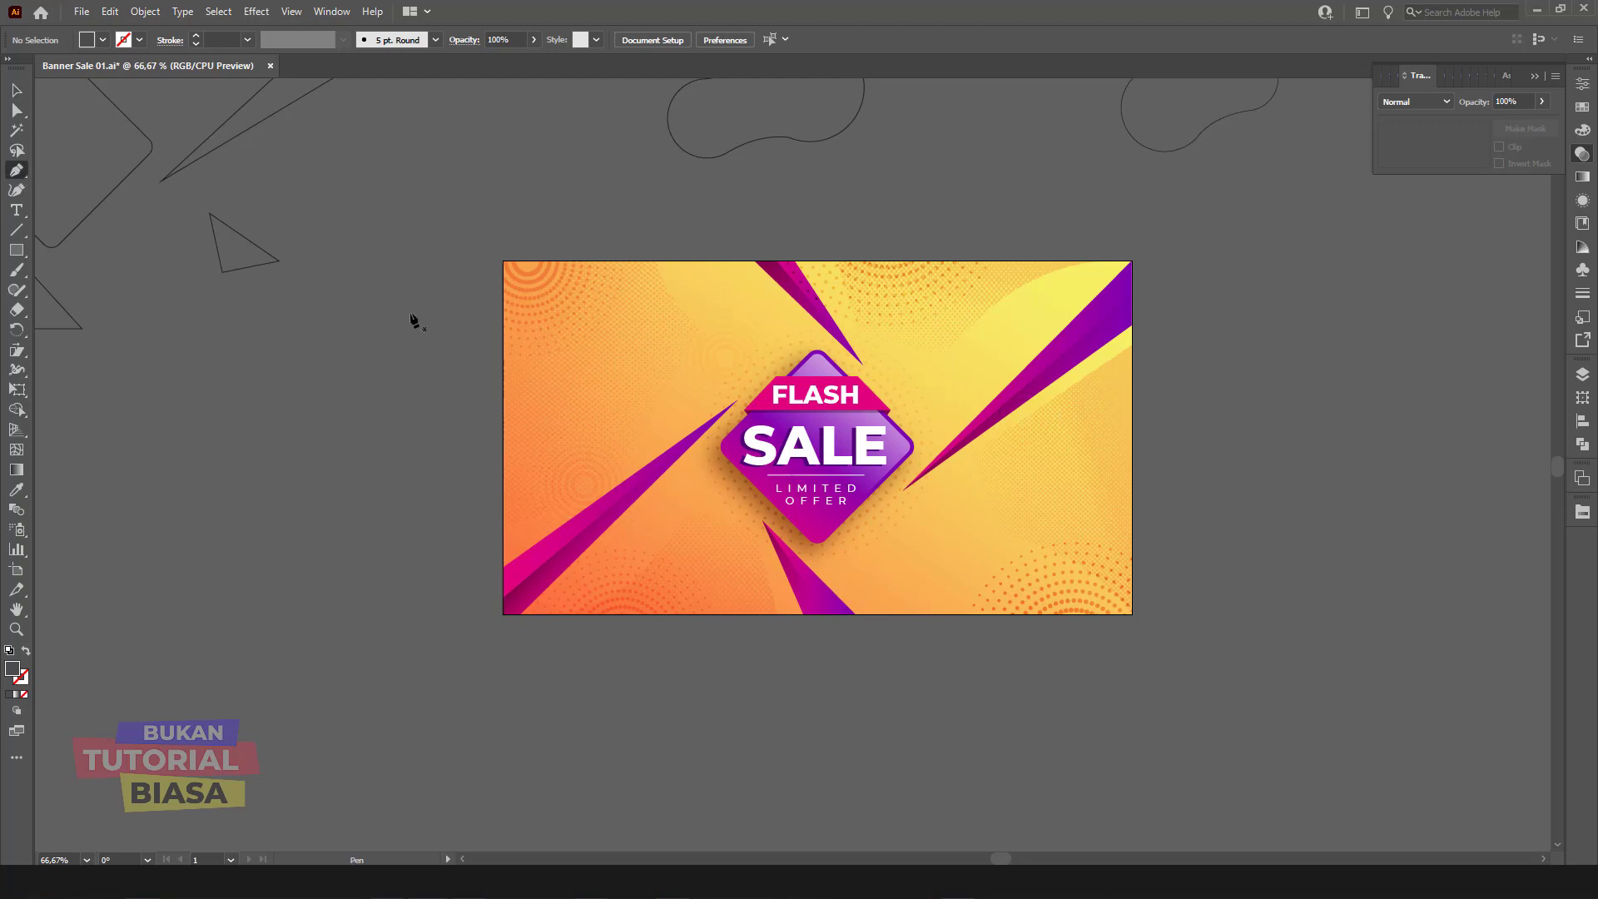
Step: Draw a thin three-point triangle spike with the Pen tool beside the banner
click(356, 630)
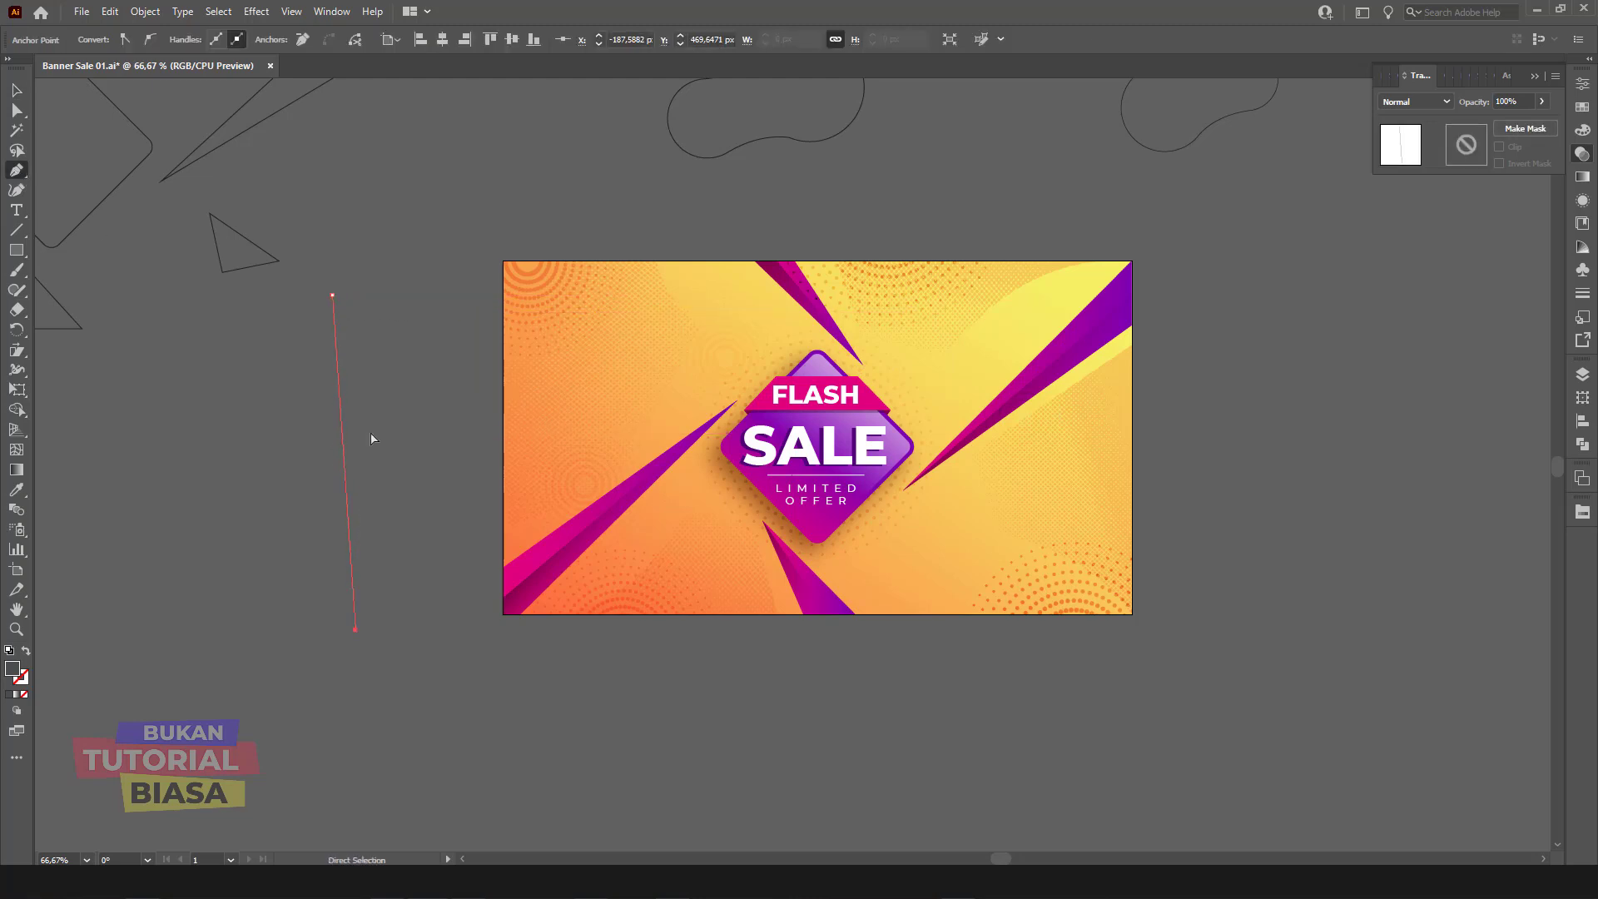
key(ctrl+z)
key(ctrl+plus)
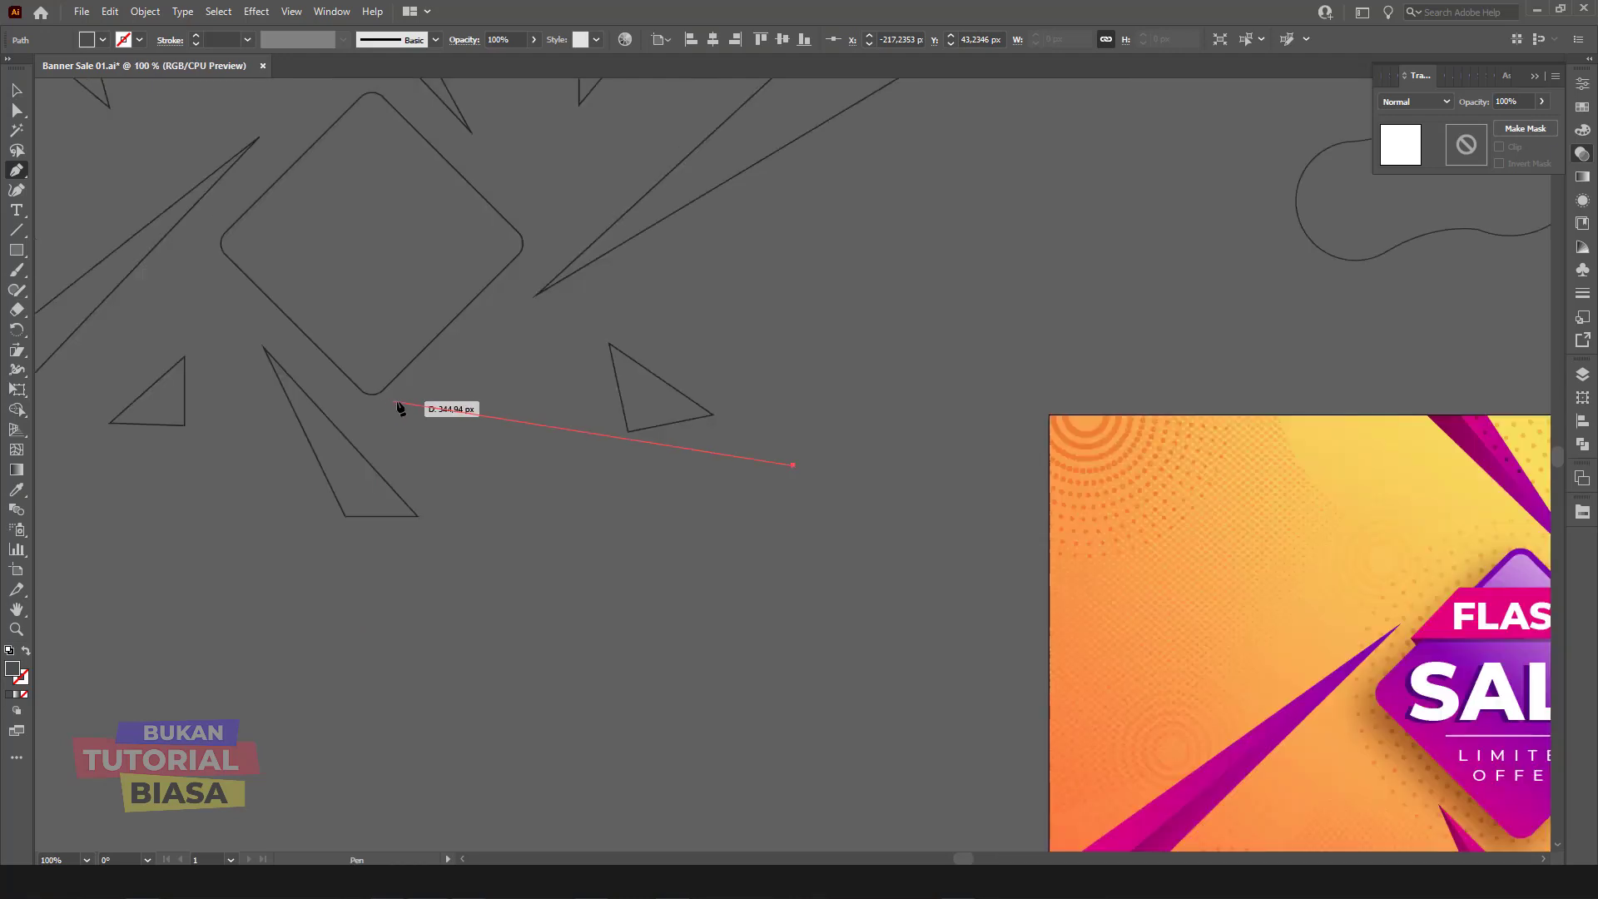
scroll(843, 371, down, 3)
scroll(762, 557, down, 2)
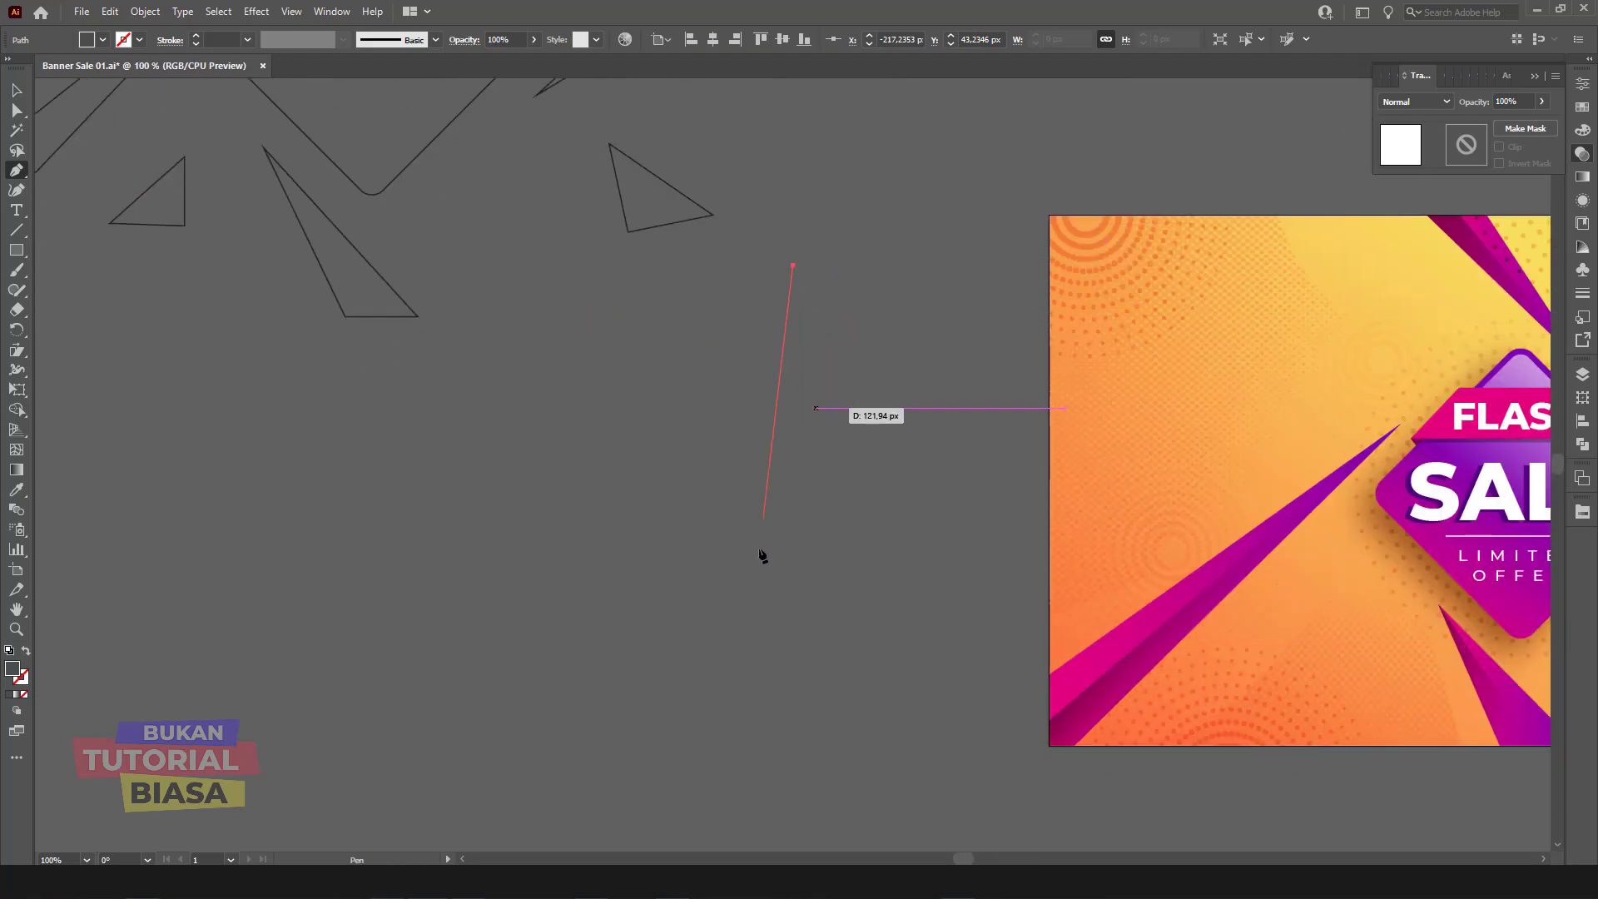
click(805, 745)
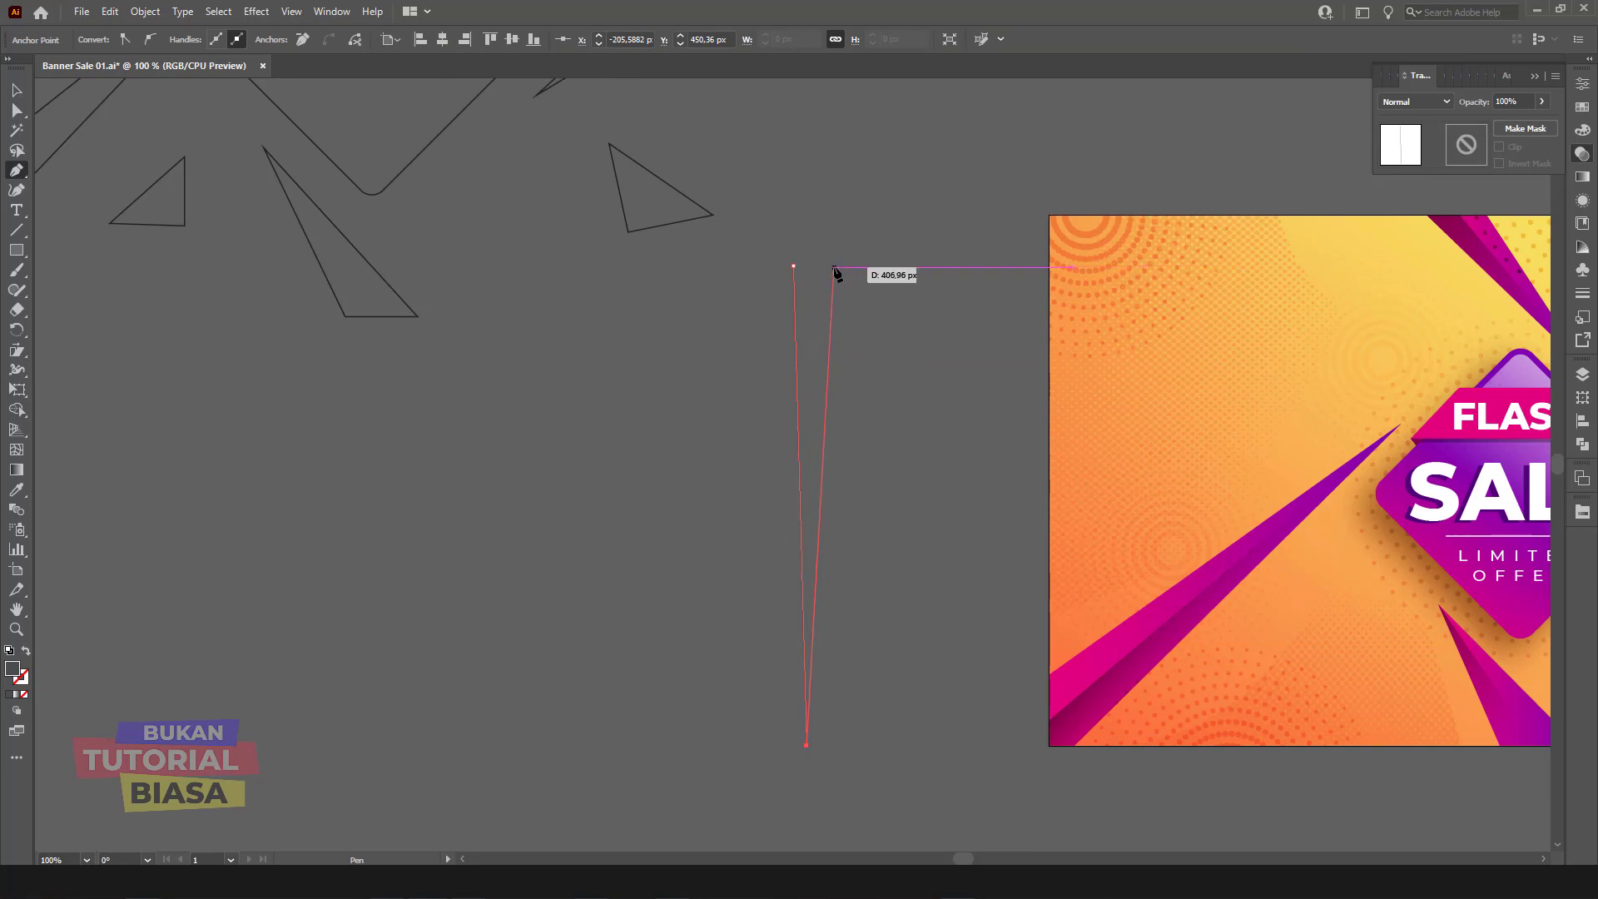
click(834, 267)
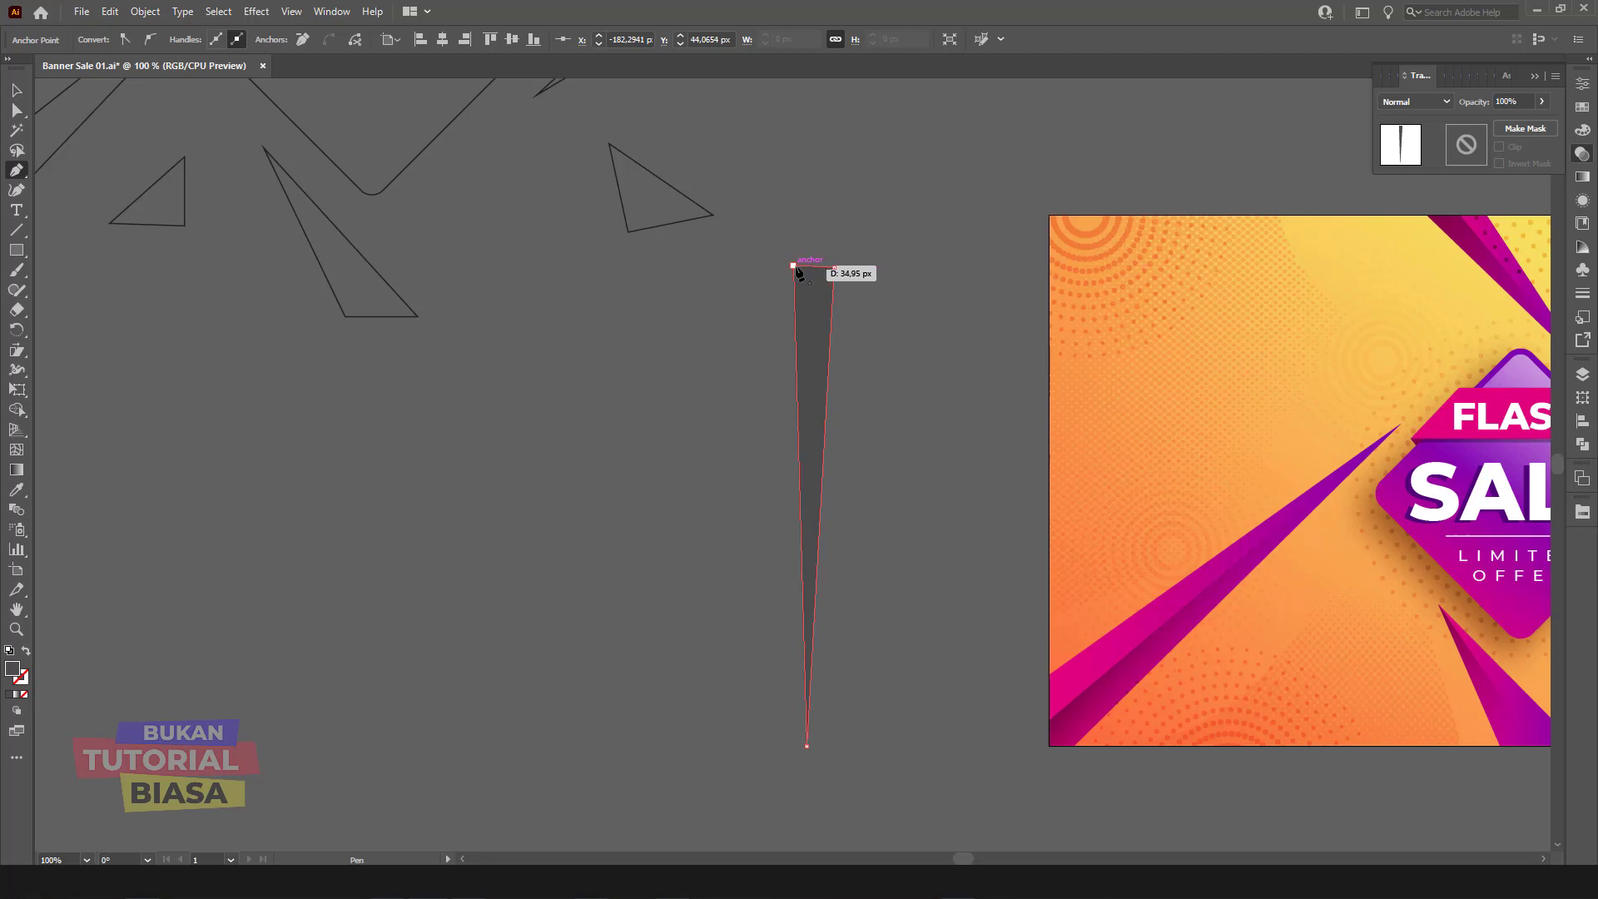
click(795, 267)
click(17, 90)
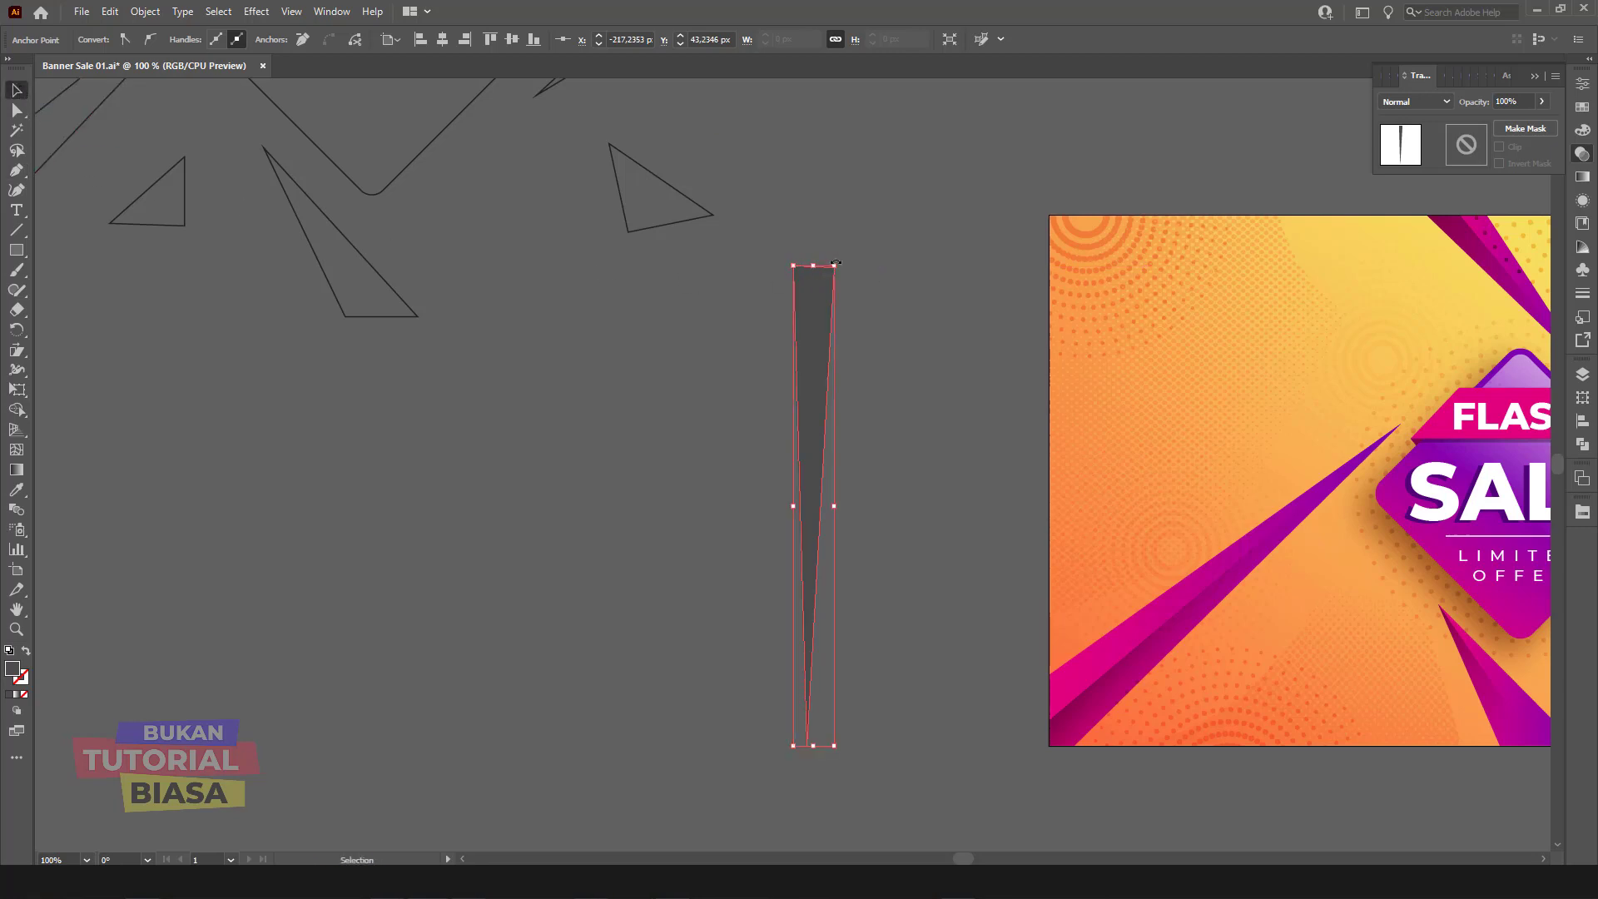
Step: Resize the spike to about 14 × 320 px and position it beside the banner
mouse_move(836, 264)
mouse_down()
mouse_move(814, 288)
mouse_move(814, 223)
mouse_up()
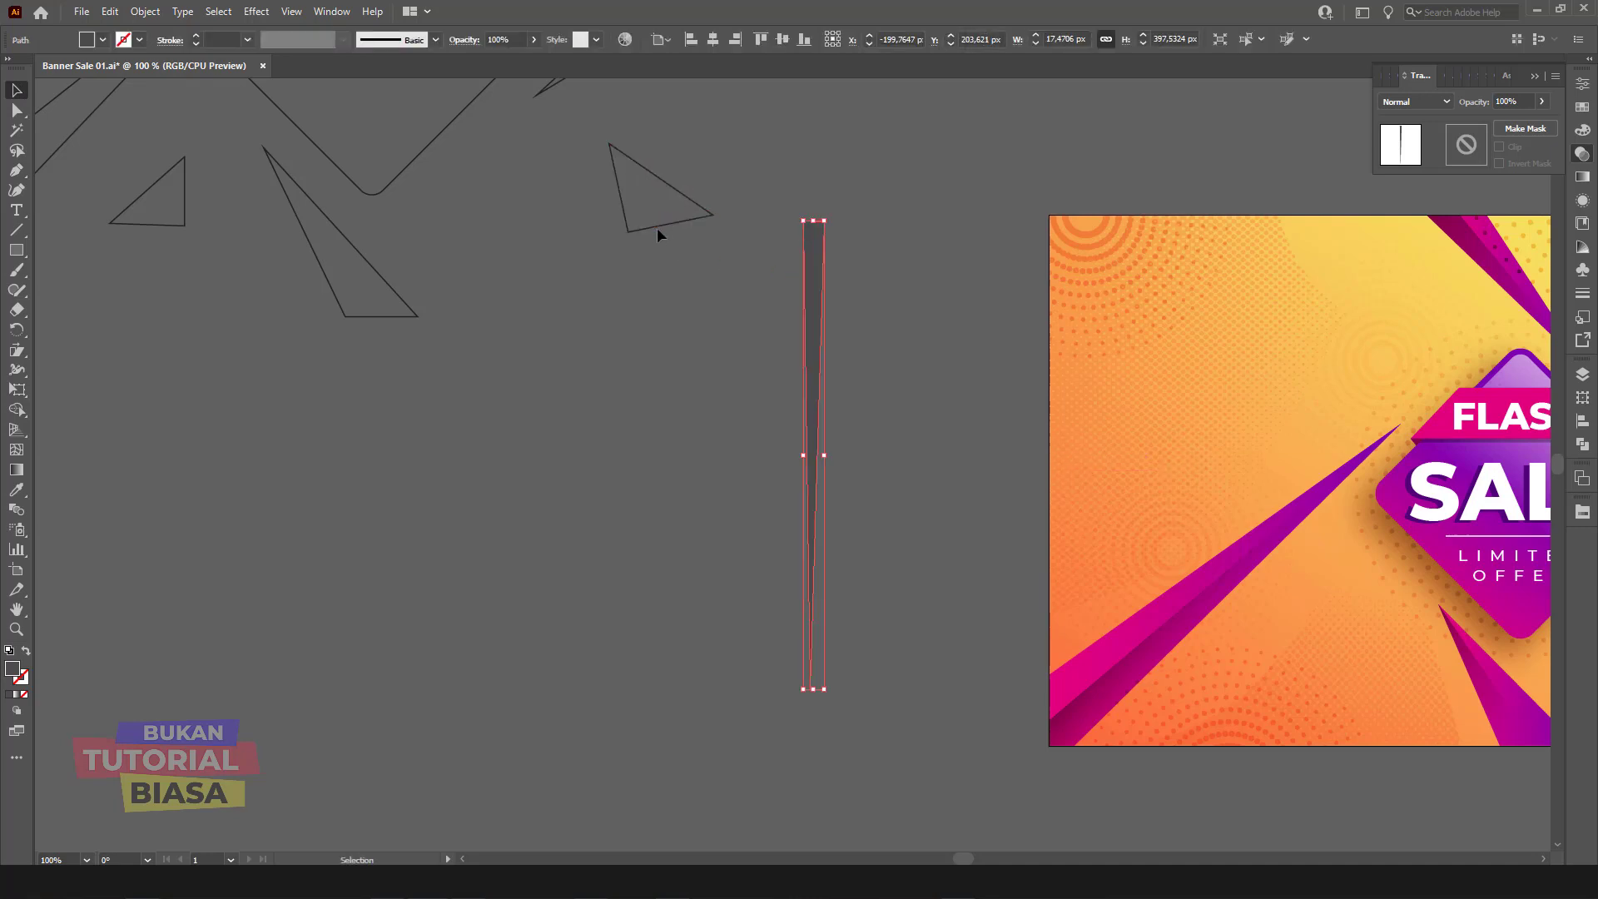
drag(657, 226, 211, 285)
drag(519, 273, 520, 273)
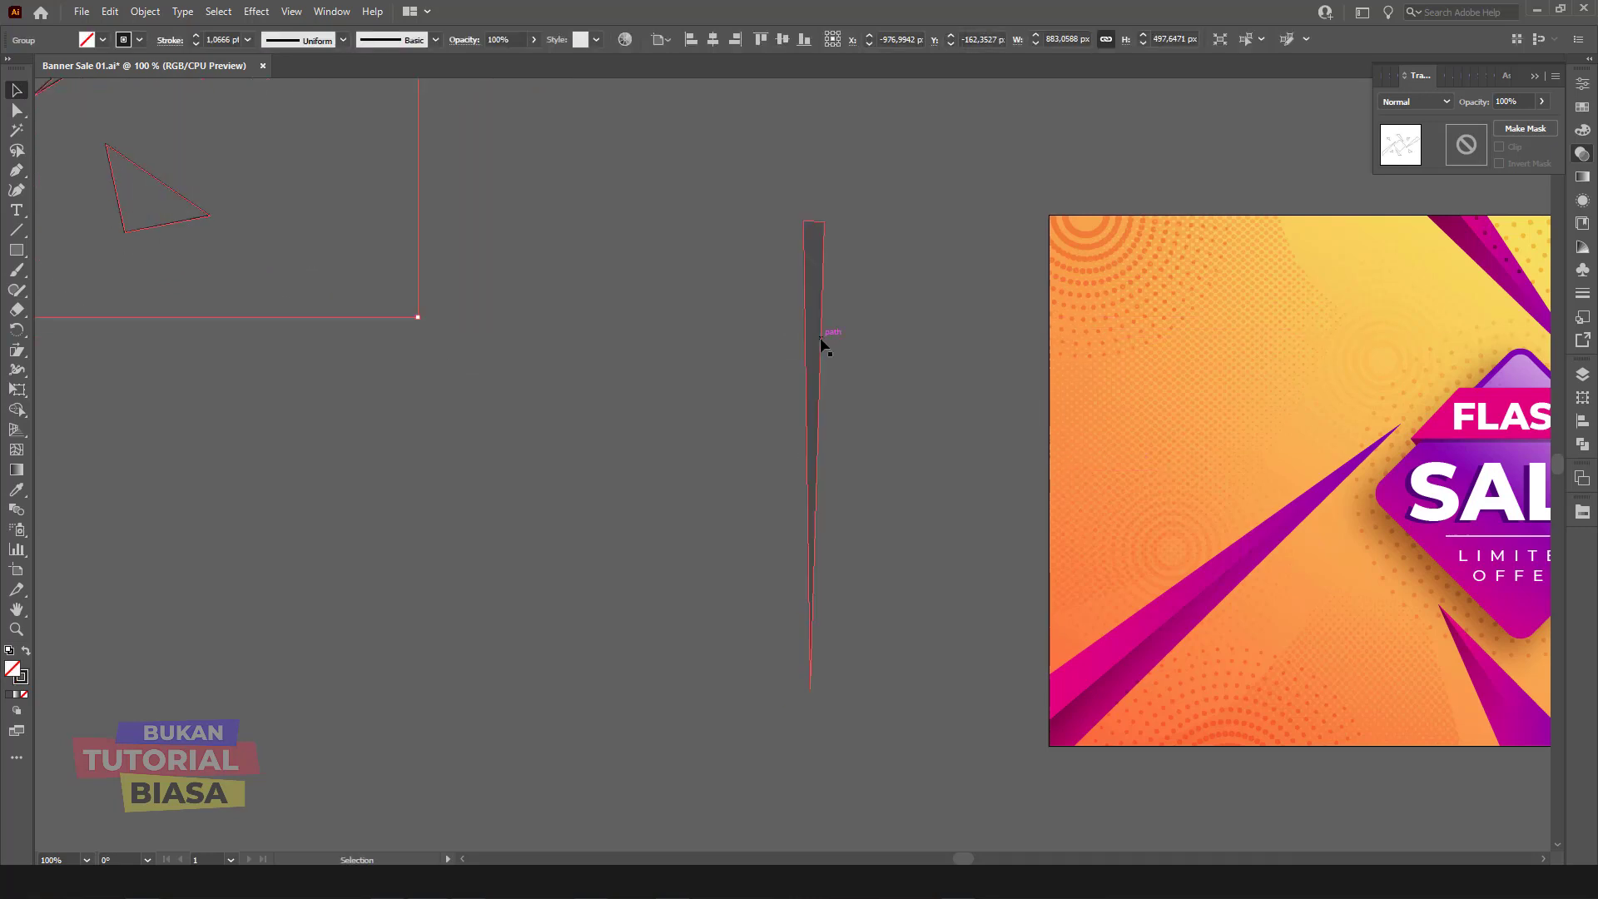
drag(820, 343, 633, 249)
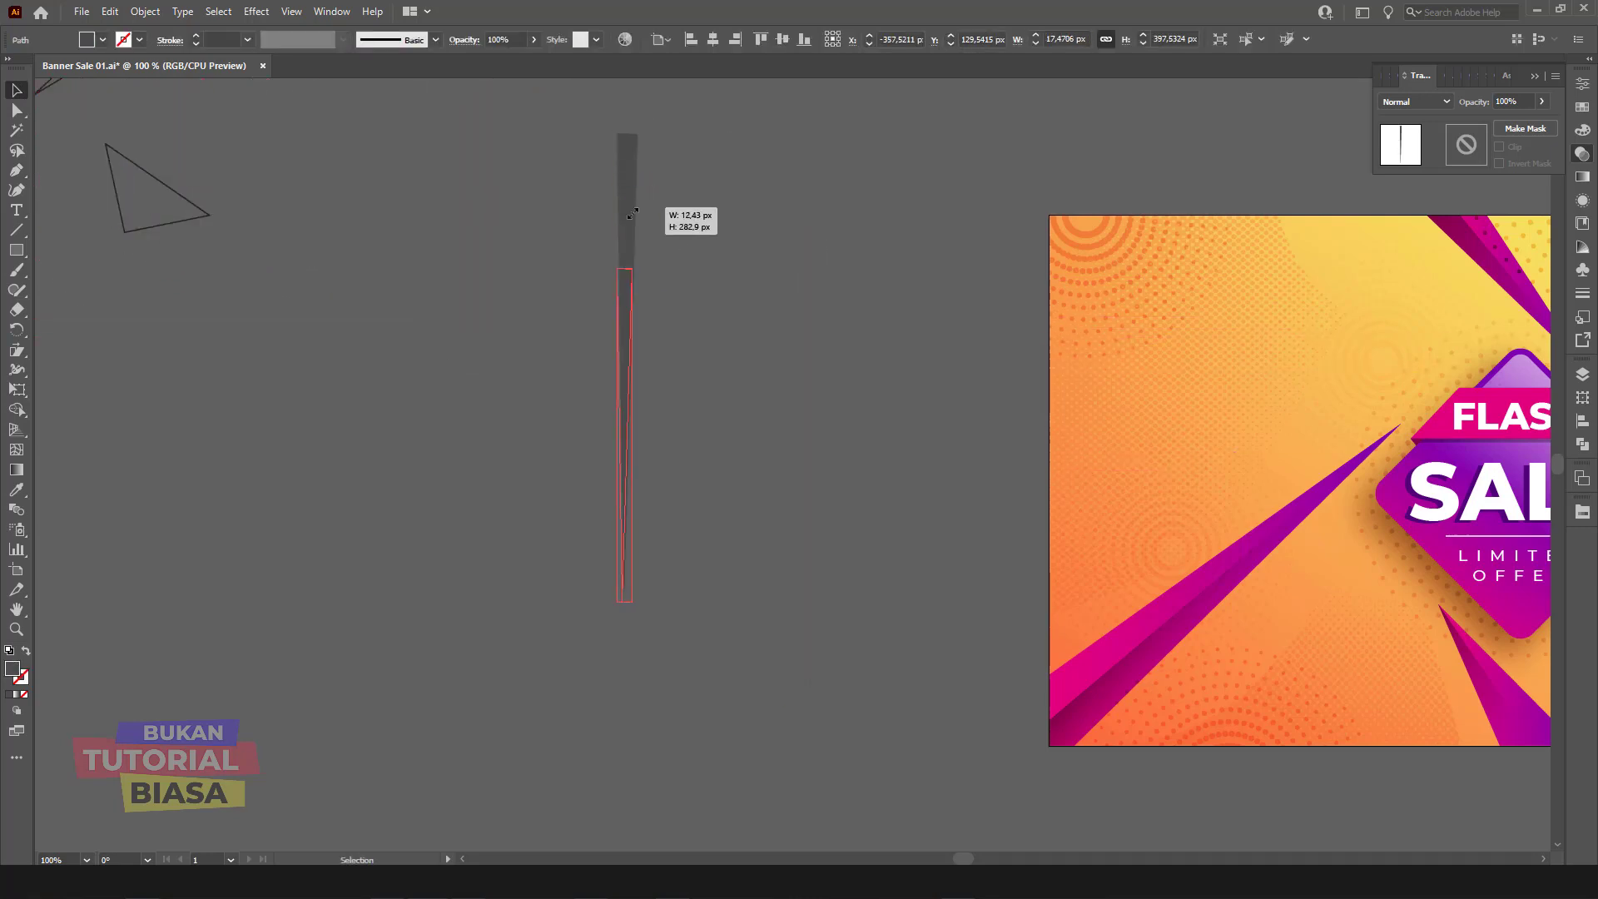
mouse_move(638, 133)
mouse_down()
mouse_move(637, 227)
mouse_move(606, 247)
mouse_move(589, 209)
mouse_up()
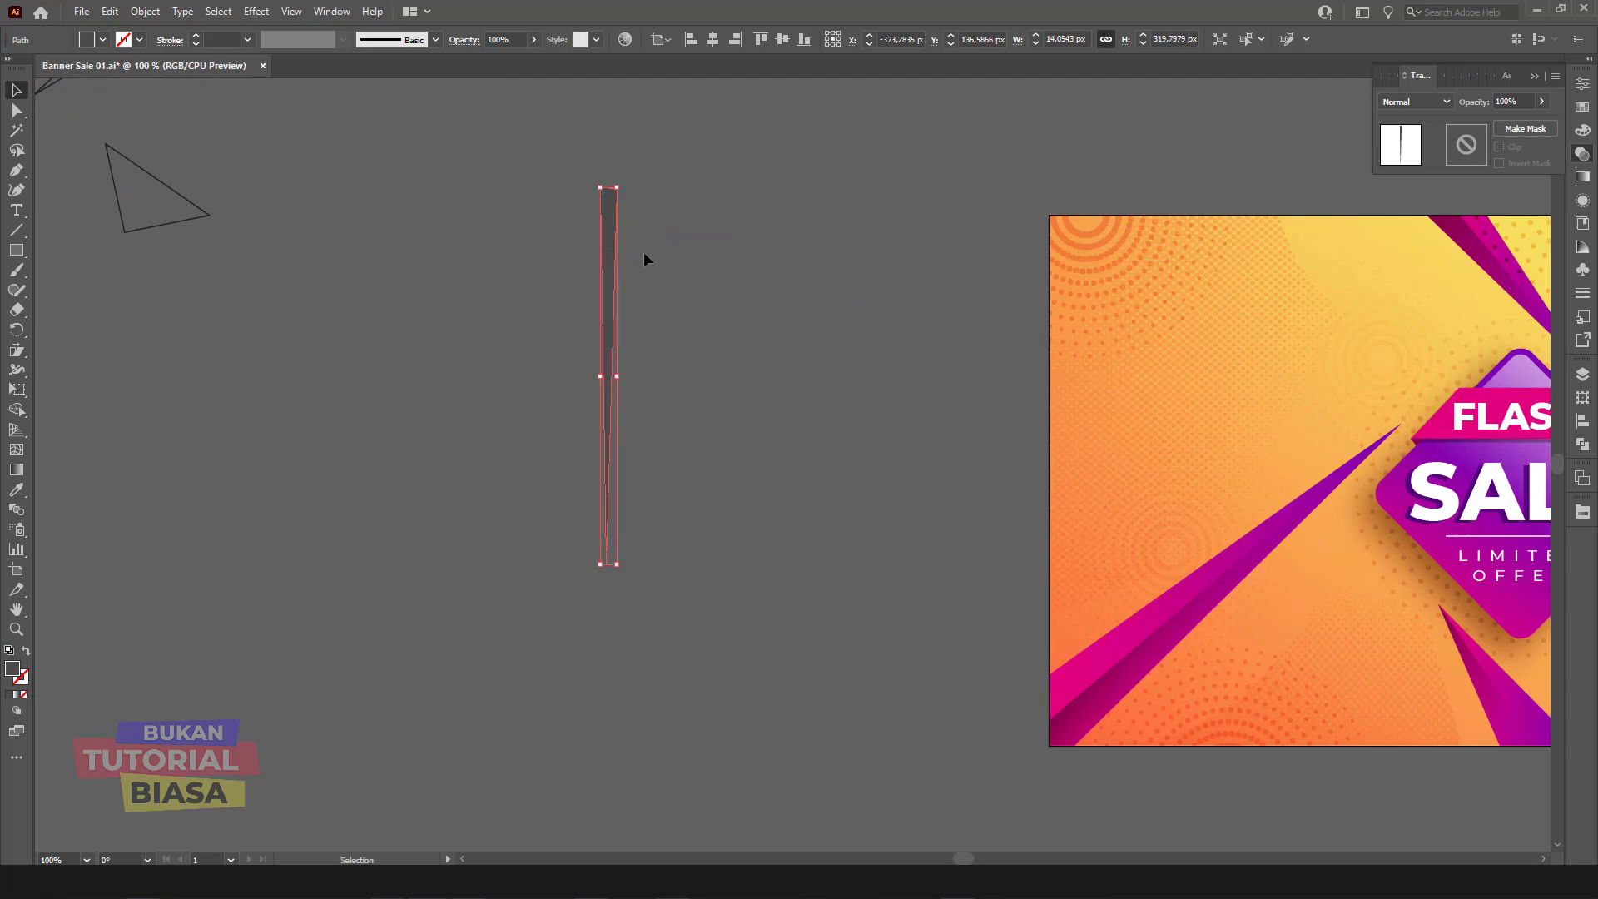
Step: Apply Object > Repeat > Radial to the spike with 39 rays and about 254 px radius
click(144, 14)
mouse_move(168, 462)
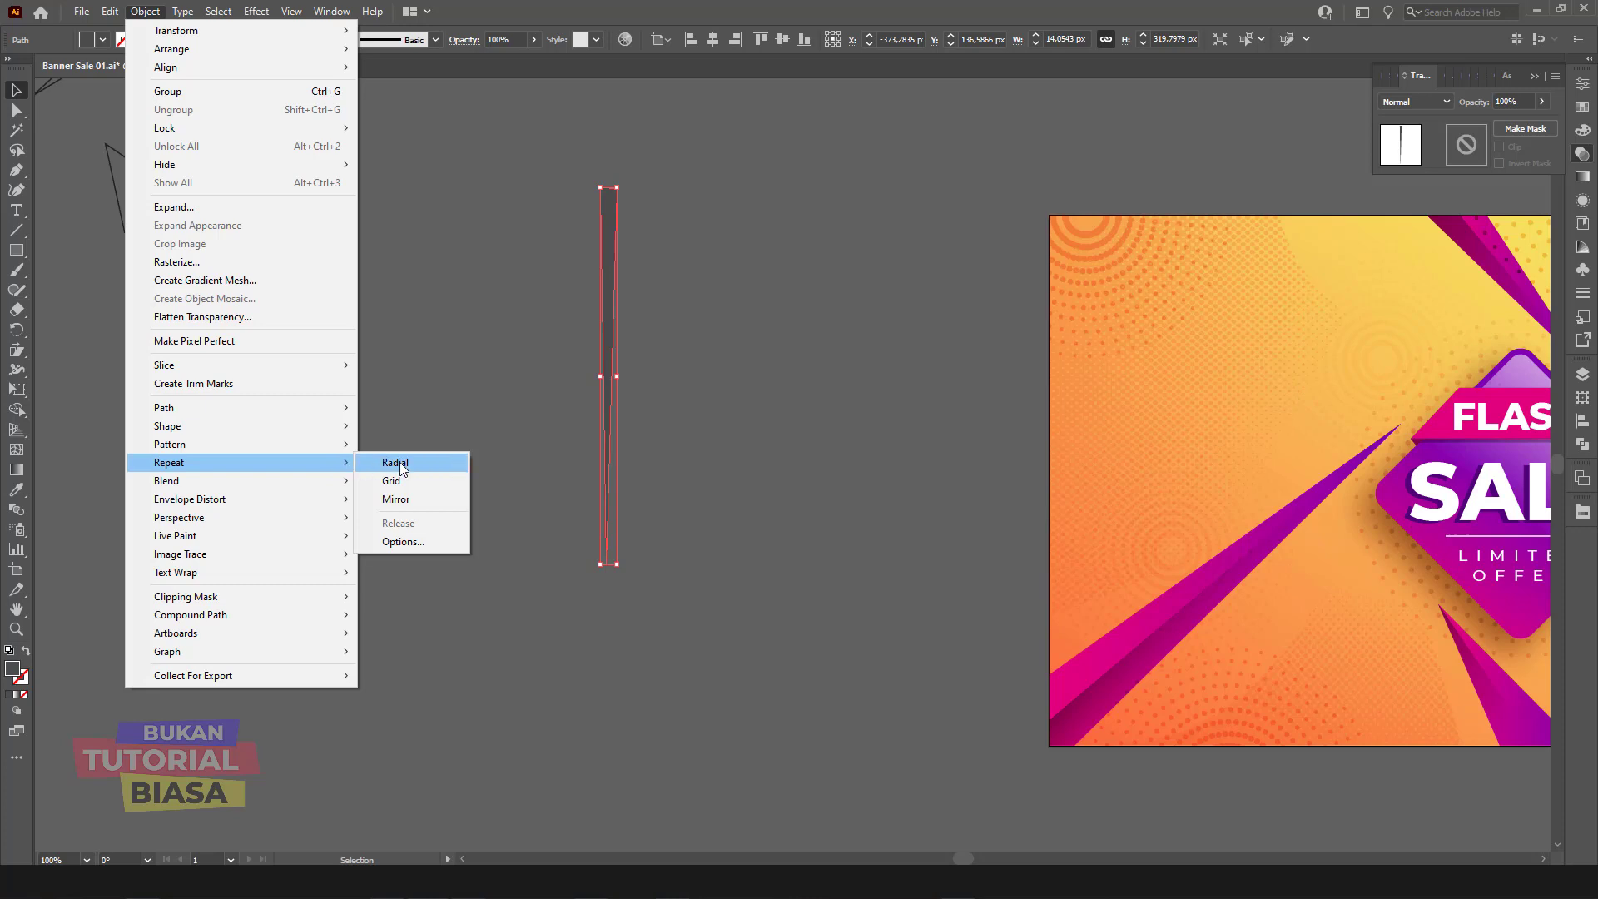
click(395, 463)
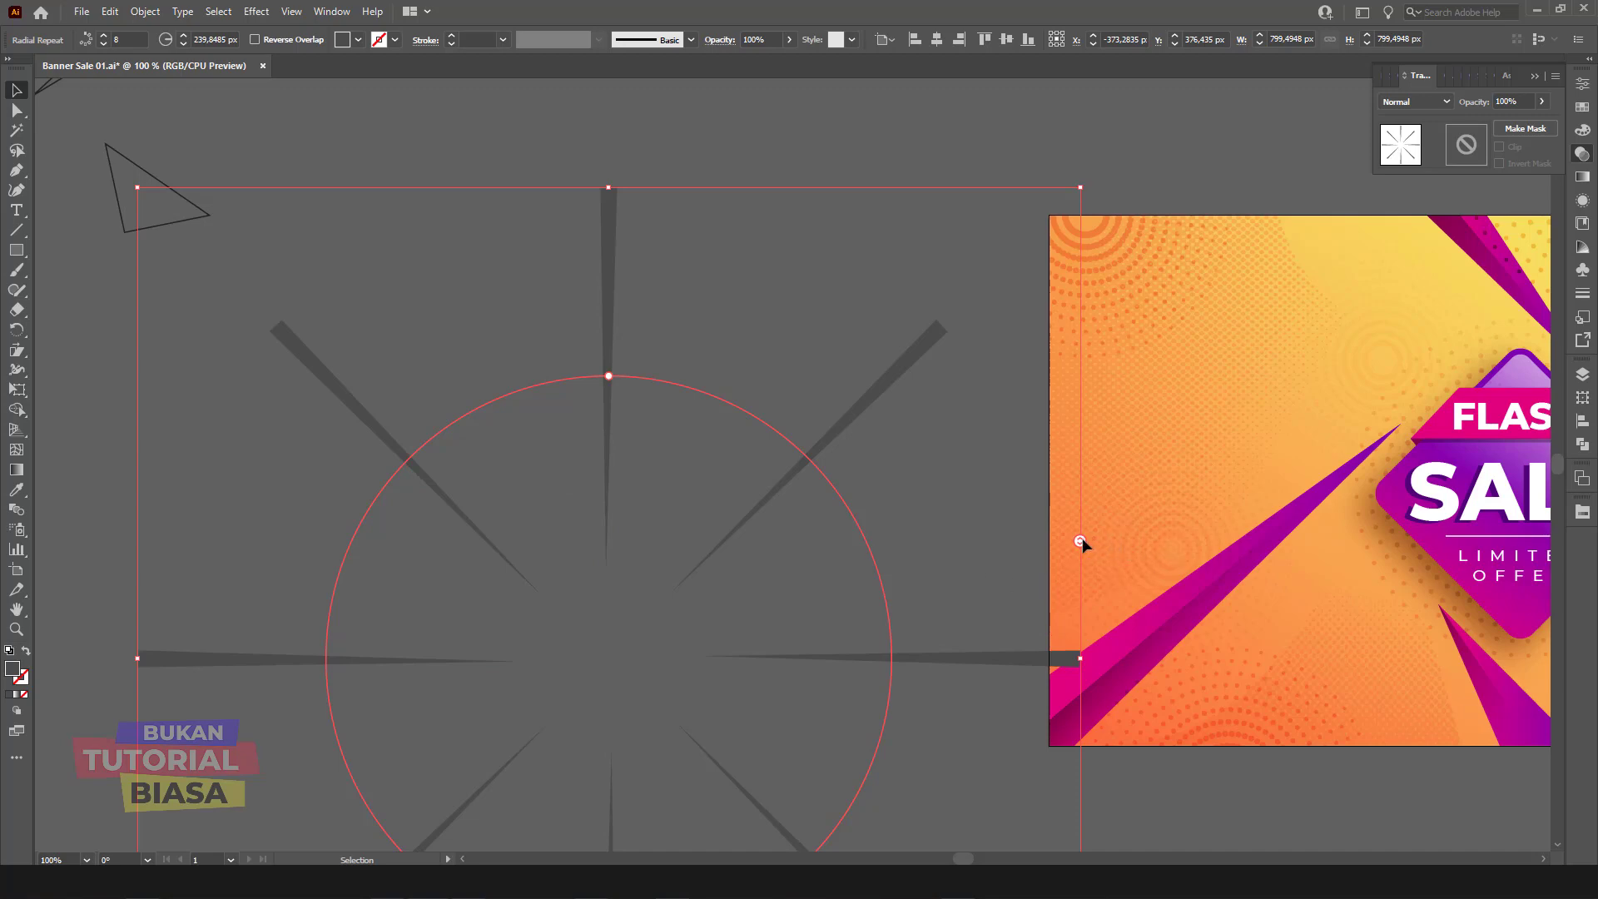
mouse_move(1080, 541)
mouse_down()
mouse_move(1082, 611)
mouse_move(990, 284)
mouse_up()
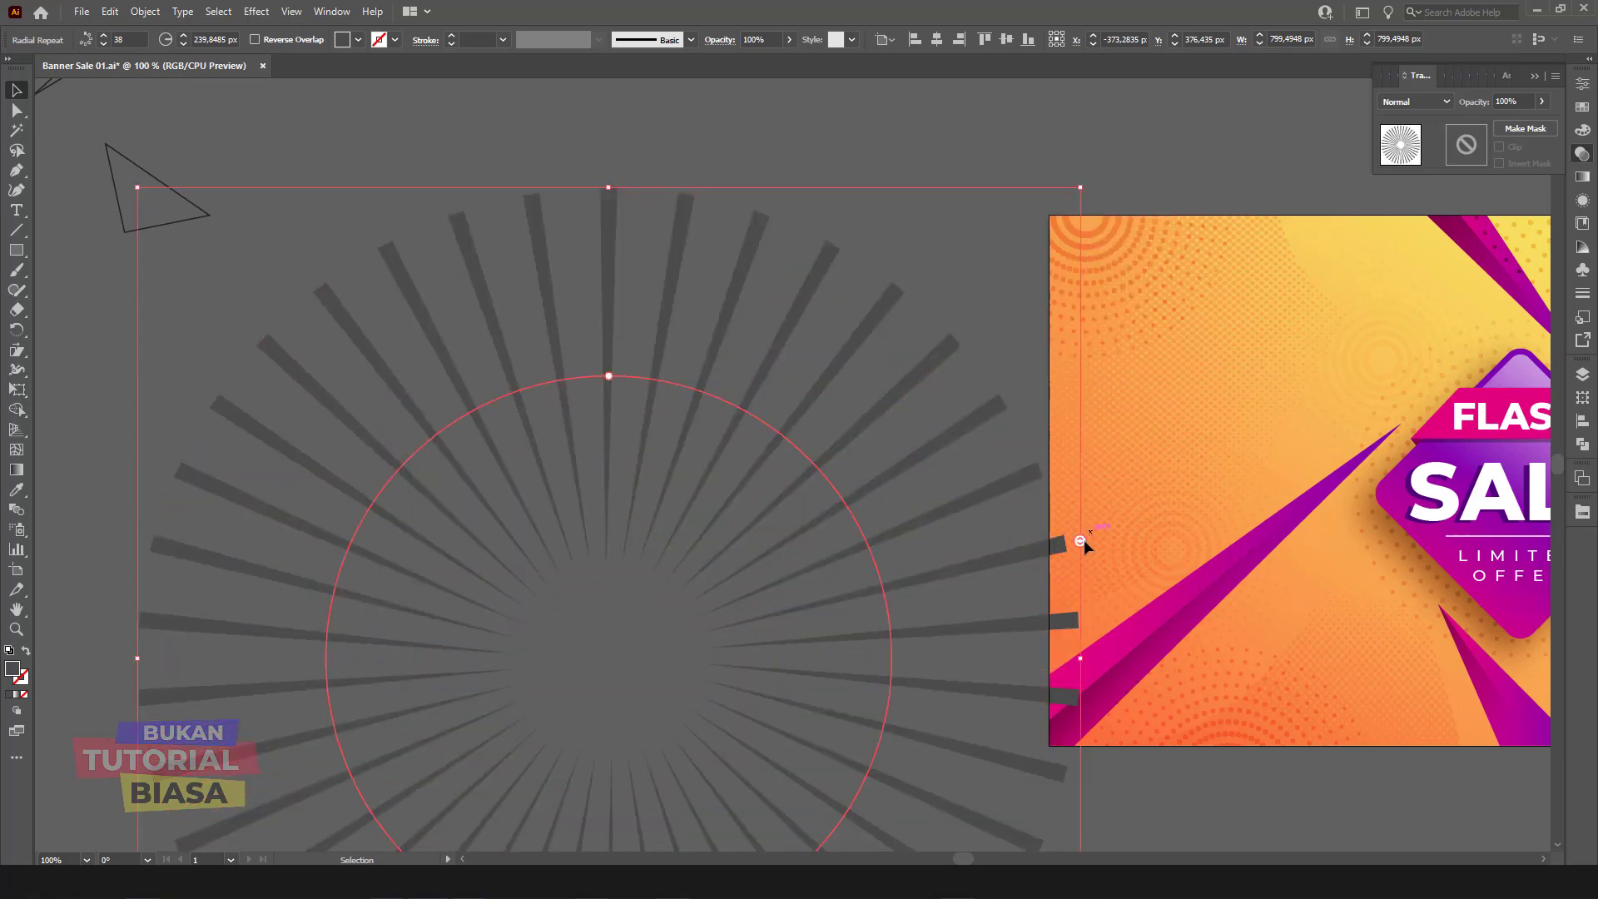
drag(1081, 541, 1082, 533)
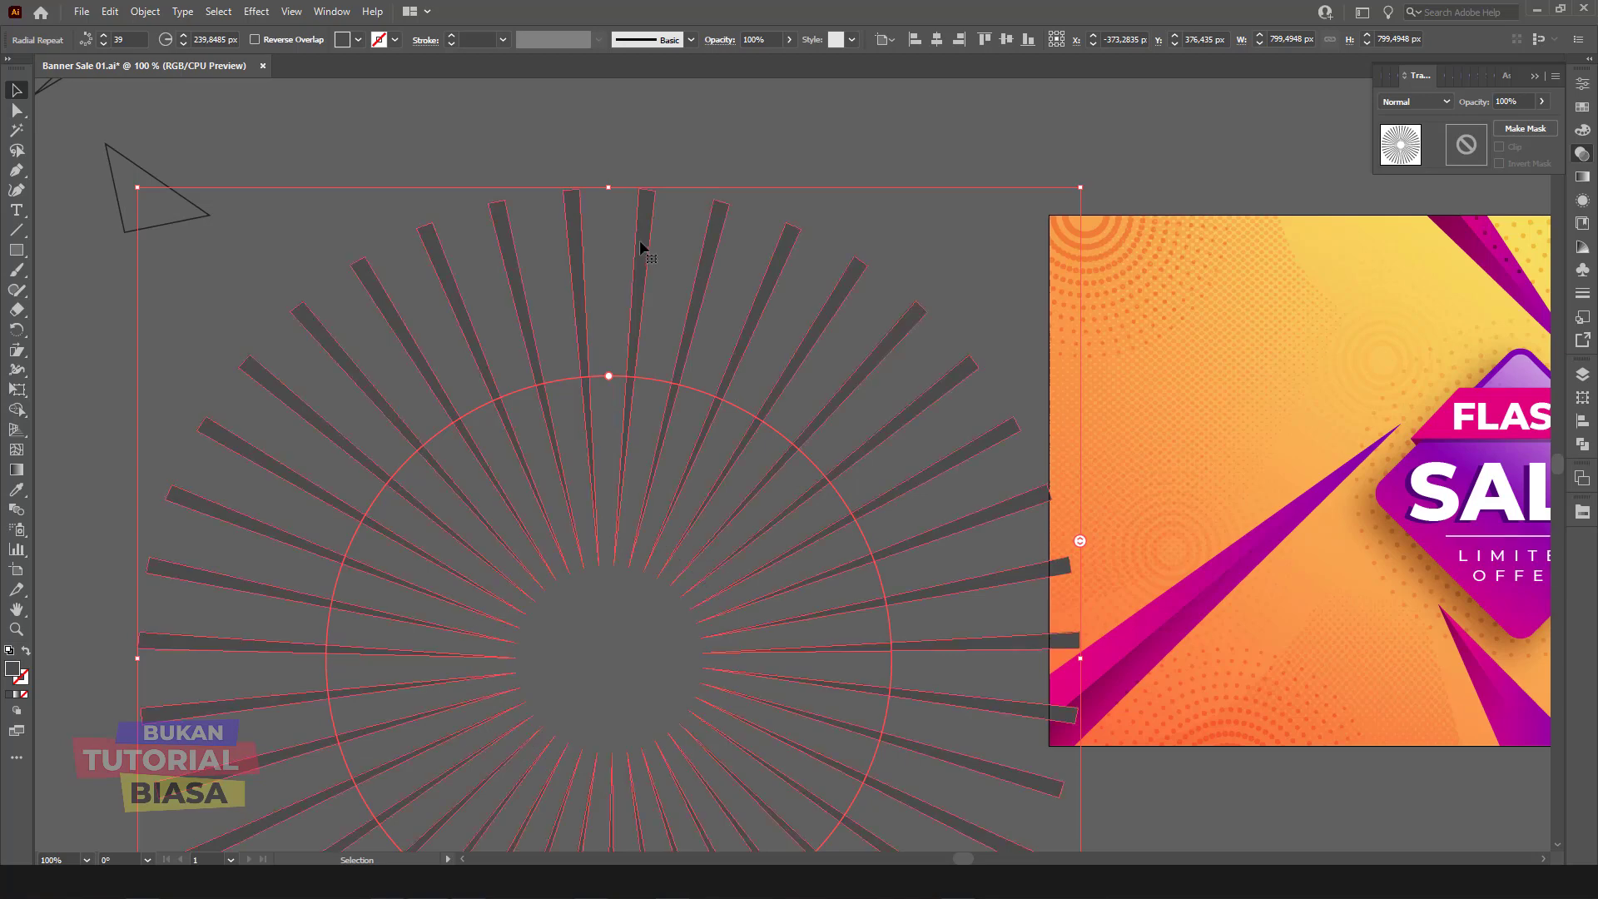
mouse_move(614, 376)
mouse_down()
mouse_move(612, 437)
mouse_move(628, 360)
mouse_up()
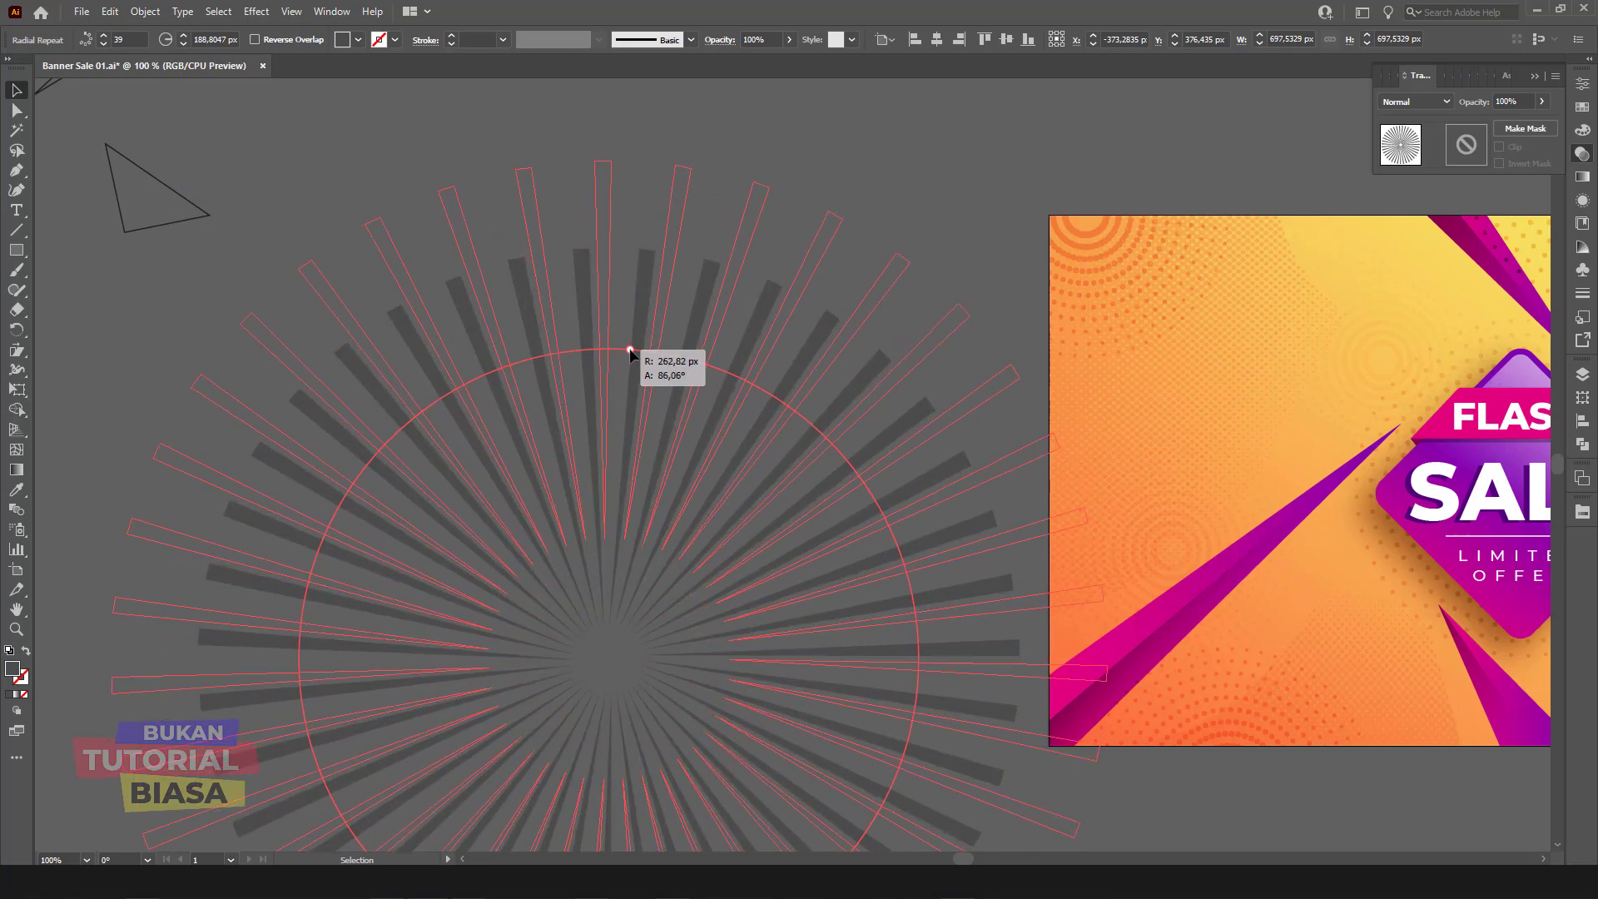
drag(629, 358, 629, 360)
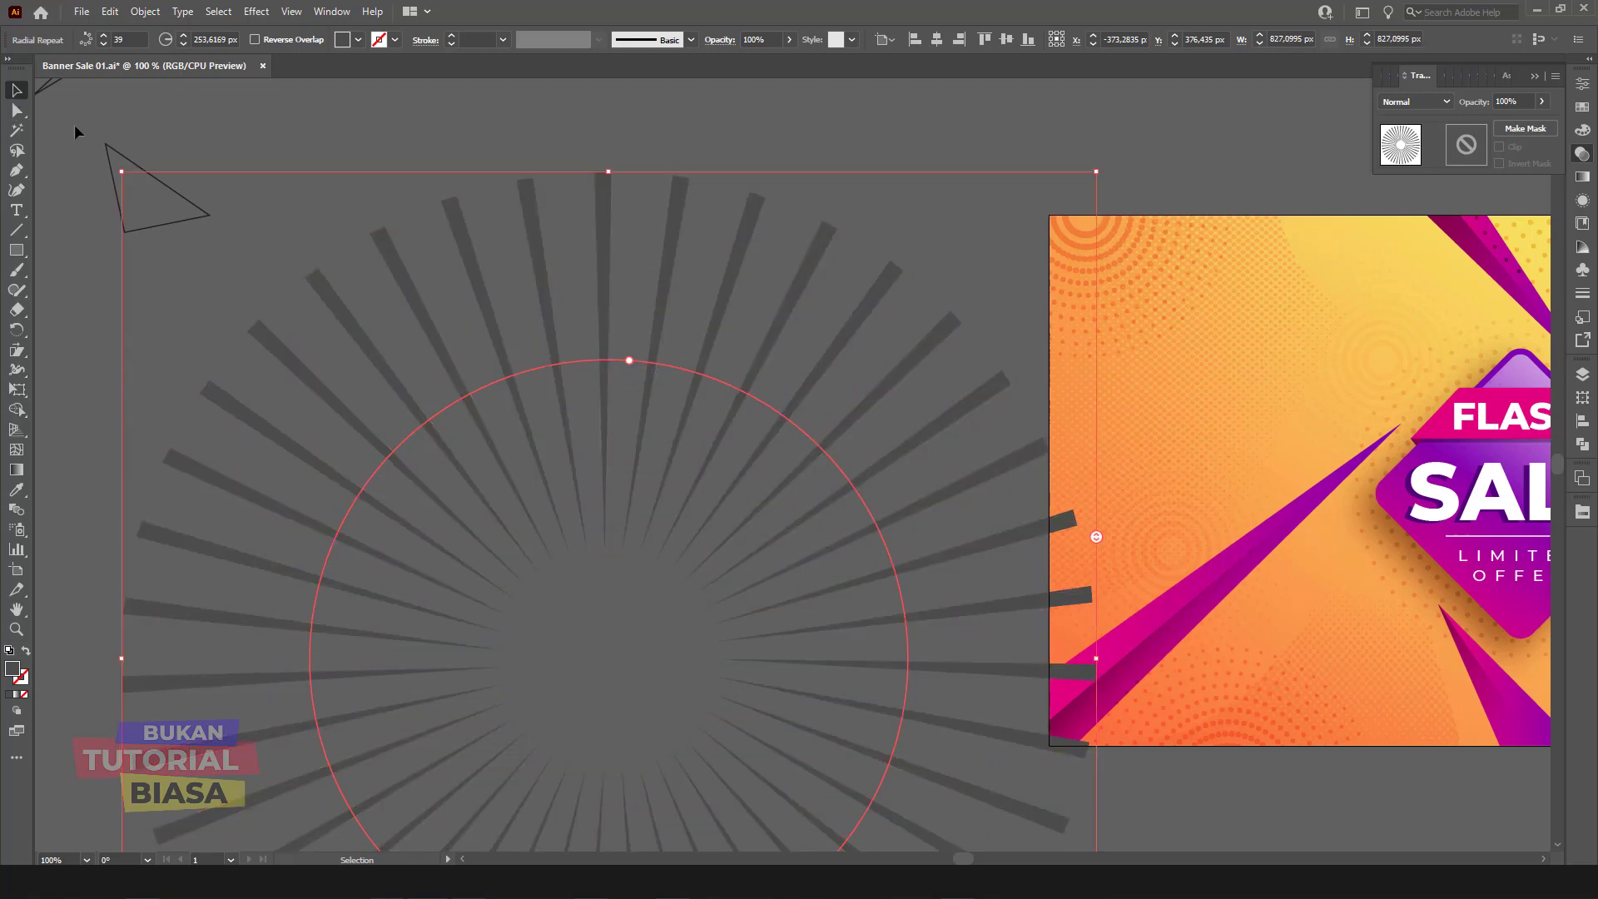
Step: Zoom out and move the radial repeat of rays down and left of the banner
key(ctrl+minus)
key(ctrl+minus)
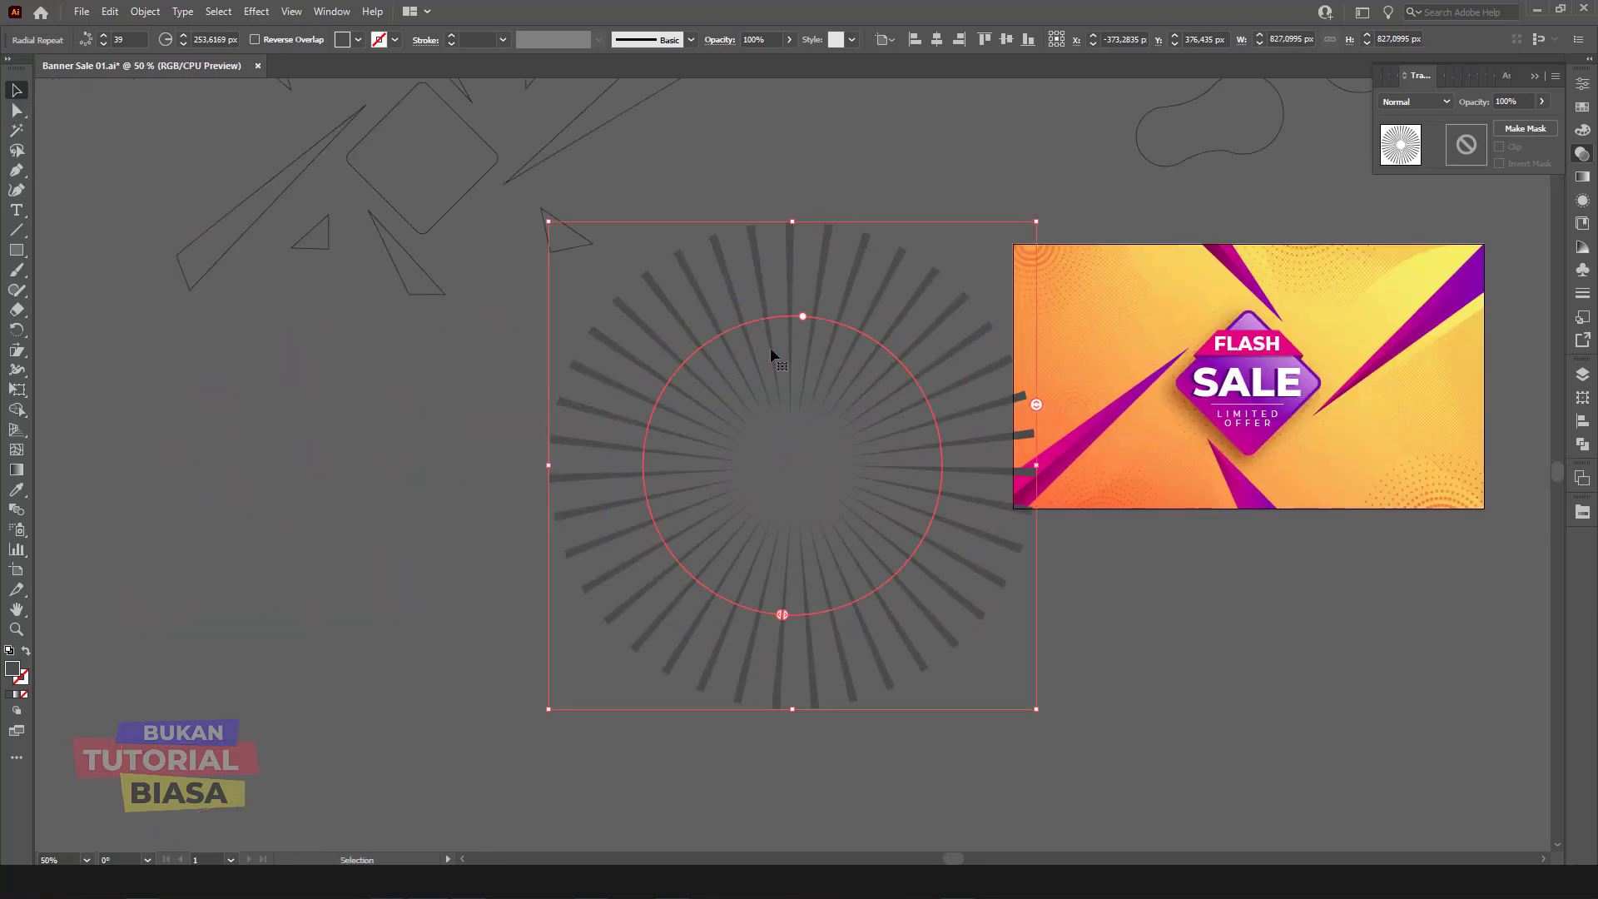
click(865, 163)
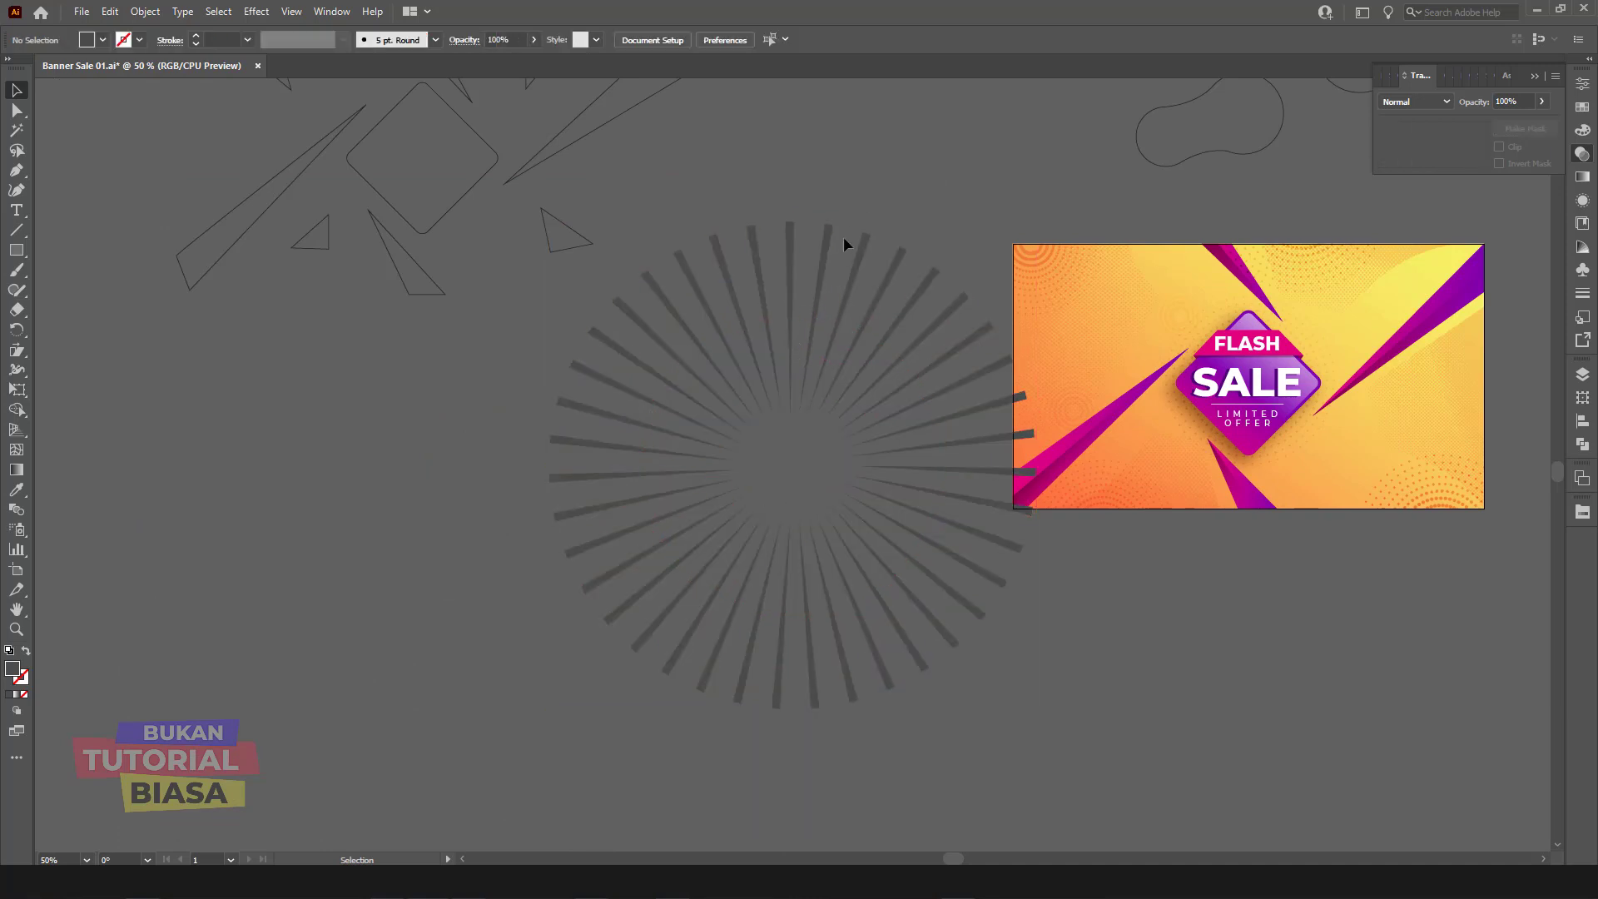
drag(832, 258, 765, 272)
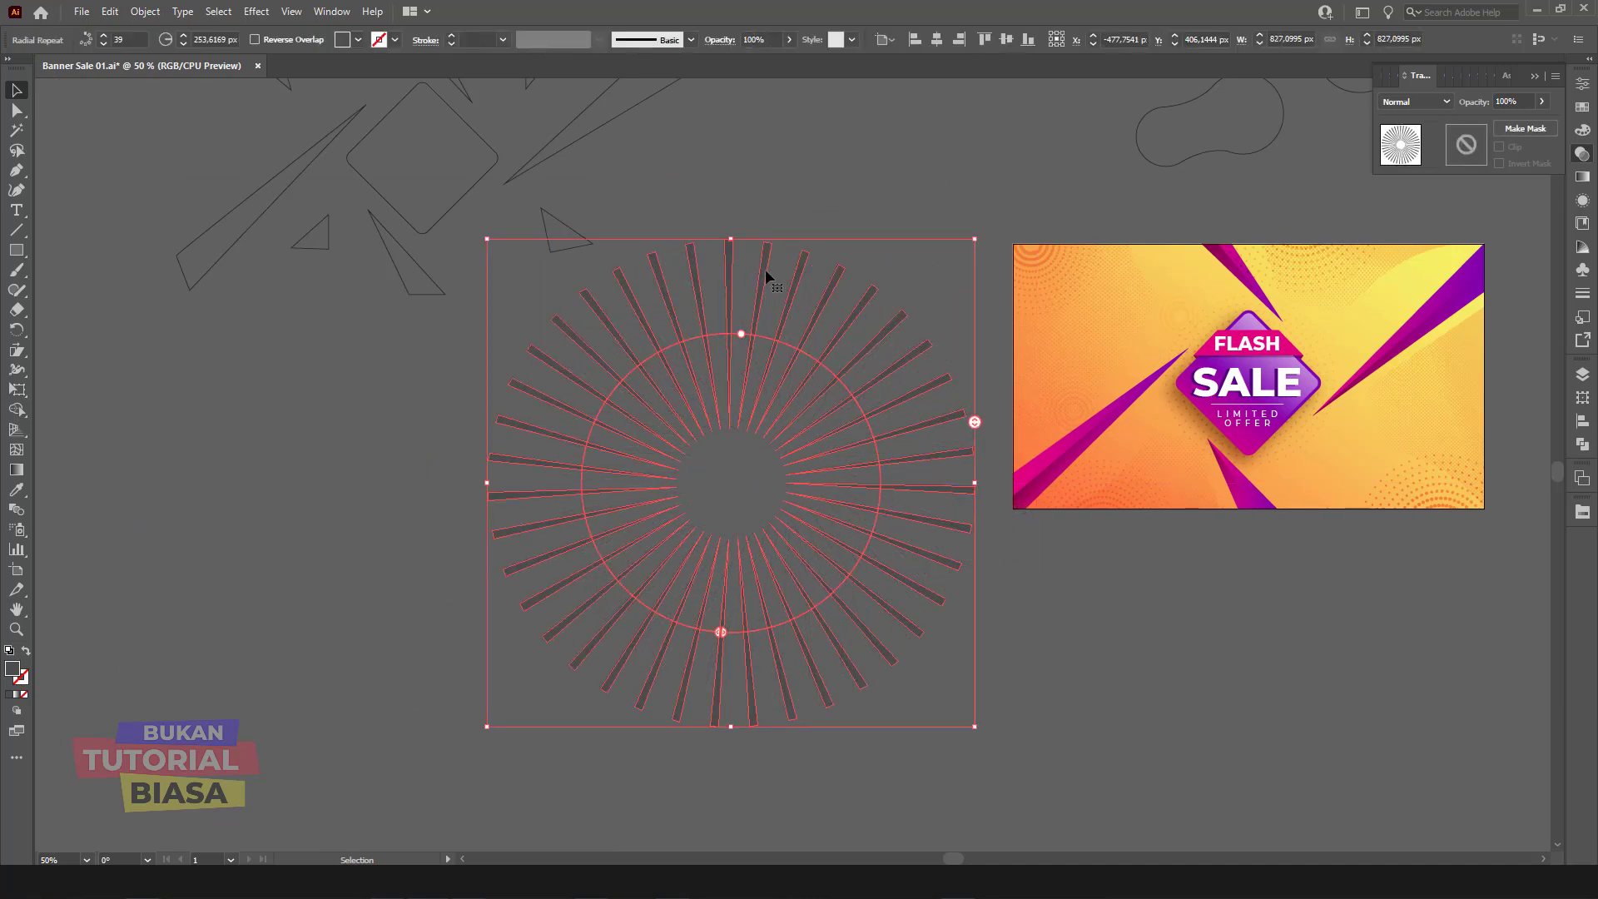
Step: Expand the radial repeat into a group of 39 rays and drag it over the banner
key(ctrl+plus)
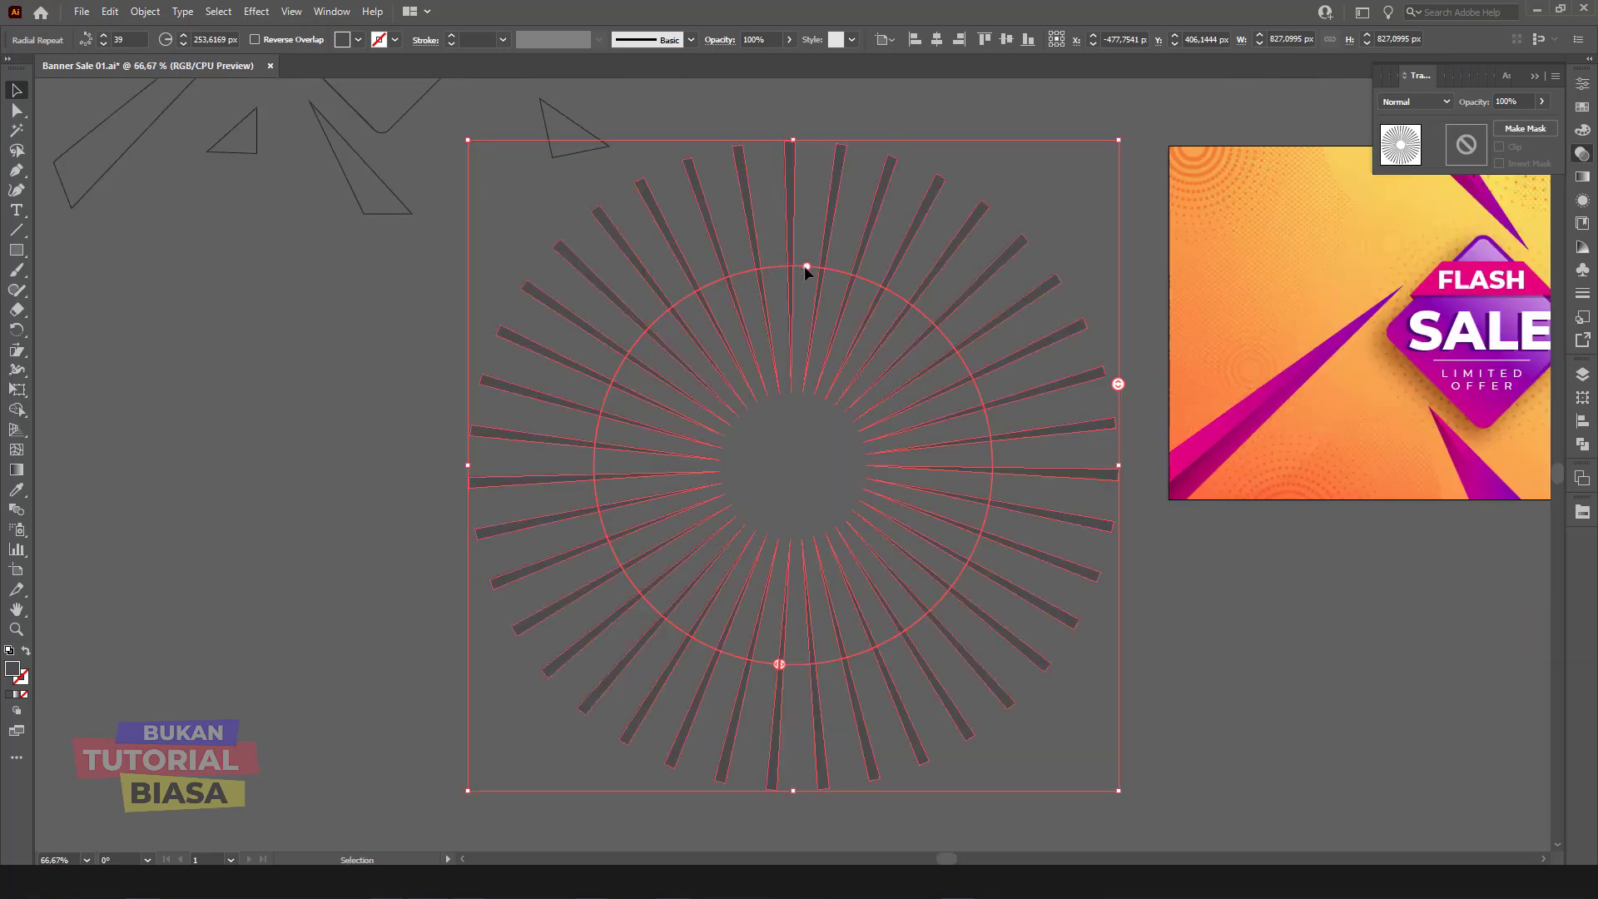
click(148, 12)
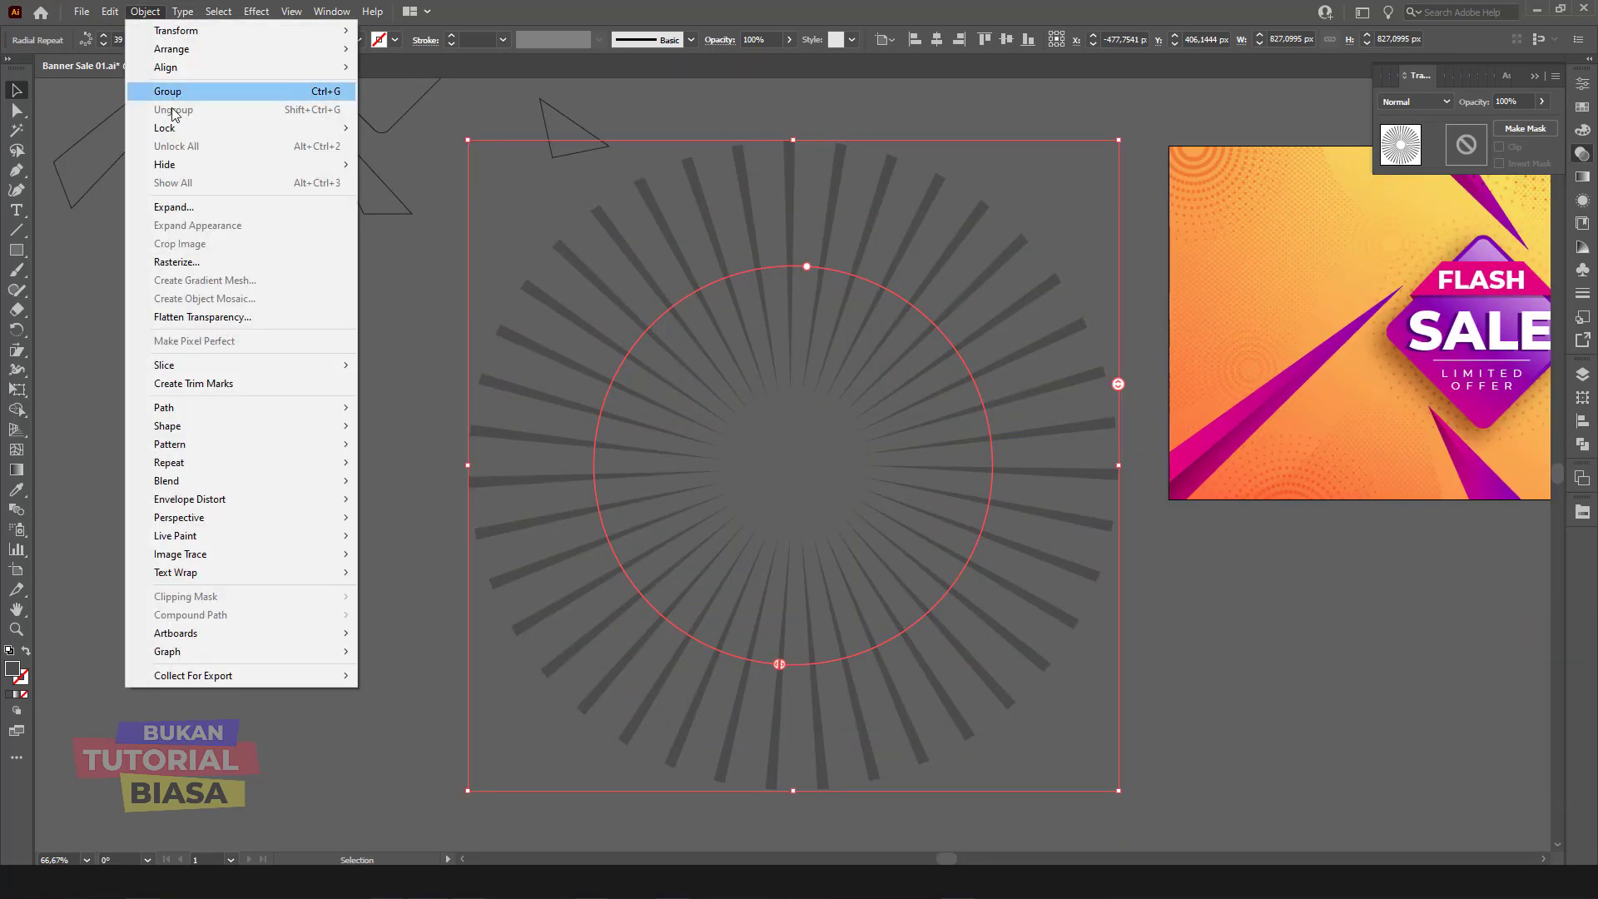
click(179, 209)
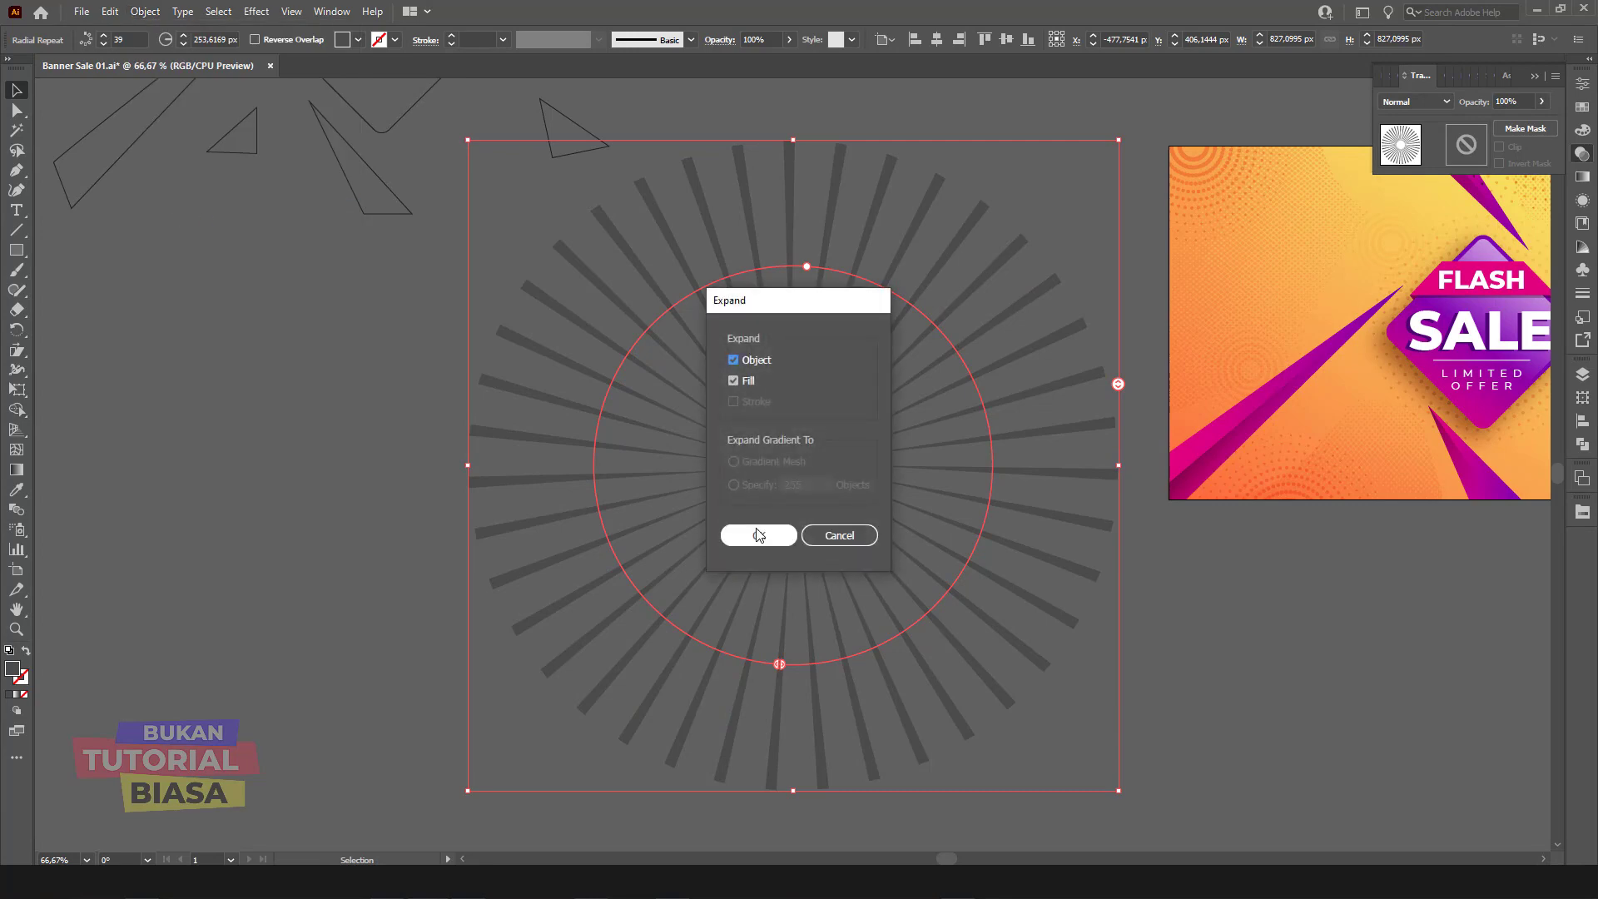
click(759, 535)
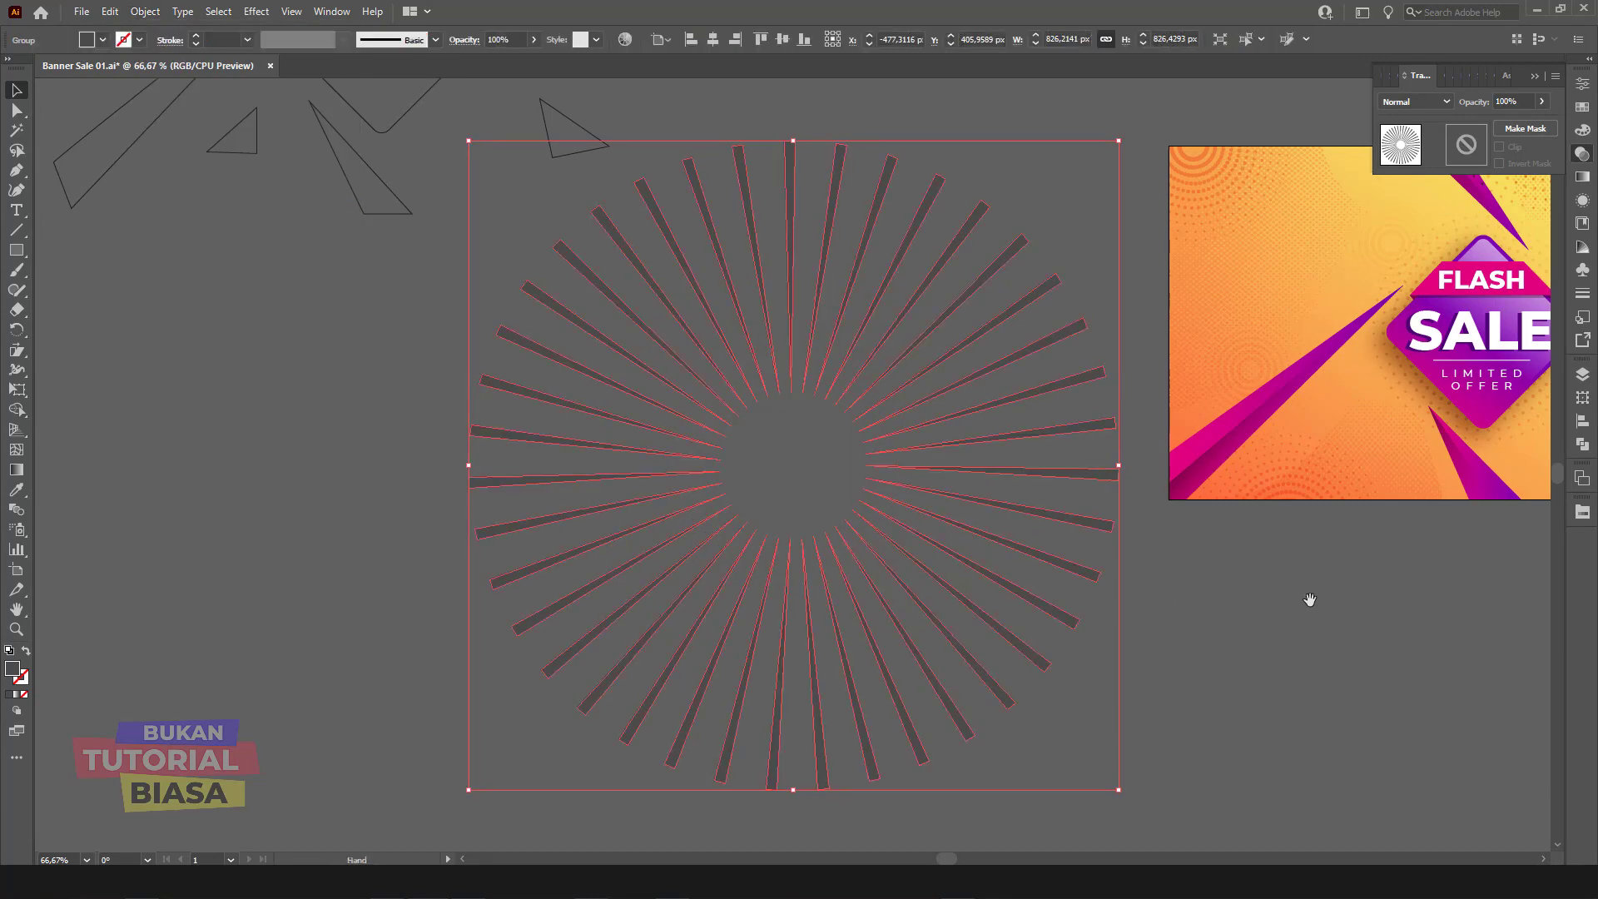
scroll(1222, 560, right, 6)
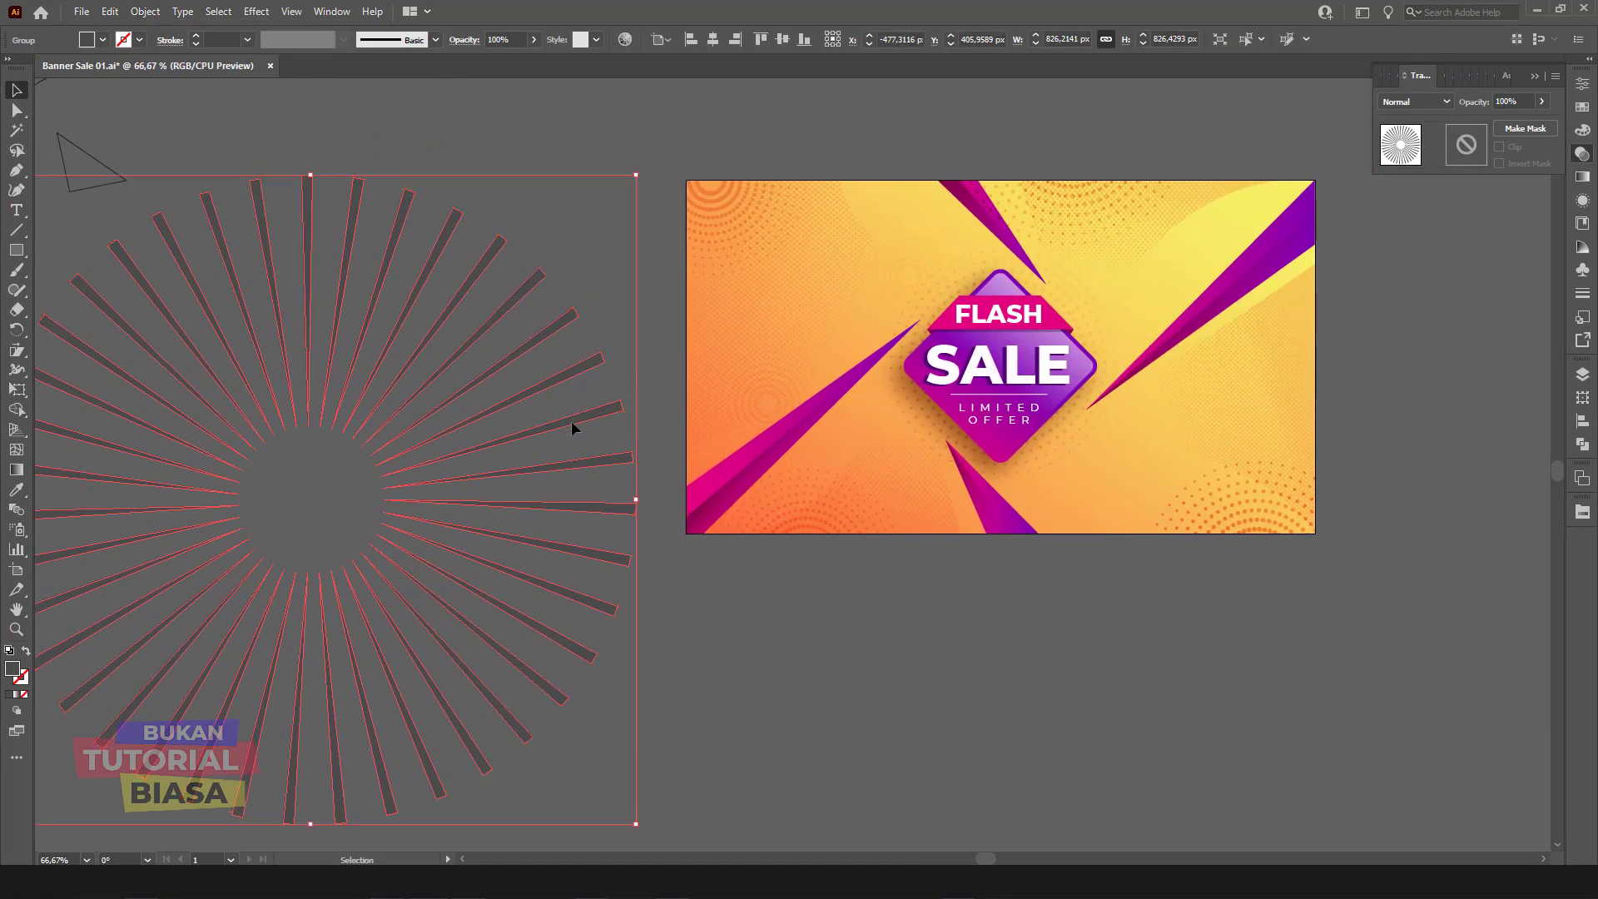
mouse_move(572, 428)
mouse_down()
mouse_move(1252, 315)
mouse_move(902, 373)
mouse_up()
Step: Copy the banner's gradient onto the rays with the Eyedropper and move them left of the banner
click(17, 491)
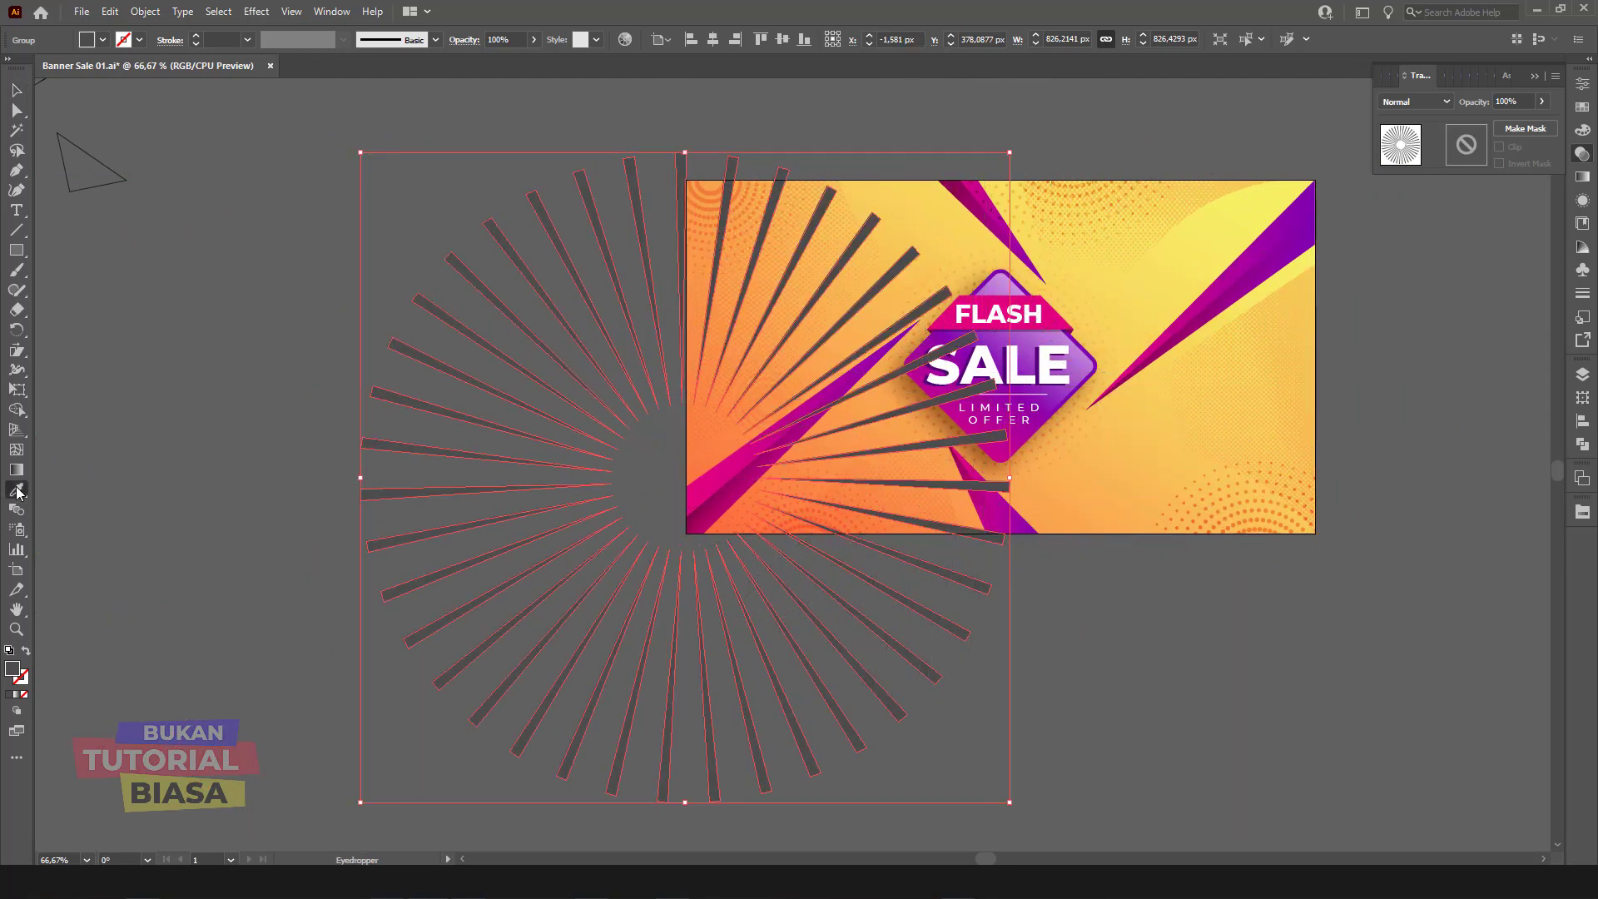
click(1197, 246)
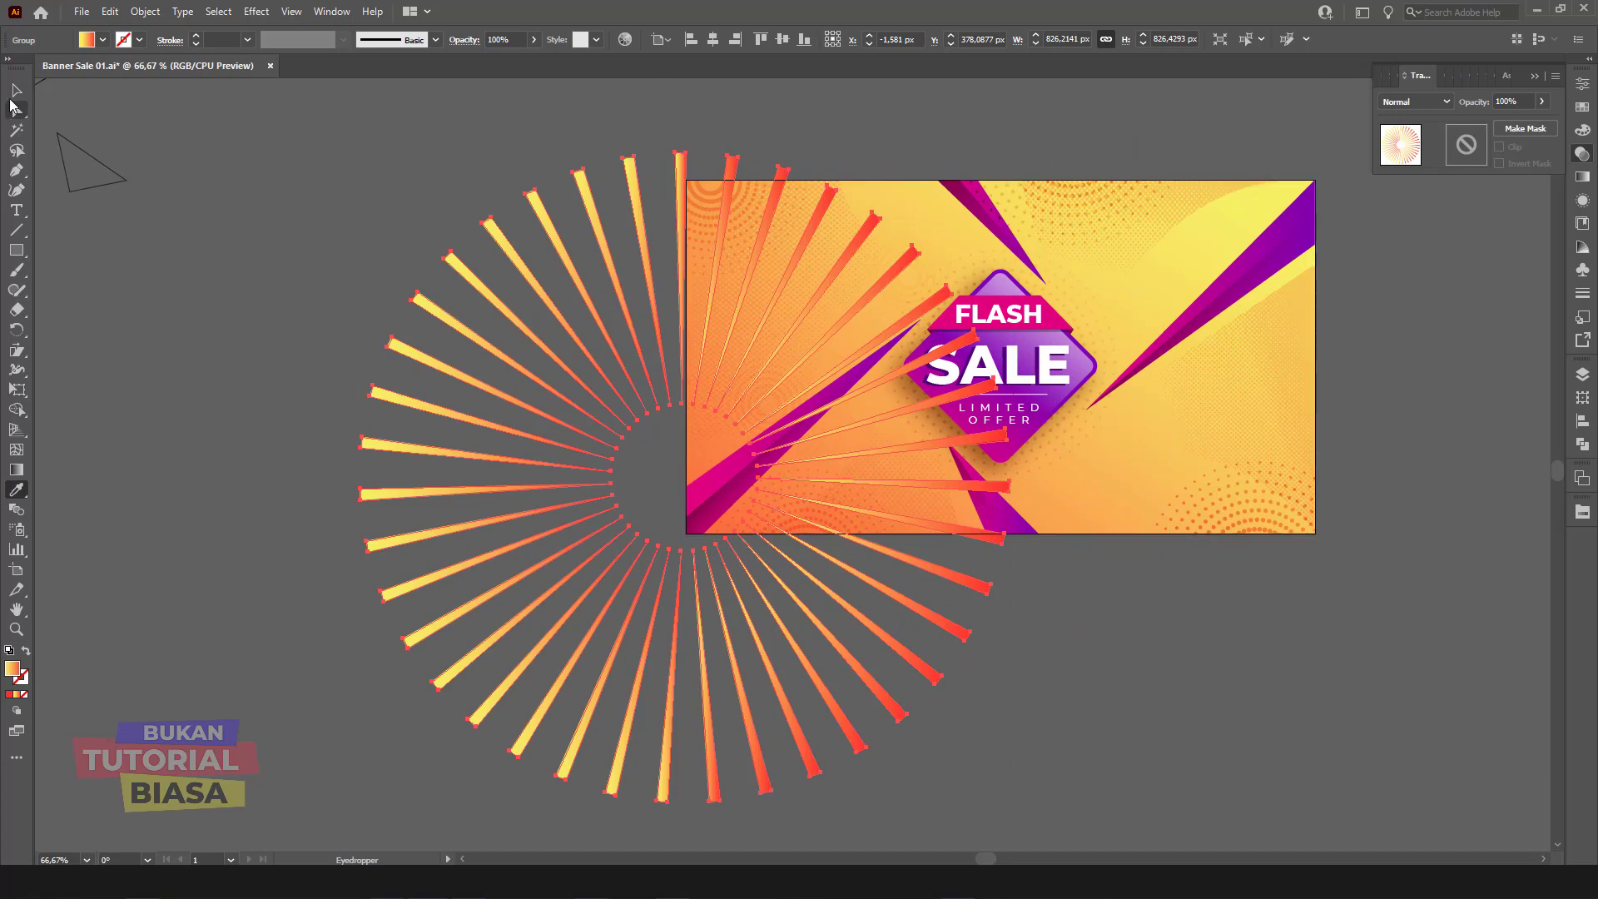
click(14, 93)
drag(563, 253, 411, 239)
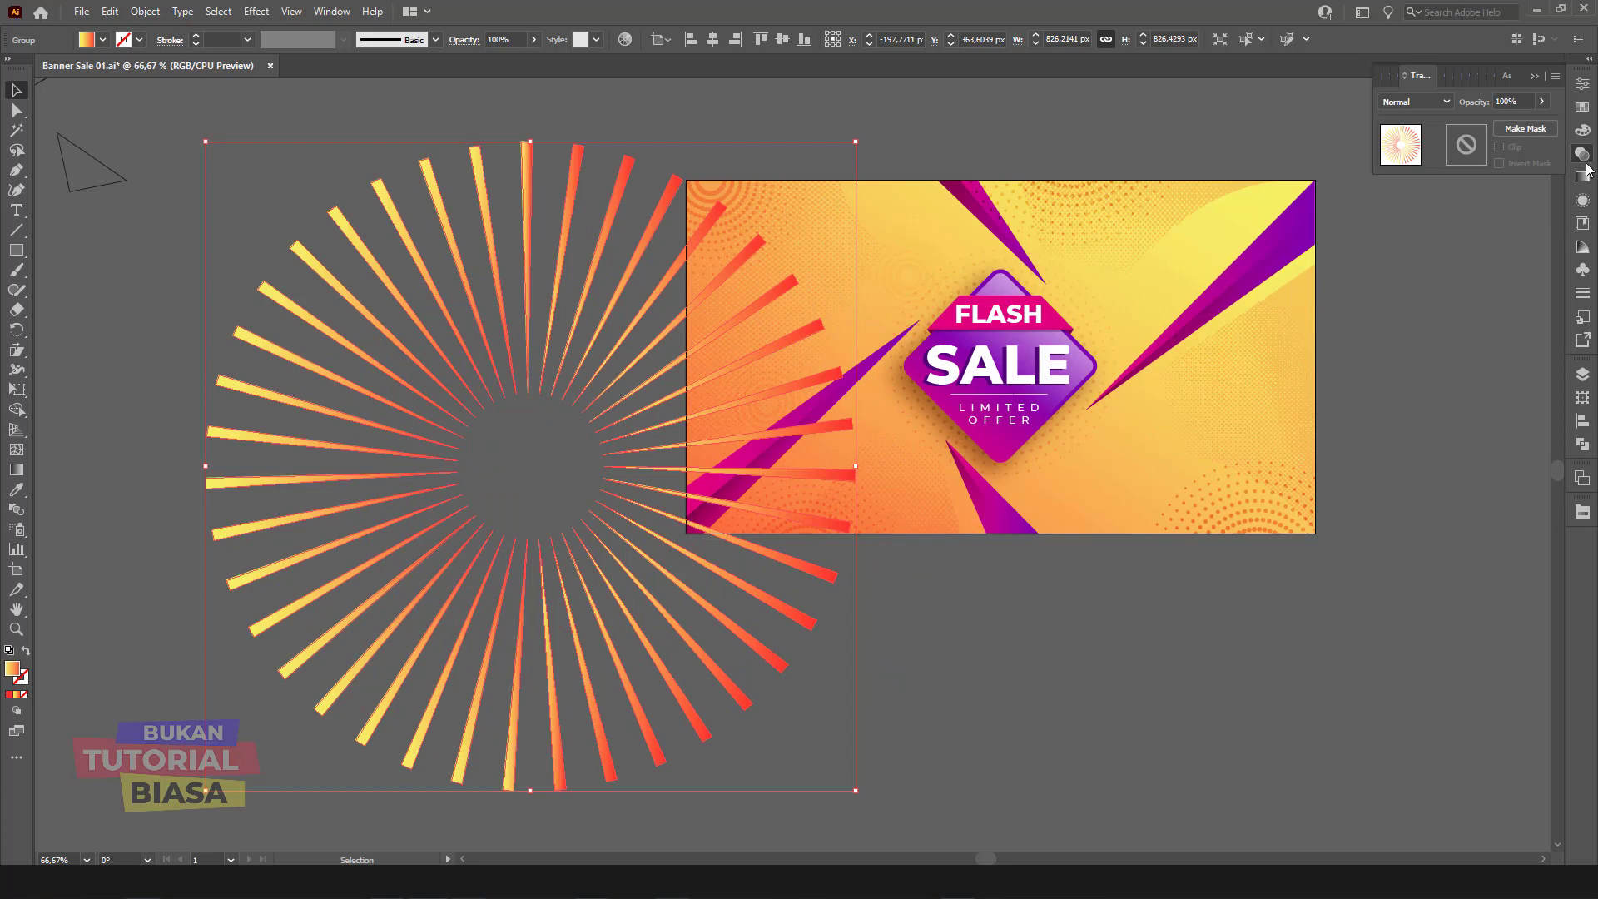
Step: Make the rays' gradient radial and reversed, then scale the sunburst down behind the SALE badge
click(1583, 176)
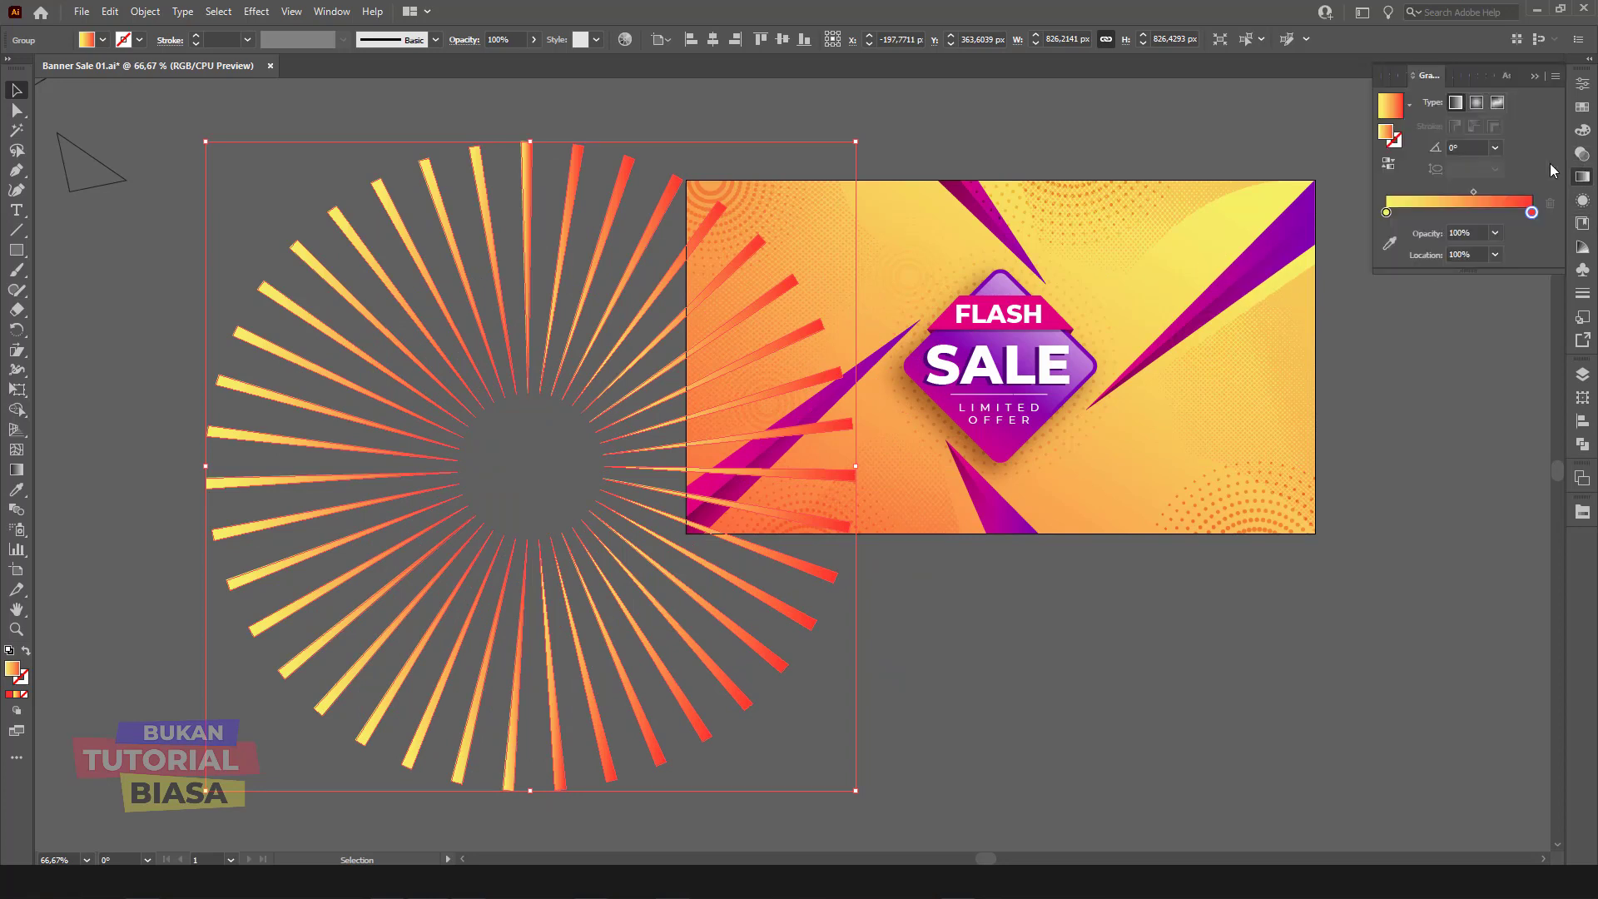
click(1478, 103)
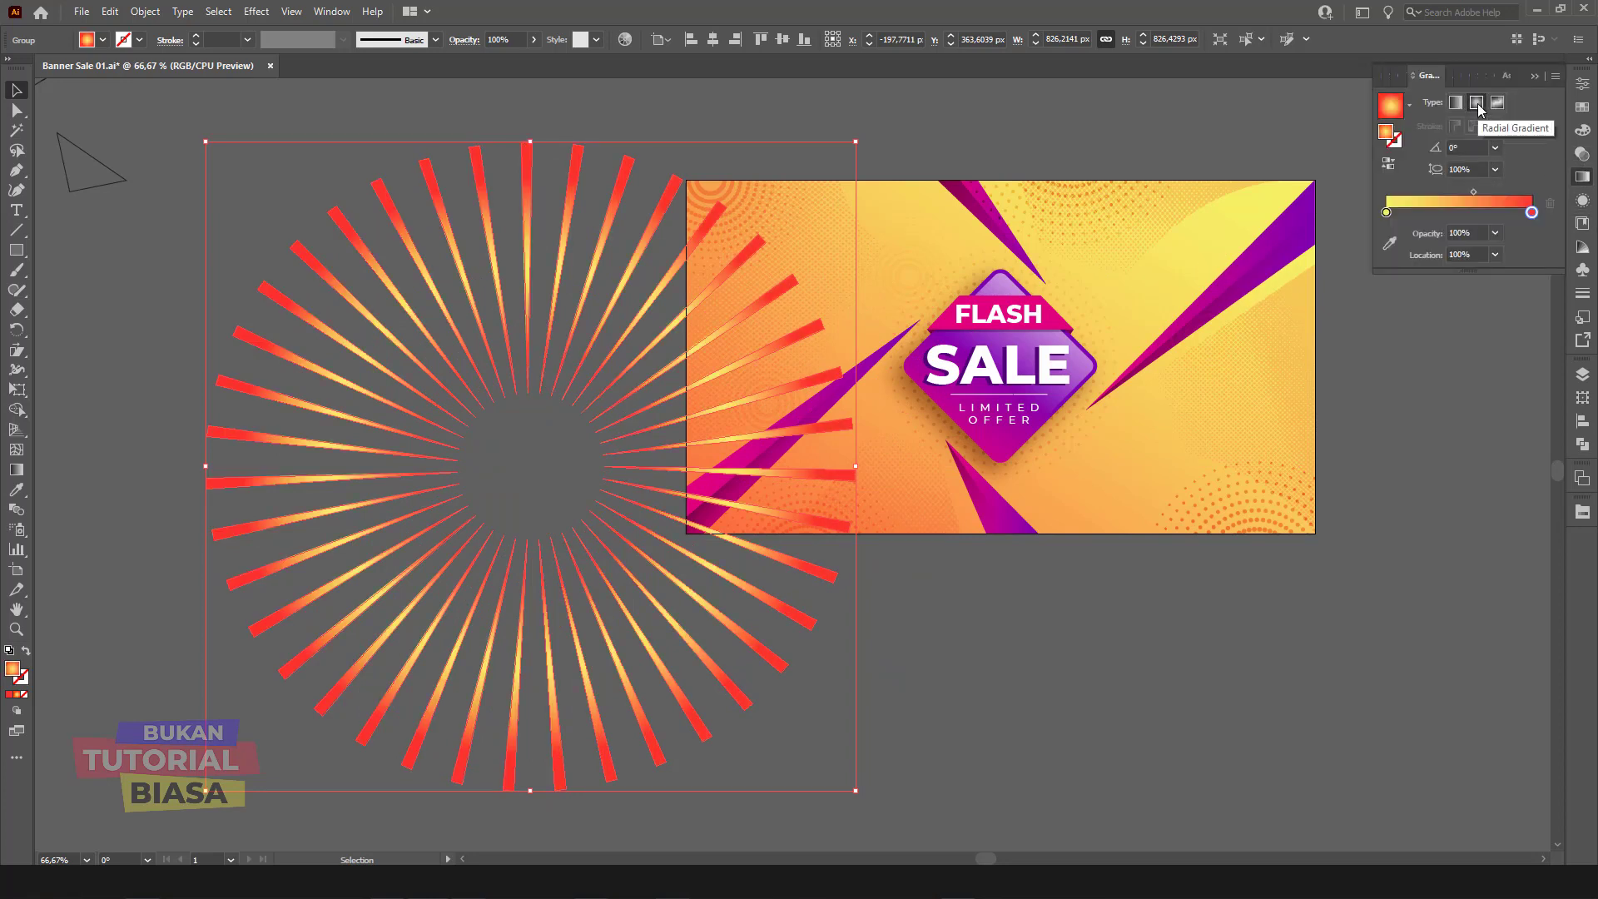
click(1388, 164)
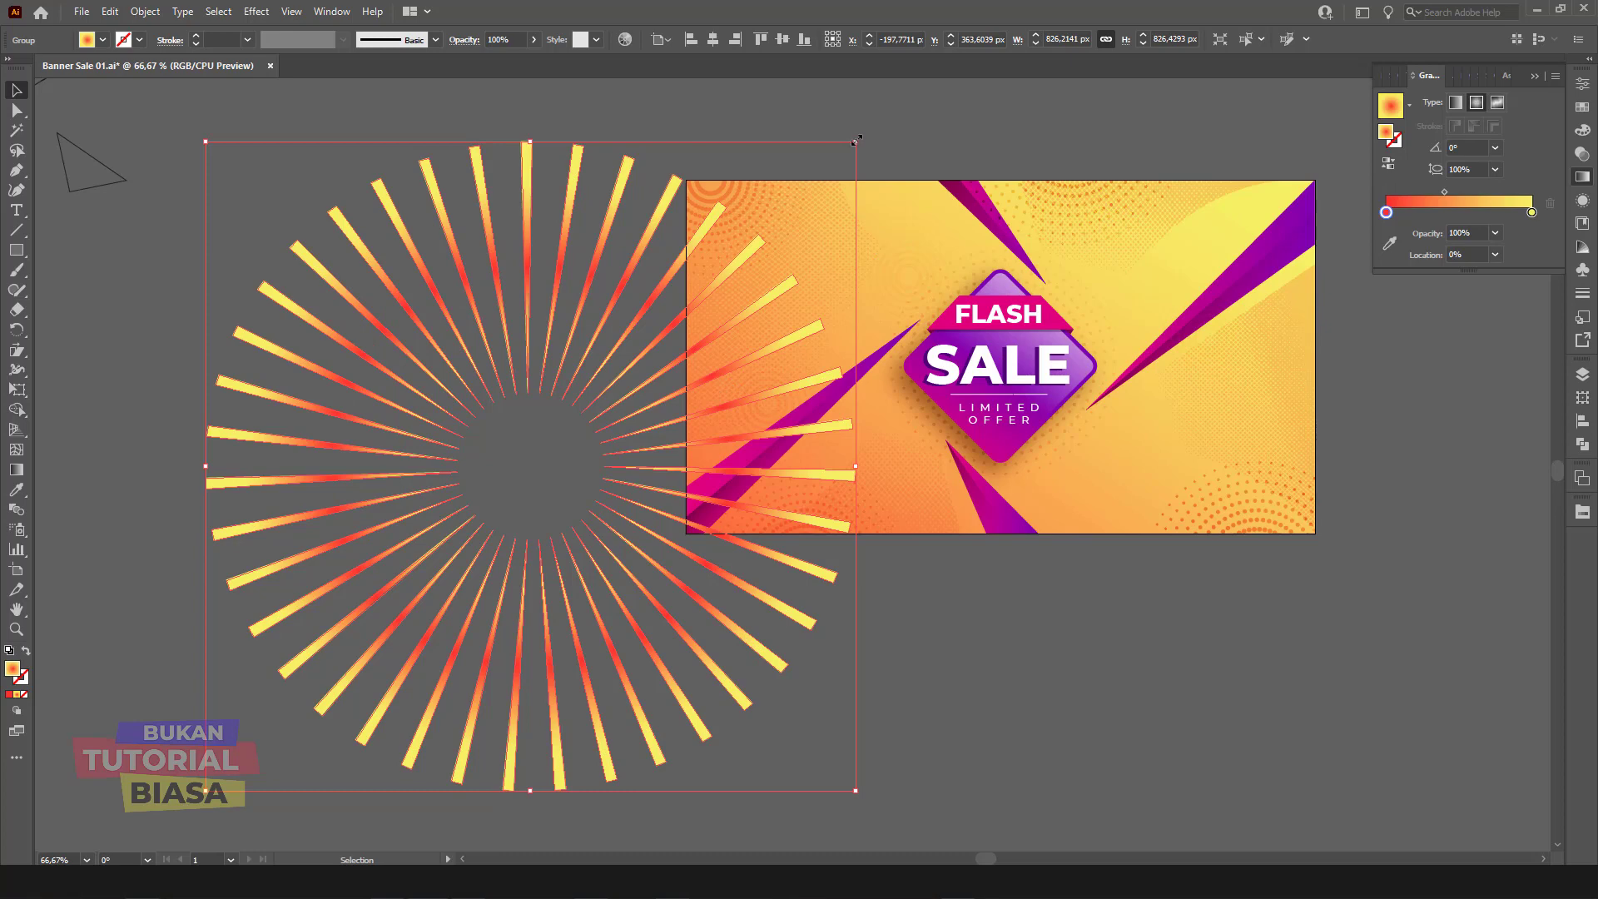
drag(858, 140, 683, 314)
mouse_move(558, 387)
mouse_down()
mouse_move(1153, 240)
mouse_move(1168, 198)
mouse_up()
Step: Try a Multiply blend mode on the sunburst rays
click(1582, 154)
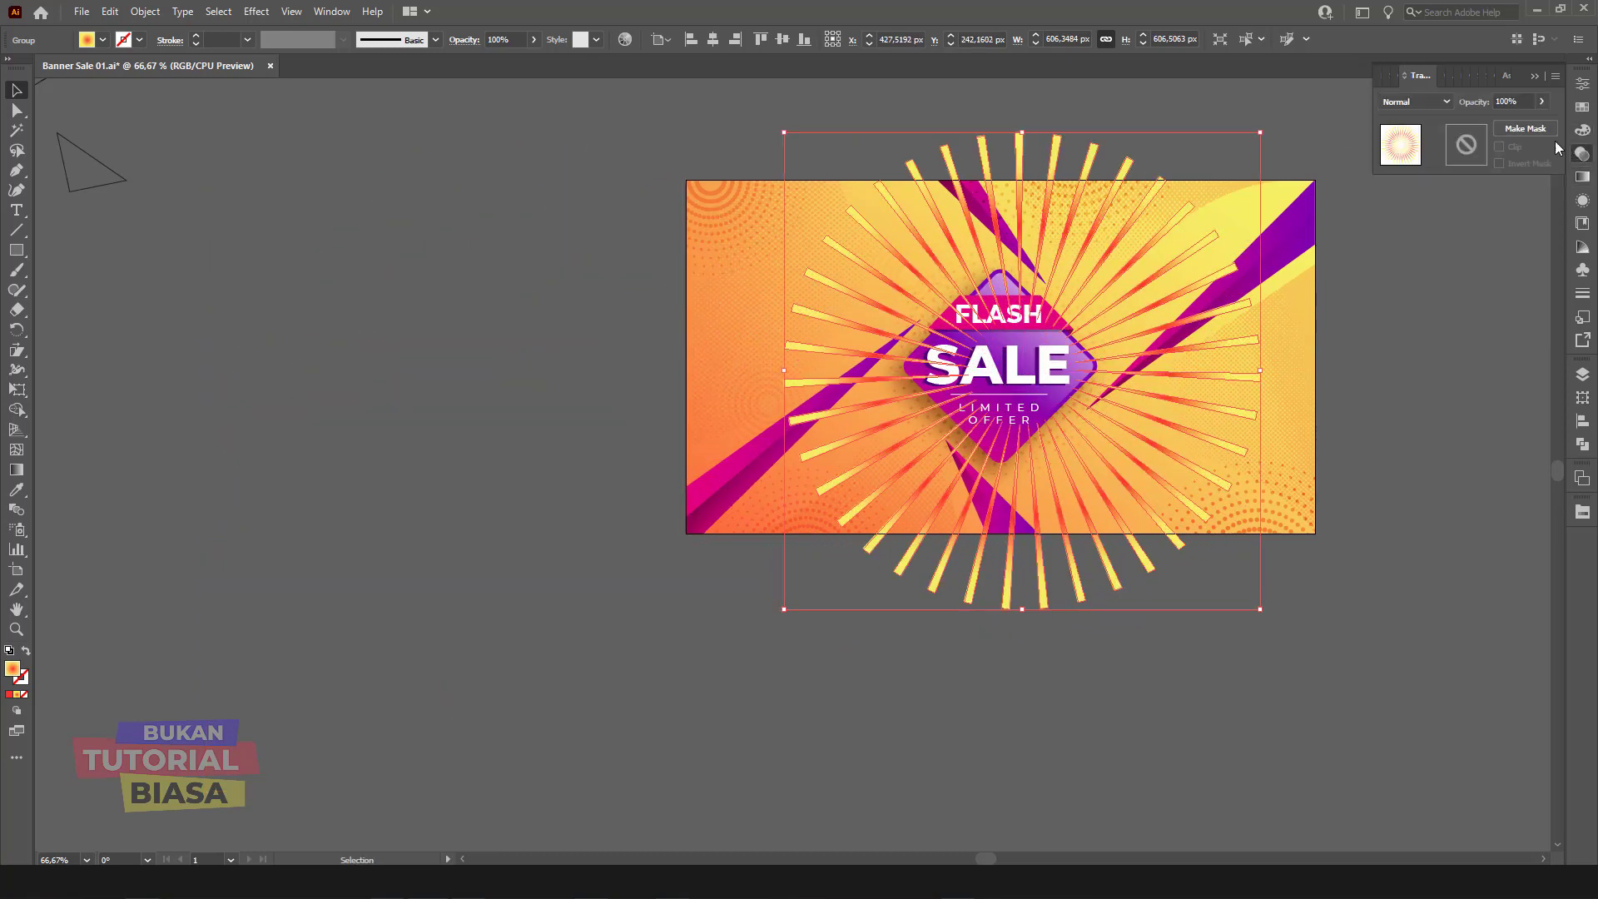
click(1447, 101)
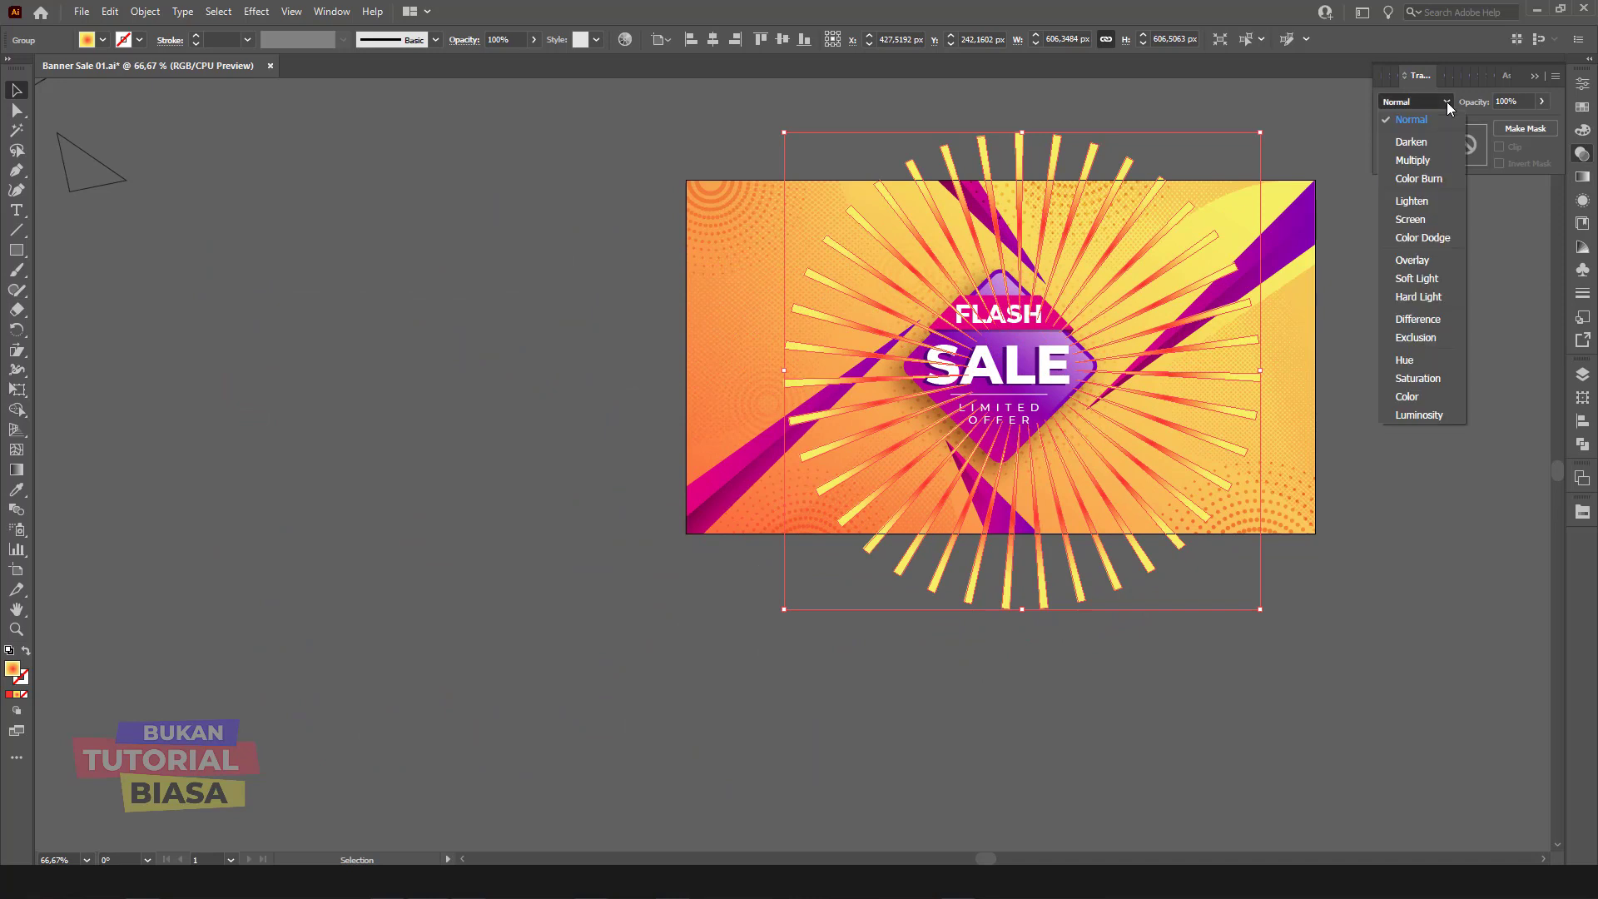
click(1417, 161)
click(1407, 266)
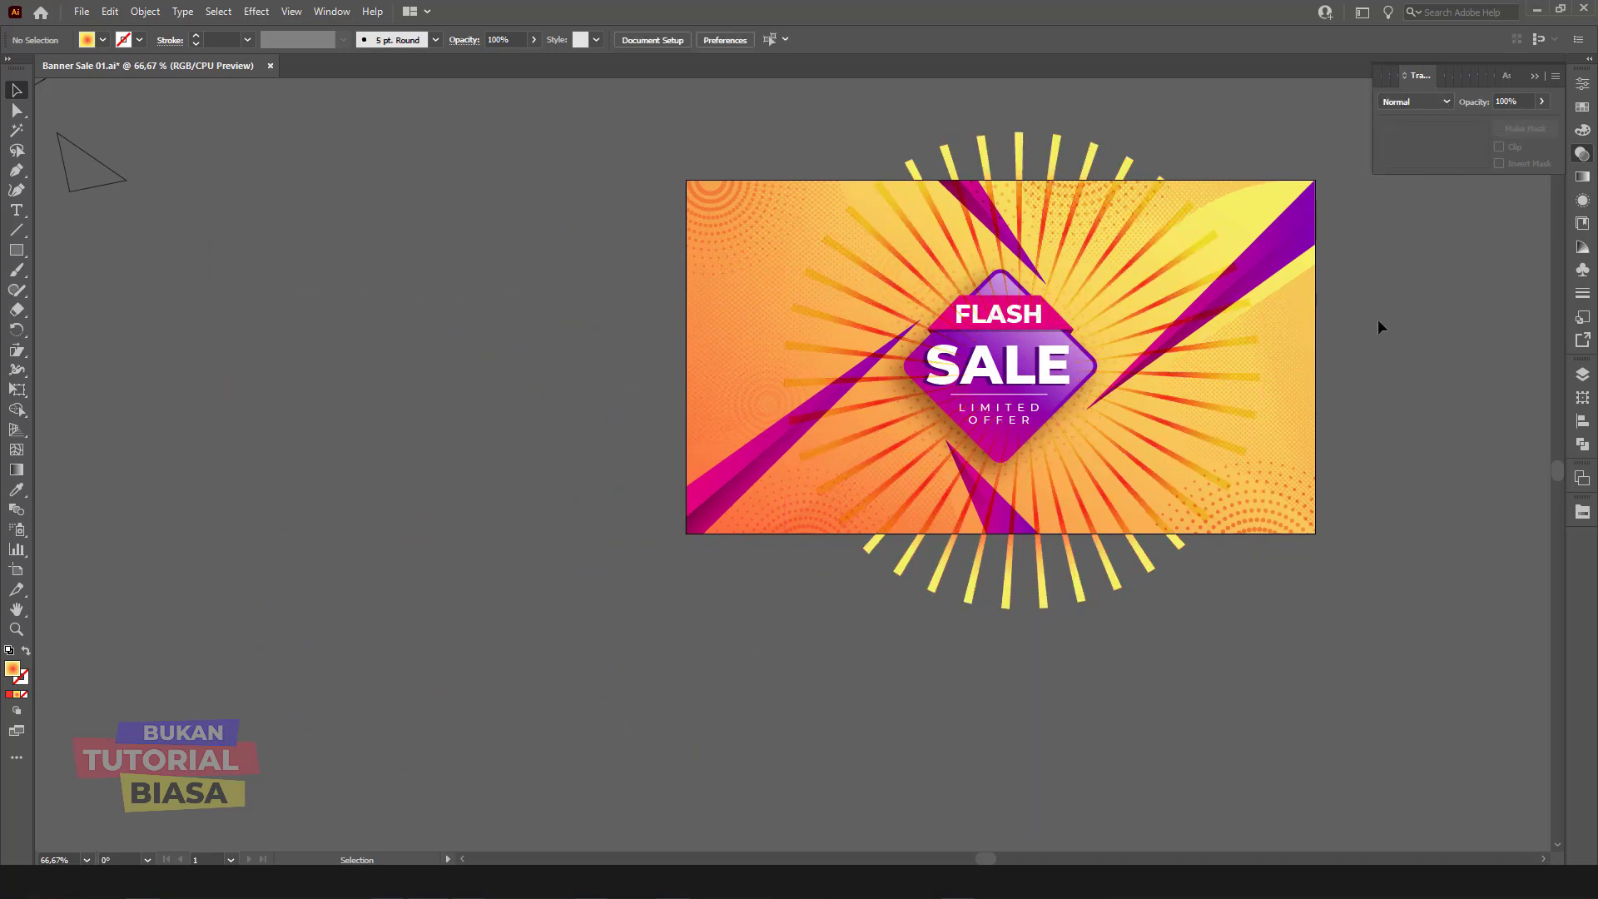
click(1181, 435)
Step: Try Color Dodge, settle on Overlay blending, and move the sunburst off the banner
click(1417, 103)
click(1422, 219)
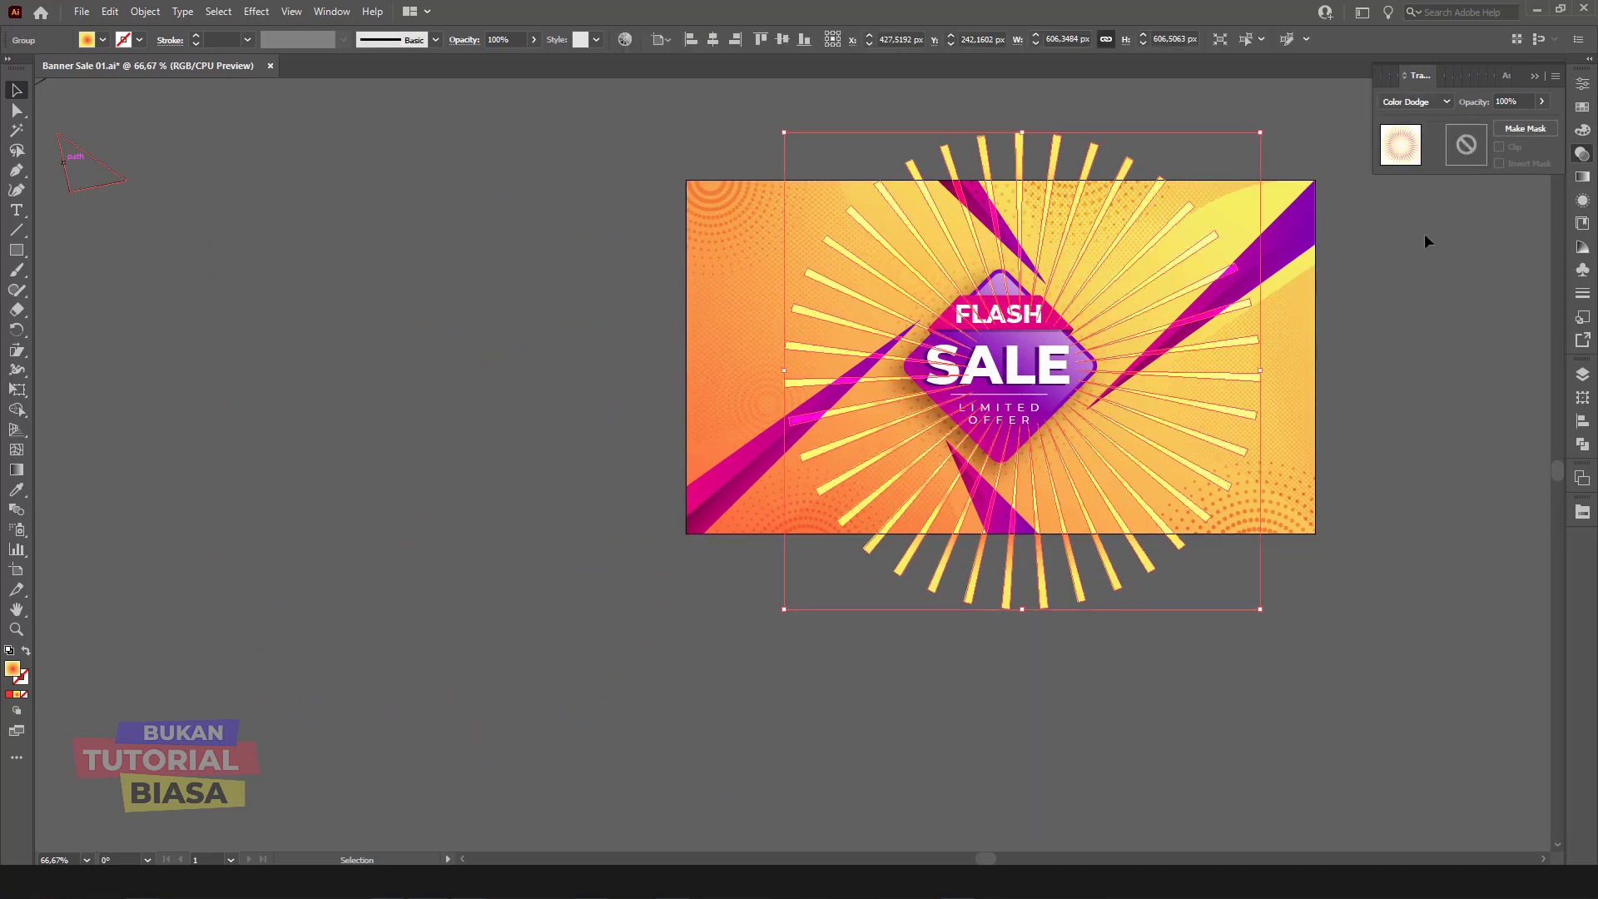
click(1427, 103)
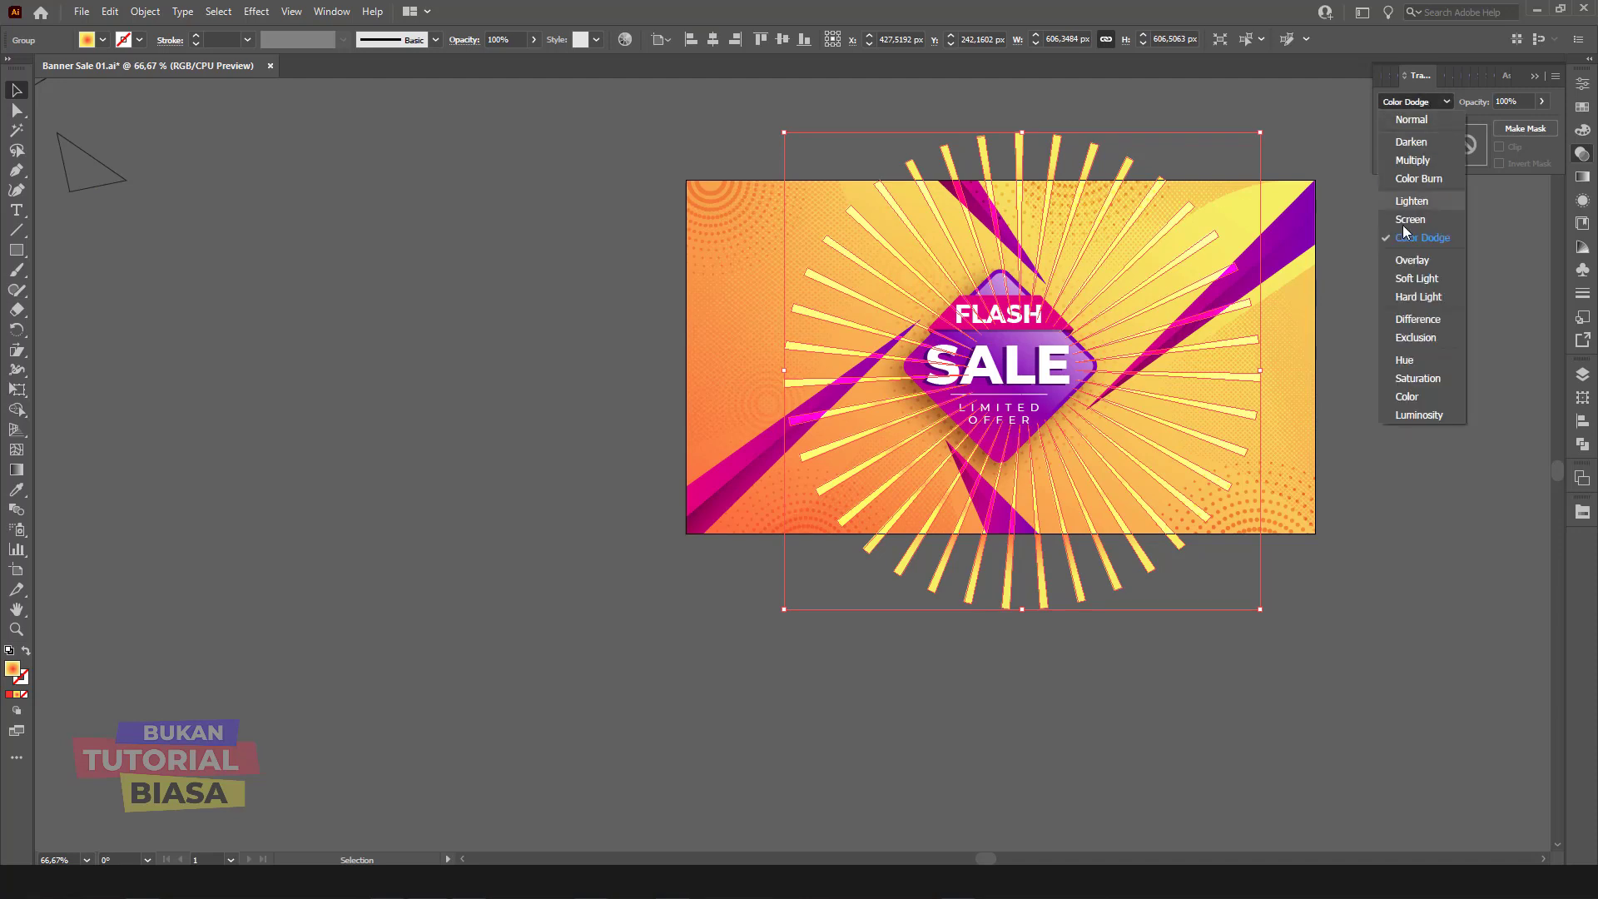
click(1407, 257)
click(1415, 303)
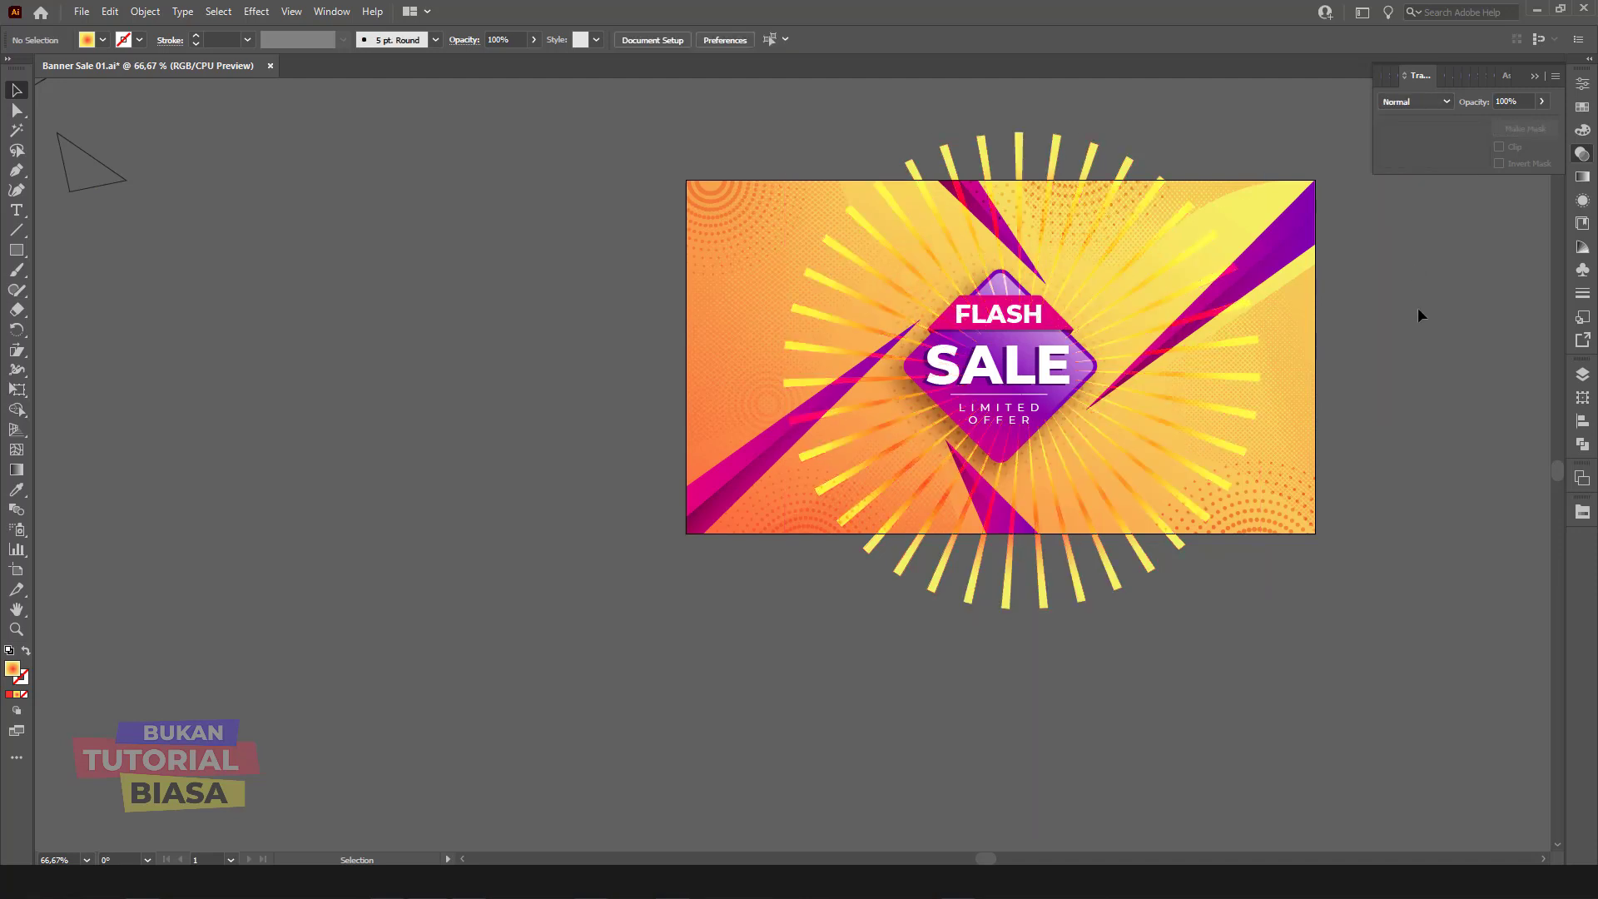
mouse_move(1229, 421)
mouse_down()
mouse_move(701, 383)
mouse_move(609, 352)
mouse_up()
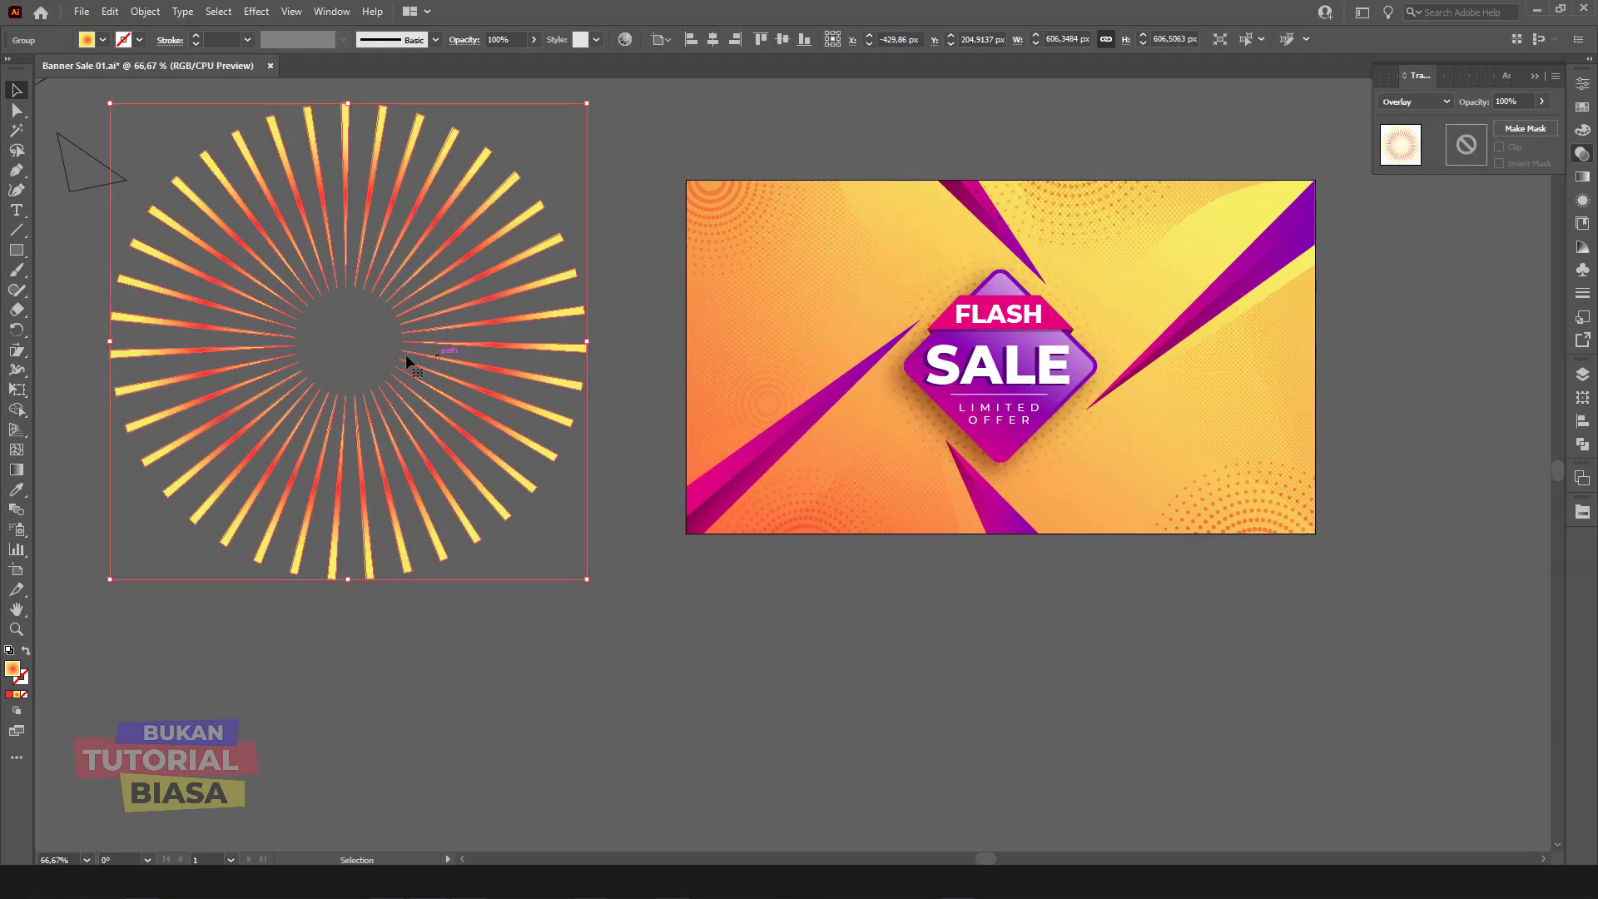
Step: Nudge the sunburst and combine its rays into one compound path
key(g)
click(16, 90)
drag(430, 222, 452, 242)
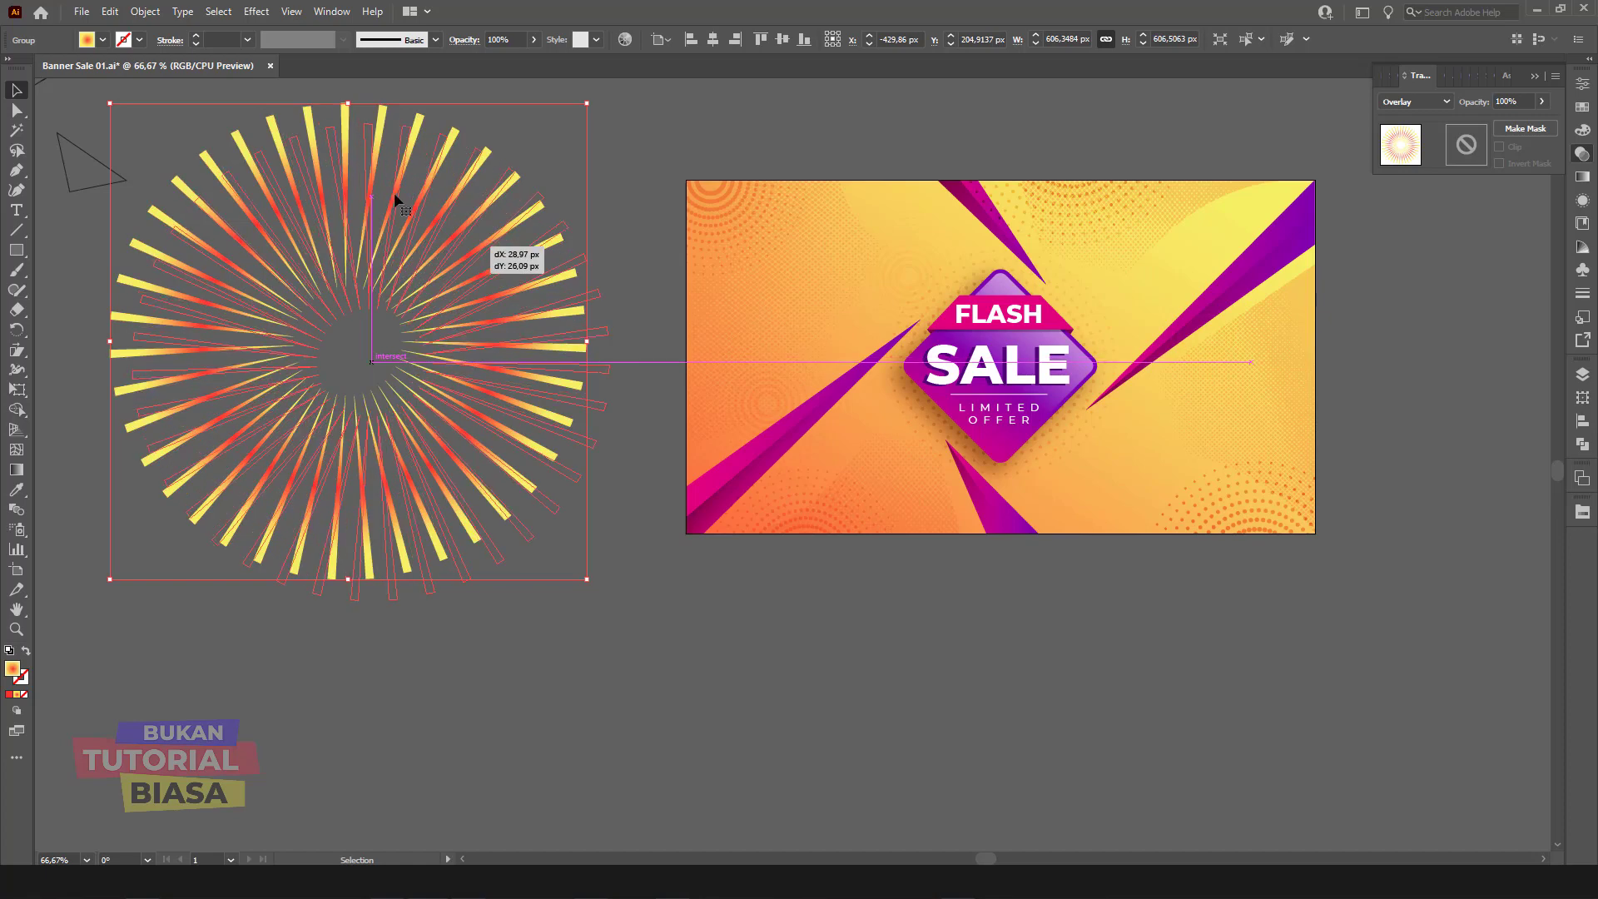
click(145, 10)
mouse_move(189, 614)
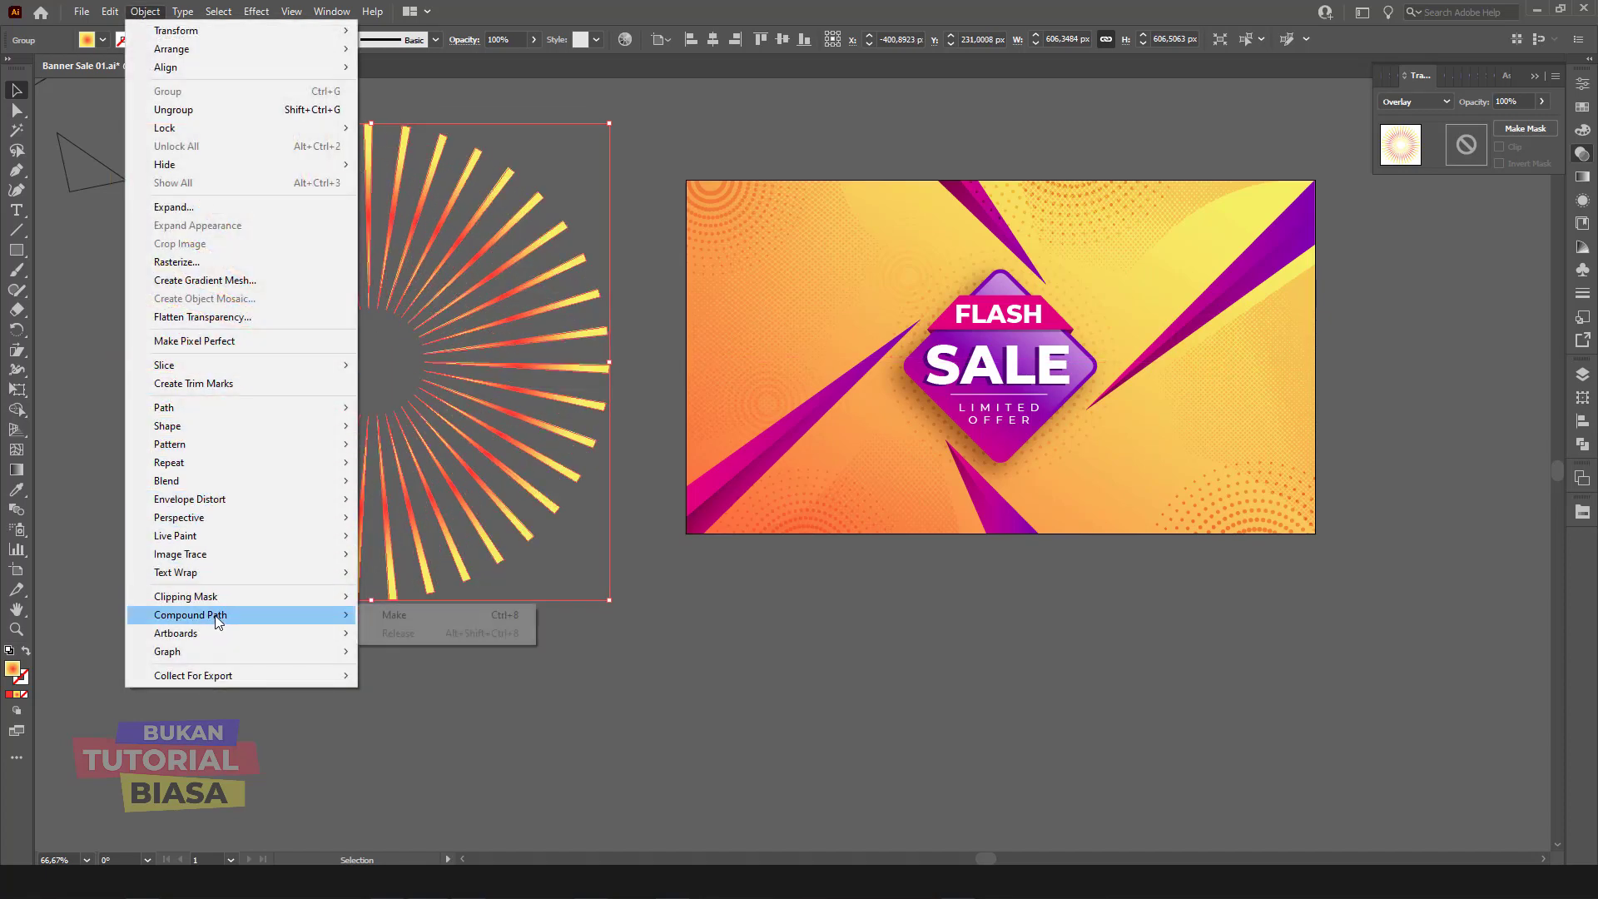
click(397, 615)
Step: Select the rays and copy the banner's gradient onto them with the Eyedropper
click(601, 422)
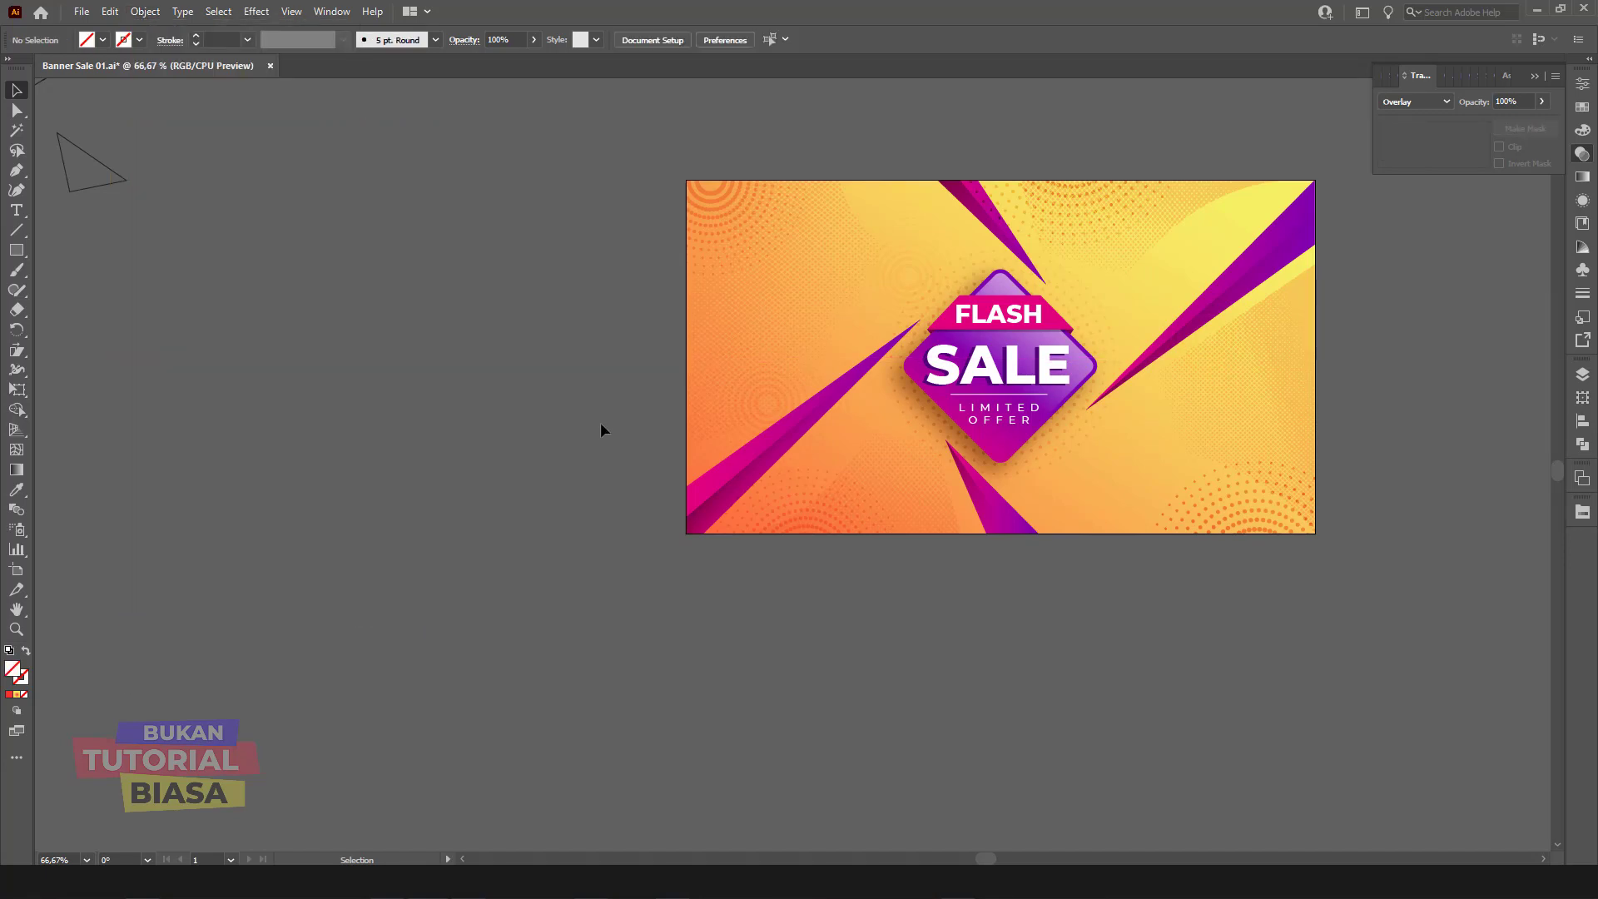
drag(507, 493, 503, 495)
click(16, 489)
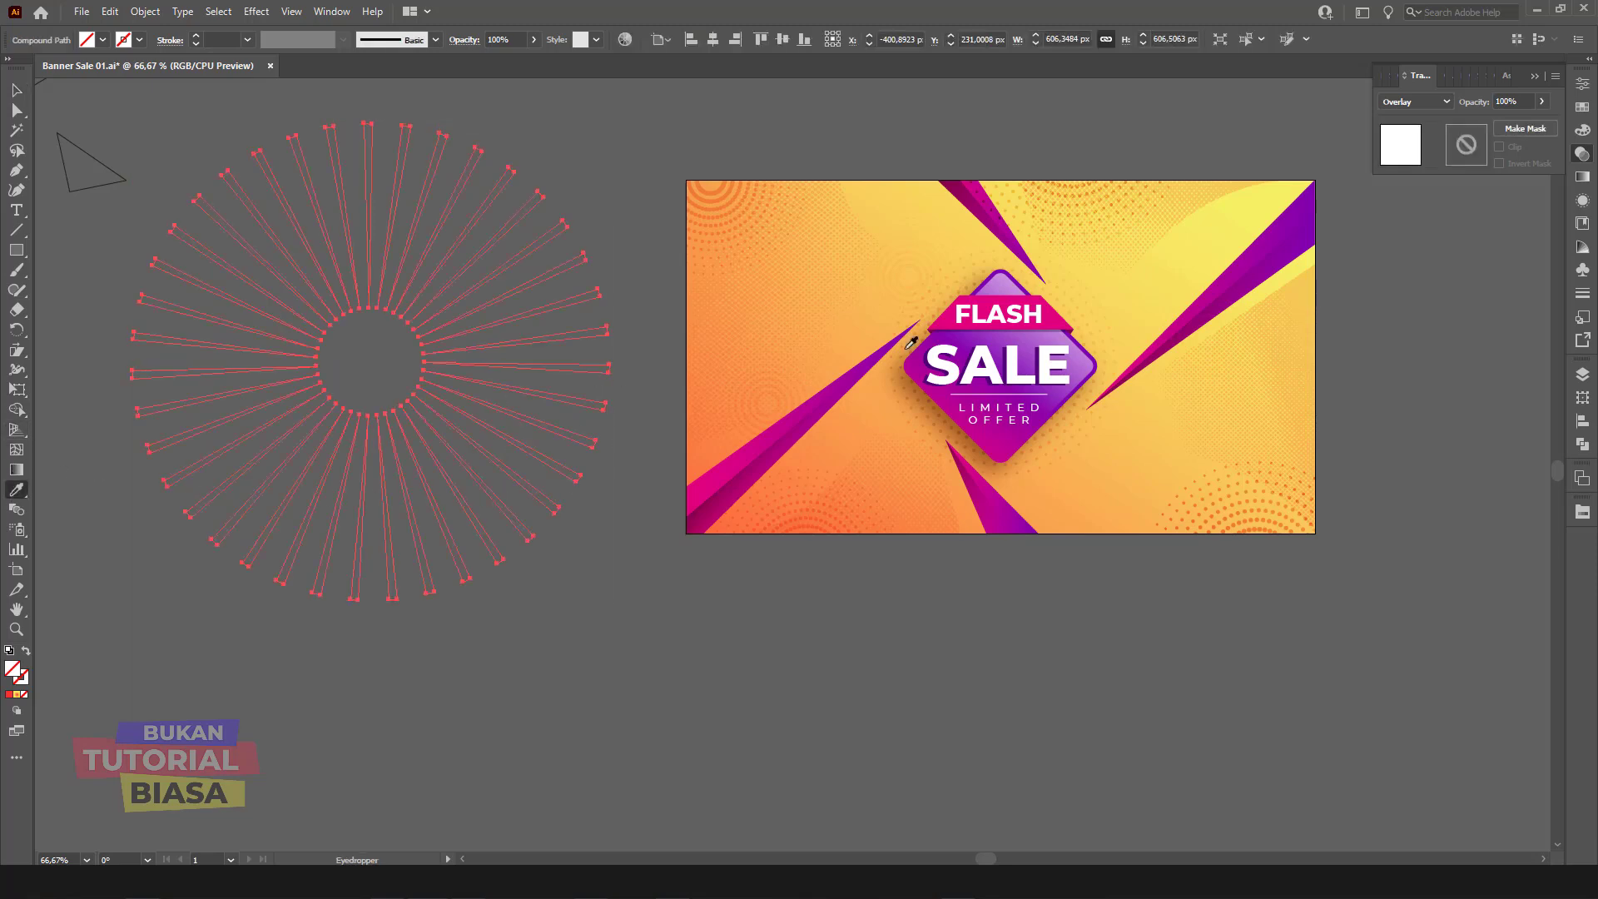
click(910, 185)
key(v)
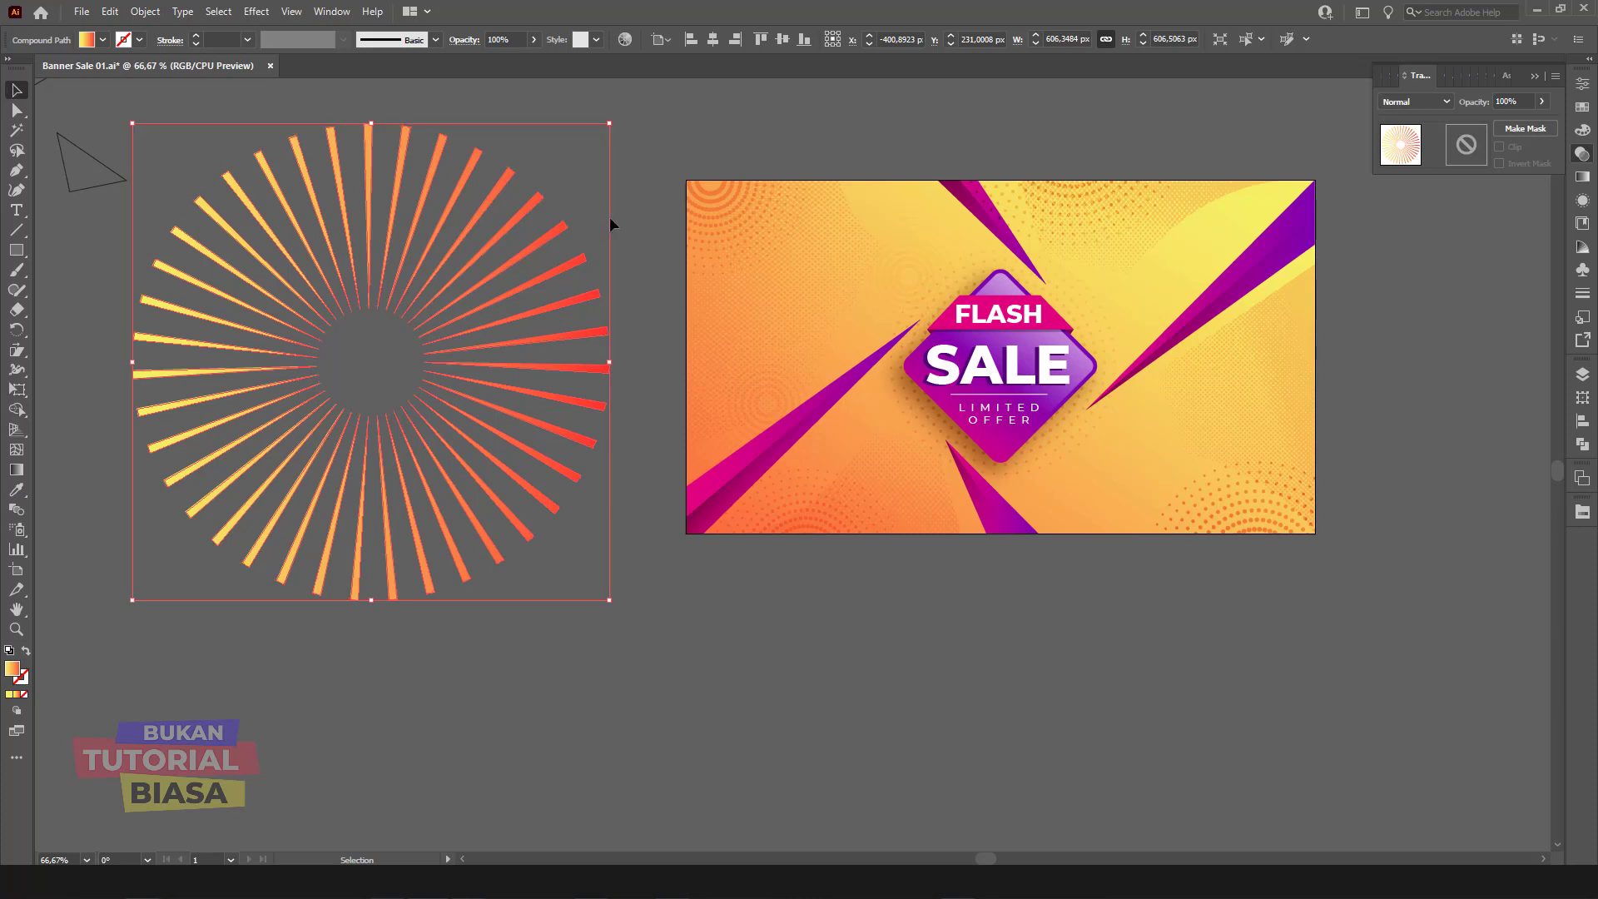
Step: Make the sunburst gradient radial, centre it around SALE, and blend it as Overlay
click(1582, 177)
click(1477, 102)
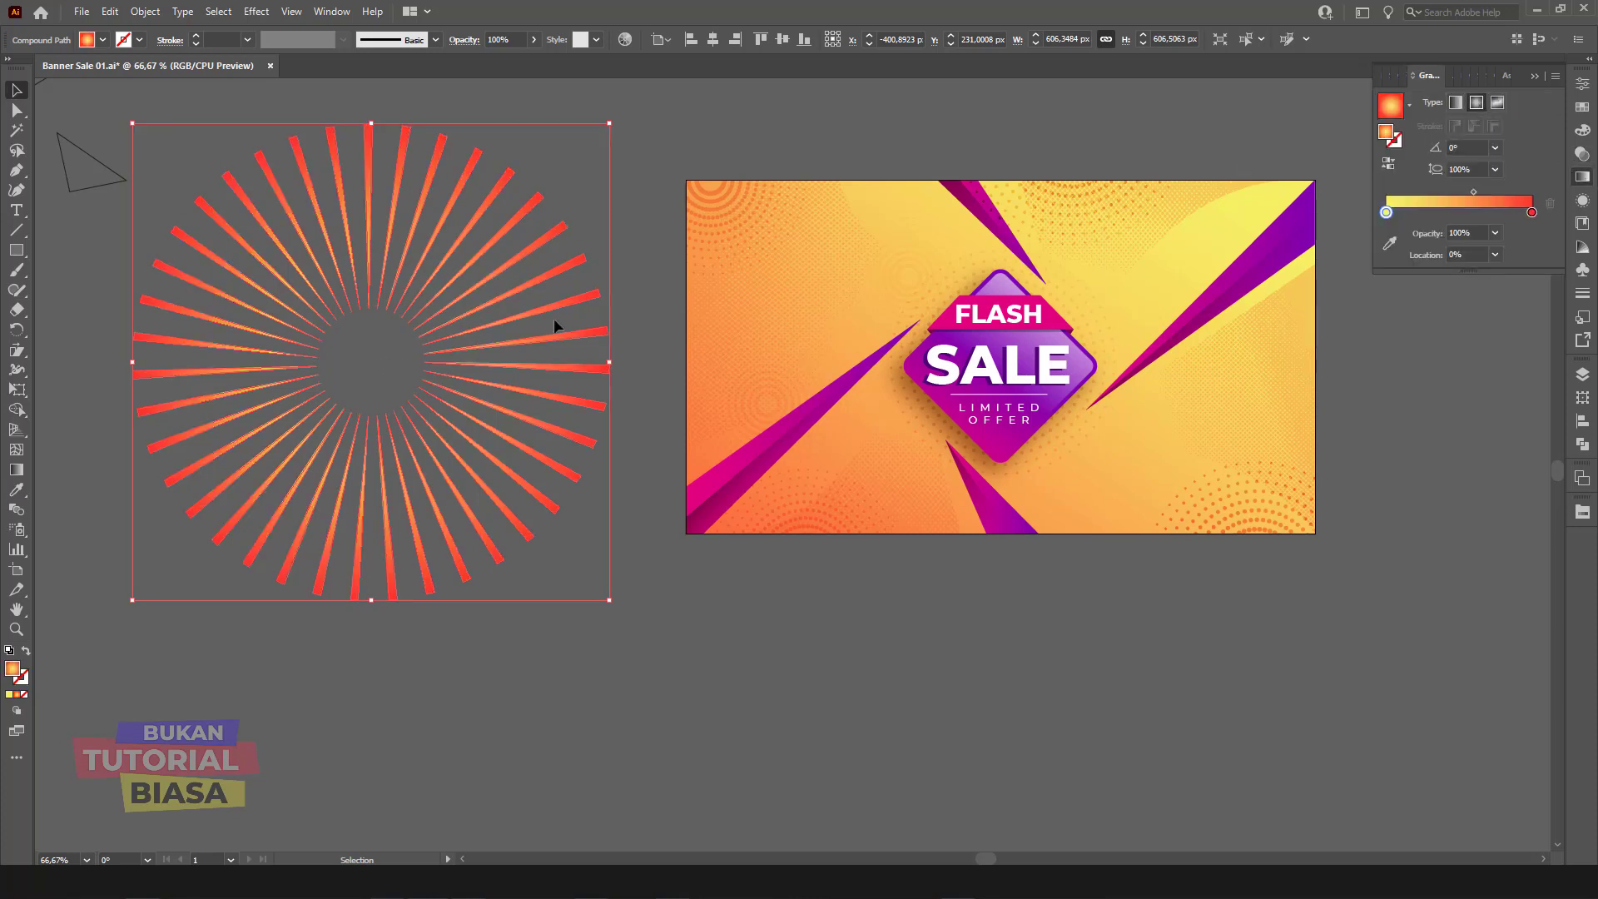
click(646, 200)
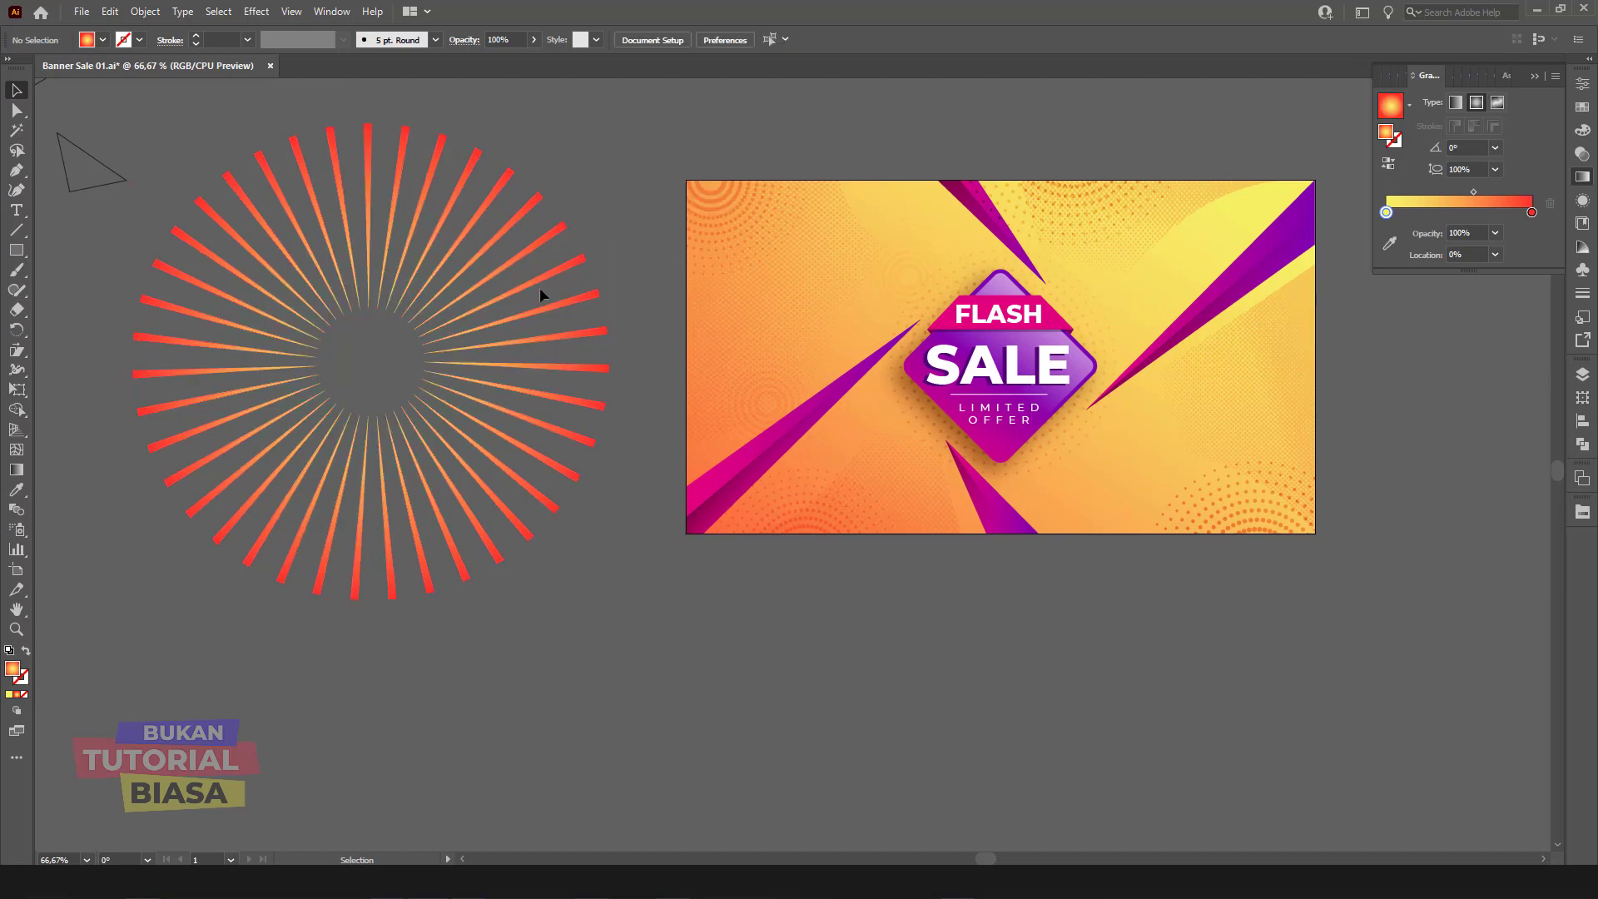
mouse_move(541, 287)
mouse_down()
mouse_move(1165, 307)
mouse_move(1174, 275)
mouse_up()
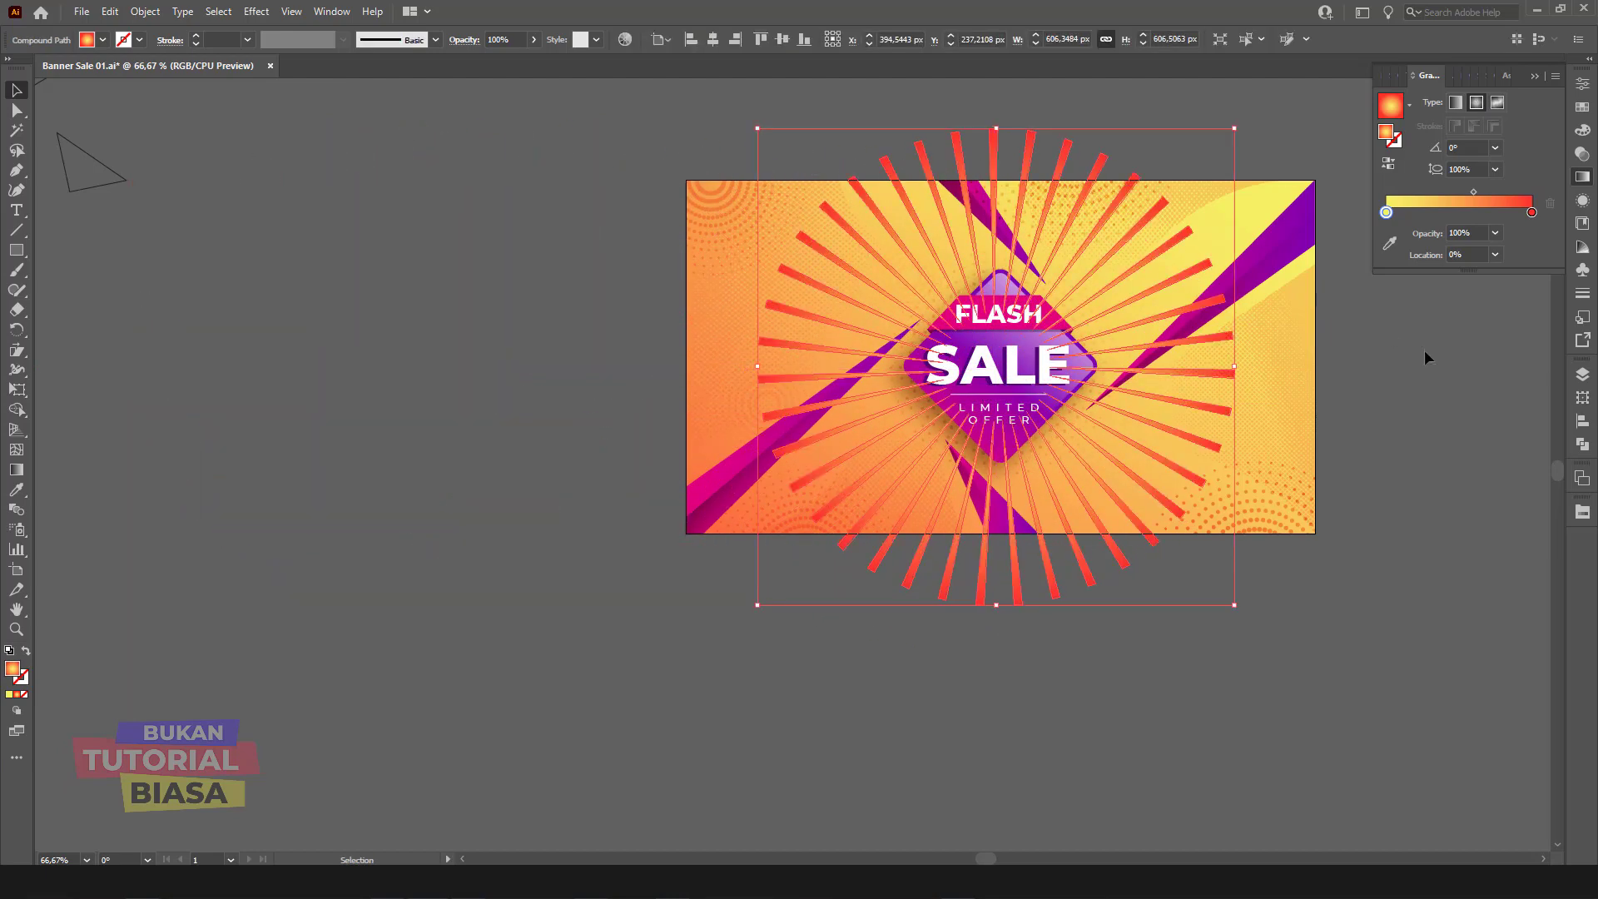
click(1583, 154)
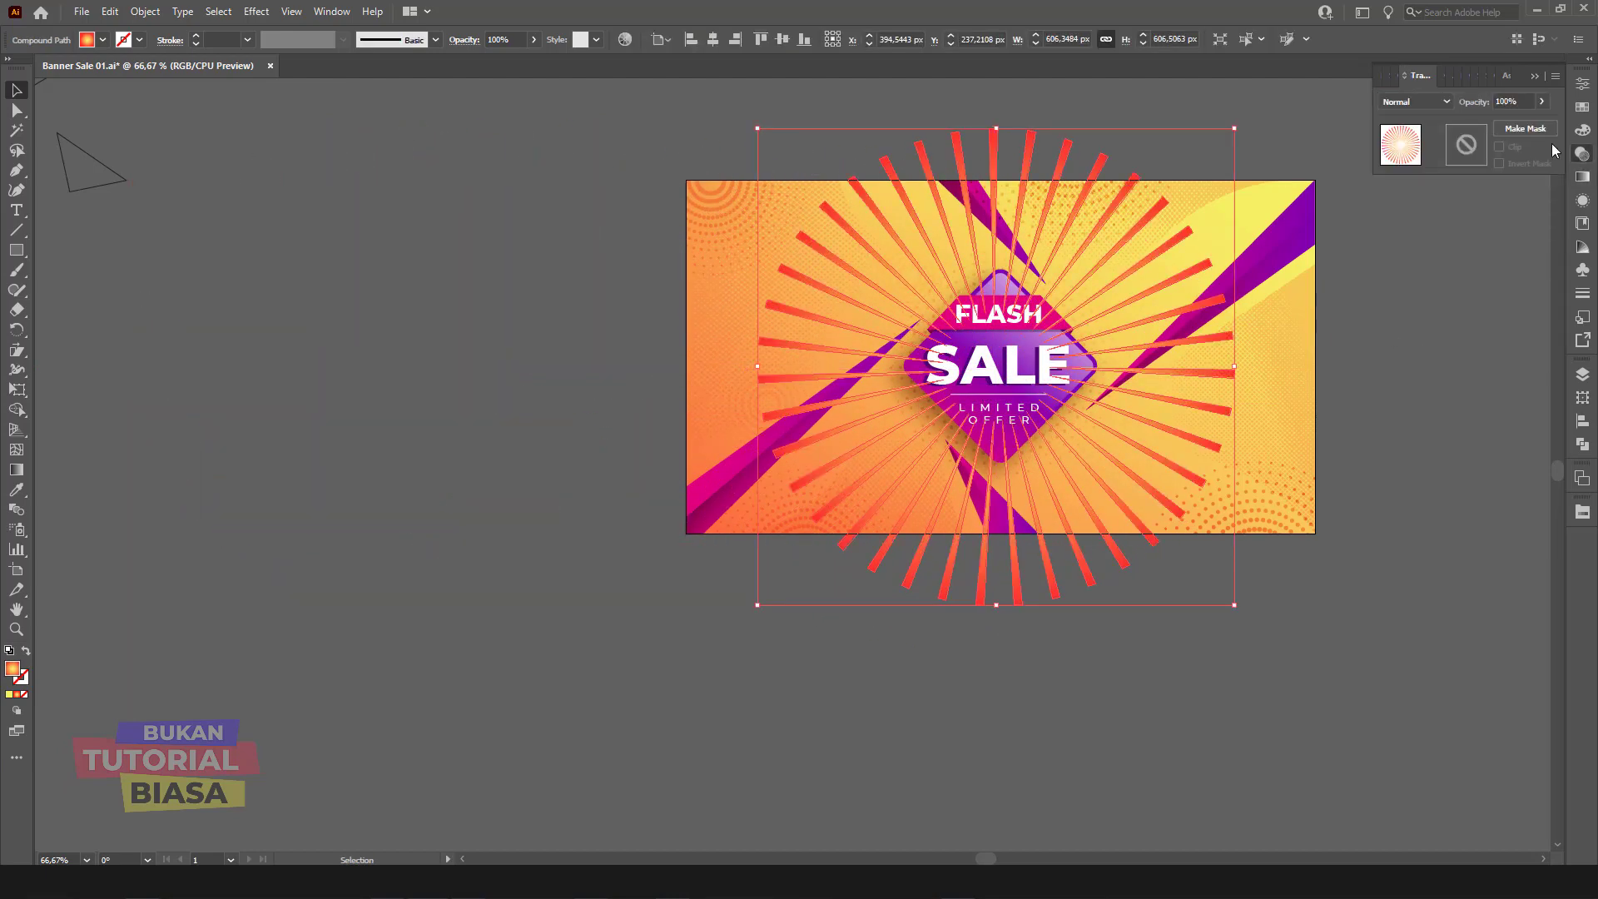
click(1434, 107)
click(1416, 259)
Step: Reverse the rays' gradient to yellow and begin enlarging the burst to about 905 px
click(1219, 406)
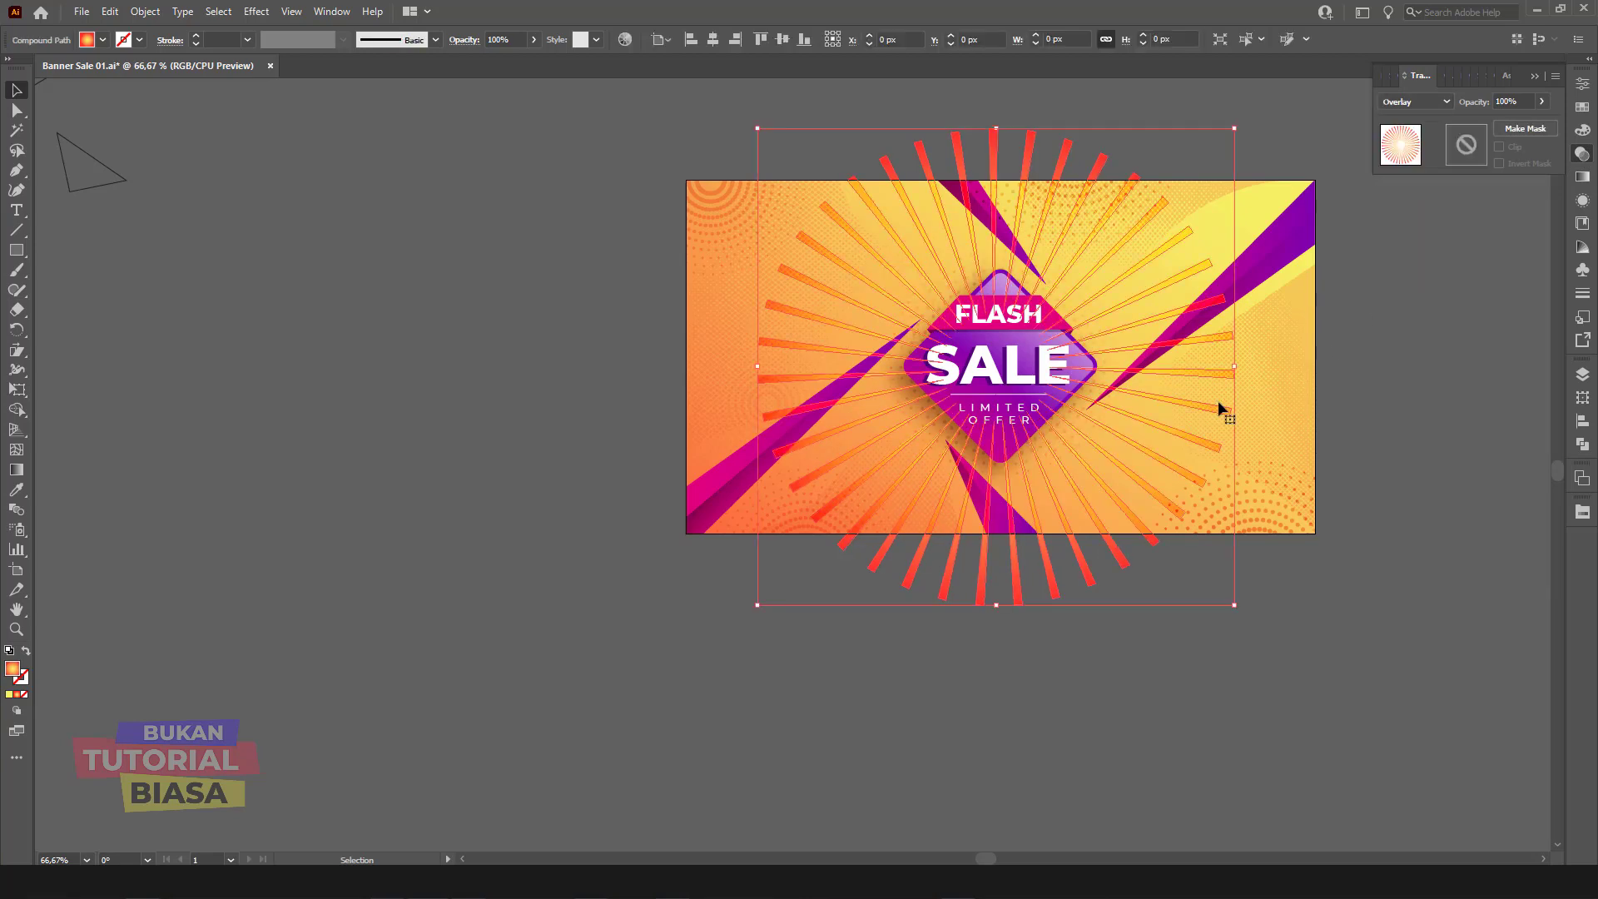
click(1582, 177)
click(1389, 163)
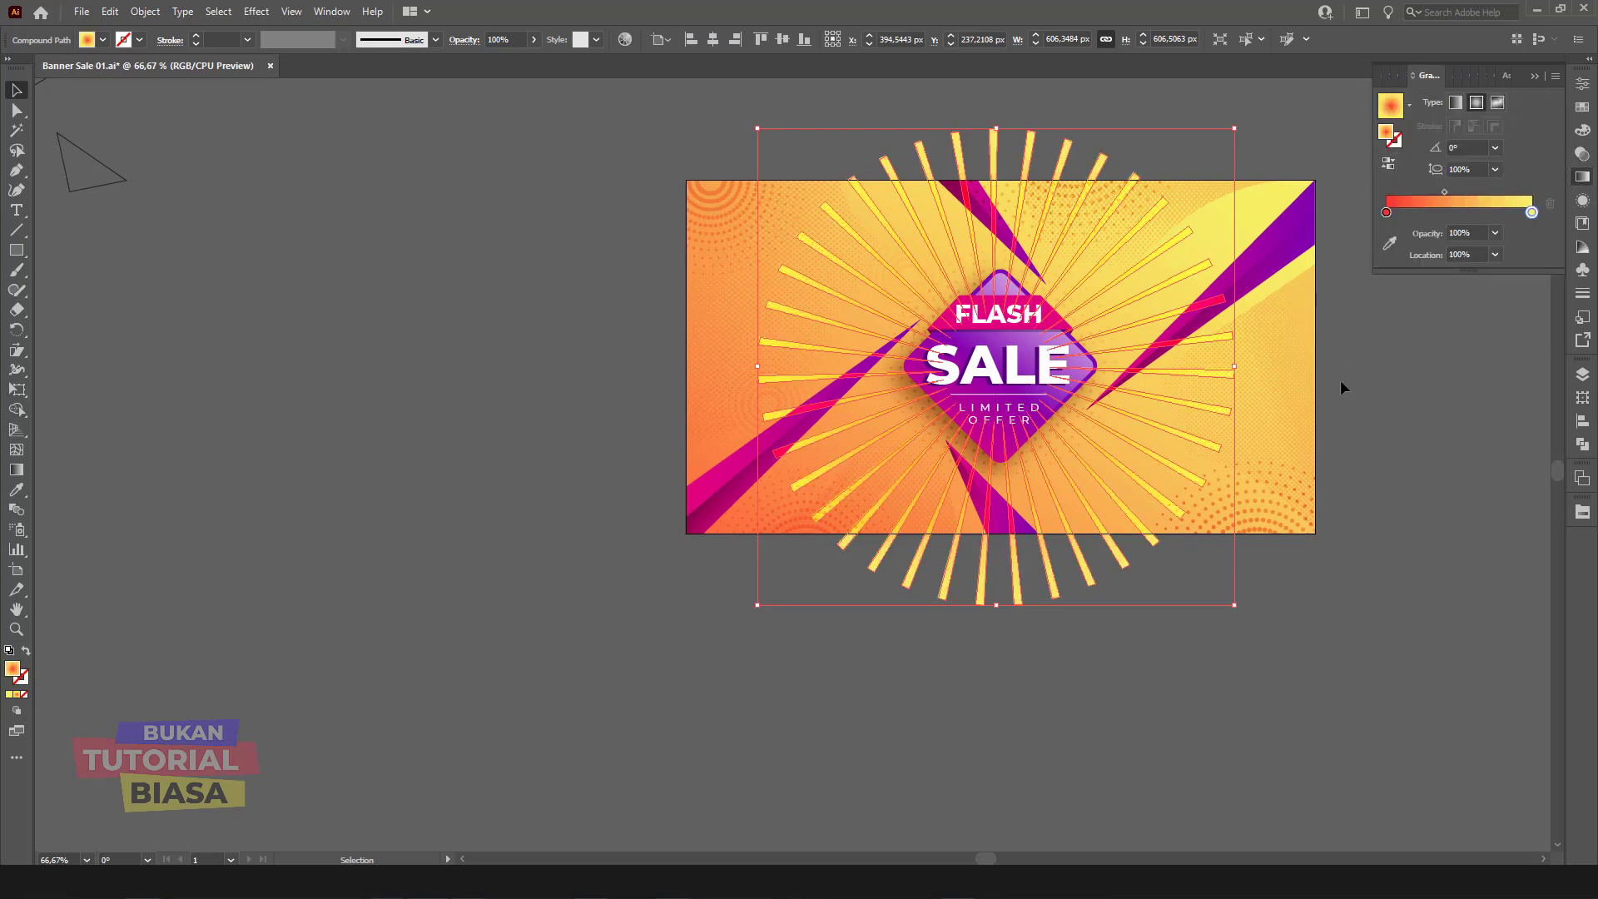
click(1345, 380)
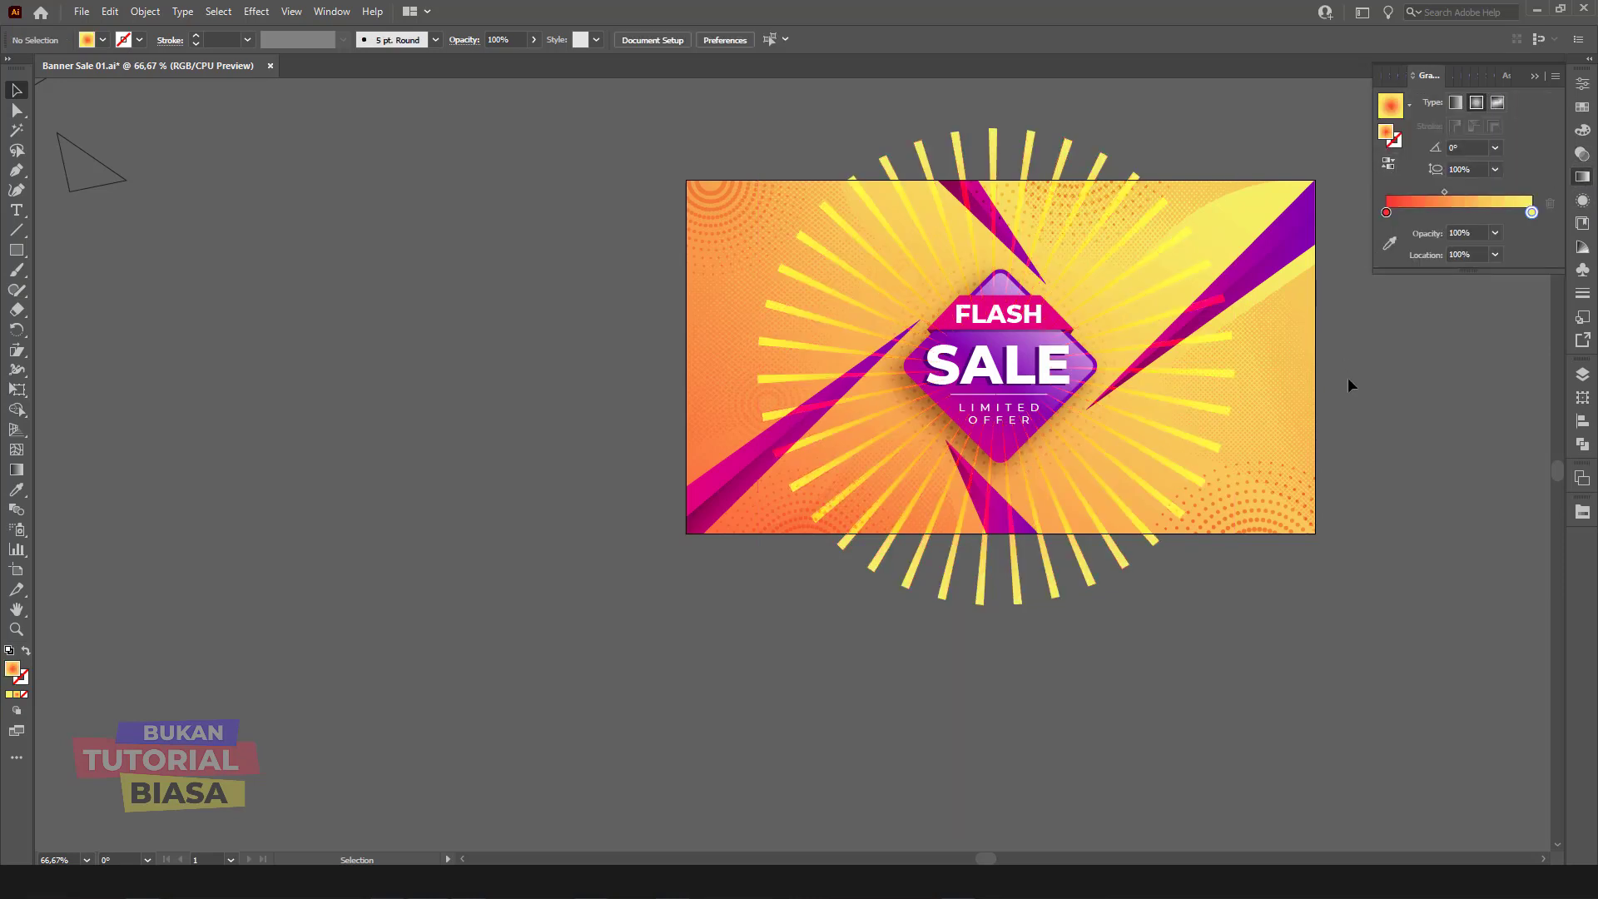
click(1226, 343)
drag(1235, 606, 1485, 724)
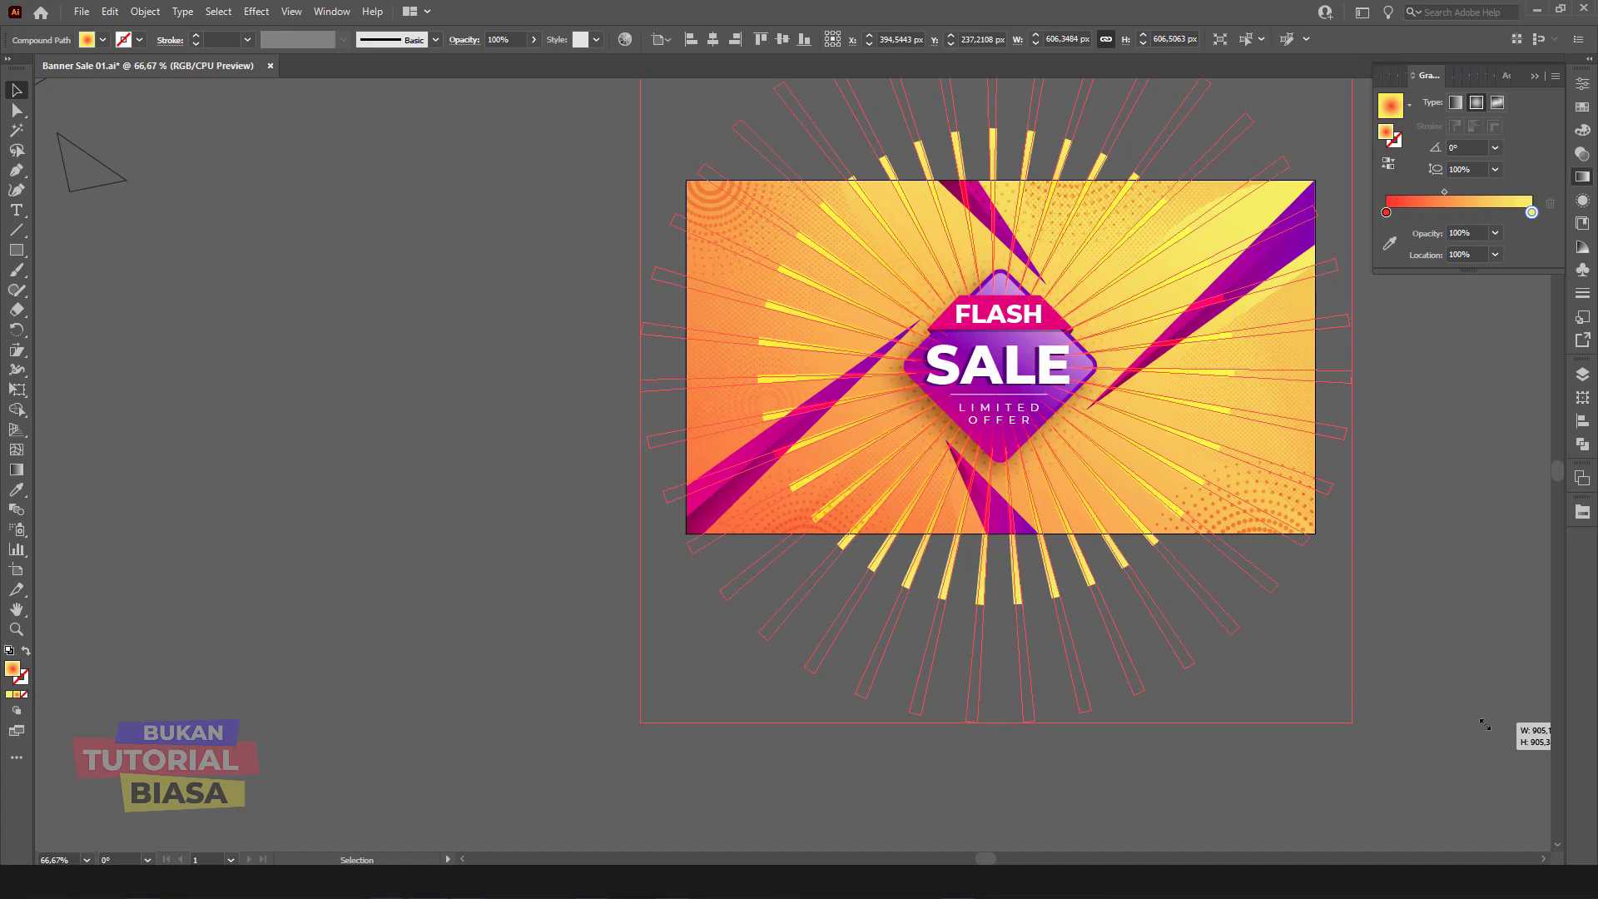
Step: Reverse the rays' gradient so their ends turn red
click(1368, 467)
scroll(1369, 467, up, 2)
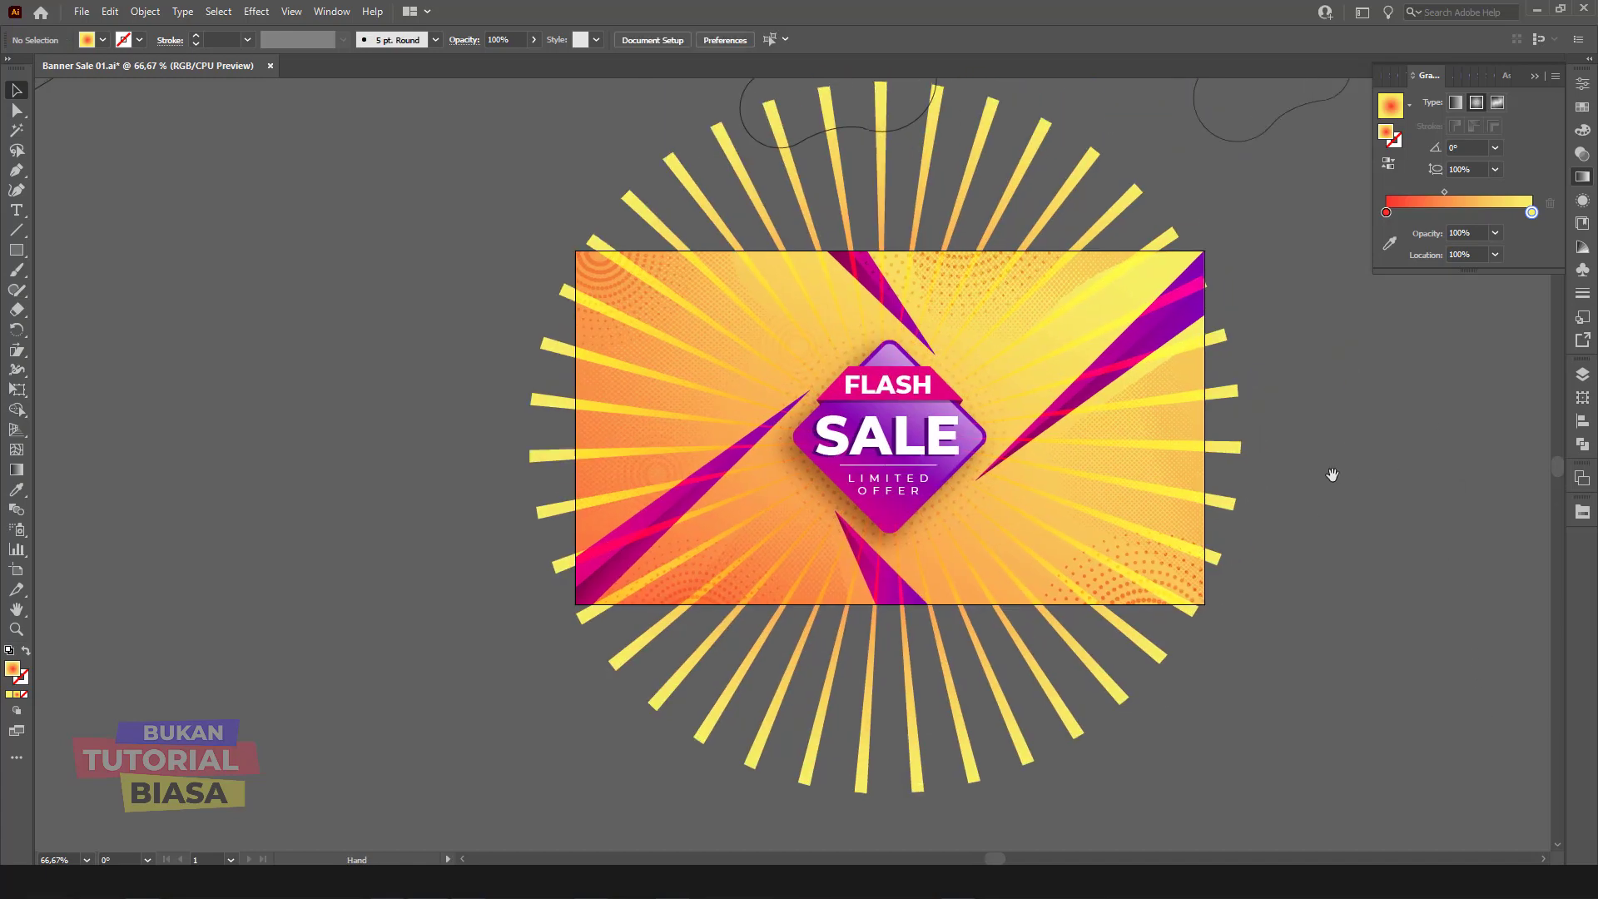
click(1238, 391)
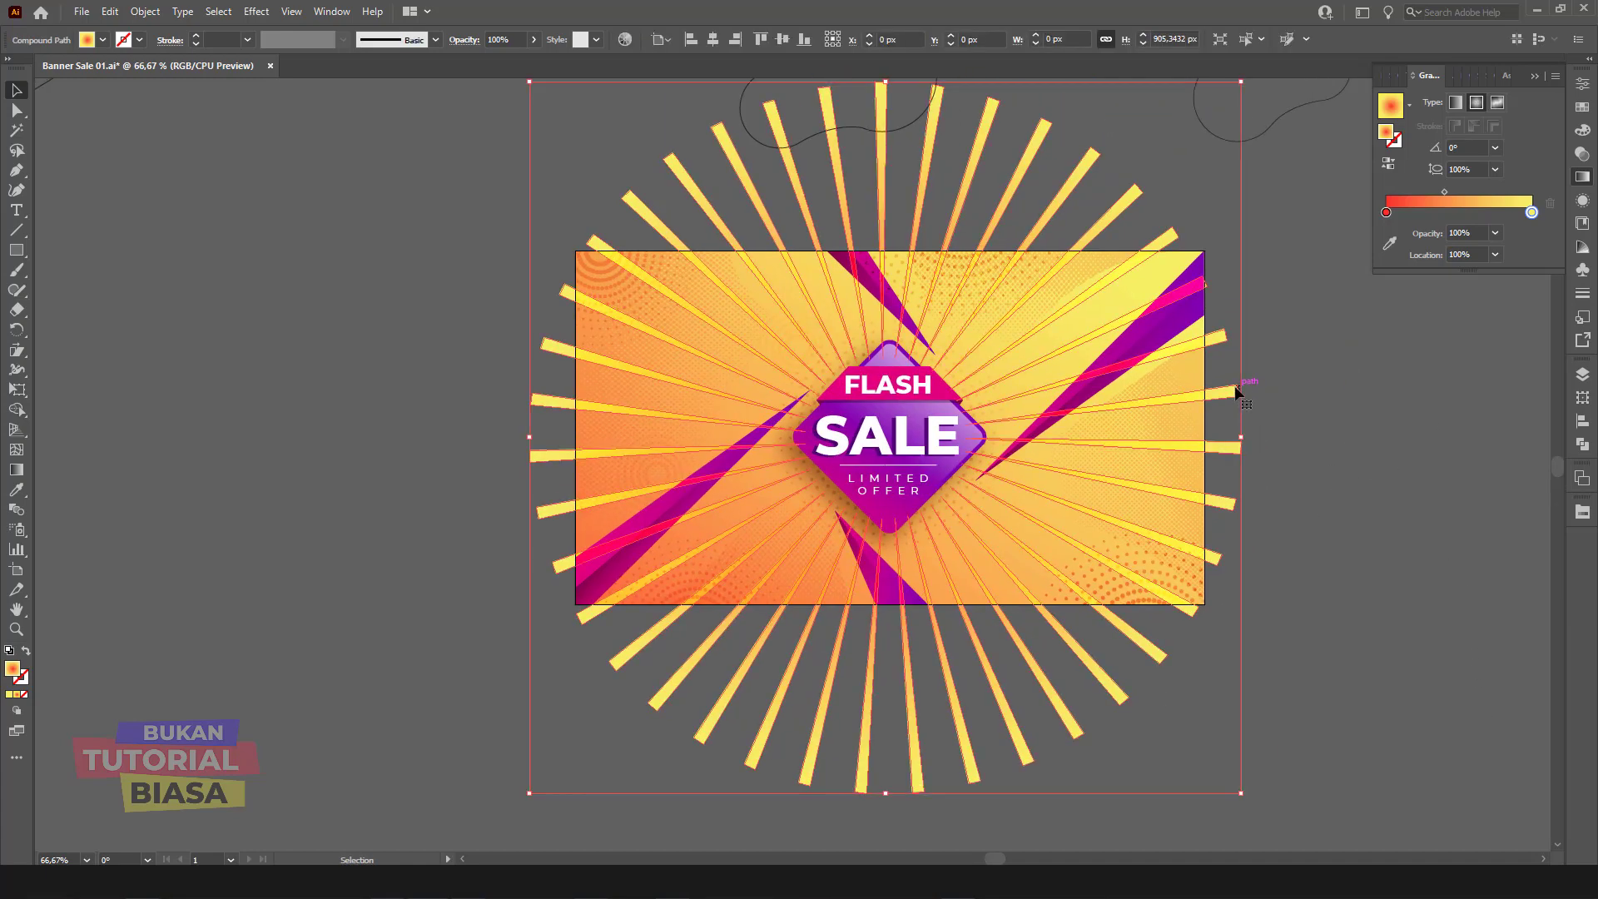
click(1382, 167)
click(1350, 288)
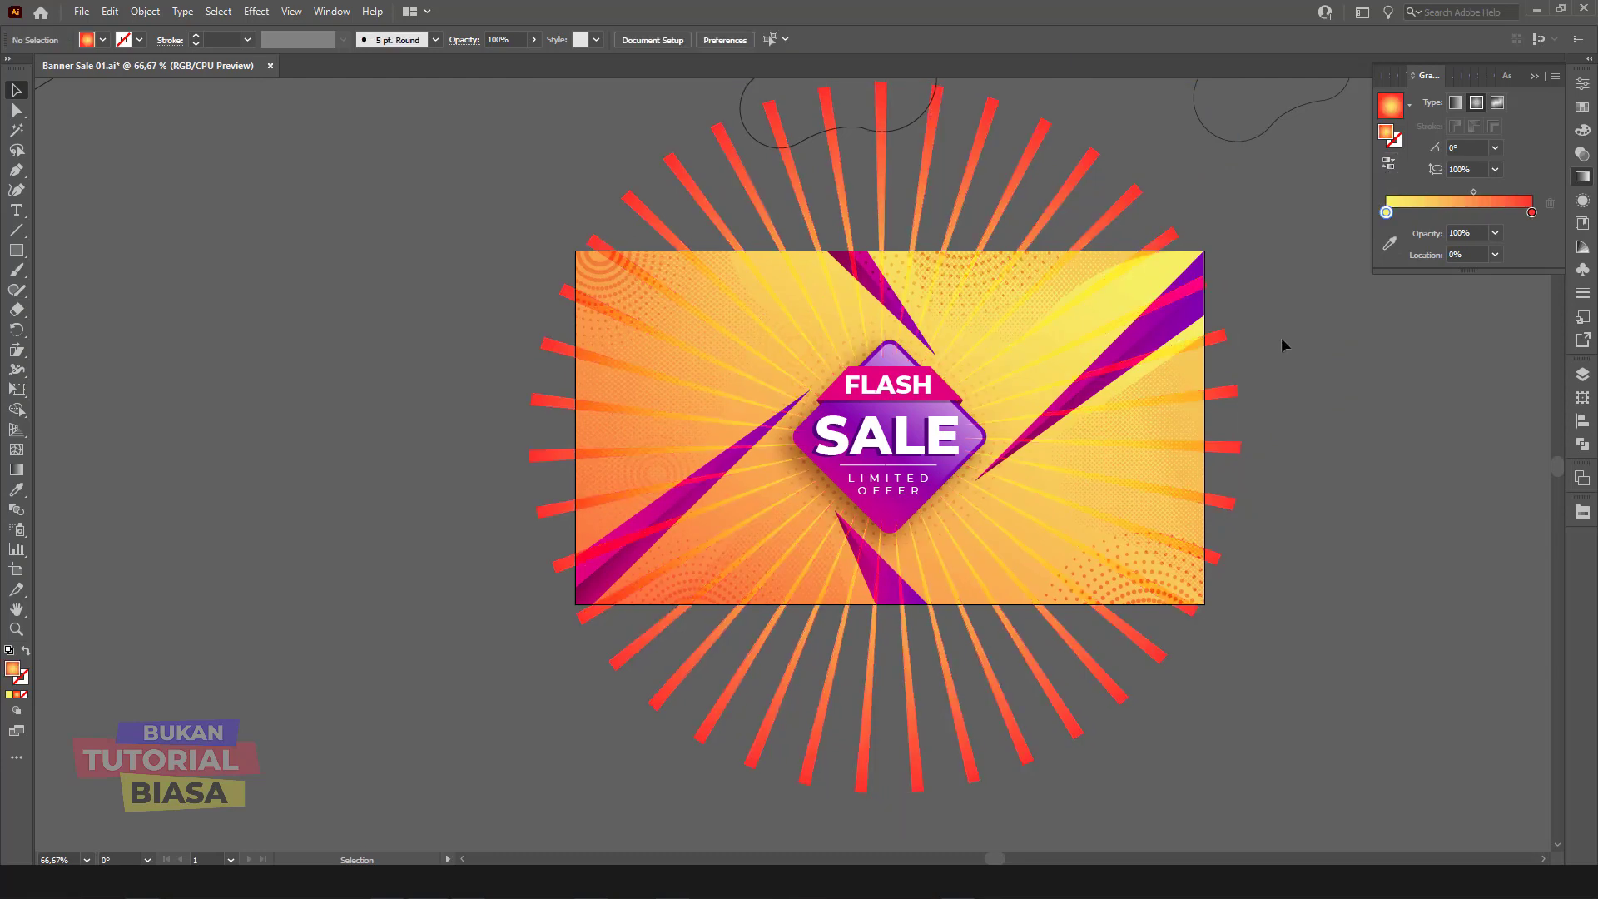
Step: Change the ray burst's blend mode to Lighten and preview it
click(1236, 392)
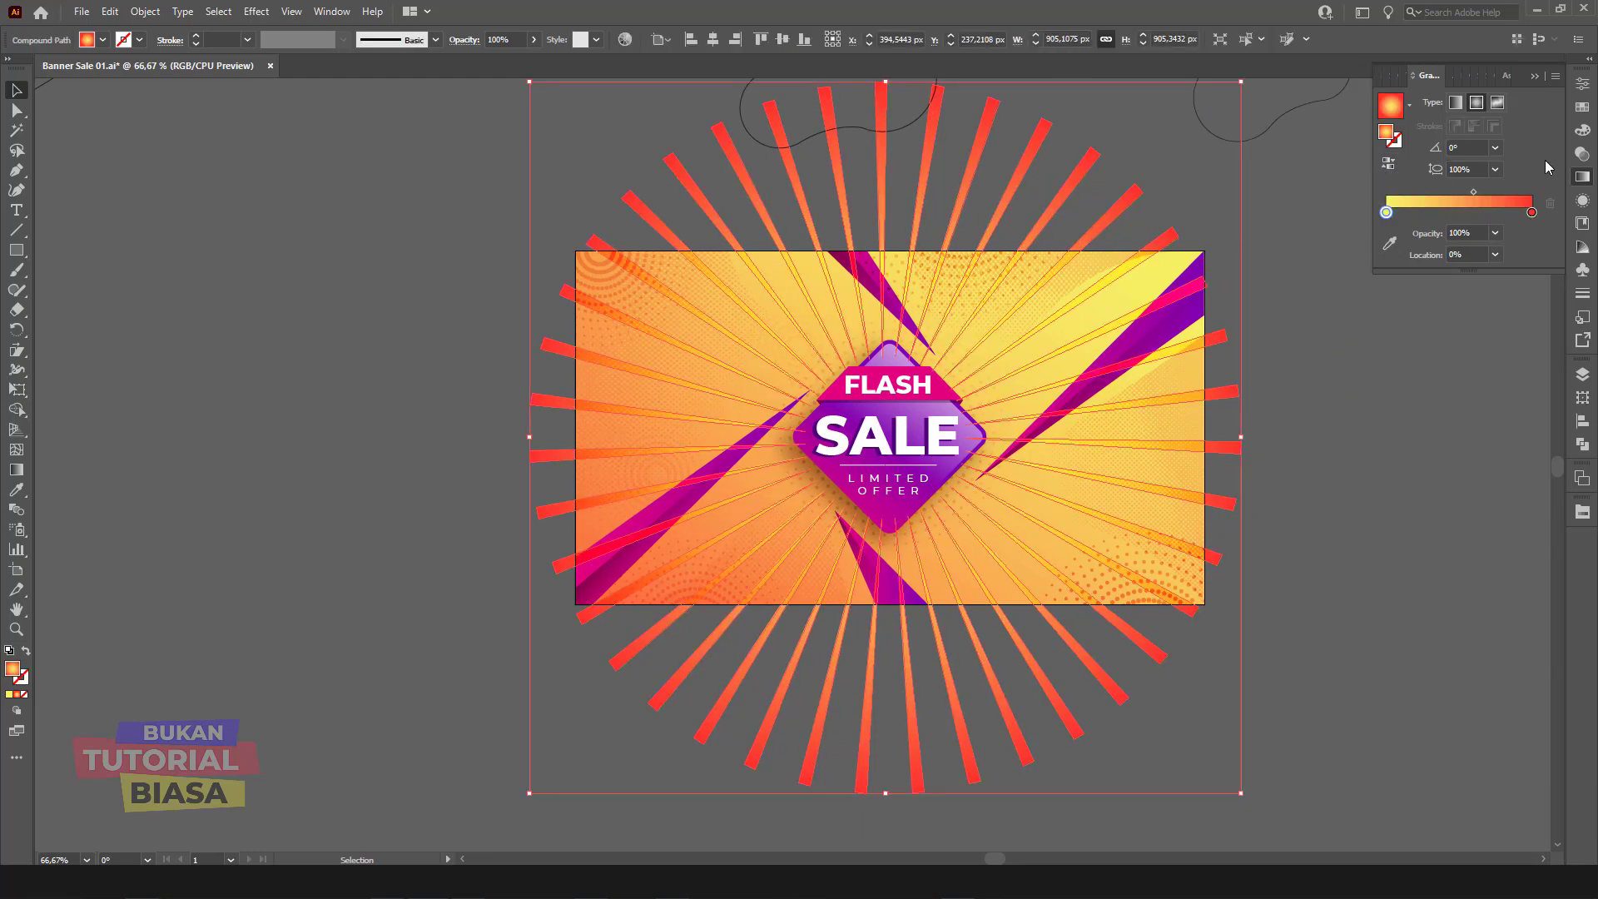
click(1582, 156)
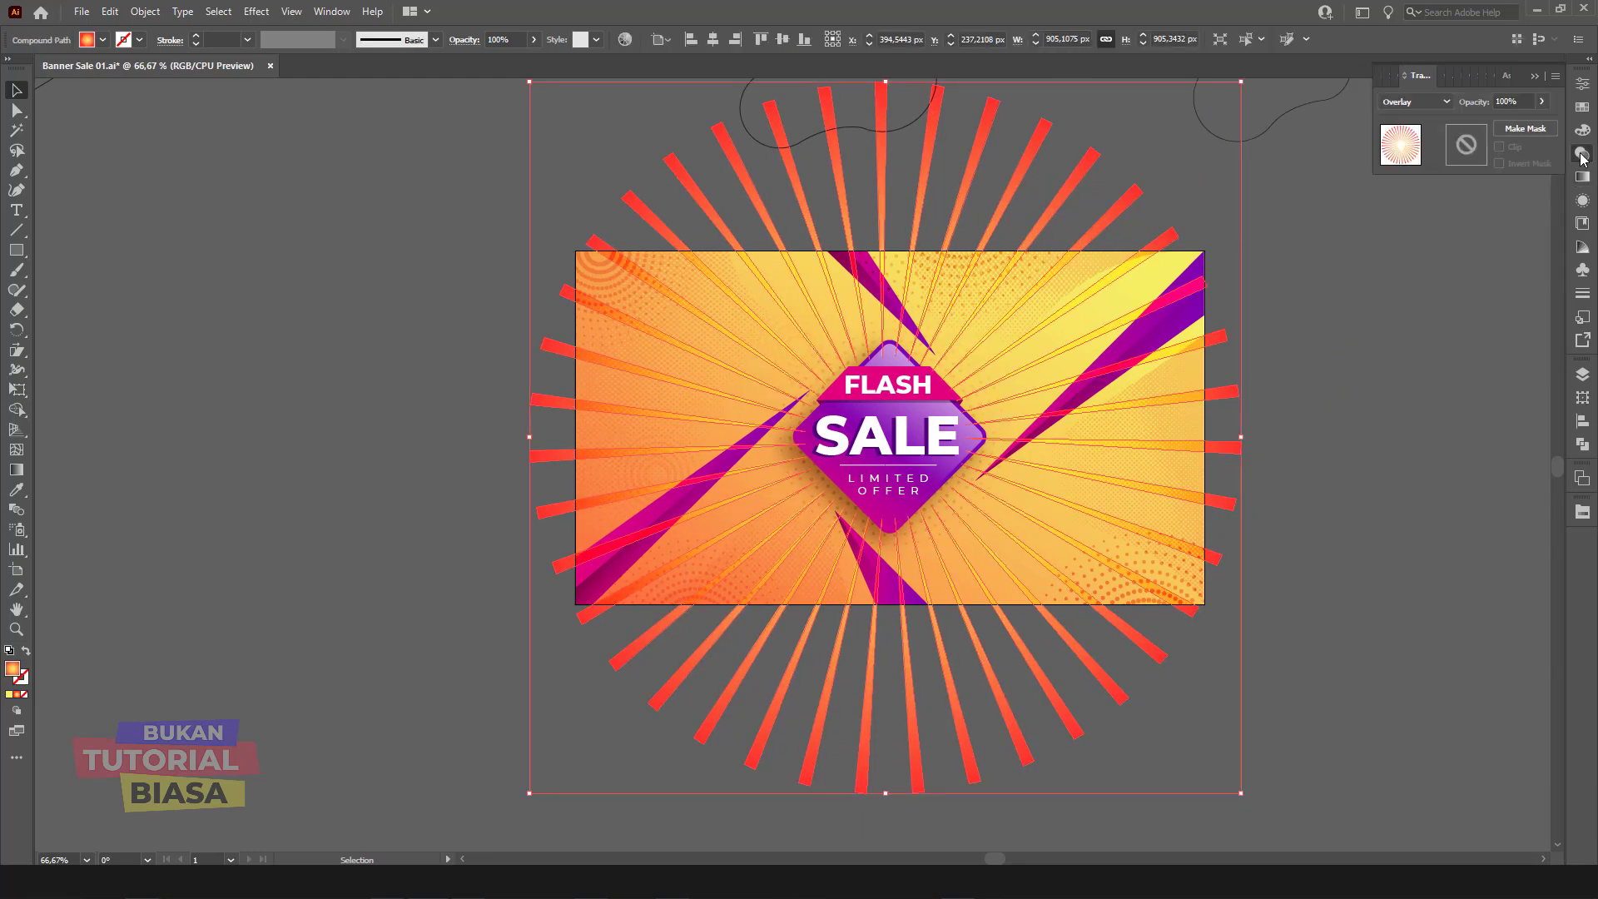
click(1447, 102)
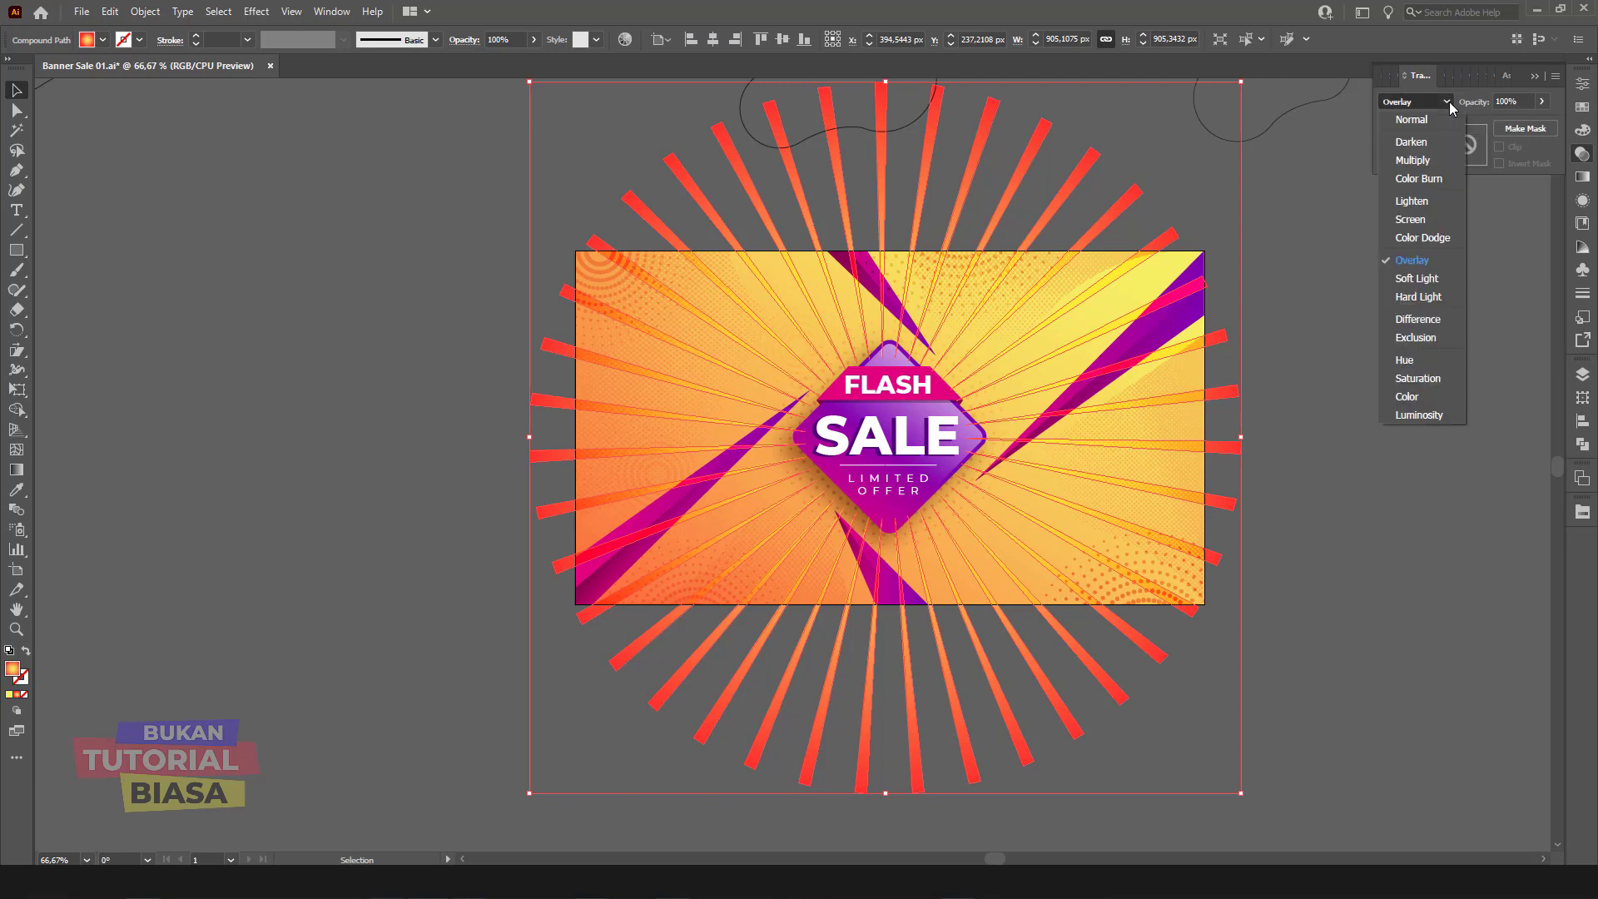
click(1412, 201)
click(1365, 254)
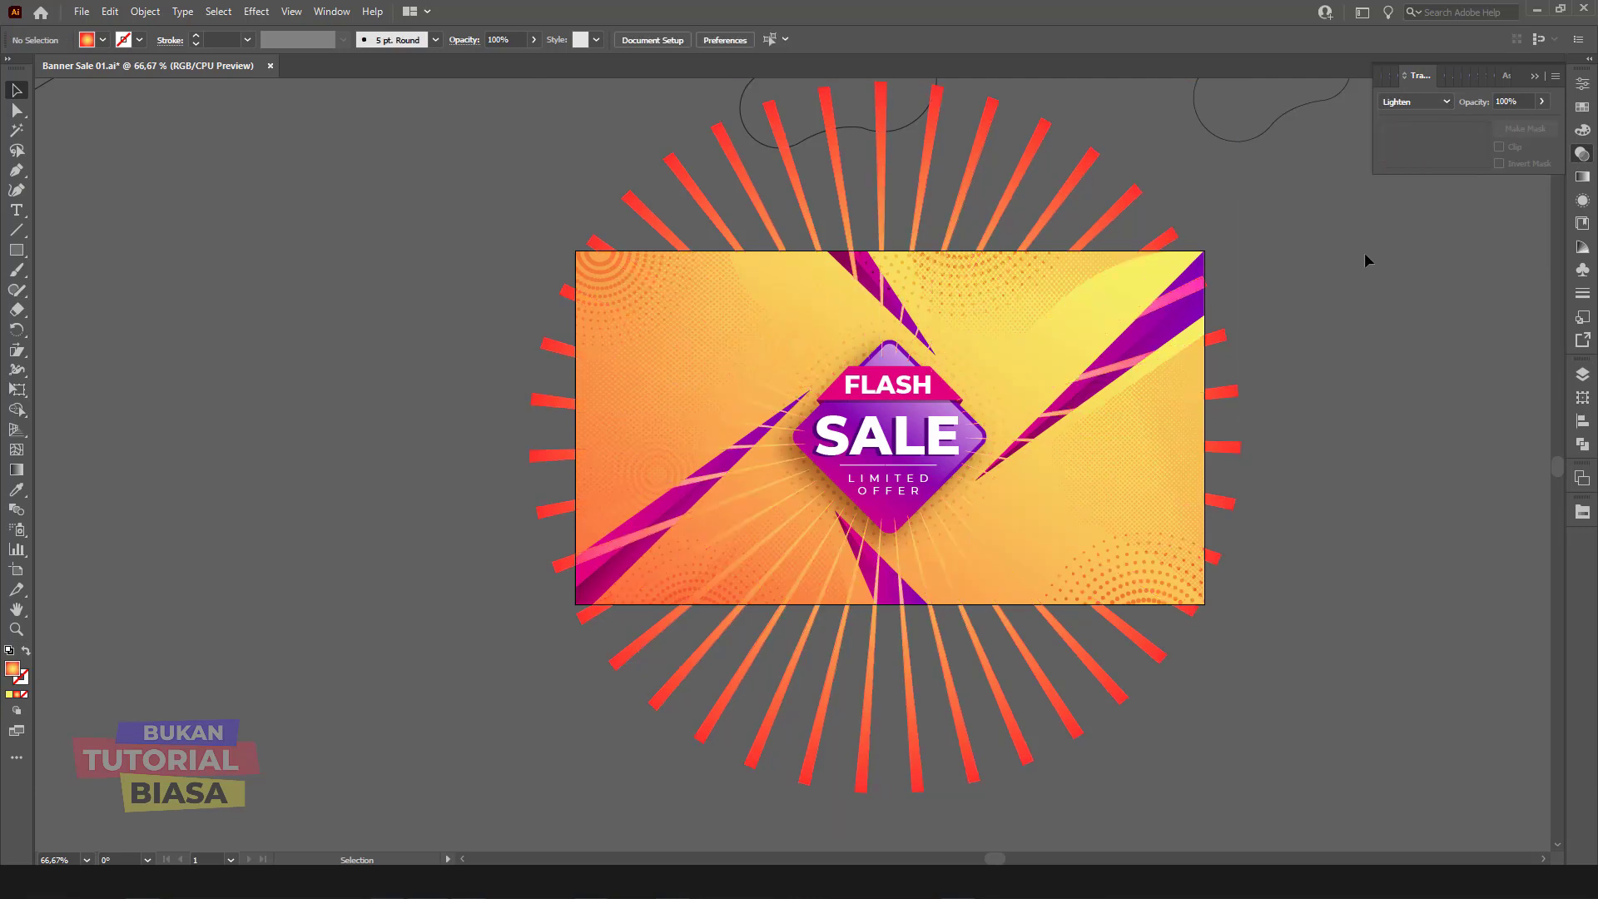
Step: Switch the rays to Soft Light blending and enlarge the burst slightly, to about 954 px
click(1217, 339)
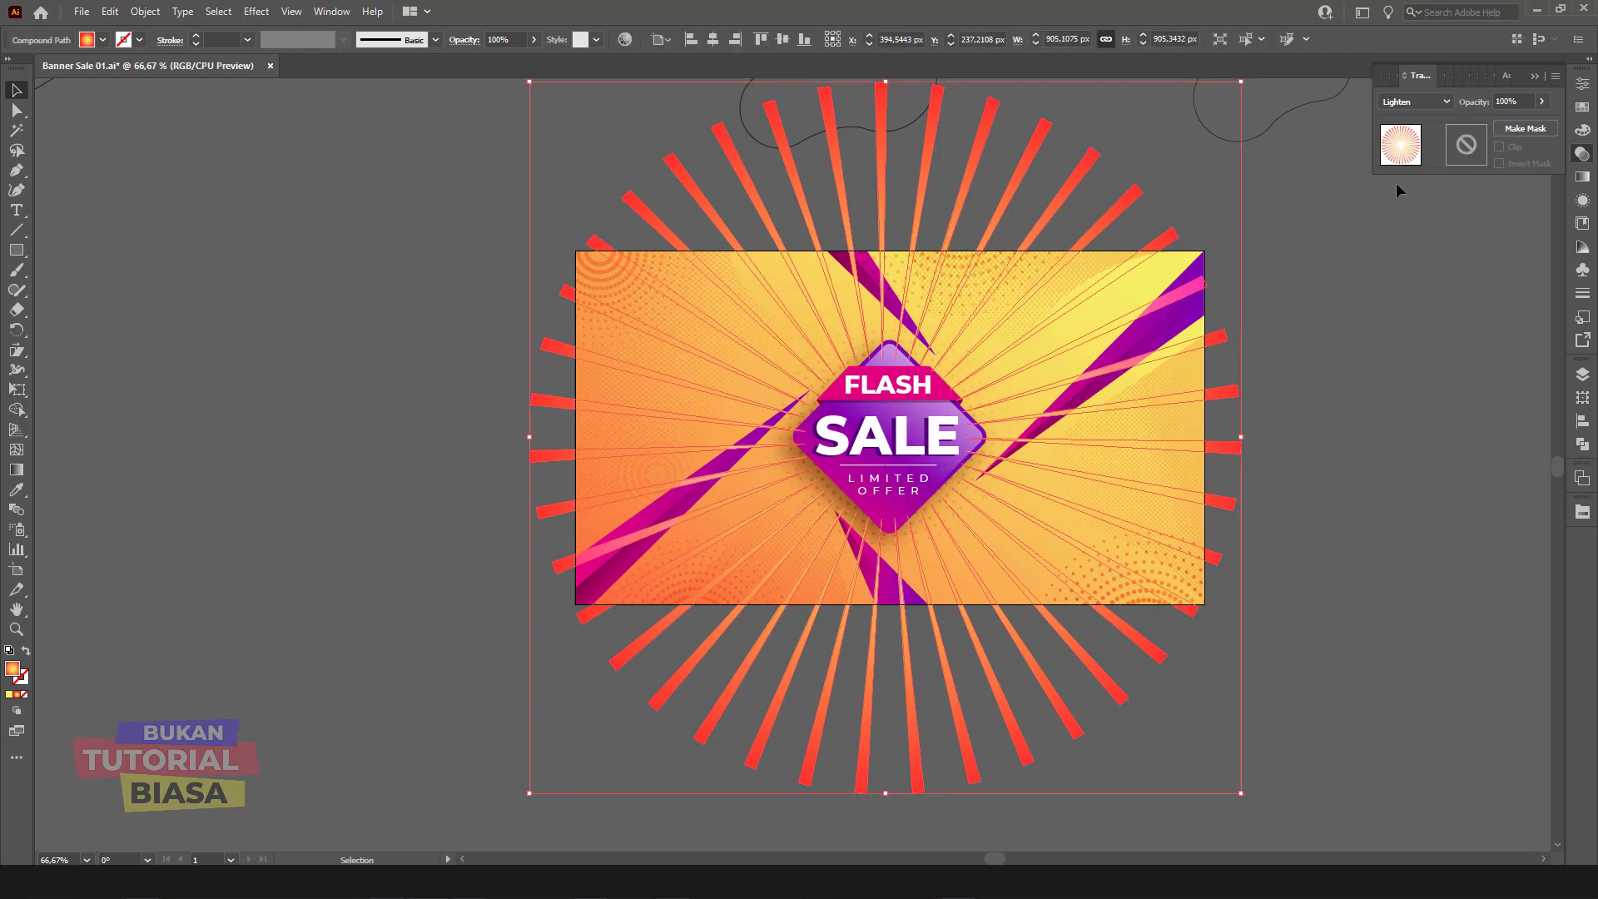
click(1416, 101)
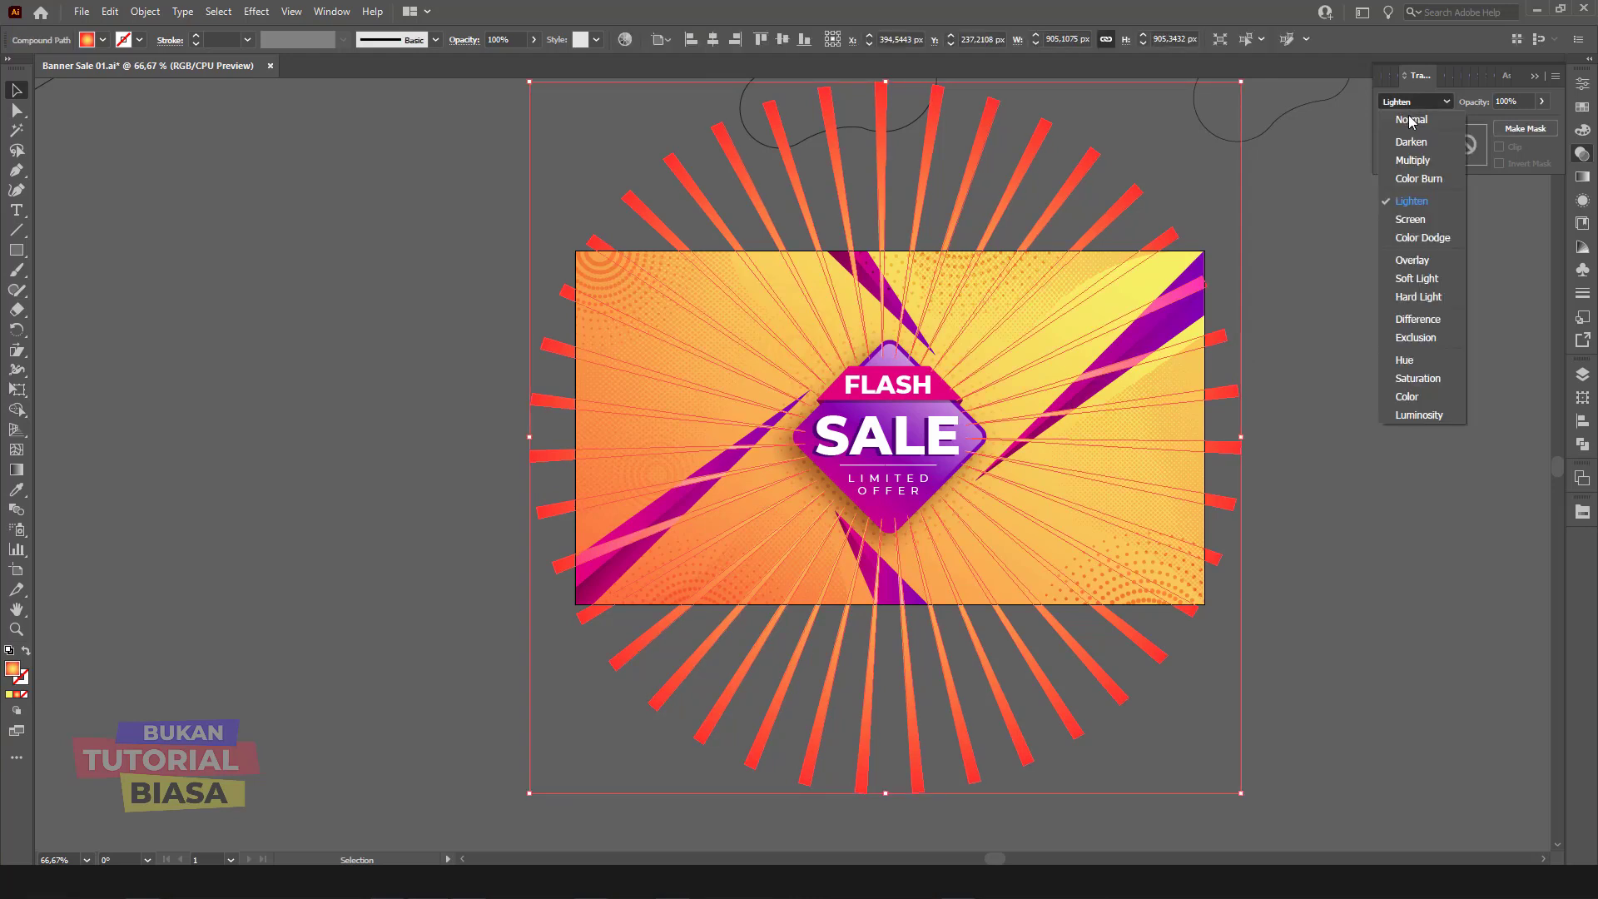
click(1417, 278)
click(1373, 299)
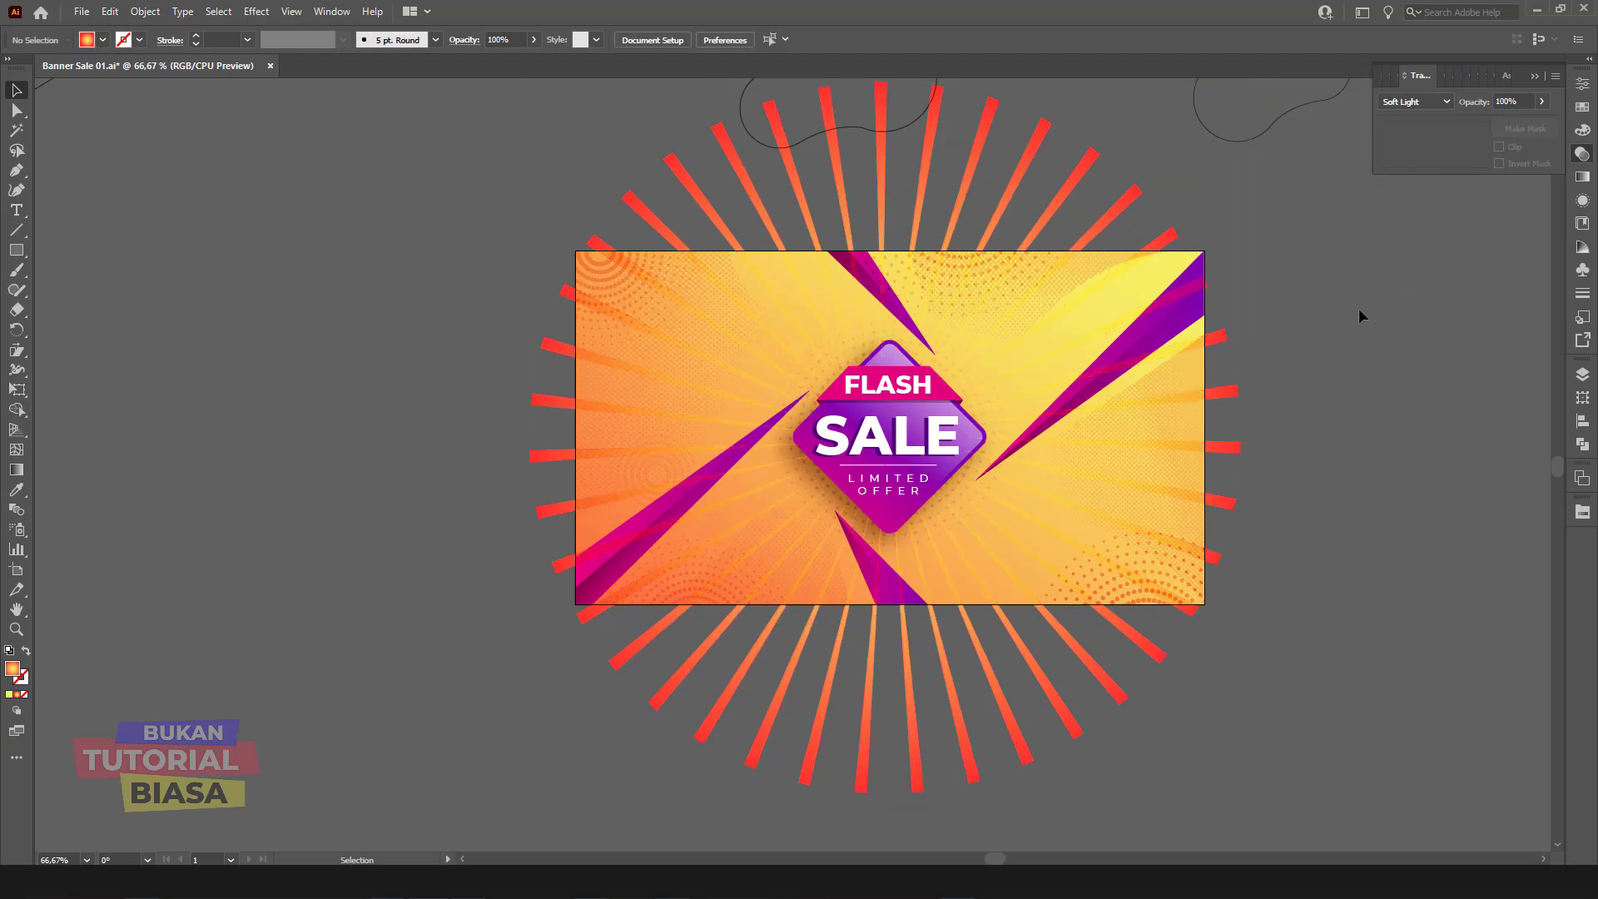
click(1235, 386)
drag(1238, 797, 1262, 816)
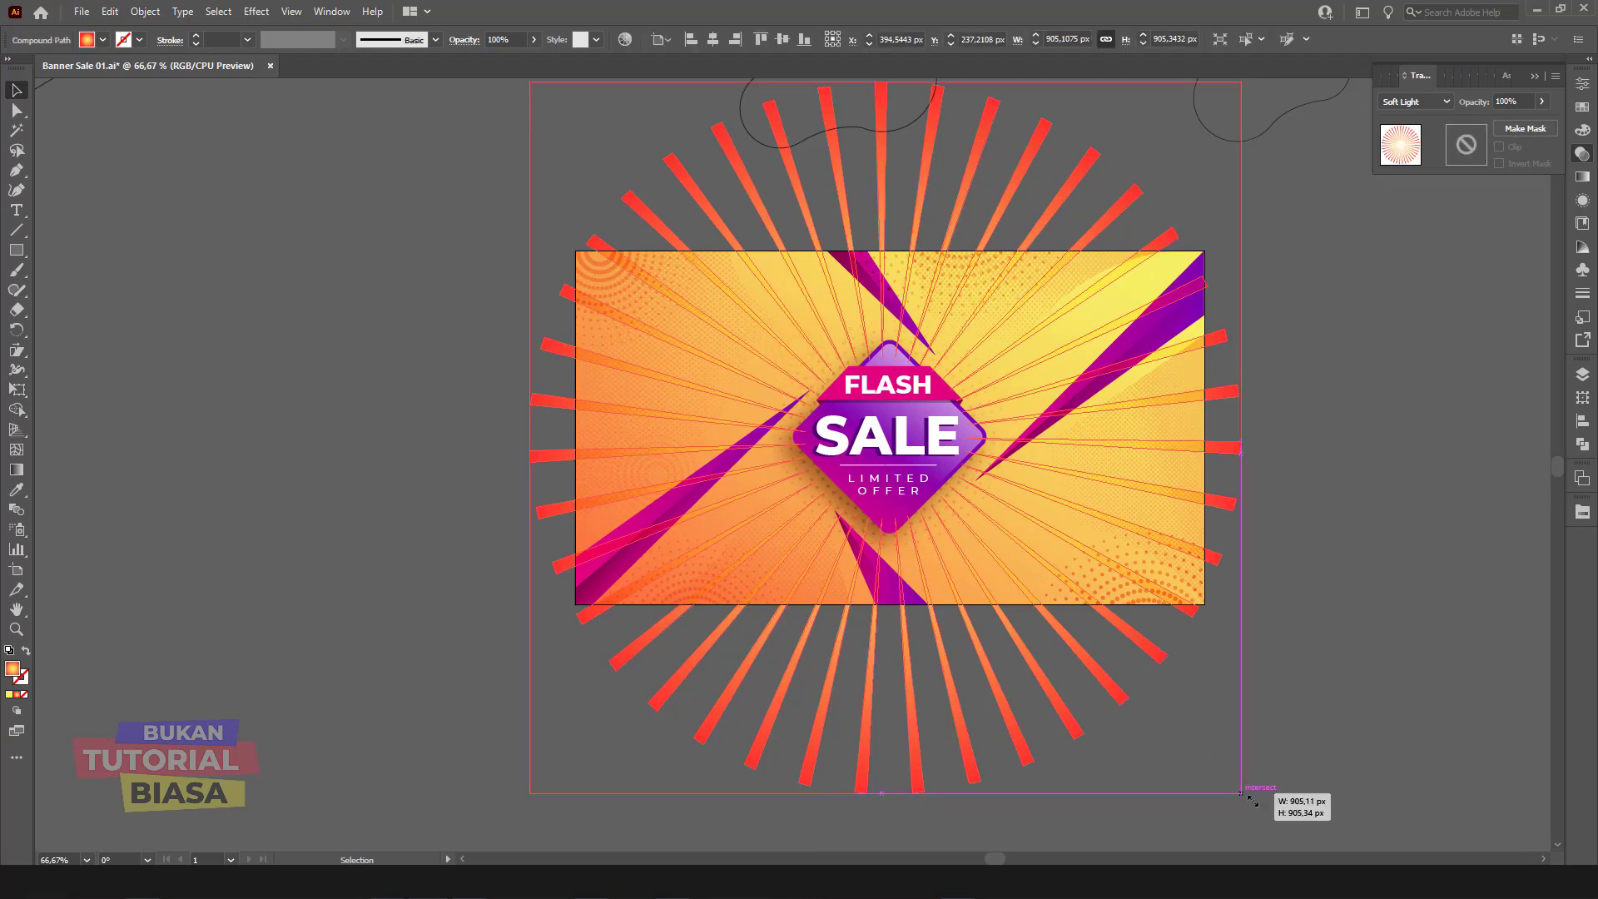
Step: Compare yellow and red ray colours by reversing the gradient twice
click(1282, 541)
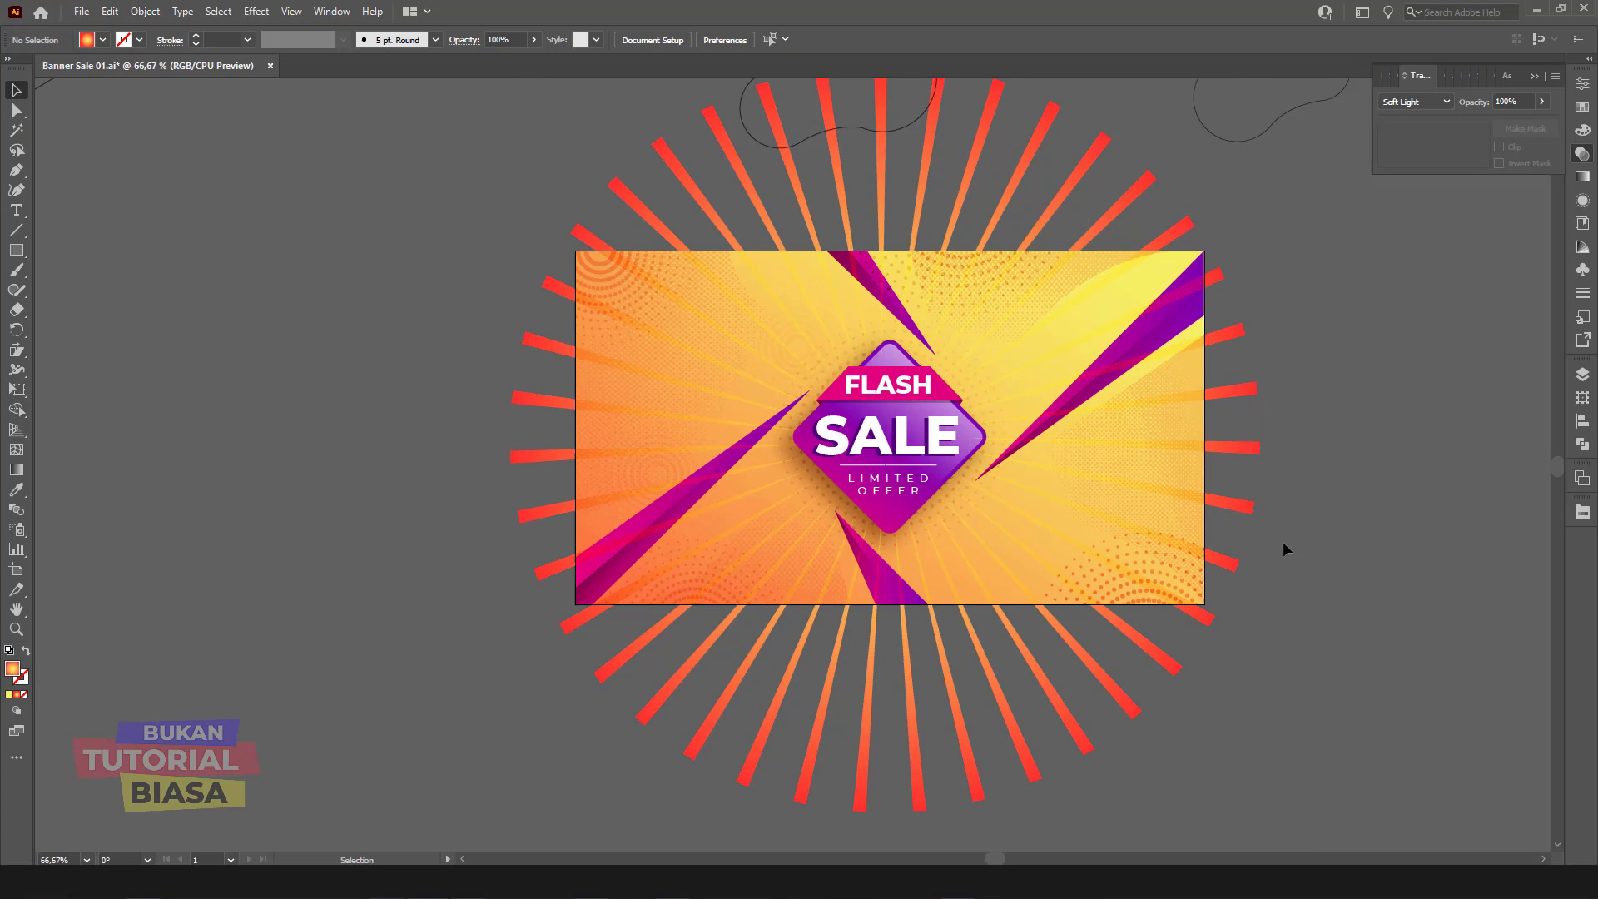
click(1252, 505)
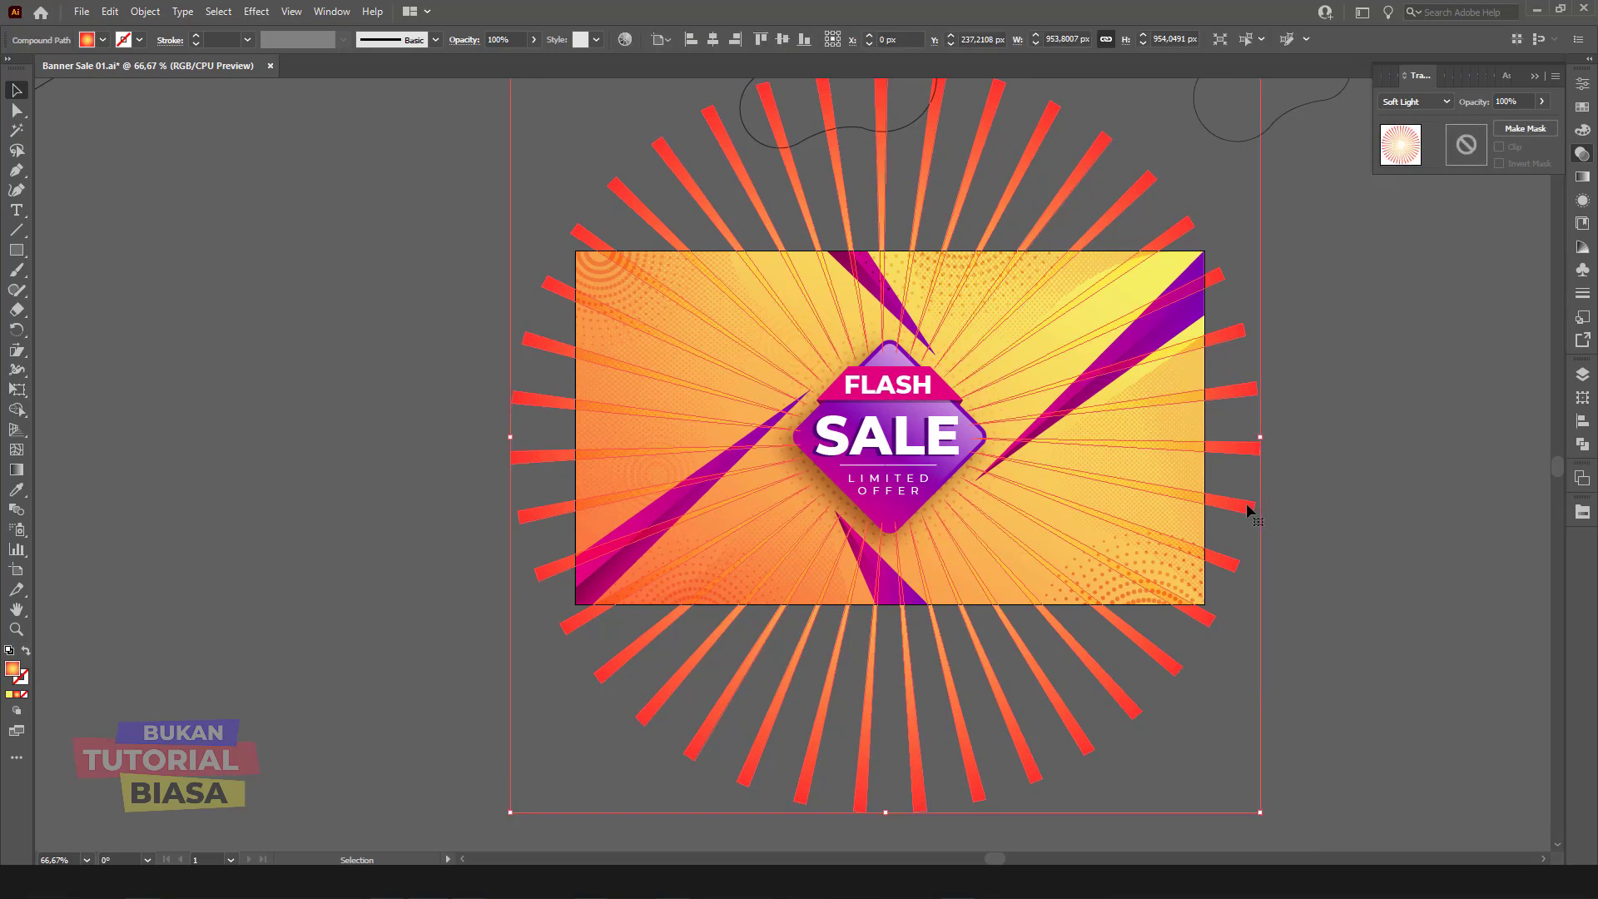
click(1583, 177)
click(1389, 163)
click(1333, 308)
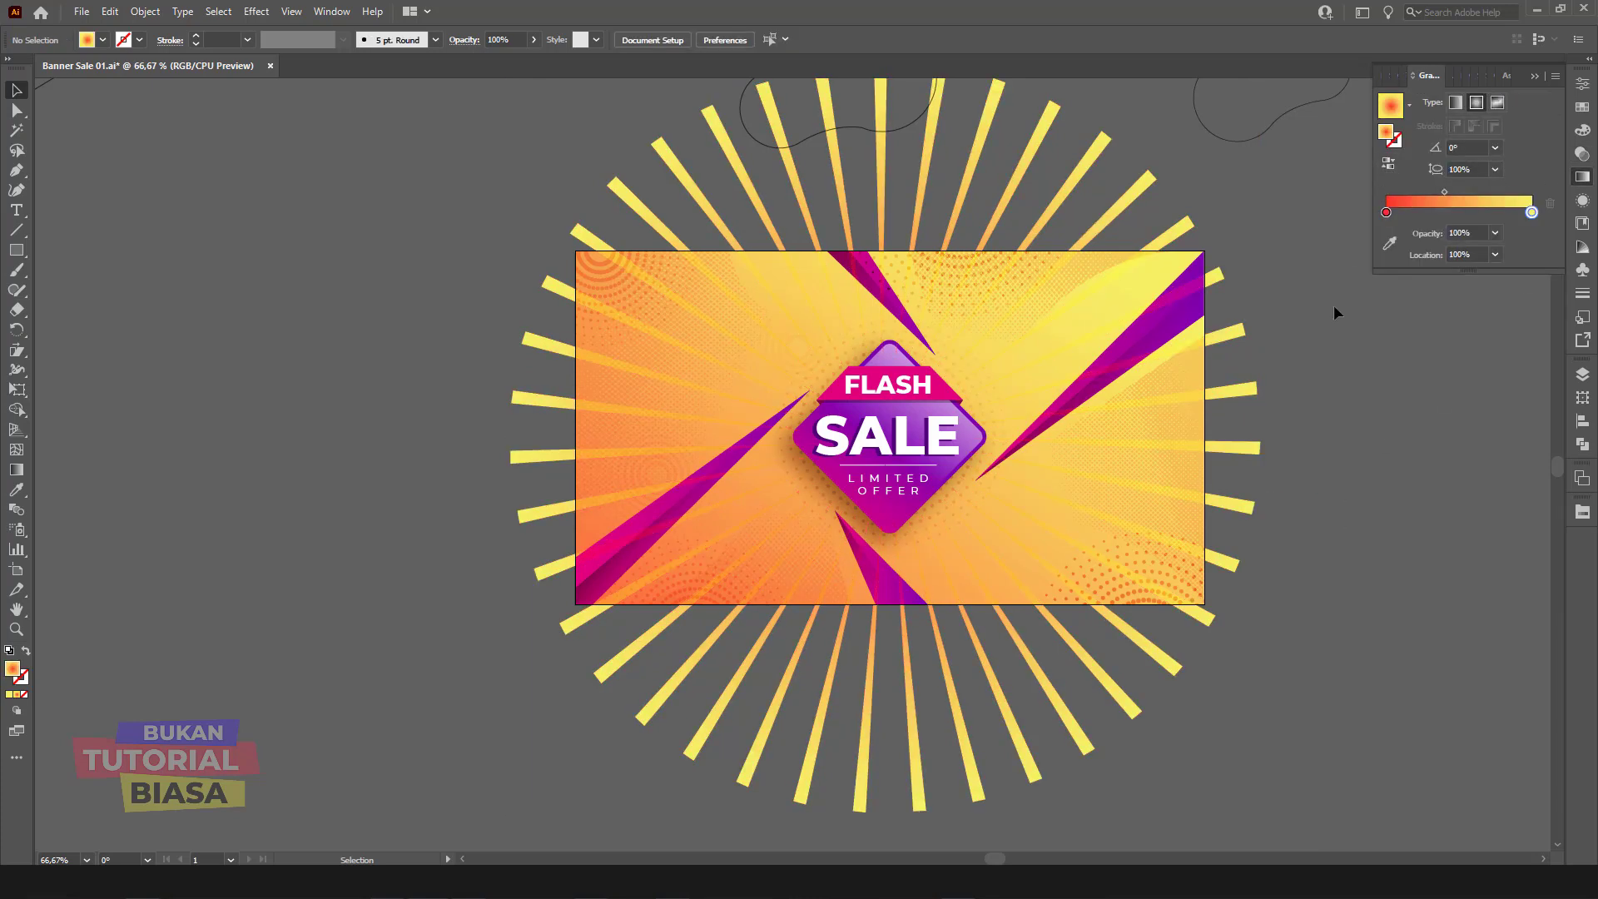
click(1259, 399)
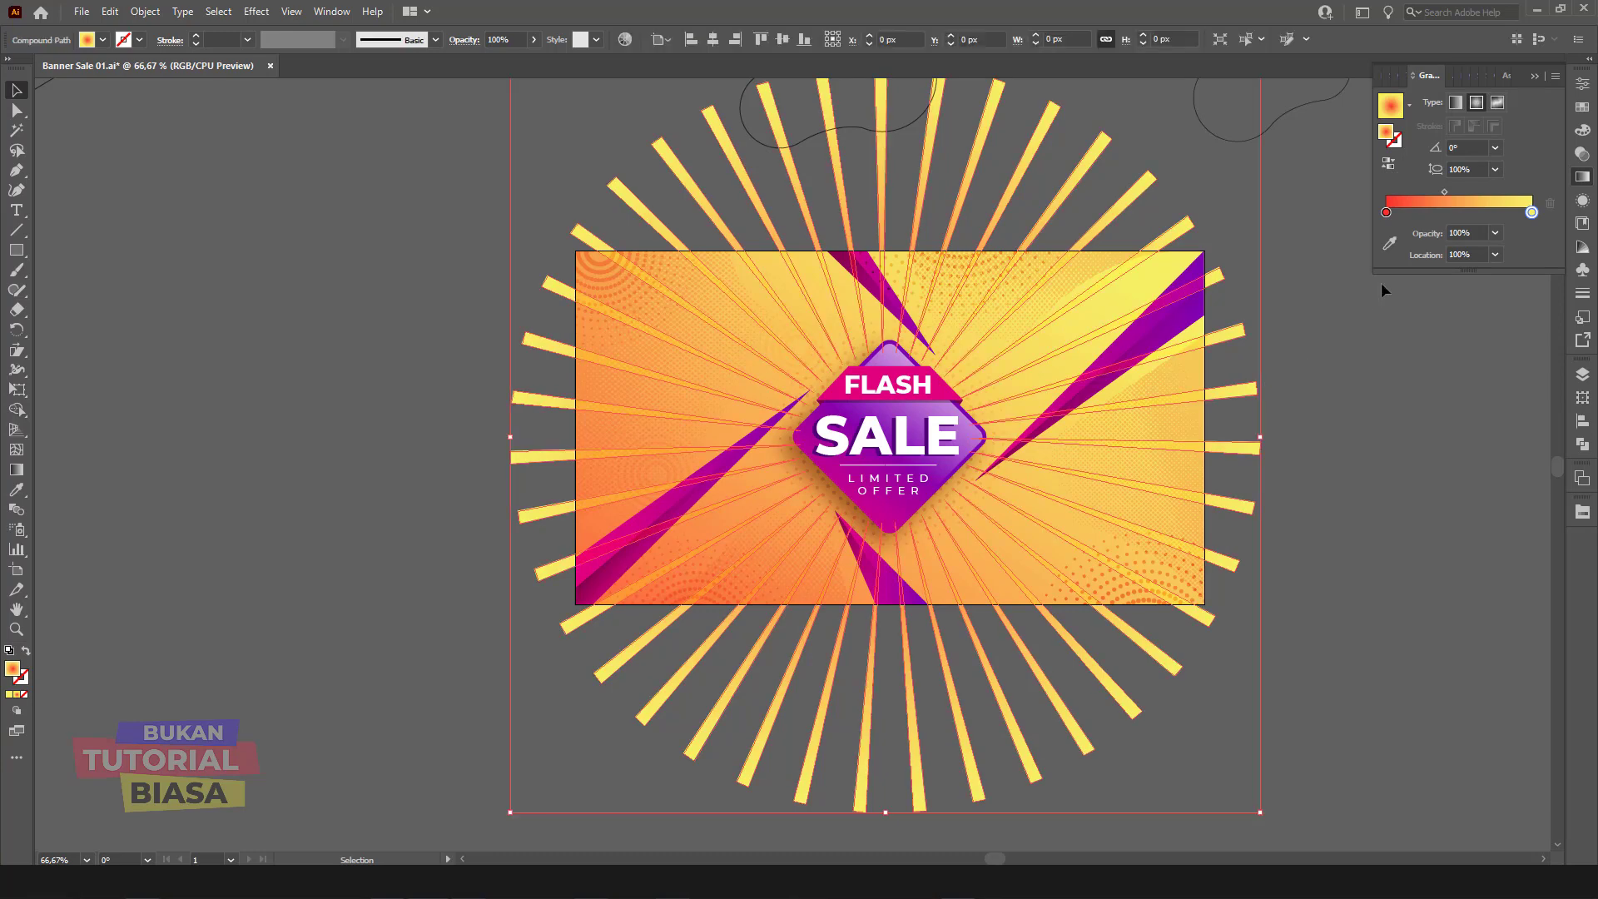
click(1389, 163)
Step: Delete the ray burst entirely
key(a)
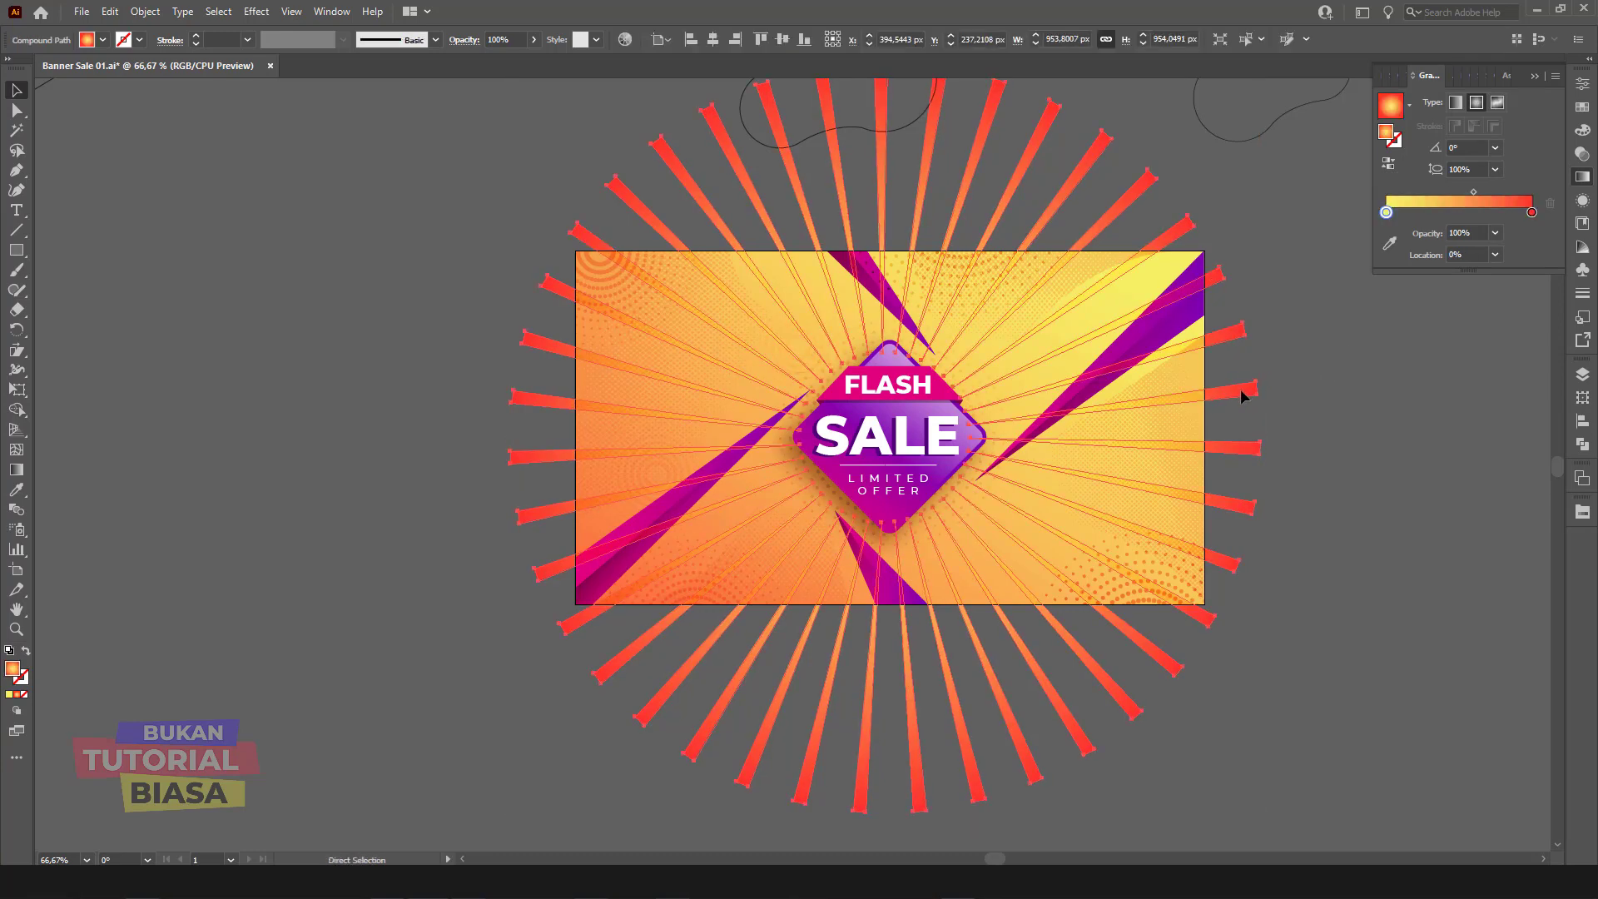
key(v)
key(Delete)
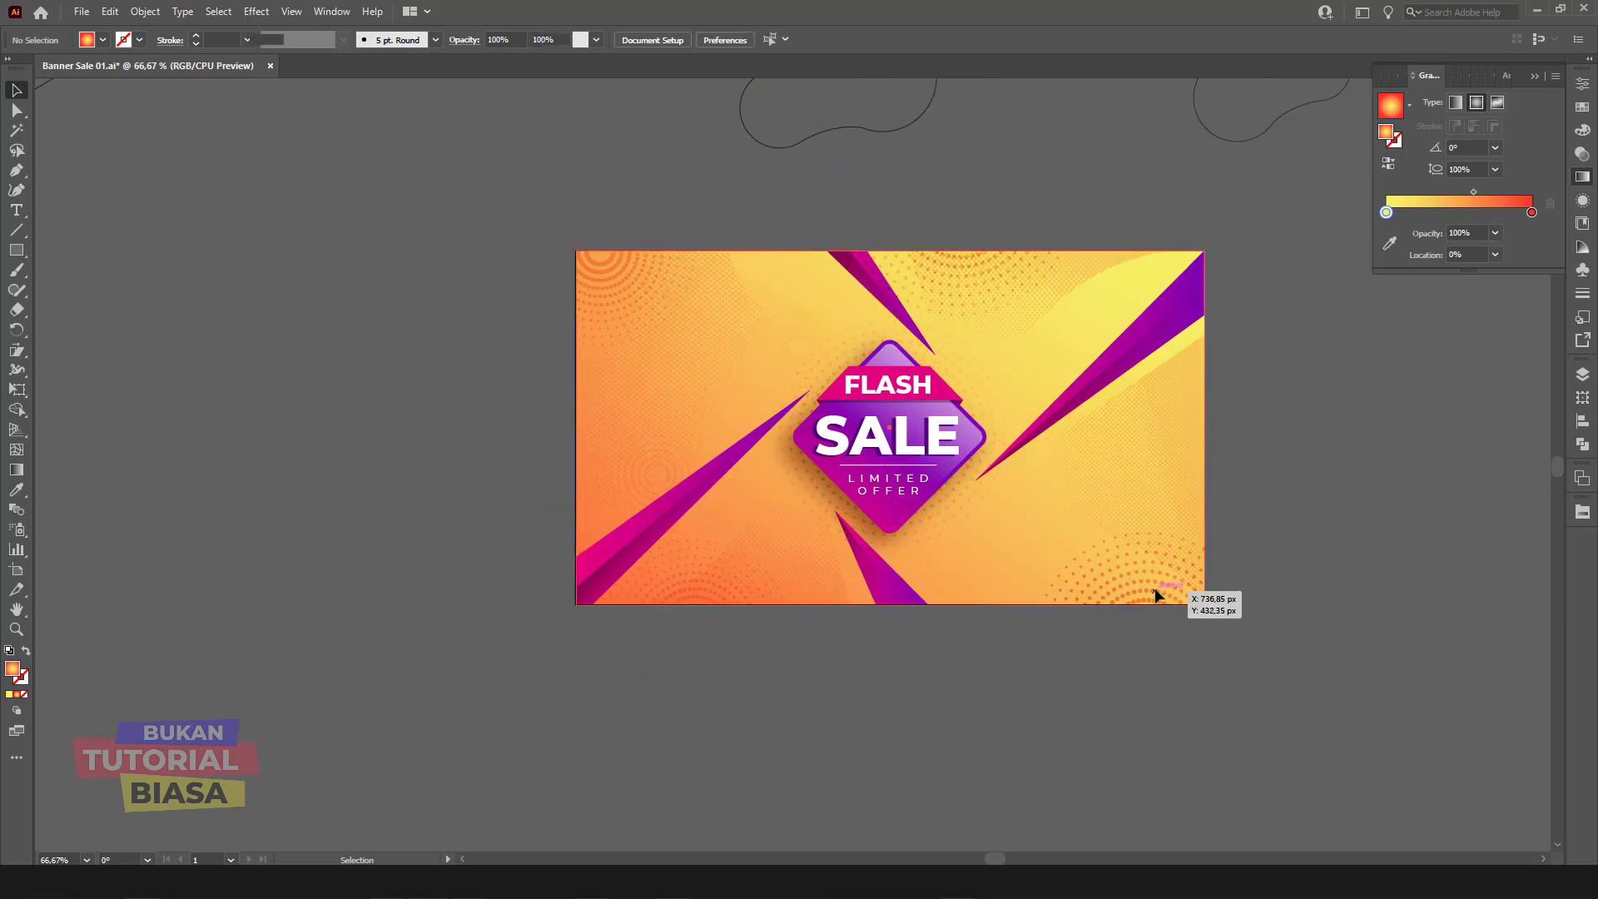
Step: Double-click the banner clip group into Isolation Mode, then select and deselect the halftone group
click(1155, 594)
double_click(1155, 594)
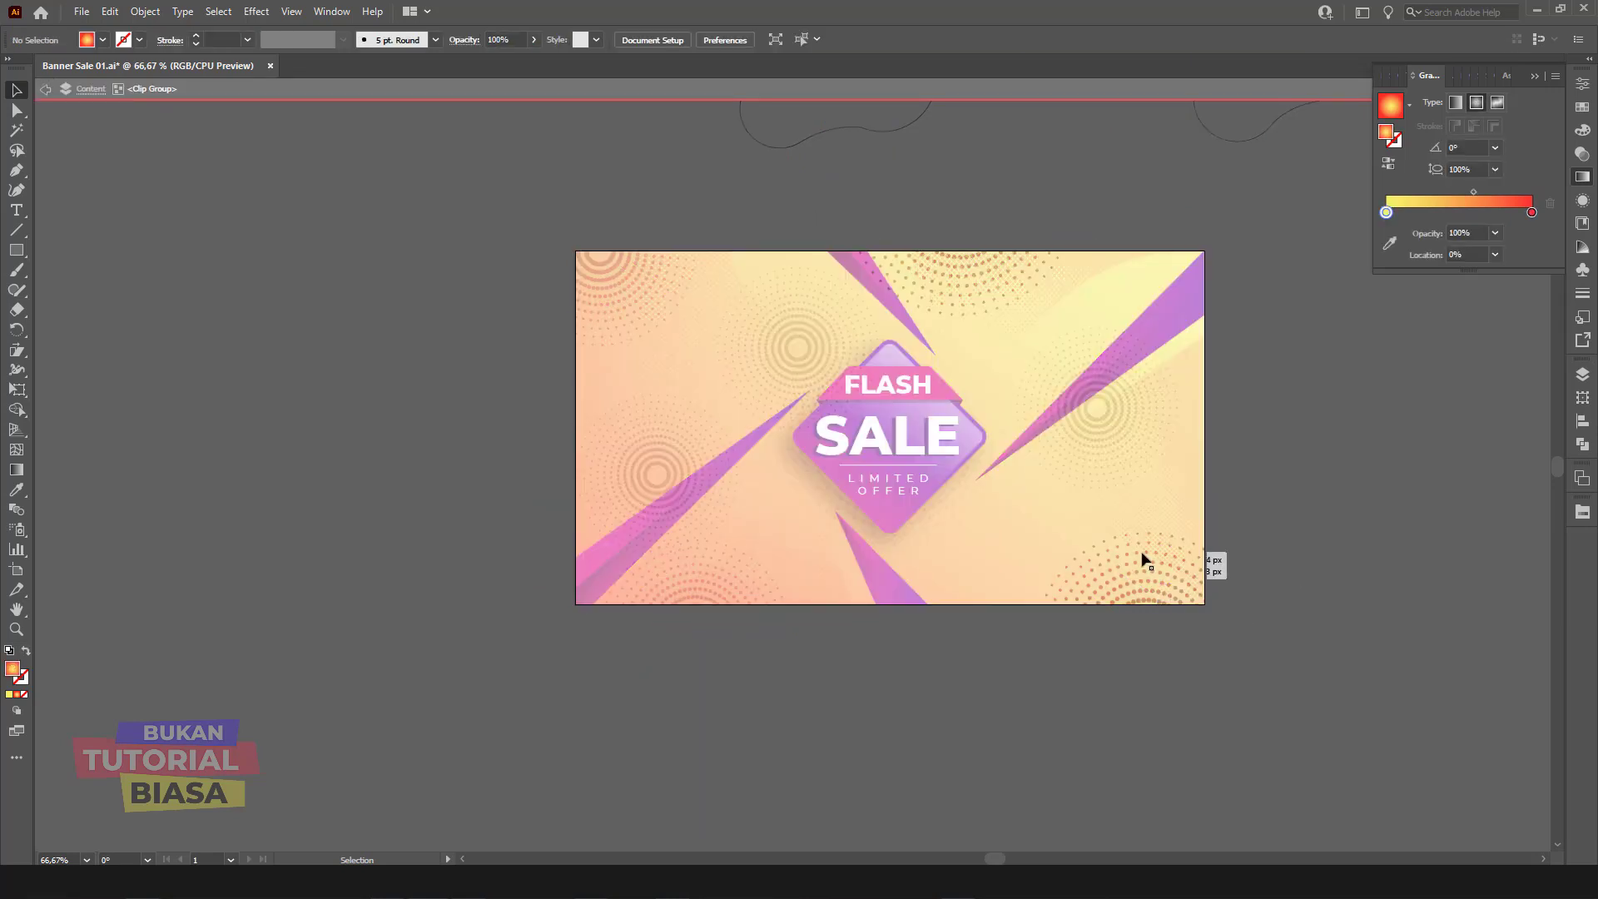
click(1142, 559)
click(1370, 519)
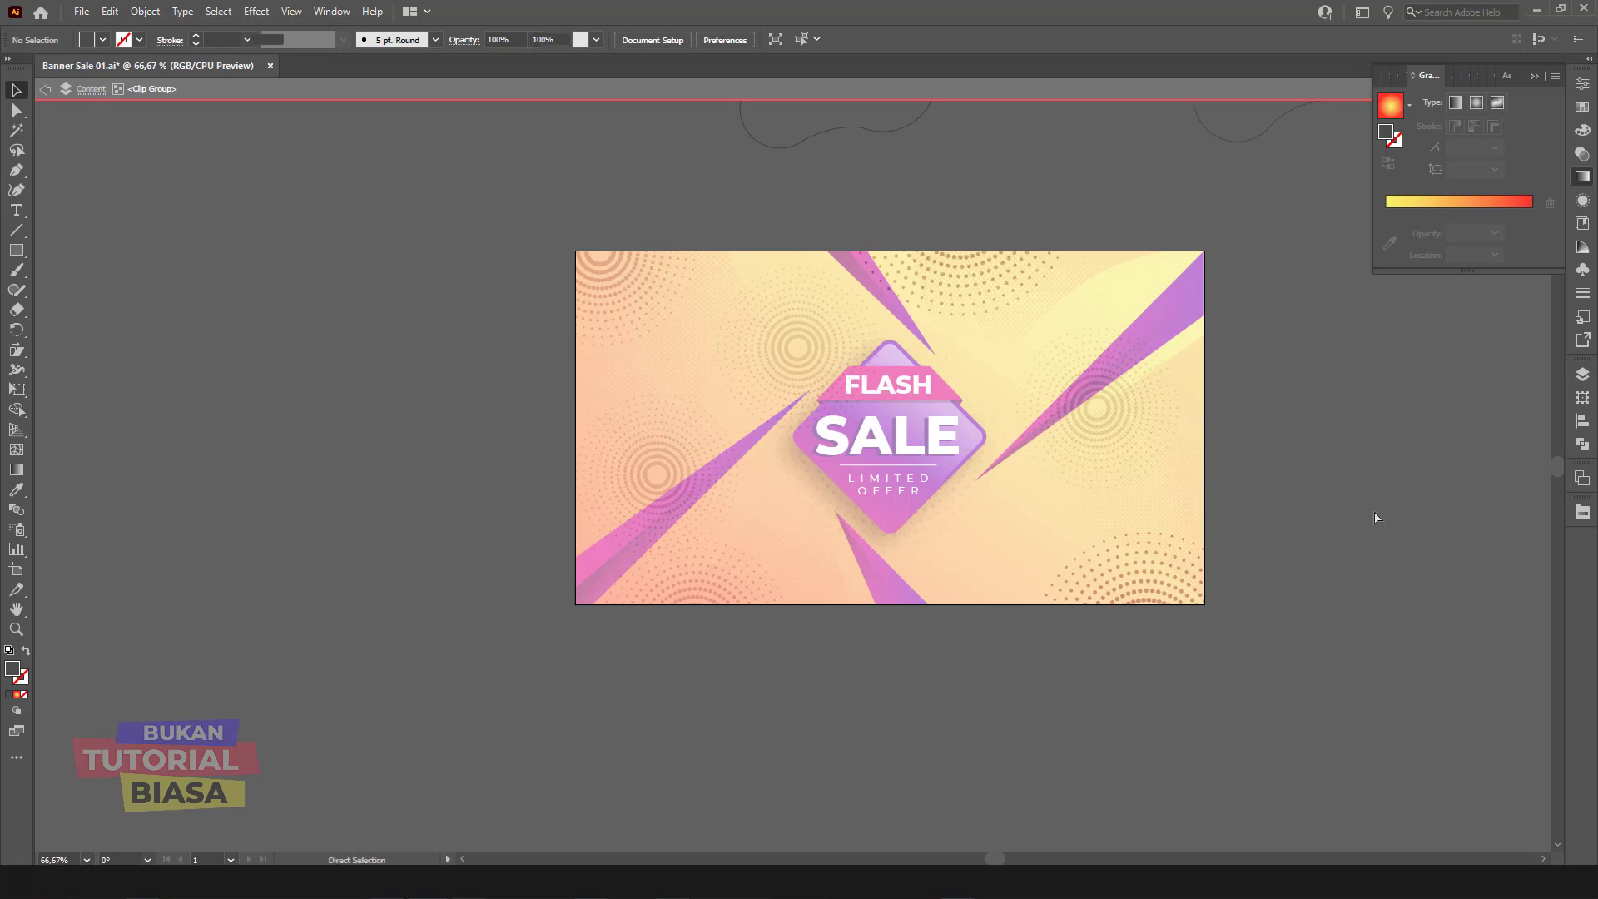
Step: Paste the orange gradient sunburst rays onto the banner
key(ctrl+v)
click(1374, 518)
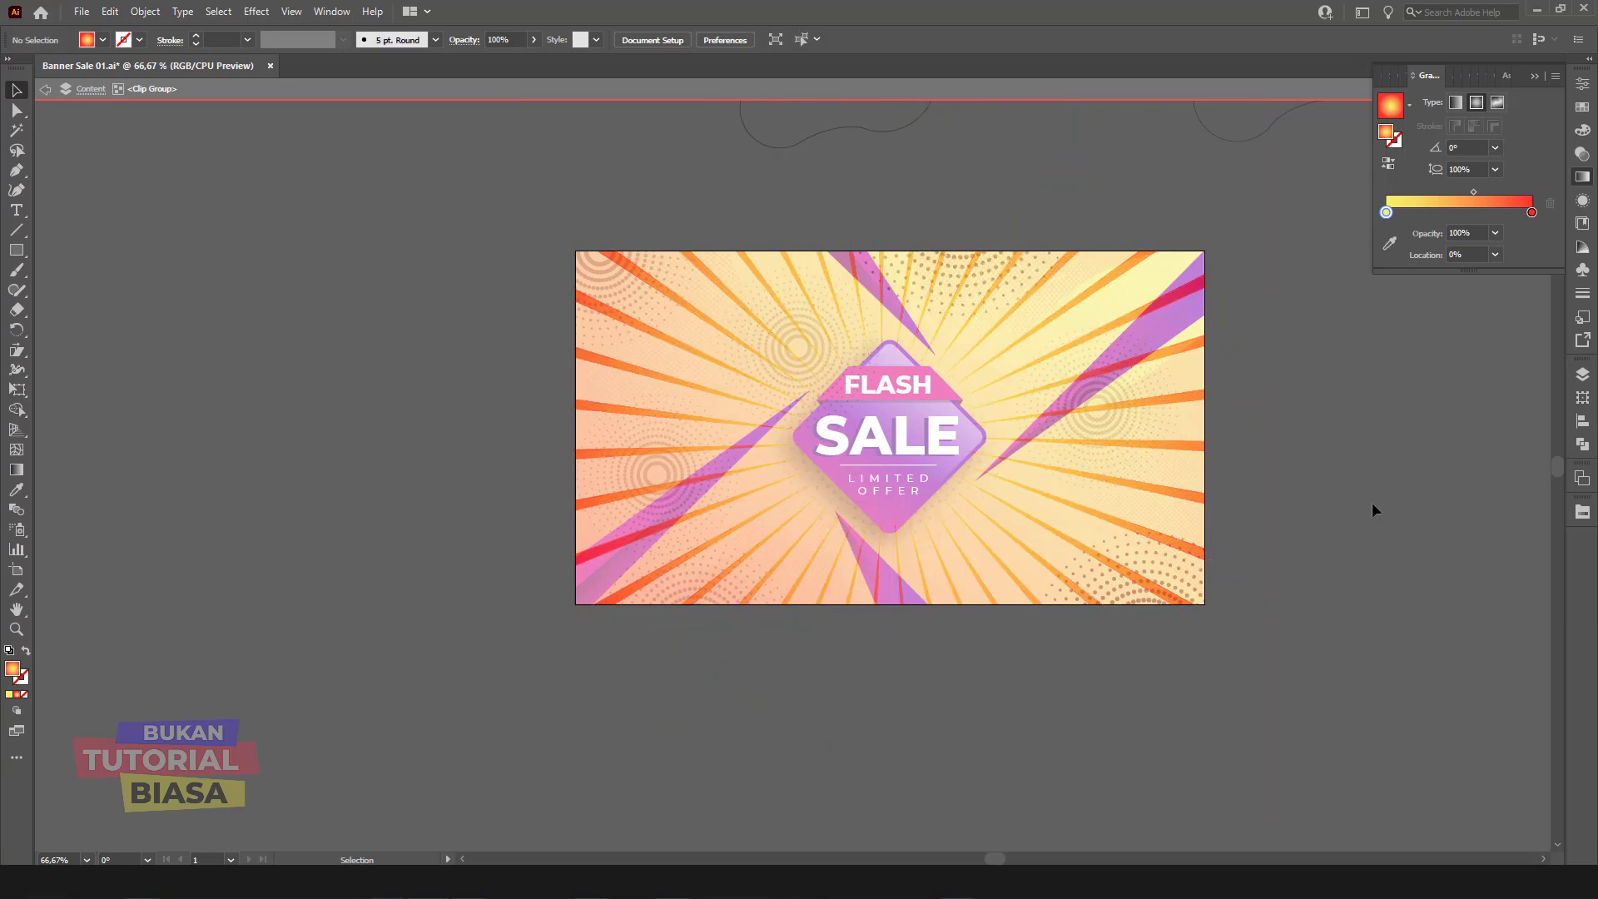
double_click(1372, 503)
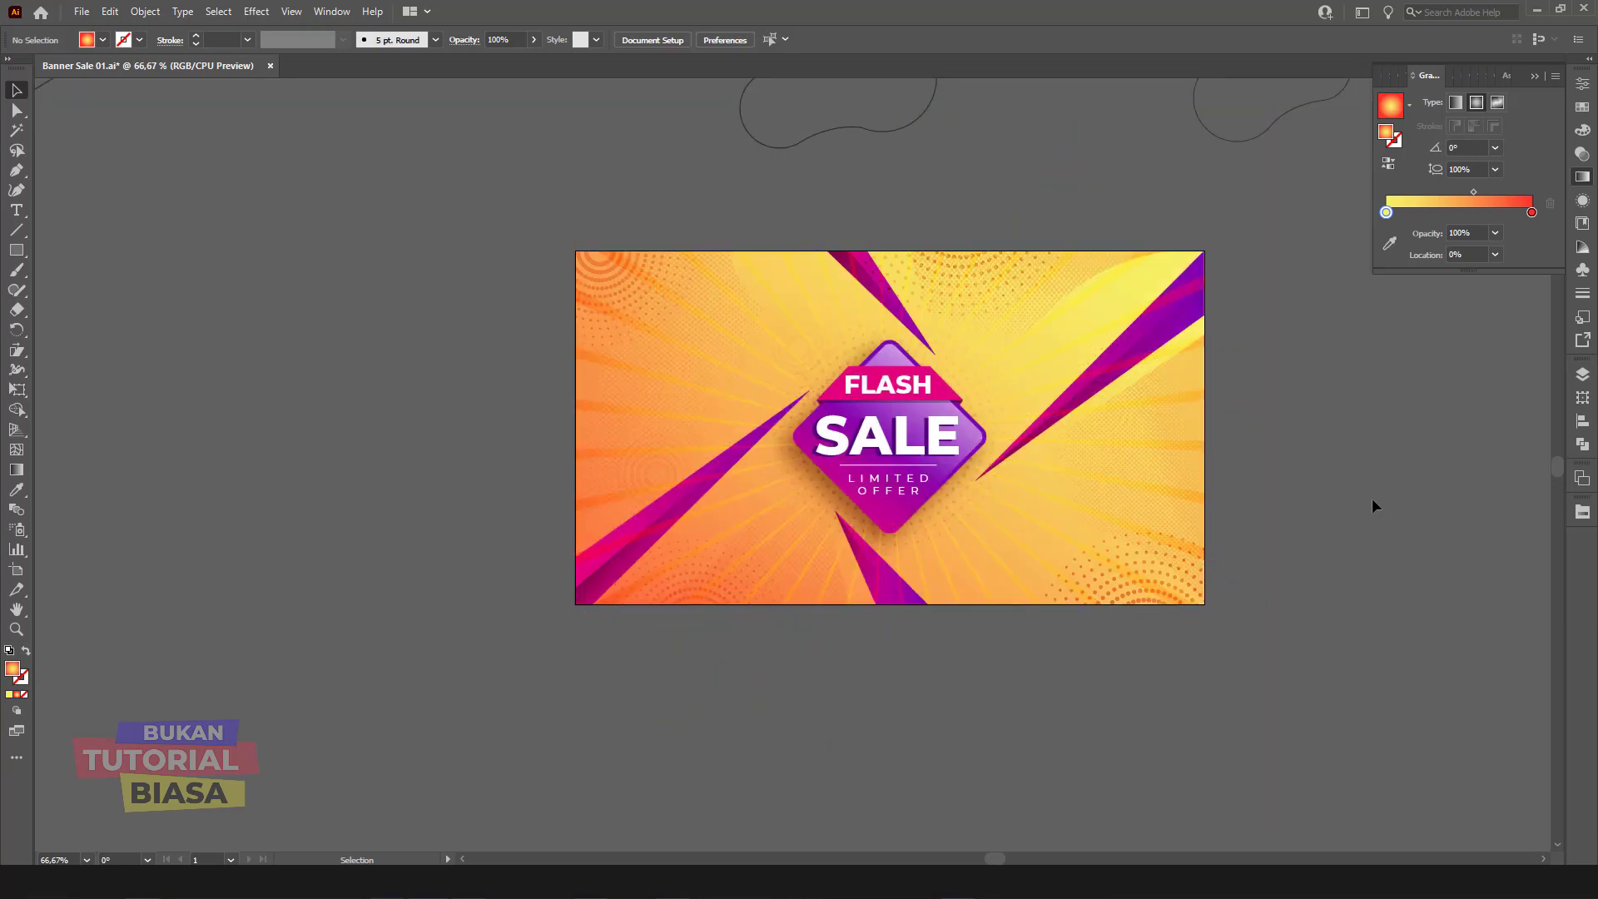
Step: Inside the clip group, stretch the sunburst rays wider than the banner
double_click(1180, 396)
drag(1267, 429, 1526, 440)
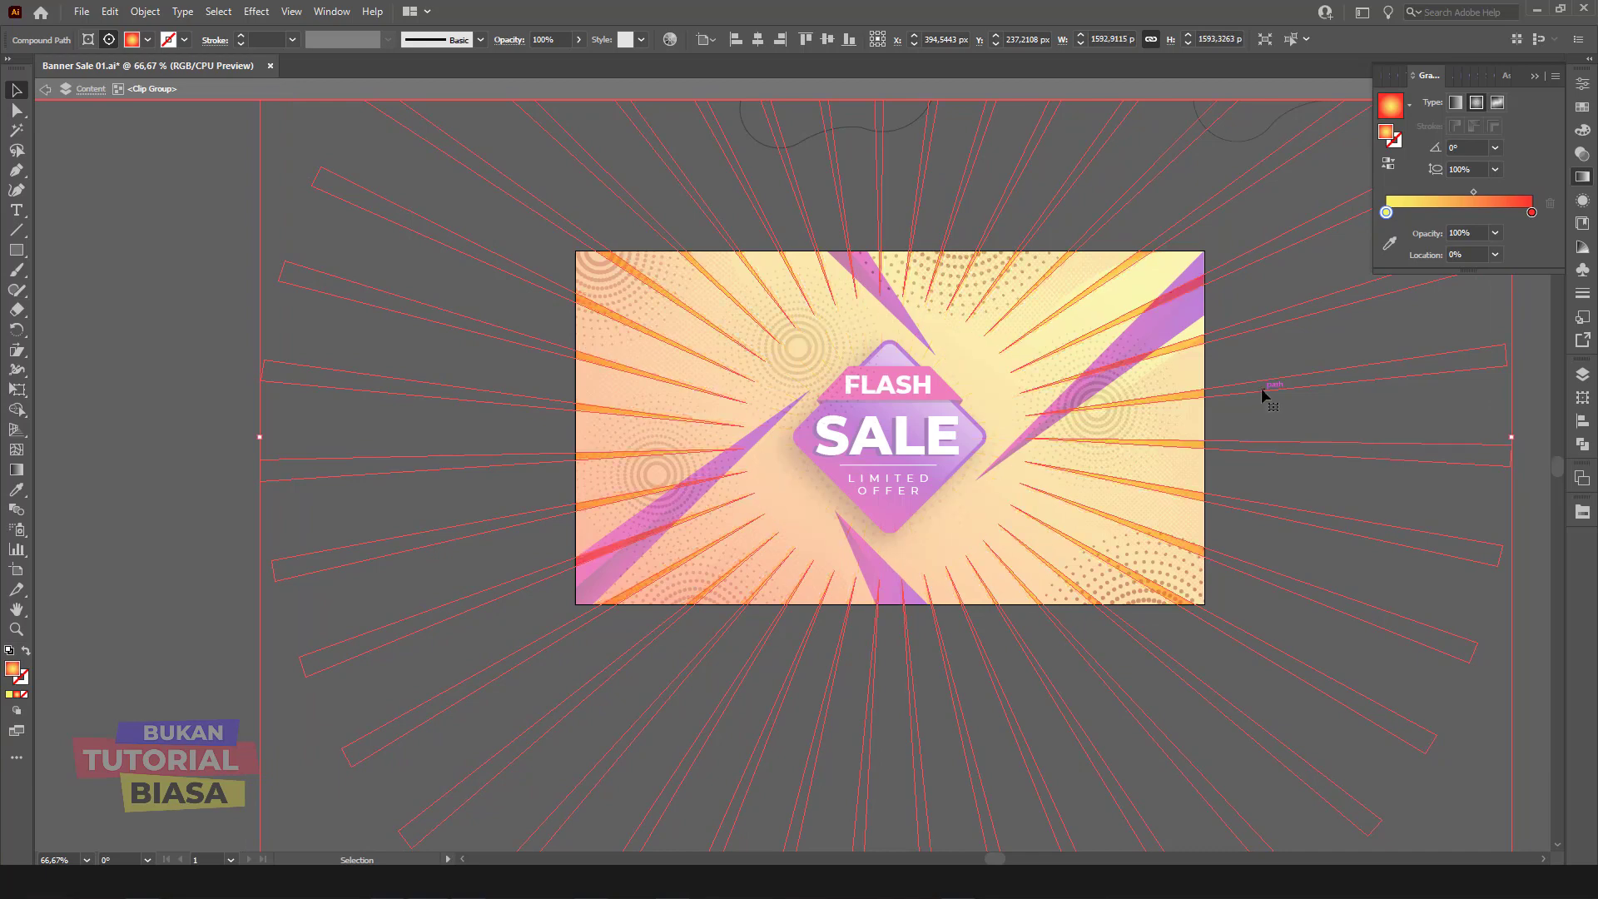
click(1305, 358)
double_click(1305, 358)
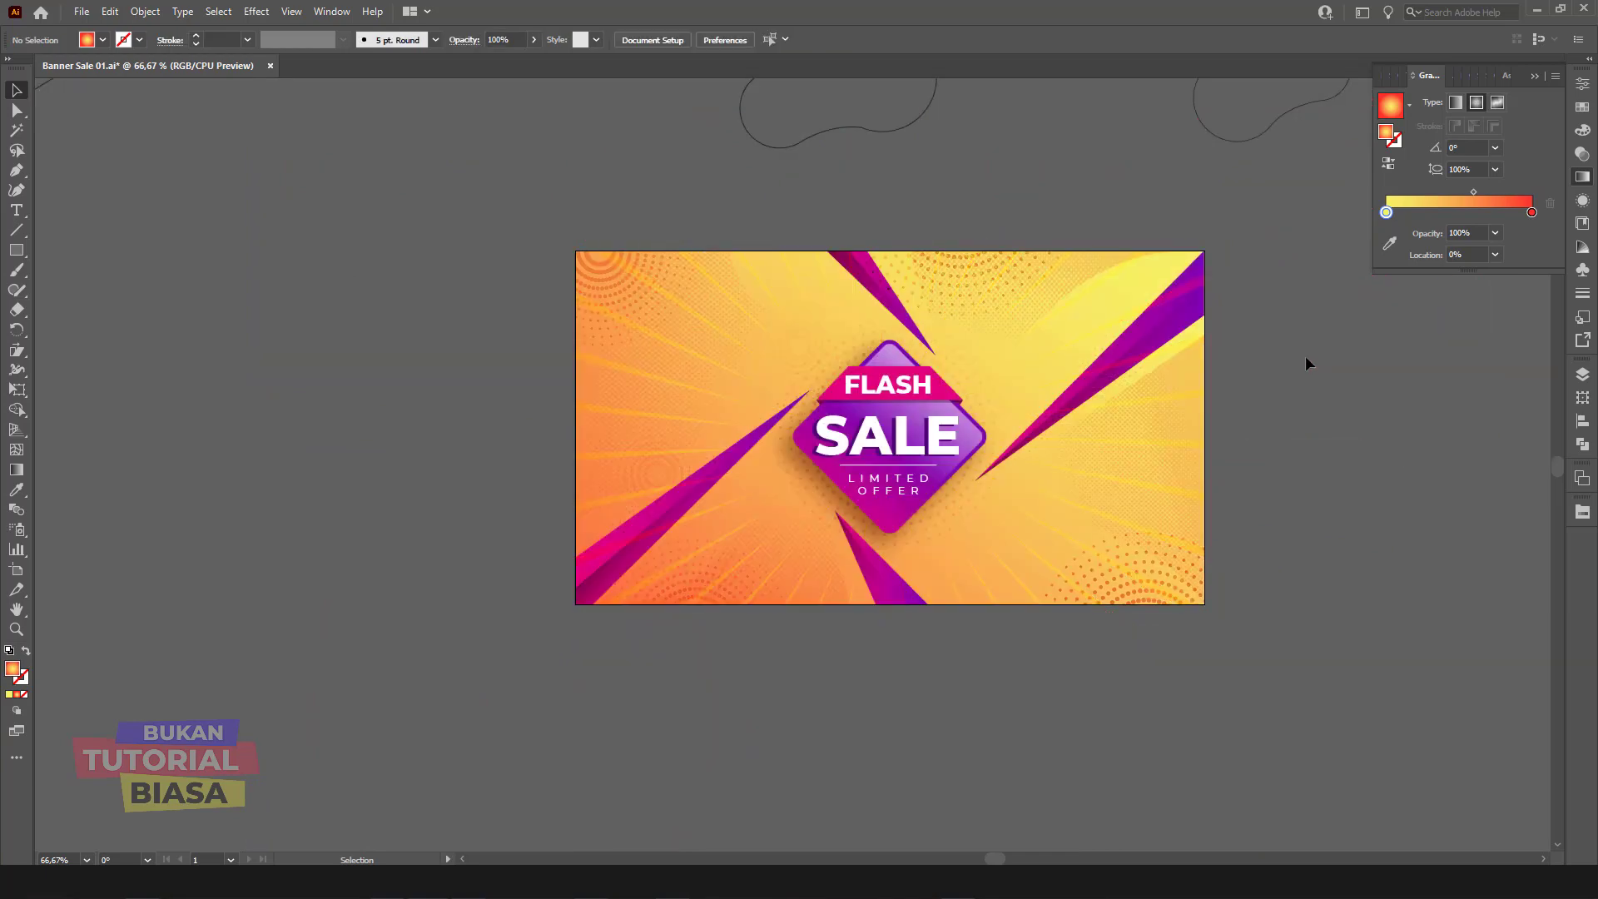
Step: Review the banner at 100% zoom and pan it into view
key(ctrl+equal)
key(ctrl+minus)
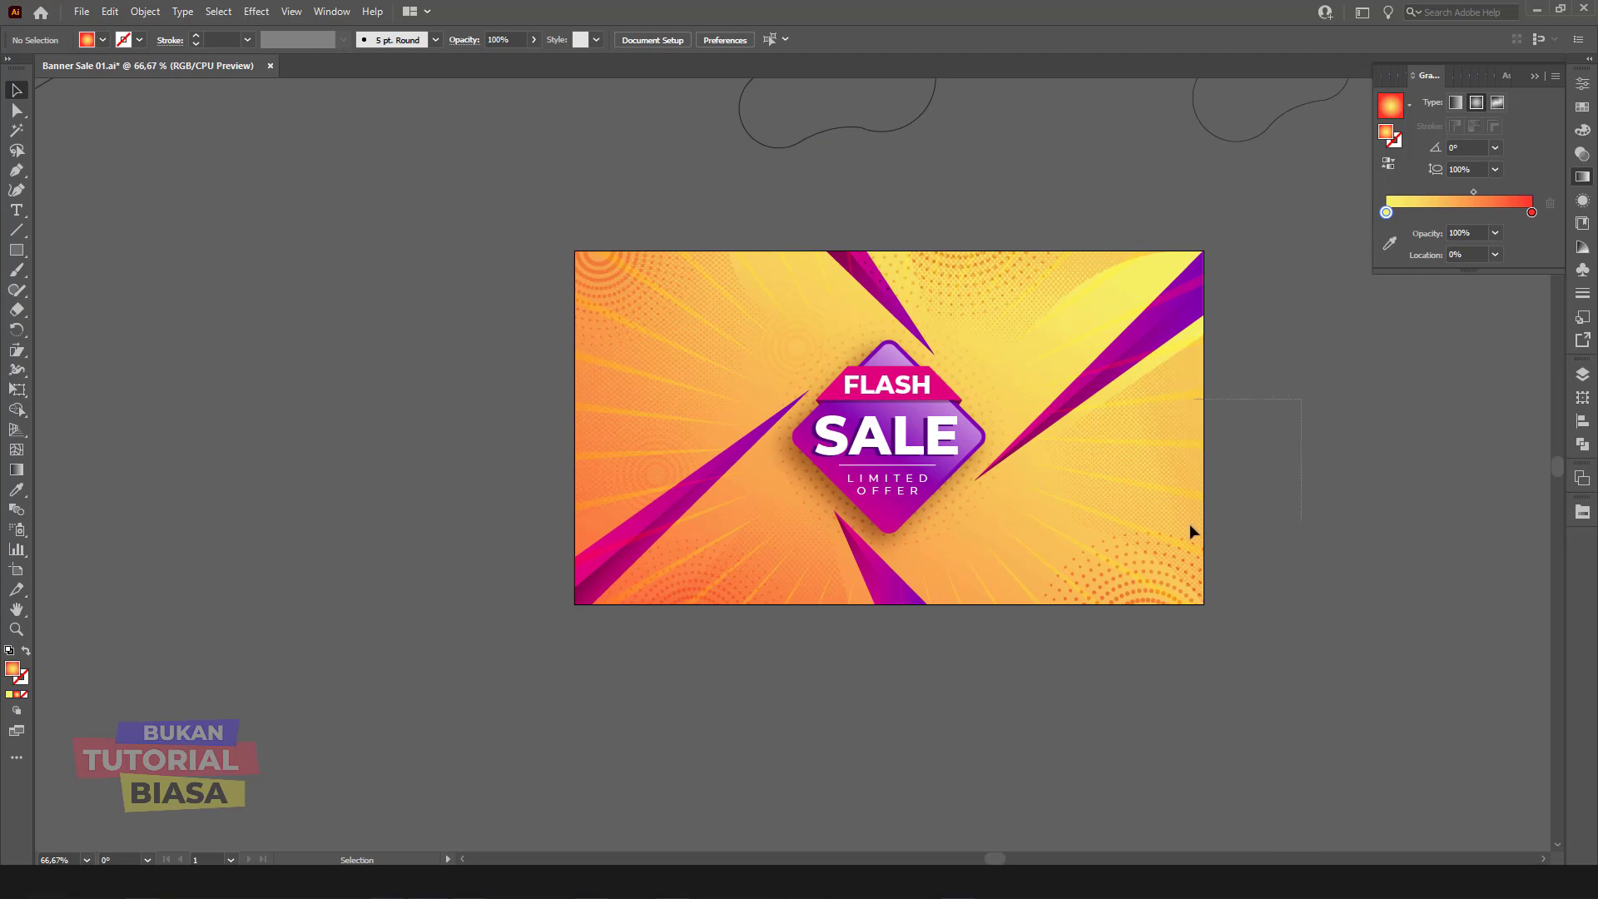
click(1176, 538)
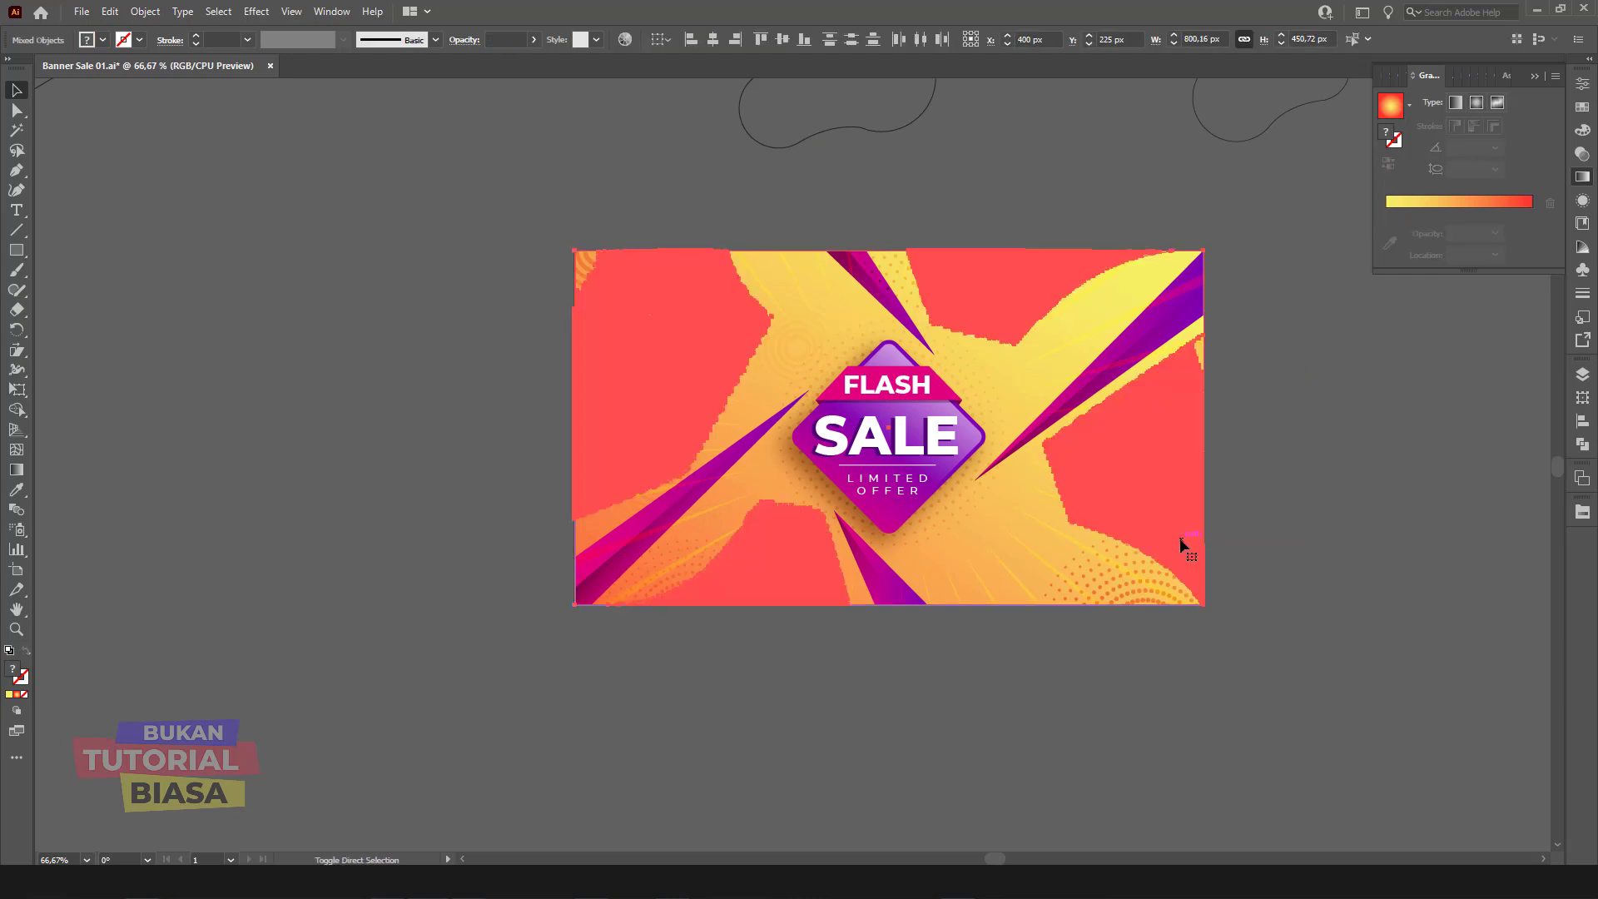
click(1241, 671)
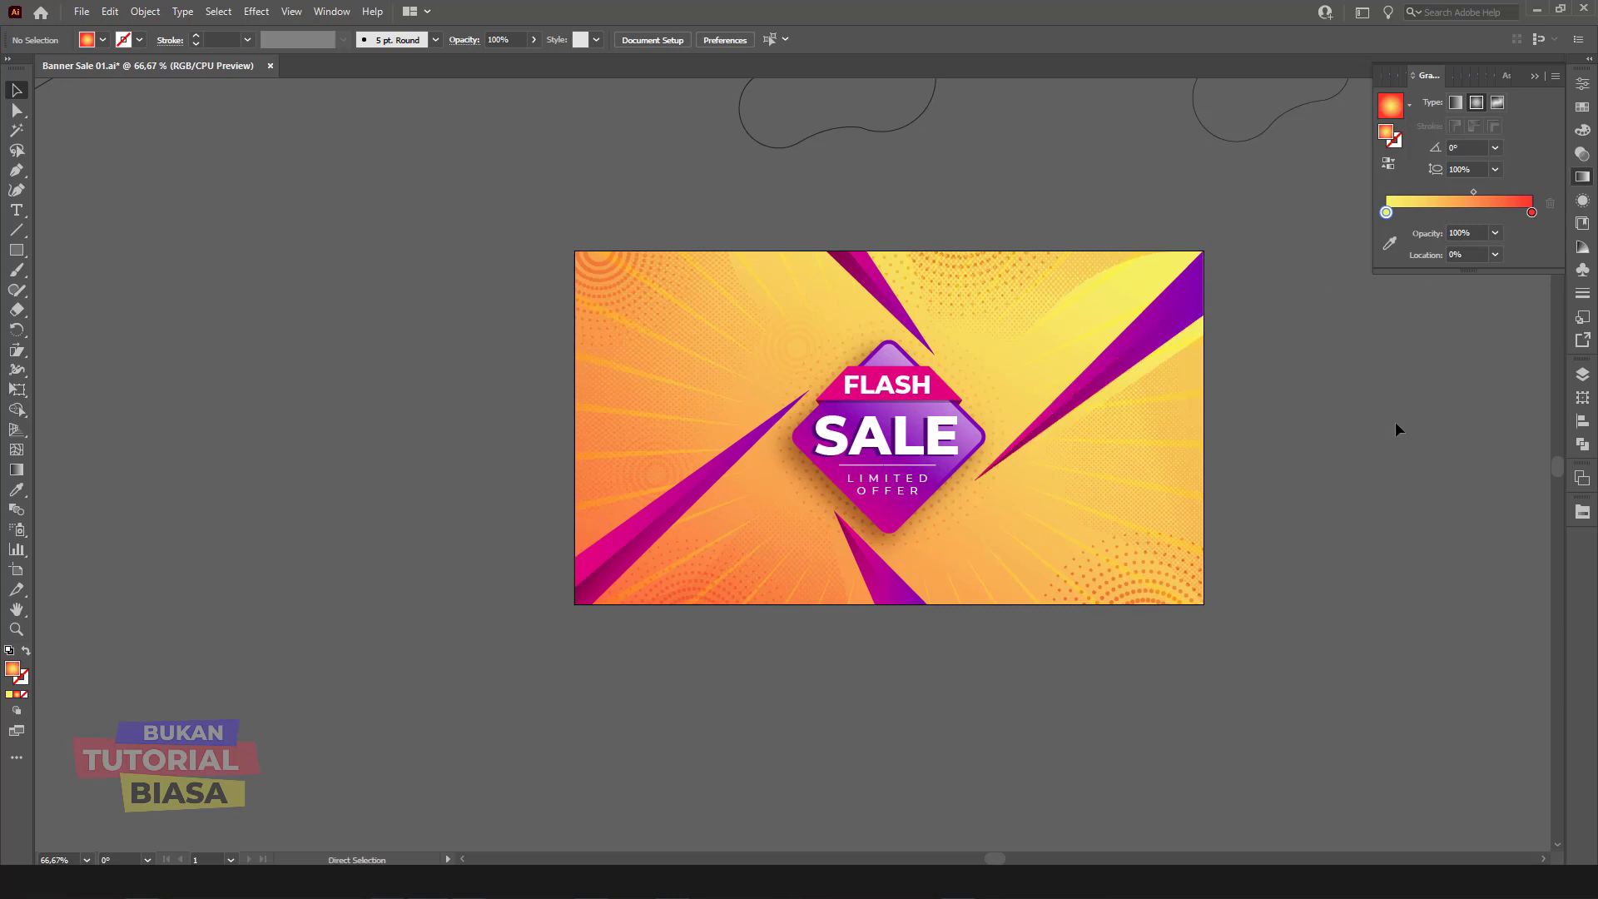
key(ctrl+1)
drag(1466, 392, 1077, 375)
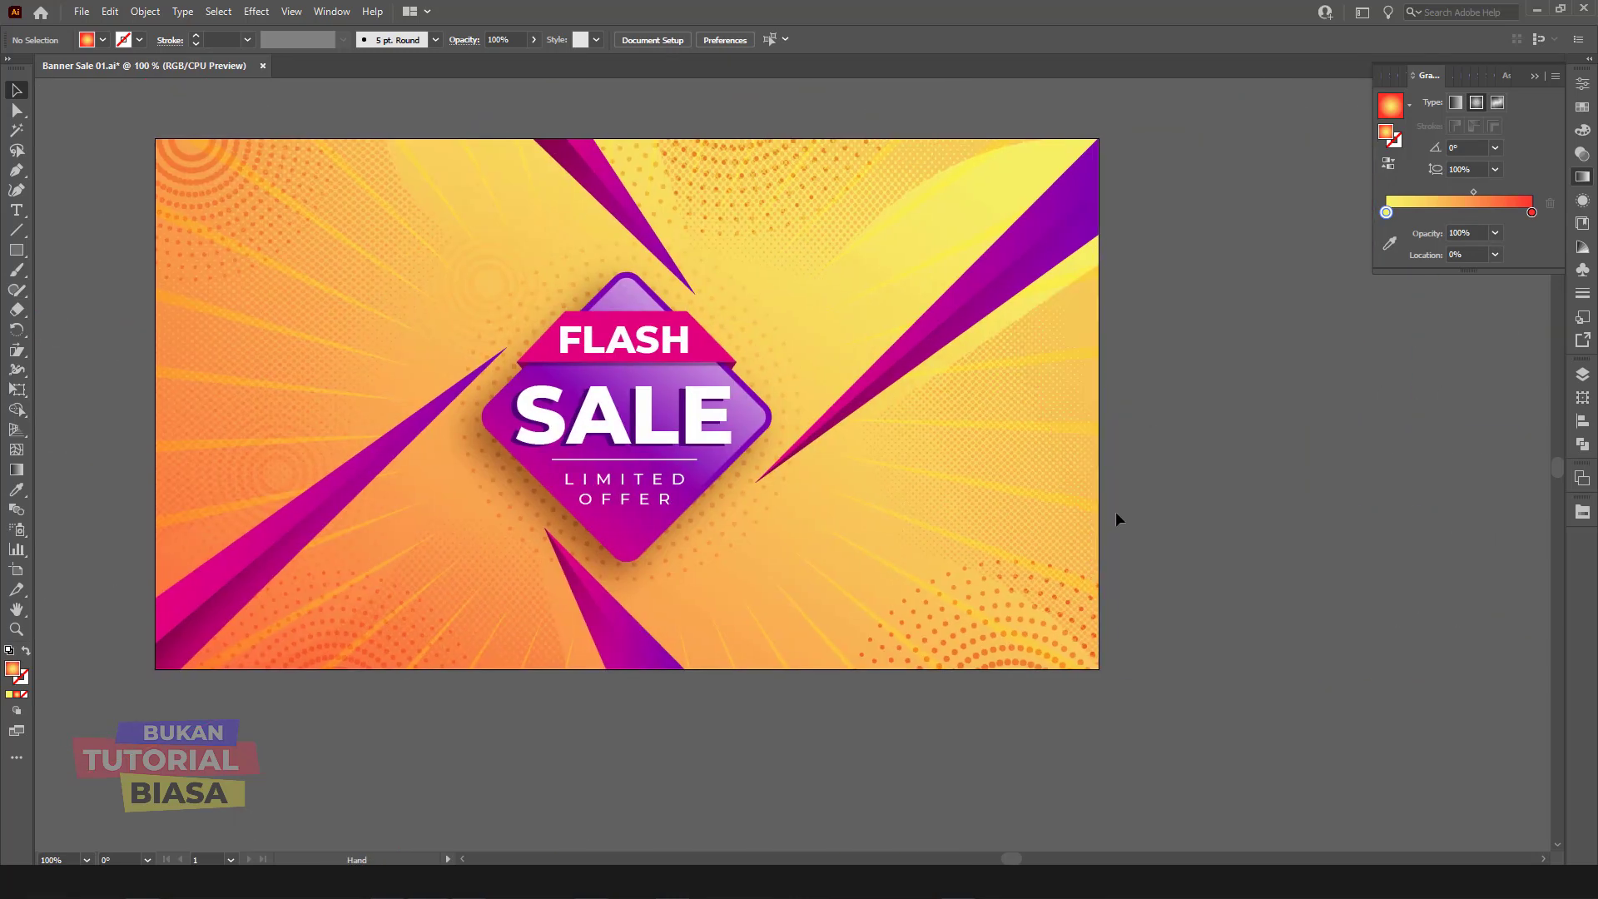
Step: Duplicate the halftone dot circle group toward the banner's right edge
click(969, 587)
click(970, 589)
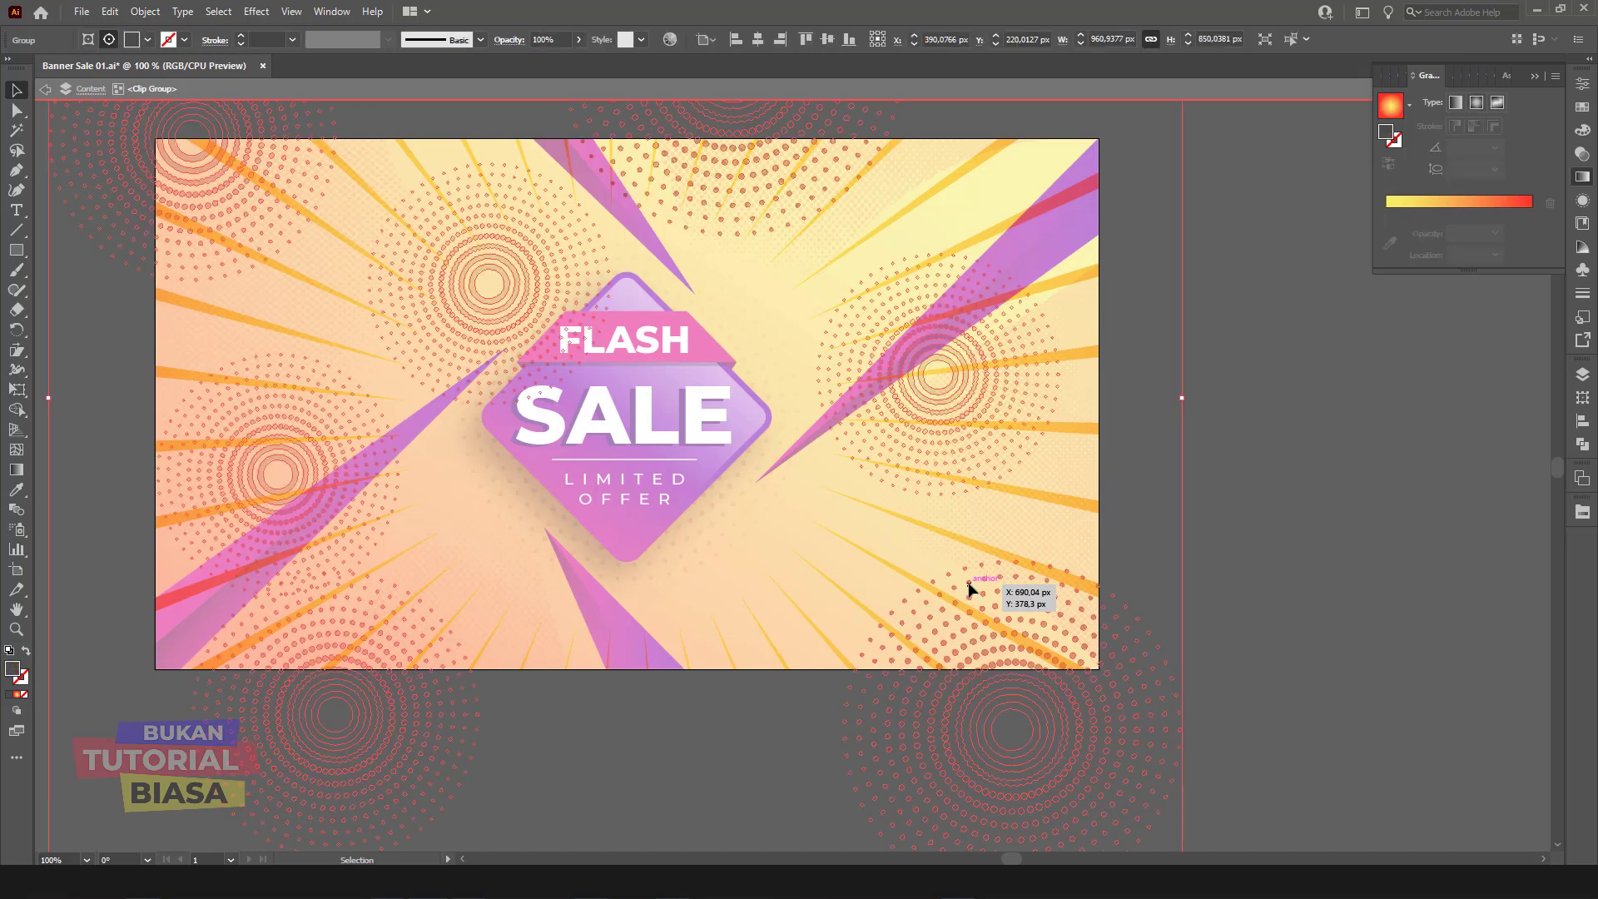
key(Delete)
click(970, 589)
mouse_move(970, 589)
mouse_down()
mouse_move(1163, 253)
mouse_move(1138, 176)
mouse_up()
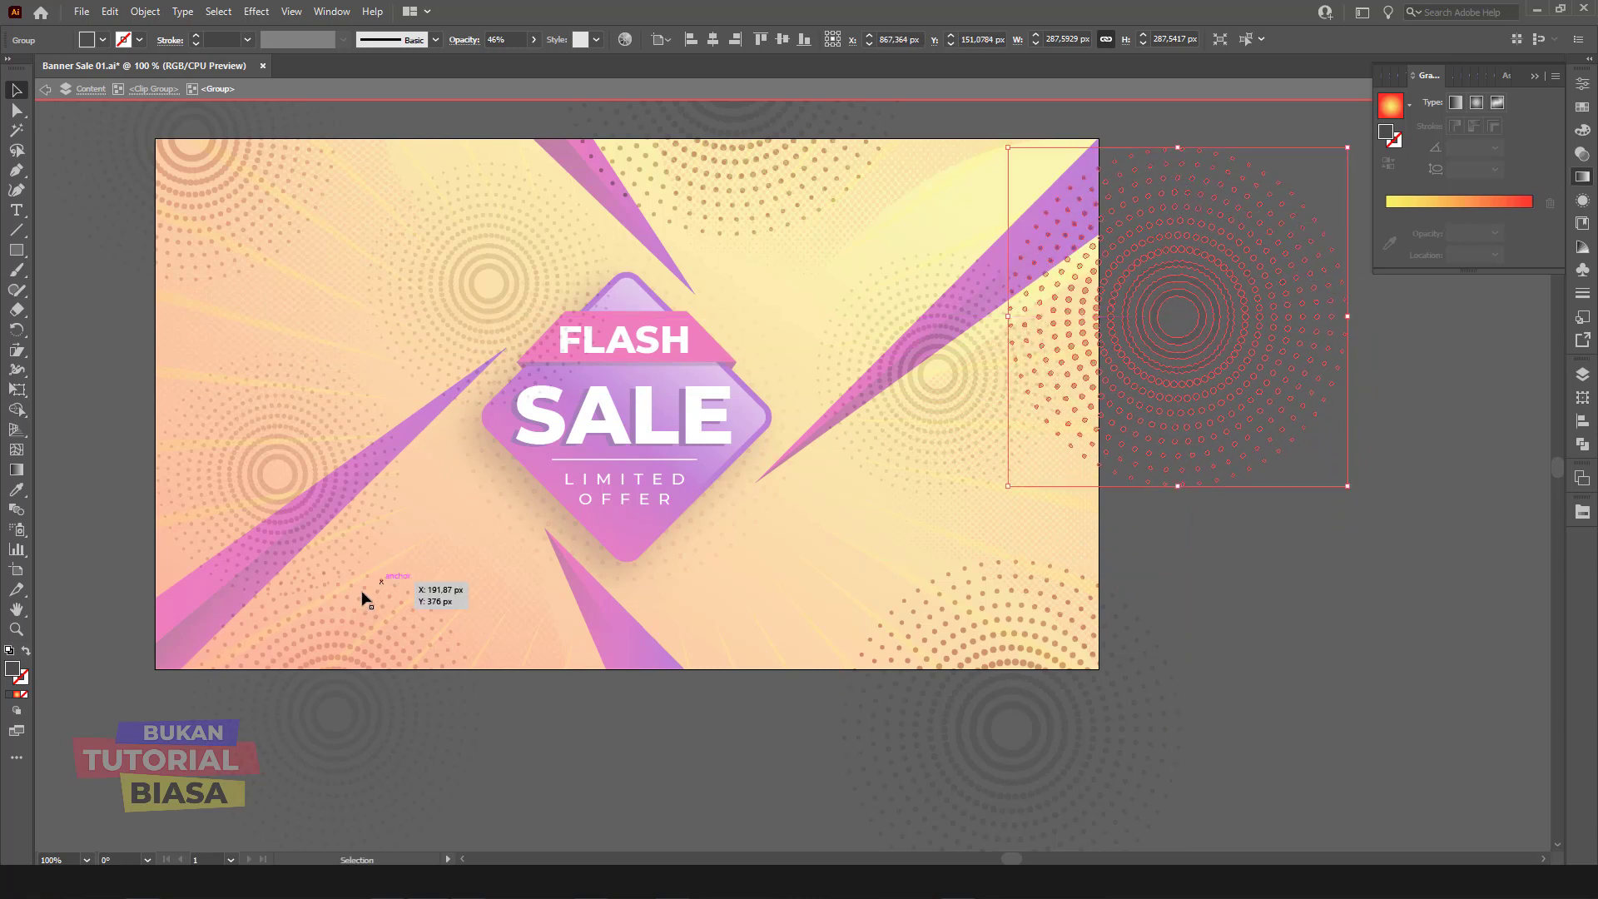
Step: Set the copied dot circle's fill to yellow #F9FF00
double_click(14, 668)
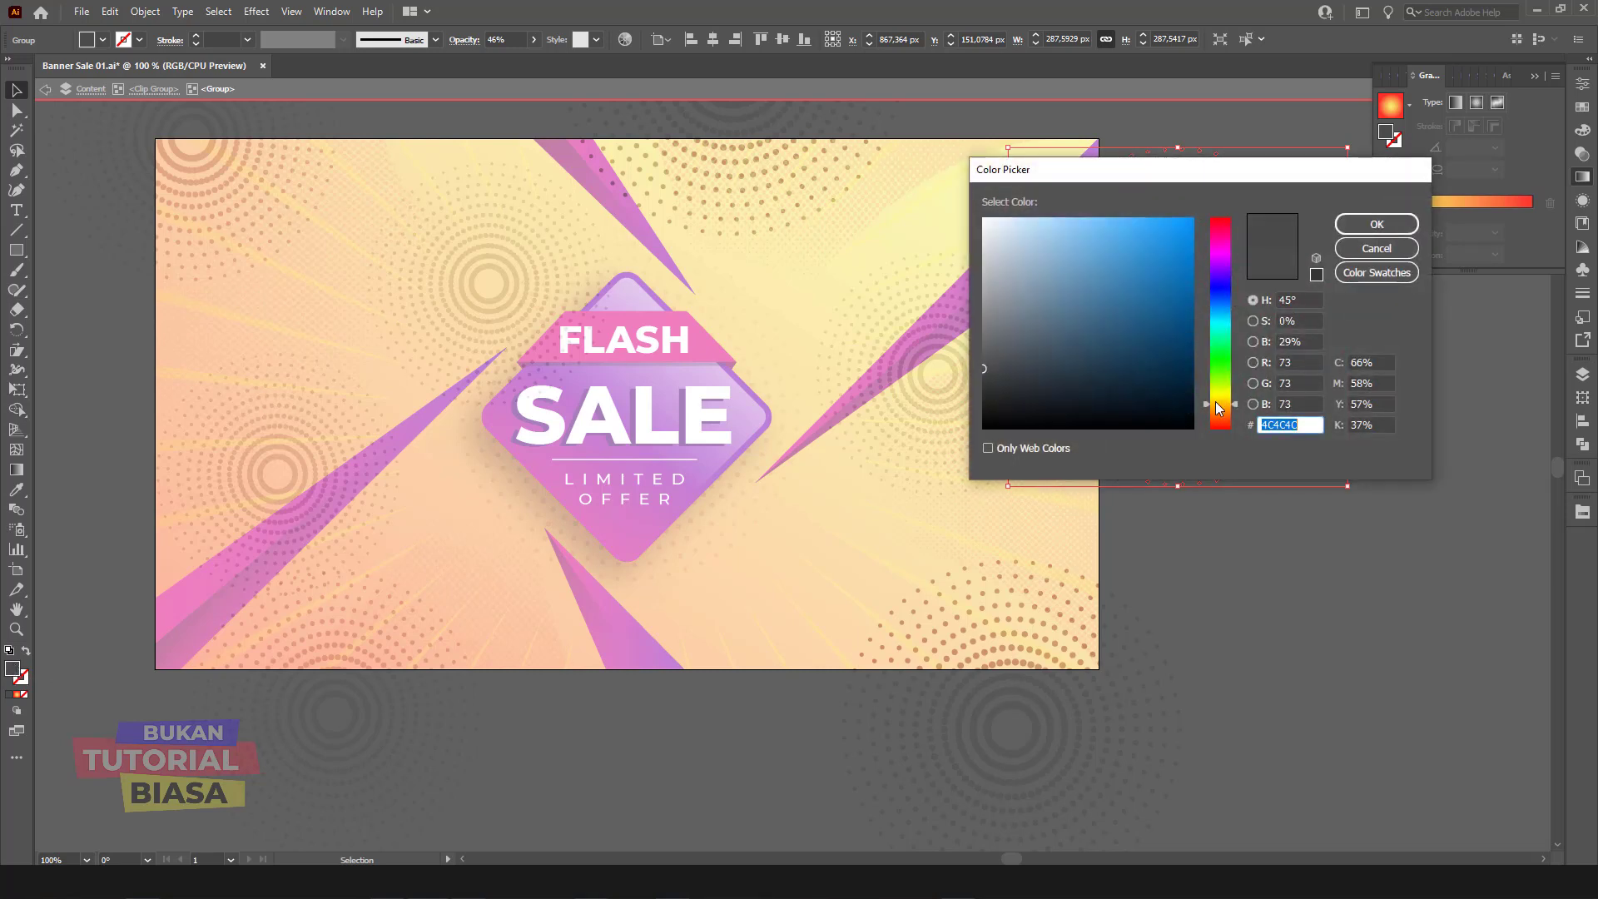
text(F9FF00)
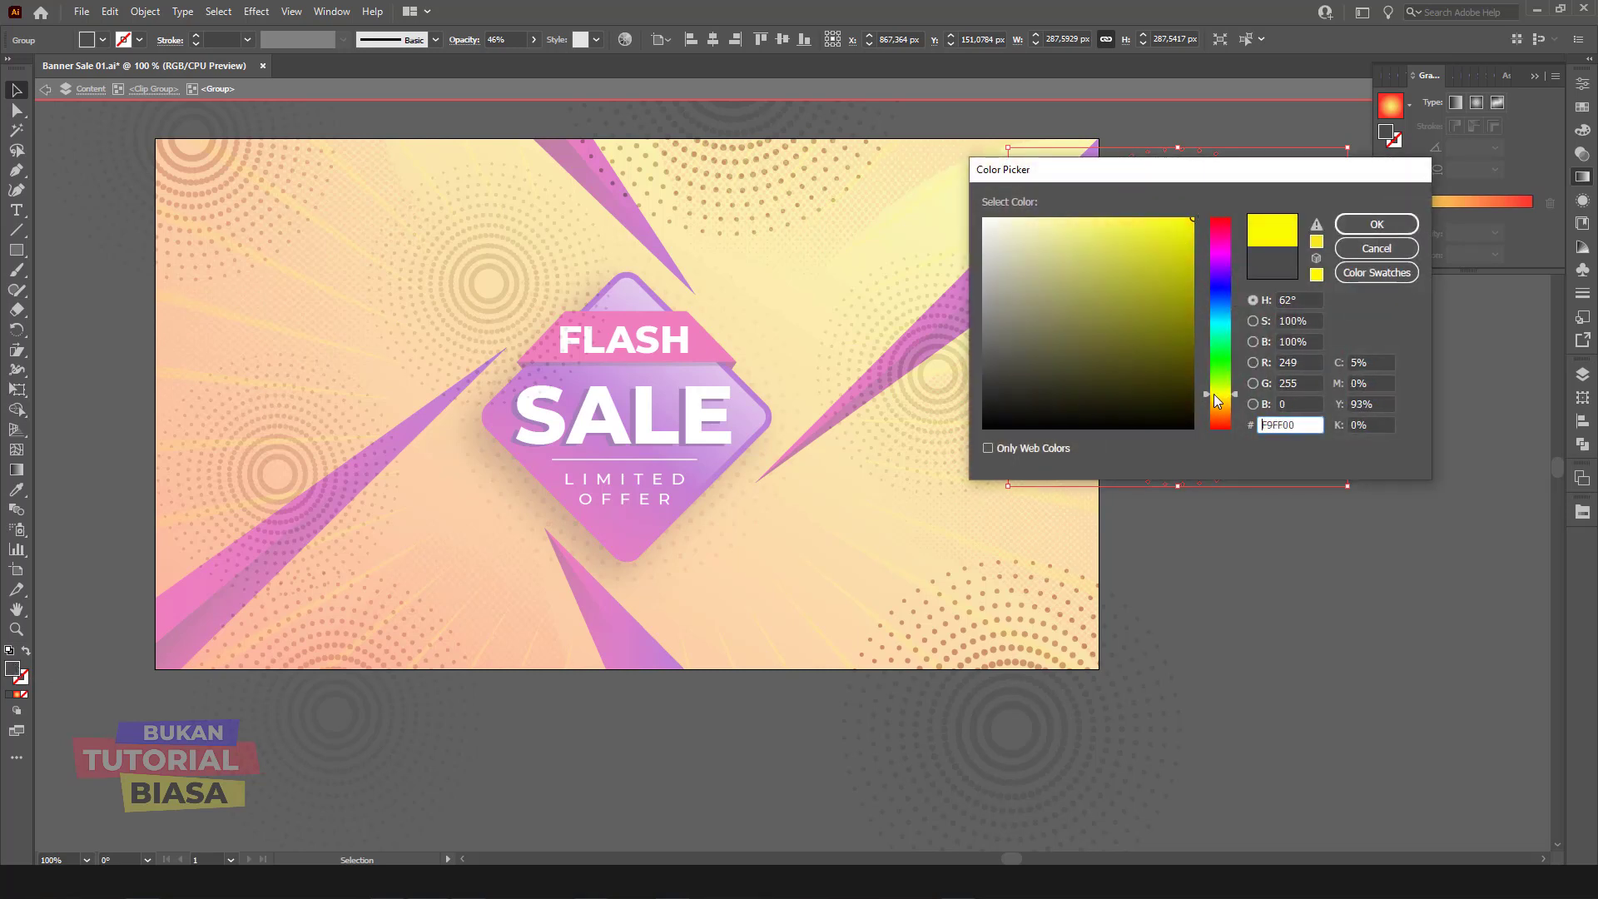
click(1377, 224)
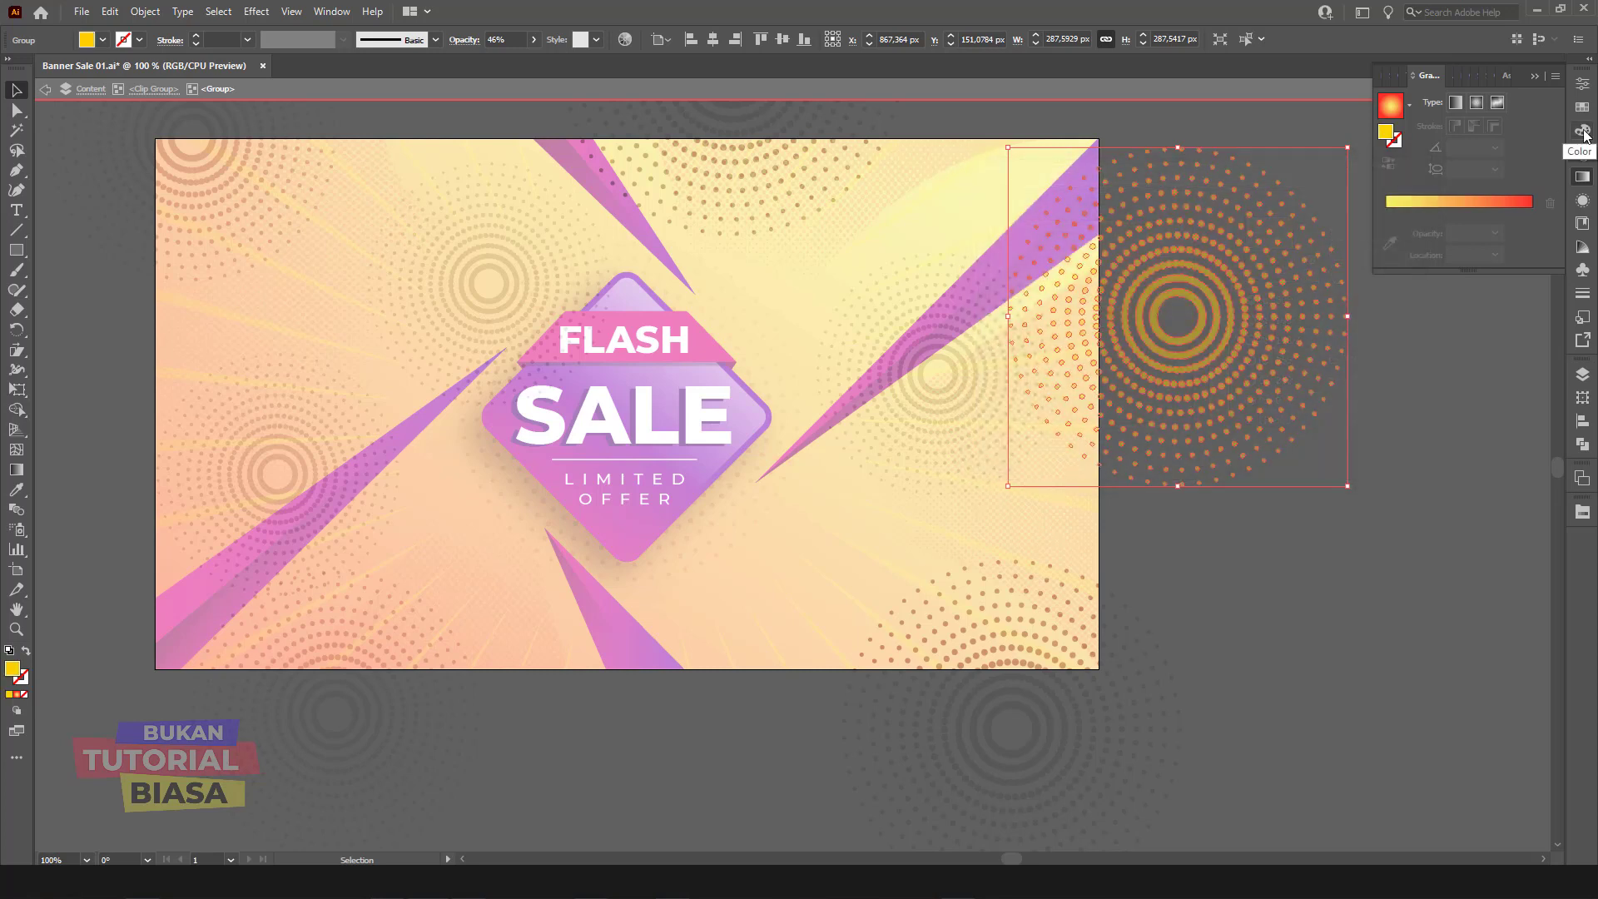
Step: Blend the yellow dot circle with Color Dodge and nudge it down-left
click(1584, 156)
click(1422, 100)
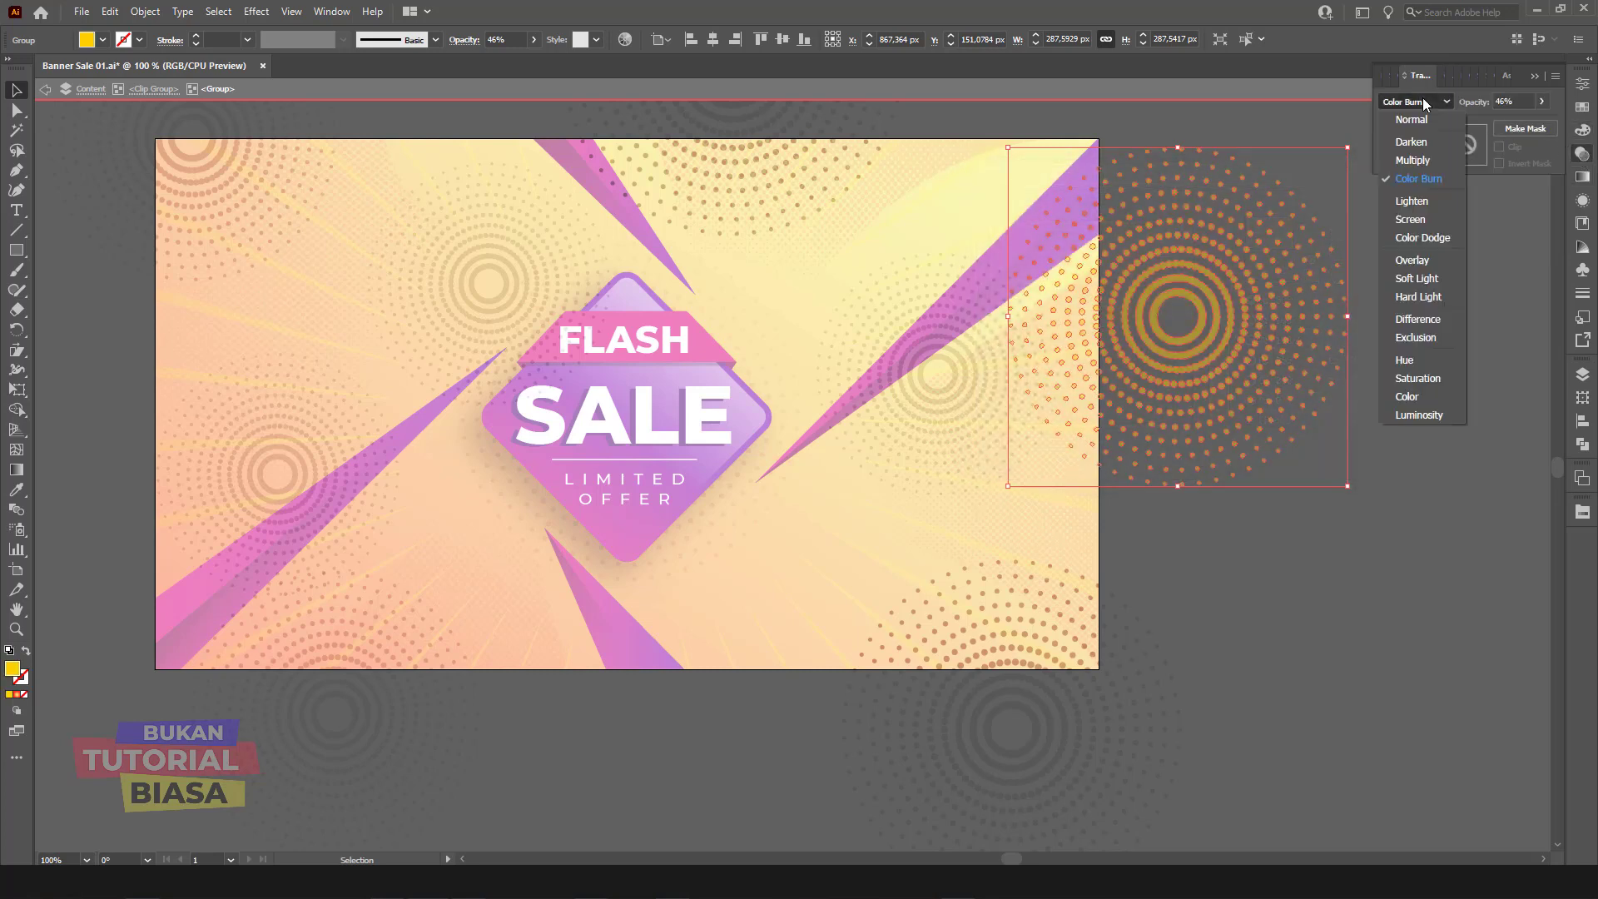
click(1426, 218)
drag(1242, 333, 1226, 372)
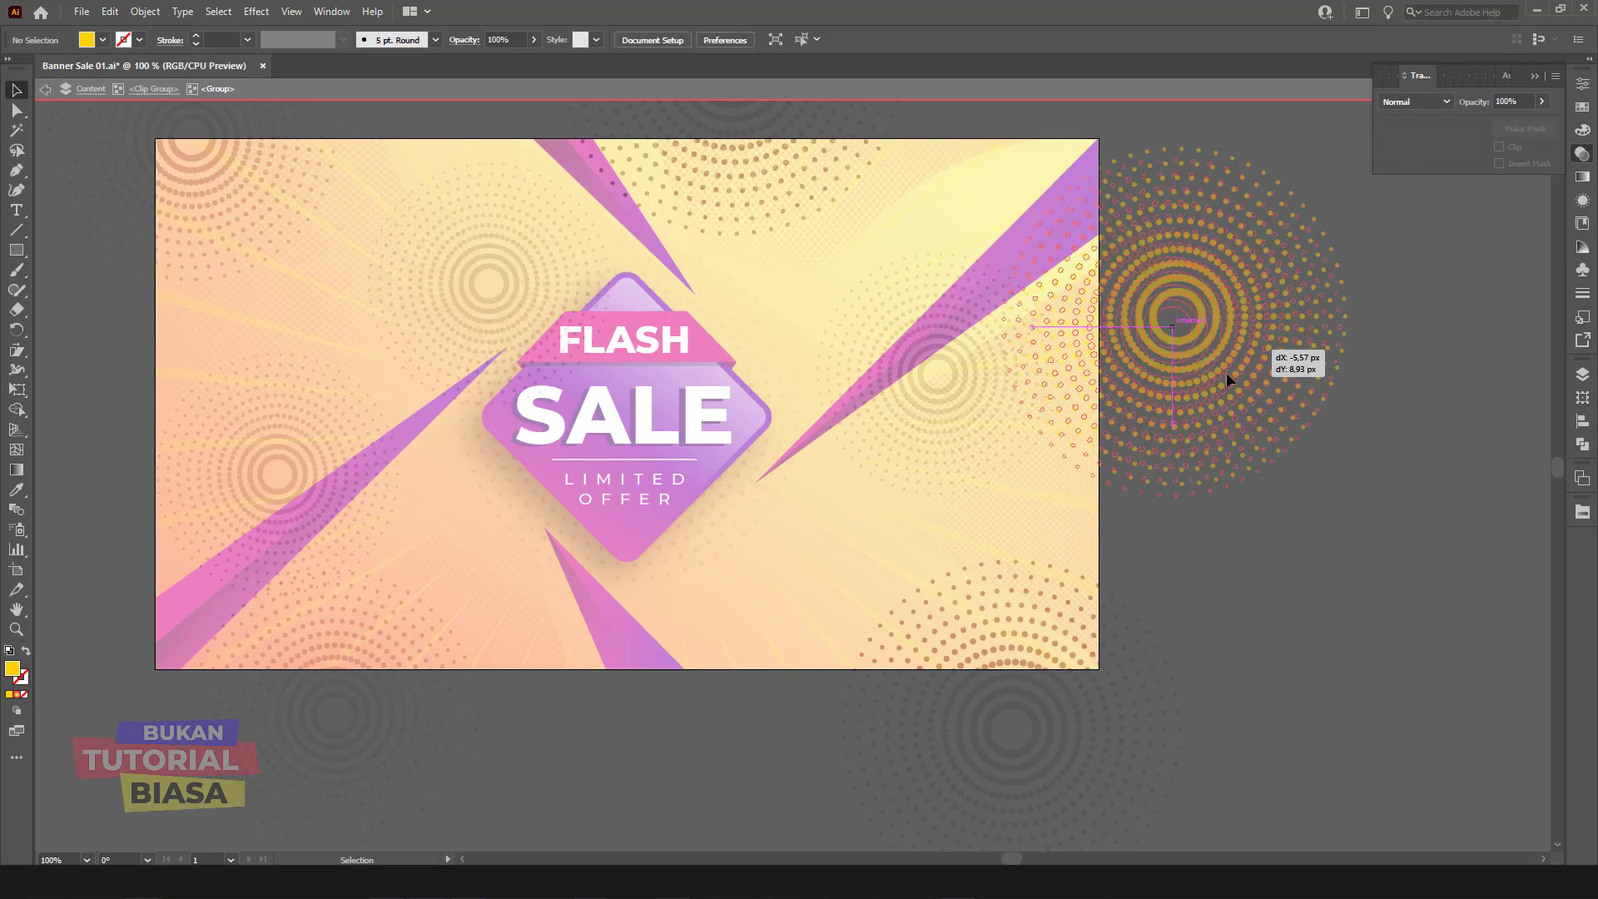
Step: Re-enter the clip and dot groups to select the yellow dot circle
double_click(1432, 281)
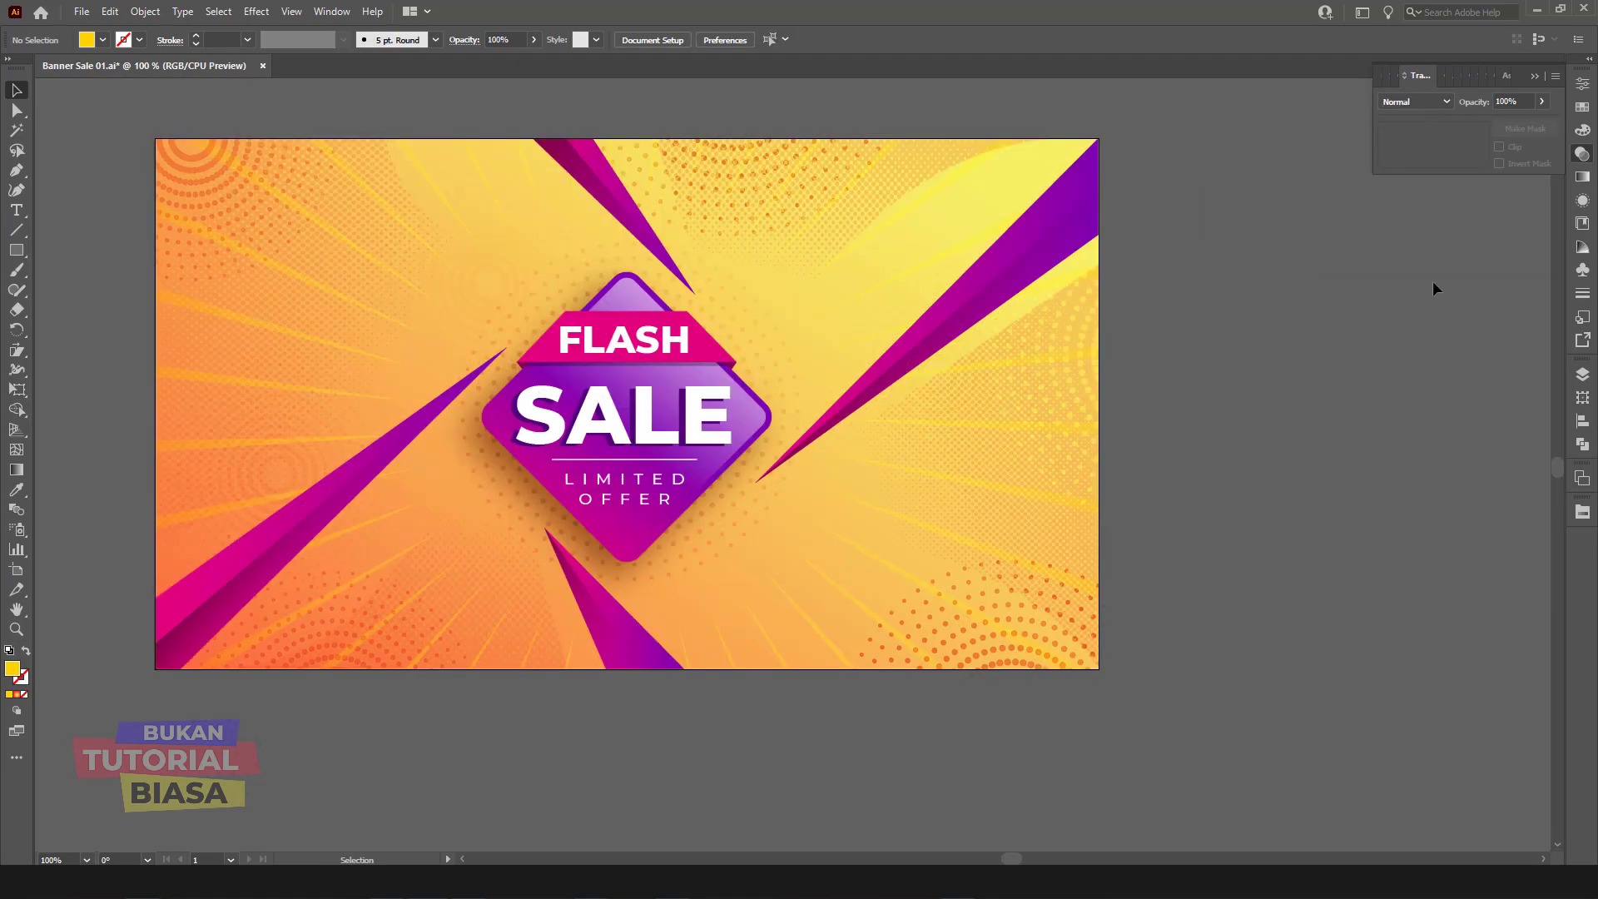
double_click(1082, 404)
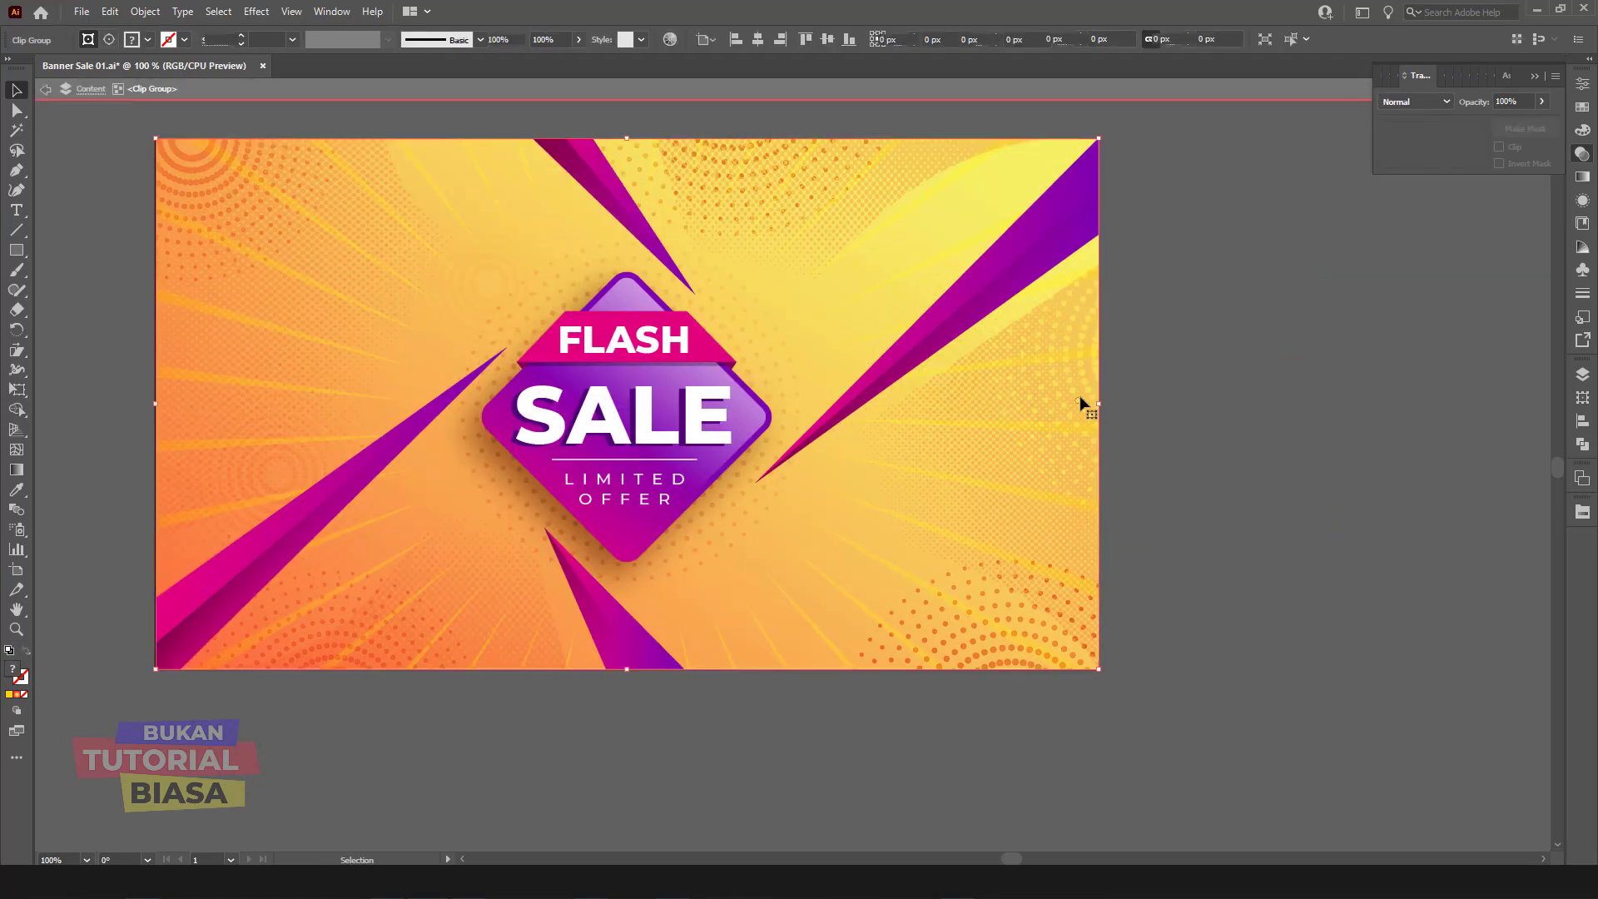
click(1093, 399)
double_click(1092, 399)
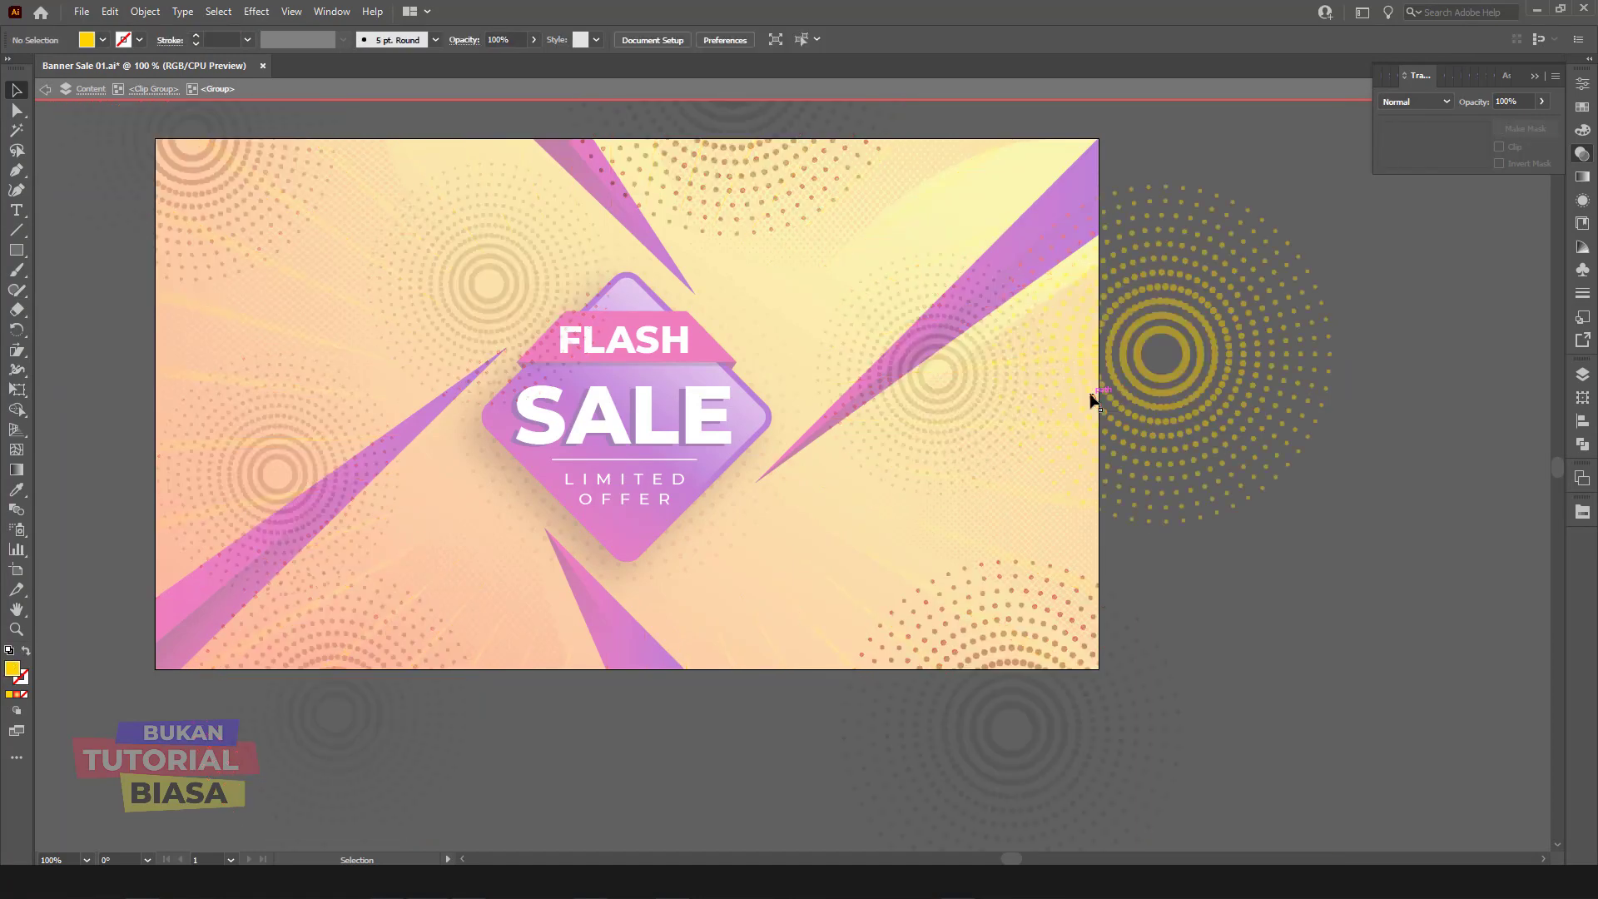
click(1093, 399)
scroll(1144, 431, up, 2)
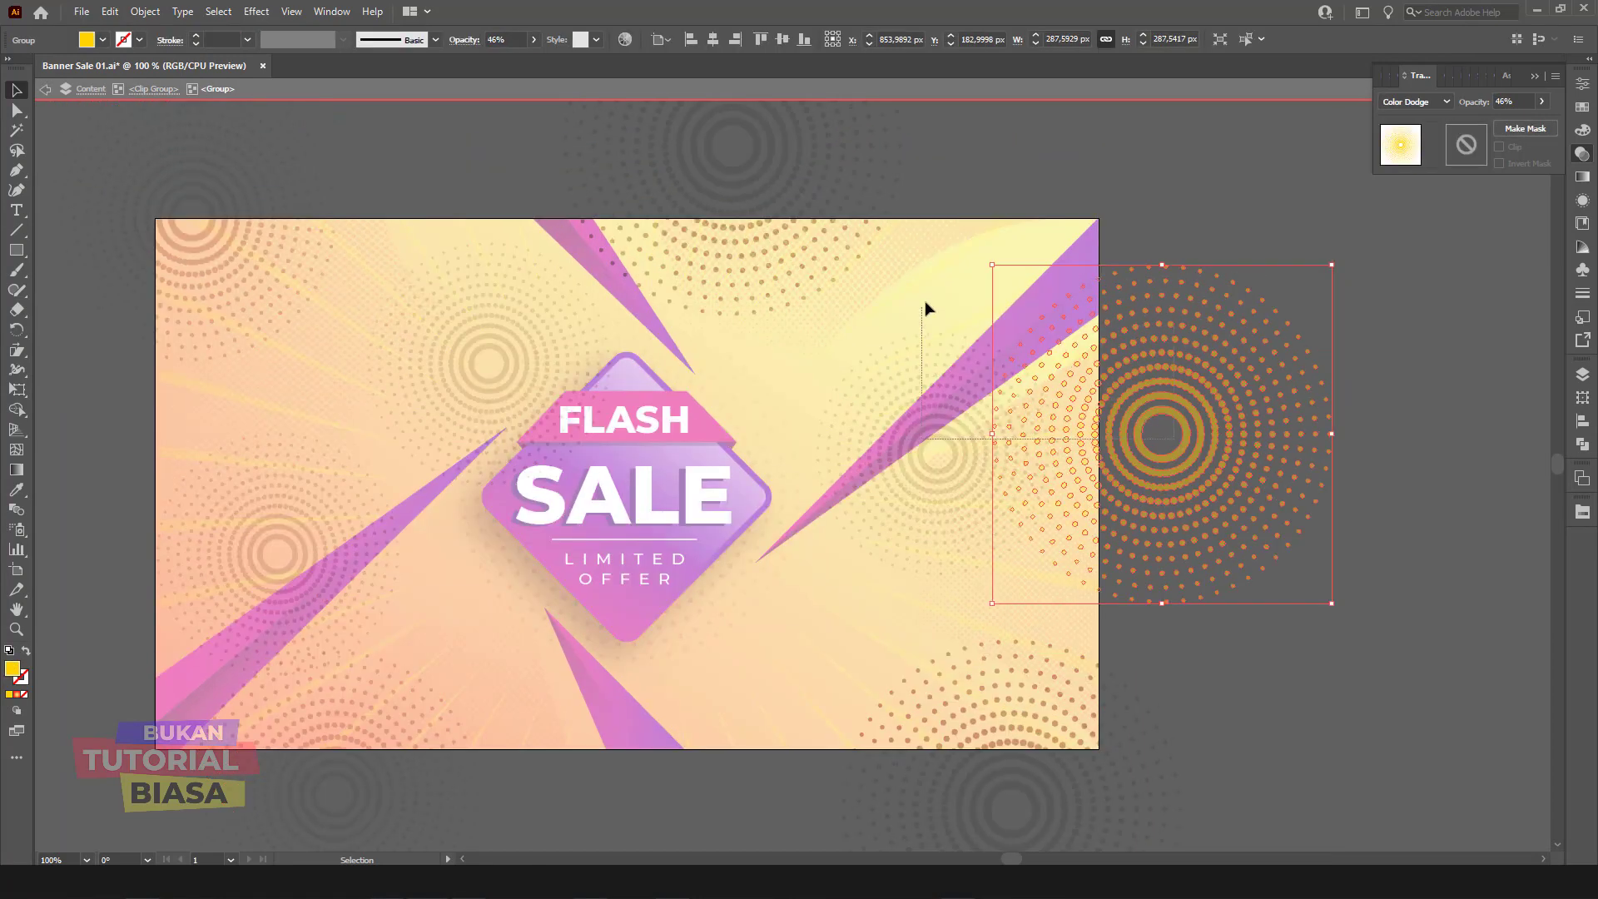
Step: Copy the yellow dot circle, shrink it, and place it at the banner's top
click(1354, 343)
mouse_move(1223, 403)
mouse_down()
mouse_move(1072, 249)
mouse_move(996, 125)
mouse_move(511, 125)
mouse_up()
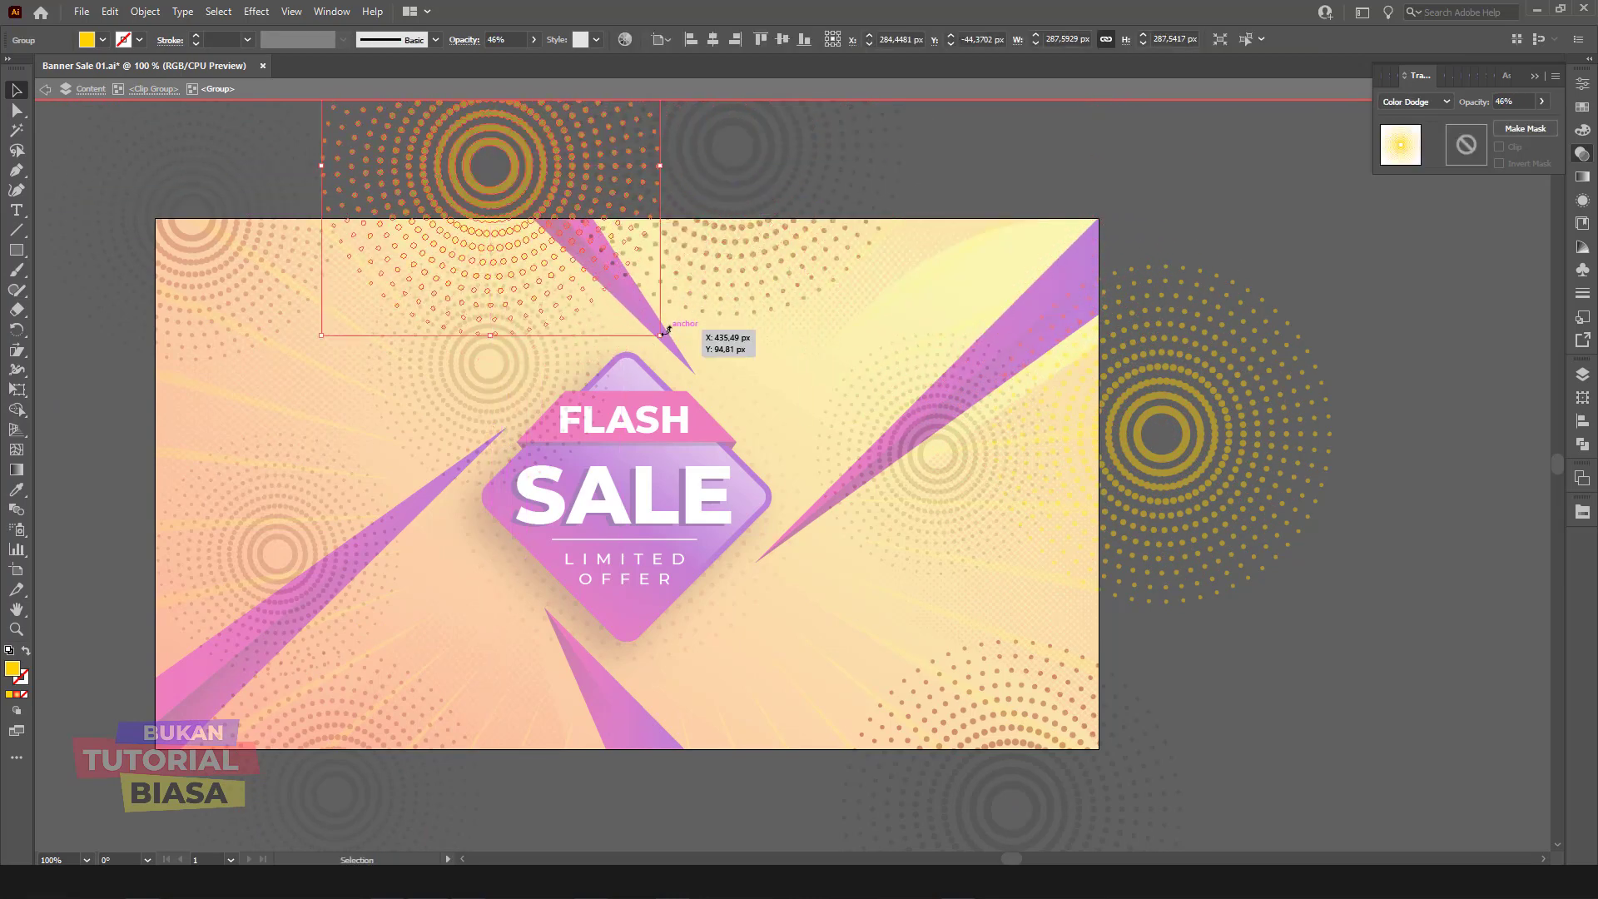
drag(666, 331, 582, 258)
mouse_move(498, 185)
mouse_down()
mouse_move(774, 773)
mouse_move(795, 785)
mouse_move(784, 798)
mouse_up()
double_click(1252, 721)
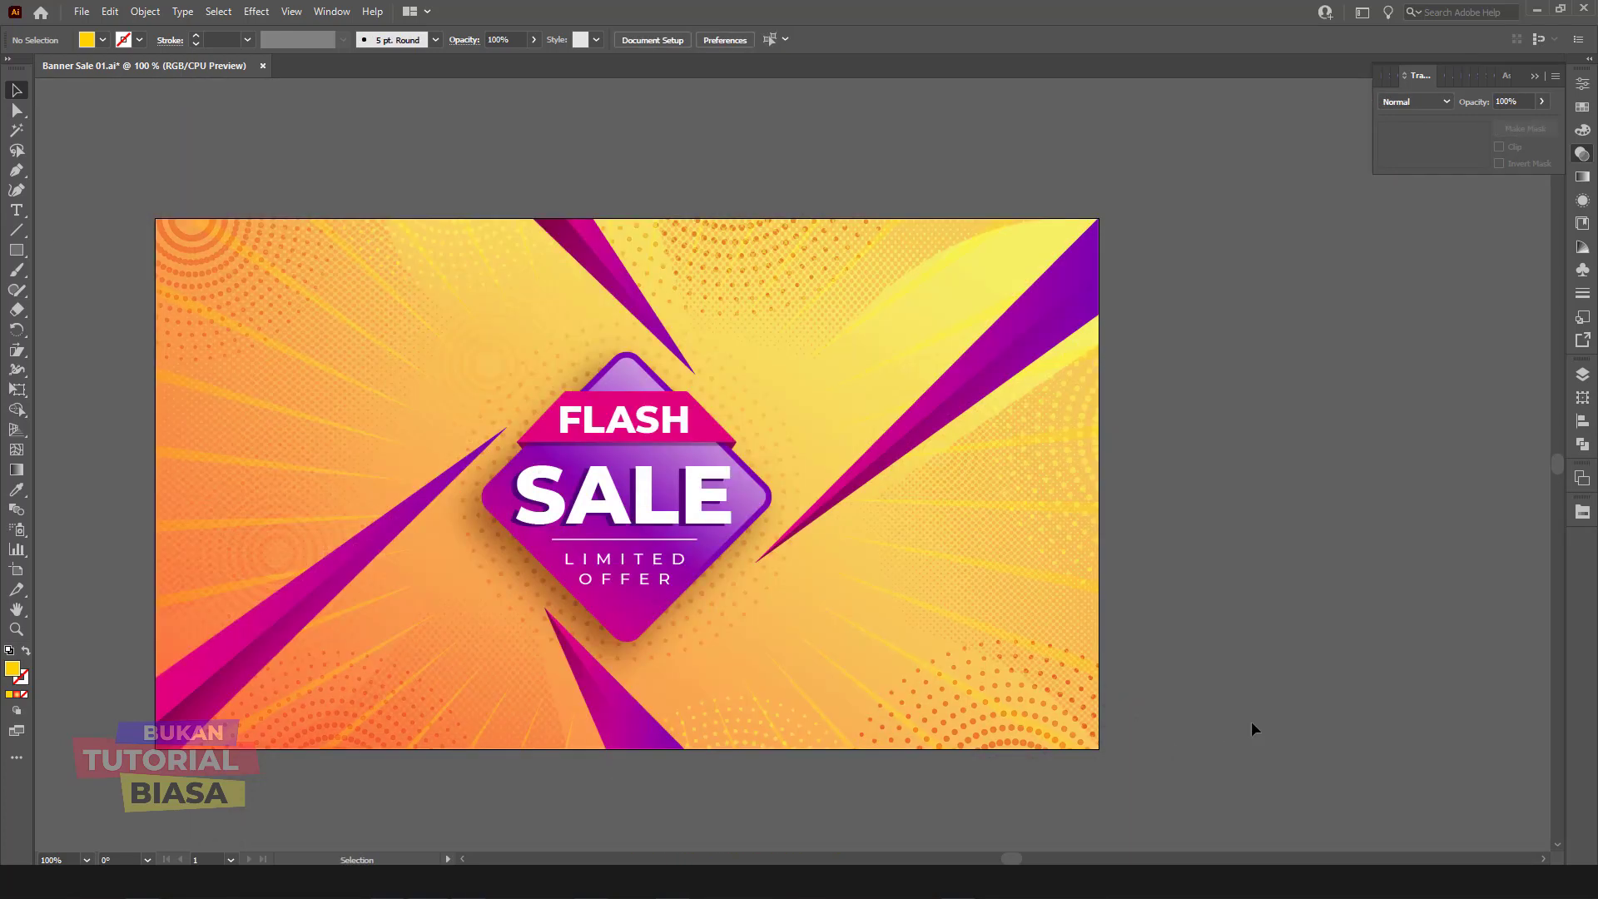
Step: Add an enlarged dot circle copy on the left edge at 32% opacity
double_click(755, 747)
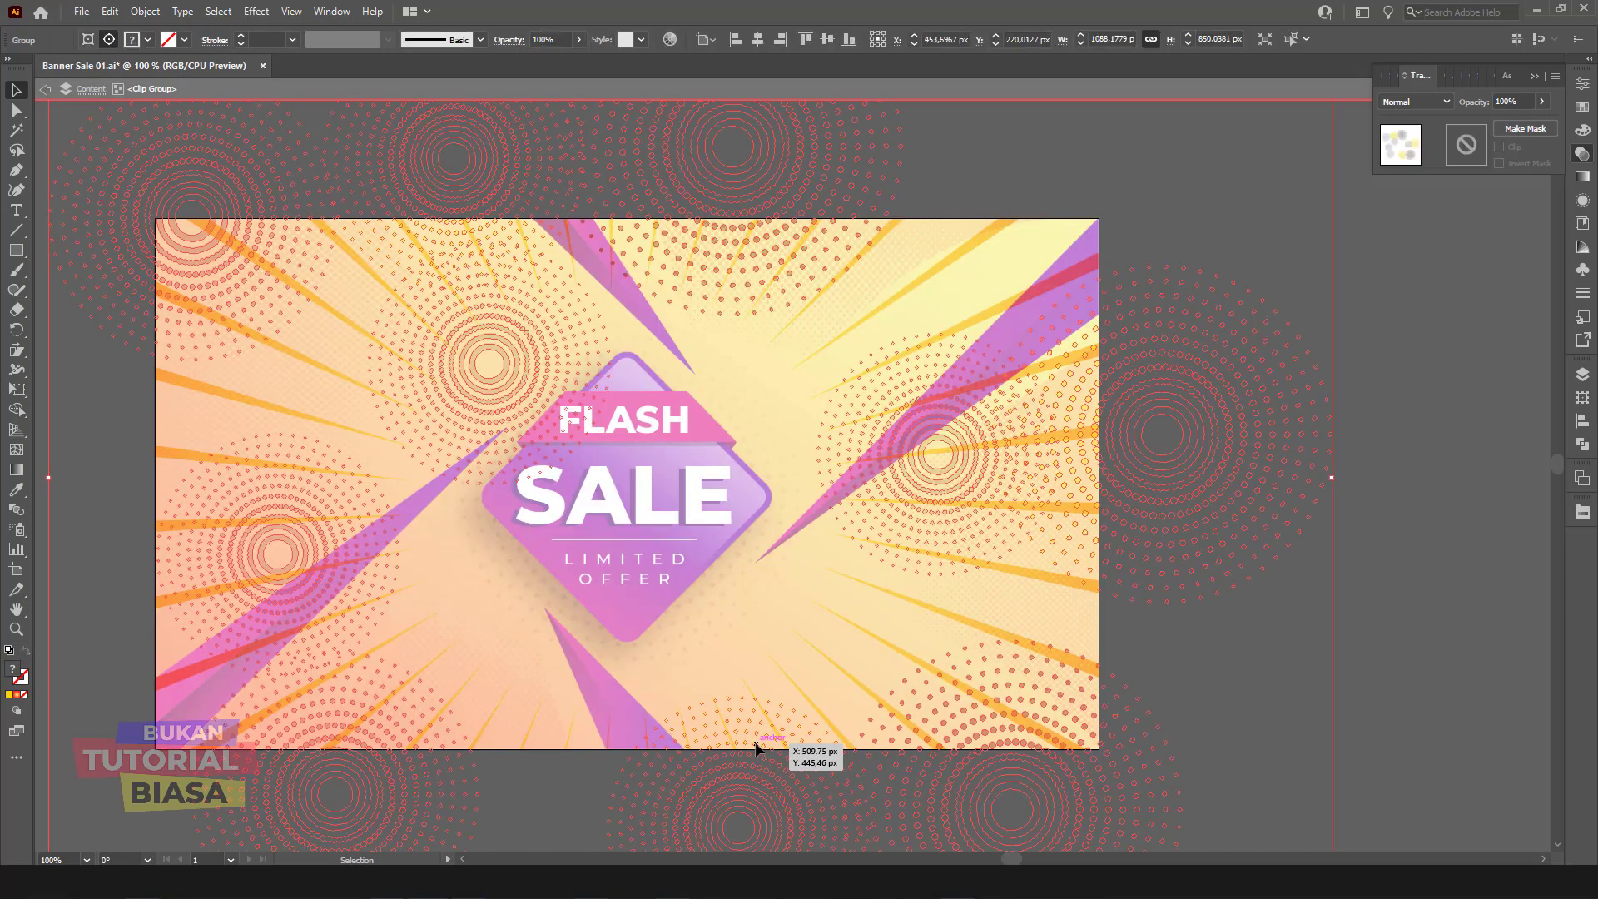
mouse_move(755, 746)
mouse_down()
mouse_move(200, 392)
mouse_move(211, 369)
mouse_up()
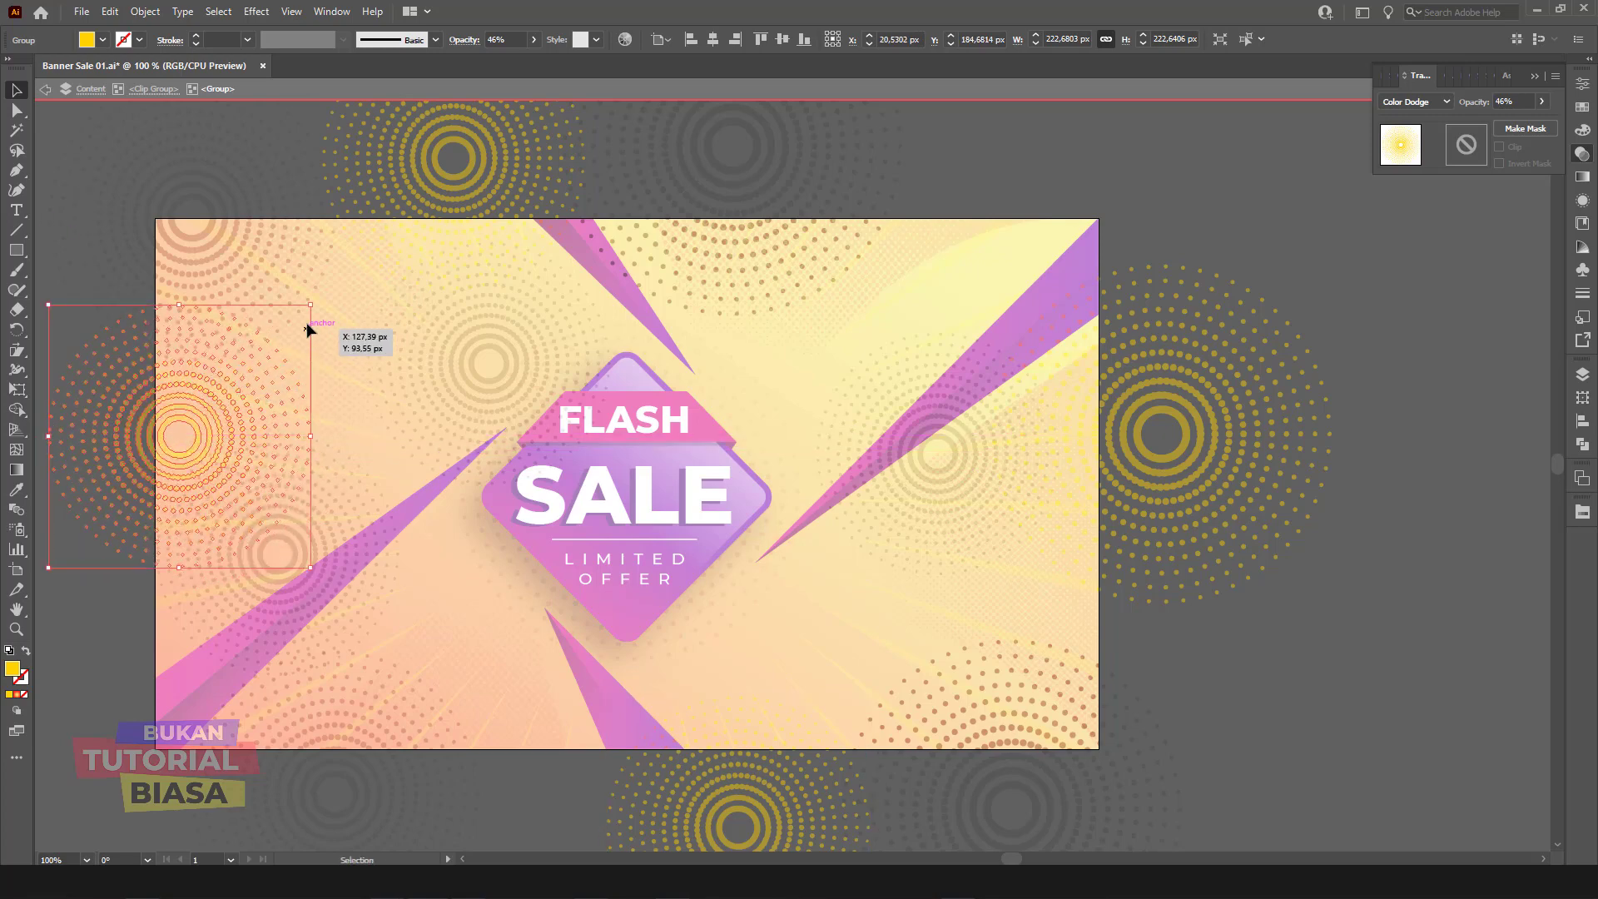
drag(310, 308, 378, 238)
drag(183, 398, 133, 450)
click(1542, 102)
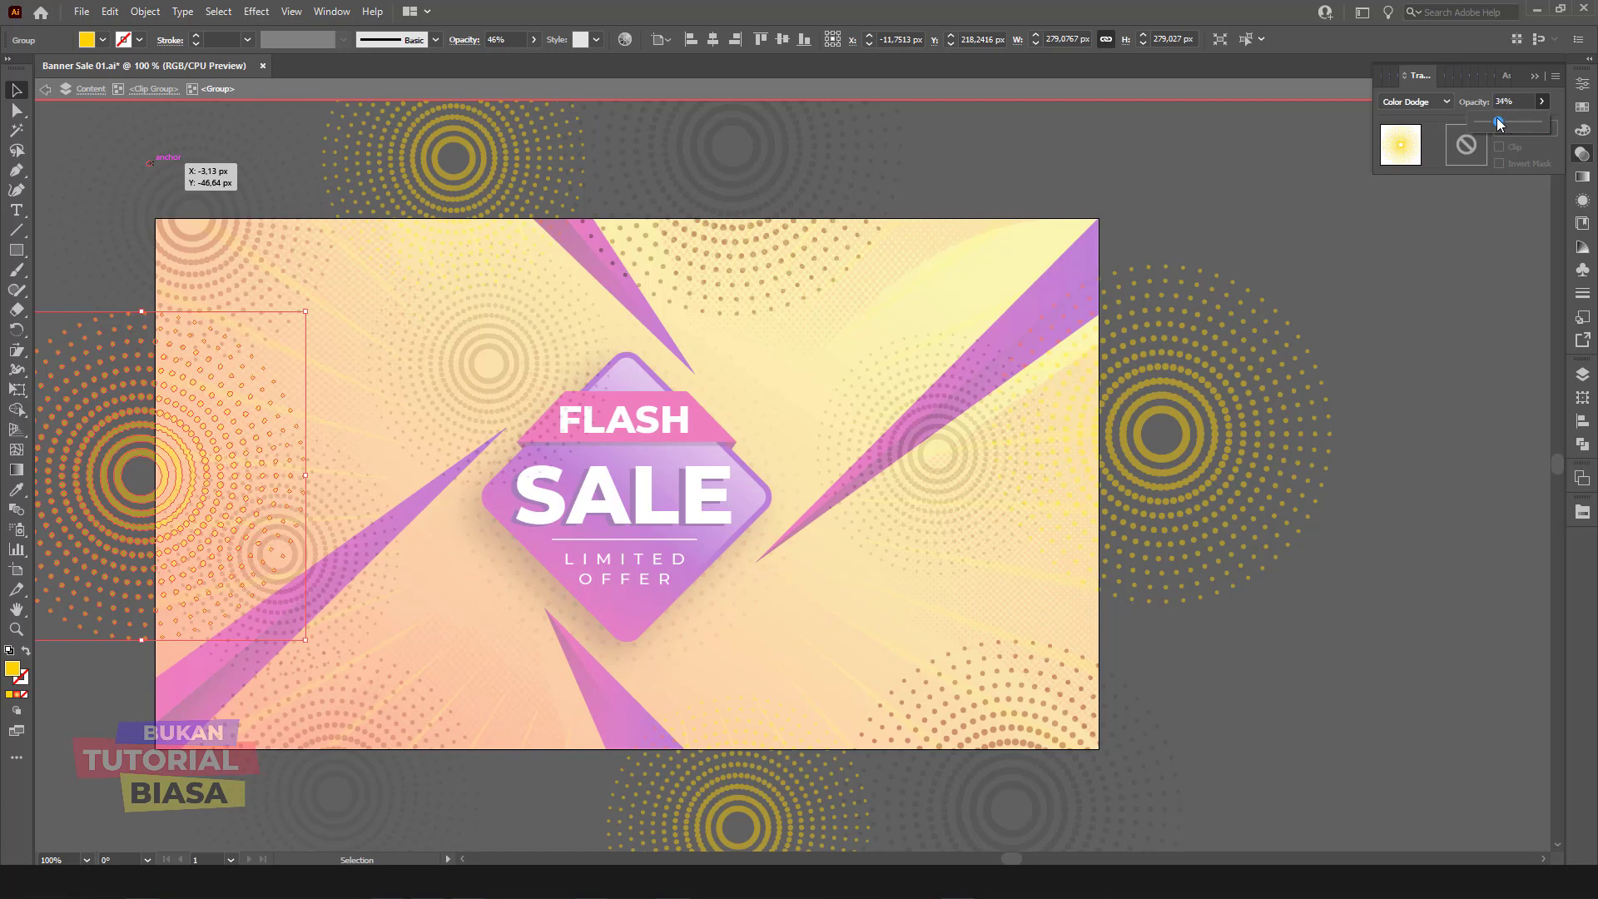
drag(1499, 123, 1495, 123)
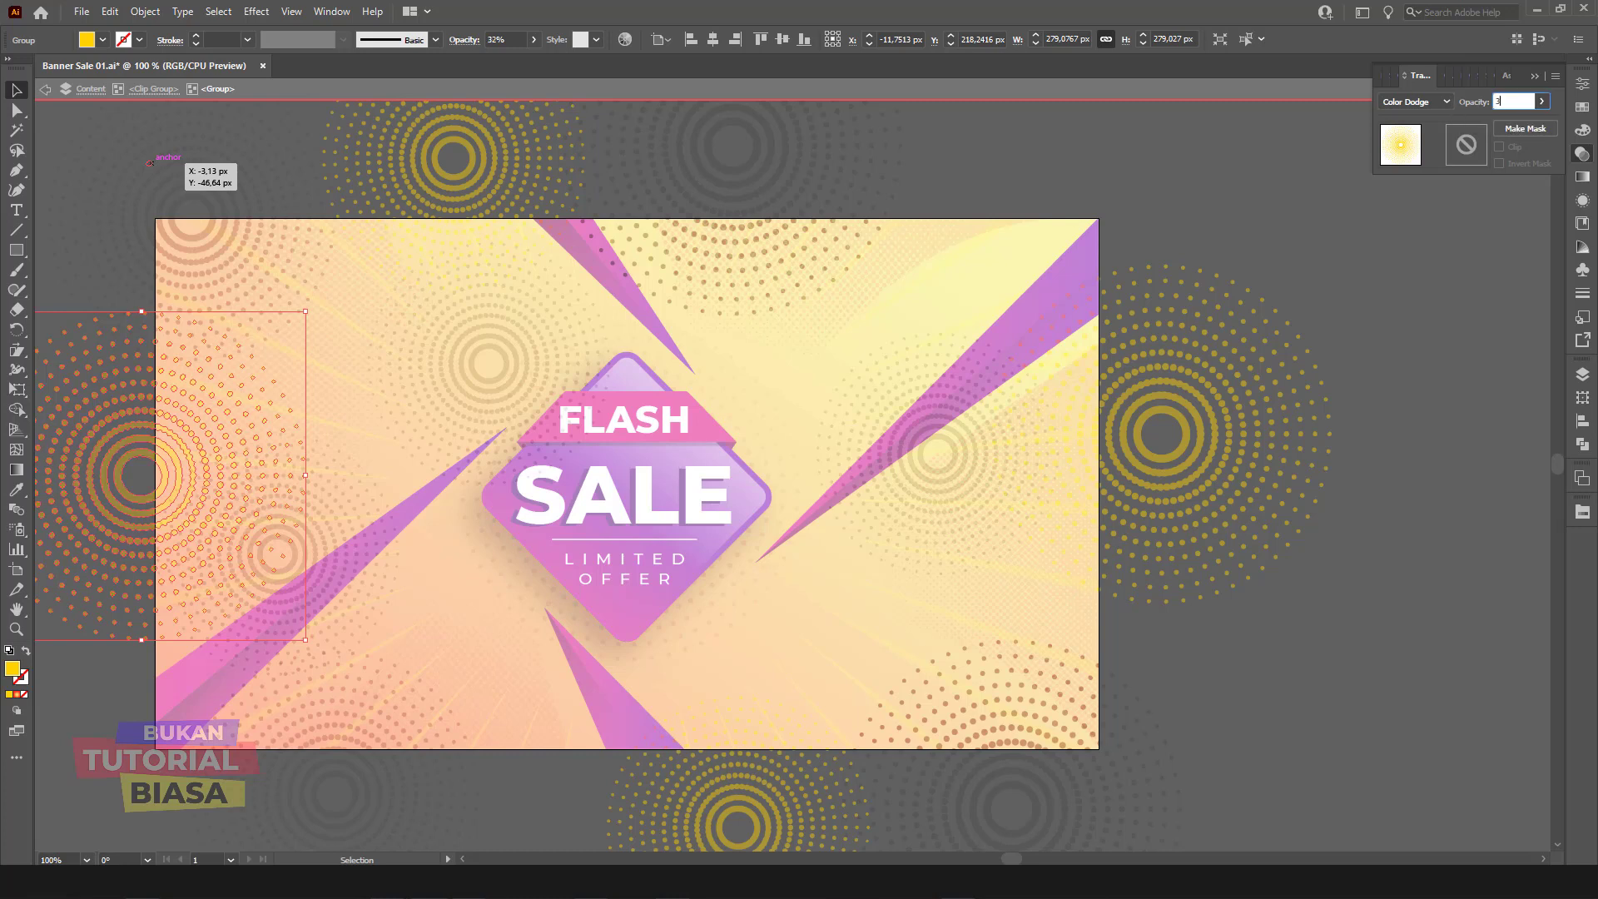
text(0)
click(1298, 658)
double_click(1301, 672)
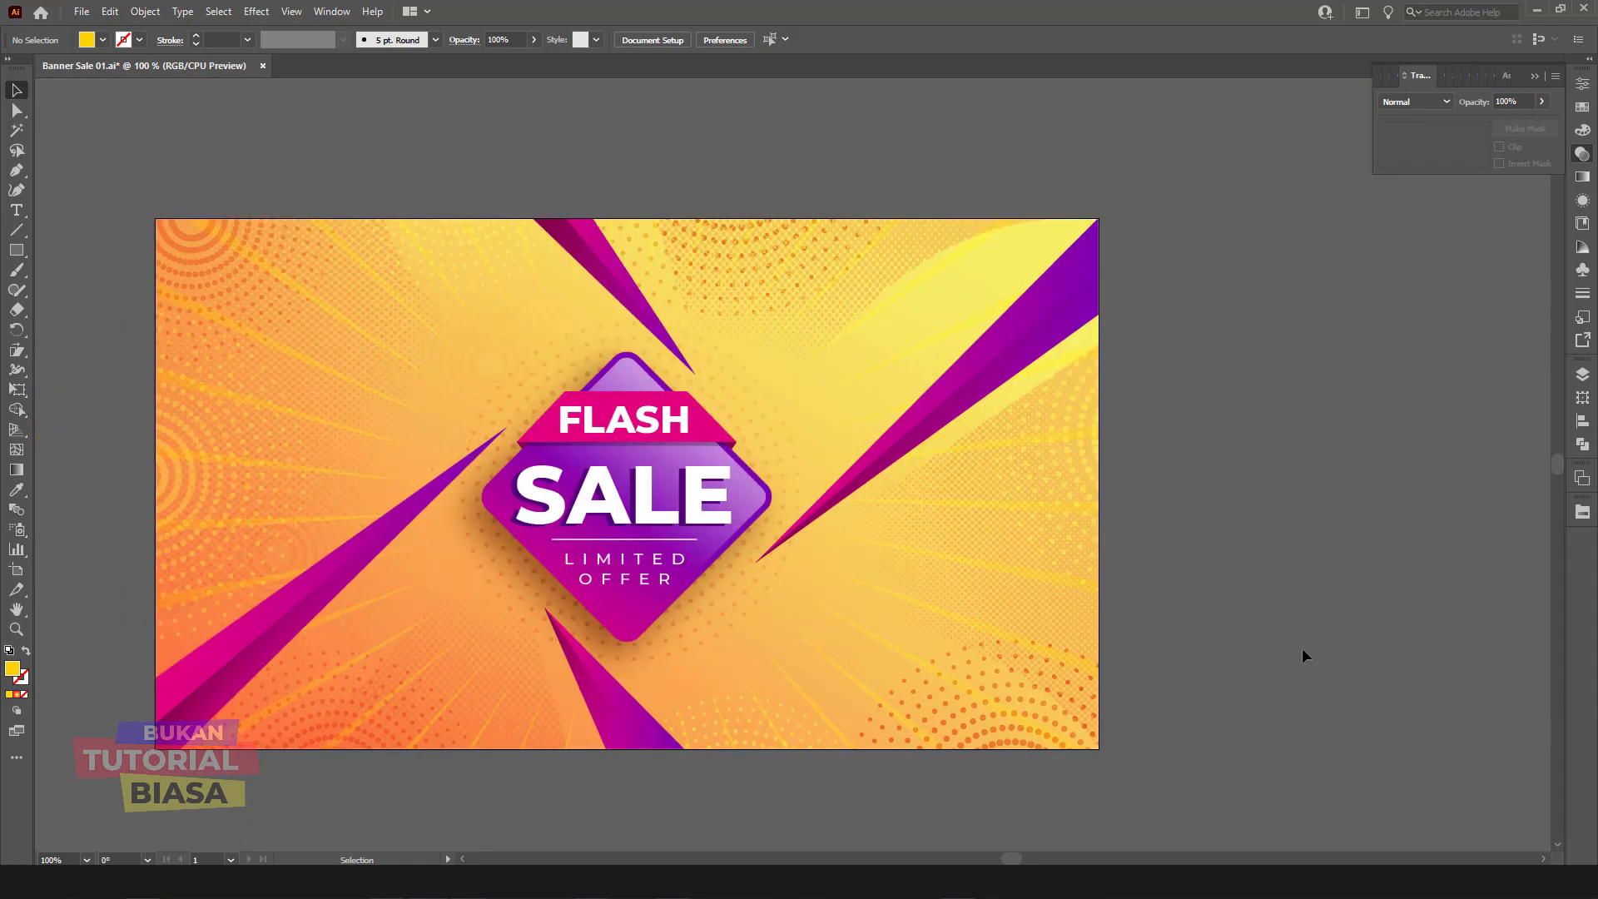
key(ctrl+minus)
key(ctrl+plus)
key(ctrl+minus)
key(ctrl+plus)
drag(745, 453, 814, 450)
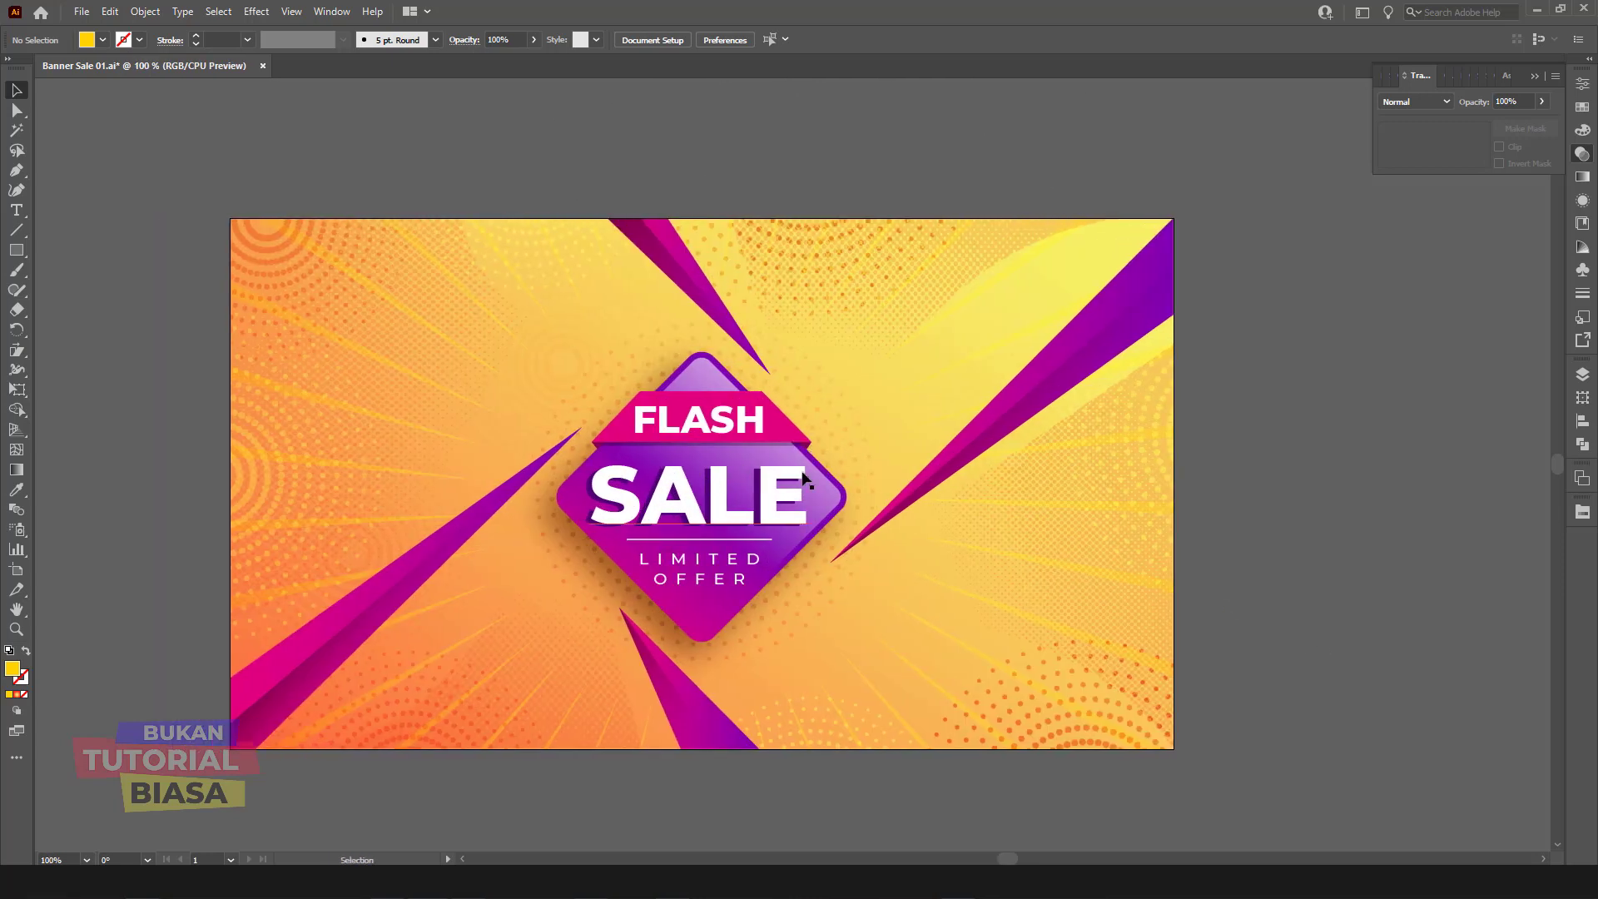
key(a)
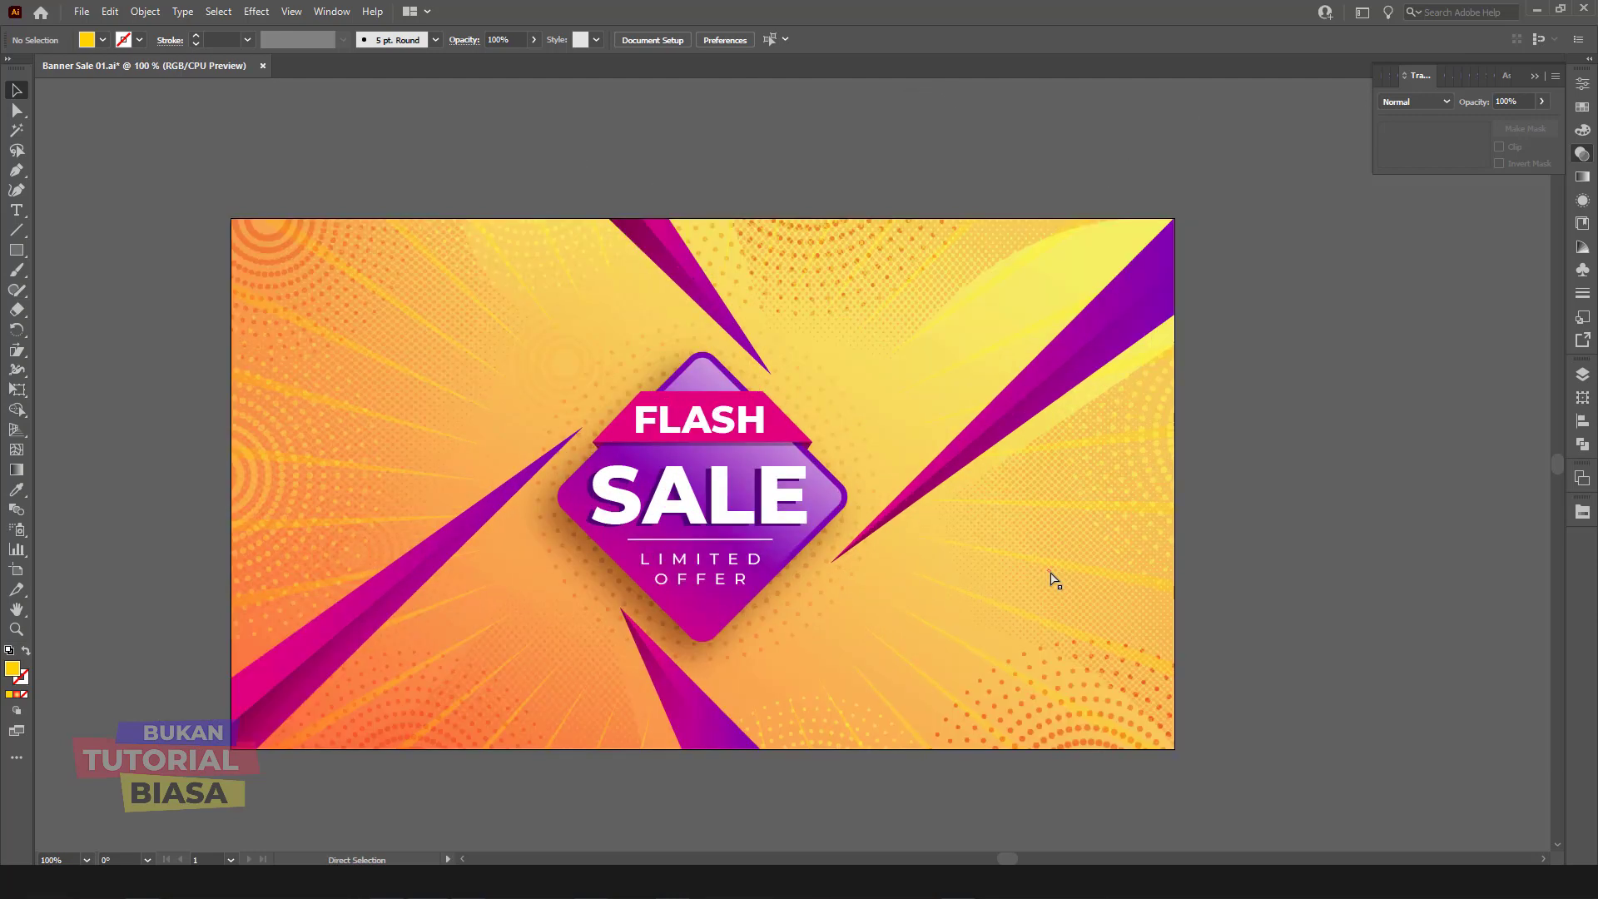
key(ctrl+plus)
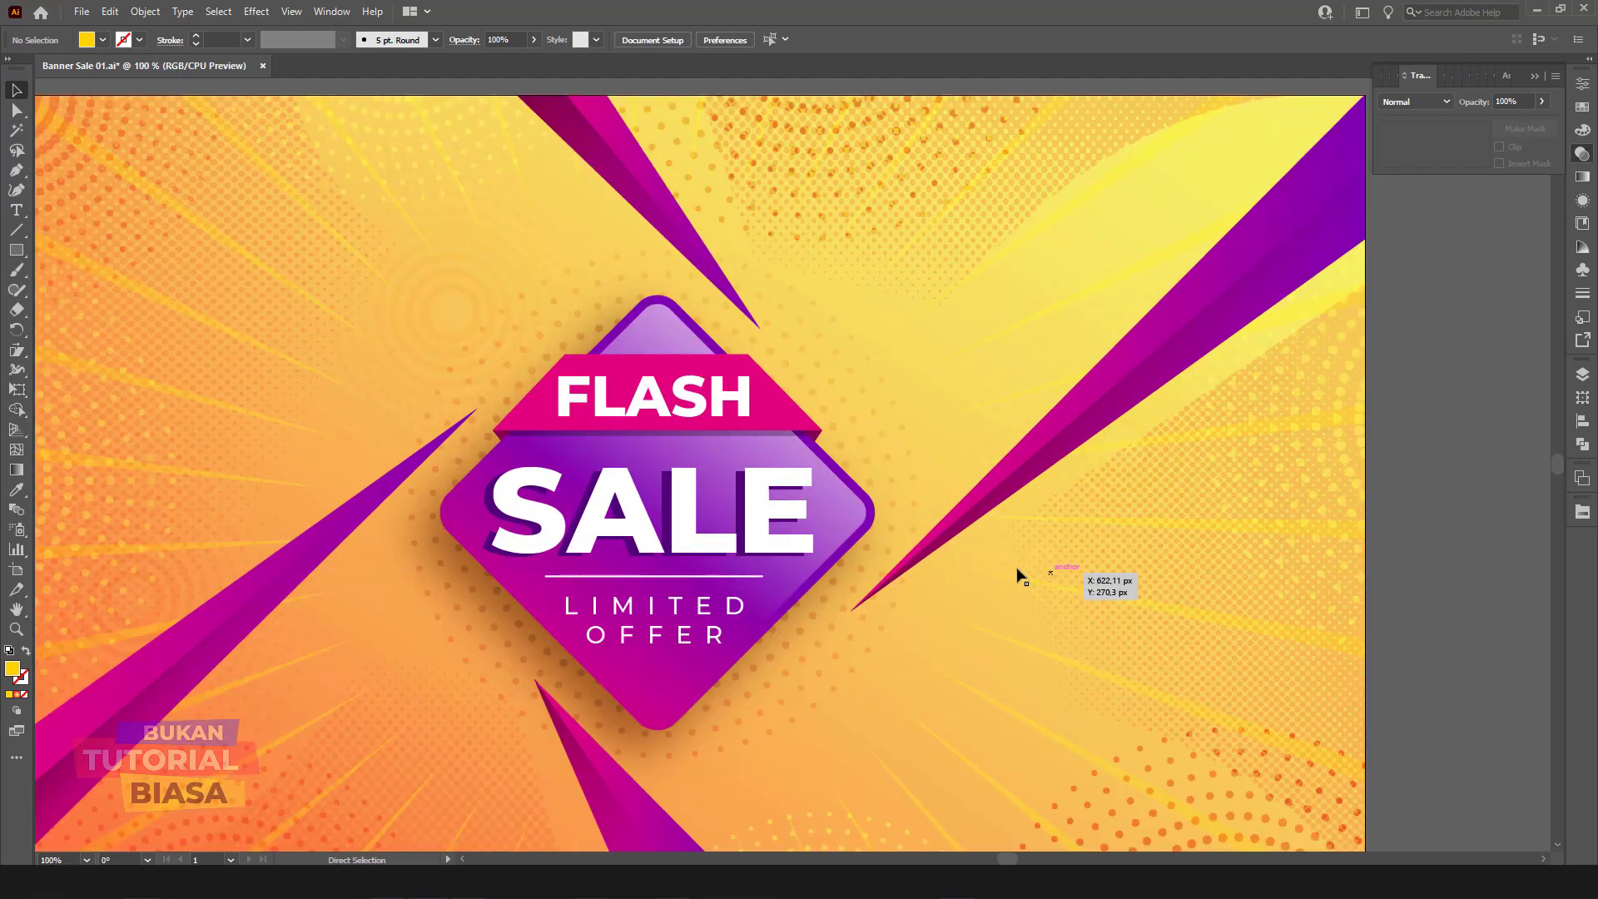
key(ctrl+minus)
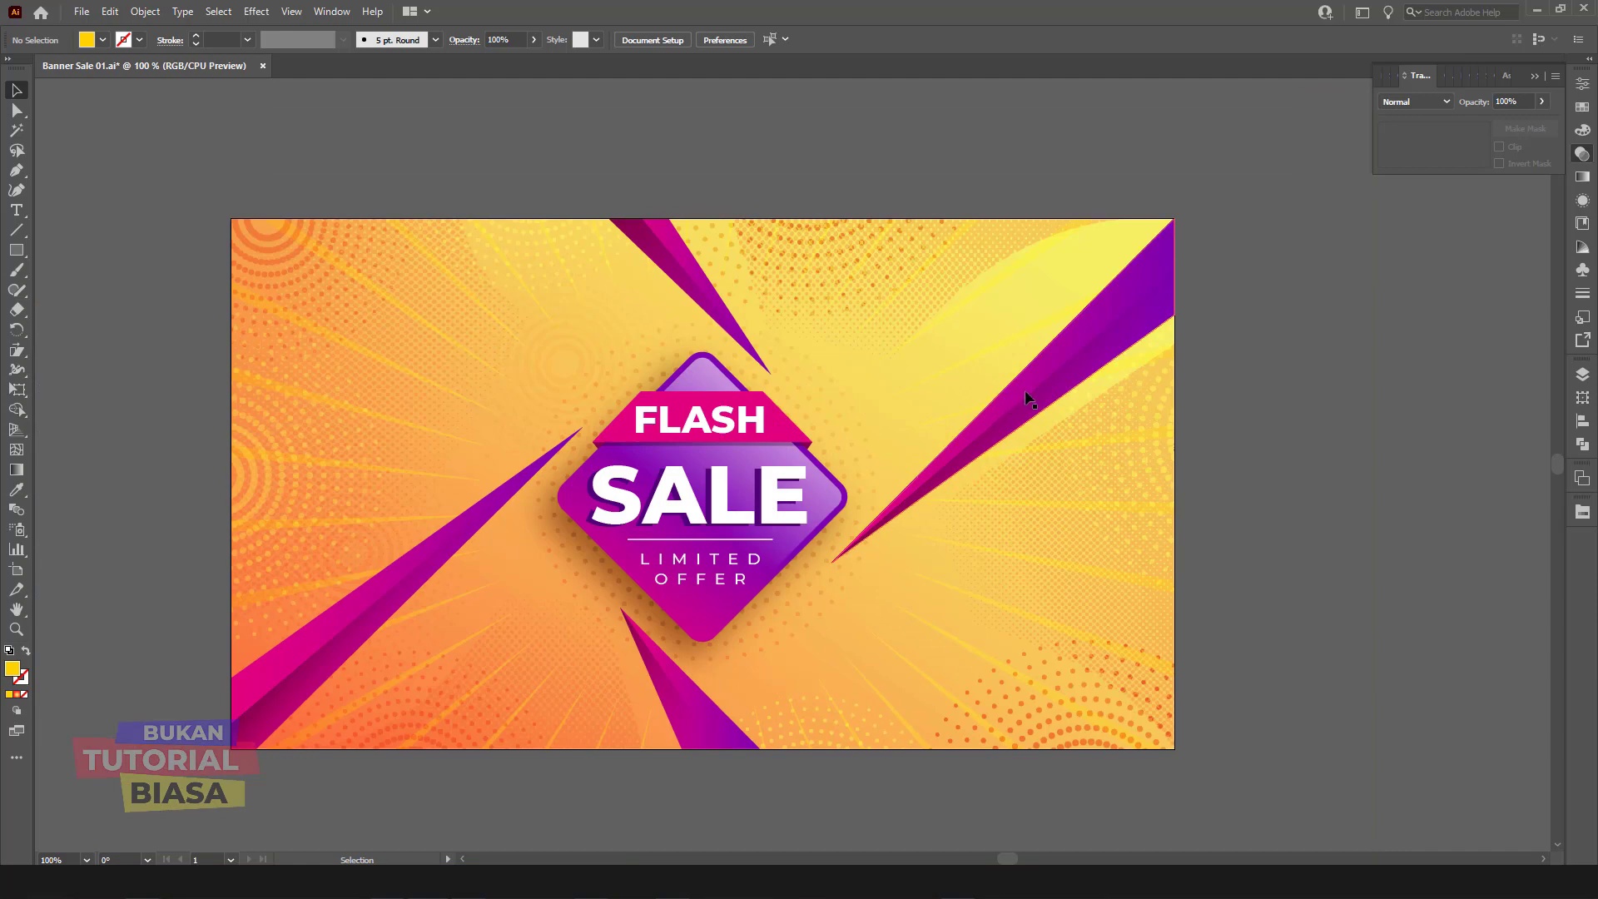
key(ctrl+plus)
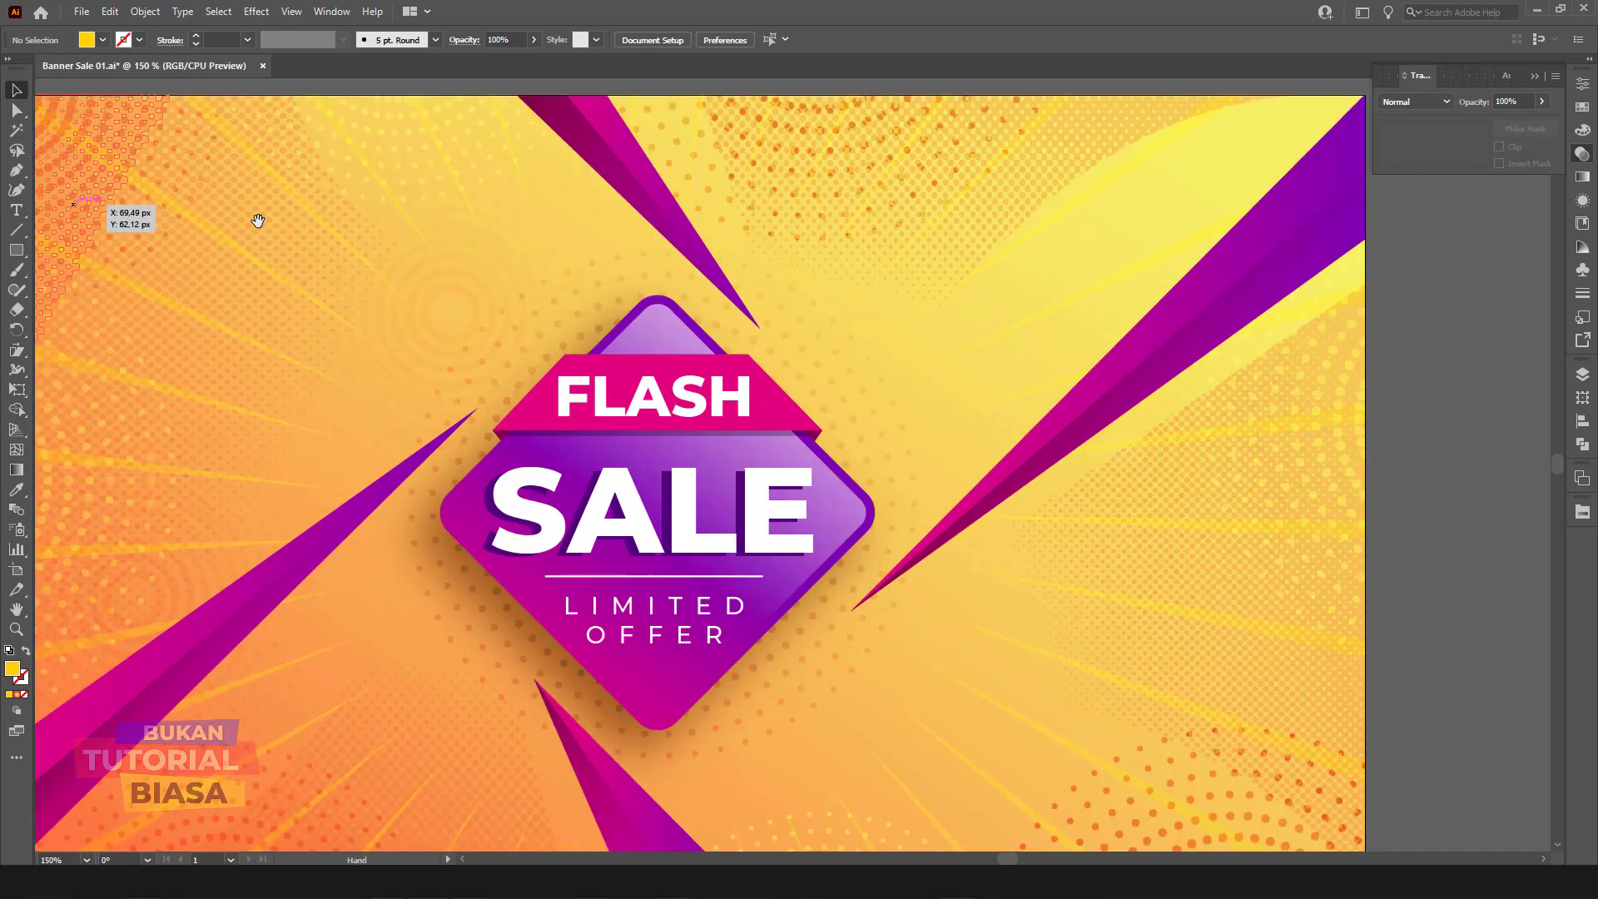
drag(258, 221, 252, 335)
Step: Pen-draw a four-corner shape in the empty area above the banner
drag(822, 195, 867, 263)
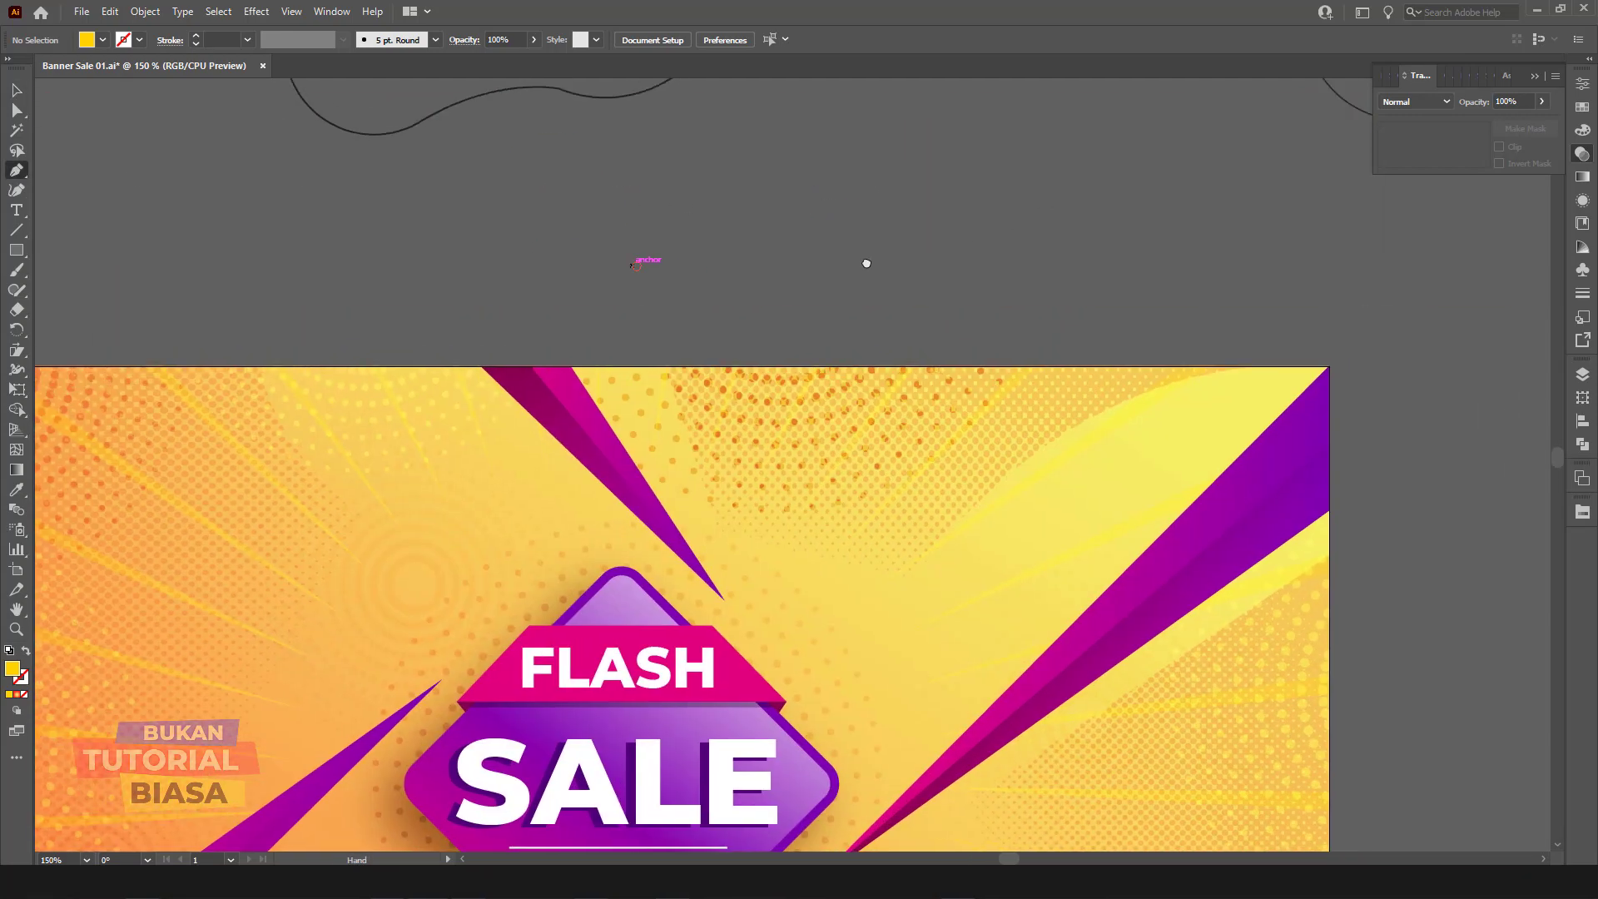
click(1027, 223)
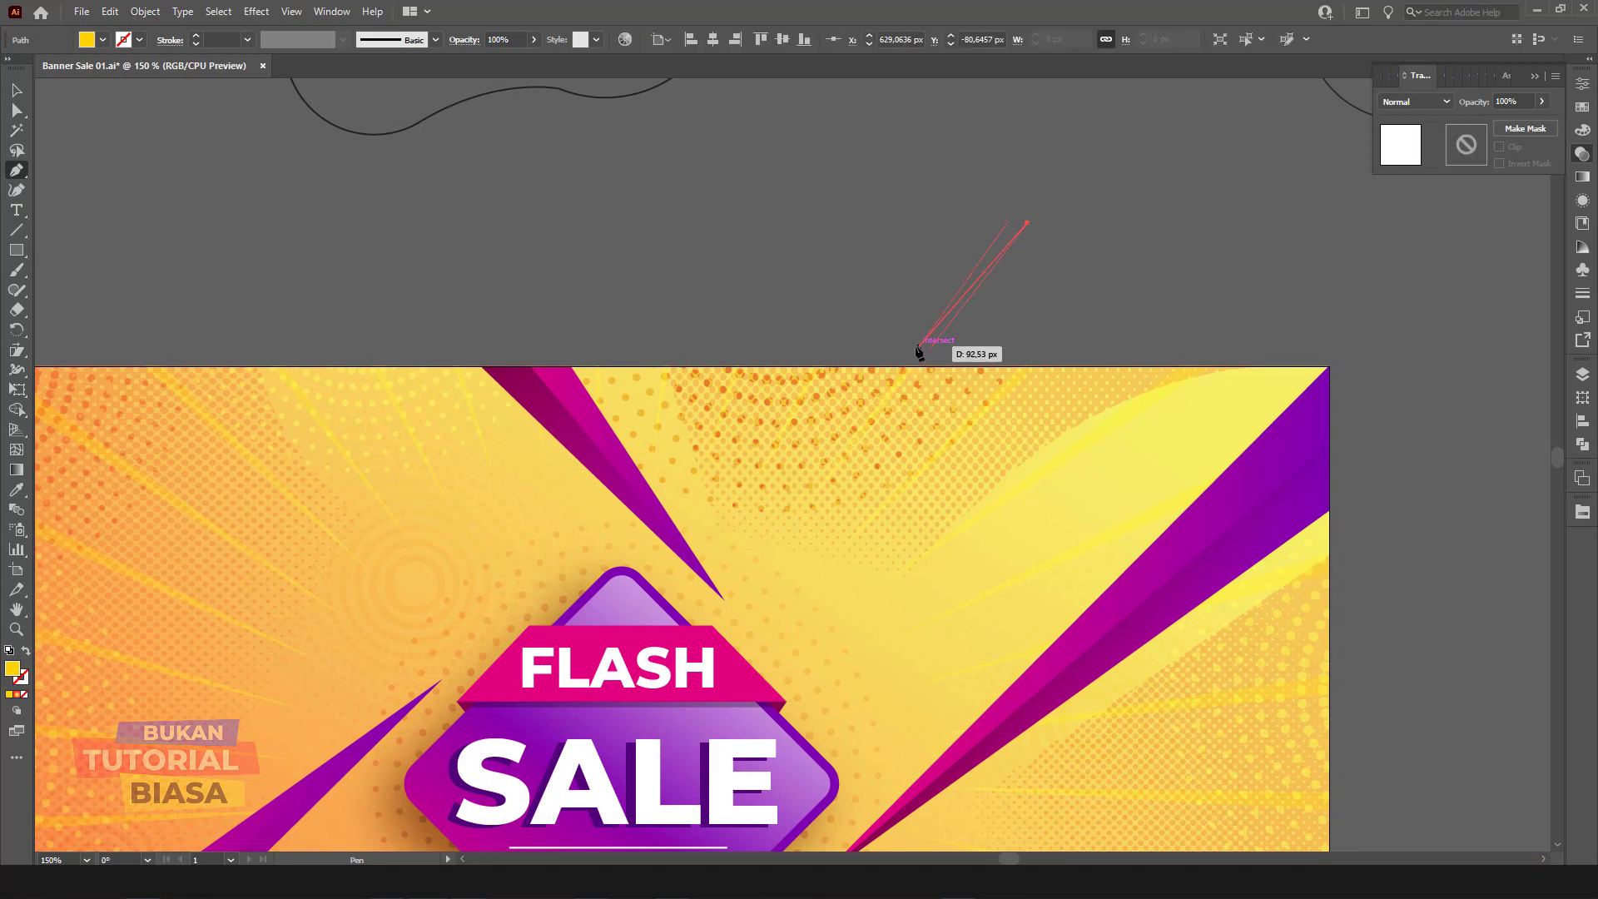
click(968, 342)
click(1106, 283)
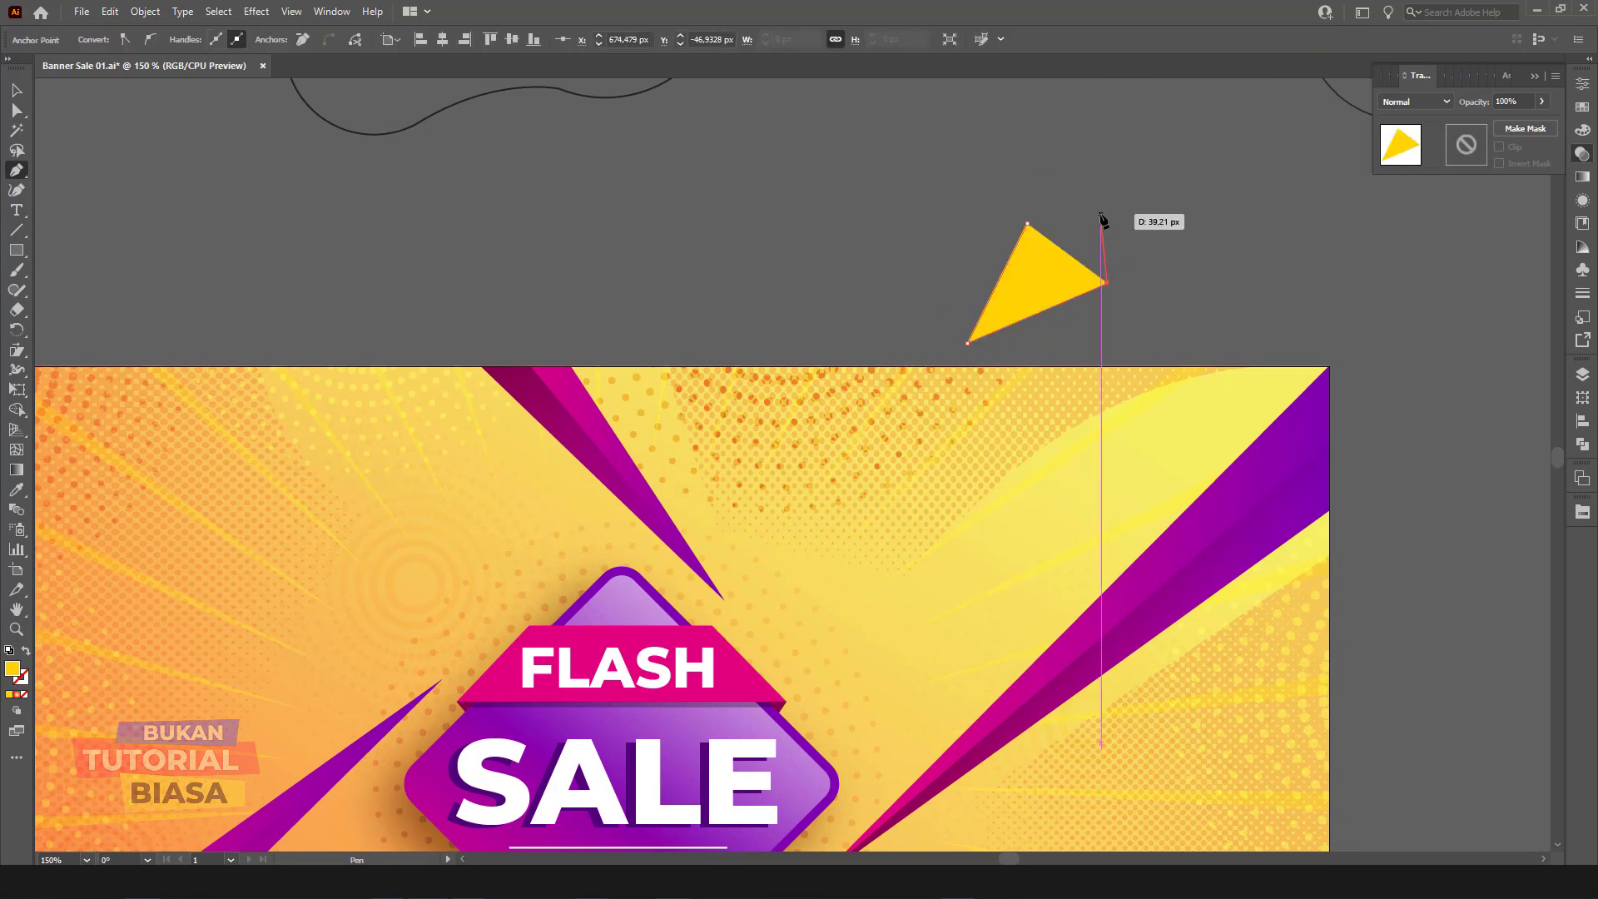
click(1089, 219)
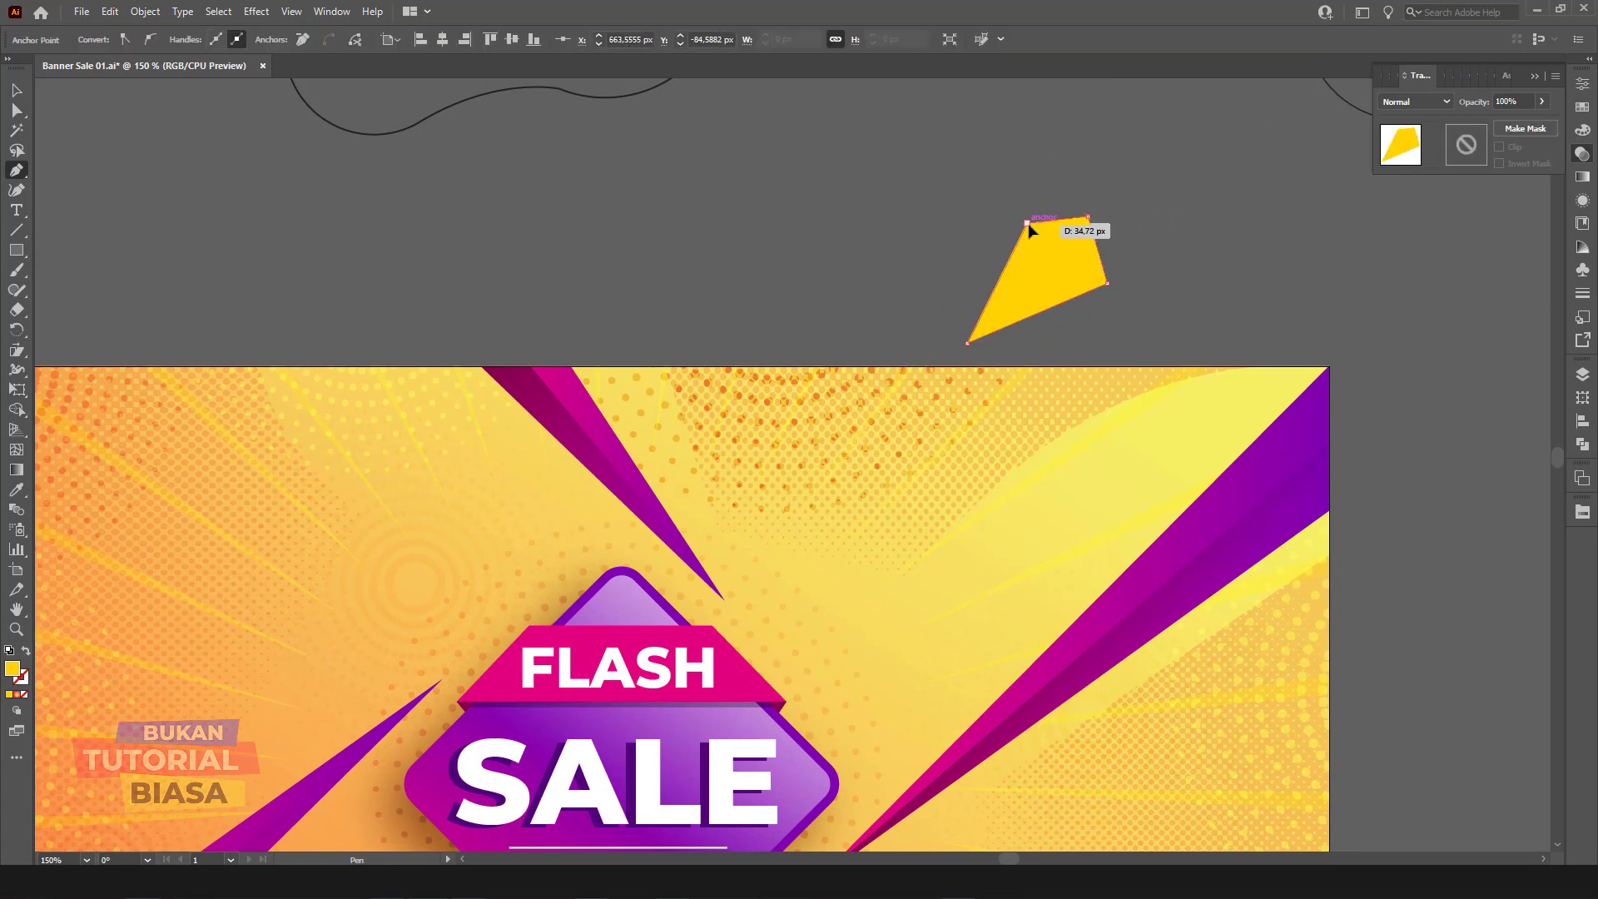
click(13, 93)
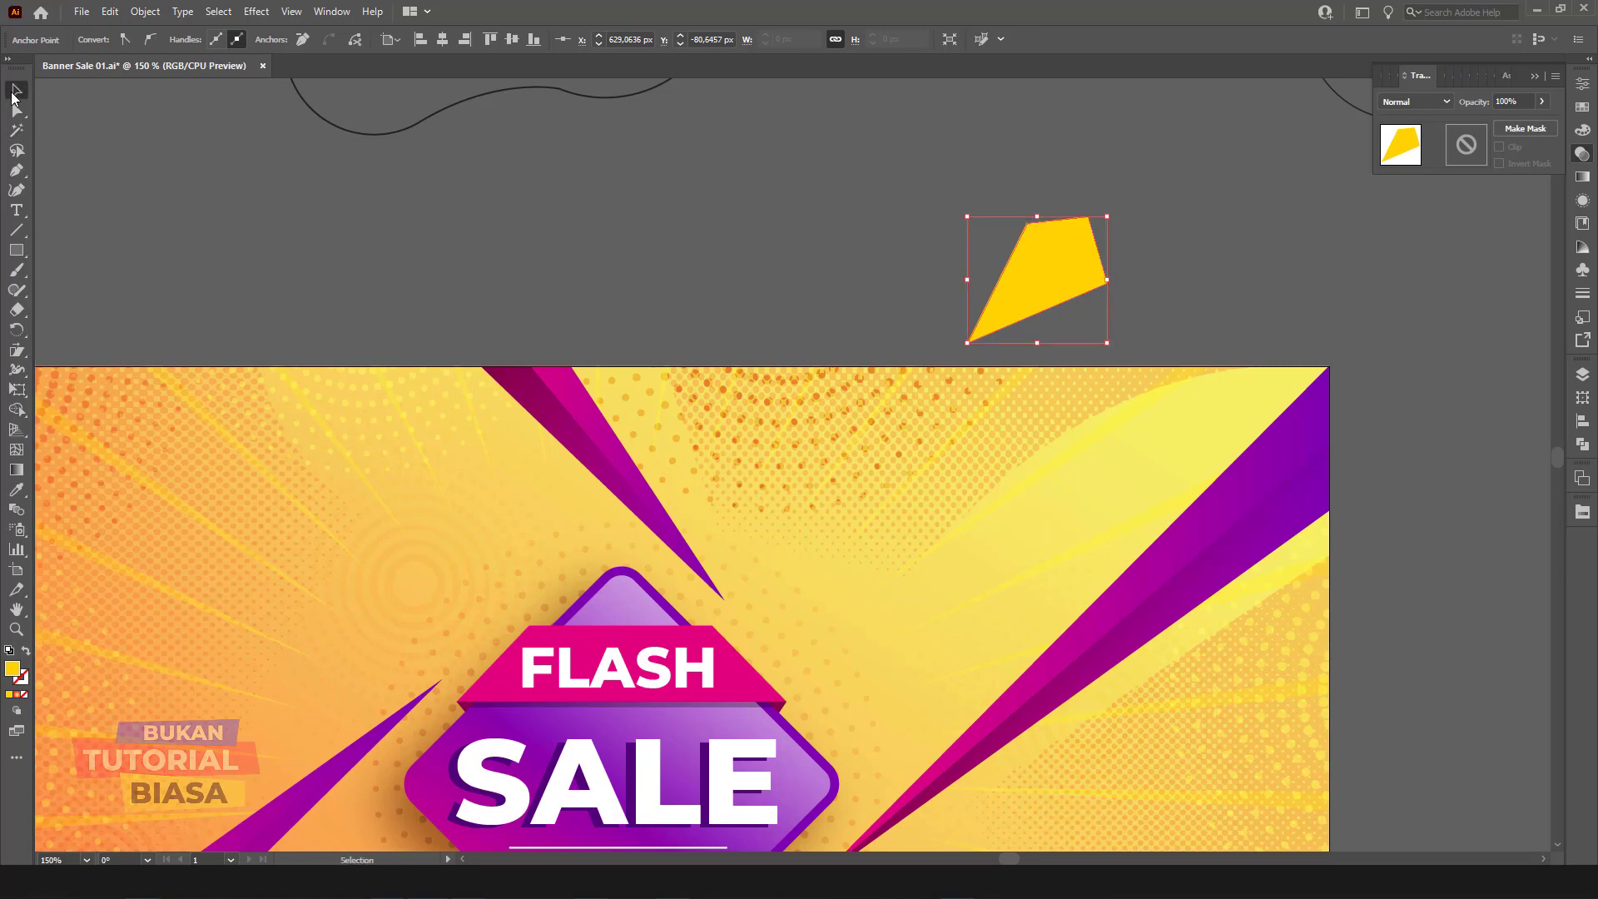
Step: Eyedropper the badge's pink-purple gradient into the new shape
click(16, 489)
click(1251, 472)
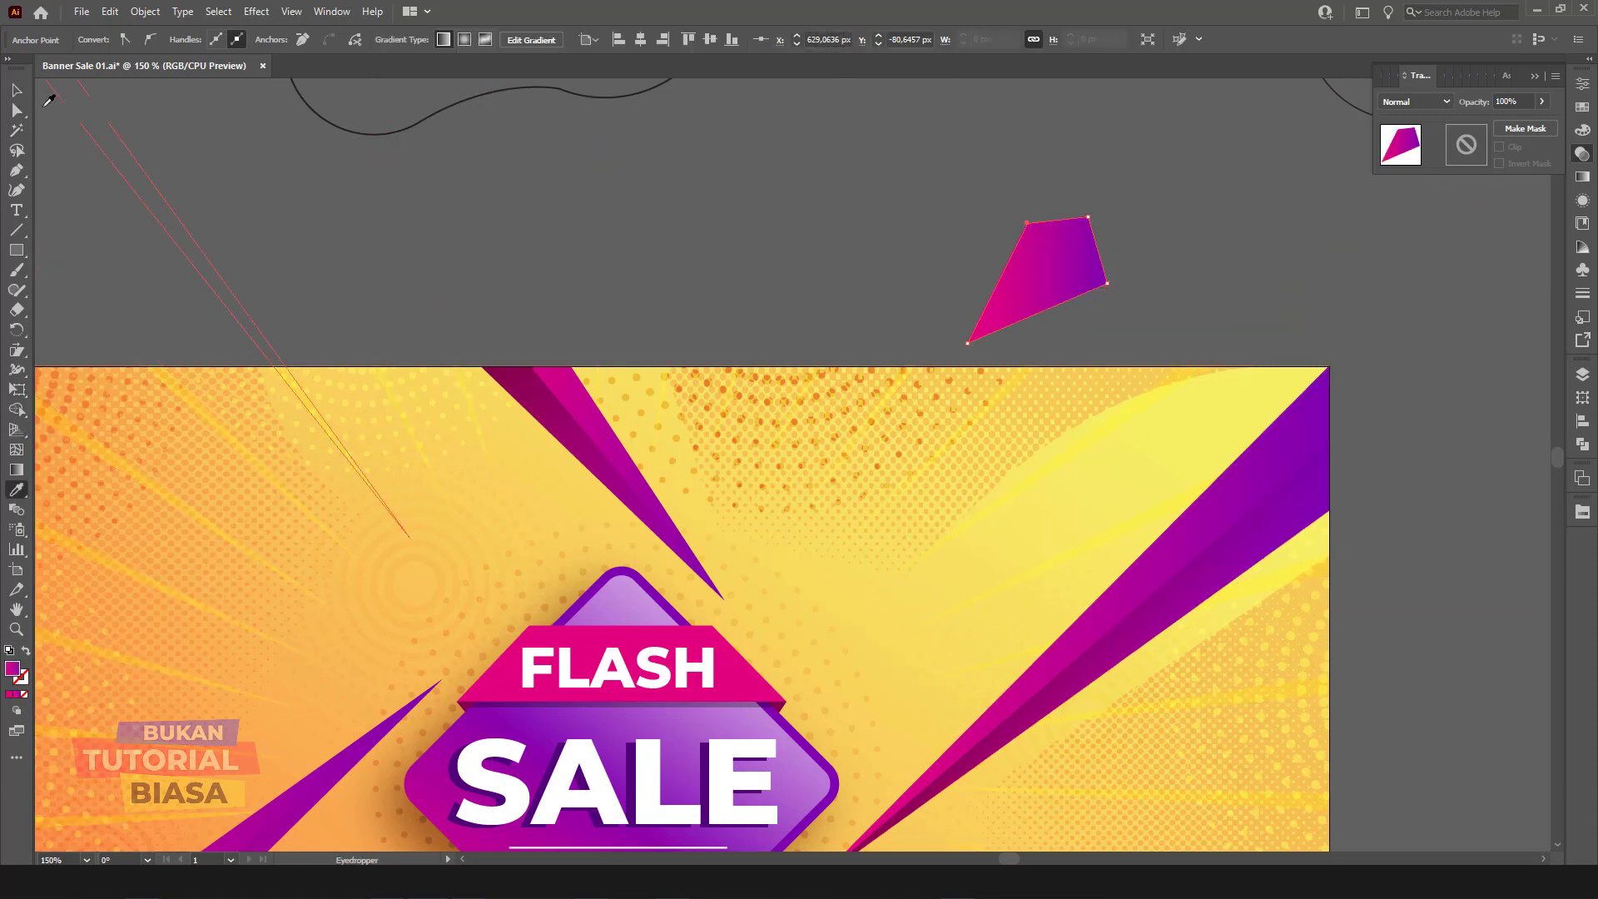
click(14, 92)
click(337, 180)
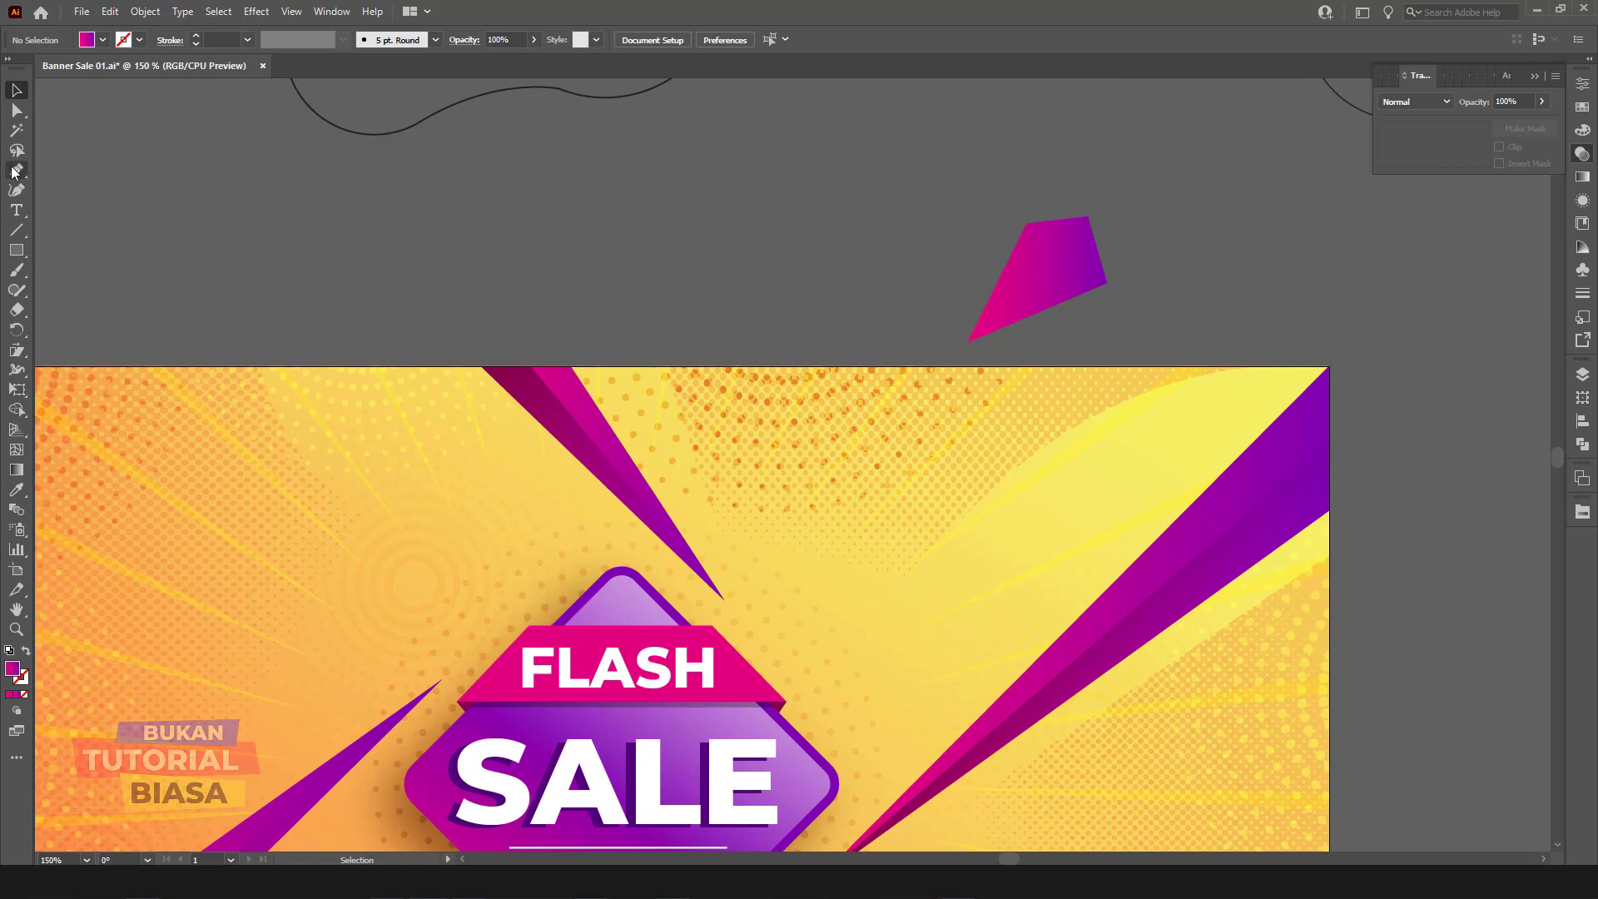
Step: Pen-draw an inner face from the shape's top-left to lower-left corner
click(1028, 224)
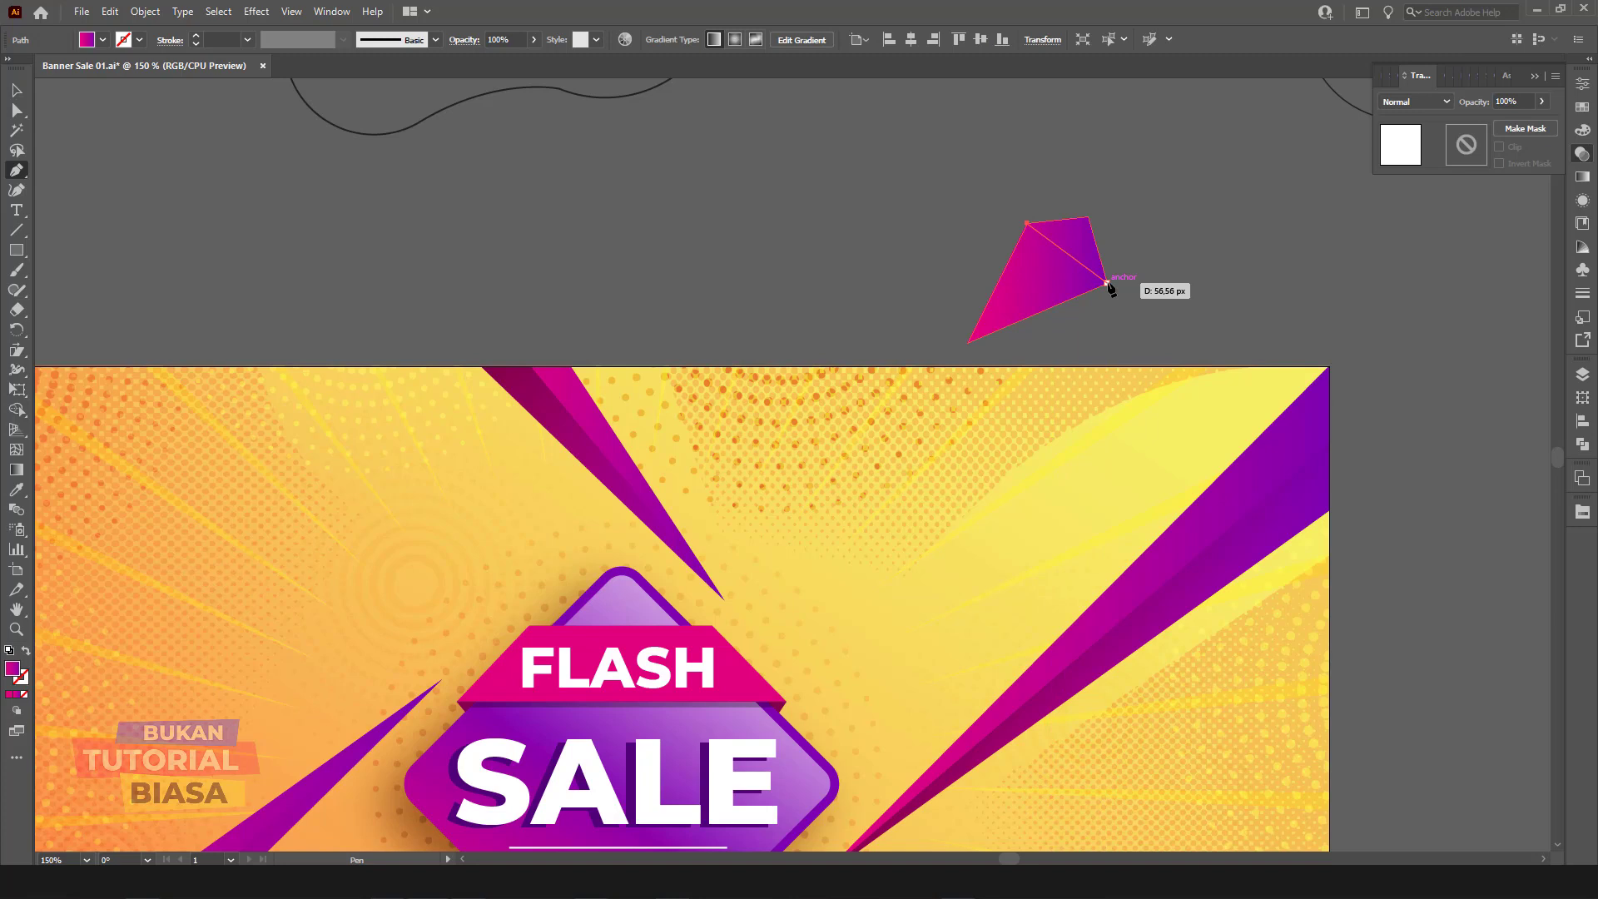
click(1042, 262)
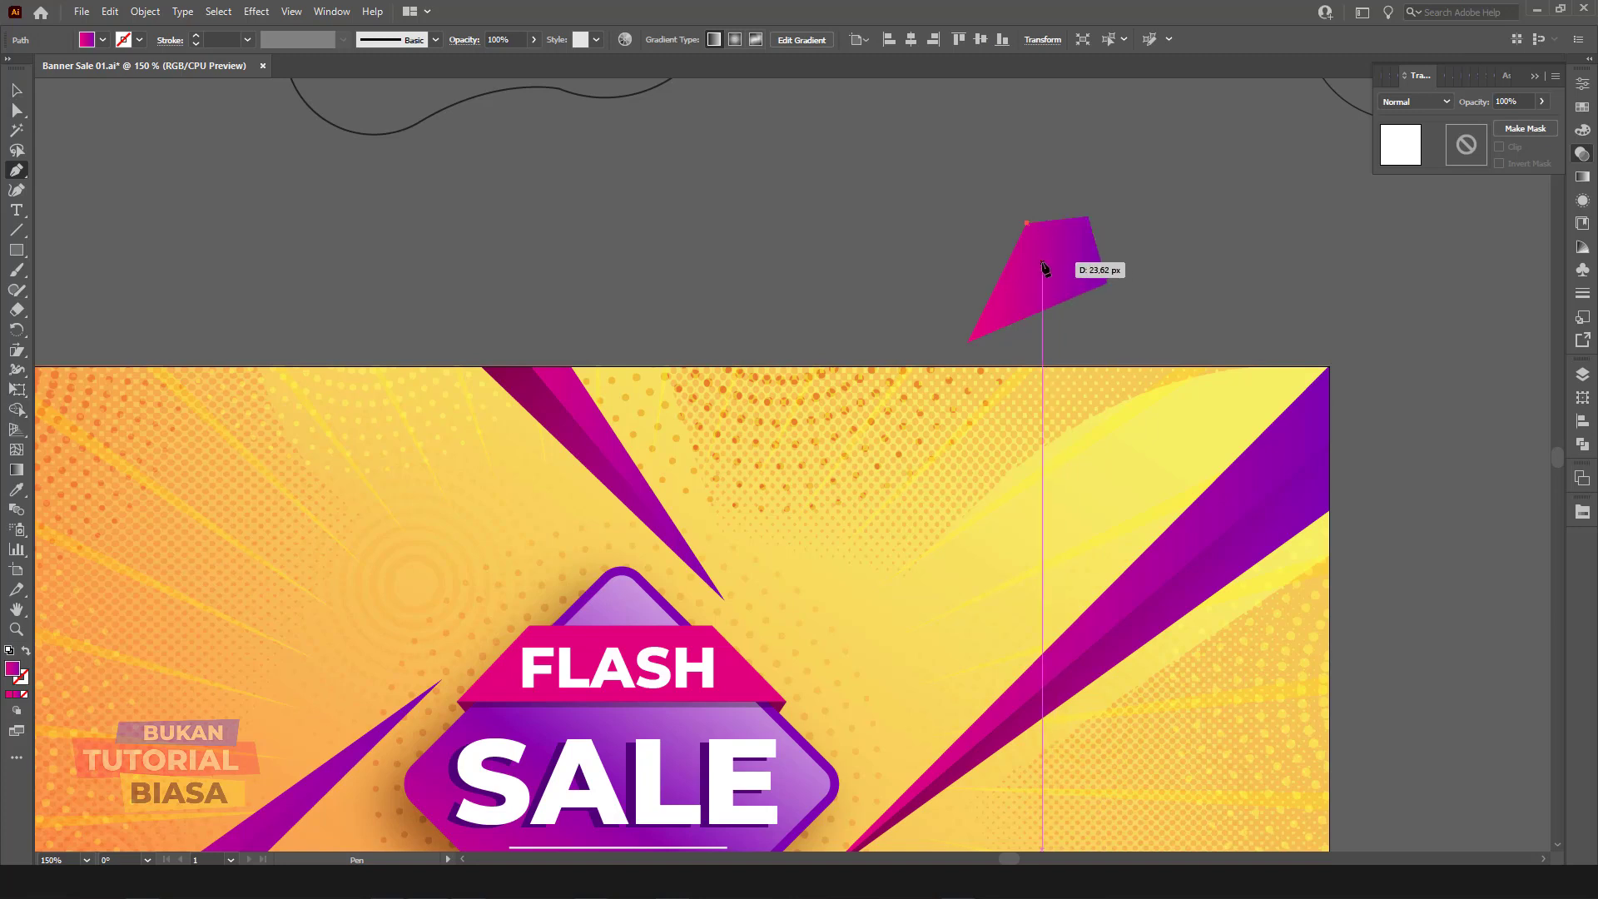
click(969, 340)
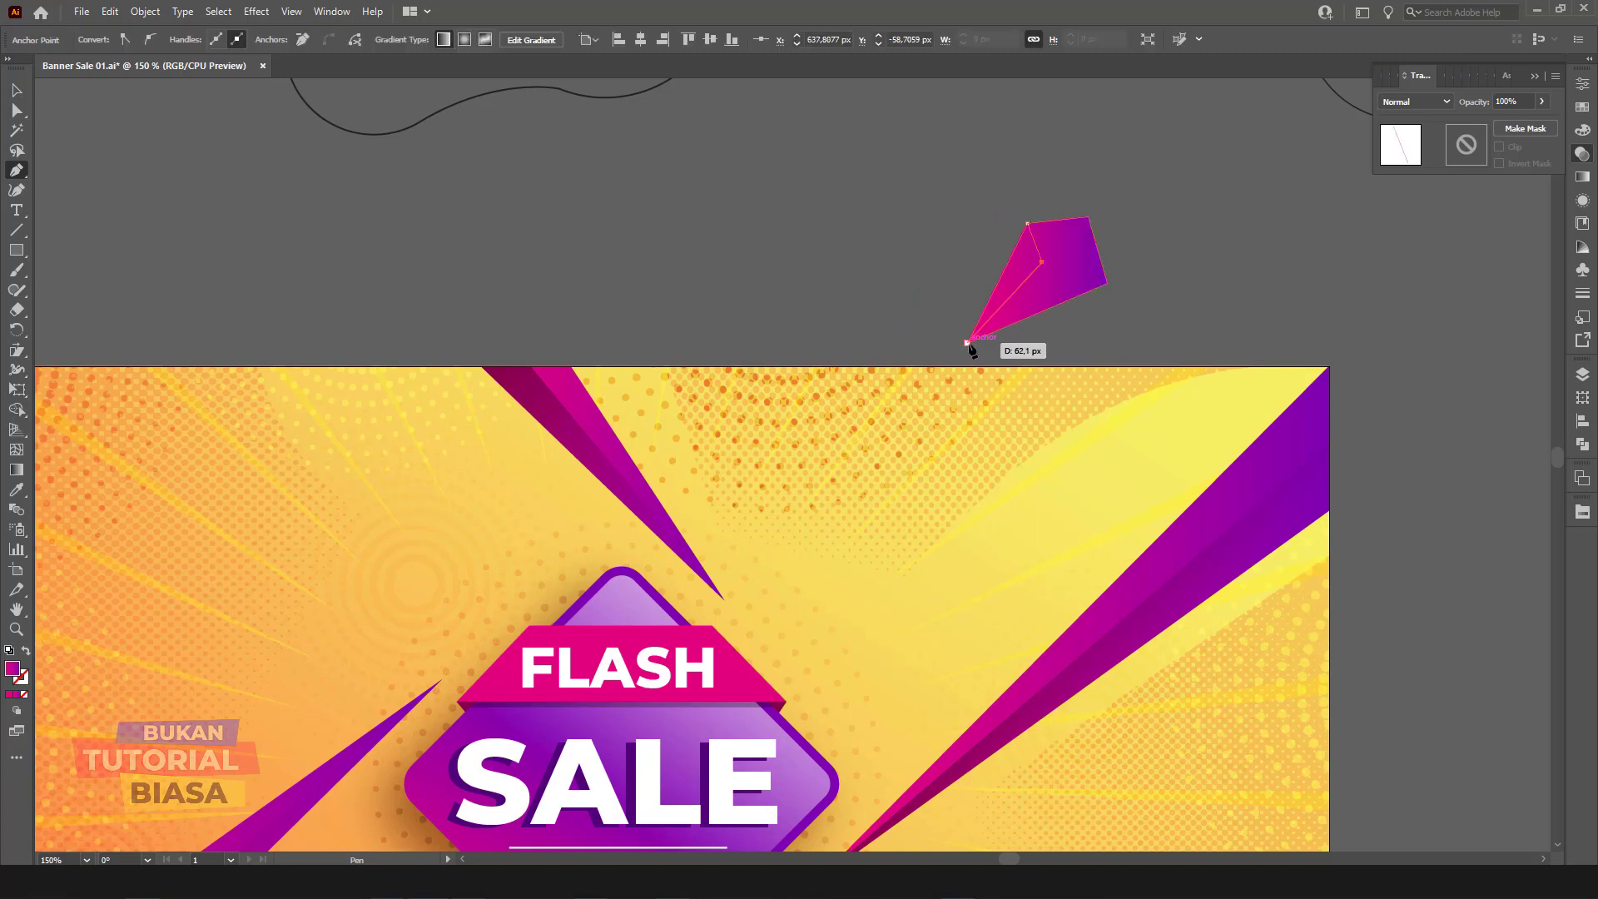
click(1027, 225)
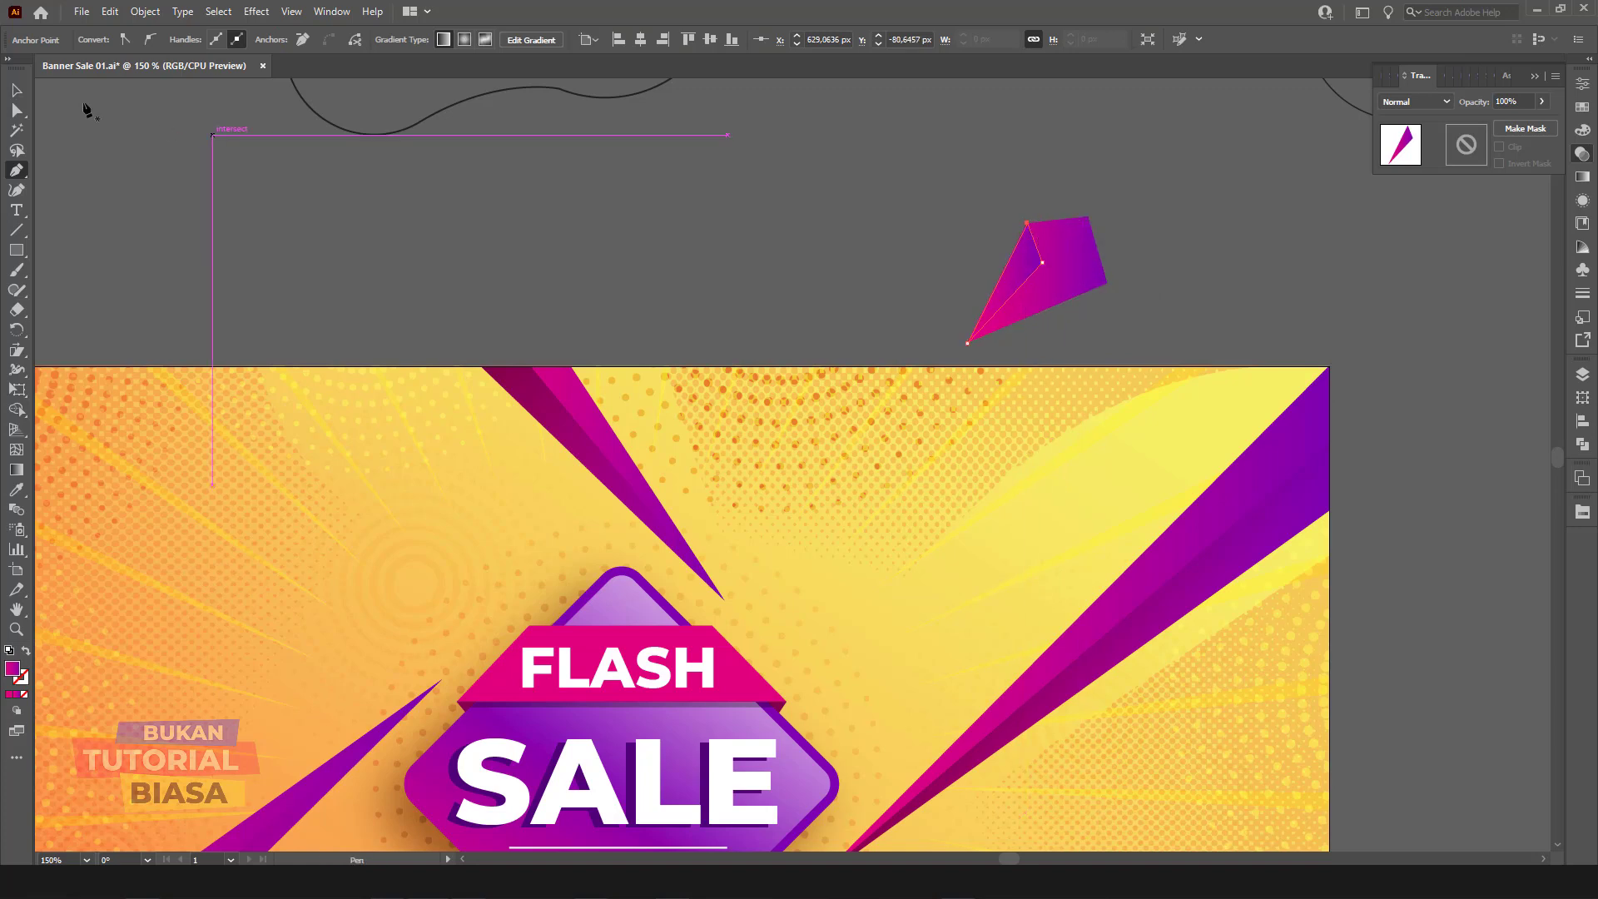
click(15, 90)
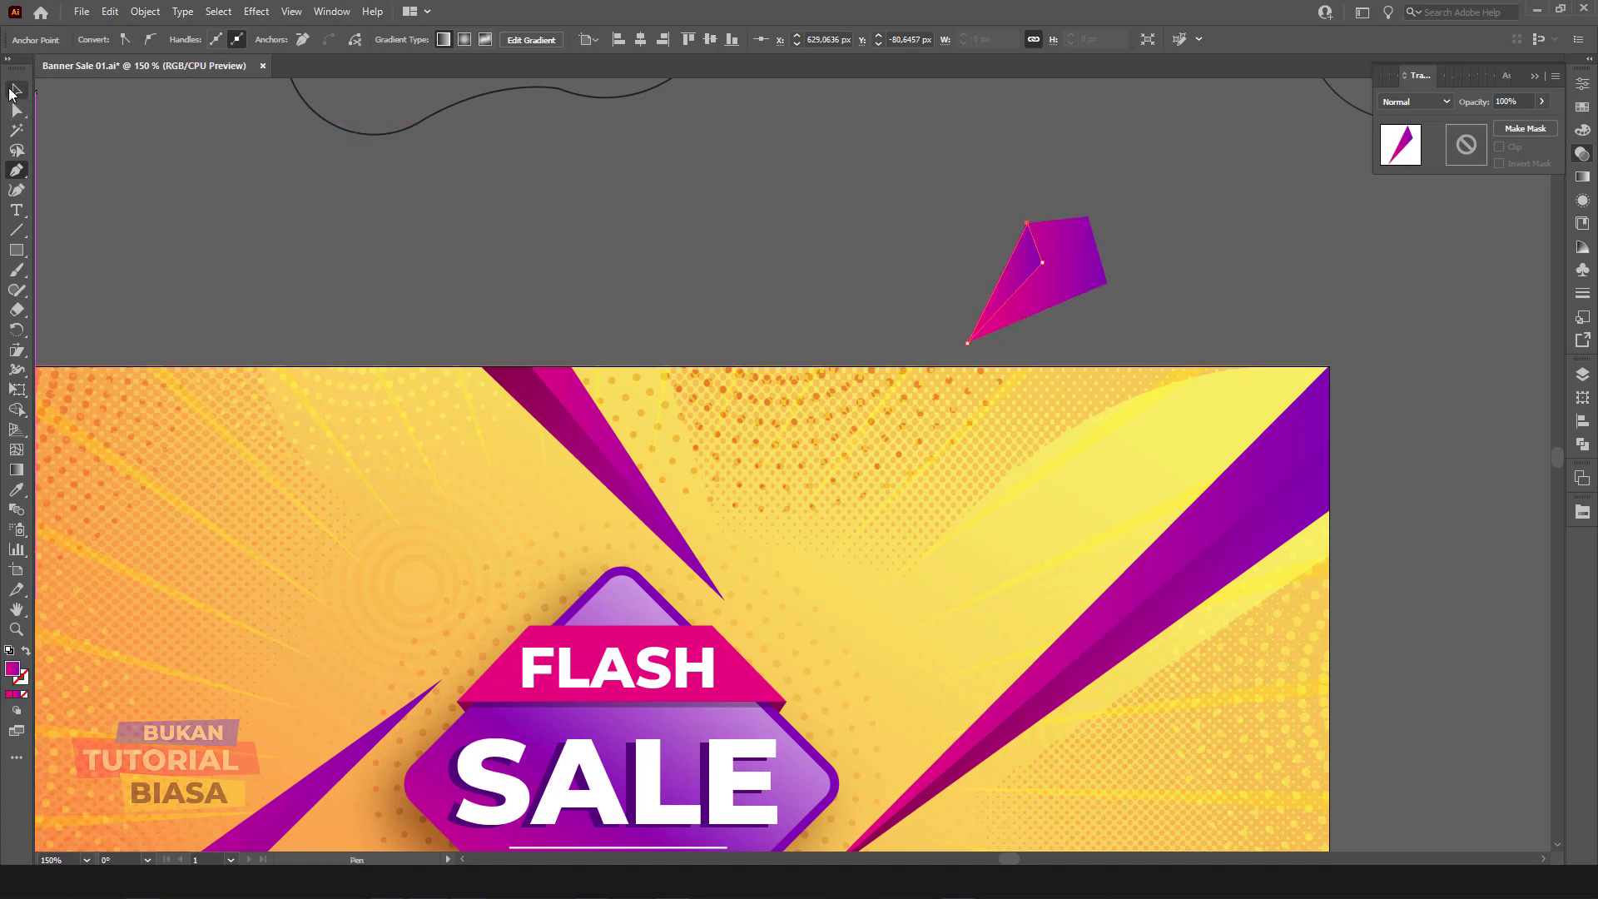
Step: Zoom to 200% and select the shape's left and right pieces
click(1247, 243)
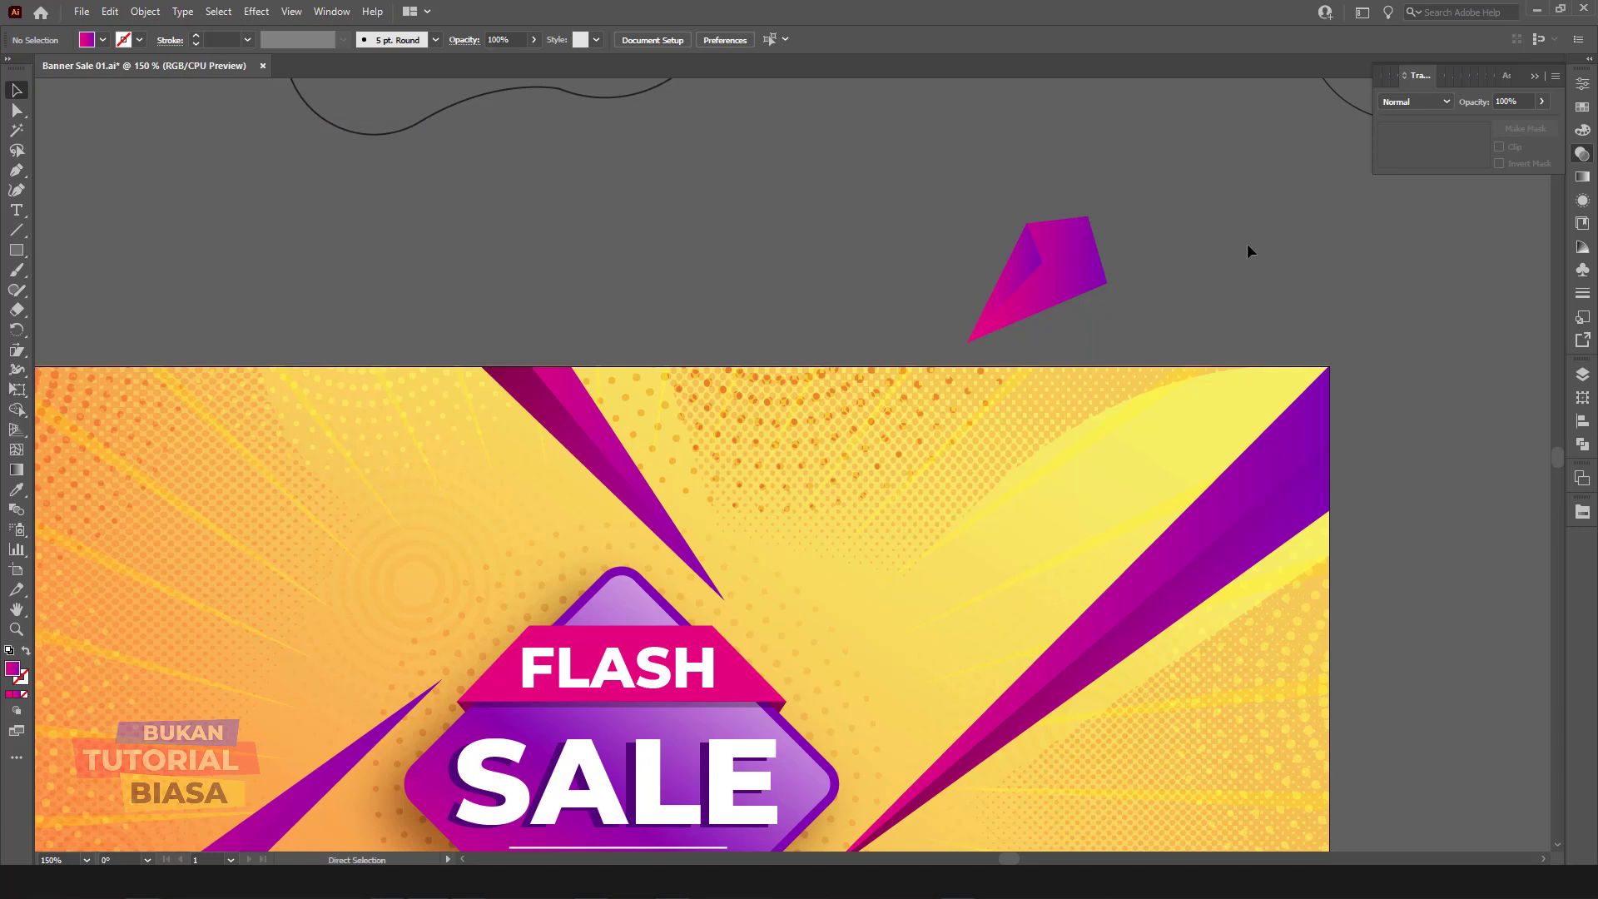
key(ctrl+plus)
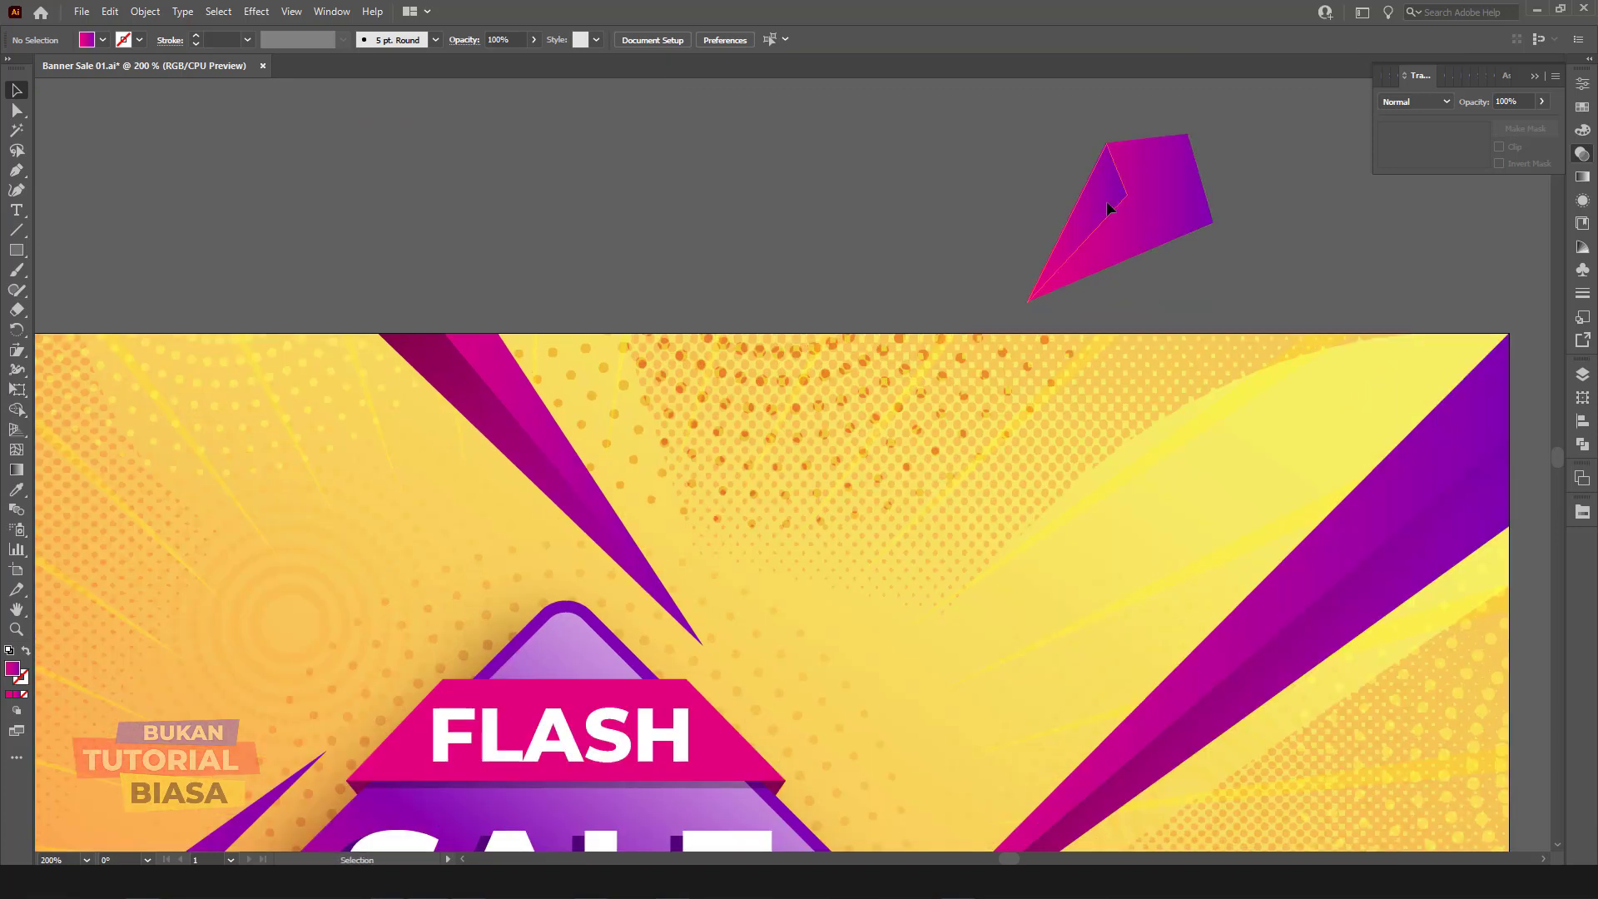
click(1109, 207)
shift+click(1162, 203)
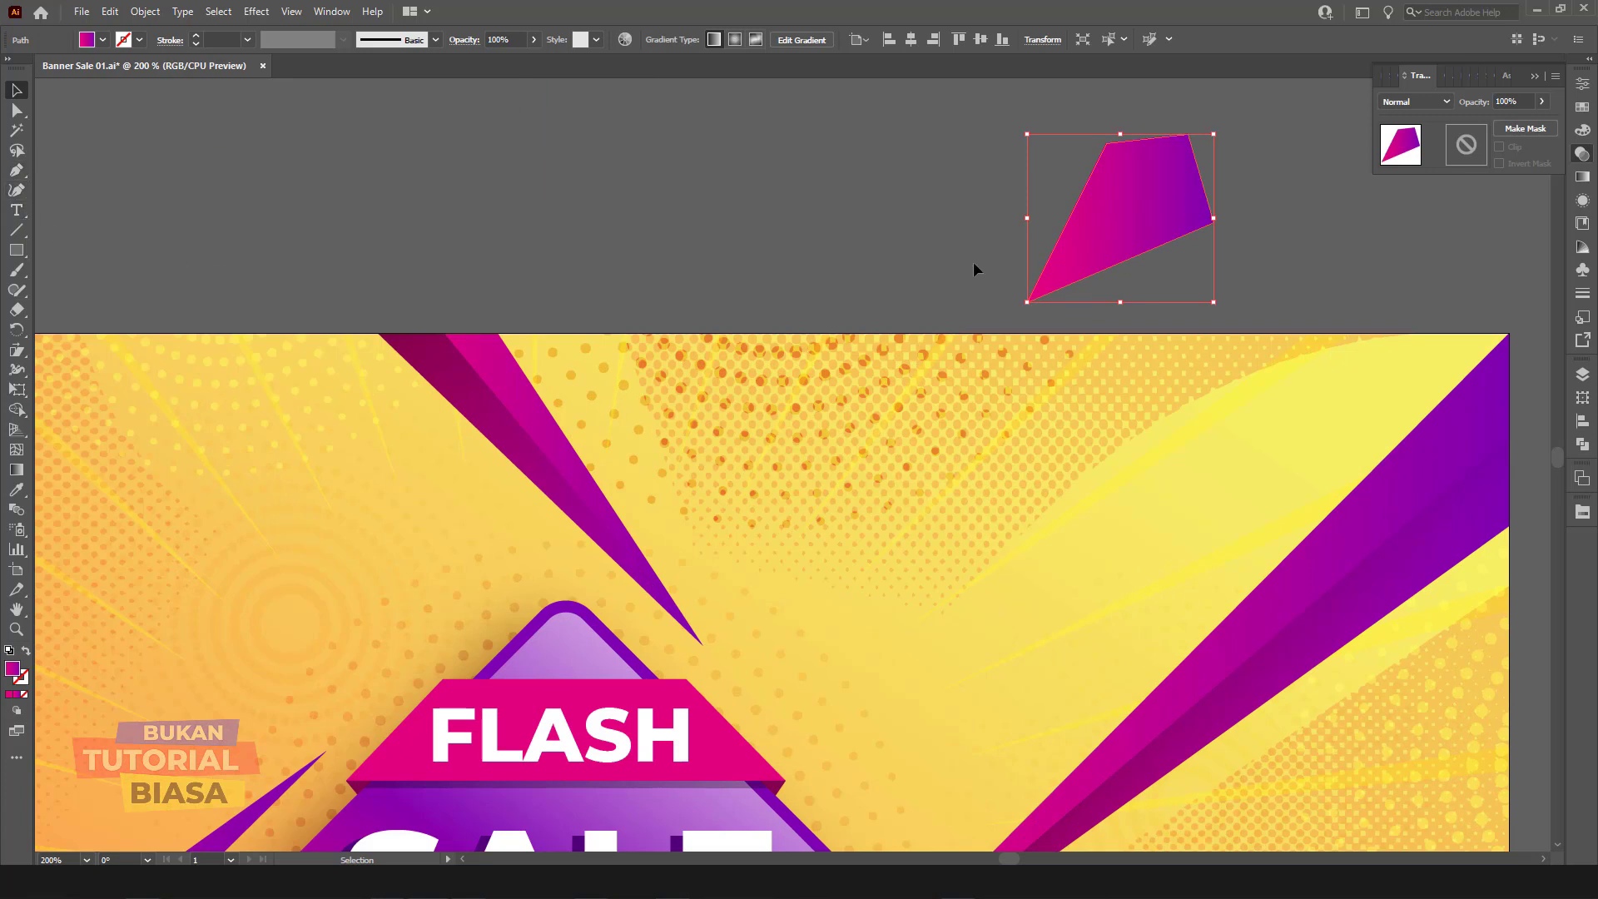
Step: Delete the top-right anchor point so the shape becomes a triangle
click(1188, 136)
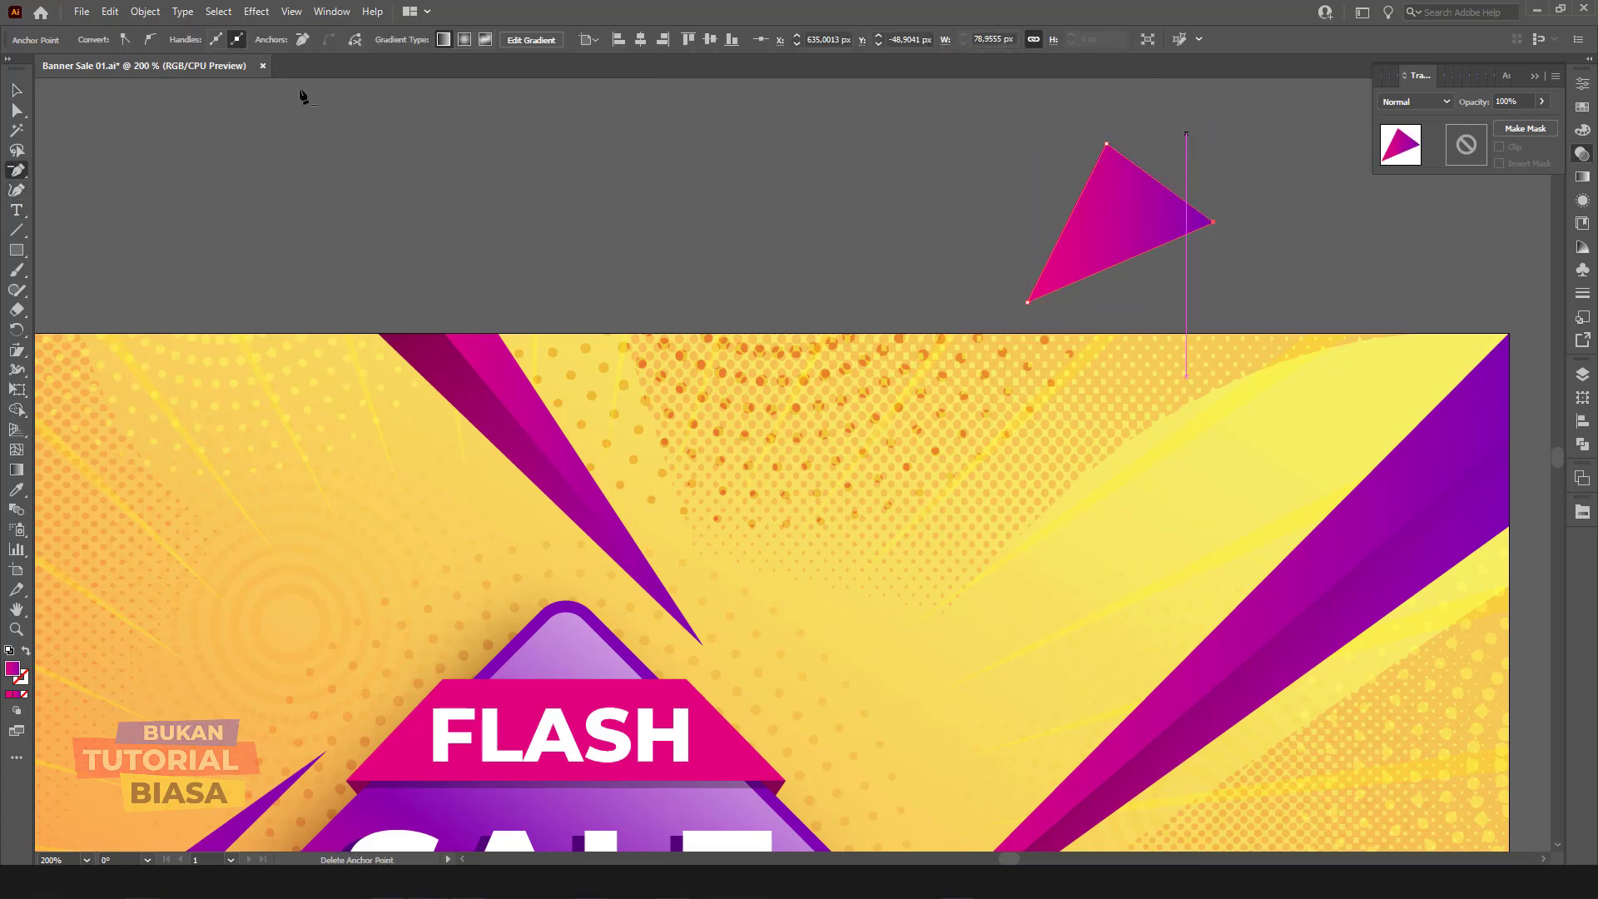
click(15, 91)
click(599, 171)
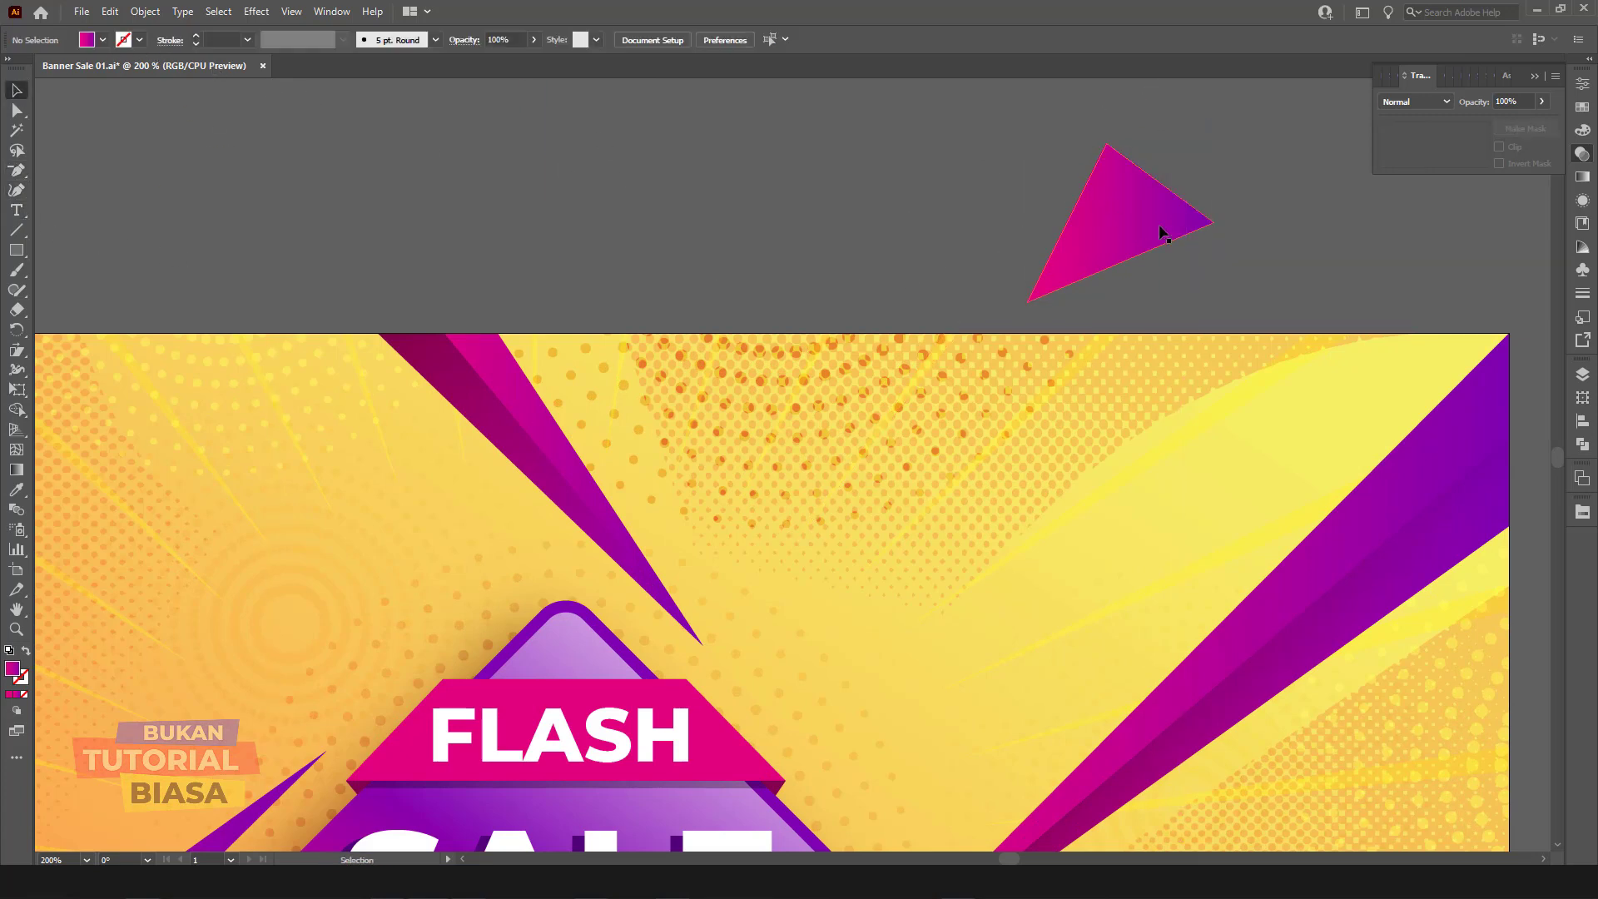
click(1157, 233)
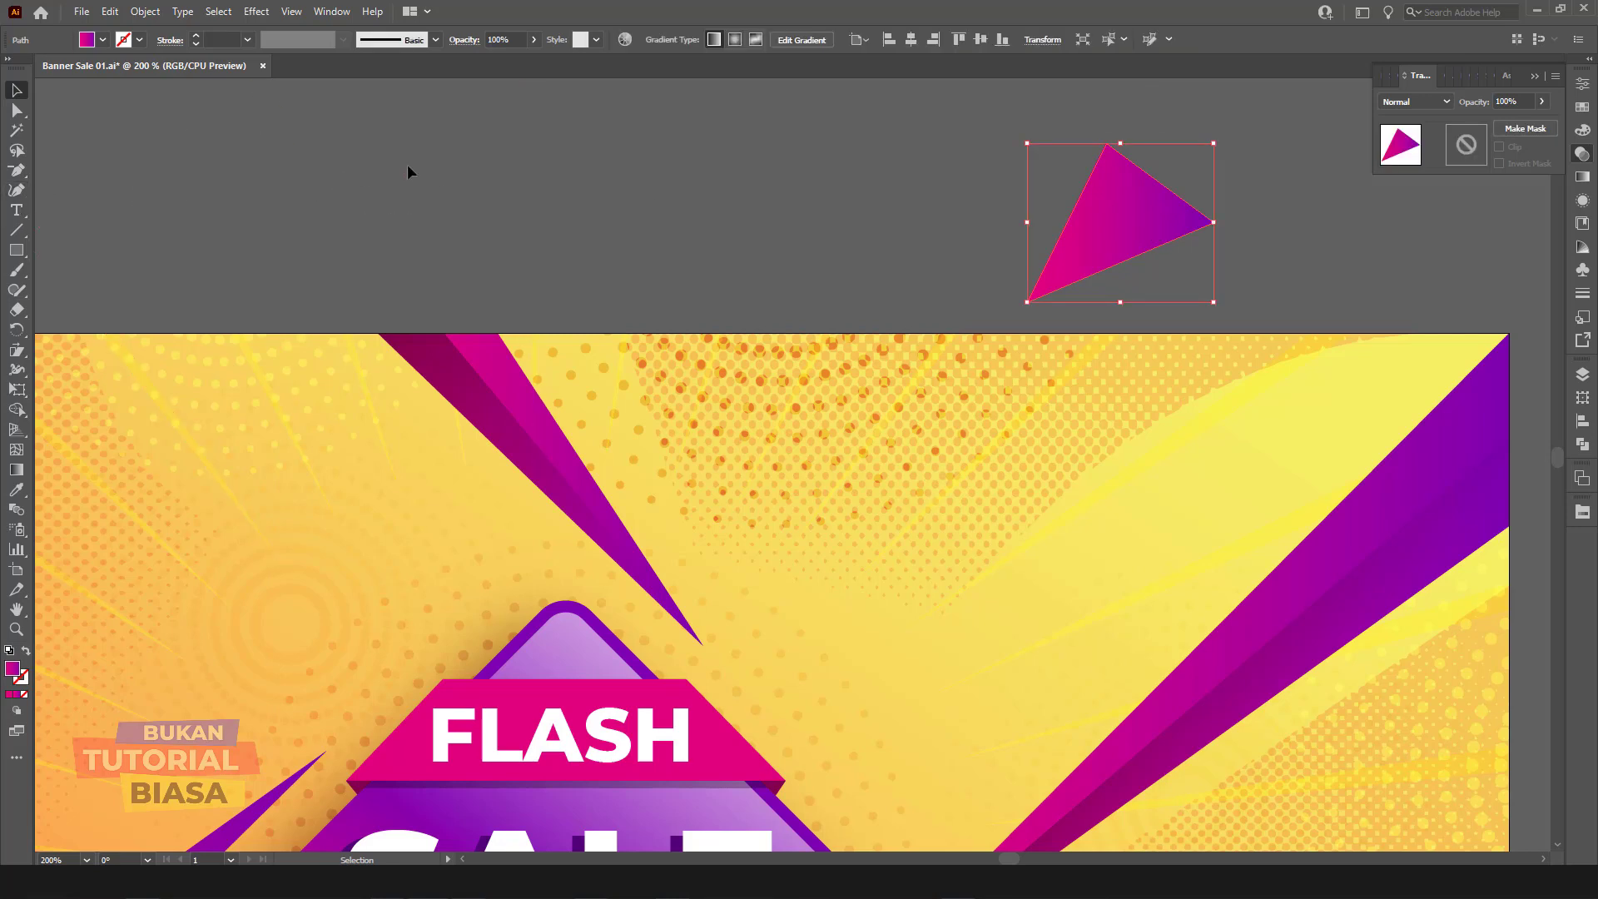
key(p)
click(16, 90)
click(984, 212)
click(1494, 492)
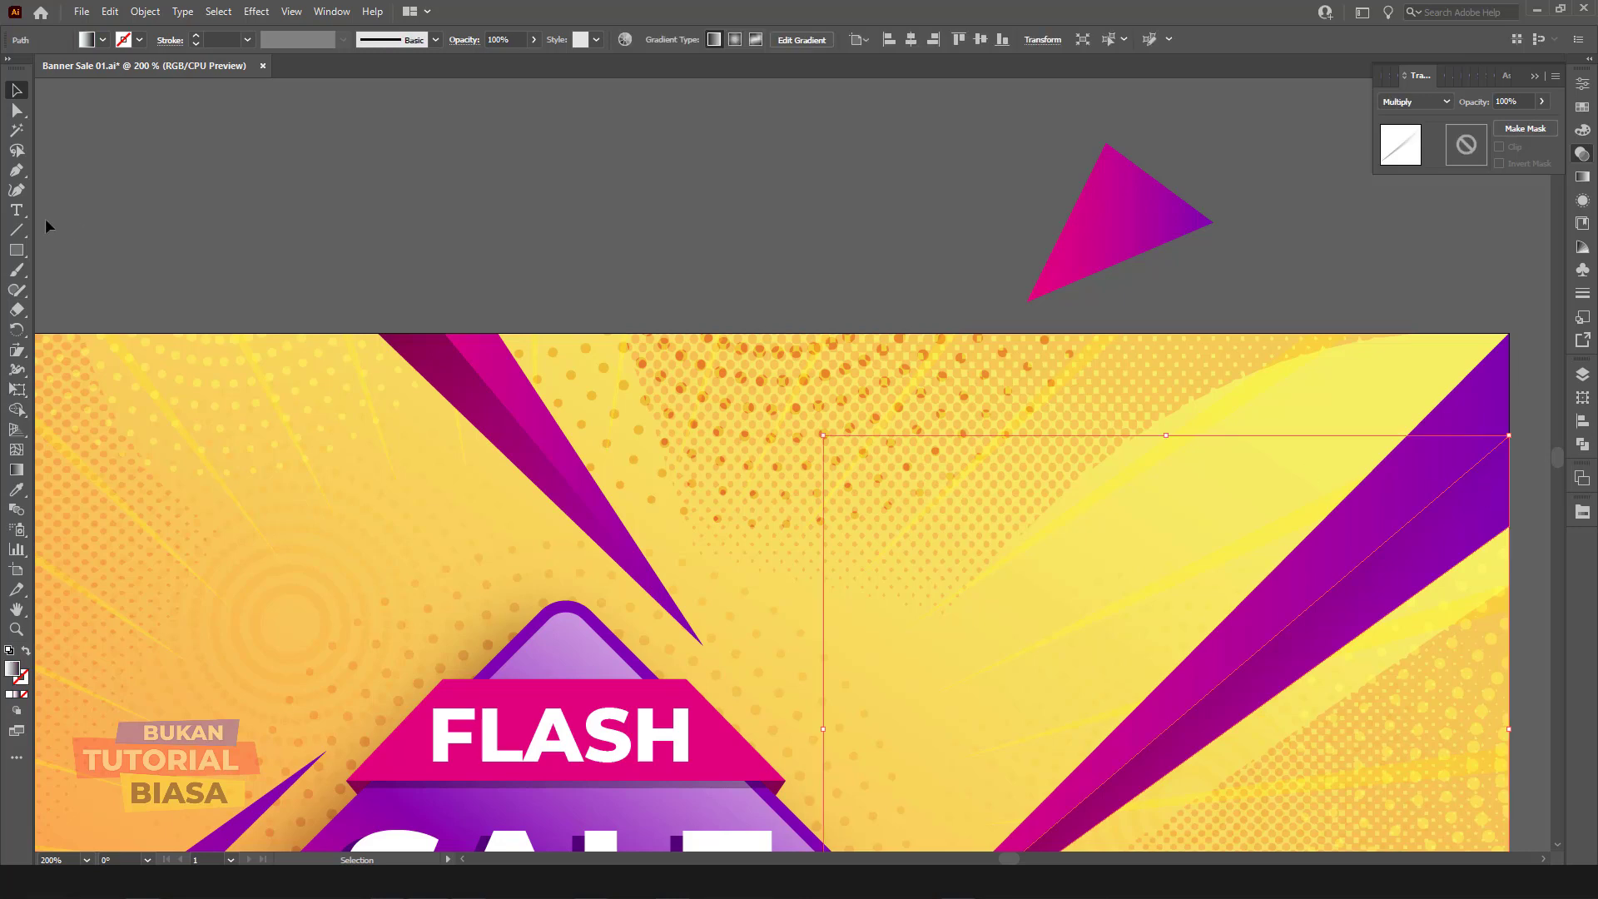
Step: Pen-draw the pyramid's lower face and set it to Multiply to darken it
click(16, 170)
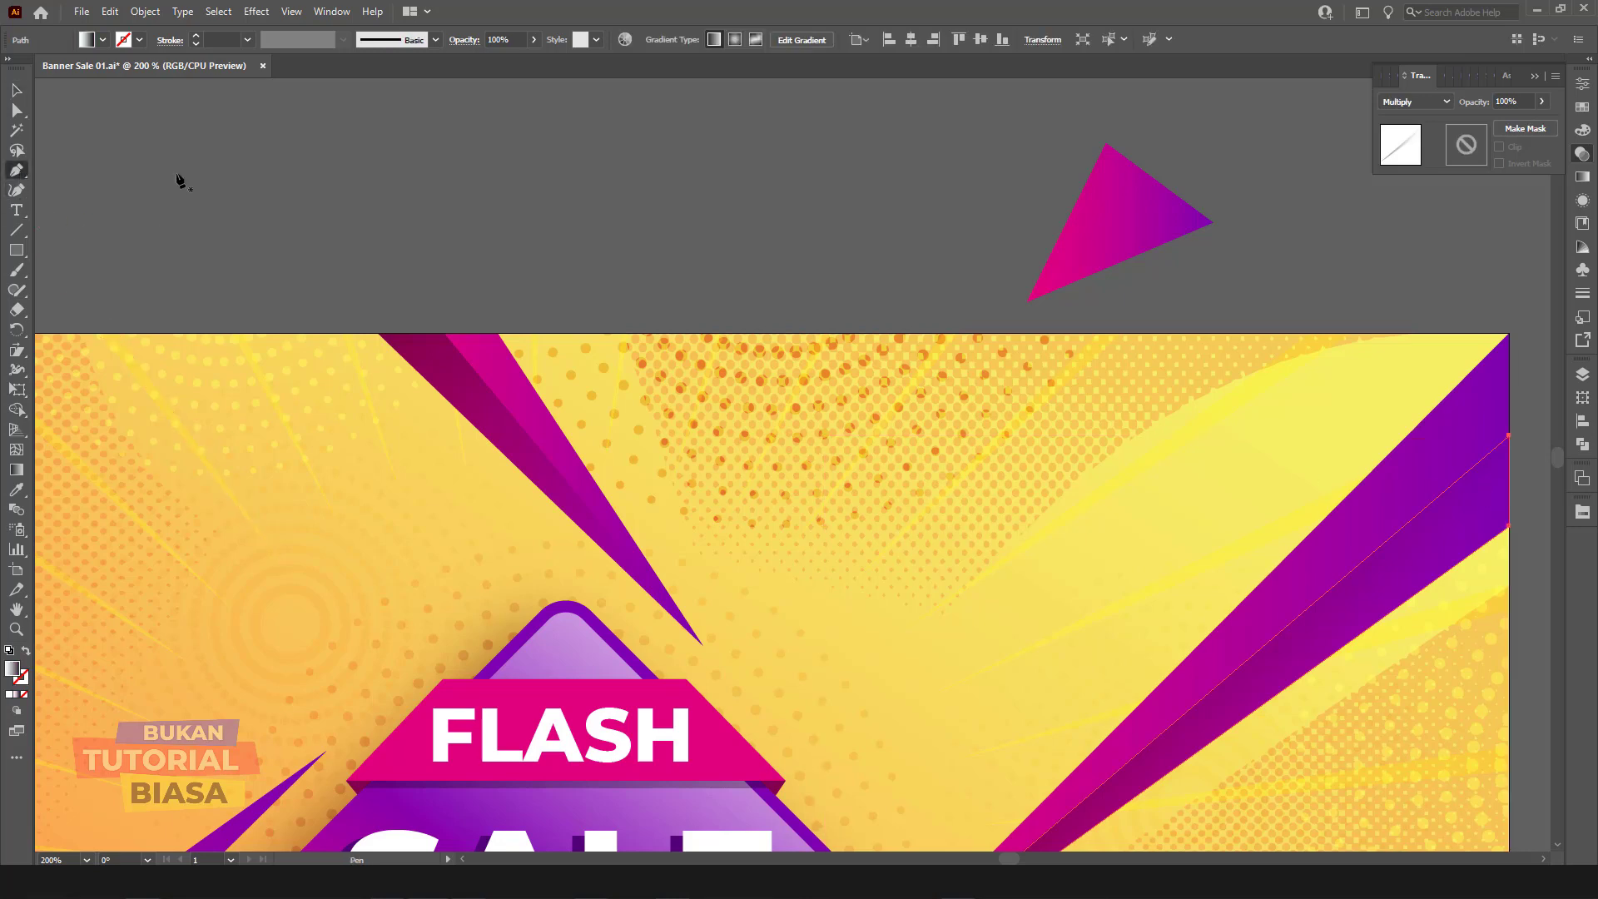
click(1213, 222)
click(1123, 207)
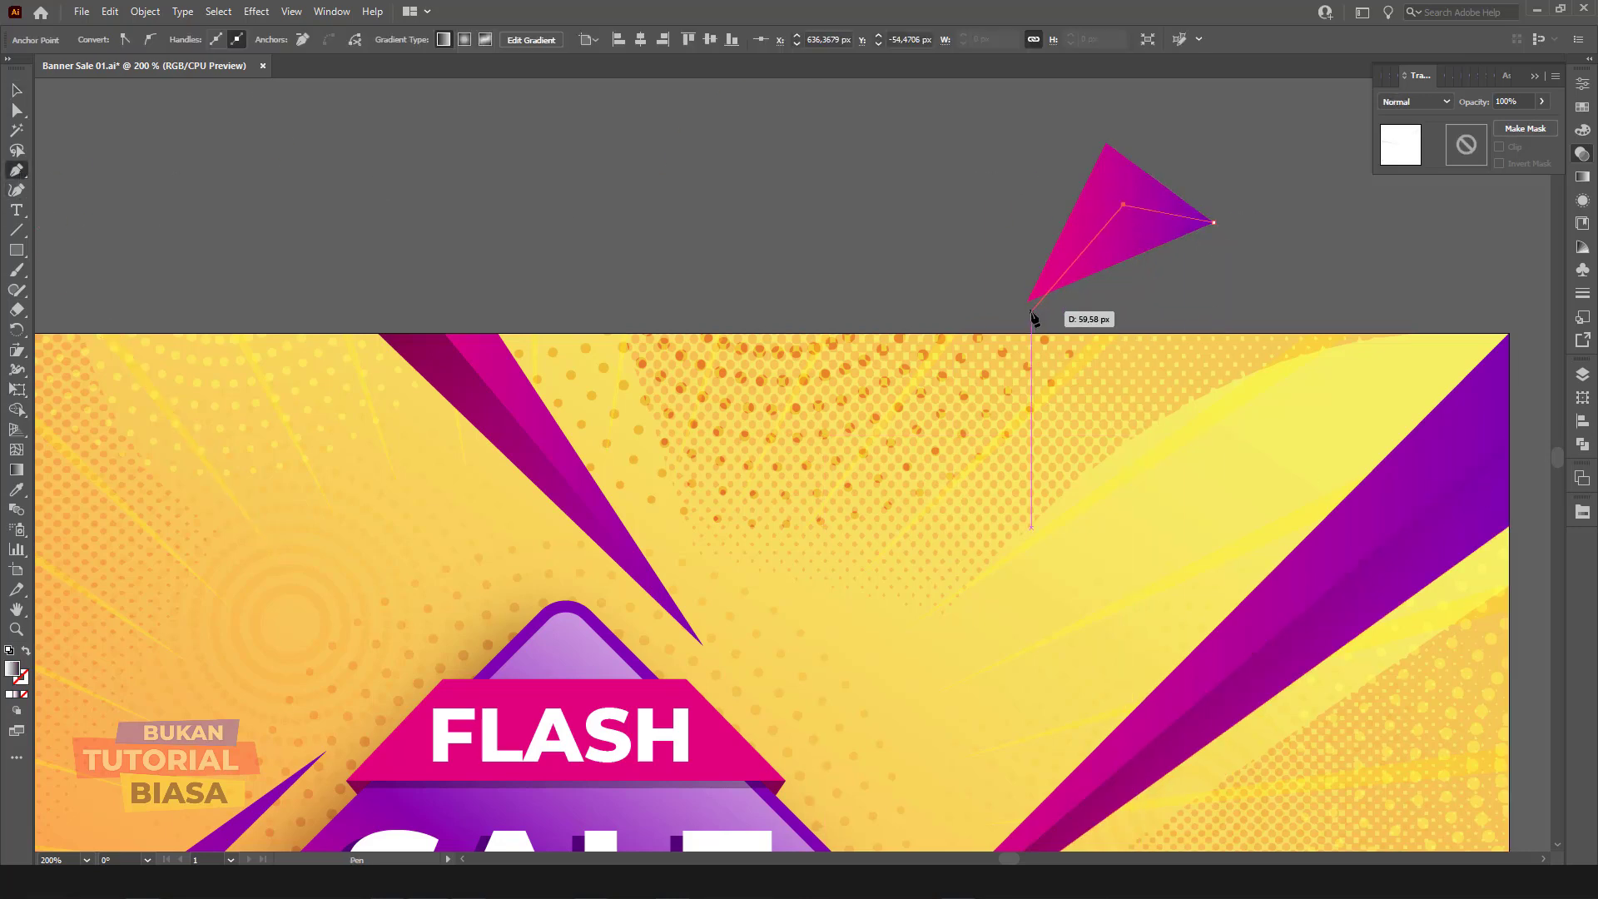
click(1028, 302)
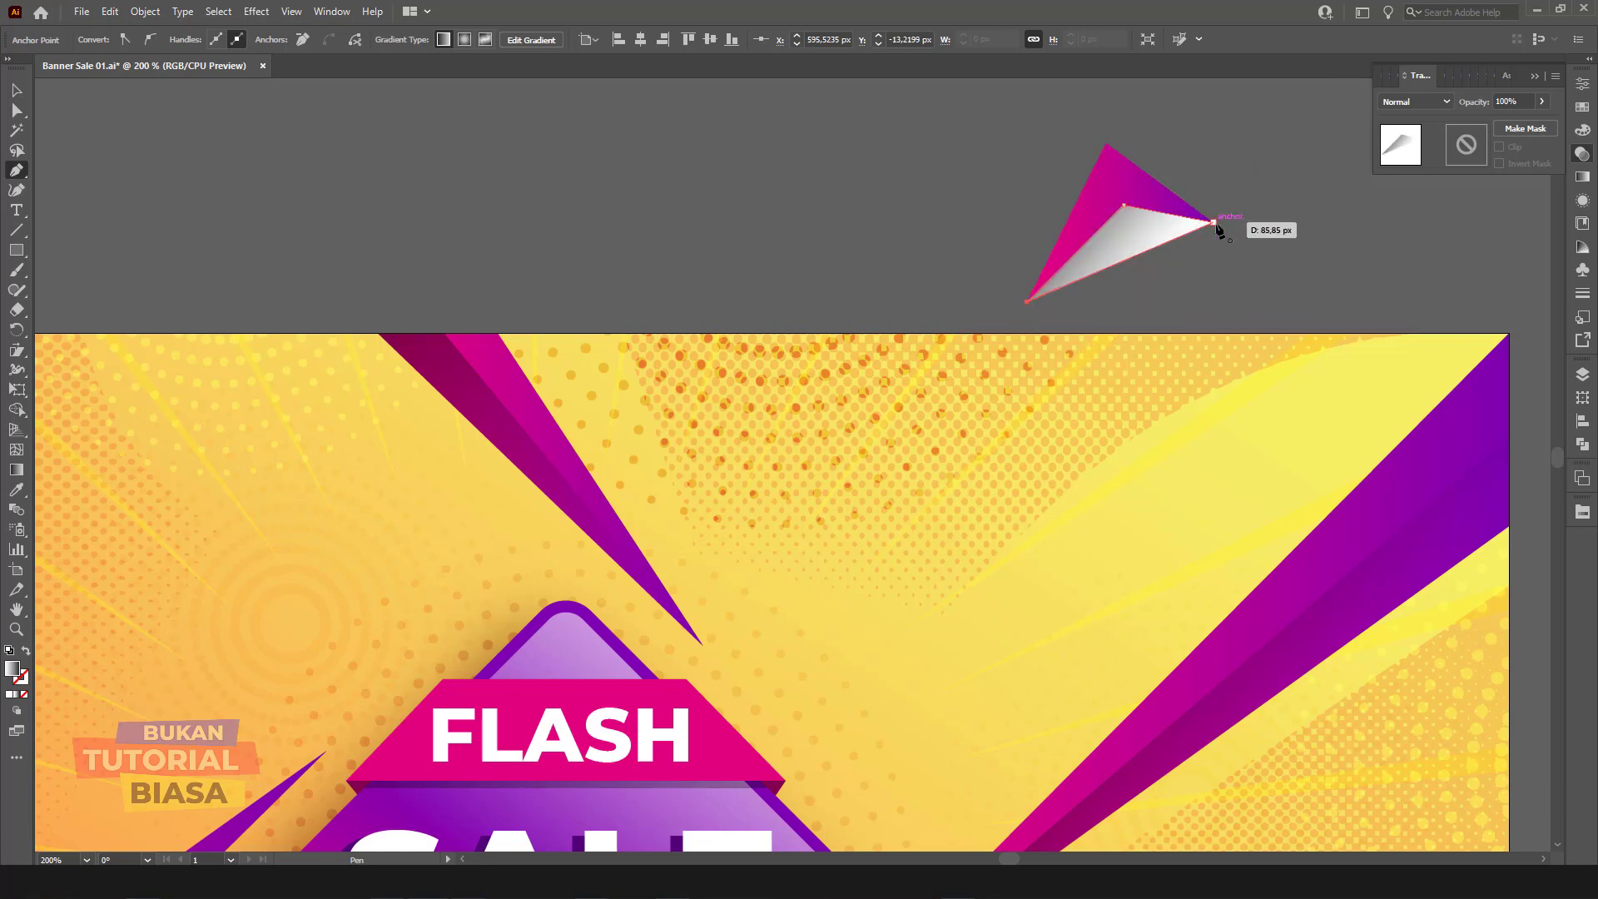
click(1213, 221)
click(17, 91)
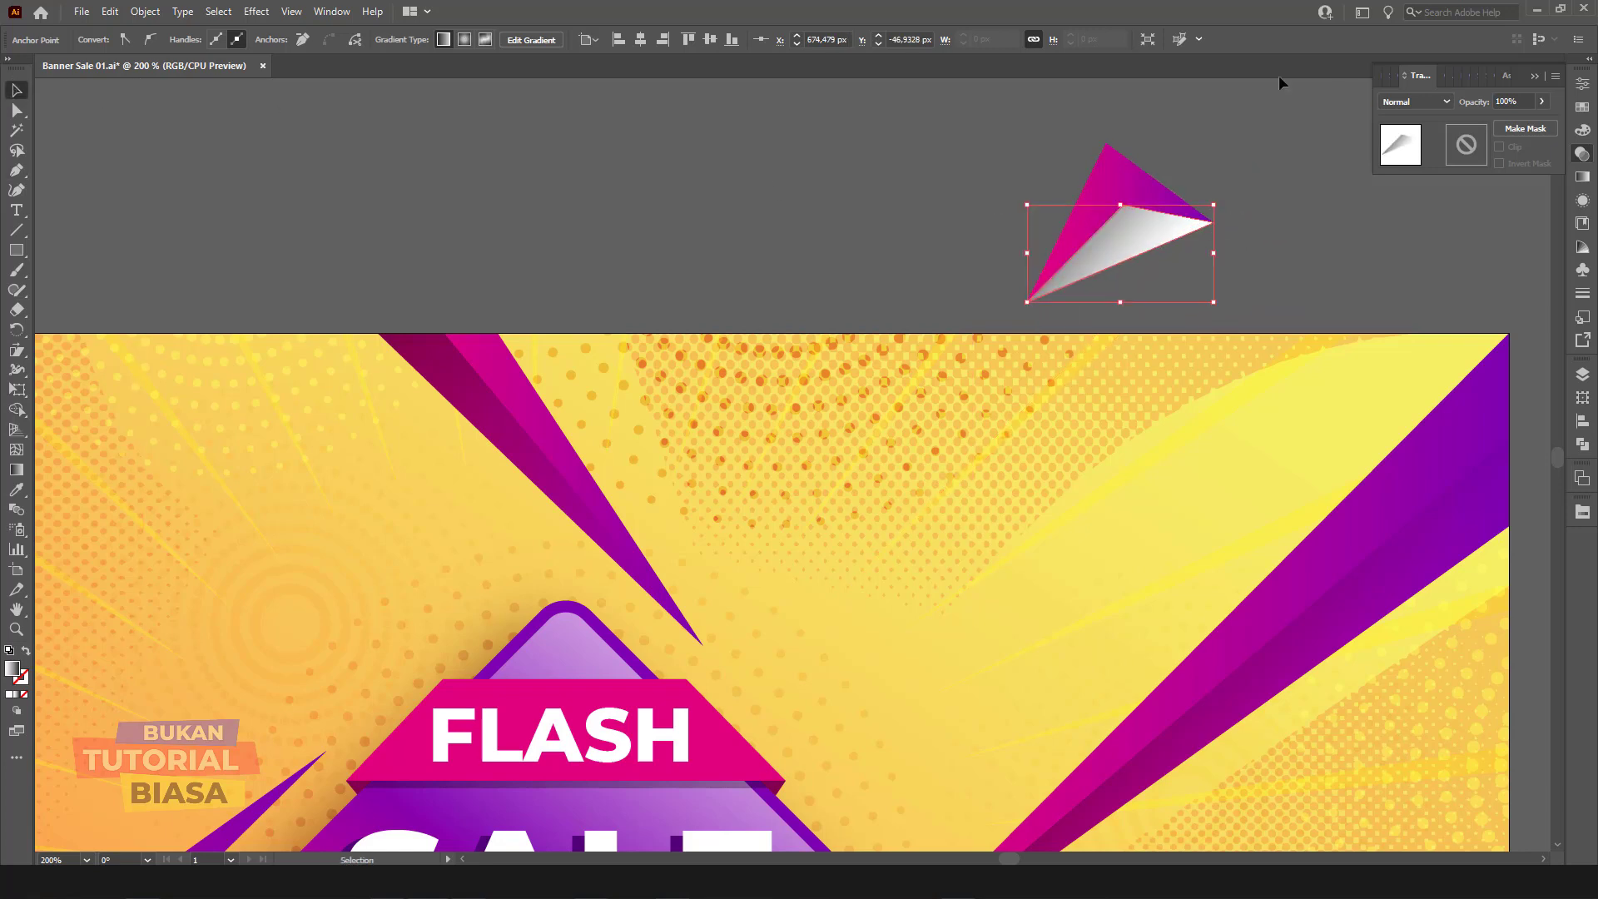
click(1408, 103)
click(1411, 167)
click(1281, 207)
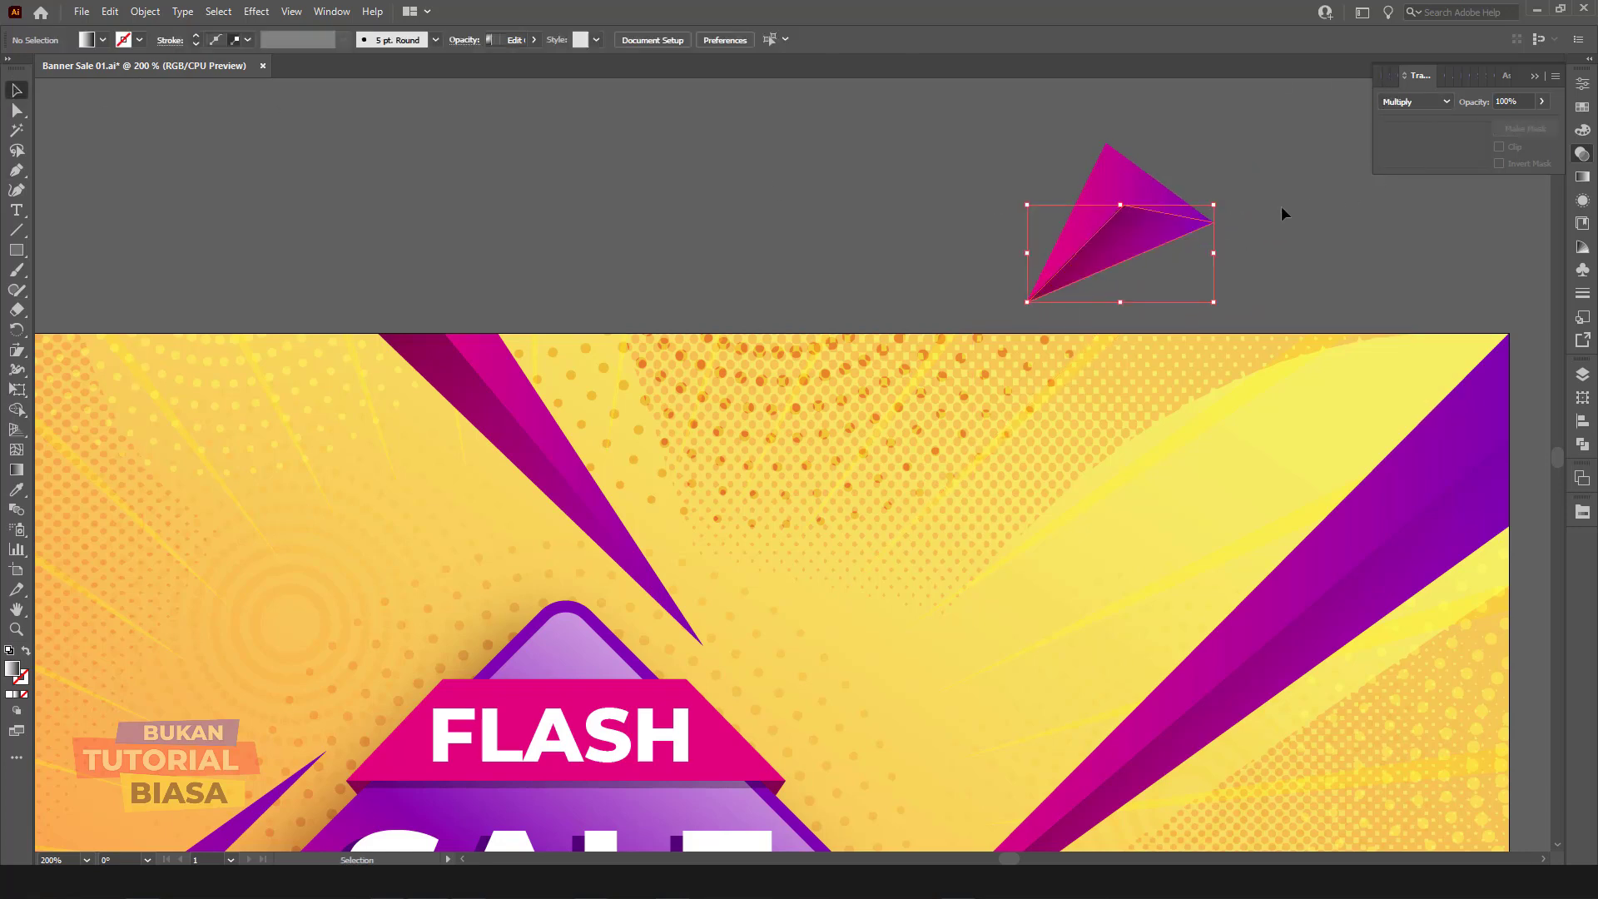
Step: At 300% zoom, pen-draw the white upper face and blend it with Color Dodge
drag(1183, 153, 1024, 223)
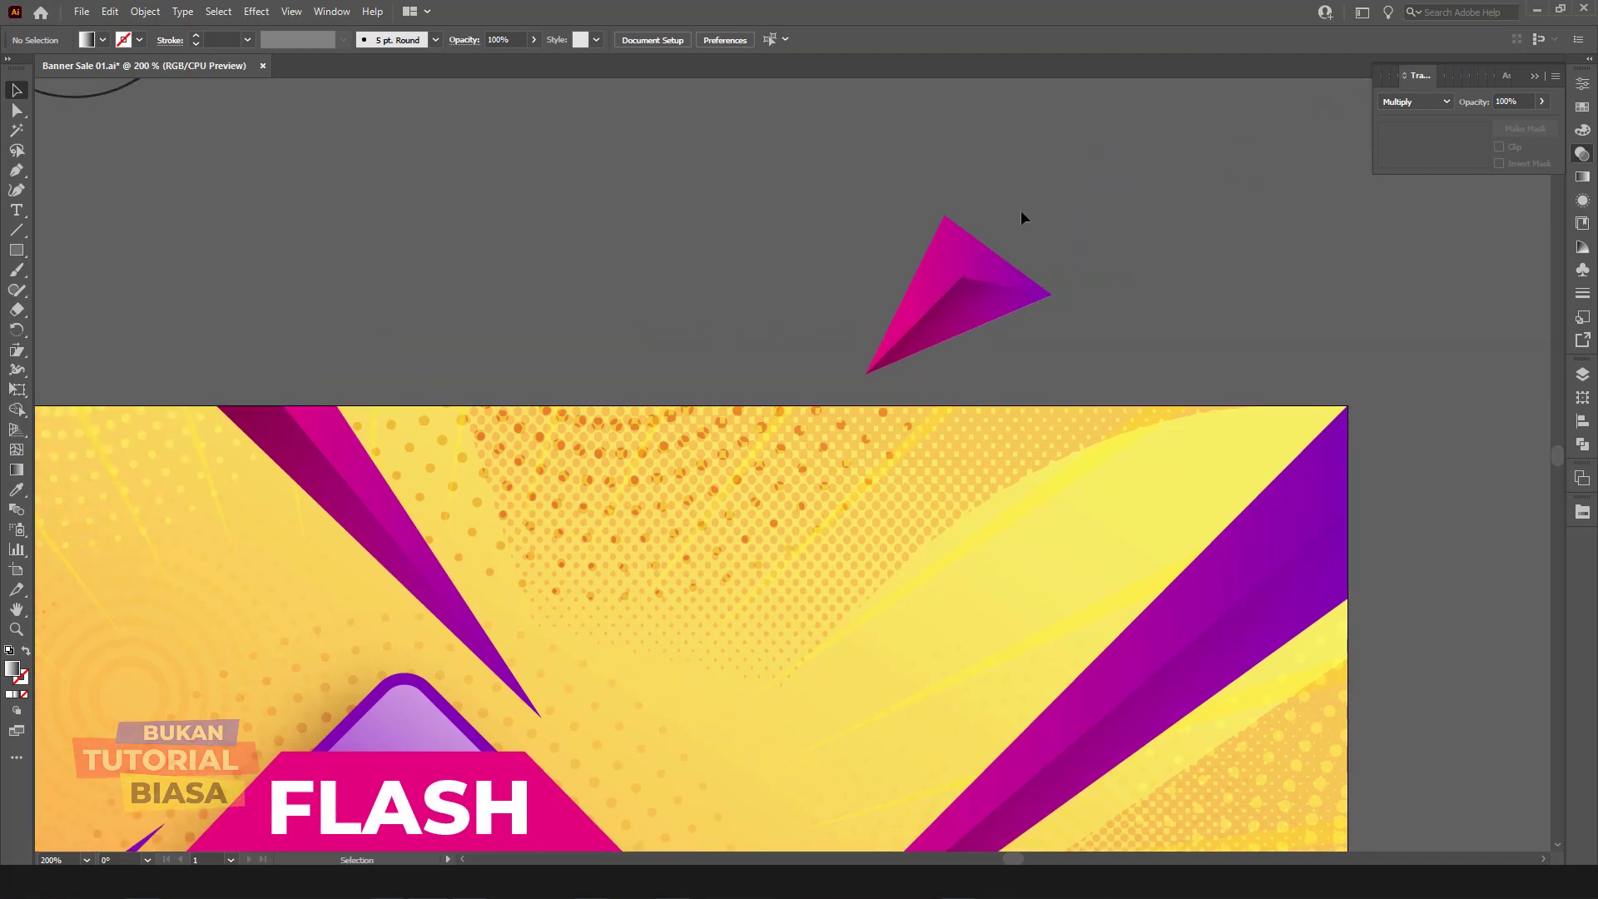
key(ctrl+plus)
drag(1159, 196, 991, 279)
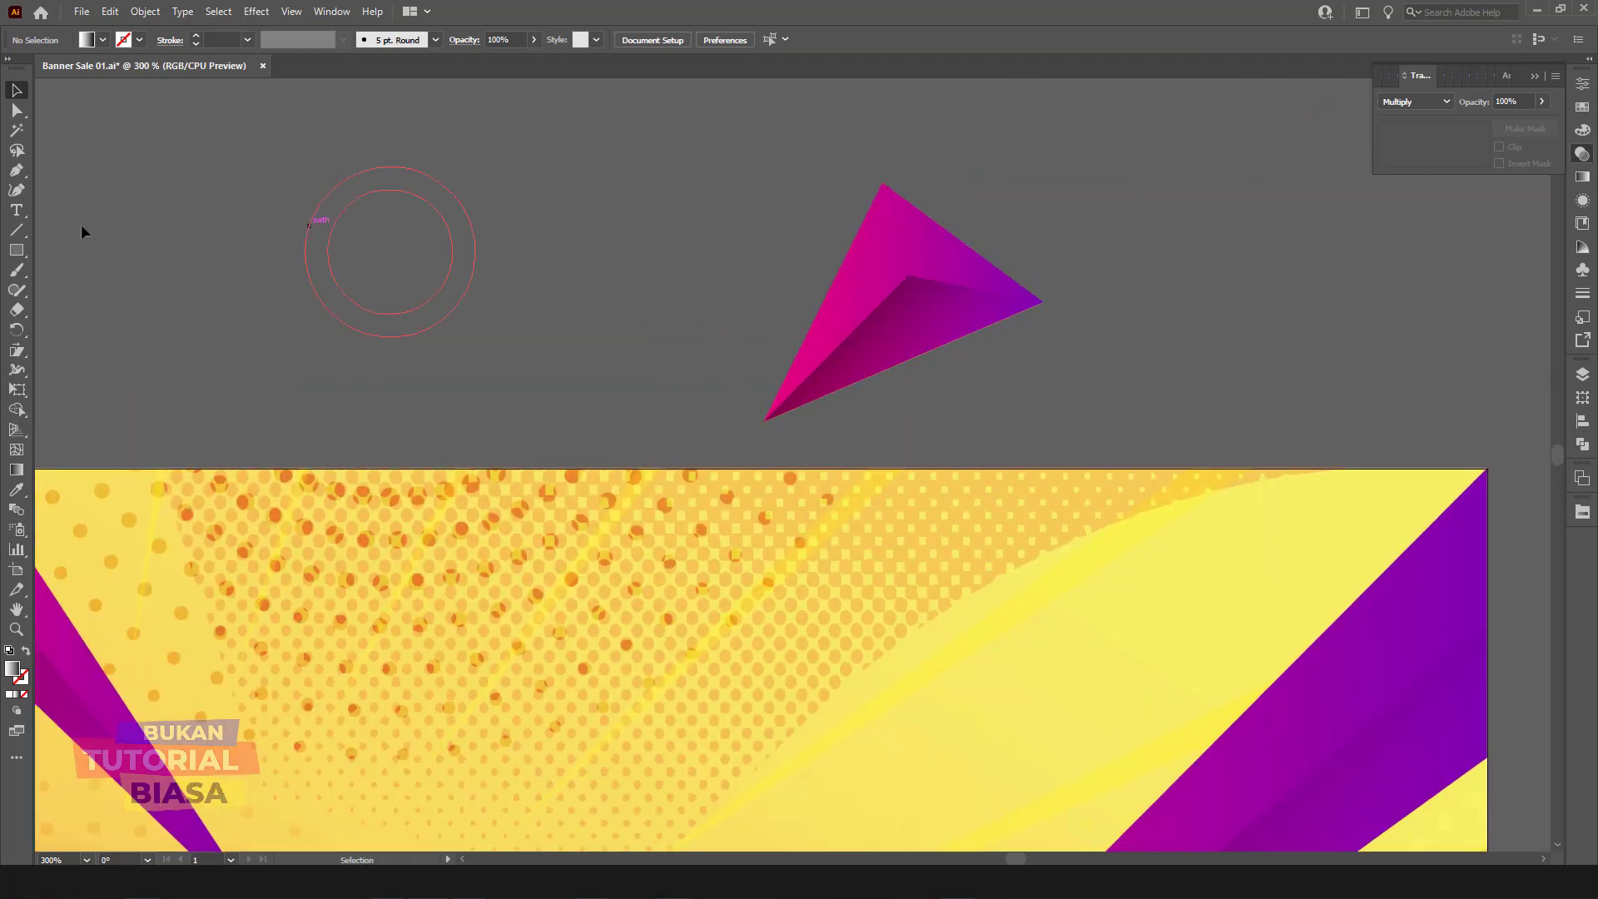
click(15, 171)
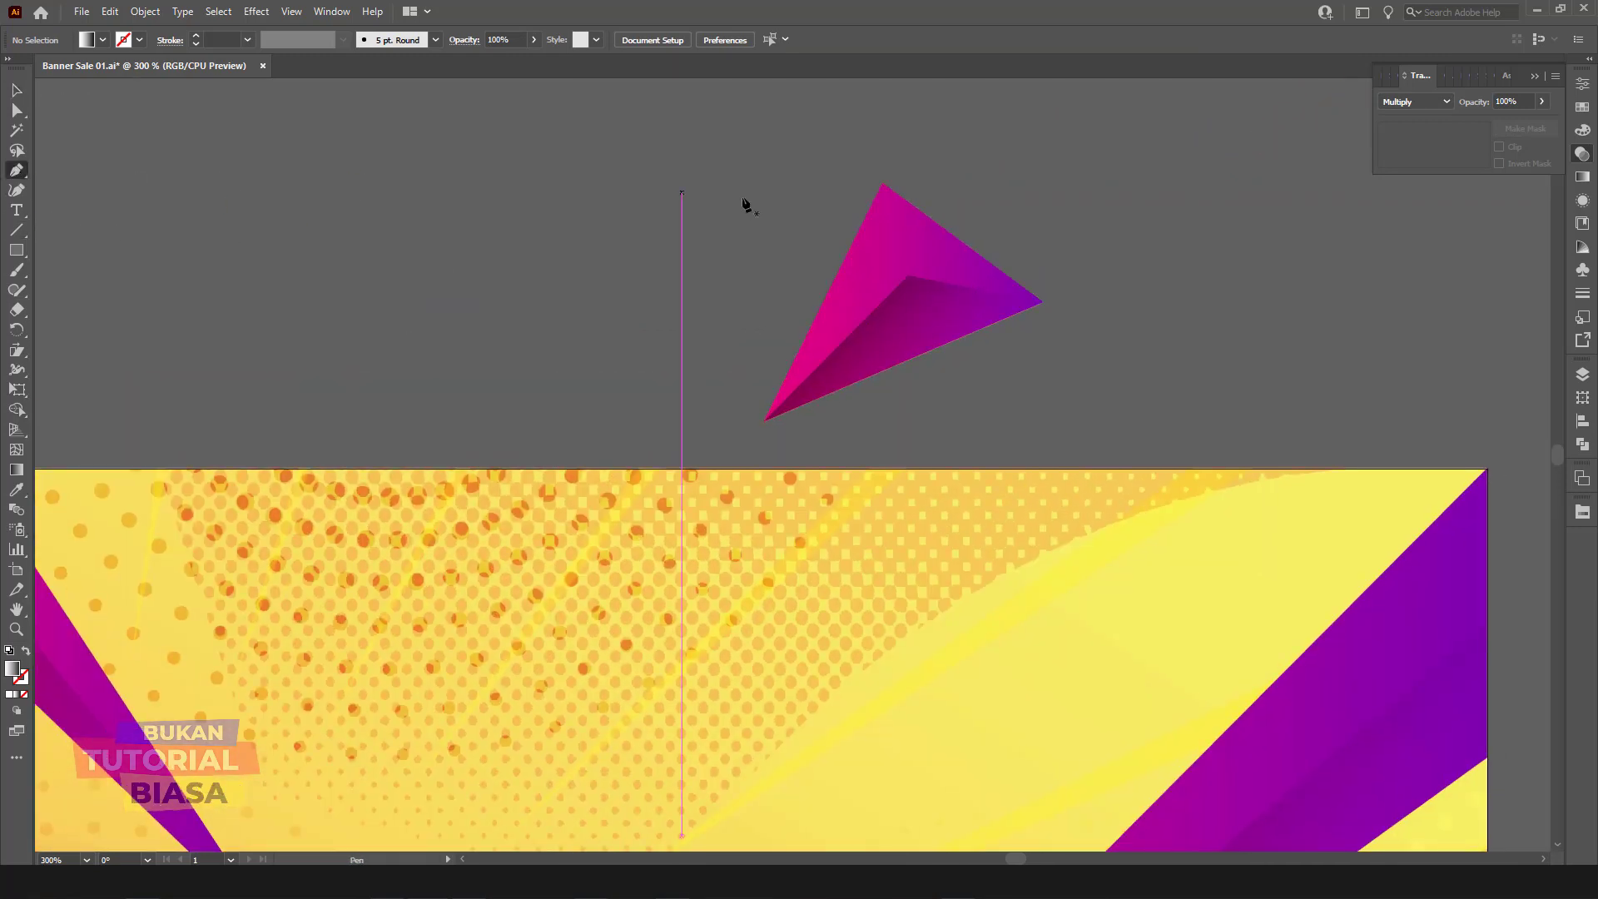
click(883, 184)
click(907, 275)
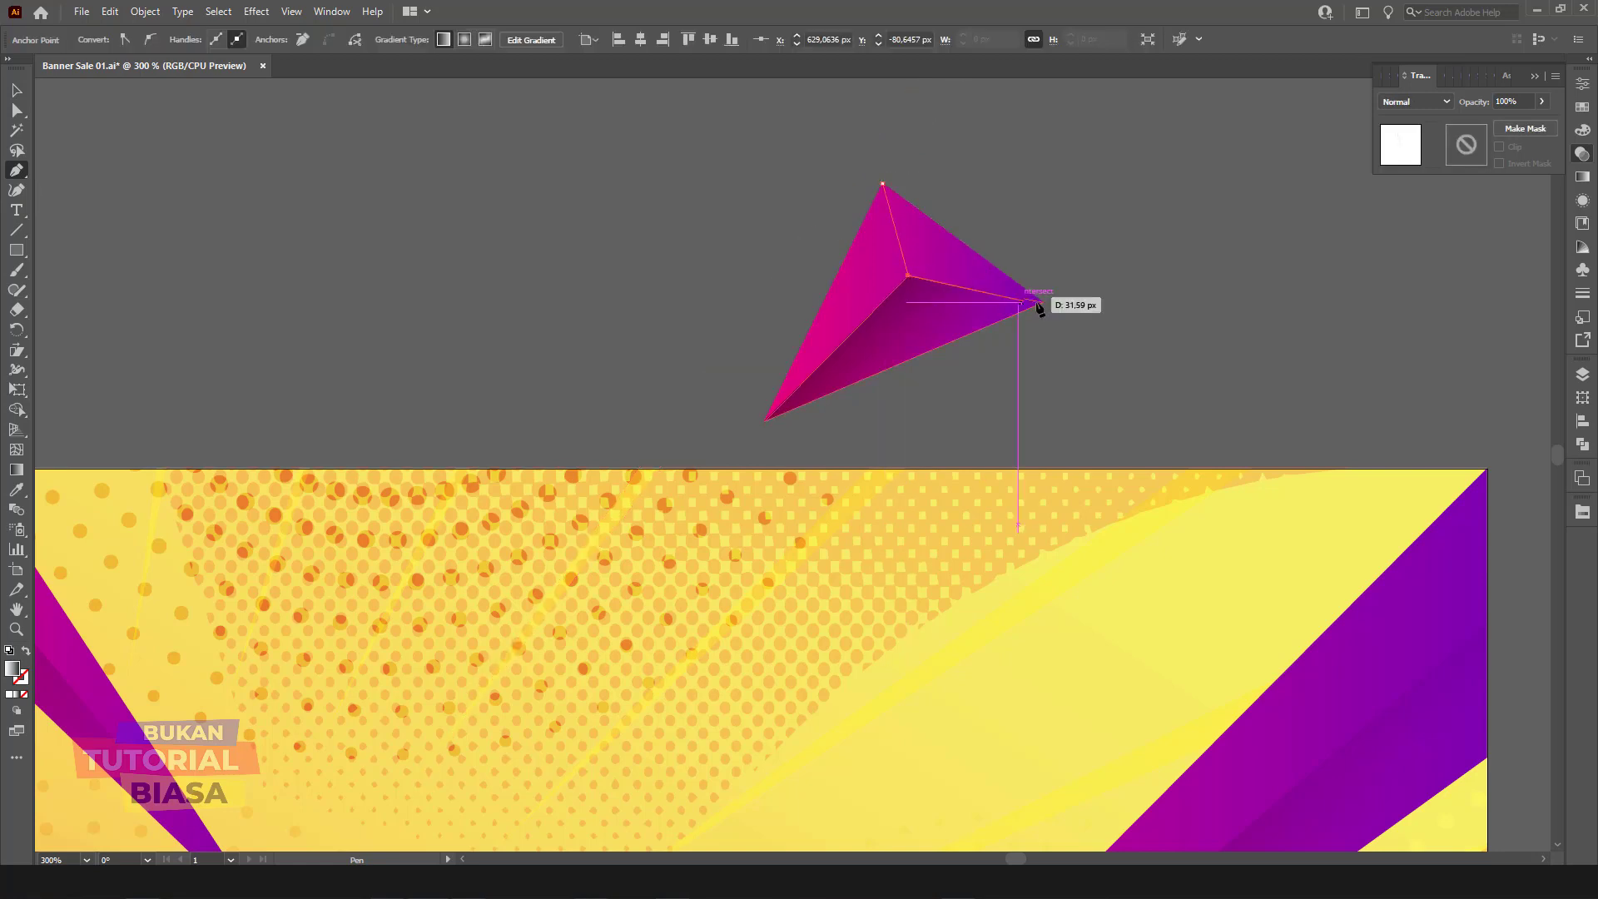
click(1041, 303)
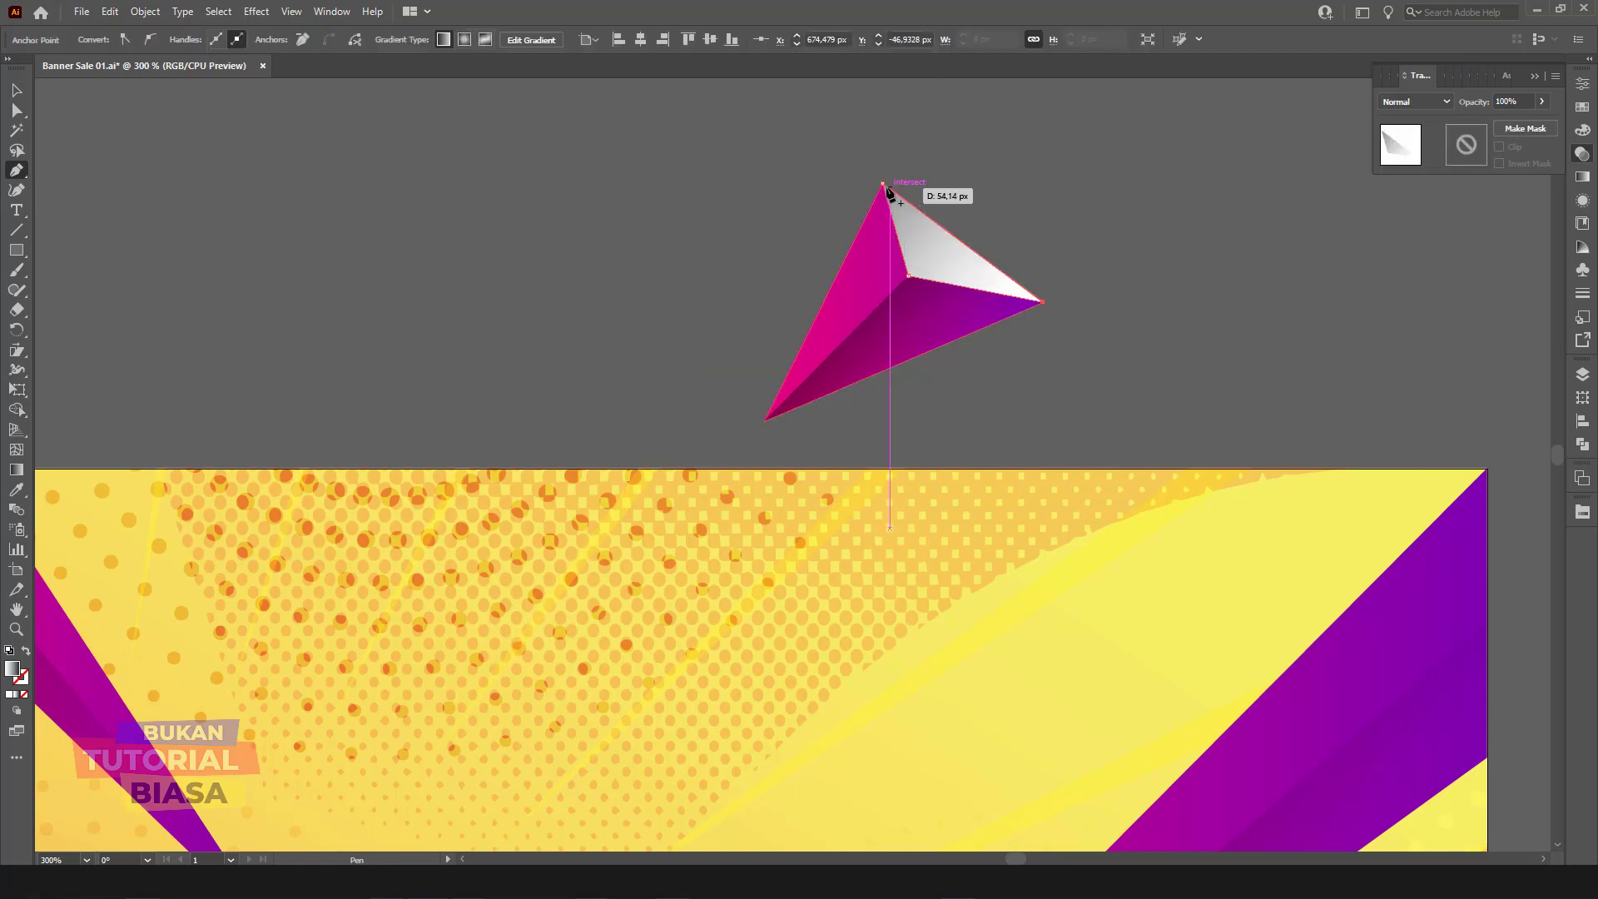
key(v)
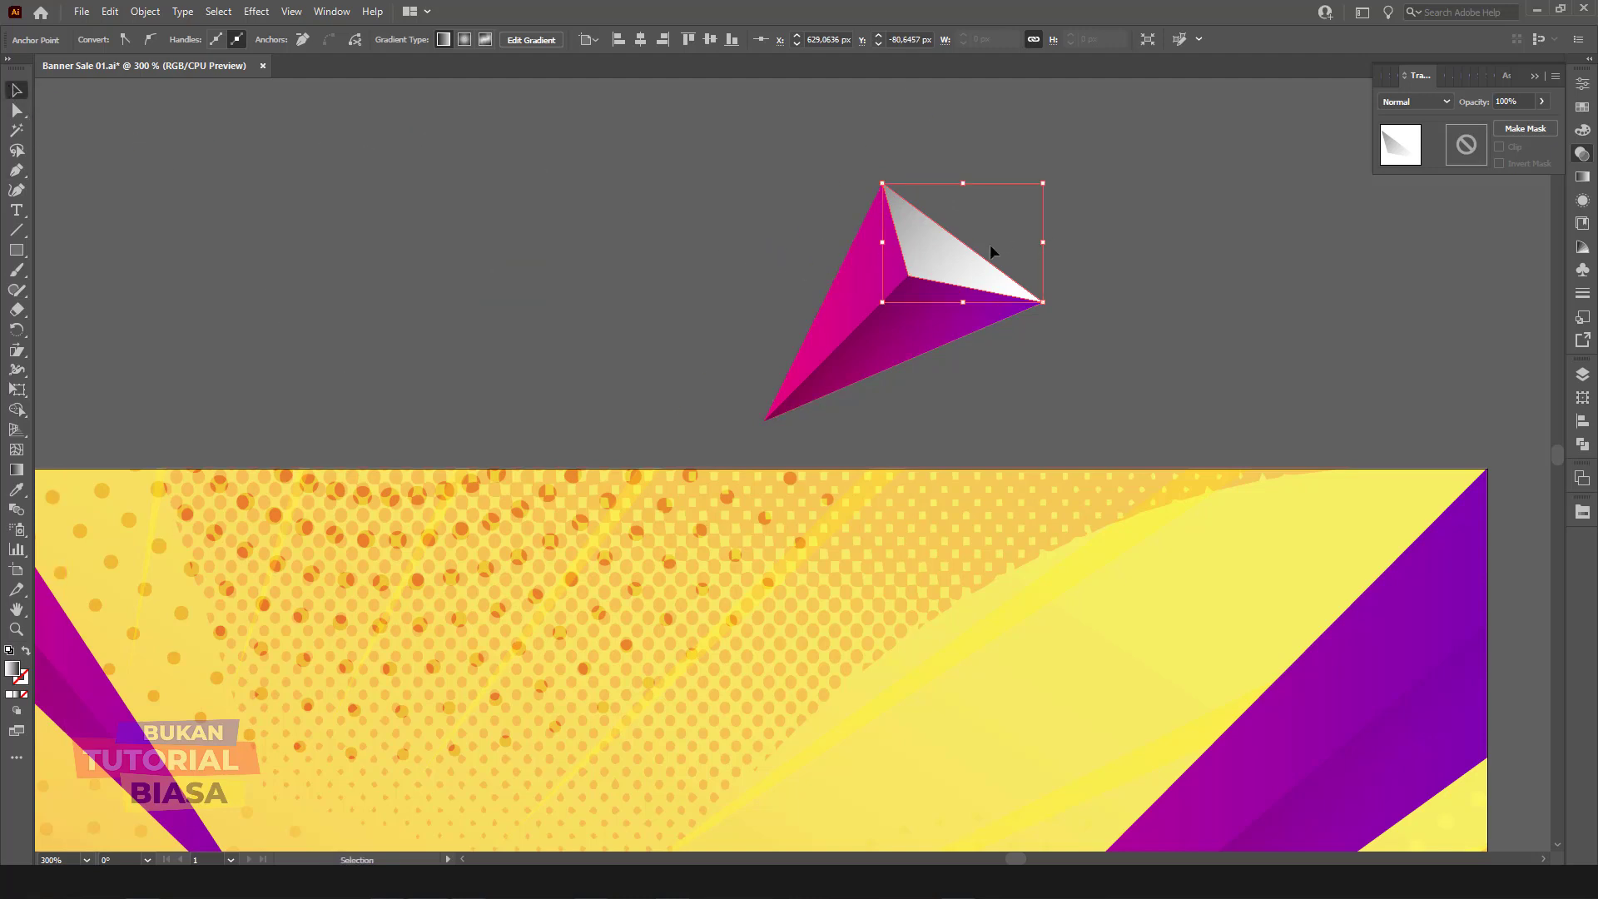
click(1435, 103)
click(1420, 221)
Step: Check the finished pyramid's anchor points, then deselect it
click(1195, 277)
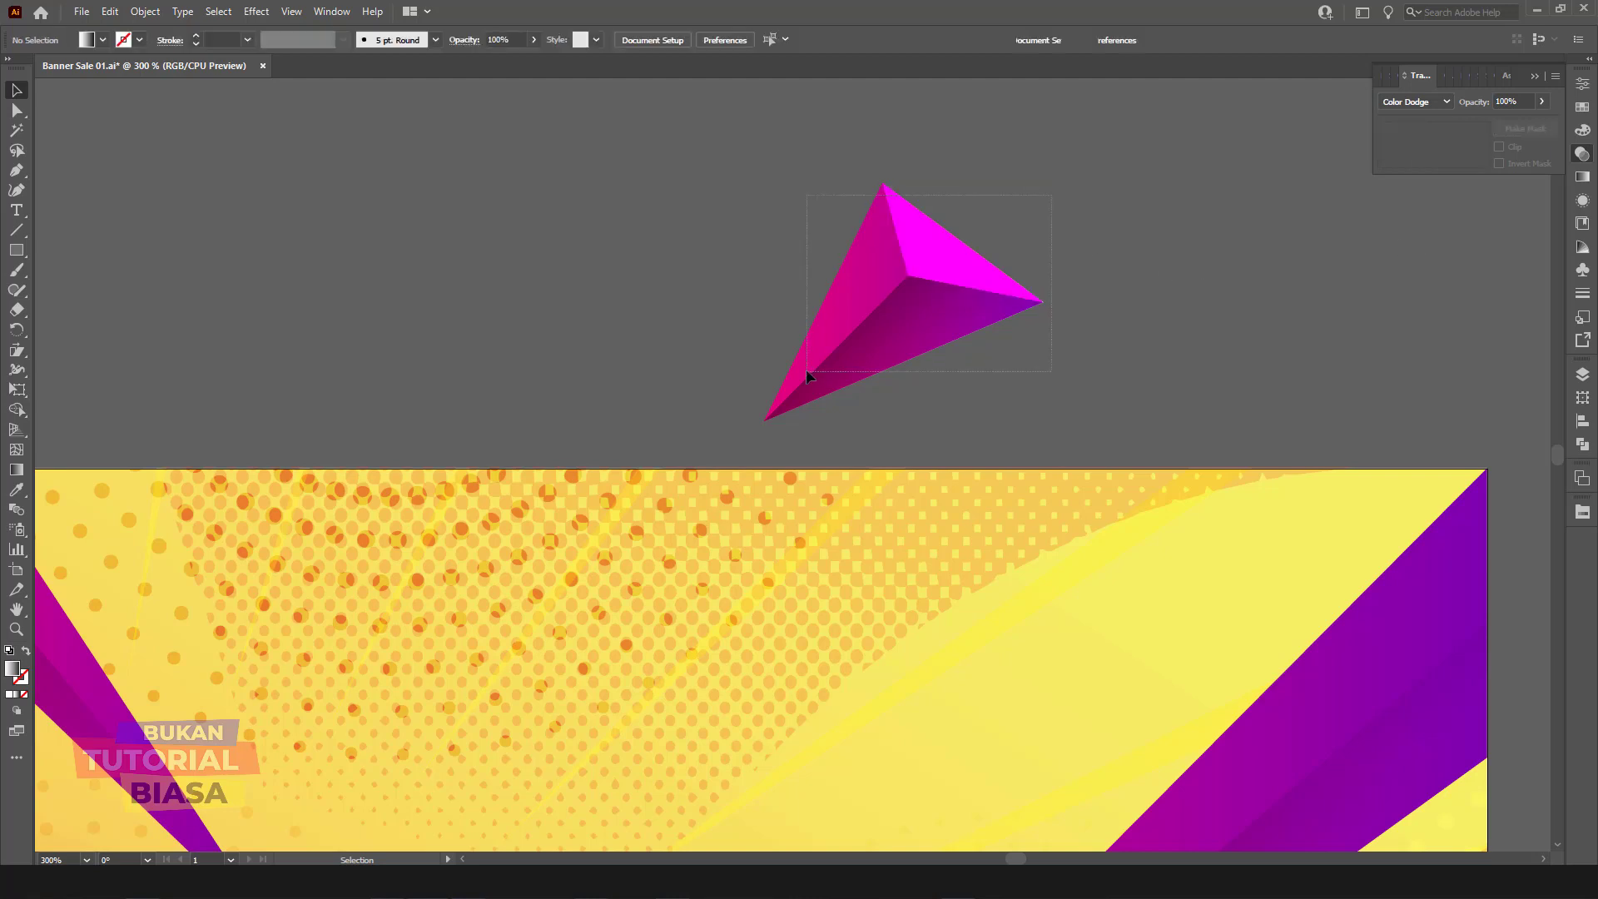
click(919, 370)
key(a)
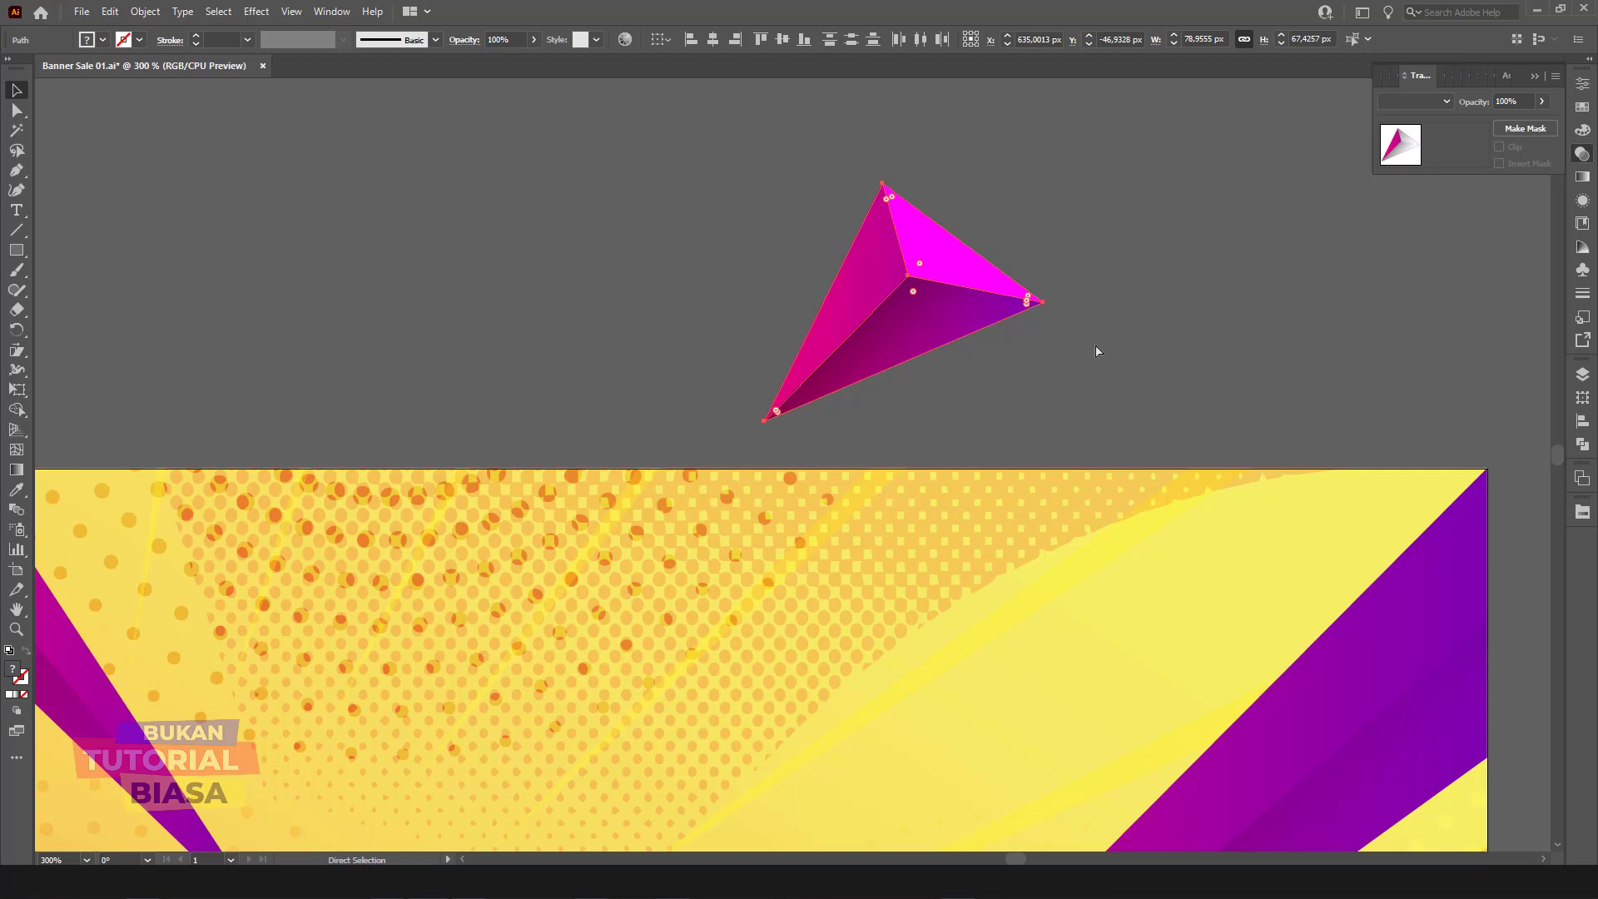
key(v)
click(554, 229)
Step: Pen-draw a triangle left of the pyramid and give it the magenta gradient
drag(388, 228, 546, 297)
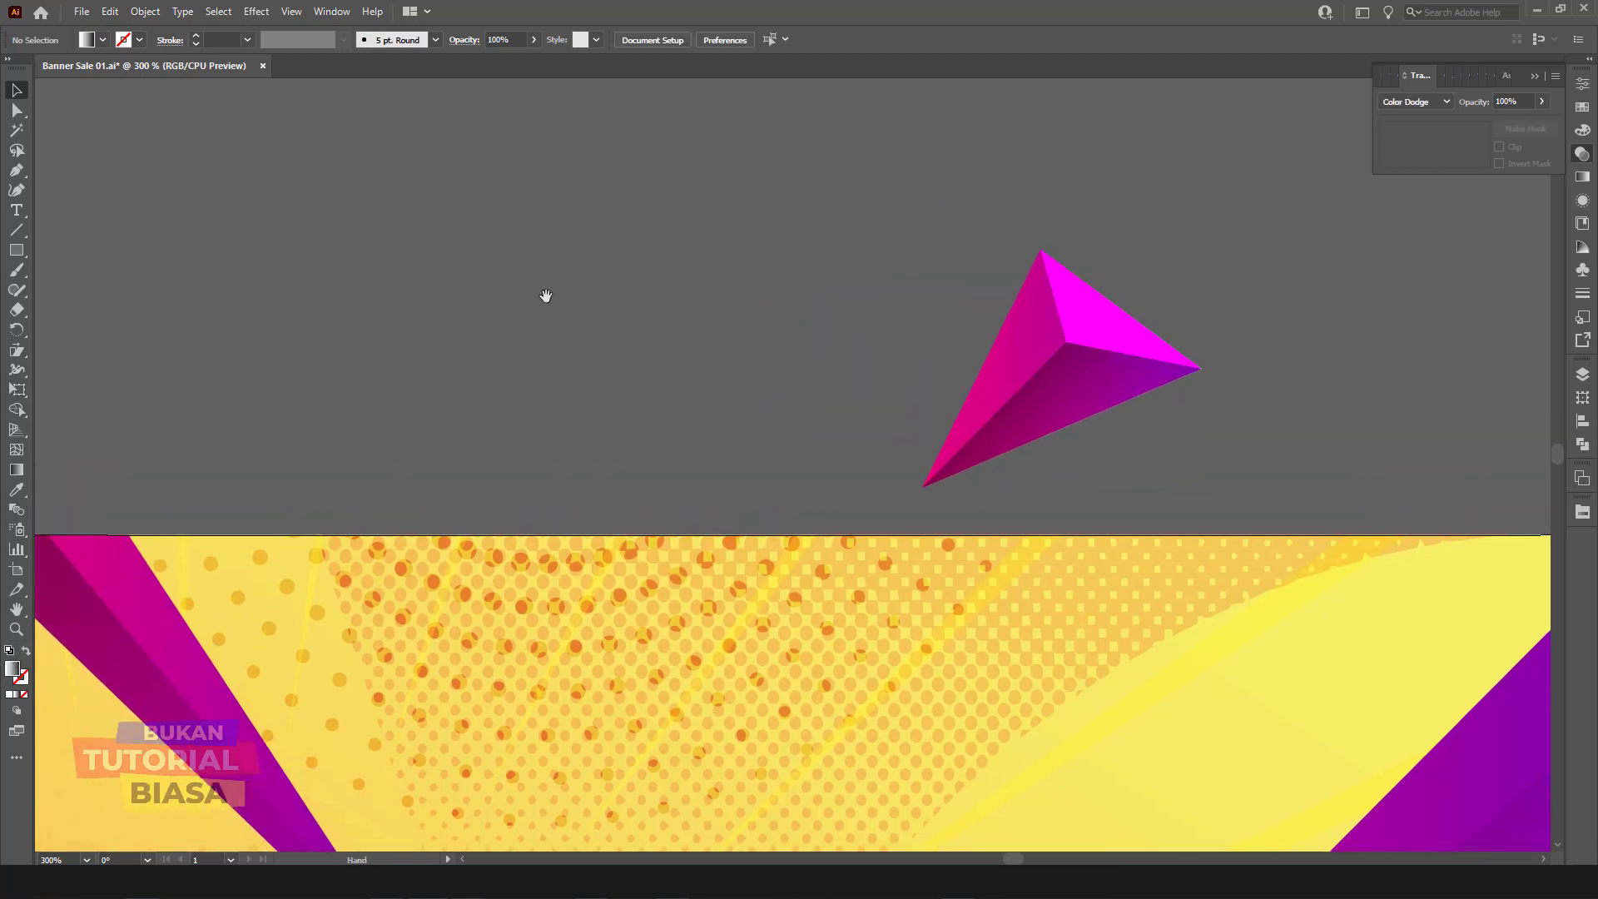
click(16, 169)
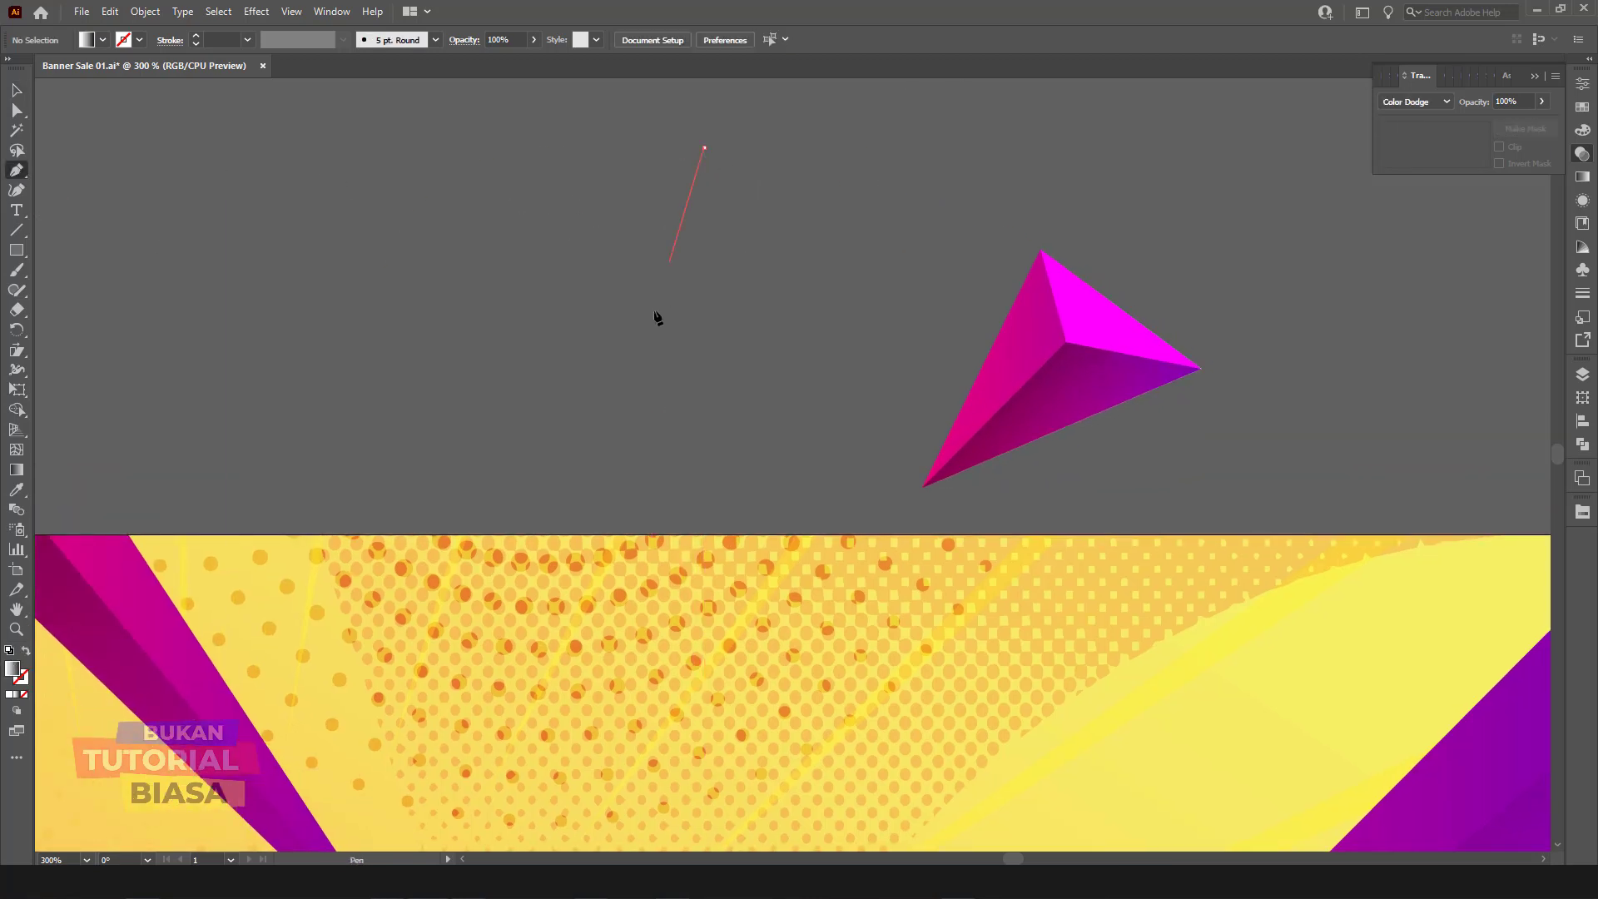
click(559, 462)
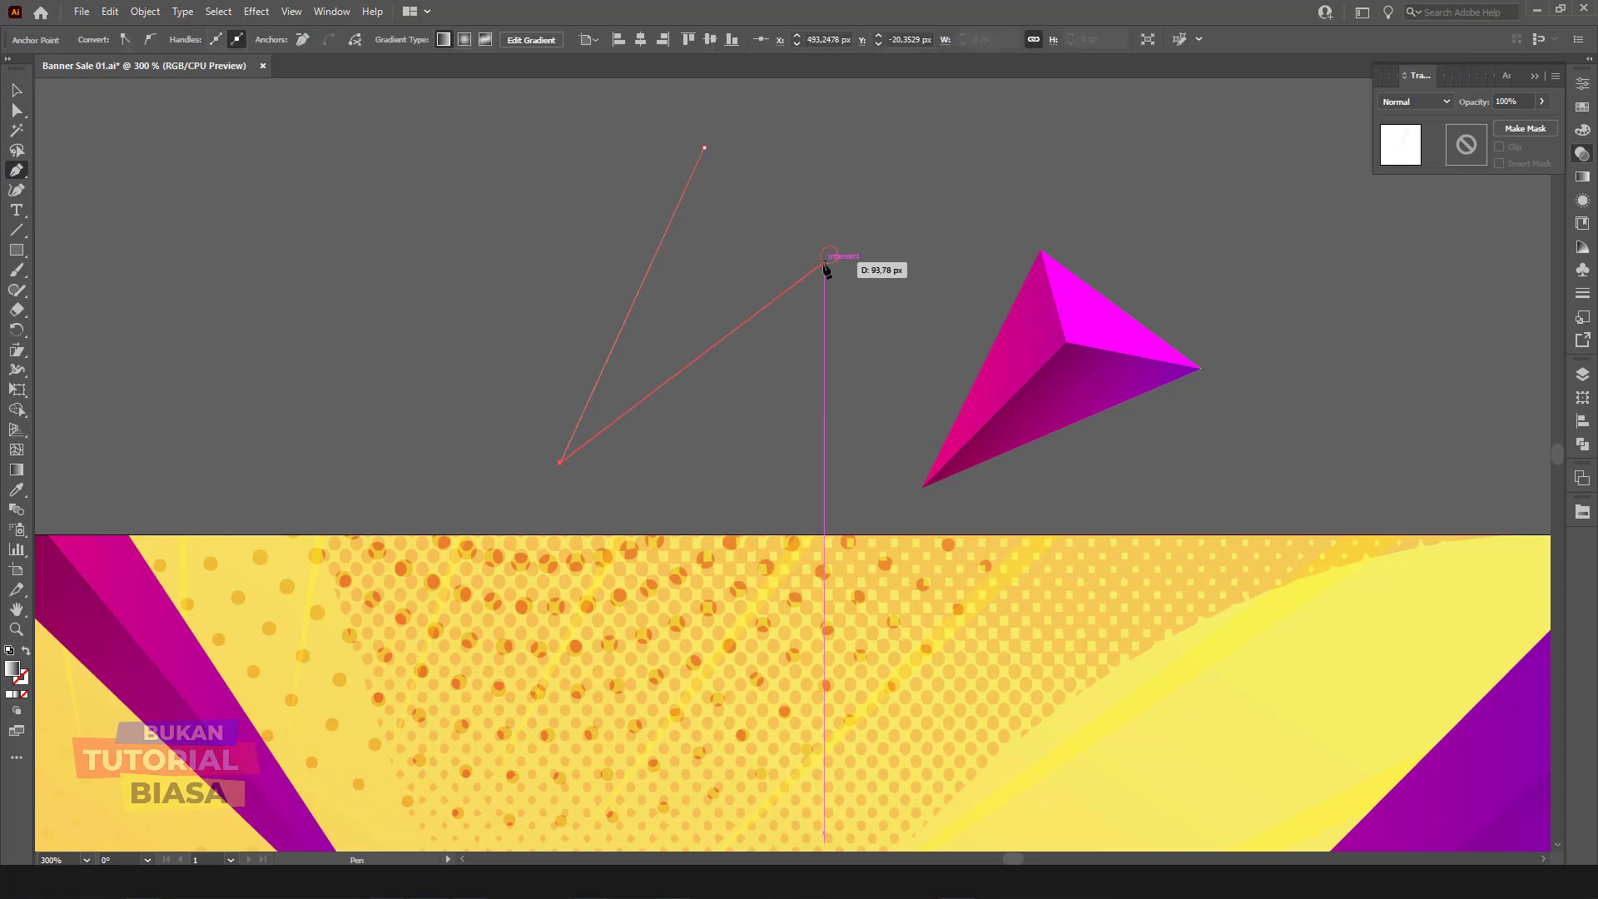
click(816, 281)
click(704, 147)
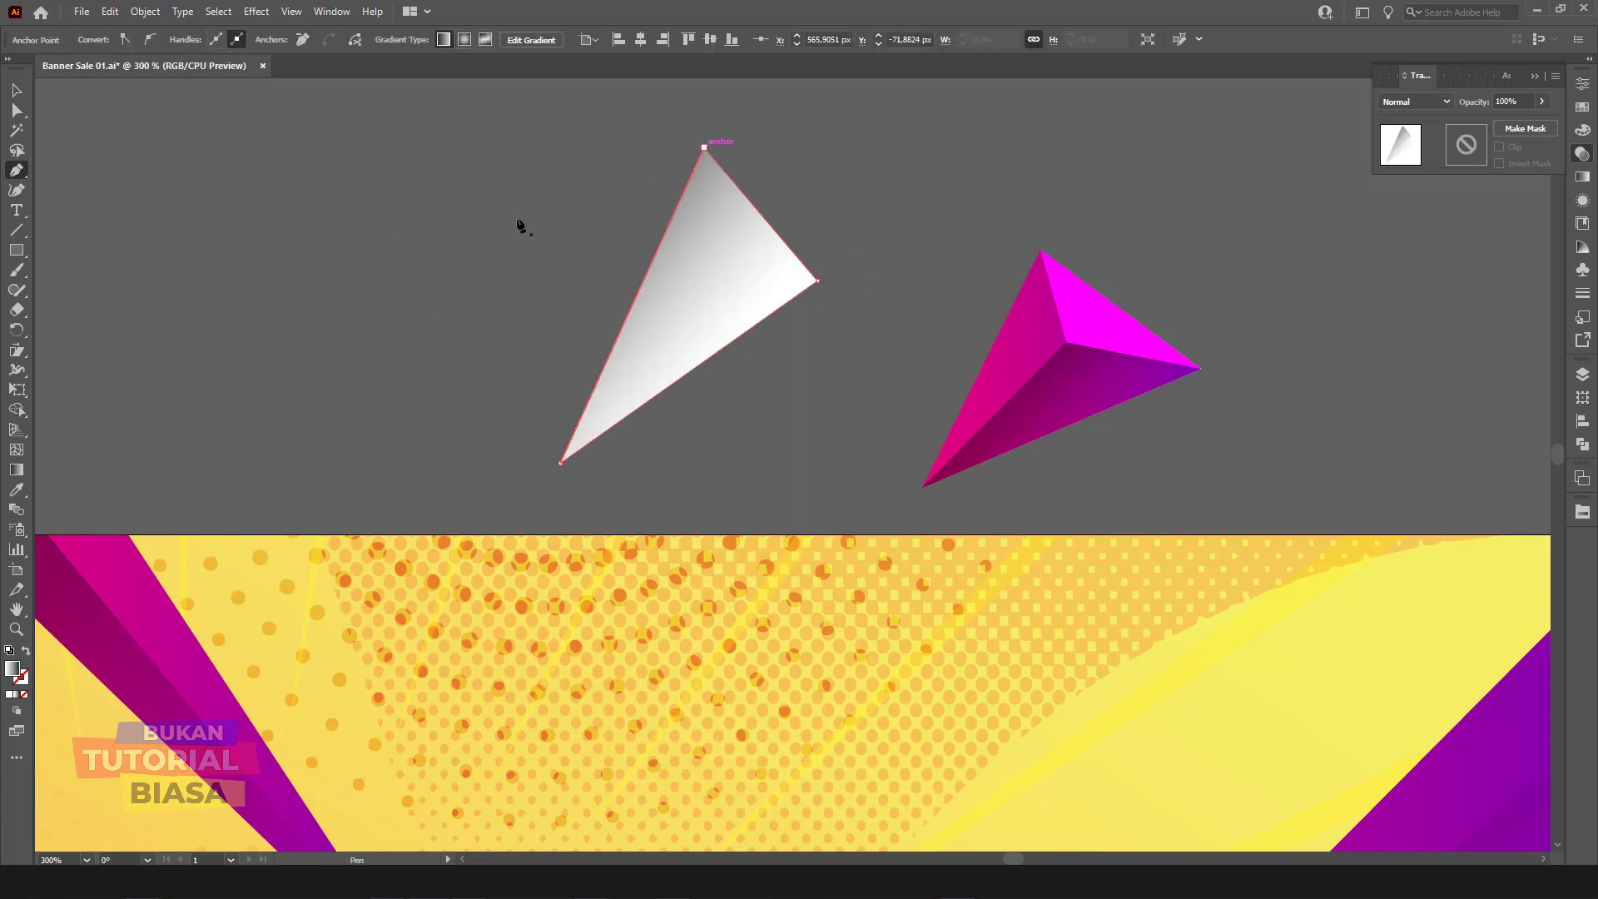
click(999, 399)
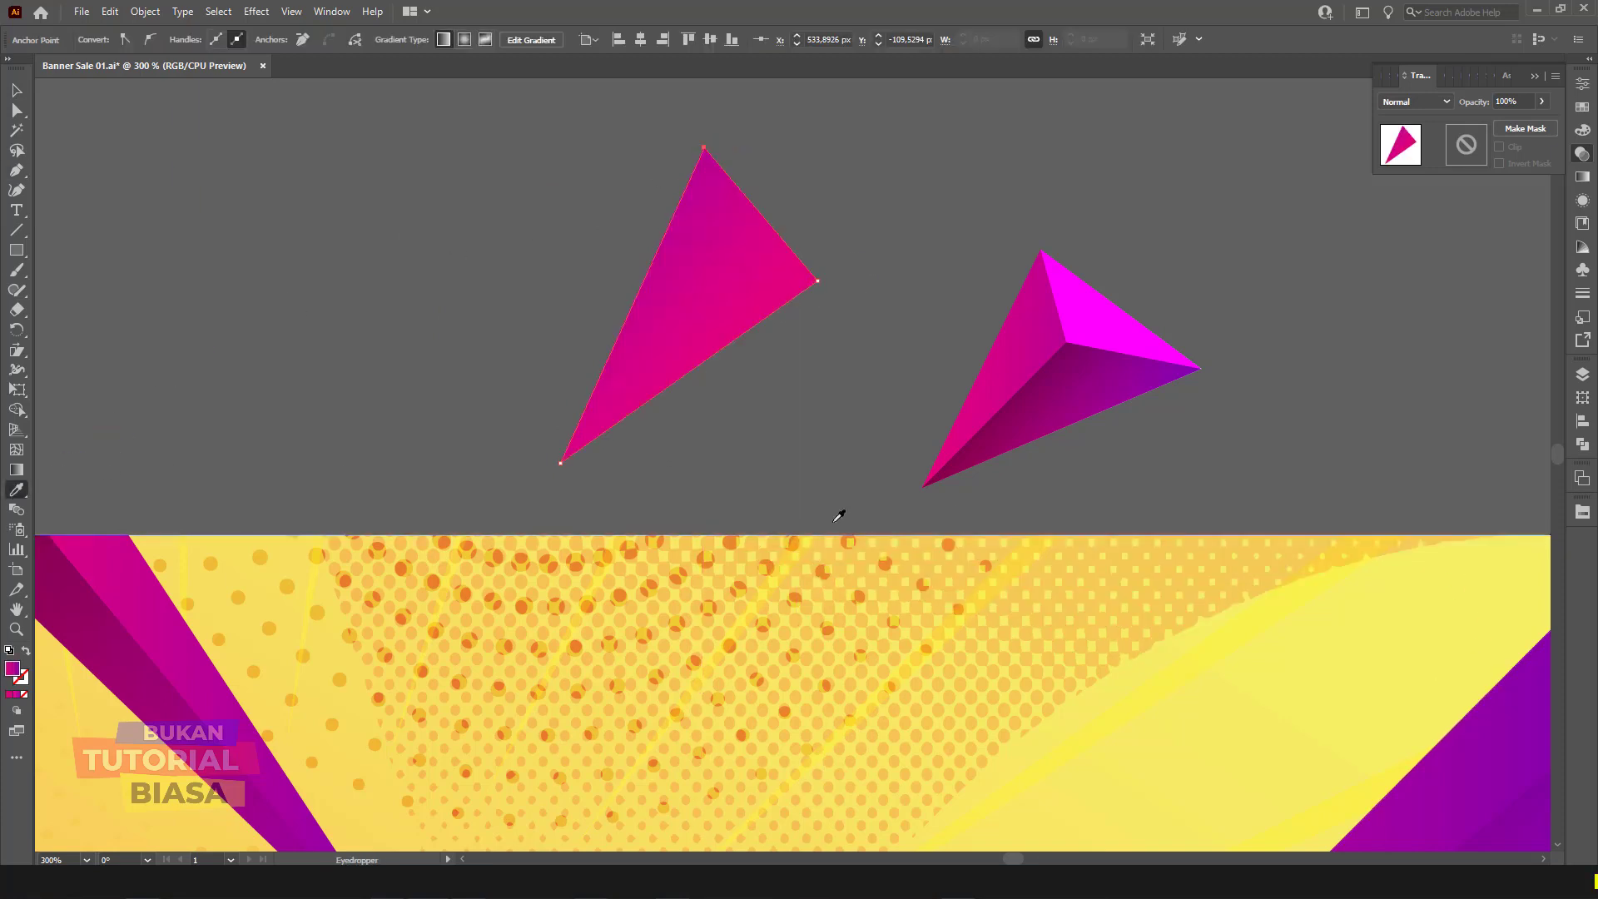
click(17, 90)
click(979, 346)
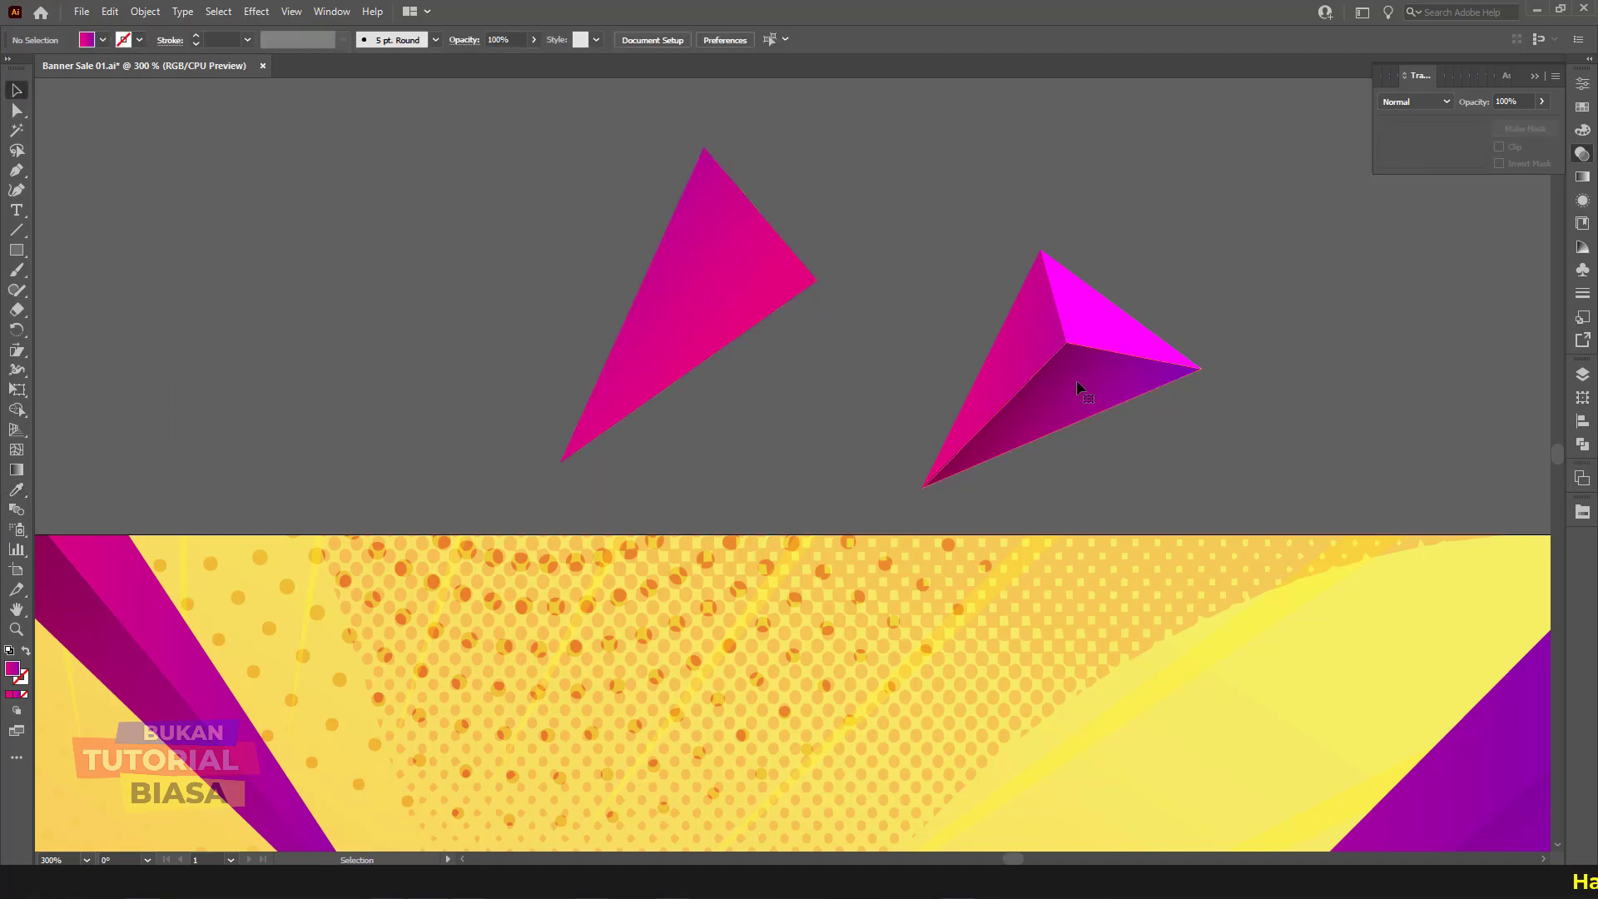
click(1076, 380)
Step: Pen-draw the new pyramid's left face and top face sharing an inner corner
click(16, 170)
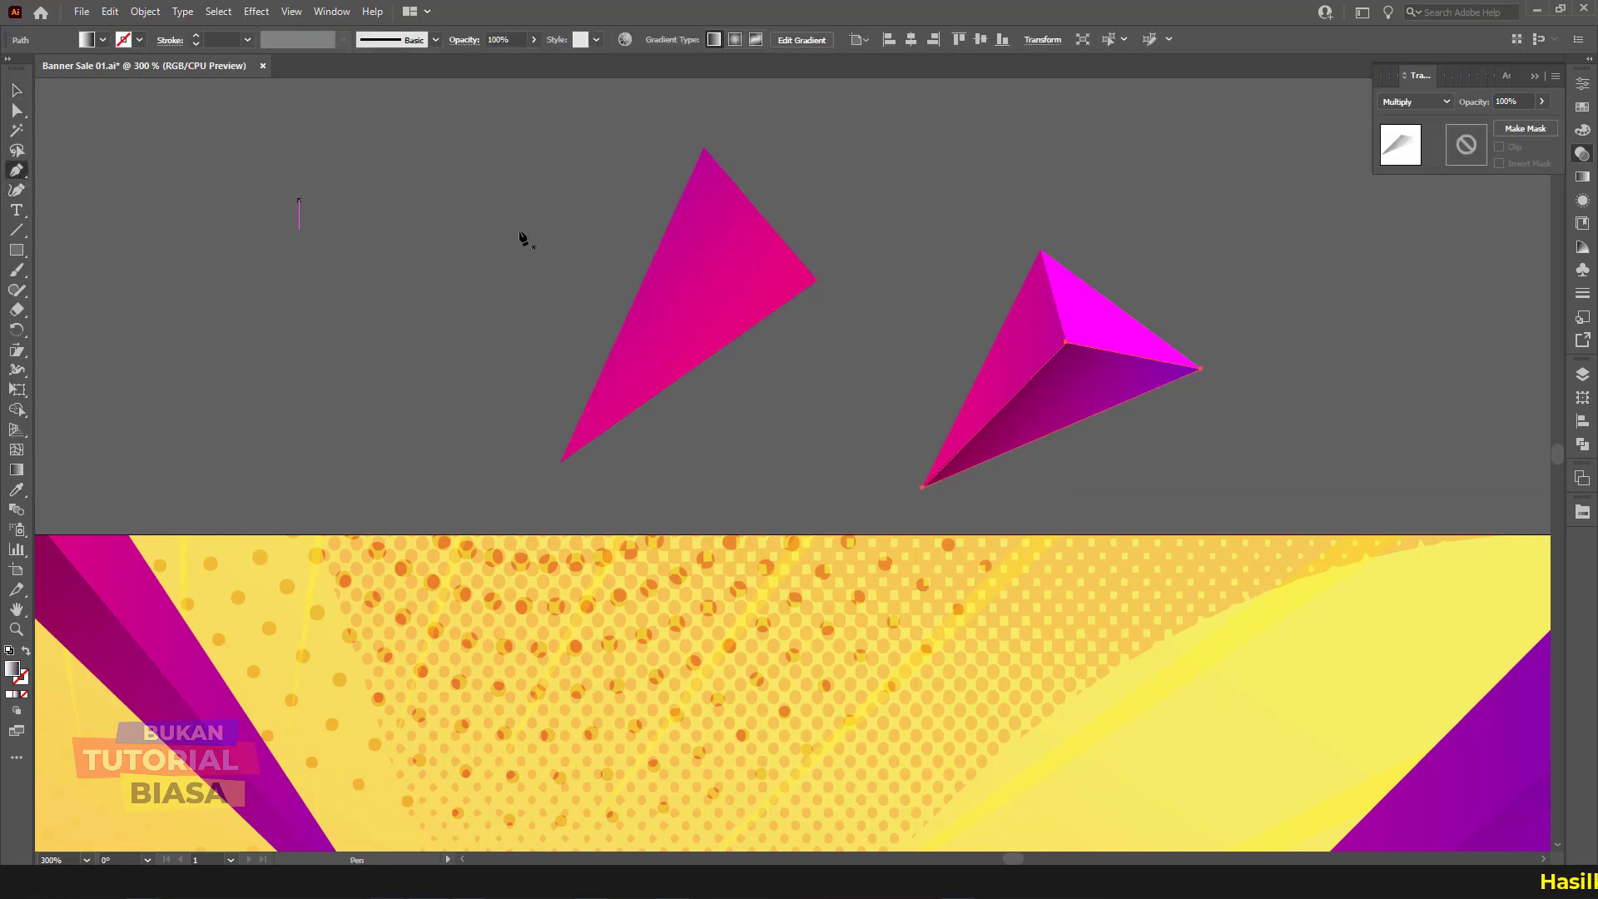
click(704, 148)
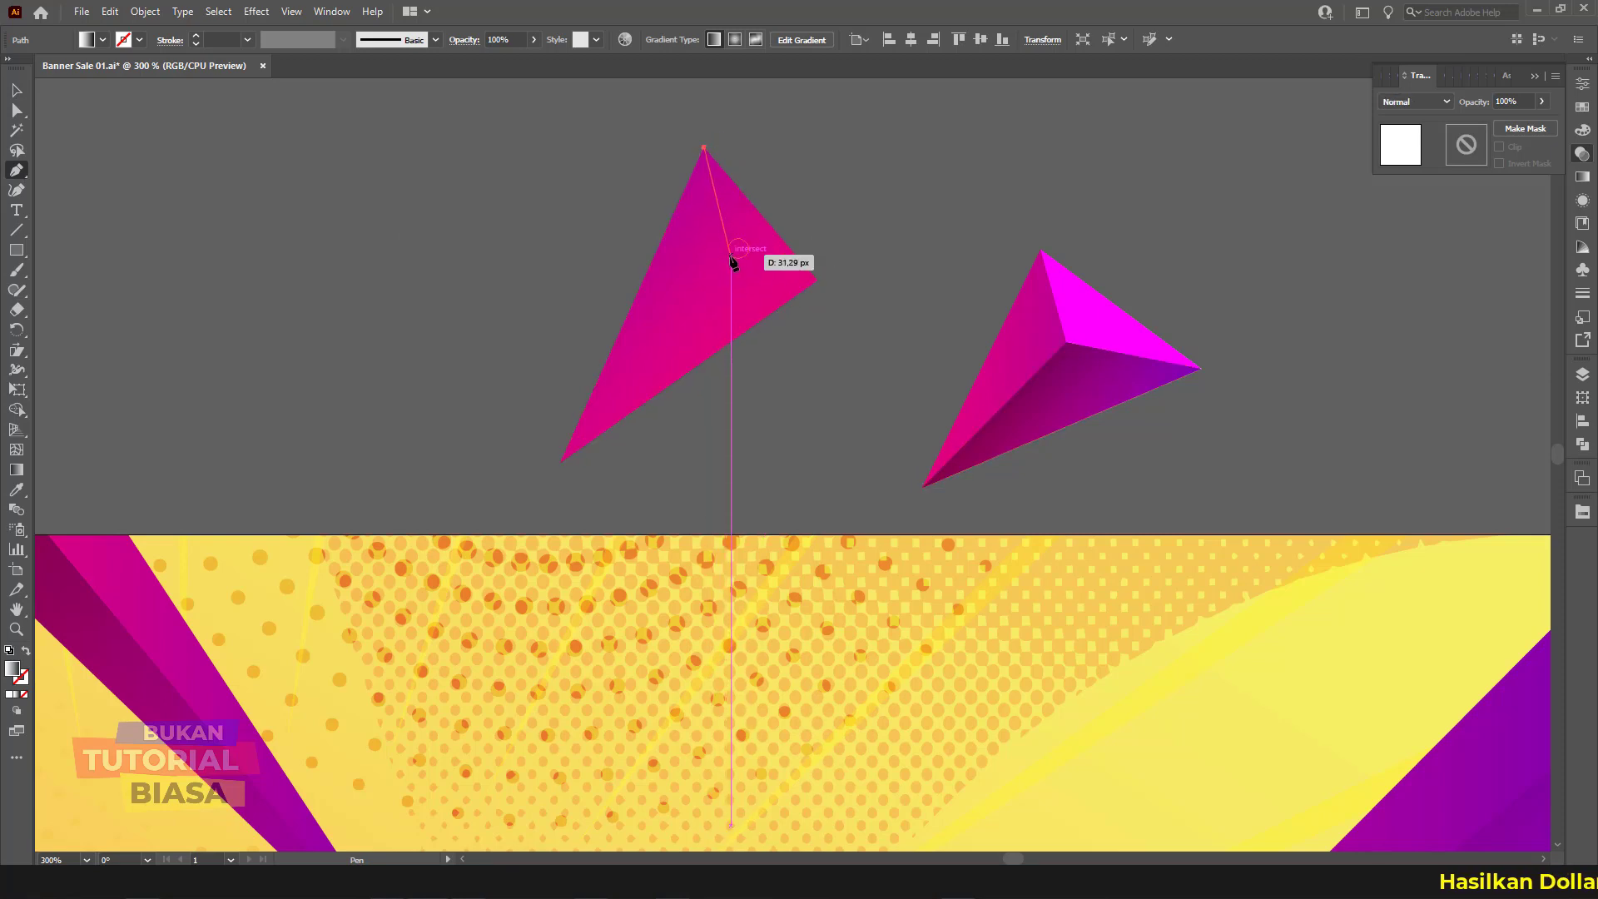
click(723, 256)
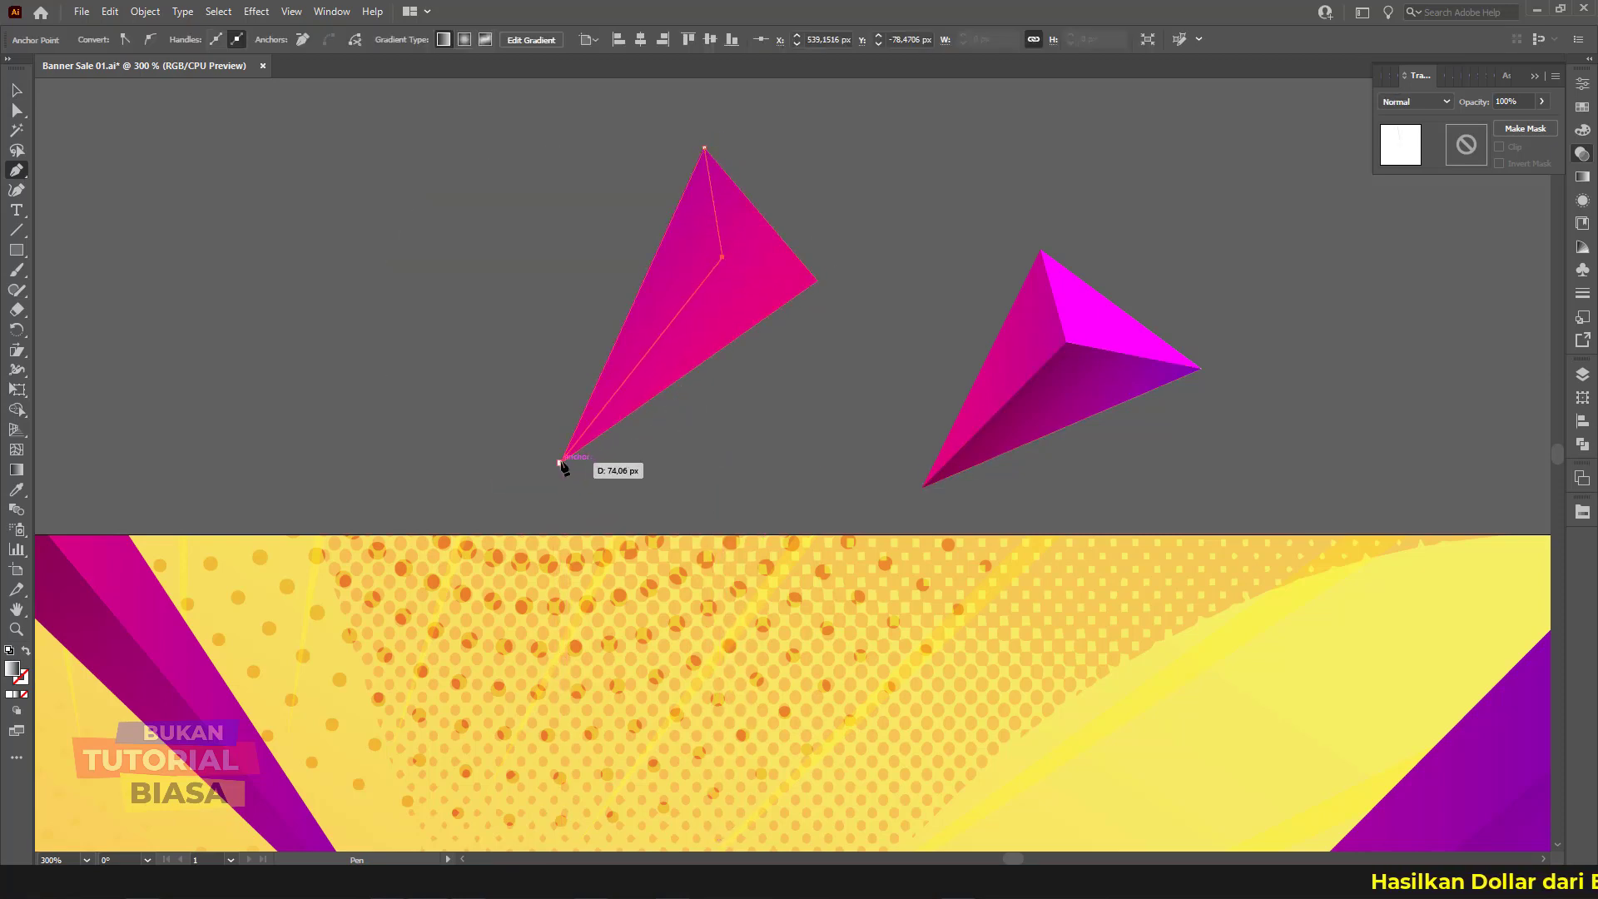
click(561, 462)
click(704, 149)
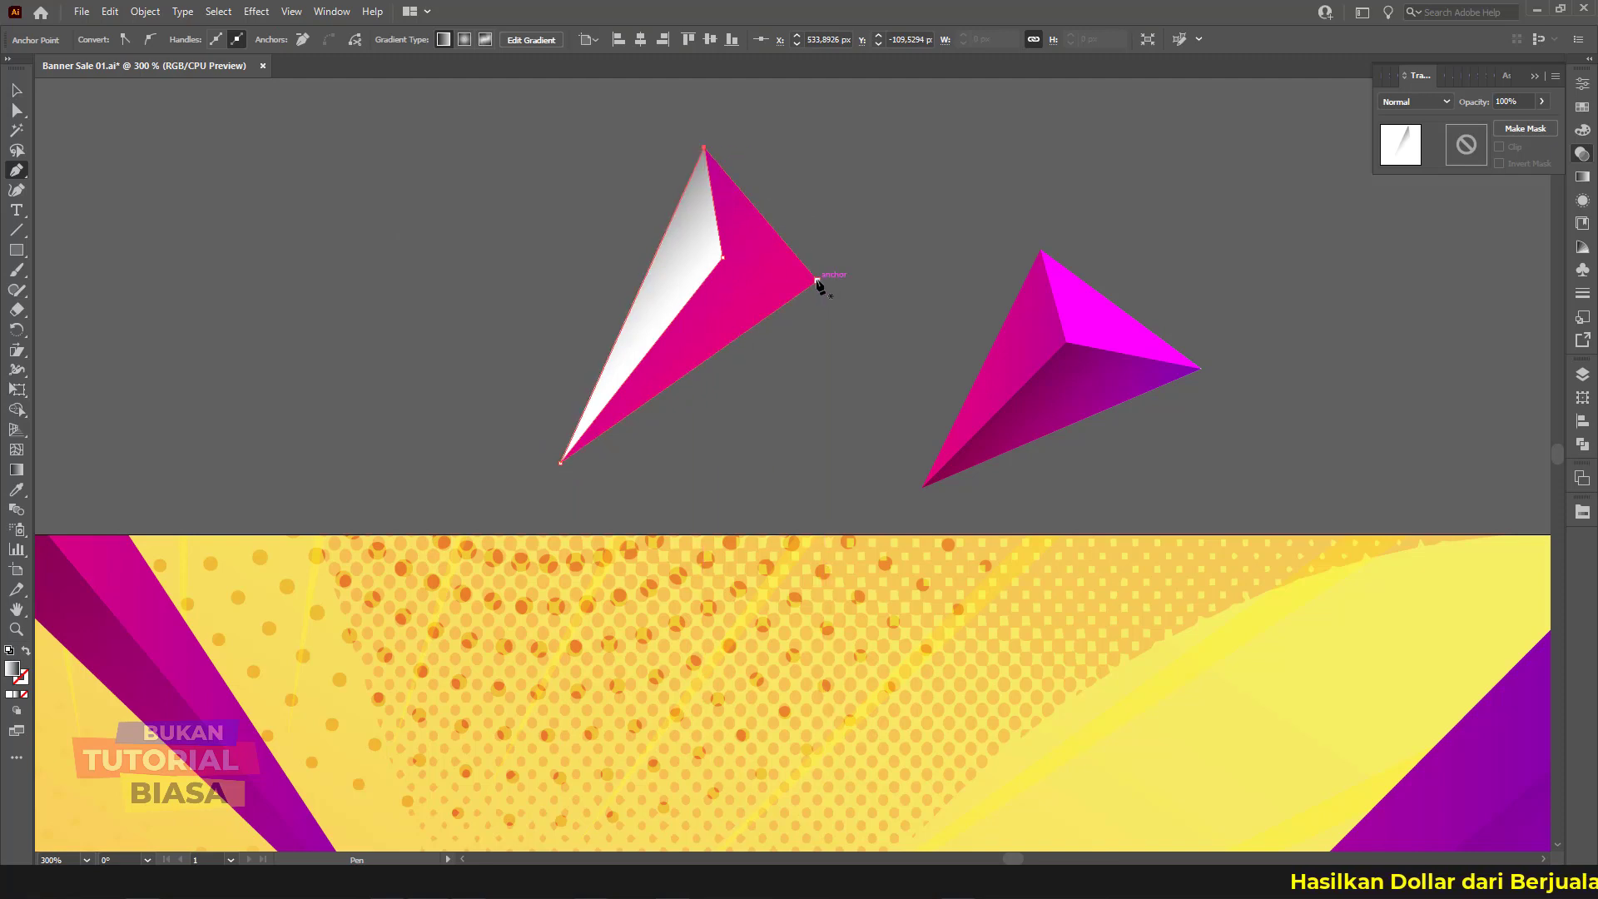
click(704, 149)
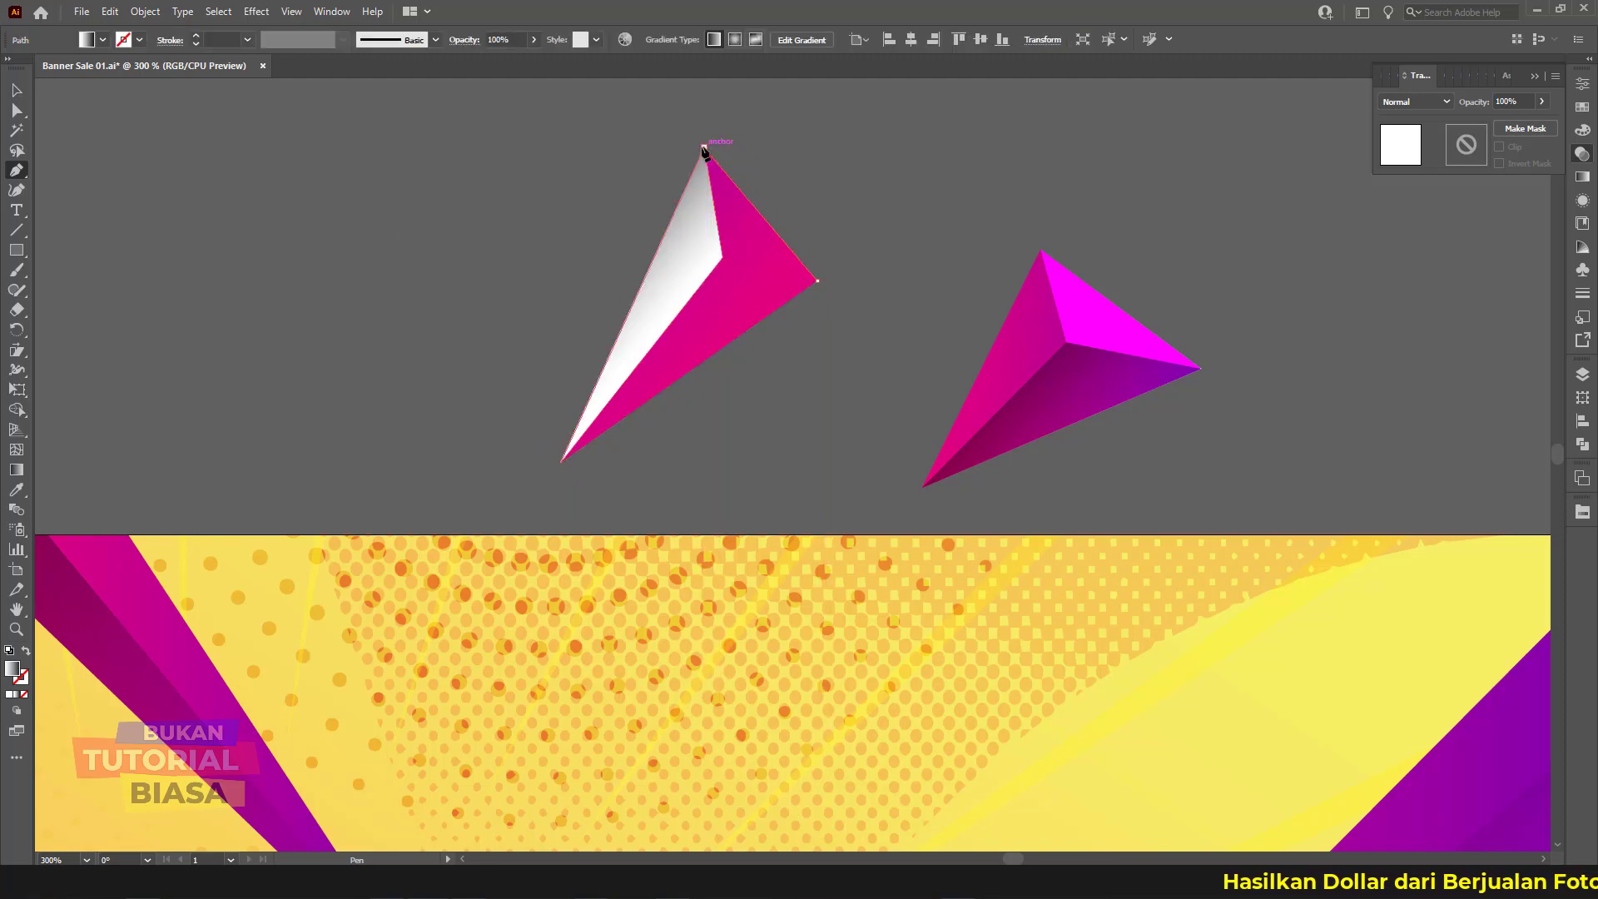
click(723, 258)
click(817, 280)
click(704, 149)
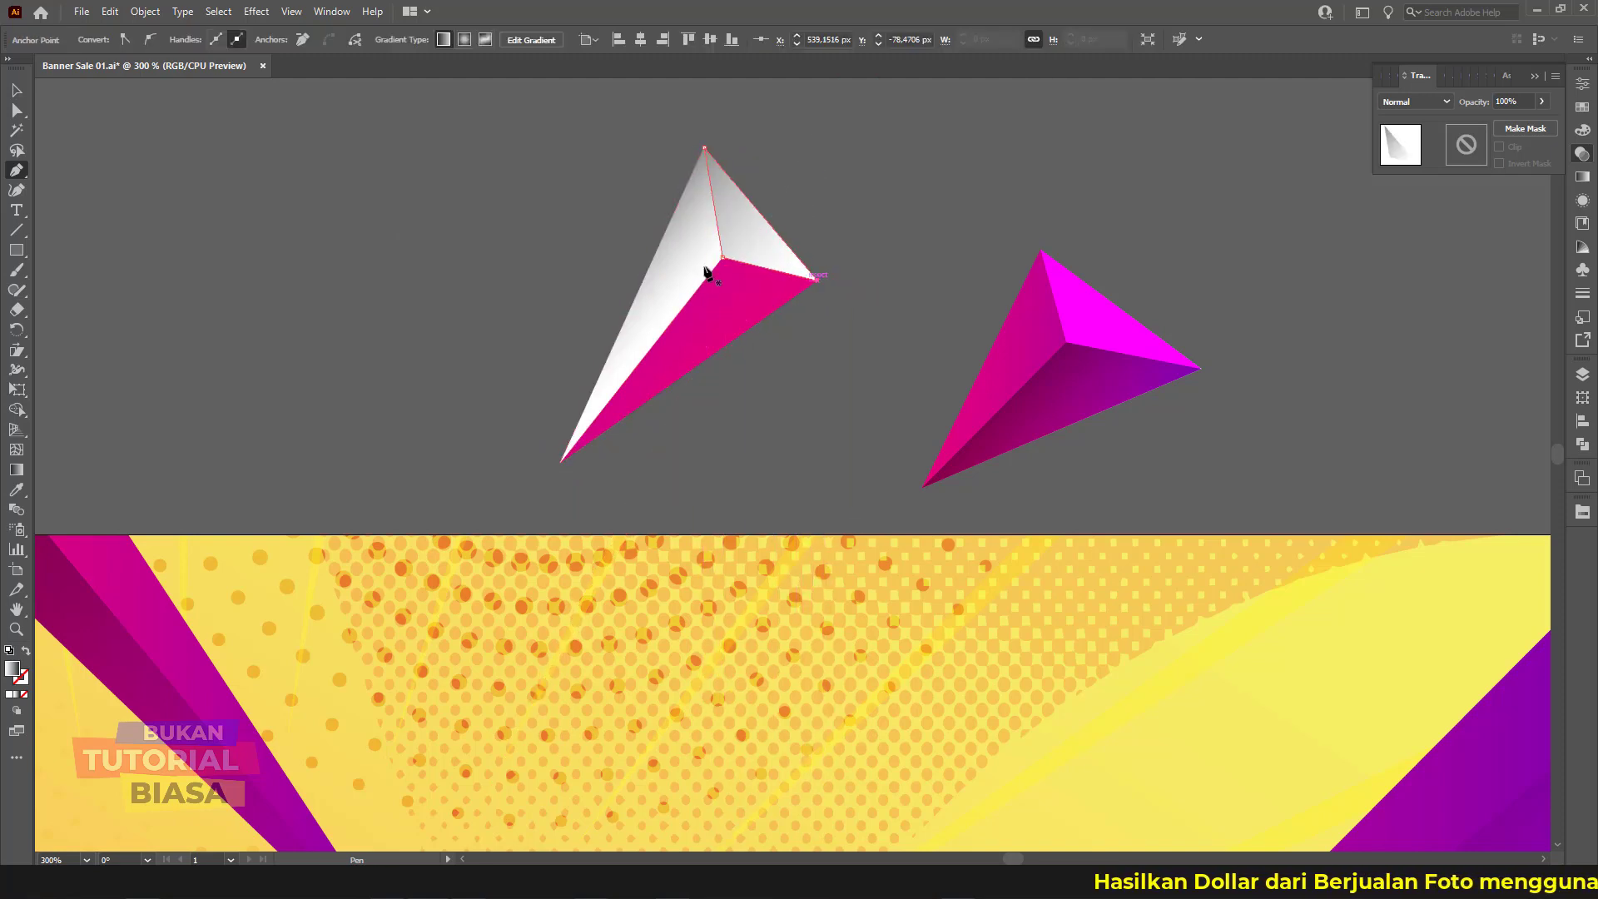
Step: Set the left face to Multiply and angle its gradient so it darkens upward
click(16, 89)
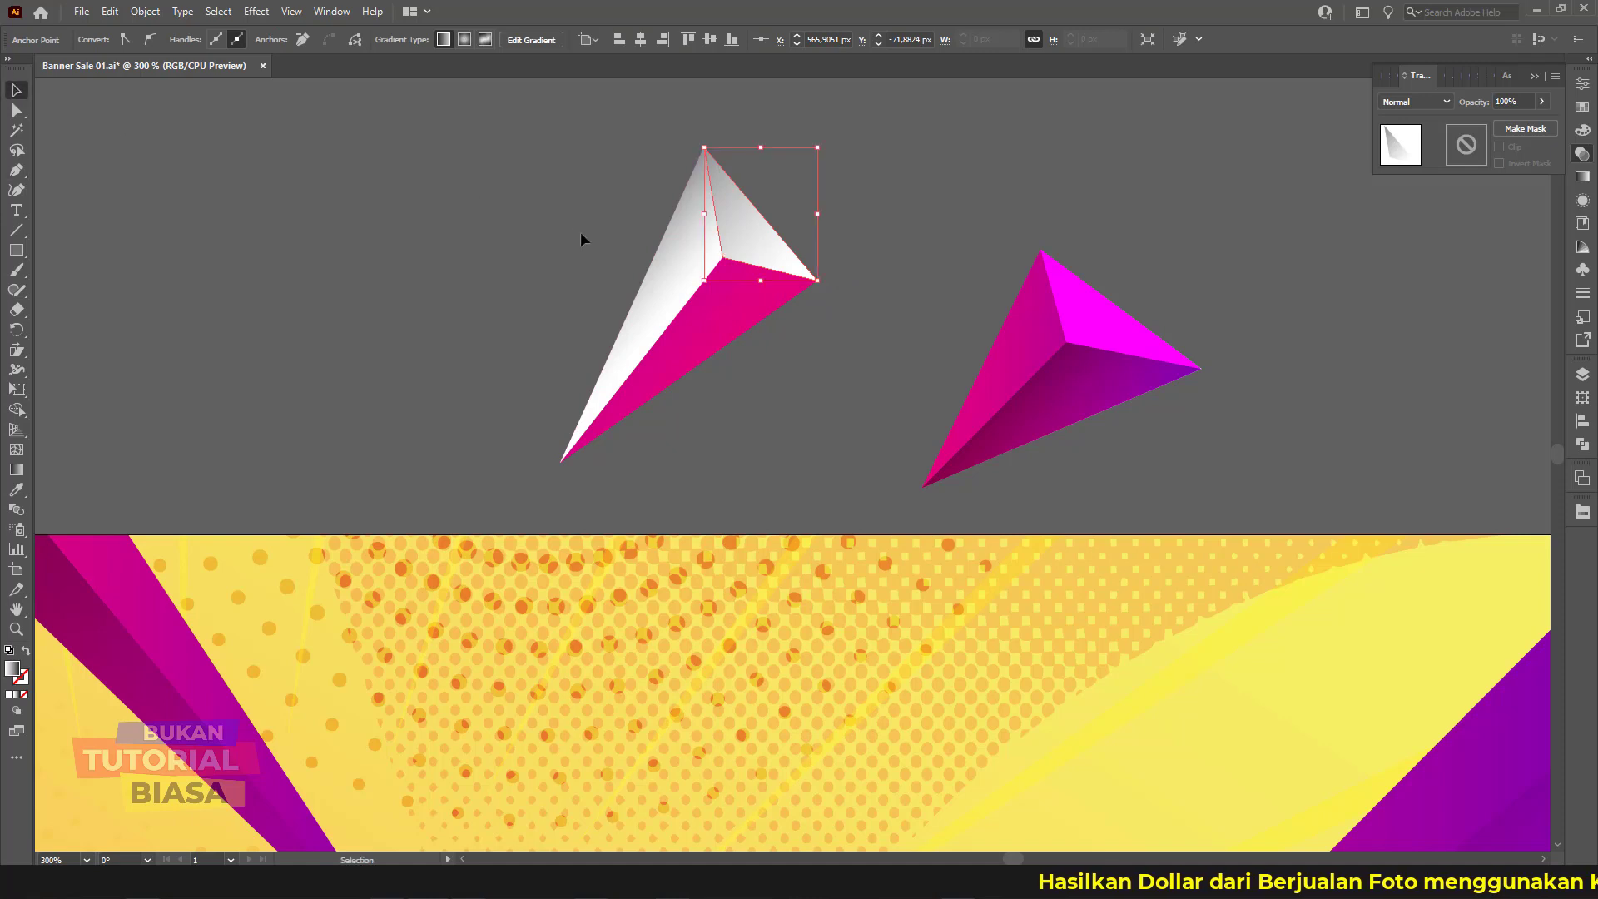
click(673, 271)
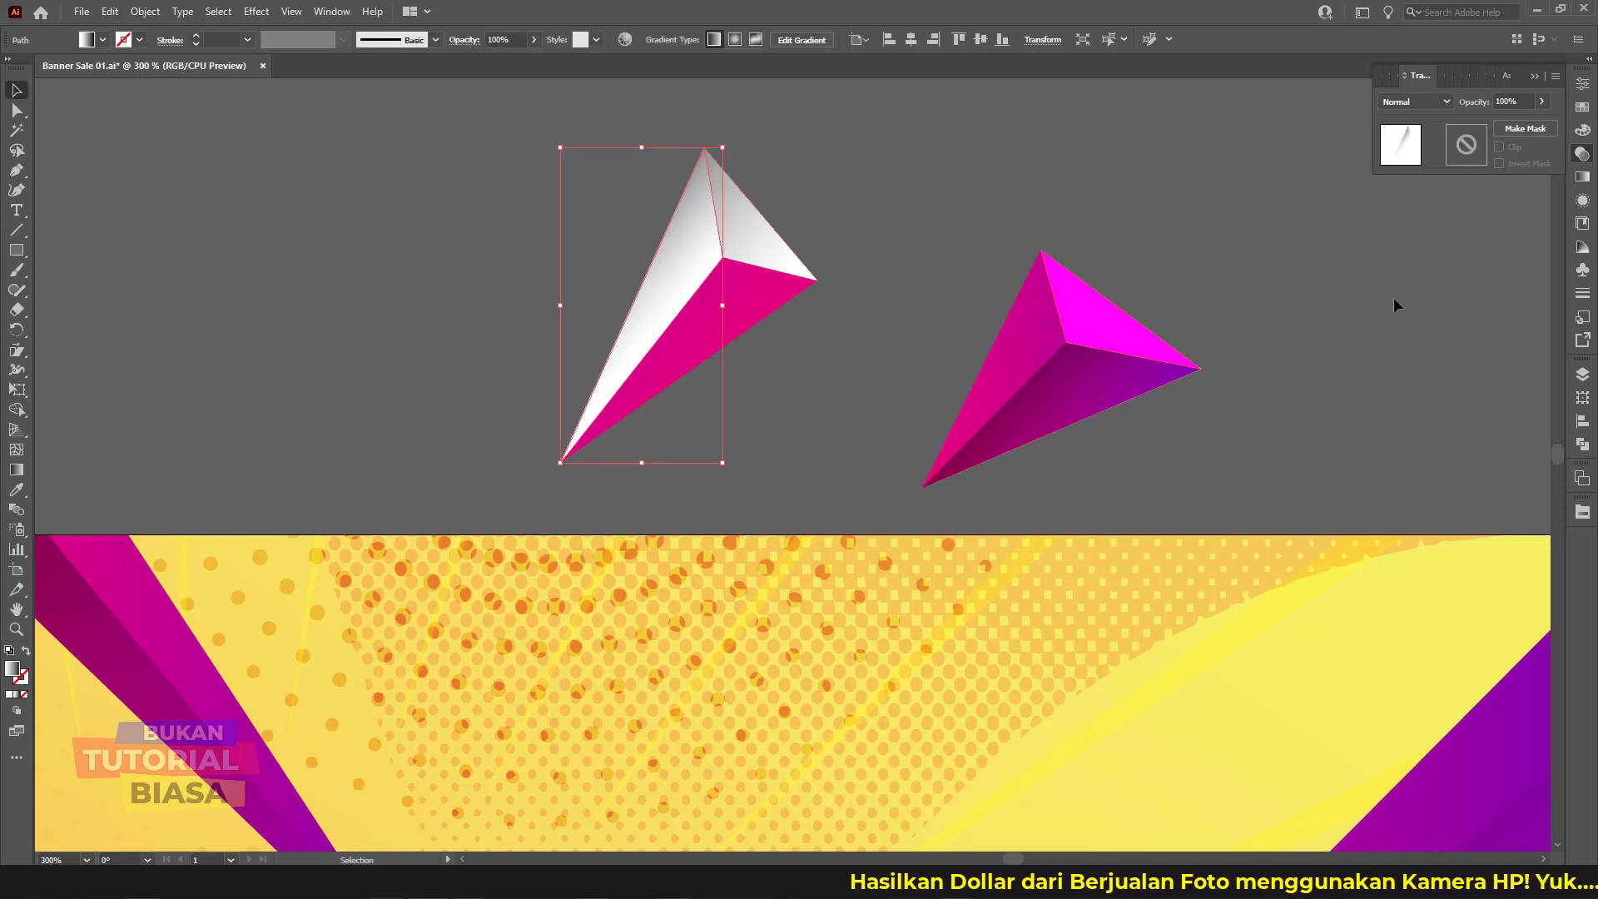
click(1446, 102)
click(1415, 162)
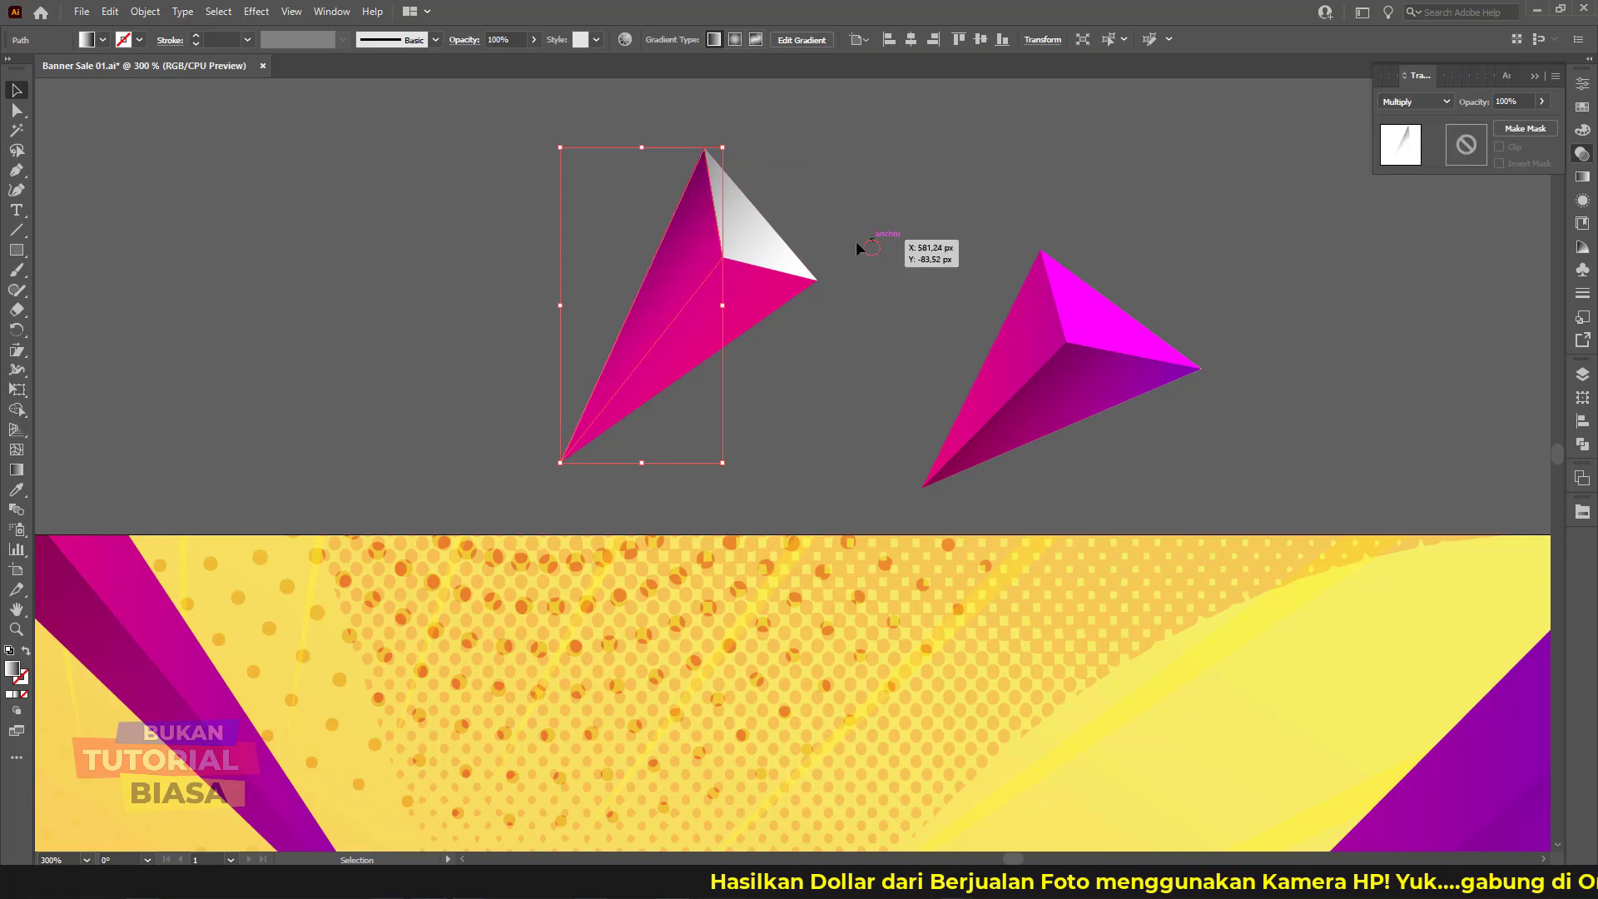
key(g)
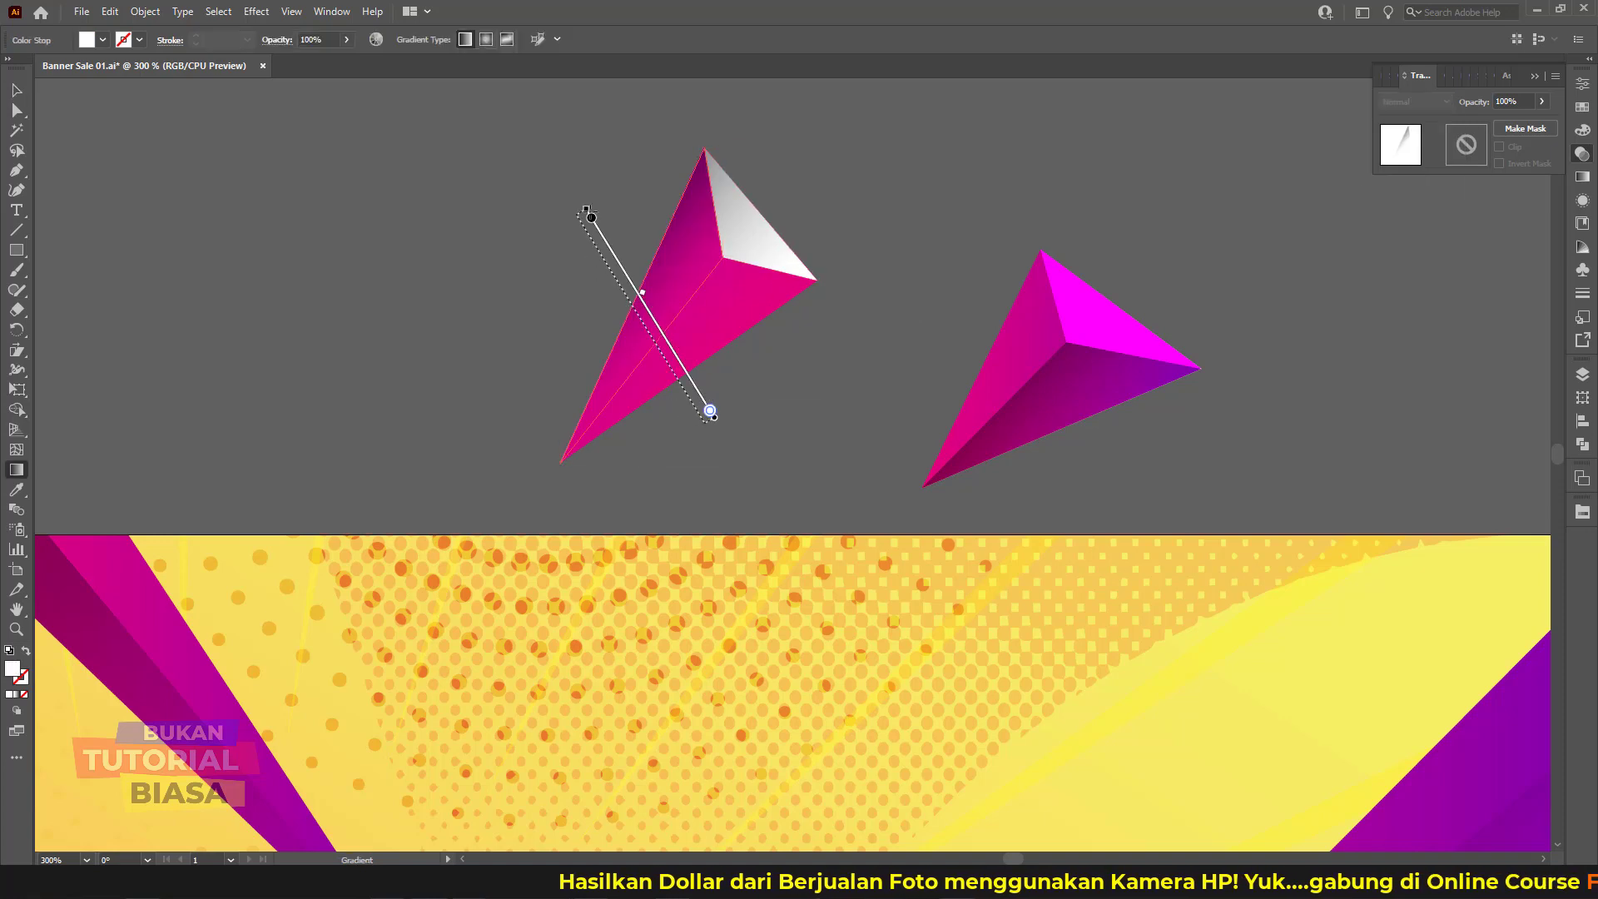
drag(581, 220, 699, 416)
drag(546, 171, 682, 384)
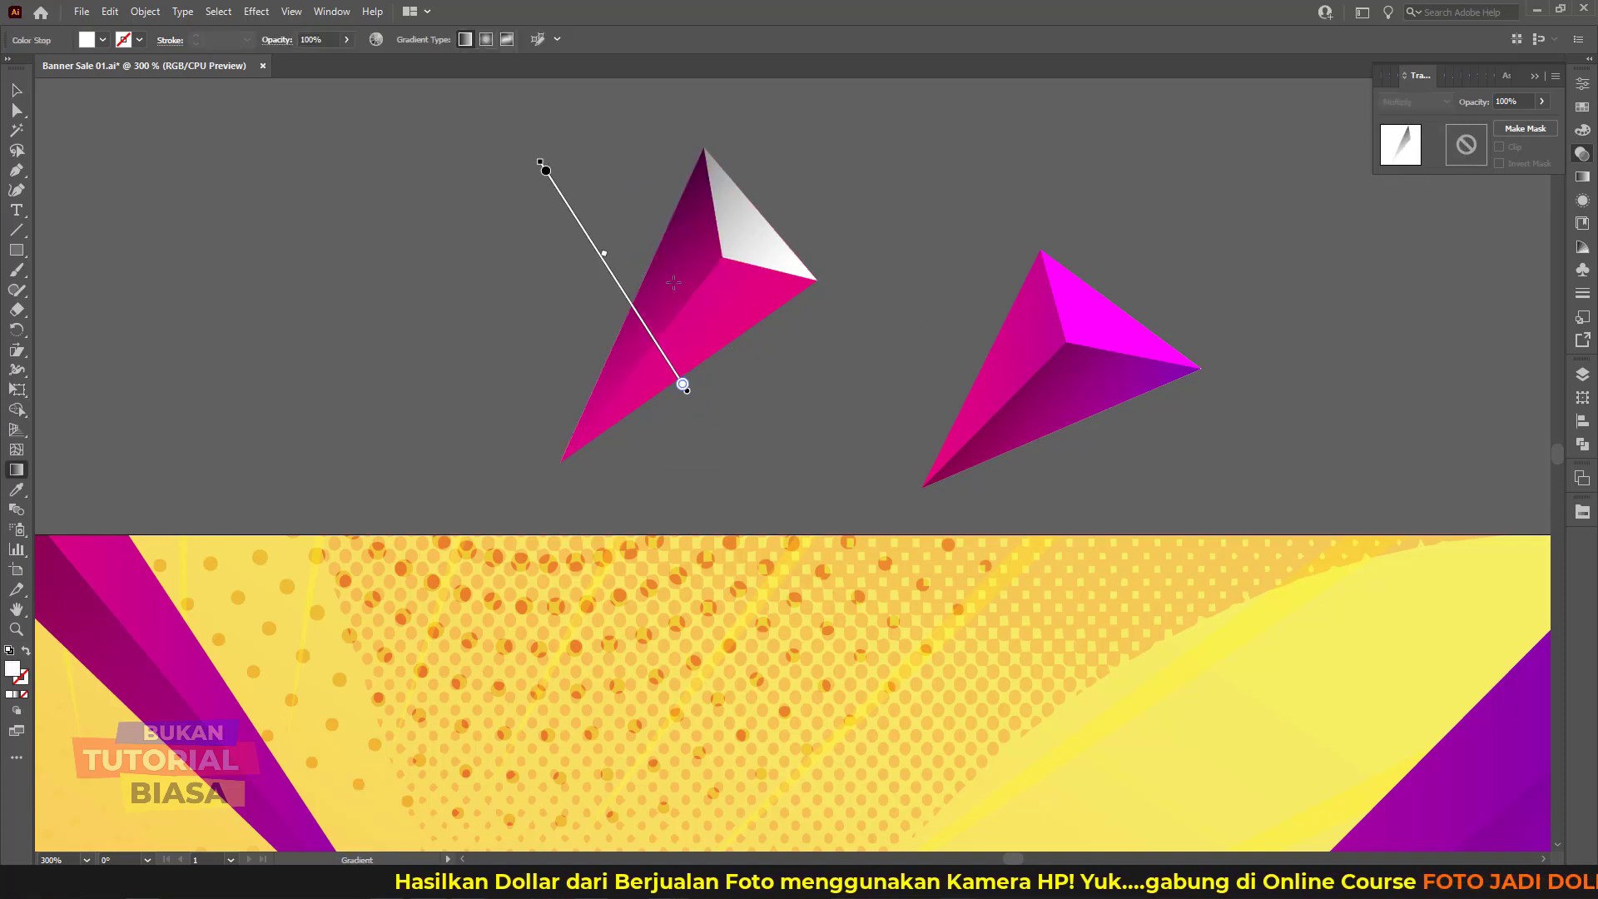
mouse_move(553, 250)
mouse_down()
mouse_move(717, 410)
mouse_move(774, 363)
mouse_move(758, 390)
mouse_up()
Step: Set the white top face to Color Dodge
click(18, 97)
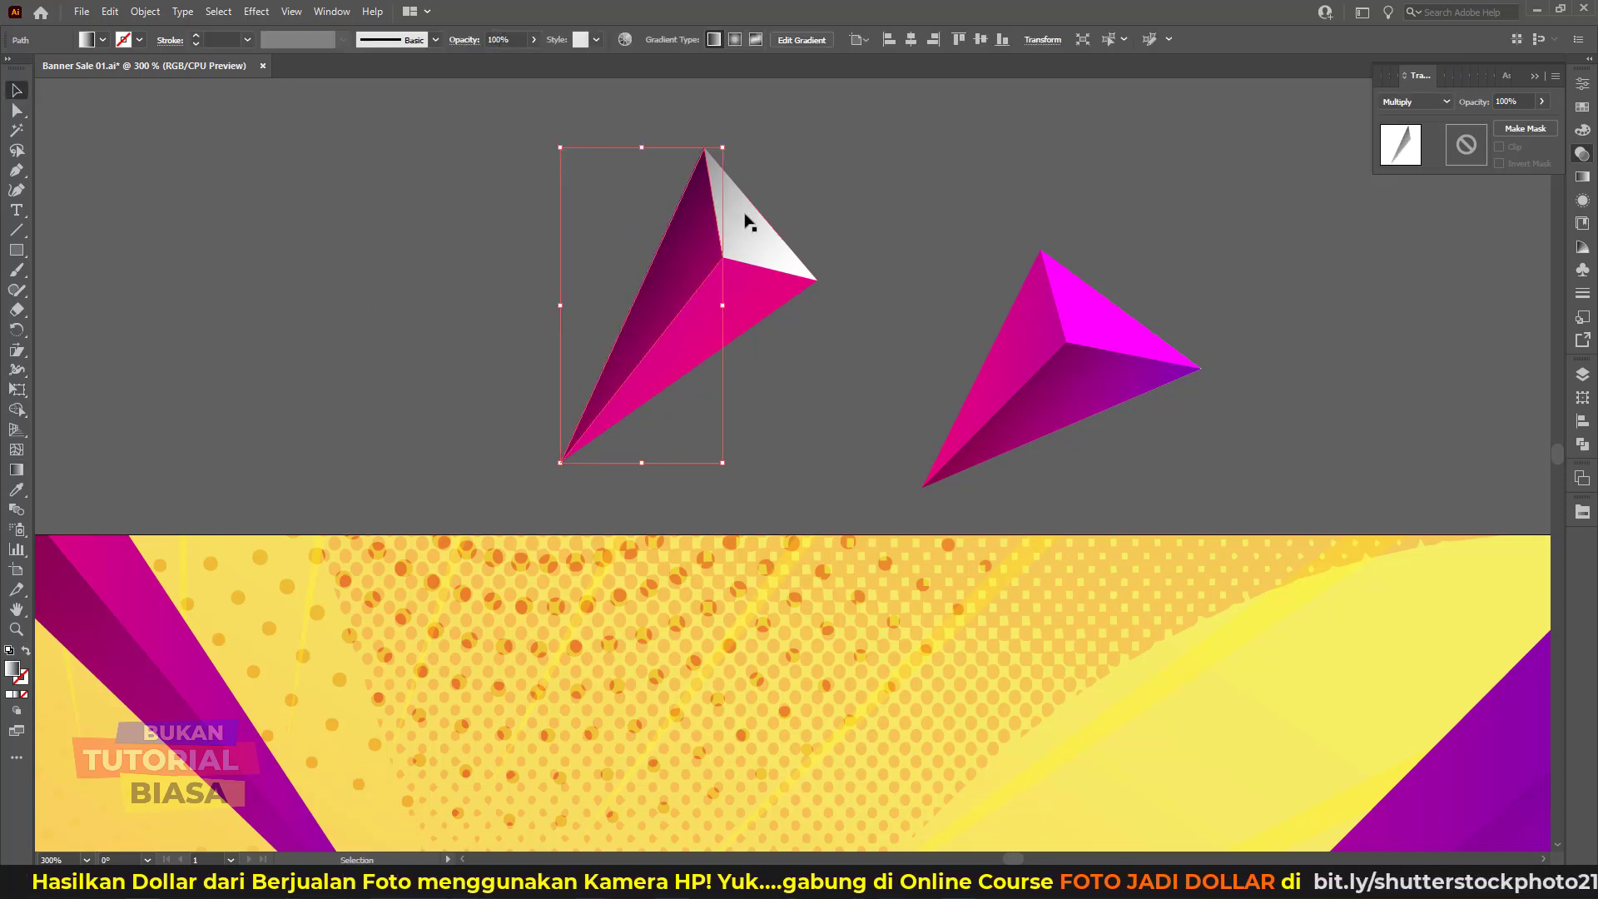
click(749, 232)
click(1420, 106)
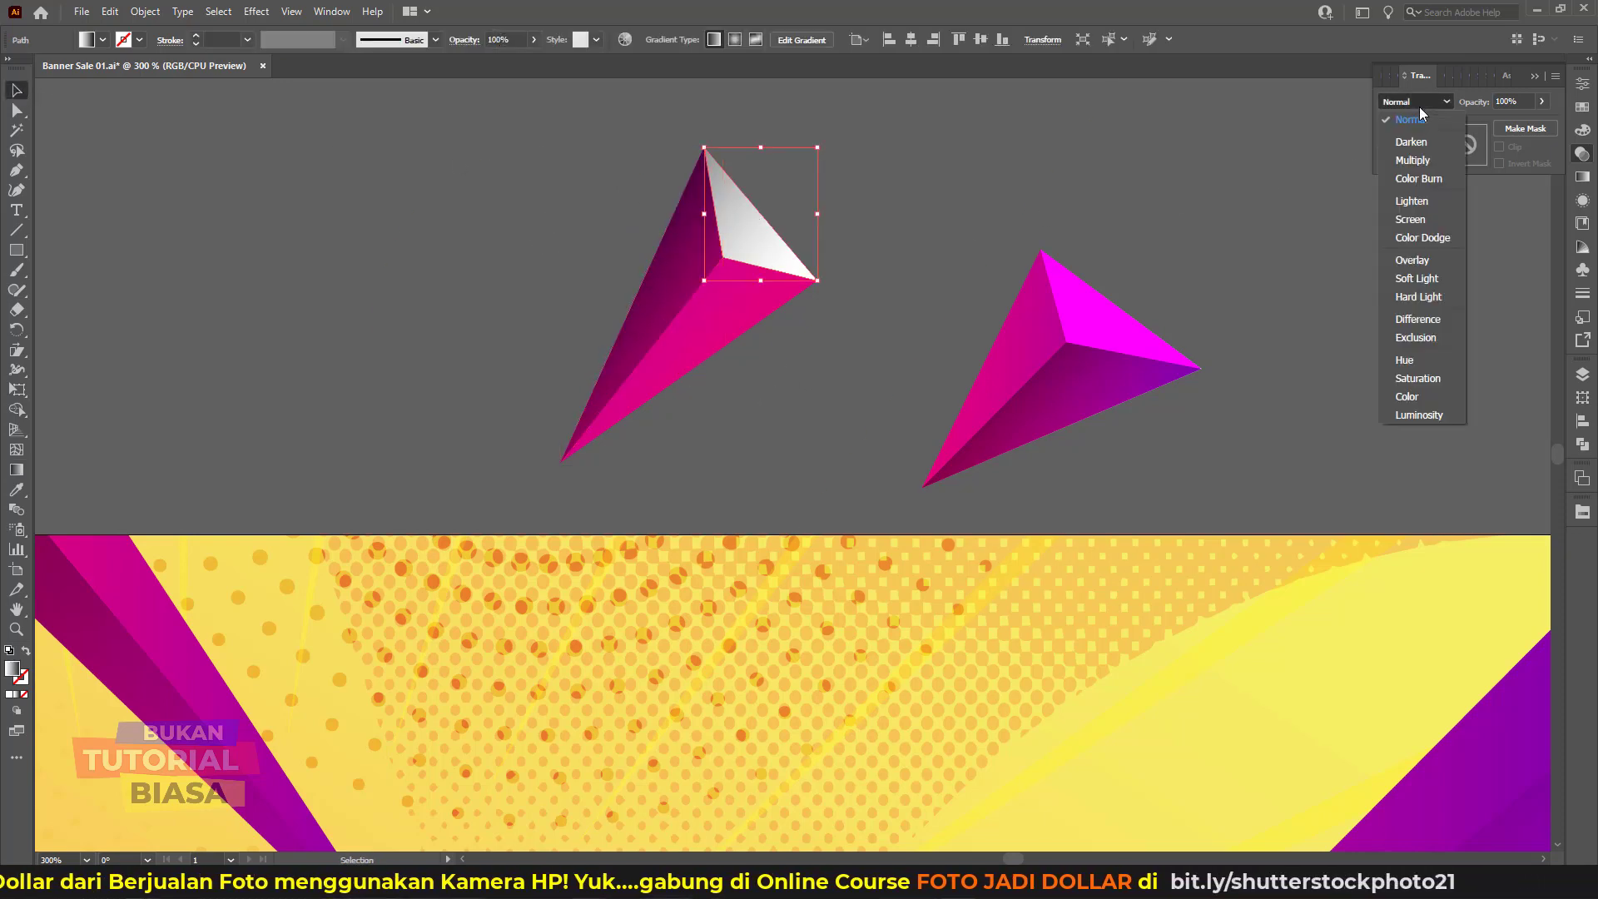
click(1423, 238)
click(907, 205)
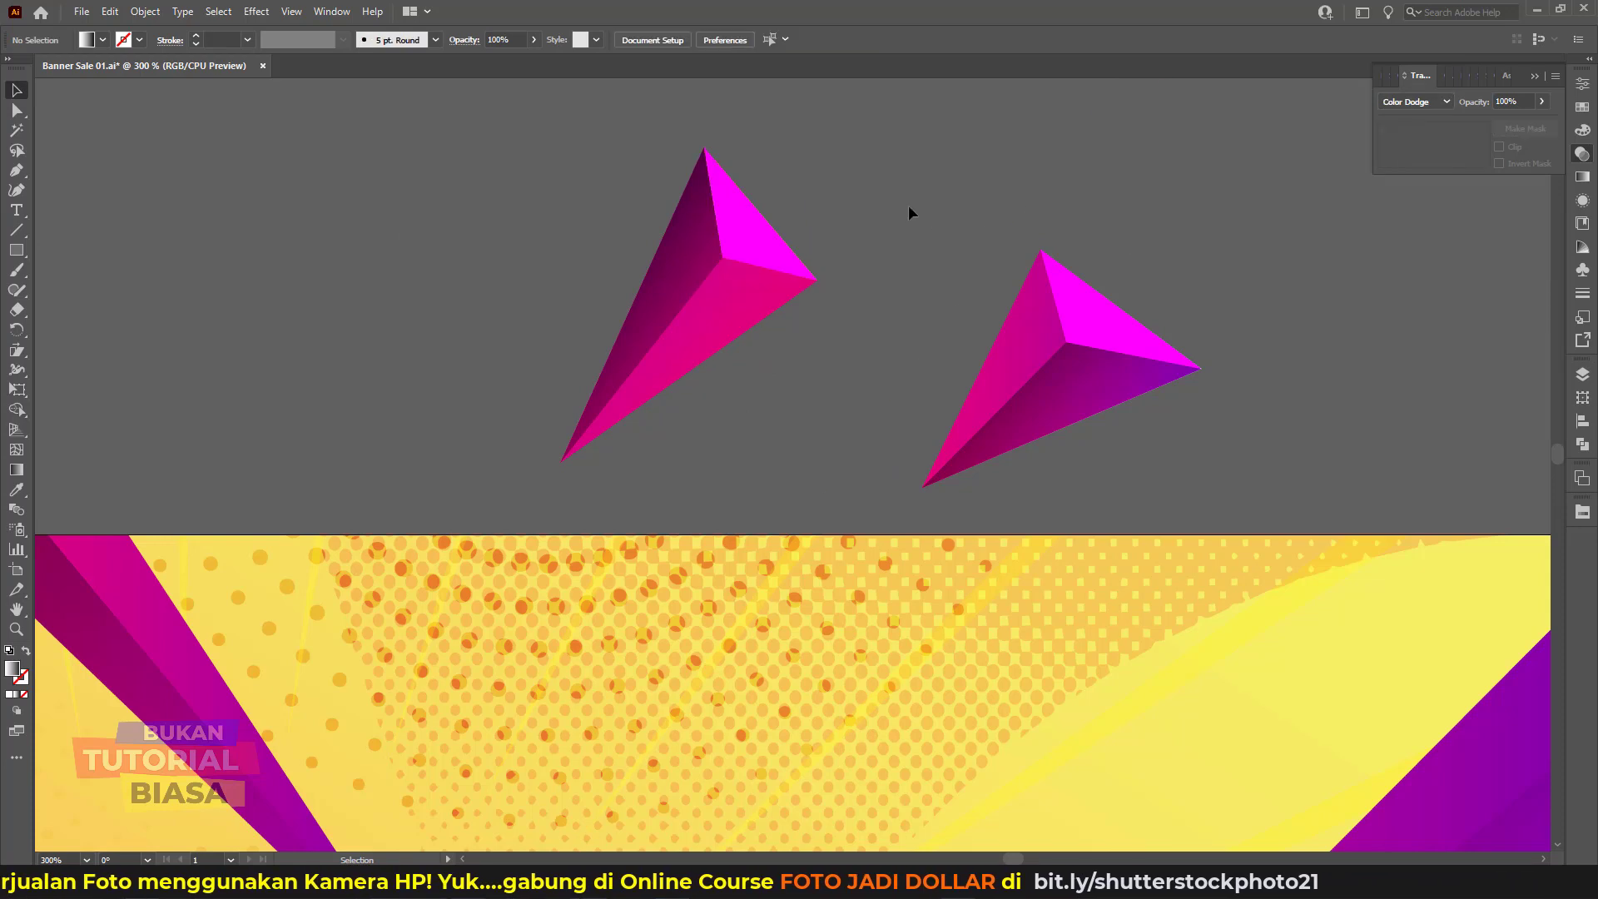
Step: Select both the left and right pyramids together
click(637, 341)
click(831, 323)
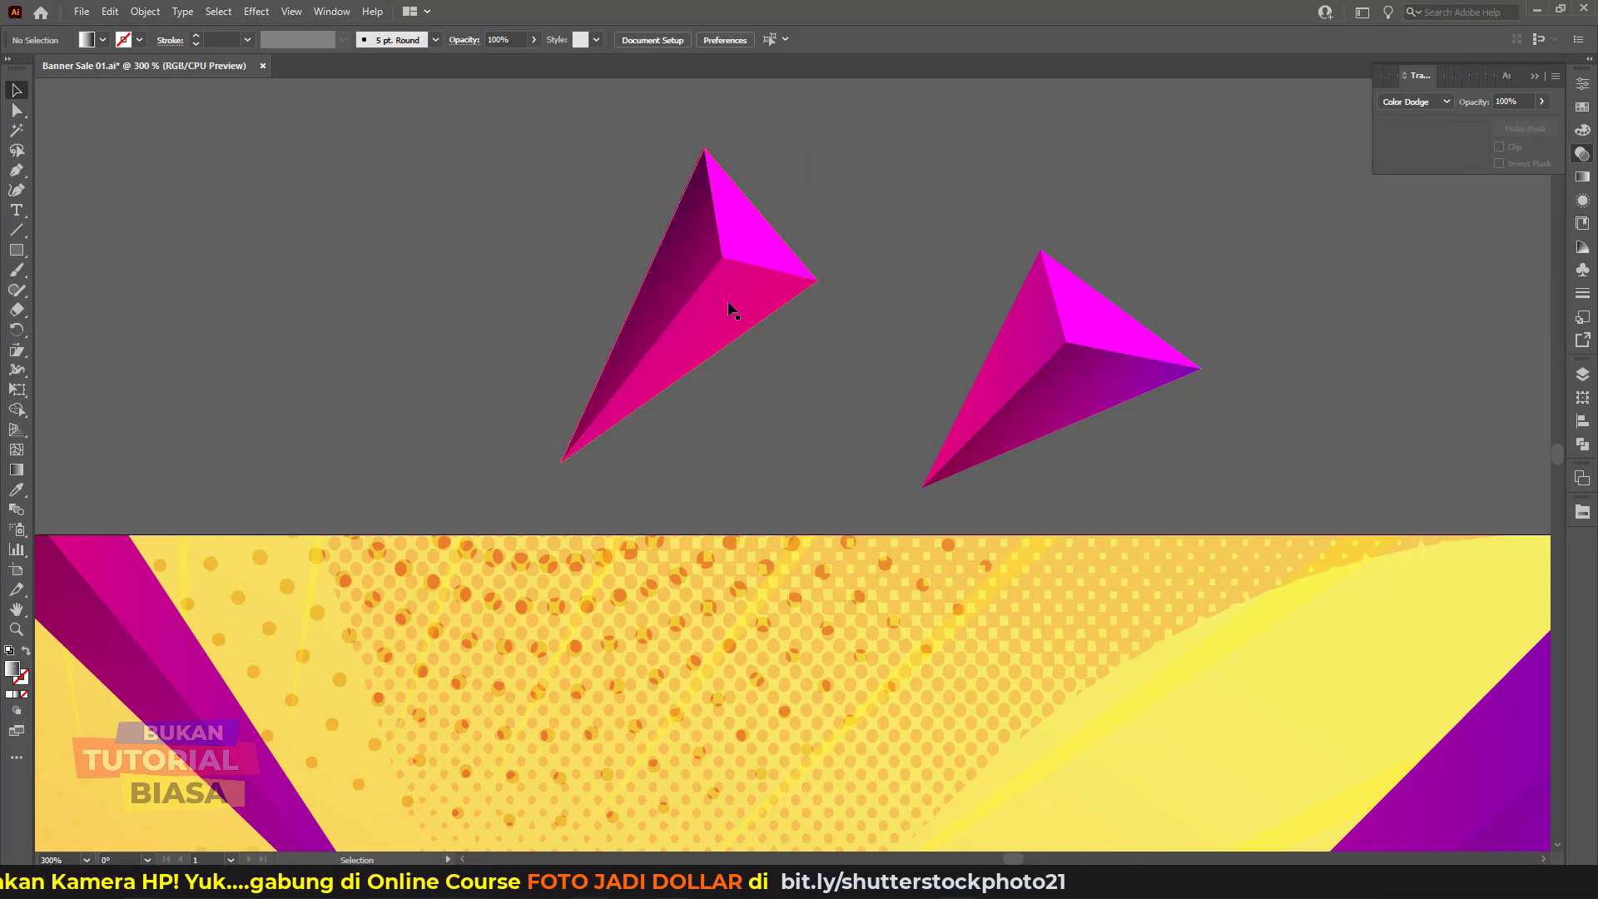
click(760, 310)
shift+click(1036, 338)
Step: Duplicate both pyramids to their left and fill the copies solid black
drag(1036, 337, 814, 337)
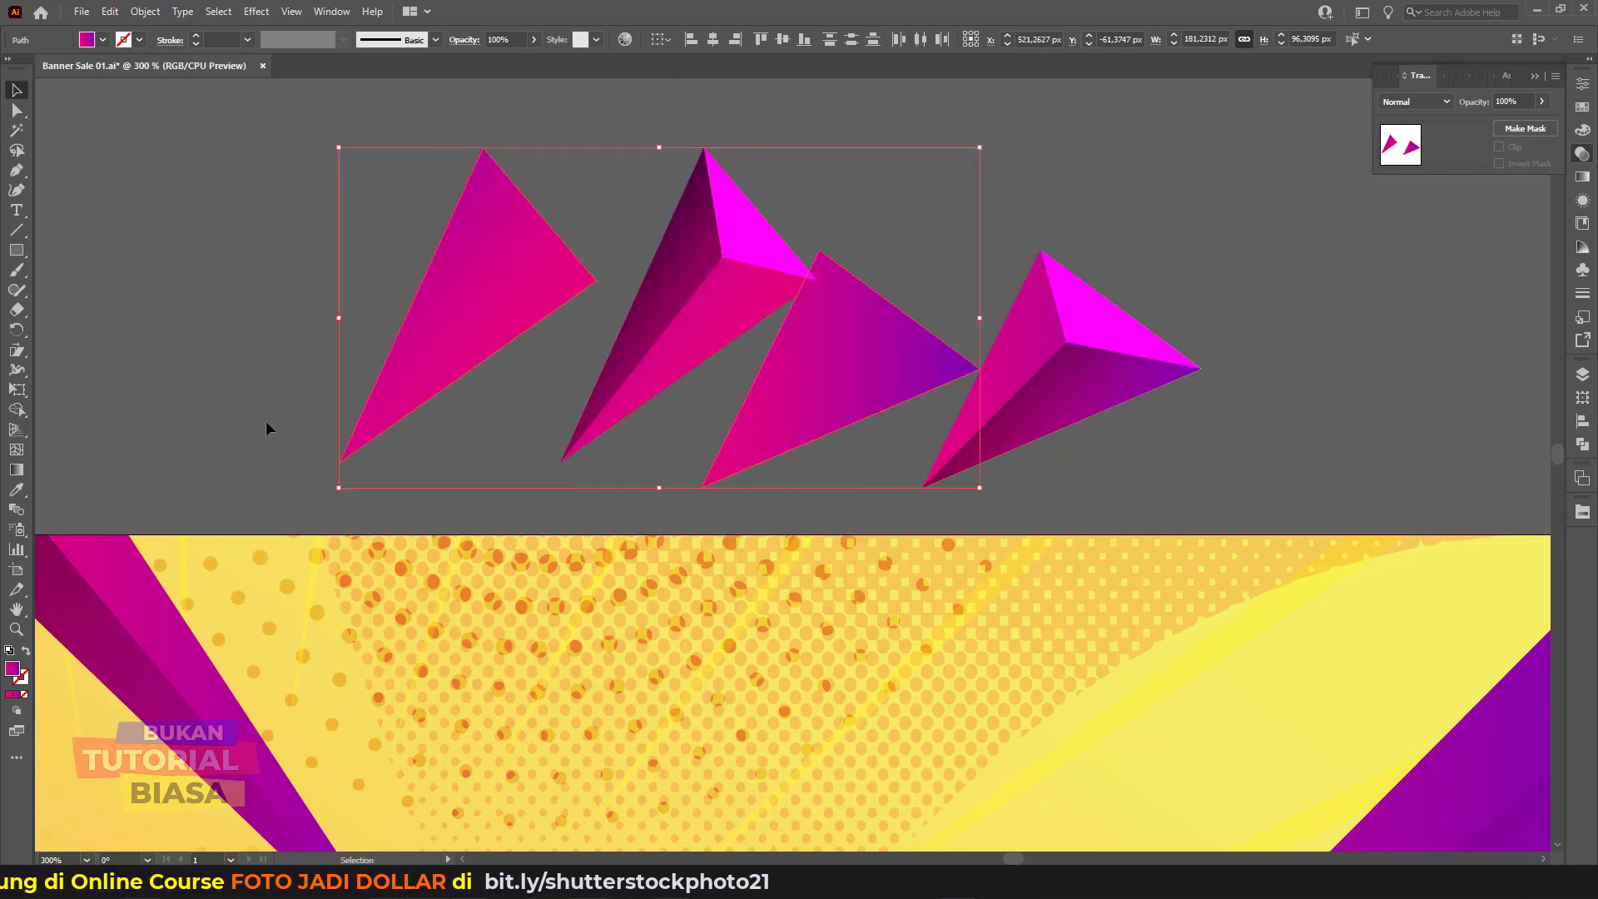
click(10, 694)
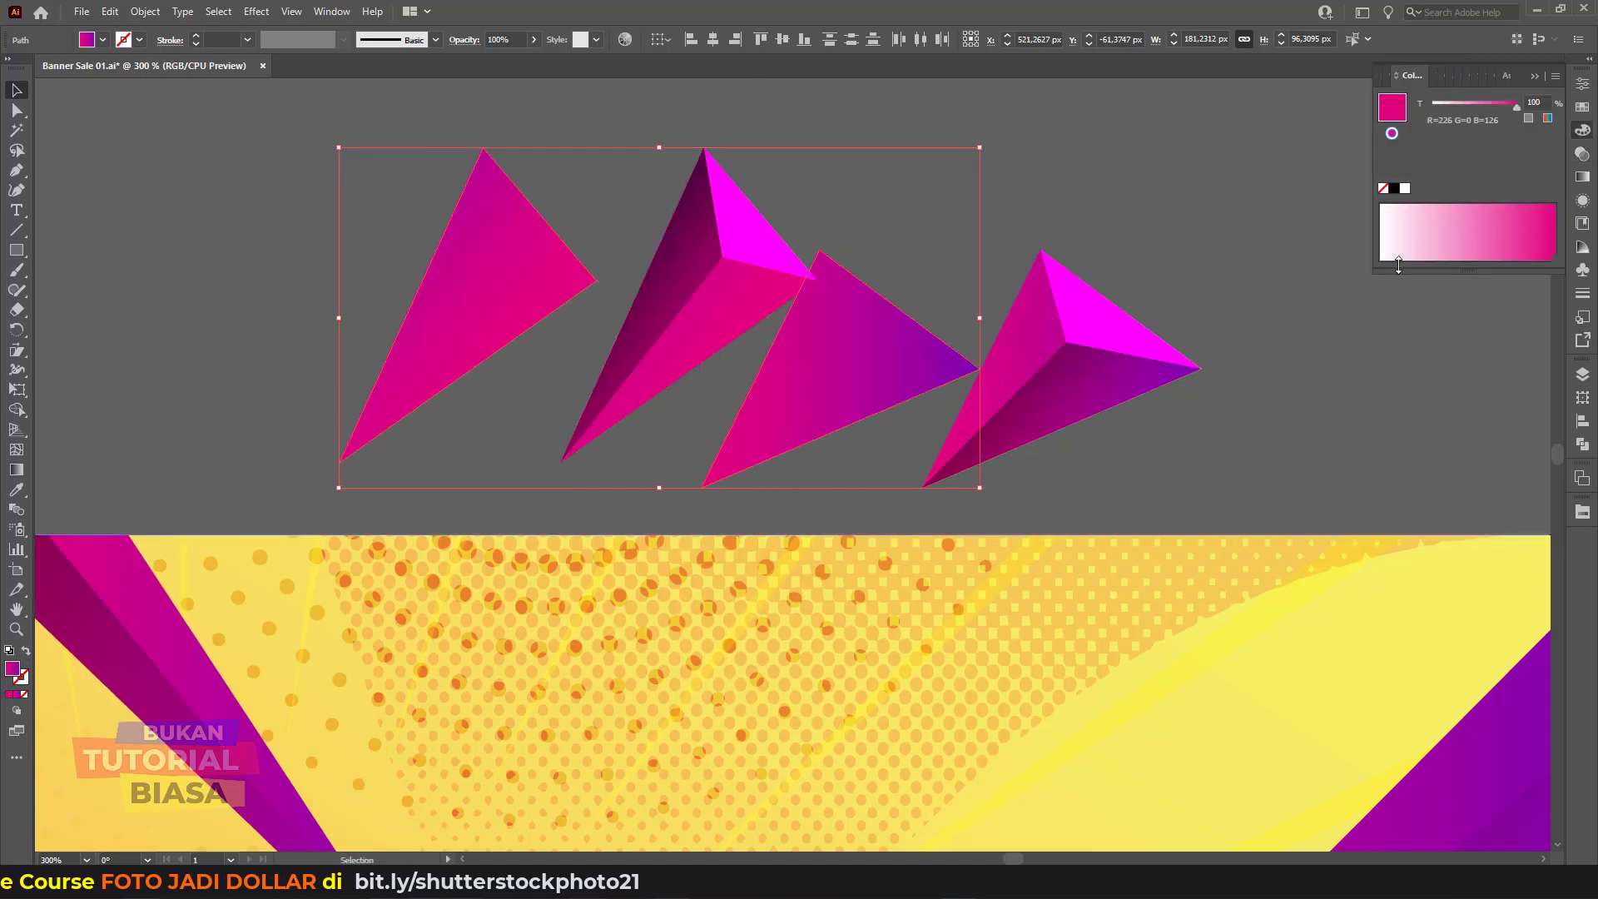
click(1583, 107)
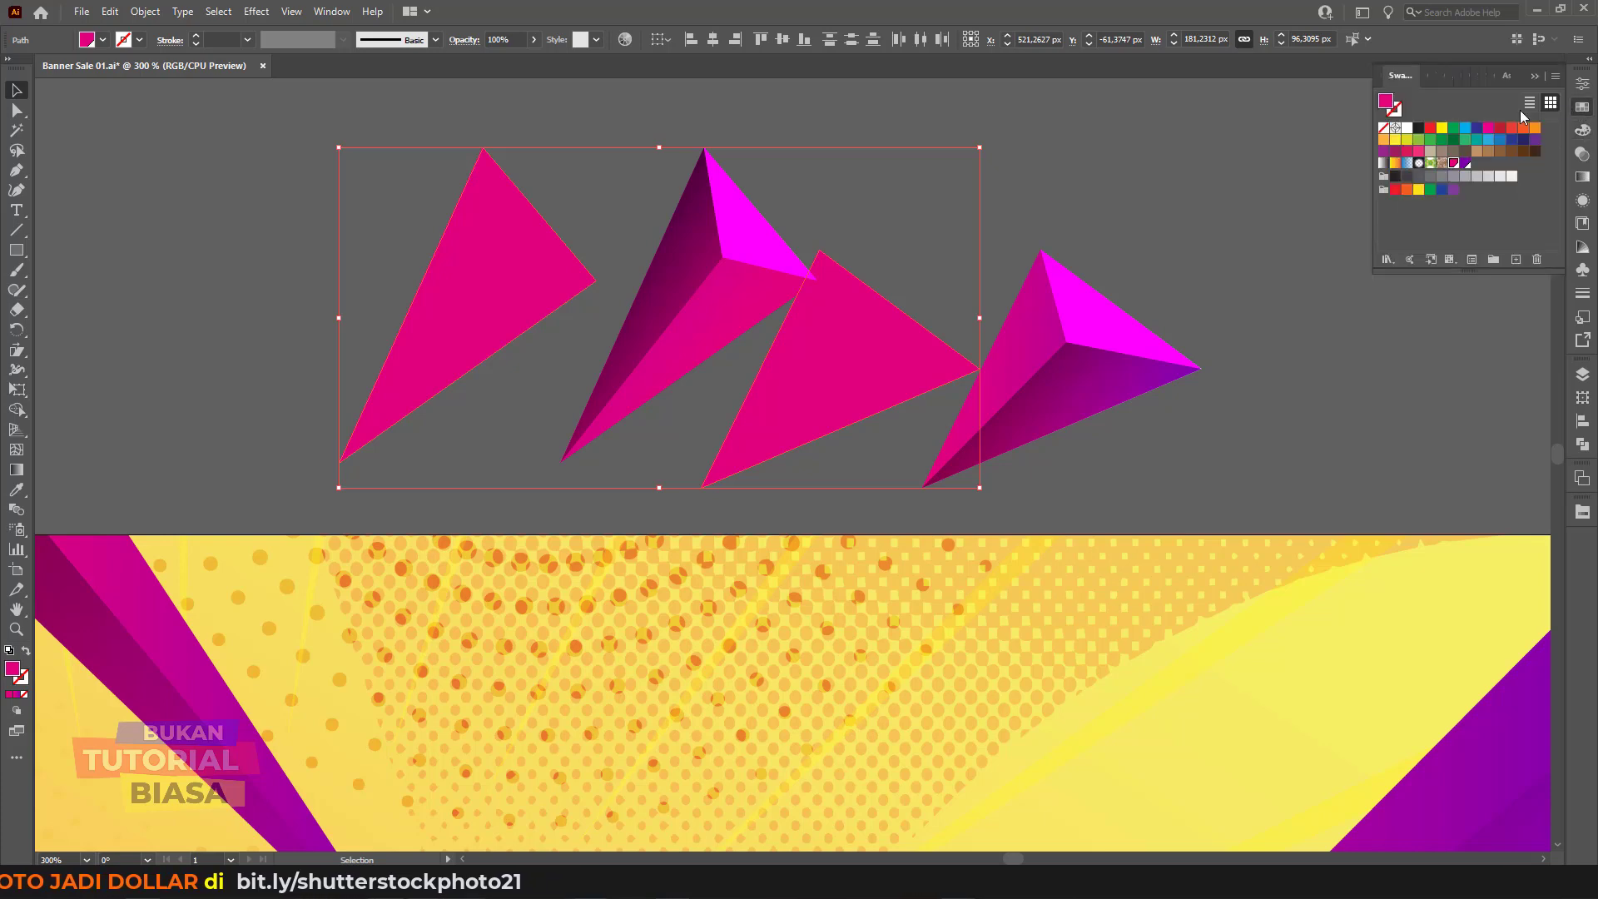
click(1581, 132)
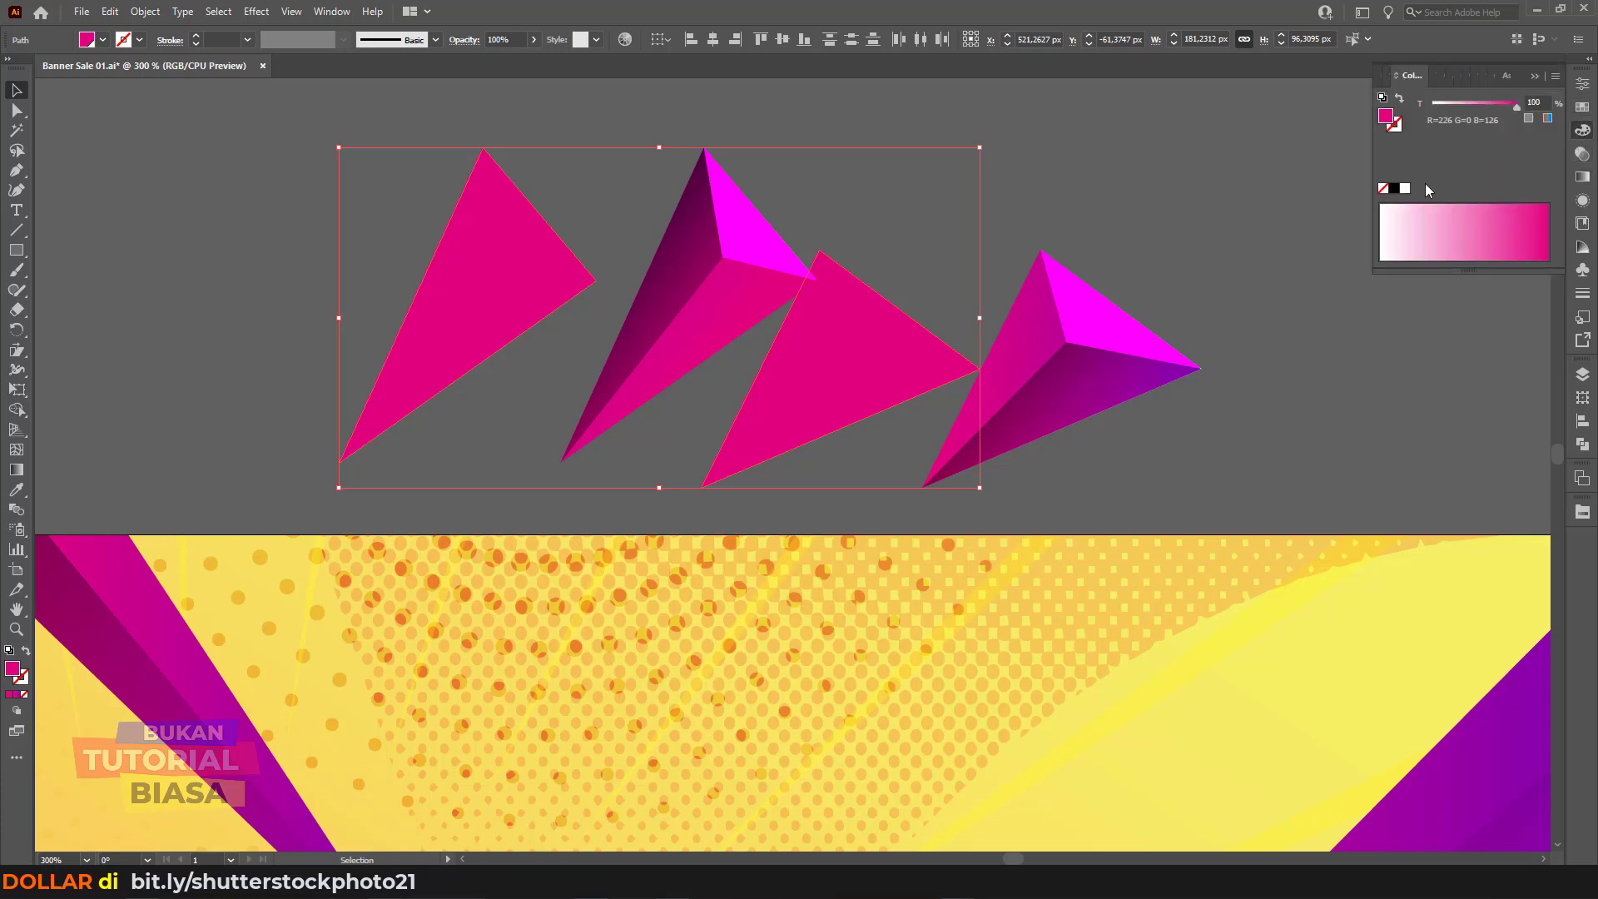
click(1395, 189)
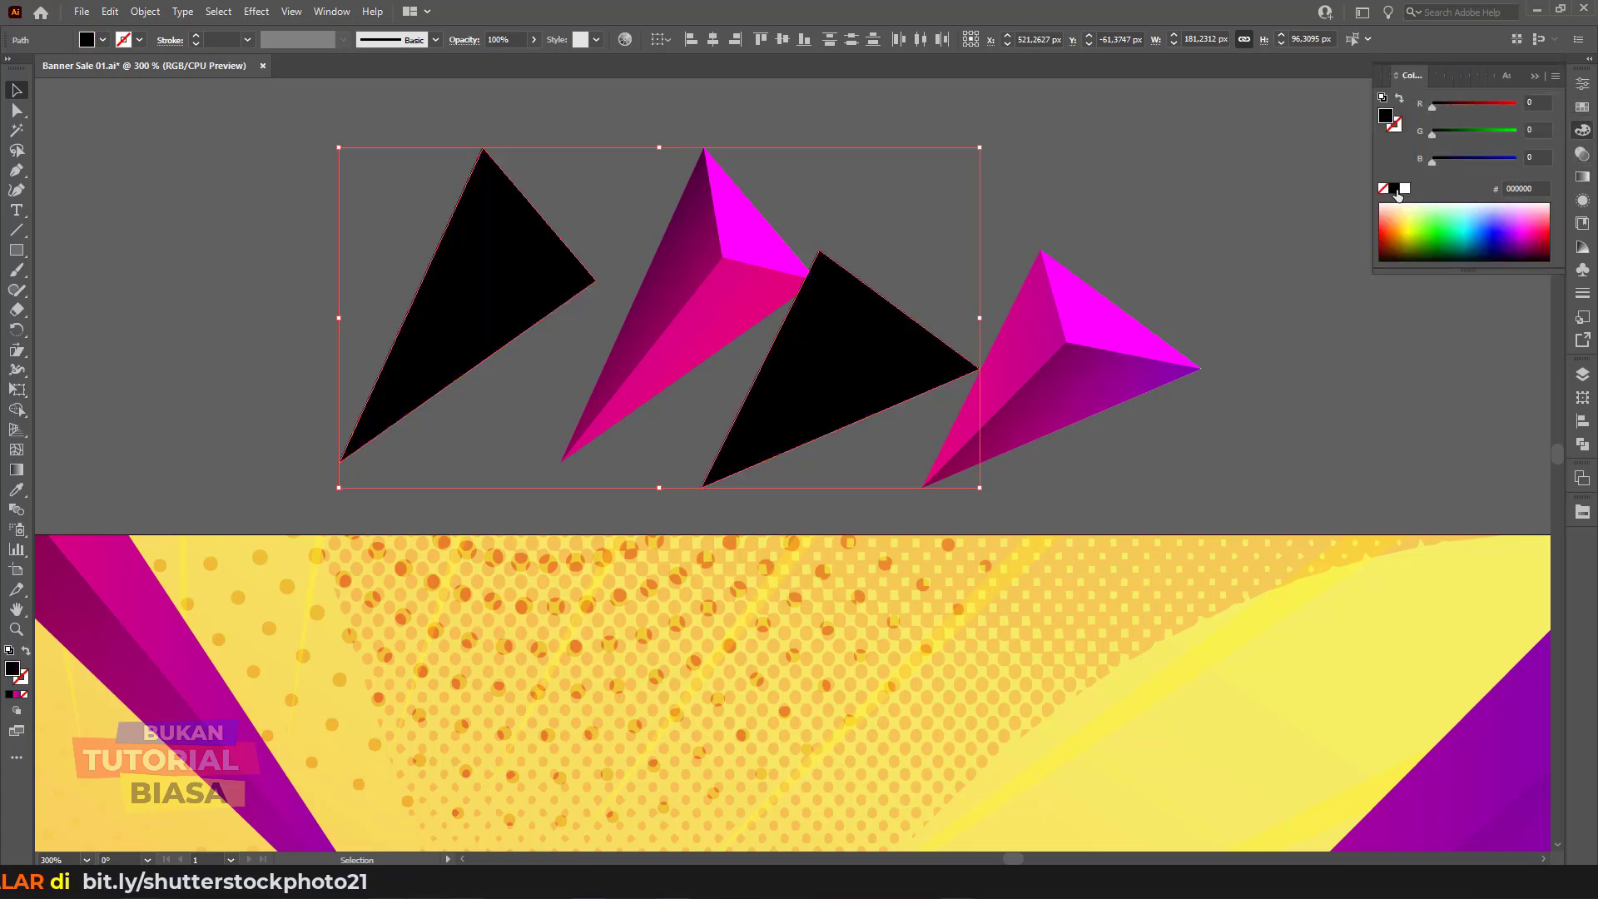
click(286, 171)
Step: Apply a Gaussian Blur of about 6.8 radius to the left black triangle
click(489, 241)
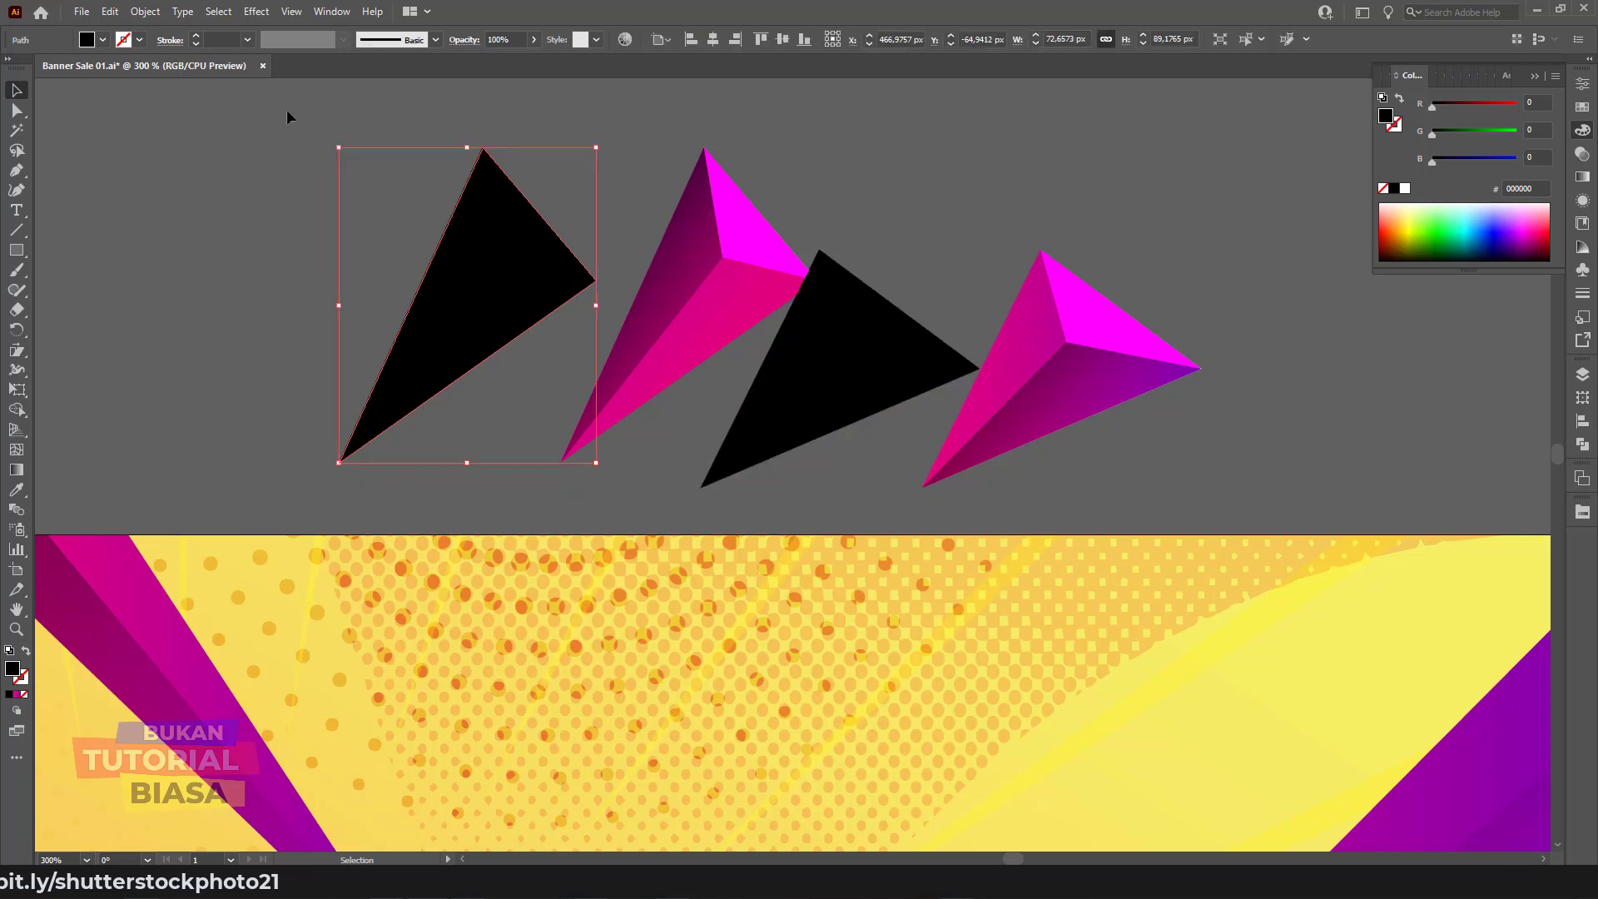
click(147, 12)
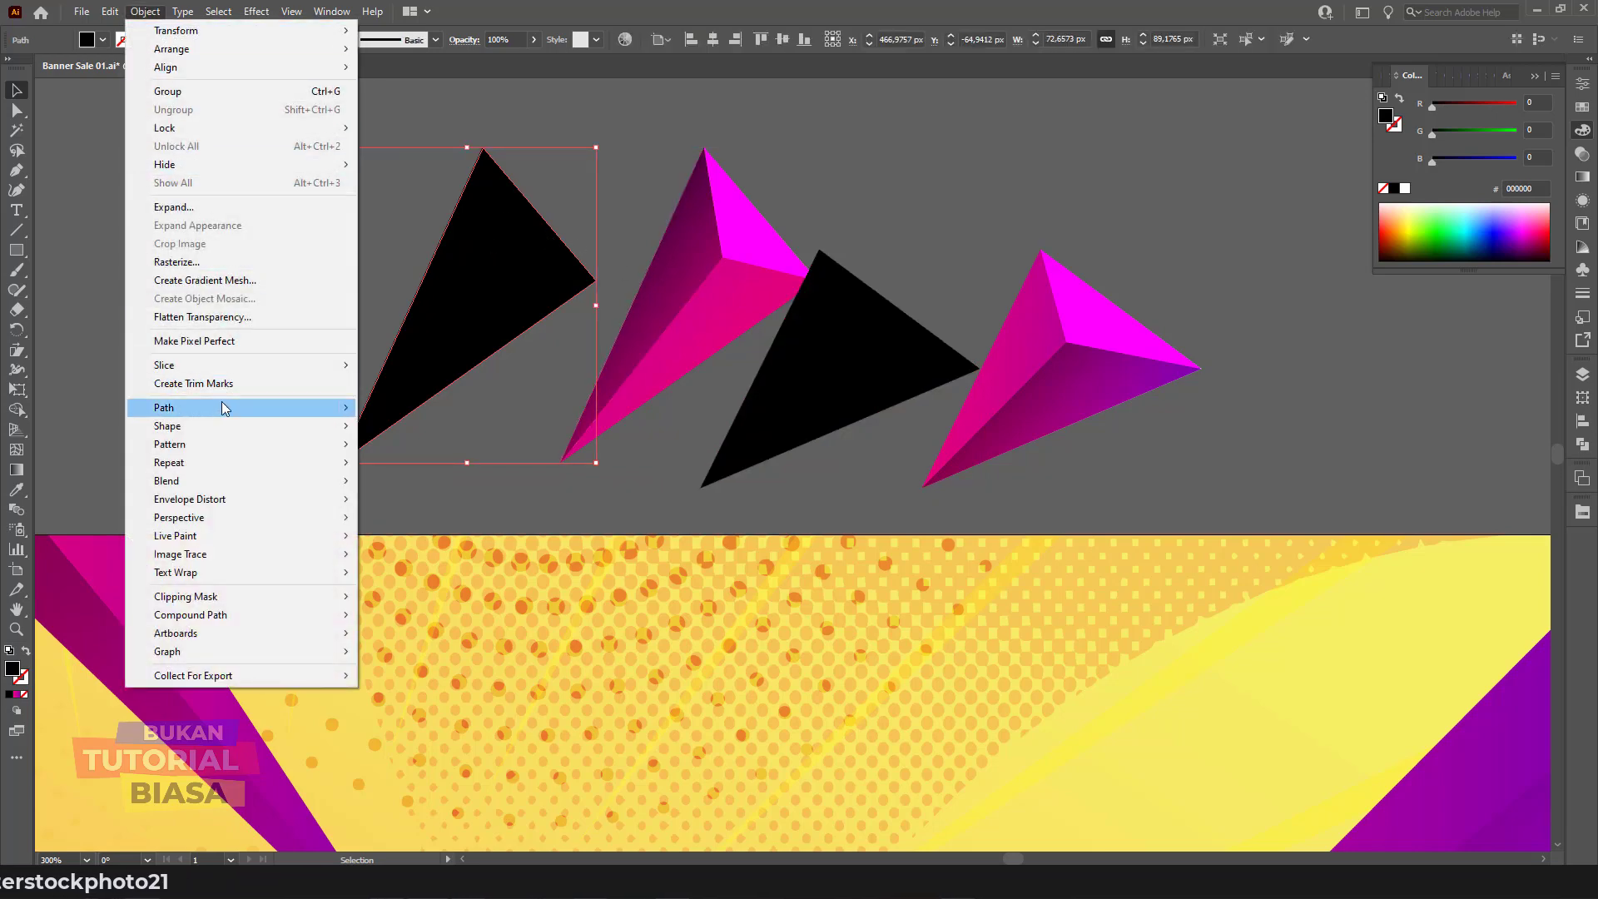
click(256, 12)
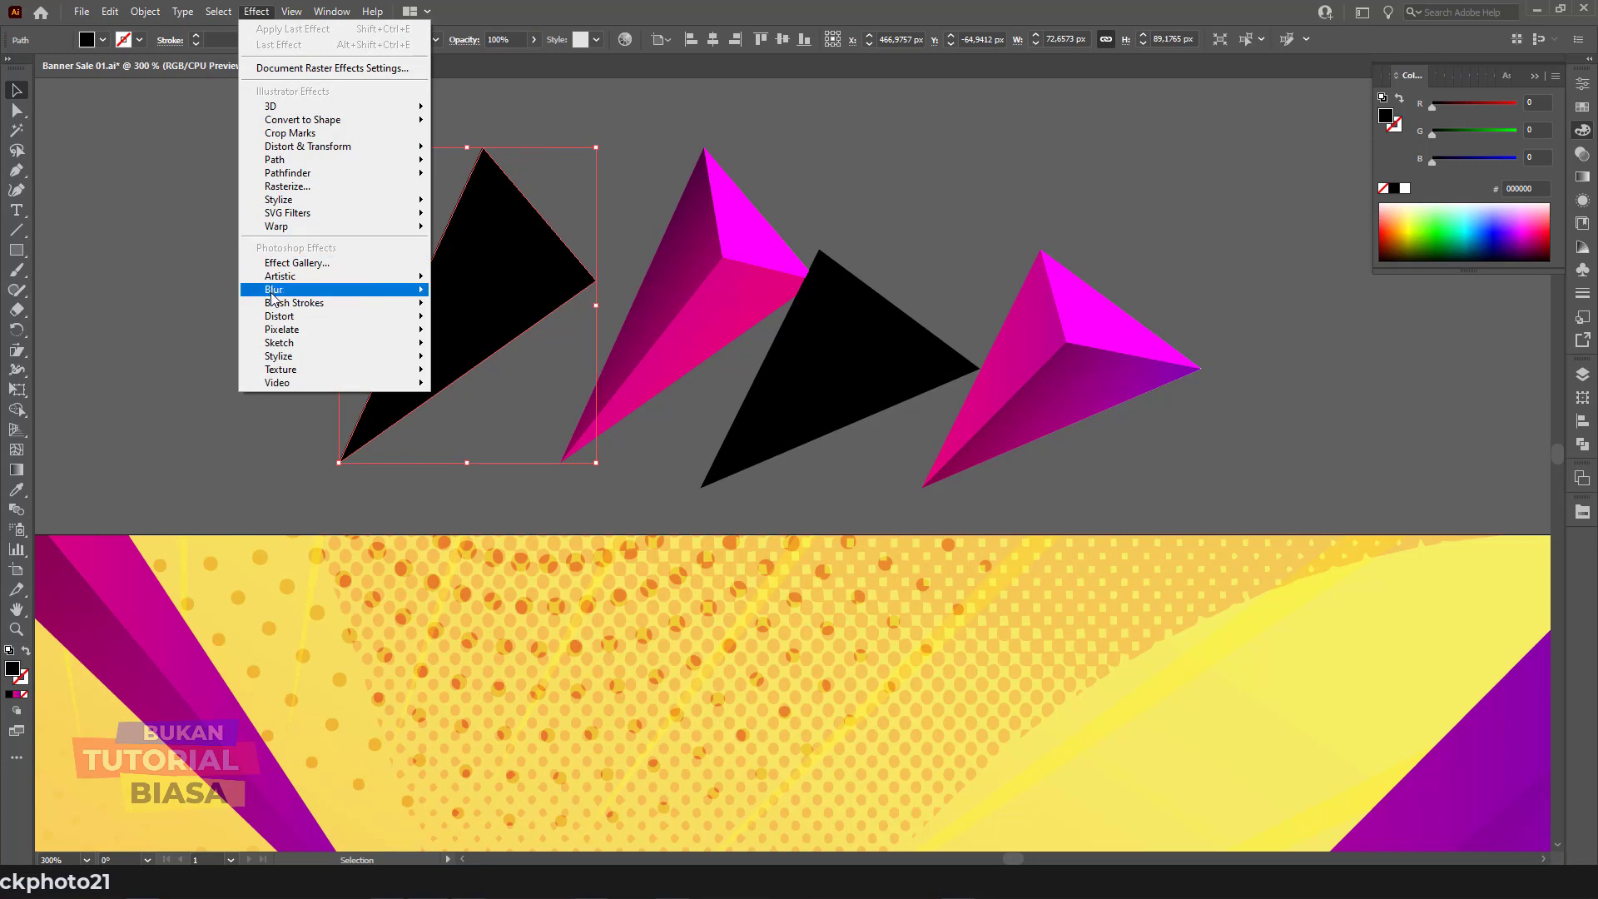
mouse_move(275, 290)
click(465, 290)
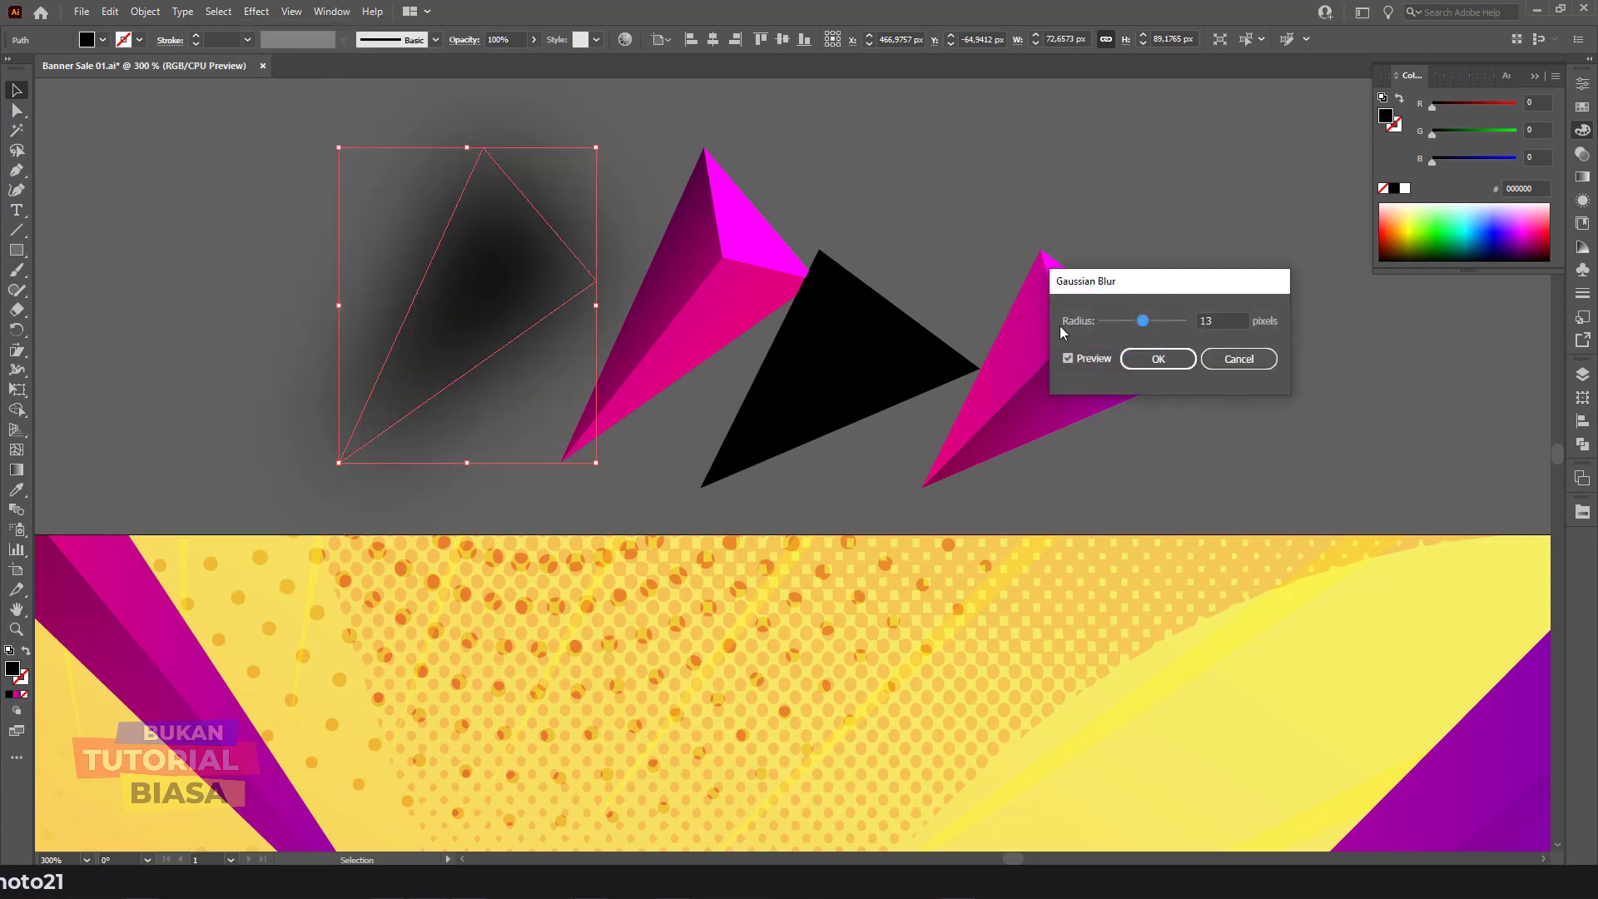
drag(1130, 324, 1132, 321)
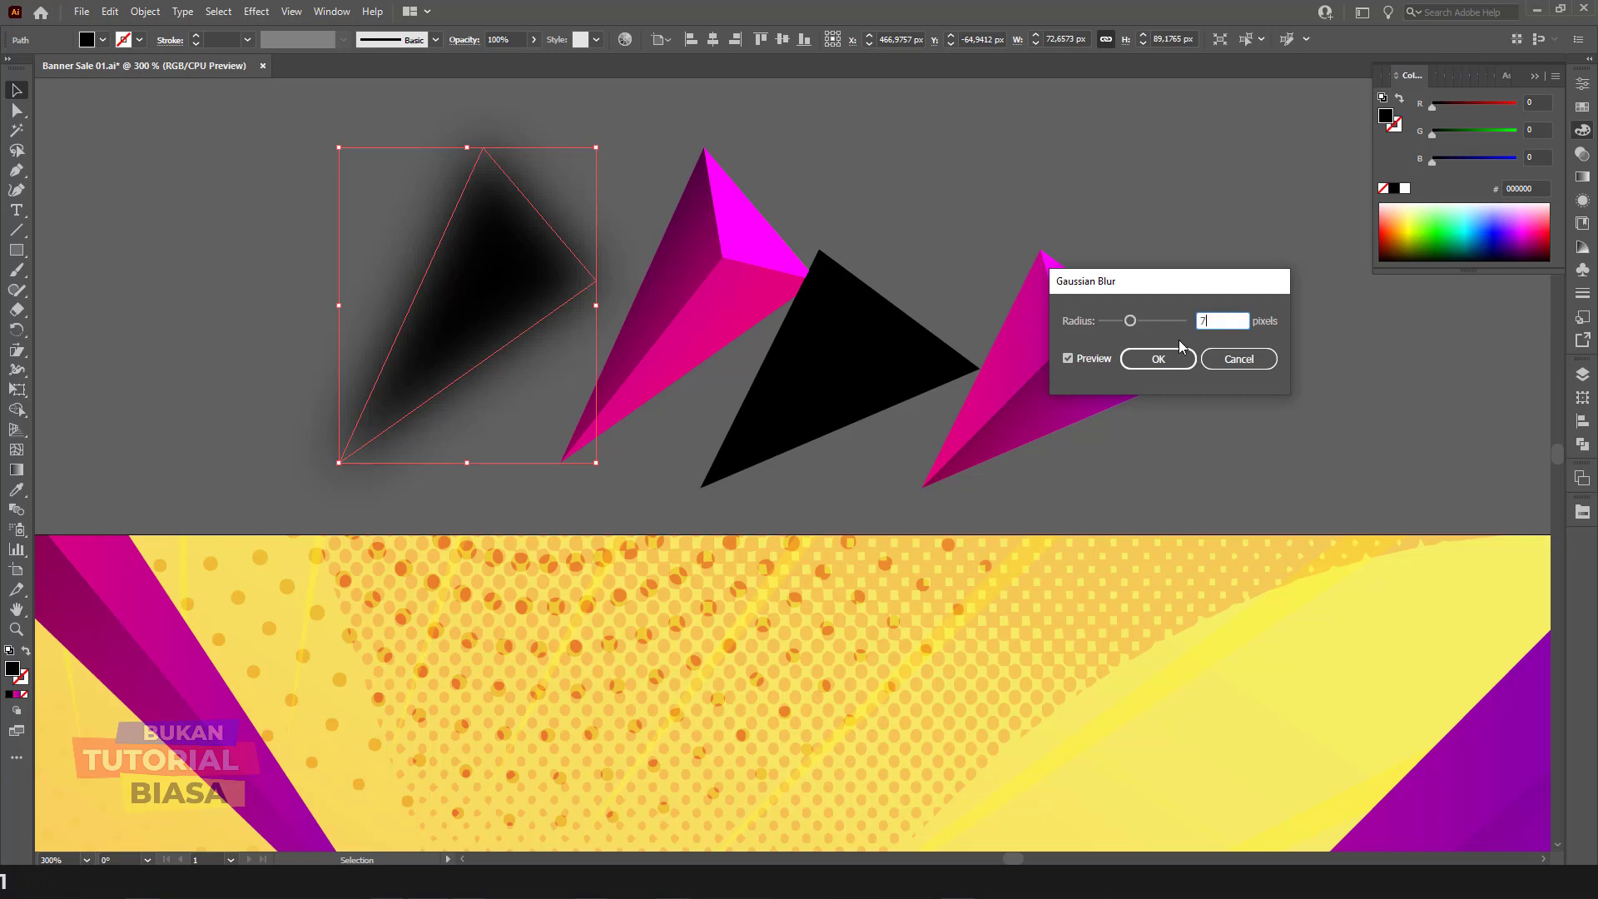
click(1158, 359)
Step: Blur the other black triangle the same way and move it under the right pyramid
click(908, 360)
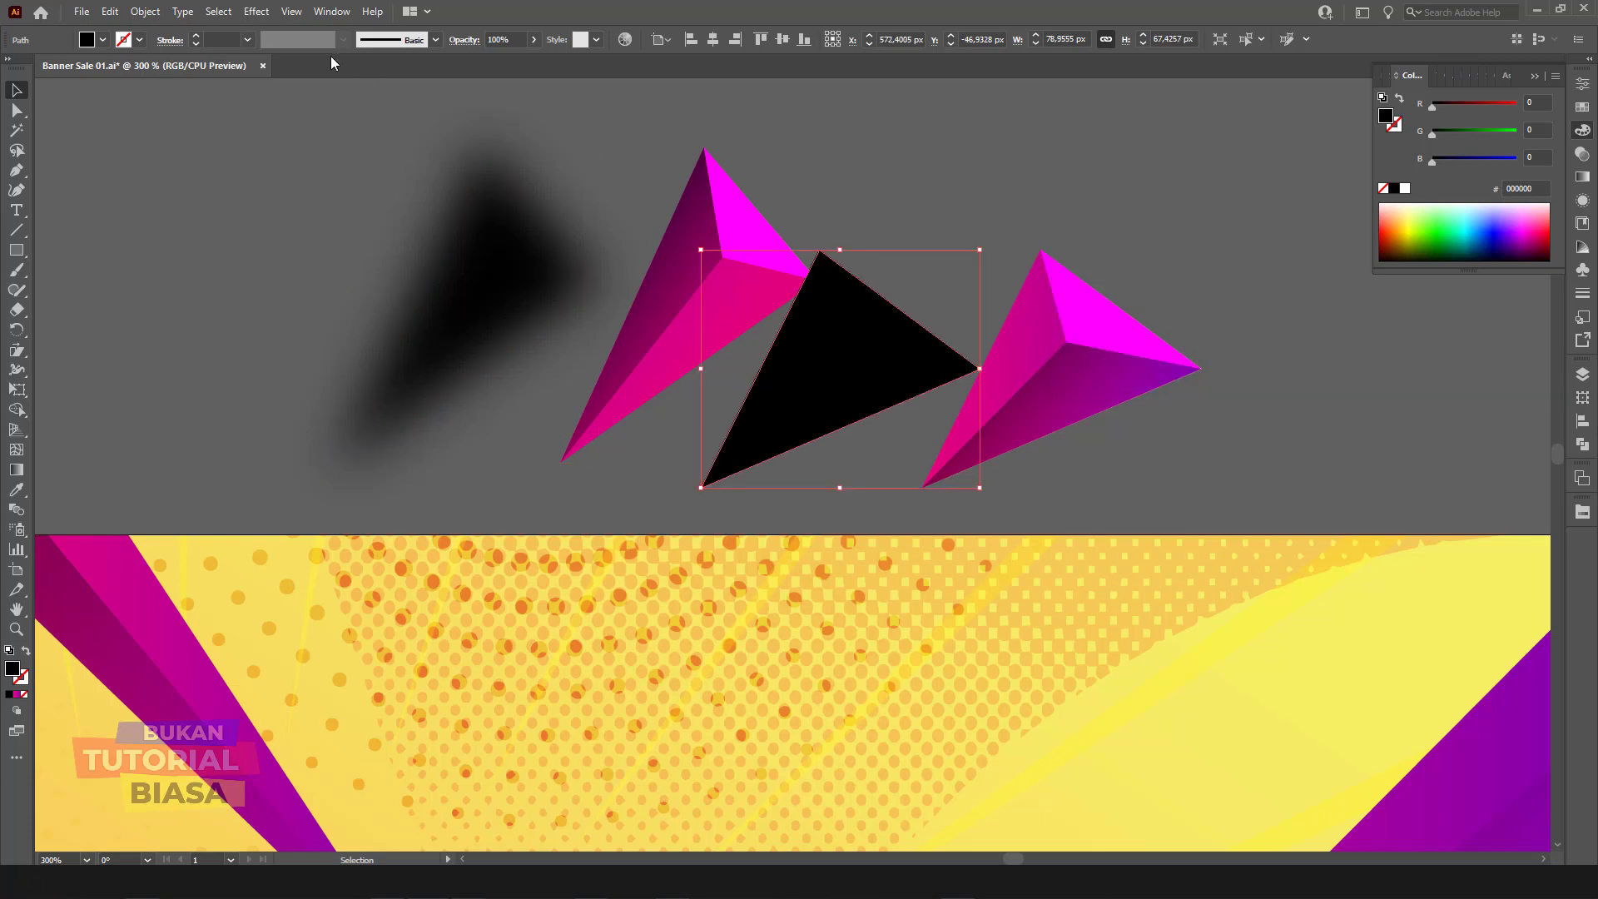
click(257, 11)
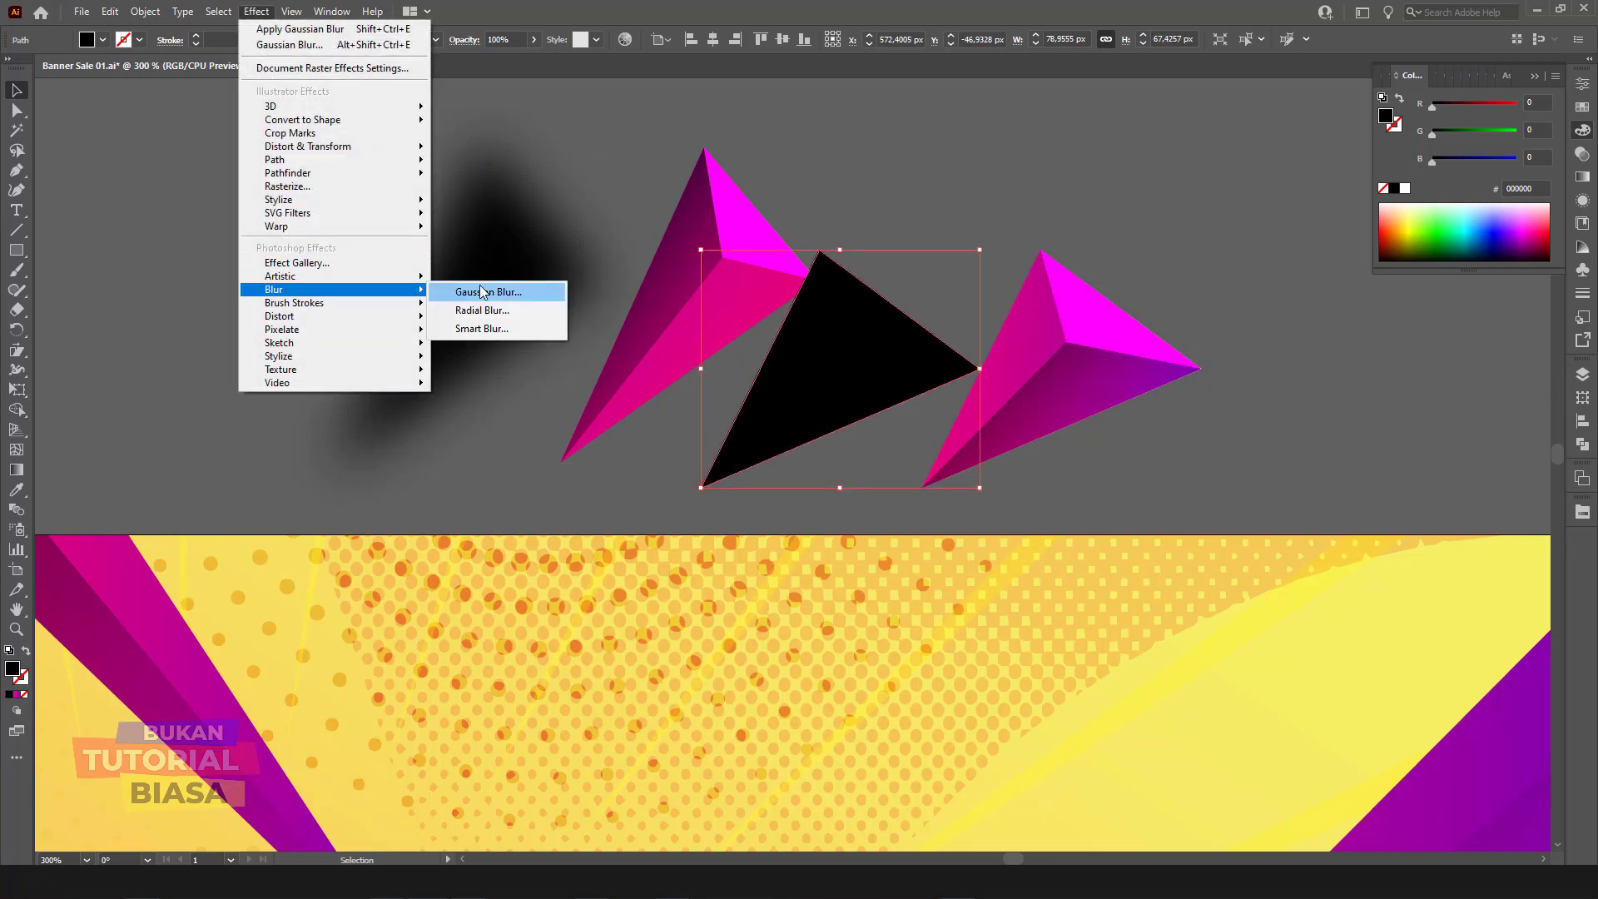
click(486, 292)
click(1154, 361)
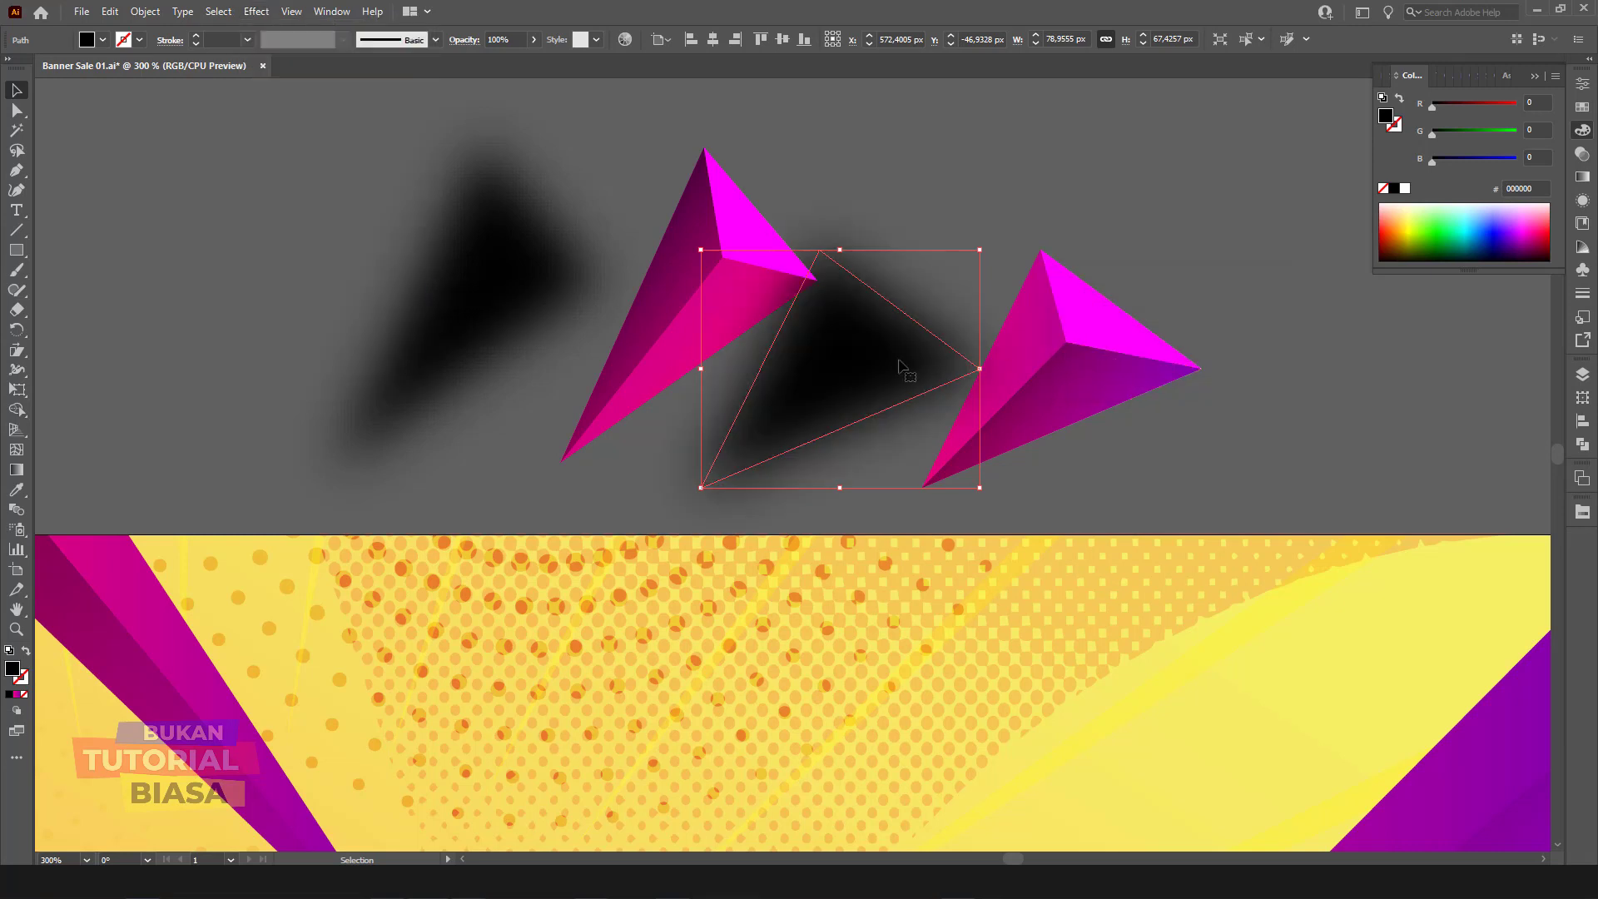
drag(885, 364, 1005, 371)
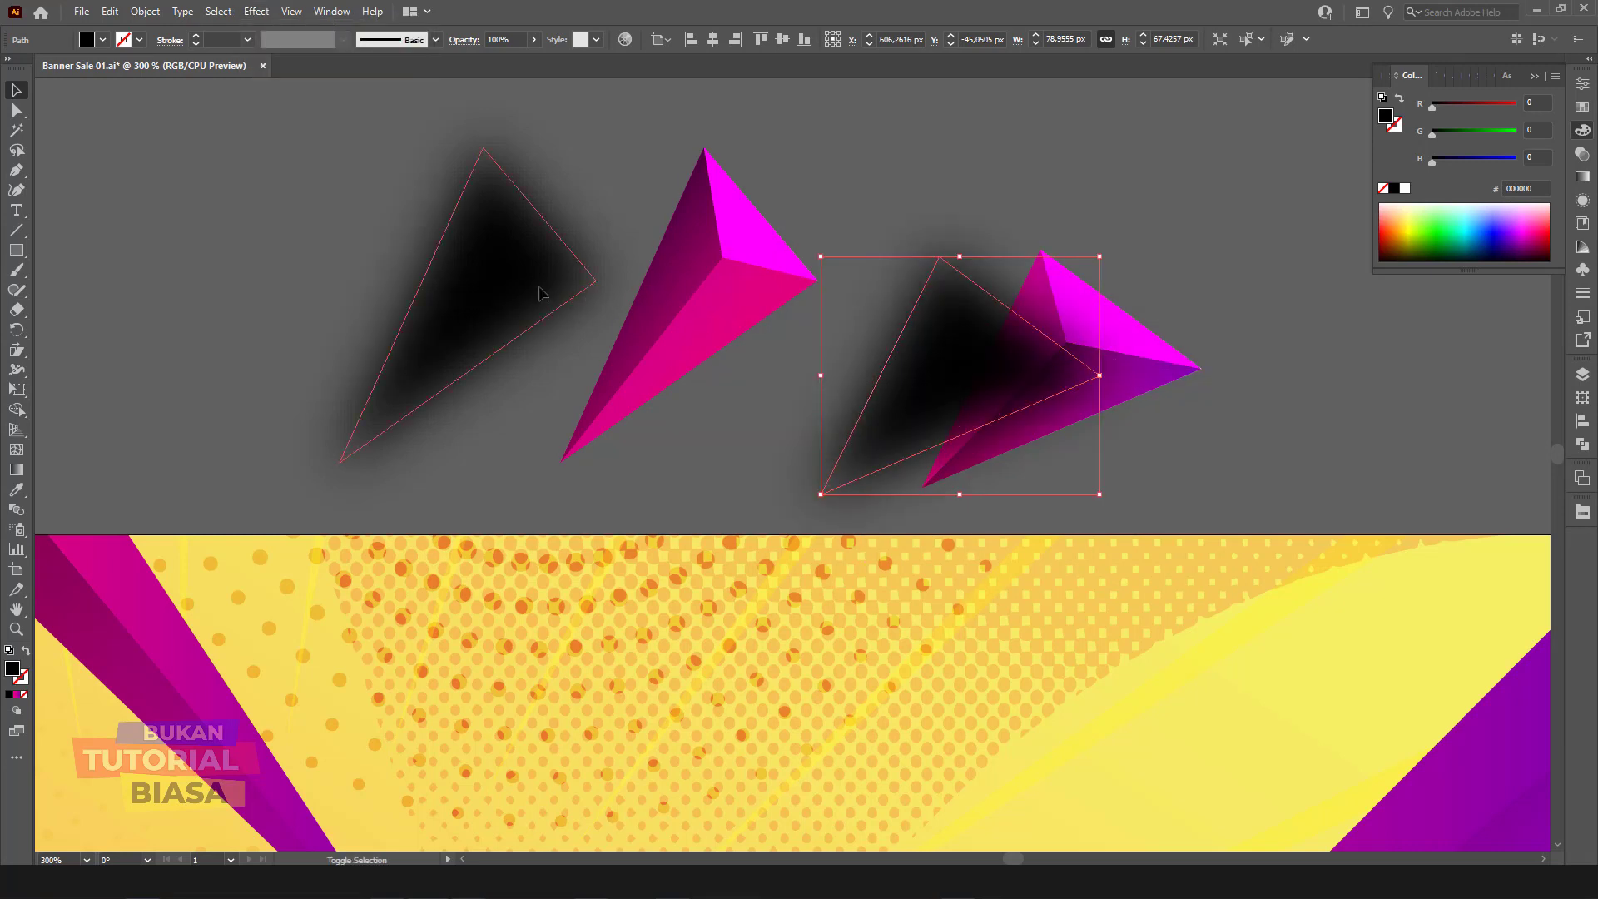
Step: Tint both blurred shadows dark brown (782A00)
shift+click(574, 291)
drag(1406, 226, 1397, 243)
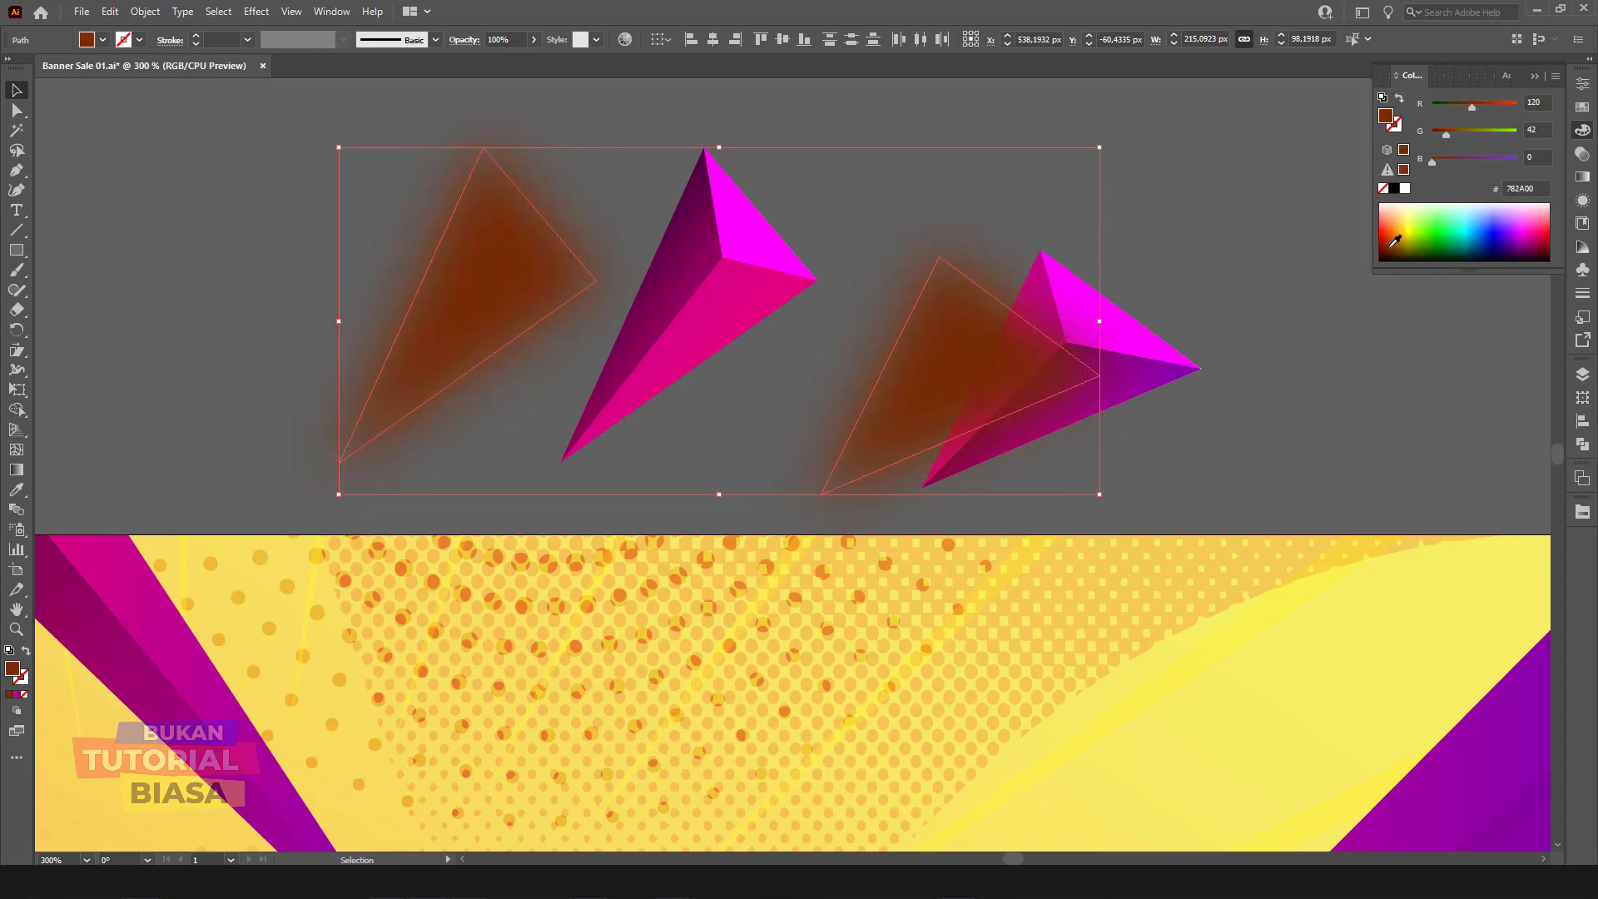
click(799, 223)
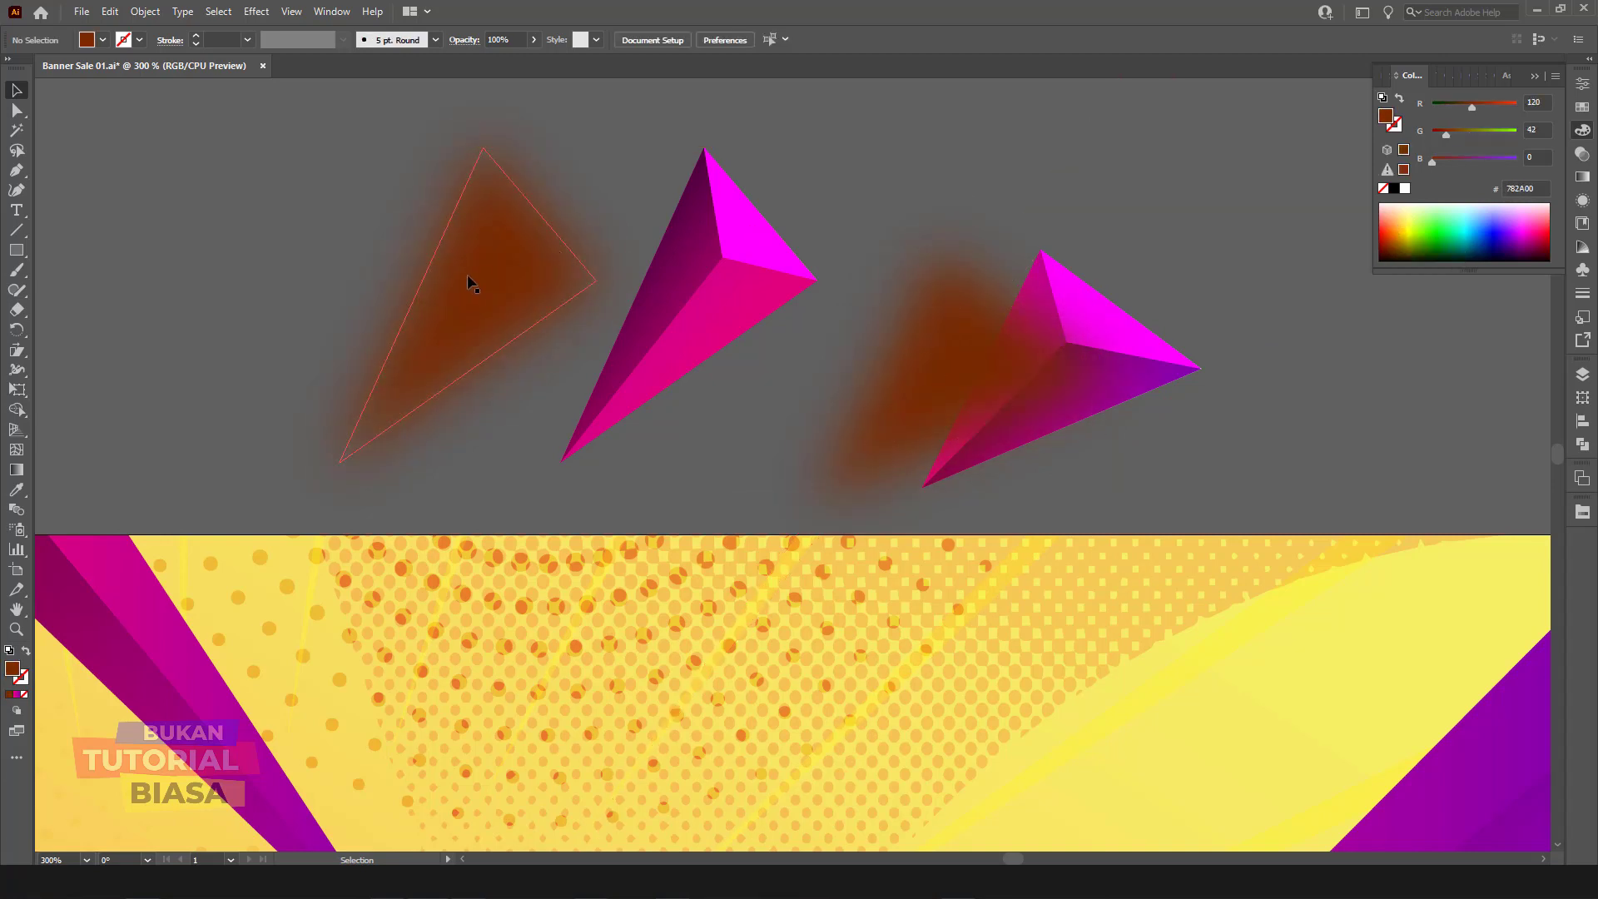
click(448, 273)
Step: Rasterize the left and right shadows at RGB, 300 ppi with a white background
click(142, 14)
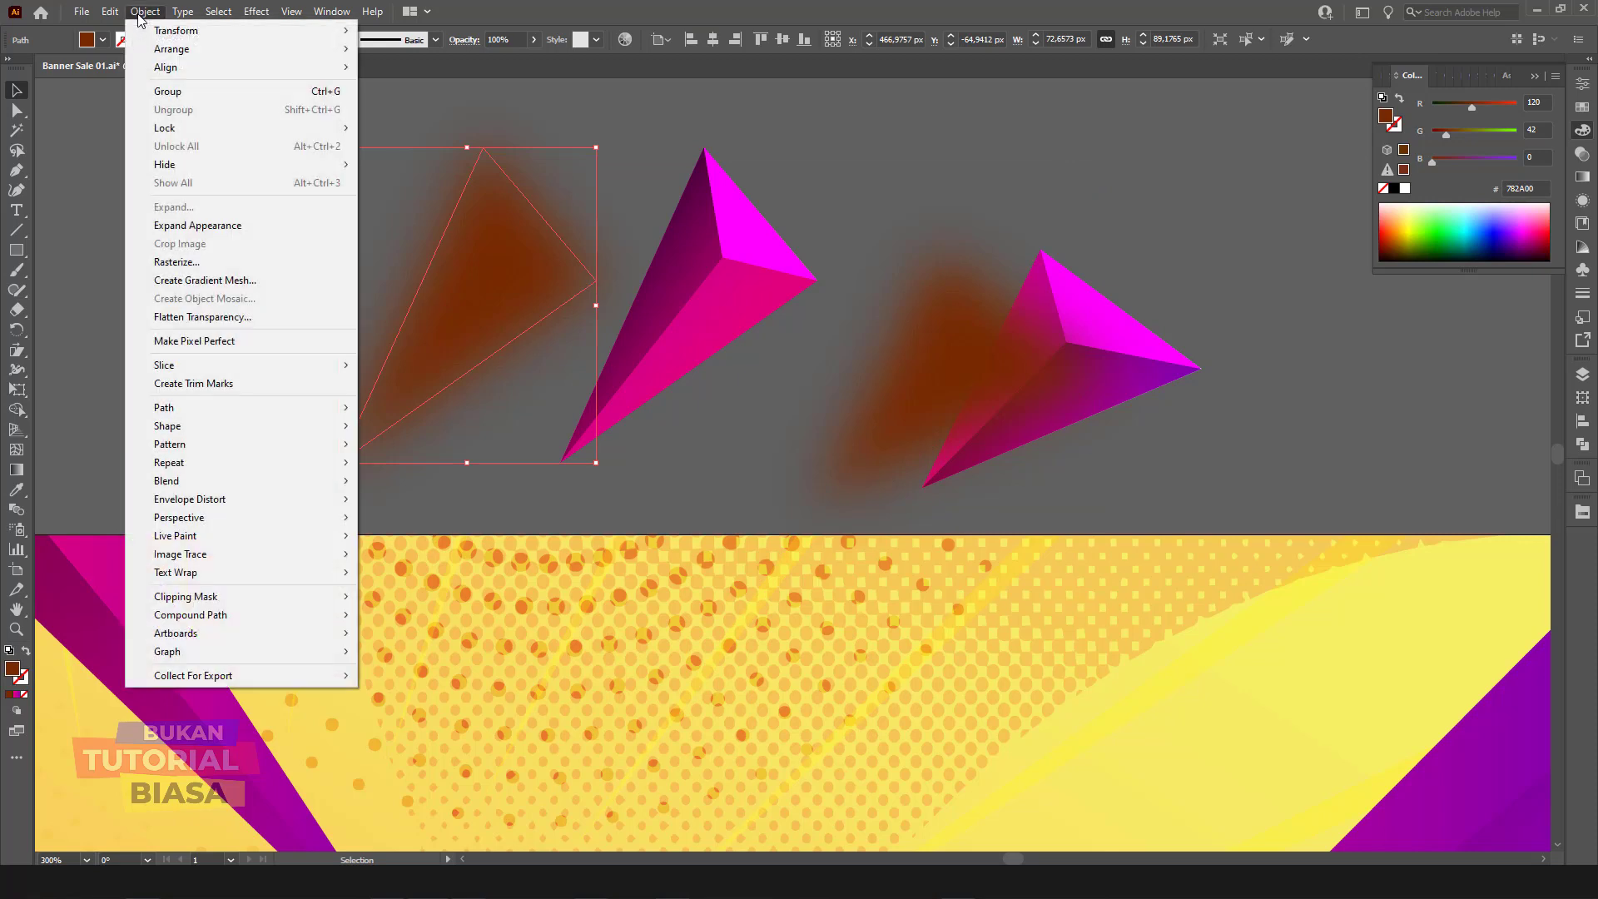
click(185, 263)
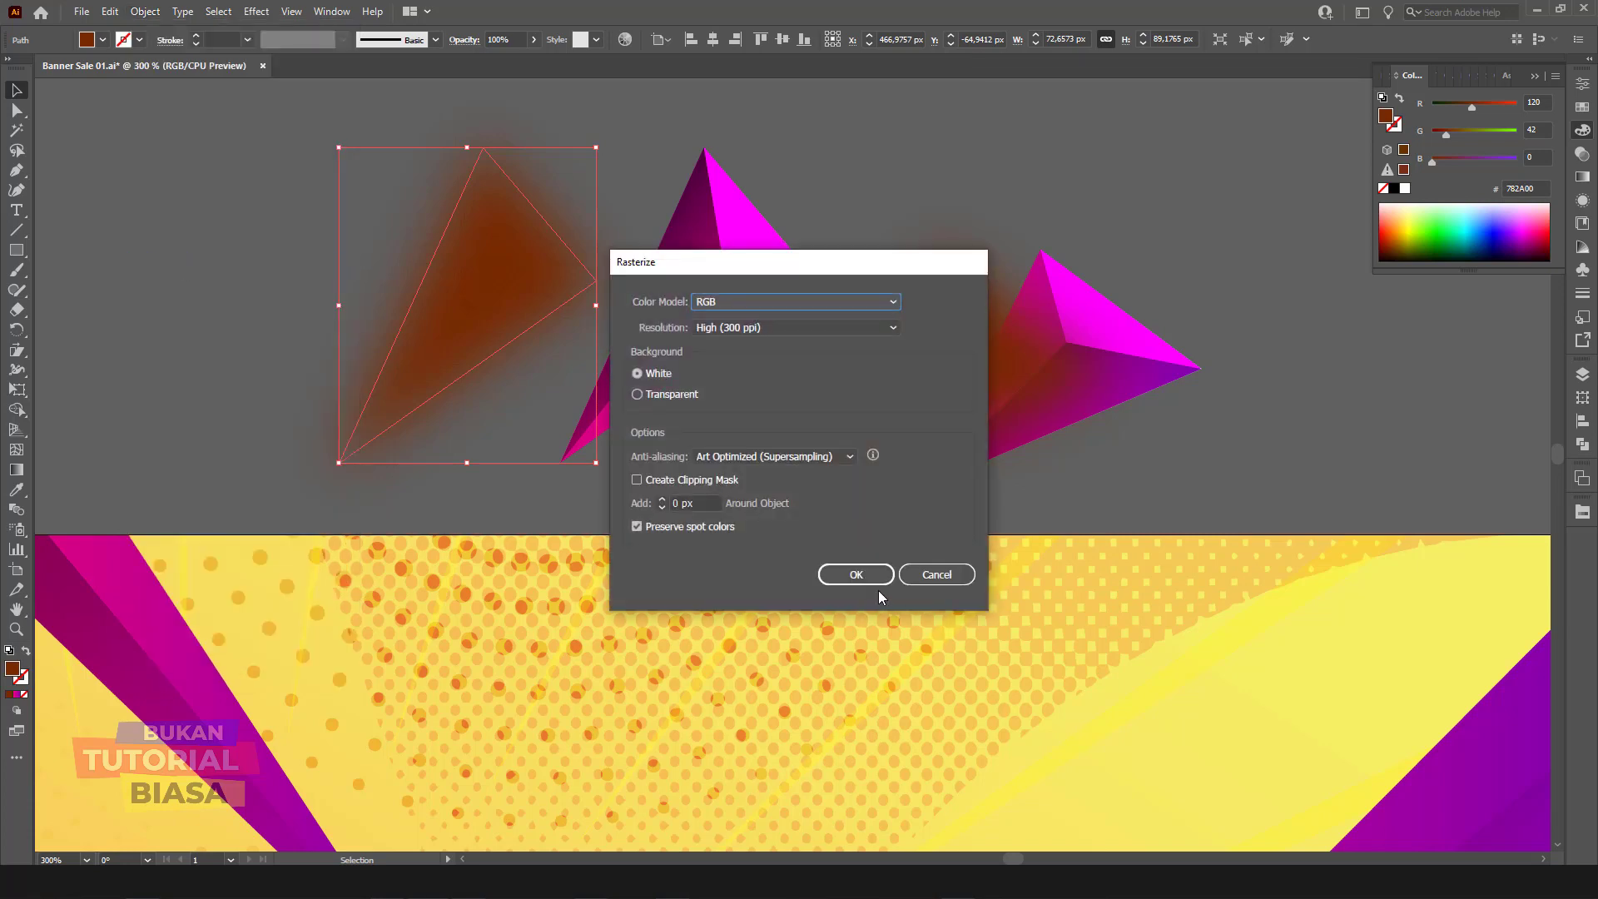
click(856, 575)
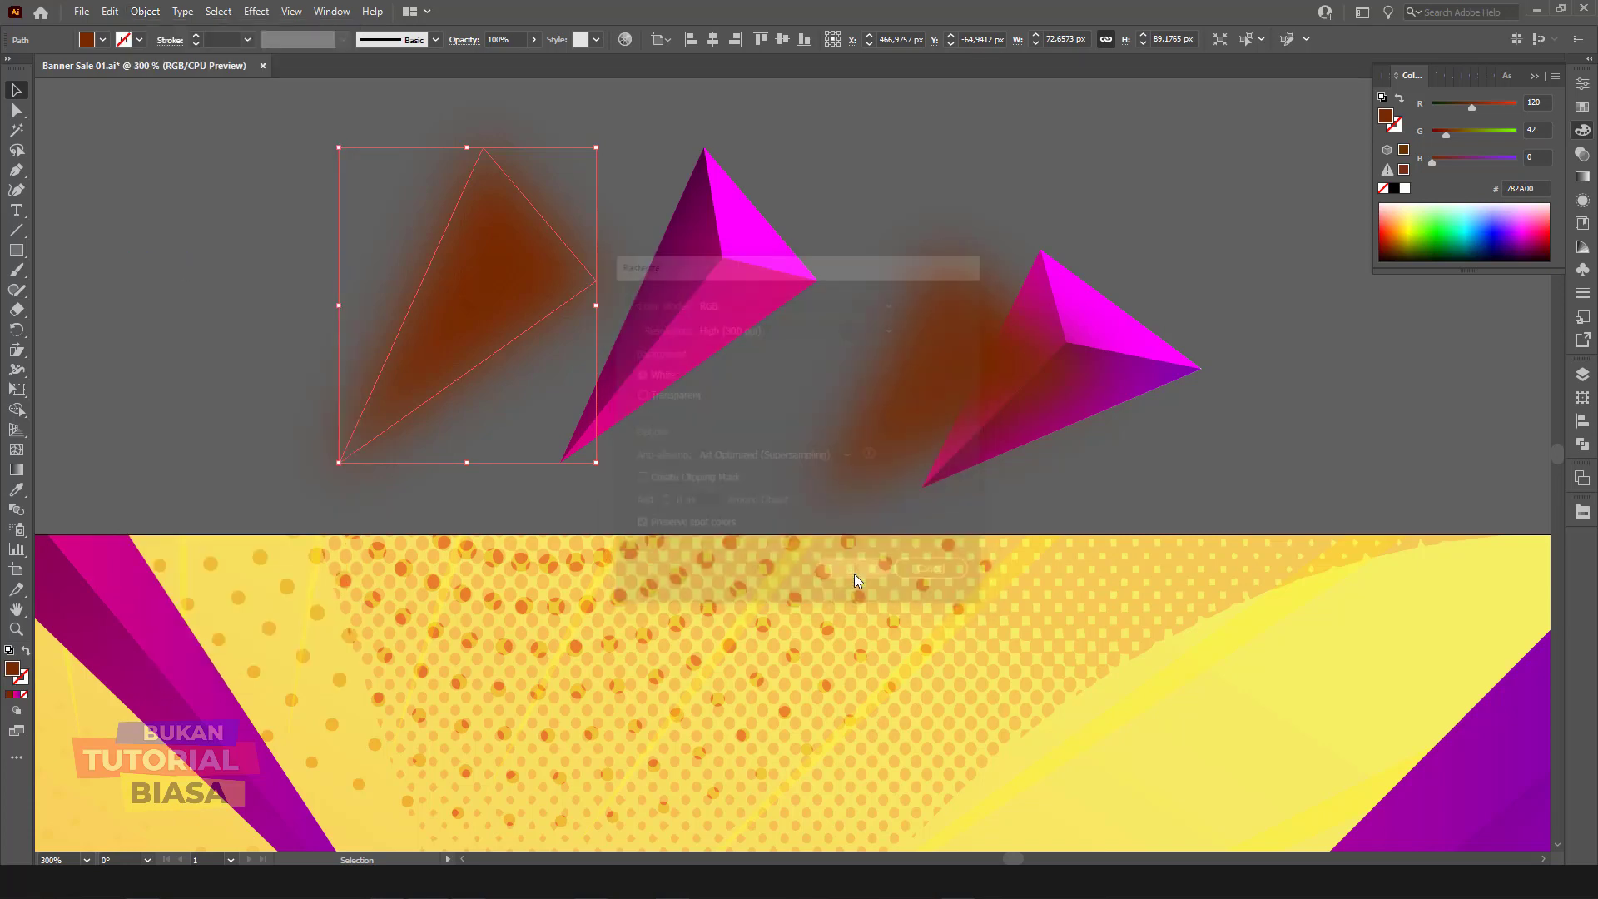
click(927, 385)
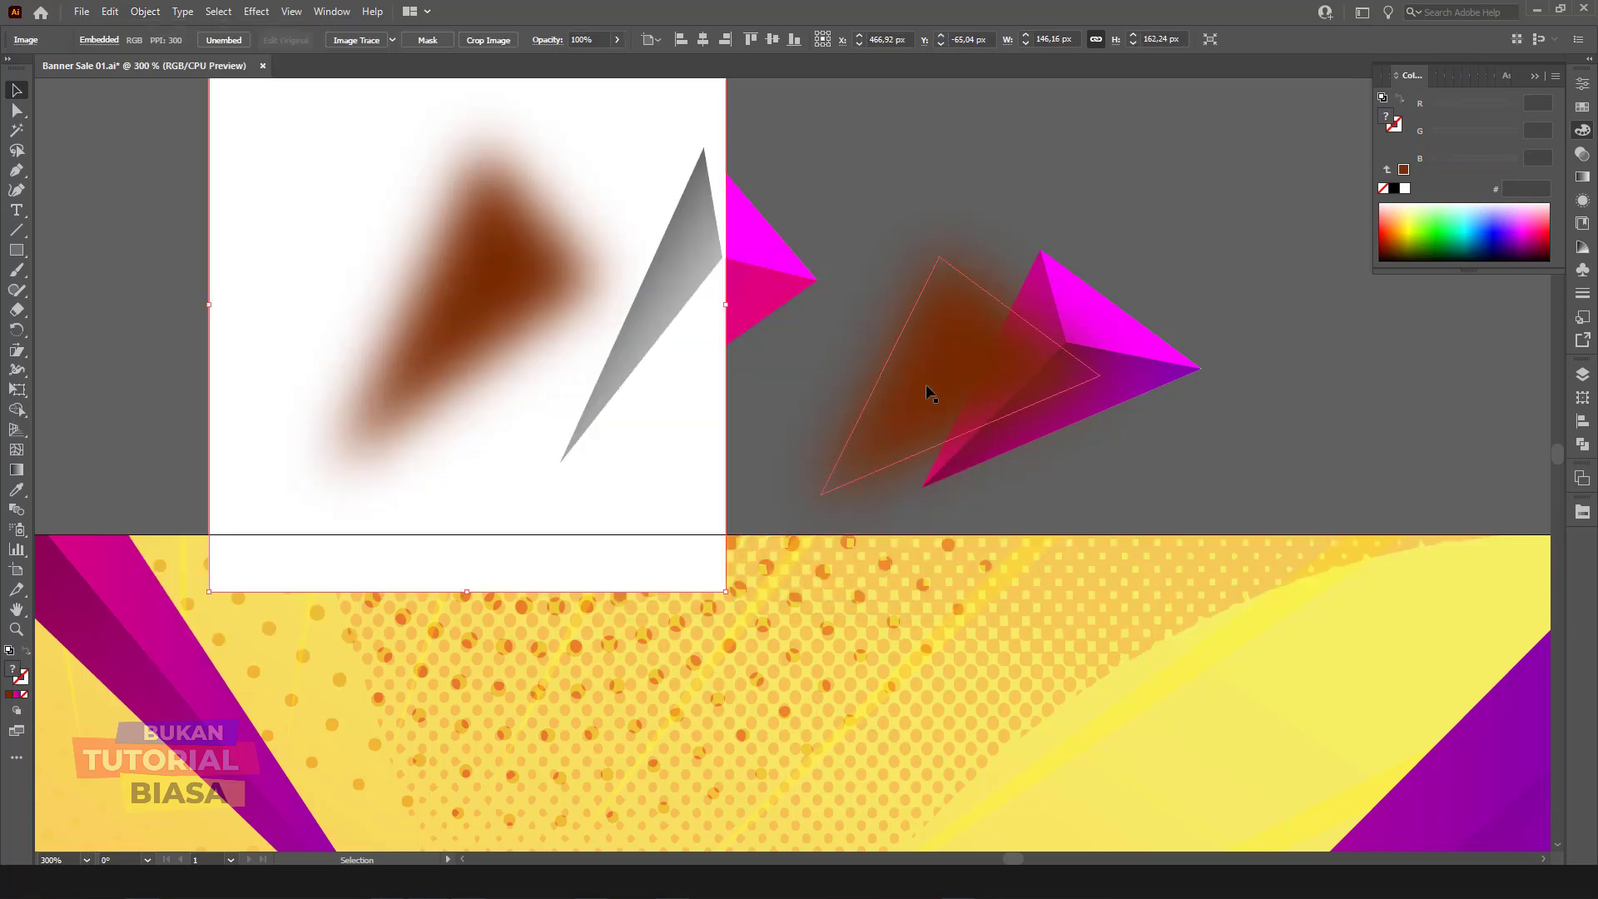
click(146, 12)
click(185, 263)
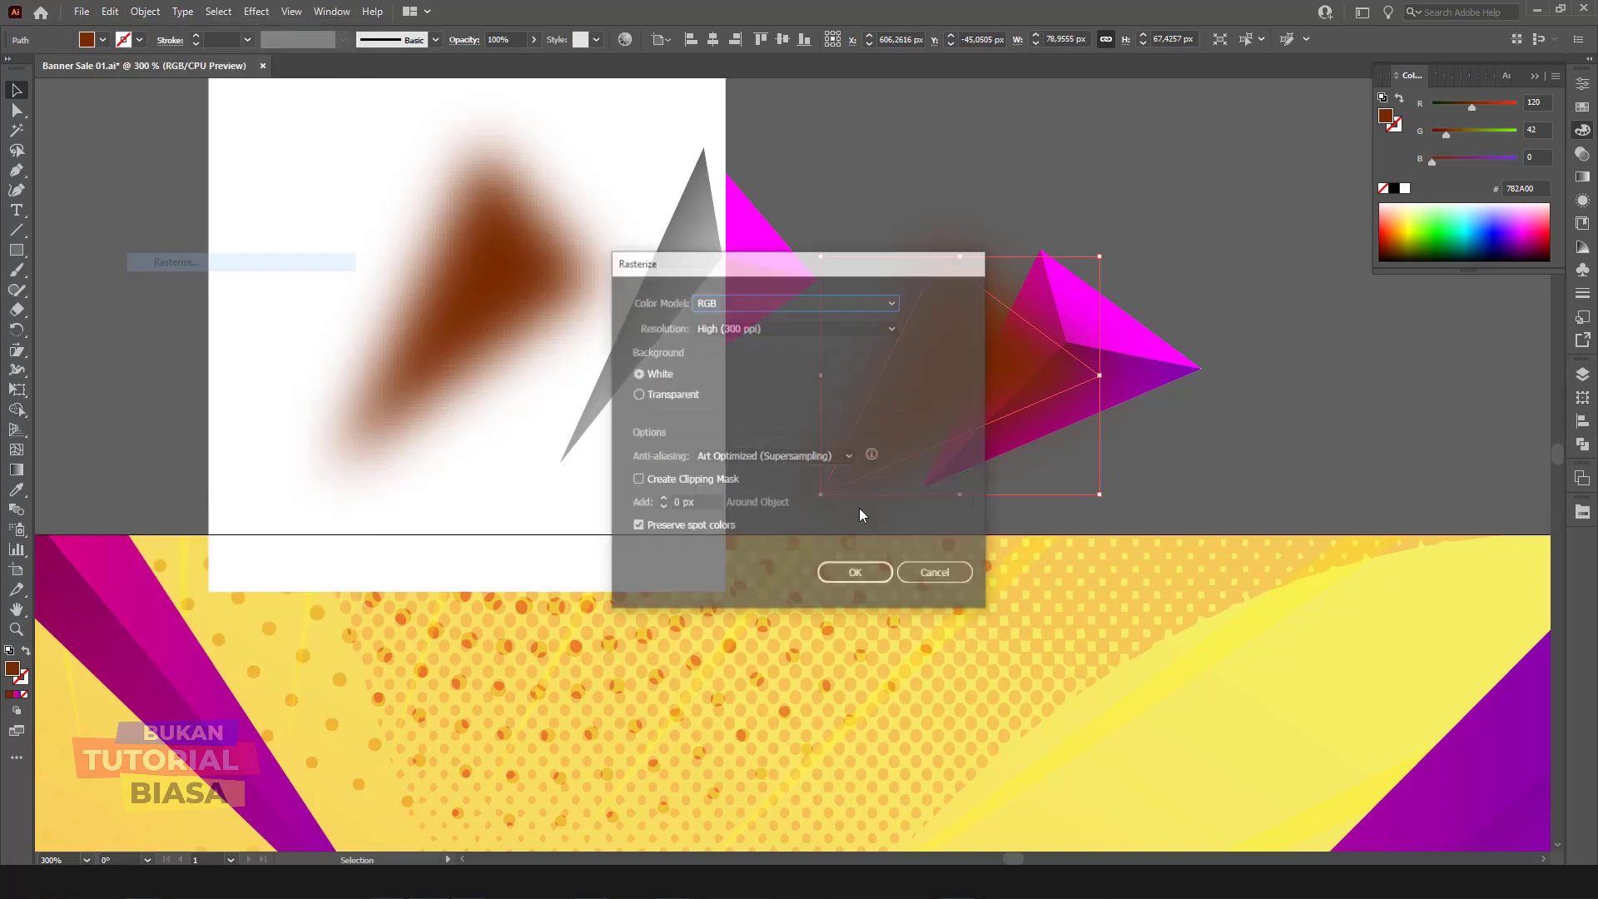
click(857, 575)
Step: Convert the left shadow image into a 50×50 gradient mesh
click(442, 292)
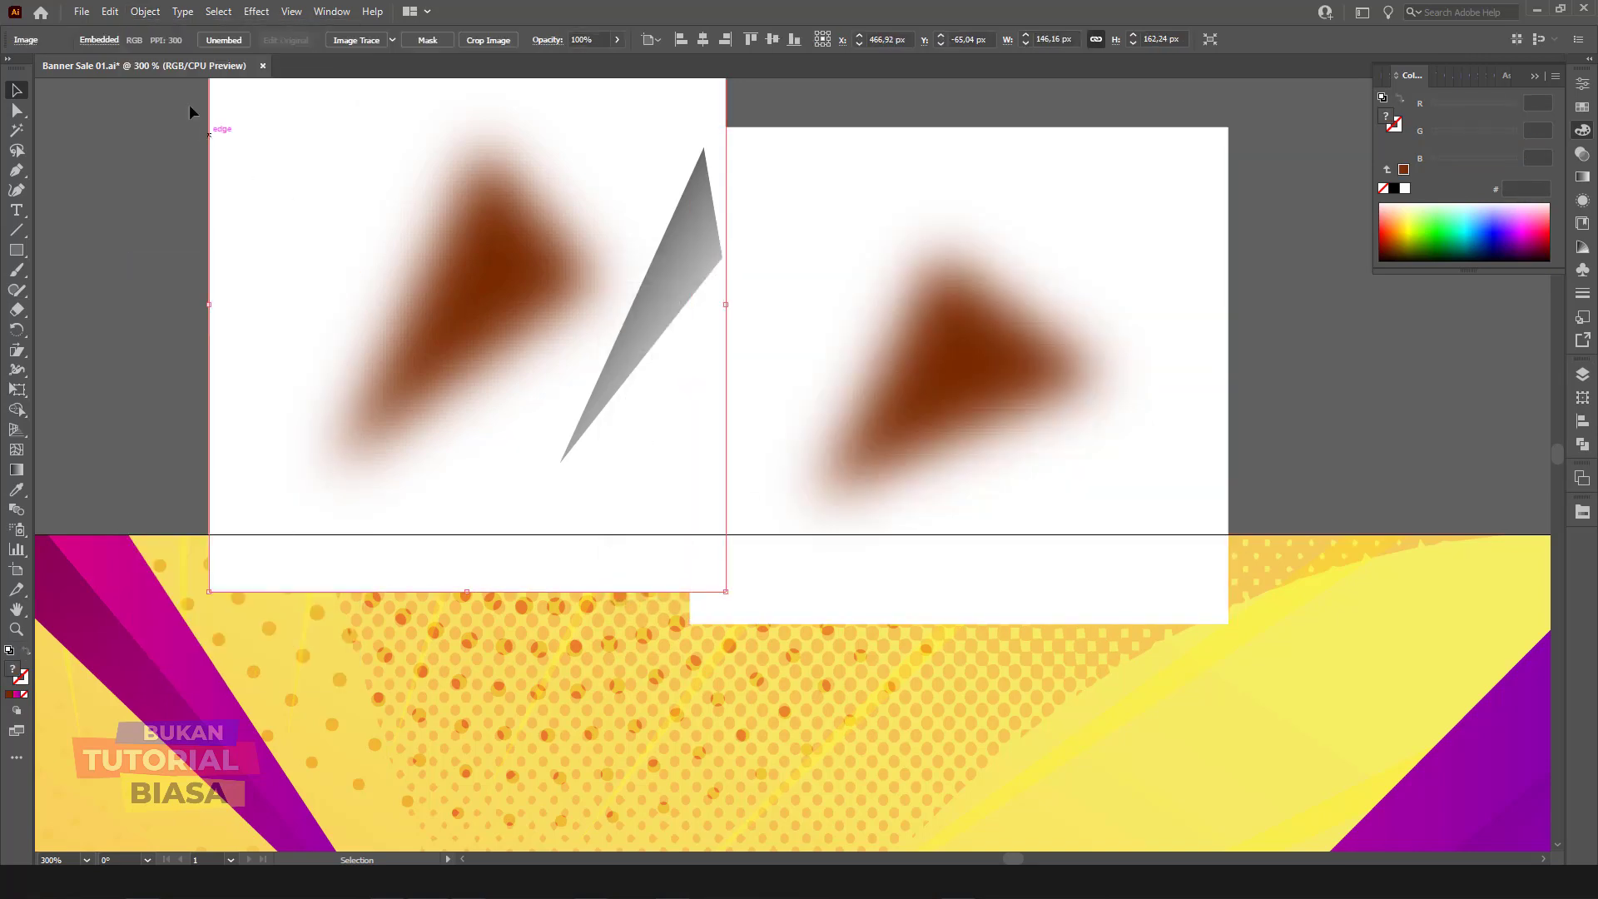
click(146, 12)
click(202, 277)
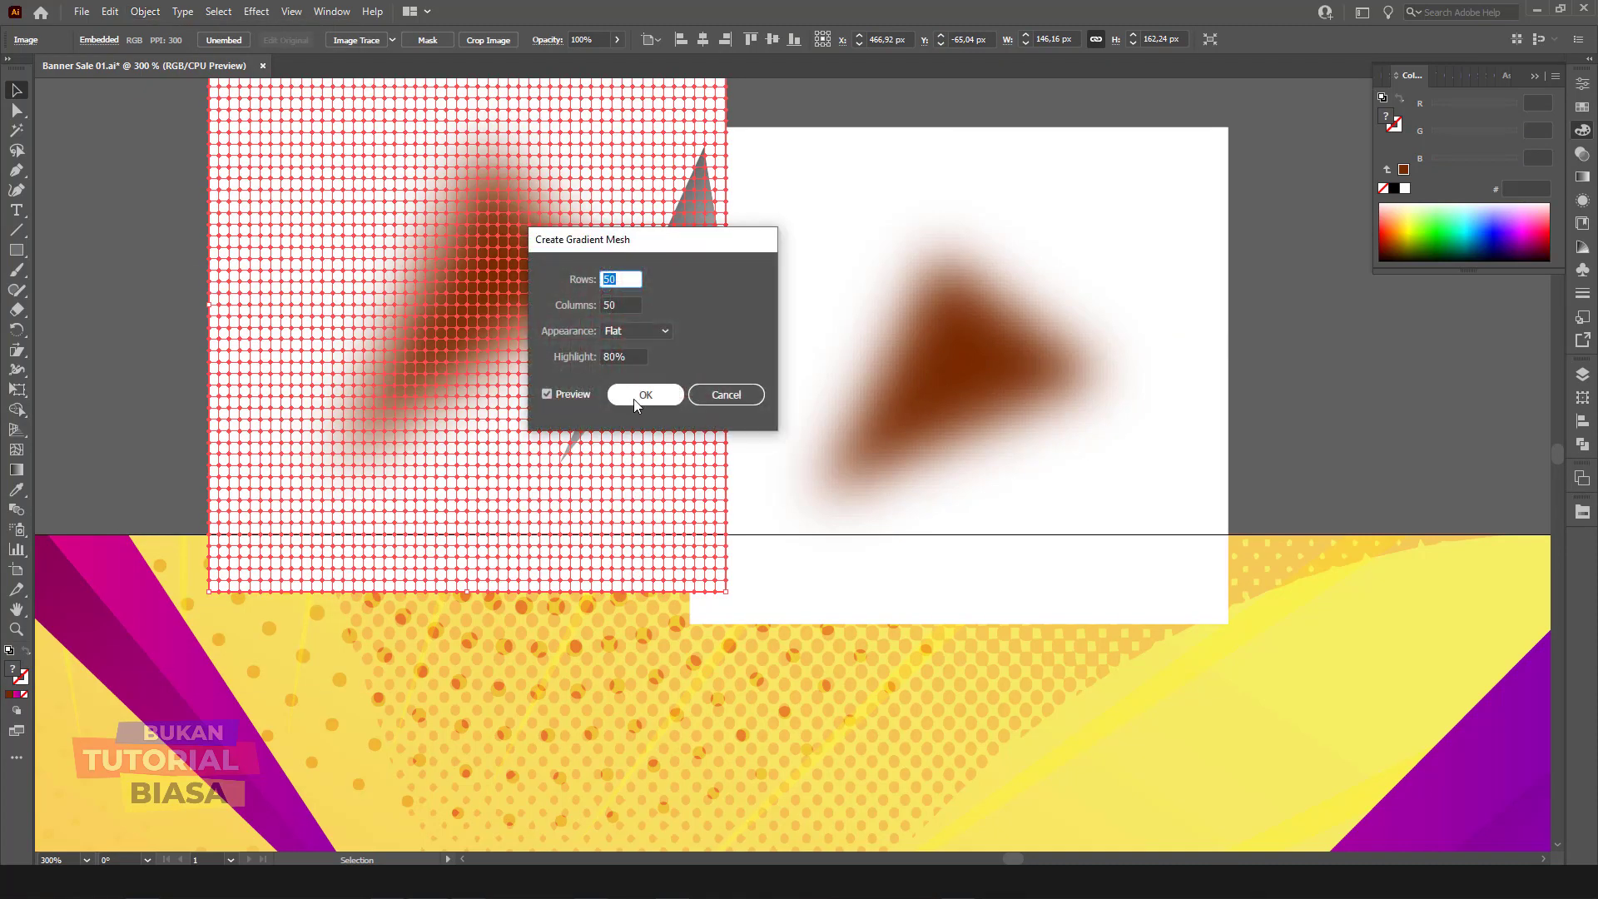
click(643, 398)
Step: Convert the right shadow image into a 50×50 gradient mesh, undoing an accidental re-rasterize
click(1007, 310)
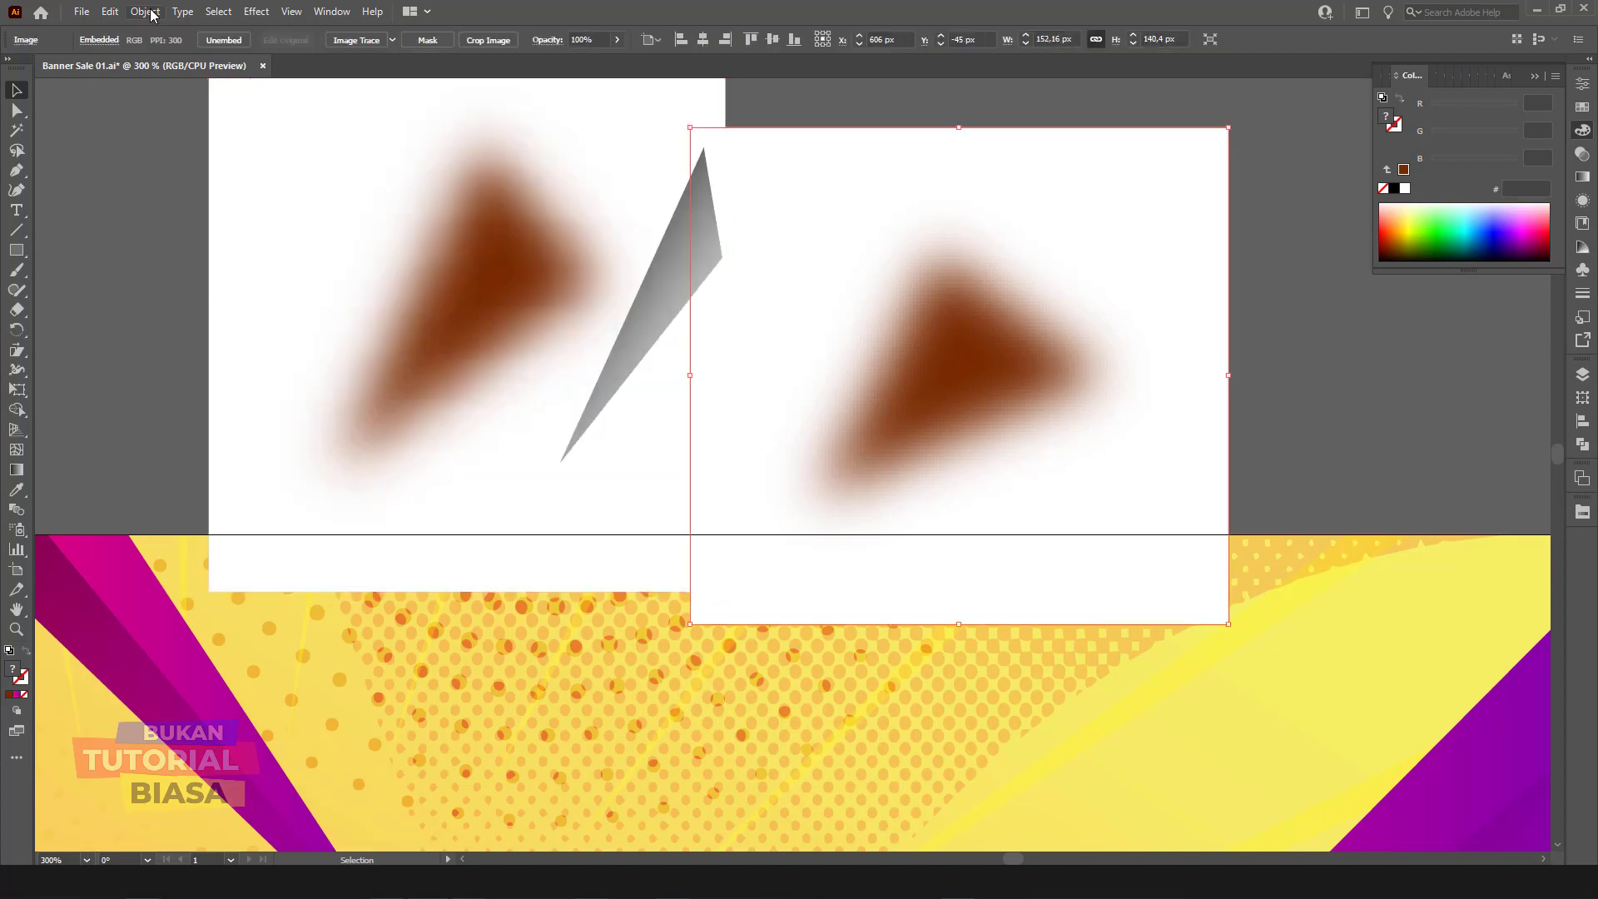
shift+click(266, 91)
click(145, 11)
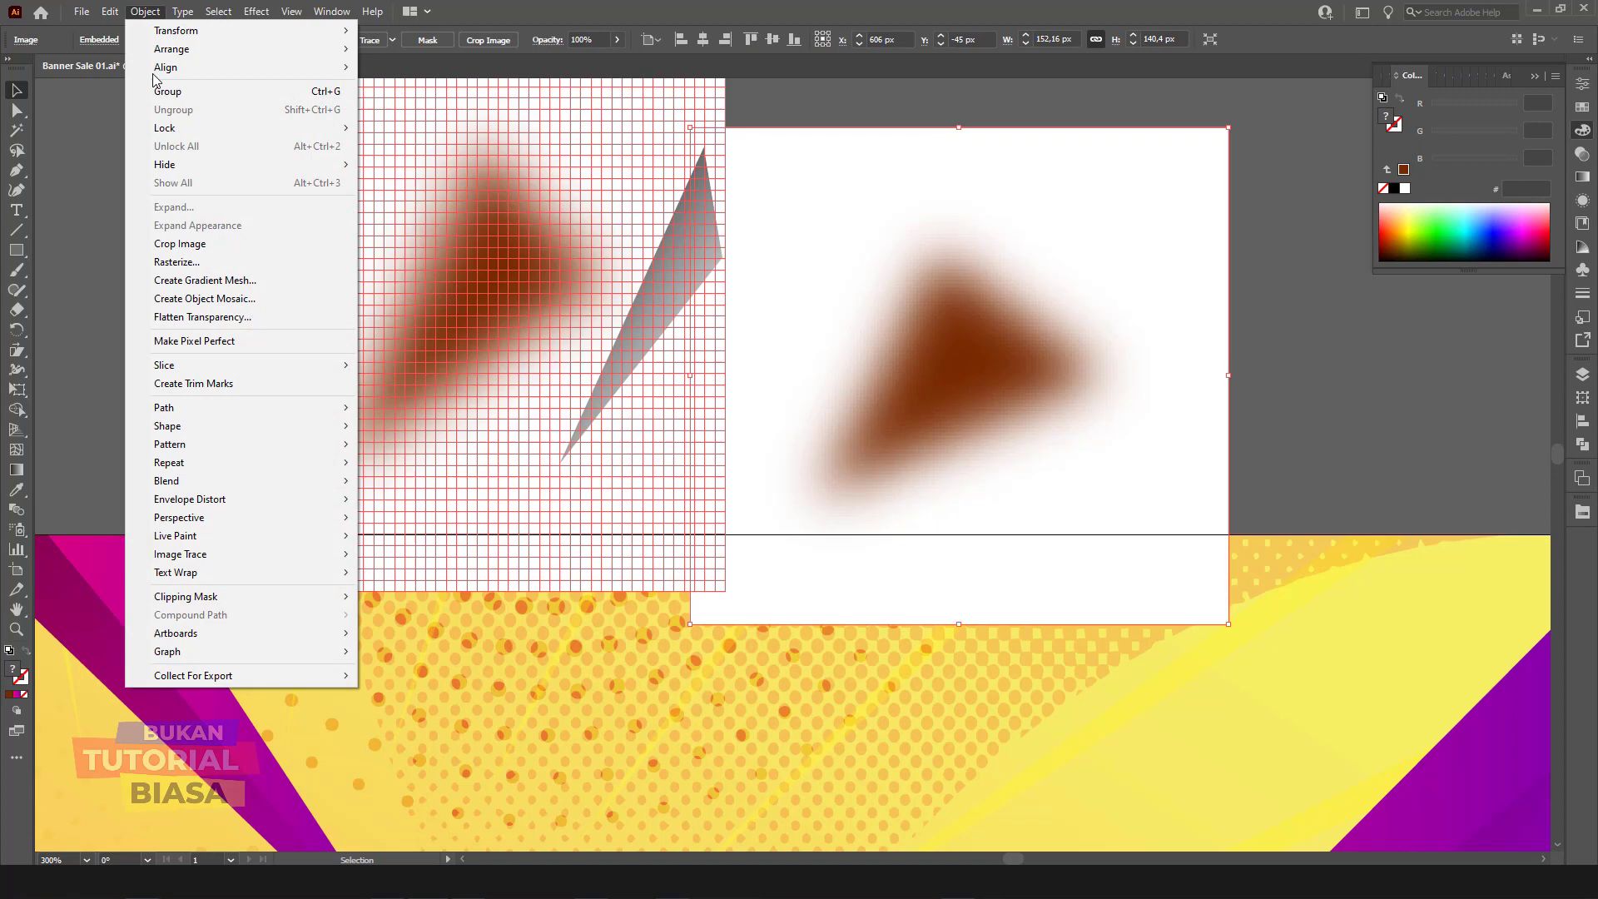
click(182, 263)
click(858, 576)
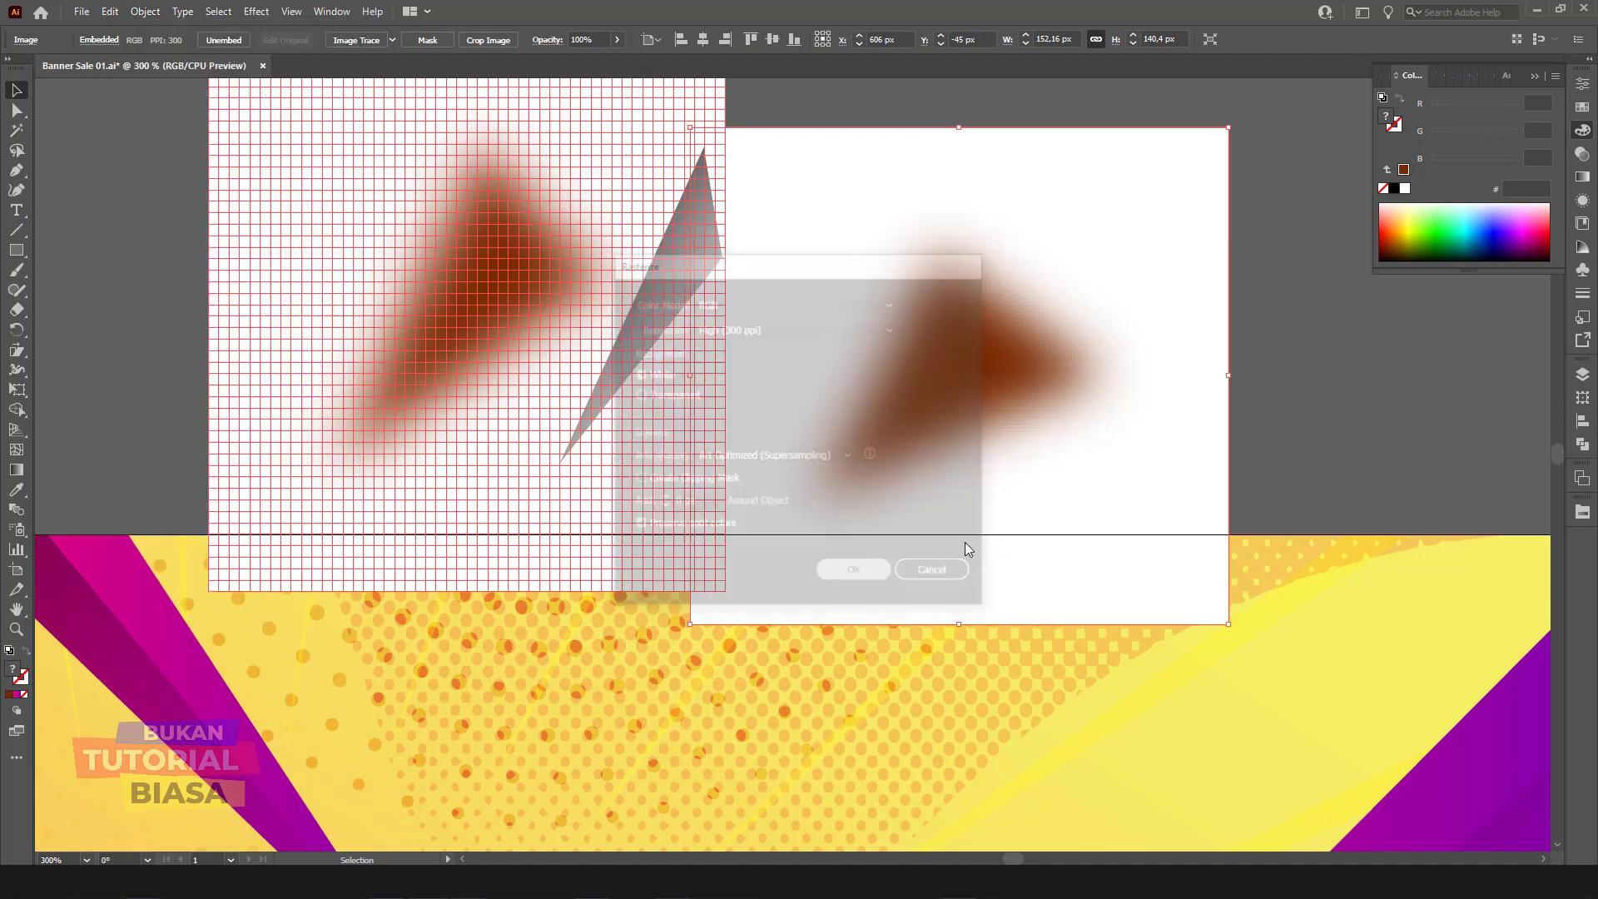
key(ctrl+z)
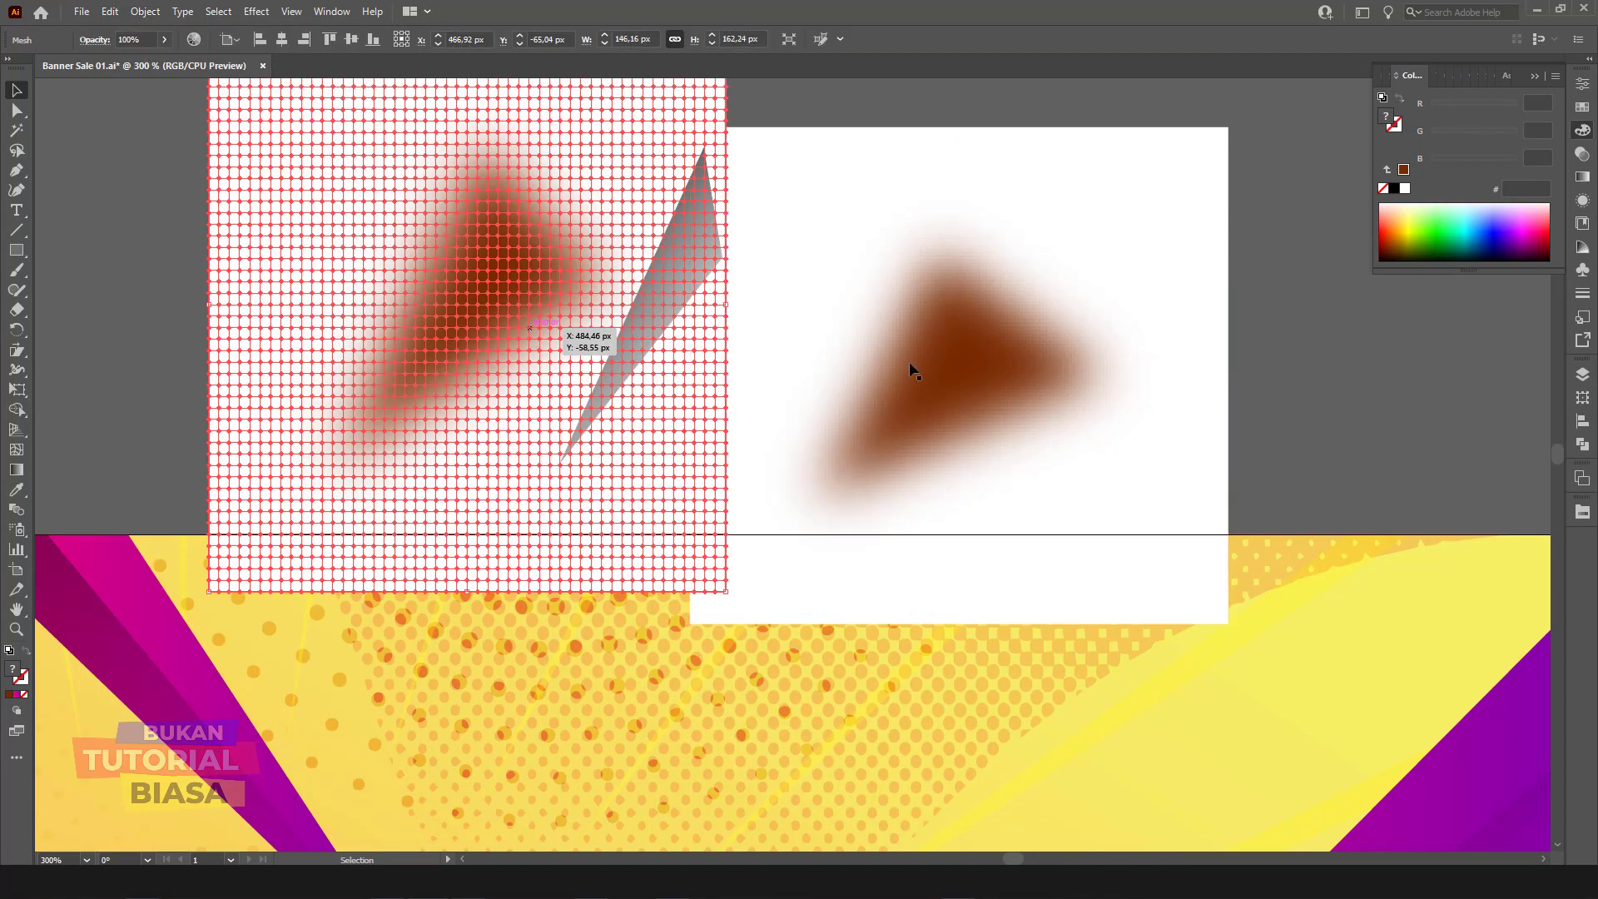
key(ctrl+shift+z)
click(145, 11)
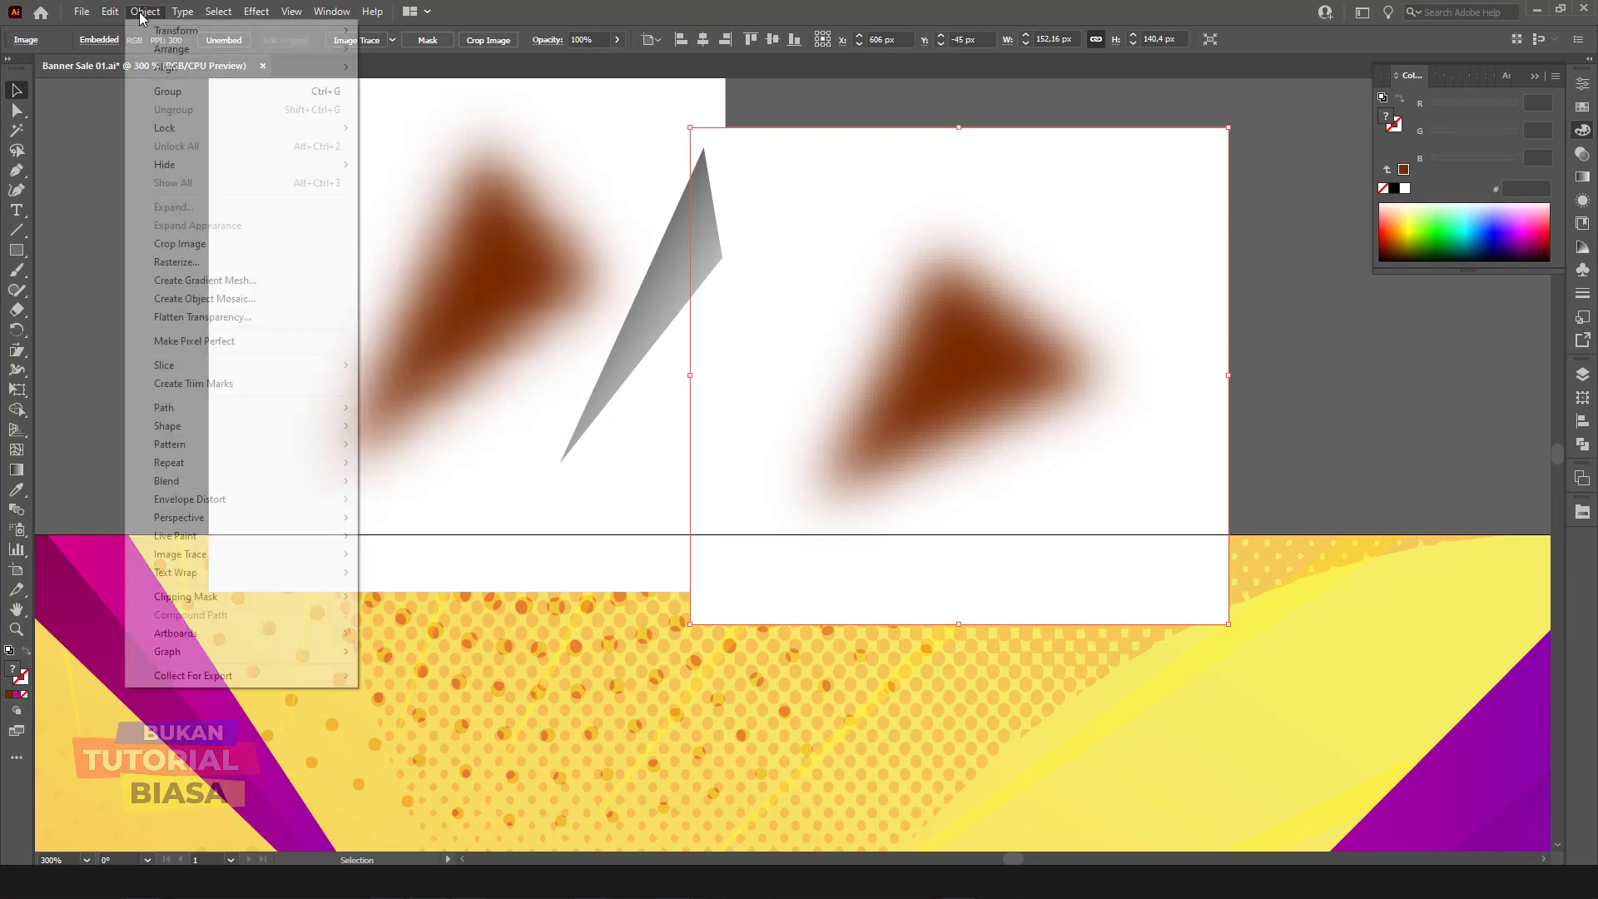
click(189, 280)
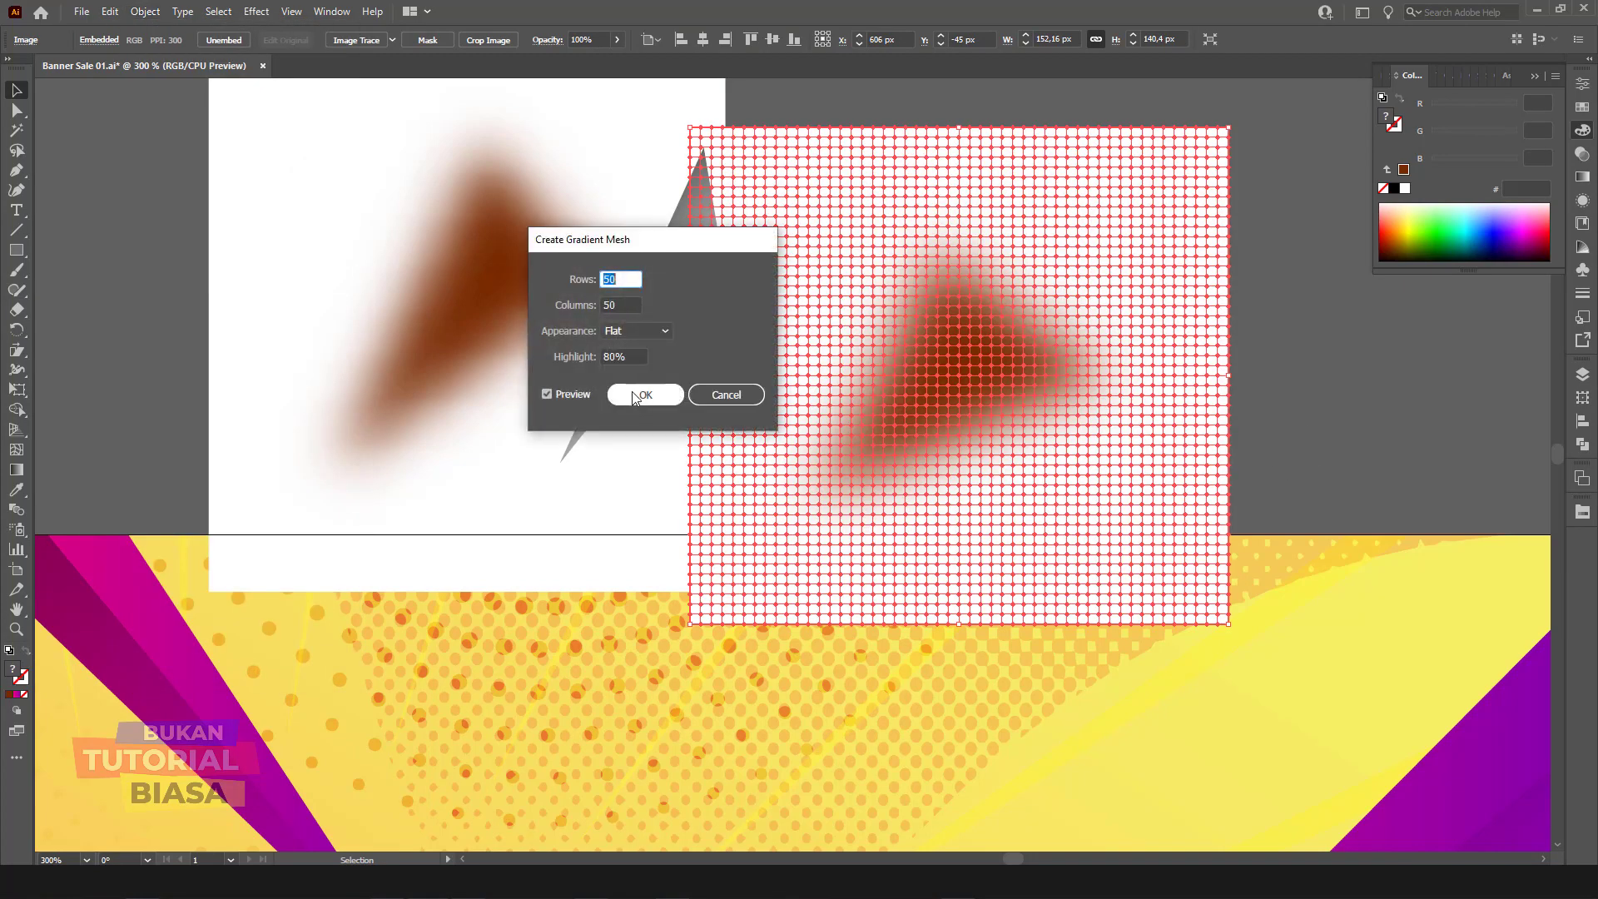
click(635, 397)
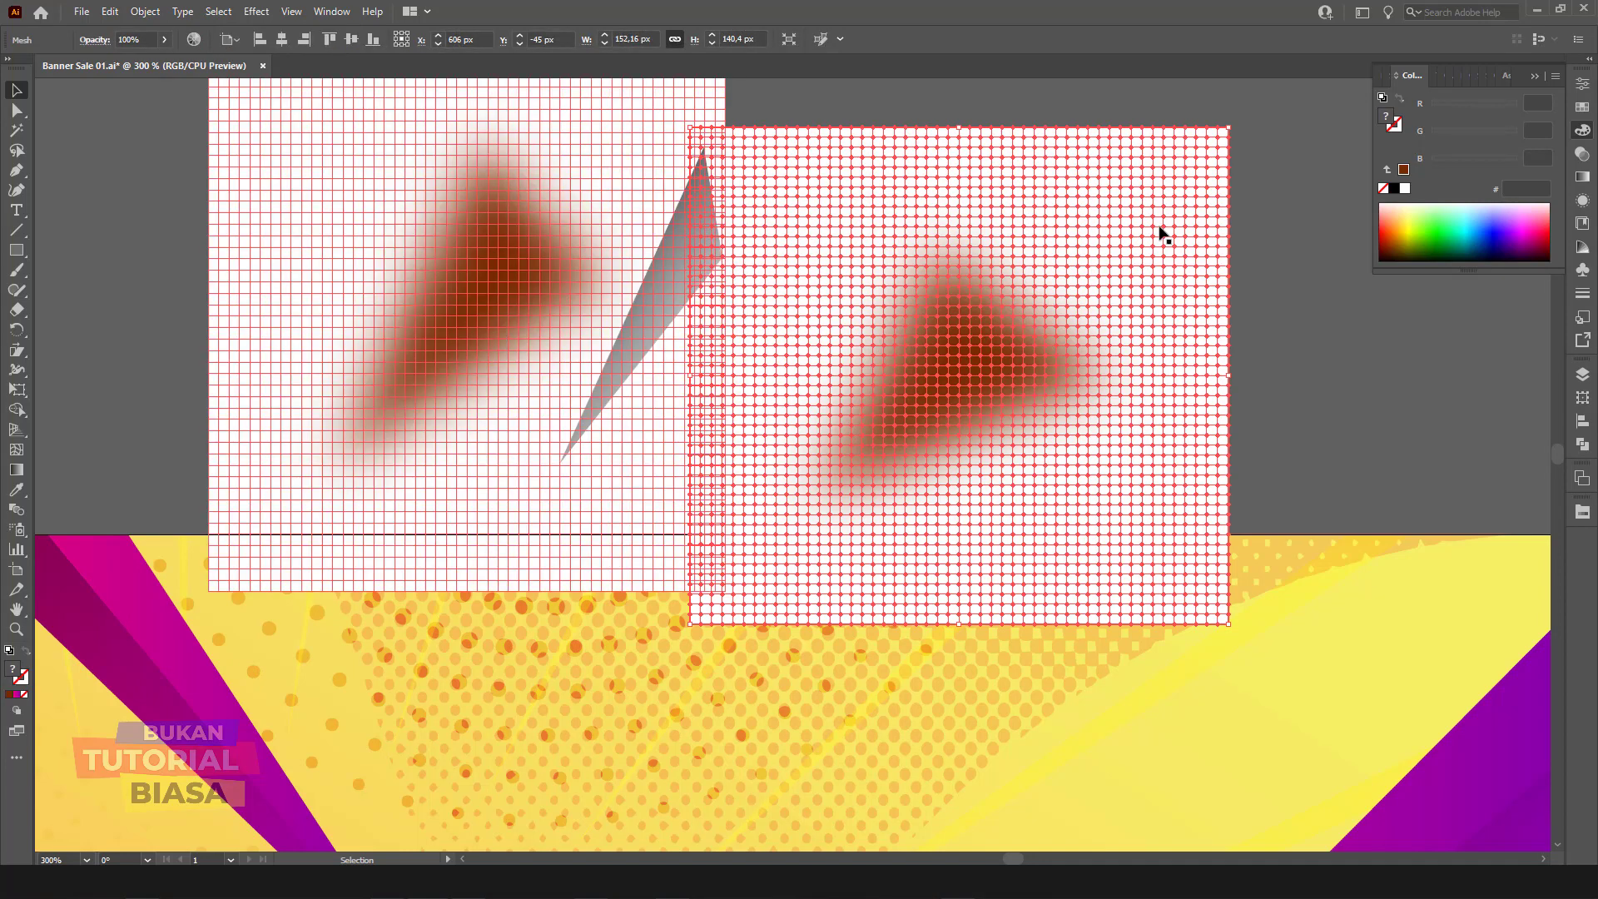
Step: Set both shadow meshes to the Multiply blend mode
key(ctrl+z)
shift+click(1195, 268)
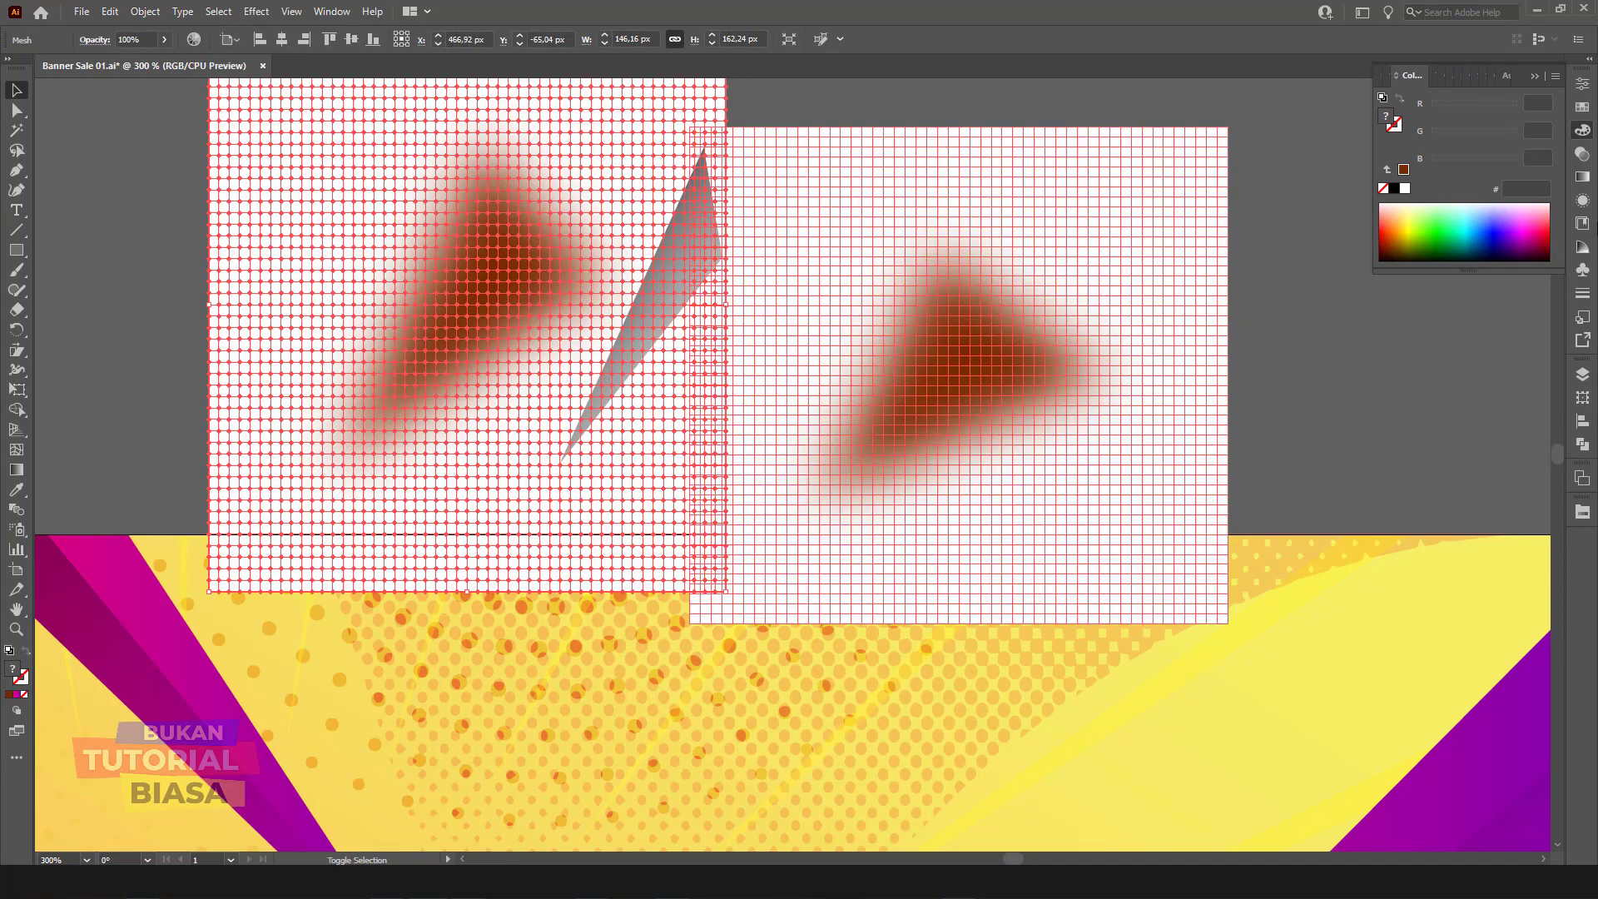
click(1583, 154)
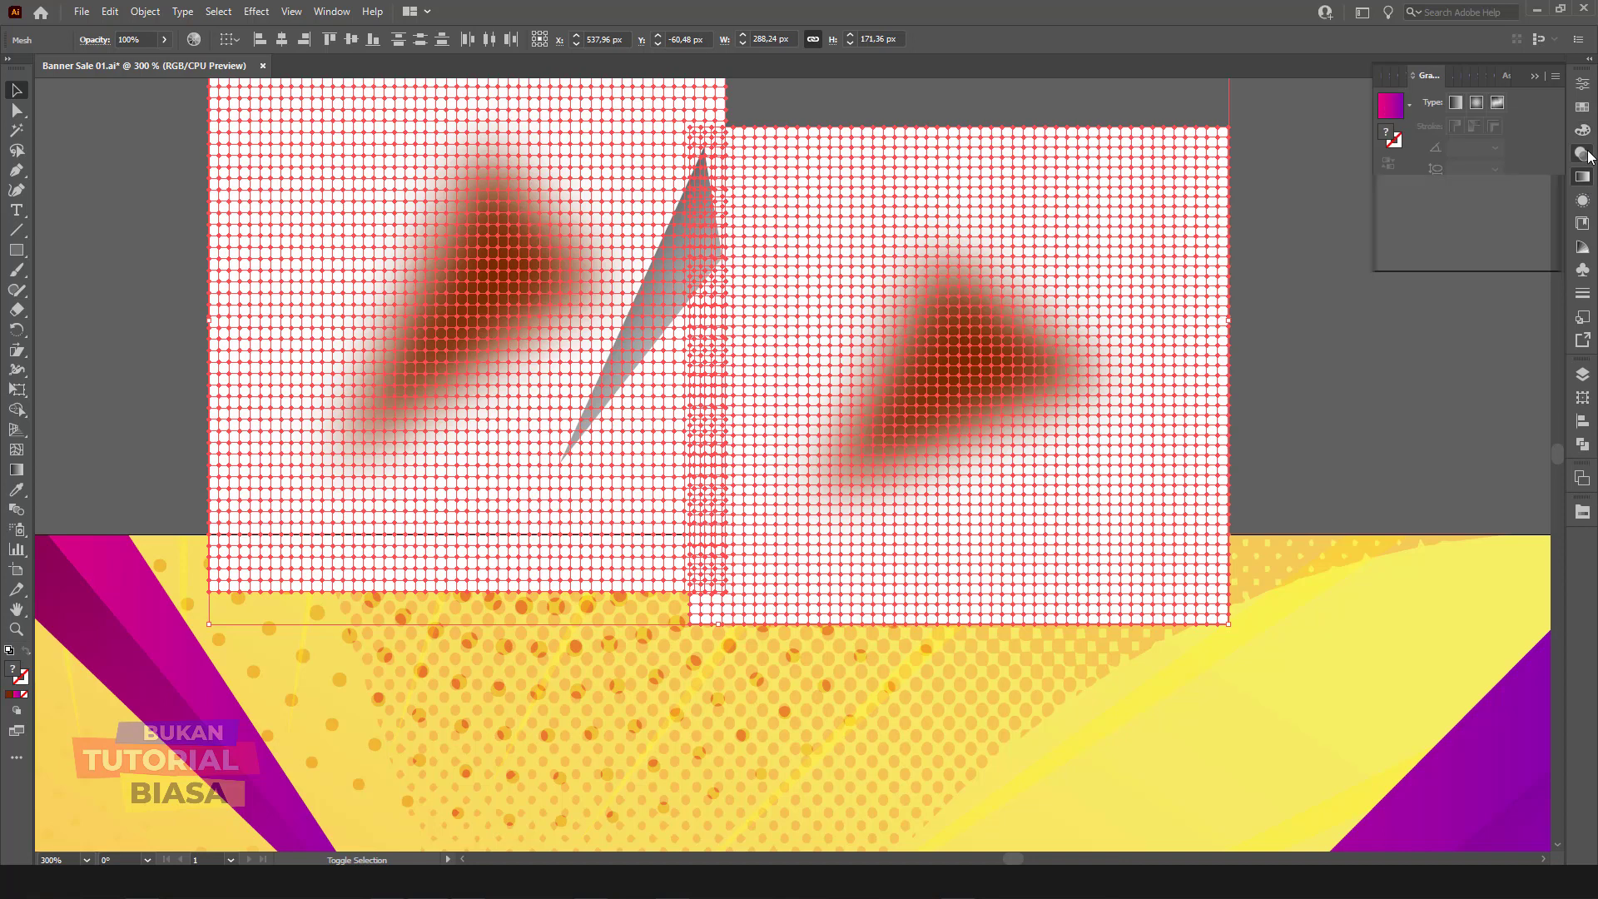
click(1417, 101)
click(1413, 160)
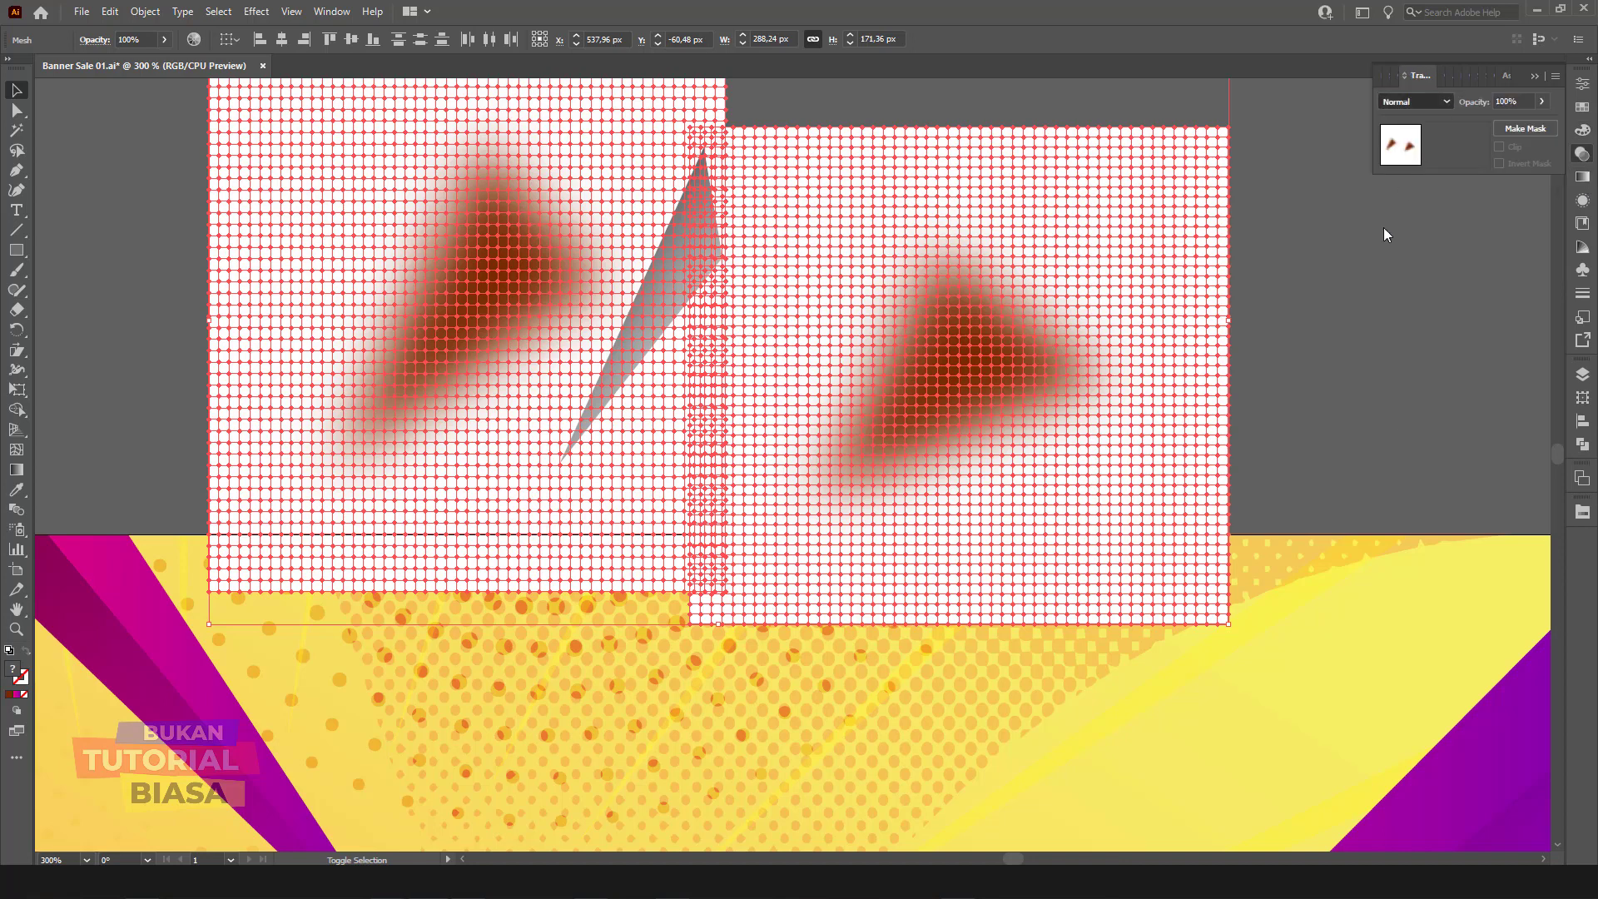
click(1303, 346)
Step: Nudge the right shadow mesh slightly to the right
key(ctrl+minus)
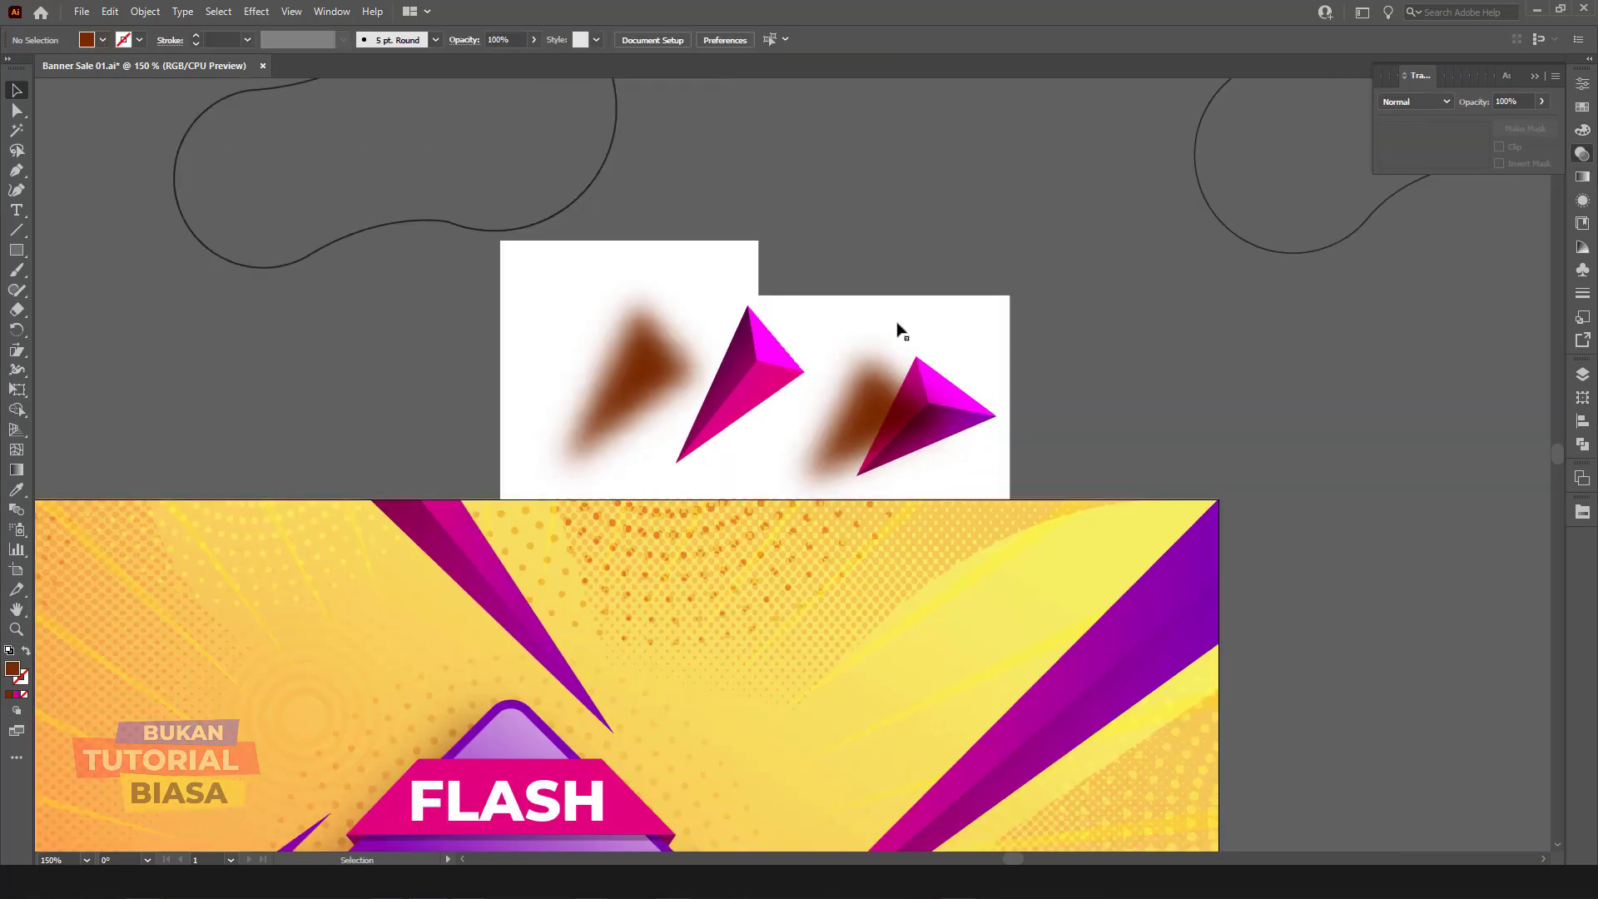
click(895, 332)
shift+click(654, 280)
key(ctrl)
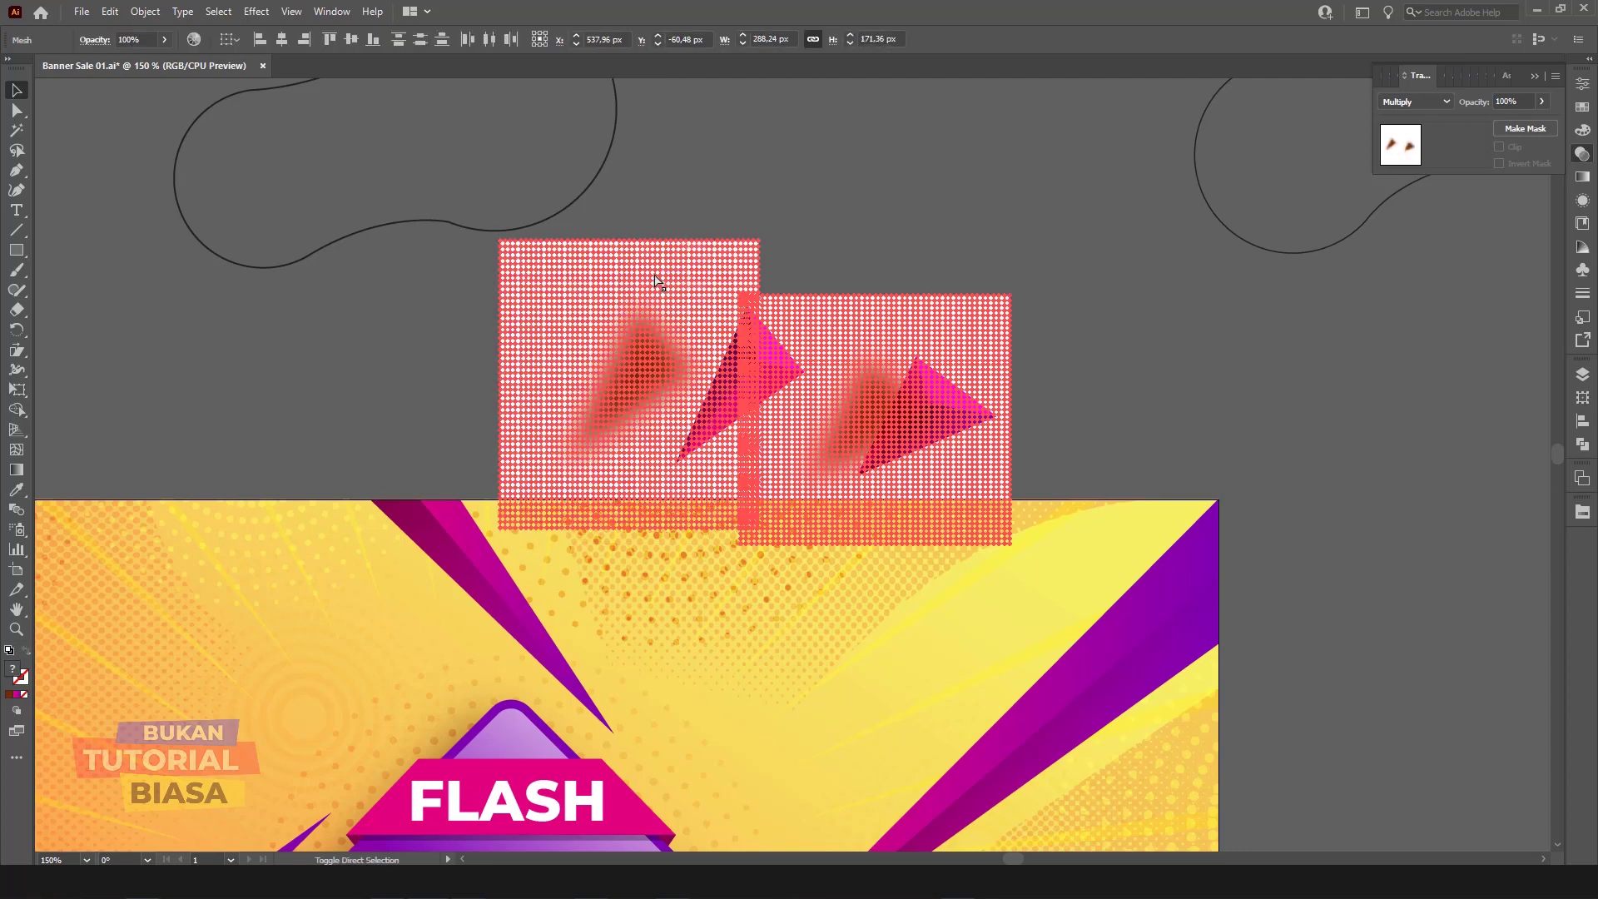
click(1053, 254)
key(ctrl+plus)
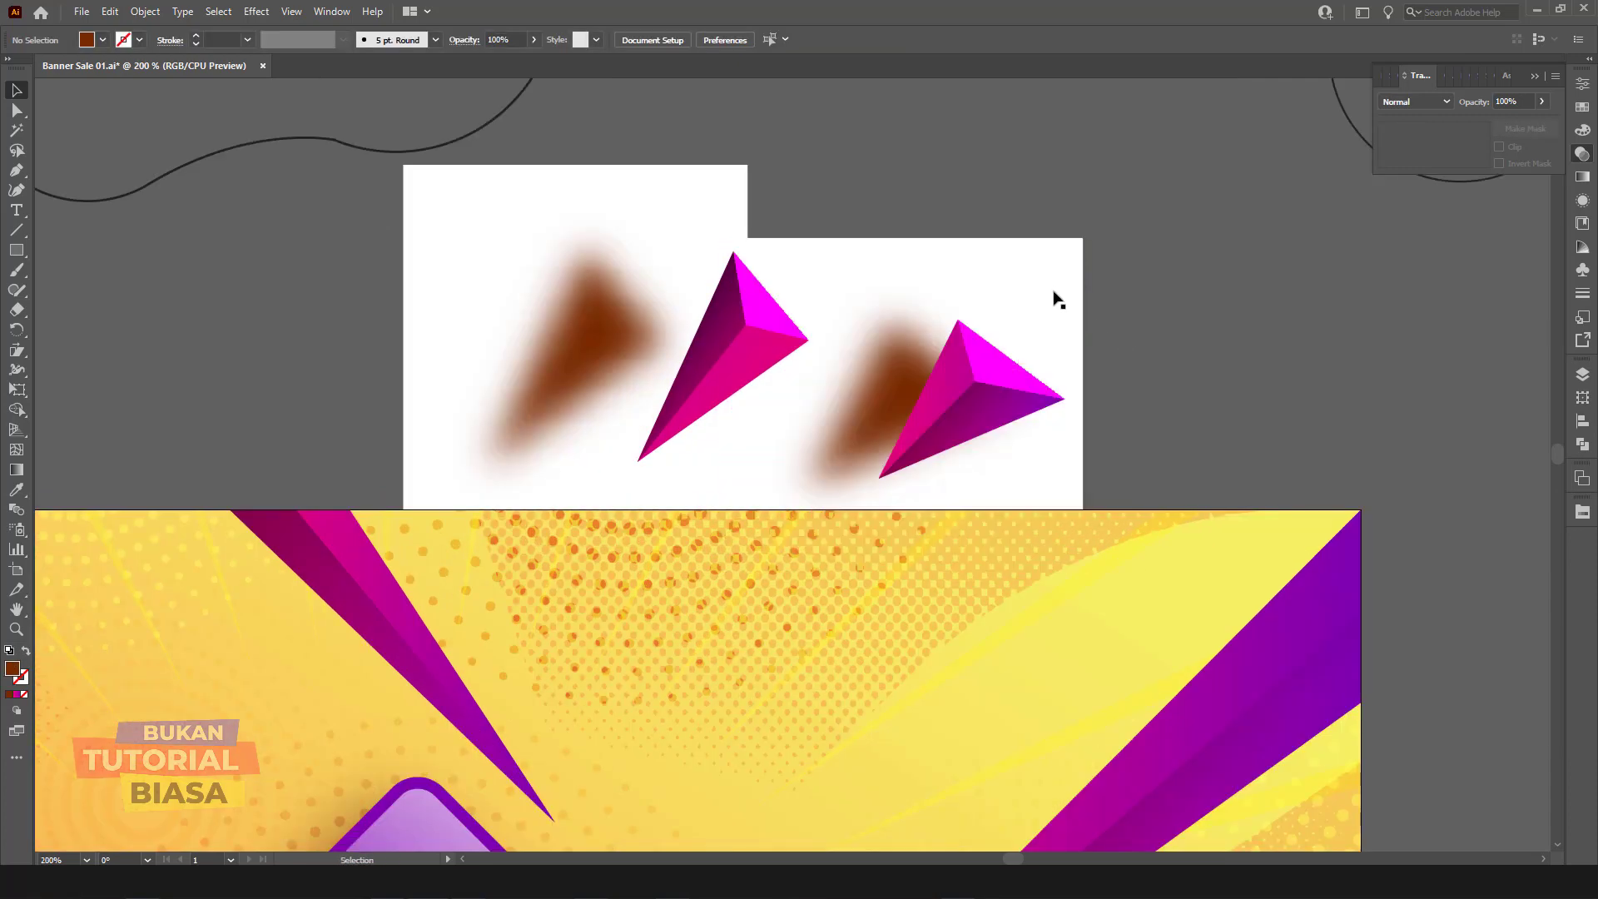
drag(1074, 298, 1099, 301)
click(1209, 309)
Step: Resize the left shadow mesh and move it under the left pyramid
drag(1228, 292, 966, 421)
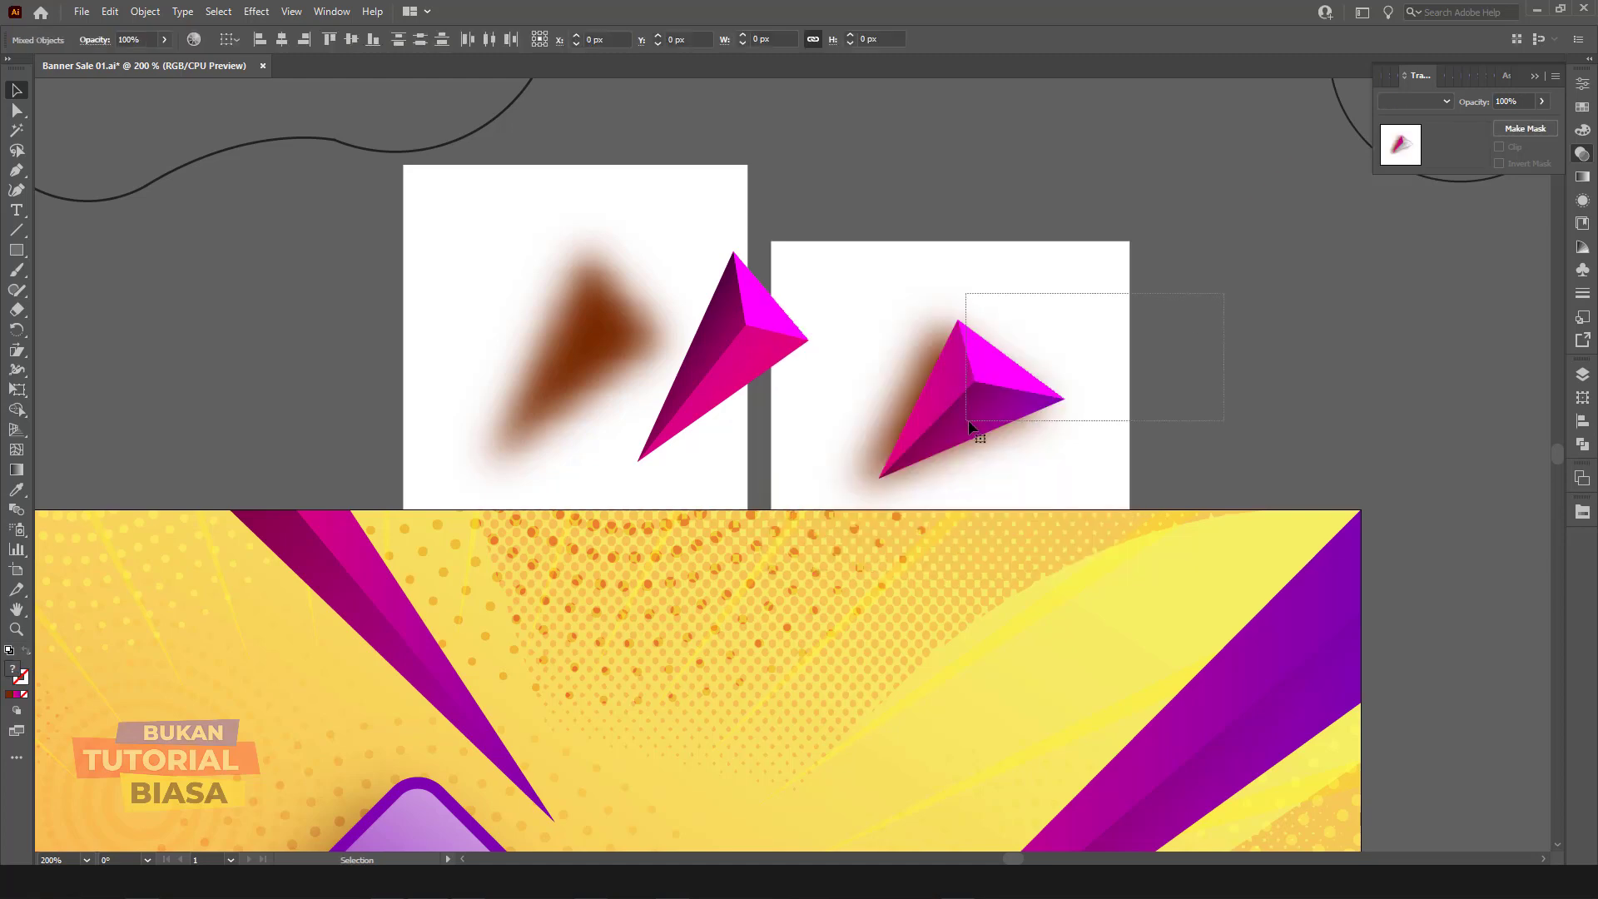
click(1211, 407)
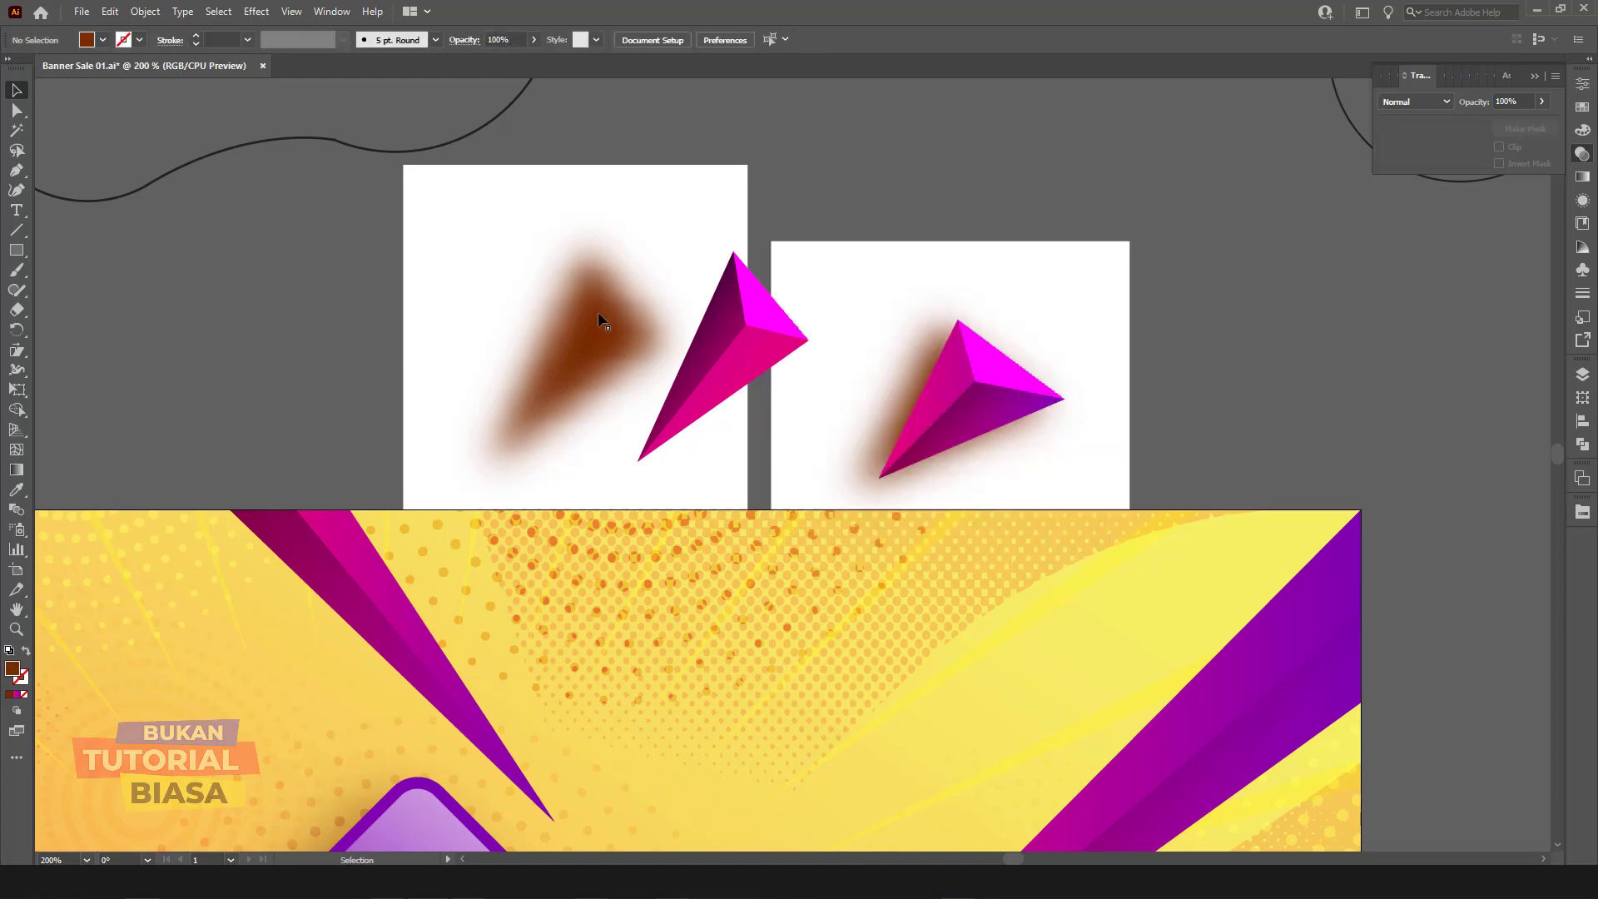
click(637, 261)
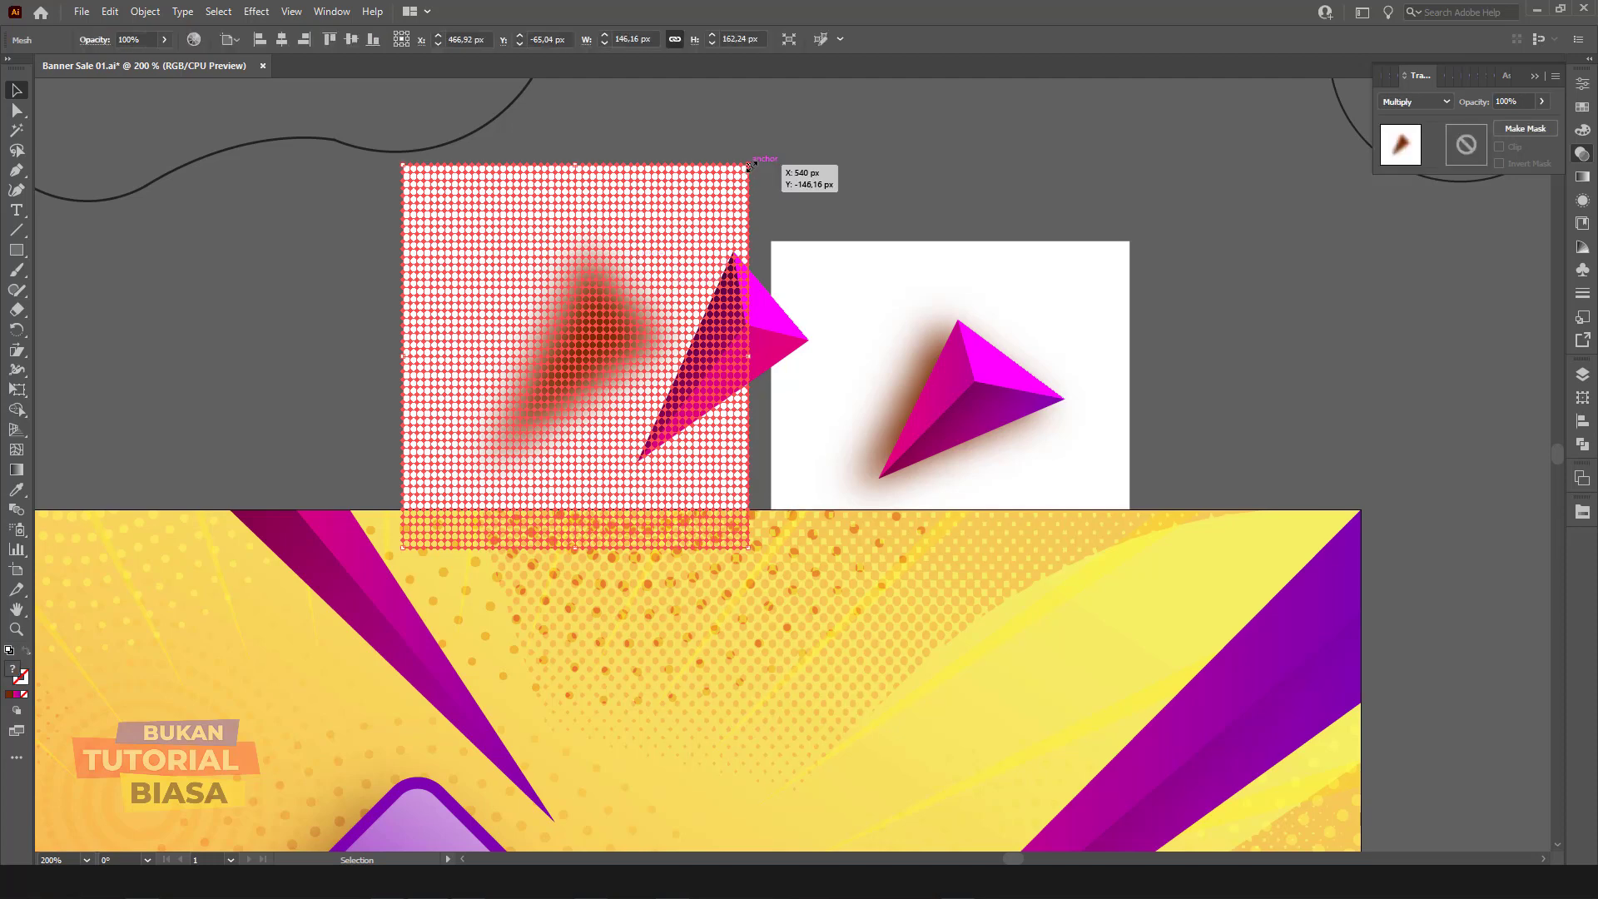
drag(748, 165, 735, 188)
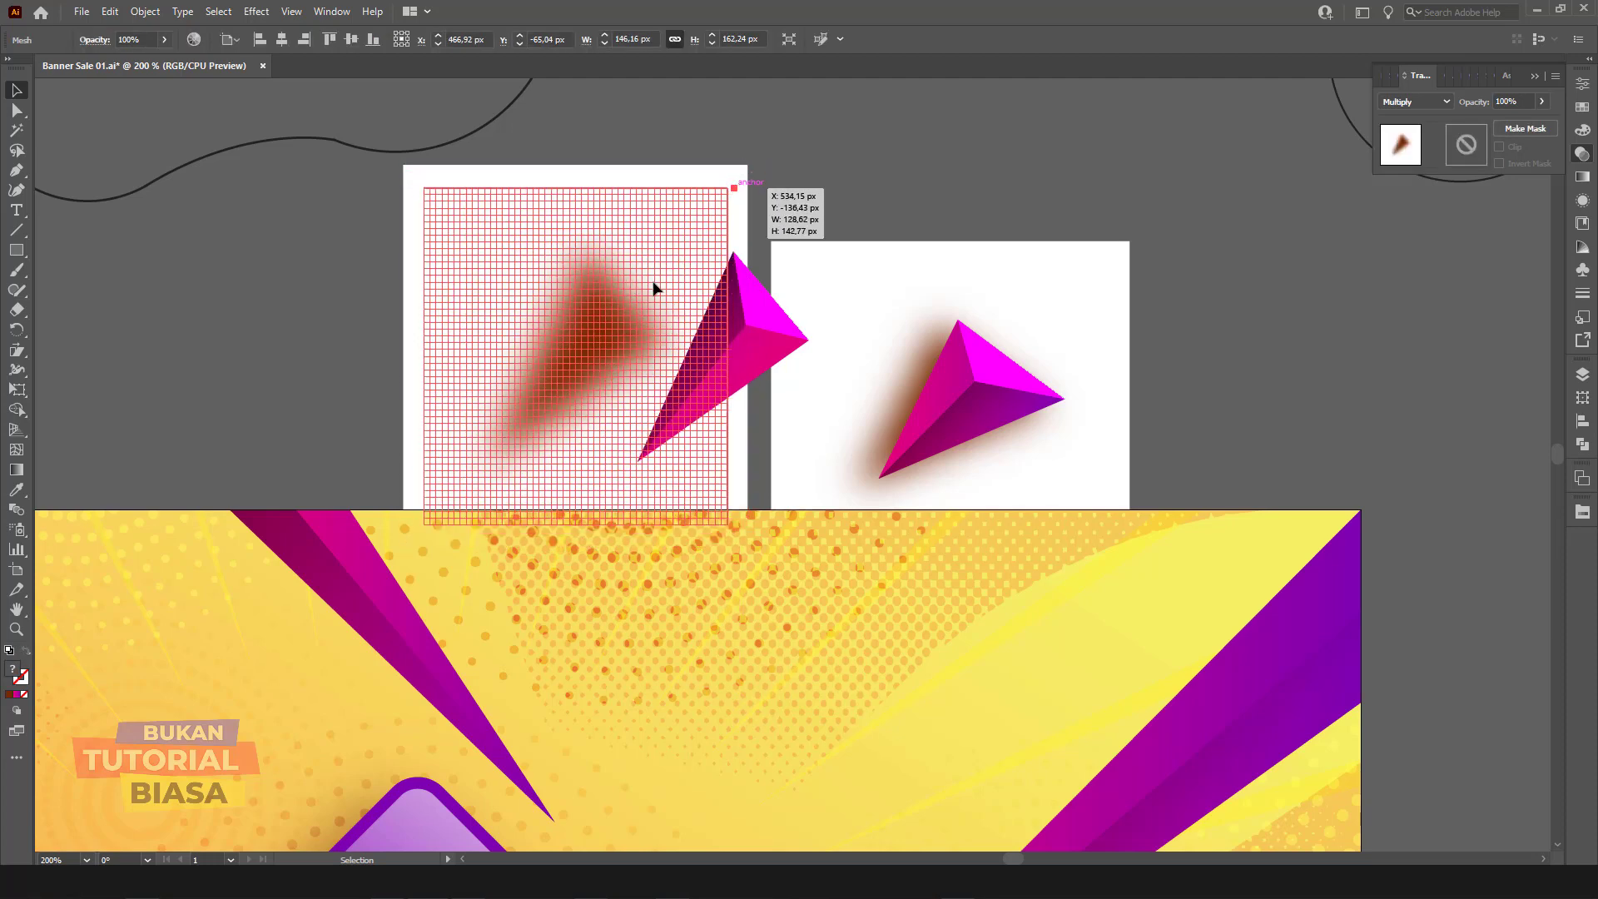
drag(654, 288, 701, 275)
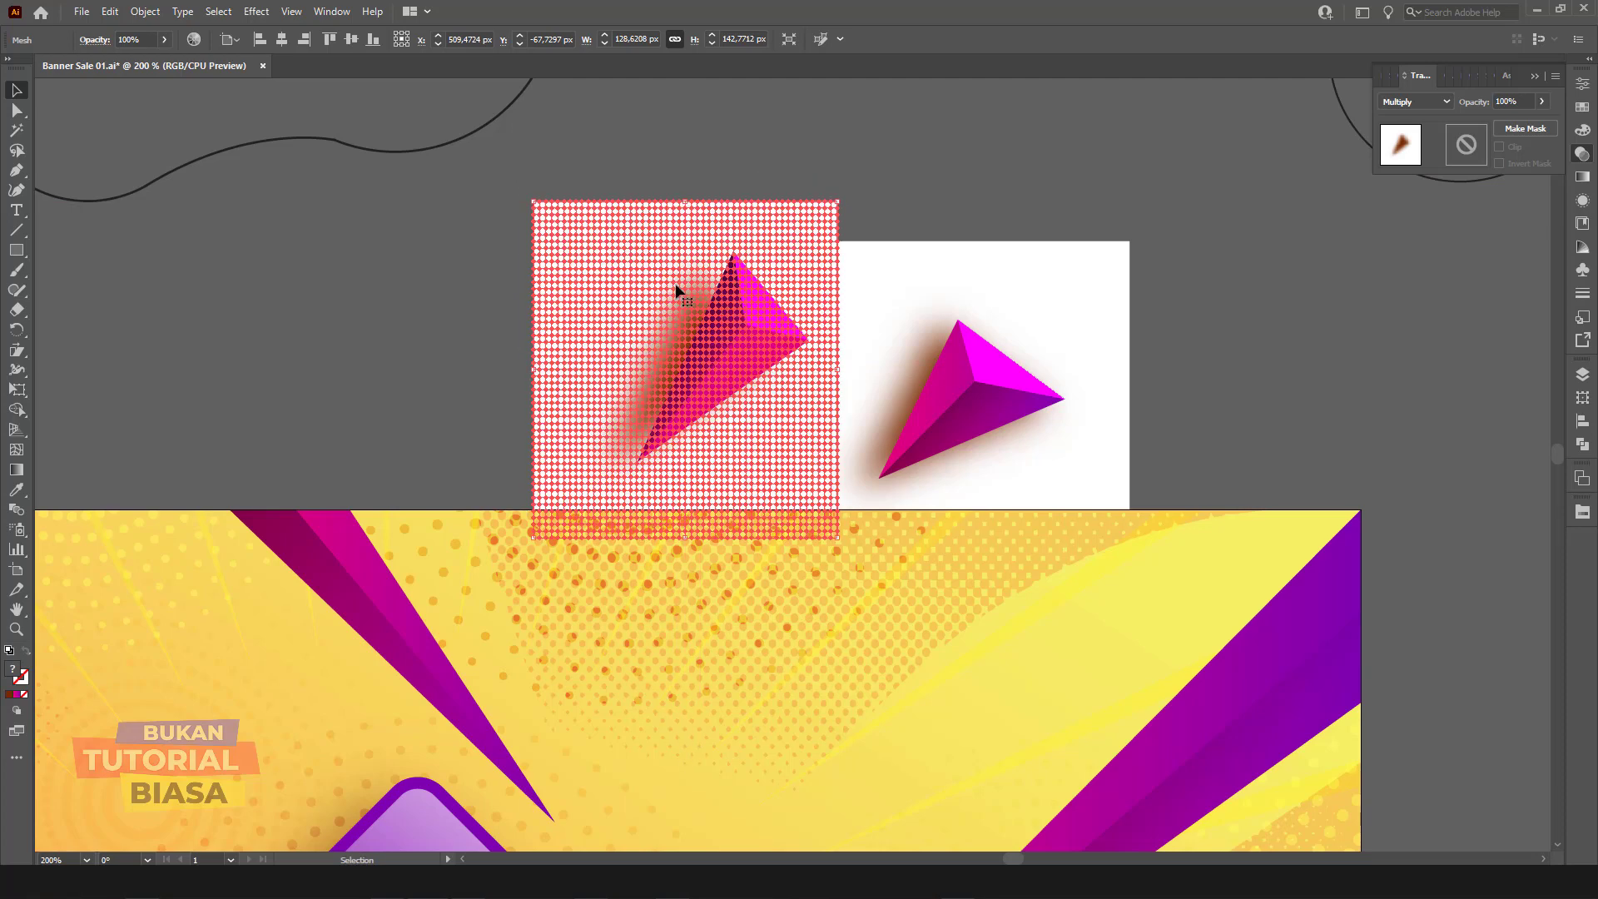
drag(837, 201, 866, 188)
Step: Group the left shadow with its pyramid
drag(654, 148, 696, 385)
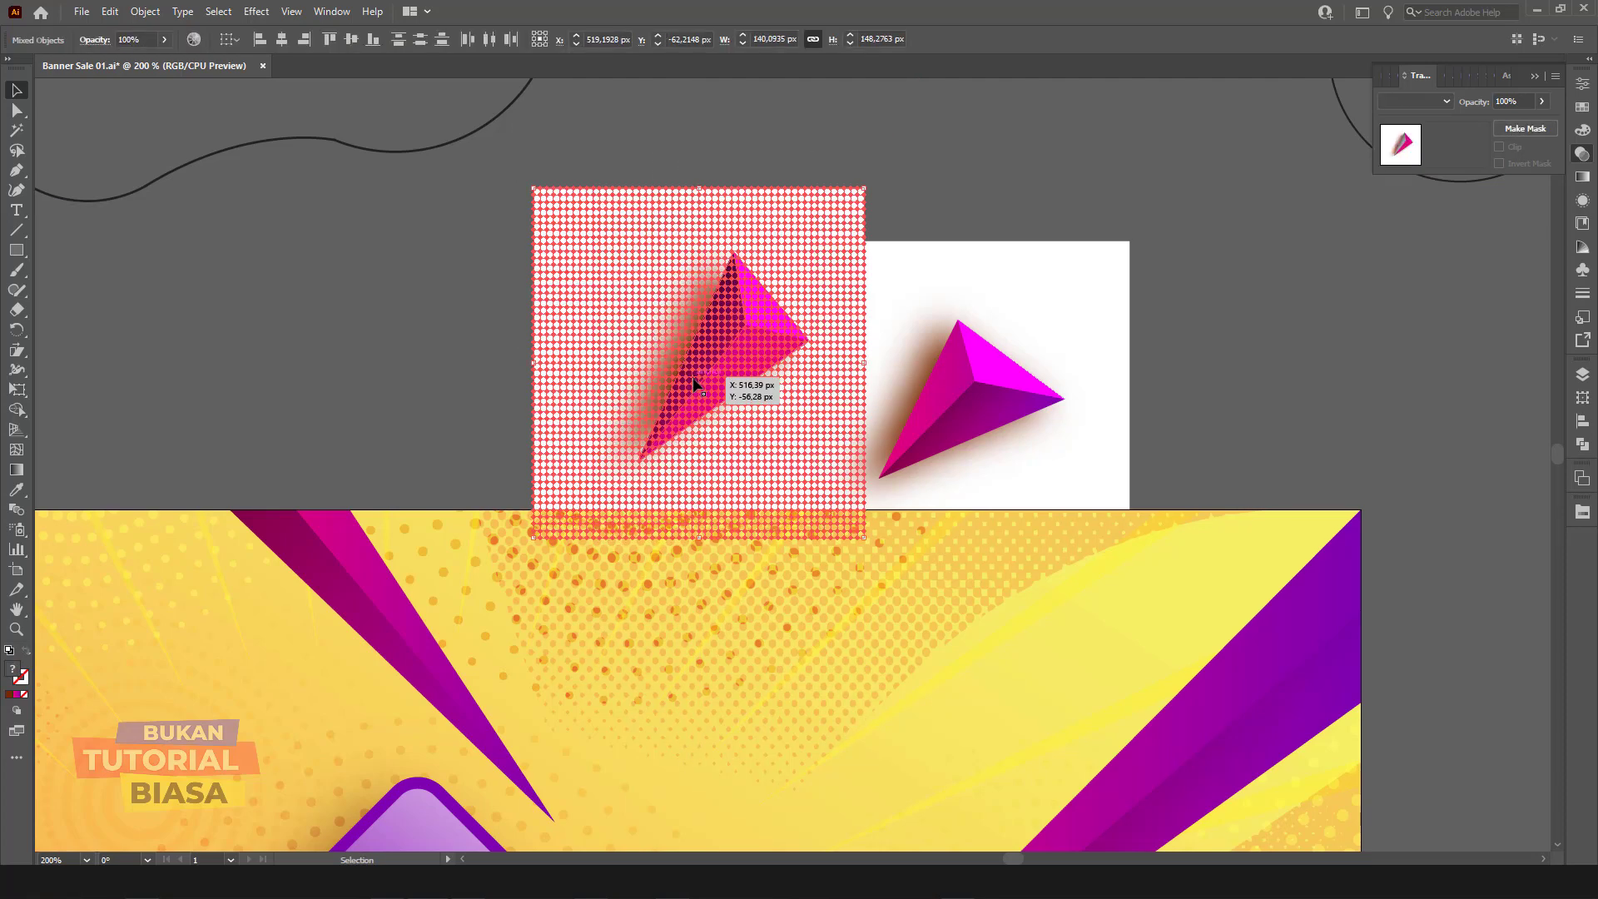
key(ctrl+g)
key(ctrl+minus)
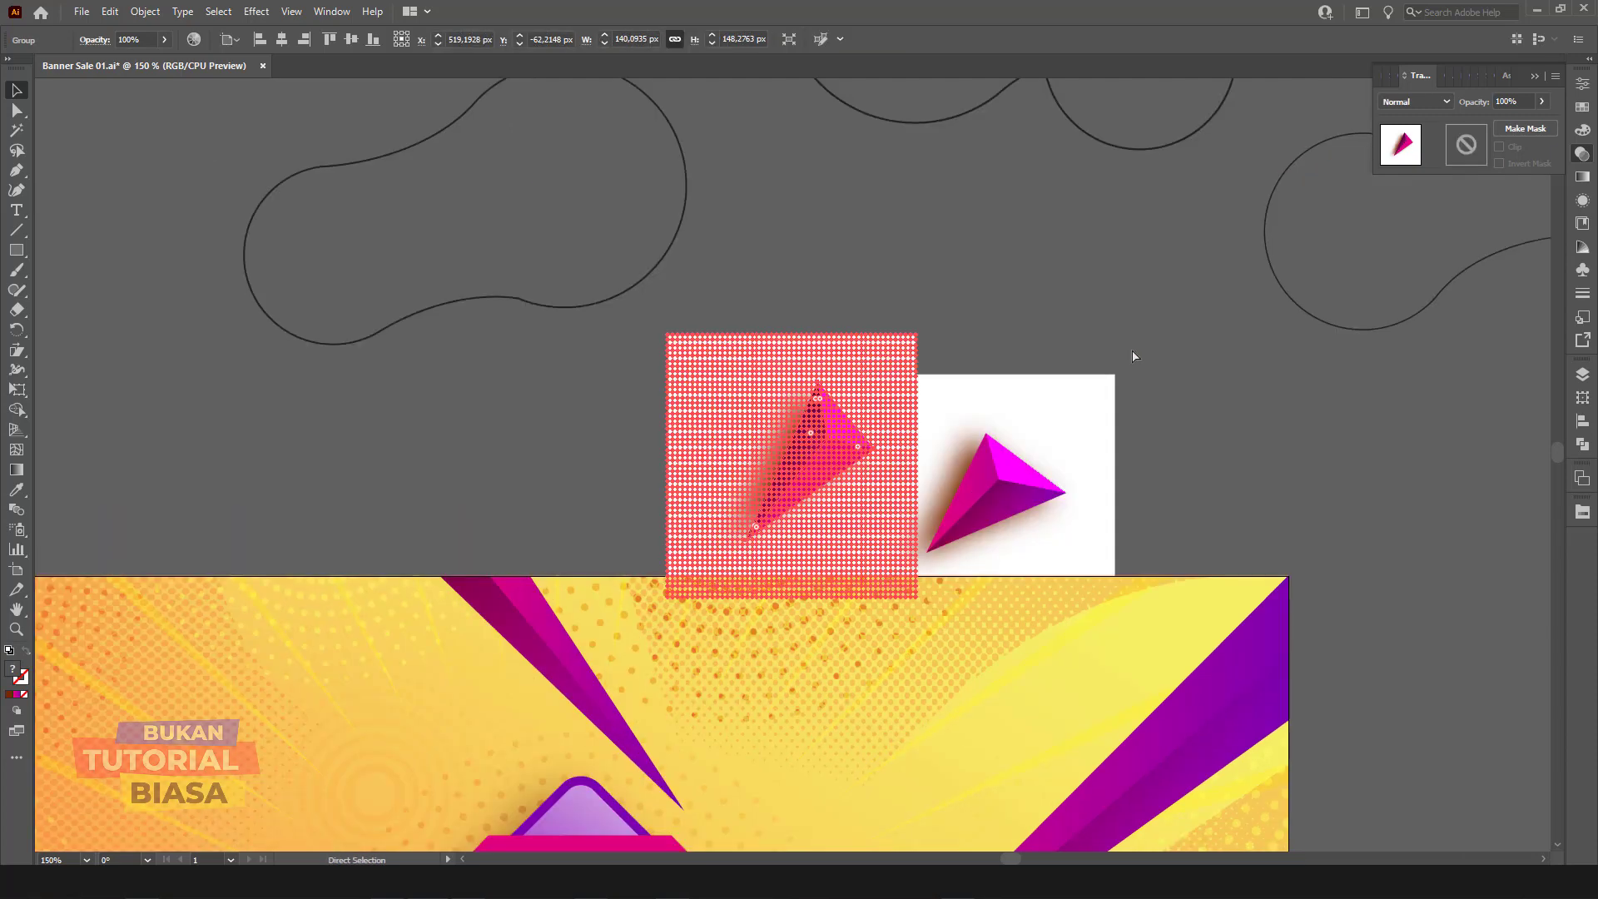
Step: Try repositioning and rotating a pyramid group, then undo those moves
scroll(1050, 305, down, 2)
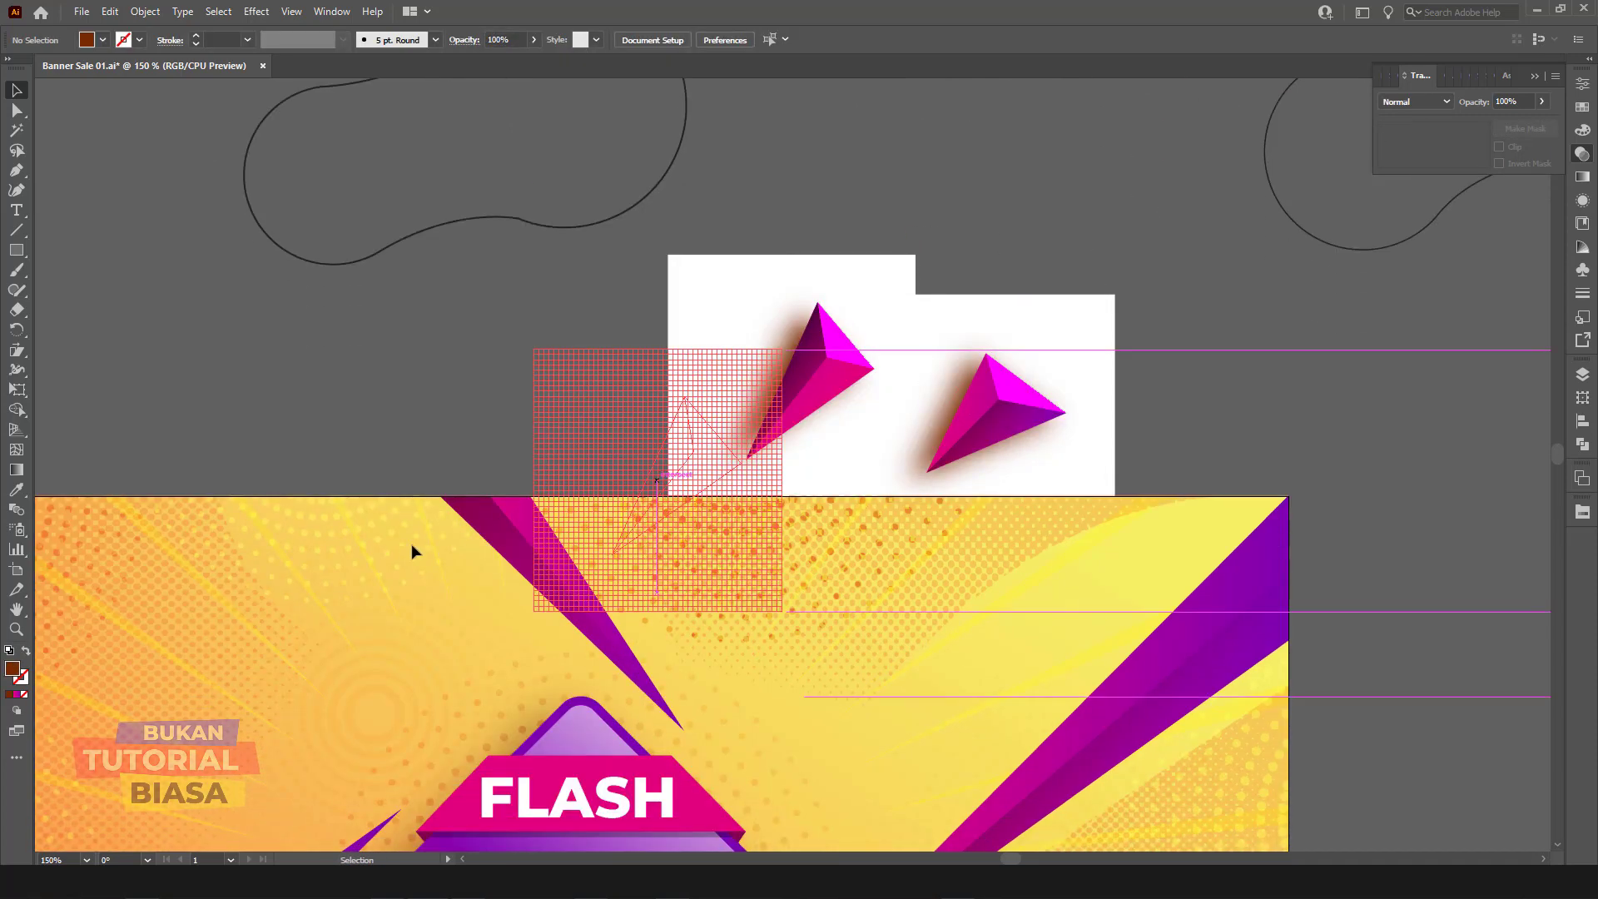
drag(670, 453, 611, 450)
scroll(662, 382, down, 1)
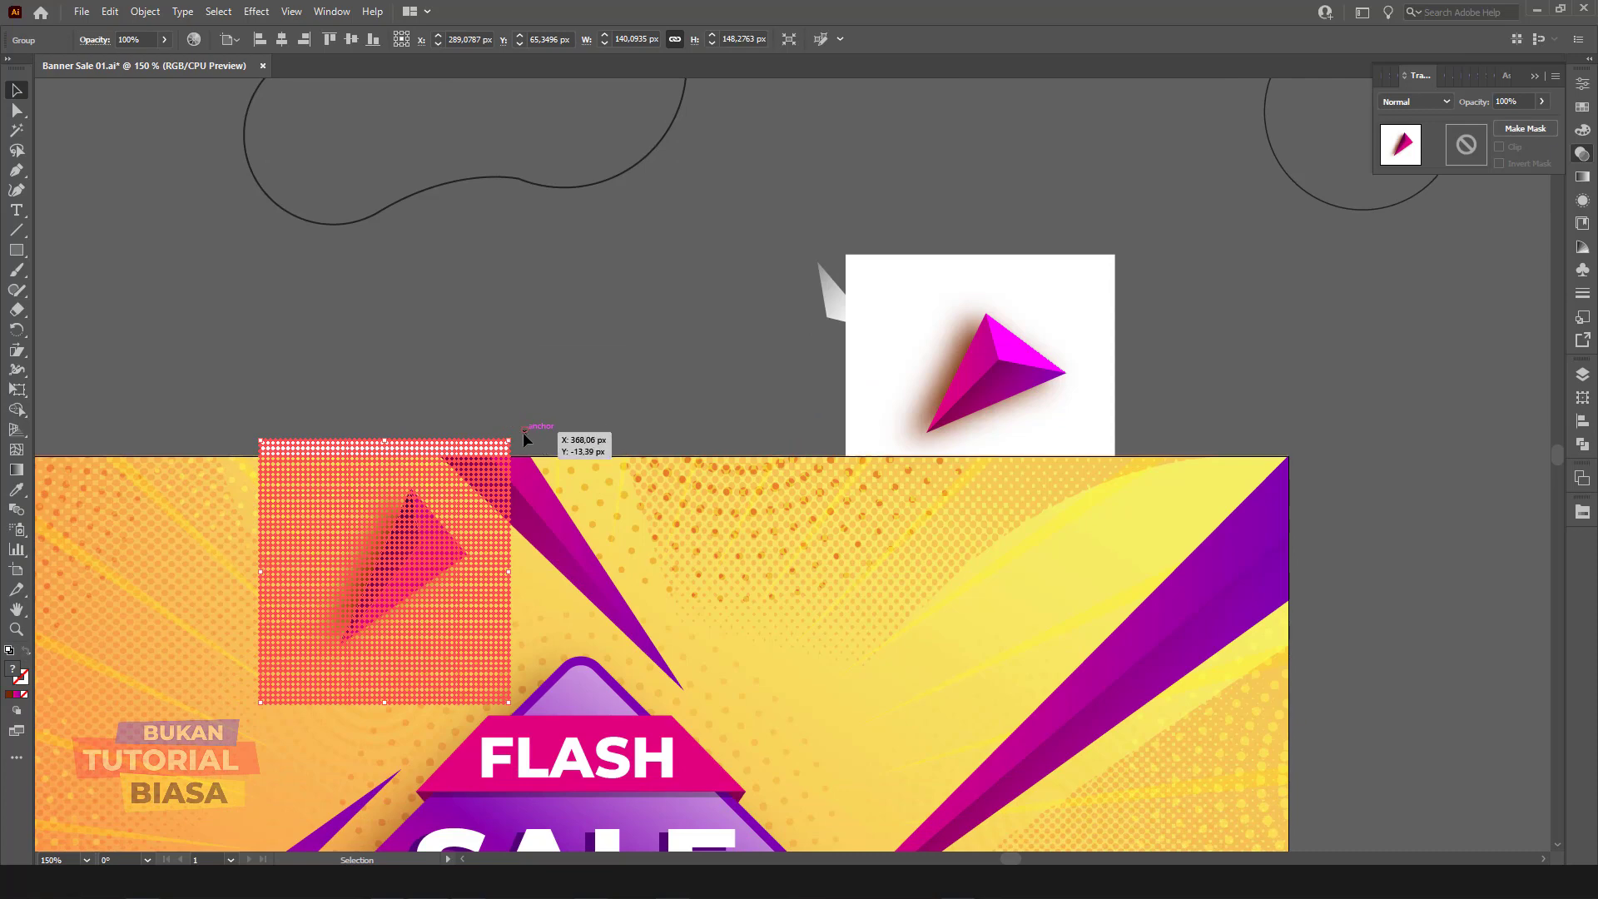
drag(439, 406, 375, 393)
click(508, 341)
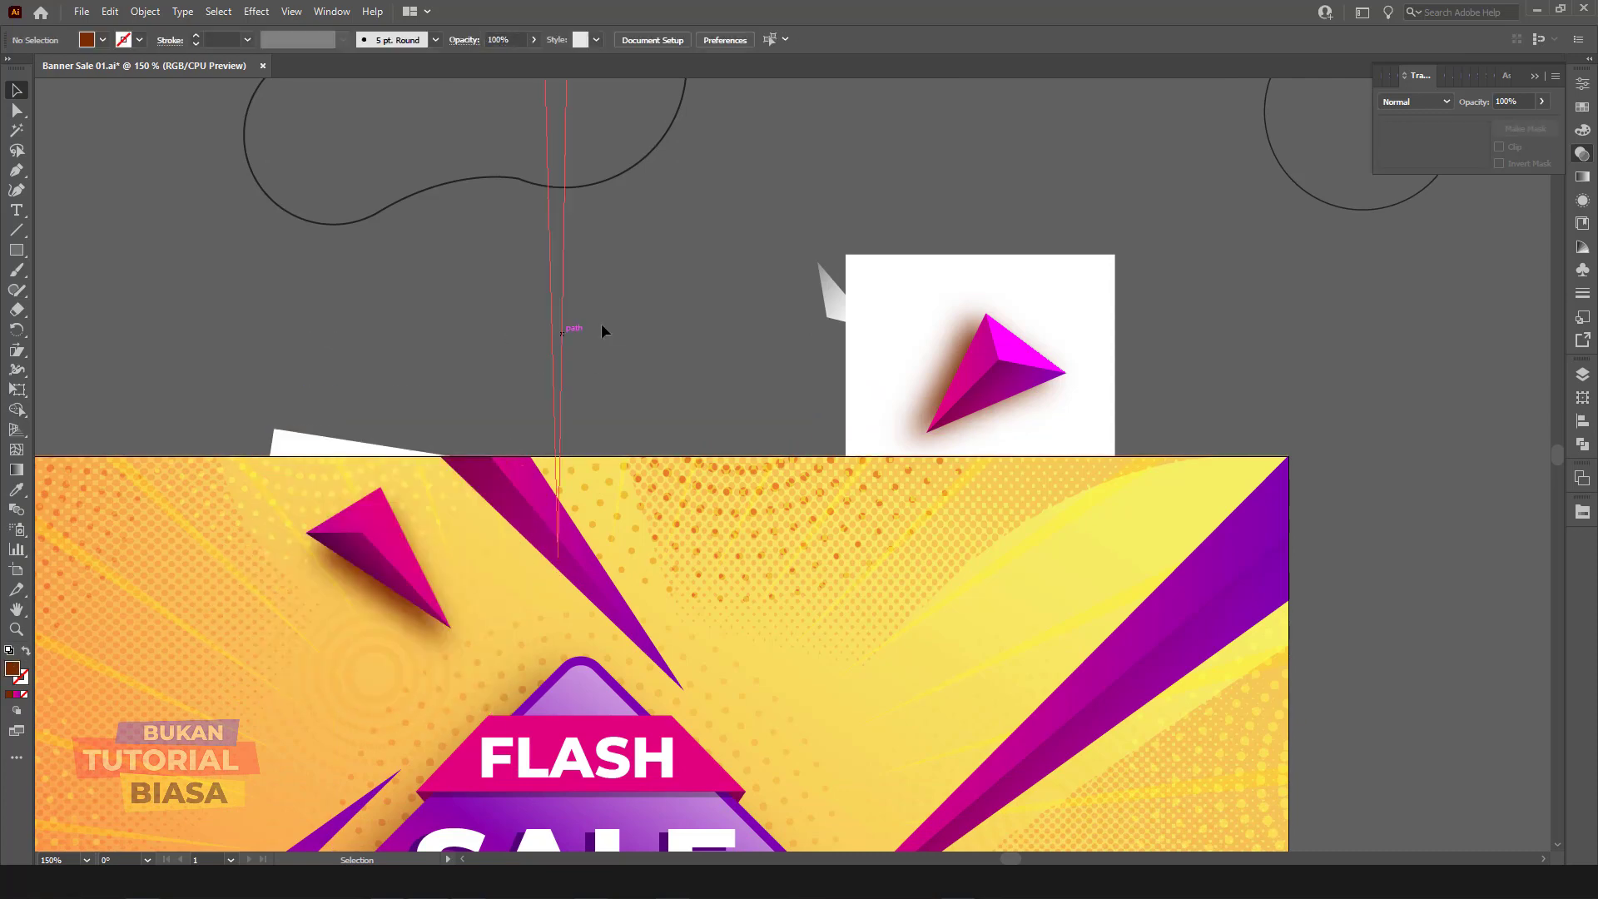
scroll(462, 443, down, 2)
drag(365, 486, 318, 524)
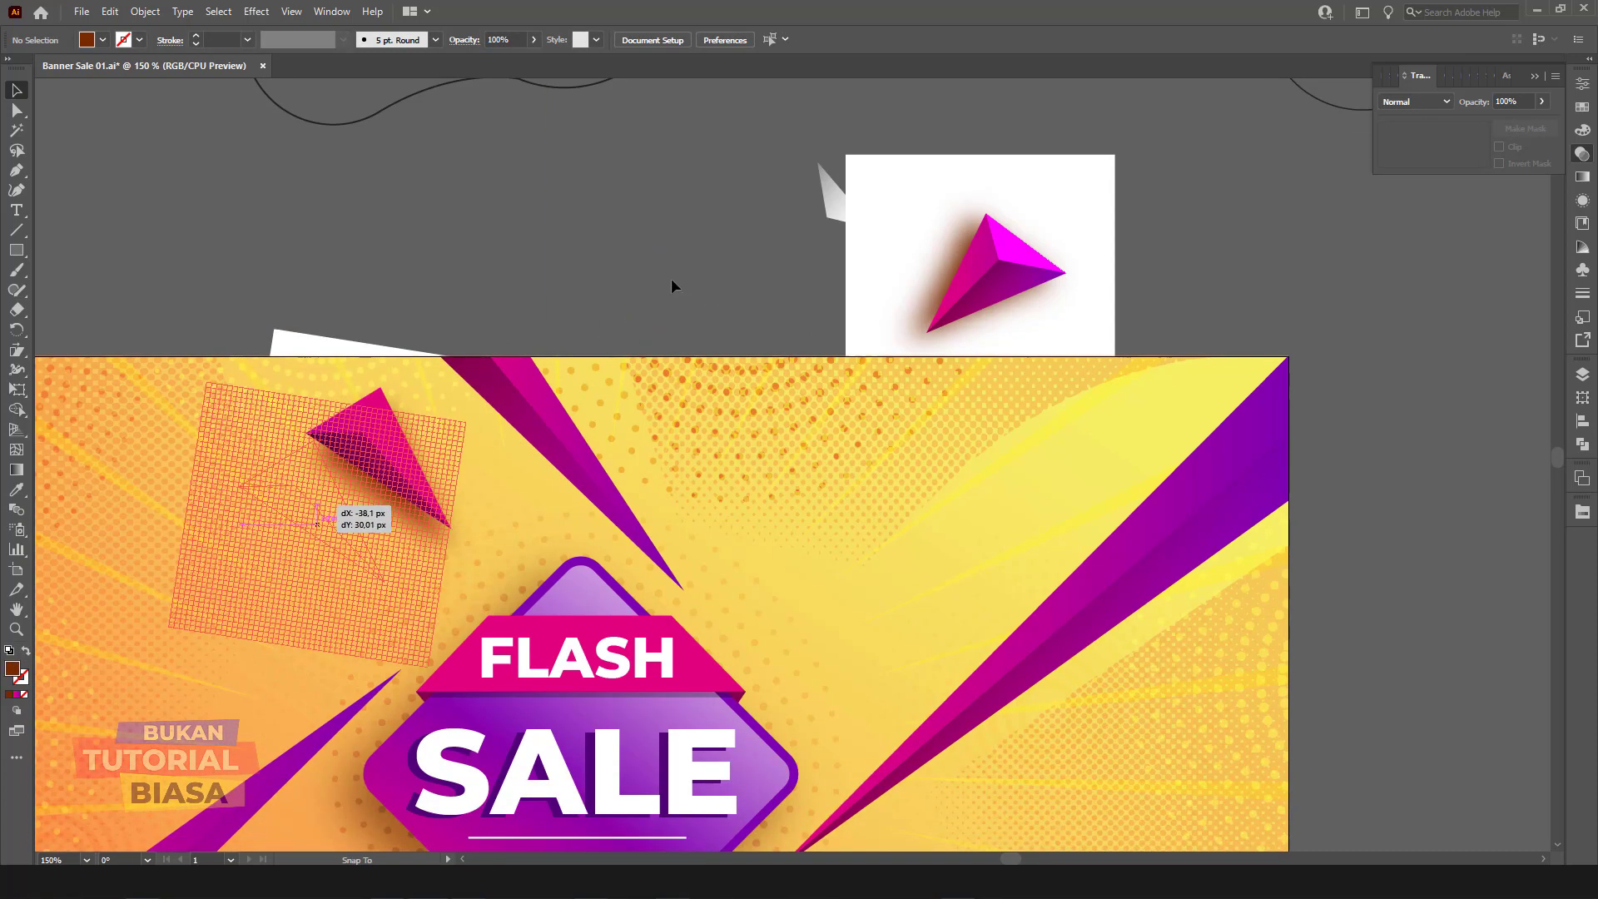
key(ctrl+z)
key(ctrl+z)
key(ctrl+z)
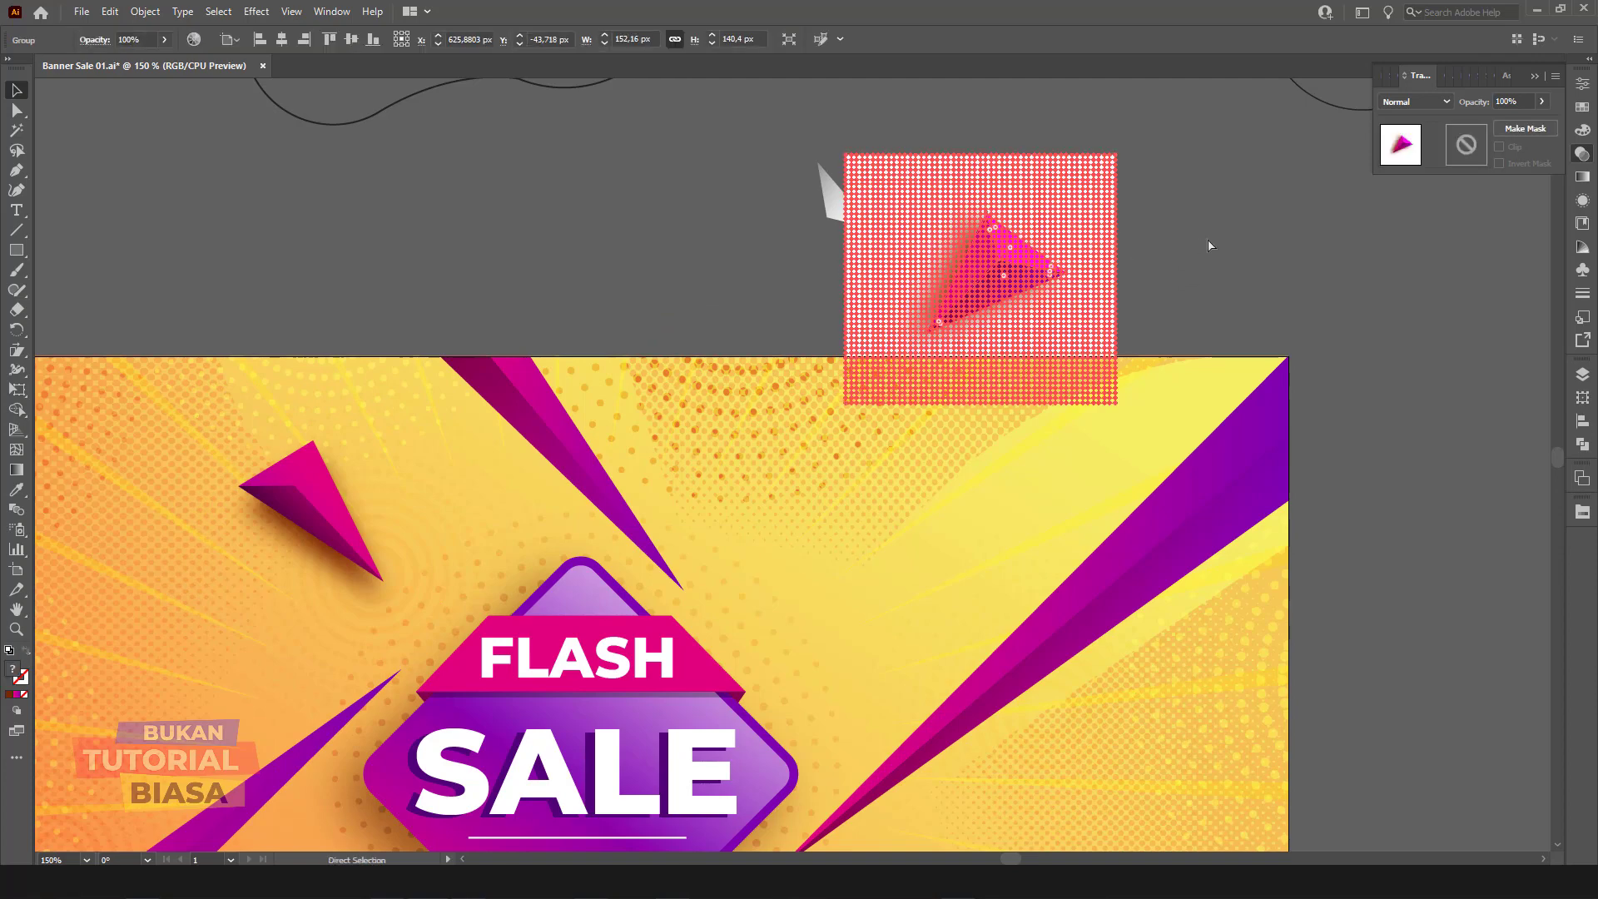
key(ctrl+z)
key(ctrl+z)
key(ctrl+z)
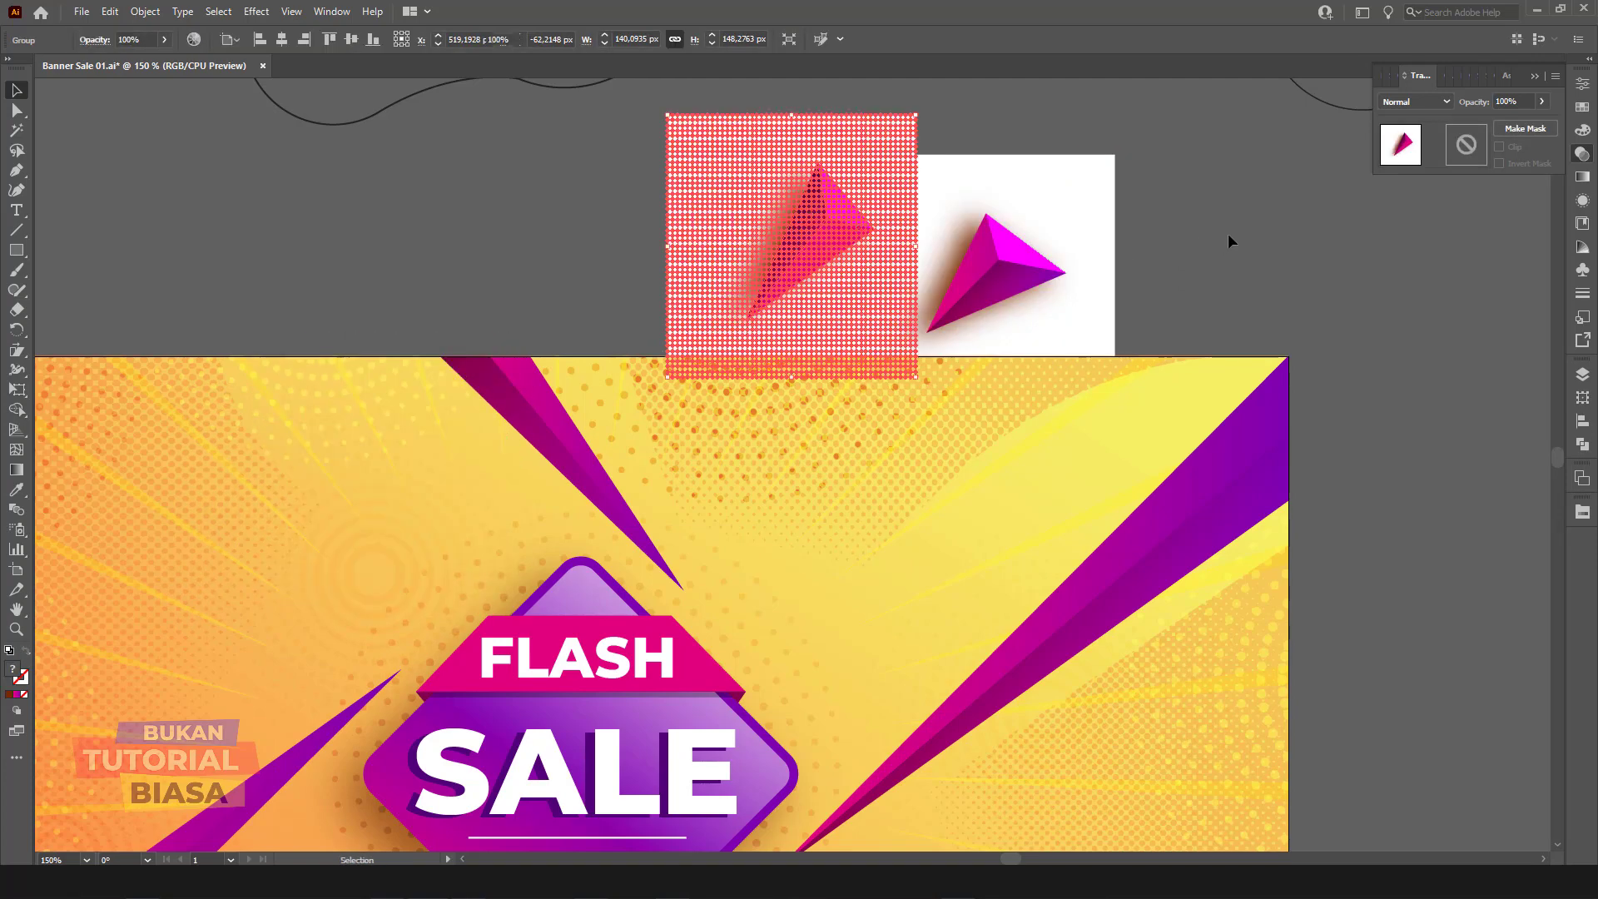
Step: Move a pyramid group onto the banner's upper left
drag(1180, 229, 1194, 197)
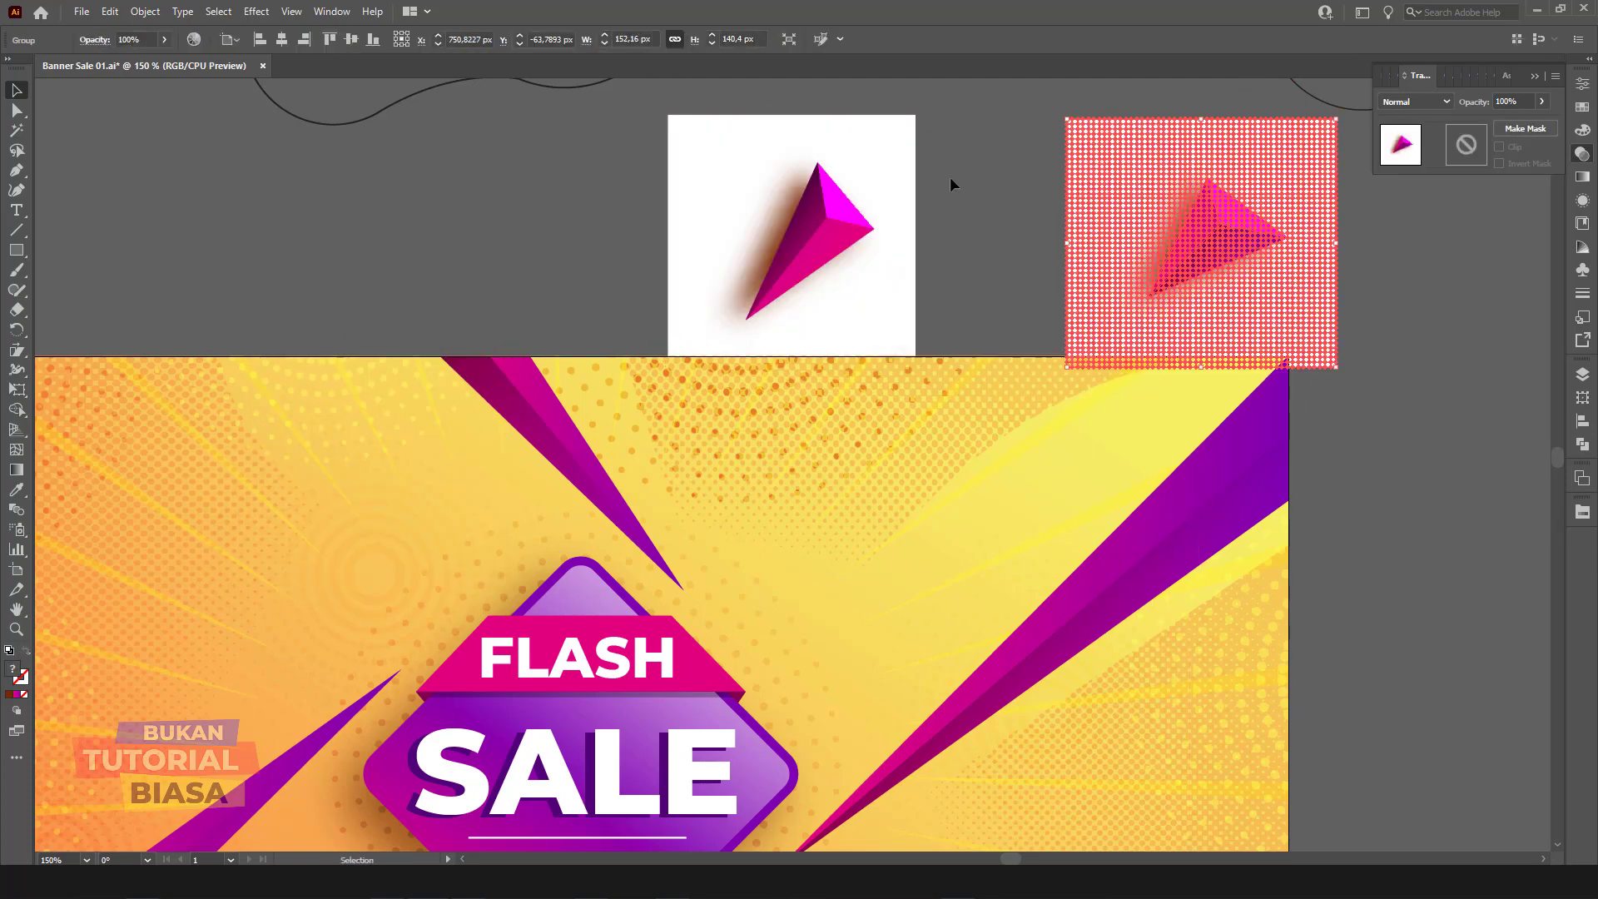
key(ctrl+z)
key(ctrl+z)
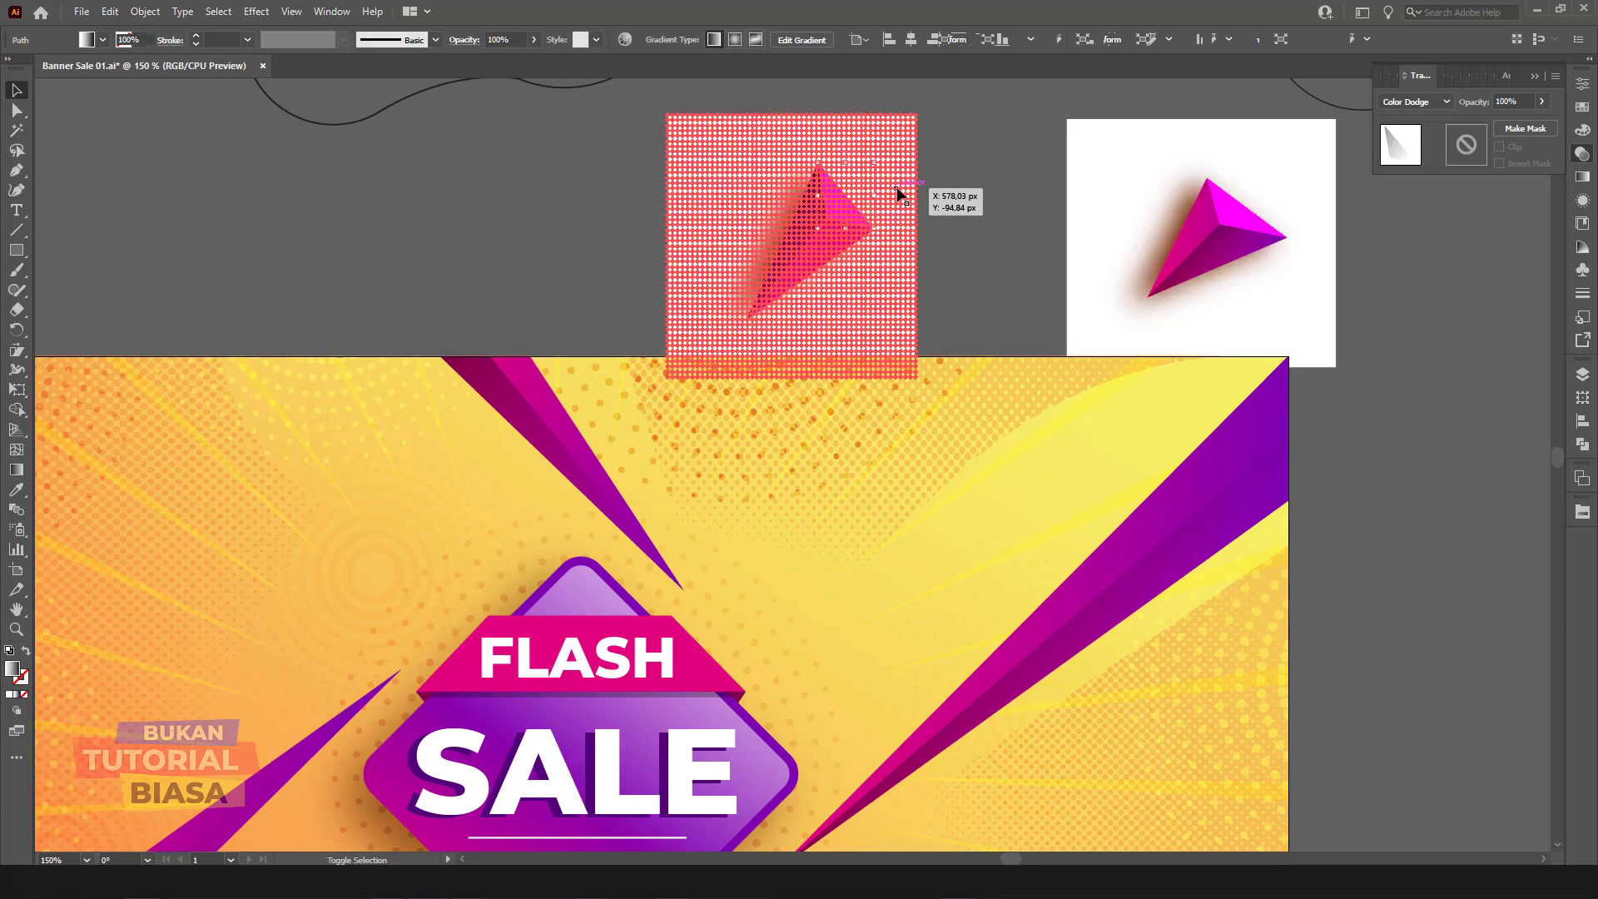
key(v)
drag(869, 196, 437, 398)
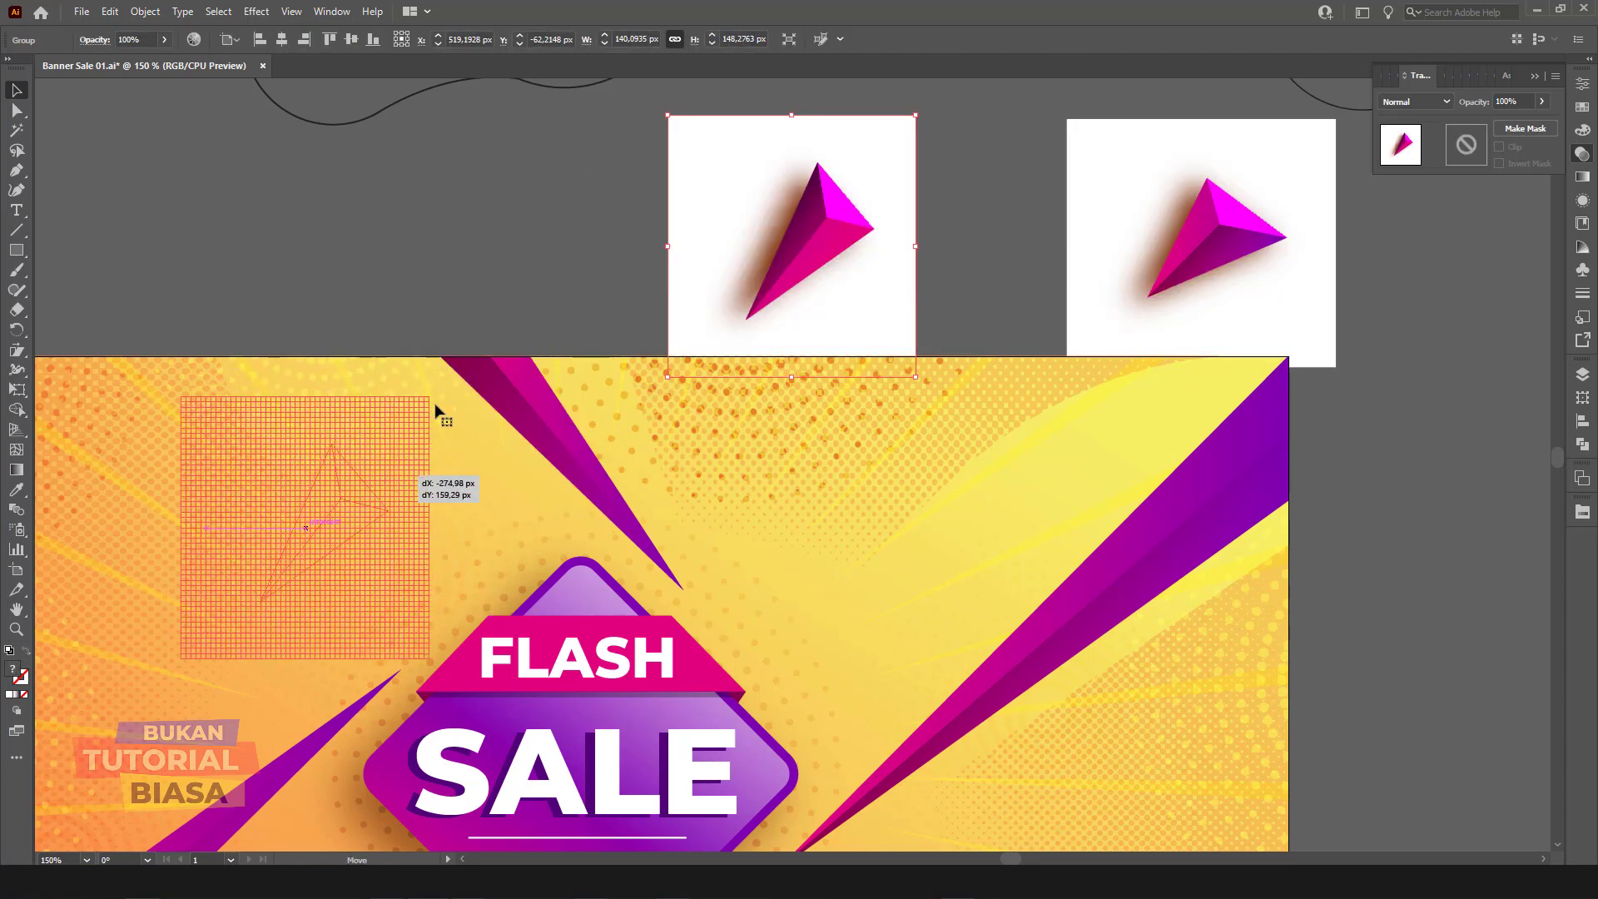
drag(343, 344, 229, 322)
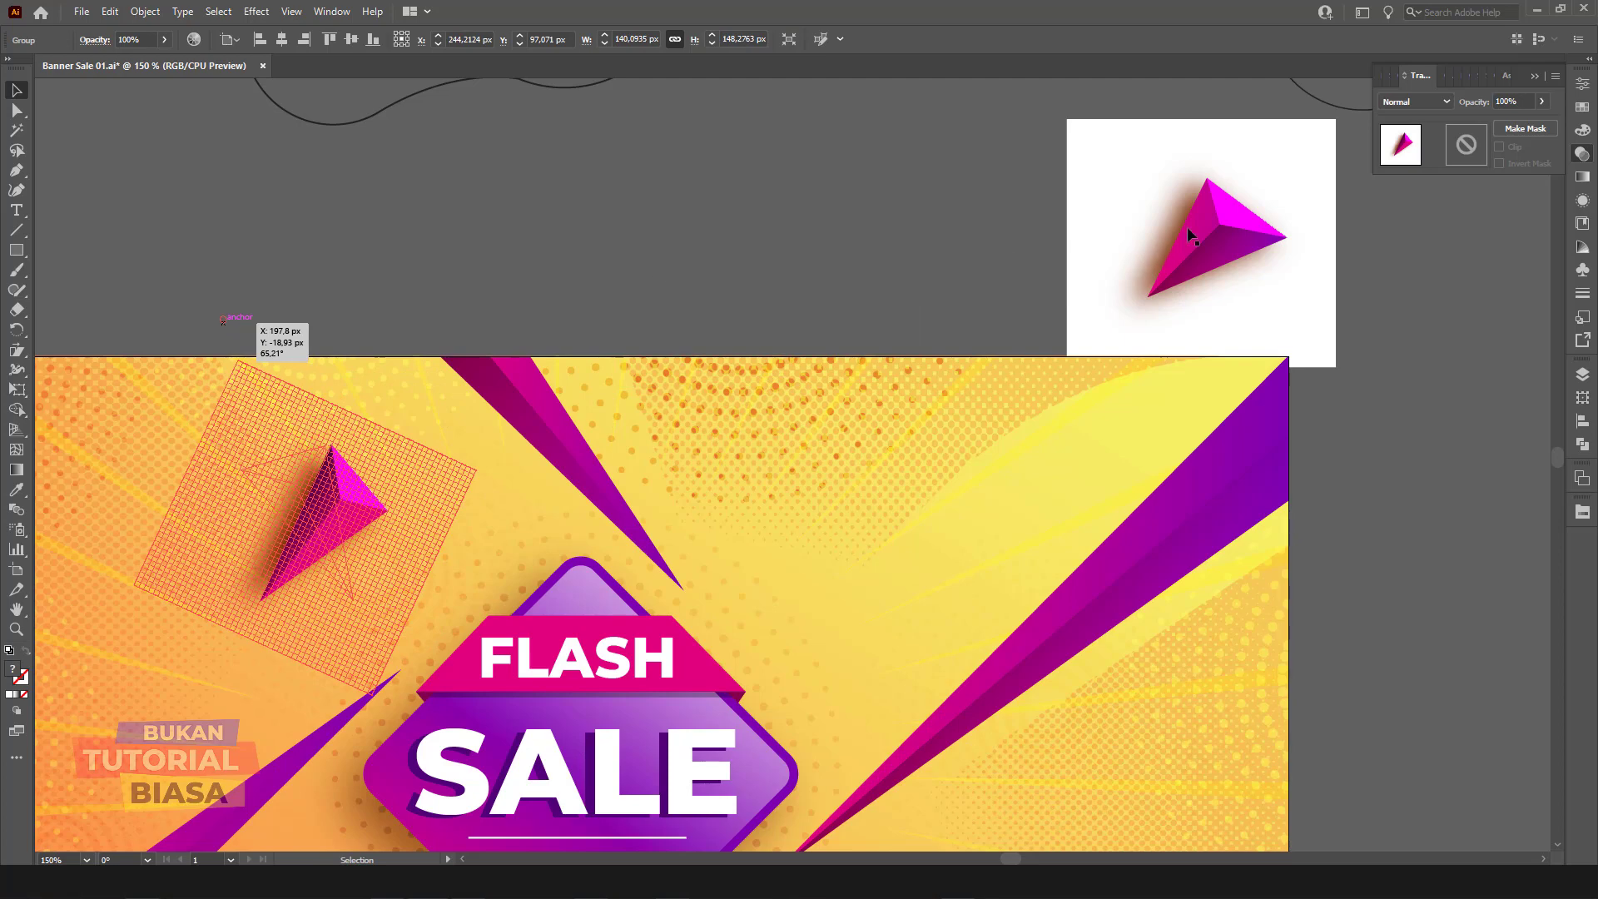
key(ctrl+z)
key(ctrl+z)
Step: Place the second pyramid group at the banner's upper right
drag(1223, 218, 941, 499)
click(982, 211)
scroll(1166, 262, down, 2)
scroll(1199, 263, down, 1)
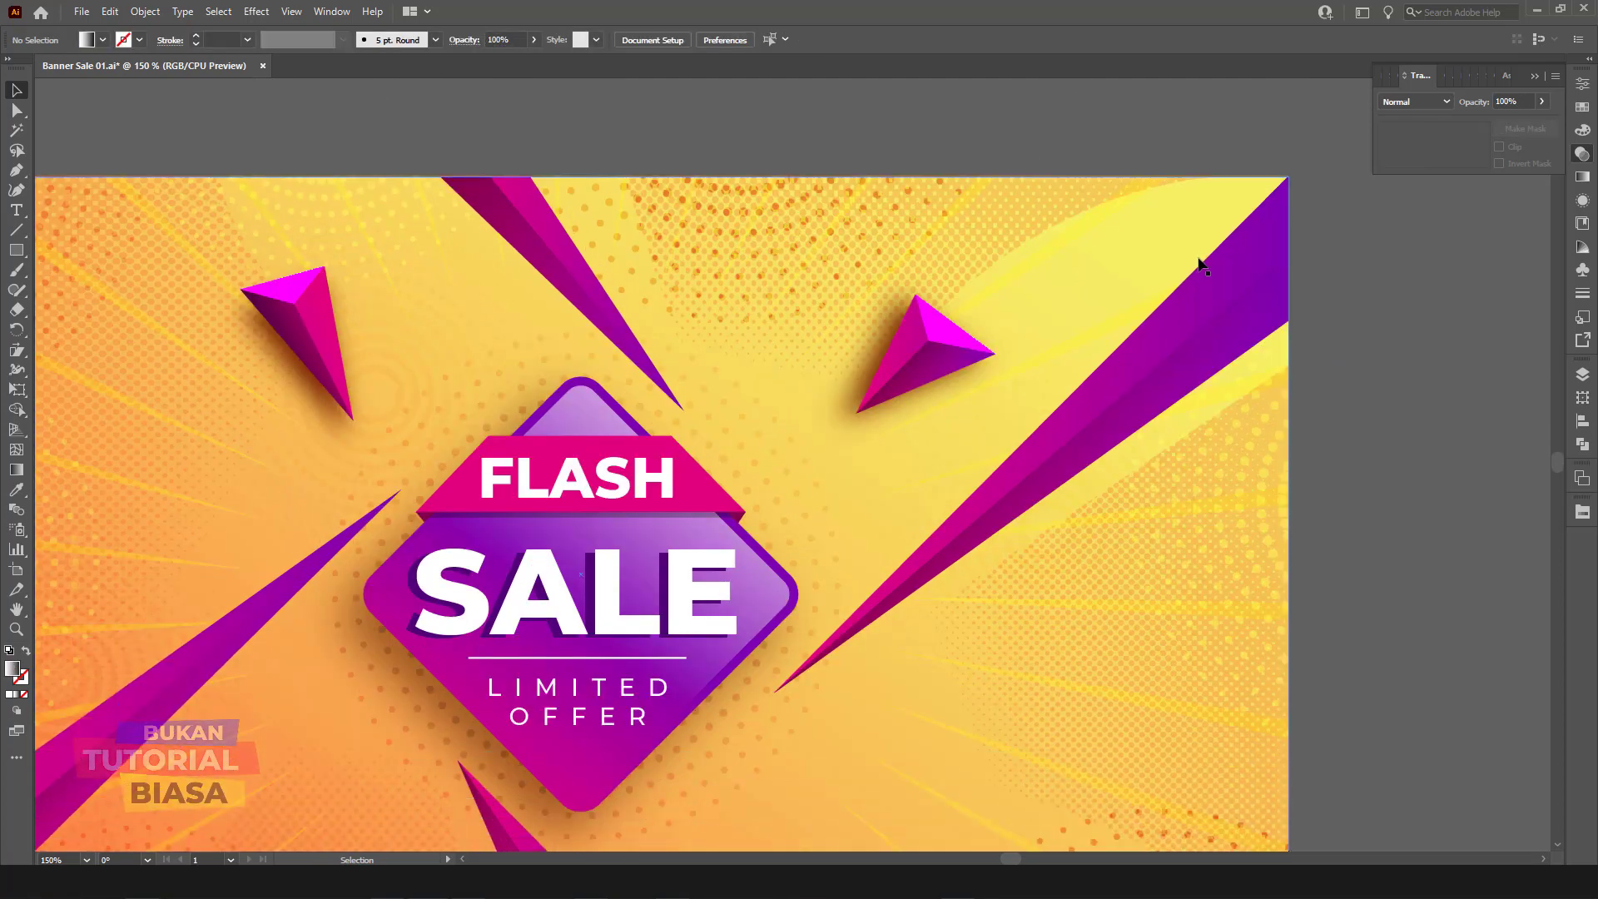
key(ctrl+minus)
Step: Rotate the upper-left pyramid to a more upright angle
key(ctrl+z)
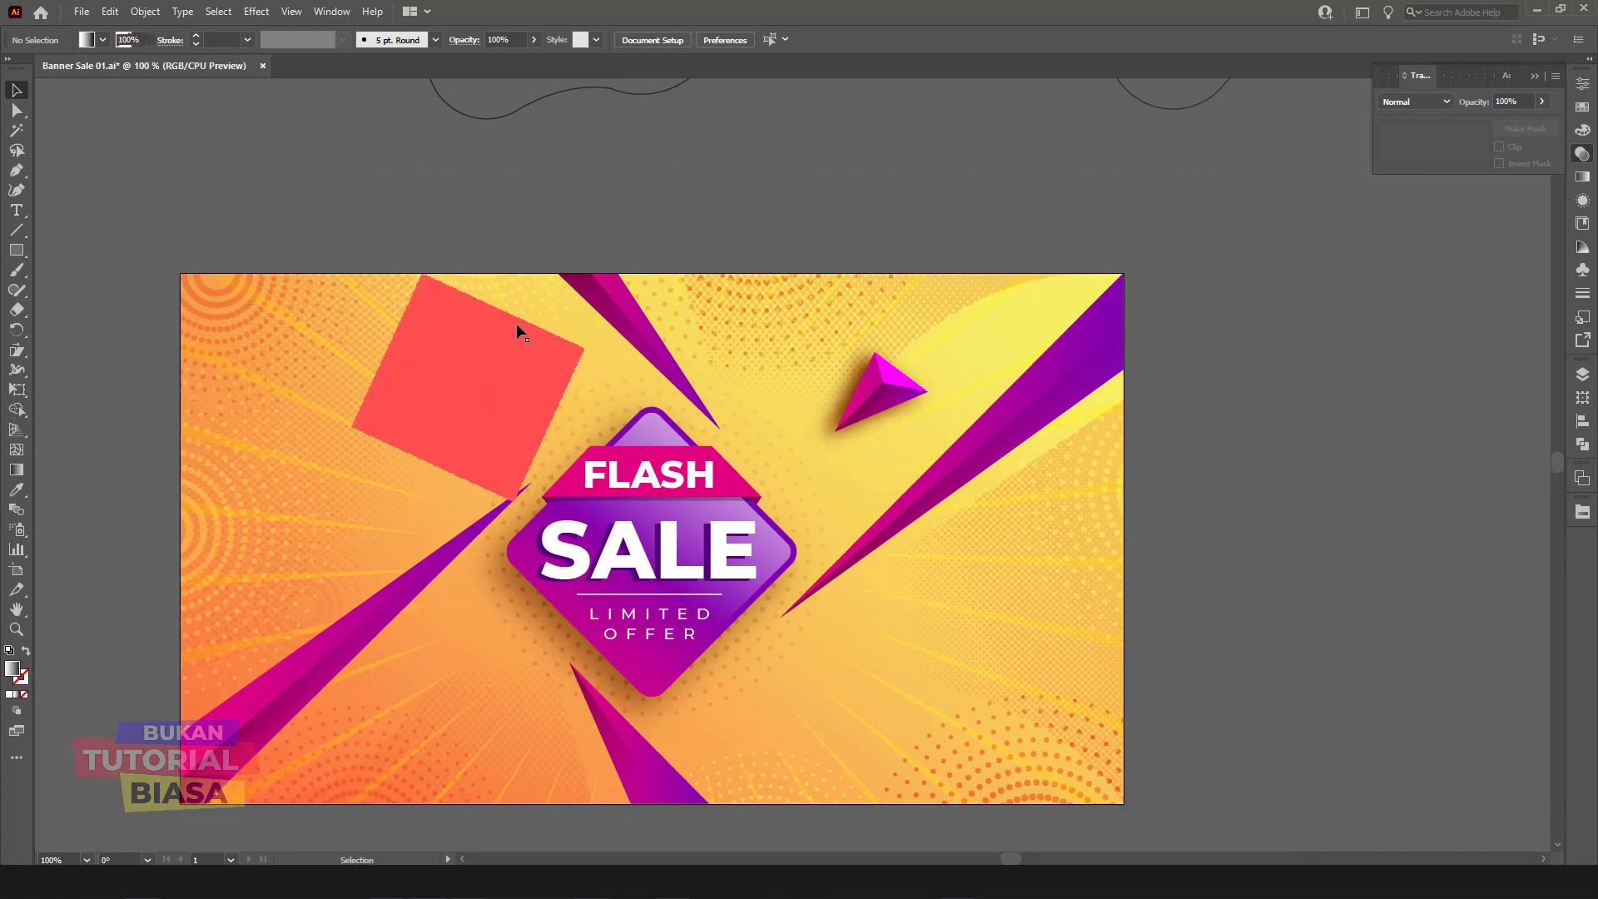
key(ctrl+shift+z)
key(ctrl+shift+z)
key(ctrl+z)
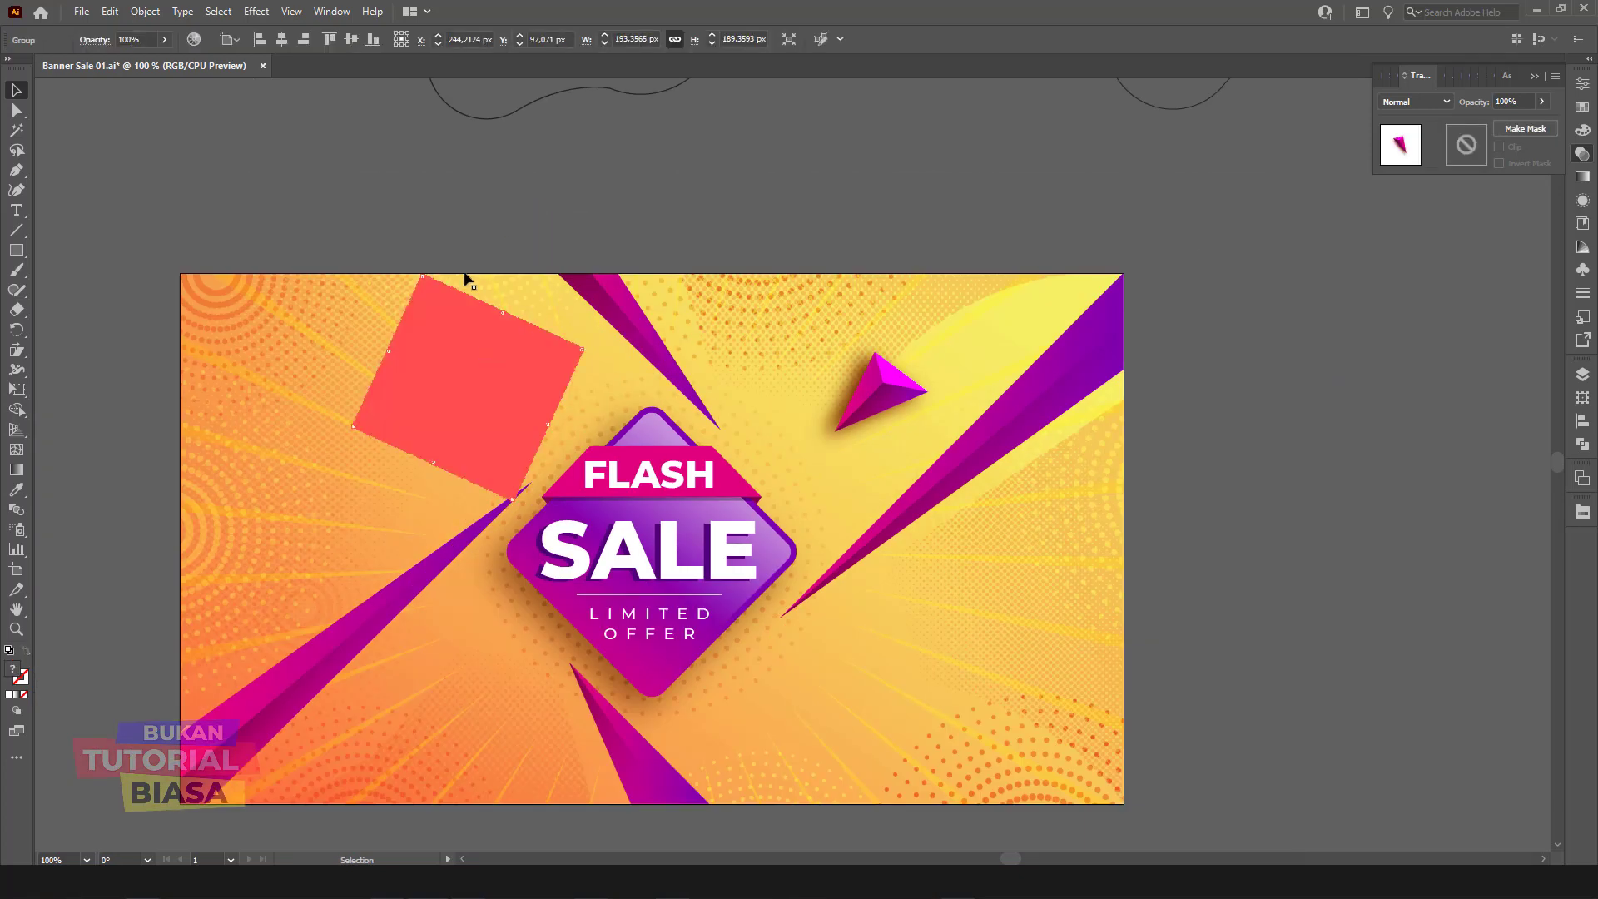
drag(433, 272, 449, 231)
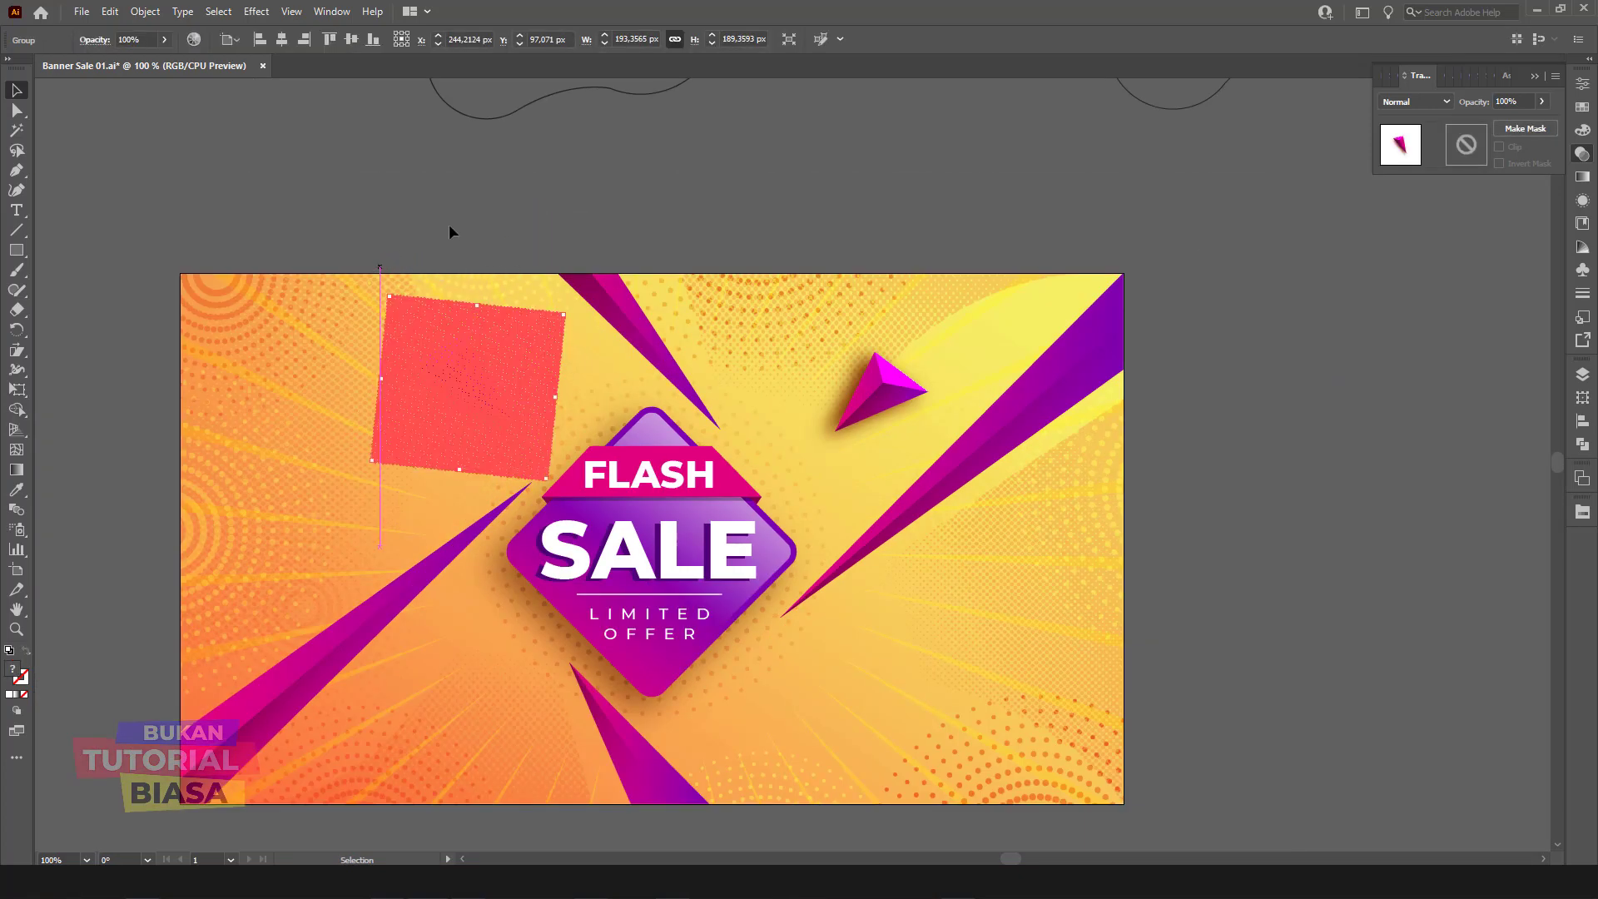
click(469, 212)
Step: Duplicate the left pyramid down to the banner's lower left
scroll(1016, 309, down, 3)
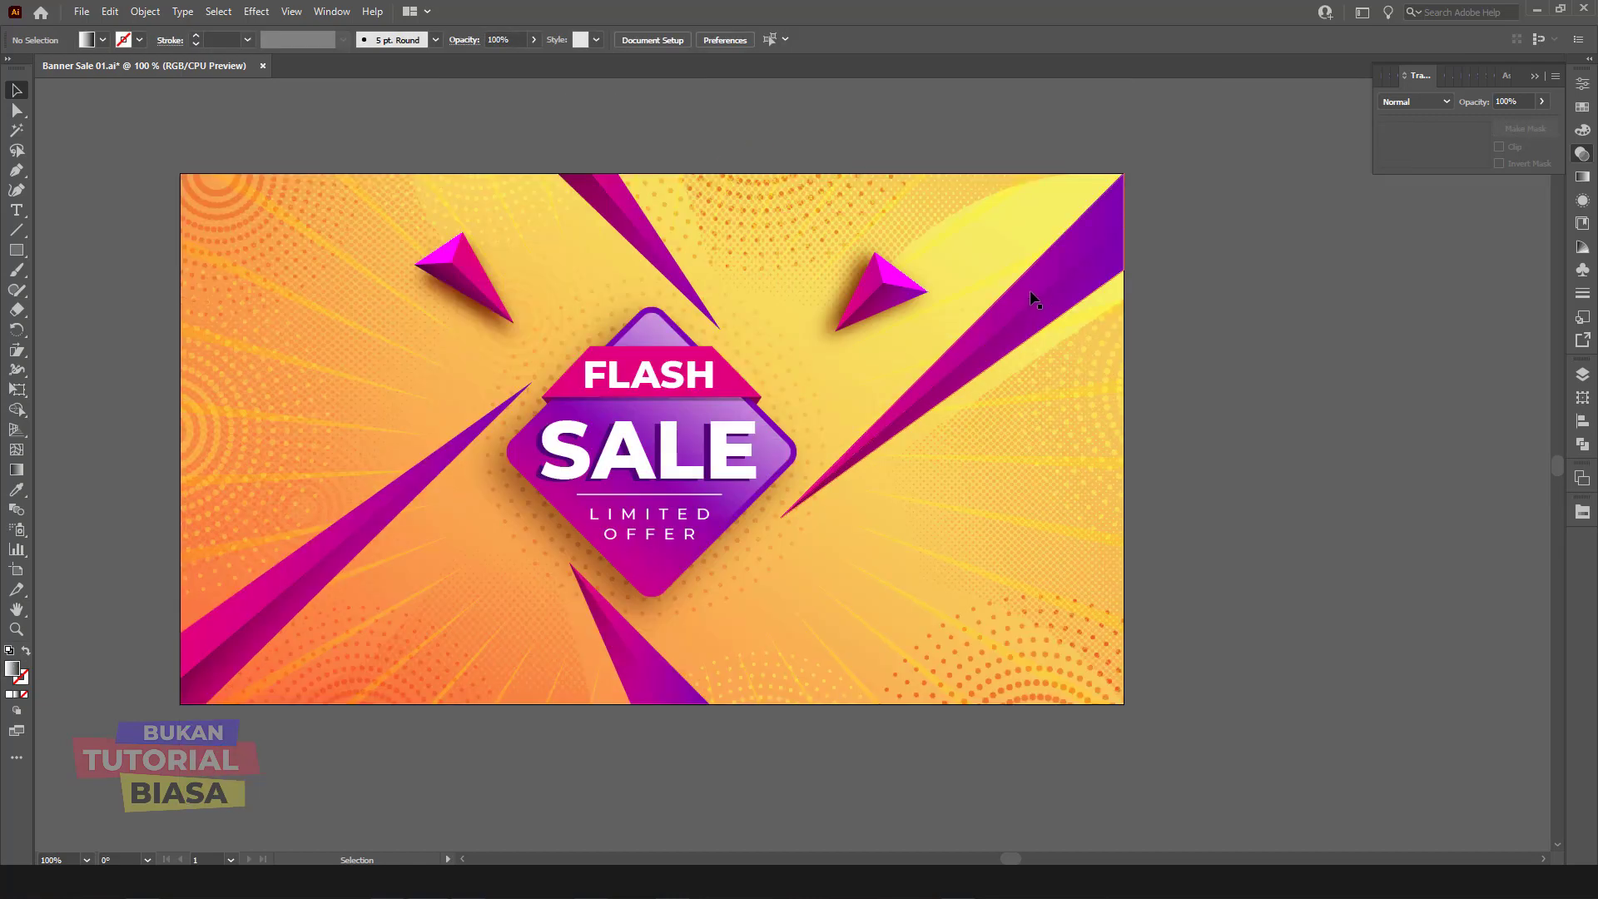
mouse_move(463, 410)
mouse_down()
mouse_move(529, 568)
mouse_move(589, 533)
mouse_move(388, 481)
mouse_up()
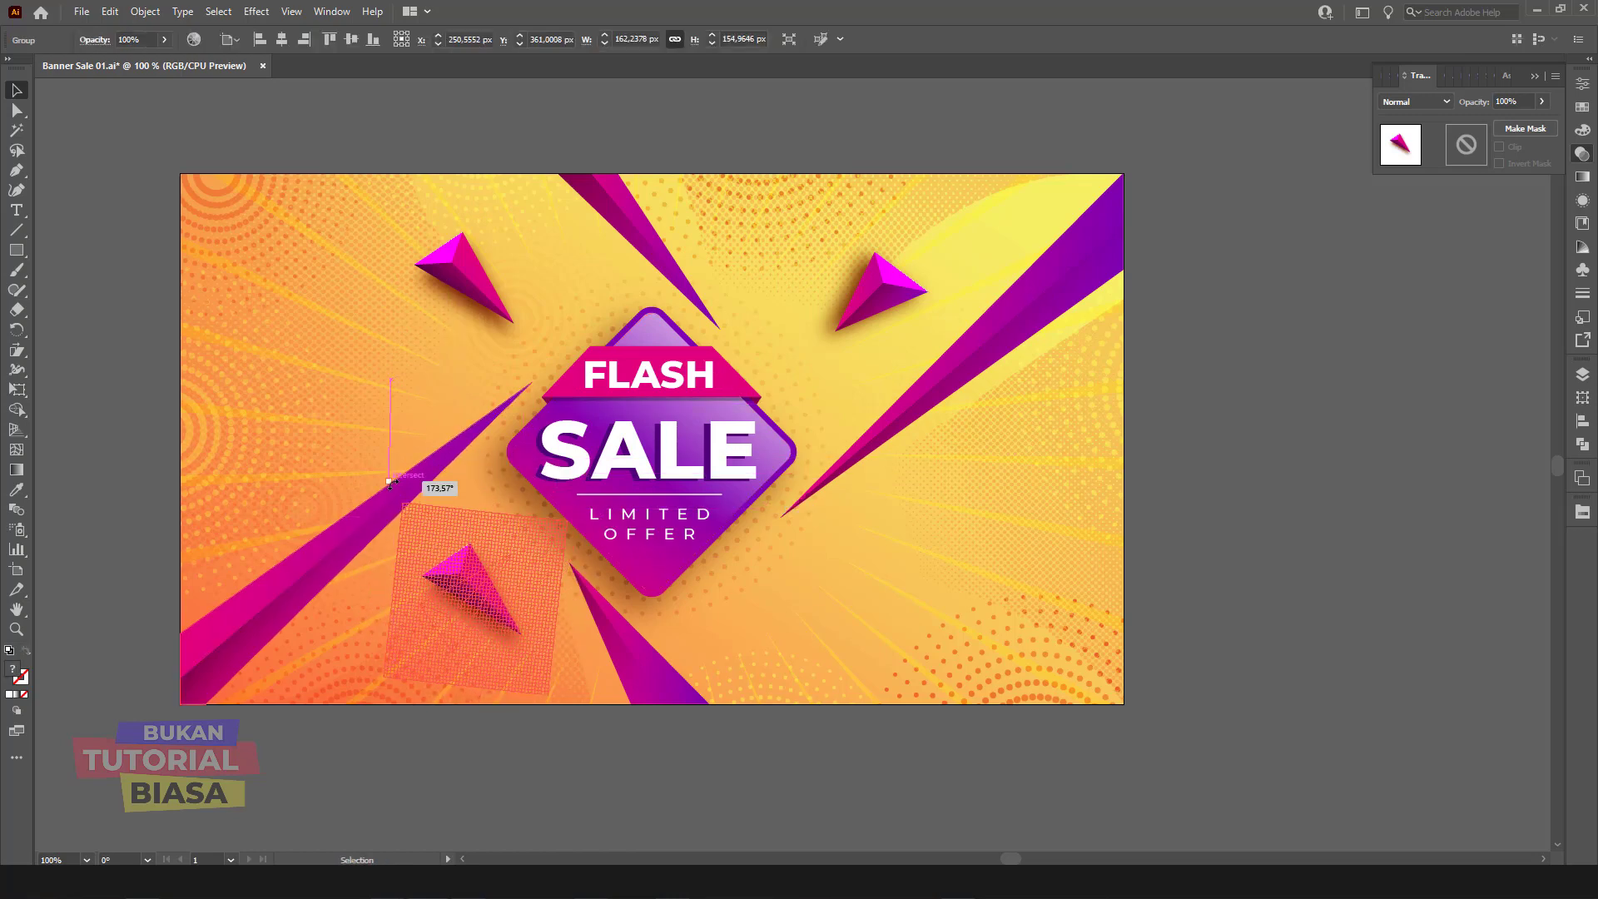
click(1197, 583)
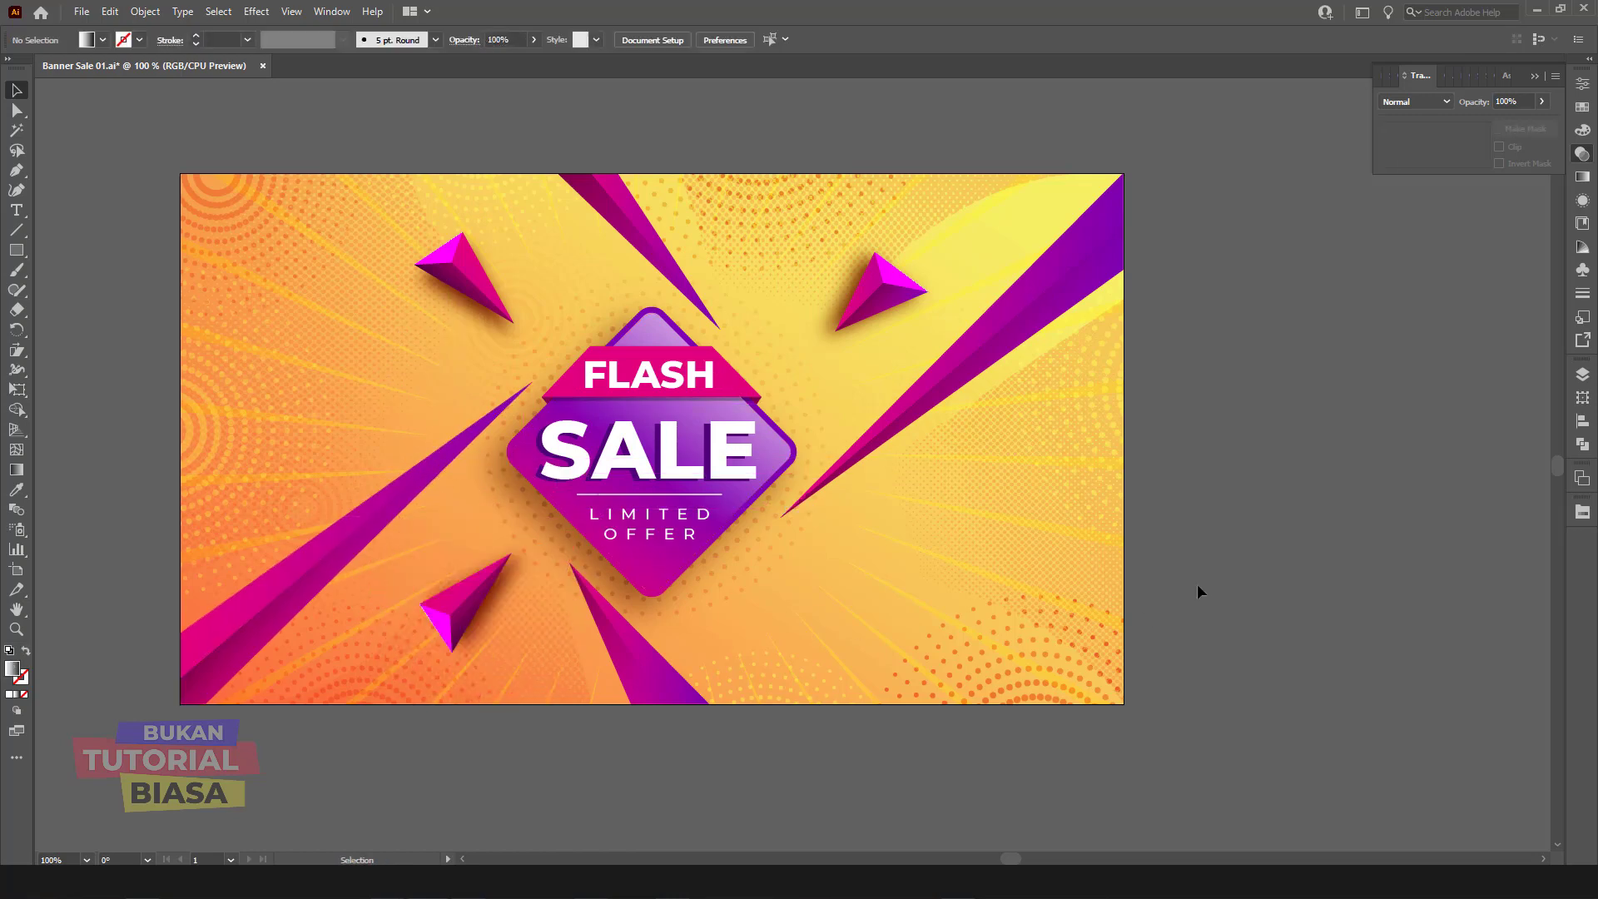
click(510, 600)
Step: Nudge the lower-left pyramid group slightly down and left
double_click(516, 593)
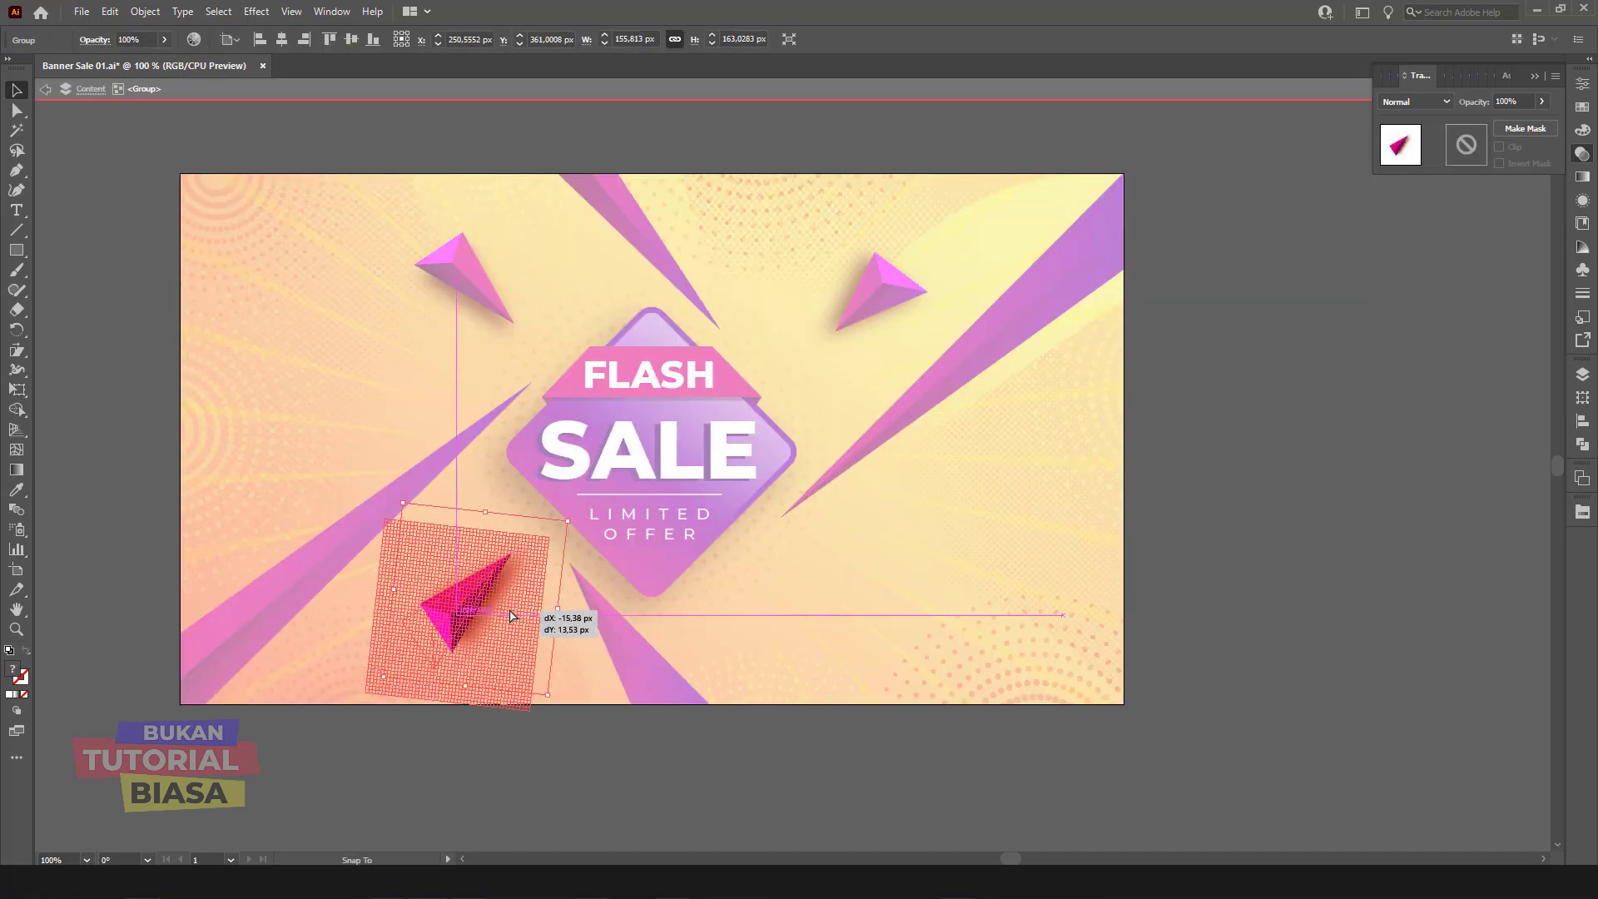
drag(509, 614, 497, 628)
click(616, 721)
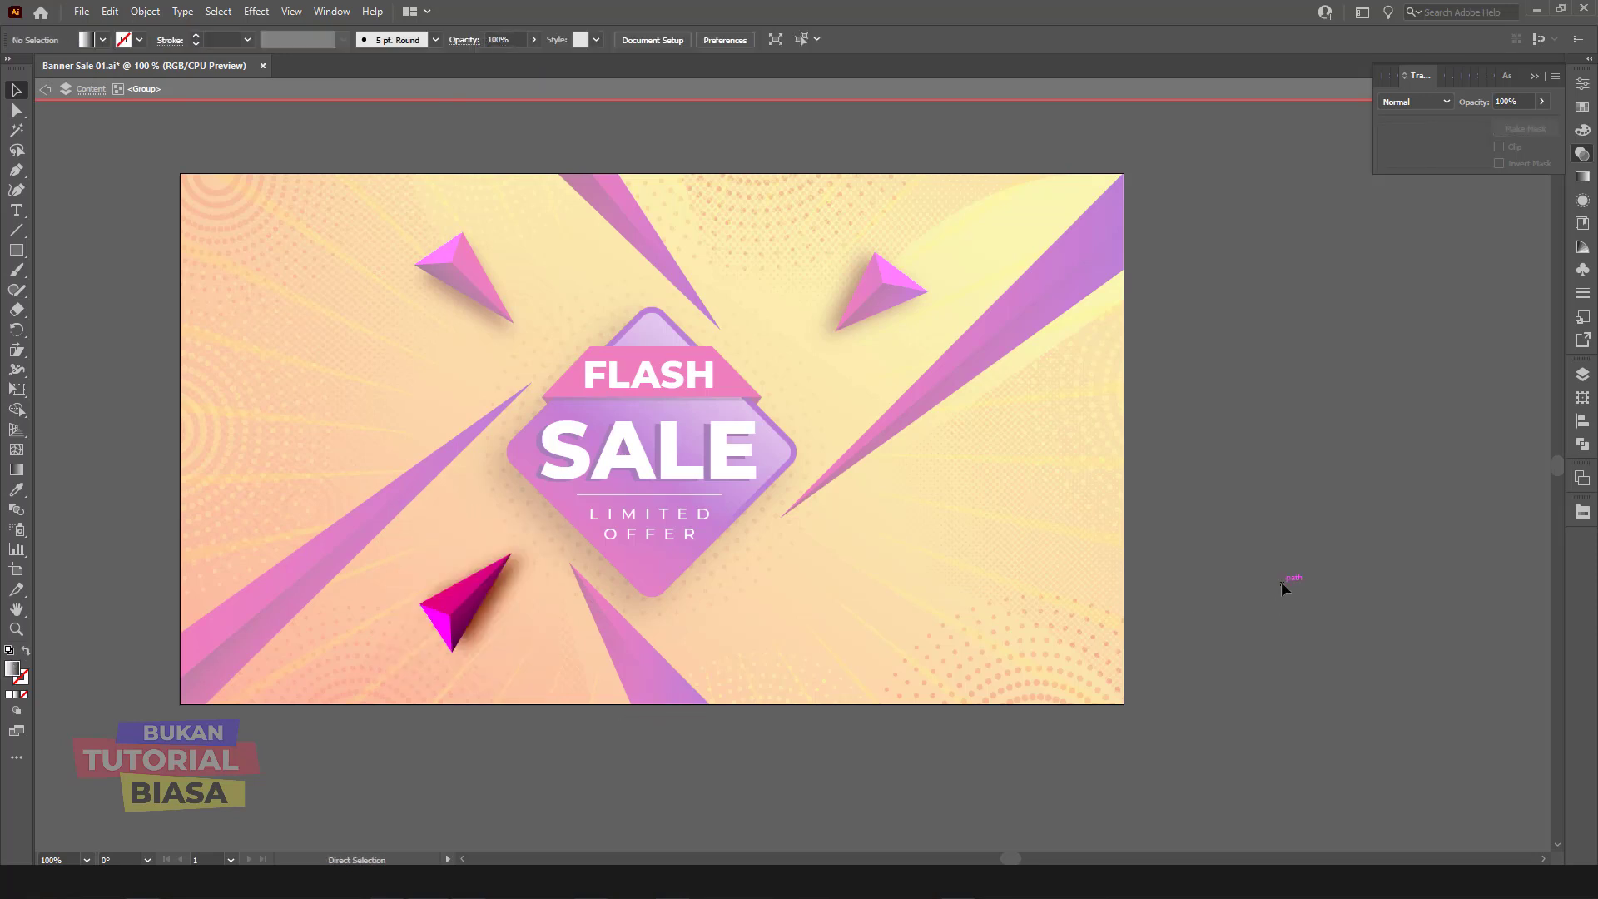
key(ctrl+equal)
key(ctrl+equal)
drag(652, 426, 850, 353)
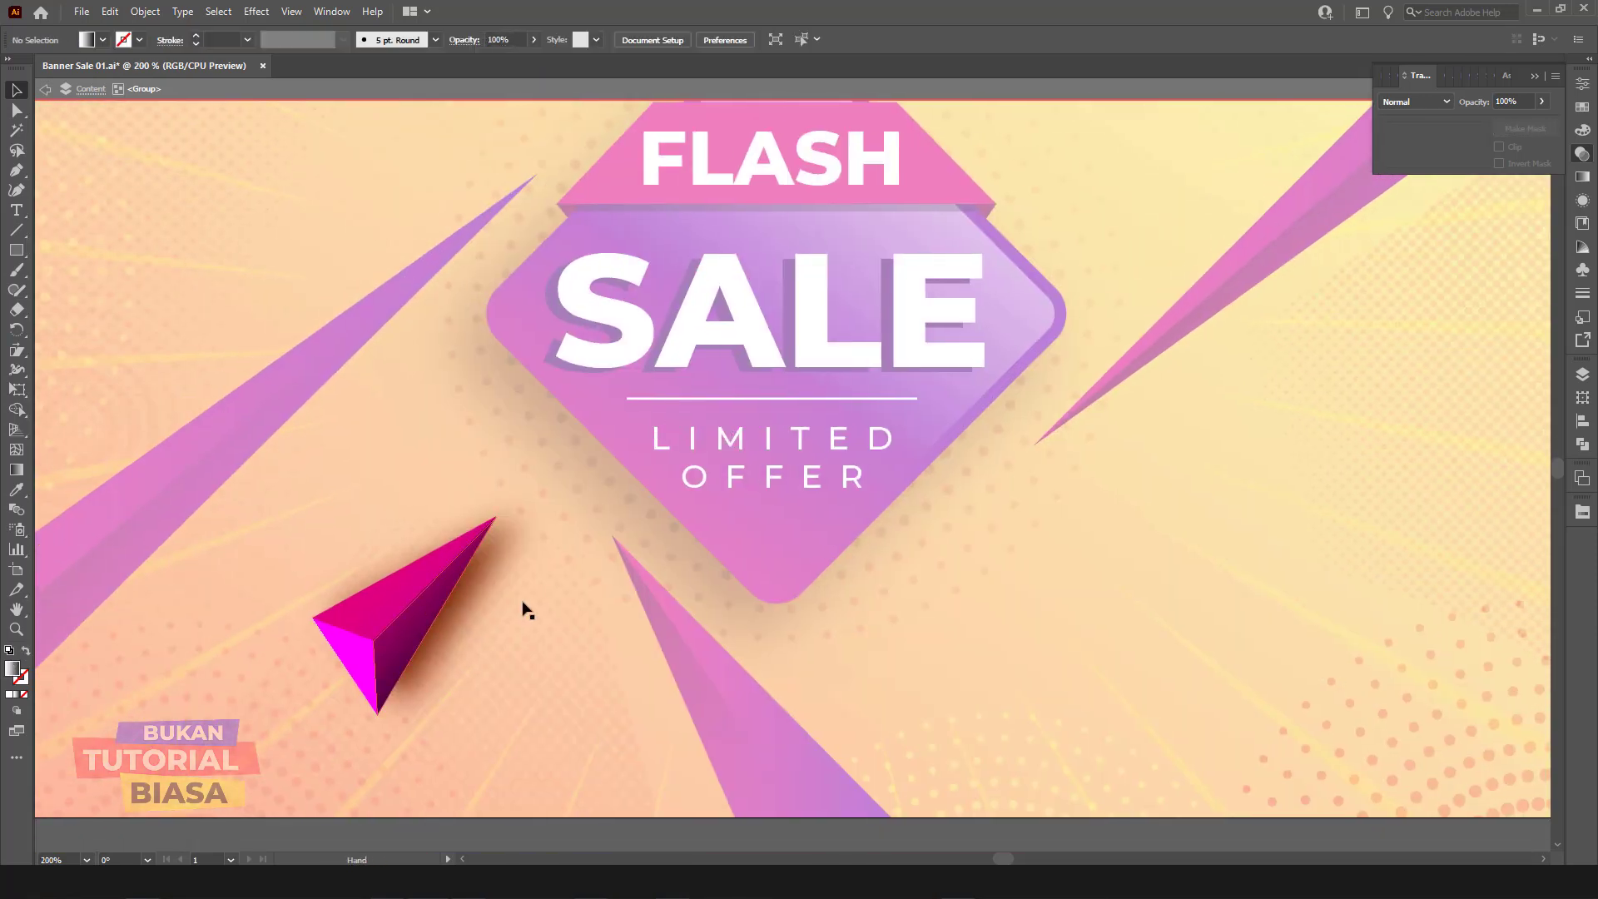
Step: Inside the group, move the shadow mesh to sit just beneath the lower-left pyramid
click(499, 573)
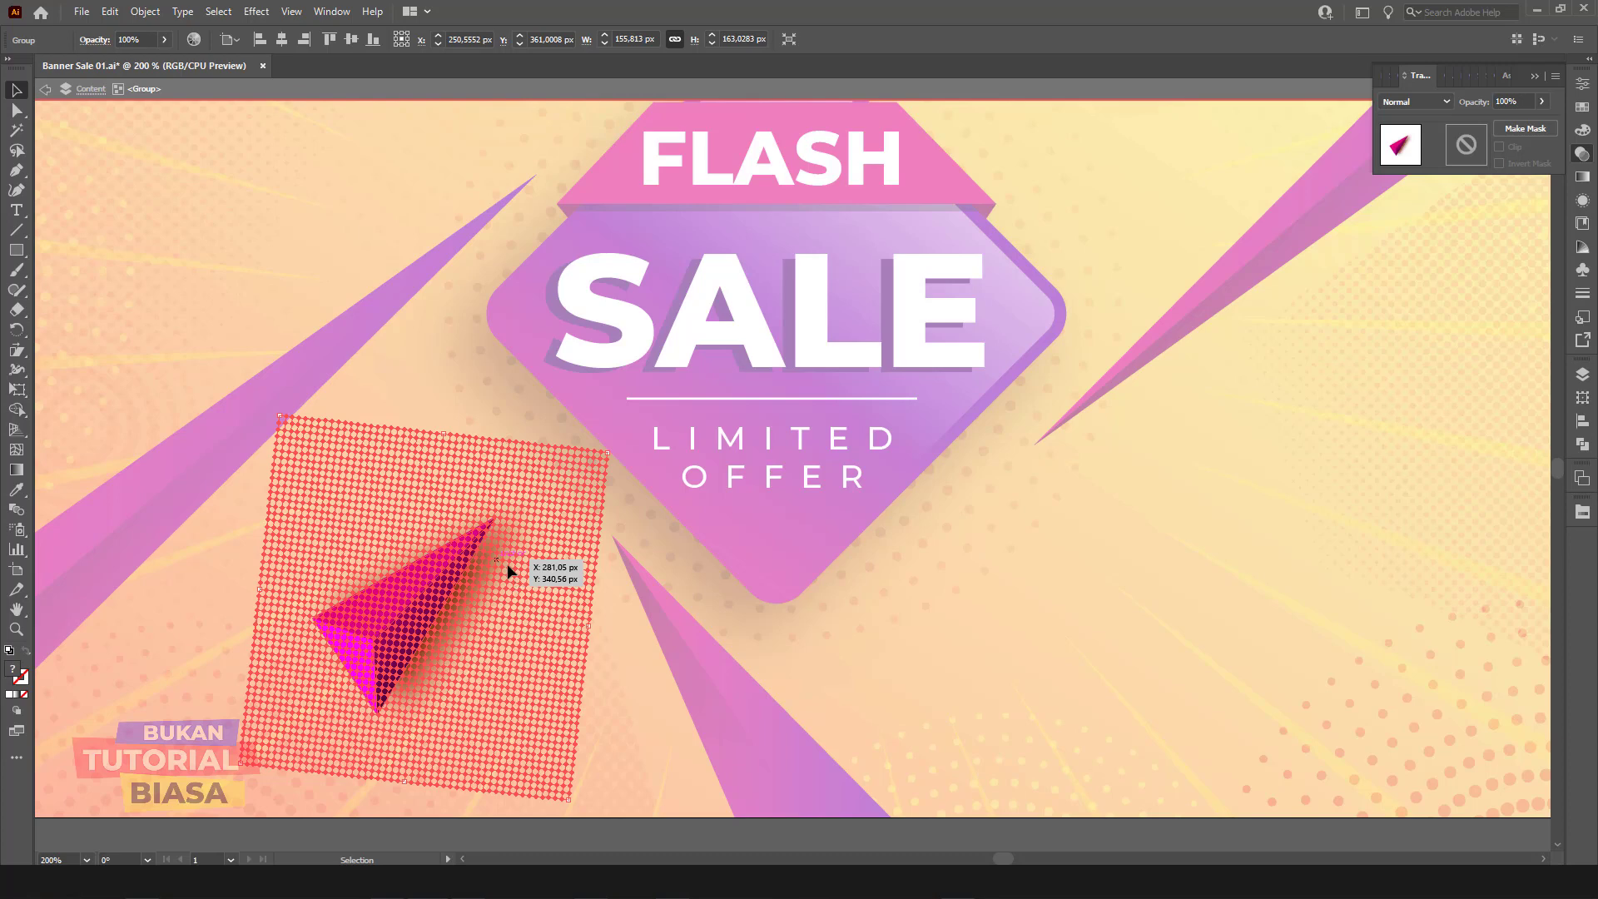
double_click(527, 578)
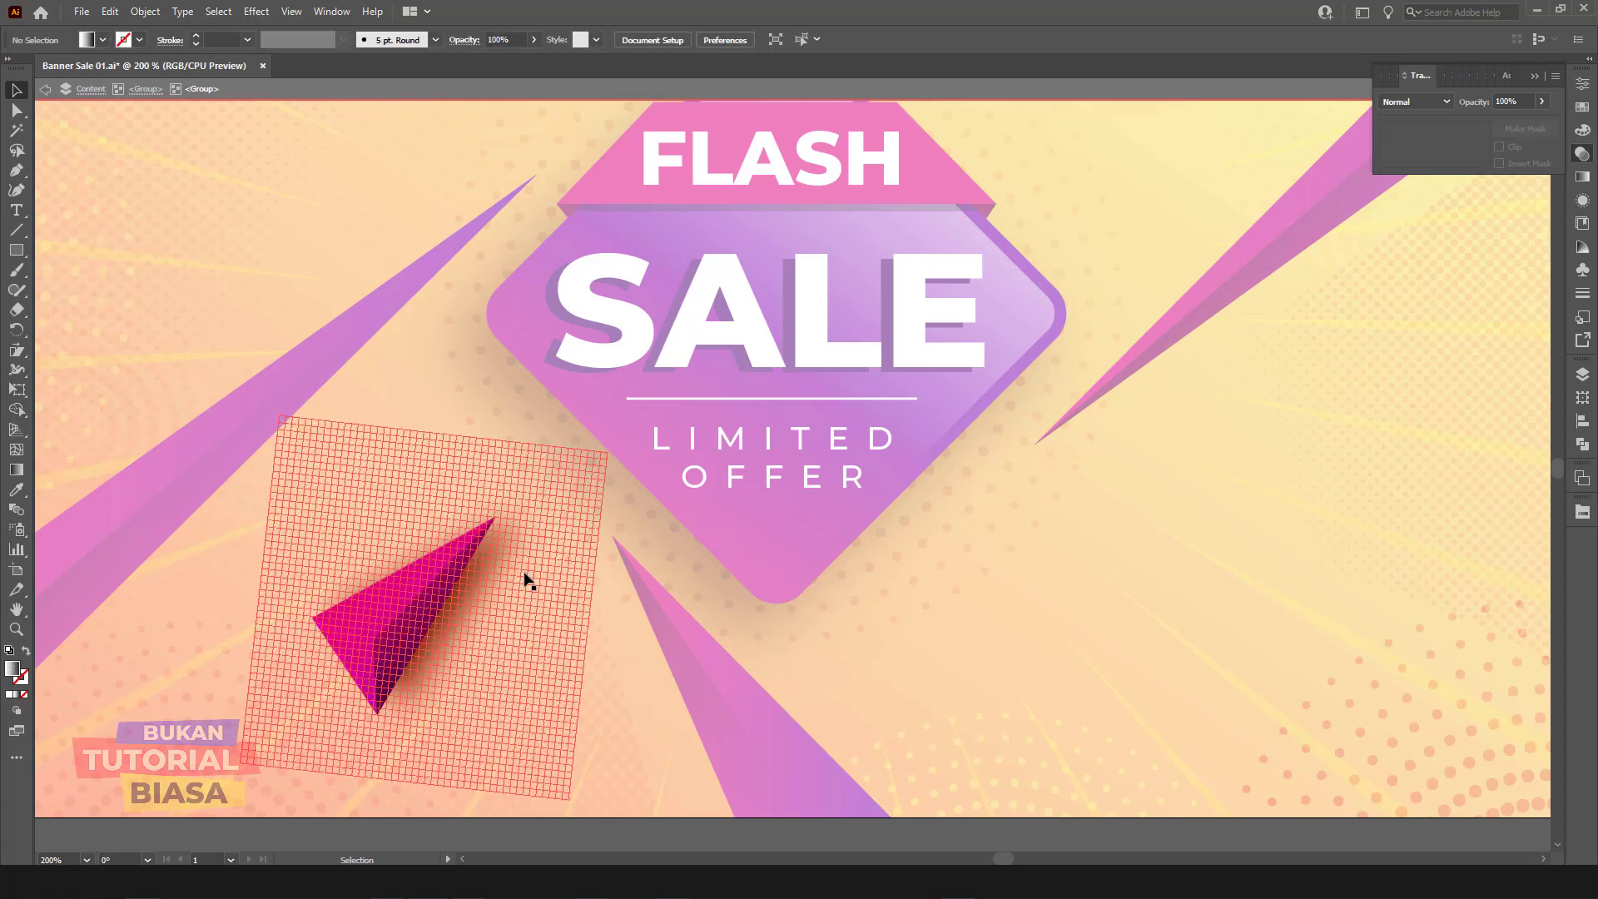
drag(528, 585, 653, 603)
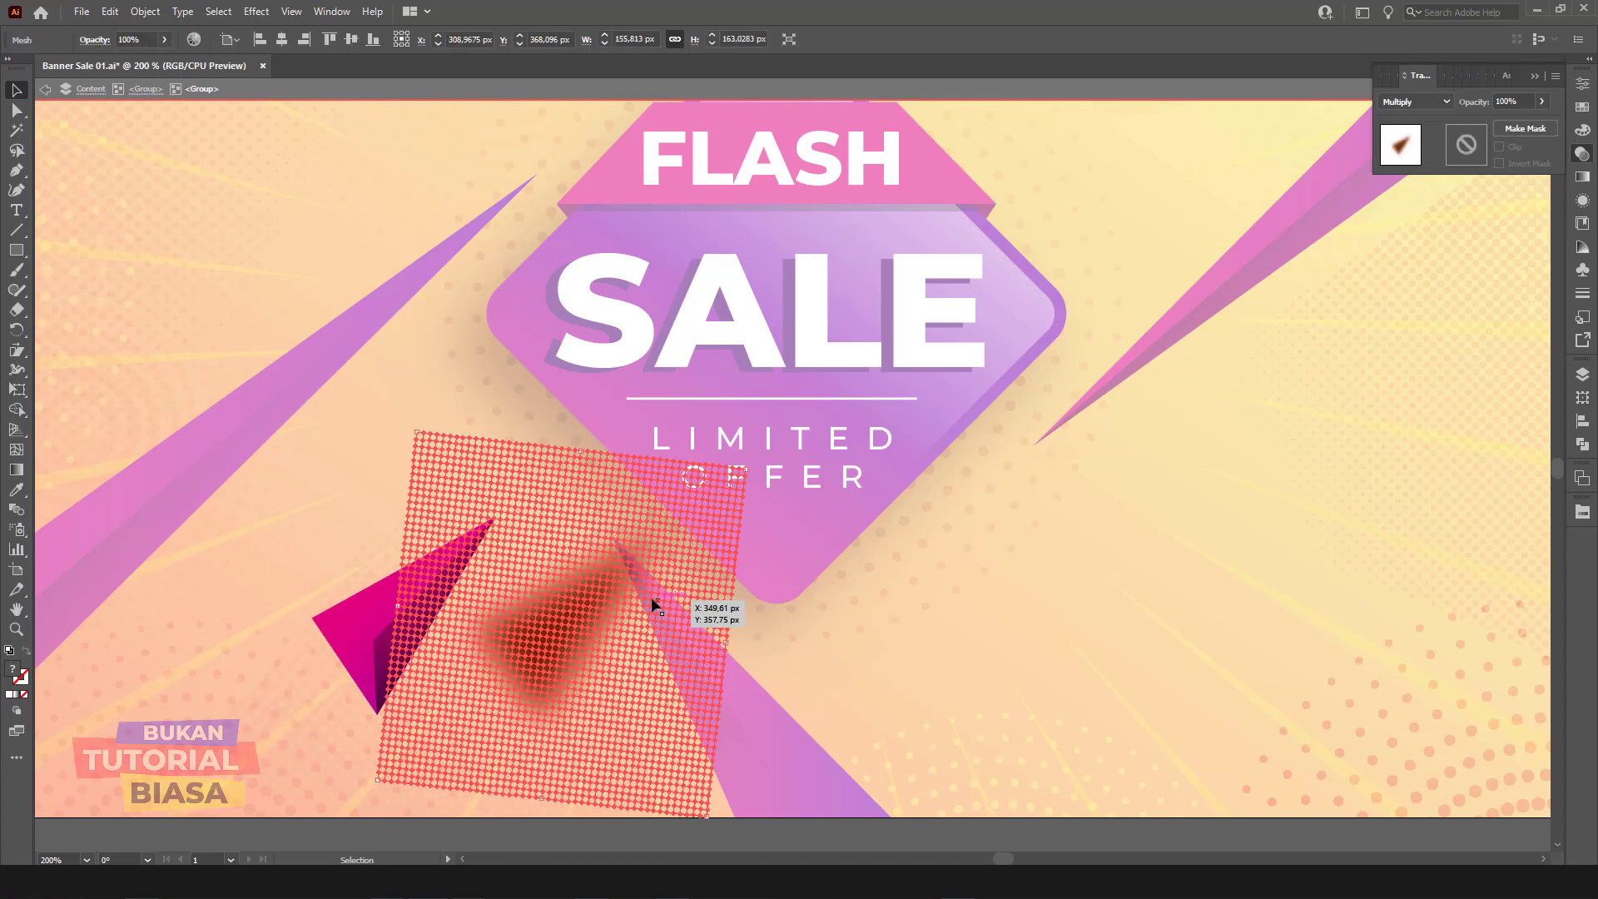
drag(503, 602, 479, 637)
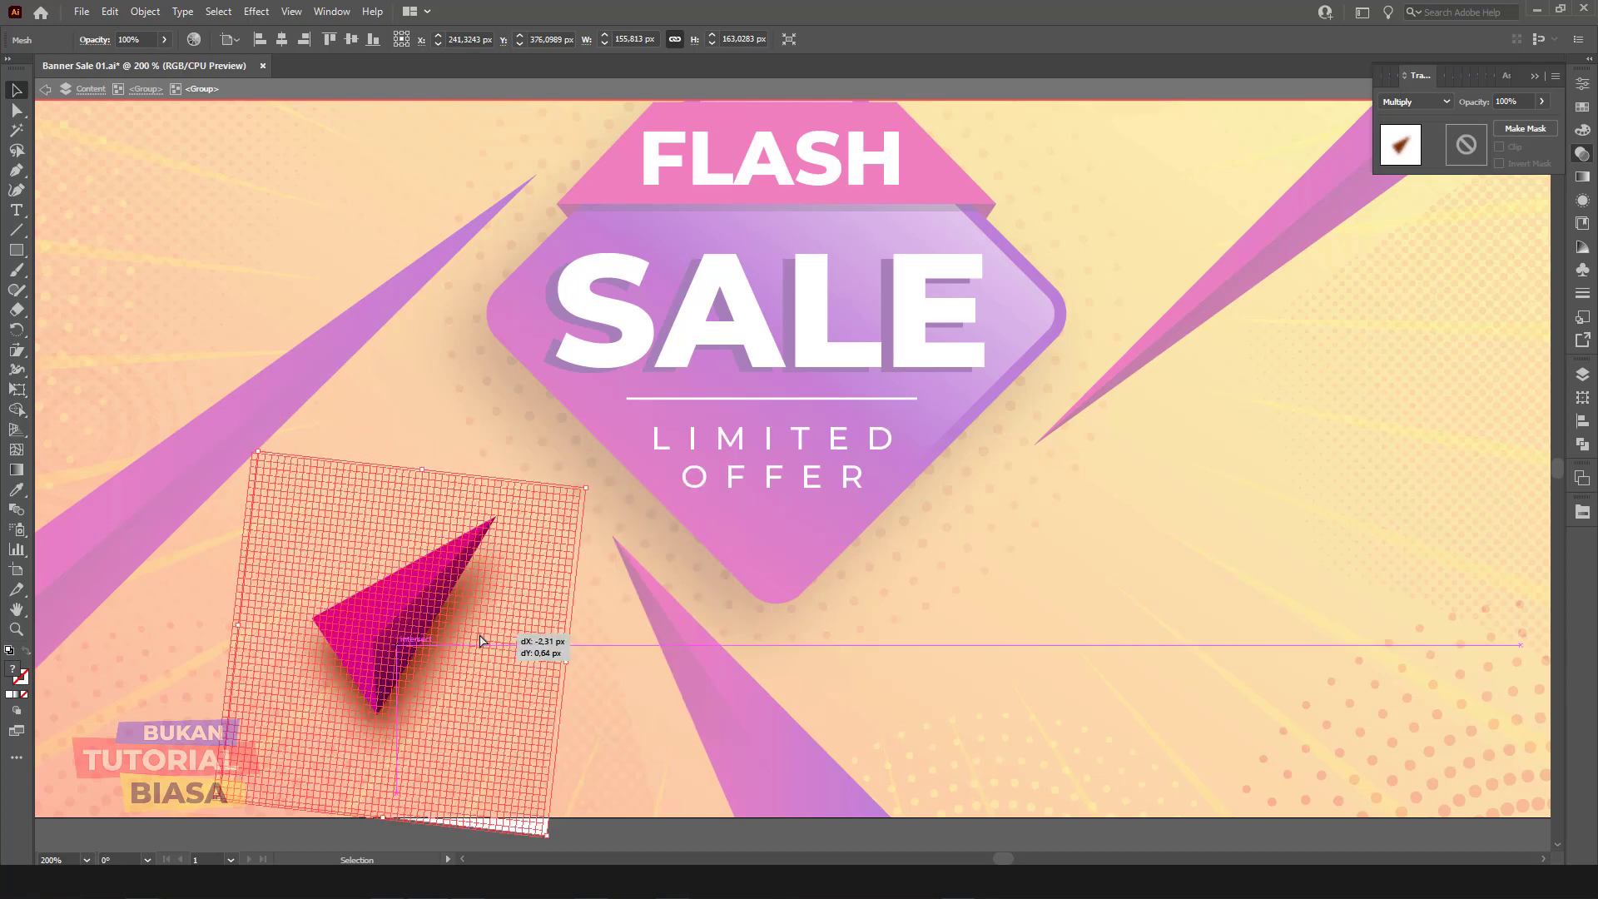
drag(480, 639, 487, 642)
click(1066, 614)
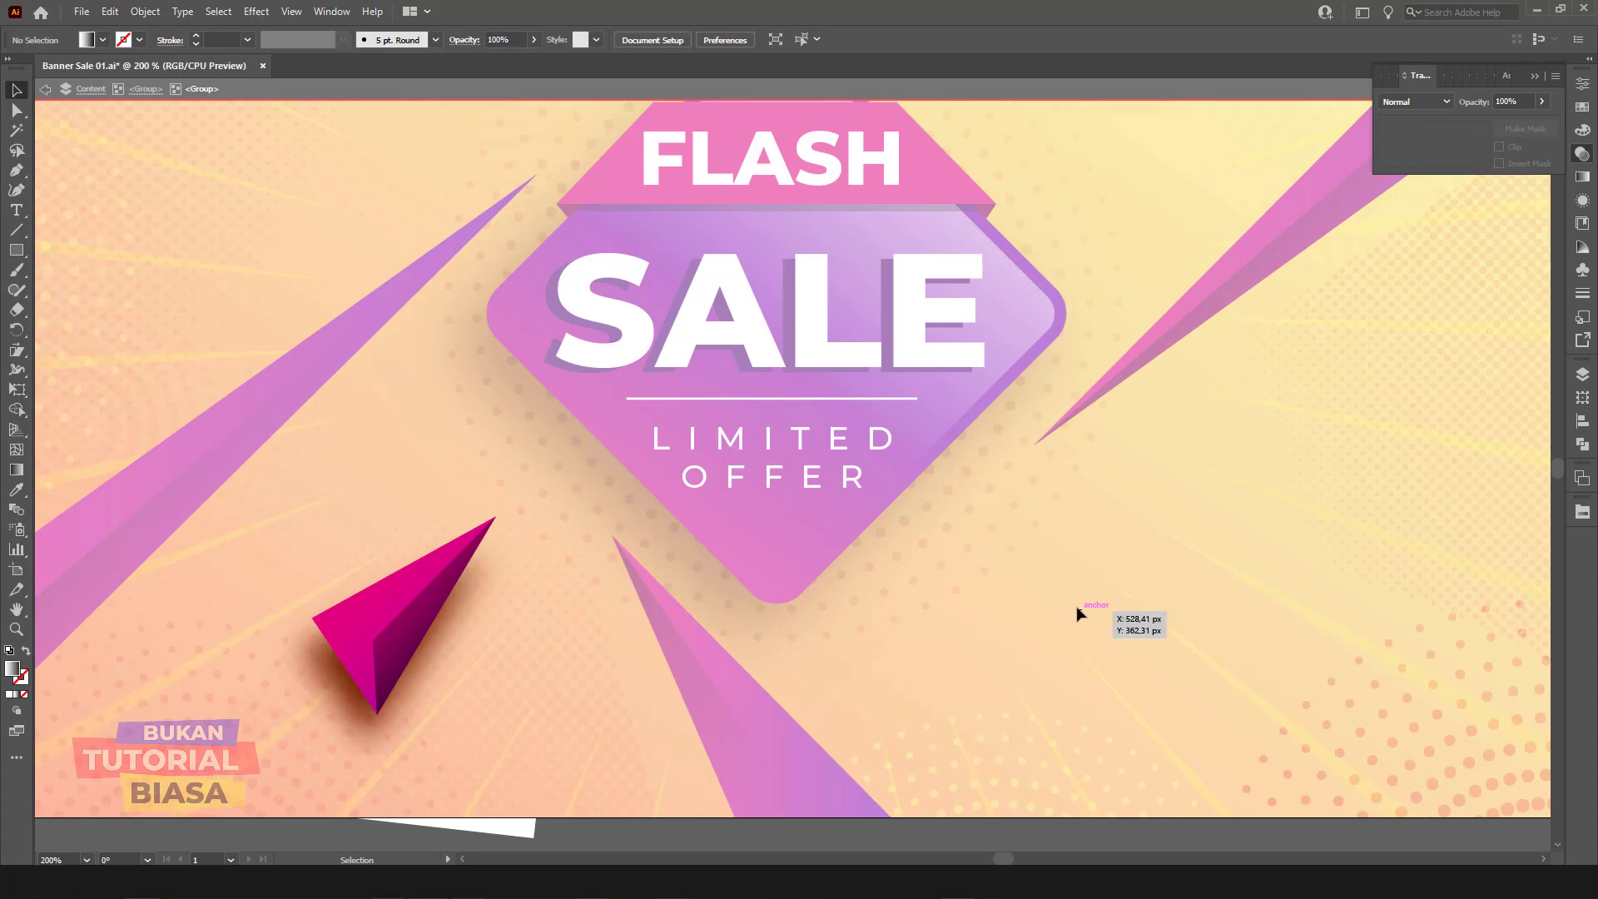
double_click(1077, 607)
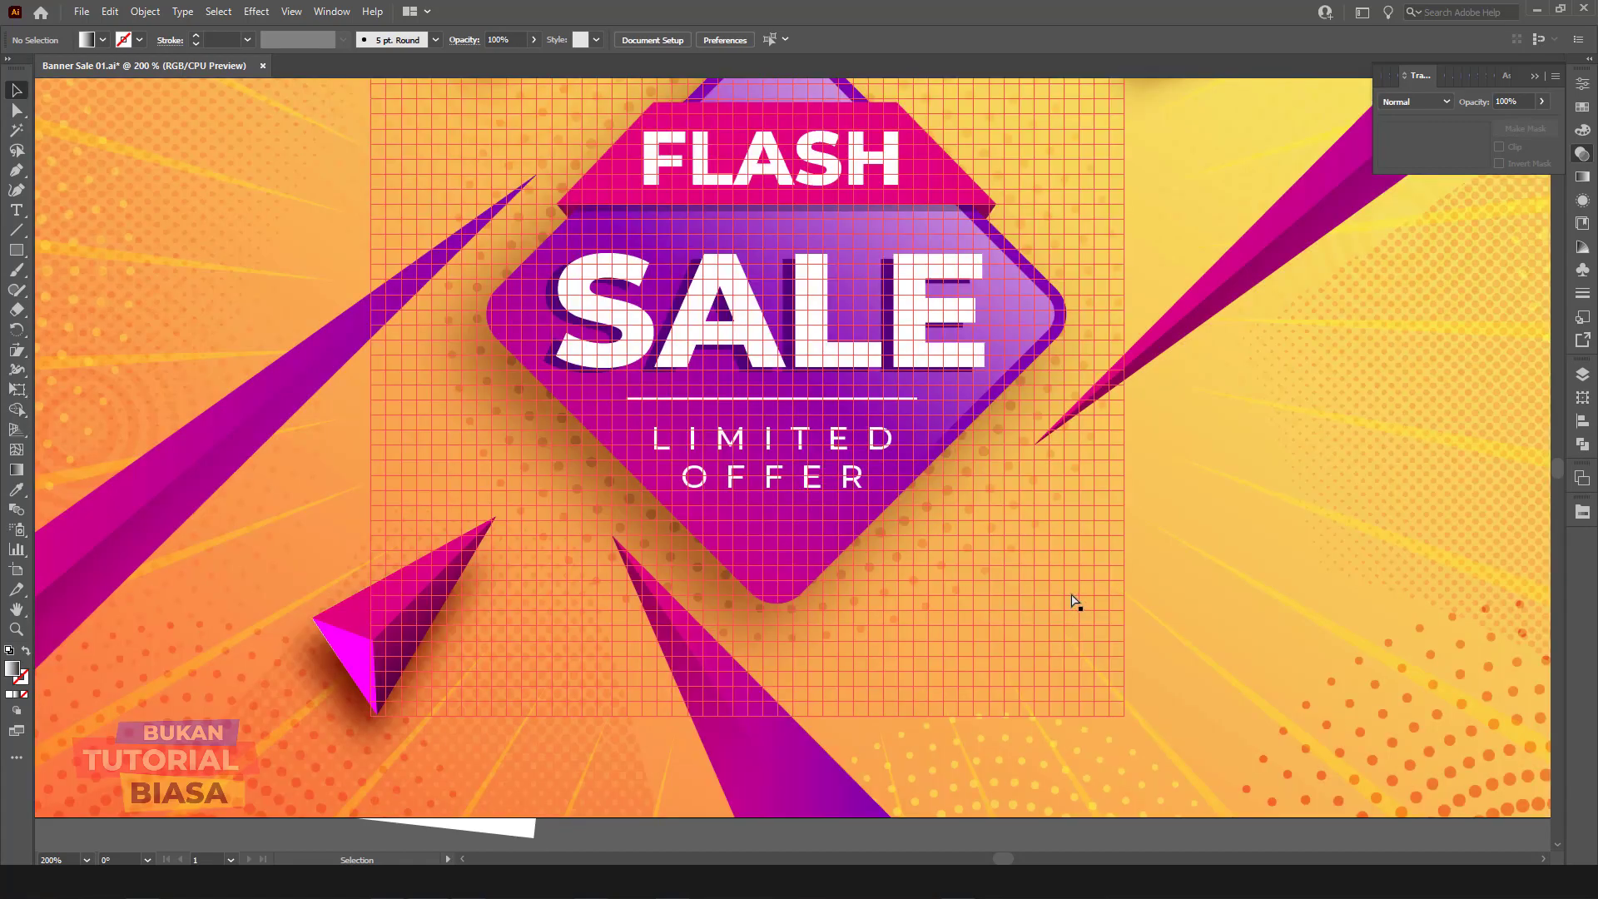
key(ctrl+minus)
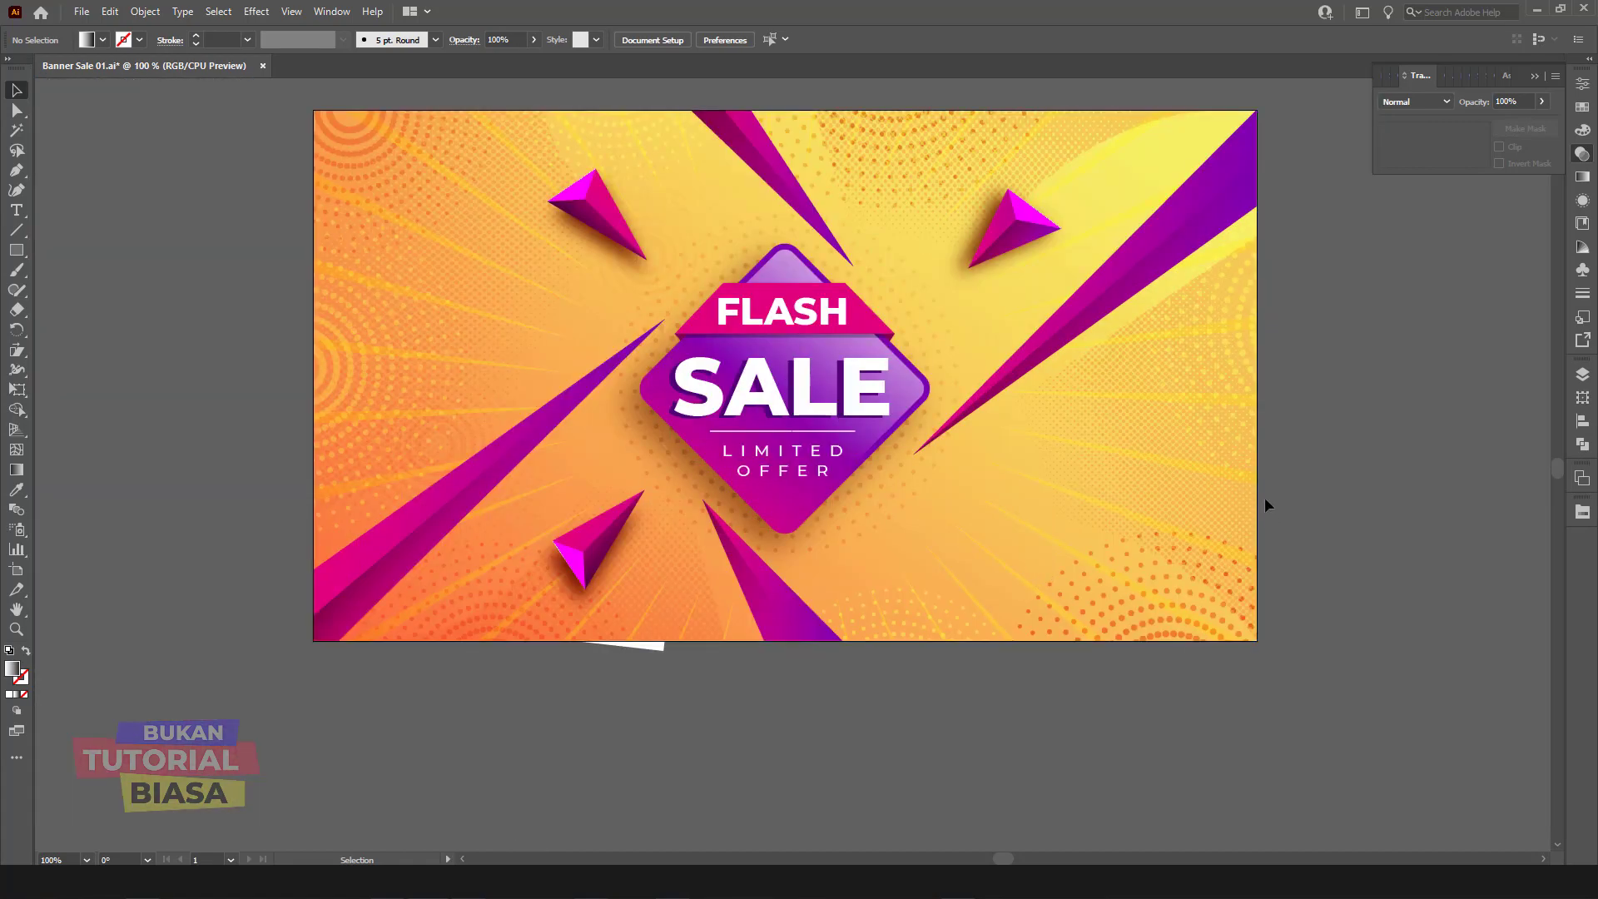
Step: Lower the upper-right pyramid's shadow mesh by about 30 px within its group
drag(1016, 250, 1023, 237)
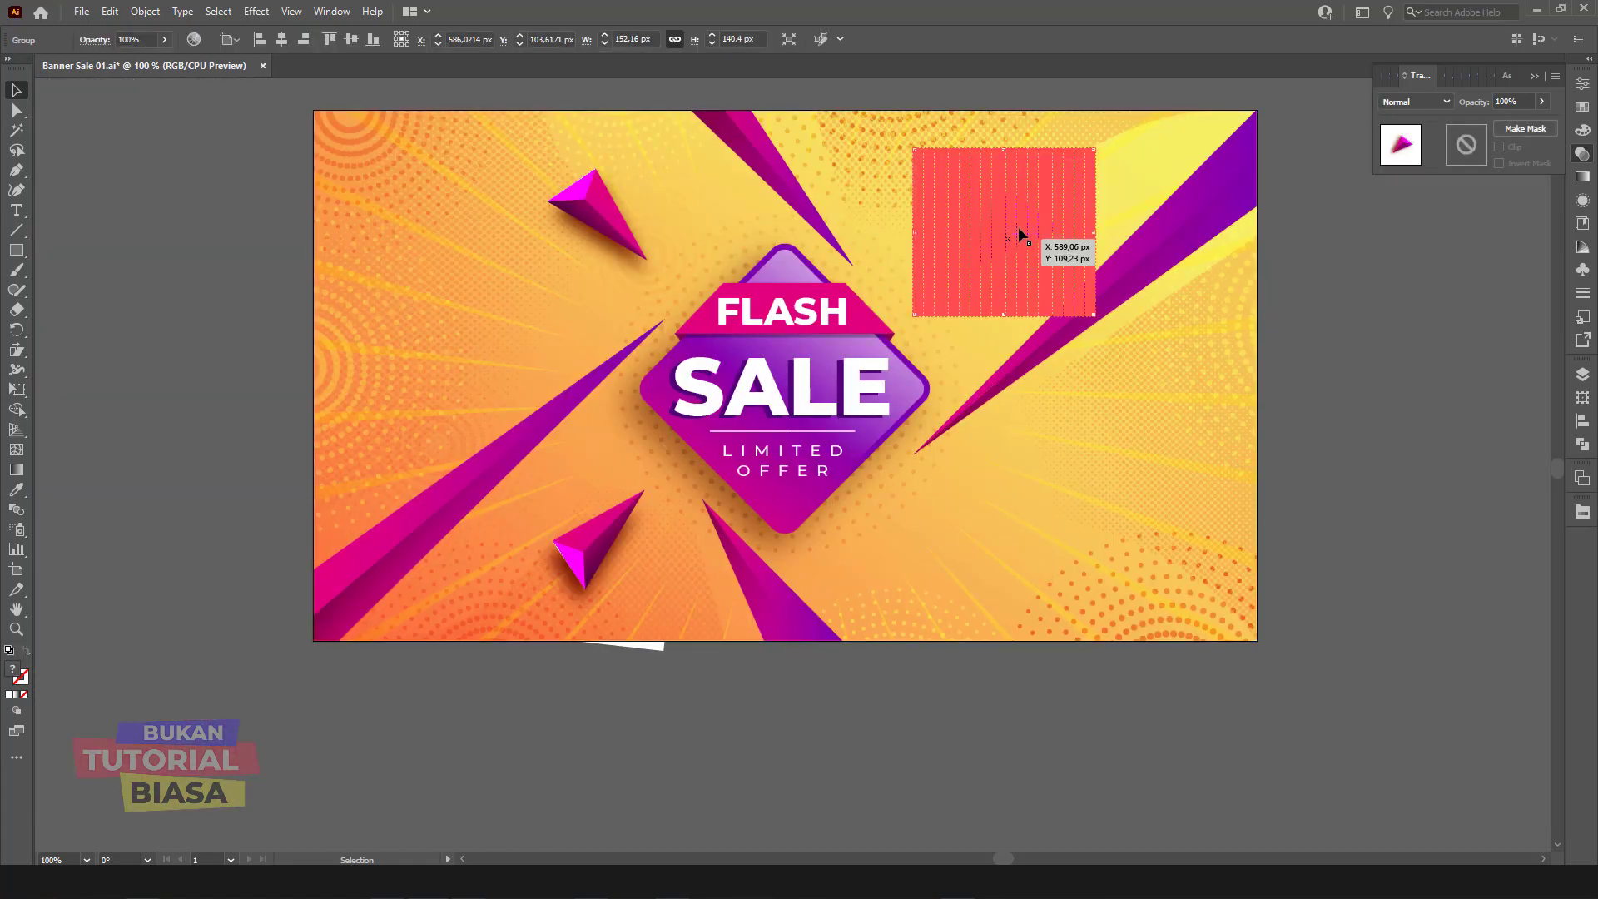
double_click(965, 224)
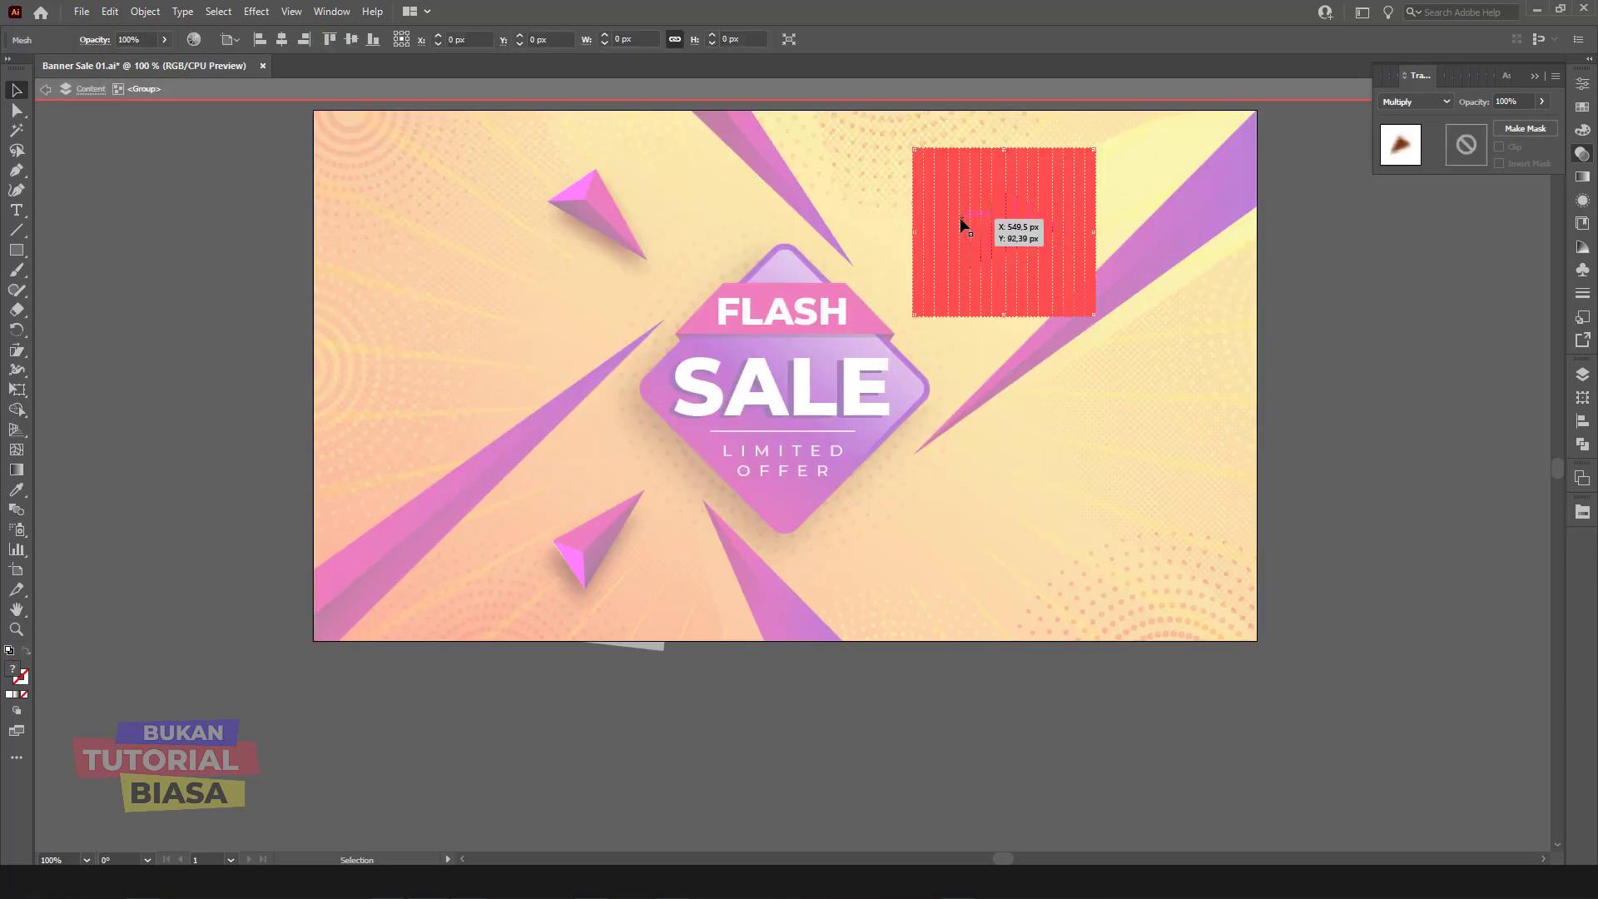
drag(962, 236, 1016, 270)
click(1342, 262)
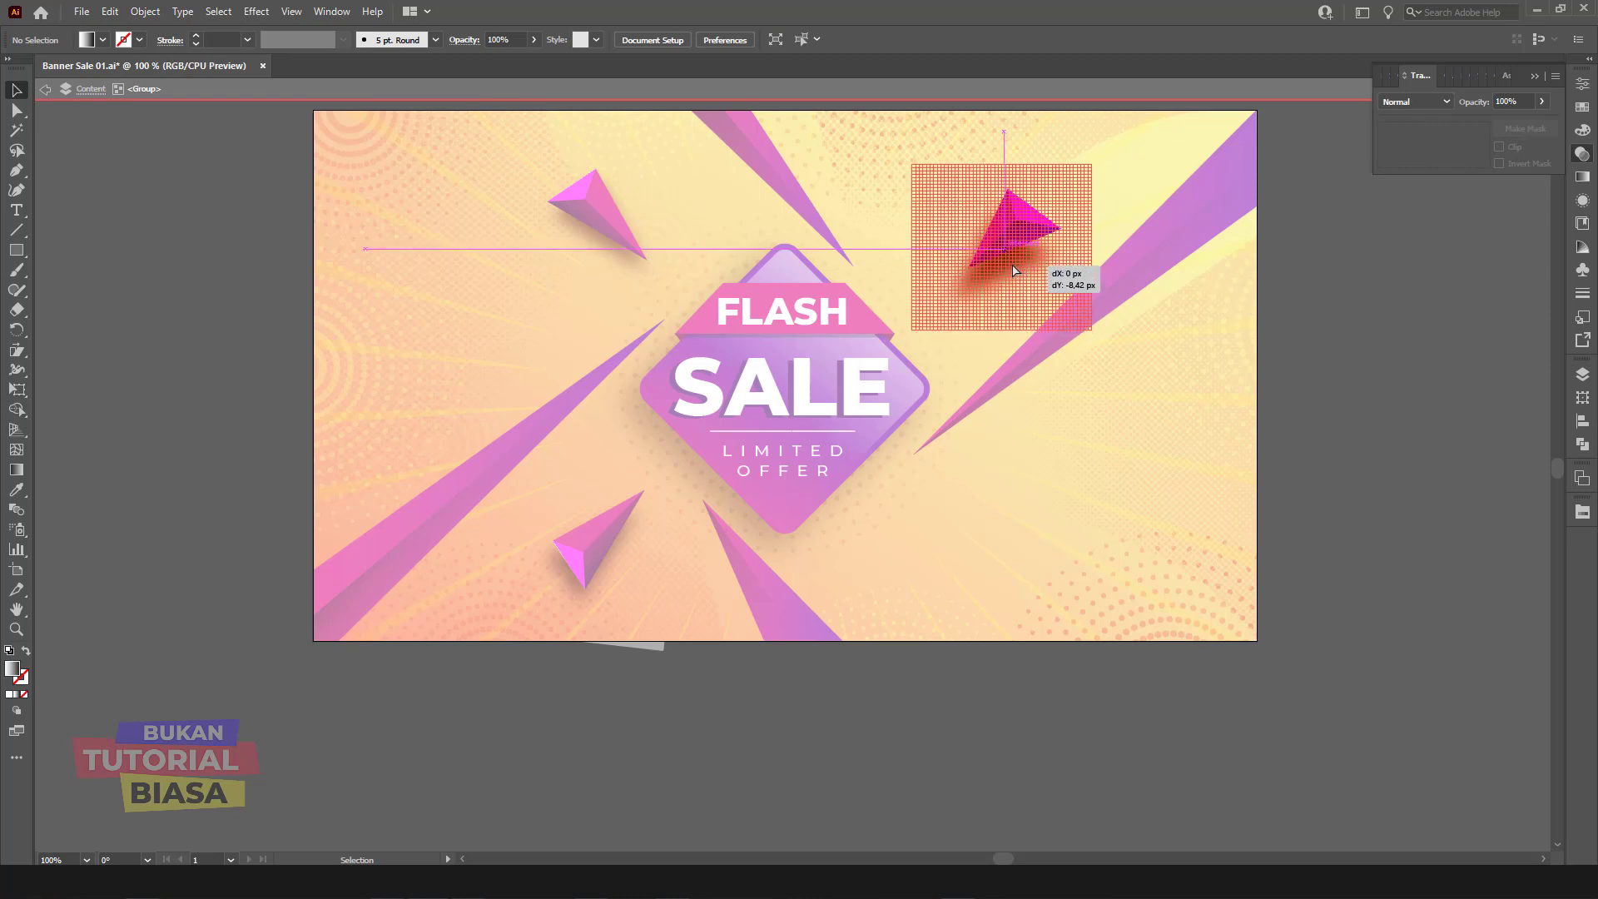
double_click(1346, 338)
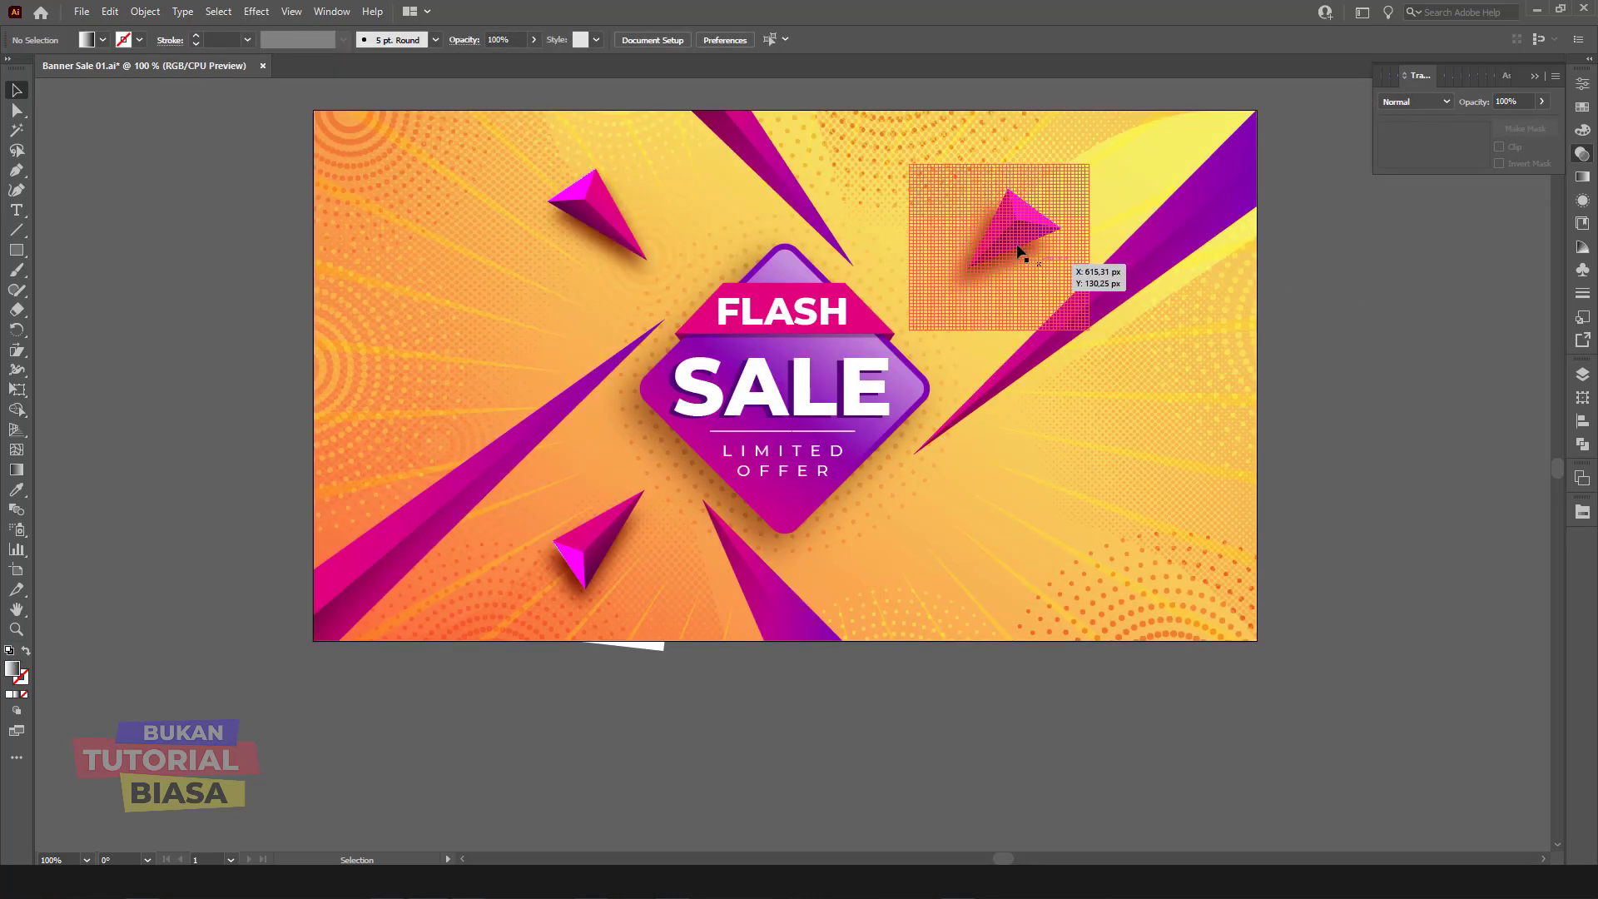
Step: Duplicate the upper-right pyramid down to the banner's lower right
click(1022, 252)
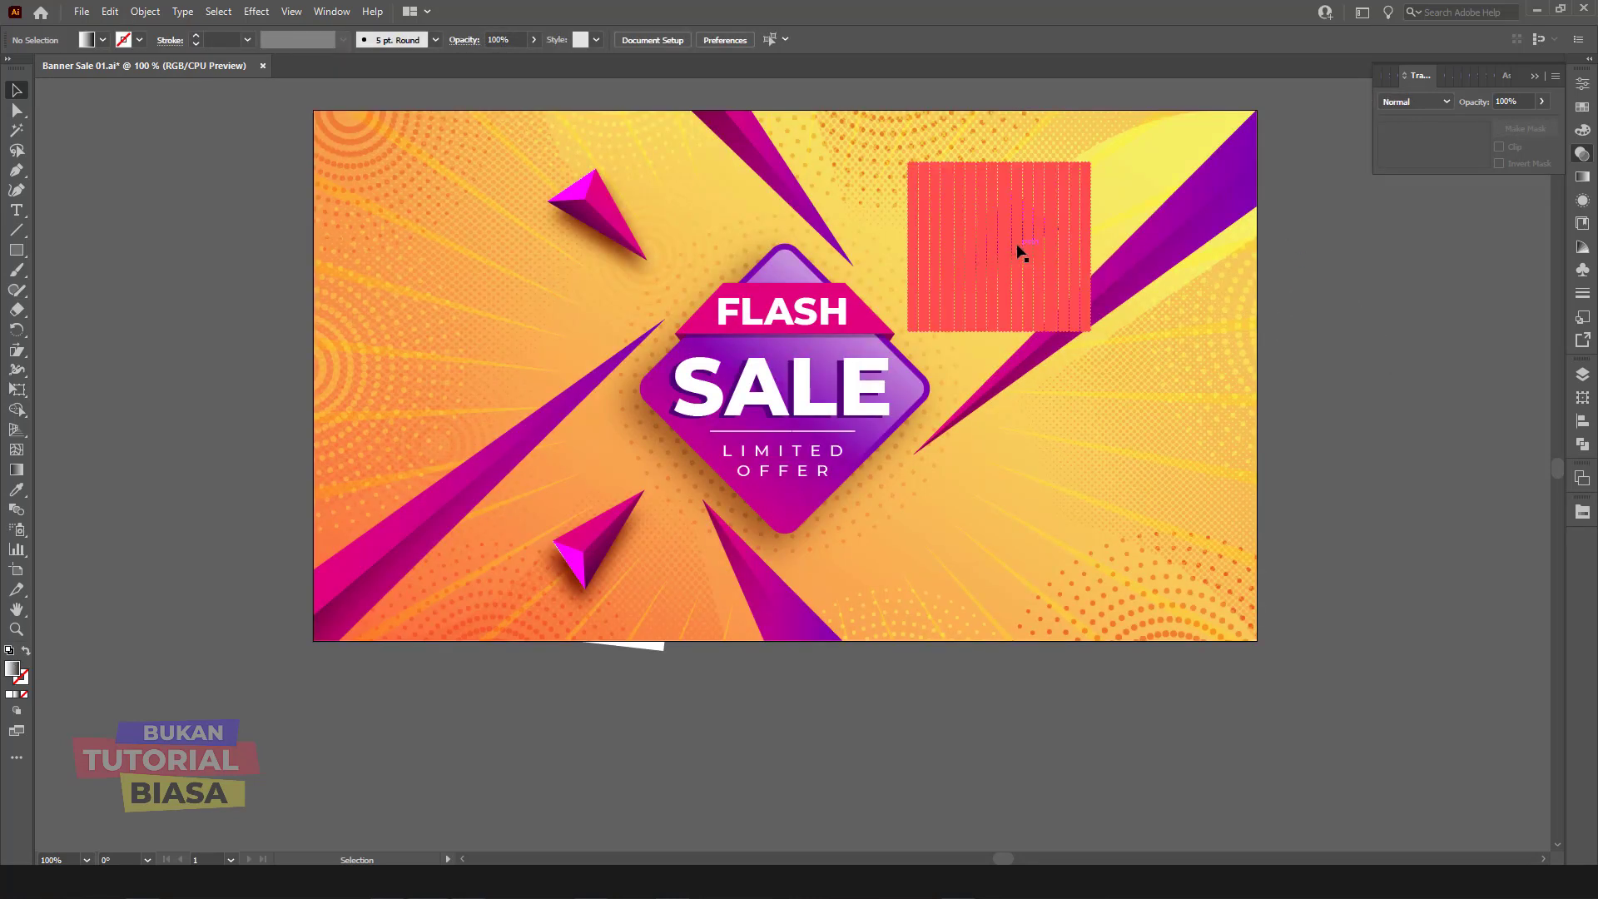
drag(1022, 252, 1037, 507)
mouse_move(1134, 463)
mouse_down()
mouse_move(1143, 450)
mouse_move(1163, 553)
mouse_up()
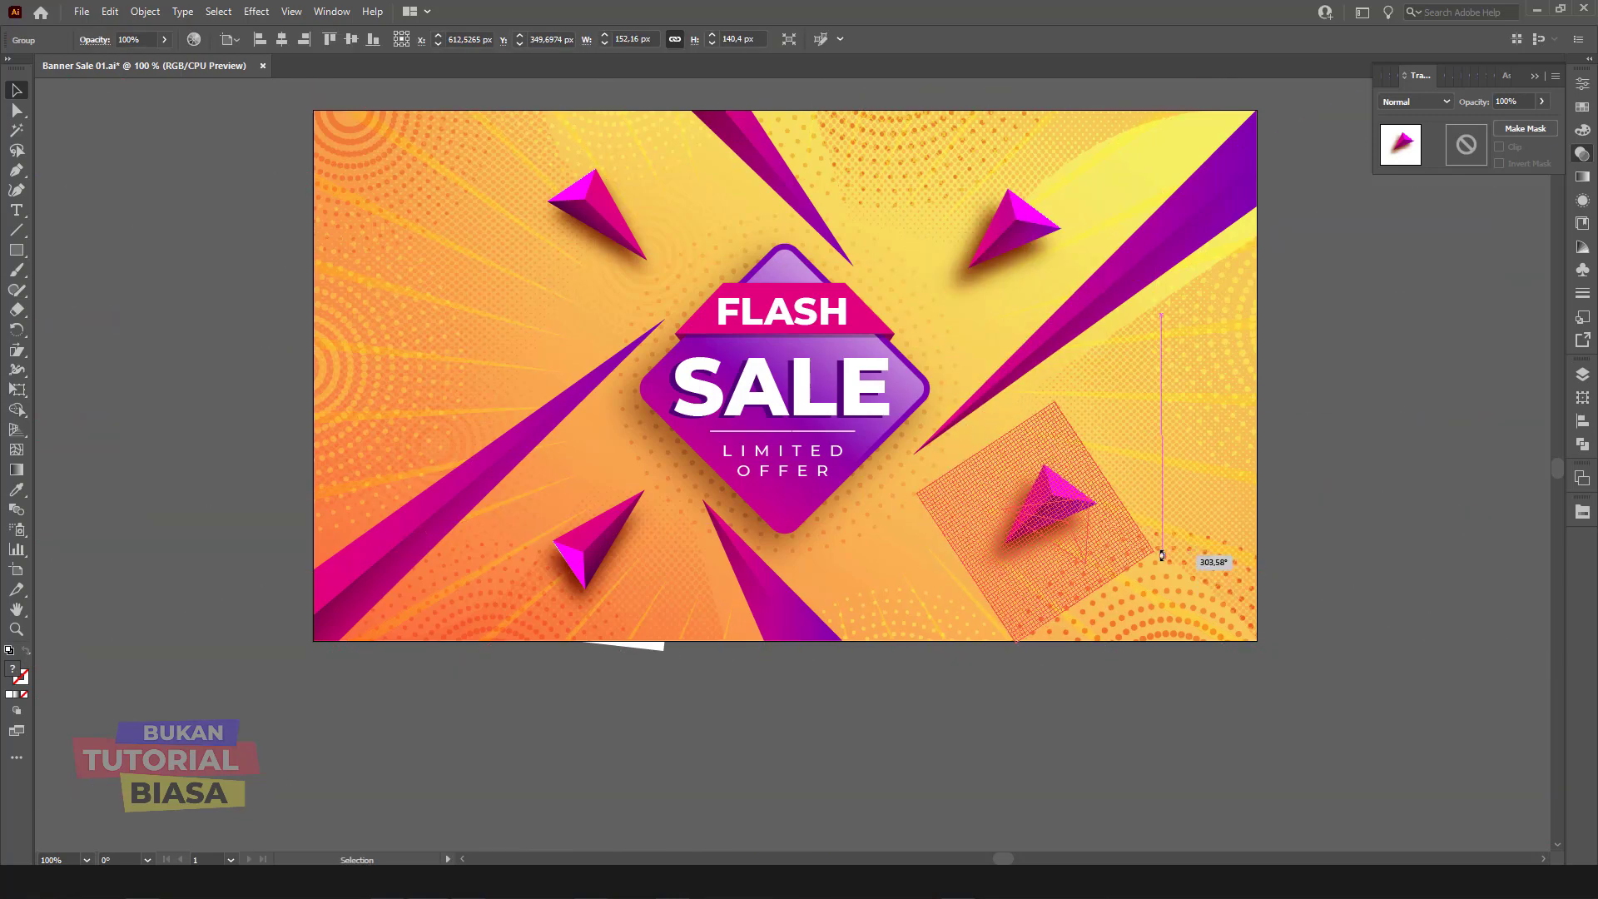
click(1400, 561)
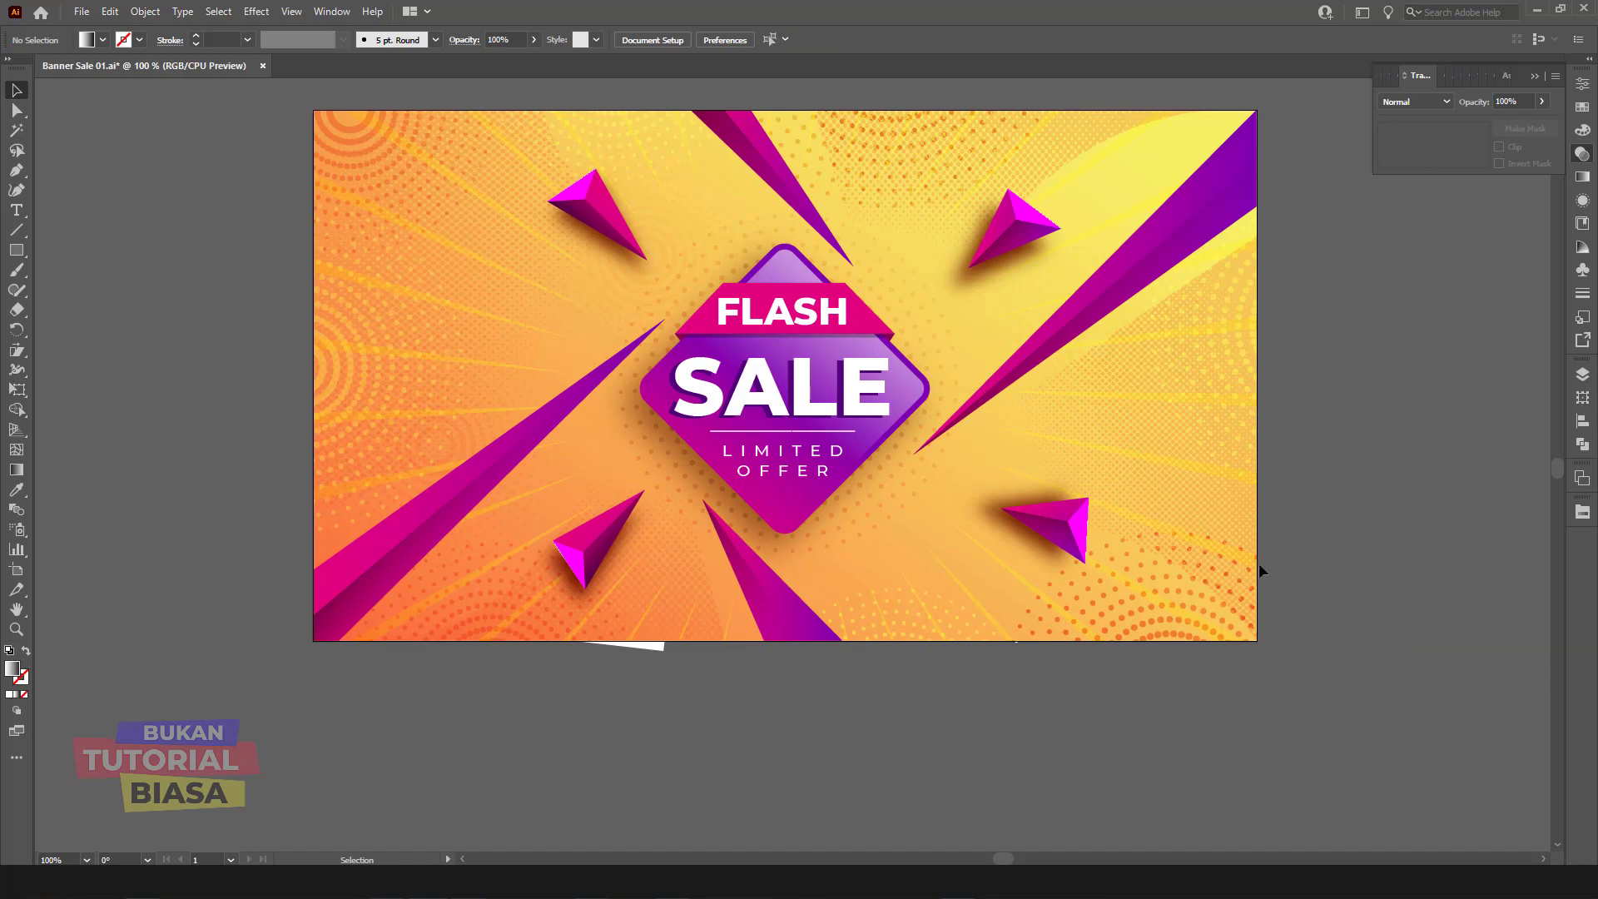
Step: Try moving the red halftone square, revert the move, and zoom in to 150%
key(ctrl+f)
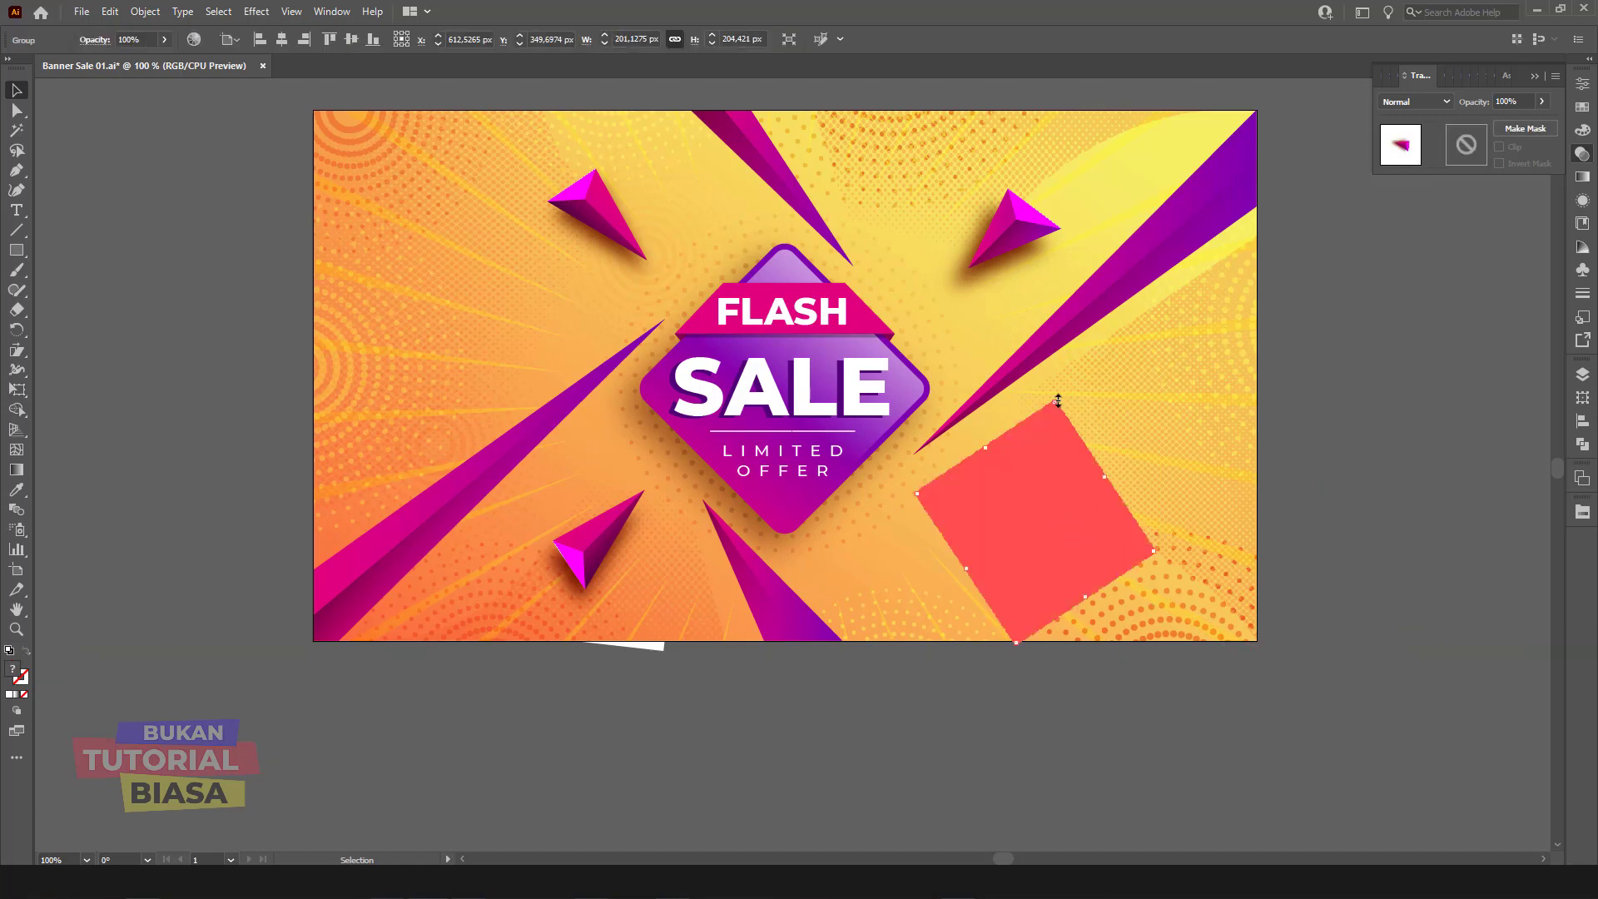
drag(1054, 414, 1055, 428)
drag(1062, 516, 1009, 517)
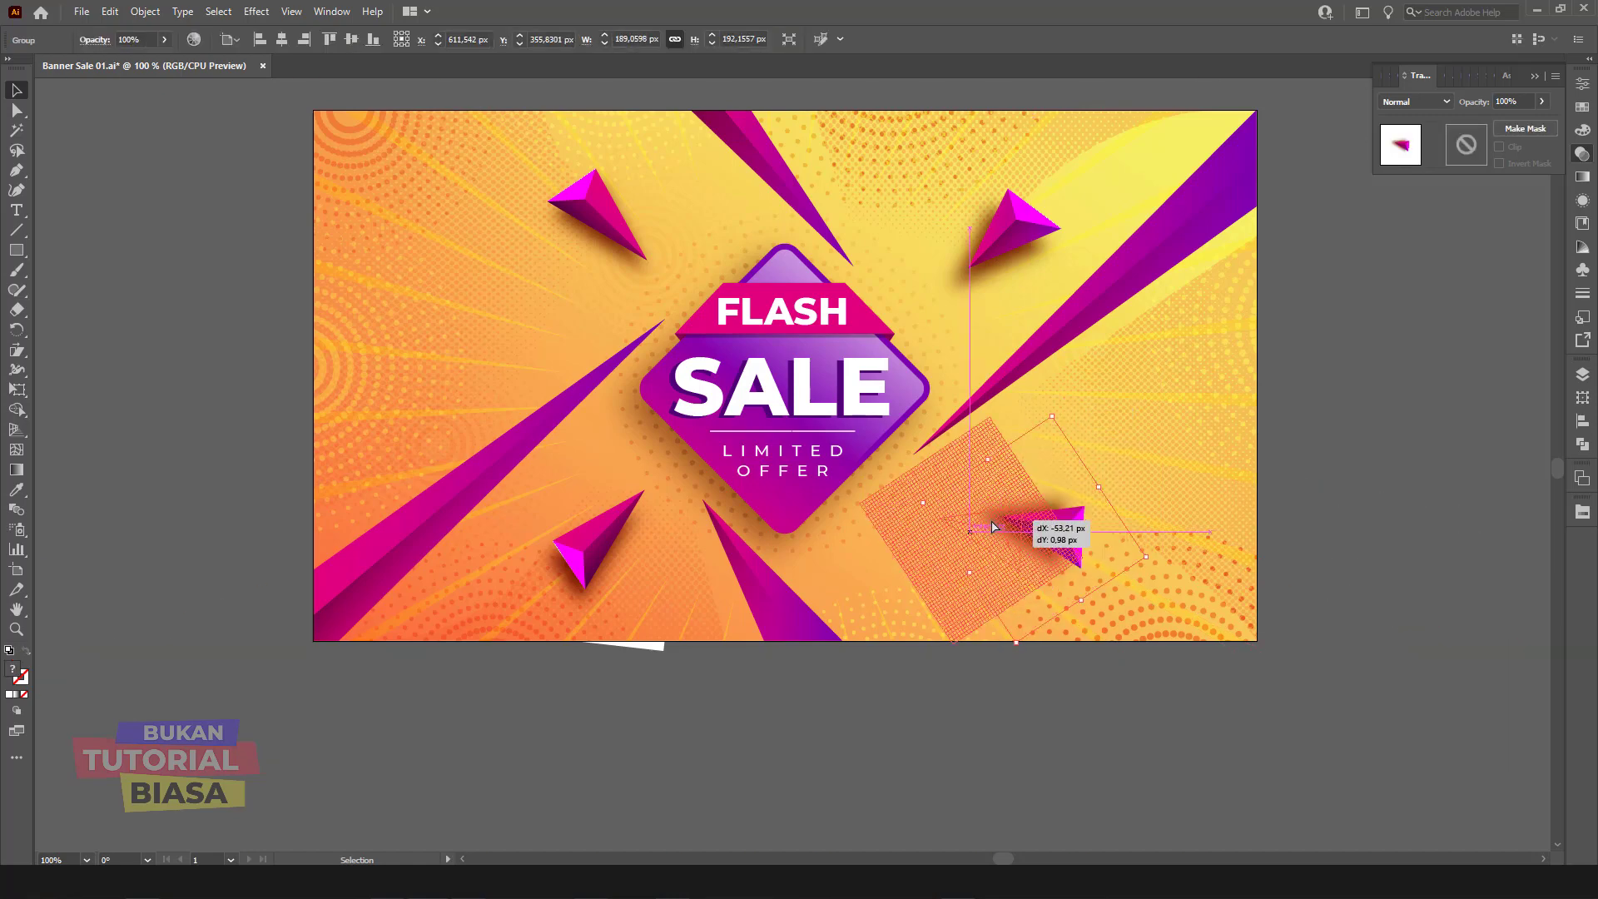
drag(1266, 533, 1327, 529)
key(Delete)
key(ctrl+plus)
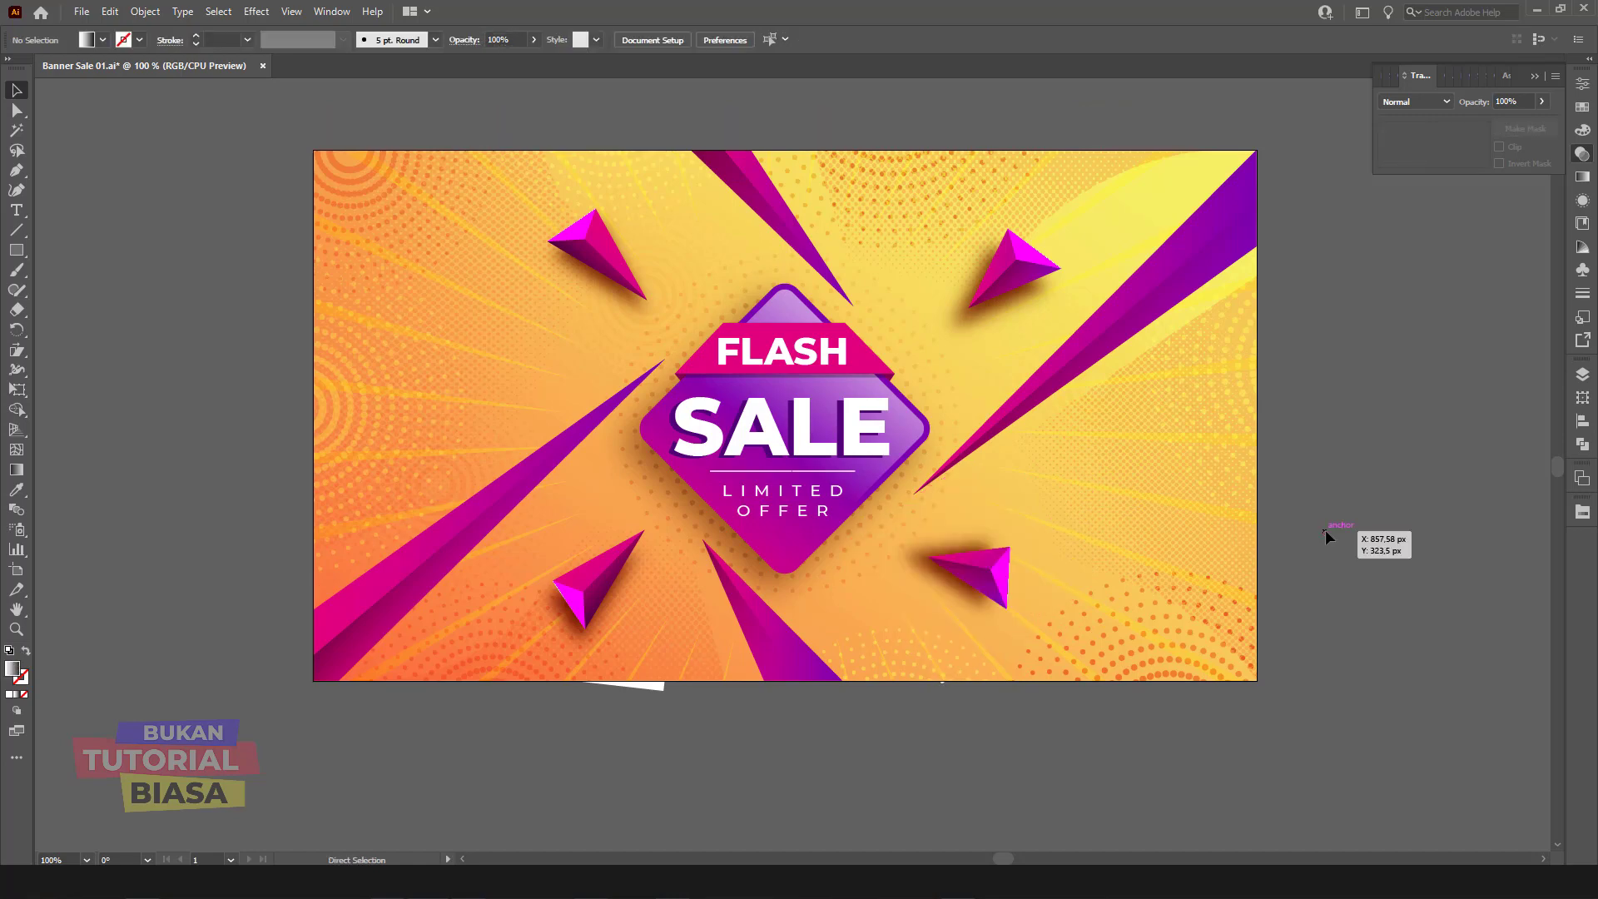
key(ctrl+minus)
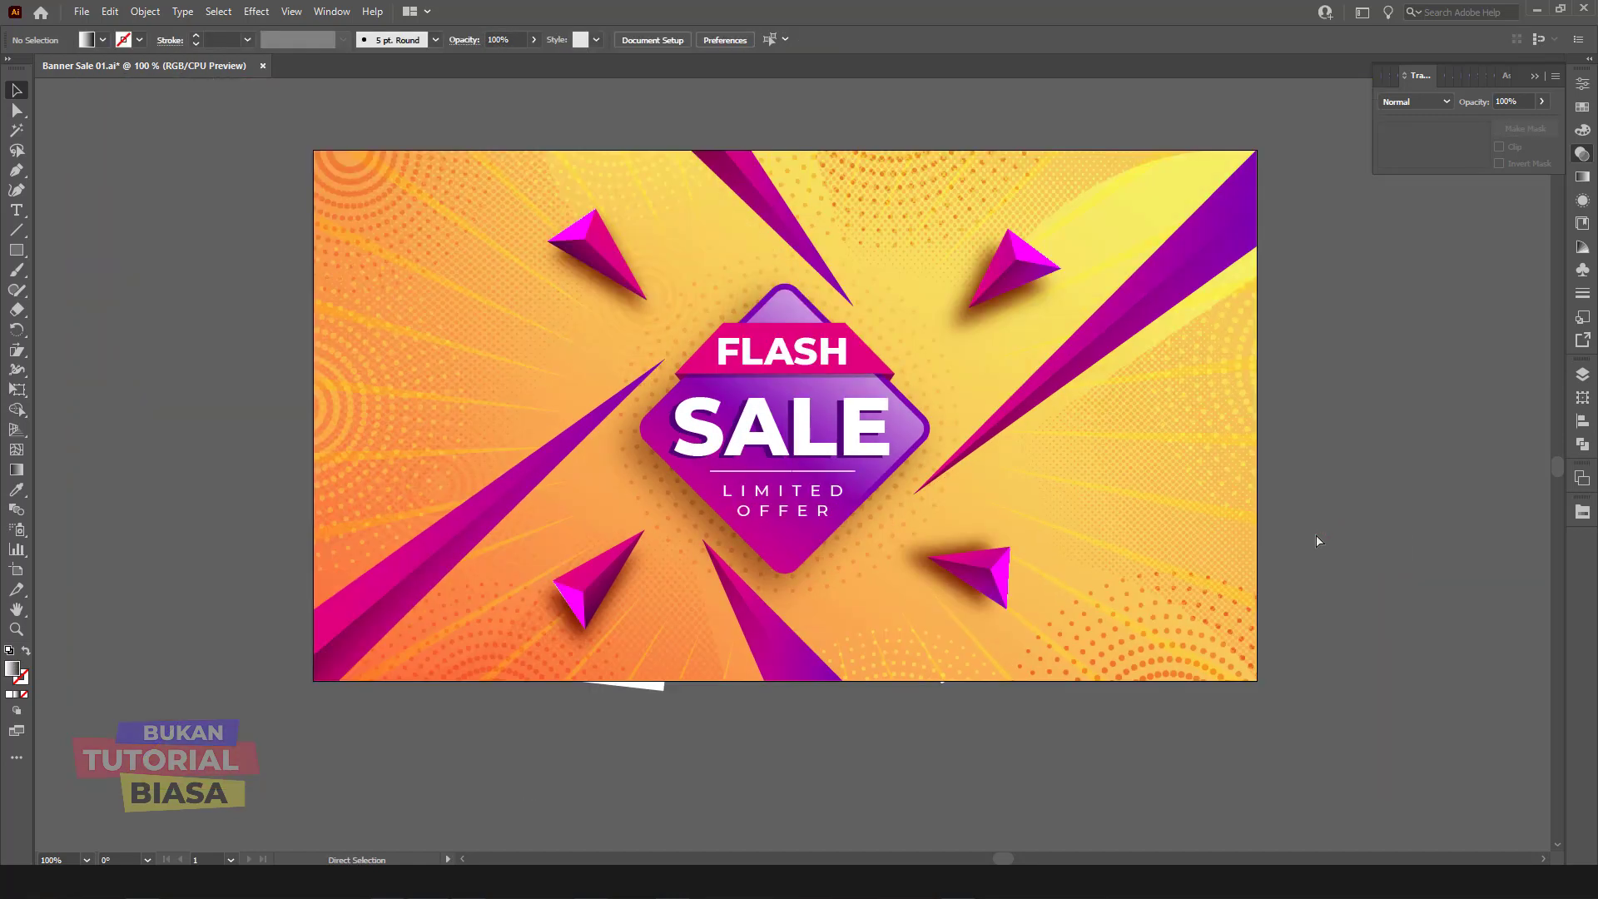
key(ctrl+minus)
key(ctrl+plus)
key(ctrl+plus)
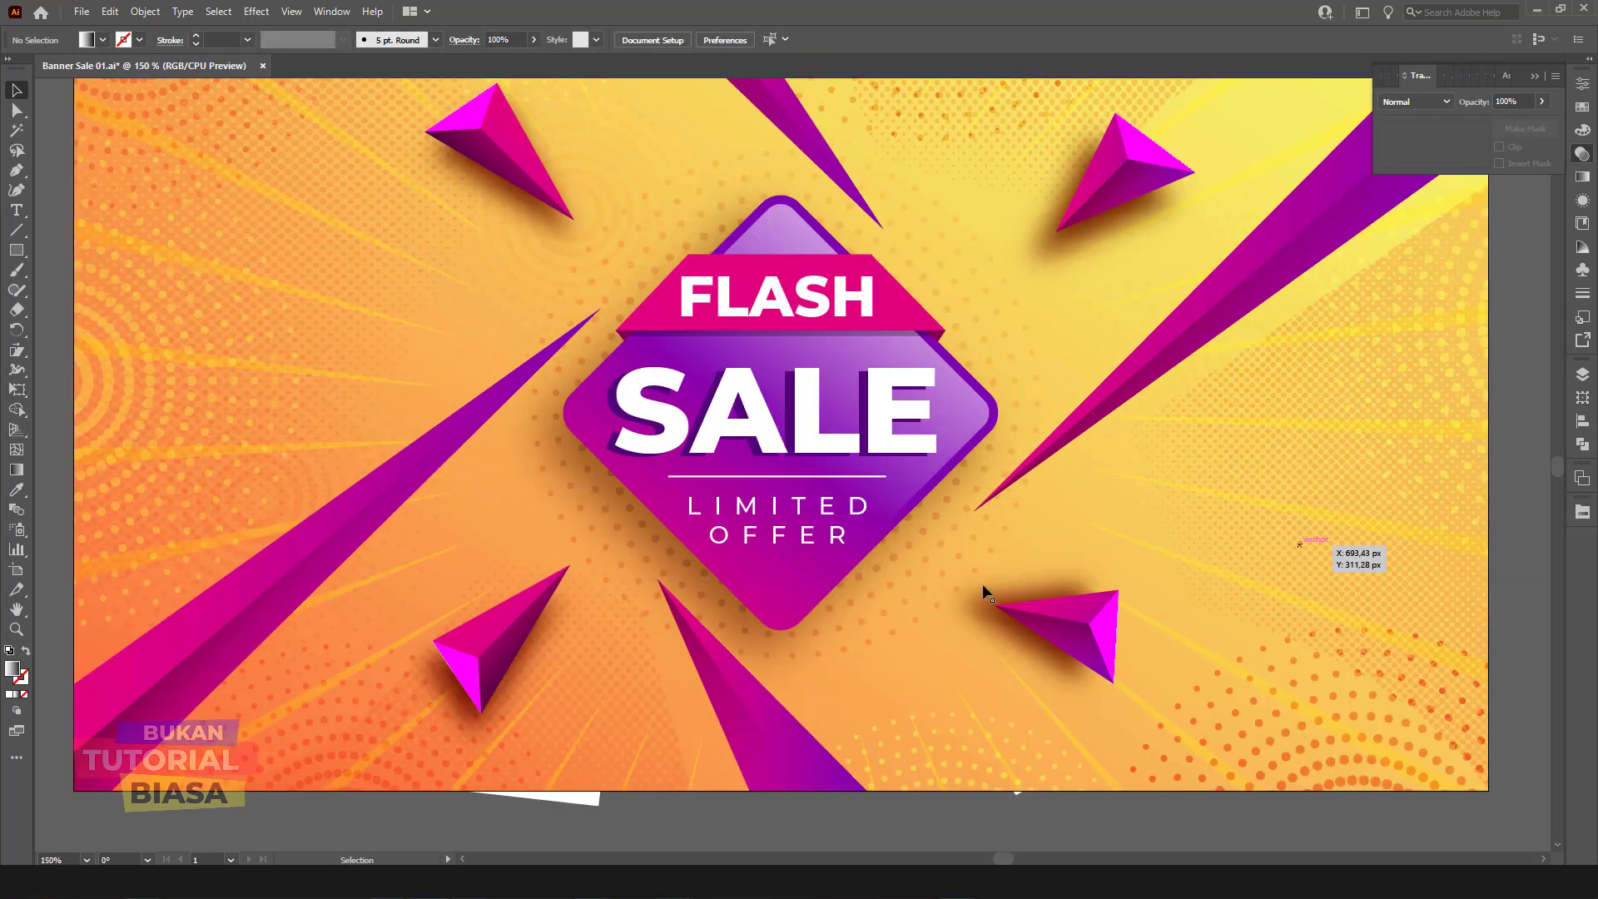
Step: Lower the opacity of the halftone mesh behind the lower-right pyramid to 61%
click(983, 587)
double_click(983, 588)
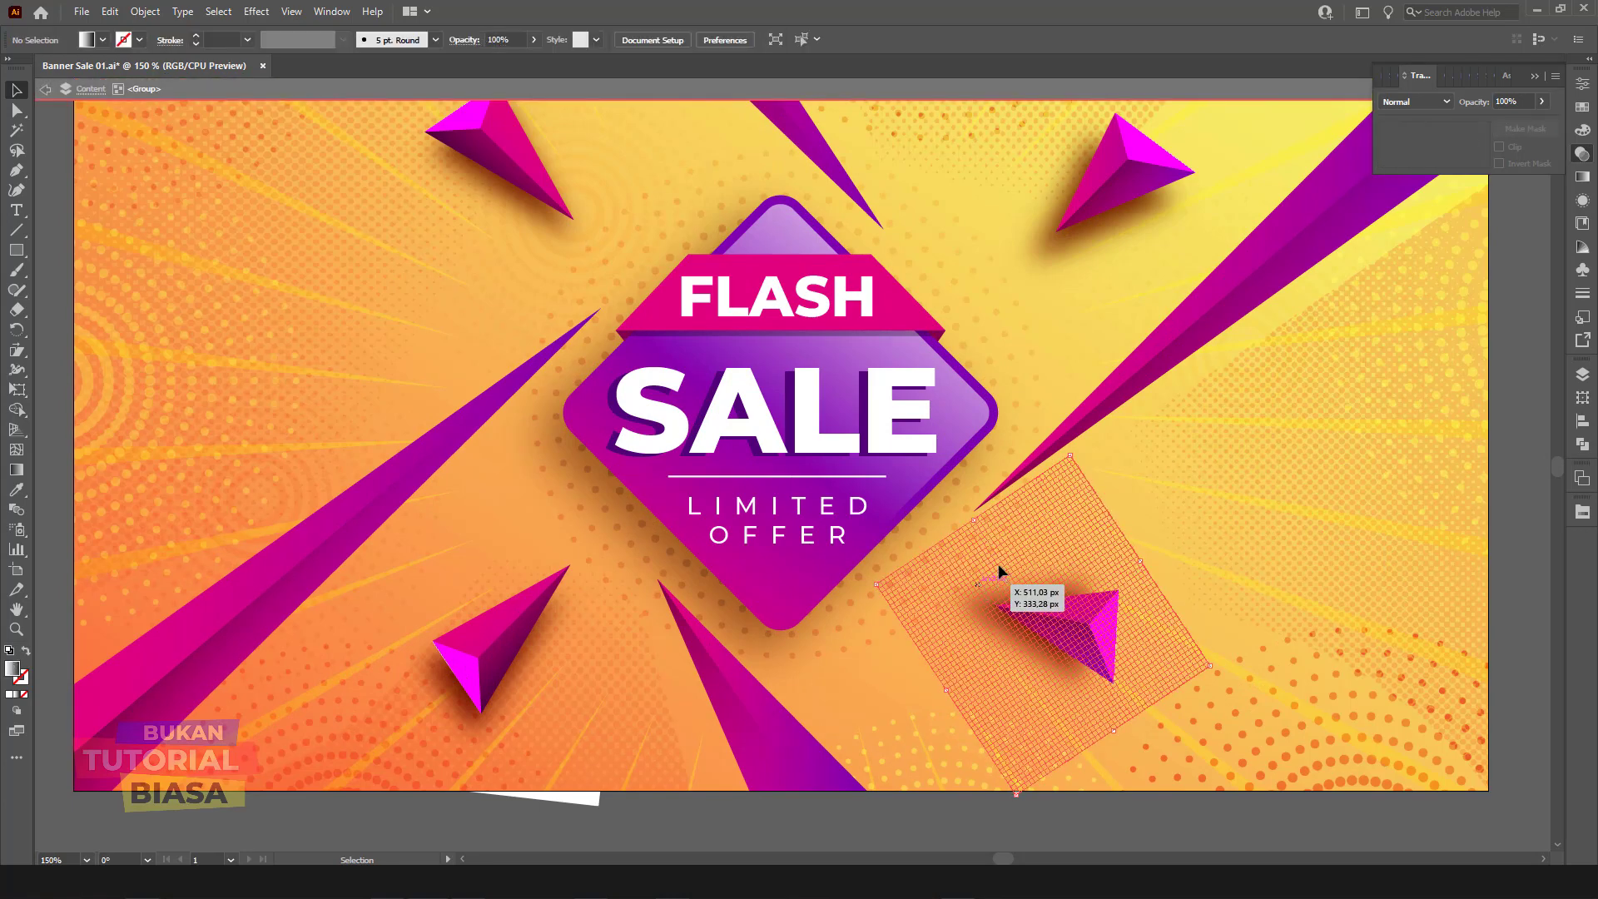
click(999, 570)
click(1542, 102)
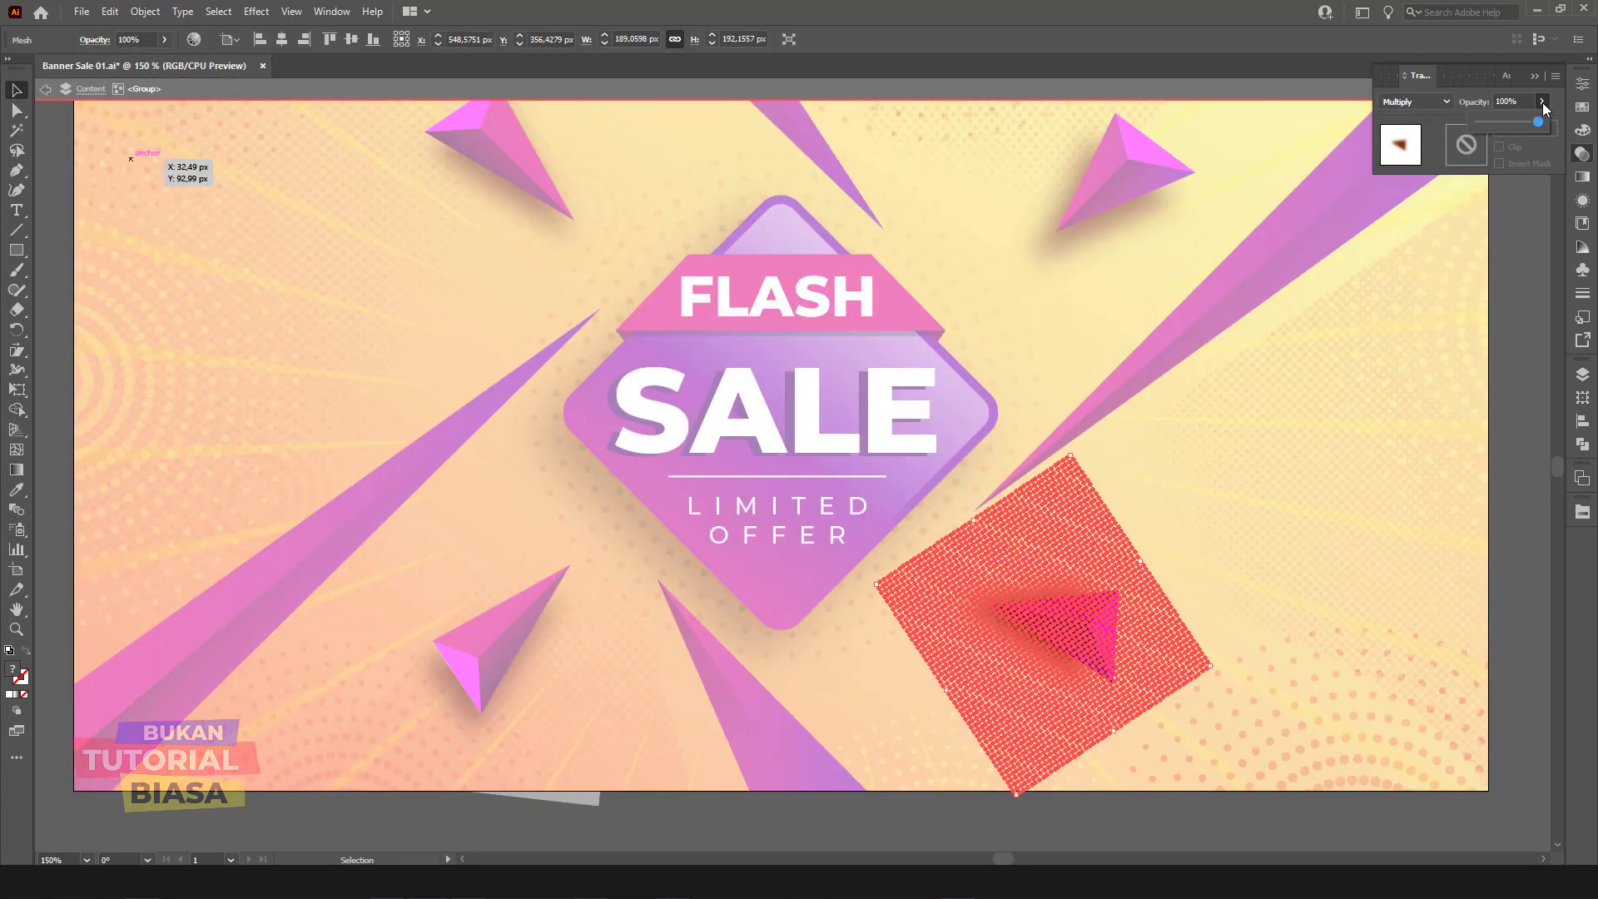
click(1513, 227)
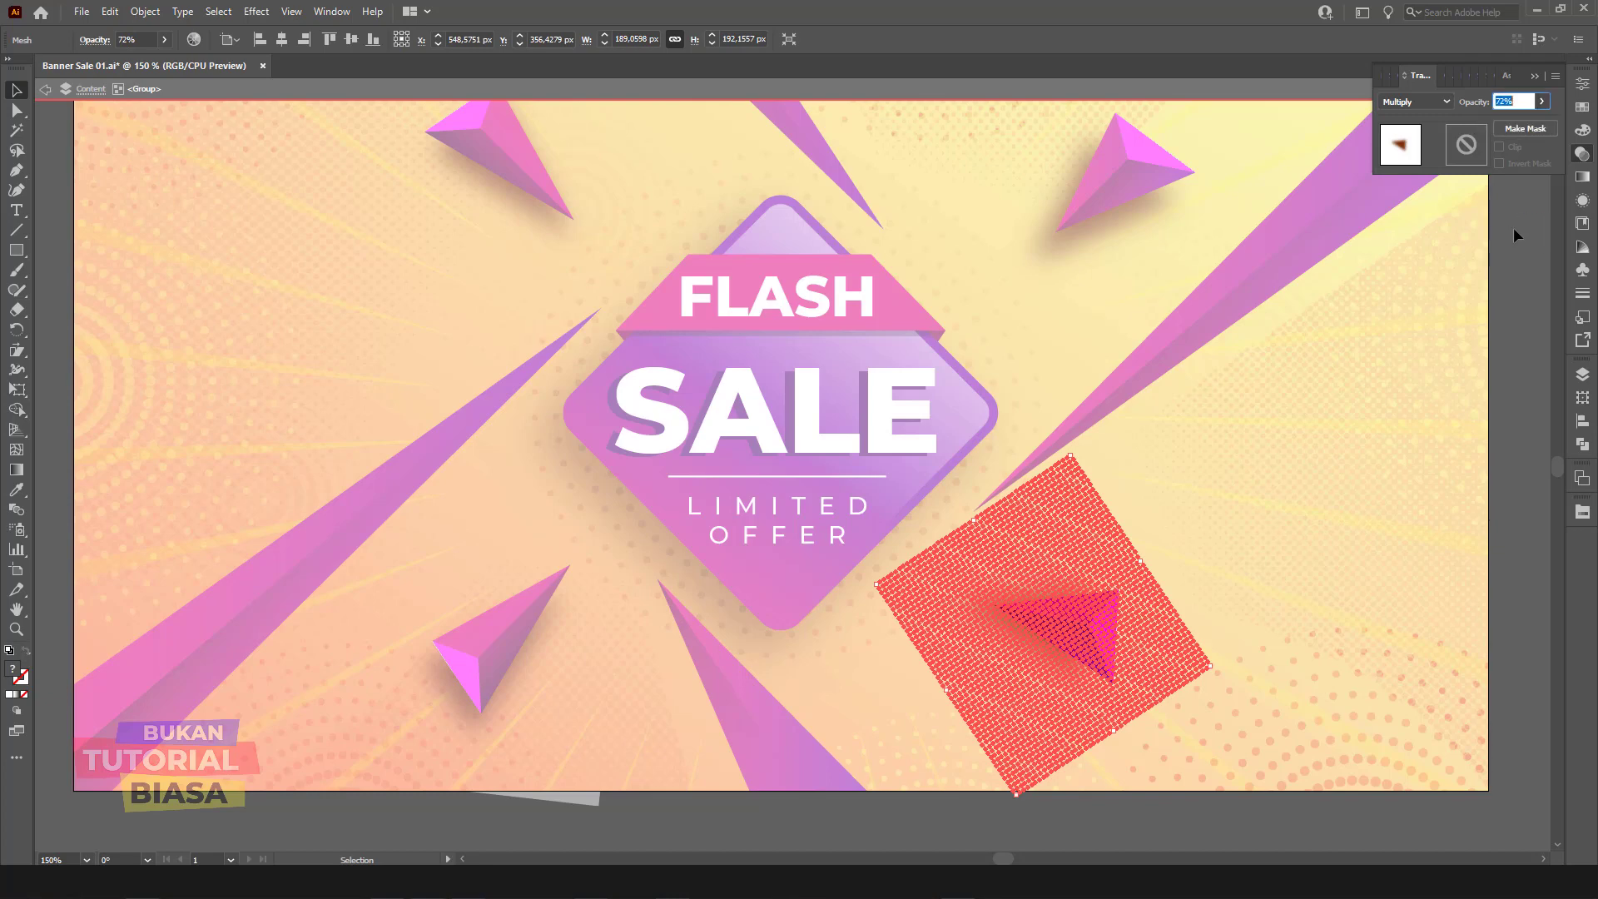
click(1515, 340)
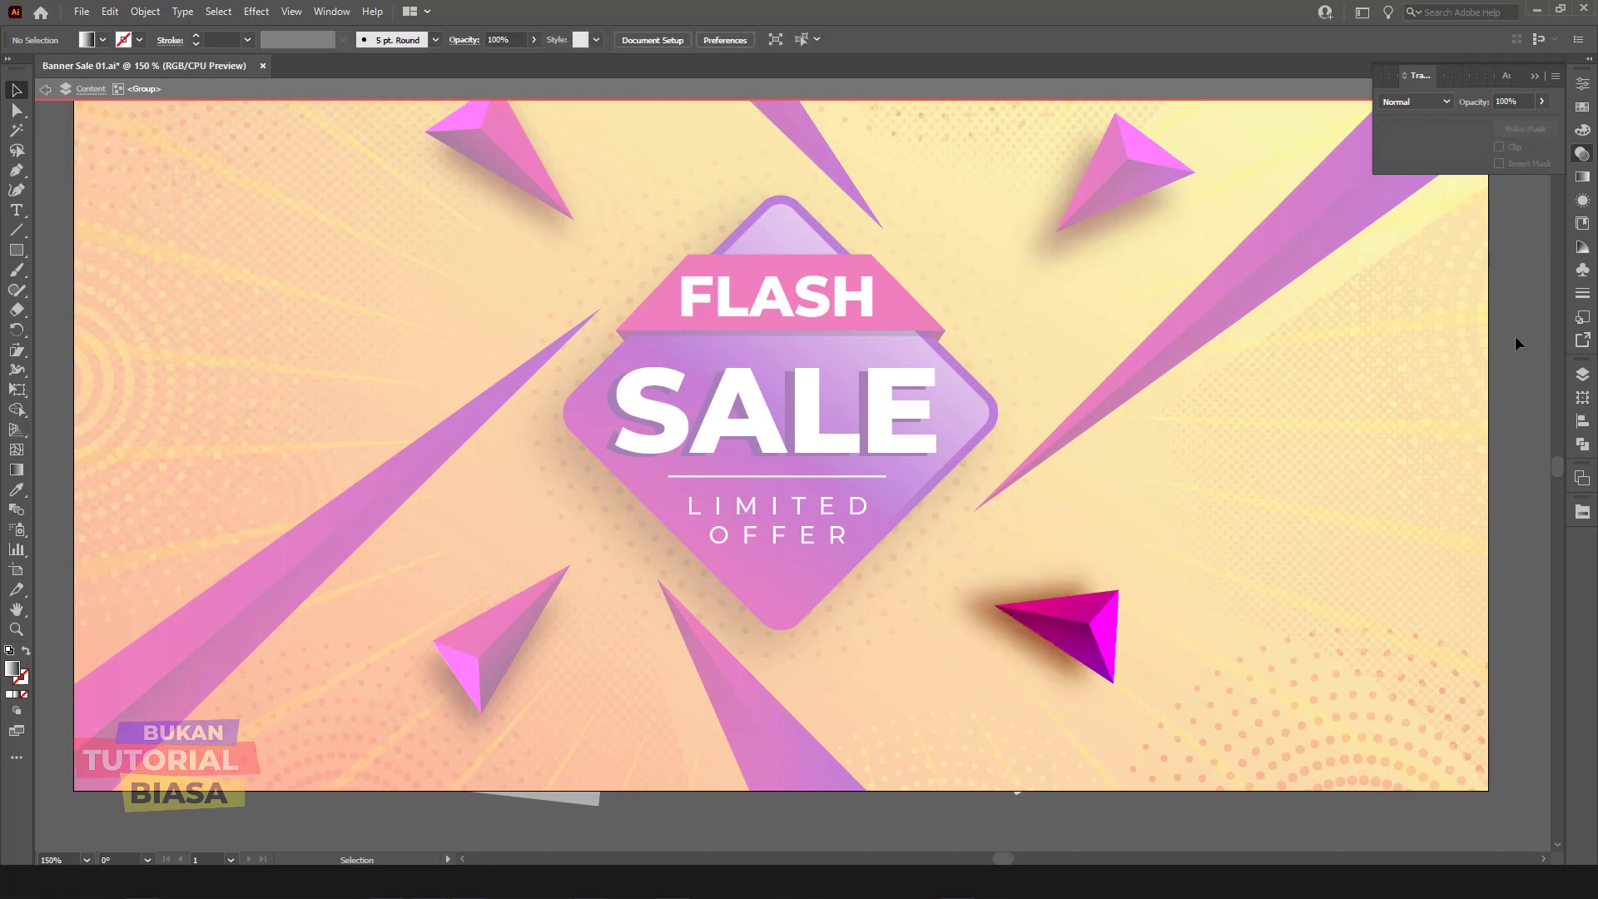
click(974, 605)
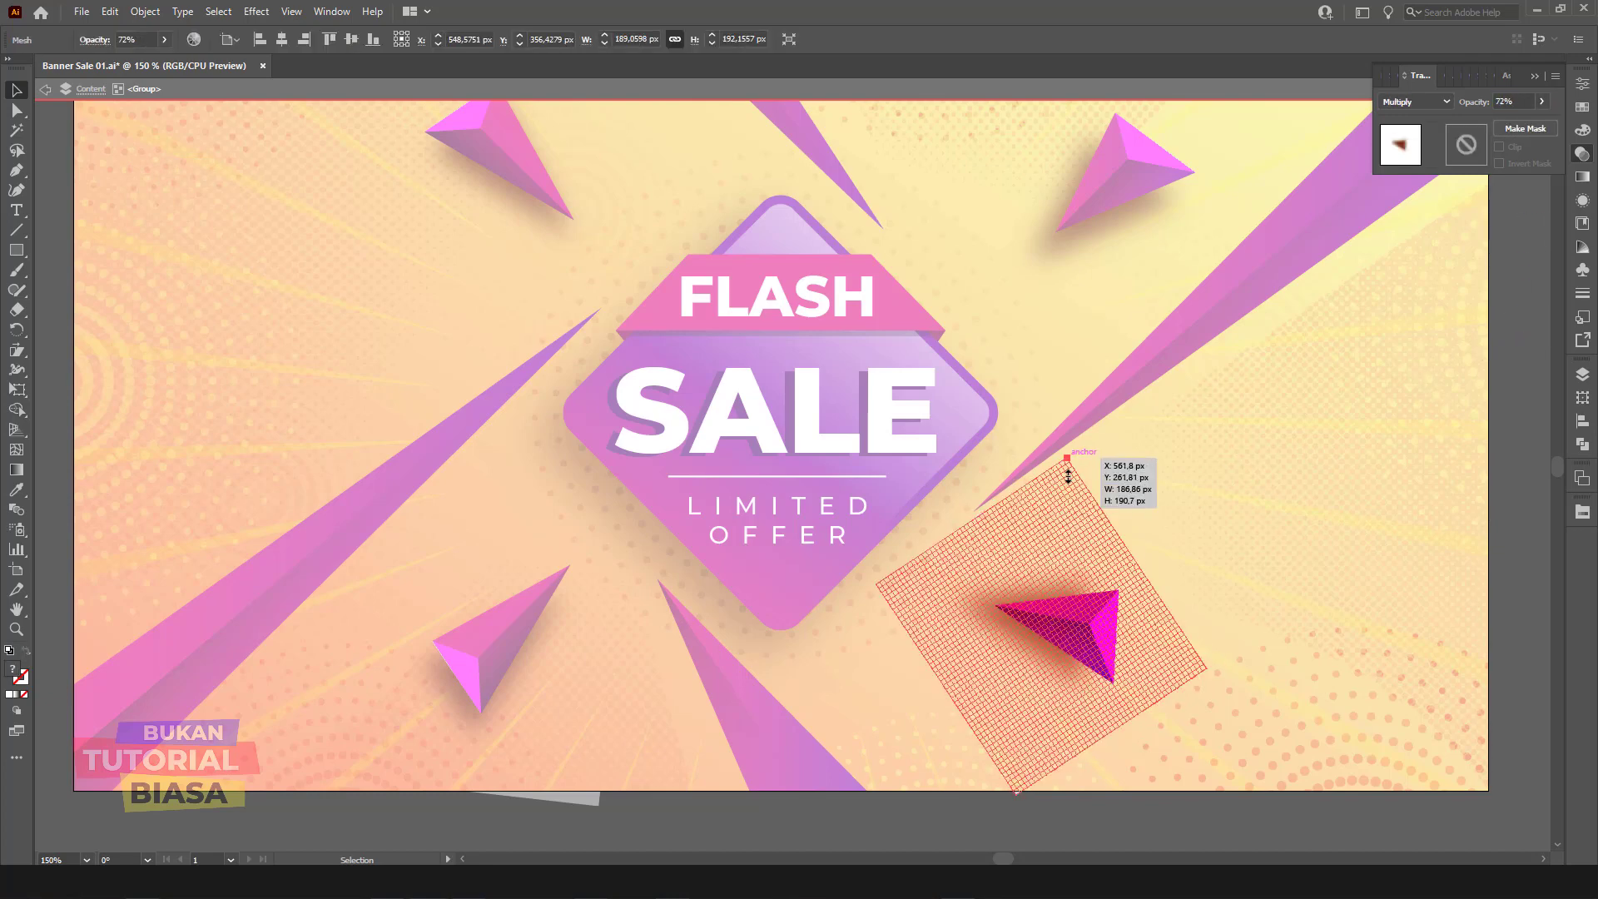
click(1039, 535)
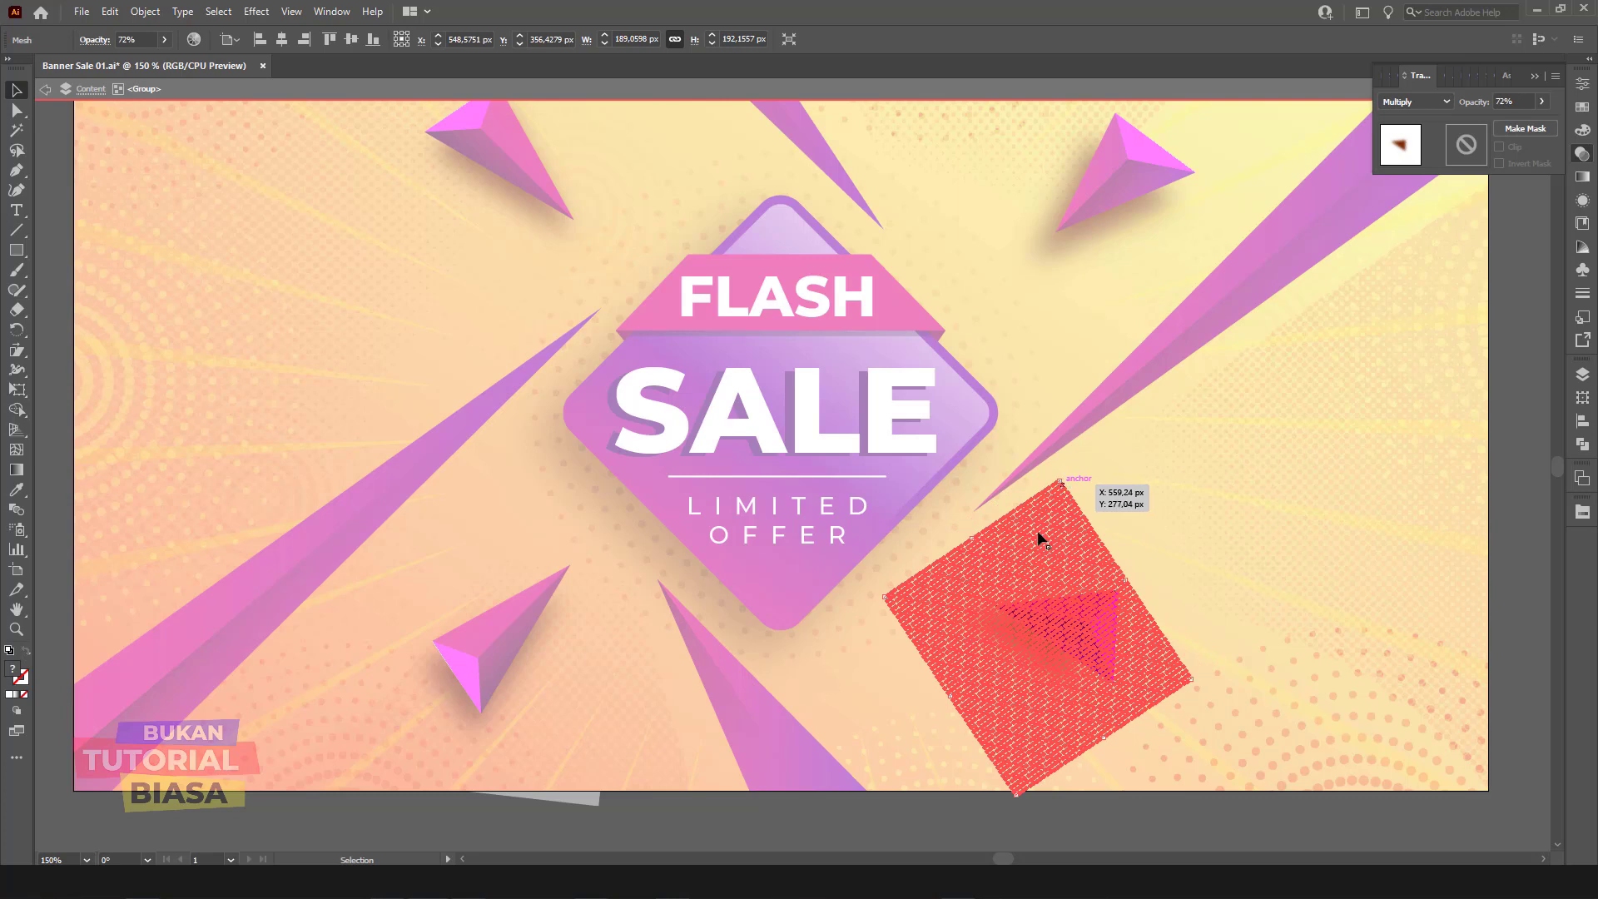
click(1471, 552)
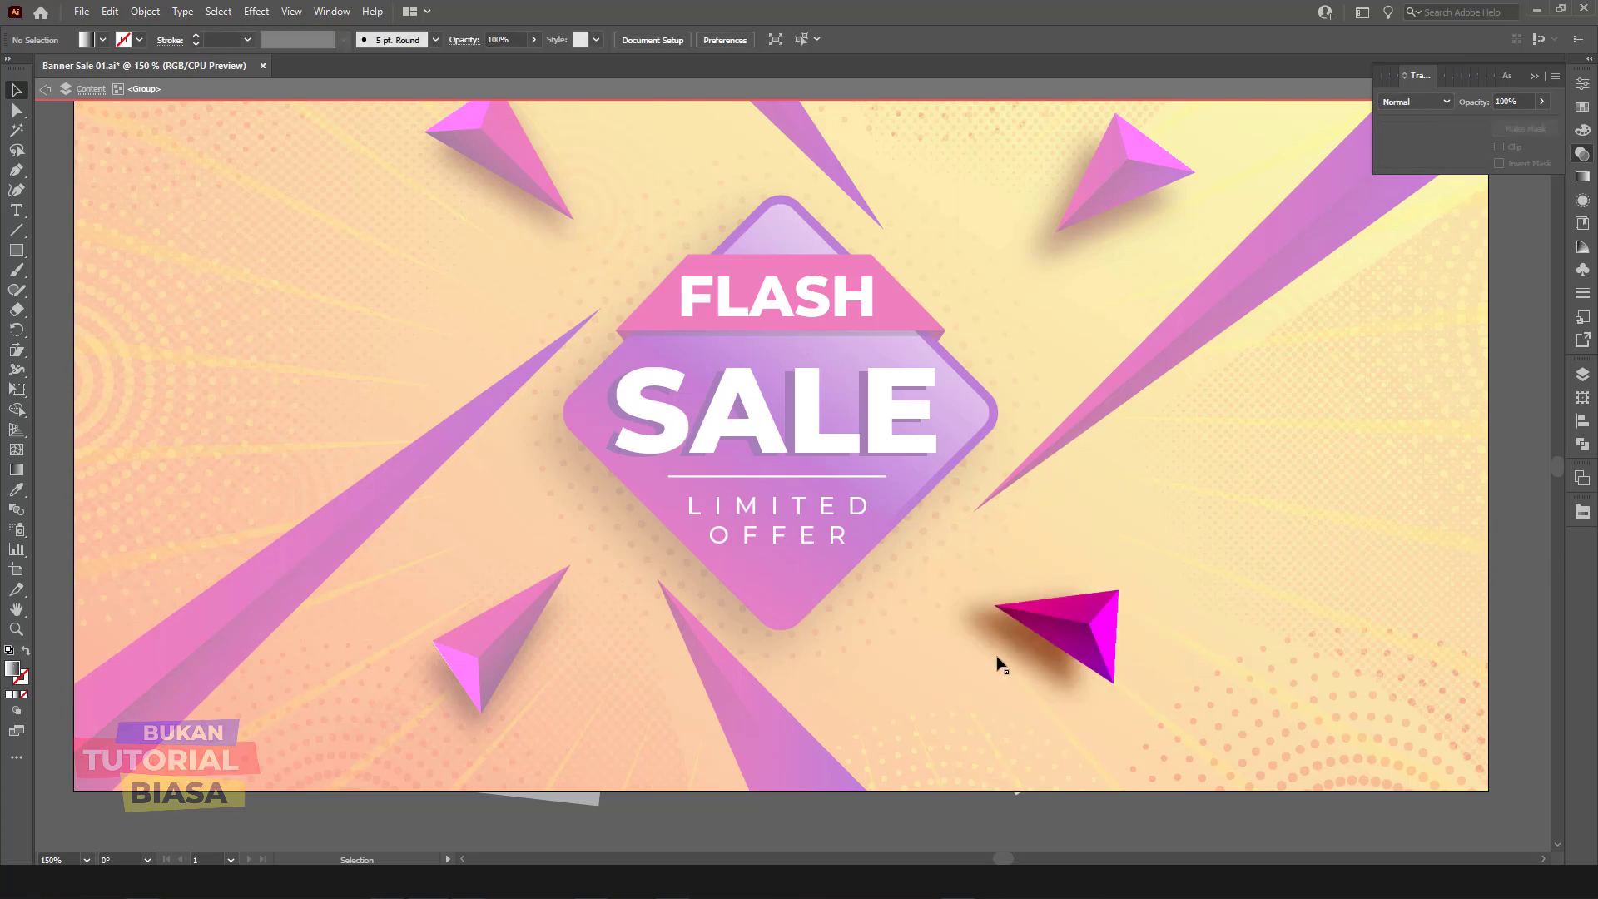
click(1542, 101)
drag(1523, 122, 1516, 160)
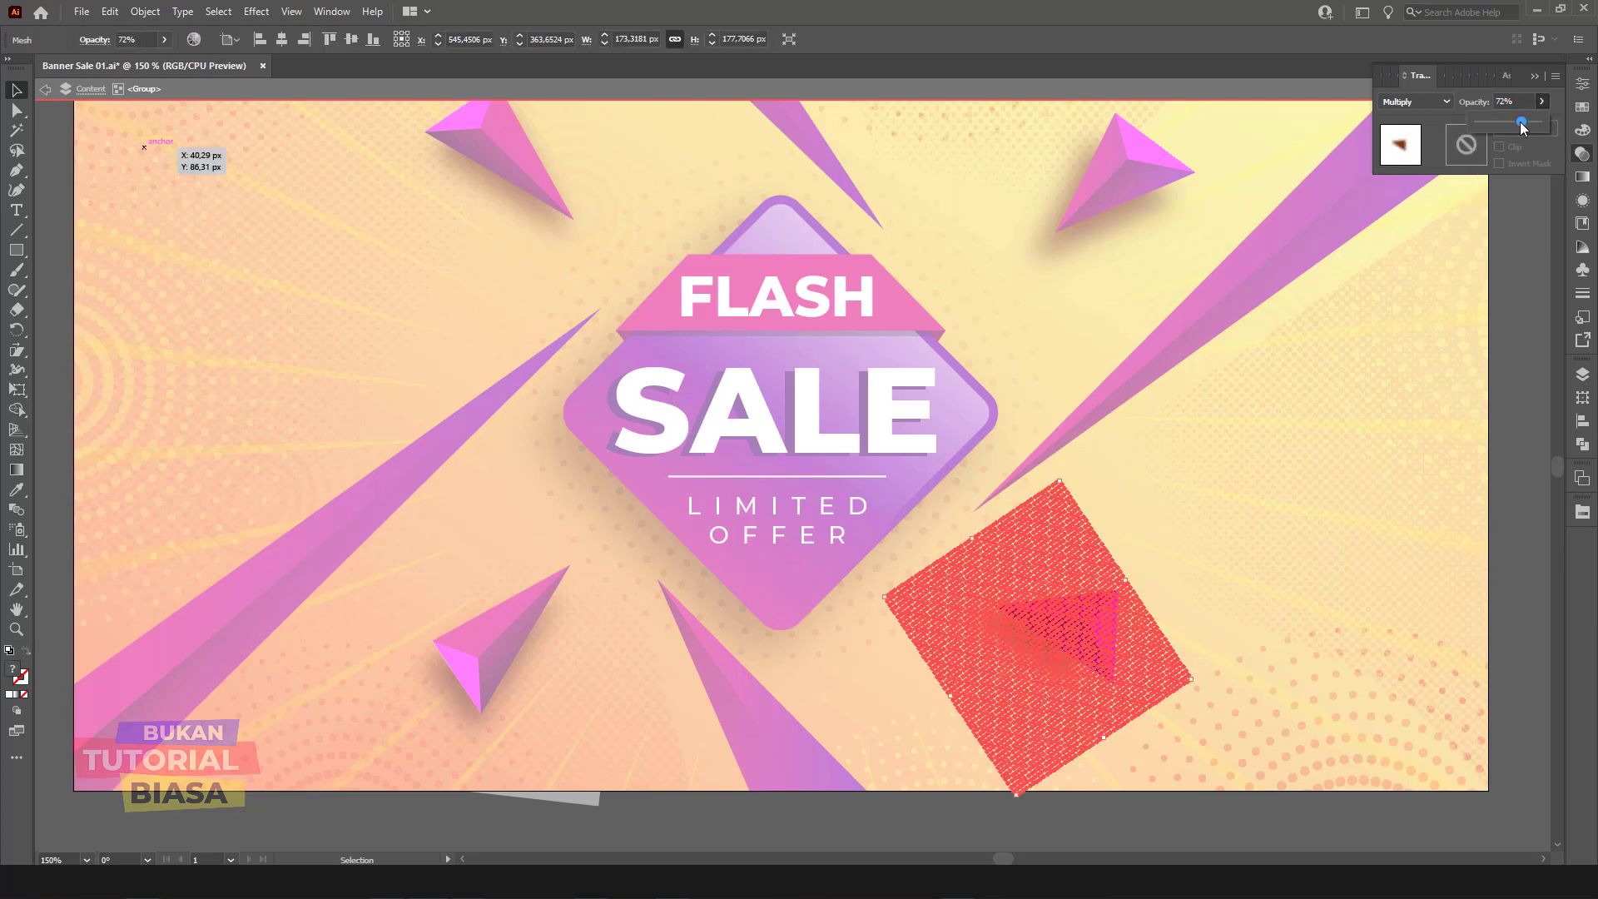
double_click(1514, 202)
click(1516, 259)
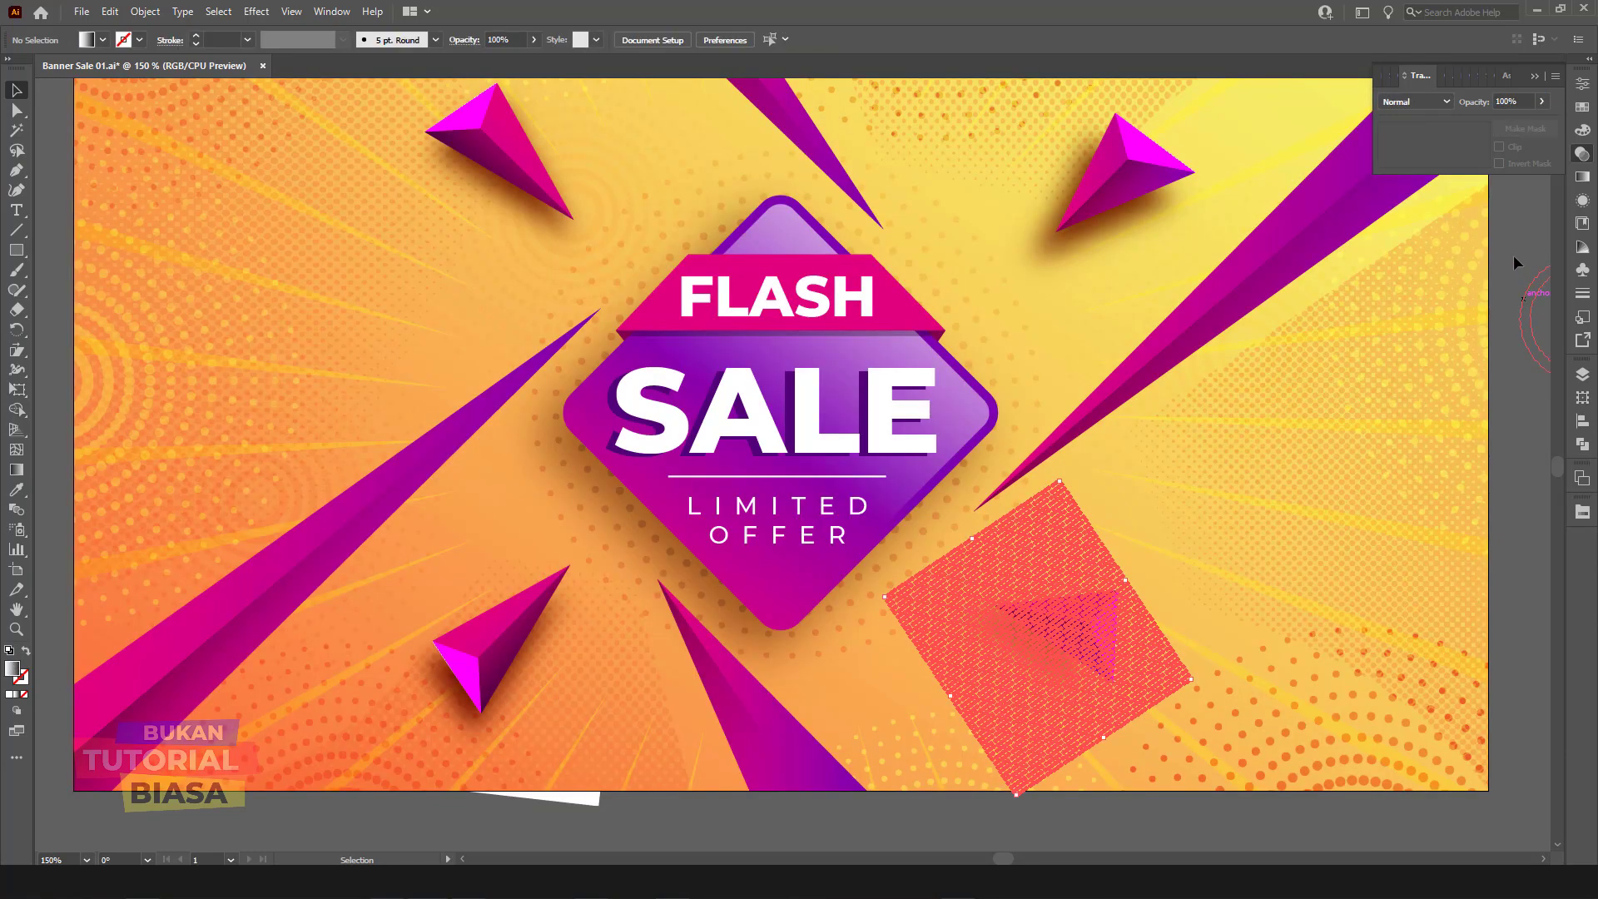
Step: Reduce the upper-right pyramid's halftone mesh opacity to 28% and return to 100% view
click(1059, 265)
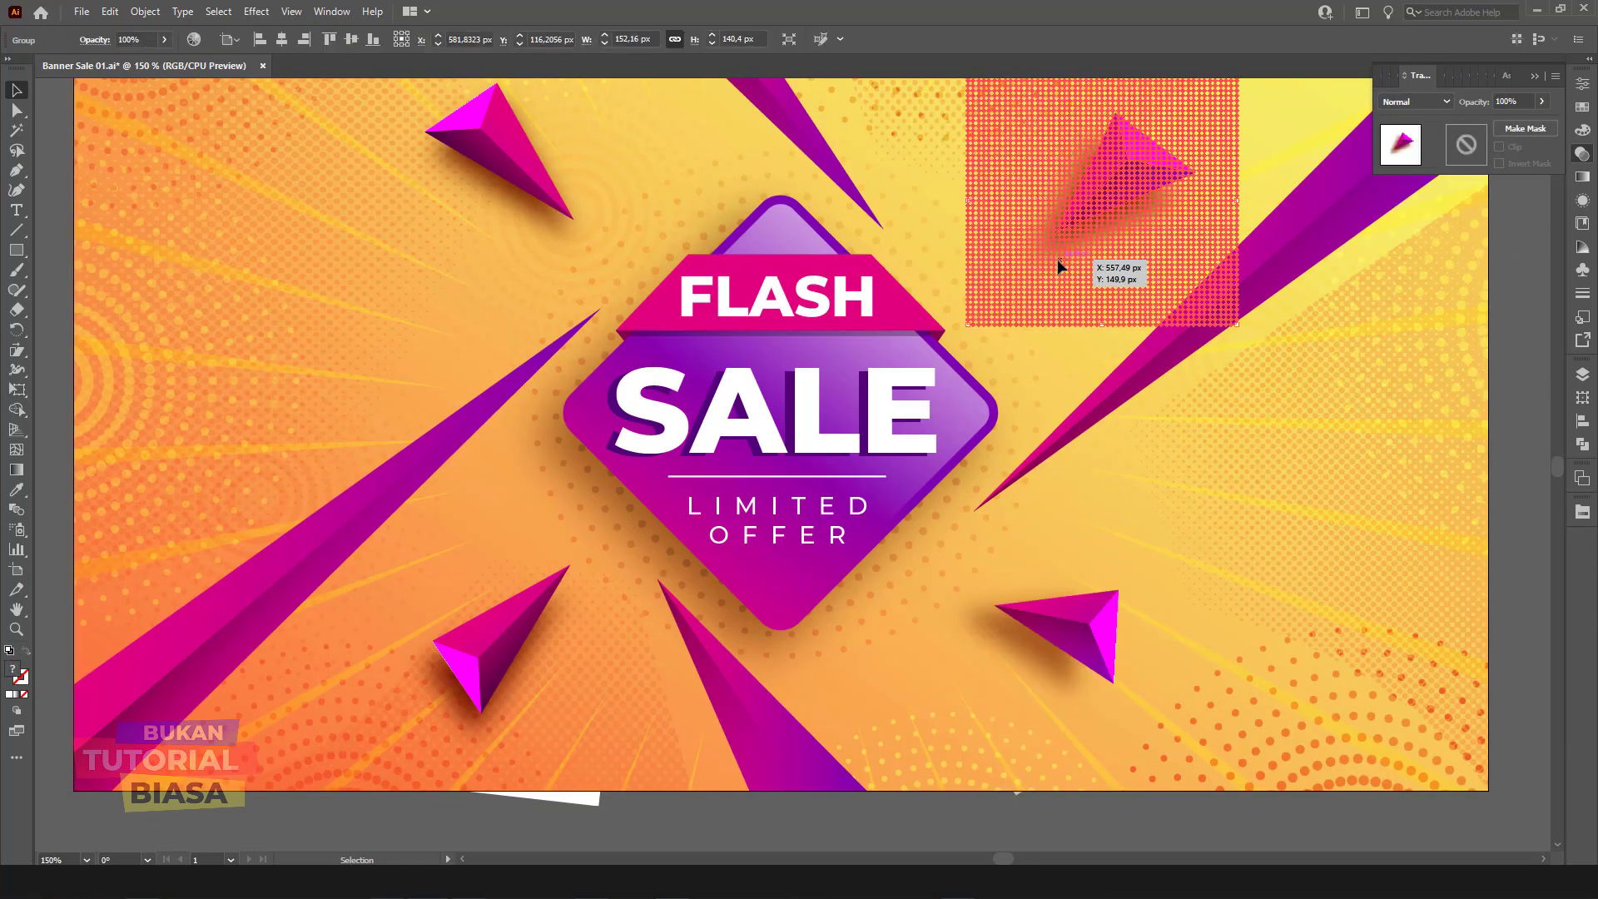
double_click(1074, 266)
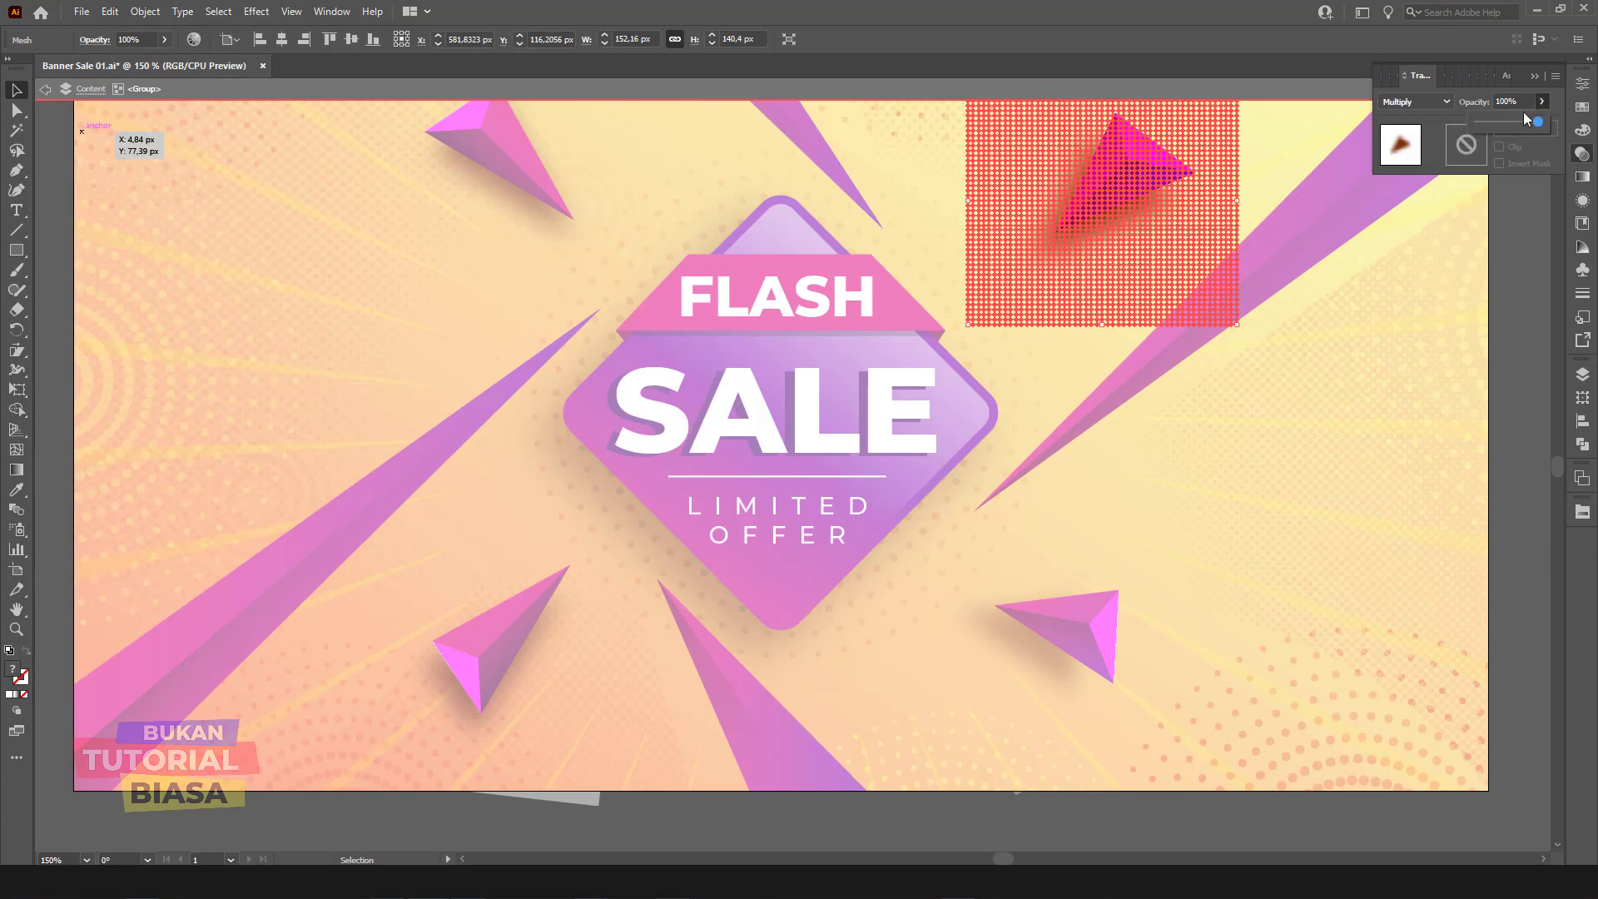
click(1507, 121)
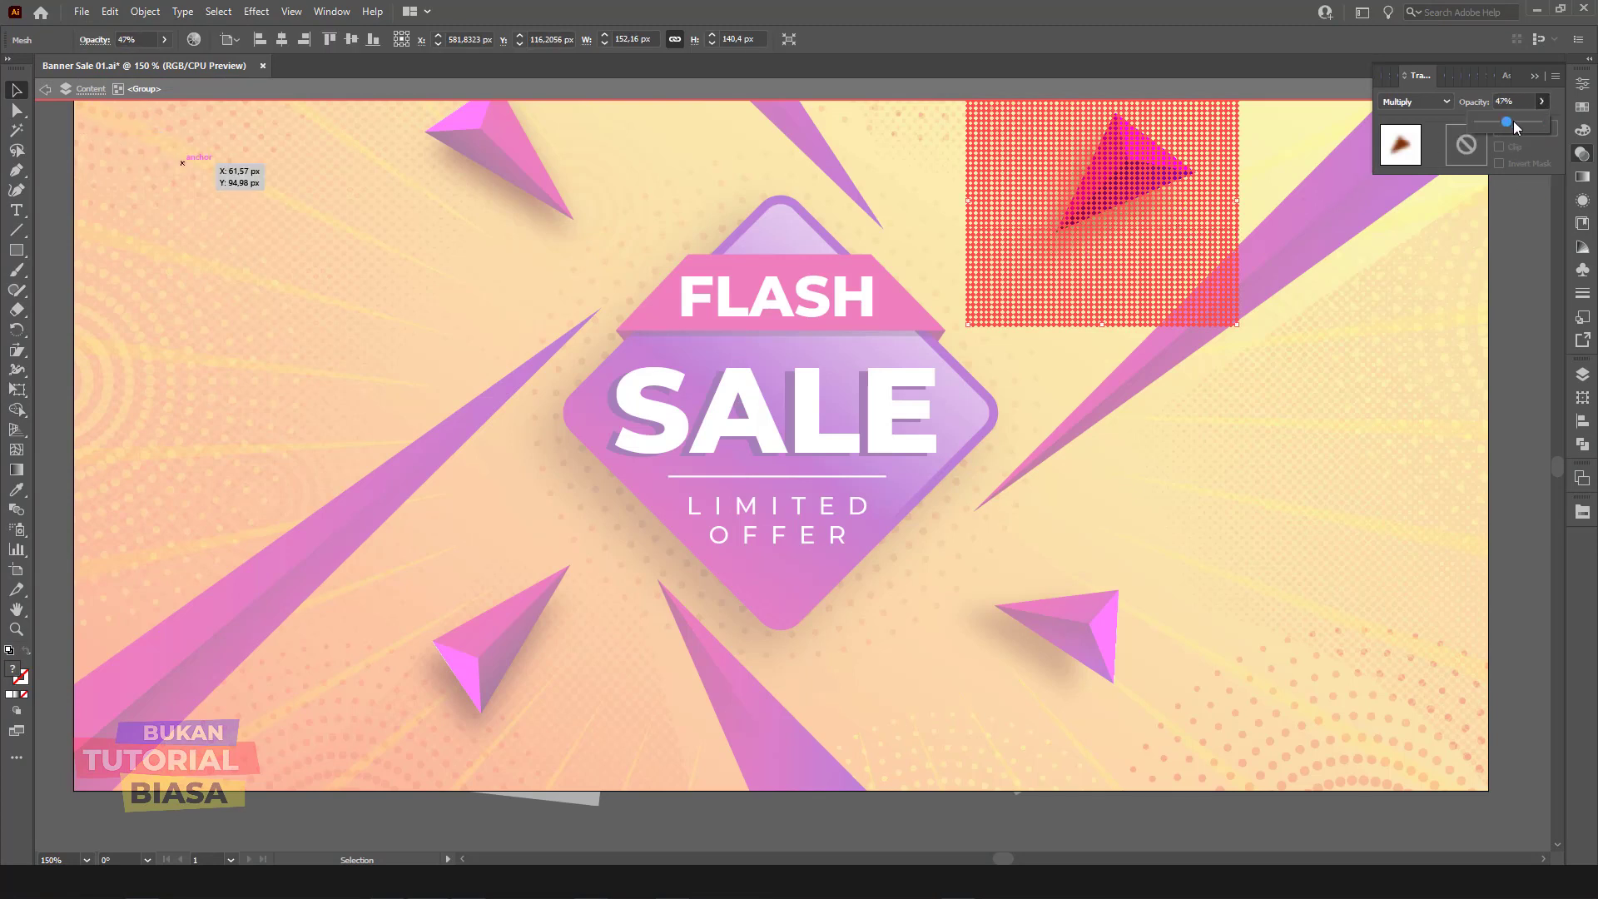
drag(1513, 122, 1490, 121)
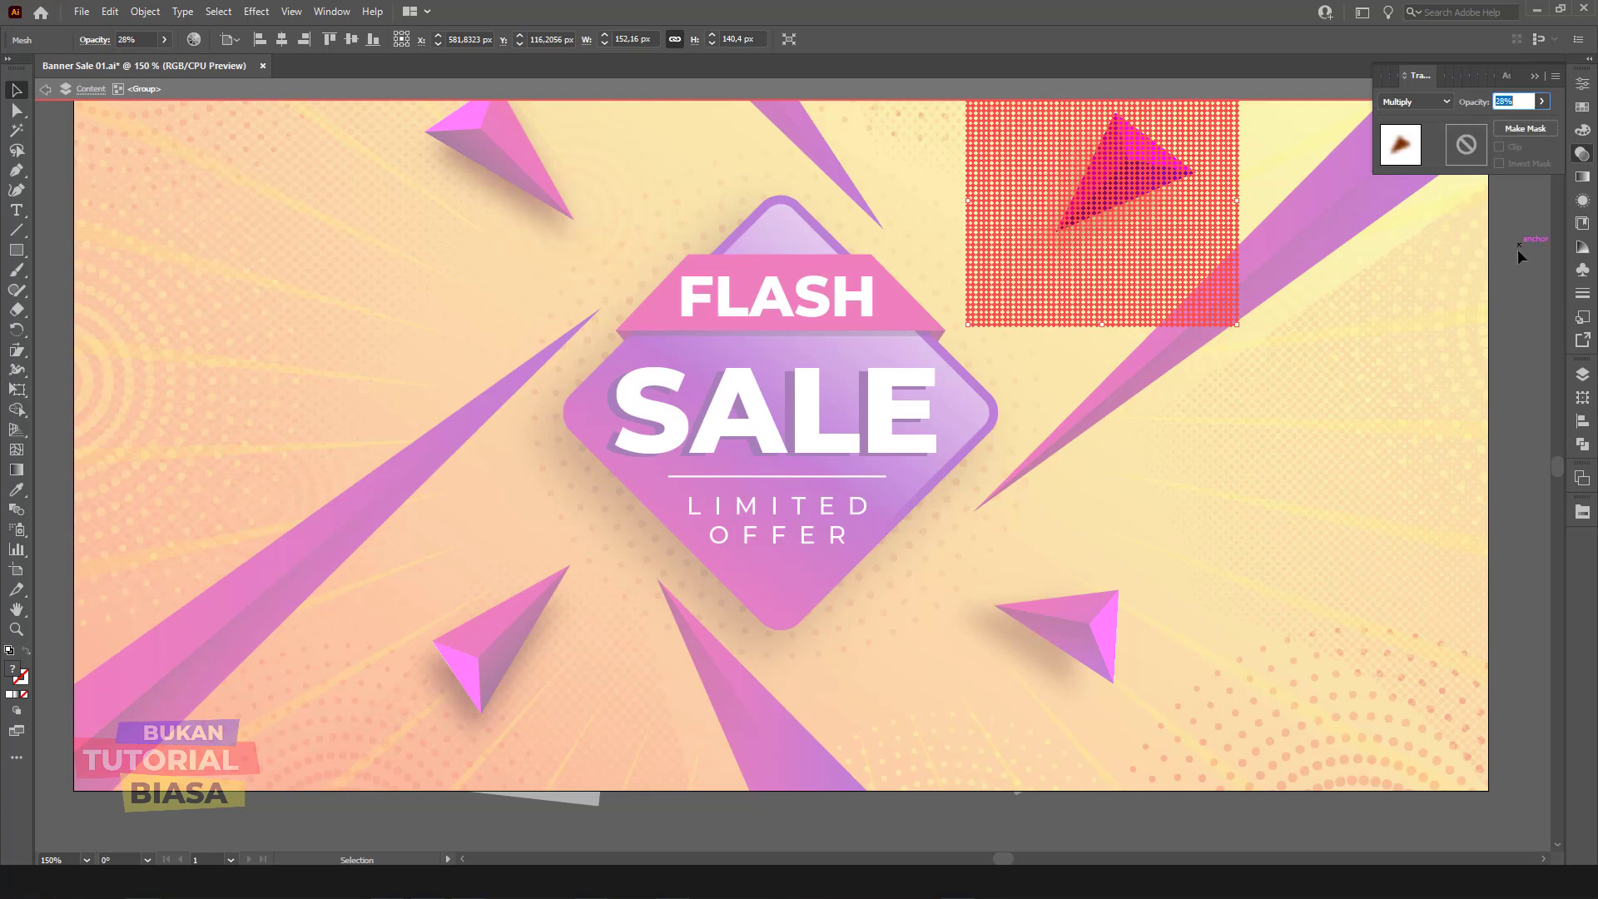
double_click(1520, 274)
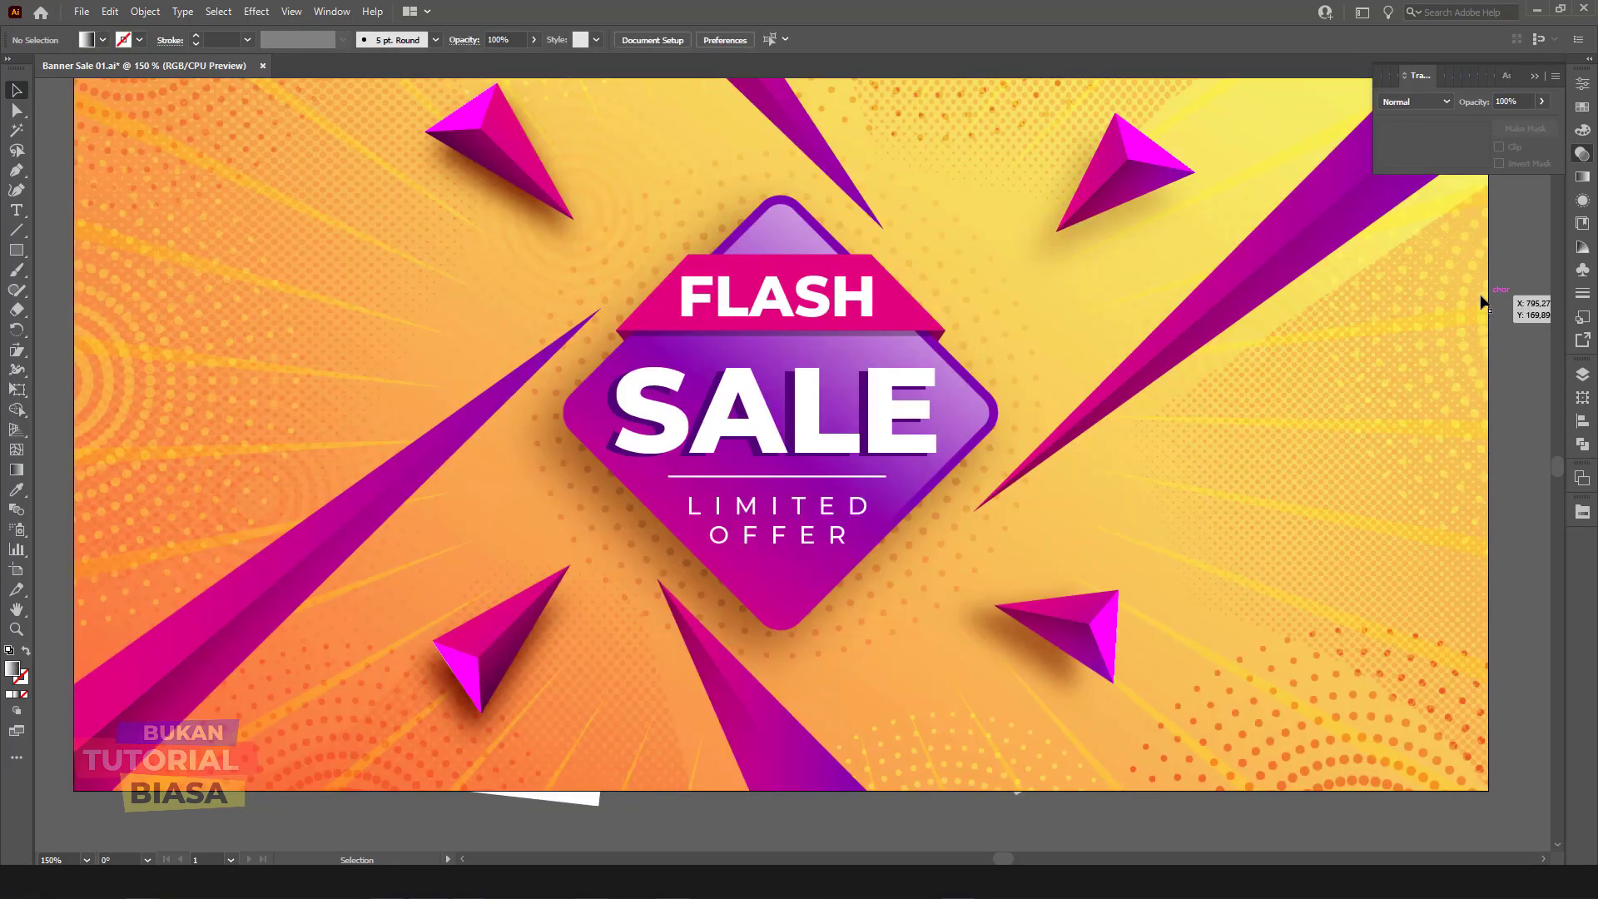
key(ctrl+minus)
key(ctrl+minus)
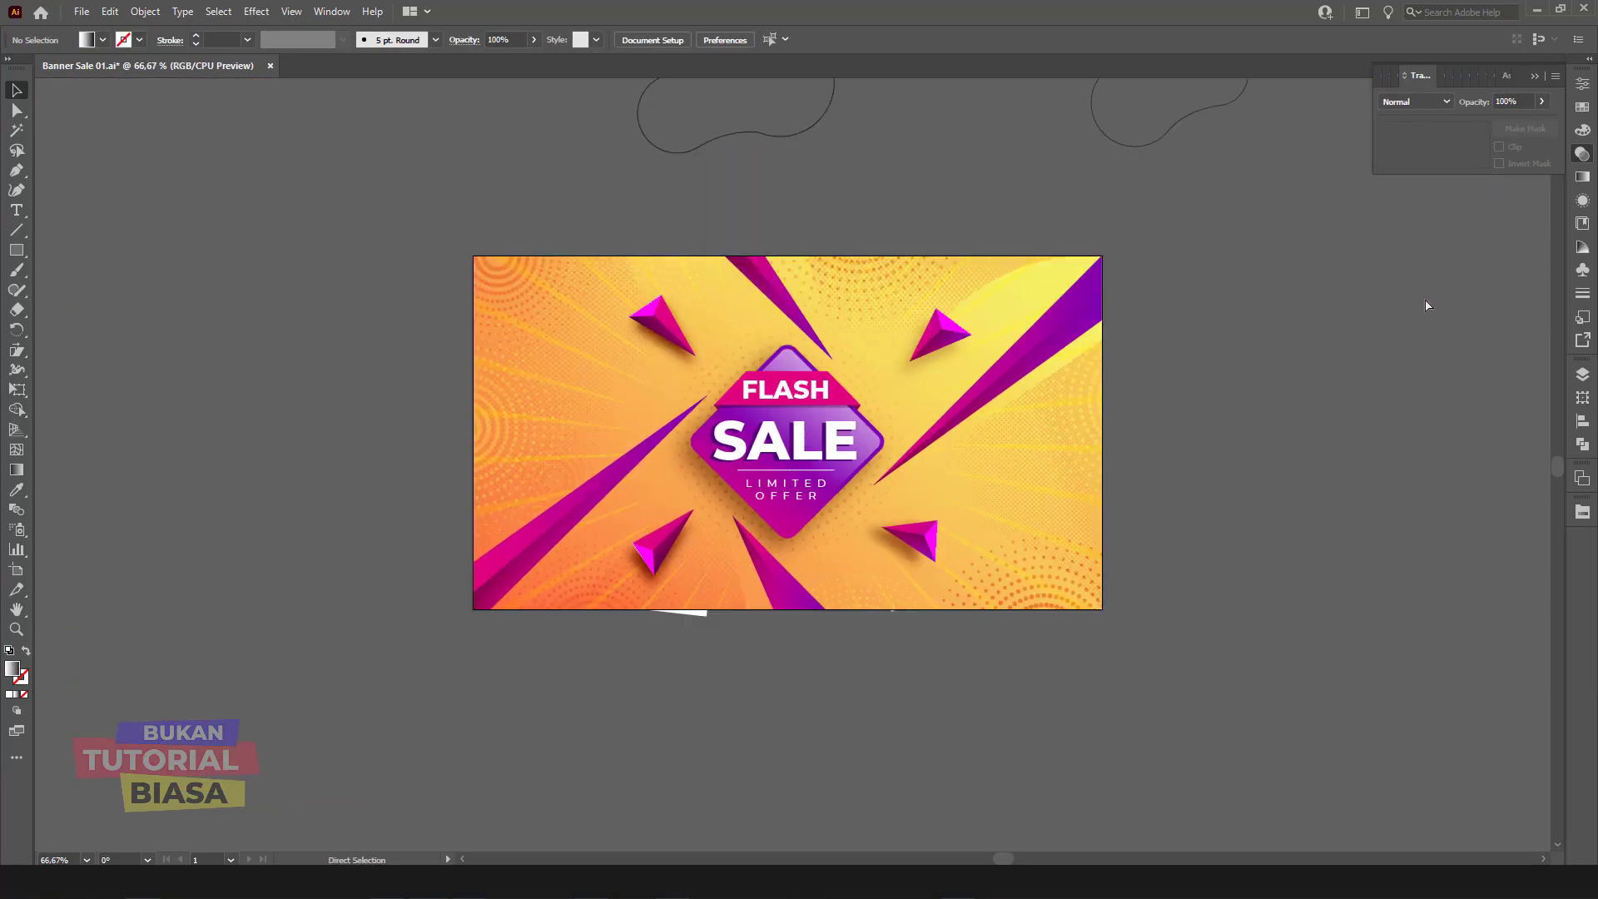
key(ctrl+plus)
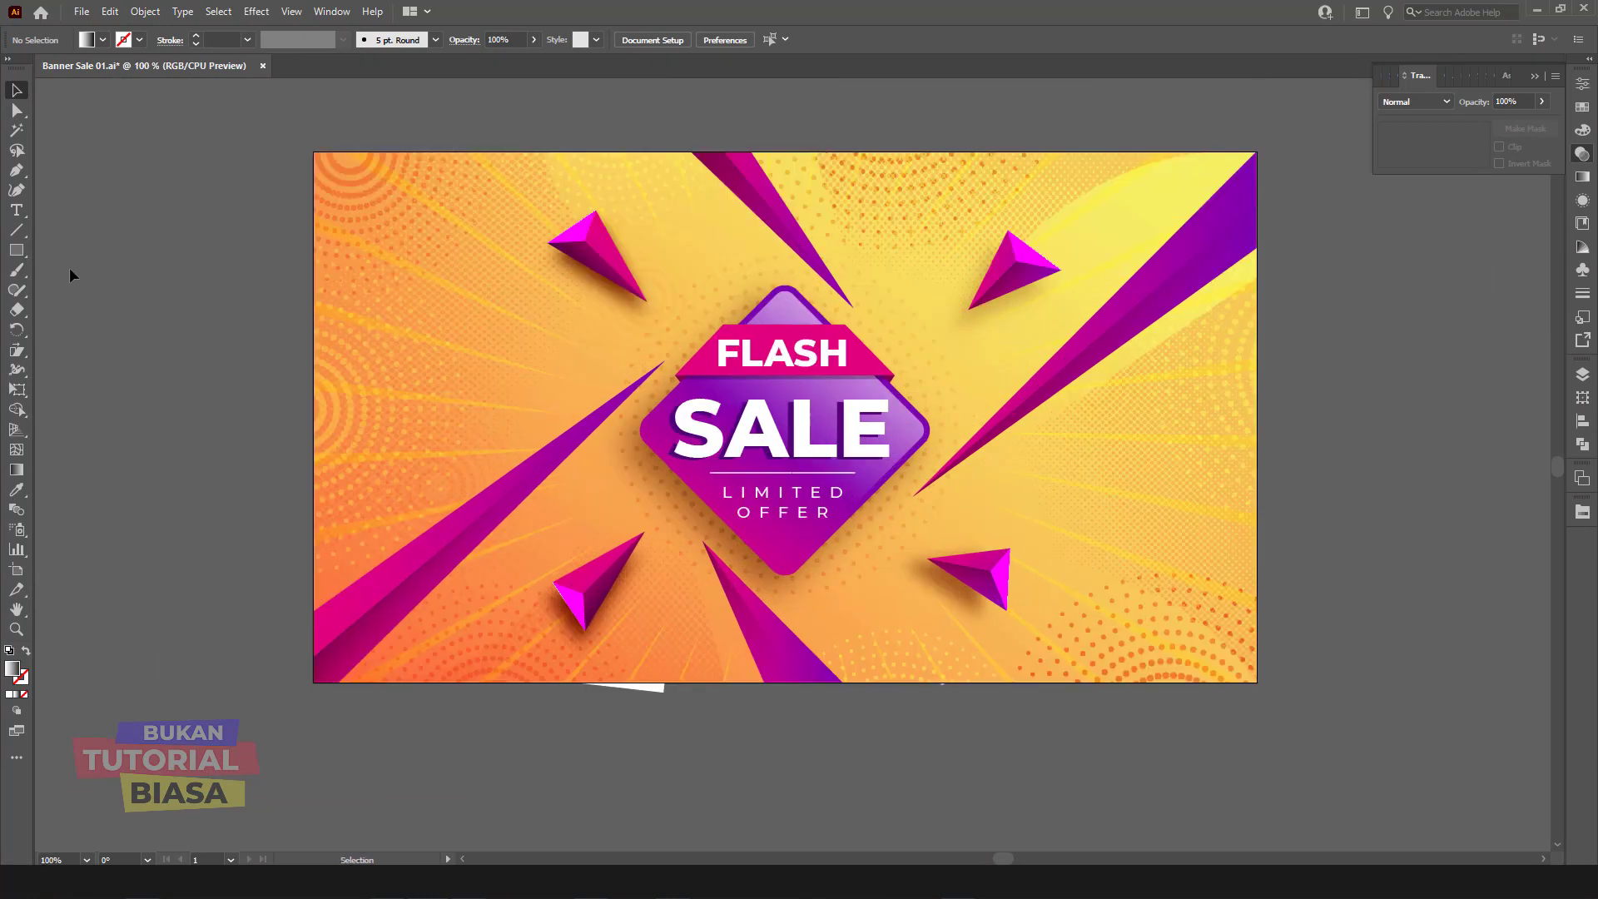
Step: Draw a triangle at the upper left with the Pen tool as an unfilled white outline
click(16, 250)
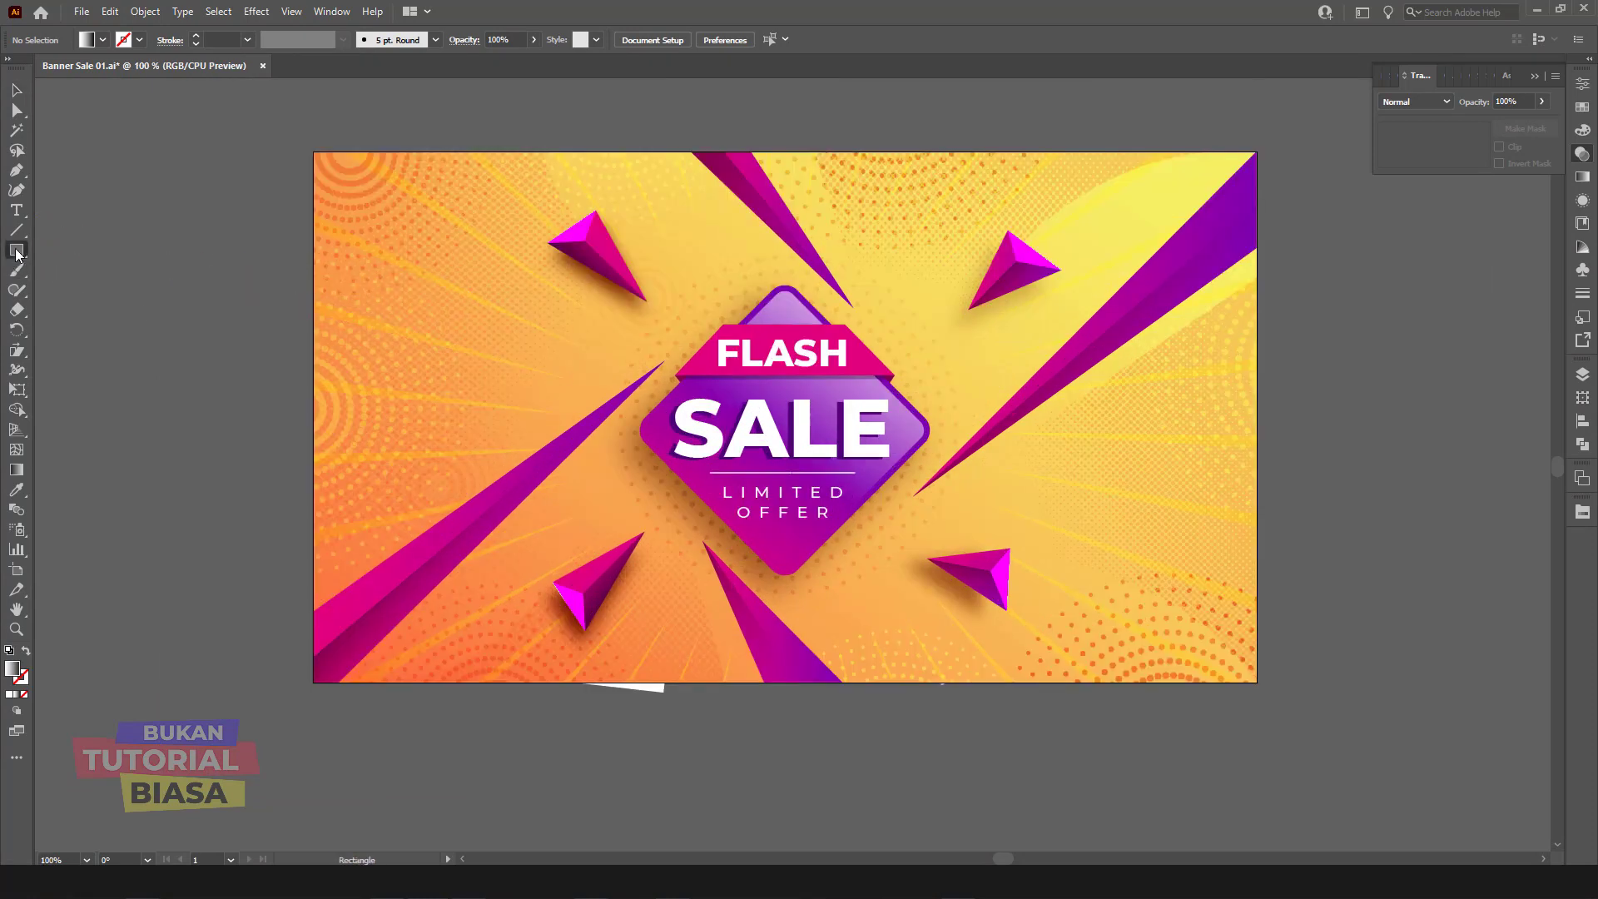
click(14, 171)
click(426, 261)
click(622, 334)
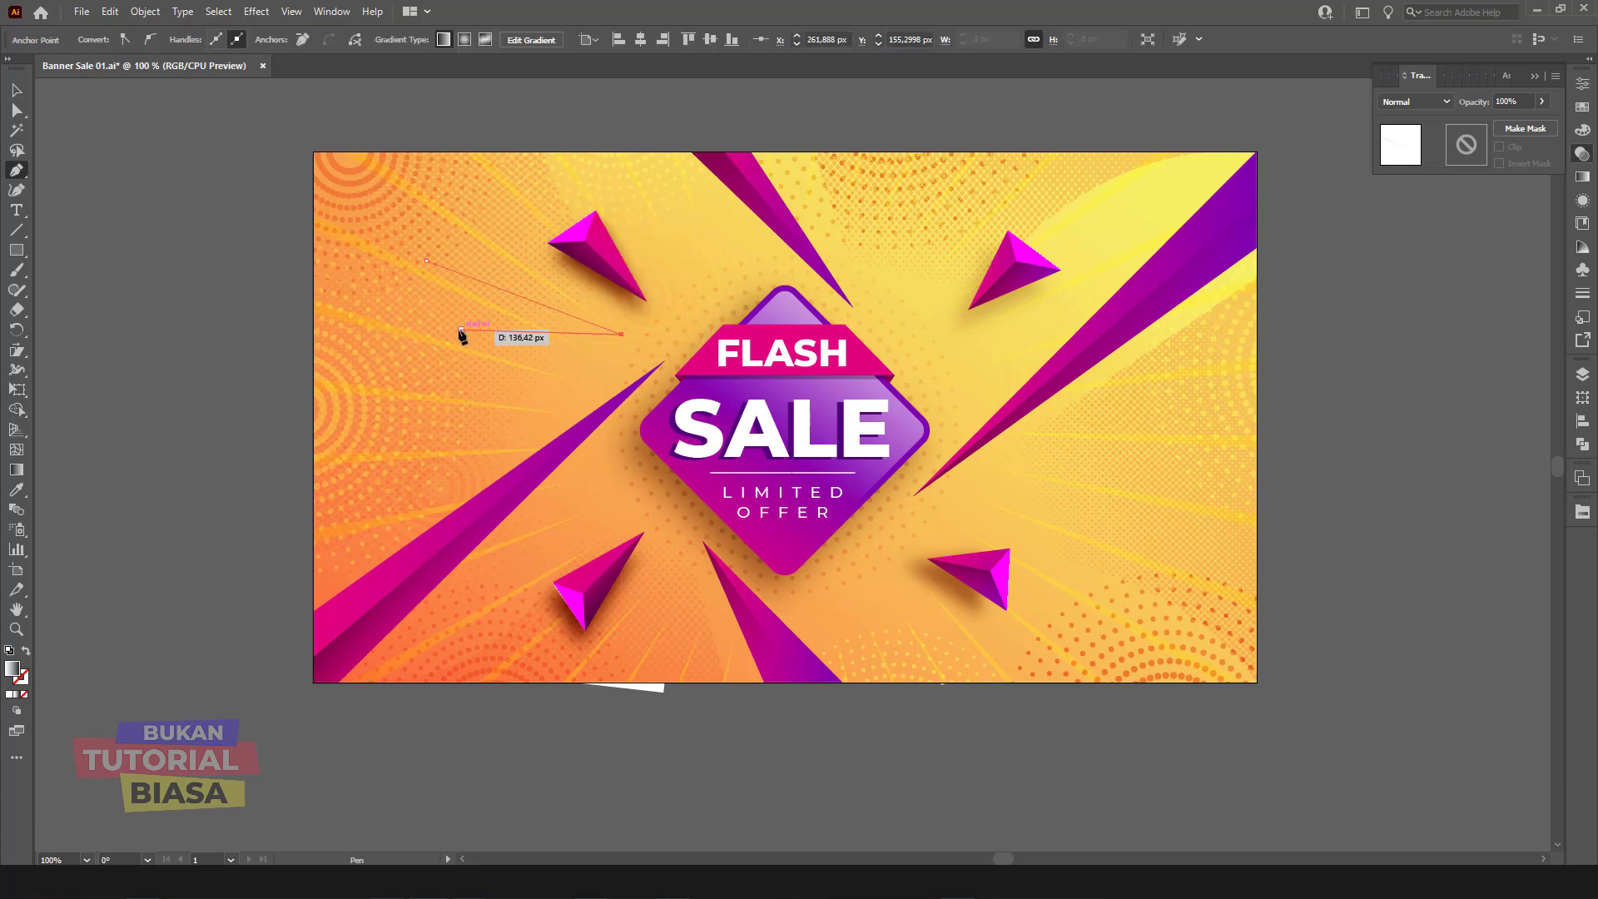
click(443, 334)
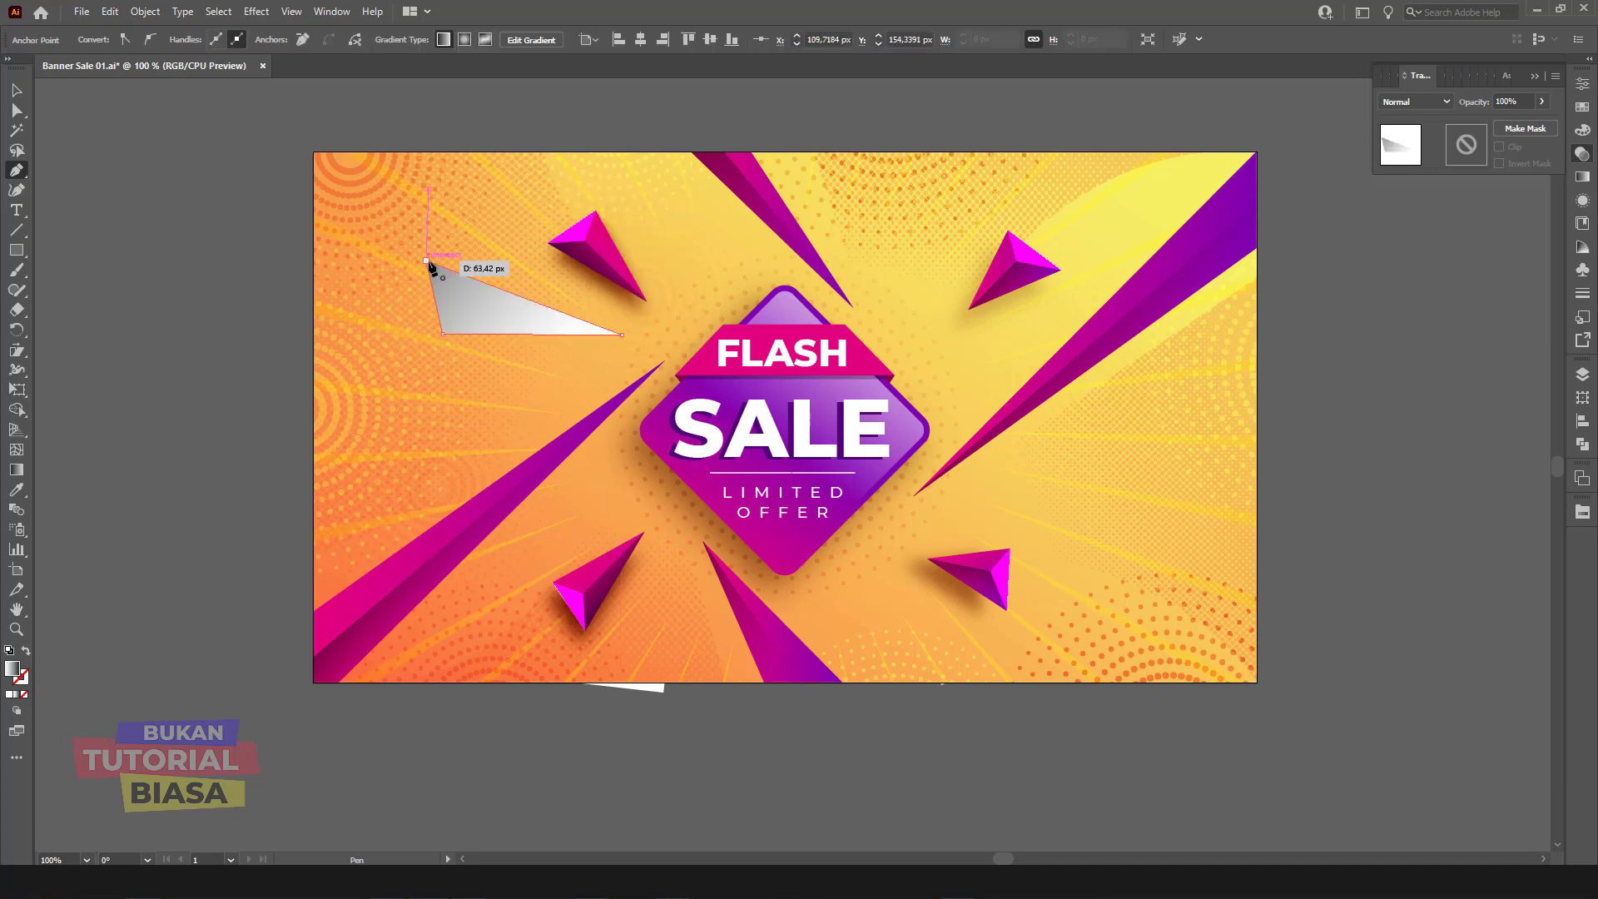
click(427, 261)
click(25, 651)
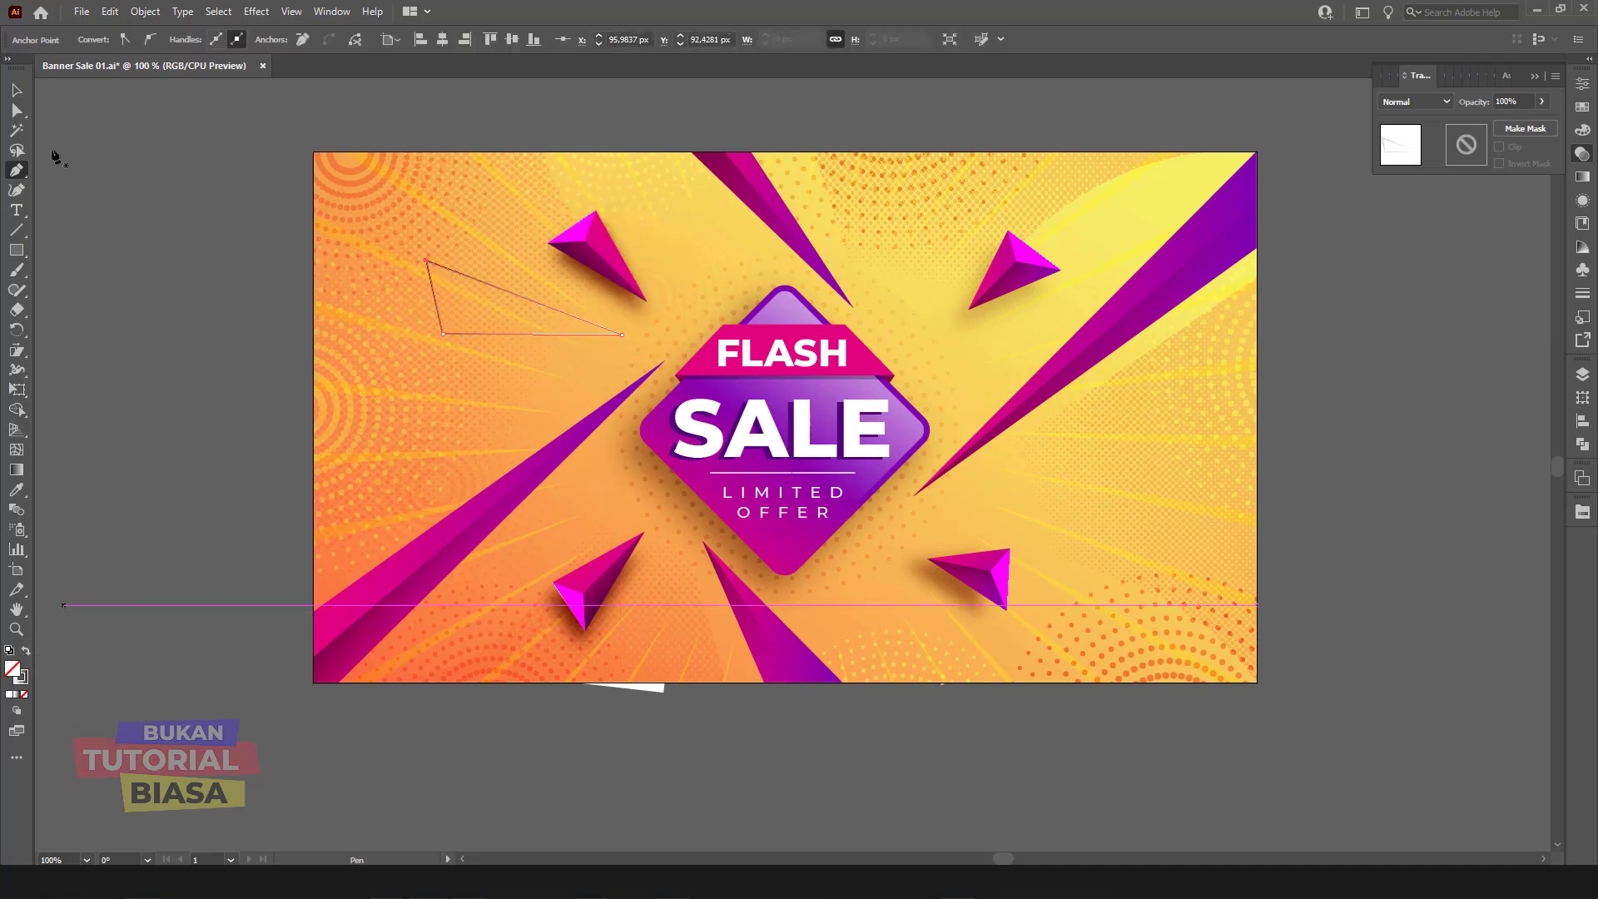
key(v)
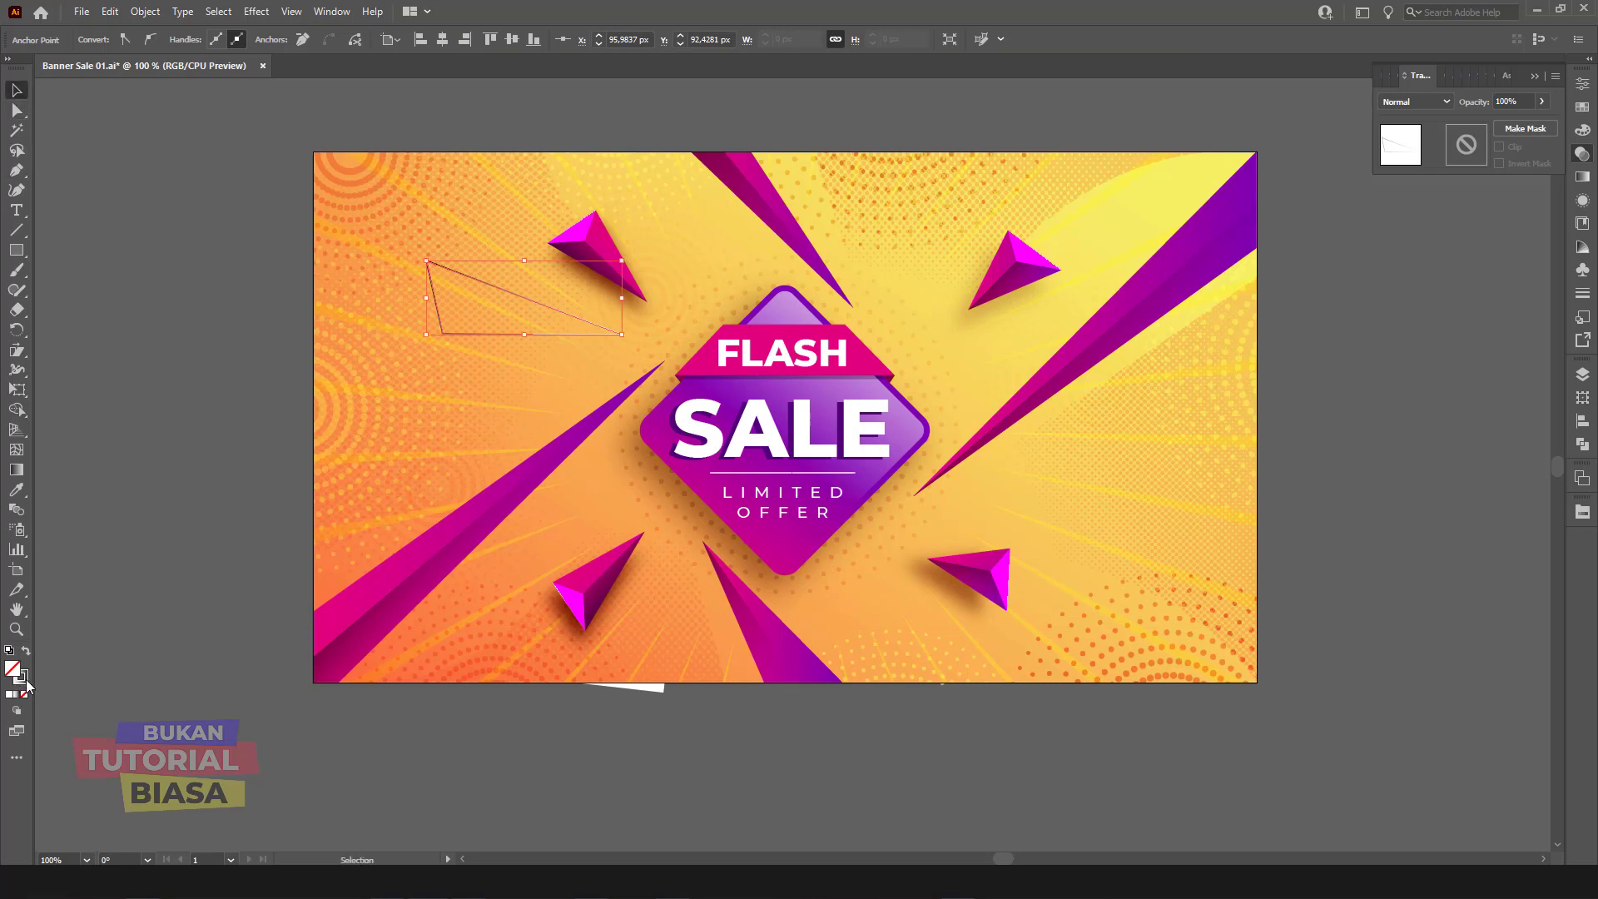
click(10, 694)
click(137, 578)
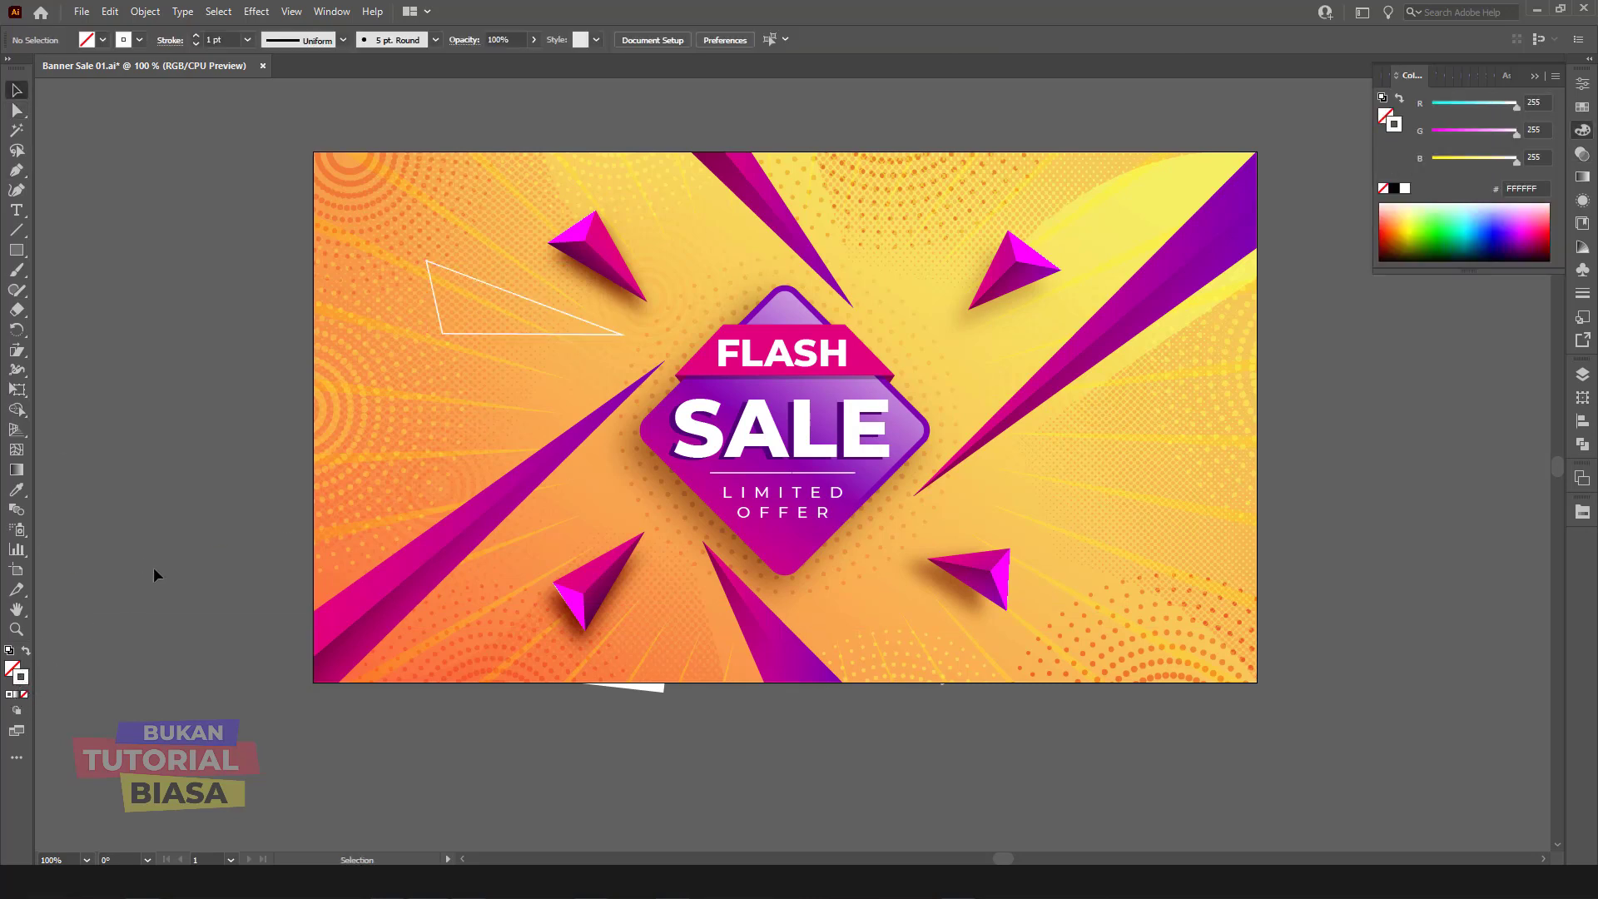
click(618, 335)
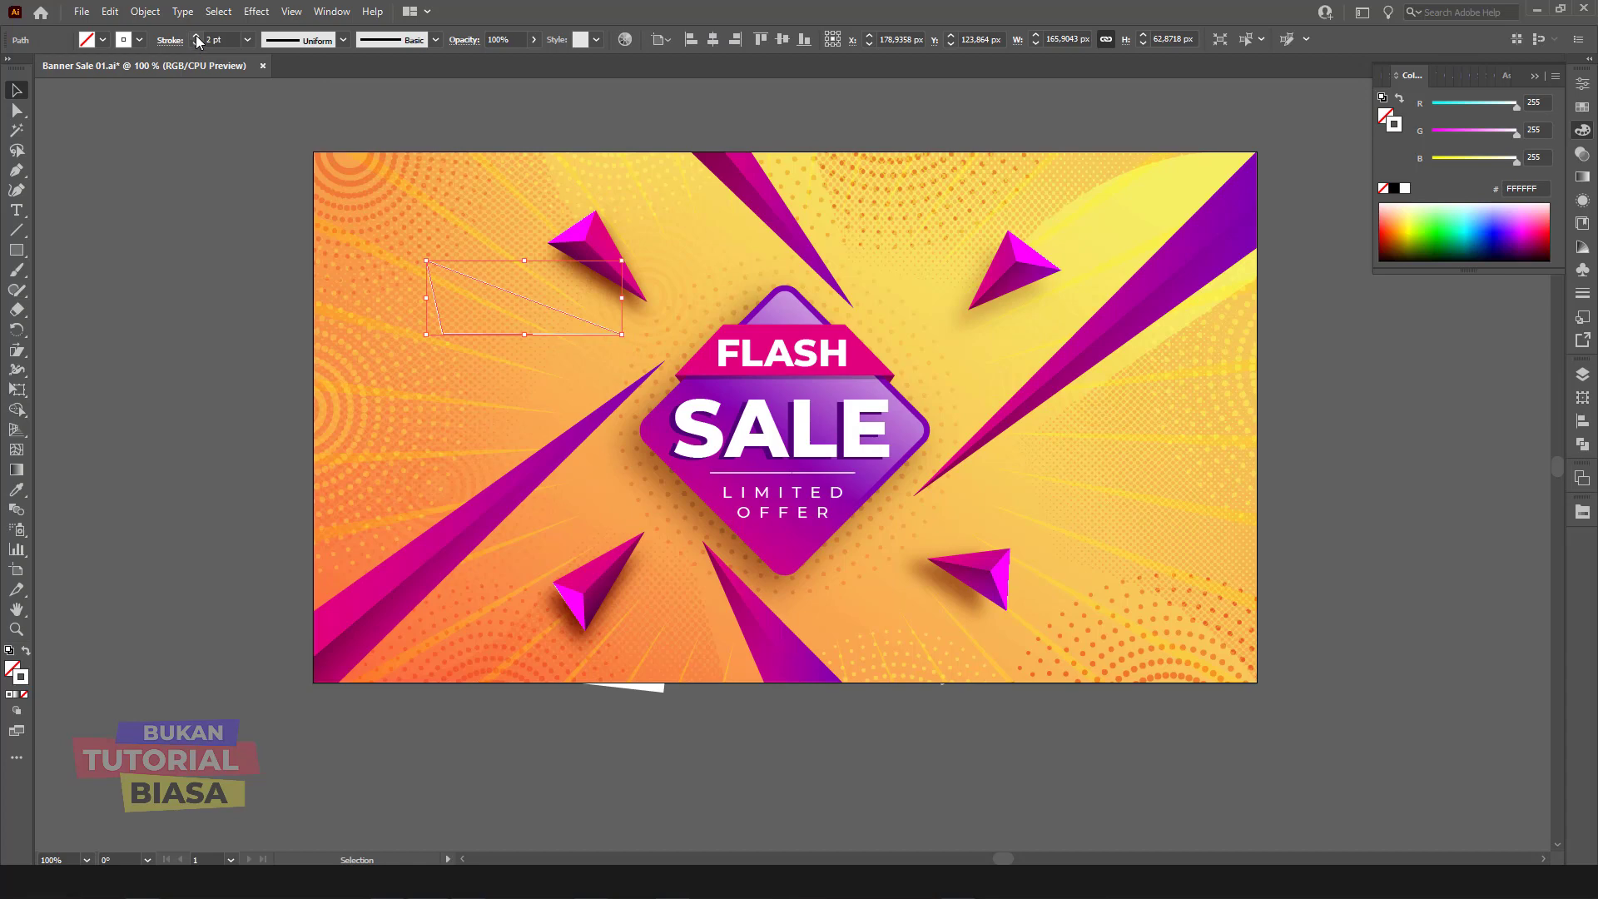
Step: Pull the triangle's lower-left corner left, shrink it slightly, and shift it right
click(12, 111)
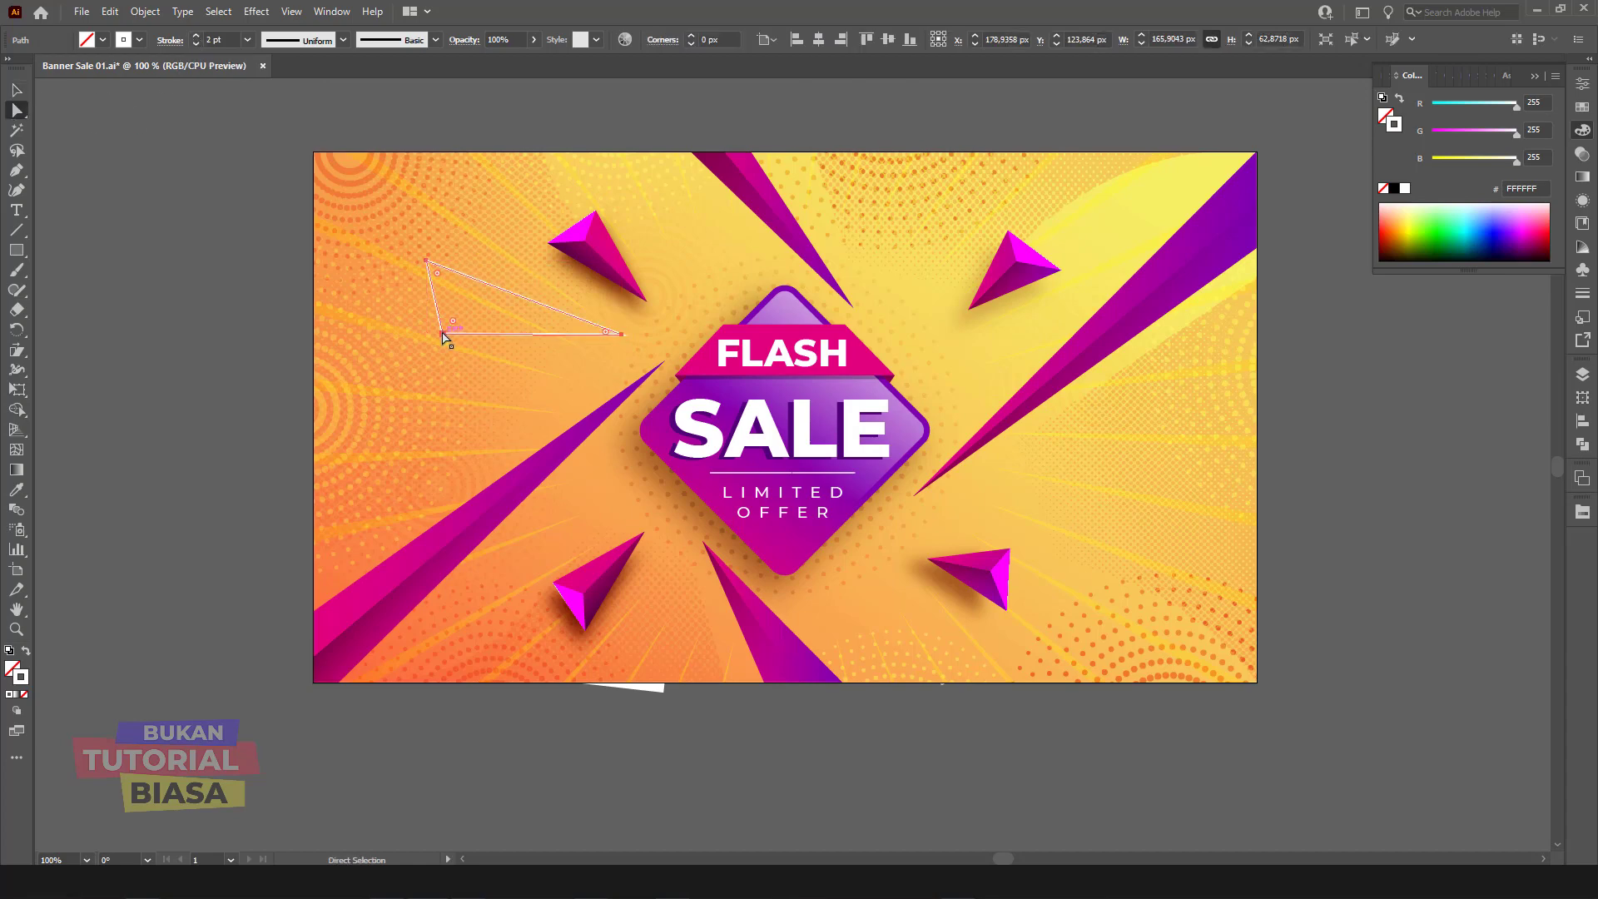
drag(443, 334, 383, 332)
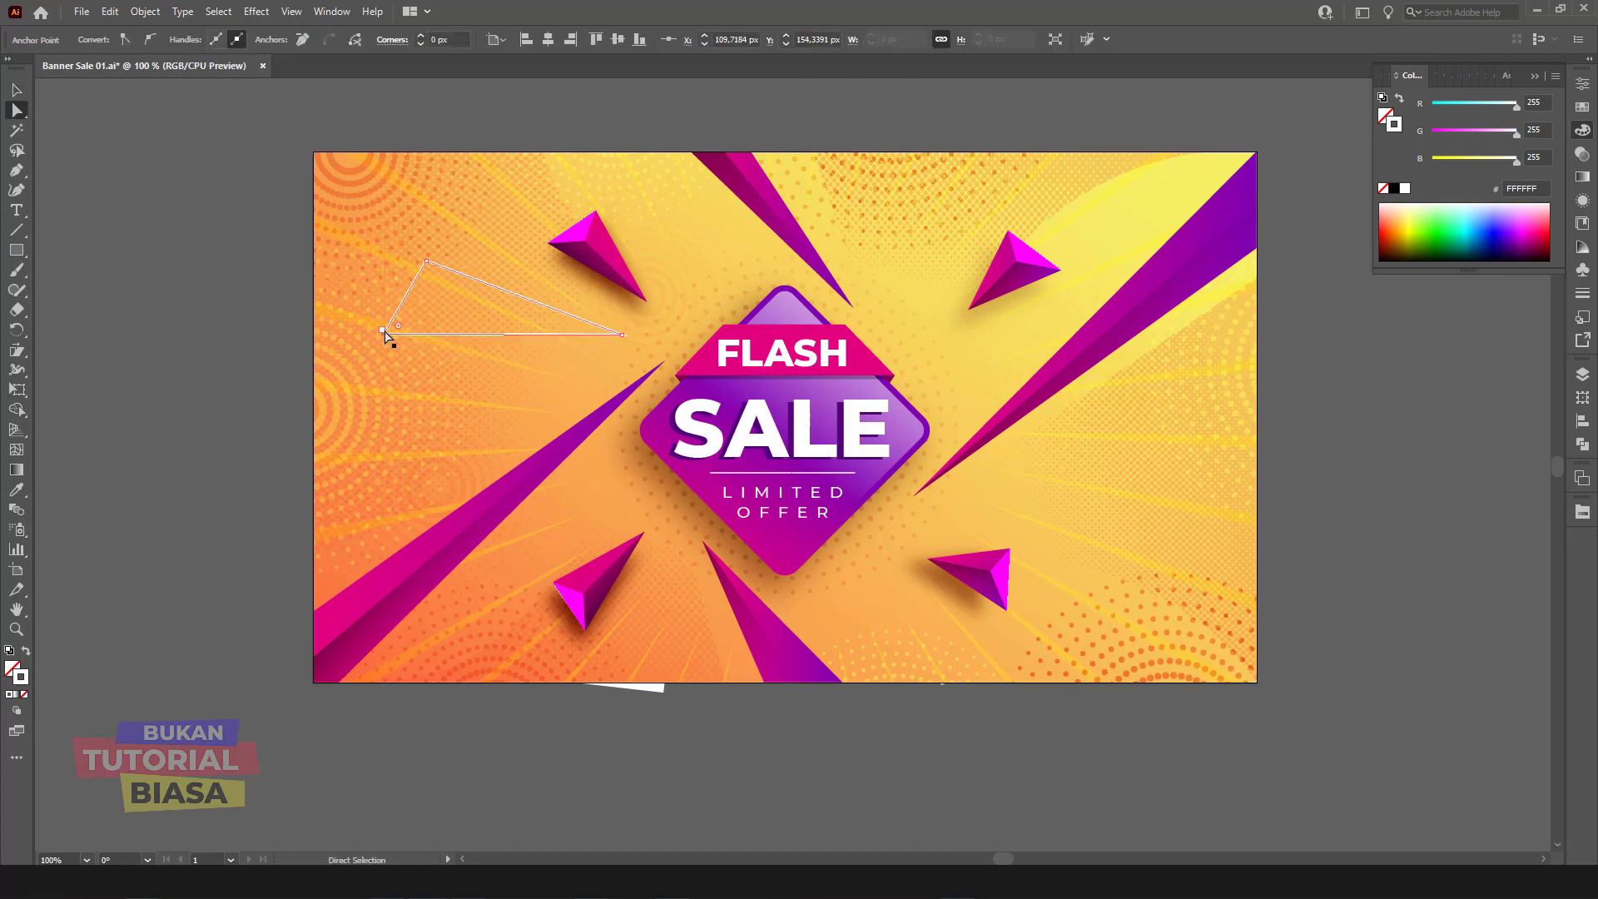
key(v)
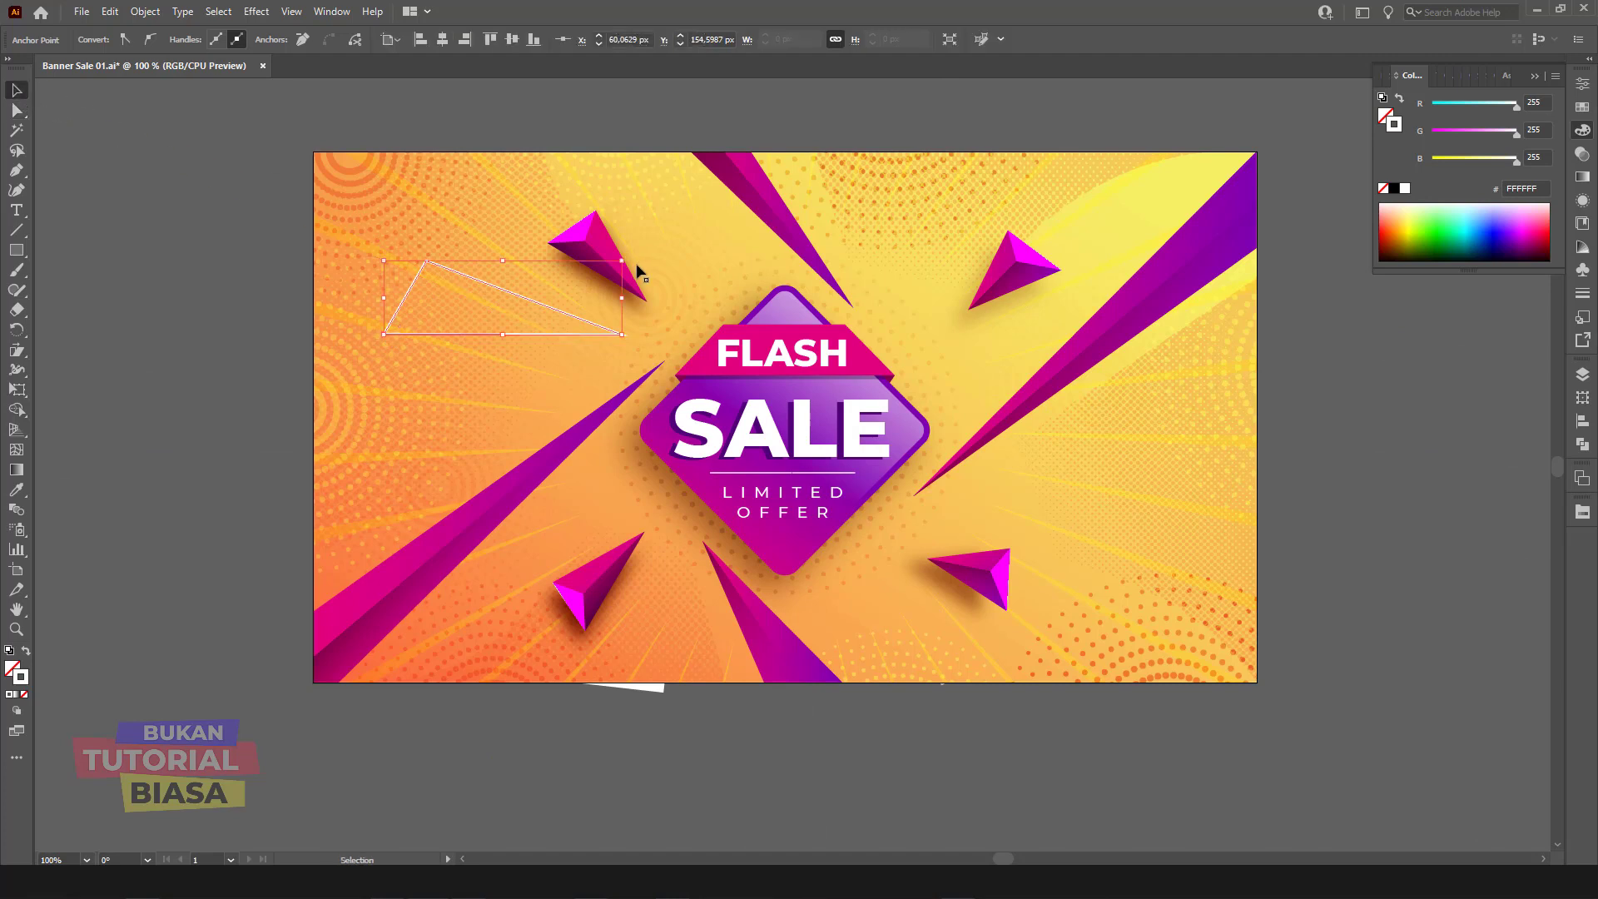
drag(620, 261, 600, 268)
drag(580, 331, 628, 333)
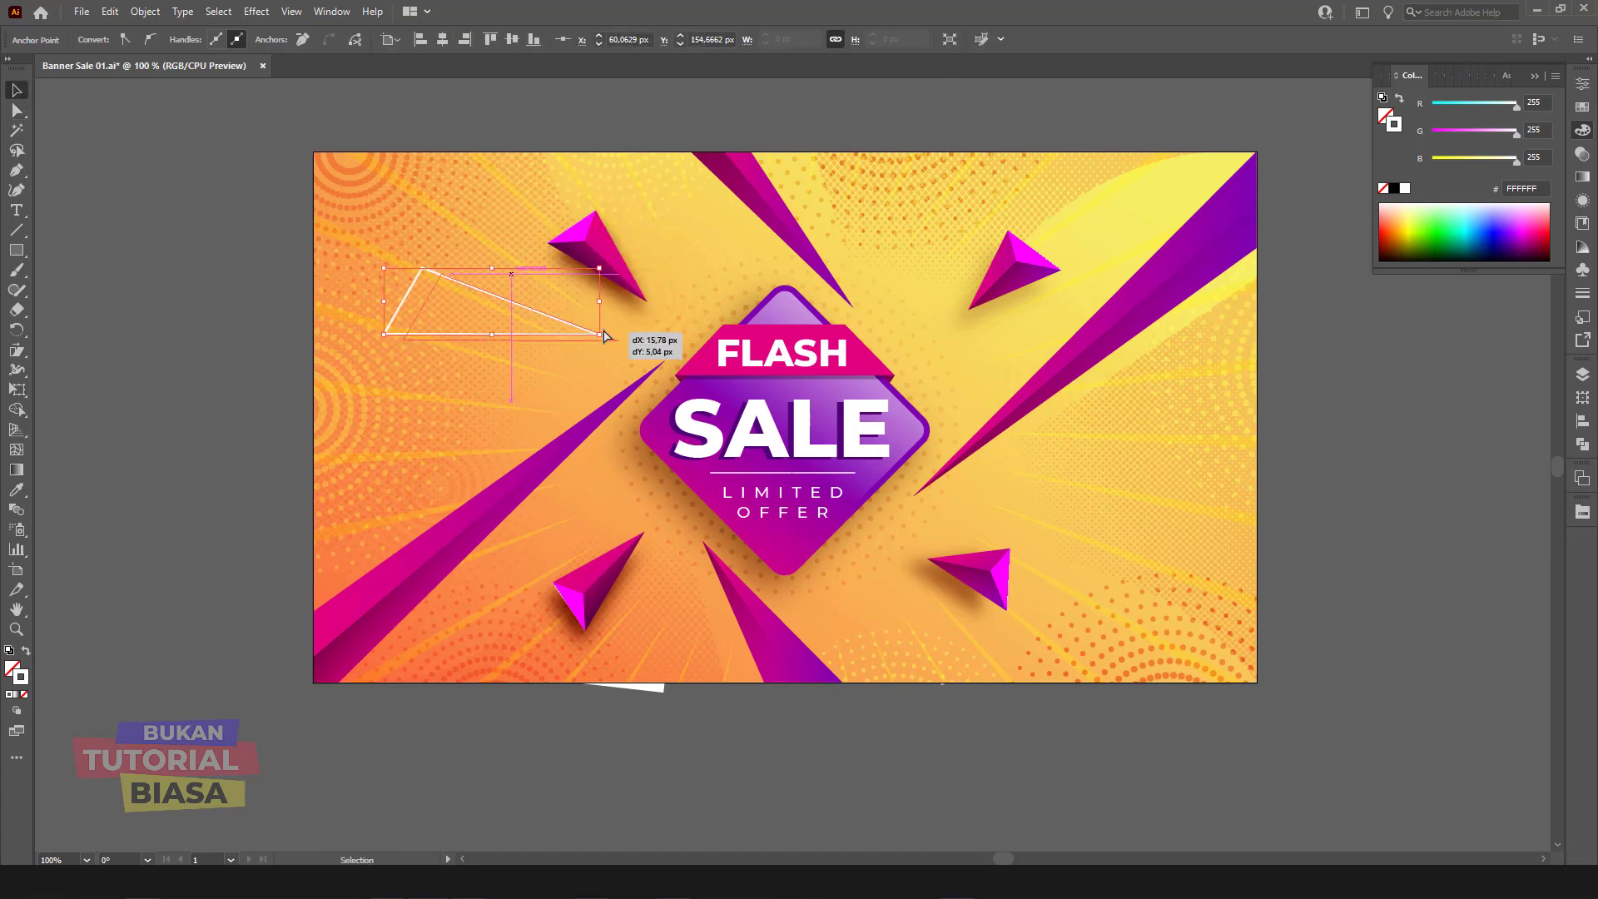
click(19, 173)
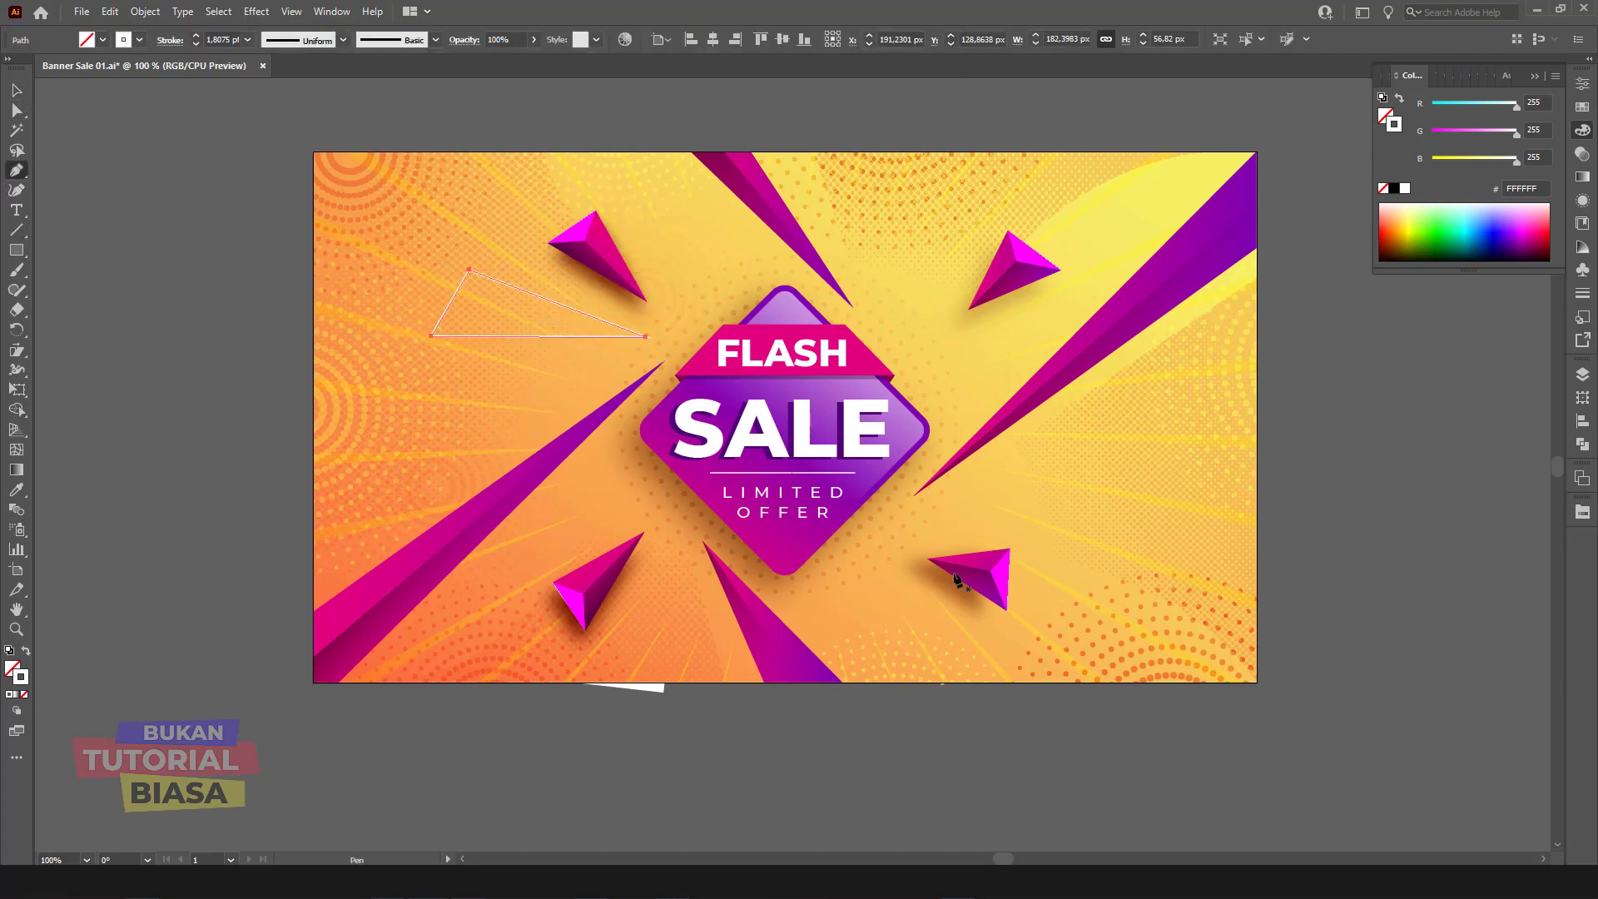
Step: Draw three outline triangles: near the lower-right pyramid, upper right, and above the lower-left pyramid
click(868, 563)
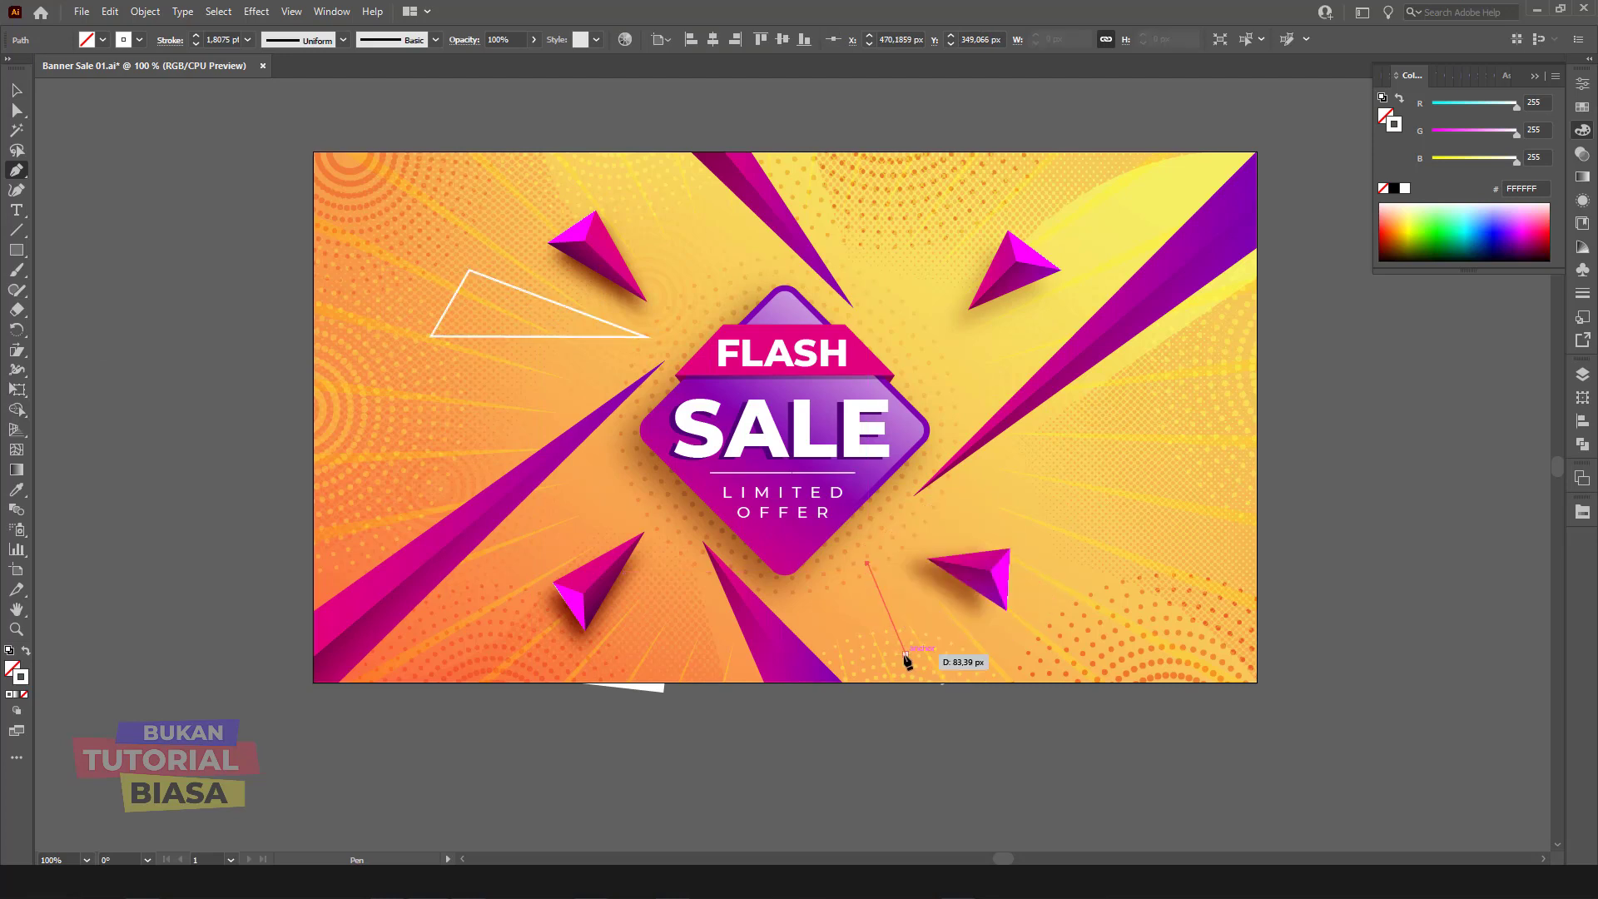
click(906, 663)
drag(943, 617, 945, 621)
click(970, 639)
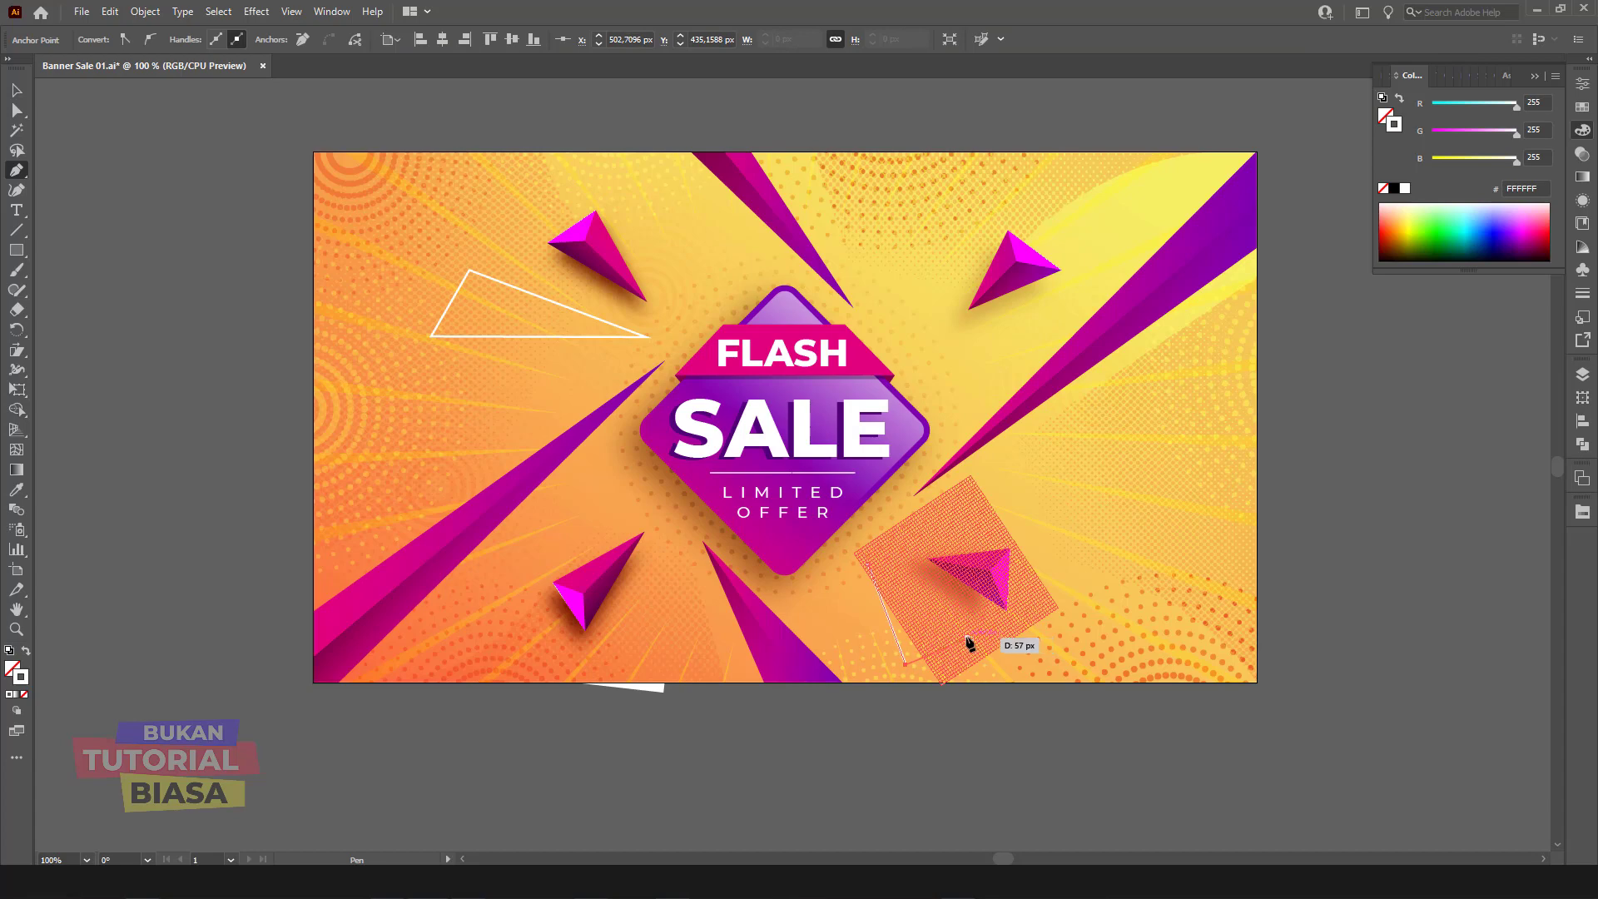
click(868, 564)
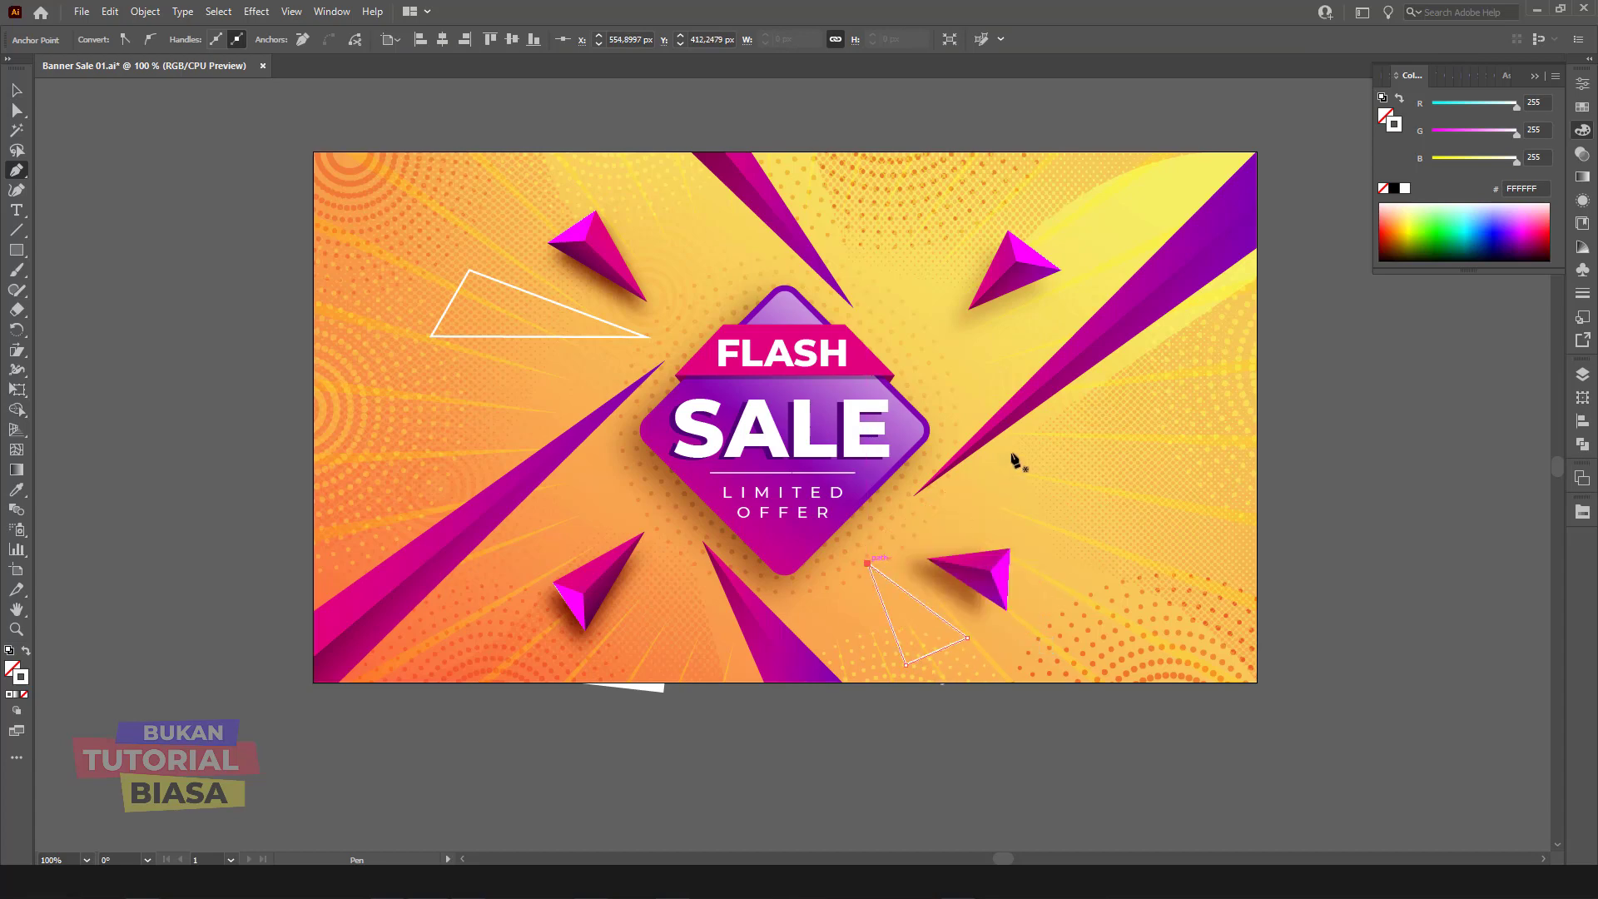
click(917, 197)
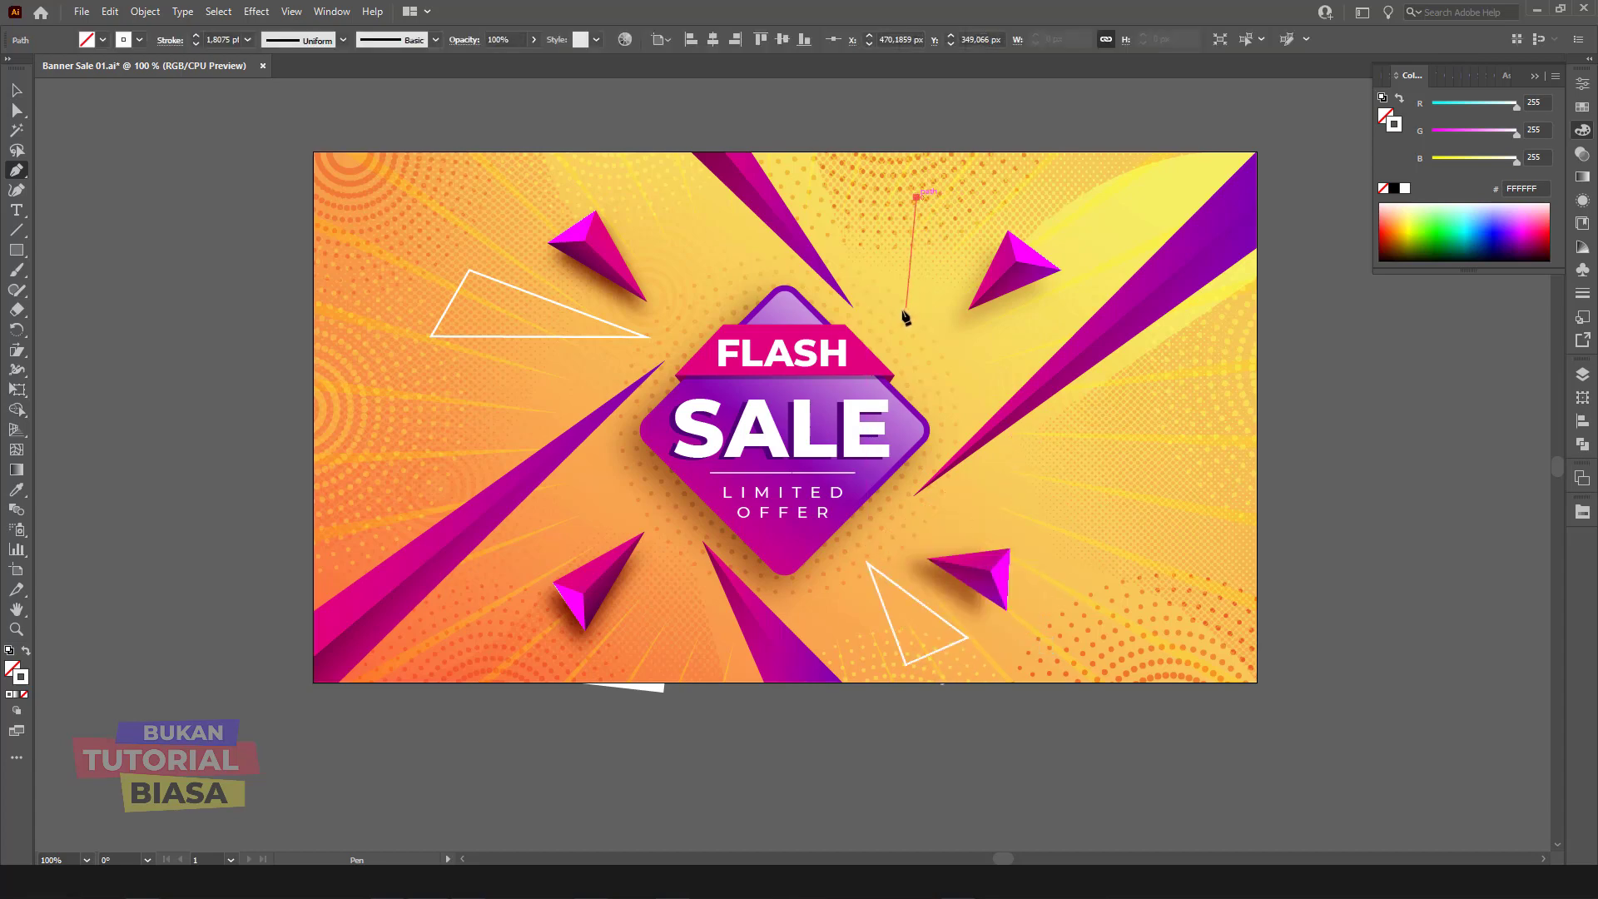
click(900, 315)
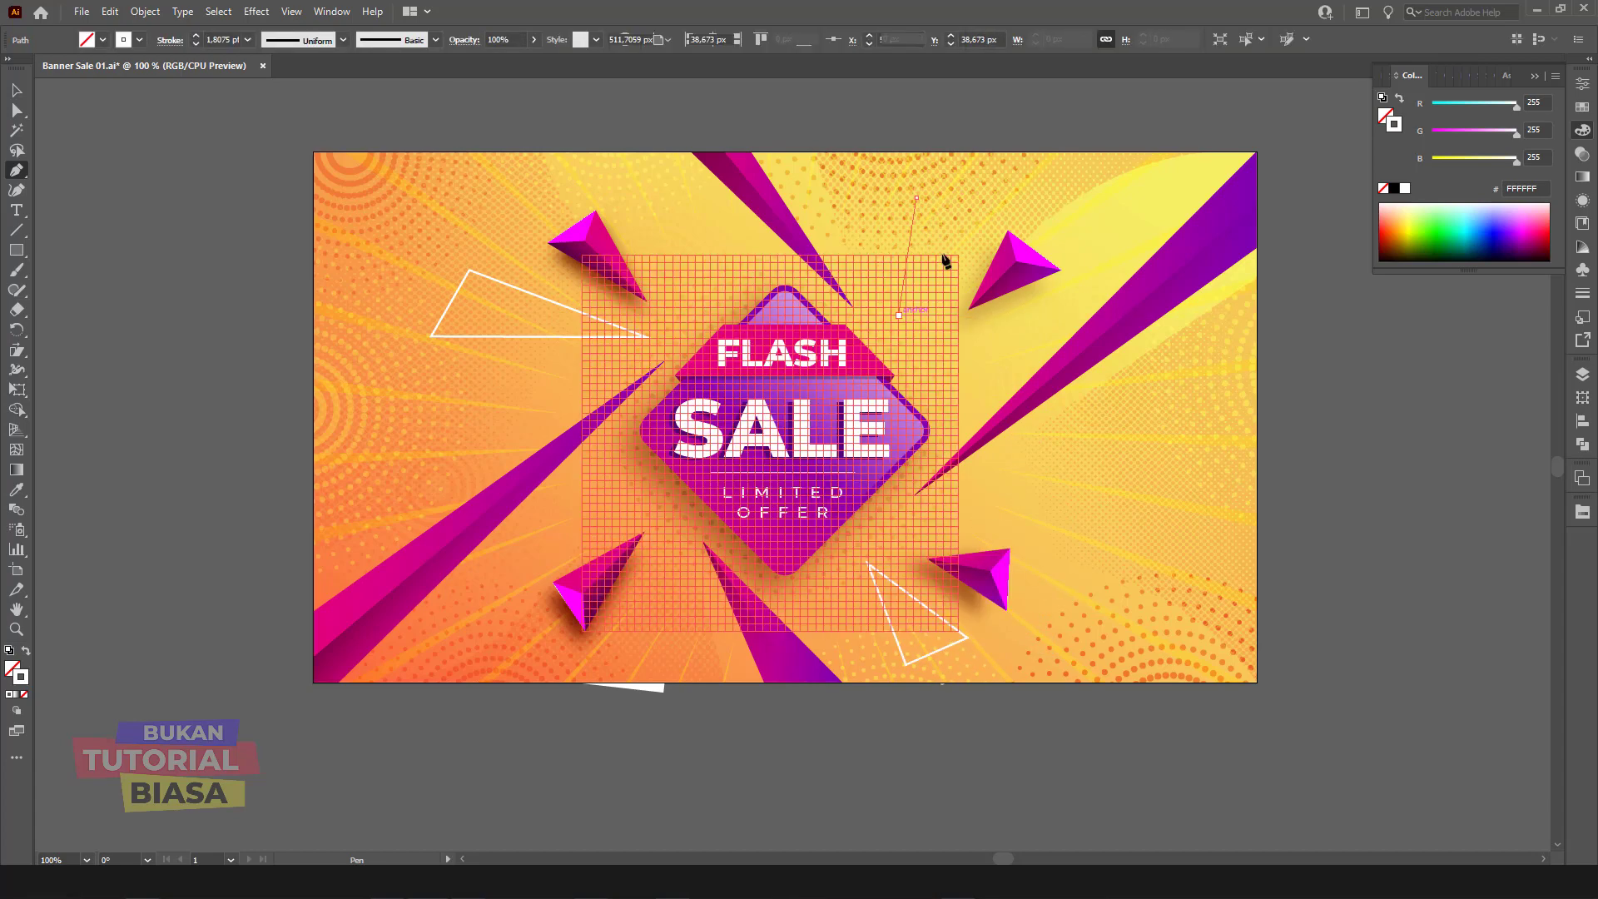
click(917, 198)
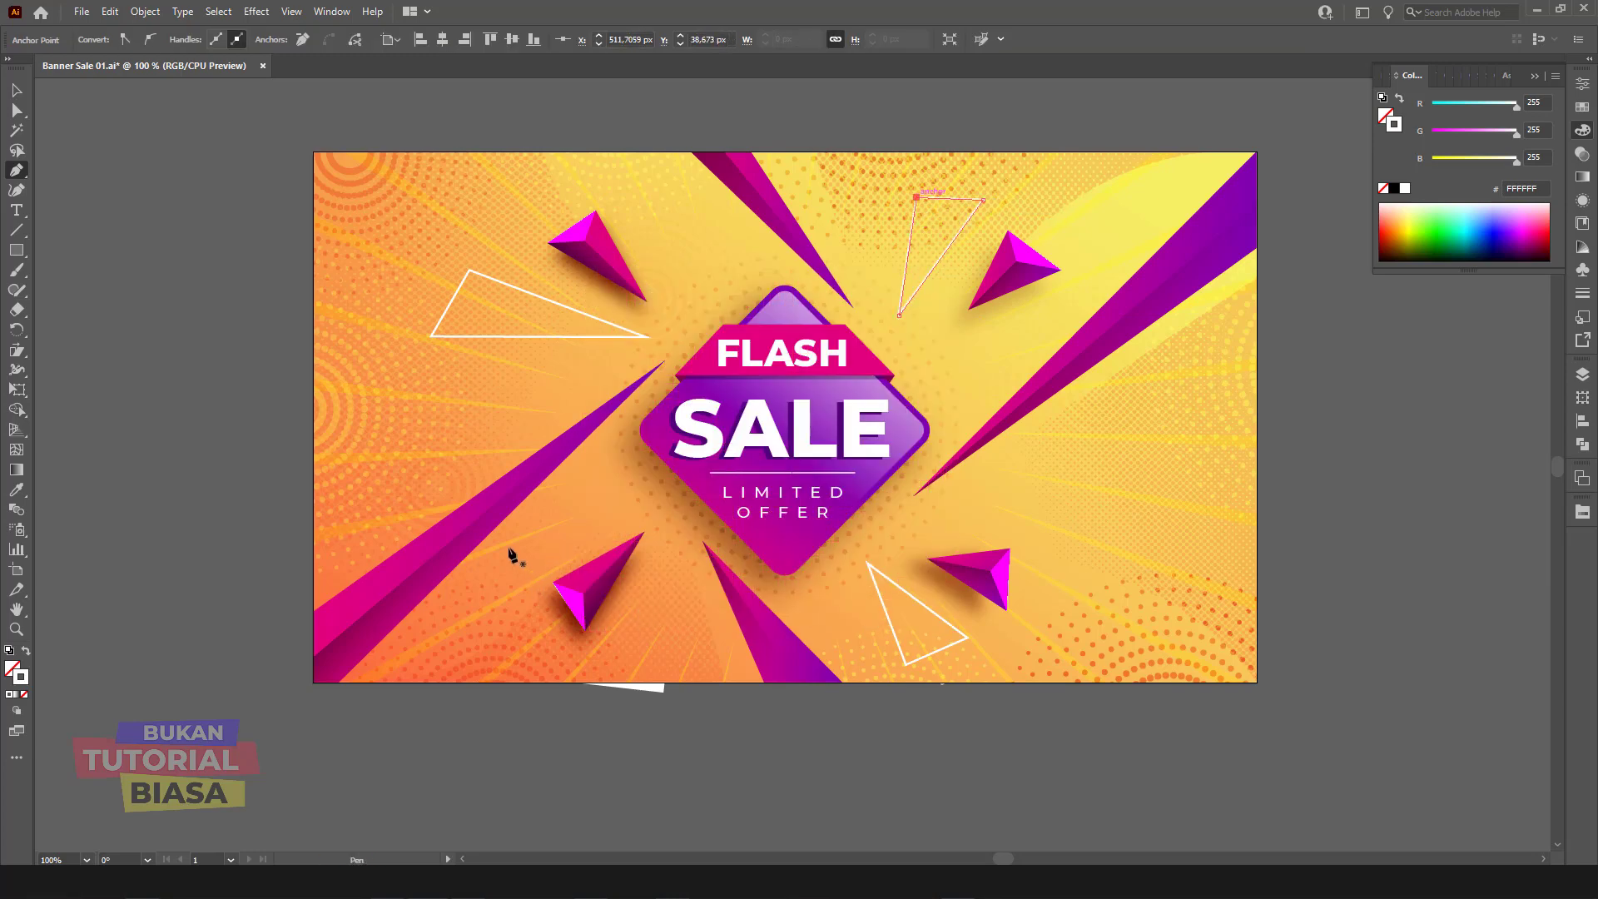
click(543, 509)
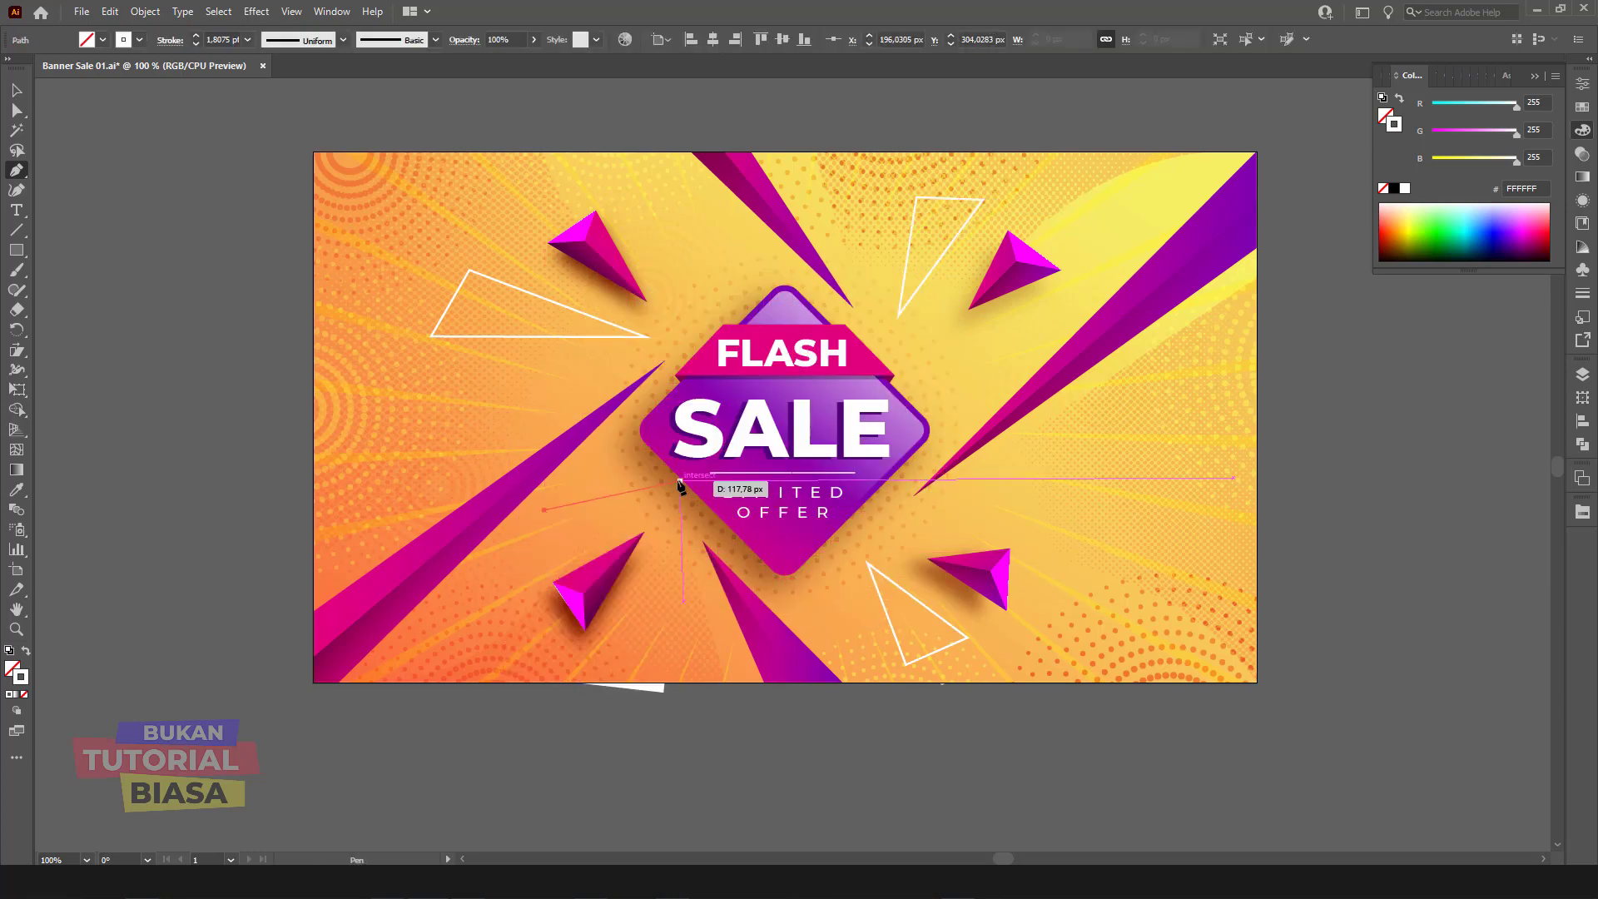
click(658, 481)
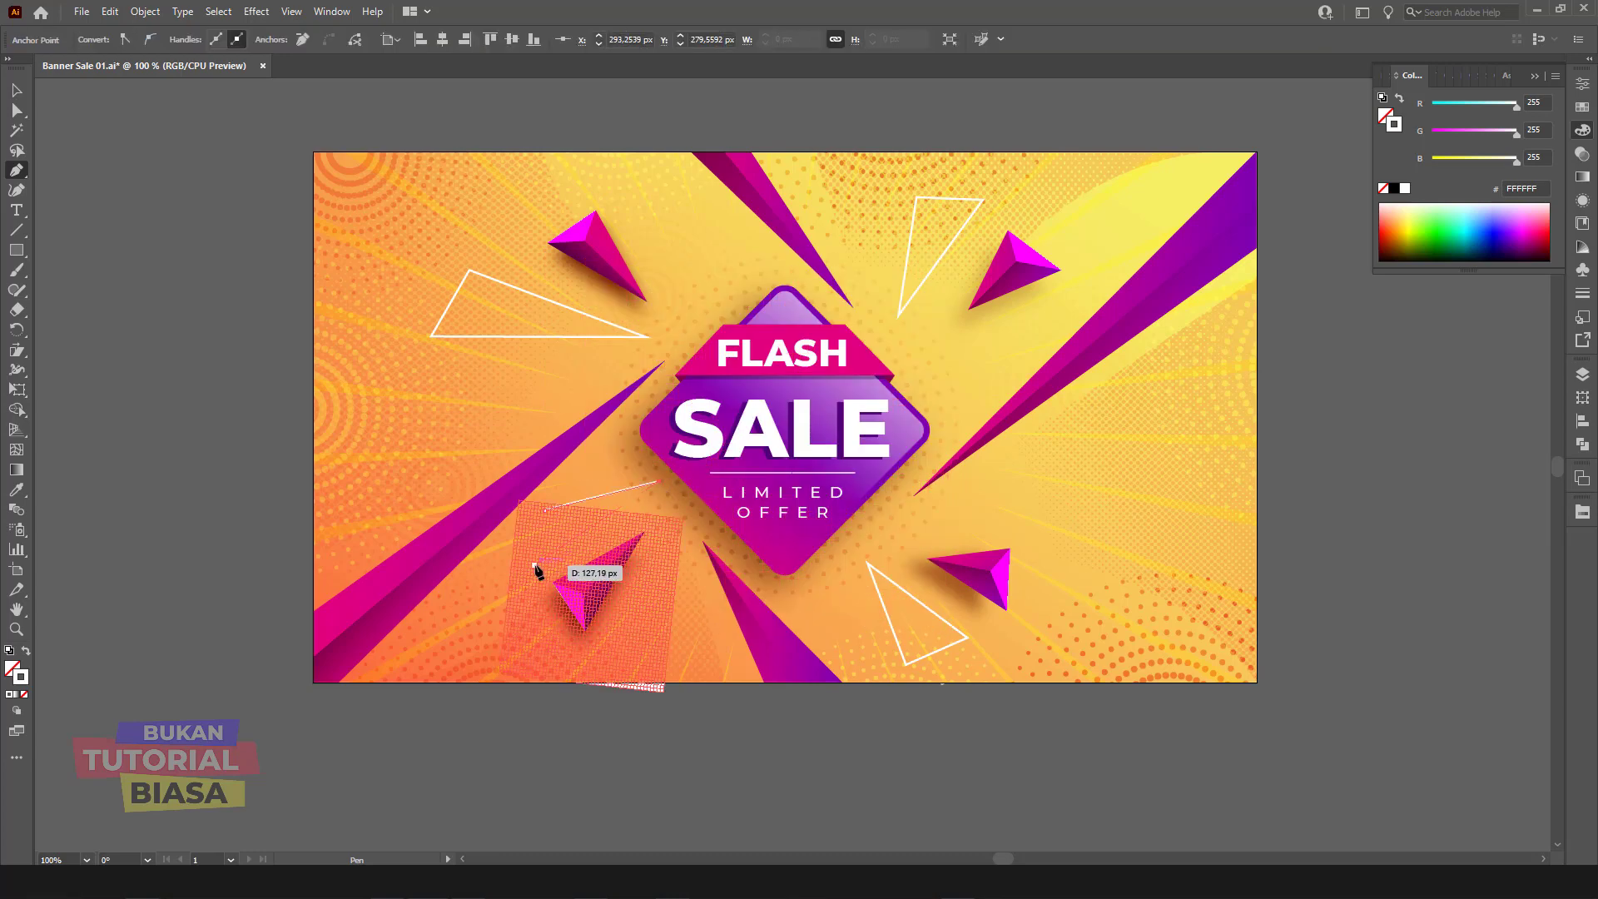
click(535, 566)
click(544, 510)
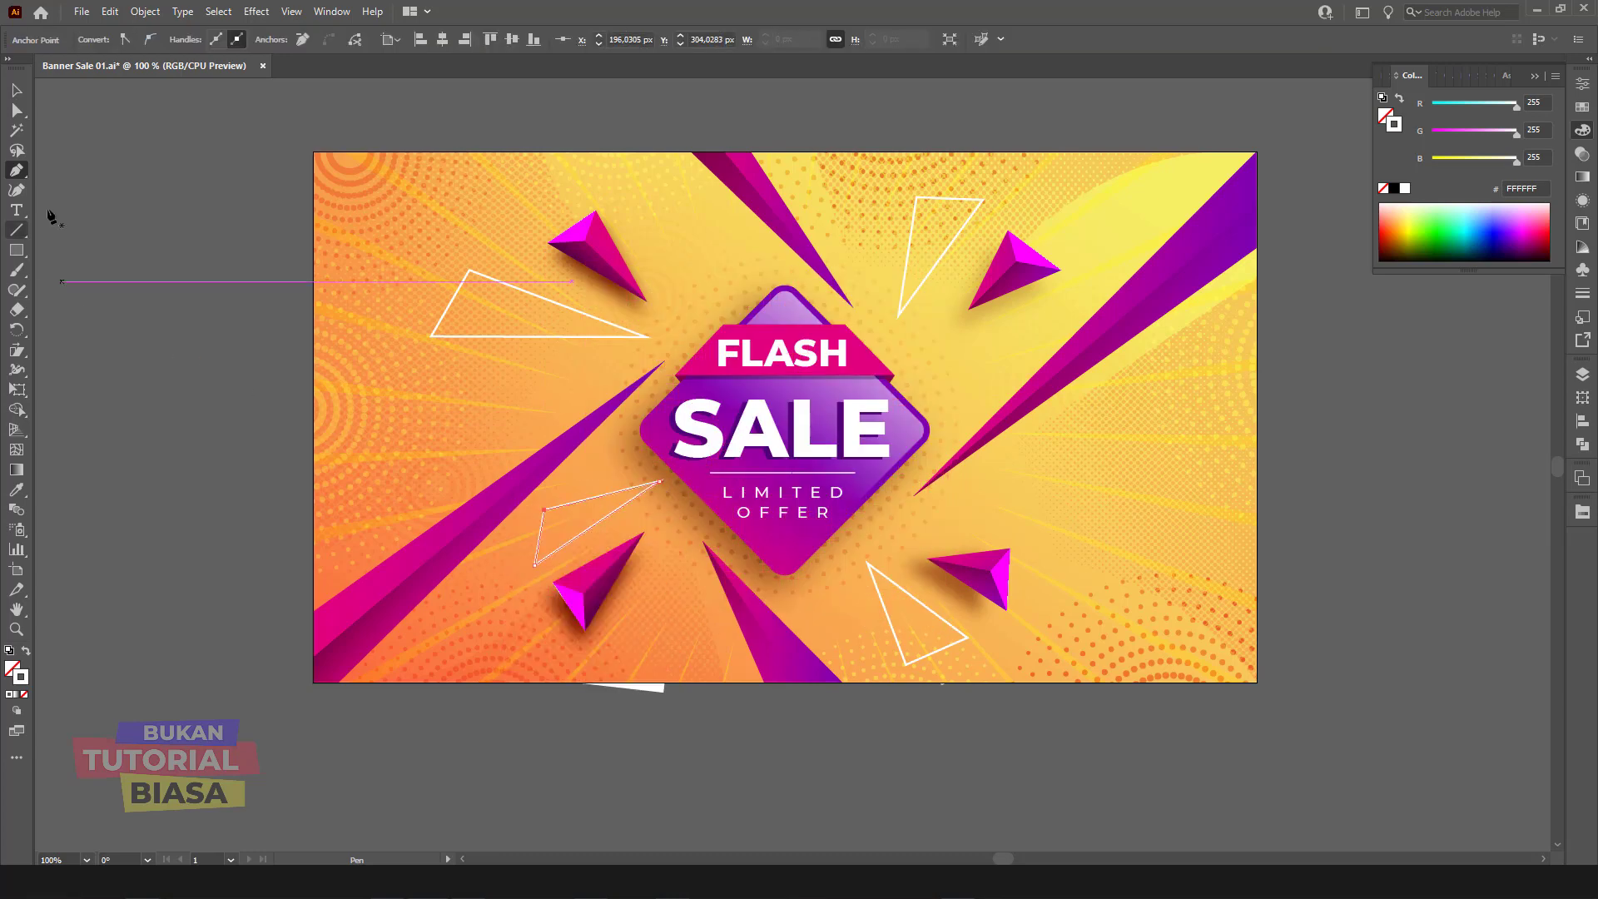
click(17, 90)
Step: Nudge the lower-left pink pyramid group up and right, then restore the 100% view
click(1320, 473)
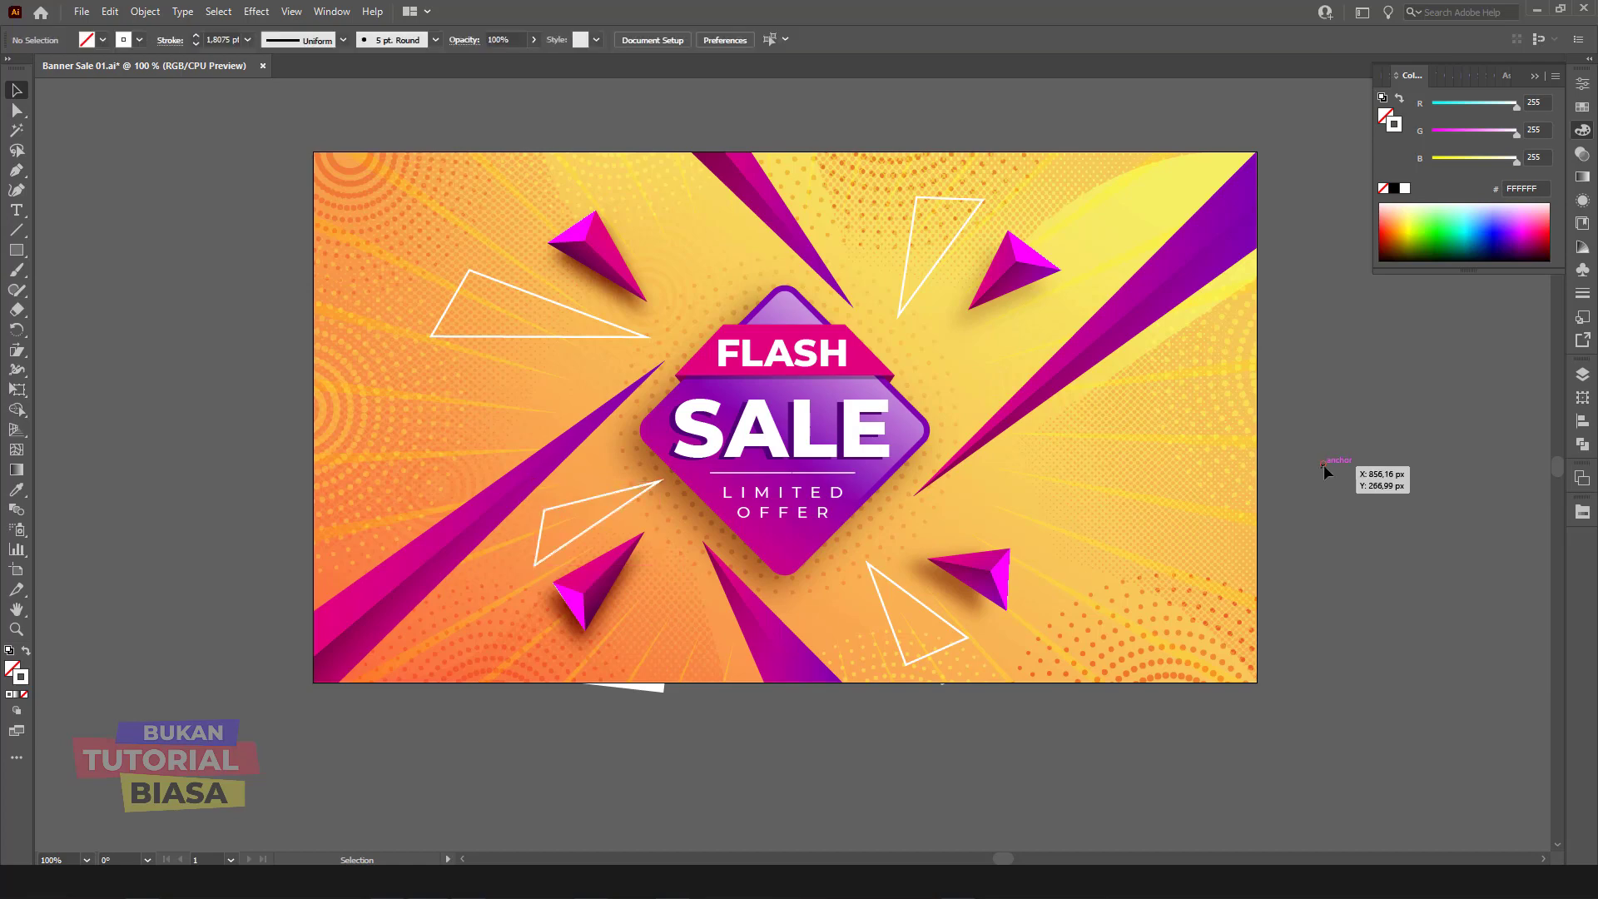
key(a)
key(ctrl+minus)
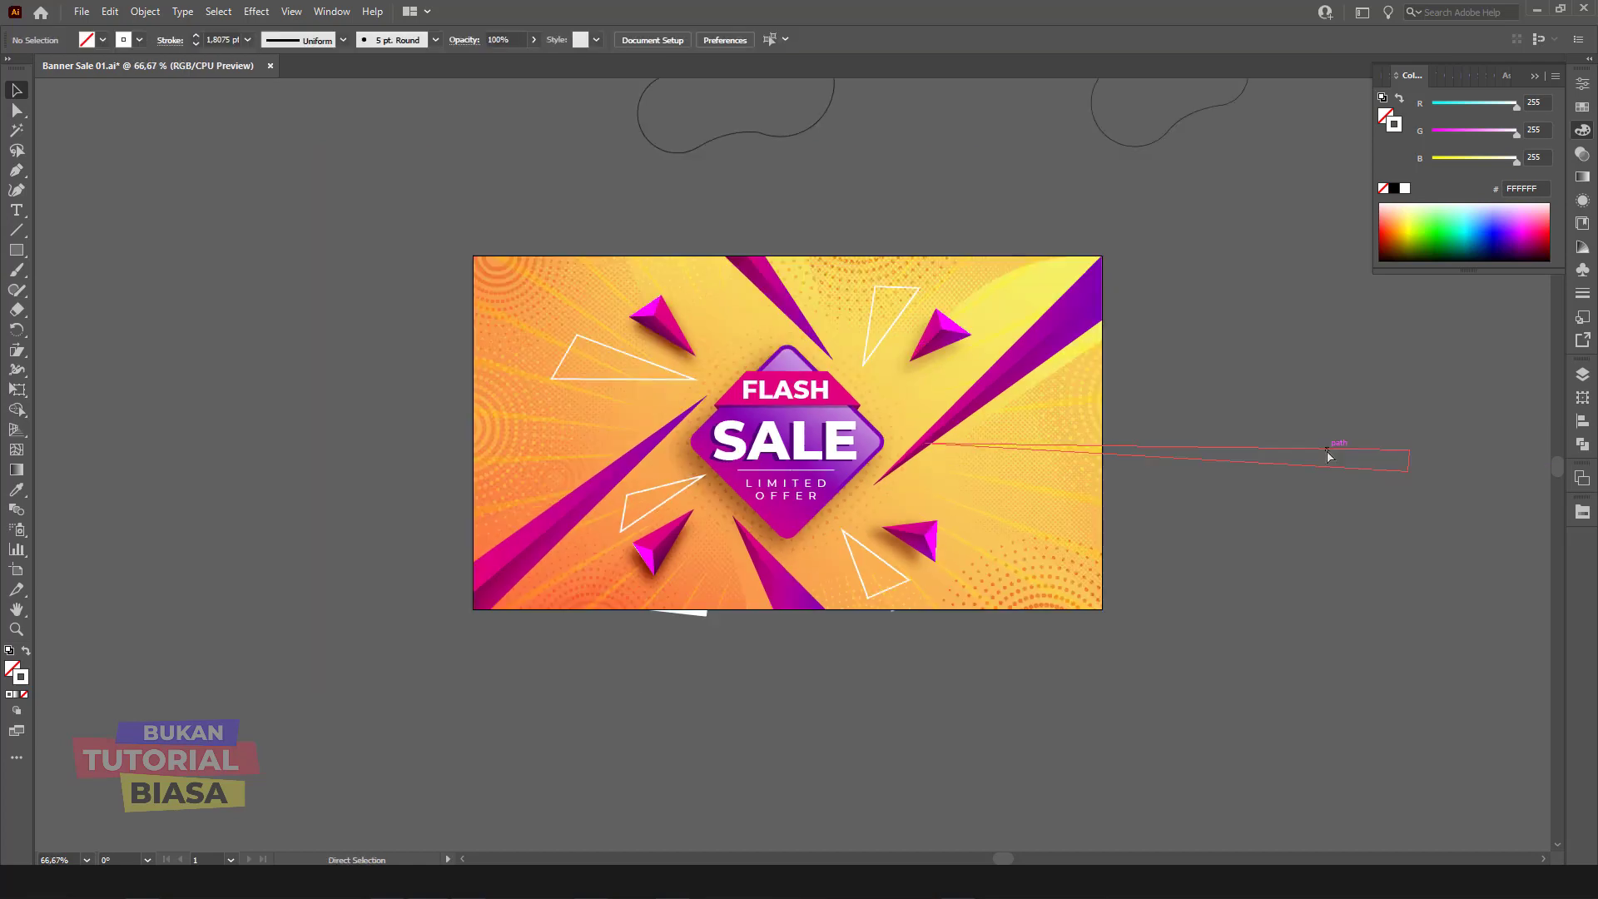
key(ctrl+minus)
key(ctrl+plus)
key(ctrl+plus)
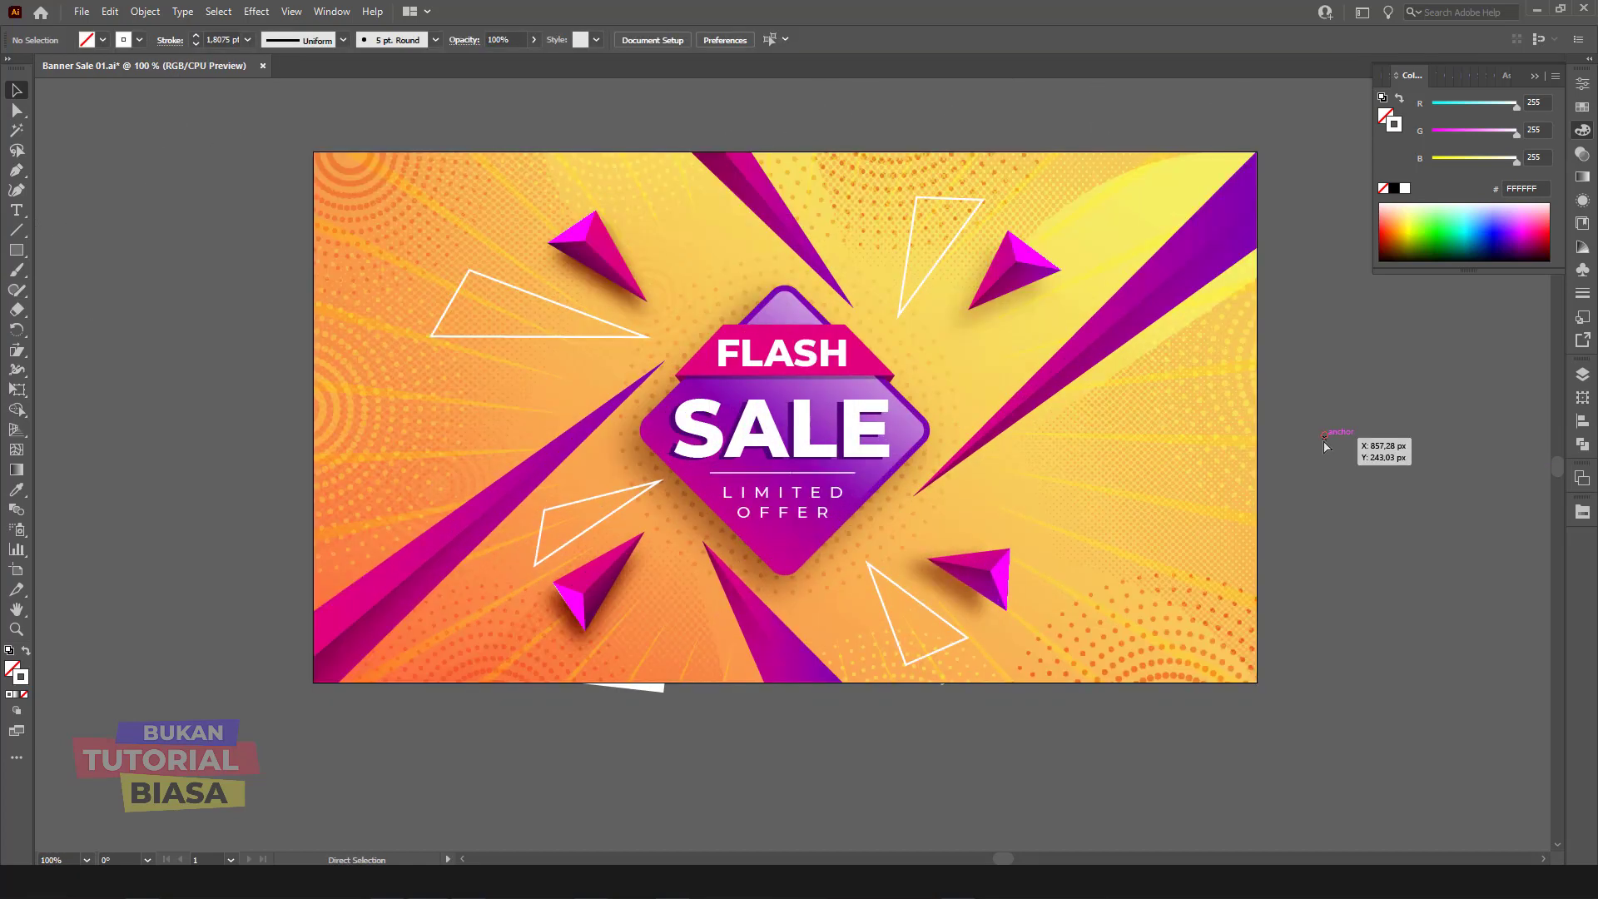
key(ctrl+minus)
key(v)
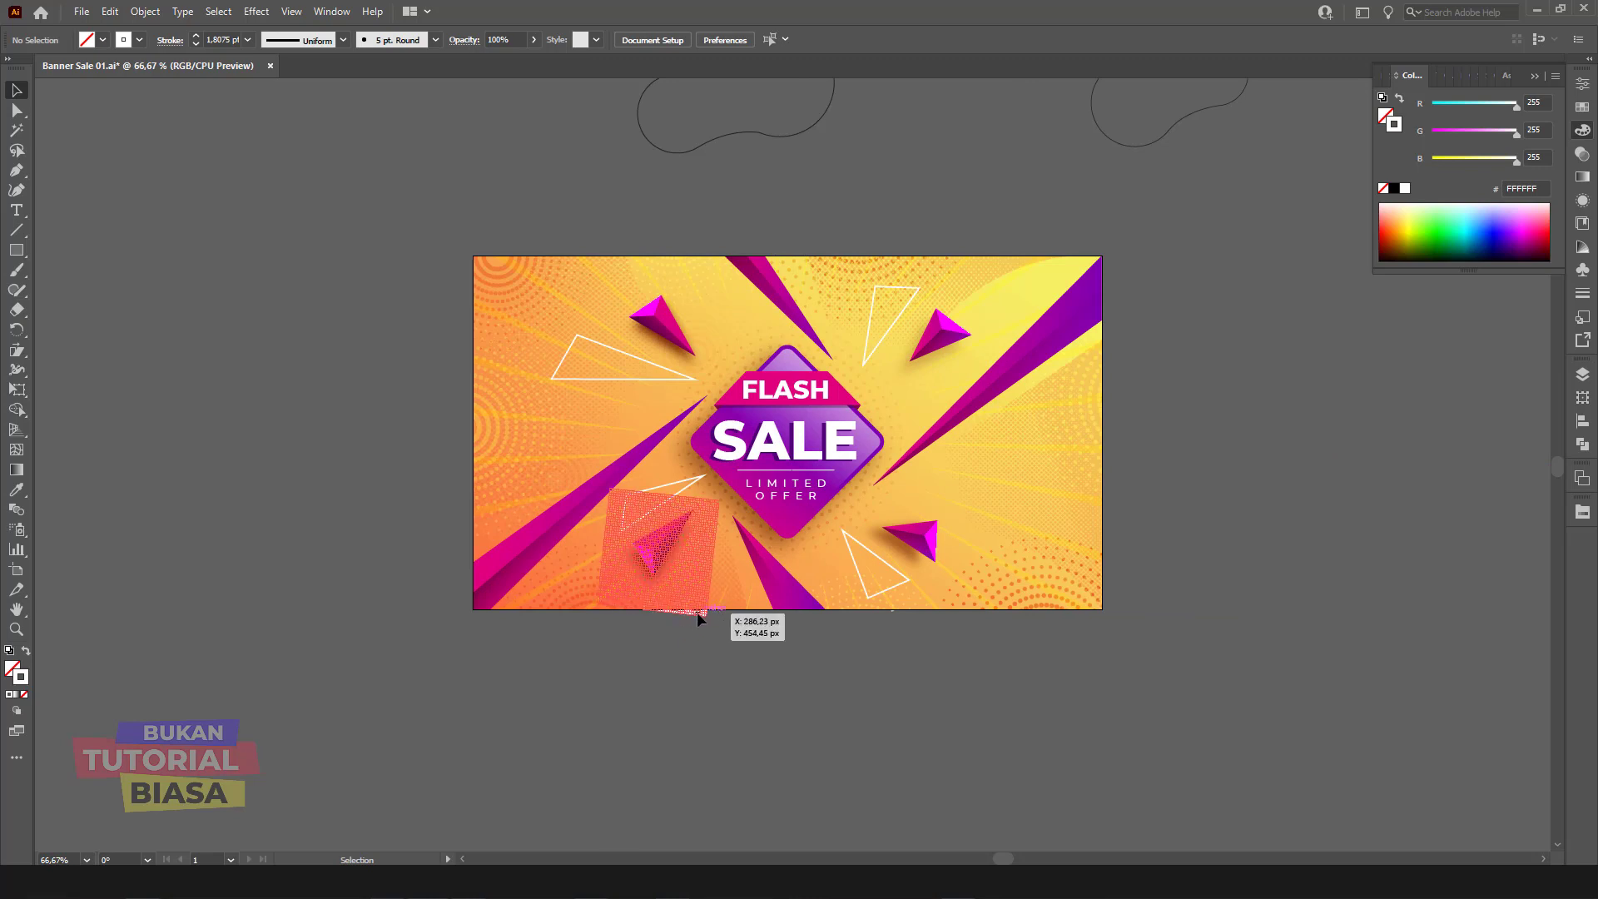
click(700, 588)
drag(721, 504, 699, 526)
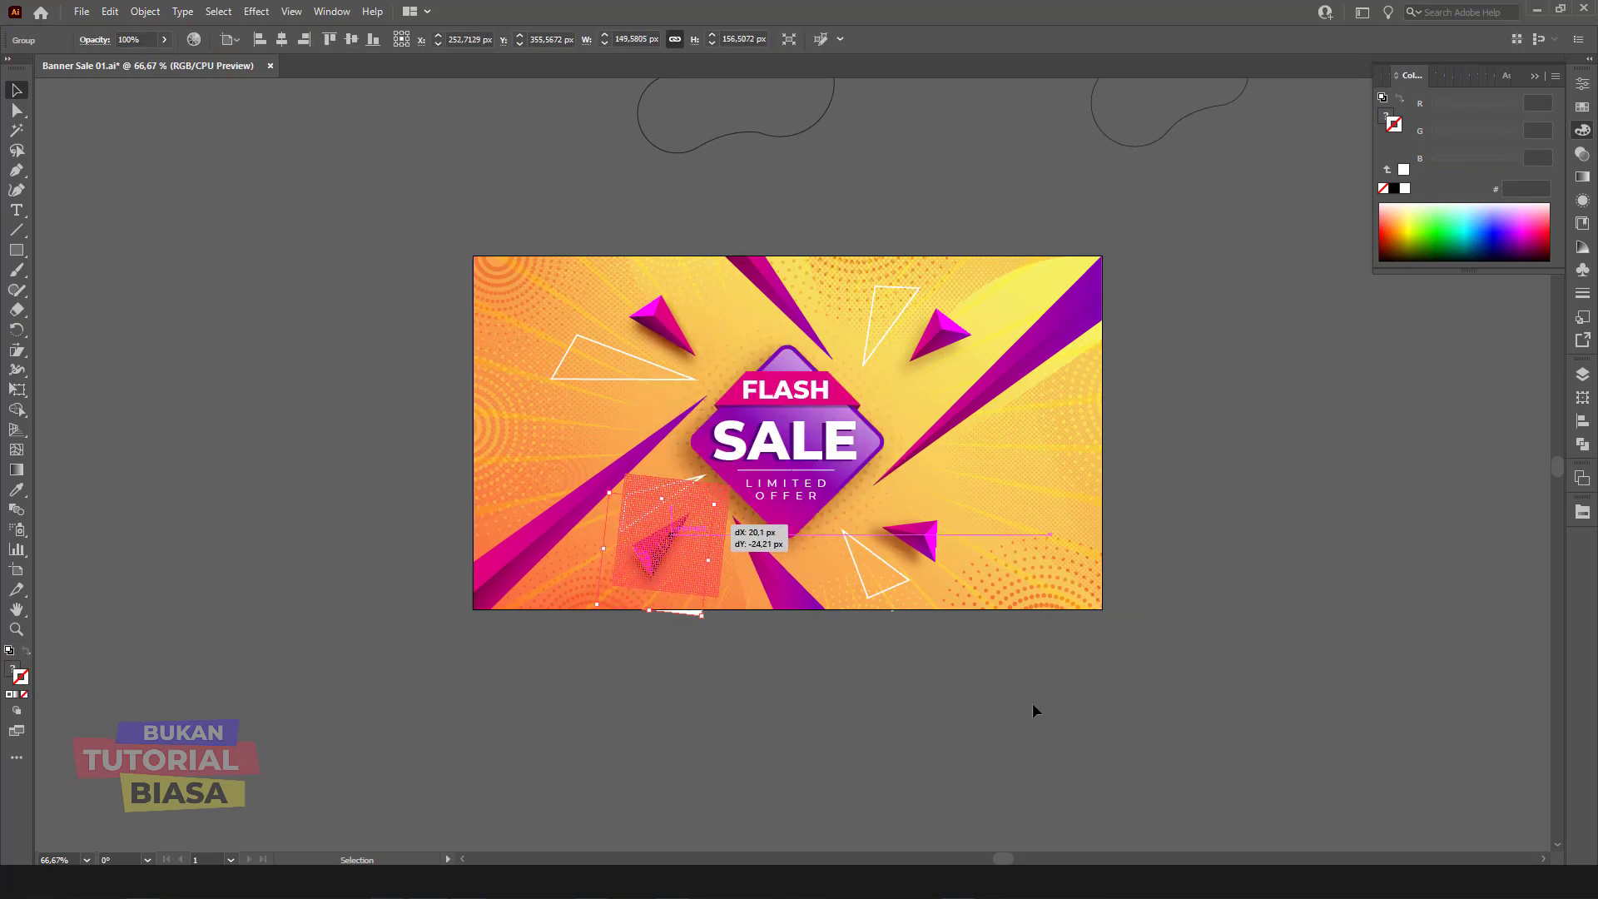
key(Delete)
key(ctrl+1)
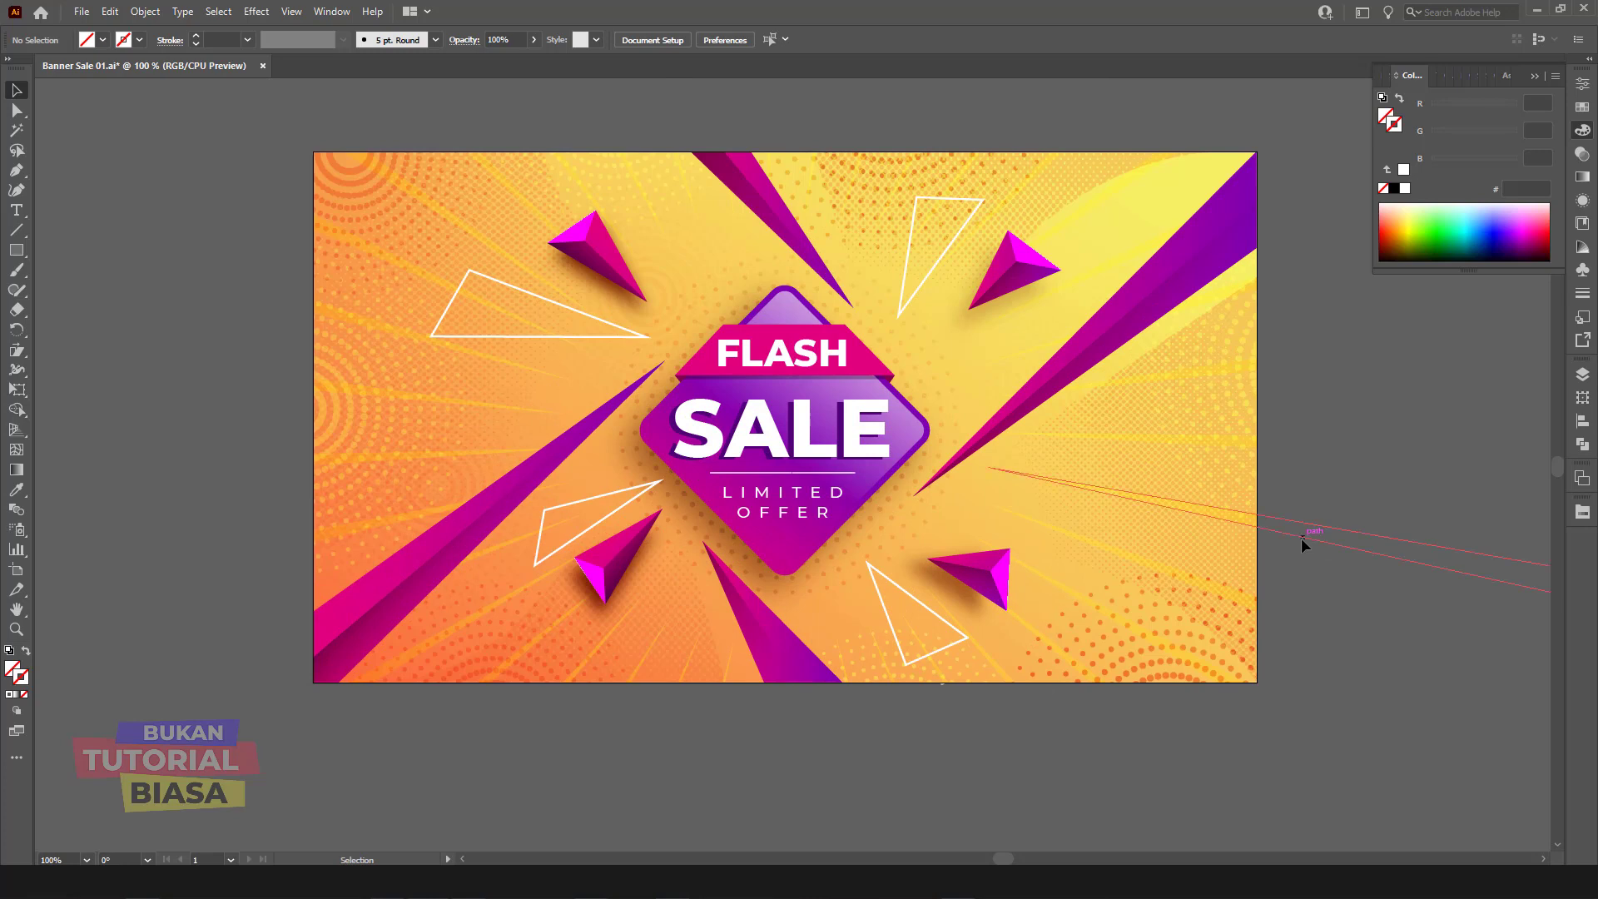
key(ctrl+minus)
key(ctrl+plus)
Step: Draw a thin bar below the SALE badge with the sampled pink and fully rounded corners
drag(12, 254, 83, 248)
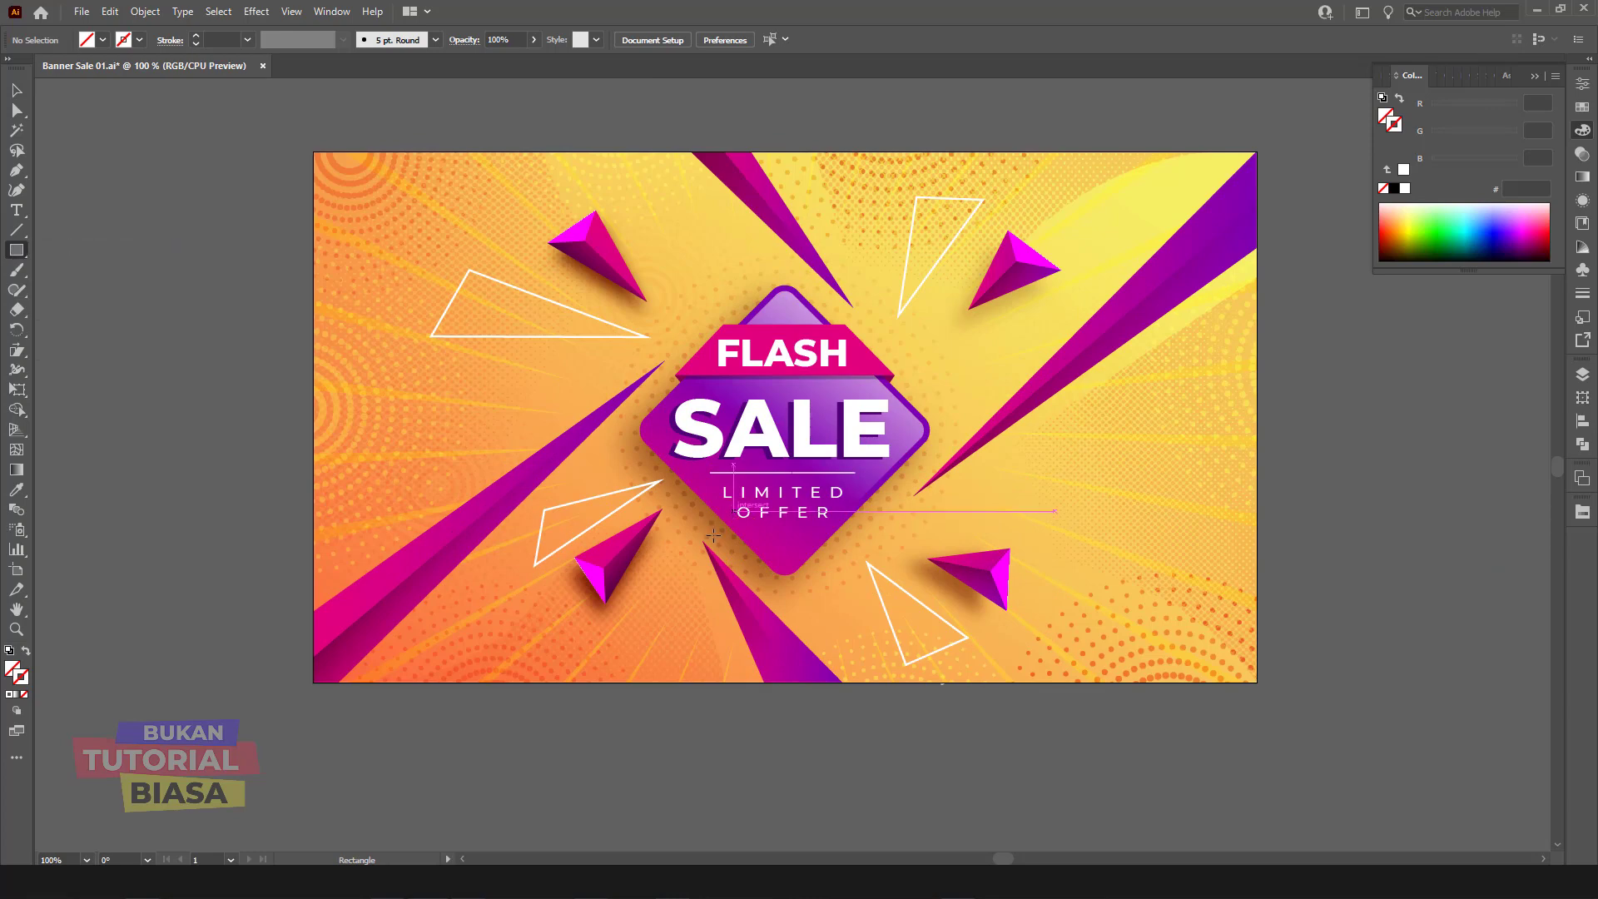
drag(722, 545, 844, 568)
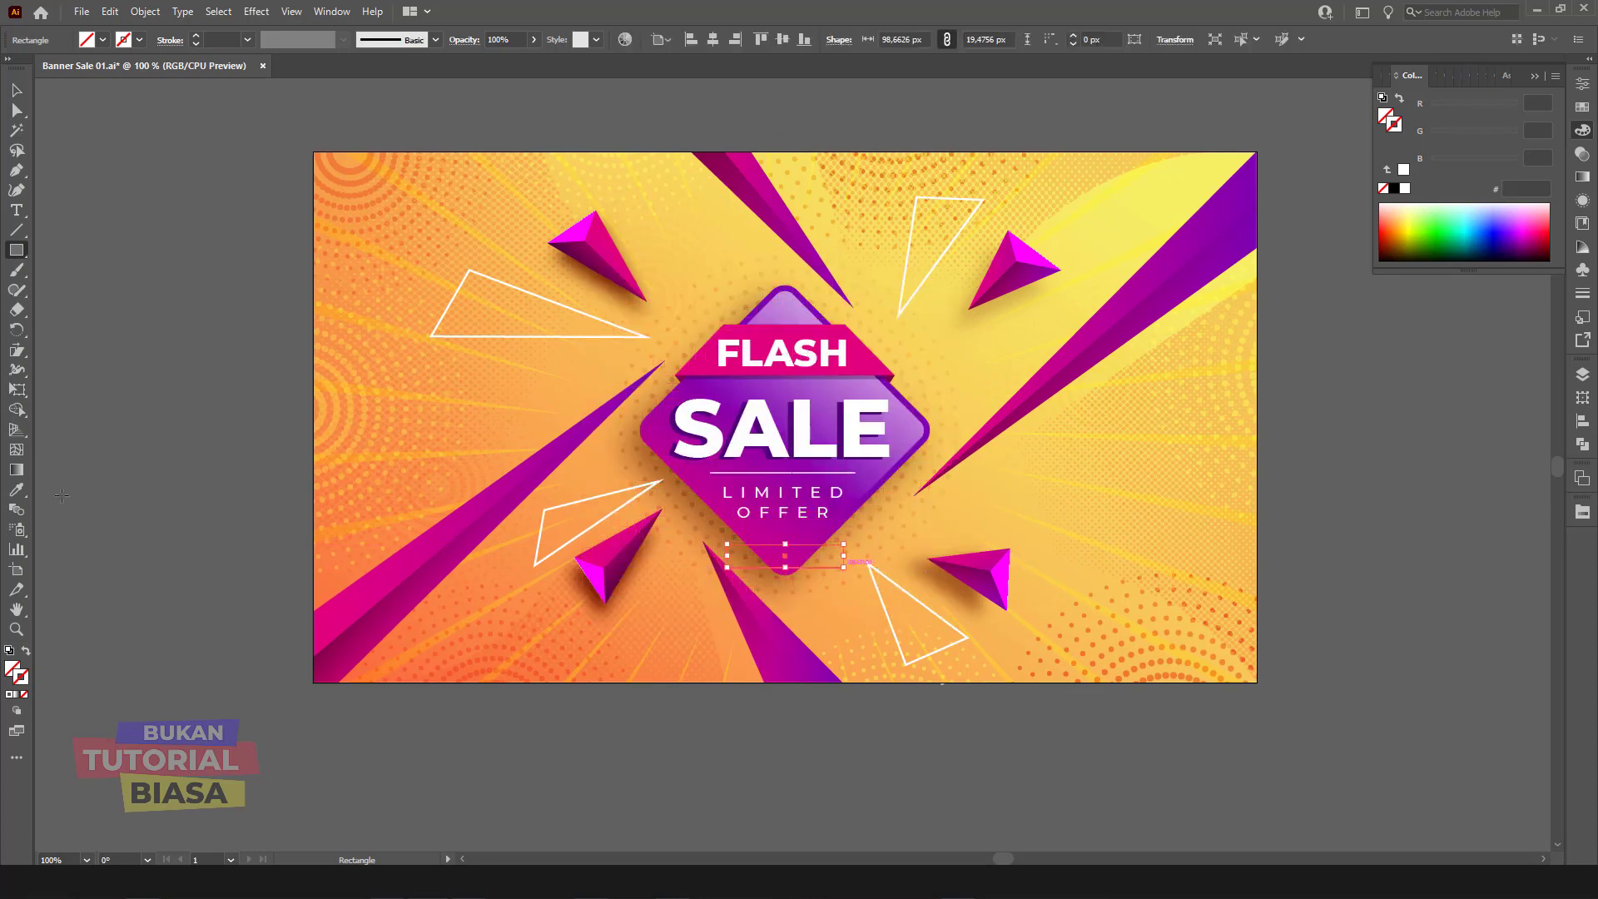
click(19, 498)
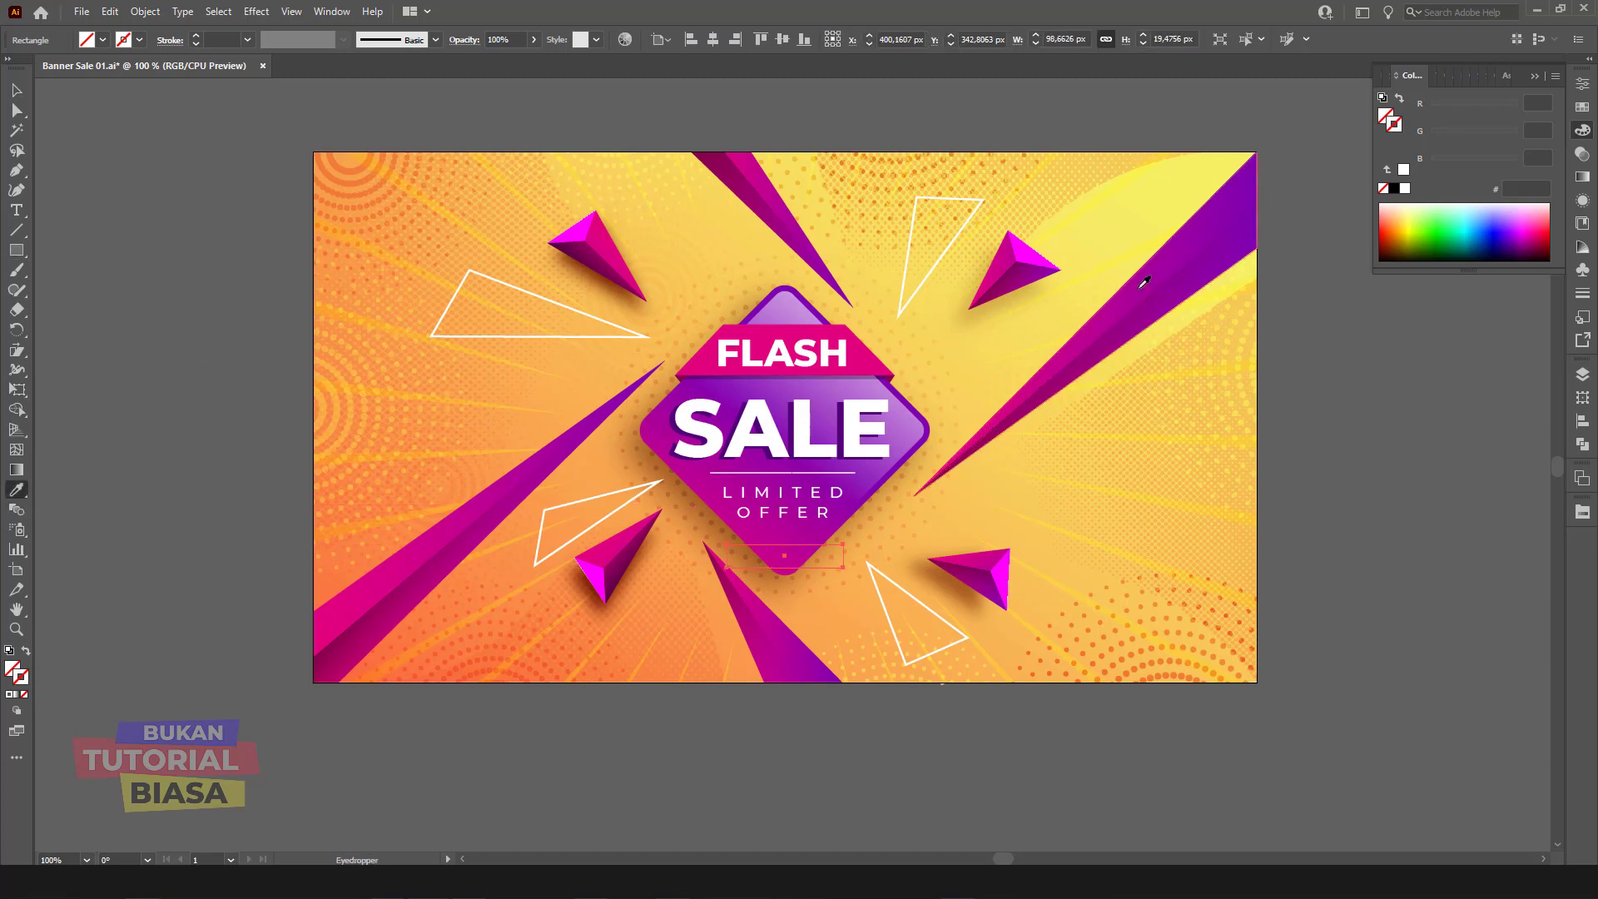
click(699, 350)
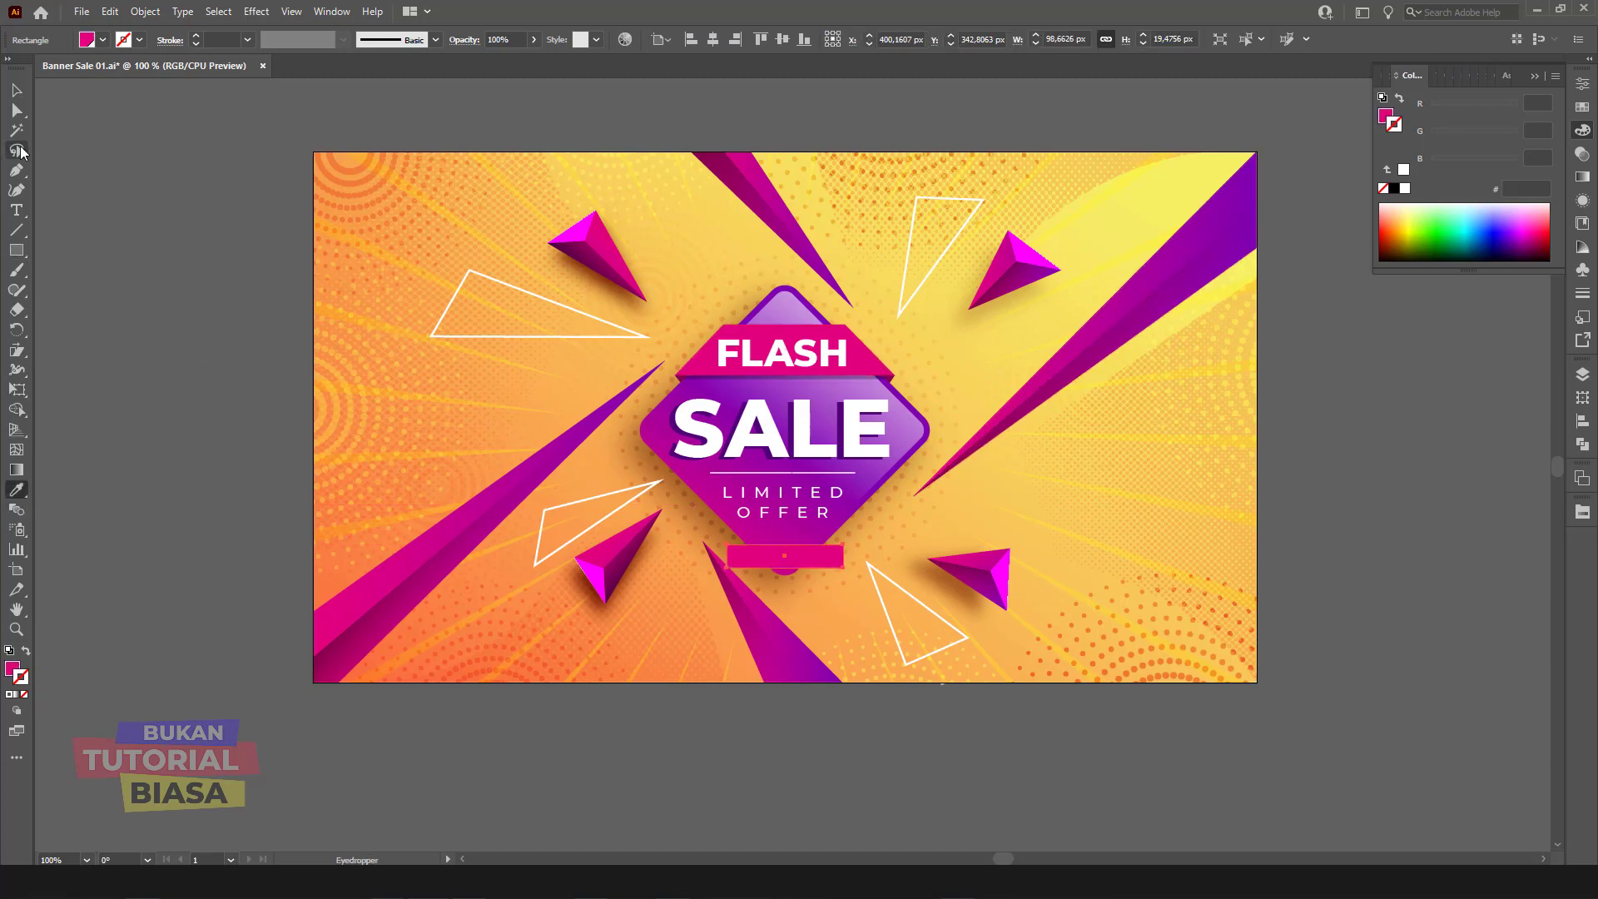
click(16, 110)
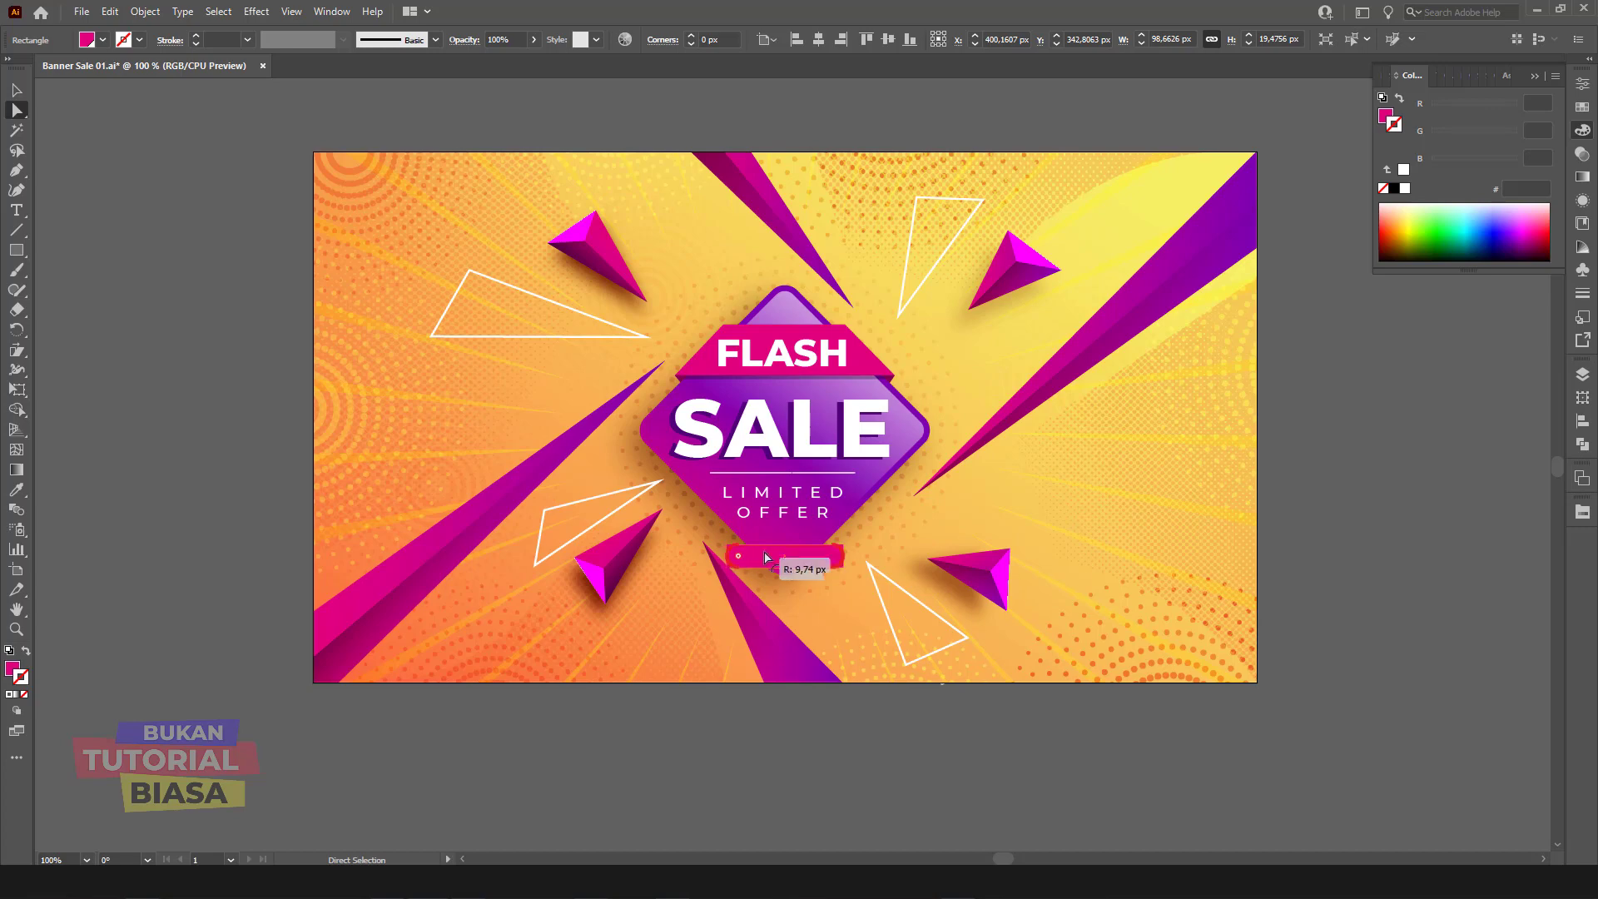
drag(741, 560, 778, 562)
Step: Move the pink pill bar lower on the banner
key(v)
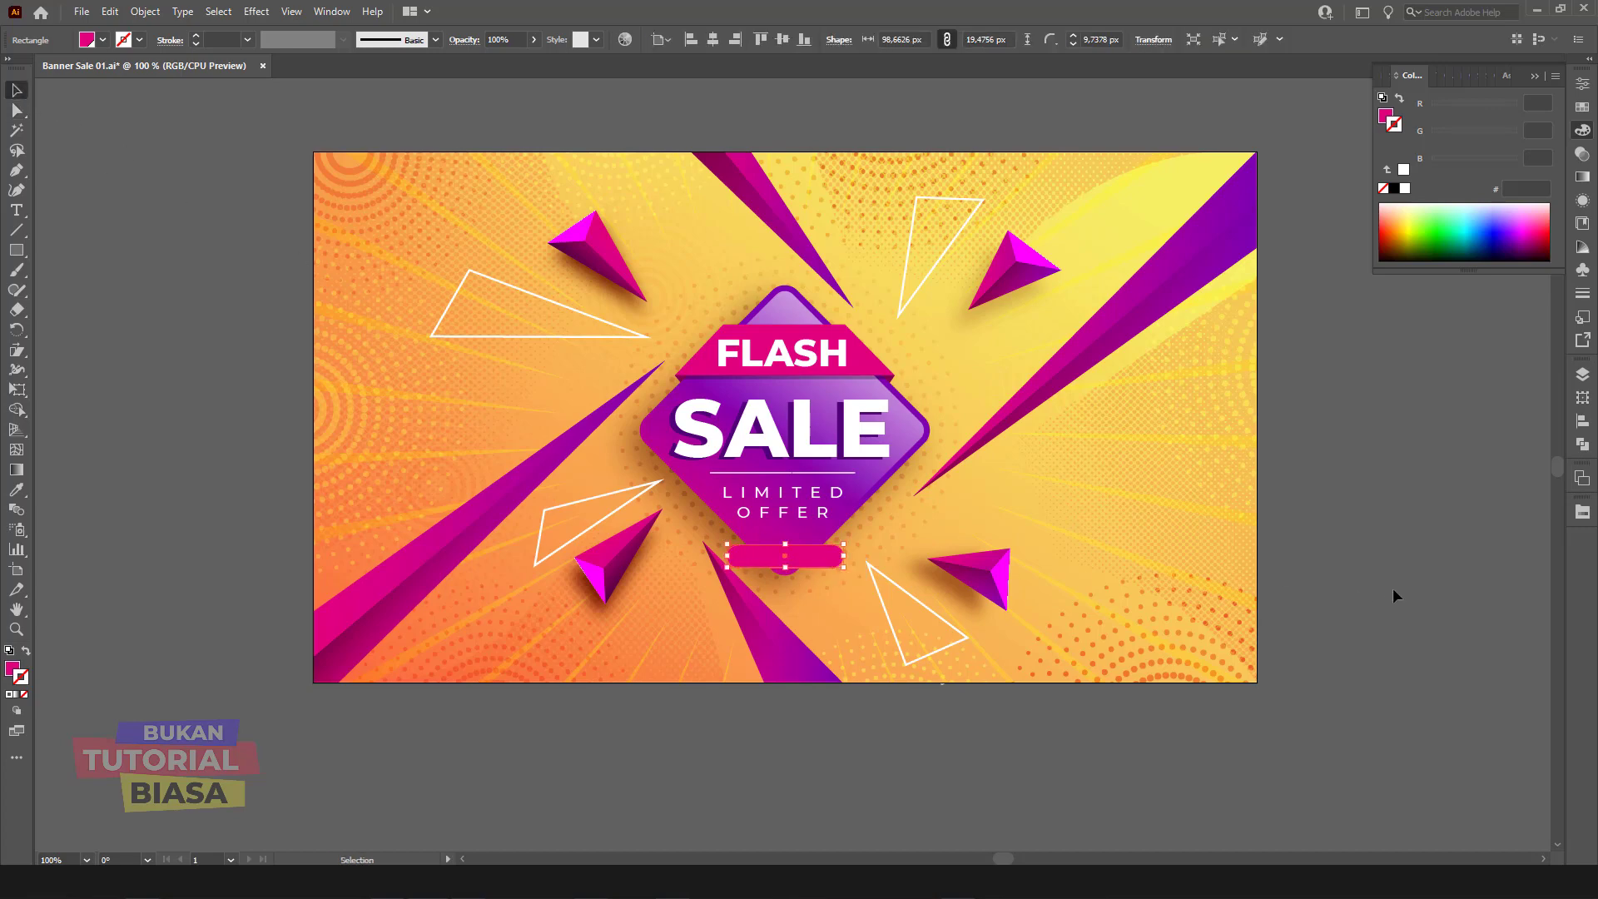
click(1393, 588)
key(ctrl+equal)
drag(838, 607, 841, 678)
Step: Recolour the bar white like the SALE text and lower it slightly
click(16, 490)
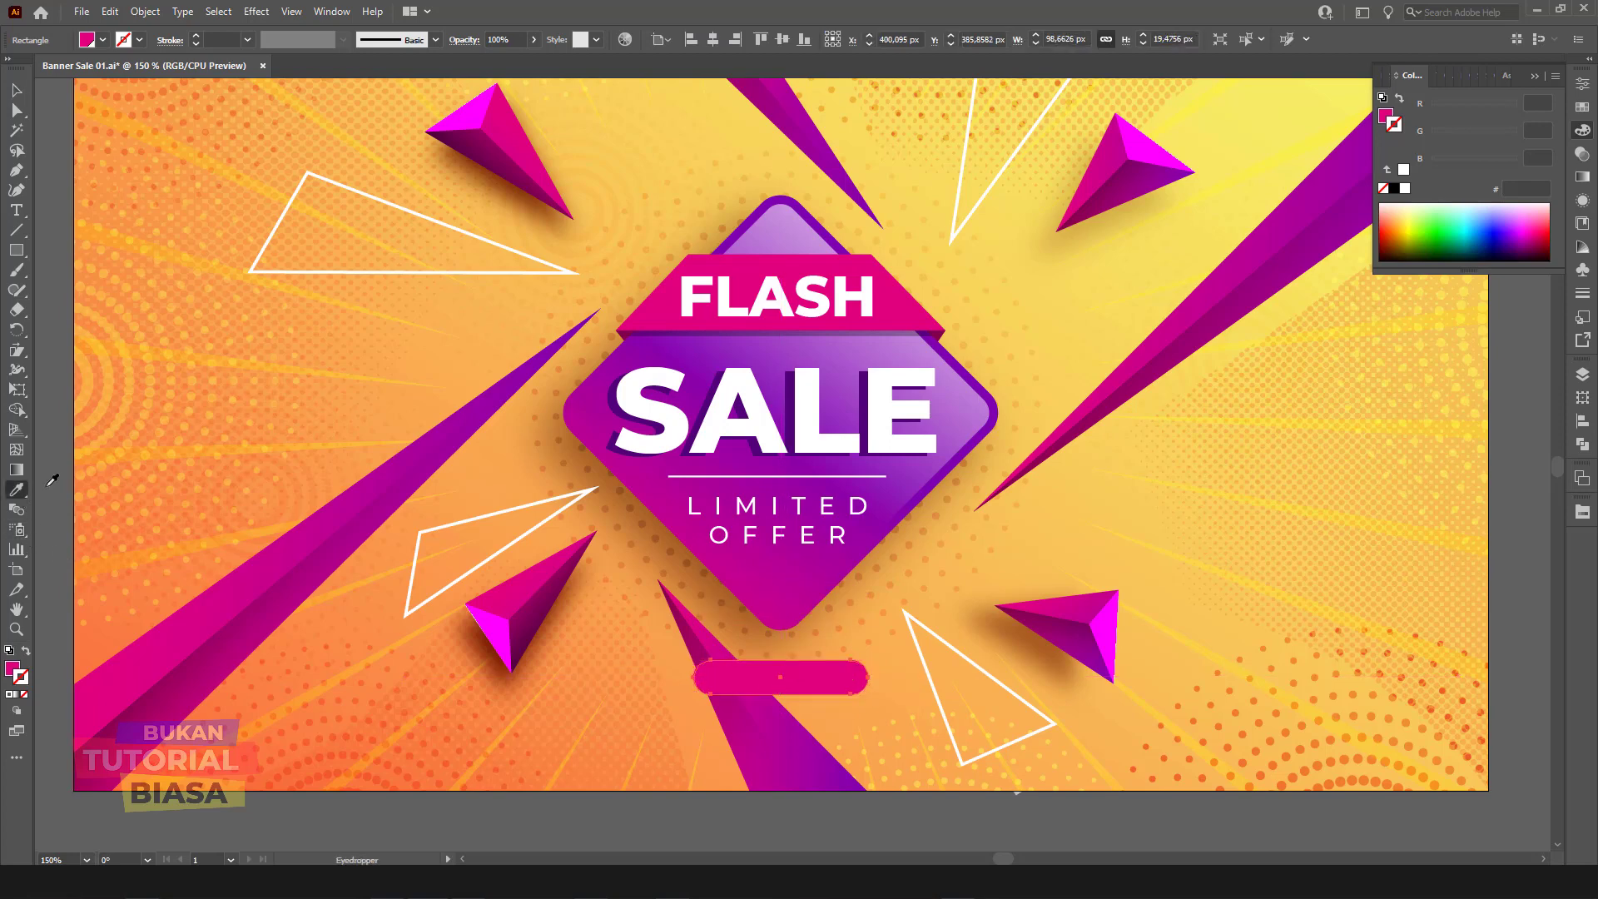
click(646, 376)
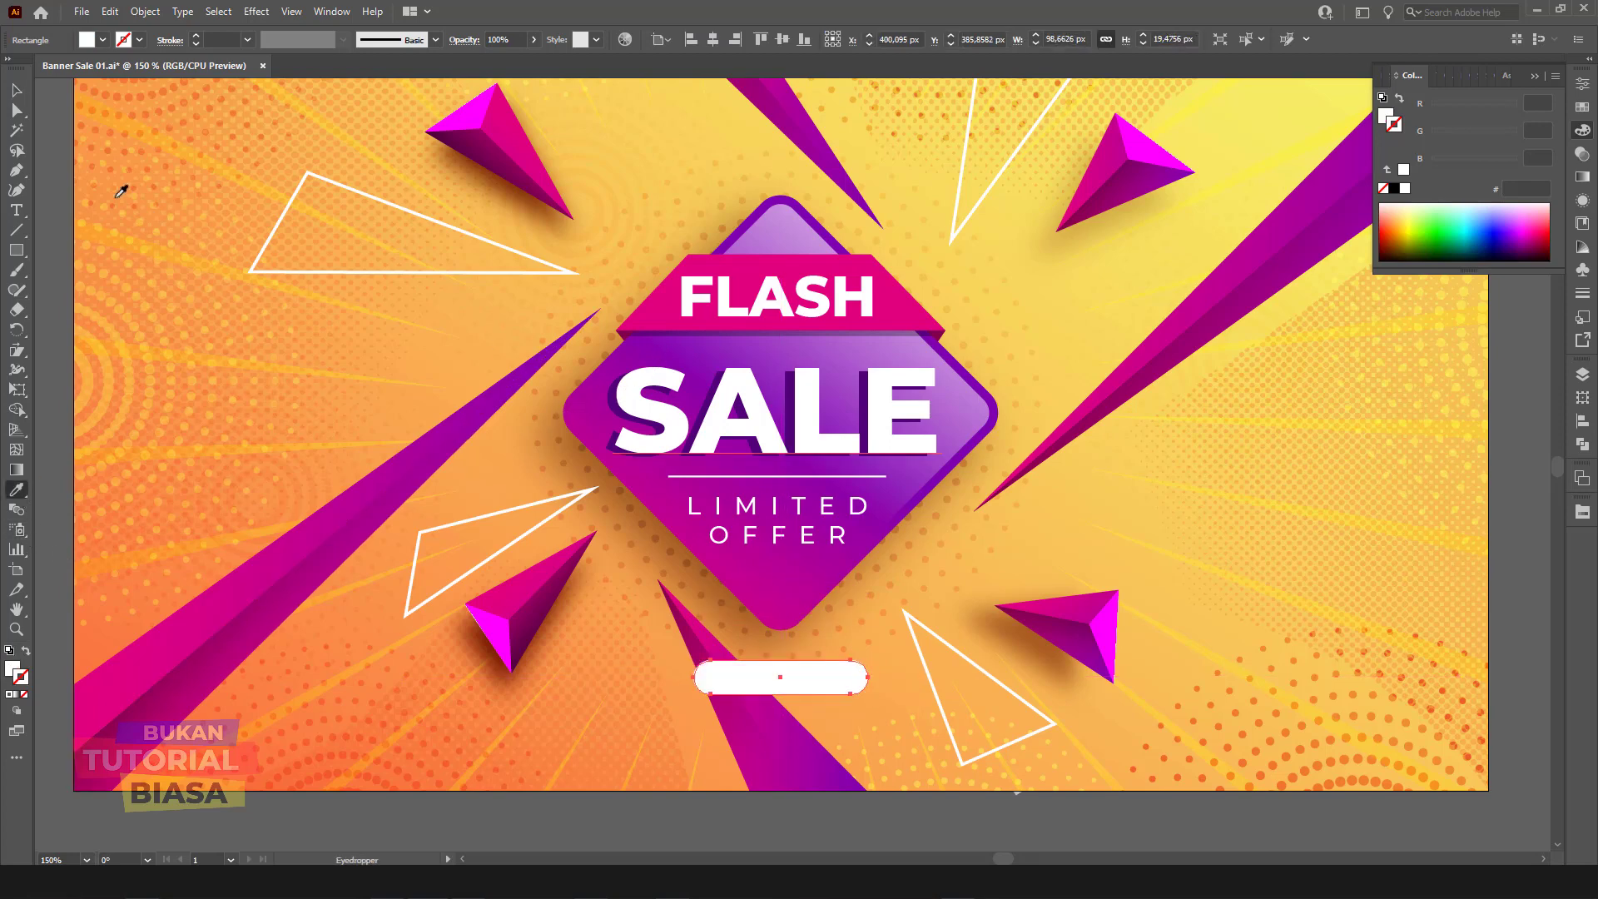
key(v)
drag(813, 676, 820, 688)
Step: Place a copy of the LIMITED OFFER text near the bar, coloured the FLASH ribbon's pink
drag(810, 547, 838, 635)
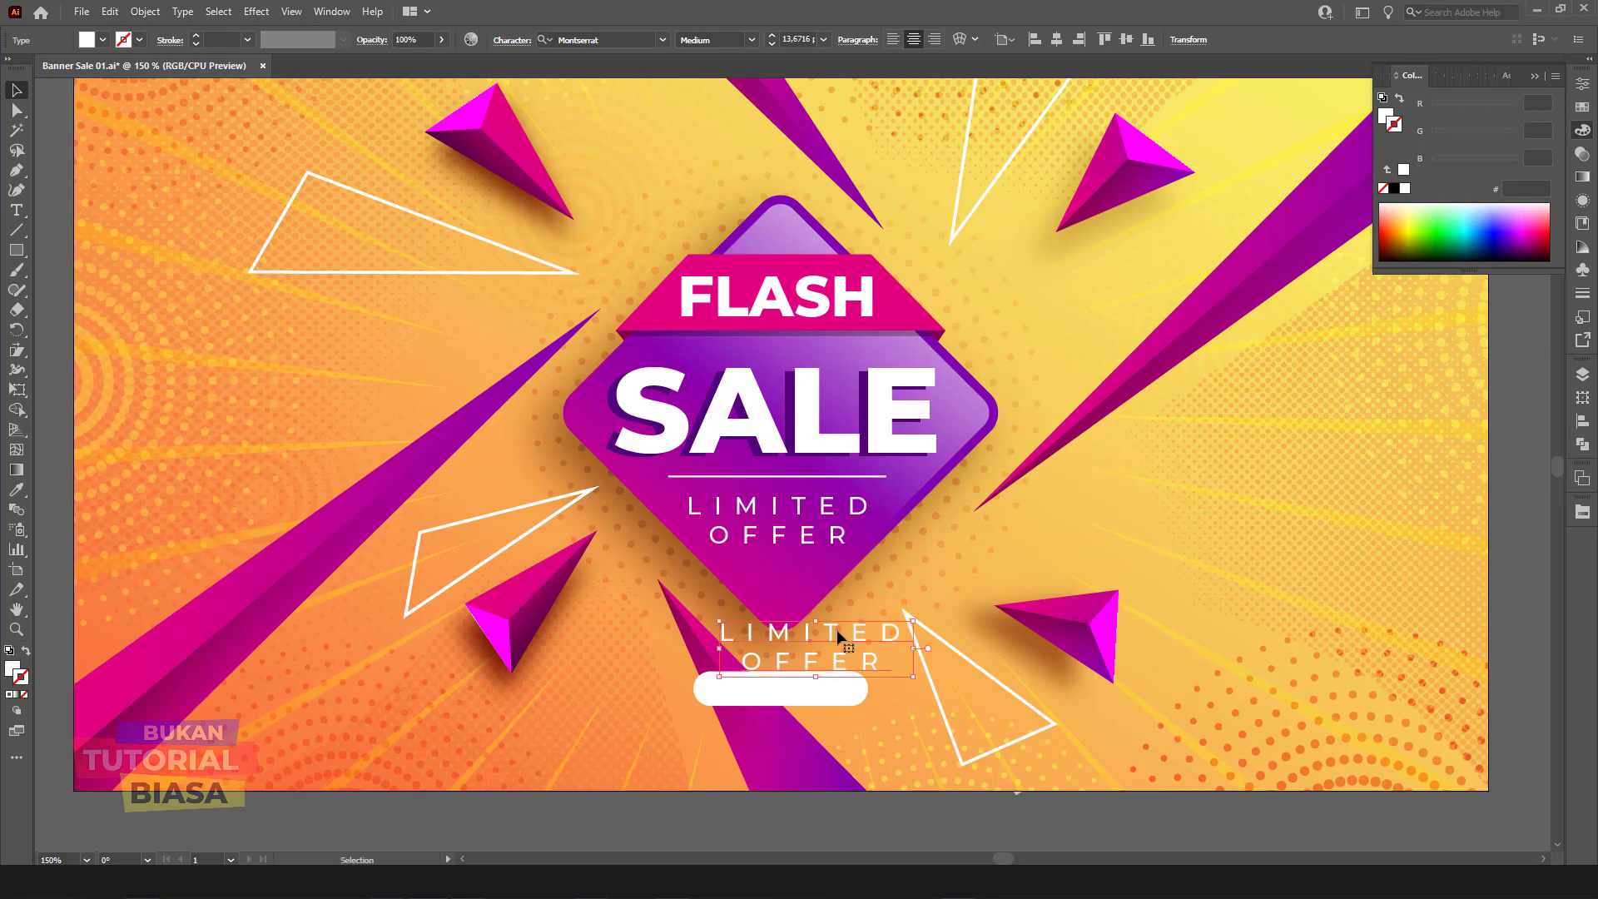
double_click(839, 635)
key(ctrl+a)
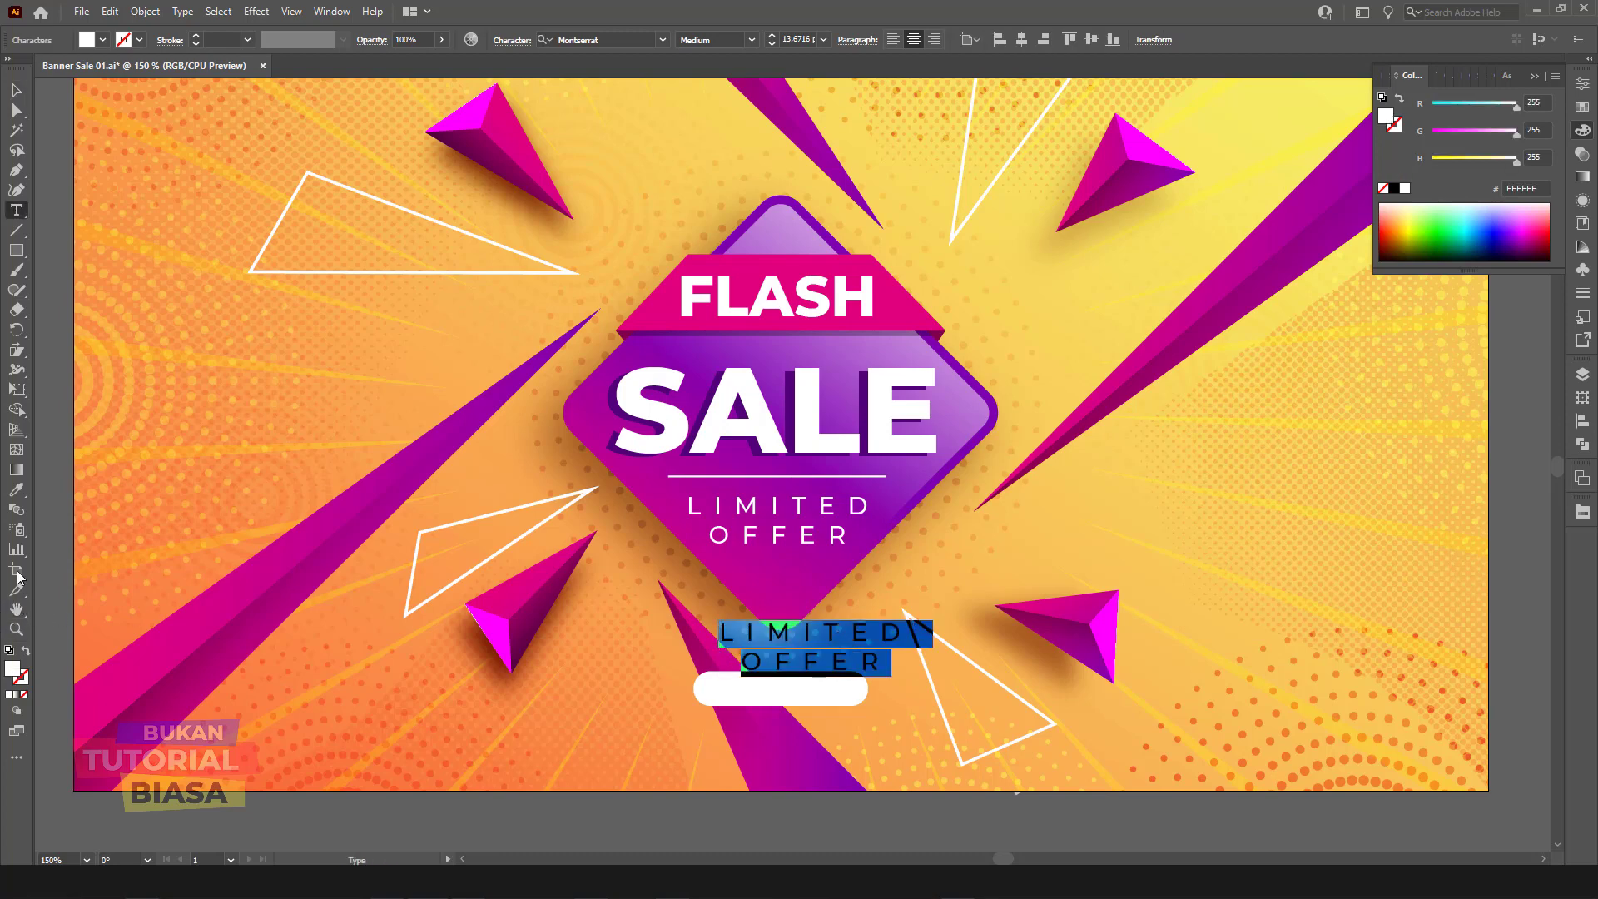
click(17, 490)
click(629, 320)
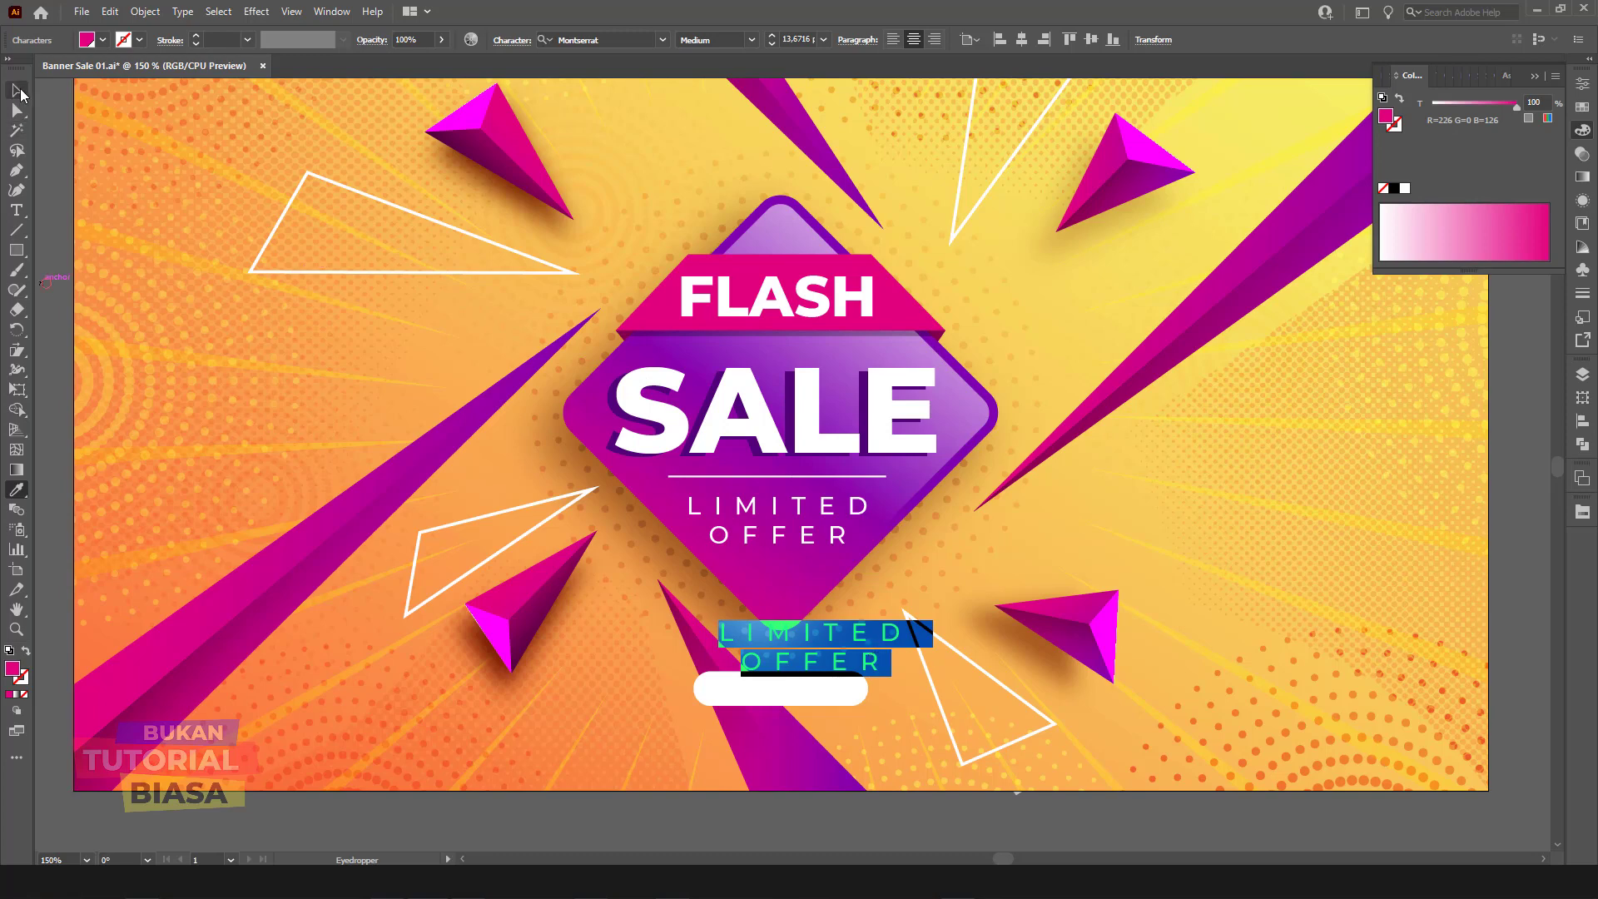
click(17, 89)
Step: Retype the copied text as 'ORDER NOW' and tighten its tracking twice
double_click(747, 647)
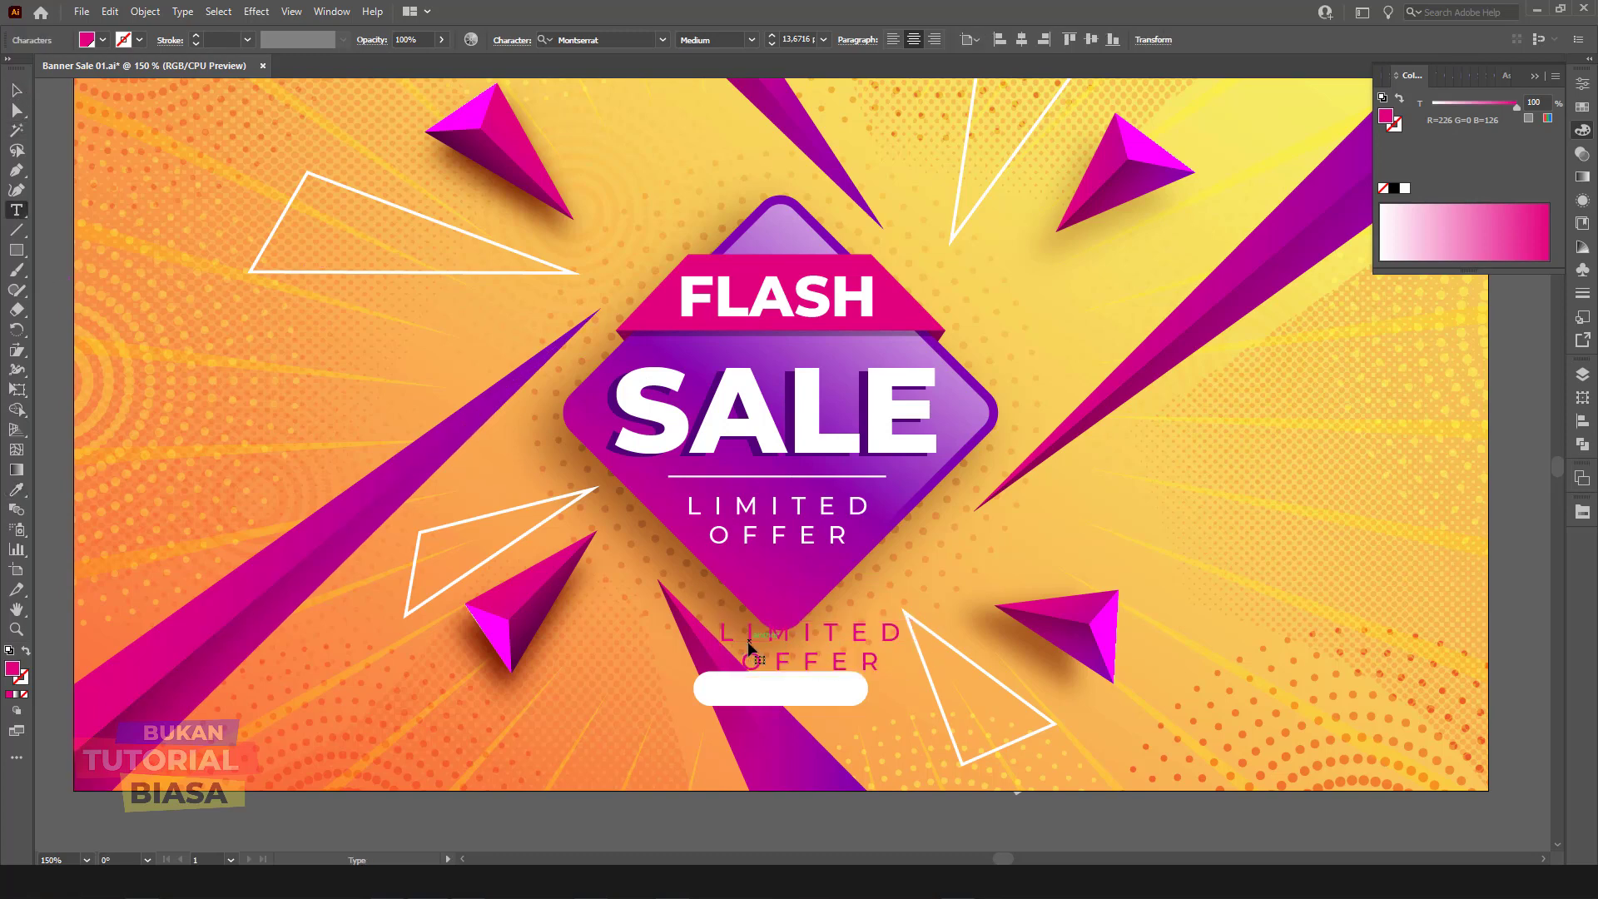
key(ctrl+a)
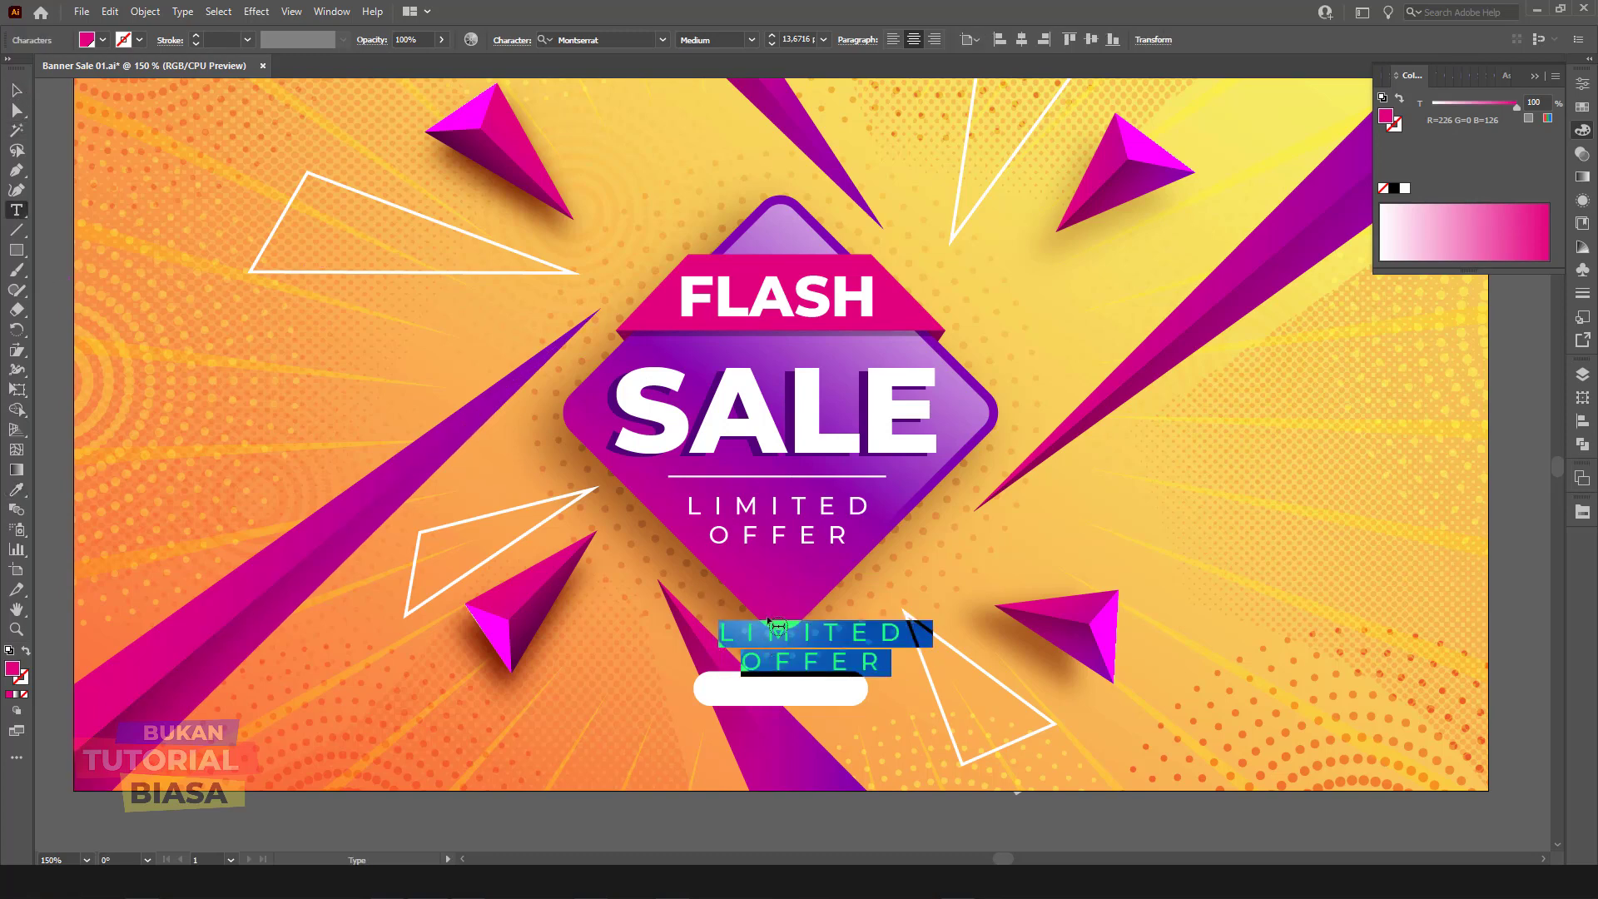
text(ORDER)
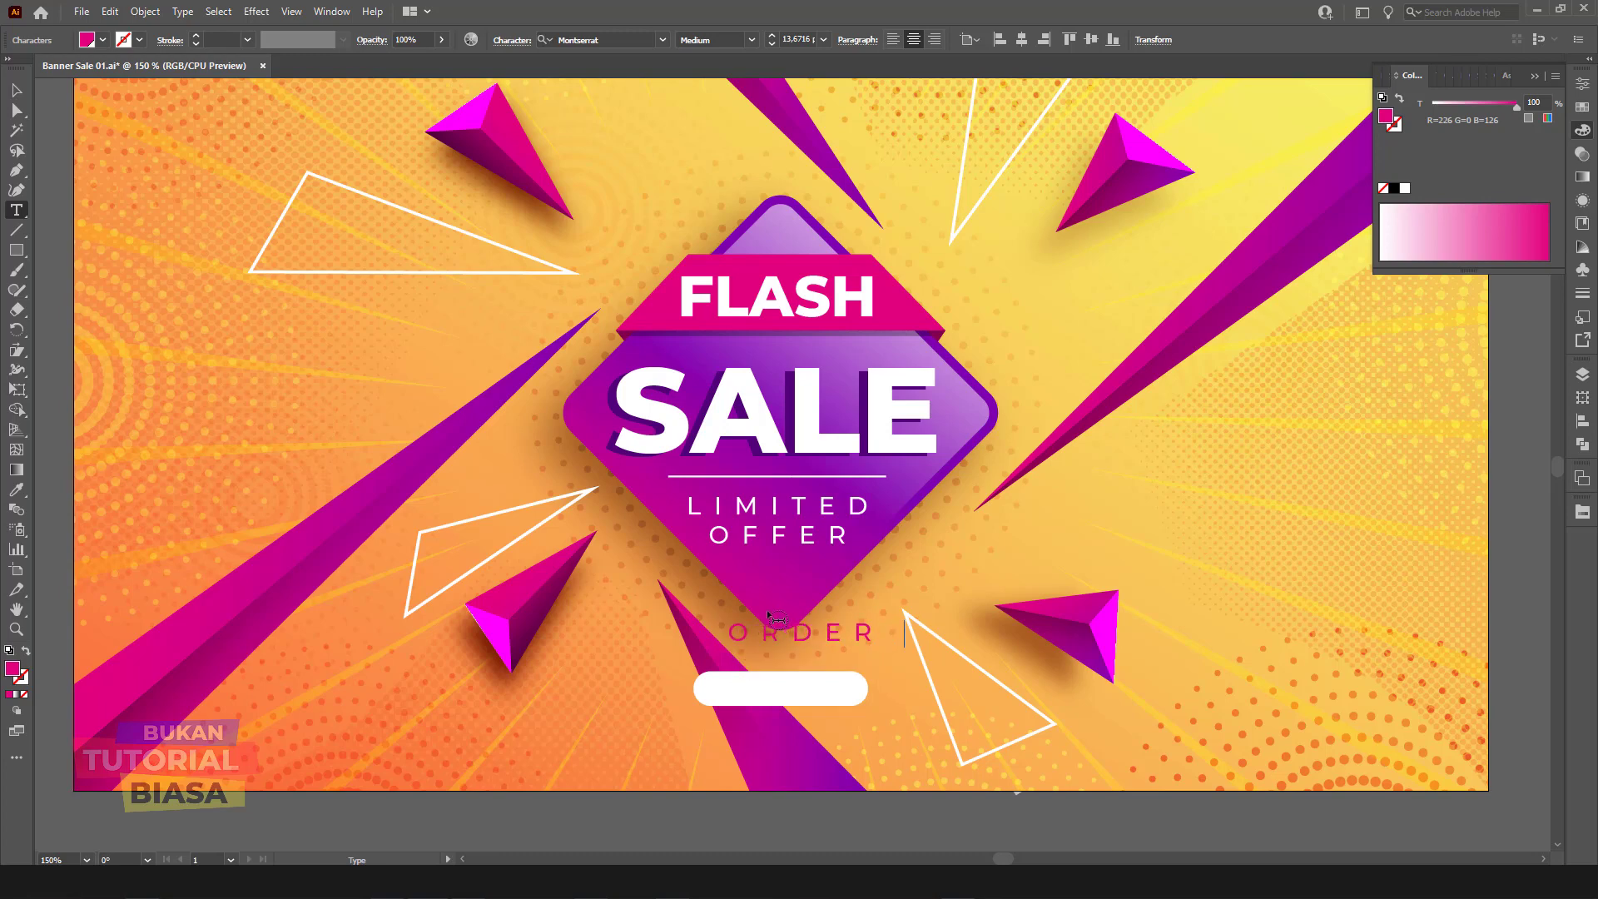
text( NOW)
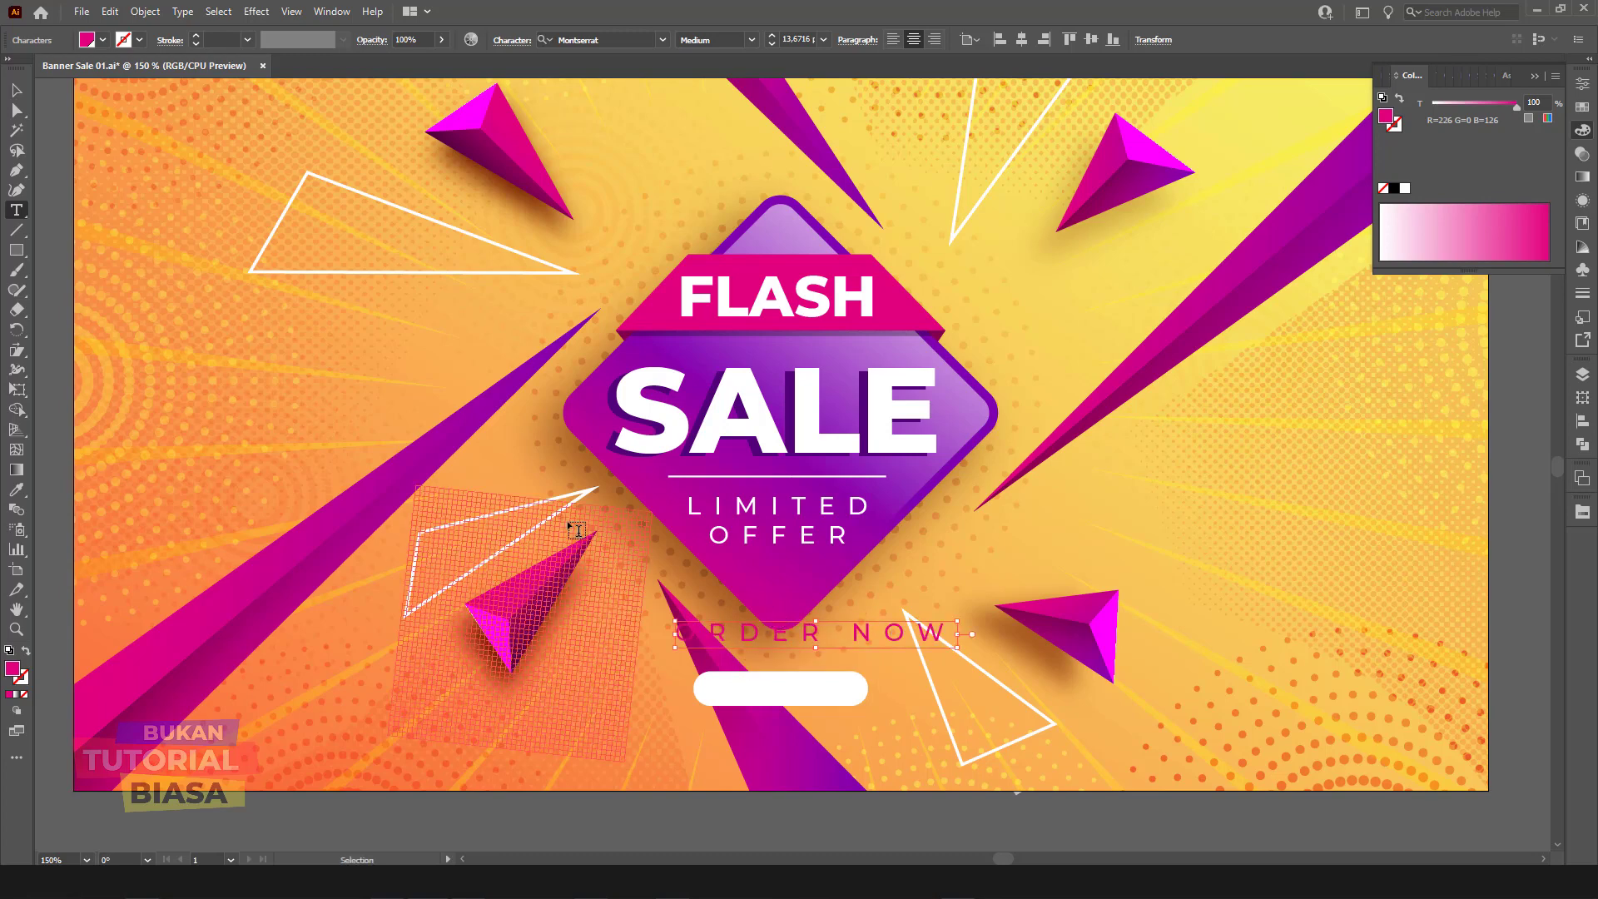
key(ctrl+a)
key(alt+Left)
key(alt+Left)
key(alt+Left)
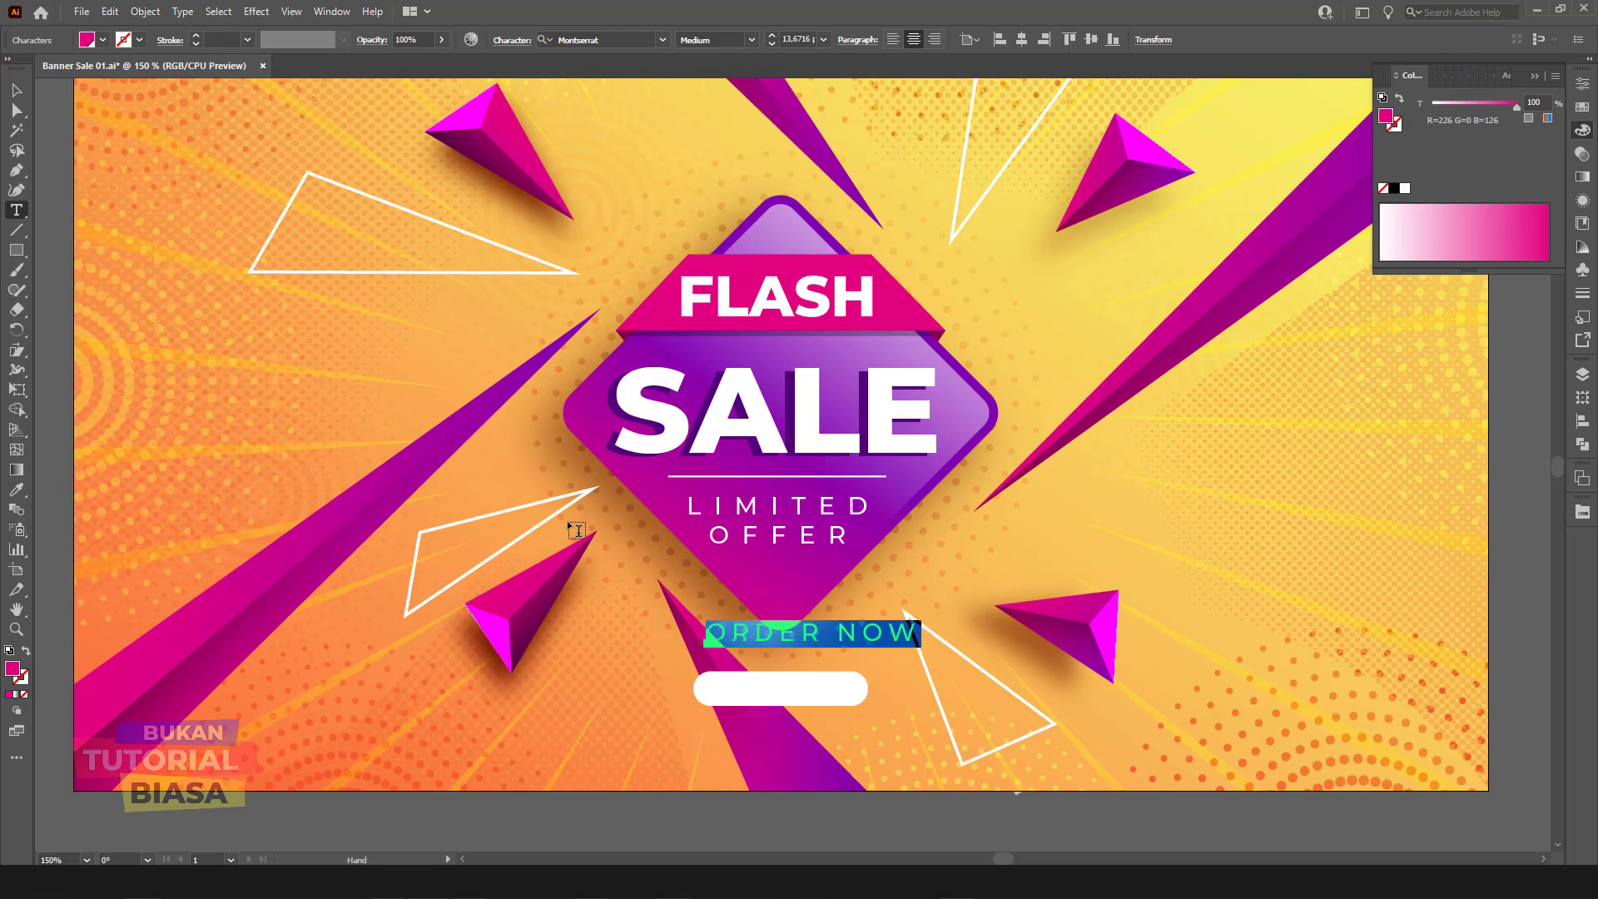
key(alt+Left)
key(alt+Left)
key(alt+Left)
click(17, 89)
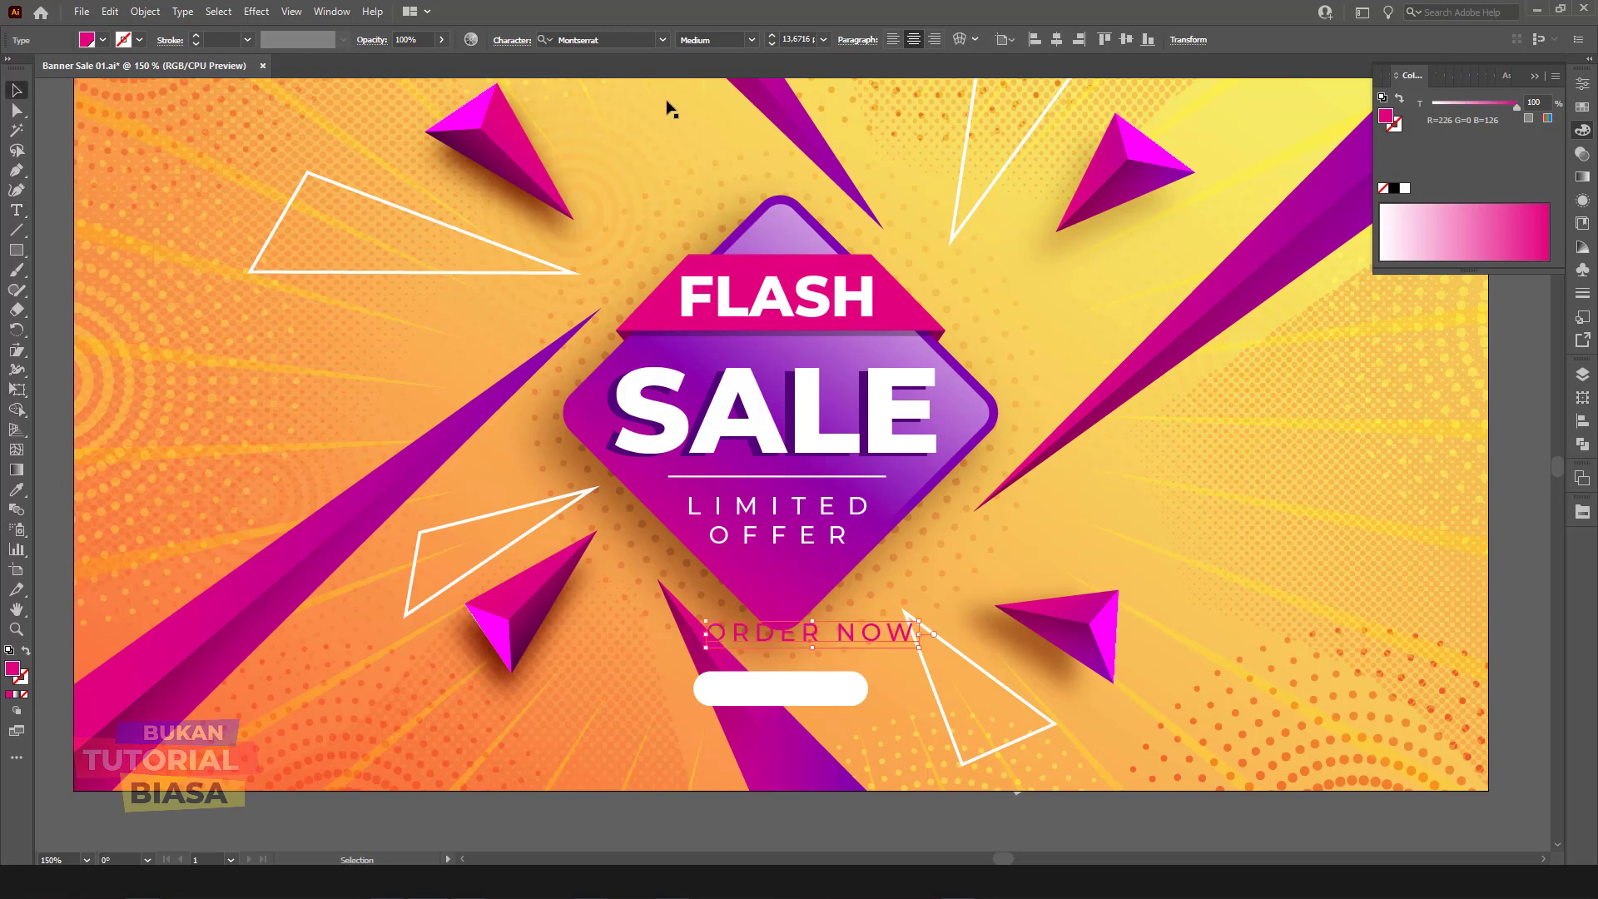
click(751, 40)
Step: Set ORDER NOW to SemiBold, shrink it, and centre it on the white button
key(Escape)
mouse_move(846, 638)
mouse_down()
mouse_move(832, 699)
mouse_move(862, 683)
mouse_up()
key(ctrl+plus)
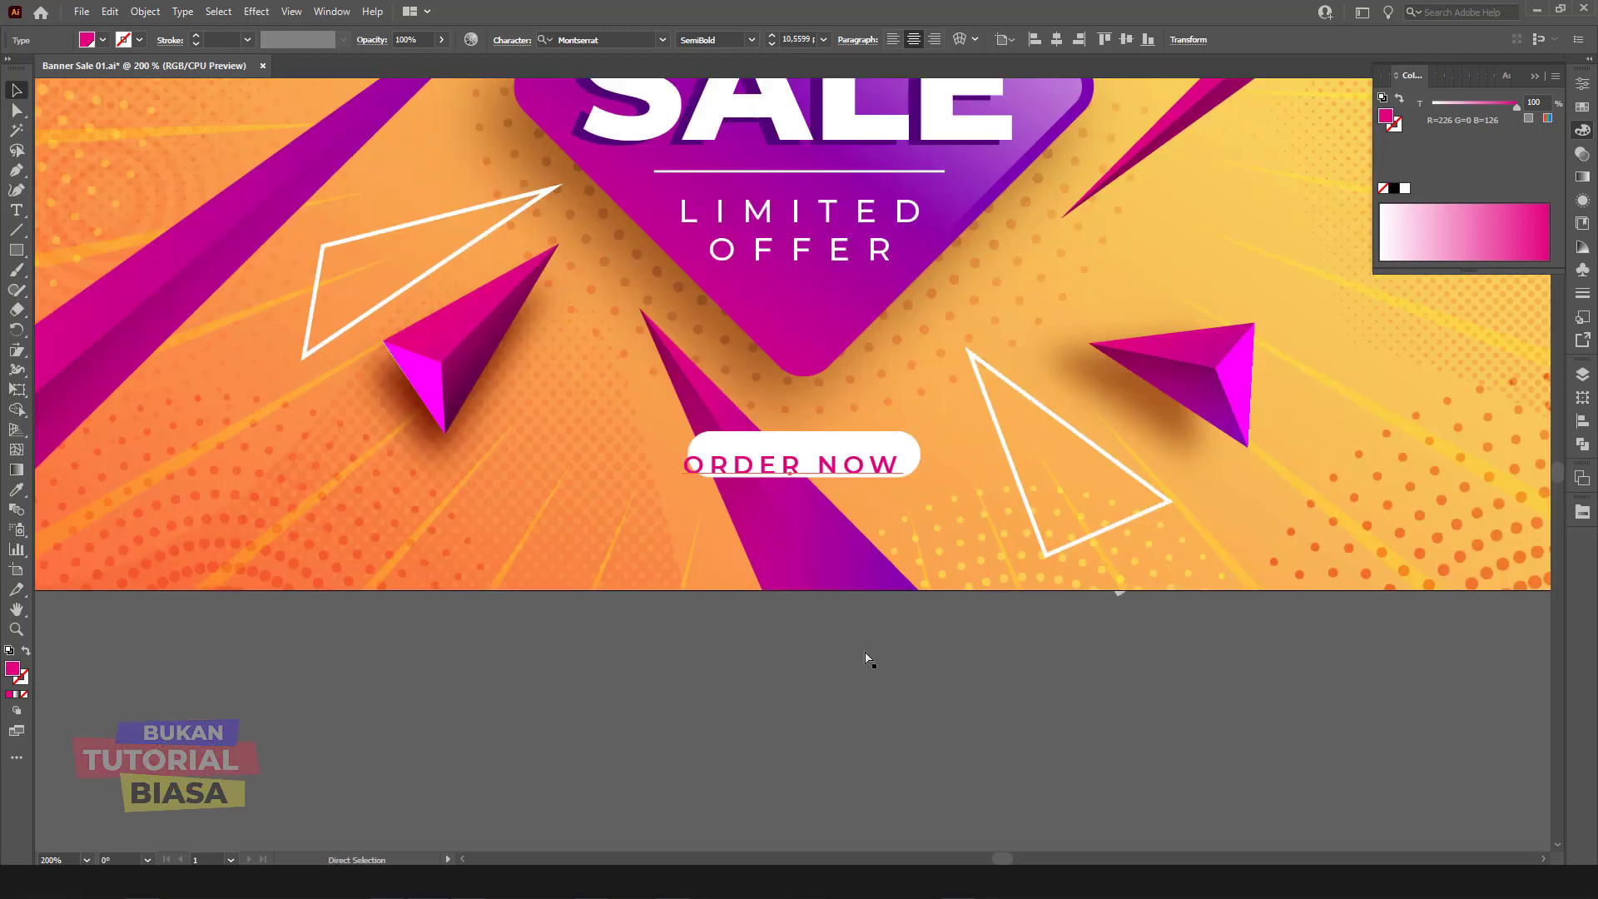
key(ctrl+plus)
mouse_move(958, 443)
mouse_down()
mouse_move(982, 427)
mouse_move(912, 434)
mouse_move(904, 454)
mouse_move(961, 454)
mouse_up()
click(997, 676)
Step: Zoom out to review the whole banner, then select the purple diamond badge
key(ctrl+minus)
key(ctrl+minus)
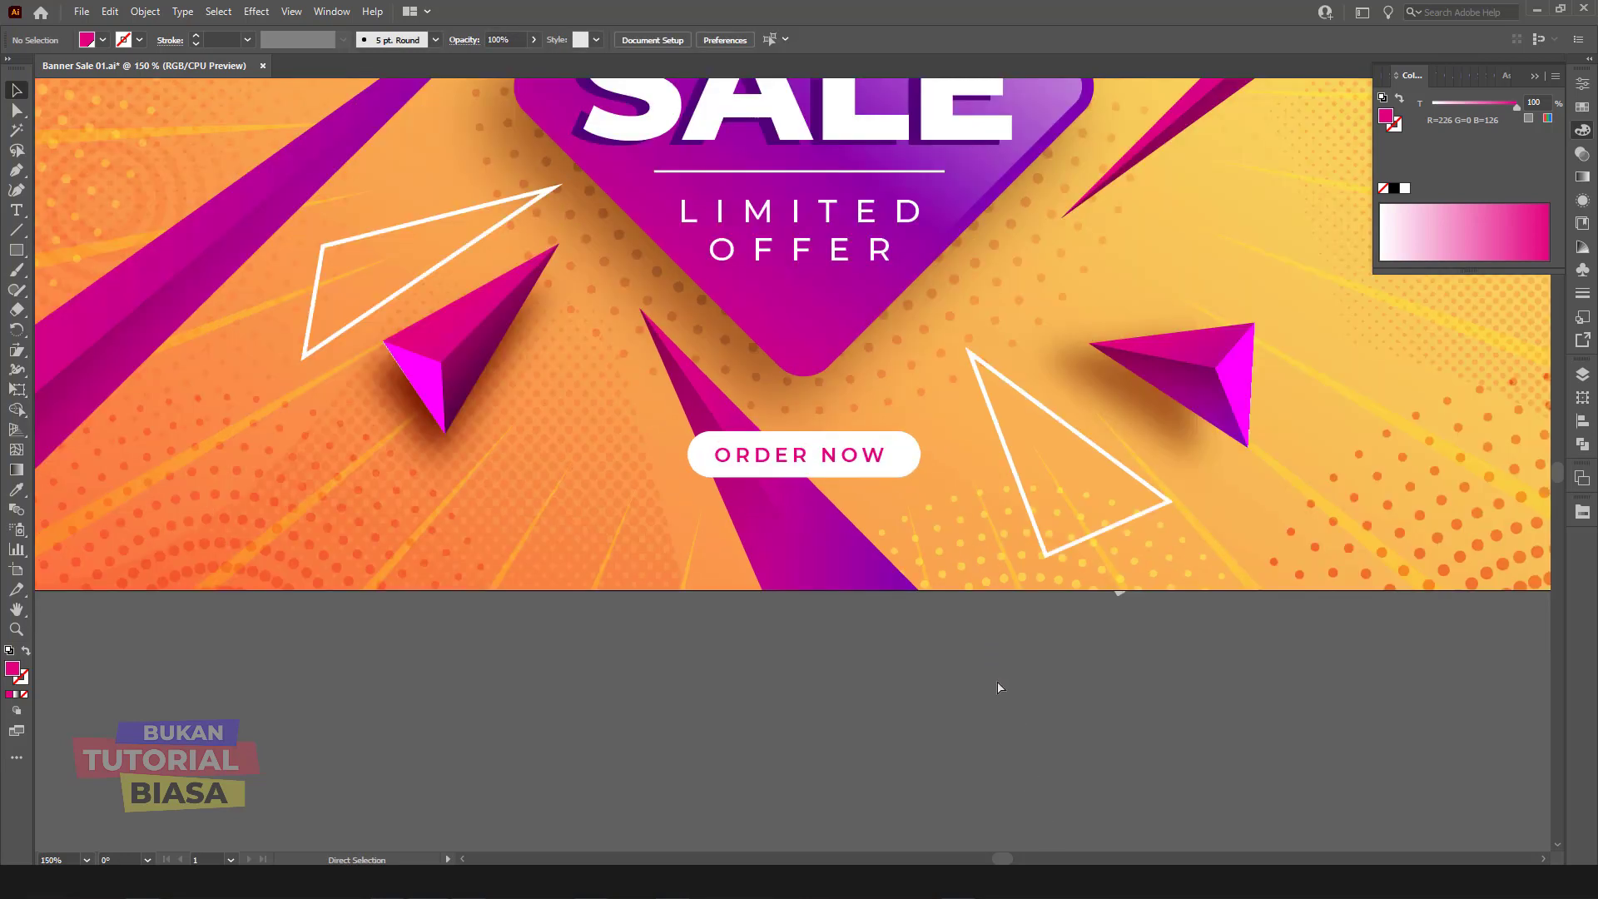
key(ctrl+minus)
scroll(1021, 666, up, 2)
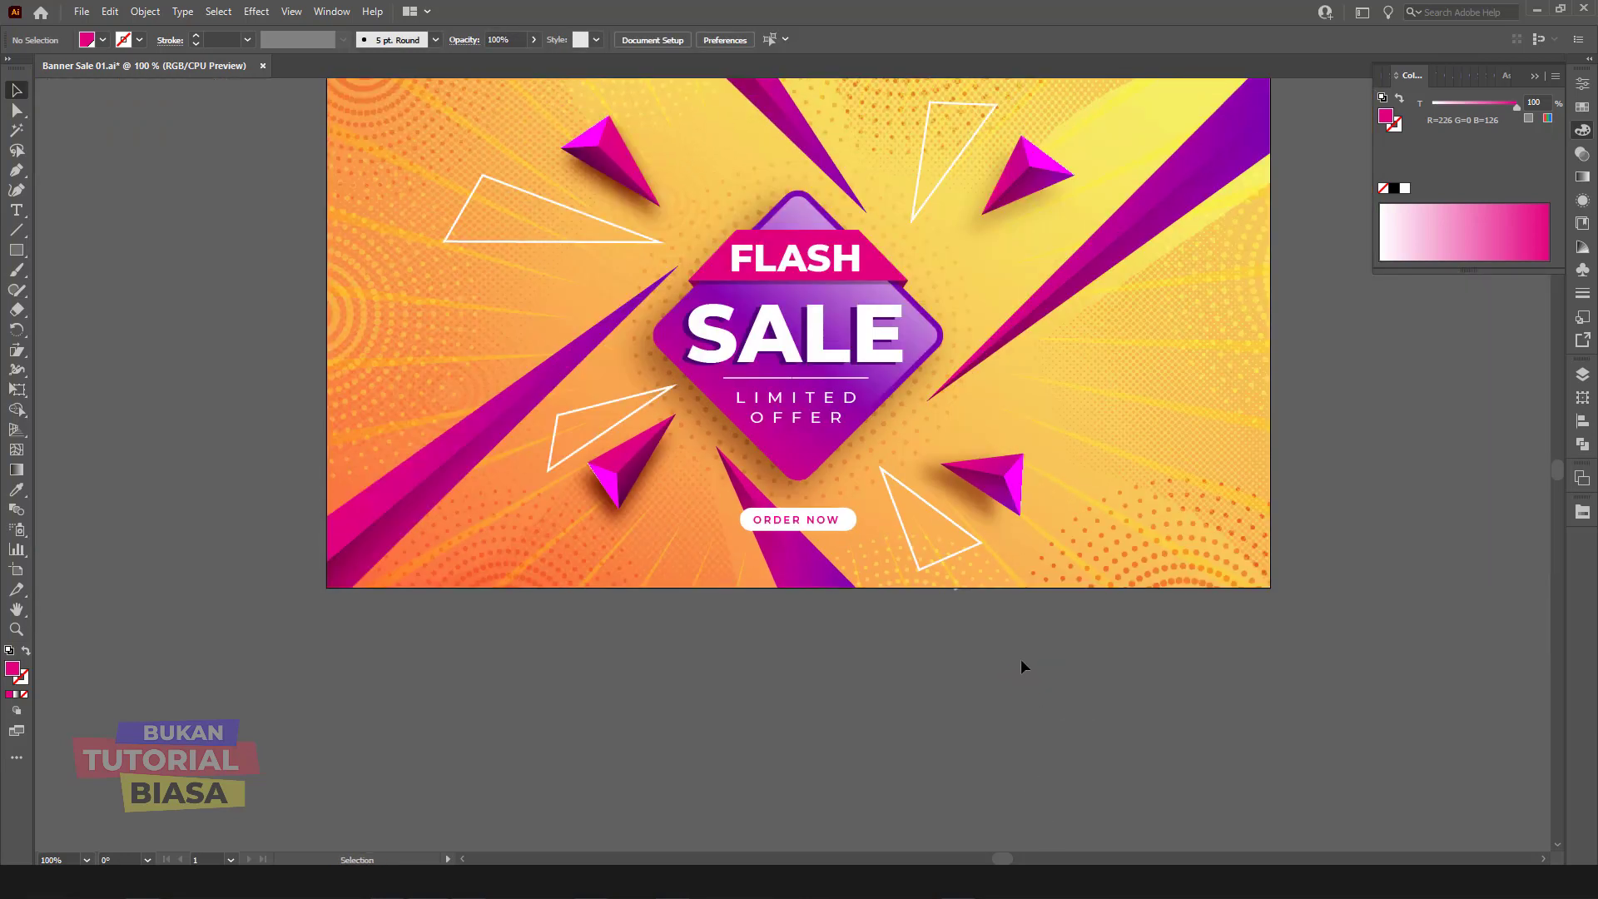
scroll(1020, 660, up, 1)
scroll(1014, 616, down, 2)
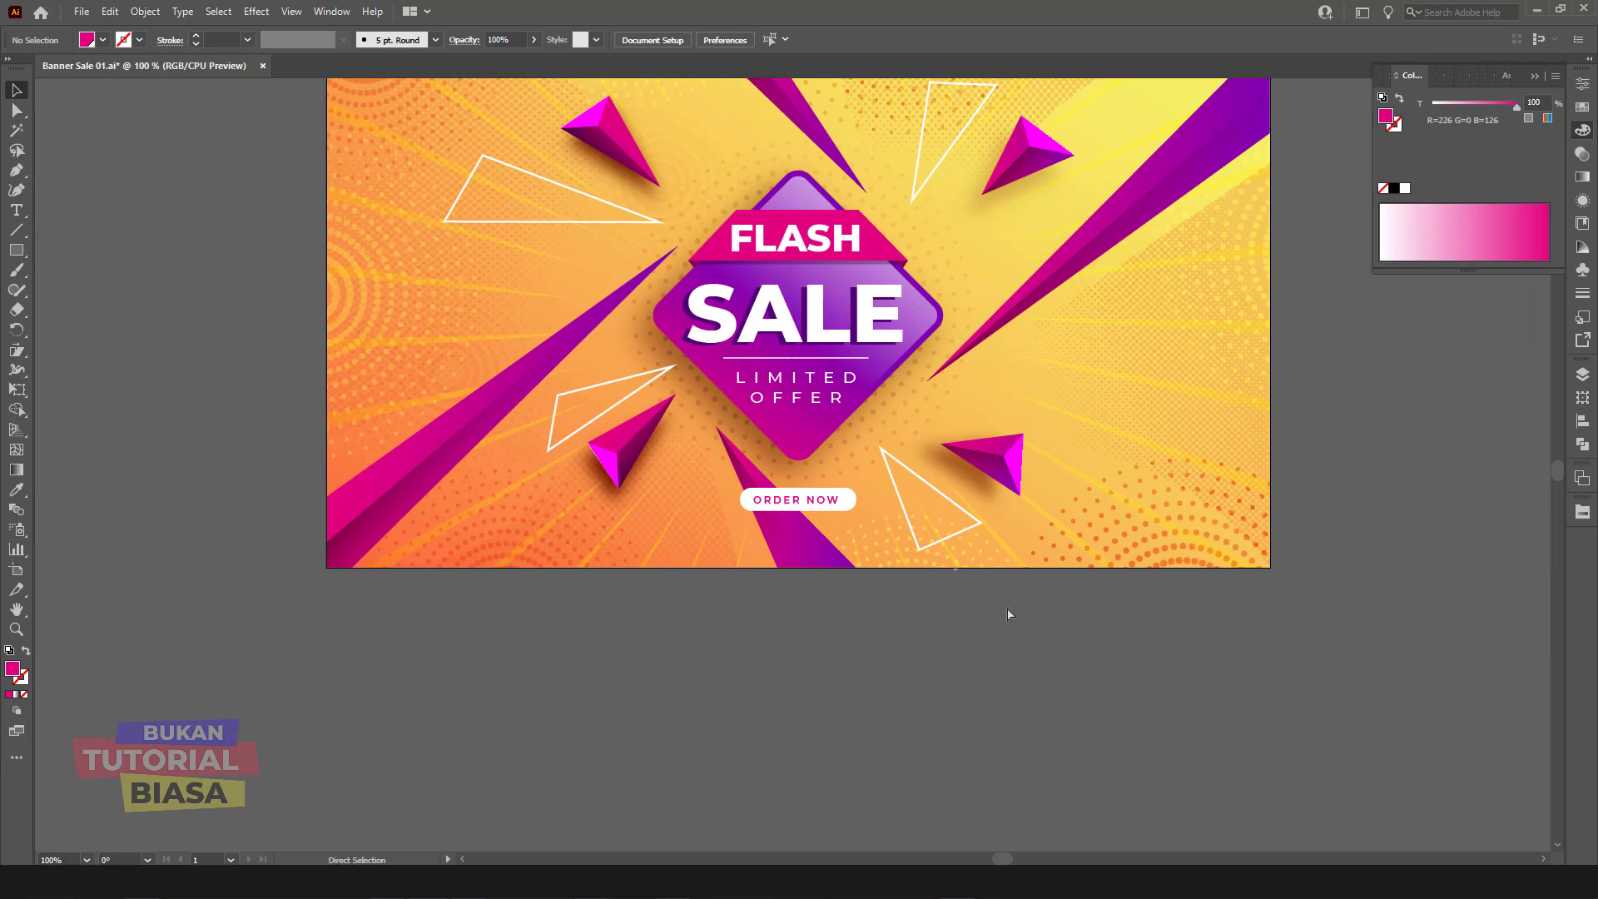
key(ctrl+plus)
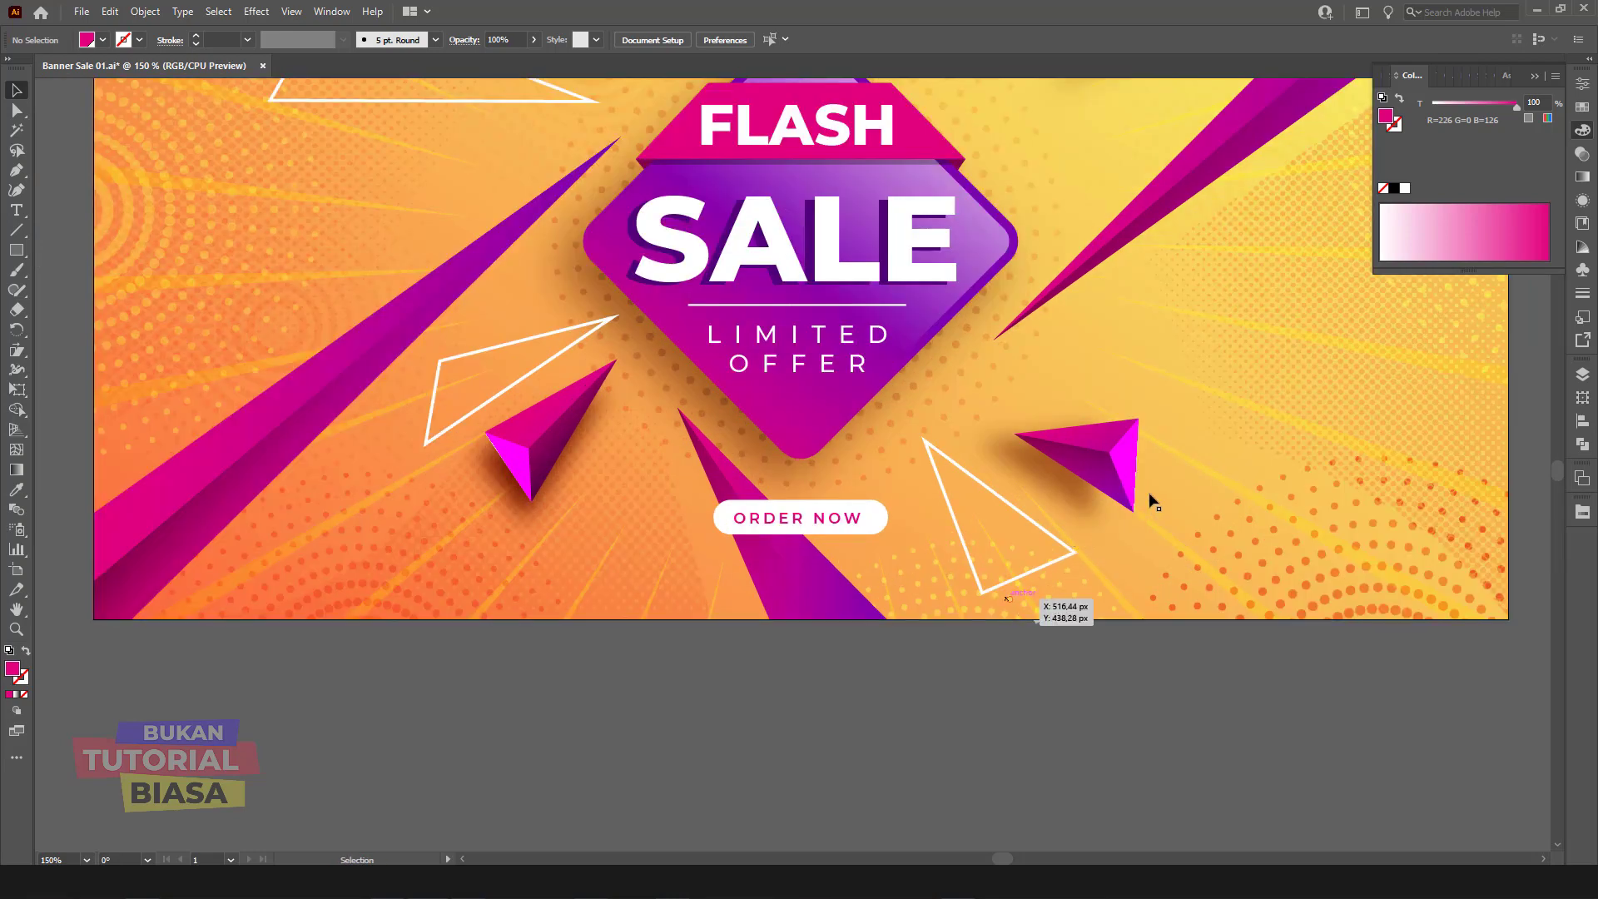
scroll(1172, 384, up, 3)
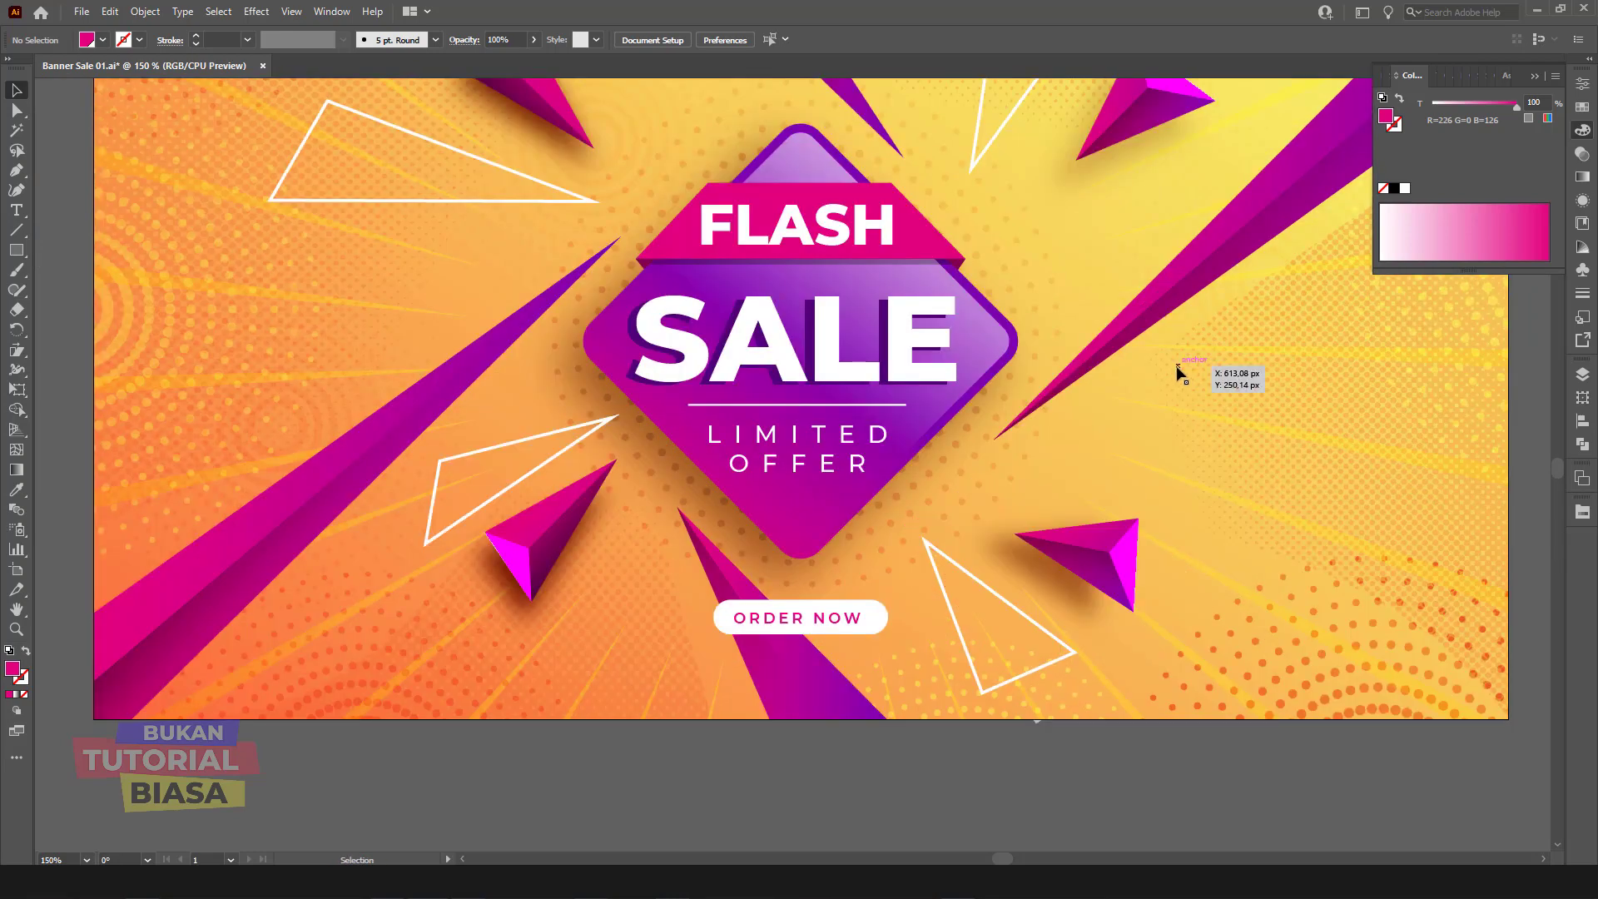
click(1005, 319)
Step: Duplicate the purple diamond, scale the copy down to about 126 px, and place it beside the badge
drag(1005, 319, 1341, 452)
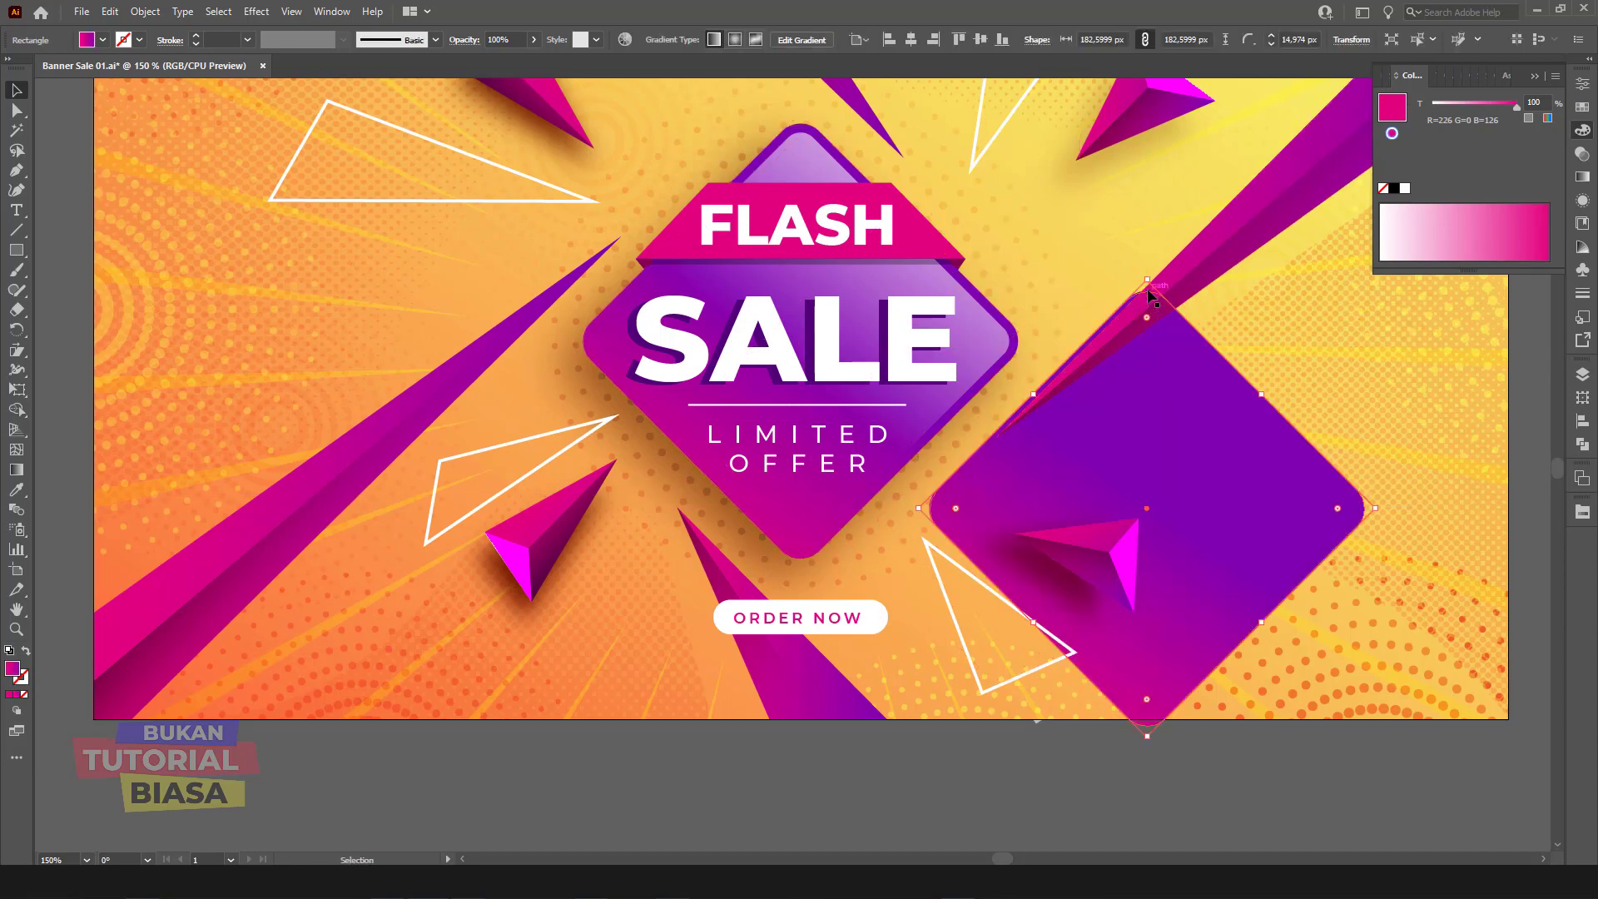
drag(1147, 279, 1117, 390)
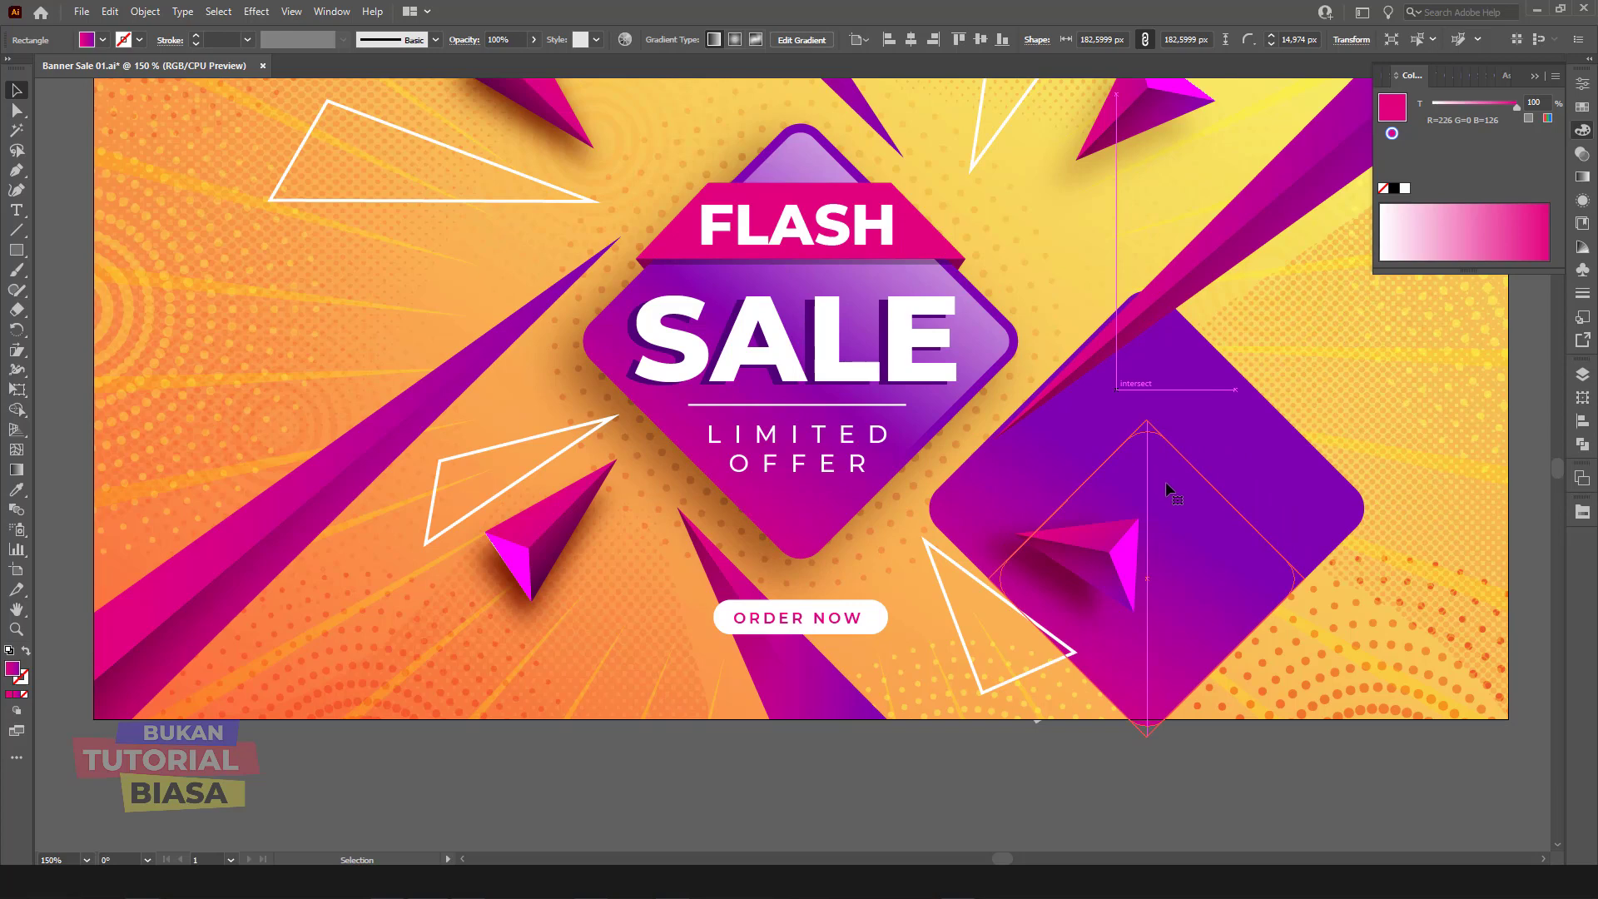
mouse_move(1204, 526)
mouse_down()
mouse_move(1084, 356)
mouse_move(1104, 331)
mouse_move(1066, 329)
mouse_up()
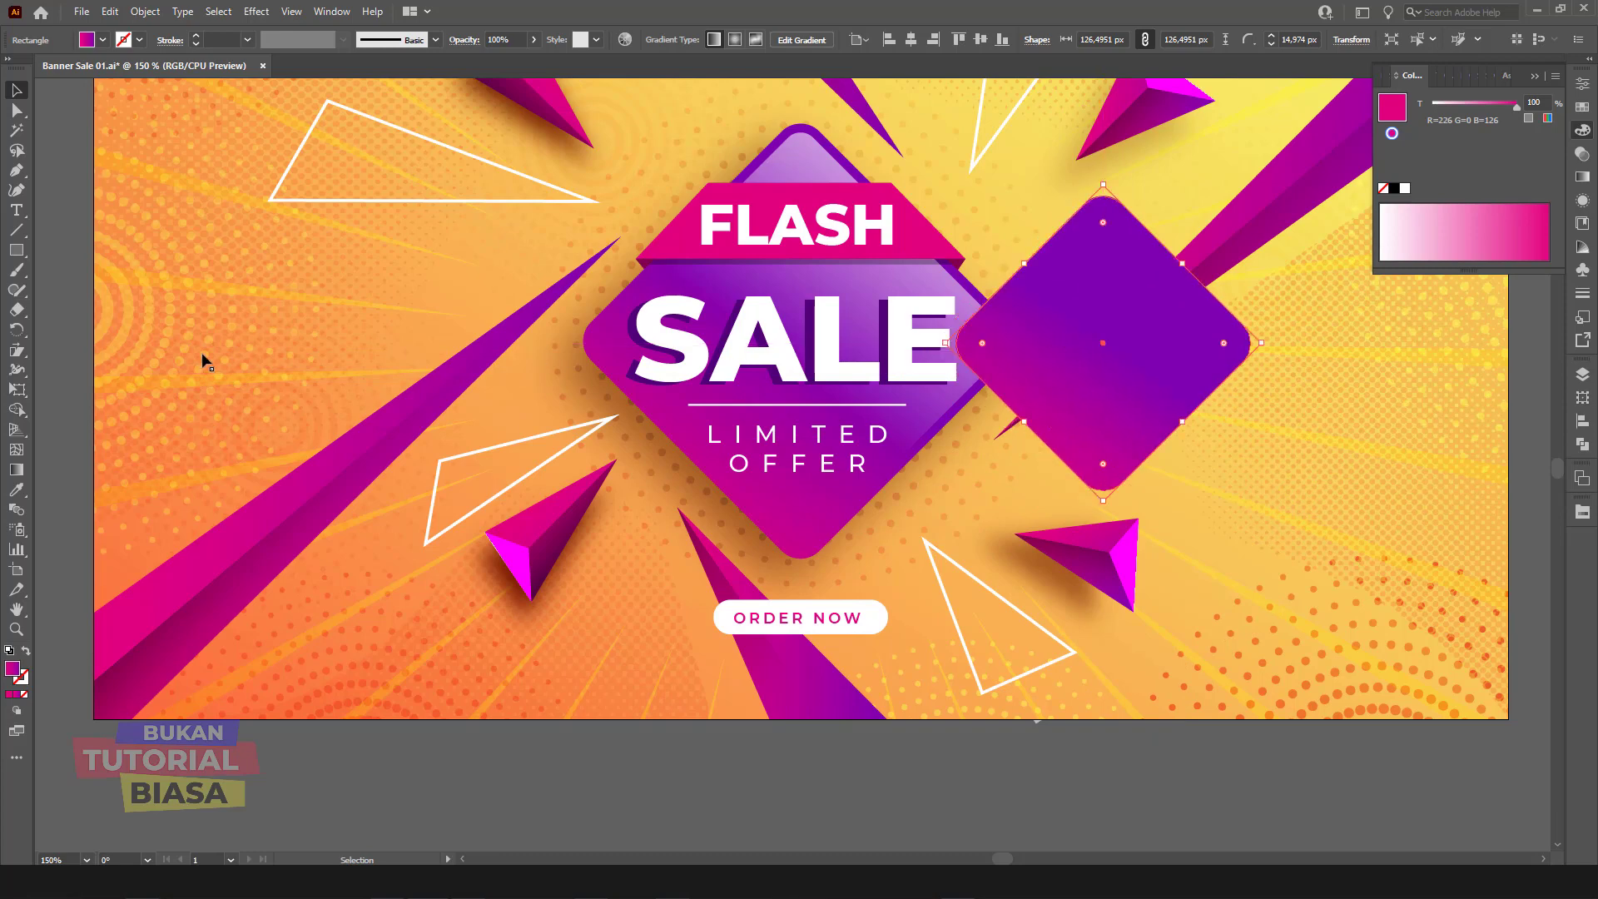
Step: Eyedrop a triangle's white outline style onto the diamond copy and shrink it slightly
click(17, 490)
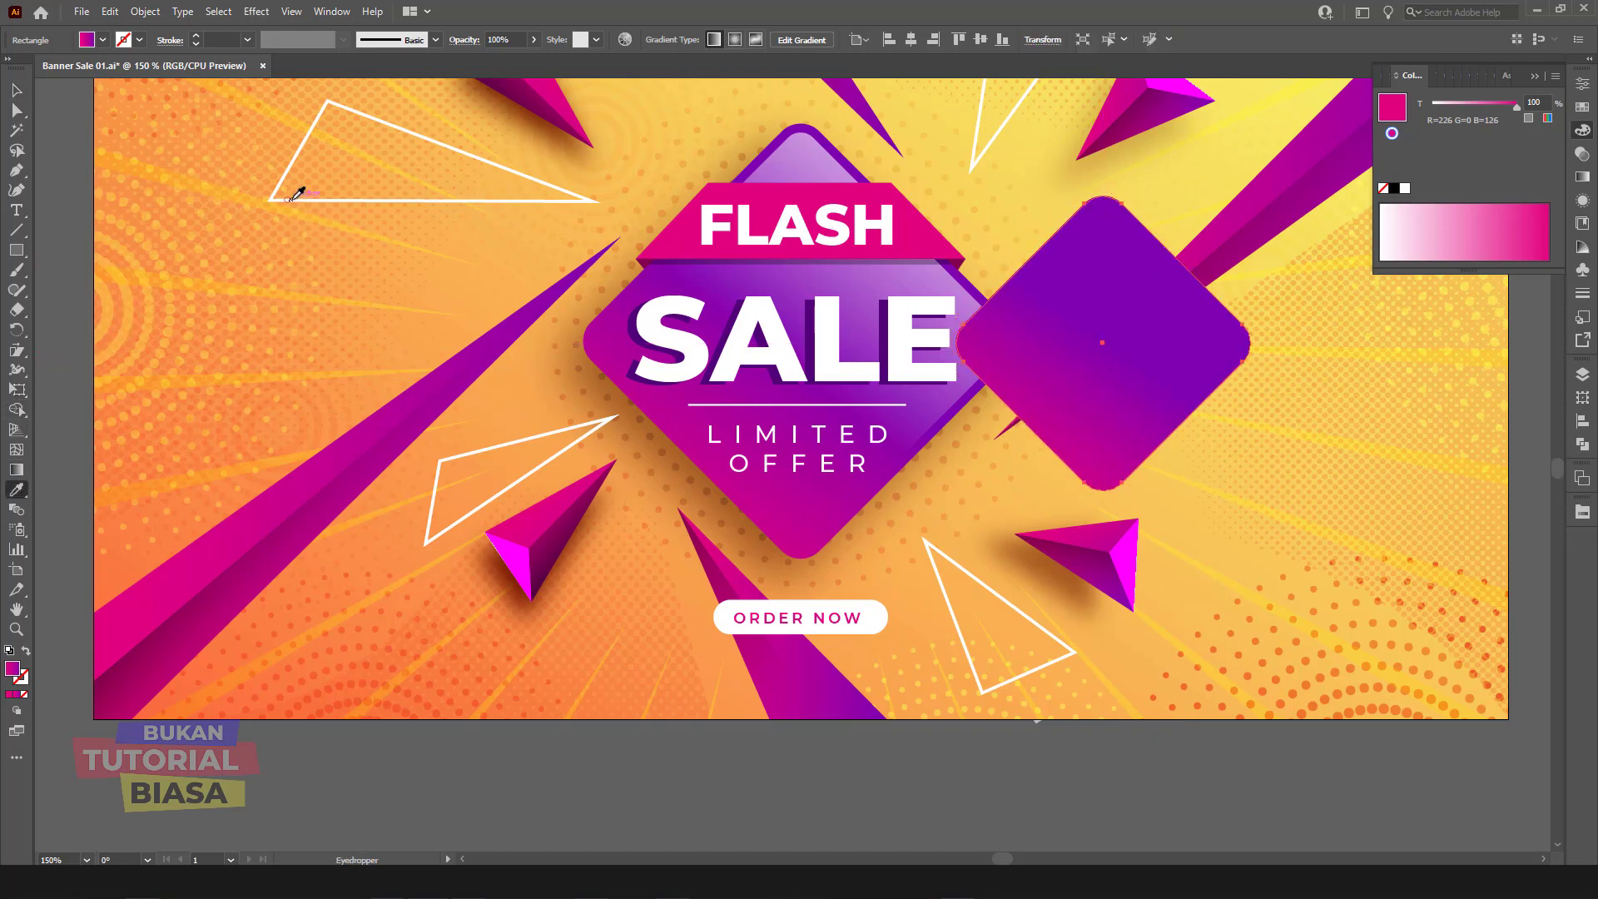
click(291, 199)
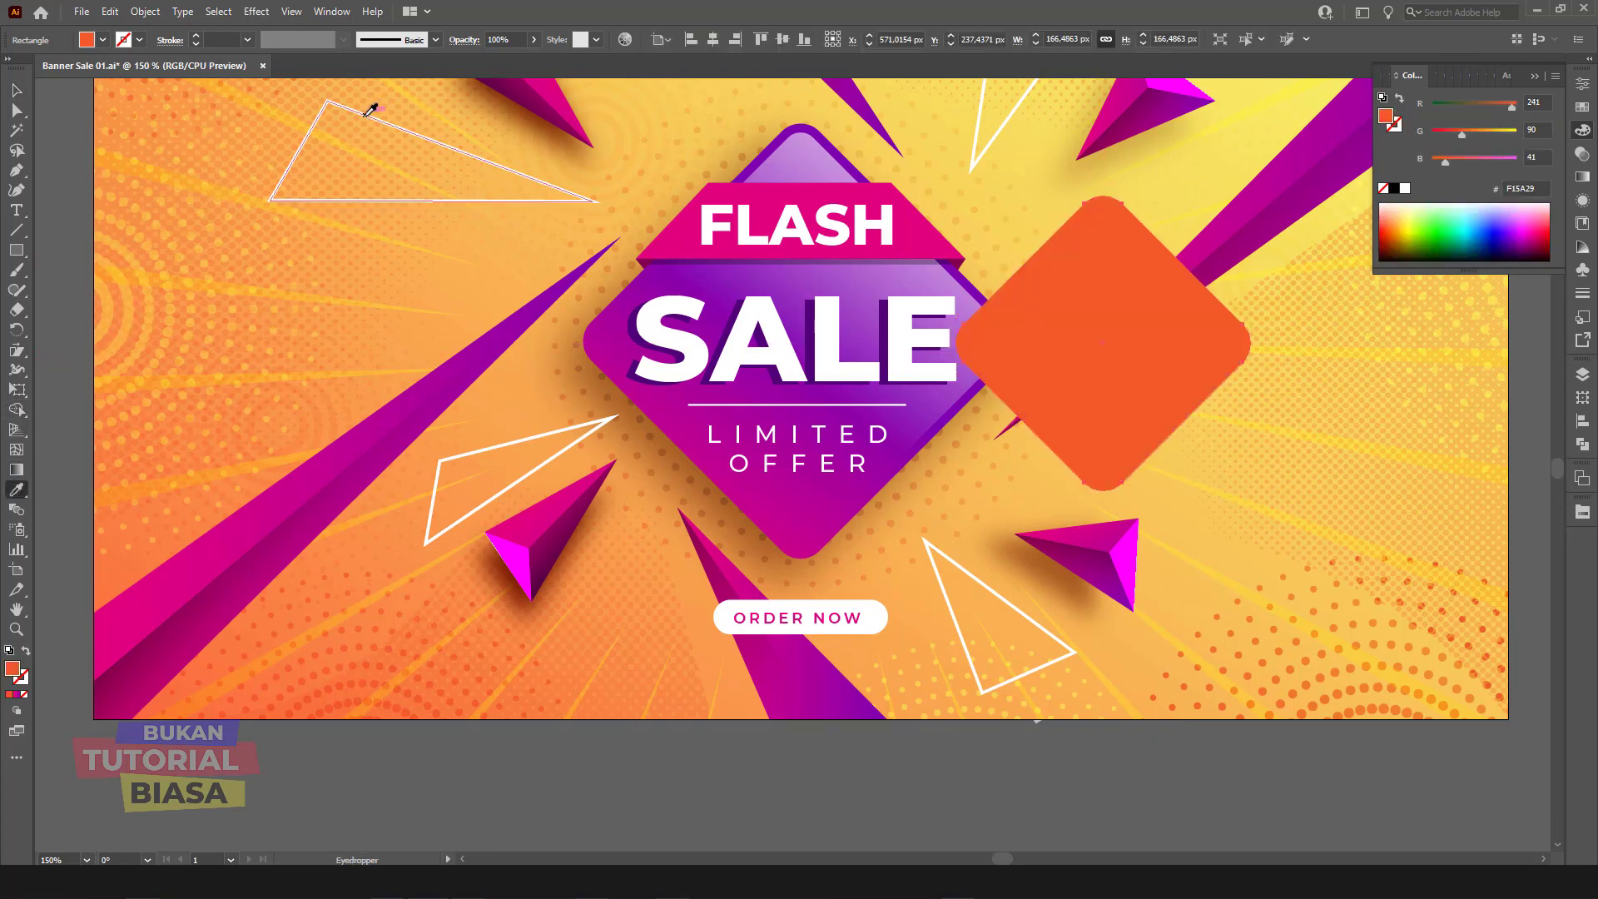
click(365, 117)
click(19, 93)
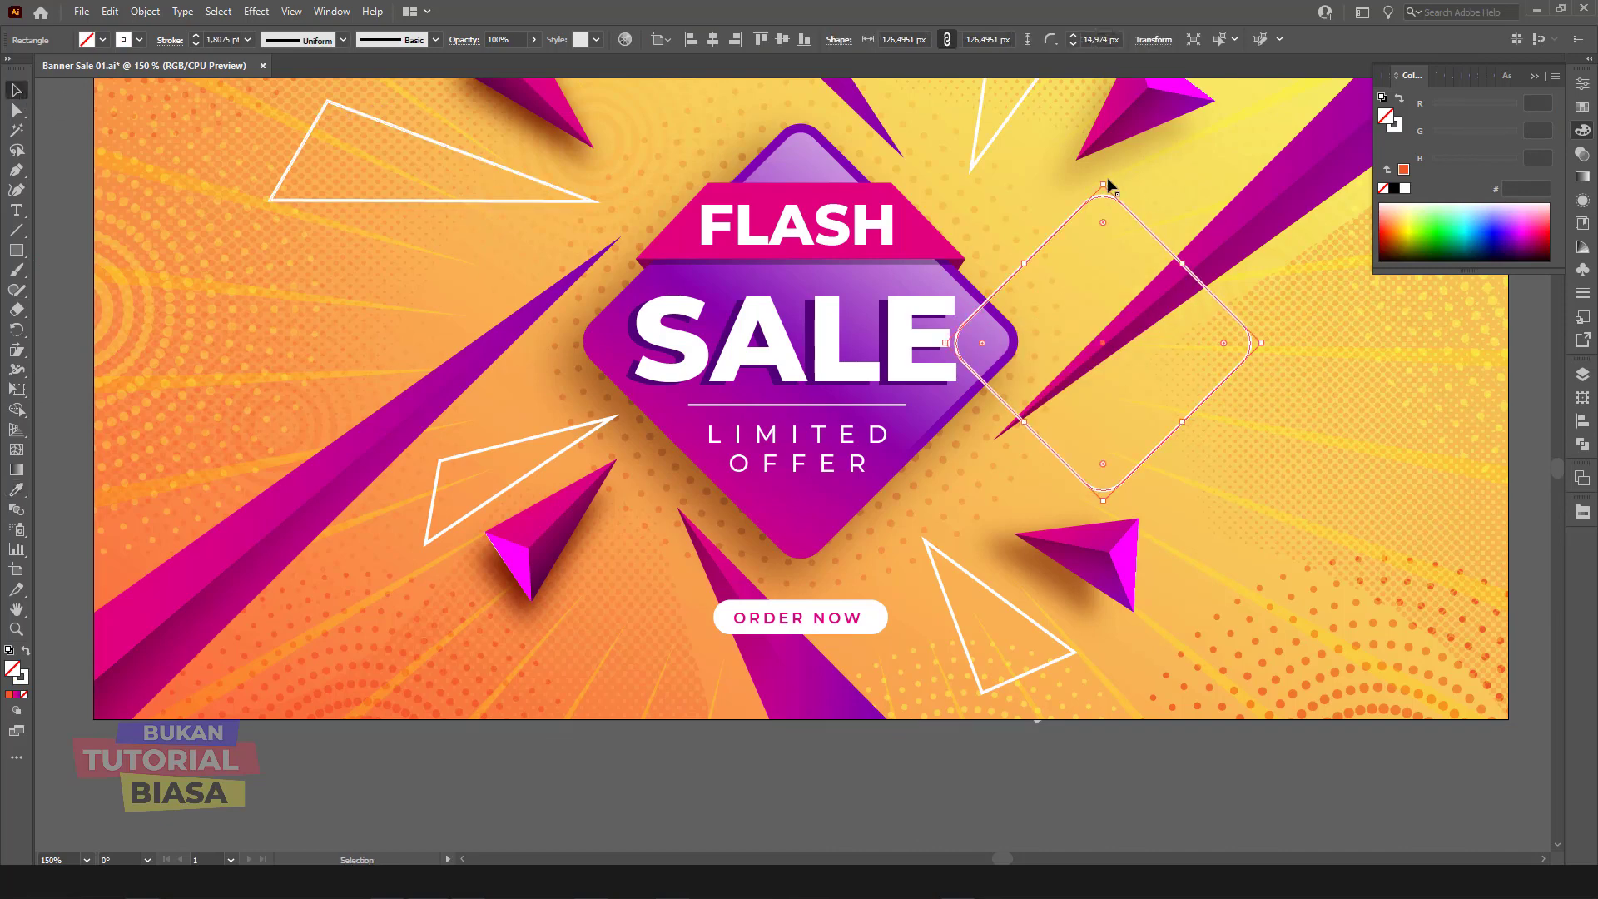
drag(1104, 204, 1150, 252)
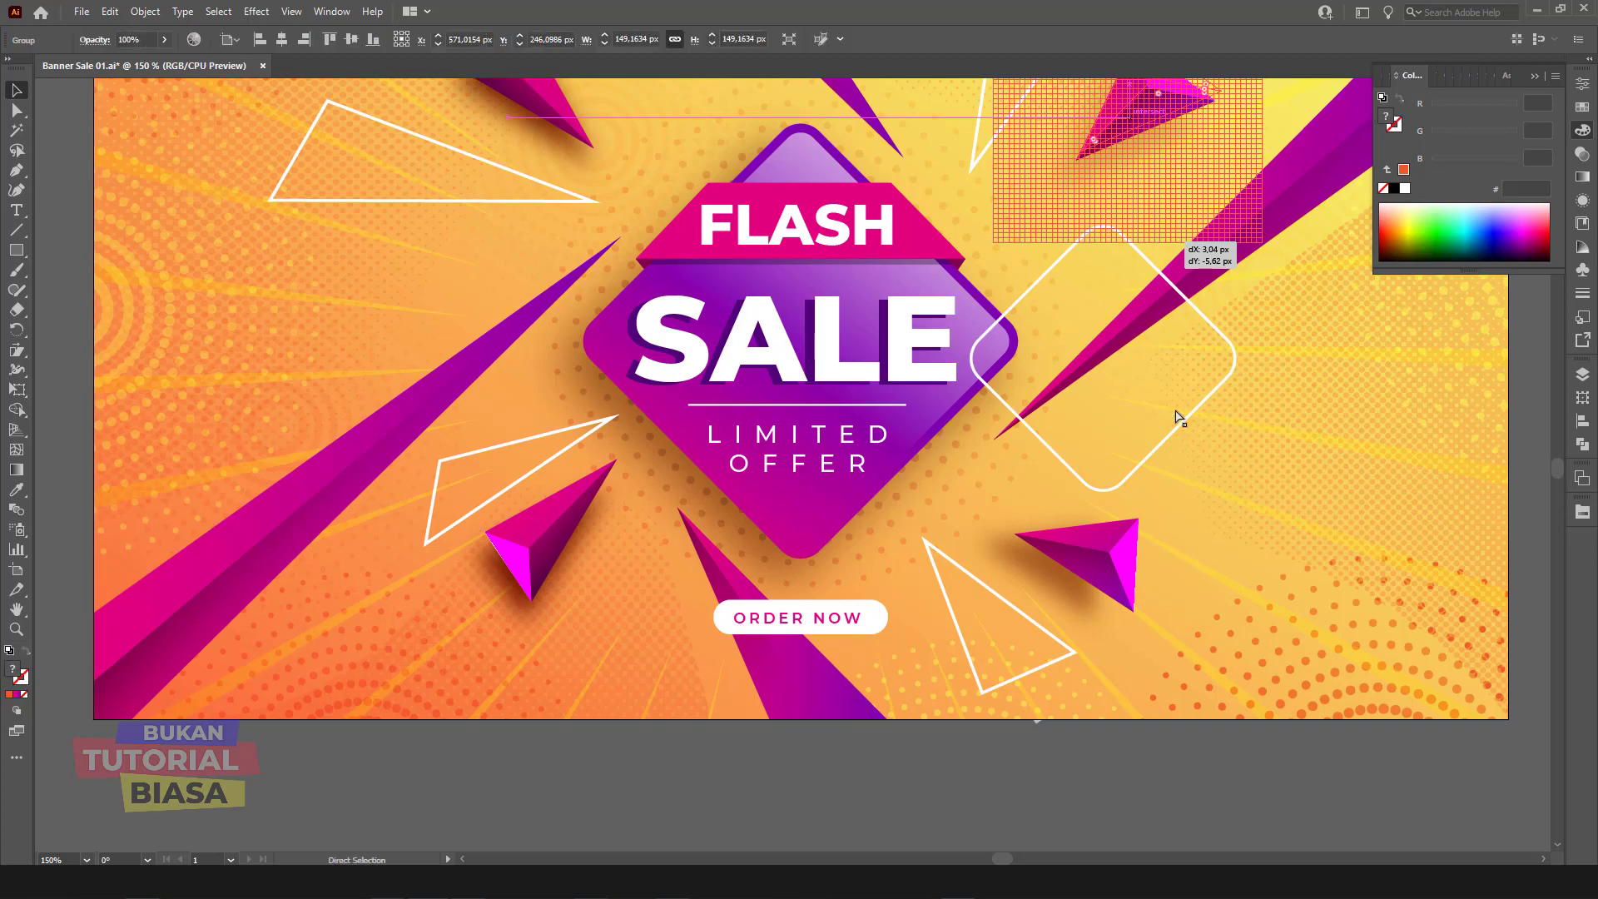
click(1029, 427)
key(ctrl+z)
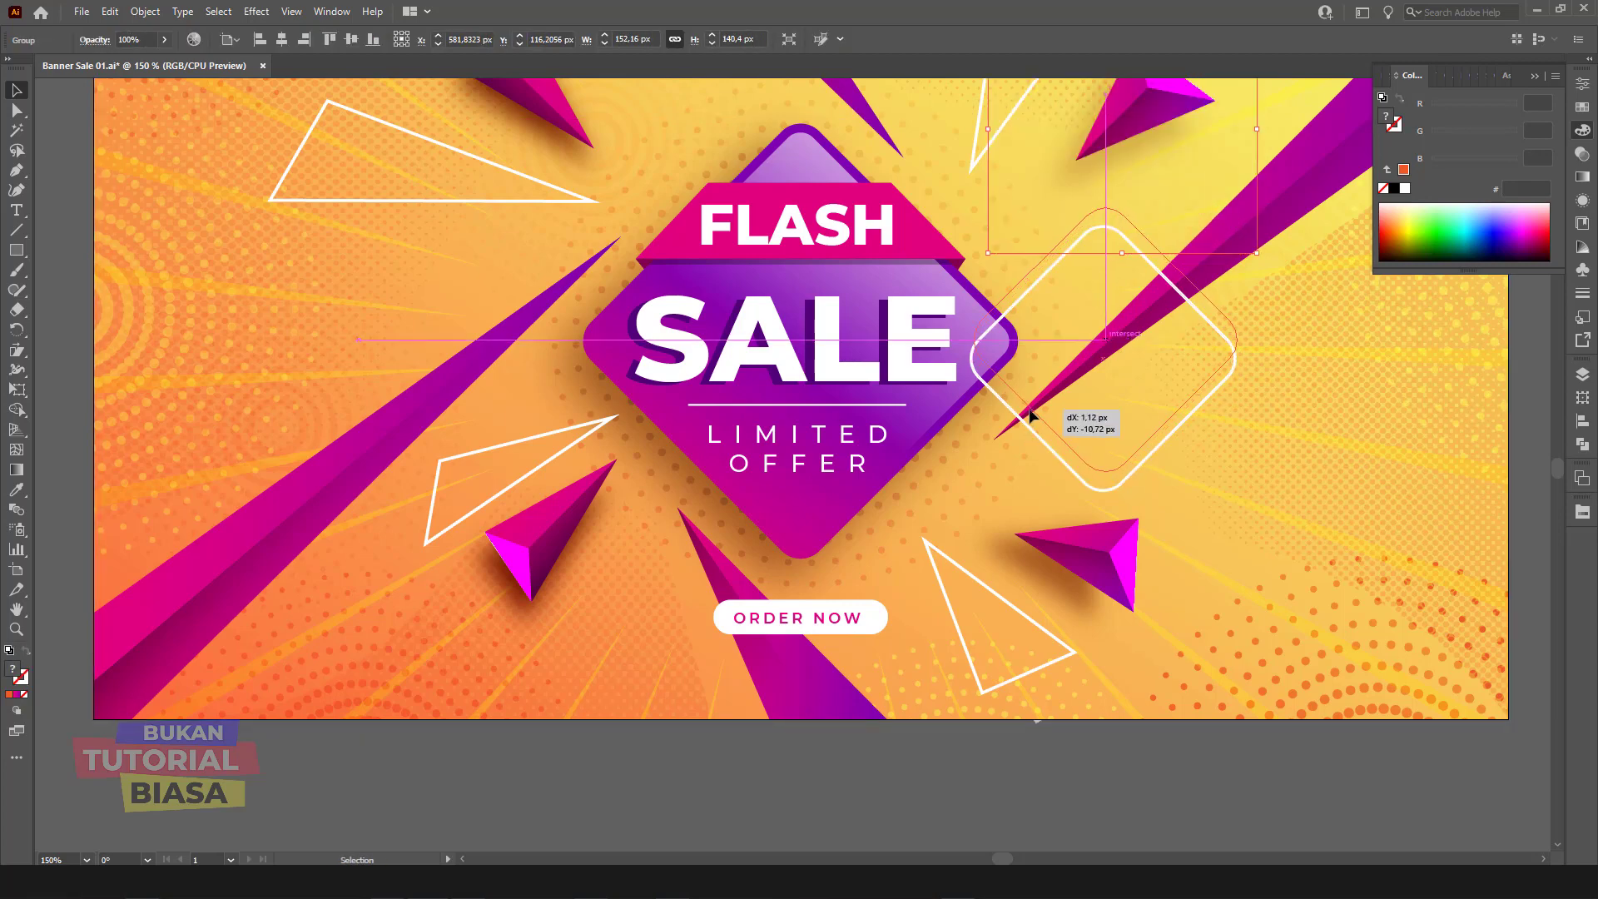
click(1420, 762)
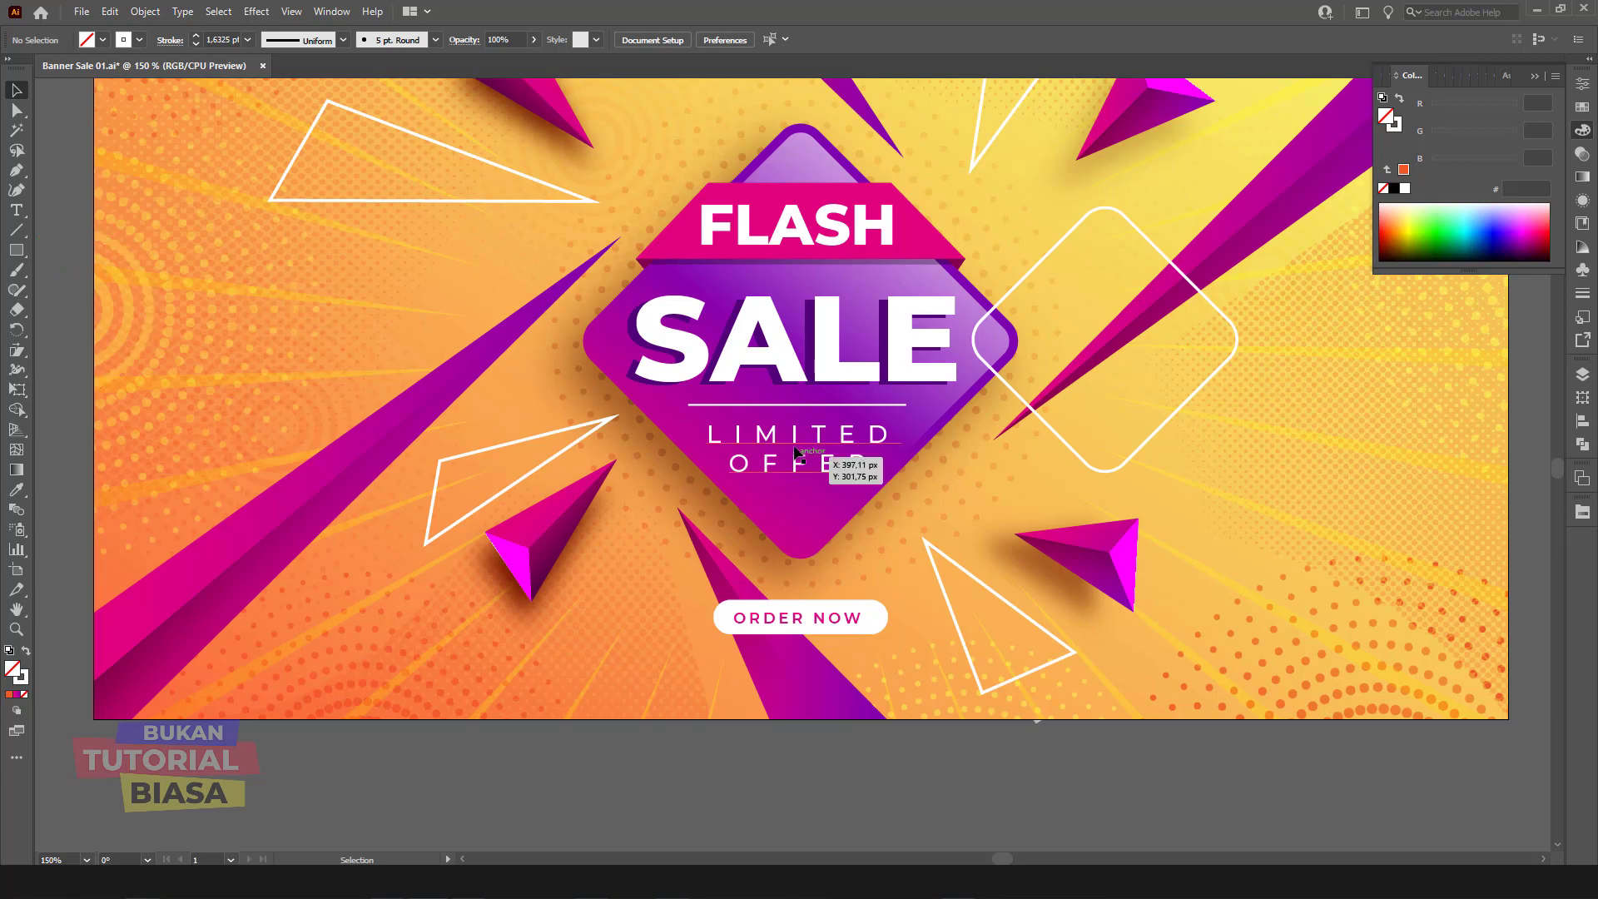
Step: Copy the FLASH text into the outline diamond, retype it as '50%', and enlarge it
drag(853, 249, 1205, 369)
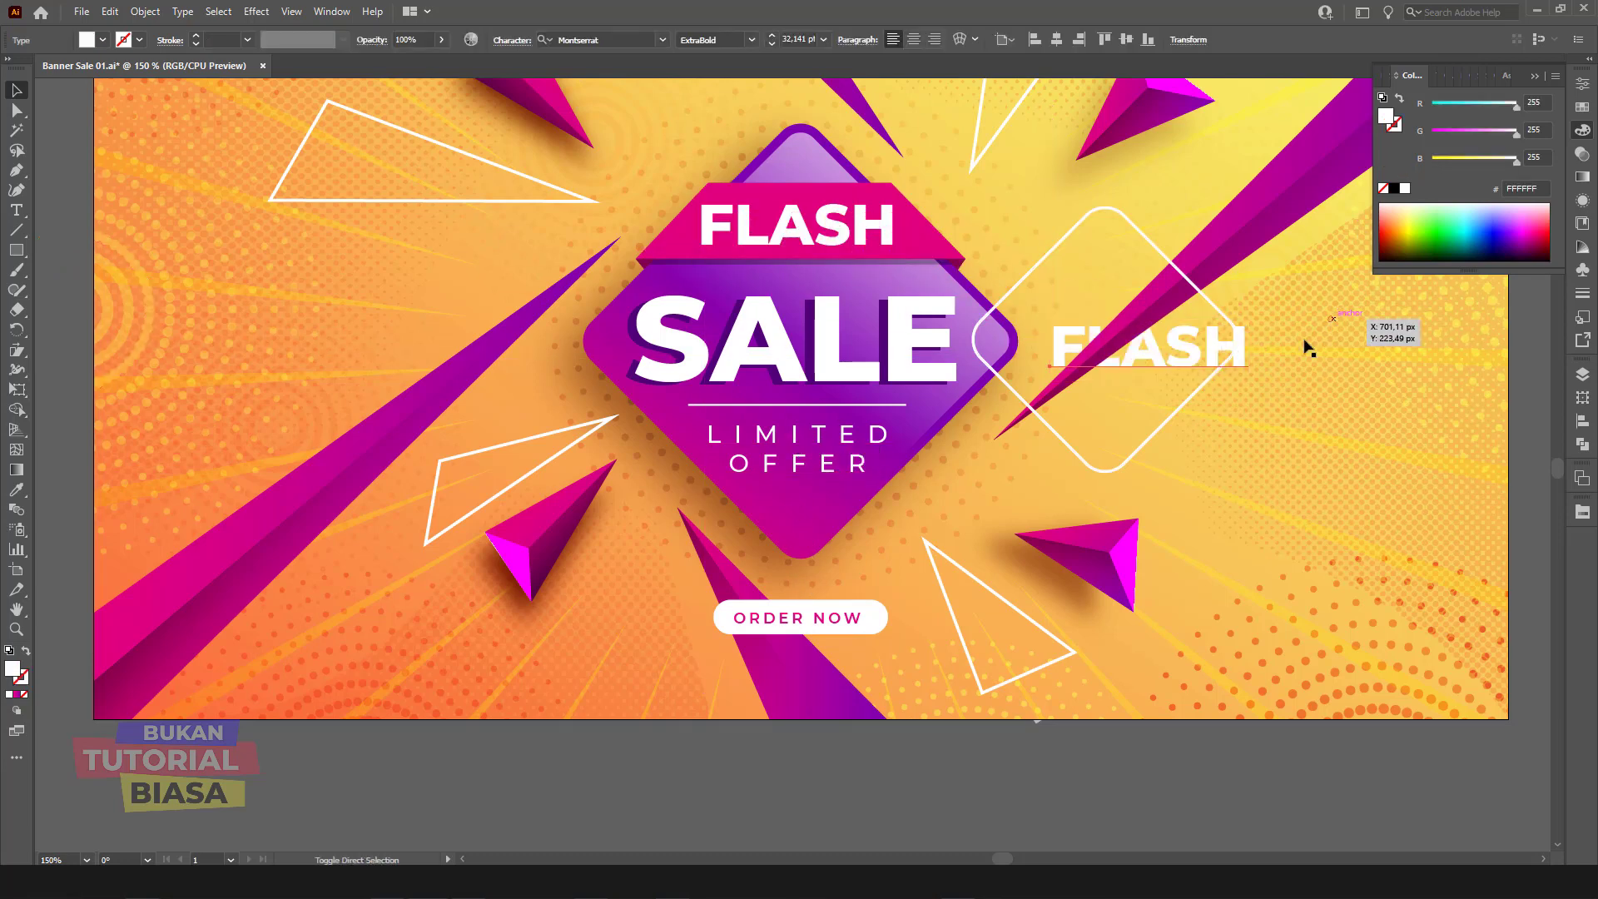
double_click(1192, 358)
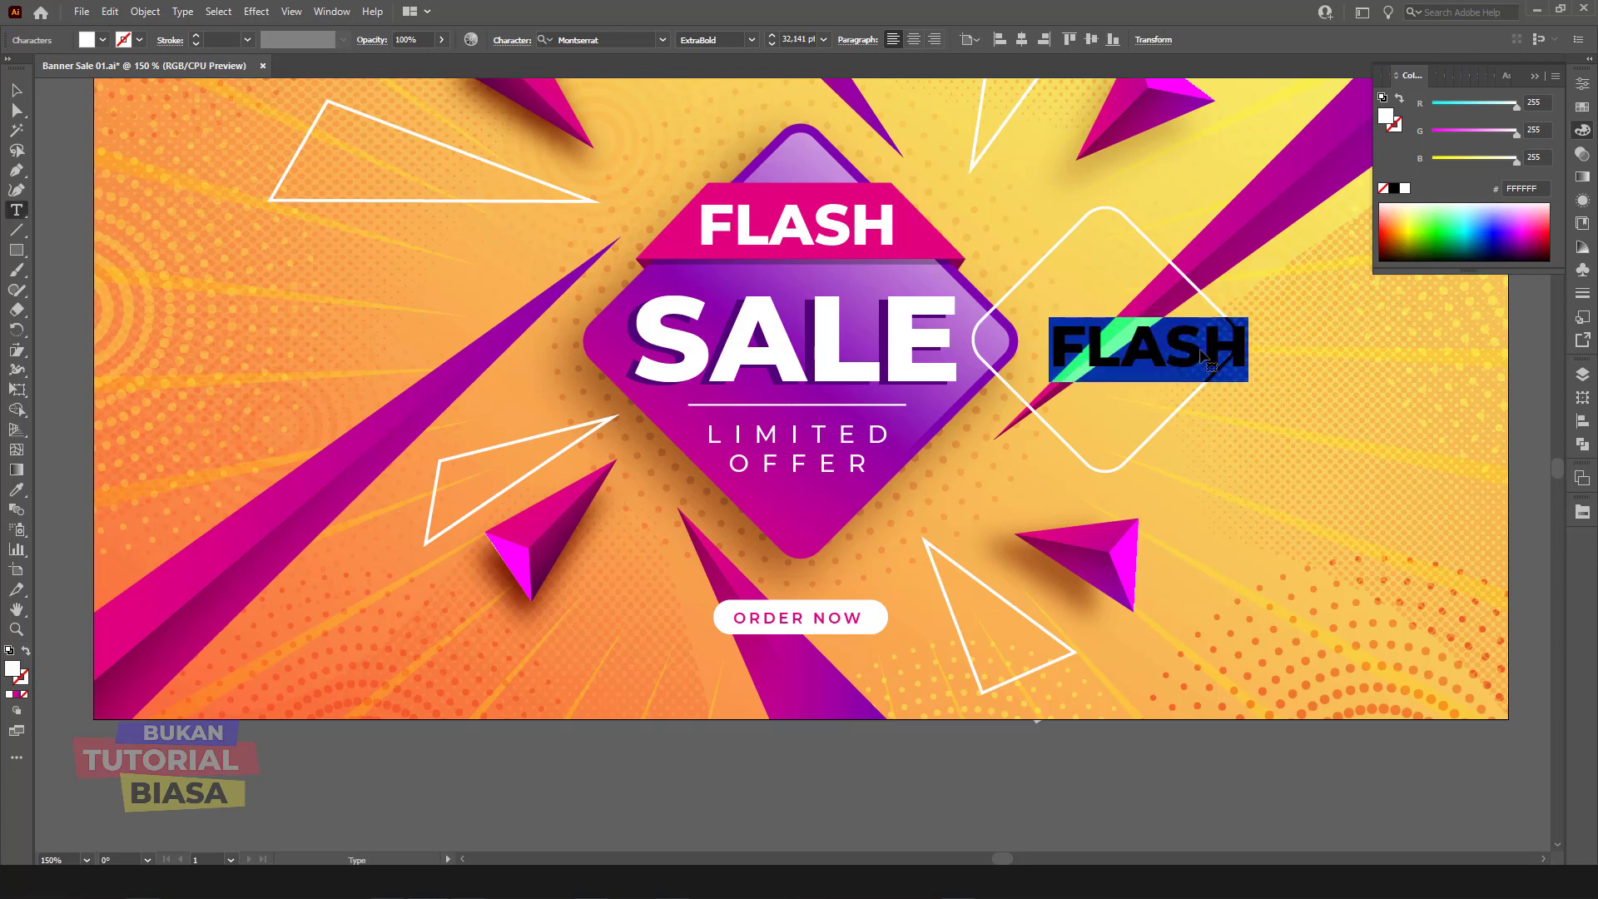
text(50%)
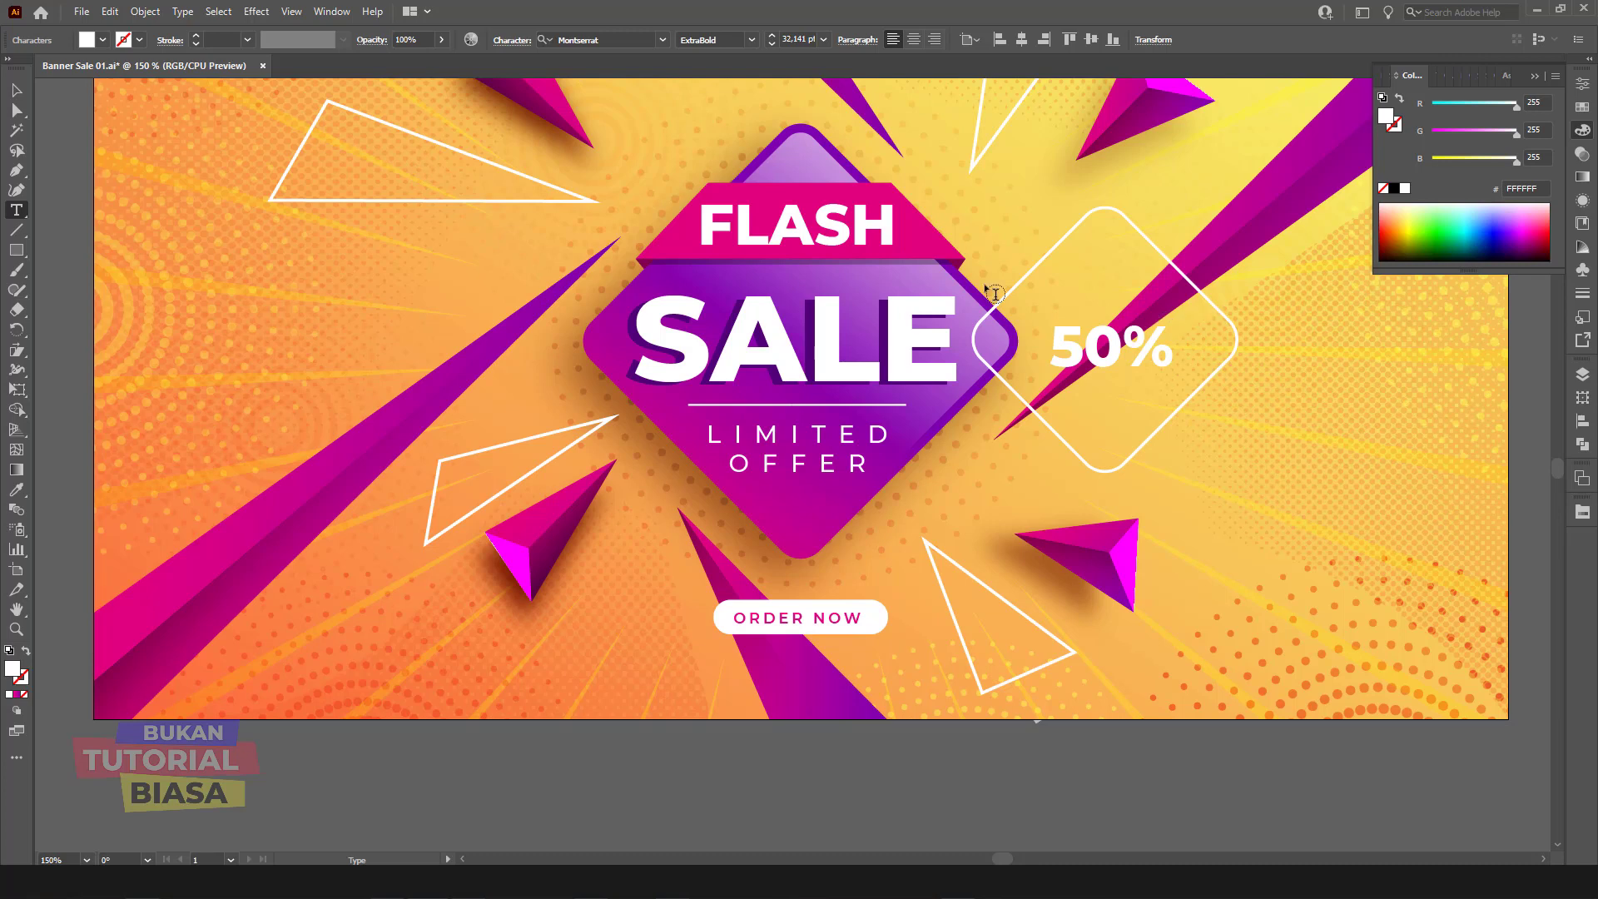
click(1112, 325)
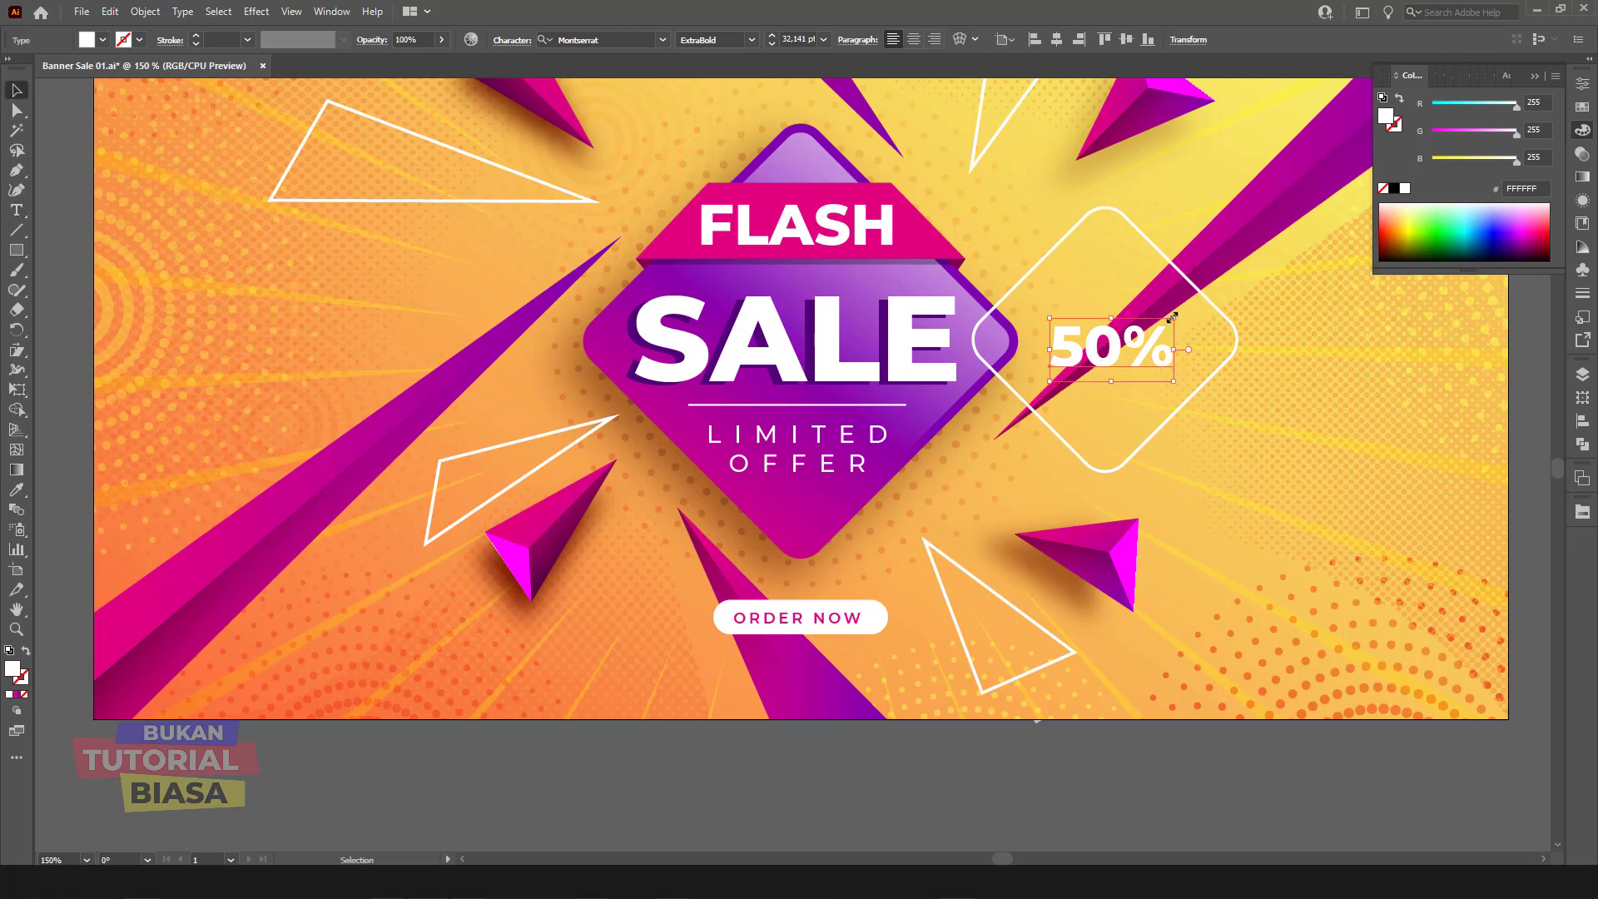
mouse_move(1173, 316)
mouse_down()
mouse_move(1197, 305)
mouse_move(1156, 337)
mouse_move(1145, 375)
mouse_up()
Step: Add an 'OFF' line below 50%, scale it, and centre both lines inside the diamond
double_click(1150, 356)
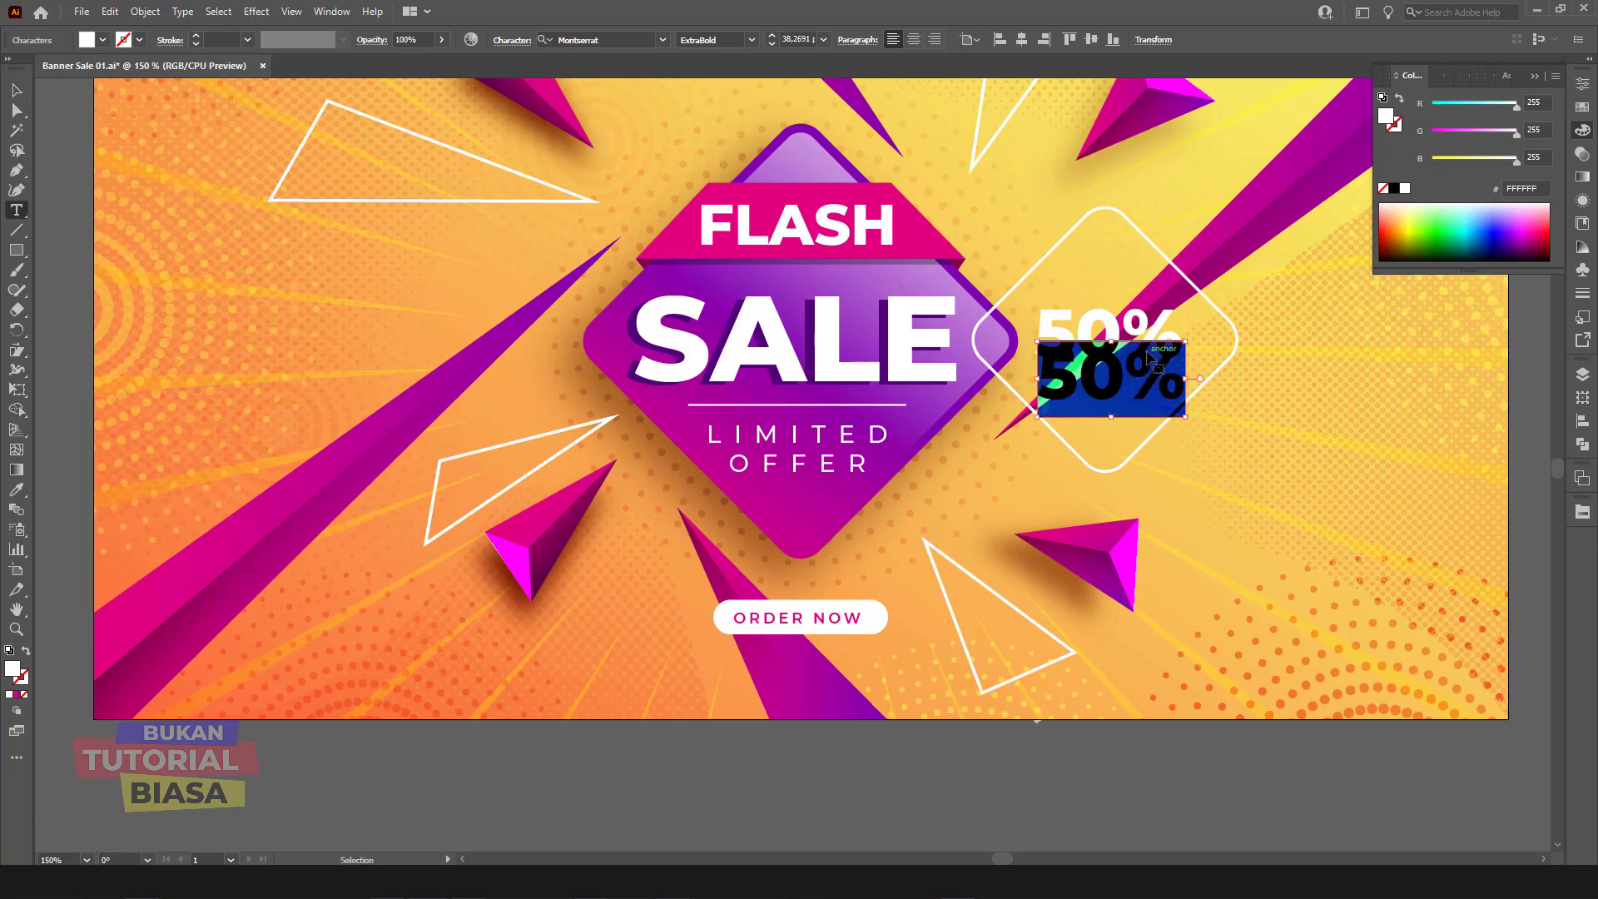
text(OFF)
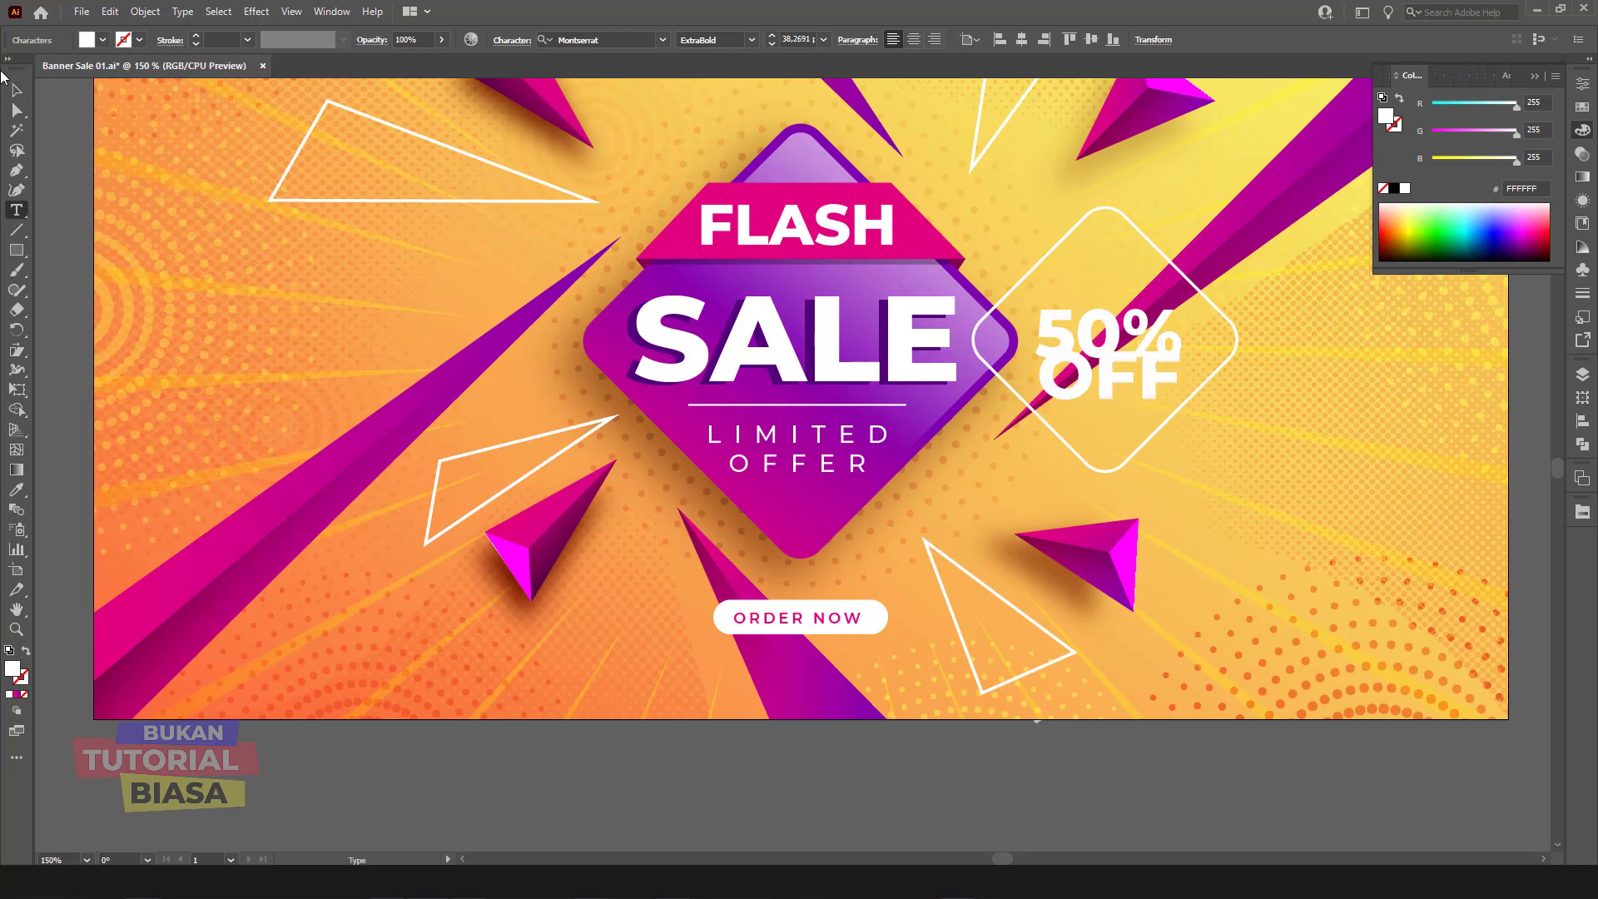
click(16, 89)
drag(1149, 351, 1134, 393)
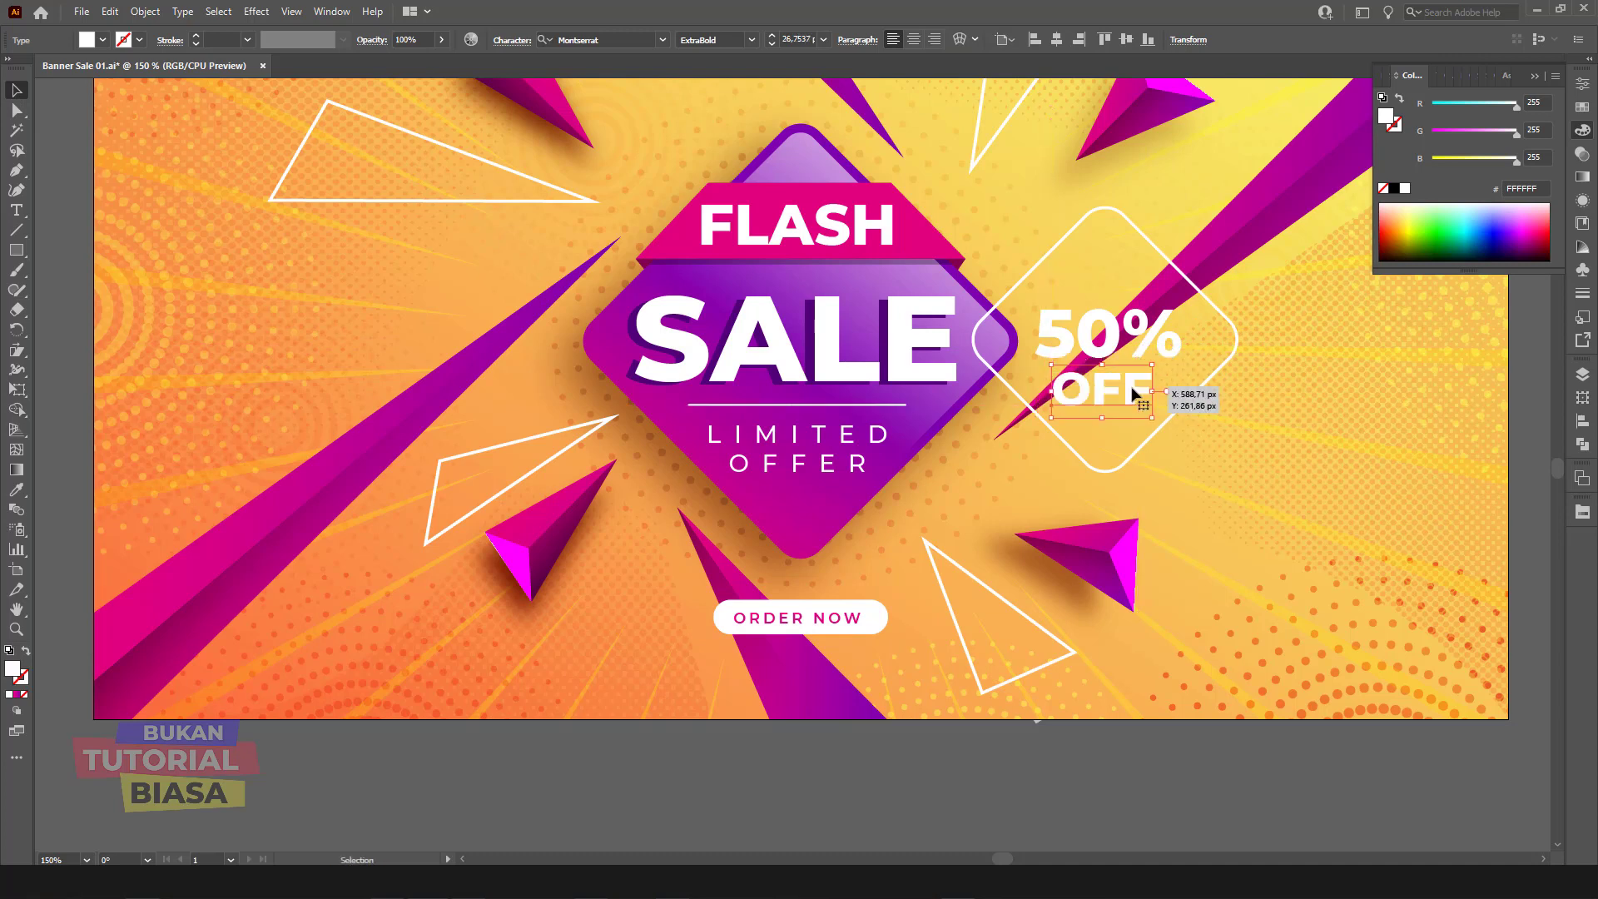
shift+click(1148, 353)
drag(1148, 353, 1150, 350)
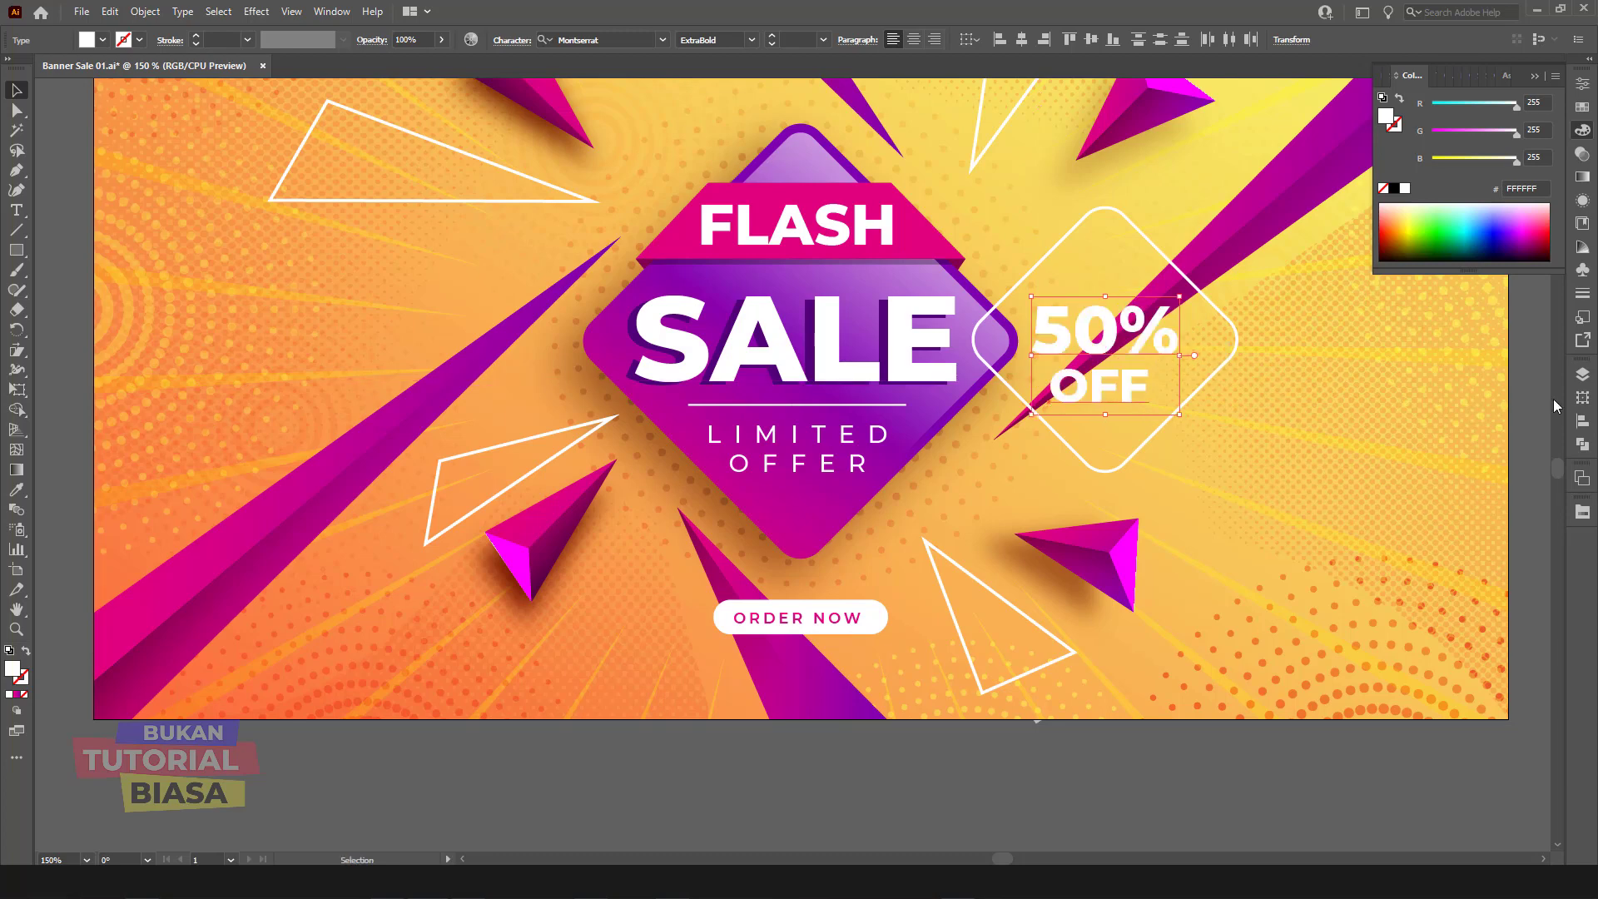
click(1530, 405)
key(space)
drag(1361, 332, 1200, 443)
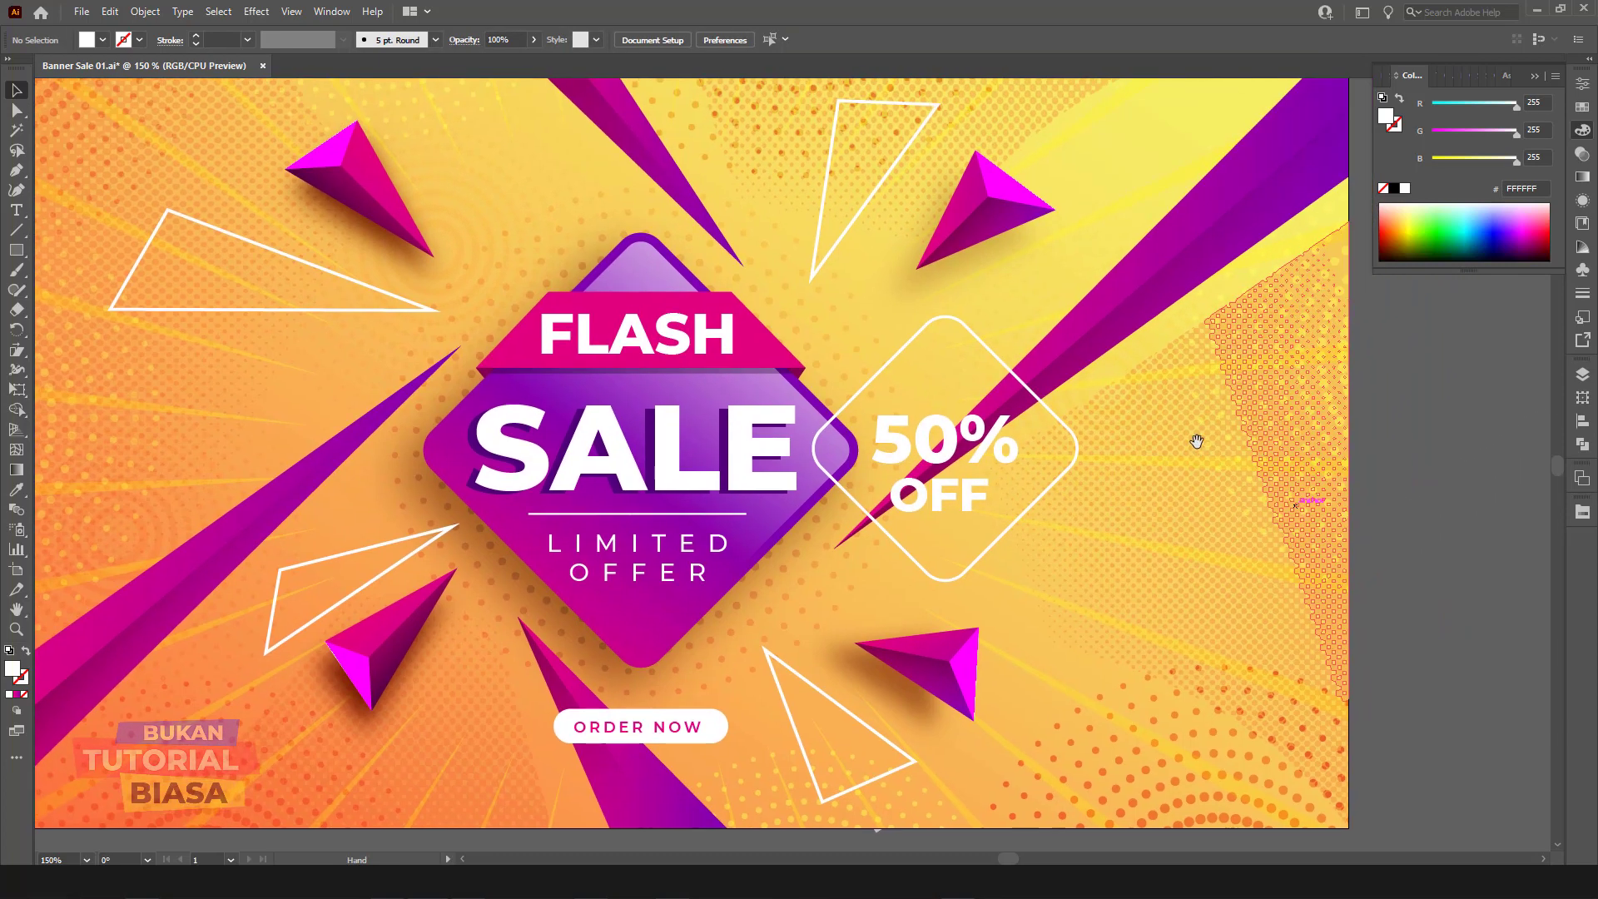
click(984, 492)
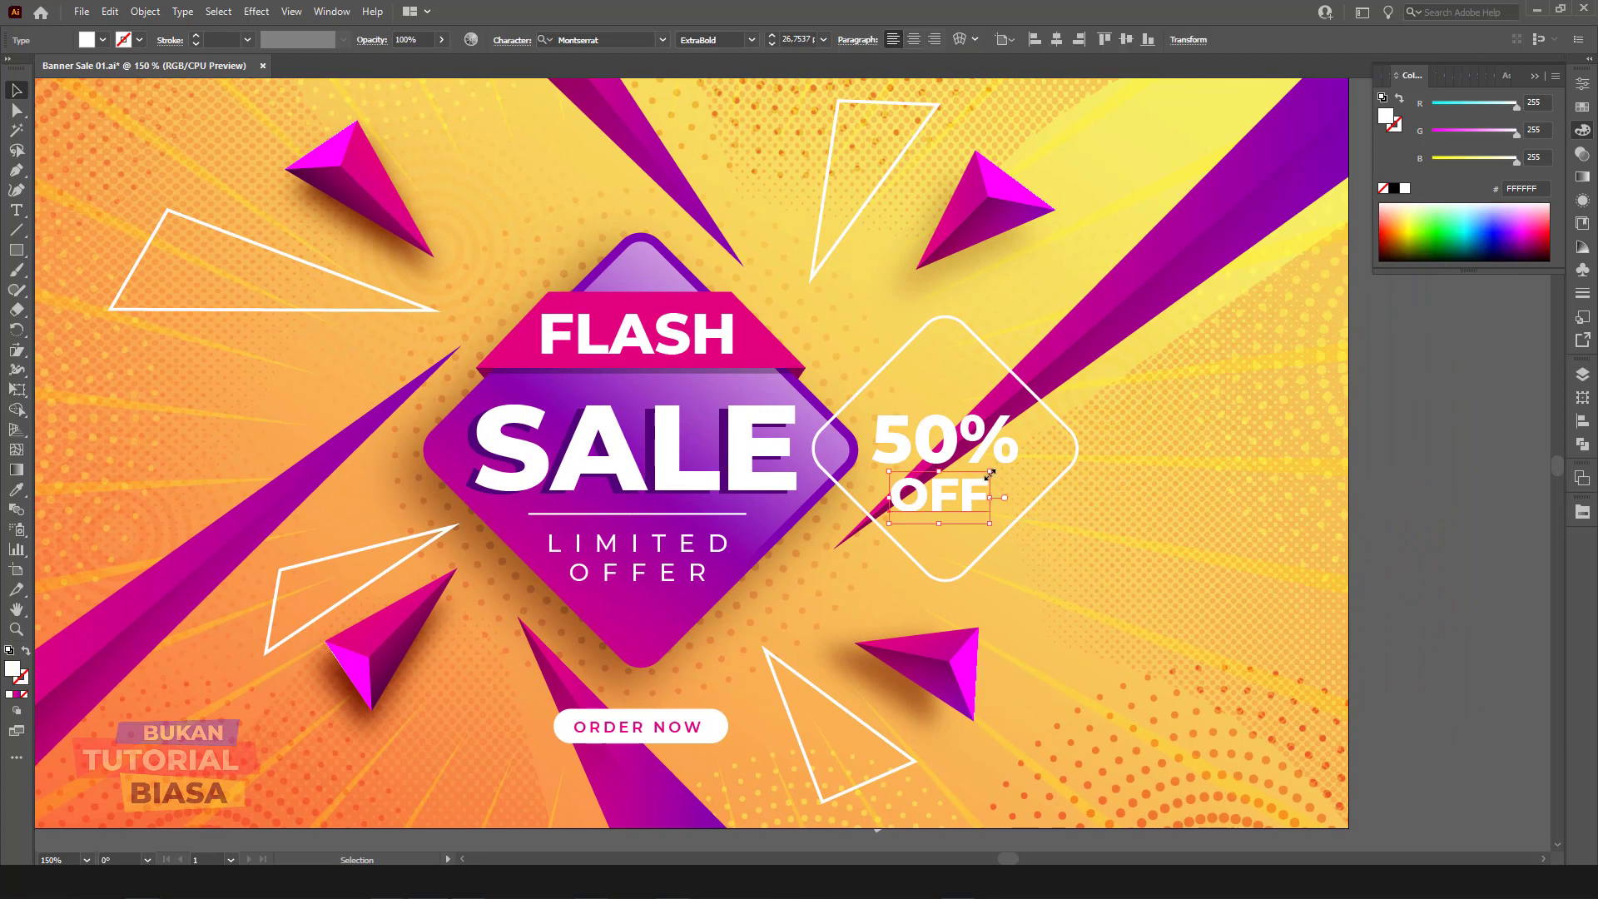
click(1411, 497)
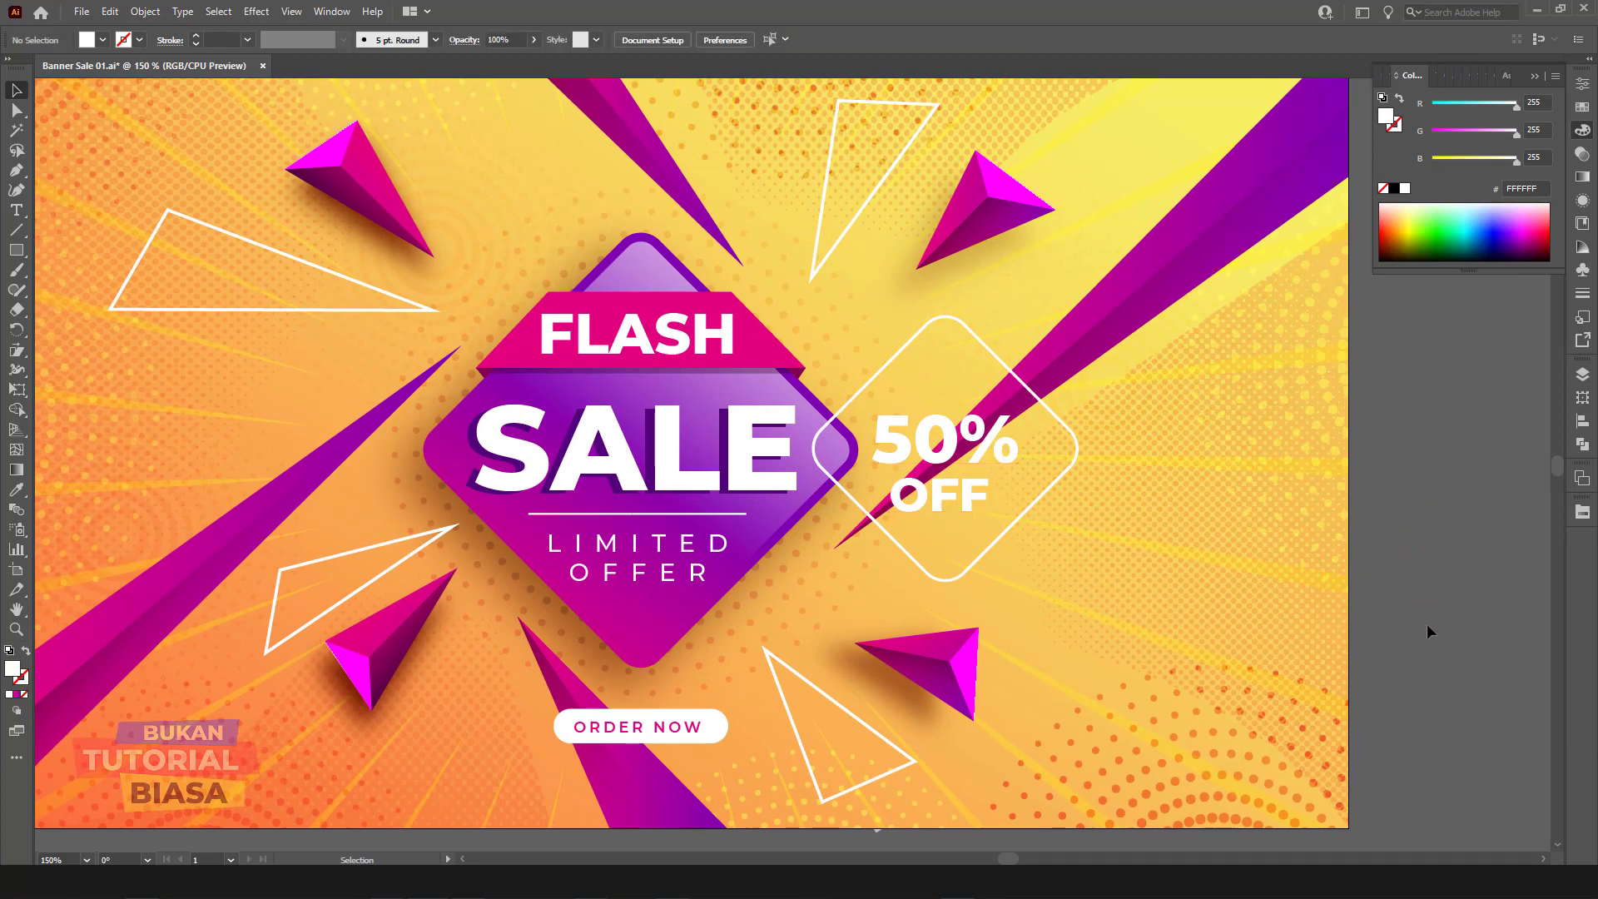
key(ctrl+minus)
key(ctrl+minus)
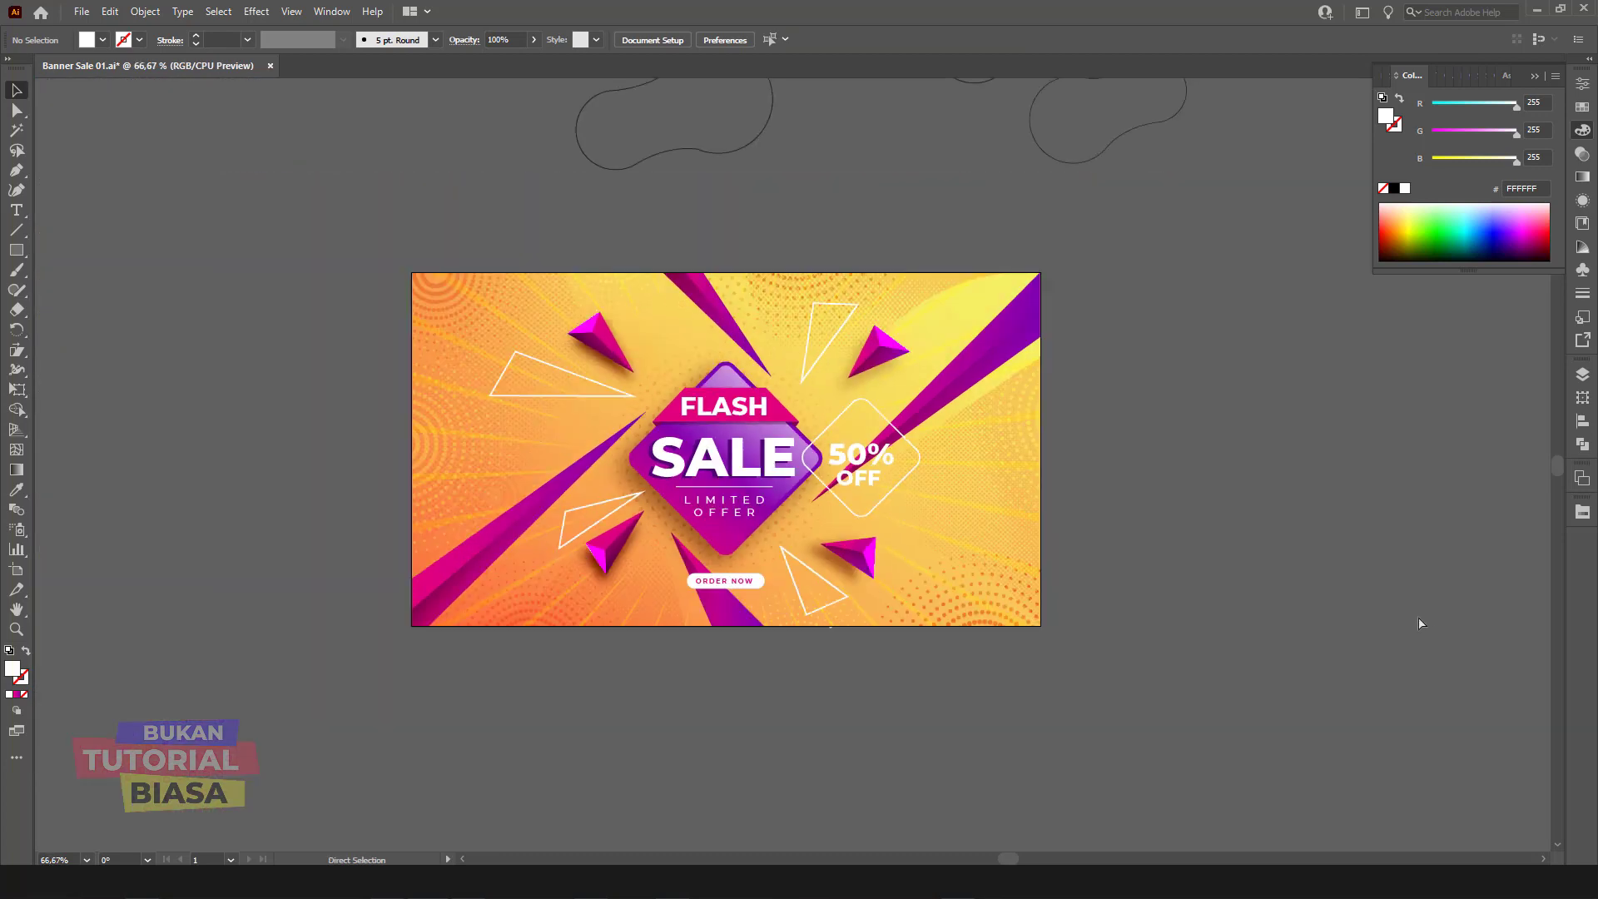
key(ctrl+plus)
key(ctrl+plus)
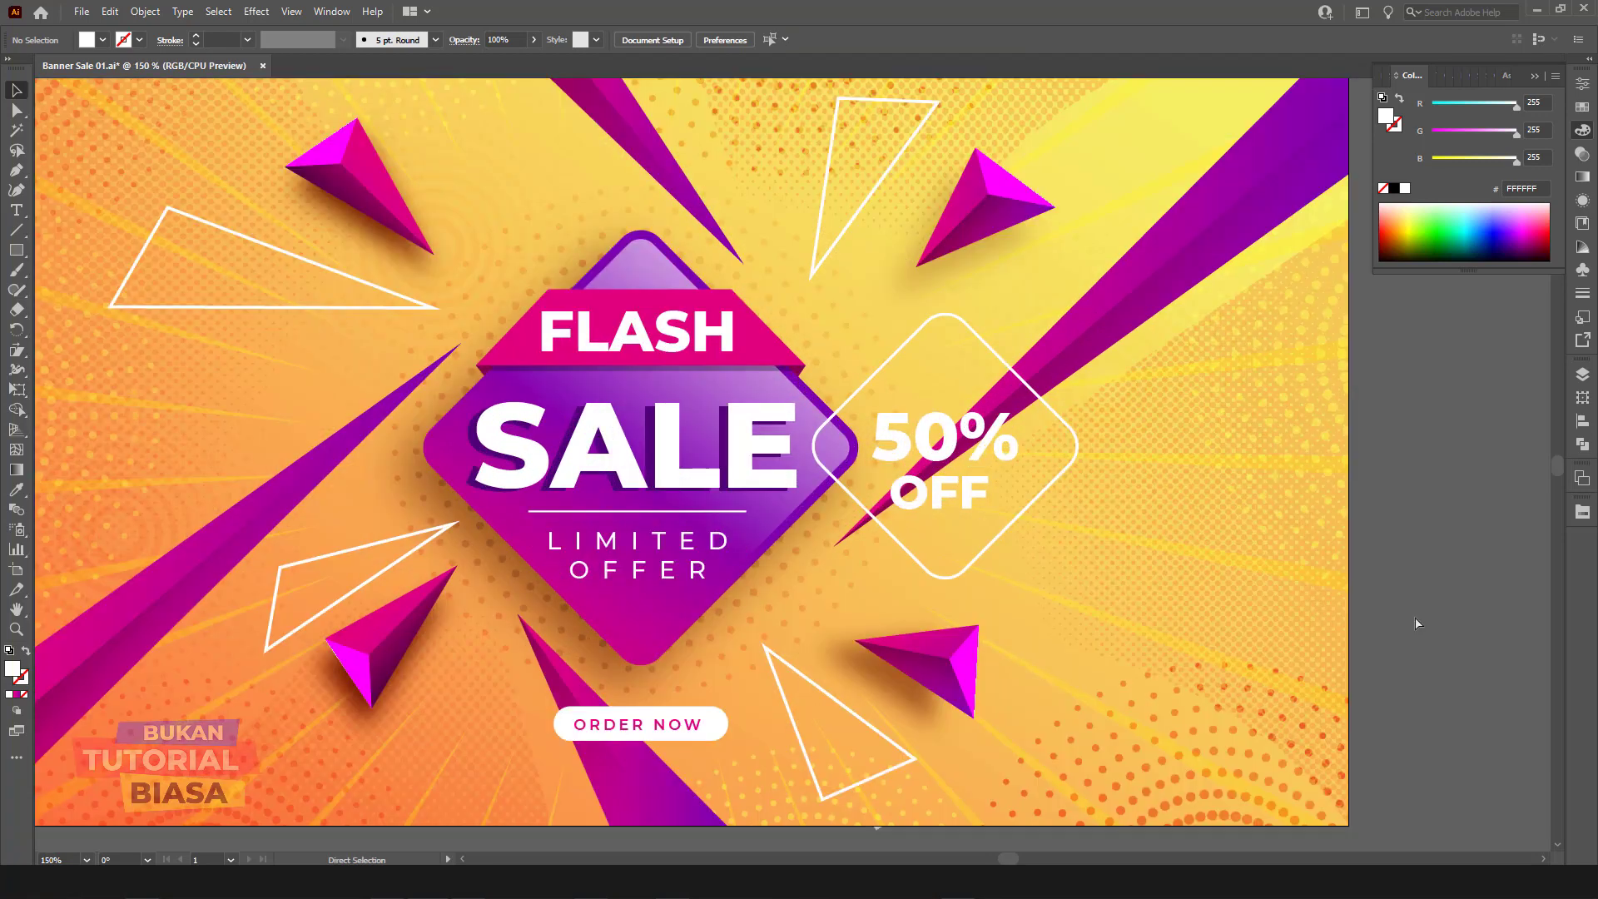
key(ctrl+minus)
key(ctrl+minus)
key(ctrl+plus)
key(ctrl+plus)
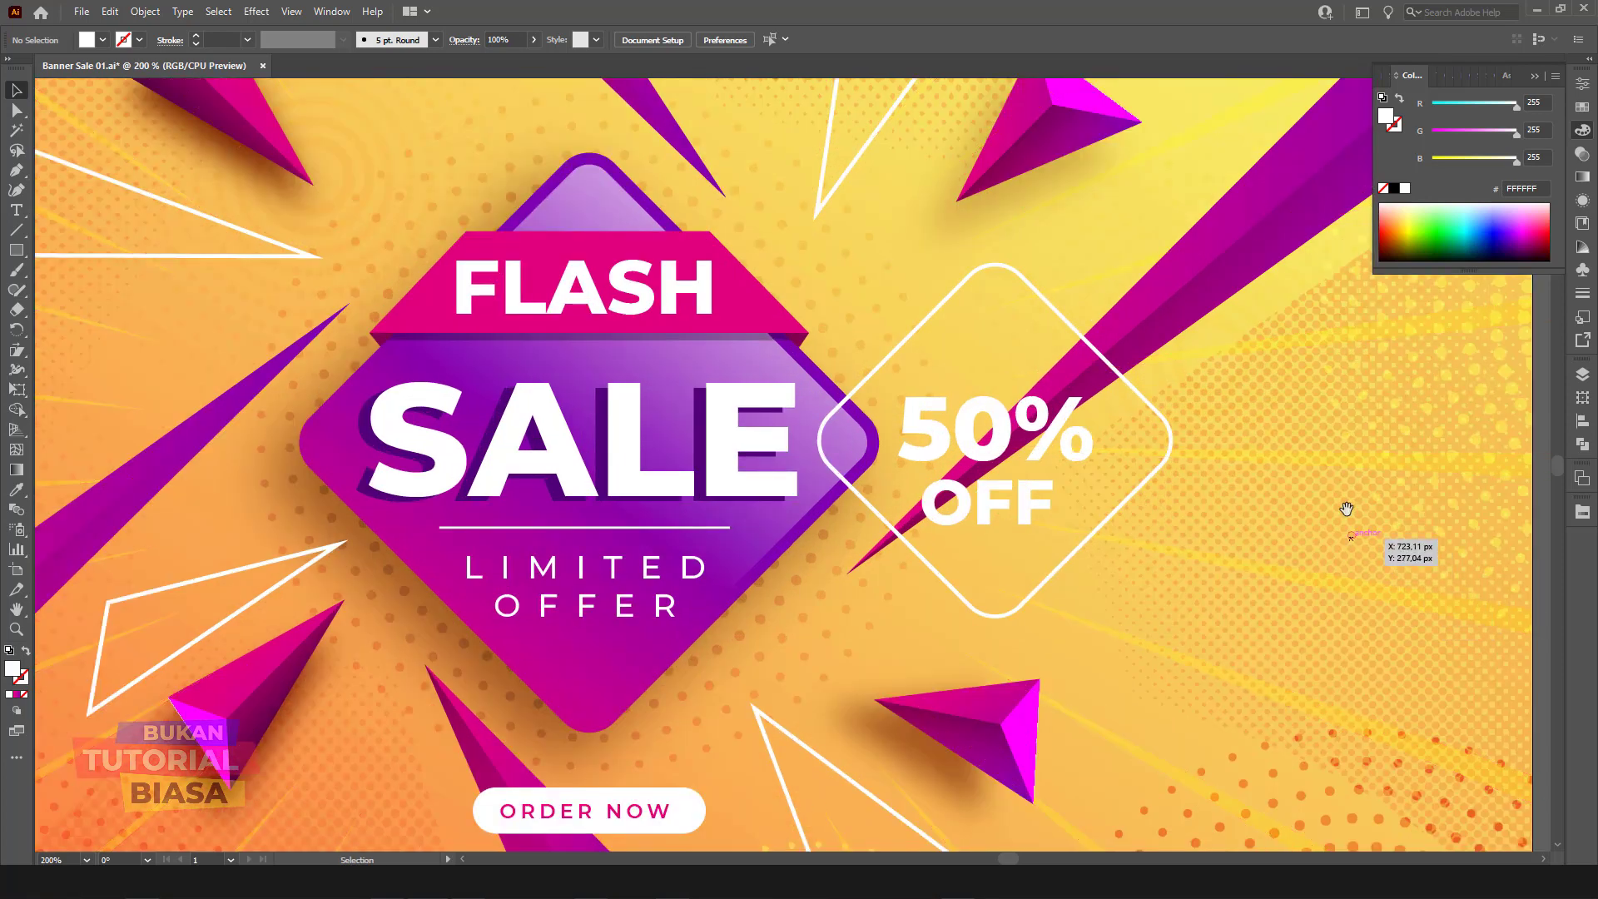
mouse_move(1340, 537)
mouse_down()
mouse_move(1272, 530)
mouse_move(1301, 512)
mouse_up()
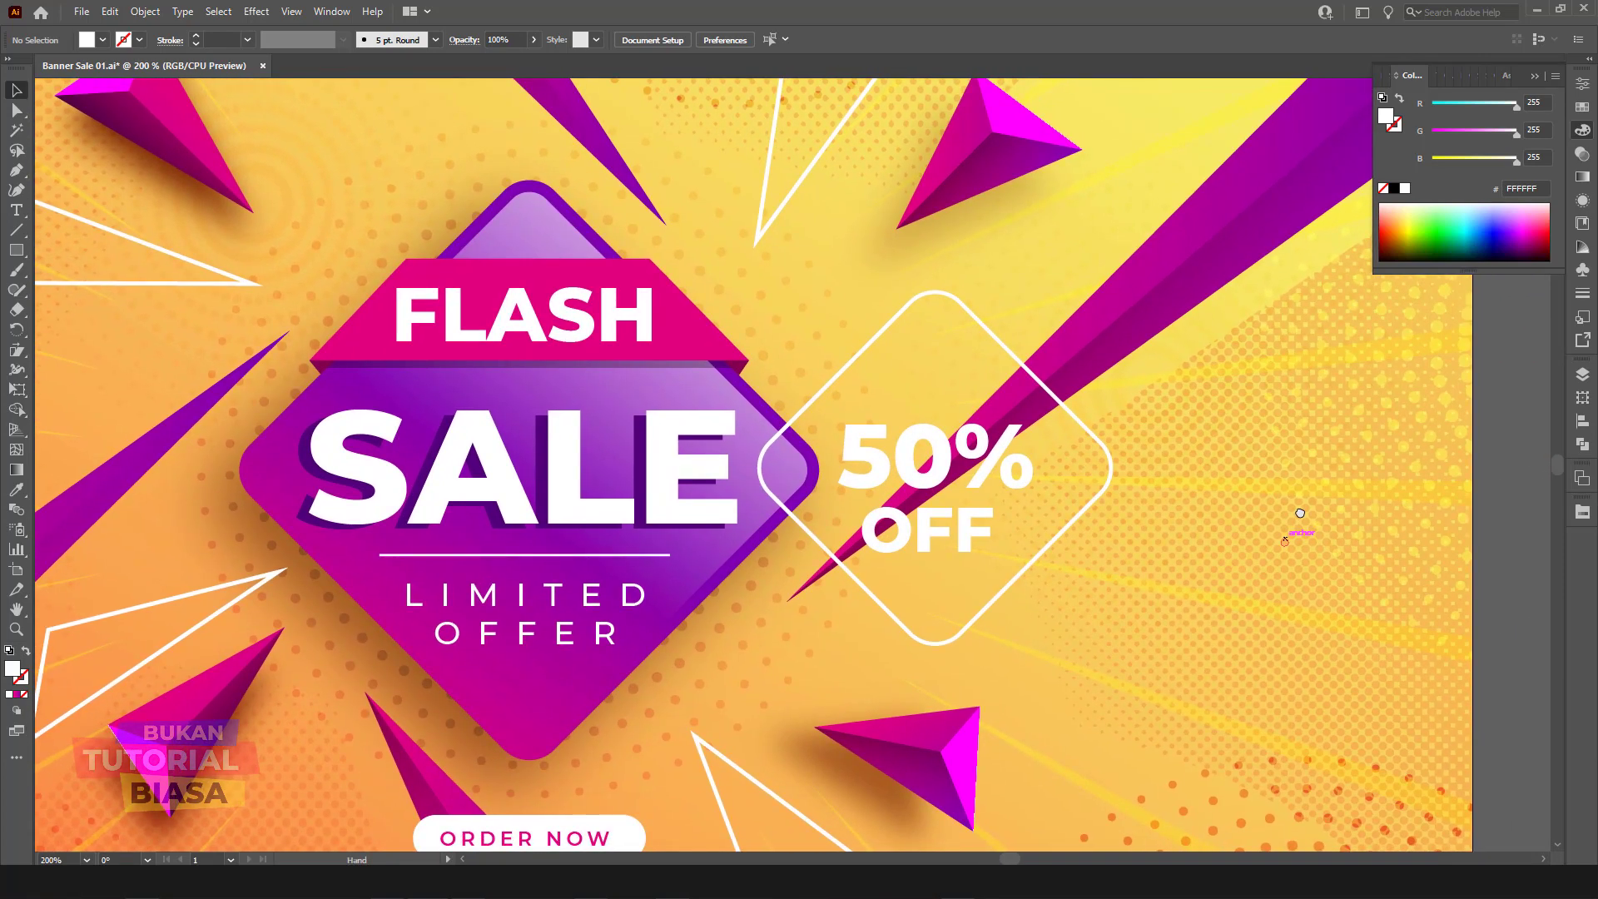
Step: Duplicate the 50% text upward and retype the copy as DISCOUNT
drag(956, 485, 955, 399)
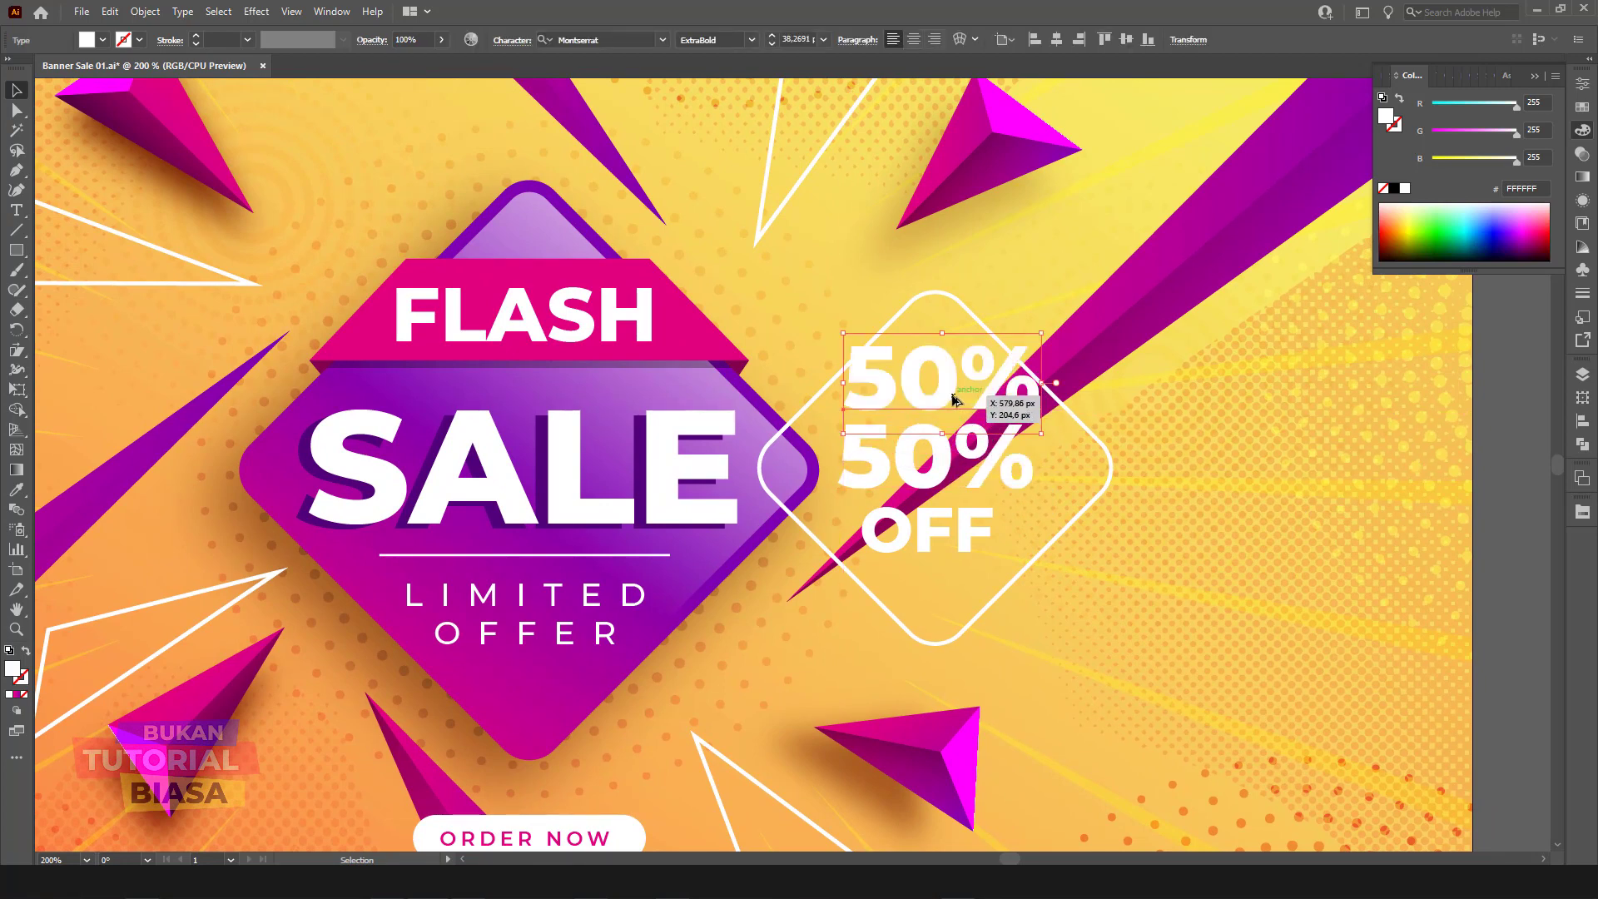
triple_click(954, 400)
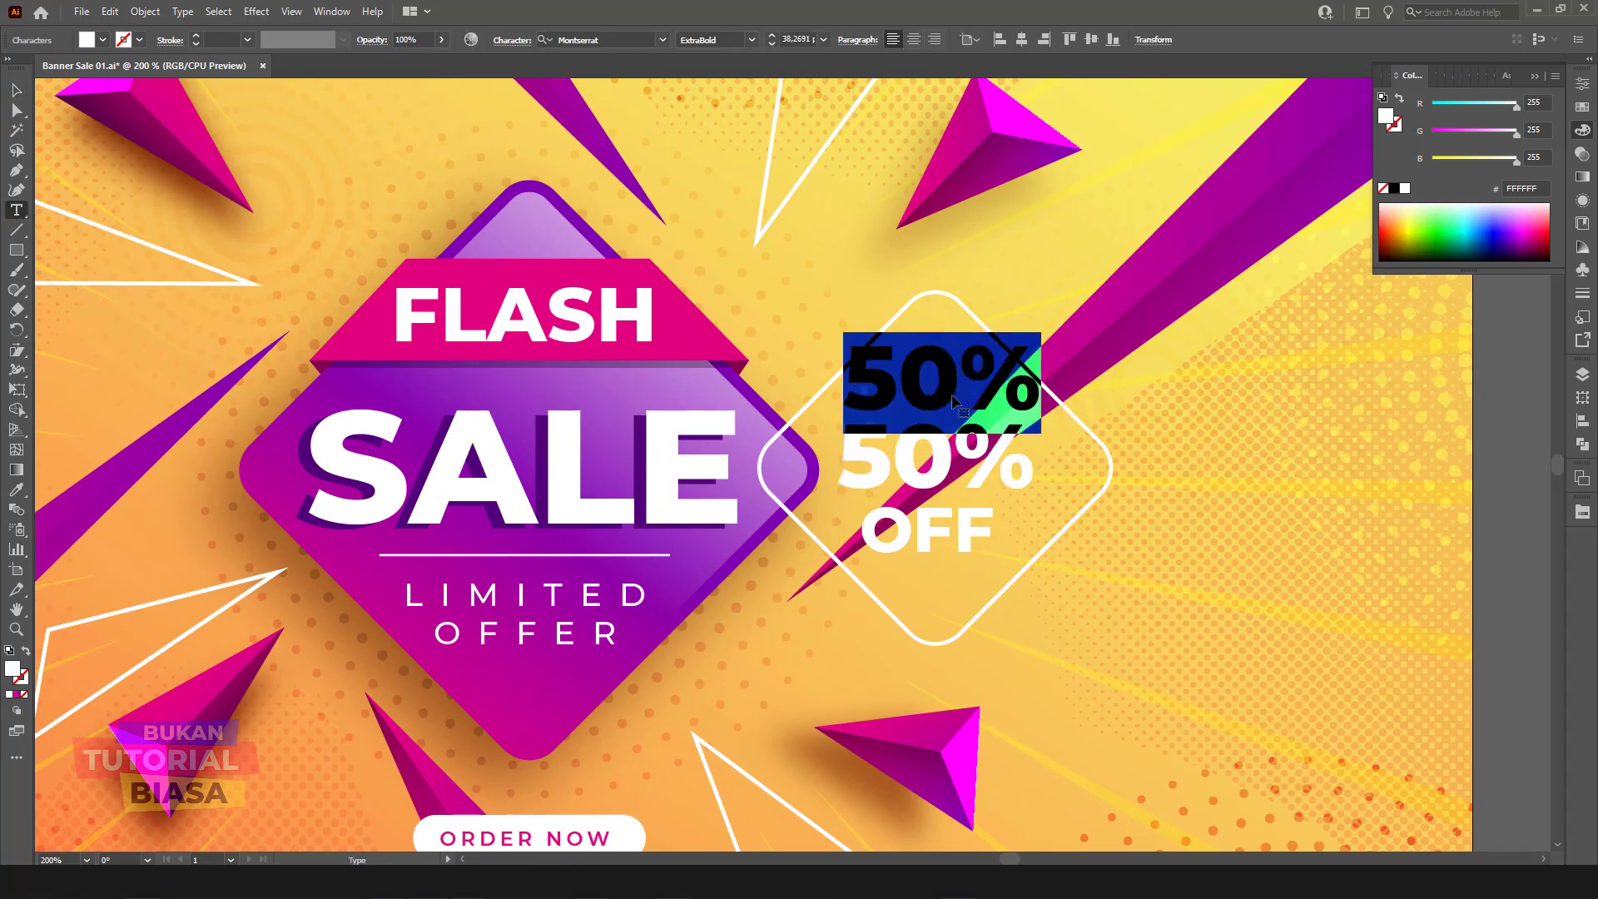
text(DISCO)
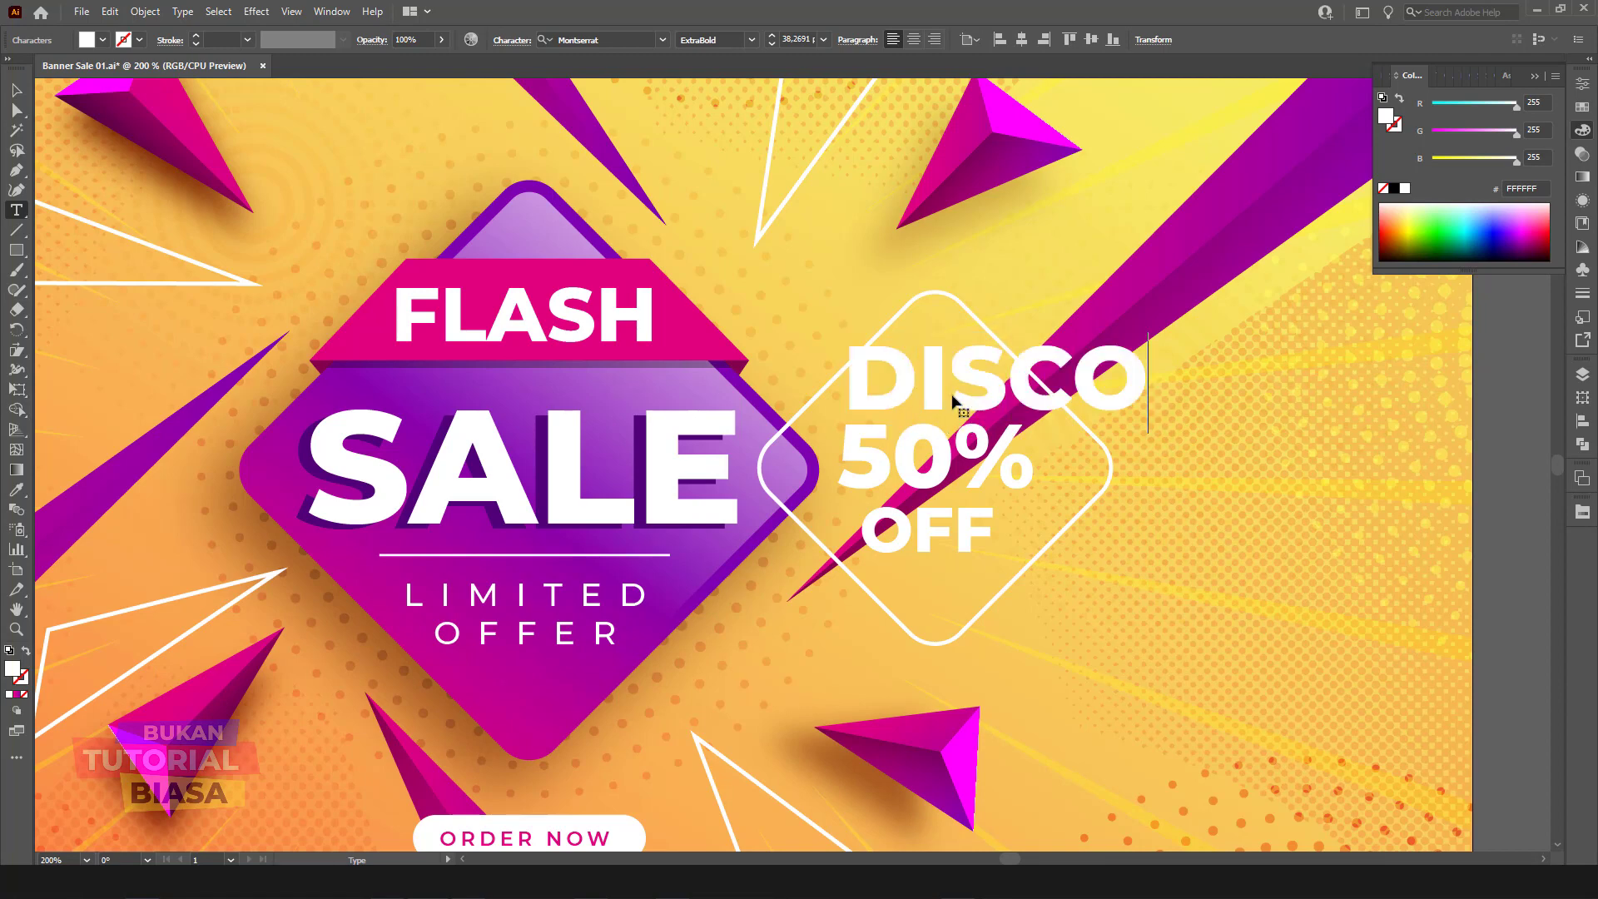
text(UNT)
key(Escape)
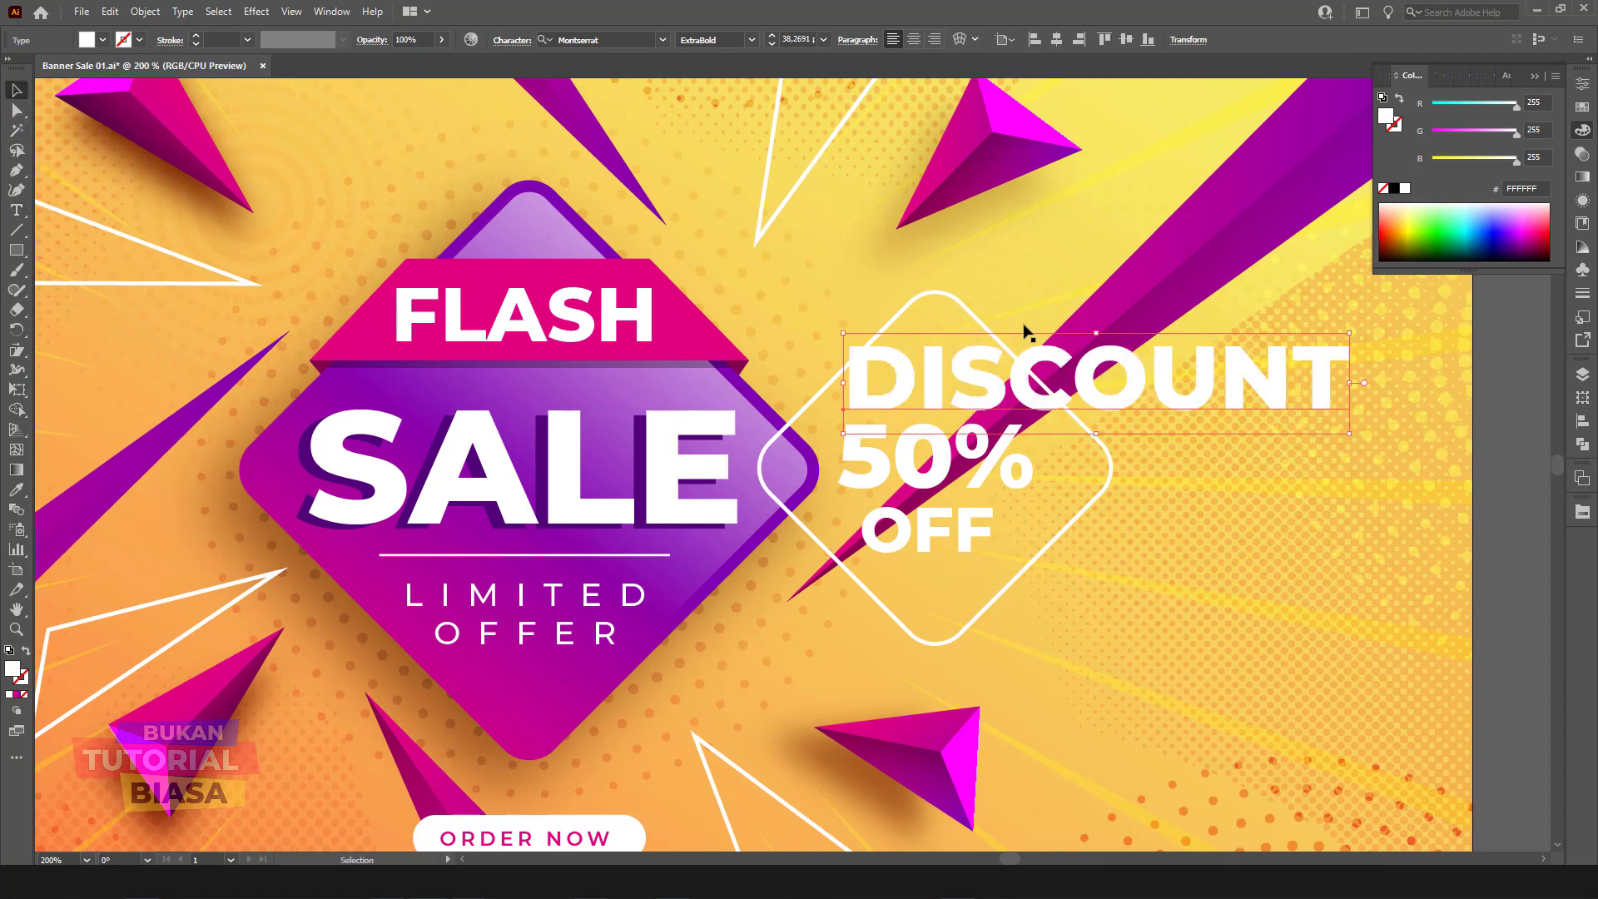
Step: Give DISCOUNT a Medium weight, shrink it, and place it just above 50%
click(752, 45)
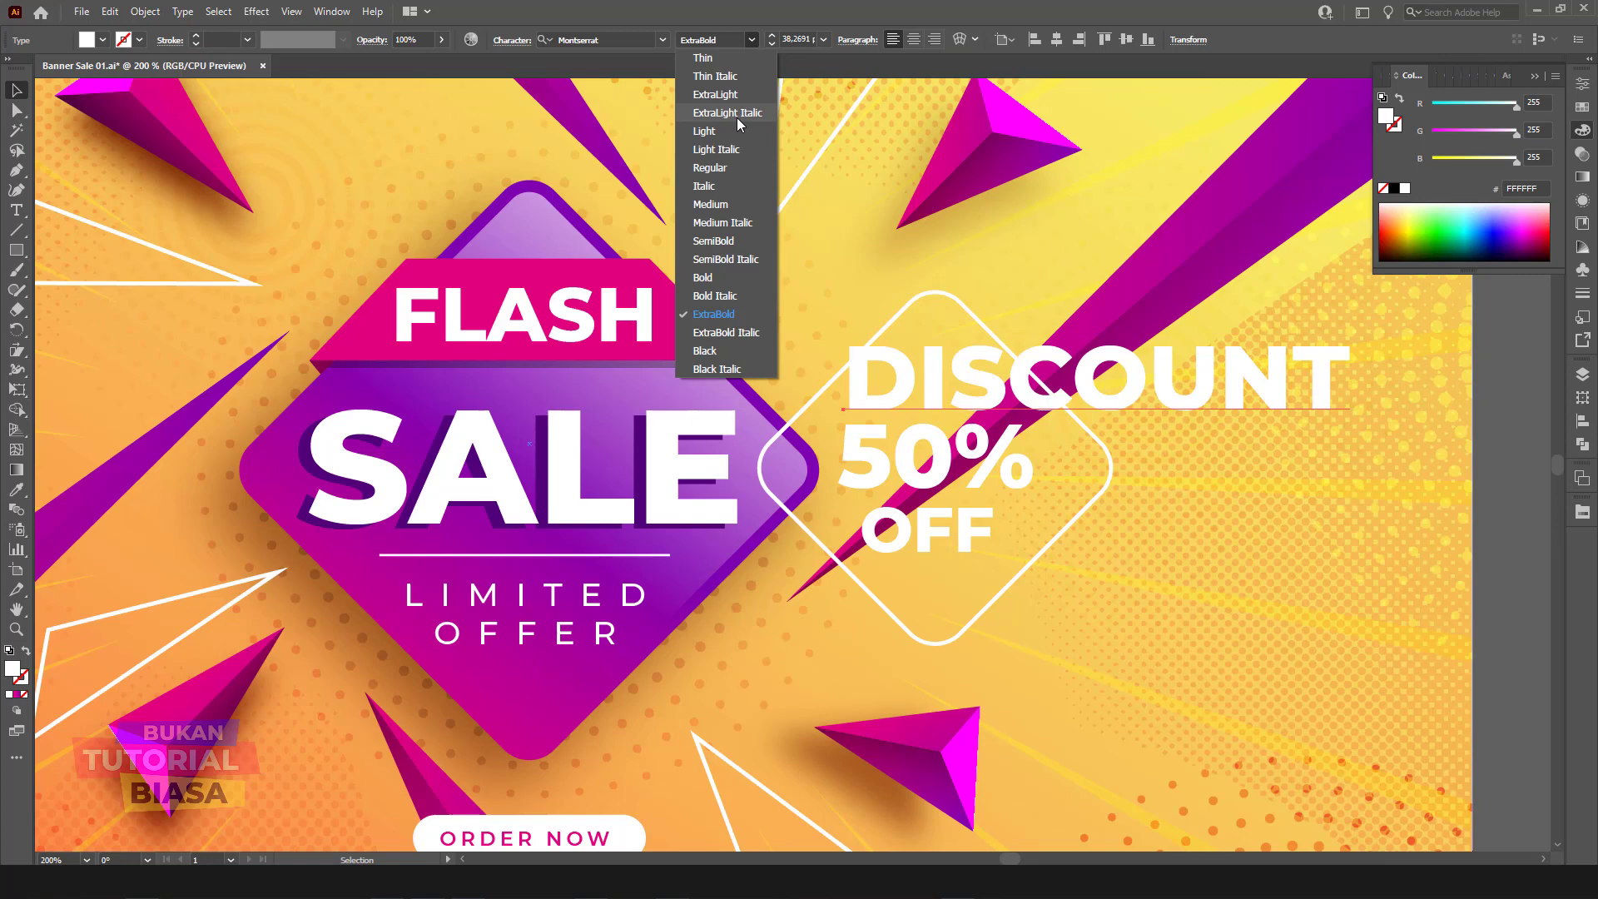
click(709, 202)
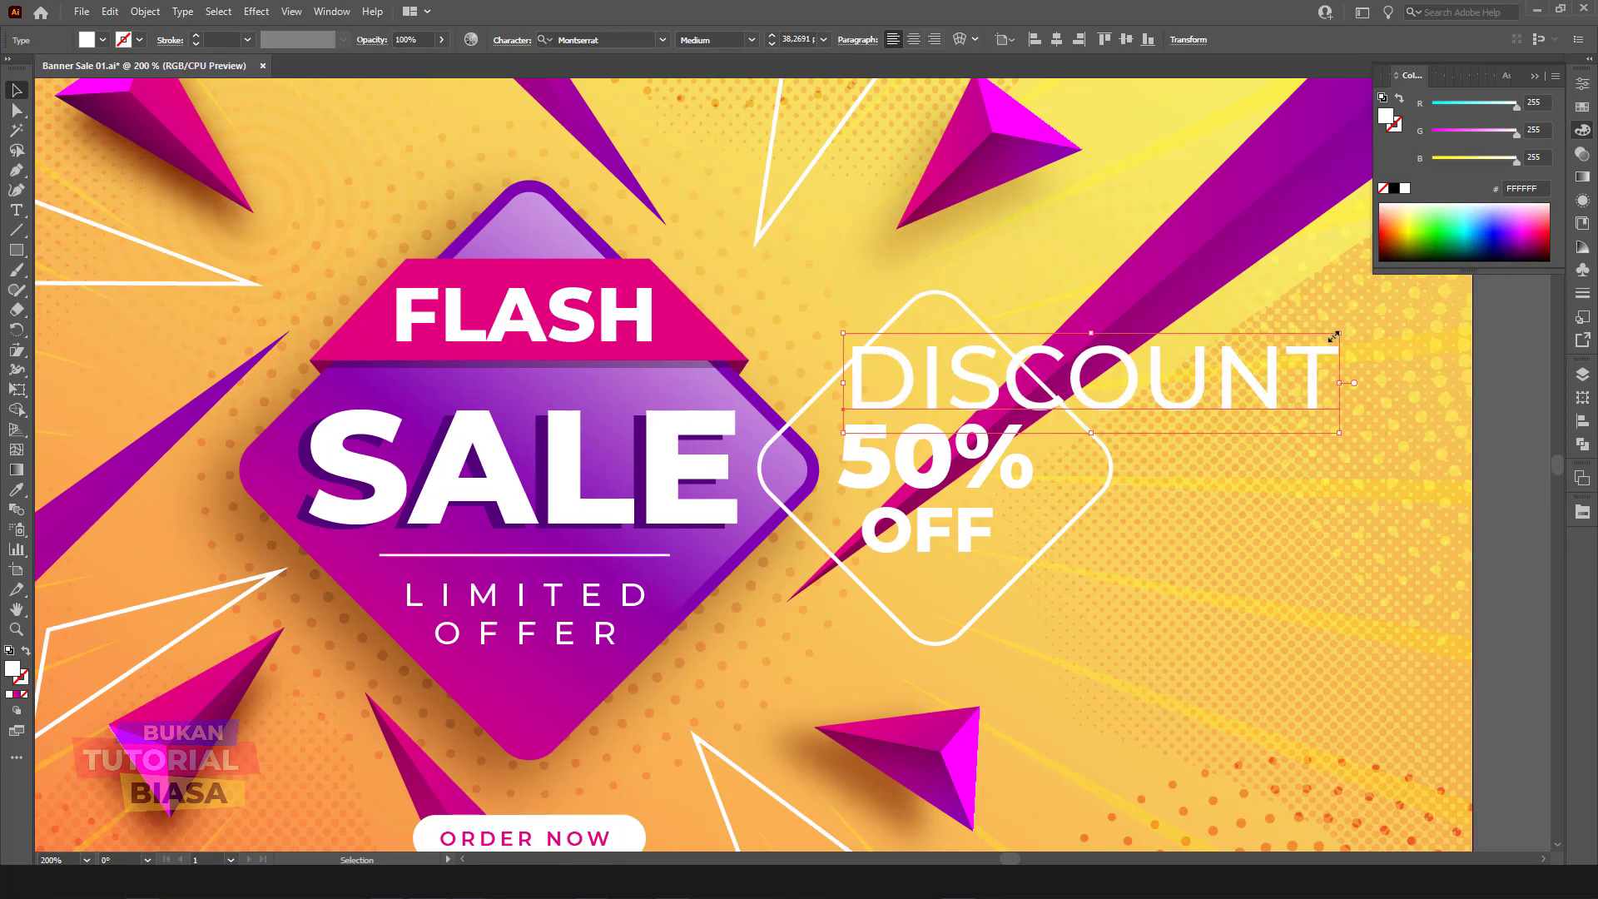
mouse_move(1336, 343)
mouse_down()
mouse_move(987, 342)
mouse_move(1003, 354)
mouse_up()
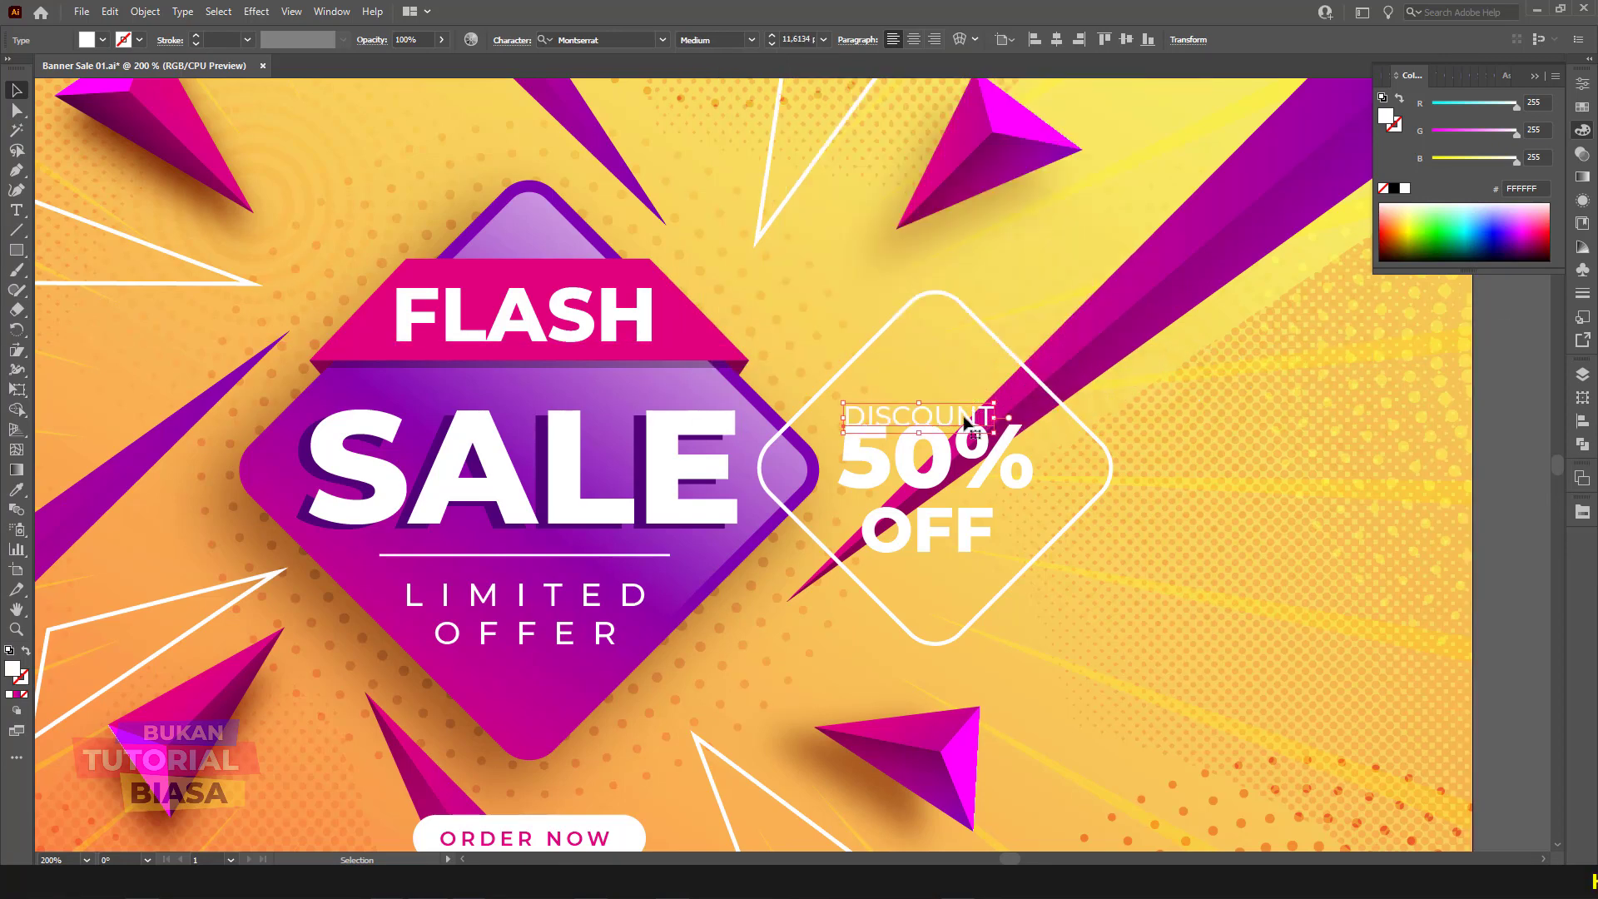
mouse_move(1008, 408)
mouse_down()
mouse_move(995, 389)
mouse_move(1028, 384)
mouse_up()
click(980, 537)
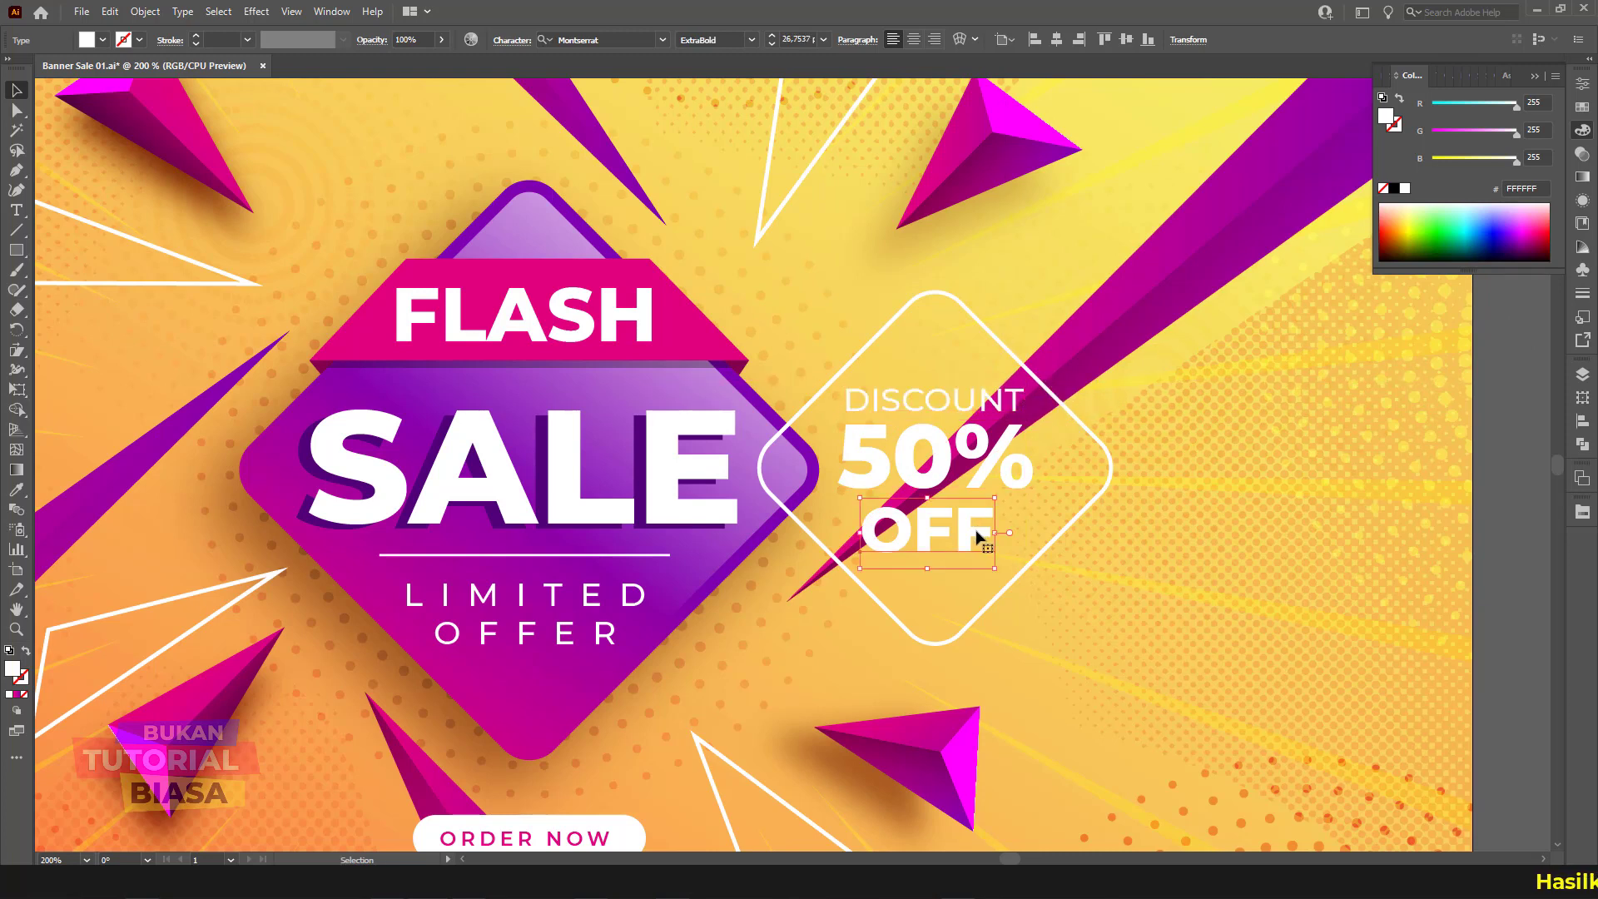
Step: Replace OFF with centre-aligned FOR MEMBER ONLY text
double_click(980, 537)
text(FOR )
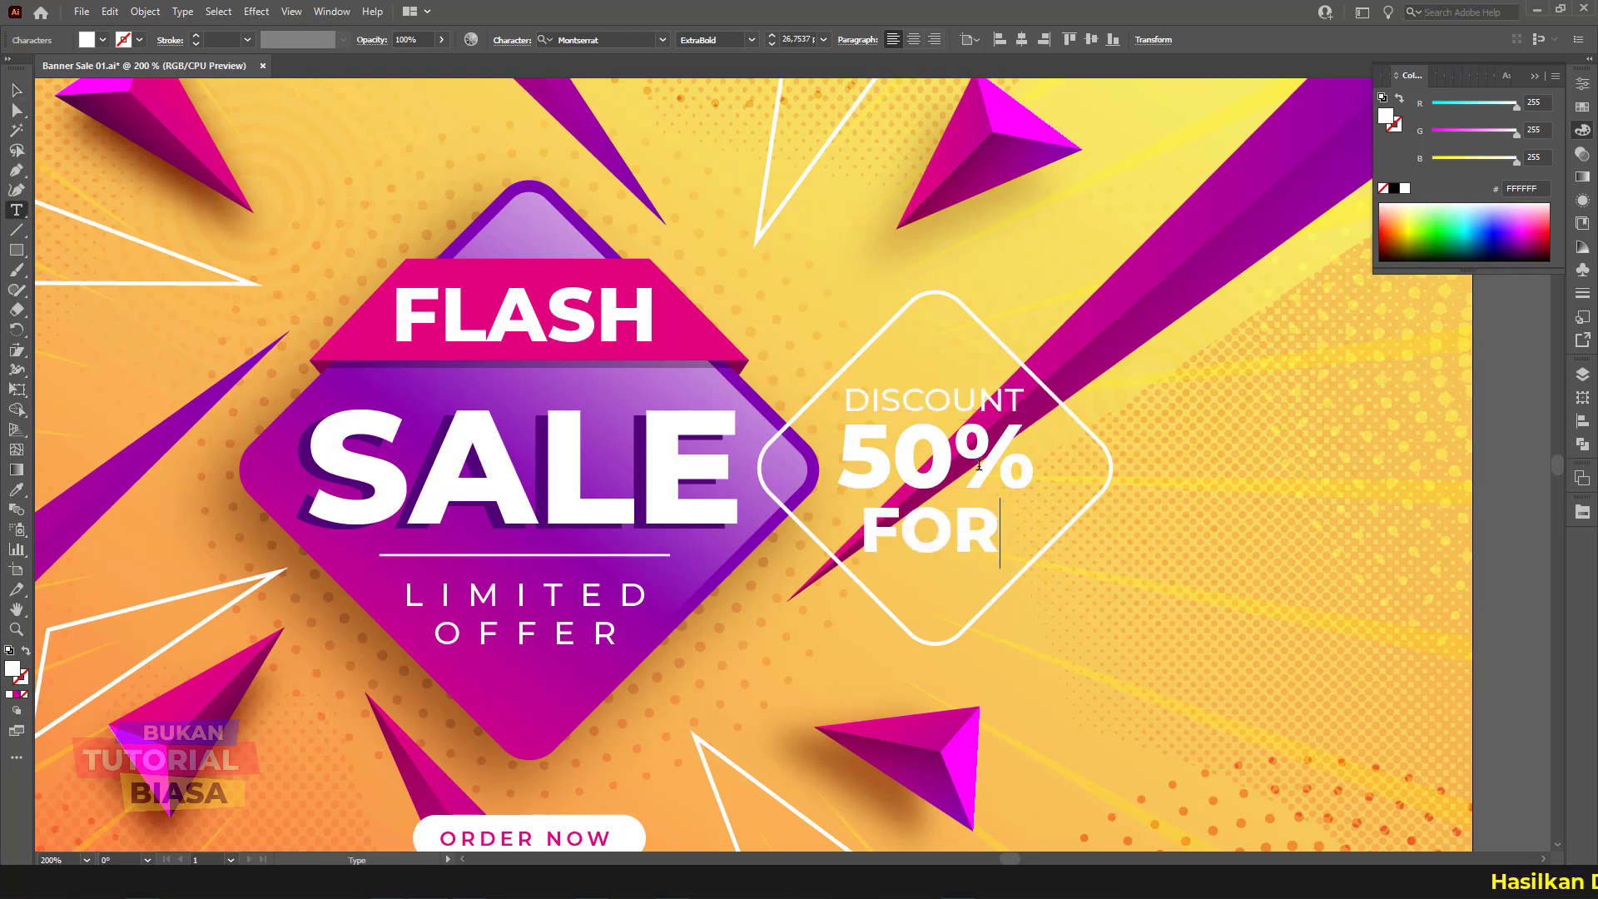
text(MEMBER )
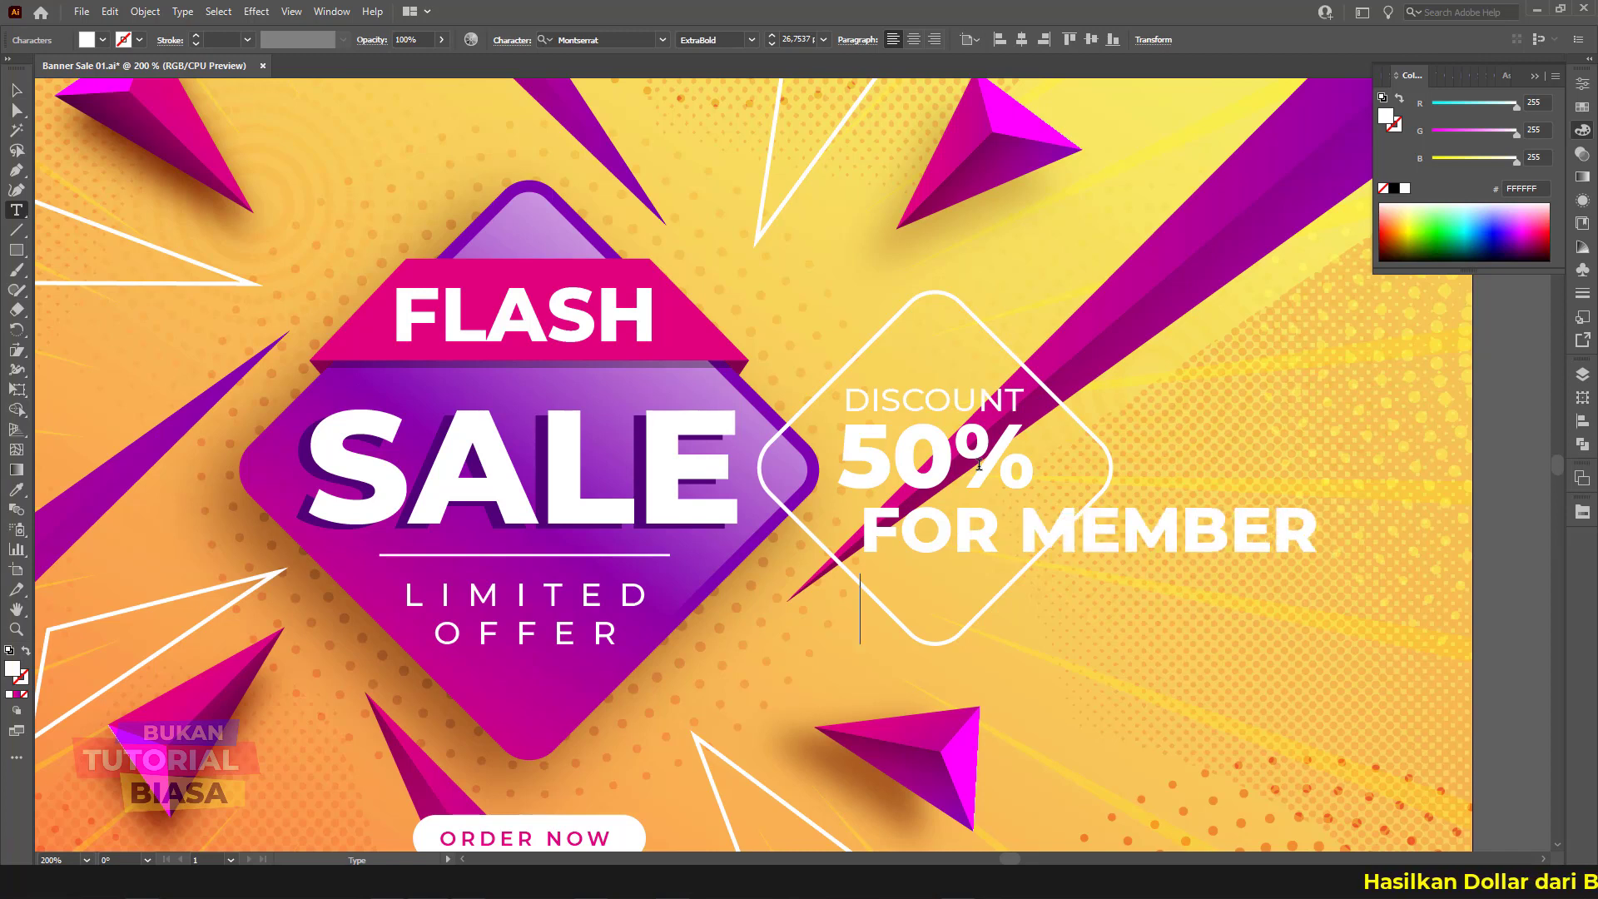
text(ONLY)
key(ctrl+a)
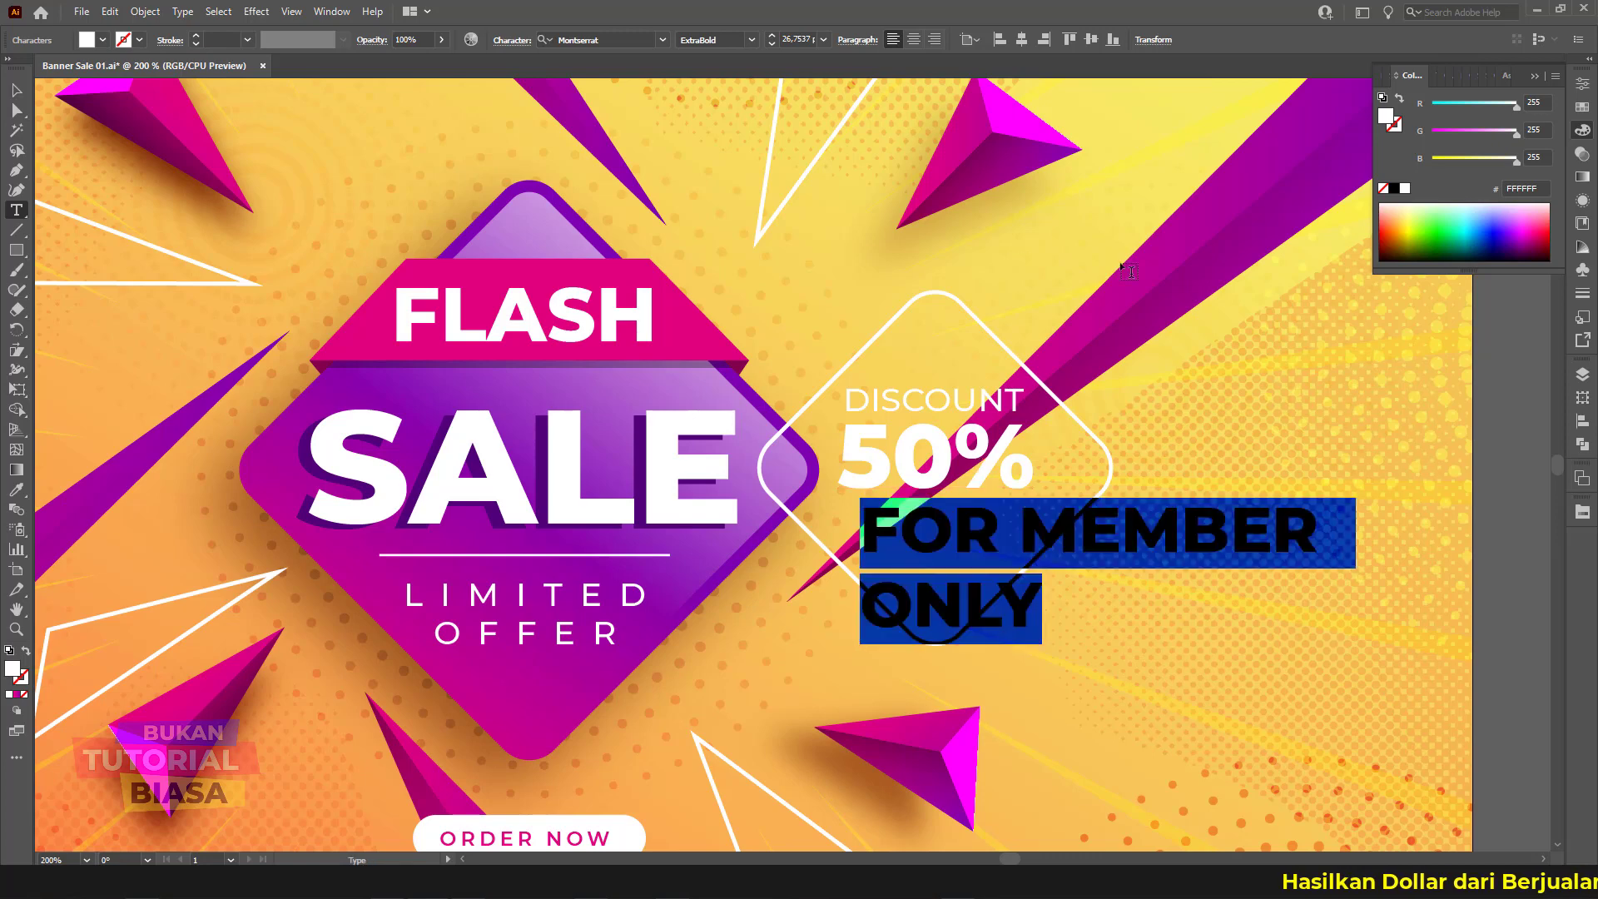
click(913, 40)
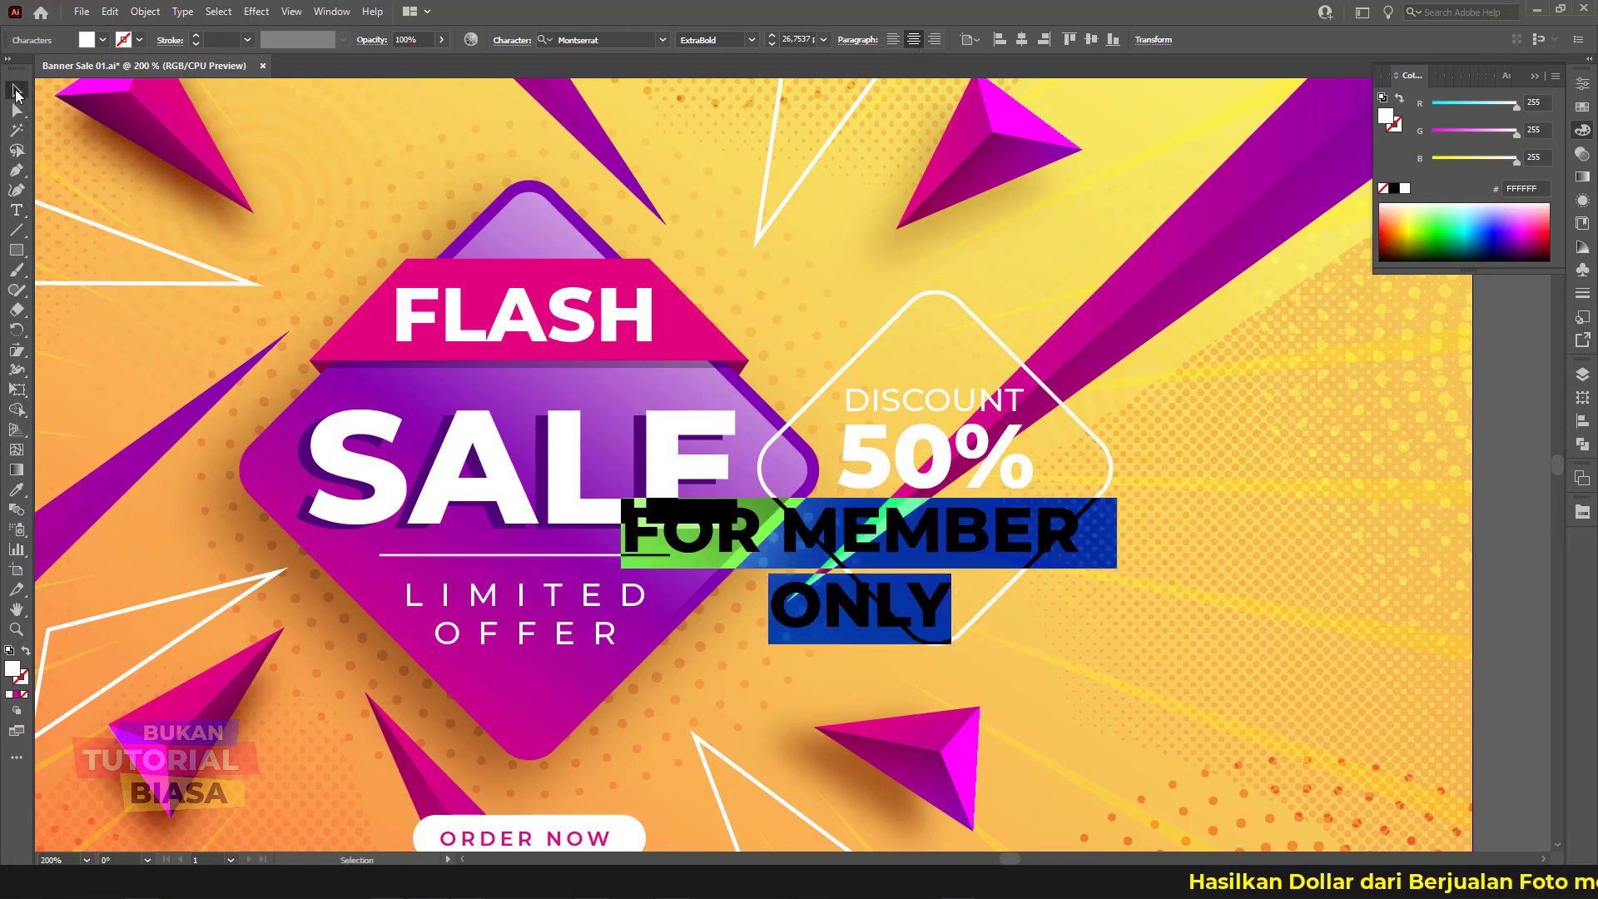
key(Escape)
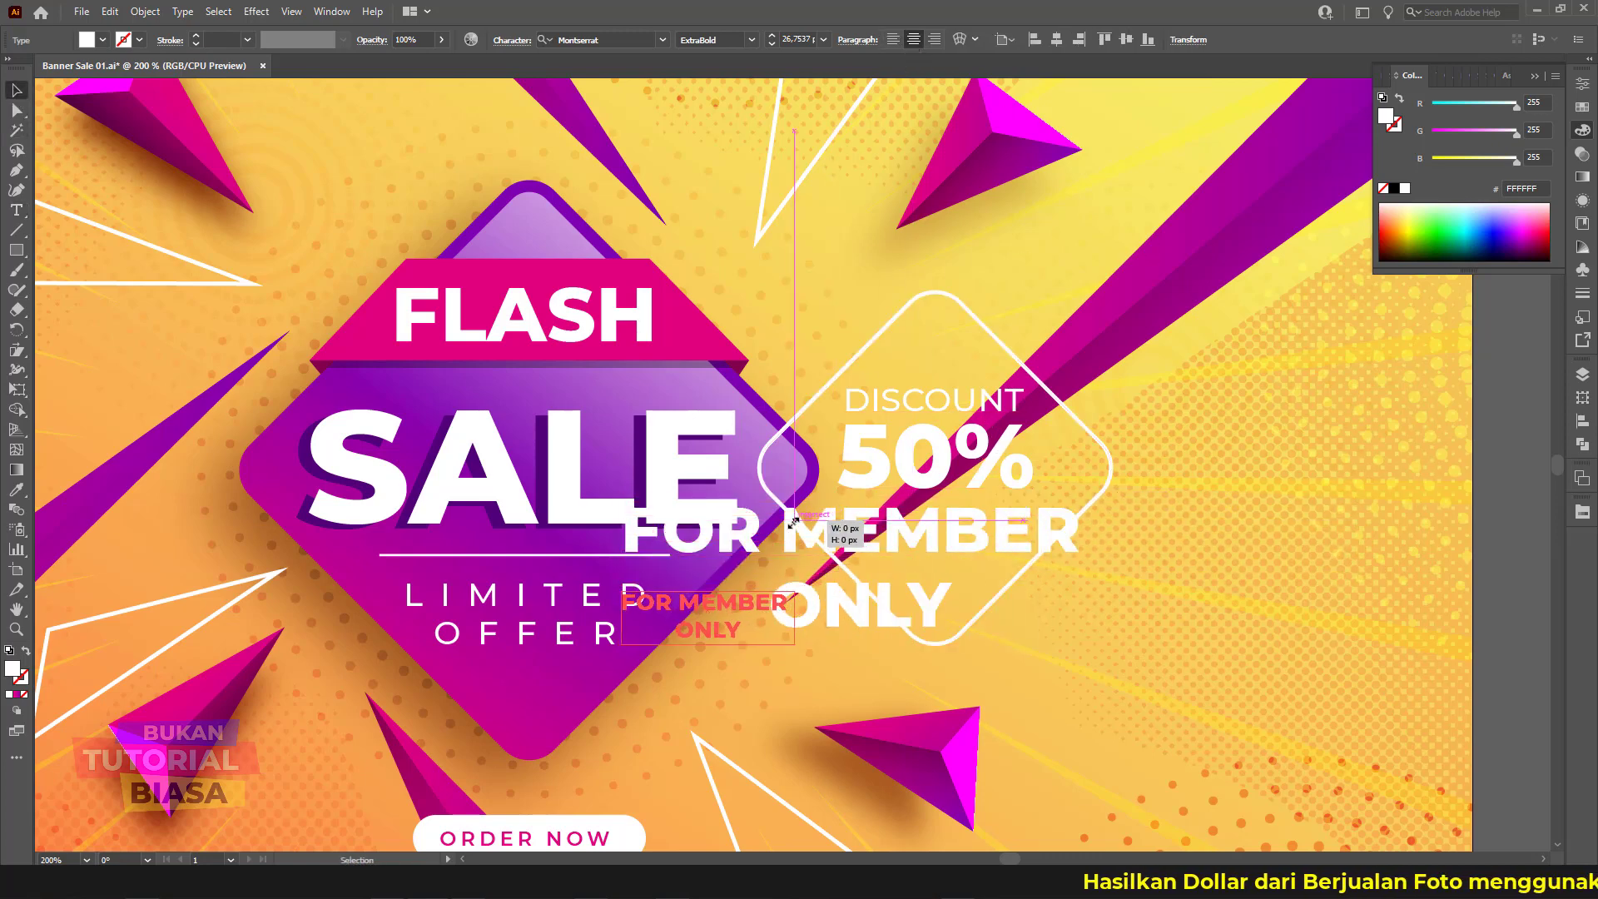
Step: Shrink FOR MEMBER ONLY, make it SemiBold, and position it beneath 50%
drag(1099, 498, 792, 591)
mouse_move(767, 602)
mouse_down()
mouse_move(999, 563)
mouse_move(991, 517)
mouse_up()
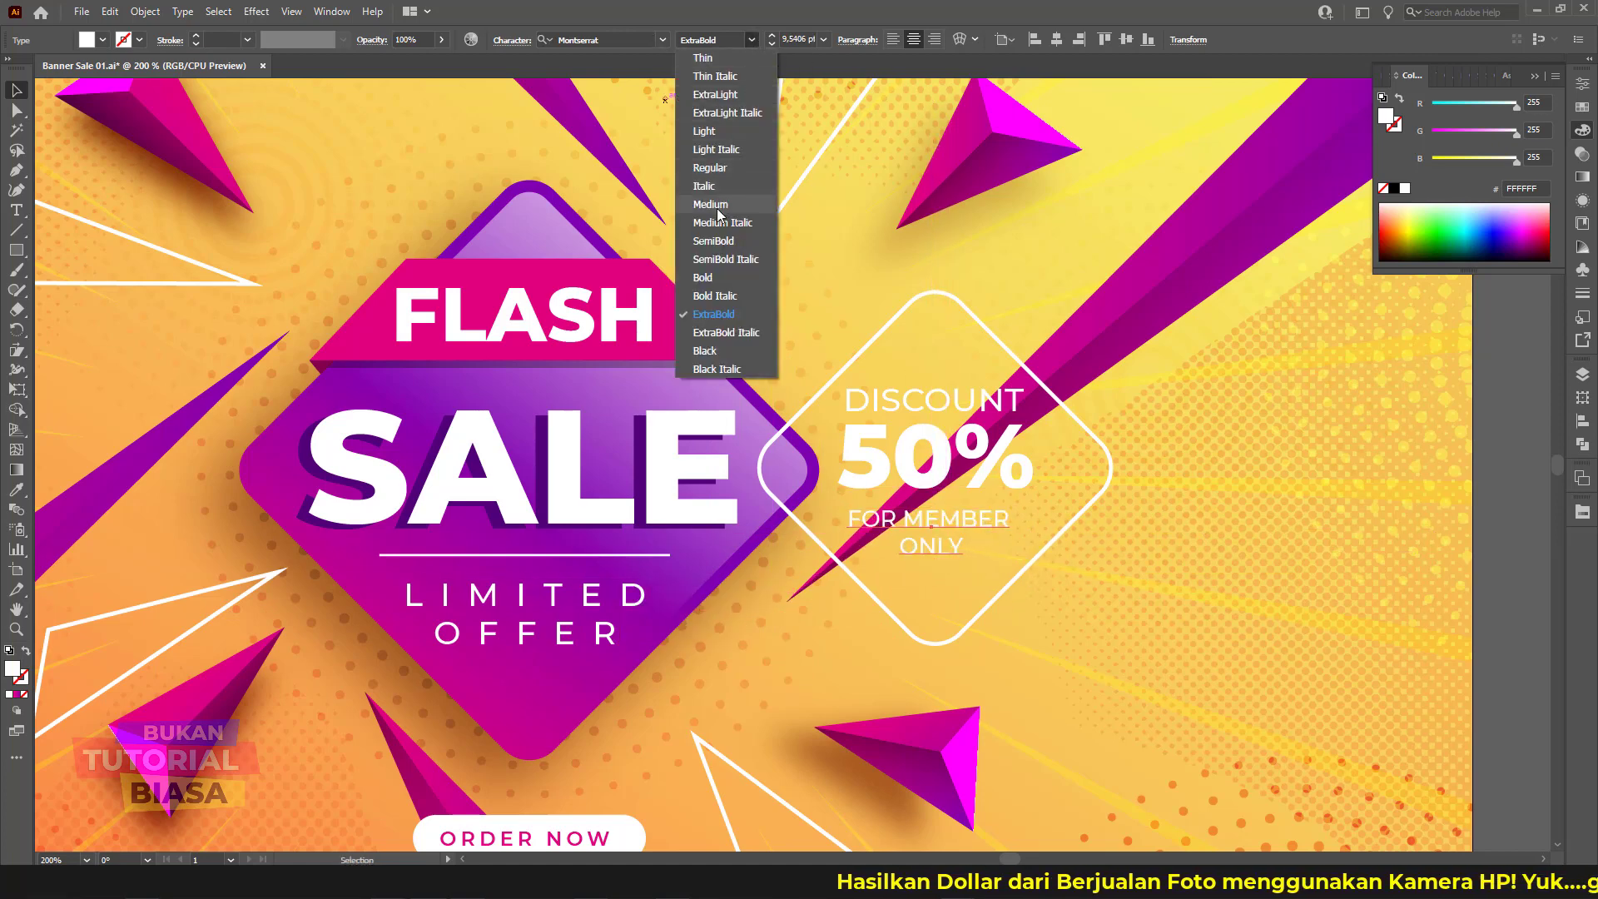
click(721, 243)
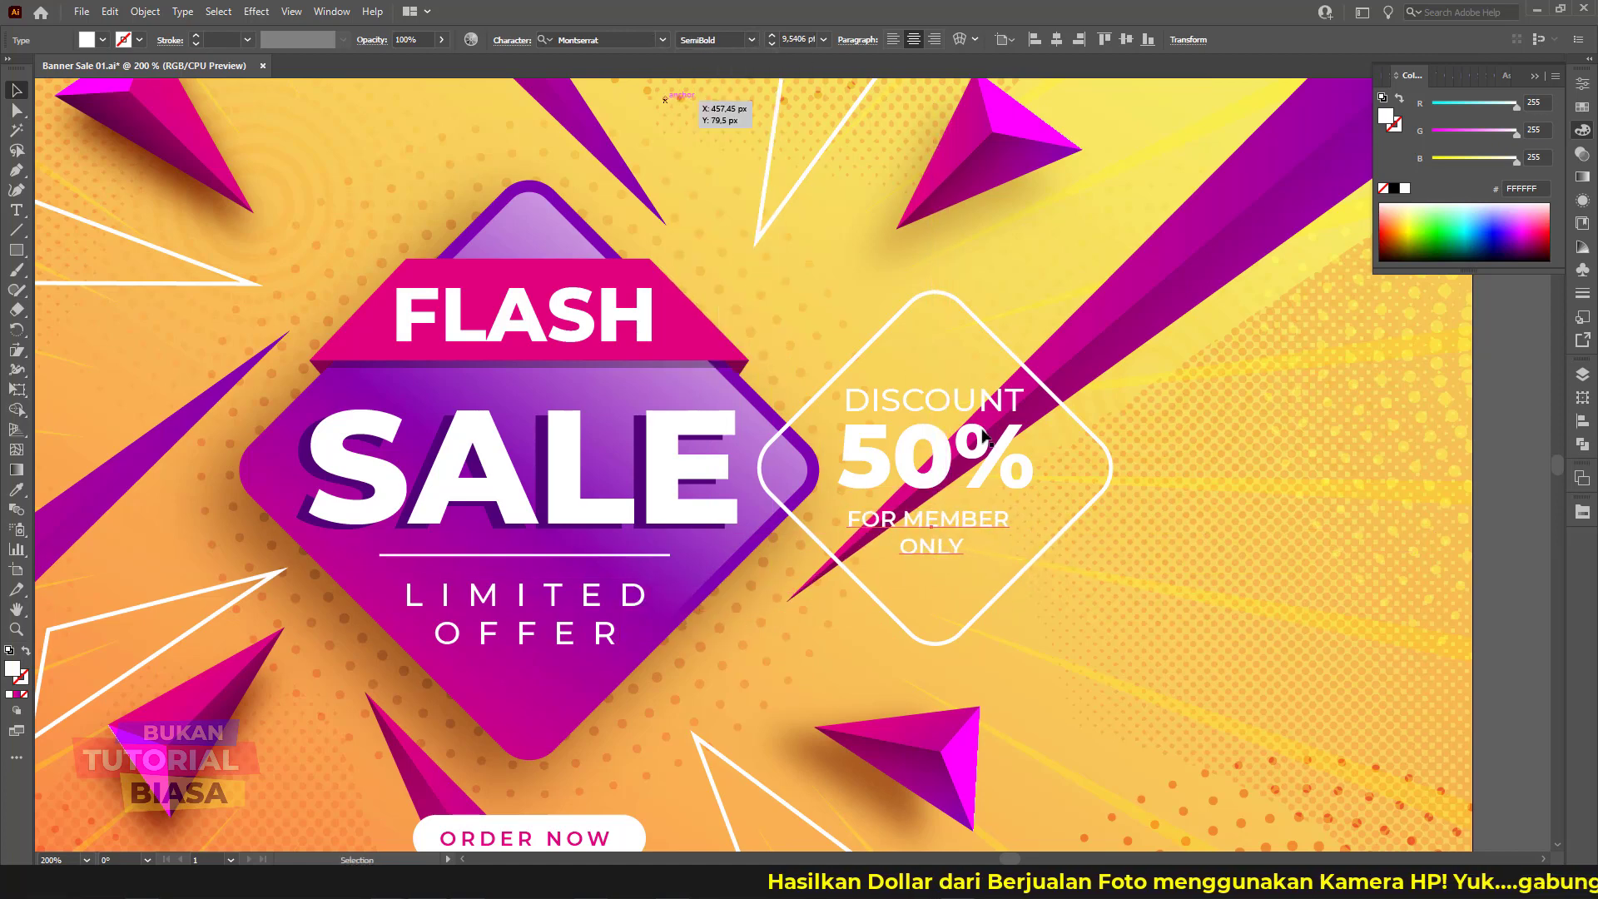
drag(963, 528, 969, 523)
Step: Widen FOR MEMBER ONLY's letter spacing, shrink it slightly, and select the whole diamond badge
double_click(968, 522)
key(ctrl+a)
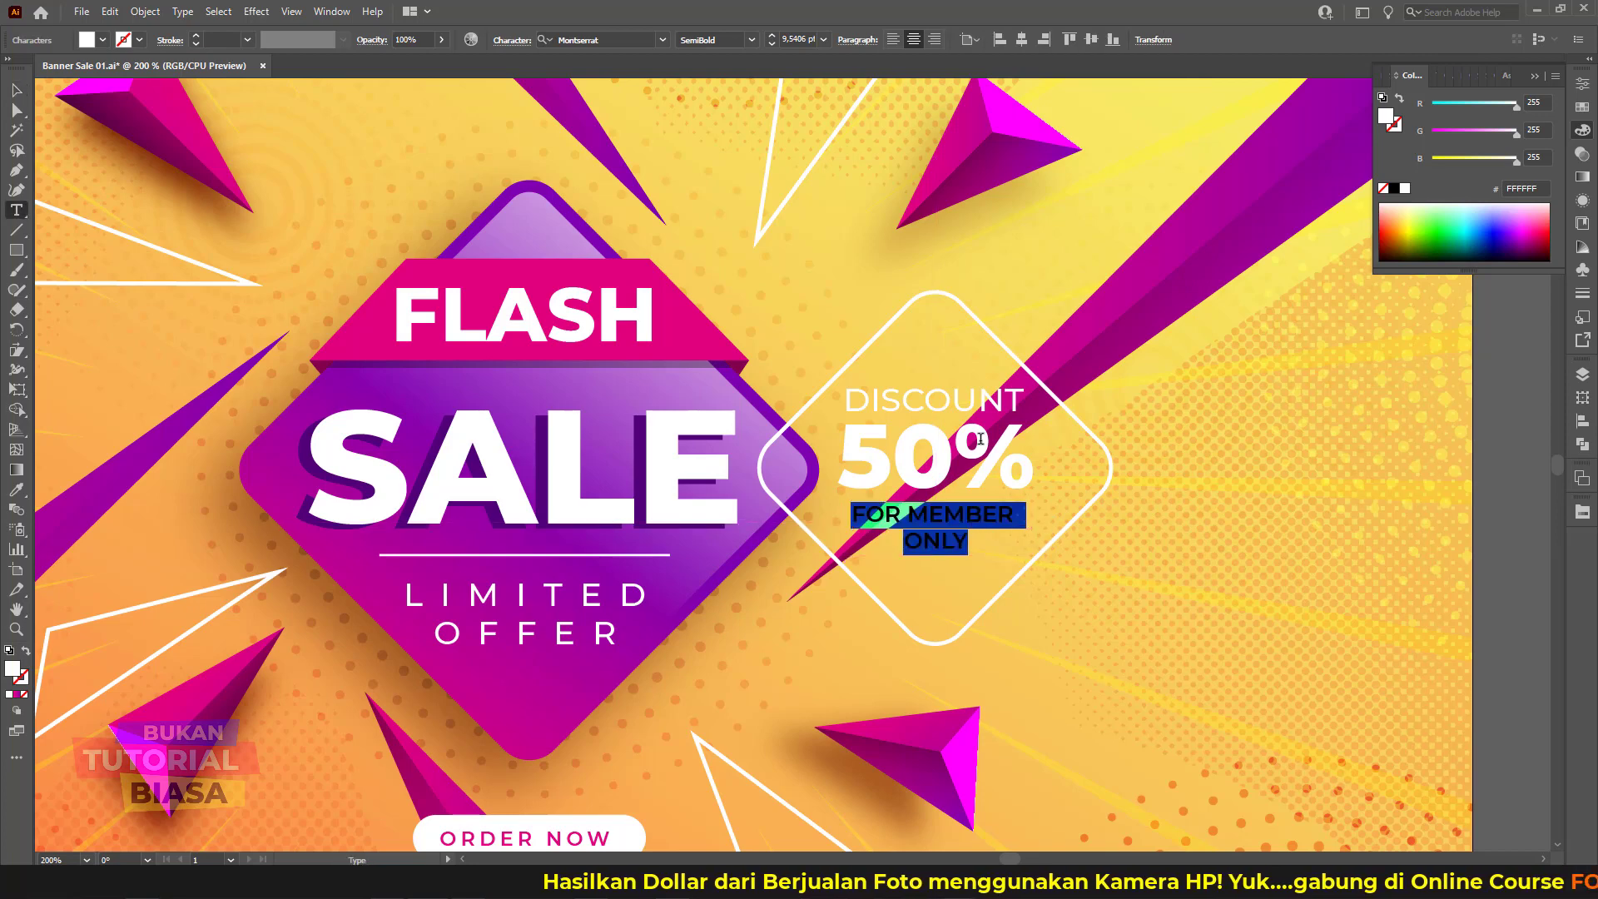
key(alt+Right)
key(alt+Right)
key(alt+Right)
key(alt+Right)
key(alt+Right)
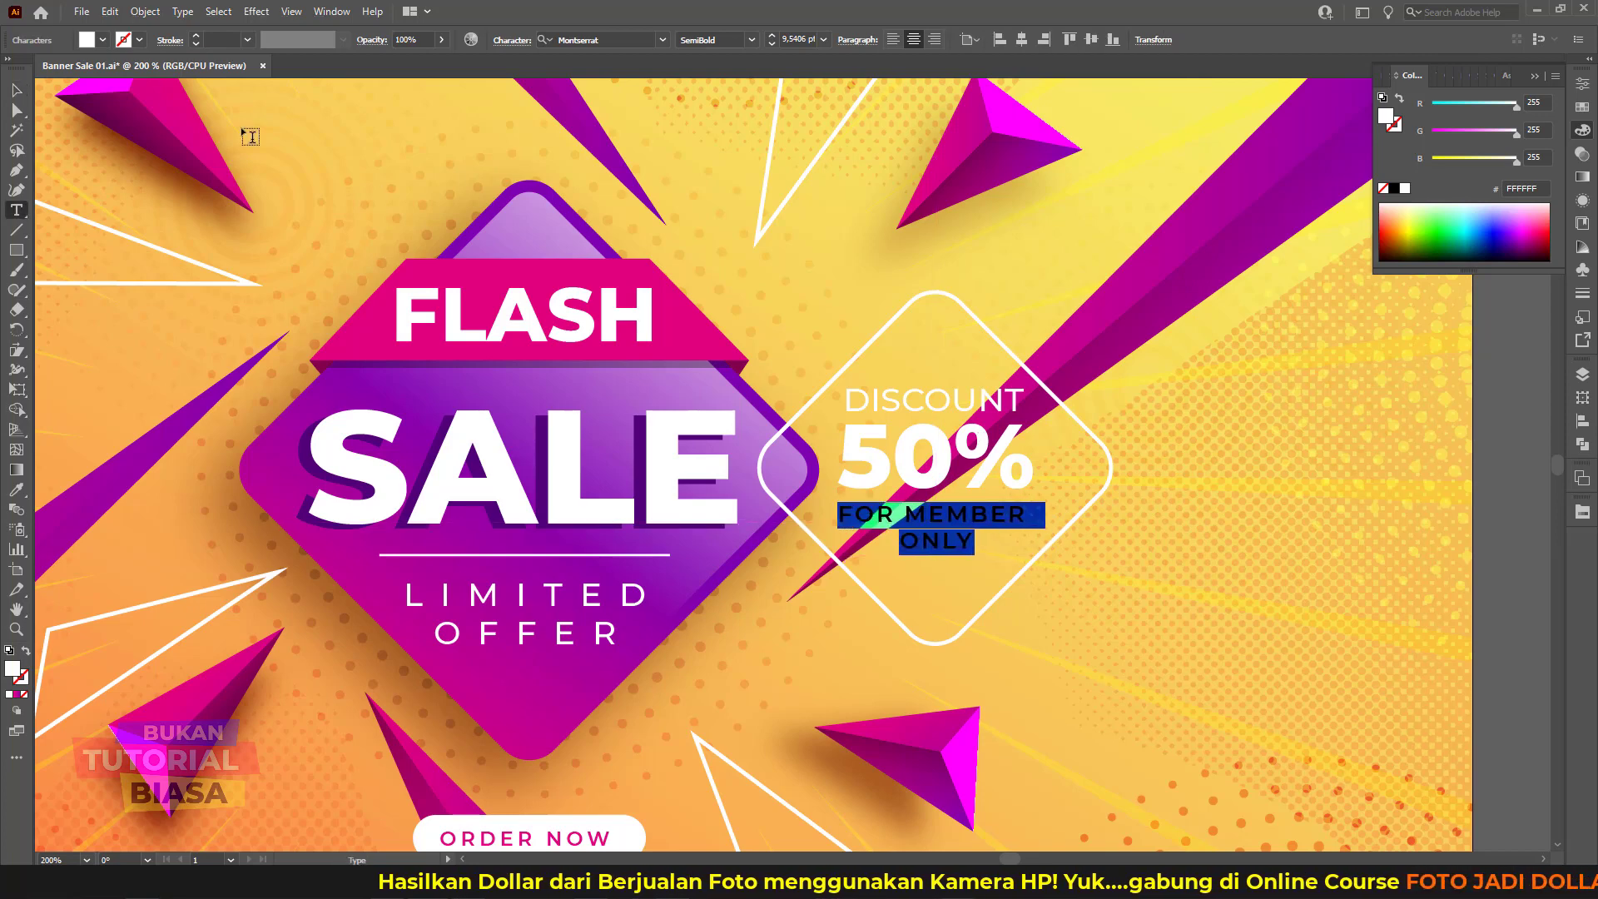
click(18, 90)
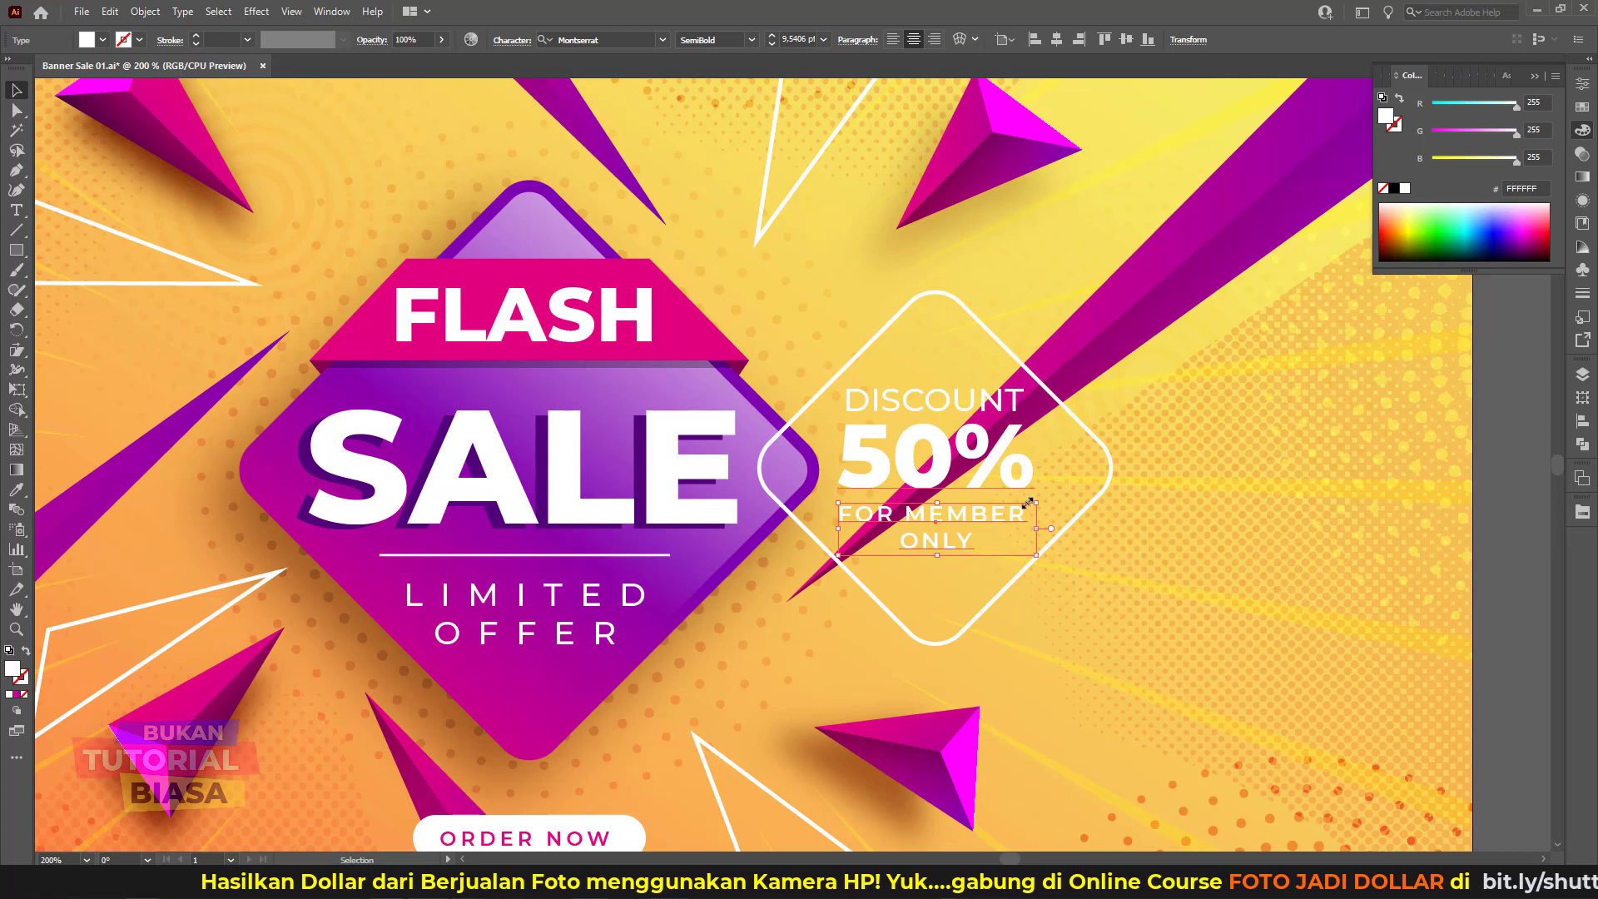
drag(1028, 502, 1019, 505)
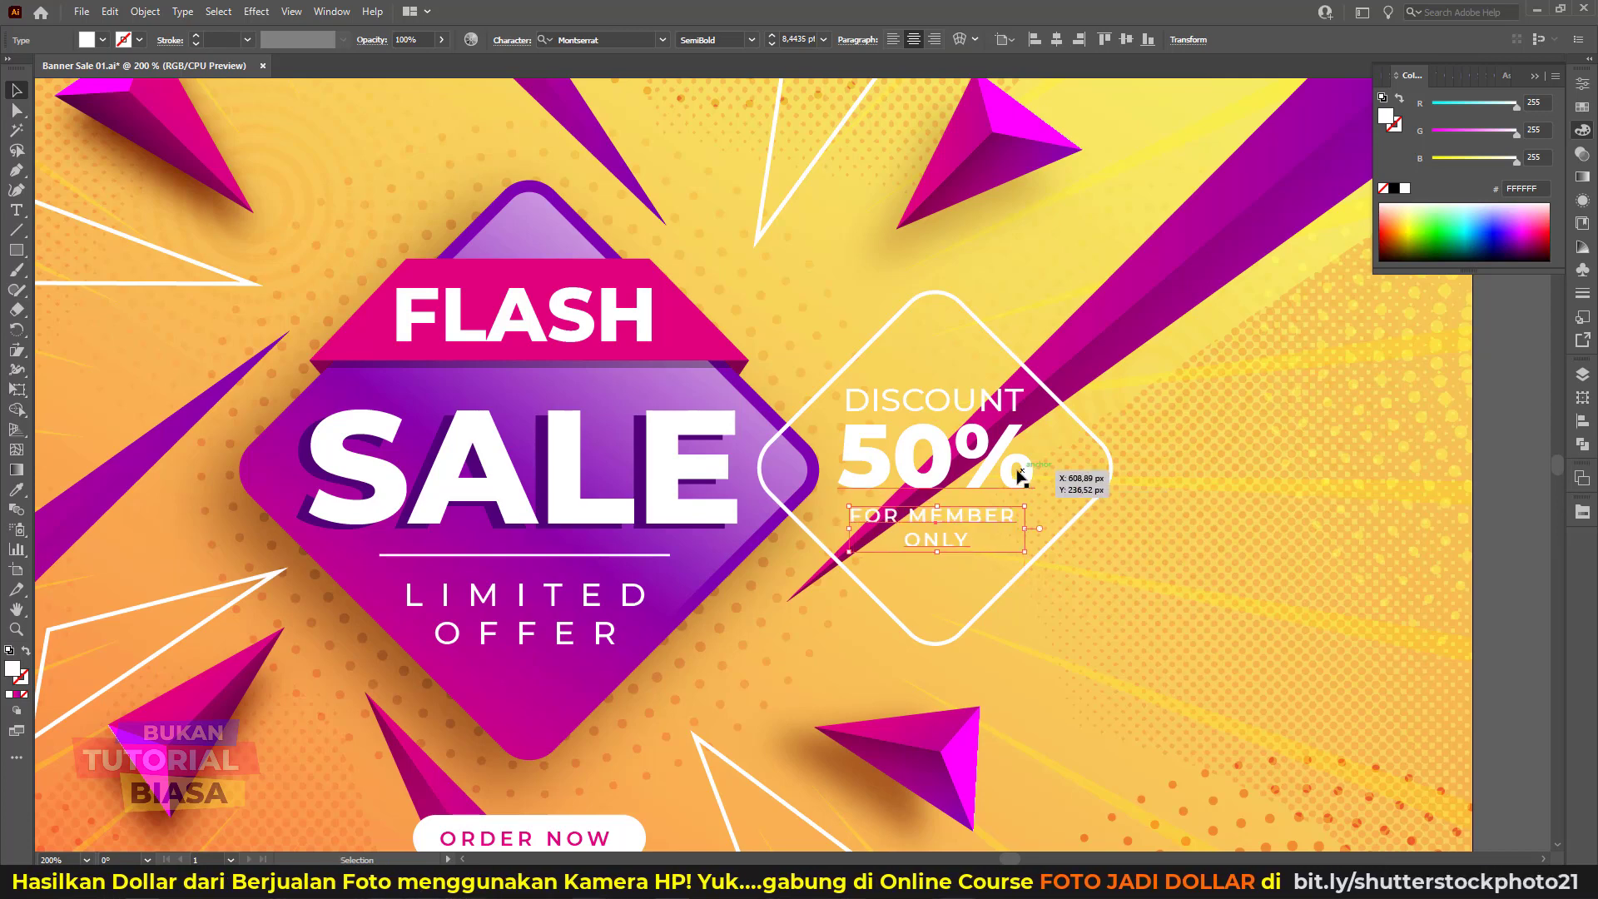
shift+click(1011, 466)
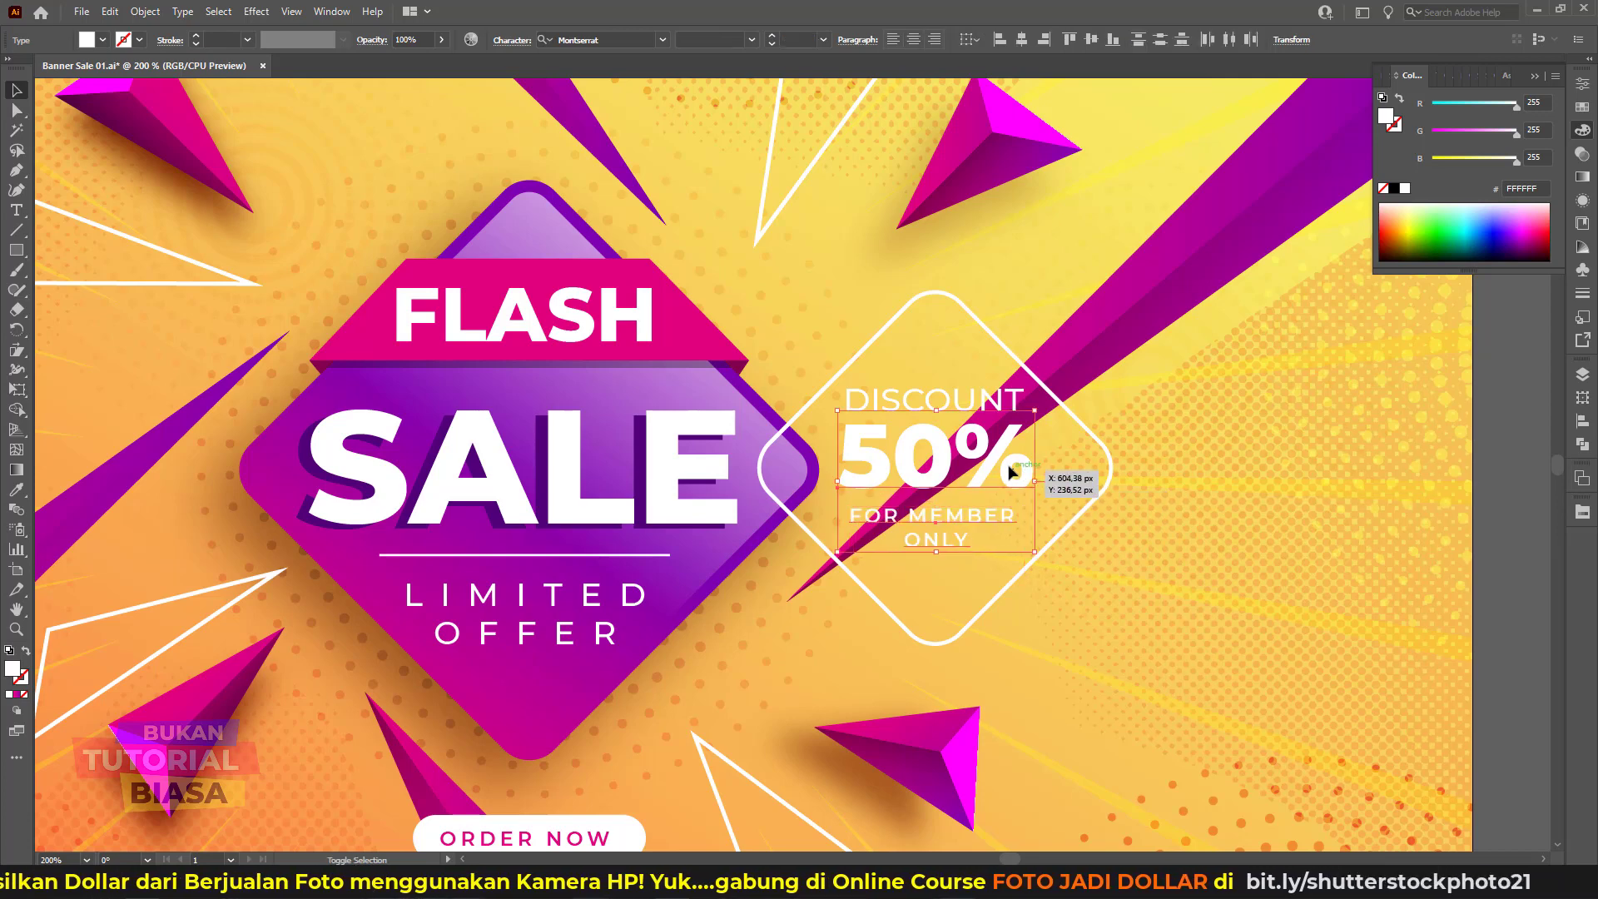
click(998, 343)
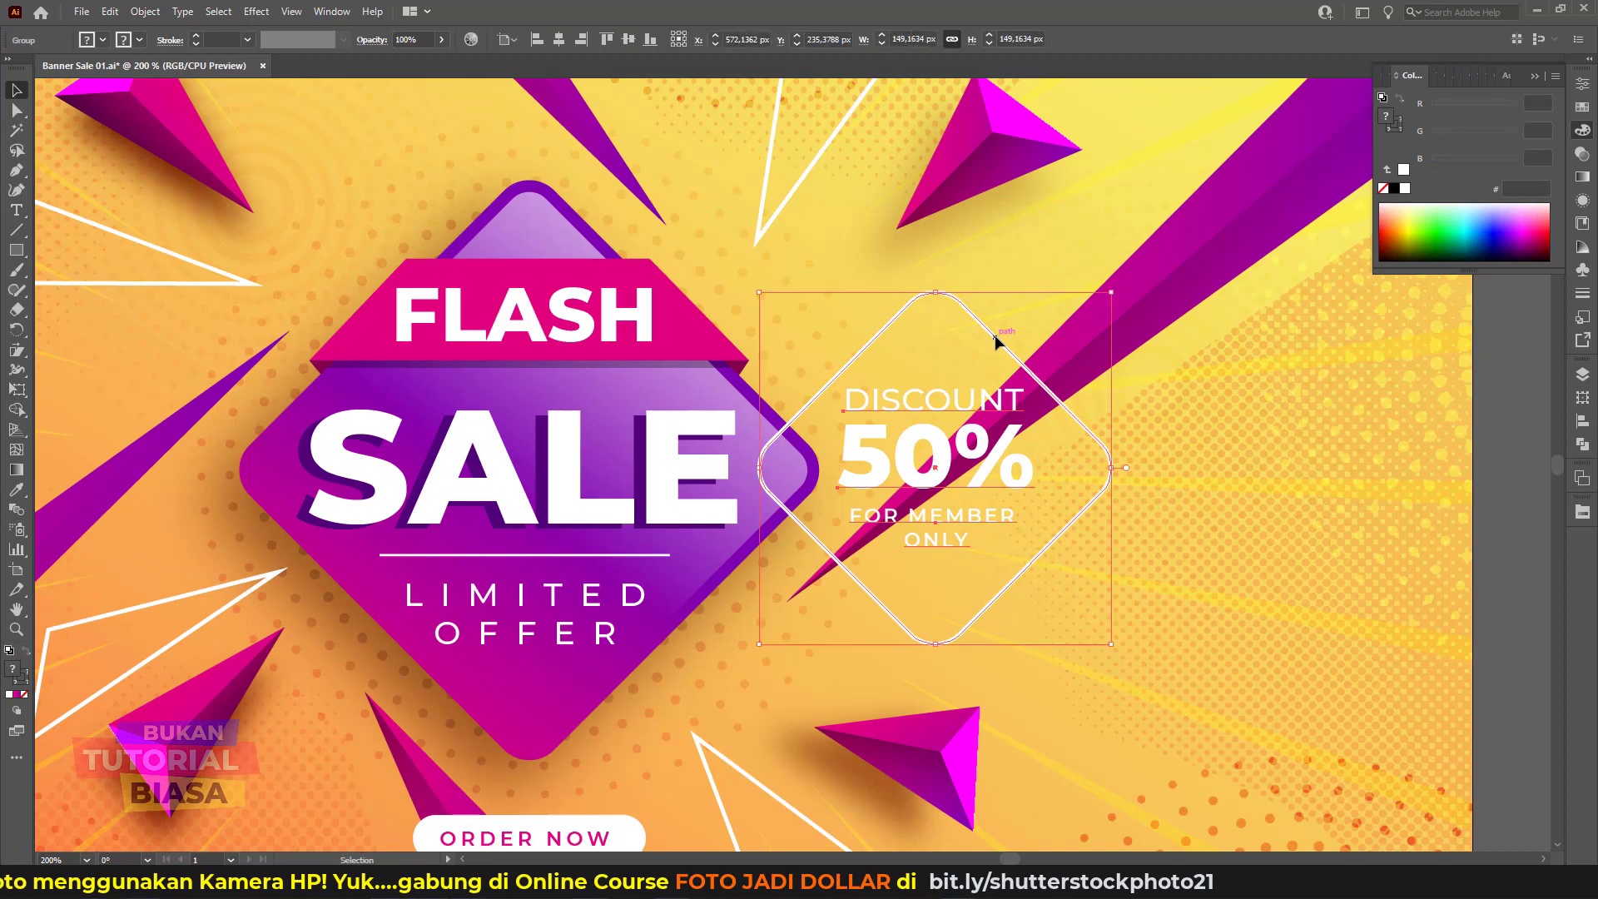
key(ctrl+minus)
click(1330, 444)
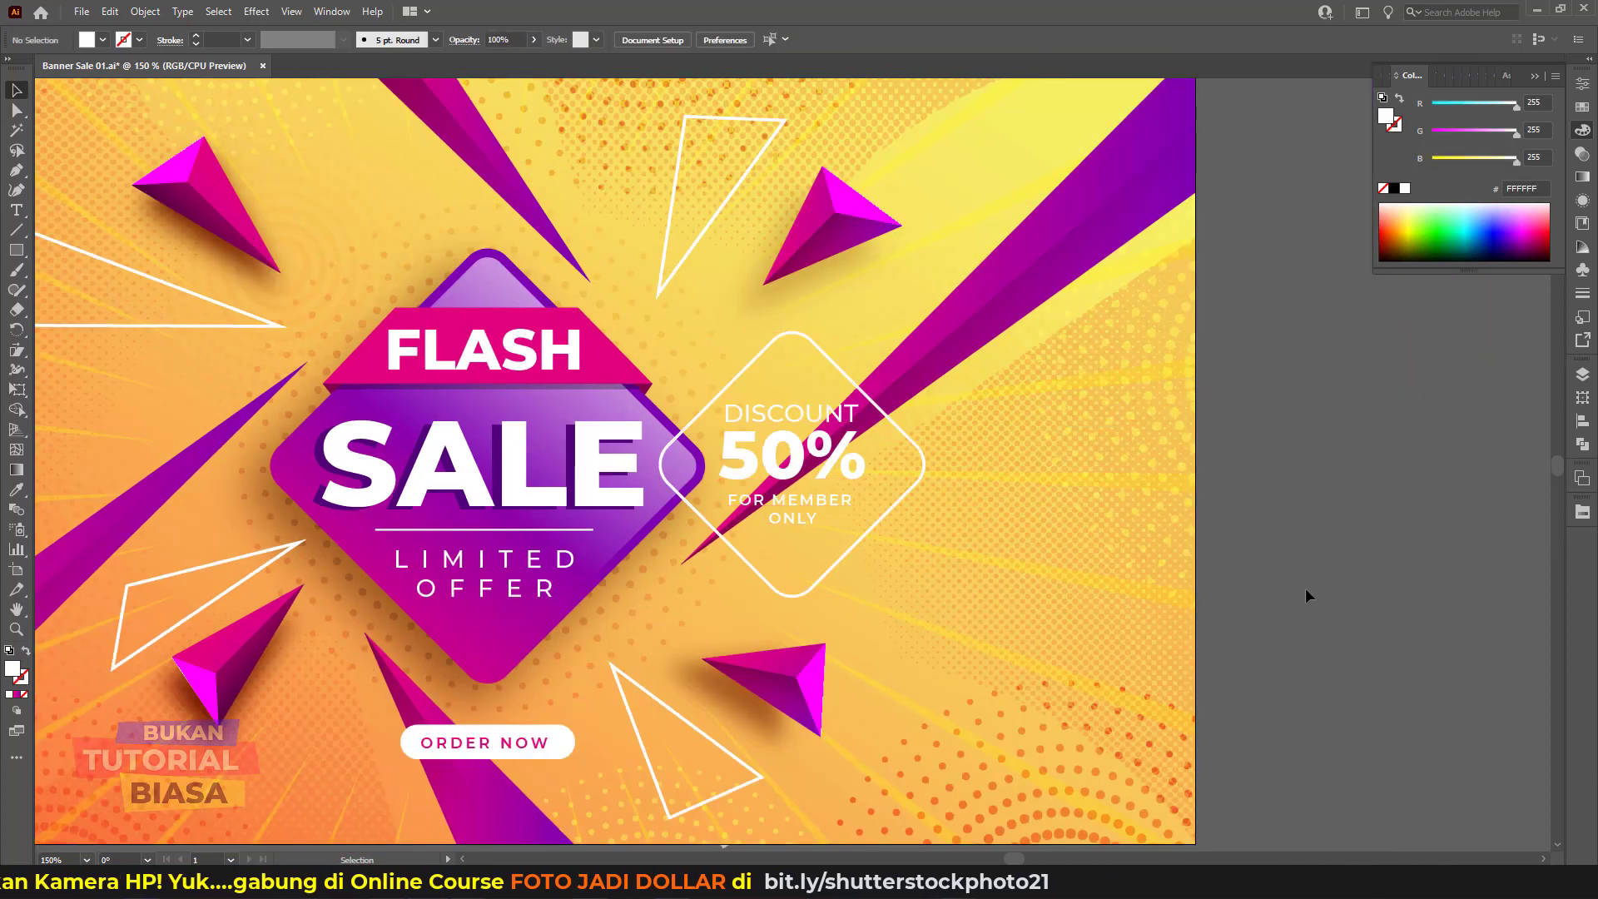
key(ctrl+minus)
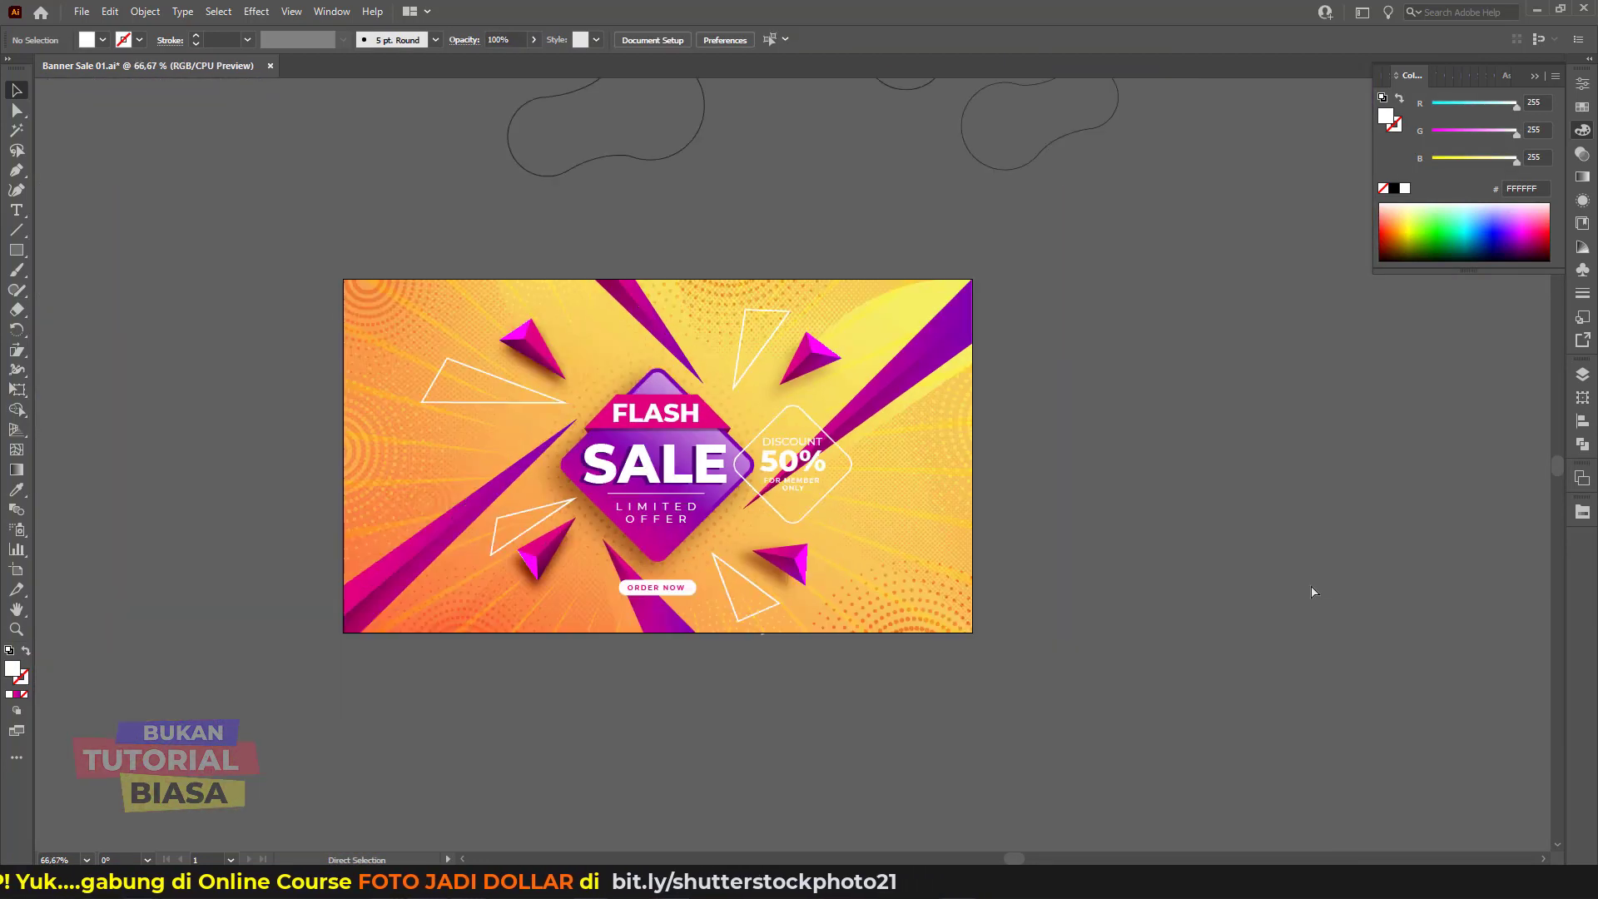
key(ctrl+plus)
drag(1175, 534, 1180, 521)
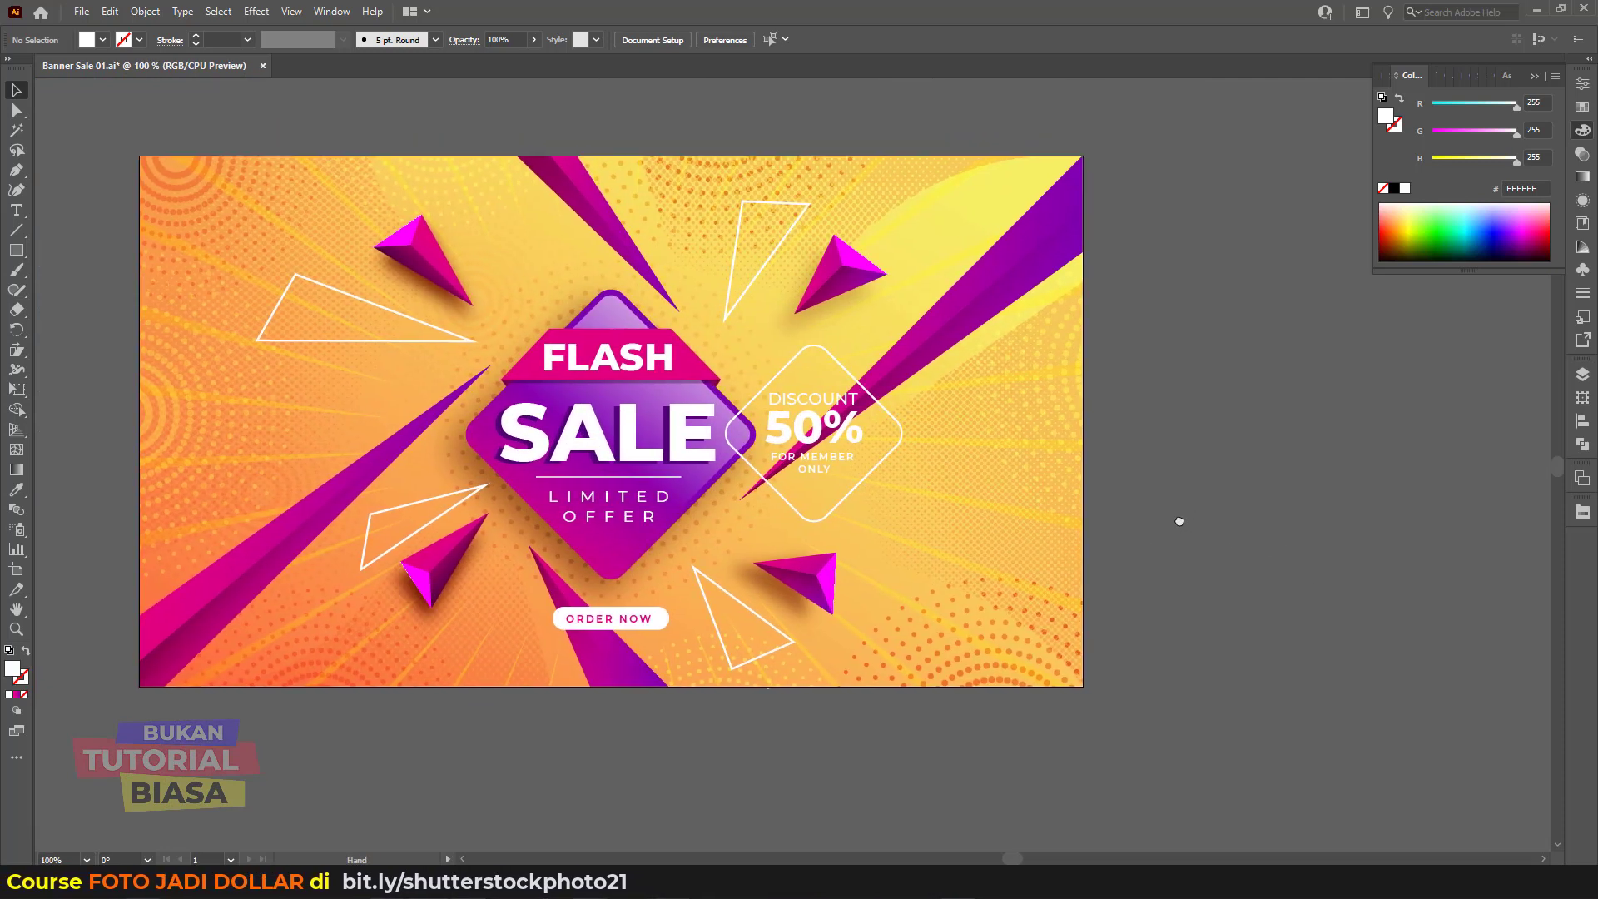
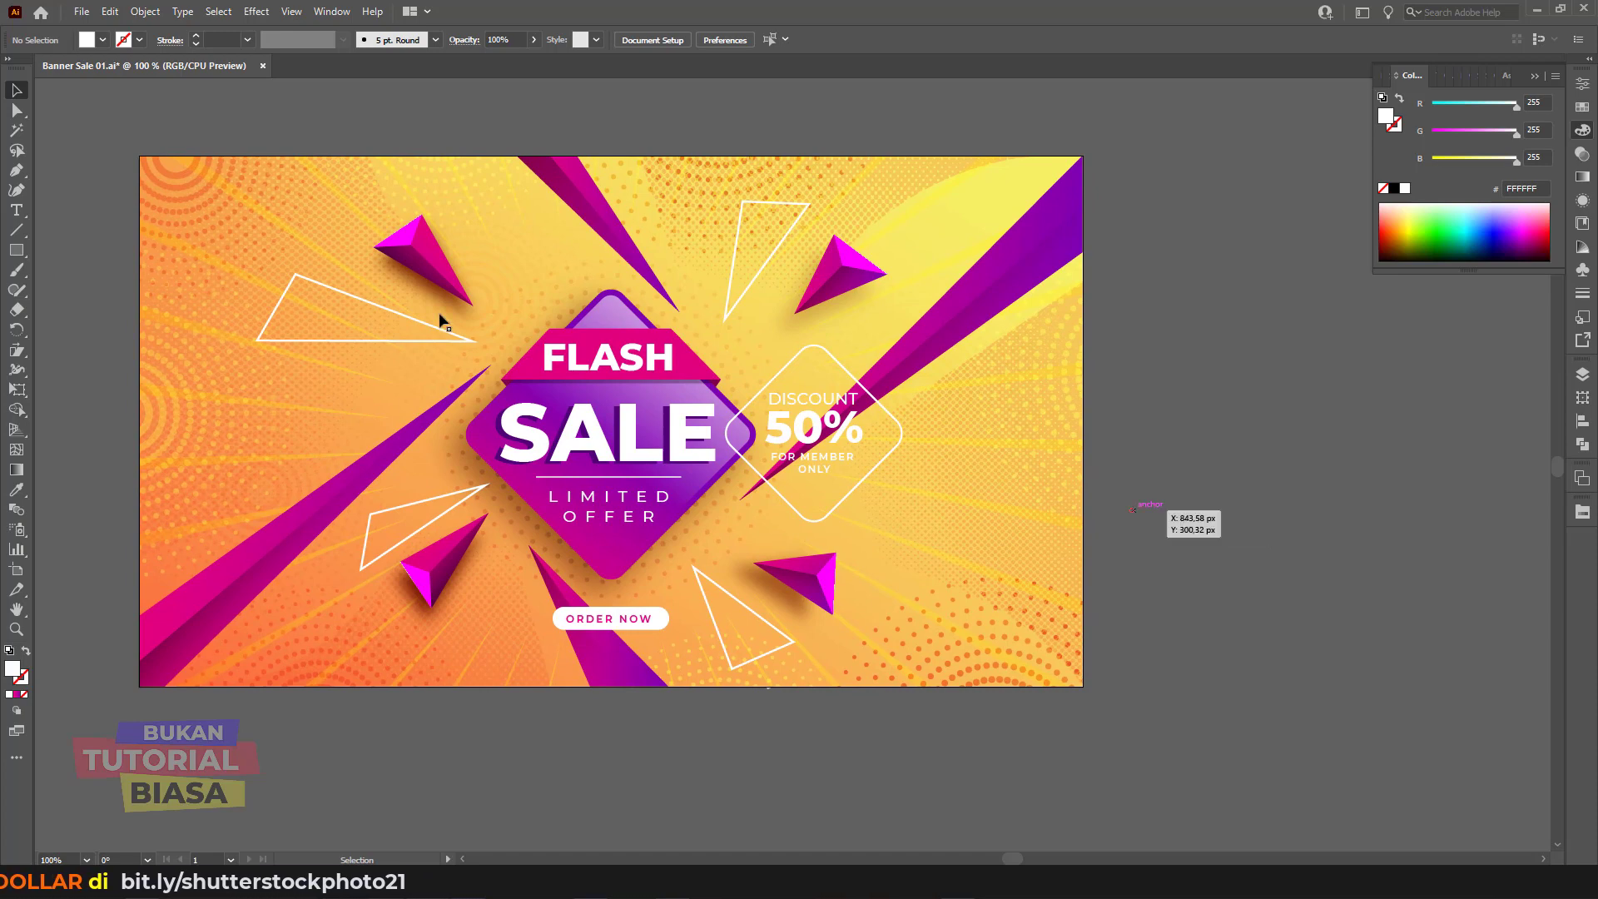
Step: Duplicate the pink pyramid to the banner's left edge and rotate the copy
click(424, 268)
drag(424, 265, 280, 373)
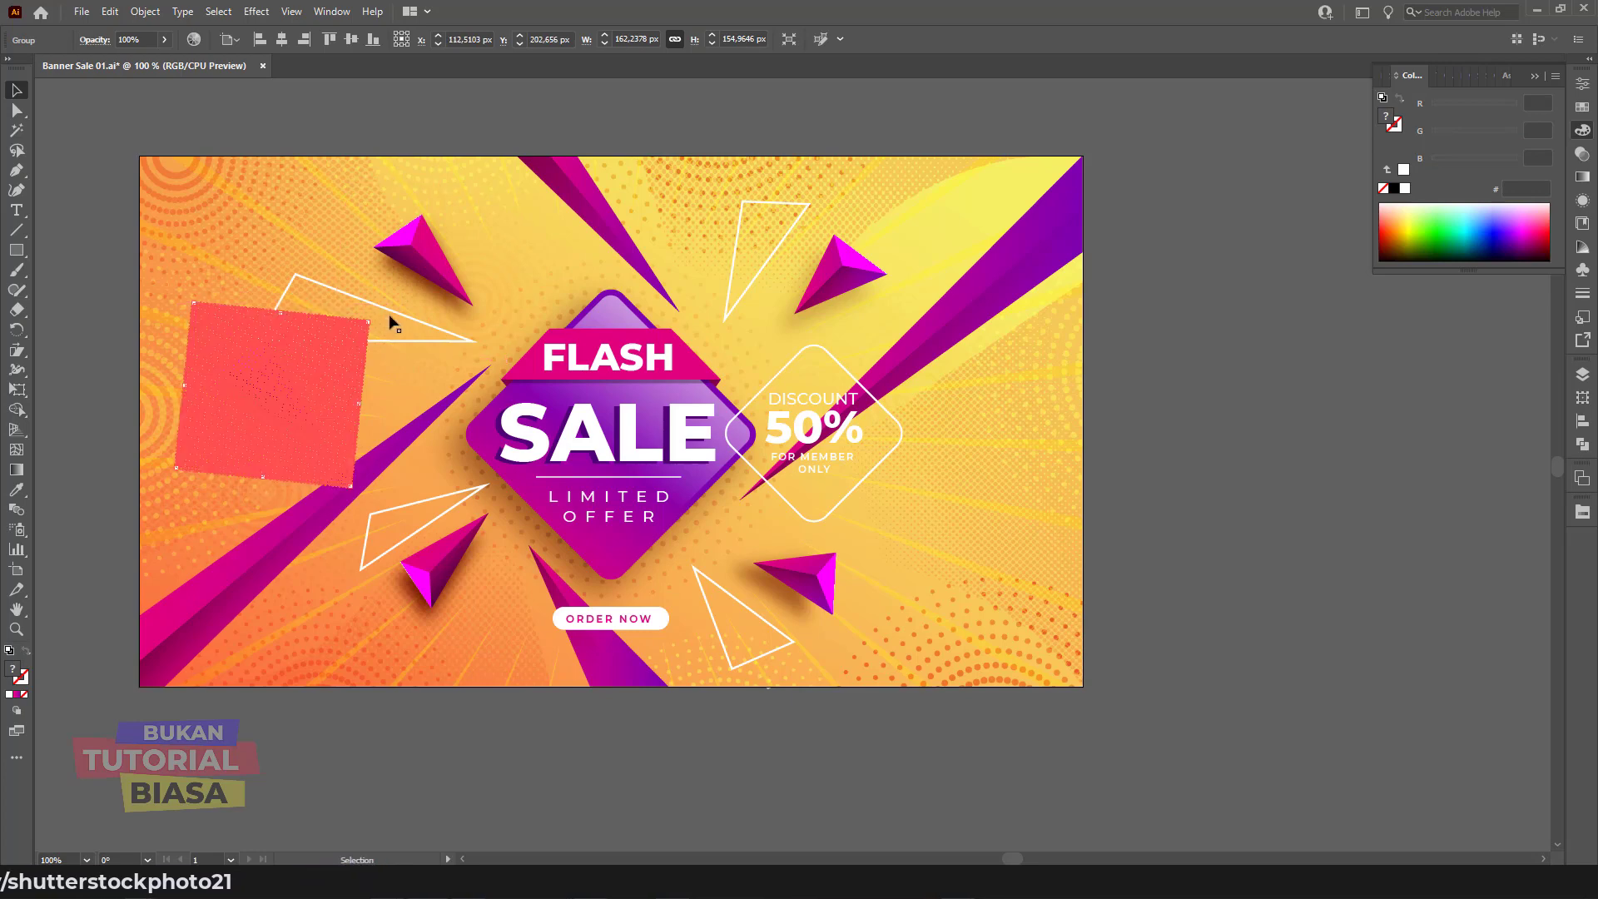
drag(363, 317, 363, 317)
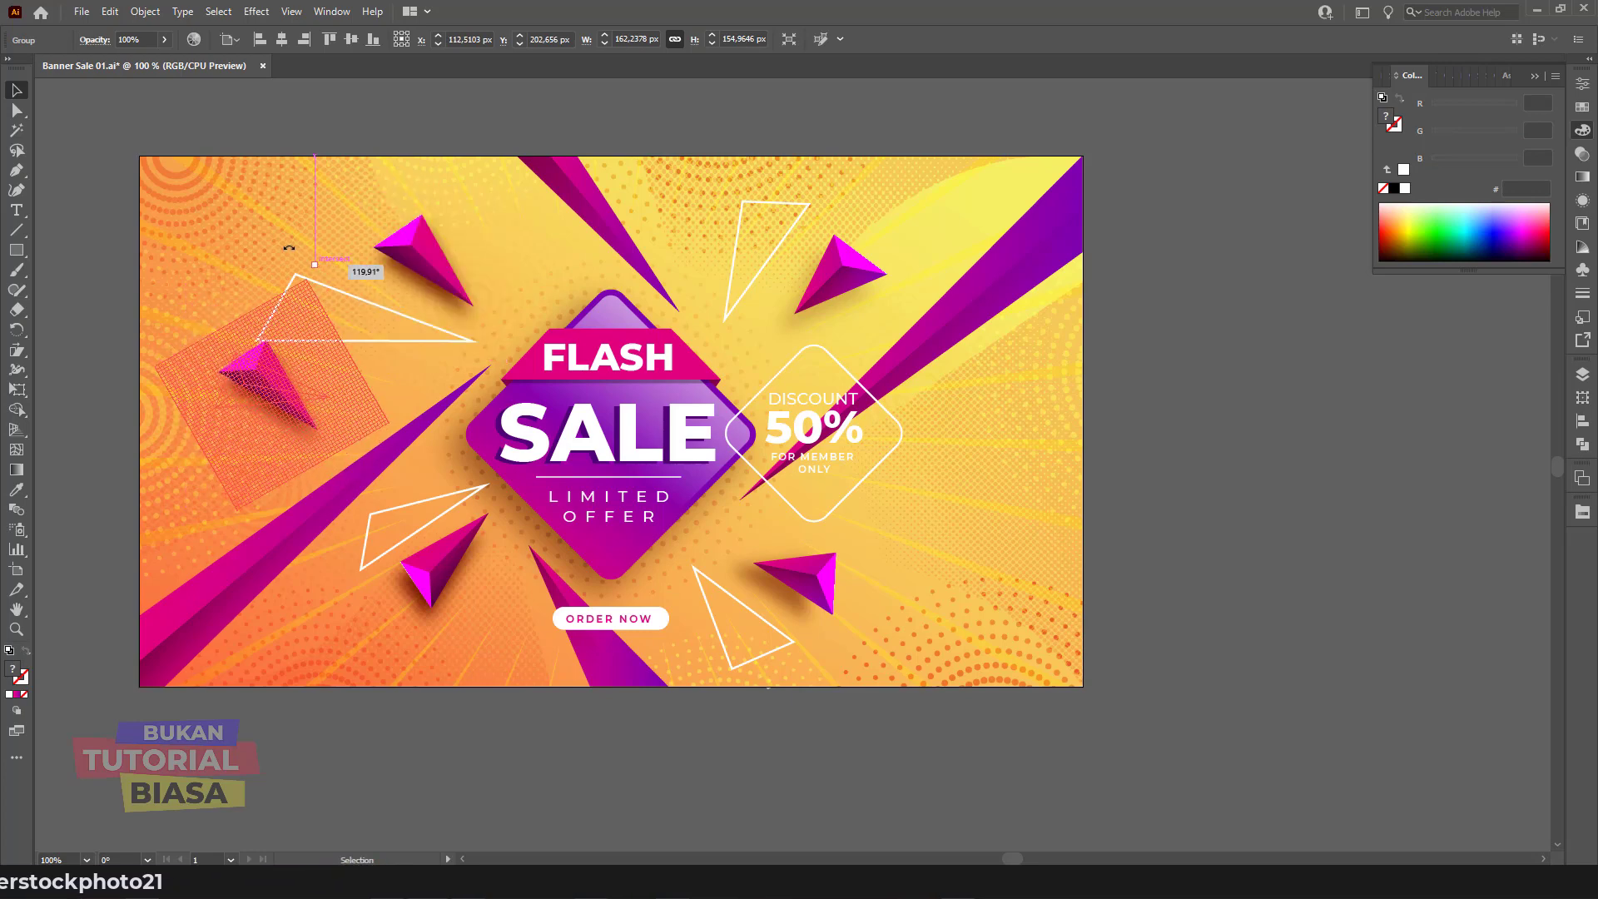
drag(319, 267, 266, 220)
drag(293, 378, 288, 392)
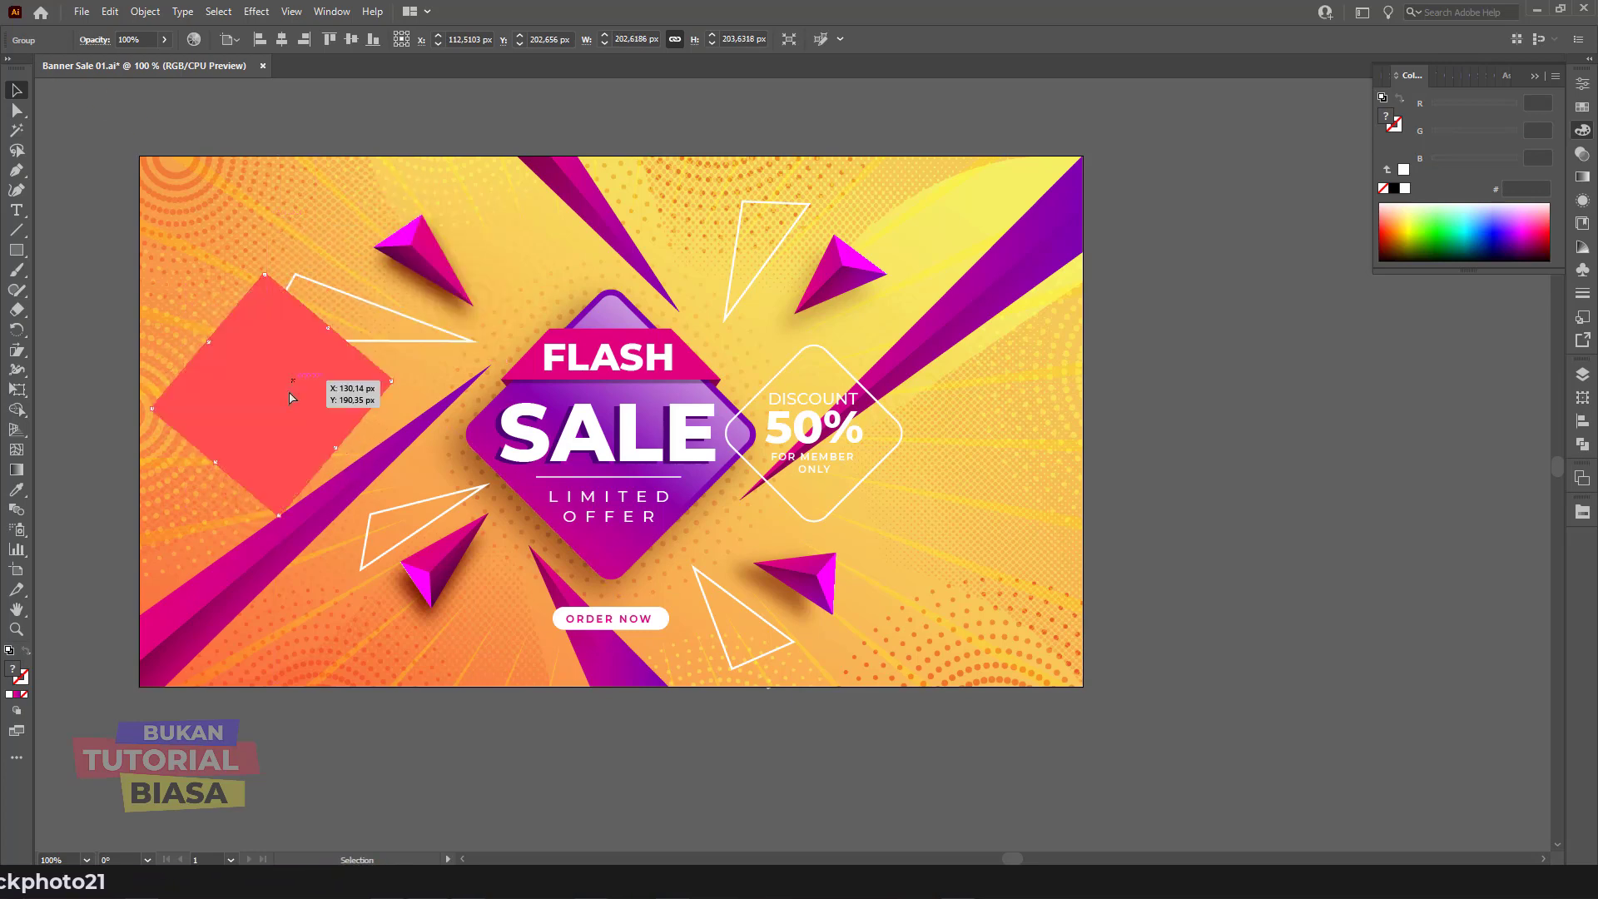
key(Delete)
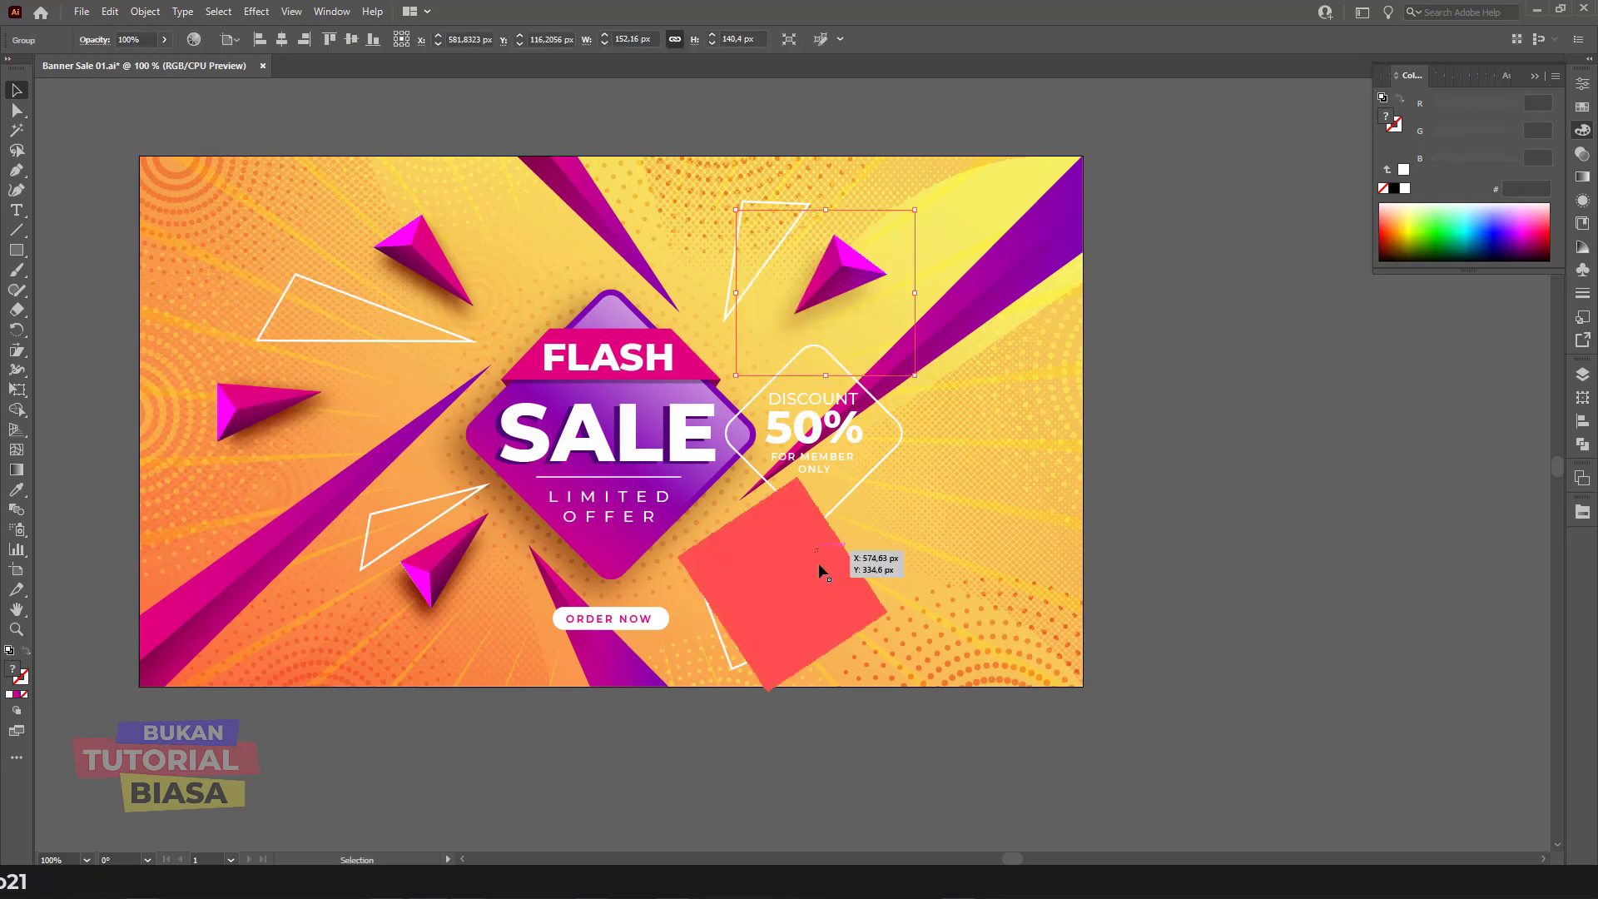
Step: Place another pyramid copy on the banner's right side below the discount badge
mouse_move(845, 526)
mouse_down()
mouse_move(1001, 475)
mouse_move(967, 426)
mouse_move(1025, 433)
mouse_up()
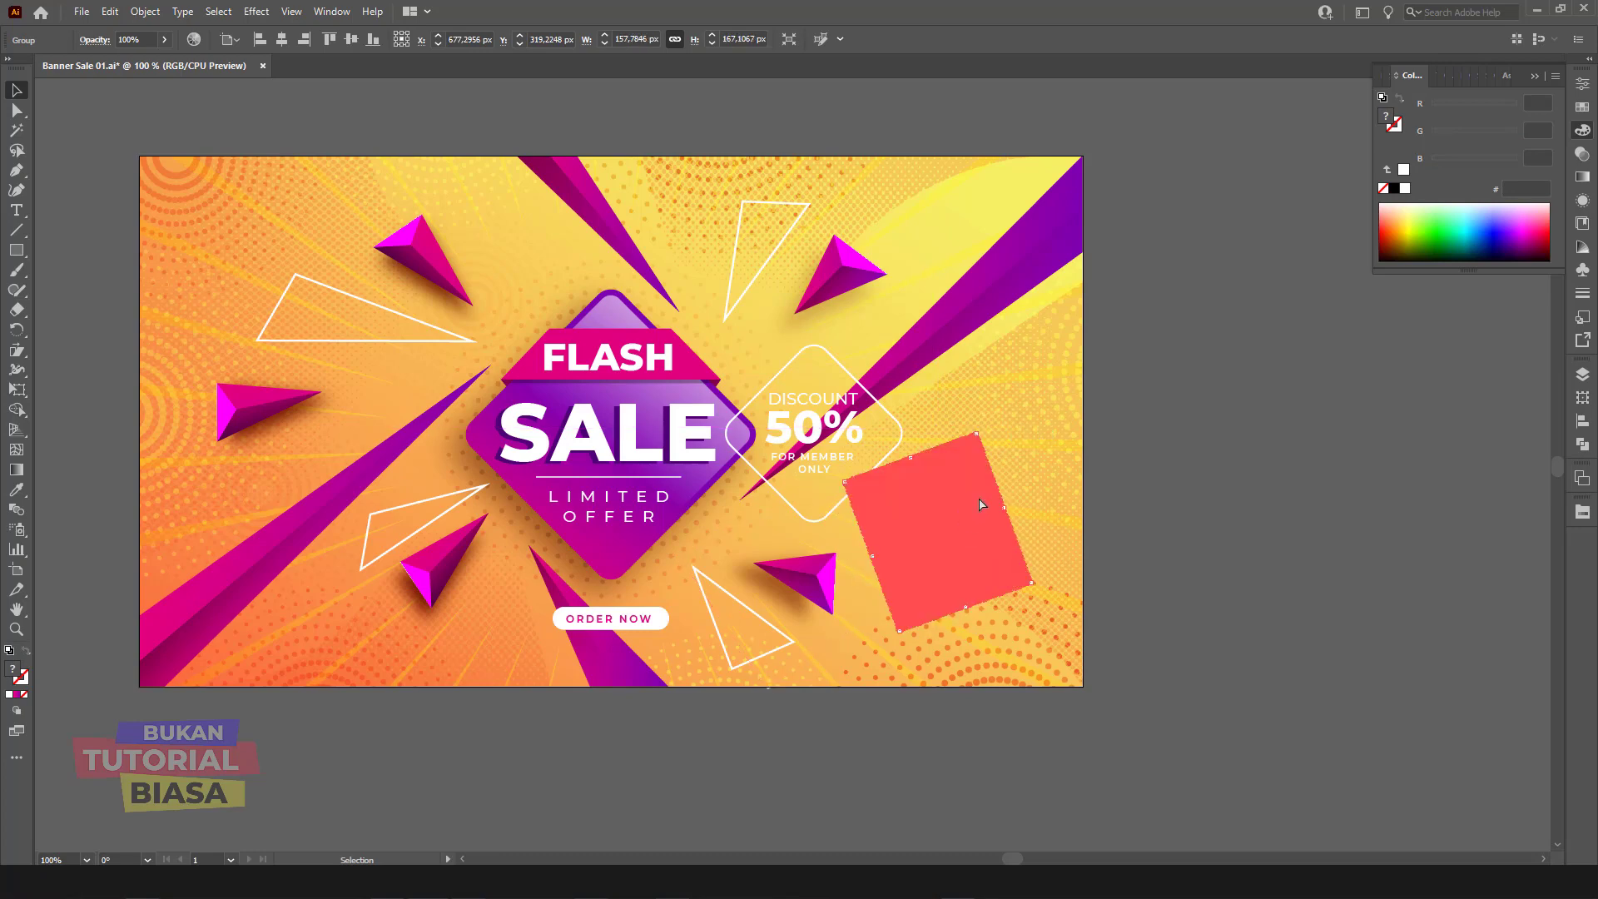
drag(980, 505, 984, 502)
key(Delete)
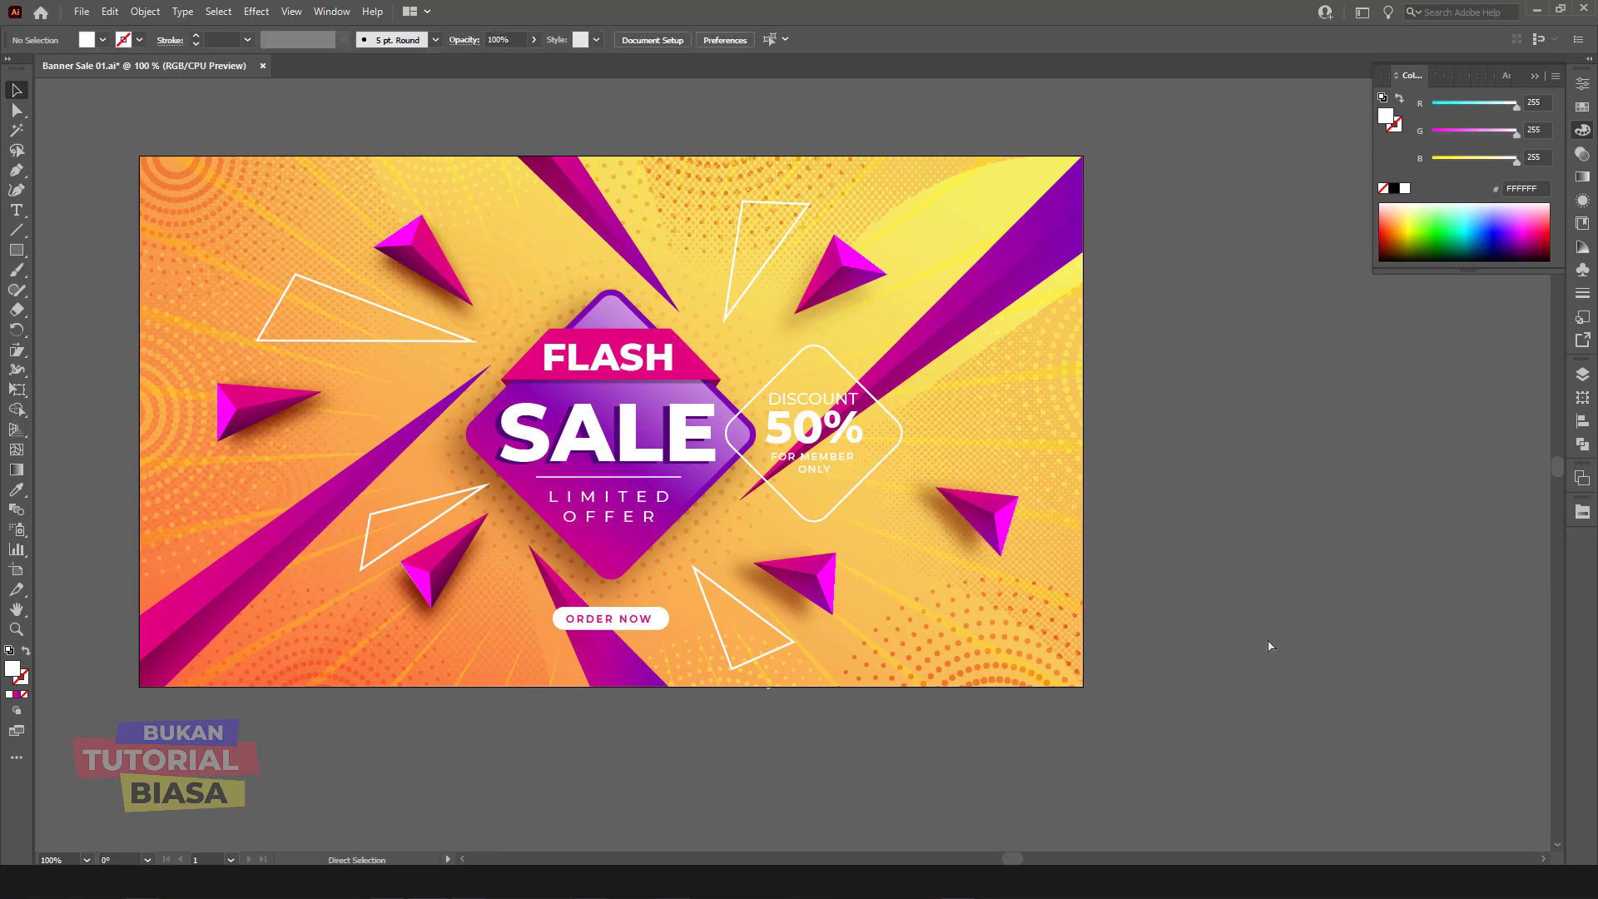
key(ctrl+minus)
Step: Delete the leftover blob outlines above the banner on the pasteboard
scroll(1247, 598, up, 2)
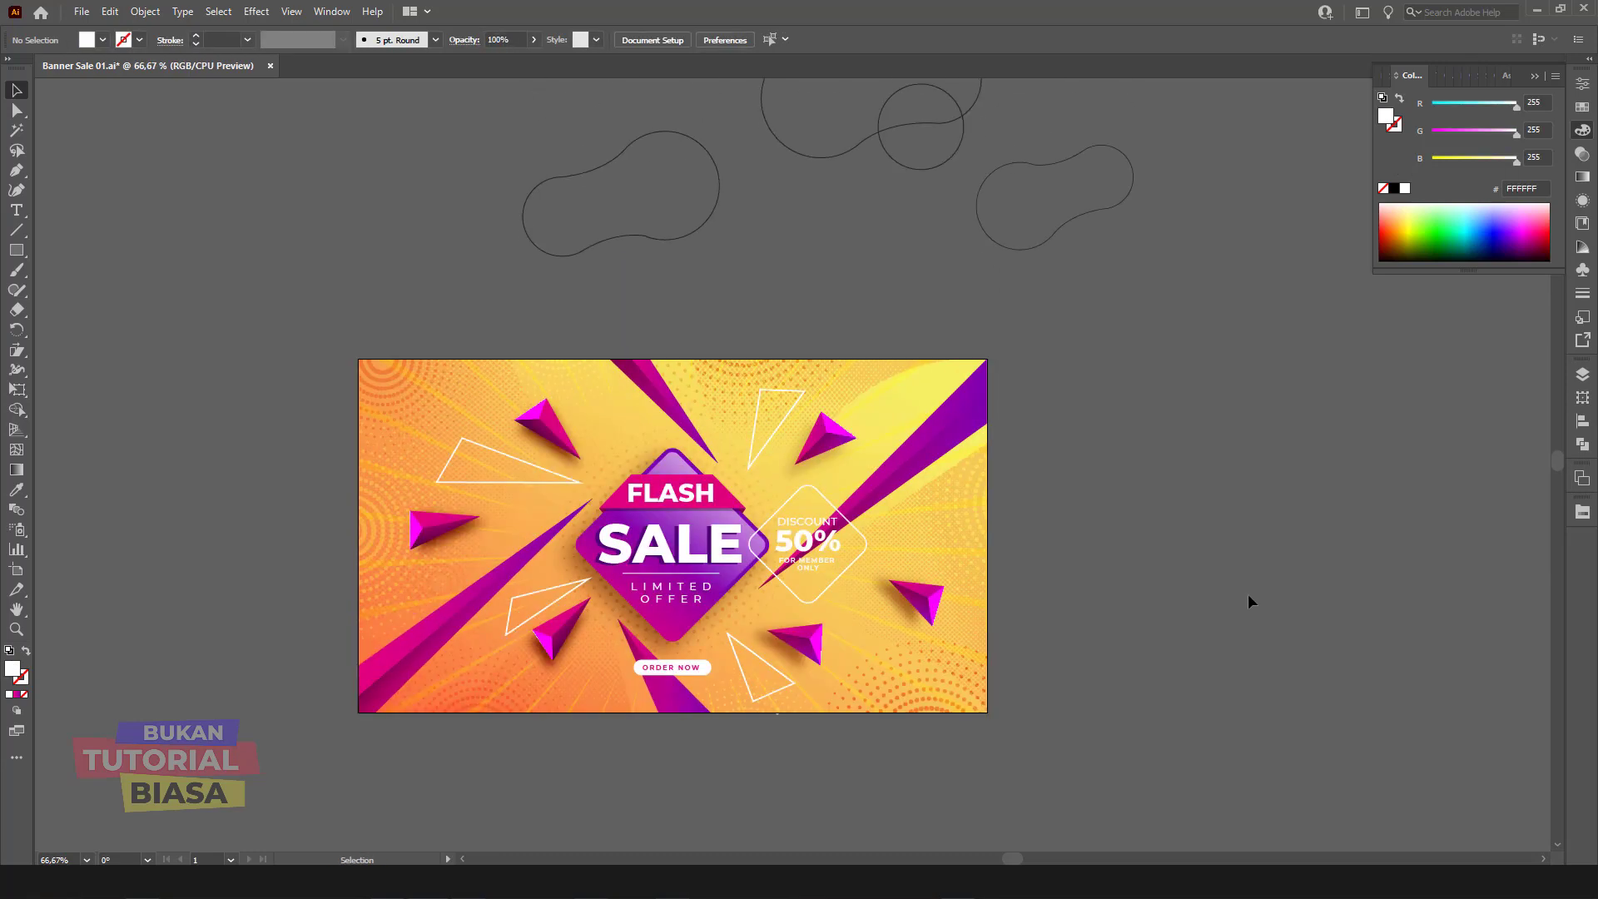
key(ctrl+minus)
mouse_move(1113, 385)
mouse_down()
mouse_move(1352, 489)
mouse_move(1168, 490)
mouse_up()
click(1041, 350)
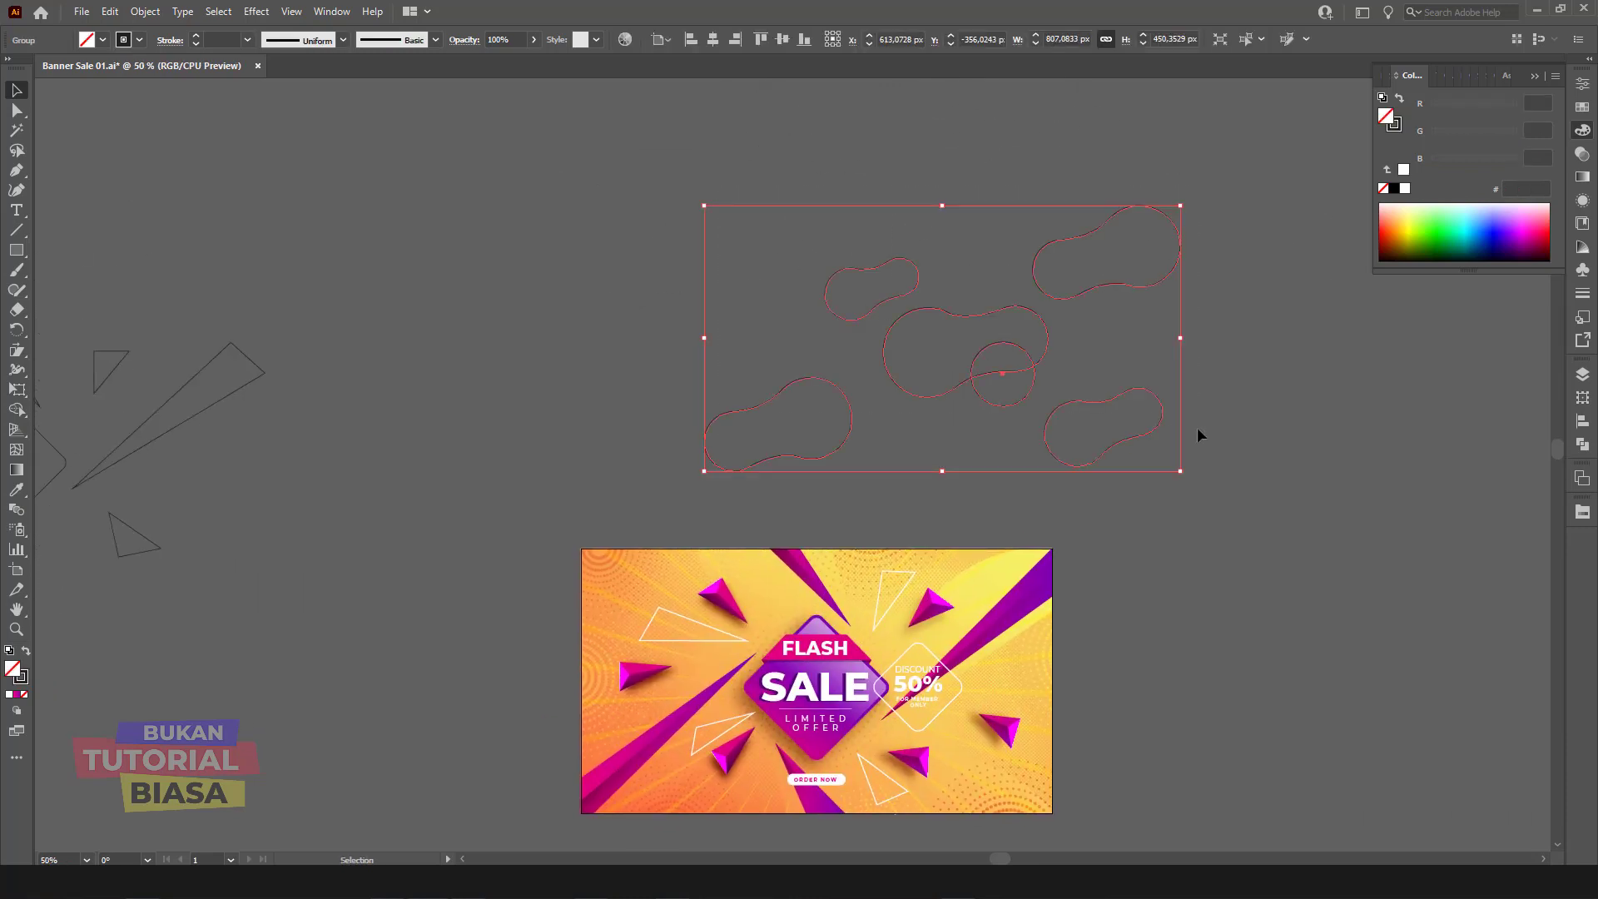
key(Delete)
Step: Delete the stray triangle and diamond outlines left of the banner, then return to 100% view
drag(635, 387, 969, 270)
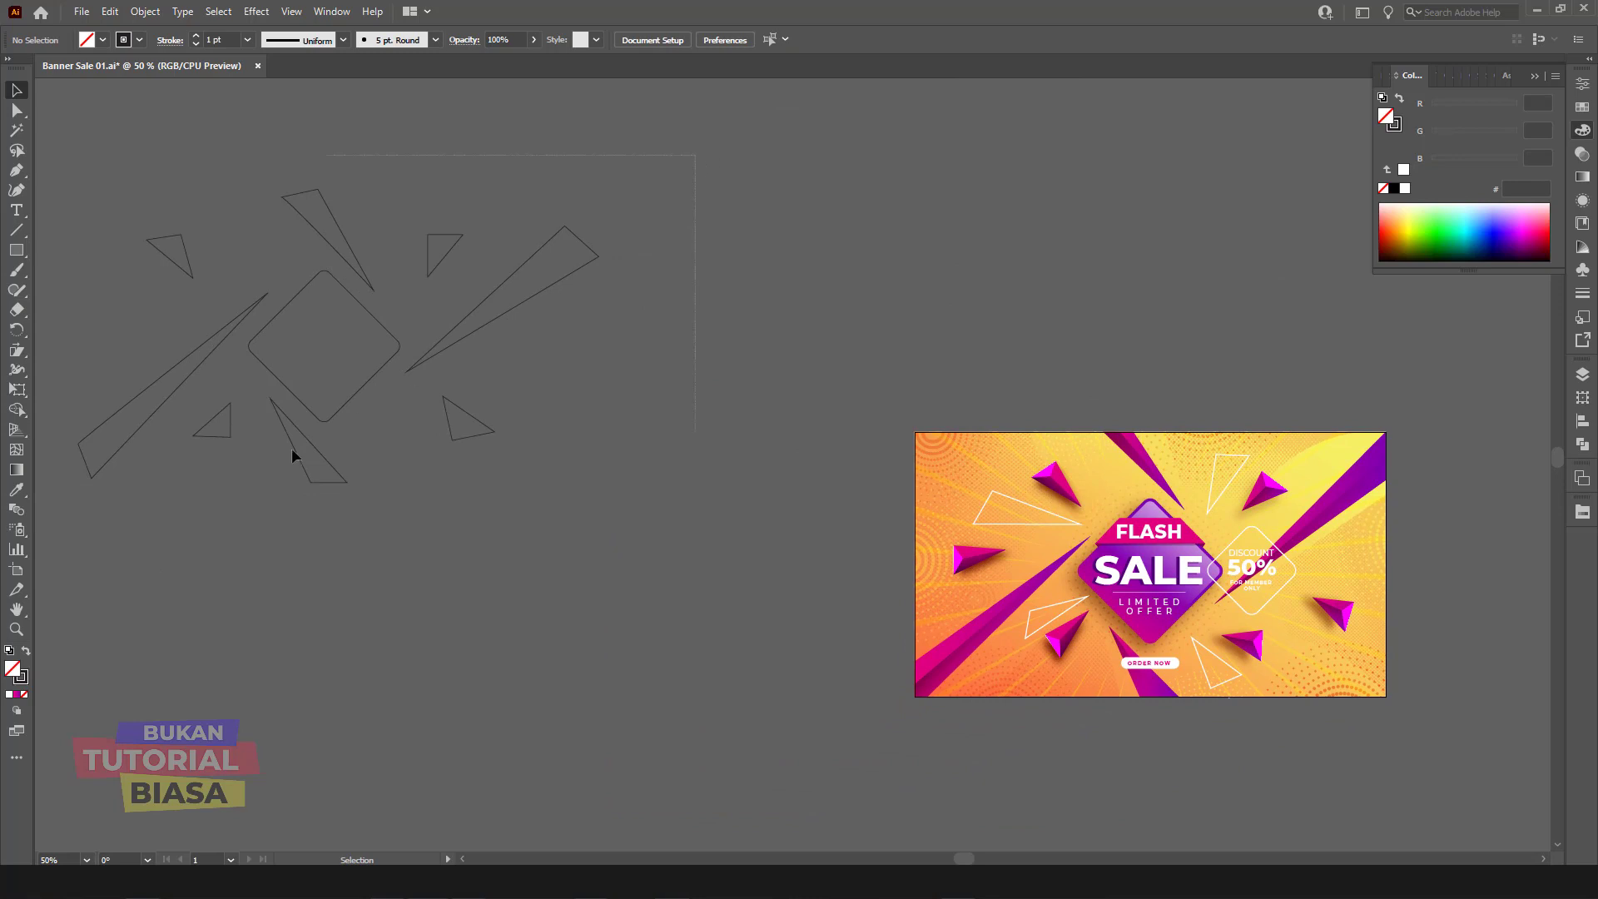
drag(155, 526, 216, 516)
key(Delete)
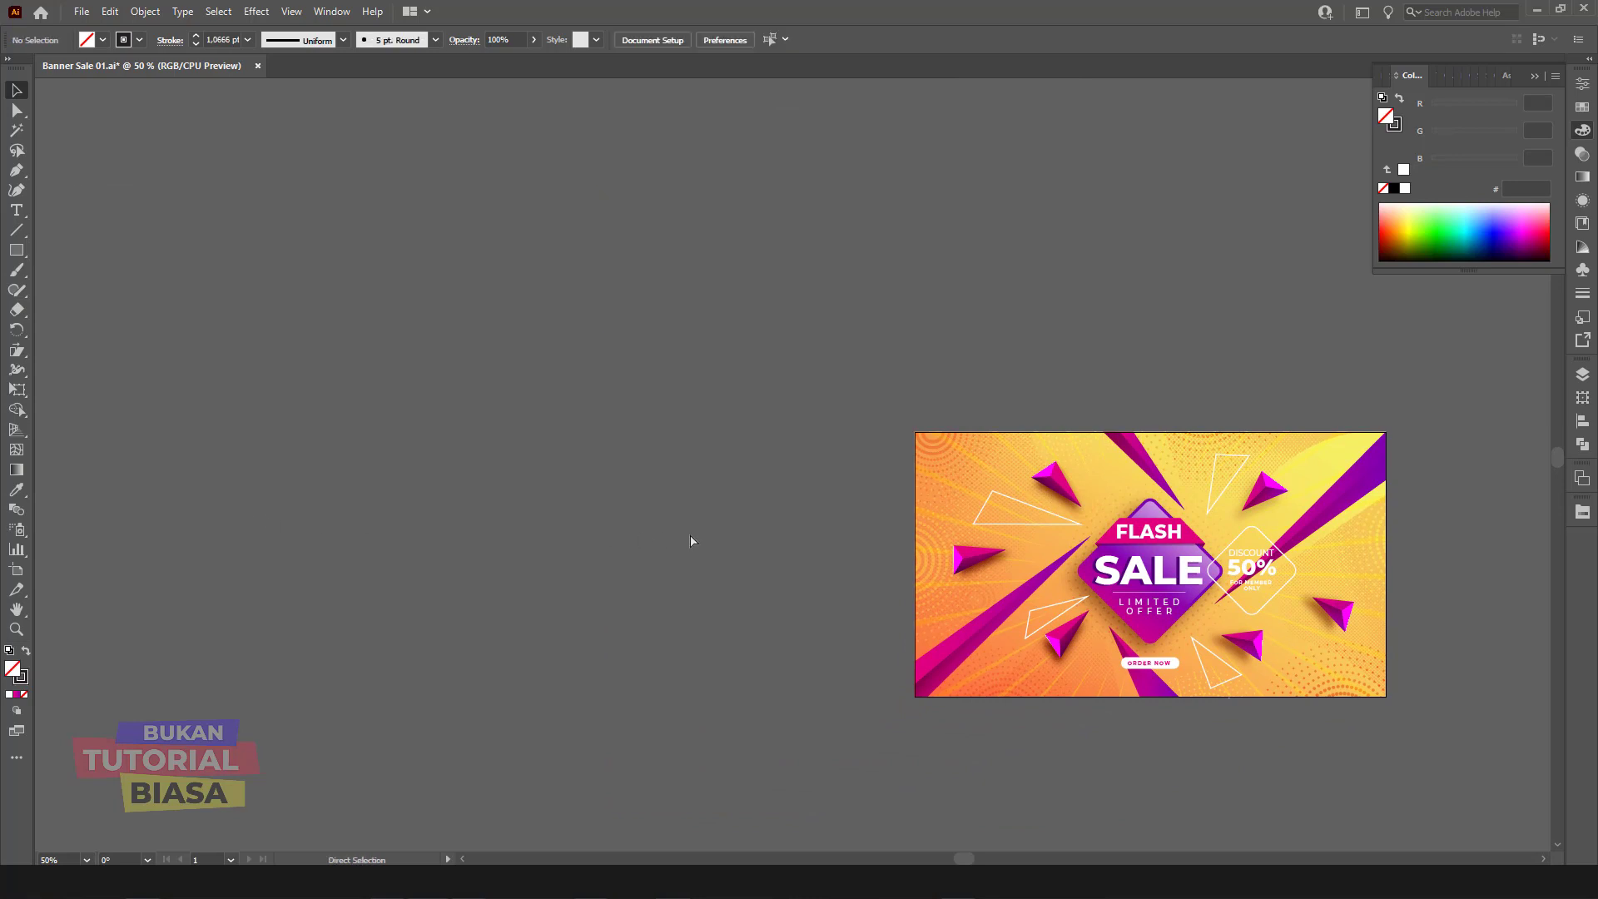
key(ctrl+1)
drag(675, 286, 363, 251)
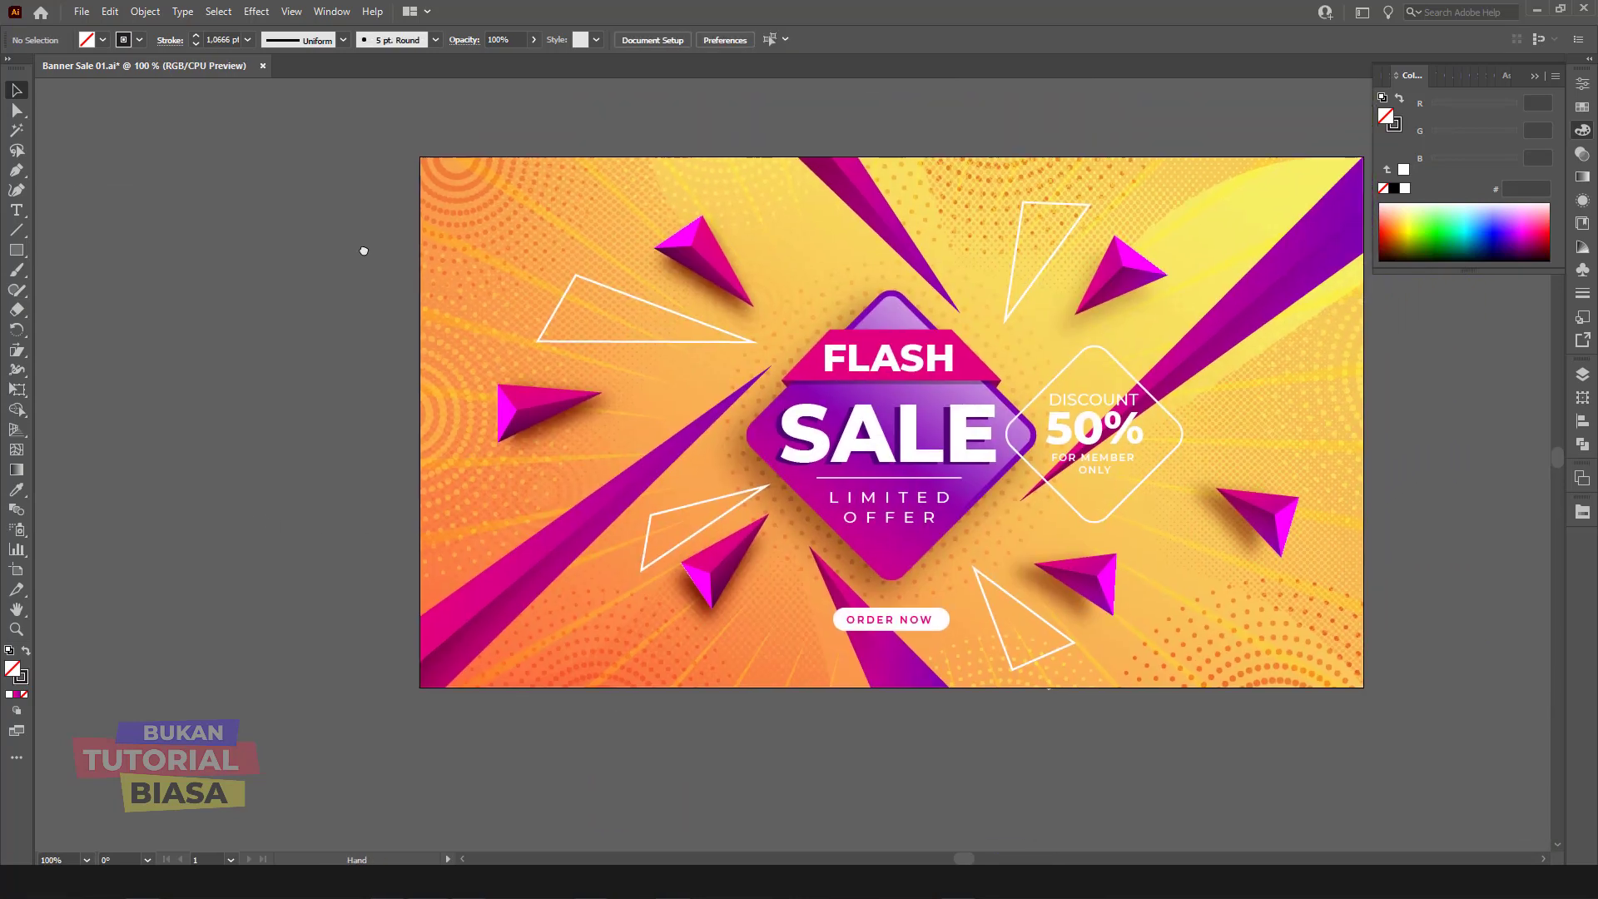
key(ctrl+plus)
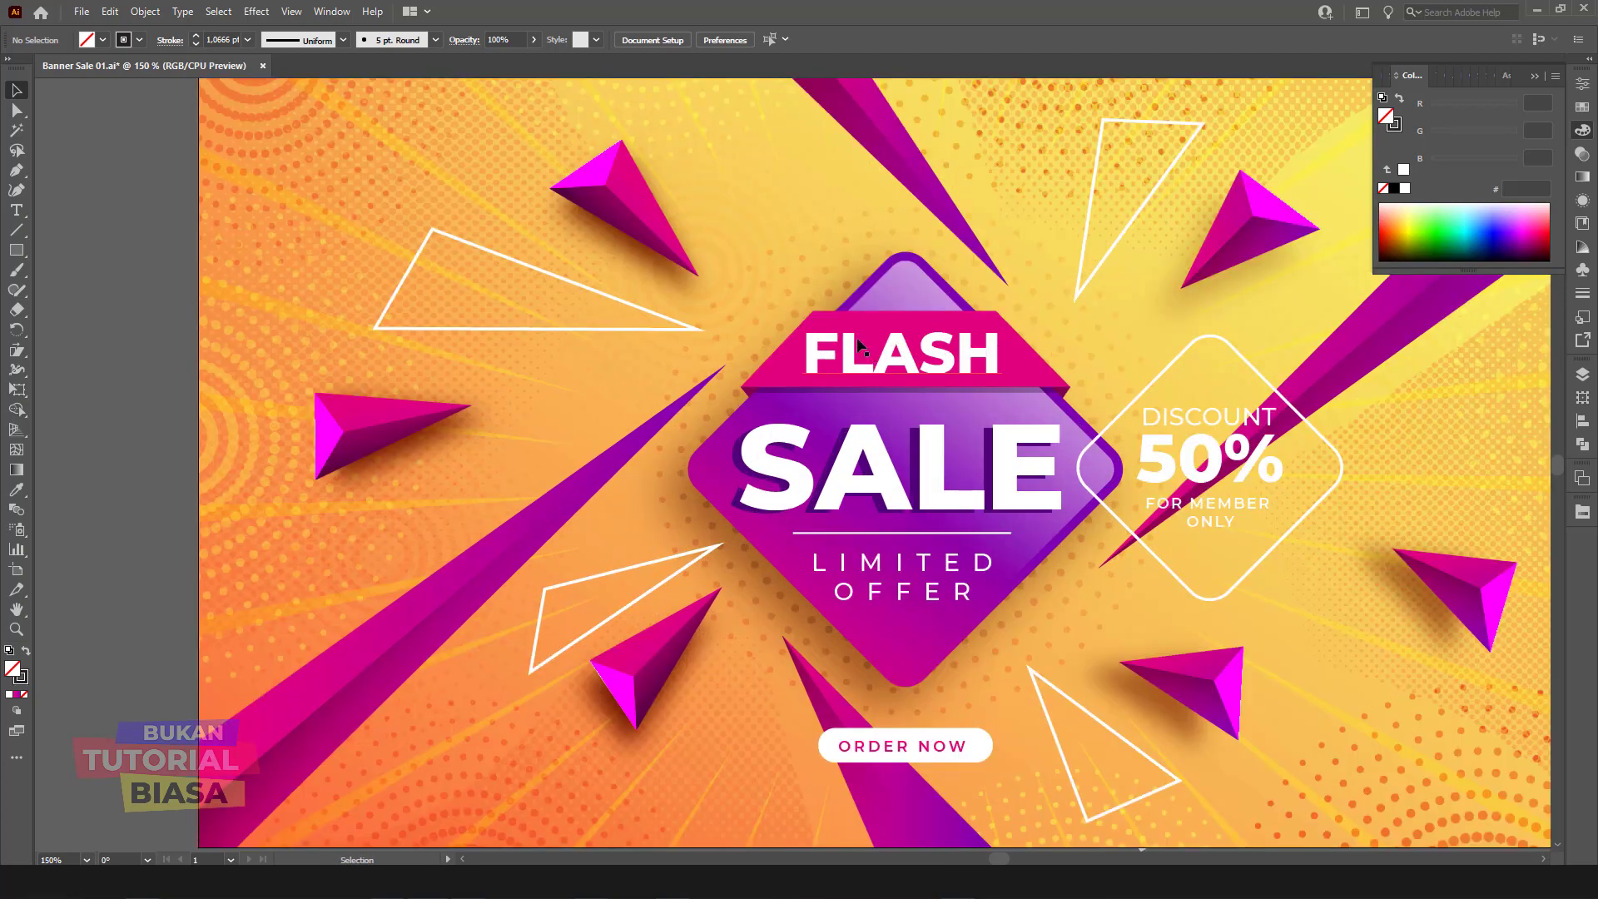
key(ctrl+minus)
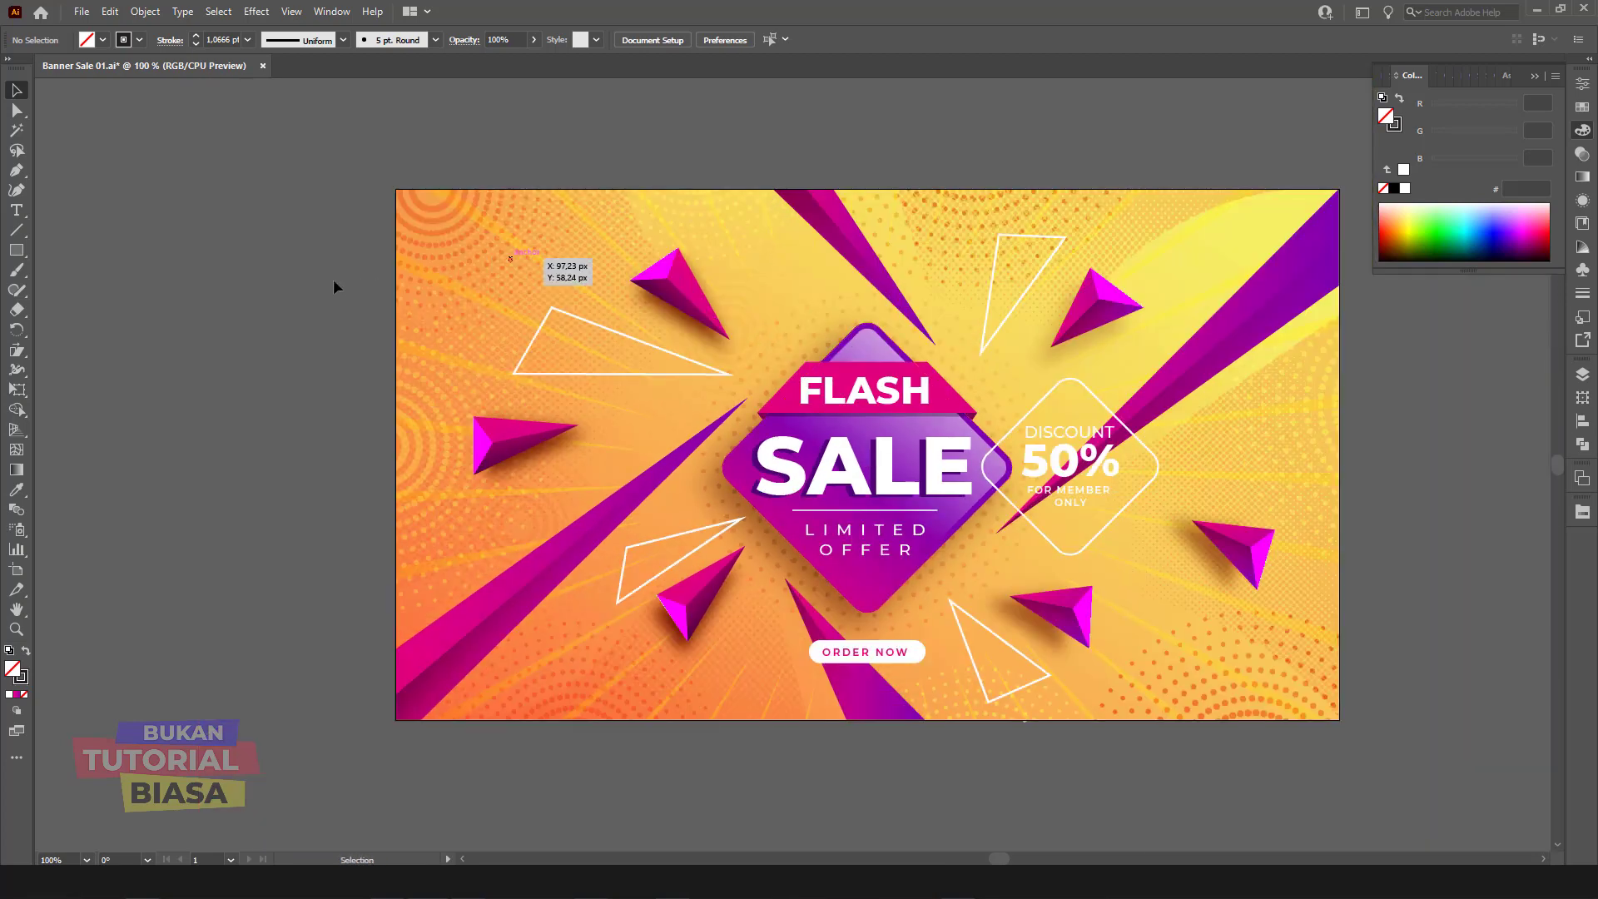
Step: Select the Background layer's rectangle through the Layers panel
click(800, 249)
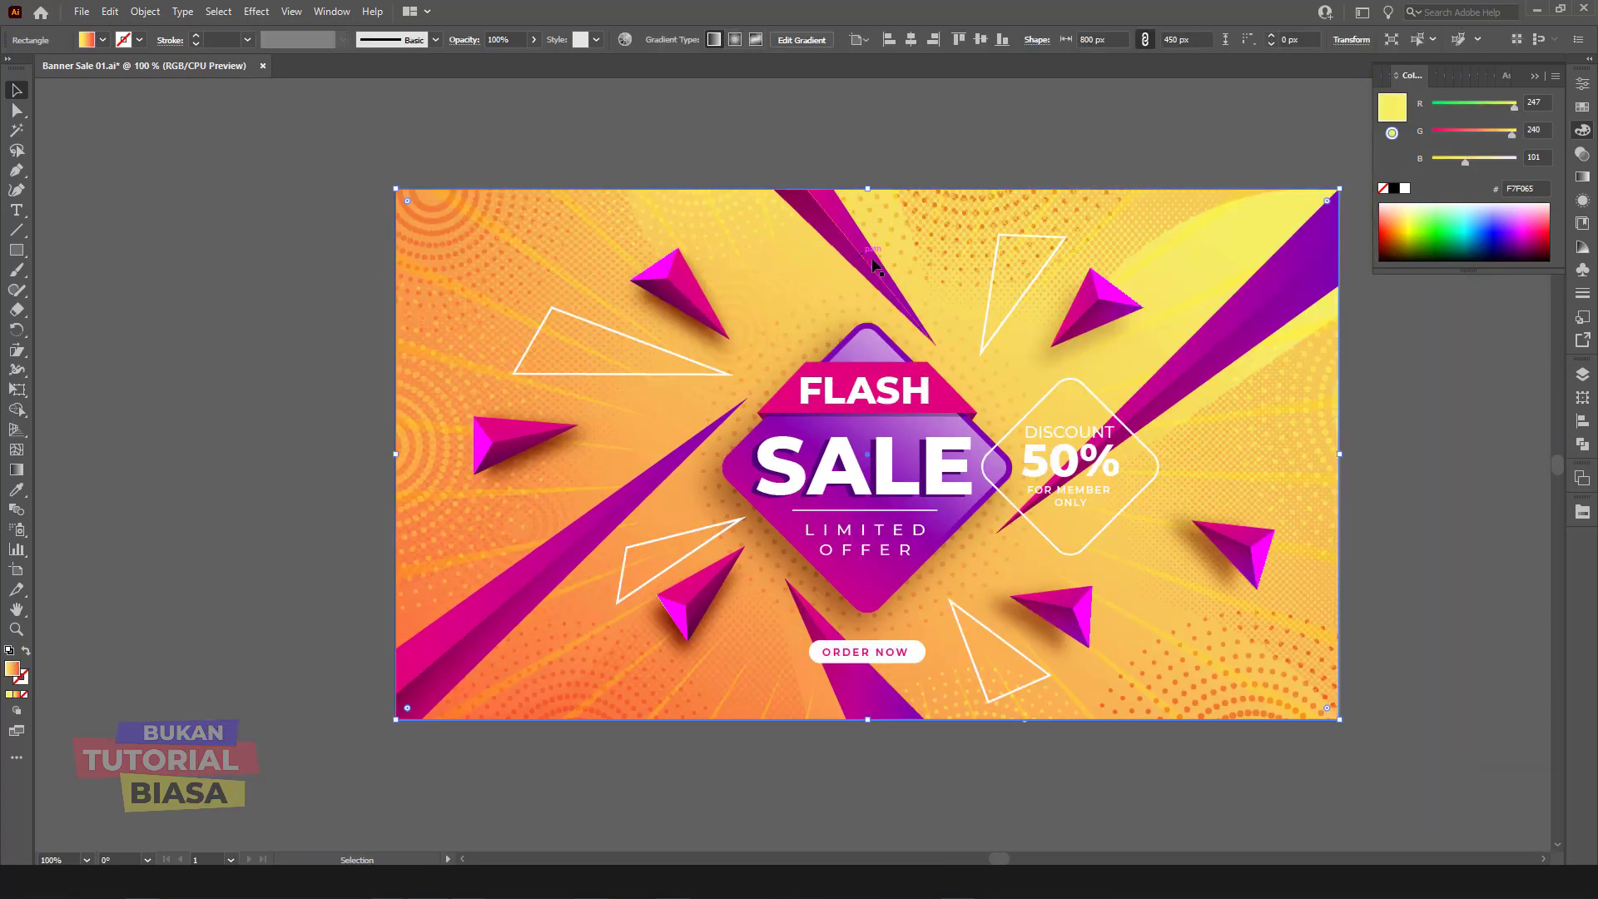
click(1461, 344)
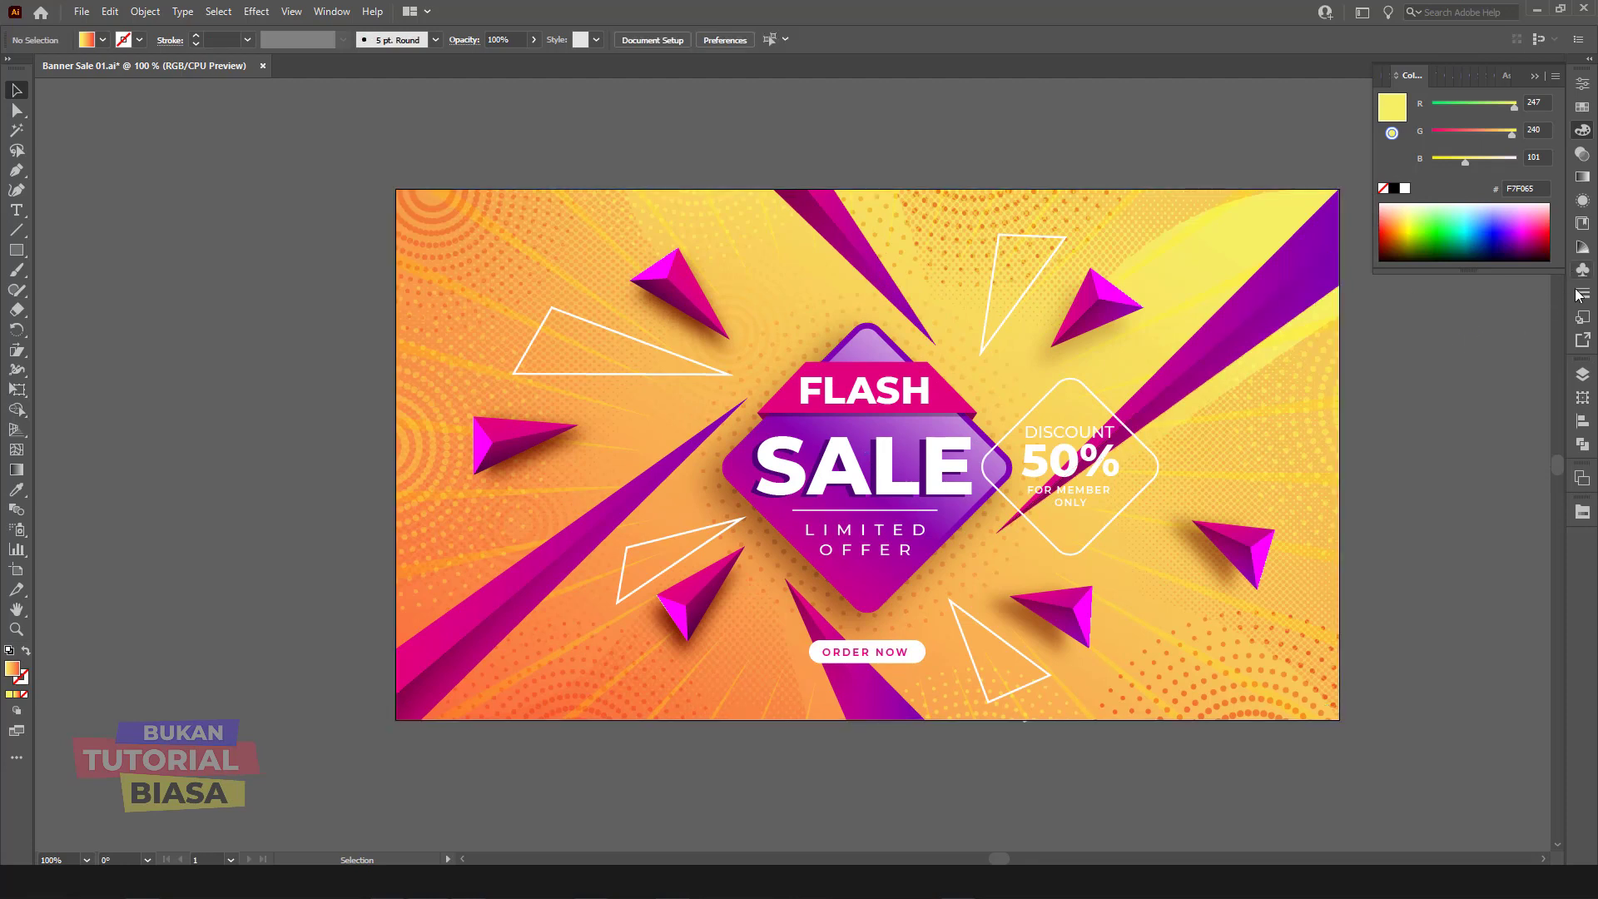
click(1582, 375)
click(1224, 251)
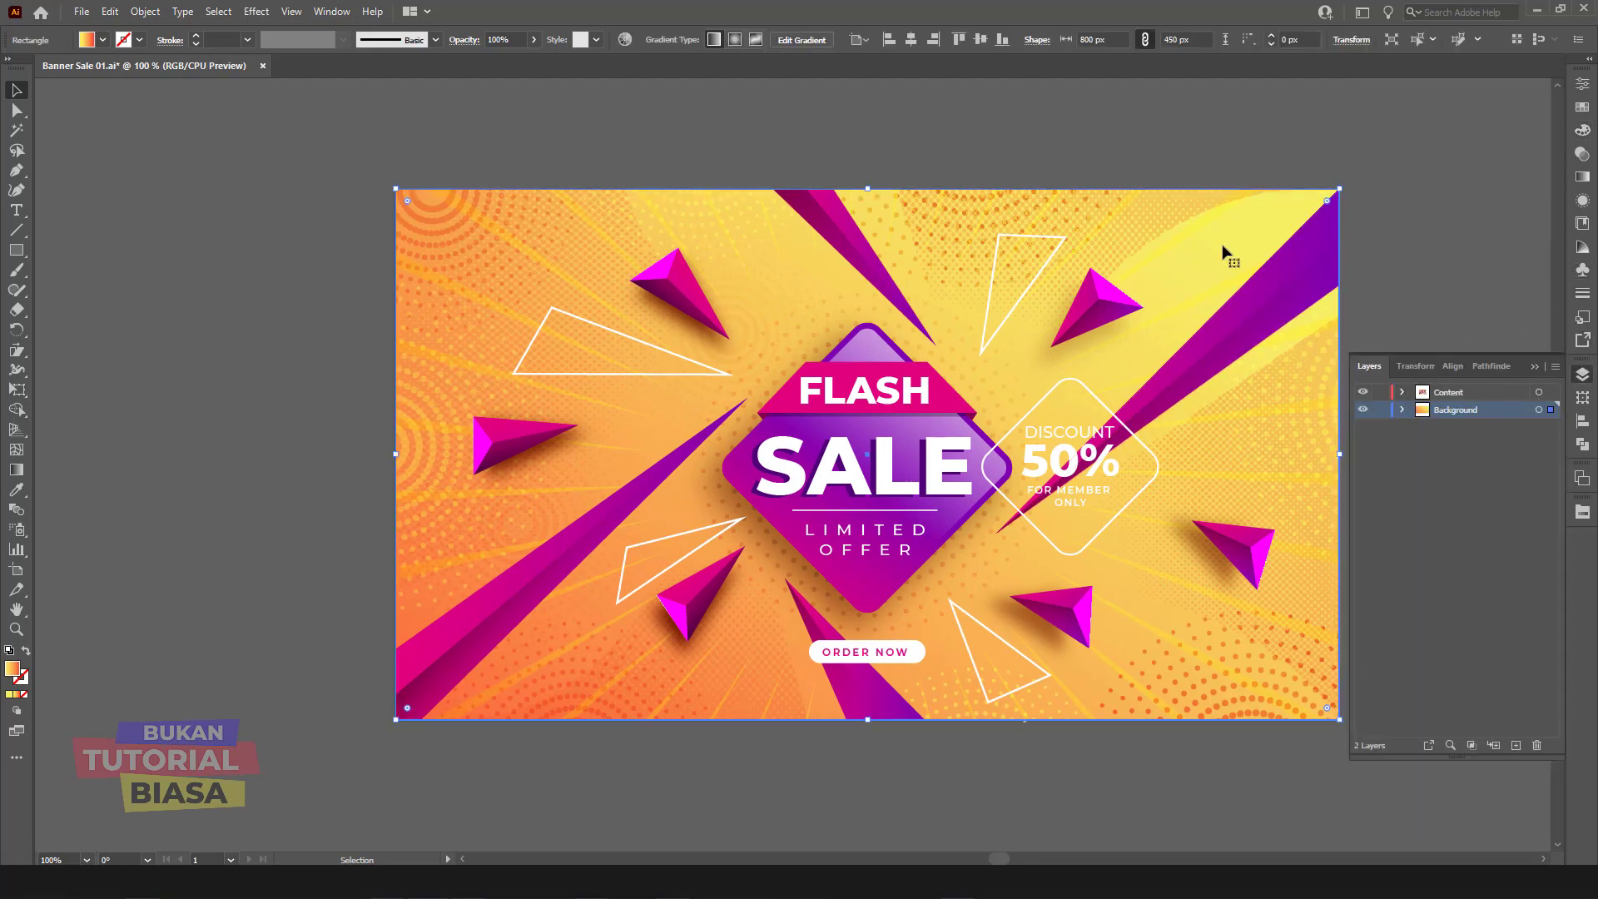
click(513, 143)
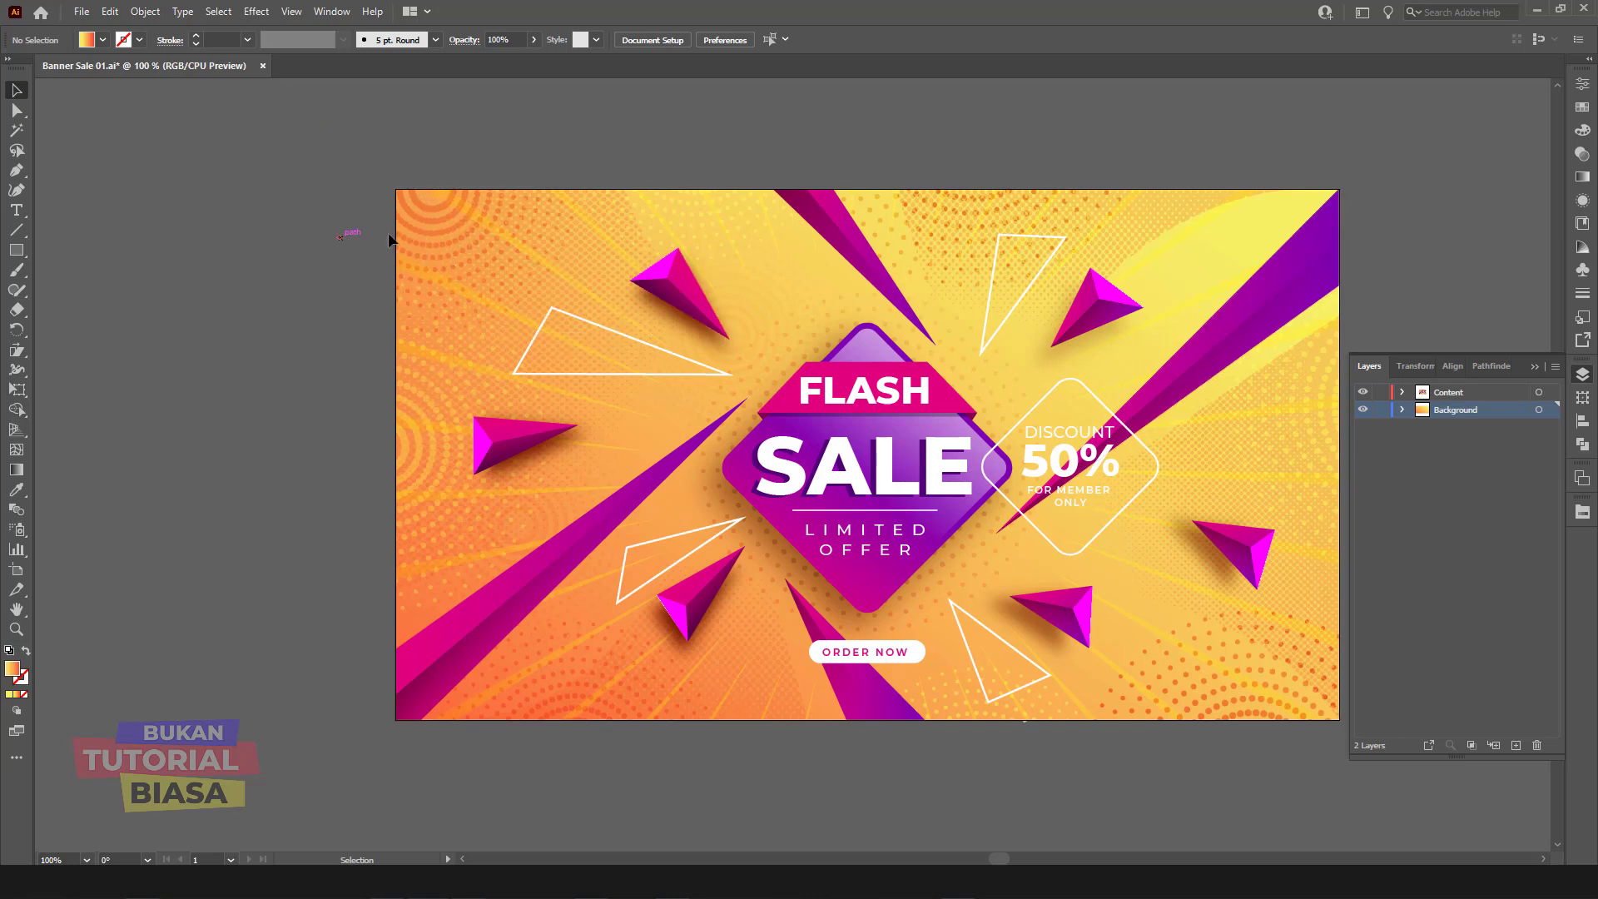
click(408, 212)
click(1230, 253)
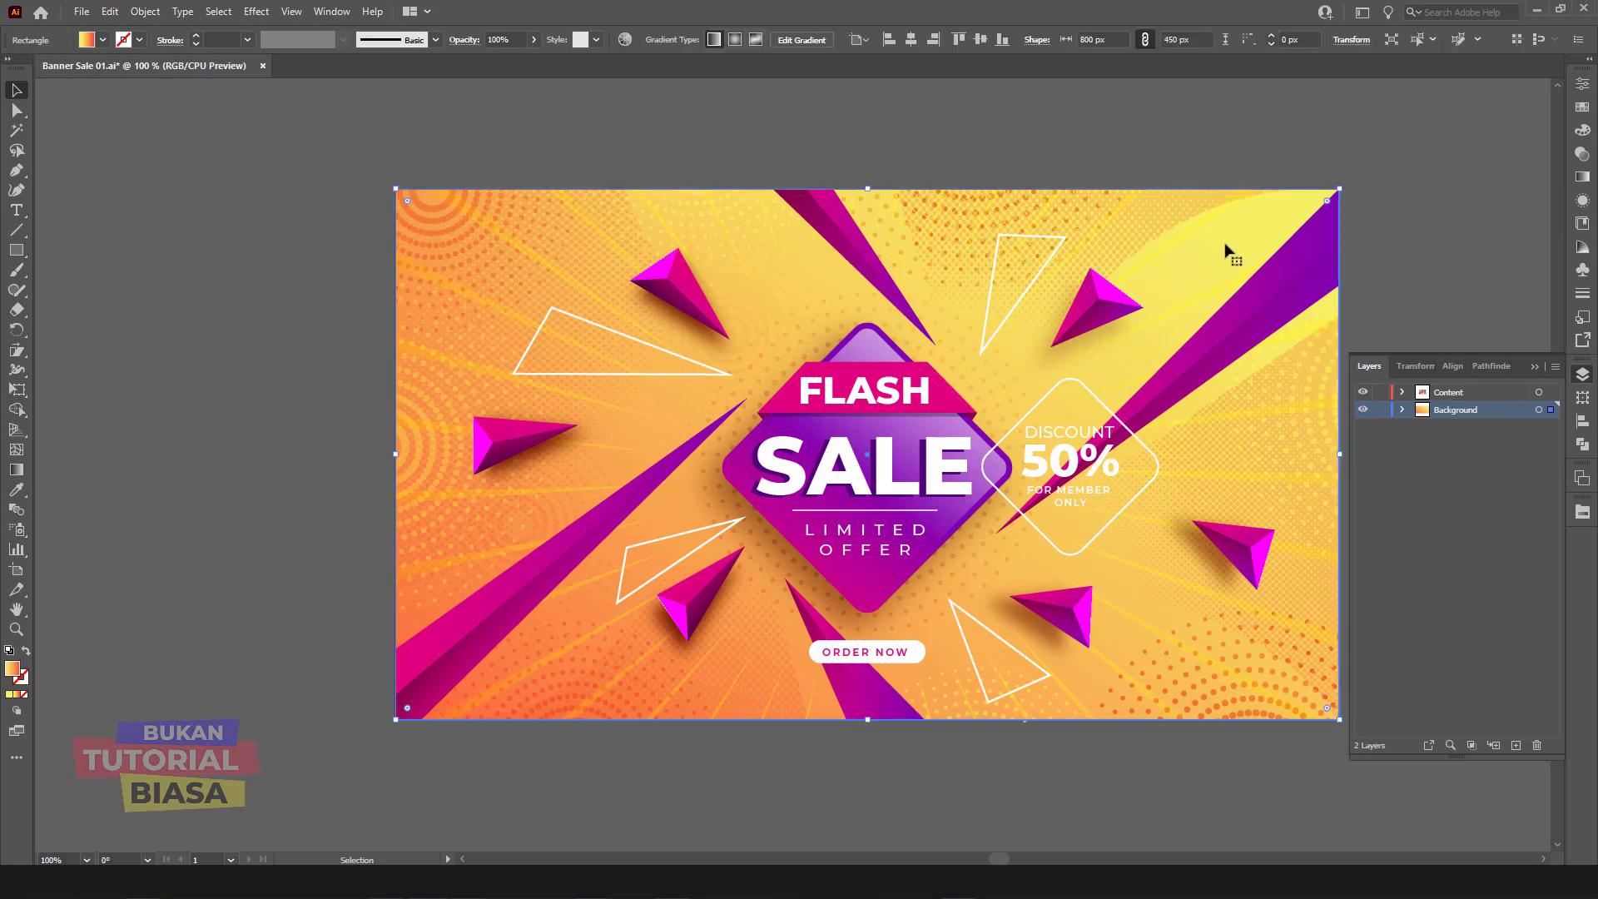
Step: Draw a closed curved Pen path covering the banner's top-left corner
click(18, 171)
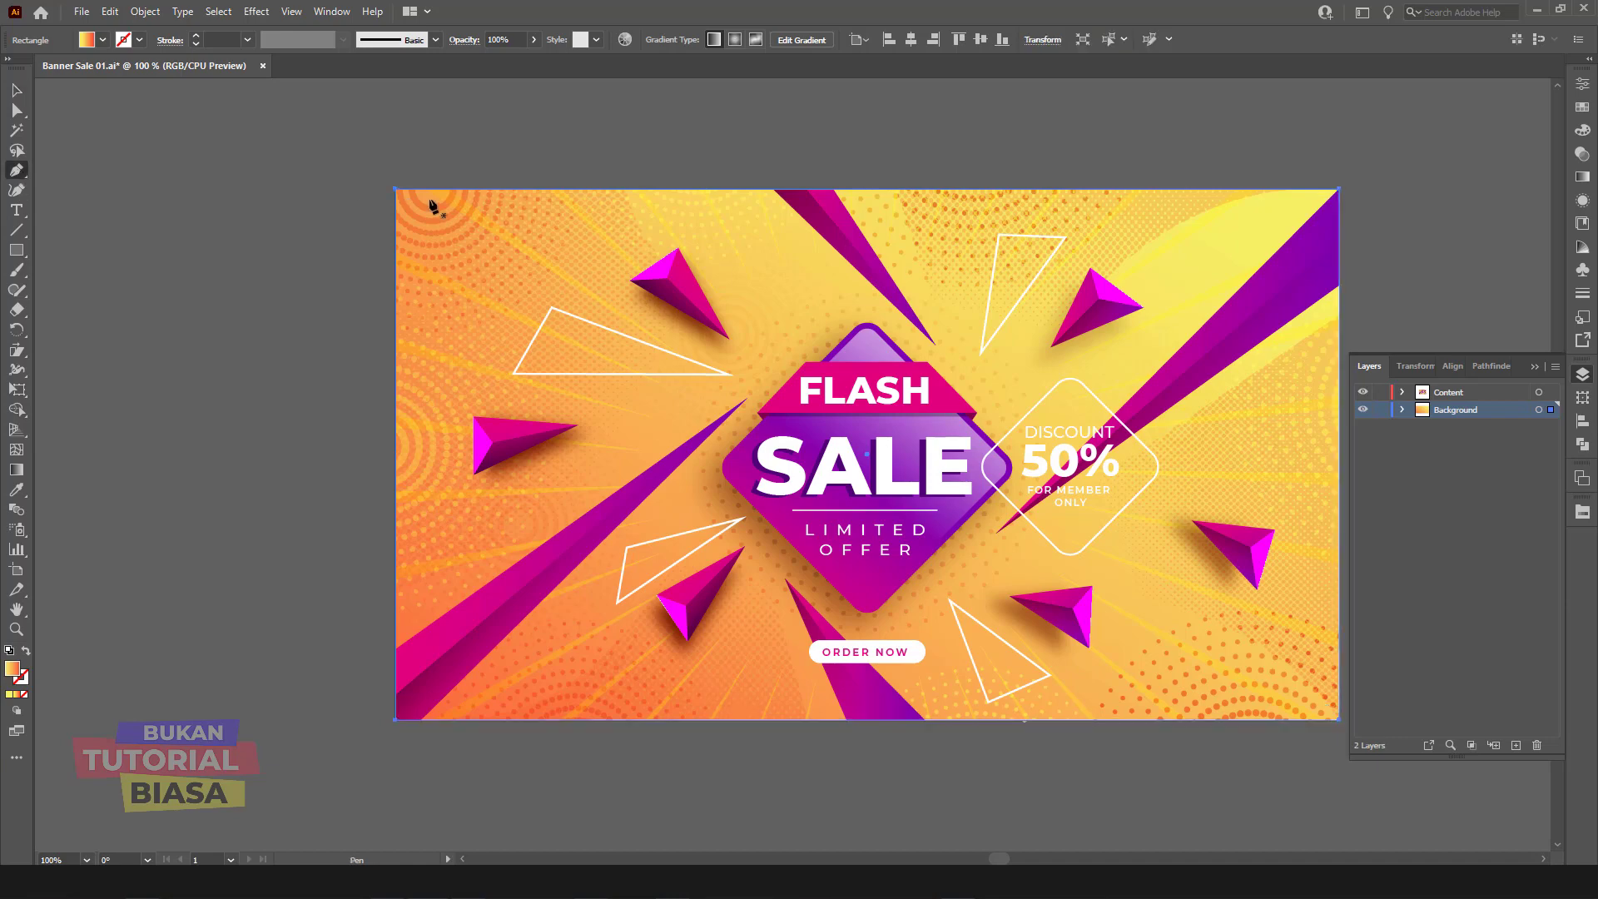
click(708, 189)
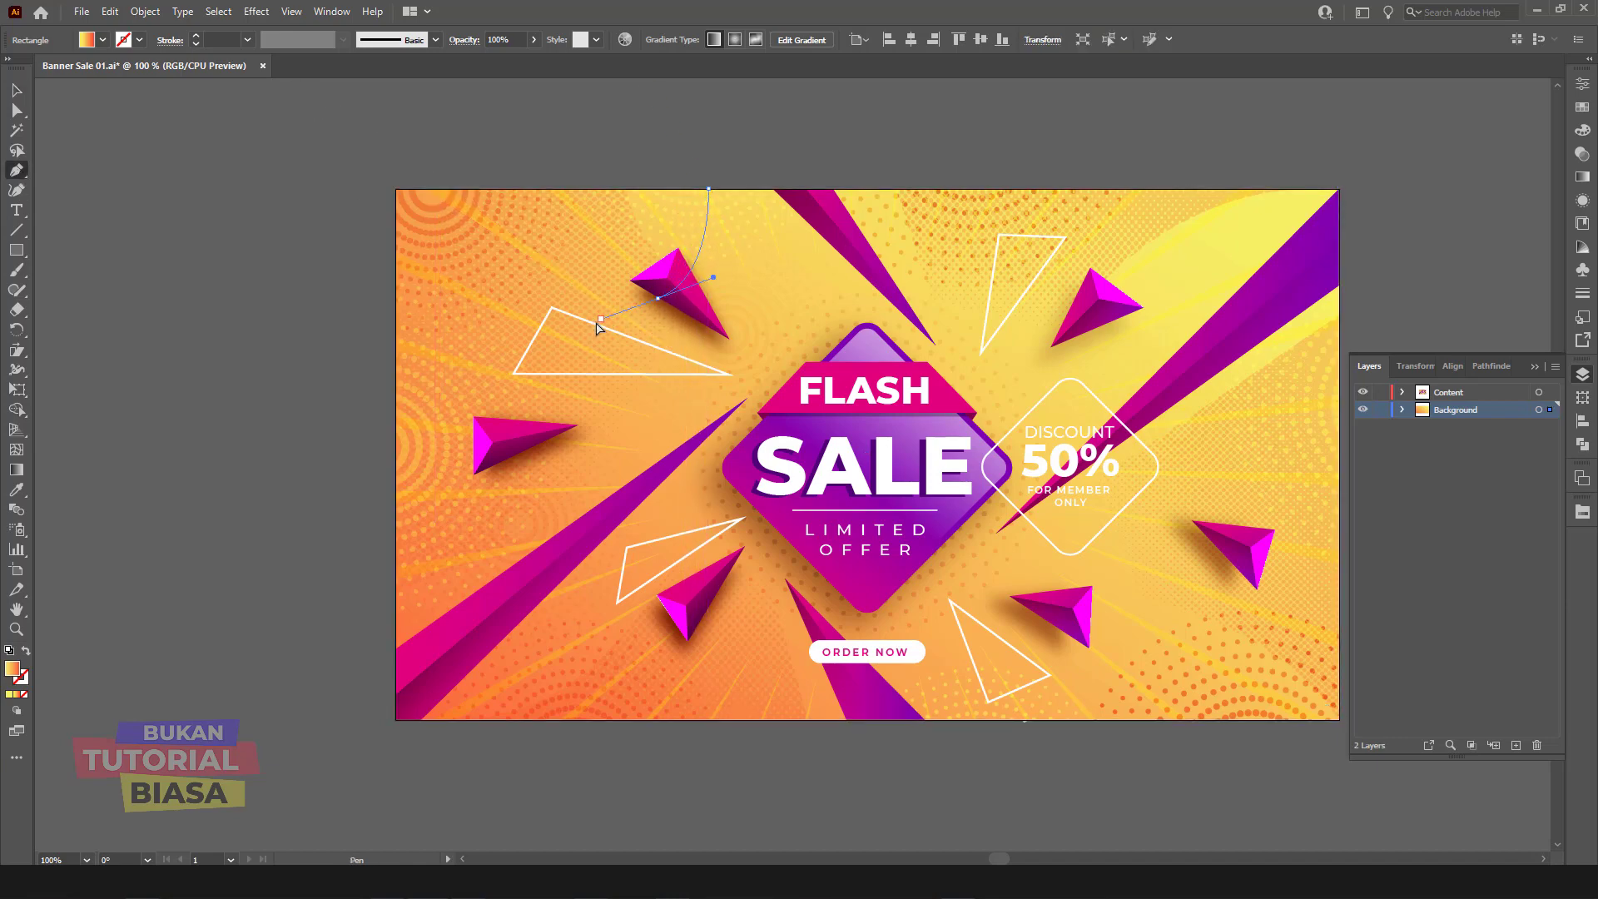
click(658, 297)
drag(562, 320, 534, 315)
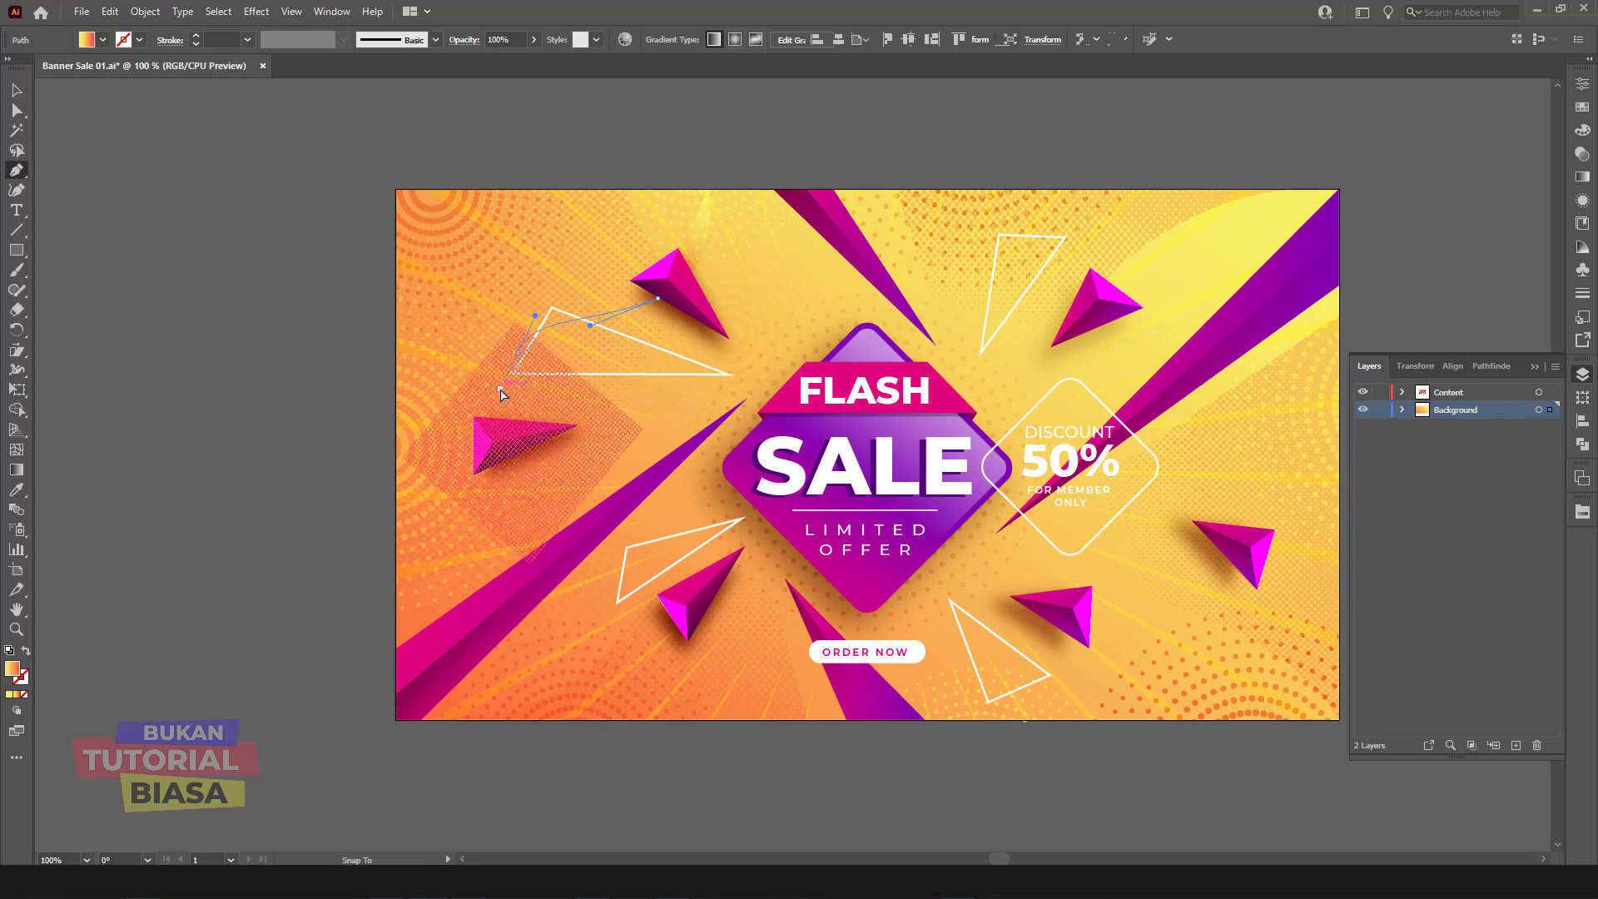
click(501, 389)
drag(398, 500, 284, 510)
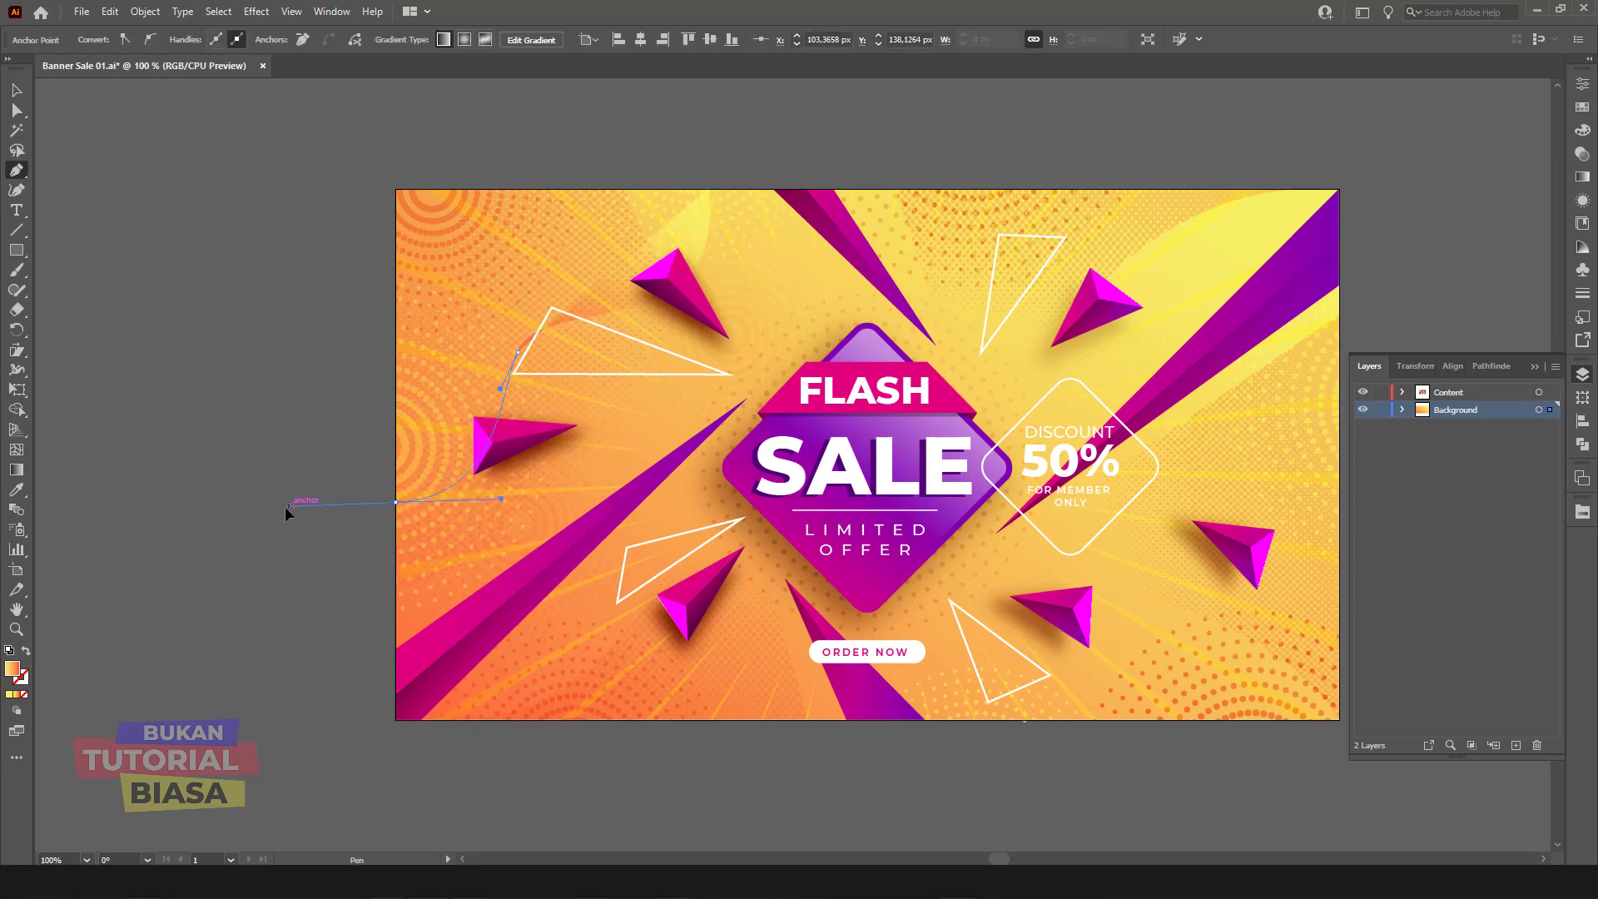
click(397, 502)
click(396, 189)
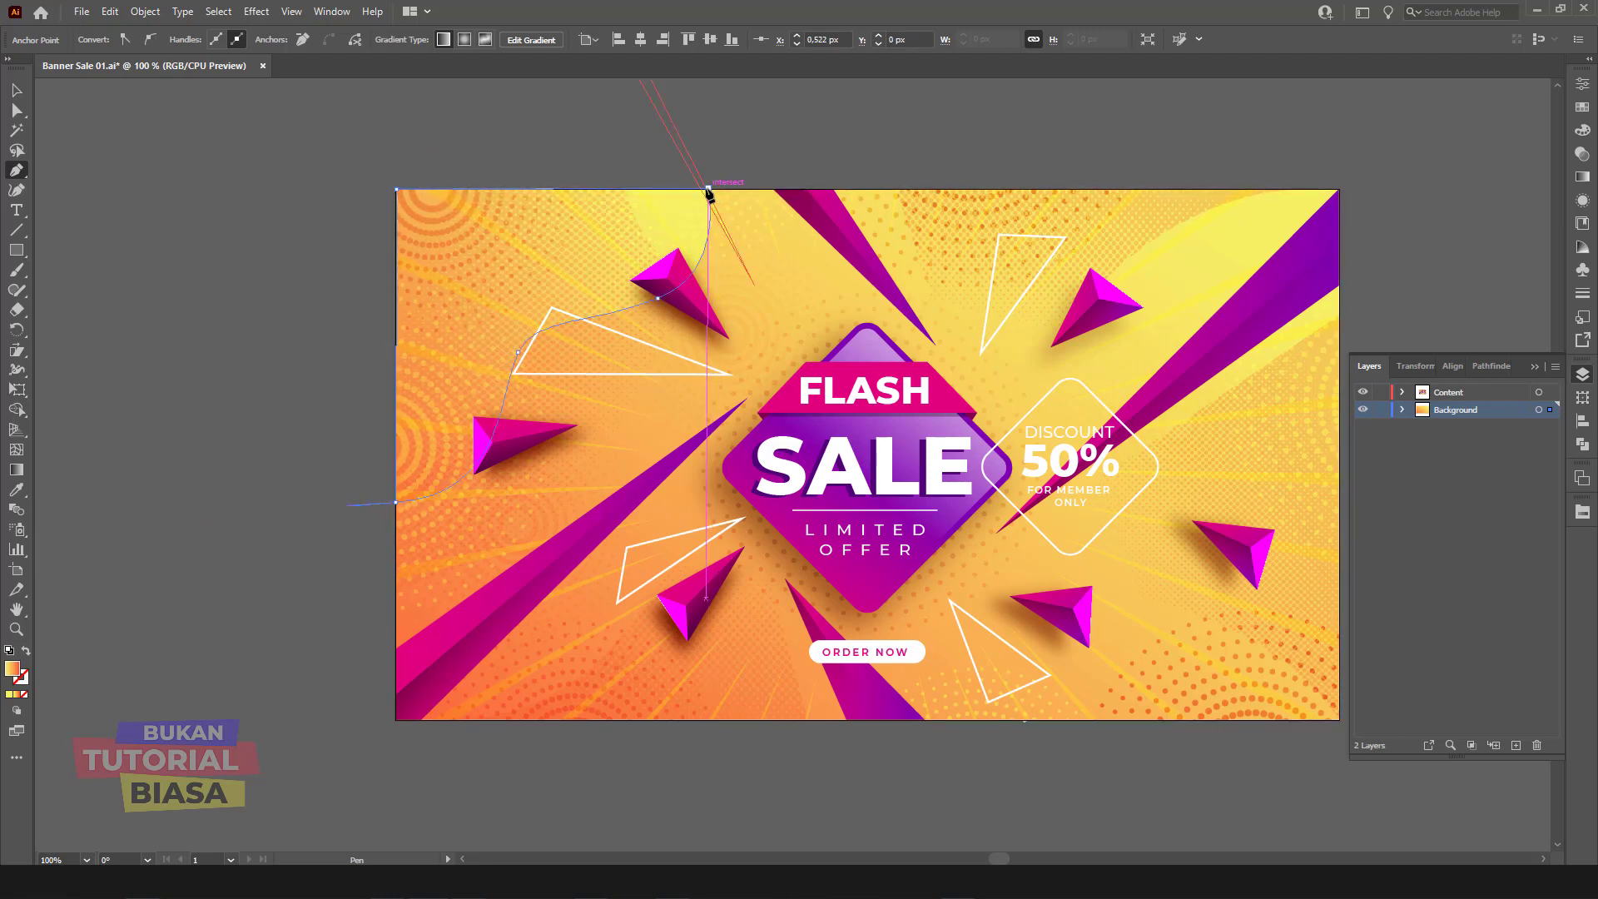
drag(708, 189, 17, 94)
click(16, 91)
Step: Redraw the top-left shape's gradient so orange fills the corner
key(g)
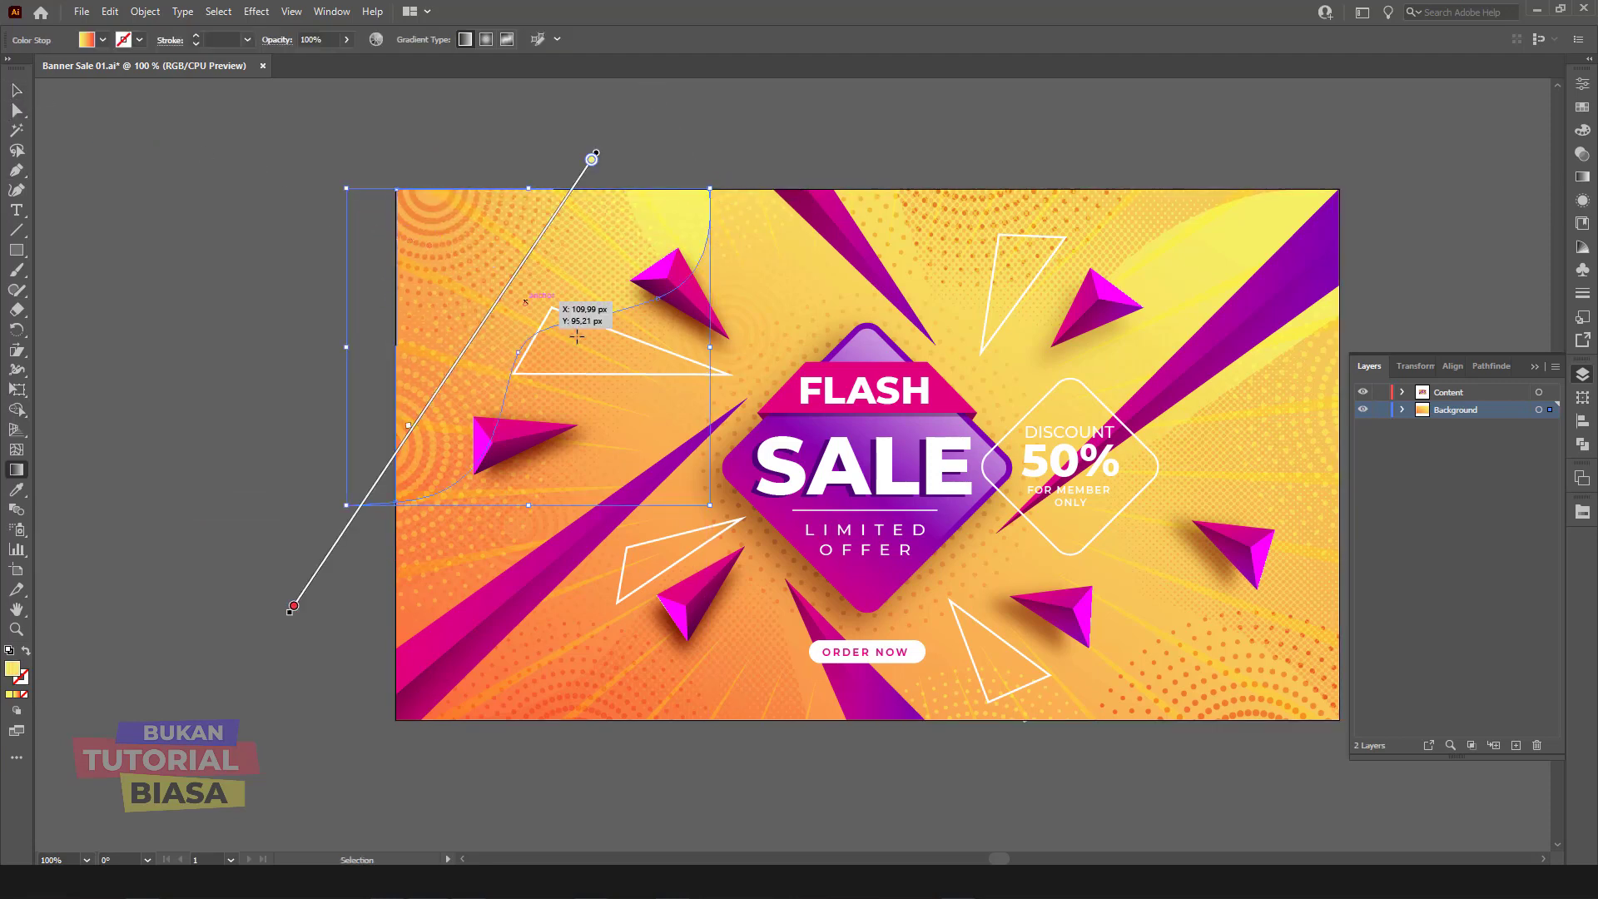
drag(427, 212, 585, 425)
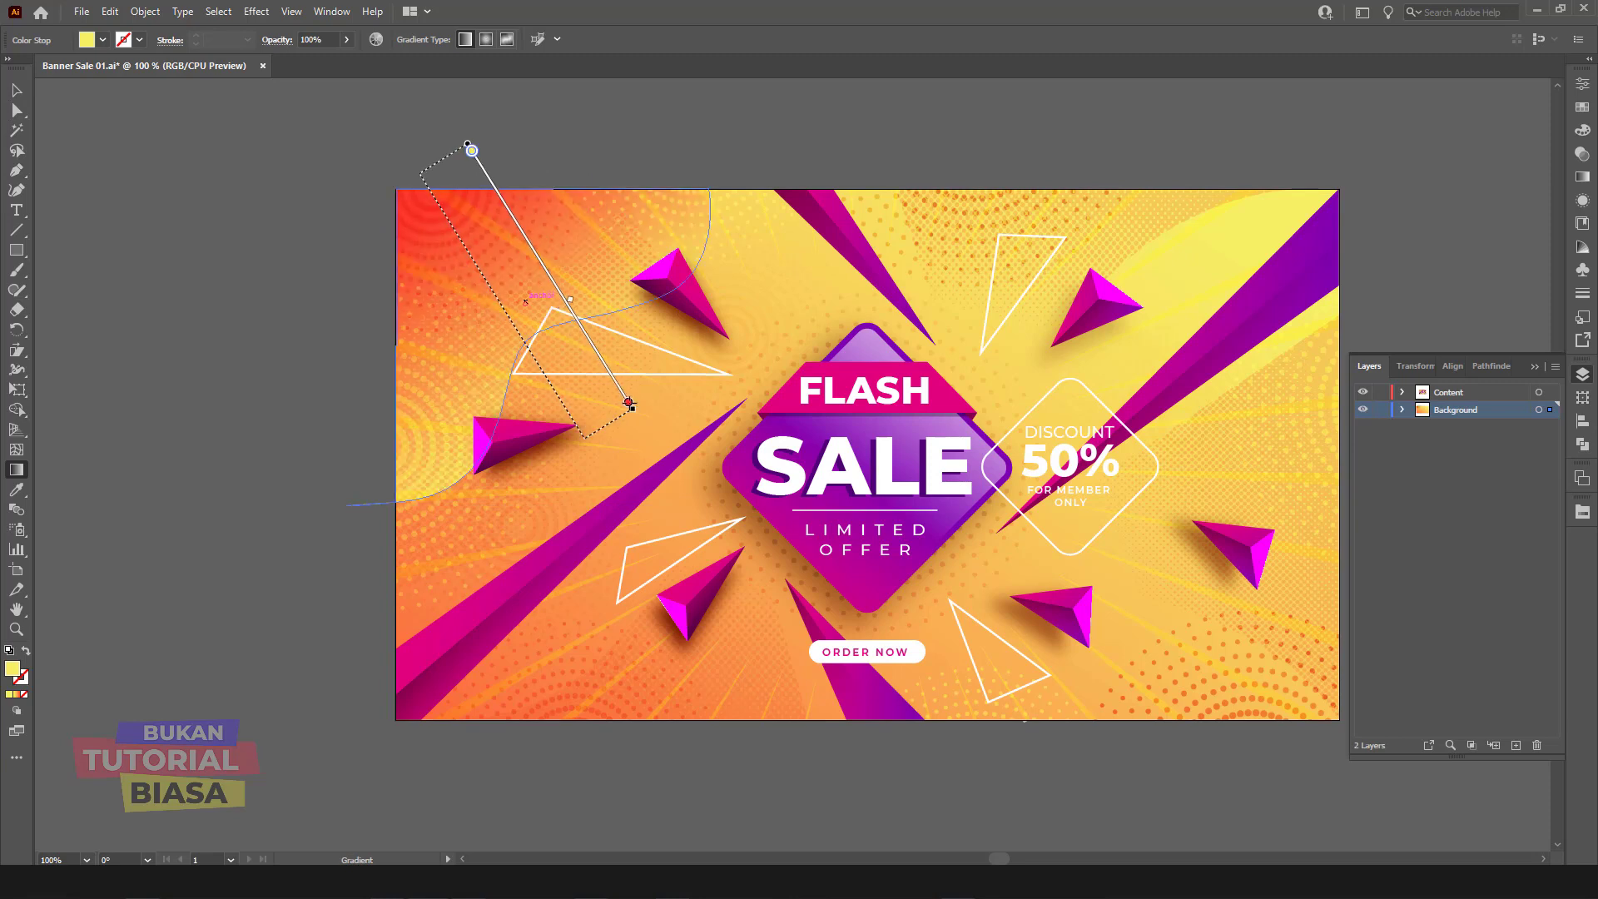
drag(422, 180, 580, 432)
drag(420, 121, 637, 410)
drag(378, 155, 604, 445)
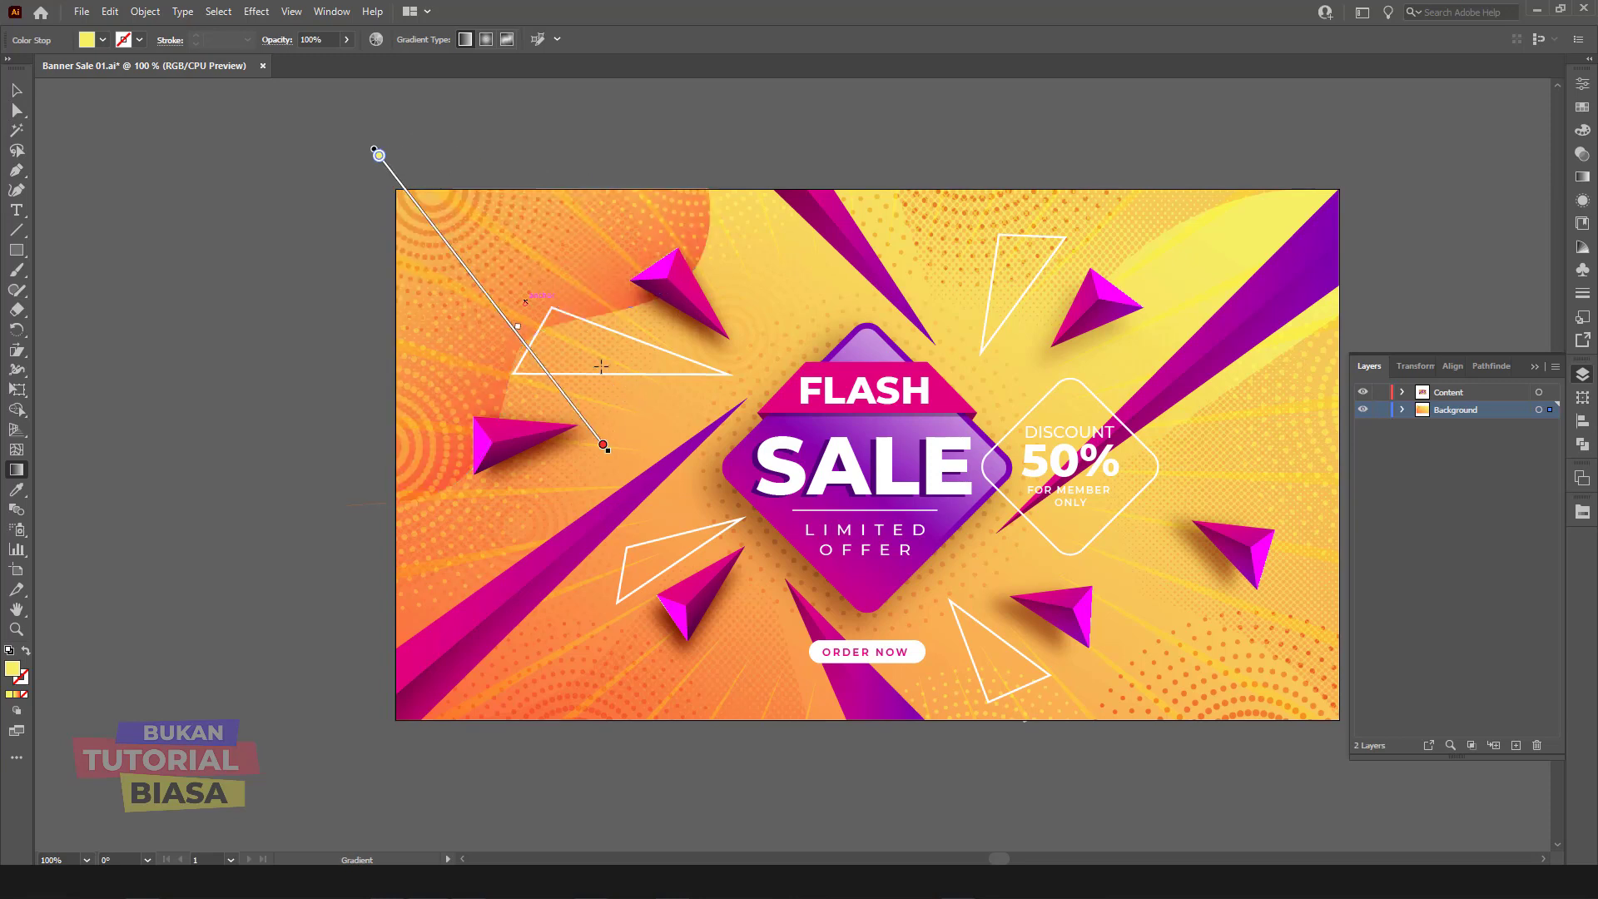
drag(281, 138, 696, 349)
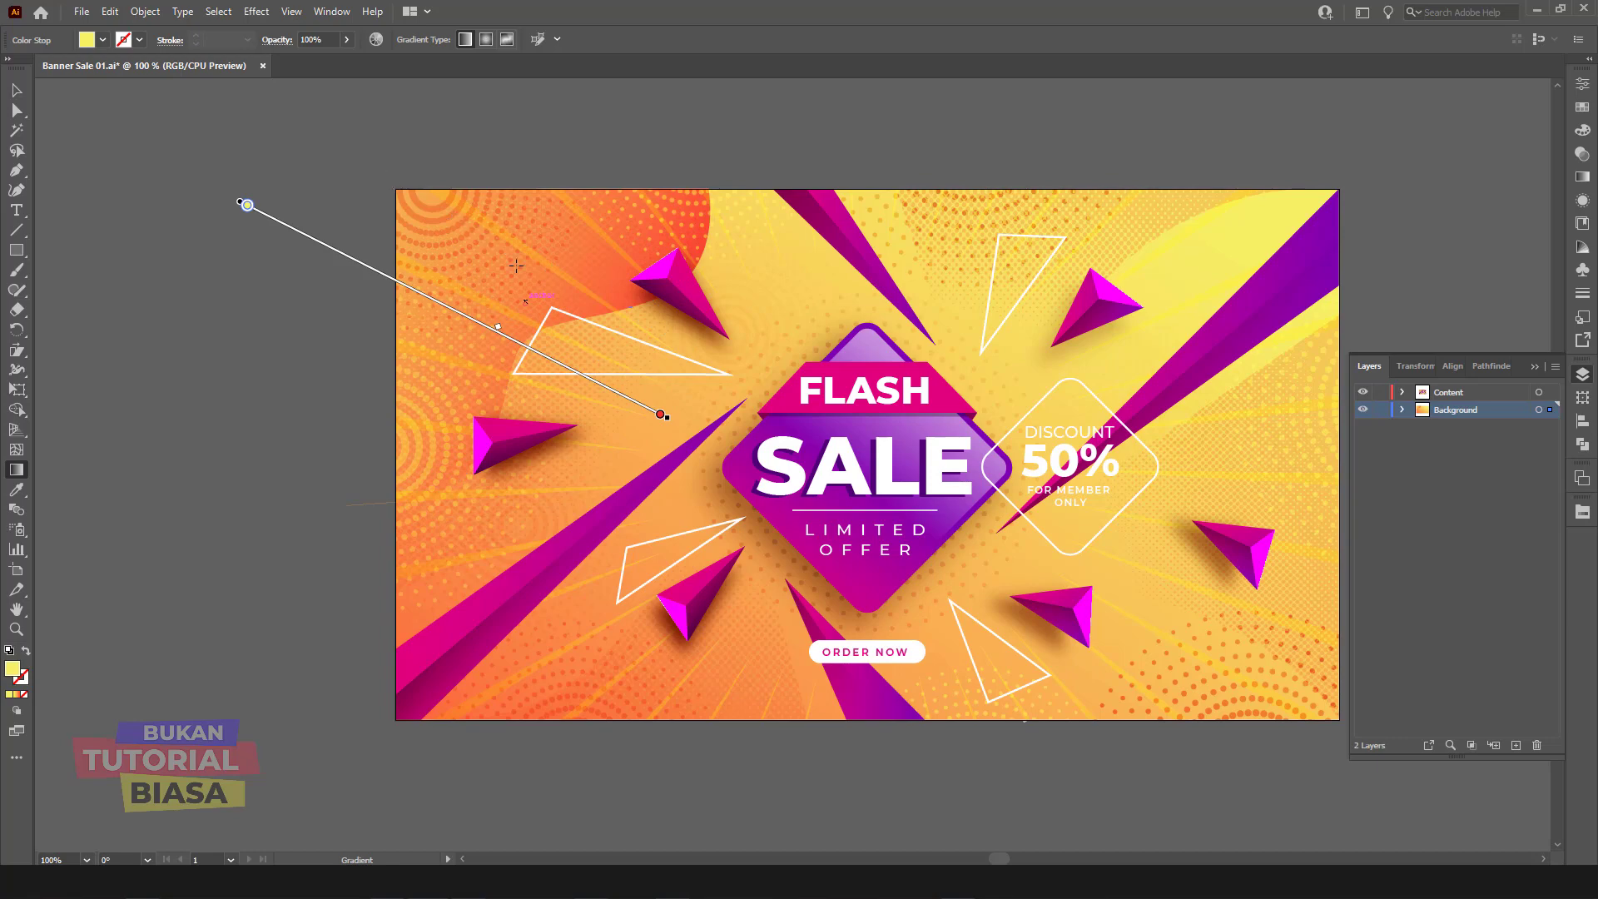
drag(332, 206, 845, 575)
drag(355, 159, 582, 408)
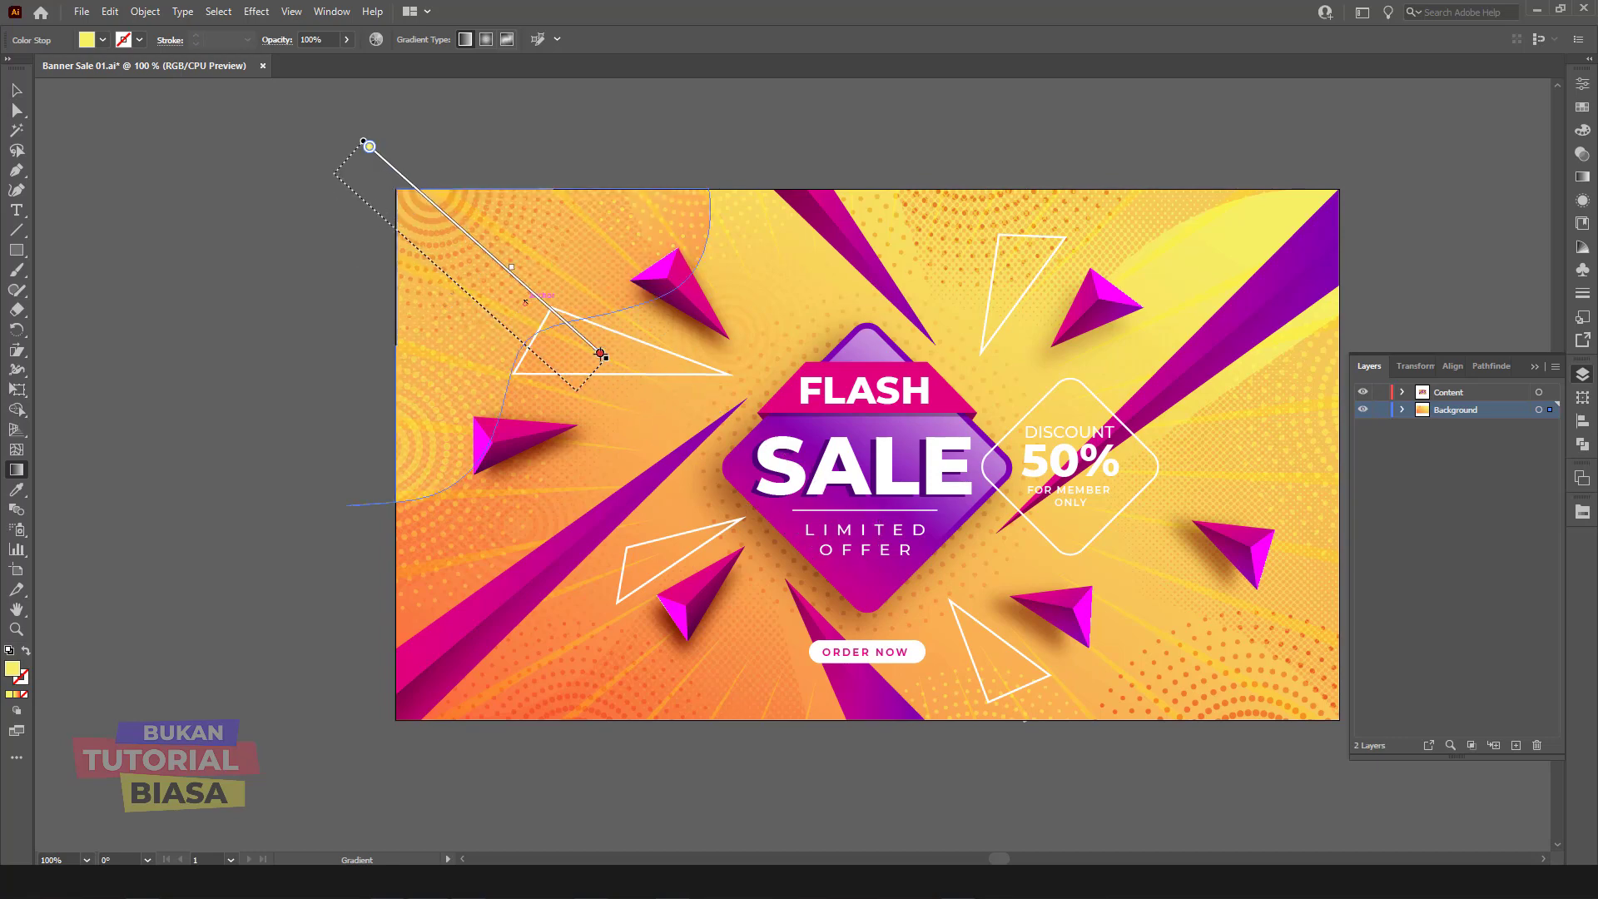
drag(407, 170, 666, 553)
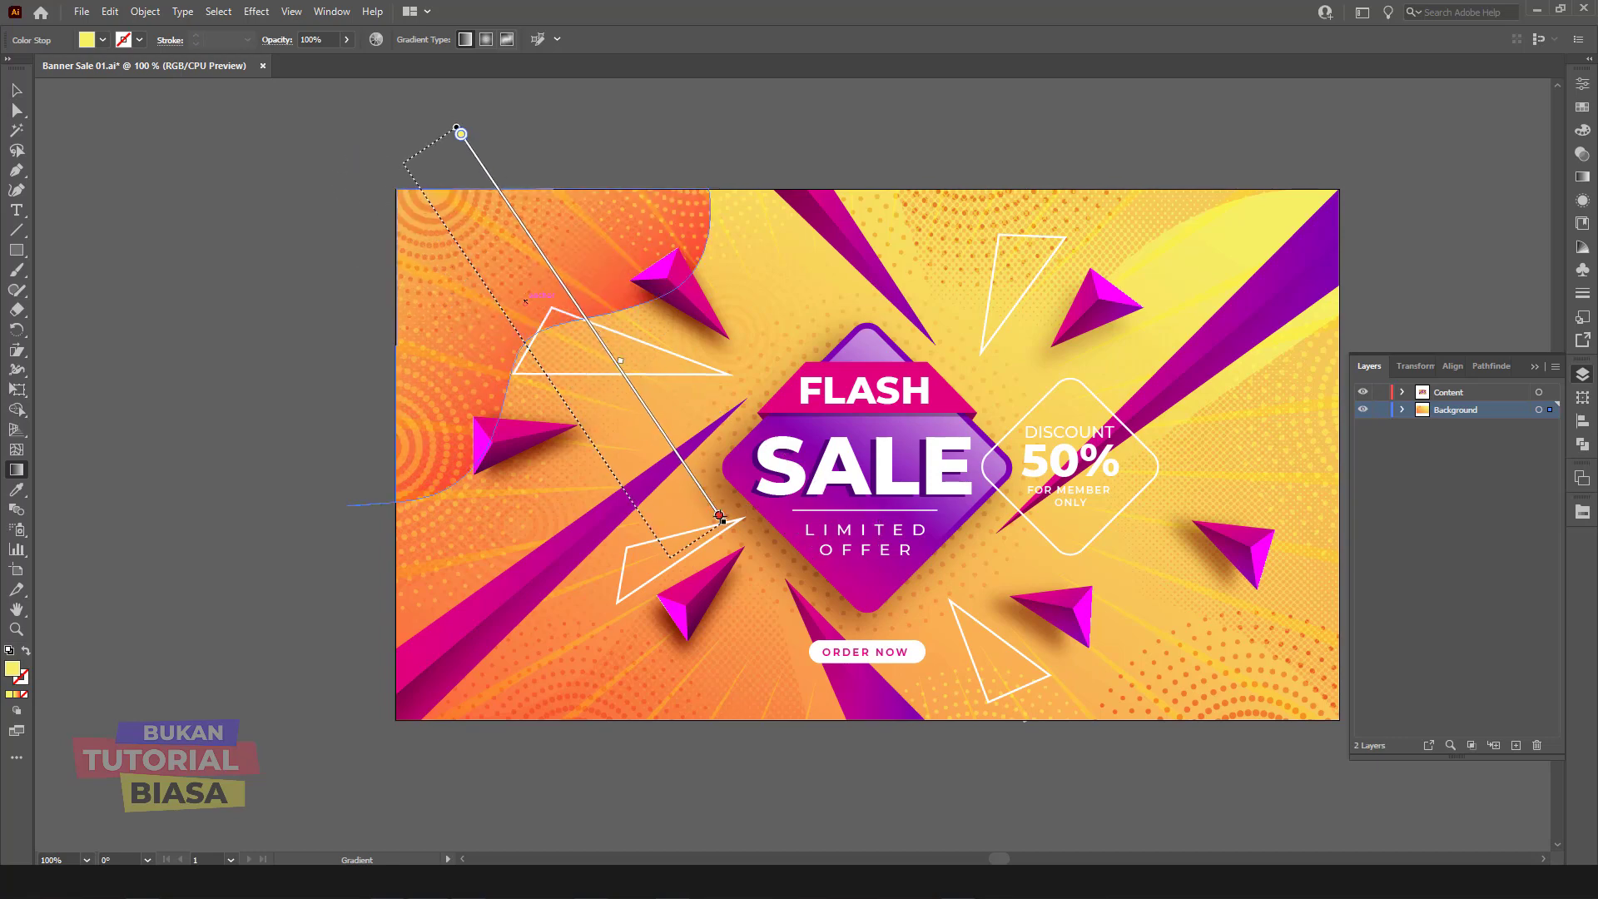
Step: Delete the stray coral square and undo the shape's accidental enlargement
click(16, 90)
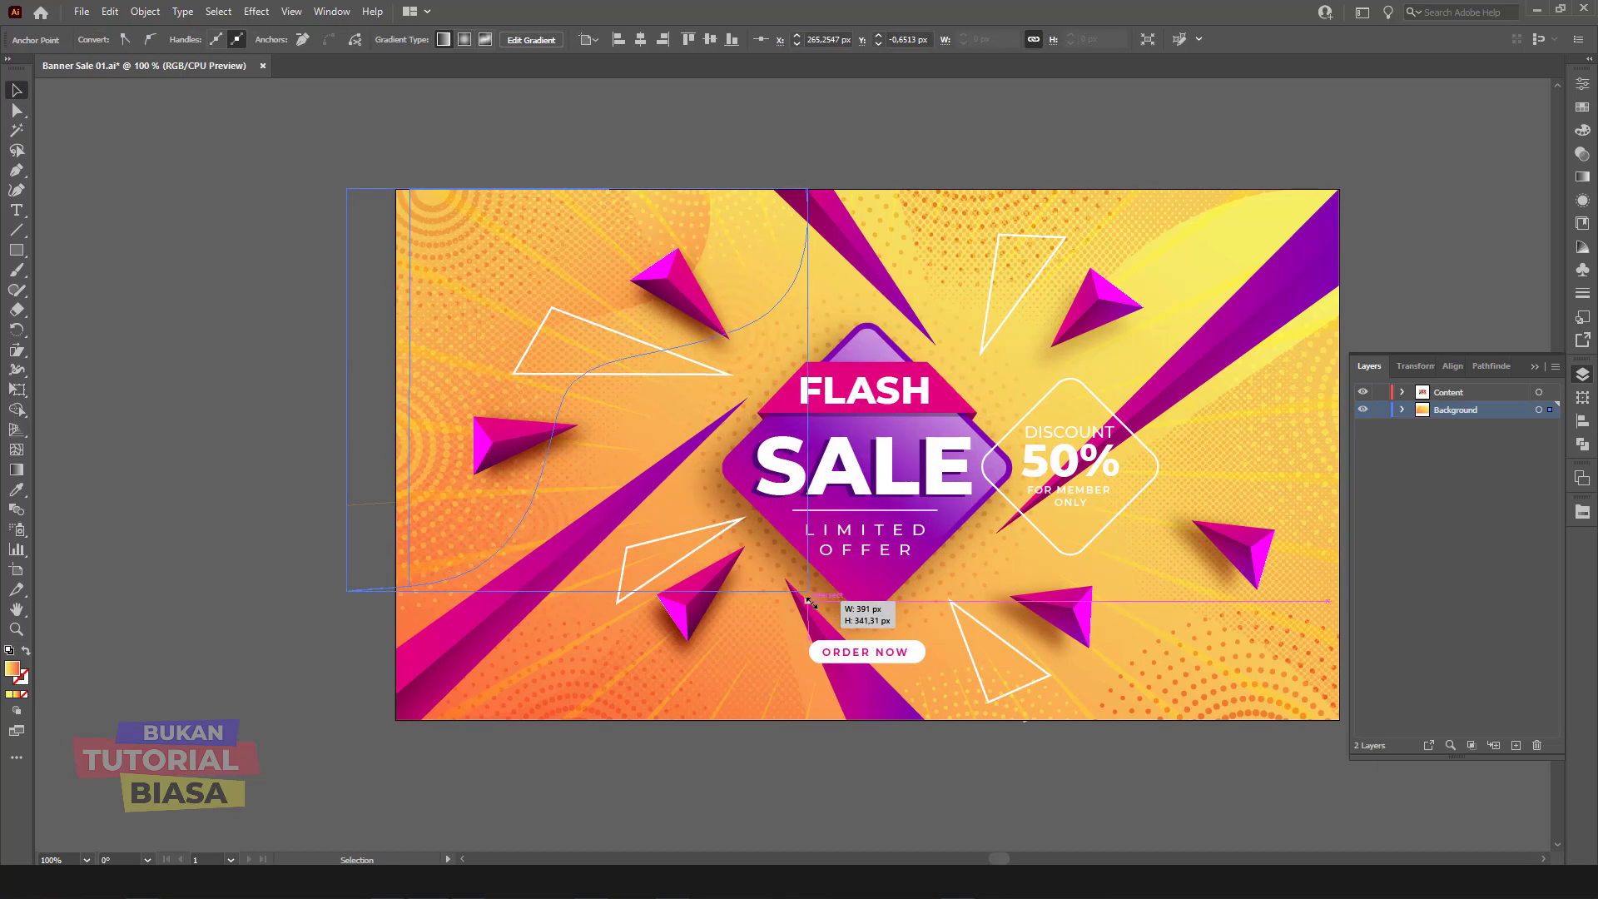
drag(731, 525, 834, 618)
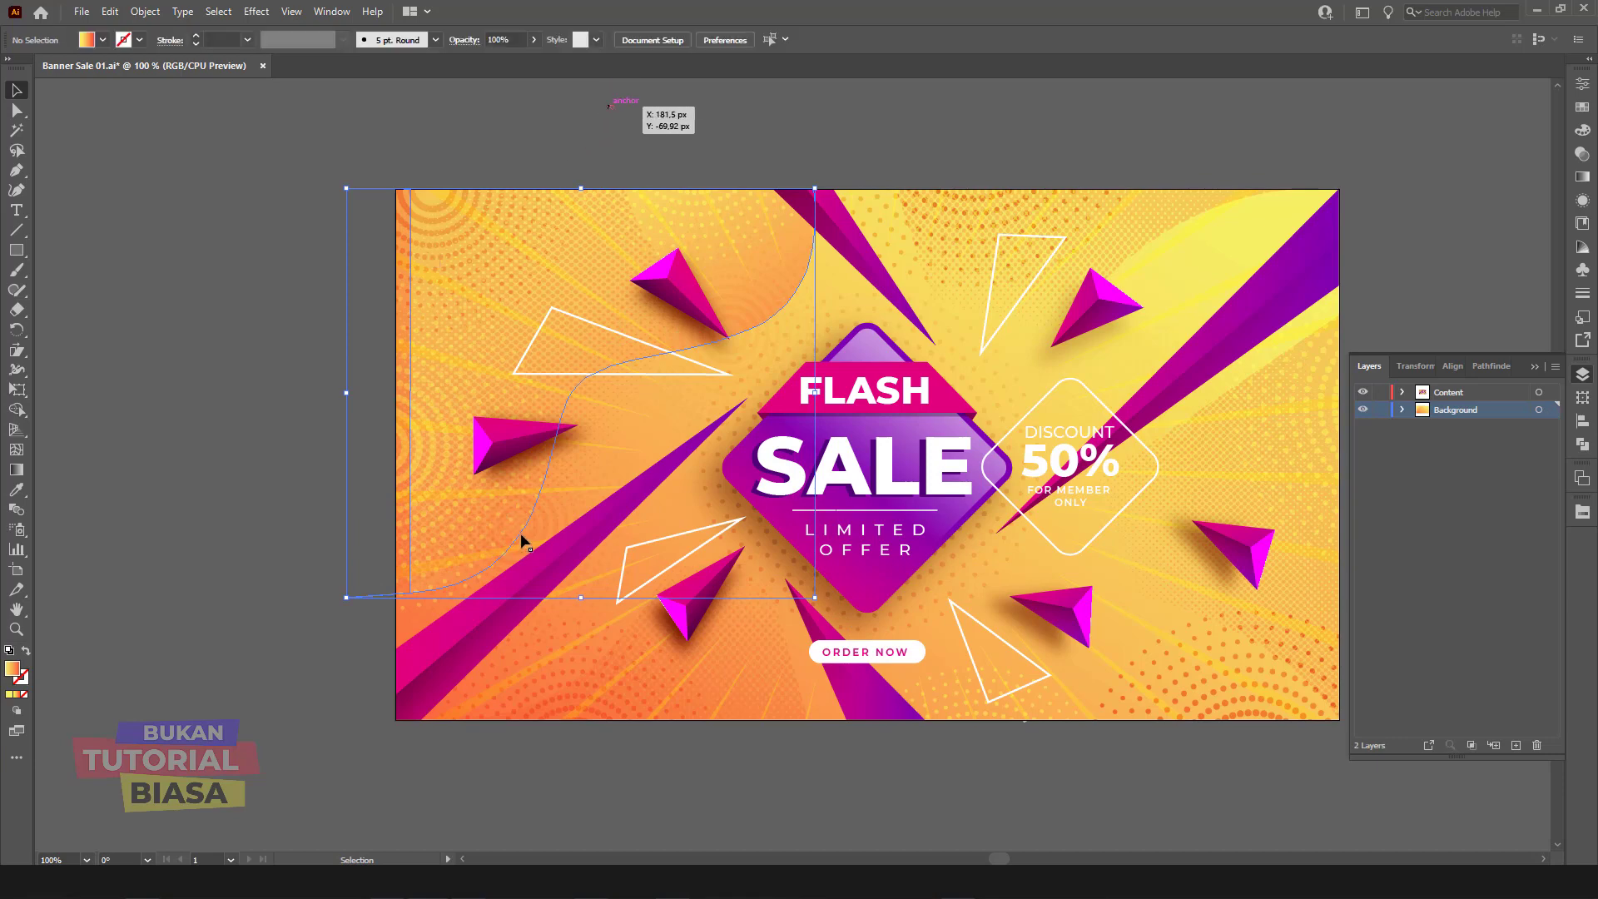
key(ctrl+v)
drag(508, 532, 414, 453)
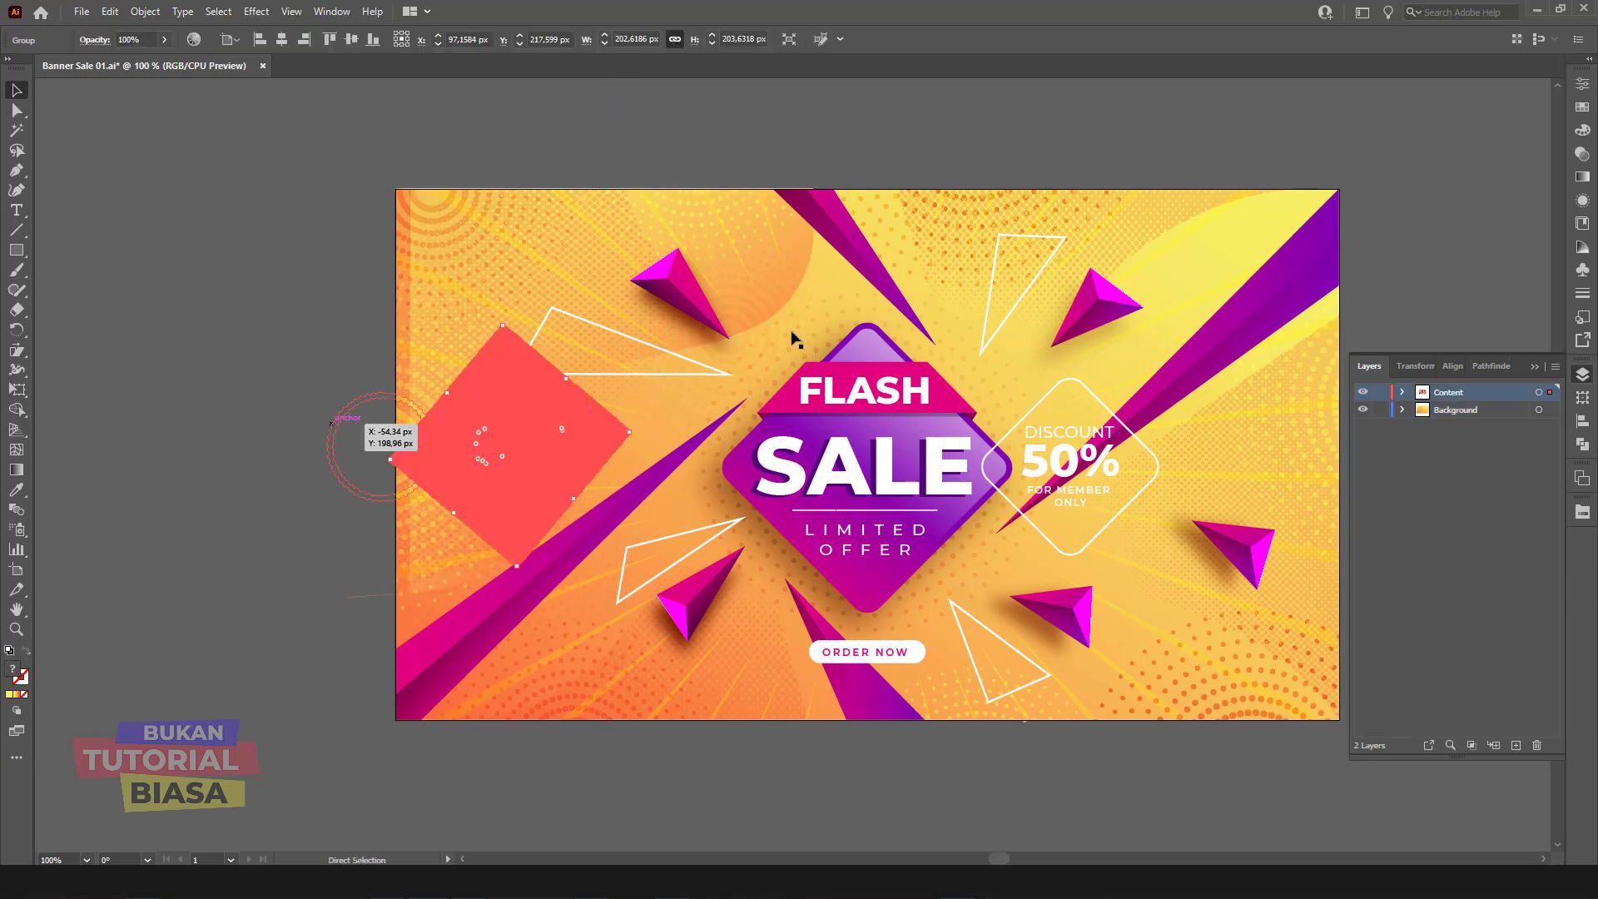
key(Delete)
click(791, 254)
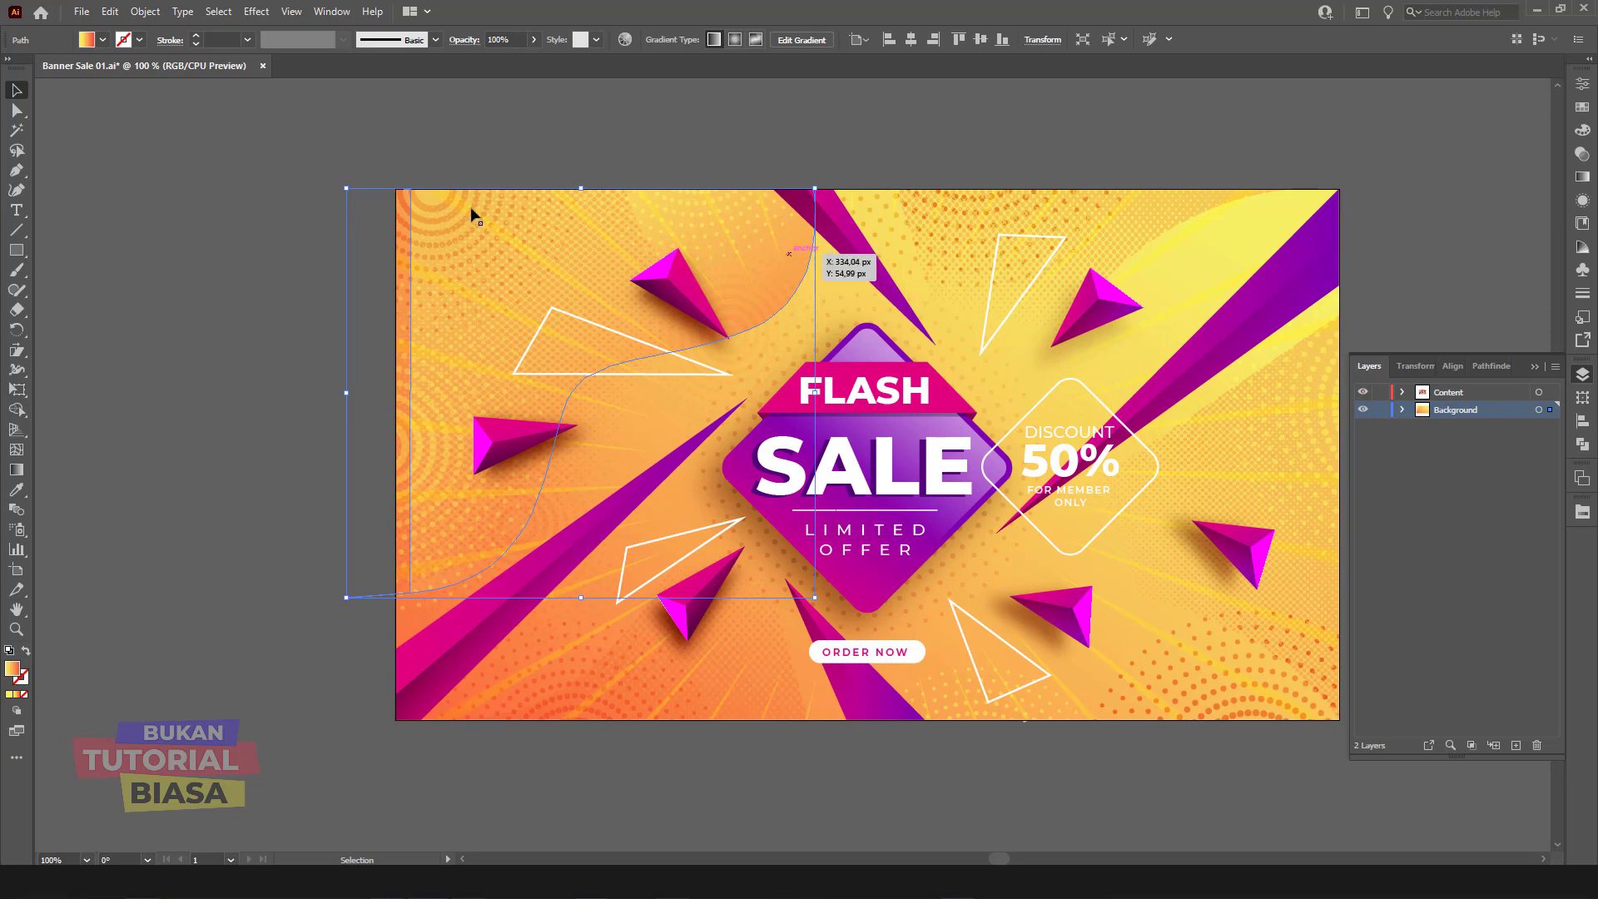
key(ctrl+z)
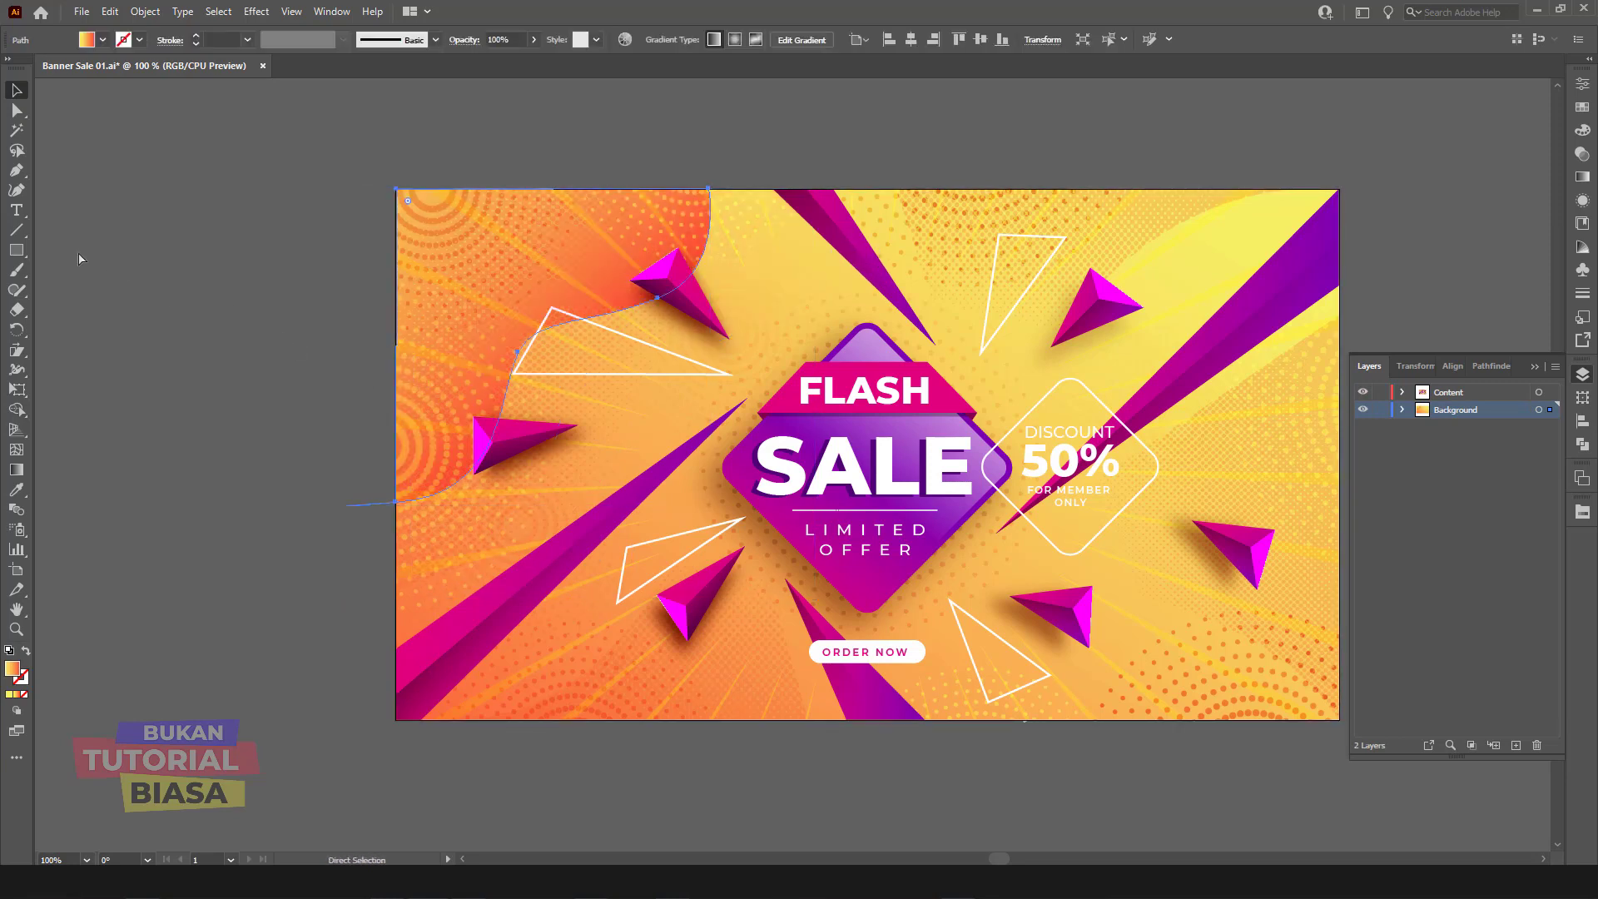
Step: Add an anchor point to the curved path, then deselect it
click(10, 170)
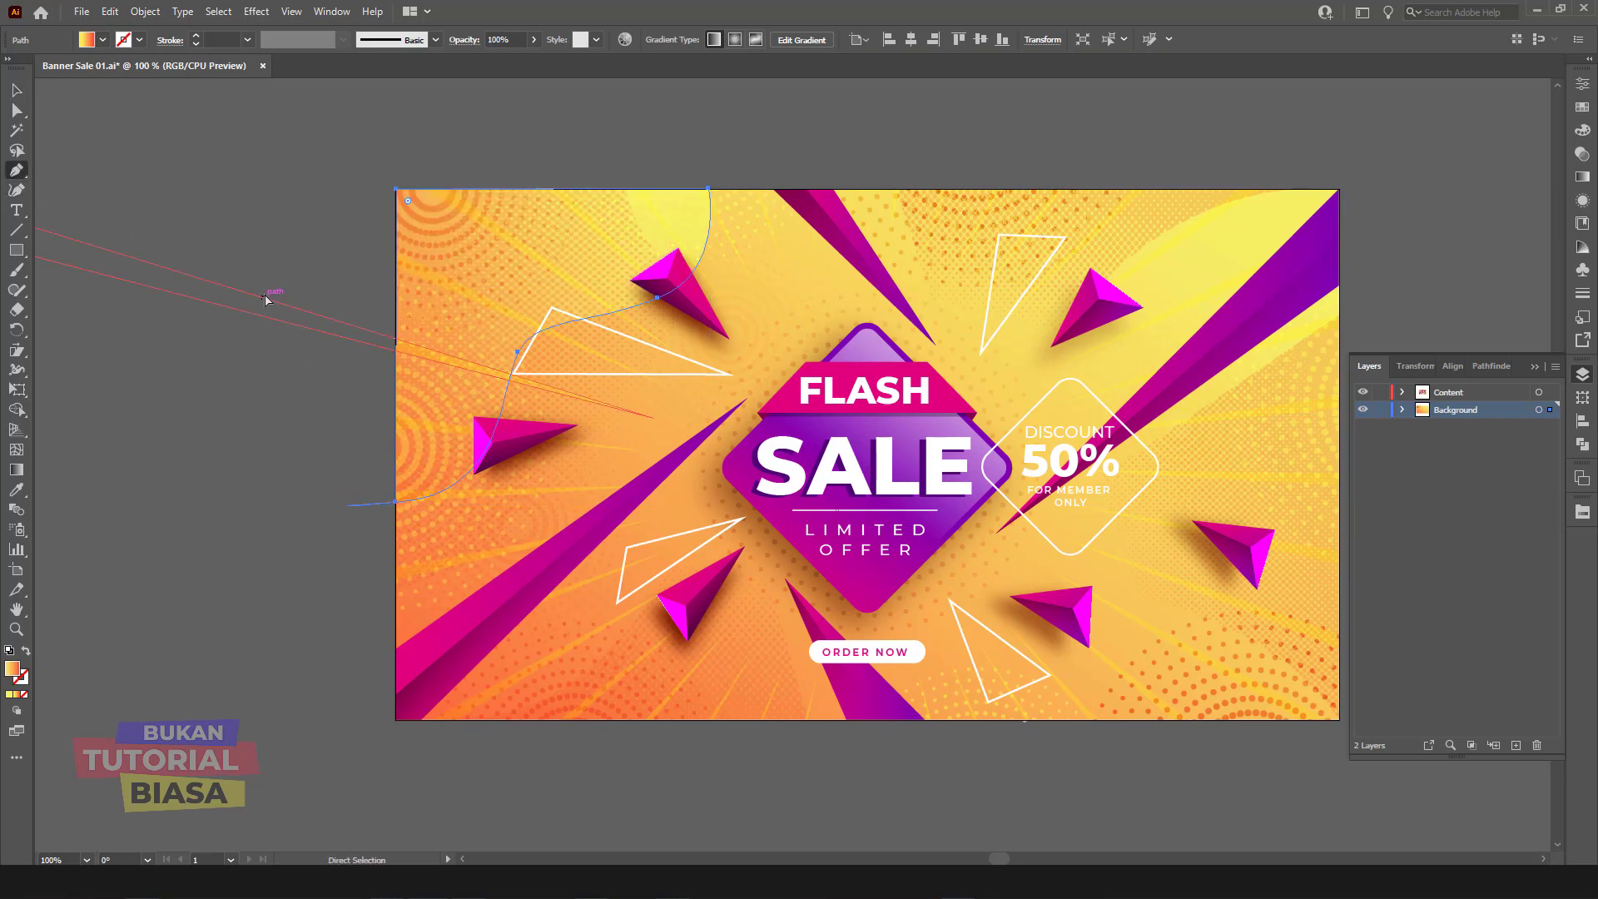
click(268, 297)
click(16, 90)
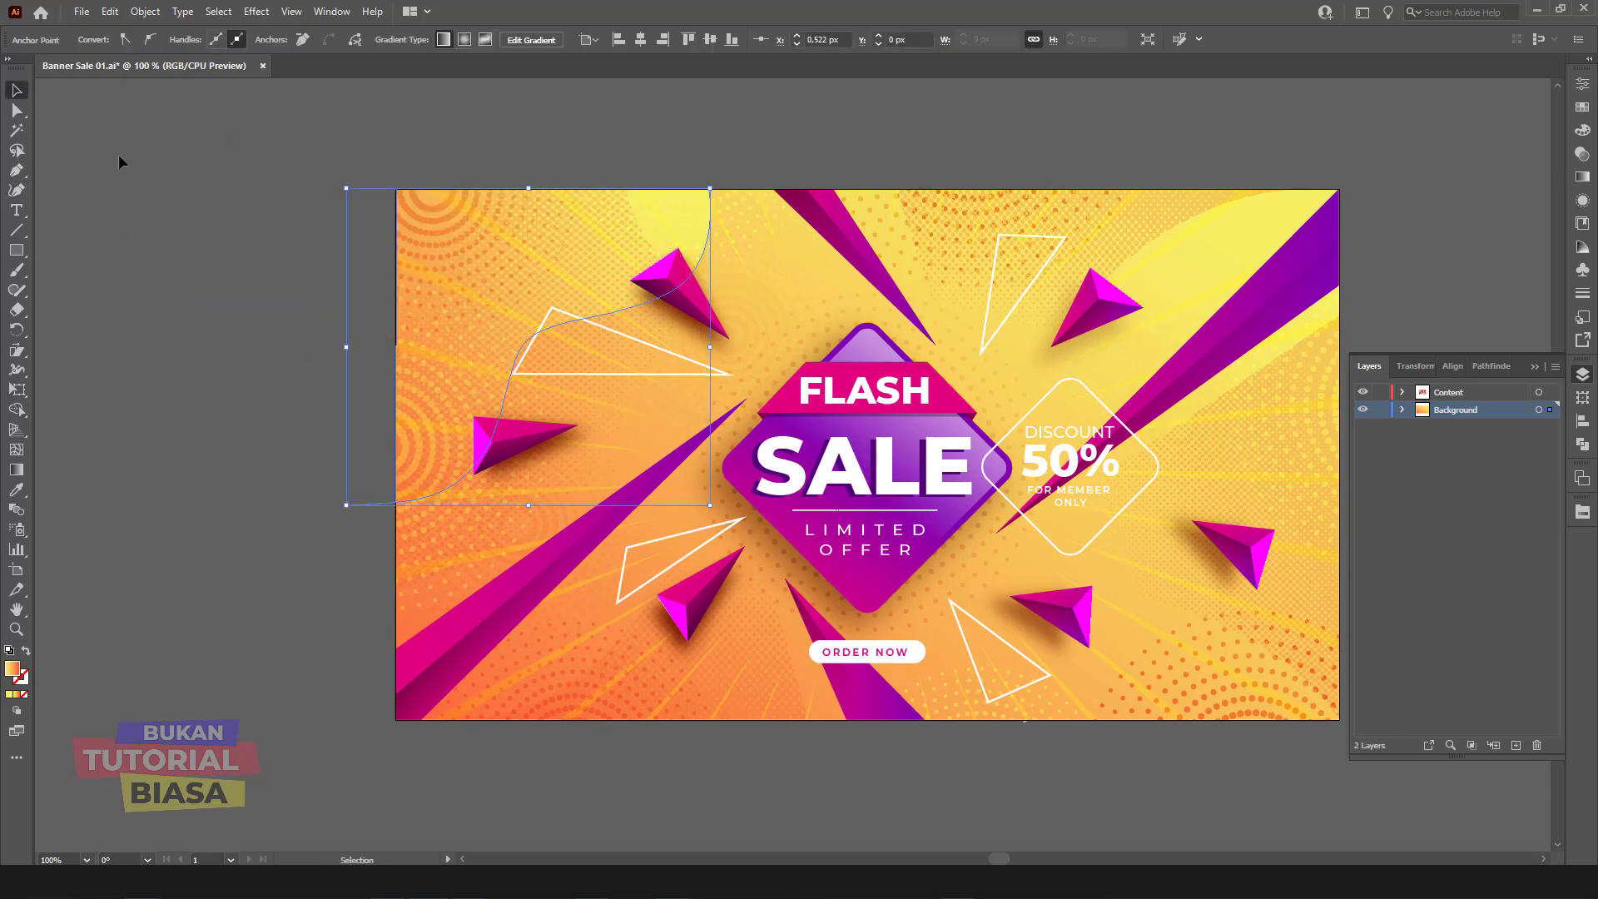
click(233, 215)
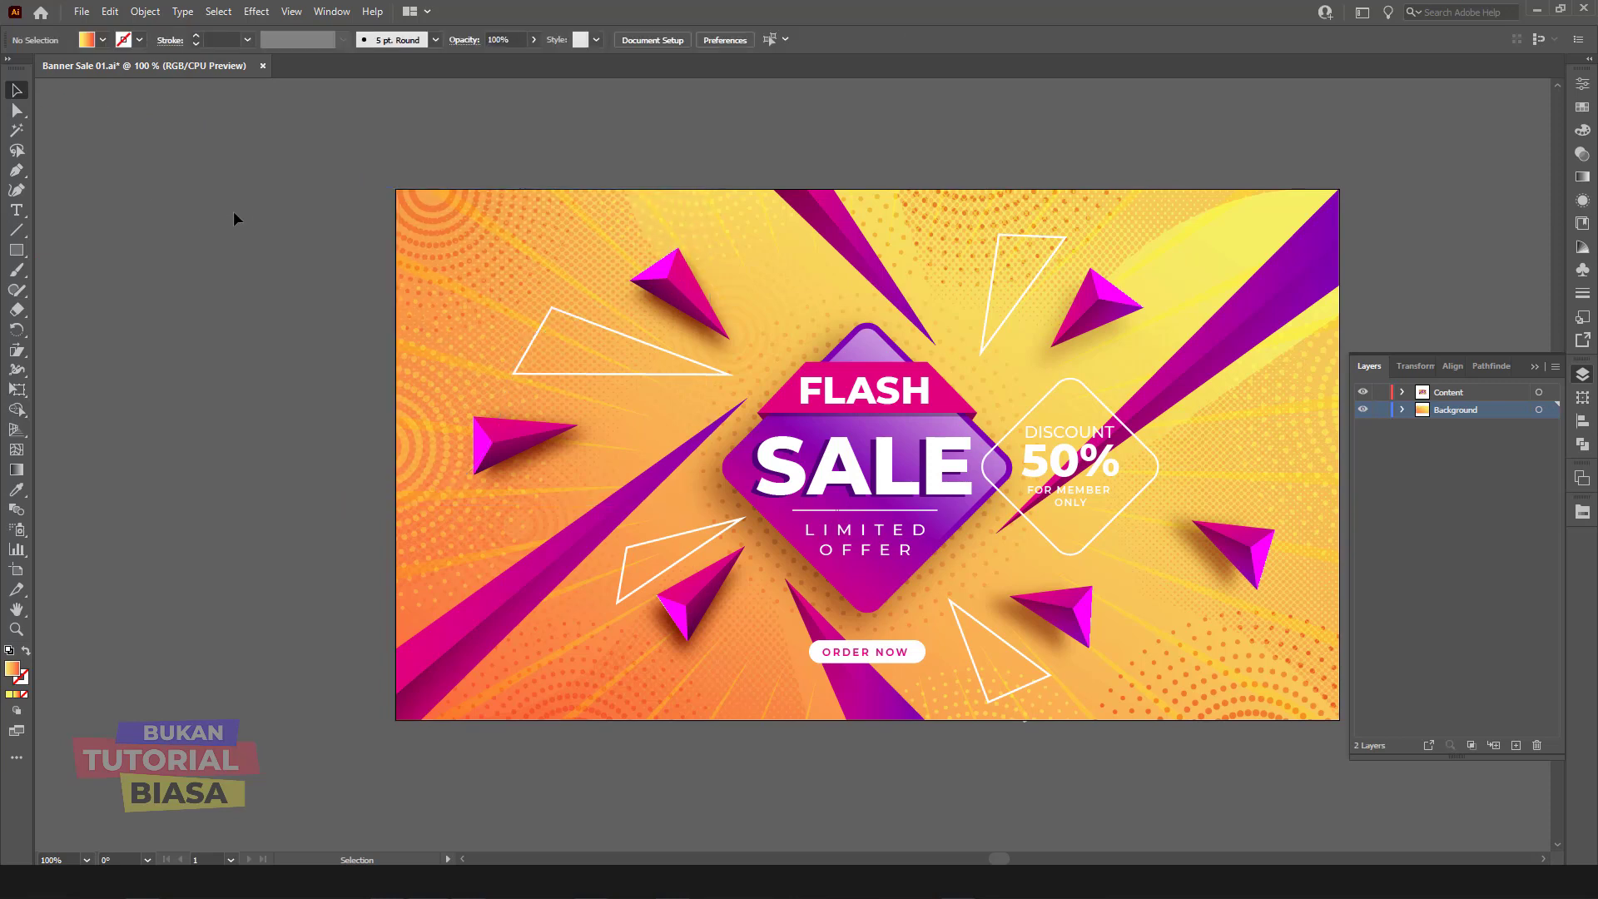
Step: Draw a wavy Pen curve from the banner's top edge down to its left edge
click(16, 170)
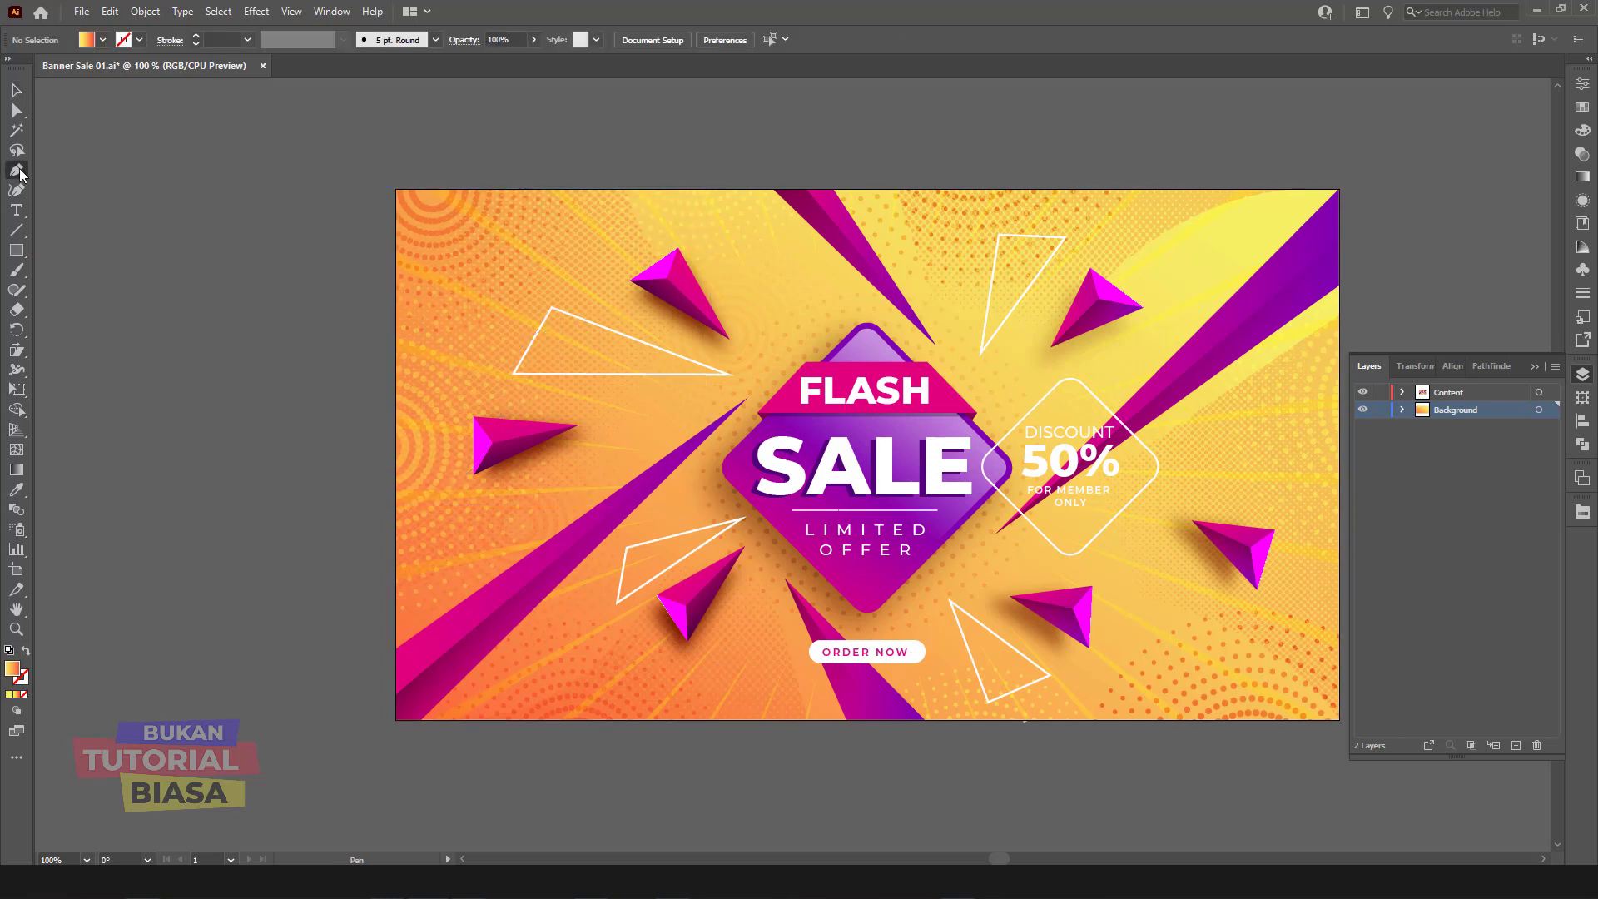
click(750, 192)
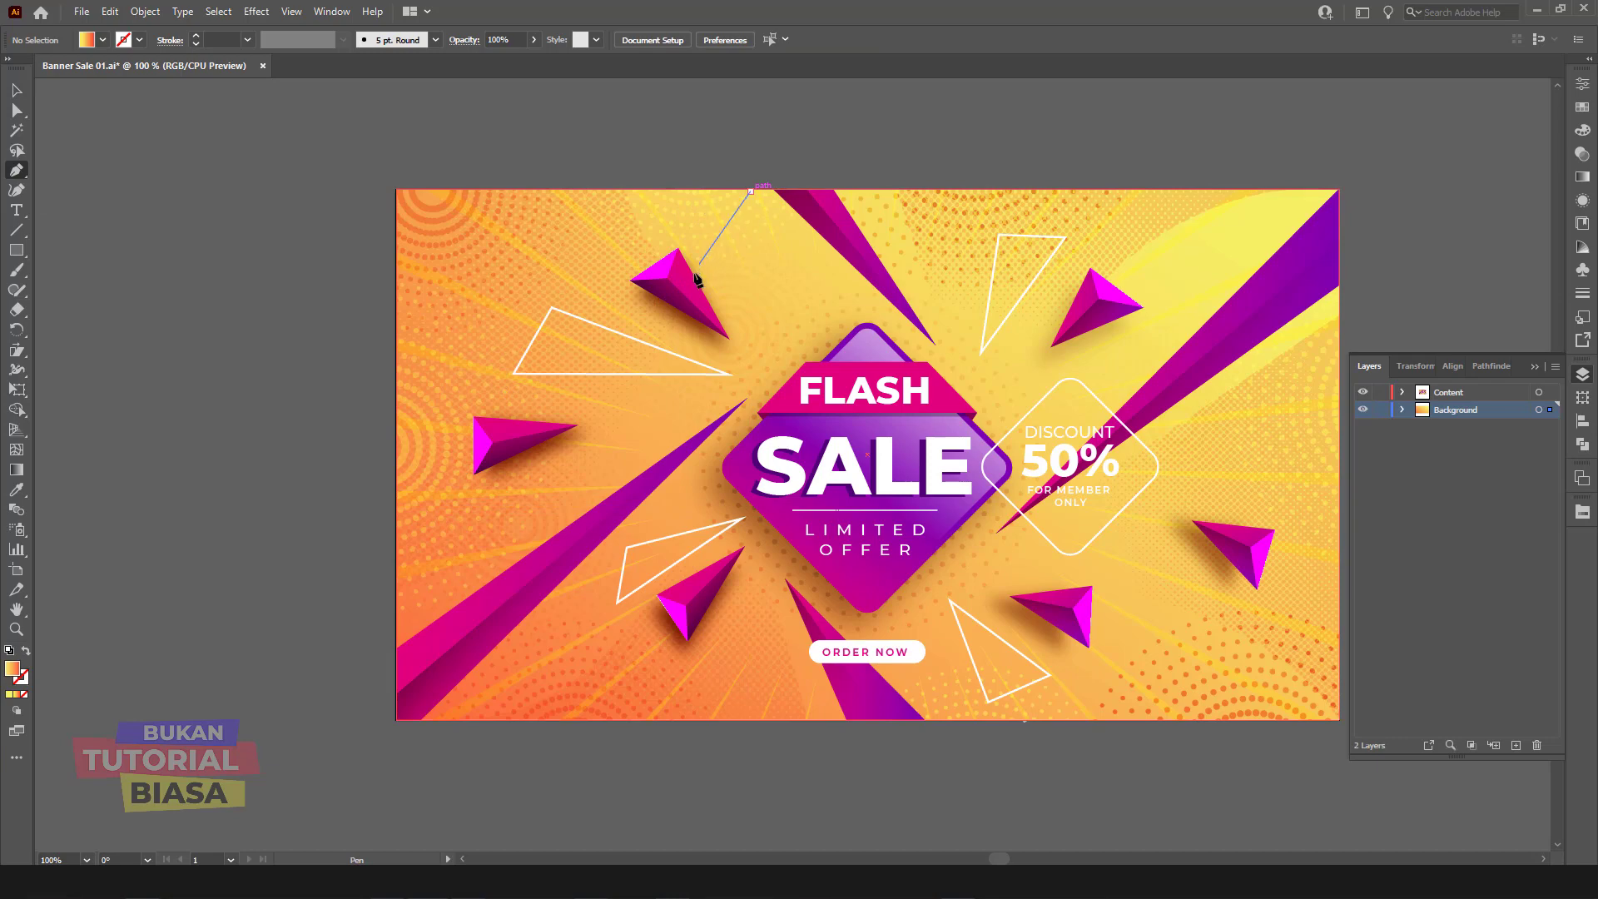
key(ctrl+z)
mouse_move(639, 286)
mouse_down()
mouse_move(597, 292)
mouse_move(533, 354)
mouse_up()
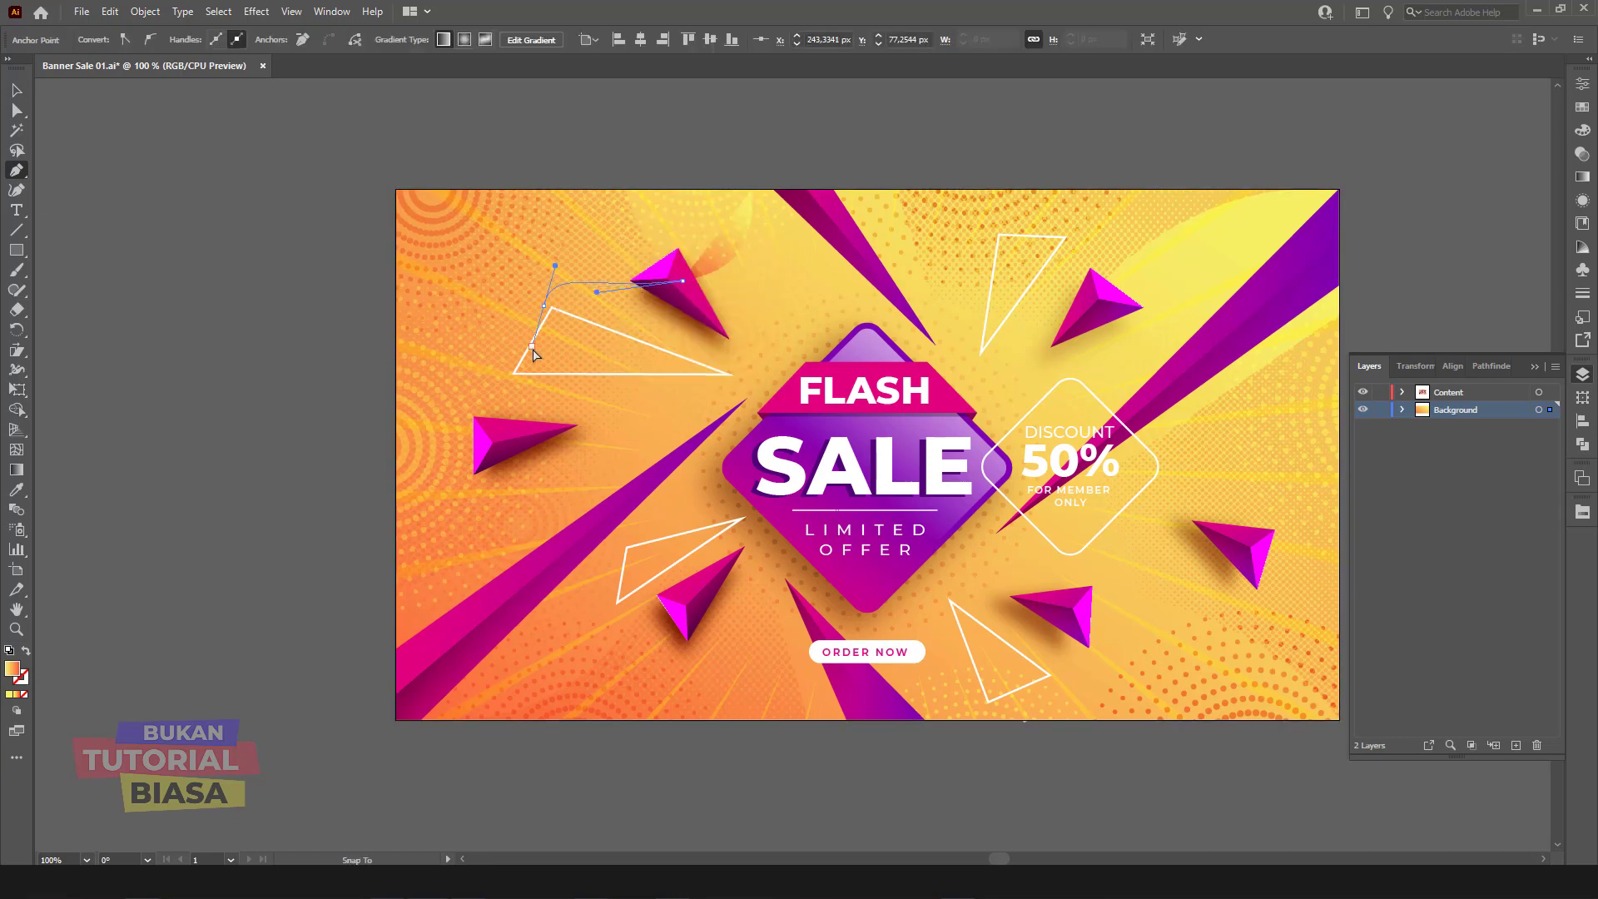
click(469, 399)
key(ctrl+z)
key(ctrl+z)
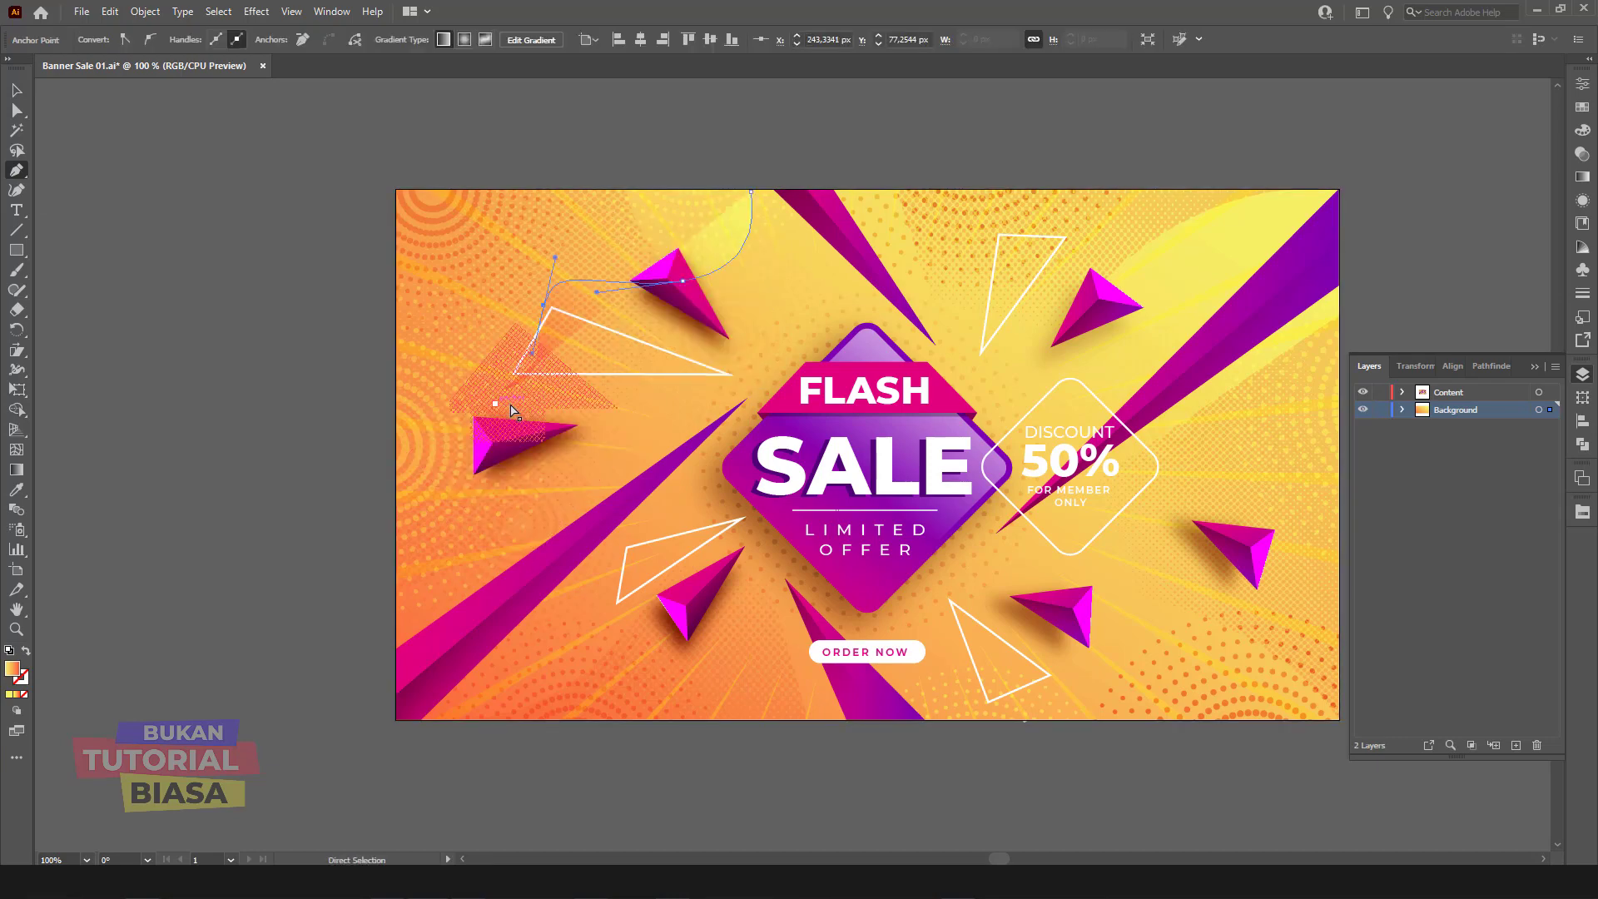
click(529, 343)
mouse_move(530, 359)
mouse_down()
mouse_move(465, 549)
mouse_move(396, 537)
mouse_up()
key(ctrl+z)
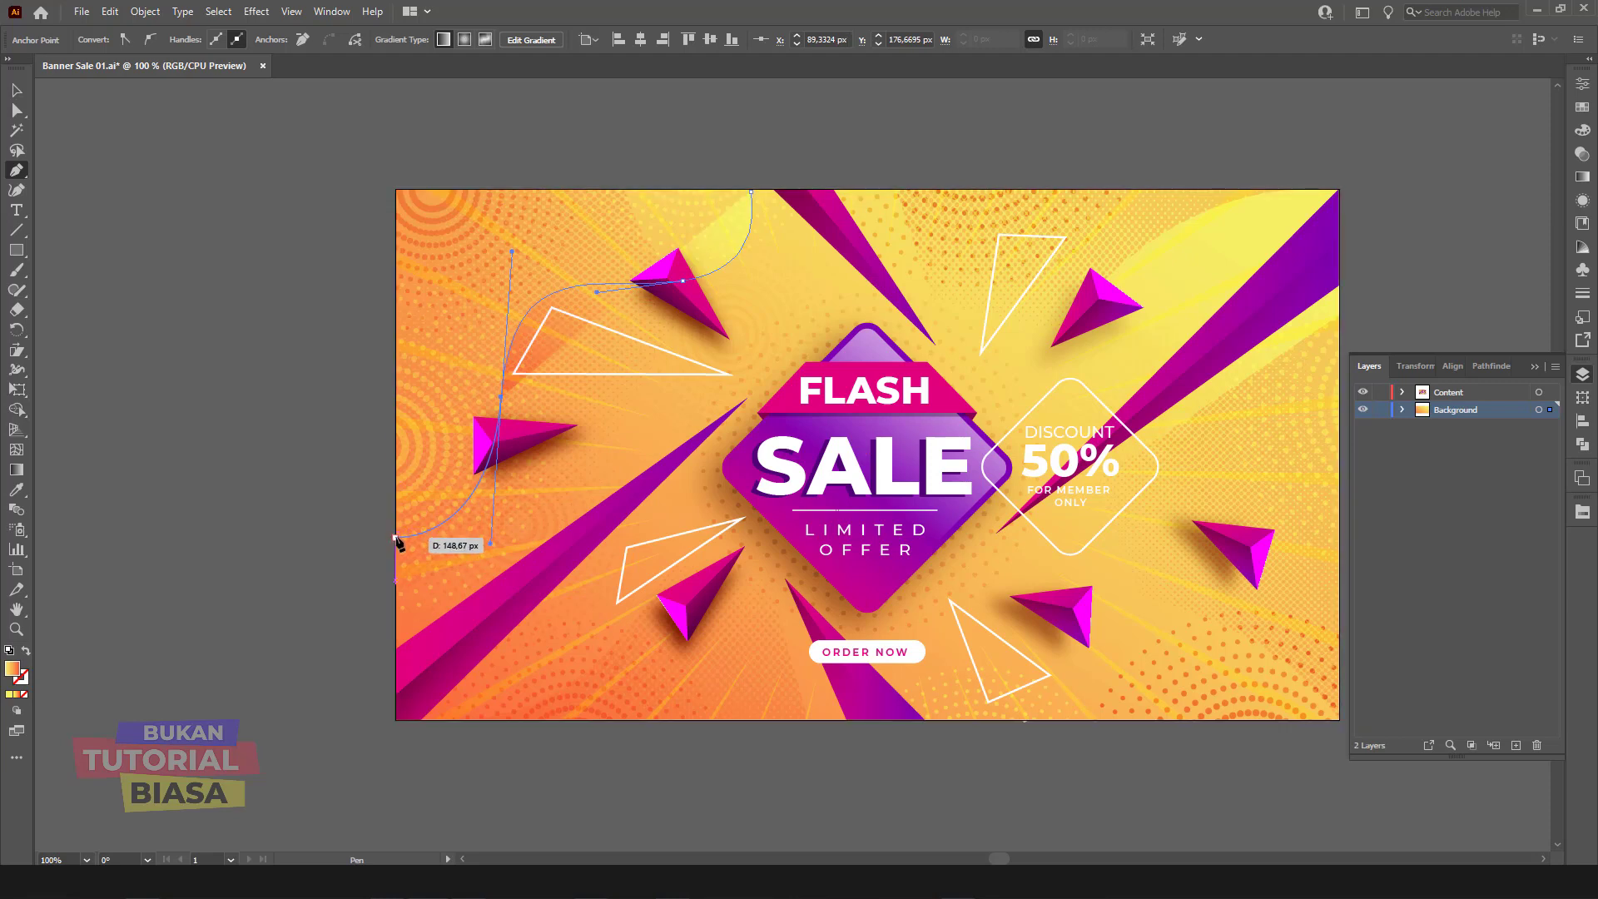
drag(395, 190, 396, 193)
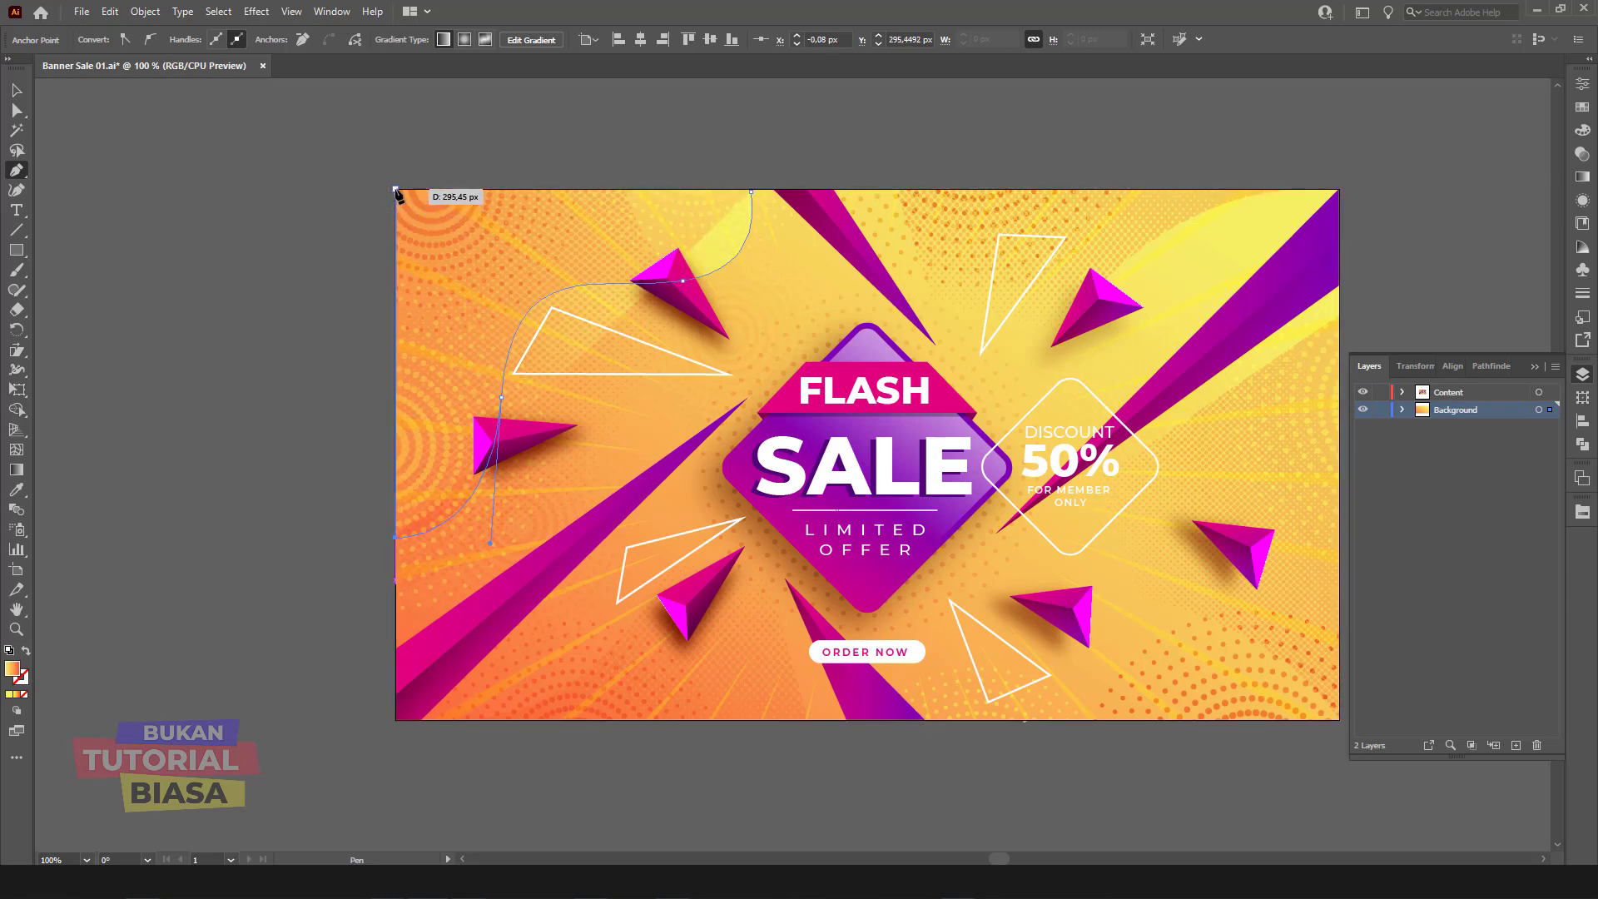
Step: Zoom to 200%, finish the path at the top edge, and select it
click(752, 193)
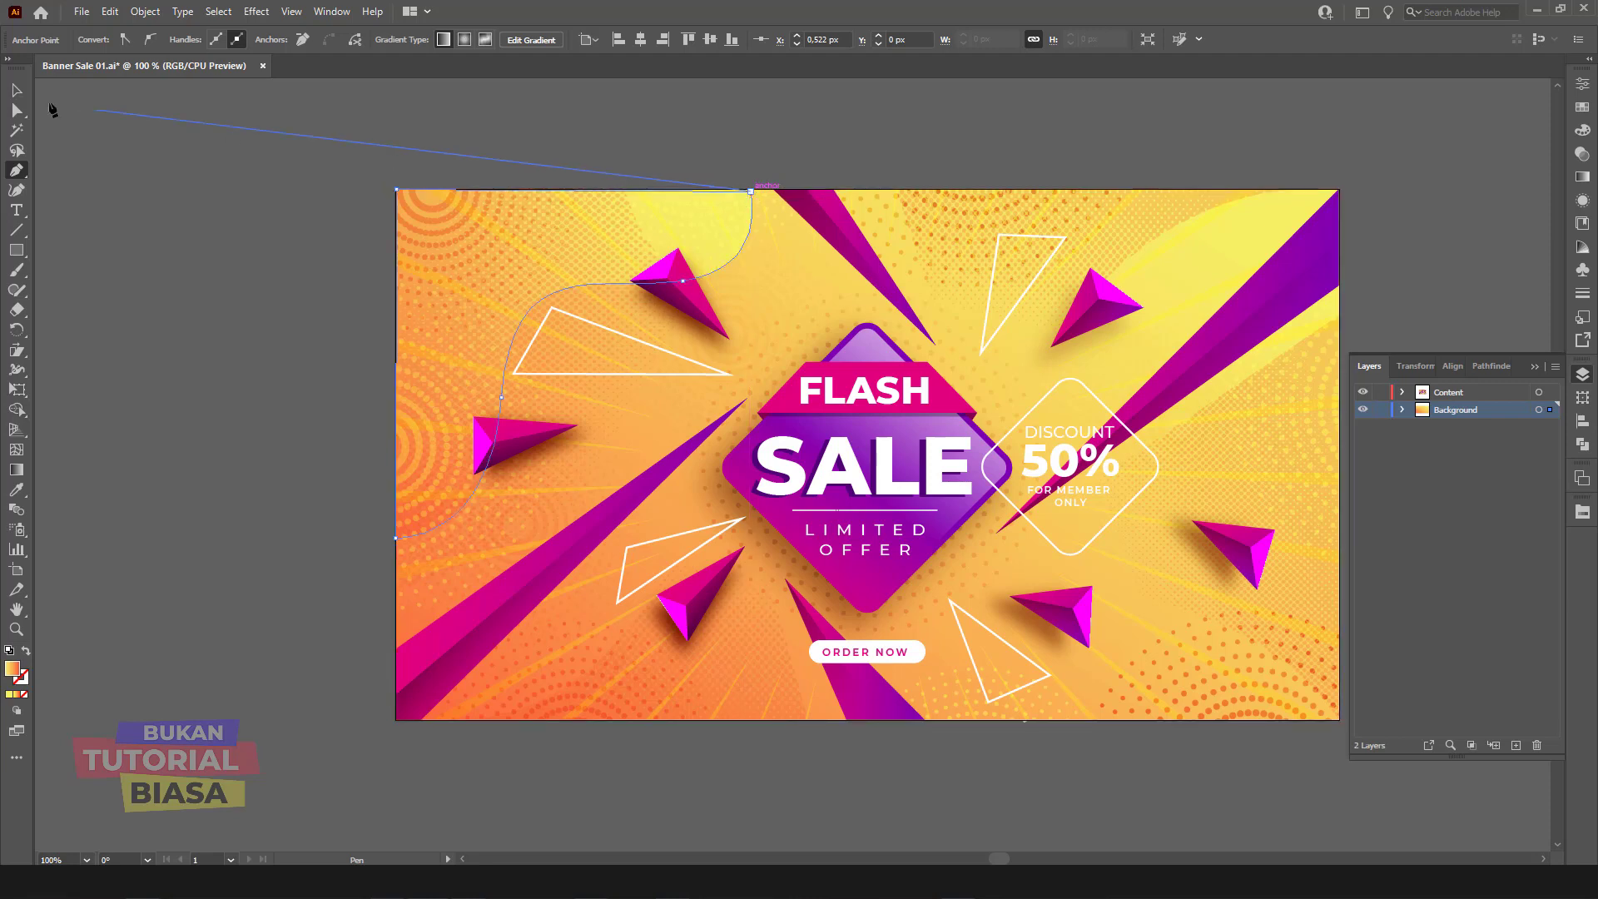
click(752, 190)
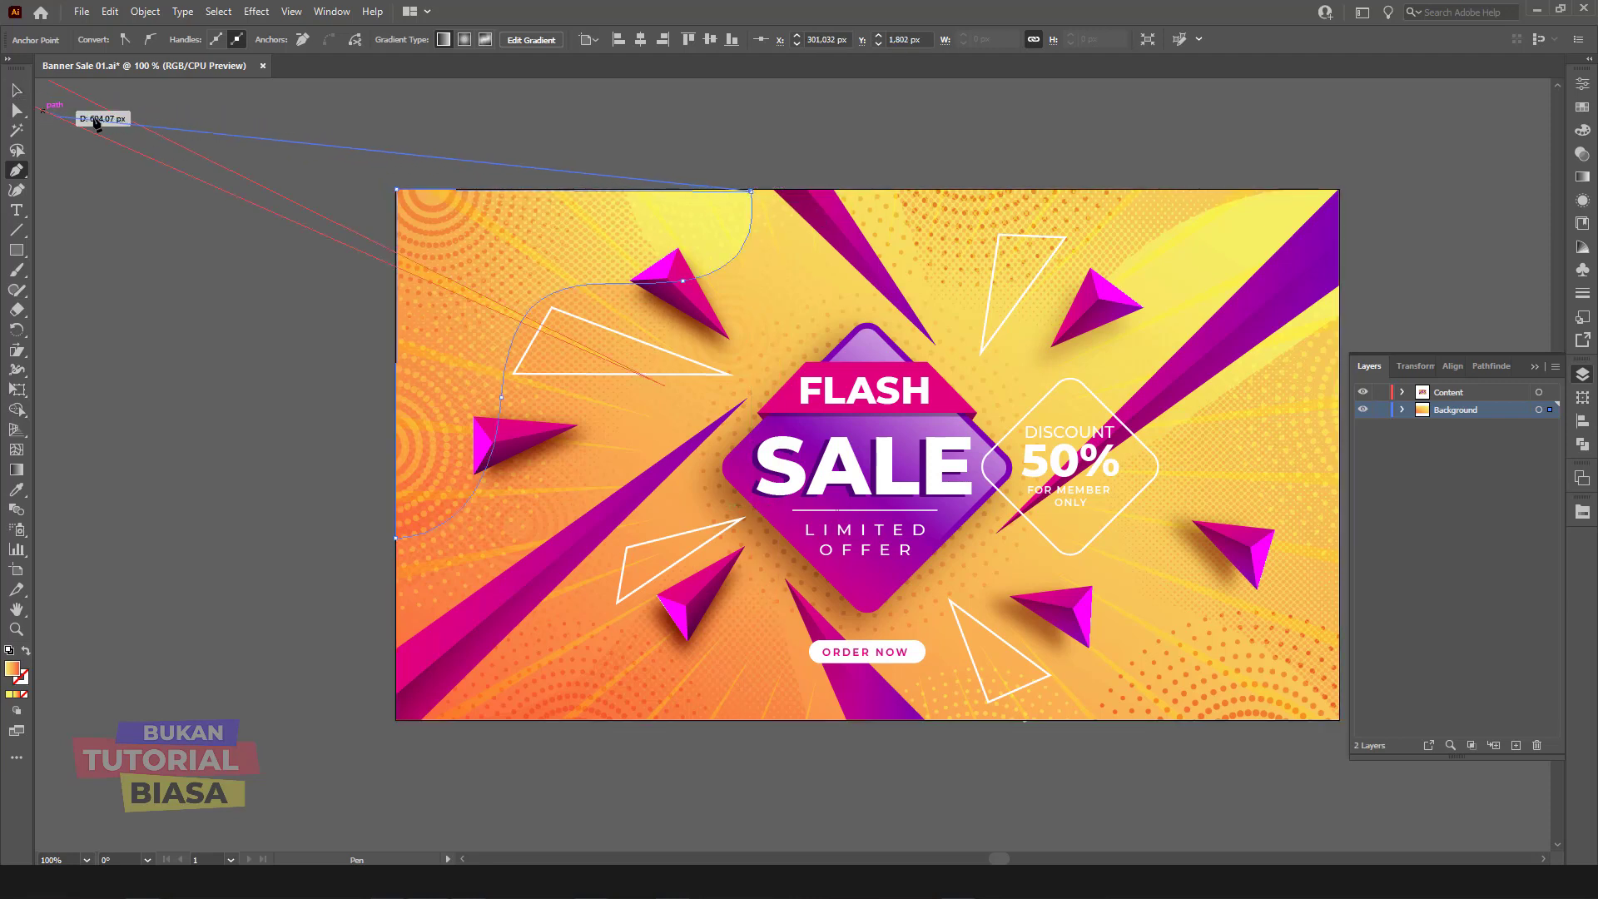
key(ctrl)
key(ctrl+equal)
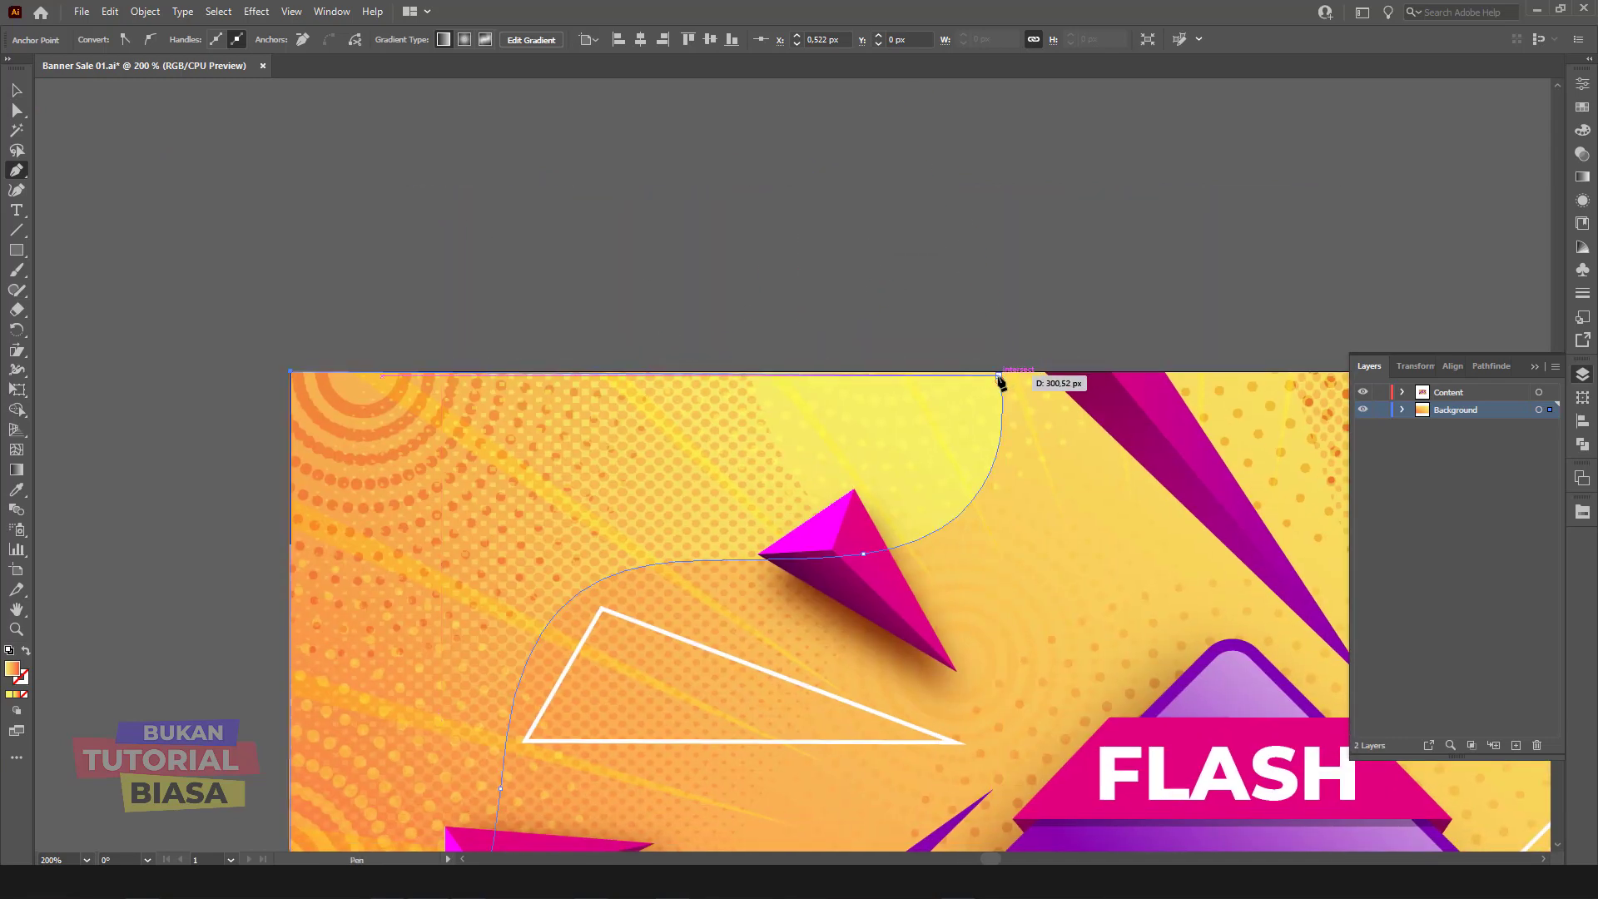
drag(999, 375, 1067, 285)
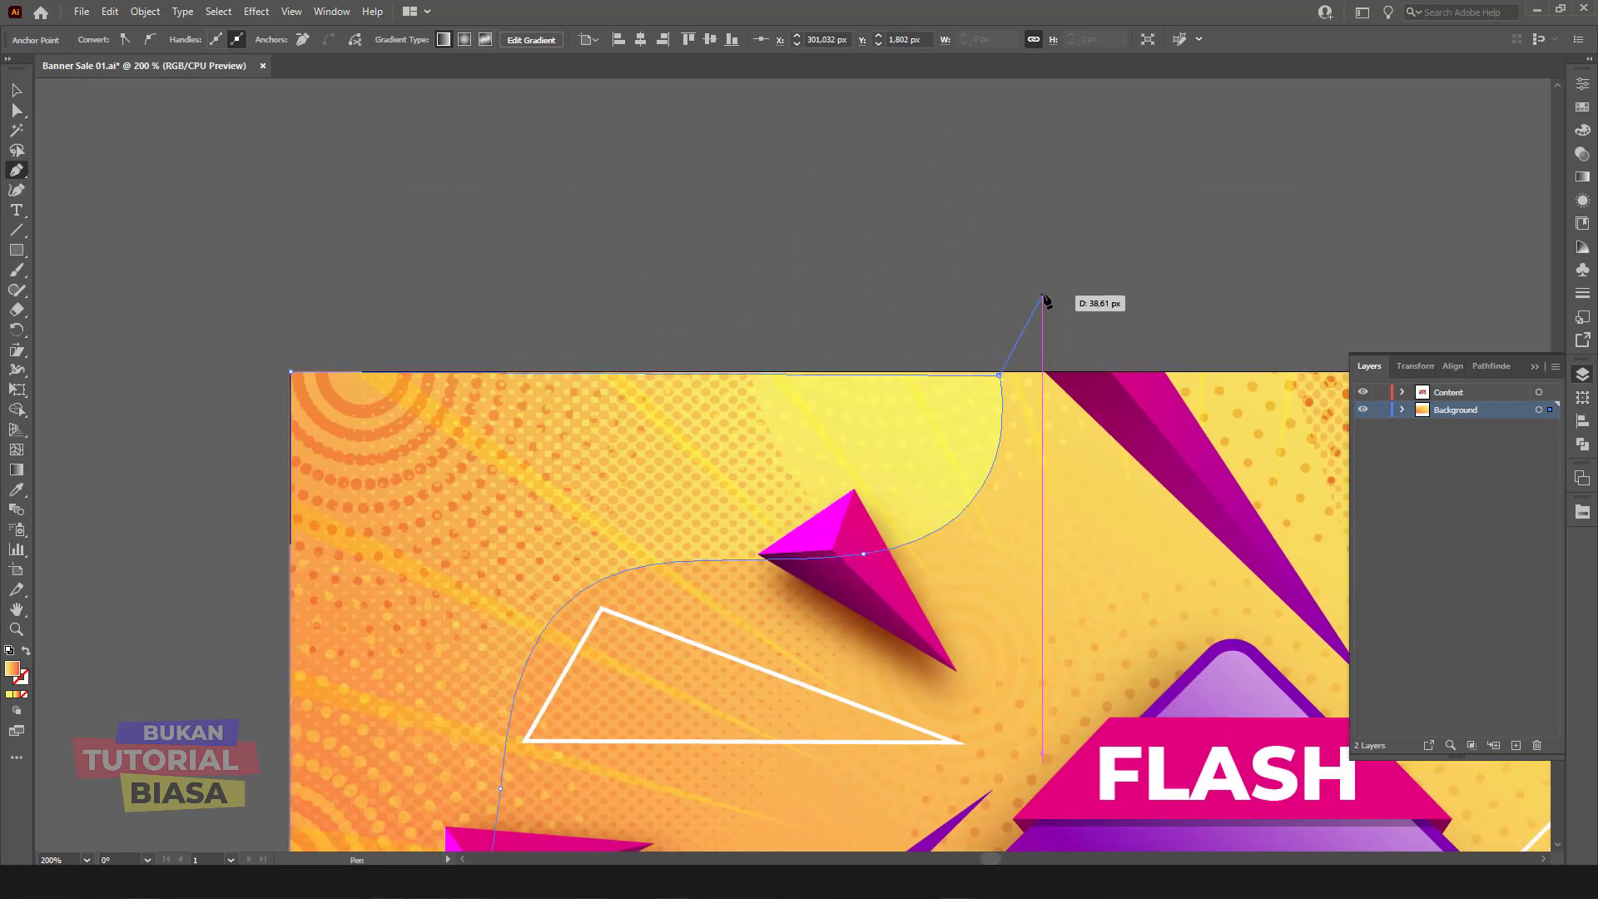
click(999, 376)
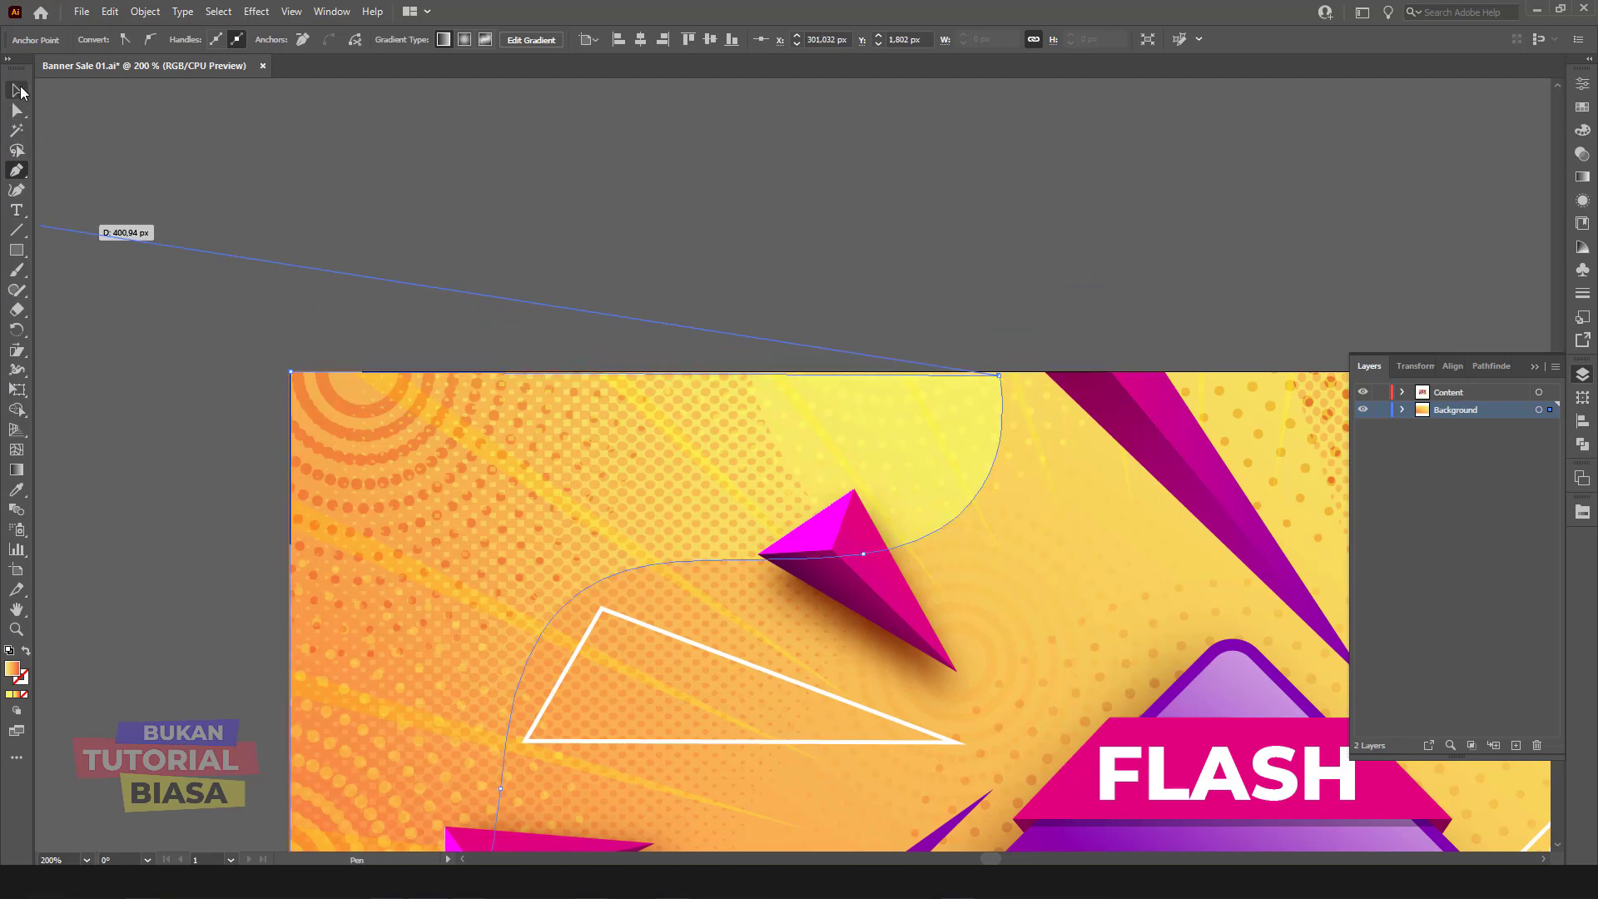
click(19, 90)
click(978, 403)
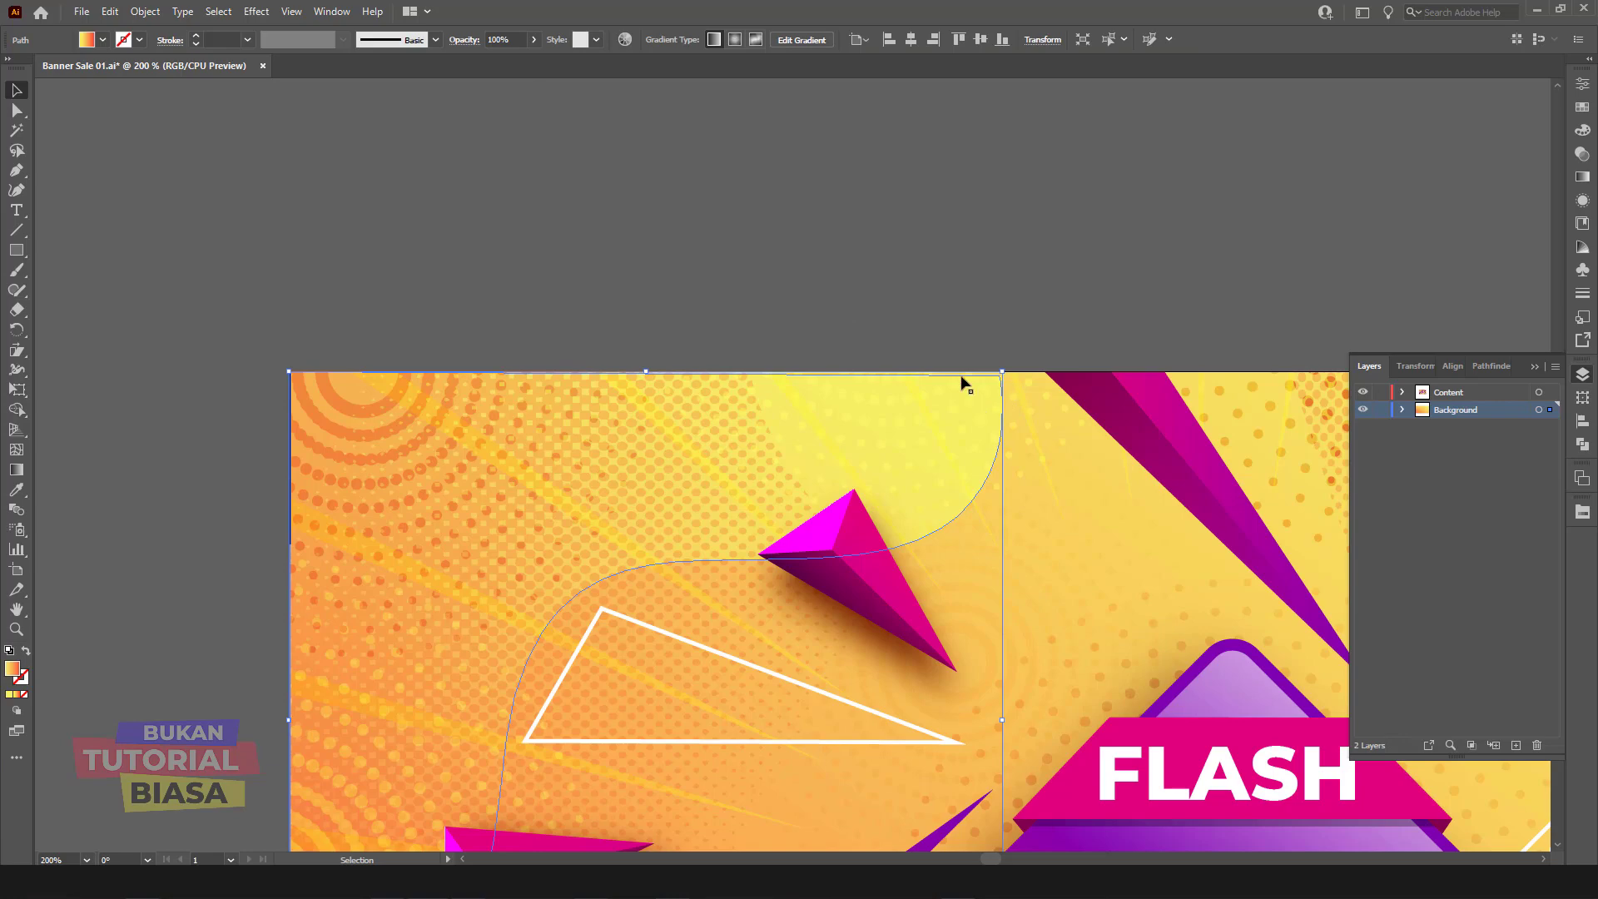
Step: Lock the foreground Clip Group with Ctrl+2 and select the top-left gradient shape
scroll(963, 385, down, 4)
key(a)
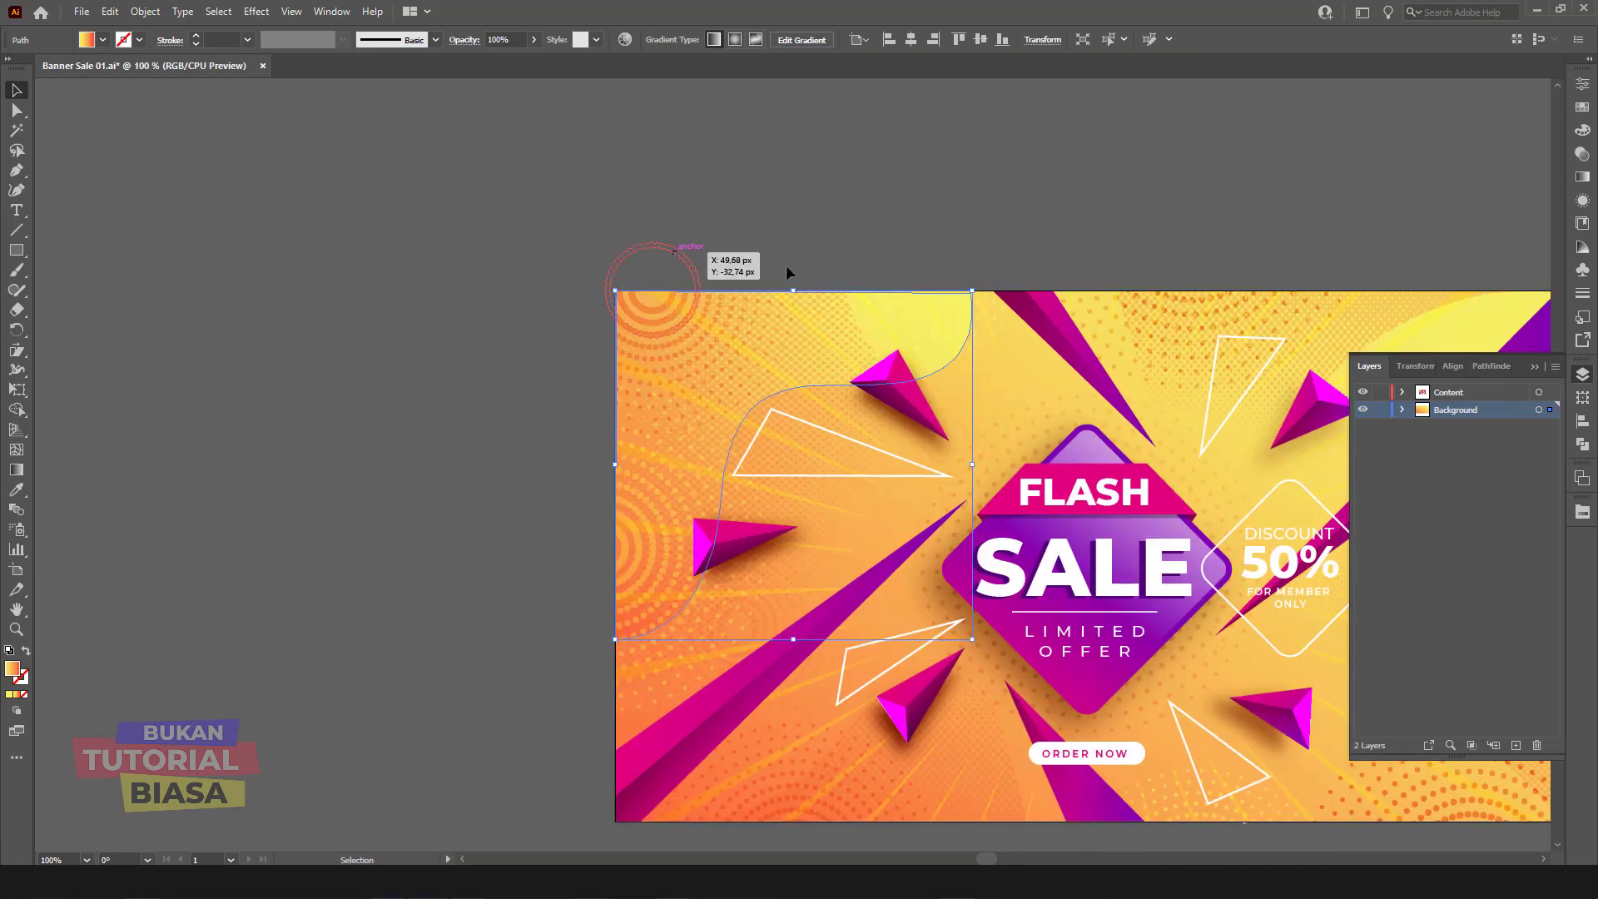
click(962, 321)
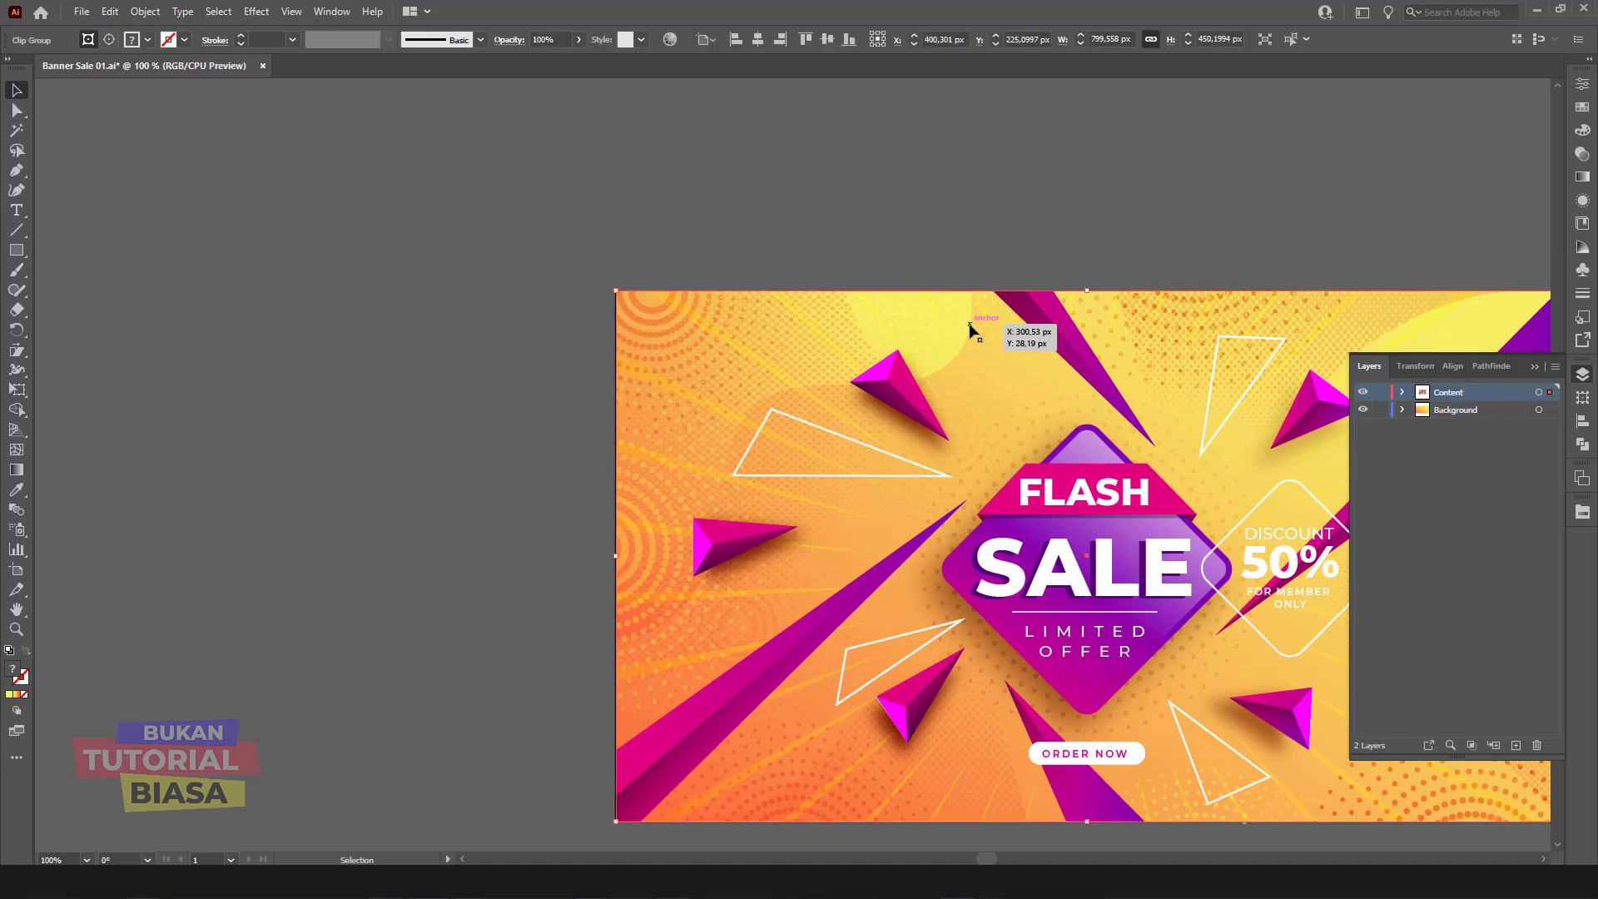
click(964, 341)
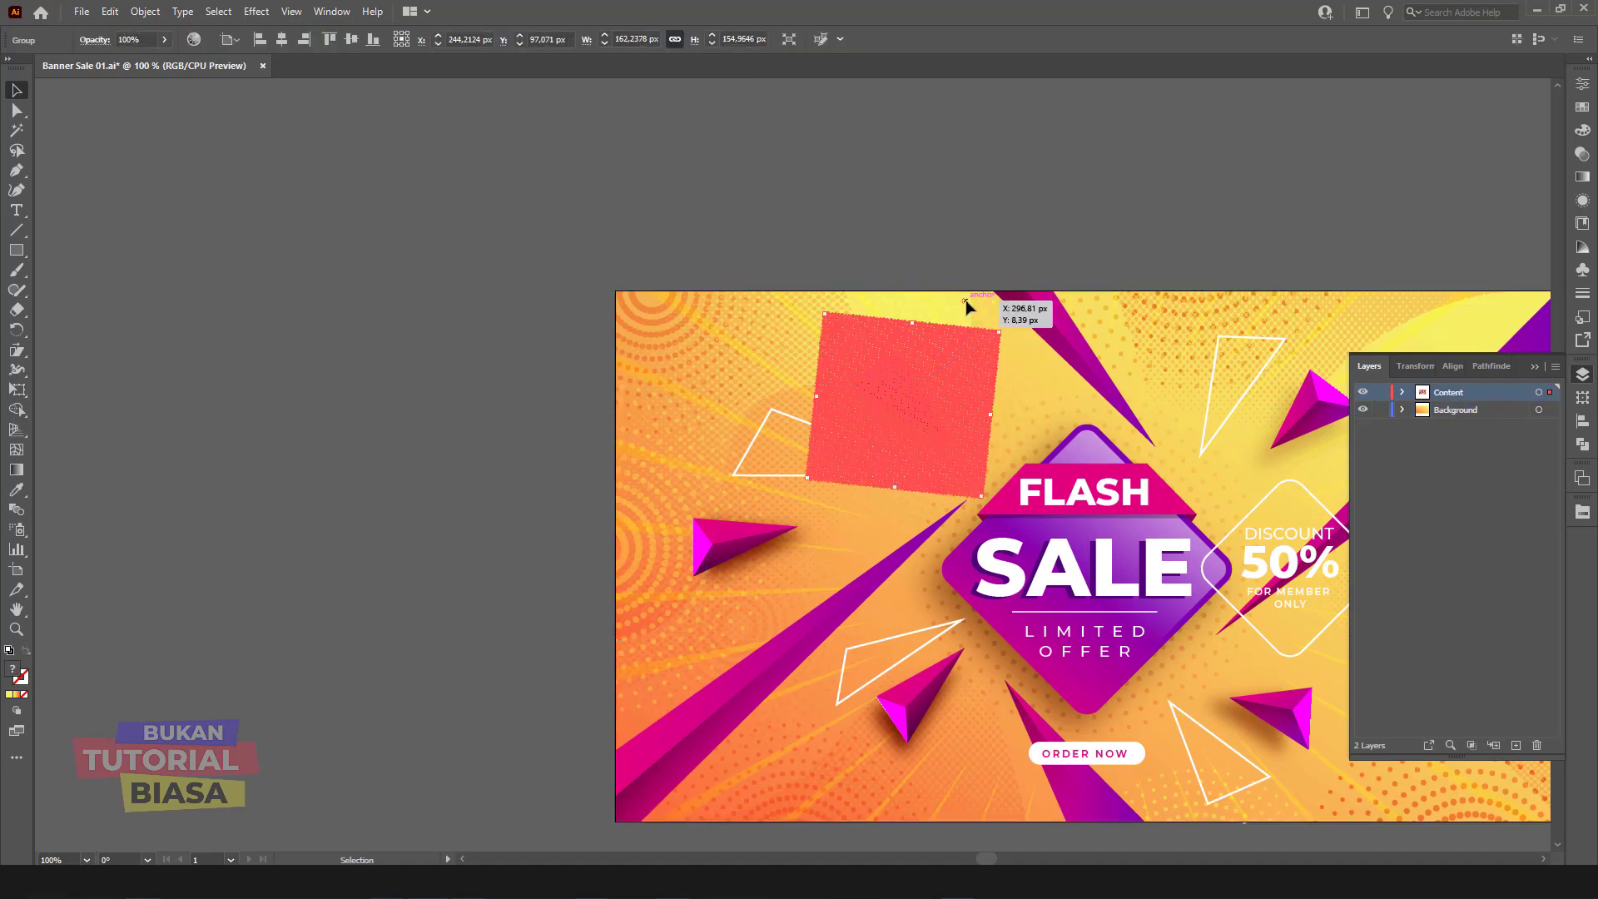
click(970, 298)
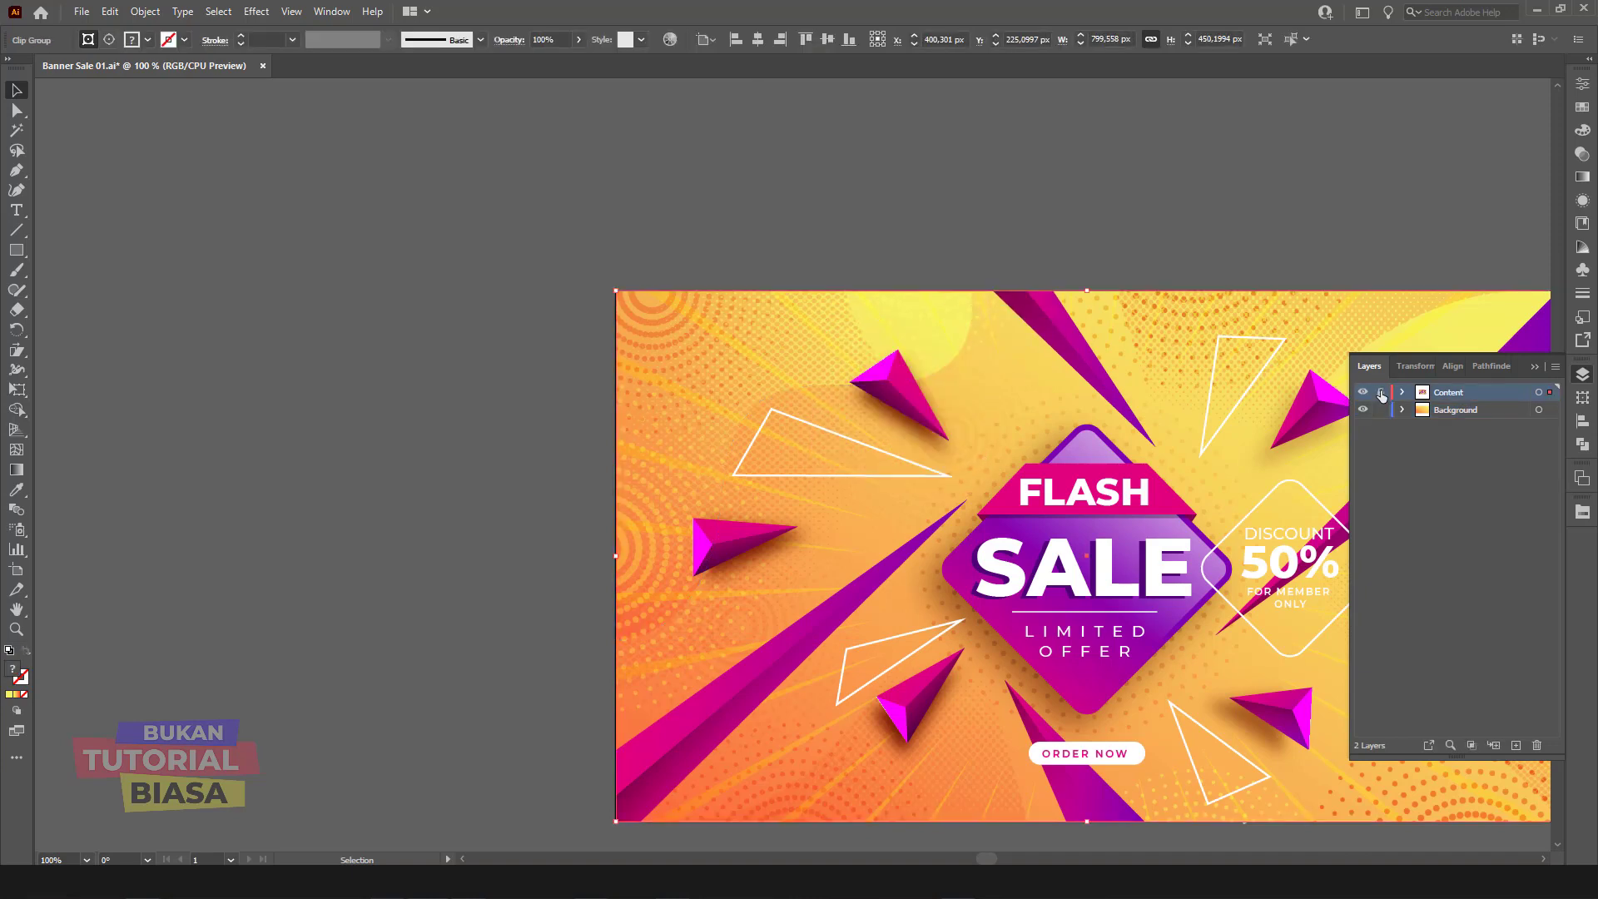
key(ctrl+2)
click(954, 335)
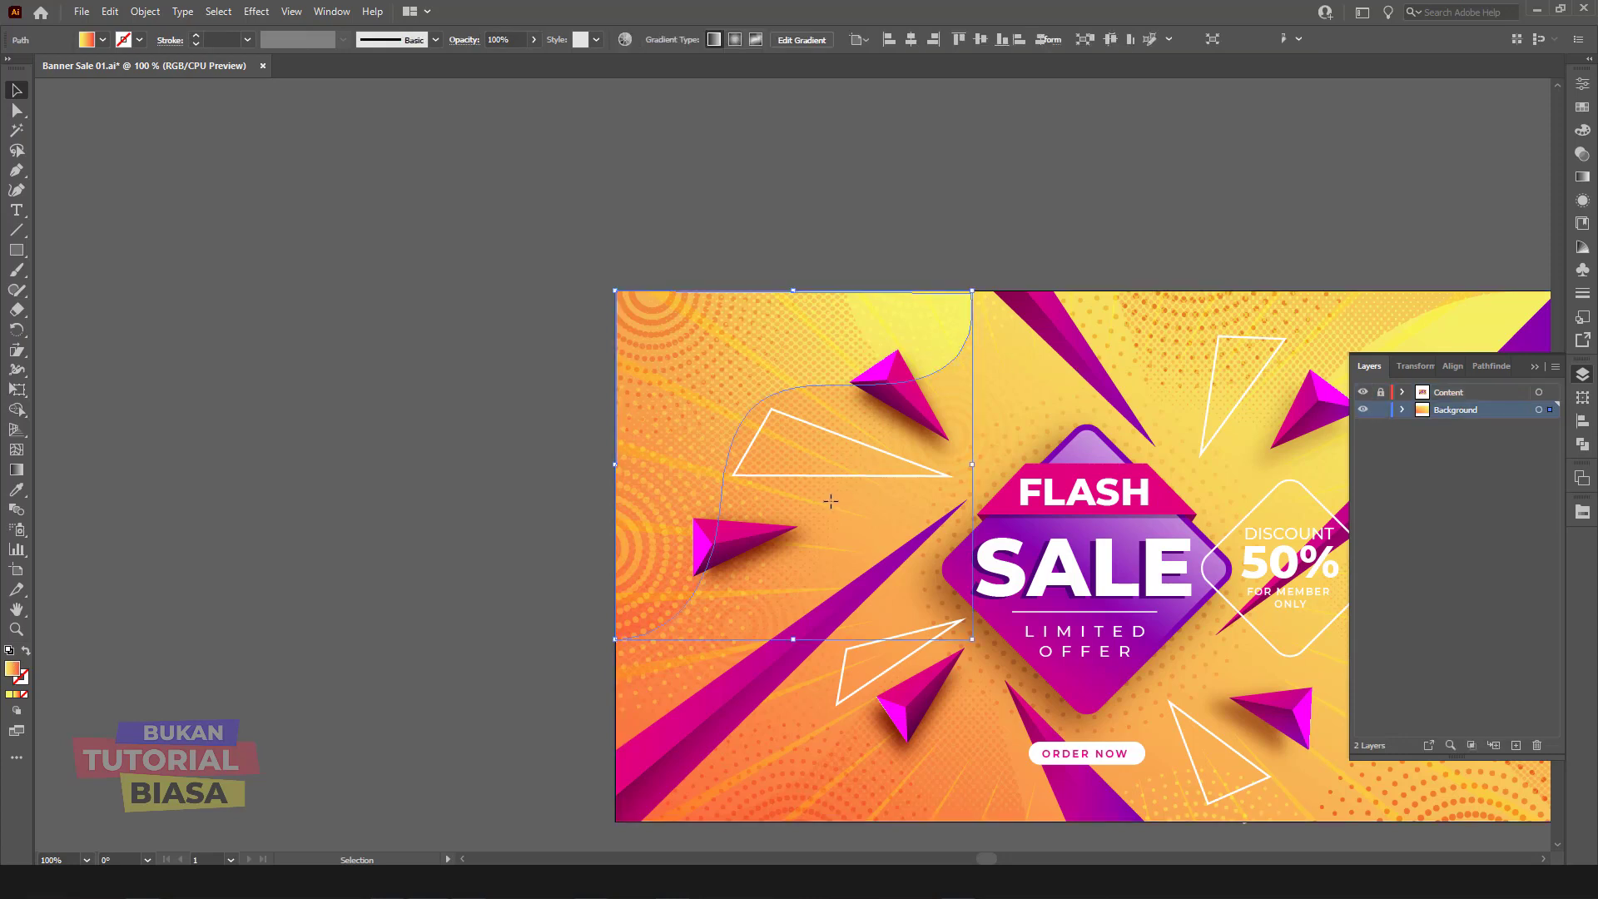
Step: Re-angle the top-left shape's gradient so it runs steeply downward
key(g)
click(862, 509)
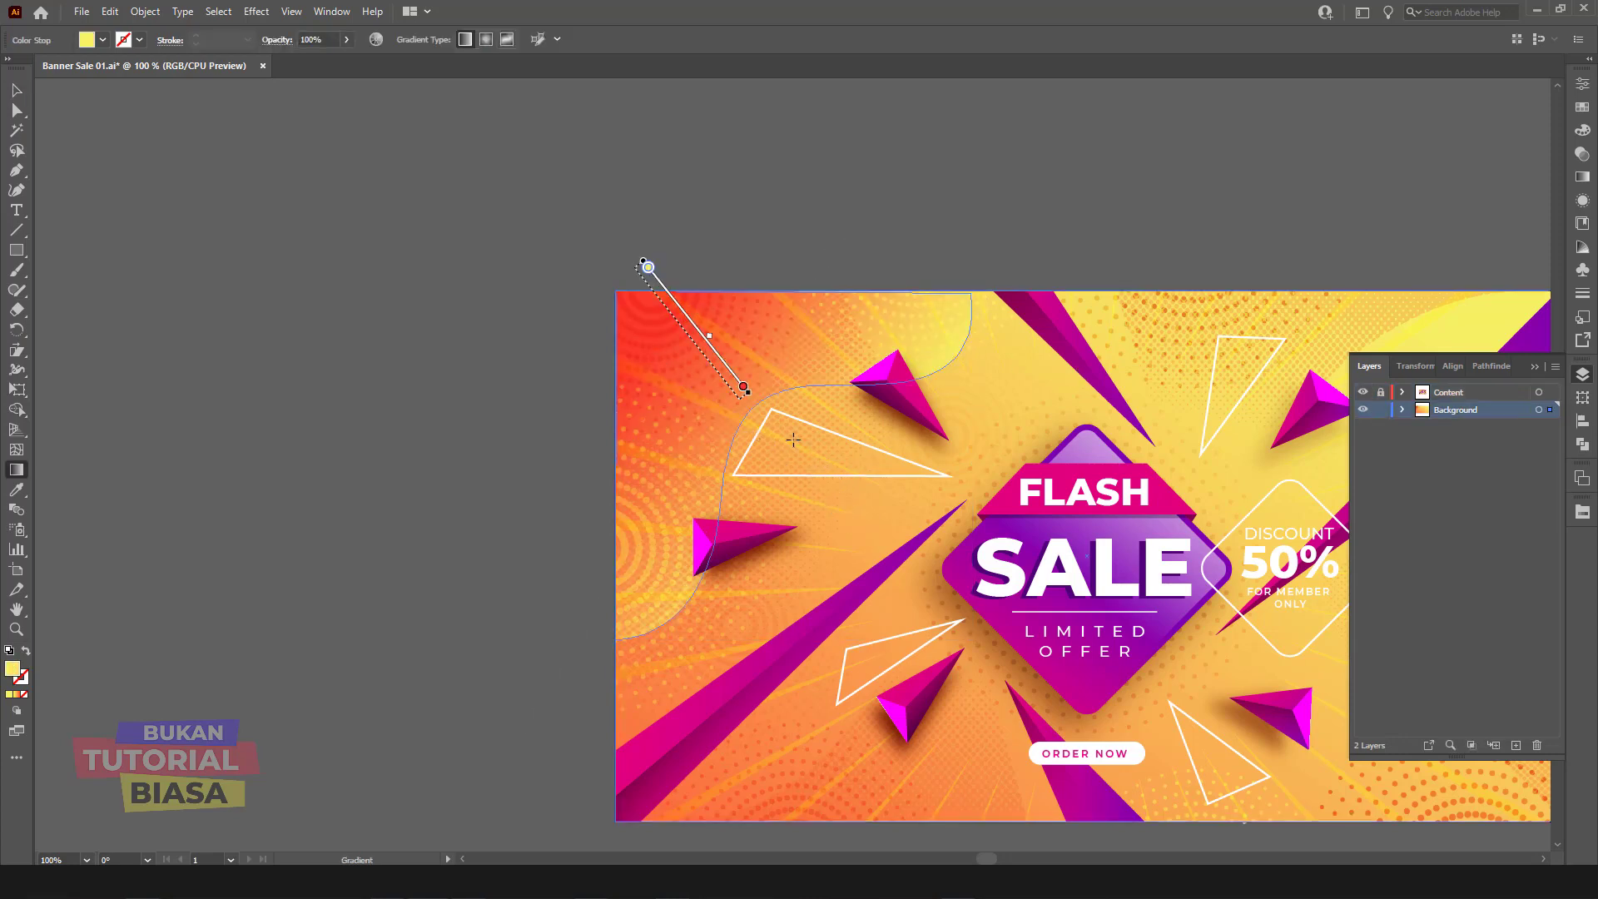
drag(624, 289, 894, 571)
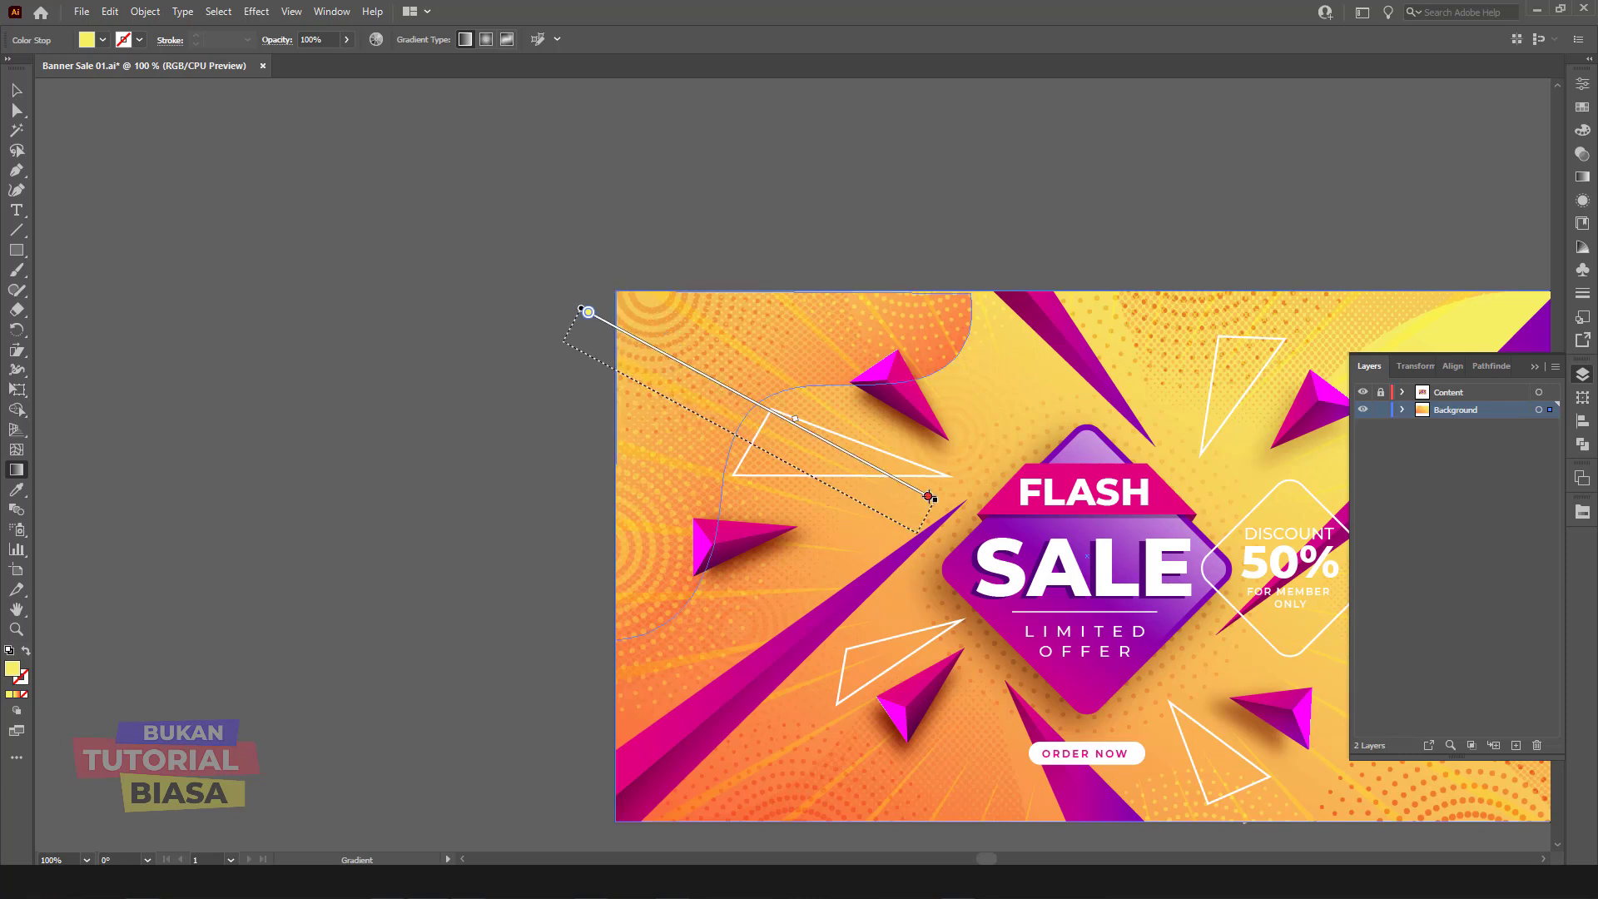
drag(570, 344, 911, 530)
drag(693, 247, 837, 555)
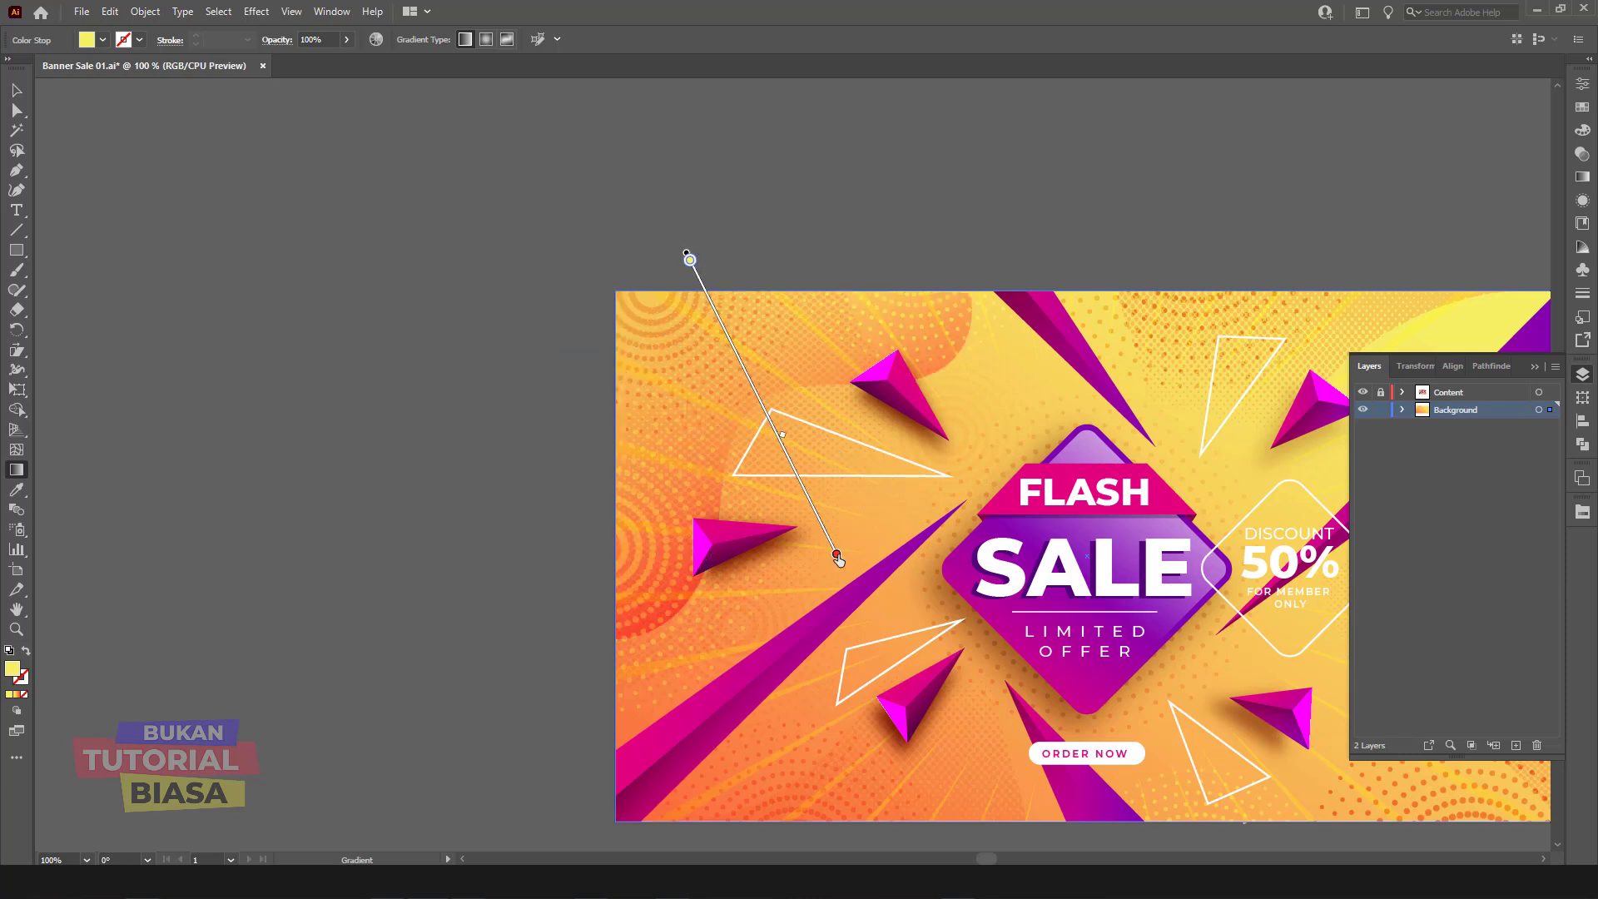
click(15, 90)
Step: Enlarge the top-left curved shape toward the banner's centre
click(169, 183)
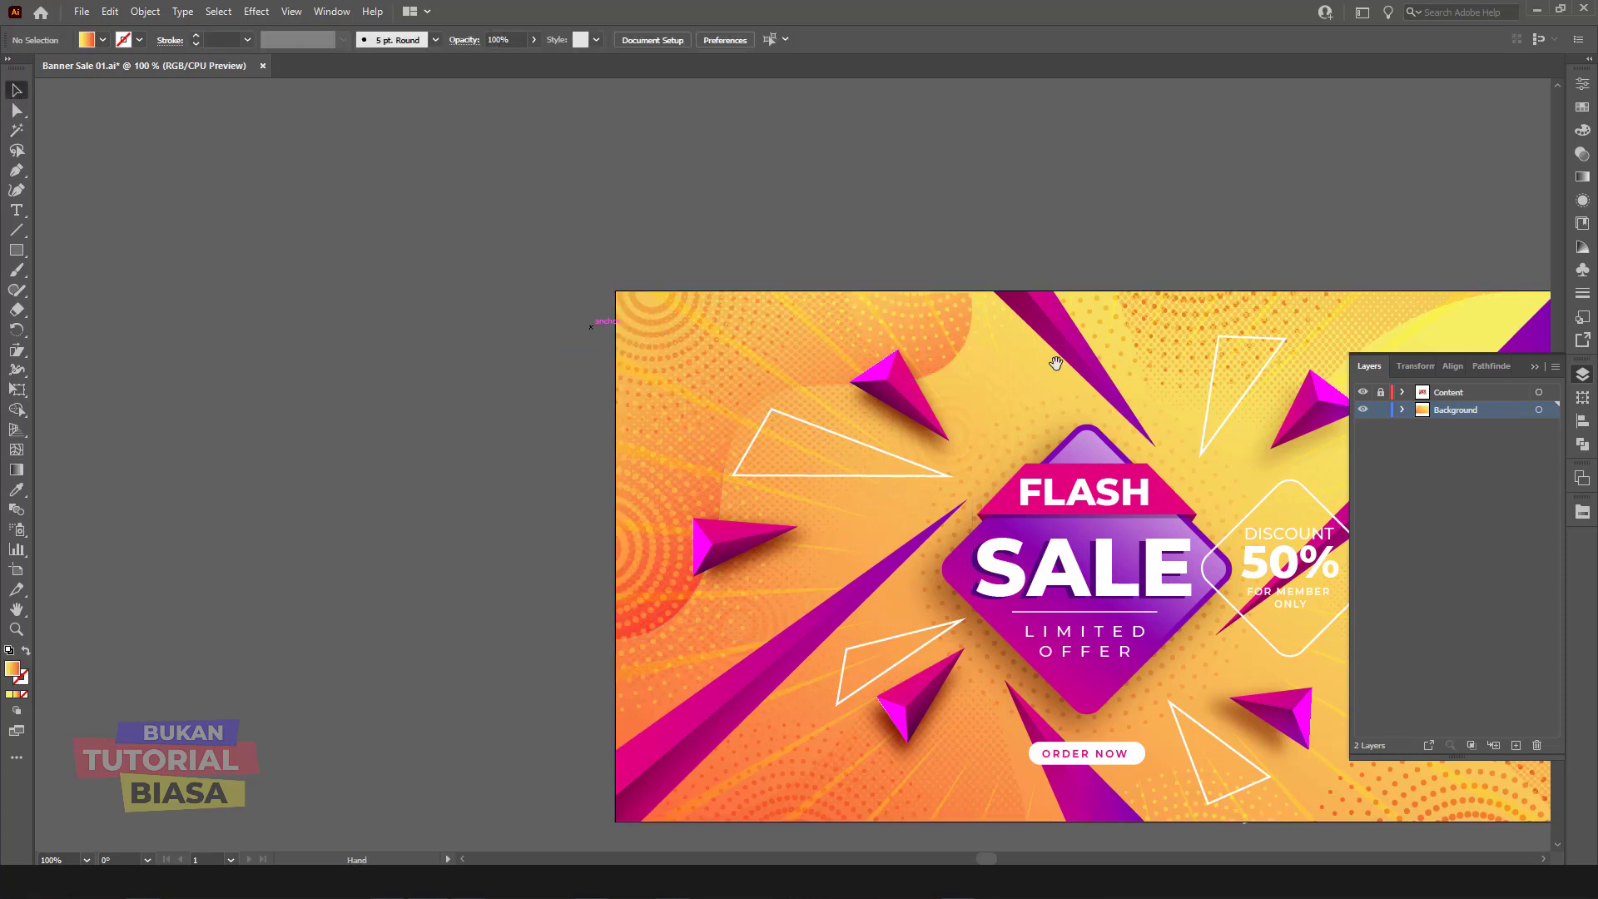
drag(1057, 363, 866, 283)
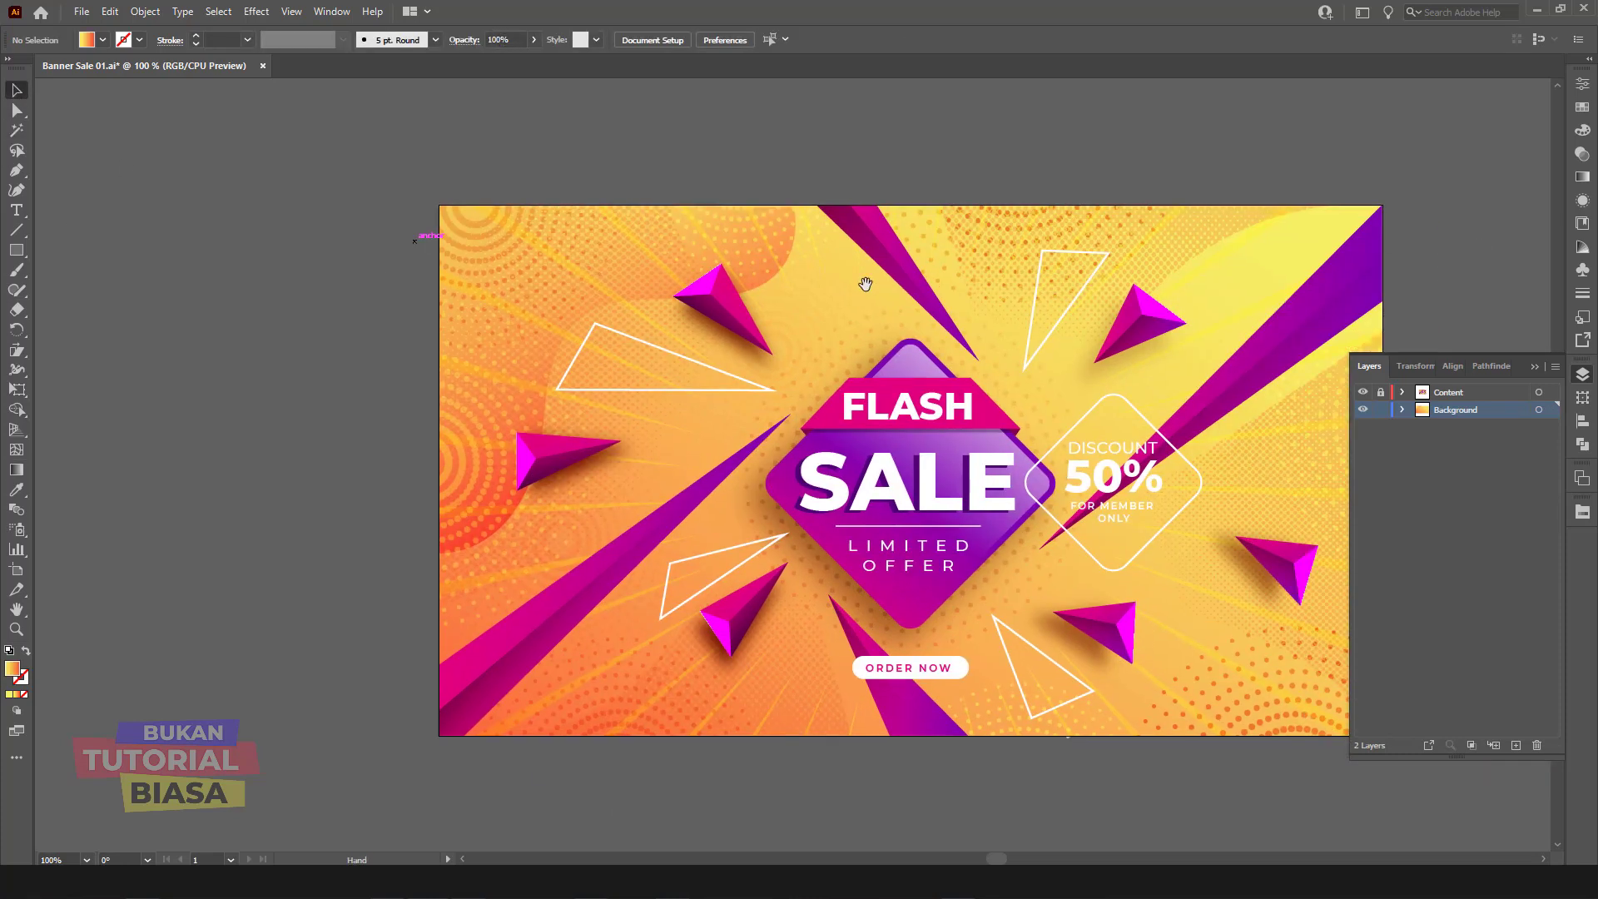
click(797, 424)
drag(799, 555, 862, 617)
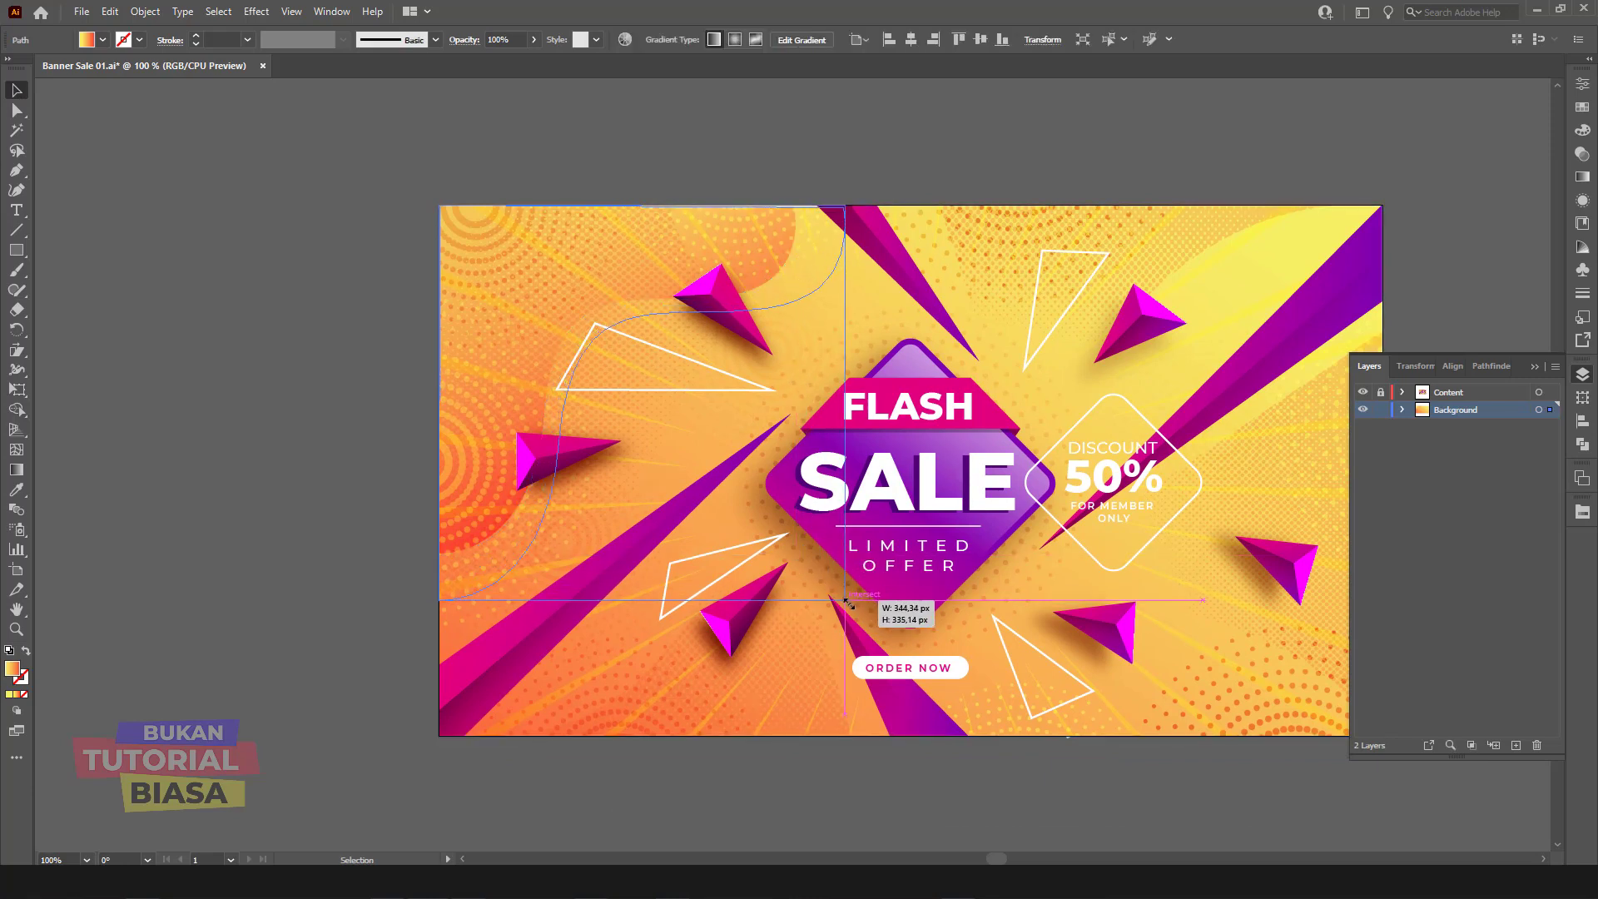
click(778, 141)
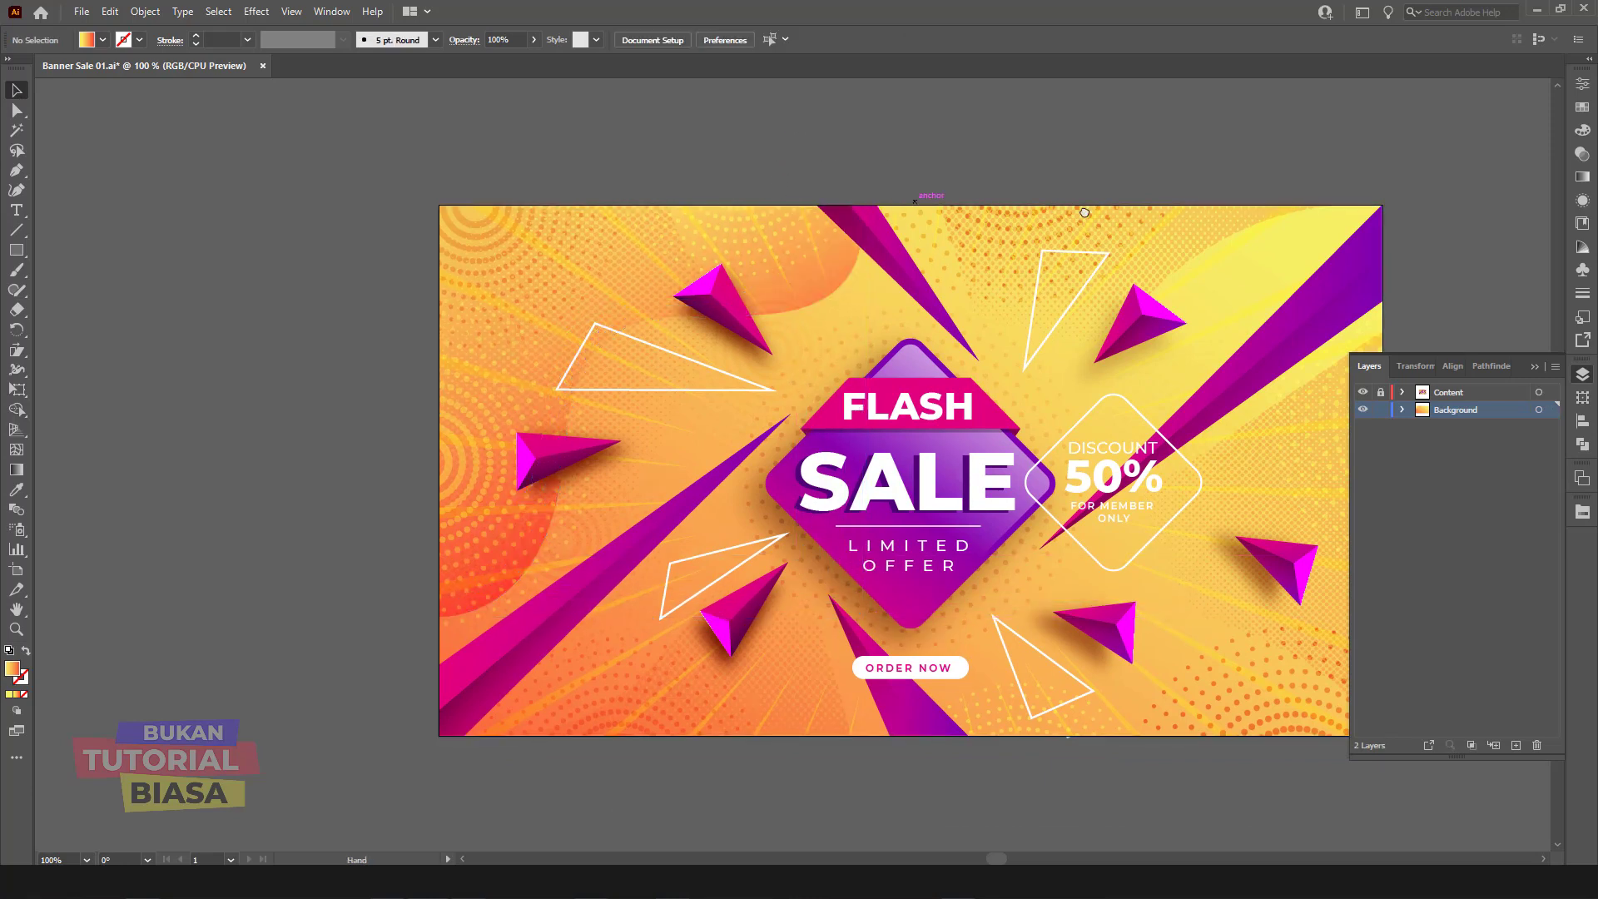
drag(197, 263, 82, 208)
click(16, 169)
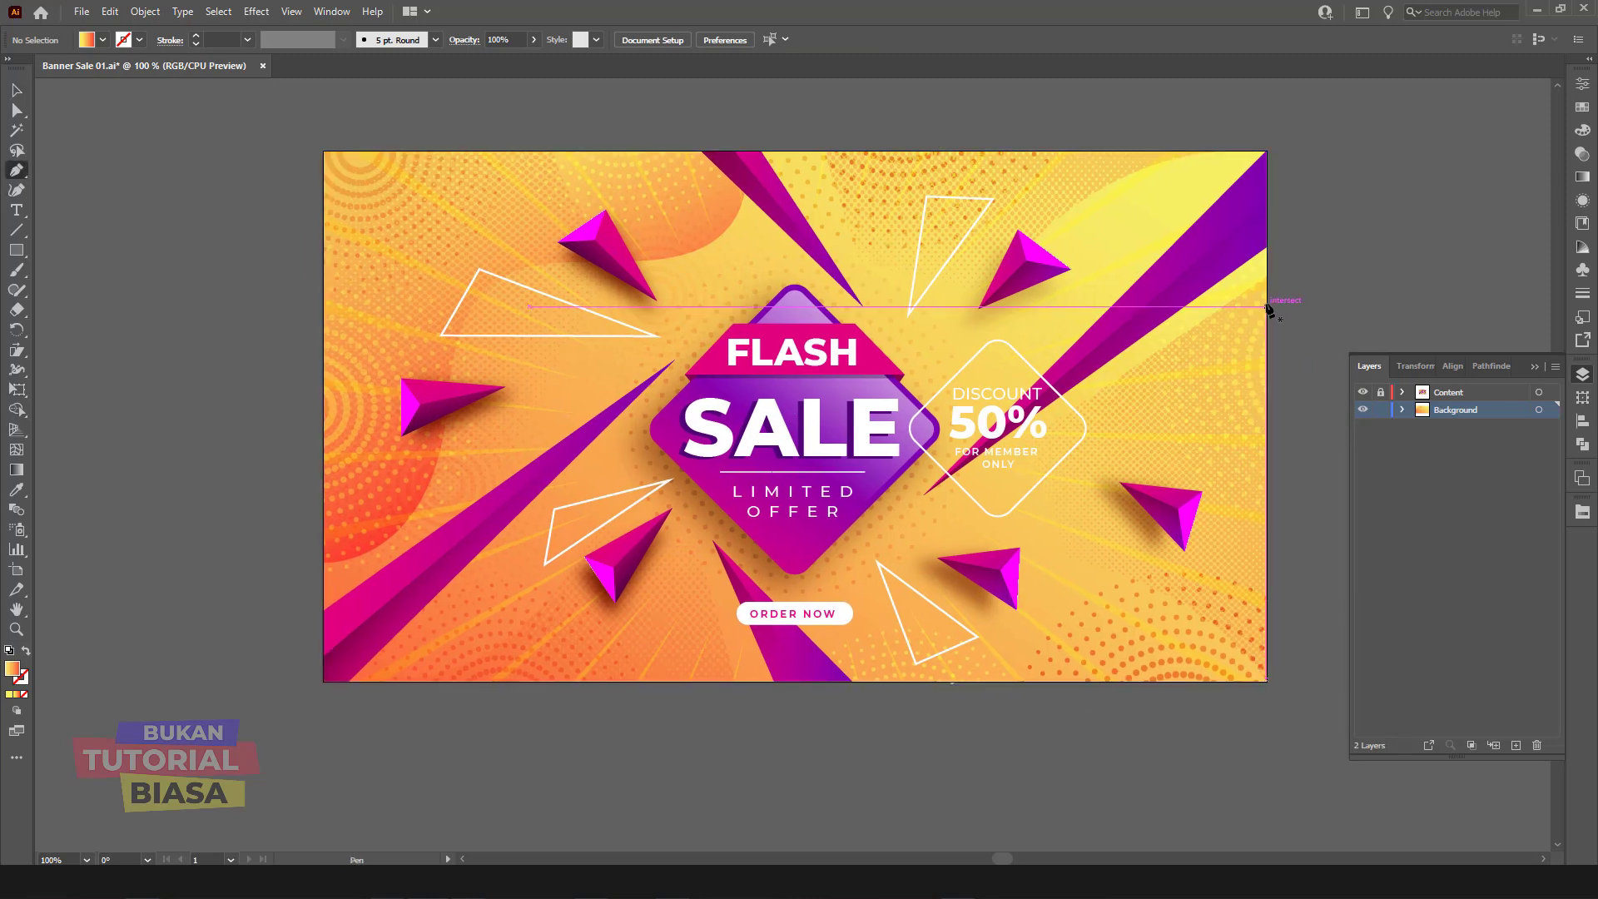
Step: Draw a closed curved Pen path from the right edge around the bottom-right corner
drag(1178, 380, 1174, 433)
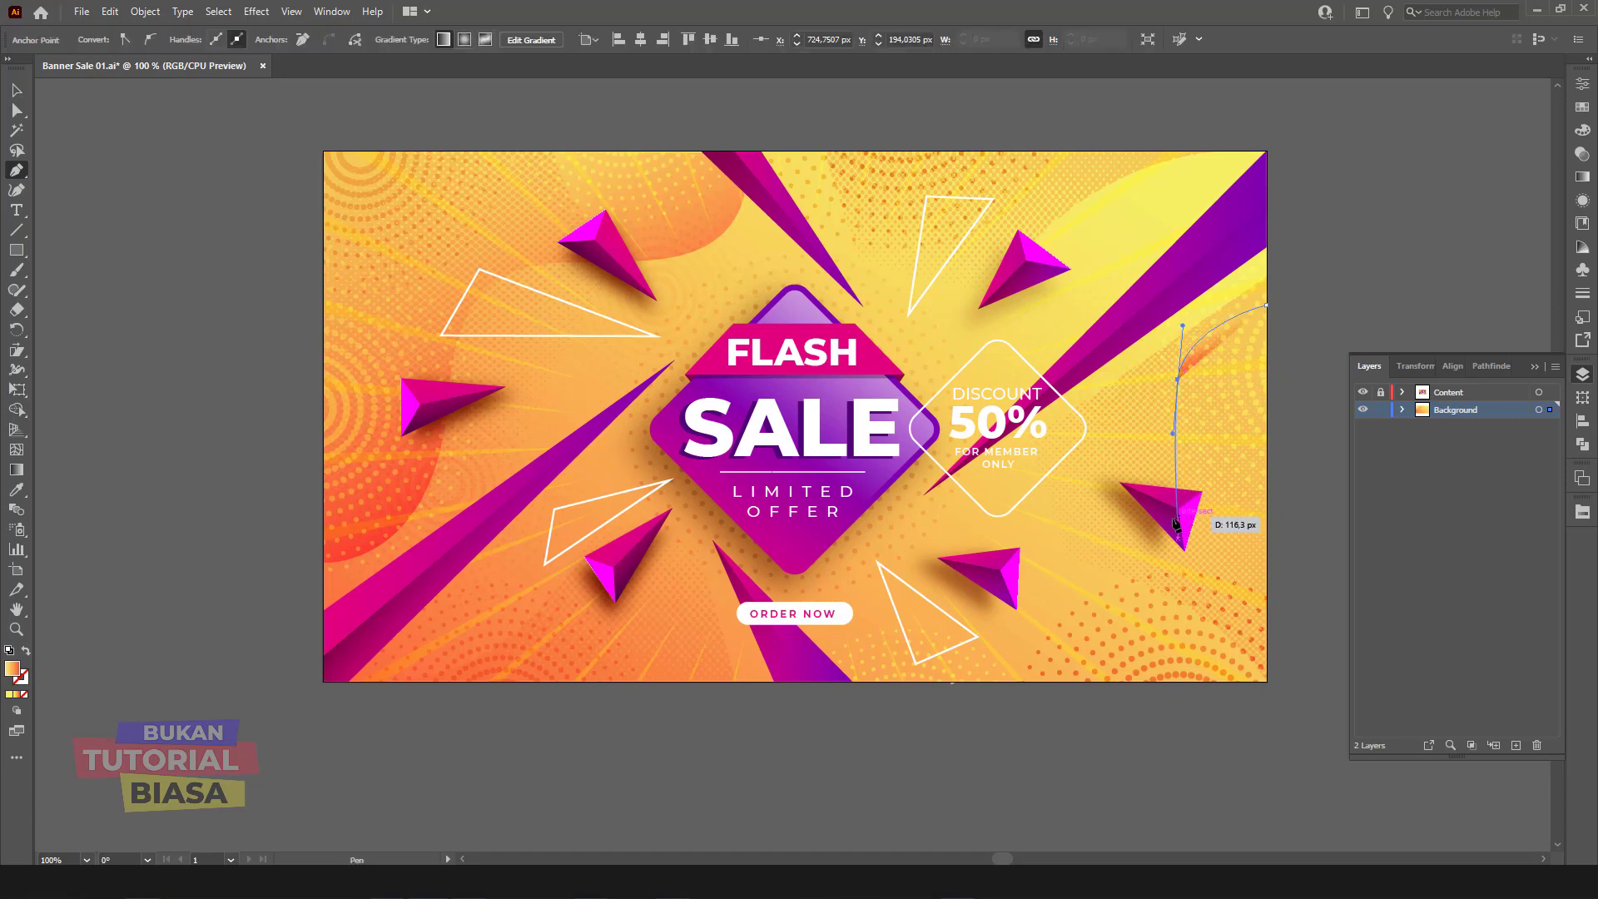
mouse_move(1157, 519)
mouse_down()
mouse_move(1091, 597)
mouse_move(1087, 670)
mouse_up()
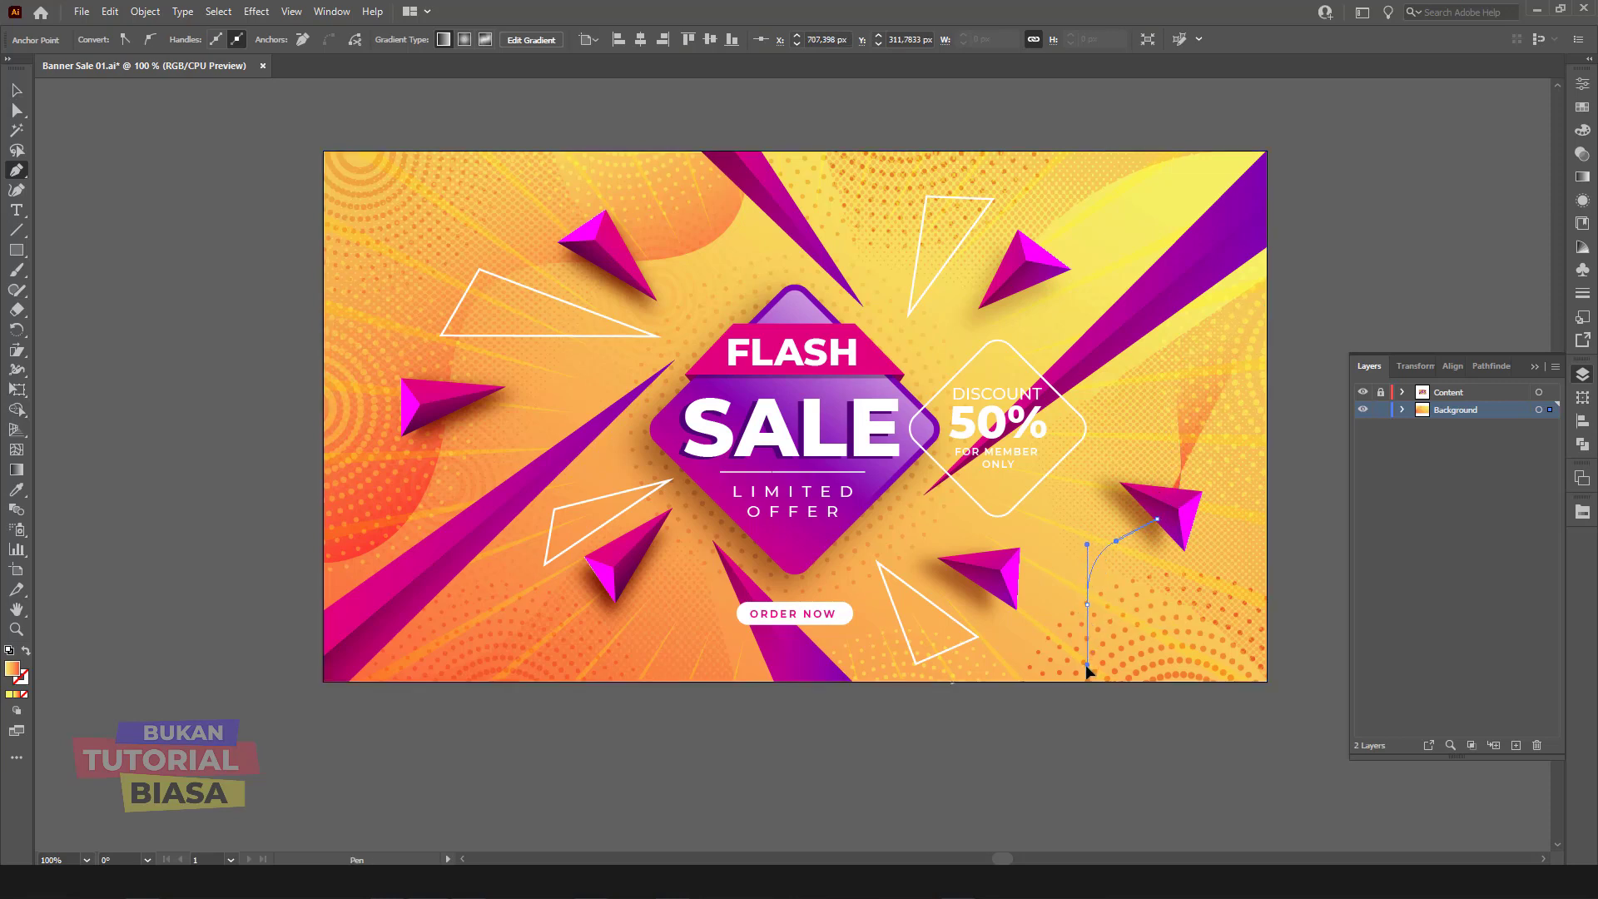
drag(1005, 616, 985, 612)
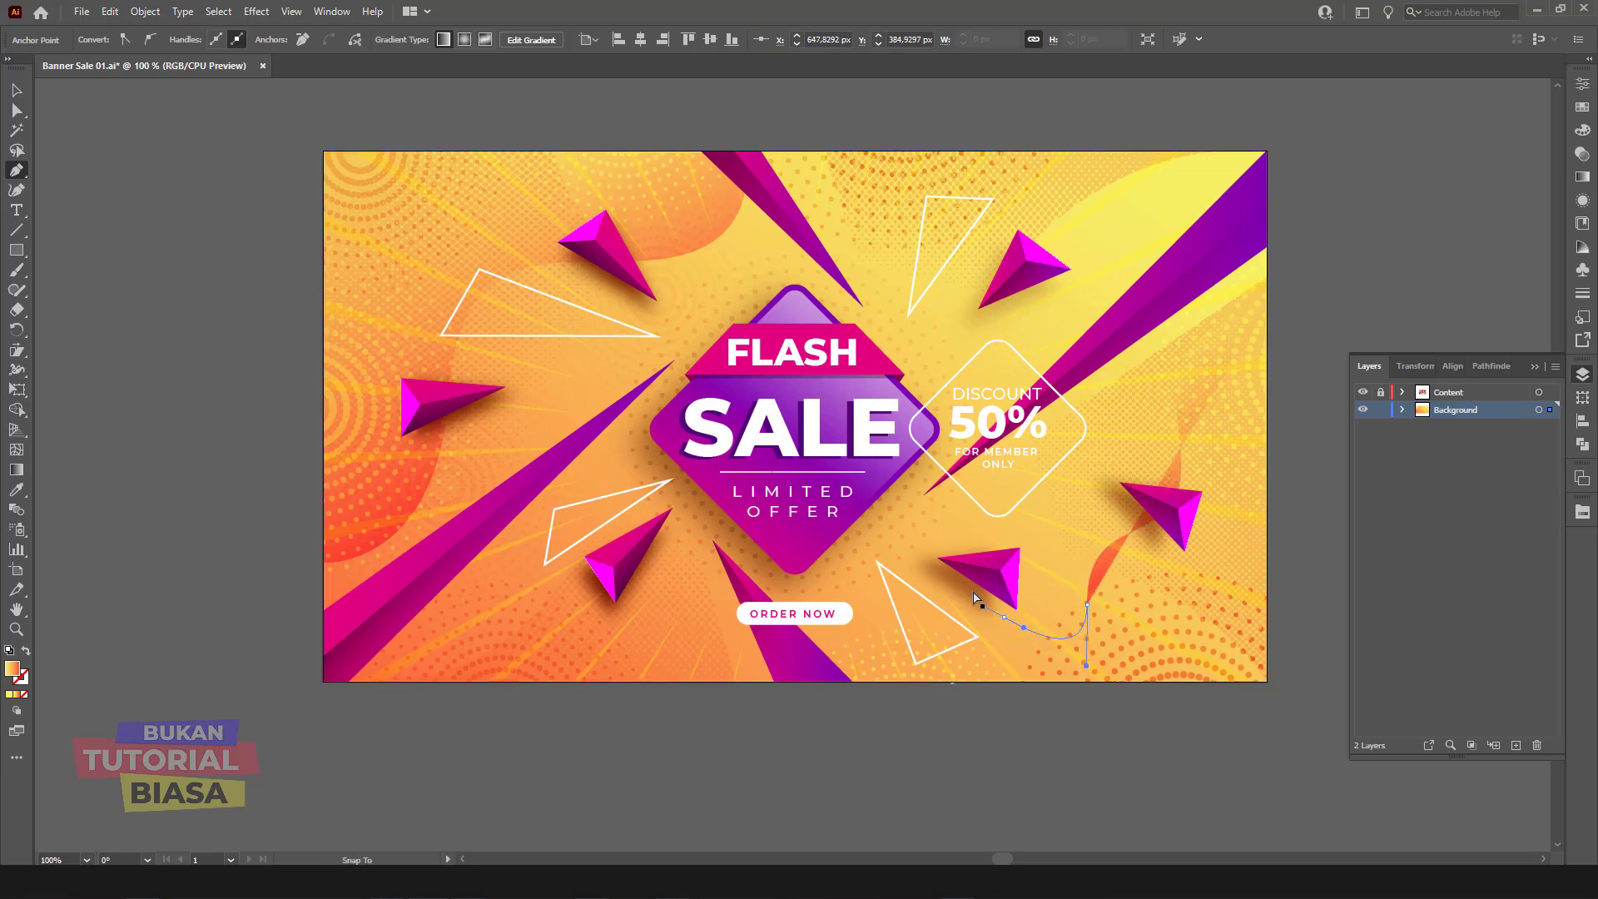
key(ctrl+z)
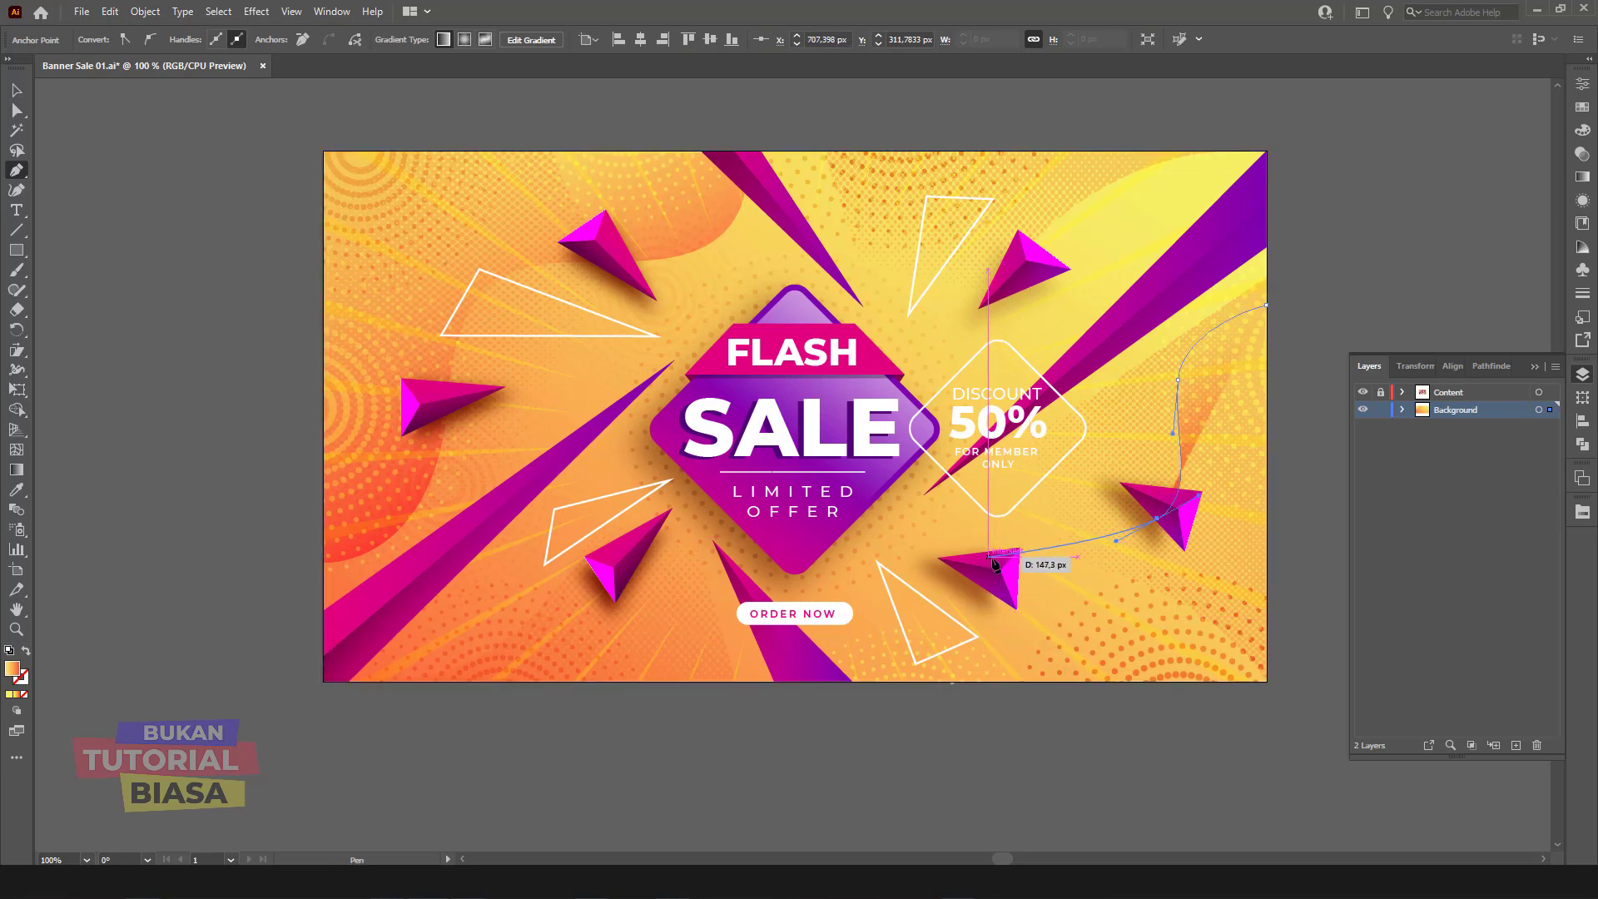
drag(1006, 547, 962, 575)
click(933, 681)
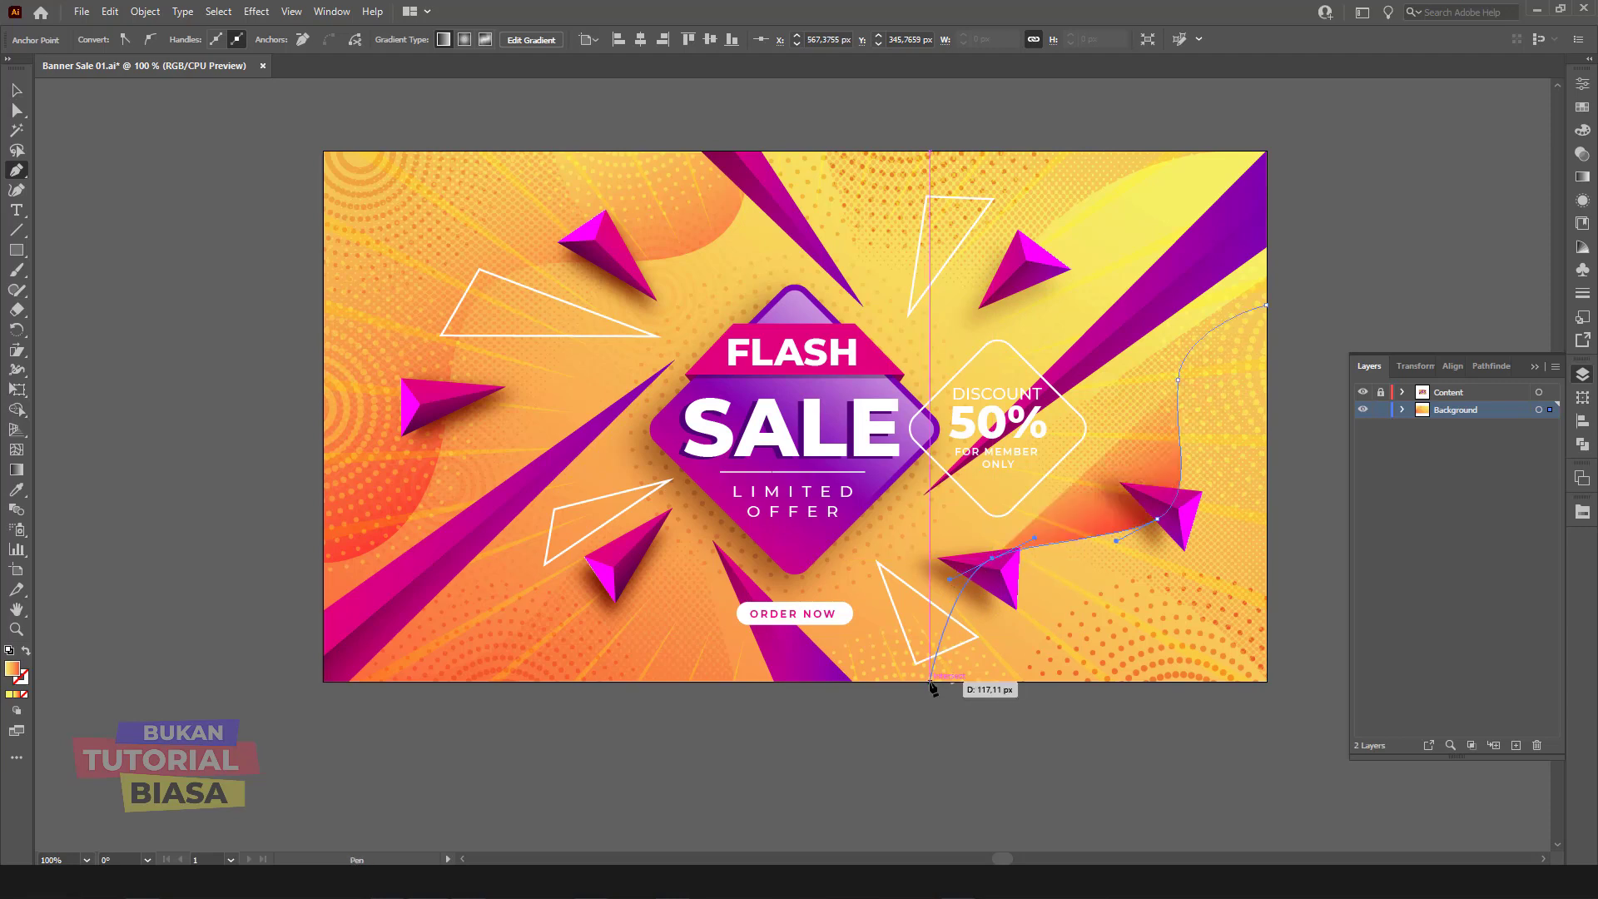
mouse_move(929, 680)
mouse_down()
mouse_move(975, 731)
mouse_move(941, 767)
mouse_up()
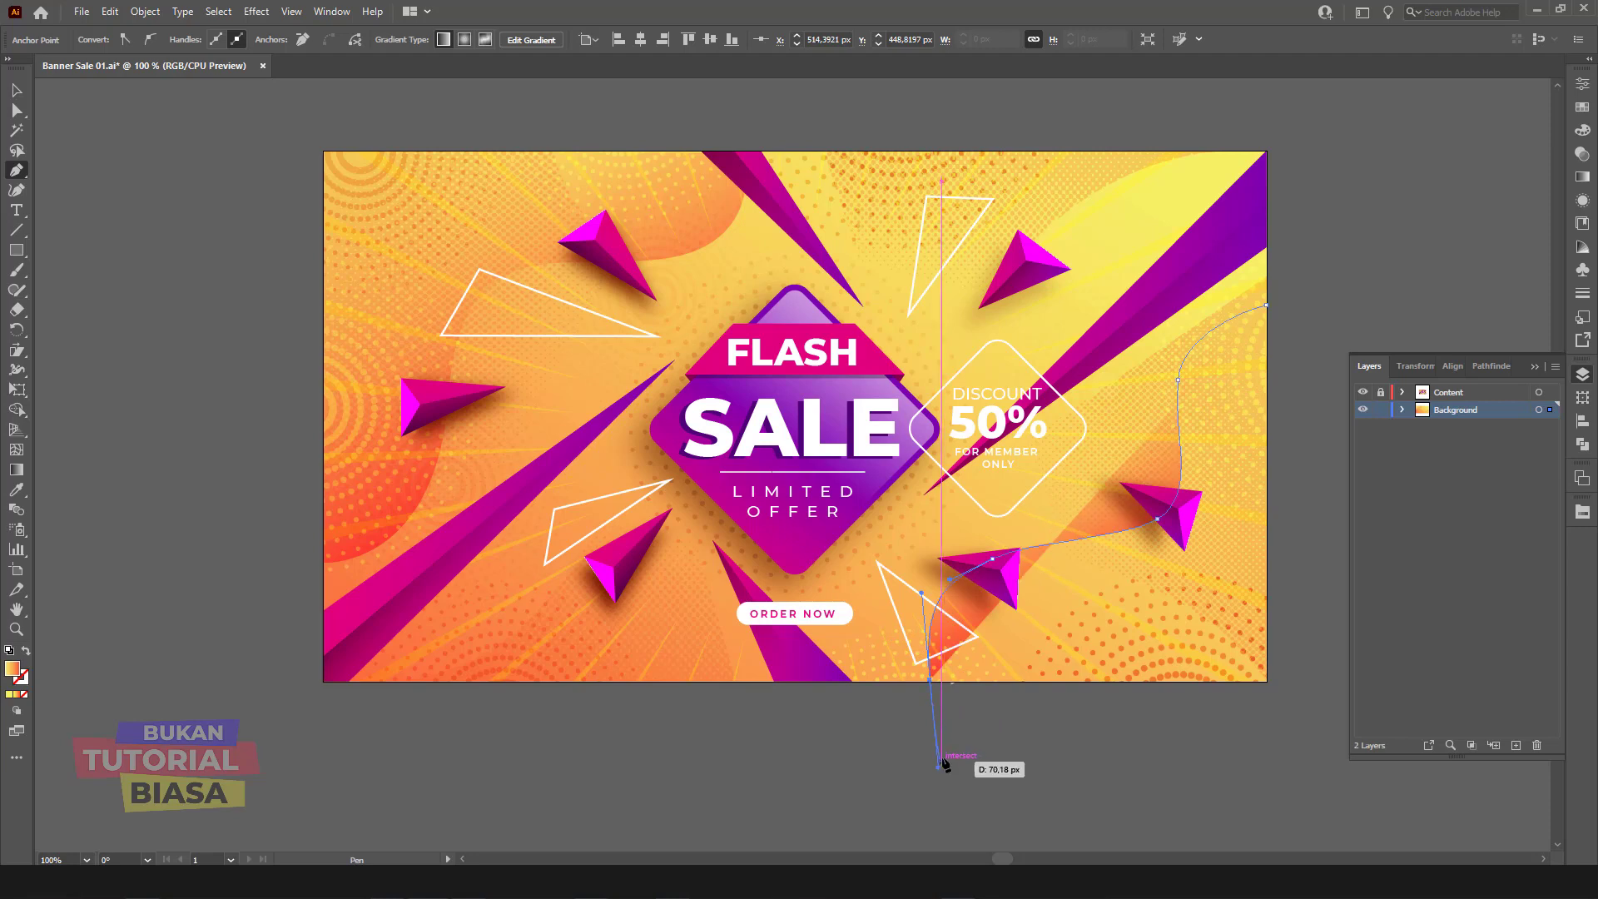
click(1264, 681)
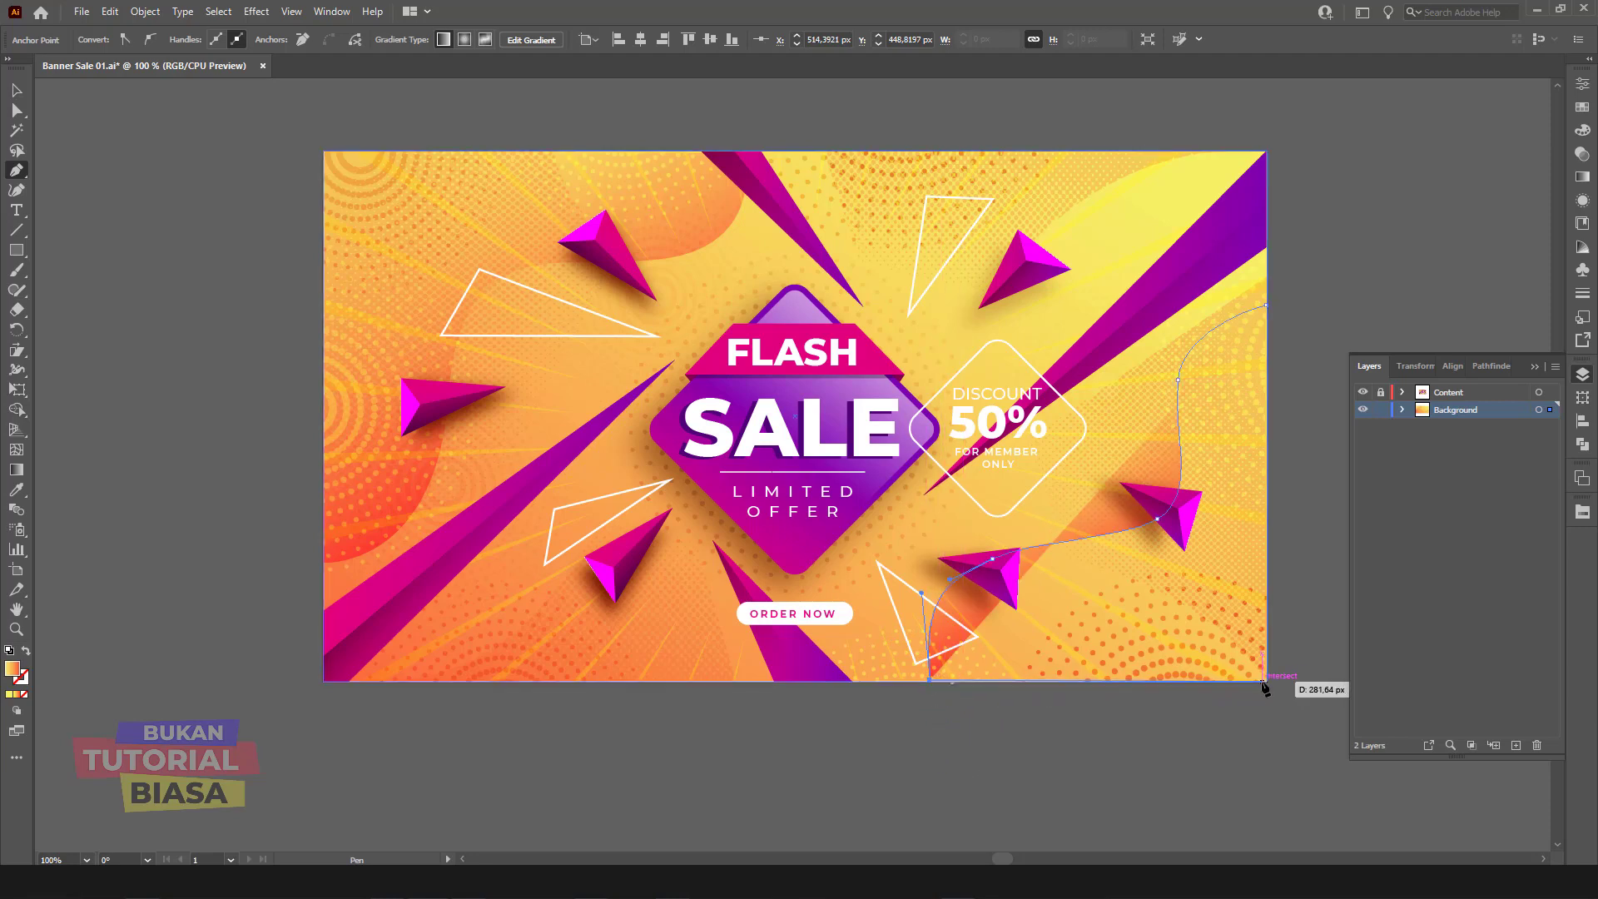
click(1266, 305)
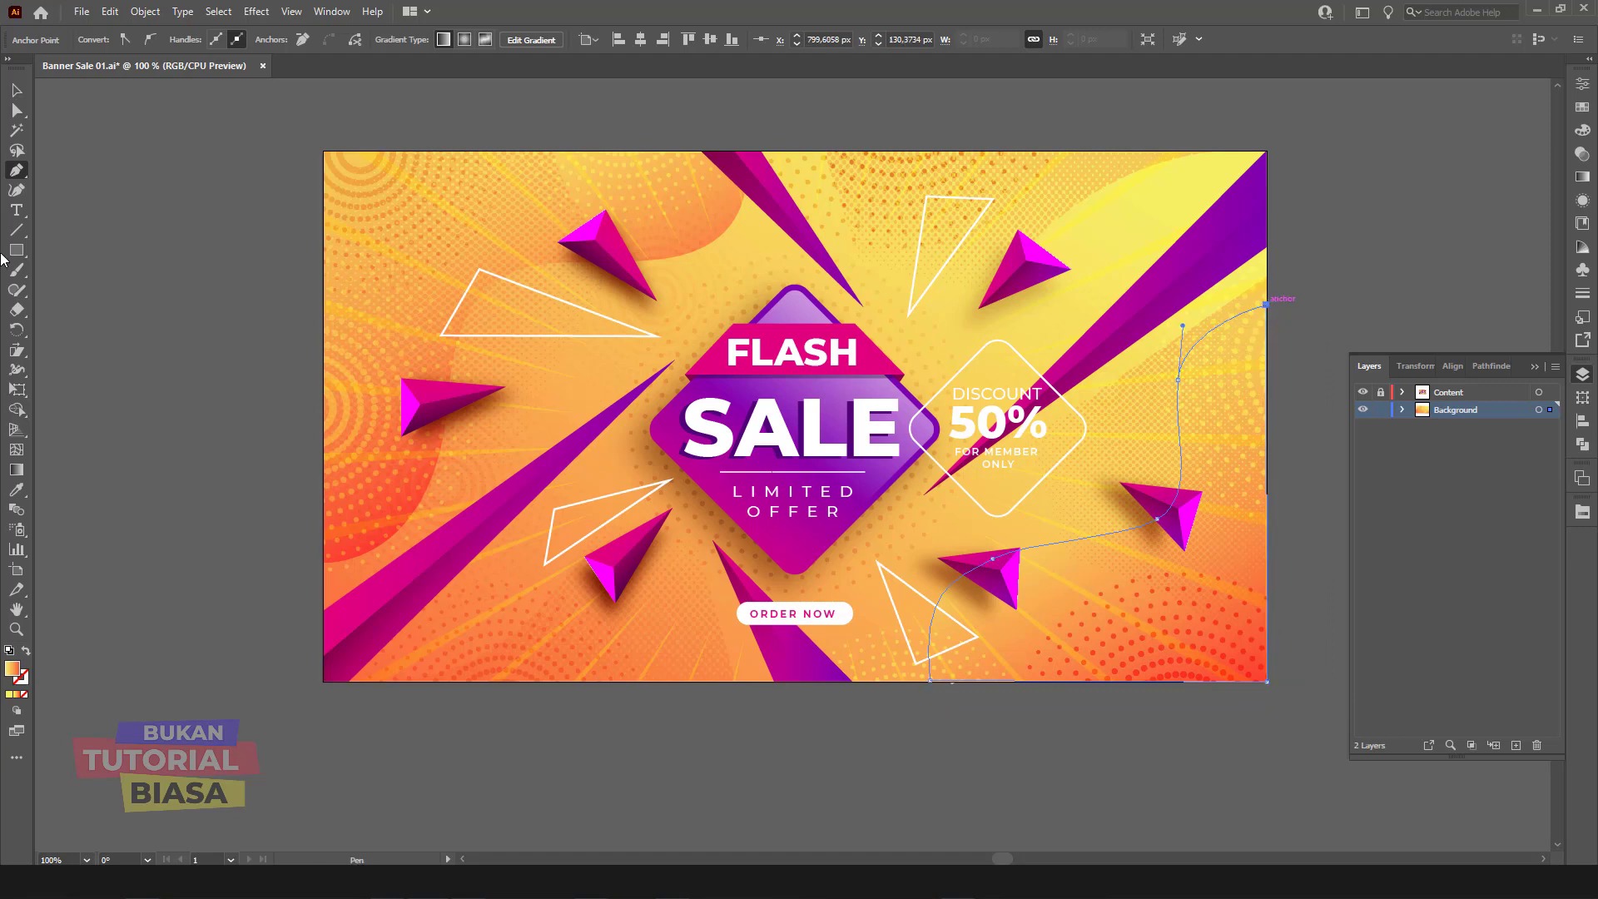
Step: Set the lower-right shape's gradient diagonally from upper left to lower right
key(g)
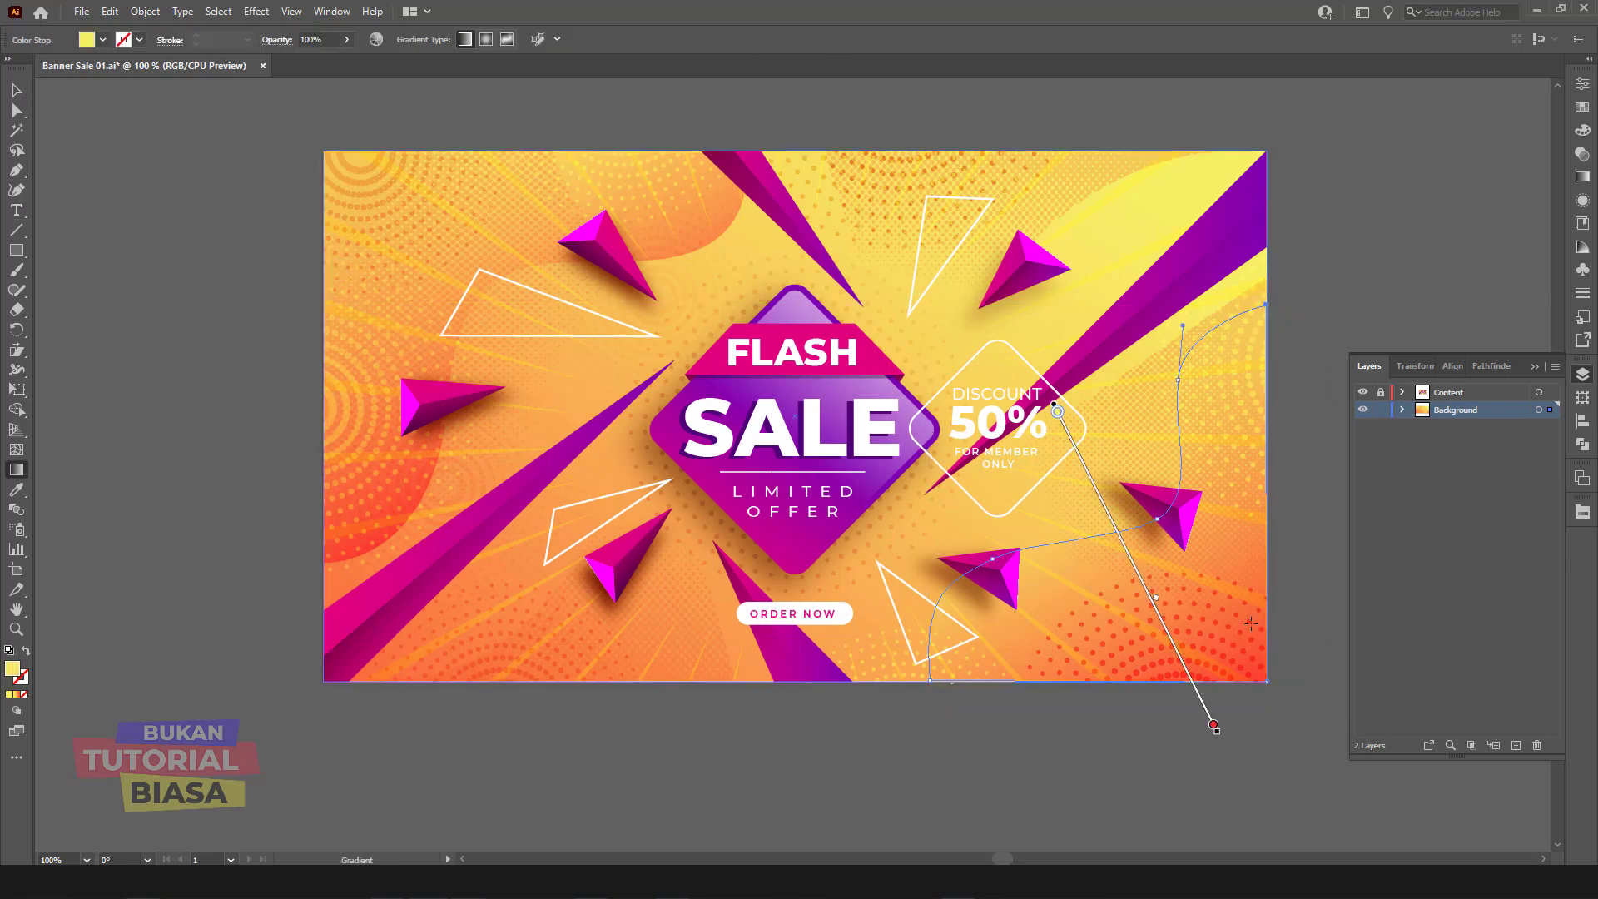
mouse_move(933, 323)
mouse_down()
mouse_move(1258, 712)
mouse_move(1272, 700)
mouse_up()
drag(1041, 341, 1180, 717)
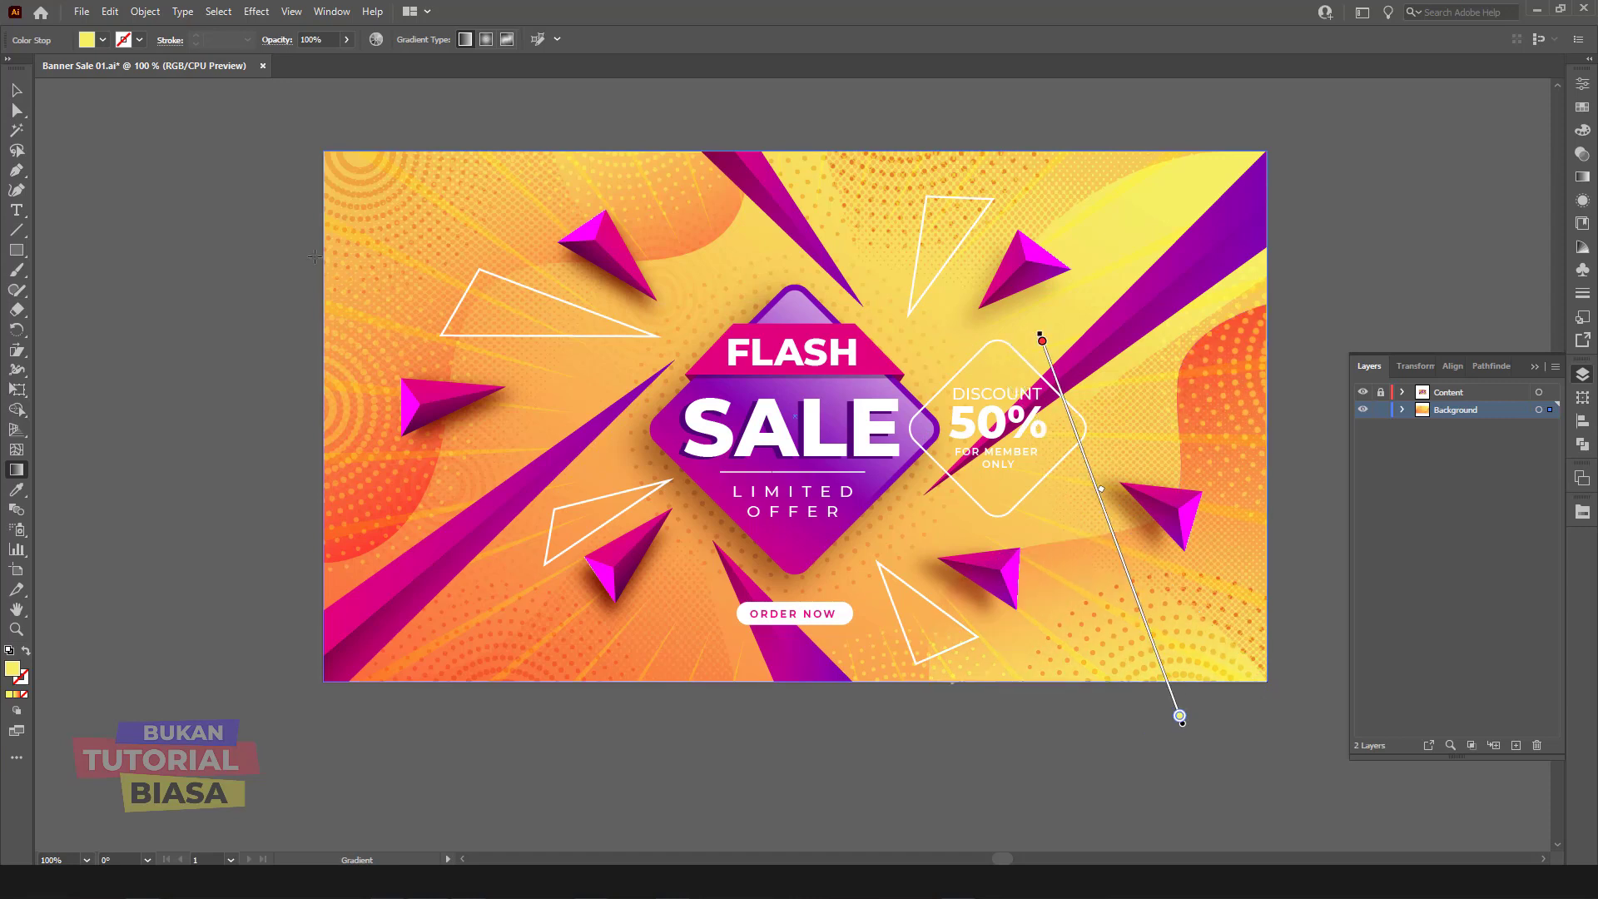
drag(929, 351, 1289, 651)
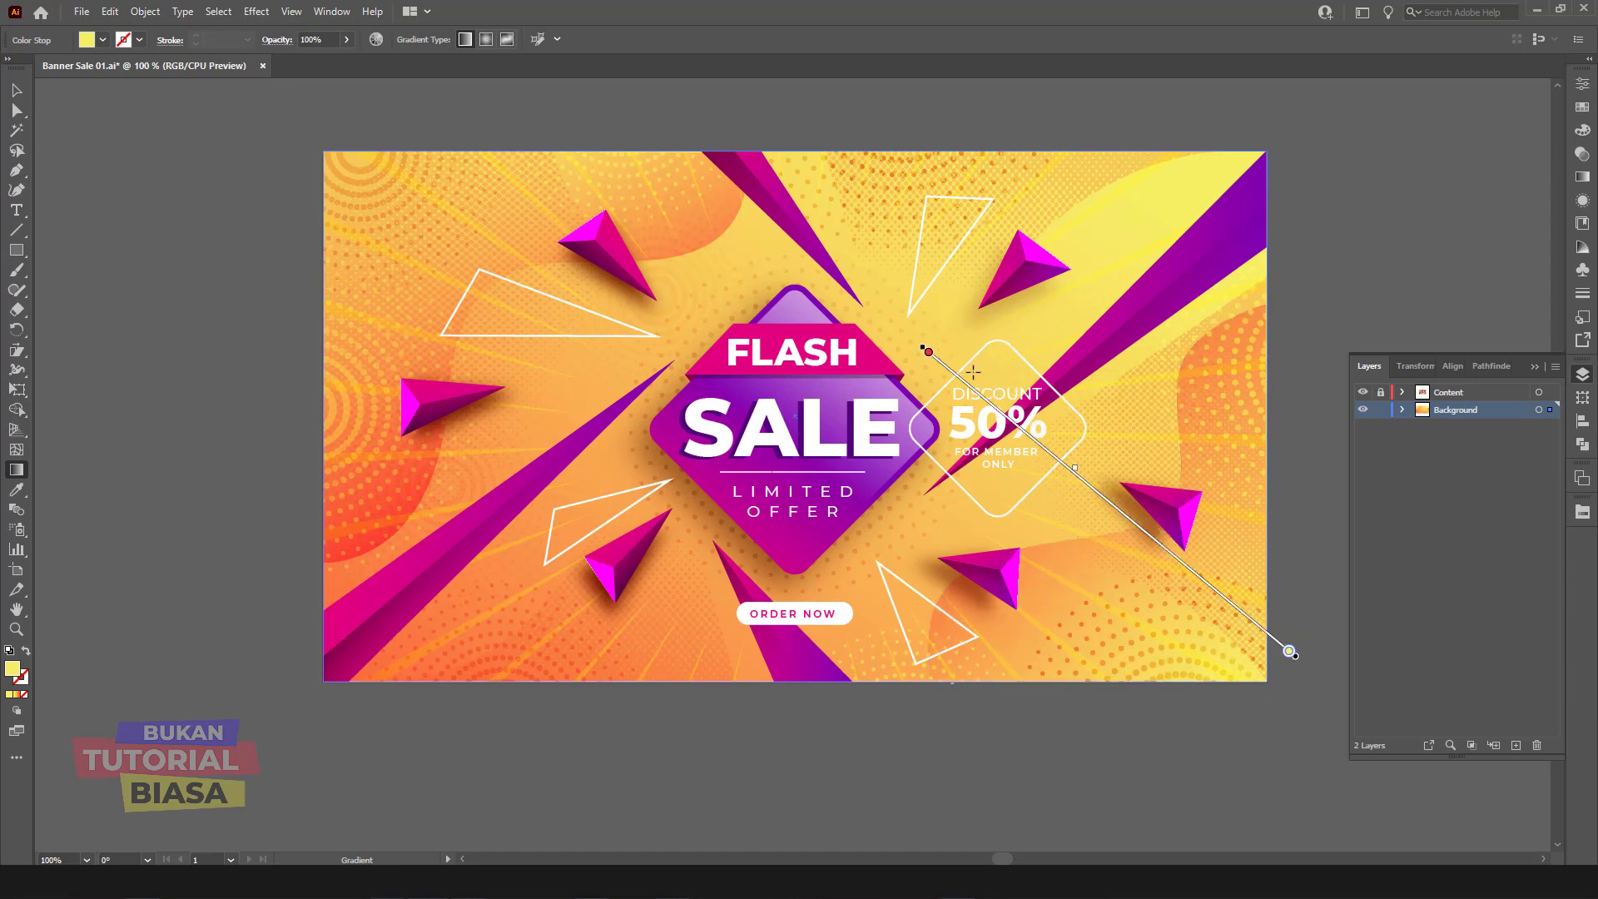
click(14, 94)
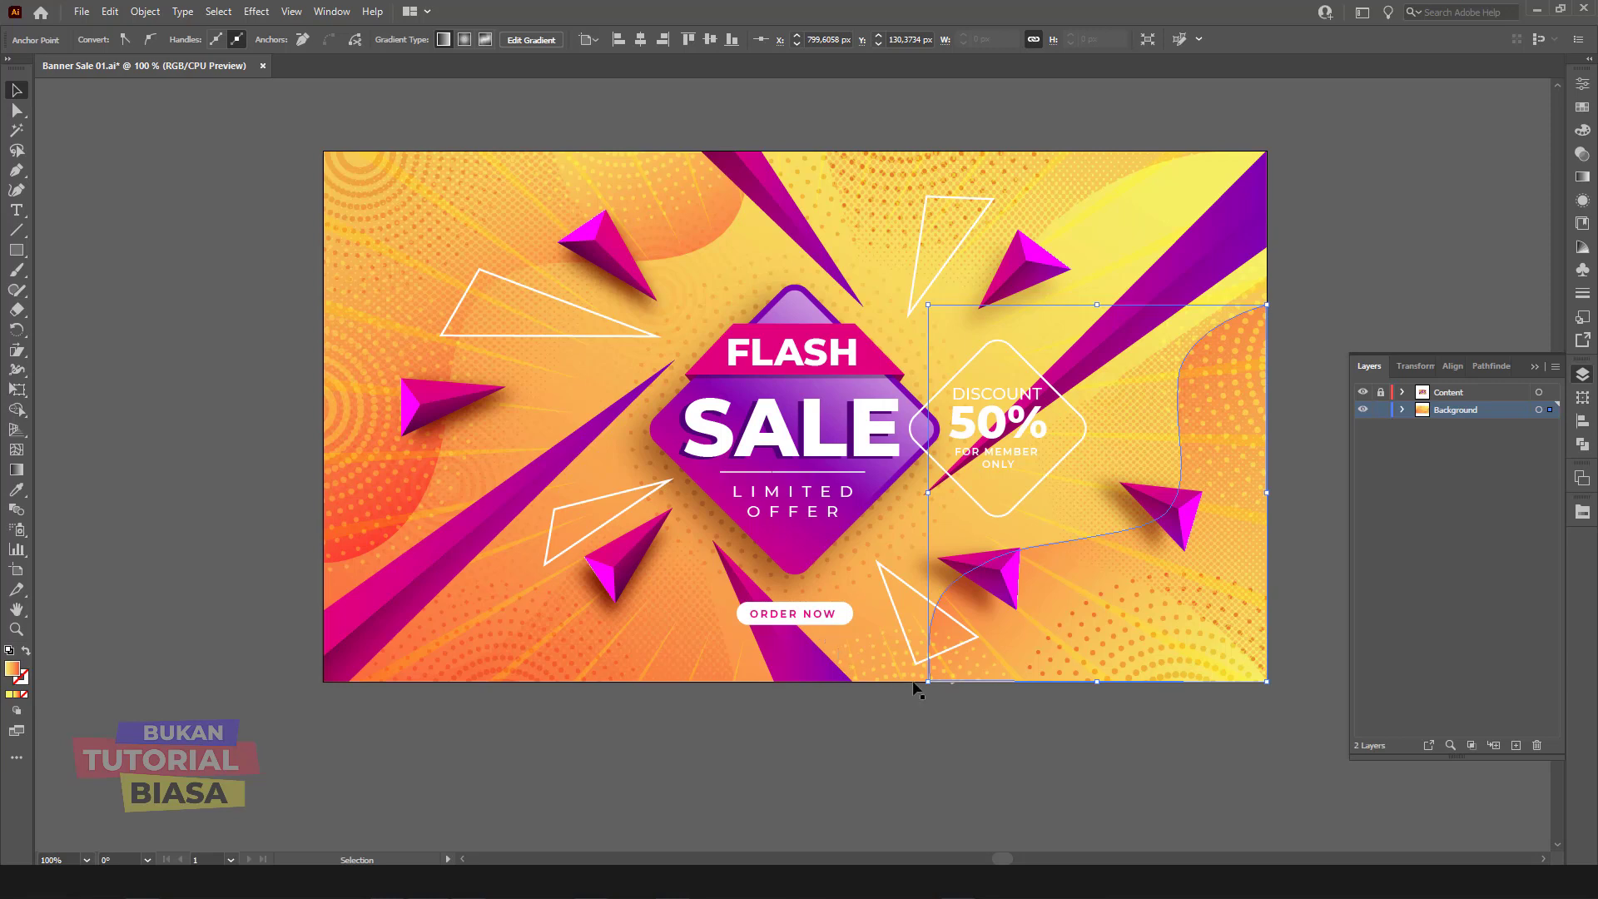
drag(929, 681, 857, 685)
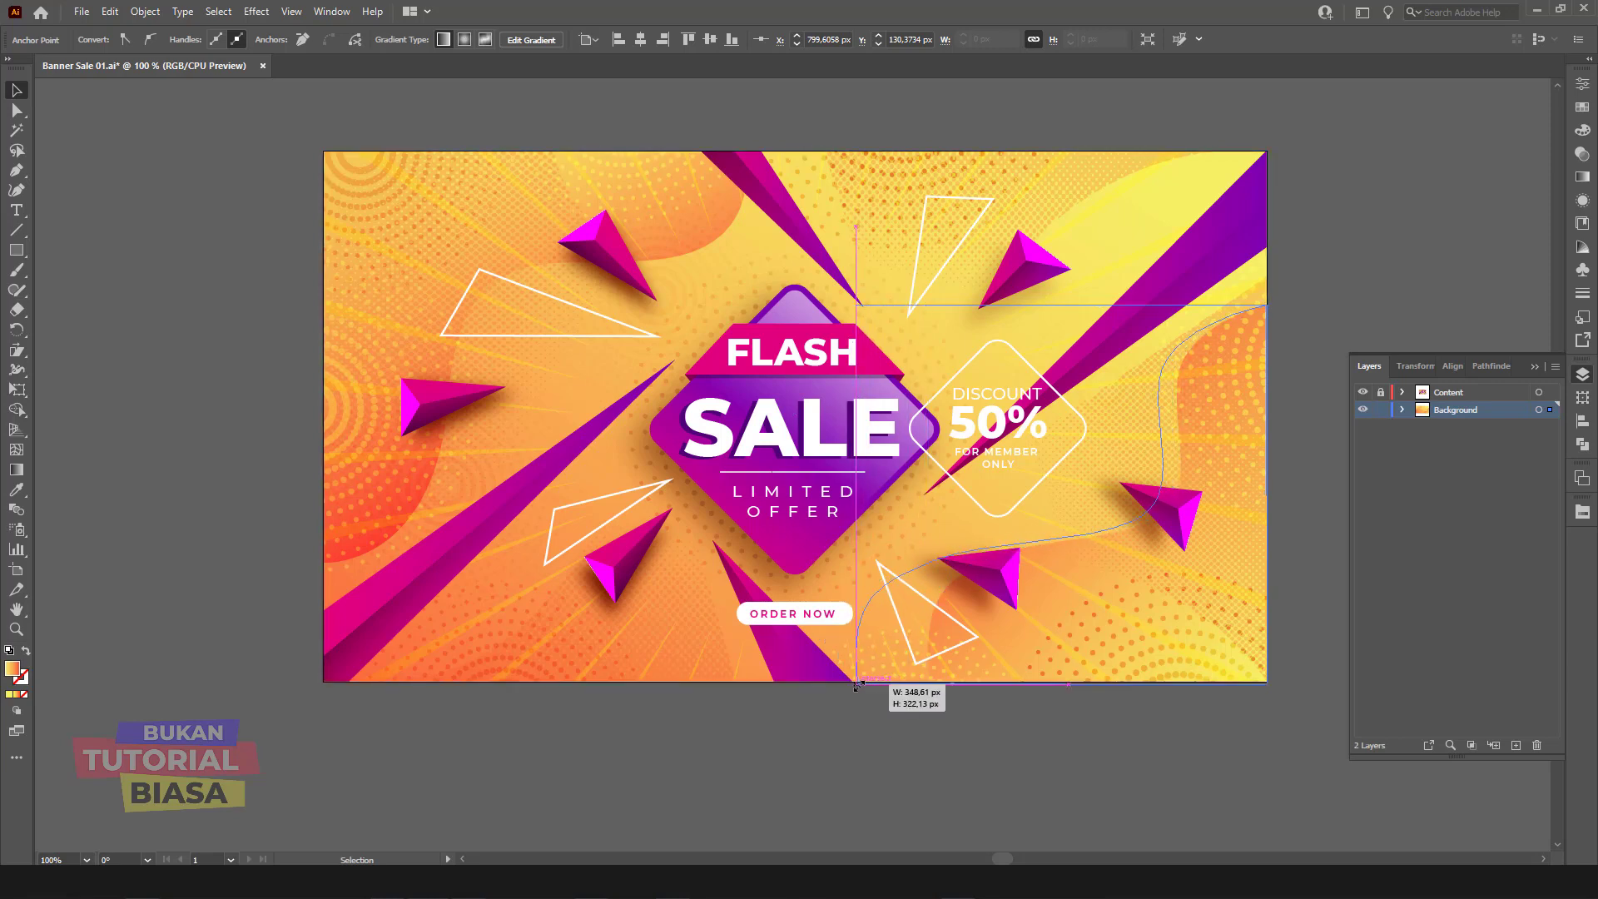
click(17, 109)
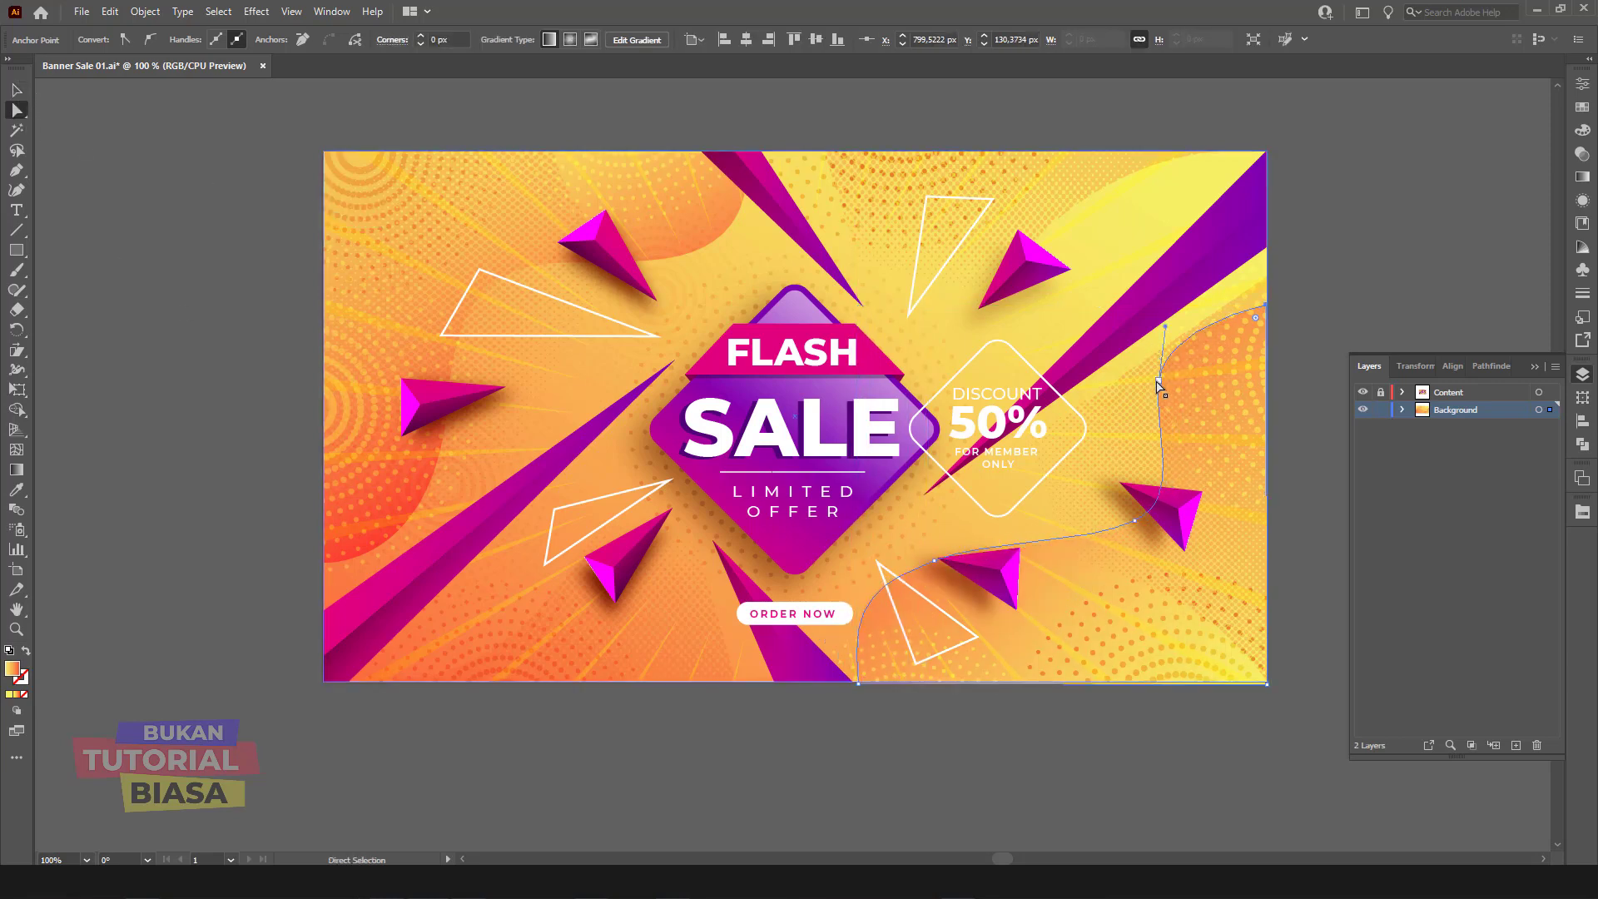
drag(1160, 384, 1159, 321)
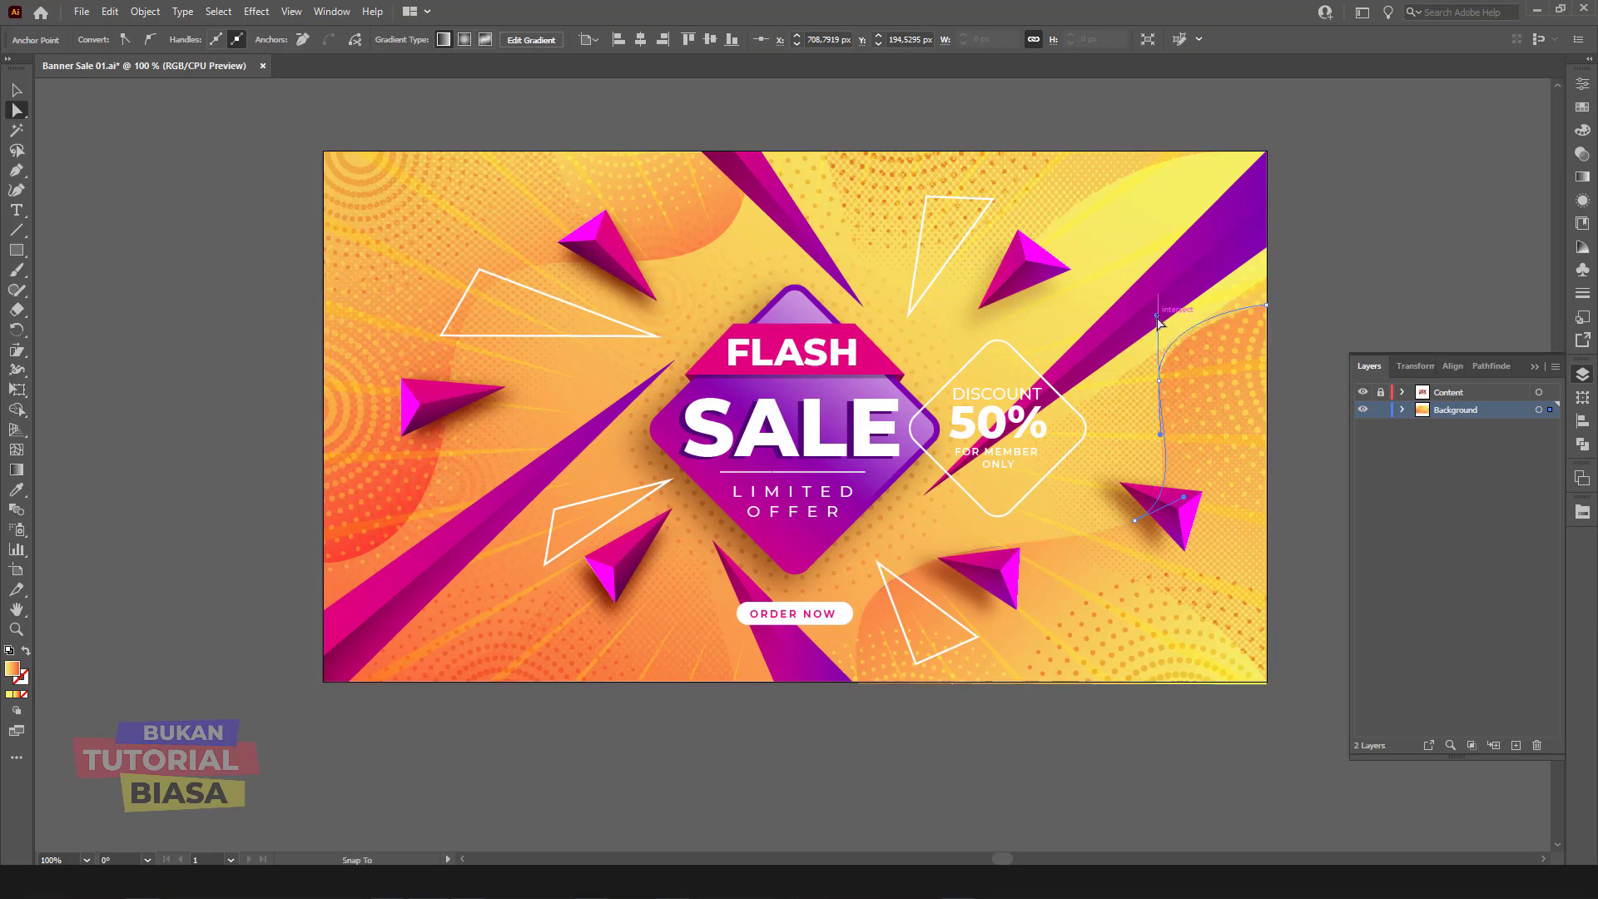
mouse_move(1134, 521)
mouse_down()
mouse_move(1132, 577)
mouse_move(1206, 555)
mouse_up()
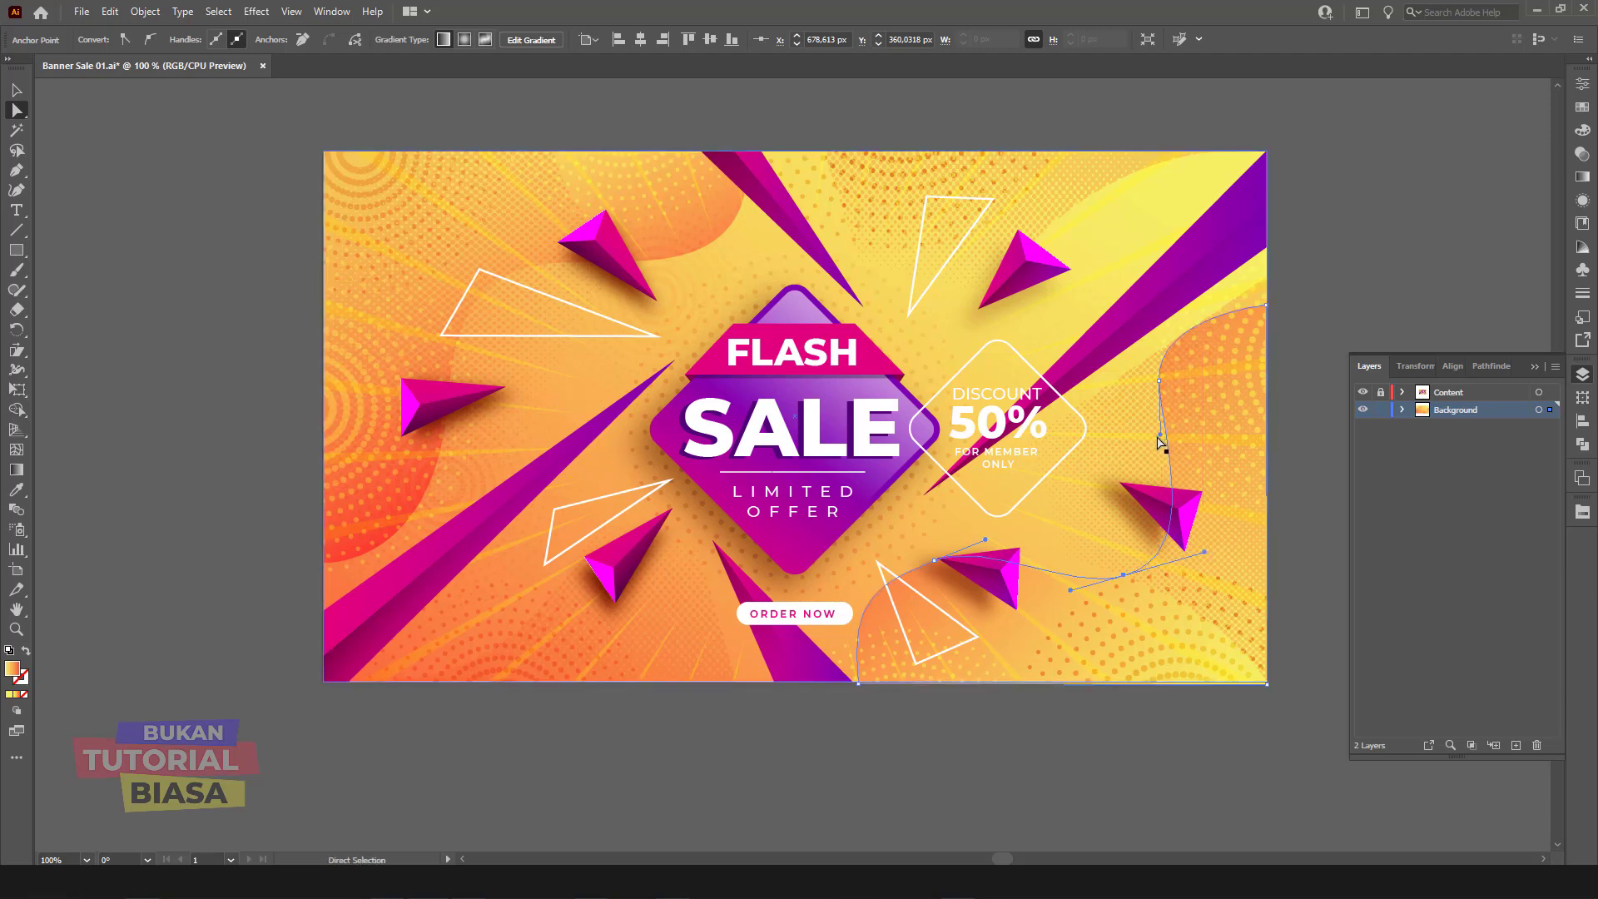
drag(1160, 439, 1140, 461)
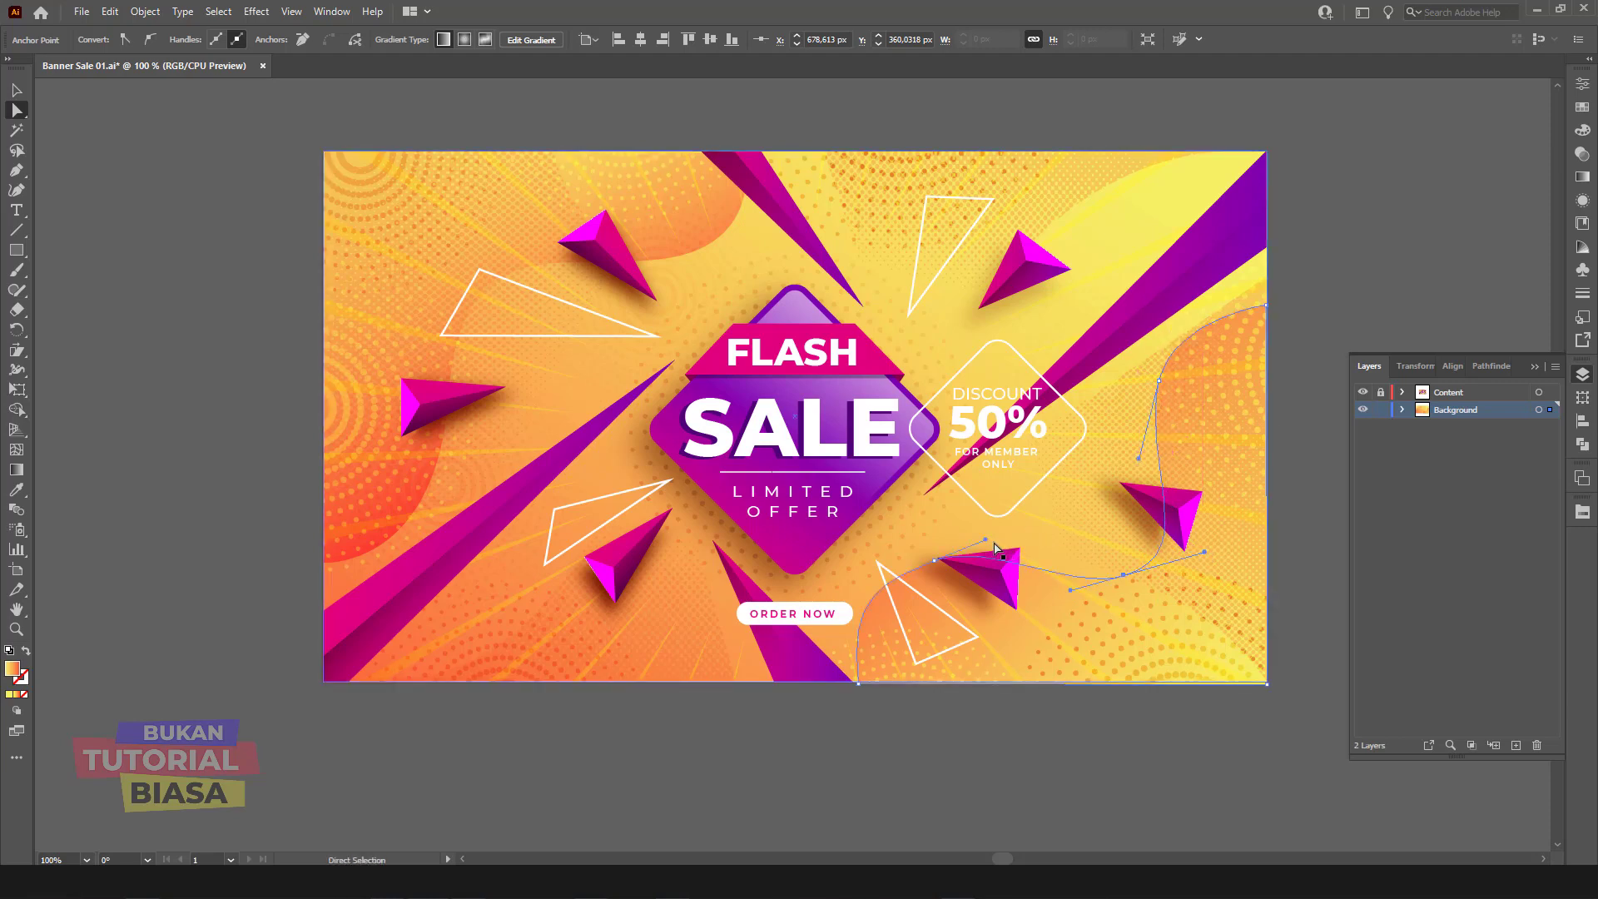
drag(986, 541, 1004, 555)
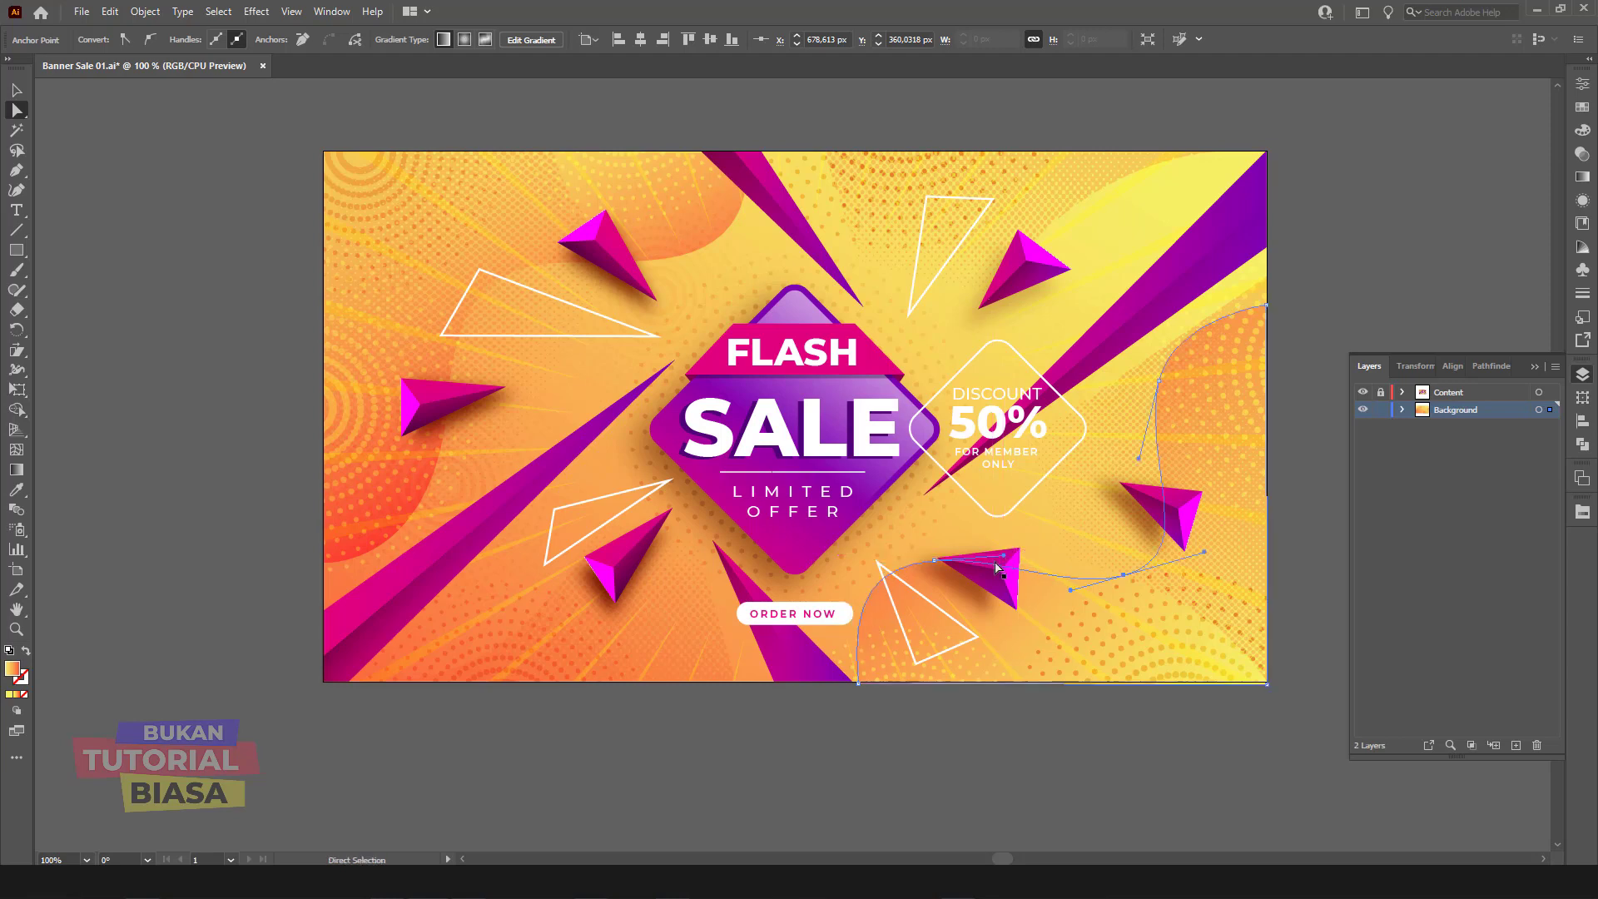
click(16, 89)
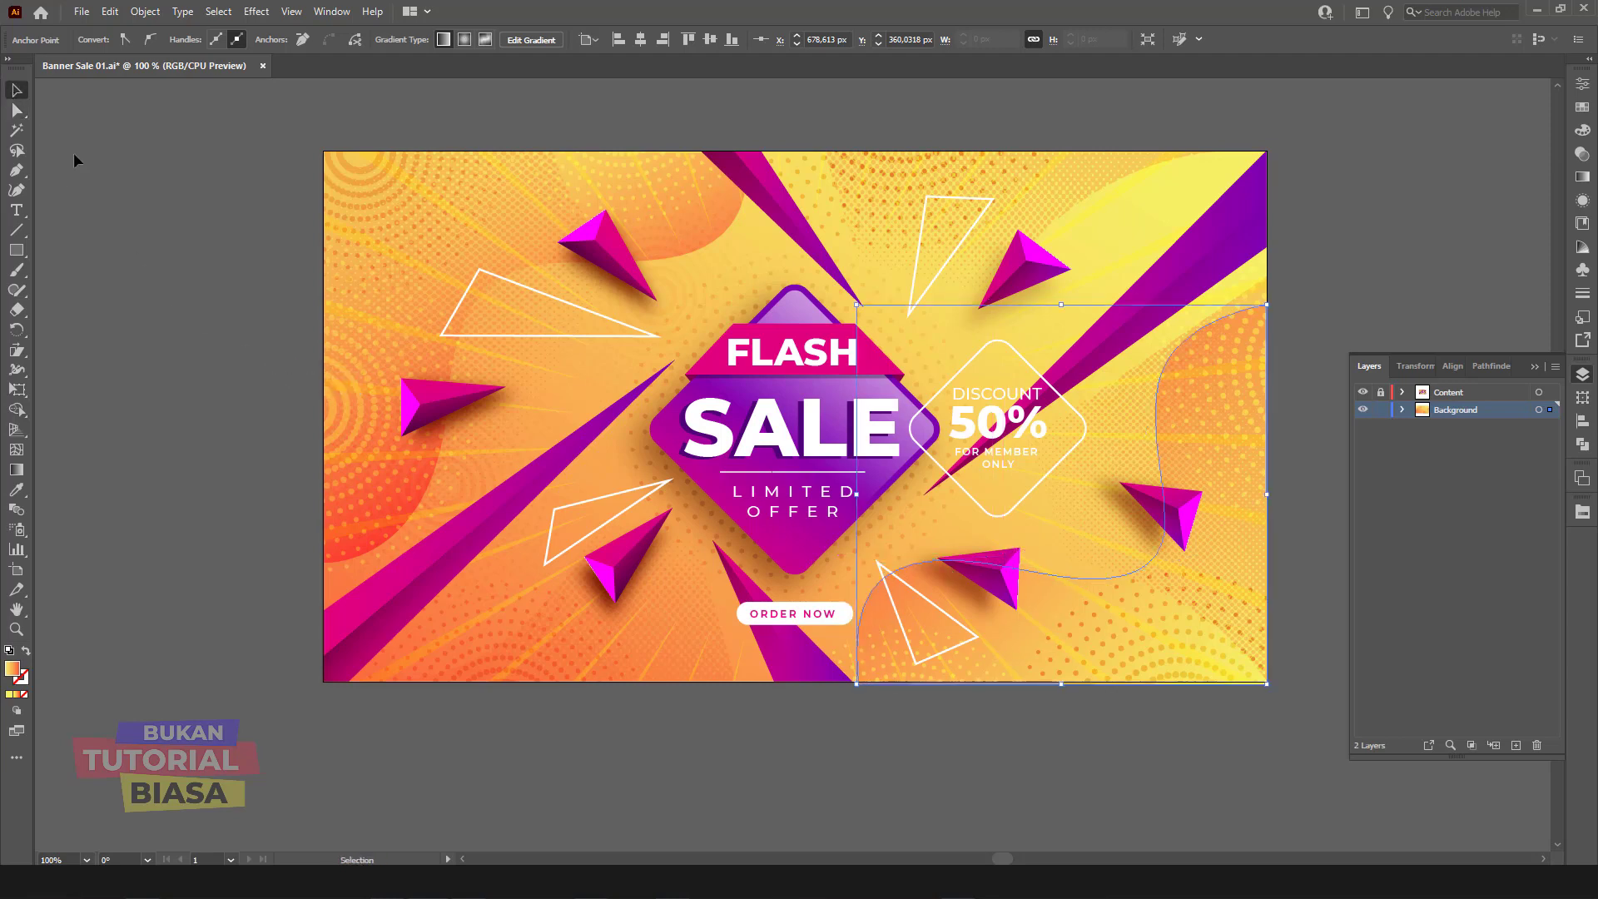
click(157, 247)
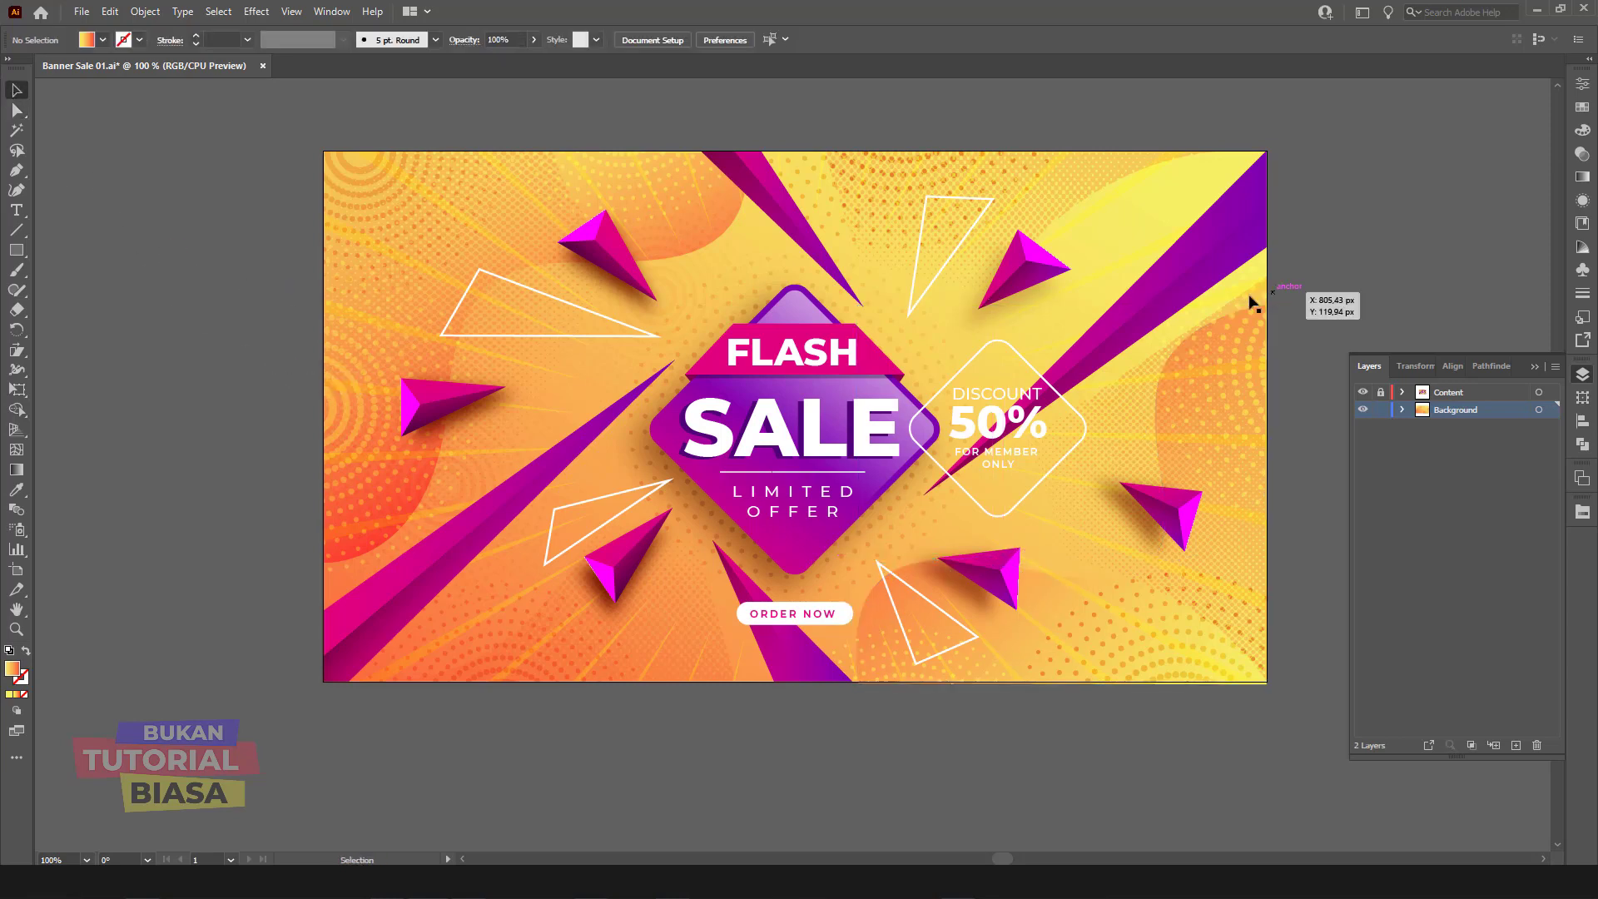
Step: Set the top-left and bottom-right orange blobs to 57% opacity
click(1192, 350)
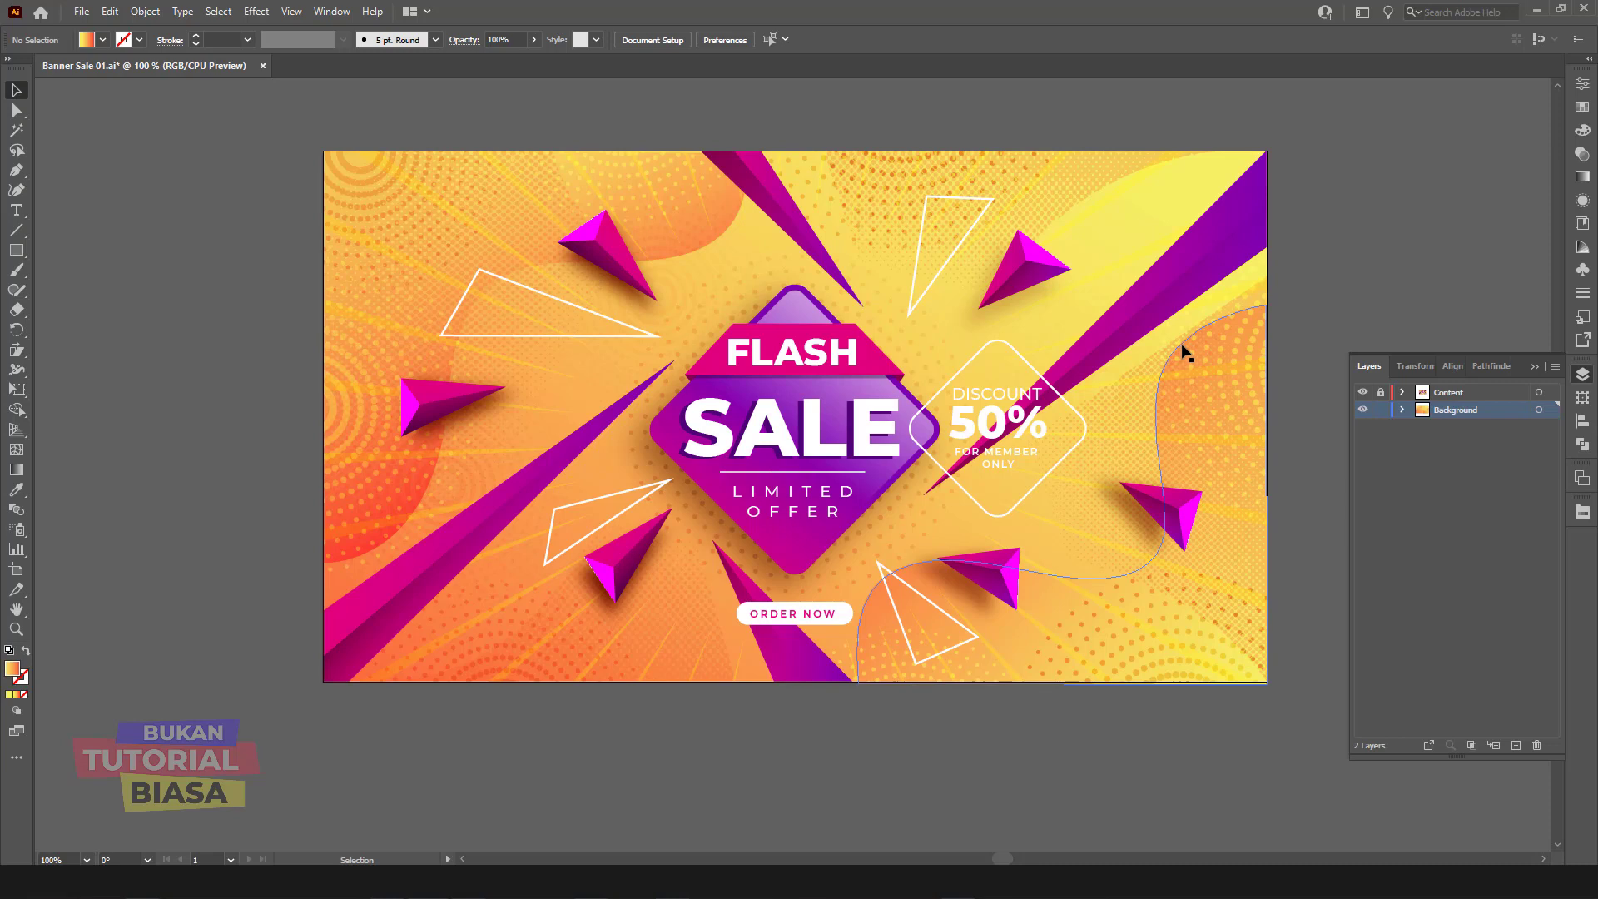
shift+click(707, 238)
click(1582, 154)
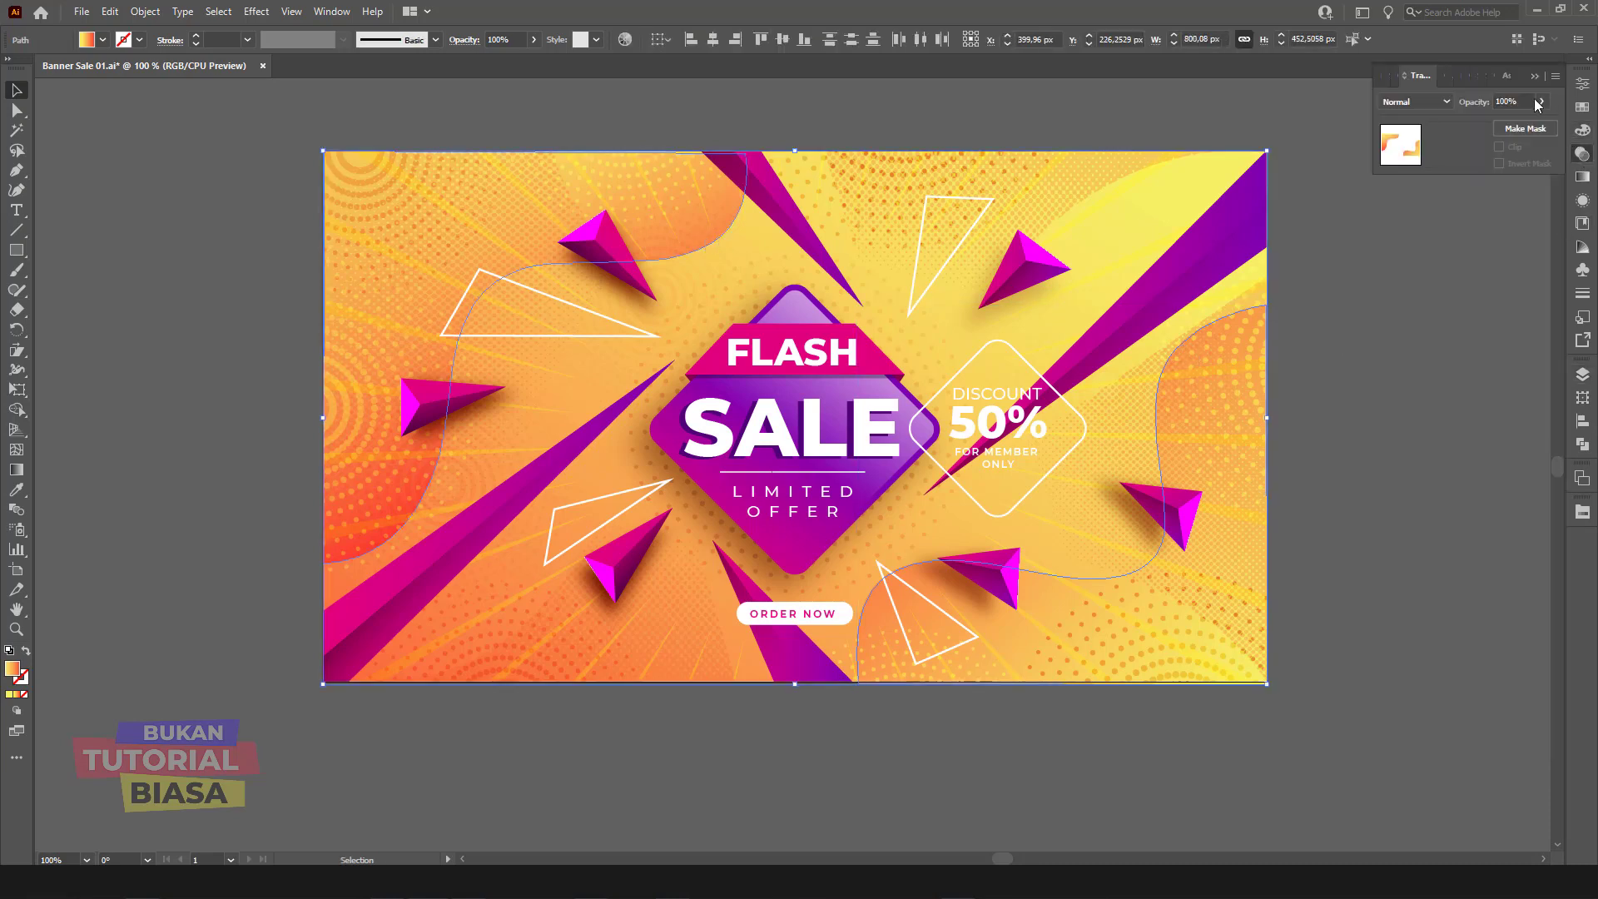
click(1541, 104)
drag(1541, 122, 1514, 123)
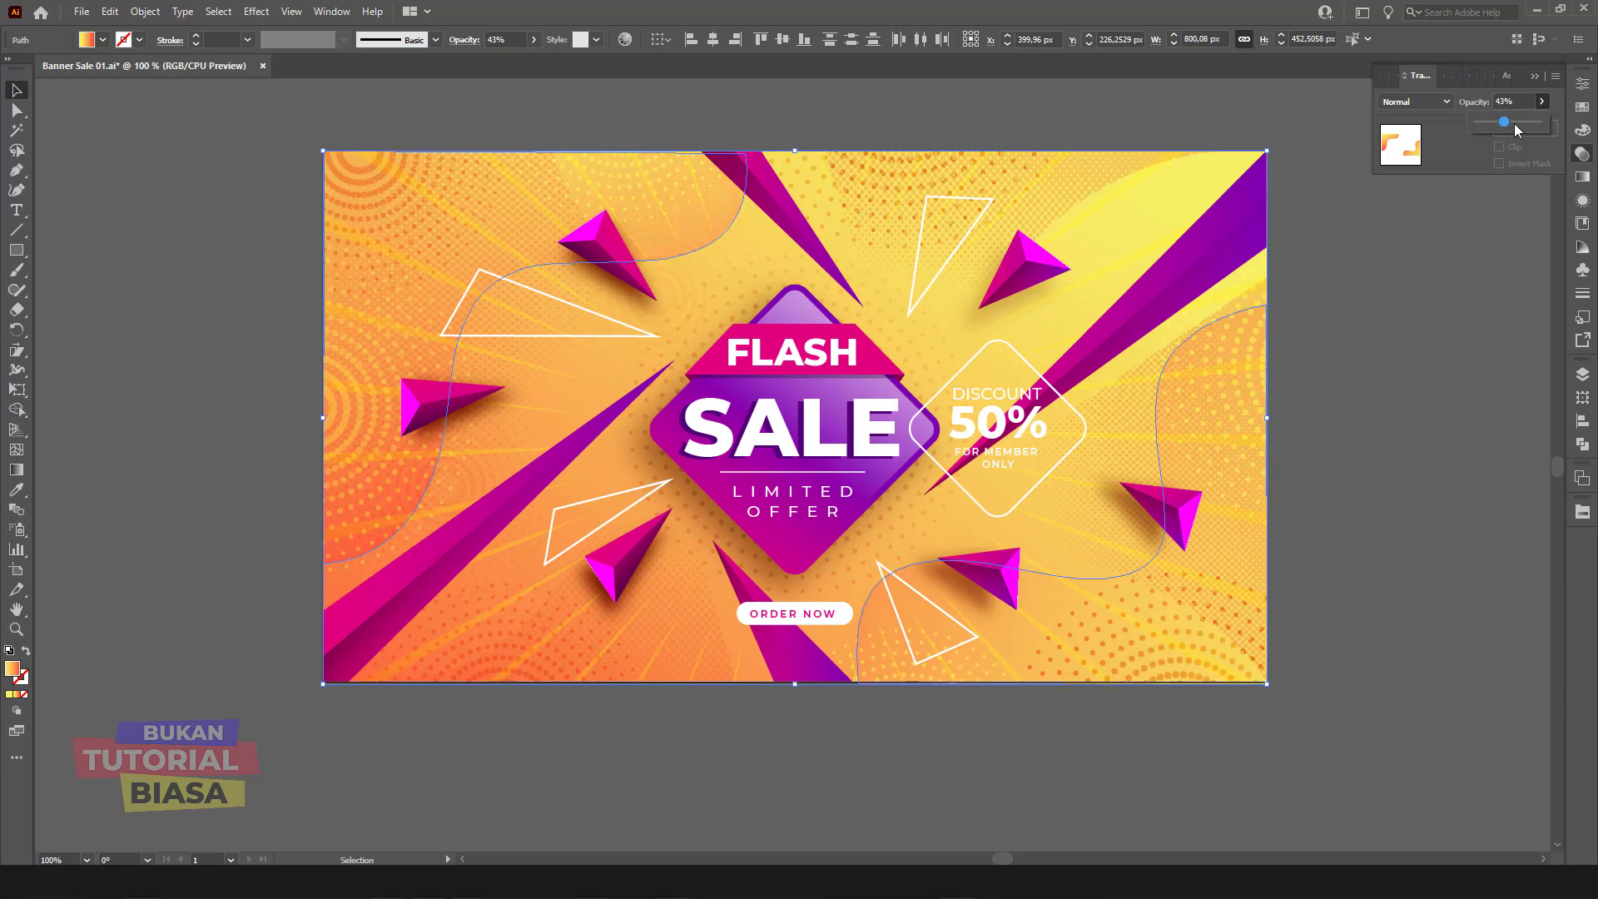
click(1392, 303)
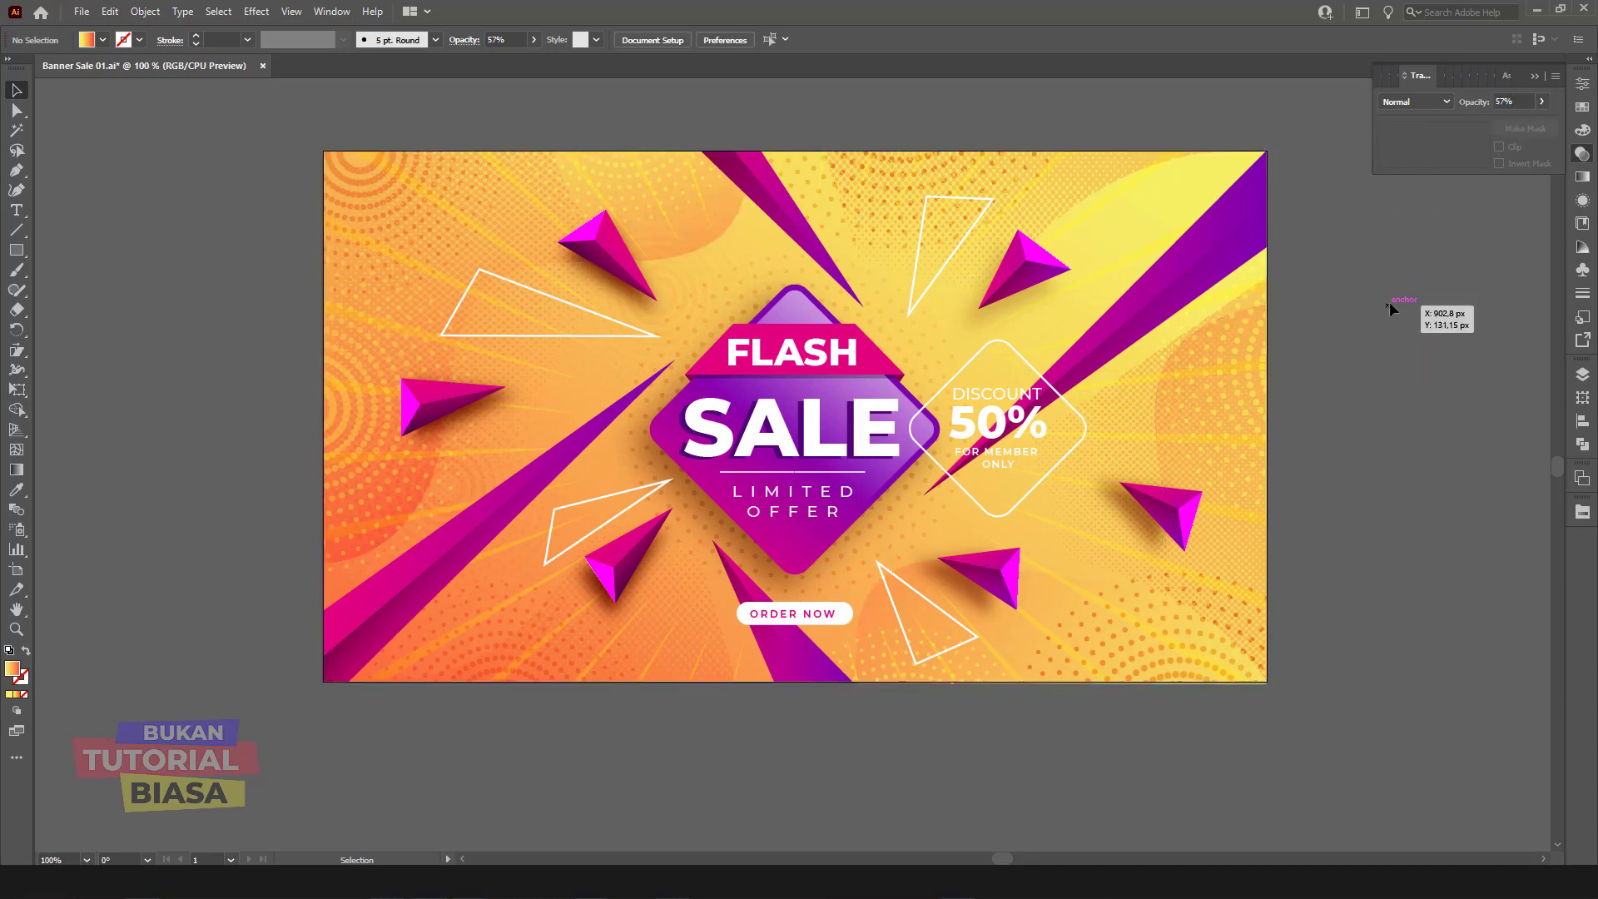
Step: Zoom in and out to review the faded blobs across the whole banner
key(ctrl+minus)
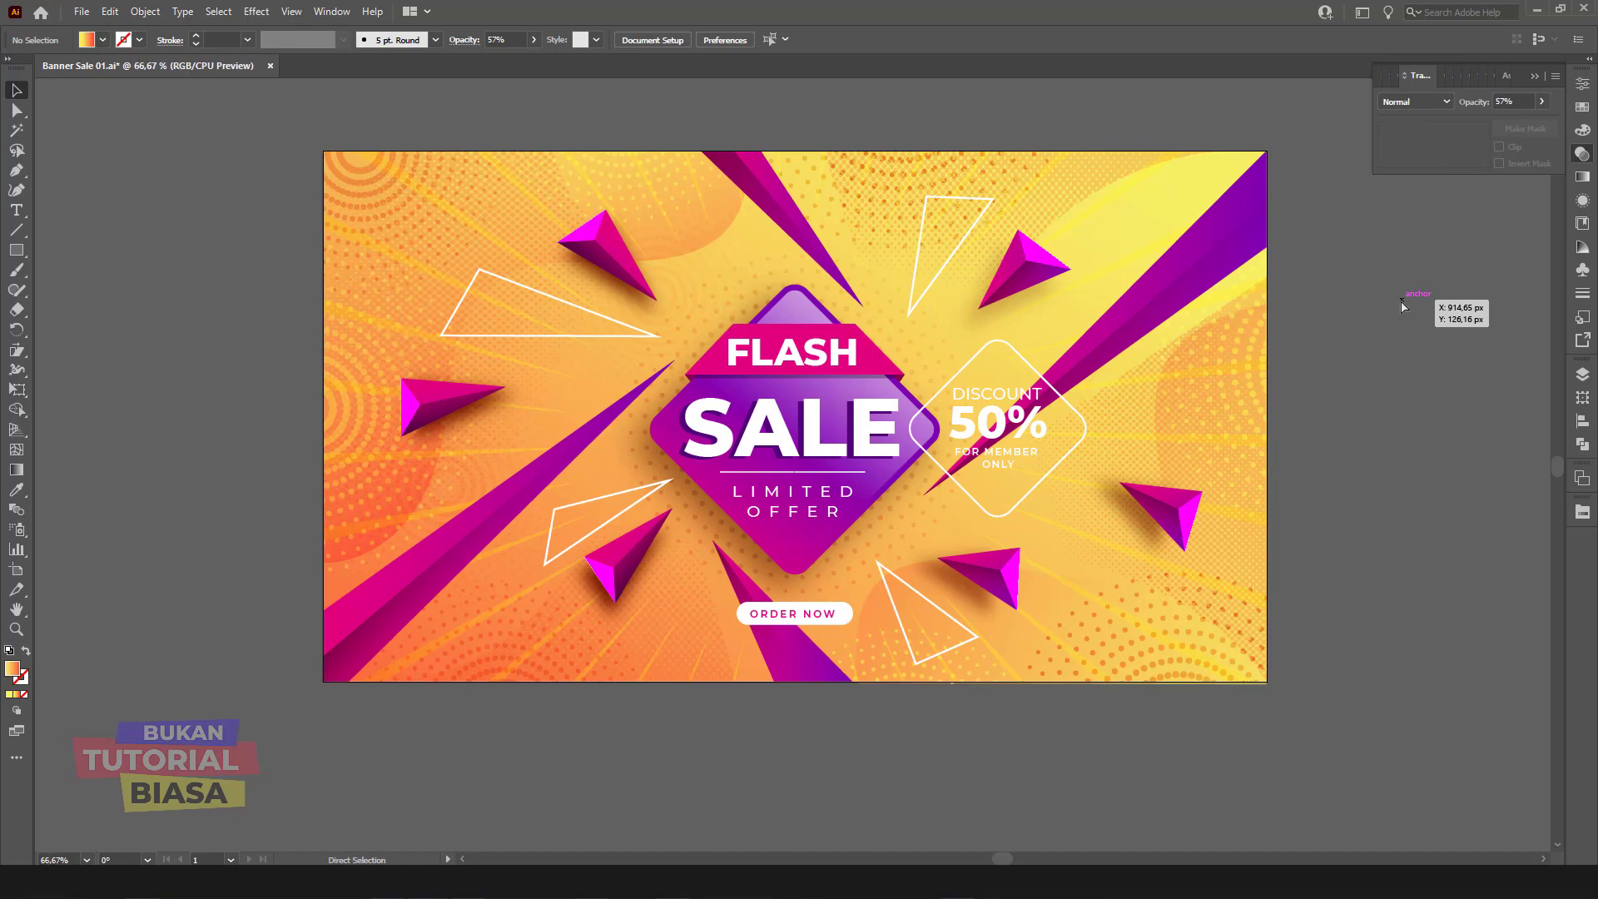
key(ctrl+minus)
key(ctrl+plus)
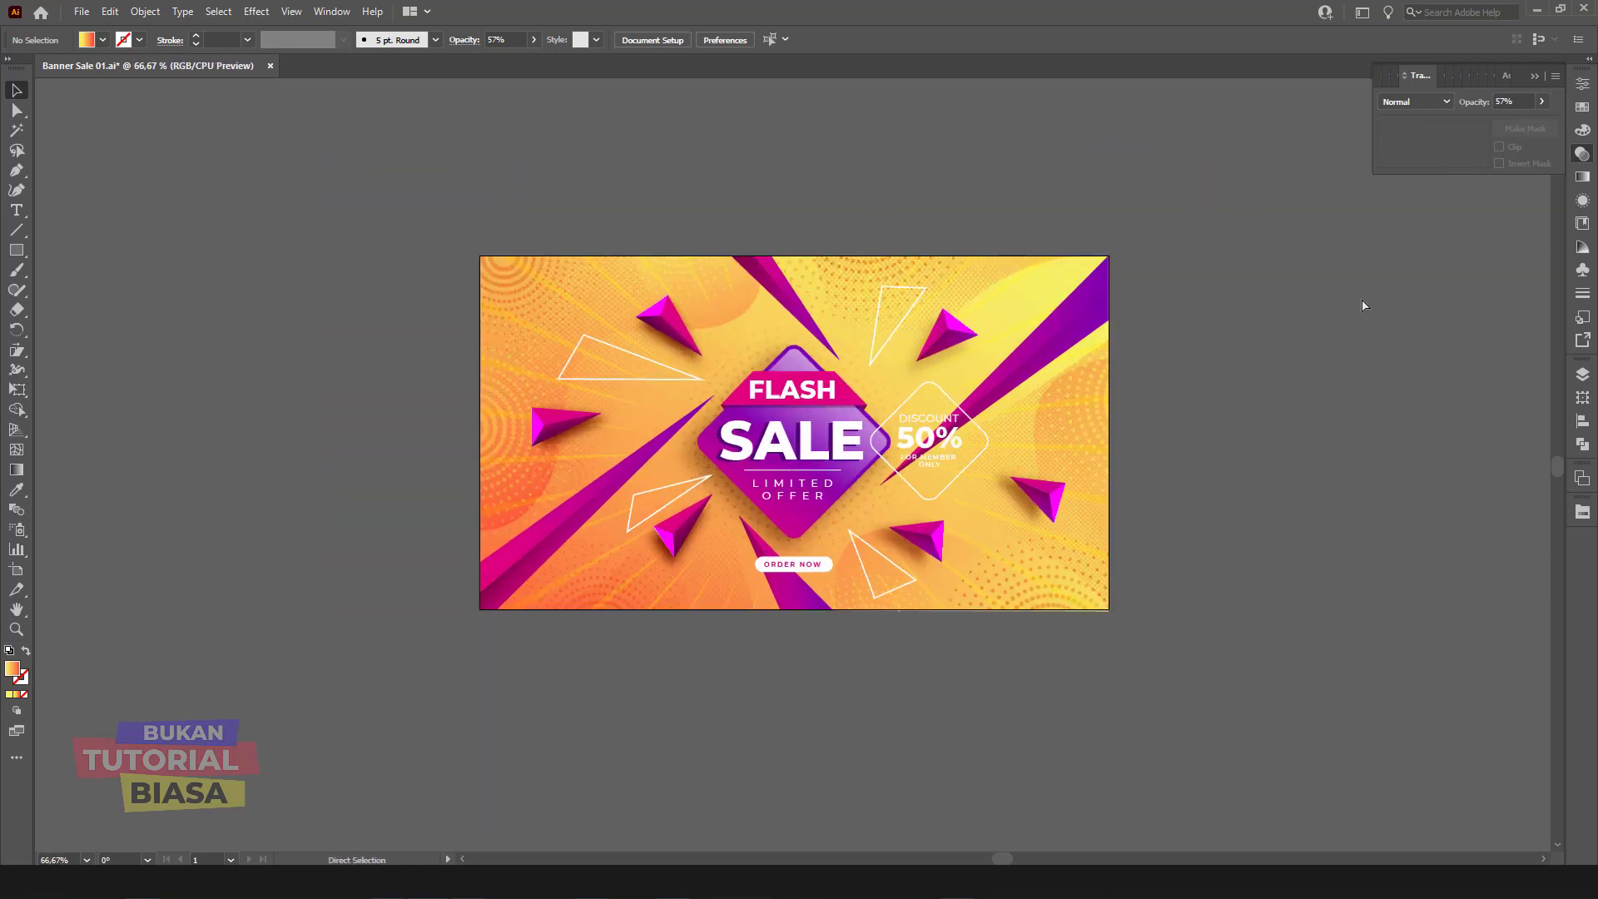
key(ctrl+minus)
key(ctrl+plus)
key(ctrl+plus)
key(ctrl+minus)
key(ctrl+plus)
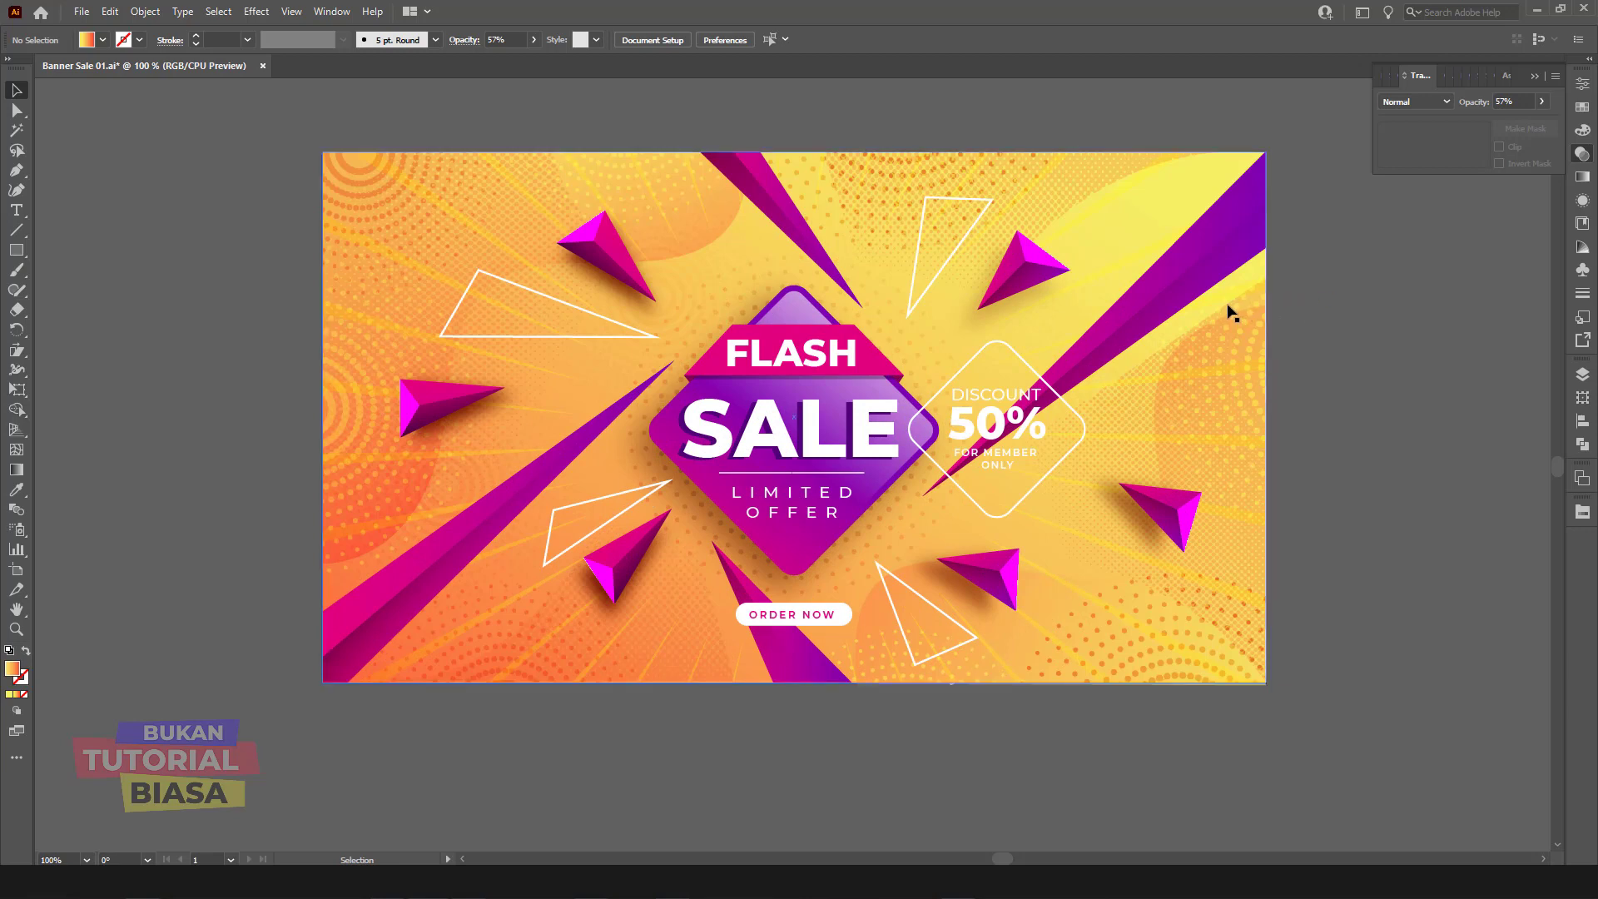
click(866, 428)
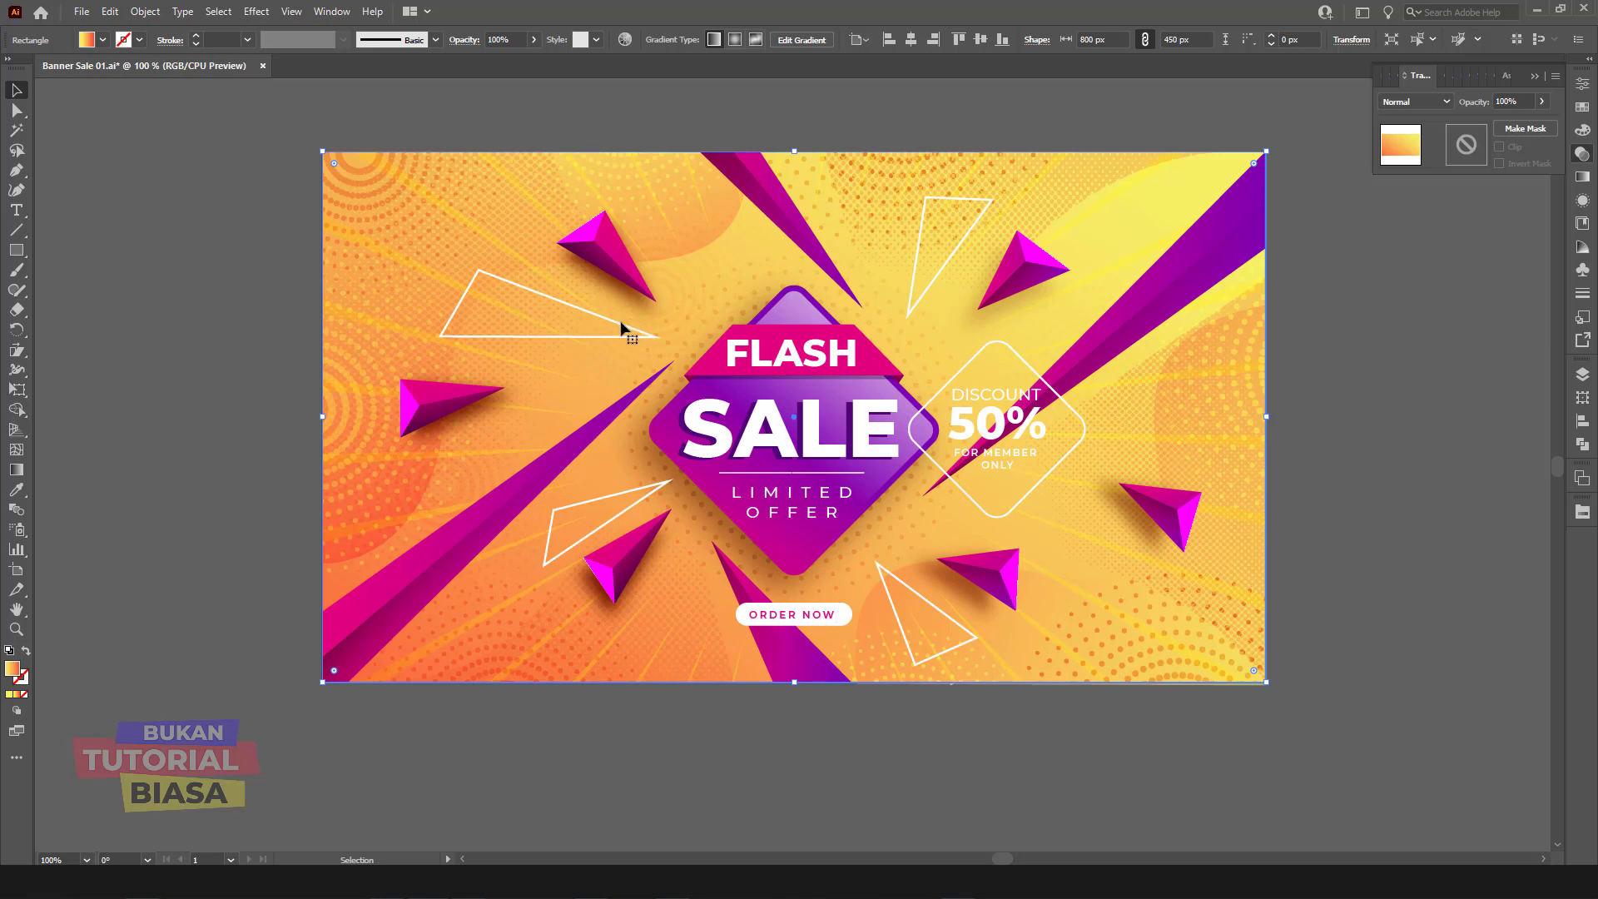
click(1359, 398)
key(ctrl+minus)
key(ctrl+plus)
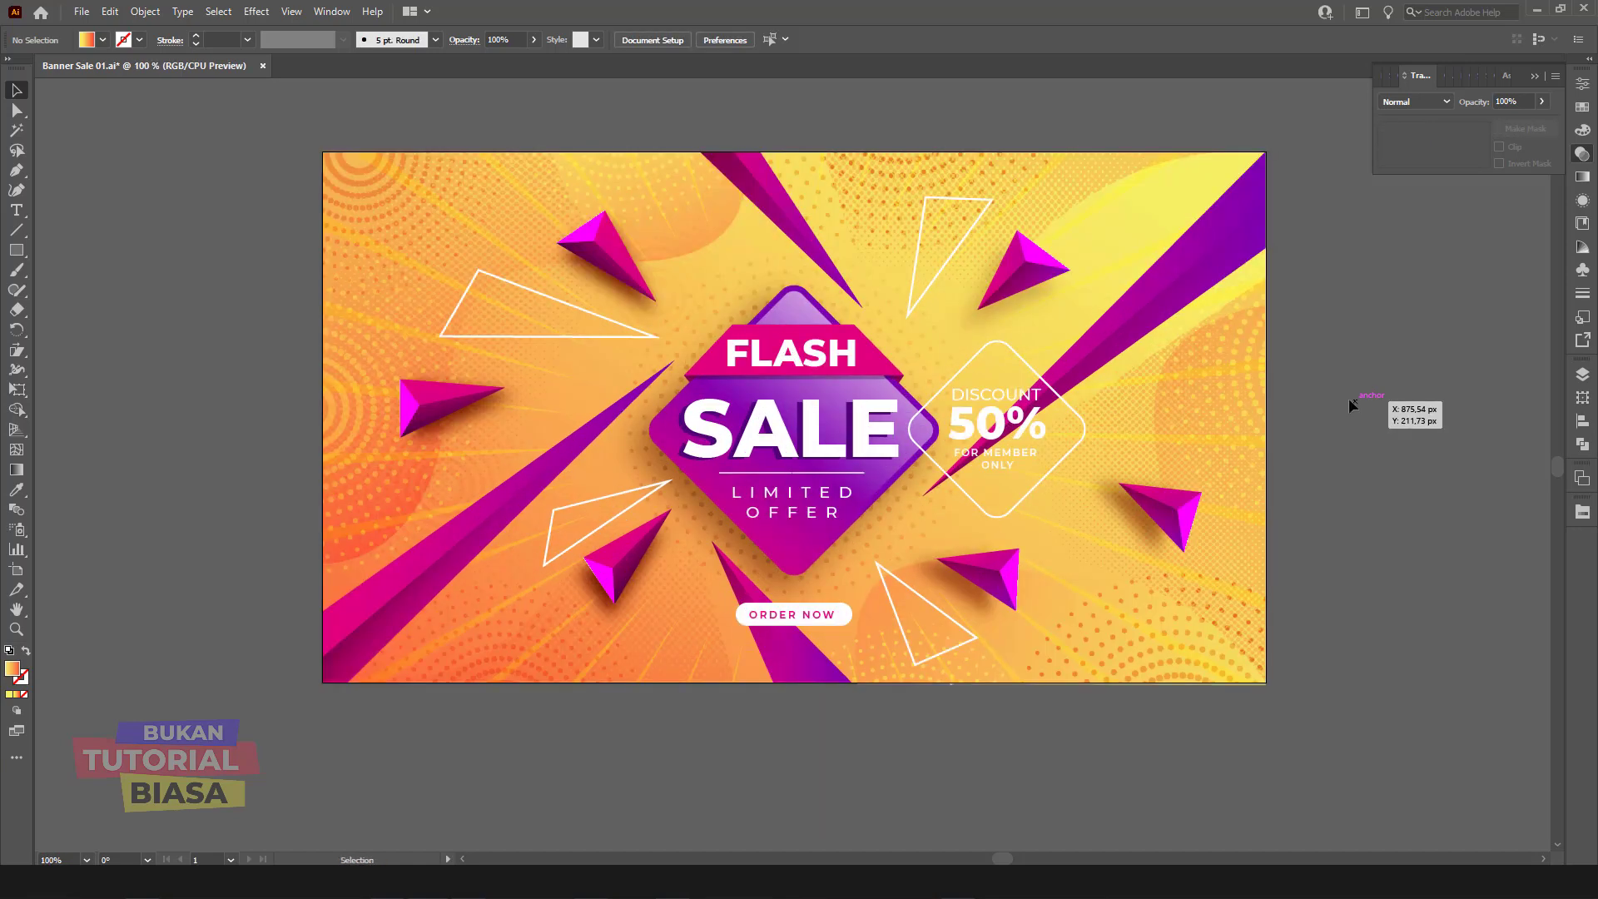
click(82, 14)
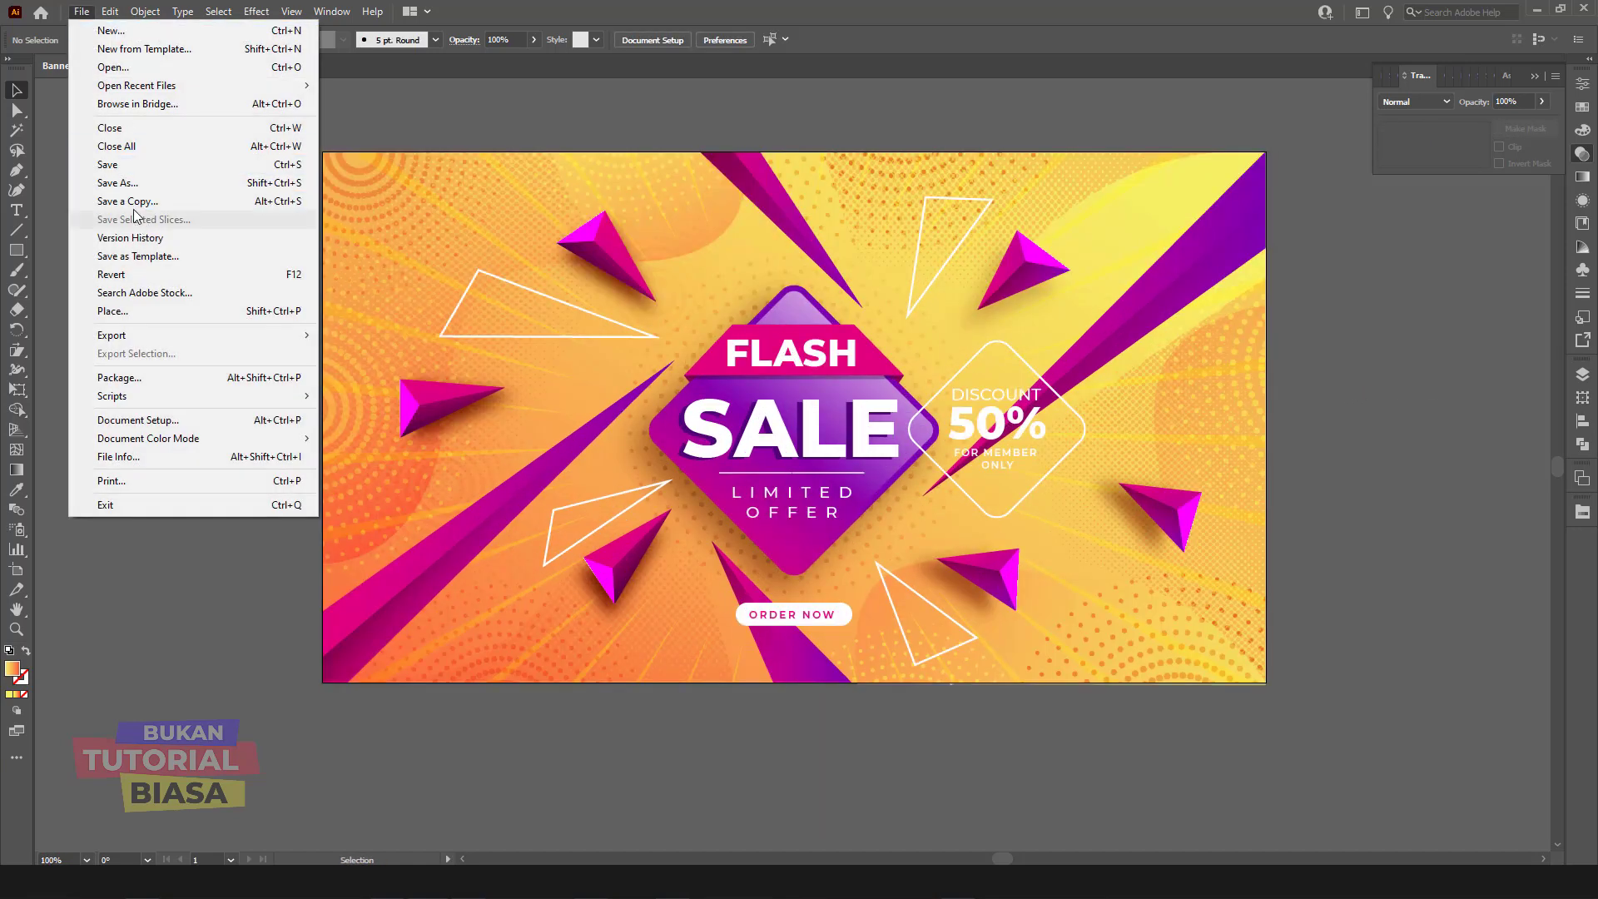
Step: Save Banner Sale 01 as an Illustrator EPS (*.EPS) file in the project folder
click(342, 158)
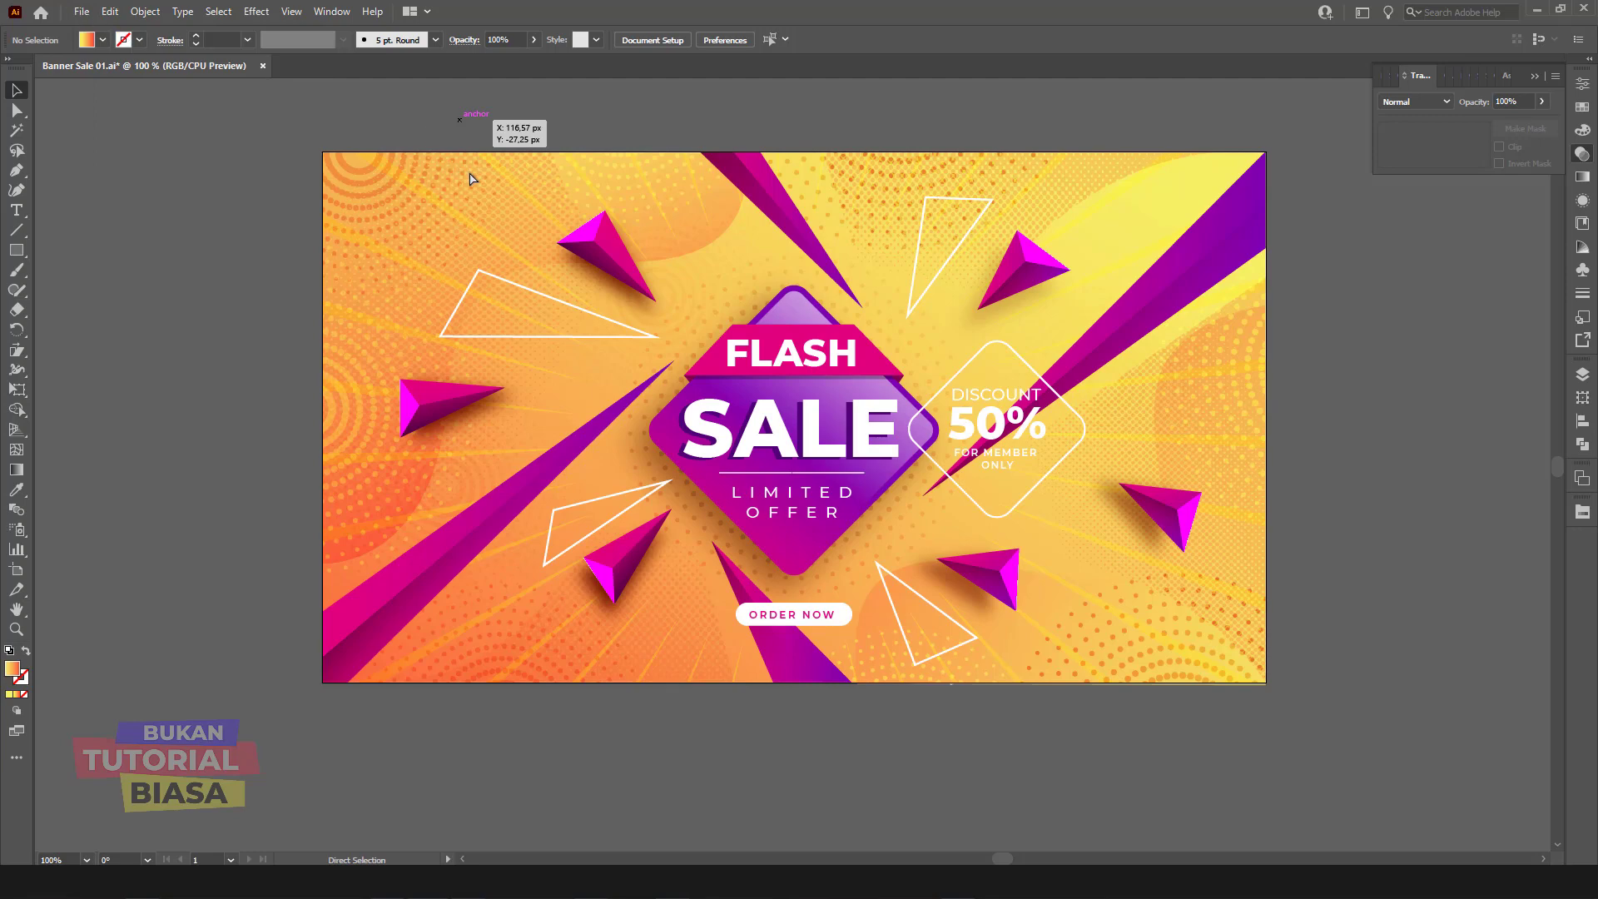
click(81, 11)
click(138, 183)
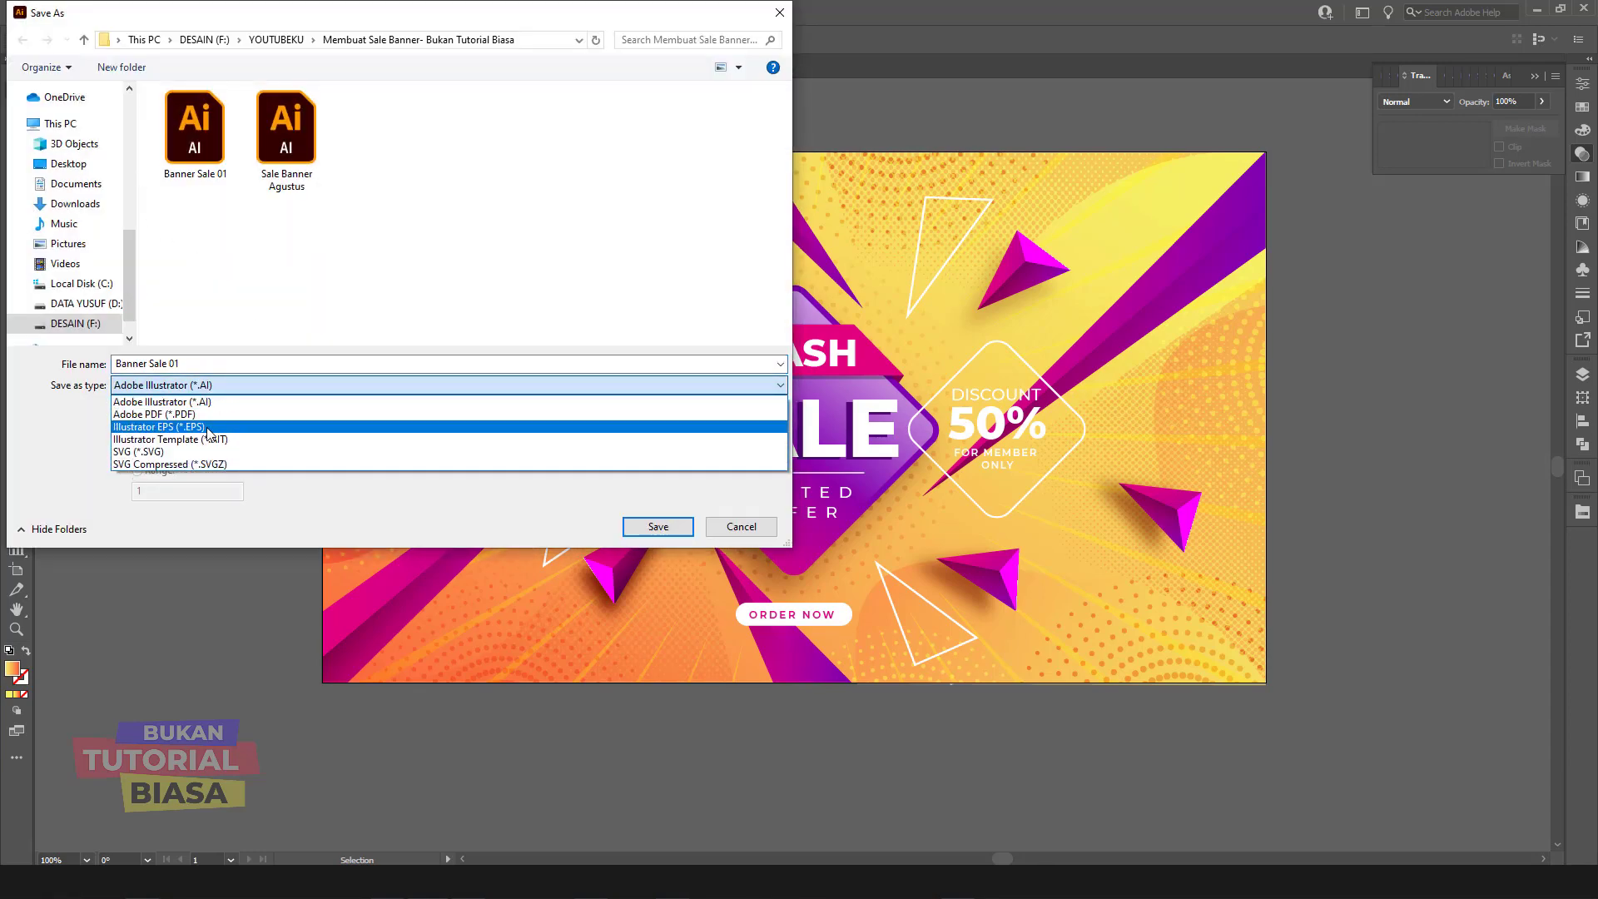
click(246, 422)
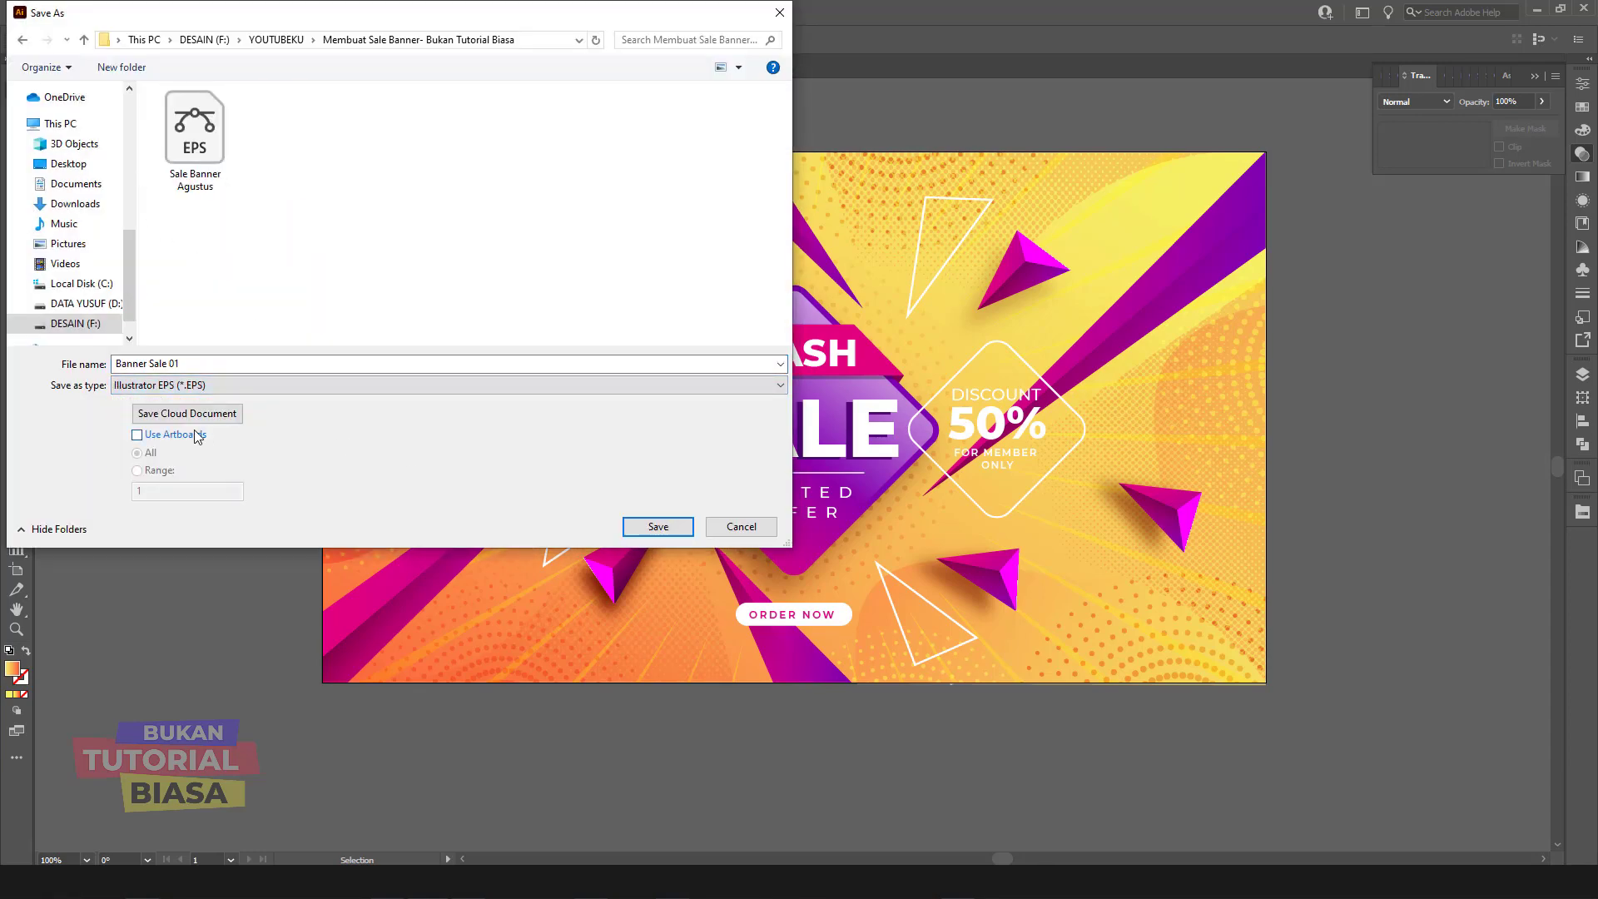
click(657, 530)
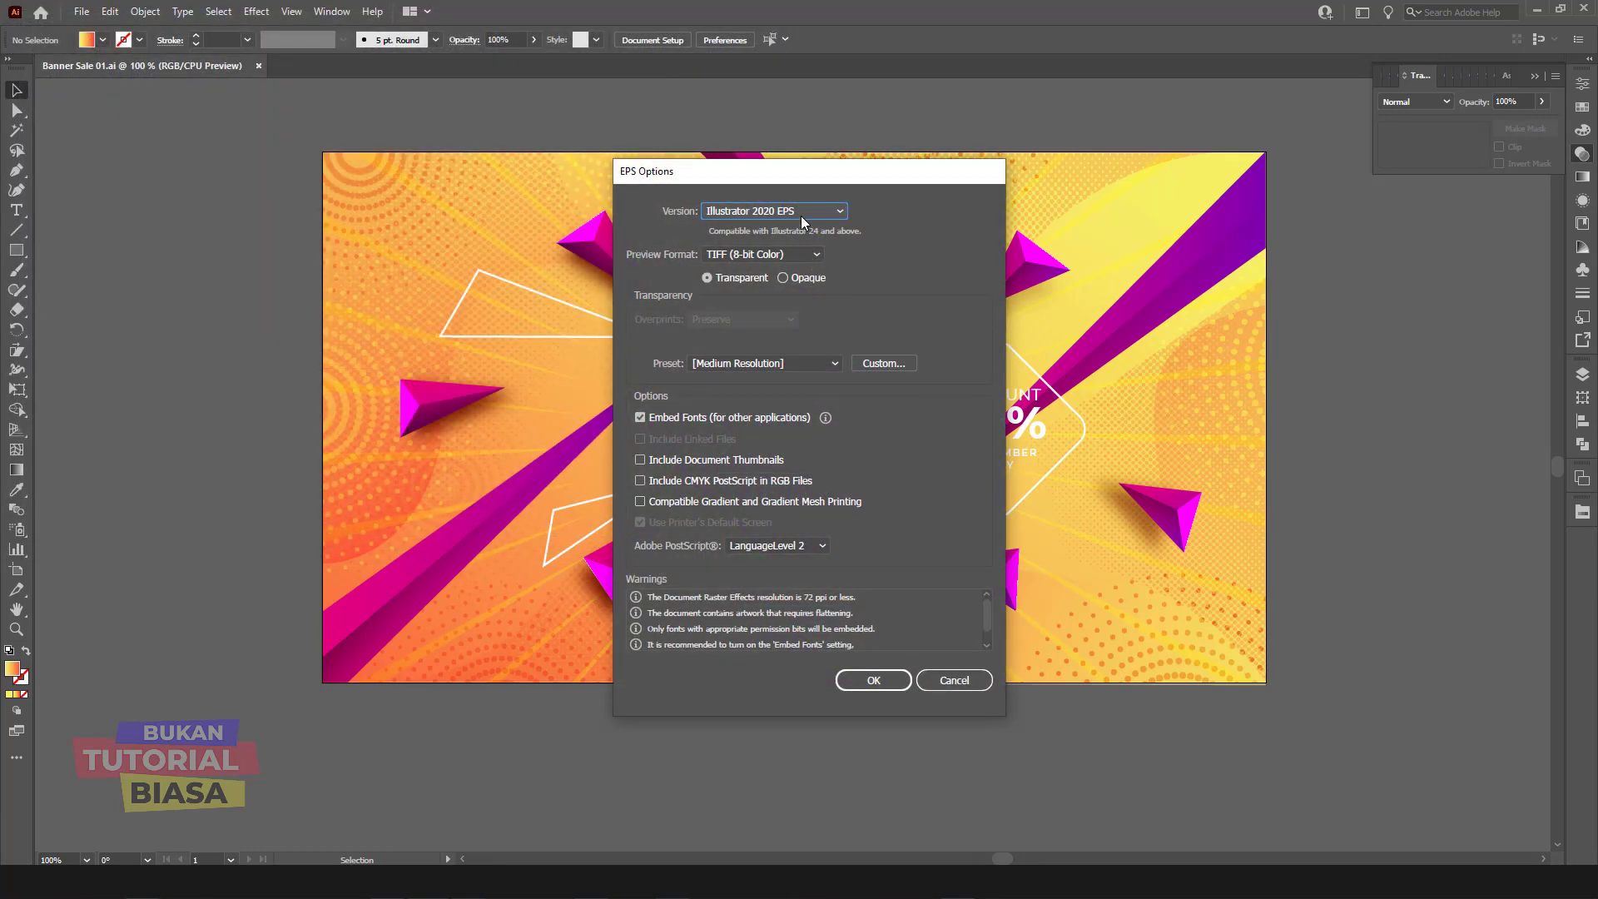
Step: Set the EPS version to Illustrator CC EPS with preview set to None
click(803, 219)
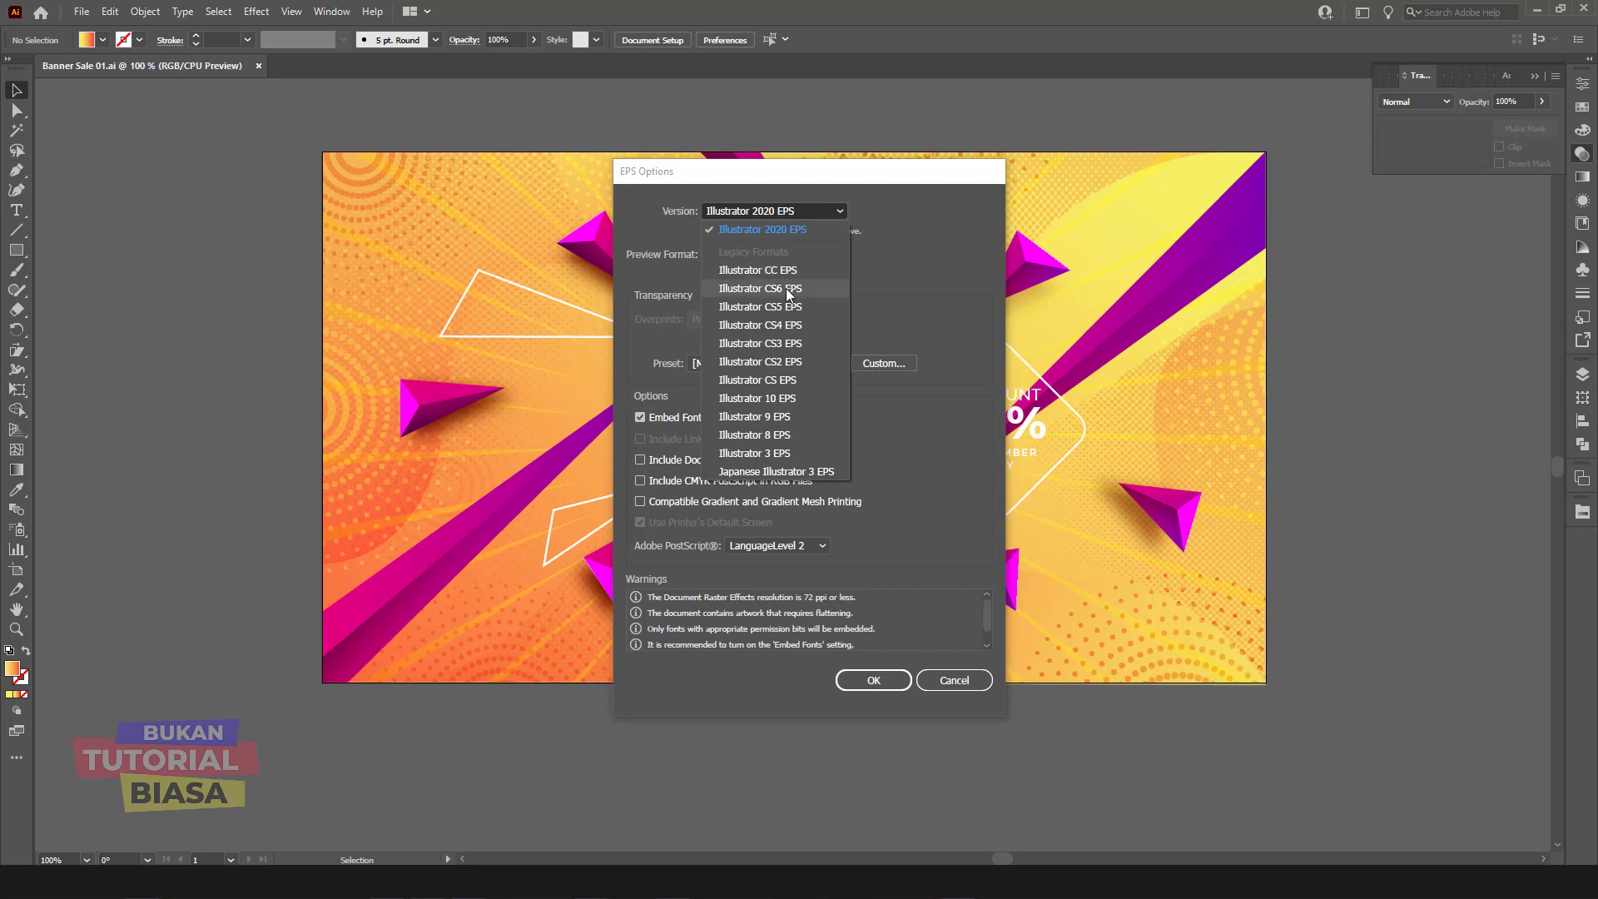
click(785, 271)
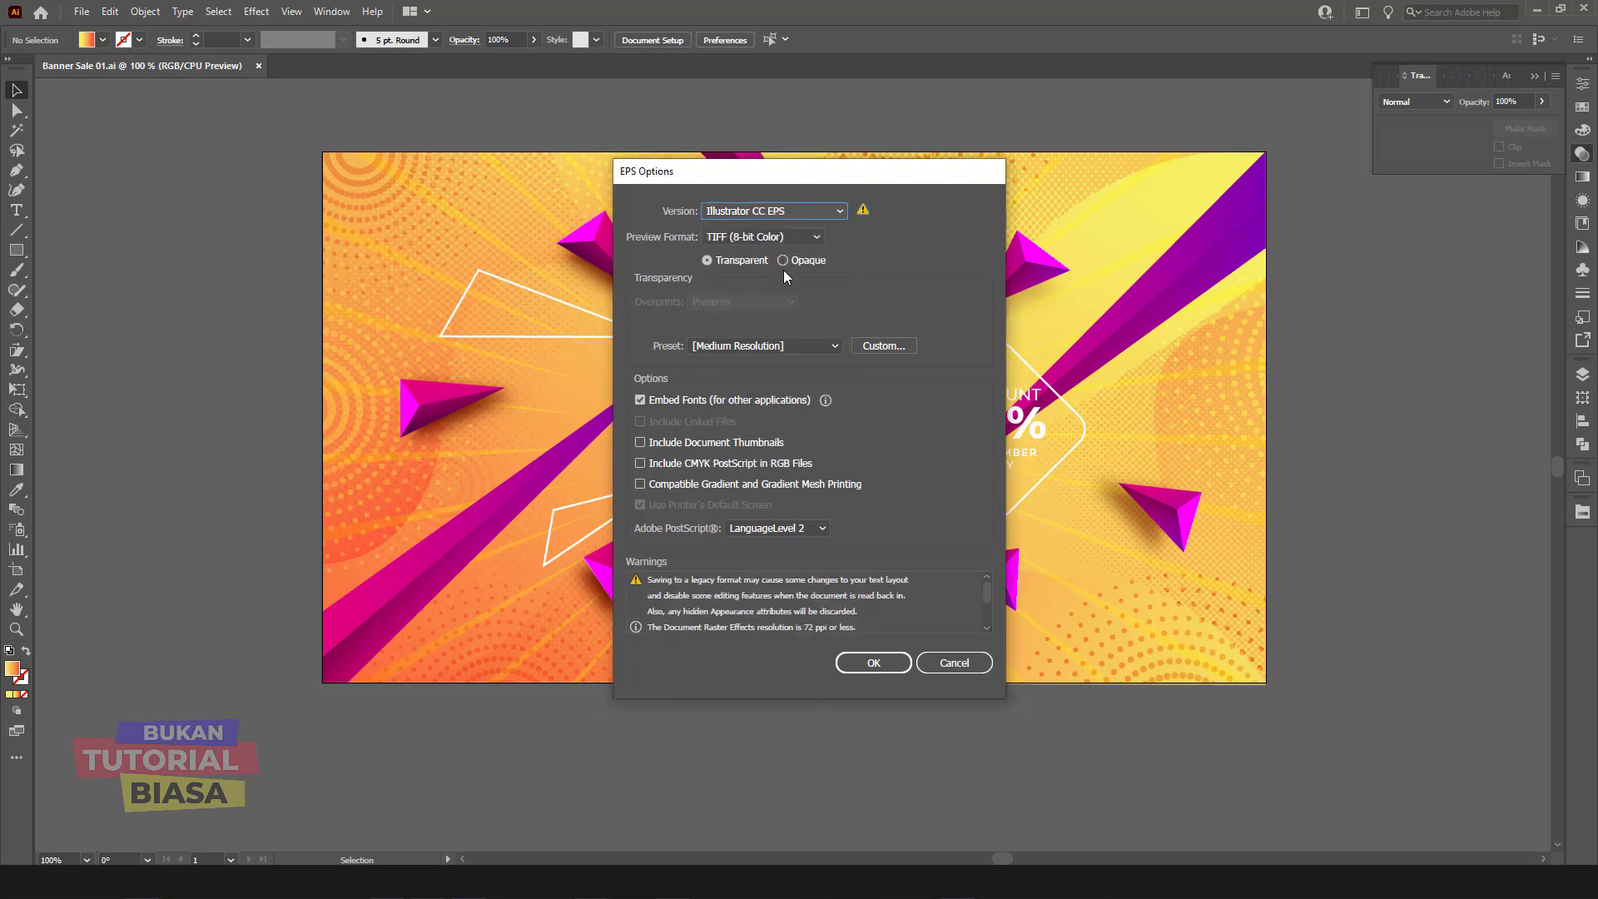
click(750, 238)
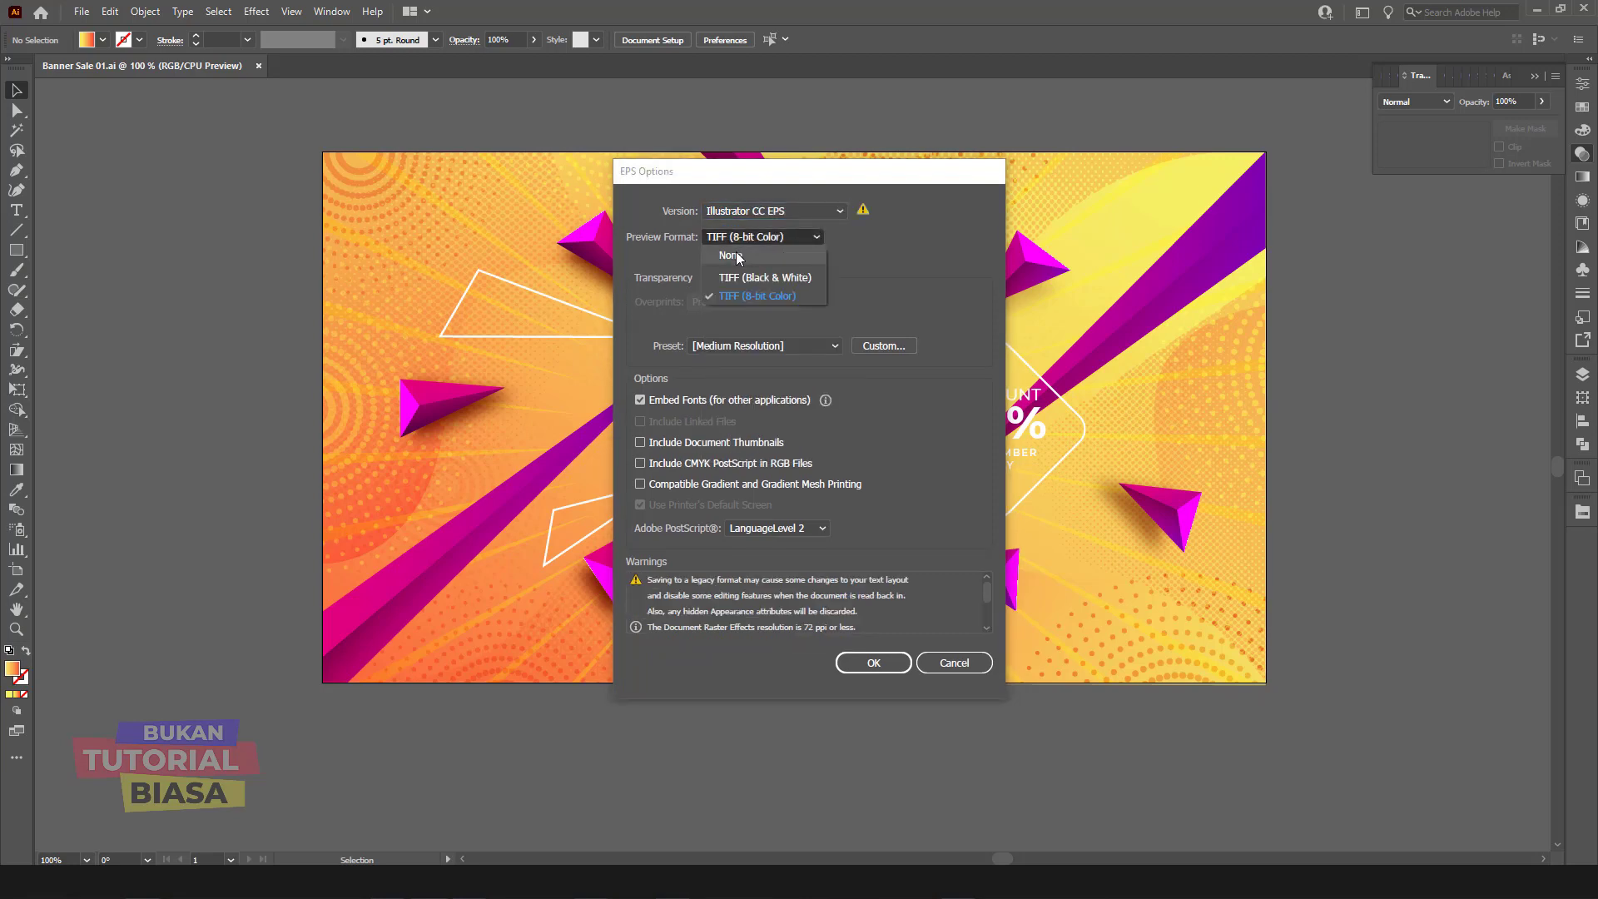
click(736, 256)
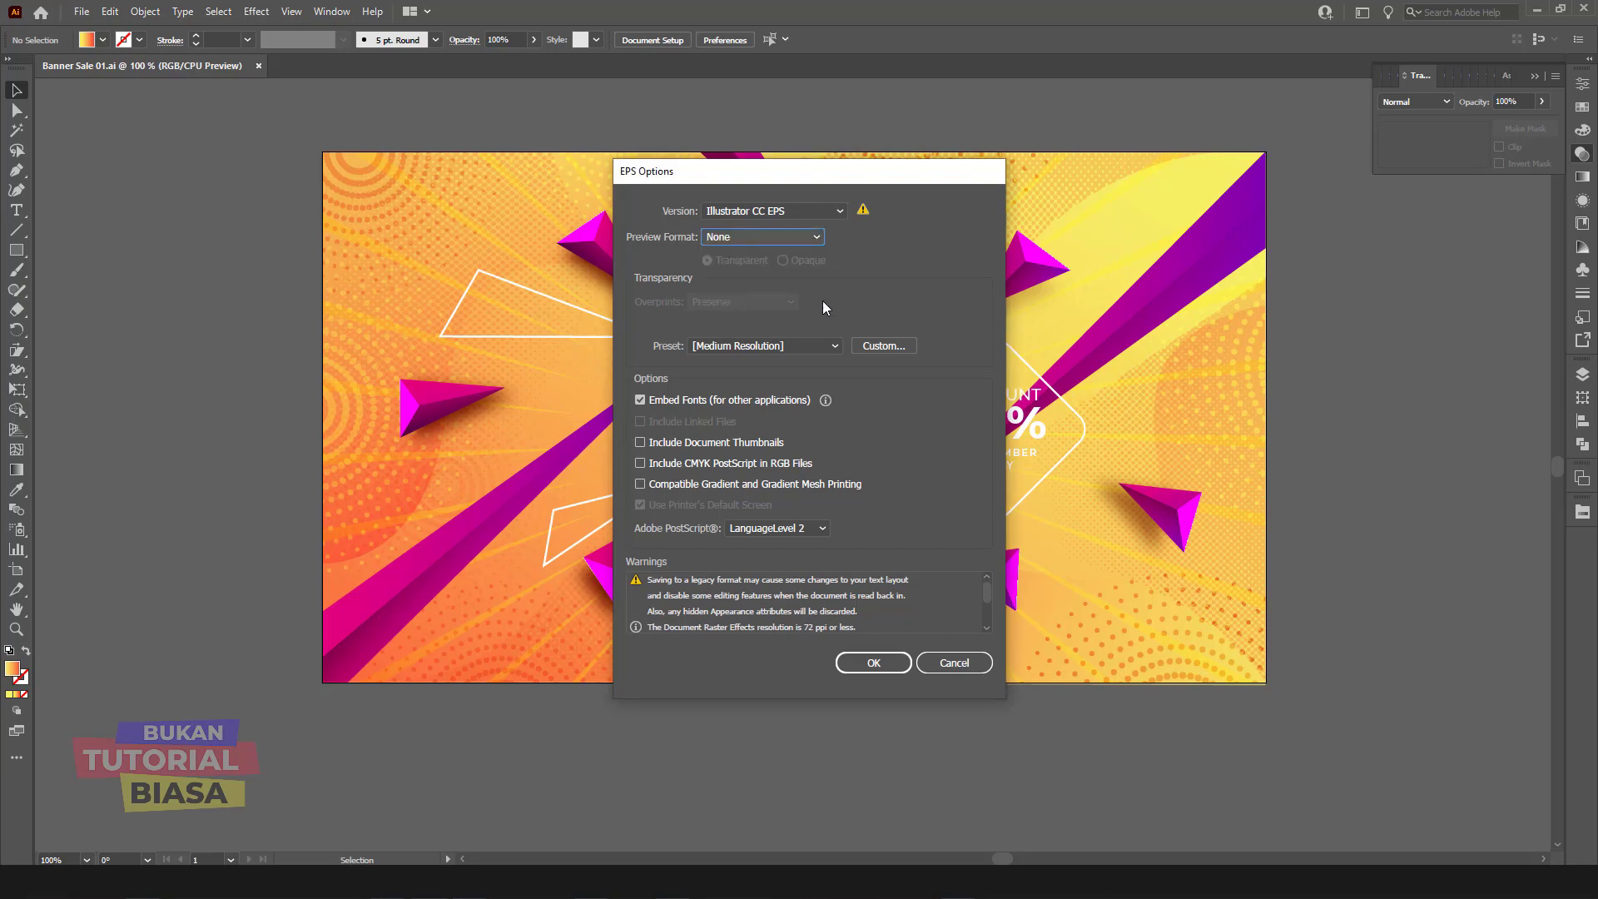
Step: Apply custom flattening (balance 0, 72 ppi, anti-aliased rasters) and finish saving the EPS
click(888, 348)
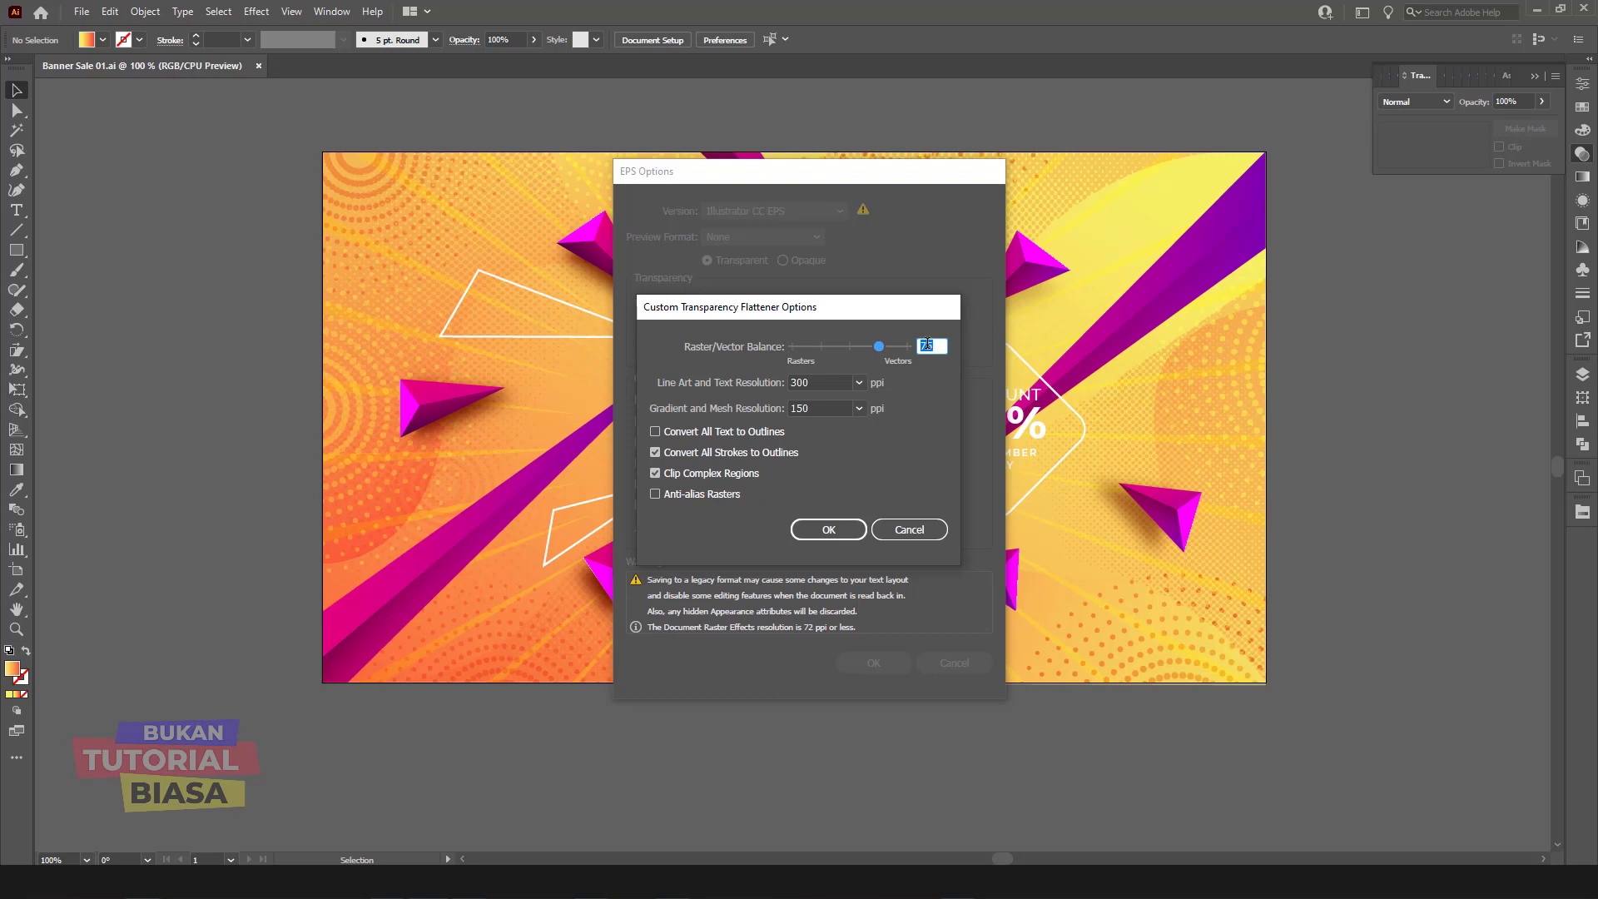
text(0)
click(857, 383)
click(888, 402)
key(Tab)
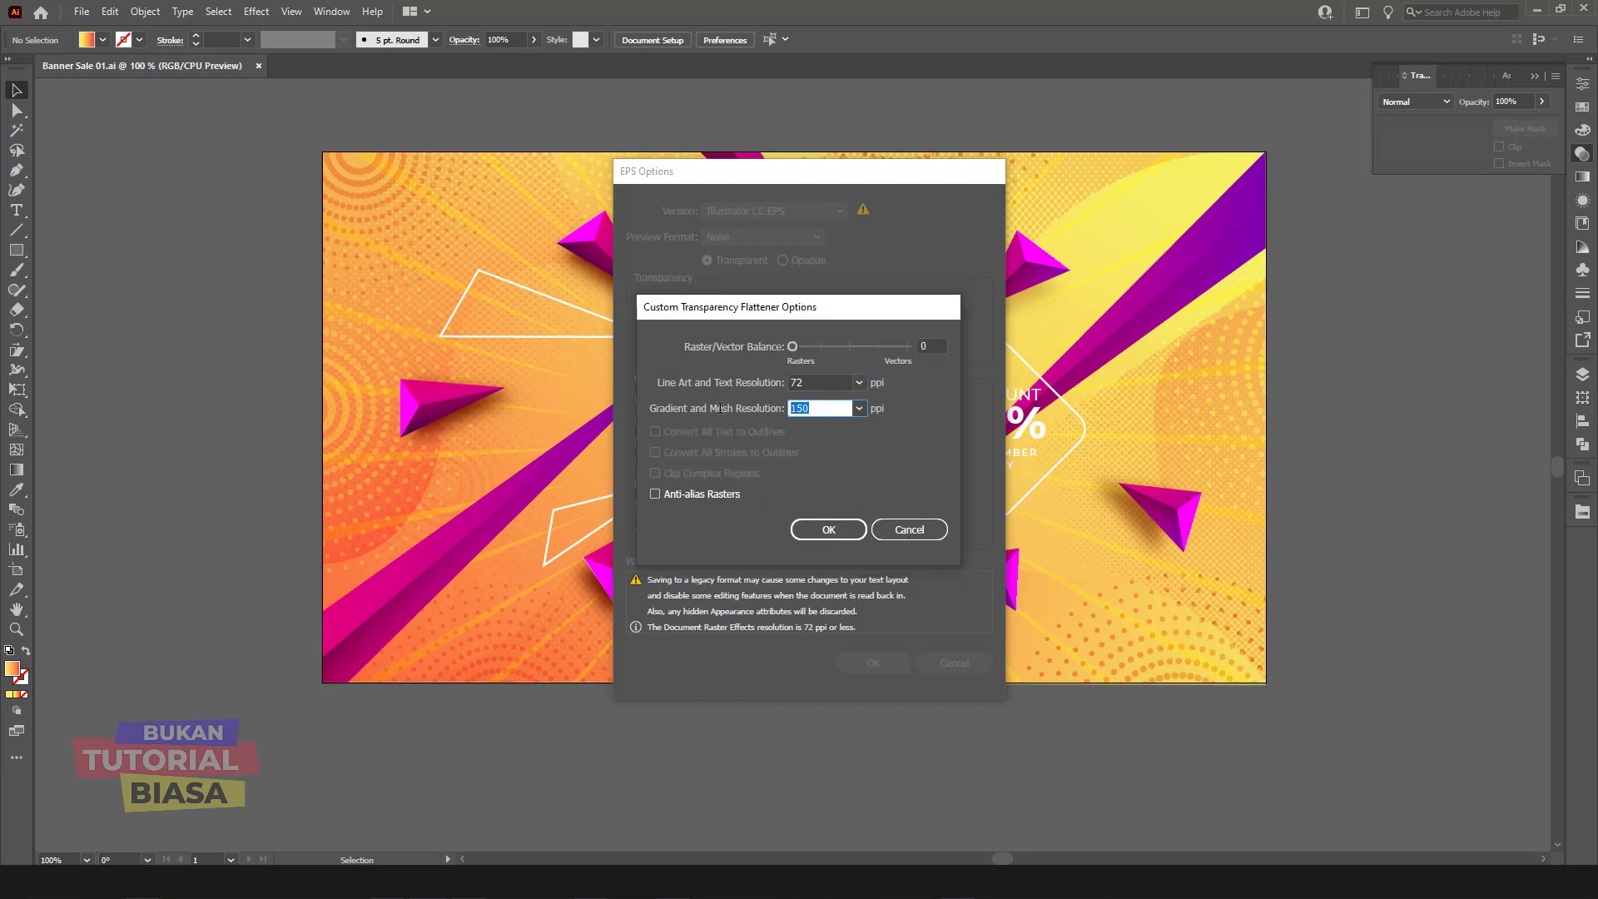
text(72)
click(709, 493)
click(830, 530)
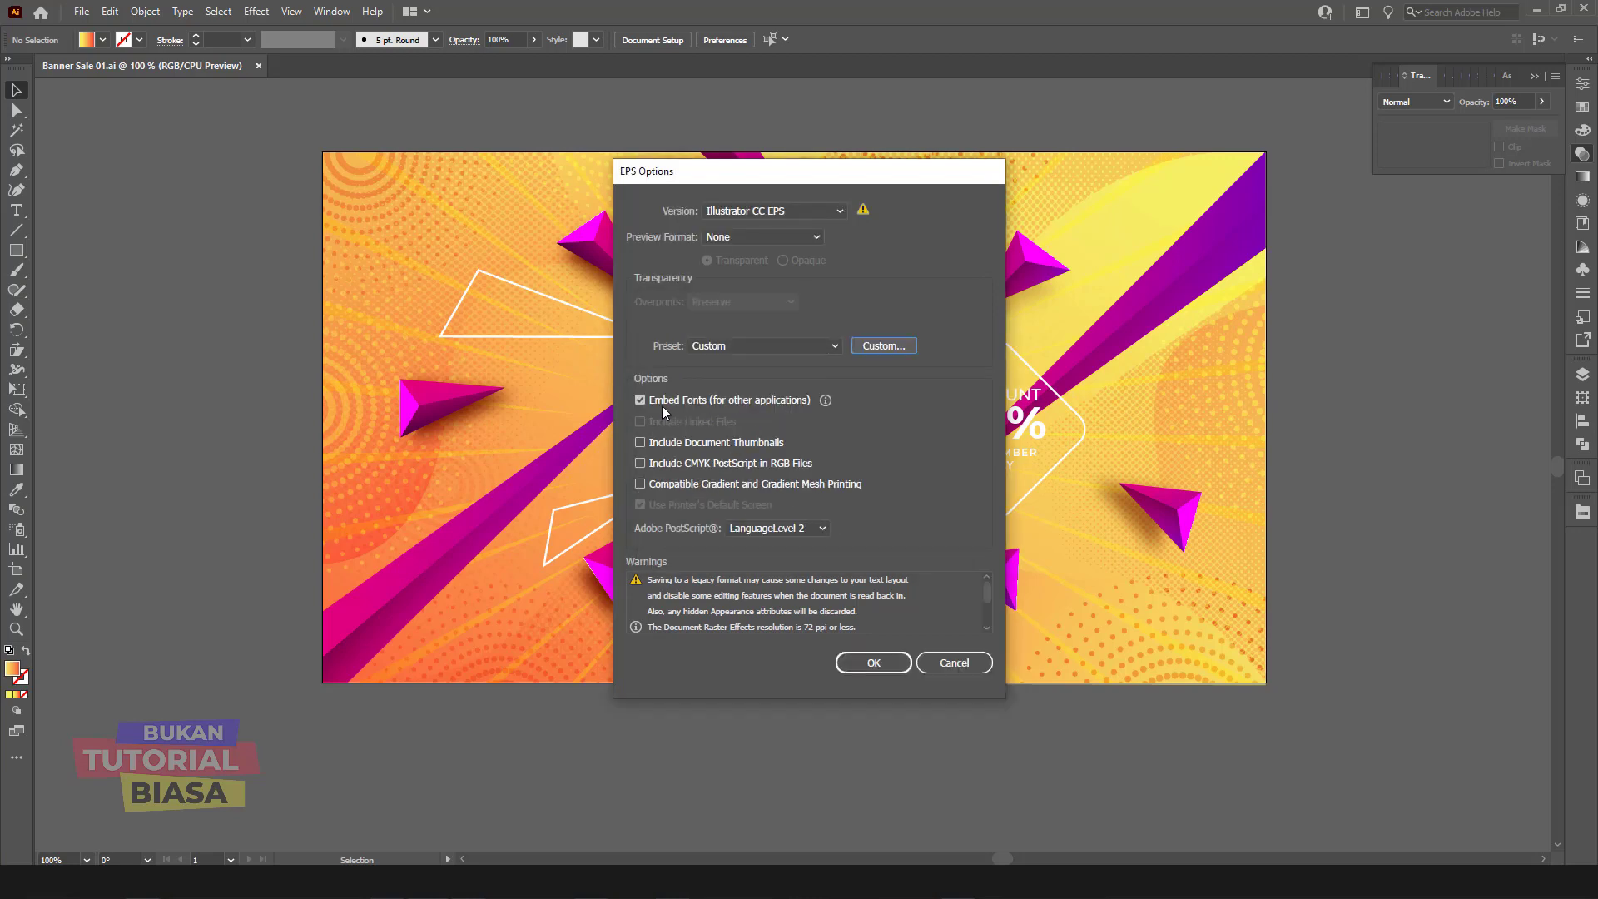
click(873, 664)
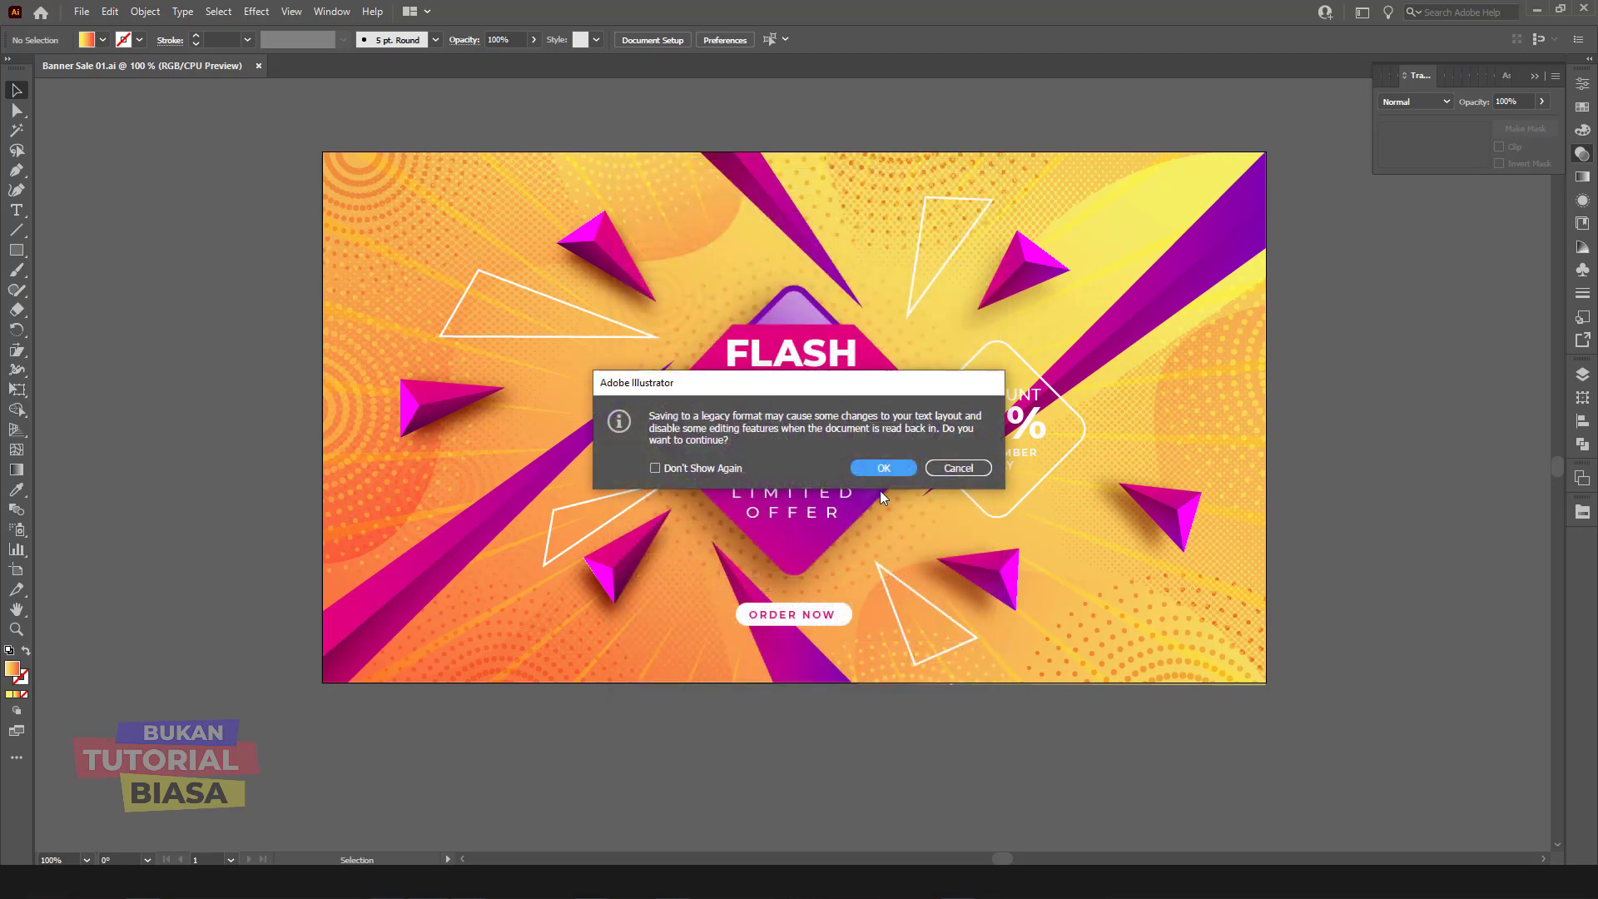
click(880, 487)
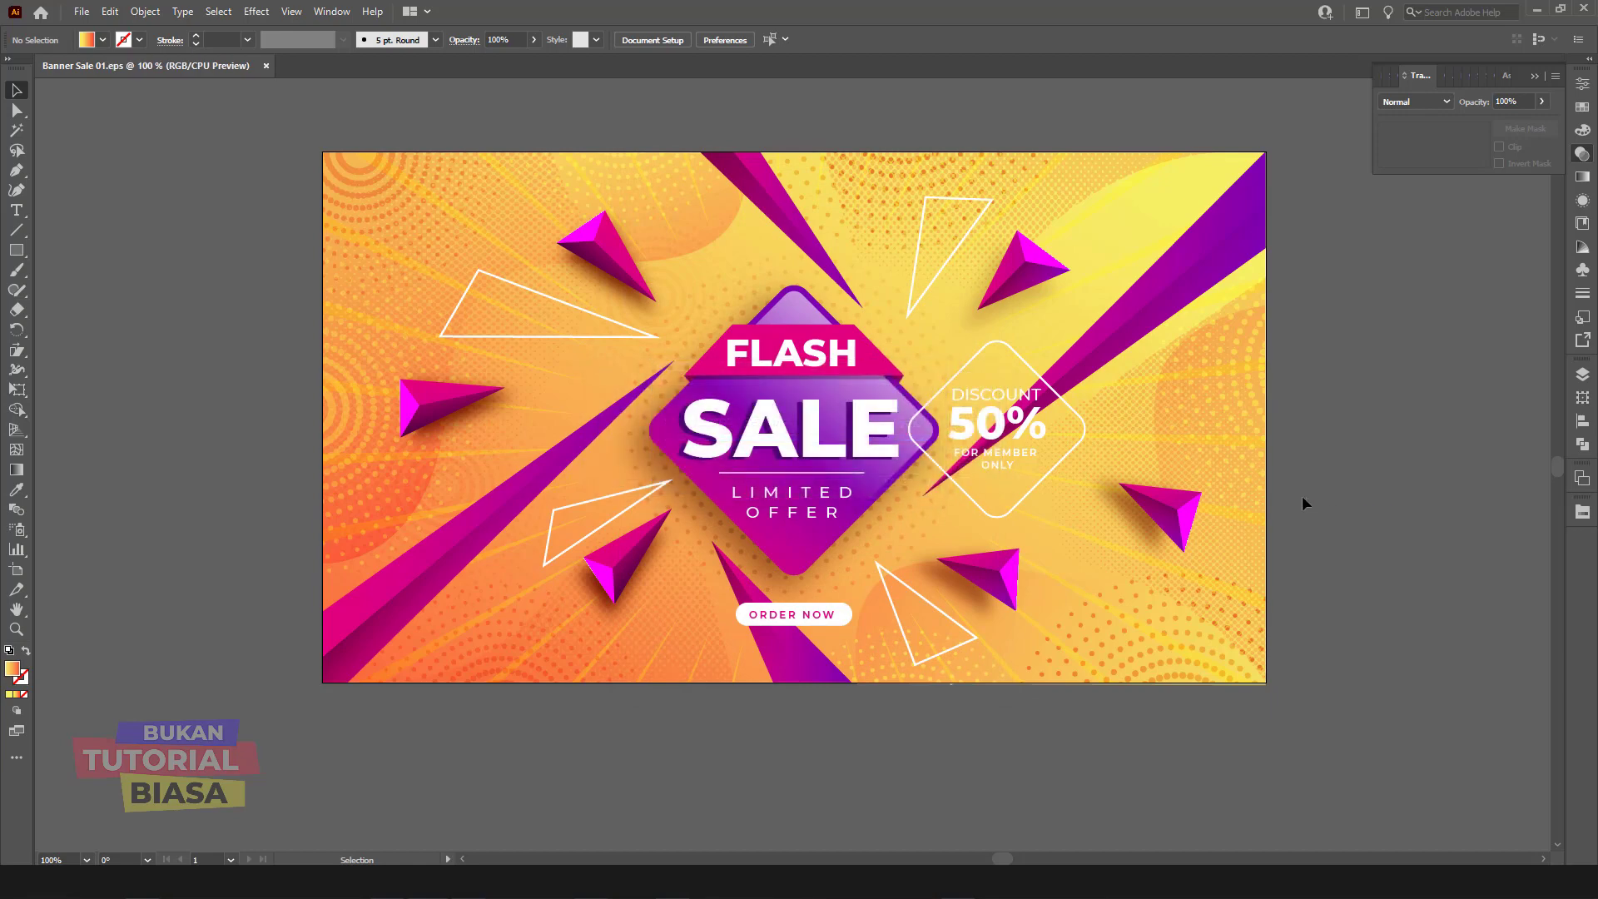
Step: Set up a JPEG export using the artboard, then cancel the export window
click(83, 13)
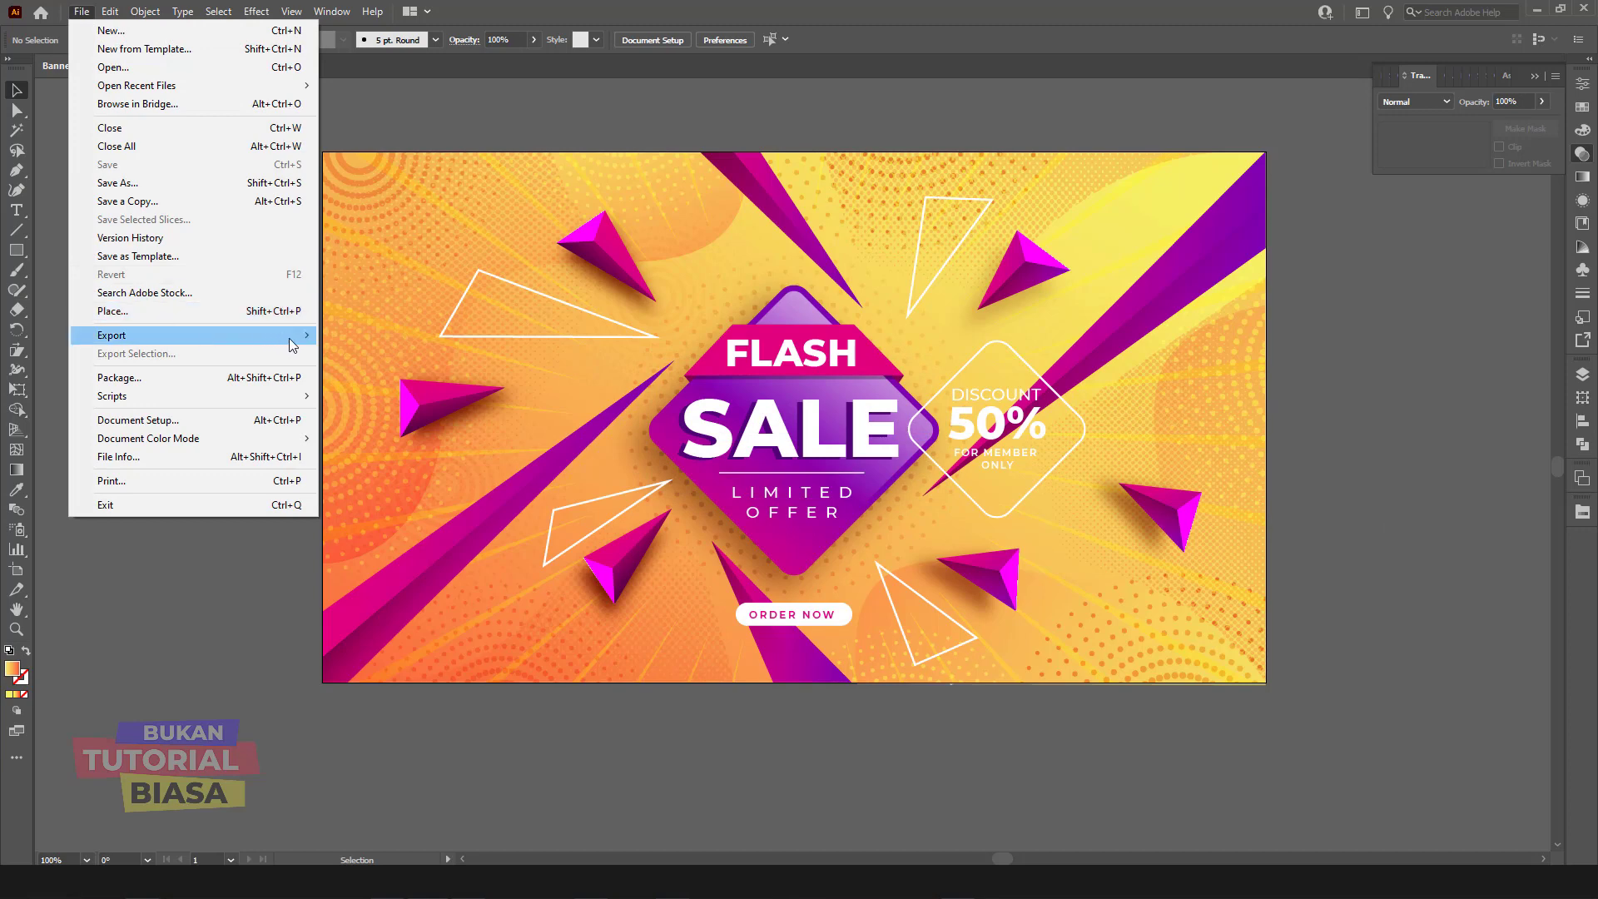
click(363, 355)
click(193, 385)
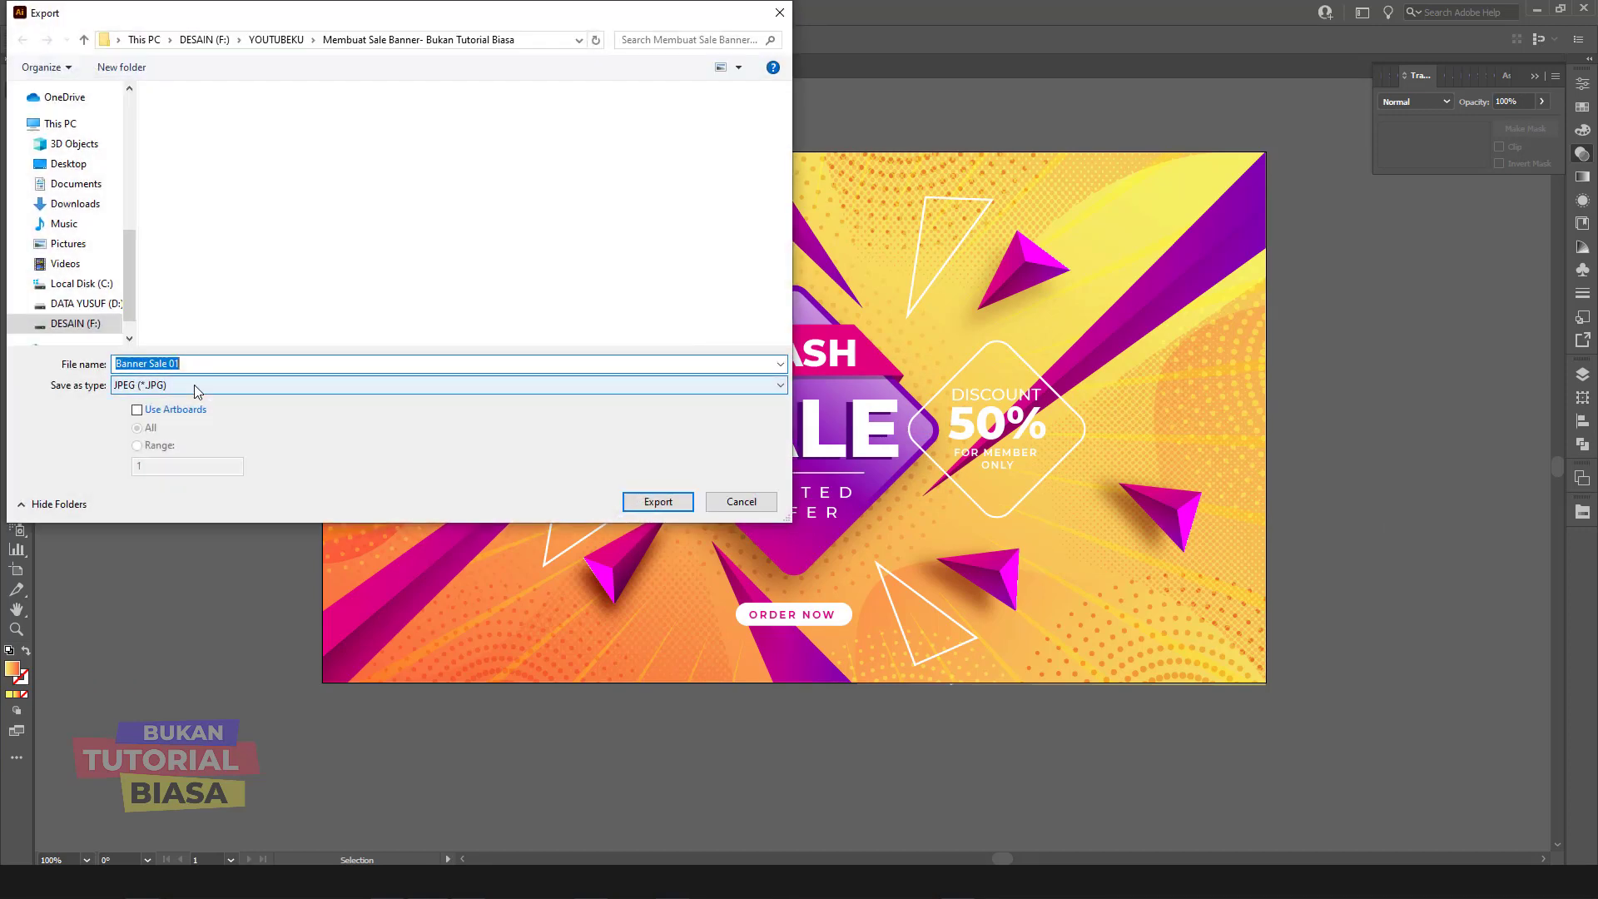
click(193, 470)
click(192, 409)
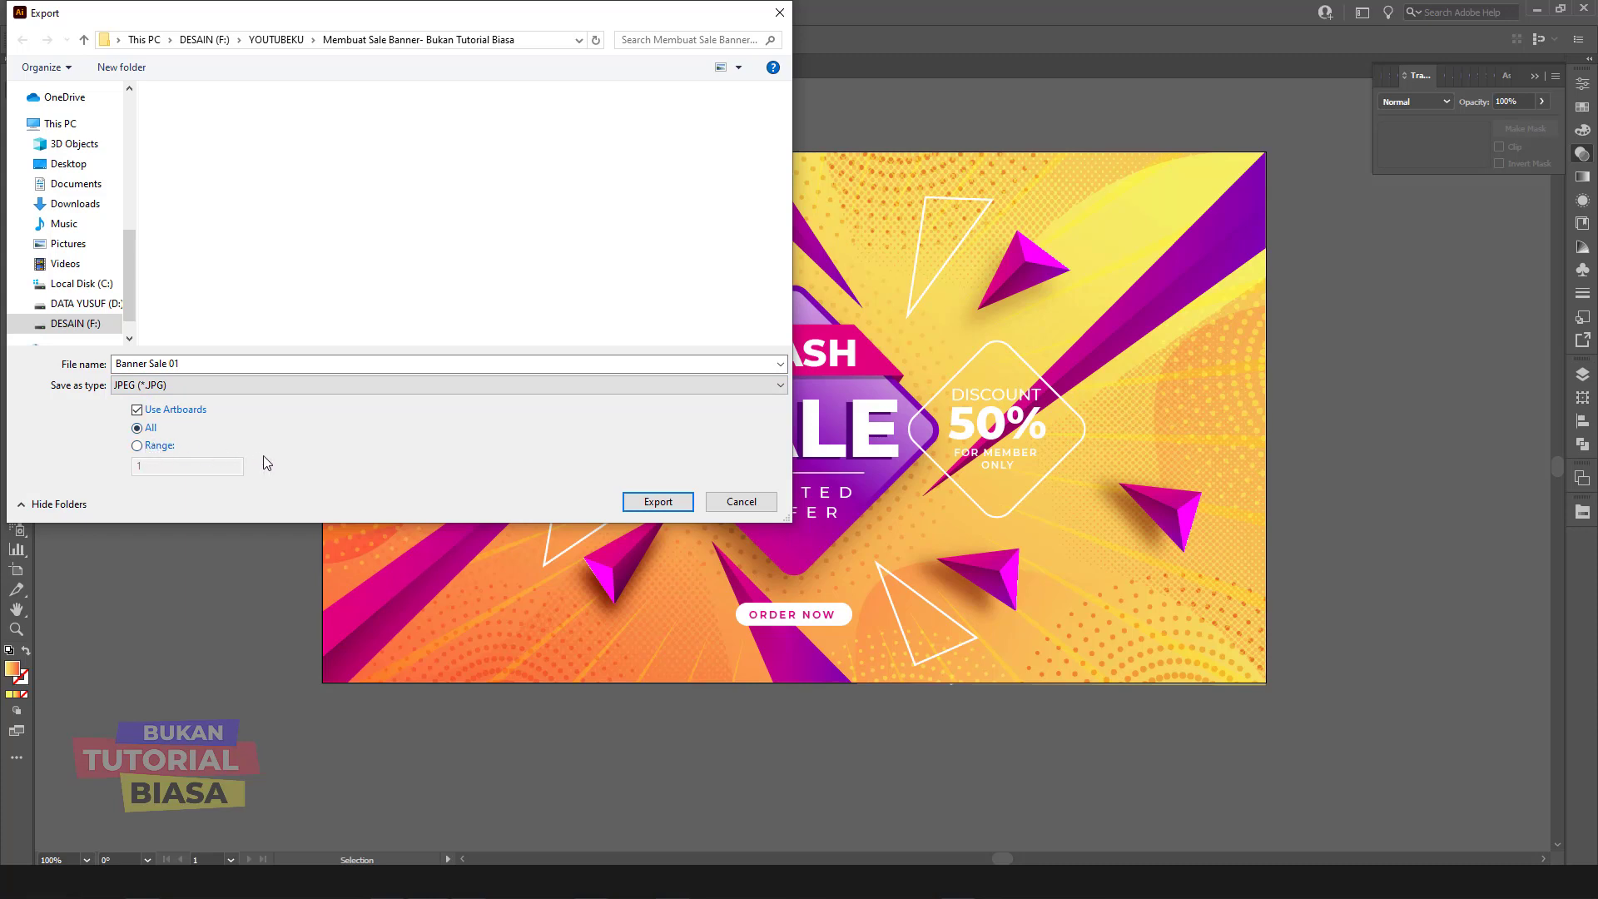
click(741, 502)
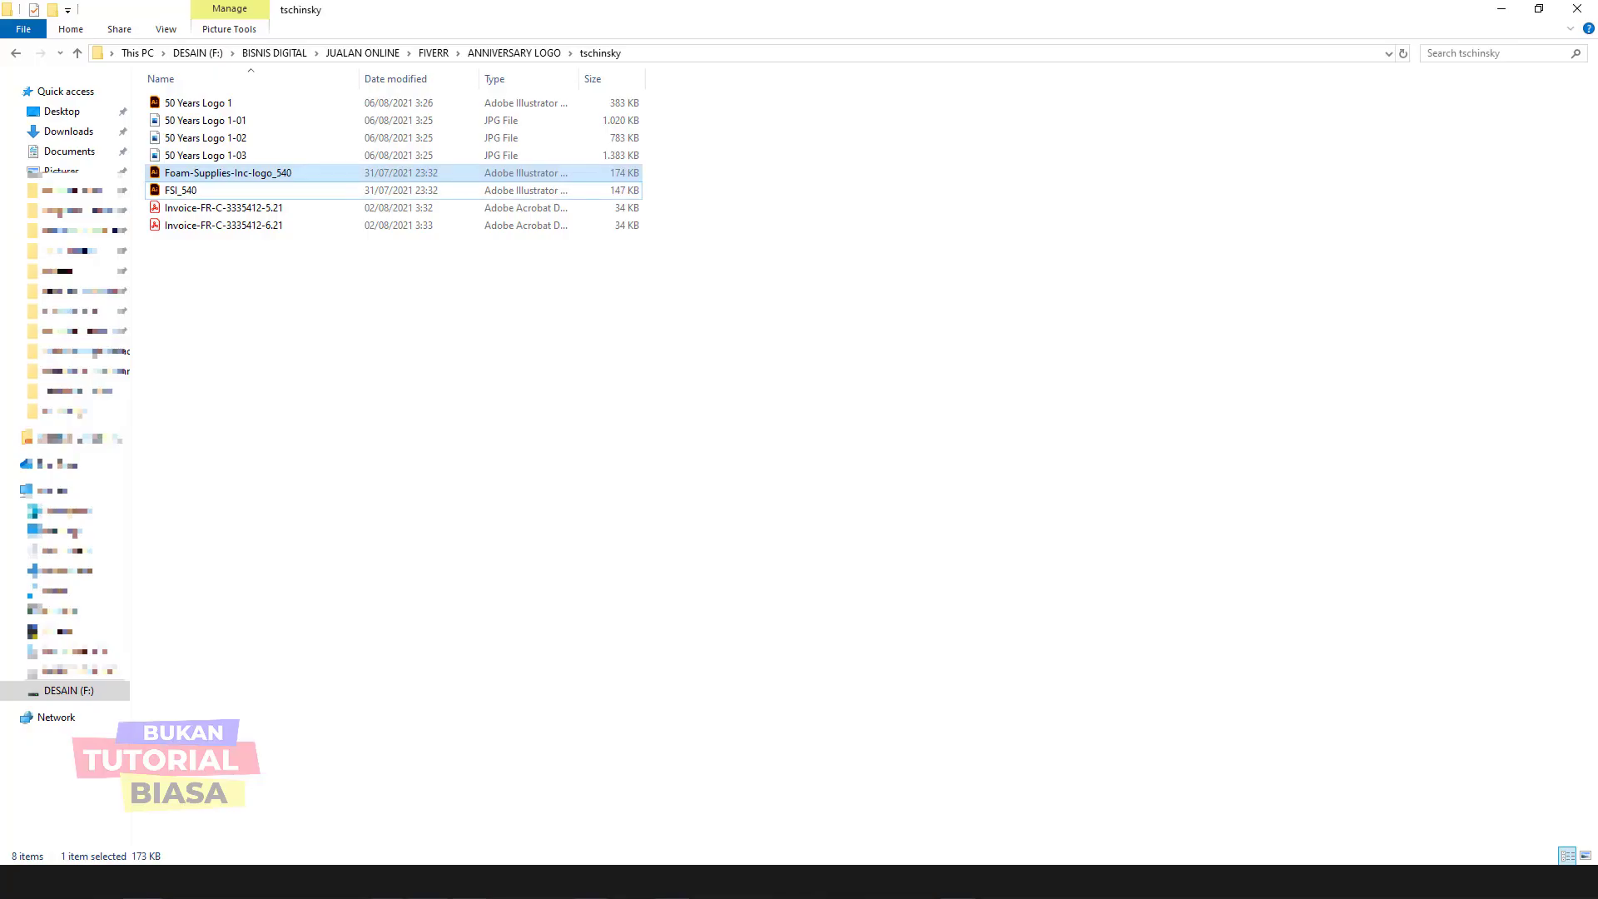
mouse_move(77, 372)
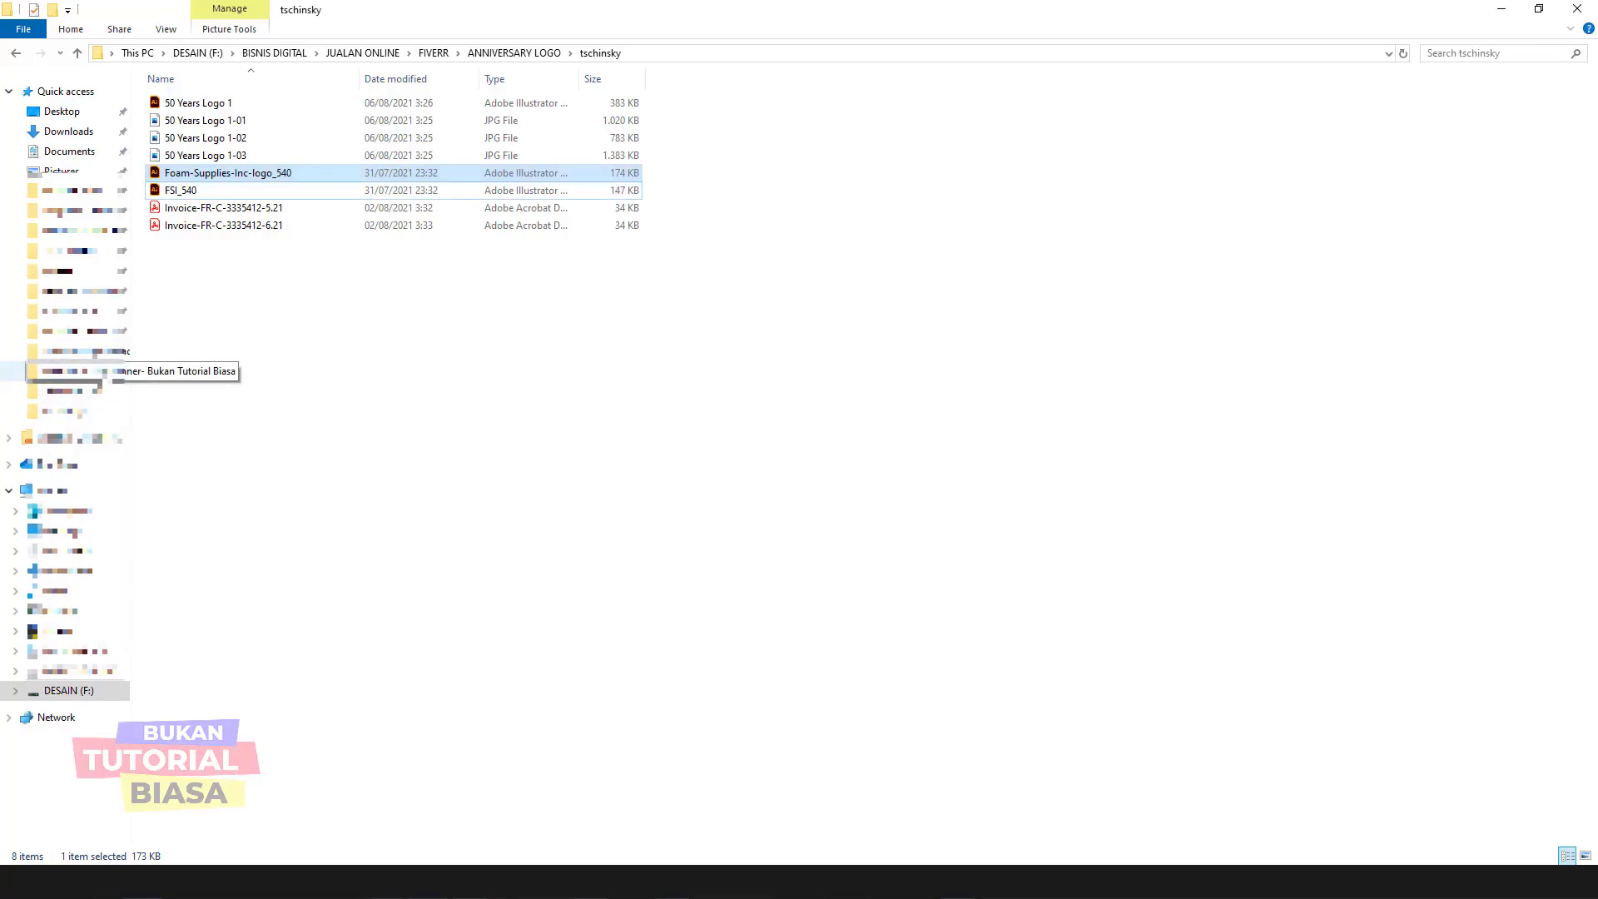
click(100, 371)
click(660, 146)
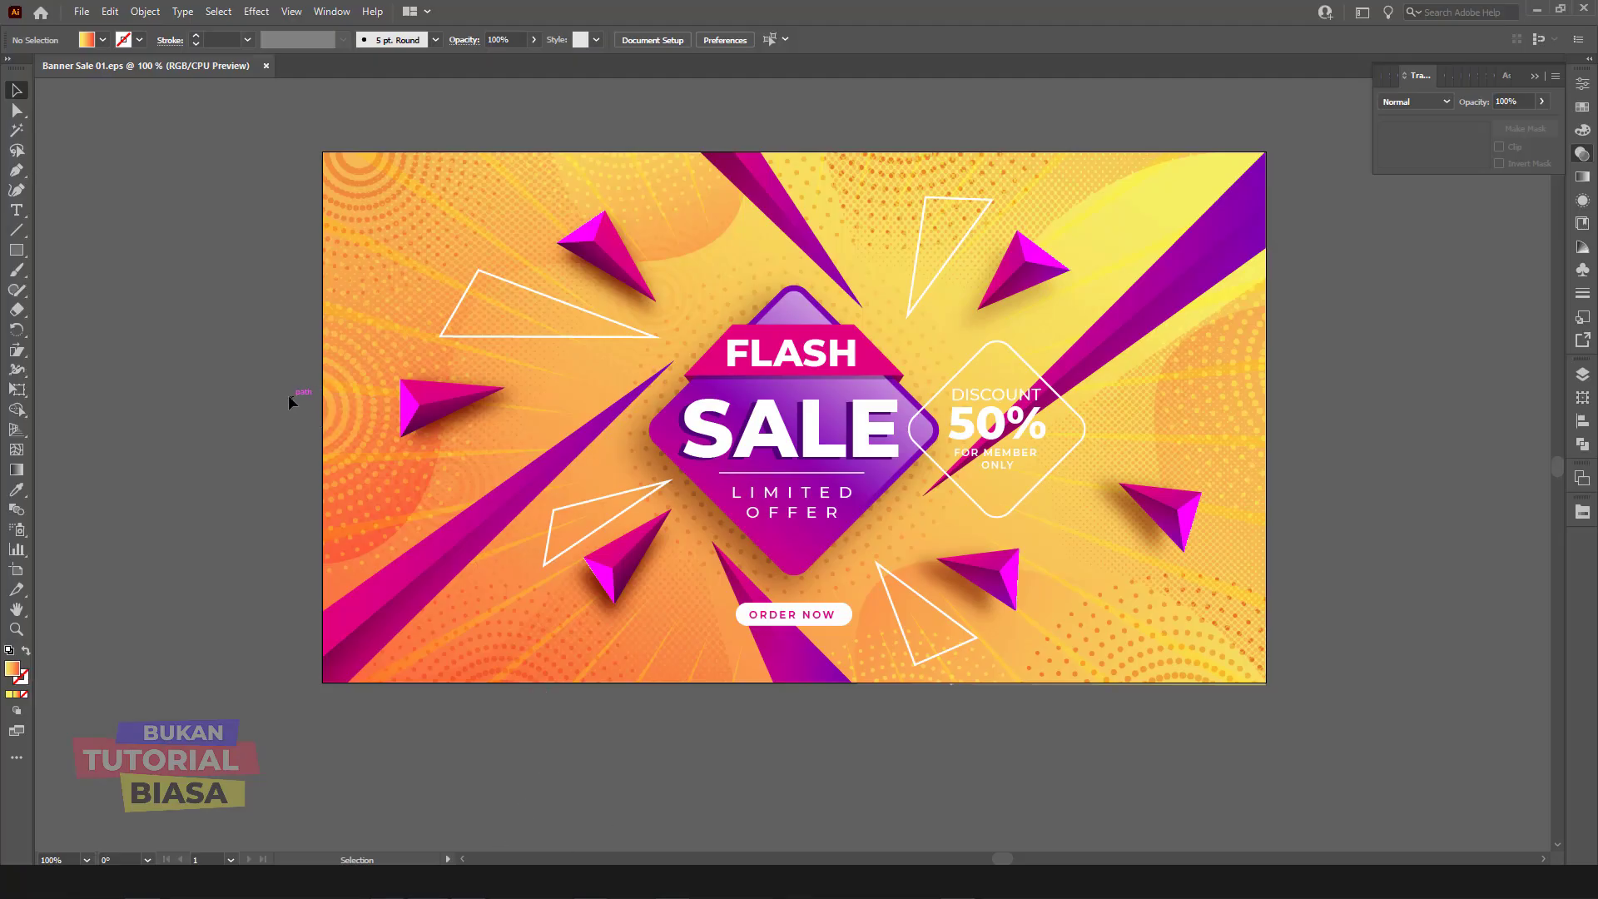
Step: Export the artboard as a maximum-quality JPEG named Banner Sale 01
click(82, 11)
mouse_move(187, 335)
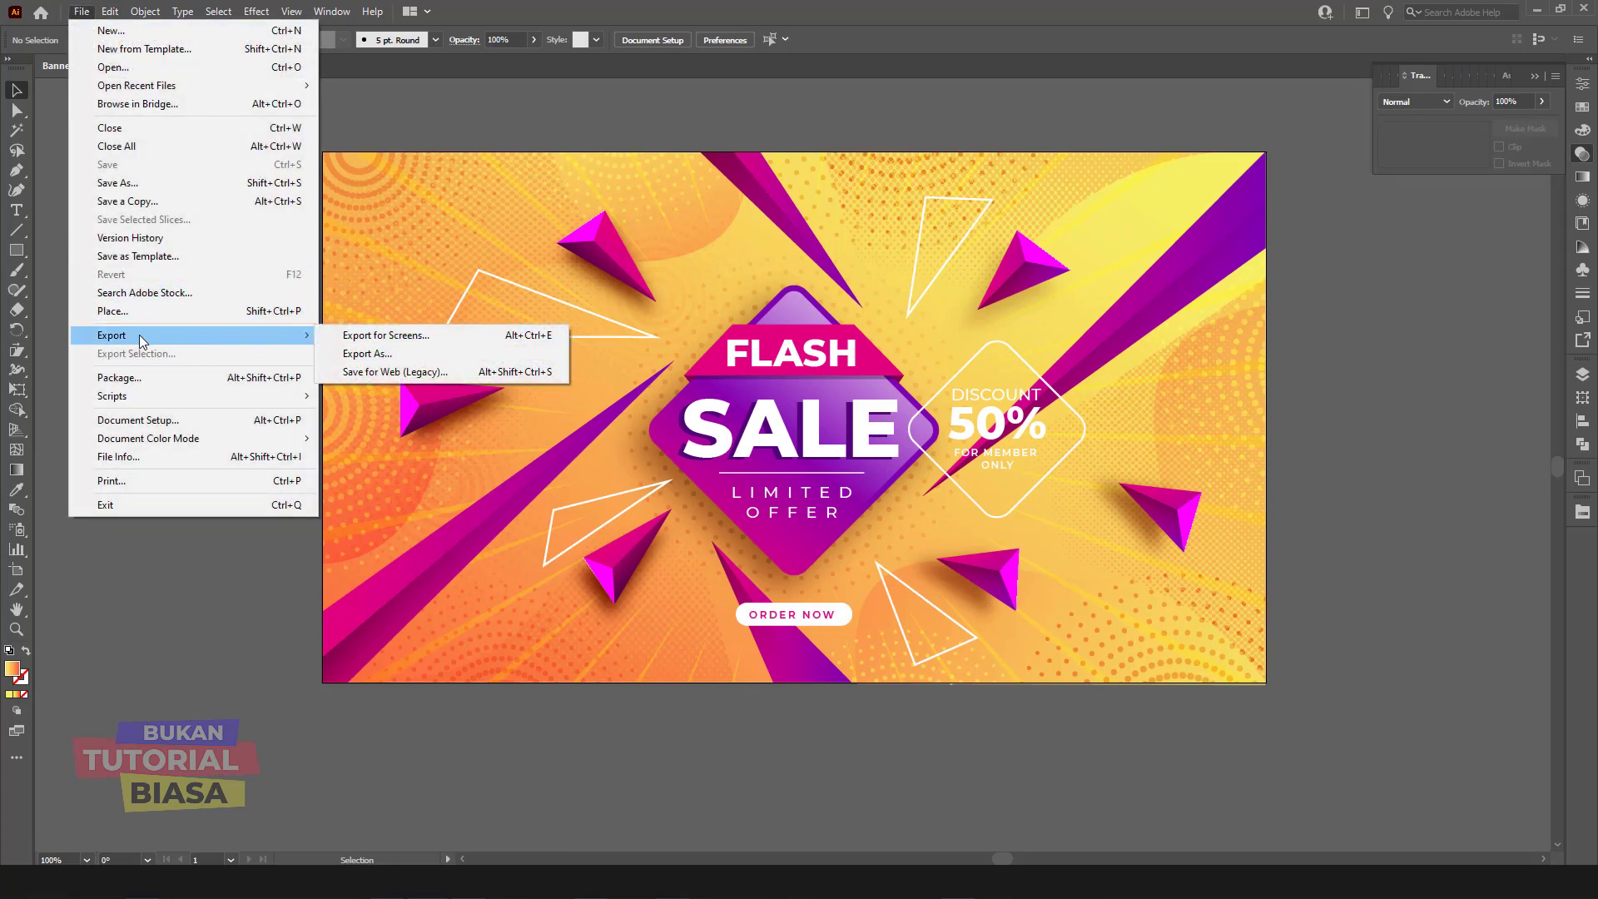
click(388, 358)
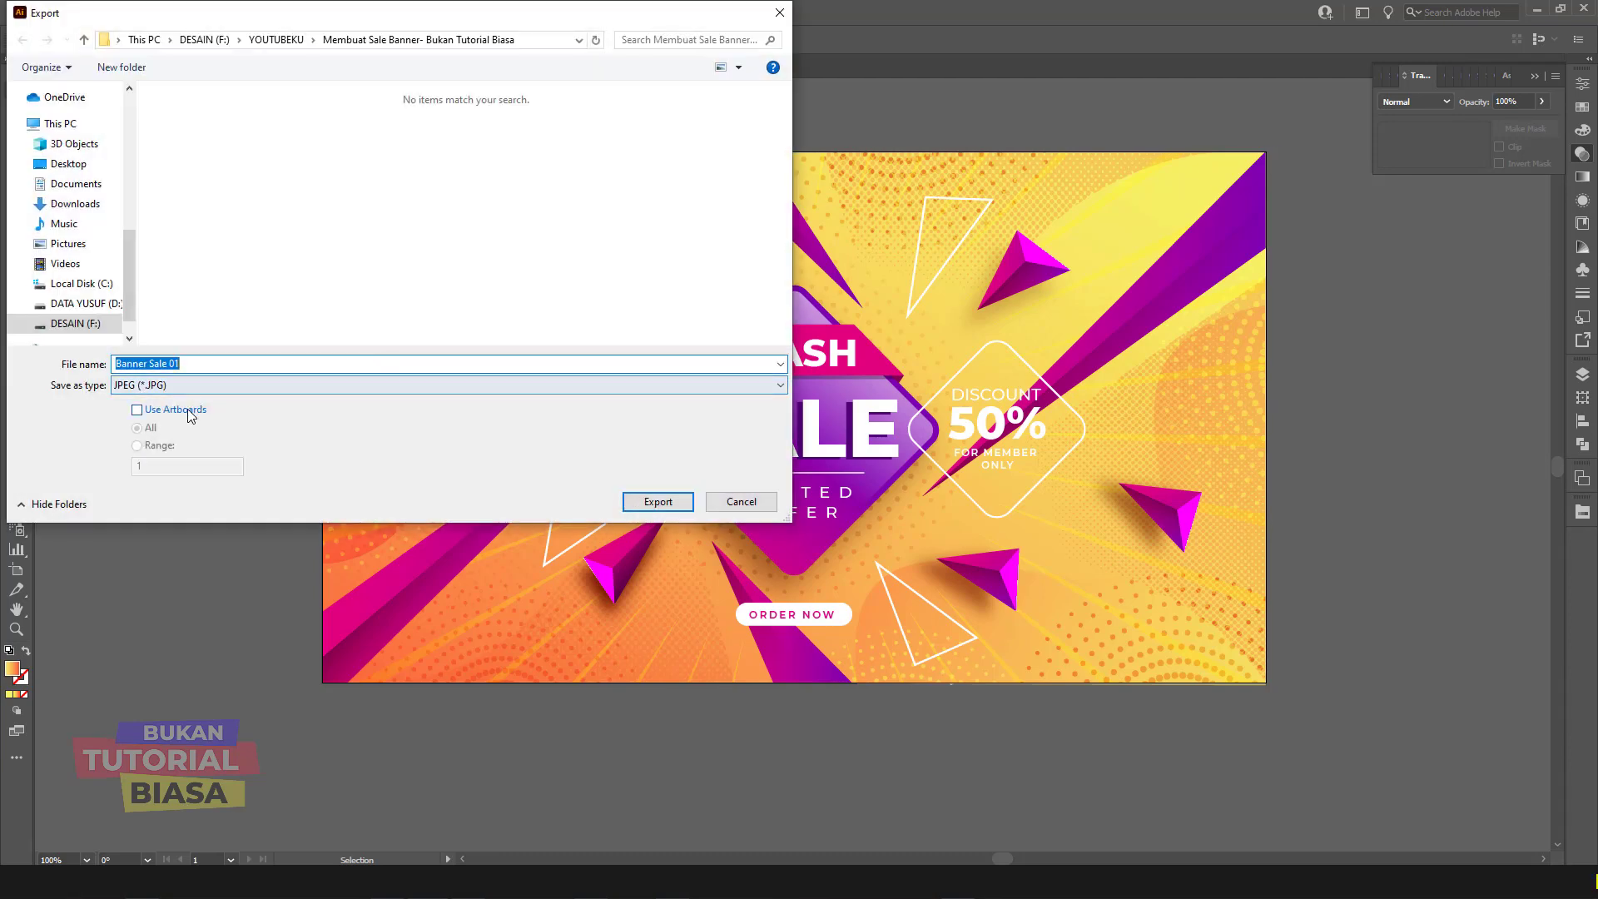
click(188, 411)
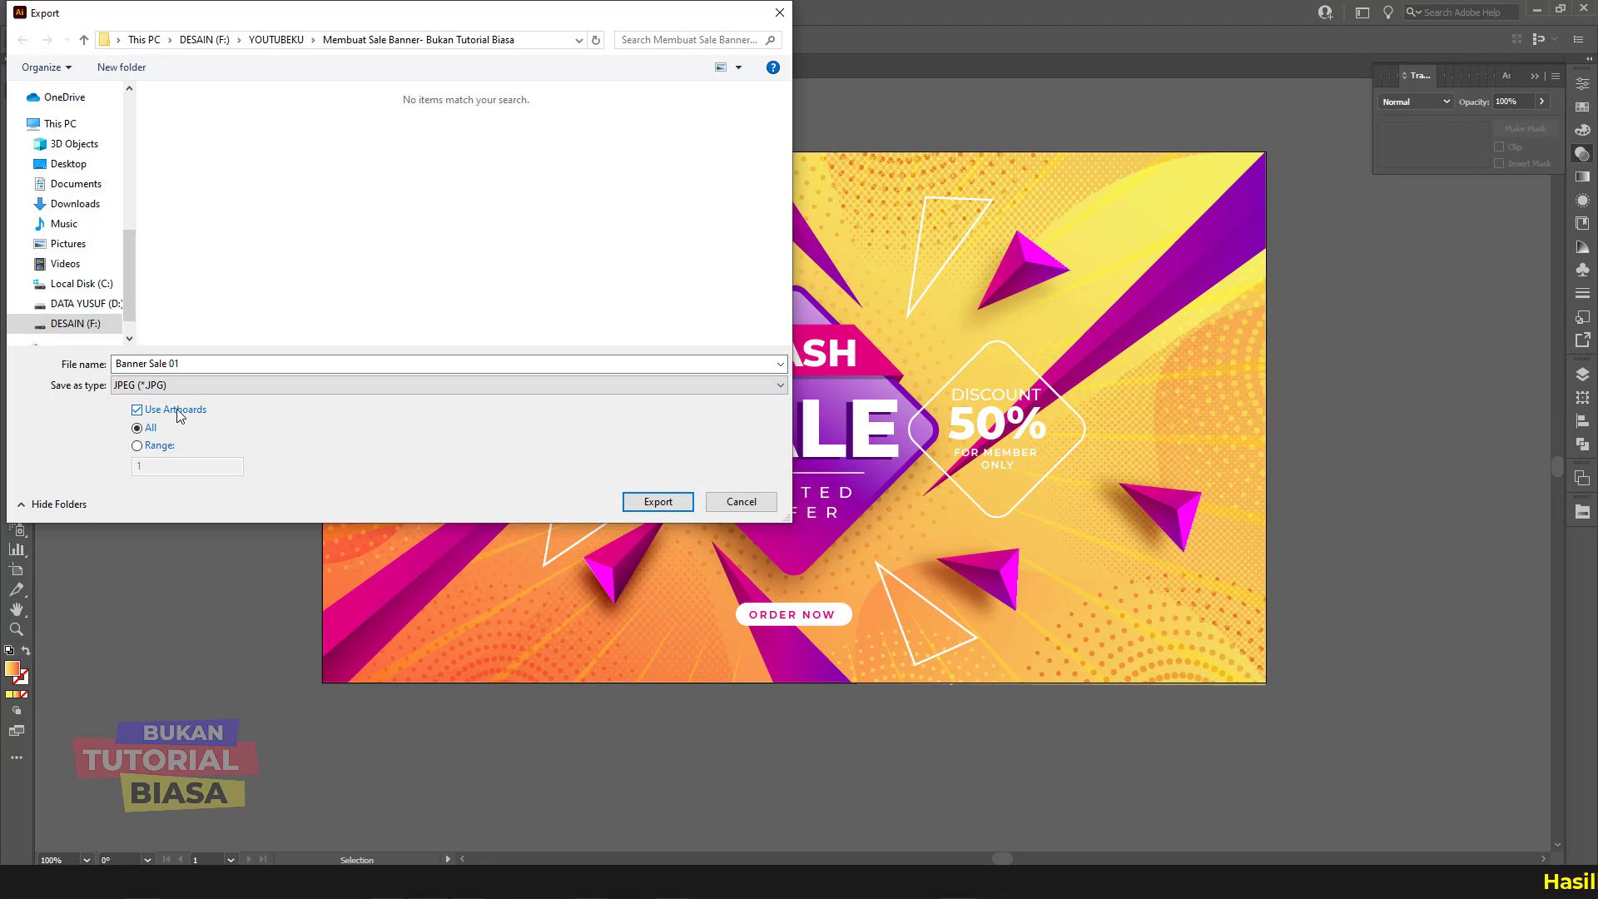
click(653, 503)
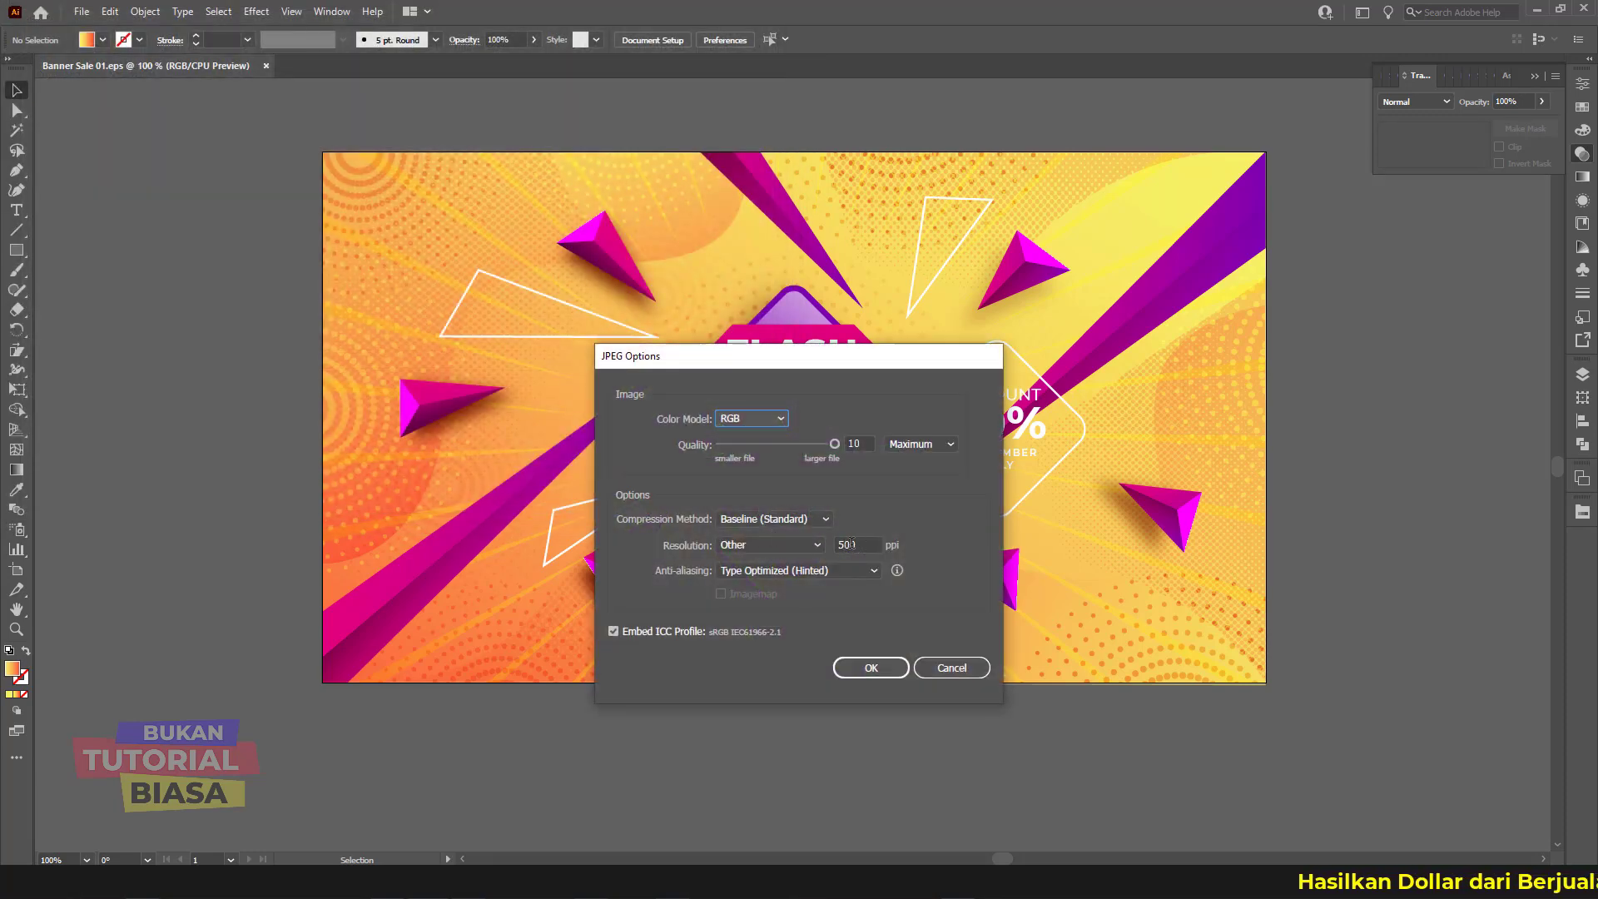
click(874, 667)
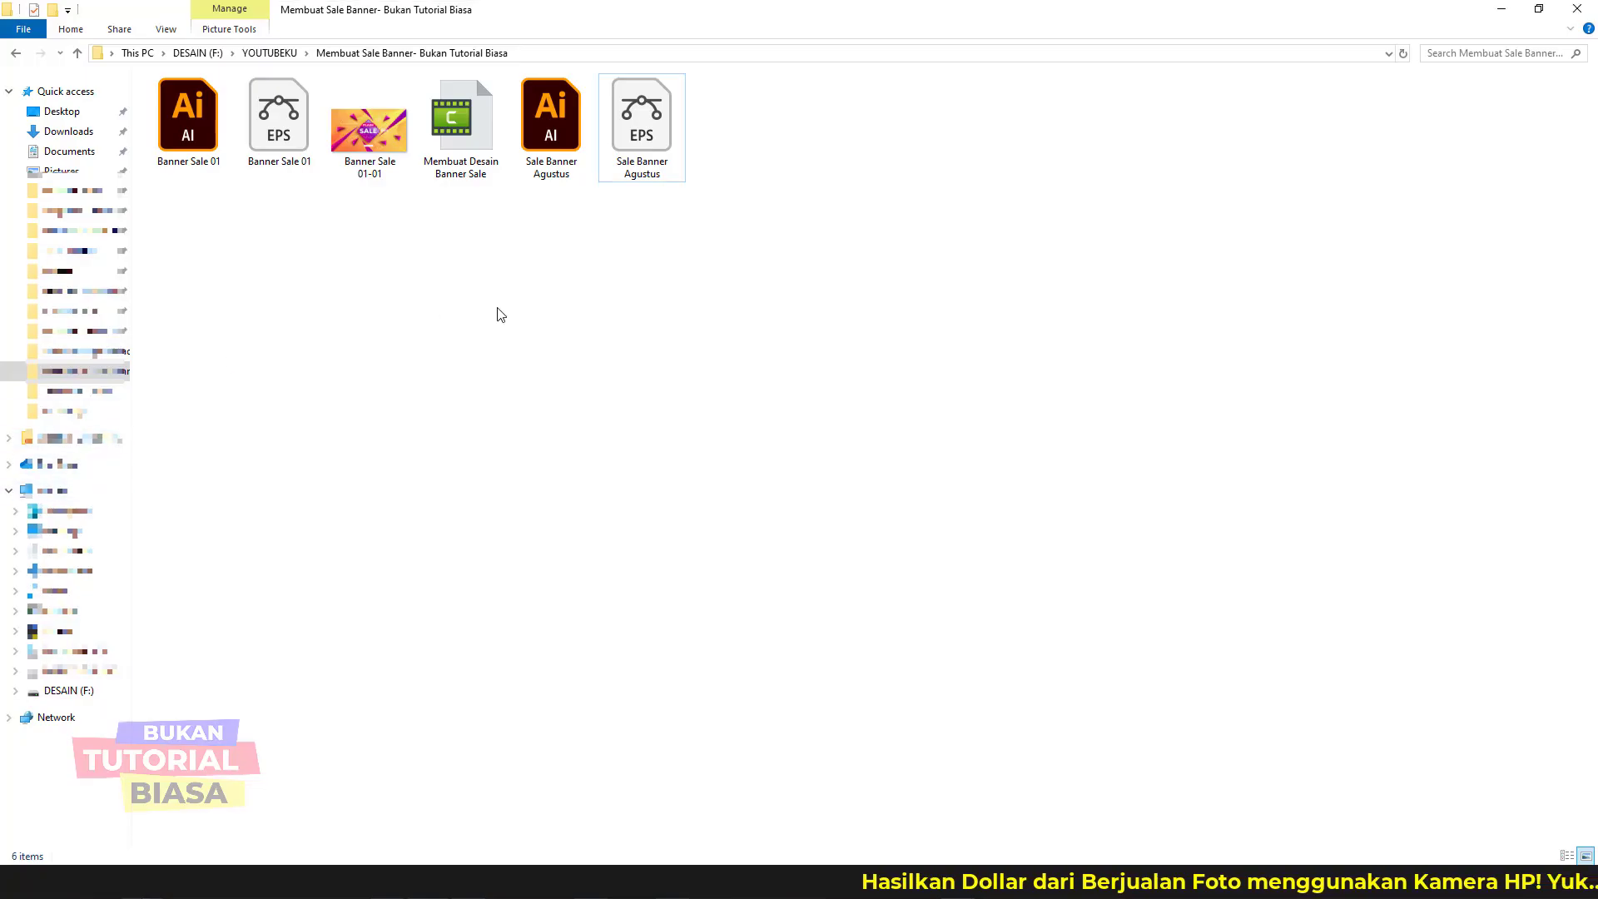
Step: Refresh the folder and rename the JPG from Banner Sale 01-01 to Banner Sale 01
right_click(519, 295)
click(563, 382)
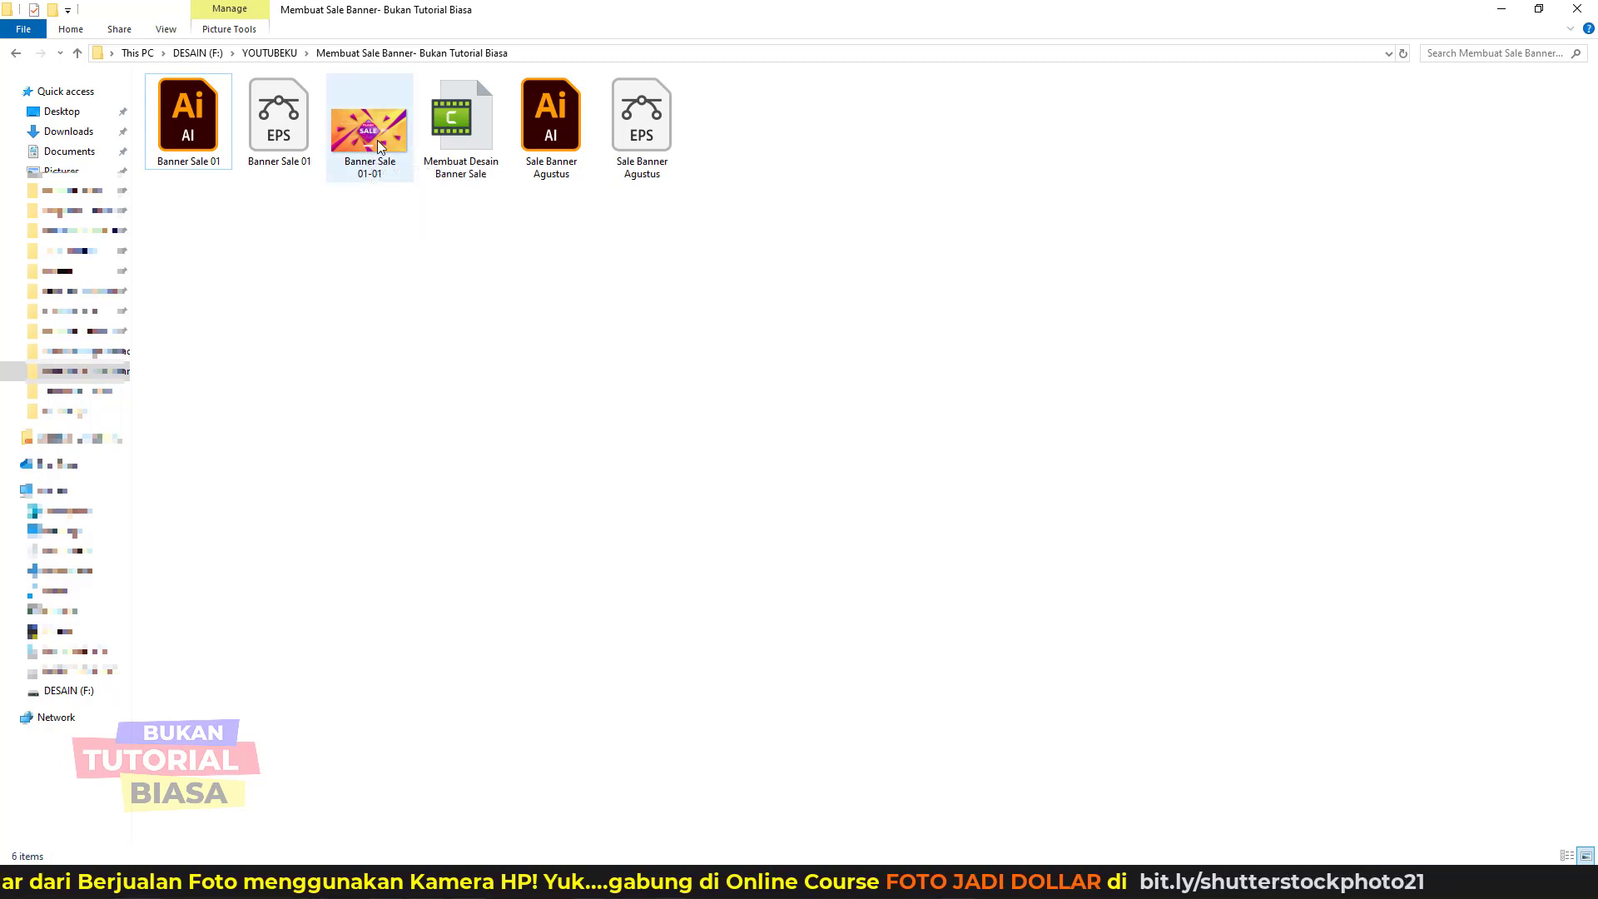
click(378, 147)
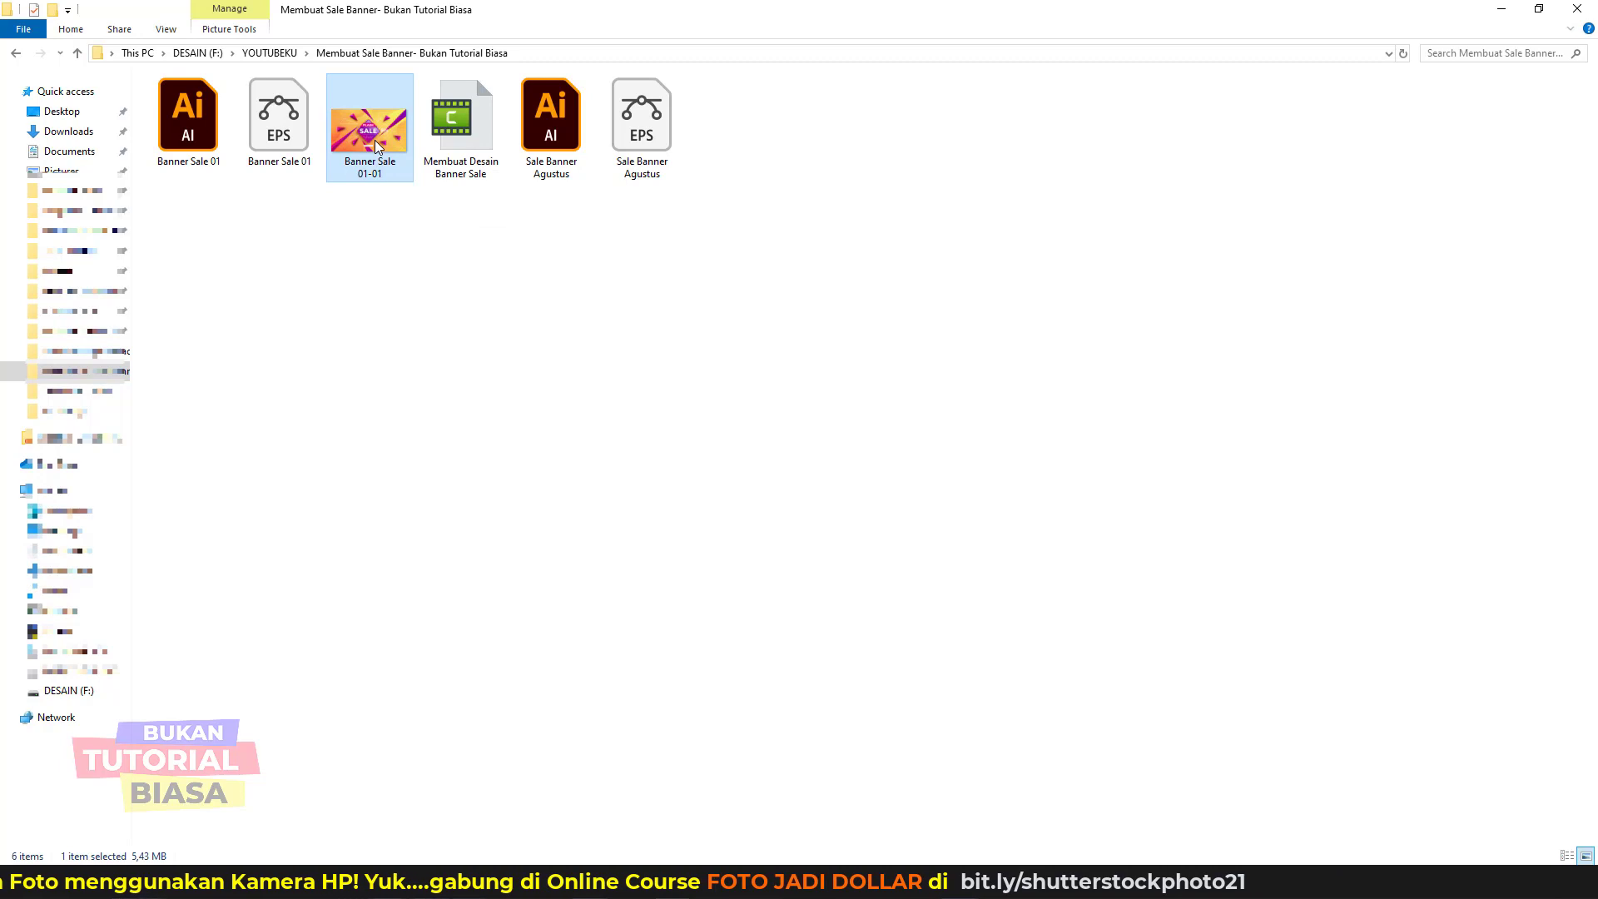
click(298, 140)
key(F2)
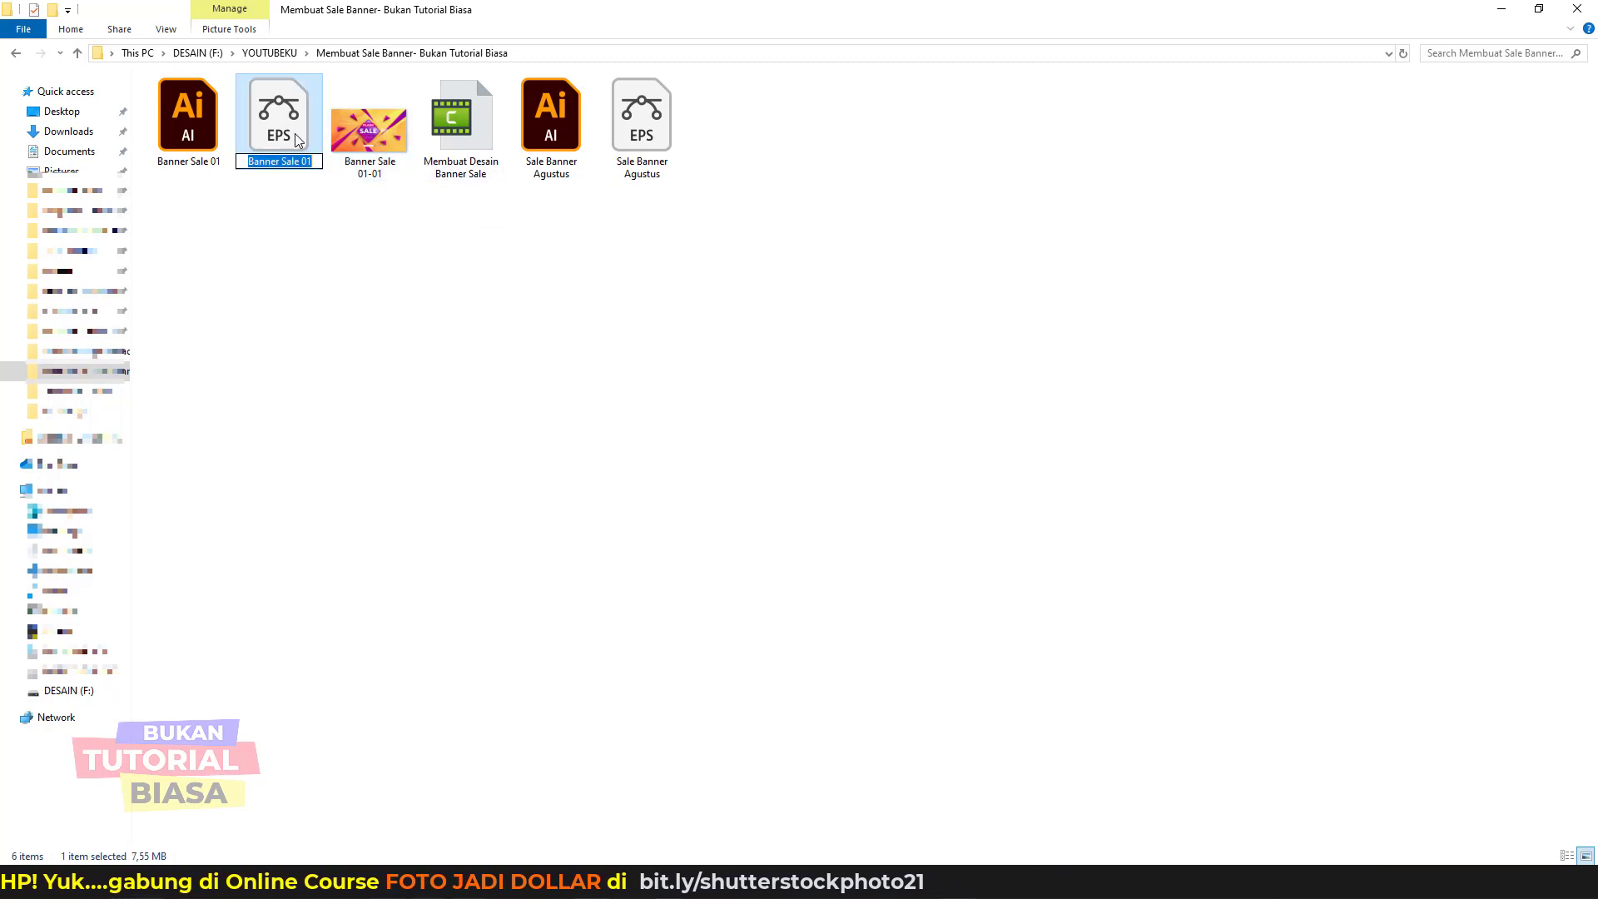
click(348, 151)
key(F2)
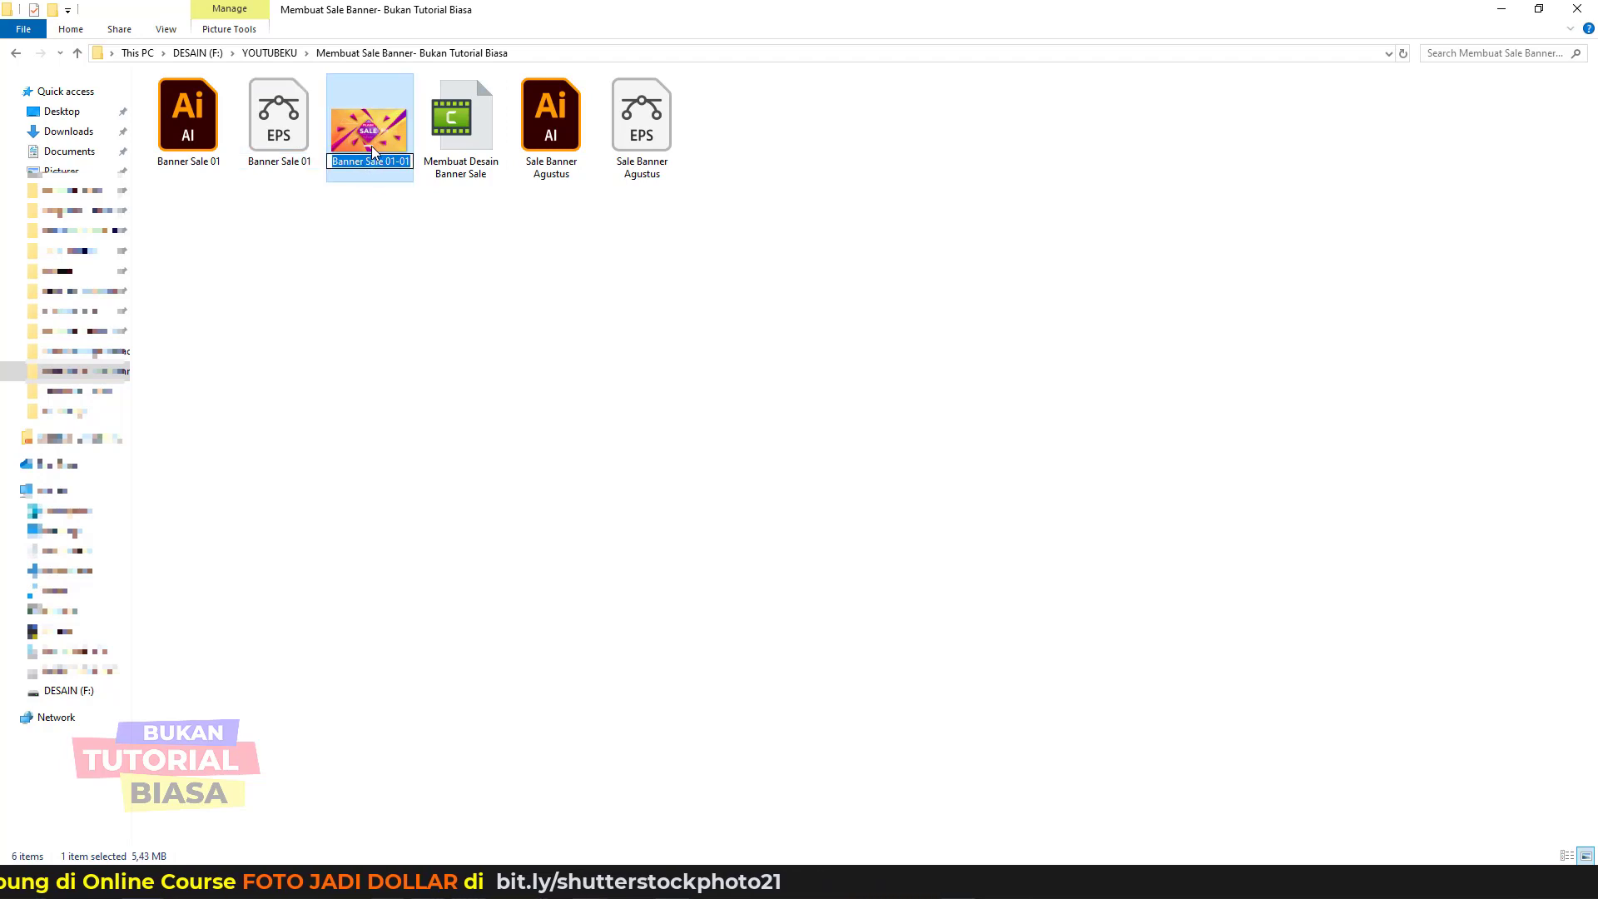
text(Banner Sale 01)
click(427, 265)
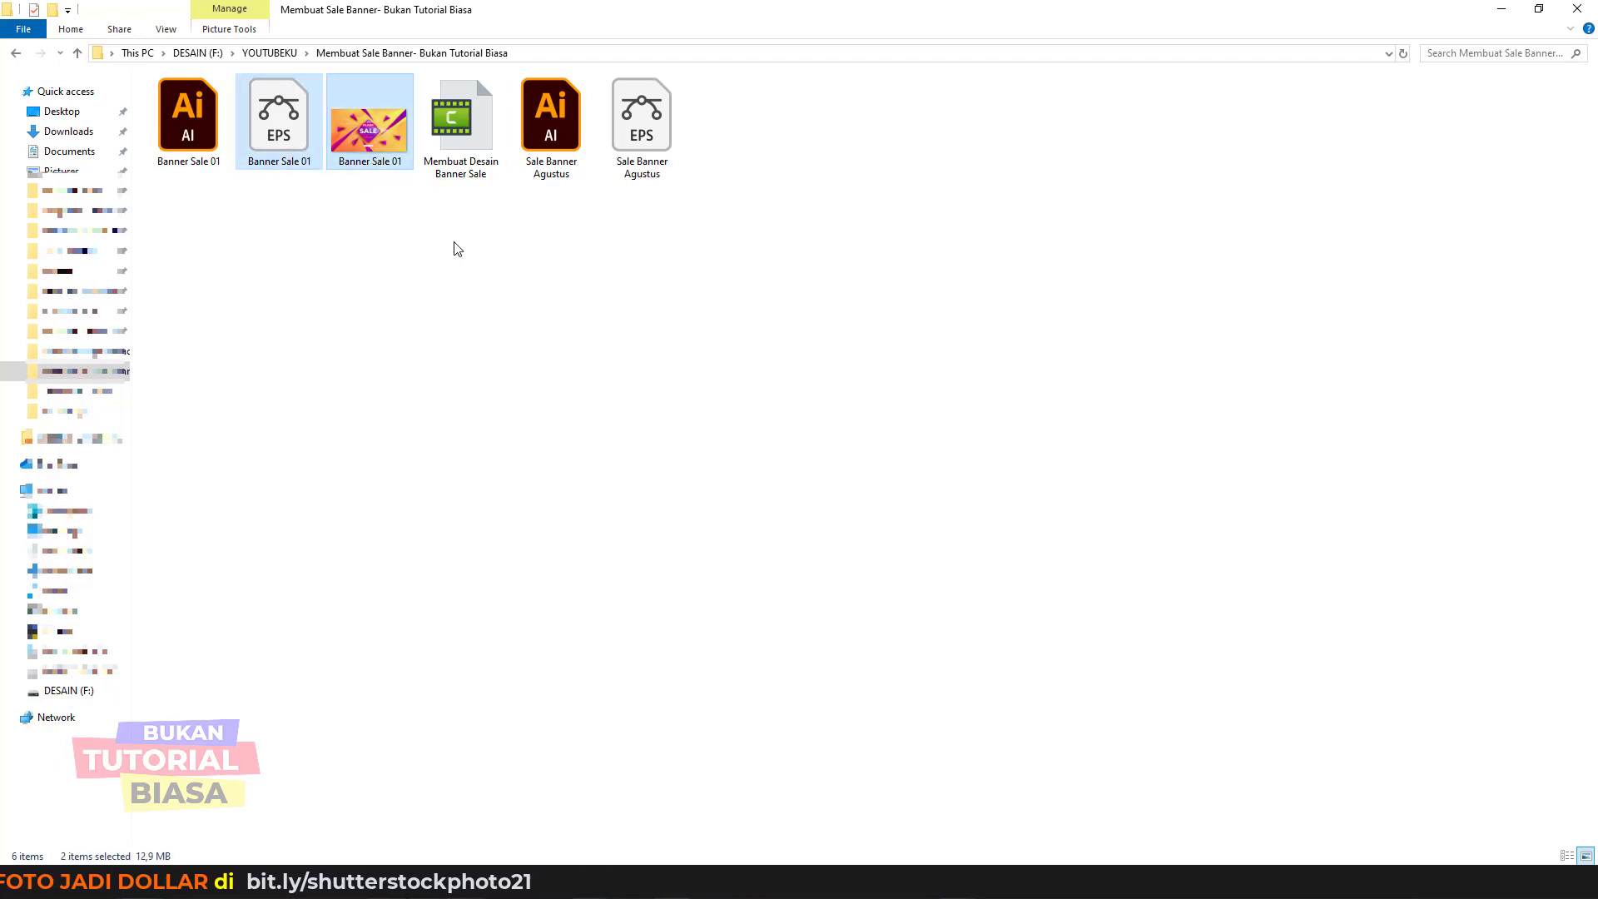
Step: Show the folder as extra large icons and select the EPS and JPG versions
click(379, 154)
click(314, 144)
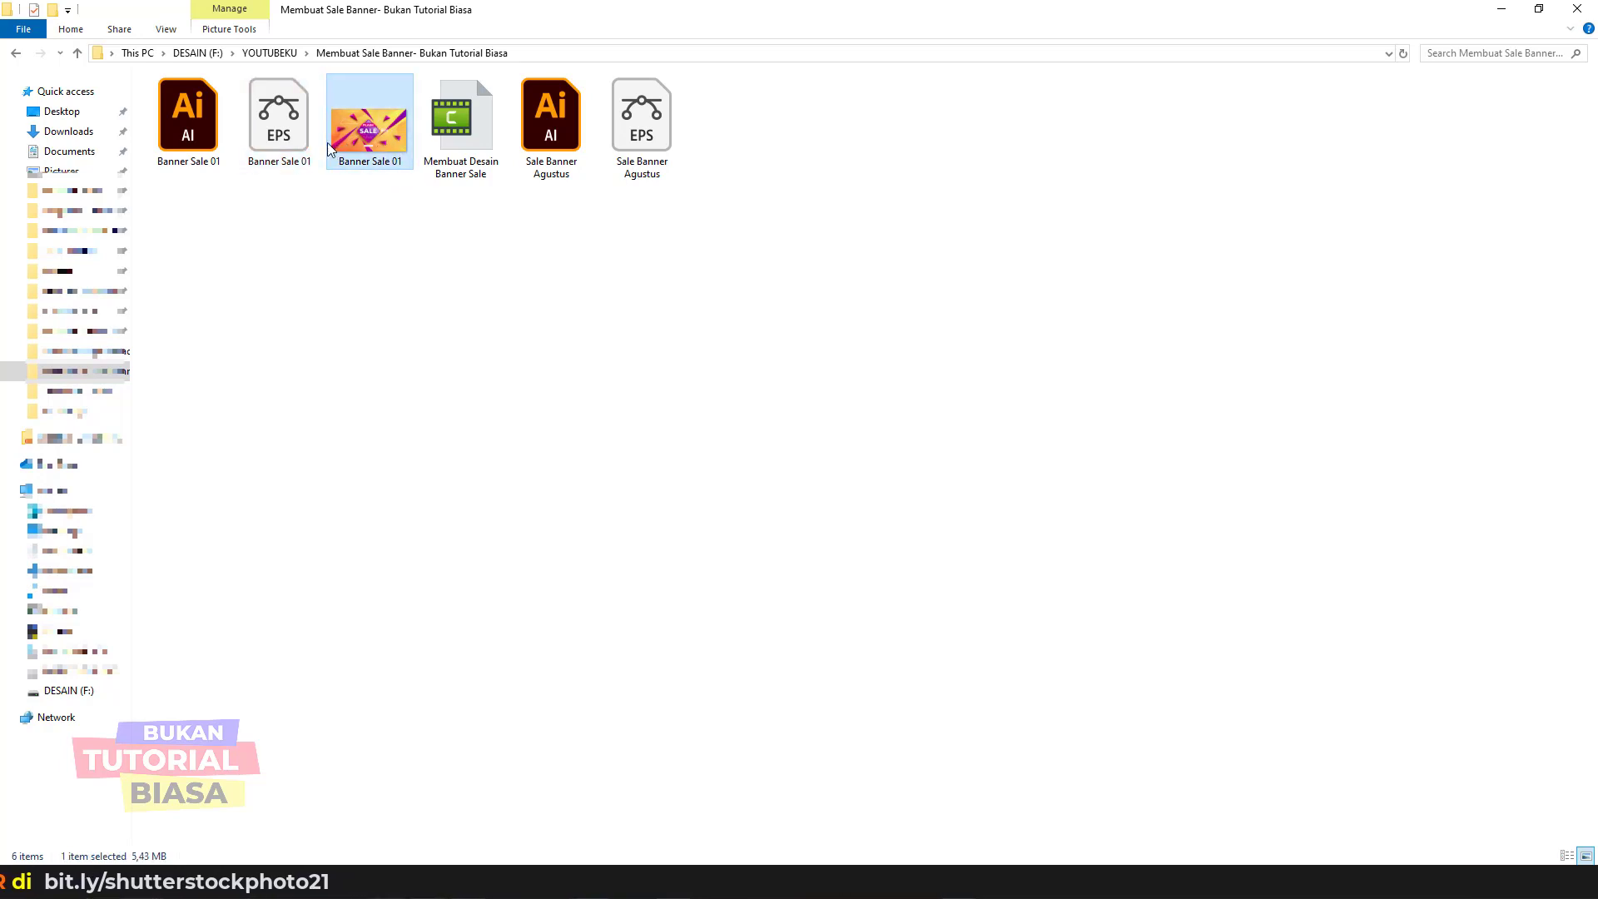
click(350, 134)
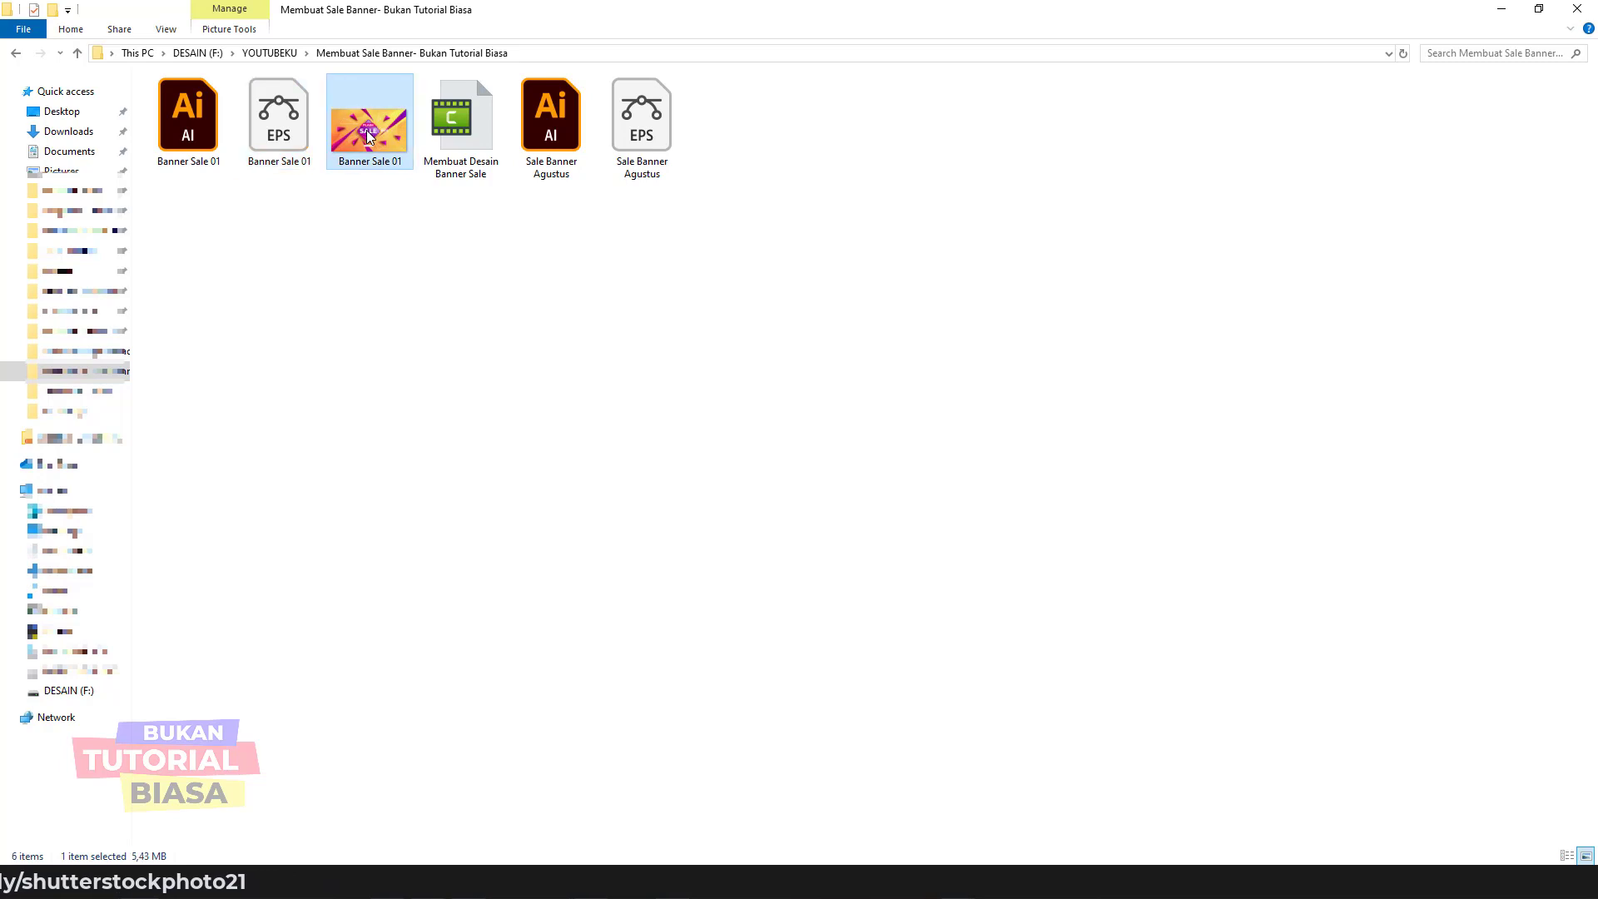
click(280, 127)
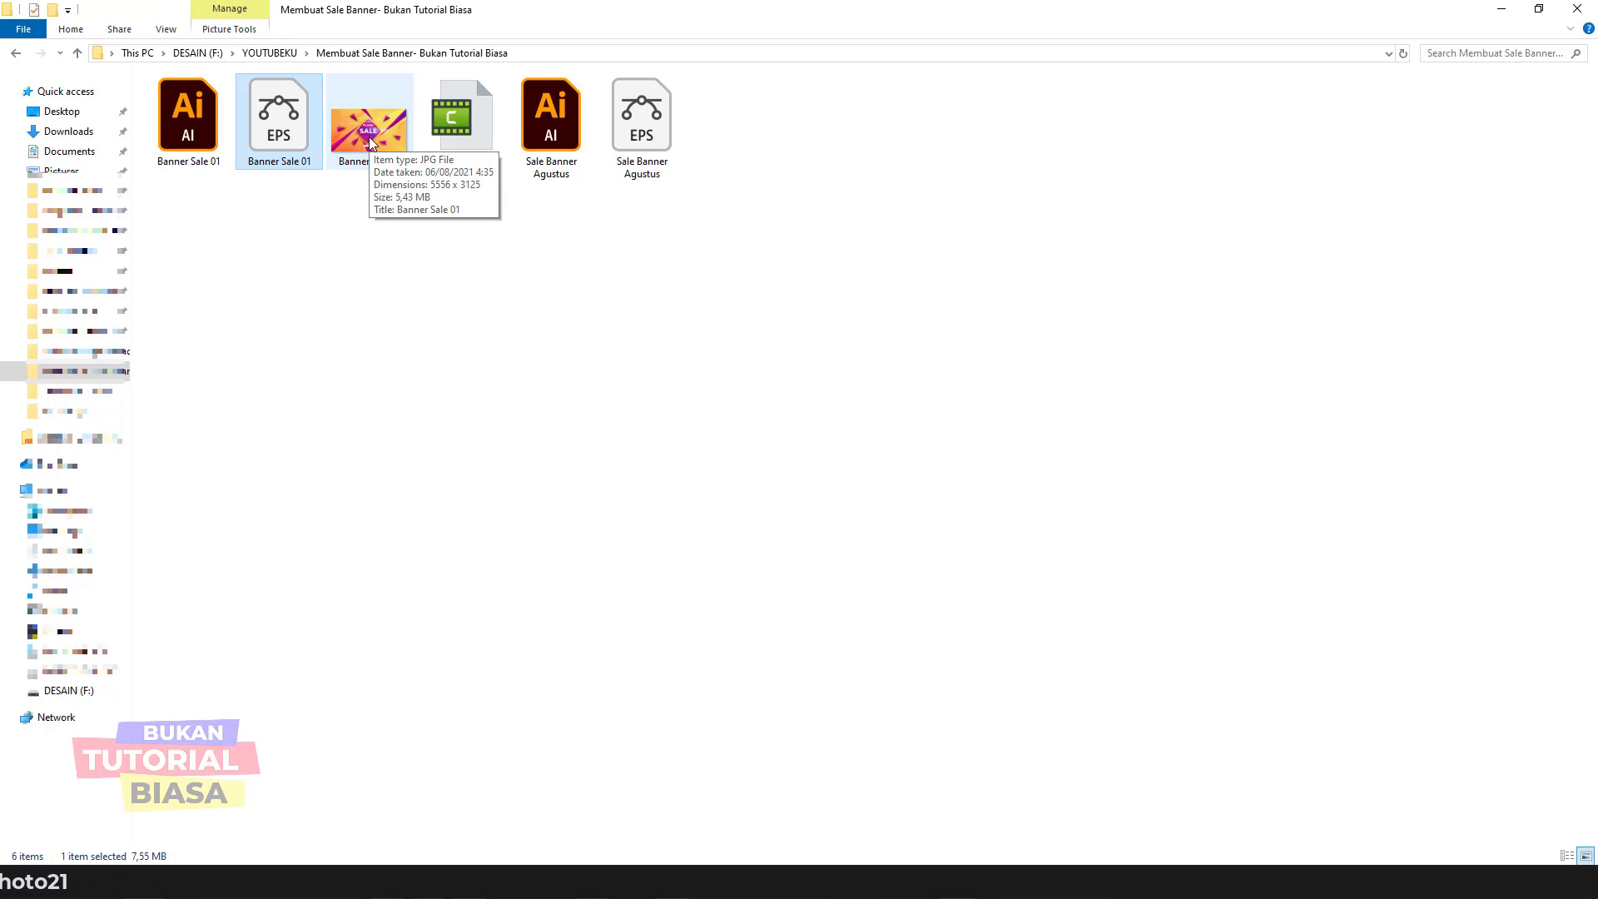
right_click(394, 241)
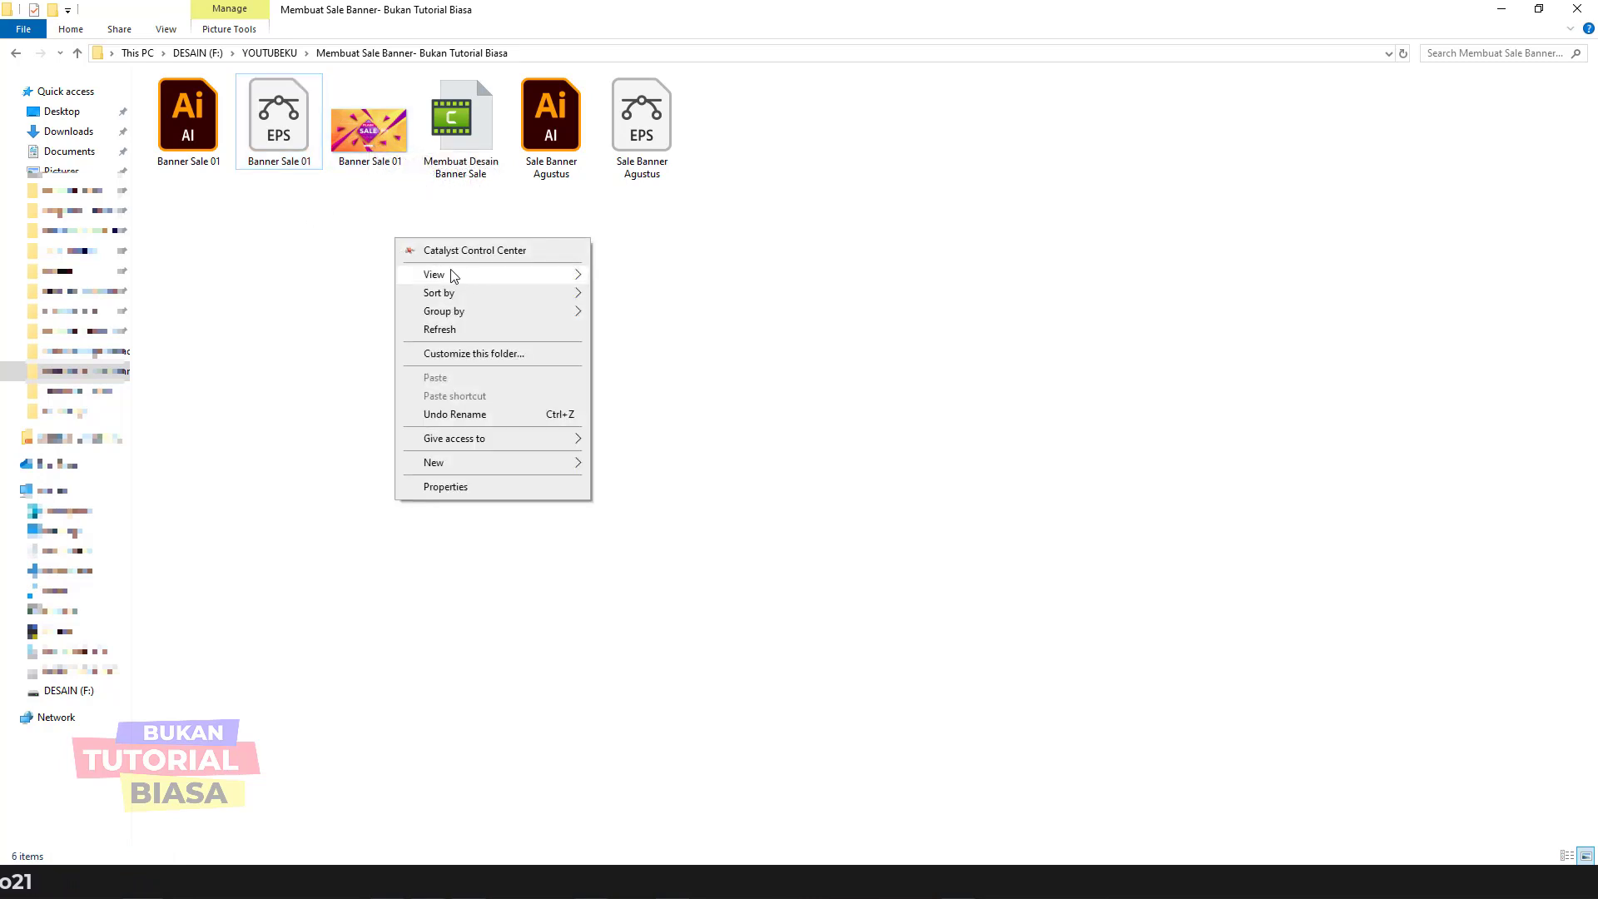
click(635, 277)
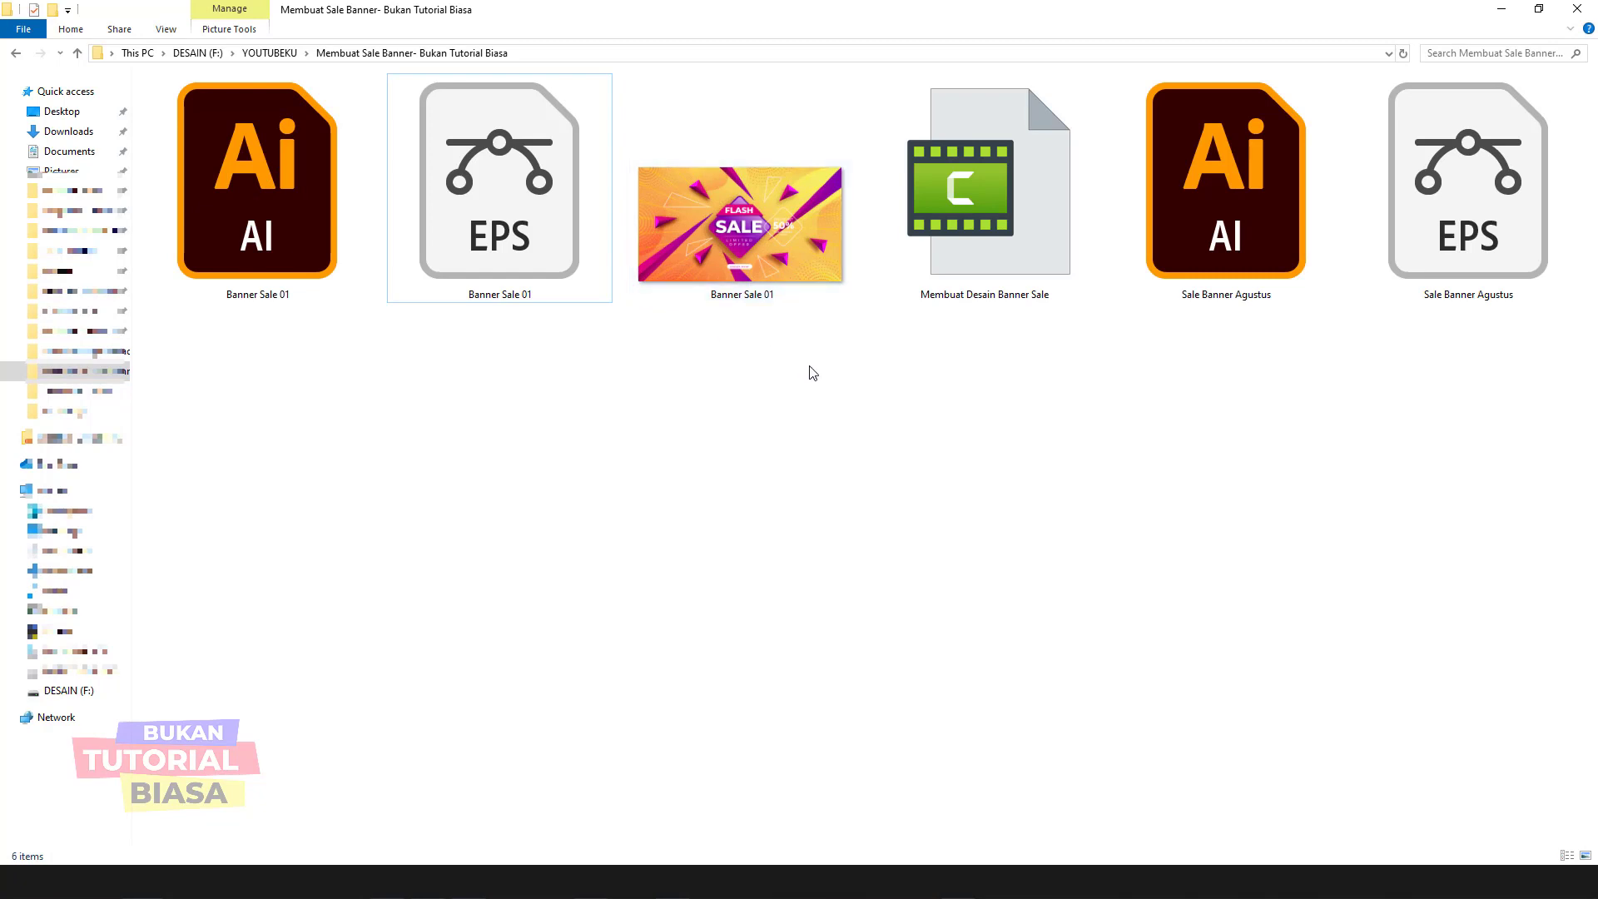
click(475, 252)
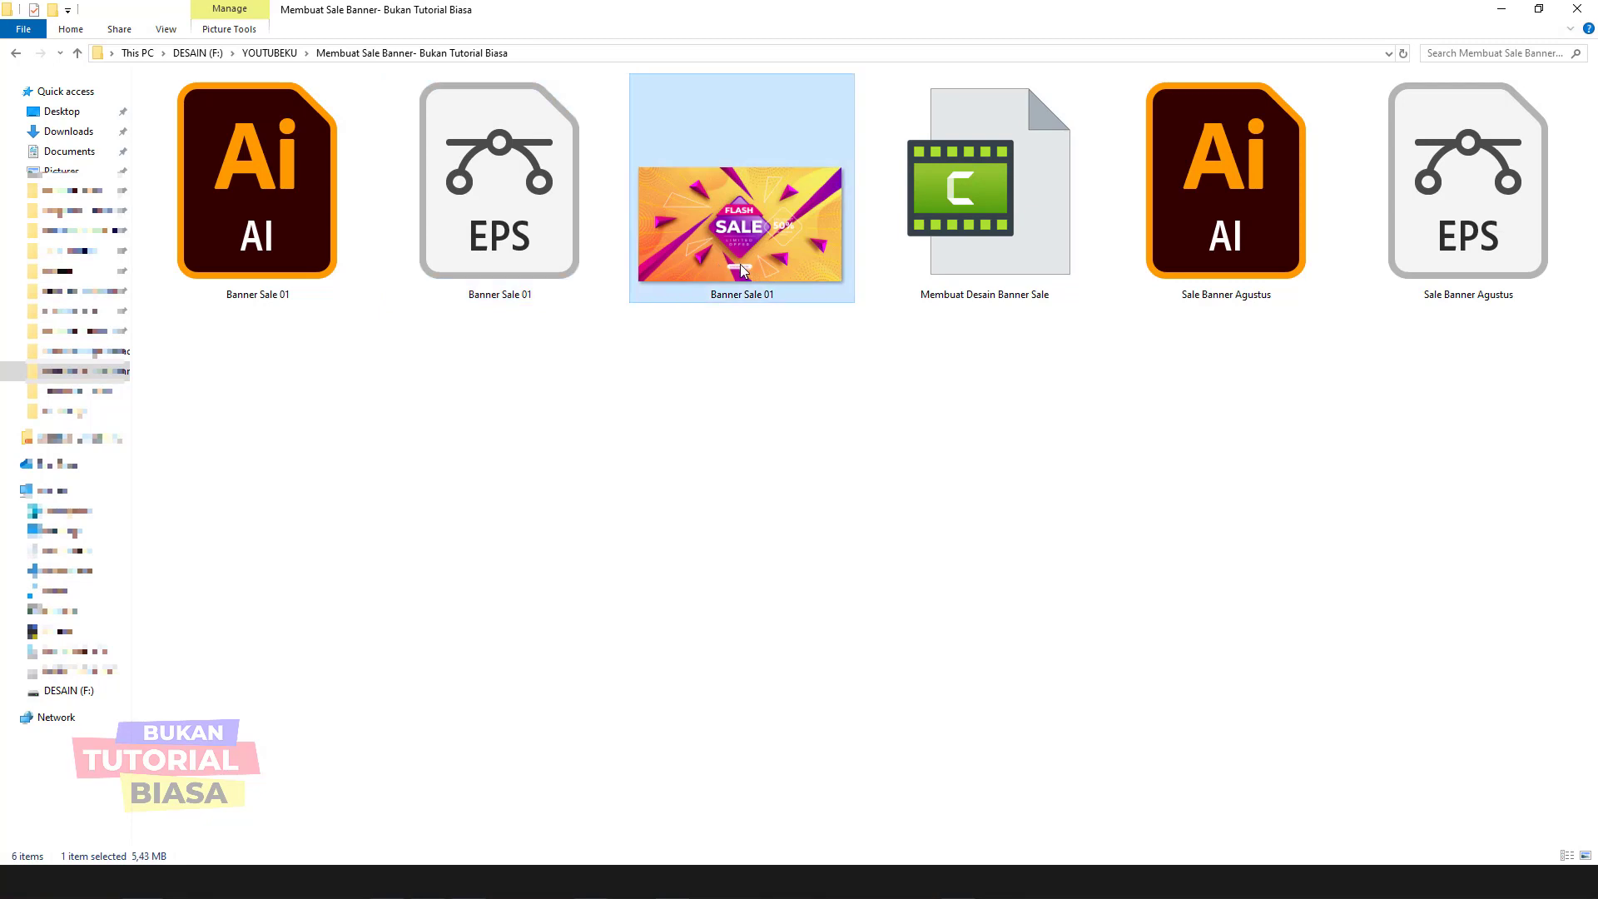
click(709, 249)
Step: Open Banner Sale 01.jpg in Photos to view the finished banner
double_click(744, 242)
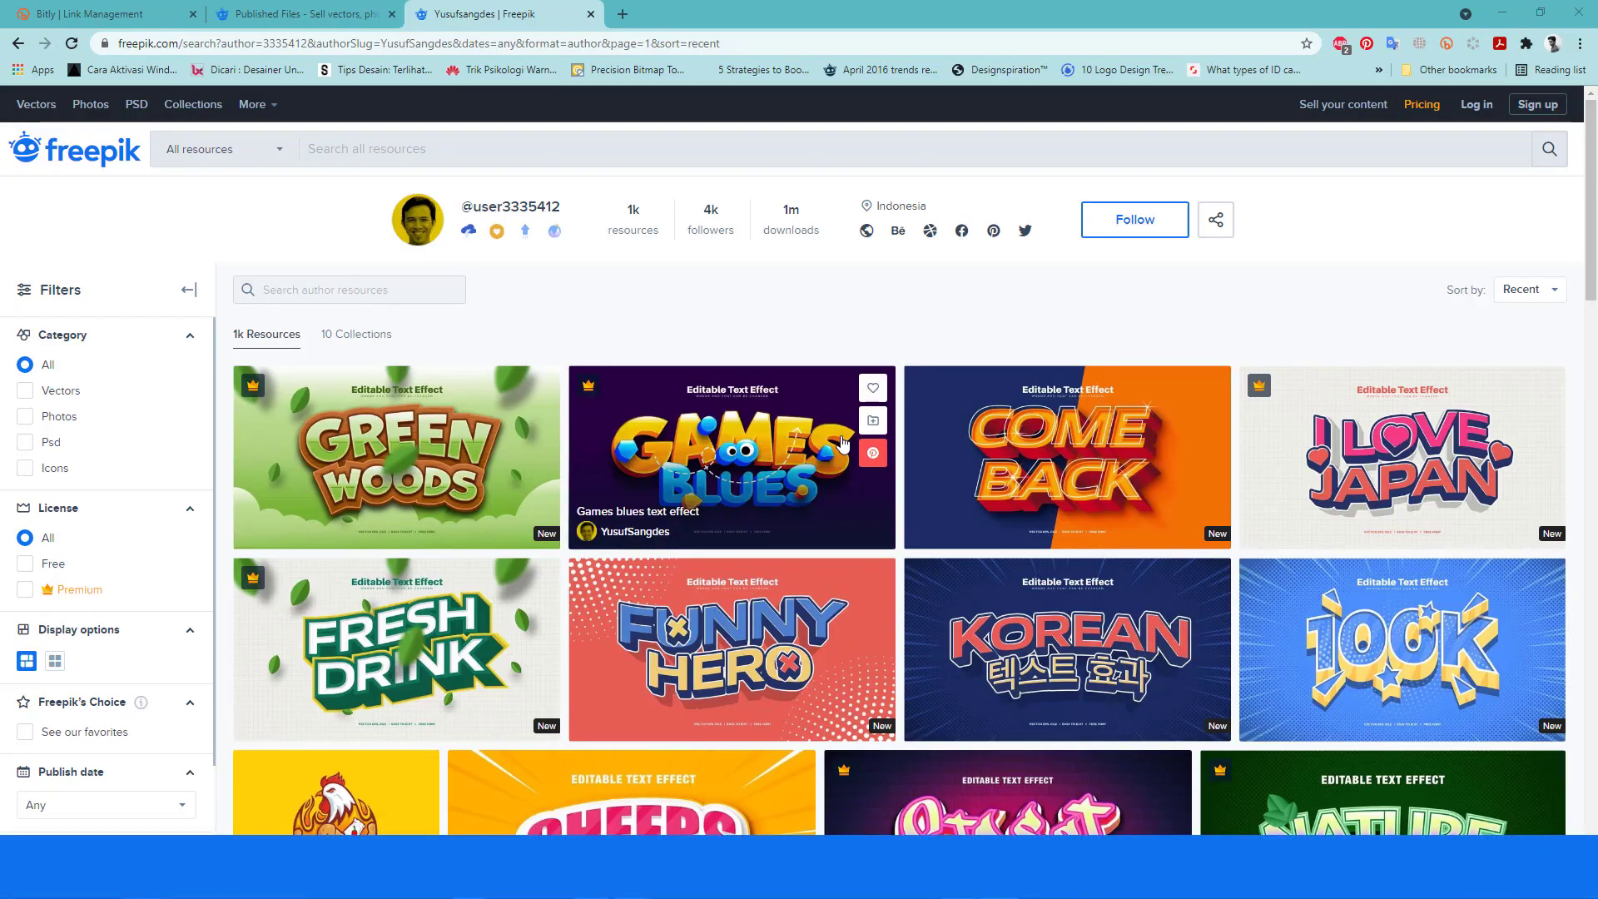
Step: Scroll the author's portfolio and open the Super Deal sales banner's preview page
scroll(843, 443, down, 2)
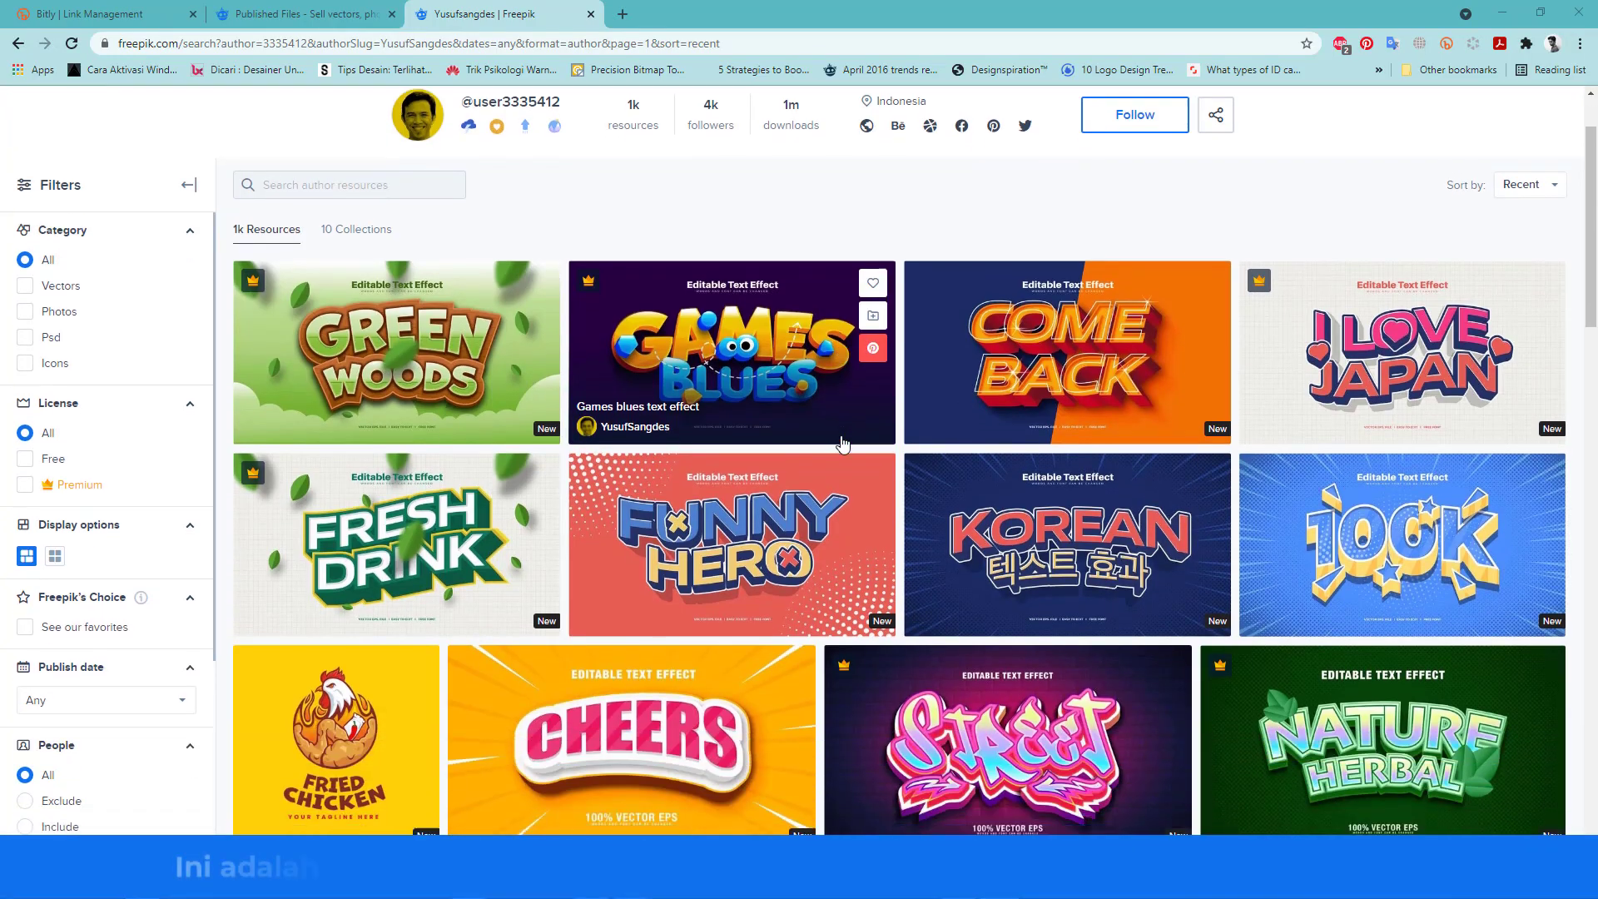
scroll(843, 443, down, 2)
scroll(843, 443, down, 1)
scroll(843, 444, down, 3)
scroll(843, 444, down, 2)
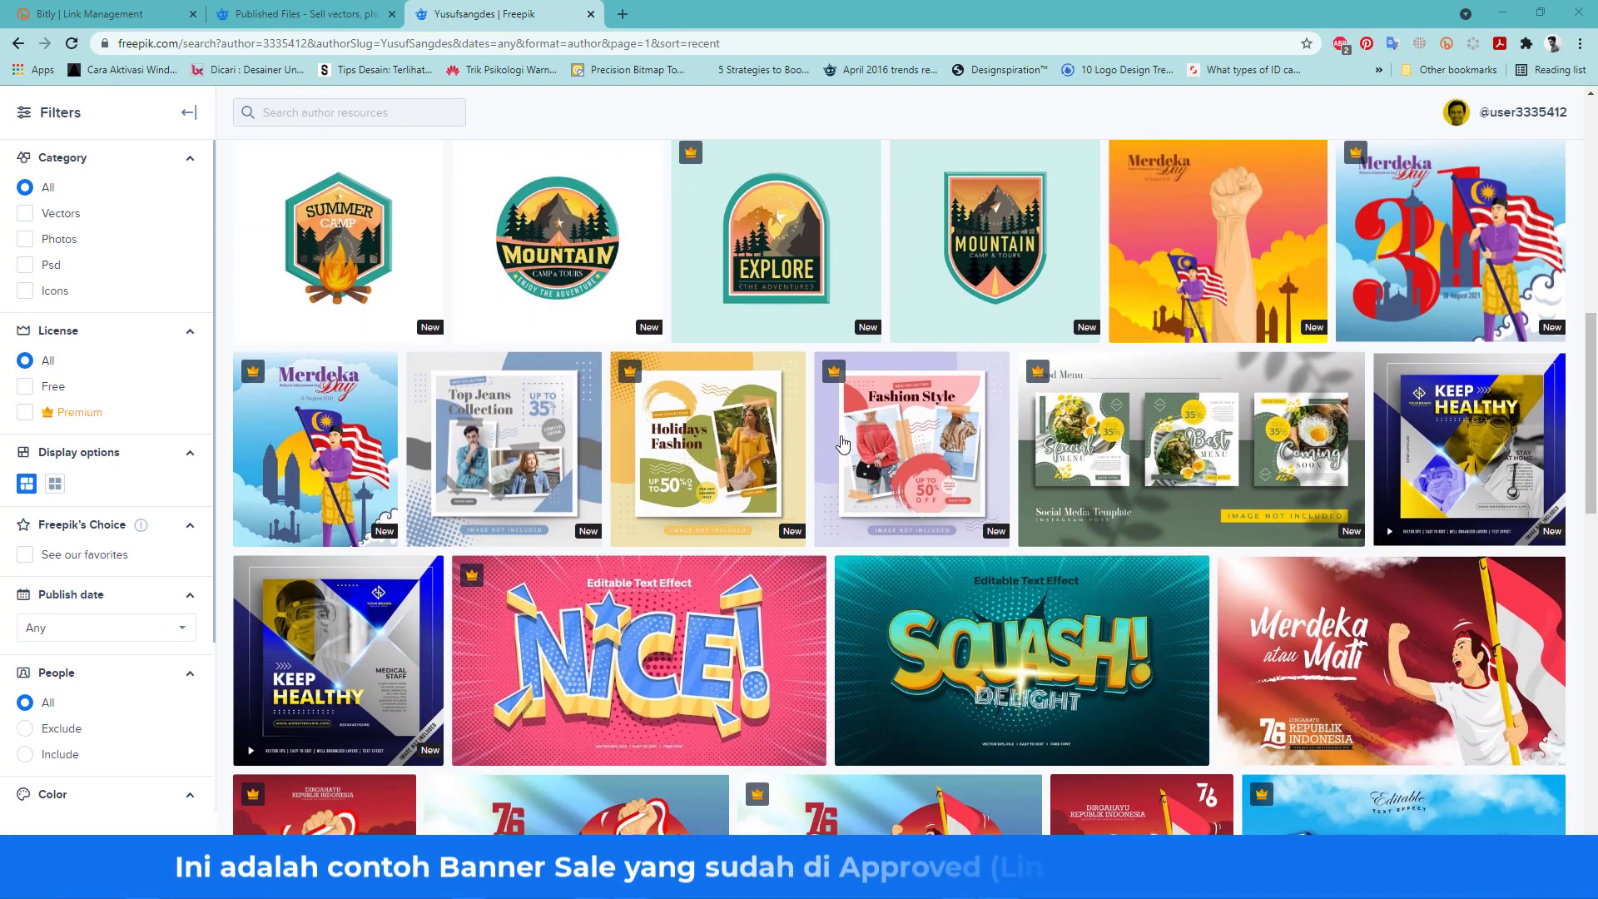
scroll(843, 444, down, 2)
scroll(843, 444, down, 2)
scroll(843, 443, down, 4)
scroll(837, 446, down, 1)
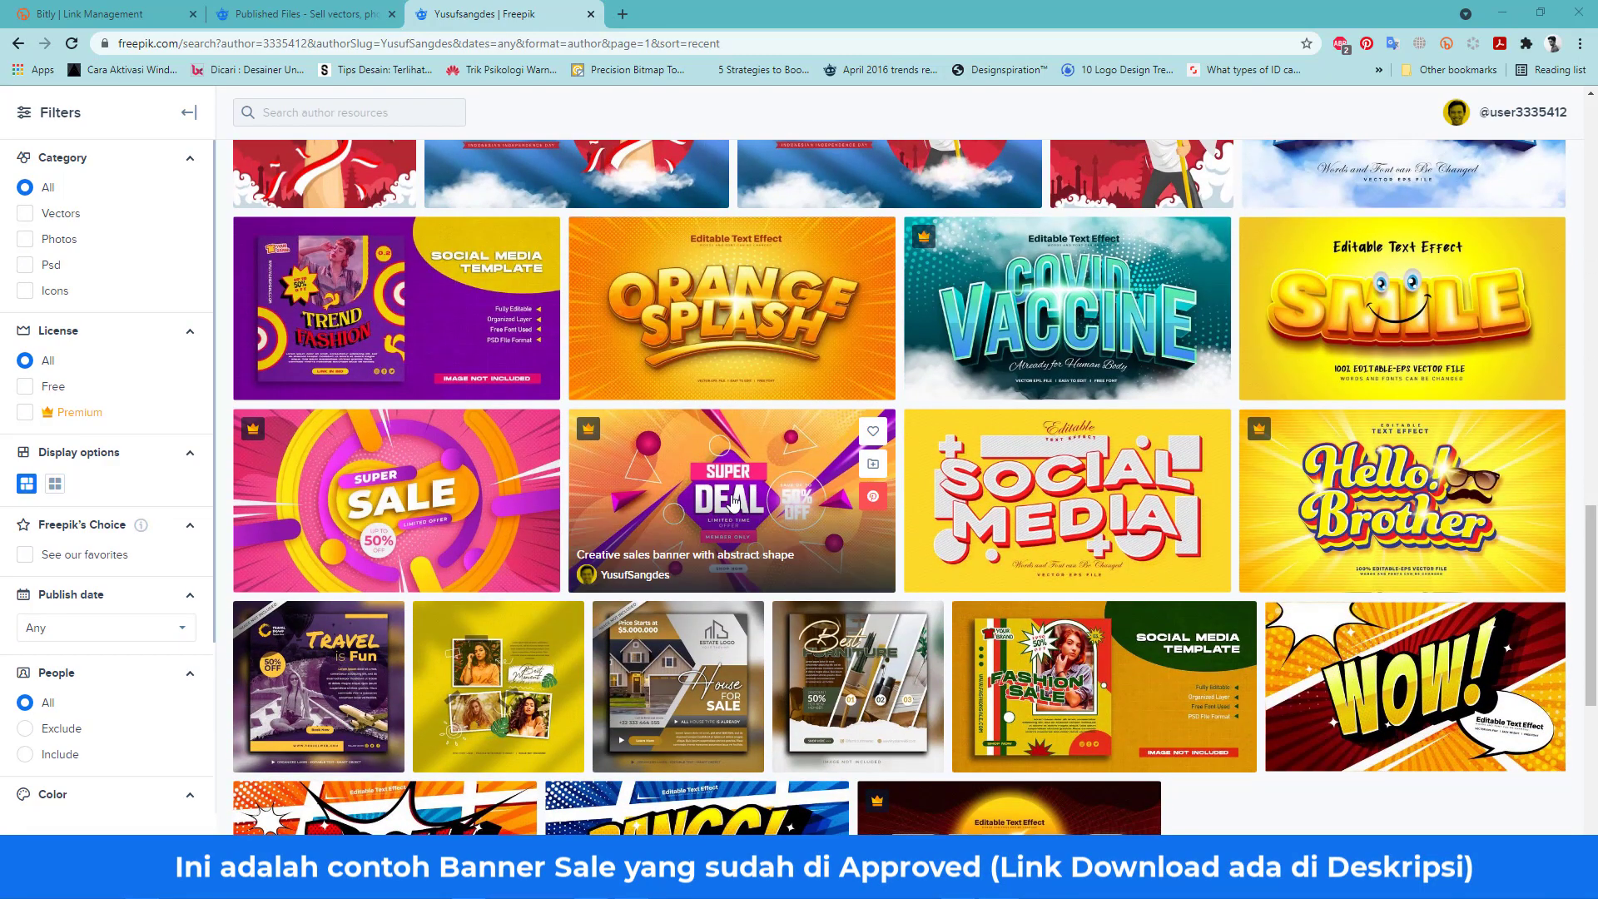
click(733, 502)
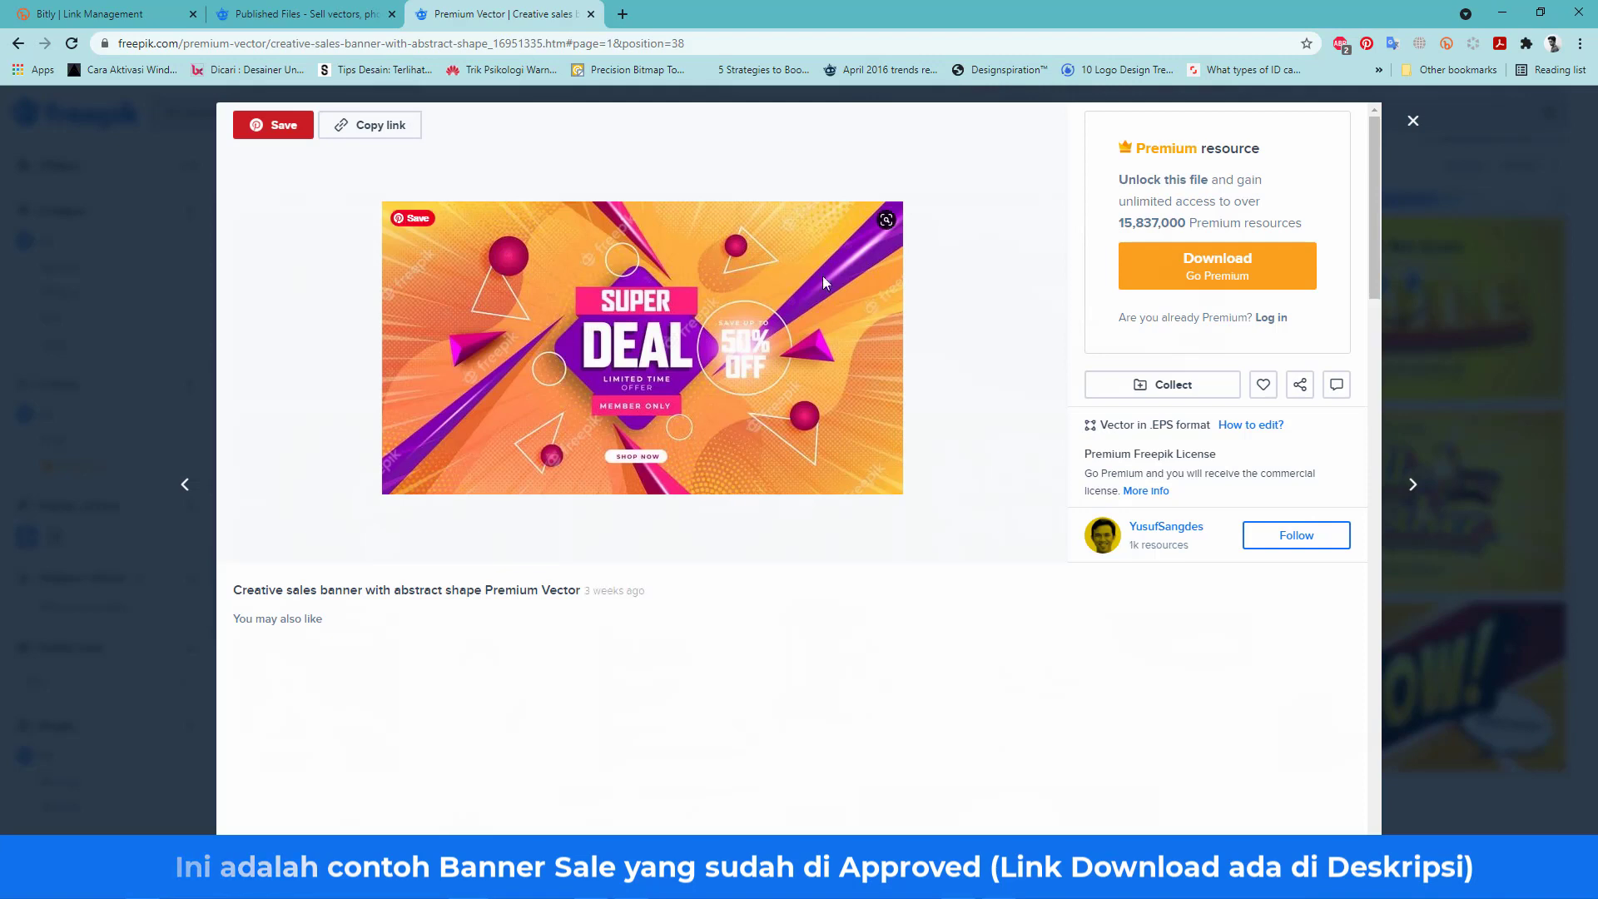